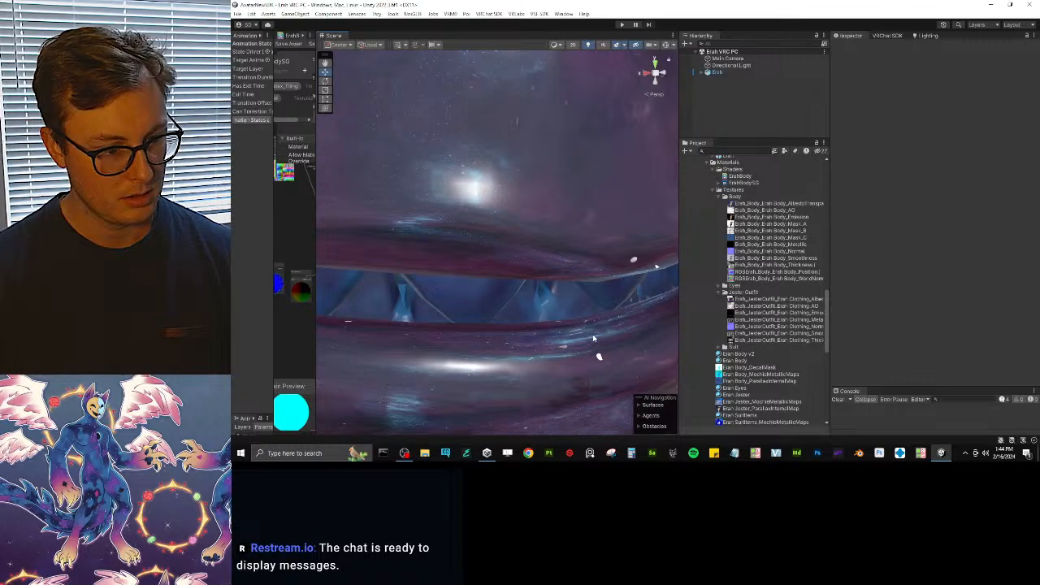
- Collapse the Body textures folder and open the Erah Body material's settings
{"action": "key", "text": "s"}
{"action": "right_click_drag", "start_coordinate": [565, 282], "coordinate": [565, 282]}
{"action": "key", "text": "w"}
{"action": "key", "text": "s"}
{"action": "key", "text": "w"}
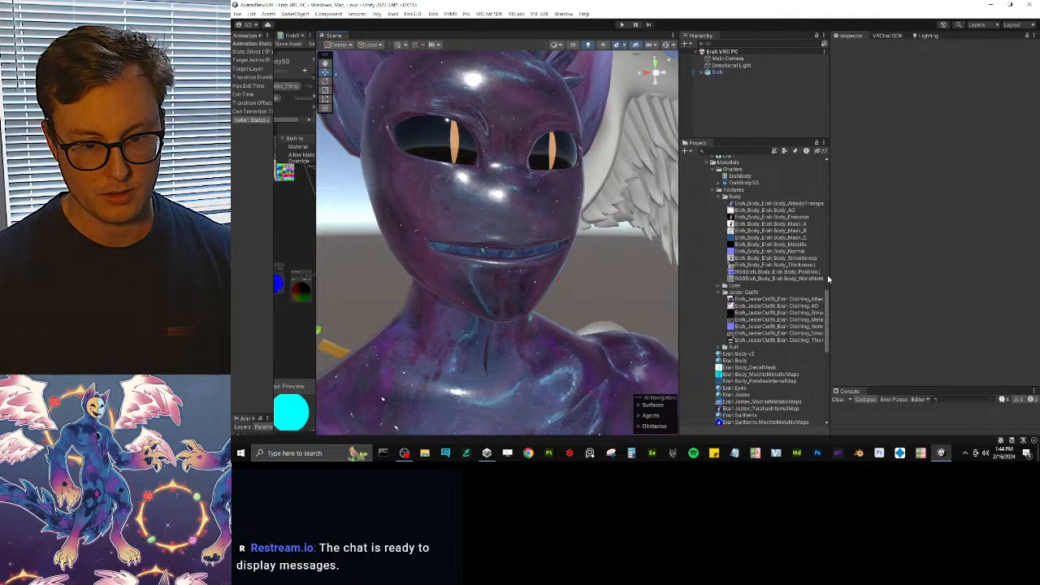
{"action": "left_click_drag", "start_coordinate": [829, 276], "coordinate": [910, 277]}
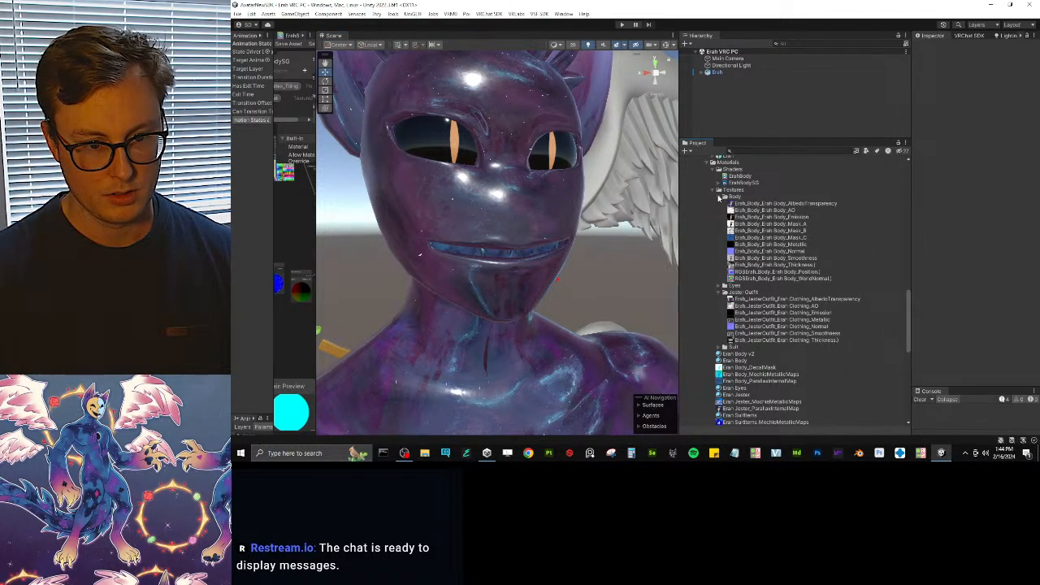
{"action": "left_click", "coordinate": [720, 197]}
{"action": "left_click", "coordinate": [746, 280]}
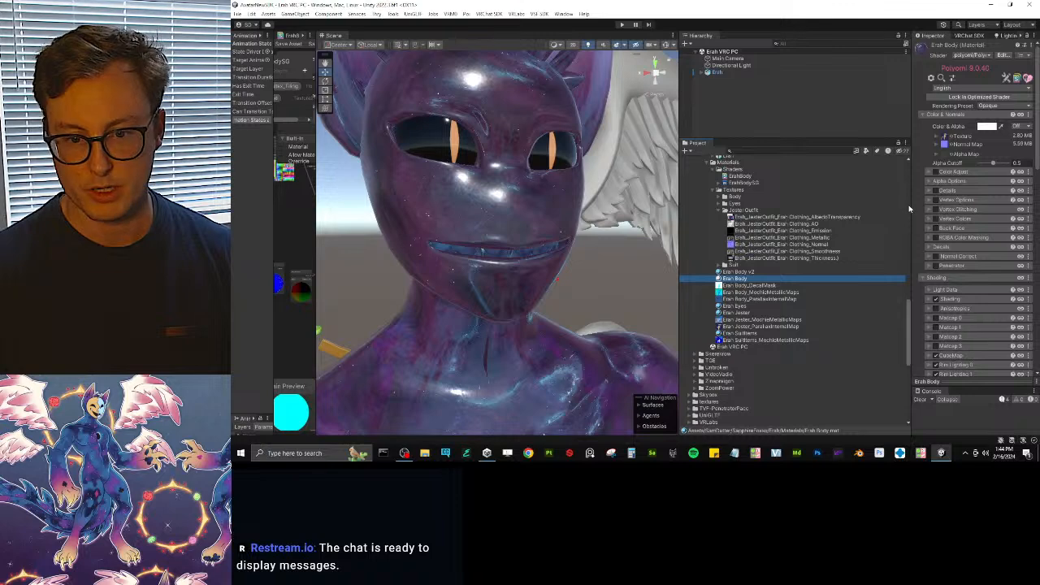
{"action": "left_click_drag", "start_coordinate": [910, 208], "coordinate": [824, 211]}
- Collapse the material's Reflections & Specular settings and examine the avatar's hand up close
{"action": "scroll", "coordinate": [937, 330], "scroll_direction": "down", "scroll_amount": 5}
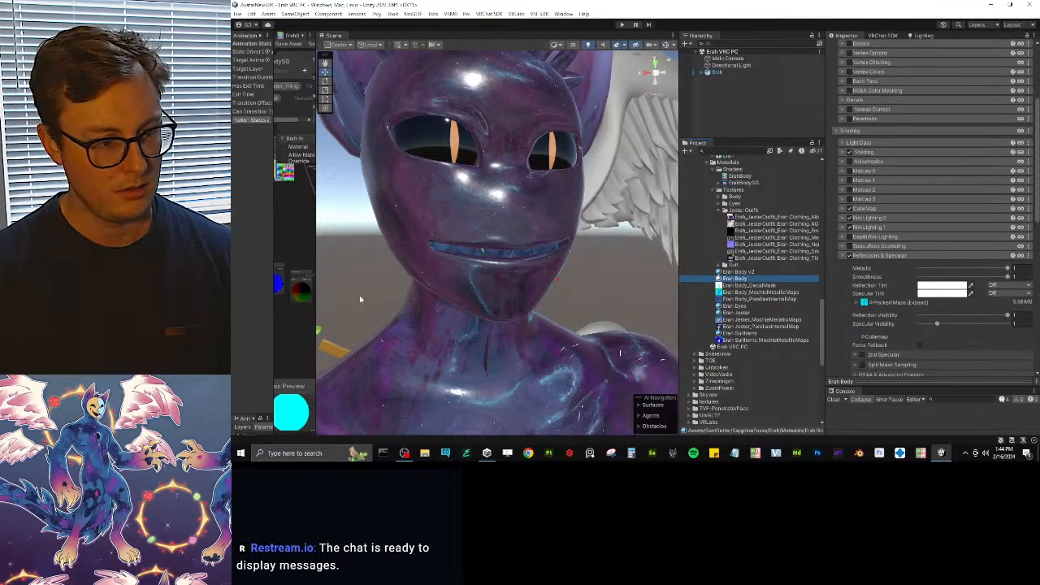
{"action": "scroll", "coordinate": [359, 299], "scroll_direction": "down", "scroll_amount": 10}
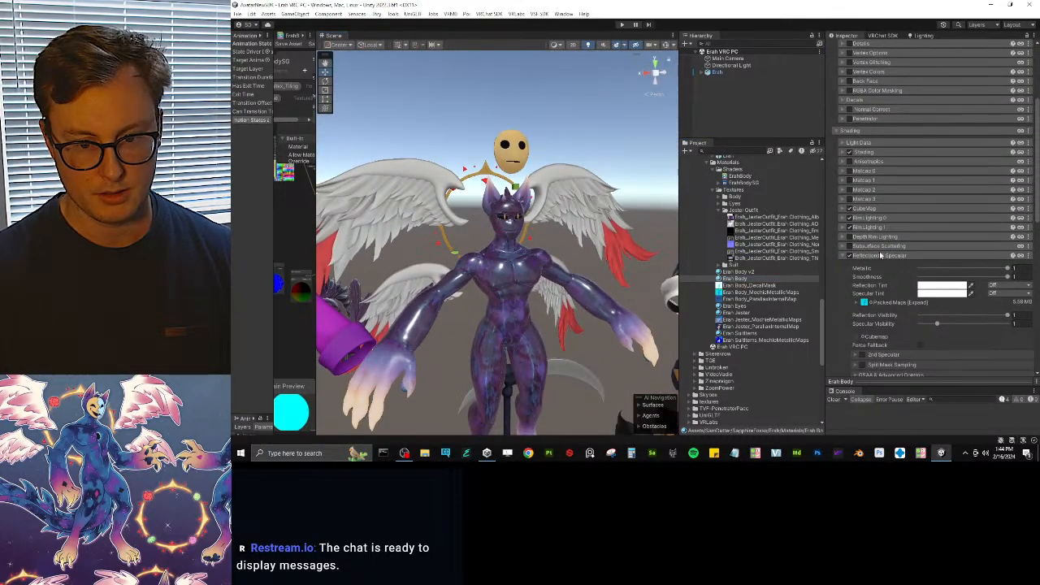
{"action": "left_click", "coordinate": [880, 255]}
{"action": "left_click", "coordinate": [880, 255]}
{"action": "left_click", "coordinate": [880, 255]}
{"action": "left_click_drag", "start_coordinate": [585, 292], "coordinate": [550, 304], "text": "alt"}
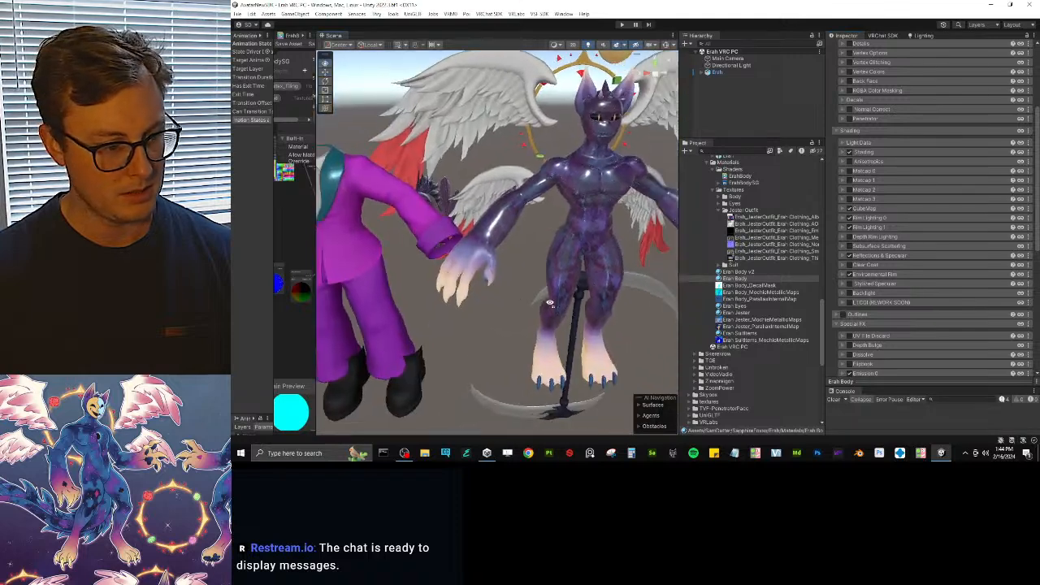
{"action": "scroll", "coordinate": [550, 303], "scroll_direction": "up", "scroll_amount": 15}
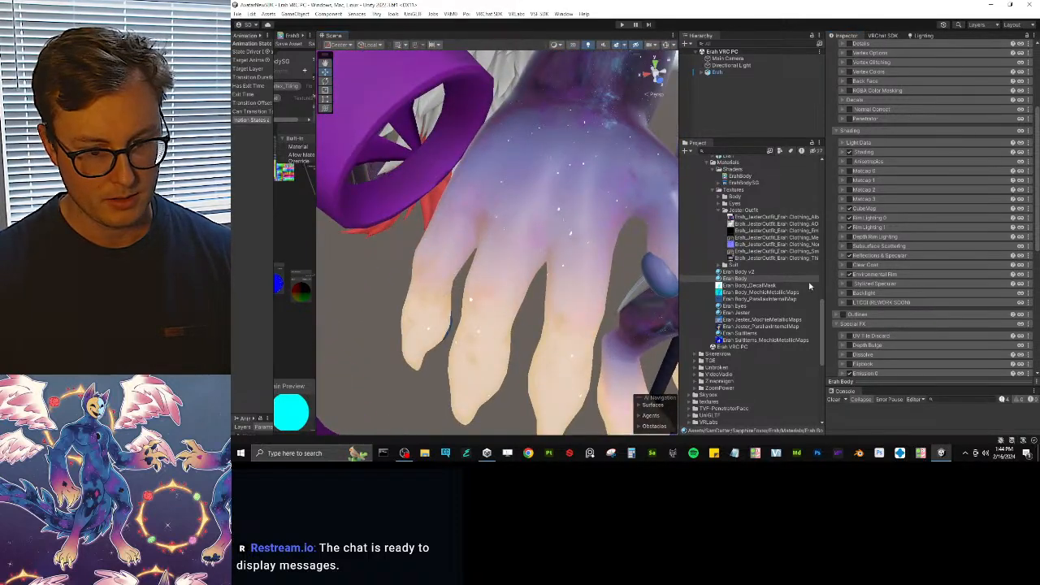
- Switch to Substance 3D Painter and open the recent project Erah_Body_v1.spp
{"action": "left_click", "coordinate": [548, 453]}
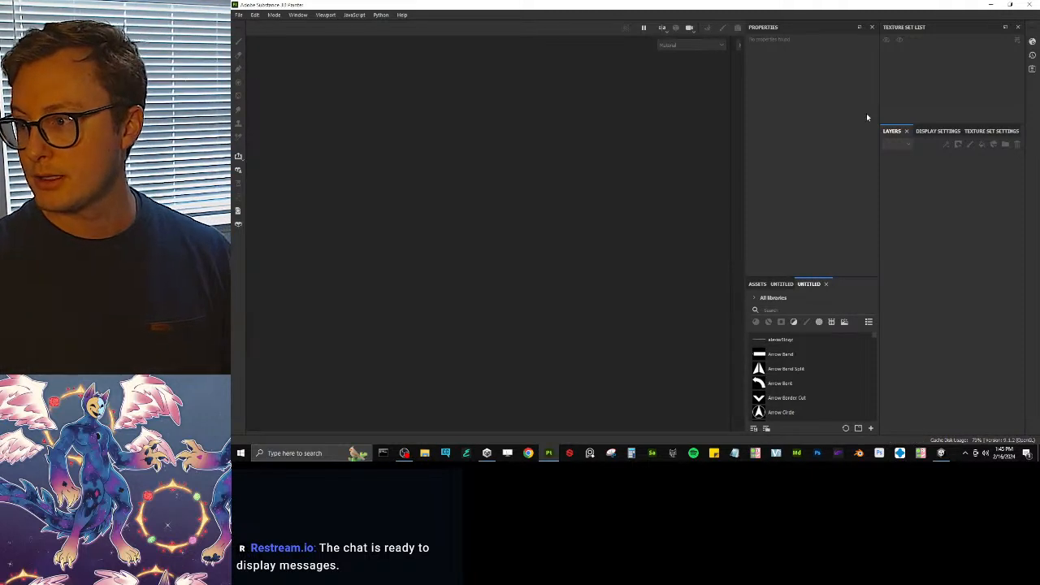
{"action": "left_click", "coordinate": [240, 14]}
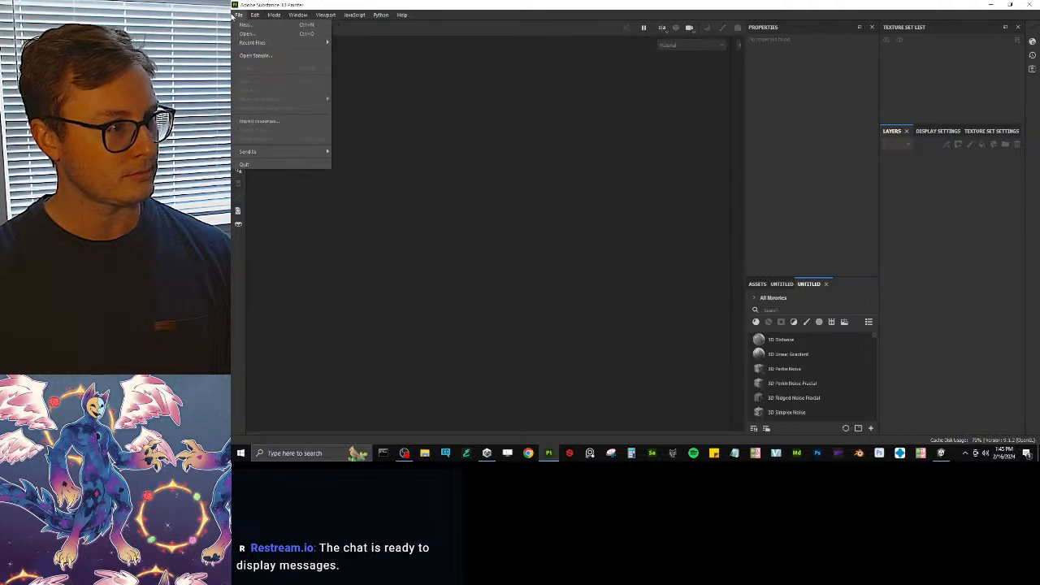
{"action": "mouse_move", "coordinate": [285, 42]}
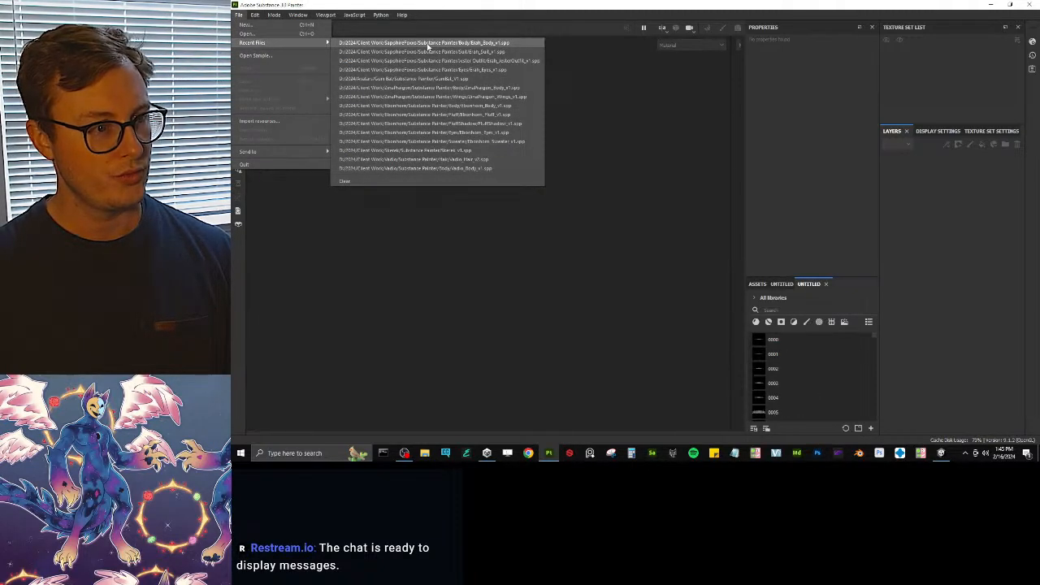
{"action": "left_click", "coordinate": [426, 43]}
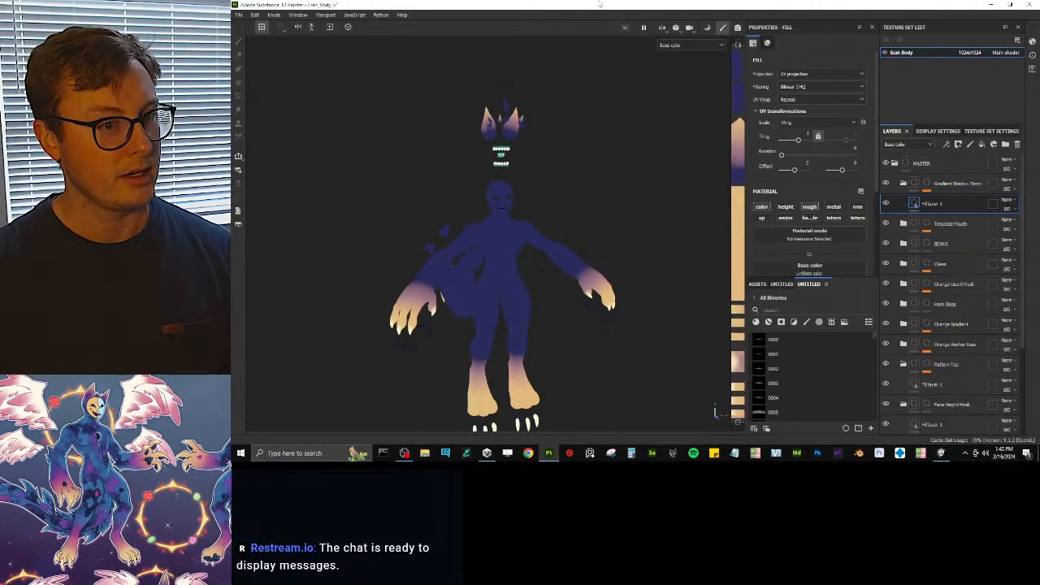
- Display the Internal Height Map channel alone, followed by HandFeetMask, and examine the mask around the hand
{"action": "left_click", "coordinate": [699, 46]}
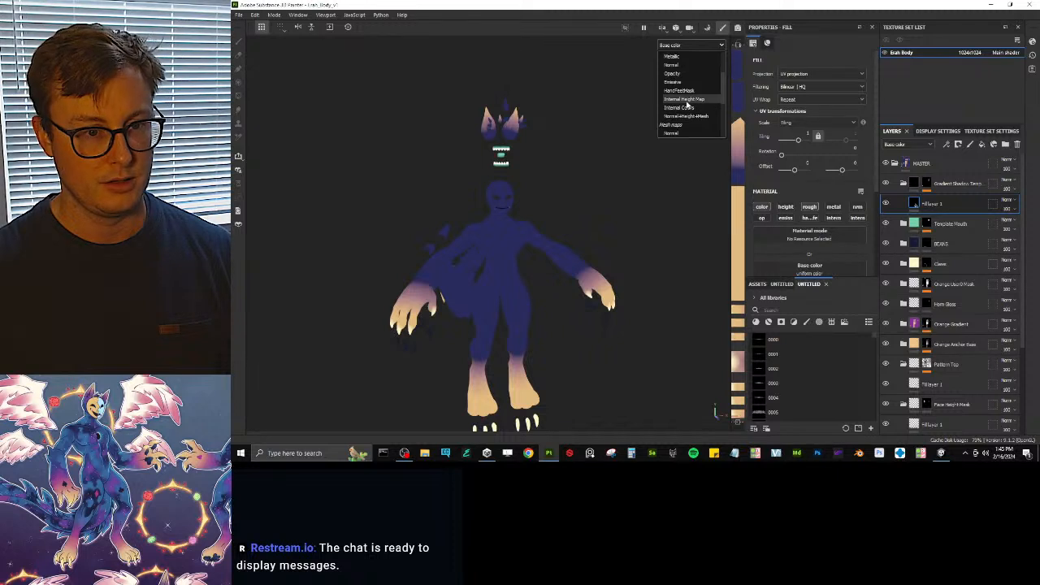
{"action": "left_click", "coordinate": [688, 103]}
{"action": "left_click", "coordinate": [691, 45]}
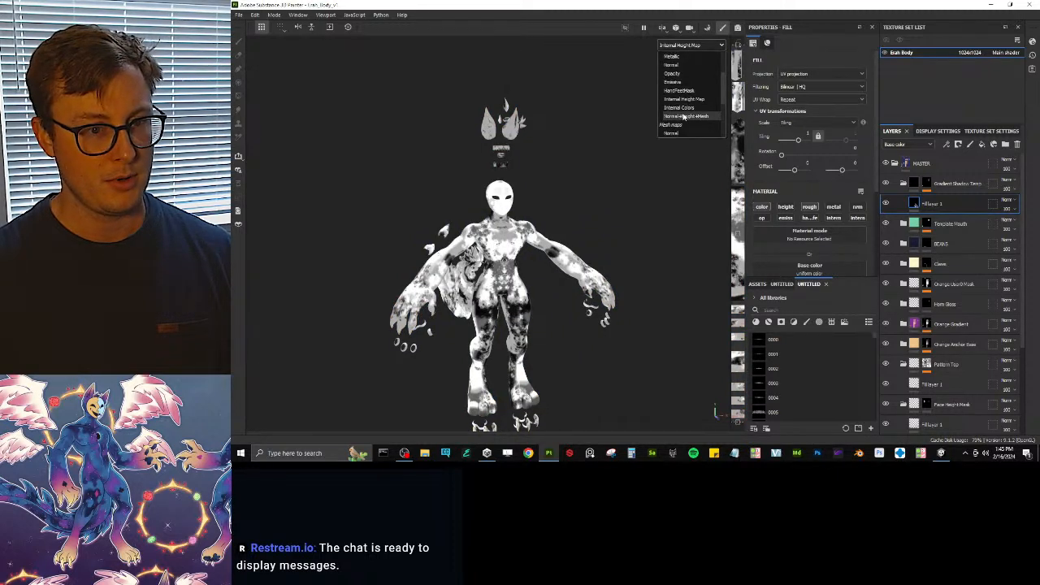
{"action": "left_click", "coordinate": [691, 95]}
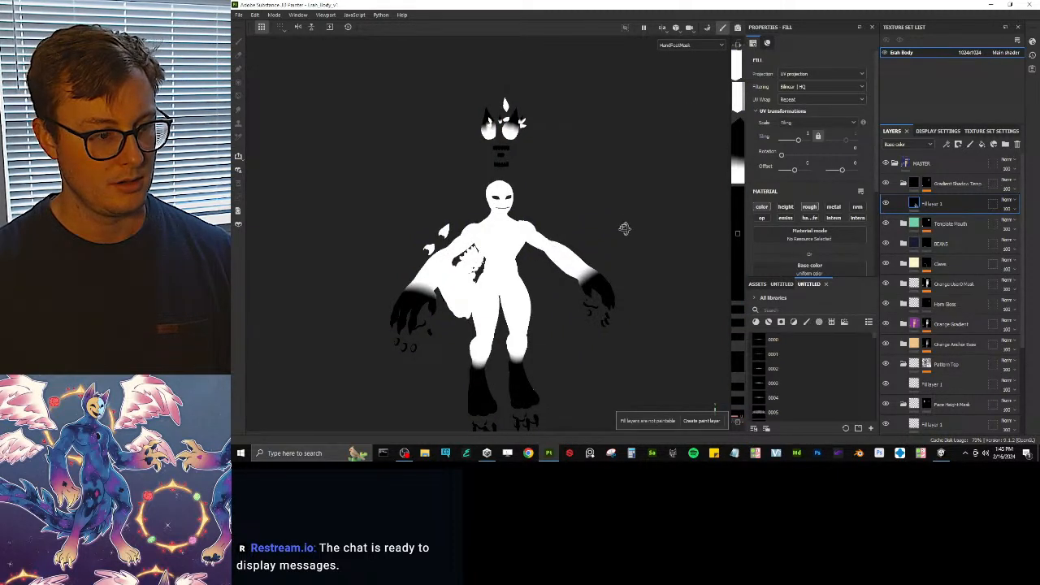
{"action": "mouse_move", "coordinate": [625, 230]}
{"action": "left_mouse_down", "text": "alt"}
{"action": "mouse_move", "coordinate": [576, 240]}
{"action": "mouse_move", "coordinate": [543, 220]}
{"action": "left_mouse_up", "text": "alt"}
{"action": "right_click_drag", "start_coordinate": [543, 220], "coordinate": [580, 251], "text": "alt"}
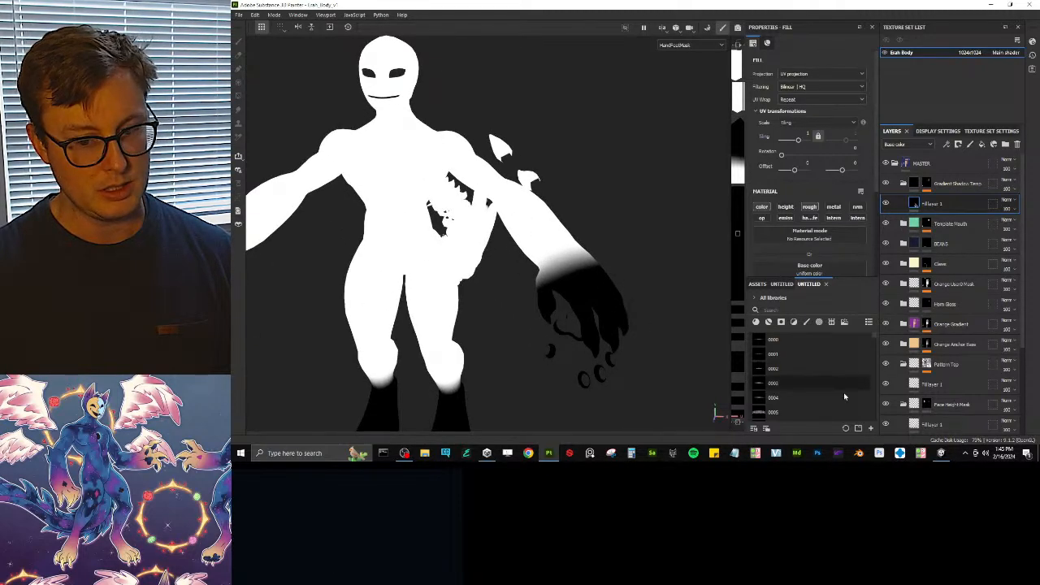
- Switch back to Unity and collapse the Internal Parallax settings of the Erah Body material
{"action": "left_click", "coordinate": [941, 453]}
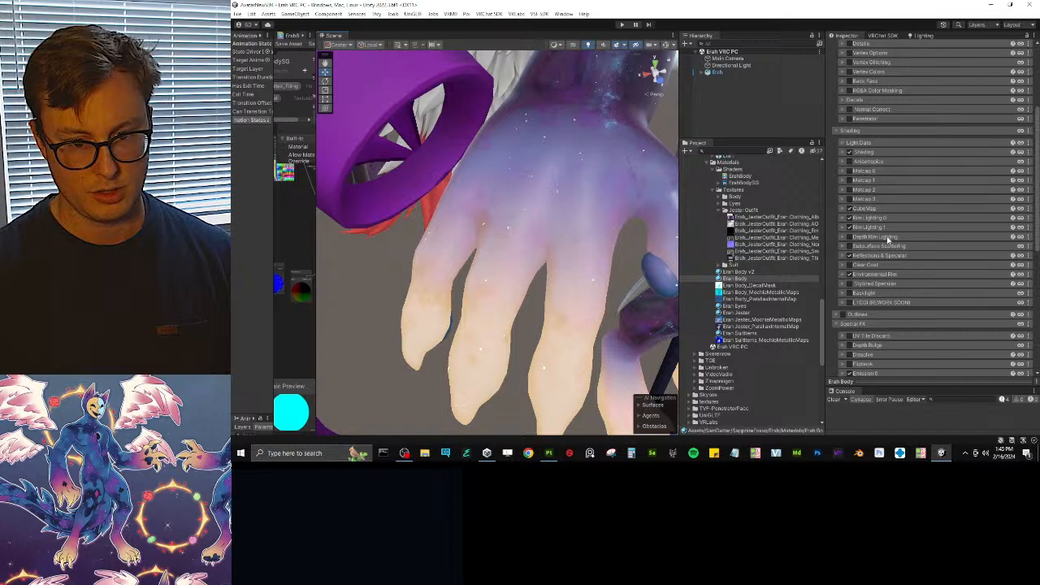
{"action": "scroll", "coordinate": [891, 254], "scroll_direction": "down", "scroll_amount": 2}
{"action": "scroll", "coordinate": [892, 249], "scroll_direction": "down", "scroll_amount": 2}
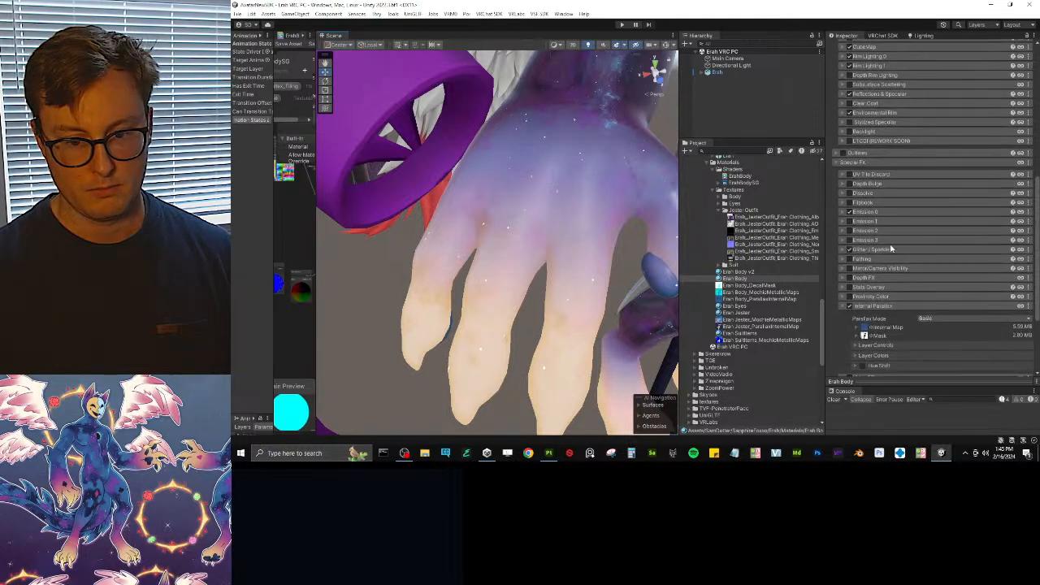
{"action": "left_click", "coordinate": [875, 306]}
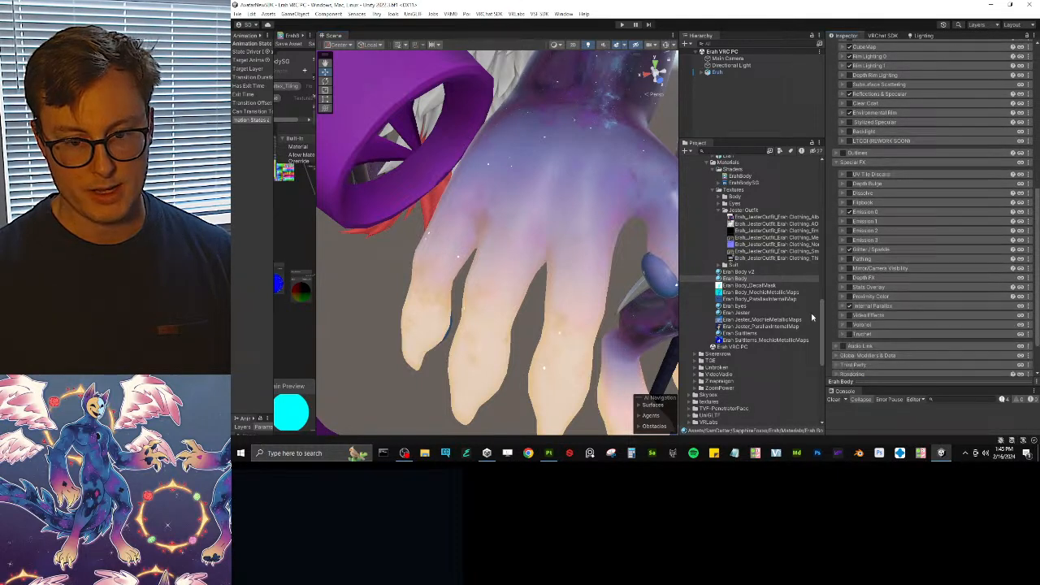
- Try an Emission Strength of 0 in Emission 0, undo it, and collapse the Emission 0 settings
{"action": "left_click", "coordinate": [845, 212]}
{"action": "left_click_drag", "start_coordinate": [933, 254], "coordinate": [902, 257]}
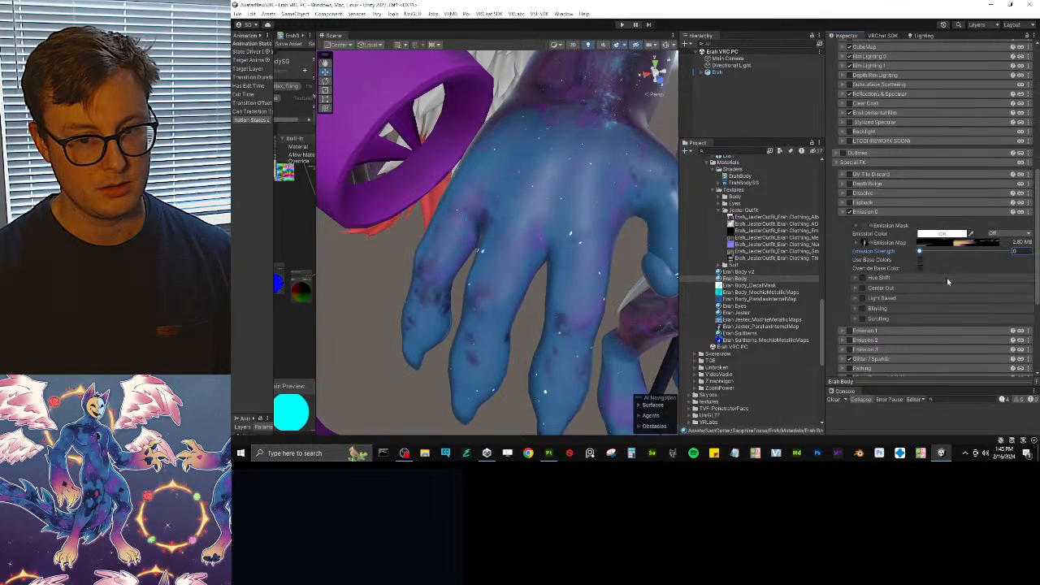
{"action": "key", "text": "ctrl+z"}
{"action": "scroll", "coordinate": [938, 153], "scroll_direction": "up", "scroll_amount": 10}
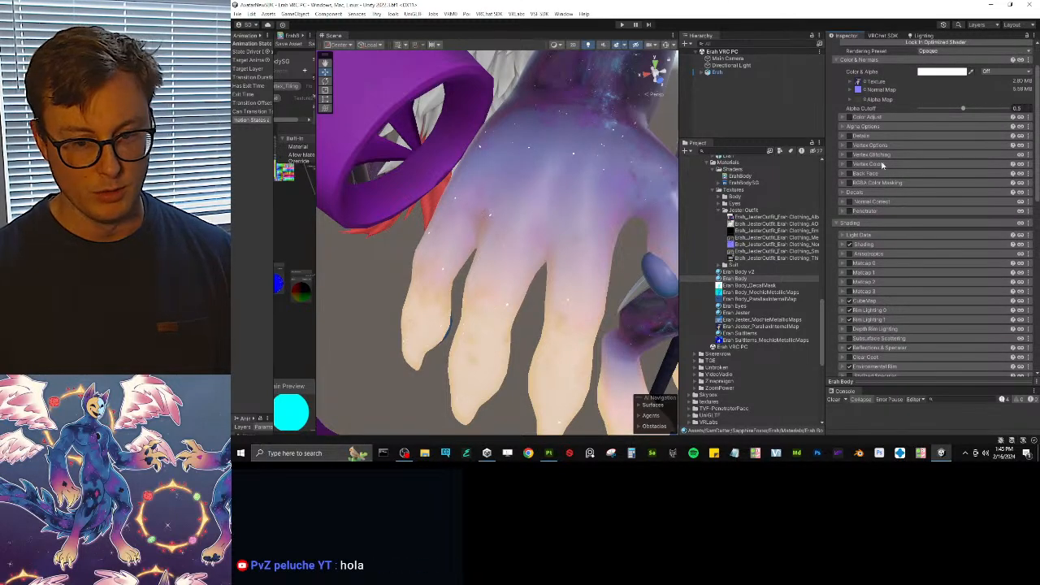
{"action": "scroll", "coordinate": [883, 161], "scroll_direction": "down", "scroll_amount": 8}
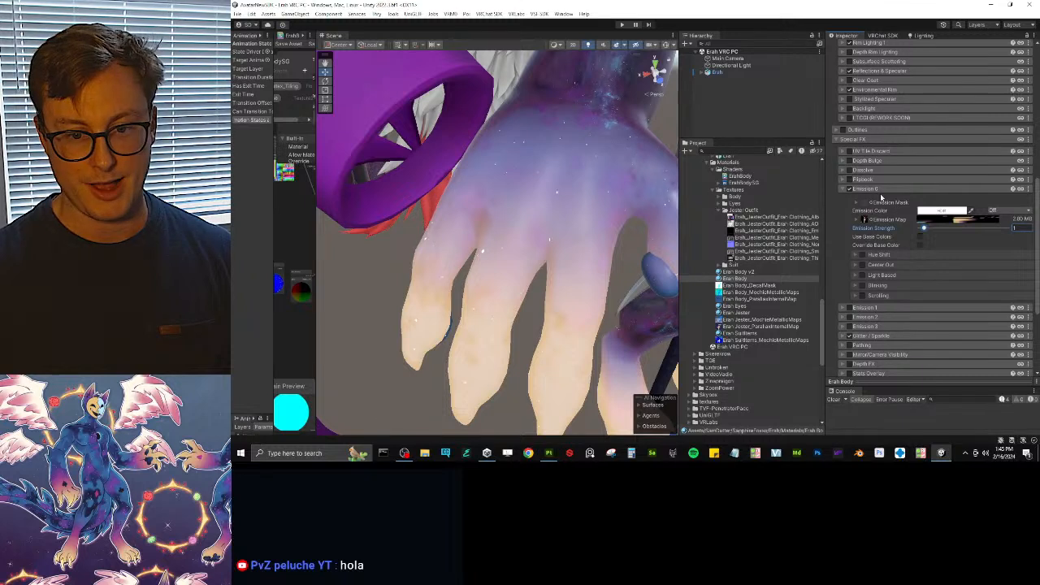
{"action": "left_click", "coordinate": [873, 190]}
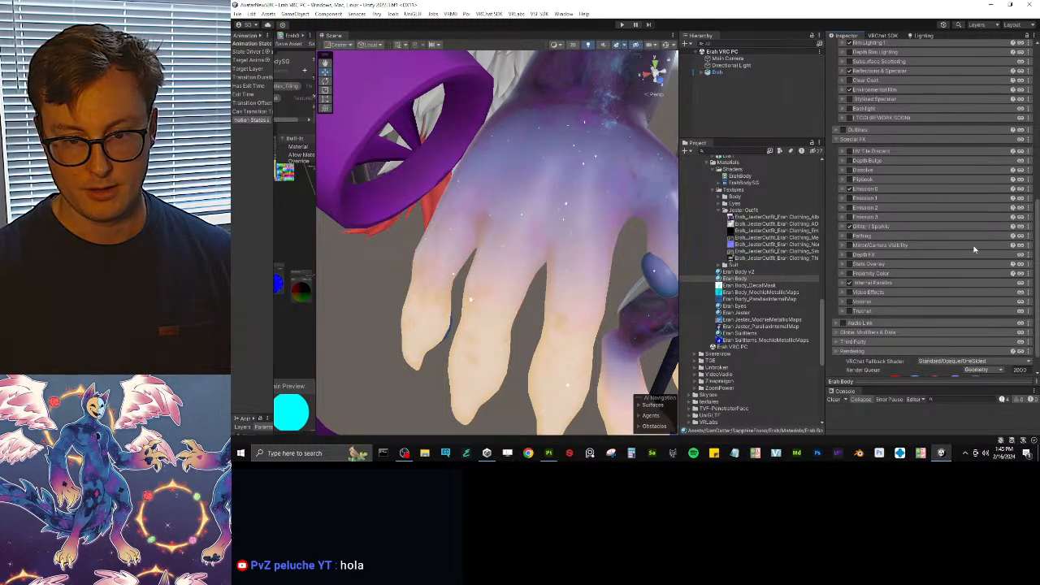
- Expand the Internal Parallax settings and the channel options of its internal map
{"action": "left_click", "coordinate": [878, 283]}
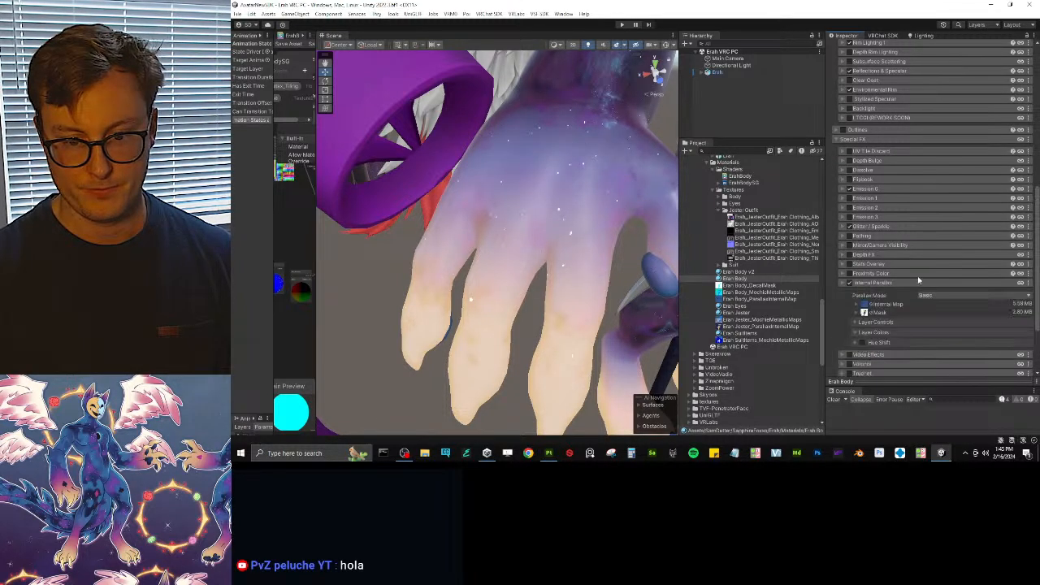
{"action": "scroll", "coordinate": [854, 244], "scroll_direction": "down", "scroll_amount": 3}
{"action": "left_click", "coordinate": [856, 216]}
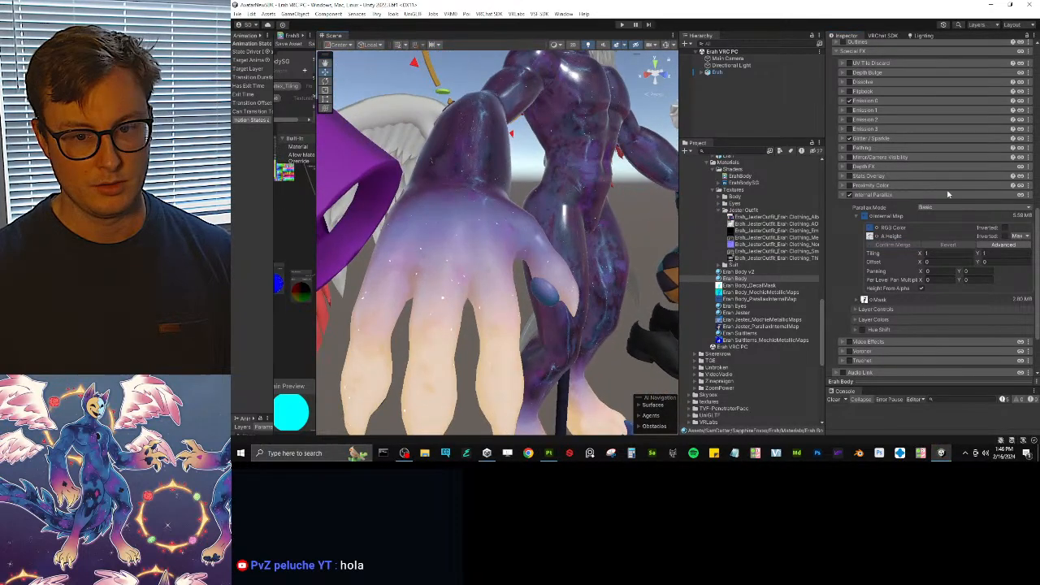
- Set the Emission Strength of Emission 0 to 0 on the Erah Body material
{"action": "left_click", "coordinate": [872, 104]}
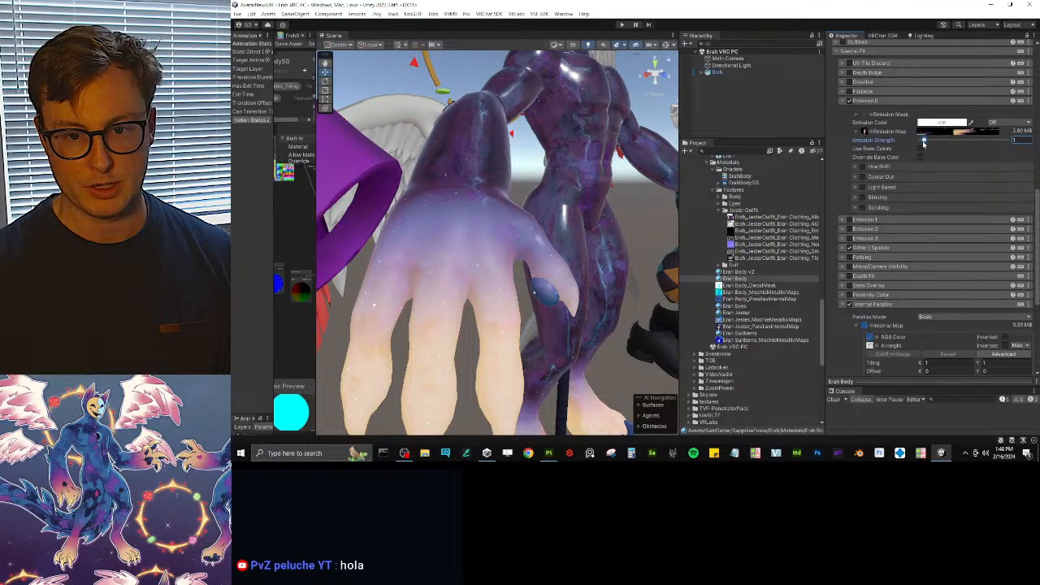
{"action": "left_click_drag", "start_coordinate": [923, 142], "coordinate": [917, 141]}
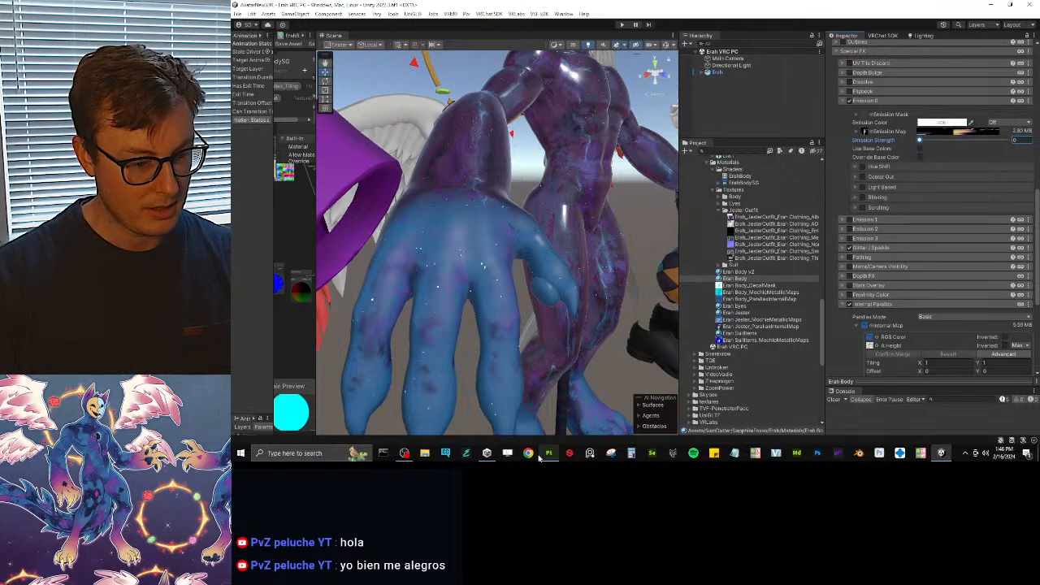
{"action": "left_click", "coordinate": [769, 215]}
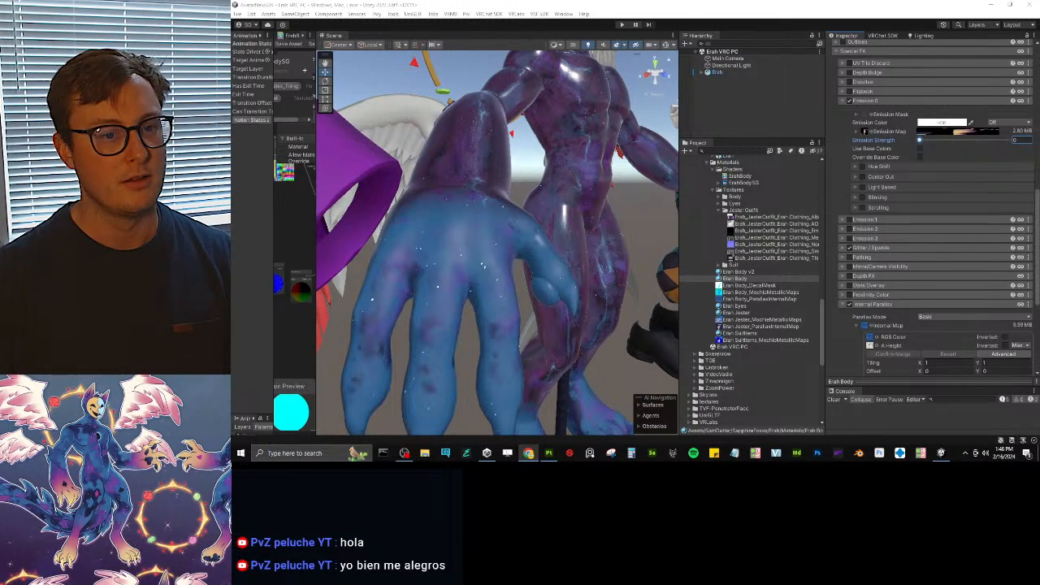
- Examine the whole avatar from several angles, including the wings, halo, body and tail
{"action": "scroll", "coordinate": [878, 261], "scroll_direction": "down", "scroll_amount": 2}
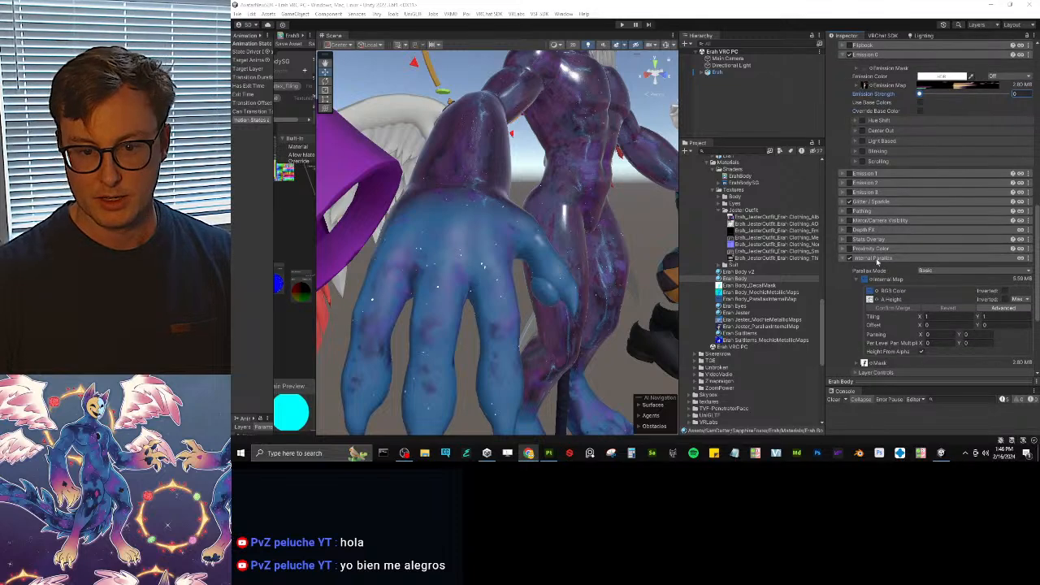
{"action": "scroll", "coordinate": [588, 269], "scroll_direction": "down", "scroll_amount": 5}
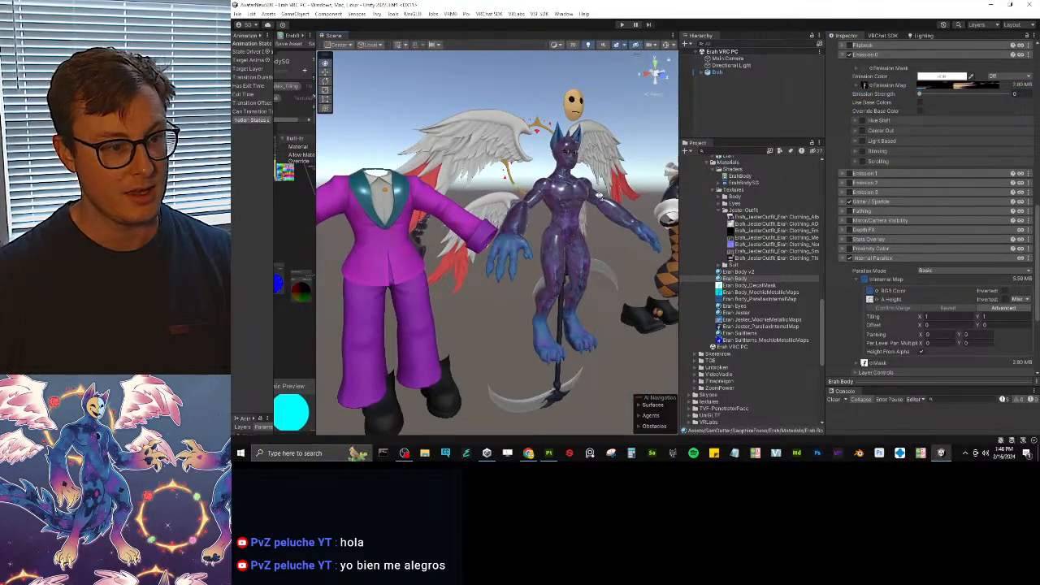
{"action": "left_click_drag", "start_coordinate": [599, 196], "coordinate": [578, 200], "text": "alt"}
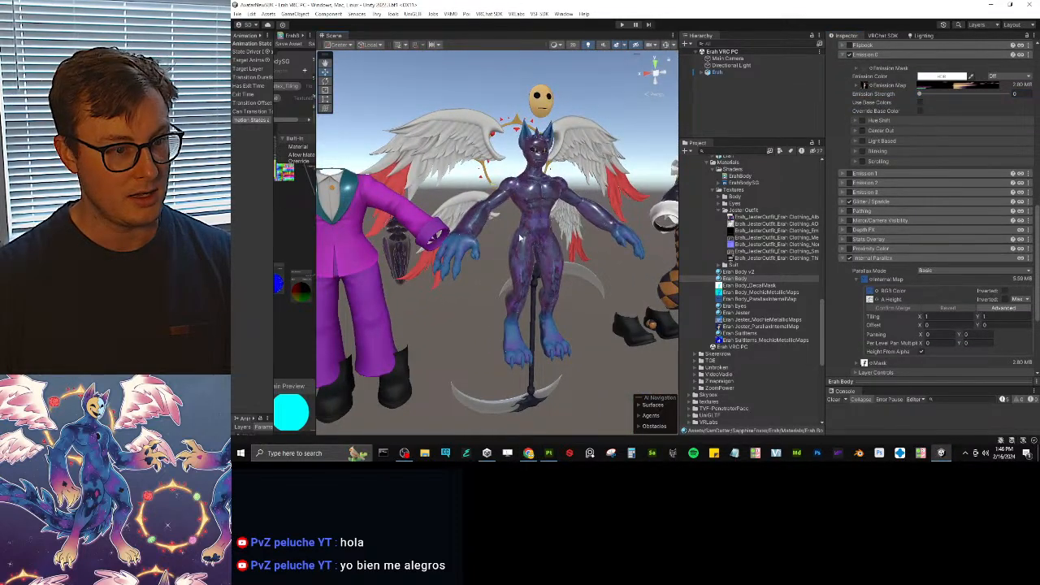
{"action": "left_click_drag", "start_coordinate": [520, 237], "coordinate": [559, 222], "text": "alt"}
{"action": "scroll", "coordinate": [561, 217], "scroll_direction": "up", "scroll_amount": 5}
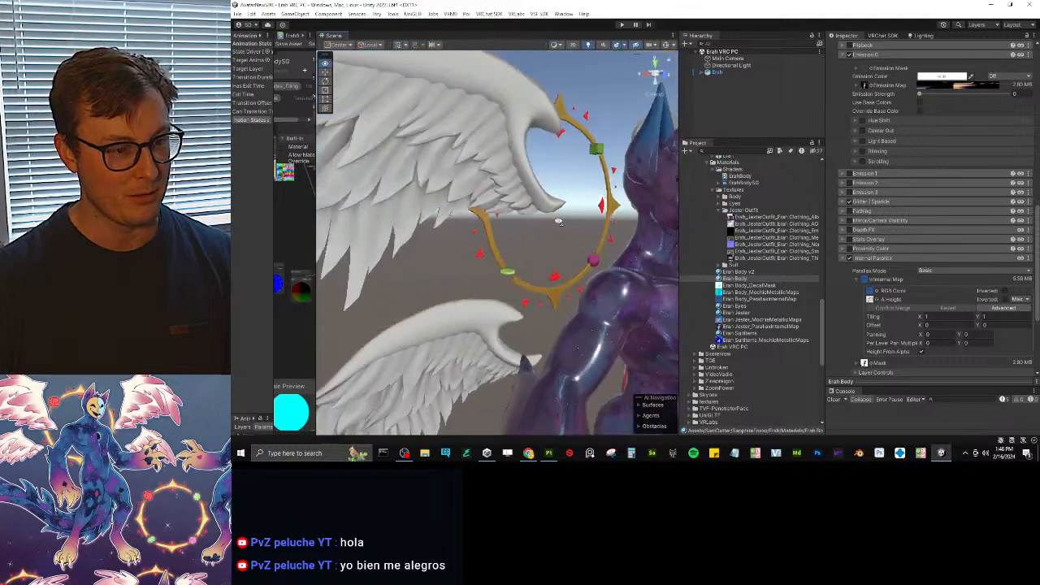
{"action": "key", "text": "s"}
{"action": "right_click_drag", "start_coordinate": [558, 222], "coordinate": [756, 233]}
{"action": "key", "text": "w"}
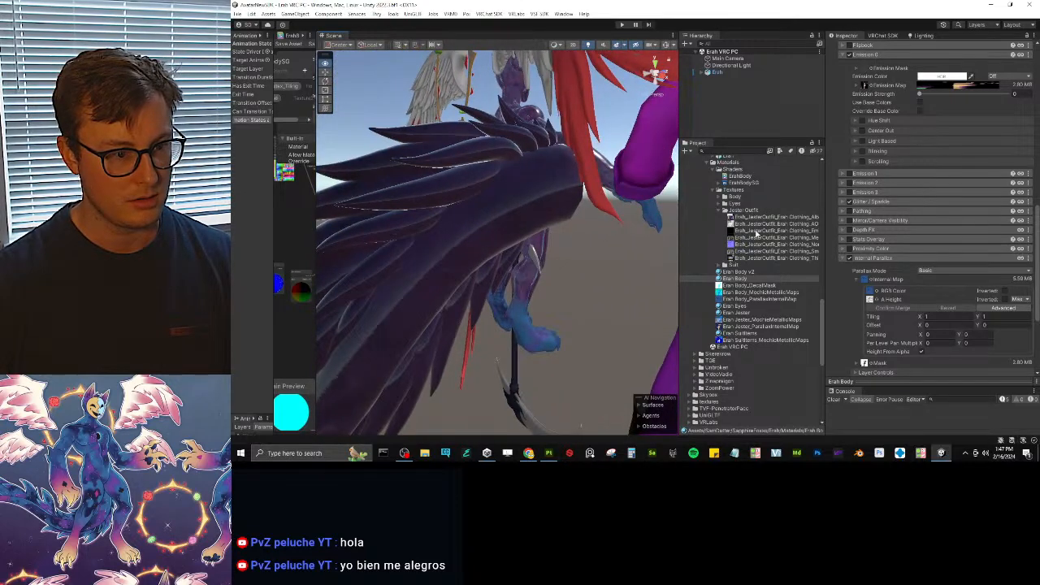
{"action": "mouse_move", "coordinate": [616, 268]}
{"action": "right_mouse_down"}
{"action": "mouse_move", "coordinate": [467, 341]}
{"action": "mouse_move", "coordinate": [594, 248]}
{"action": "mouse_move", "coordinate": [571, 260]}
{"action": "mouse_move", "coordinate": [474, 261]}
{"action": "mouse_move", "coordinate": [507, 313]}
{"action": "right_mouse_up"}
- Switch to Substance 3D Painter and inspect the Internal Height Map channel on the whole body and tail
{"action": "left_click", "coordinate": [550, 452]}
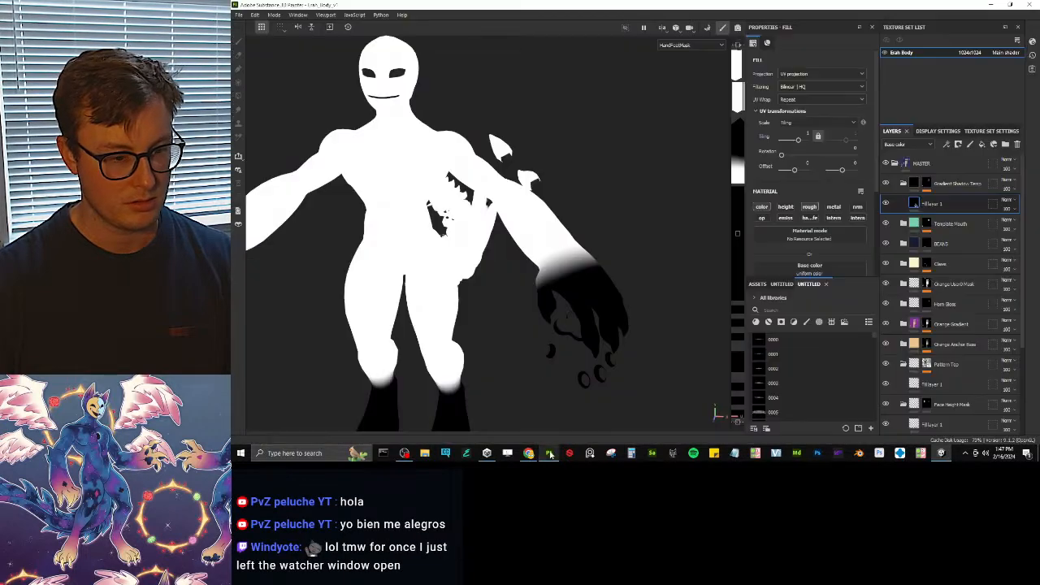
{"action": "mouse_move", "coordinate": [443, 242]}
{"action": "left_mouse_down", "text": "alt"}
{"action": "mouse_move", "coordinate": [458, 246]}
{"action": "mouse_move", "coordinate": [468, 275]}
{"action": "mouse_move", "coordinate": [479, 272]}
{"action": "left_mouse_up", "text": "alt"}
{"action": "left_click", "coordinate": [691, 45]}
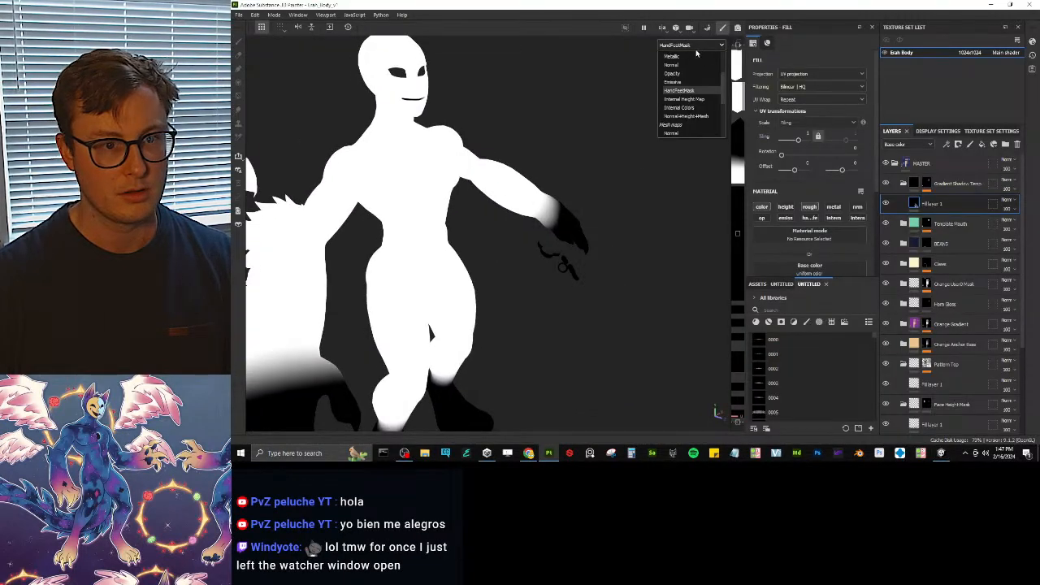
{"action": "left_click", "coordinate": [685, 102]}
{"action": "scroll", "coordinate": [487, 235], "scroll_direction": "down", "scroll_amount": 5}
{"action": "left_click_drag", "start_coordinate": [341, 240], "coordinate": [406, 238], "text": "alt"}
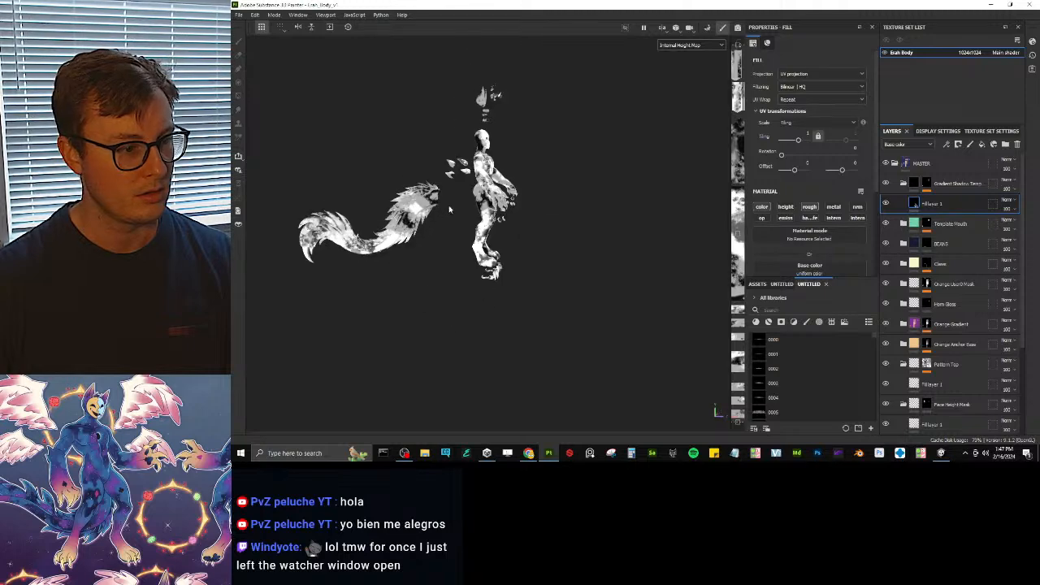
- Switch to Unity and apply the Erah Body material to the avatar's tail
{"action": "middle_click_drag", "start_coordinate": [407, 238], "coordinate": [468, 232], "text": "alt"}
{"action": "scroll", "coordinate": [468, 233], "scroll_direction": "up", "scroll_amount": 3}
{"action": "key", "text": "alt+Tab"}
{"action": "left_click_drag", "start_coordinate": [579, 271], "coordinate": [569, 301], "text": "alt"}
{"action": "scroll", "coordinate": [570, 301], "scroll_direction": "down", "scroll_amount": 3}
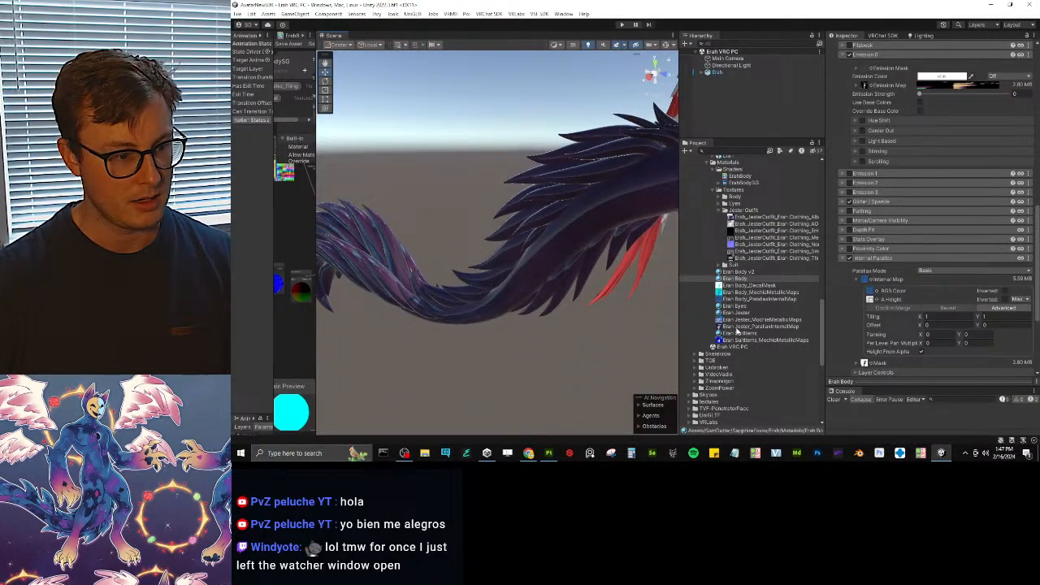
{"action": "left_click", "coordinate": [745, 272]}
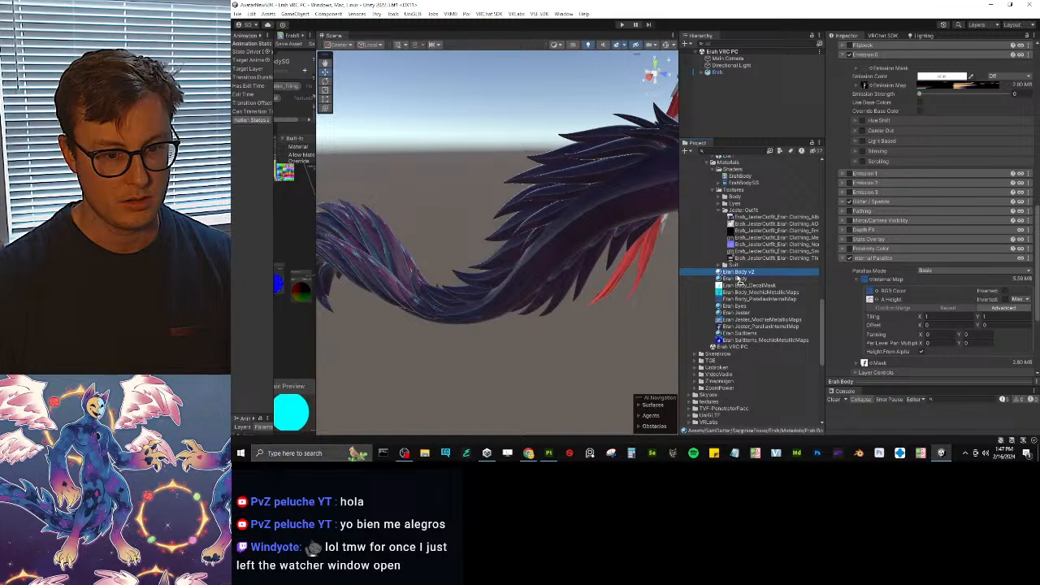
{"action": "left_click_drag", "start_coordinate": [740, 279], "coordinate": [577, 254]}
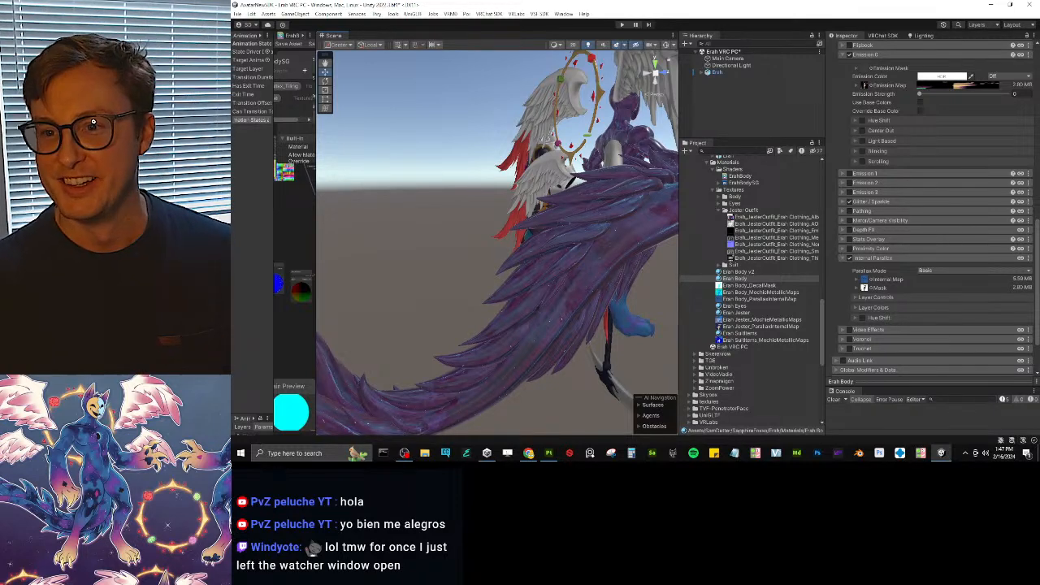
- Select the FluffyTail object and set its X and Y position to 0
{"action": "left_click", "coordinate": [565, 268]}
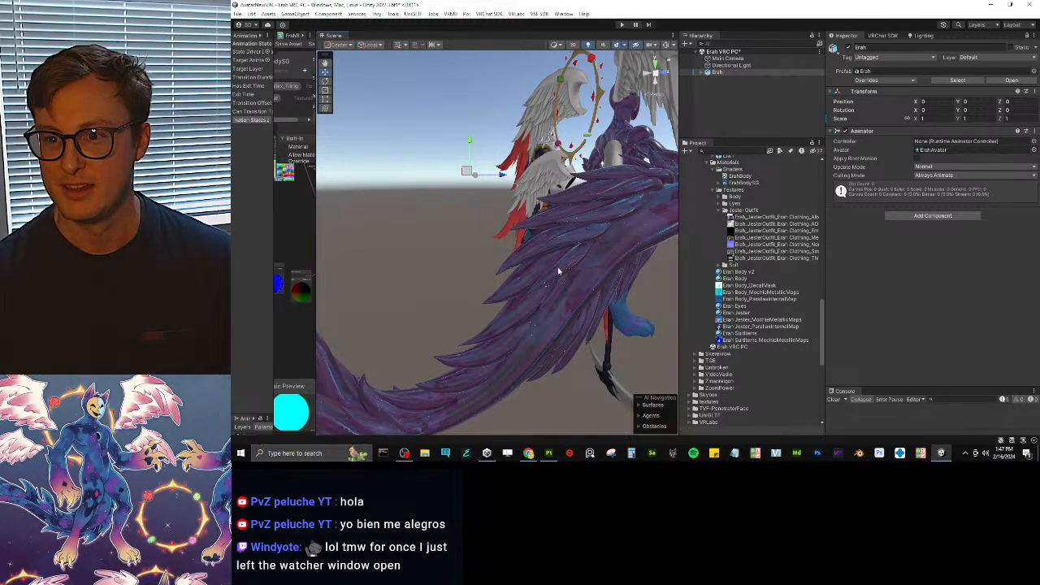
{"action": "left_click_drag", "start_coordinate": [513, 277], "coordinate": [584, 285], "text": "alt"}
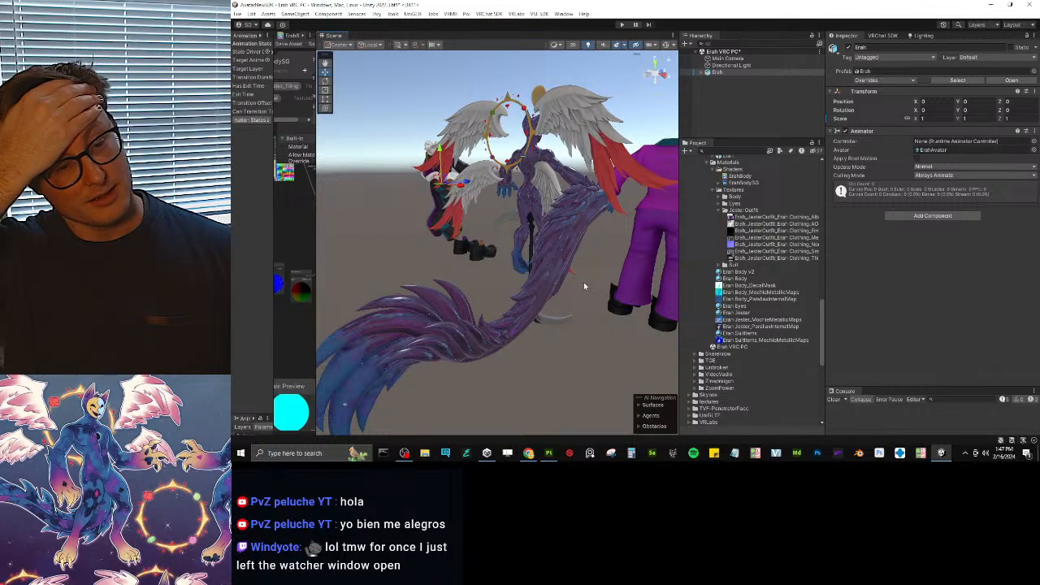
{"action": "left_click", "coordinate": [434, 336]}
{"action": "left_click", "coordinate": [435, 336]}
{"action": "left_click", "coordinate": [435, 337]}
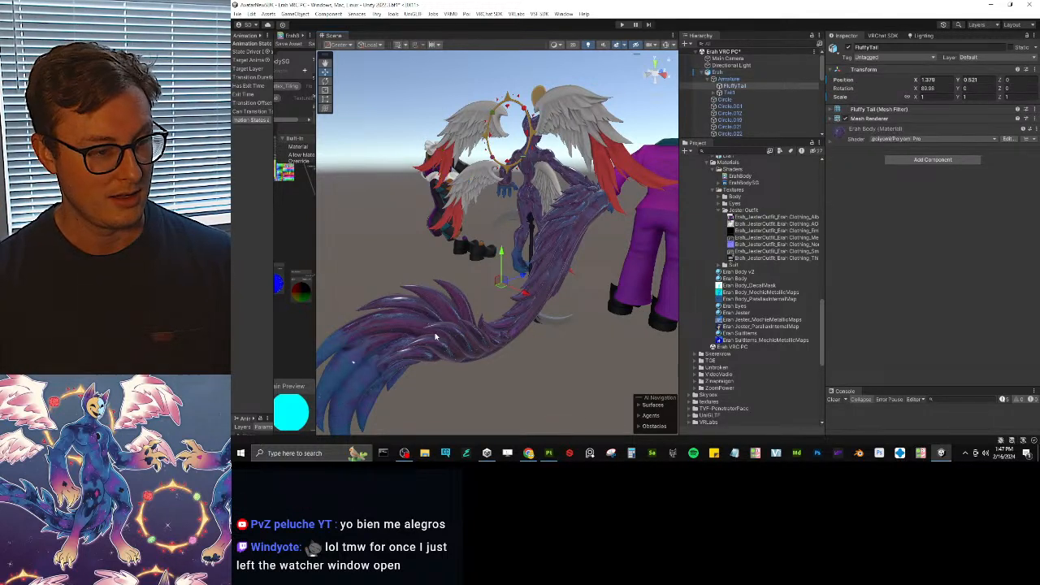
{"action": "left_click_drag", "start_coordinate": [533, 299], "coordinate": [515, 300]}
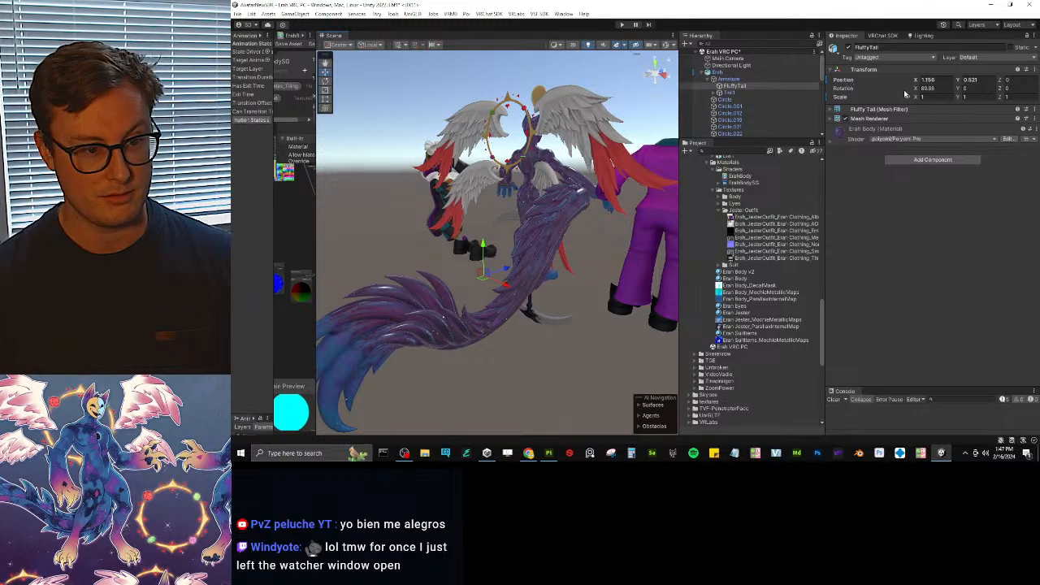
{"action": "left_click", "coordinate": [943, 80]}
{"action": "type", "text": "0"}
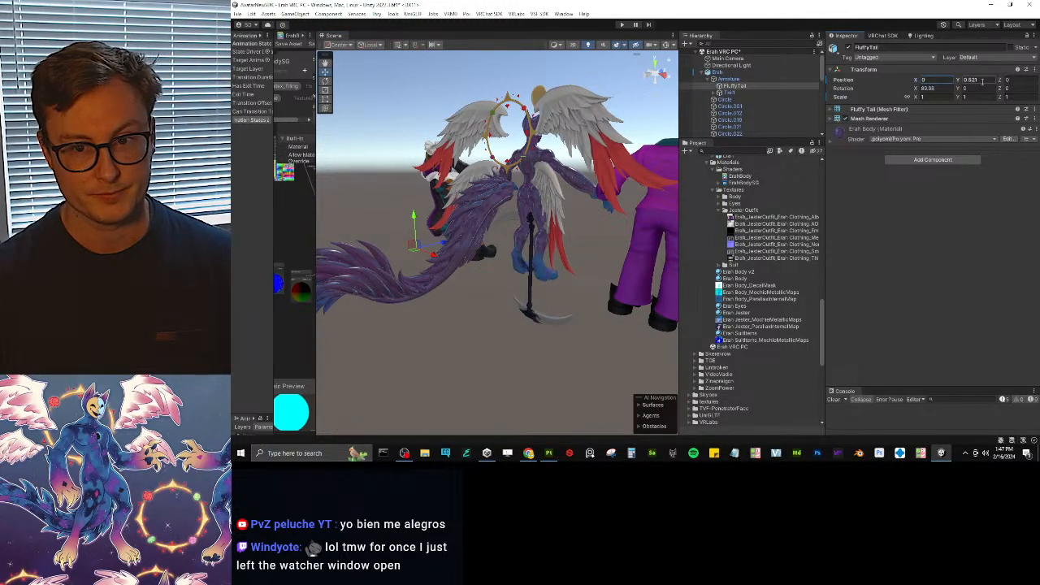
{"action": "left_click", "coordinate": [975, 79]}
{"action": "type", "text": "0"}
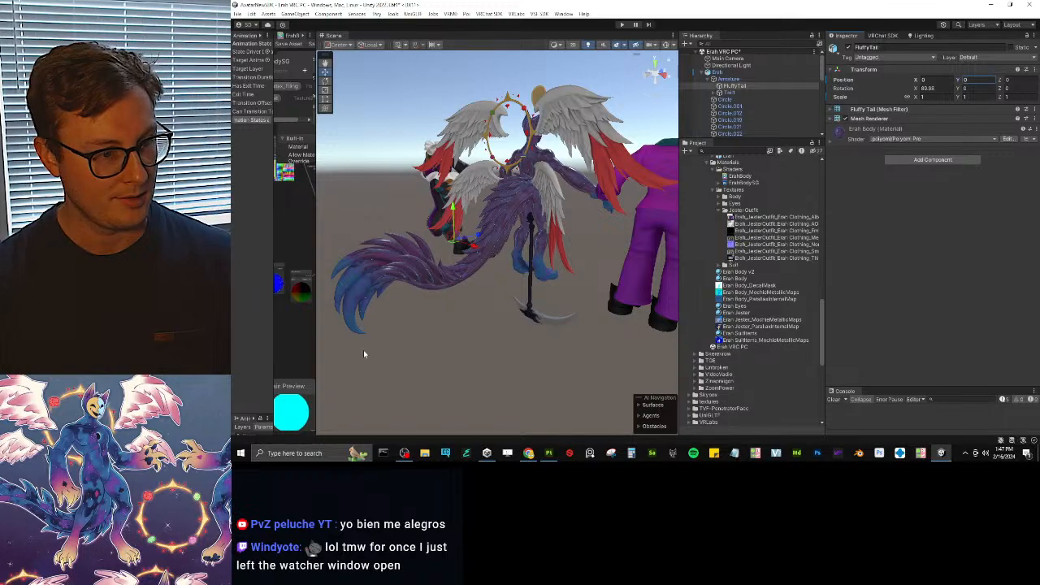
- Examine the avatar and its tail from behind and from the front, and open the Erah Body material's settings
{"action": "left_click", "coordinate": [475, 303]}
{"action": "key", "text": "w"}
{"action": "right_click_drag", "start_coordinate": [476, 304], "coordinate": [485, 289]}
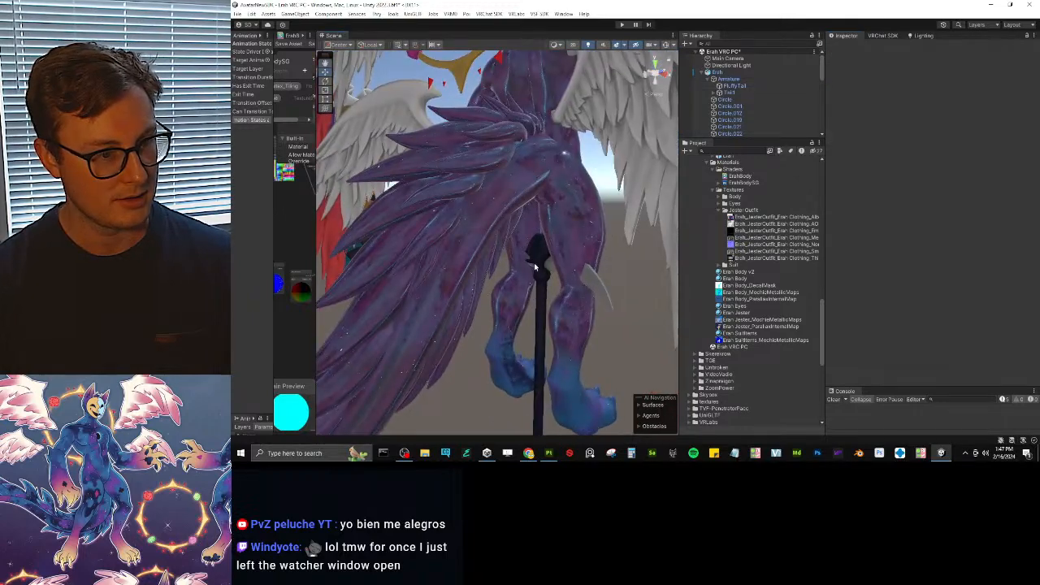
{"action": "right_click_drag", "start_coordinate": [534, 262], "coordinate": [1008, 225]}
{"action": "key", "text": "s"}
{"action": "key", "text": "w"}
{"action": "right_click_drag", "start_coordinate": [499, 200], "coordinate": [476, 245]}
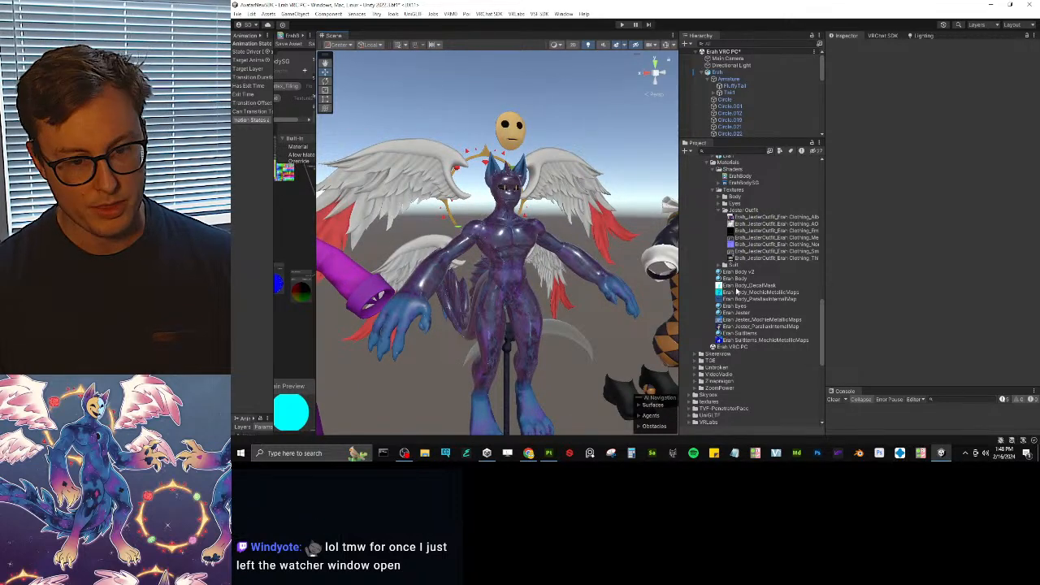
{"action": "left_click", "coordinate": [739, 279]}
{"action": "scroll", "coordinate": [904, 278], "scroll_direction": "down", "scroll_amount": 3}
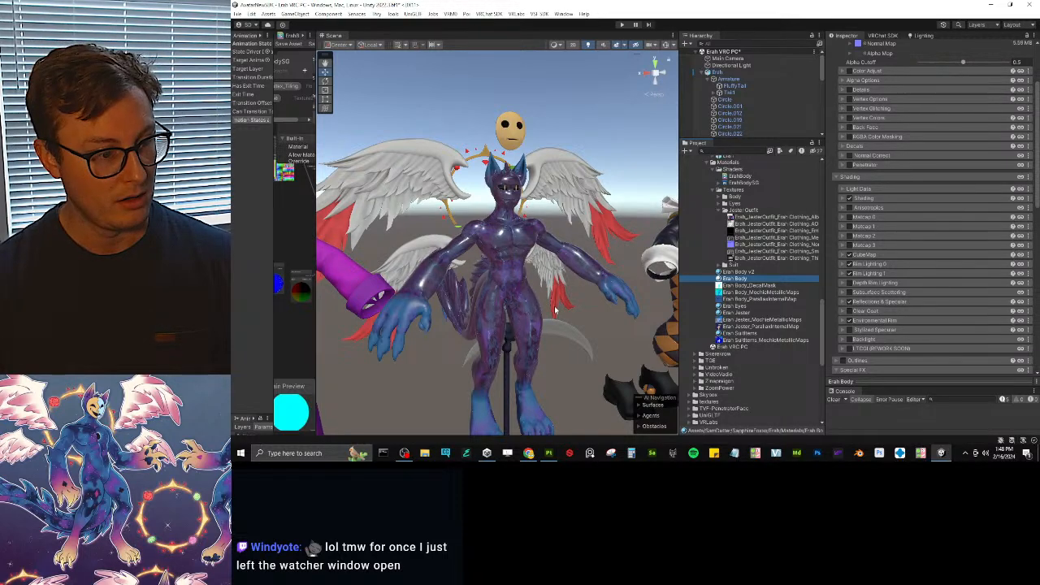
- Switch to Substance 3D Painter and display the Internal Colors channel on the body from the front
{"action": "left_click", "coordinate": [549, 453]}
{"action": "key", "text": "m"}
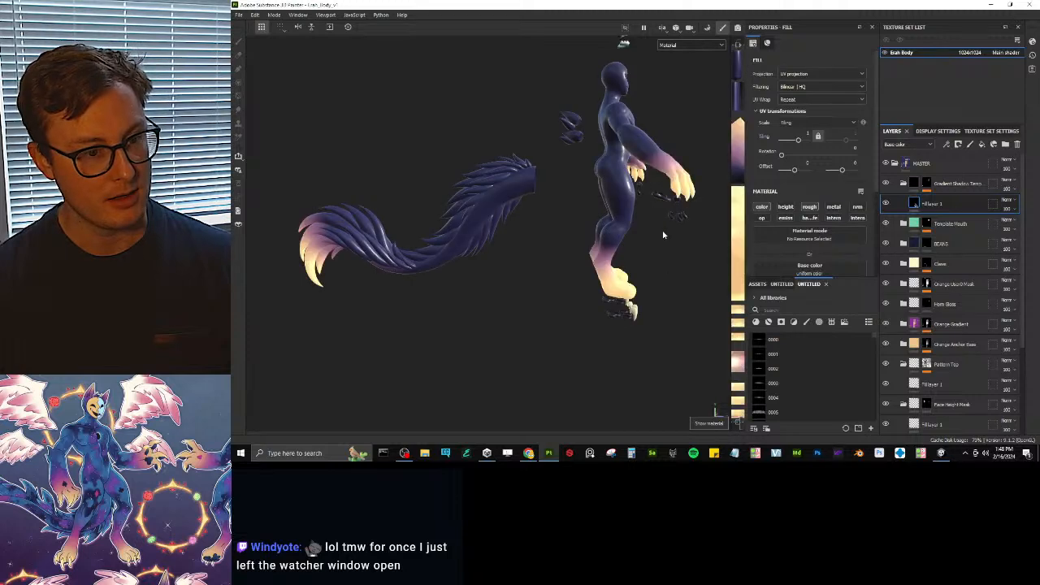
{"action": "left_click_drag", "start_coordinate": [665, 235], "coordinate": [492, 239], "text": "alt+shift"}
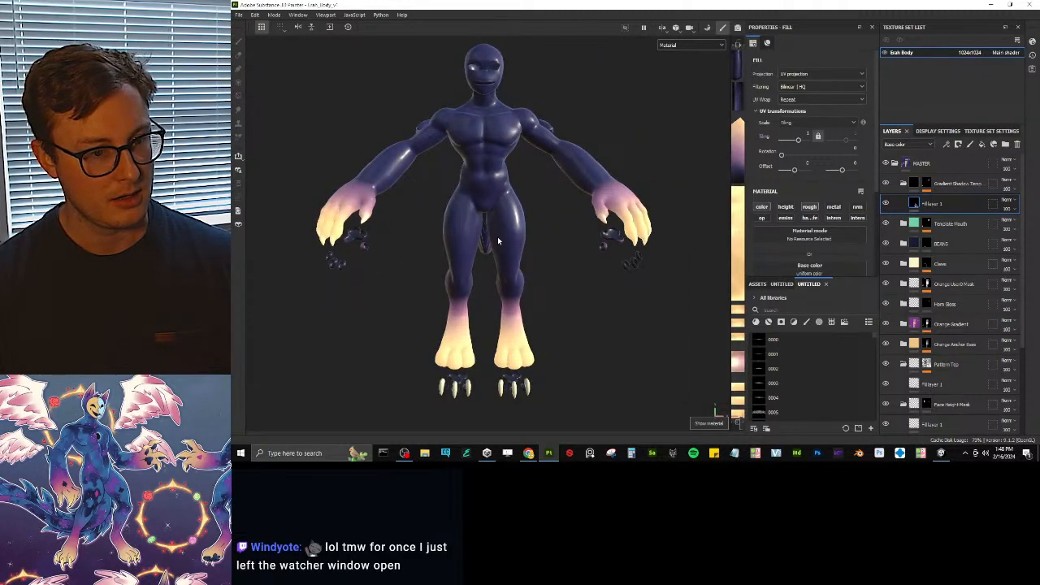
{"action": "key", "text": "c"}
{"action": "left_click", "coordinate": [670, 45]}
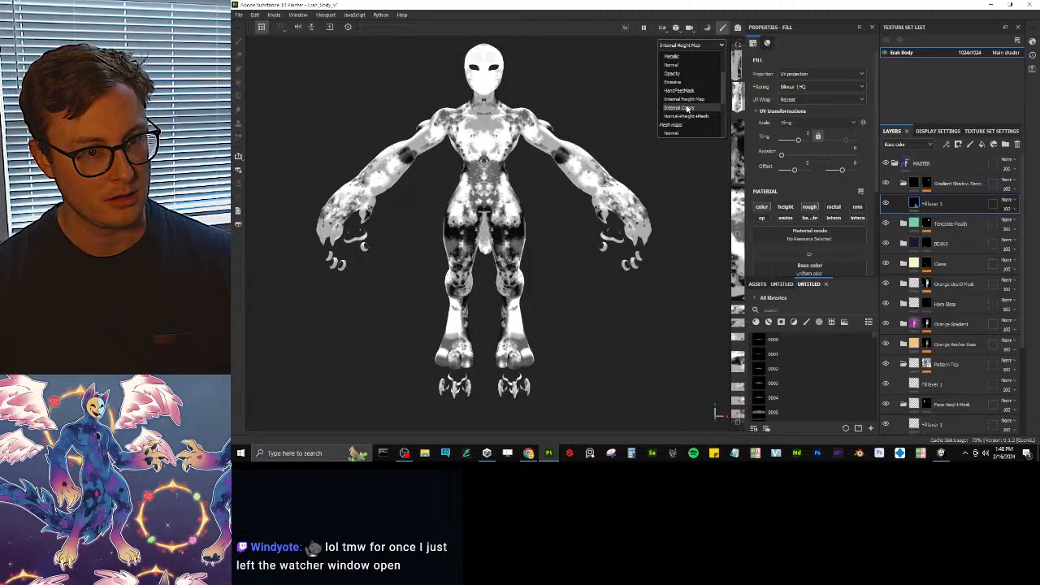
{"action": "left_click", "coordinate": [687, 107]}
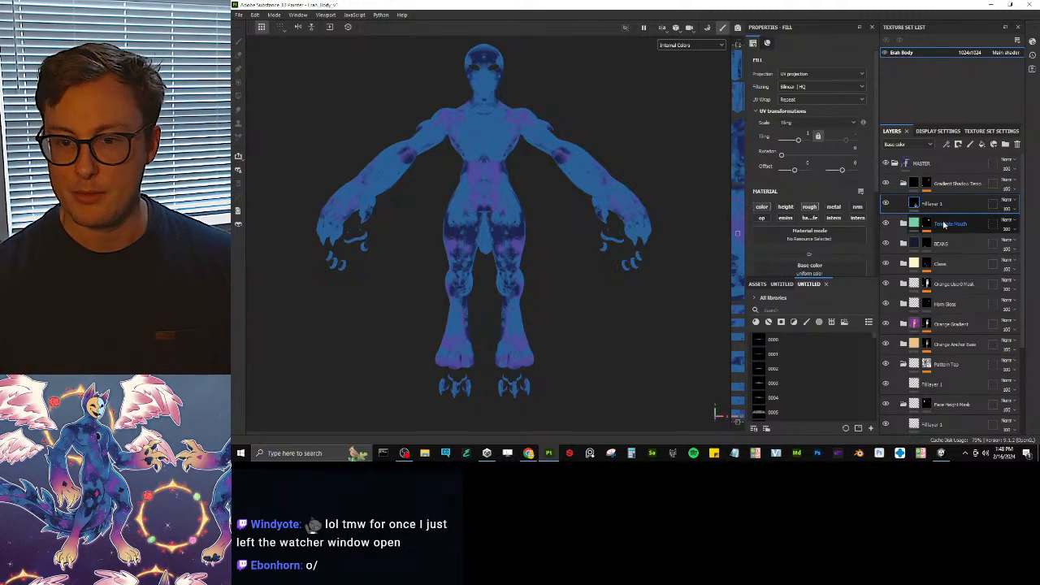
- Look inside the Orange Gradient and Orange User0 Mask layer groups
{"action": "scroll", "coordinate": [943, 227], "scroll_direction": "down", "scroll_amount": 3}
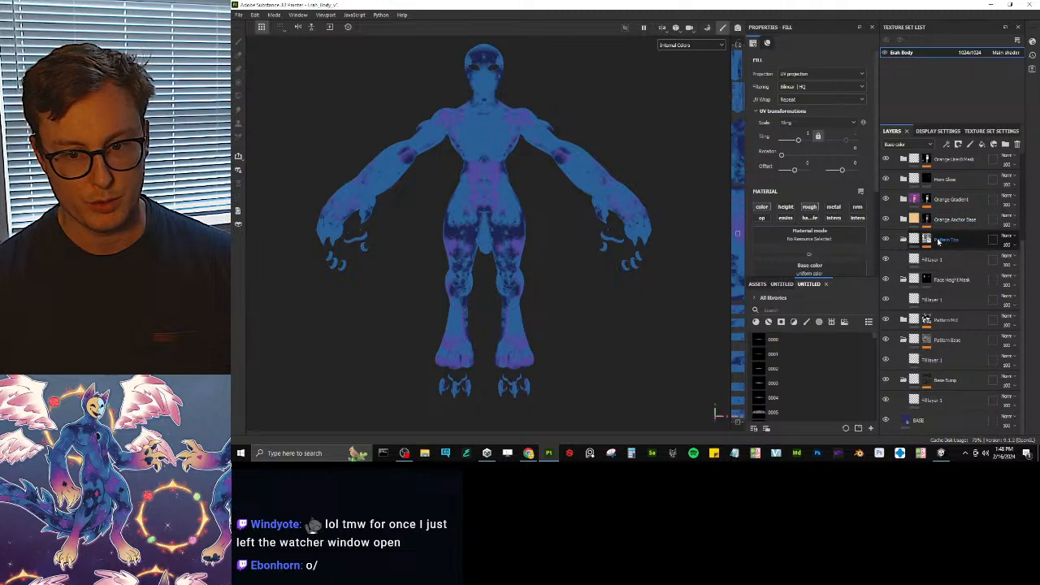
{"action": "left_click", "coordinate": [903, 200]}
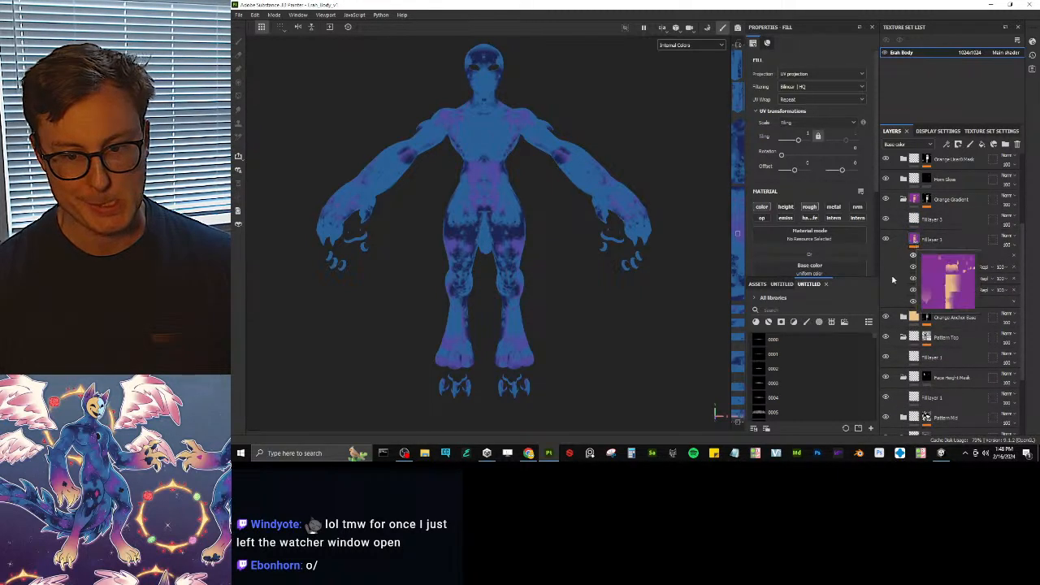
{"action": "left_click", "coordinate": [904, 202]}
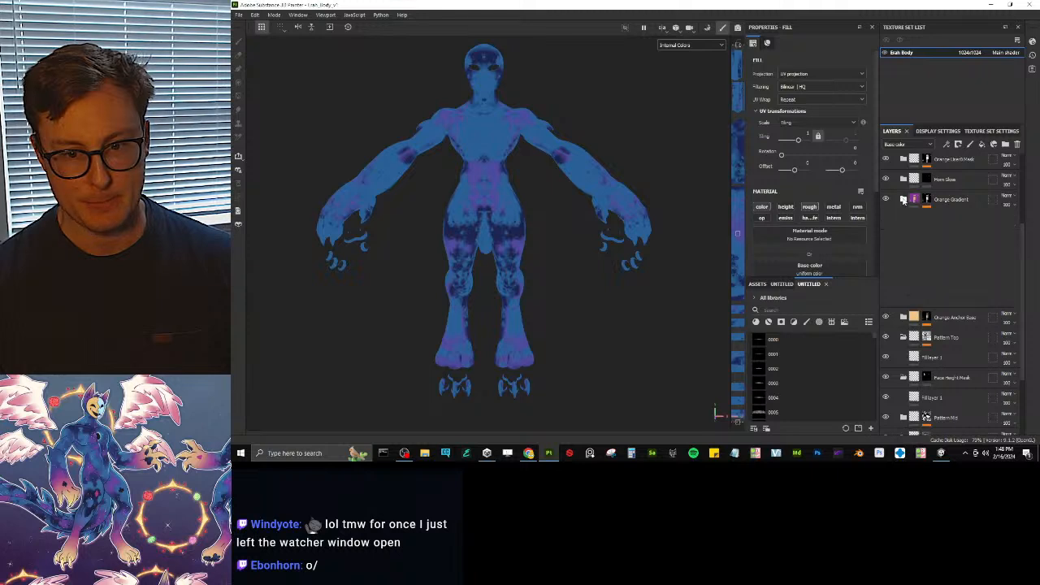
{"action": "scroll", "coordinate": [906, 207], "scroll_direction": "up", "scroll_amount": 3}
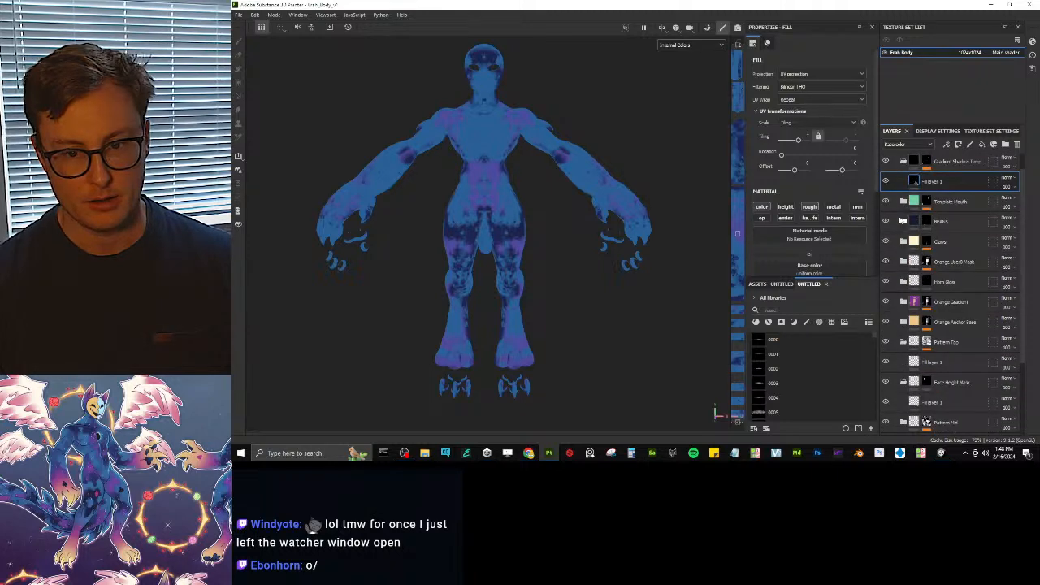
{"action": "left_click", "coordinate": [903, 262]}
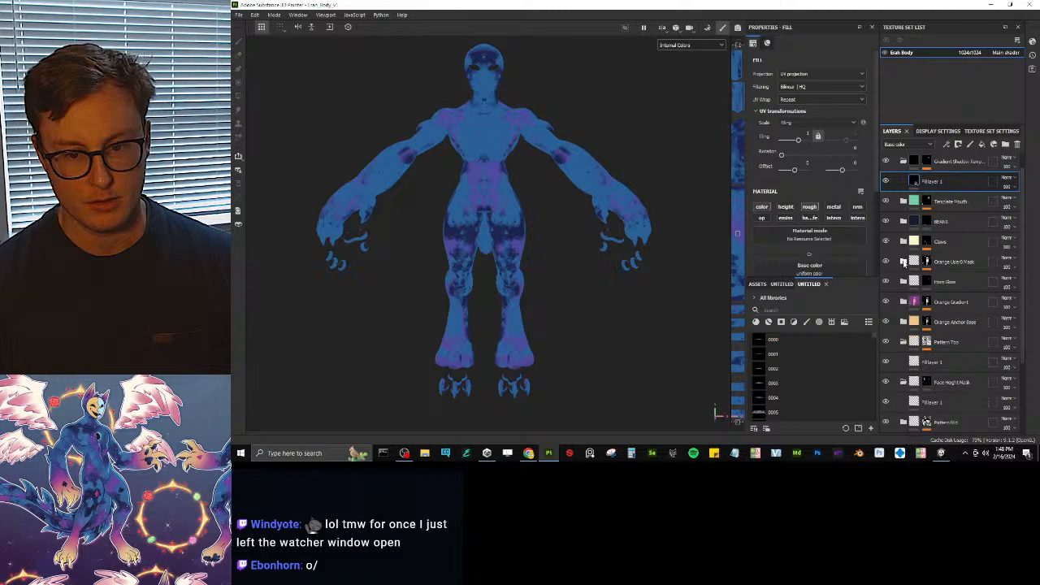
{"action": "left_click", "coordinate": [903, 262]}
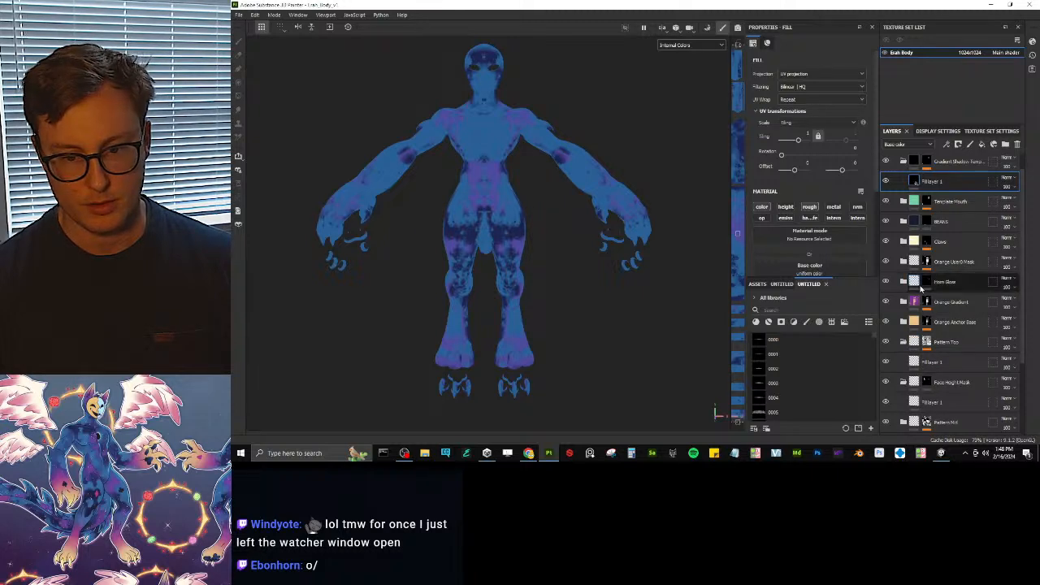
- Rename the first fill layer in the Orange Gradient group as Gradient Anchor Pass
{"action": "left_click", "coordinate": [903, 302]}
{"action": "left_click", "coordinate": [930, 321]}
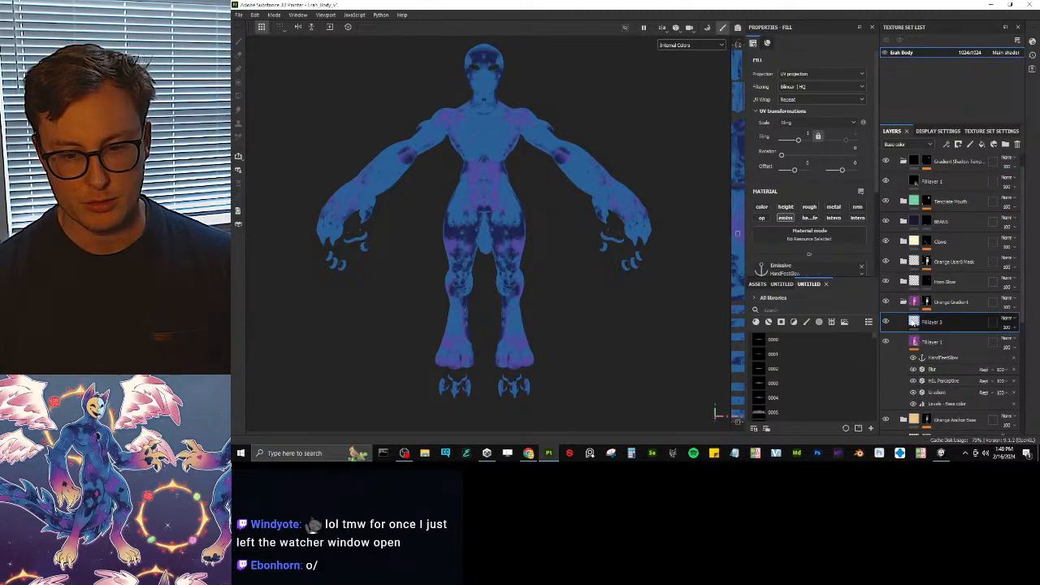
{"action": "double_click", "coordinate": [934, 322]}
{"action": "type", "text": "Gl"}
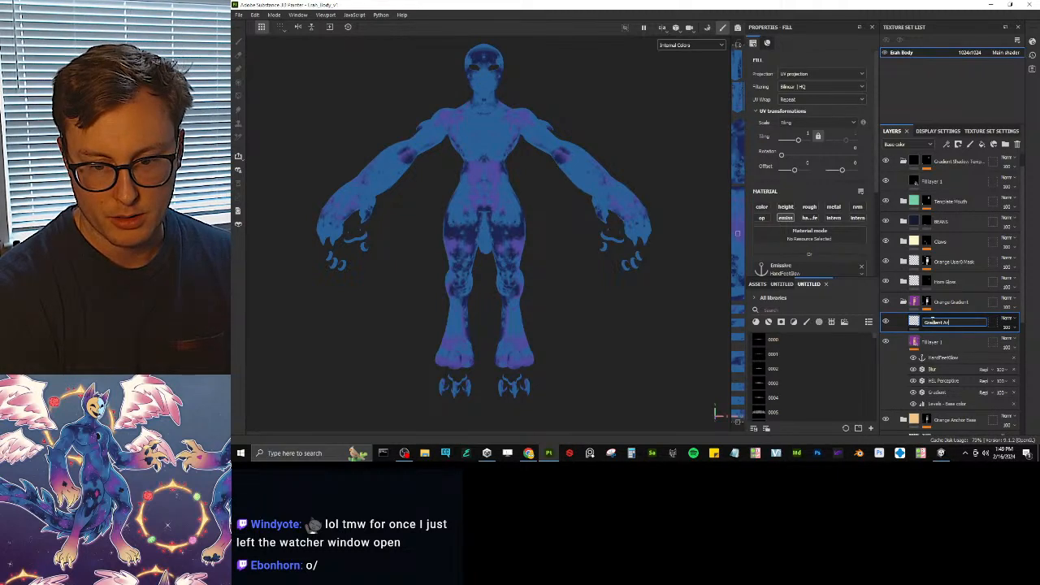
{"action": "type", "text": "adient Arnchor Feet"}
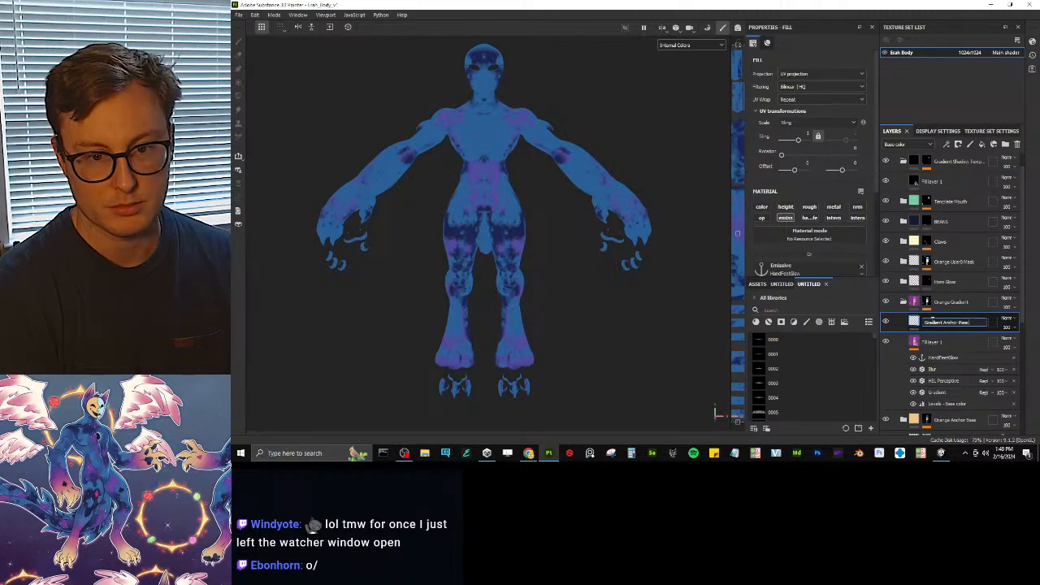
{"action": "key", "text": "Return"}
- Enable Internal Colors on the Gradient Anchor Pass layer, linked to the HandFeetGlow anchor point with Base color as the referenced channel
{"action": "scroll", "coordinate": [783, 157], "scroll_direction": "down", "scroll_amount": 3}
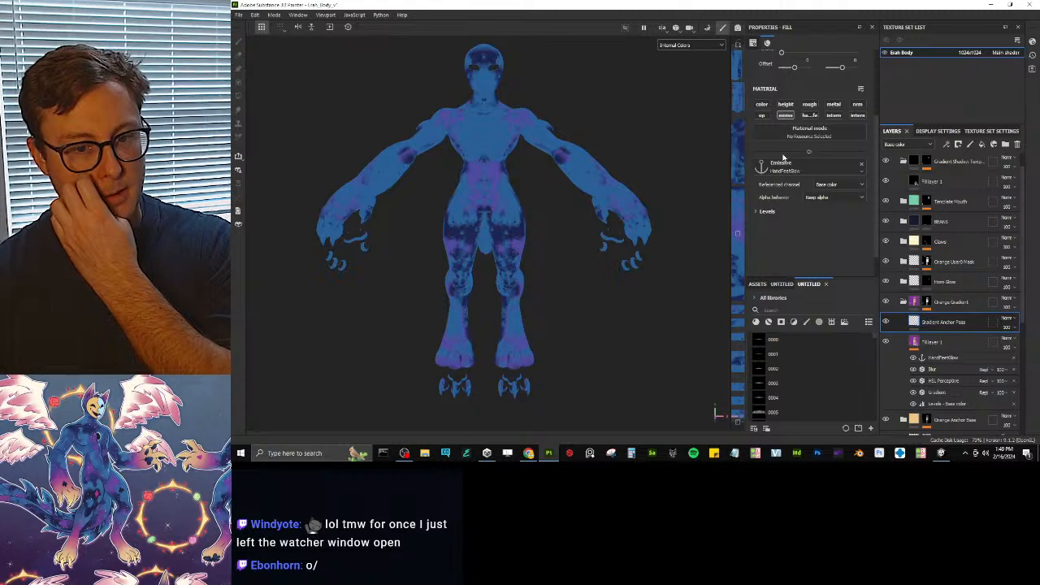
{"action": "left_click", "coordinate": [855, 116]}
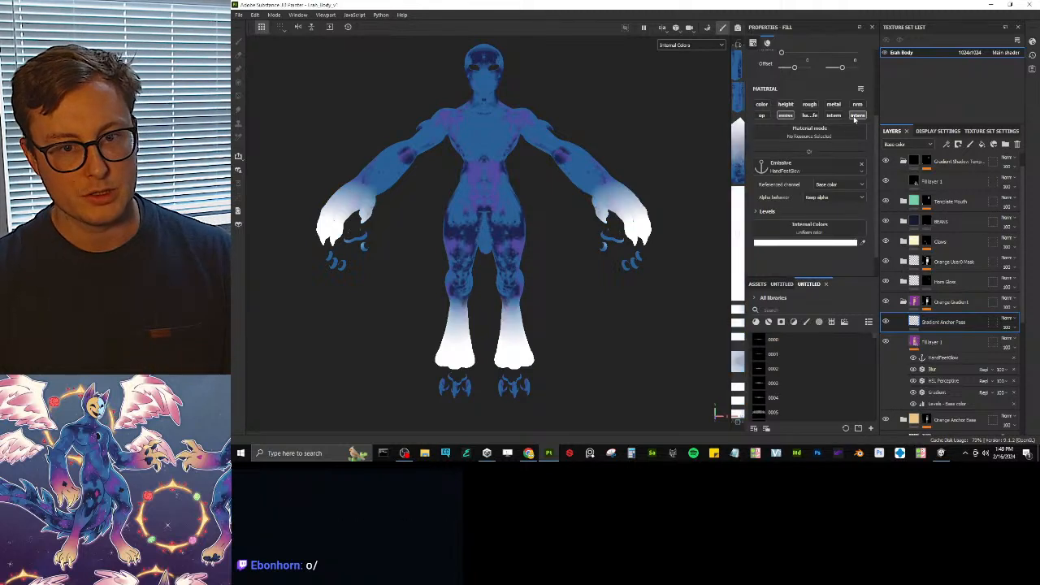
{"action": "left_click", "coordinate": [786, 235]}
{"action": "left_click", "coordinate": [847, 240]}
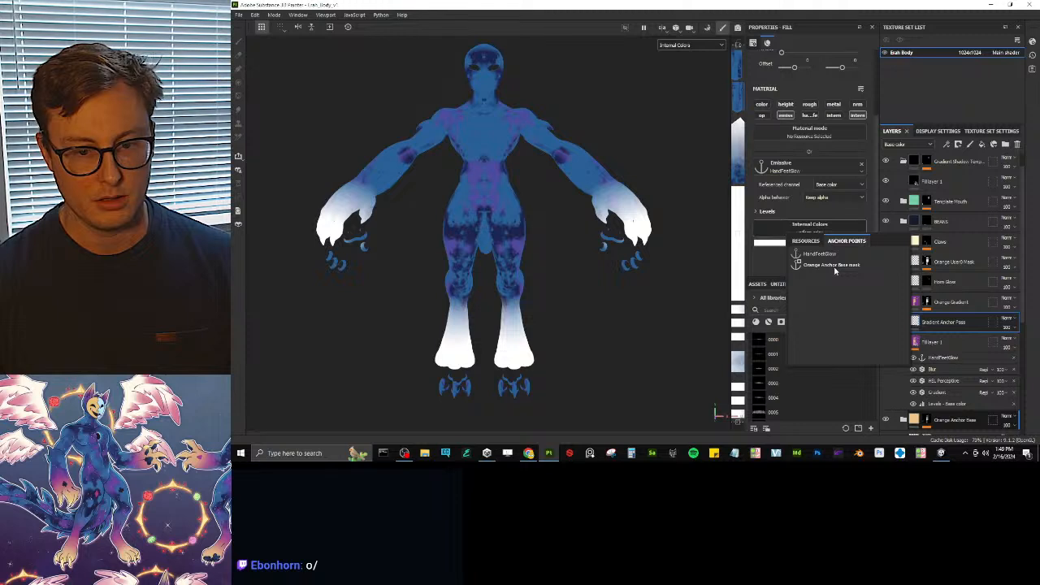
{"action": "left_click", "coordinate": [819, 253]}
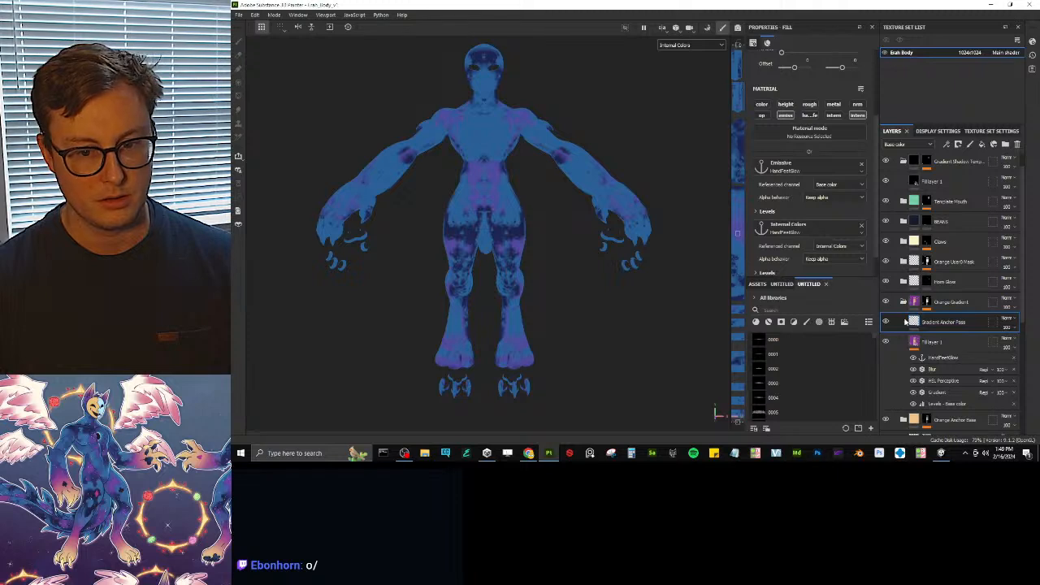
{"action": "scroll", "coordinate": [829, 235], "scroll_direction": "down", "scroll_amount": 1}
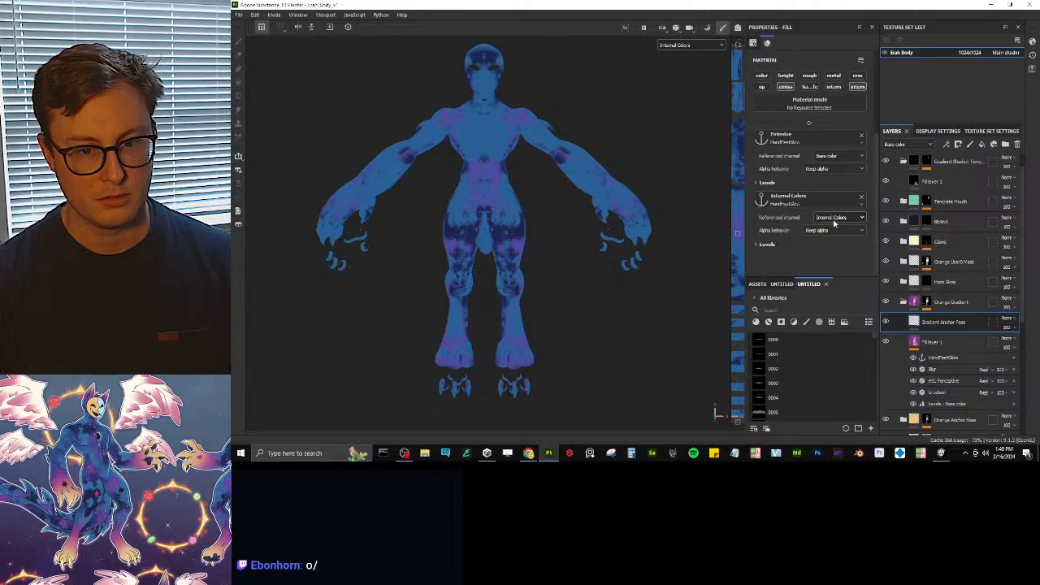
{"action": "left_click", "coordinate": [833, 218]}
{"action": "left_click", "coordinate": [833, 230]}
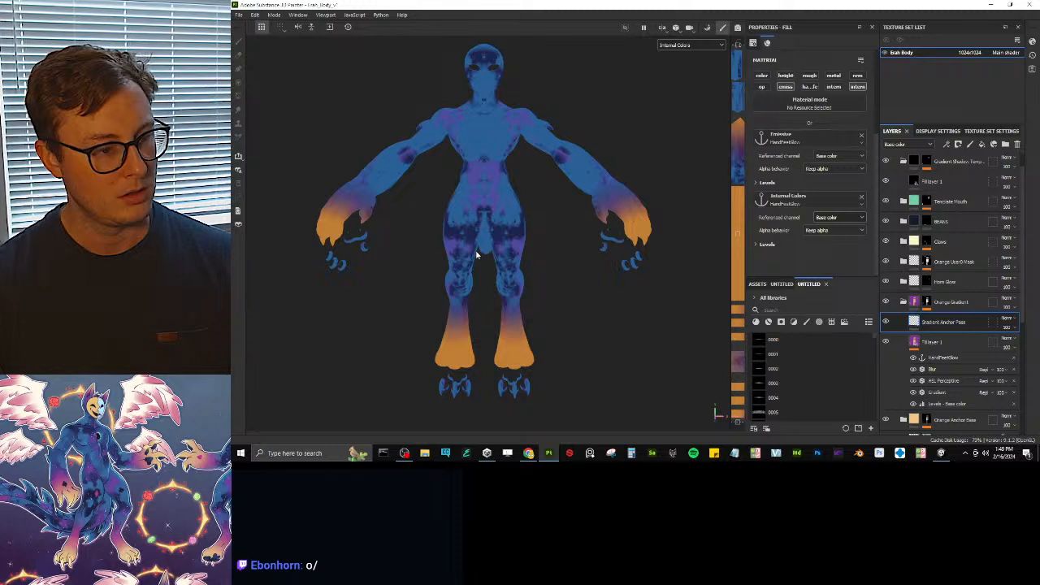
{"action": "left_click_drag", "start_coordinate": [476, 255], "coordinate": [600, 194], "text": "alt"}
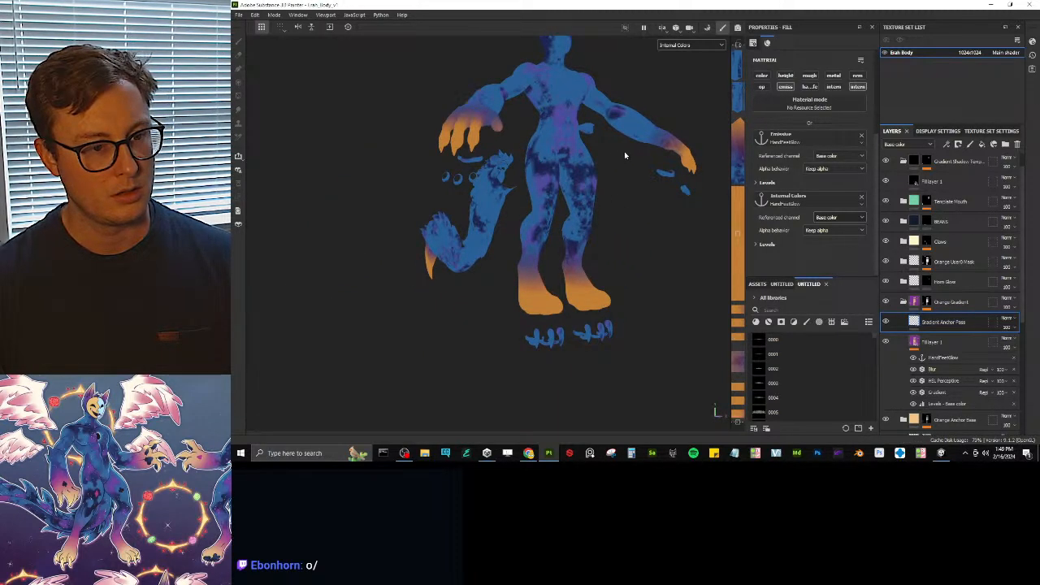
{"action": "left_click_drag", "start_coordinate": [624, 151], "coordinate": [613, 169], "text": "alt"}
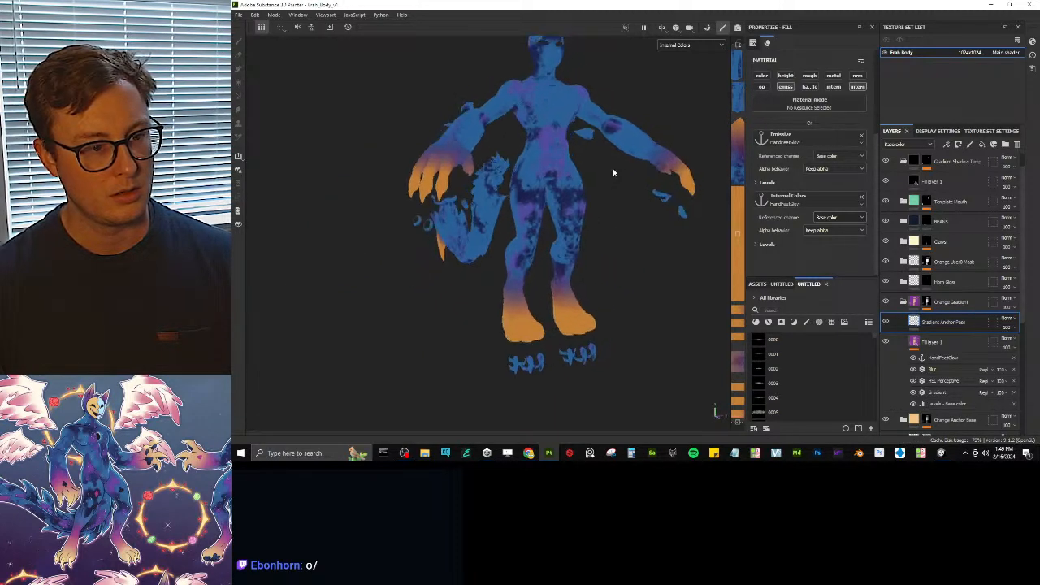
{"action": "left_click", "coordinate": [239, 16]}
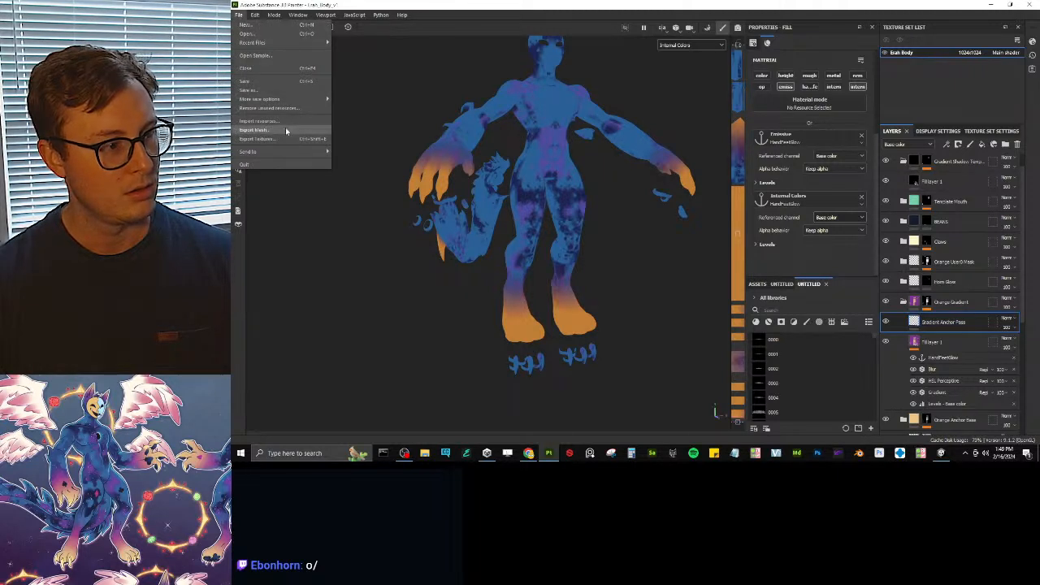
{"action": "left_click", "coordinate": [284, 133]}
{"action": "key", "text": "Escape"}
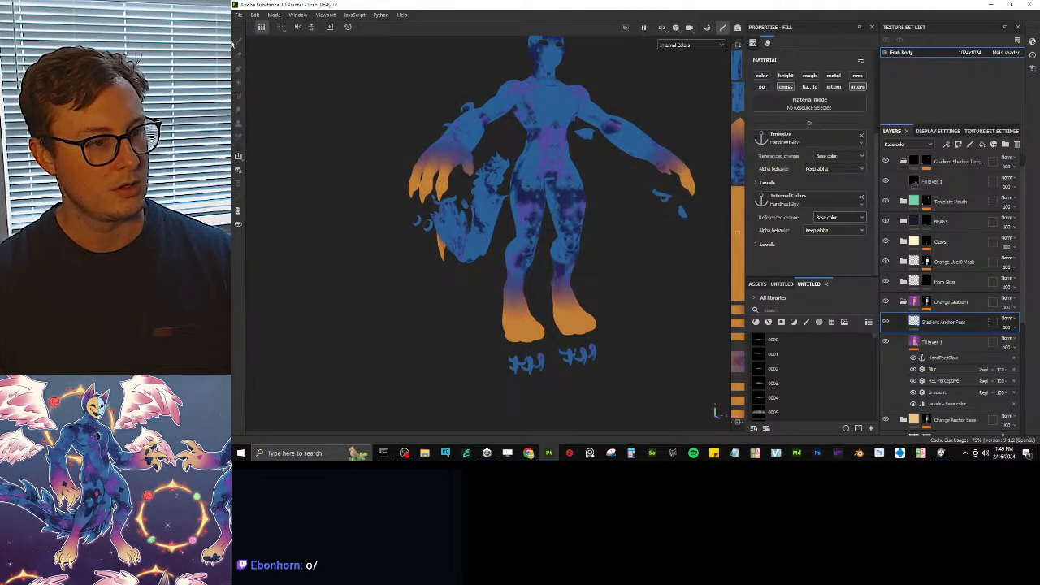
- Export the Erah Body textures, save the export settings and switch to Unity
{"action": "key", "text": "ctrl+shift+e"}
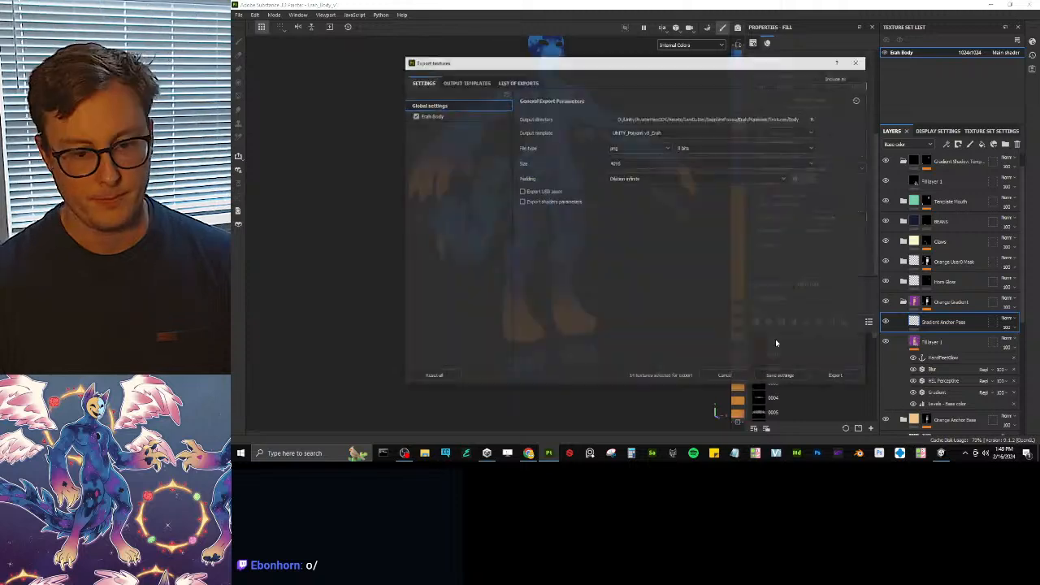
{"action": "left_click", "coordinate": [849, 376]}
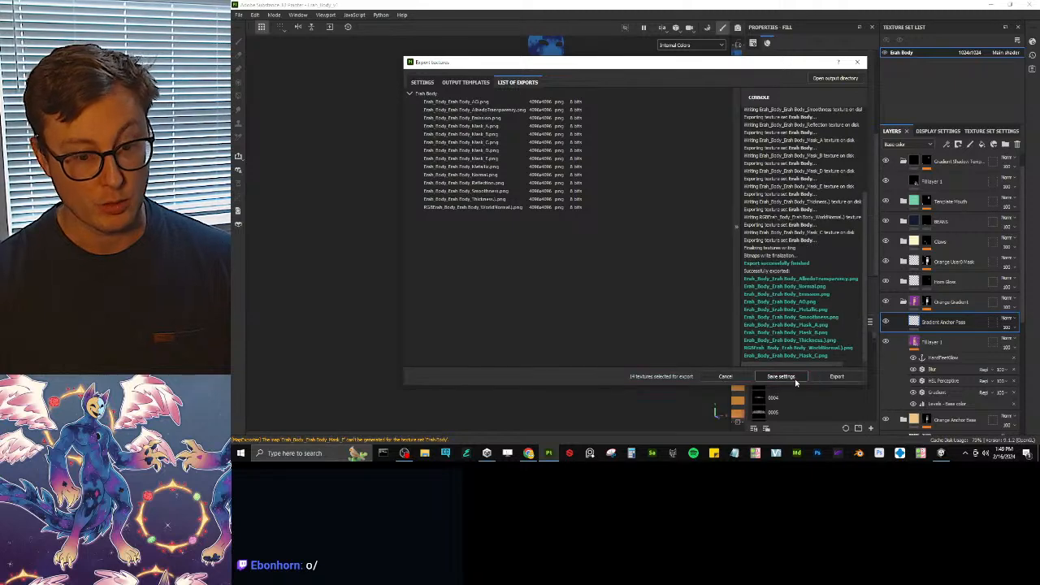
{"action": "left_click", "coordinate": [795, 380]}
{"action": "left_click", "coordinate": [941, 453]}
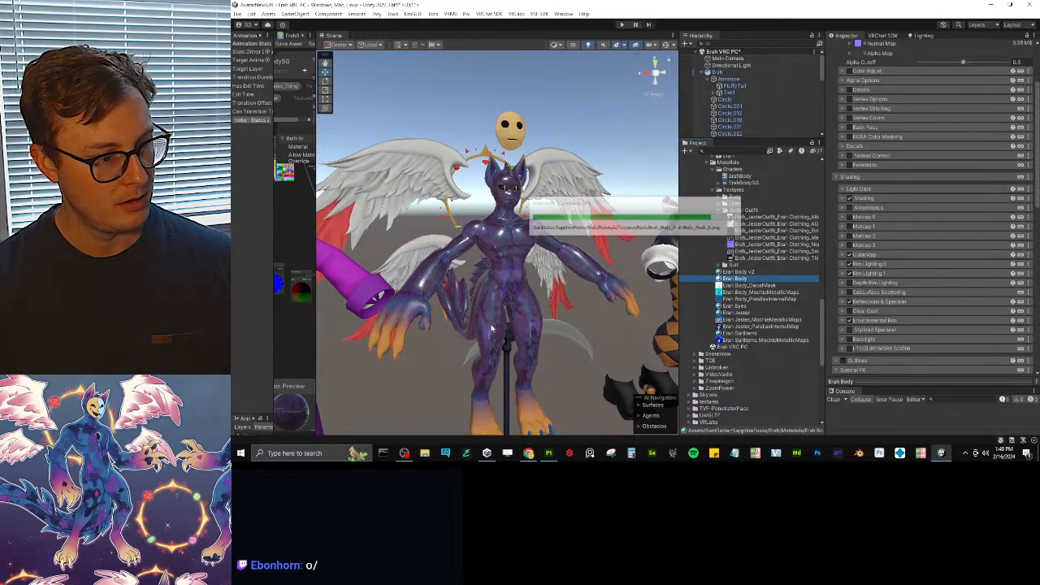
- Zoom in on the avatar's hand and set the Erah Body material's Emission 0 strength to 1
{"action": "right_click_drag", "start_coordinate": [534, 266], "coordinate": [553, 311]}
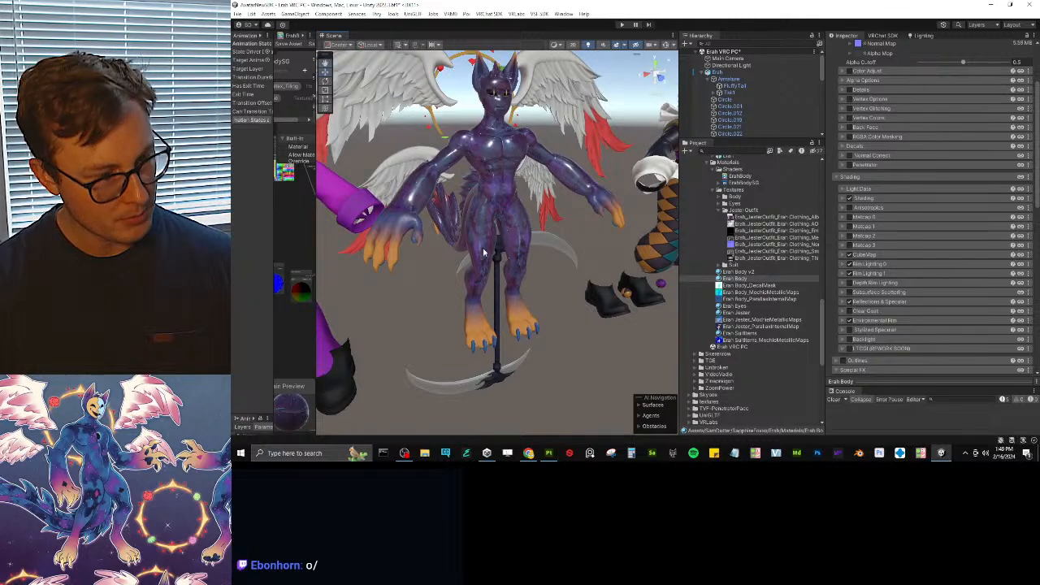
{"action": "left_click_drag", "start_coordinate": [463, 261], "coordinate": [512, 267], "text": "alt"}
{"action": "scroll", "coordinate": [513, 266], "scroll_direction": "up", "scroll_amount": 5}
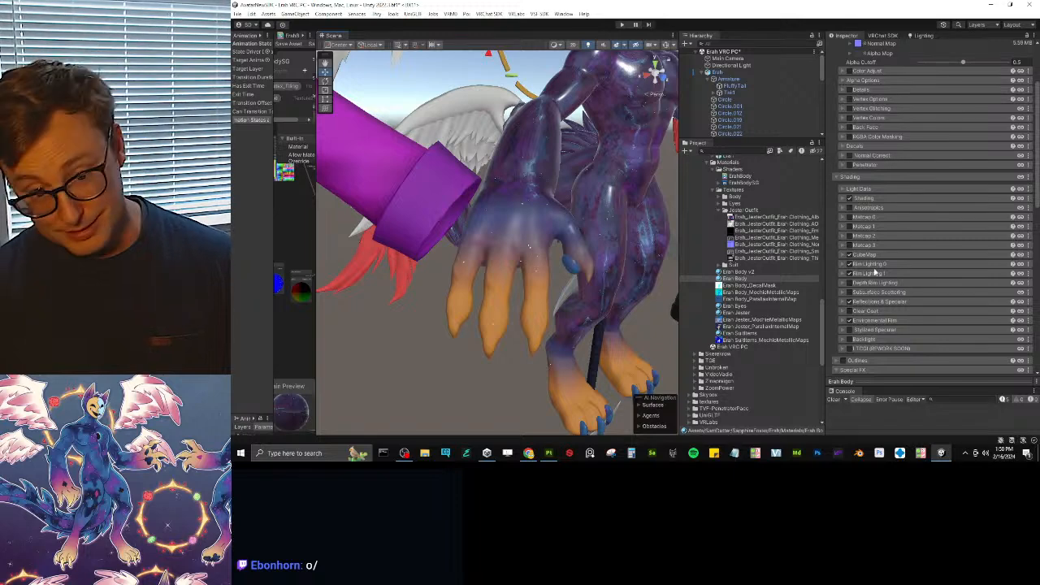
{"action": "scroll", "coordinate": [916, 256], "scroll_direction": "down", "scroll_amount": 3}
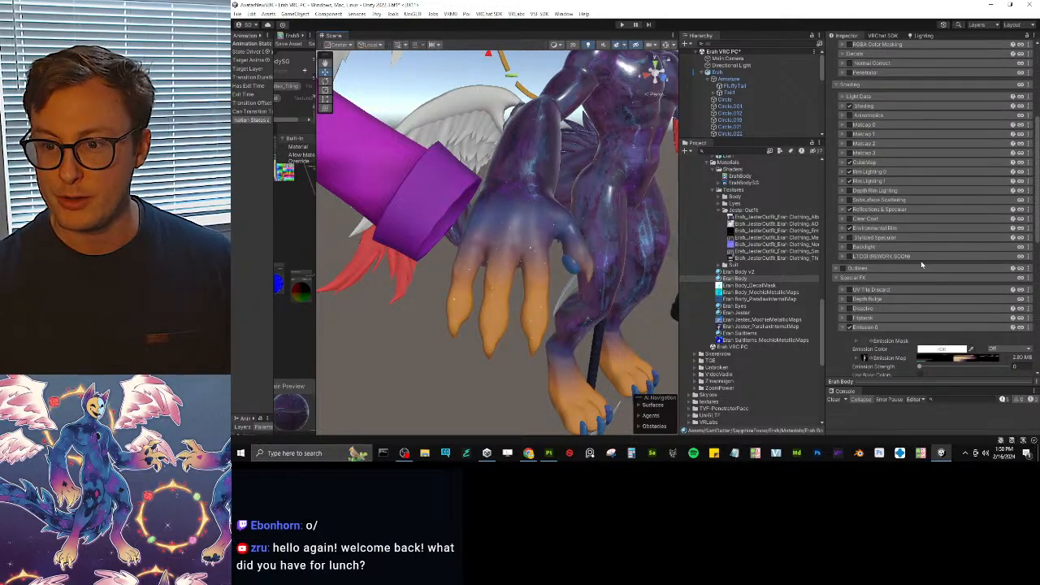
{"action": "scroll", "coordinate": [921, 265], "scroll_direction": "down", "scroll_amount": 2}
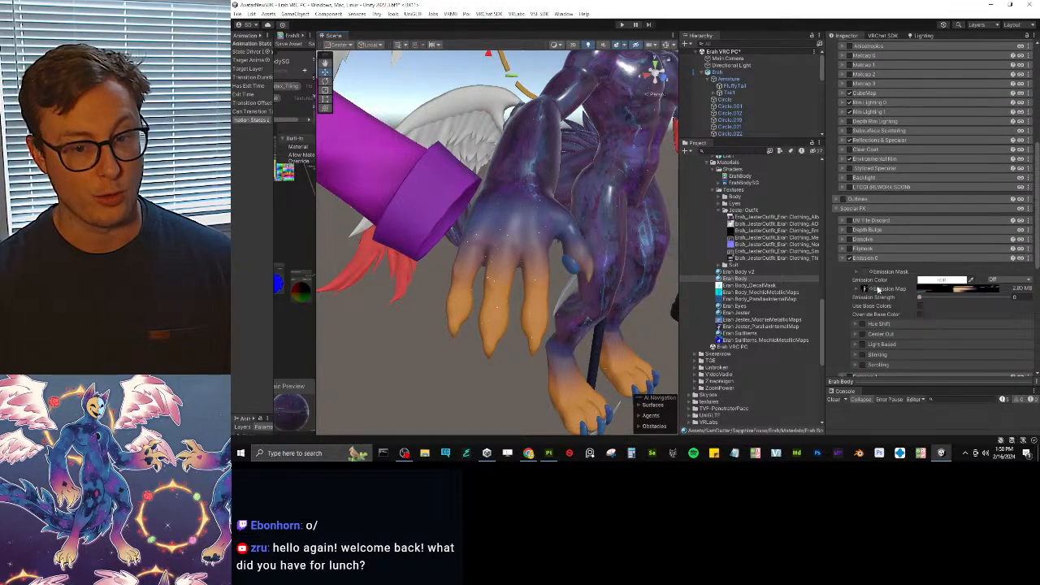
{"action": "left_click", "coordinate": [855, 273]}
{"action": "left_click", "coordinate": [855, 274]}
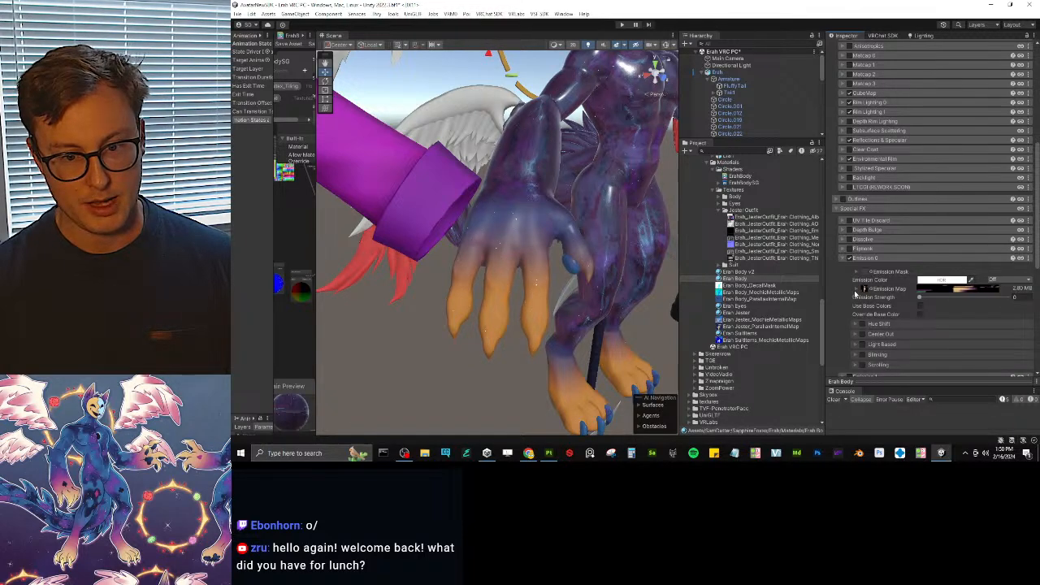
{"action": "left_click", "coordinate": [857, 289]}
{"action": "left_click", "coordinate": [856, 289]}
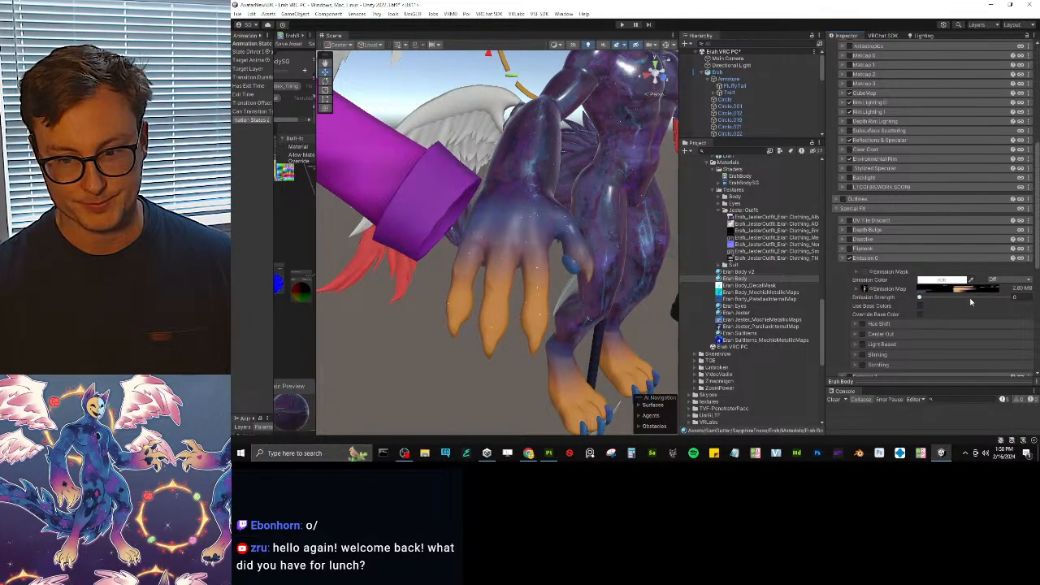
{"action": "left_click", "coordinate": [1028, 299]}
{"action": "type", "text": "1"}
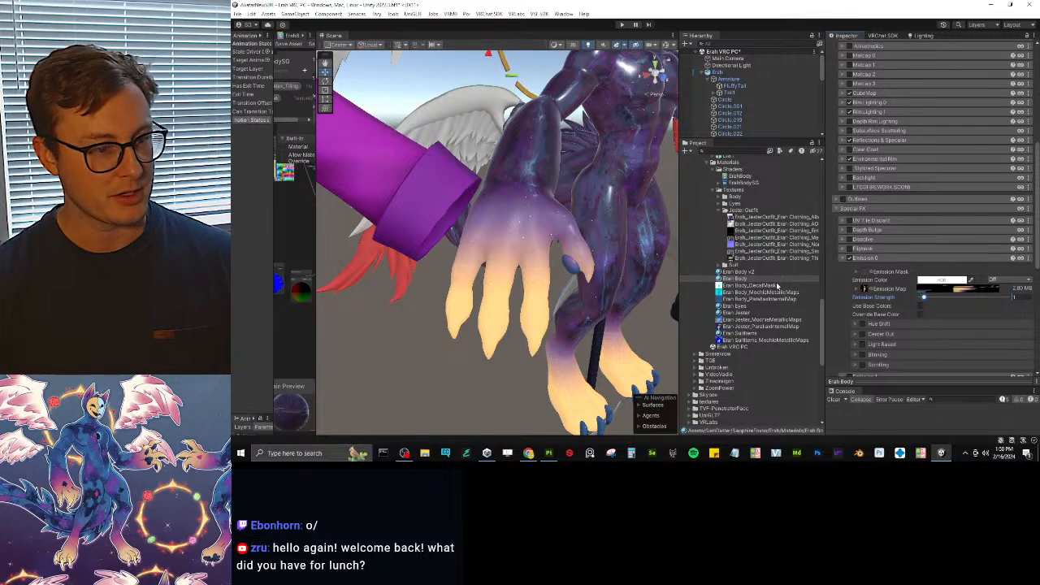
- Examine the emission glow on the avatar's hands, feet and ears, from full-body distance and close to the head
{"action": "scroll", "coordinate": [520, 273], "scroll_direction": "down", "scroll_amount": 6}
{"action": "left_click_drag", "start_coordinate": [495, 268], "coordinate": [544, 277], "text": "alt"}
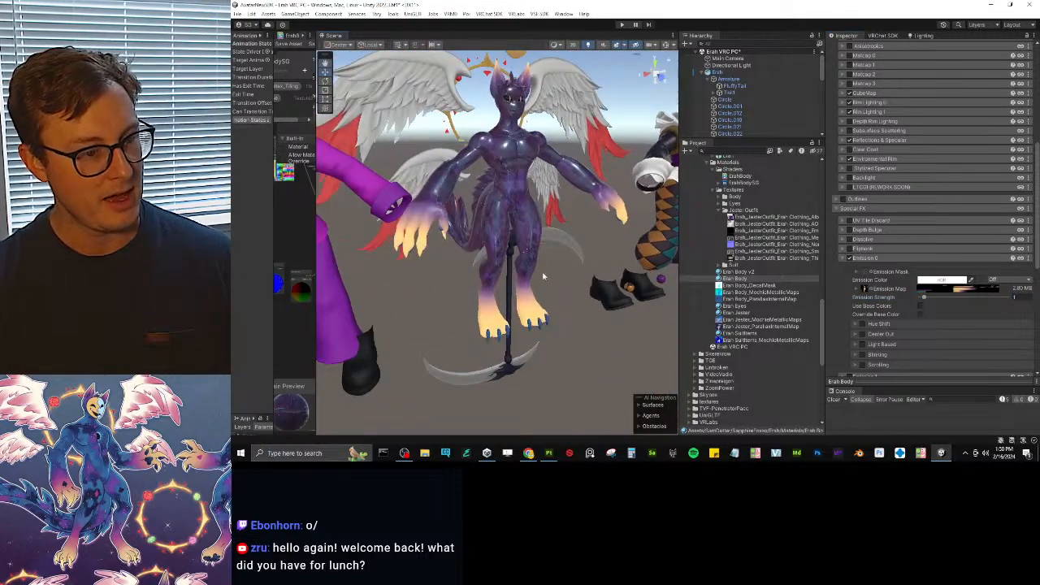
{"action": "left_click", "coordinate": [585, 353]}
{"action": "key", "text": "w"}
{"action": "right_click_drag", "start_coordinate": [585, 354], "coordinate": [538, 256]}
{"action": "key", "text": "d"}
{"action": "key", "text": "w"}
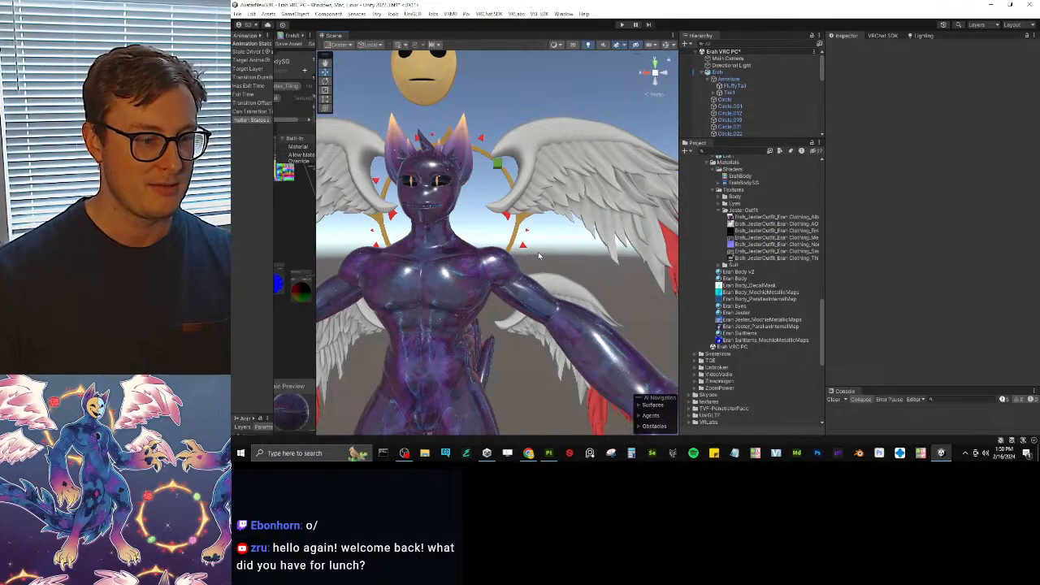
{"action": "right_click_drag", "start_coordinate": [532, 246], "coordinate": [577, 268]}
{"action": "key", "text": "d"}
{"action": "key", "text": "a"}
{"action": "key", "text": "w"}
{"action": "key", "text": "s"}
- Locate the Erah Body material's main color texture in the project and set its Emission 0 strength to 0
{"action": "left_click", "coordinate": [764, 280]}
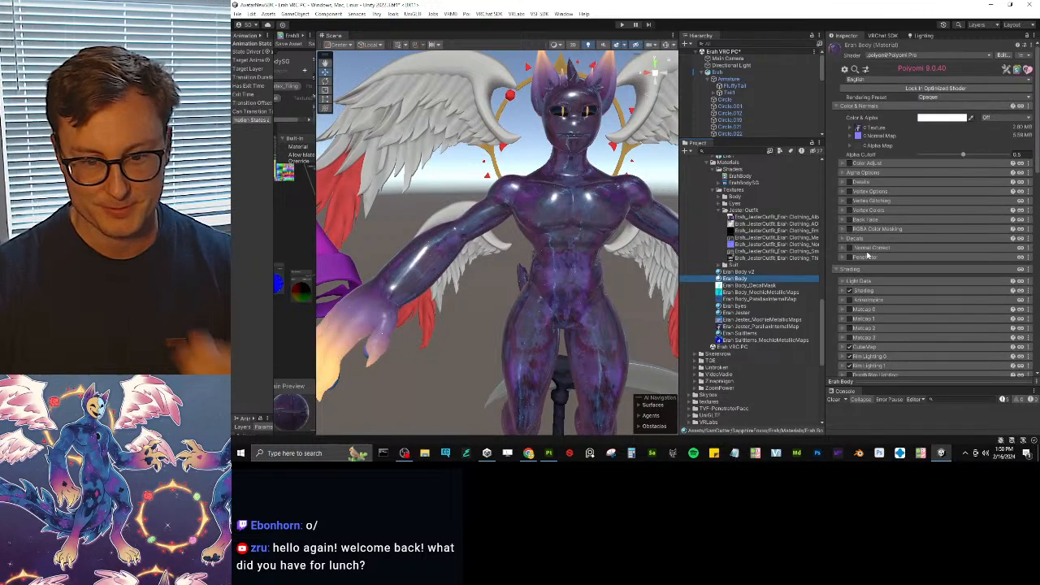
{"action": "left_click", "coordinate": [858, 130]}
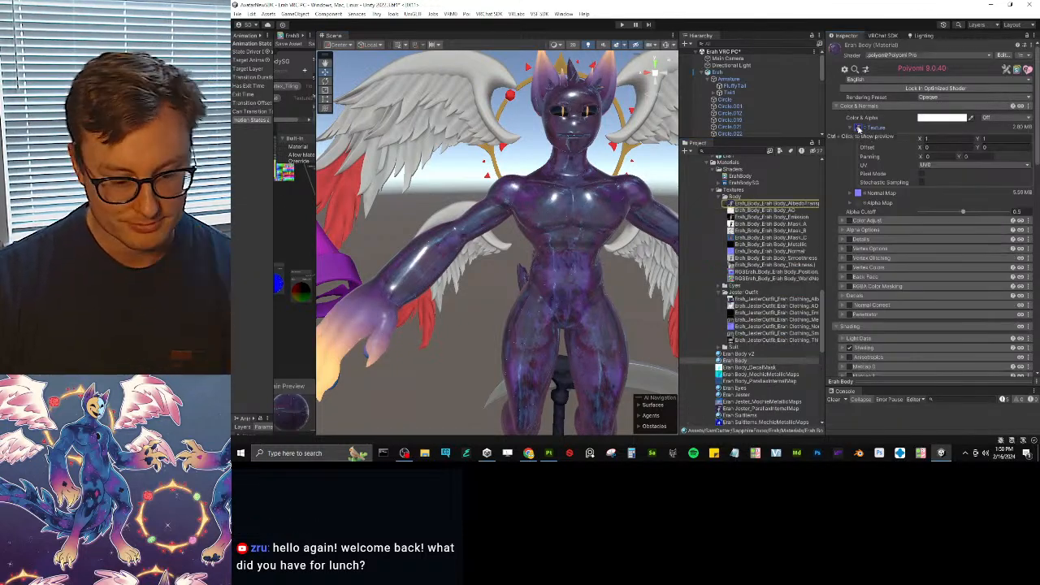
{"action": "left_click", "coordinate": [858, 130]}
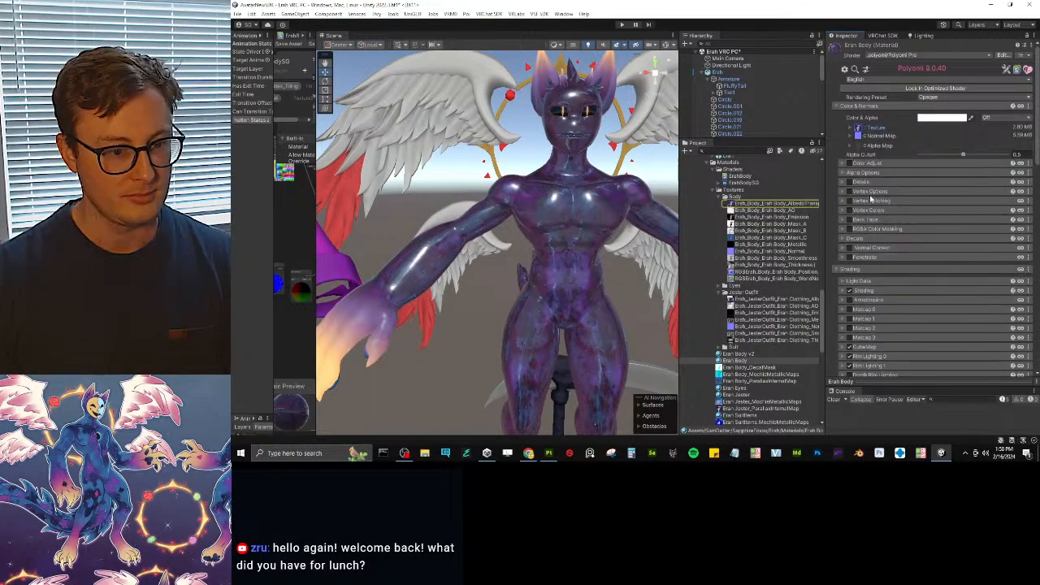
{"action": "scroll", "coordinate": [899, 244], "scroll_direction": "down", "scroll_amount": 5}
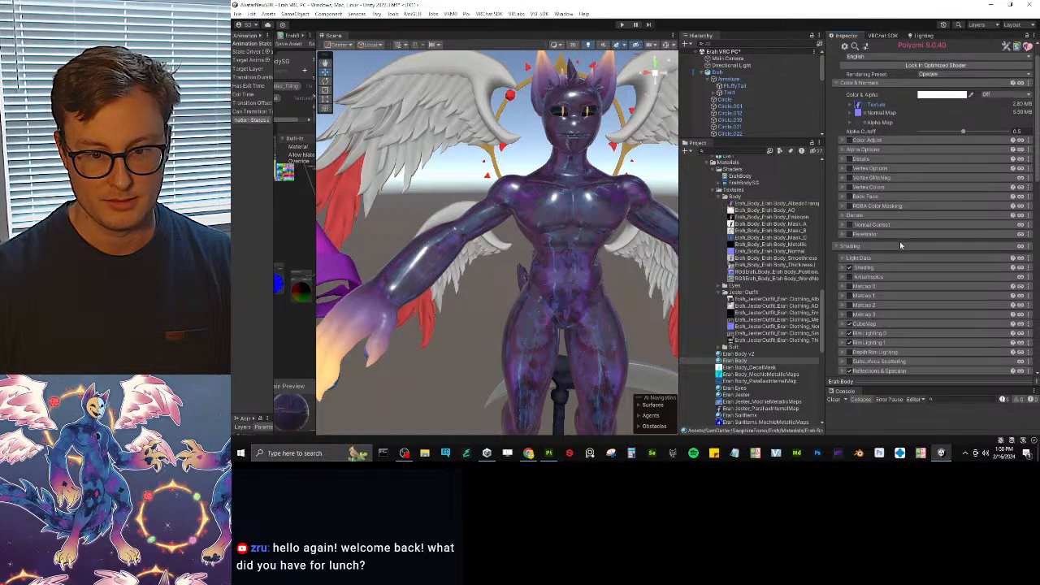
{"action": "scroll", "coordinate": [862, 242], "scroll_direction": "down", "scroll_amount": 5}
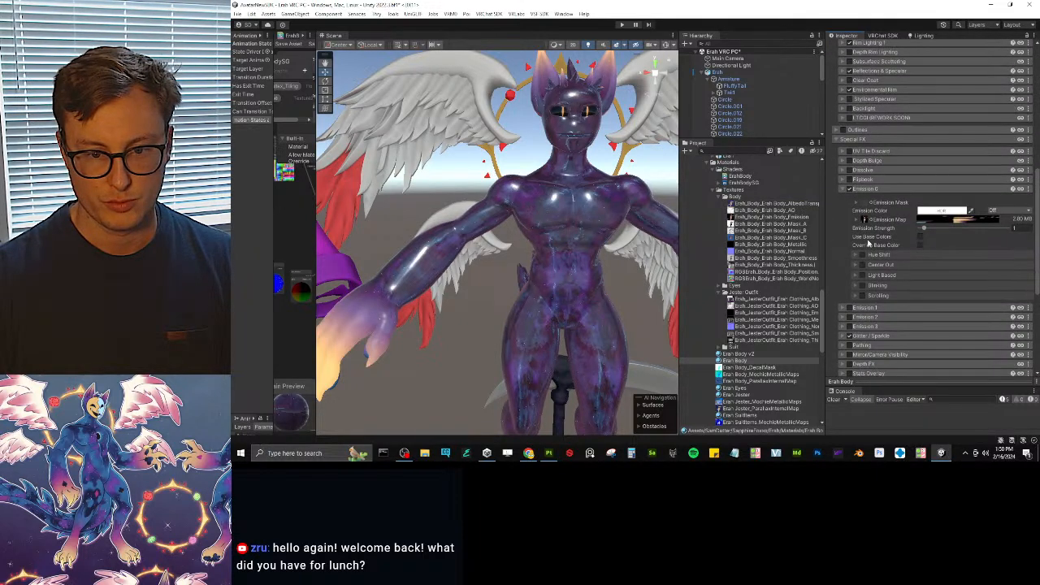
{"action": "left_click", "coordinate": [854, 190]}
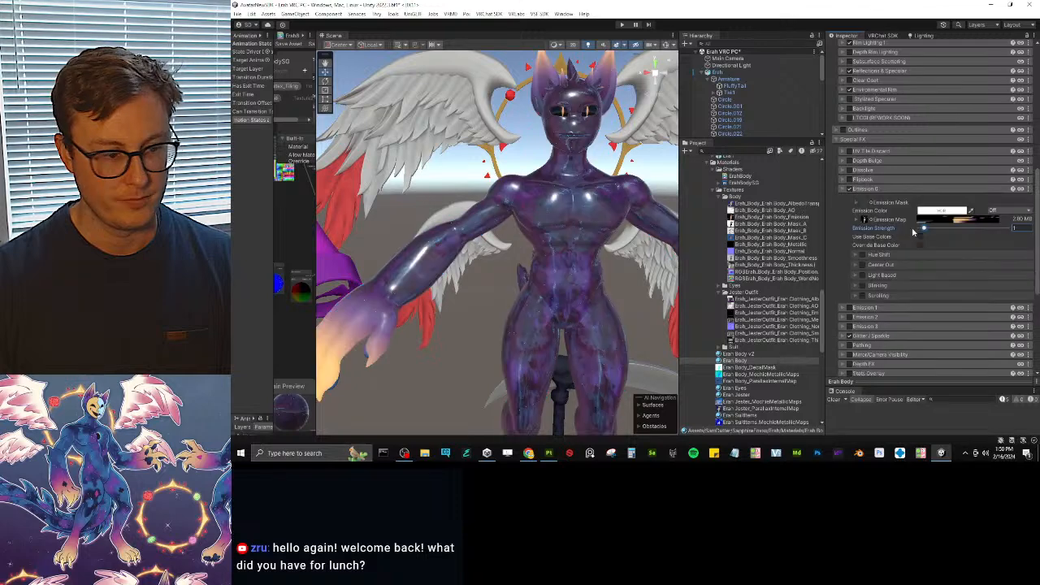
- Switch to Substance 3D Painter, disable Internal Colors on the Gradient Anchor Pass layer and save the project
{"action": "key", "text": "alt+Tab"}
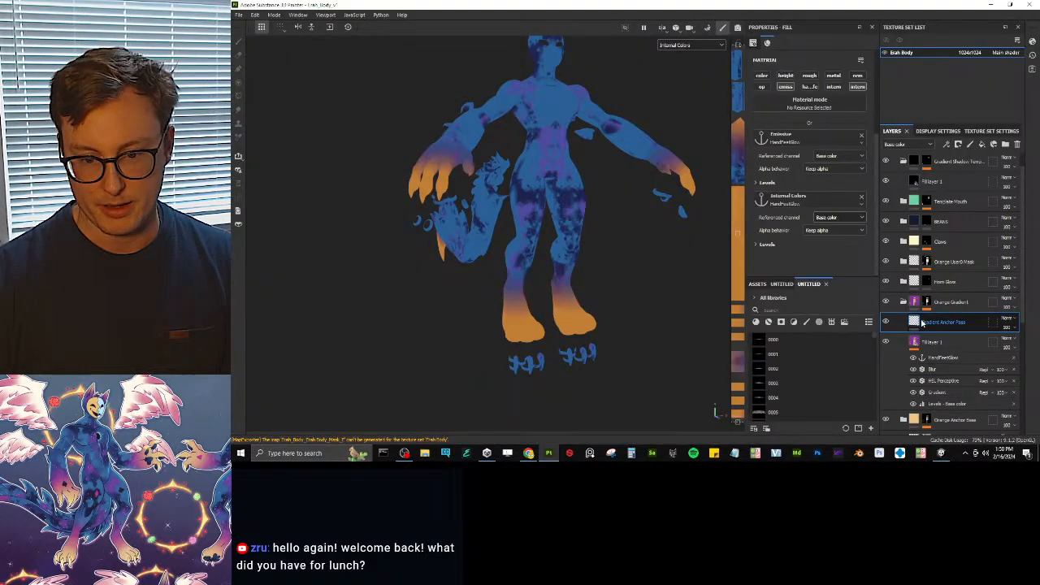
{"action": "left_click", "coordinate": [861, 197]}
{"action": "key", "text": "ctrl+s"}
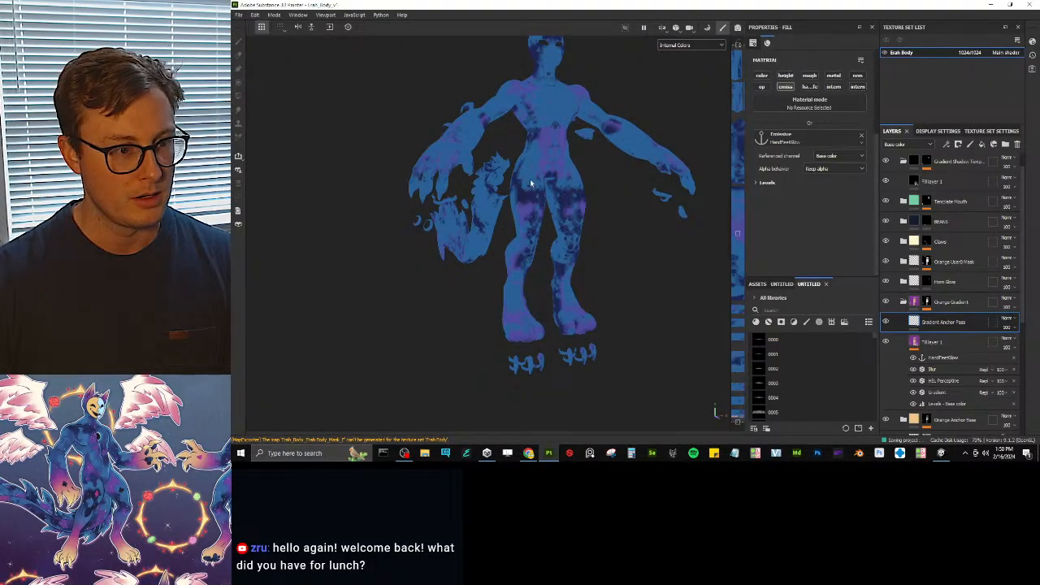
- Export the Erah Body textures again and return to Unity
{"action": "left_click", "coordinate": [239, 14]}
{"action": "left_click", "coordinate": [258, 138]}
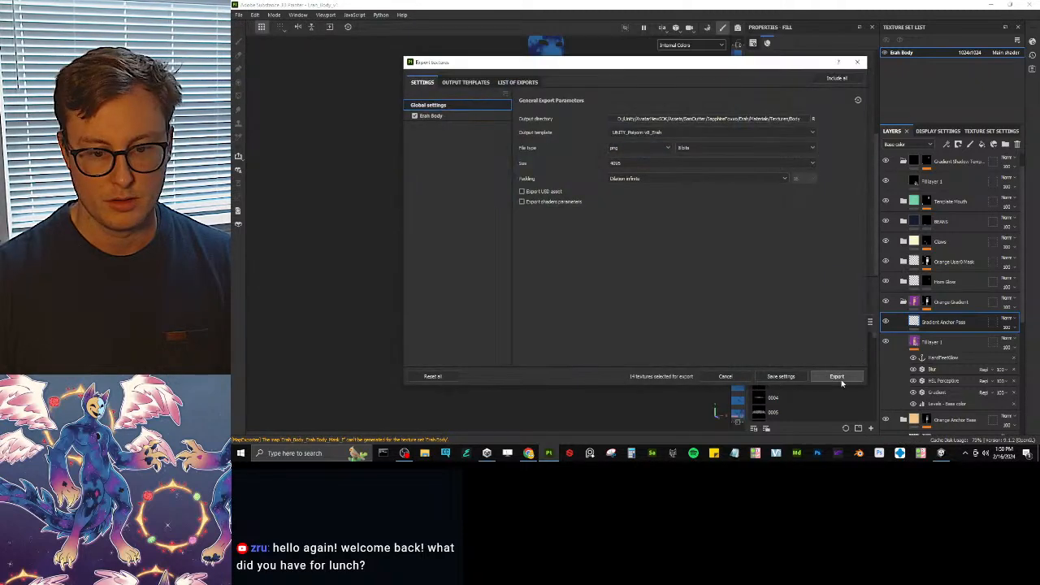
{"action": "left_click", "coordinate": [836, 375]}
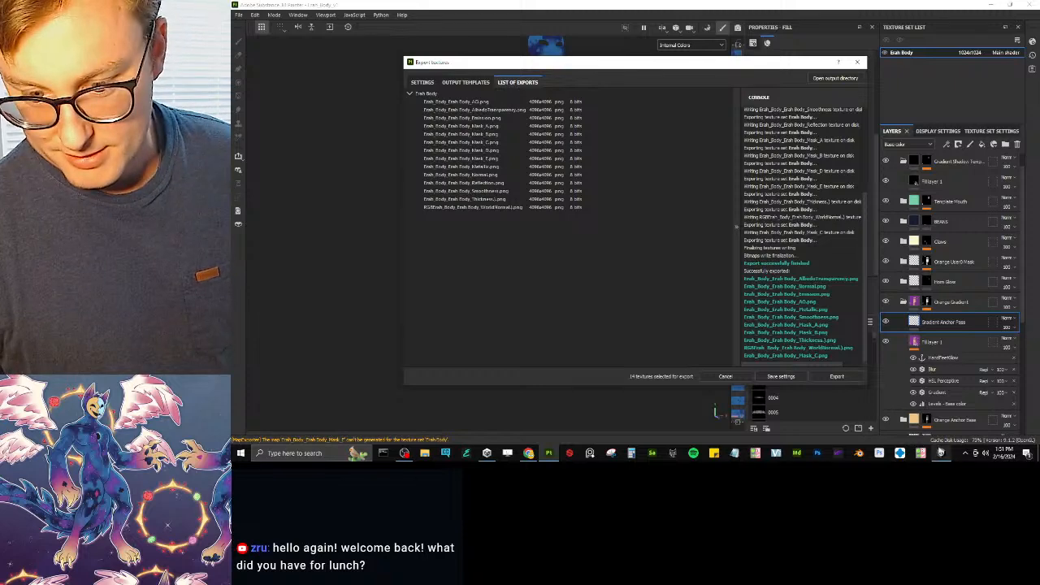
{"action": "left_click", "coordinate": [940, 453]}
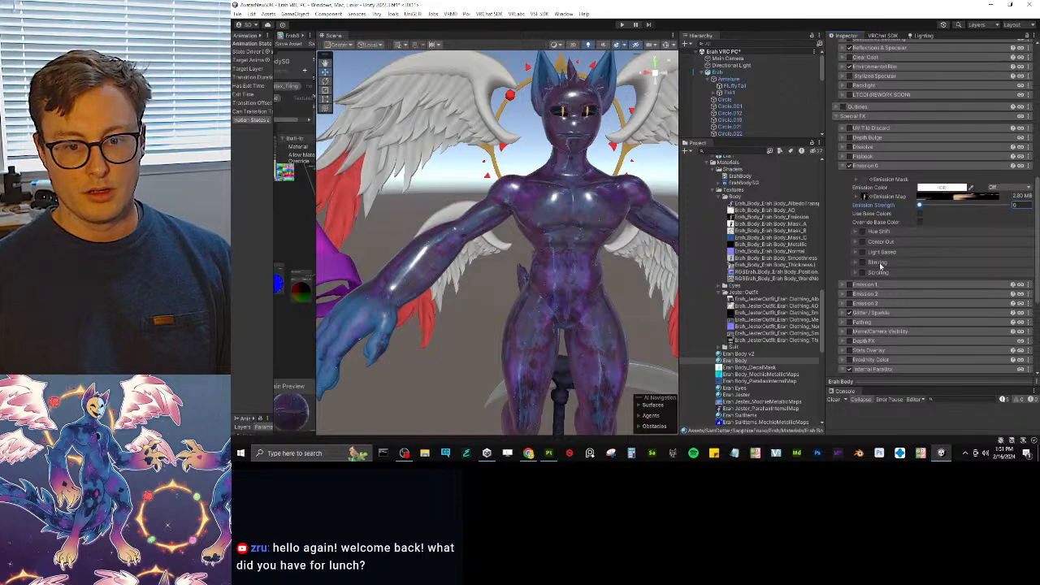
- Turn the Erah Body material's Internal Parallax off and on again to compare the body's look
{"action": "scroll", "coordinate": [870, 243], "scroll_direction": "down", "scroll_amount": 3}
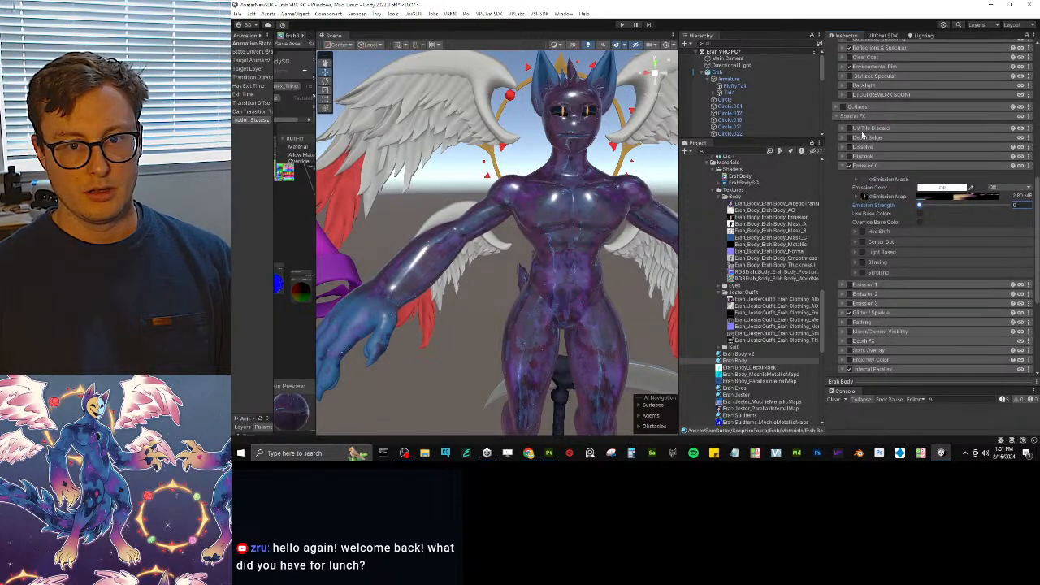
{"action": "left_click", "coordinate": [850, 323]}
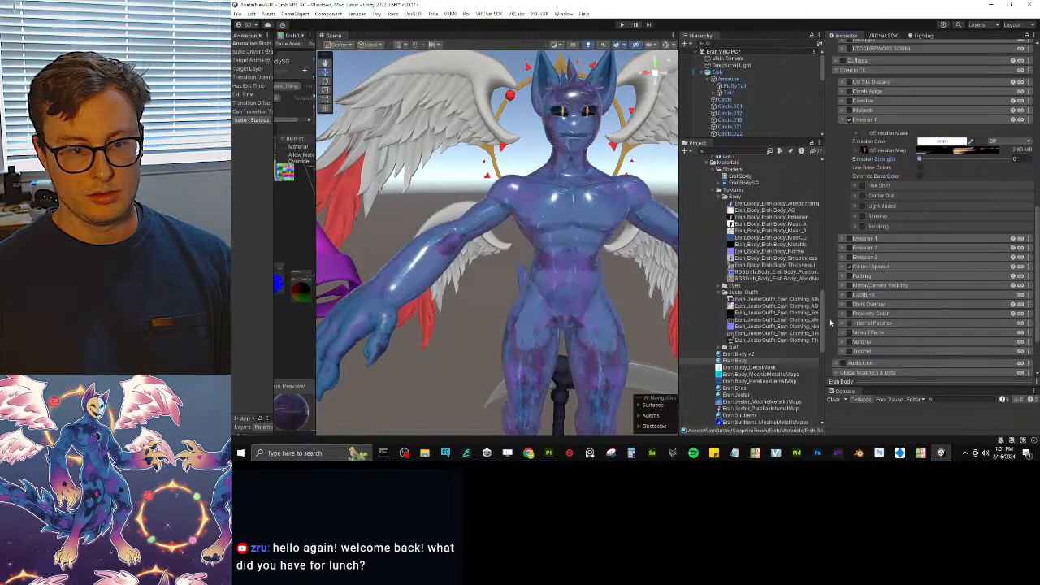
{"action": "scroll", "coordinate": [859, 312], "scroll_direction": "down", "scroll_amount": 1}
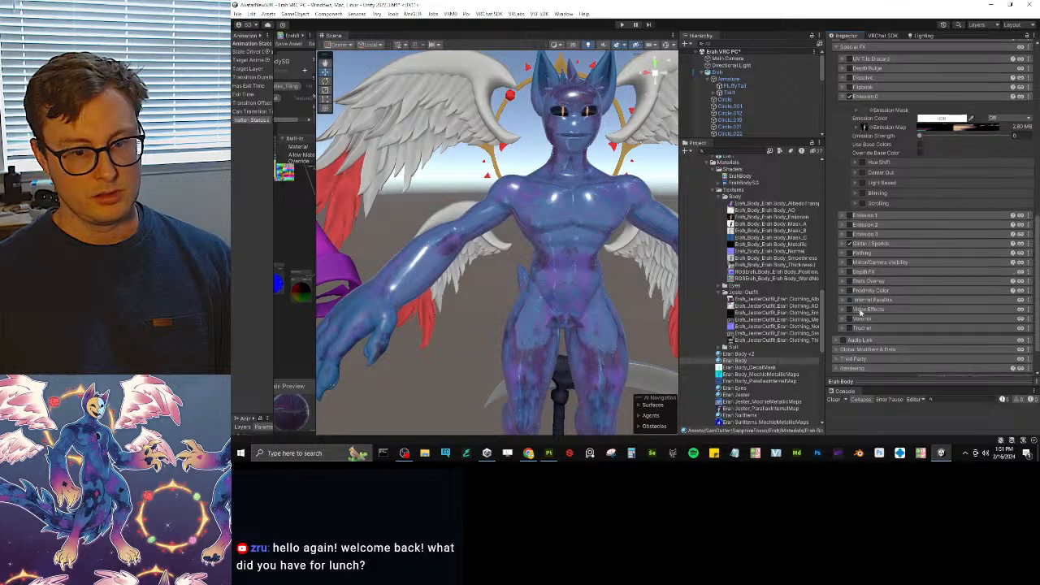
{"action": "left_click", "coordinate": [850, 300]}
- Inspect the Parallax Heightmapping settings among the UV options in the material's global modifiers
{"action": "scroll", "coordinate": [877, 324], "scroll_direction": "down", "scroll_amount": 3}
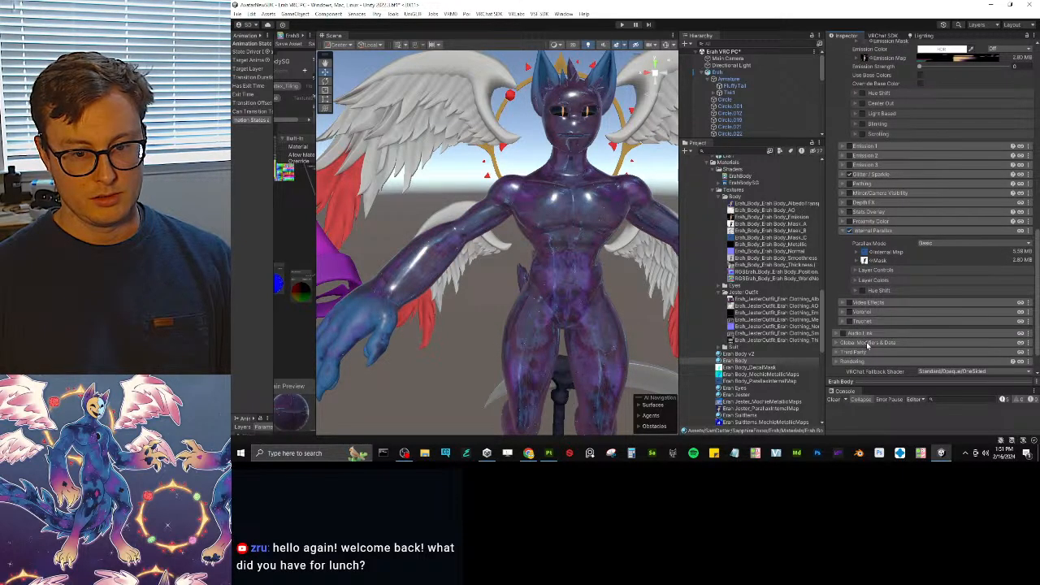
{"action": "left_click", "coordinate": [868, 342]}
{"action": "scroll", "coordinate": [862, 334], "scroll_direction": "down", "scroll_amount": 3}
{"action": "left_click", "coordinate": [841, 297]}
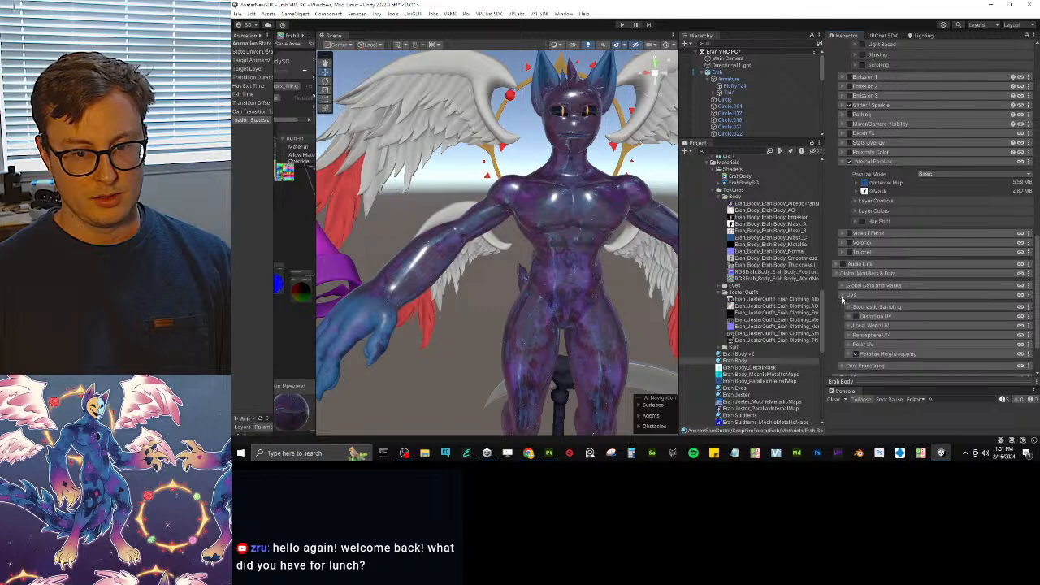
{"action": "left_click", "coordinate": [852, 353]}
{"action": "scroll", "coordinate": [878, 325], "scroll_direction": "down", "scroll_amount": 4}
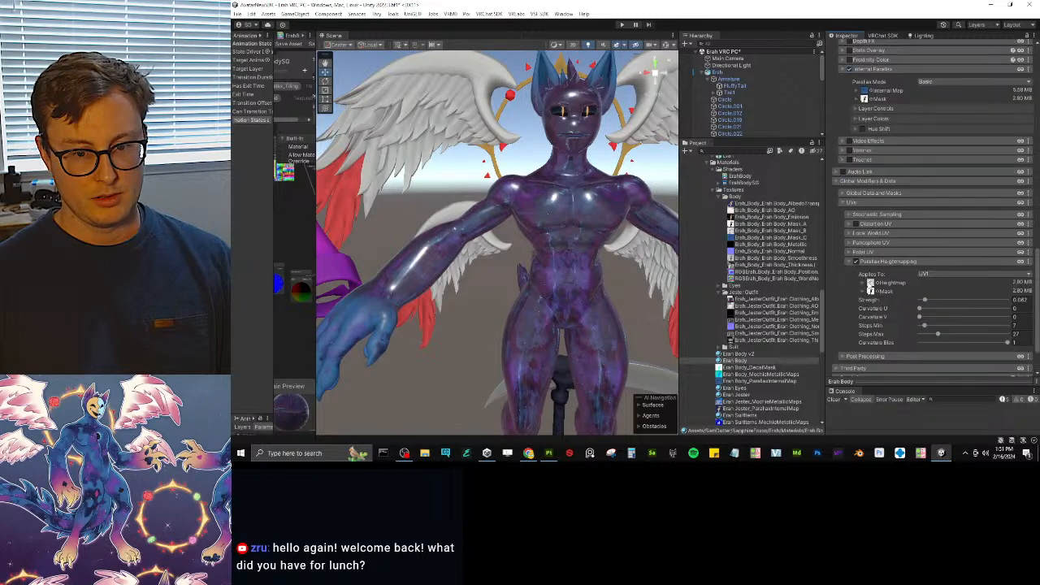
- Confirm the merge of the Decal RGBA Mask in the material's Decals section and frame the whole avatar
{"action": "scroll", "coordinate": [893, 268], "scroll_direction": "up", "scroll_amount": 15}
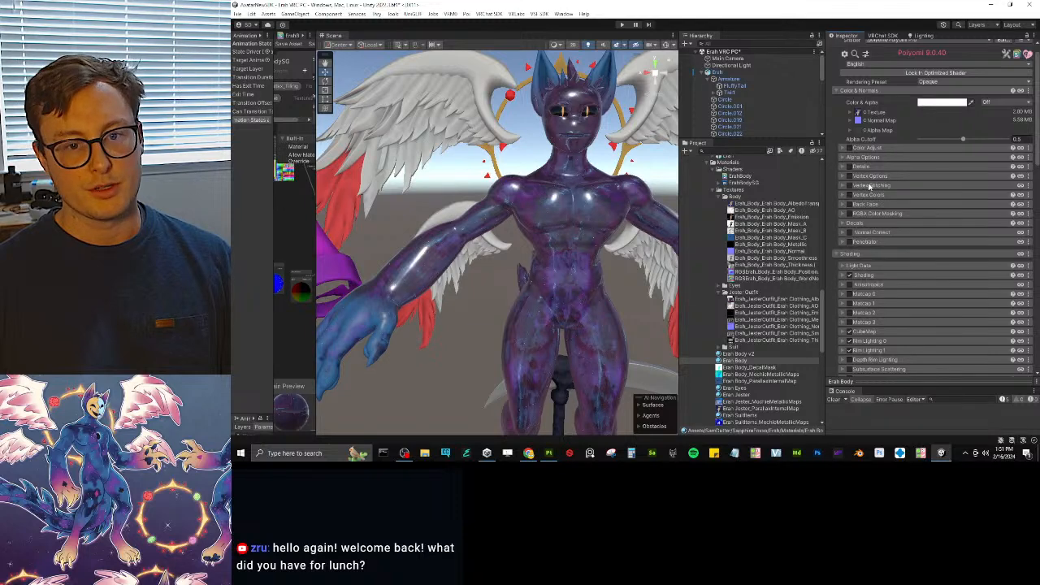
{"action": "left_click", "coordinate": [857, 222]}
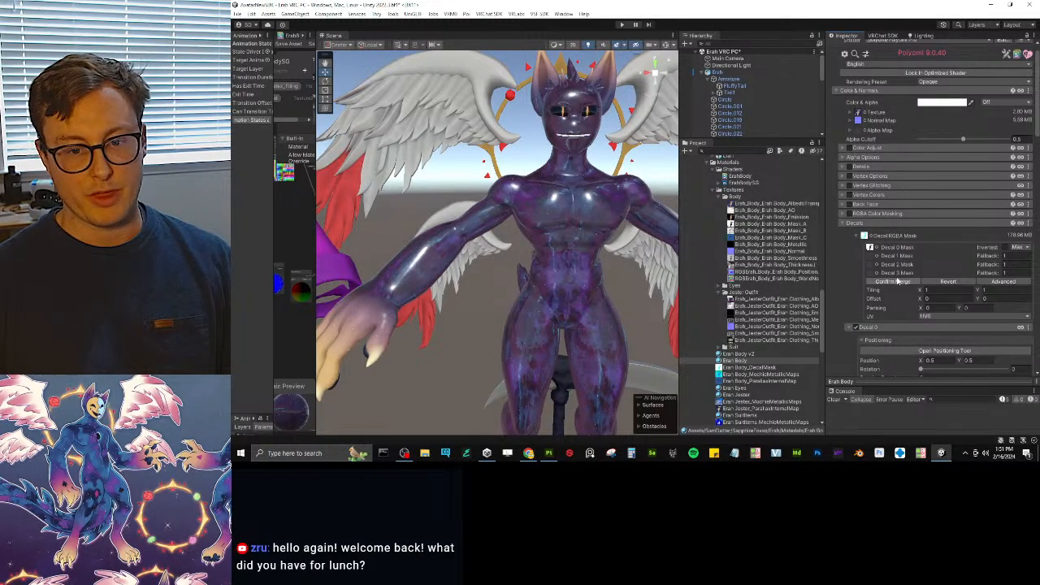
{"action": "left_click", "coordinate": [894, 281]}
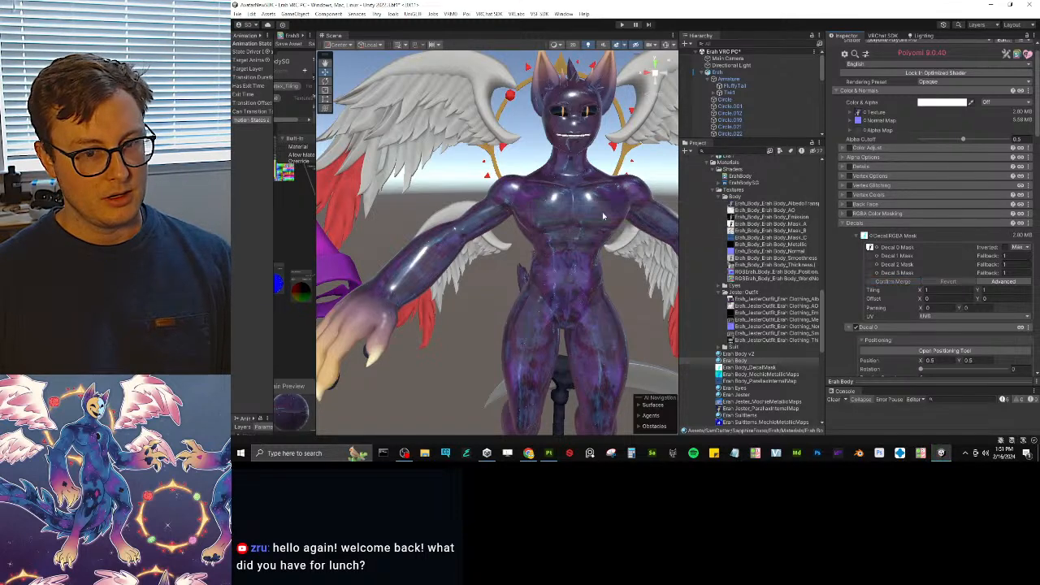
{"action": "left_click", "coordinate": [864, 237]}
{"action": "key", "text": "f"}
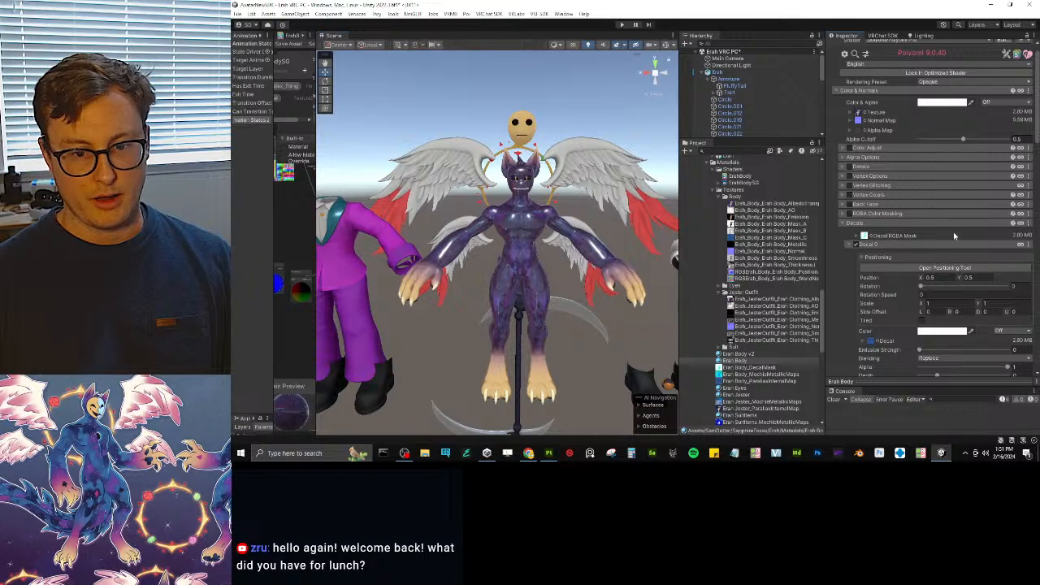
{"action": "left_click", "coordinate": [857, 224]}
{"action": "scroll", "coordinate": [897, 270], "scroll_direction": "down", "scroll_amount": 3}
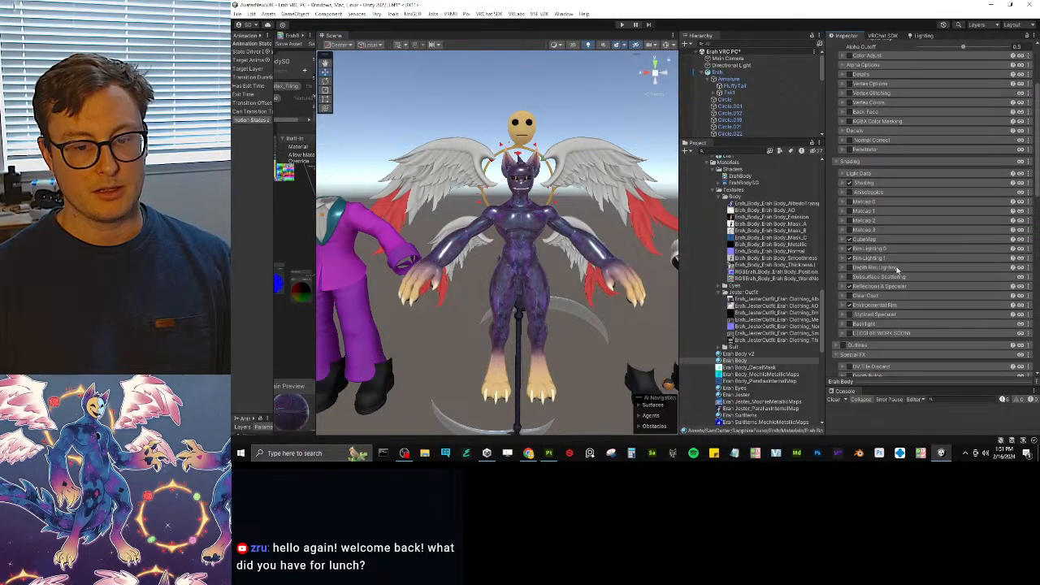
{"action": "scroll", "coordinate": [897, 271], "scroll_direction": "down", "scroll_amount": 2}
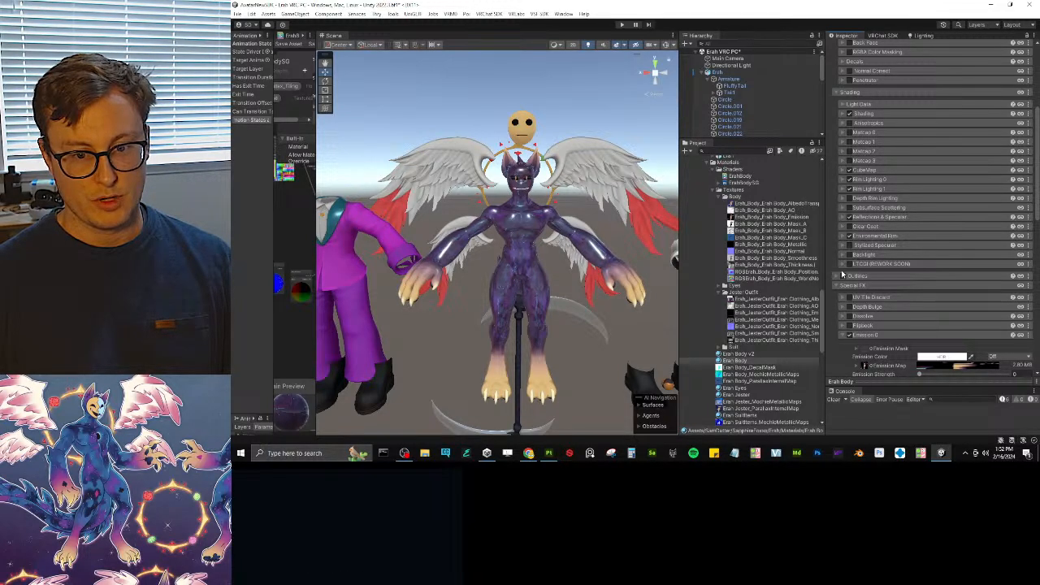
- Set the Erah Body material's Emission 0 strength to 0.5, with the Internal Parallax settings collapsed
{"action": "scroll", "coordinate": [842, 165], "scroll_direction": "up", "scroll_amount": 2}
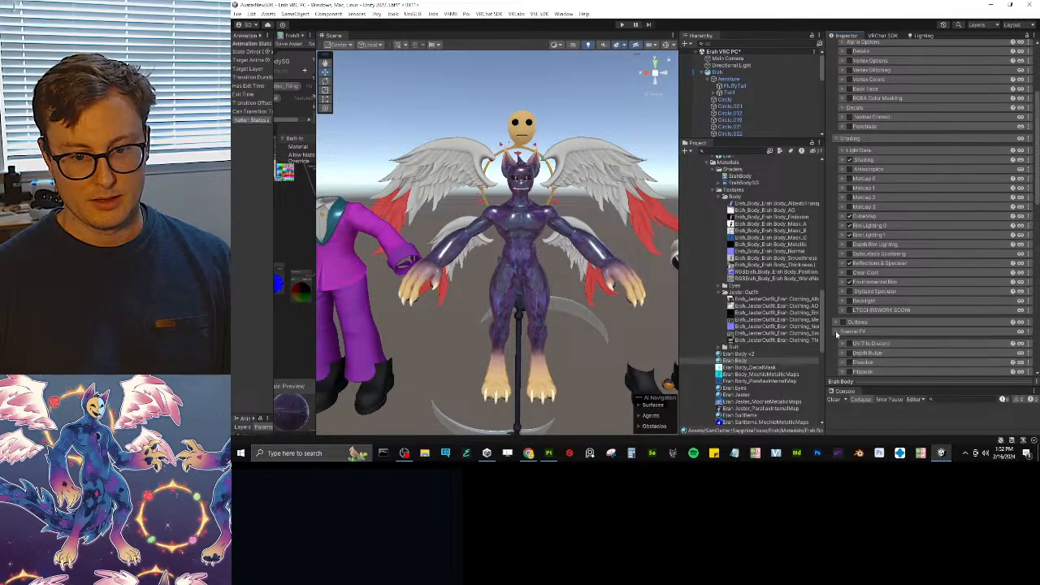
{"action": "scroll", "coordinate": [841, 324], "scroll_direction": "down", "scroll_amount": 8}
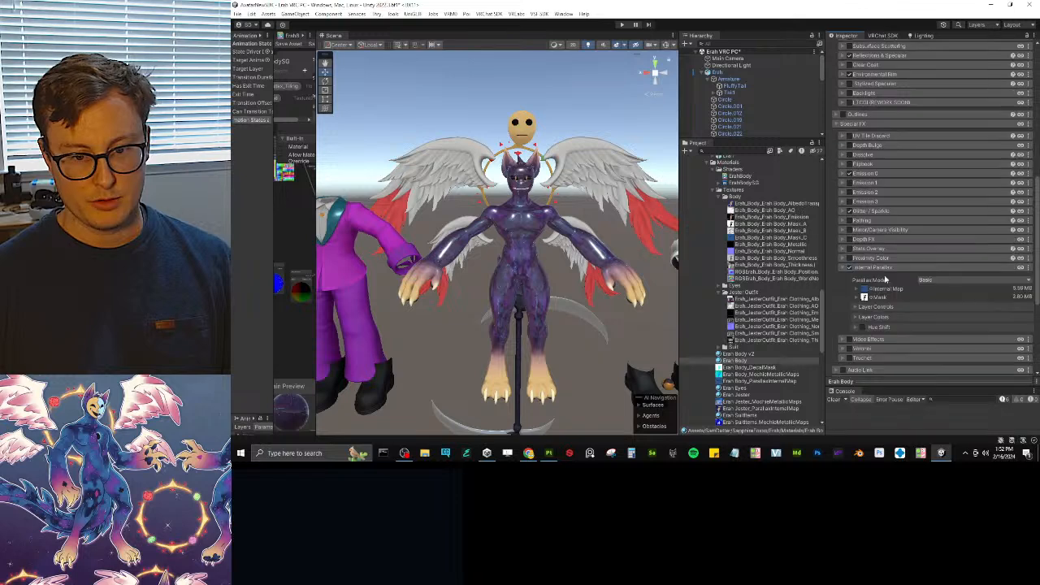
{"action": "left_click", "coordinate": [868, 268]}
{"action": "scroll", "coordinate": [866, 252], "scroll_direction": "down", "scroll_amount": 1}
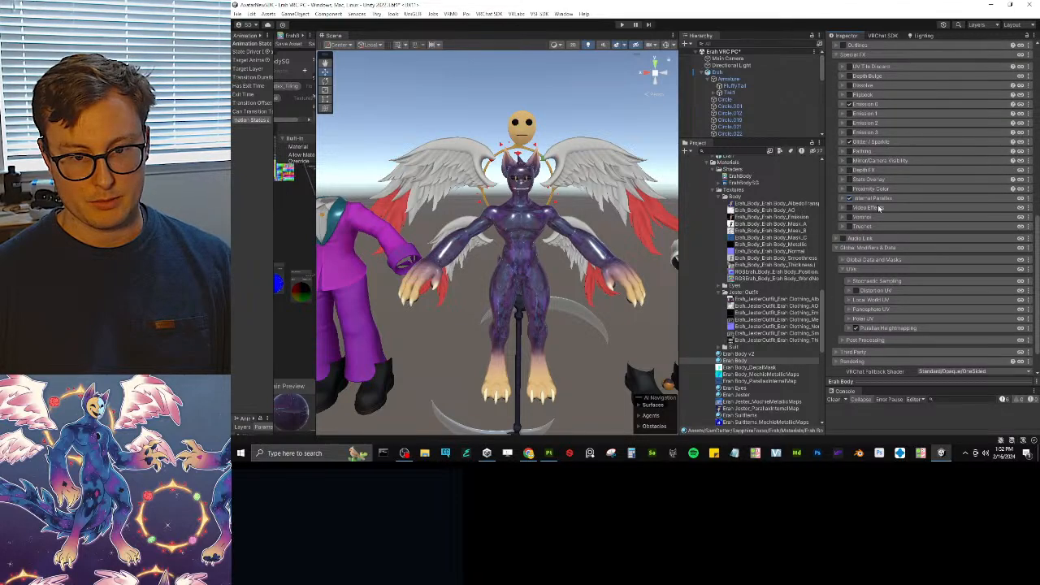
{"action": "scroll", "coordinate": [862, 213], "scroll_direction": "down", "scroll_amount": 1}
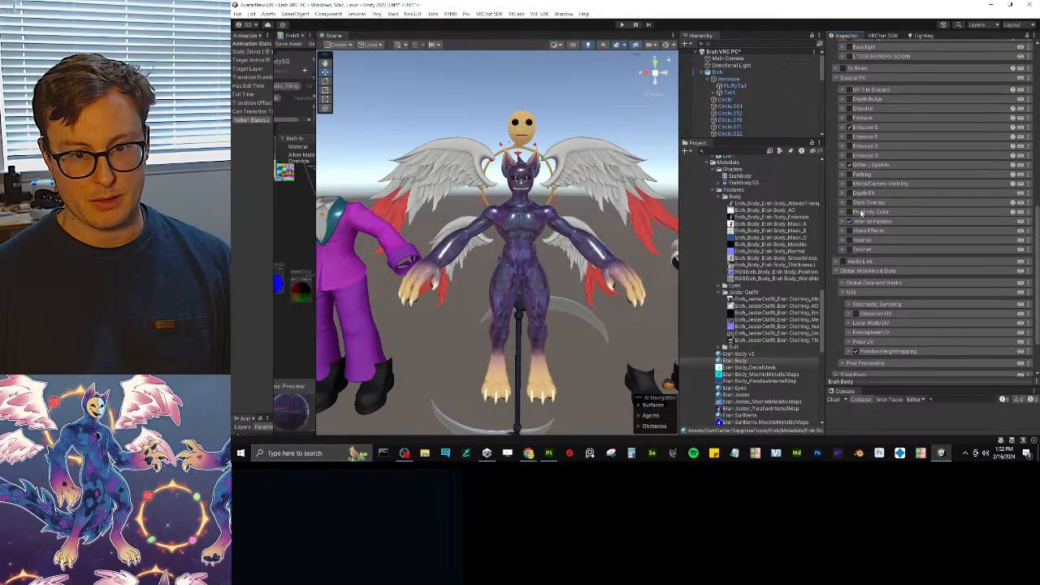
{"action": "left_click", "coordinate": [870, 127]}
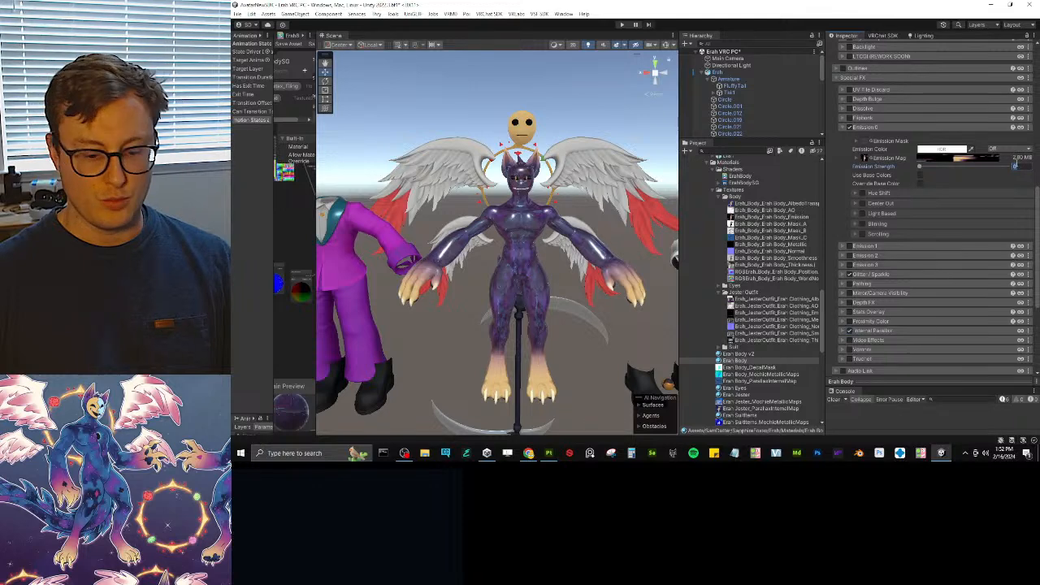
{"action": "type", "text": "14"}
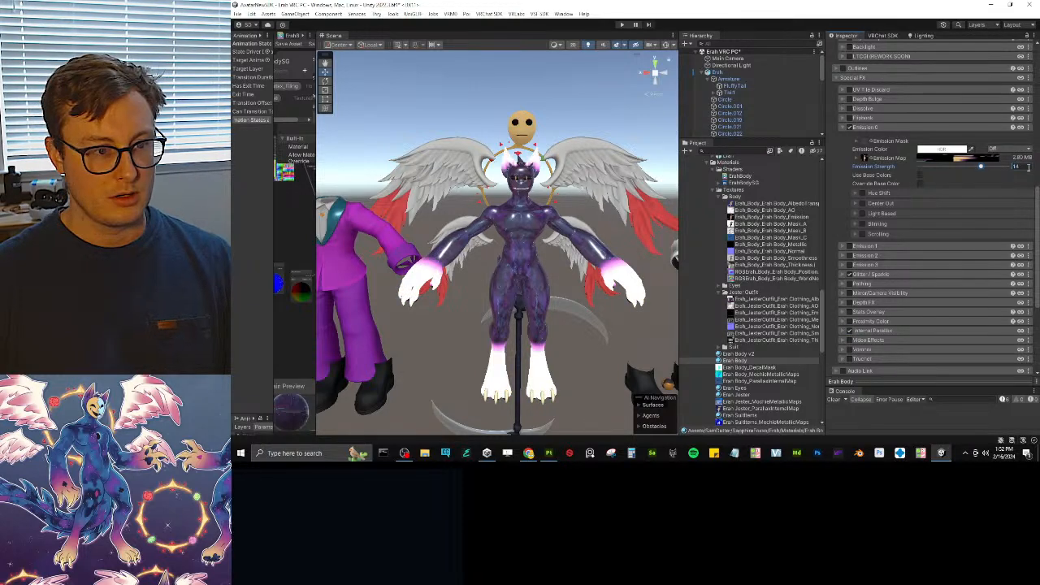
{"action": "key", "text": "BackSpace"}
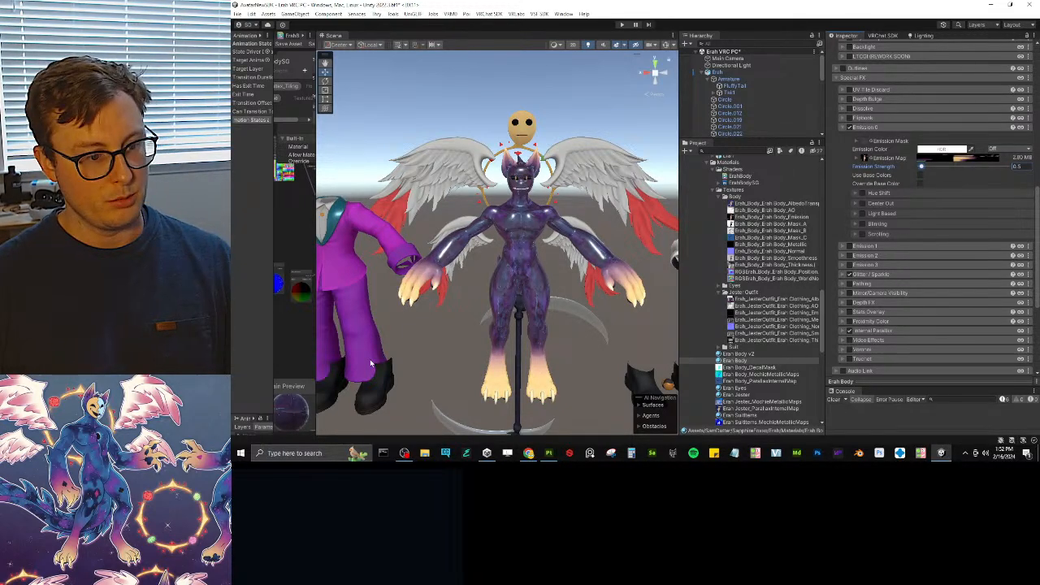
- Deselect the material and inspect the avatar's face, eyes and ears up close in the scene
{"action": "left_click", "coordinate": [459, 304]}
{"action": "key", "text": "w"}
{"action": "right_click_drag", "start_coordinate": [459, 304], "coordinate": [421, 182]}
{"action": "key", "text": "s"}
{"action": "key", "text": "w"}
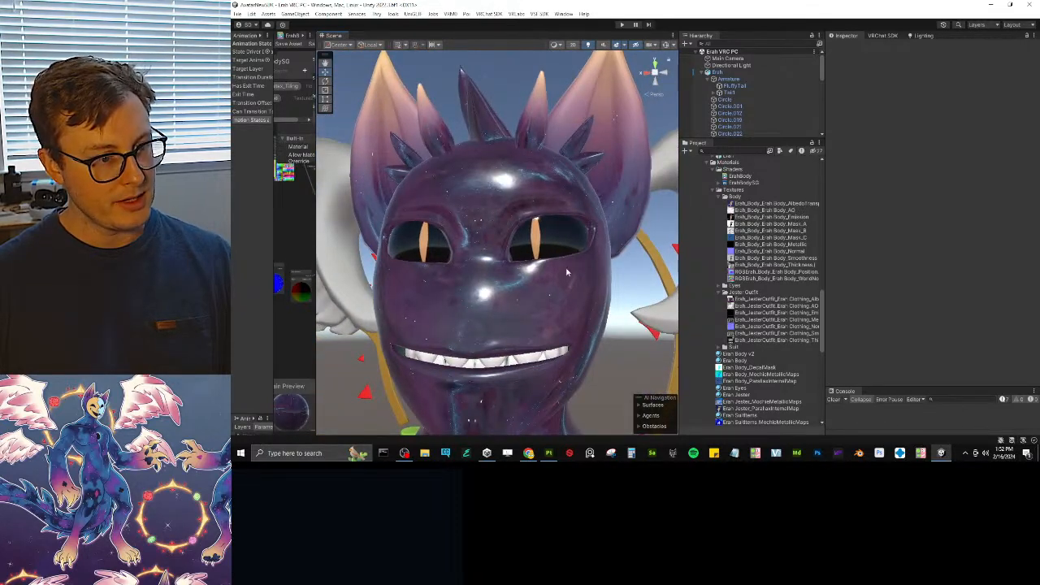
{"action": "right_click_drag", "start_coordinate": [567, 272], "coordinate": [522, 397]}
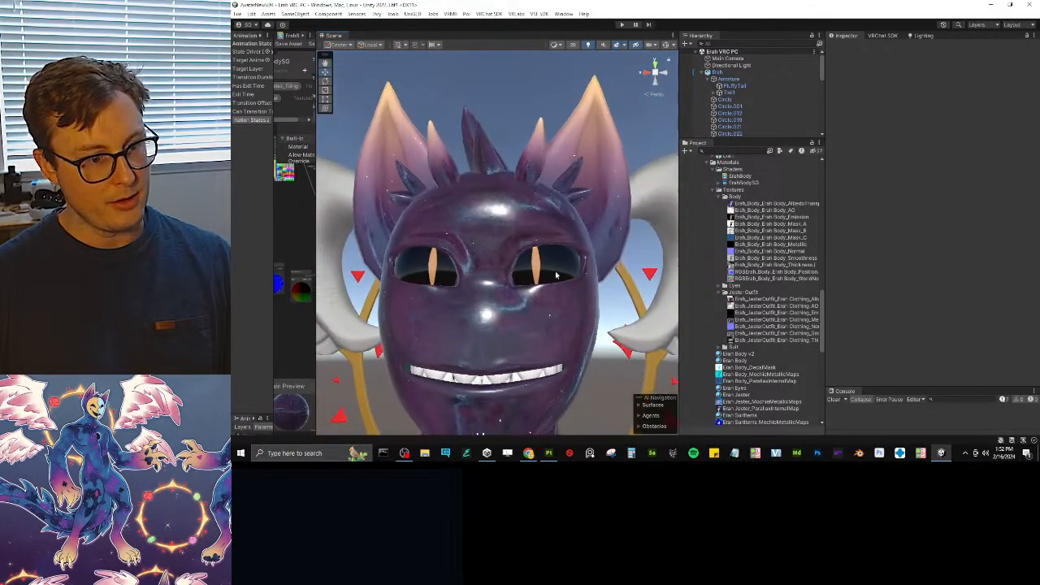
- Switch to Substance 3D Painter, dismiss the export dialog and open the recent project Erah_Eyes_v1.spp
{"action": "left_click", "coordinate": [549, 453]}
{"action": "left_click", "coordinate": [853, 63]}
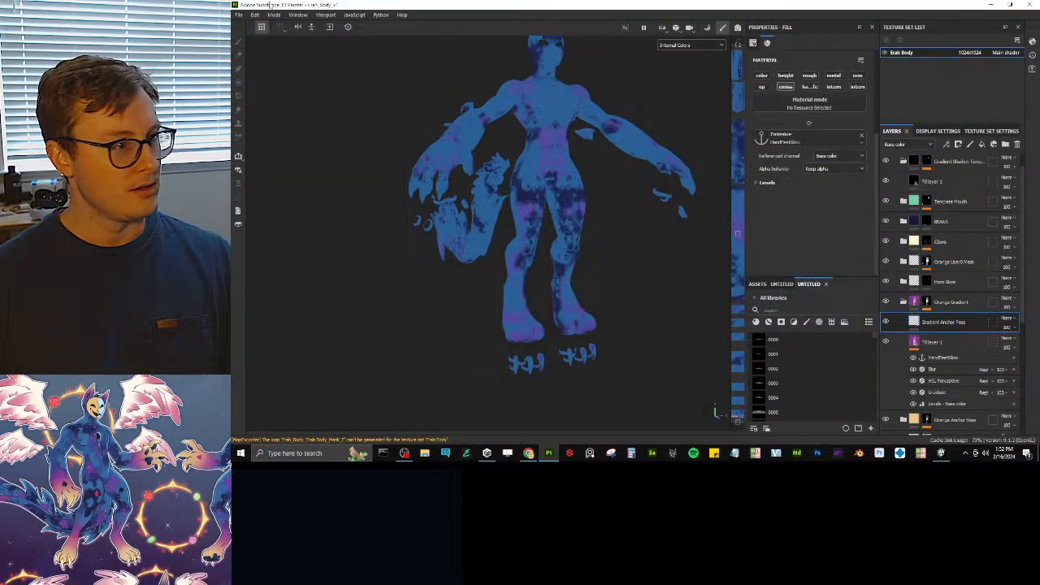
{"action": "left_click", "coordinate": [239, 14]}
{"action": "mouse_move", "coordinate": [253, 42]}
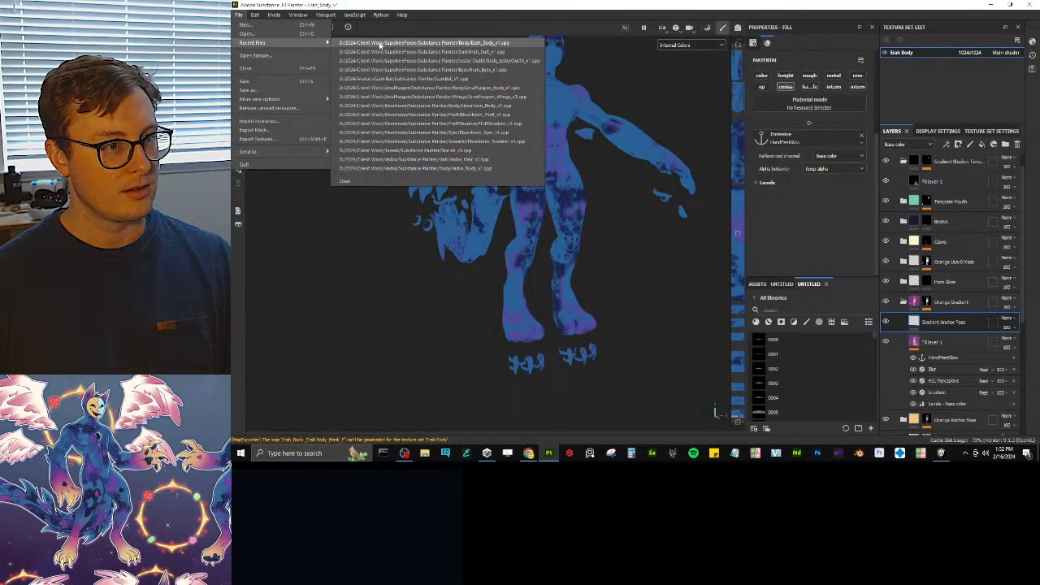
{"action": "left_click", "coordinate": [394, 72]}
{"action": "left_click", "coordinate": [552, 239]}
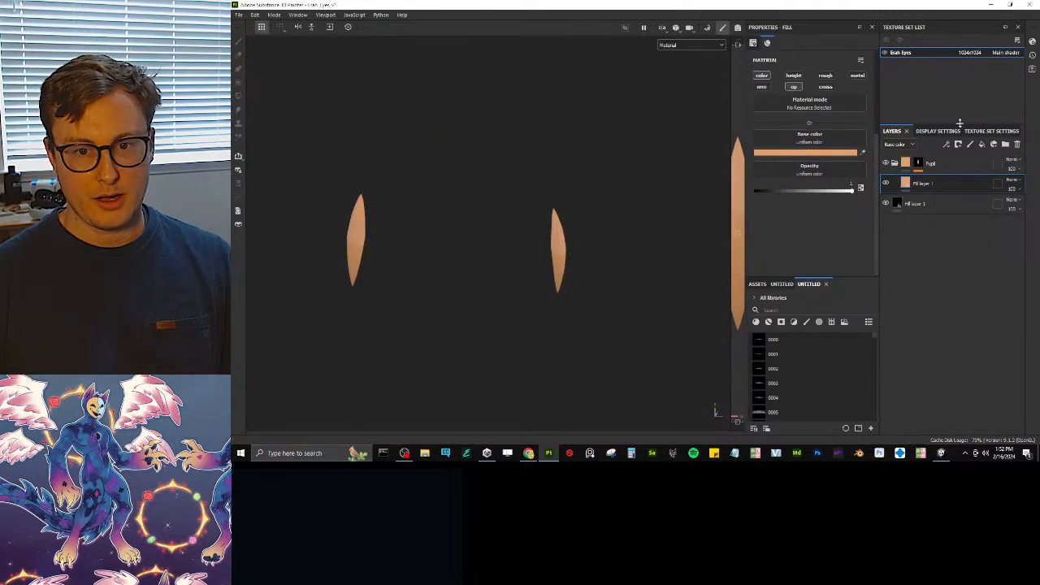
- Bring up the texture export's output templates and select the UNITY_Poiyomi v4_Eye preset
{"action": "left_click", "coordinate": [273, 16]}
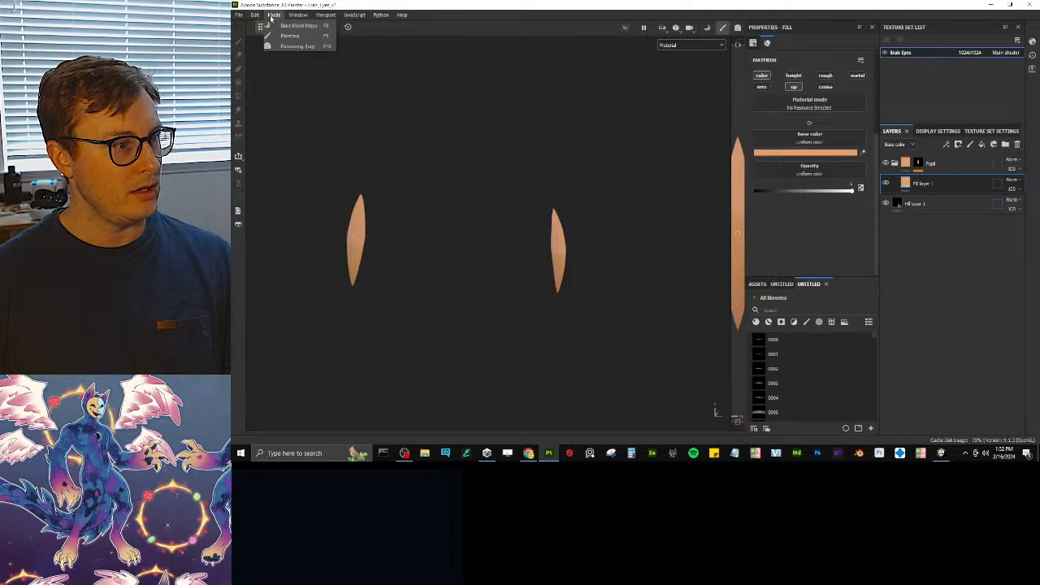
{"action": "mouse_move", "coordinate": [239, 15]}
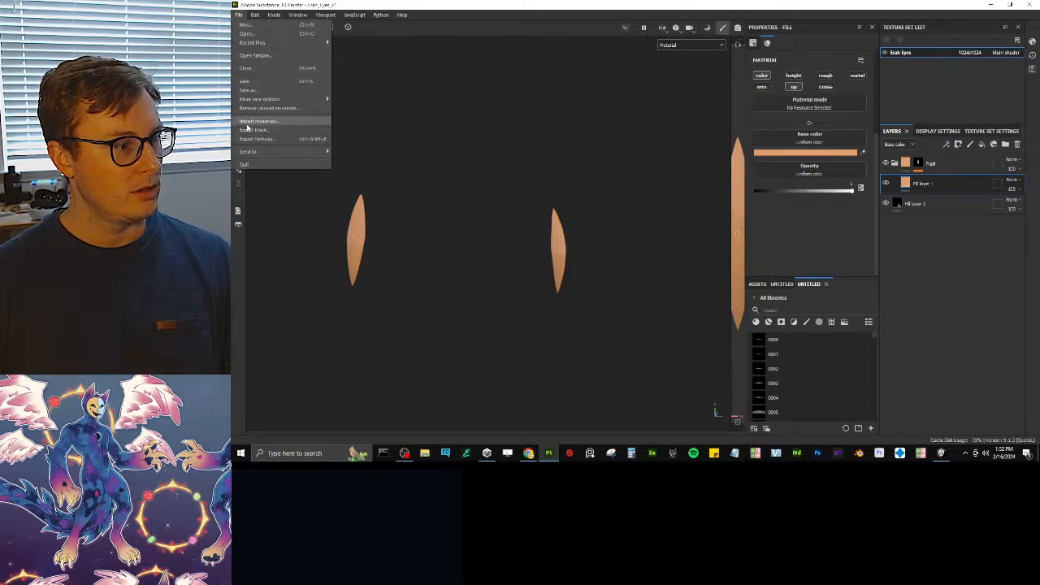
{"action": "left_click", "coordinate": [249, 139]}
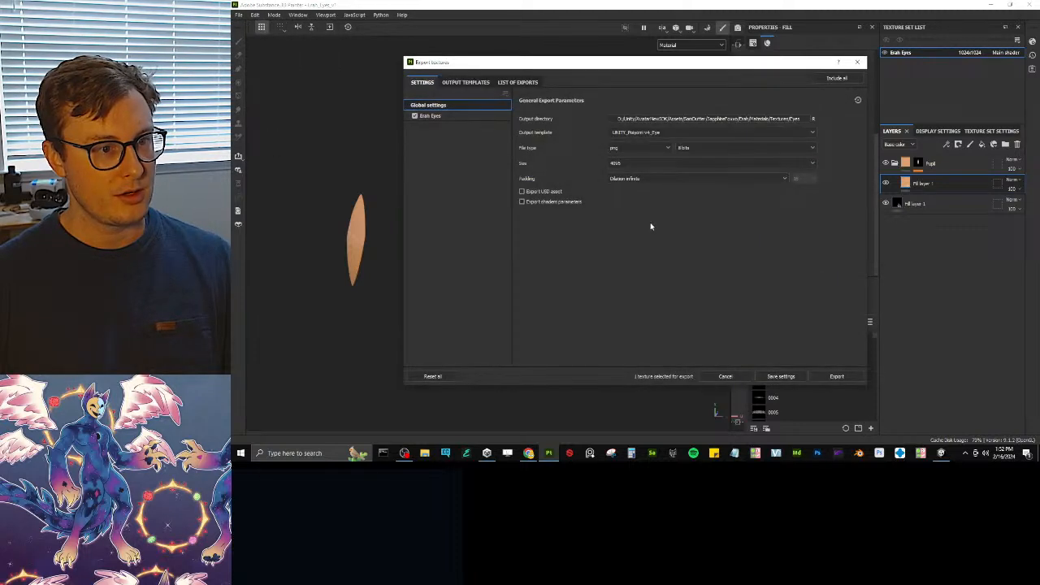
{"action": "left_click", "coordinate": [467, 82]}
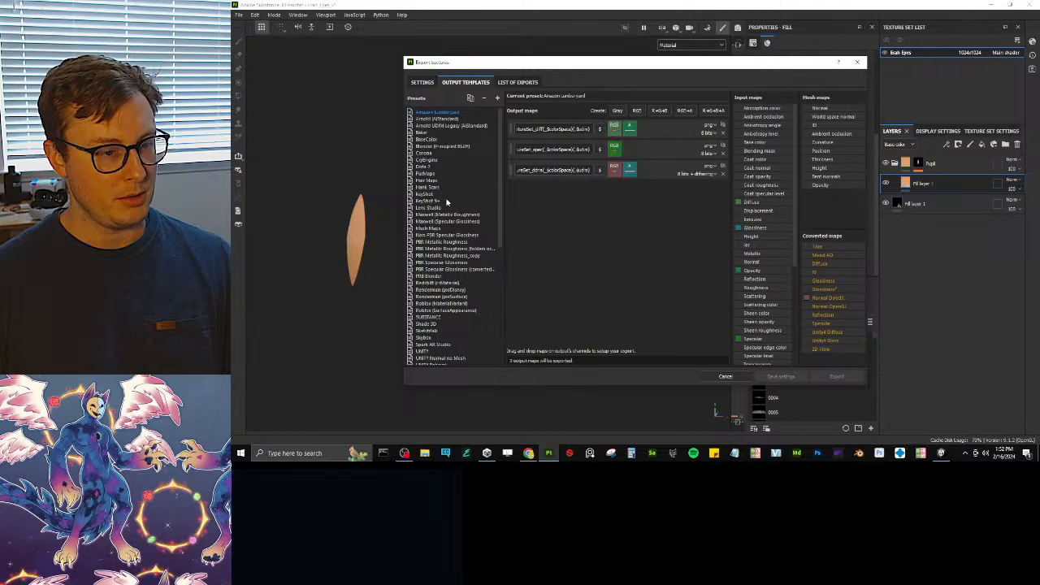
{"action": "scroll", "coordinate": [446, 219], "scroll_direction": "down", "scroll_amount": 5}
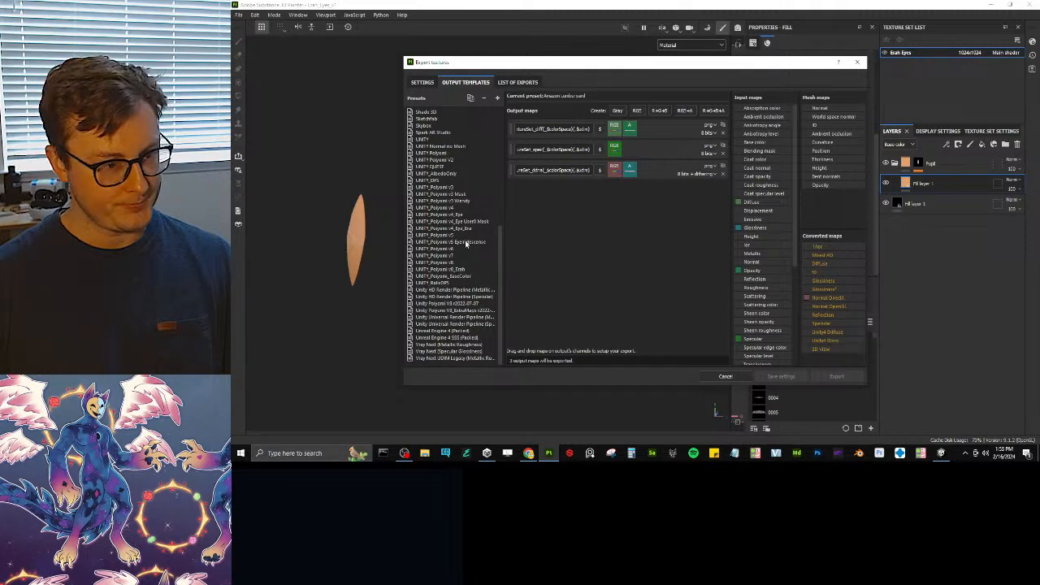
{"action": "left_click", "coordinate": [456, 215]}
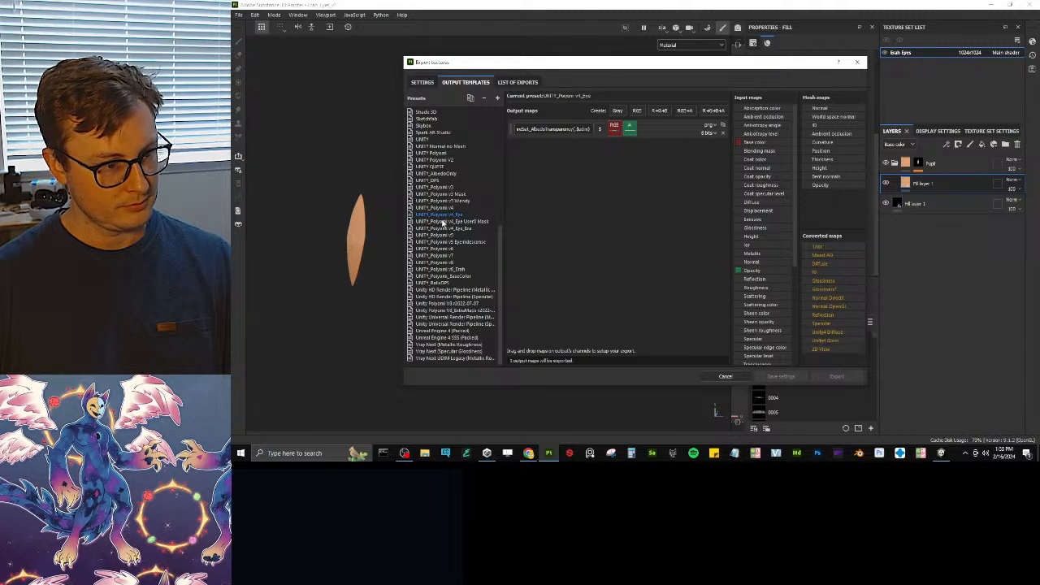
{"action": "double_click", "coordinate": [443, 216]}
{"action": "key", "text": "Escape"}
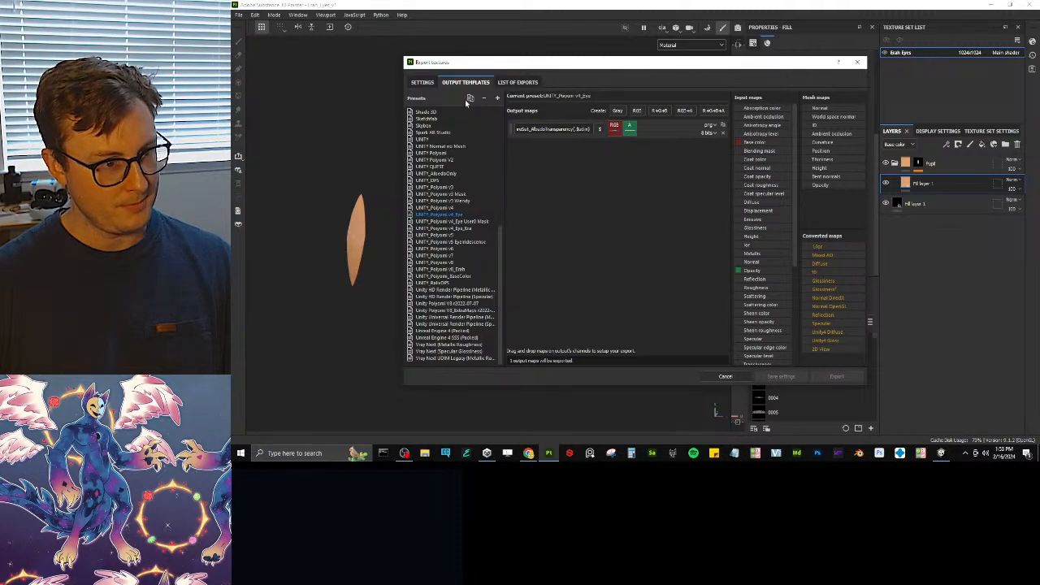
- Duplicate the selected eye export preset and rename the copy UNITY_Poiyomi v8_Erah_Eye
{"action": "left_click", "coordinate": [469, 97]}
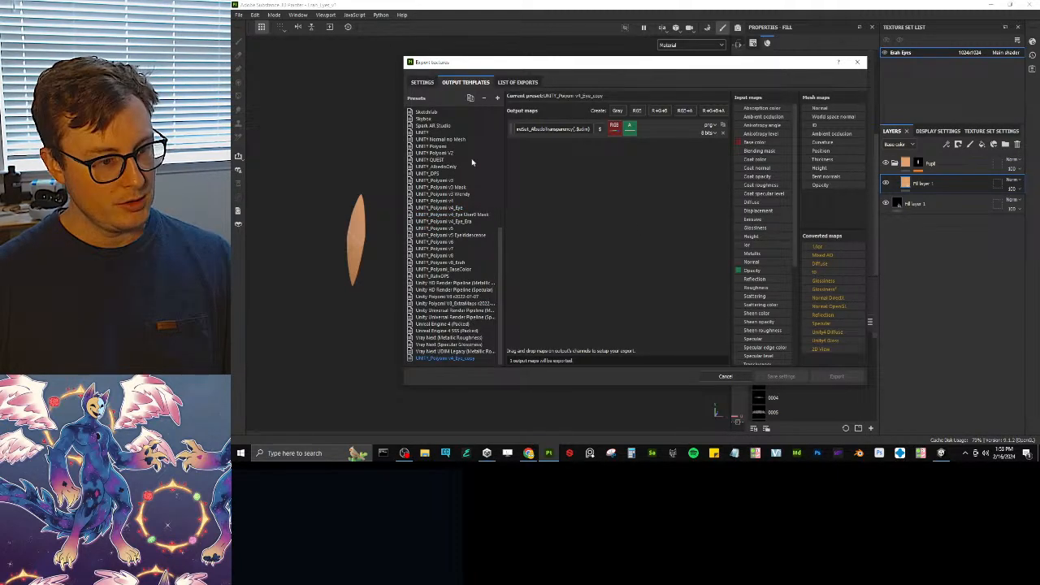
{"action": "double_click", "coordinate": [462, 362]}
{"action": "left_click_drag", "start_coordinate": [462, 362], "coordinate": [546, 362]}
{"action": "key", "text": "BackSpace"}
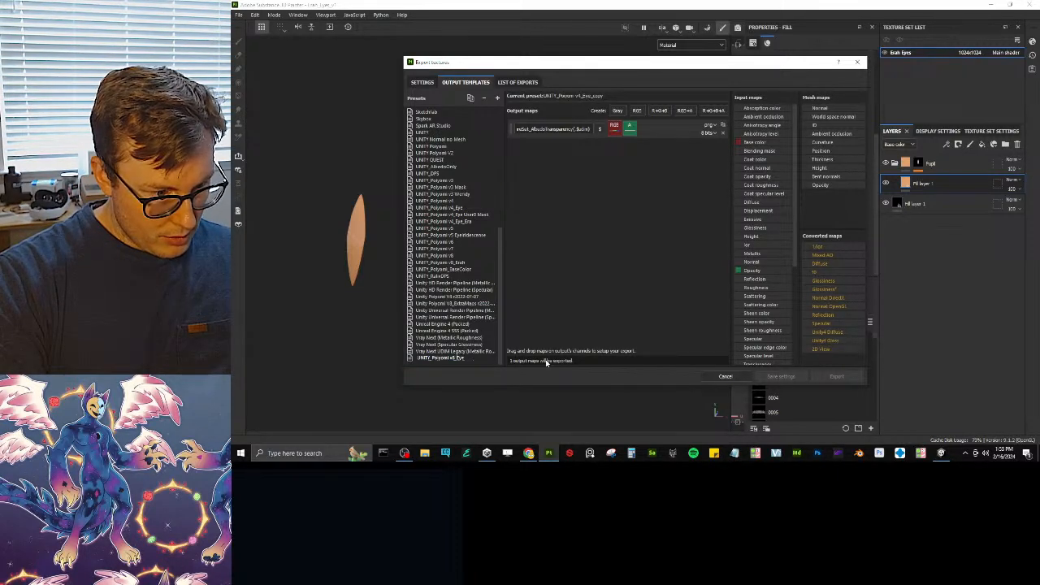
{"action": "type", "text": "Erah_E"}
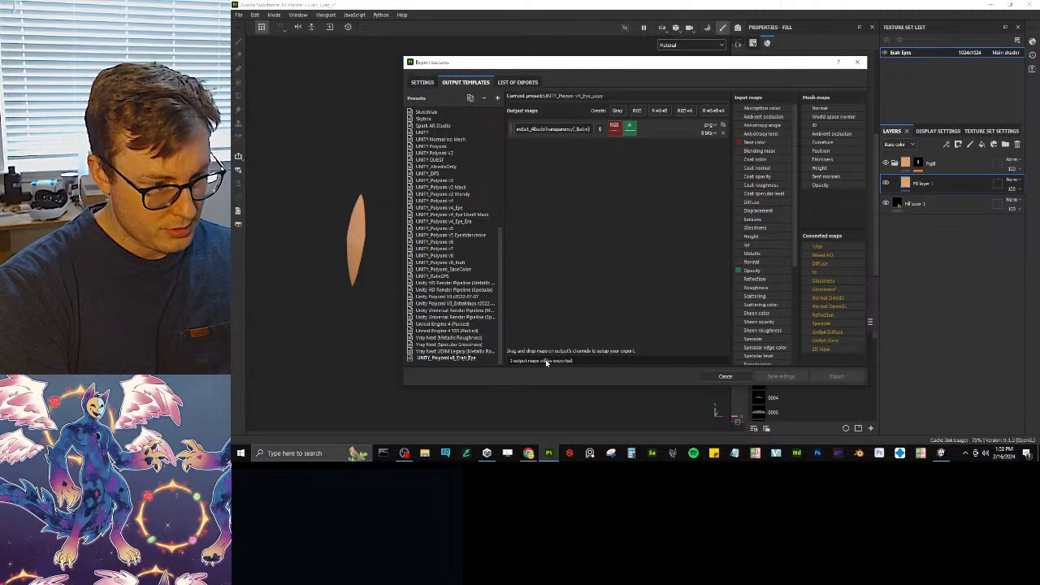
{"action": "key", "text": "Return"}
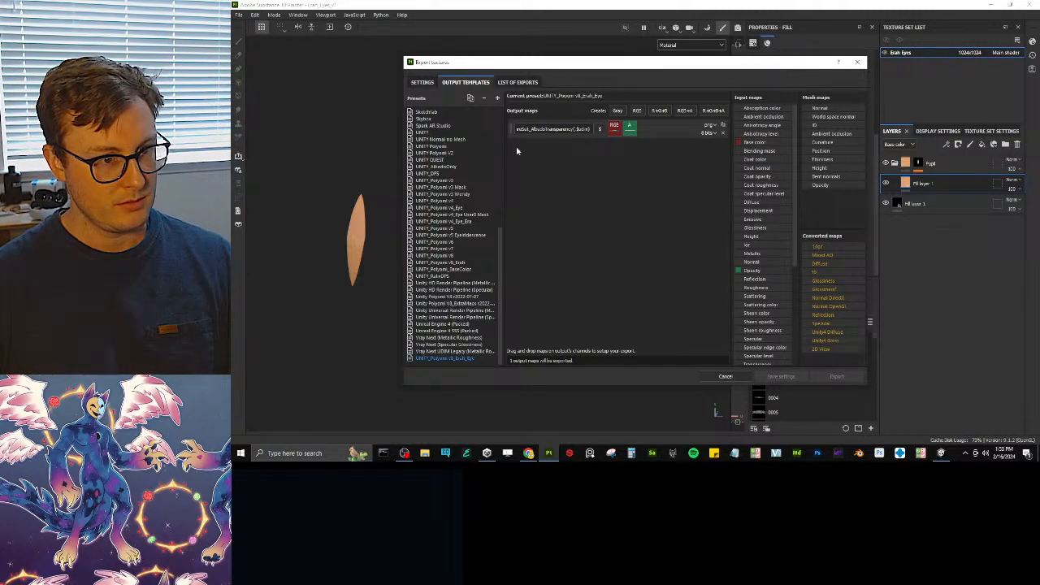
- Add an RGB+A output map to the preset and give it the AlbedoTransparency map's file name
{"action": "left_click", "coordinate": [679, 113]}
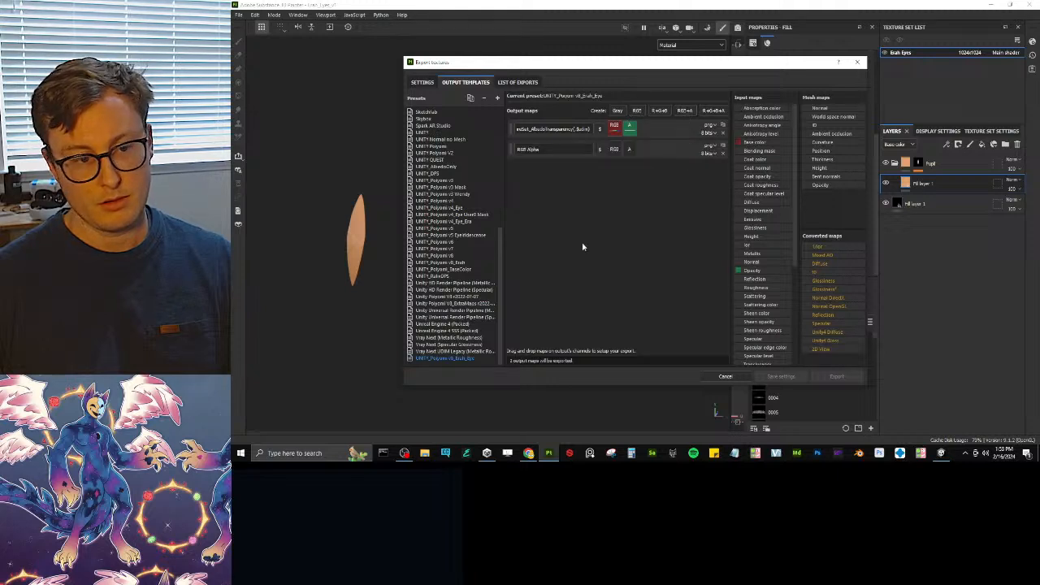
{"action": "double_click", "coordinate": [554, 129]}
{"action": "key", "text": "ctrl+c"}
{"action": "left_click", "coordinate": [559, 150]}
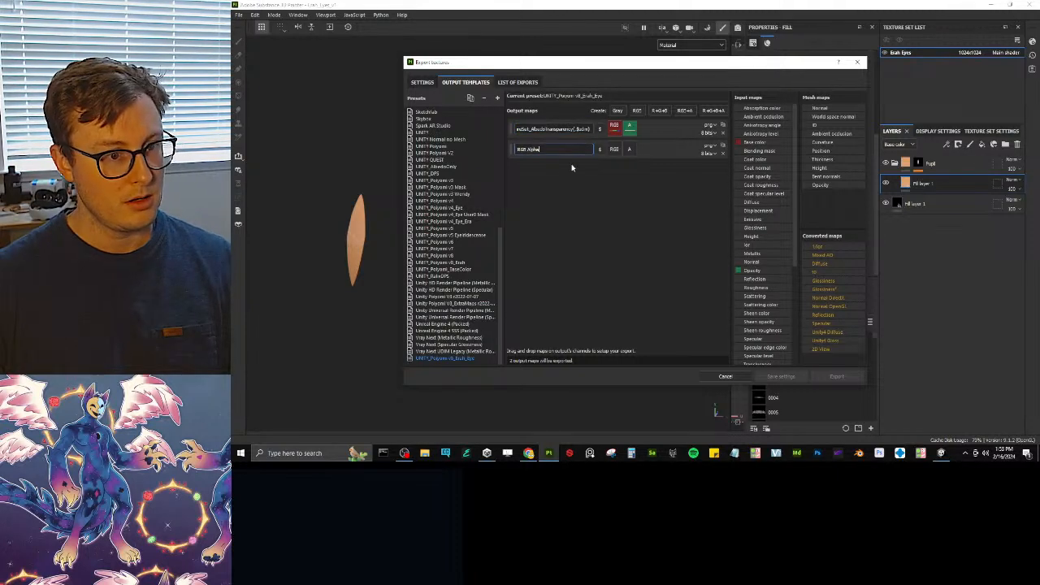
{"action": "key", "text": "ctrl+a"}
{"action": "key", "text": "ctrl+v"}
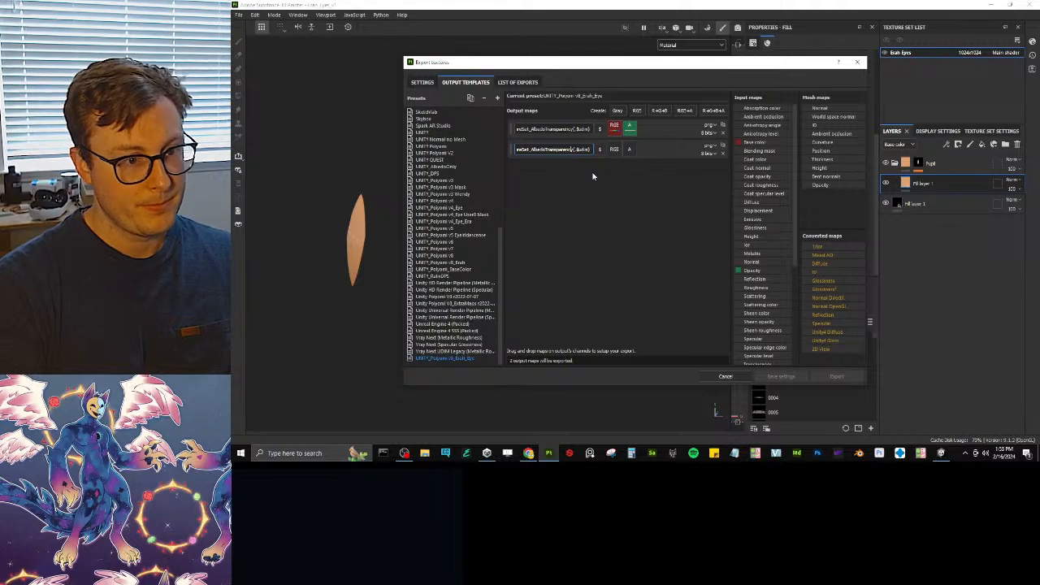
- Replace AlbedoTransparency with Nebula in the new output map's file name
{"action": "key", "text": "Left"}
{"action": "key", "text": "Left"}
{"action": "key", "text": "Left"}
{"action": "key", "text": "Left"}
{"action": "key", "text": "Left"}
{"action": "key", "text": "Left"}
{"action": "key", "text": "Left"}
{"action": "key", "text": "Left"}
{"action": "key", "text": "BackSpace"}
{"action": "key", "text": "BackSpace"}
{"action": "key", "text": "BackSpace"}
{"action": "key", "text": "BackSpace"}
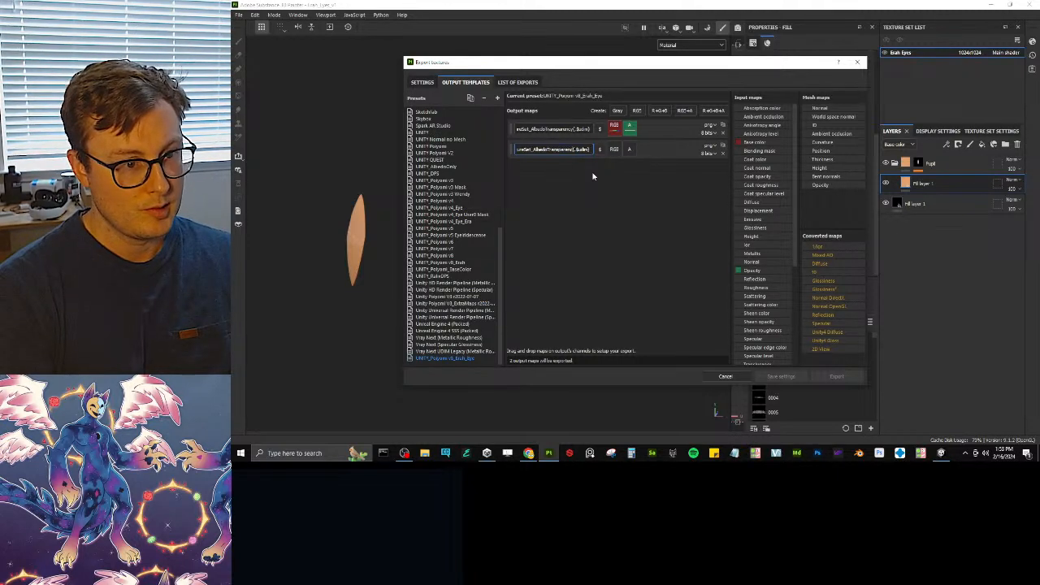
{"action": "key", "text": "BackSpace"}
{"action": "key", "text": "BackSpace"}
{"action": "key", "text": "BackSpace"}
{"action": "key", "text": "BackSpace"}
{"action": "key", "text": "BackSpace"}
{"action": "key", "text": "BackSpace"}
{"action": "key", "text": "BackSpace"}
{"action": "key", "text": "BackSpace"}
{"action": "key", "text": "BackSpace"}
{"action": "key", "text": "BackSpace"}
{"action": "key", "text": "BackSpace"}
{"action": "key", "text": "BackSpace"}
{"action": "key", "text": "BackSpace"}
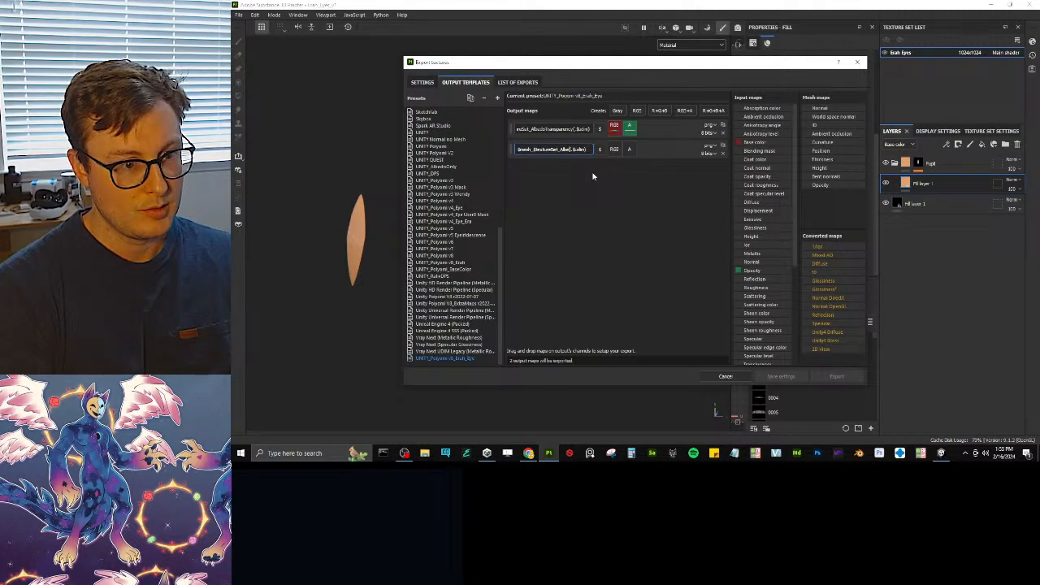
{"action": "key", "text": "BackSpace"}
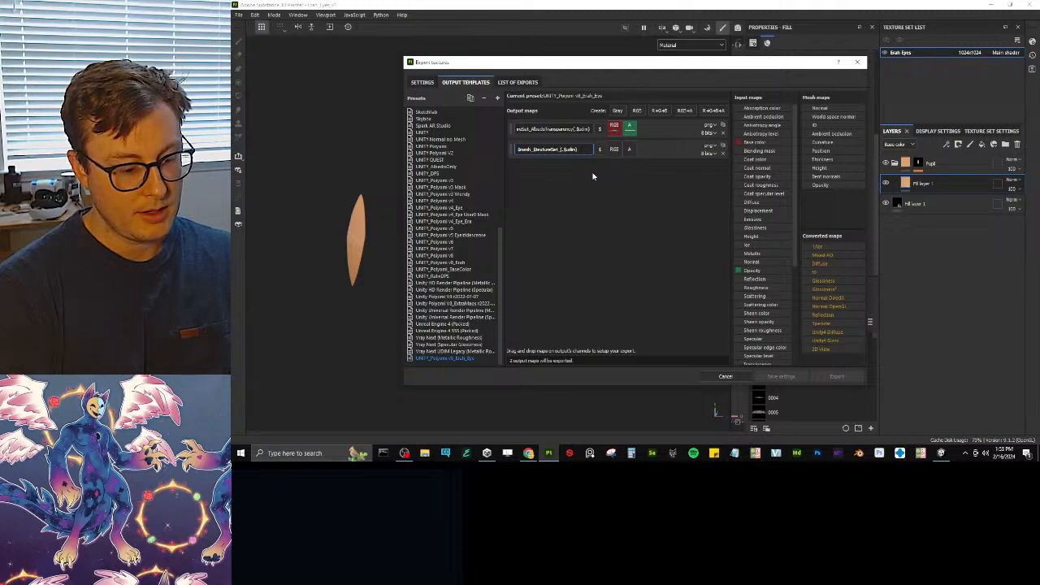
{"action": "type", "text": "Para"}
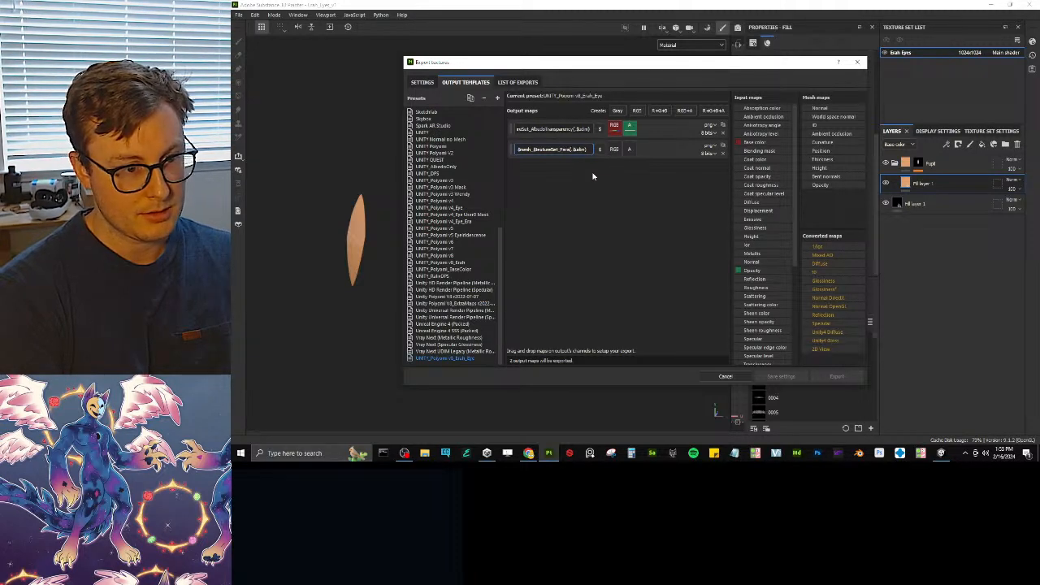
{"action": "key", "text": "BackSpace"}
{"action": "key", "text": "BackSpace"}
{"action": "key", "text": "BackSpace"}
{"action": "key", "text": "BackSpace"}
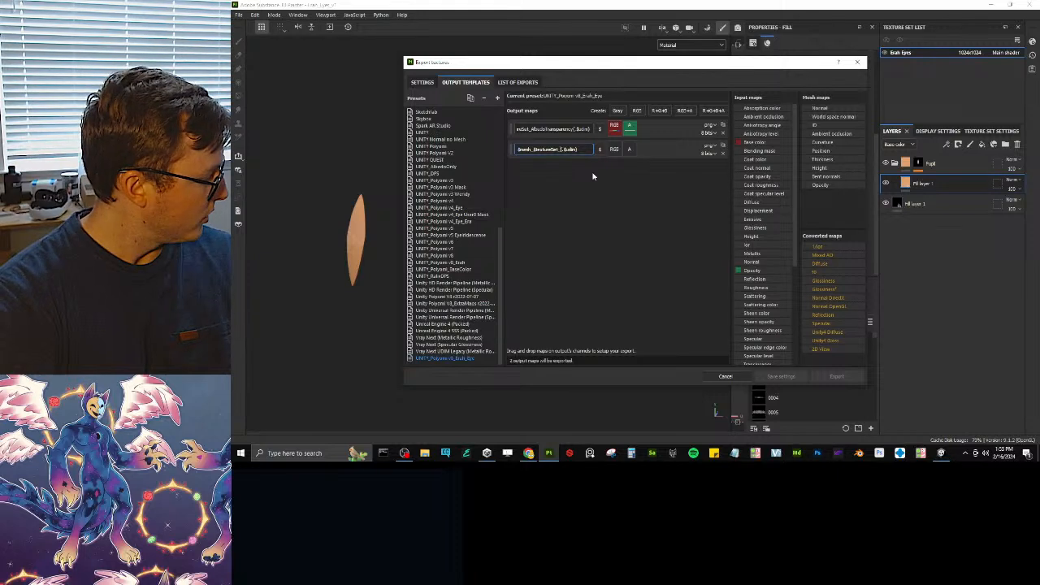
{"action": "type", "text": "Nebula"}
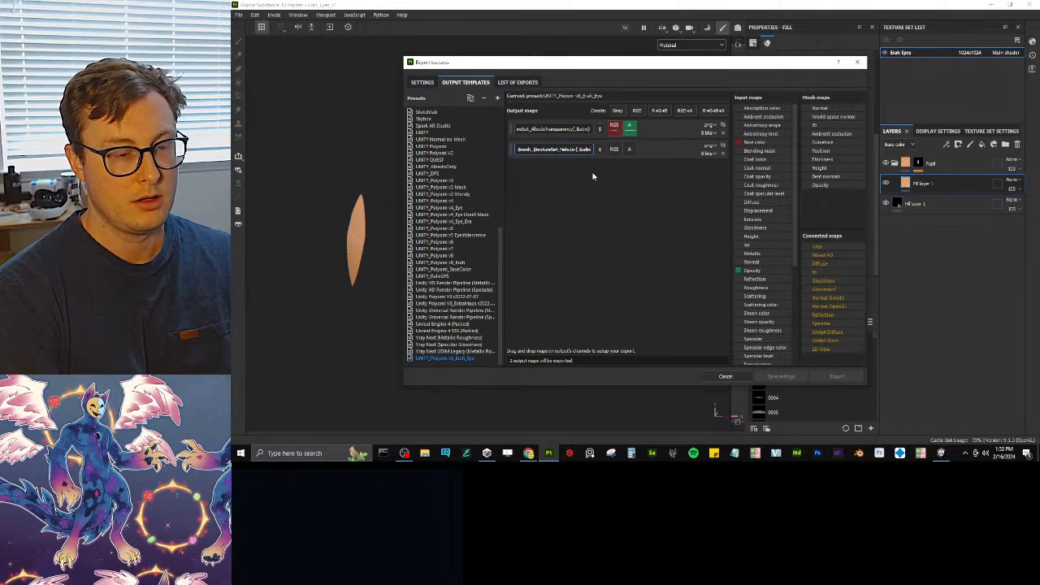
{"action": "left_click", "coordinate": [626, 246]}
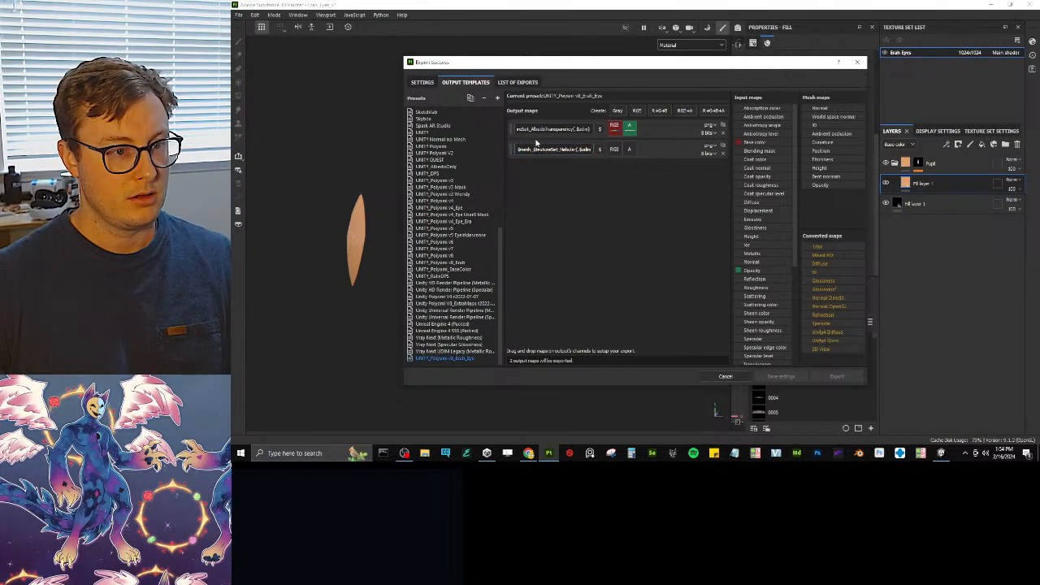
- Shorten AlbedoTransparency to Albedo in the first output map's file name
{"action": "left_click", "coordinate": [543, 129]}
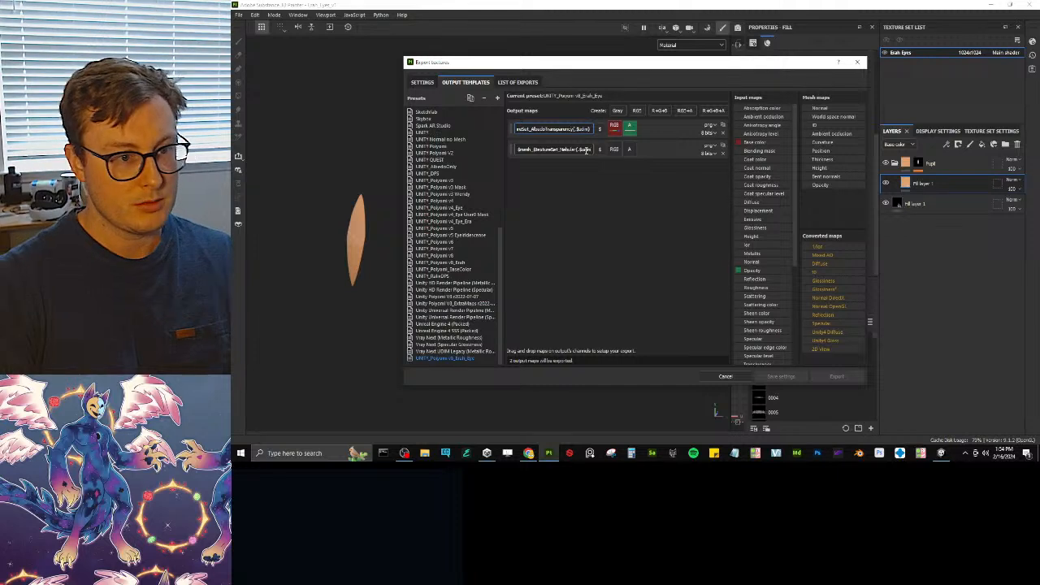
{"action": "key", "text": "BackSpace"}
{"action": "key", "text": "BackSpace"}
{"action": "key", "text": "BackSpace"}
{"action": "key", "text": "BackSpace"}
{"action": "key", "text": "BackSpace"}
{"action": "key", "text": "BackSpace"}
{"action": "key", "text": "BackSpace"}
{"action": "key", "text": "BackSpace"}
{"action": "key", "text": "BackSpace"}
{"action": "key", "text": "BackSpace"}
{"action": "key", "text": "BackSpace"}
{"action": "key", "text": "BackSpace"}
{"action": "key", "text": "BackSpace"}
{"action": "key", "text": "BackSpace"}
{"action": "key", "text": "BackSpace"}
{"action": "key", "text": "BackSpace"}
{"action": "key", "text": "BackSpace"}
{"action": "key", "text": "BackSpace"}
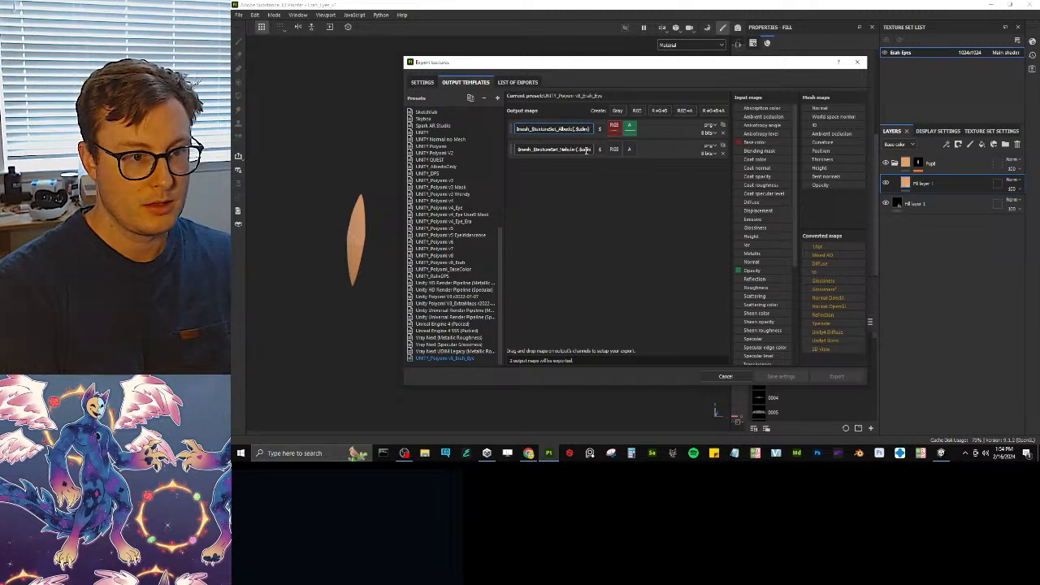
- Replace Albedo with Pupil in the first output map's file name
{"action": "type", "text": "Pu"}
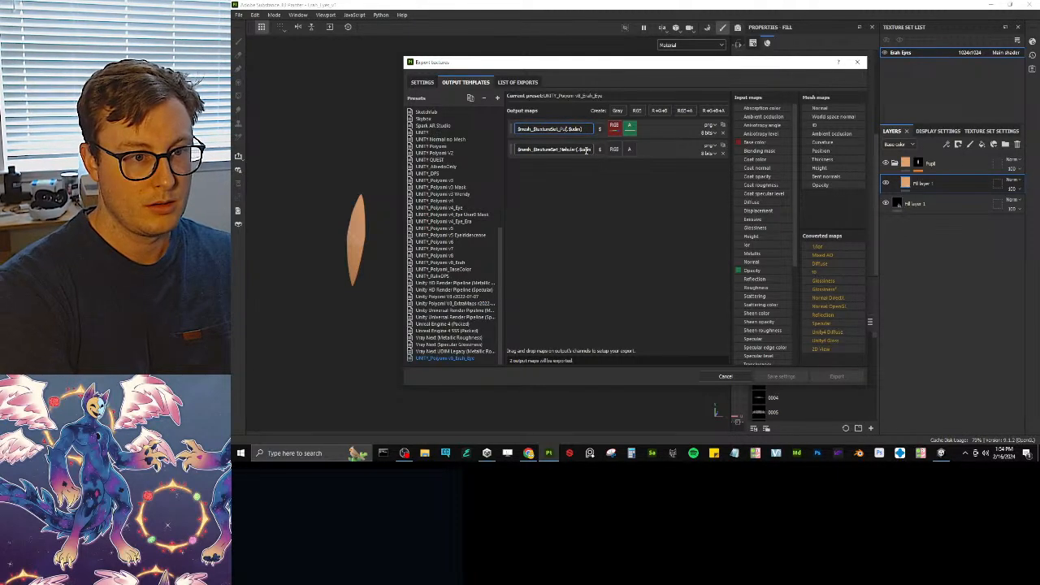
{"action": "type", "text": "p"}
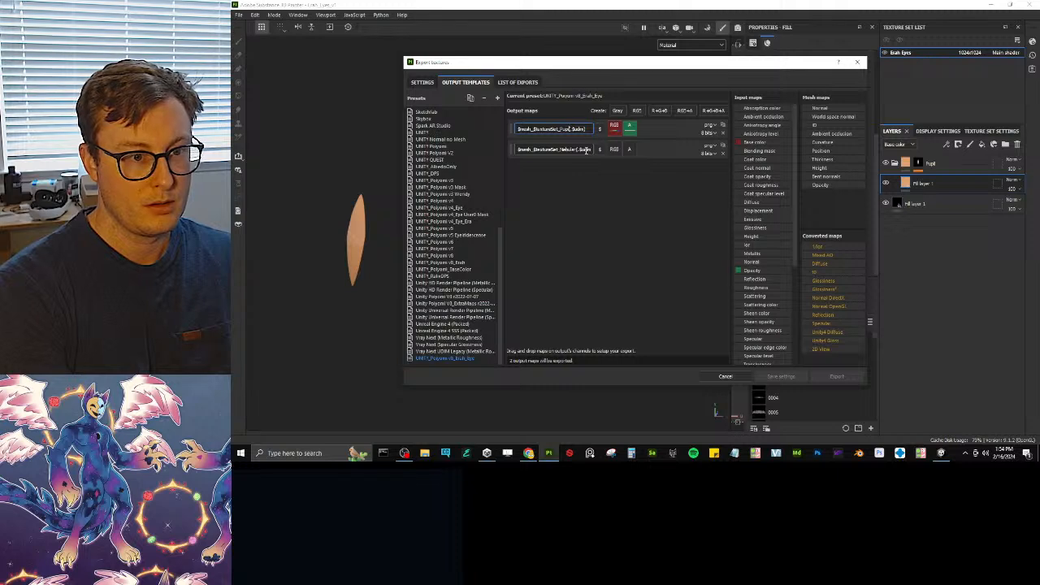
{"action": "type", "text": "il"}
{"action": "left_click", "coordinate": [717, 233]}
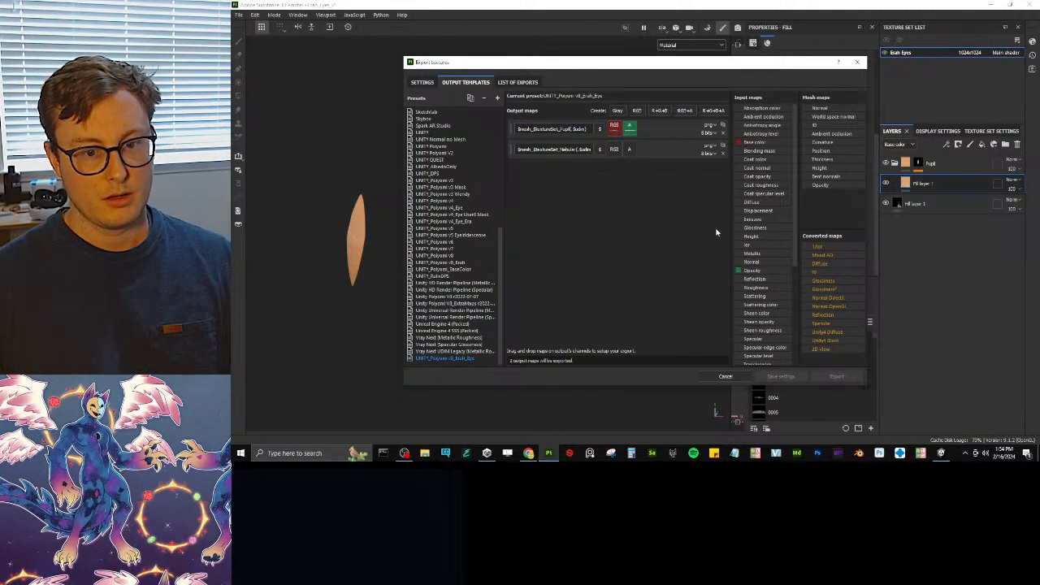
- Assign User1 to the Nebula output map's RGB channels and User2 to its alpha channel
{"action": "scroll", "coordinate": [756, 235], "scroll_direction": "down", "scroll_amount": 6}
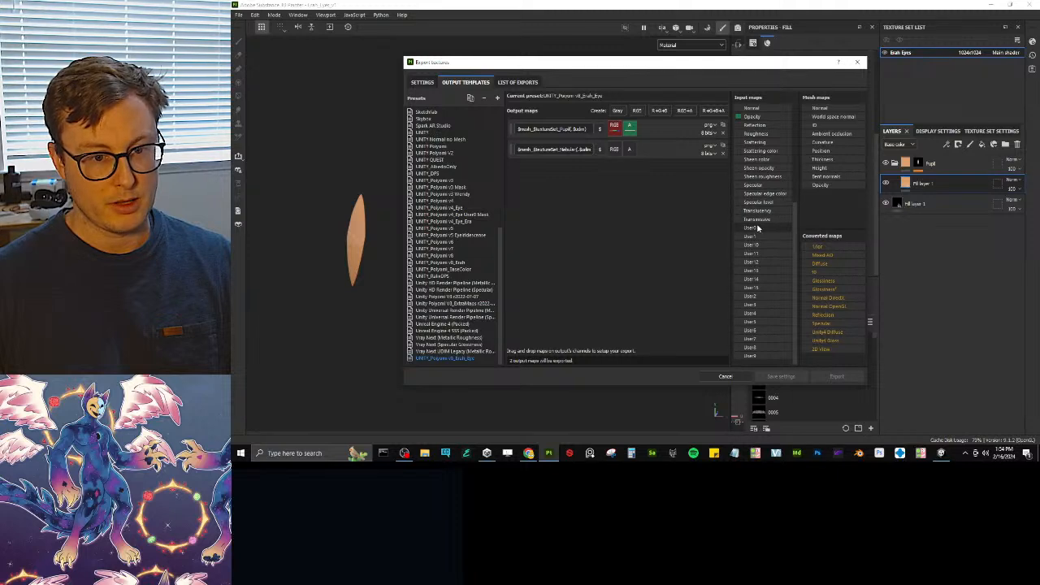
{"action": "left_click_drag", "start_coordinate": [754, 229], "coordinate": [616, 150]}
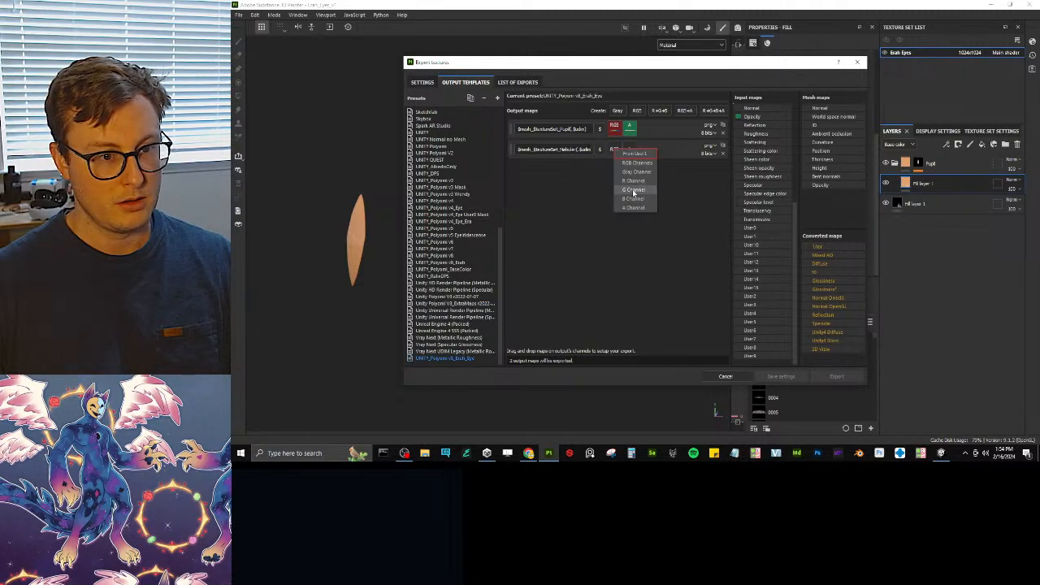
{"action": "left_click", "coordinate": [635, 164]}
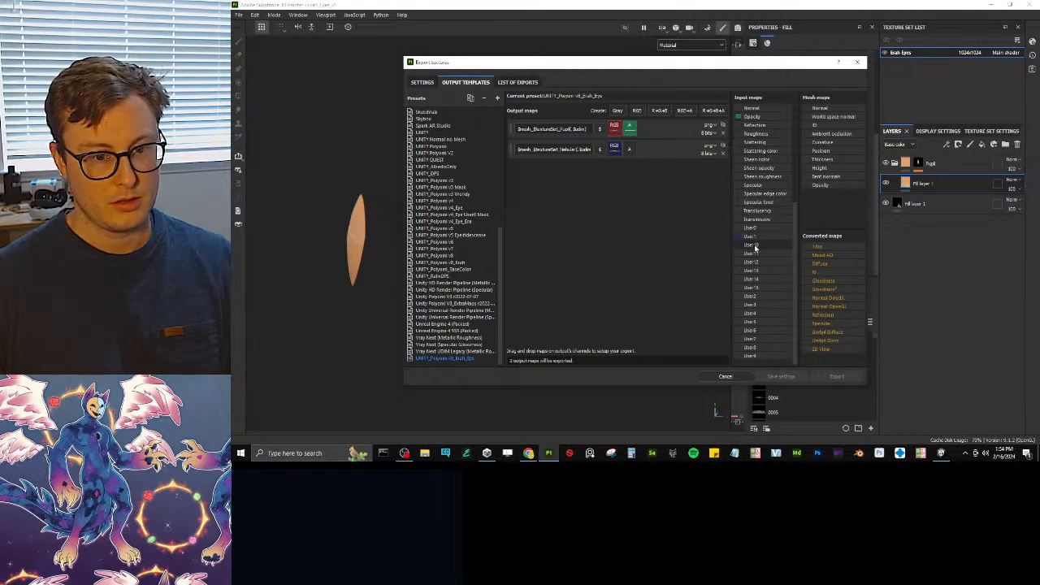
{"action": "left_click_drag", "start_coordinate": [643, 154], "coordinate": [635, 150]}
{"action": "left_click", "coordinate": [648, 164]}
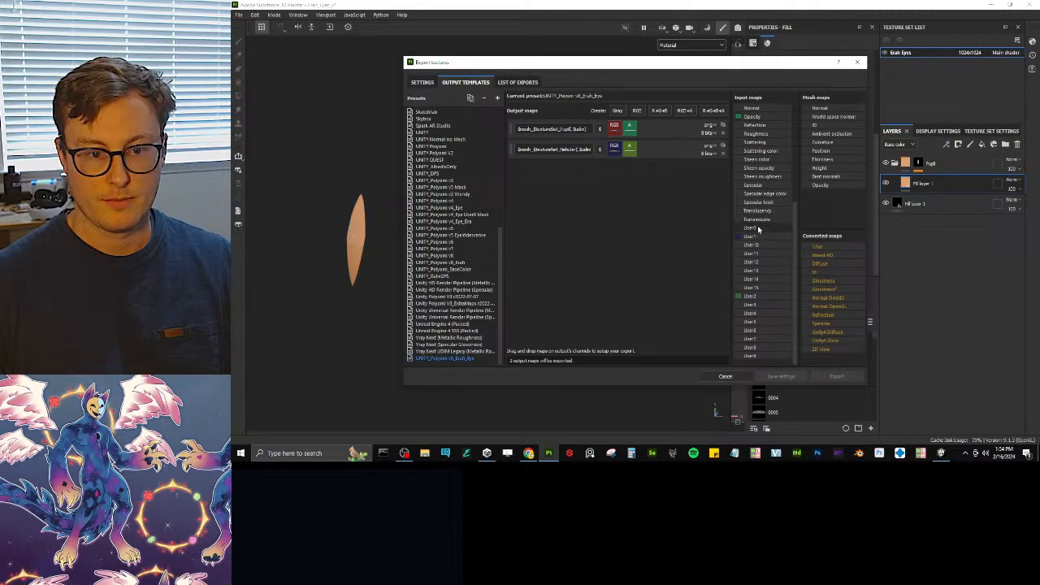
- Assign User0 to the Pupil output map's RGB channels
{"action": "left_click_drag", "start_coordinate": [753, 228], "coordinate": [626, 146]}
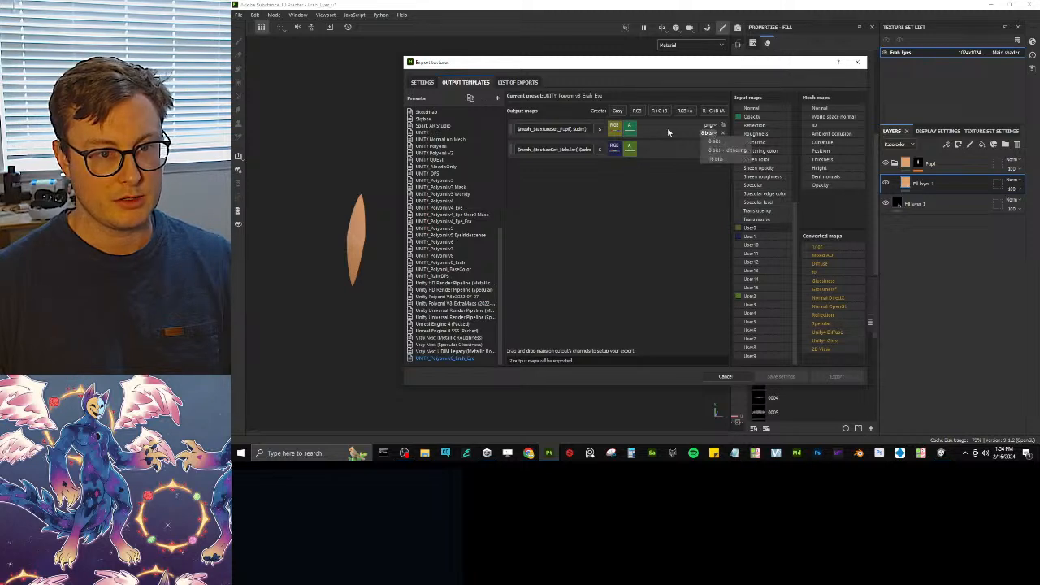
{"action": "left_click", "coordinate": [712, 125]}
{"action": "left_click", "coordinate": [713, 126]}
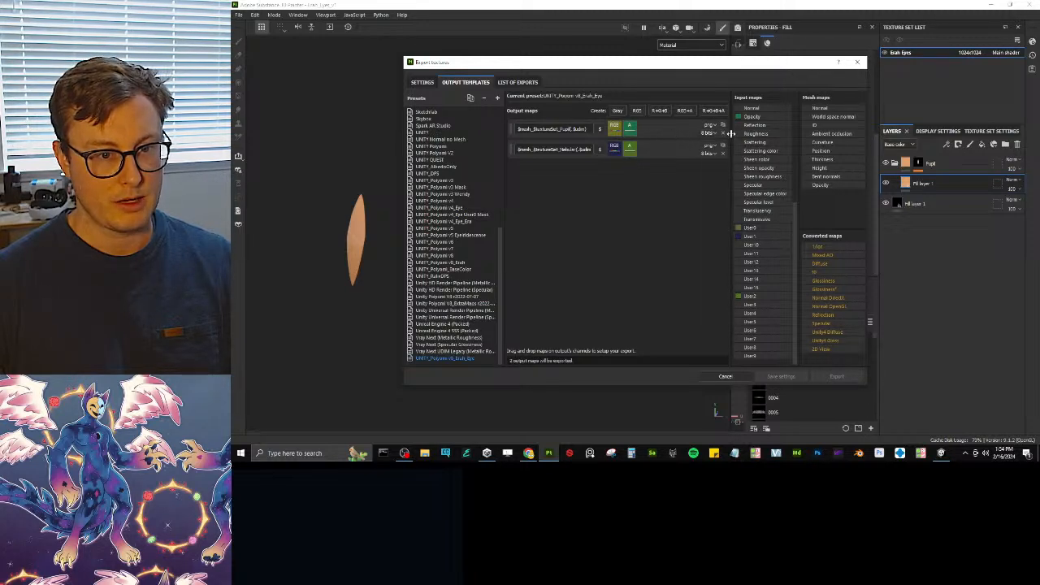
- Replace the Pupil output map with an RGB map placed above Nebula, reusing the Pupil map's file name
{"action": "double_click", "coordinate": [541, 128]}
{"action": "key", "text": "ctrl+c"}
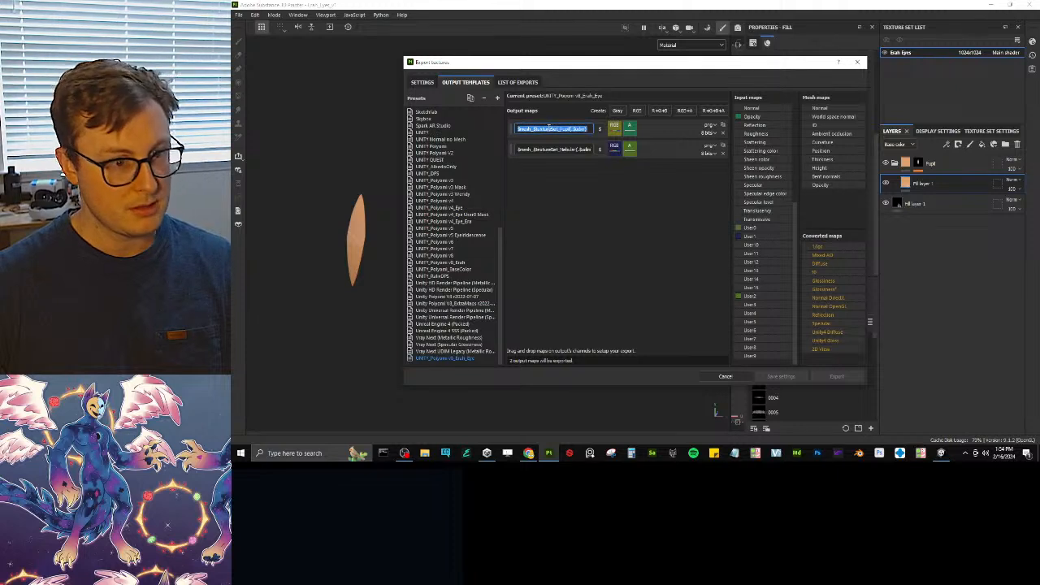
{"action": "left_click", "coordinate": [722, 133]}
{"action": "left_click", "coordinate": [637, 110]}
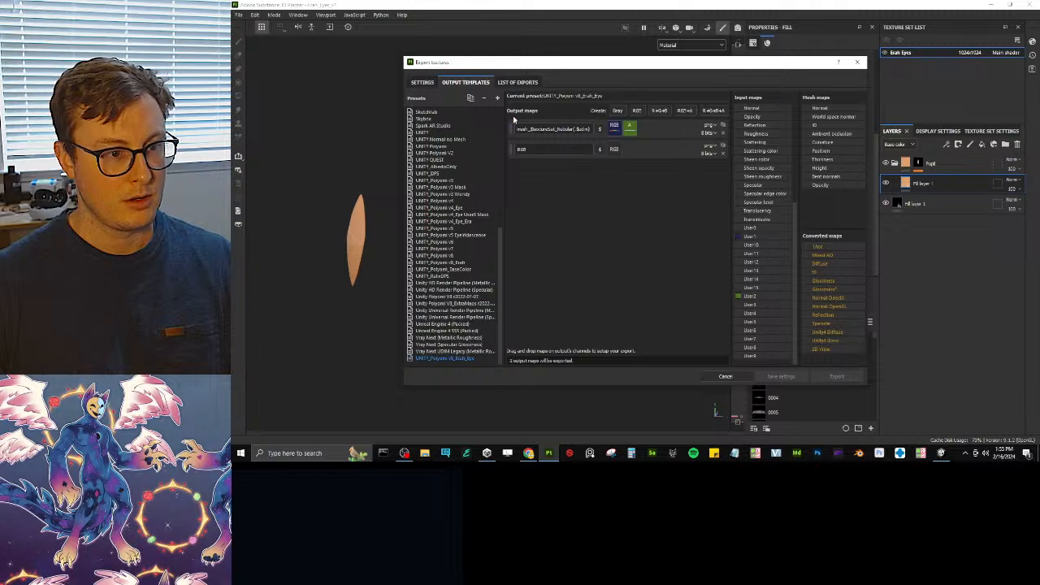
{"action": "left_click_drag", "start_coordinate": [513, 150], "coordinate": [525, 128]}
{"action": "left_click", "coordinate": [548, 130]}
{"action": "key", "text": "ctrl+a"}
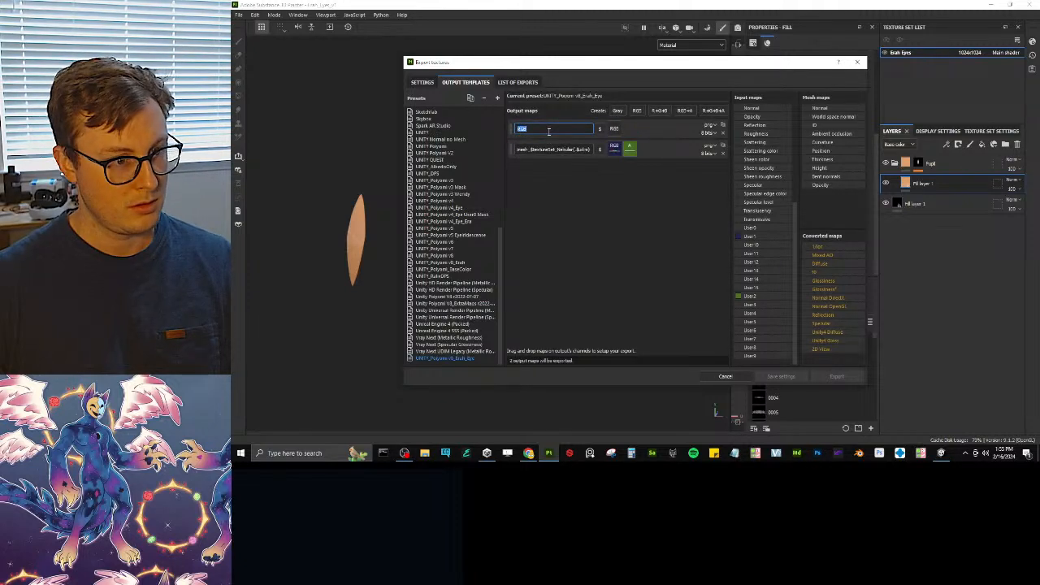
{"action": "key", "text": "ctrl+v"}
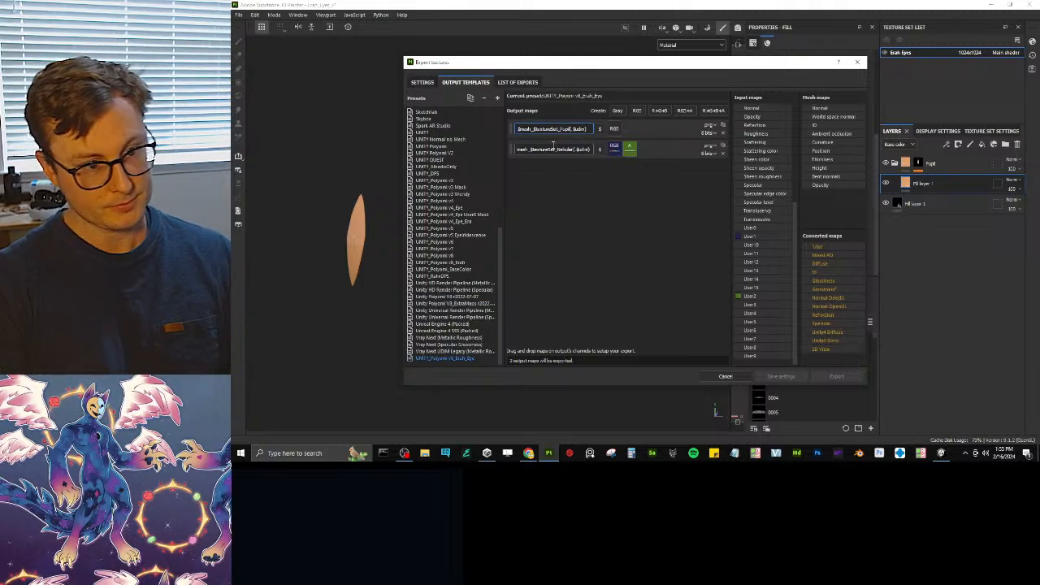
- Assign User0's RGB channels to the new Pupil output map and close the texture export dialog
{"action": "left_click", "coordinate": [581, 174]}
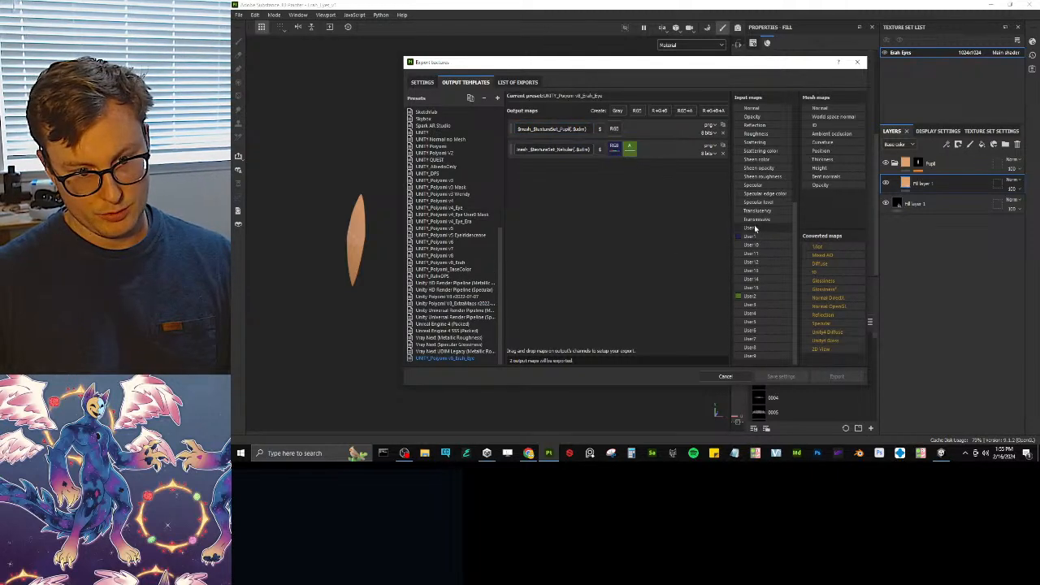
{"action": "left_click_drag", "start_coordinate": [754, 227], "coordinate": [618, 127]}
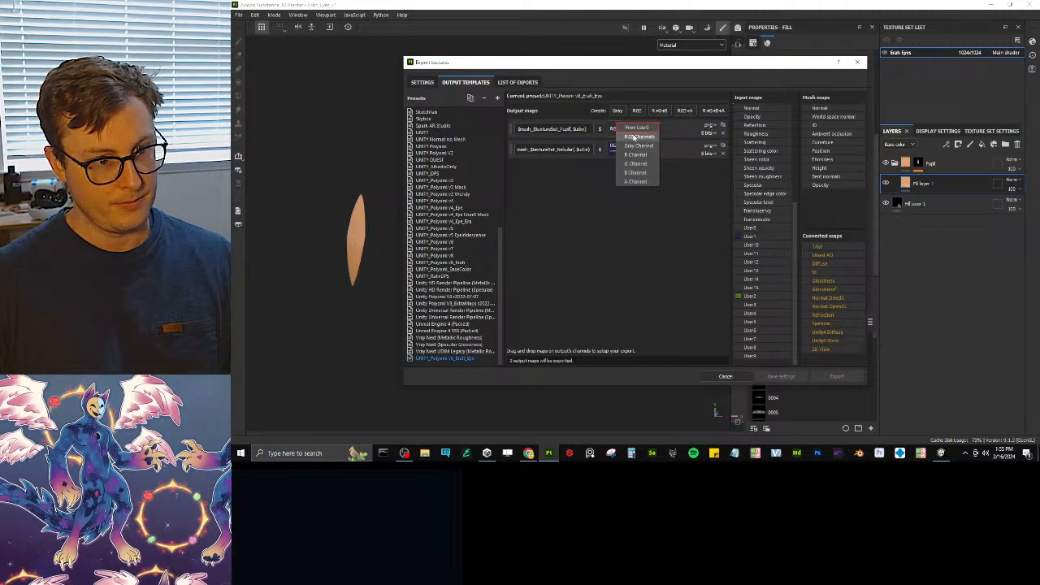
{"action": "left_click", "coordinate": [634, 138]}
{"action": "left_click", "coordinate": [856, 61]}
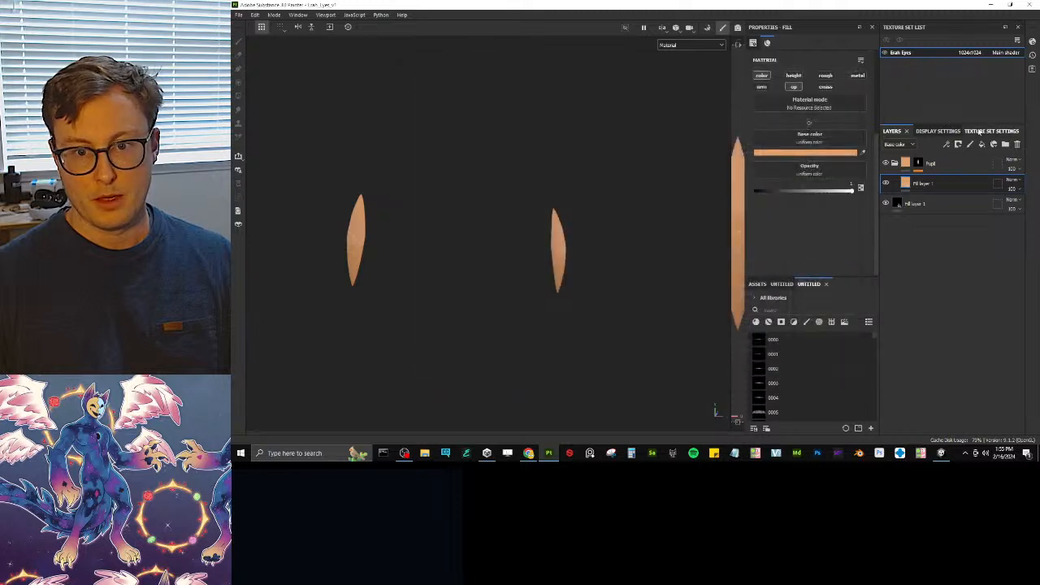
- Bring up the eye texture set's settings, and reopen the output templates for exporting textures
{"action": "left_click", "coordinate": [983, 131]}
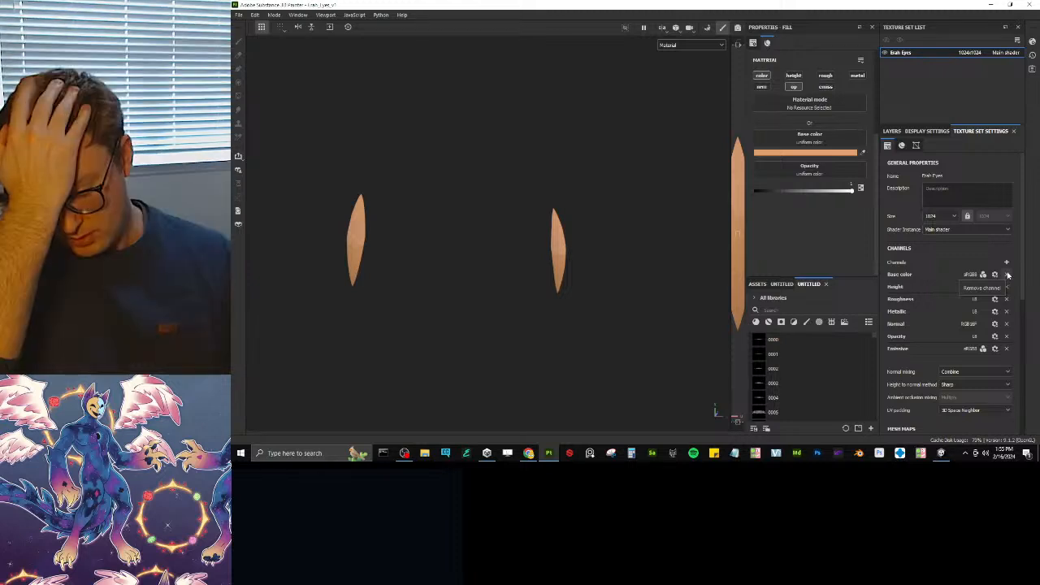
{"action": "left_click", "coordinate": [255, 15]}
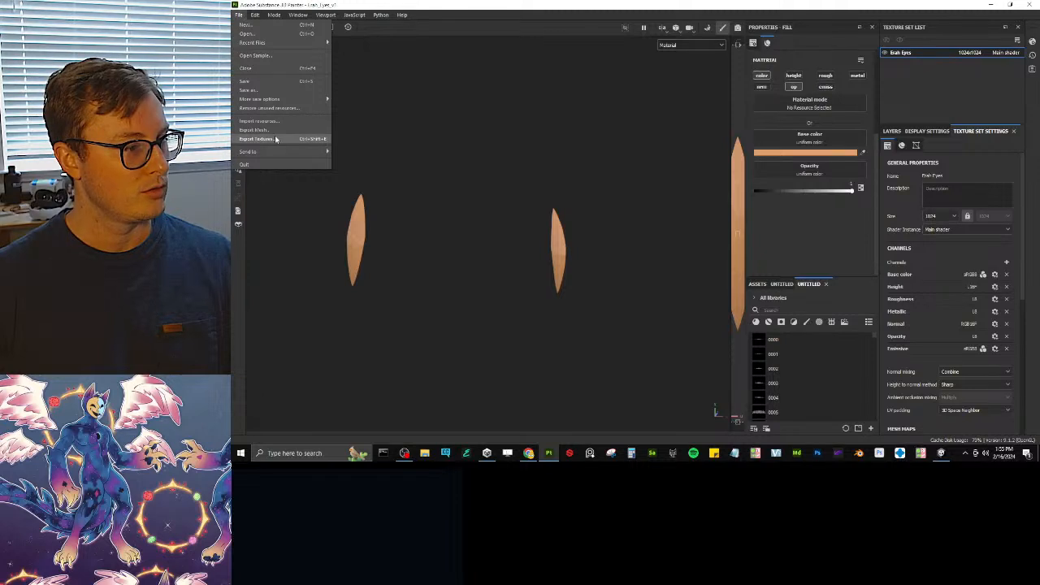
{"action": "left_click", "coordinate": [268, 139]}
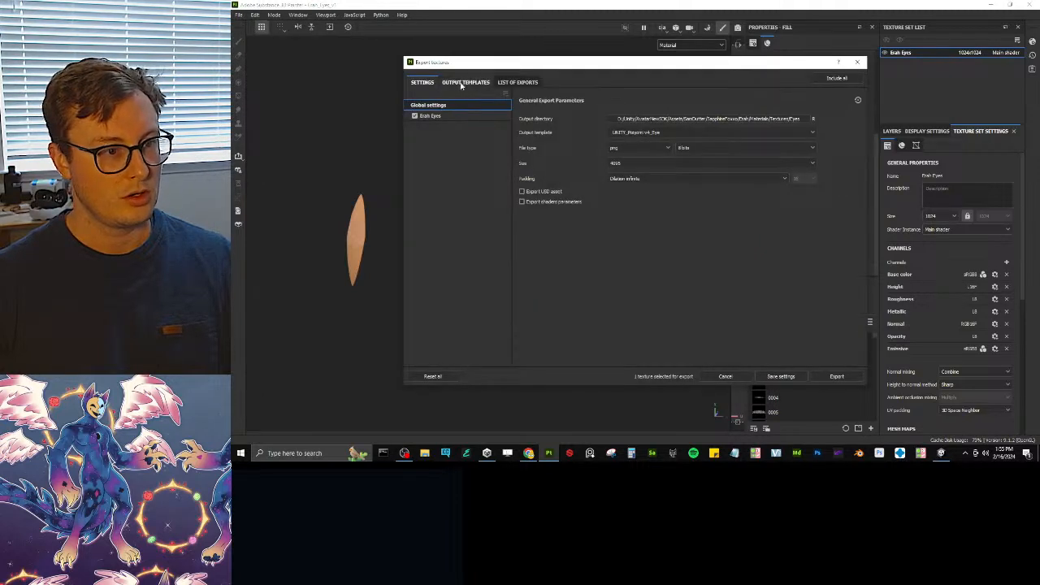
{"action": "left_click", "coordinate": [460, 83]}
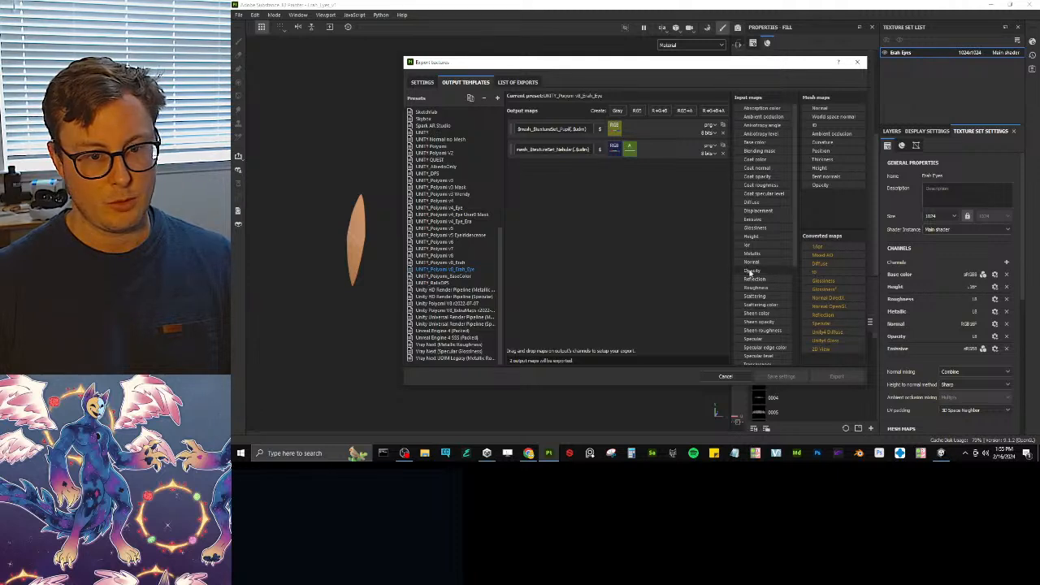
- Delete the Pupil output map and add an RGB+A output map carrying the same Pupil file name
{"action": "left_click", "coordinate": [723, 132]}
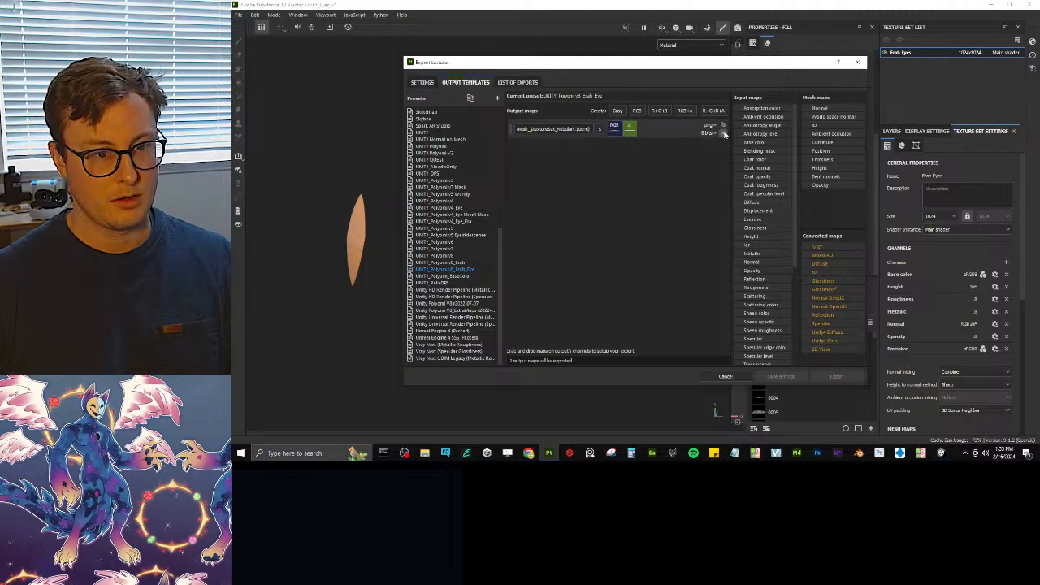
{"action": "left_click", "coordinate": [688, 112]}
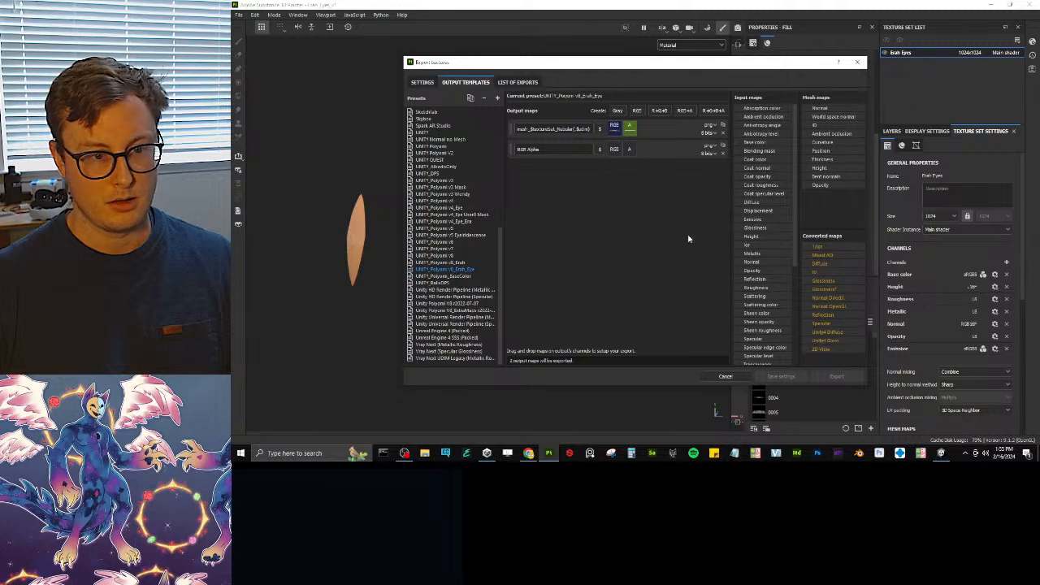
{"action": "double_click", "coordinate": [552, 148]}
{"action": "type", "text": "$mesh_$textureSet_Pupil(_$udim)"}
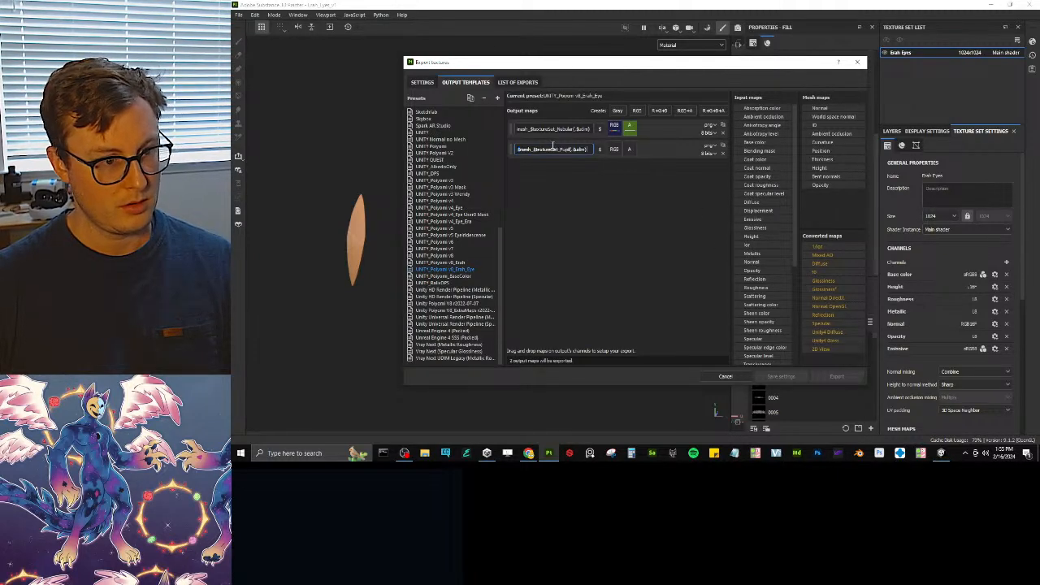
- Assign Opacity to the Pupil output map's alpha channel and User0's RGB channels to its RGB
{"action": "left_click_drag", "start_coordinate": [757, 271], "coordinate": [640, 162]}
{"action": "left_click", "coordinate": [647, 167]}
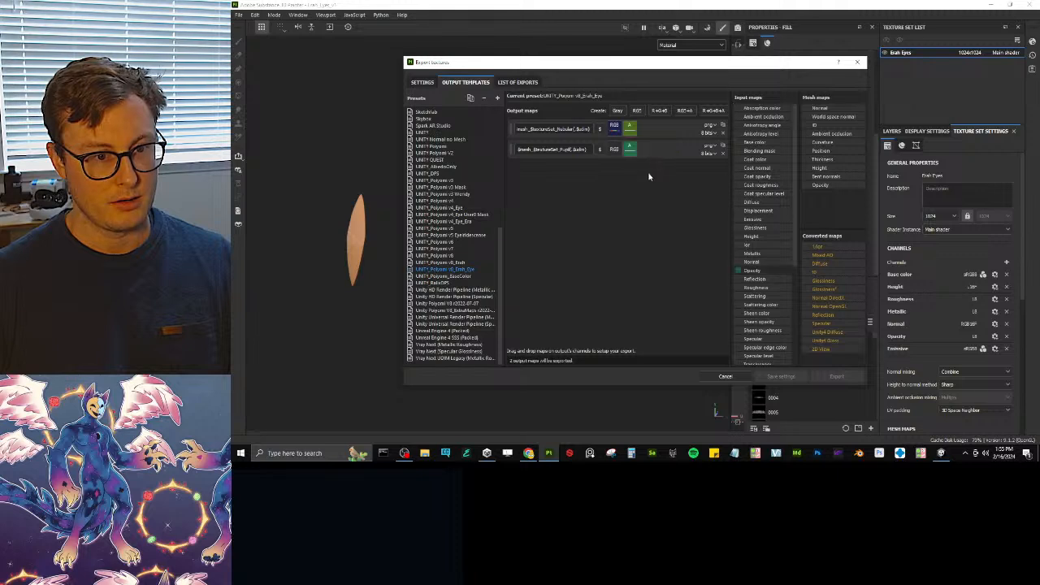
{"action": "scroll", "coordinate": [756, 288], "scroll_direction": "down", "scroll_amount": 5}
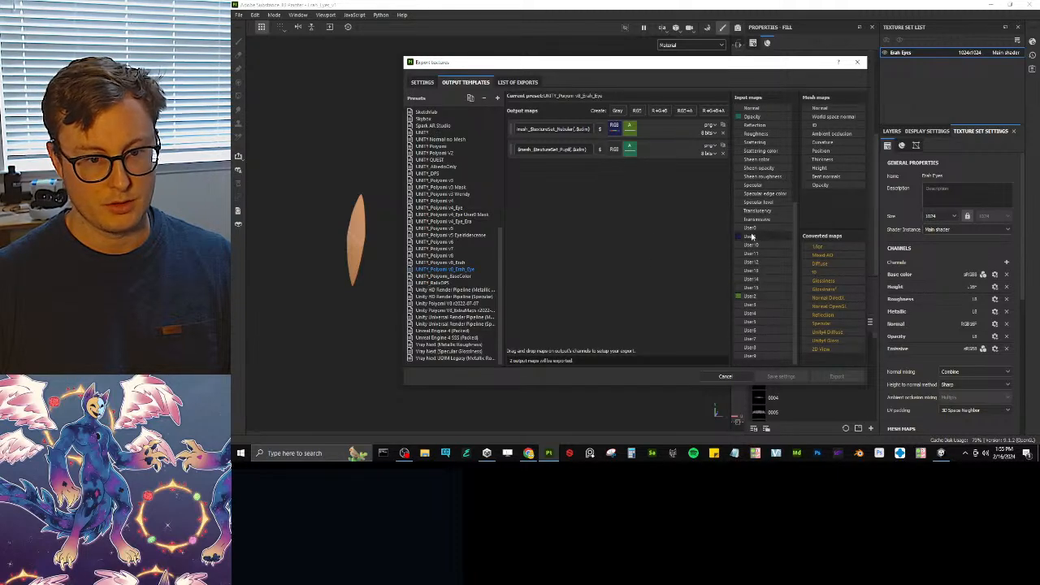
{"action": "left_click_drag", "start_coordinate": [749, 231], "coordinate": [630, 150]}
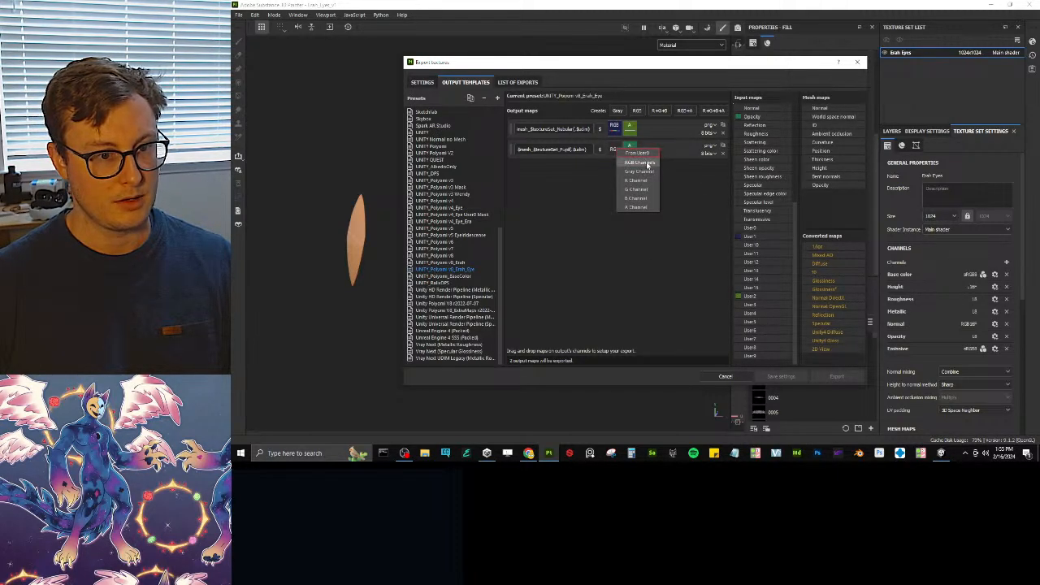
{"action": "left_click", "coordinate": [642, 163]}
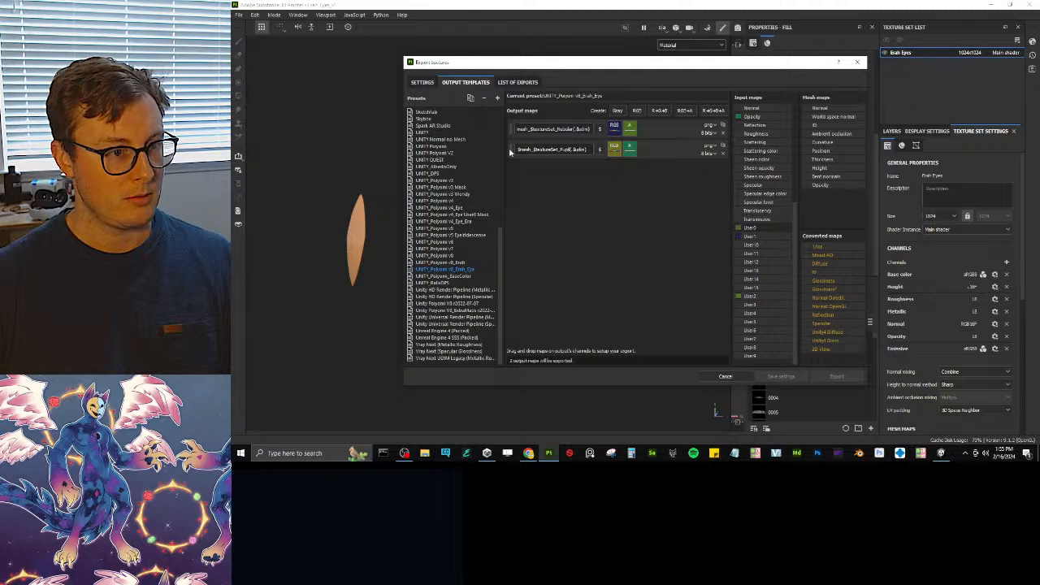
- Move the Pupil output map above the Nebula map and close the texture export dialog
{"action": "left_click_drag", "start_coordinate": [512, 151], "coordinate": [511, 126]}
{"action": "left_click", "coordinate": [423, 82]}
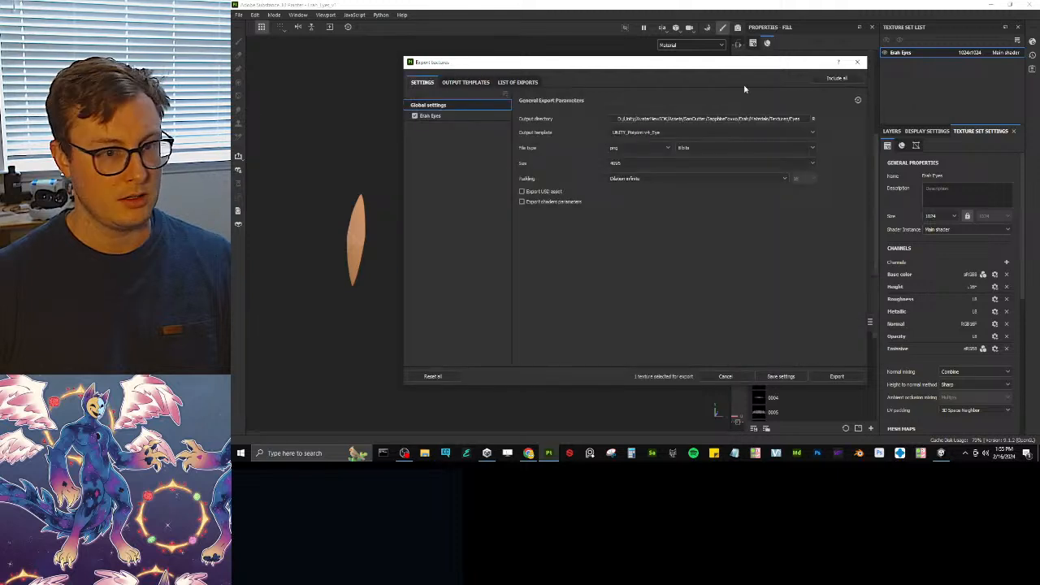
{"action": "left_click", "coordinate": [857, 62]}
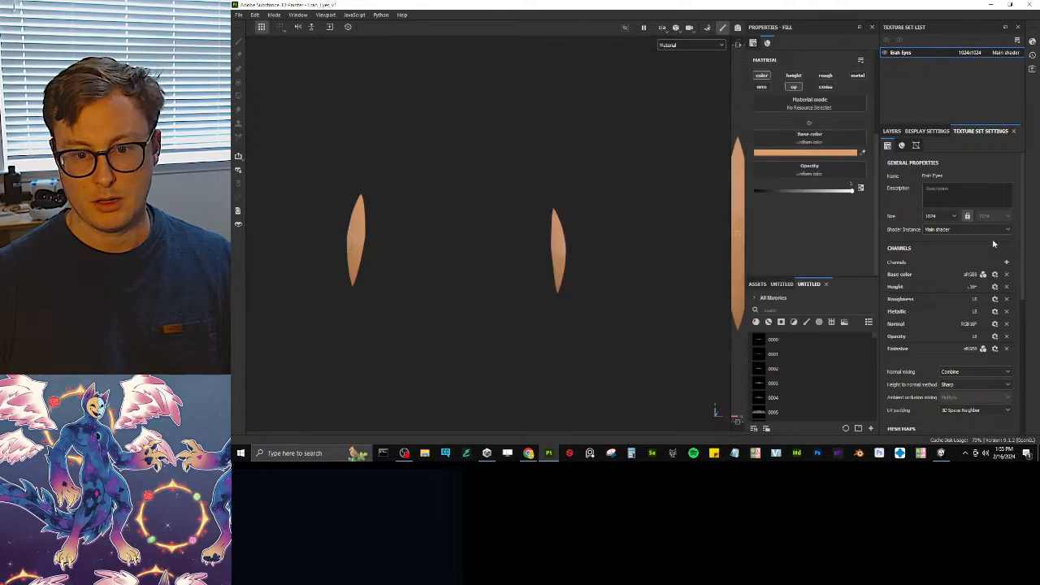
- Remove the Base color, Height, Roughness, Metallic and Normal channels from the eye texture set, and undo the removal of Emissive
{"action": "left_click", "coordinate": [1006, 284]}
{"action": "left_click", "coordinate": [1007, 284]}
{"action": "left_click", "coordinate": [1007, 284]}
{"action": "left_click", "coordinate": [1006, 284]}
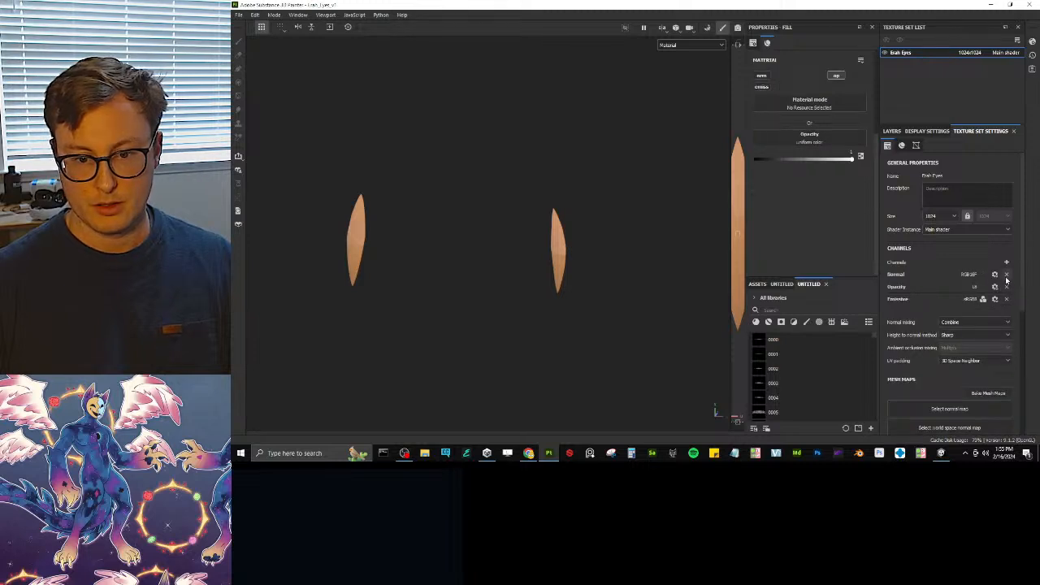
{"action": "left_click", "coordinate": [1007, 275]}
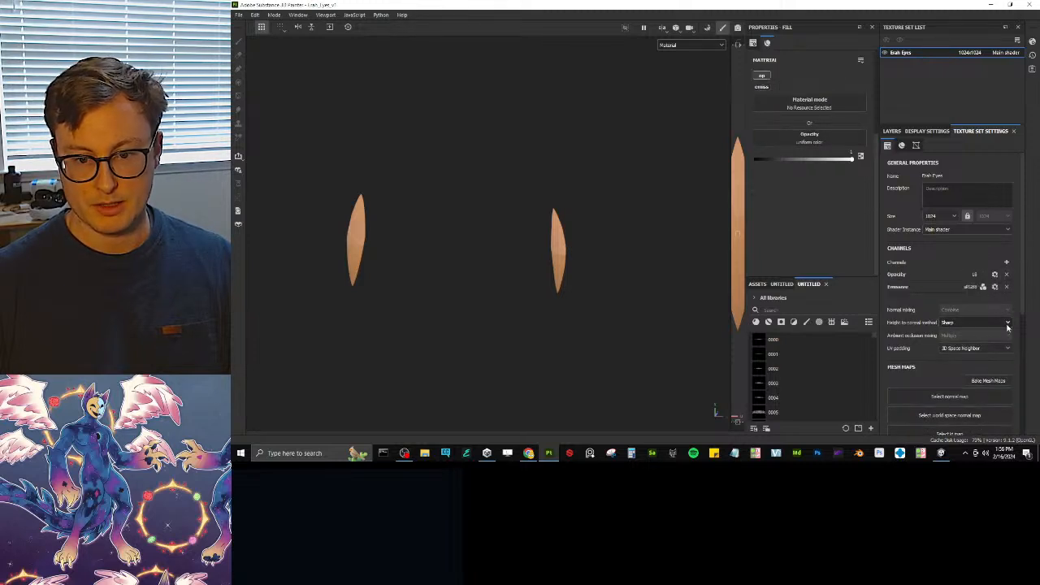
{"action": "left_click", "coordinate": [1007, 285]}
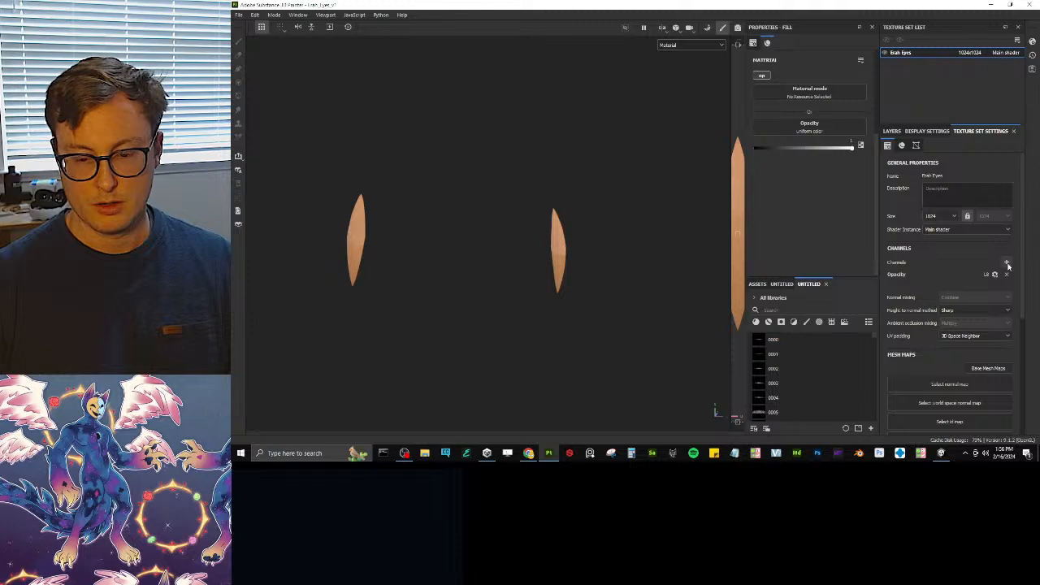
{"action": "key", "text": "ctrl+z"}
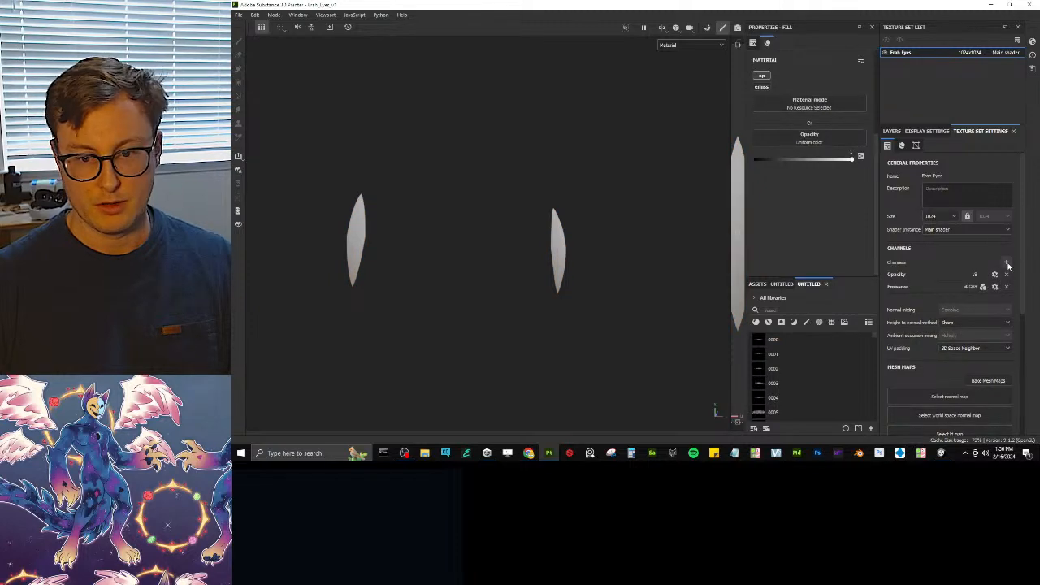
- Add the User0 channel to the eye texture set
{"action": "left_click", "coordinate": [1007, 263]}
{"action": "mouse_move", "coordinate": [998, 358]}
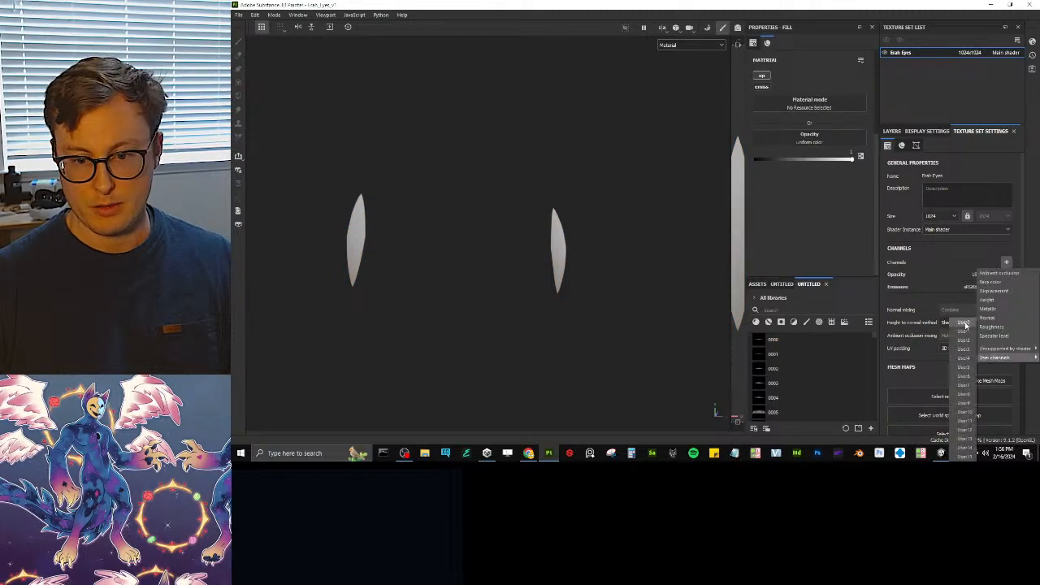
{"action": "left_click", "coordinate": [964, 324]}
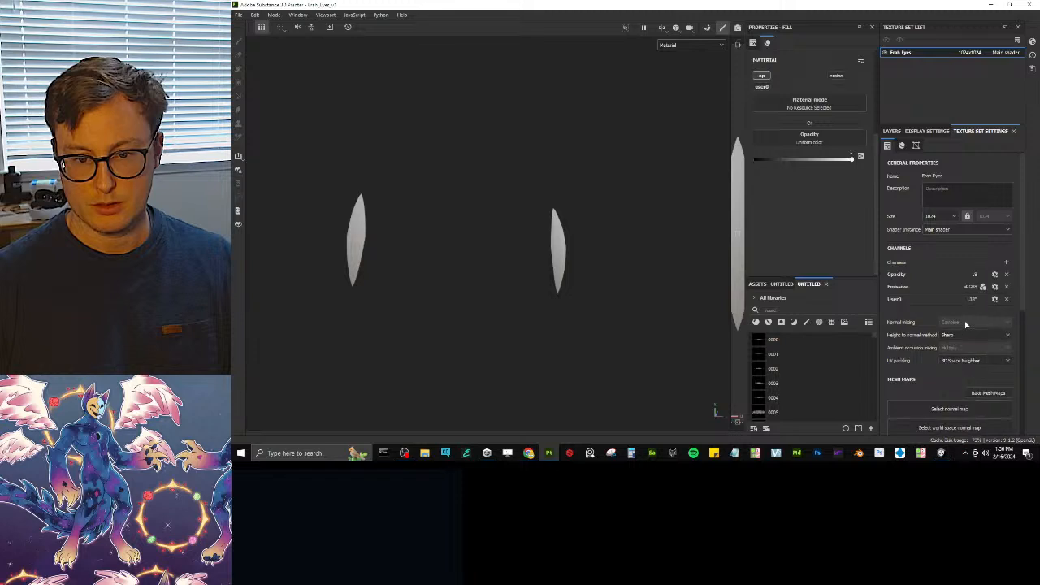
- Rename the User0 channel to Pupil and set its format to sRGB8
{"action": "double_click", "coordinate": [897, 299]}
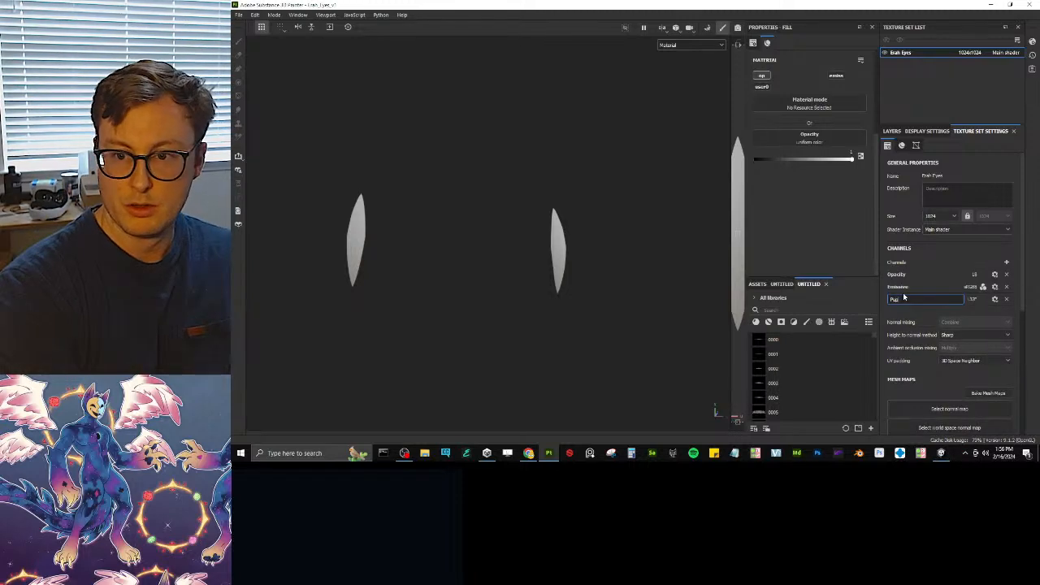
{"action": "type", "text": "pupil"}
{"action": "key", "text": "Return"}
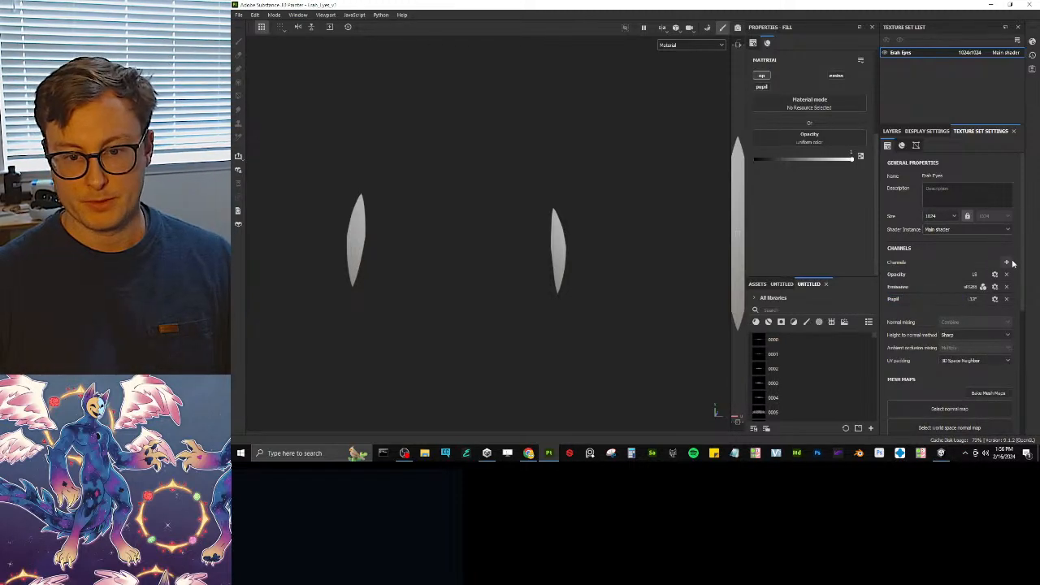
{"action": "left_click", "coordinate": [995, 301]}
{"action": "left_click", "coordinate": [991, 320]}
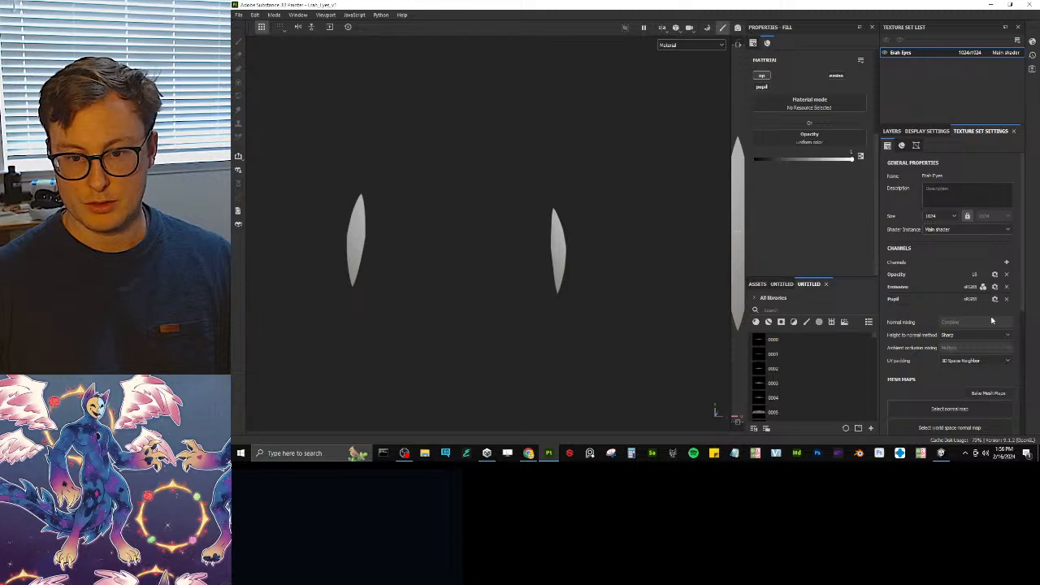
- Add the User1 channel to the eye texture set and rename it Nebula
{"action": "left_click", "coordinate": [1006, 262]}
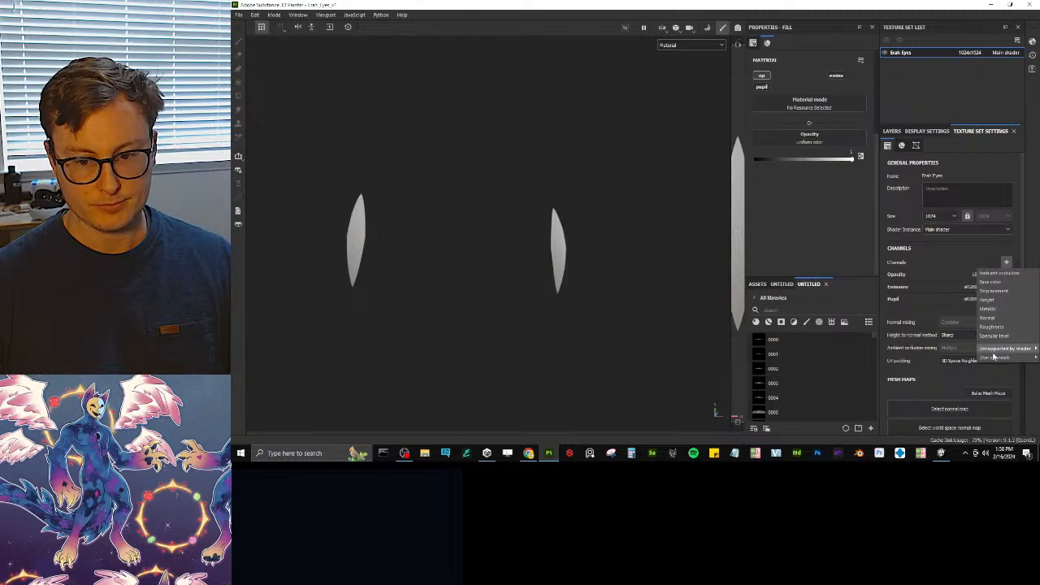
{"action": "mouse_move", "coordinate": [994, 358]}
{"action": "left_click", "coordinate": [964, 332]}
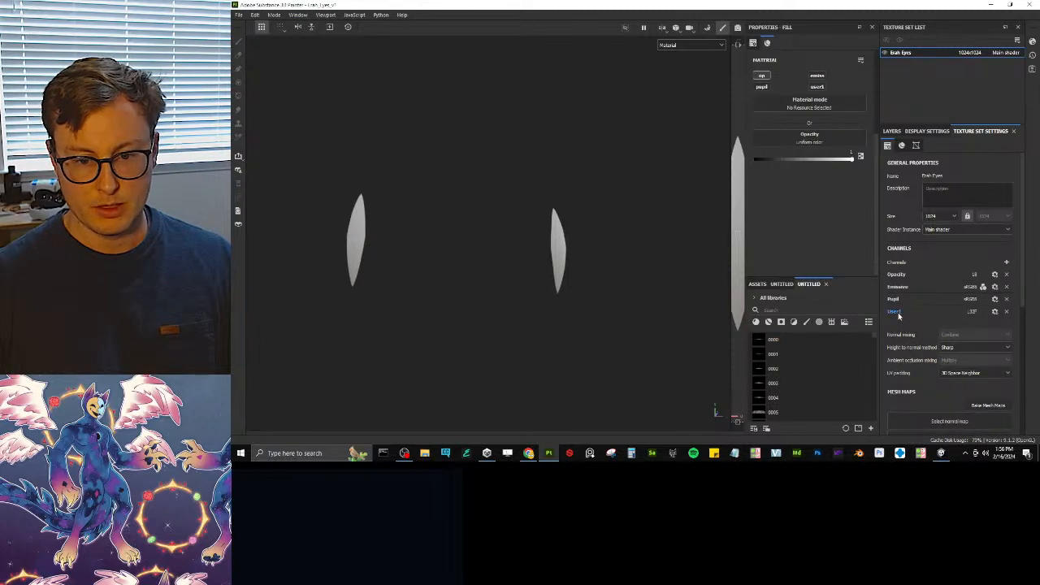
{"action": "double_click", "coordinate": [895, 312]}
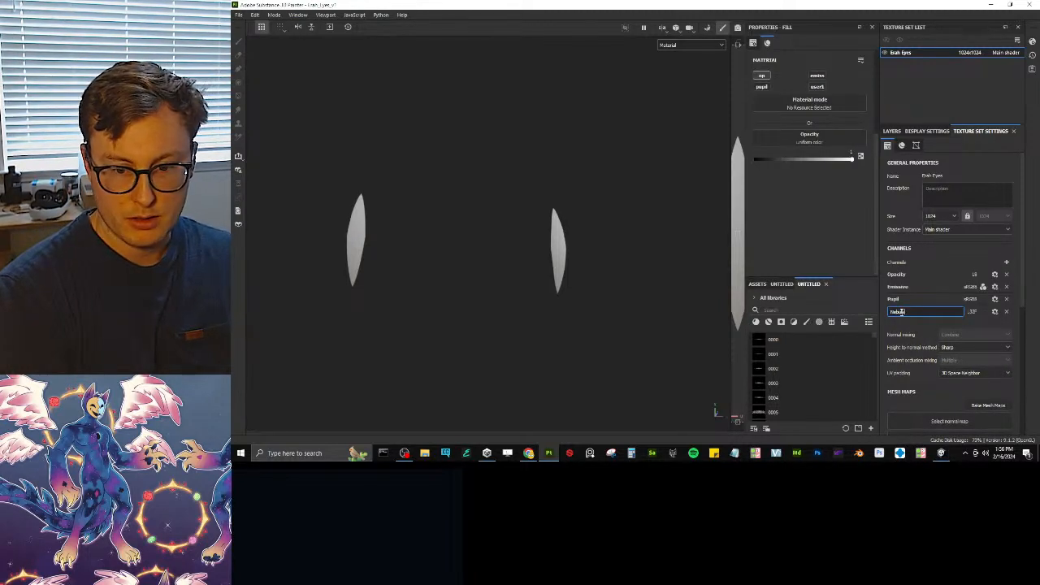
{"action": "type", "text": "Nebula"}
{"action": "key", "text": "Return"}
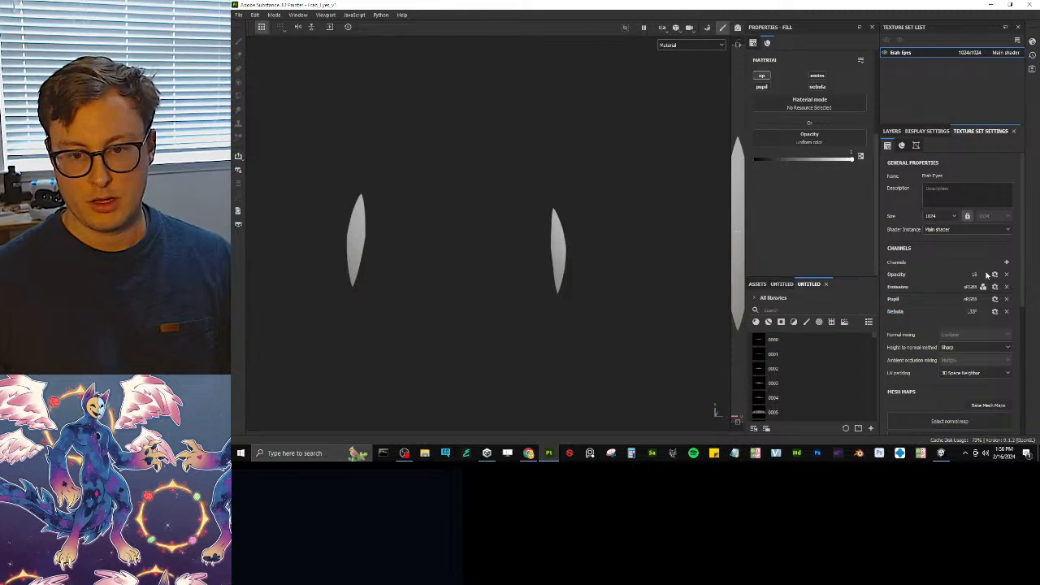
- Add the User2 channel to the eye texture set and rename it NebulaHeight
{"action": "left_click", "coordinate": [1006, 262]}
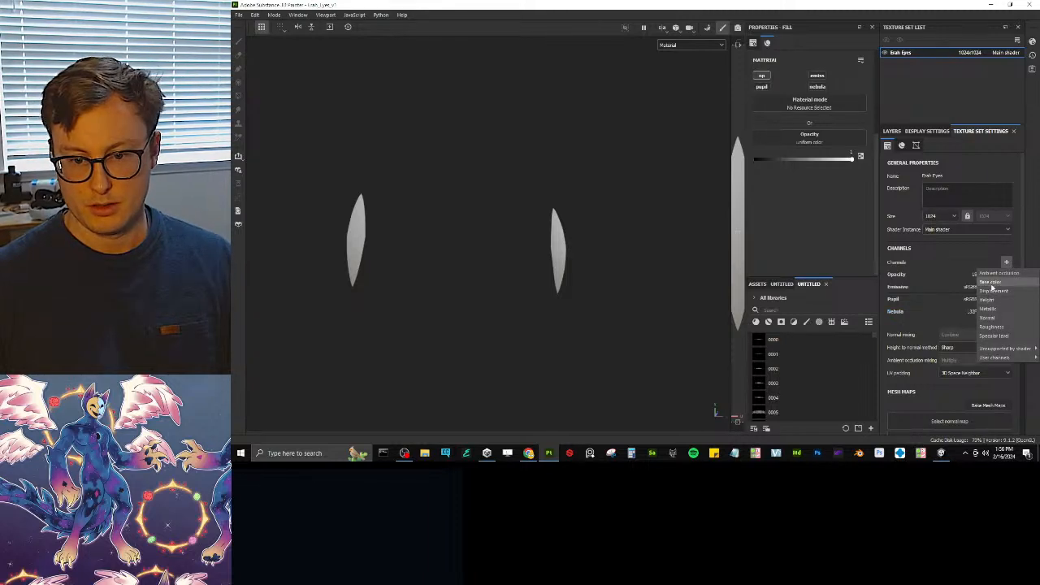
{"action": "mouse_move", "coordinate": [1000, 360]}
{"action": "left_click", "coordinate": [965, 340]}
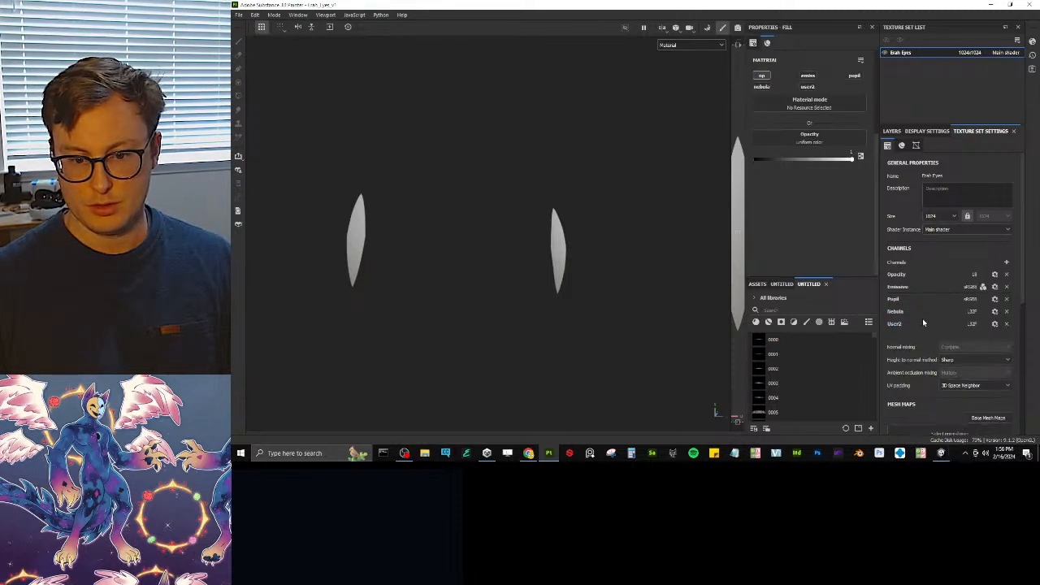
{"action": "double_click", "coordinate": [906, 324]}
{"action": "type", "text": "Nebula L"}
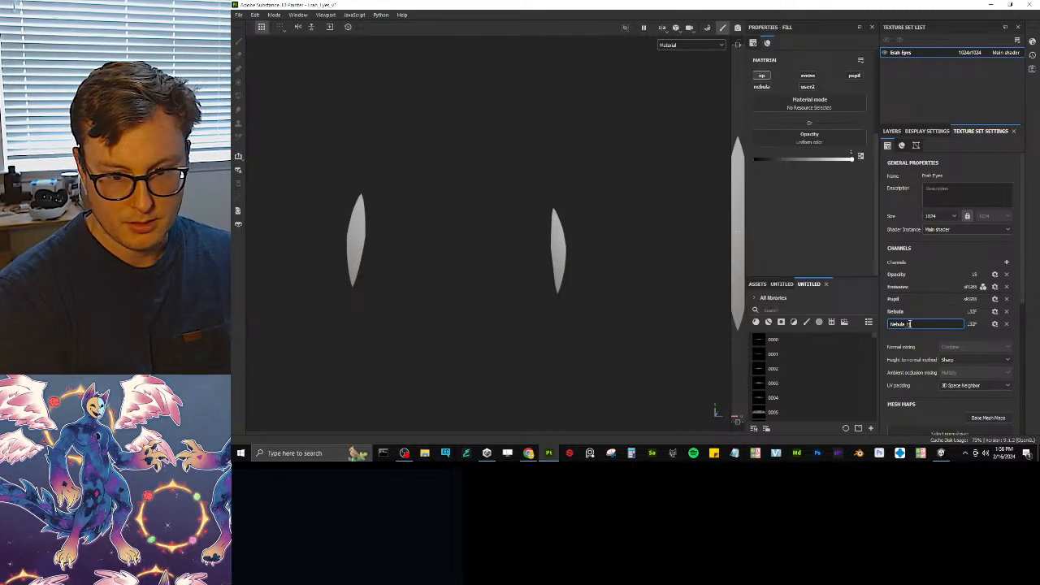
{"action": "type", "text": "2"}
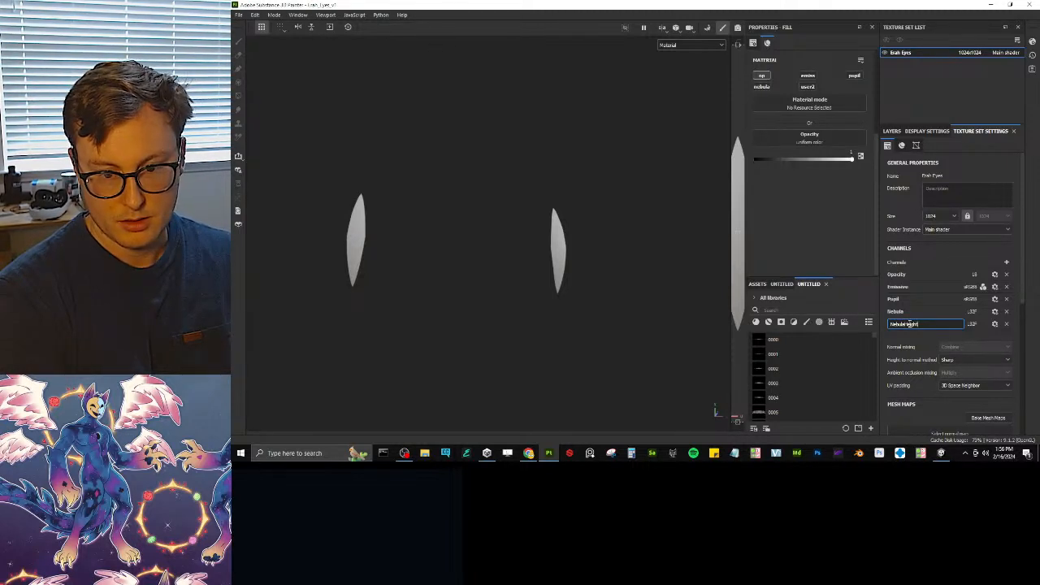
{"action": "type", "text": "eight"}
{"action": "key", "text": "Return"}
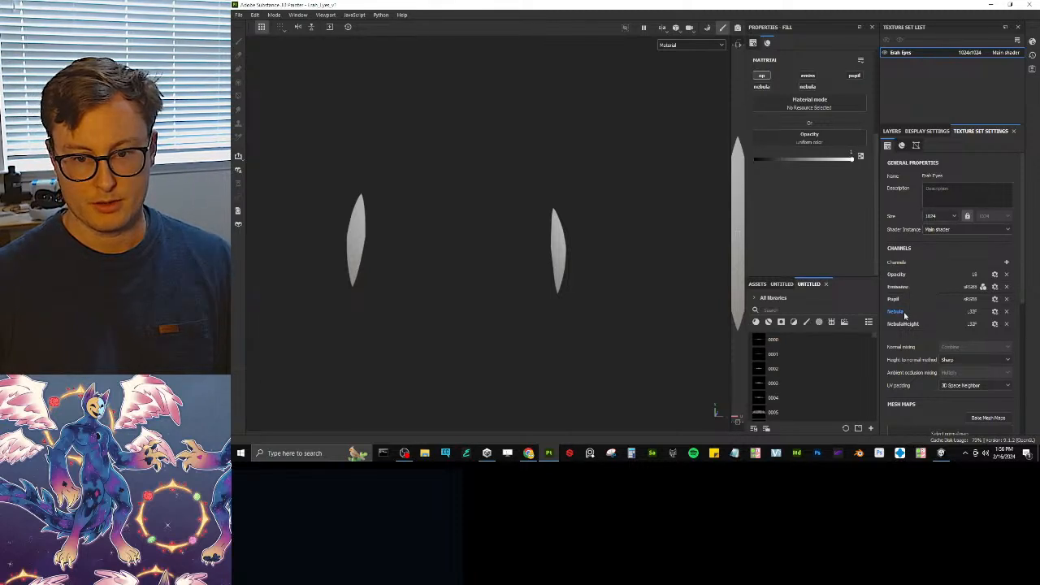
- Set the Nebula channel's format to sRGB8 and the NebulaHeight channel's format to L8
{"action": "left_click", "coordinate": [997, 313]}
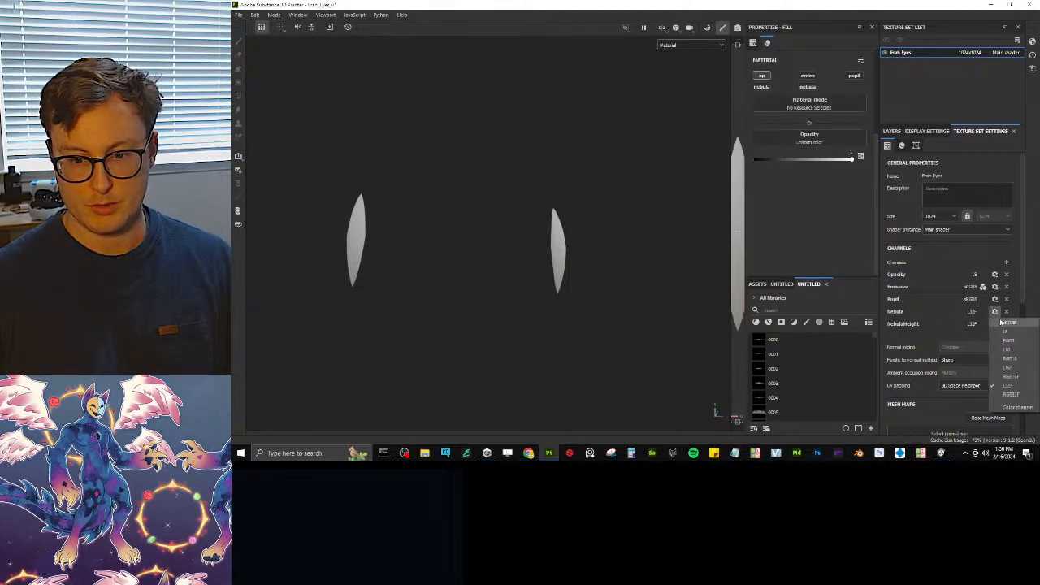
{"action": "left_click", "coordinate": [1002, 324]}
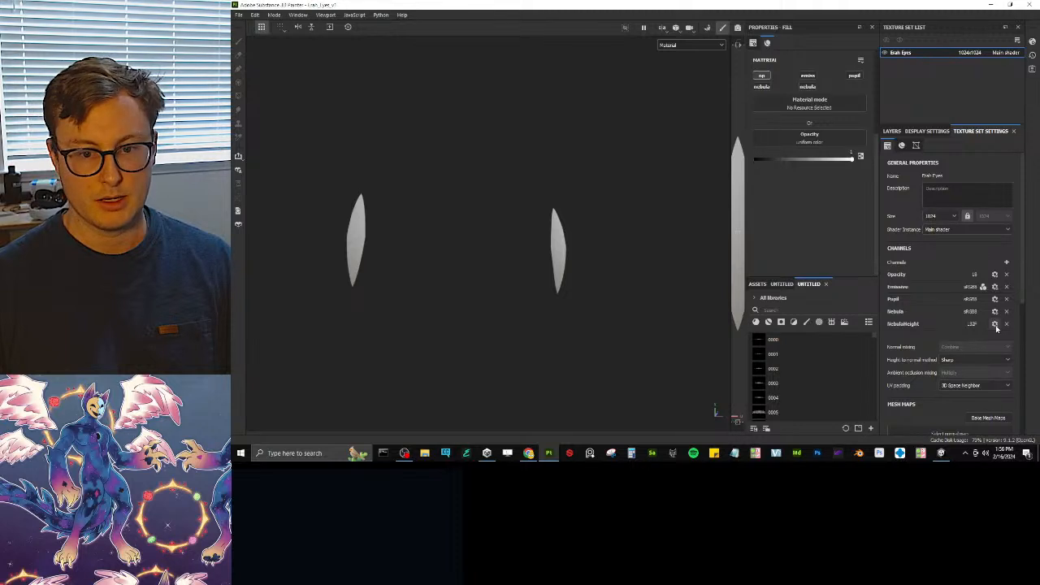
{"action": "left_click", "coordinate": [993, 325]}
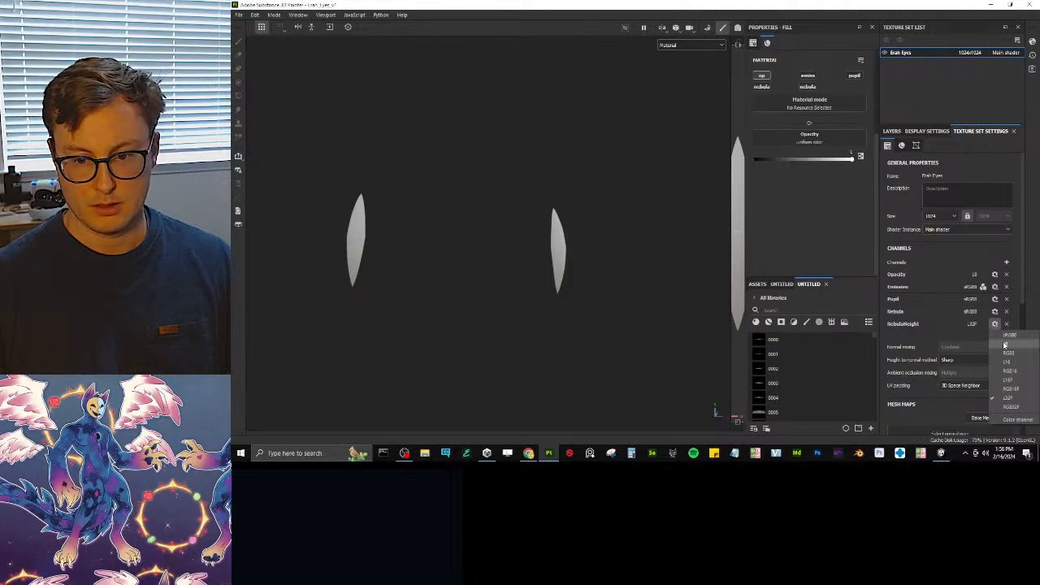
{"action": "left_click", "coordinate": [1003, 337]}
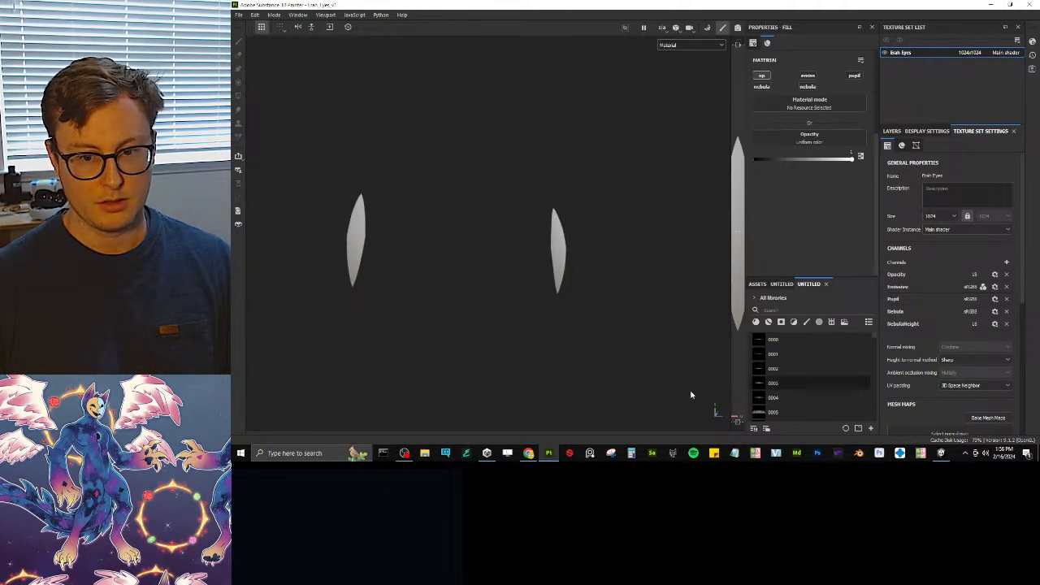
- Check the single-channel display options and add the Base color channel back to the eye texture set
{"action": "left_click", "coordinate": [894, 131]}
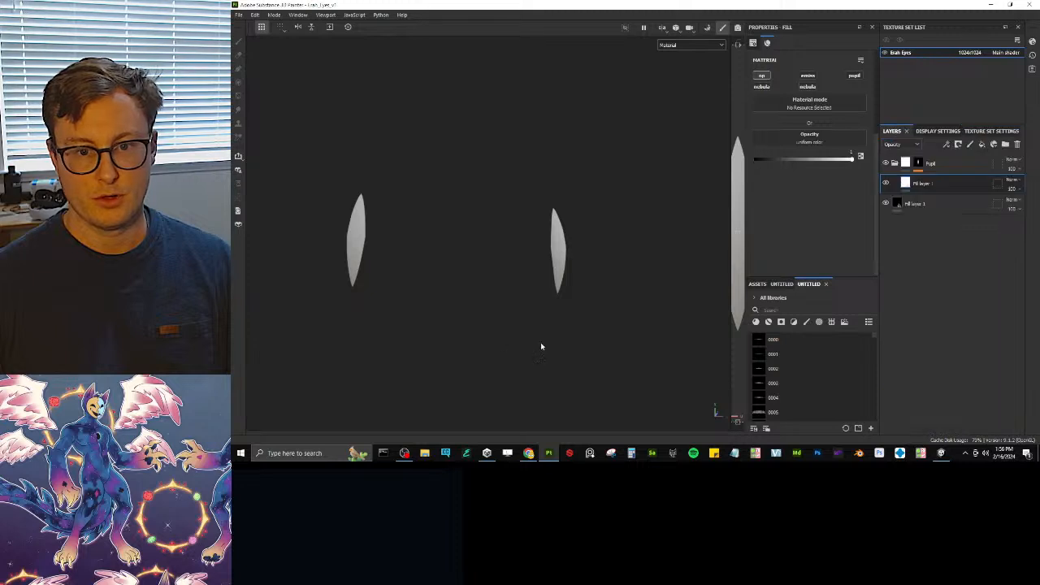
{"action": "left_click", "coordinate": [701, 46]}
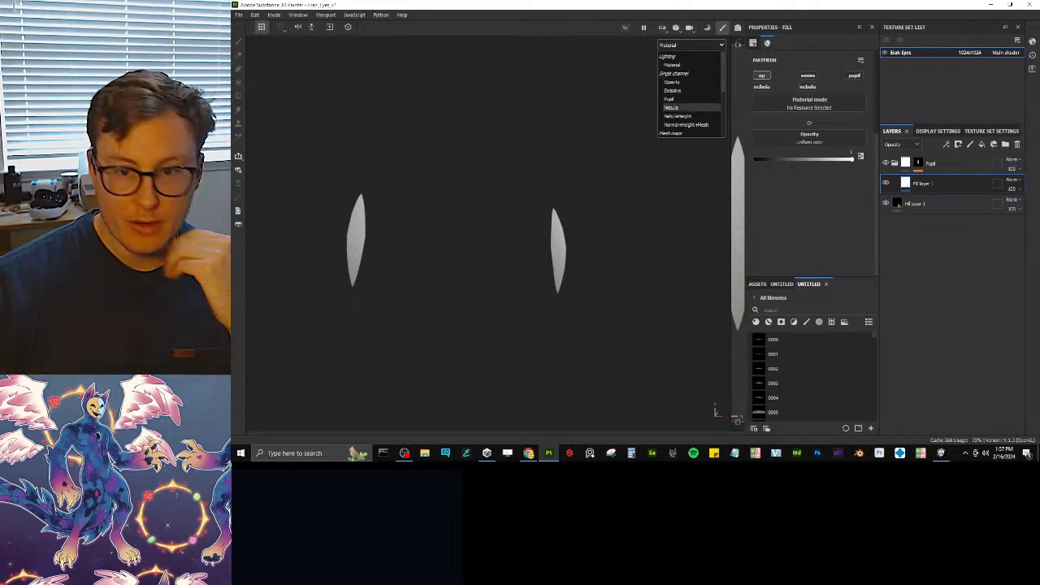
{"action": "left_click", "coordinate": [990, 132]}
{"action": "left_click", "coordinate": [1006, 263]}
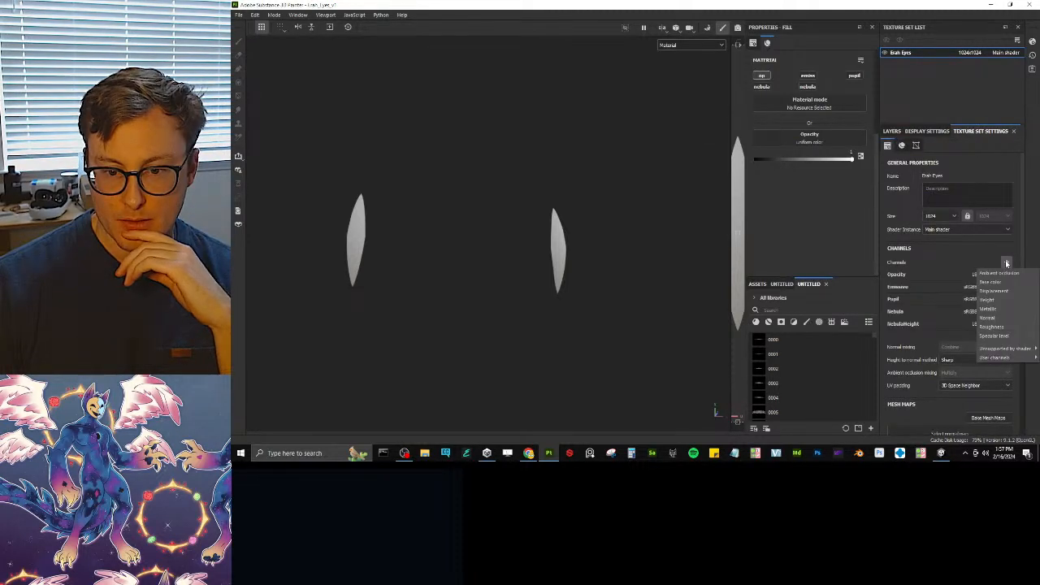
{"action": "left_click", "coordinate": [977, 278]}
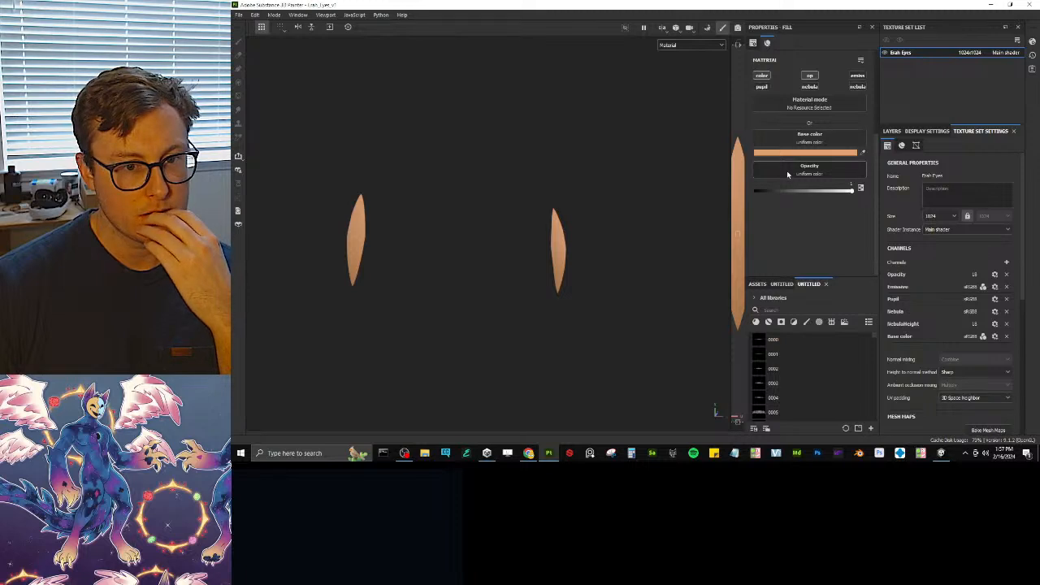
- Collapse the Pupil folder and set the Opacity of the fill layer beneath it to 1
{"action": "left_click", "coordinate": [891, 131]}
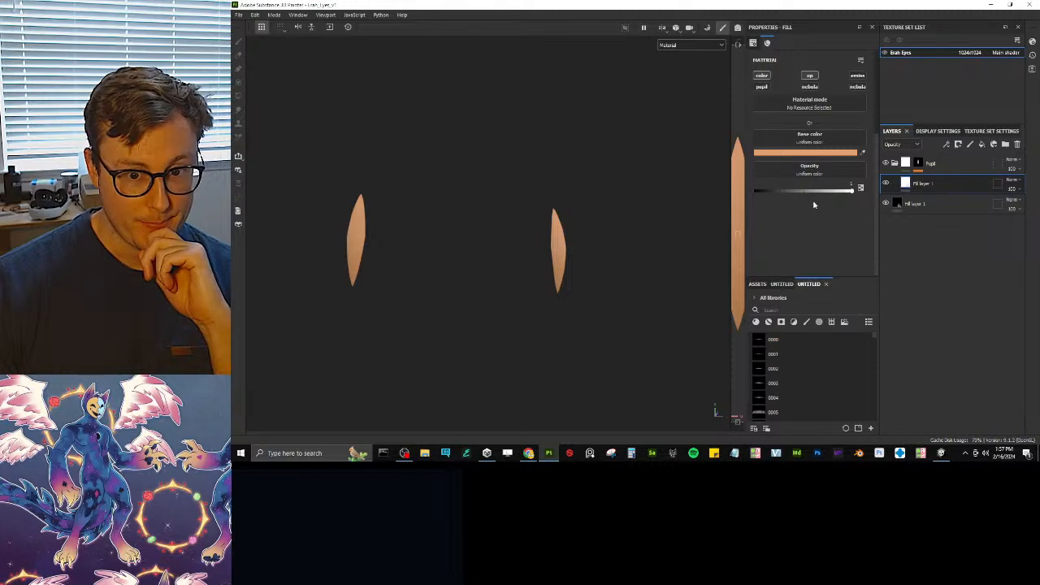
{"action": "key", "text": "Delete"}
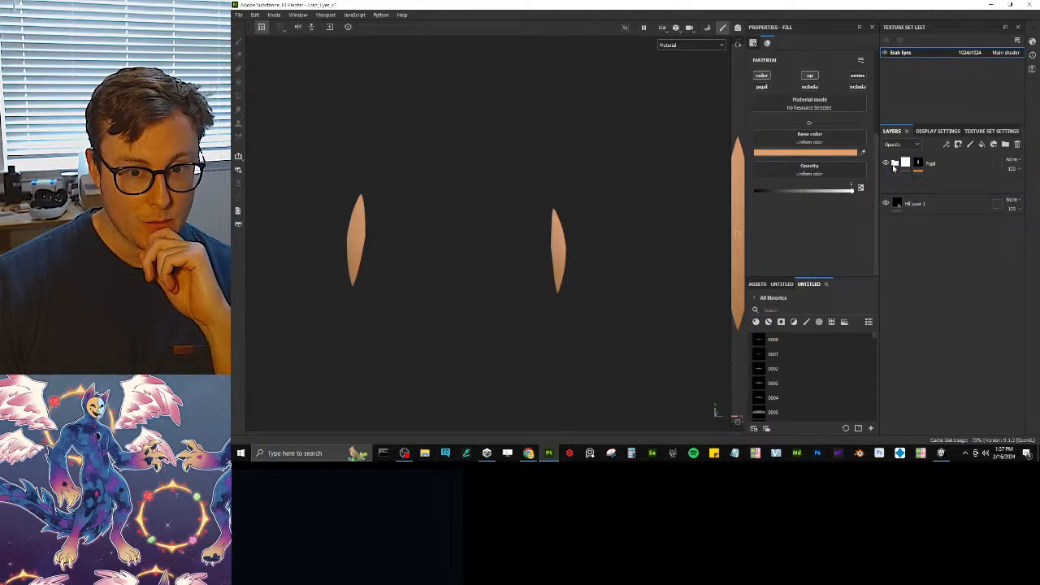
{"action": "mouse_move", "coordinate": [896, 182]}
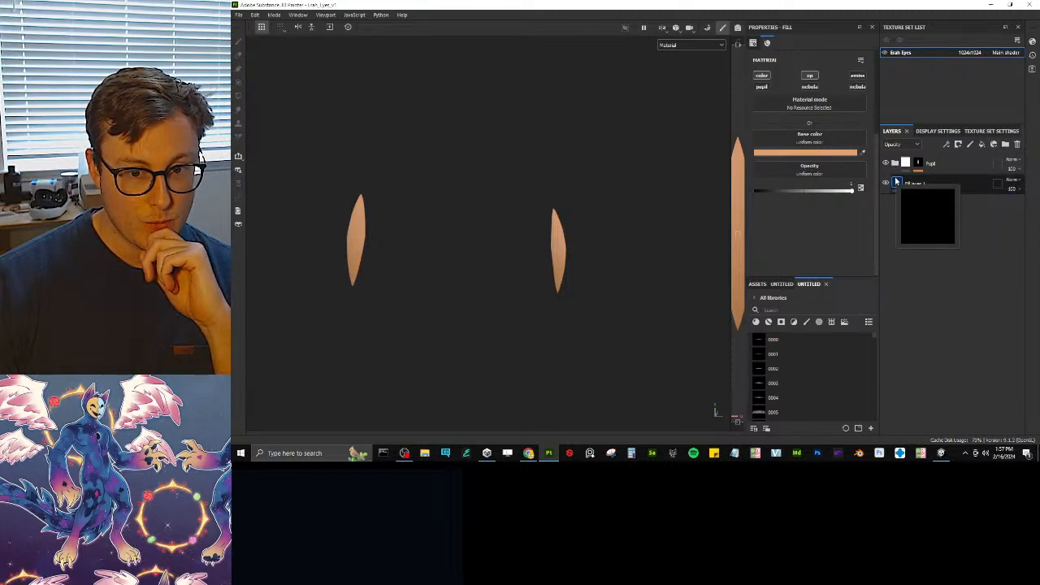
{"action": "left_click", "coordinate": [896, 182]}
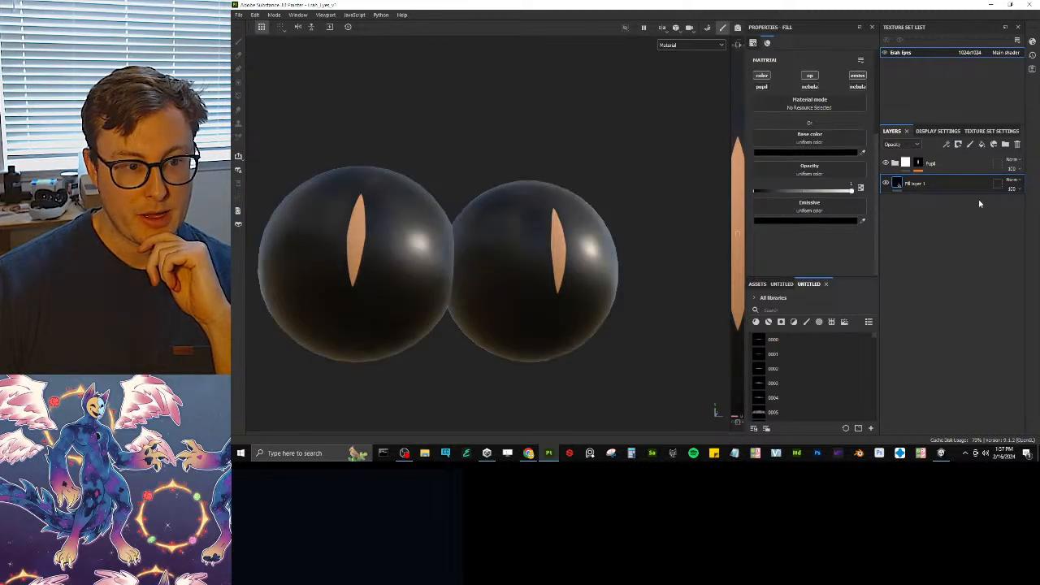
{"action": "left_click_drag", "start_coordinate": [633, 167], "coordinate": [601, 204], "text": "alt"}
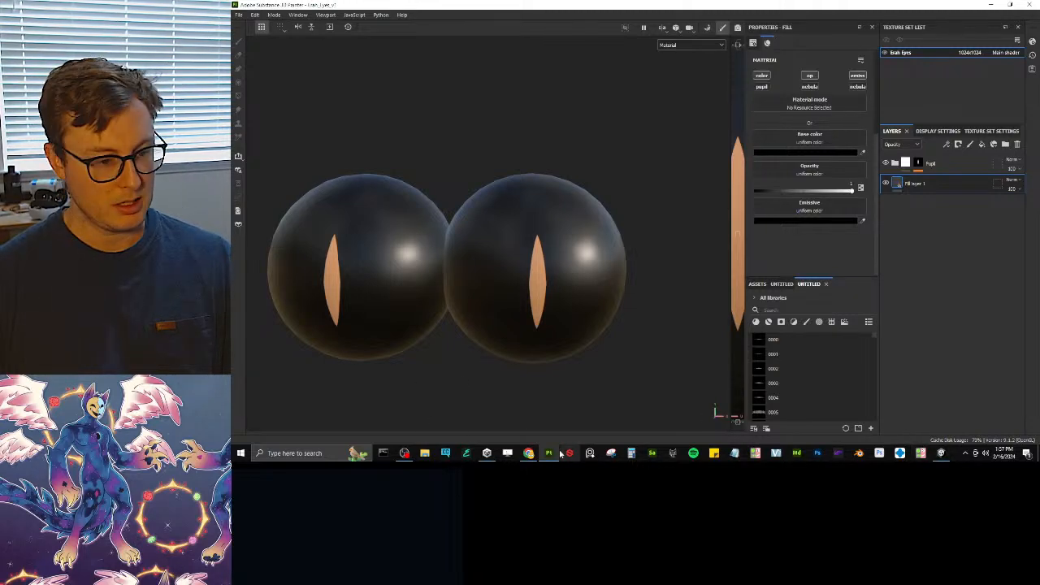
- Switch to File Explorer and open the IMG_0323 character sheet from the client's Reference folder under 2024 Client Work
{"action": "left_click", "coordinate": [424, 452]}
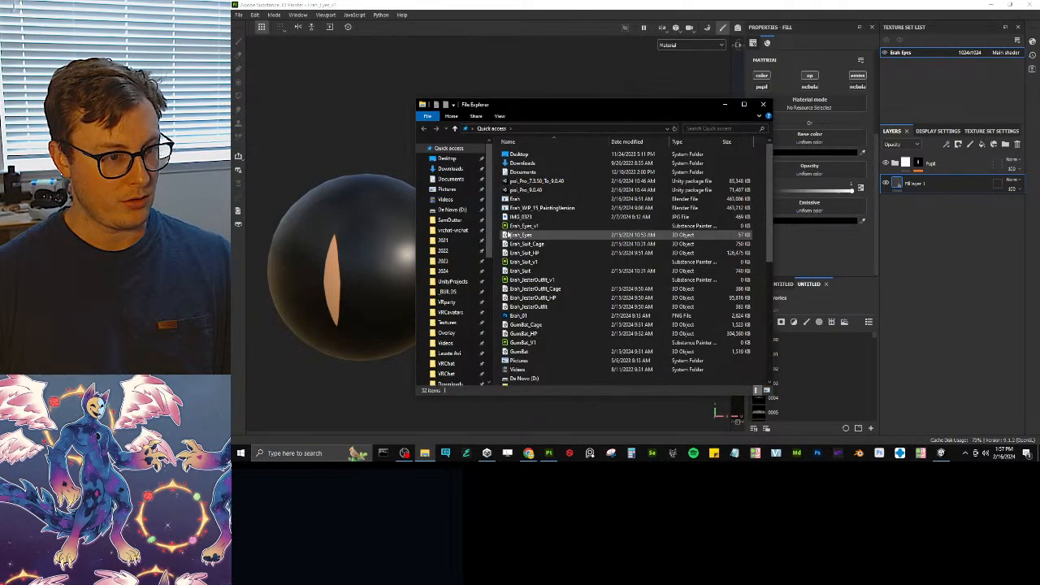
{"action": "left_click", "coordinate": [443, 271]}
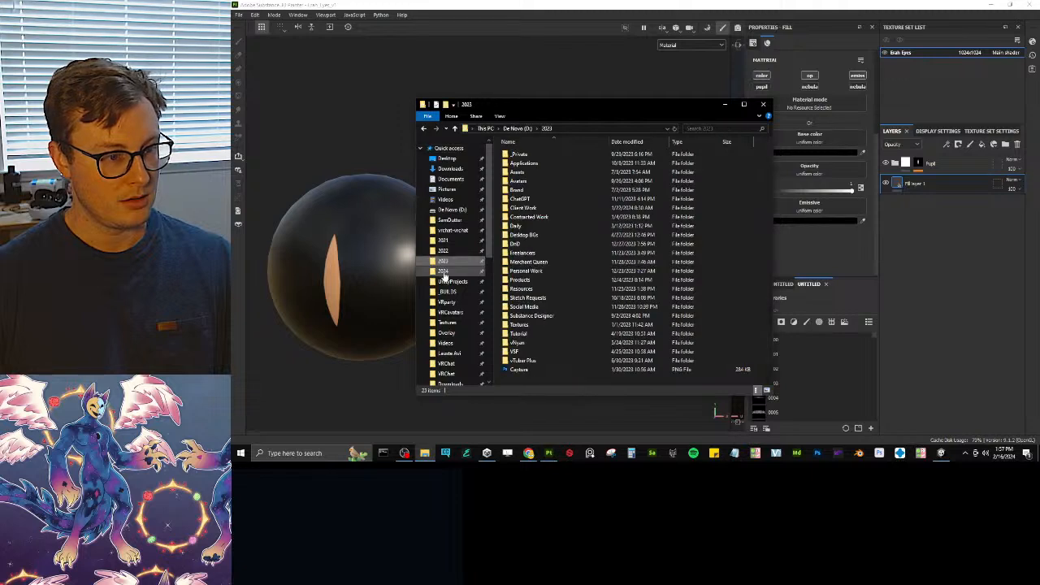
{"action": "left_click", "coordinate": [532, 164]}
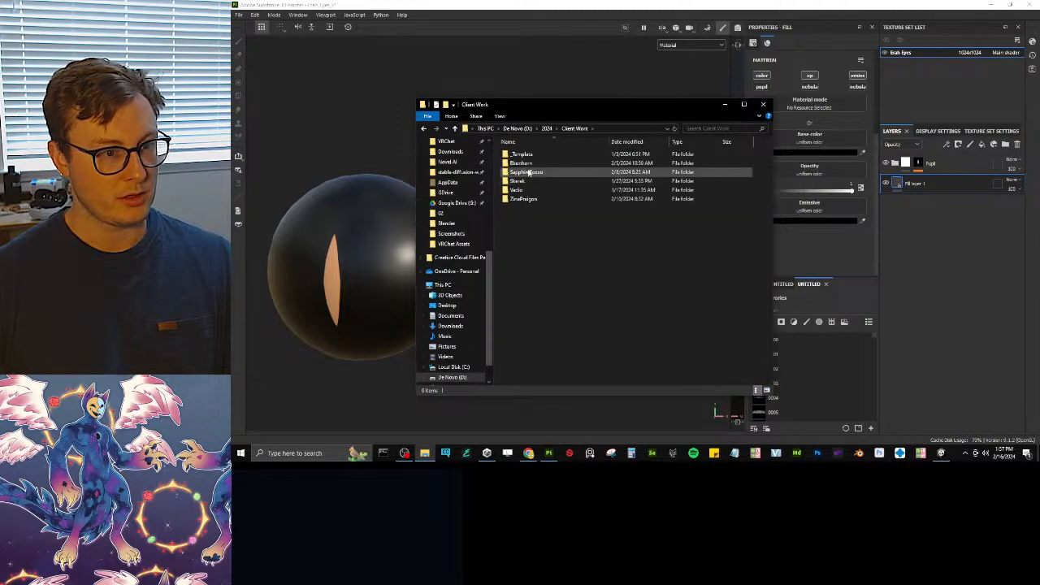
{"action": "double_click", "coordinate": [530, 172]}
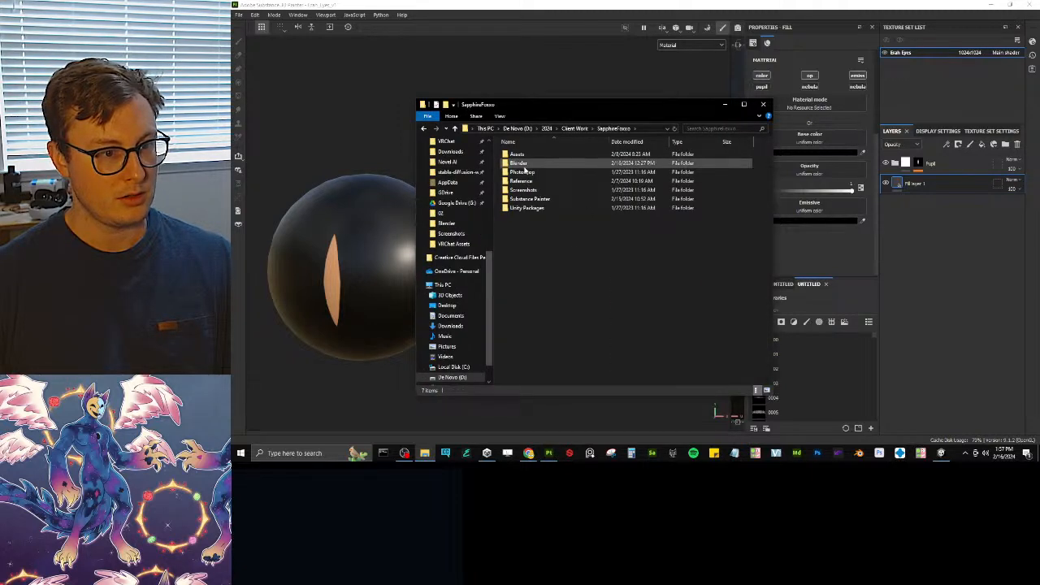
{"action": "double_click", "coordinate": [526, 183]}
{"action": "left_click", "coordinate": [570, 181]}
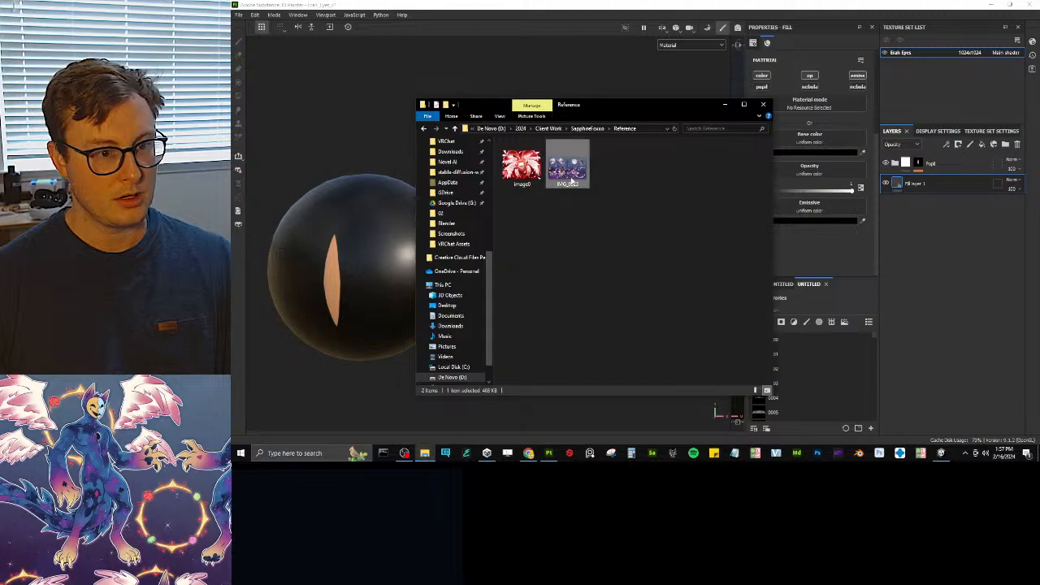
{"action": "left_click_drag", "start_coordinate": [606, 439], "coordinate": [590, 4]}
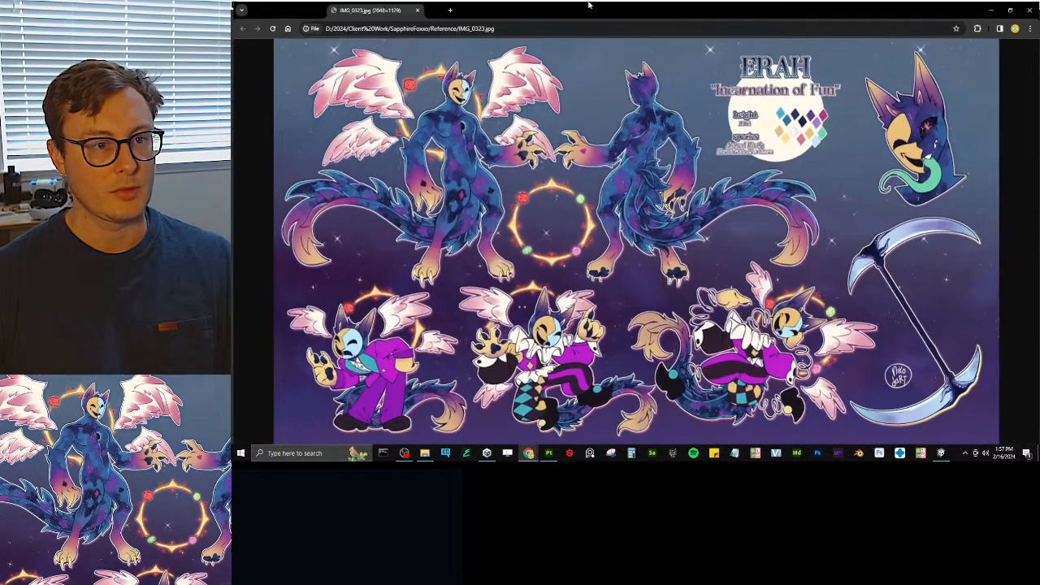
- Place the reference sheet window beside Substance 3D Painter and zoom in on the drawing of the character's head
{"action": "left_click", "coordinate": [929, 131]}
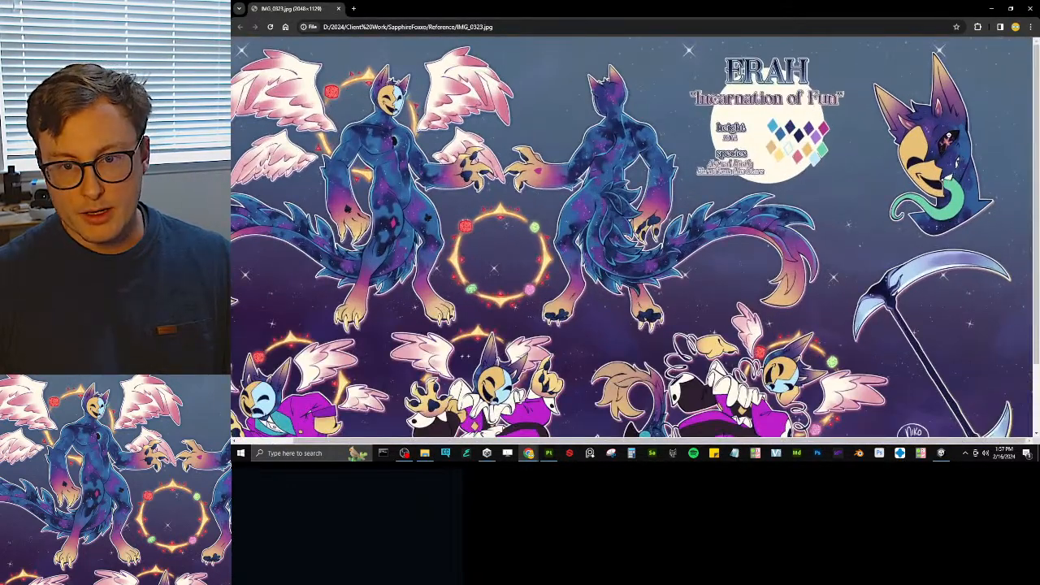
{"action": "left_click_drag", "start_coordinate": [598, 6], "coordinate": [234, 243]}
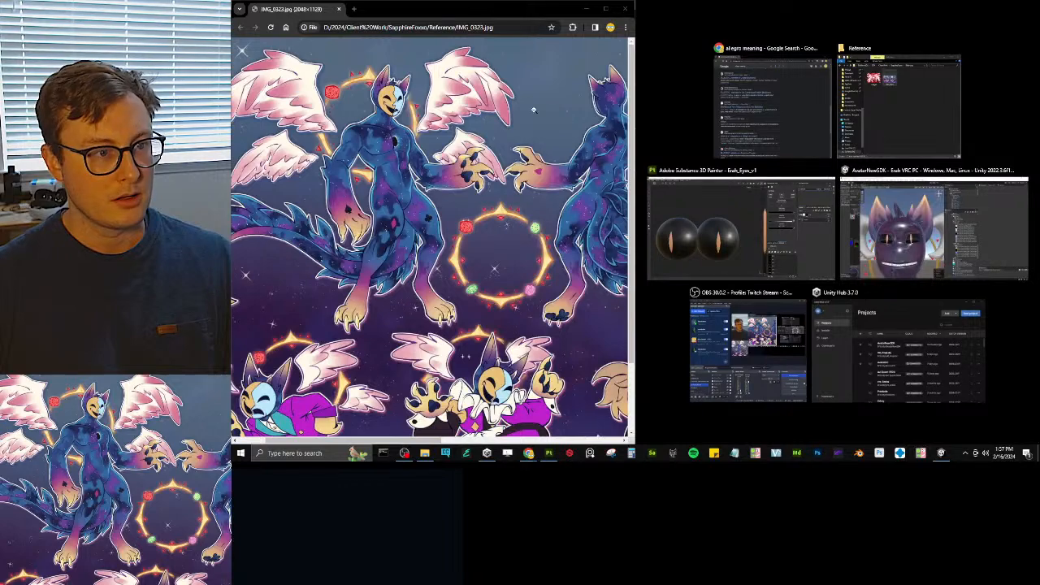
{"action": "left_click", "coordinate": [695, 236]}
{"action": "scroll", "coordinate": [552, 224], "scroll_direction": "up", "scroll_amount": 6, "text": "ctrl"}
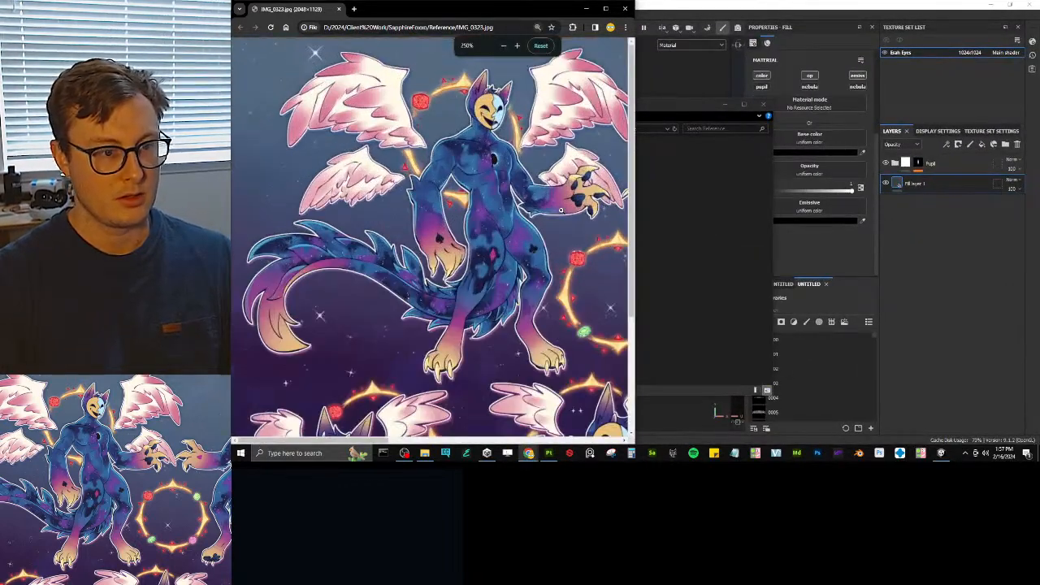
{"action": "scroll", "coordinate": [561, 210], "scroll_direction": "up", "scroll_amount": 5}
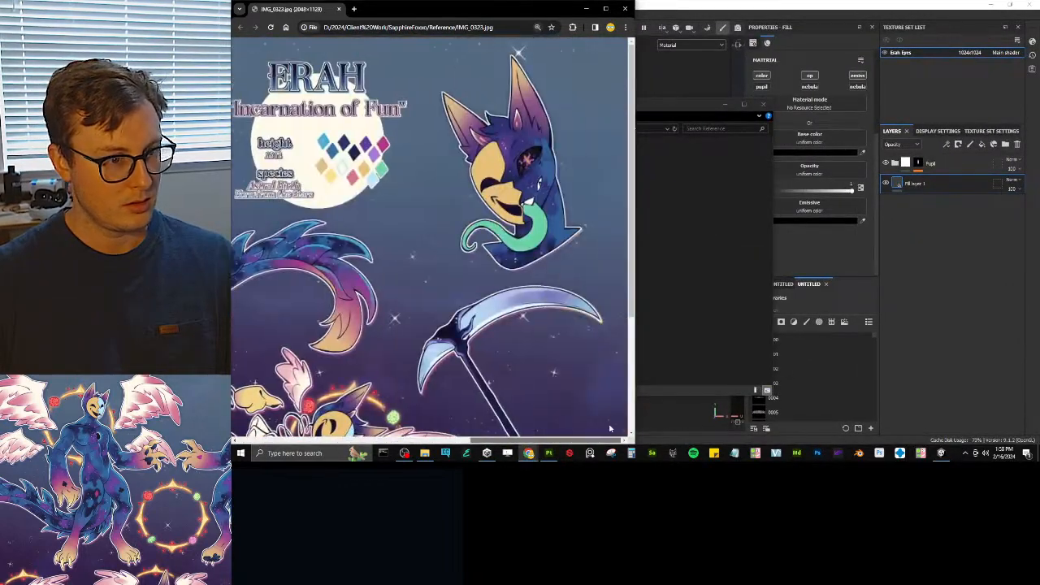
- Examine the eye in the head drawing on the reference sheet, and return to Substance 3D Painter
{"action": "scroll", "coordinate": [541, 165], "scroll_direction": "up", "scroll_amount": 3, "text": "ctrl"}
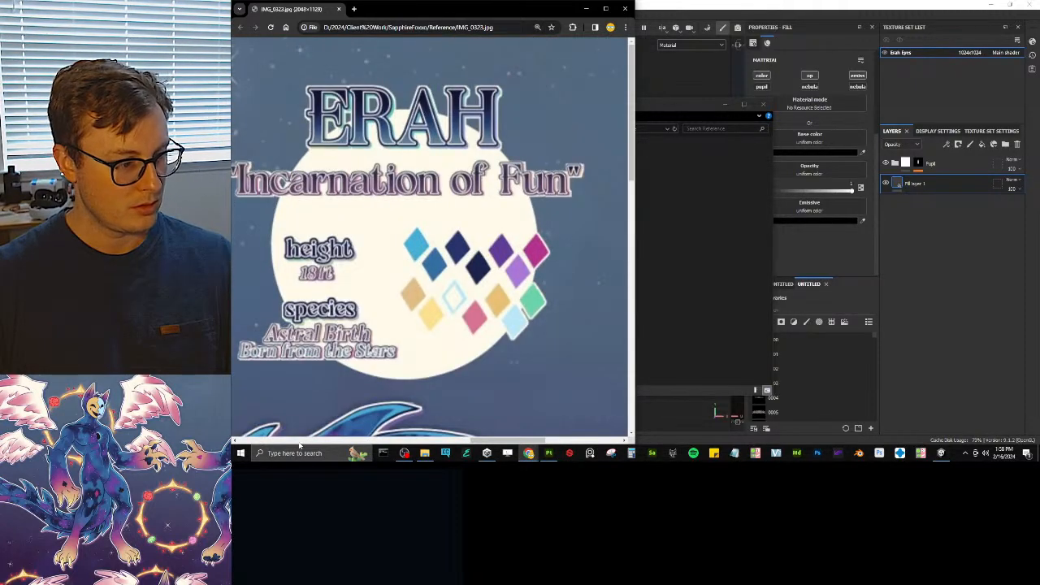
{"action": "left_click_drag", "start_coordinate": [471, 439], "coordinate": [546, 439]}
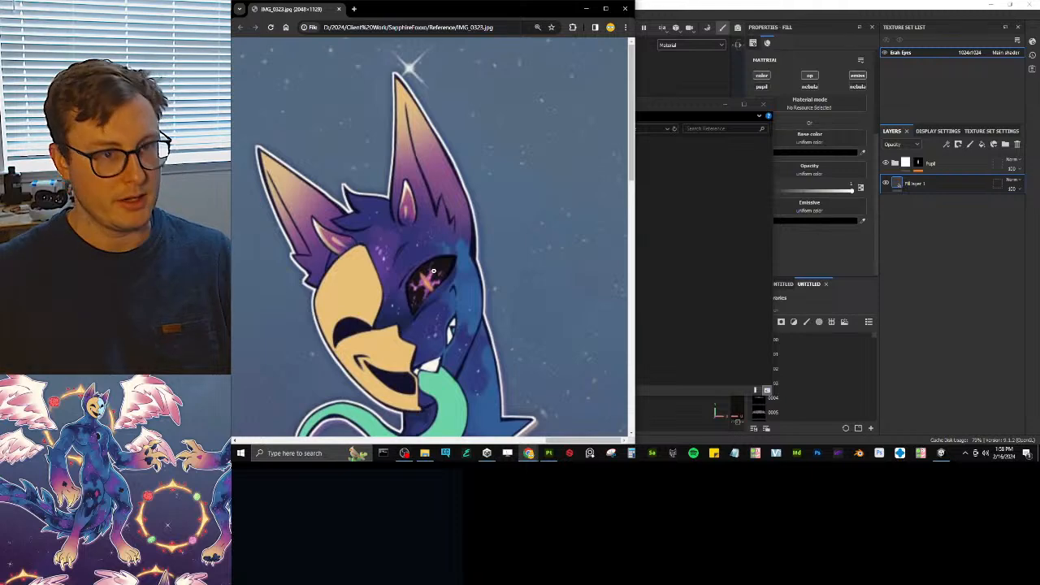
{"action": "left_click", "coordinate": [675, 8]}
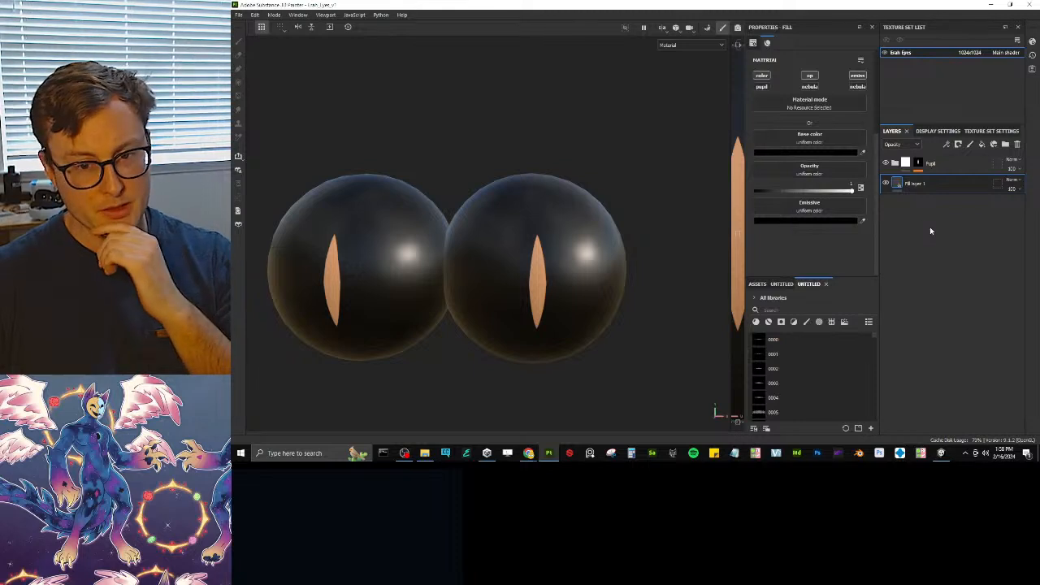
- Expand the Pupil folder and display the Pupil channel in both the layer stack and the viewport
{"action": "left_click", "coordinate": [894, 165]}
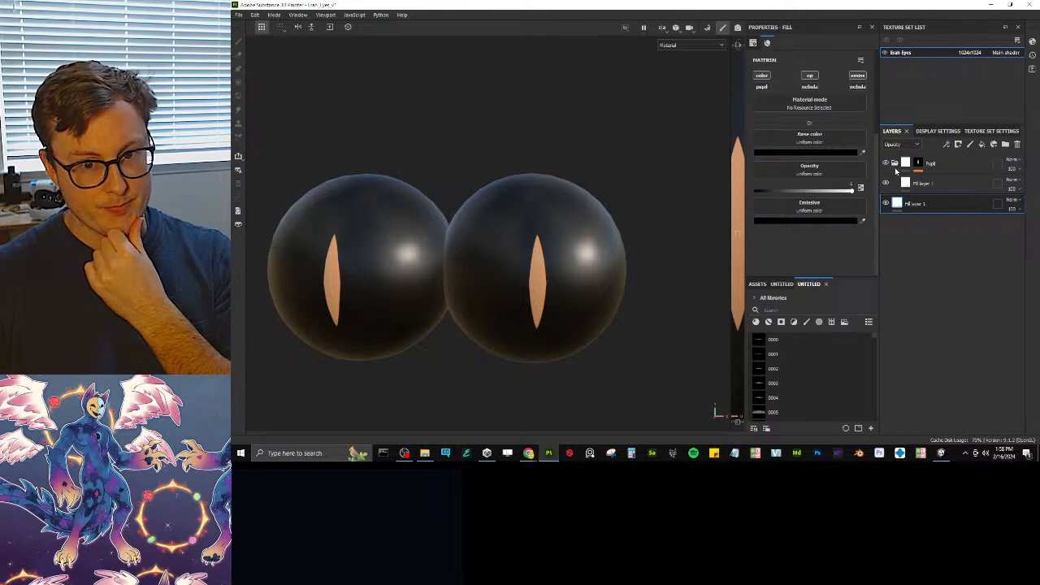
{"action": "left_click", "coordinate": [905, 146]}
{"action": "left_click", "coordinate": [905, 156]}
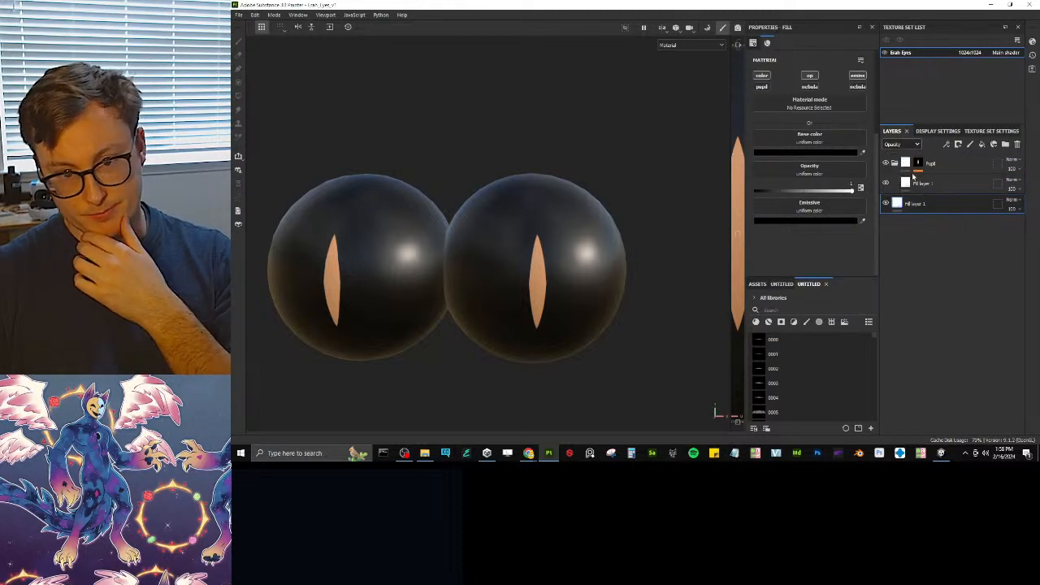
{"action": "left_click", "coordinate": [906, 147]}
{"action": "left_click", "coordinate": [894, 199]}
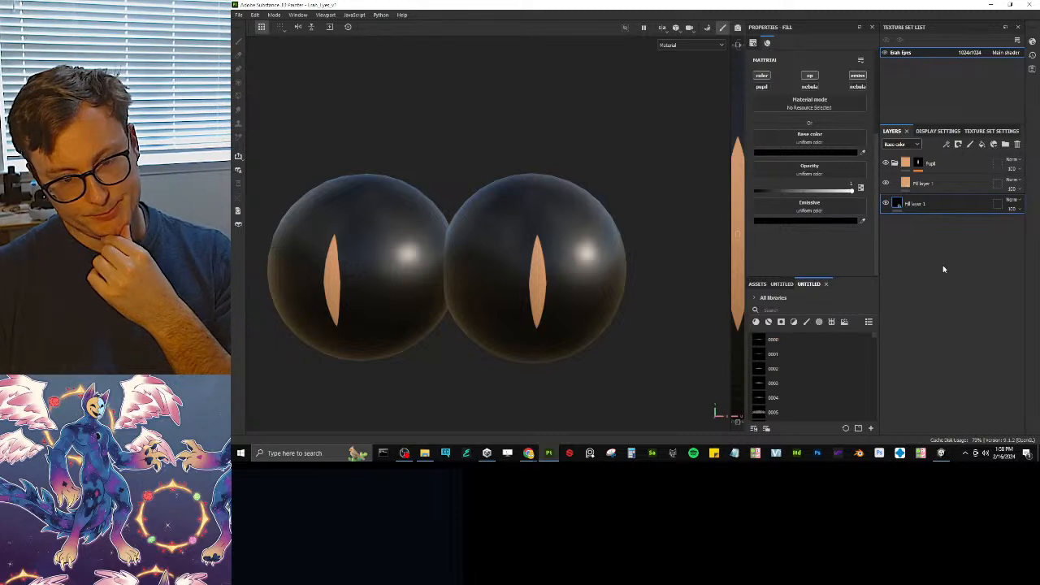
{"action": "left_click", "coordinate": [907, 146]}
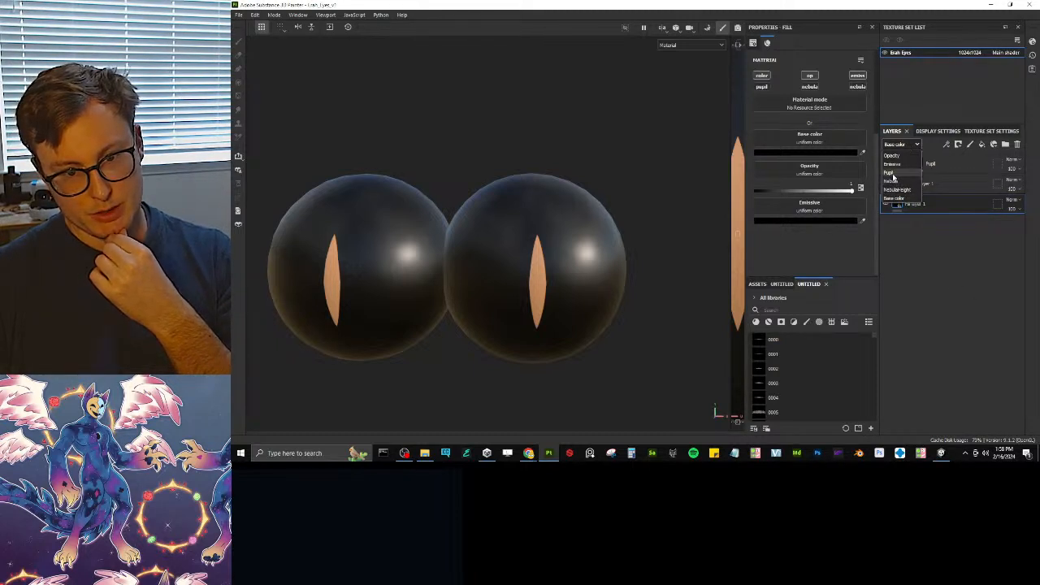
{"action": "left_click", "coordinate": [892, 172]}
{"action": "left_click", "coordinate": [674, 45]}
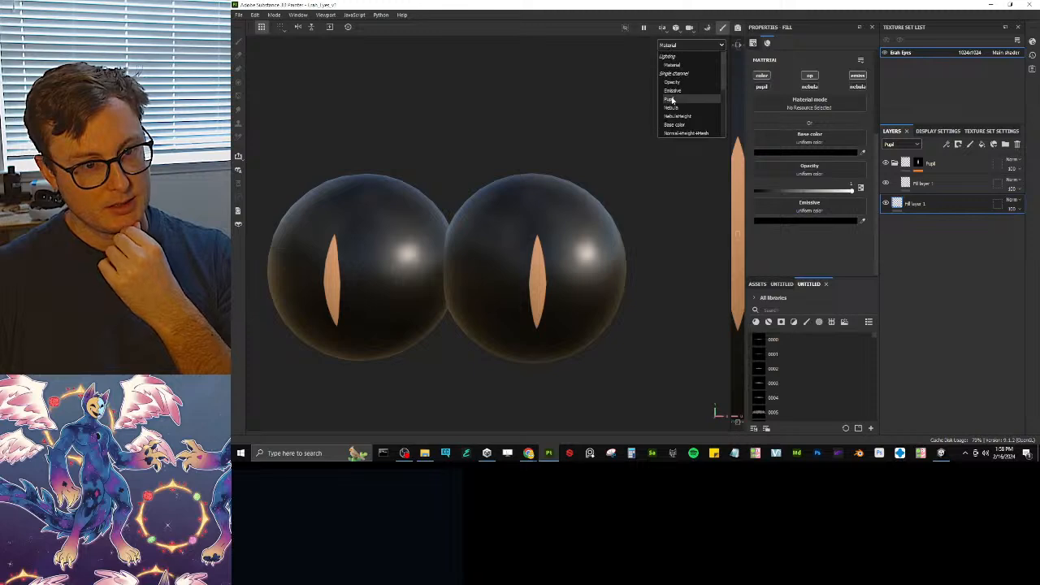
{"action": "left_click", "coordinate": [670, 99]}
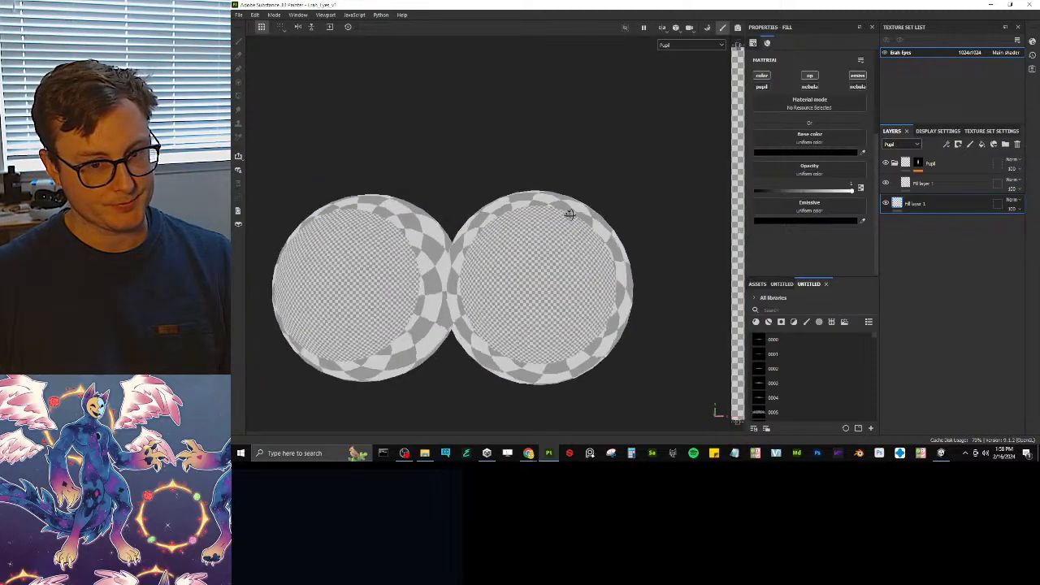
- Enable the Pupil channel on the fill layer inside the Pupil folder and give it the same orange as its Base color
{"action": "left_click", "coordinate": [927, 185]}
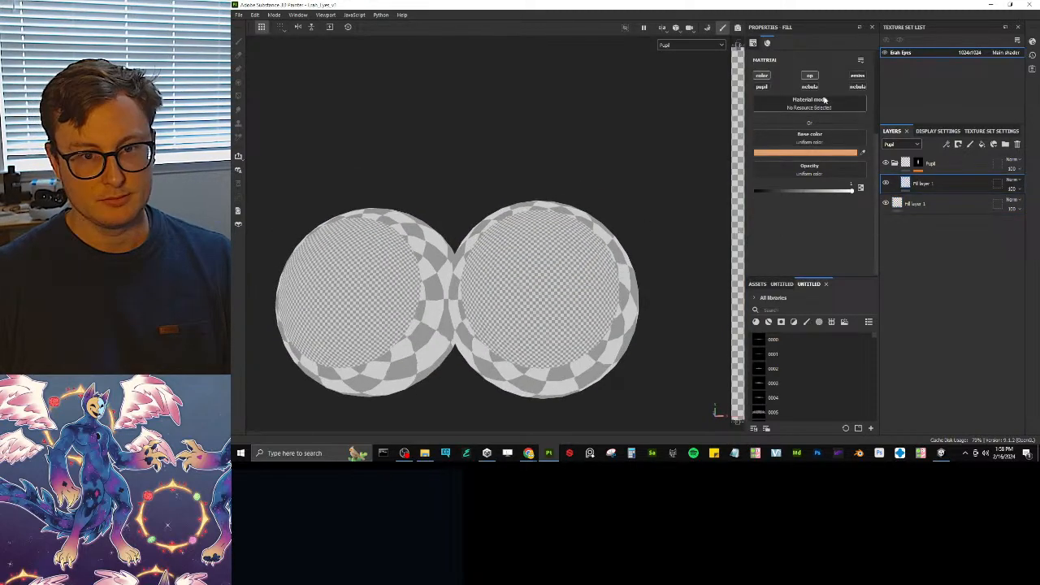
{"action": "left_click", "coordinate": [763, 88]}
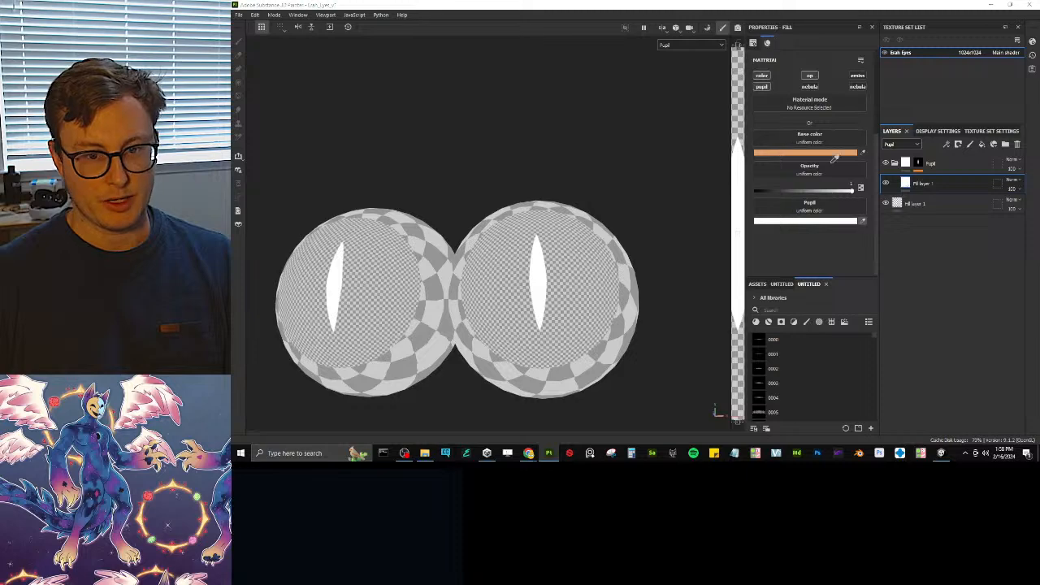
{"action": "left_click_drag", "start_coordinate": [835, 160], "coordinate": [804, 220]}
{"action": "scroll", "coordinate": [526, 254], "scroll_direction": "up", "scroll_amount": 5}
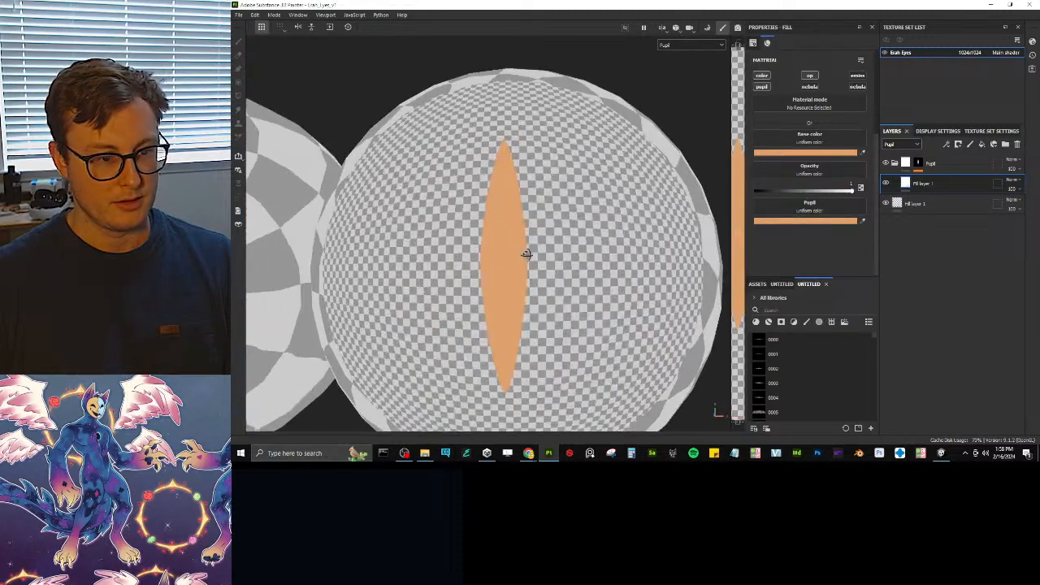
{"action": "left_click_drag", "start_coordinate": [527, 255], "coordinate": [557, 246], "text": "alt"}
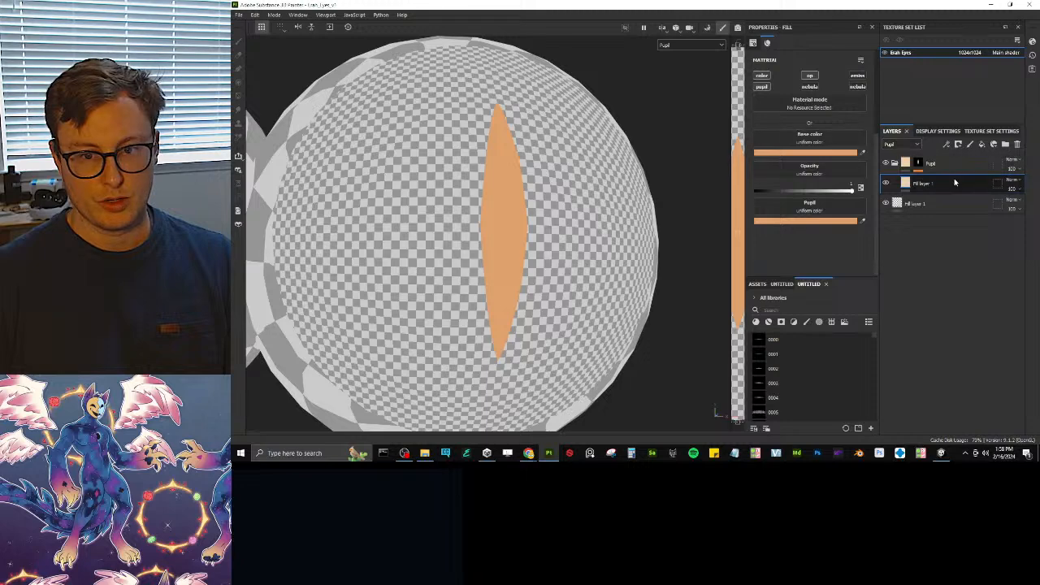
- Add an anchor point to the Pupil folder's mask
{"action": "right_click", "coordinate": [920, 167]}
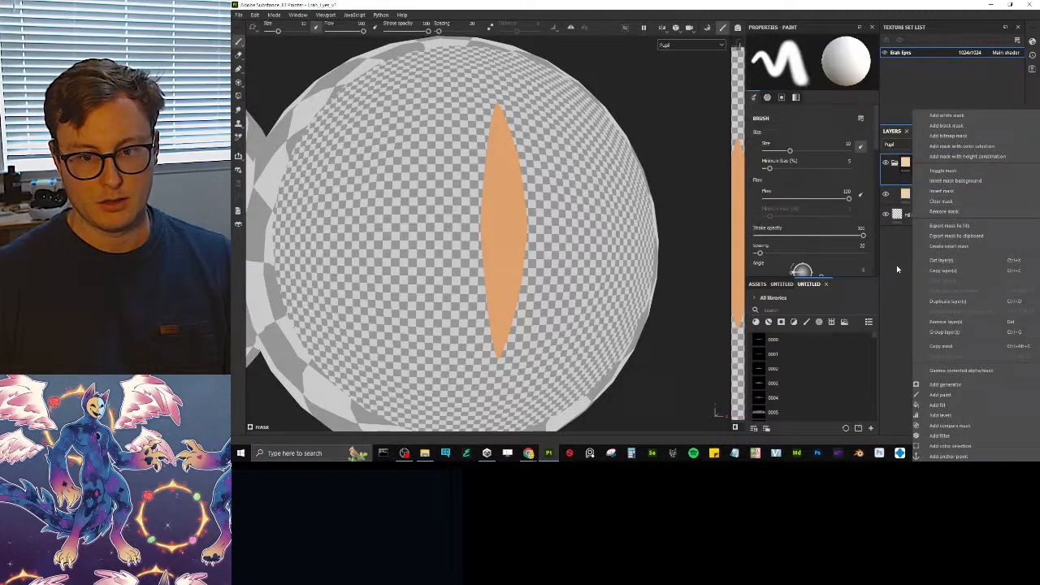
{"action": "left_click", "coordinate": [943, 455]}
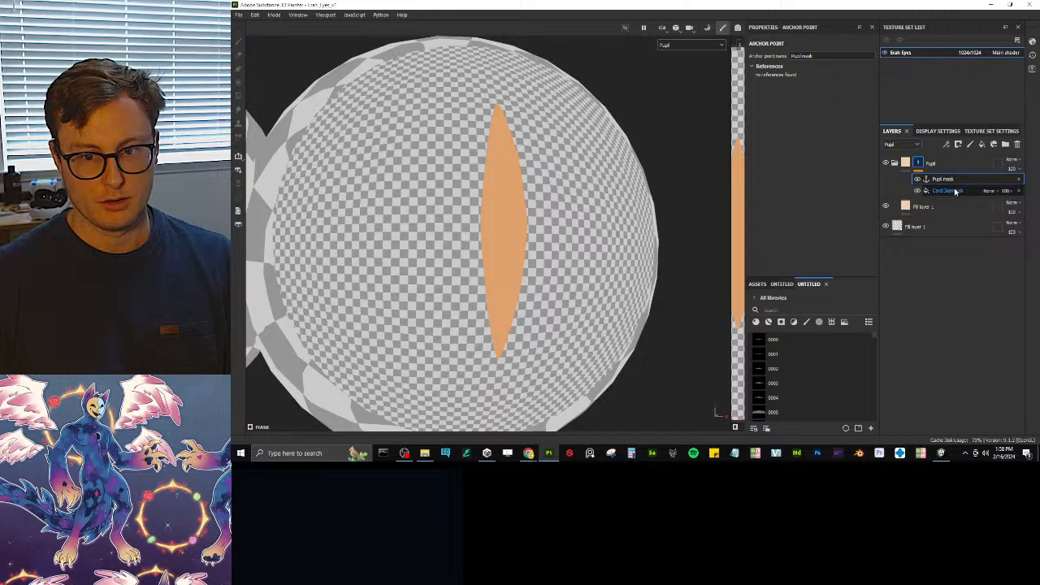
{"action": "left_click", "coordinate": [933, 164]}
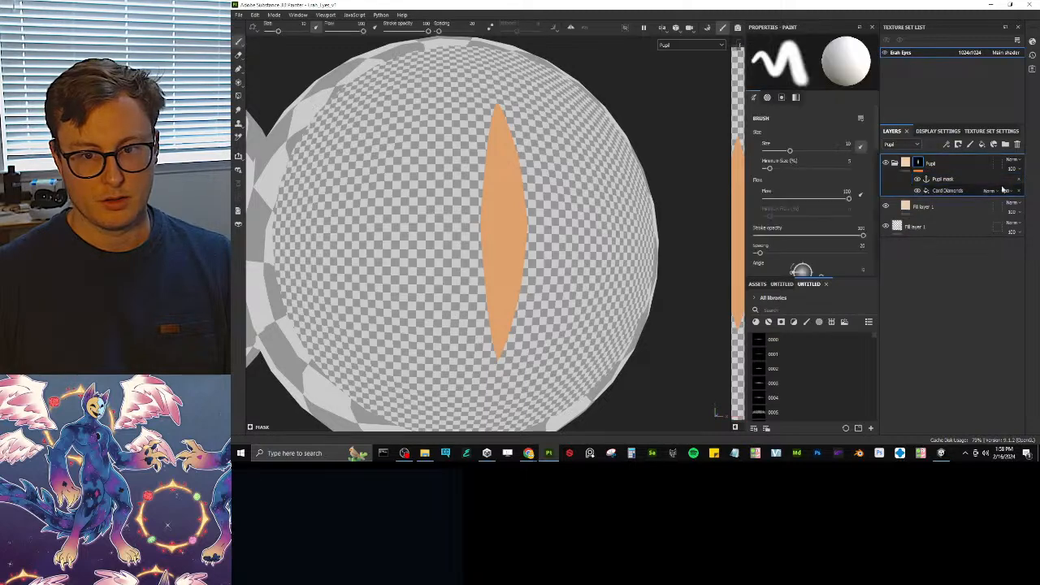
- Search the assets for "template" and place the Template Flat material above the Pupil folder
{"action": "left_click", "coordinate": [794, 310]}
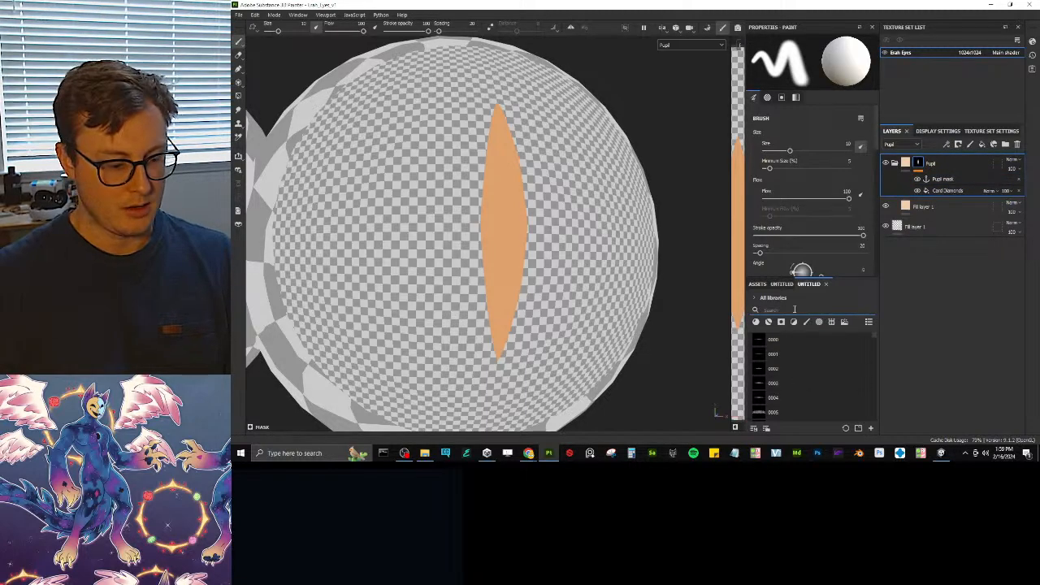
{"action": "type", "text": "template"}
{"action": "scroll", "coordinate": [800, 369], "scroll_direction": "down", "scroll_amount": 5}
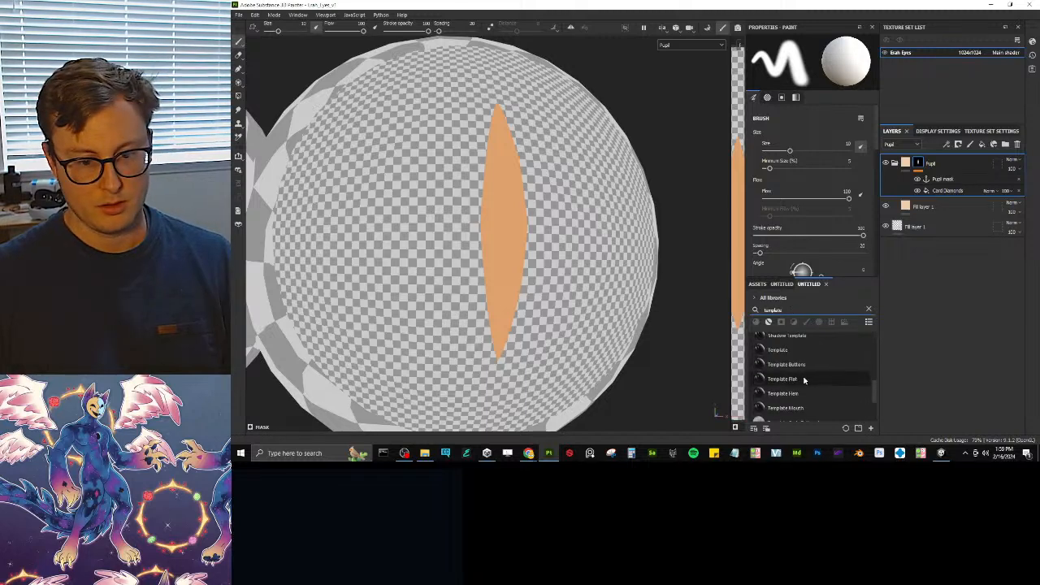
{"action": "left_click_drag", "start_coordinate": [796, 379], "coordinate": [936, 161]}
{"action": "scroll", "coordinate": [806, 412], "scroll_direction": "up", "scroll_amount": 2}
{"action": "scroll", "coordinate": [805, 413], "scroll_direction": "down", "scroll_amount": 2}
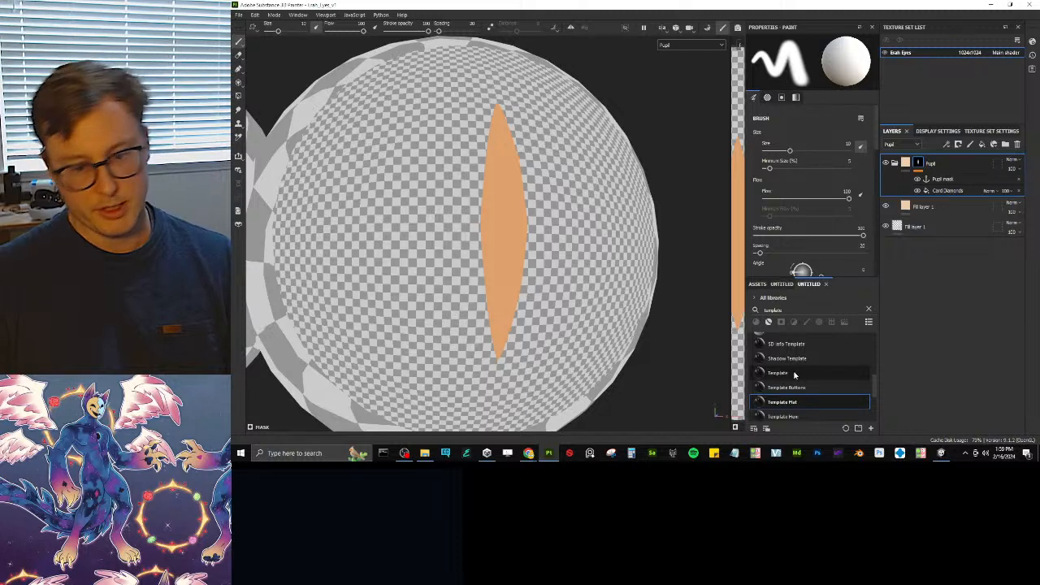
{"action": "left_click_drag", "start_coordinate": [793, 402], "coordinate": [945, 160]}
- Add a fill to the Template Flat folder's mask and use the Pupil mask anchor point as its grayscale source
{"action": "left_click", "coordinate": [920, 165]}
{"action": "right_click", "coordinate": [920, 165]}
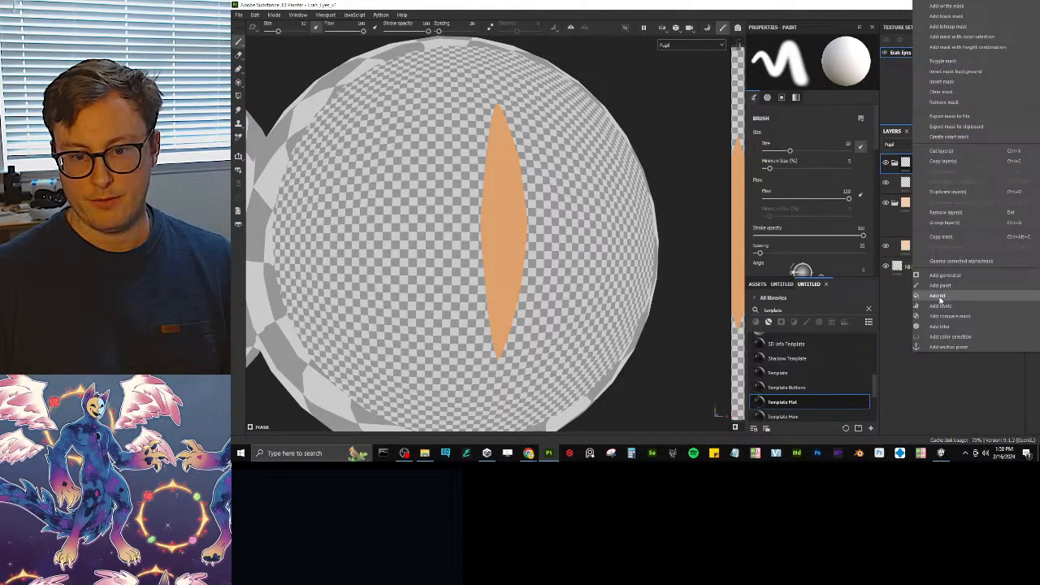
{"action": "left_click", "coordinate": [936, 299]}
{"action": "left_click", "coordinate": [809, 87]}
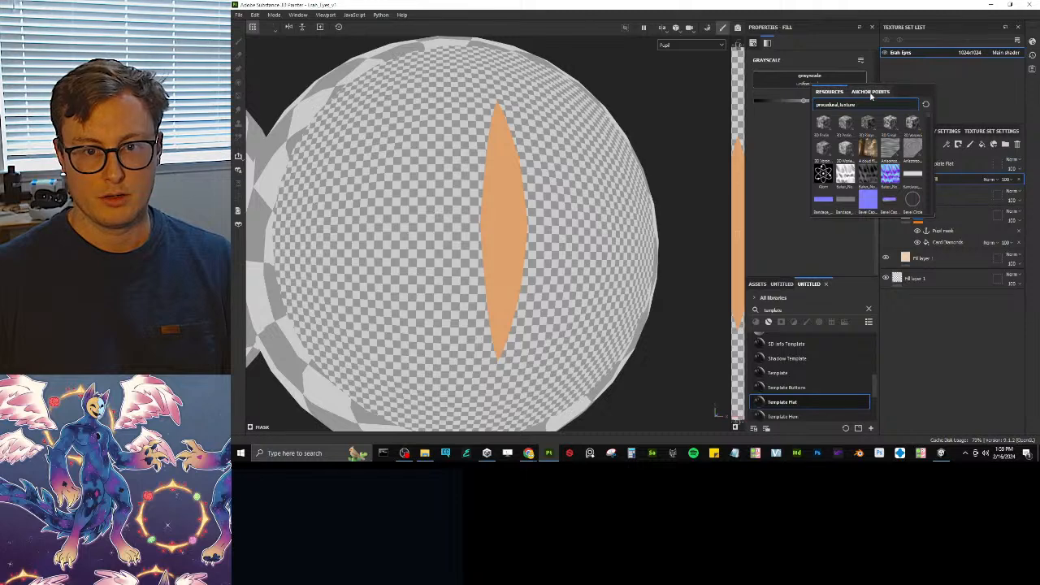
{"action": "left_click", "coordinate": [871, 94]}
{"action": "left_click", "coordinate": [868, 109]}
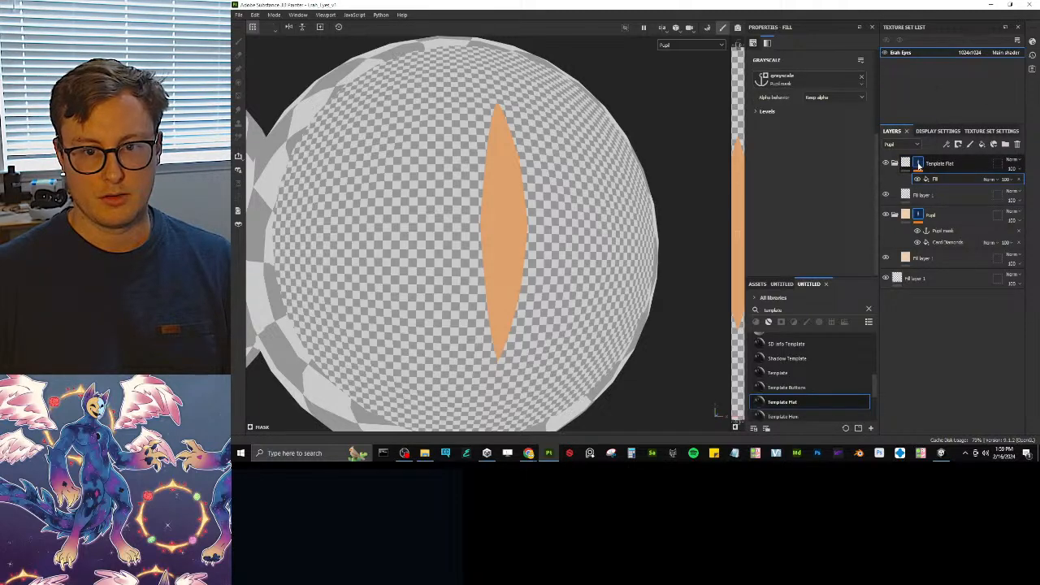
- Leave only the Pupil channel active on Template Flat's fill layer and color it with a pink sampled from the reference sheet
{"action": "left_click", "coordinate": [922, 195]}
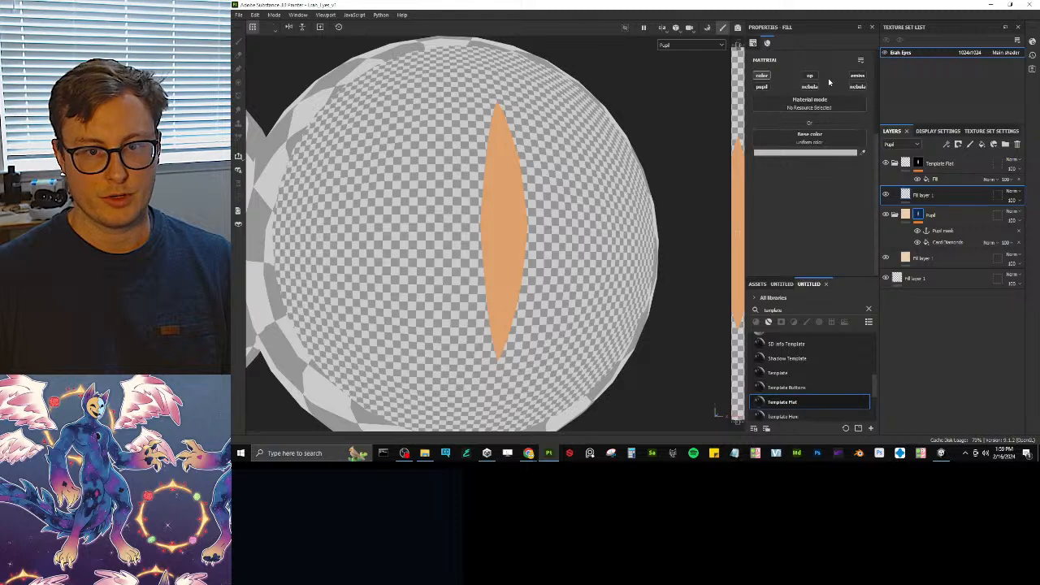
{"action": "left_click", "coordinate": [763, 88]}
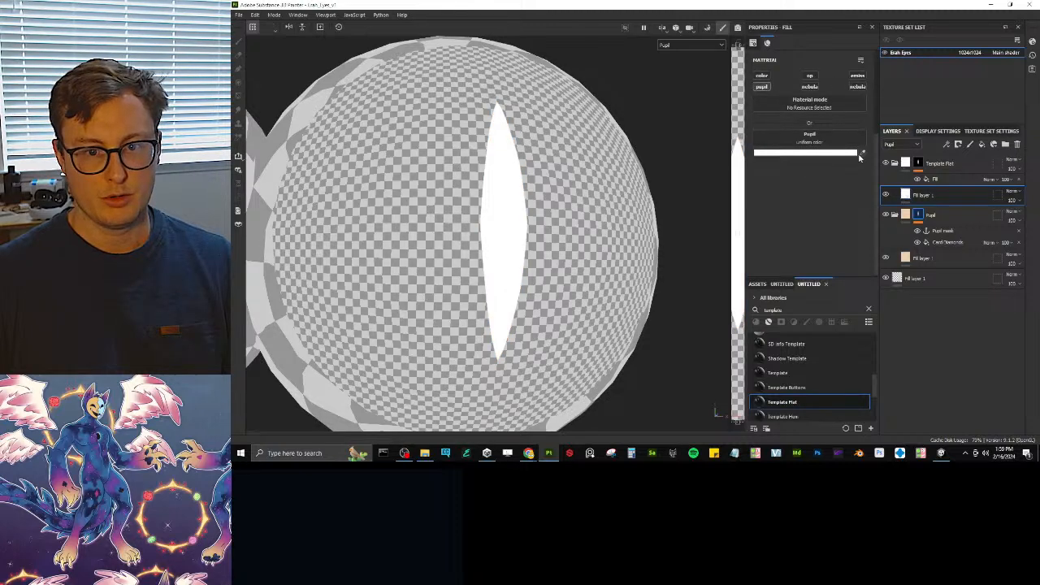
{"action": "key", "text": "alt+Tab"}
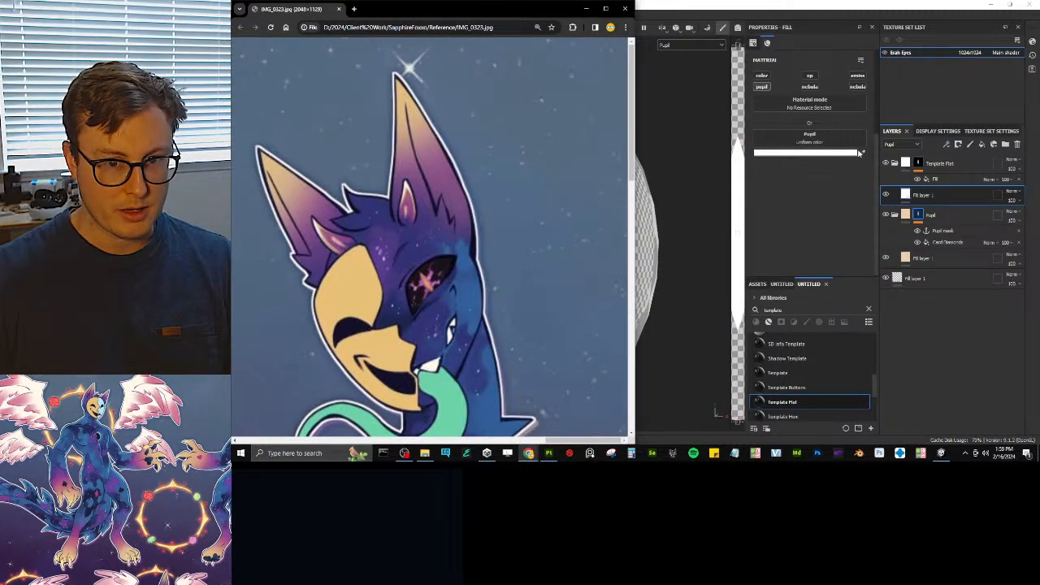
{"action": "left_click_drag", "start_coordinate": [431, 9], "coordinate": [1039, 40]}
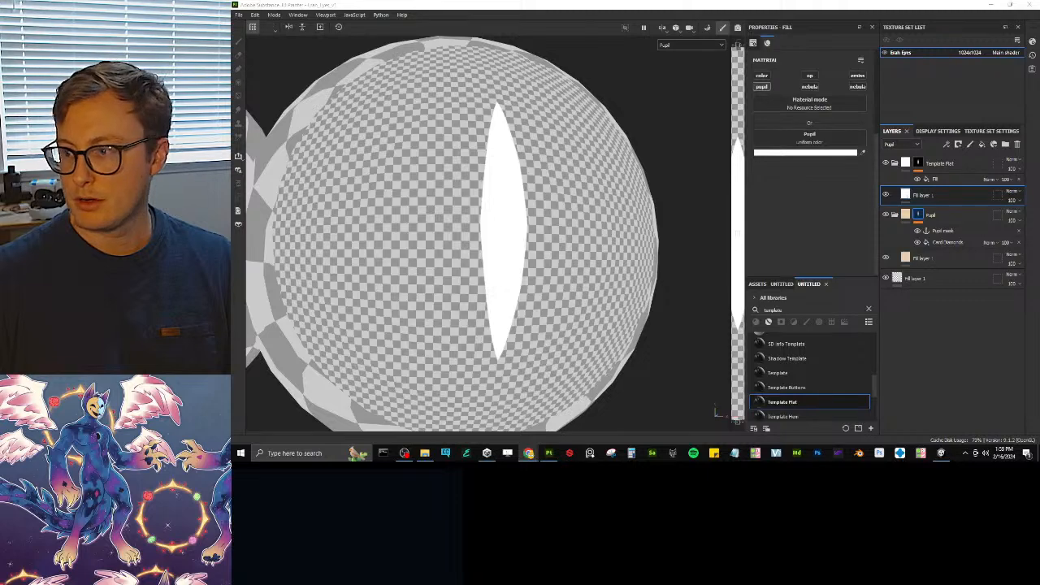
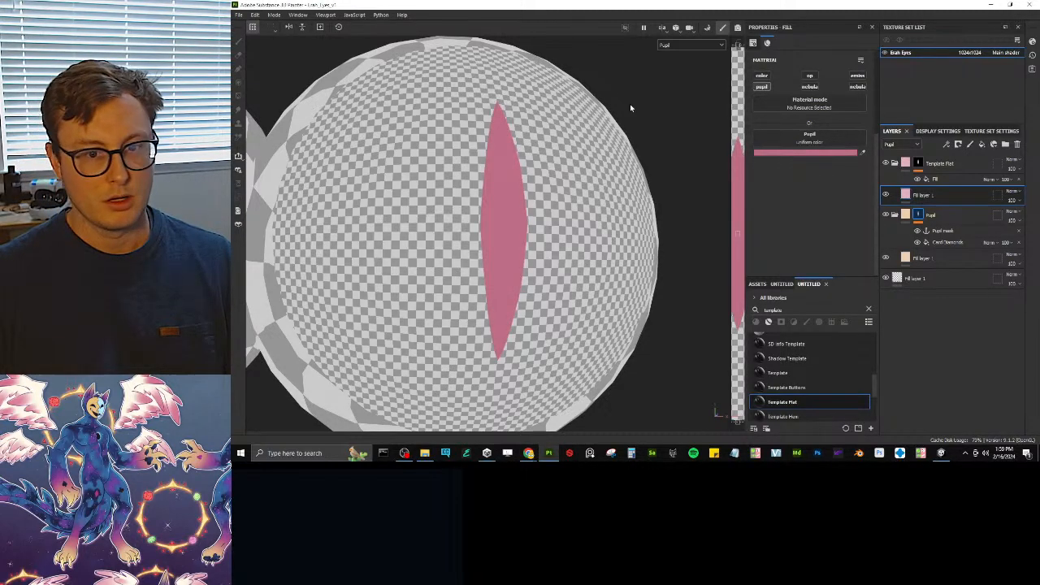
- Add a filter above the fill in the Template Flat mask, trying Mask Outline before choosing Bevel
{"action": "right_click", "coordinate": [947, 182]}
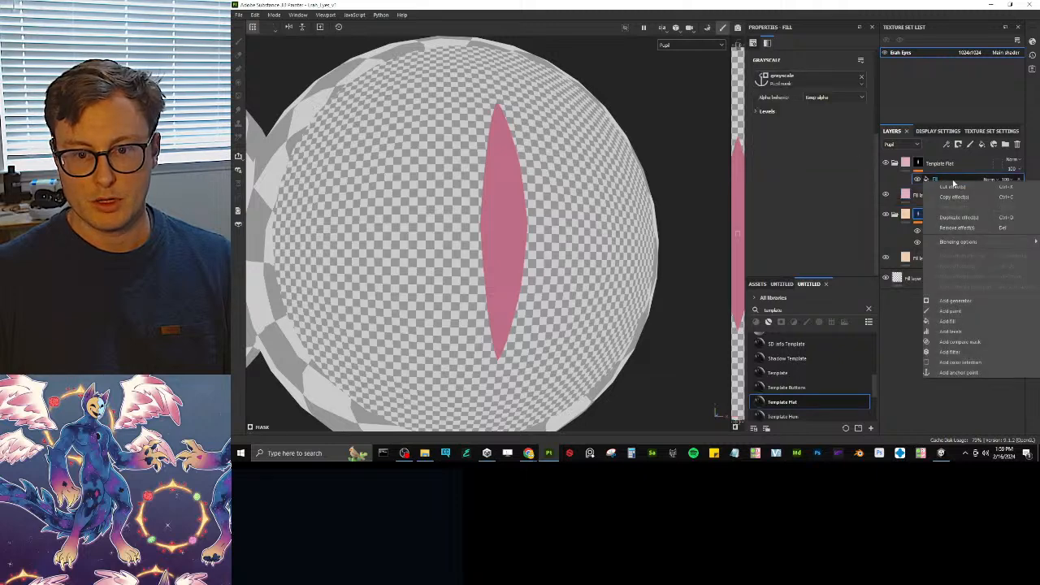
{"action": "left_click", "coordinate": [955, 352]}
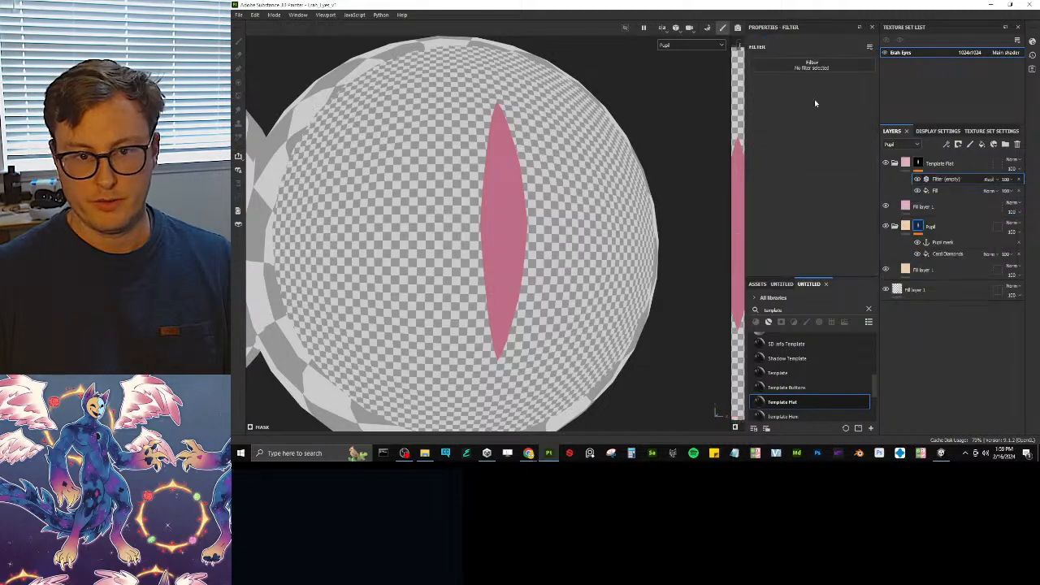
{"action": "left_click", "coordinate": [772, 65]}
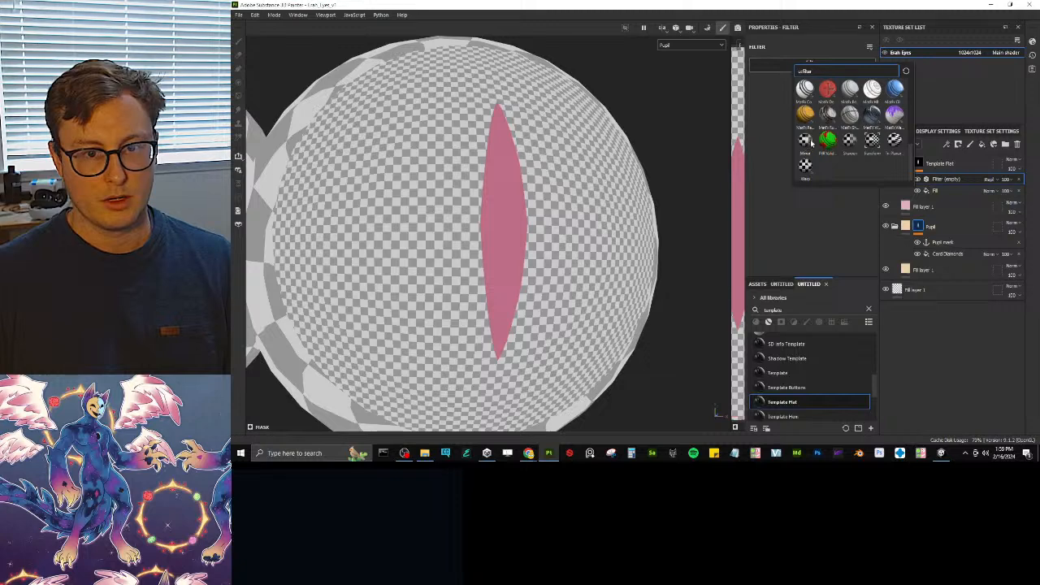
{"action": "scroll", "coordinate": [811, 143], "scroll_direction": "up", "scroll_amount": 2}
{"action": "left_click", "coordinate": [805, 141]}
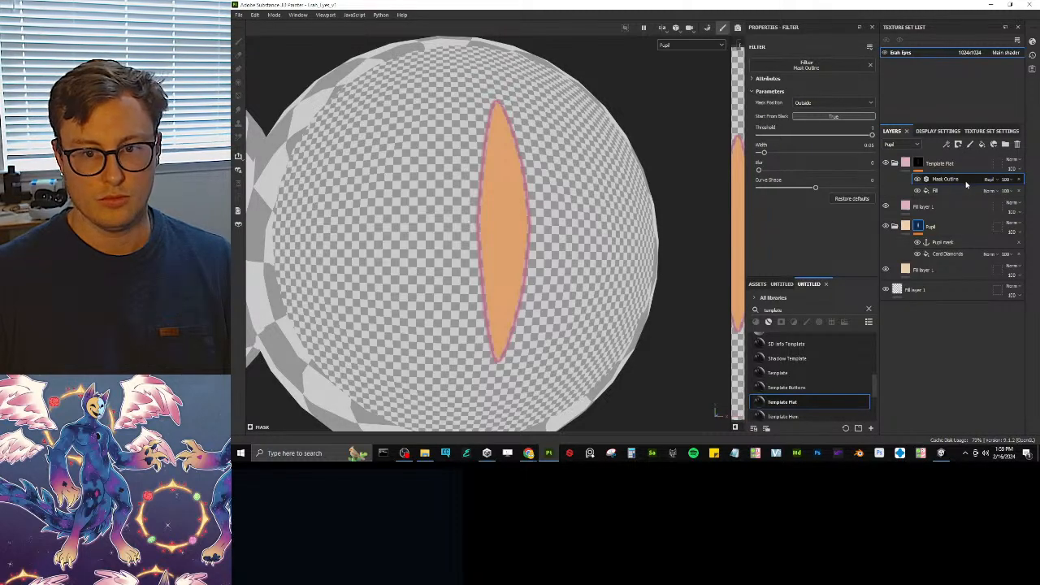
{"action": "left_click", "coordinate": [817, 63]}
{"action": "left_click", "coordinate": [898, 90]}
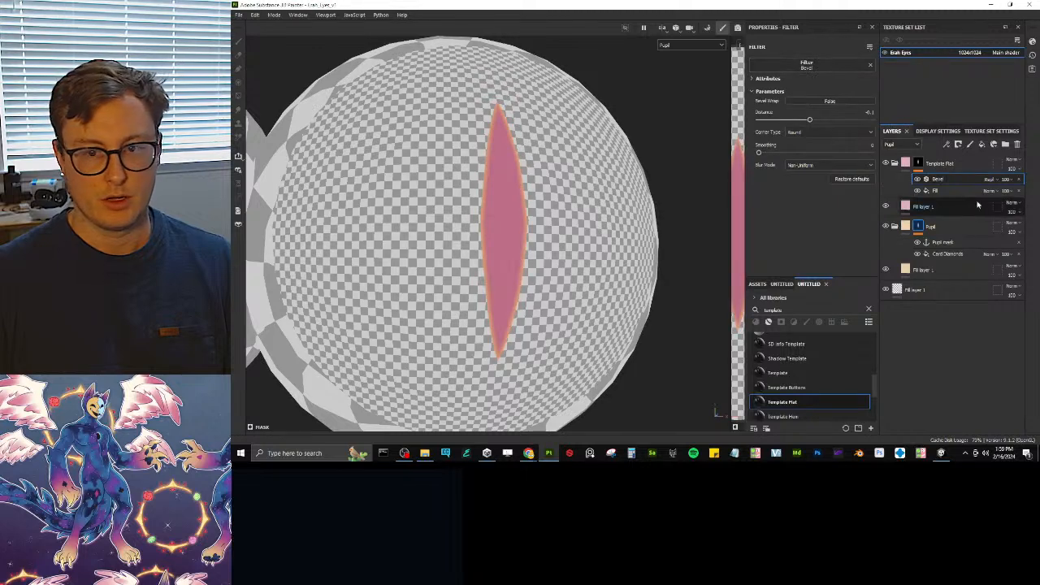
- Set the Bevel filter's blending mode to Subtract, its distance to about -0.25 and its smoothing to 1.3
{"action": "left_click", "coordinate": [990, 178]}
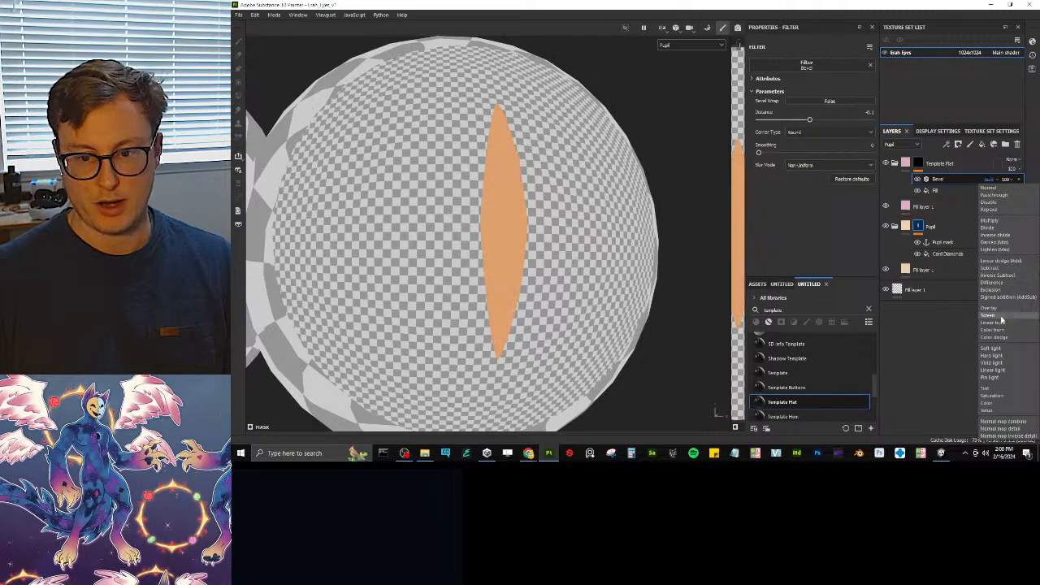
{"action": "left_click", "coordinate": [990, 267]}
{"action": "left_click_drag", "start_coordinate": [809, 120], "coordinate": [801, 121]}
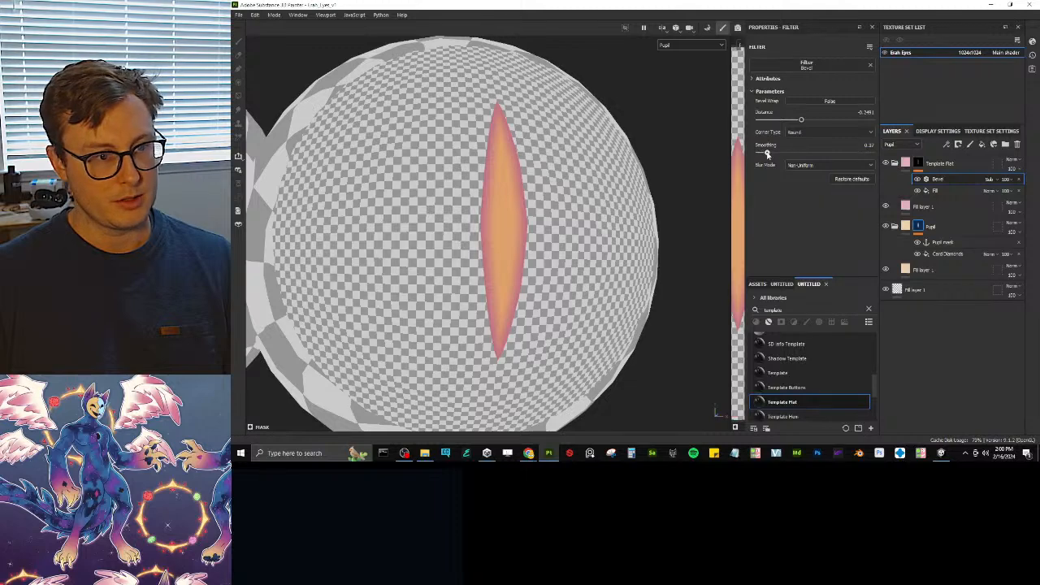
{"action": "left_click_drag", "start_coordinate": [766, 154], "coordinate": [791, 154]}
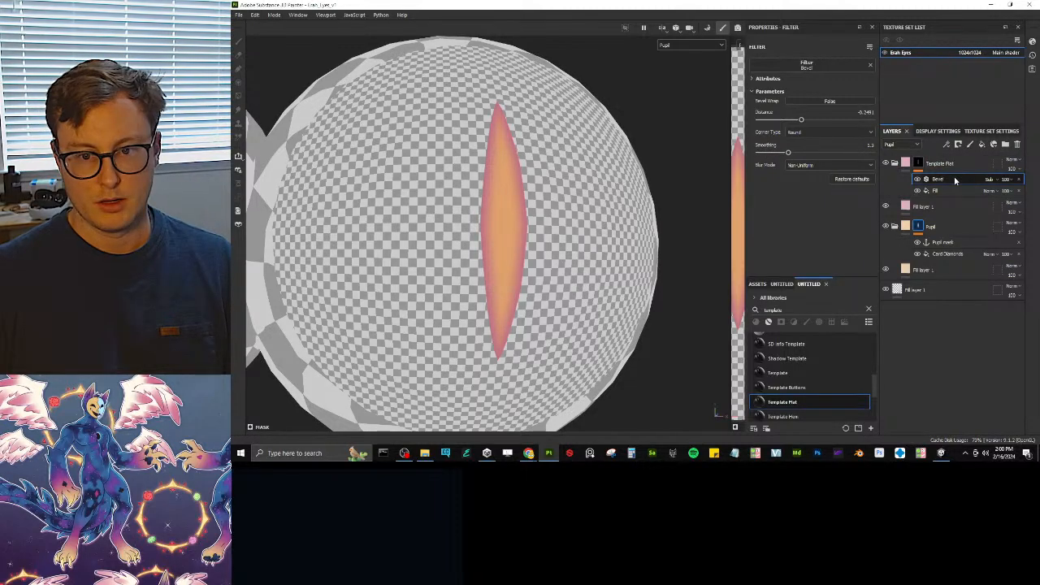
- Add a Blur filter above the Bevel in the Template Flat mask
{"action": "right_click", "coordinate": [924, 179]}
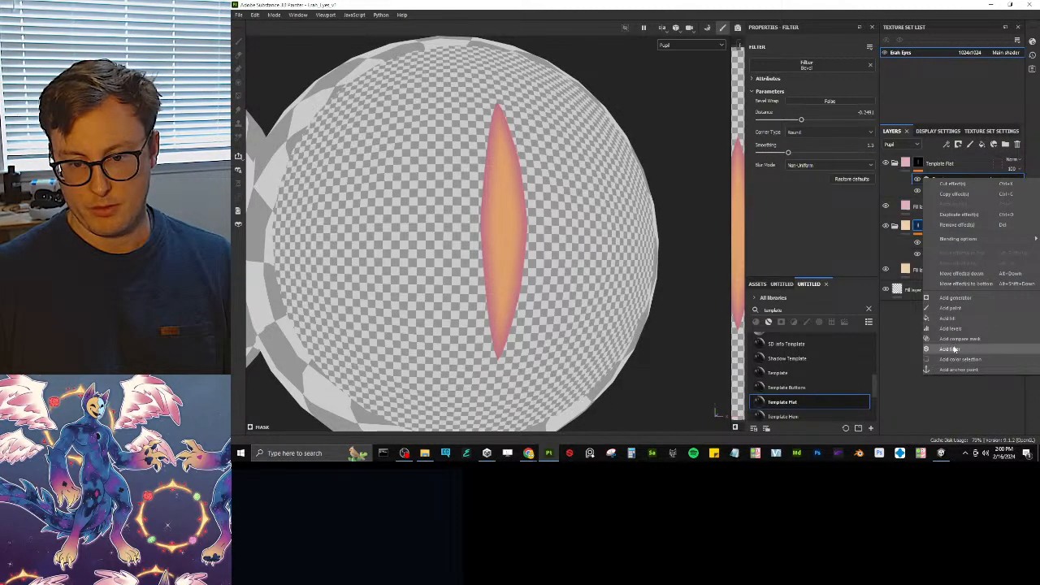
{"action": "left_click", "coordinate": [951, 349]}
{"action": "left_click", "coordinate": [829, 67]}
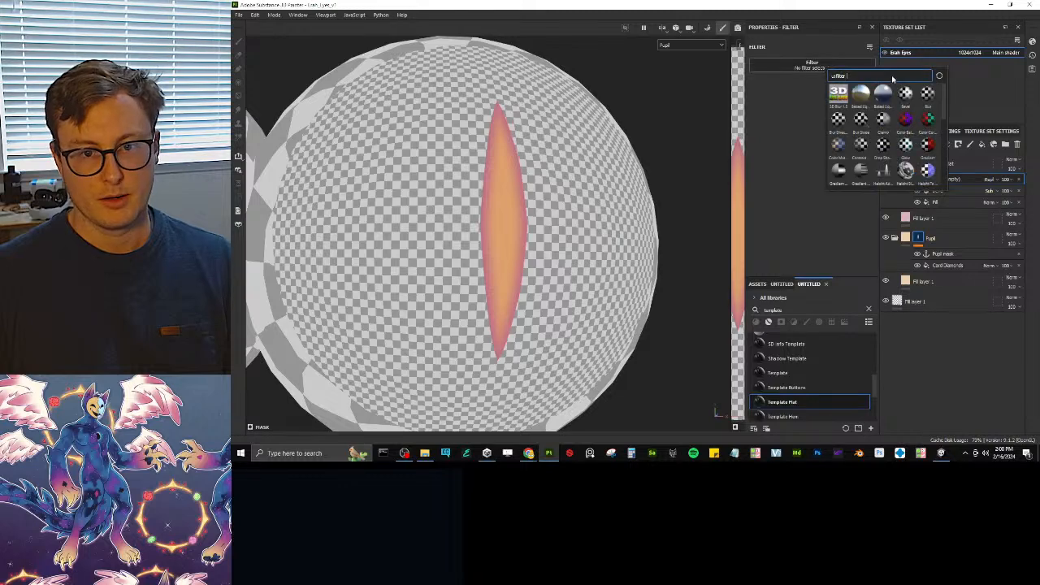
{"action": "left_click", "coordinate": [927, 94]}
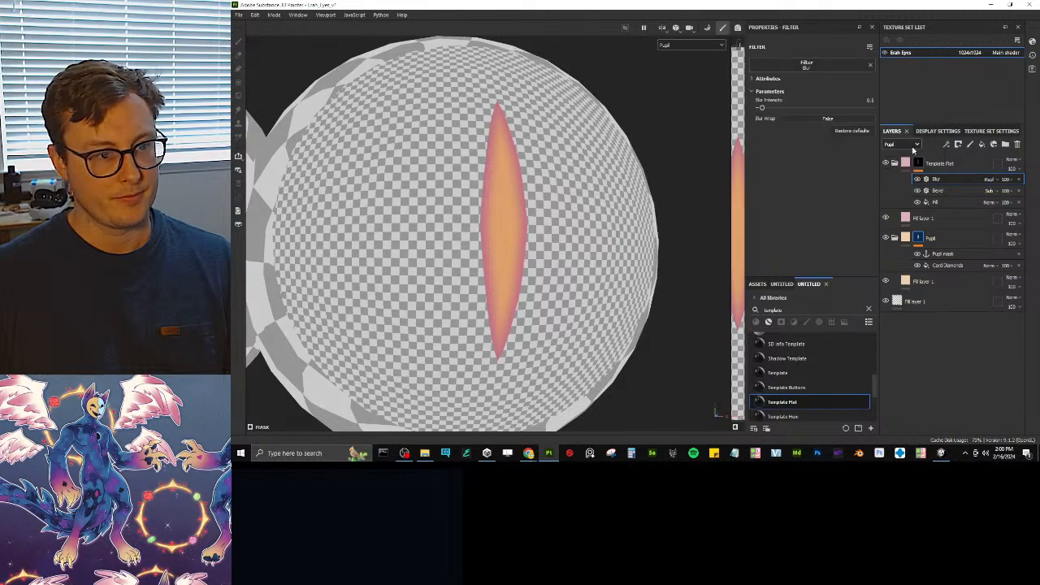
- Set the Template Flat mask's Blur filter to Linear dodge (Add) blending with an intensity of about 2.3
{"action": "left_click", "coordinate": [989, 179]}
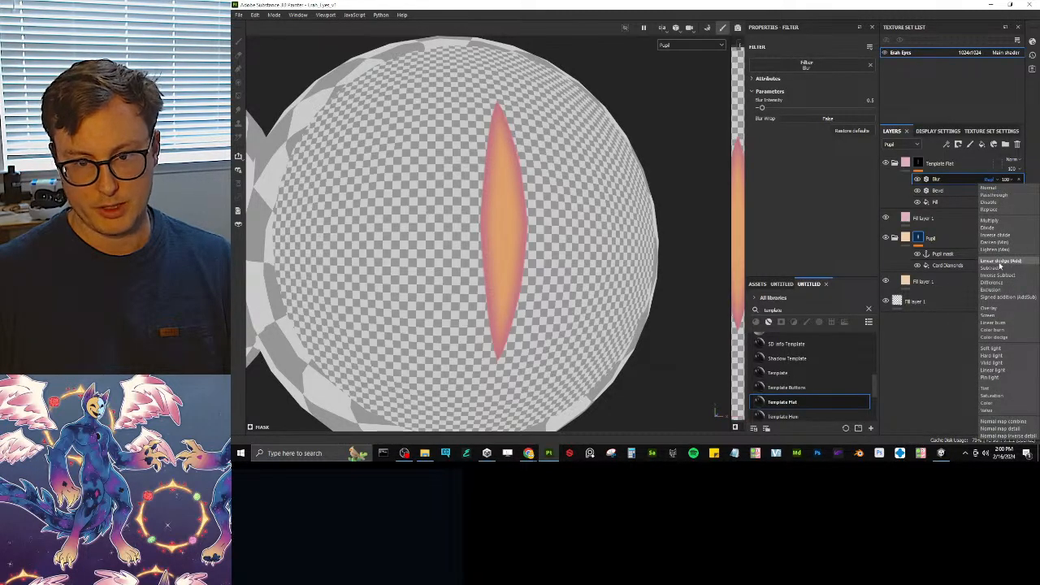
{"action": "left_click", "coordinate": [1001, 261]}
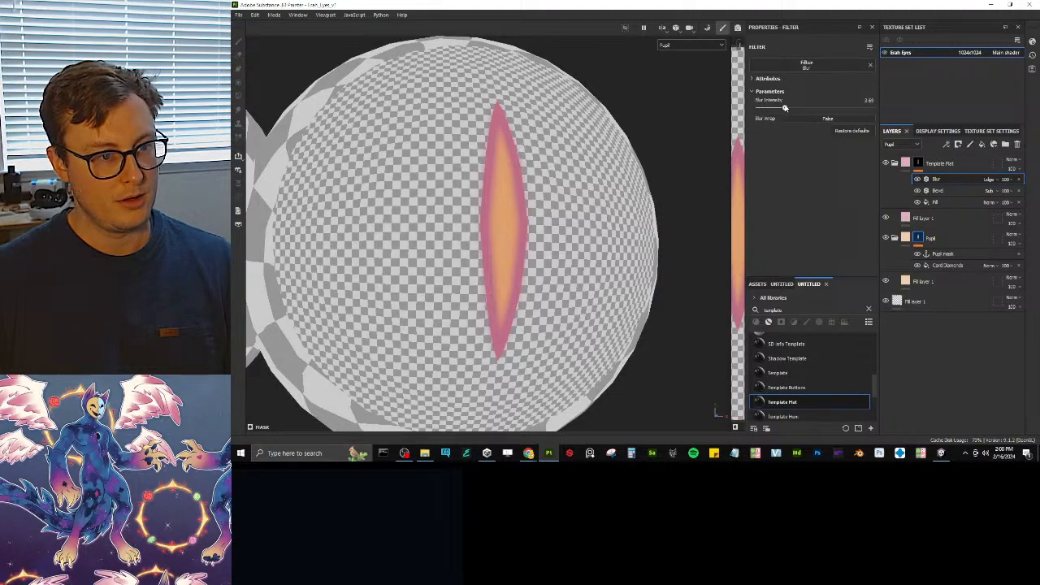
{"action": "left_click_drag", "start_coordinate": [567, 229], "coordinate": [582, 197], "text": "alt"}
{"action": "scroll", "coordinate": [535, 191], "scroll_direction": "up", "scroll_amount": 4}
{"action": "scroll", "coordinate": [553, 183], "scroll_direction": "down", "scroll_amount": 8}
{"action": "scroll", "coordinate": [559, 172], "scroll_direction": "up", "scroll_amount": 2}
{"action": "scroll", "coordinate": [559, 172], "scroll_direction": "up", "scroll_amount": 3}
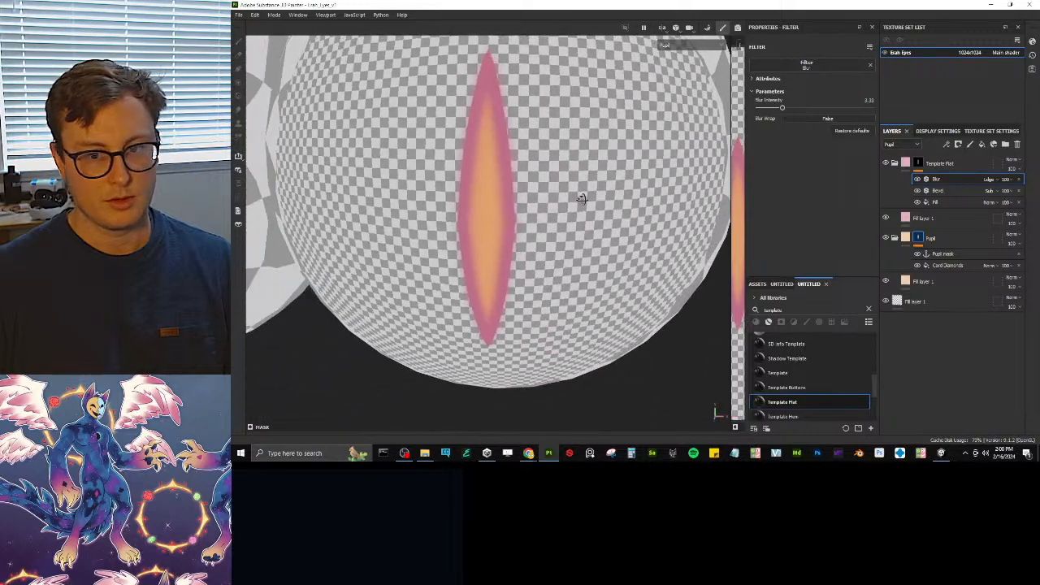
- Check the Pupil channel's format options in the texture set settings, leave them as they are and return to the layer stack
{"action": "left_click", "coordinate": [993, 132]}
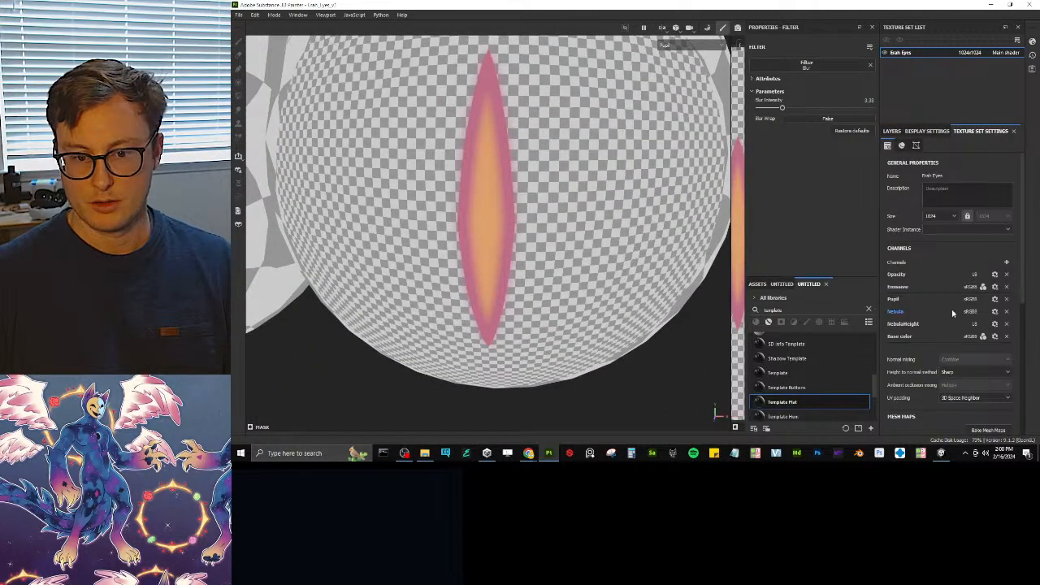
{"action": "left_click", "coordinate": [994, 299]}
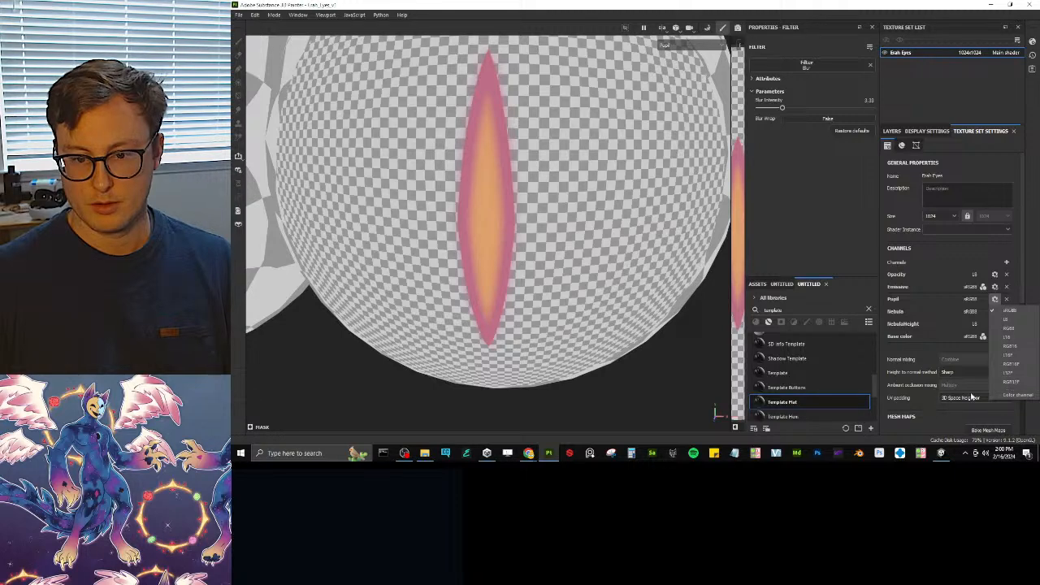
{"action": "left_click", "coordinate": [937, 424]}
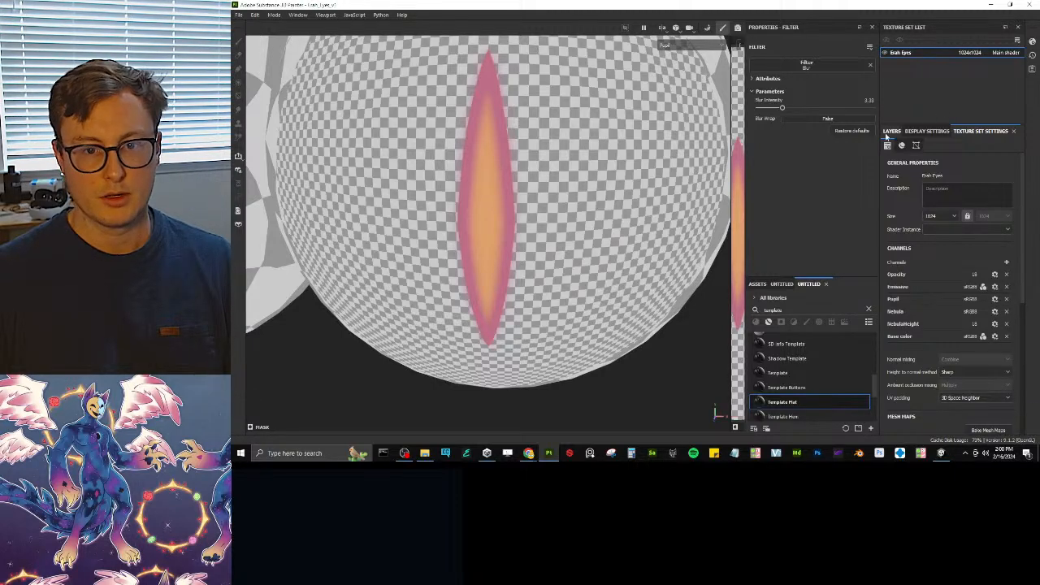
{"action": "left_click", "coordinate": [891, 132]}
{"action": "key", "text": "f"}
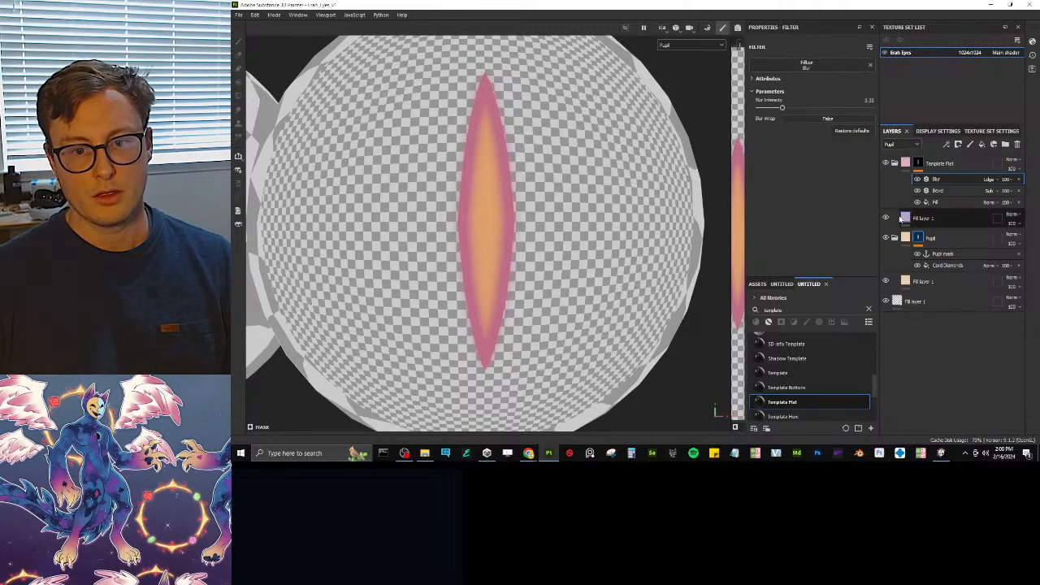
- Enable the Opacity channel on Template Flat's pink fill layer and compare it with the channels of the Pupil folder's fill layer
{"action": "left_click", "coordinate": [902, 218]}
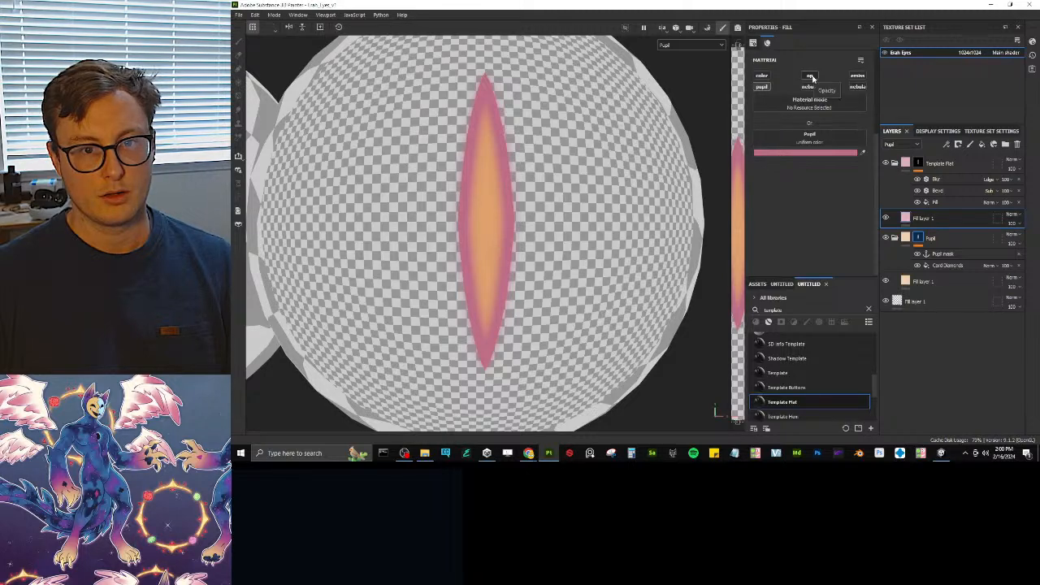
{"action": "left_click", "coordinate": [812, 77]}
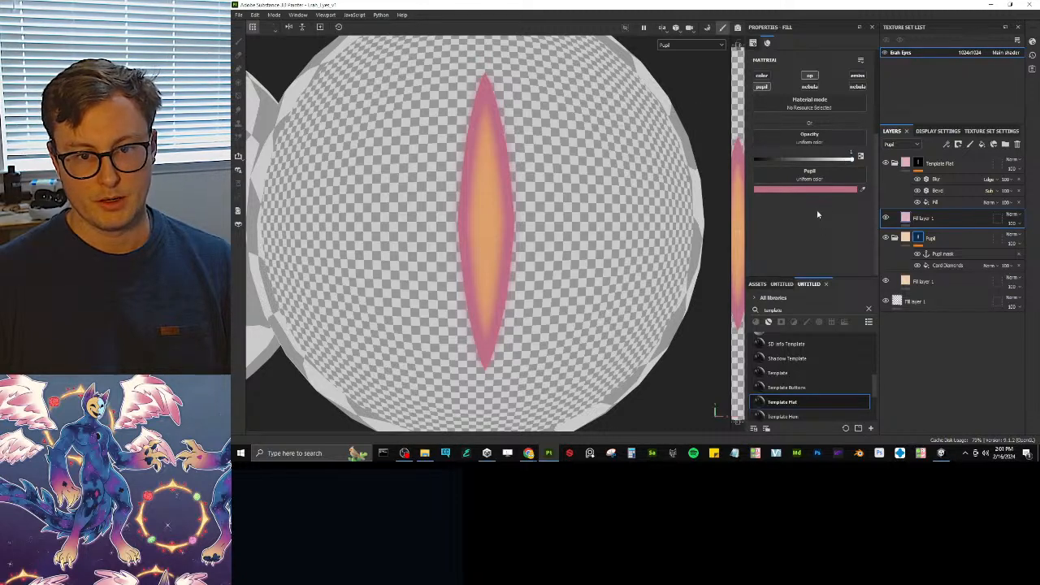
{"action": "left_click", "coordinate": [926, 282]}
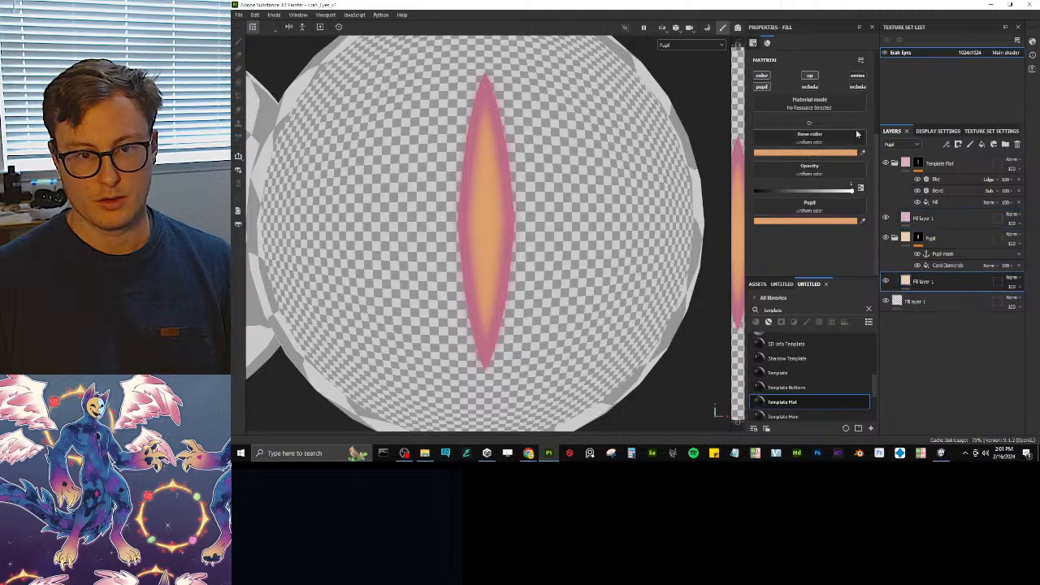
- Show the full material on the eyes and lower the bottom base fill layer's opacity value to 0
{"action": "key", "text": "m"}
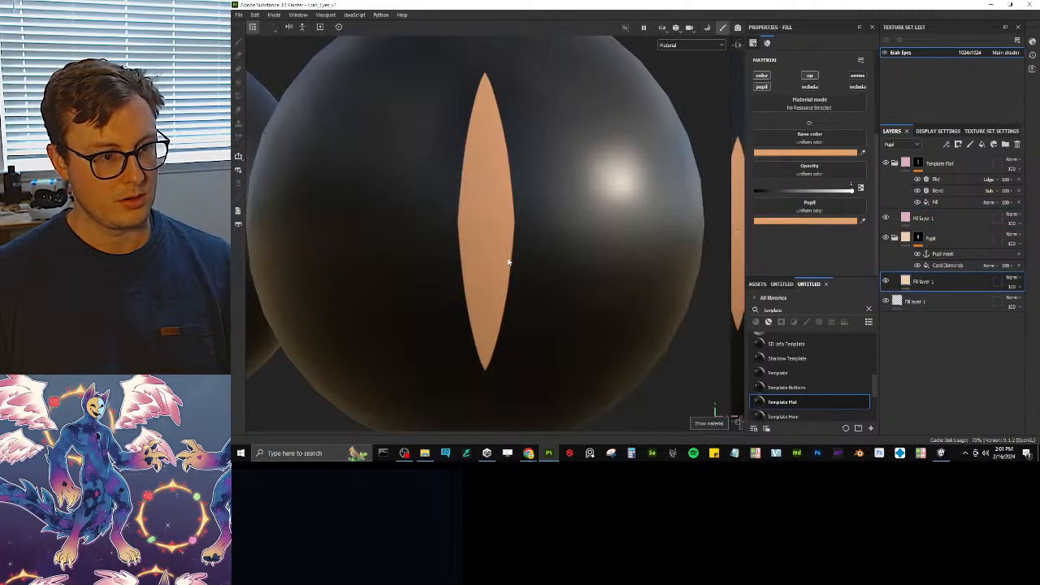
{"action": "left_click_drag", "start_coordinate": [506, 263], "coordinate": [526, 234], "text": "alt"}
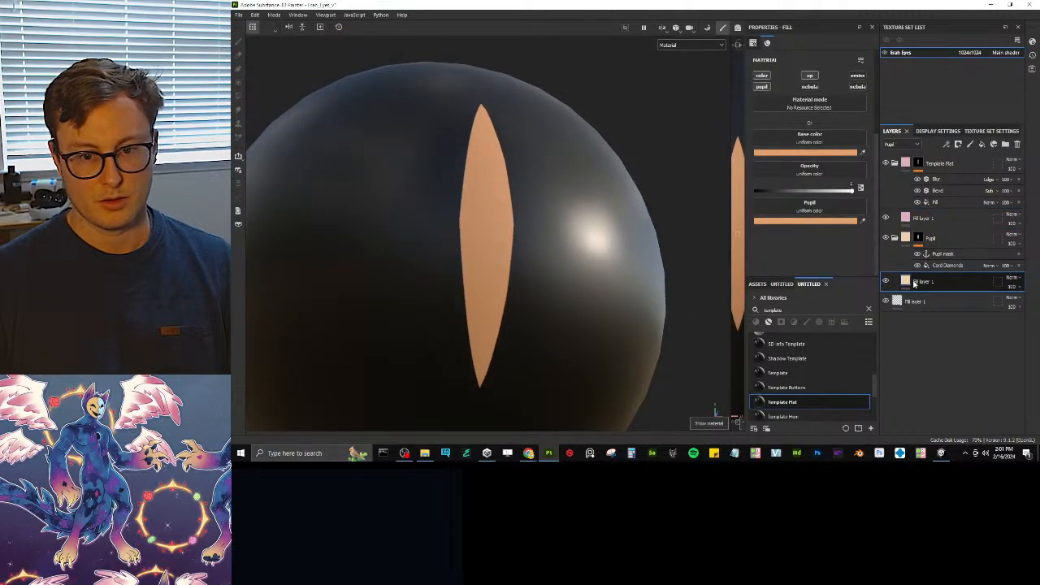
{"action": "left_click", "coordinate": [927, 302]}
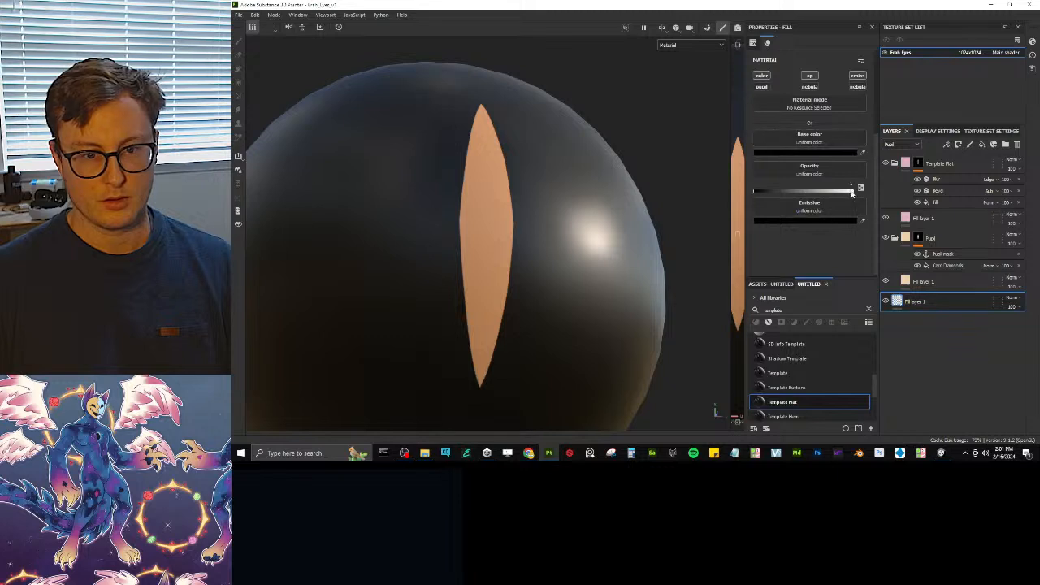
{"action": "left_click_drag", "start_coordinate": [852, 190], "coordinate": [481, 225]}
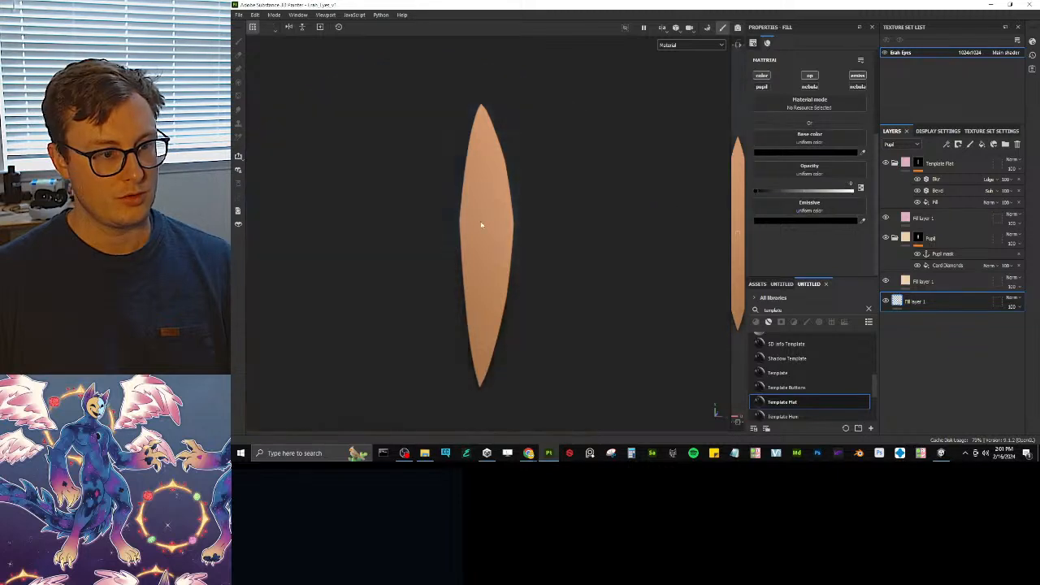
- Enable Base color on Template Flat's fill layer and match it to the pink of its Pupil channel, keeping opacity at 1
{"action": "left_click", "coordinate": [923, 217]}
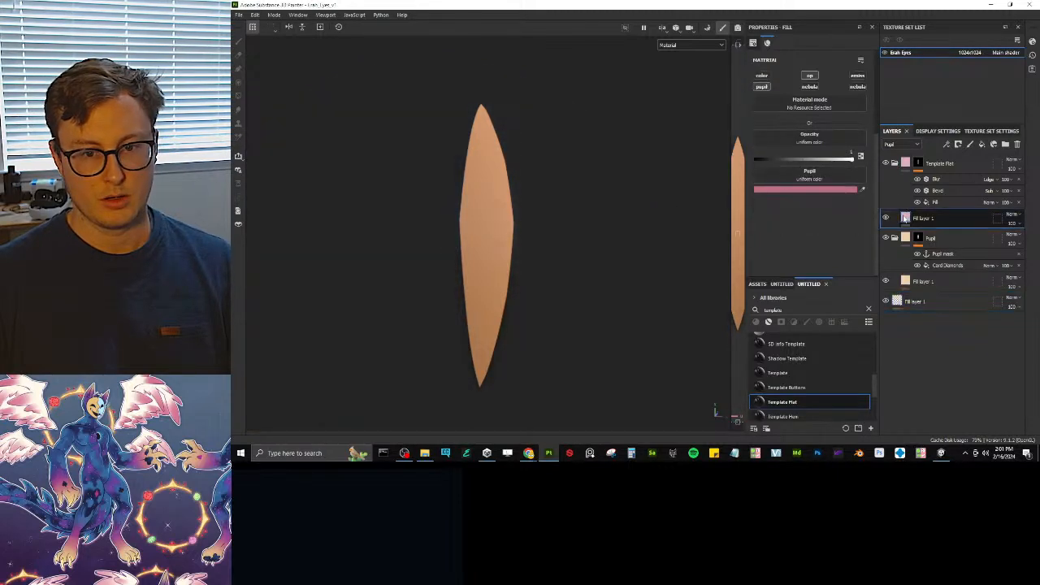
{"action": "mouse_move", "coordinate": [842, 163]}
{"action": "left_mouse_down"}
{"action": "mouse_move", "coordinate": [682, 163]}
{"action": "mouse_move", "coordinate": [853, 159]}
{"action": "left_mouse_up"}
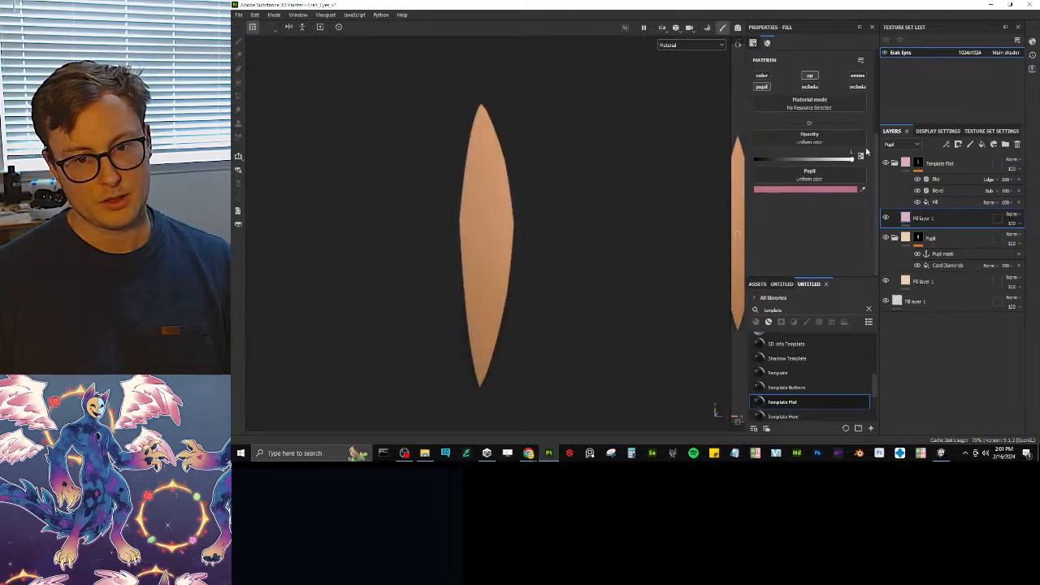
{"action": "left_click", "coordinate": [761, 75]}
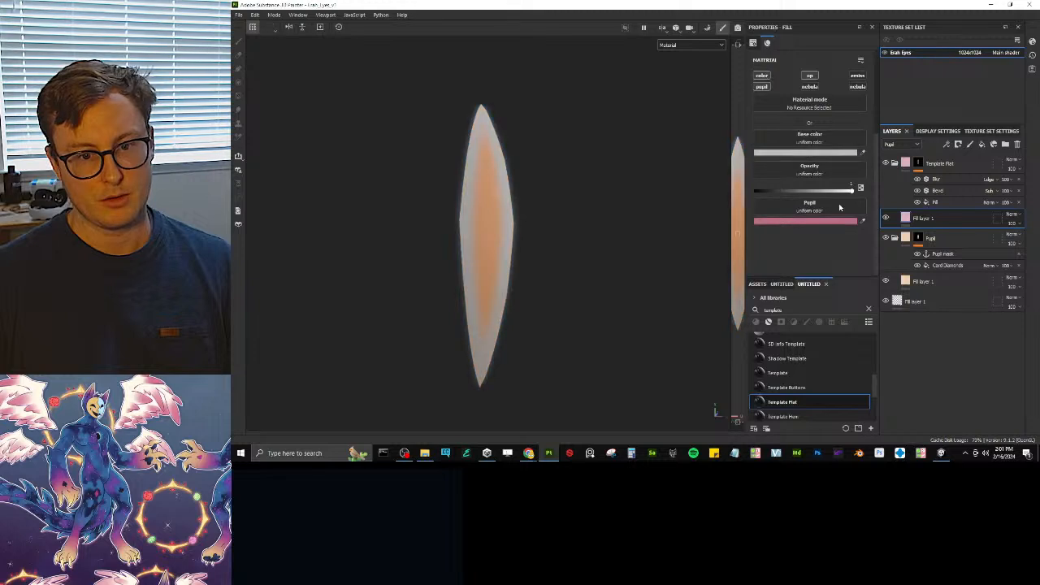
{"action": "left_click", "coordinate": [862, 218]}
{"action": "left_click", "coordinate": [856, 221]}
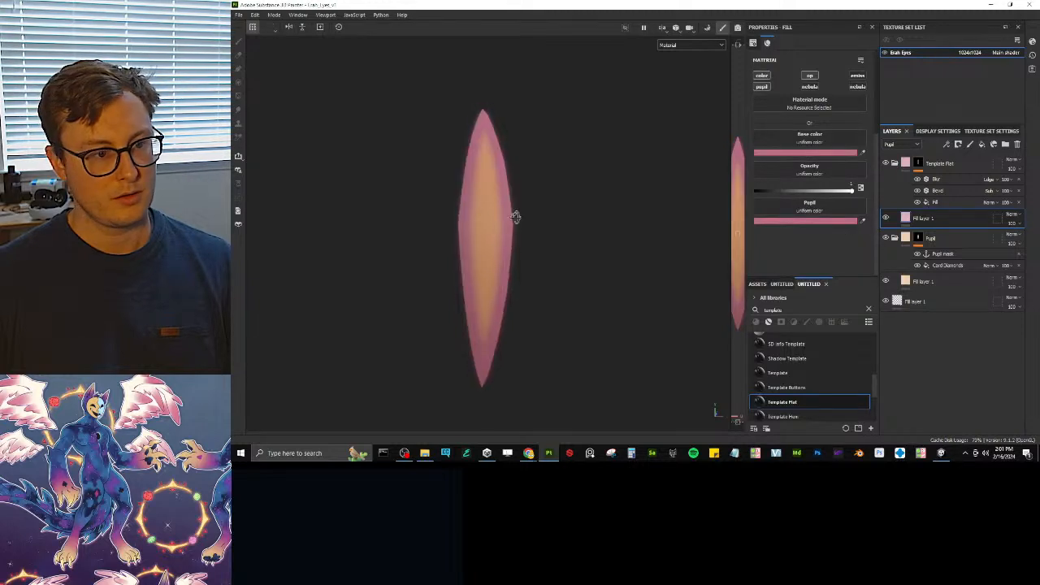
{"action": "left_click_drag", "start_coordinate": [515, 217], "coordinate": [578, 238], "text": "alt"}
{"action": "scroll", "coordinate": [523, 183], "scroll_direction": "down", "scroll_amount": 3}
{"action": "left_click_drag", "start_coordinate": [523, 183], "coordinate": [560, 195], "text": "alt"}
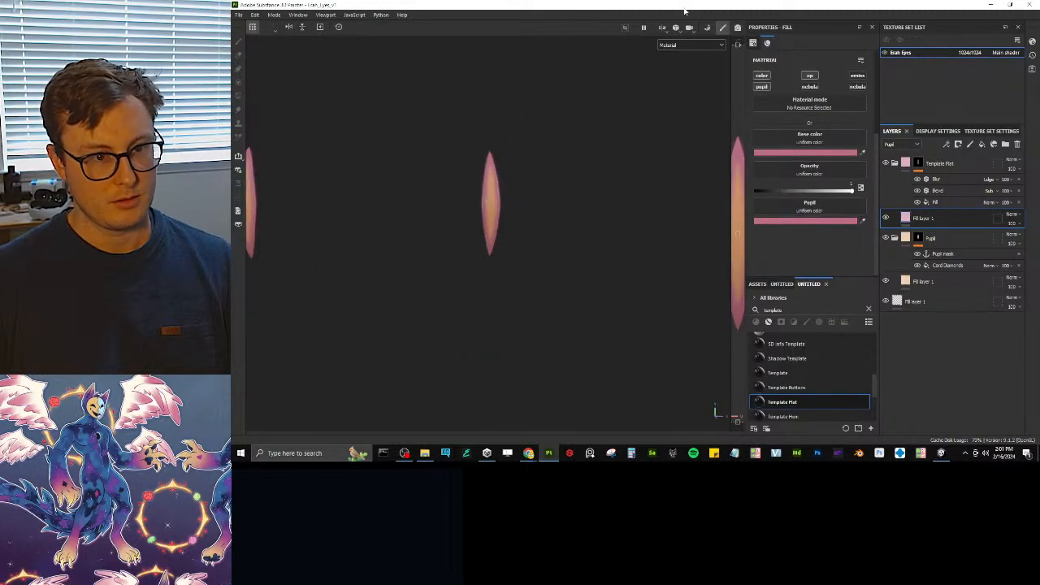
- Display only the Pupil channel on the eyes and inspect the edges of the pupil gradient up close
{"action": "left_click", "coordinate": [691, 45]}
{"action": "left_click", "coordinate": [673, 99]}
{"action": "scroll", "coordinate": [430, 209], "scroll_direction": "up", "scroll_amount": 4}
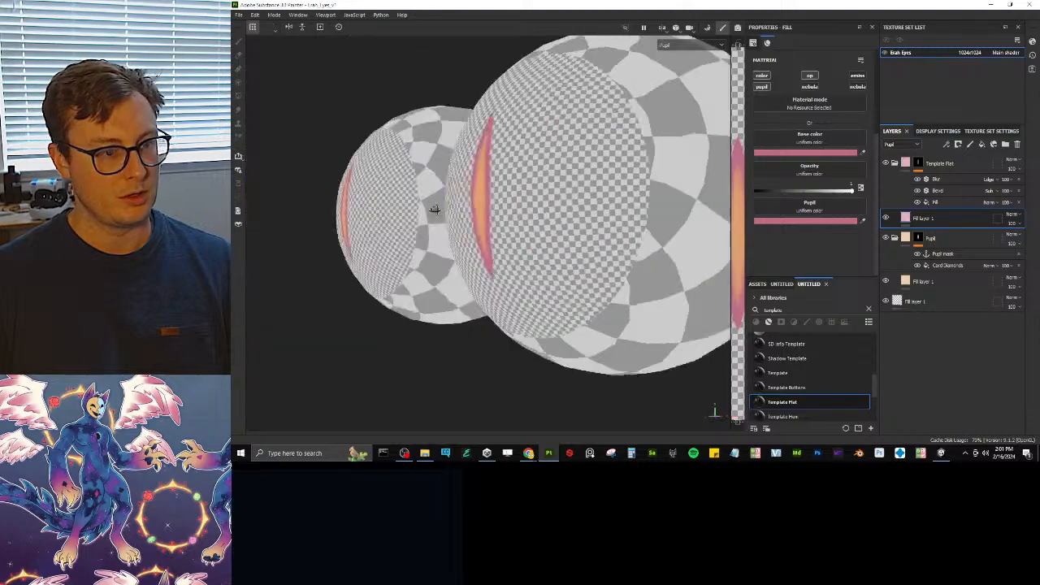
{"action": "left_click_drag", "start_coordinate": [485, 230], "coordinate": [524, 236], "text": "alt"}
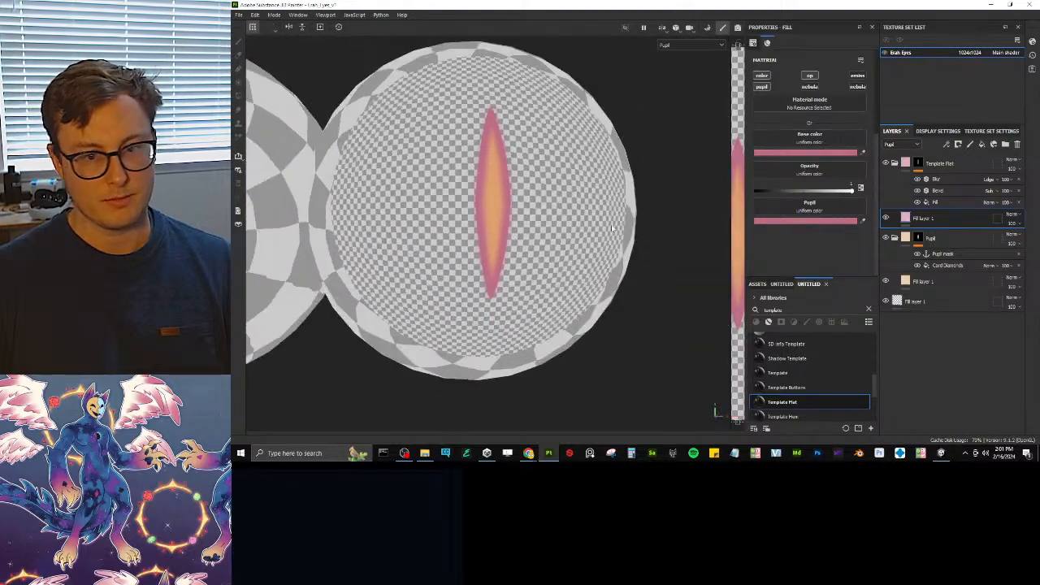
{"action": "scroll", "coordinate": [474, 194], "scroll_direction": "up", "scroll_amount": 5}
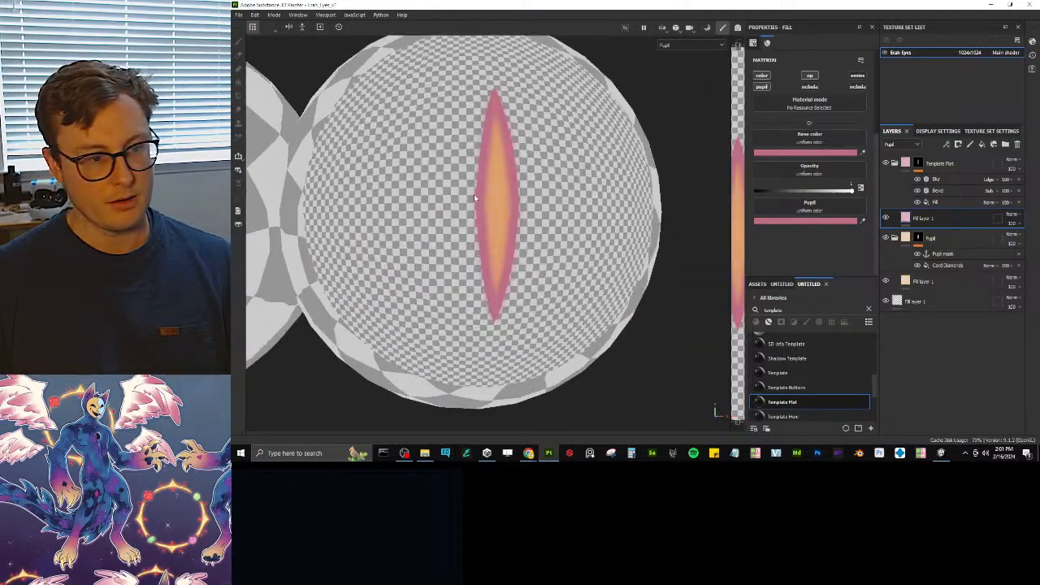
{"action": "scroll", "coordinate": [483, 248], "scroll_direction": "up", "scroll_amount": 2}
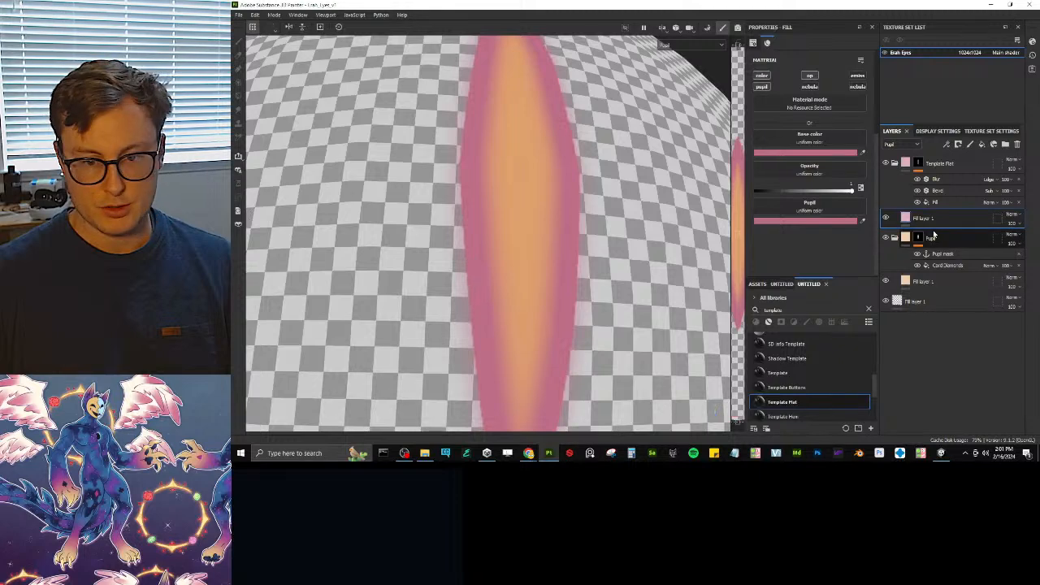
- Add a Blur filter directly above the Card Diamonds fill in the Pupil folder's mask to soften the pupil's edge
{"action": "left_click", "coordinate": [945, 266]}
{"action": "right_click", "coordinate": [945, 266]}
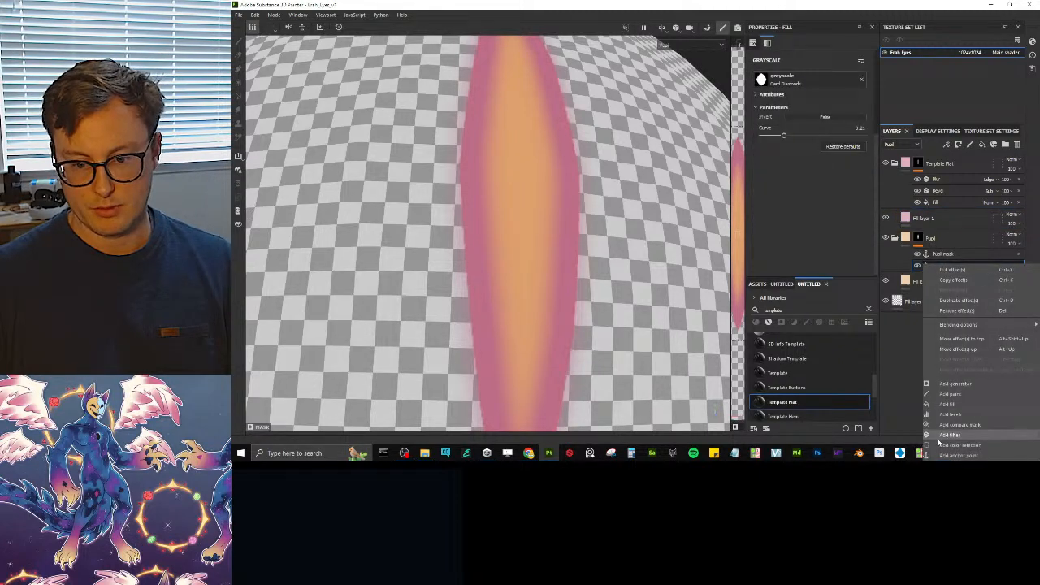
{"action": "left_click", "coordinate": [943, 438]}
{"action": "left_click", "coordinate": [812, 66]}
{"action": "left_click", "coordinate": [914, 93]}
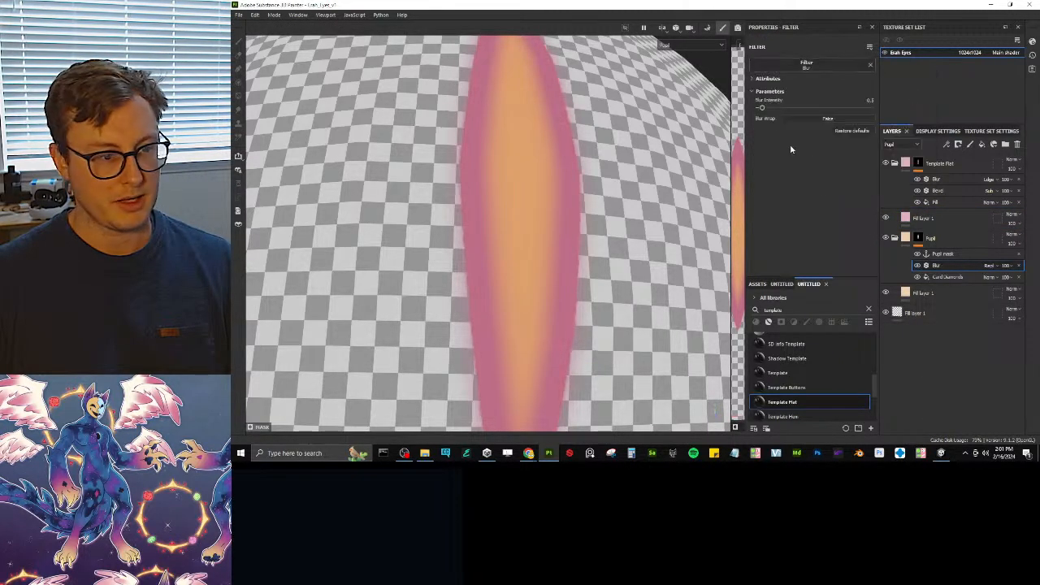
{"action": "scroll", "coordinate": [551, 148], "scroll_direction": "down", "scroll_amount": 4}
{"action": "scroll", "coordinate": [550, 169], "scroll_direction": "up", "scroll_amount": 4}
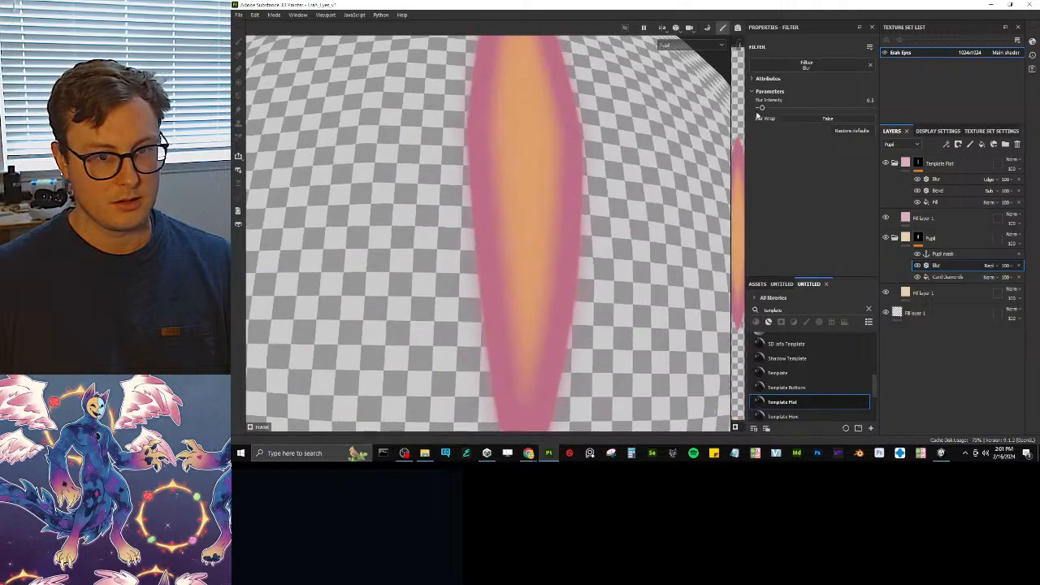
{"action": "left_click_drag", "start_coordinate": [512, 189], "coordinate": [561, 203], "text": "alt"}
{"action": "scroll", "coordinate": [560, 203], "scroll_direction": "down", "scroll_amount": 2}
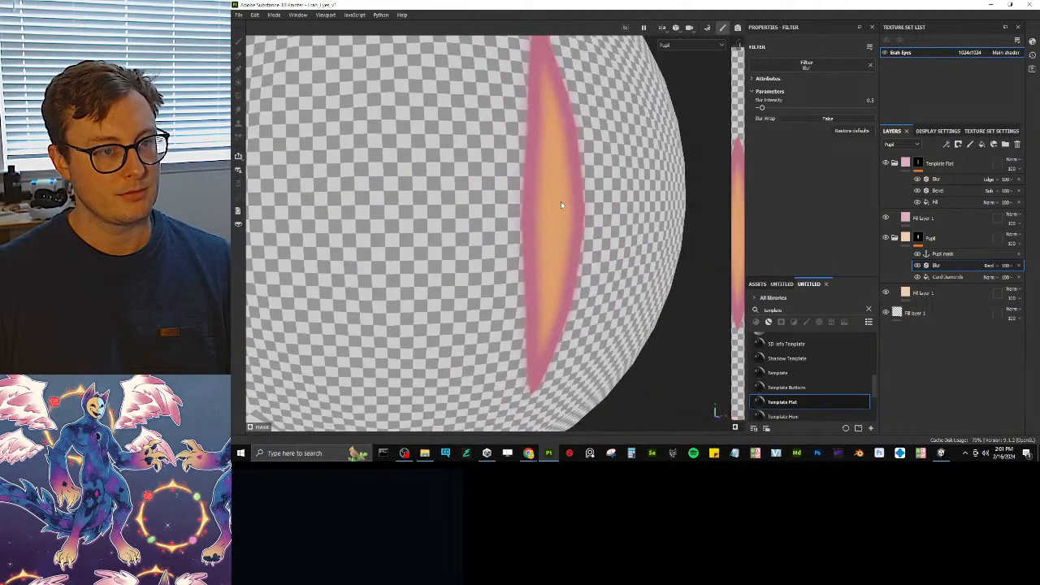
{"action": "scroll", "coordinate": [563, 197], "scroll_direction": "down", "scroll_amount": 3}
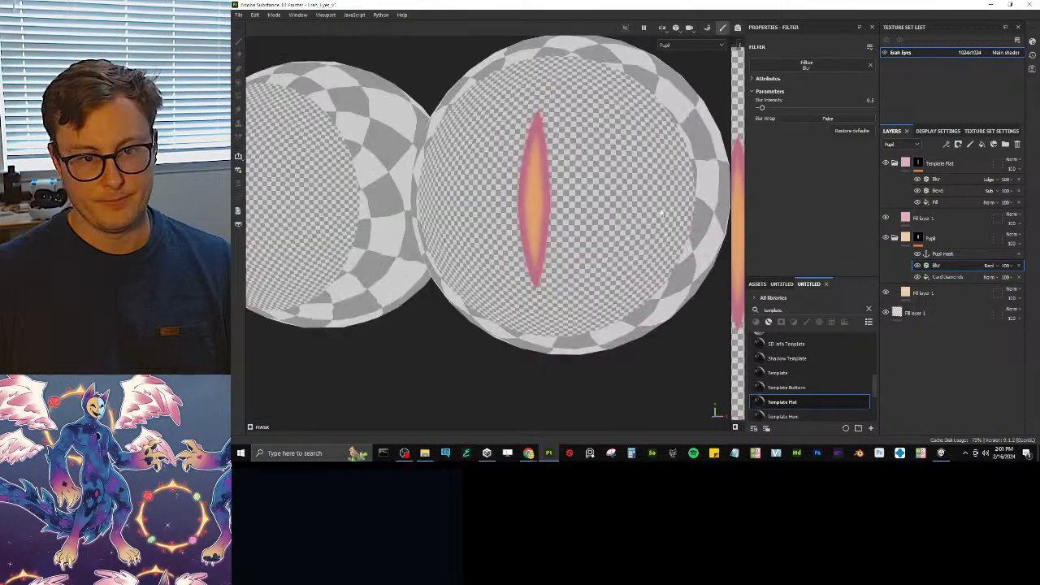
- Display the Nebula channel on the eyes and collapse the Template Flat and Pupil folders along with their mask effects
{"action": "left_click", "coordinate": [896, 165]}
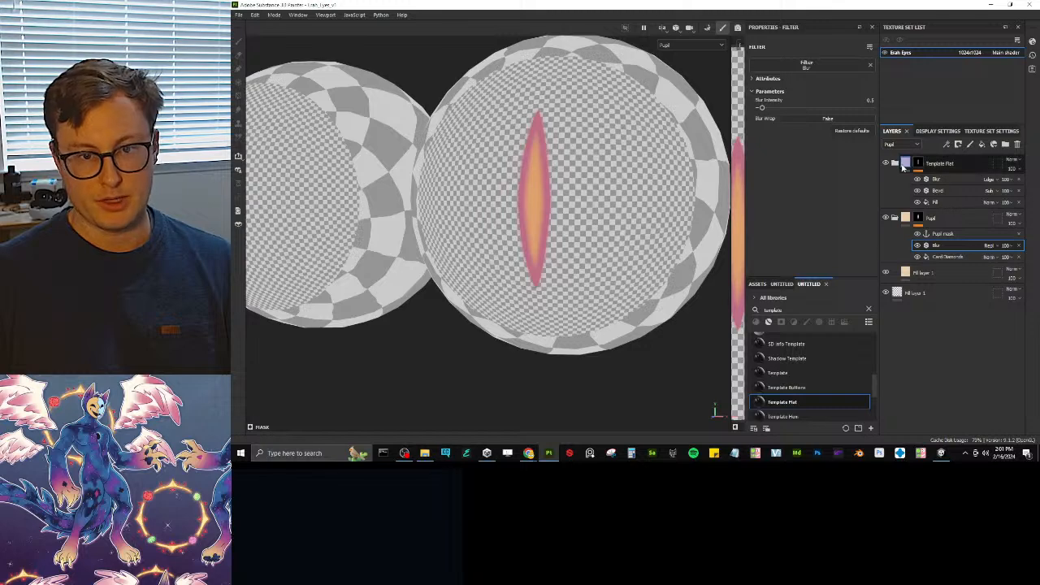
{"action": "left_click", "coordinate": [683, 45]}
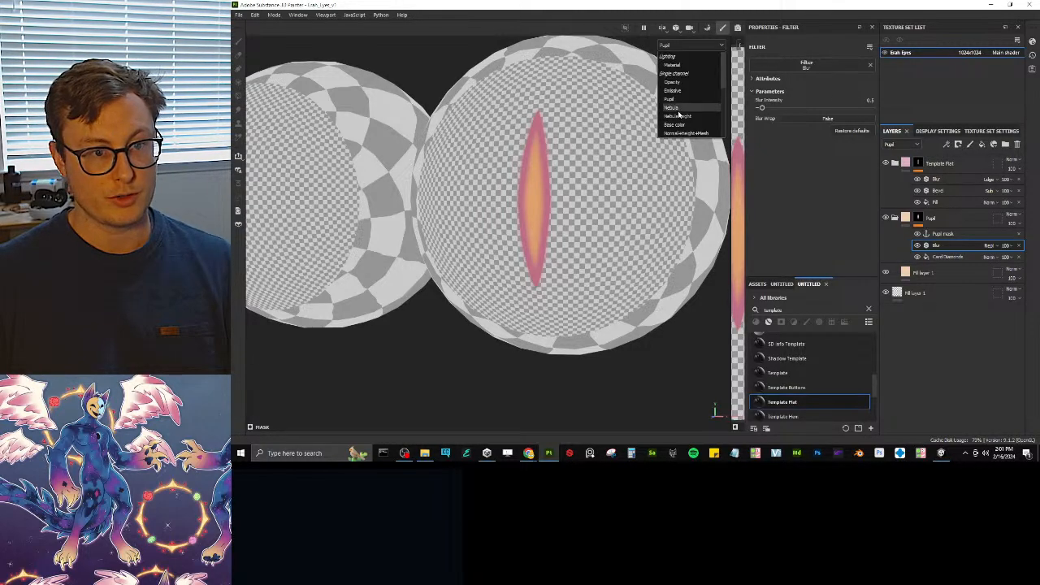
{"action": "left_click", "coordinate": [681, 115]}
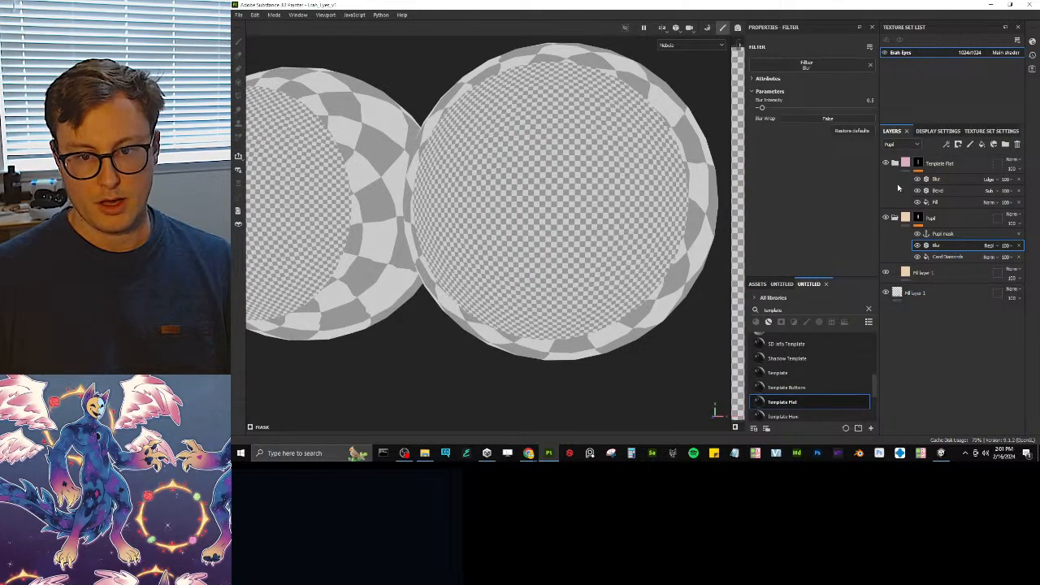
{"action": "left_click", "coordinate": [899, 165]}
{"action": "left_click", "coordinate": [906, 186]}
{"action": "left_click", "coordinate": [895, 184]}
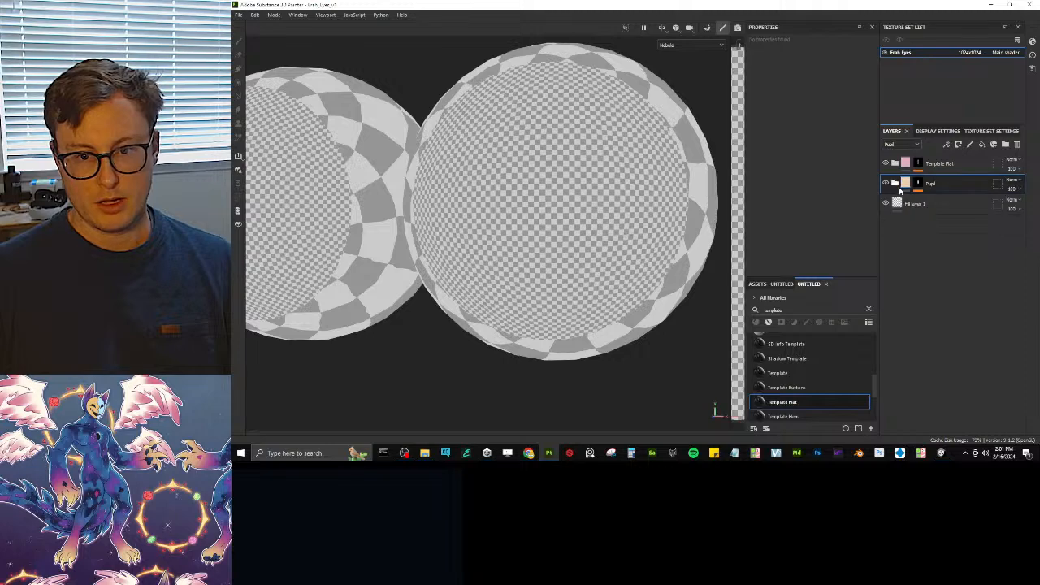
- Add a Template Flat smart material named Nebular above the bottom fill layer and enable the nebula channel on its fill layer
{"action": "left_click", "coordinate": [909, 204]}
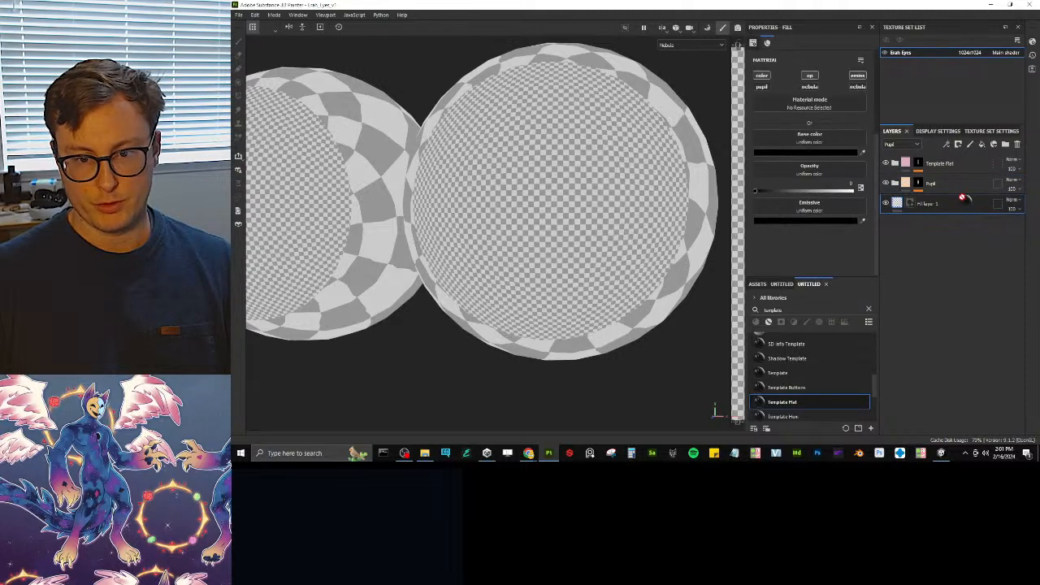
{"action": "left_click_drag", "start_coordinate": [793, 403], "coordinate": [952, 204]}
{"action": "double_click", "coordinate": [940, 204]}
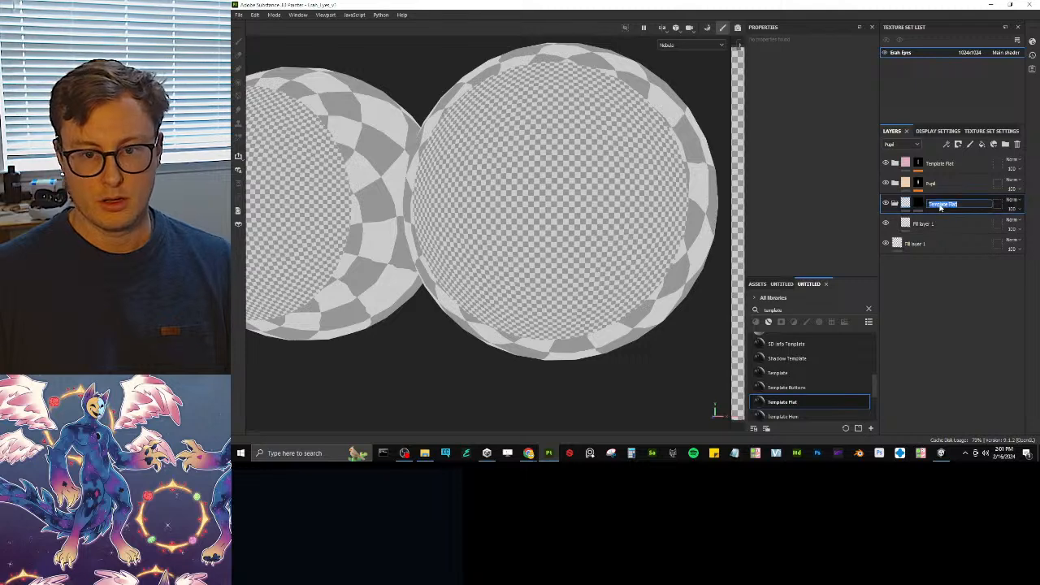
{"action": "type", "text": "Nebula"}
{"action": "key", "text": "Return"}
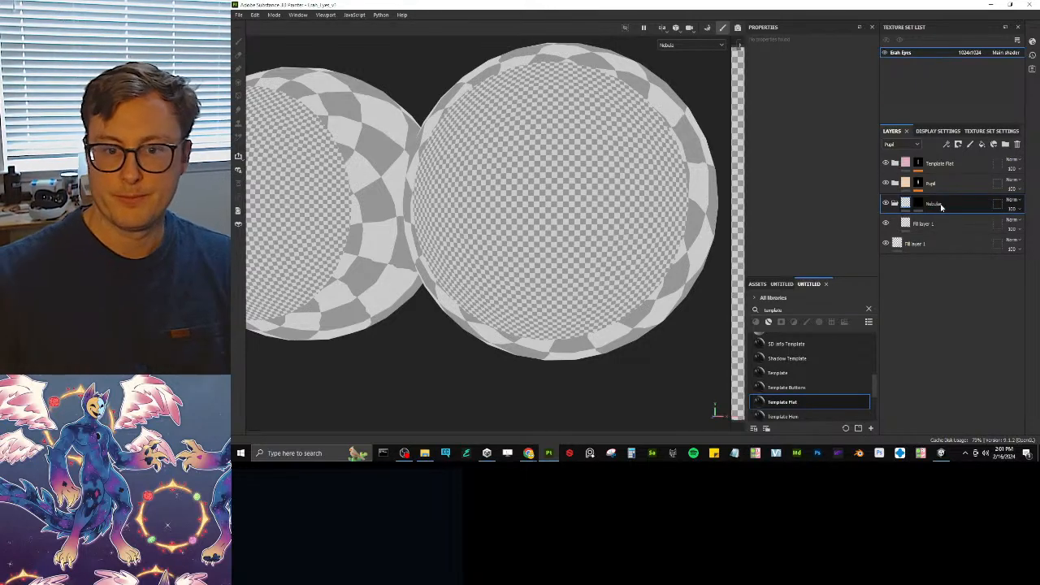
{"action": "left_click", "coordinate": [935, 224]}
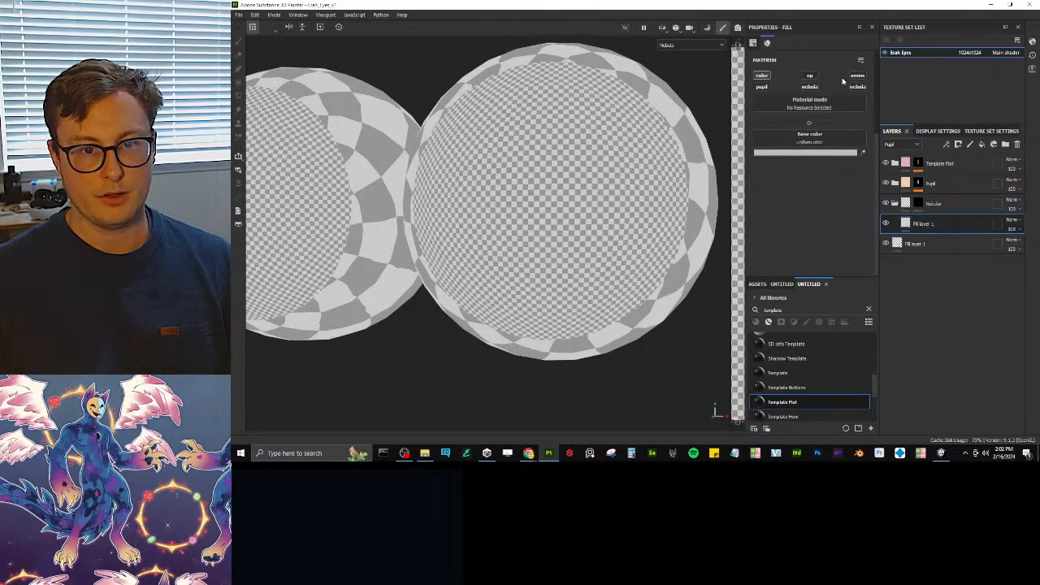
{"action": "left_click", "coordinate": [809, 87]}
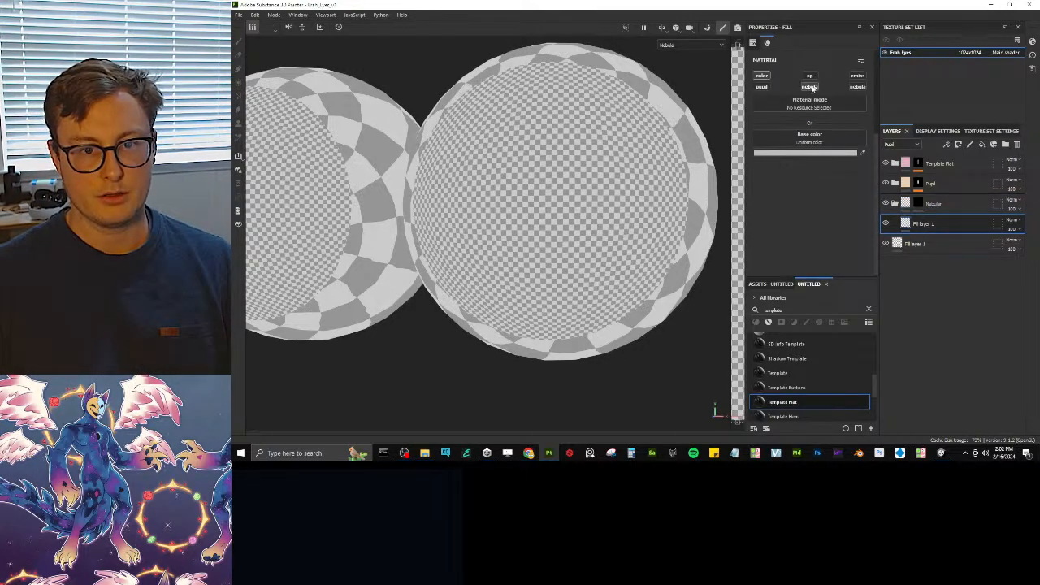
- Add a fill to the Nebular folder's mask and search its grayscale resources for "shape" and "square"
{"action": "left_click", "coordinate": [919, 203]}
{"action": "right_click", "coordinate": [921, 204]}
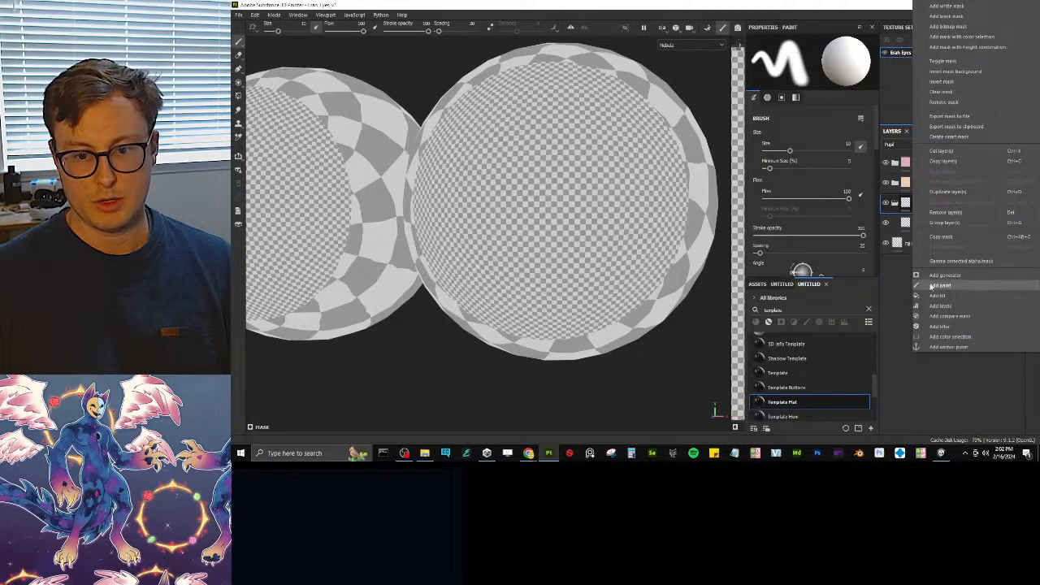
{"action": "left_click", "coordinate": [937, 295]}
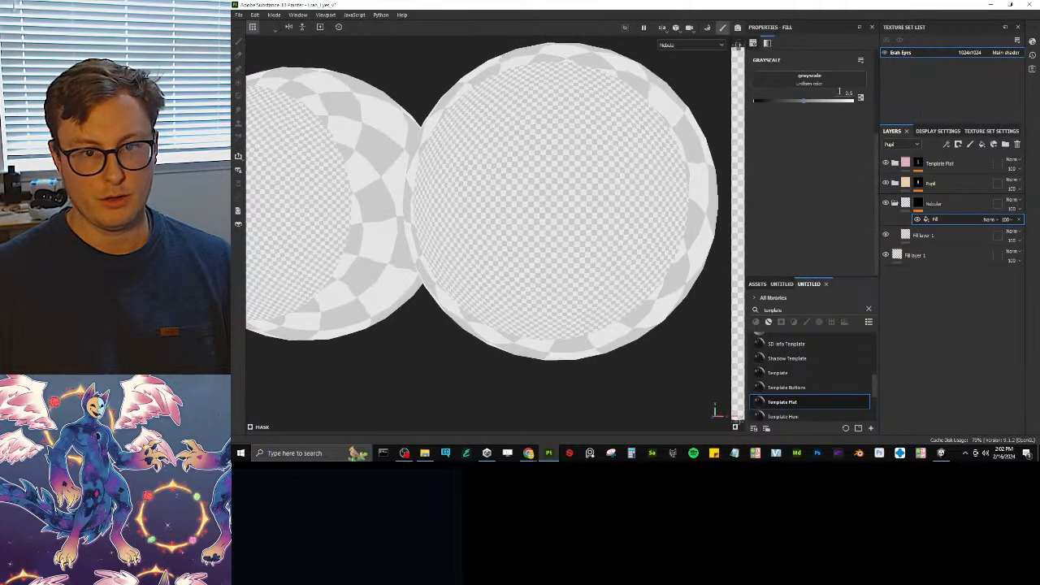
{"action": "left_click", "coordinate": [837, 86]}
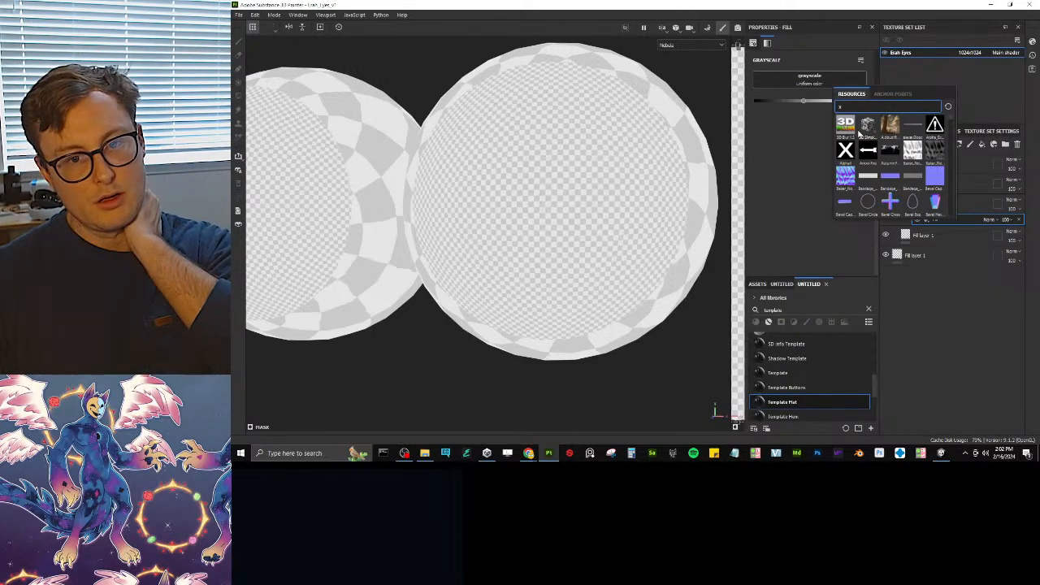
{"action": "mouse_move", "coordinate": [855, 119]}
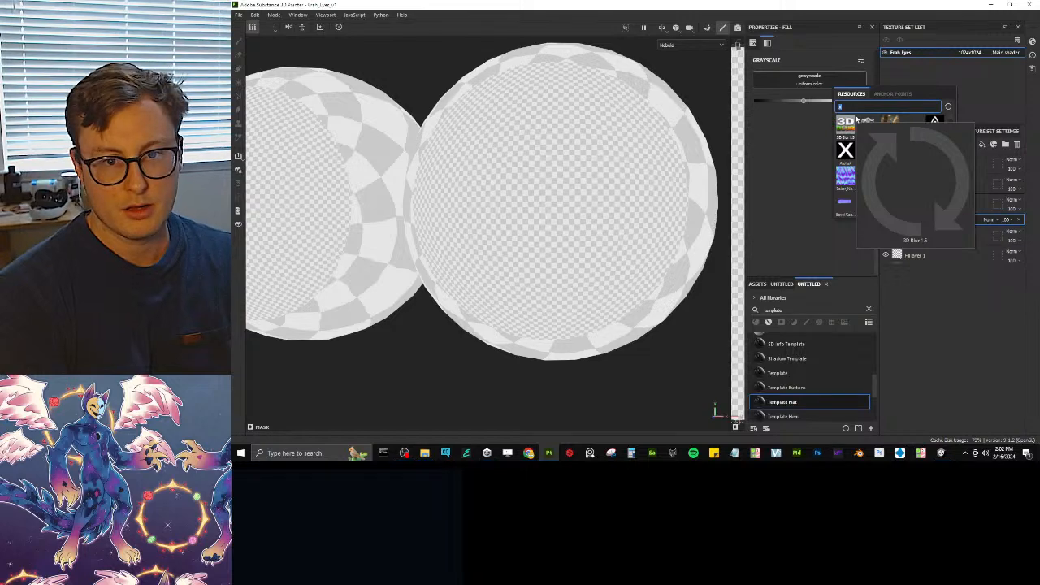
{"action": "type", "text": "shape"}
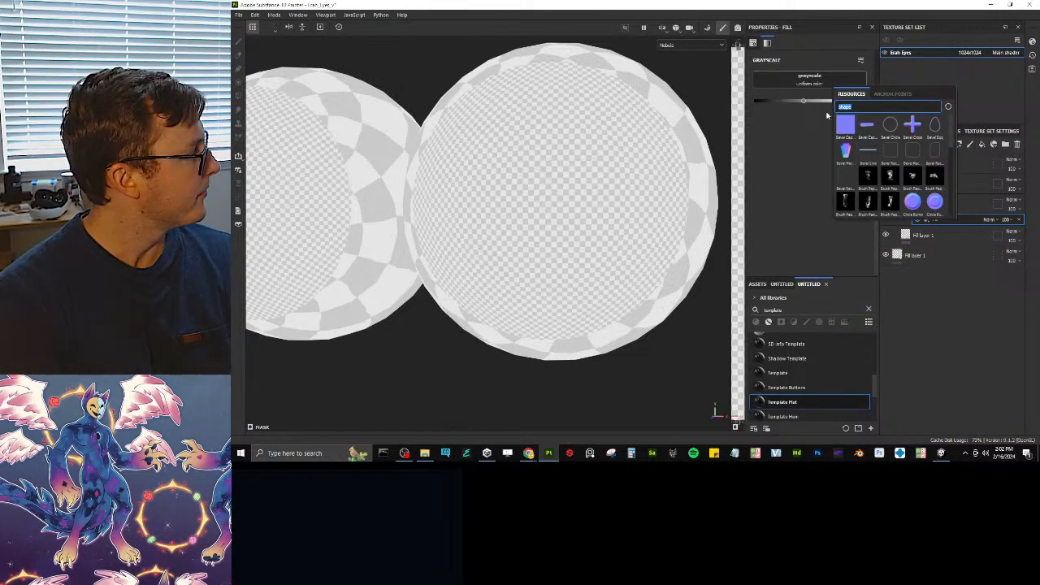
{"action": "type", "text": "square"}
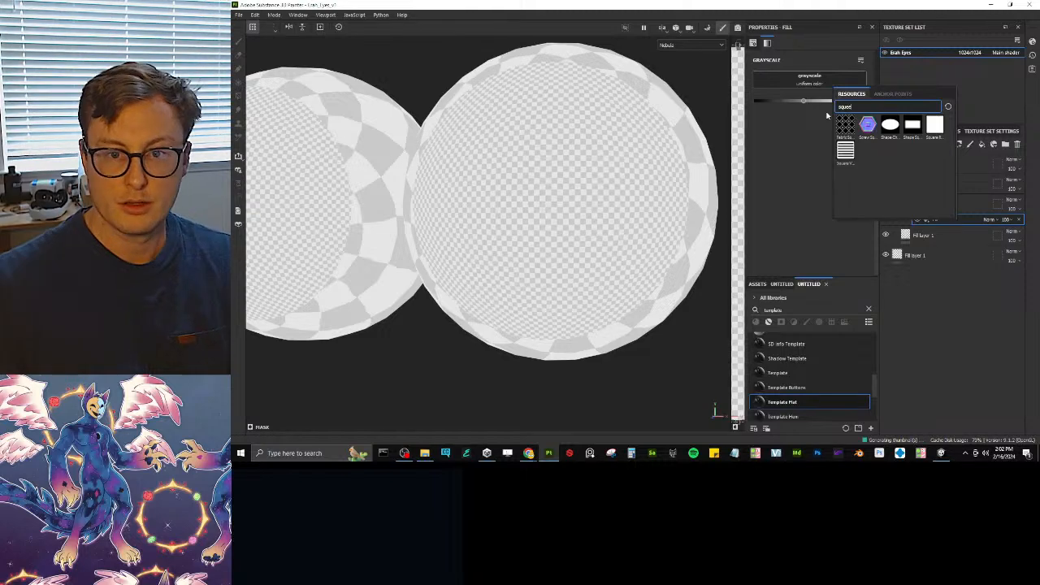
{"action": "left_click", "coordinate": [832, 123]}
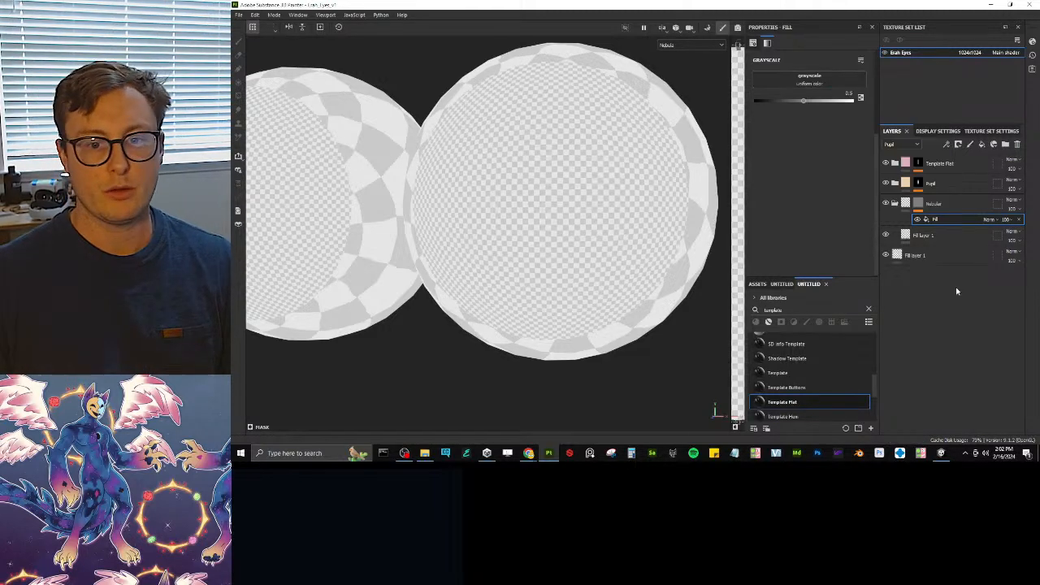
- Replace the fill in the Nebular mask with a copy of the Pupil mask's Card Diamonds fill and rename the folder Nebula
{"action": "left_click", "coordinate": [920, 185]}
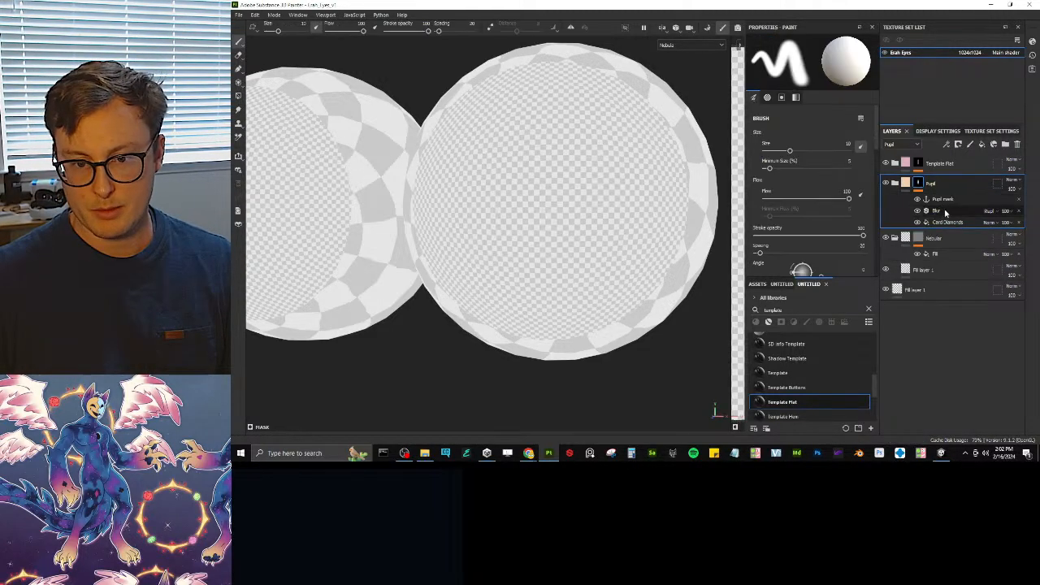
{"action": "left_click", "coordinate": [947, 221]}
{"action": "left_click", "coordinate": [934, 255]}
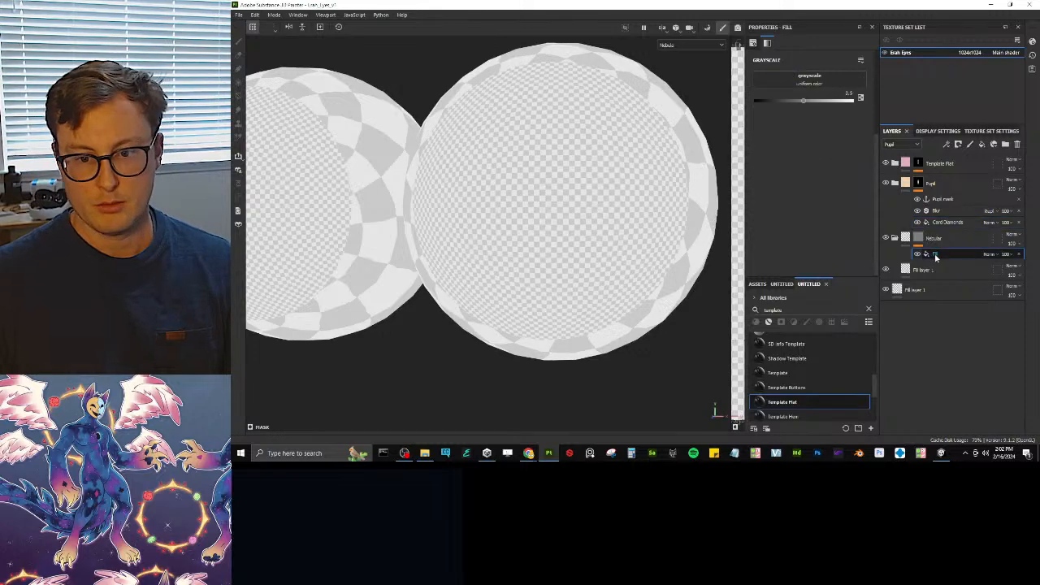
{"action": "left_click", "coordinate": [1018, 255]}
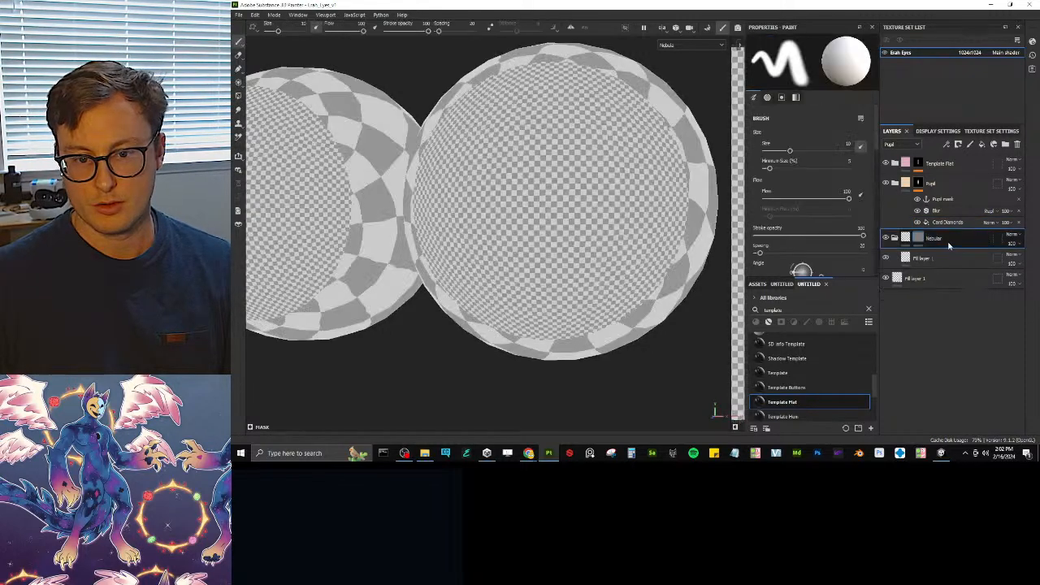
{"action": "key", "text": "ctrl+v"}
{"action": "double_click", "coordinate": [941, 238]}
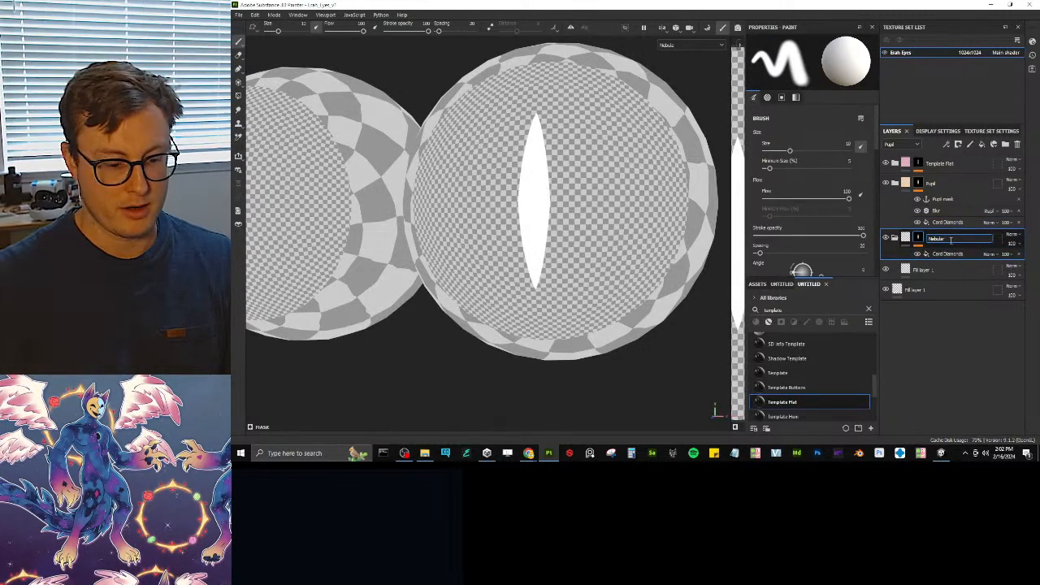
{"action": "type", "text": "Nebula"}
{"action": "key", "text": "Return"}
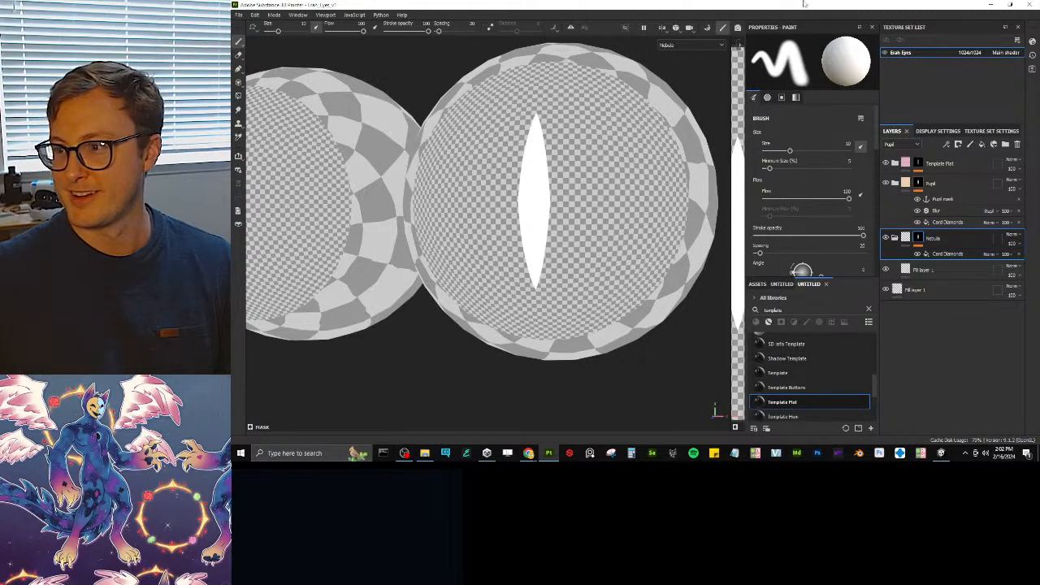
- Rotate the Card Diamonds fill in the Nebula mask to 45 degrees and set its blending mode to Linear dodge
{"action": "left_click", "coordinate": [947, 254]}
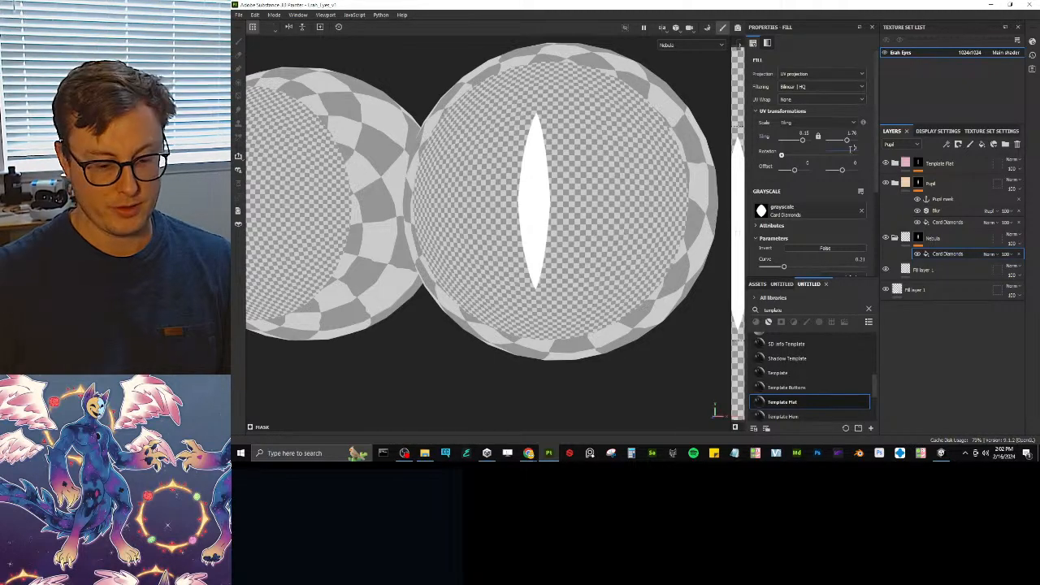
{"action": "left_click_drag", "start_coordinate": [783, 154], "coordinate": [791, 154]}
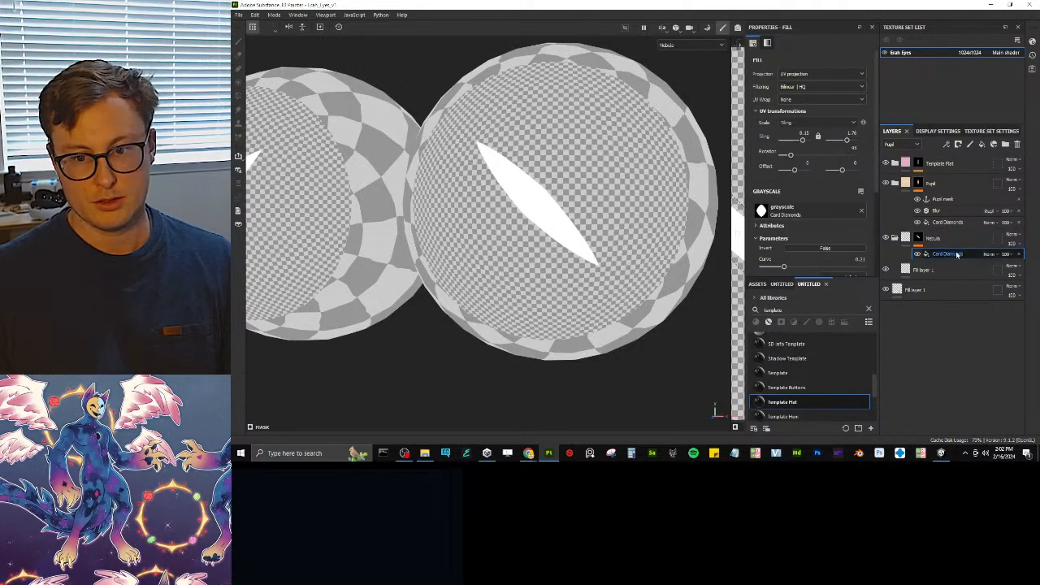
{"action": "left_click", "coordinate": [985, 254]}
{"action": "left_click", "coordinate": [1006, 77]}
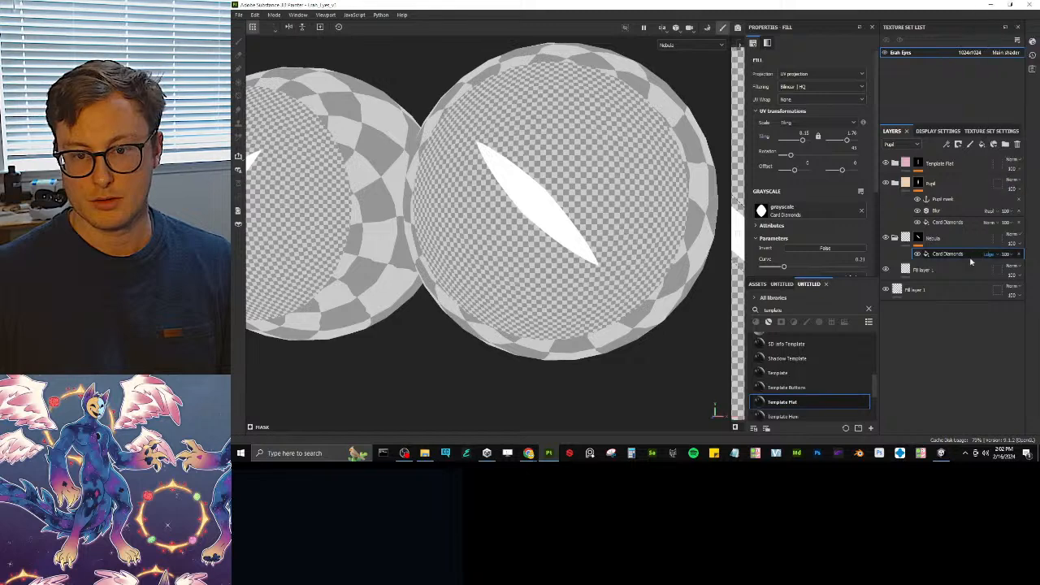
- Duplicate the Card Diamonds fill in the Nebula mask and set the copy's rotation to 135 degrees to form a cross
{"action": "key", "text": "ctrl+d"}
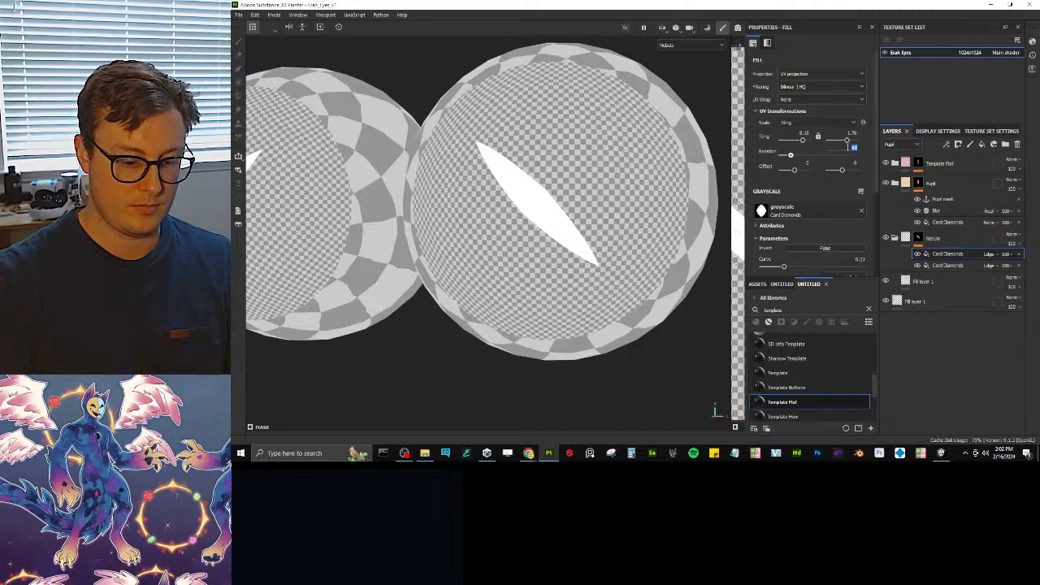
{"action": "mouse_move", "coordinate": [791, 154]}
{"action": "left_mouse_down"}
{"action": "mouse_move", "coordinate": [824, 156]}
{"action": "mouse_move", "coordinate": [810, 155]}
{"action": "left_mouse_up"}
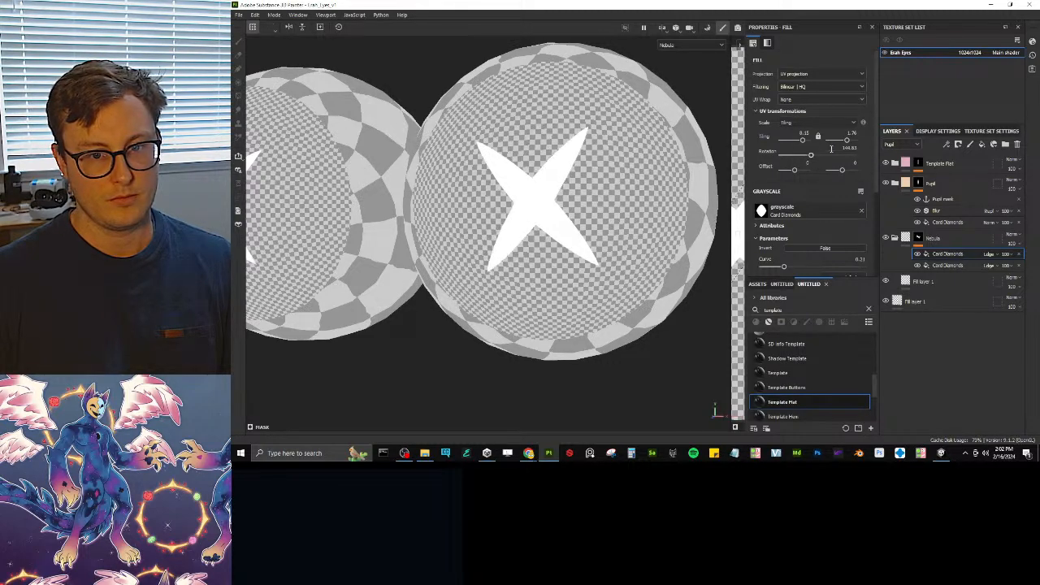
{"action": "type", "text": "135"}
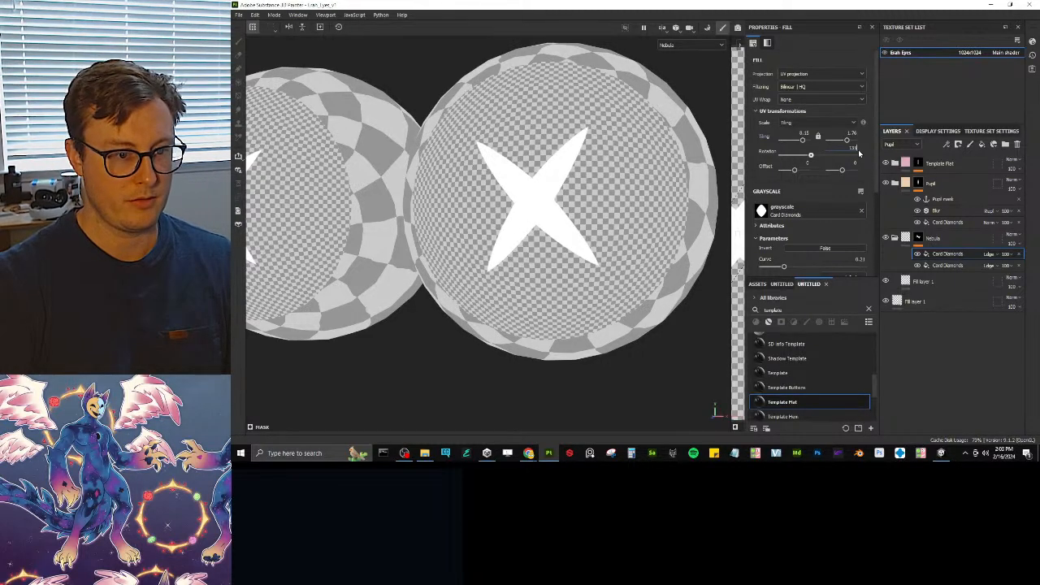
{"action": "key", "text": "Return"}
{"action": "scroll", "coordinate": [537, 254], "scroll_direction": "down", "scroll_amount": 3}
{"action": "scroll", "coordinate": [536, 254], "scroll_direction": "up", "scroll_amount": 4}
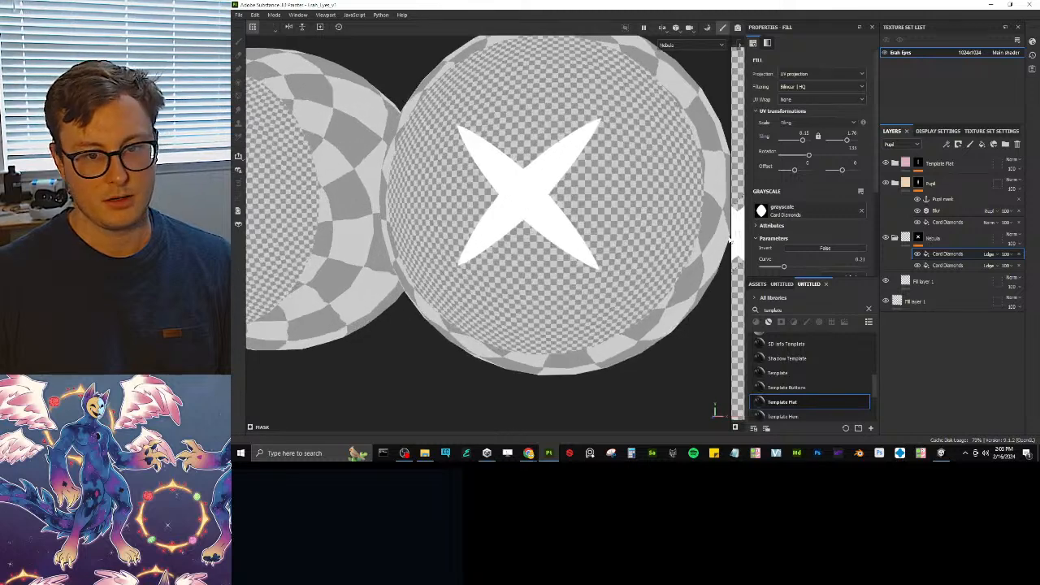
- Set the Curve parameter of both Card Diamonds fills in the Nebula mask to 0.55 for sharper points
{"action": "scroll", "coordinate": [801, 197], "scroll_direction": "down", "scroll_amount": 3}
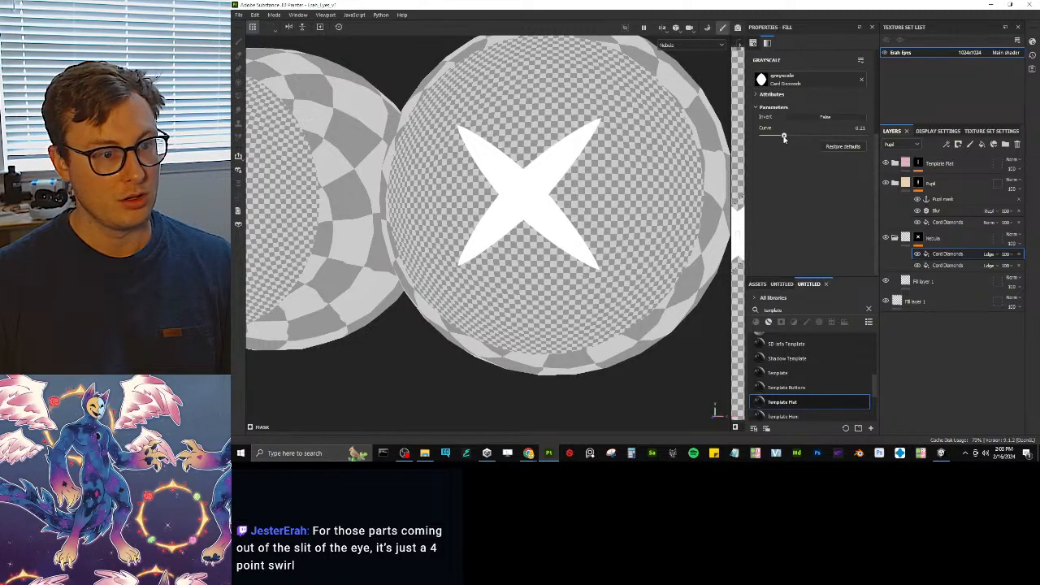
{"action": "left_click_drag", "start_coordinate": [785, 138], "coordinate": [817, 138]}
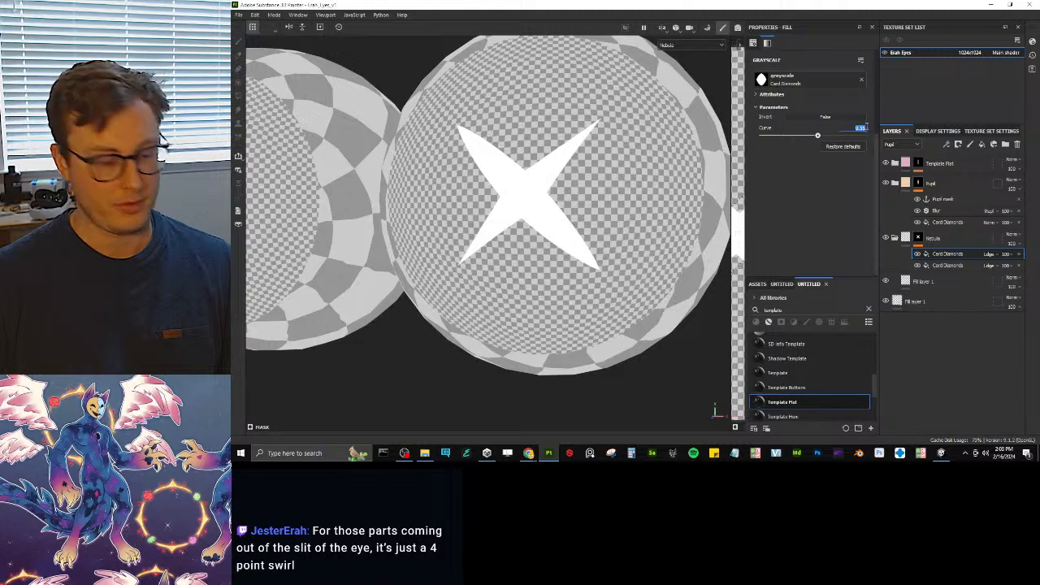
{"action": "left_click", "coordinate": [968, 265]}
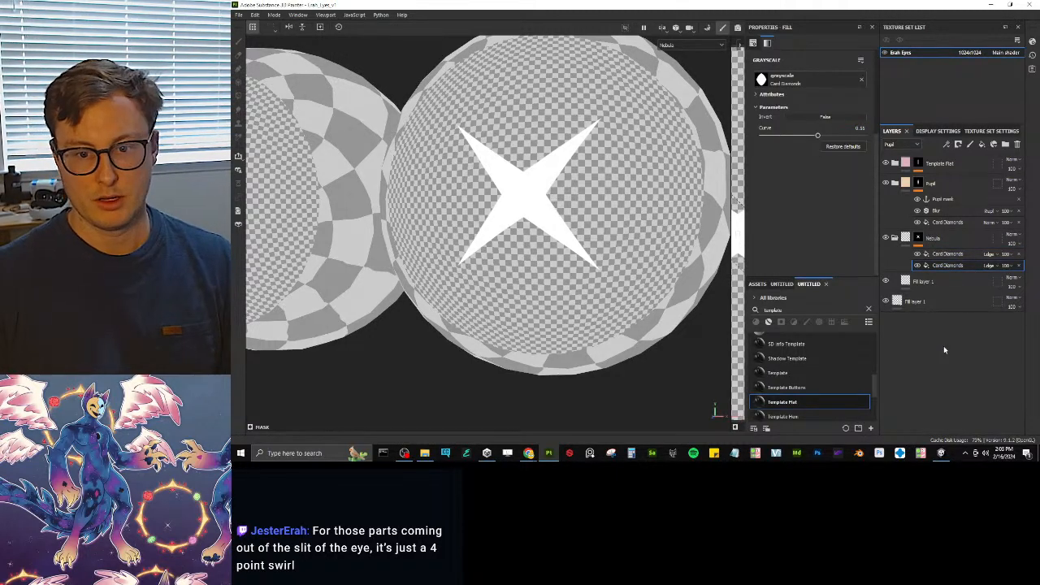
- Add an empty filter above the Card Diamonds fills in the Nebula mask and browse the filters for a distortion or warp effect
{"action": "left_click", "coordinate": [941, 255]}
{"action": "right_click", "coordinate": [941, 254]}
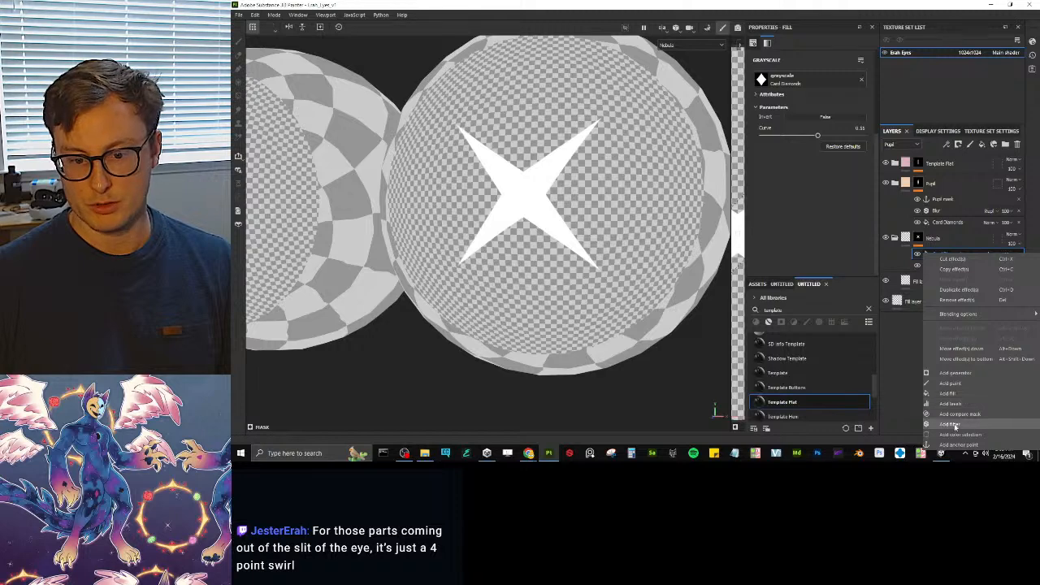
{"action": "left_click", "coordinate": [939, 393]}
{"action": "left_click", "coordinate": [821, 65]}
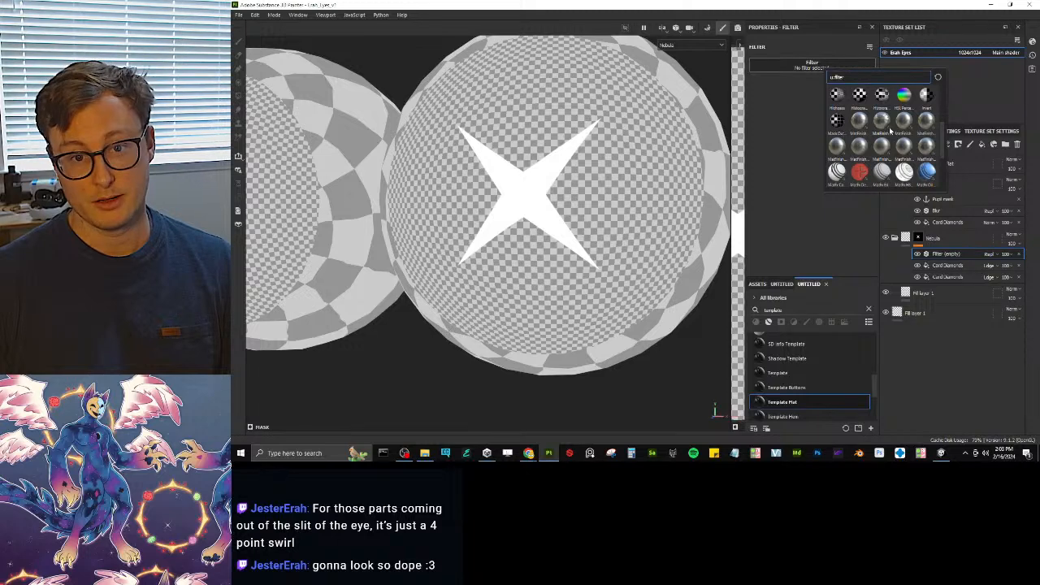
{"action": "scroll", "coordinate": [890, 130], "scroll_direction": "down", "scroll_amount": 3}
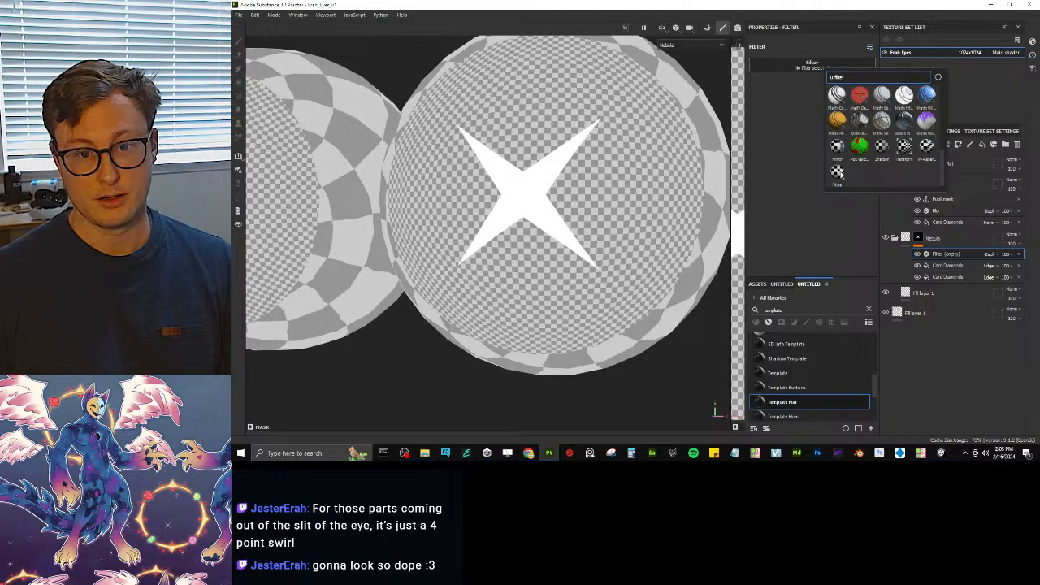
{"action": "mouse_move", "coordinate": [840, 173]}
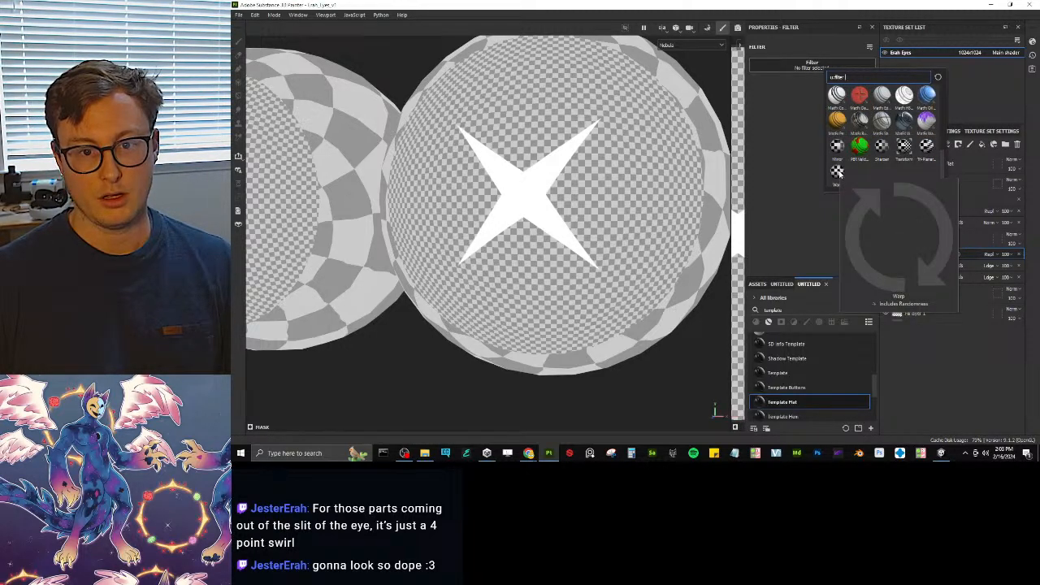
{"action": "key", "text": "ctrl+a"}
{"action": "type", "text": "de"}
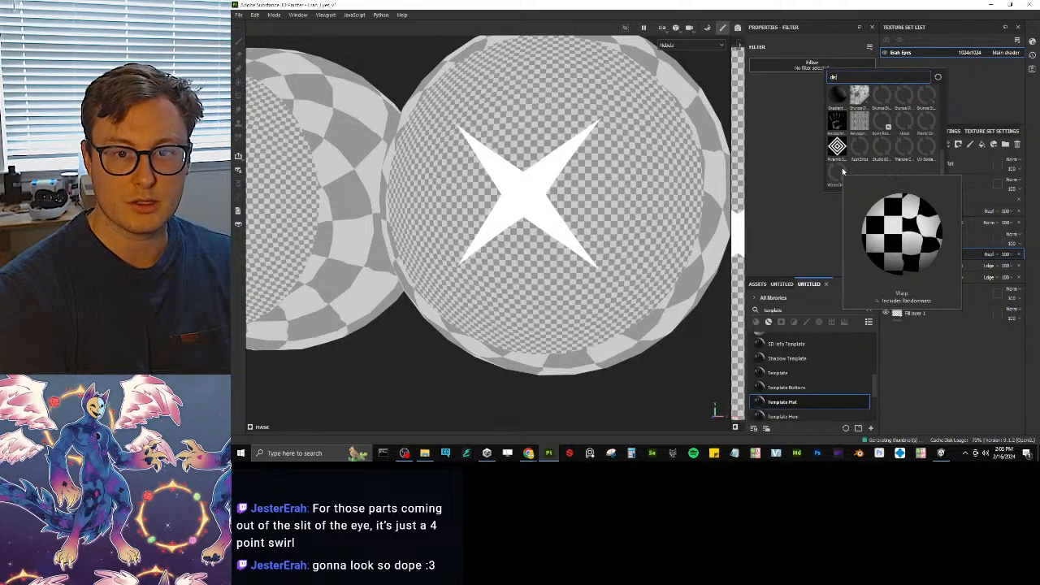
{"action": "type", "text": "f"}
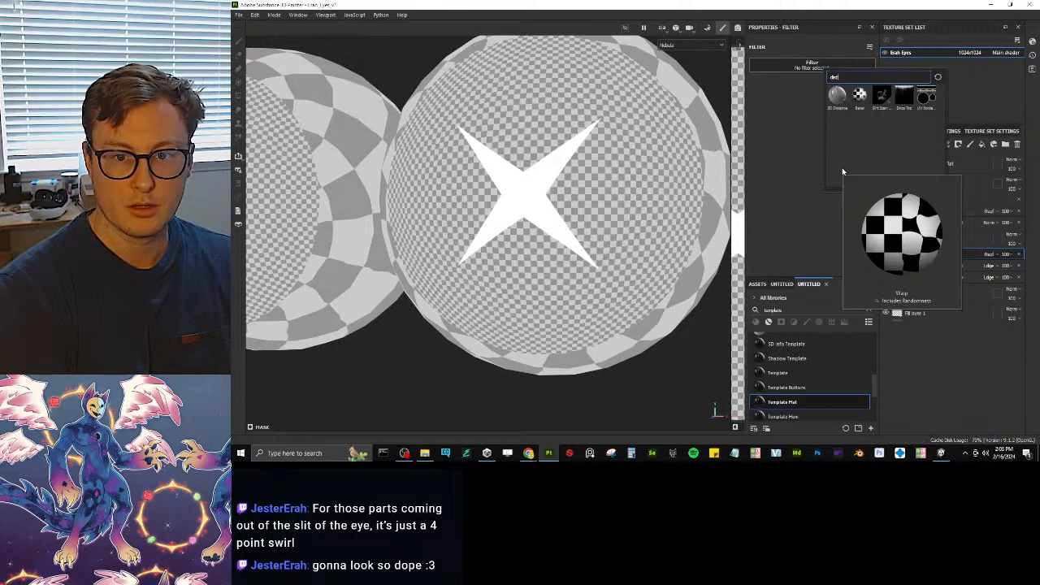
{"action": "key", "text": "ctrl+a"}
{"action": "type", "text": "warp"}
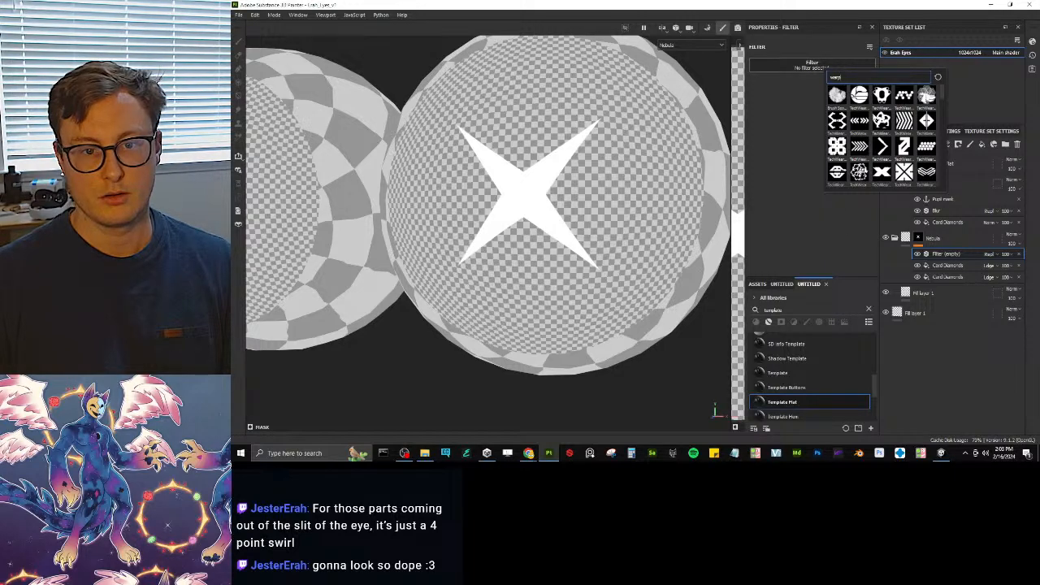
{"action": "key", "text": "Escape"}
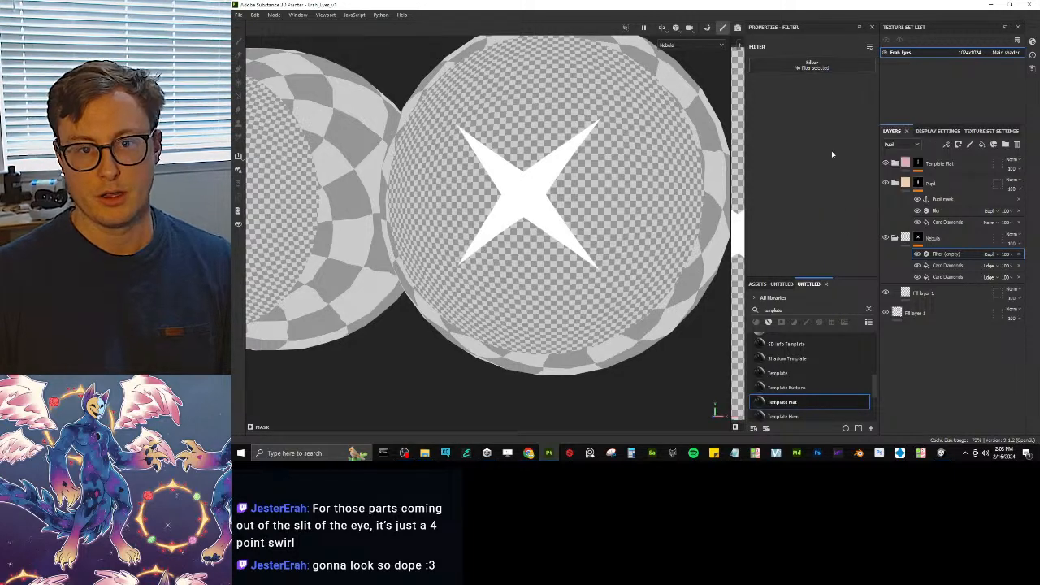
- Load the Warp filter into the empty filter above the Card Diamonds fills in the Nebula mask
{"action": "left_click", "coordinate": [1023, 257]}
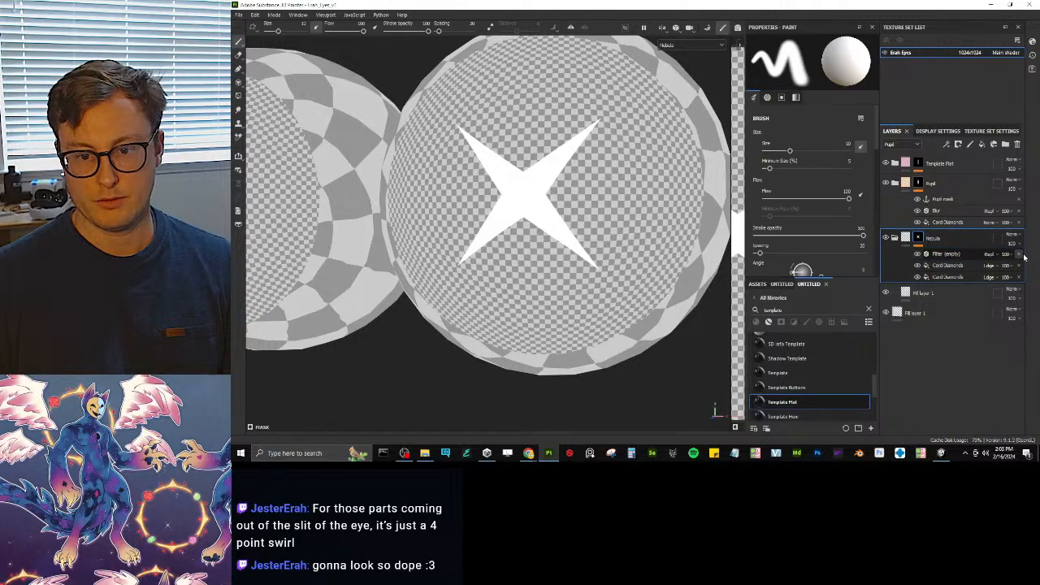
{"action": "left_click", "coordinate": [988, 257]}
{"action": "left_click", "coordinate": [809, 63]}
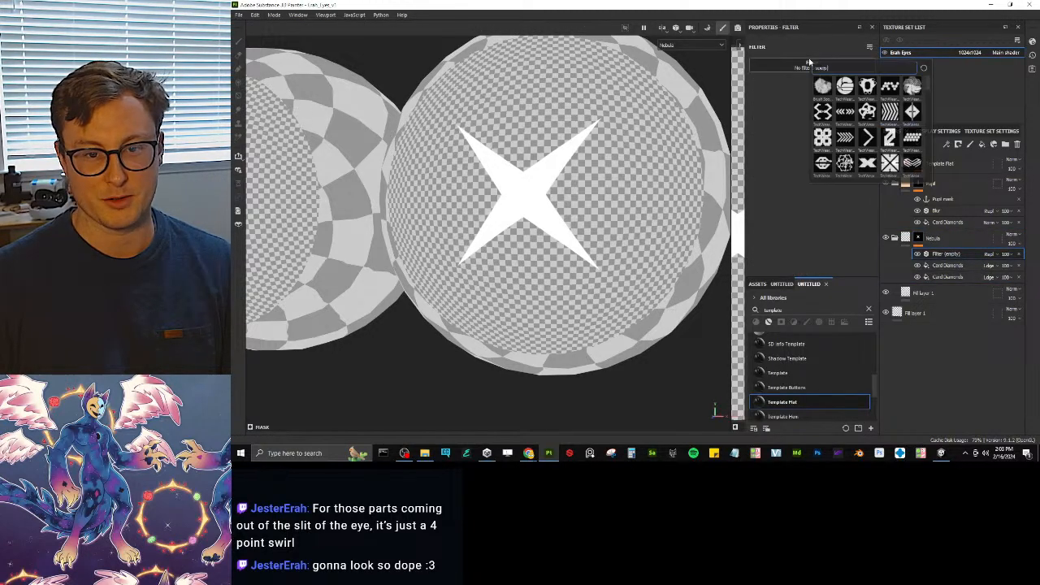
{"action": "key", "text": "BackSpace"}
{"action": "key", "text": "BackSpace"}
{"action": "key", "text": "BackSpace"}
{"action": "key", "text": "BackSpace"}
{"action": "type", "text": "s"}
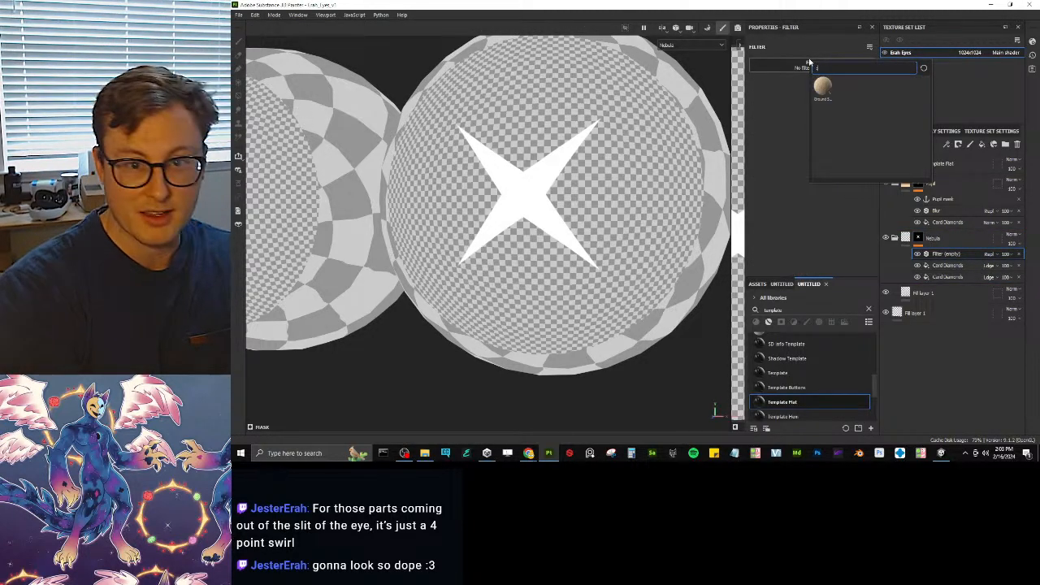
{"action": "key", "text": "BackSpace"}
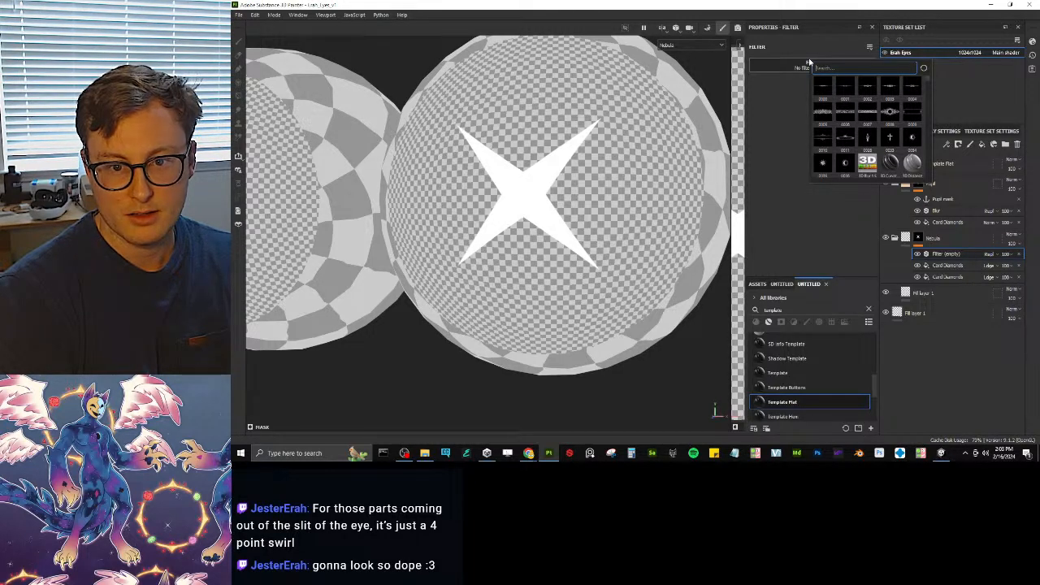
{"action": "type", "text": "warp"}
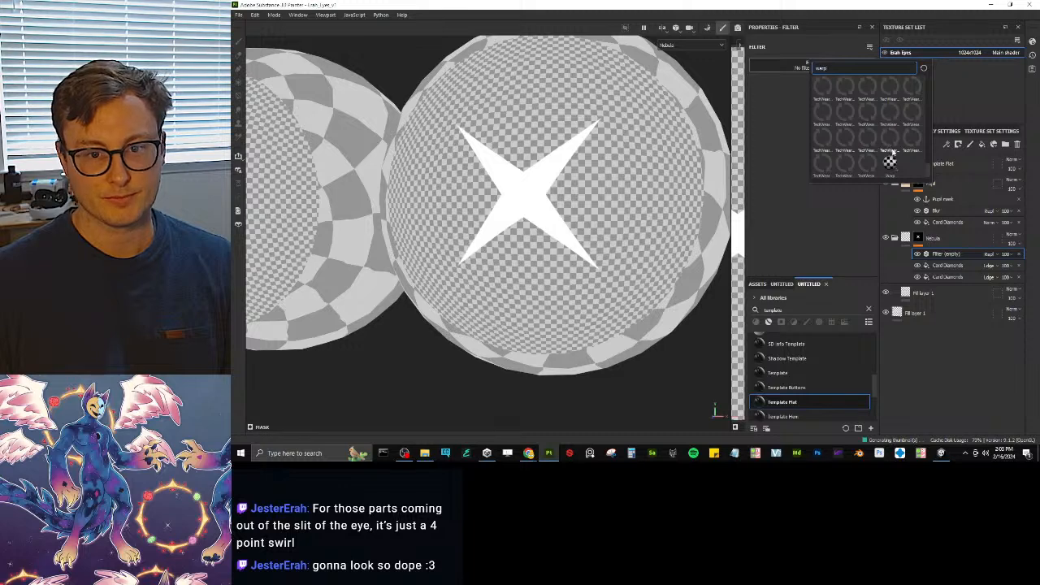
{"action": "left_click", "coordinate": [890, 158]}
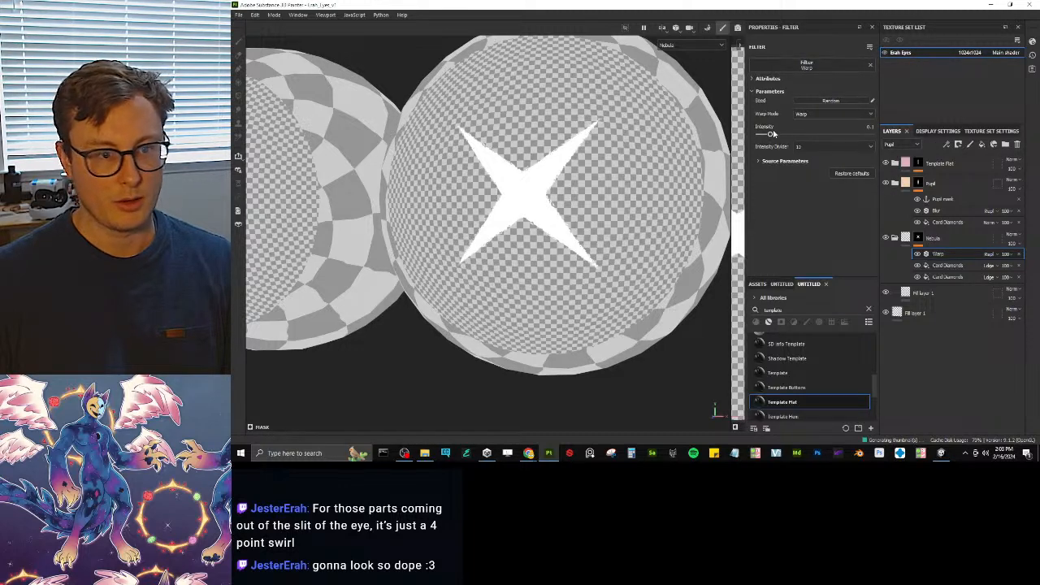
- Set the Warp filter's Intensity Divider to 1 and Source Tiling to 0.1, and raise its Intensity to about 0.32
{"action": "left_click", "coordinate": [816, 151]}
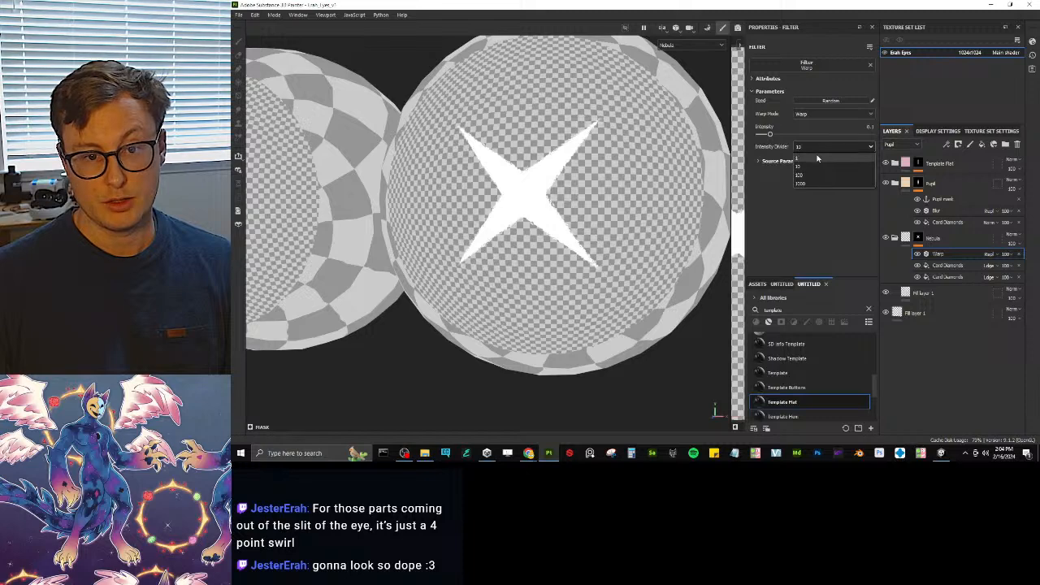
{"action": "left_click", "coordinate": [817, 159]}
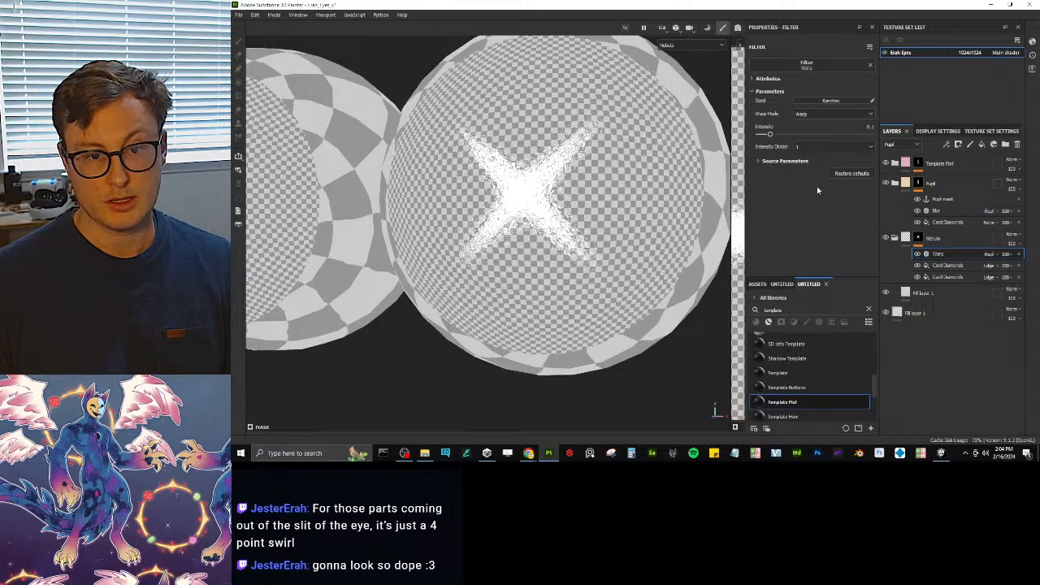
{"action": "left_click", "coordinate": [761, 161]}
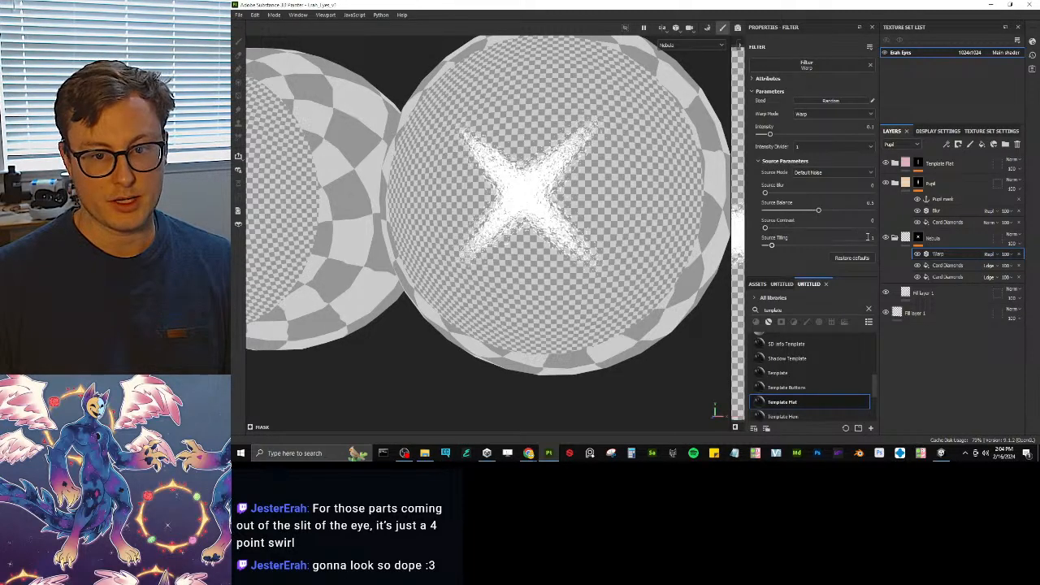
{"action": "left_click", "coordinate": [868, 238]}
{"action": "type", "text": "0.1"}
{"action": "key", "text": "Return"}
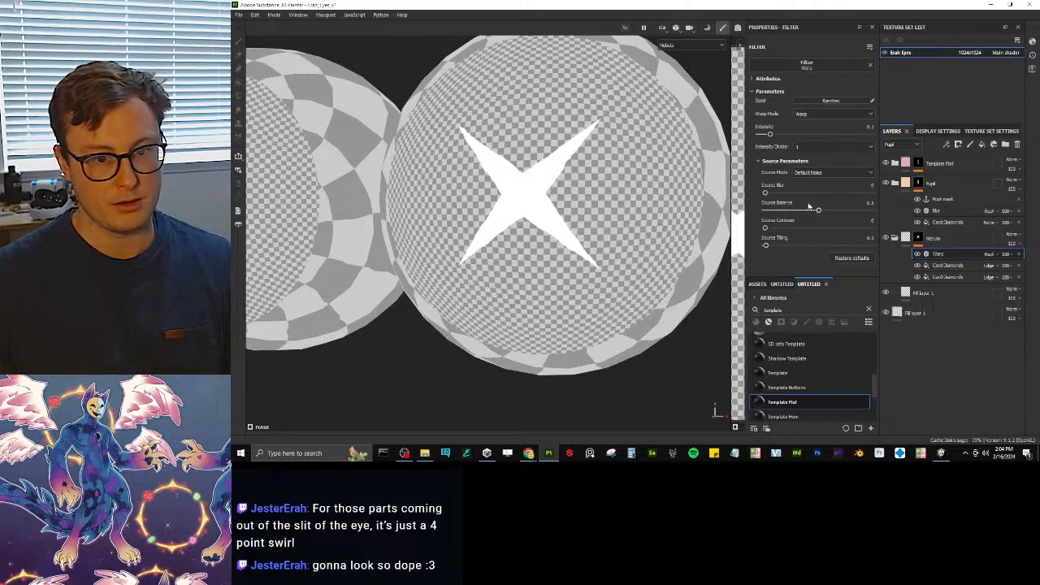
{"action": "left_click_drag", "start_coordinate": [769, 134], "coordinate": [794, 135]}
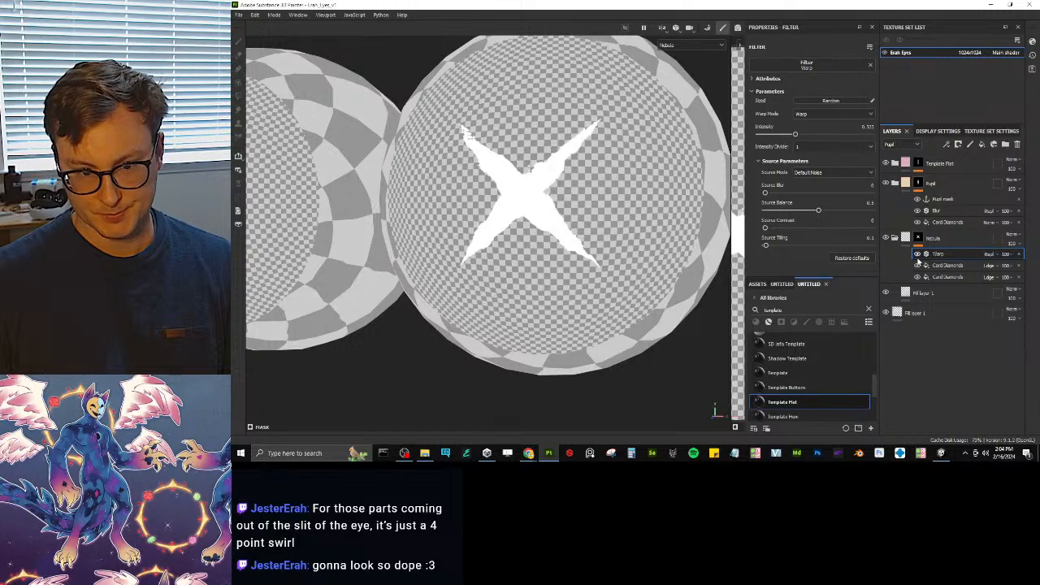
- Add another empty filter above Warp in the Nebula mask and search for a twisting effect
{"action": "right_click", "coordinate": [963, 262]}
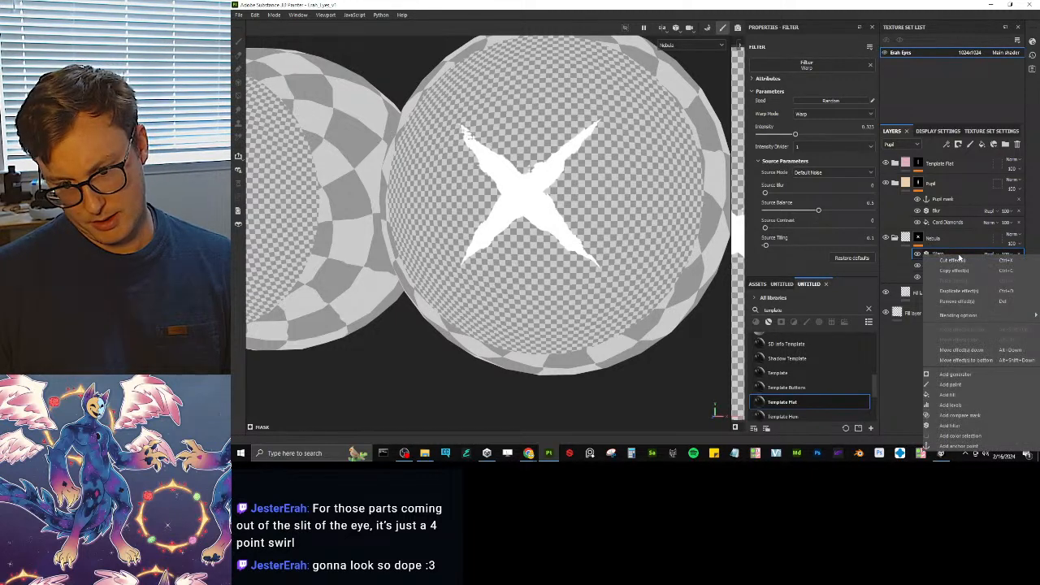
{"action": "left_click", "coordinate": [967, 425]}
{"action": "left_click", "coordinate": [800, 68]}
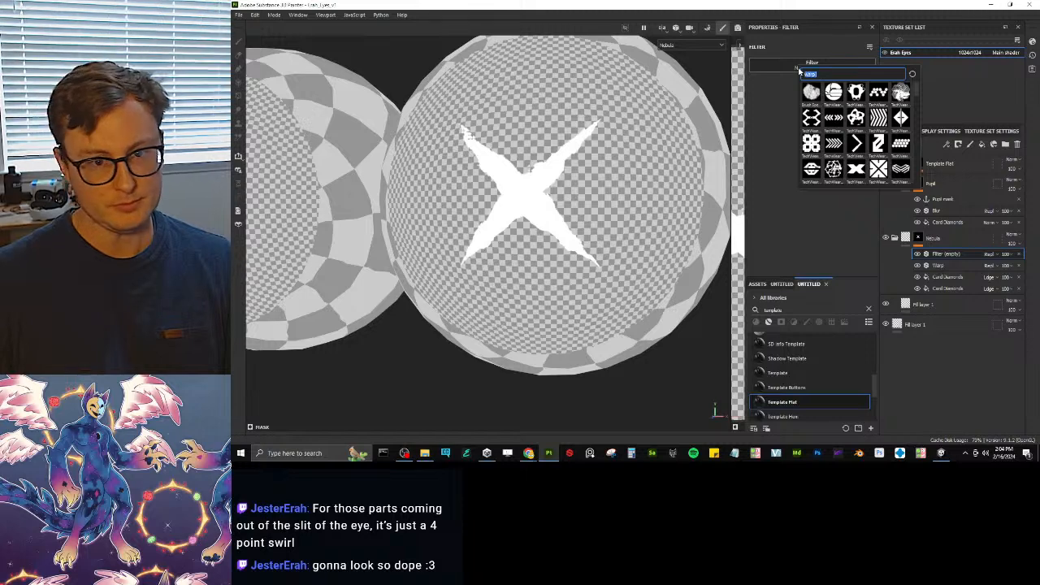
{"action": "key", "text": "BackSpace"}
{"action": "key", "text": "BackSpace"}
{"action": "key", "text": "BackSpace"}
{"action": "key", "text": "BackSpace"}
{"action": "type", "text": "twi"}
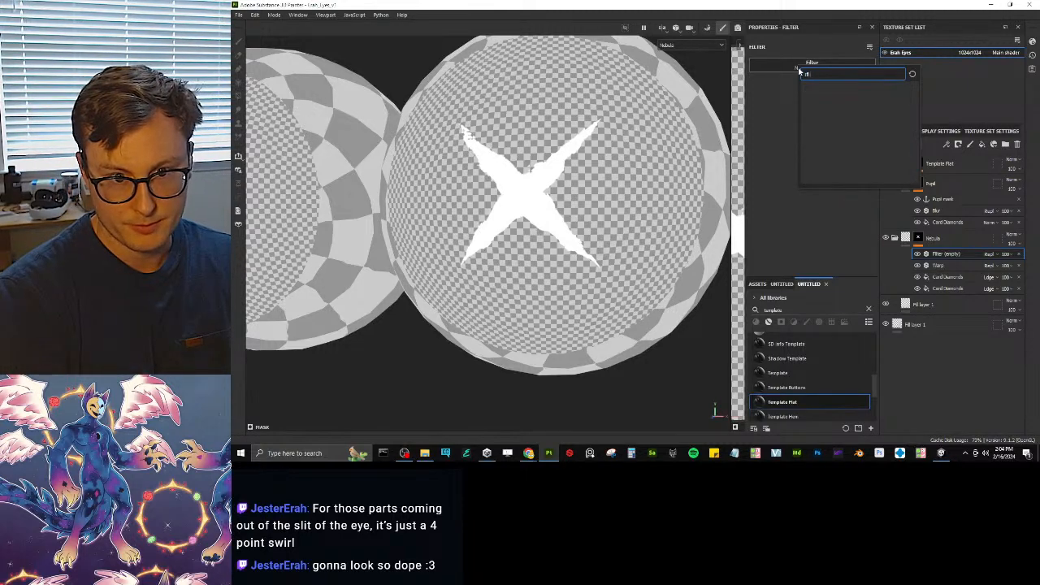
{"action": "key", "text": "BackSpace"}
{"action": "key", "text": "BackSpace"}
{"action": "key", "text": "BackSpace"}
- List all available filters and look through them for one that can swirl the cross shape
{"action": "type", "text": "filter"}
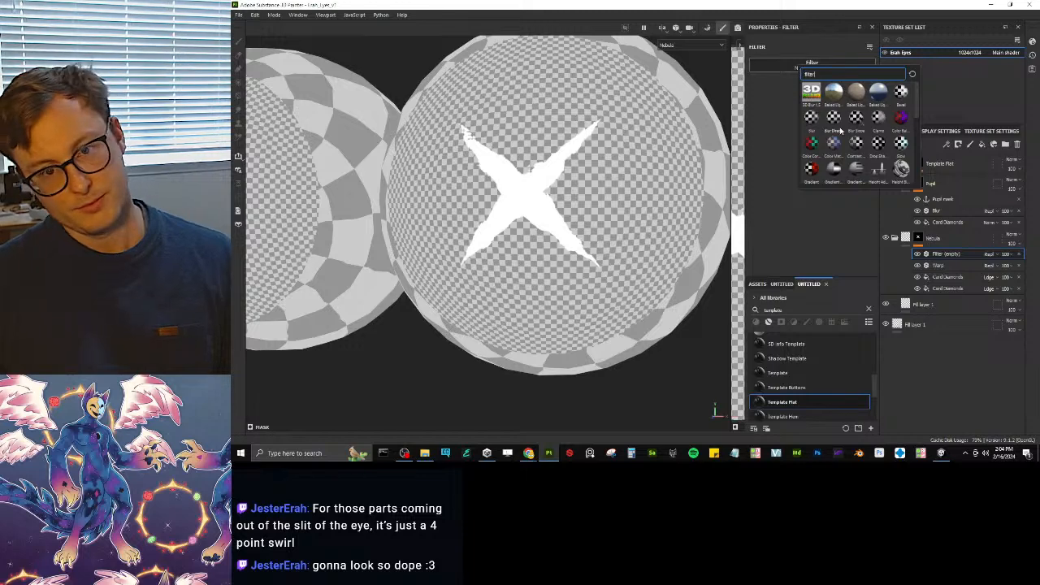
{"action": "mouse_move", "coordinate": [843, 134]}
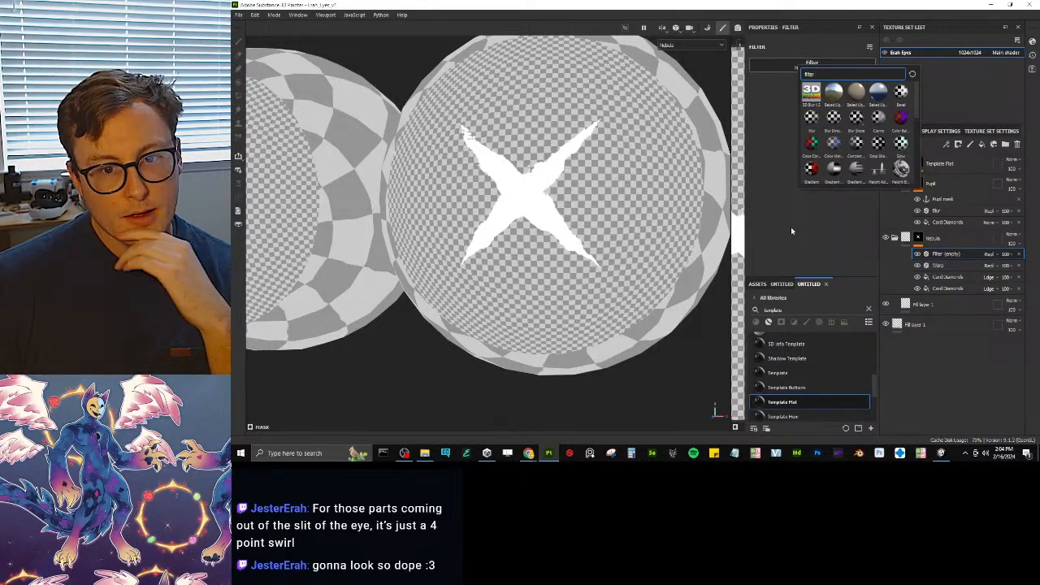
{"action": "scroll", "coordinate": [866, 166], "scroll_direction": "down", "scroll_amount": 4}
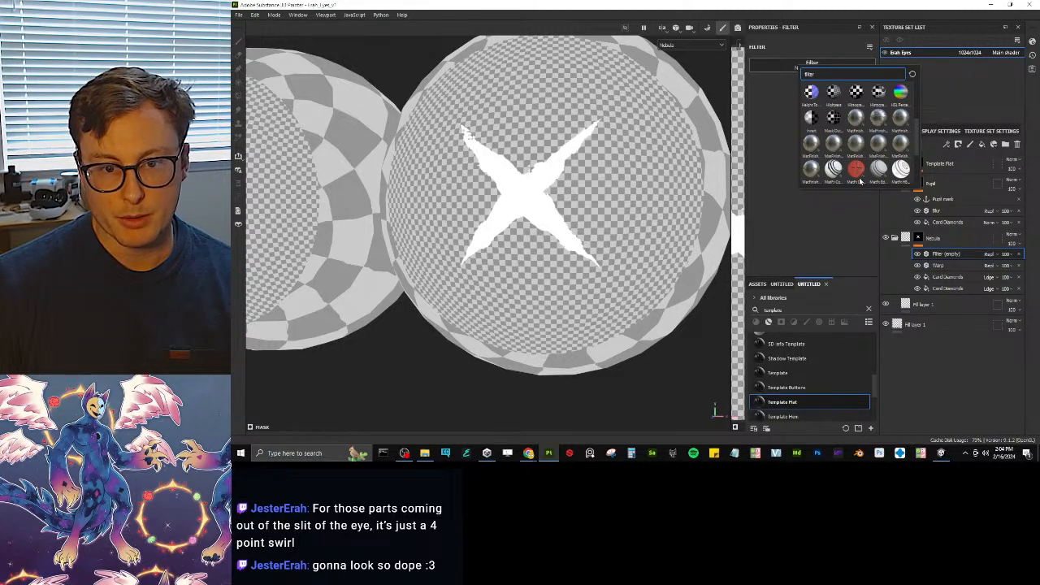
{"action": "scroll", "coordinate": [871, 133], "scroll_direction": "down", "scroll_amount": 3}
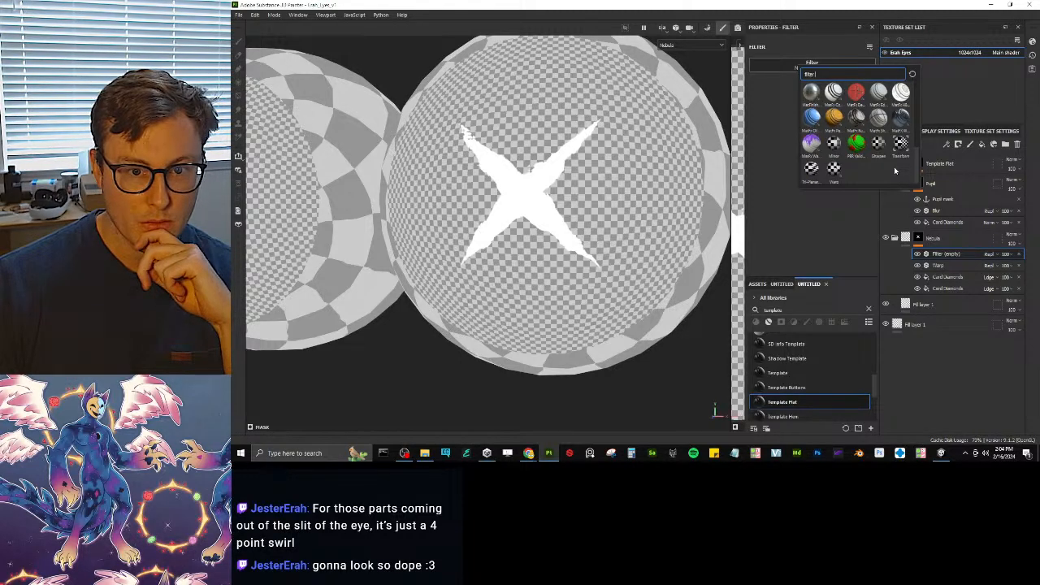
{"action": "scroll", "coordinate": [894, 166], "scroll_direction": "up", "scroll_amount": 3}
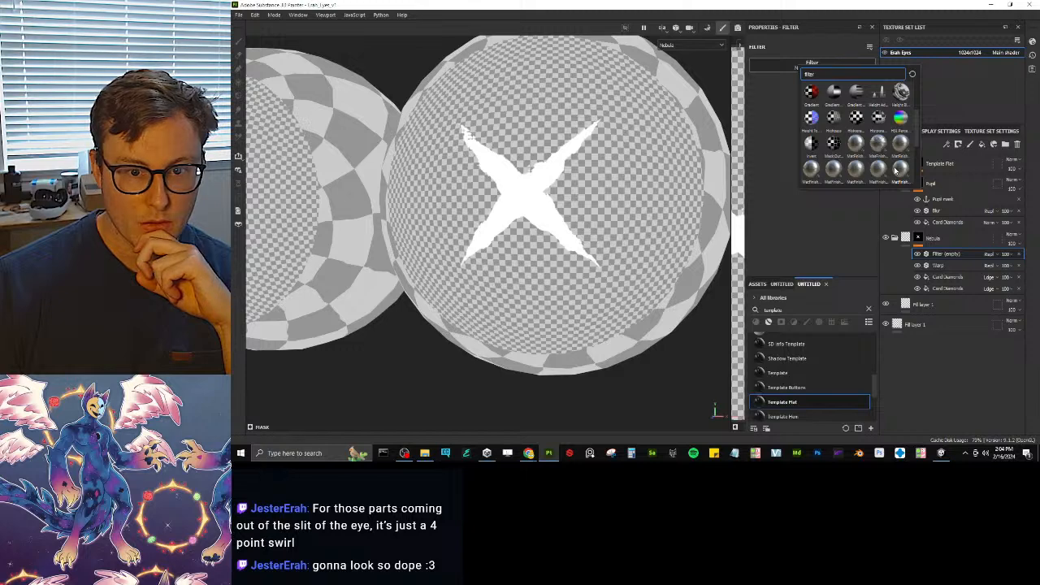
{"action": "scroll", "coordinate": [897, 169], "scroll_direction": "up", "scroll_amount": 3}
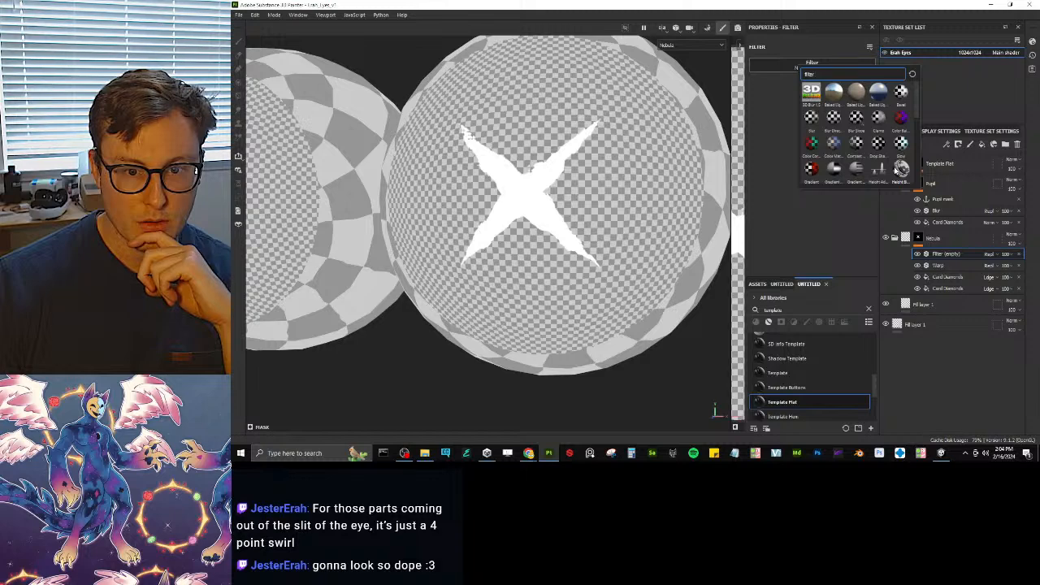
{"action": "left_click", "coordinate": [884, 288]}
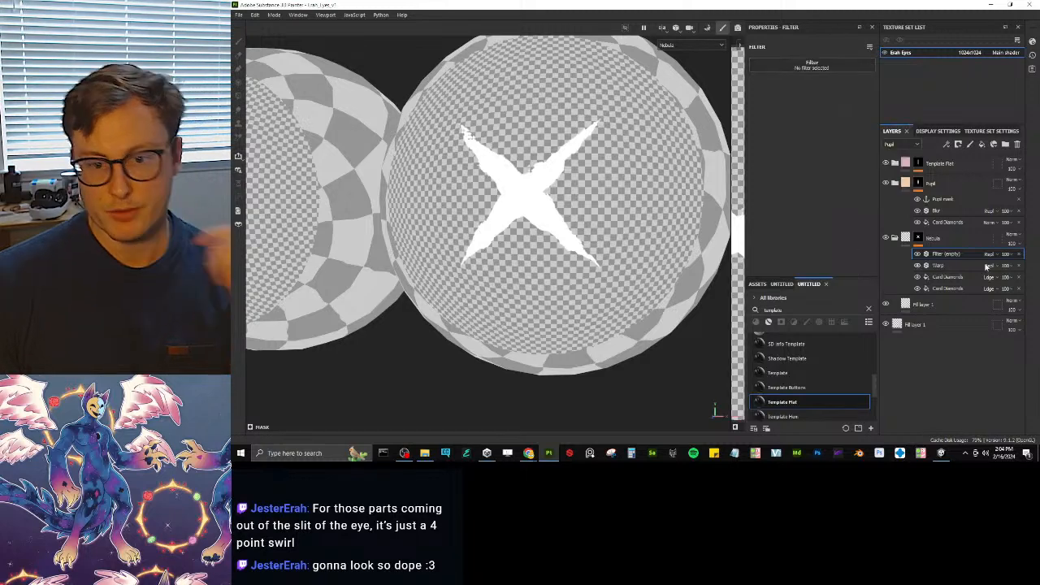
- Duplicate the Warp filter in the Nebula mask twice to strengthen the distortion of the cross
{"action": "left_click", "coordinate": [1008, 263]}
{"action": "key", "text": "ctrl+d"}
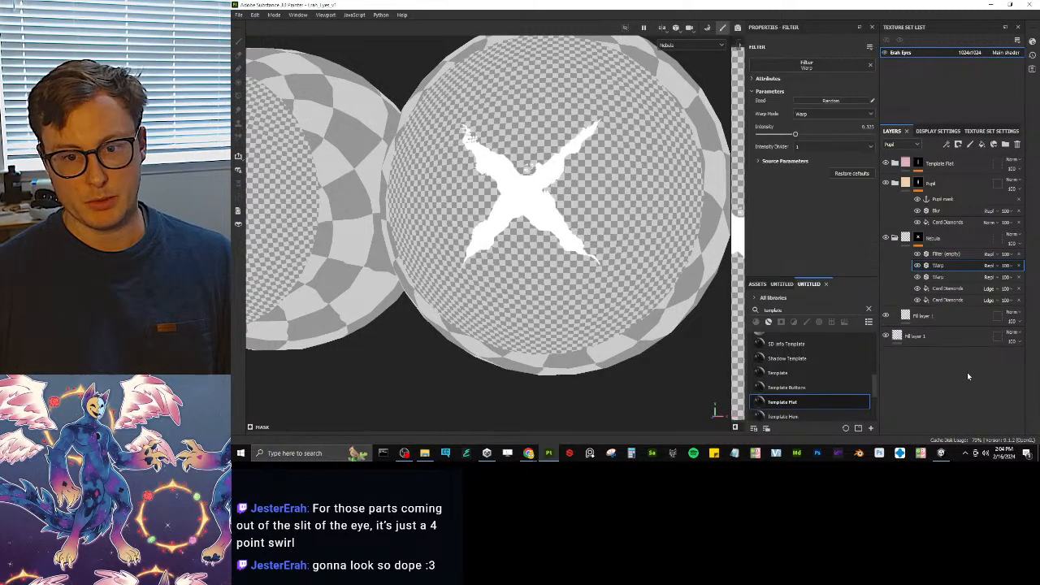
{"action": "key", "text": "ctrl+d"}
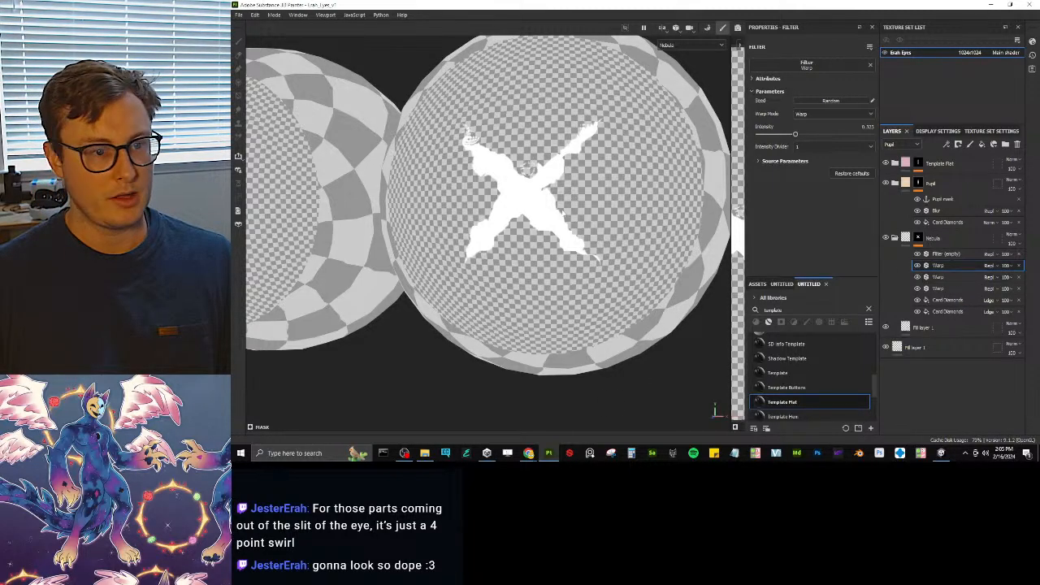
- Compare the warped cross with the eye in the reference image IMG_0323.jpg in the browser, and return to Substance 3D Painter
{"action": "left_click_drag", "start_coordinate": [544, 200], "coordinate": [587, 203], "text": "alt"}
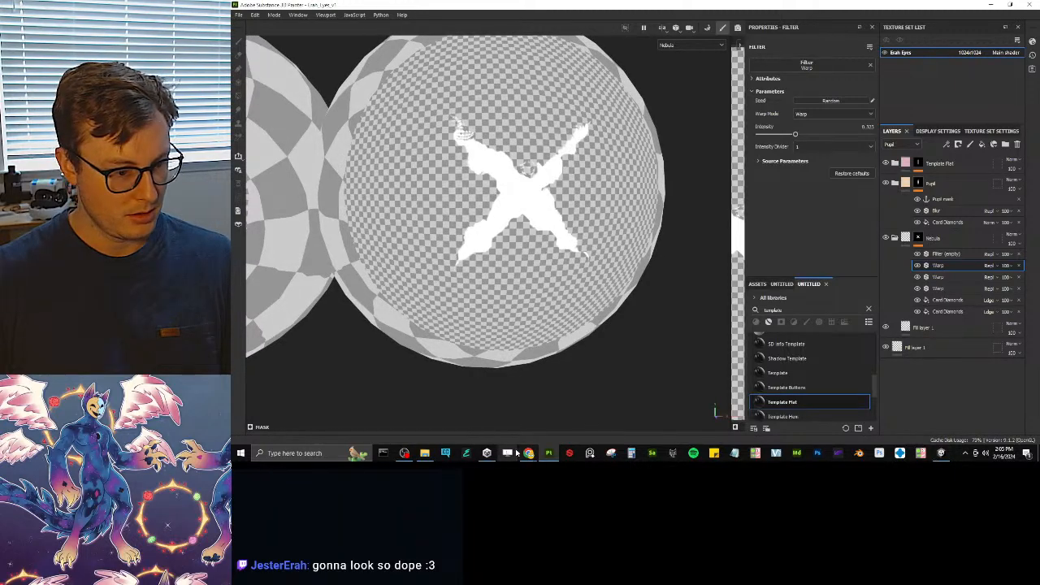
{"action": "mouse_move", "coordinate": [529, 453]}
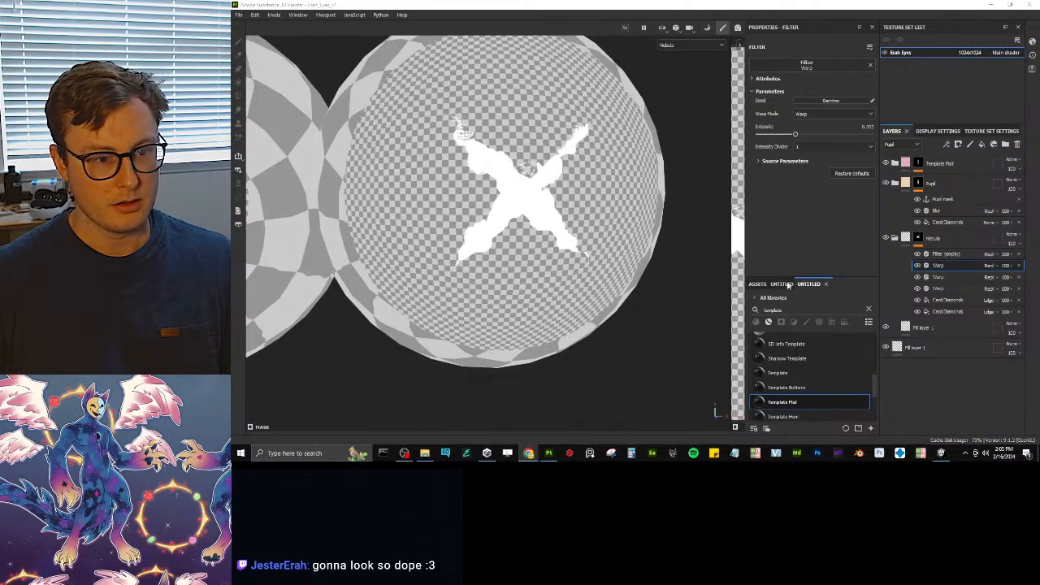
{"action": "mouse_move", "coordinate": [1039, 122]}
{"action": "left_mouse_down"}
{"action": "mouse_move", "coordinate": [525, 123]}
{"action": "mouse_move", "coordinate": [680, 84]}
{"action": "mouse_move", "coordinate": [678, 75]}
{"action": "left_mouse_up"}
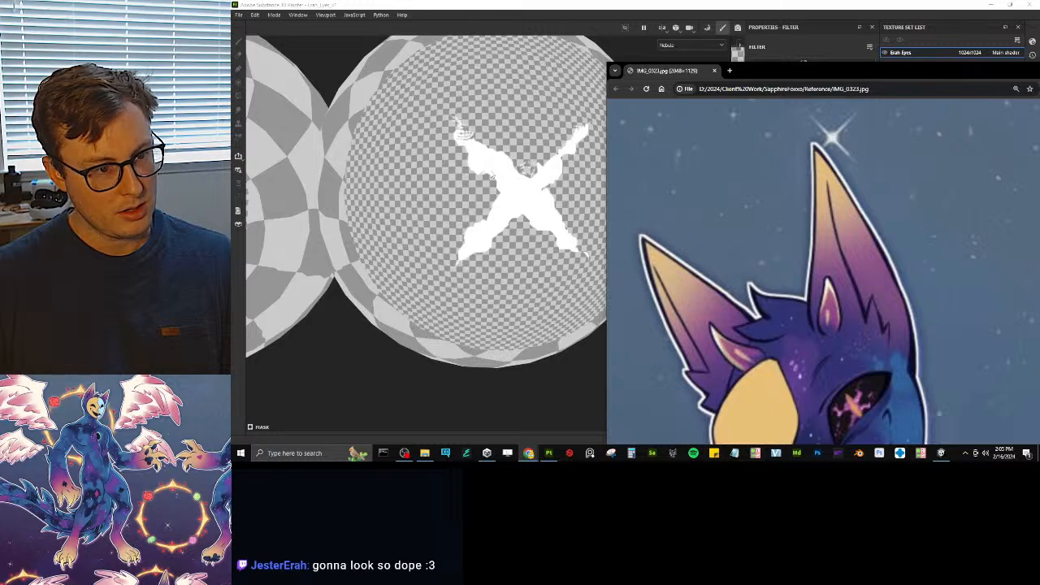
{"action": "left_click", "coordinate": [689, 4]}
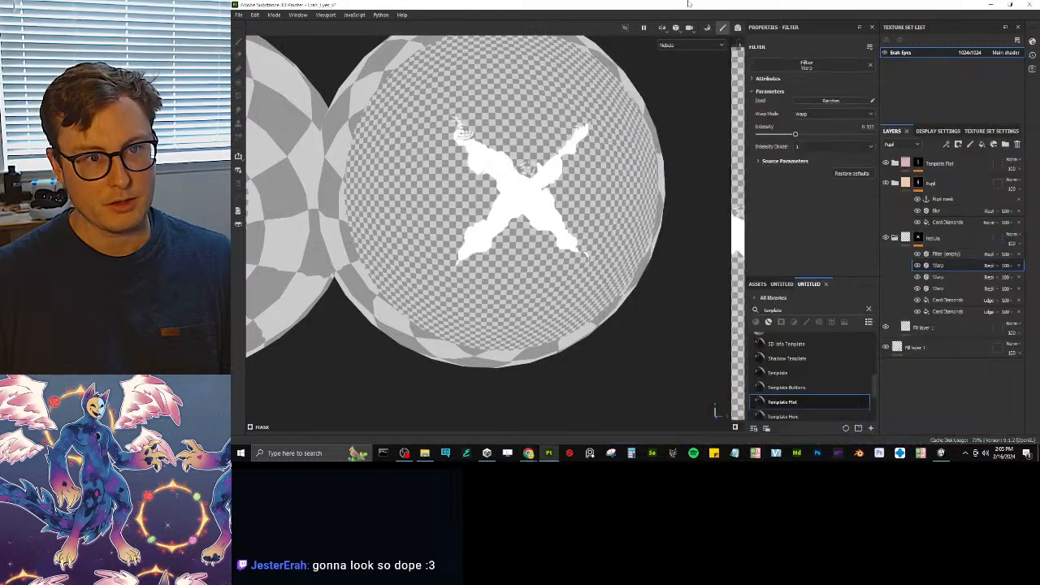
- Try linked tiling and a lower second tiling value on the upper Card Diamonds fill of the Nebula mask
{"action": "left_click", "coordinate": [959, 301]}
{"action": "scroll", "coordinate": [805, 159], "scroll_direction": "up", "scroll_amount": 3}
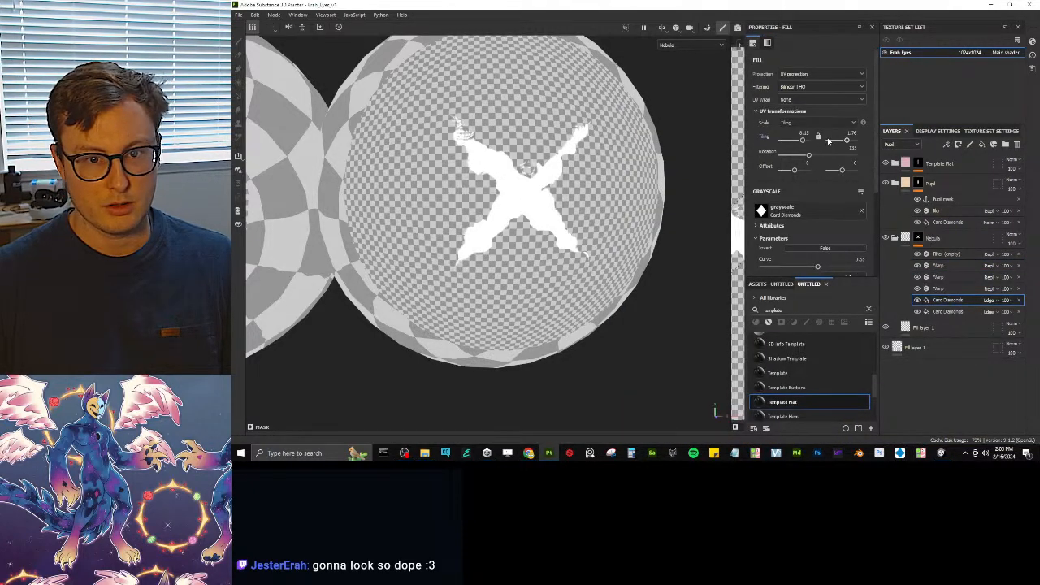
{"action": "left_click", "coordinate": [804, 123]}
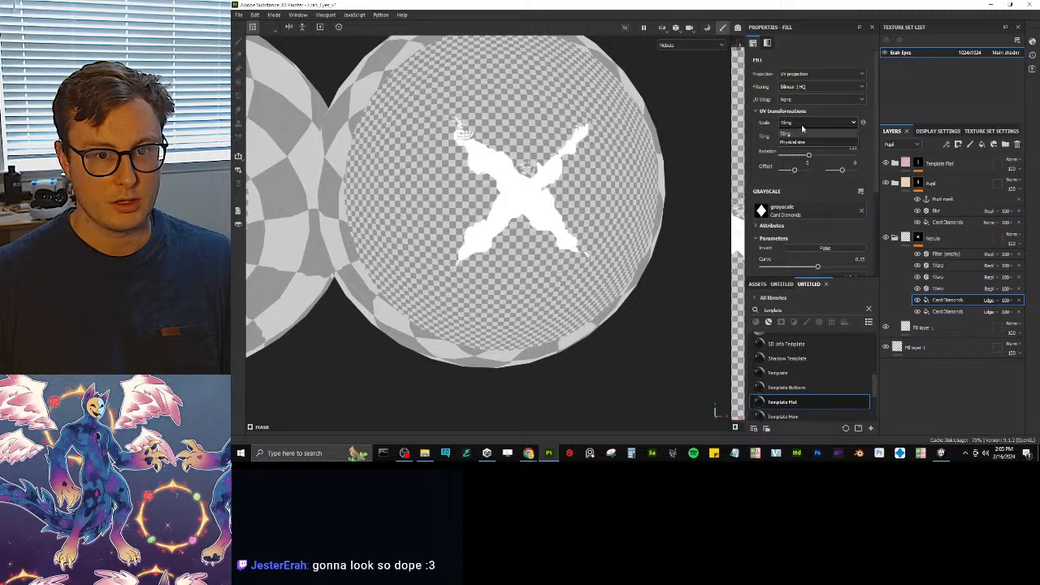
{"action": "left_click", "coordinate": [802, 132]}
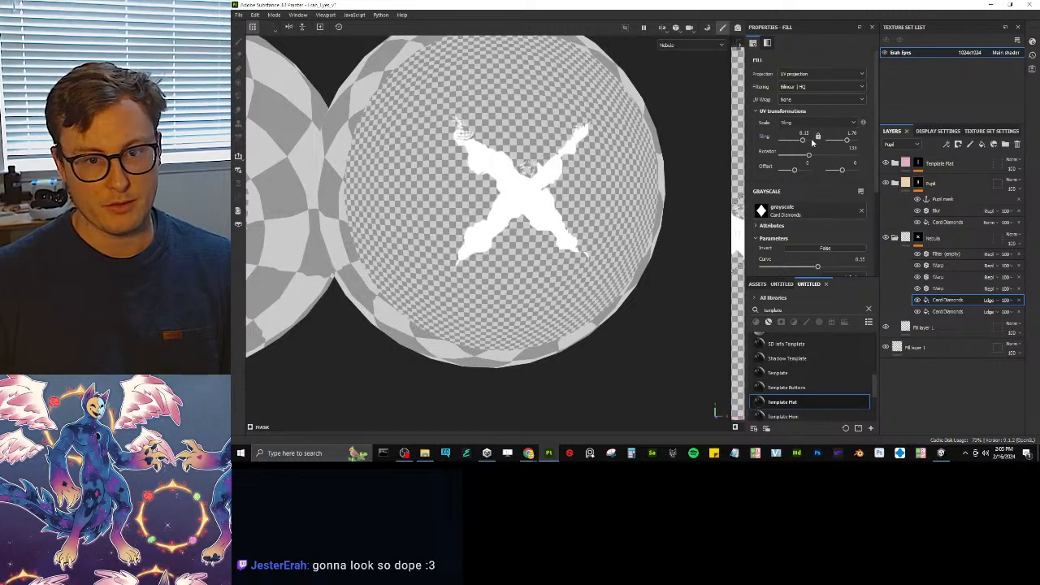
{"action": "left_click", "coordinate": [817, 137]}
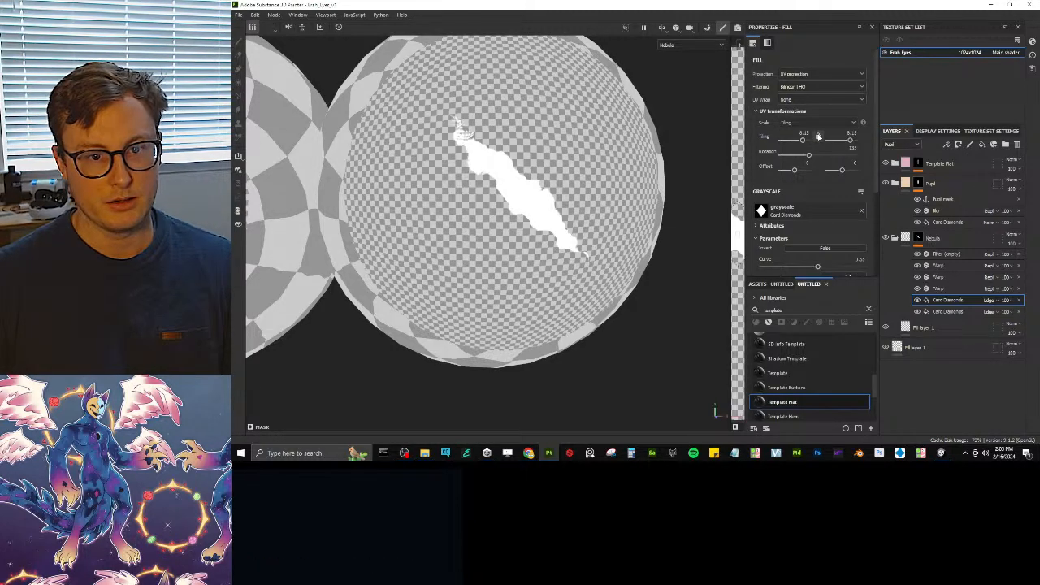
{"action": "left_click", "coordinate": [819, 137]}
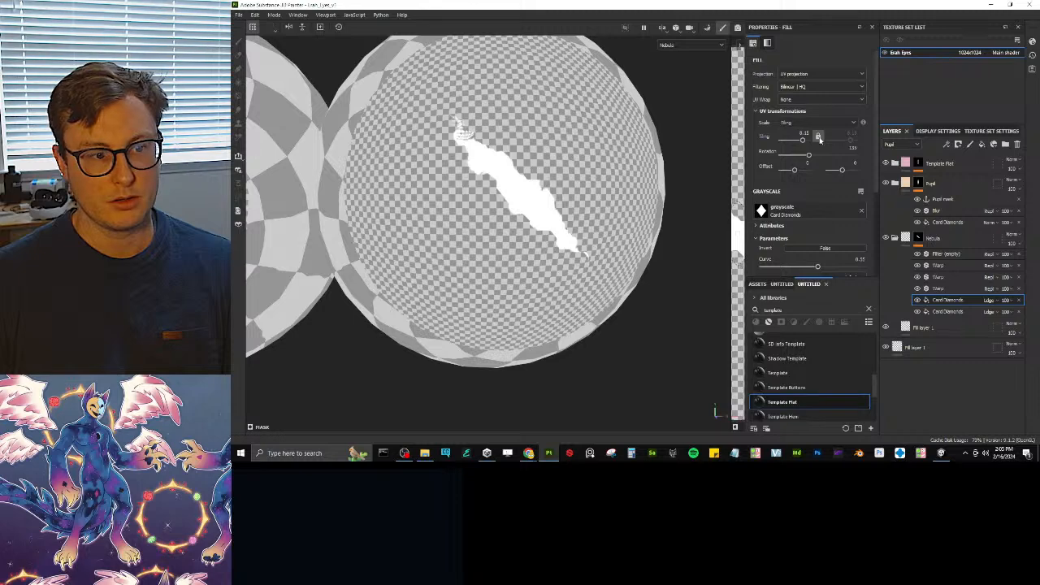
{"action": "left_click", "coordinate": [818, 137]}
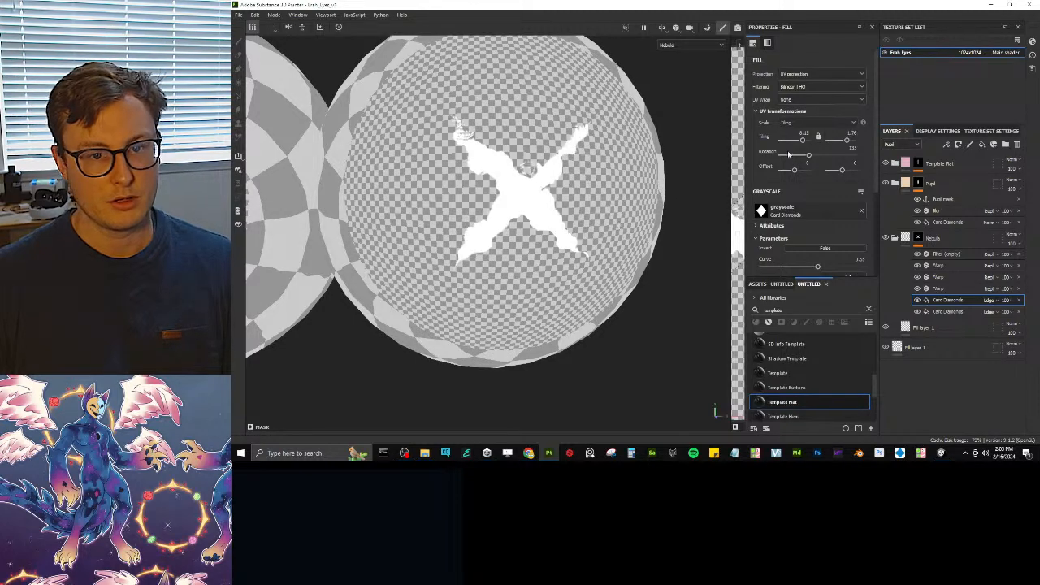
{"action": "left_click_drag", "start_coordinate": [846, 140], "coordinate": [843, 143]}
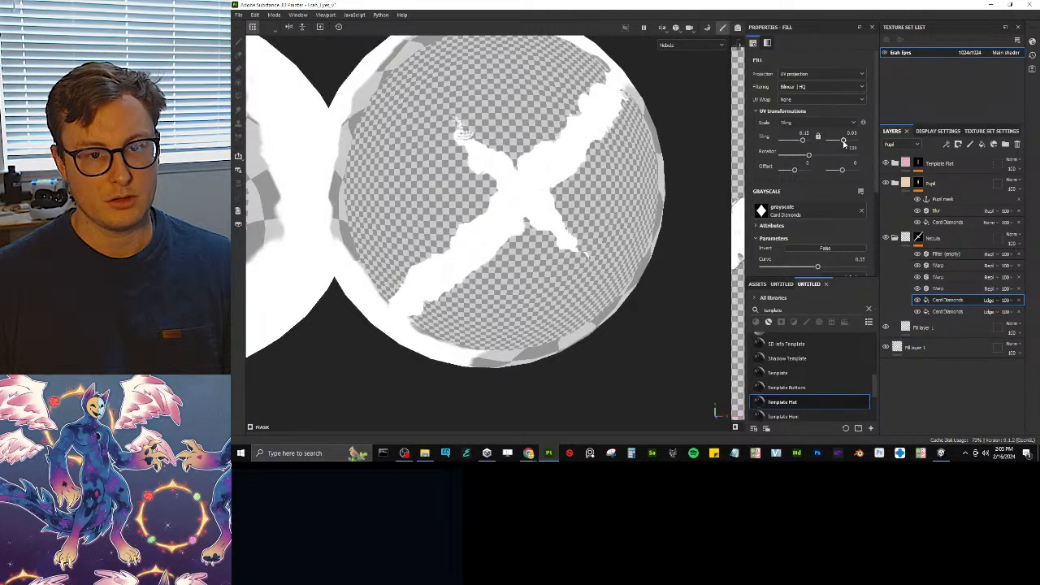
{"action": "left_click", "coordinate": [819, 138]}
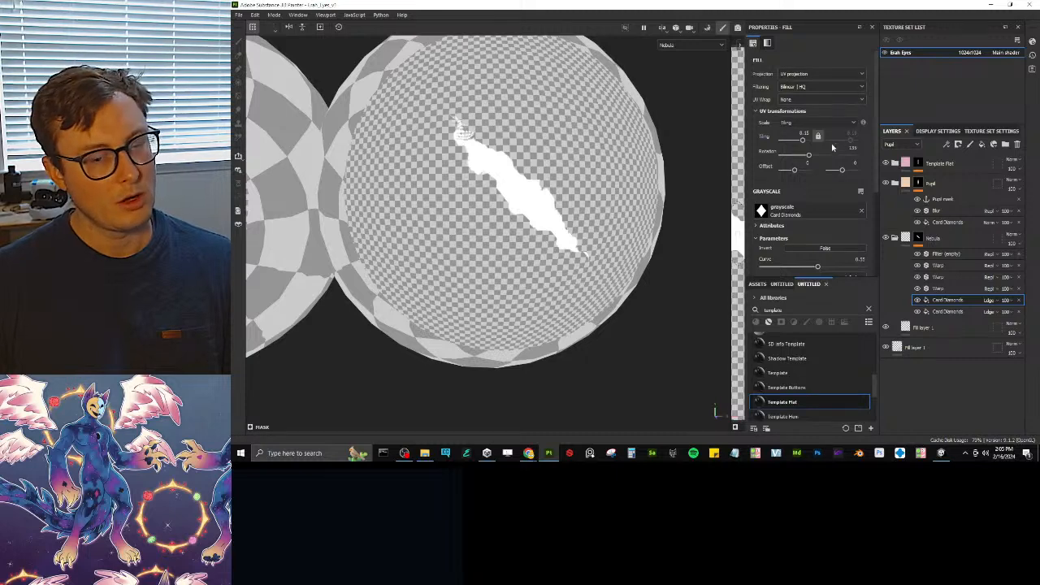
{"action": "left_click", "coordinate": [819, 137]}
- Narrow both Card Diamonds fills in the Nebula mask by setting their first tiling value to about 11.21
{"action": "left_click_drag", "start_coordinate": [846, 141], "coordinate": [803, 142]}
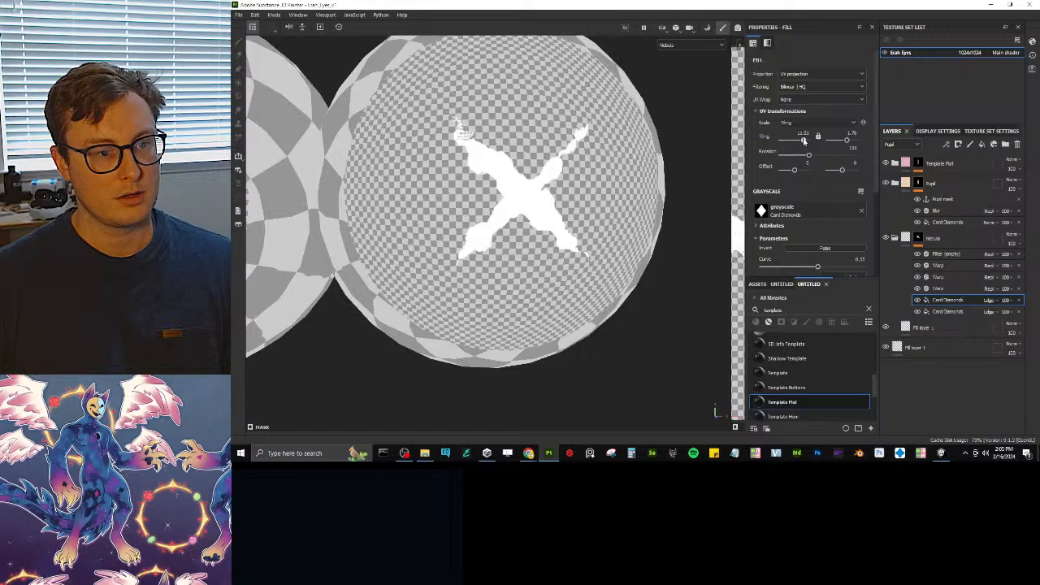
{"action": "left_click", "coordinate": [947, 311]}
{"action": "left_click", "coordinate": [806, 131]}
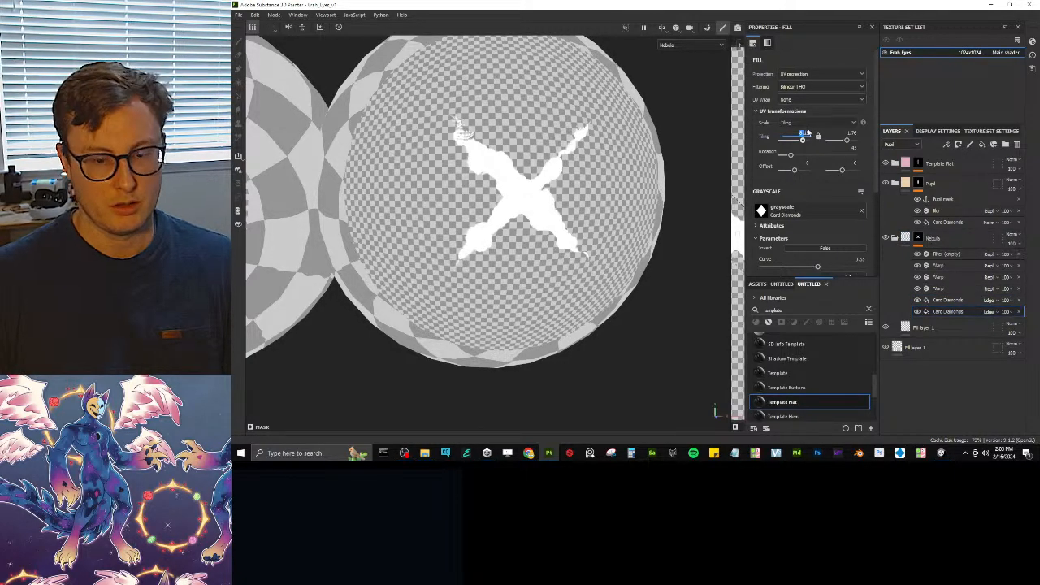
{"action": "type", "text": "11.15"}
{"action": "key", "text": "Return"}
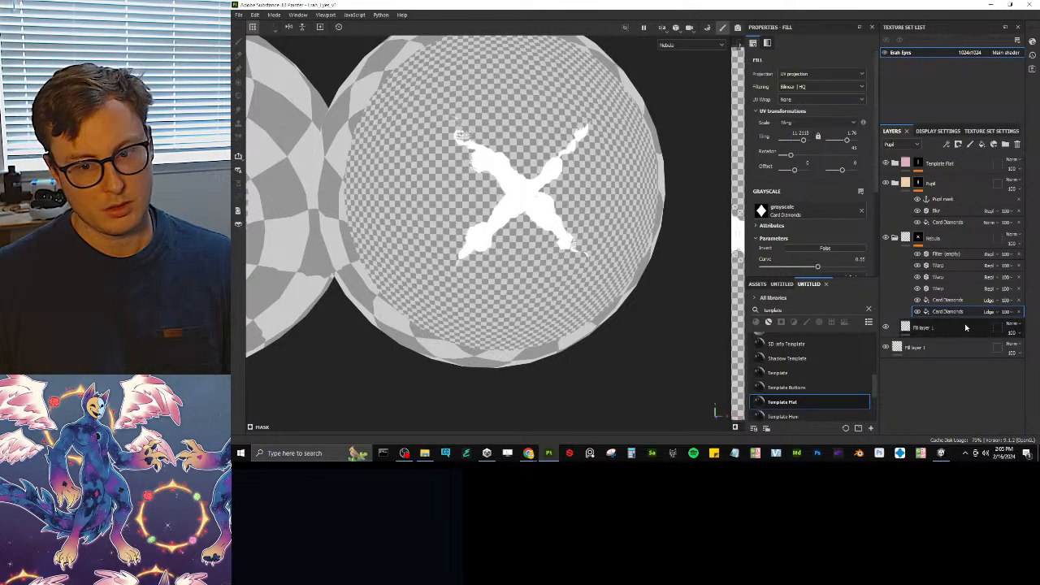
- Check the eye in reference image IMG_0323.jpg, and set the second tiling value of both Card Diamonds fills to 1.31
{"action": "key", "text": "alt+Tab"}
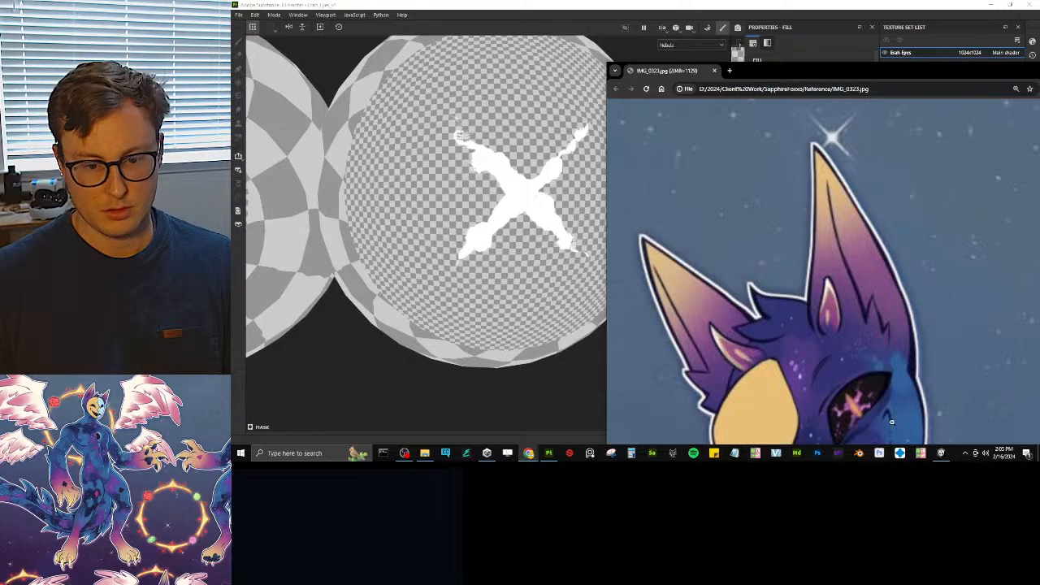
{"action": "left_click", "coordinate": [795, 57]}
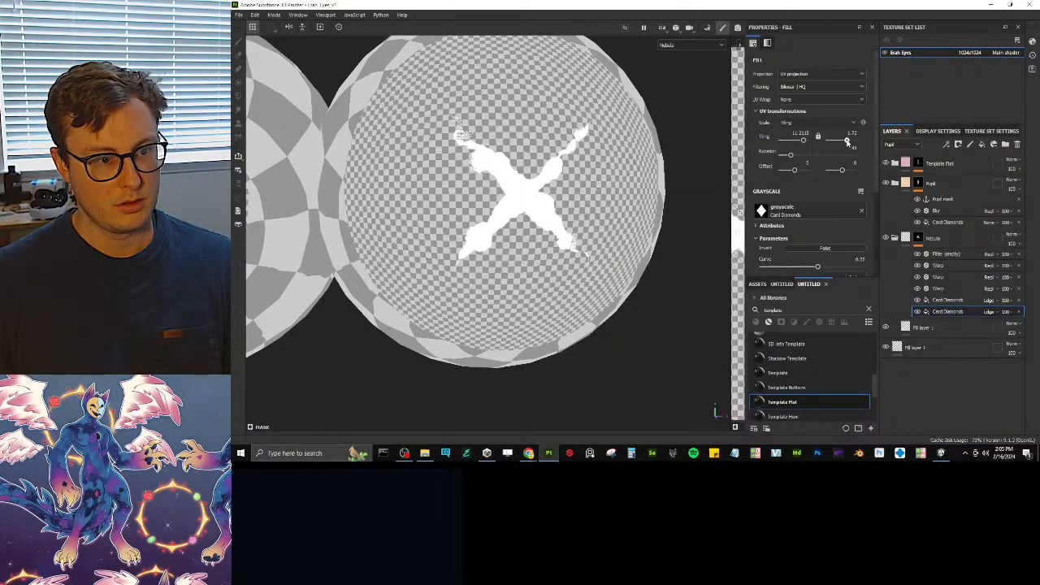
{"action": "mouse_move", "coordinate": [847, 141]}
{"action": "left_mouse_down"}
{"action": "mouse_move", "coordinate": [835, 141]}
{"action": "mouse_move", "coordinate": [846, 144]}
{"action": "left_mouse_up"}
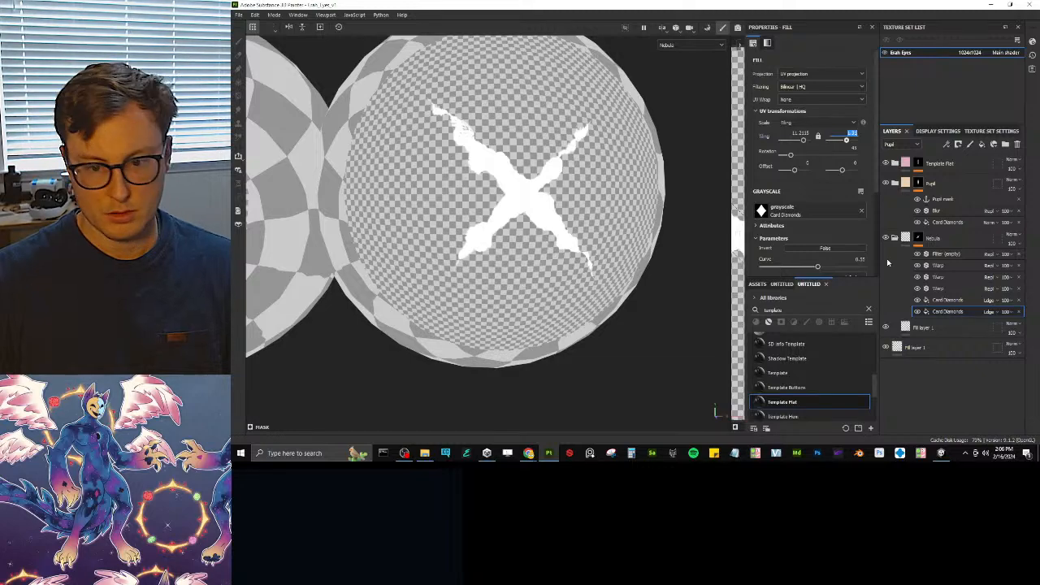
{"action": "left_click", "coordinate": [948, 301]}
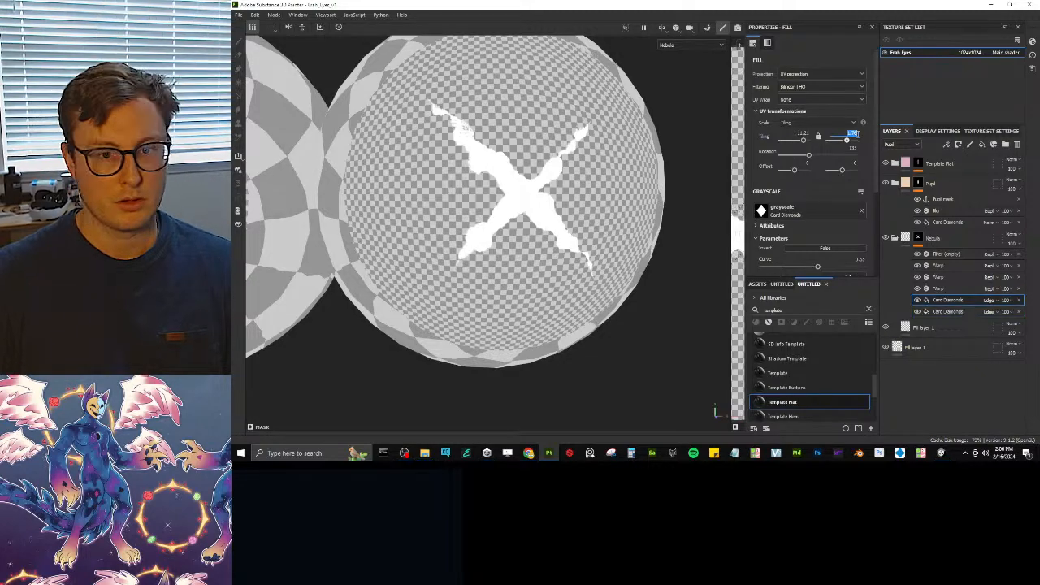
{"action": "double_click", "coordinate": [851, 134]}
{"action": "type", "text": "1.31"}
{"action": "key", "text": "Return"}
{"action": "left_click_drag", "start_coordinate": [520, 221], "coordinate": [481, 210], "text": "alt"}
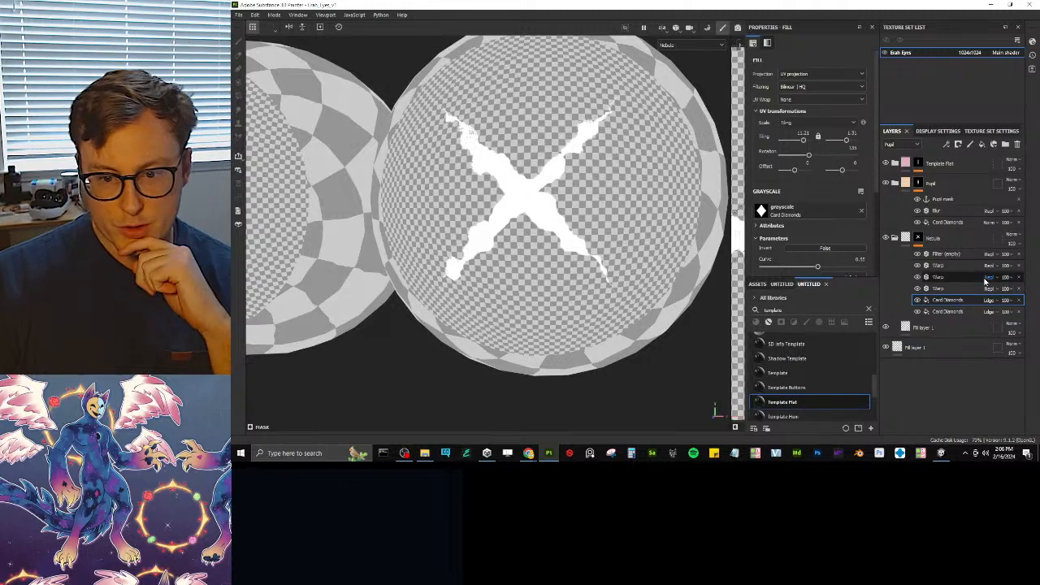
- Give the lowest Warp filter in the Nebula mask an intensity of 1, a source blur of about 0.75 and slightly higher source tiling
{"action": "left_click", "coordinate": [938, 289]}
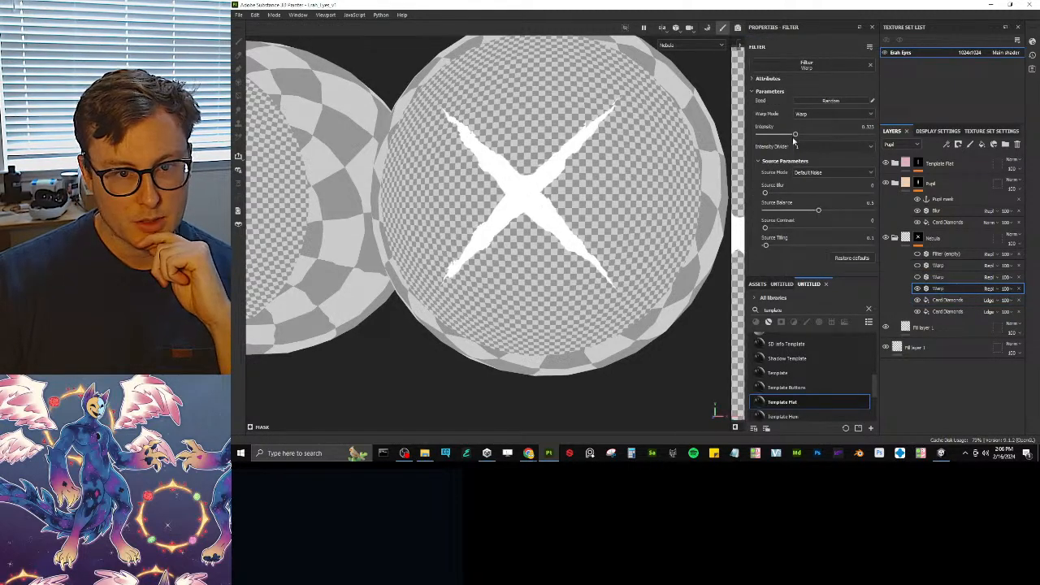
{"action": "left_click_drag", "start_coordinate": [795, 134], "coordinate": [877, 135]}
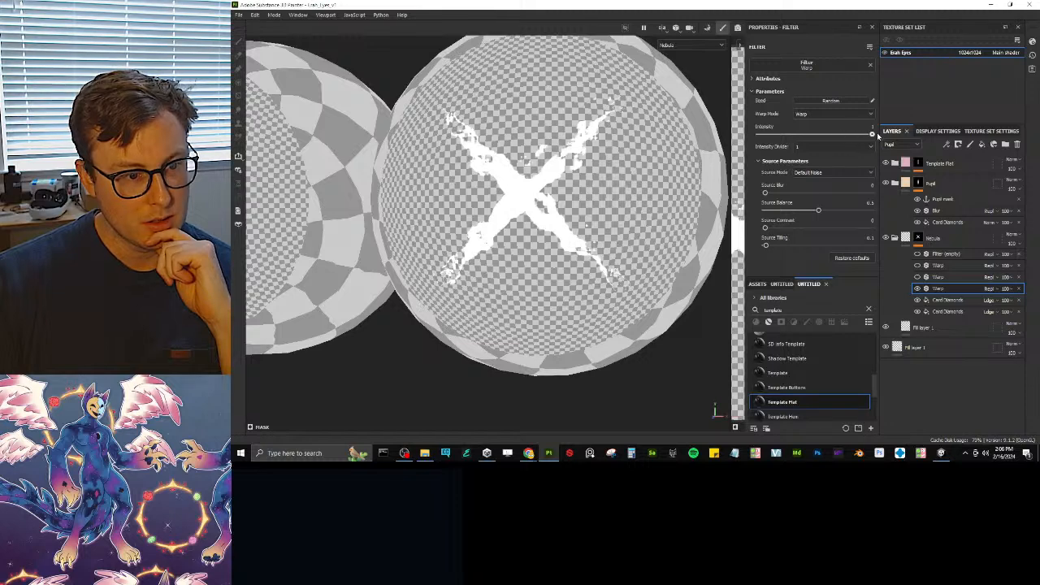
{"action": "left_click_drag", "start_coordinate": [765, 193], "coordinate": [847, 193]}
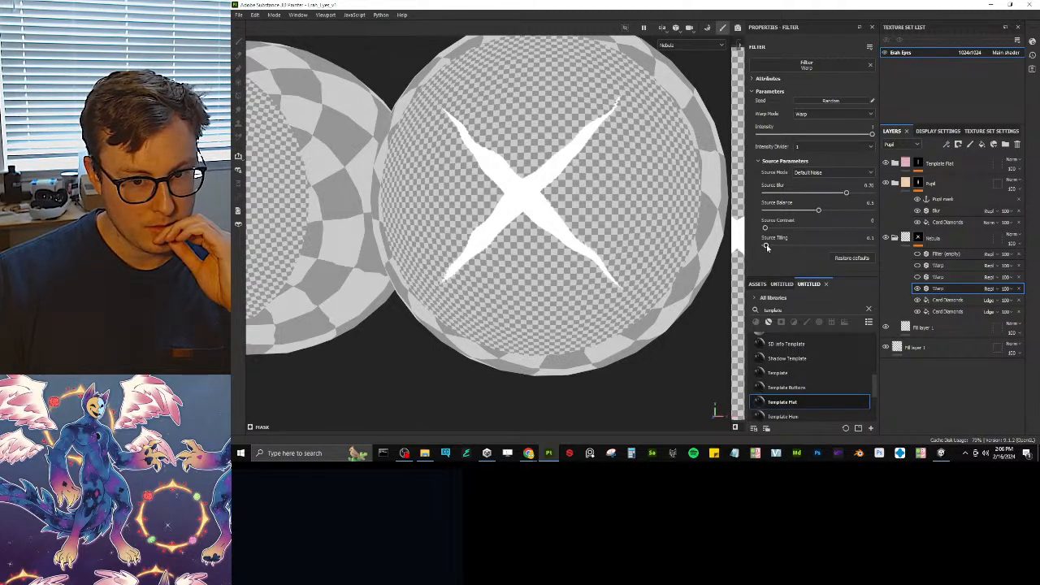
{"action": "left_click_drag", "start_coordinate": [765, 246], "coordinate": [766, 247]}
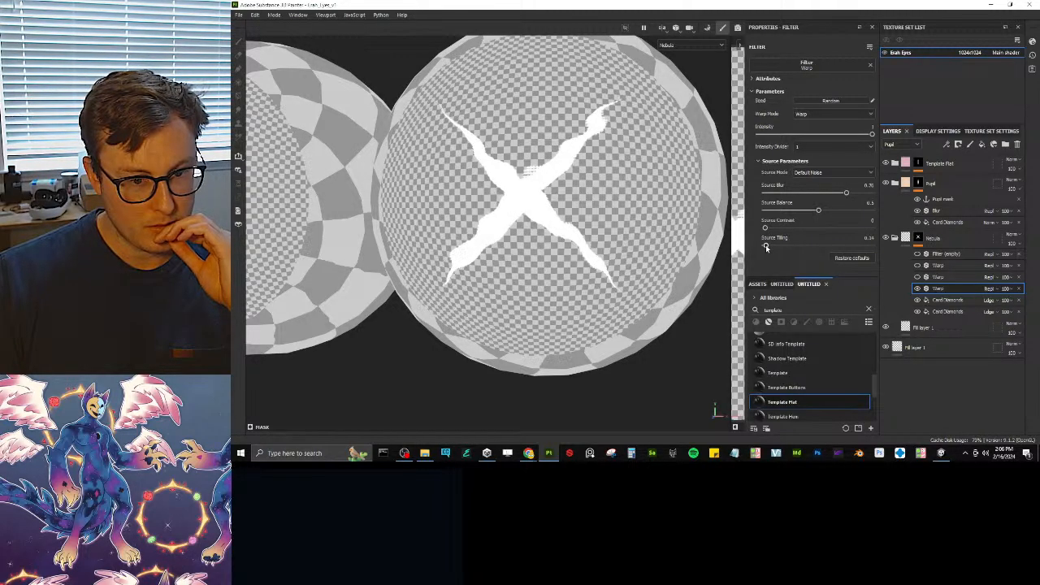
- Remove the two upper Warp filters and the empty filter from the Nebula mask
{"action": "left_click", "coordinate": [1018, 267]}
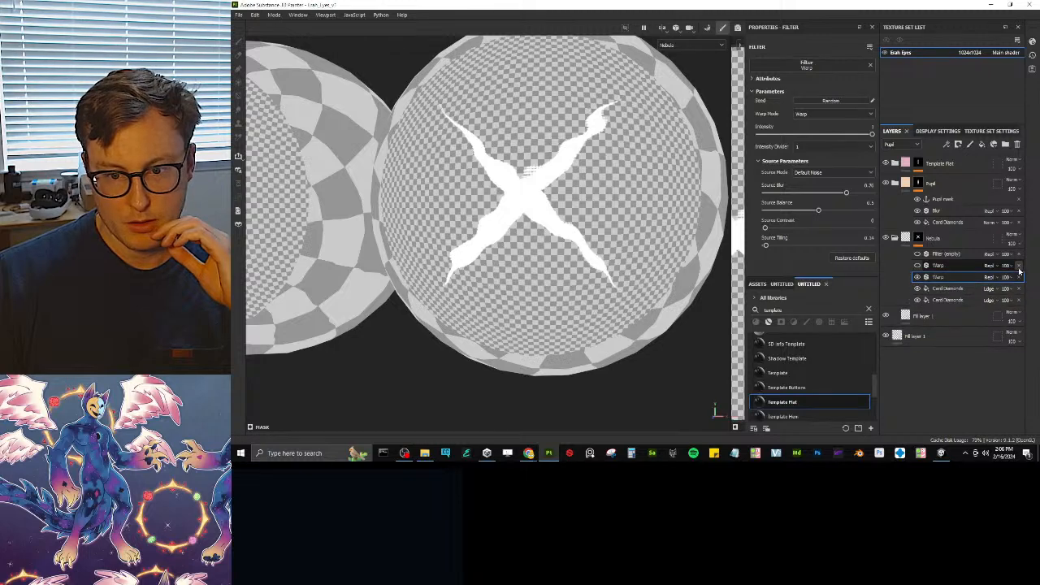
{"action": "left_click", "coordinate": [1019, 267]}
{"action": "left_click", "coordinate": [1019, 255]}
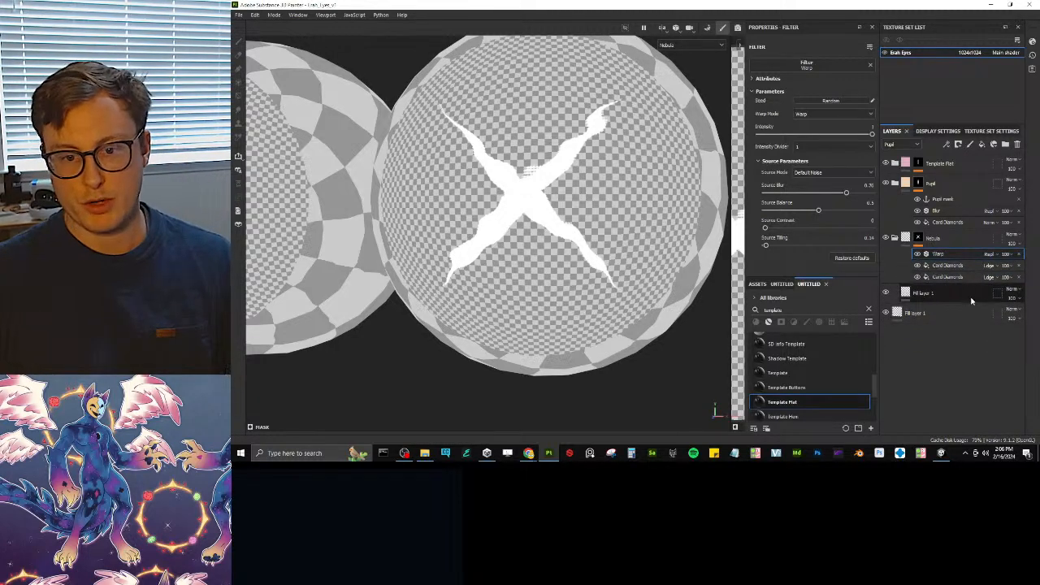
- Try duplicating the remaining Warp filter in the Nebula mask to strengthen the distortion
{"action": "key", "text": "ctrl+d"}
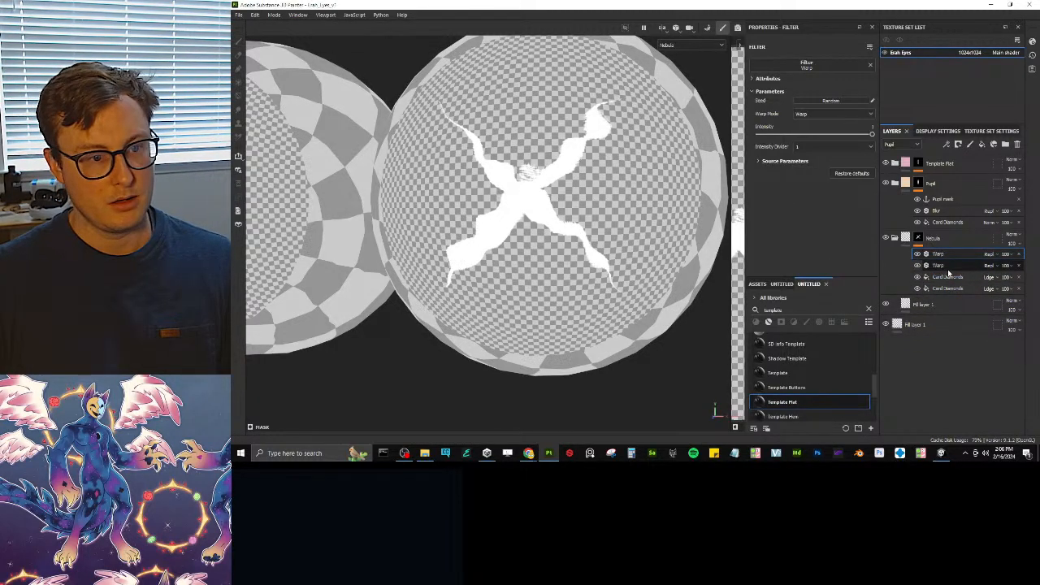
{"action": "key", "text": "ctrl+d"}
{"action": "key", "text": "ctrl+z"}
{"action": "key", "text": "ctrl+z"}
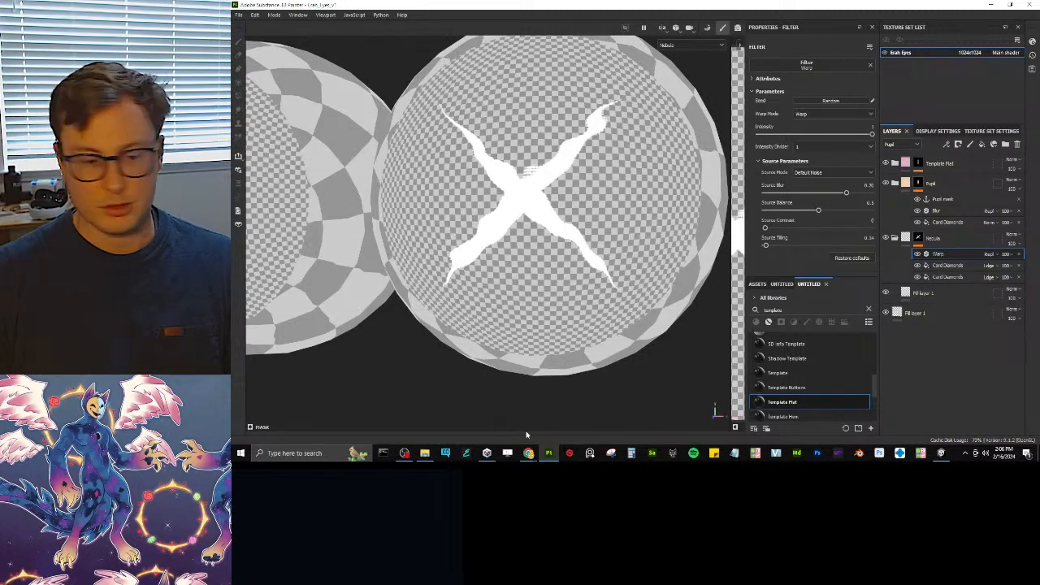
- Switch to the browser and search the web in a new tab for "substance painter swirl"
{"action": "mouse_move", "coordinate": [529, 452]}
{"action": "left_click", "coordinate": [554, 424]}
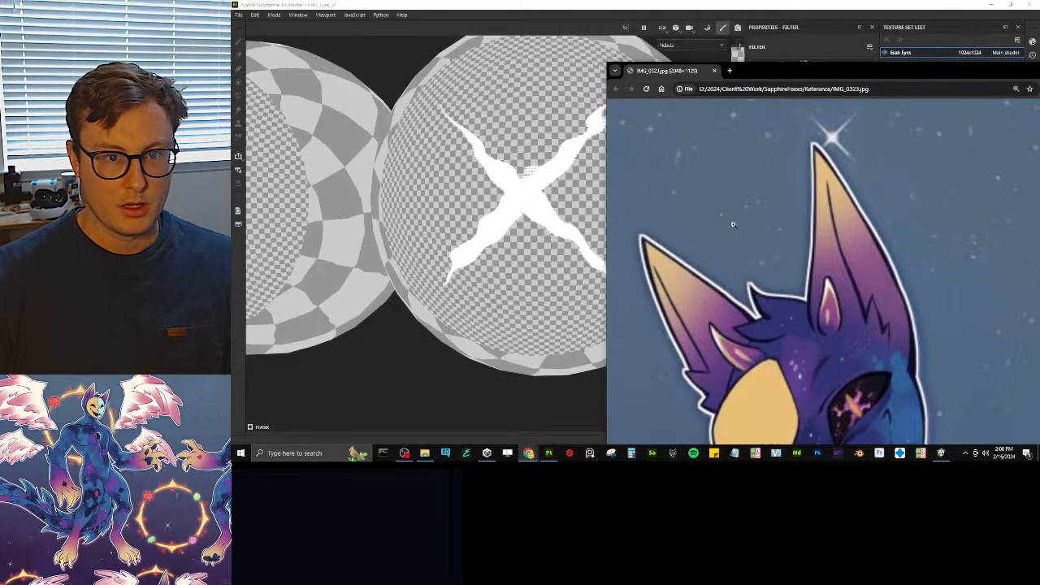
{"action": "key", "text": "ctrl+t"}
{"action": "type", "text": "subst"}
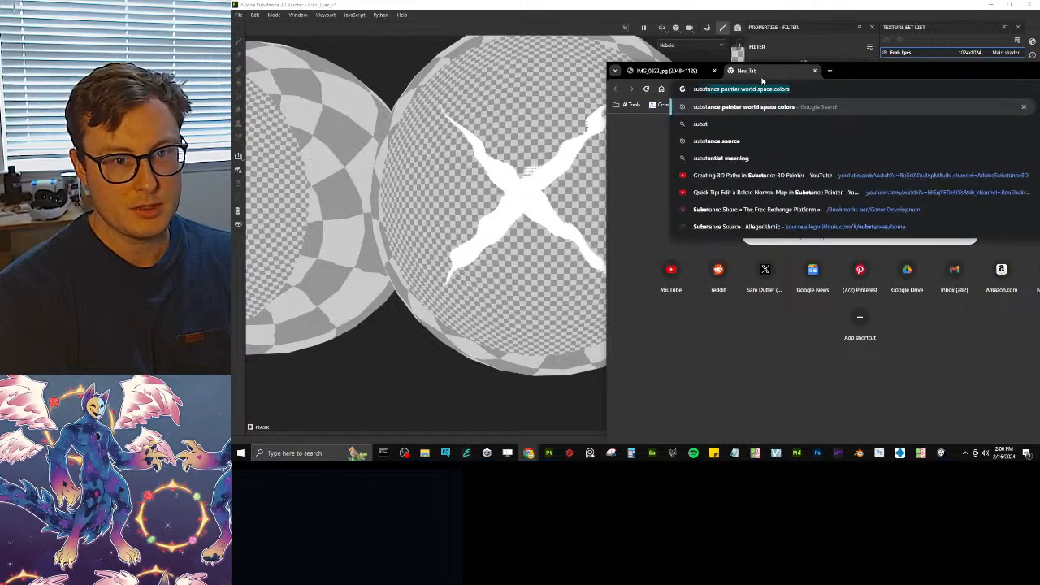
{"action": "type", "text": "ance painter swirl"}
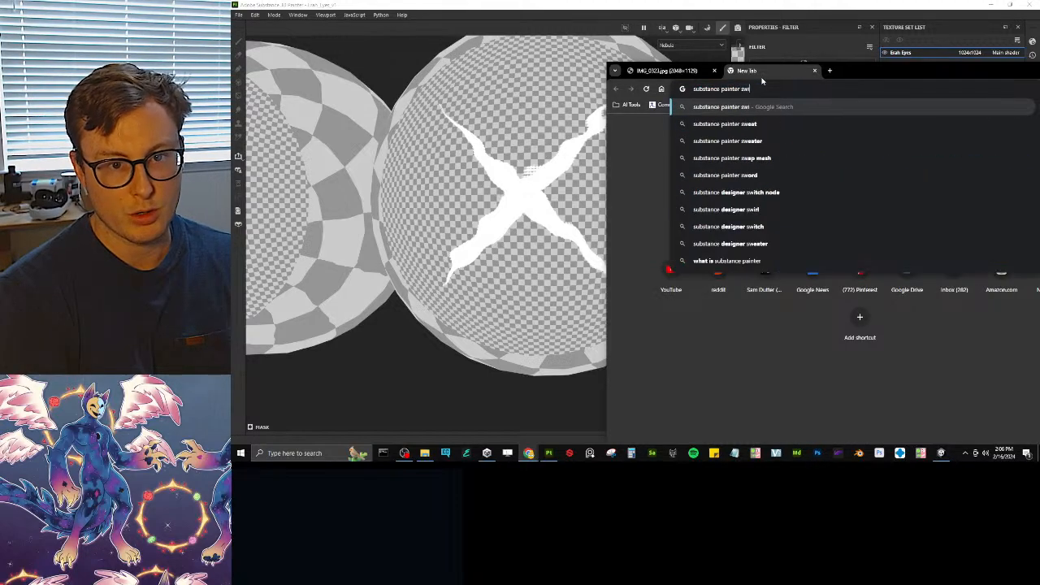
{"action": "key", "text": "Return"}
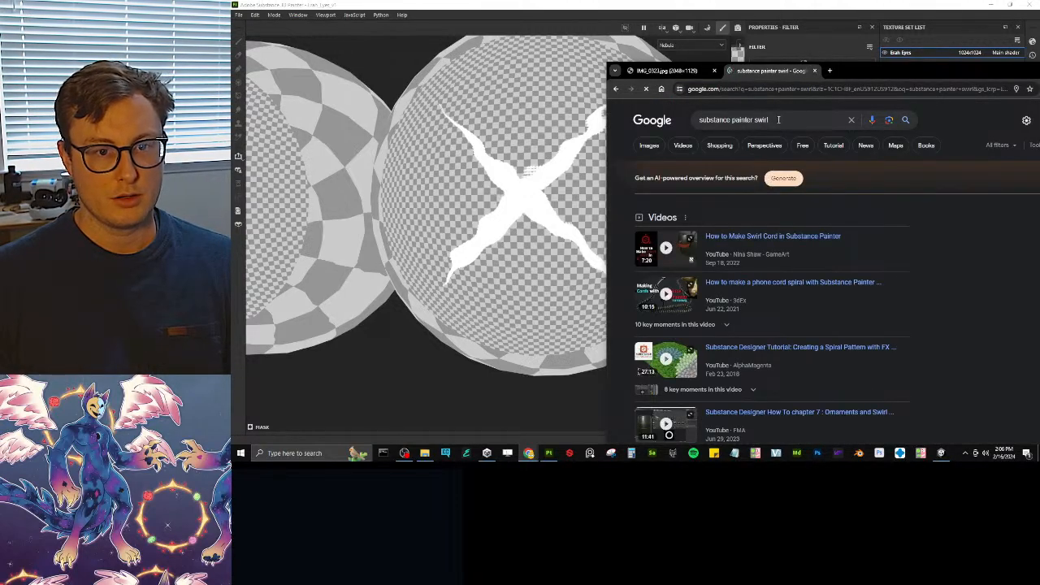
- Refine the web search to "substance painter swirl distort"
{"action": "left_click", "coordinate": [779, 120]}
{"action": "key", "text": "ctrl+BackSpace"}
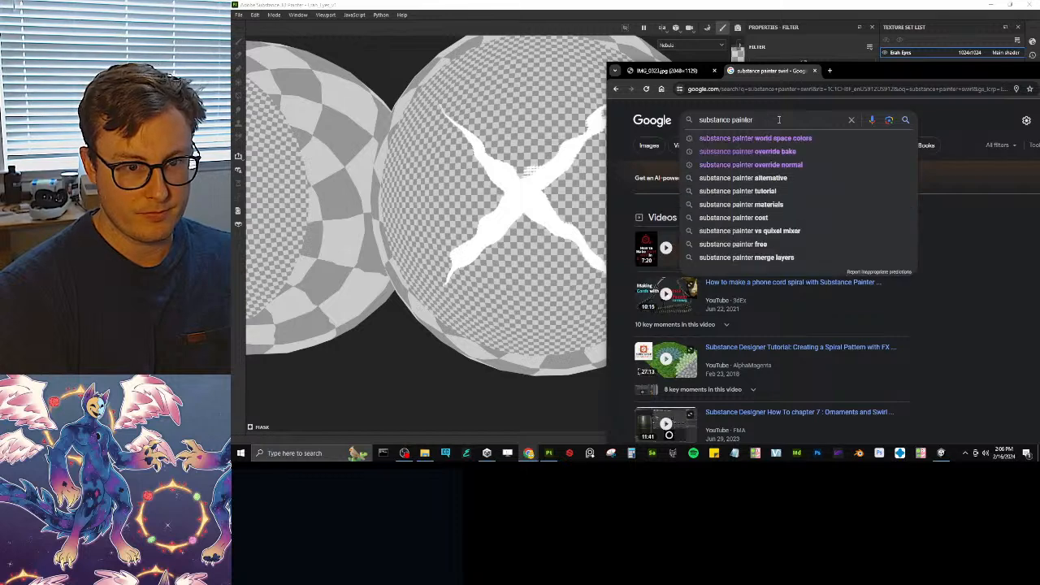
{"action": "type", "text": "swirl dis"}
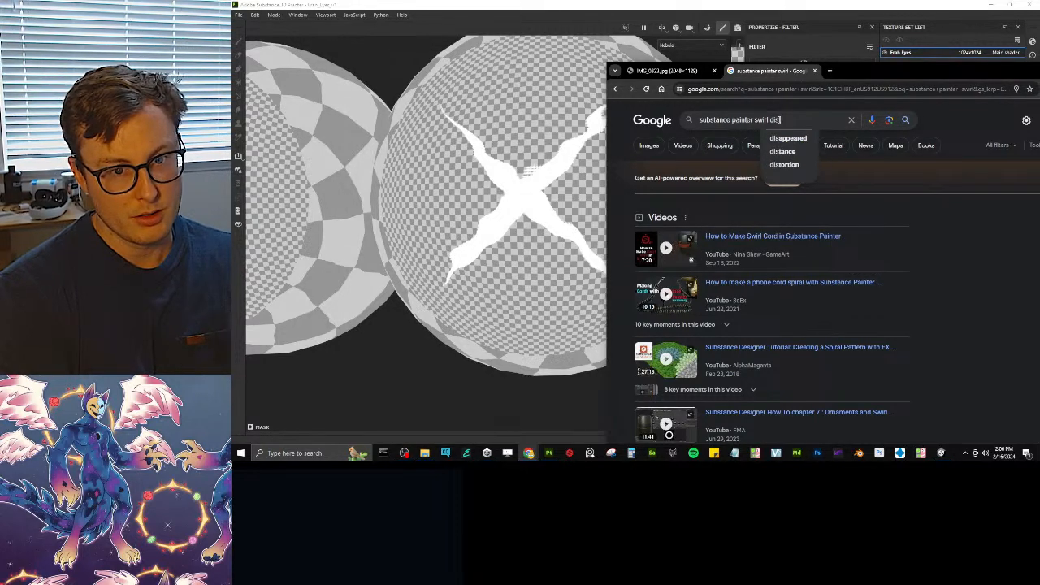
{"action": "type", "text": "tort"}
{"action": "key", "text": "Return"}
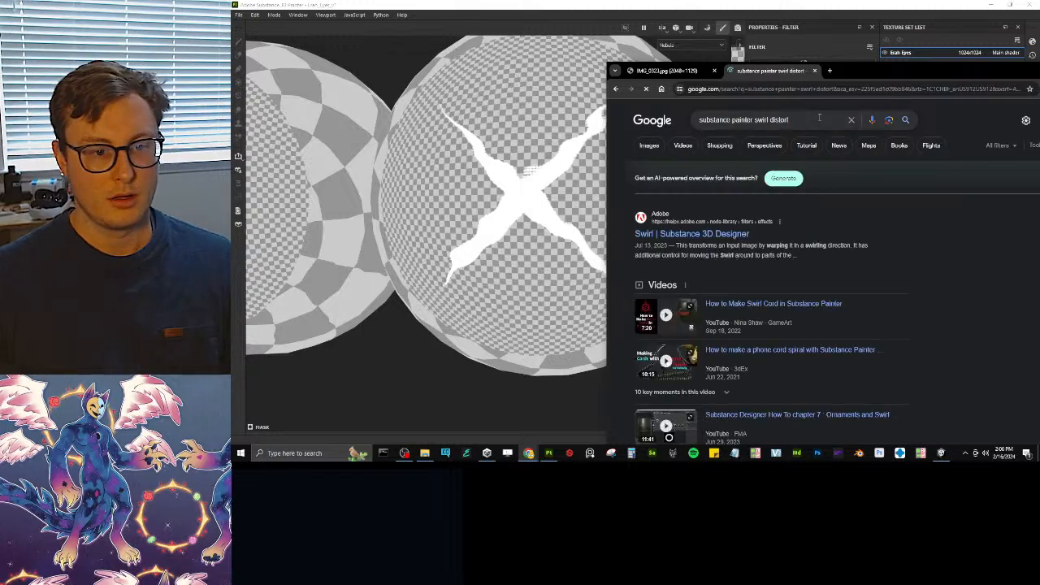
- Read Adobe's Swirl page for Substance 3D Designer, and look through the other search results for a swirl effect usable in Painter
{"action": "double_click", "coordinate": [855, 74]}
{"action": "left_click", "coordinate": [376, 171]}
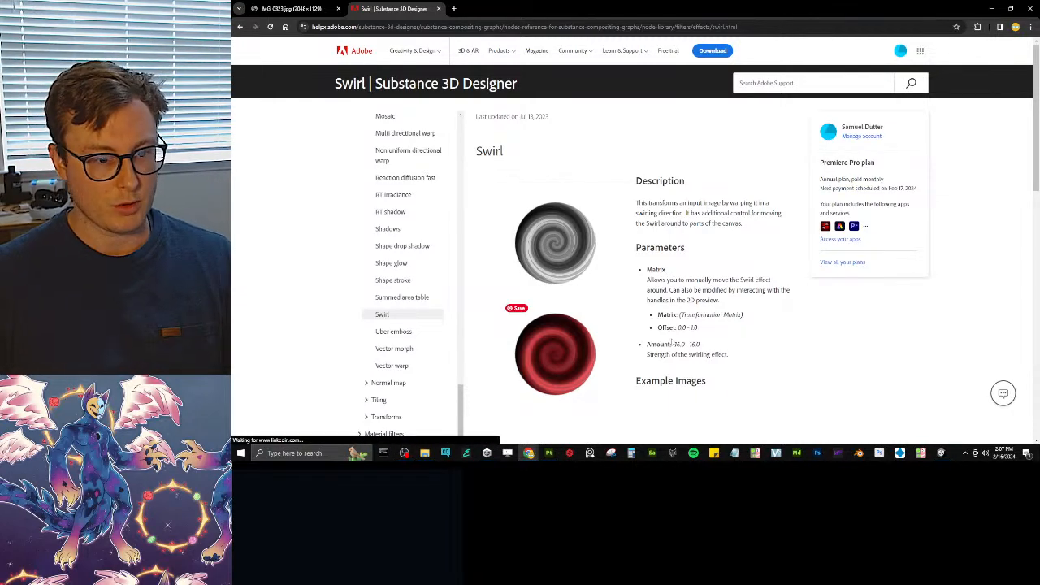
{"action": "left_click", "coordinate": [239, 27]}
{"action": "scroll", "coordinate": [254, 249], "scroll_direction": "down", "scroll_amount": 5}
{"action": "scroll", "coordinate": [258, 249], "scroll_direction": "up", "scroll_amount": 5}
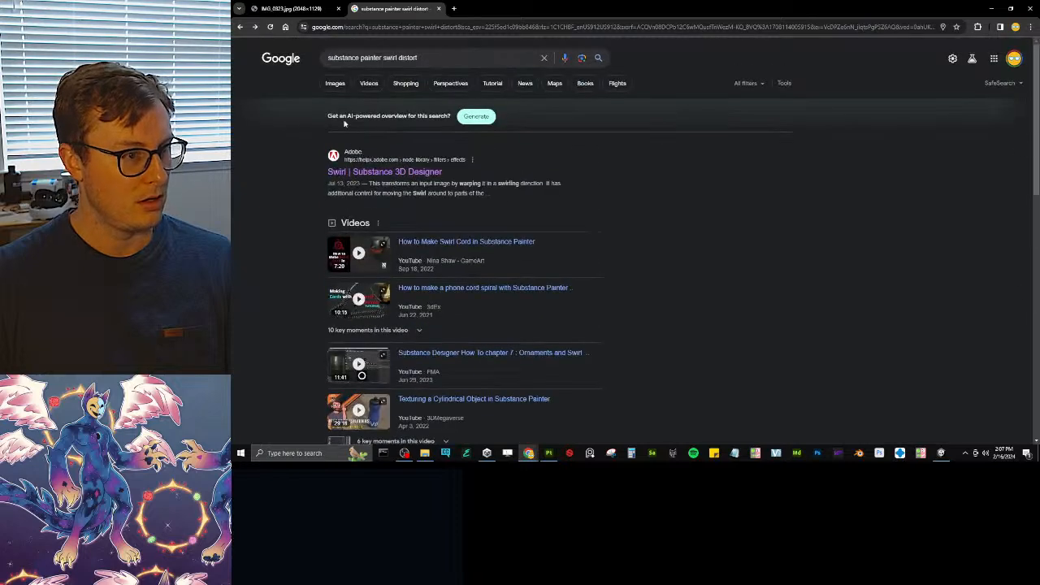
{"action": "scroll", "coordinate": [340, 189], "scroll_direction": "down", "scroll_amount": 5}
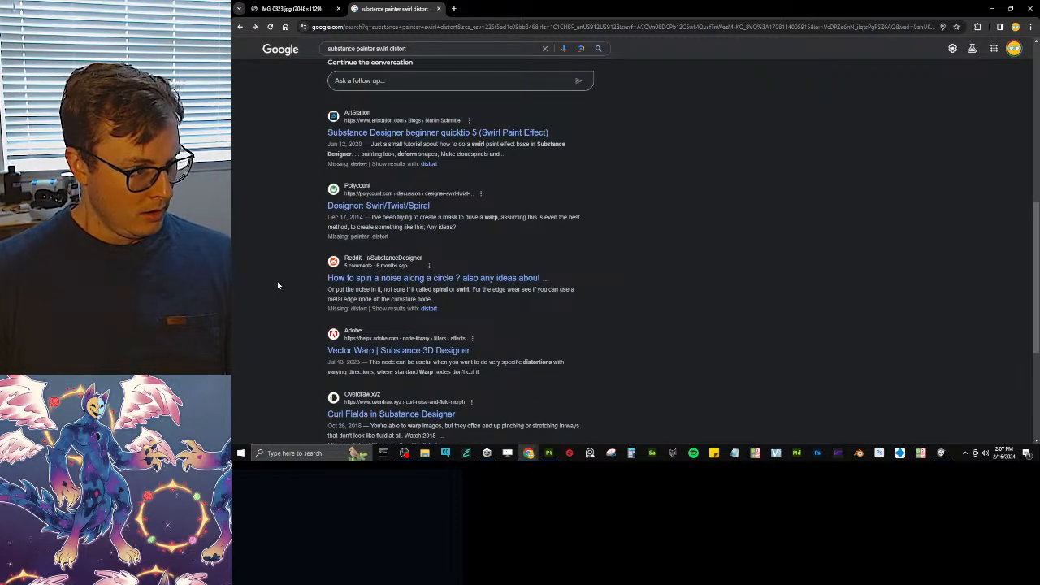
{"action": "scroll", "coordinate": [307, 252], "scroll_direction": "up", "scroll_amount": 3}
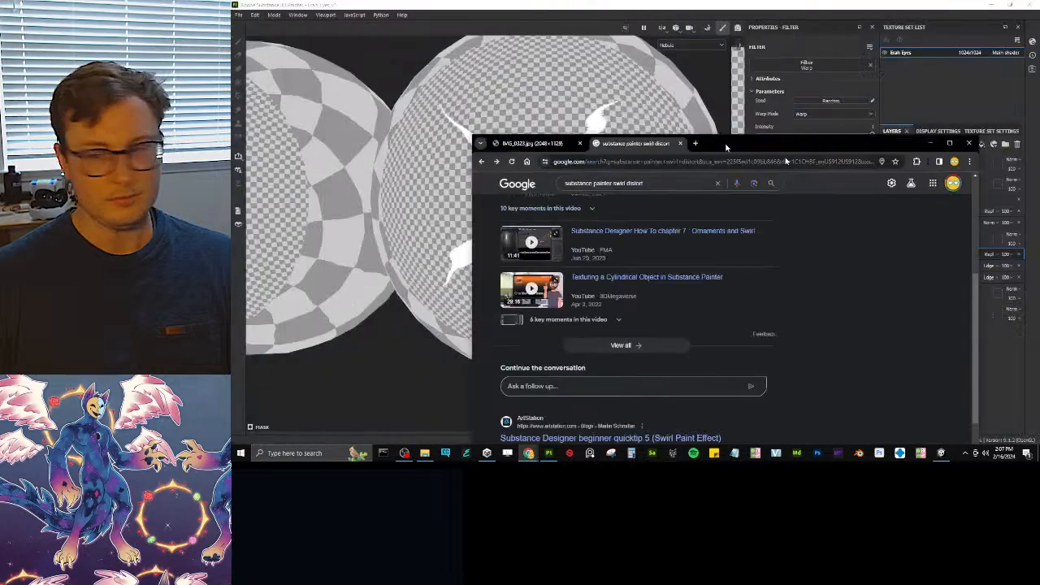
- Switch back to Substance 3D Painter, test a higher Source Balance on the Nebula mask's Warp filter, and set it to 0.5
{"action": "left_click", "coordinate": [528, 453]}
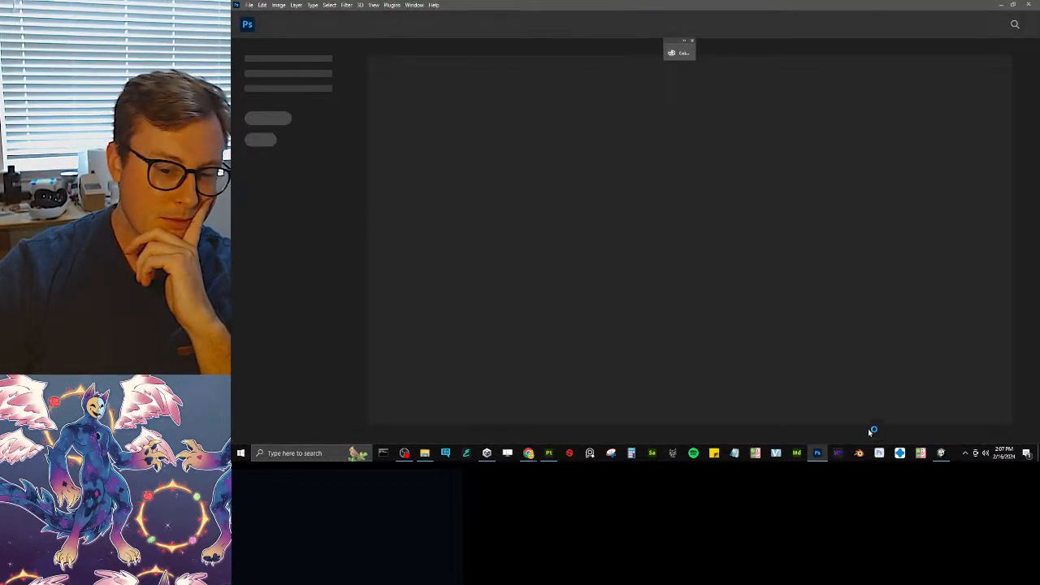
{"action": "left_click", "coordinate": [549, 452]}
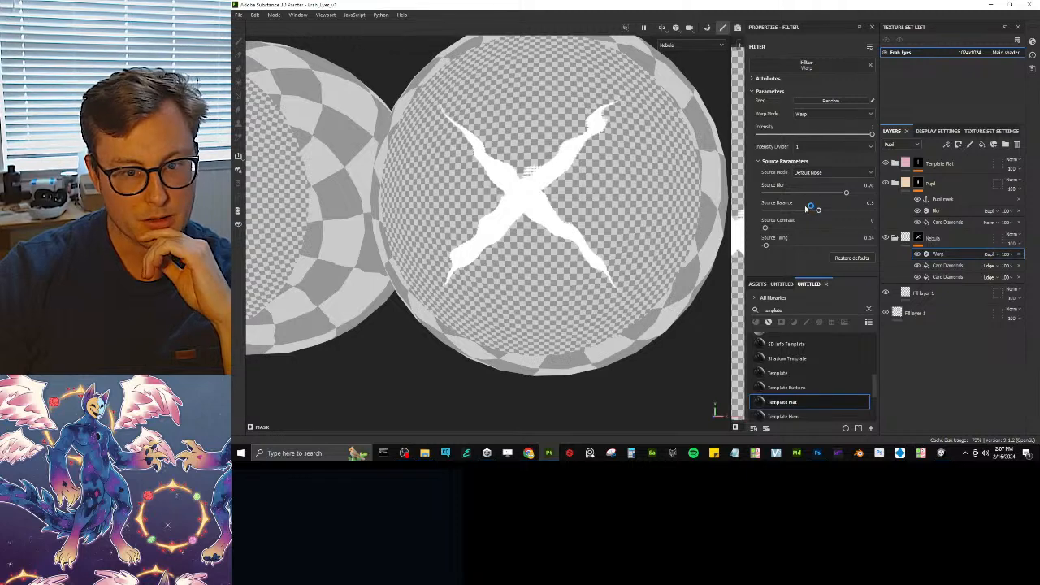
{"action": "left_click_drag", "start_coordinate": [809, 210], "coordinate": [831, 212]}
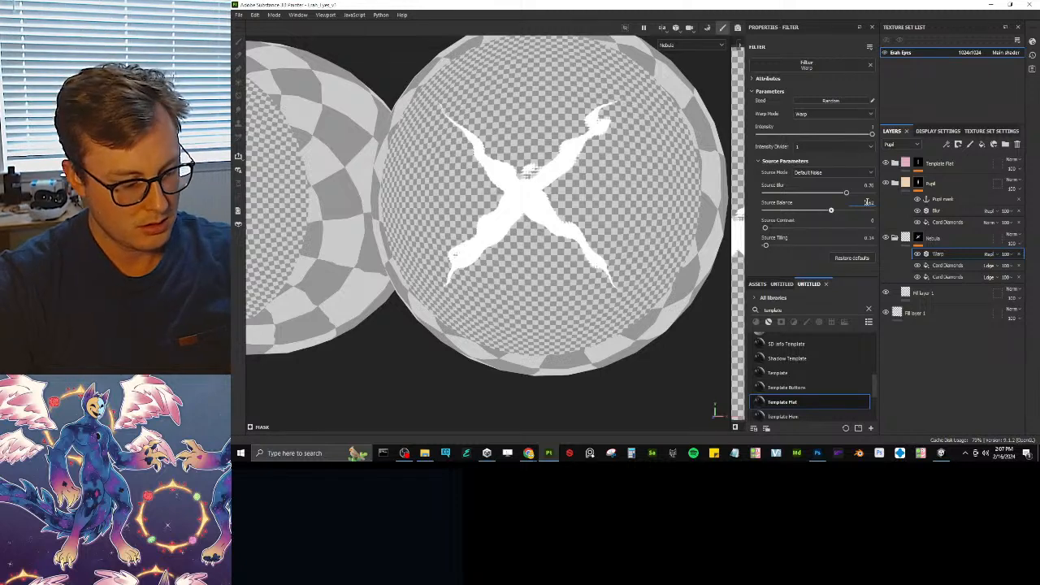
{"action": "double_click", "coordinate": [868, 202]}
{"action": "type", "text": "0.5"}
{"action": "key", "text": "Return"}
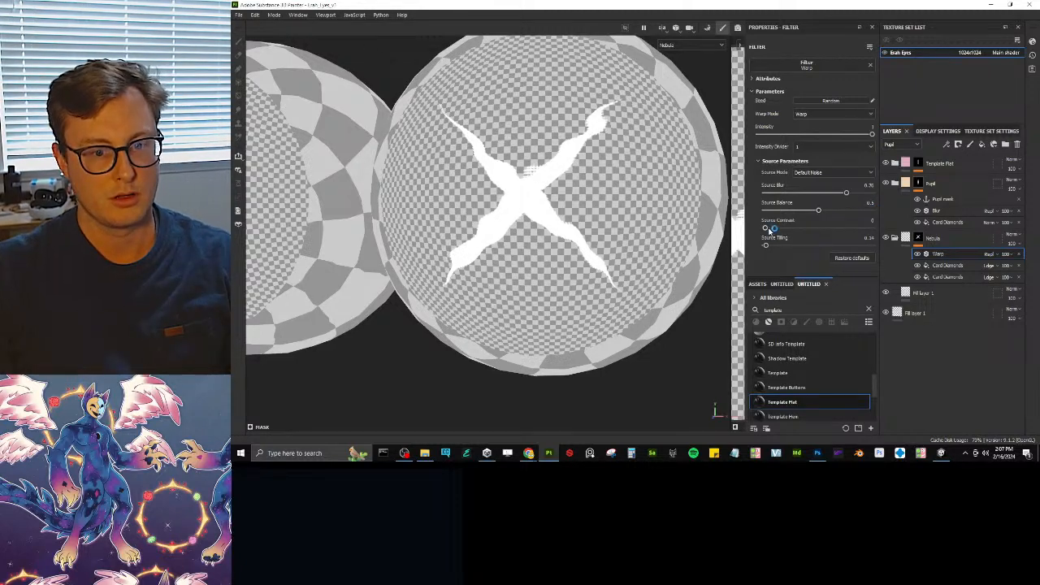
- Fine-tune the Source Tiling of the Nebula mask's Warp filter to about 0.3 for a smoother distortion of the four arms
{"action": "mouse_move", "coordinate": [766, 227]}
{"action": "left_mouse_down"}
{"action": "mouse_move", "coordinate": [849, 224]}
{"action": "mouse_move", "coordinate": [764, 227]}
{"action": "mouse_move", "coordinate": [770, 247]}
{"action": "left_mouse_up"}
{"action": "left_click_drag", "start_coordinate": [764, 248], "coordinate": [737, 246]}
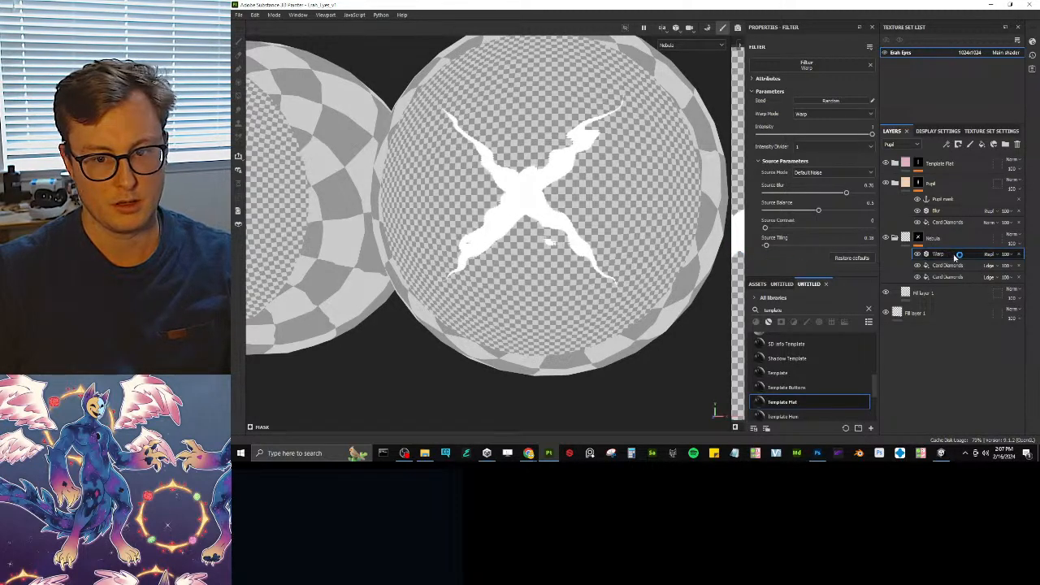
{"action": "key", "text": "ctrl+d"}
{"action": "key", "text": "ctrl+z"}
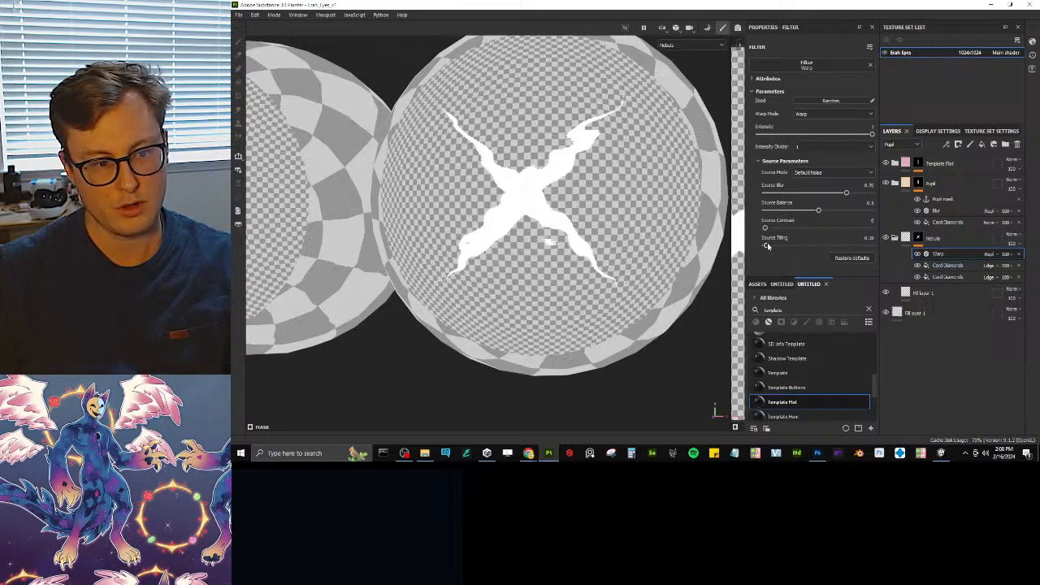
{"action": "left_click_drag", "start_coordinate": [767, 247], "coordinate": [753, 248]}
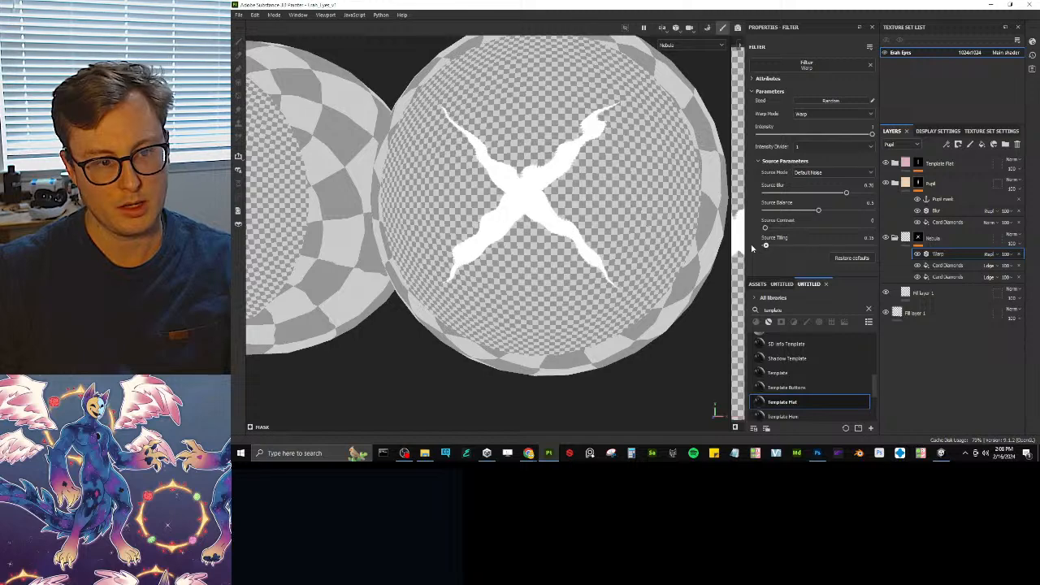
- Duplicate the Warp filter in the Nebula mask and open the Source Mode choices in the copy's source parameters
{"action": "left_click", "coordinate": [944, 266]}
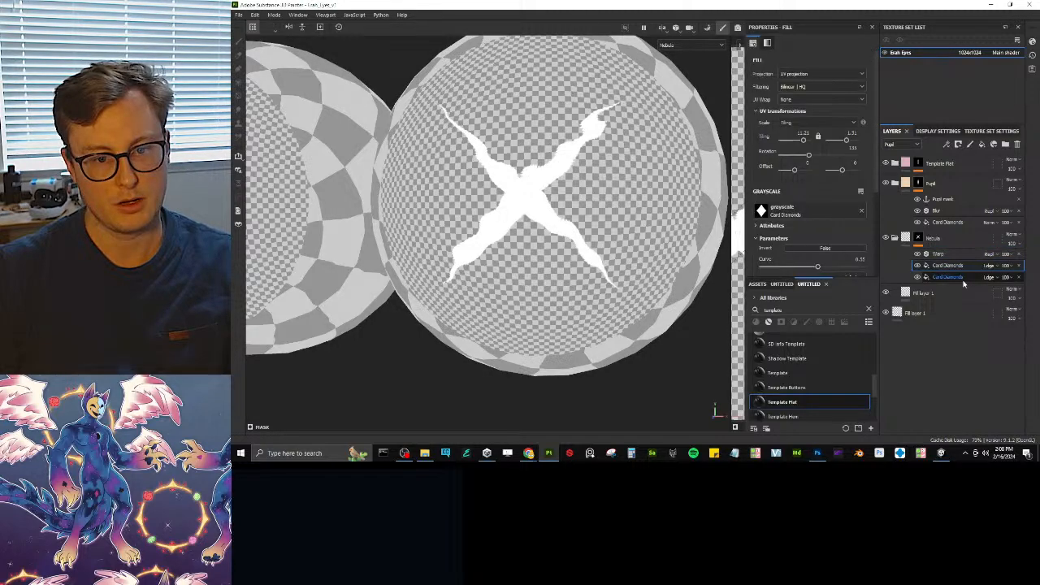
{"action": "left_click", "coordinate": [940, 254]}
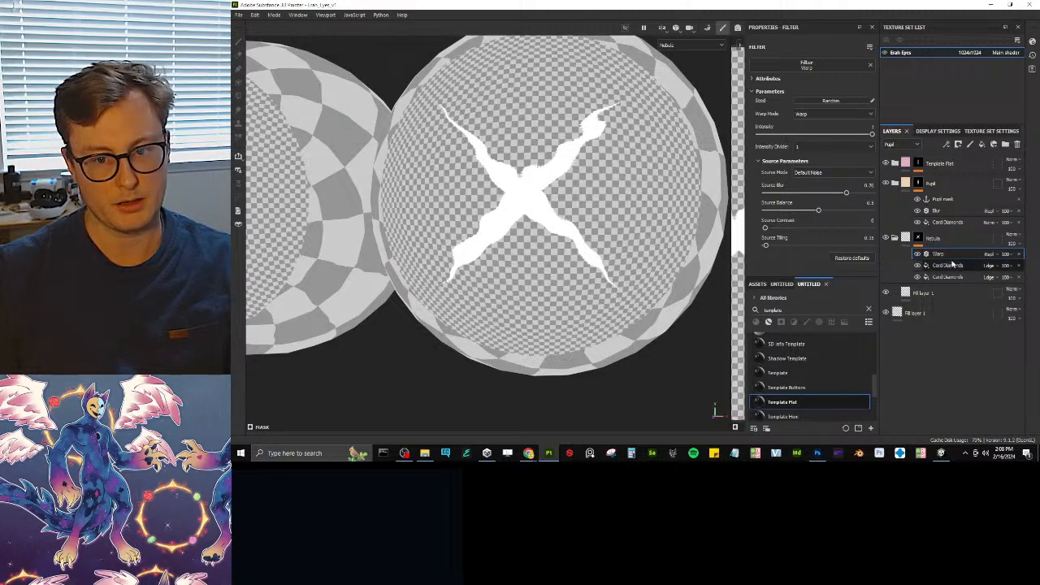
{"action": "key", "text": "ctrl+d"}
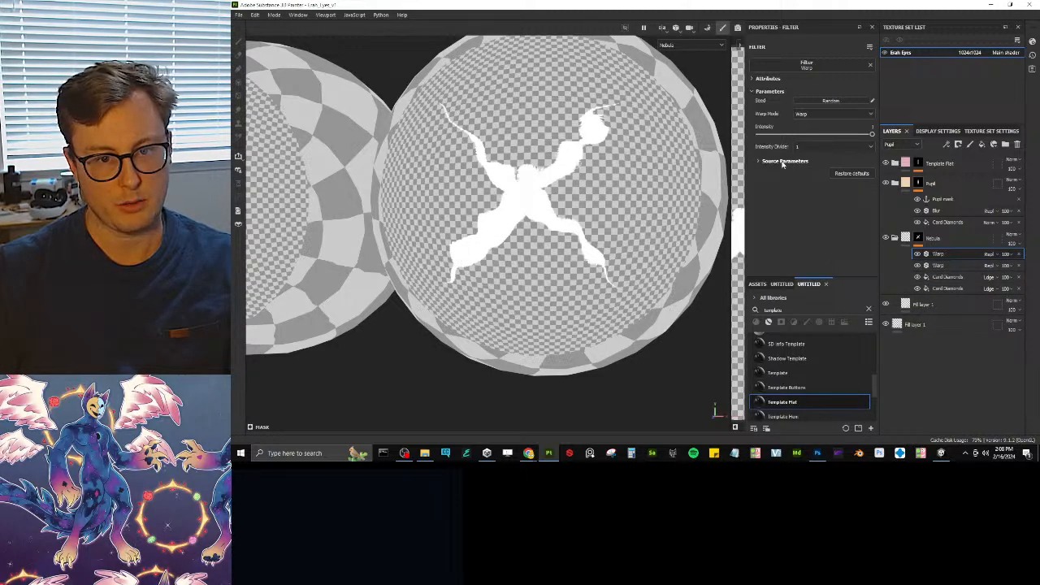
{"action": "left_click", "coordinate": [785, 161]}
{"action": "left_click", "coordinate": [835, 173]}
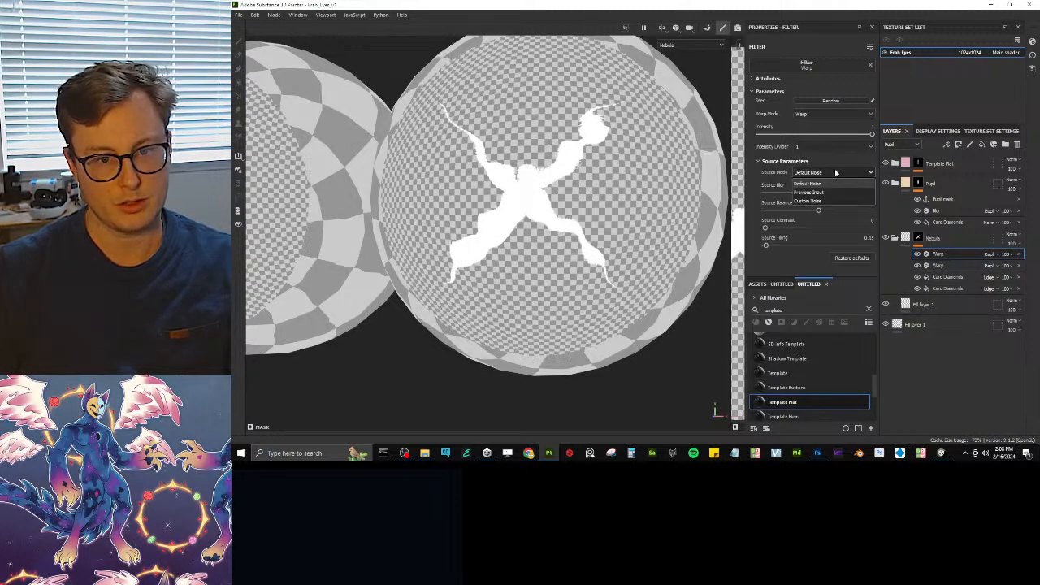
- Set the selected Warp filter's source mode to Custom Noise and assign the Clouds 2 procedural texture as its noise input
{"action": "left_click", "coordinate": [821, 200]}
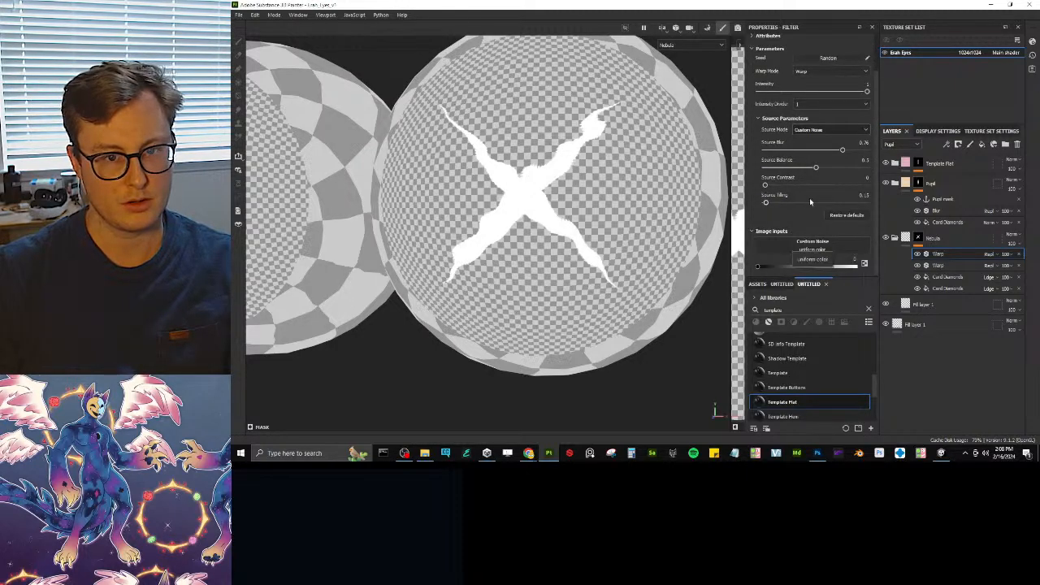
{"action": "left_click", "coordinate": [796, 248]}
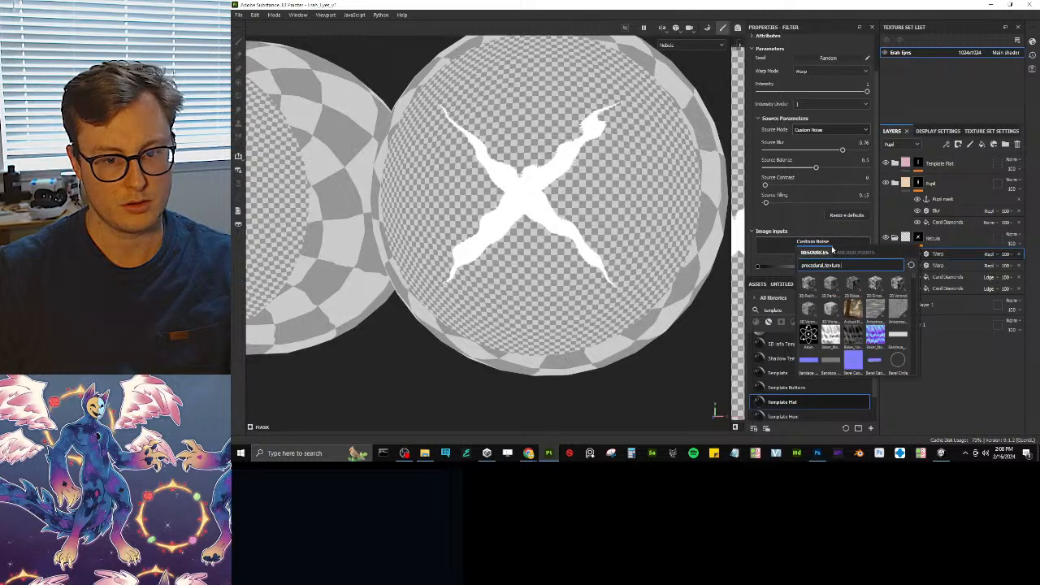
{"action": "left_click", "coordinate": [778, 250]}
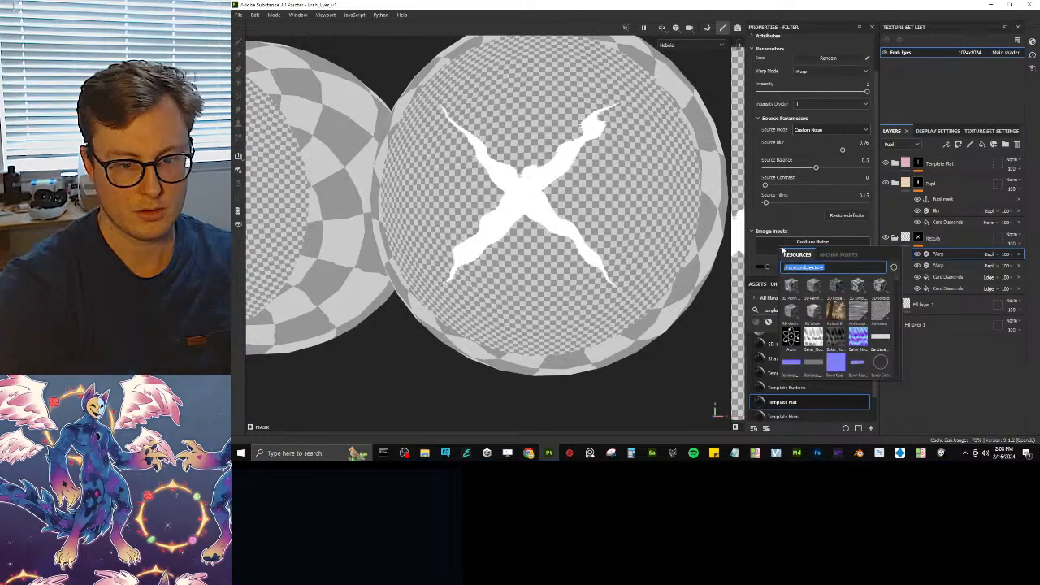
{"action": "key", "text": "Right"}
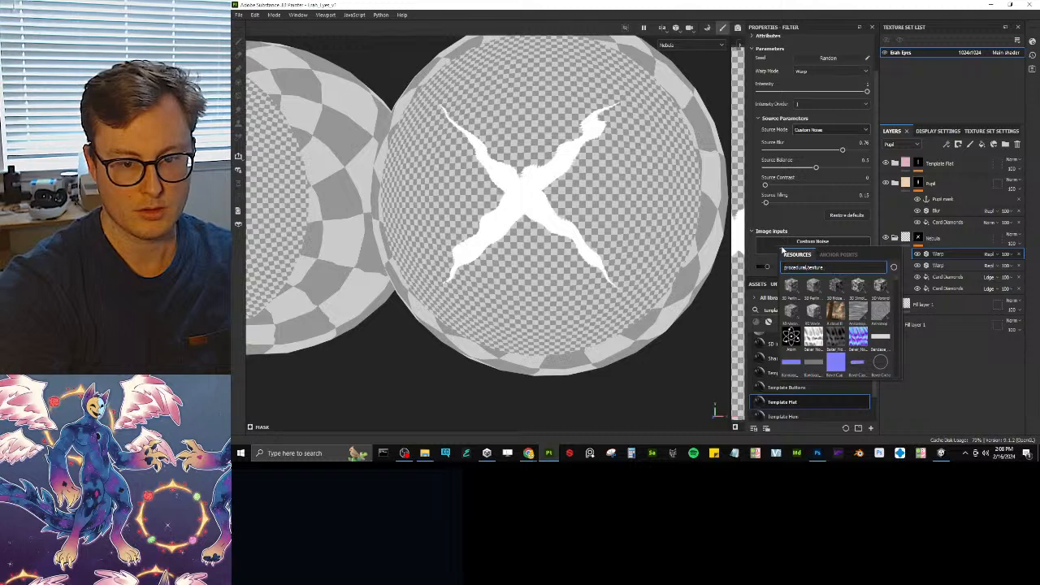
{"action": "type", "text": "noise"}
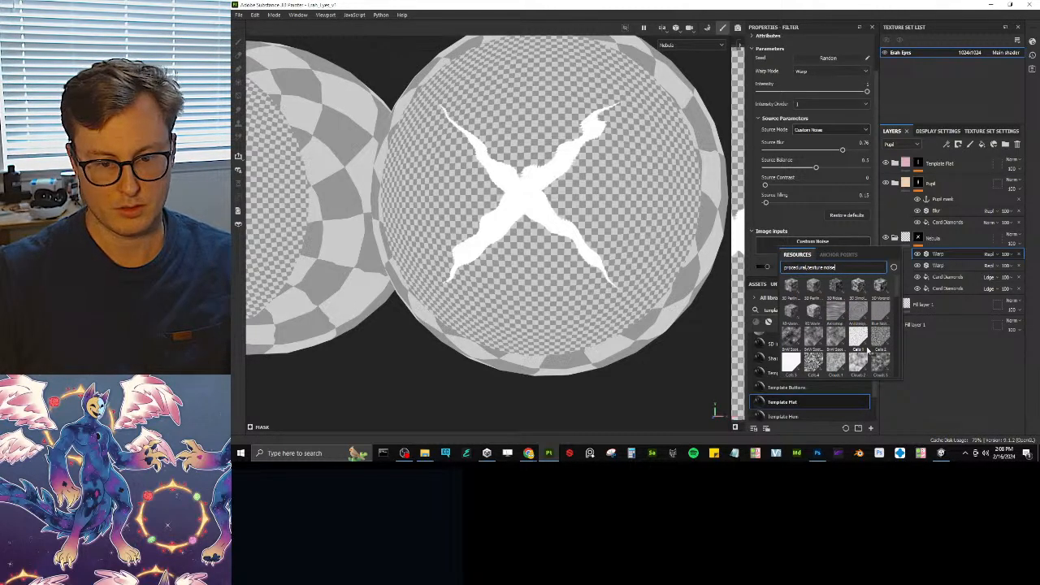
{"action": "left_click", "coordinate": [858, 362]}
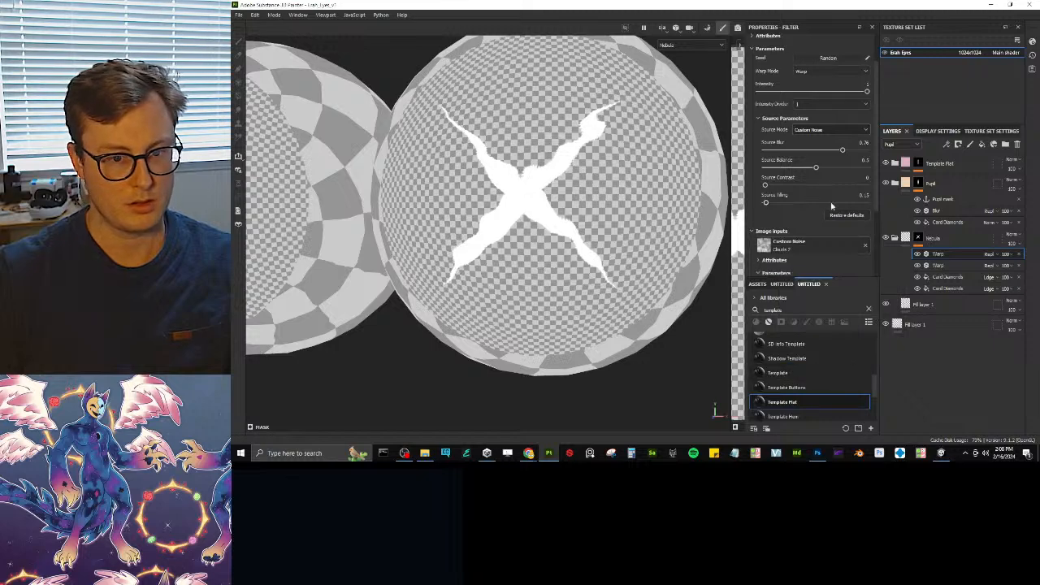
- Set the Warp filter's source tiling to 0.41 and check the warped cross on the eye from several angles
{"action": "left_click_drag", "start_coordinate": [770, 203], "coordinate": [779, 209]}
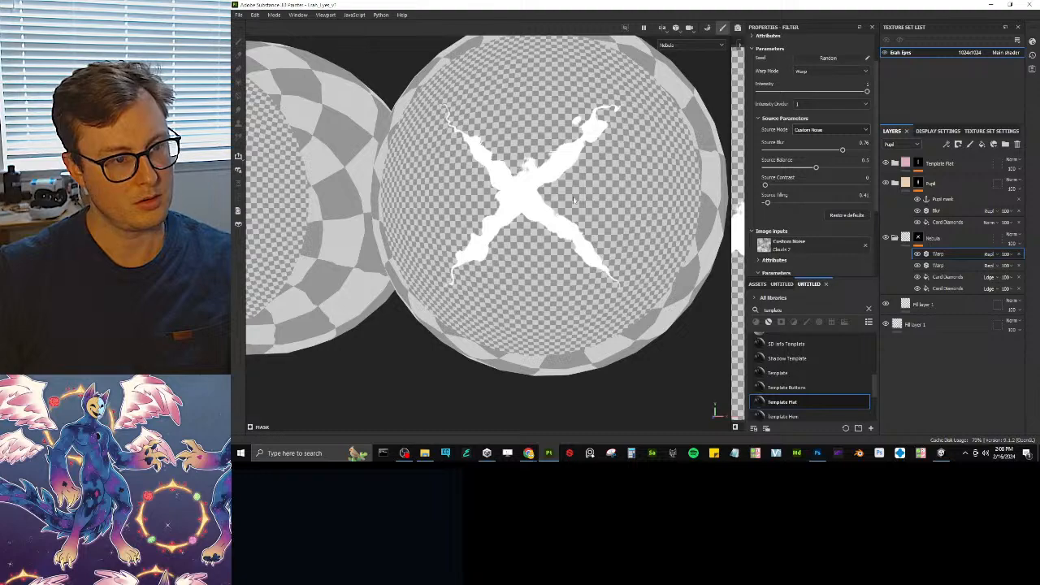
{"action": "left_click_drag", "start_coordinate": [571, 203], "coordinate": [561, 145], "text": "alt"}
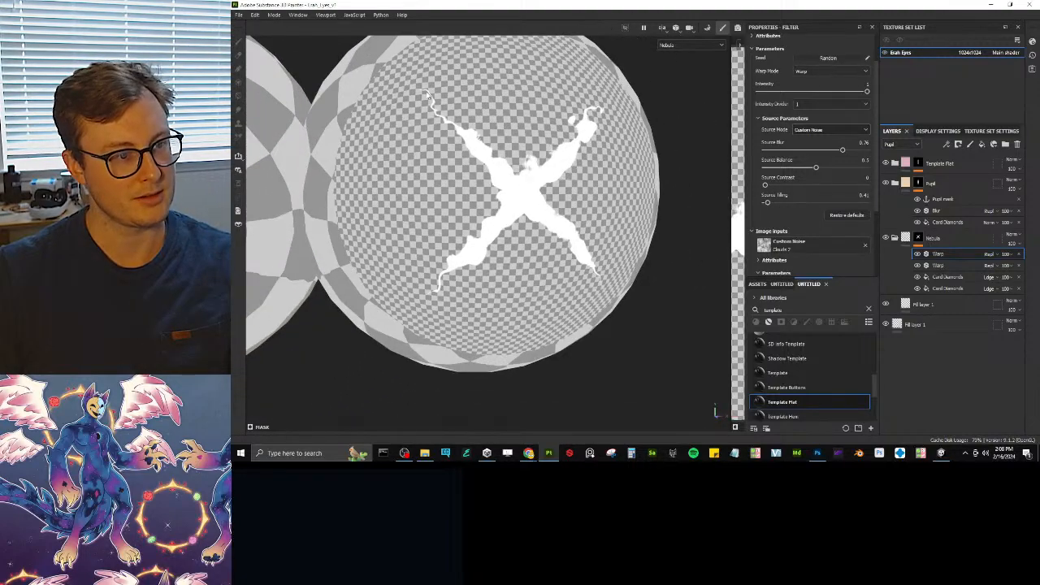
{"action": "left_click_drag", "start_coordinate": [459, 271], "coordinate": [444, 282], "text": "alt"}
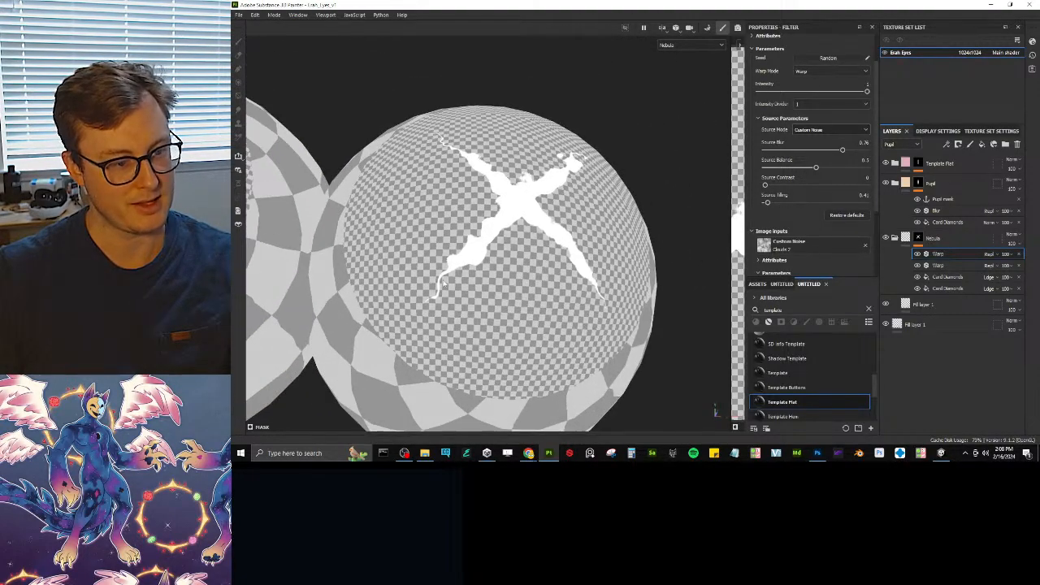
{"action": "left_click_drag", "start_coordinate": [641, 304], "coordinate": [661, 265], "text": "alt"}
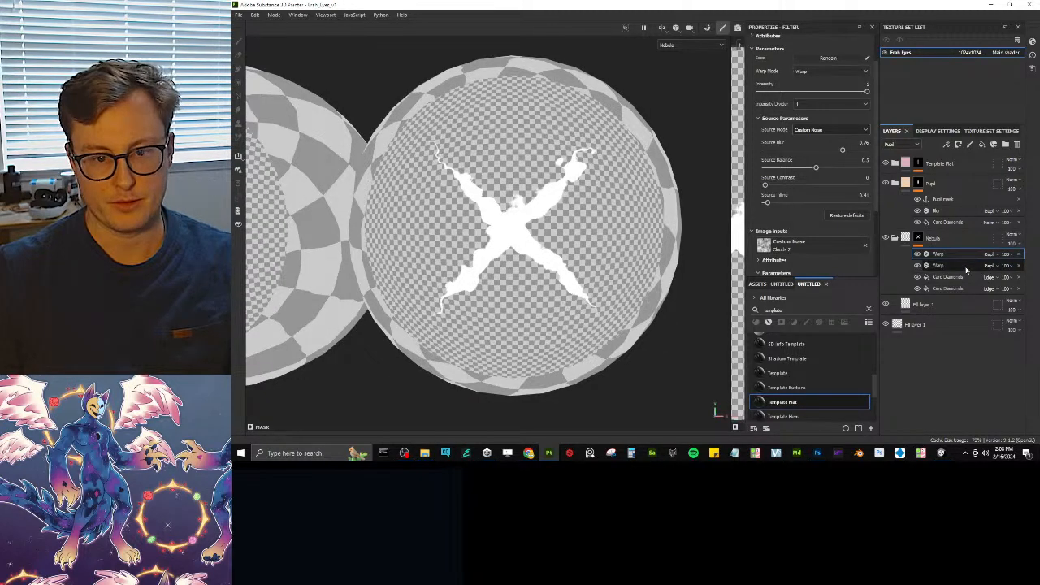
- Duplicate the top Warp filter, remove its custom noise, restore its default parameters, and set its intensity to 0.089
{"action": "key", "text": "ctrl+d"}
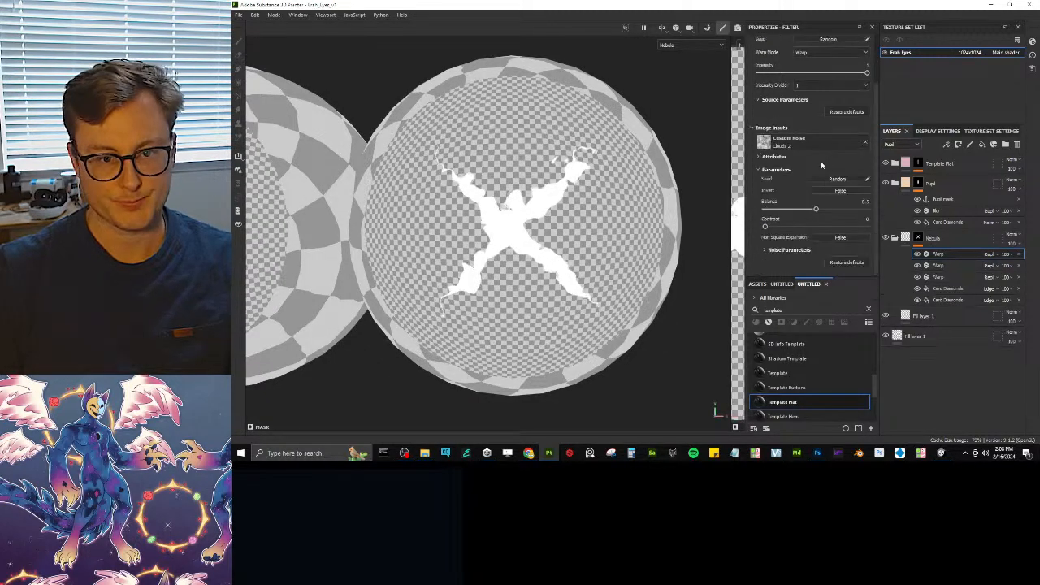
{"action": "scroll", "coordinate": [834, 149], "scroll_direction": "down", "scroll_amount": 2}
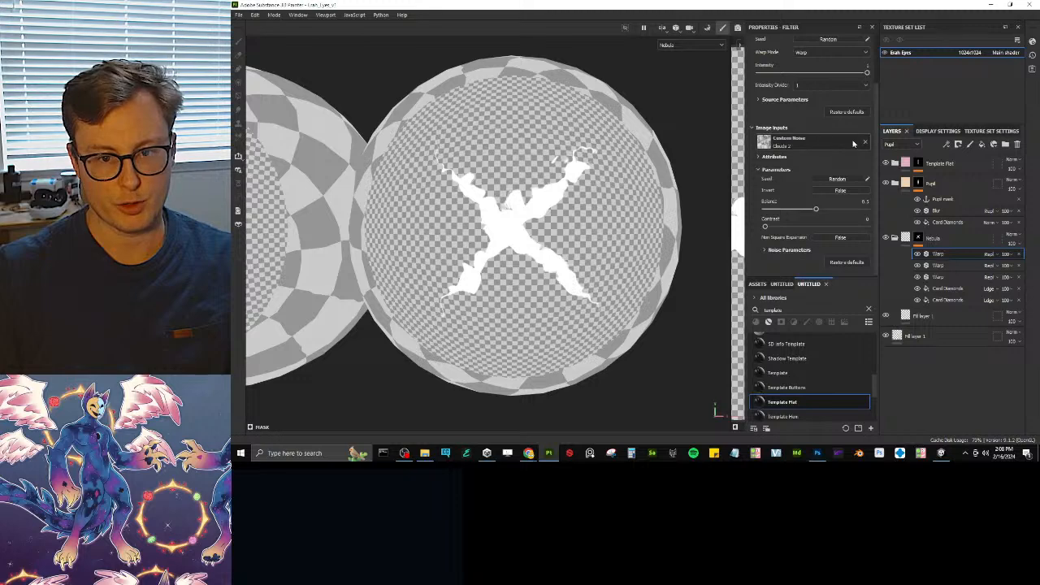
{"action": "left_click", "coordinate": [865, 142]}
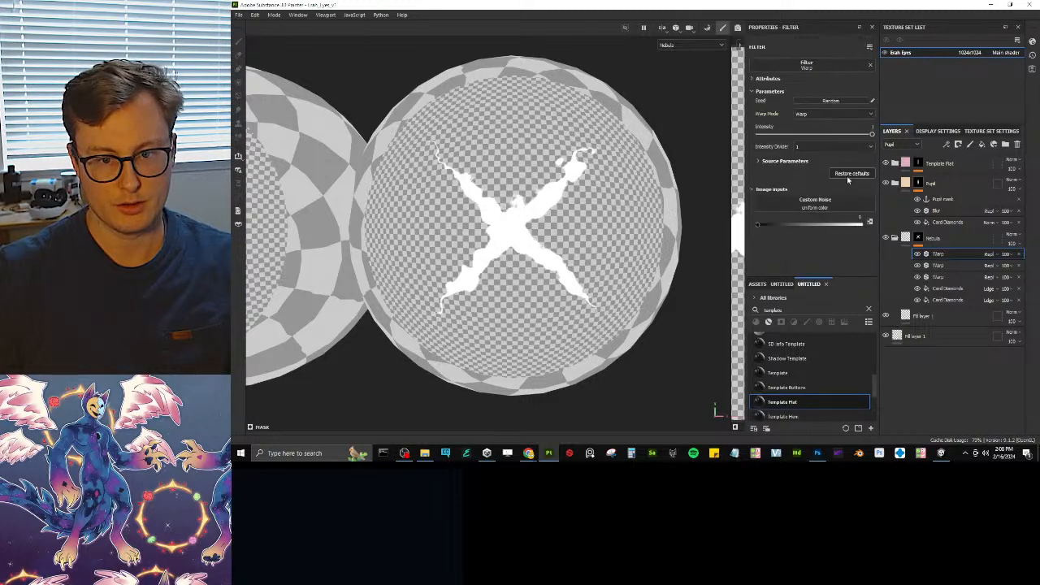
{"action": "left_click", "coordinate": [847, 175]}
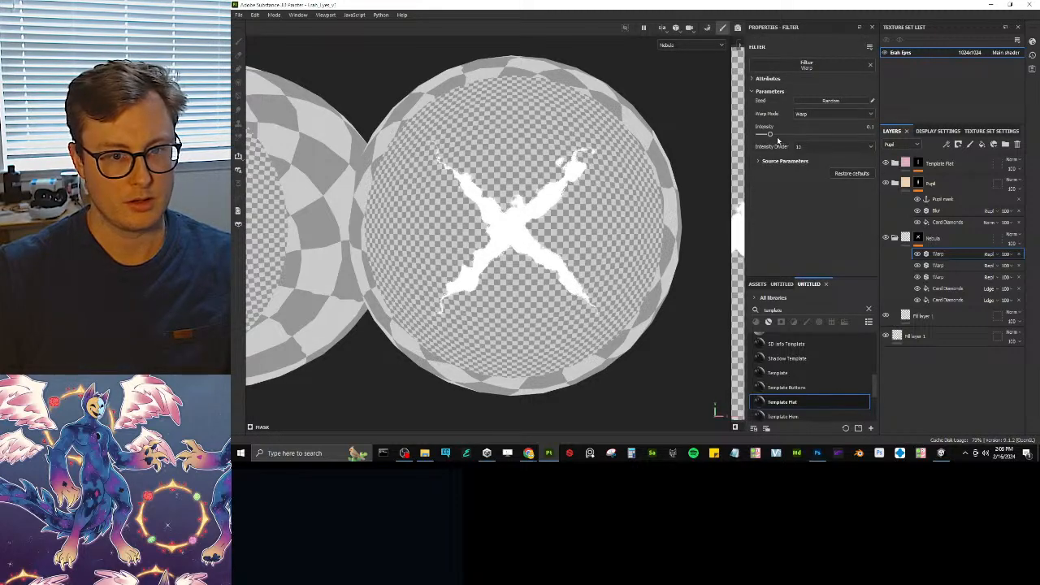
{"action": "mouse_move", "coordinate": [772, 140]}
{"action": "left_mouse_down"}
{"action": "mouse_move", "coordinate": [756, 138]}
{"action": "mouse_move", "coordinate": [769, 137]}
{"action": "left_mouse_up"}
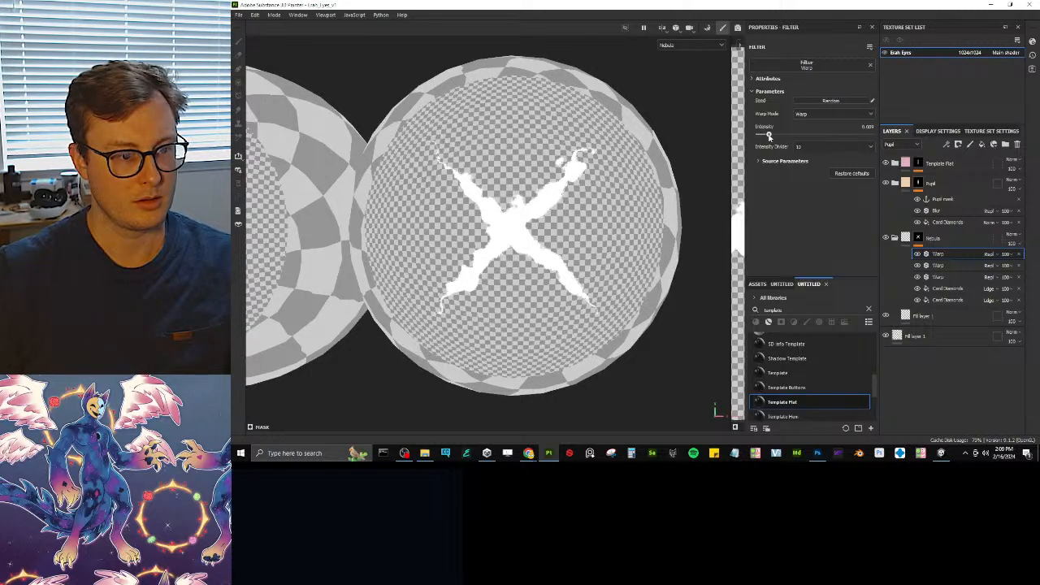
{"action": "scroll", "coordinate": [499, 226], "scroll_direction": "up", "scroll_amount": 10}
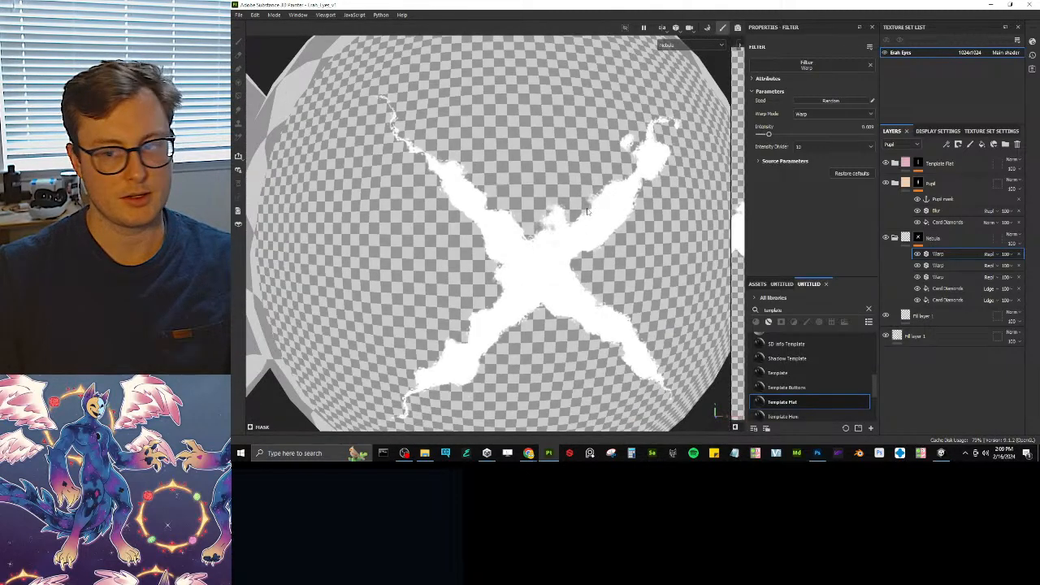
{"action": "scroll", "coordinate": [588, 208], "scroll_direction": "down", "scroll_amount": 5}
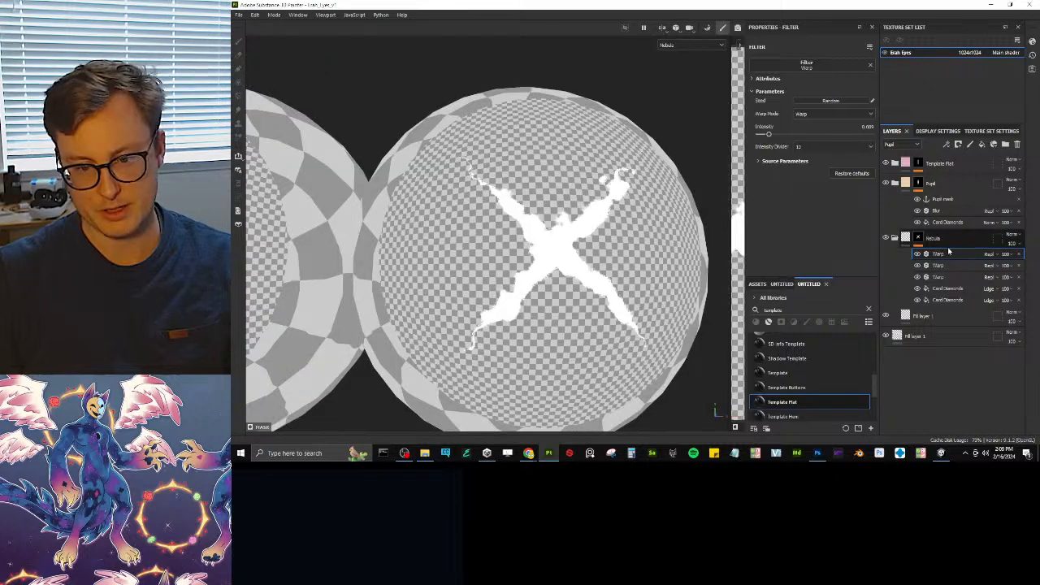
- Duplicate the top Warp filter on the Nebula mask and change the copy to a Blur filter
{"action": "key", "text": "ctrl+d"}
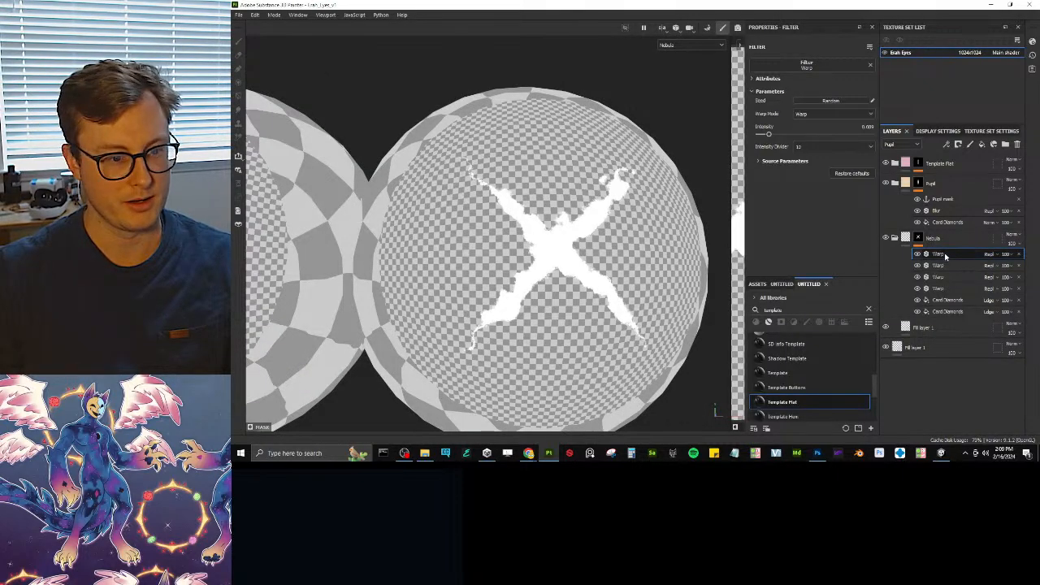
{"action": "left_click", "coordinate": [806, 65]}
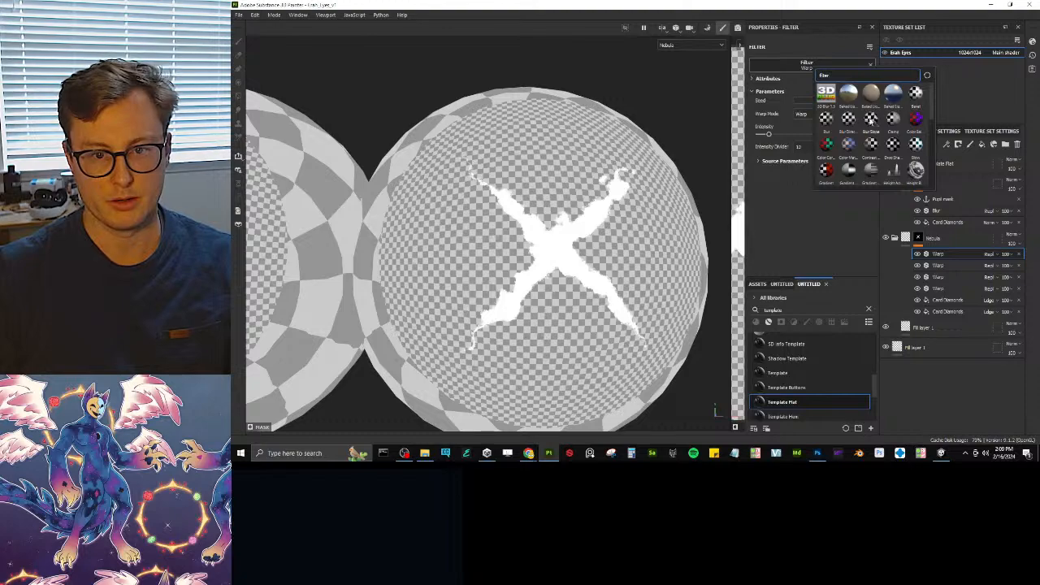
{"action": "left_click", "coordinate": [827, 122]}
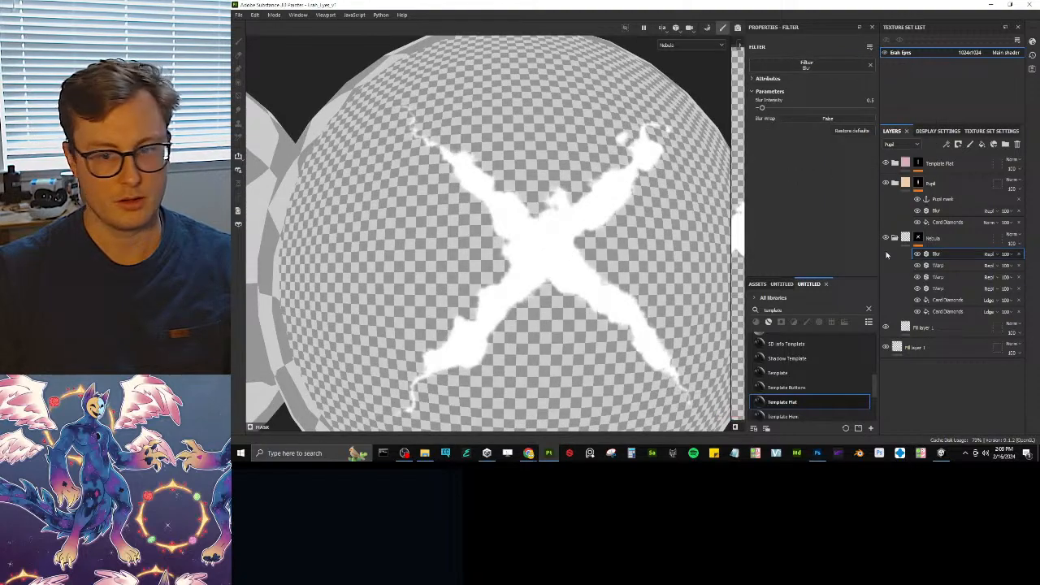
- Set the Nebula mask's Blur filter to Linear Dodge blending and check the mask's edges up close
{"action": "left_click", "coordinate": [991, 253]}
{"action": "left_click", "coordinate": [996, 79]}
{"action": "scroll", "coordinate": [545, 270], "scroll_direction": "up", "scroll_amount": 3}
{"action": "mouse_move", "coordinate": [544, 269]}
{"action": "left_mouse_down", "text": "alt"}
{"action": "mouse_move", "coordinate": [630, 216]}
{"action": "mouse_move", "coordinate": [558, 240]}
{"action": "mouse_move", "coordinate": [562, 266]}
{"action": "left_mouse_up", "text": "alt"}
{"action": "scroll", "coordinate": [562, 267], "scroll_direction": "down", "scroll_amount": 3}
{"action": "scroll", "coordinate": [562, 266], "scroll_direction": "down", "scroll_amount": 5}
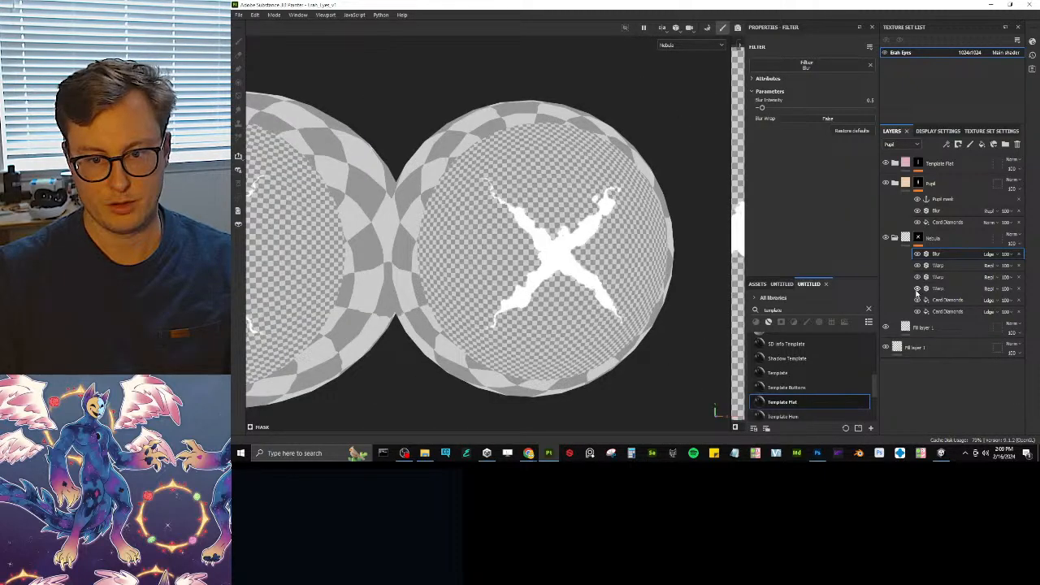
- Display the Base color channel in the viewport and look closely at the nebula shape around the pupil
{"action": "left_click", "coordinate": [669, 45]}
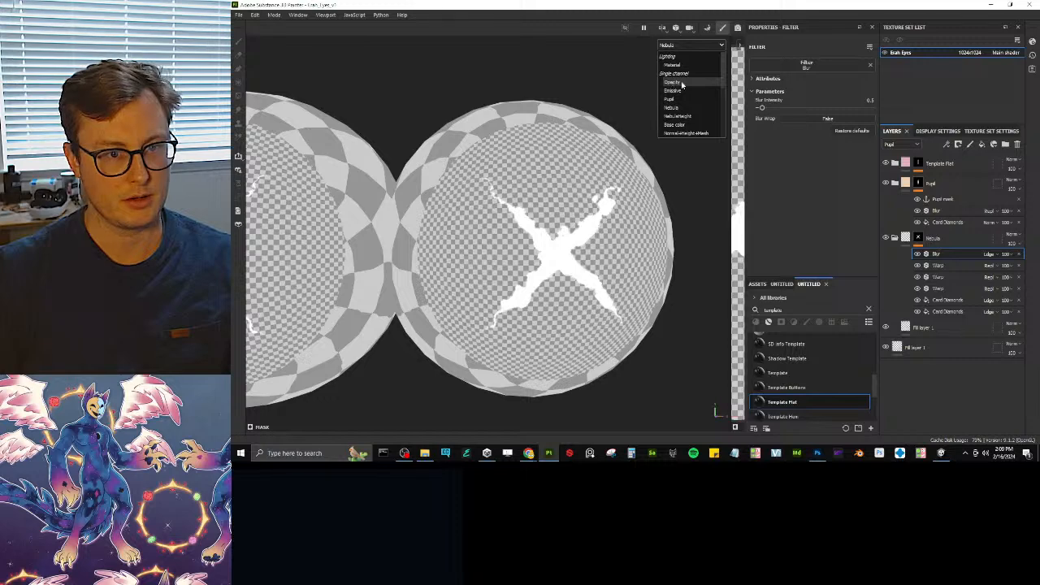
{"action": "left_click", "coordinate": [677, 125]}
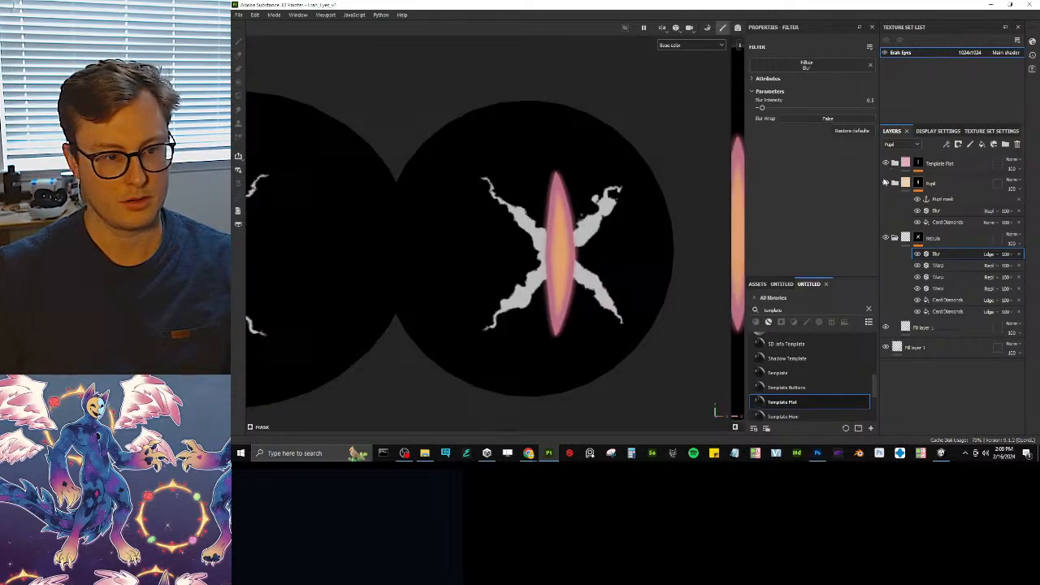
{"action": "scroll", "coordinate": [565, 297], "scroll_direction": "up", "scroll_amount": 3}
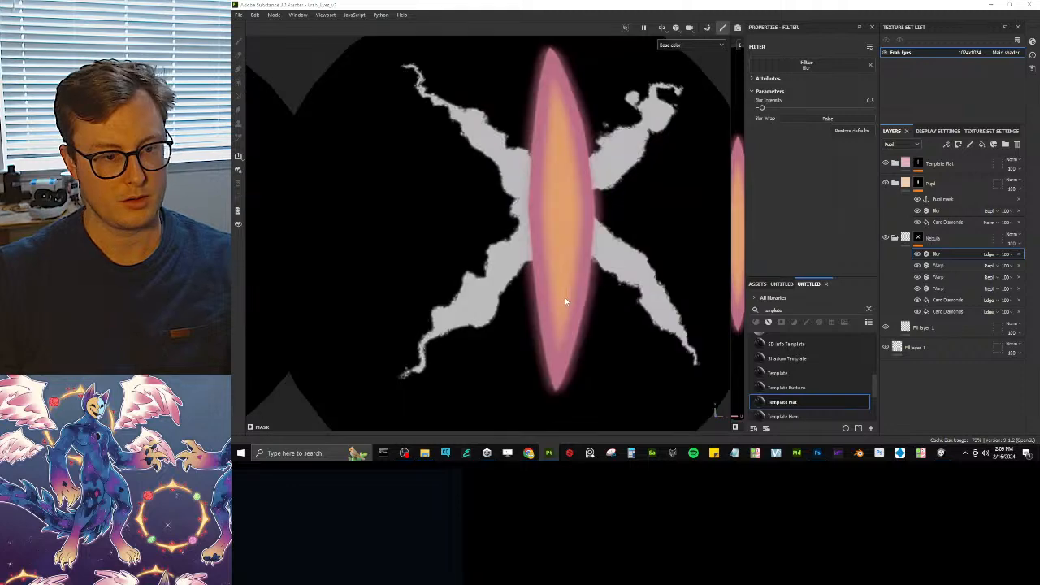
- Close the Photoshop home window and switch to the Chrome window with the character reference image IMG_0323.jpg
{"action": "key", "text": "alt+Tab"}
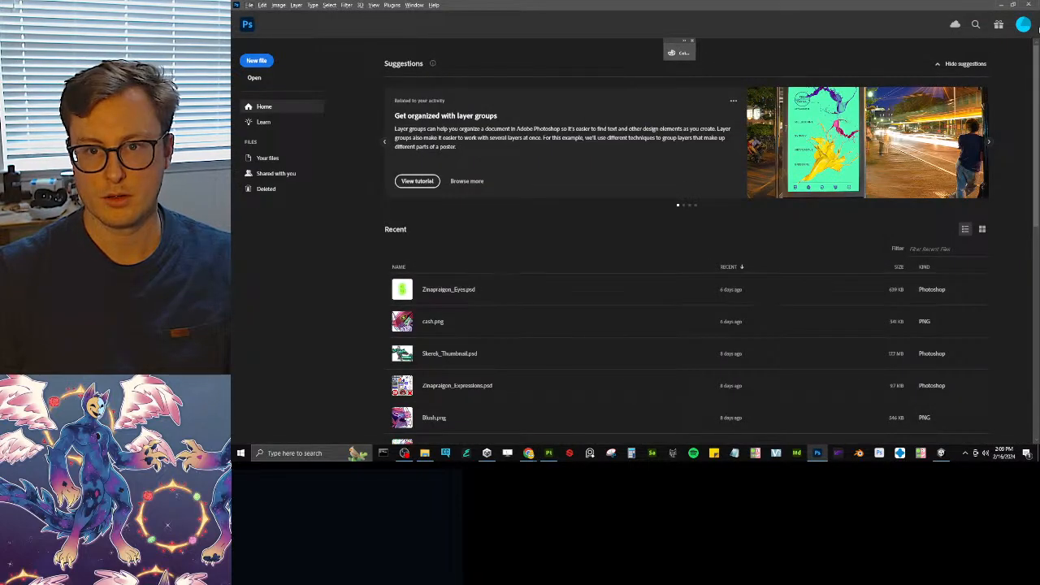
{"action": "left_click", "coordinate": [1029, 5]}
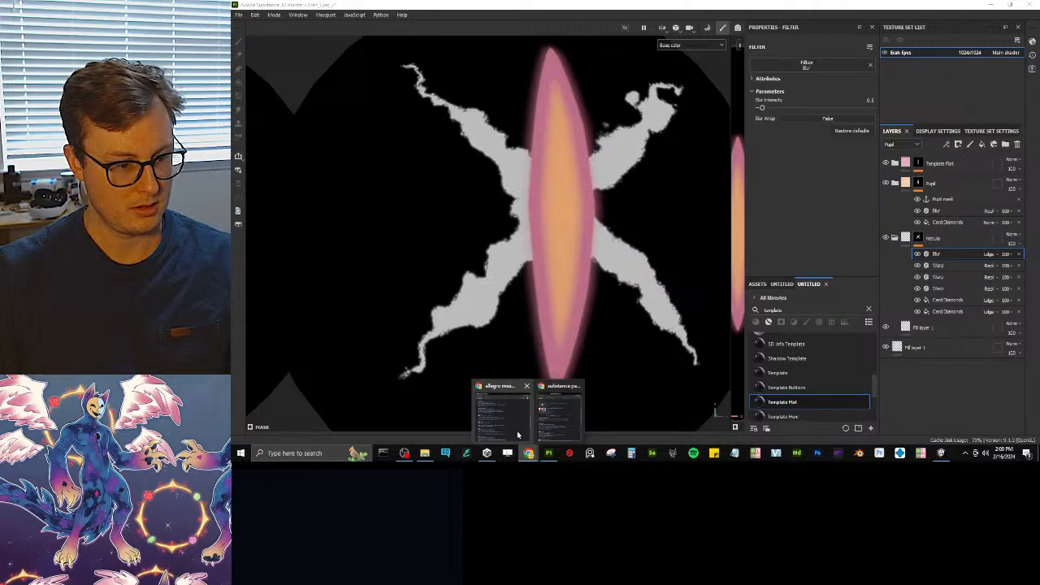
{"action": "left_click", "coordinate": [550, 424]}
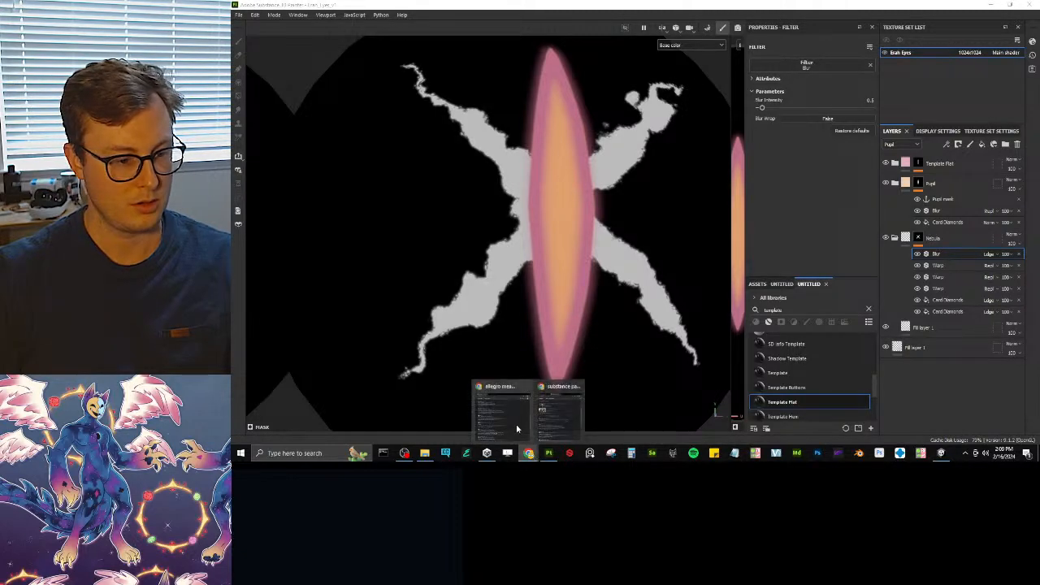
{"action": "key", "text": "alt+Tab"}
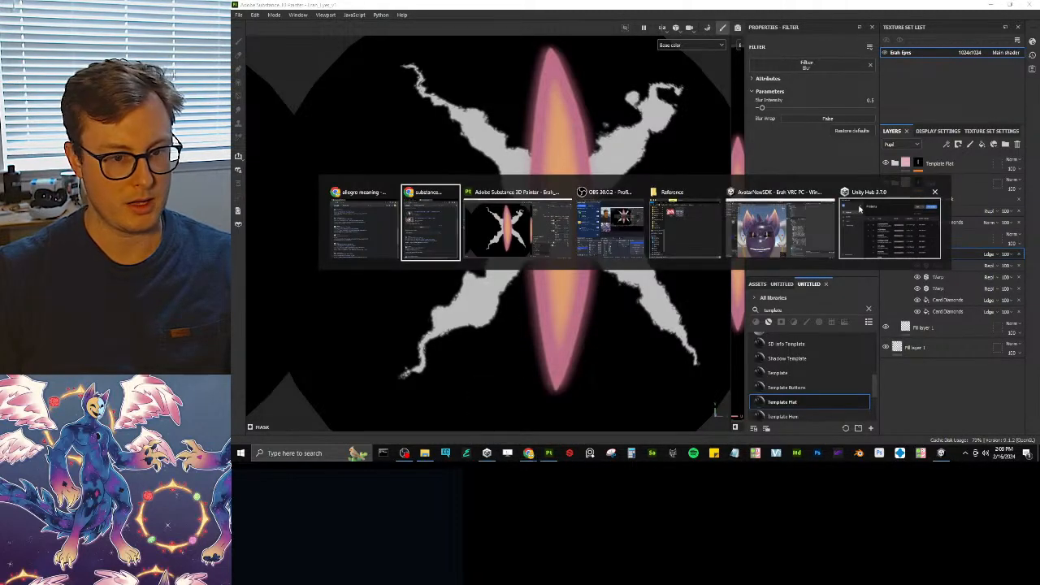
{"action": "left_click", "coordinate": [431, 229]}
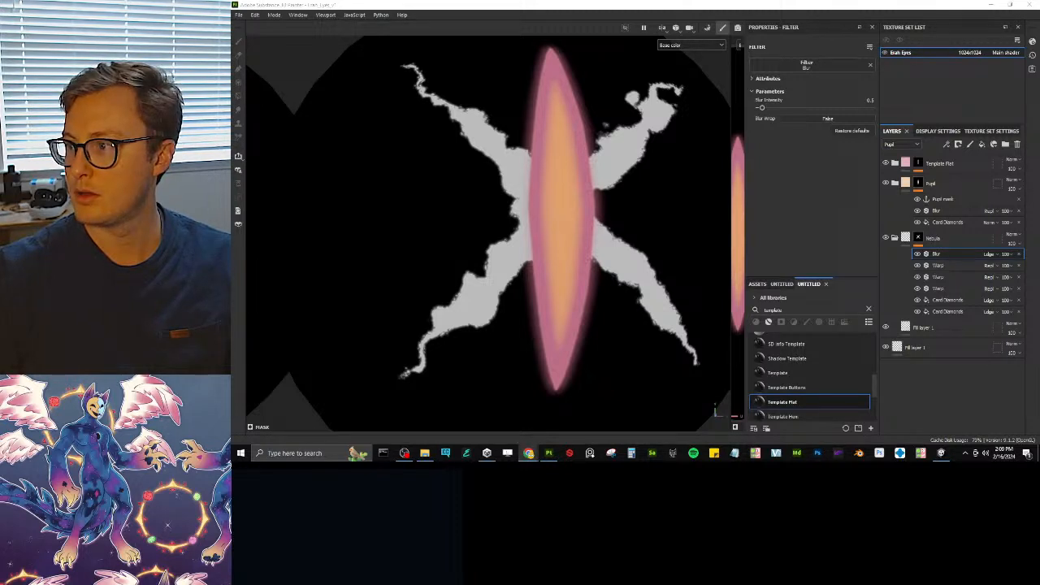
{"action": "key", "text": "alt+Tab"}
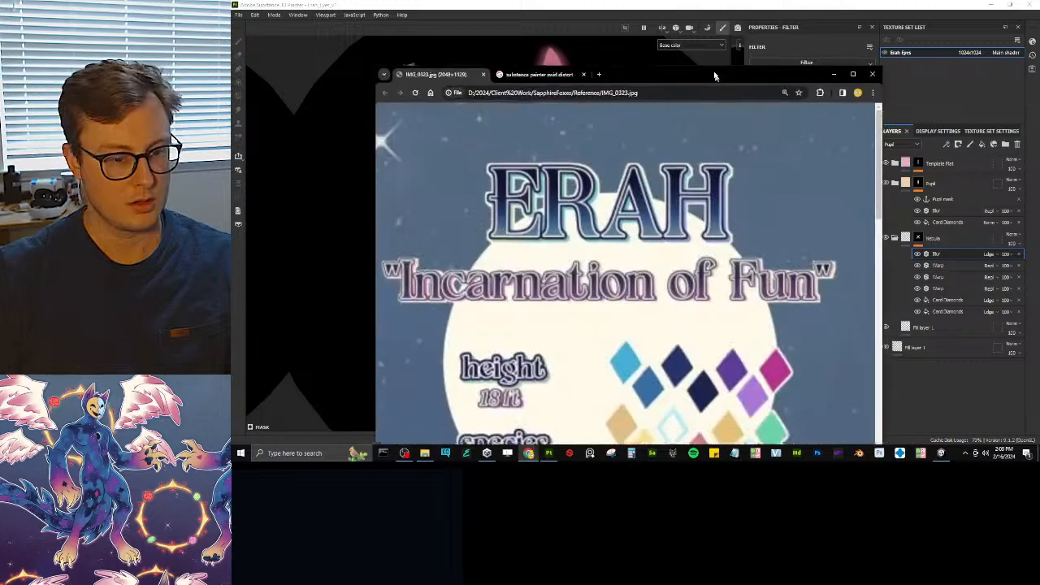
- Examine the colors and shape of the character's eye in the maximized reference image, and return to Substance 3D Painter
{"action": "left_click", "coordinate": [665, 275]}
{"action": "scroll", "coordinate": [666, 275], "scroll_direction": "down", "scroll_amount": 1}
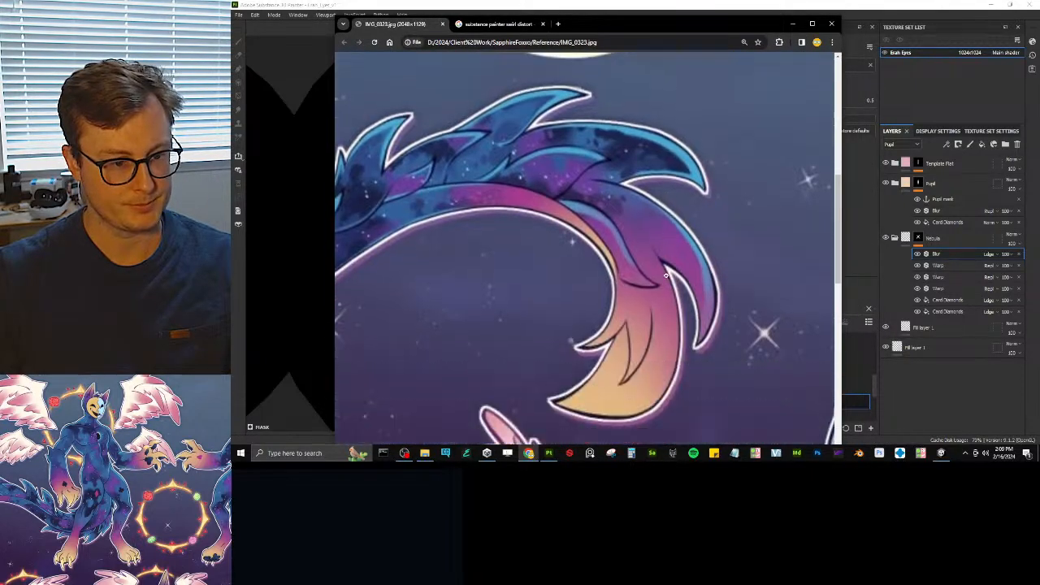
{"action": "scroll", "coordinate": [666, 276], "scroll_direction": "up", "scroll_amount": 5}
{"action": "left_click_drag", "start_coordinate": [796, 18], "coordinate": [696, 3]}
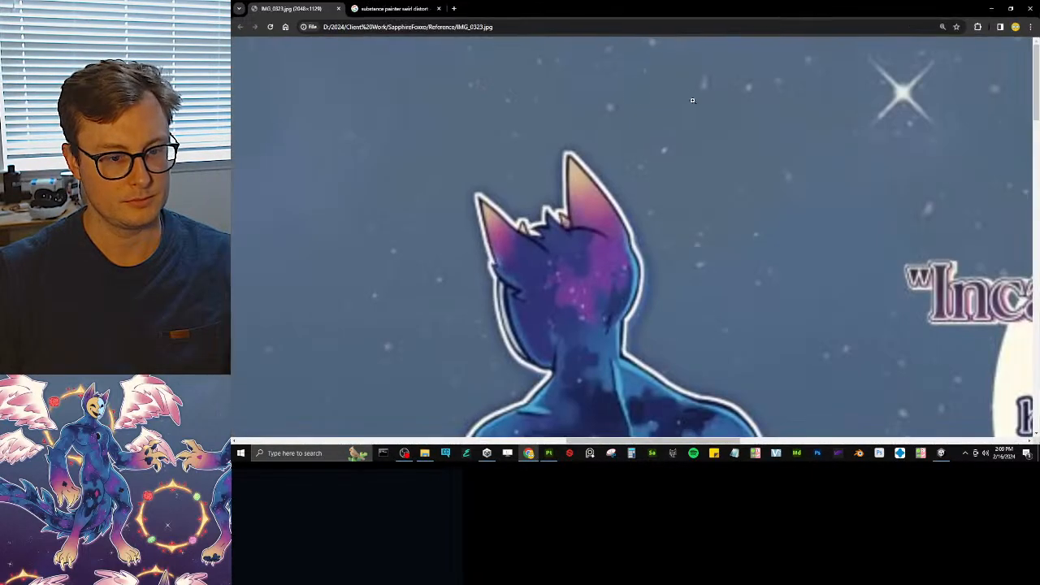
{"action": "left_click_drag", "start_coordinate": [687, 442], "coordinate": [967, 442]}
{"action": "scroll", "coordinate": [744, 260], "scroll_direction": "down", "scroll_amount": 2}
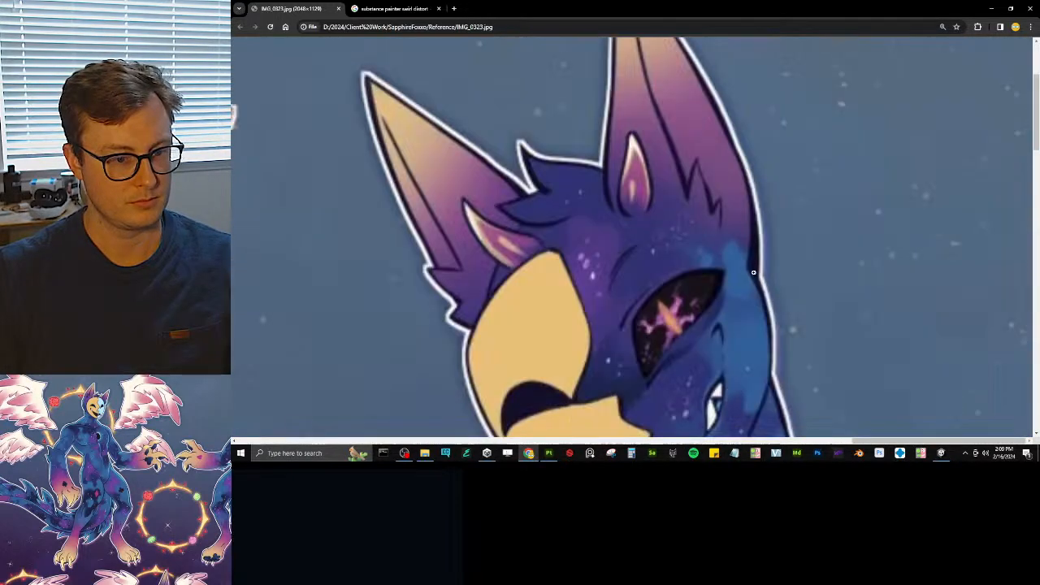
{"action": "scroll", "coordinate": [744, 260], "scroll_direction": "down", "scroll_amount": 1}
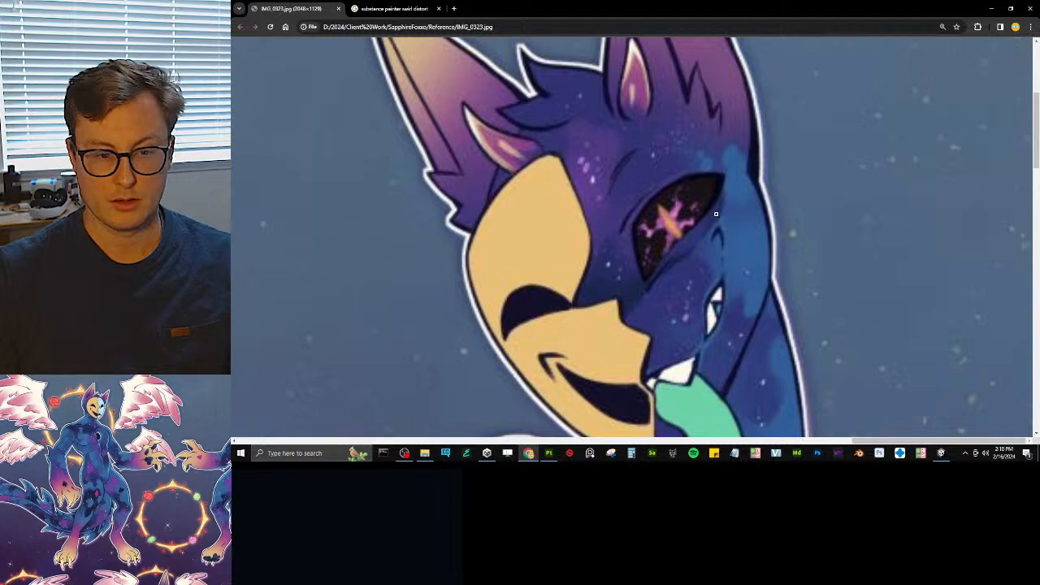
{"action": "key", "text": "alt+Tab"}
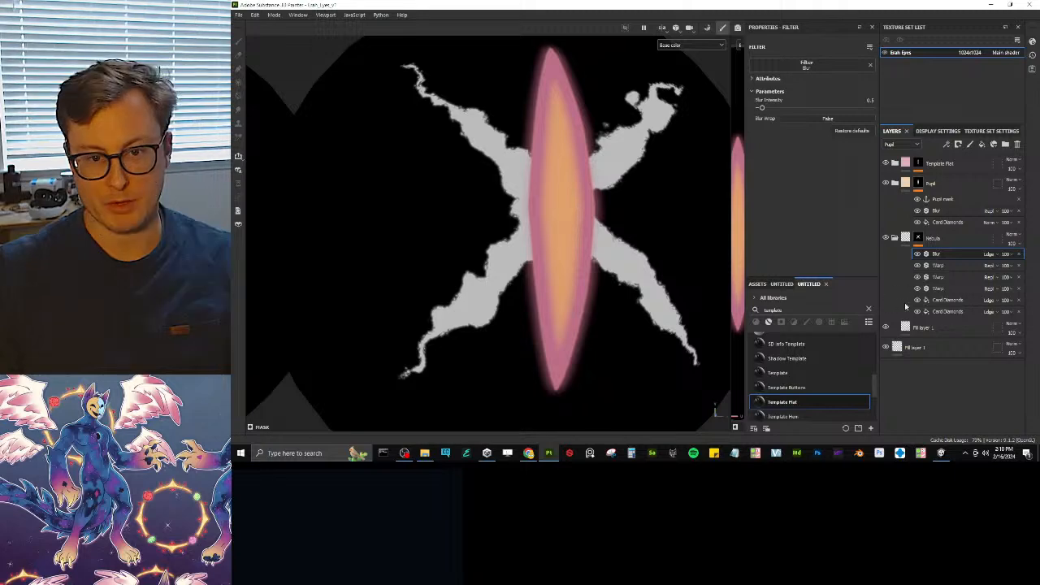
- Color the Nebula folder's fill layer with the light pink sampled from the eye in the reference image, in both its Base color and Nebula channels
{"action": "left_click", "coordinate": [922, 328]}
{"action": "scroll", "coordinate": [800, 147], "scroll_direction": "down", "scroll_amount": 3}
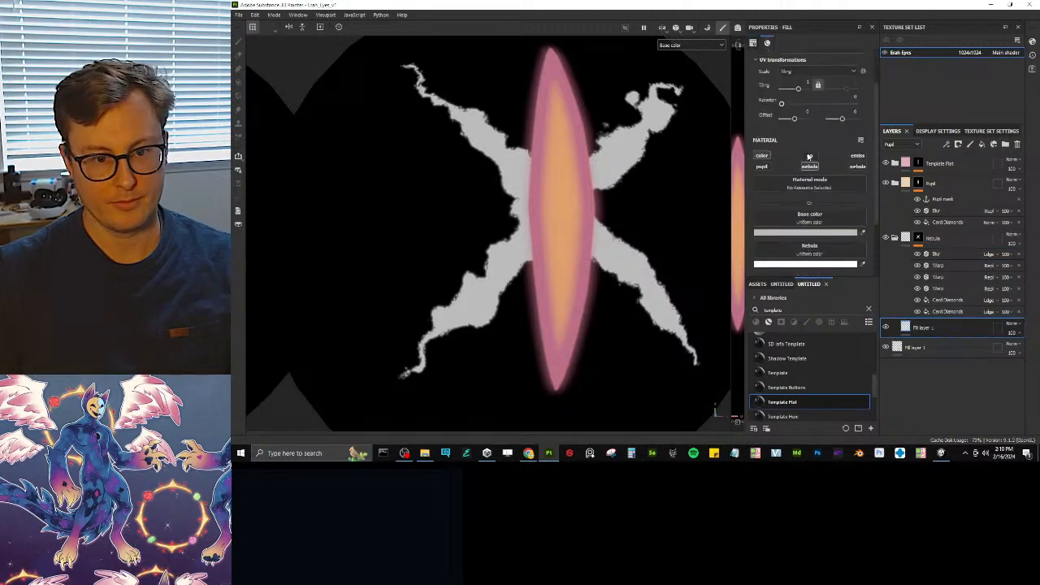
{"action": "key", "text": "alt+Tab"}
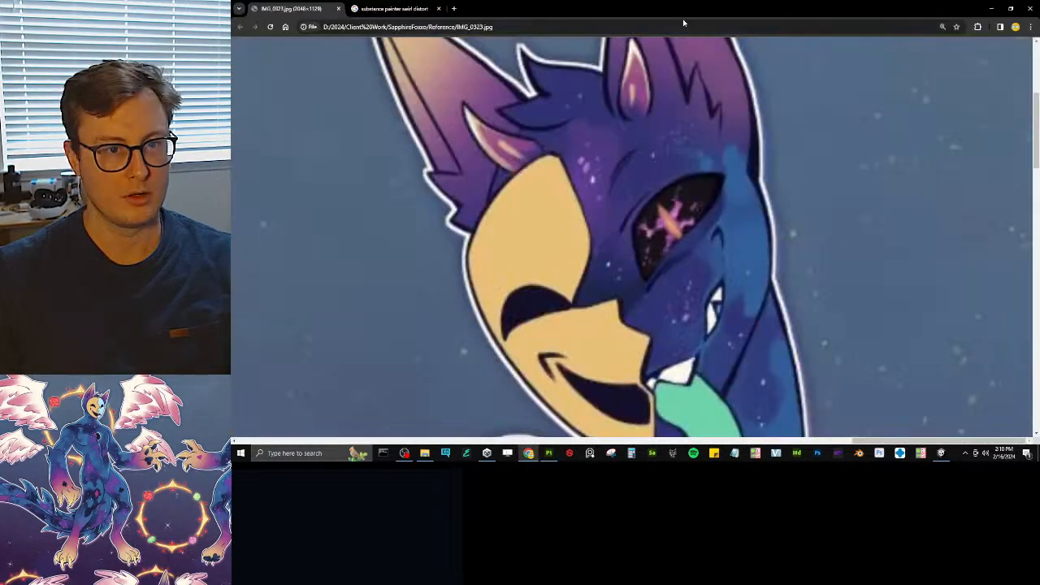
{"action": "left_click_drag", "start_coordinate": [689, 14], "coordinate": [1039, 48]}
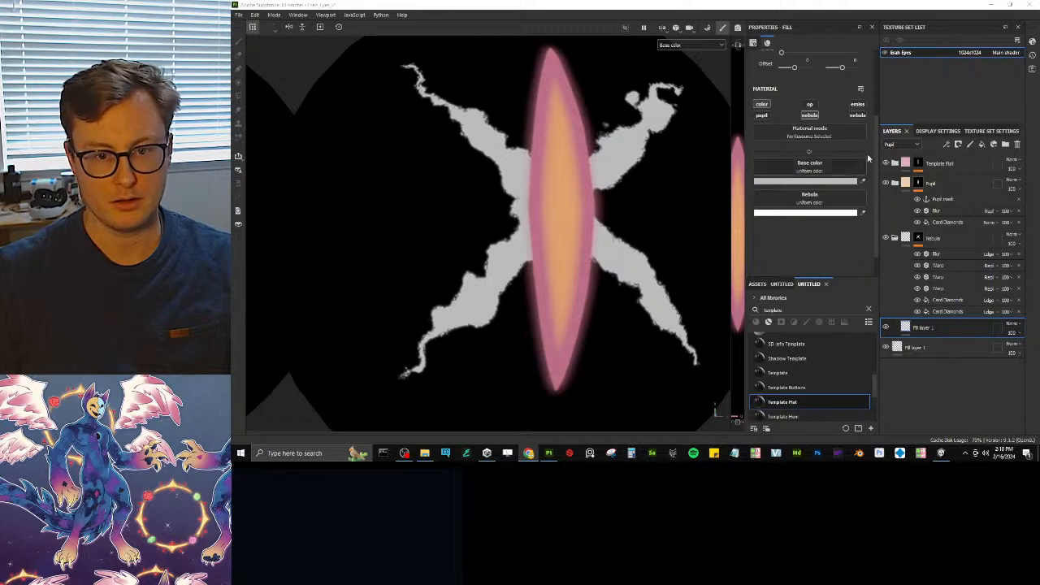
{"action": "left_click", "coordinate": [863, 182]}
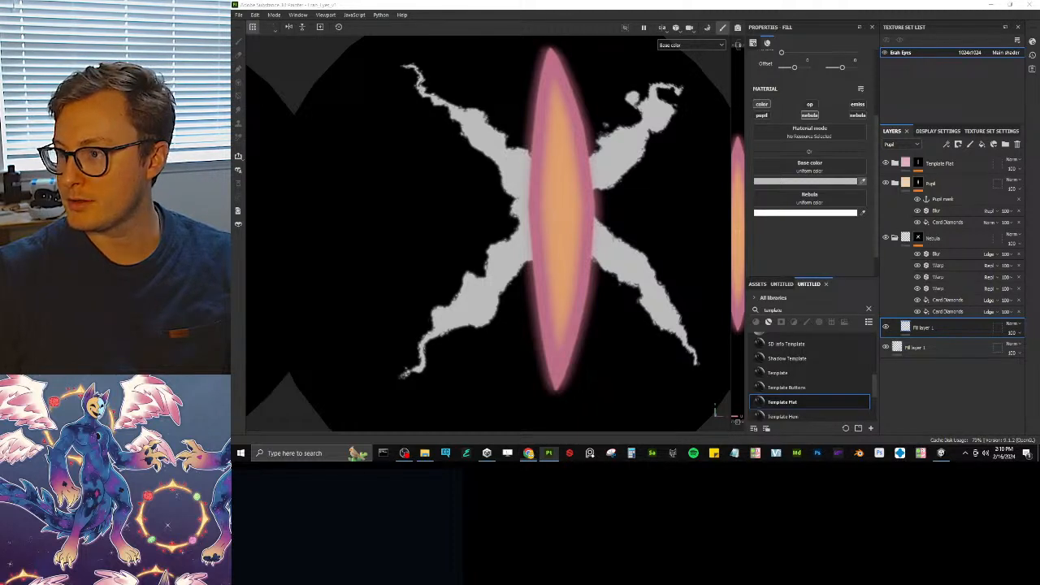
{"action": "left_click", "coordinate": [1039, 220]}
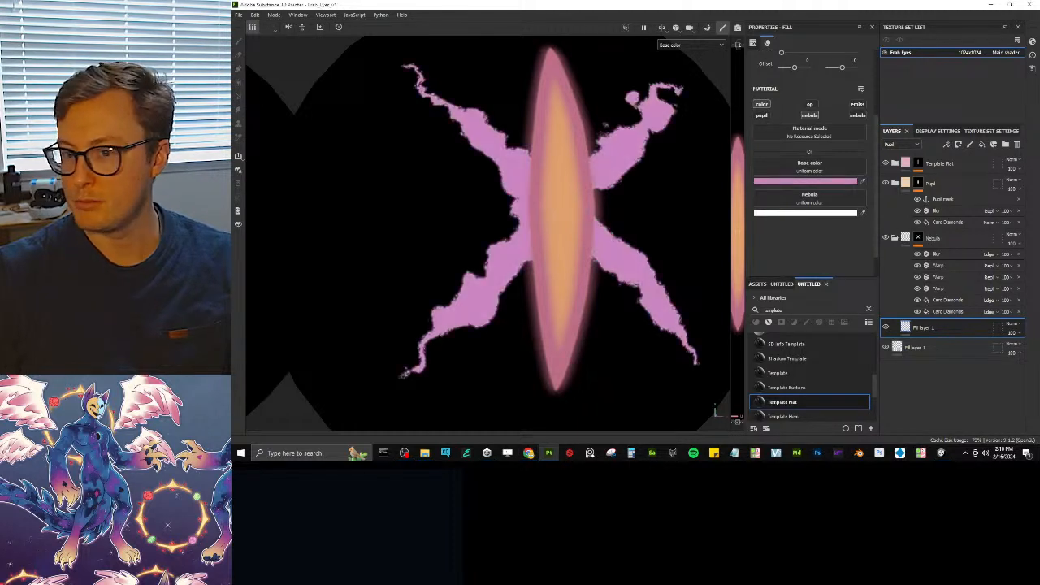
{"action": "left_click", "coordinate": [863, 213]}
{"action": "left_click", "coordinate": [842, 182]}
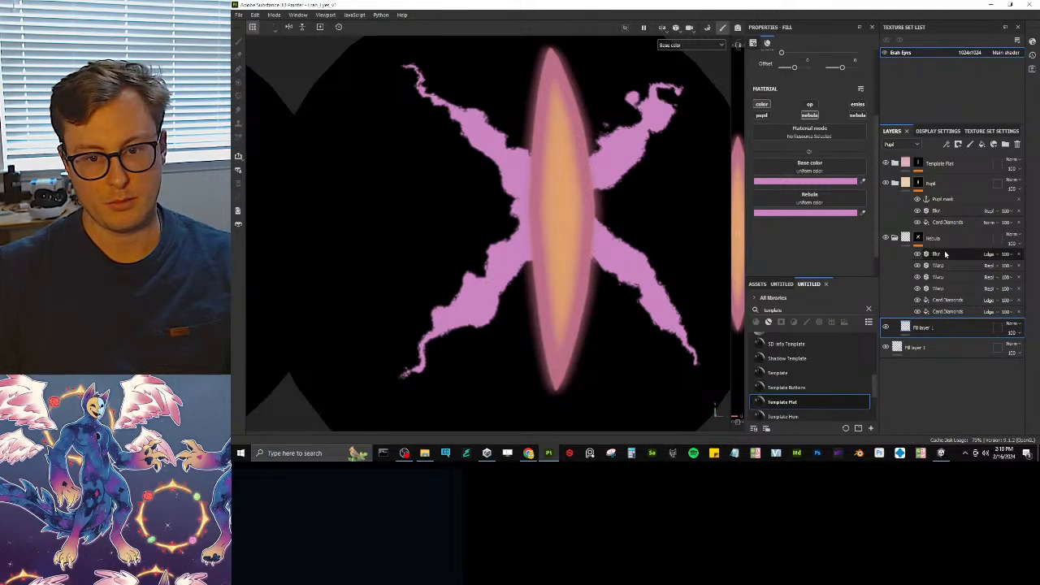
- Add an anchor point to the Nebula folder's mask
{"action": "left_click", "coordinate": [906, 237]}
{"action": "right_click", "coordinate": [919, 247]}
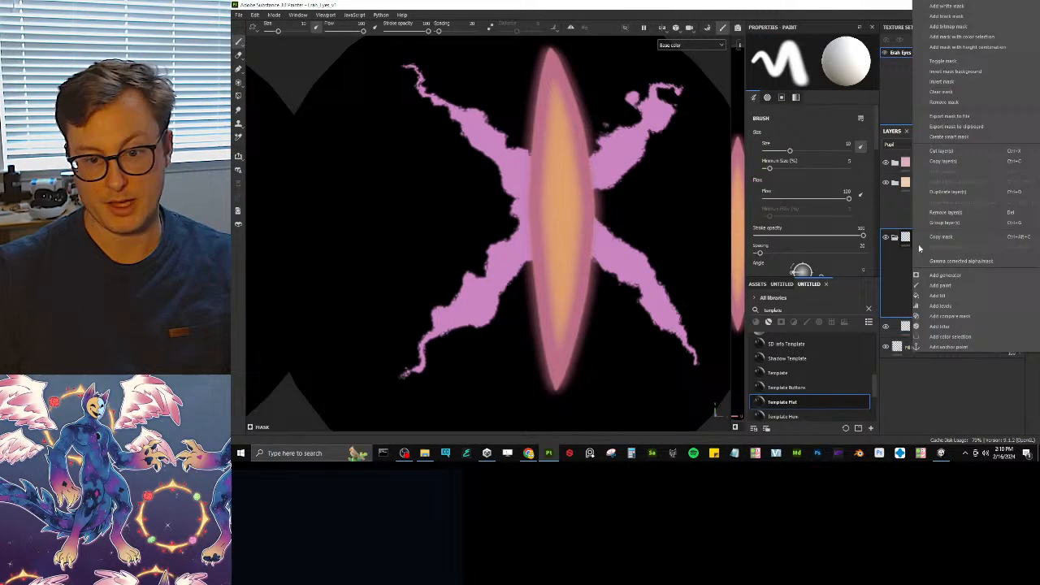
{"action": "left_click", "coordinate": [949, 347]}
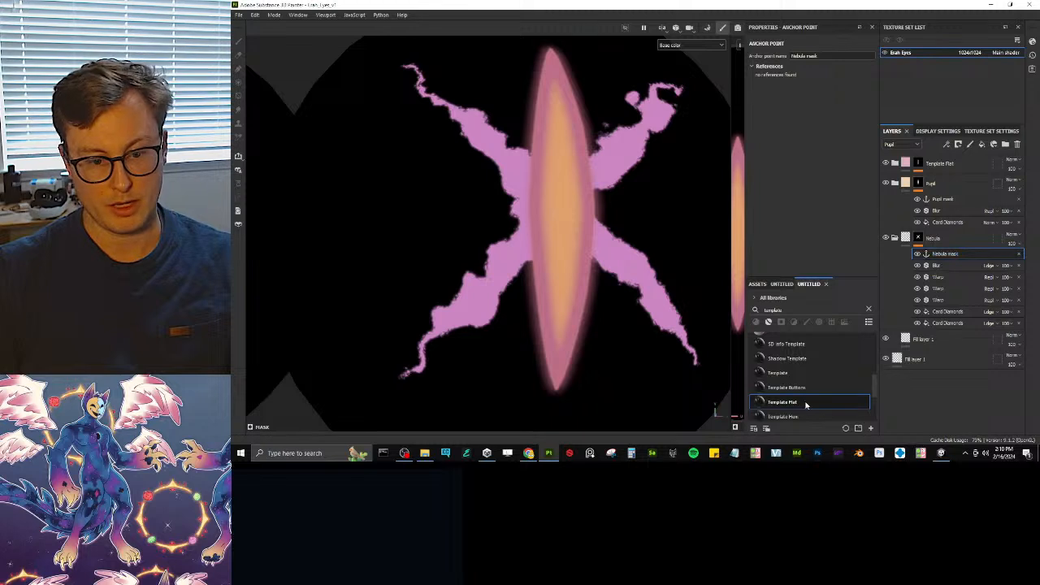
- Add the Template Flat smart material directly above the Nebula folder and rename it "Nebular Glow"
{"action": "left_click_drag", "start_coordinate": [803, 405], "coordinate": [923, 233]}
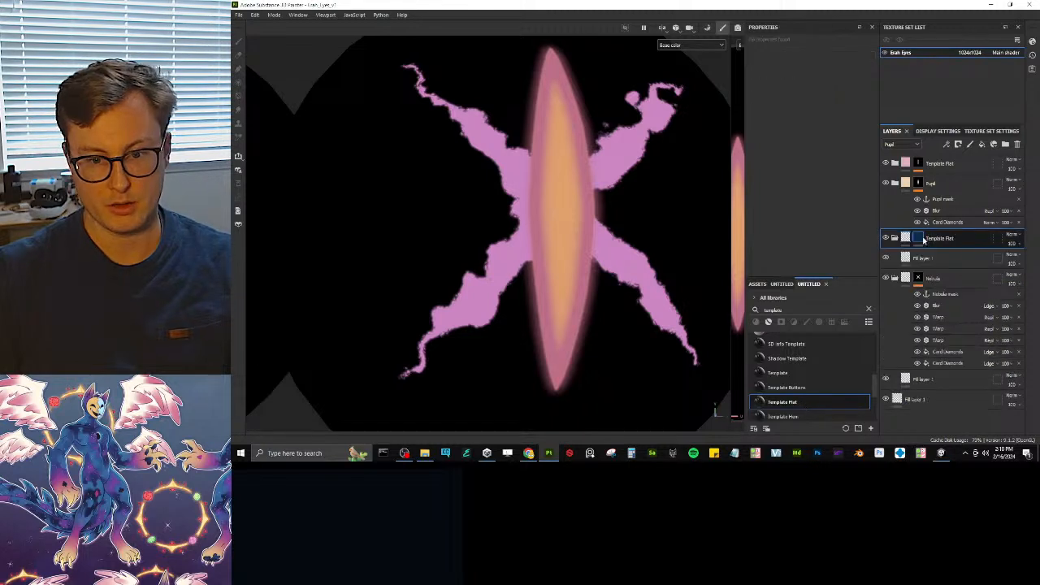
{"action": "double_click", "coordinate": [938, 238]}
{"action": "type", "text": "Nebula Glow"}
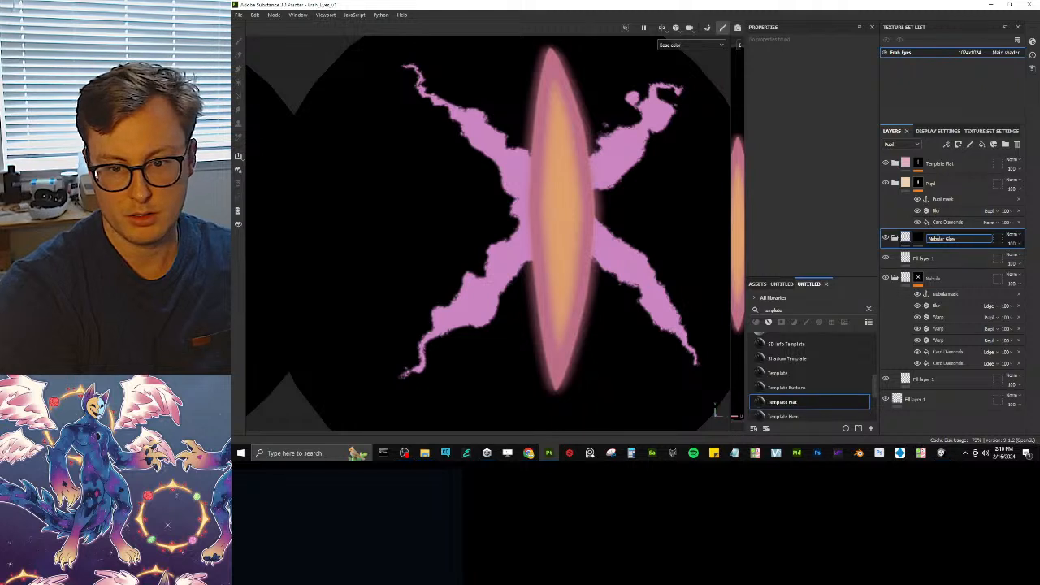
{"action": "key", "text": "Return"}
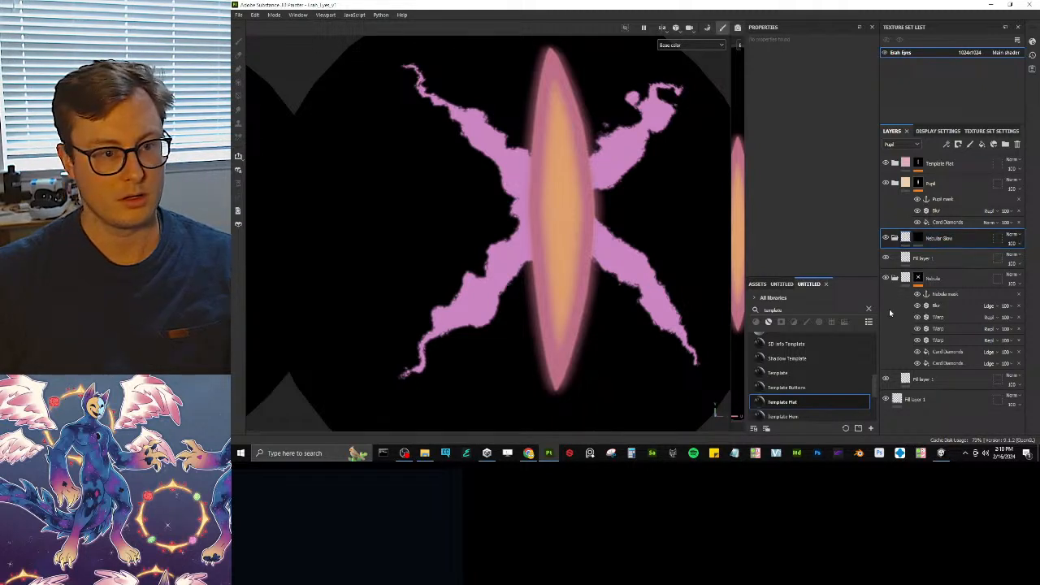
- Fill the Nebular Glow mask from the Nebula mask anchor point and add a Mask Outline filter above that fill
{"action": "right_click", "coordinate": [942, 235]}
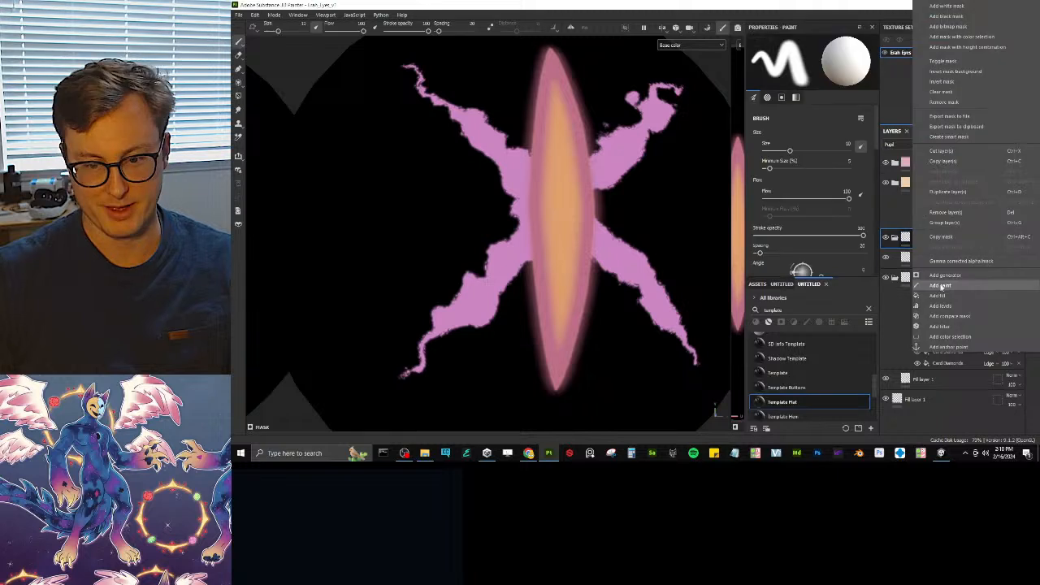
{"action": "left_click", "coordinate": [967, 297]}
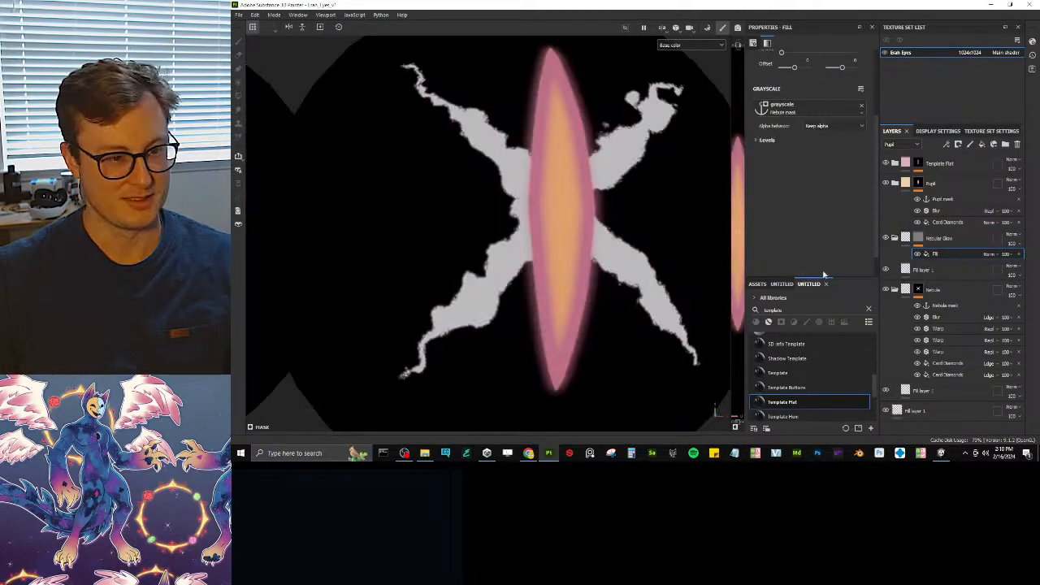
{"action": "right_click", "coordinate": [946, 257]}
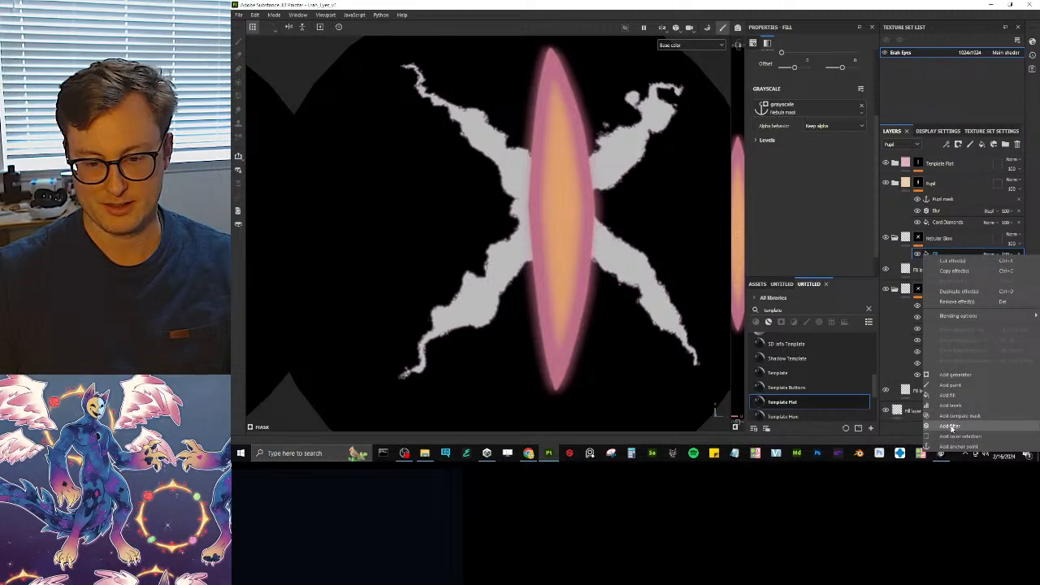
{"action": "left_click", "coordinate": [951, 426]}
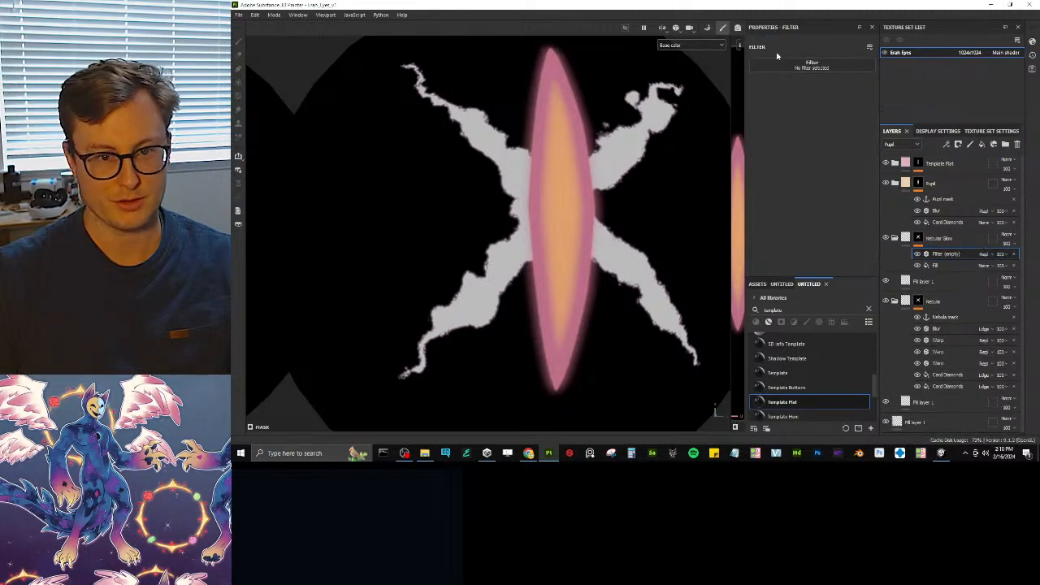
{"action": "left_click", "coordinate": [777, 61]}
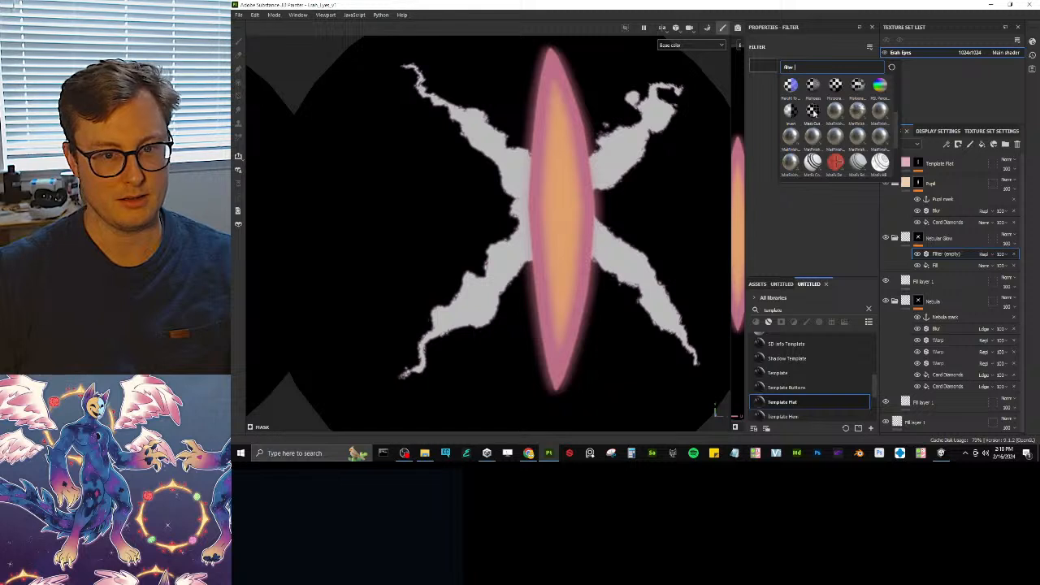
{"action": "left_click", "coordinate": [835, 161]}
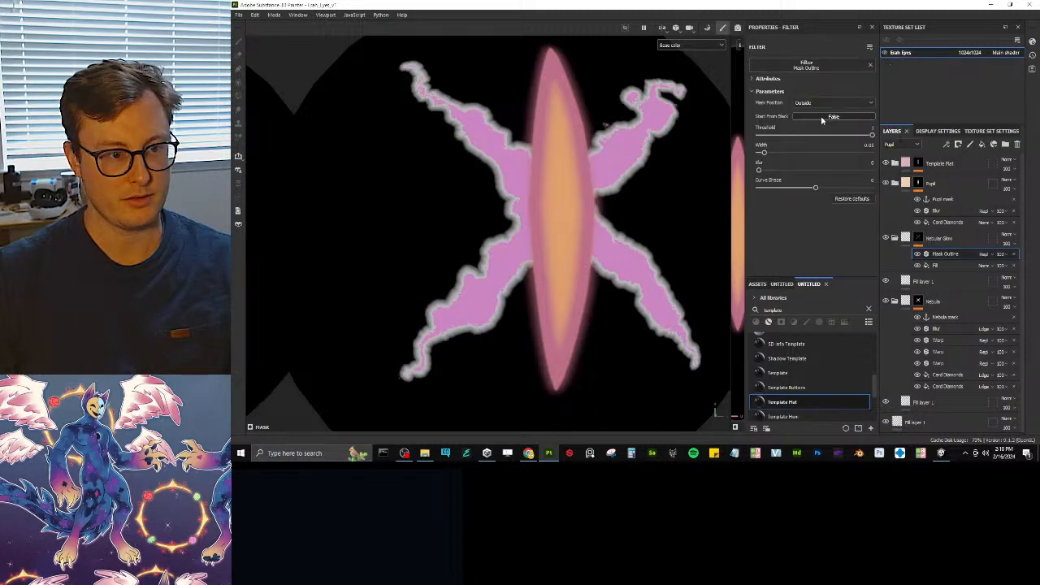
- Set the Mask Outline's position to Both, width to 0.03 and blur to 0.07, and raise its curve shape
{"action": "left_click", "coordinate": [820, 103]}
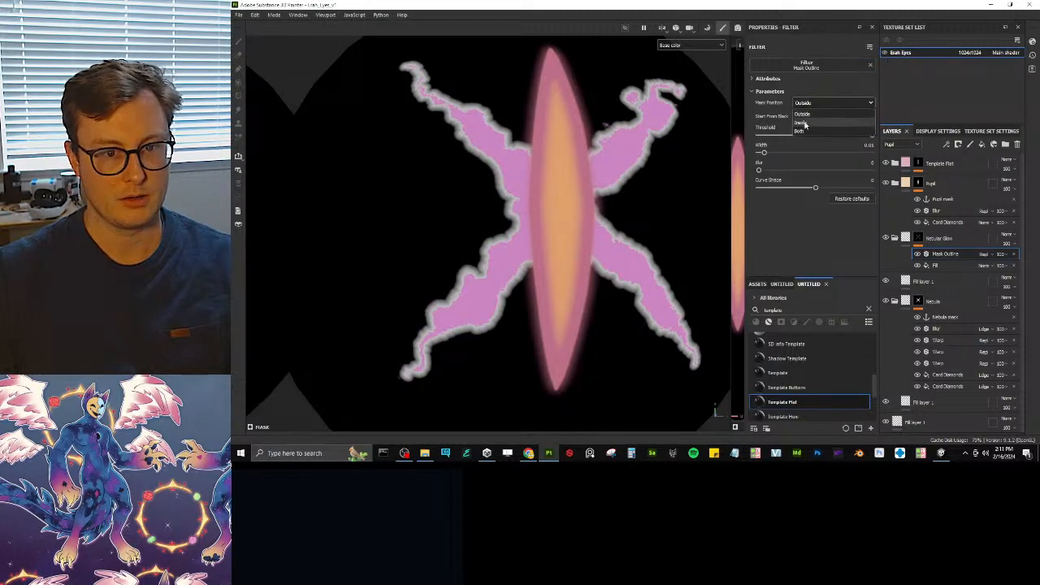
{"action": "left_click", "coordinate": [800, 130]}
{"action": "left_click_drag", "start_coordinate": [758, 169], "coordinate": [762, 153]}
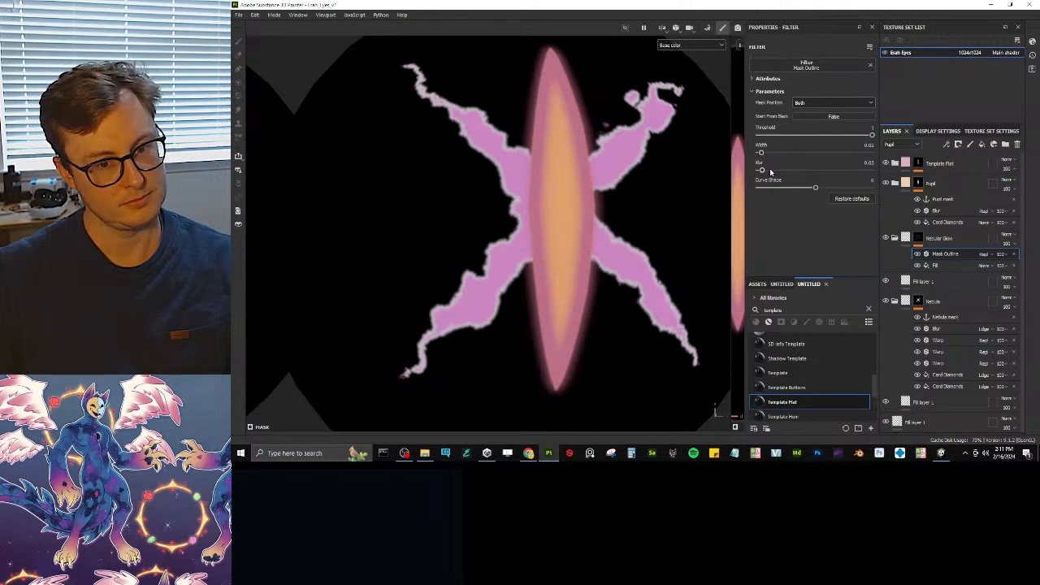
{"action": "left_click_drag", "start_coordinate": [762, 169], "coordinate": [831, 188]}
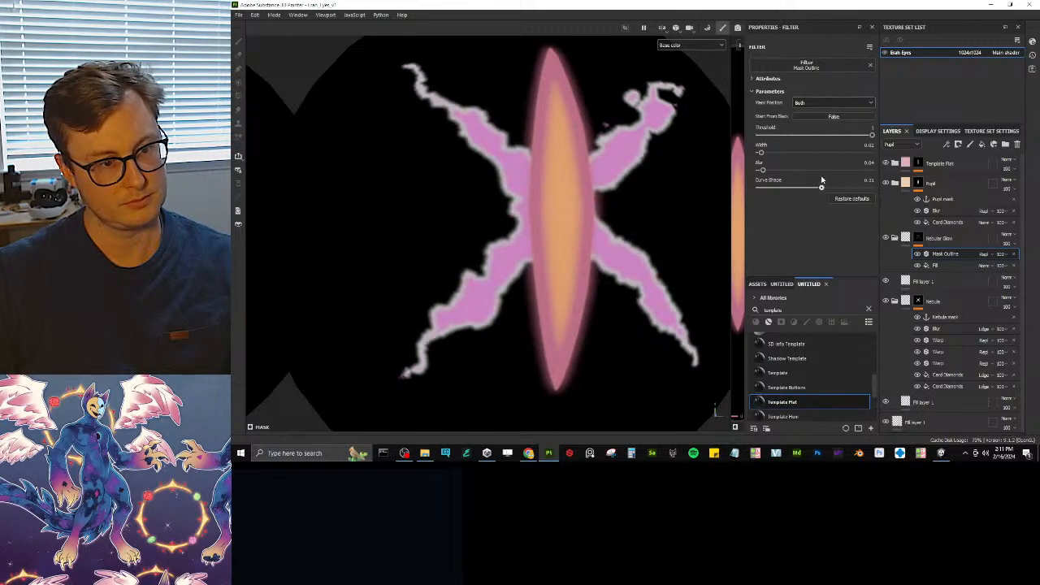
{"action": "mouse_move", "coordinate": [762, 169]}
{"action": "left_mouse_down"}
{"action": "mouse_move", "coordinate": [773, 170]}
{"action": "mouse_move", "coordinate": [762, 155]}
{"action": "left_mouse_up"}
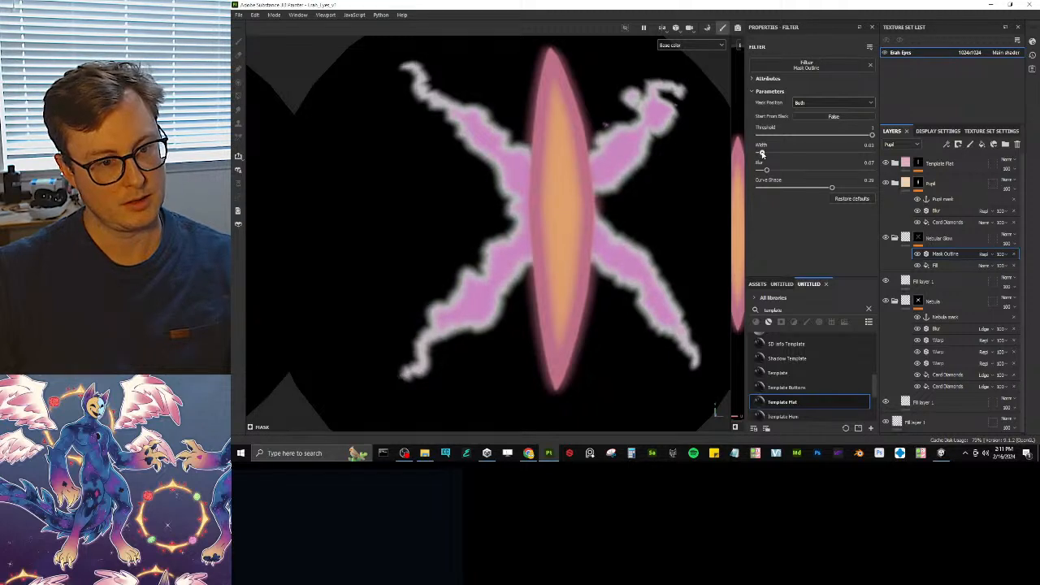
- Set the Base color of the Nebular Glow fill layer to a darker purple sampled from the reference and check the glow on the eye
{"action": "left_click", "coordinate": [934, 281]}
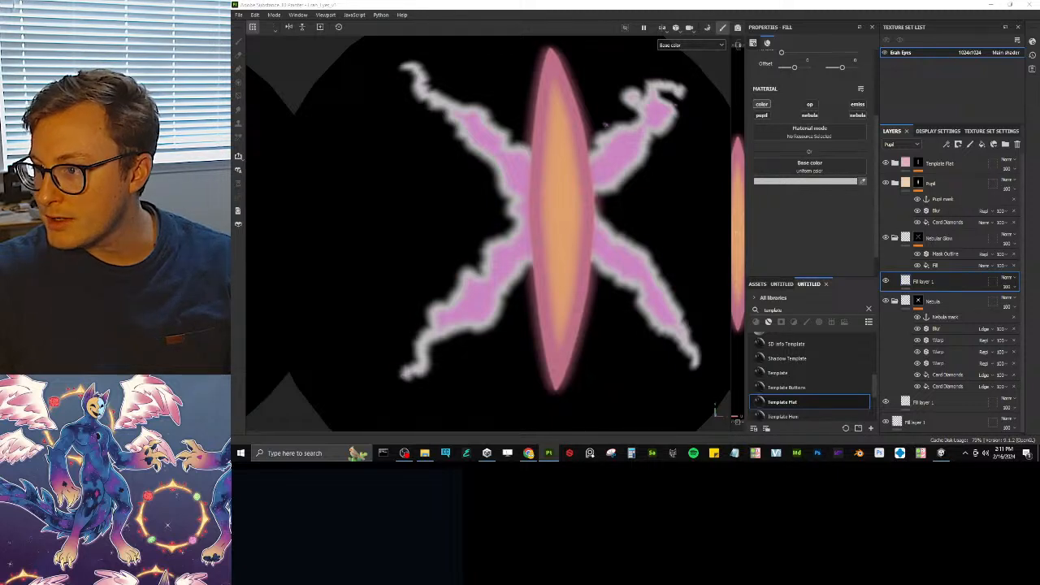
{"action": "left_click", "coordinate": [624, 142]}
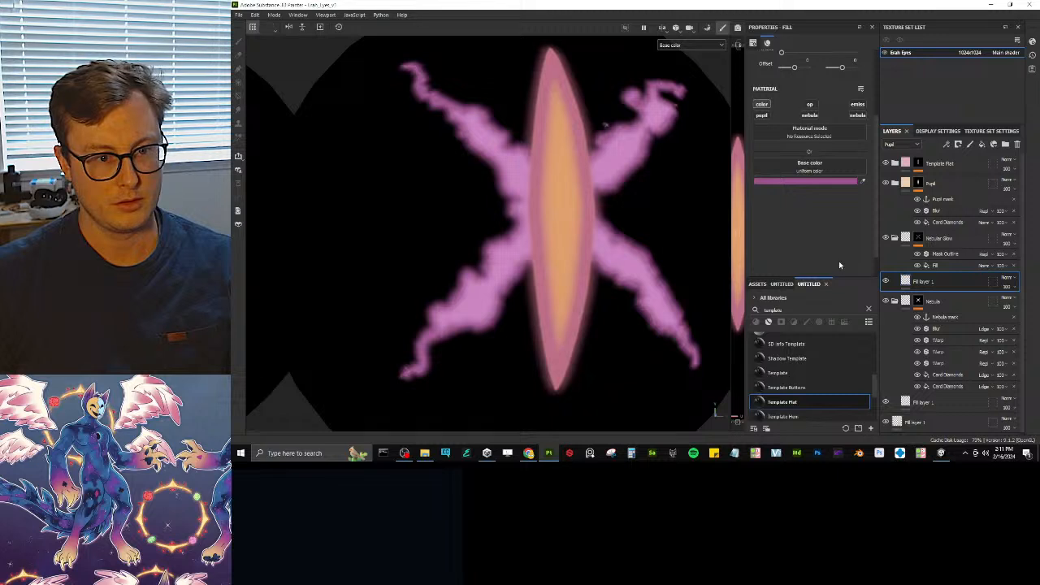
{"action": "scroll", "coordinate": [574, 207], "scroll_direction": "down", "scroll_amount": 3}
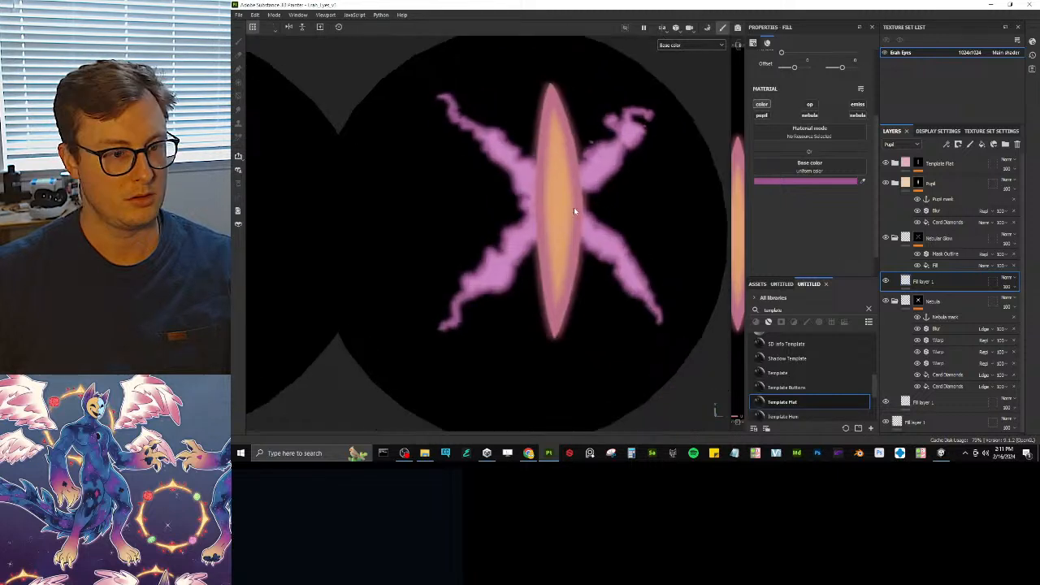
{"action": "scroll", "coordinate": [571, 209], "scroll_direction": "up", "scroll_amount": 4}
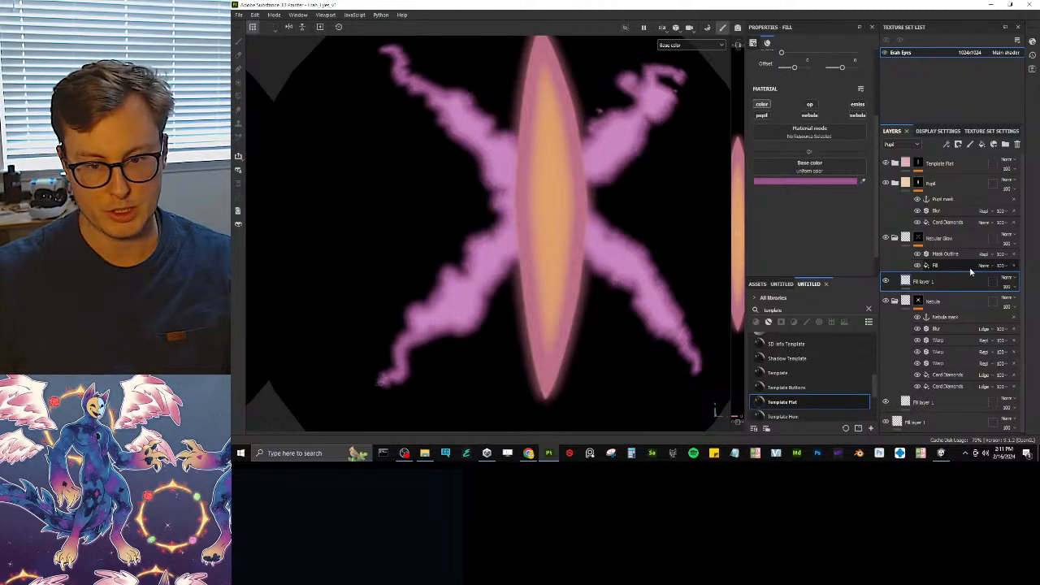
- Lower the Mask Outline's threshold to 0 and its blur to 0.04, keeping the width at 0.03
{"action": "left_click", "coordinate": [946, 254]}
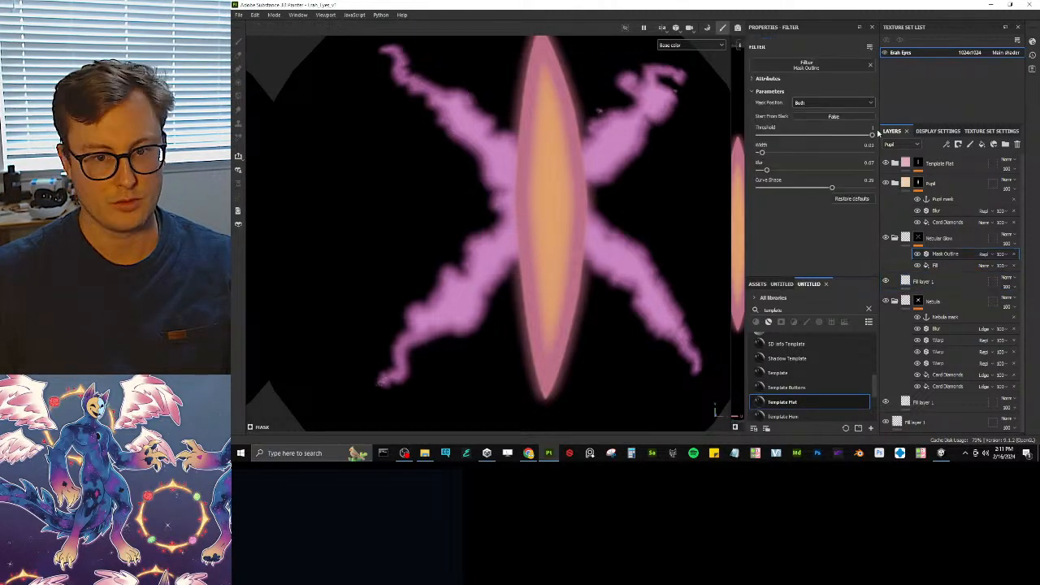
{"action": "left_click_drag", "start_coordinate": [865, 136], "coordinate": [751, 142]}
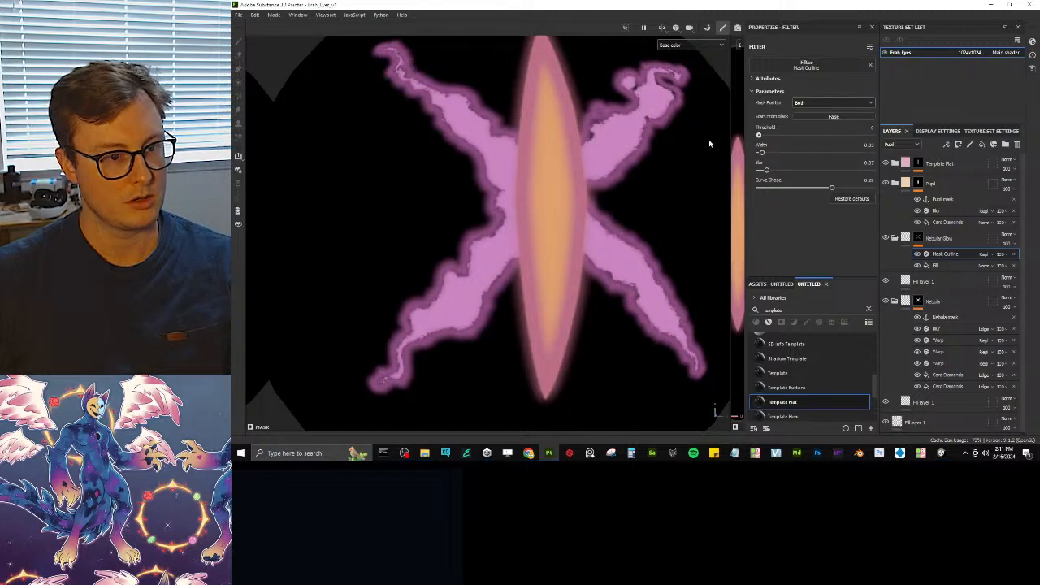
{"action": "mouse_move", "coordinate": [759, 135]}
{"action": "left_mouse_down"}
{"action": "mouse_move", "coordinate": [830, 147]}
{"action": "mouse_move", "coordinate": [760, 149]}
{"action": "left_mouse_up"}
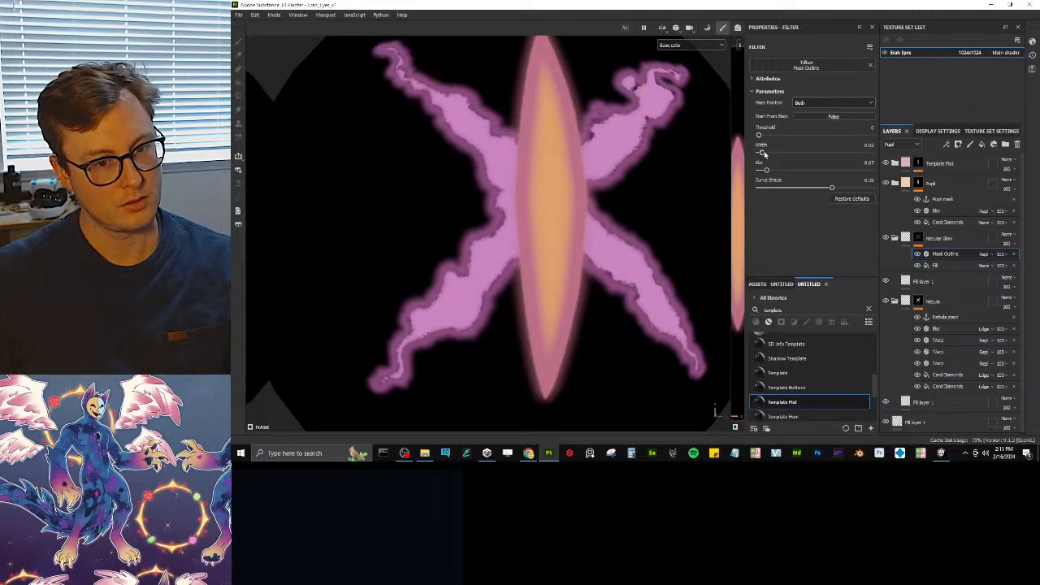
{"action": "mouse_move", "coordinate": [766, 169]}
{"action": "left_mouse_down"}
{"action": "mouse_move", "coordinate": [812, 174]}
{"action": "mouse_move", "coordinate": [763, 171]}
{"action": "left_mouse_up"}
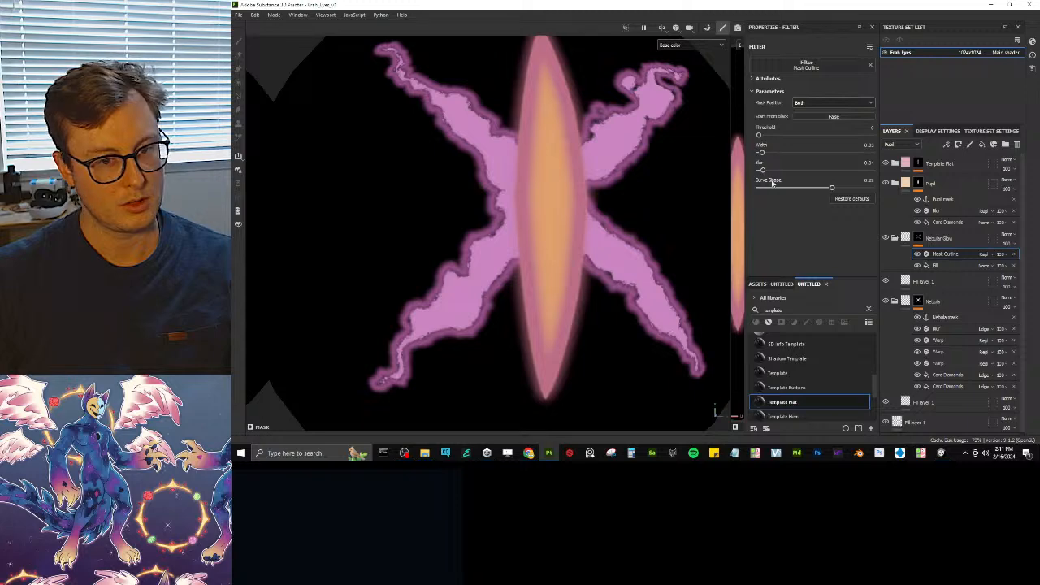
{"action": "right_click", "coordinate": [934, 254]}
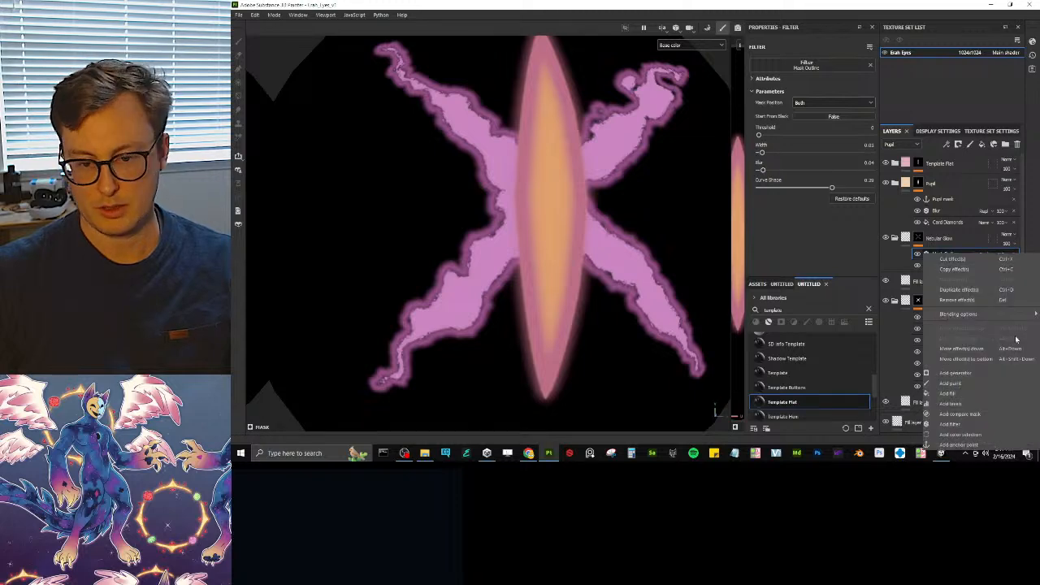
{"action": "left_click", "coordinate": [944, 394]}
{"action": "key", "text": "ctrl+z"}
- Add a Blur filter above the Mask Outline in the Nebular Glow mask, try other intensities and restore its default values
{"action": "right_click", "coordinate": [948, 256]}
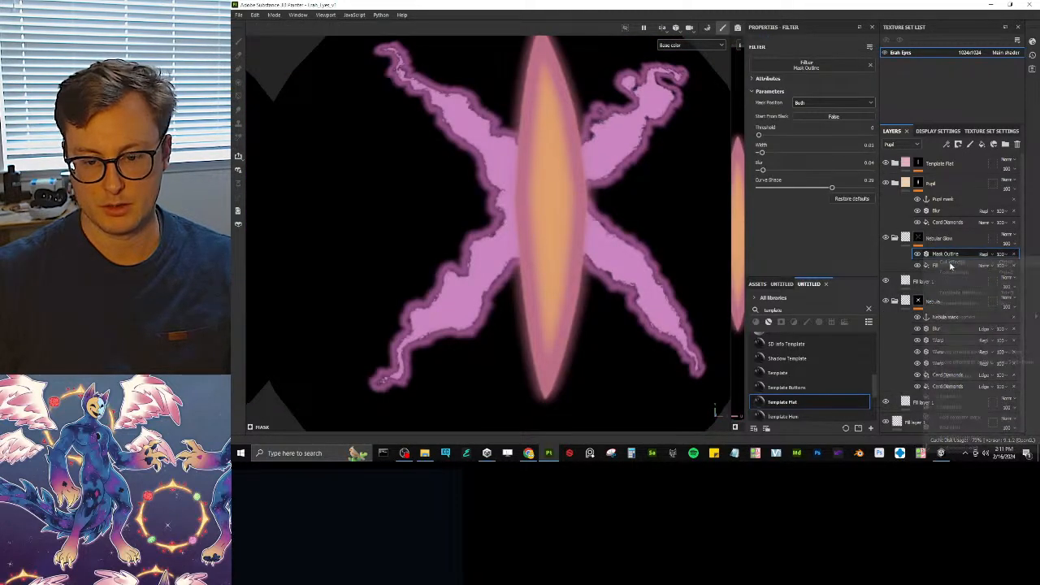
{"action": "left_click", "coordinate": [952, 429]}
{"action": "left_click", "coordinate": [837, 67]}
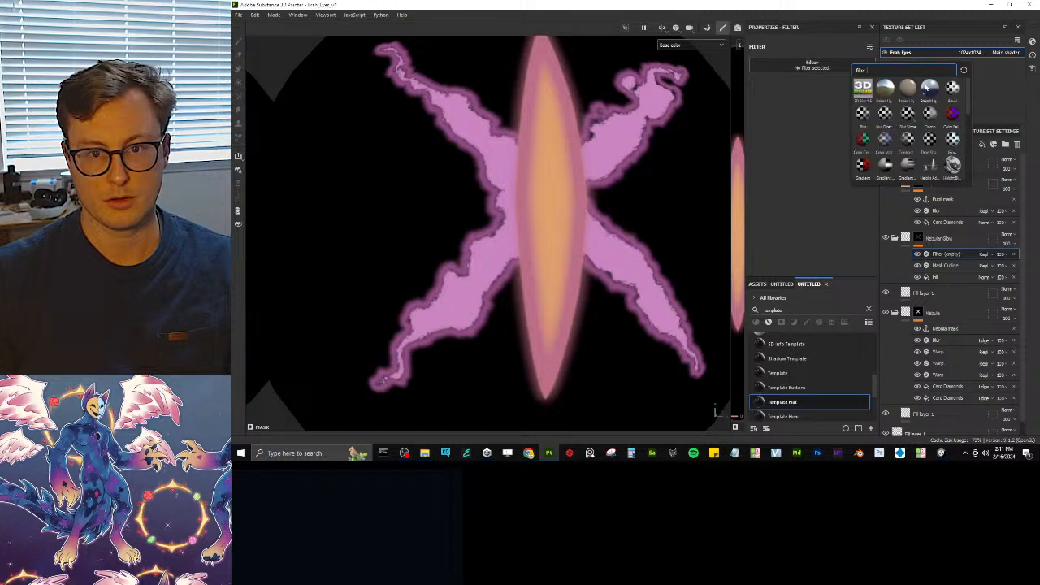
{"action": "left_click", "coordinate": [863, 118]}
{"action": "mouse_move", "coordinate": [780, 109]}
{"action": "left_mouse_down"}
{"action": "mouse_move", "coordinate": [790, 108]}
{"action": "mouse_move", "coordinate": [772, 109]}
{"action": "left_mouse_up"}
{"action": "left_click", "coordinate": [849, 129]}
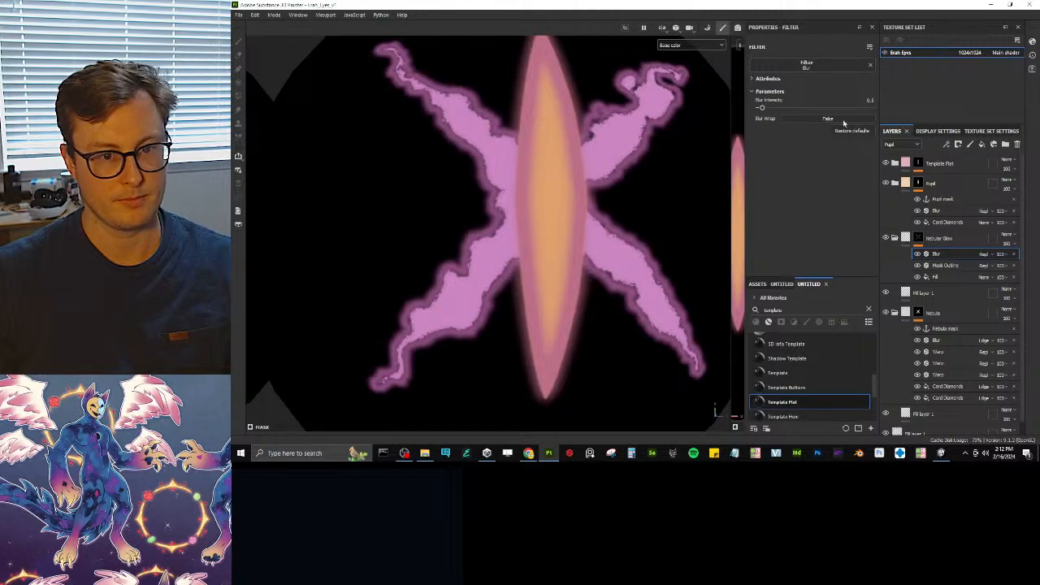
- Clear the Blur from the filter above the Mask Outline in the Nebular Glow mask and delete the empty filter
{"action": "left_click", "coordinate": [871, 67]}
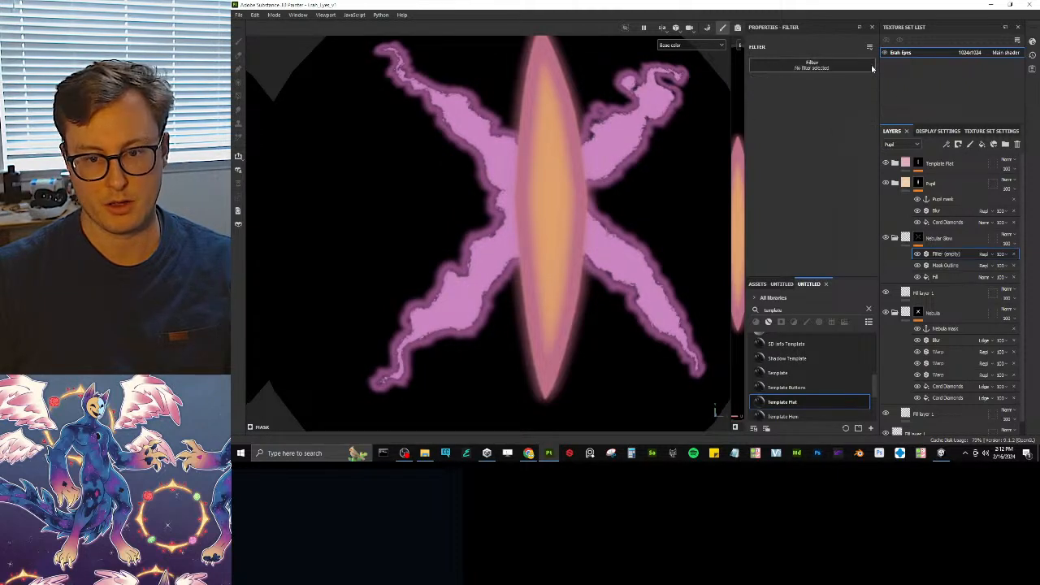
{"action": "left_click", "coordinate": [832, 68]}
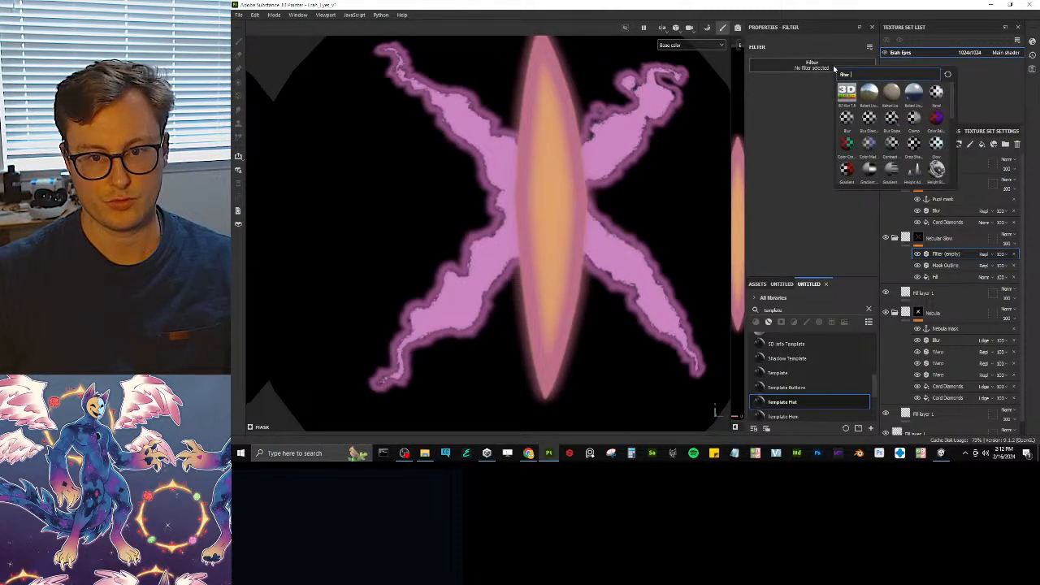
{"action": "left_click", "coordinate": [789, 169]}
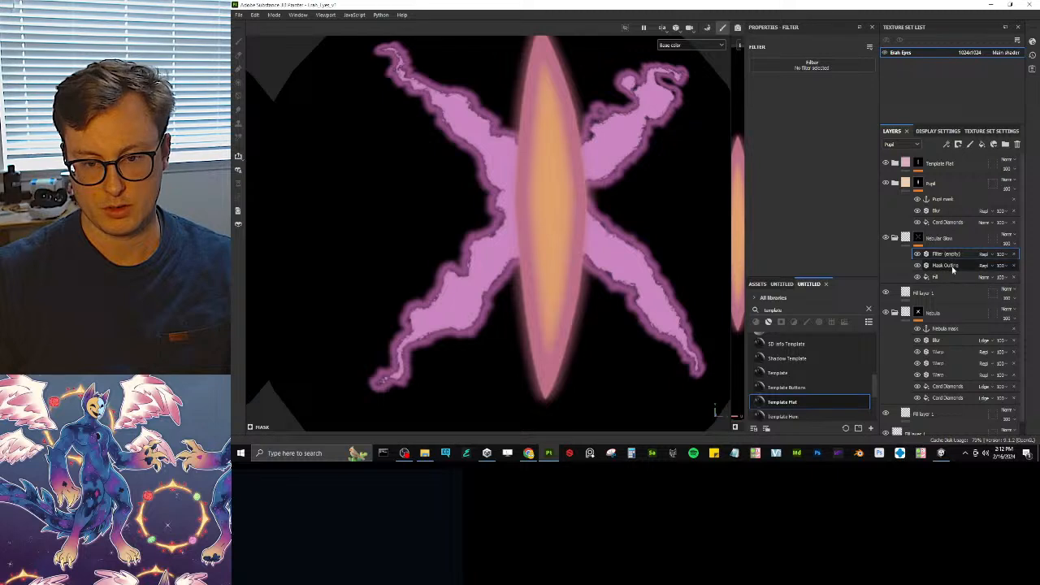
{"action": "left_click", "coordinate": [1014, 254]}
- Add Levels above the Mask Outline with its input range narrowed to about 0.29–0.681, and raise the outline's threshold to about 0.35
{"action": "right_click", "coordinate": [943, 254]}
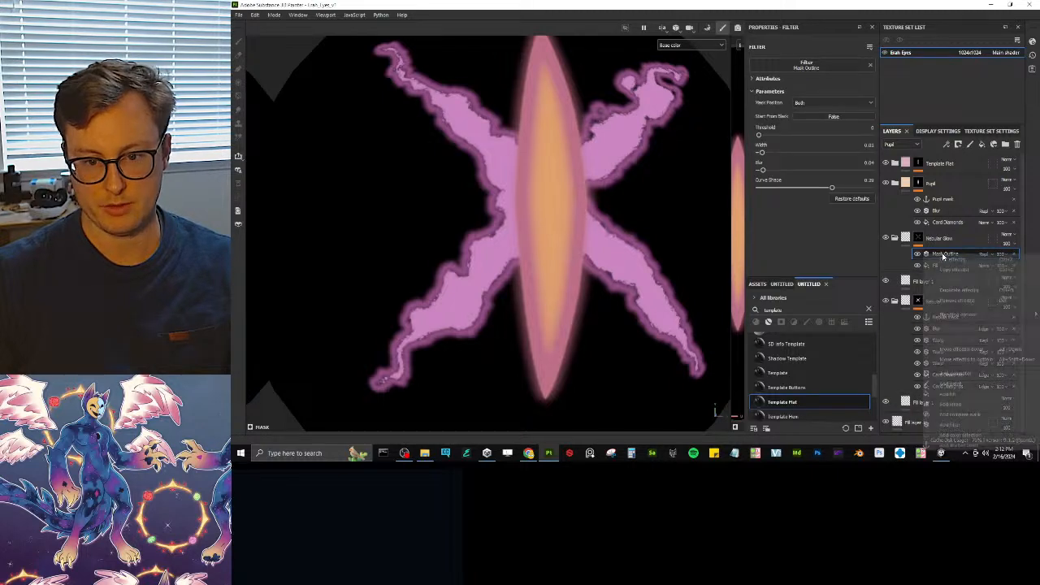
{"action": "left_click", "coordinate": [958, 405]}
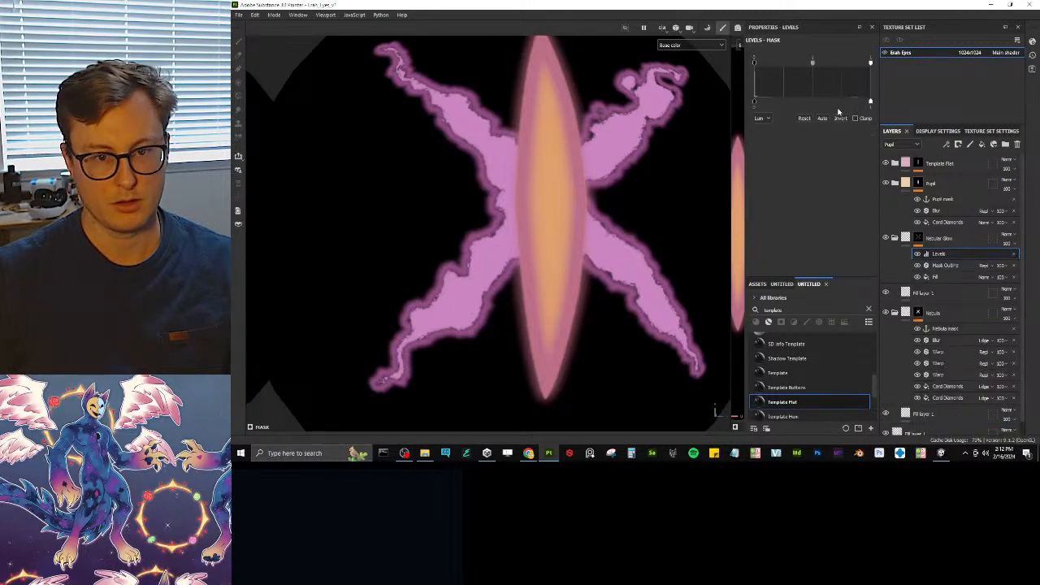
{"action": "left_click_drag", "start_coordinate": [871, 72], "coordinate": [834, 65]}
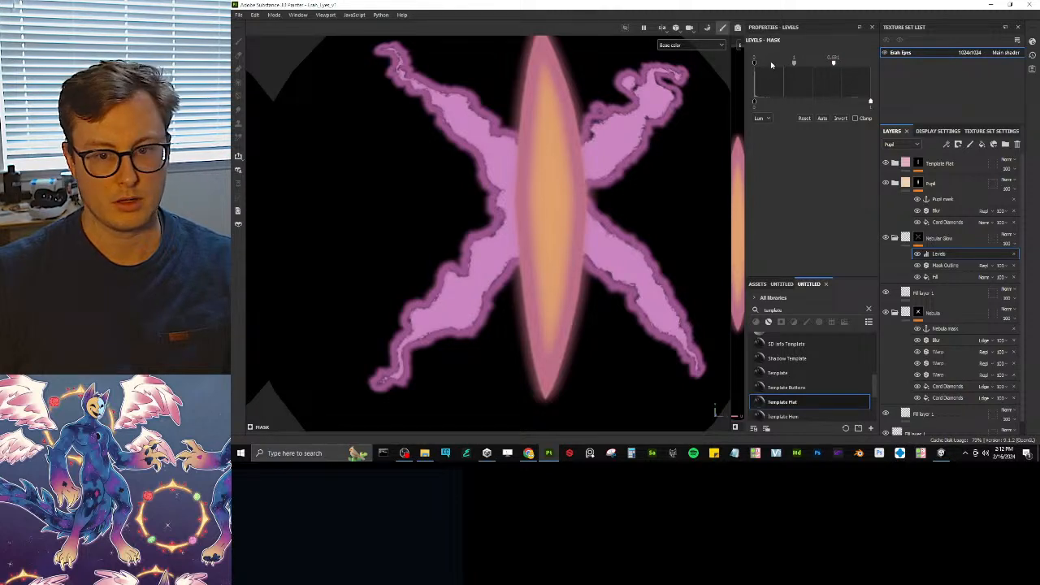
{"action": "left_click_drag", "start_coordinate": [756, 62], "coordinate": [787, 63]}
{"action": "left_click", "coordinate": [942, 265]}
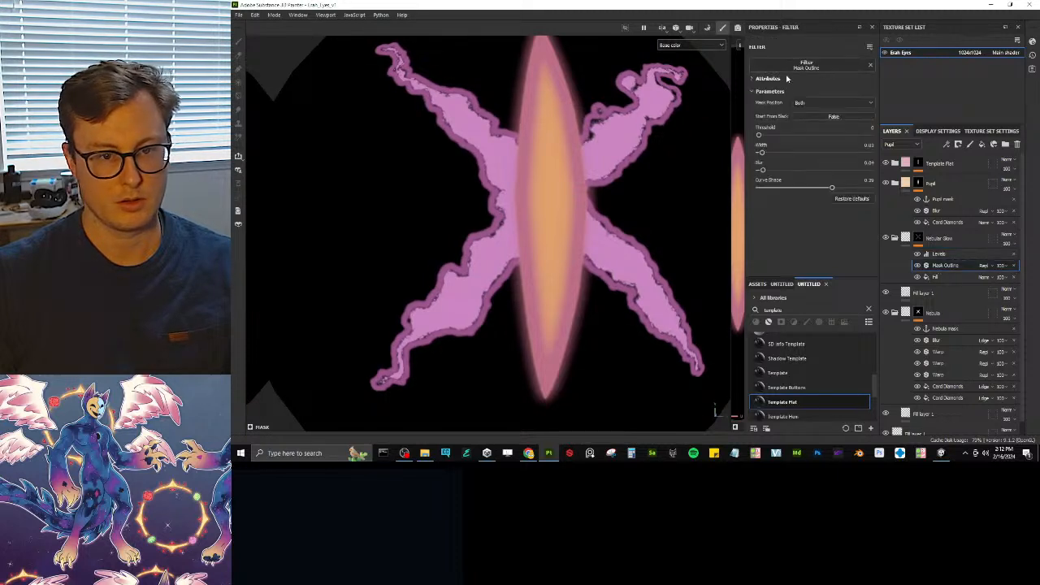
{"action": "left_click_drag", "start_coordinate": [764, 136], "coordinate": [798, 136]}
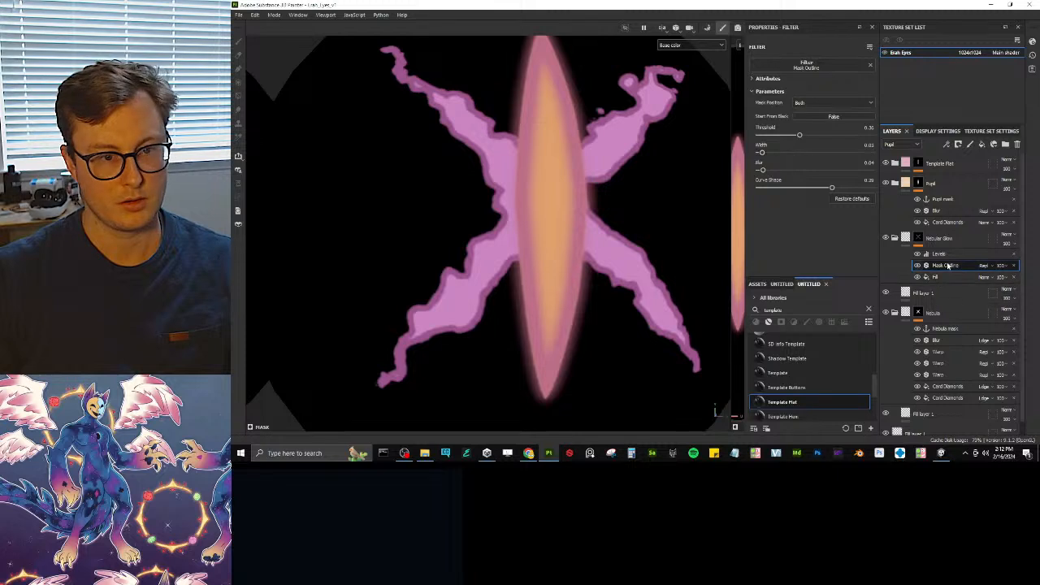
- Add a Blur filter between the Mask Outline and the Levels in the Nebular Glow mask, with an intensity of about 2
{"action": "right_click", "coordinate": [949, 265]}
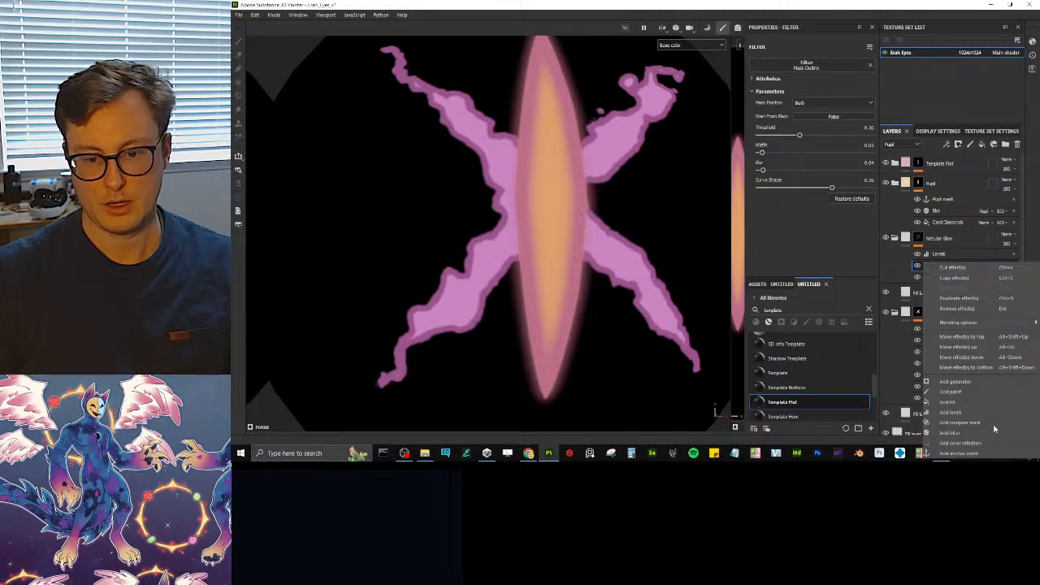
{"action": "left_click", "coordinate": [951, 432]}
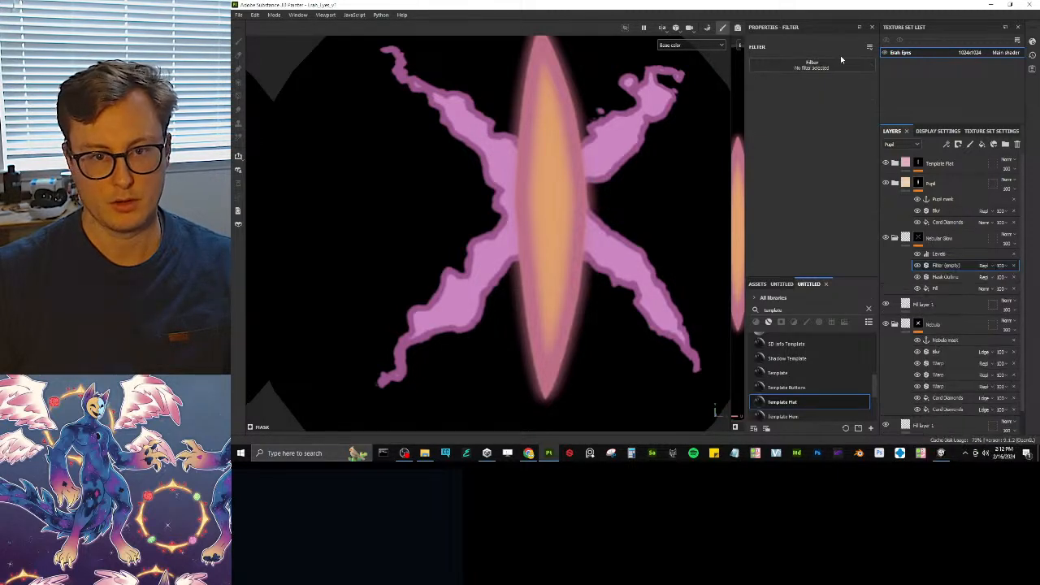
{"action": "left_click", "coordinate": [837, 65]}
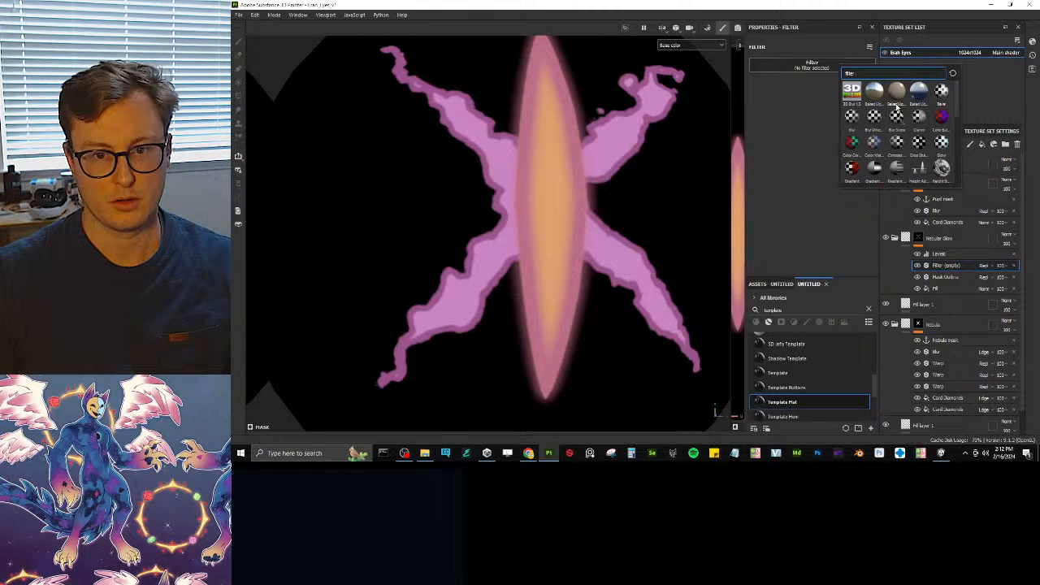
{"action": "left_click", "coordinate": [852, 116]}
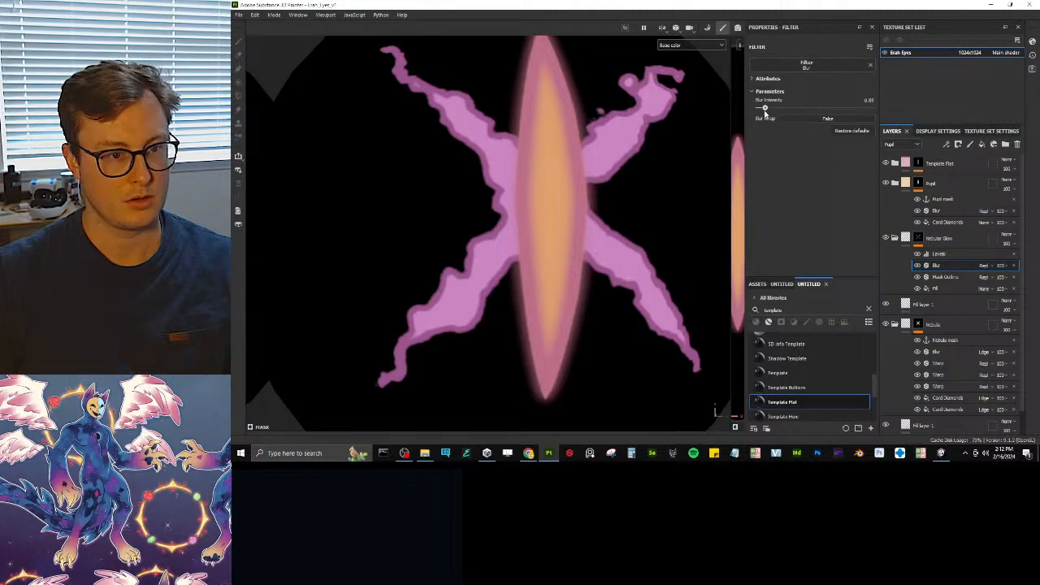
{"action": "left_click_drag", "start_coordinate": [764, 112], "coordinate": [770, 115]}
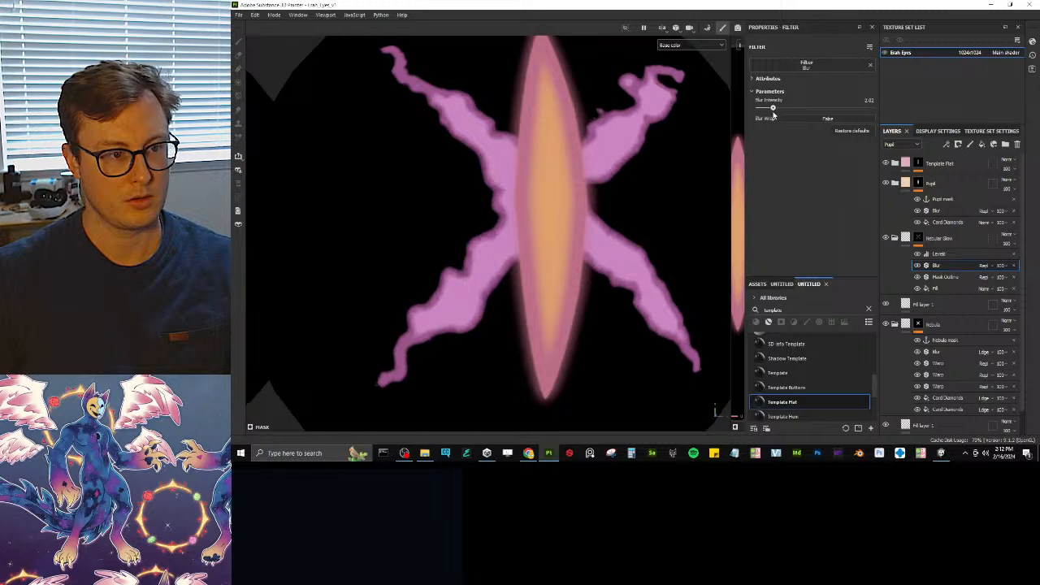
- Set the new Blur filter's blending mode to Linear dodge (Add) and move it above the Levels in the Nebular Glow mask
{"action": "left_click", "coordinate": [984, 265]}
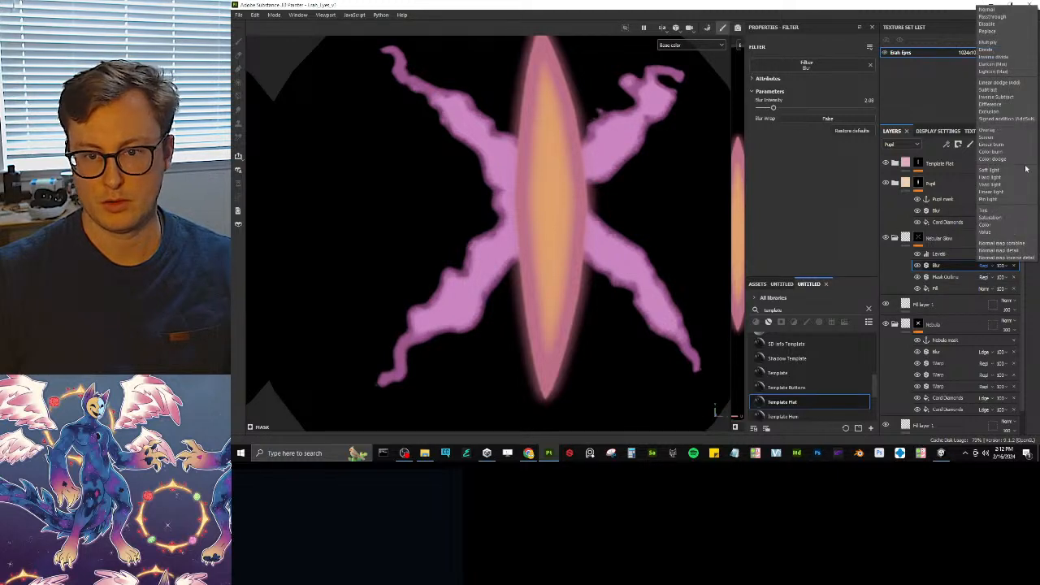
{"action": "left_click", "coordinate": [992, 82]}
{"action": "left_click_drag", "start_coordinate": [946, 263], "coordinate": [945, 251]}
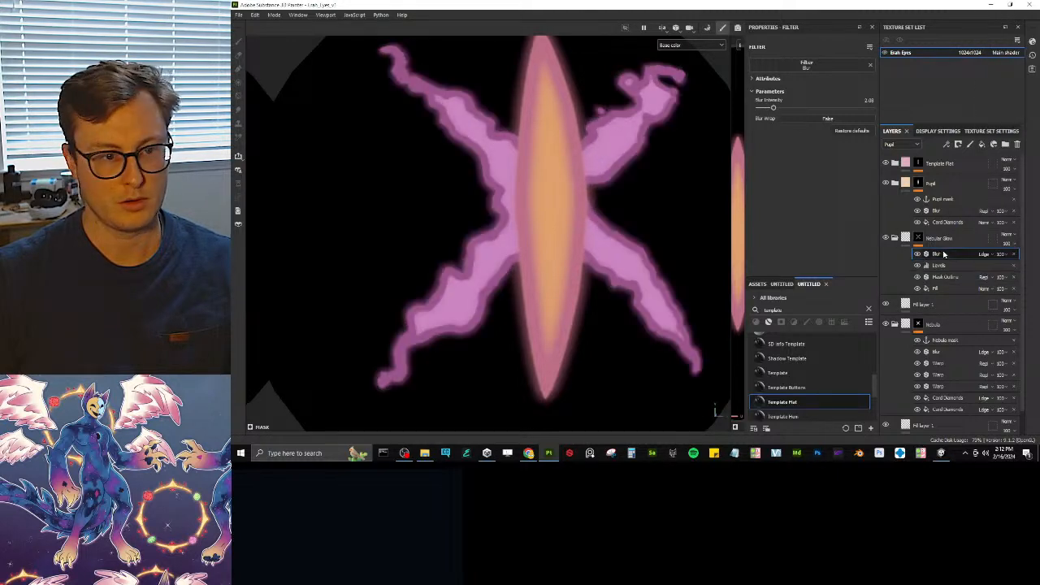
- Lower the Nebular Glow Blur's intensity to about 1.55 and check the softened outline on both eyes
{"action": "scroll", "coordinate": [545, 173], "scroll_direction": "down", "scroll_amount": 3}
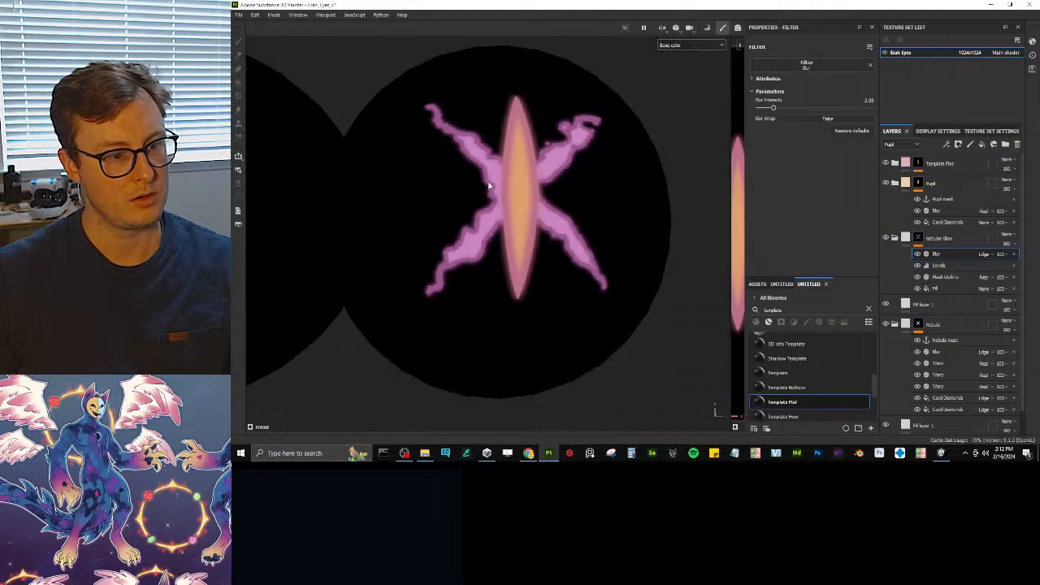
{"action": "scroll", "coordinate": [510, 184], "scroll_direction": "up", "scroll_amount": 1}
{"action": "scroll", "coordinate": [509, 184], "scroll_direction": "up", "scroll_amount": 1}
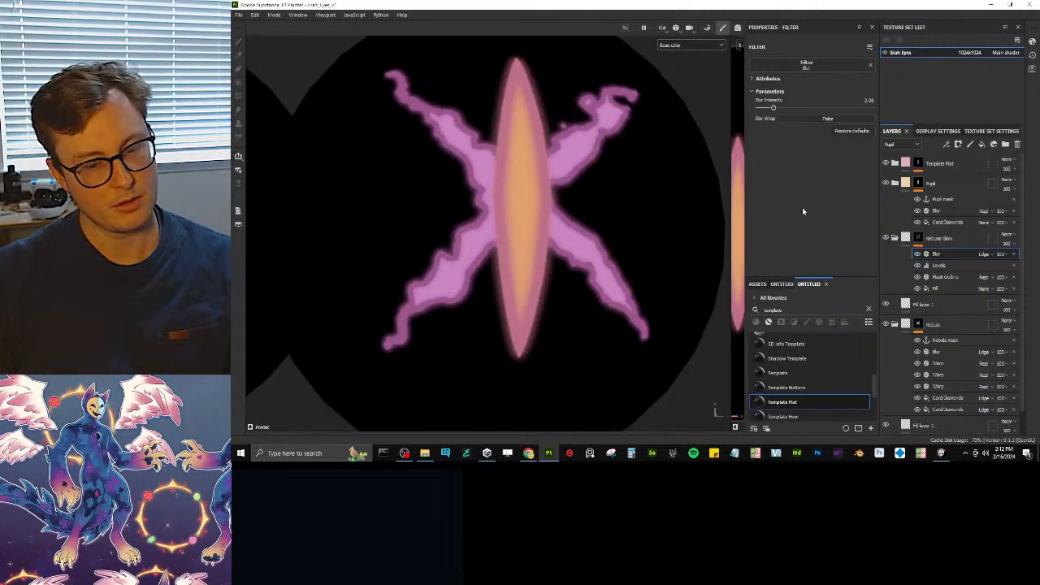
{"action": "mouse_move", "coordinate": [773, 107]}
{"action": "left_mouse_down"}
{"action": "mouse_move", "coordinate": [758, 108]}
{"action": "mouse_move", "coordinate": [771, 108]}
{"action": "left_mouse_up"}
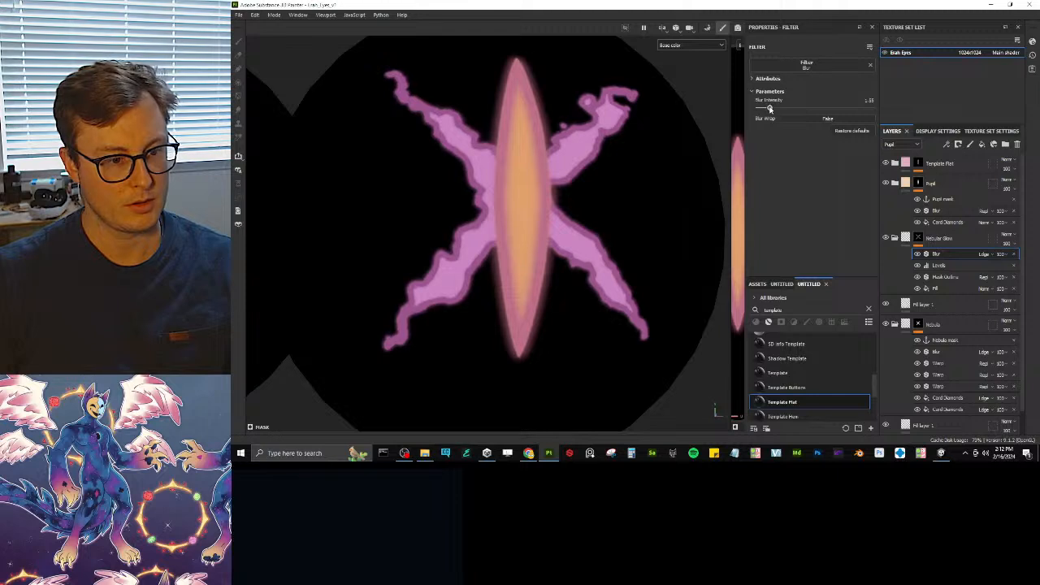
{"action": "scroll", "coordinate": [530, 239], "scroll_direction": "down", "scroll_amount": 3}
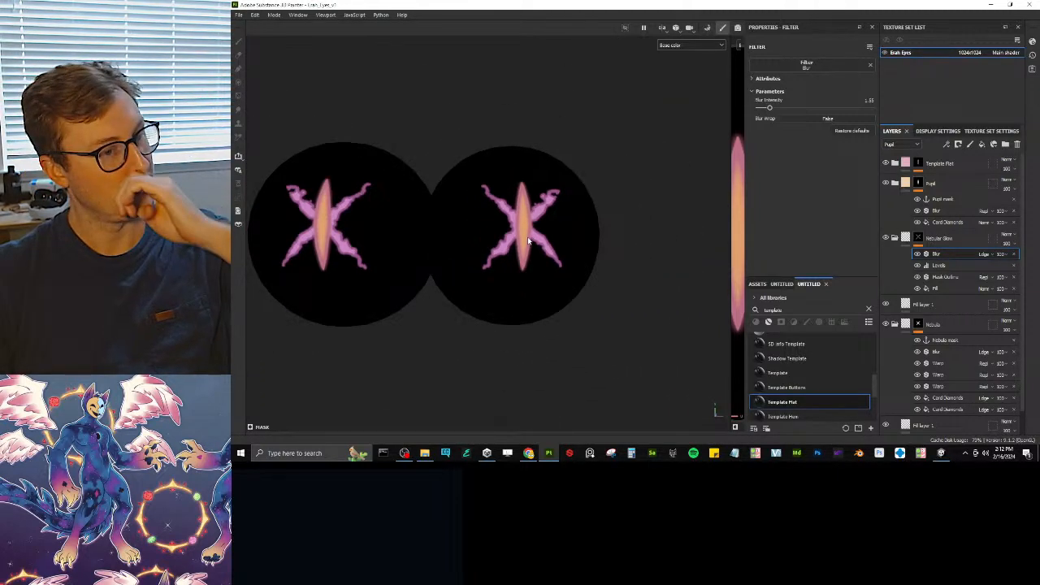
{"action": "scroll", "coordinate": [528, 240], "scroll_direction": "up", "scroll_amount": 3}
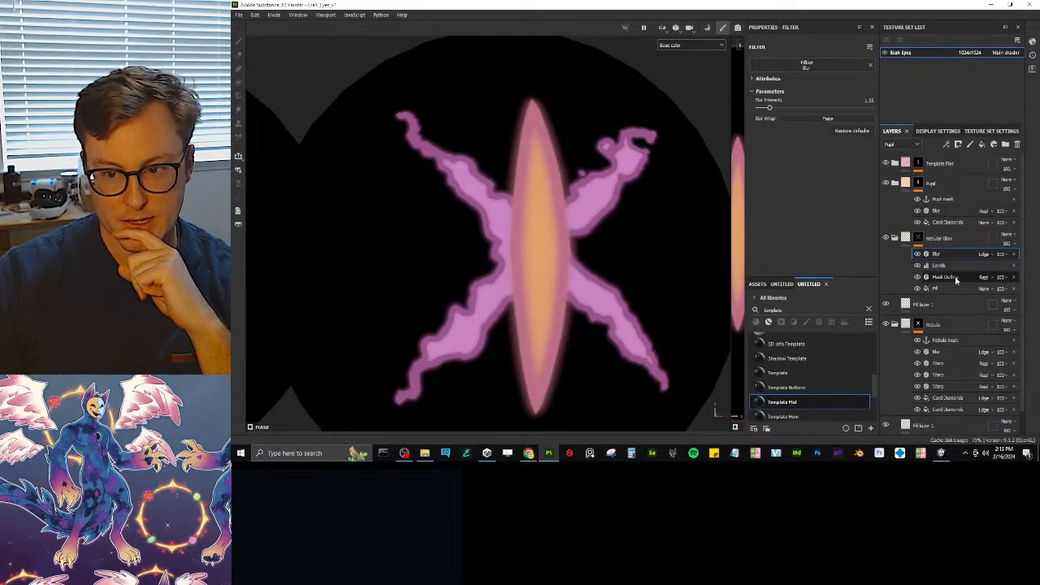
- Compare the Nebular Glow outline with its Blur filter off and on, and look through the filter's blending modes
{"action": "left_click", "coordinate": [917, 255]}
{"action": "left_click", "coordinate": [918, 254]}
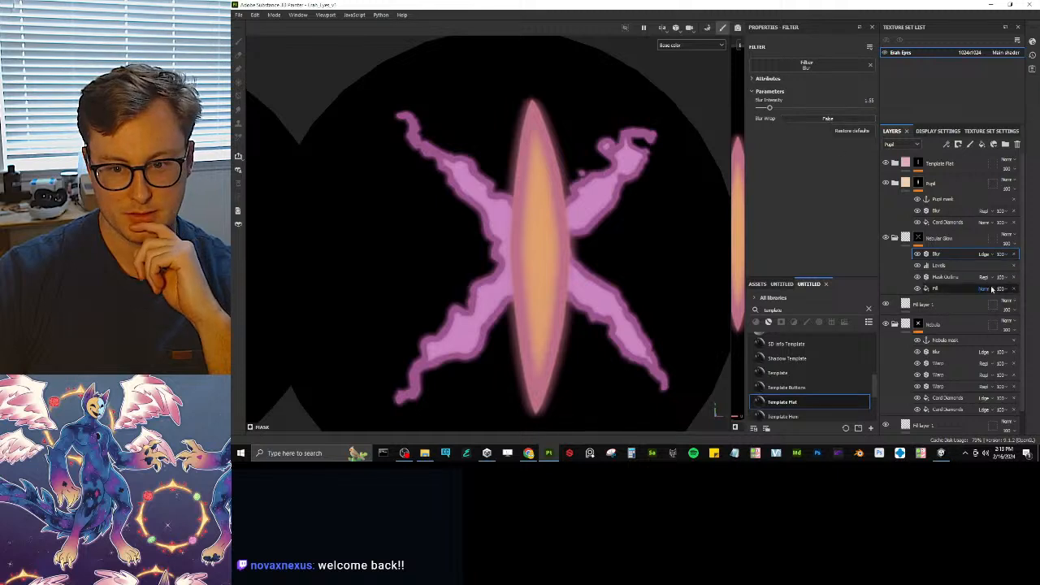
{"action": "left_click", "coordinate": [987, 254]}
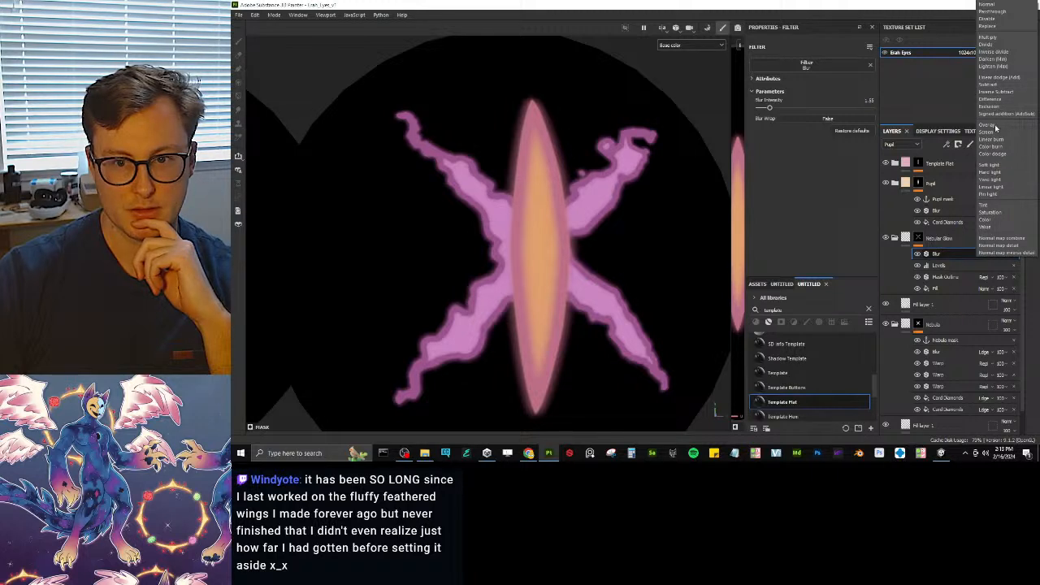
{"action": "left_click", "coordinate": [989, 45]}
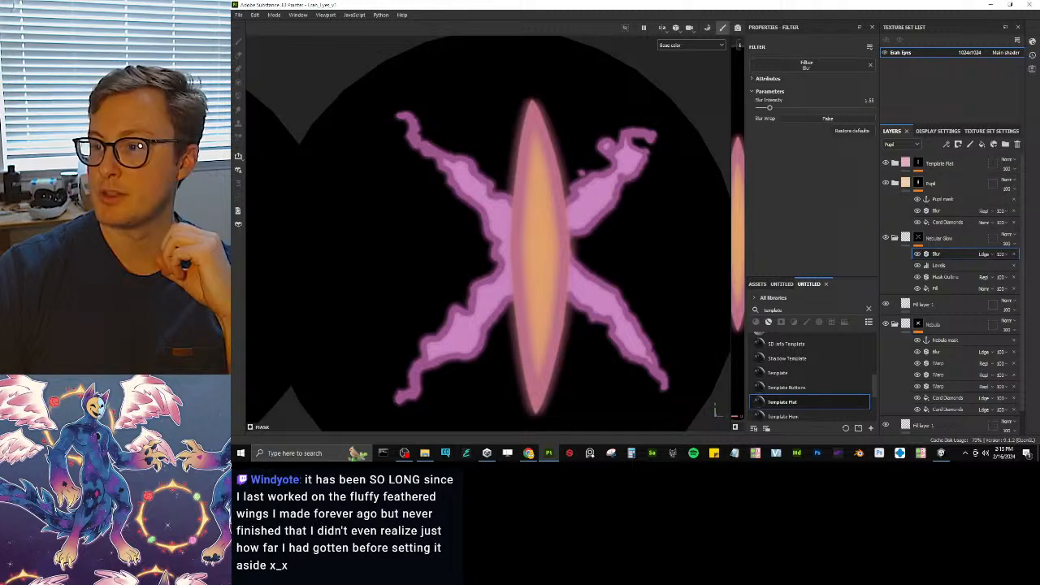
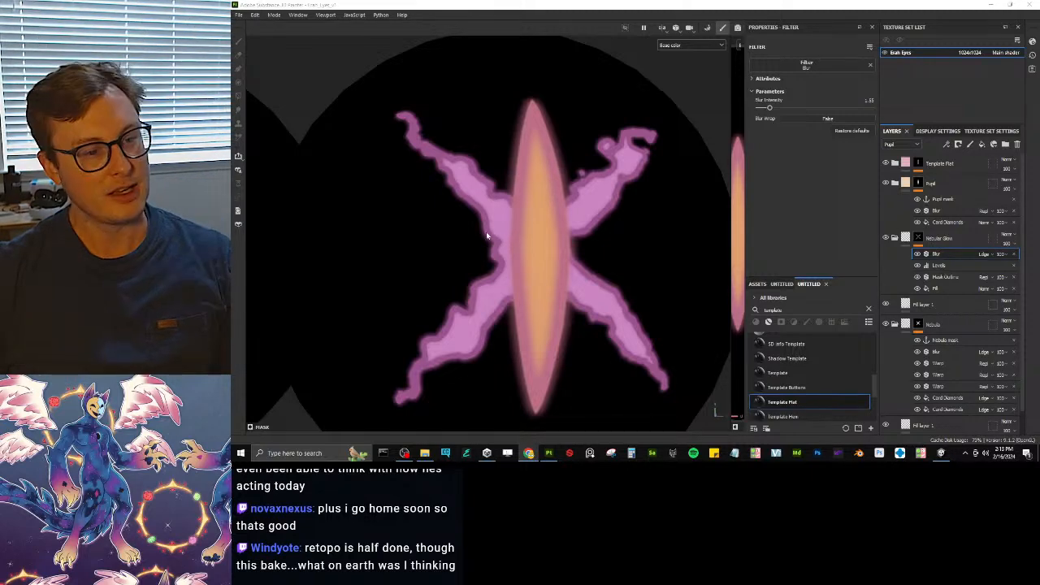
- Try a Warp filter in the Nebular Glow mask, above and then below the Blur, and remove it
{"action": "mouse_move", "coordinate": [539, 243]}
{"action": "left_mouse_down", "text": "alt"}
{"action": "mouse_move", "coordinate": [690, 233]}
{"action": "mouse_move", "coordinate": [550, 236]}
{"action": "mouse_move", "coordinate": [550, 214]}
{"action": "mouse_move", "coordinate": [610, 225]}
{"action": "mouse_move", "coordinate": [637, 195]}
{"action": "mouse_move", "coordinate": [528, 151]}
{"action": "mouse_move", "coordinate": [532, 248]}
{"action": "left_mouse_up", "text": "alt"}
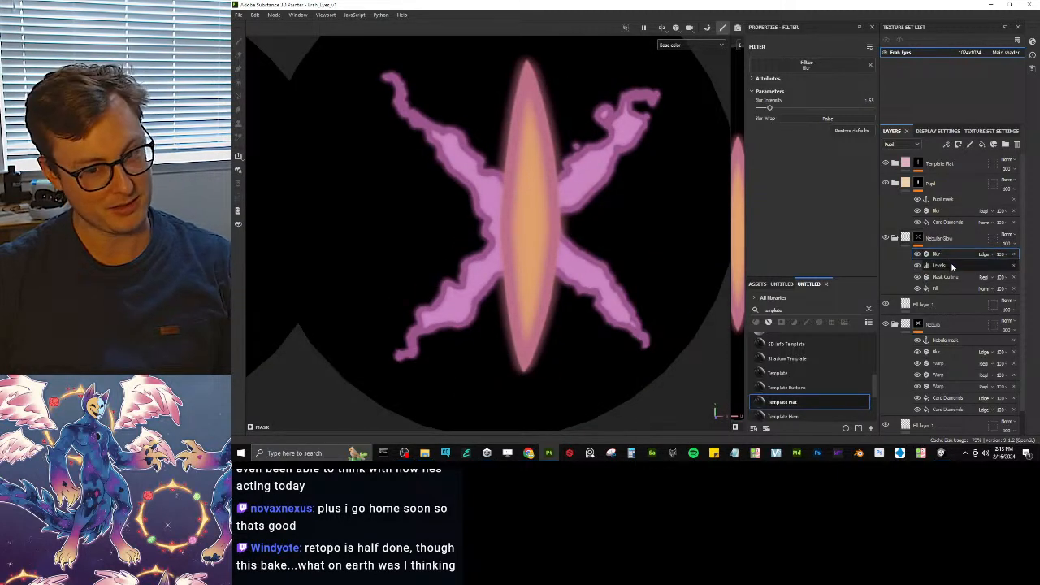
{"action": "right_click", "coordinate": [939, 258]}
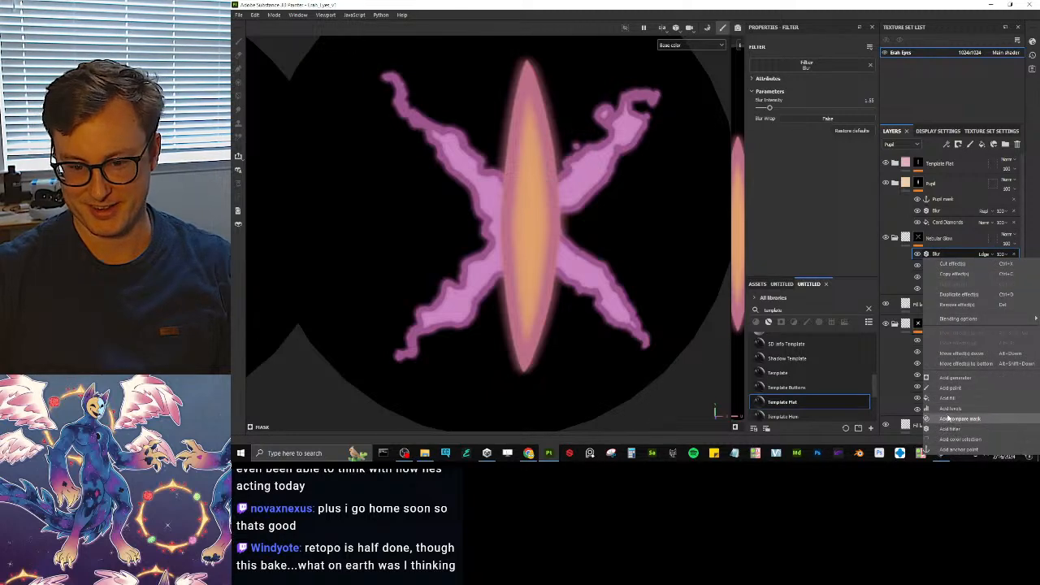
{"action": "left_click", "coordinate": [949, 428]}
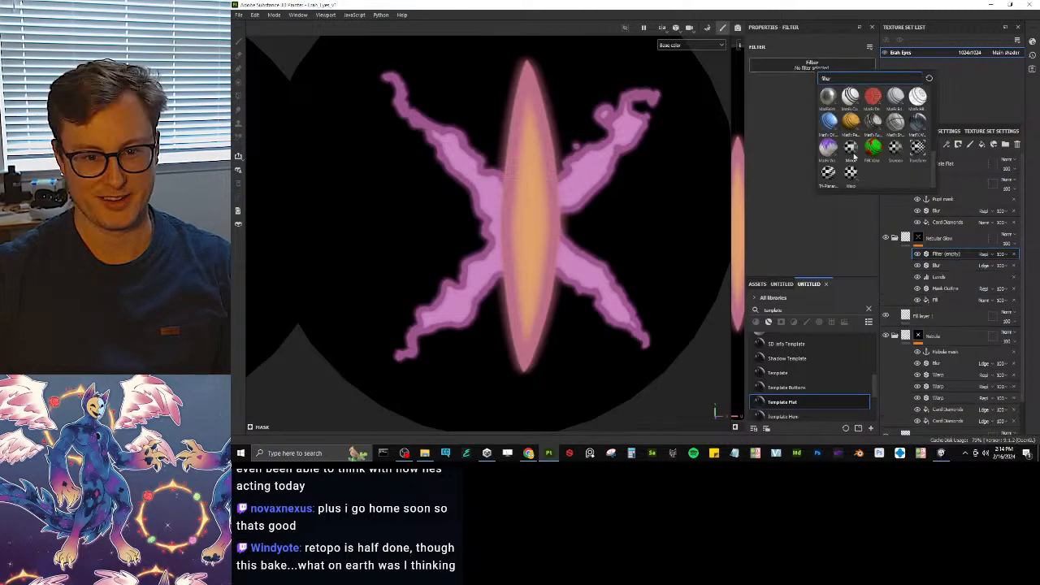
{"action": "left_click", "coordinate": [851, 170]}
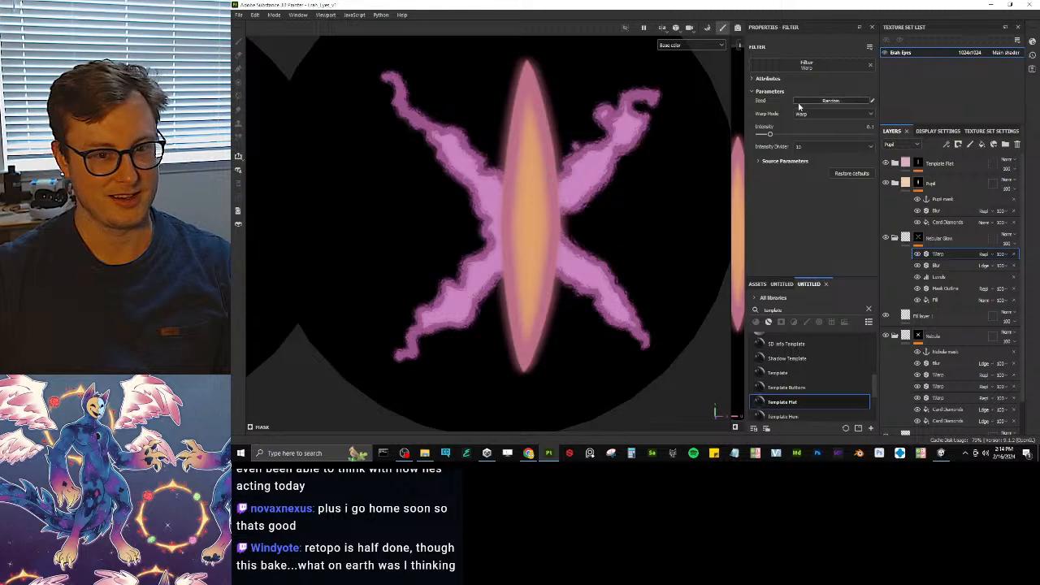
{"action": "left_click_drag", "start_coordinate": [940, 254], "coordinate": [939, 269]}
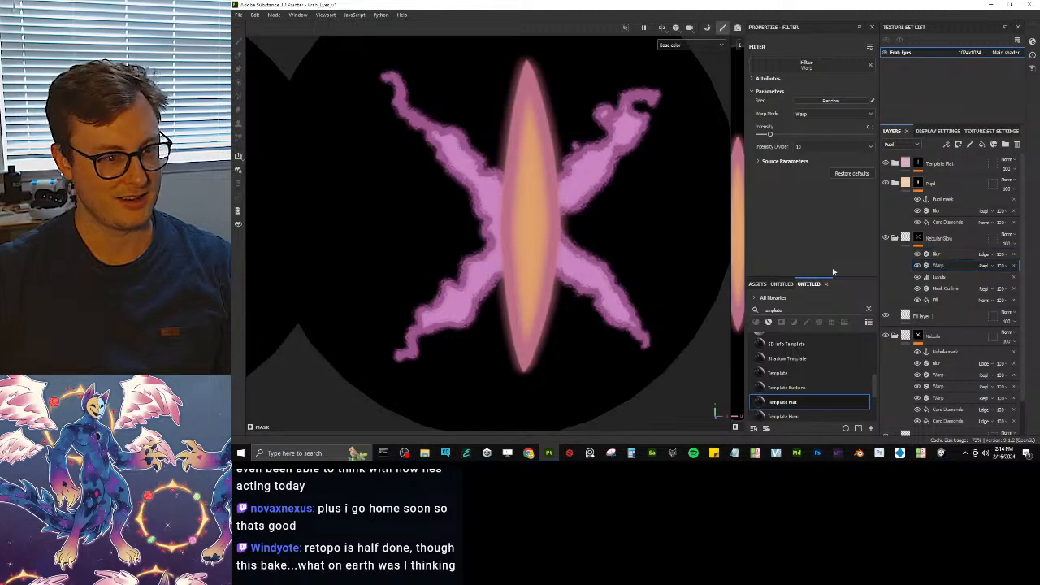
{"action": "left_click", "coordinate": [948, 271]}
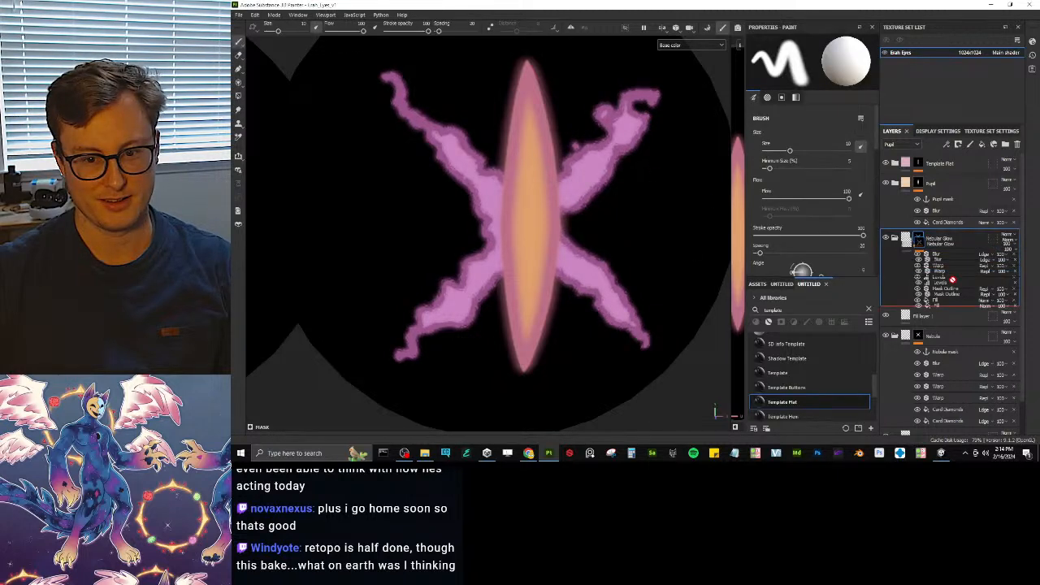
{"action": "left_click_drag", "start_coordinate": [948, 272], "coordinate": [954, 266]}
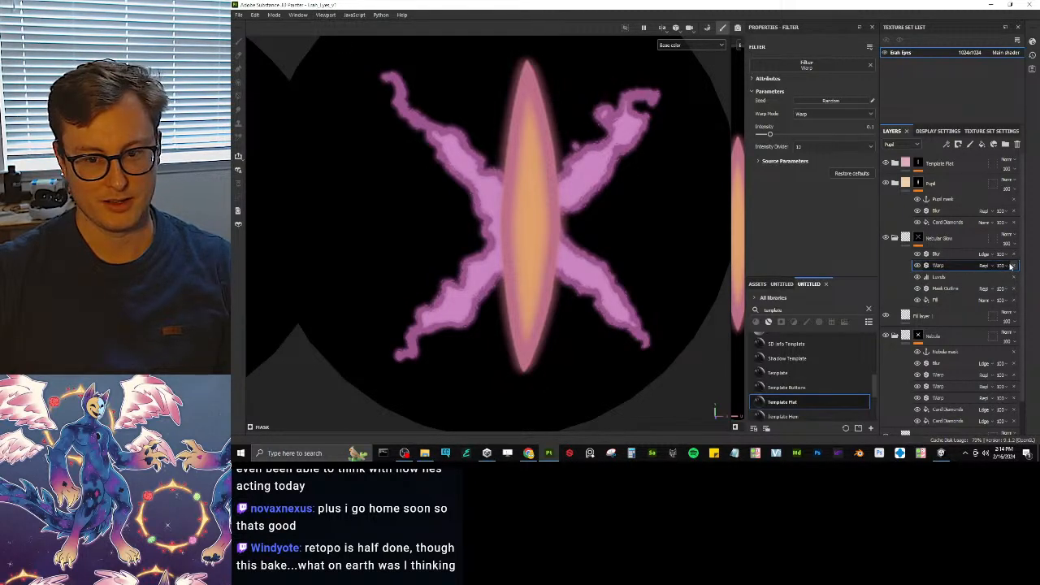
{"action": "left_click", "coordinate": [1013, 266]}
- Add a Blur Slope filter between the Levels and the Blur in the Nebular Glow mask and set its intensity to about 0.383
{"action": "right_click", "coordinate": [962, 265]}
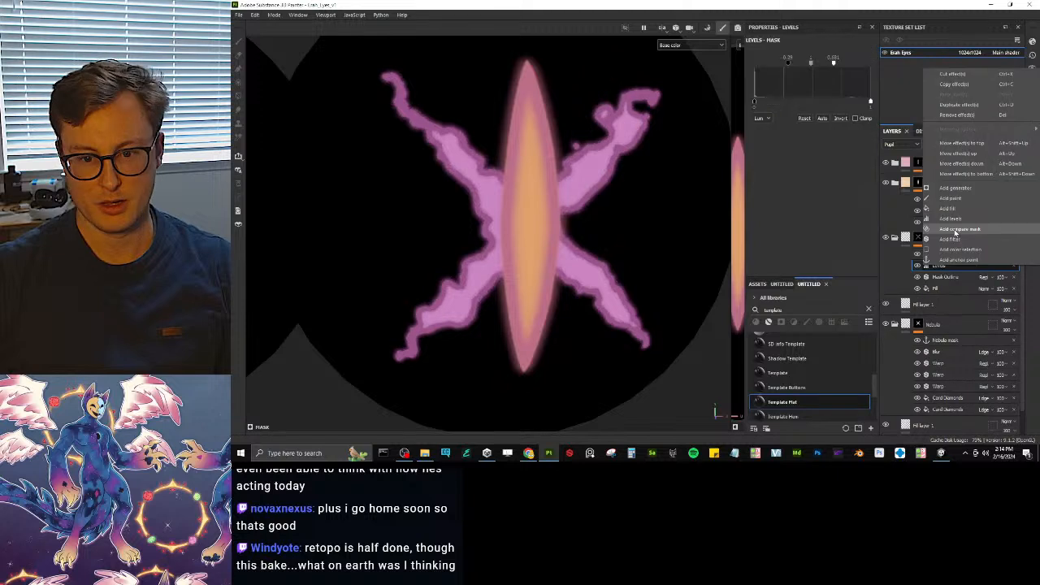
{"action": "left_click", "coordinate": [955, 239]}
{"action": "left_click", "coordinate": [798, 64]}
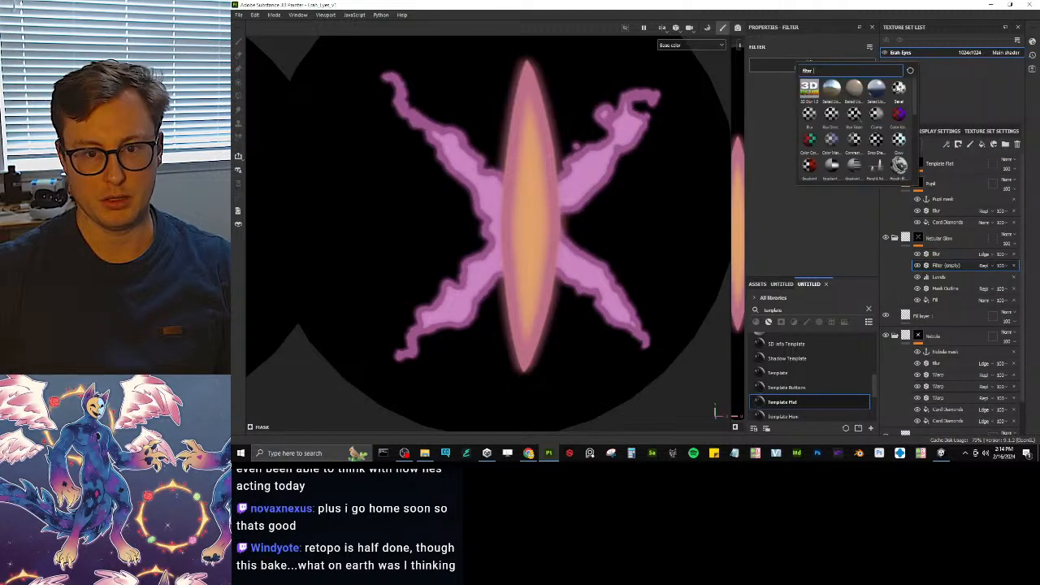
{"action": "left_click", "coordinate": [854, 114]}
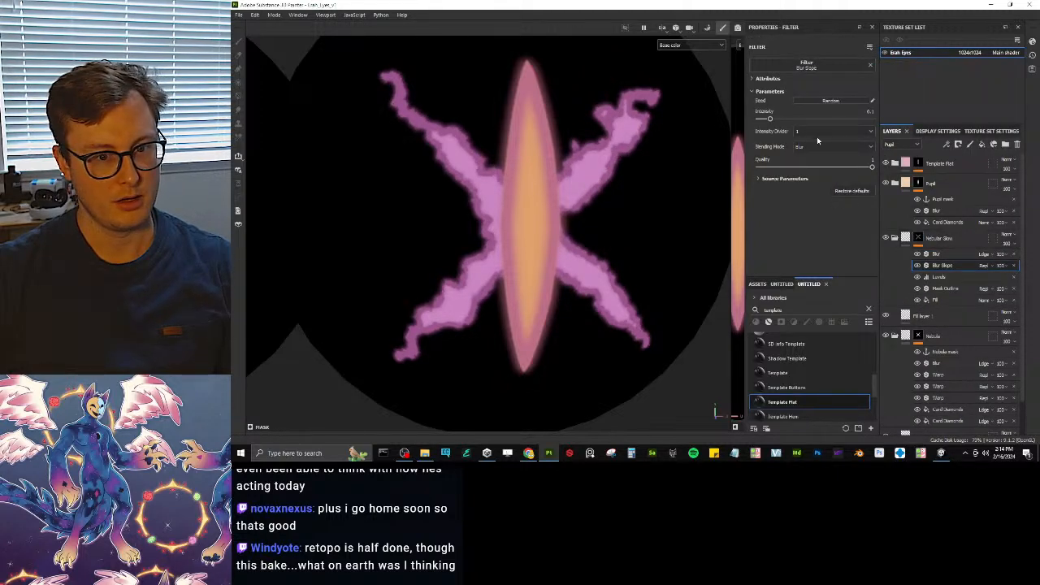
{"action": "left_click_drag", "start_coordinate": [775, 122], "coordinate": [792, 120]}
{"action": "left_click_drag", "start_coordinate": [798, 120], "coordinate": [803, 119]}
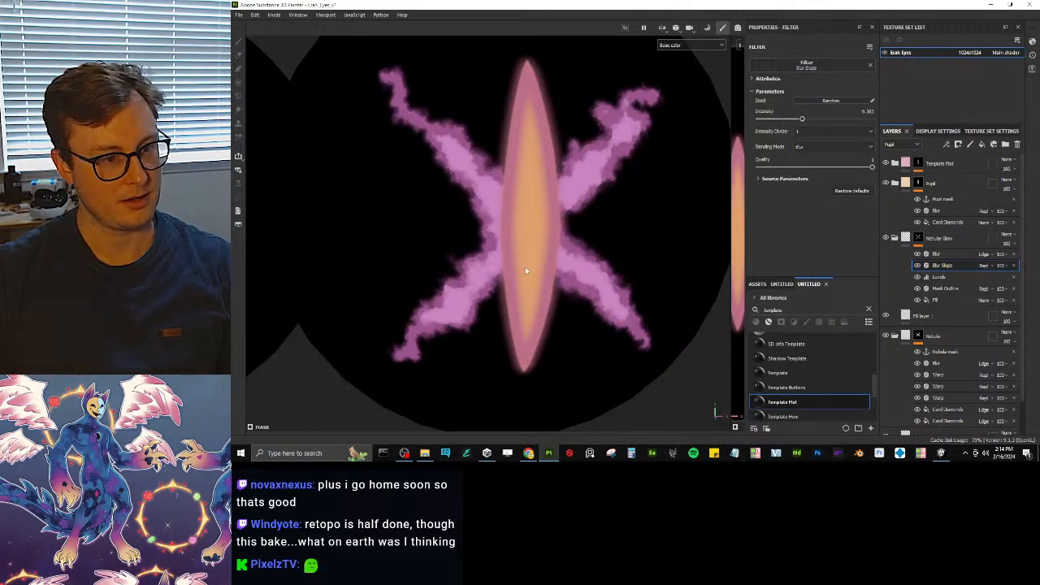
- Try the Blur Slope filter below the Levels in the Nebular Glow mask and move it back above them
{"action": "left_click_drag", "start_coordinate": [526, 271], "coordinate": [511, 197], "text": "alt"}
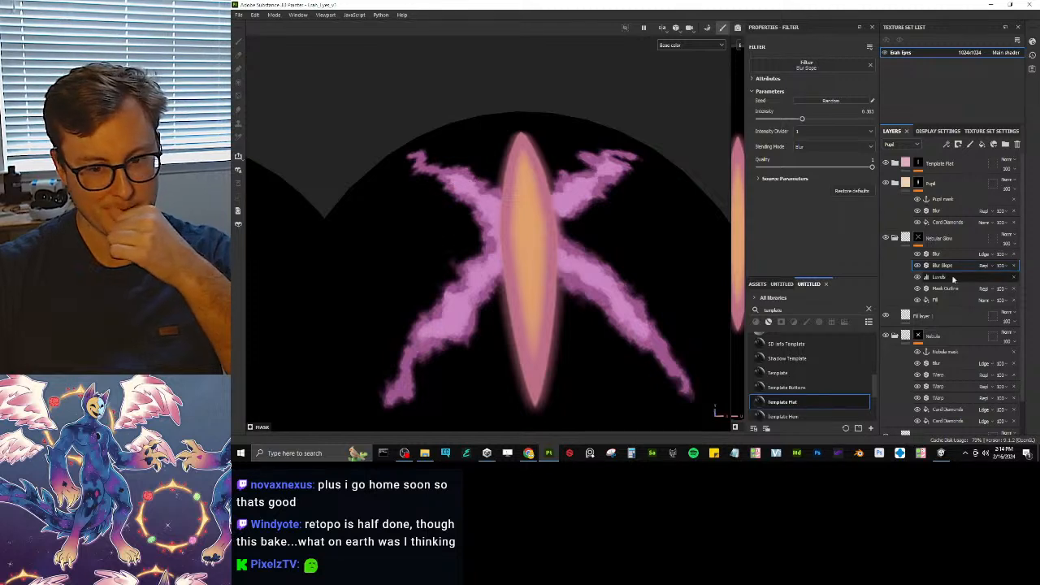
{"action": "left_click_drag", "start_coordinate": [952, 267], "coordinate": [955, 281]}
{"action": "left_click_drag", "start_coordinate": [642, 216], "coordinate": [699, 276], "text": "alt"}
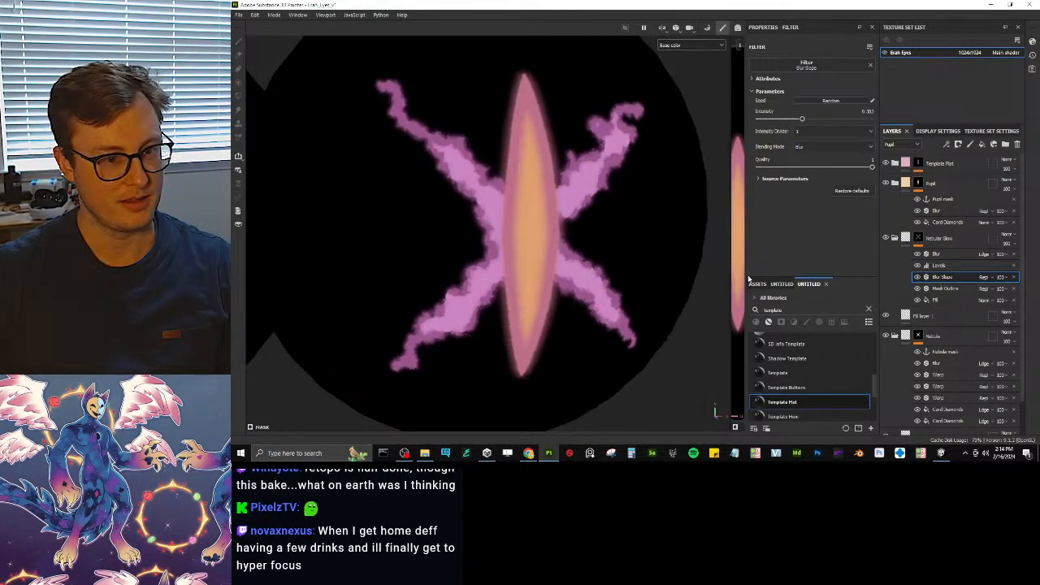
{"action": "left_click_drag", "start_coordinate": [942, 277], "coordinate": [955, 265]}
{"action": "left_click_drag", "start_coordinate": [506, 233], "coordinate": [594, 180], "text": "alt"}
{"action": "scroll", "coordinate": [607, 178], "scroll_direction": "down", "scroll_amount": 5}
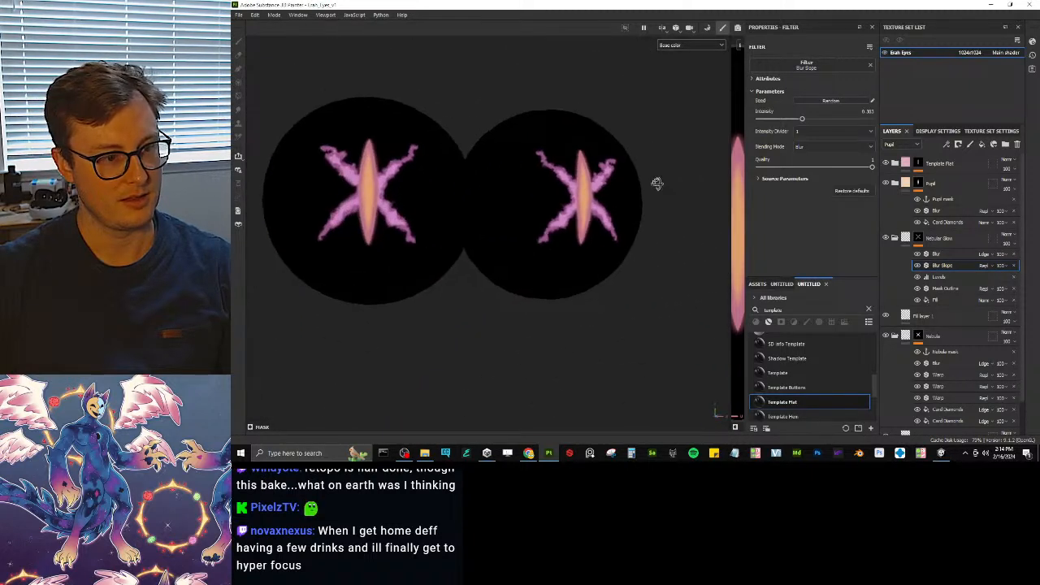
- Inspect the glow outline on the eye up close and slightly lower the intensity of the Nebular Glow mask's Blur filter
{"action": "scroll", "coordinate": [603, 198], "scroll_direction": "up", "scroll_amount": 5}
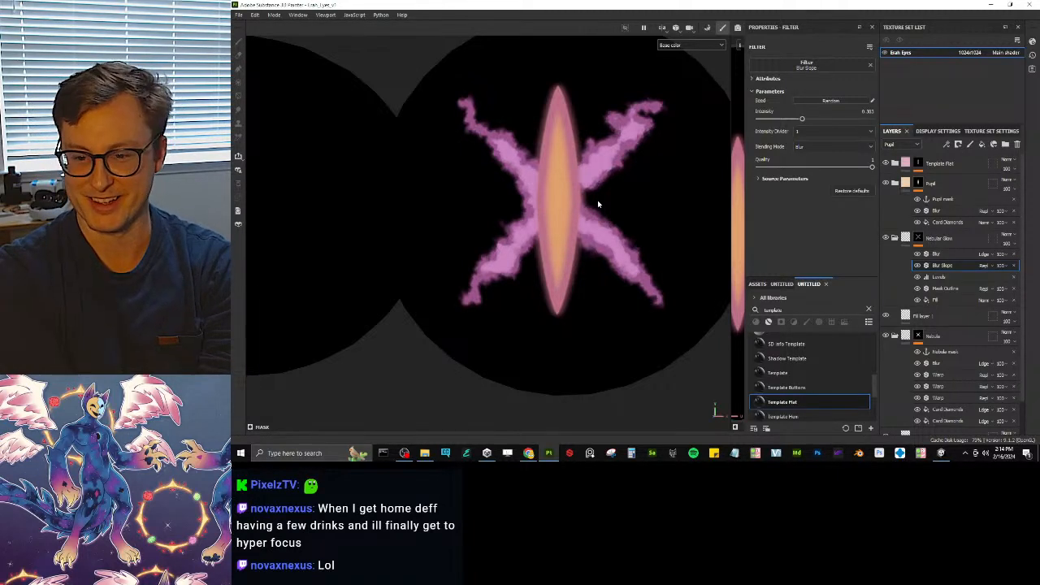
{"action": "scroll", "coordinate": [569, 195], "scroll_direction": "up", "scroll_amount": 2}
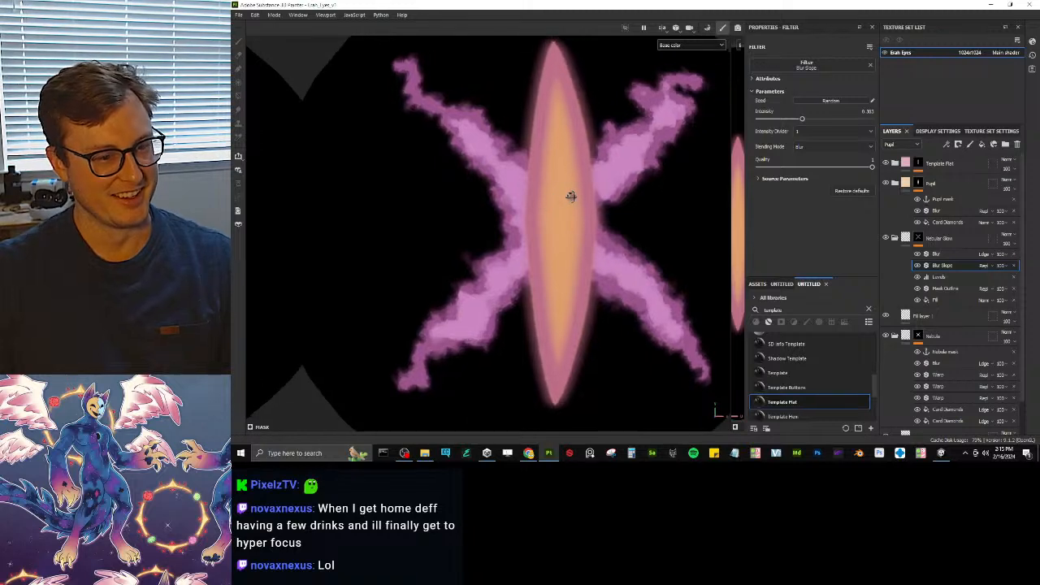
{"action": "scroll", "coordinate": [573, 197], "scroll_direction": "down", "scroll_amount": 1}
{"action": "scroll", "coordinate": [577, 203], "scroll_direction": "down", "scroll_amount": 1}
{"action": "scroll", "coordinate": [569, 215], "scroll_direction": "up", "scroll_amount": 2}
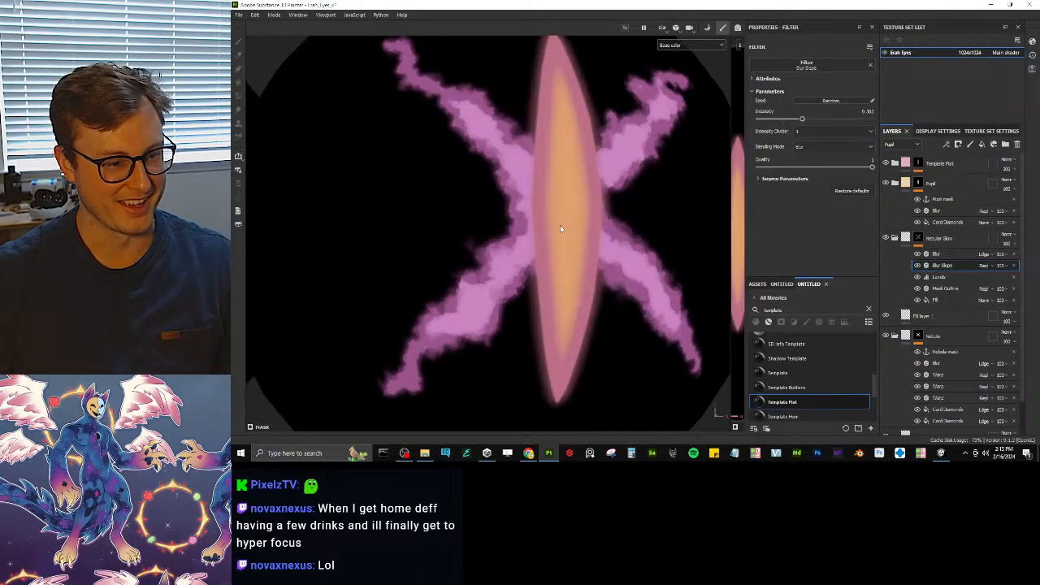
{"action": "scroll", "coordinate": [560, 229], "scroll_direction": "up", "scroll_amount": 1}
{"action": "left_click", "coordinate": [981, 255]}
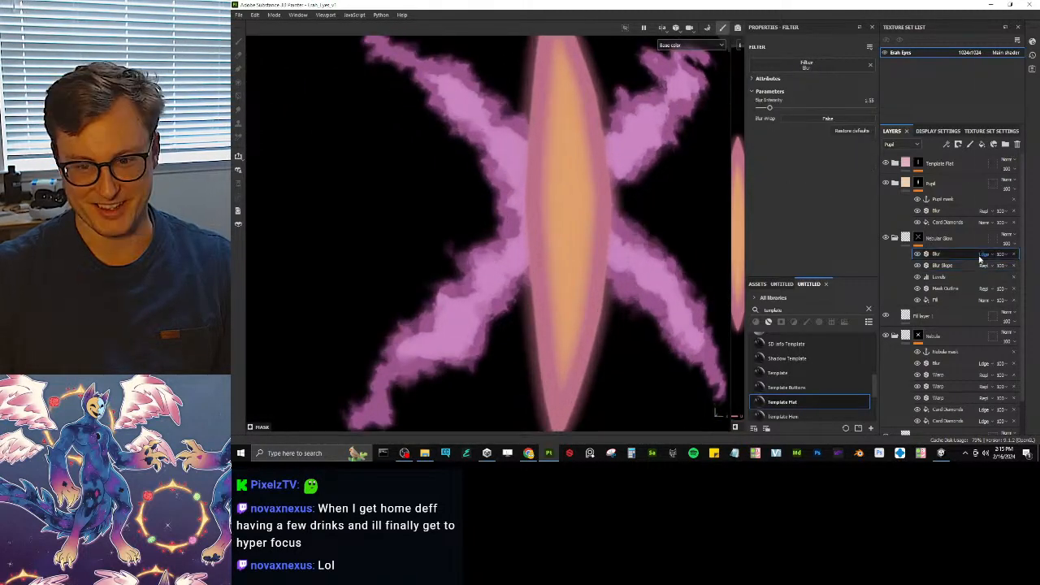
{"action": "left_click", "coordinate": [955, 256]}
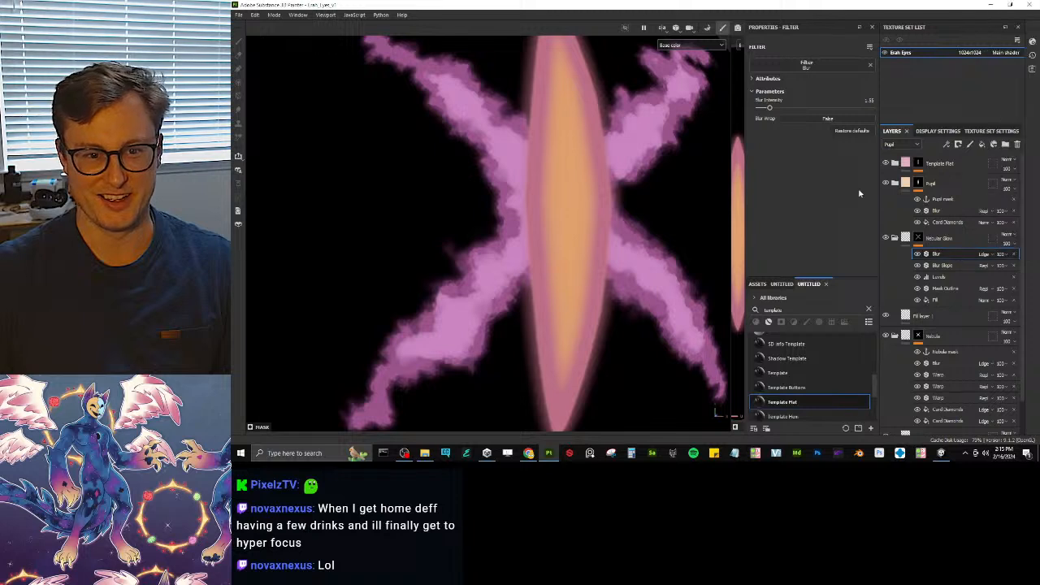
{"action": "left_click_drag", "start_coordinate": [768, 109], "coordinate": [766, 110]}
{"action": "scroll", "coordinate": [534, 235], "scroll_direction": "down", "scroll_amount": 4}
{"action": "left_click_drag", "start_coordinate": [534, 235], "coordinate": [524, 216], "text": "alt"}
{"action": "scroll", "coordinate": [524, 215], "scroll_direction": "up", "scroll_amount": 3}
- Lower the intensity of the Nebular Glow mask's Blur Slope filter to about 0.227
{"action": "left_click", "coordinate": [942, 265]}
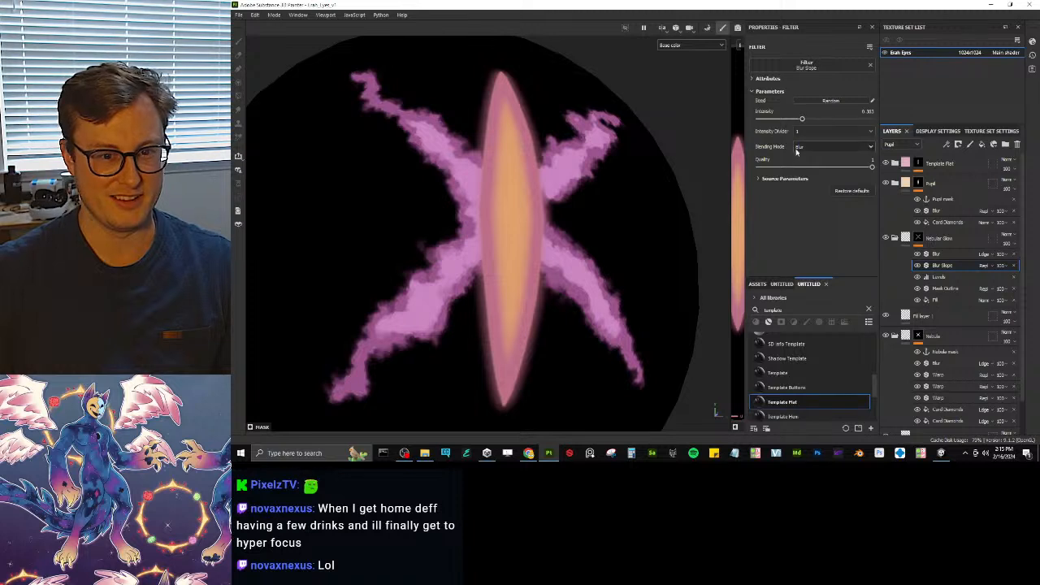
{"action": "left_click_drag", "start_coordinate": [869, 166], "coordinate": [898, 165]}
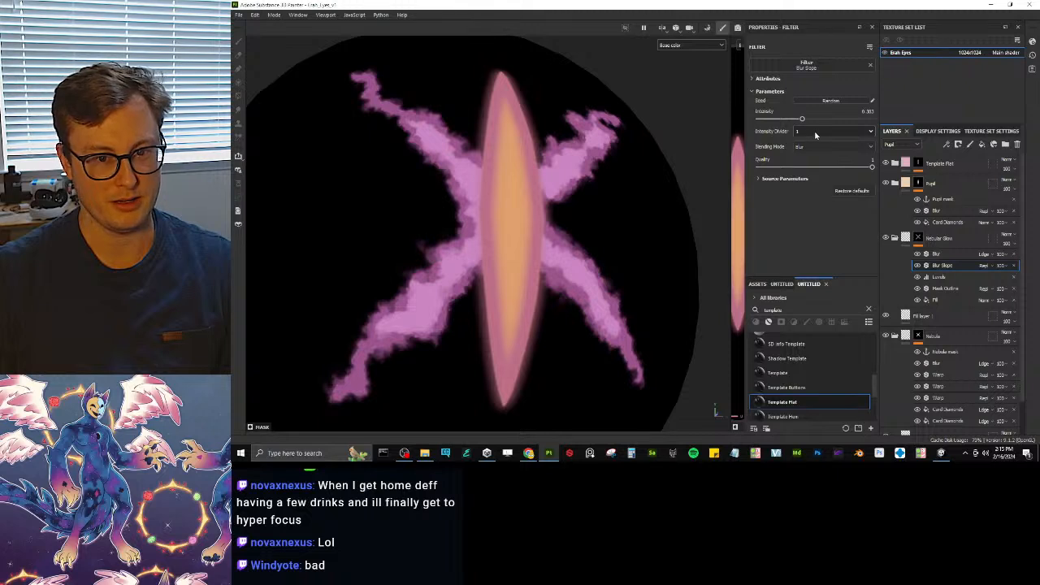
{"action": "mouse_move", "coordinate": [802, 120]}
{"action": "left_mouse_down"}
{"action": "mouse_move", "coordinate": [737, 126]}
{"action": "mouse_move", "coordinate": [785, 131]}
{"action": "left_mouse_up"}
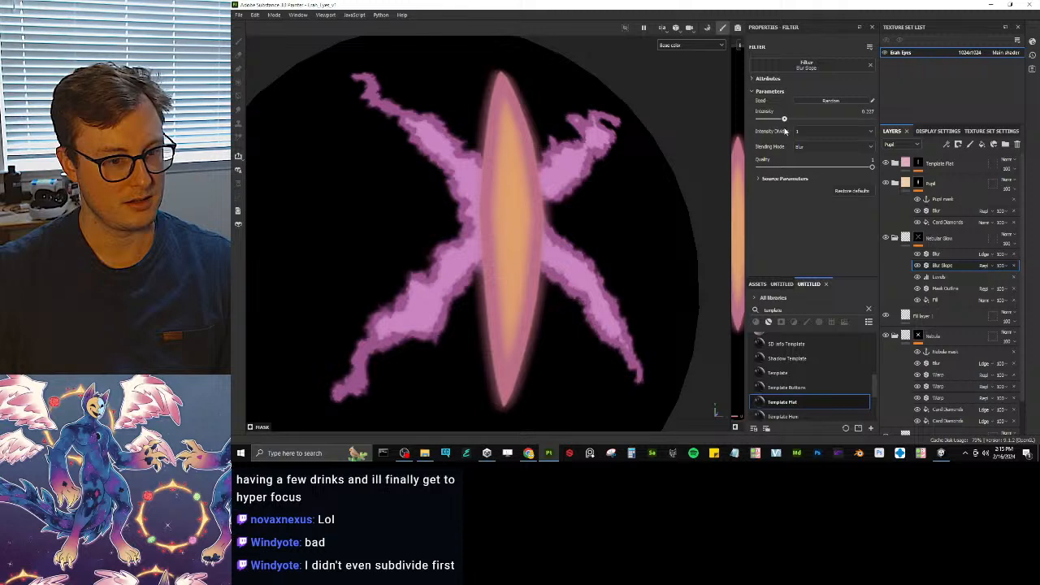
- Try different source blur, position and contrast values for the Blur Slope filter and return them to their defaults
{"action": "left_click", "coordinate": [760, 179]}
{"action": "mouse_move", "coordinate": [767, 211]}
{"action": "left_mouse_down"}
{"action": "mouse_move", "coordinate": [781, 211]}
{"action": "mouse_move", "coordinate": [760, 214]}
{"action": "left_mouse_up"}
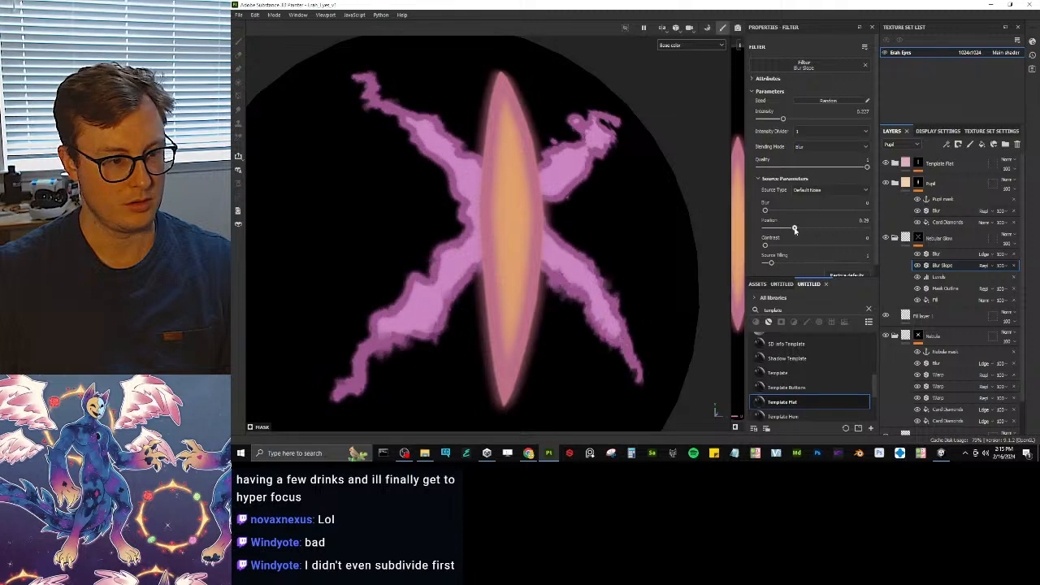
{"action": "mouse_move", "coordinate": [765, 245]}
{"action": "left_mouse_down"}
{"action": "mouse_move", "coordinate": [787, 245]}
{"action": "mouse_move", "coordinate": [765, 247]}
{"action": "left_mouse_up"}
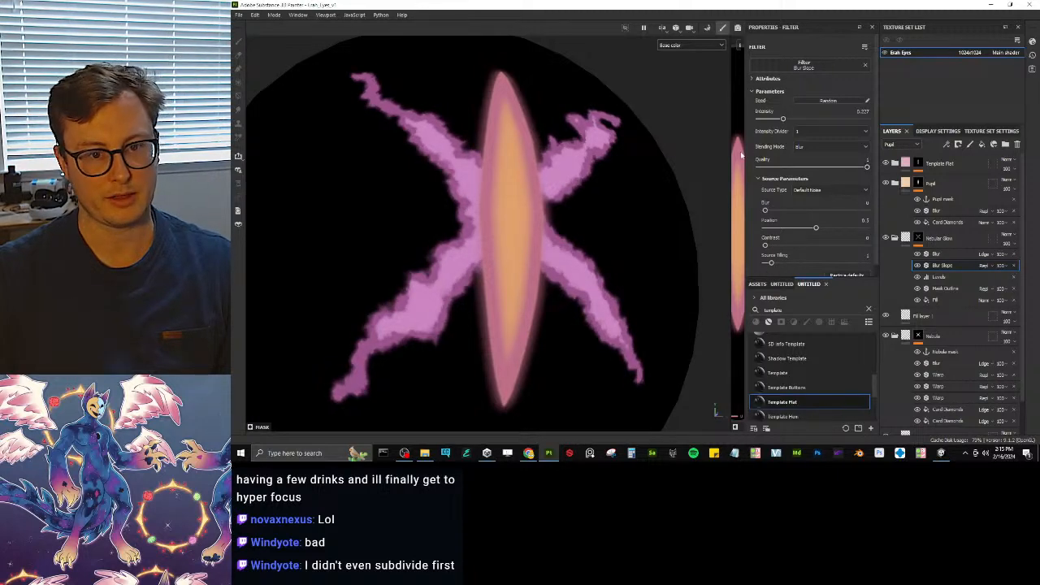
{"action": "scroll", "coordinate": [715, 191], "scroll_direction": "down", "scroll_amount": 5}
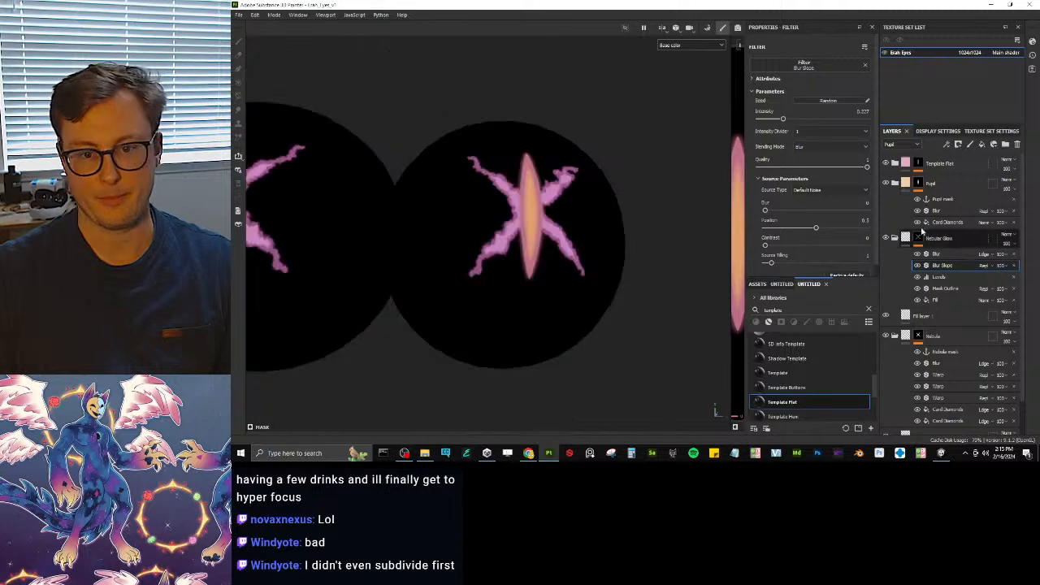
- Collapse the layer stack and add a Template Flat folder inside Nebular Glow, renamed as Nebular Height
{"action": "left_click", "coordinate": [896, 185]}
{"action": "left_click", "coordinate": [896, 202]}
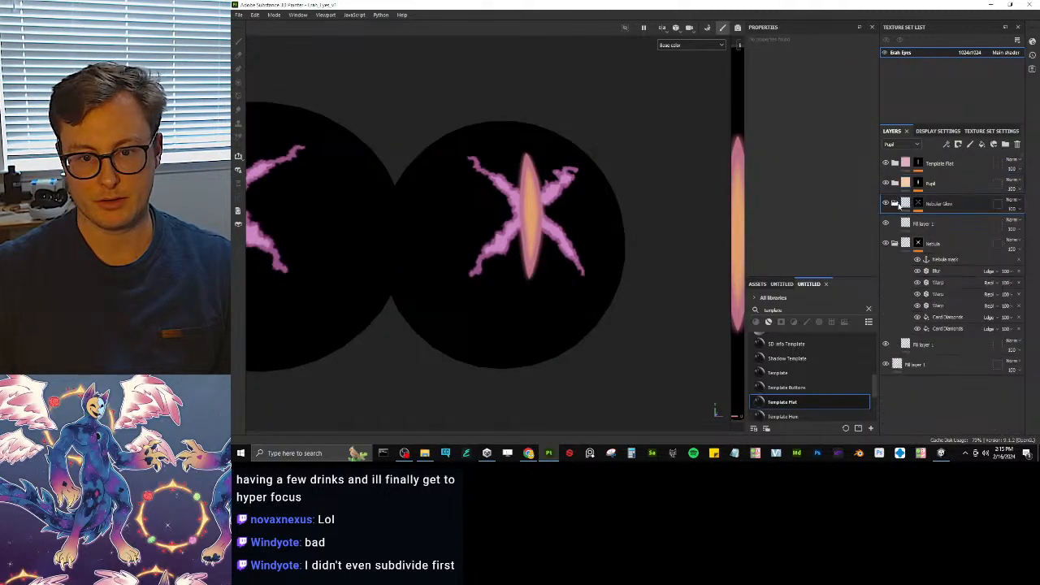
{"action": "left_click", "coordinate": [895, 222]}
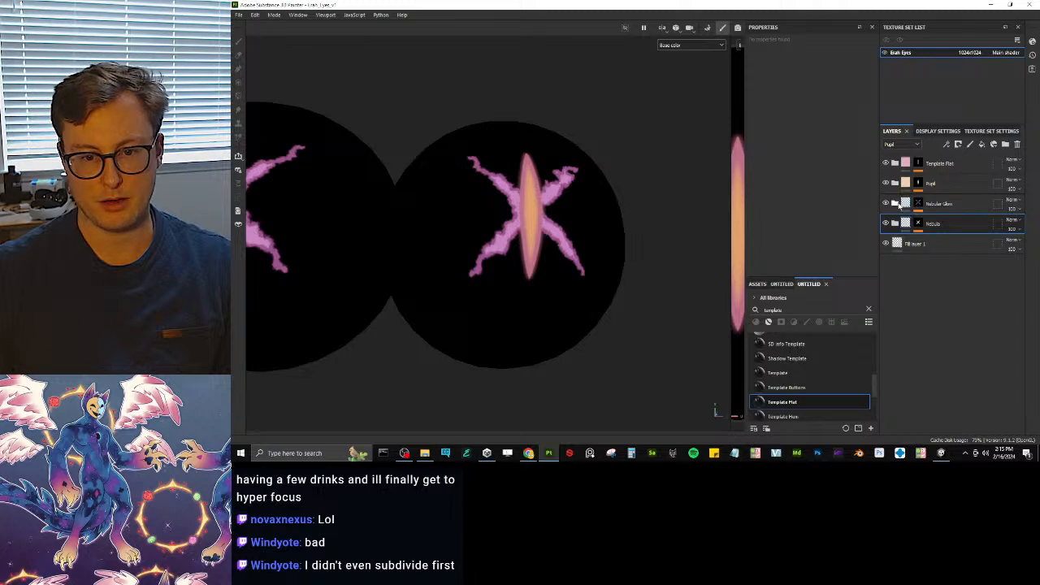
{"action": "left_click", "coordinate": [895, 202]}
{"action": "left_click", "coordinate": [926, 223]}
{"action": "left_click_drag", "start_coordinate": [786, 402], "coordinate": [947, 232]}
{"action": "double_click", "coordinate": [951, 223]}
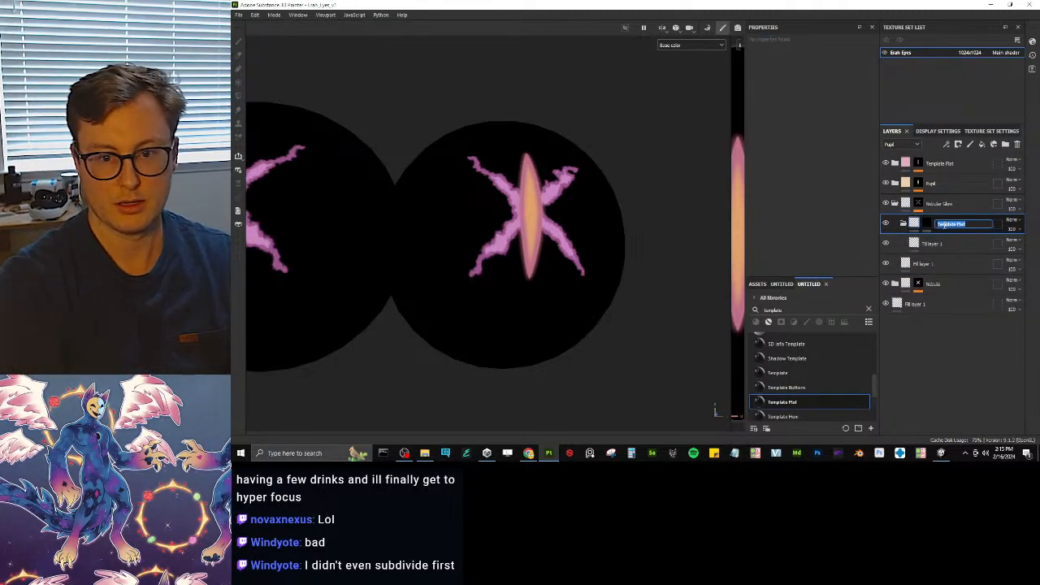
{"action": "type", "text": "Nebular Height"}
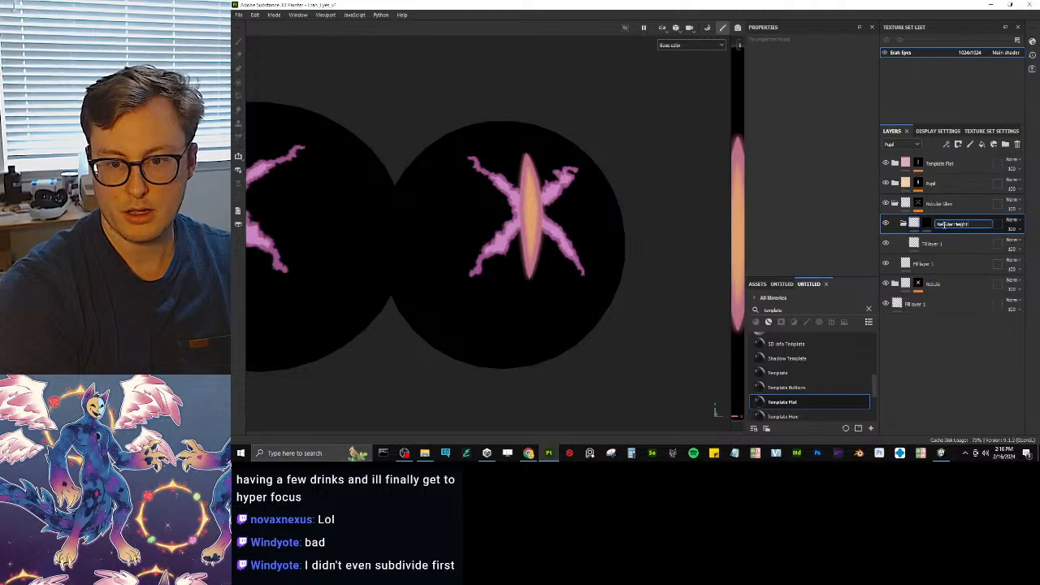
{"action": "key", "text": "Return"}
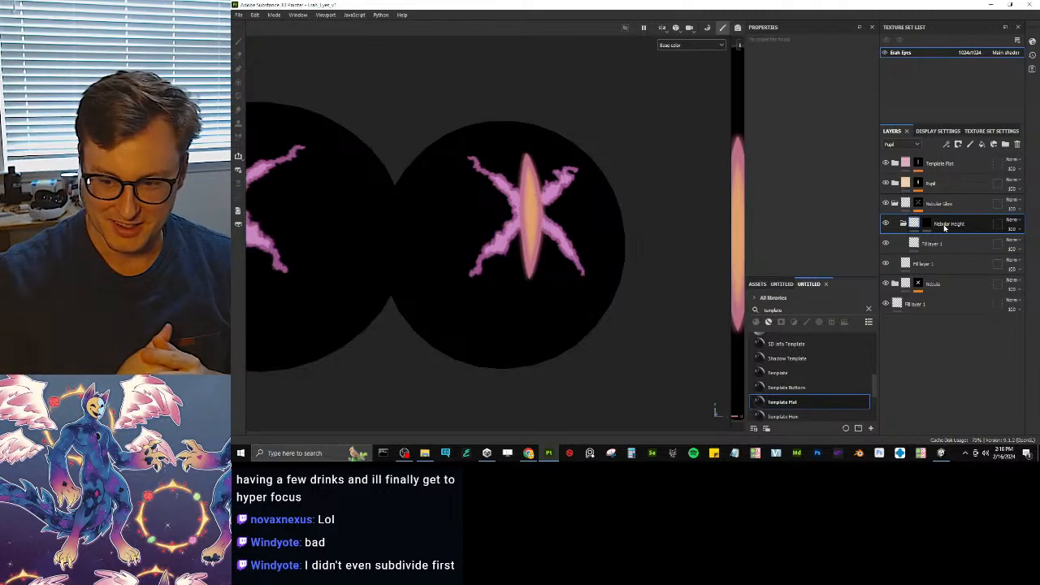
- Switch the viewport display from base color to the Nebula channel and view the cross on the eye
{"action": "scroll", "coordinate": [519, 154], "scroll_direction": "up", "scroll_amount": 4}
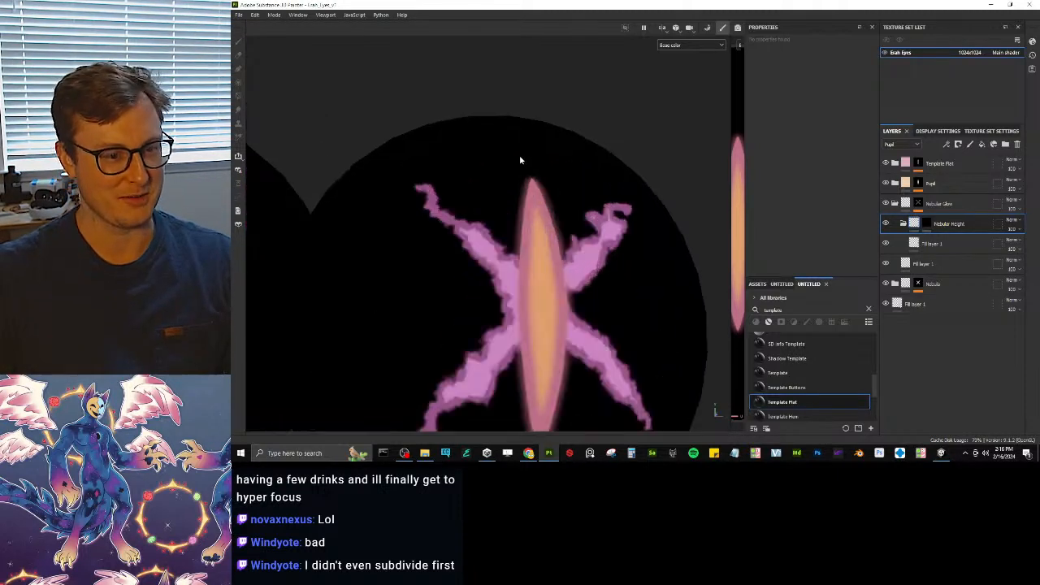
{"action": "left_click", "coordinate": [707, 45]}
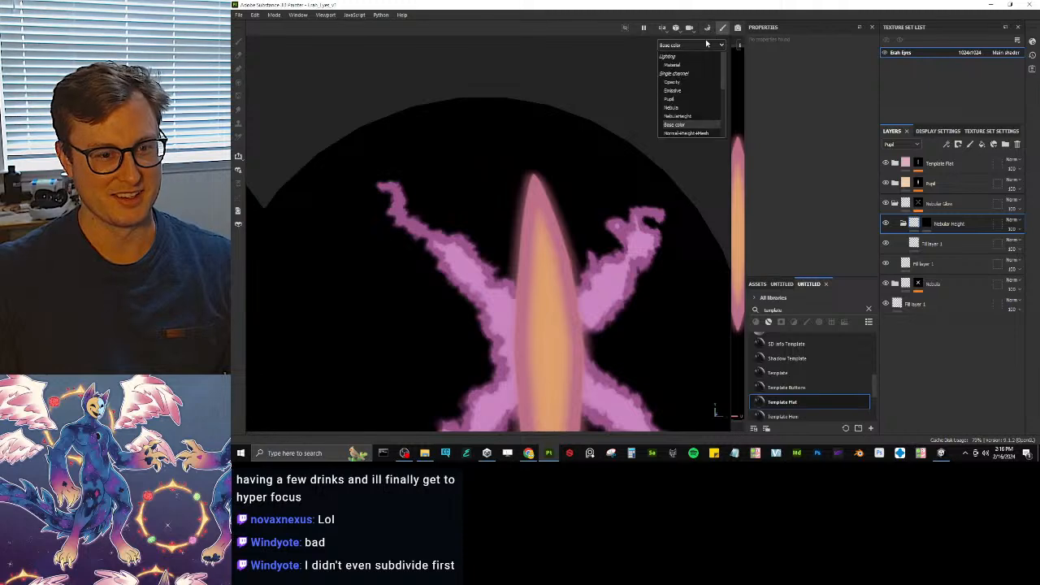
{"action": "scroll", "coordinate": [687, 96], "scroll_direction": "down", "scroll_amount": 3}
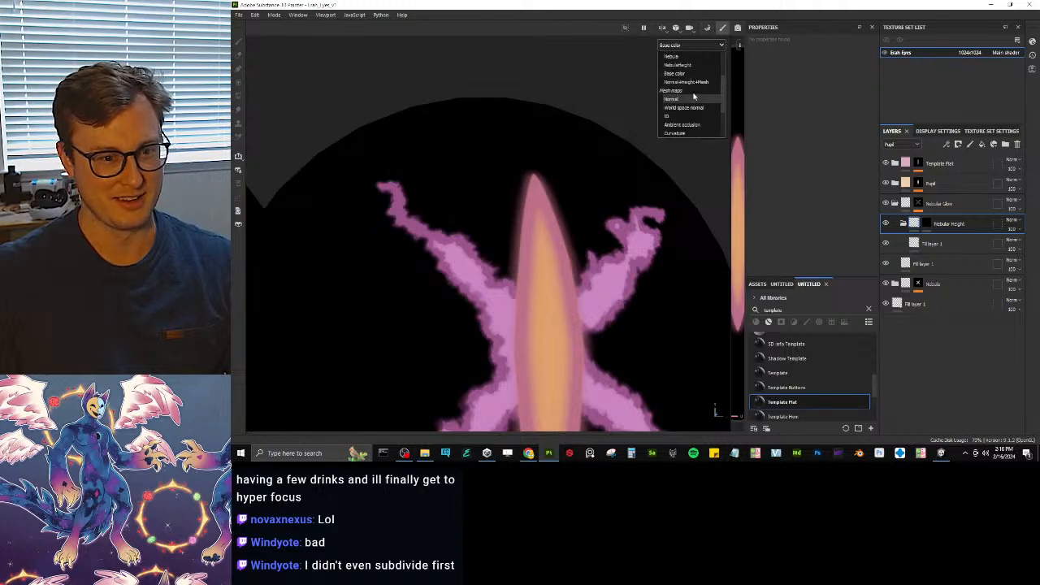
{"action": "left_click", "coordinate": [671, 56]}
{"action": "scroll", "coordinate": [631, 112], "scroll_direction": "down", "scroll_amount": 3}
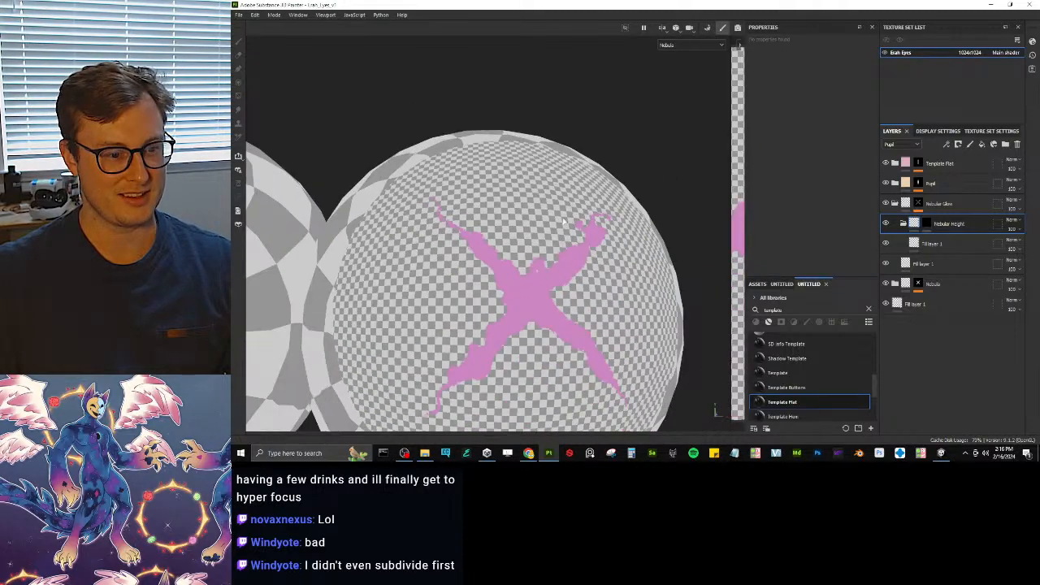
- Enable the Nebula channel on the Nebular Glow fill layer, match its color to the purple base color, and check the Nebula folder's fill
{"action": "left_click", "coordinate": [902, 244]}
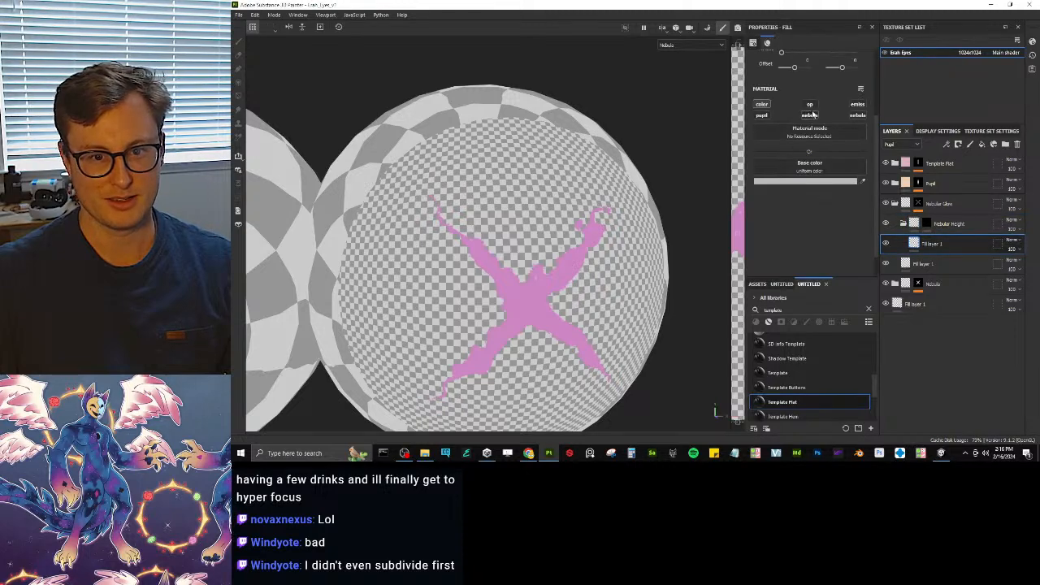
{"action": "left_click", "coordinate": [916, 263]}
{"action": "left_click", "coordinate": [809, 115]}
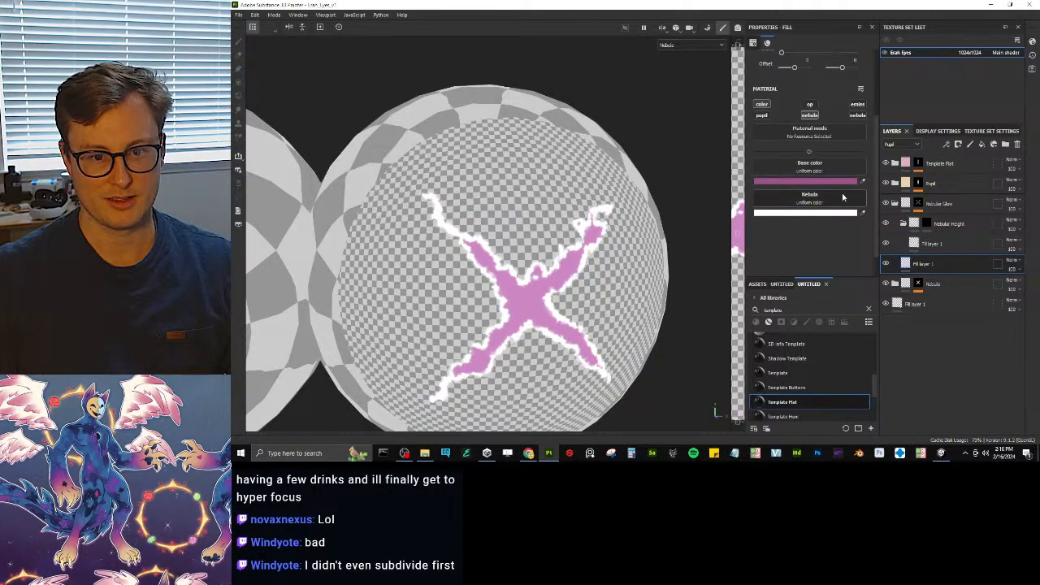
{"action": "left_click", "coordinate": [863, 213]}
{"action": "left_click", "coordinate": [852, 181]}
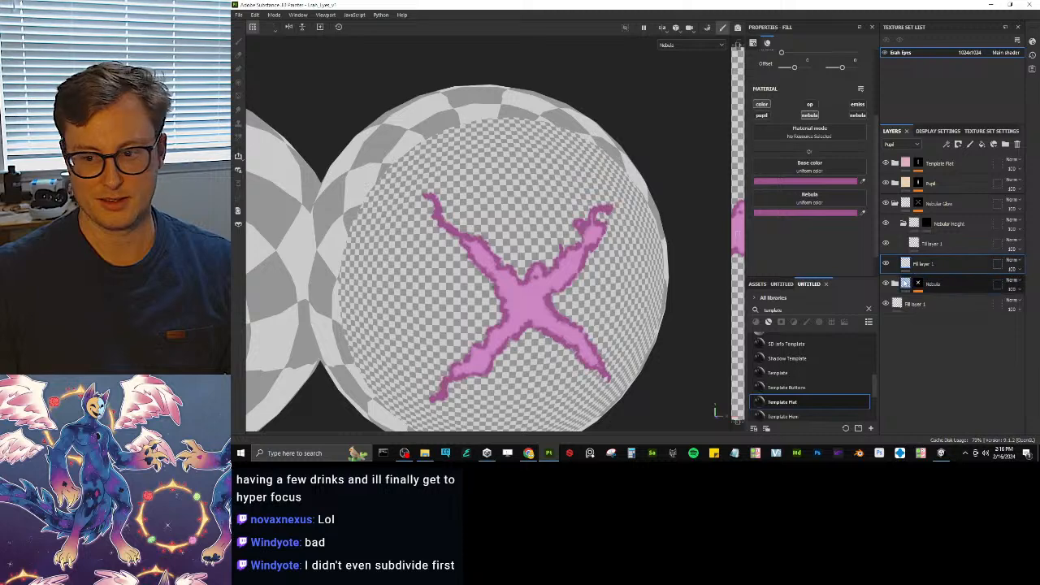
{"action": "left_click_drag", "start_coordinate": [922, 264], "coordinate": [916, 293]}
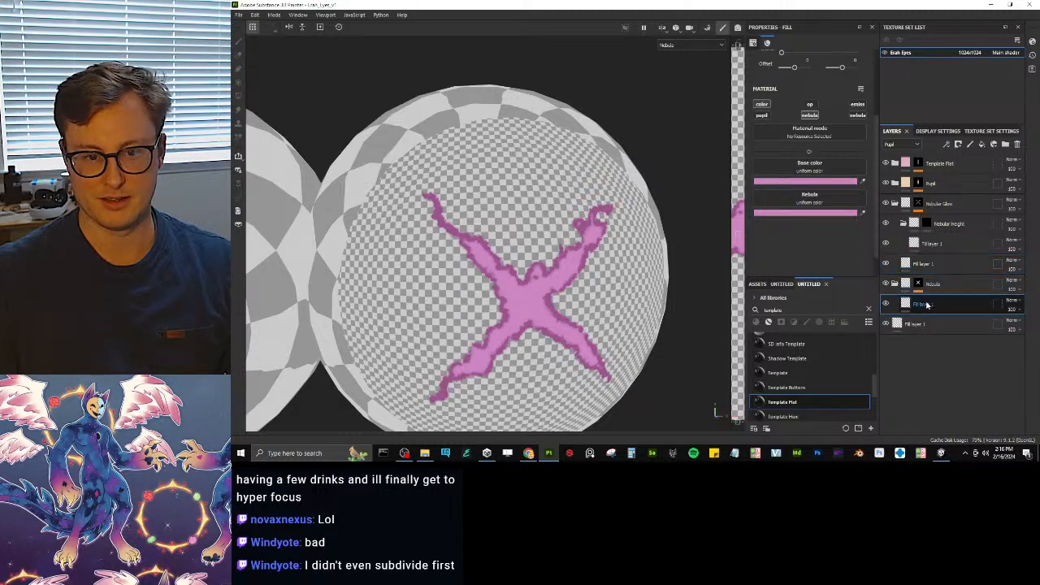
- Turn off the color channel on the Nebular Height fill layer and enable NebulaHeight with a value of 1
{"action": "left_click", "coordinate": [934, 247]}
{"action": "scroll", "coordinate": [526, 268], "scroll_direction": "up", "scroll_amount": 8}
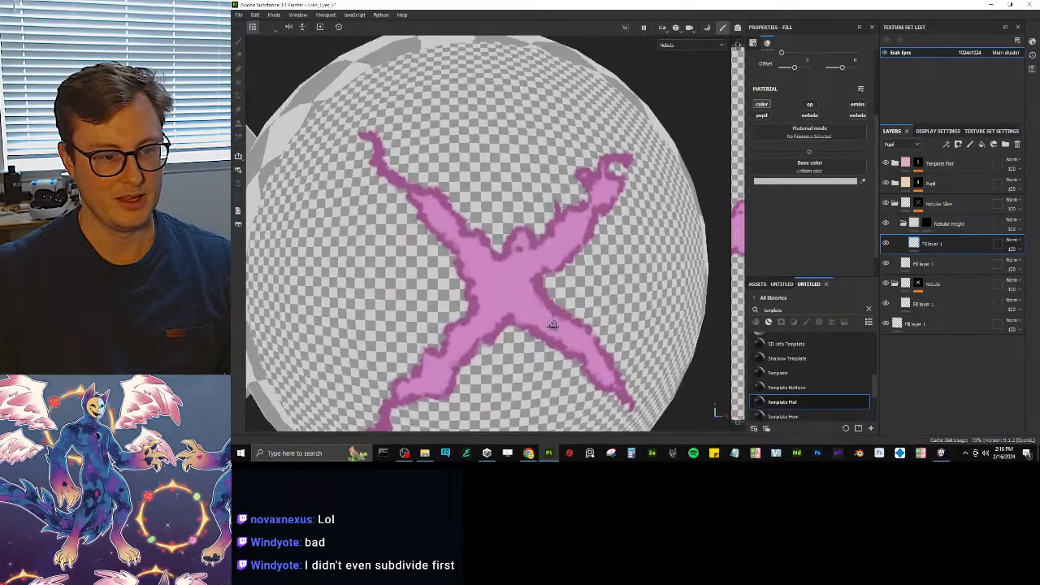
{"action": "scroll", "coordinate": [532, 266], "scroll_direction": "down", "scroll_amount": 4}
{"action": "left_click_drag", "start_coordinate": [534, 264], "coordinate": [552, 246], "text": "alt"}
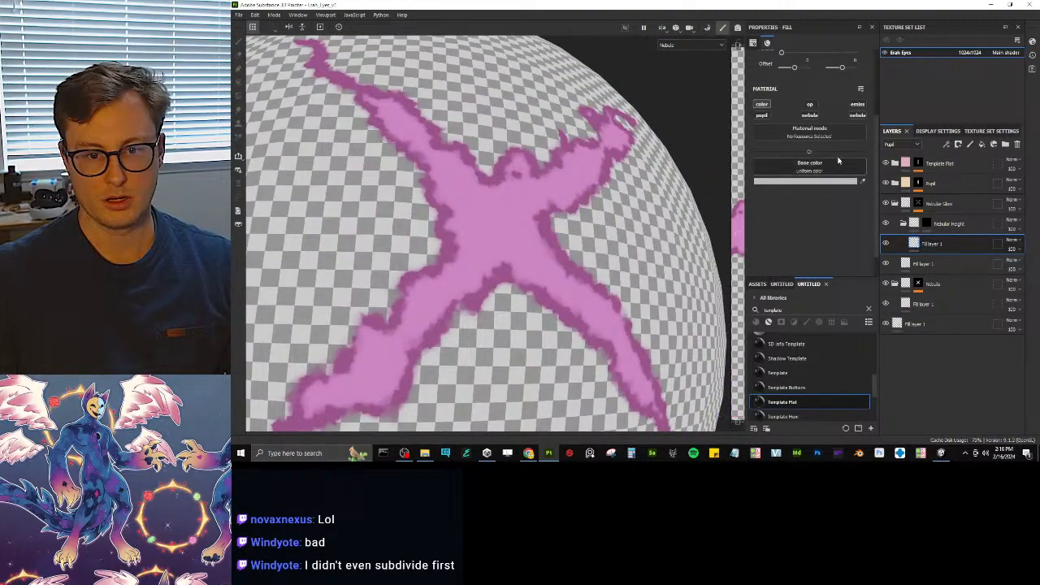
{"action": "left_click", "coordinate": [759, 106]}
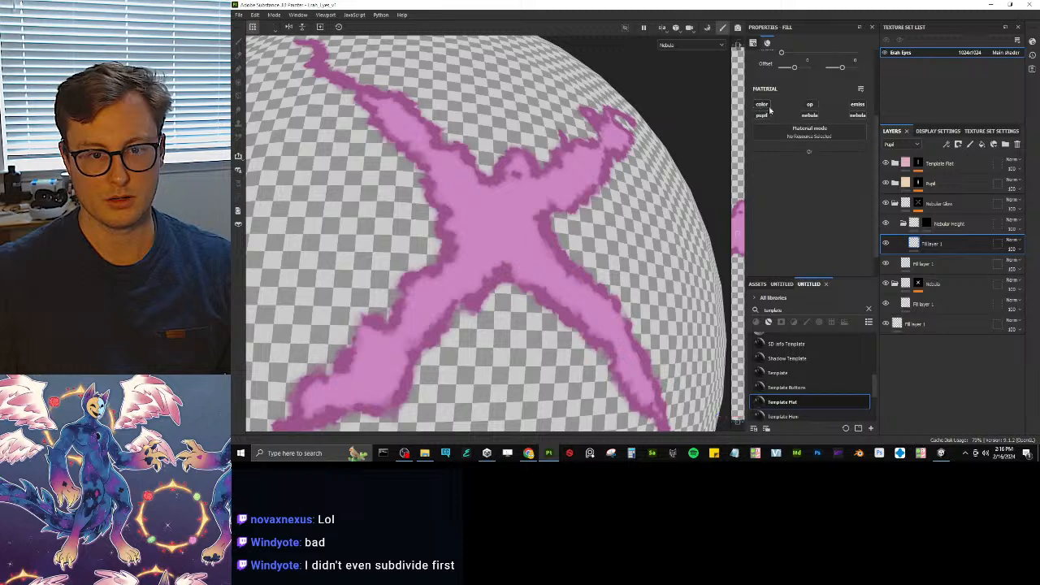
{"action": "left_click", "coordinate": [860, 116]}
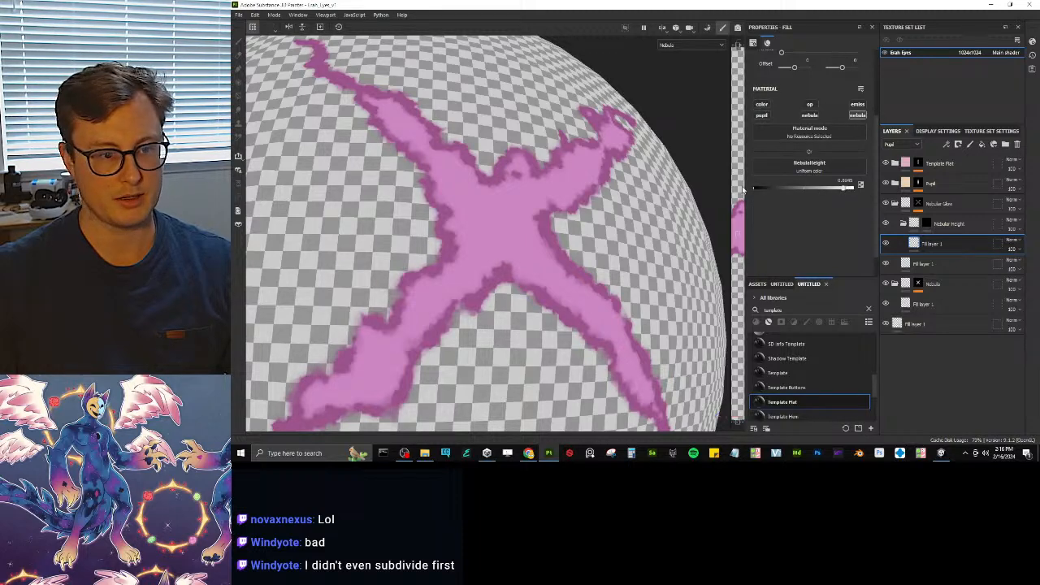
- Switch the viewport display to the NebulaHeight channel and view the whole eye
{"action": "left_click", "coordinate": [691, 45]}
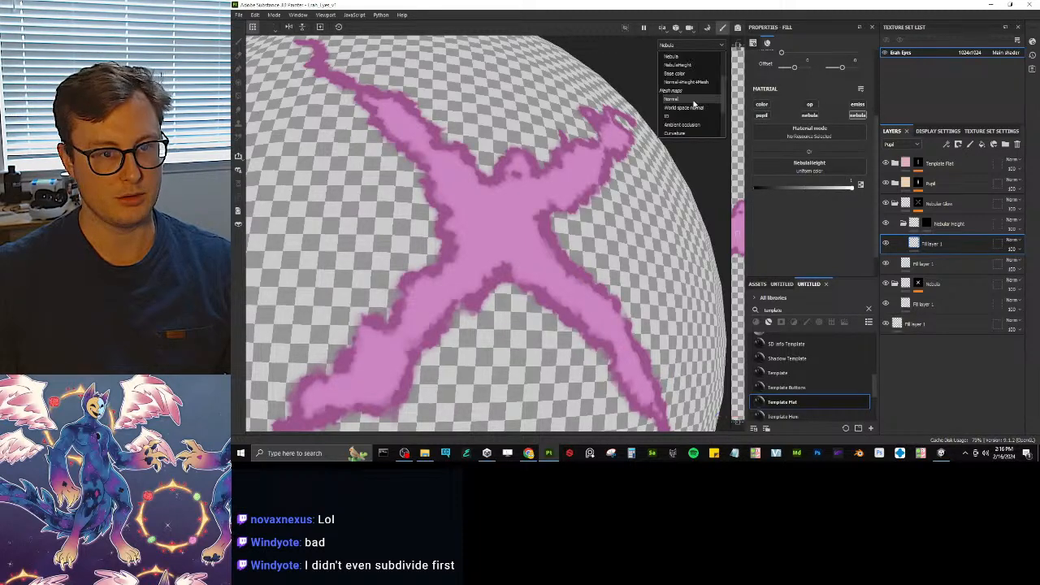
{"action": "left_click", "coordinate": [697, 72]}
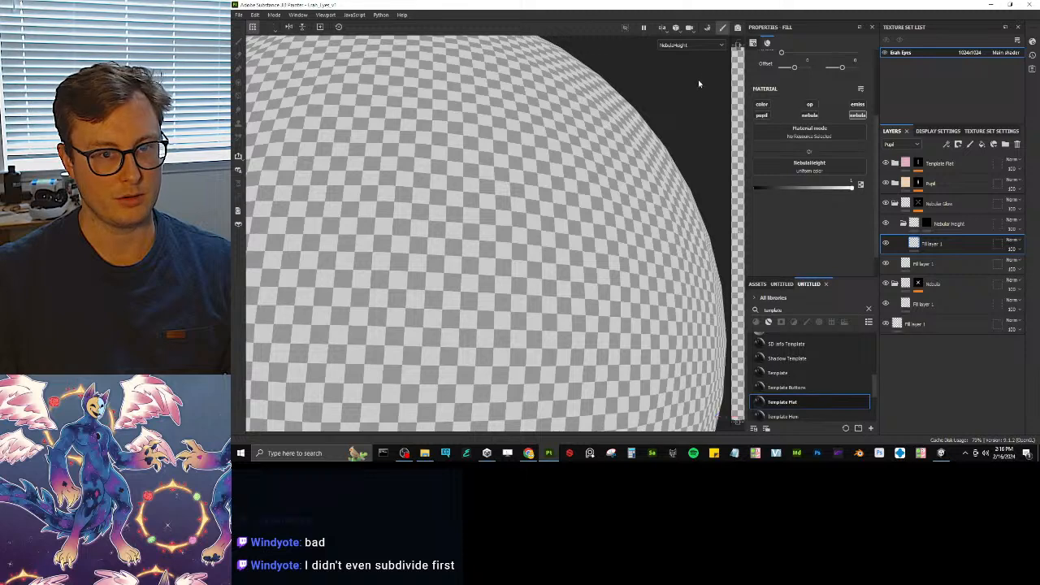
{"action": "scroll", "coordinate": [726, 167], "scroll_direction": "down", "scroll_amount": 2}
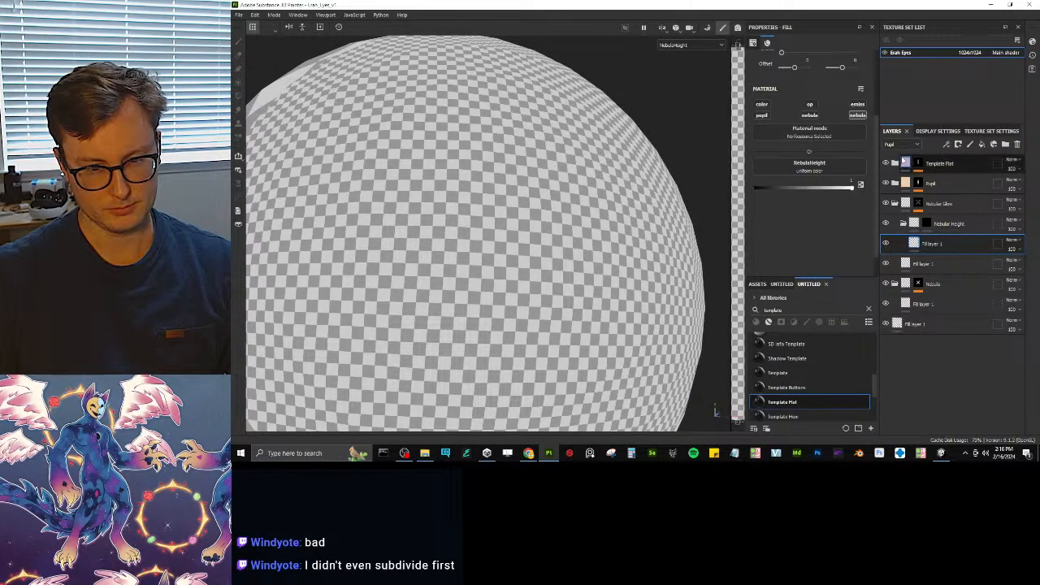
{"action": "left_click_drag", "start_coordinate": [752, 187], "coordinate": [975, 183]}
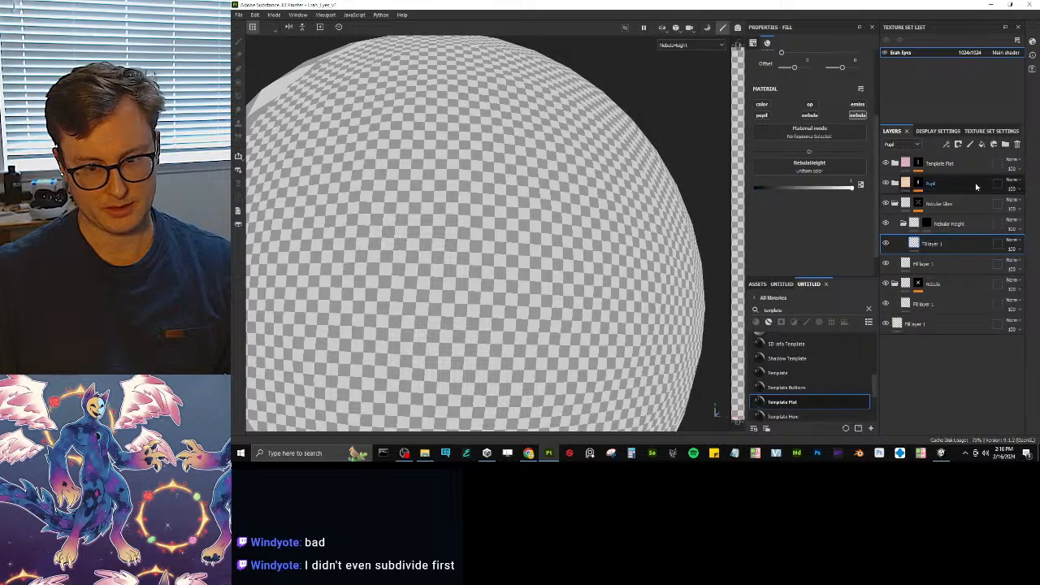
- Narrow the layer side panels' layout slightly and remove the mask from the Nebular Height folder
{"action": "scroll", "coordinate": [707, 178], "scroll_direction": "down", "scroll_amount": 3}
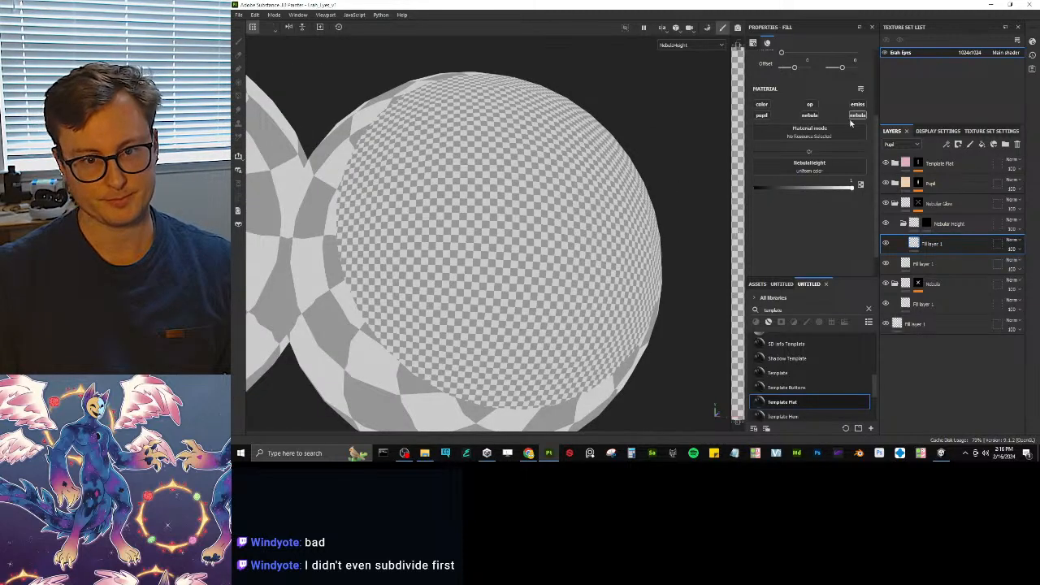
{"action": "left_click_drag", "start_coordinate": [744, 167], "coordinate": [644, 177]}
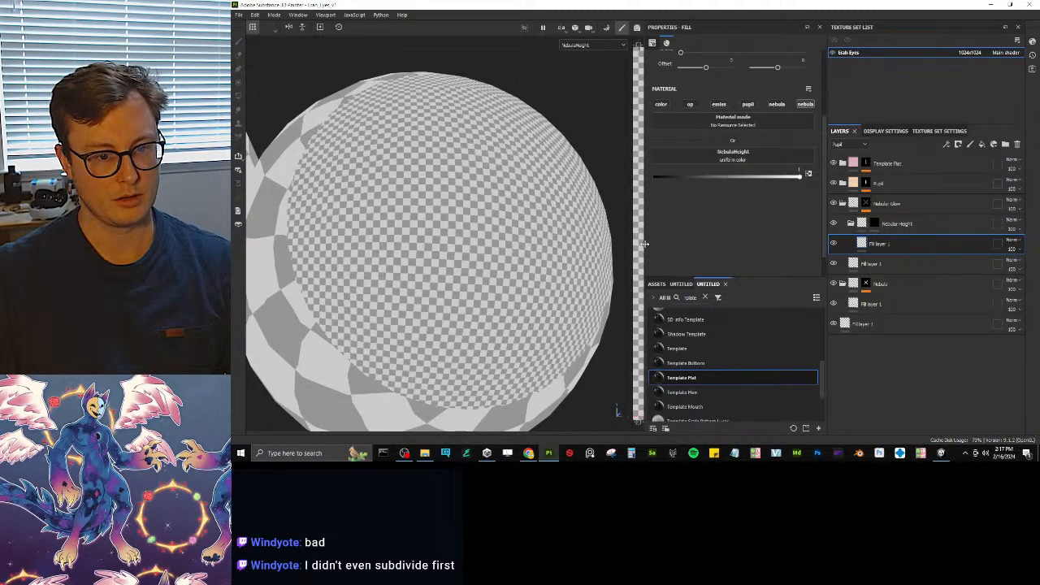
{"action": "left_click_drag", "start_coordinate": [645, 243], "coordinate": [723, 243]}
{"action": "left_click_drag", "start_coordinate": [579, 238], "coordinate": [621, 172], "text": "alt"}
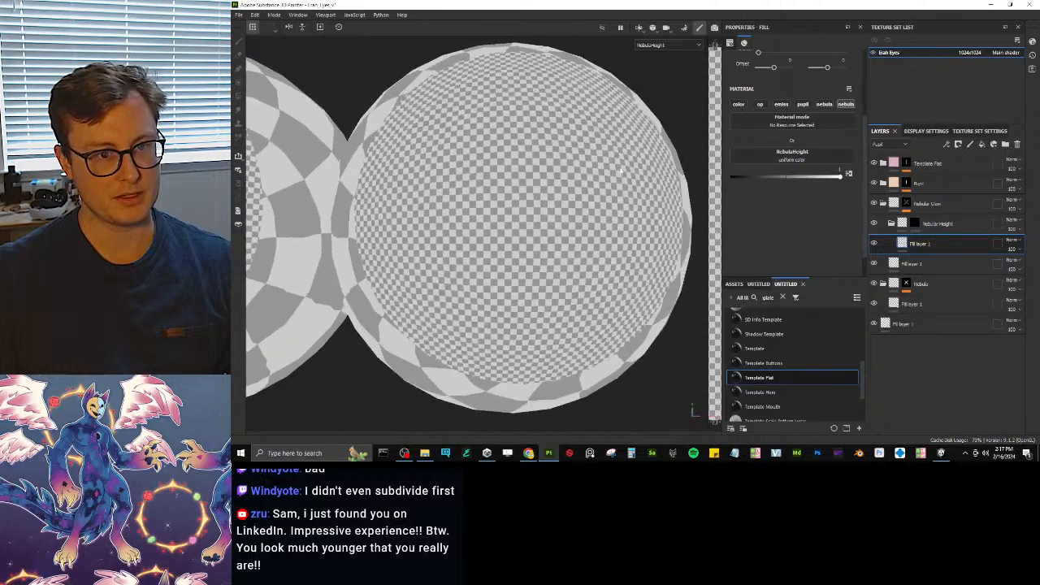
{"action": "middle_click_drag", "start_coordinate": [605, 149], "coordinate": [578, 175], "text": "alt"}
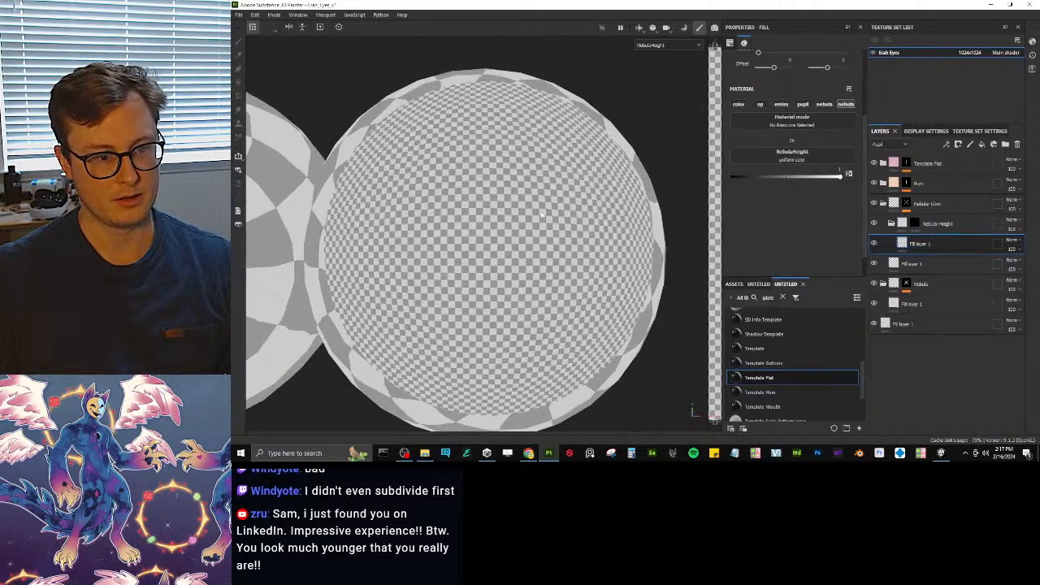
{"action": "right_click", "coordinate": [917, 227]}
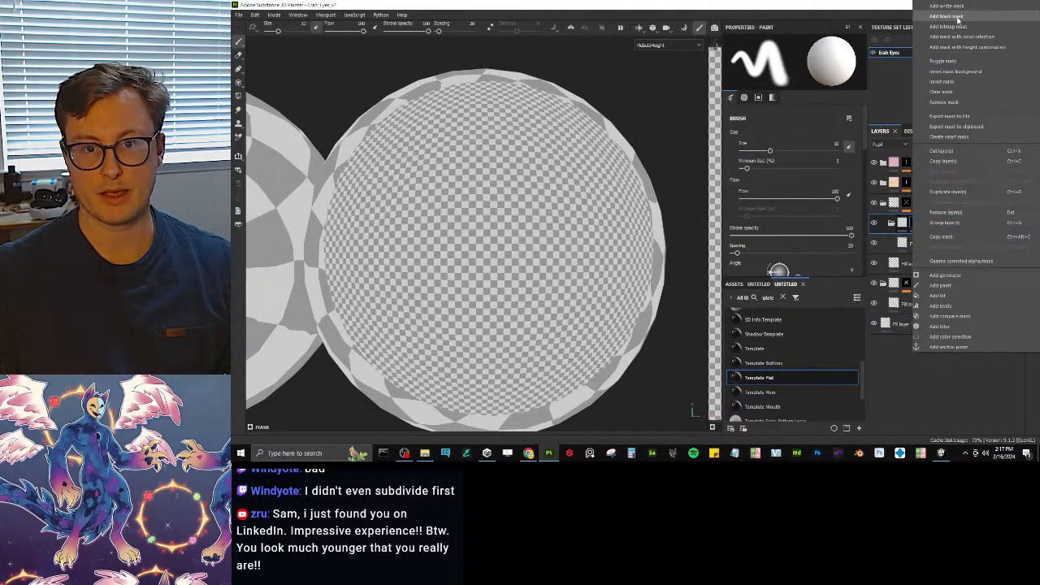
{"action": "left_click", "coordinate": [943, 101]}
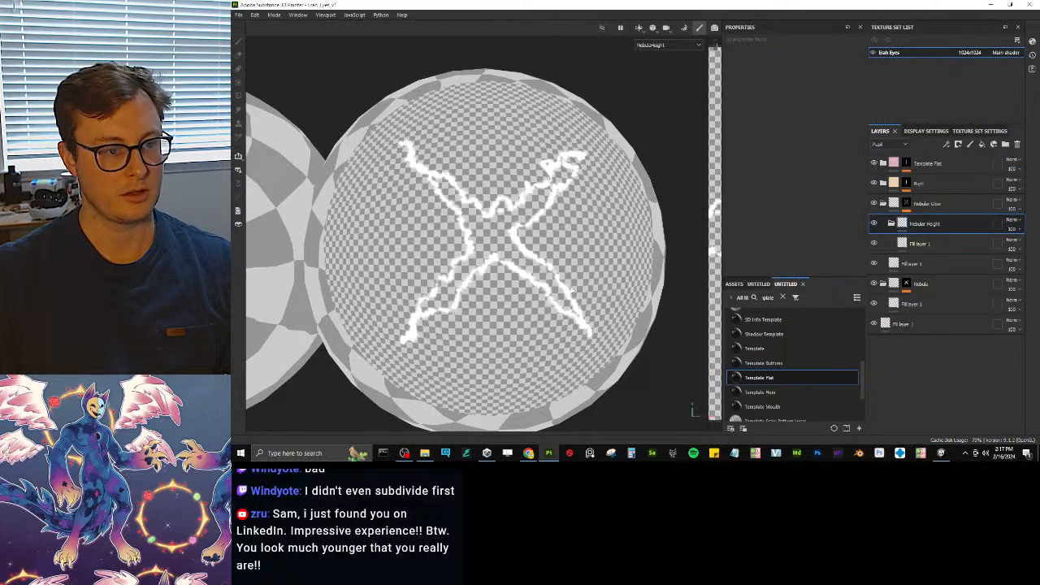
- Collapse the Nebular Height folder and move it out of Nebular Glow and into the Nebula folder
{"action": "left_click", "coordinate": [892, 223]}
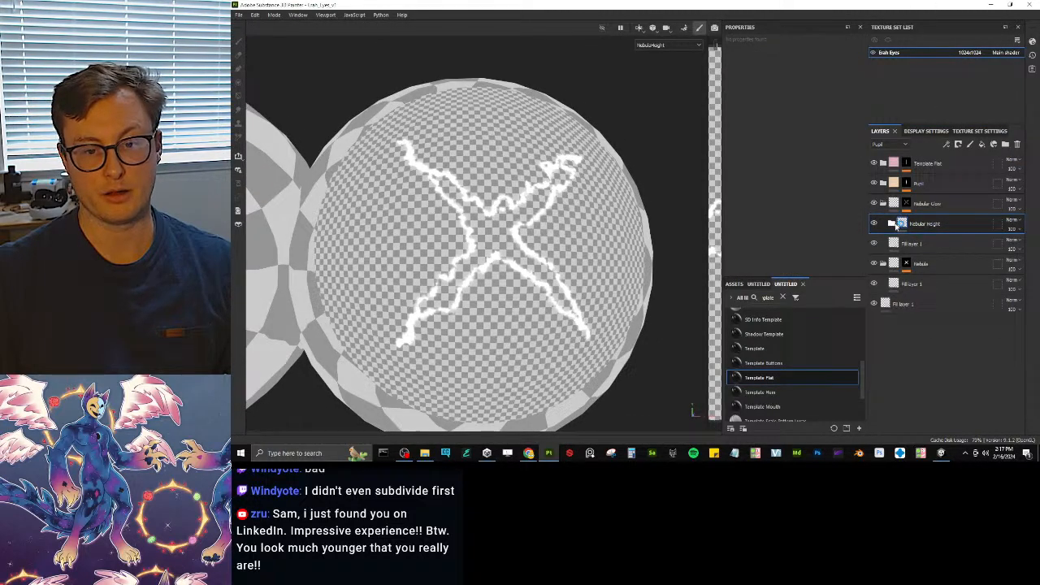
{"action": "left_click_drag", "start_coordinate": [897, 226], "coordinate": [945, 198]}
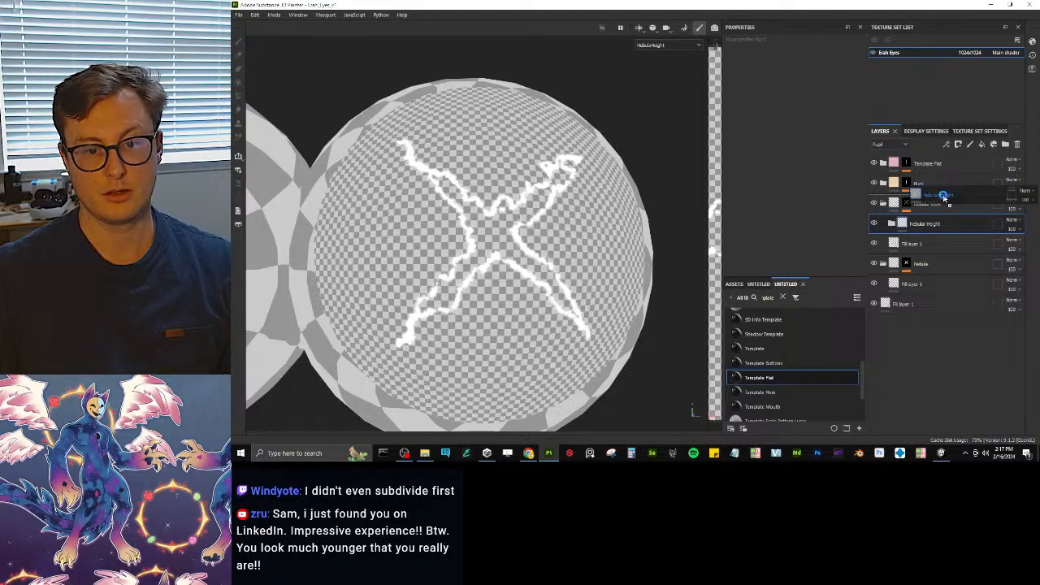
{"action": "left_click_drag", "start_coordinate": [943, 197], "coordinate": [942, 199]}
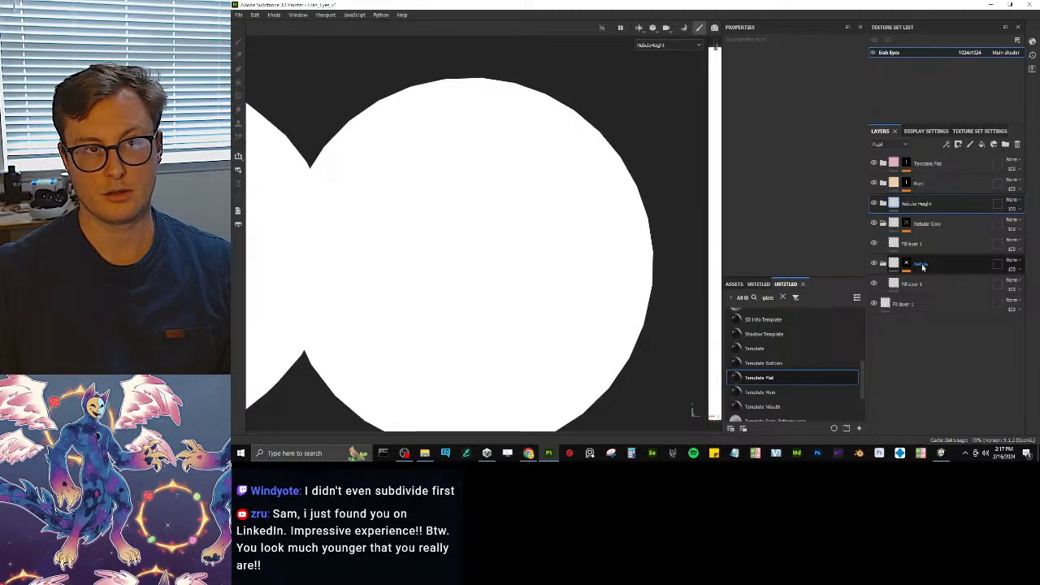
{"action": "right_click", "coordinate": [907, 224]}
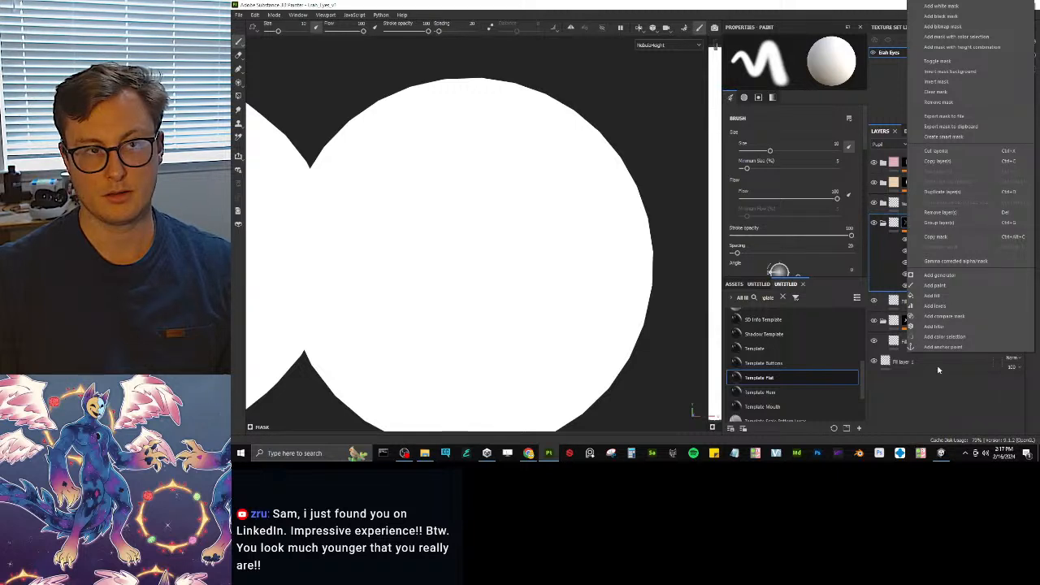
{"action": "left_click", "coordinate": [936, 369]}
{"action": "left_click", "coordinate": [934, 369]}
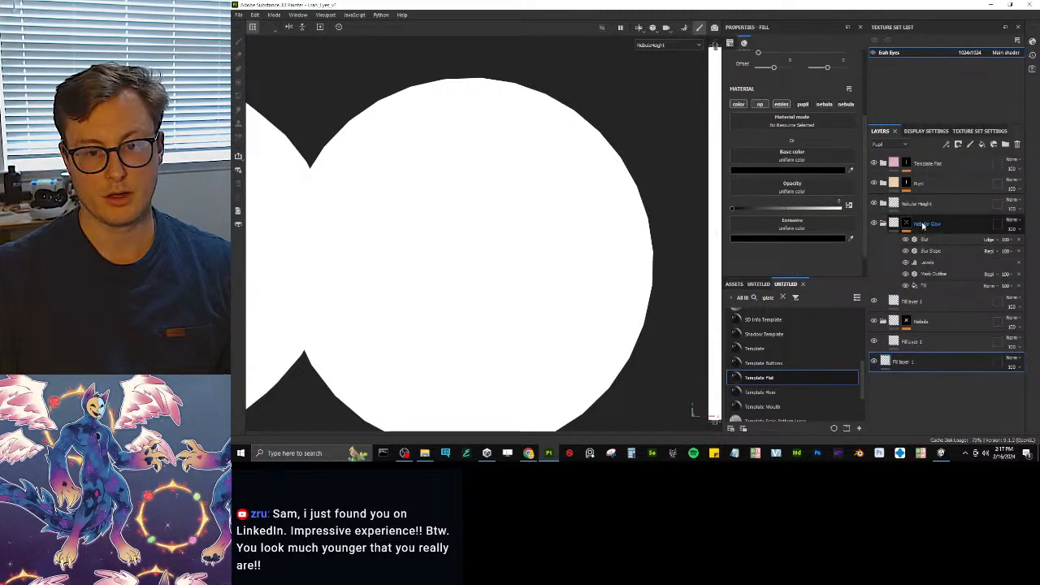
{"action": "left_click", "coordinate": [926, 223]}
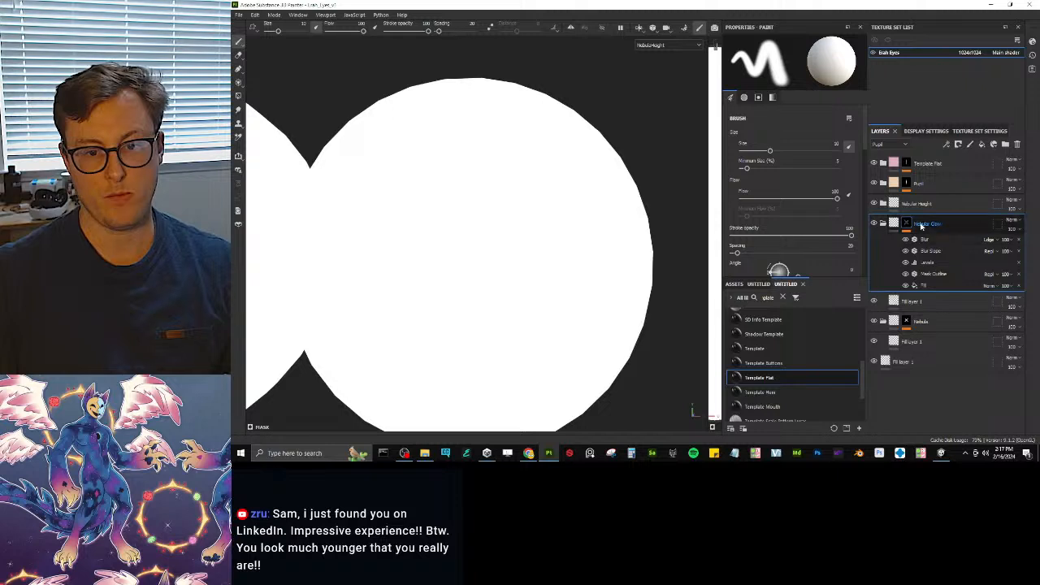
{"action": "left_click_drag", "start_coordinate": [918, 204], "coordinate": [973, 333]}
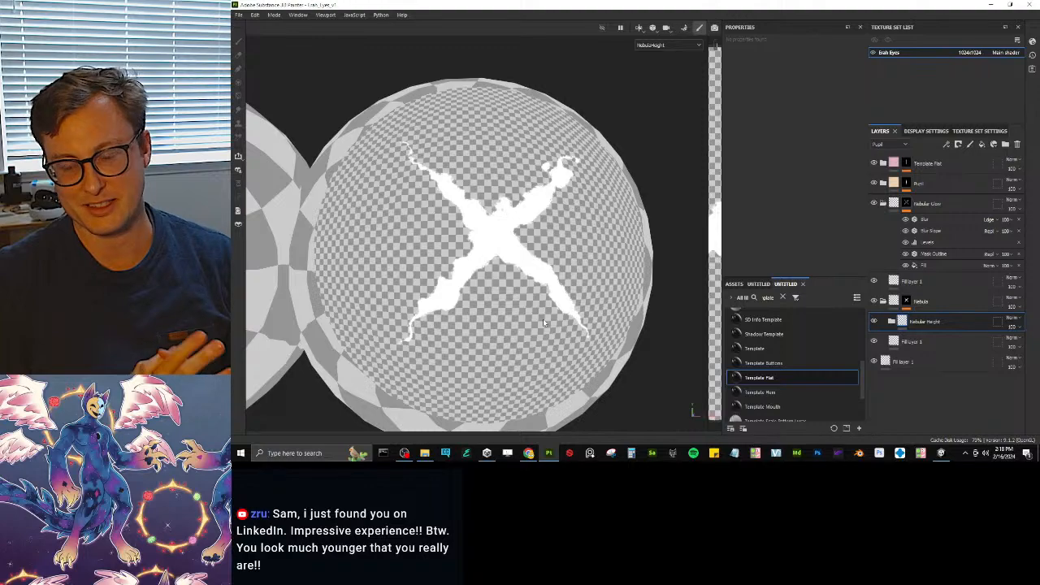
- Enable the NebulaHeight channel with a value of 1 on the Nebular Glow folder's fill layer
{"action": "scroll", "coordinate": [558, 263], "scroll_direction": "up", "scroll_amount": 2}
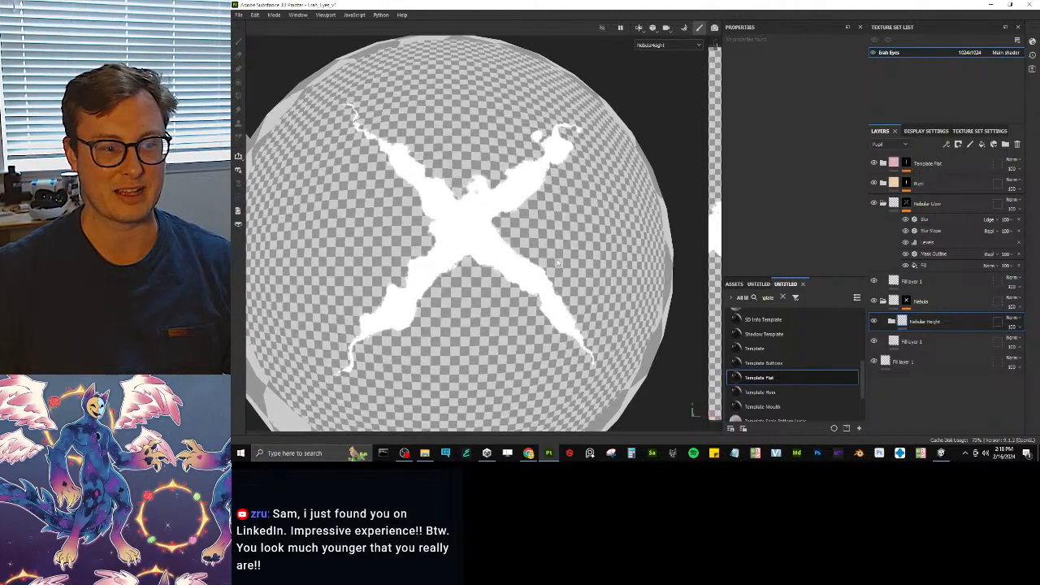
{"action": "left_click_drag", "start_coordinate": [557, 263], "coordinate": [524, 284], "text": "alt"}
{"action": "scroll", "coordinate": [547, 266], "scroll_direction": "down", "scroll_amount": 2}
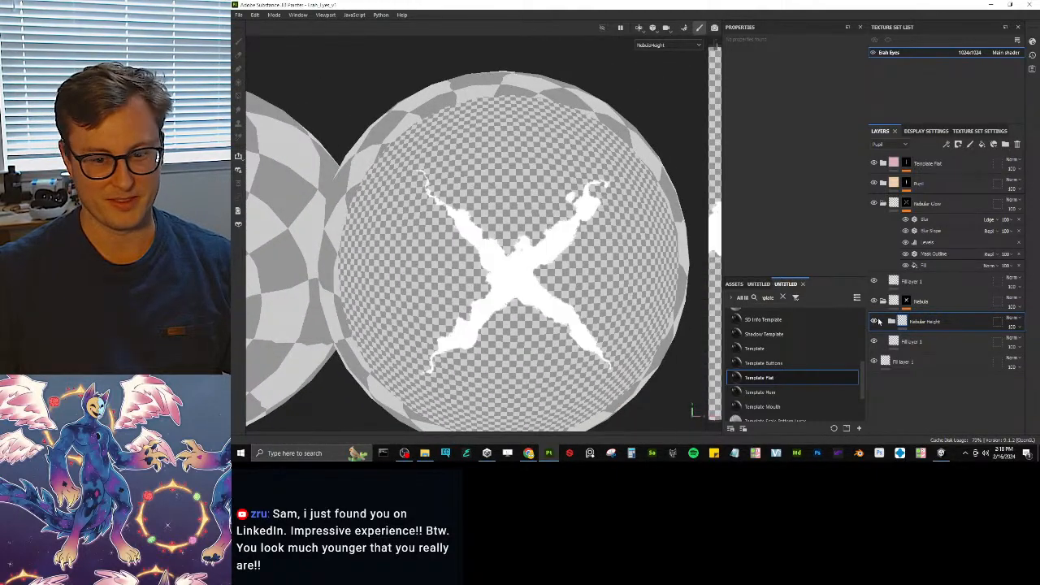
{"action": "left_click", "coordinate": [917, 281]}
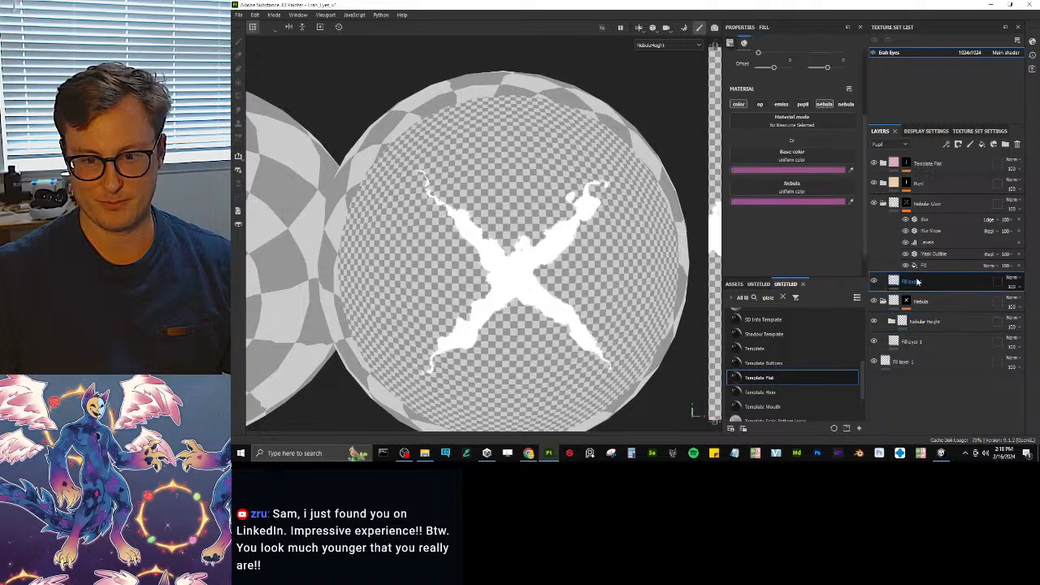
{"action": "left_click_drag", "start_coordinate": [571, 281], "coordinate": [569, 248], "text": "alt"}
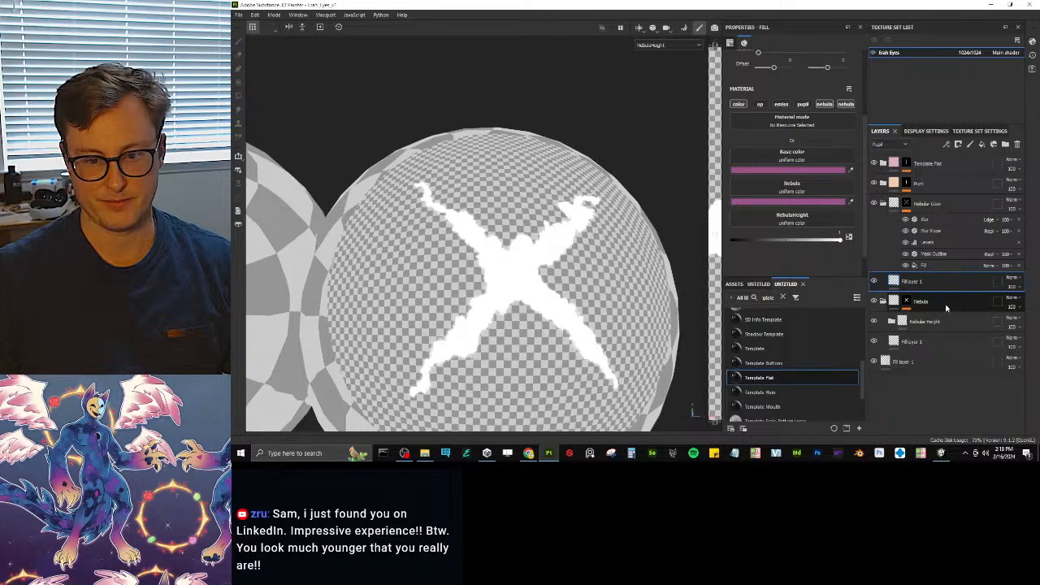
- Enable NebulaHeight on the bottom fill layer, try a value of 0, and set it back to 1
{"action": "mouse_move", "coordinate": [898, 344]}
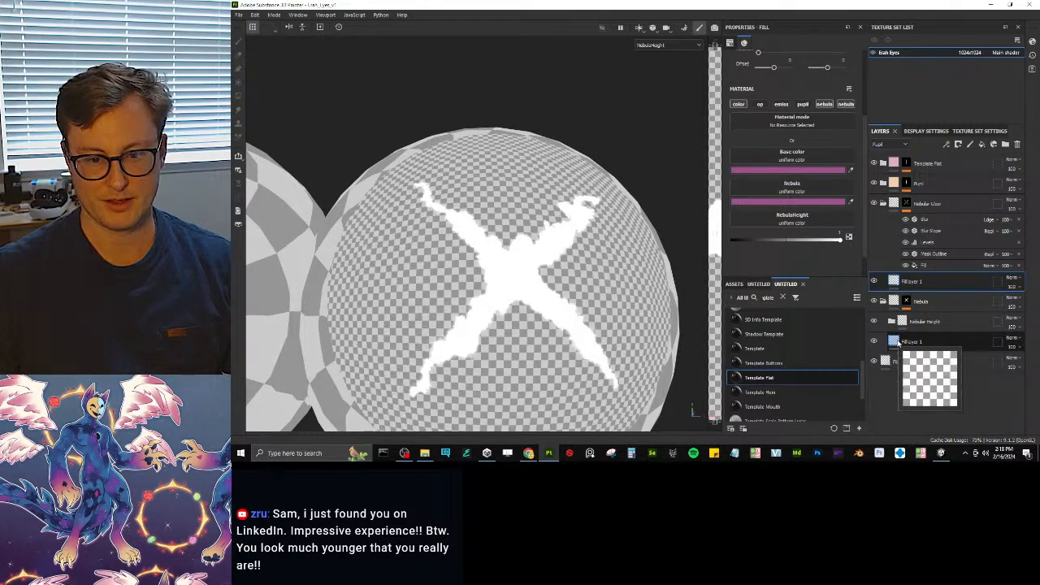
{"action": "left_click", "coordinate": [902, 361]}
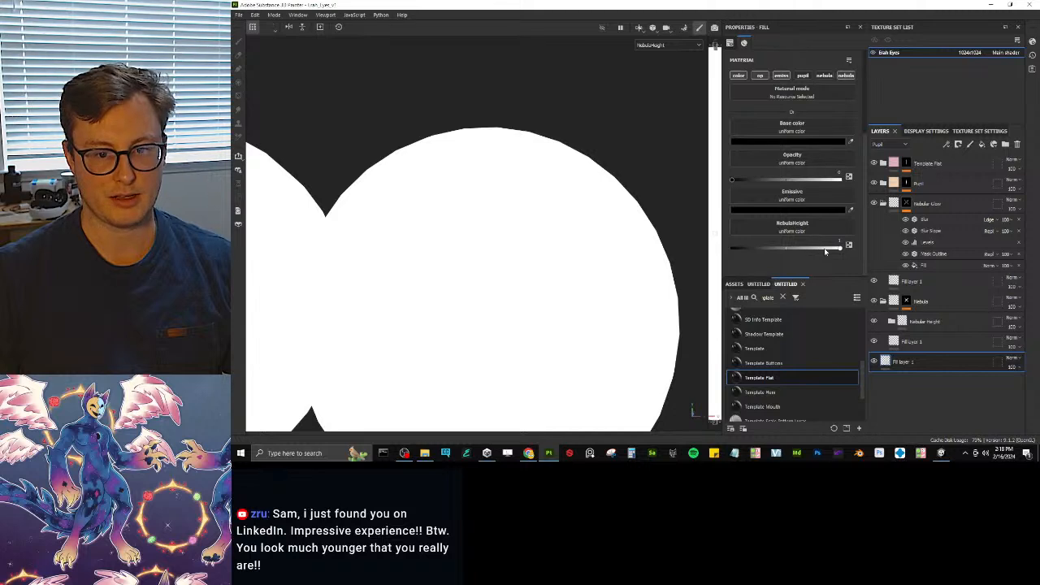
{"action": "left_click_drag", "start_coordinate": [824, 250], "coordinate": [548, 399]}
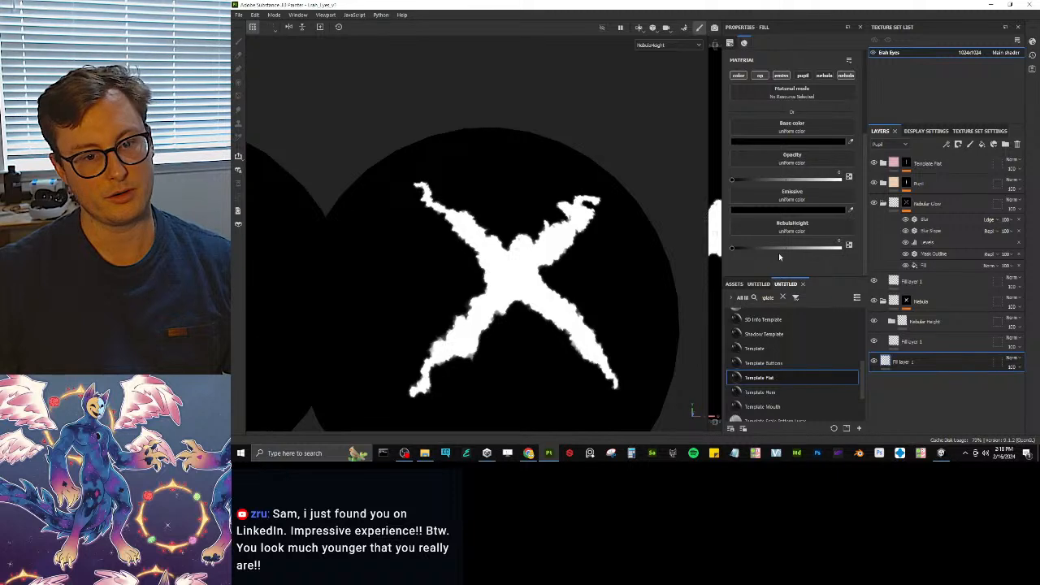
{"action": "left_click_drag", "start_coordinate": [778, 249], "coordinate": [905, 244]}
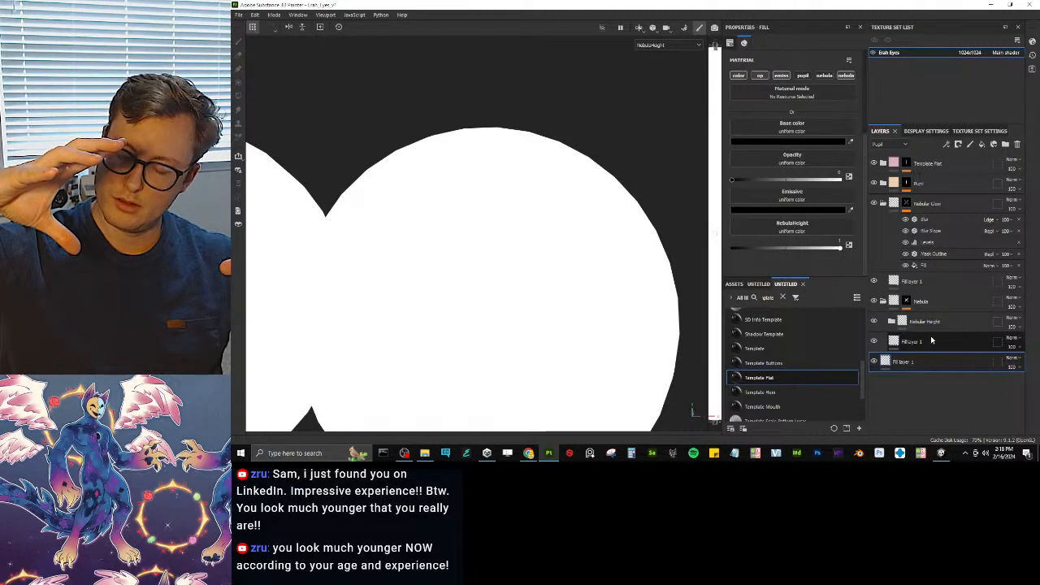
- Switch to the Unity project and examine the avatar's face and eyes in the scene from several distances
{"action": "left_click", "coordinate": [942, 453]}
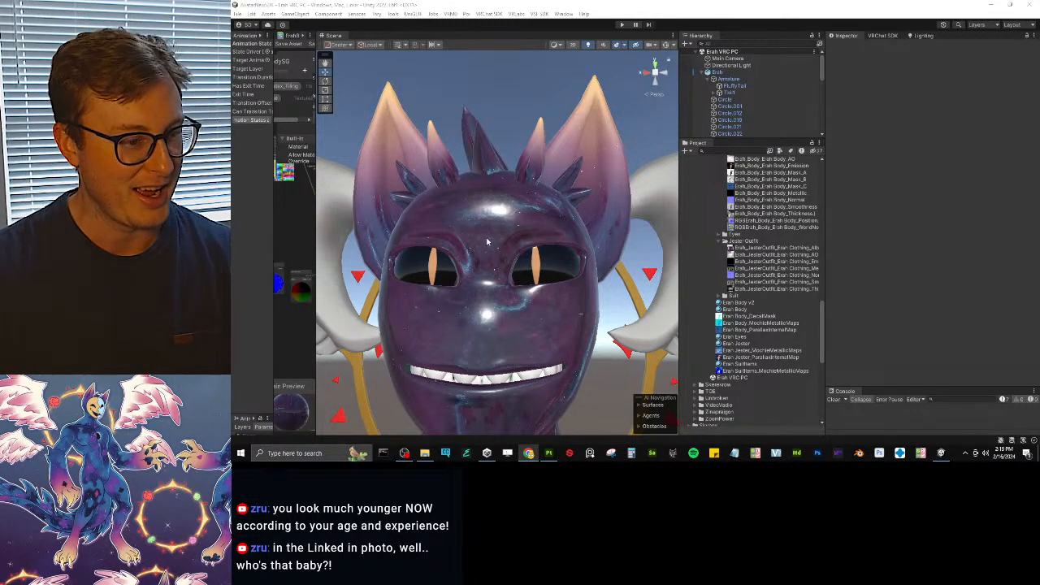
{"action": "scroll", "coordinate": [544, 271], "scroll_direction": "down", "scroll_amount": 5}
{"action": "left_click_drag", "start_coordinate": [490, 240], "coordinate": [532, 266], "text": "alt"}
{"action": "scroll", "coordinate": [547, 271], "scroll_direction": "up", "scroll_amount": 10}
{"action": "scroll", "coordinate": [549, 272], "scroll_direction": "down", "scroll_amount": 8}
{"action": "scroll", "coordinate": [532, 267], "scroll_direction": "up", "scroll_amount": 5}
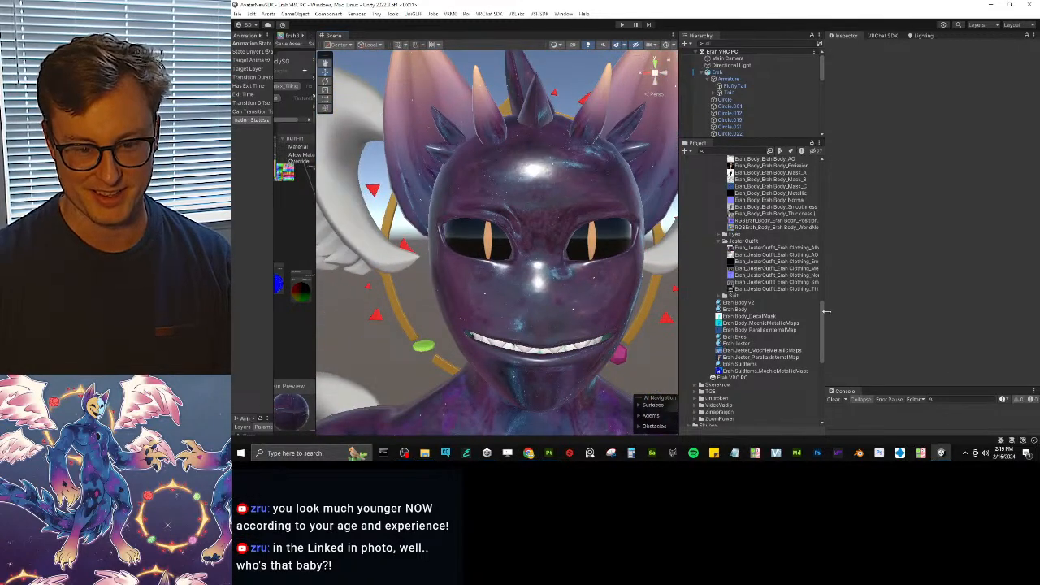
- Collapse the Body and Jester Outfit texture folders and open the Erah Body material's settings
{"action": "left_click_drag", "start_coordinate": [825, 315], "coordinate": [831, 315]}
{"action": "scroll", "coordinate": [788, 291], "scroll_direction": "up", "scroll_amount": 4}
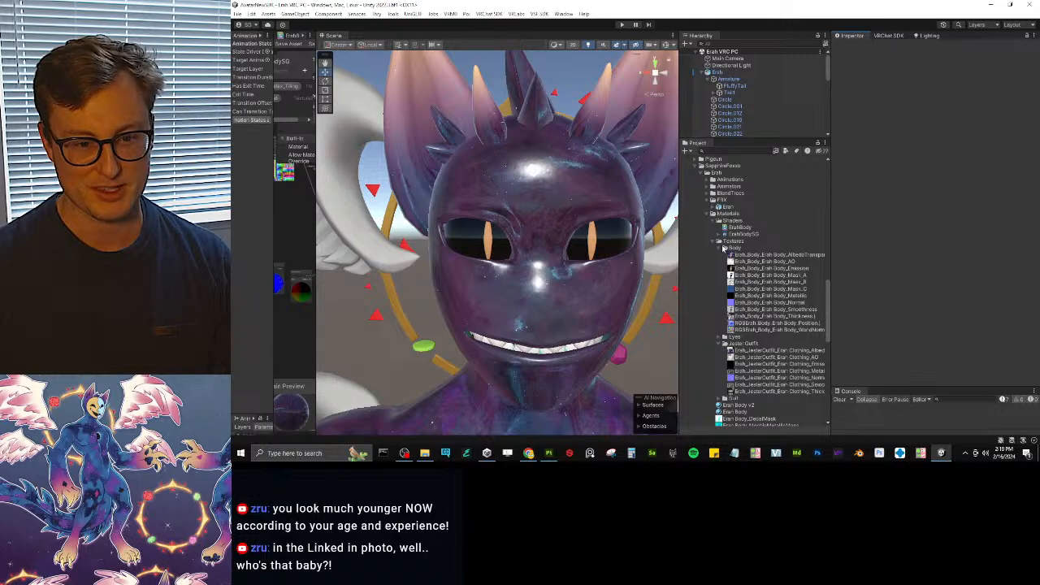
{"action": "left_click", "coordinate": [720, 247]}
{"action": "left_click", "coordinate": [713, 243]}
{"action": "left_click", "coordinate": [713, 247]}
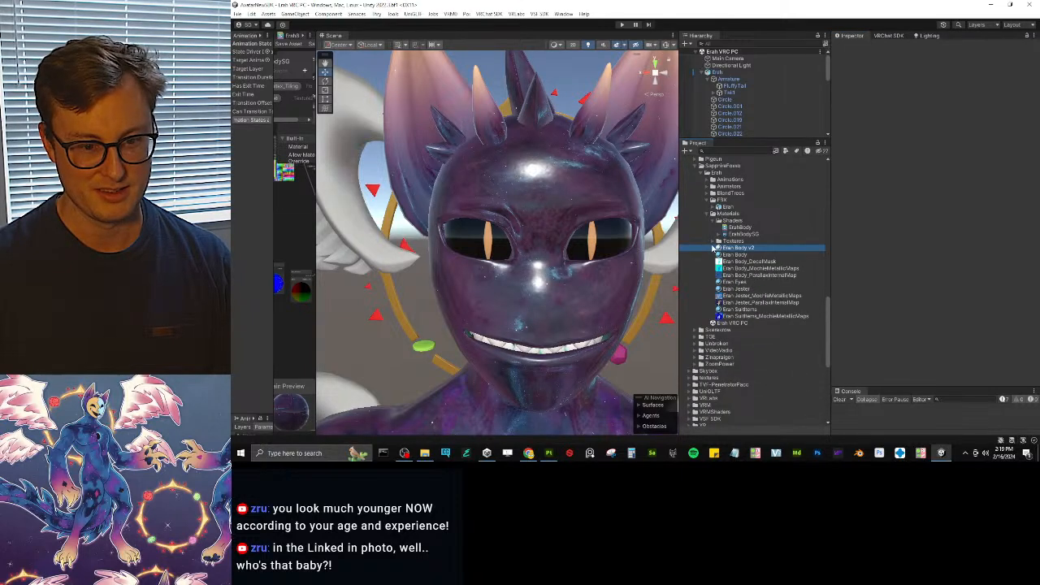
{"action": "left_click", "coordinate": [716, 241]}
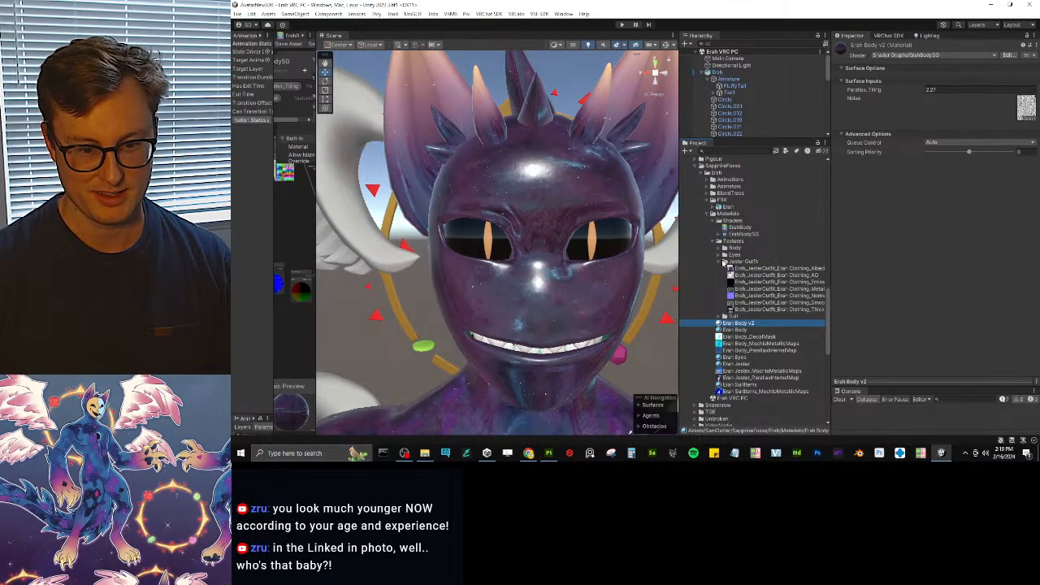
{"action": "left_click", "coordinate": [736, 281]}
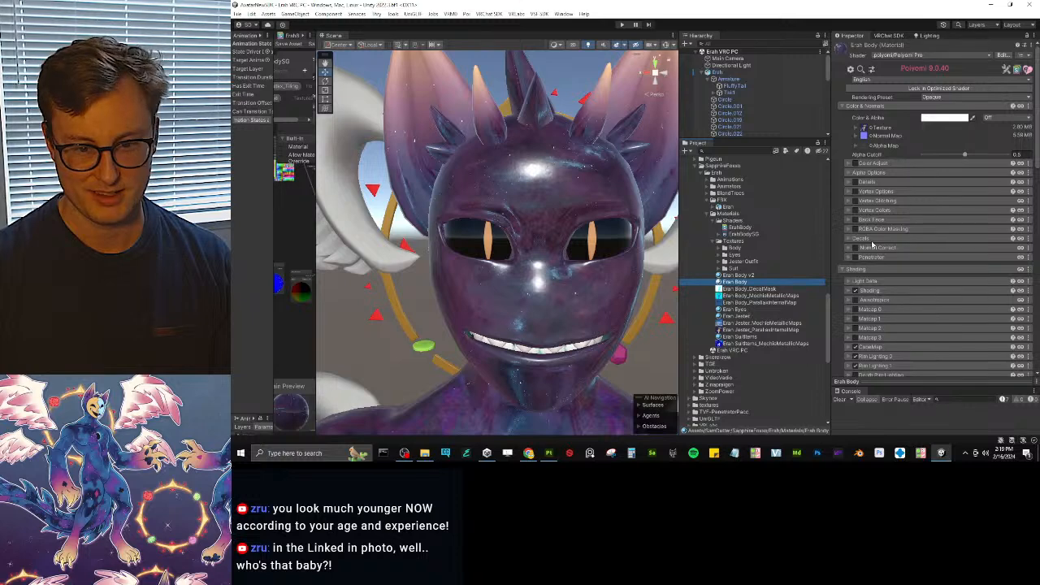
- Expand the Erah Body material's Internal Parallax section and the texture channels of its internal map
{"action": "scroll", "coordinate": [902, 241], "scroll_direction": "down", "scroll_amount": 5}
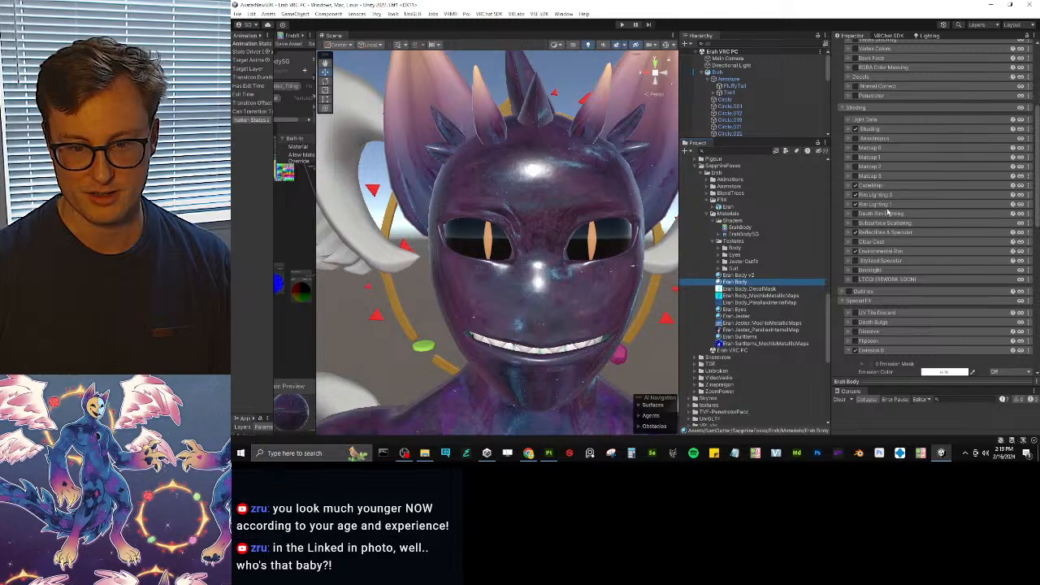
{"action": "scroll", "coordinate": [892, 288], "scroll_direction": "down", "scroll_amount": 9}
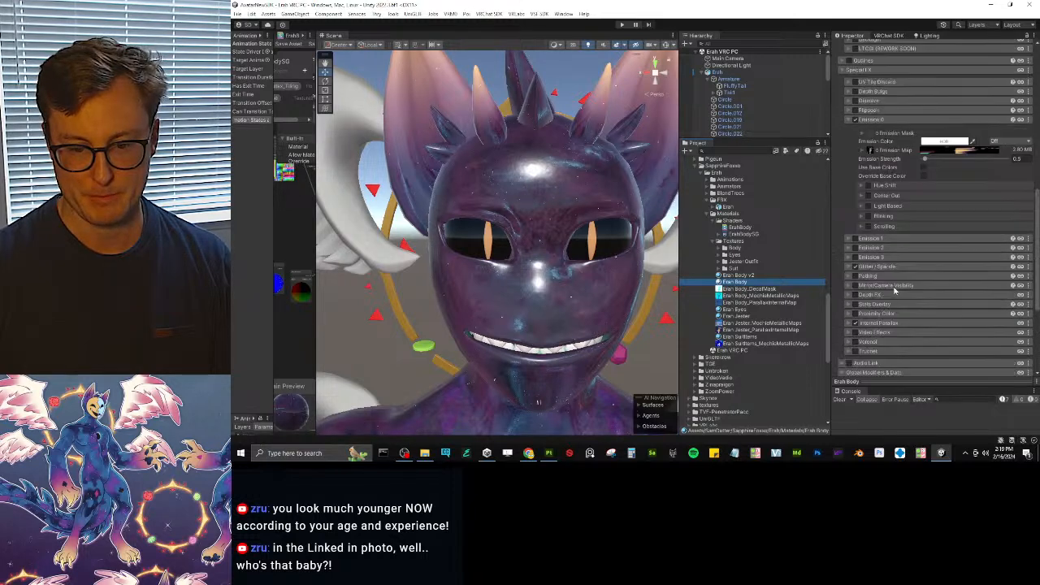
{"action": "left_click", "coordinate": [881, 255]}
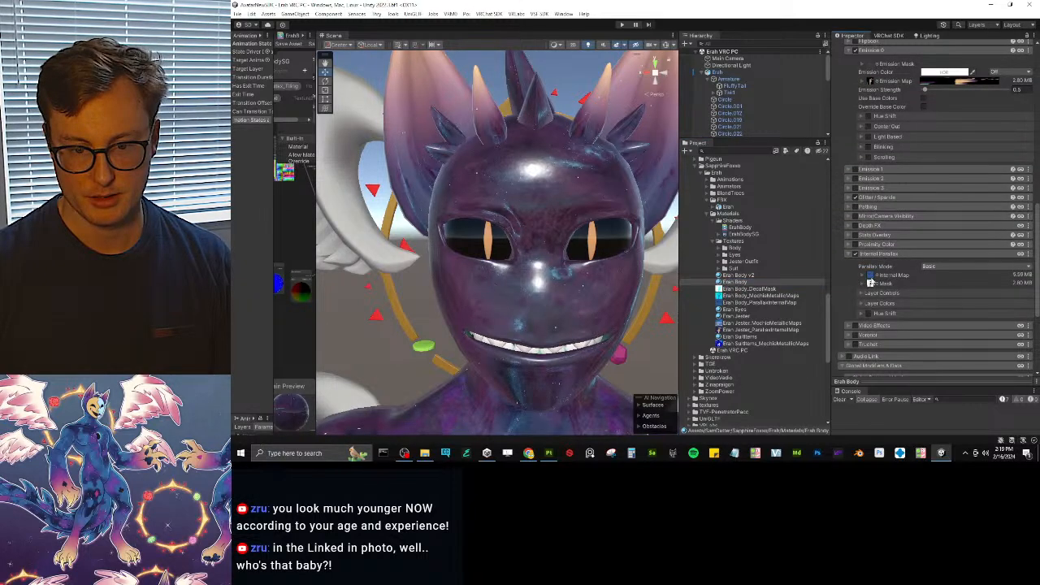
{"action": "left_click", "coordinate": [862, 284]}
{"action": "left_click", "coordinate": [863, 284]}
{"action": "left_click", "coordinate": [862, 276]}
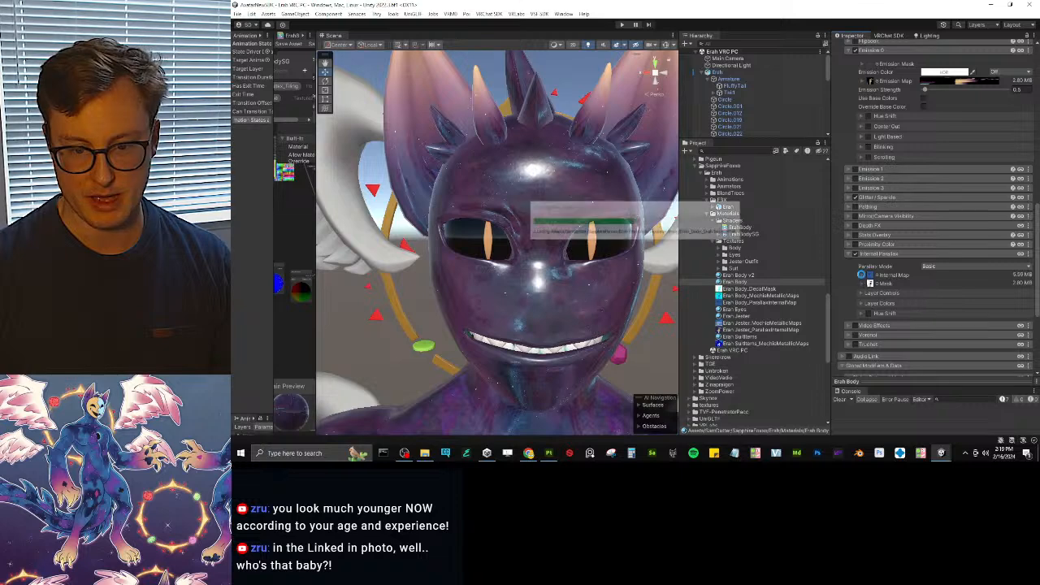
- Locate the parallax height texture, inspect the Erah Body Mask_B import settings, and view the avatar's upper body
{"action": "left_click", "coordinate": [877, 295]}
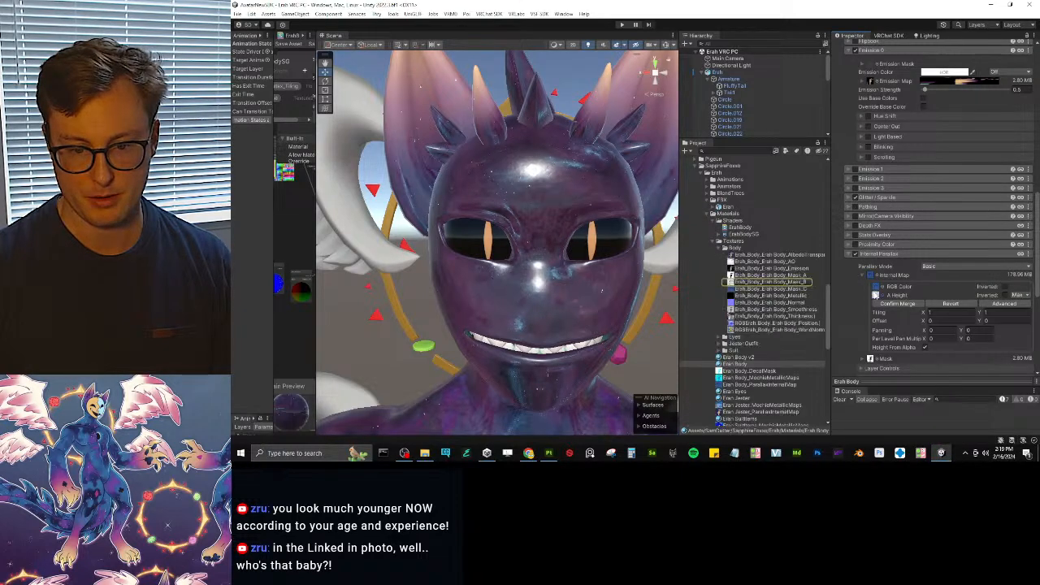
{"action": "left_click", "coordinate": [779, 282]}
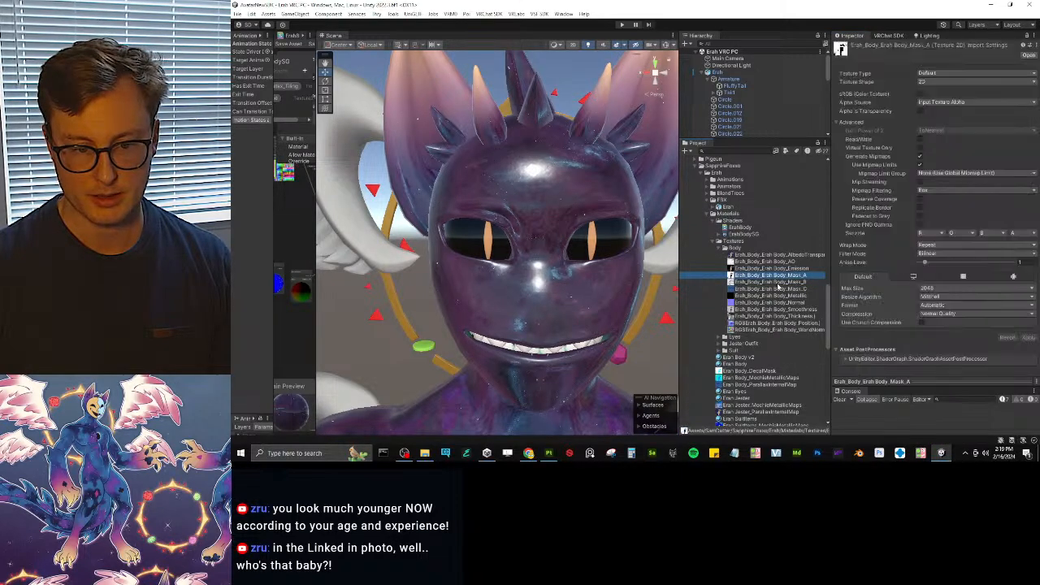
{"action": "right_click_drag", "start_coordinate": [543, 284], "coordinate": [555, 302]}
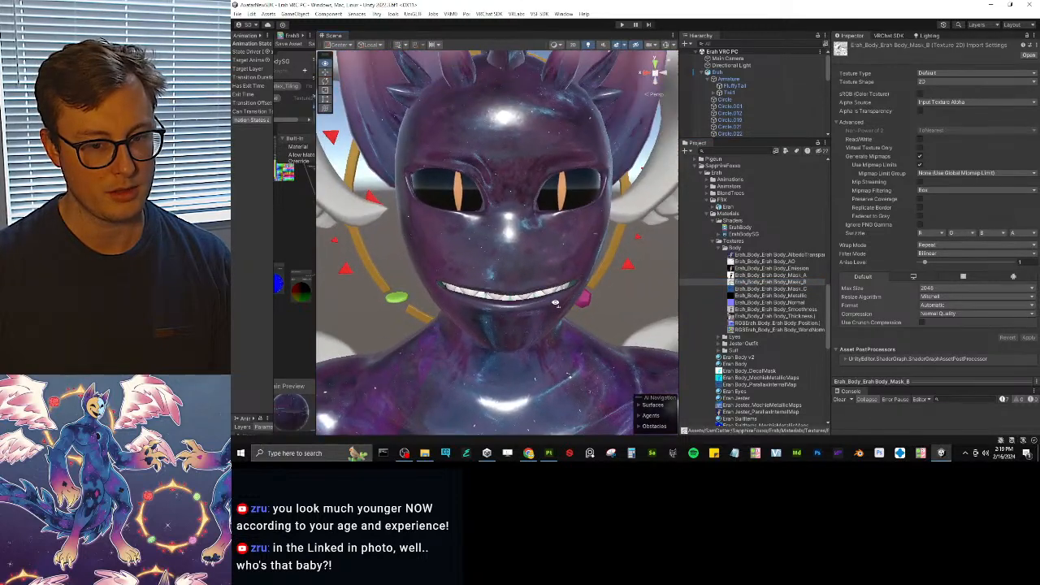
{"action": "scroll", "coordinate": [557, 303], "scroll_direction": "down", "scroll_amount": 5}
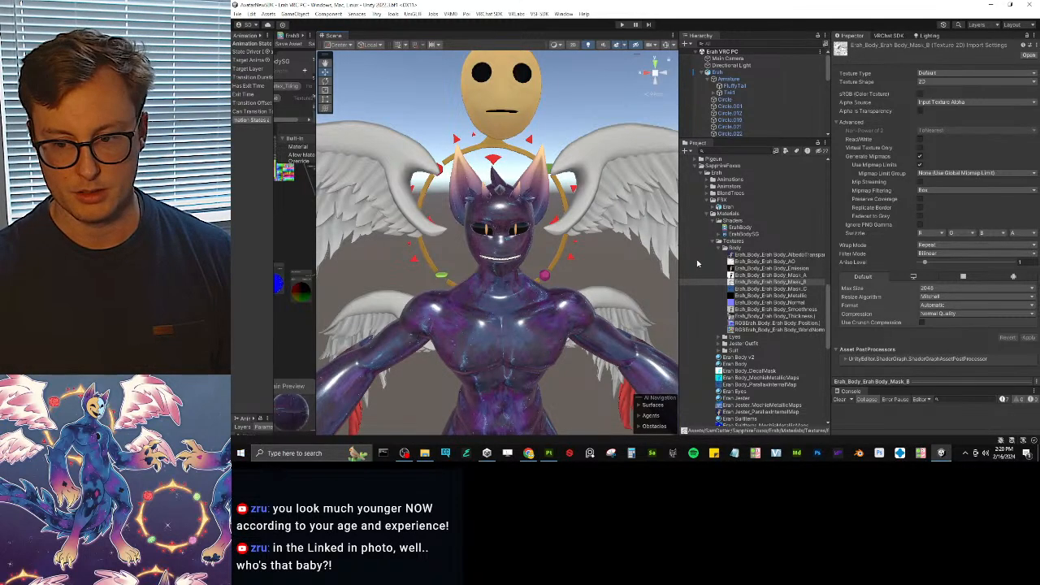
- Open the Erah Body material, locate its Internal Parallax section, and expand the Parallax Heightmapping settings
{"action": "left_click", "coordinate": [735, 363]}
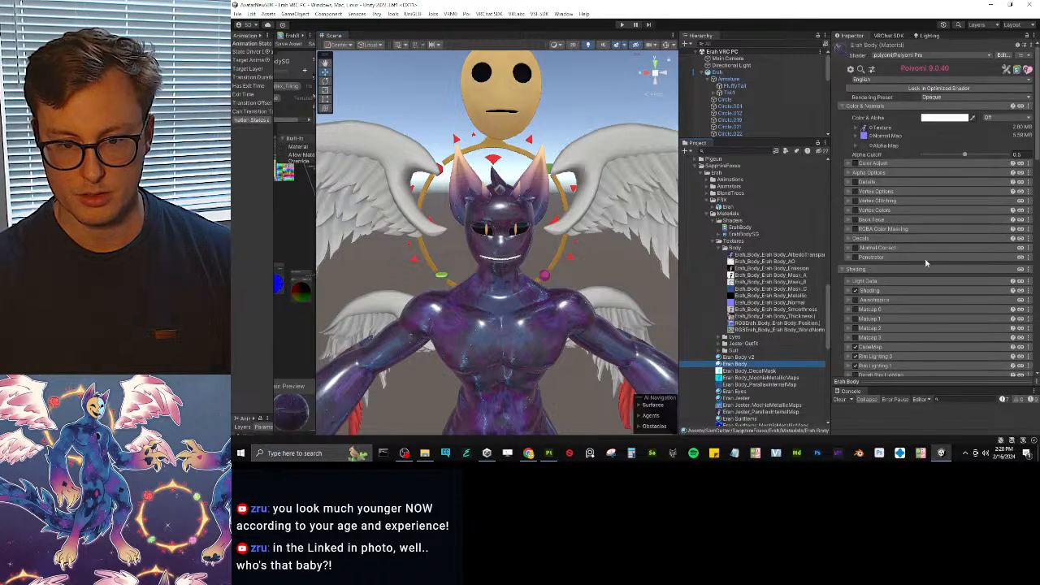
{"action": "scroll", "coordinate": [922, 273], "scroll_direction": "down", "scroll_amount": 5}
{"action": "scroll", "coordinate": [922, 279], "scroll_direction": "down", "scroll_amount": 3}
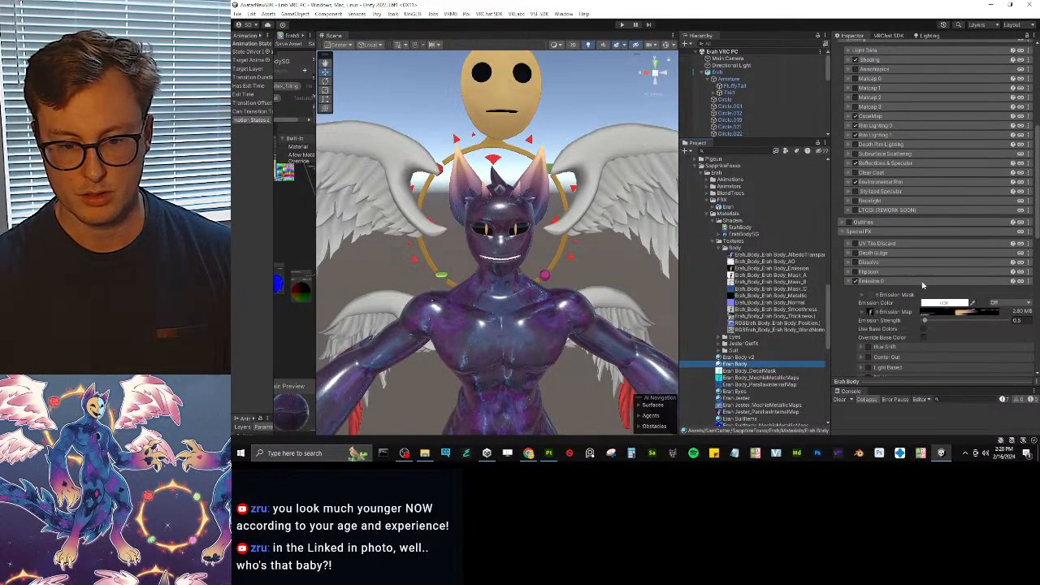
{"action": "scroll", "coordinate": [955, 285], "scroll_direction": "down", "scroll_amount": 6}
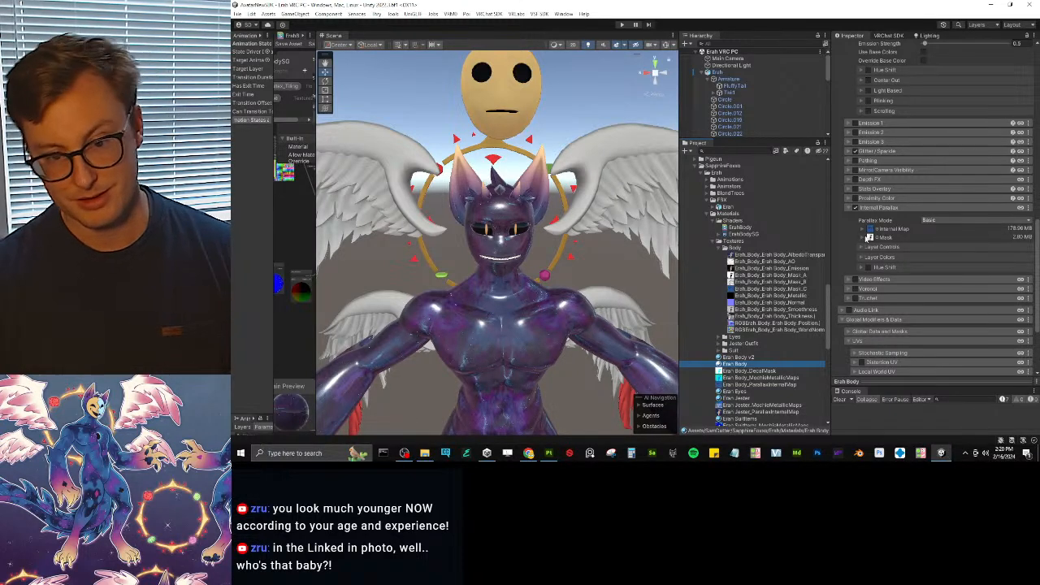
{"action": "scroll", "coordinate": [884, 277], "scroll_direction": "down", "scroll_amount": 3}
{"action": "left_click", "coordinate": [883, 293]}
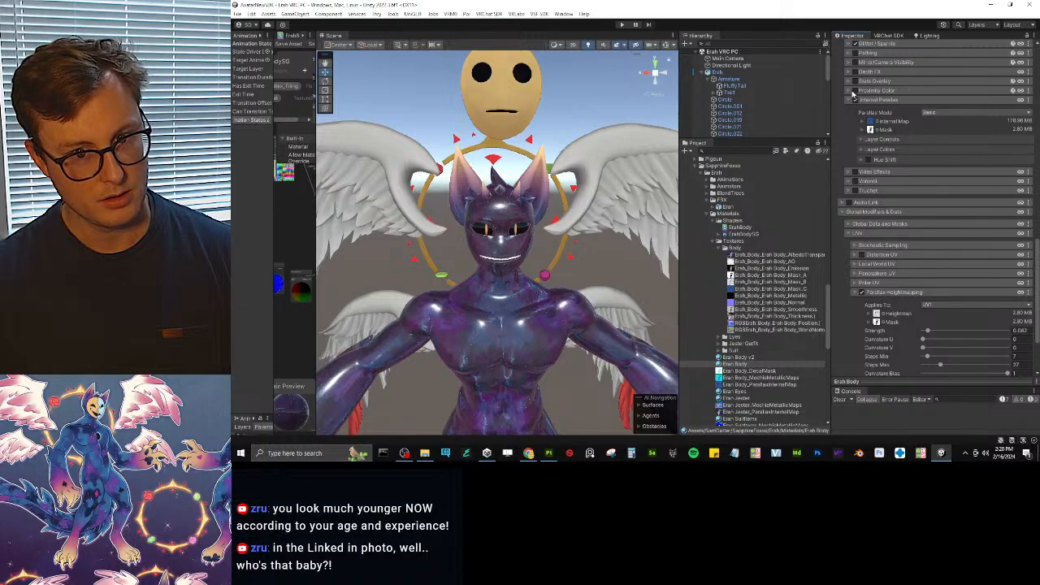
- Examine the RGB color and alpha height channels of the Internal Map, then review the heightmapping parameters
{"action": "left_click", "coordinate": [863, 121]}
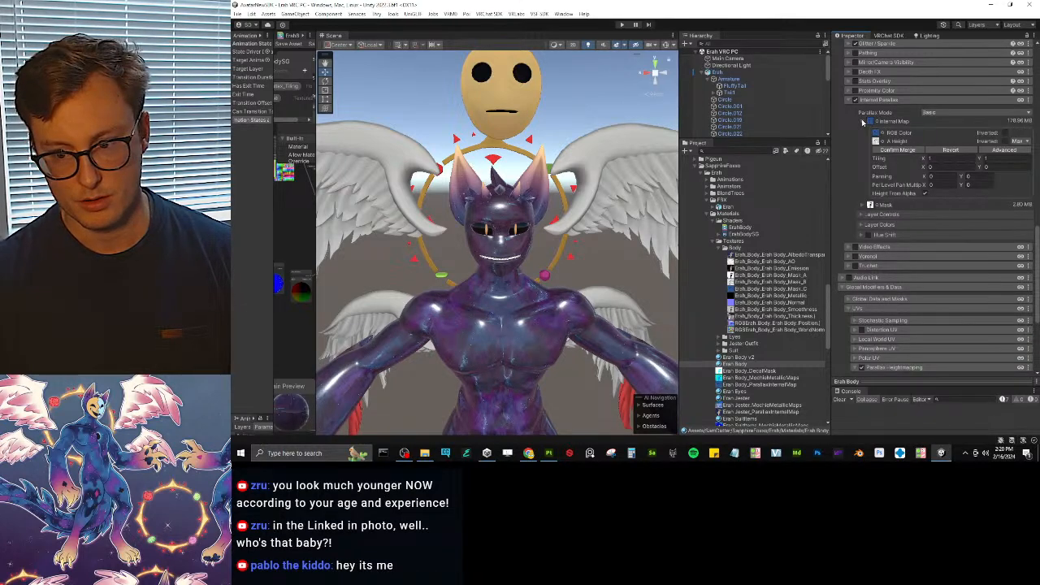
{"action": "left_click", "coordinate": [864, 121]}
{"action": "left_click", "coordinate": [863, 121]}
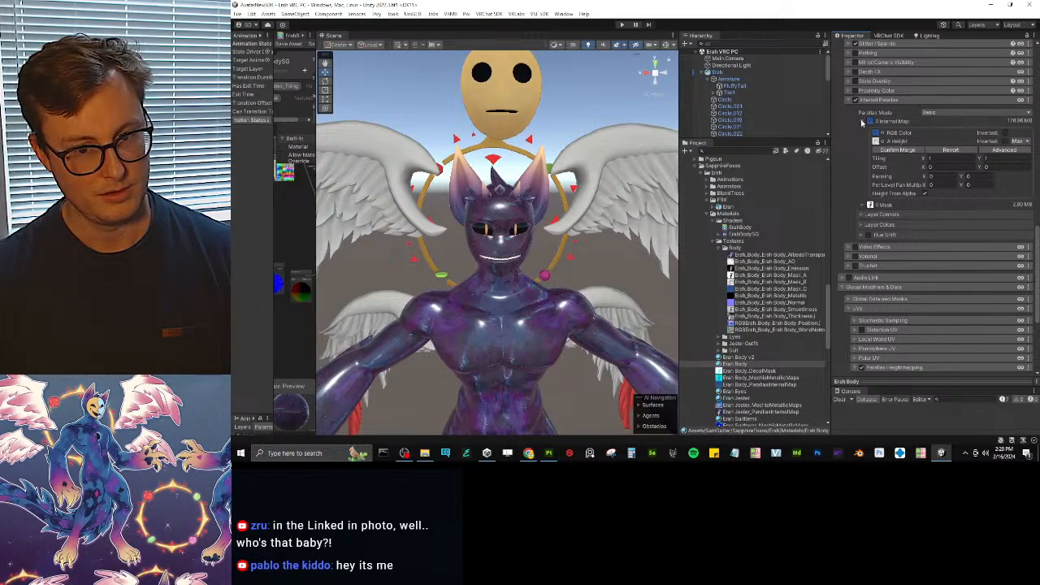
{"action": "left_click", "coordinate": [863, 121]}
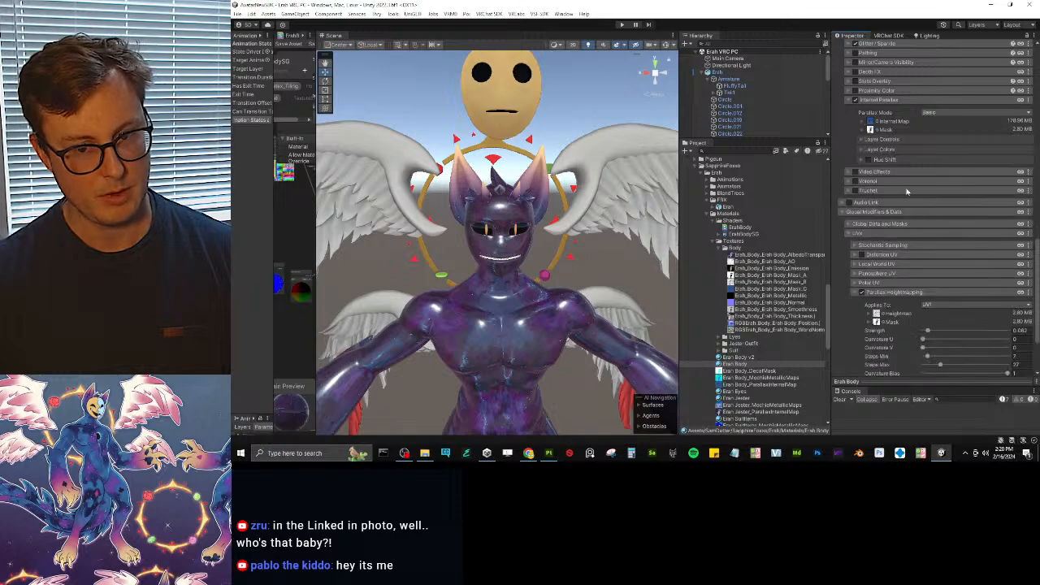
{"action": "scroll", "coordinate": [893, 333], "scroll_direction": "down", "scroll_amount": 3}
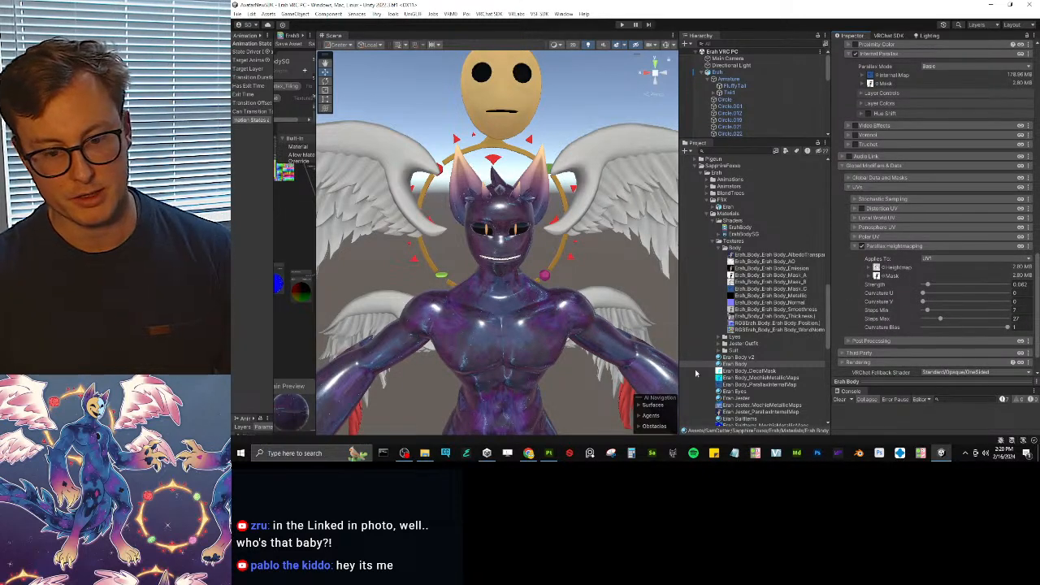
- Switch to Substance 3D Painter and inspect the height fill inside the Nebular Height folder on the eye textures
{"action": "key", "text": "alt+Tab"}
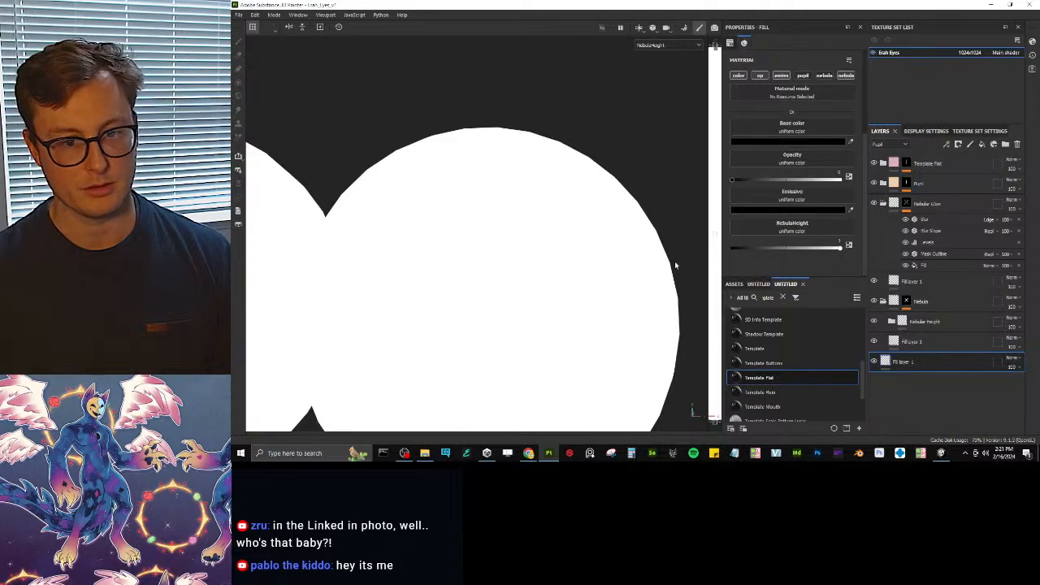
{"action": "scroll", "coordinate": [585, 231], "scroll_direction": "down", "scroll_amount": 4}
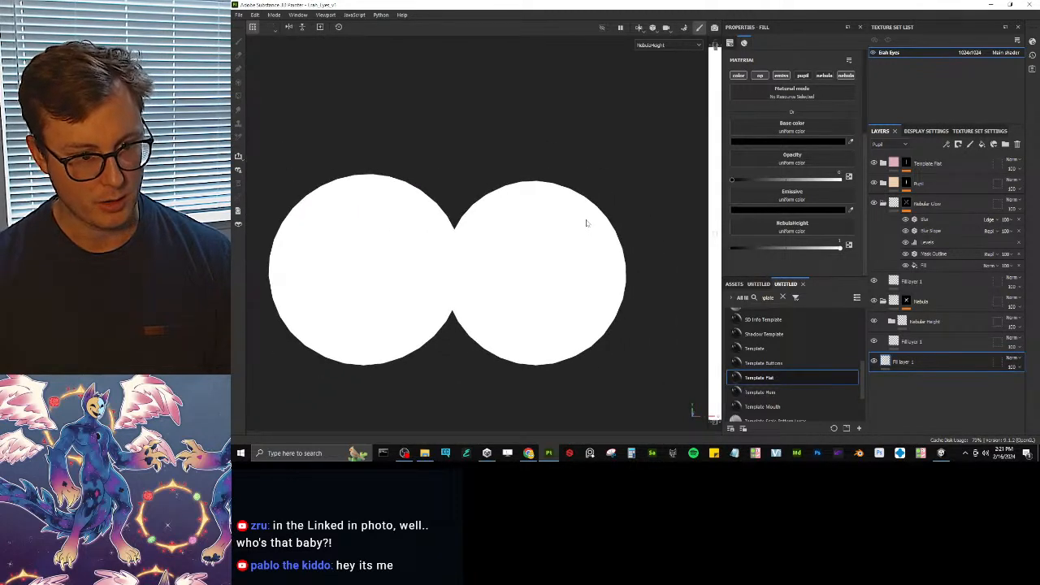
{"action": "left_click", "coordinate": [892, 321]}
{"action": "left_click", "coordinate": [906, 345]}
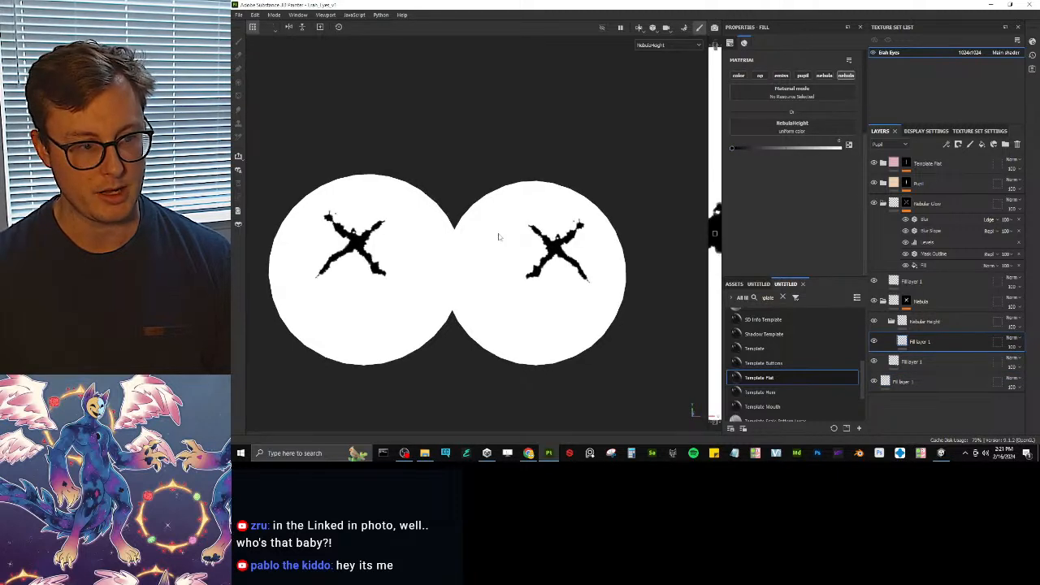
{"action": "scroll", "coordinate": [520, 240], "scroll_direction": "up", "scroll_amount": 5}
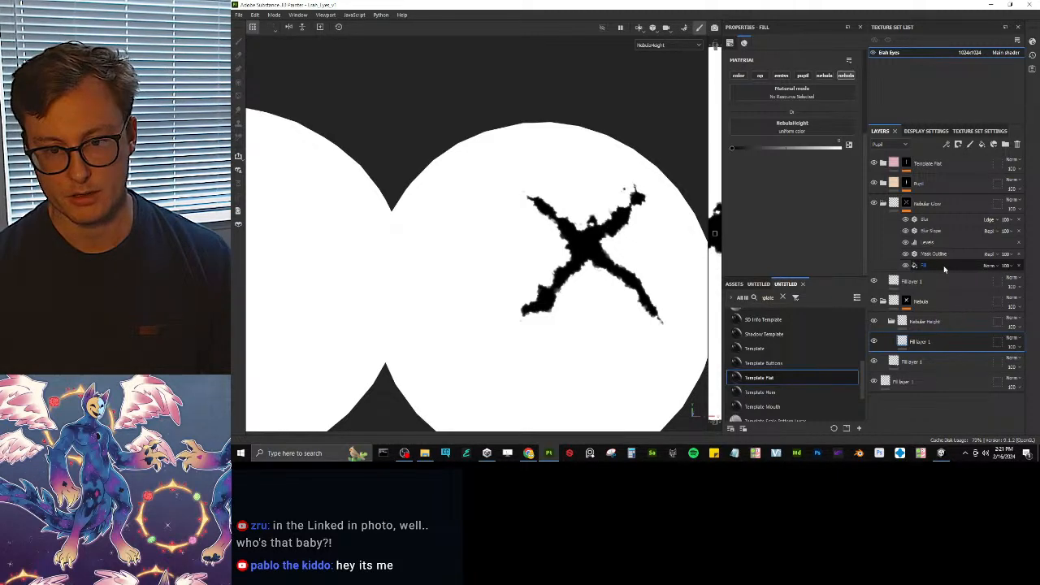
- Set the NebulaHeight value of the Nebular Glow folder's fill layer to about 0.24
{"action": "left_click", "coordinate": [943, 266]}
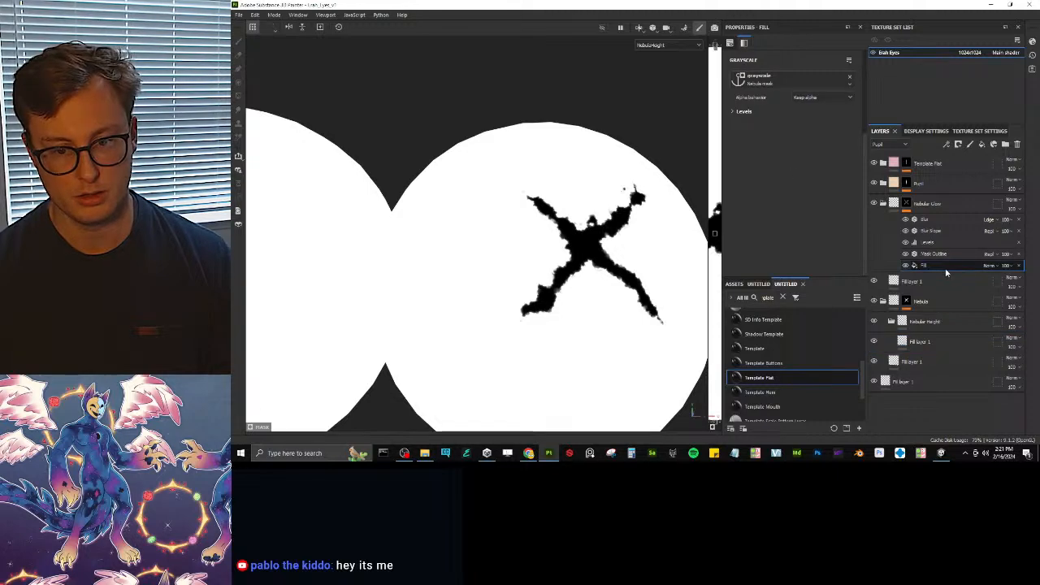
{"action": "left_click", "coordinate": [902, 281]}
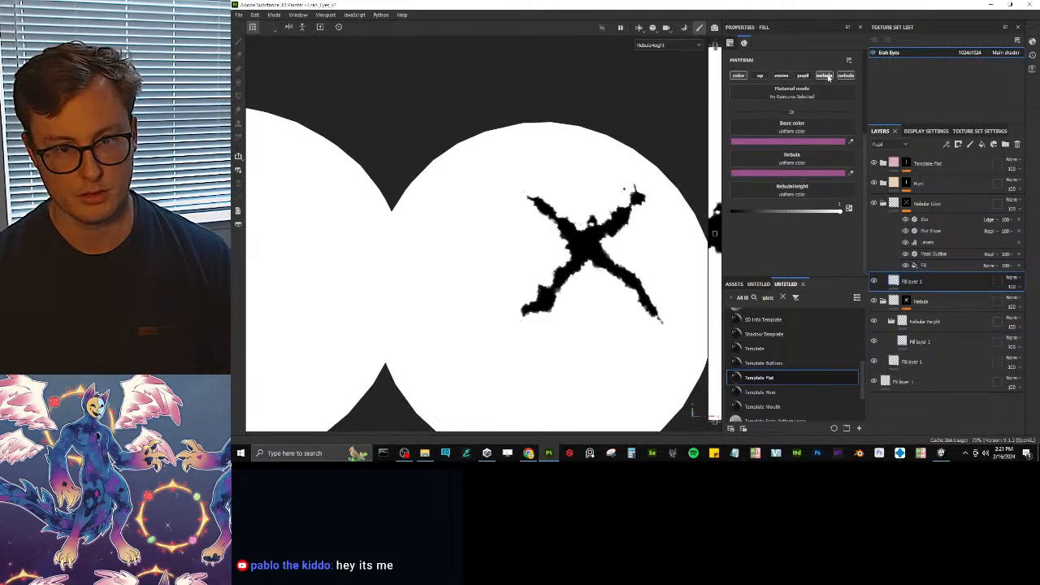
{"action": "left_click_drag", "start_coordinate": [828, 214], "coordinate": [569, 260]}
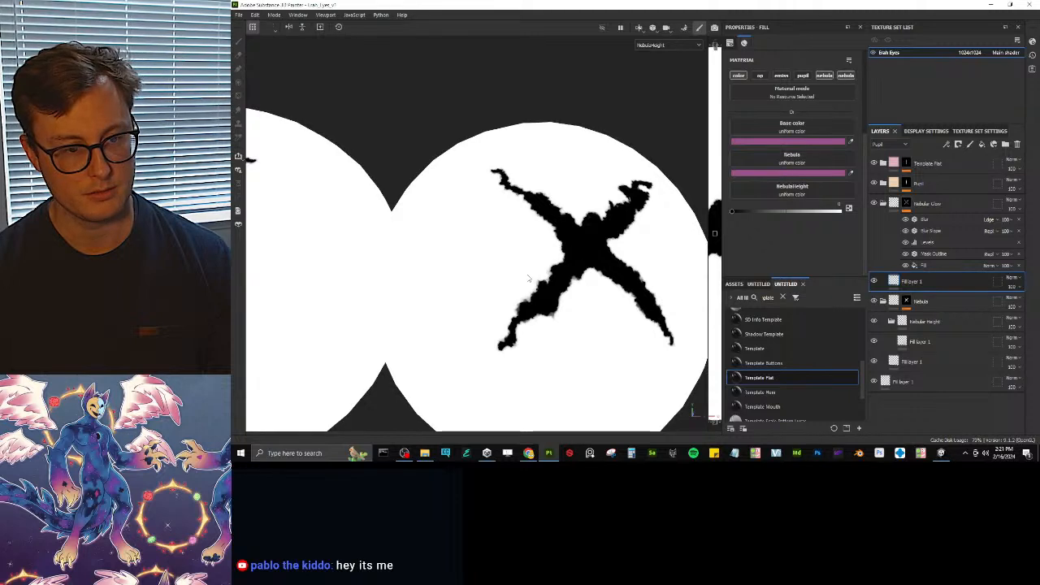
{"action": "left_click_drag", "start_coordinate": [741, 213], "coordinate": [756, 214]}
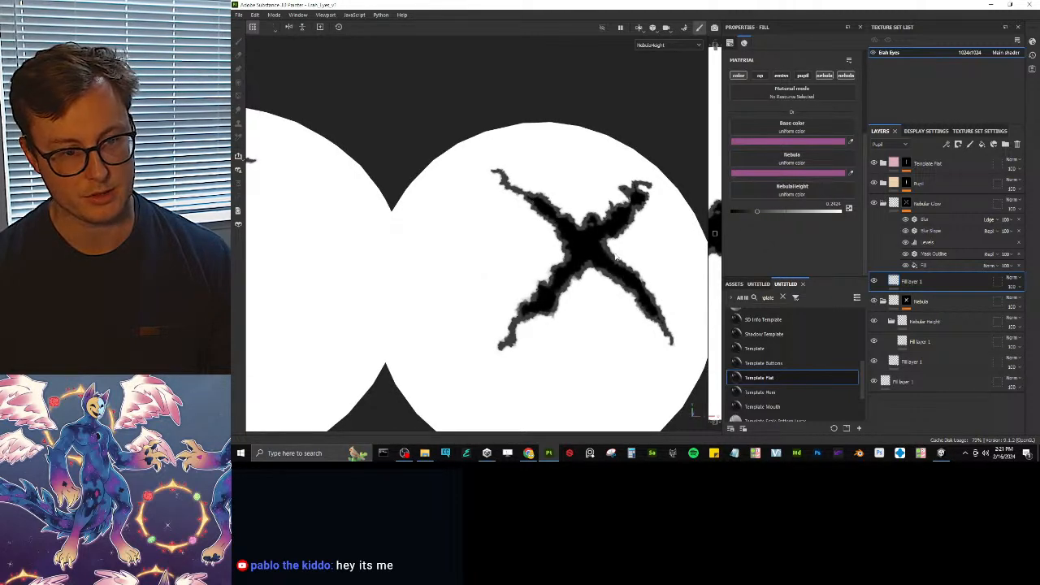
- Add a Template Flat smart material above the Nebular Glow folder and rename it "Height Push"
{"action": "left_click", "coordinate": [936, 204]}
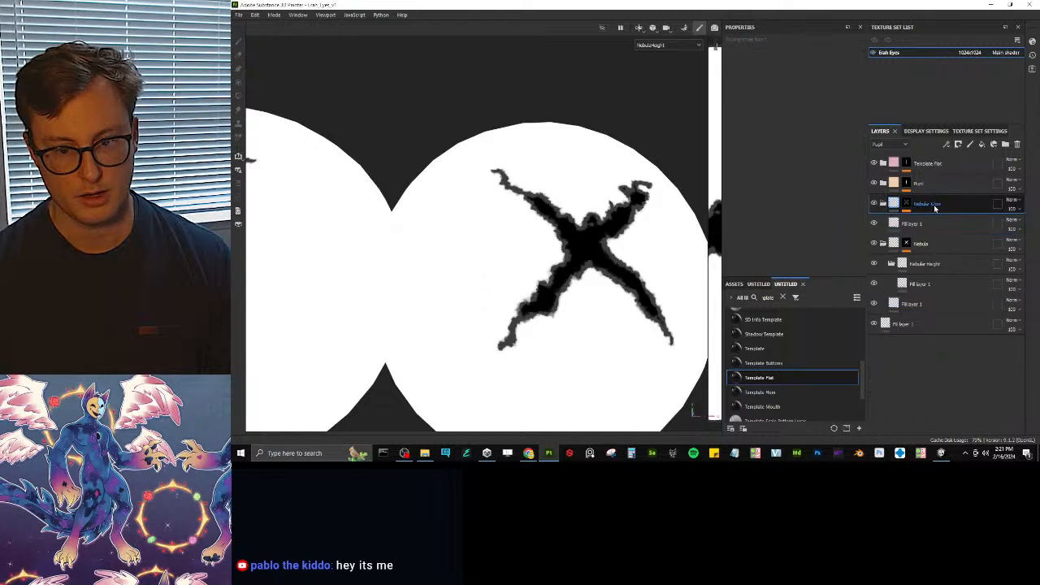
{"action": "left_click_drag", "start_coordinate": [789, 379], "coordinate": [934, 201]}
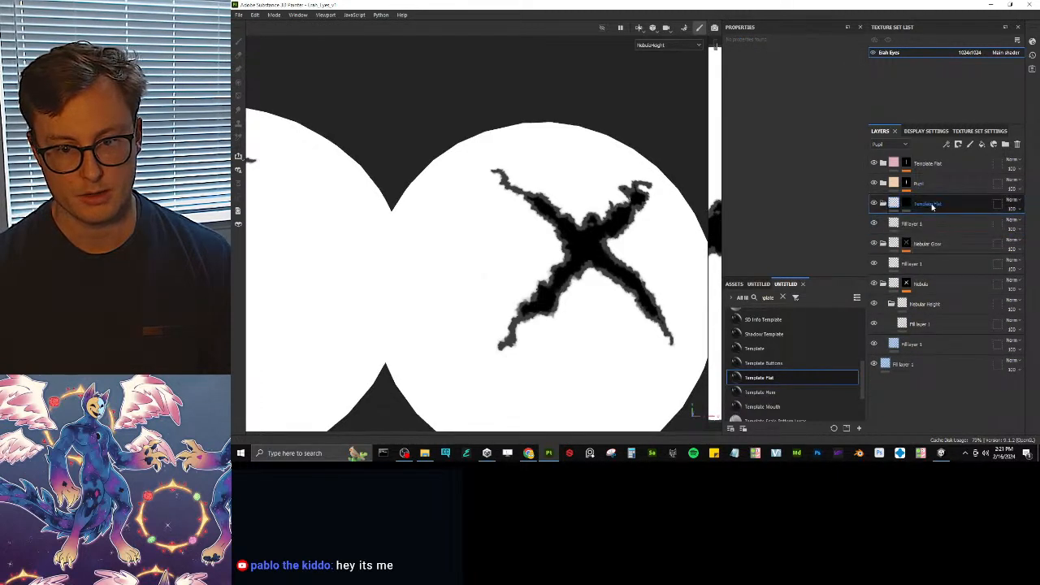
{"action": "double_click", "coordinate": [932, 203]}
{"action": "type", "text": "I"}
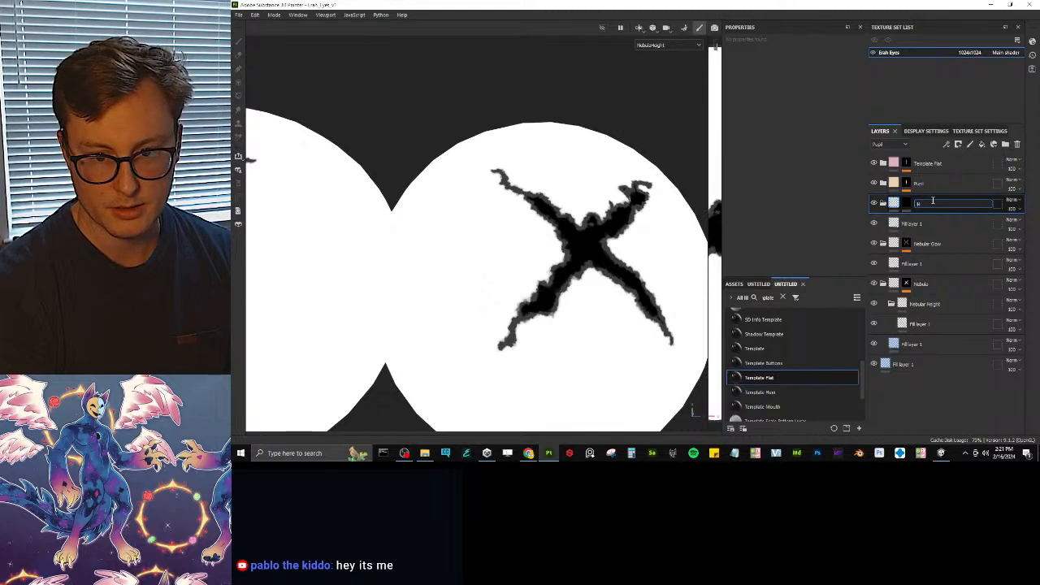
{"action": "type", "text": "eight Push"}
{"action": "key", "text": "Return"}
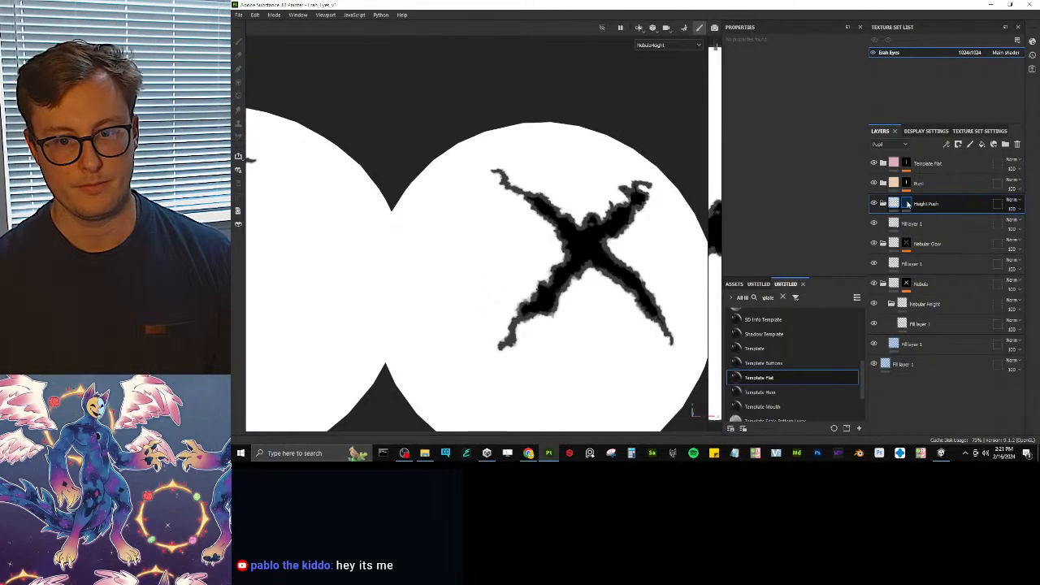
- Add a fill to the Height Push mask and assign the Shape Bell alpha as its grayscale source
{"action": "right_click", "coordinate": [910, 204]}
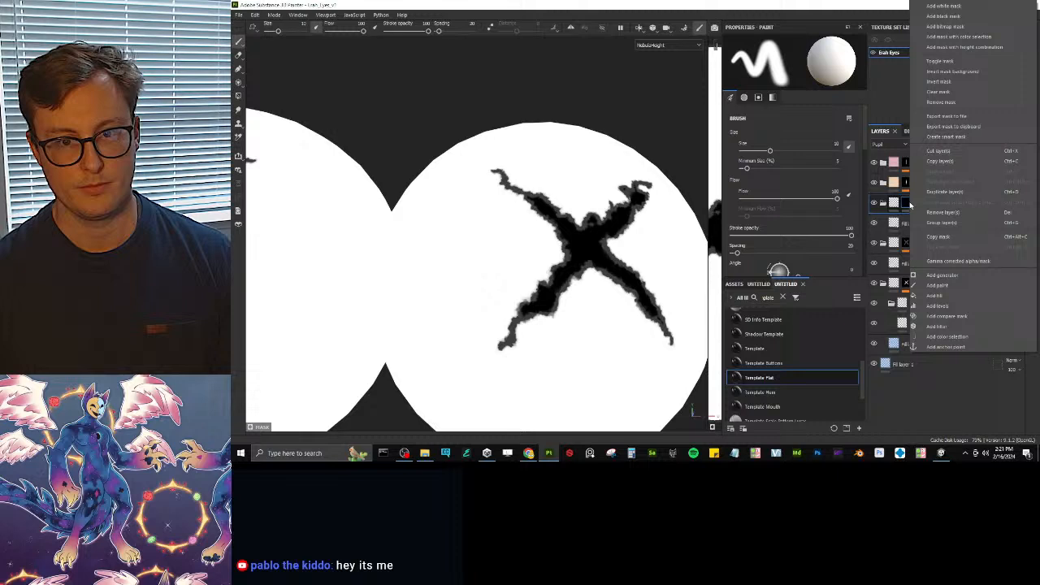
{"action": "left_click", "coordinate": [943, 296]}
{"action": "left_click", "coordinate": [810, 81]}
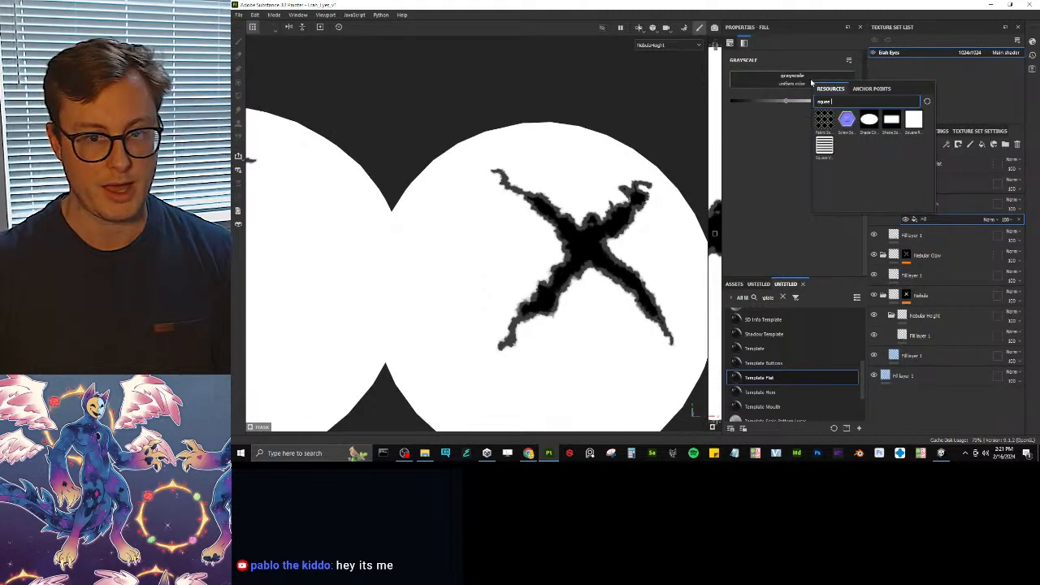
{"action": "key", "text": "ctrl+a"}
{"action": "type", "text": "alp"}
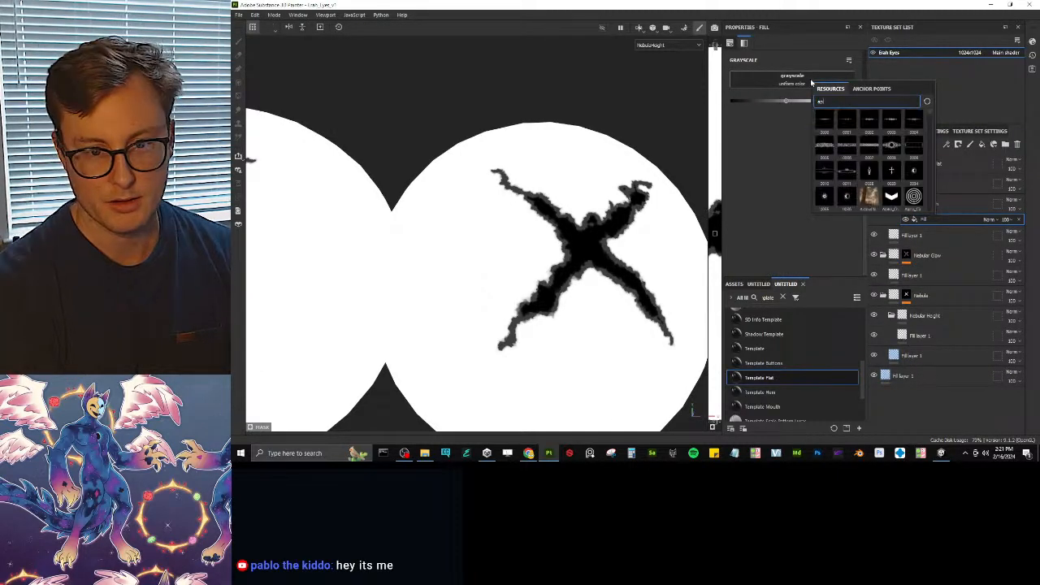
{"action": "type", "text": "ha shape"}
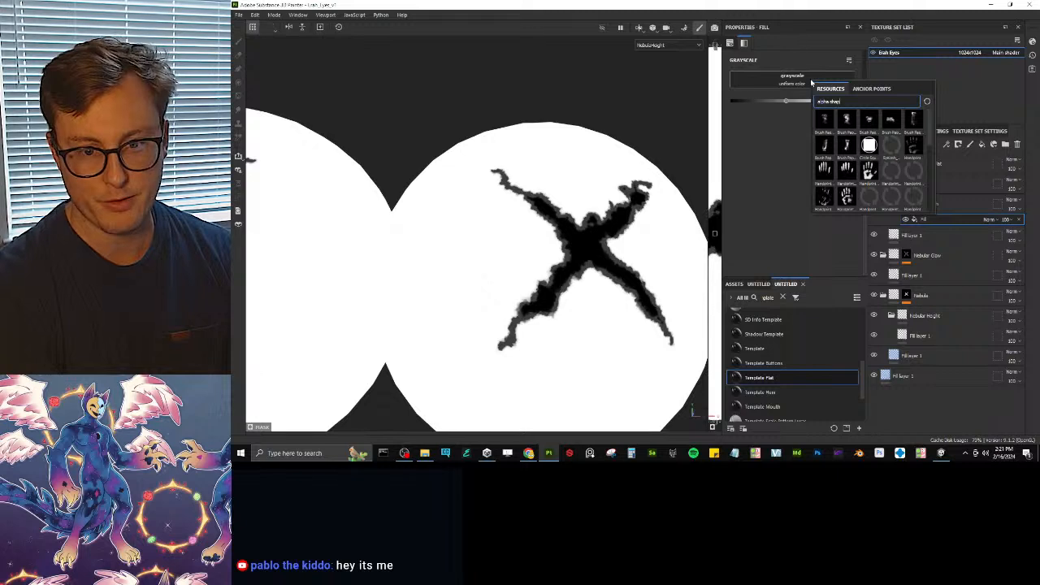
{"action": "left_click", "coordinate": [892, 145]}
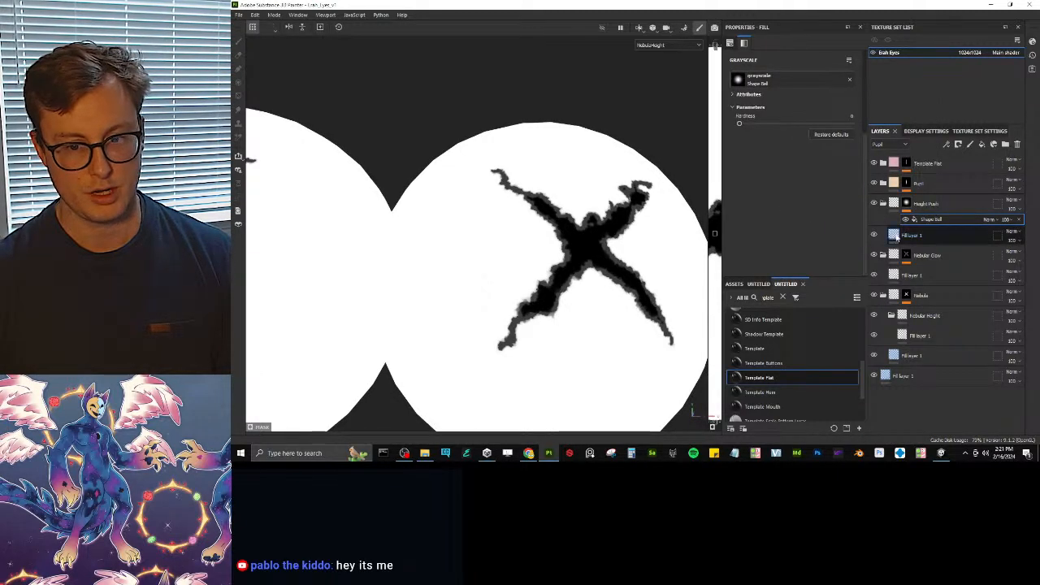
- Give the Height Push fill layer a NebulaHeight of 0 and set the mask's Shape Bell opacity to 82
{"action": "left_click", "coordinate": [894, 235]}
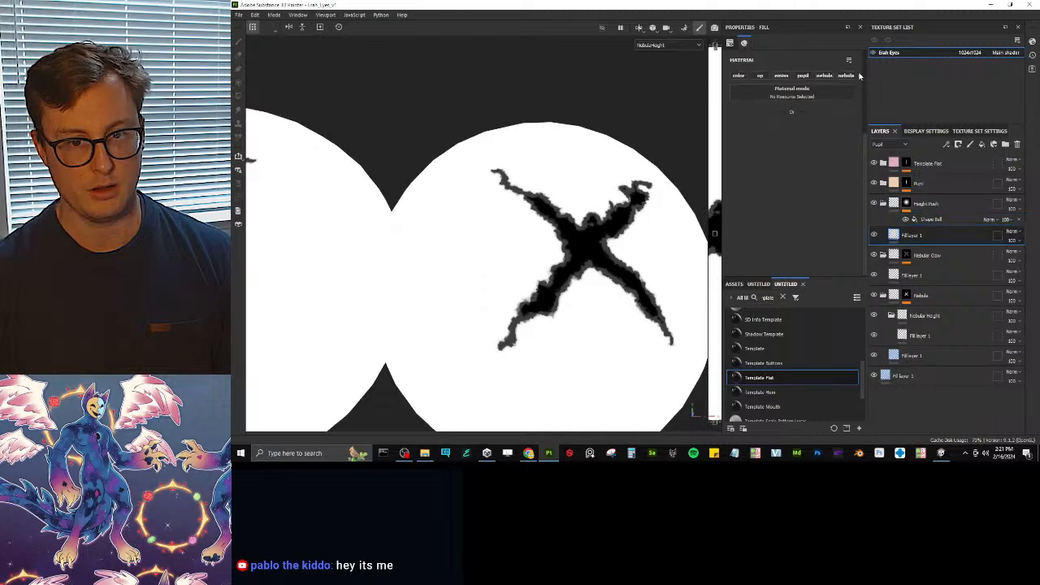
{"action": "left_click_drag", "start_coordinate": [828, 144], "coordinate": [740, 146]}
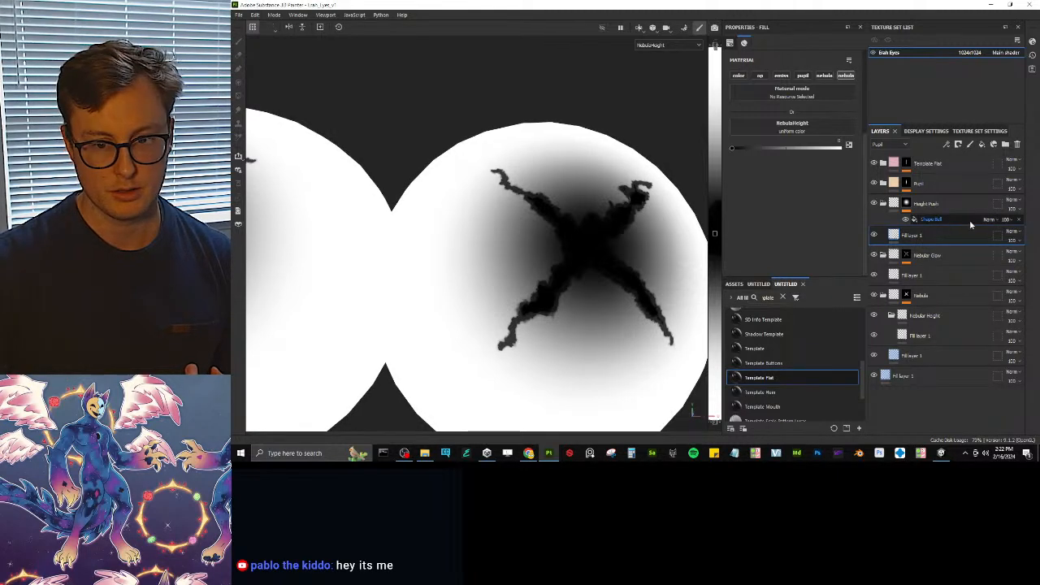
{"action": "left_click", "coordinate": [1006, 221]}
{"action": "mouse_move", "coordinate": [1029, 235]}
{"action": "left_mouse_down"}
{"action": "mouse_move", "coordinate": [1003, 235]}
{"action": "mouse_move", "coordinate": [1030, 238]}
{"action": "left_mouse_up"}
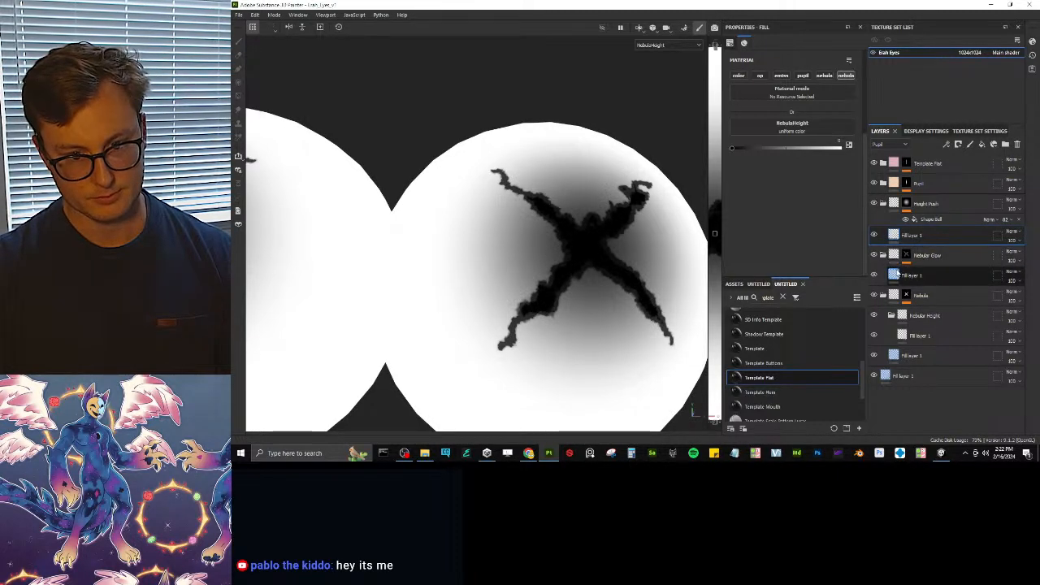
- Set the Nebular Glow fill layer's NebulaHeight to about 0.39 and save the project
{"action": "left_click", "coordinate": [930, 274]}
{"action": "left_click_drag", "start_coordinate": [756, 216], "coordinate": [775, 218]}
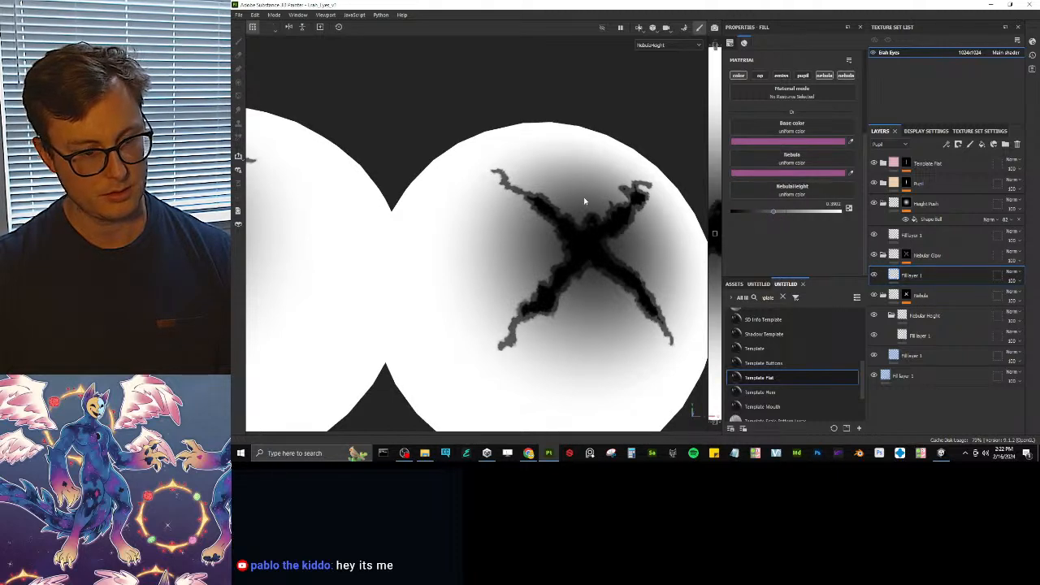
{"action": "key", "text": "ctrl+s"}
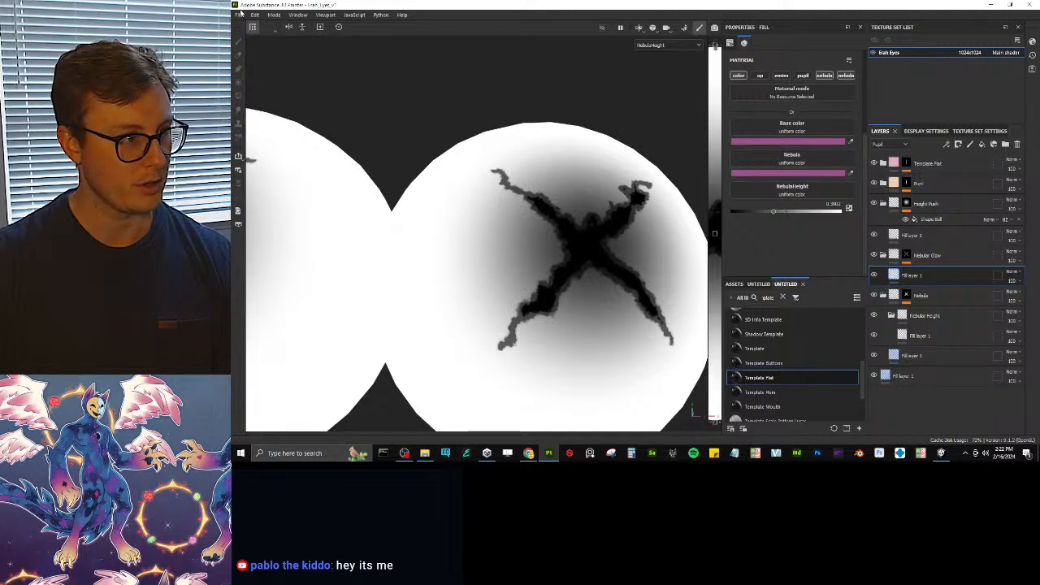
- Export the Erah Eyes textures with the UNITY_Poiyomi v4_Eye_Era output template as 8-bit PNG files at 4096
{"action": "left_click", "coordinate": [240, 14]}
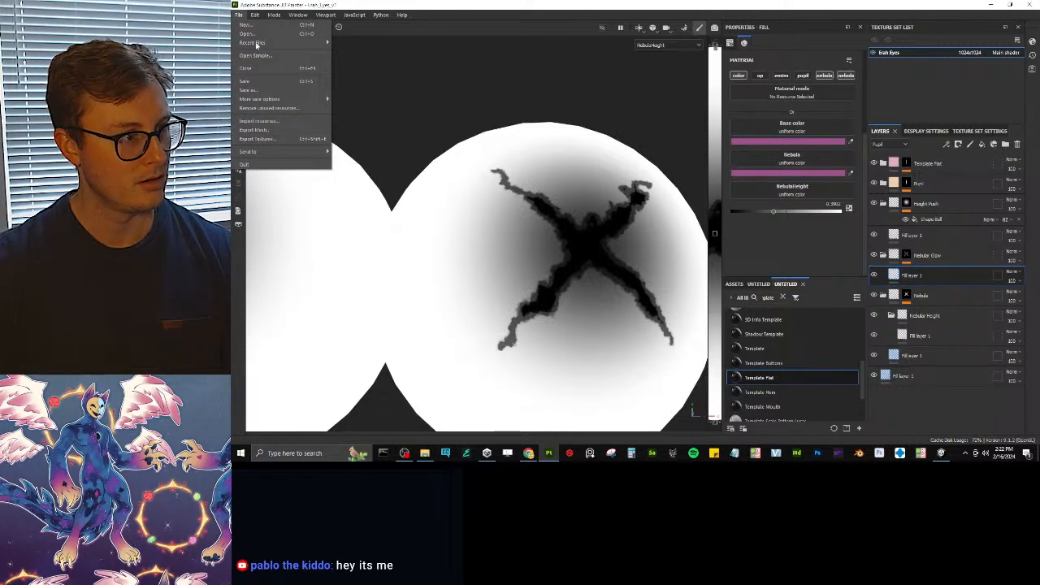
{"action": "left_click", "coordinate": [259, 138]}
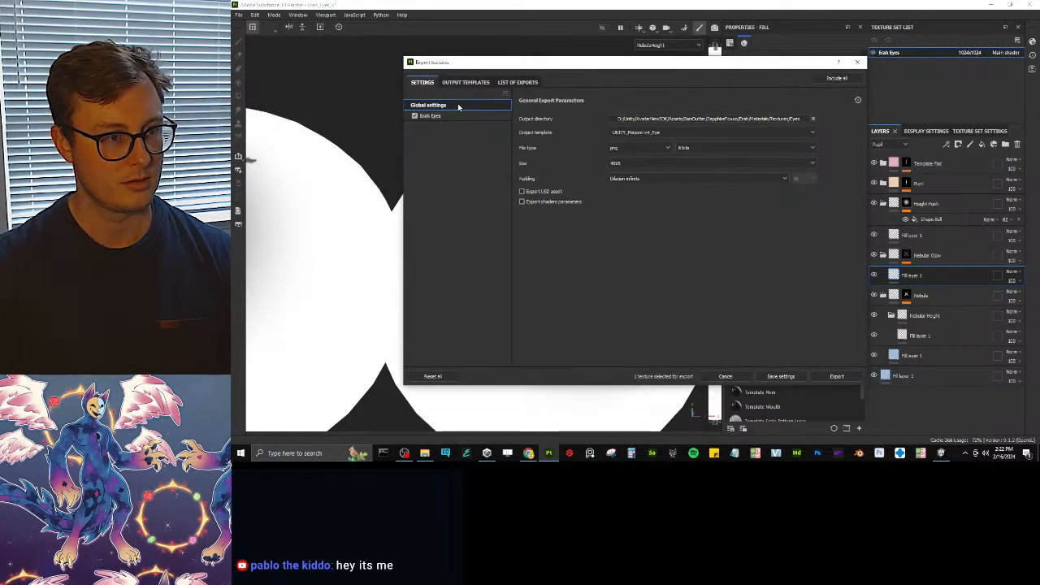
{"action": "left_click", "coordinate": [696, 132]}
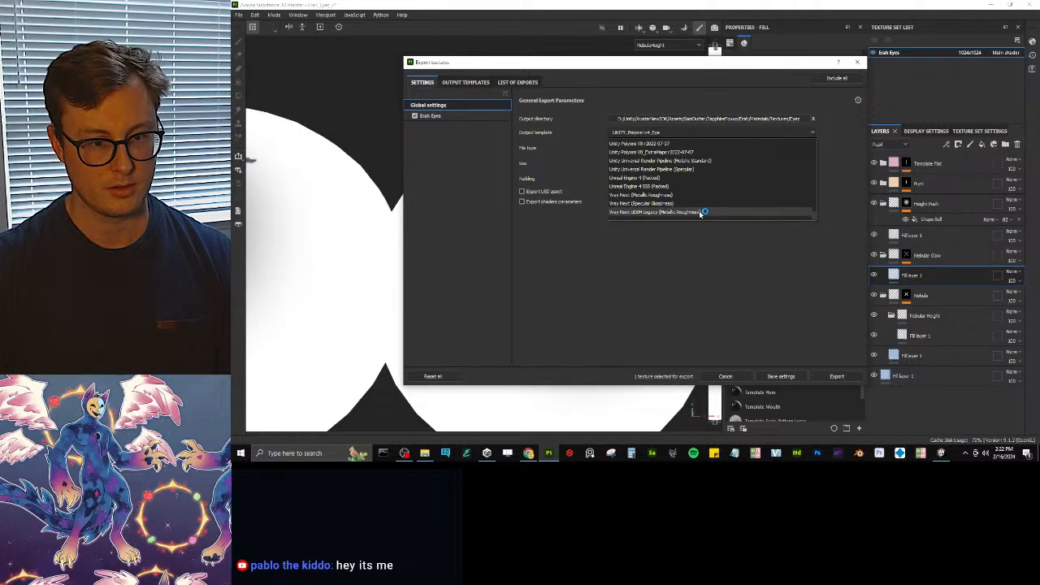
{"action": "scroll", "coordinate": [675, 202], "scroll_direction": "down", "scroll_amount": 3}
{"action": "left_click", "coordinate": [686, 200]}
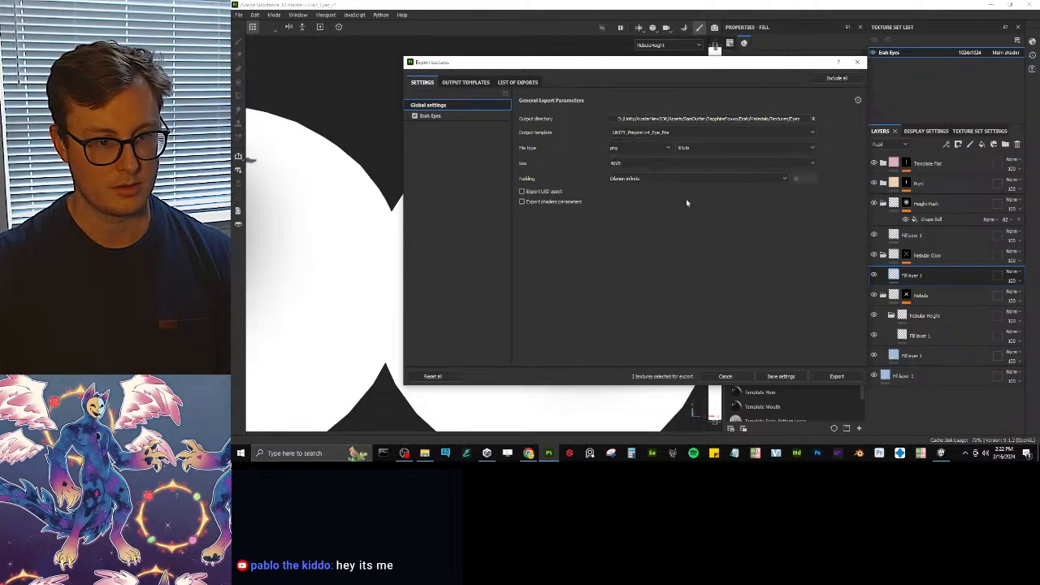
{"action": "left_click", "coordinate": [837, 376]}
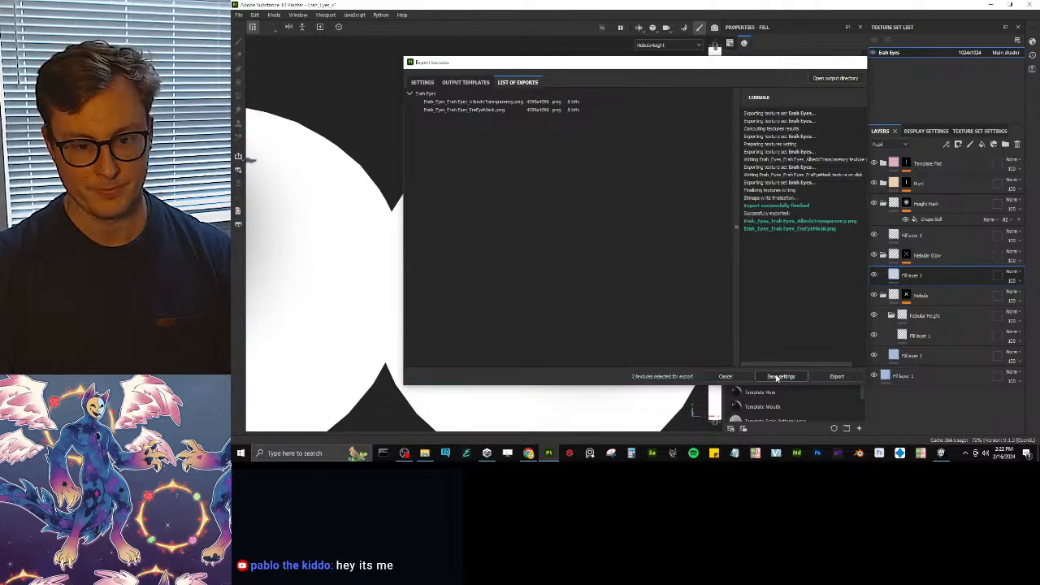
- Save the export settings, switch to Unity and bring the avatar's eyes into close view
{"action": "left_click", "coordinate": [782, 376]}
{"action": "left_click", "coordinate": [940, 453]}
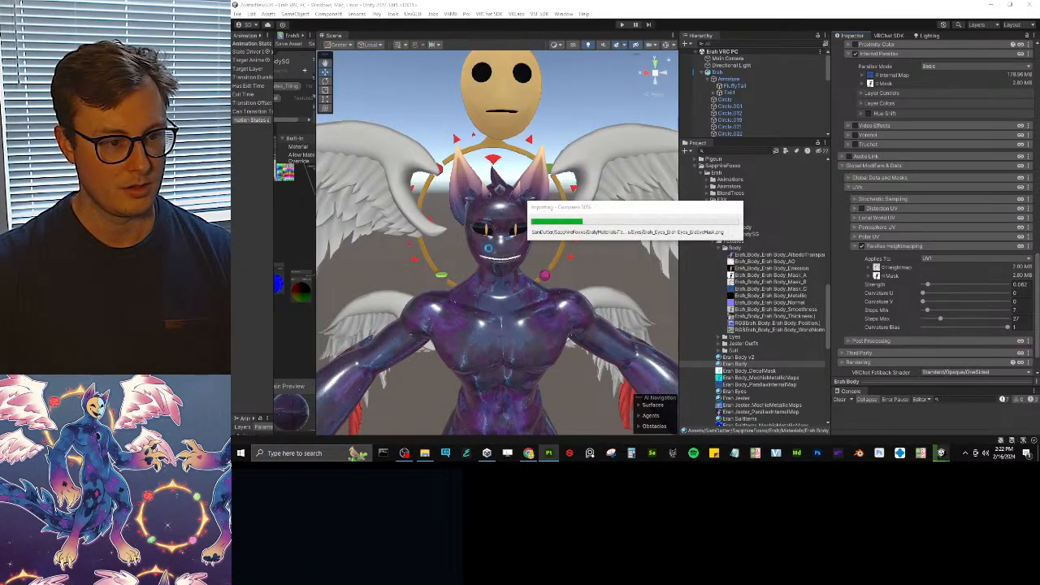
{"action": "right_click_drag", "start_coordinate": [464, 281], "coordinate": [490, 274]}
{"action": "key", "text": "w"}
{"action": "key", "text": "s"}
{"action": "key", "text": "w"}
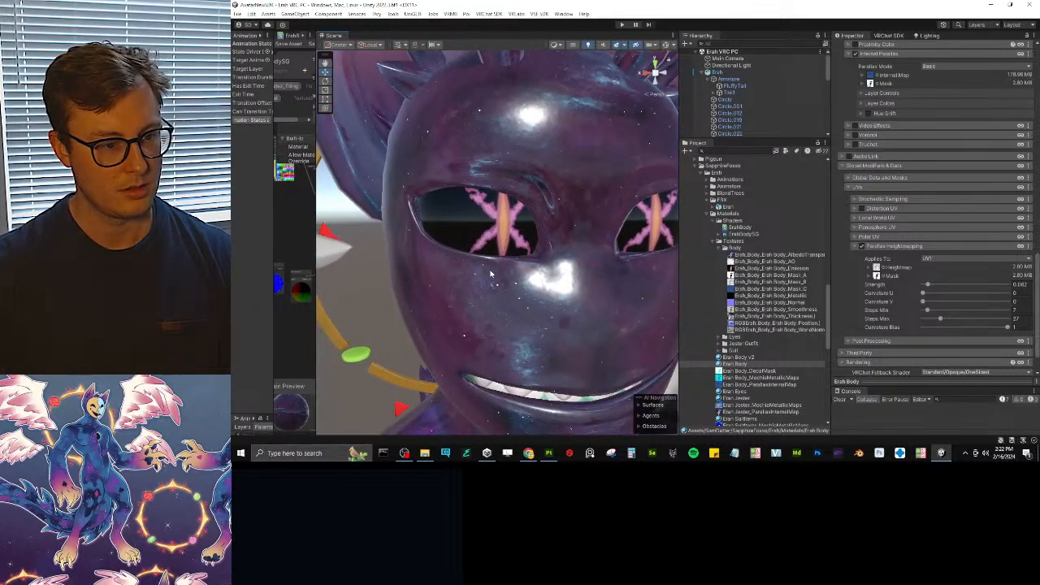
- Switch to Substance Painter, display the eyes in full Material view and return to Unity
{"action": "key", "text": "alt+Tab"}
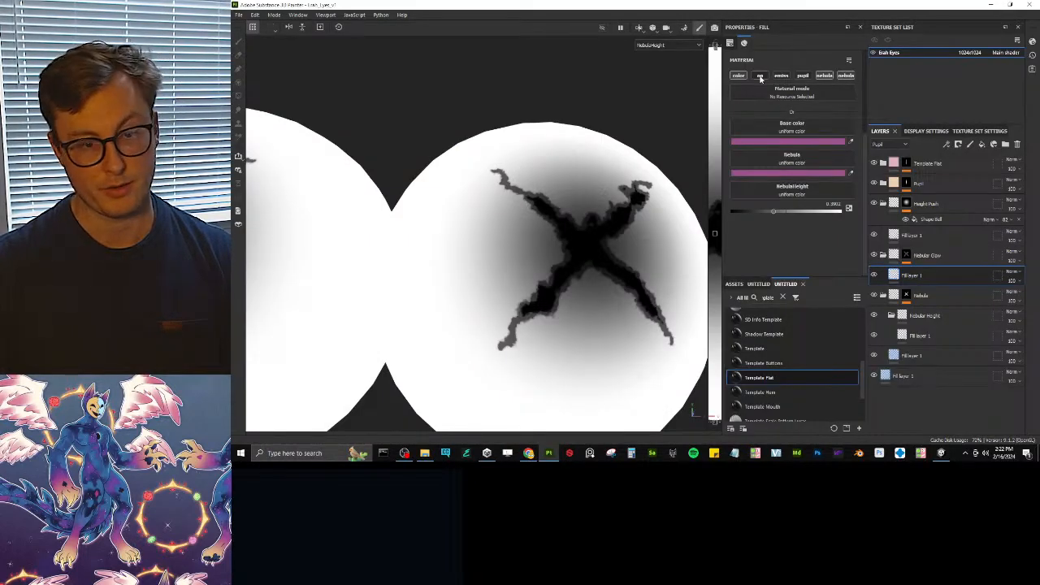
{"action": "key", "text": "m"}
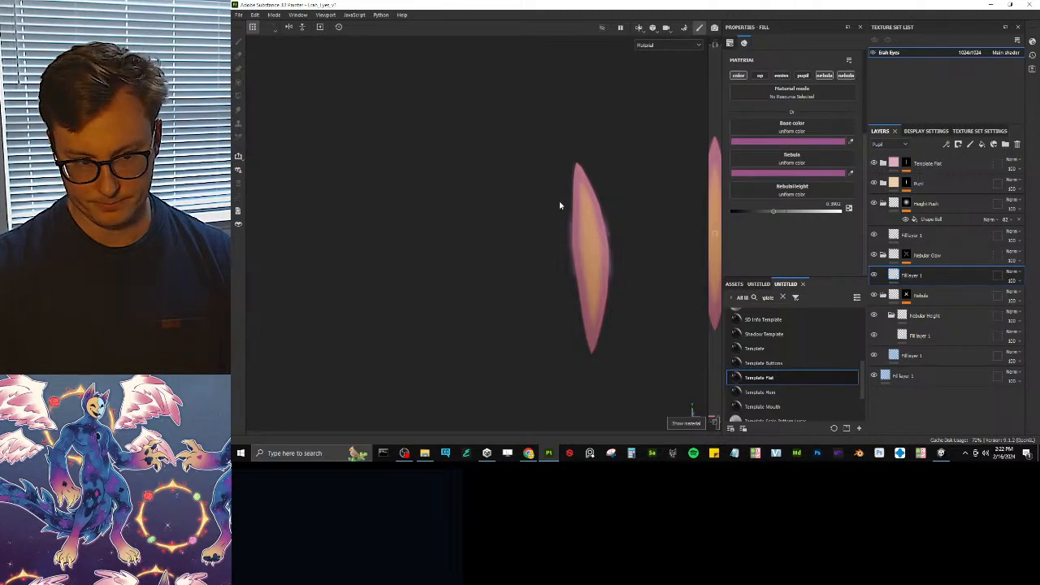
{"action": "key", "text": "alt+Tab"}
- Select the Erah Eyes material and remove the main texture from its Color & Normals settings
{"action": "scroll", "coordinate": [888, 153], "scroll_direction": "up", "scroll_amount": 10}
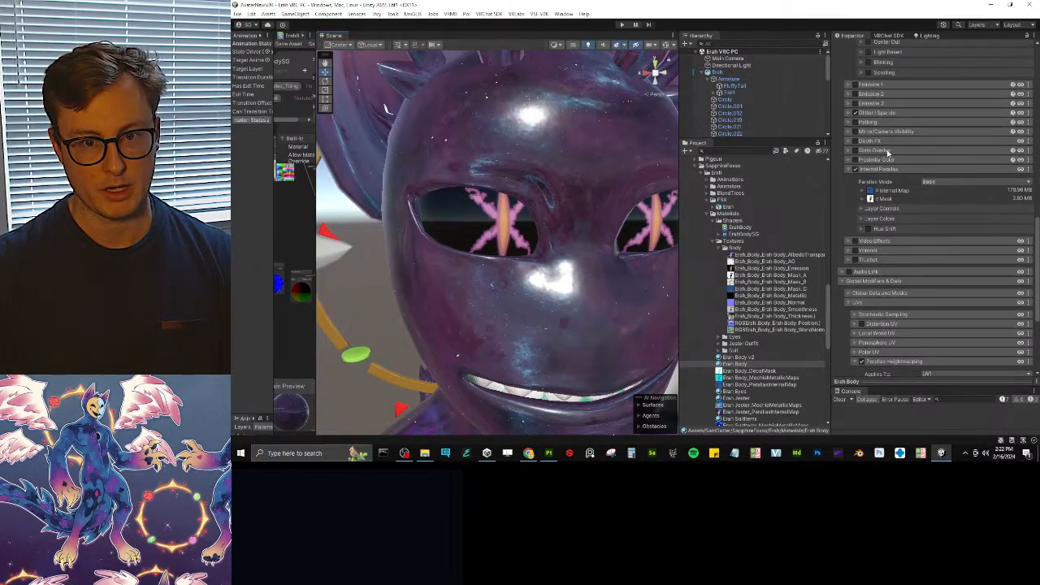
{"action": "scroll", "coordinate": [763, 365], "scroll_direction": "down", "scroll_amount": 3}
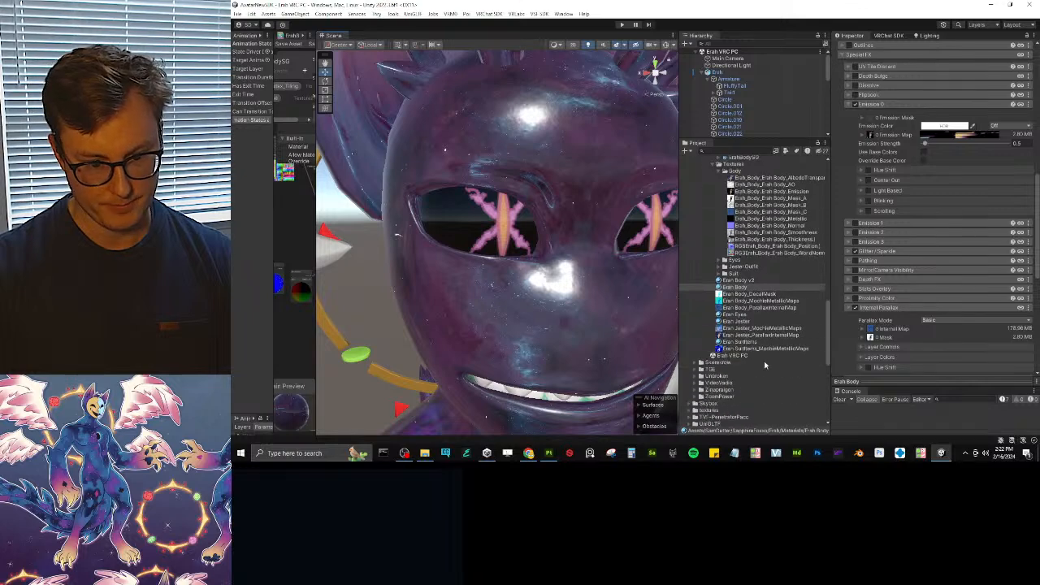
{"action": "left_click", "coordinate": [736, 315]}
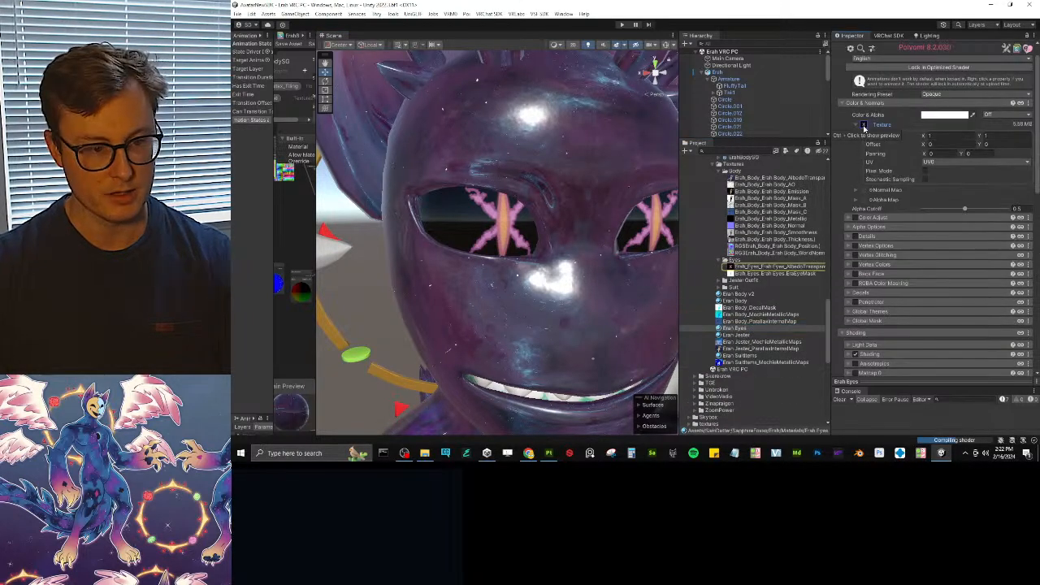
{"action": "key", "text": "Delete"}
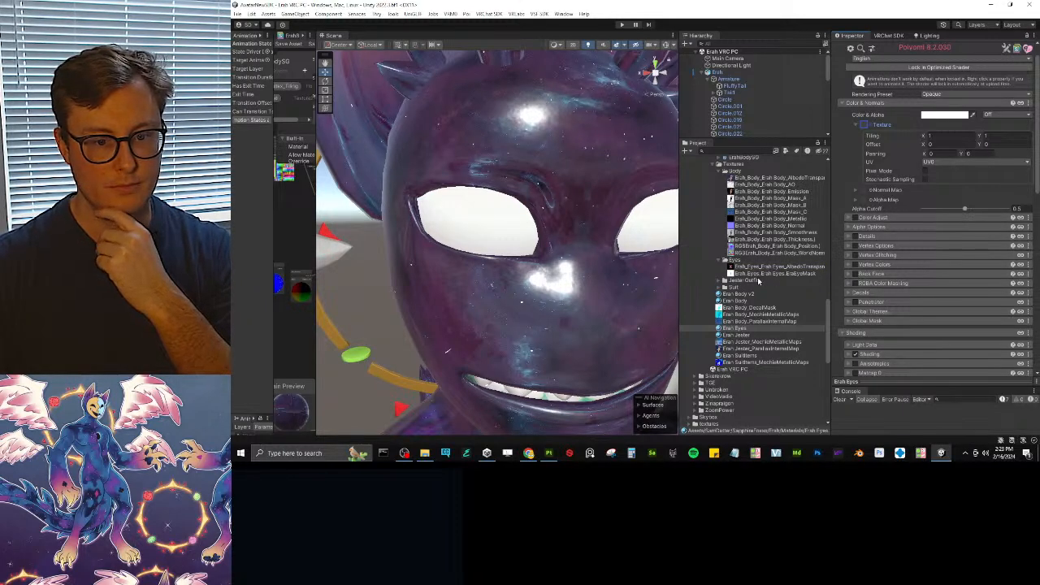
- Widen the project asset list and inspect the exported Erah Eyes mask and albedo textures
{"action": "left_click", "coordinate": [757, 274]}
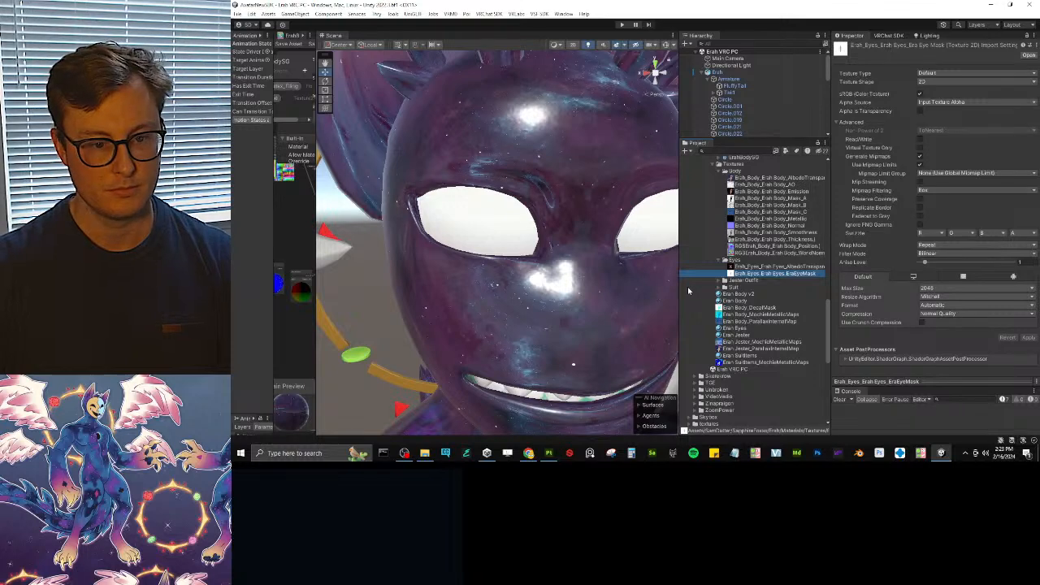
{"action": "left_click_drag", "start_coordinate": [679, 286], "coordinate": [608, 286]}
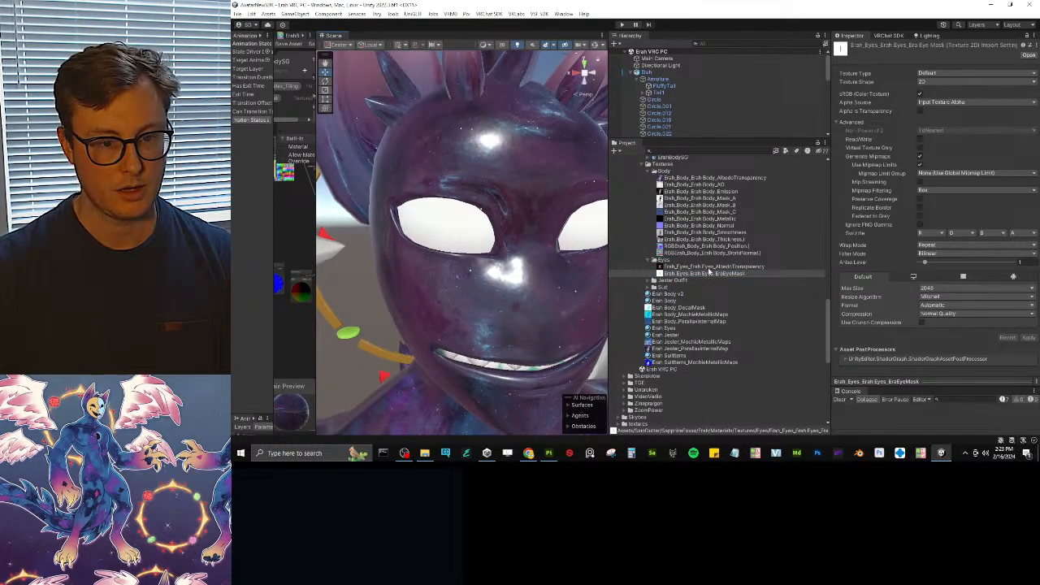
{"action": "left_click", "coordinate": [700, 275]}
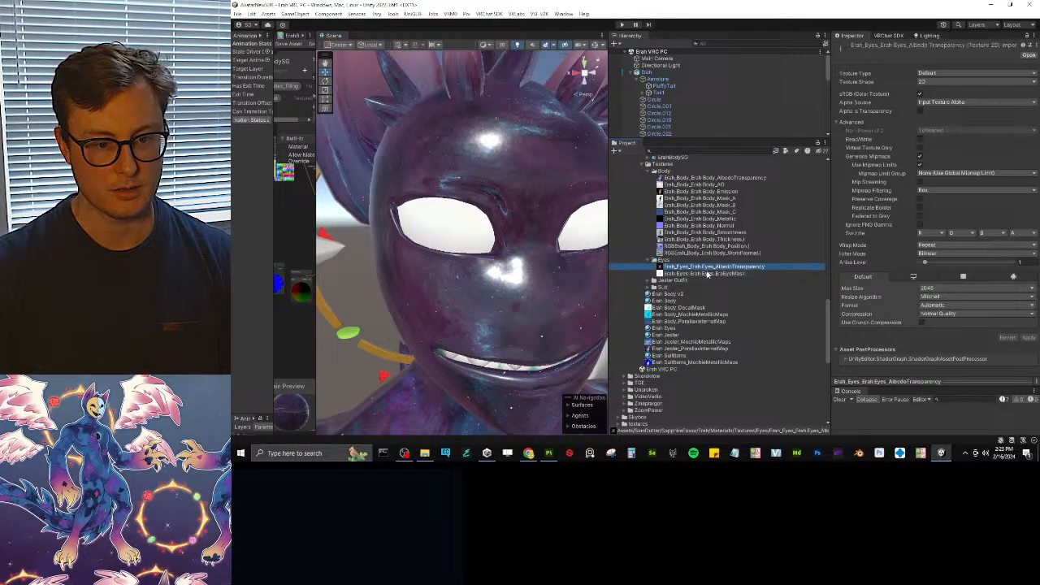
- Switch to Substance Painter and export the Erah Eyes textures with the UNITY_Poiyomi v8_Erah_Eye output template as 8-bit PNG files at 4096
{"action": "key", "text": "alt+Tab"}
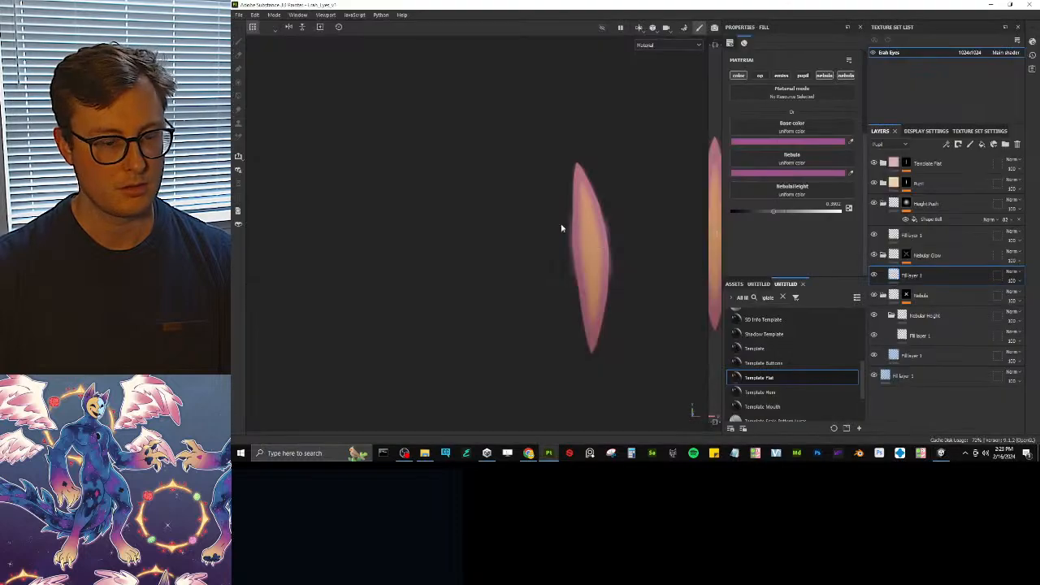
{"action": "left_click", "coordinate": [239, 14]}
{"action": "left_click", "coordinate": [258, 139]}
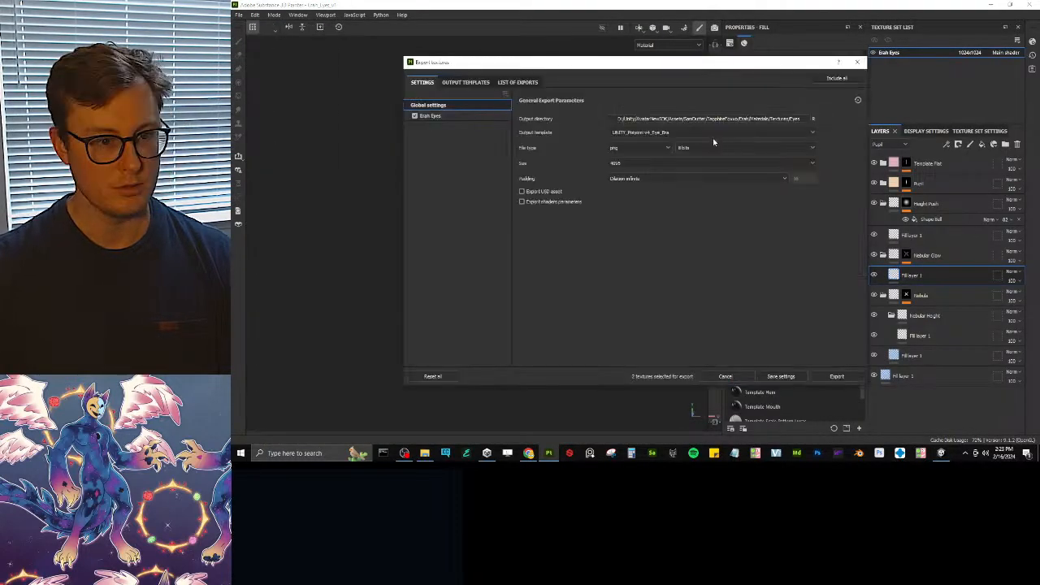
{"action": "left_click", "coordinate": [619, 132]}
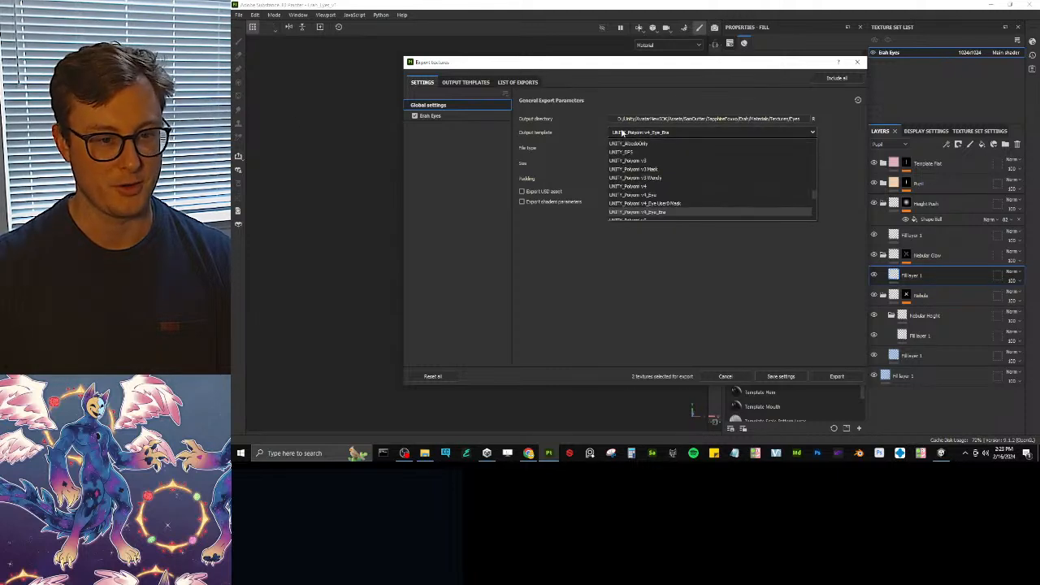
{"action": "scroll", "coordinate": [678, 192], "scroll_direction": "down", "scroll_amount": 3}
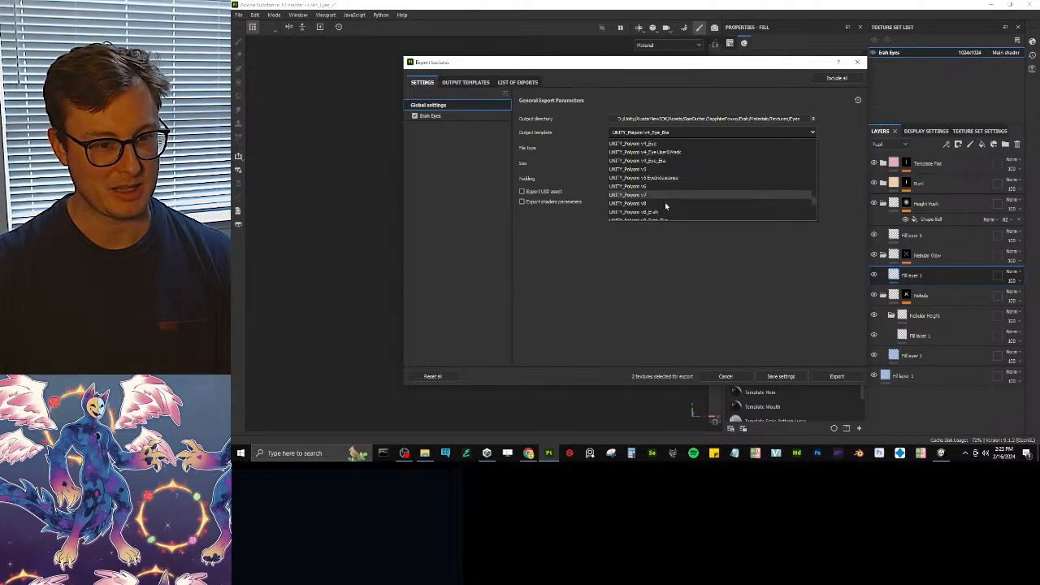
{"action": "left_click", "coordinate": [664, 205]}
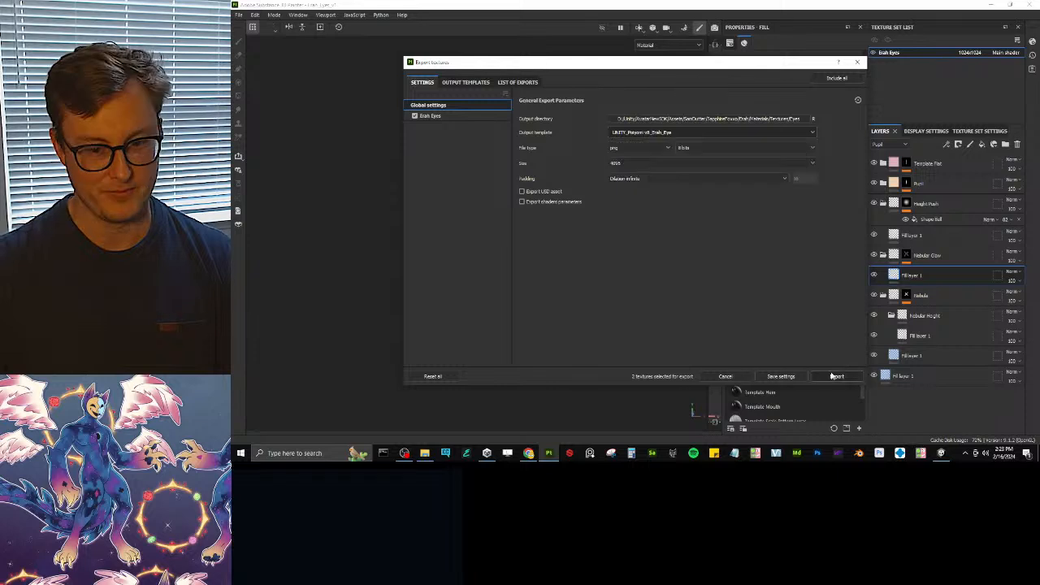
{"action": "left_click", "coordinate": [835, 376]}
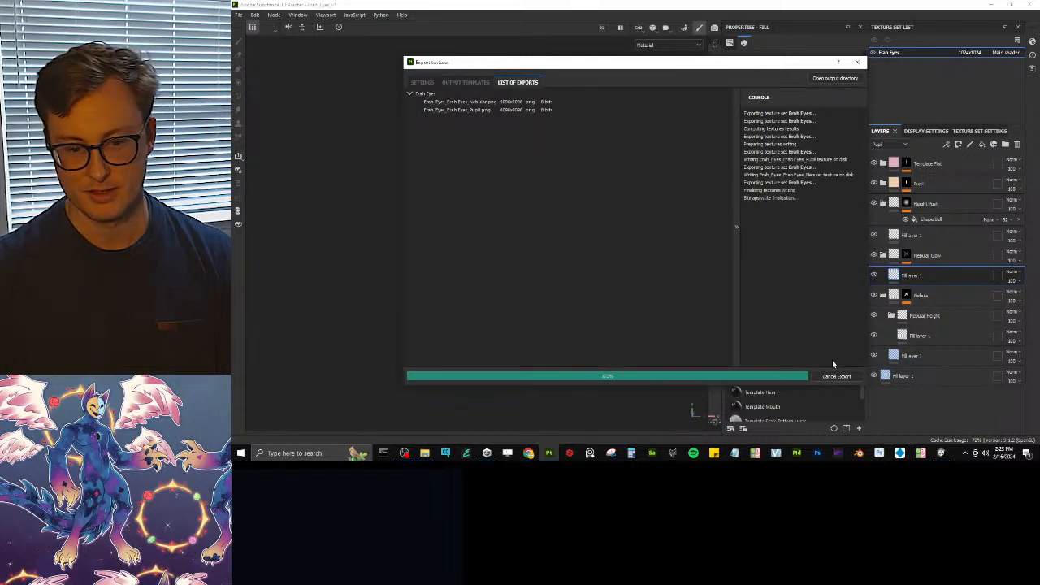
{"action": "left_click", "coordinate": [792, 376]}
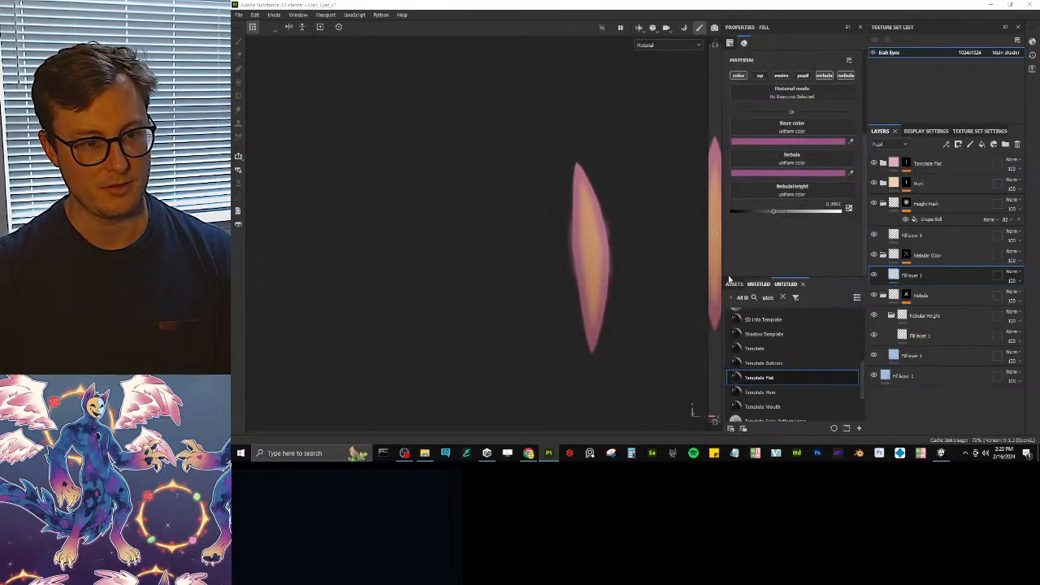
- Switch to Unity, delete the obsolete EraEyeMask texture from the Eyes folder and select the new Pupil texture
{"action": "key", "text": "alt+Tab"}
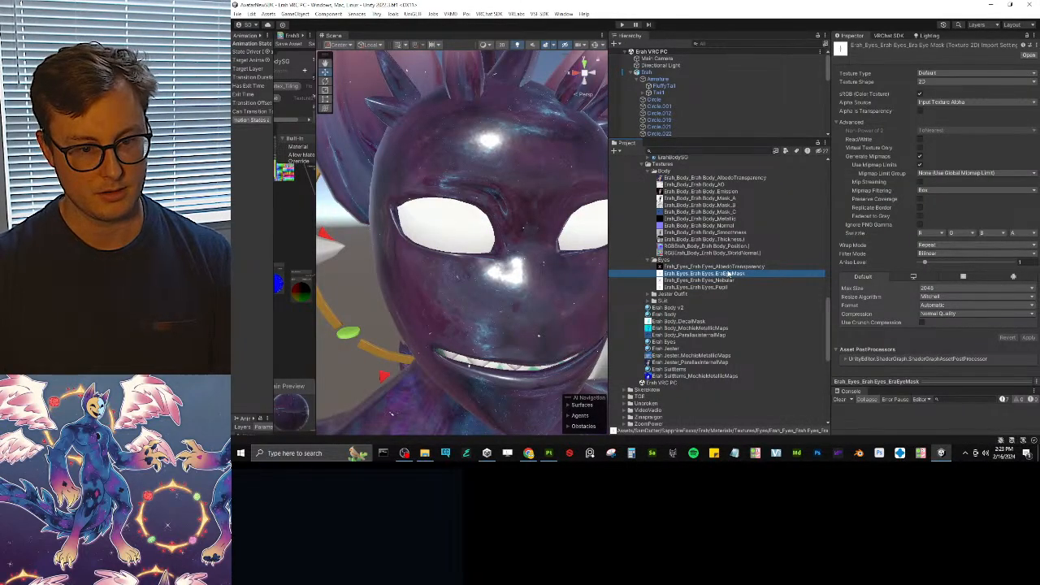
{"action": "key", "text": "Delete"}
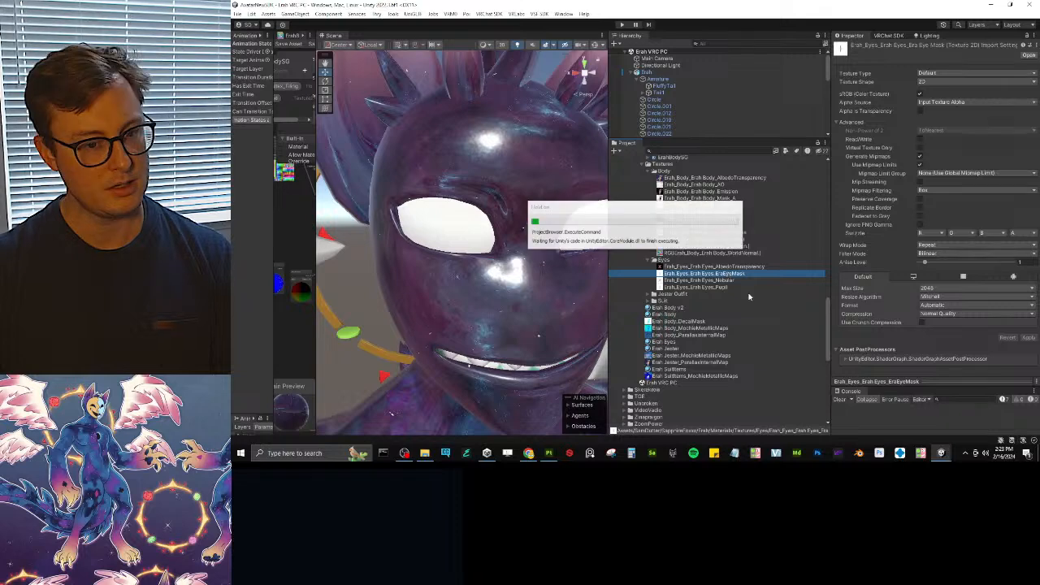
{"action": "left_click", "coordinate": [687, 244]}
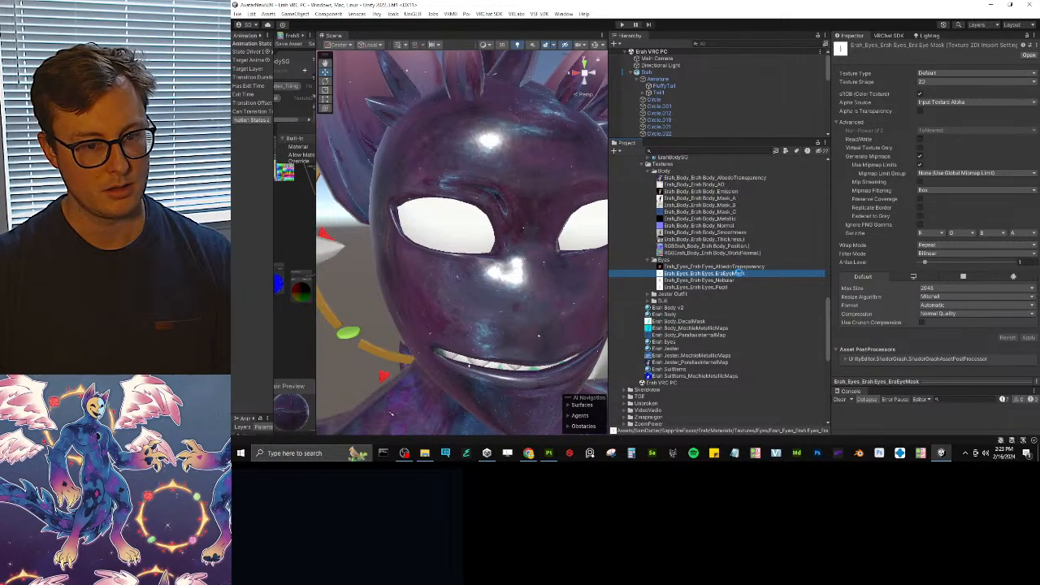
{"action": "left_click", "coordinate": [729, 285]}
- Switch to Substance Painter and examine how the UNITY_Poiyomi v8_Erah_Eye output template packs its Pupil and Nebular maps
{"action": "key", "text": "alt+Tab"}
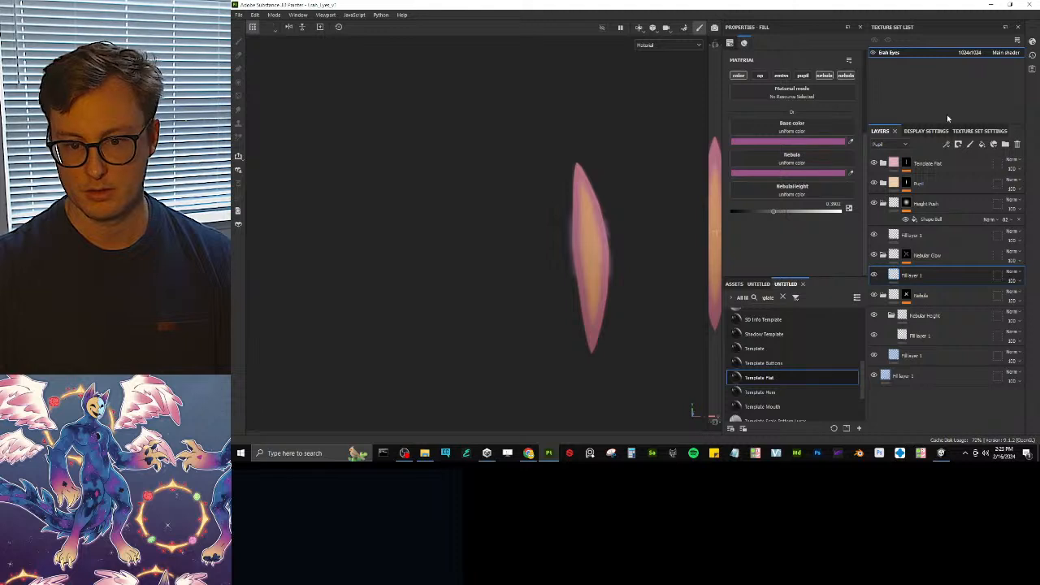
{"action": "left_click", "coordinate": [239, 15]}
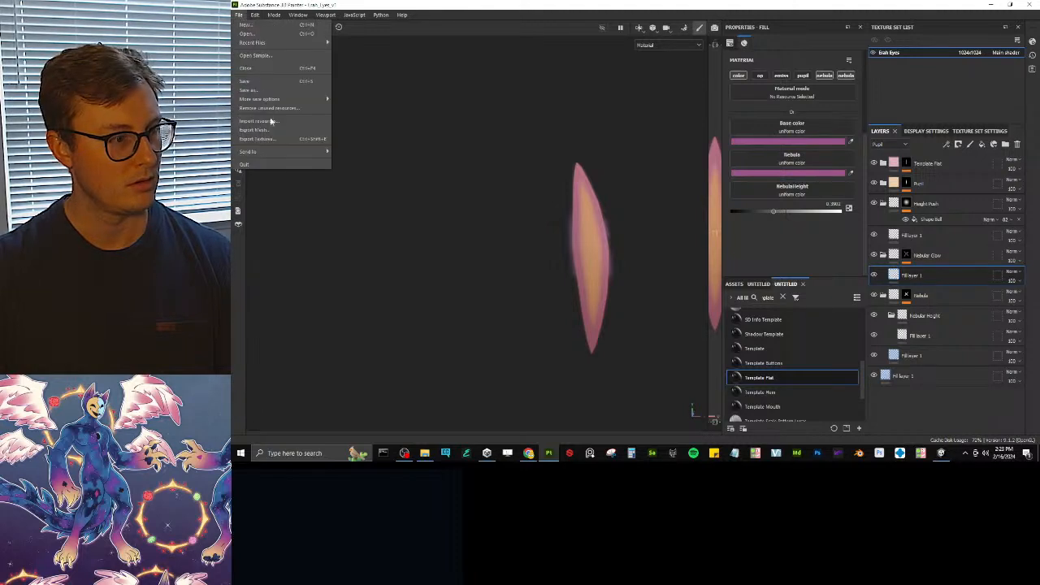
{"action": "left_click", "coordinate": [269, 140]}
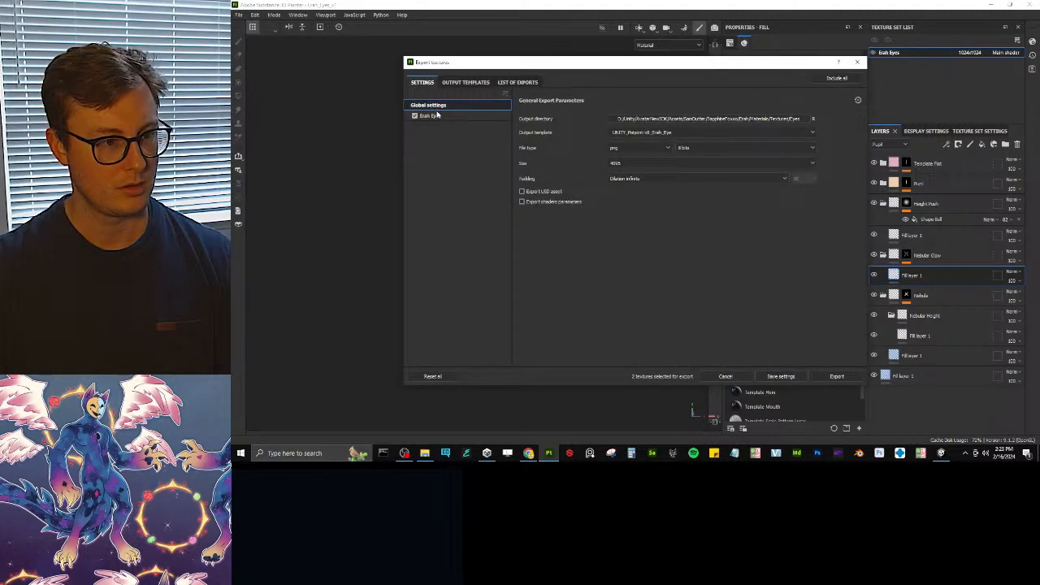
{"action": "left_click", "coordinate": [465, 82]}
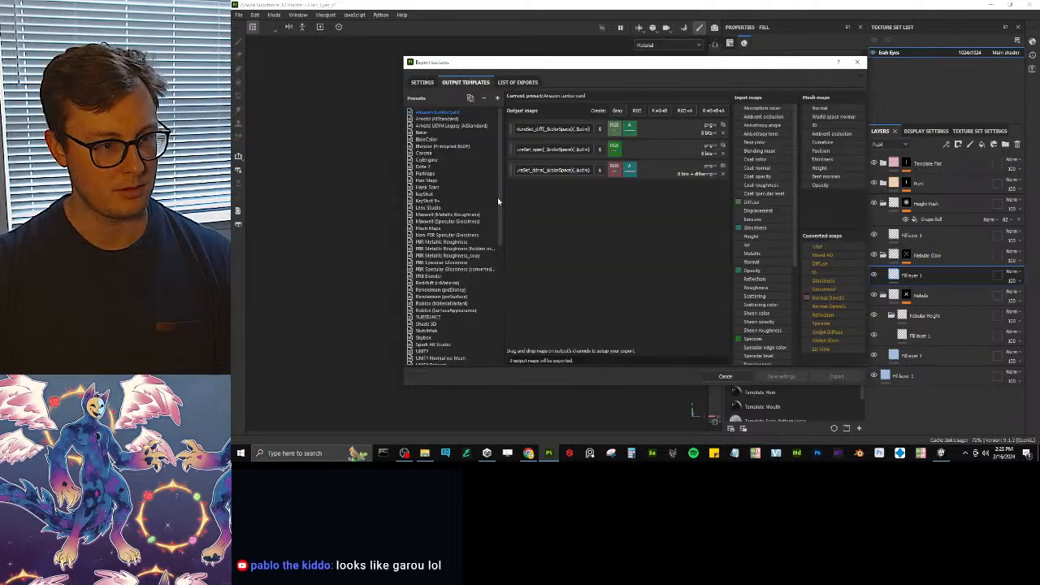
{"action": "scroll", "coordinate": [493, 212], "scroll_direction": "down", "scroll_amount": 10}
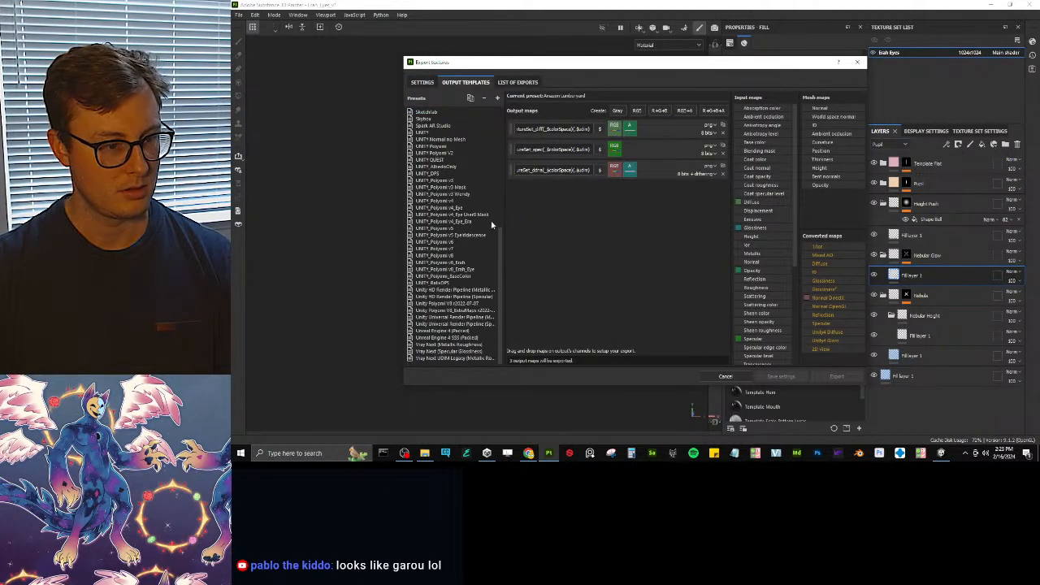
{"action": "left_click", "coordinate": [447, 268]}
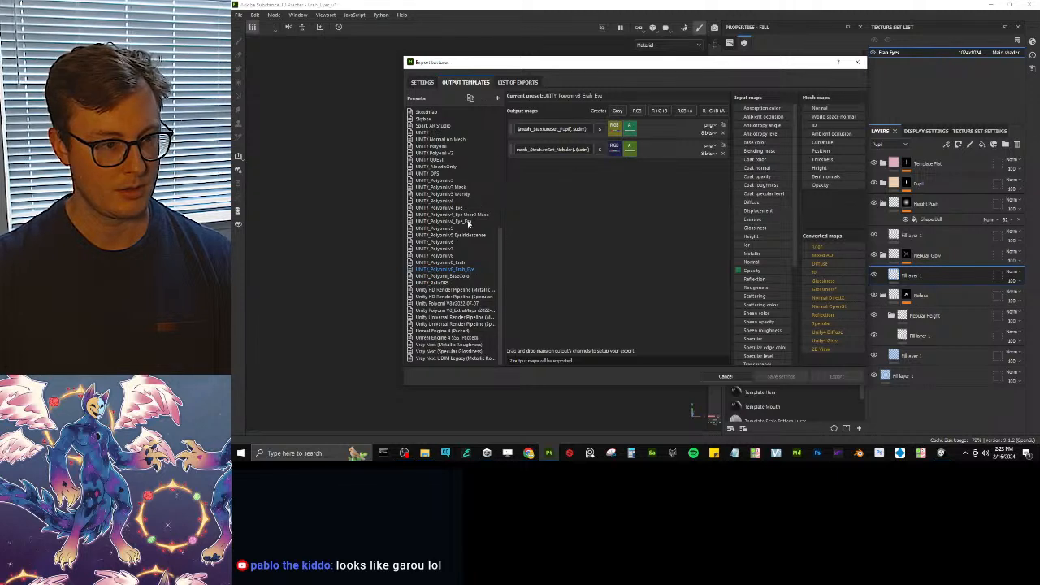
{"action": "left_click_drag", "start_coordinate": [502, 209], "coordinate": [347, 206]}
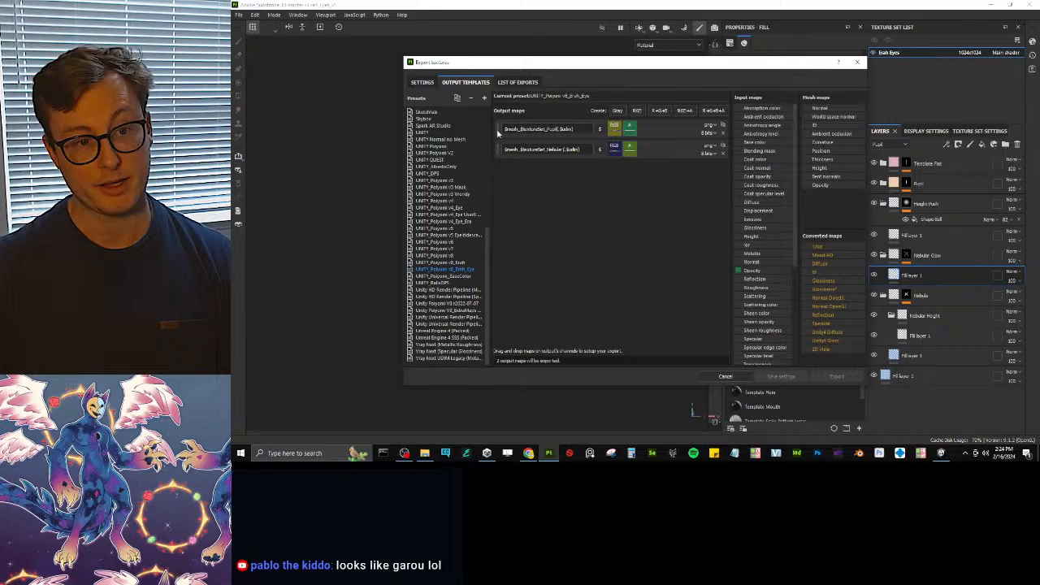
- Switch to Unity and set the Erah Eyes material's Color & Alpha to black
{"action": "key", "text": "alt+Tab"}
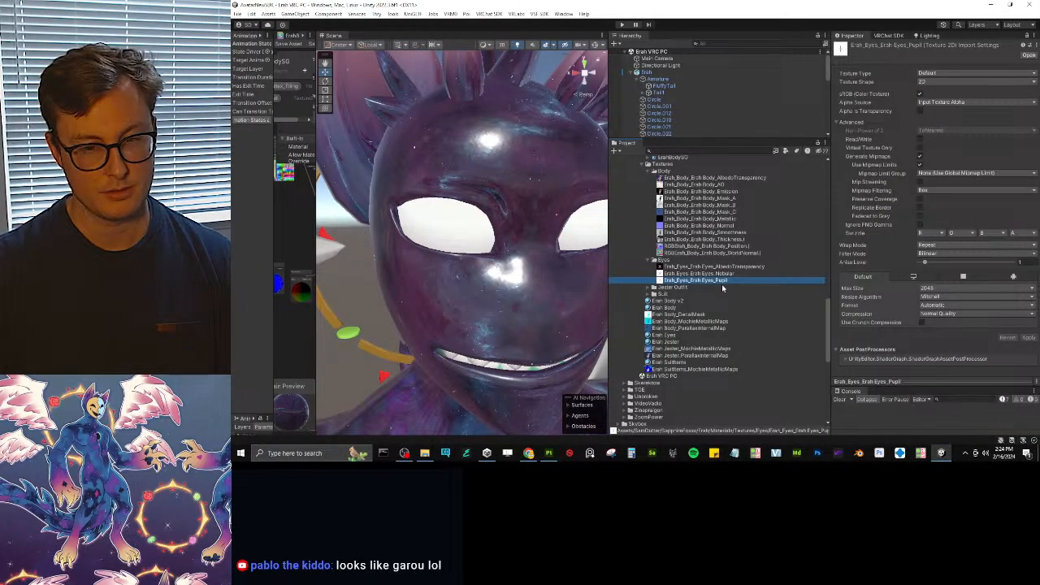
{"action": "scroll", "coordinate": [719, 292], "scroll_direction": "down", "scroll_amount": 3}
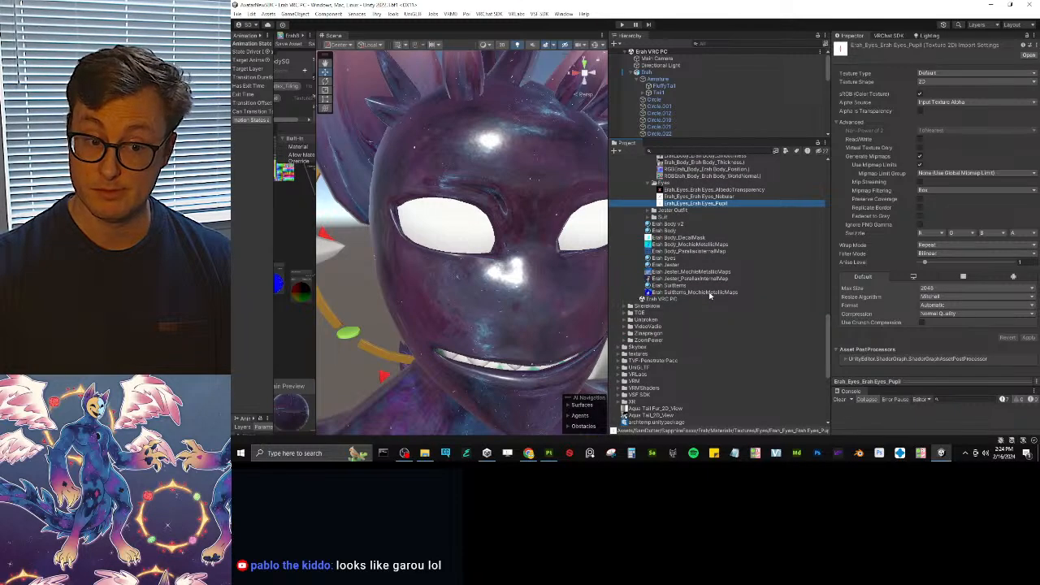
{"action": "left_click", "coordinate": [668, 258]}
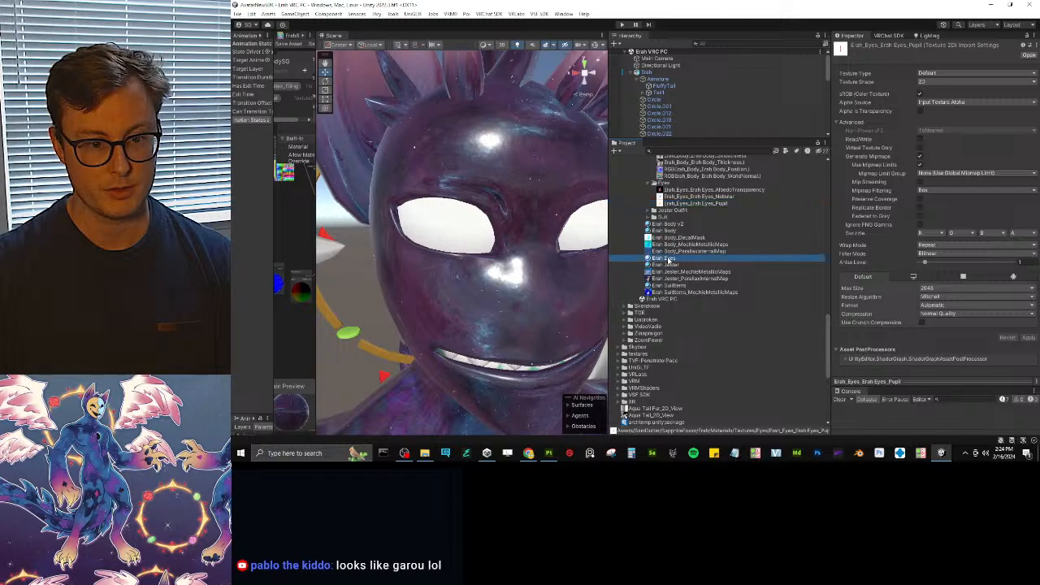
{"action": "left_click", "coordinate": [930, 135]}
{"action": "left_click_drag", "start_coordinate": [968, 201], "coordinate": [964, 223]}
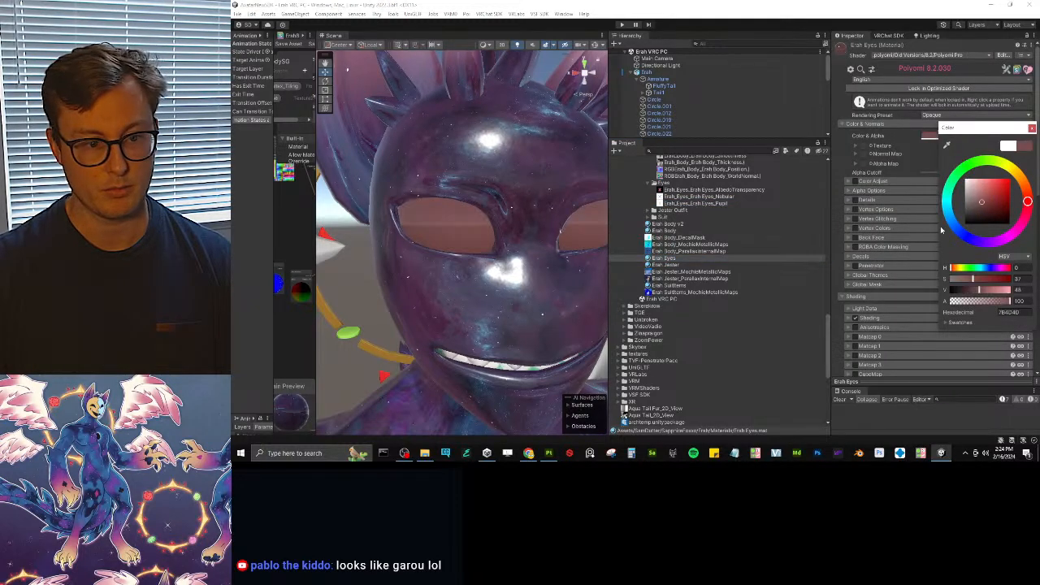
{"action": "left_click", "coordinate": [1031, 129]}
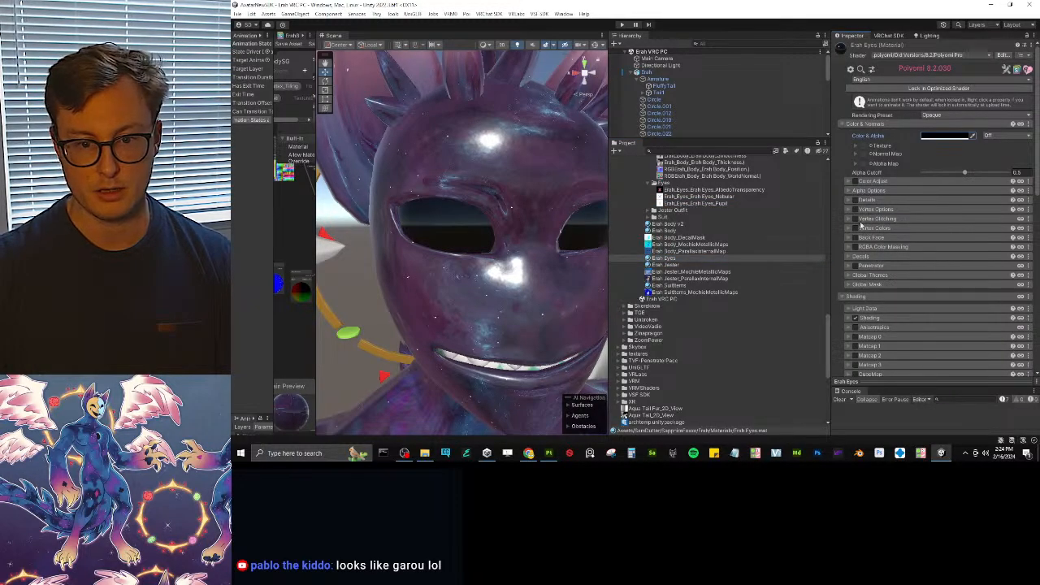
- Enable Decal 0 on the Erah Eyes material and assign the exported Pupil texture as its decal image
{"action": "left_click", "coordinate": [863, 258]}
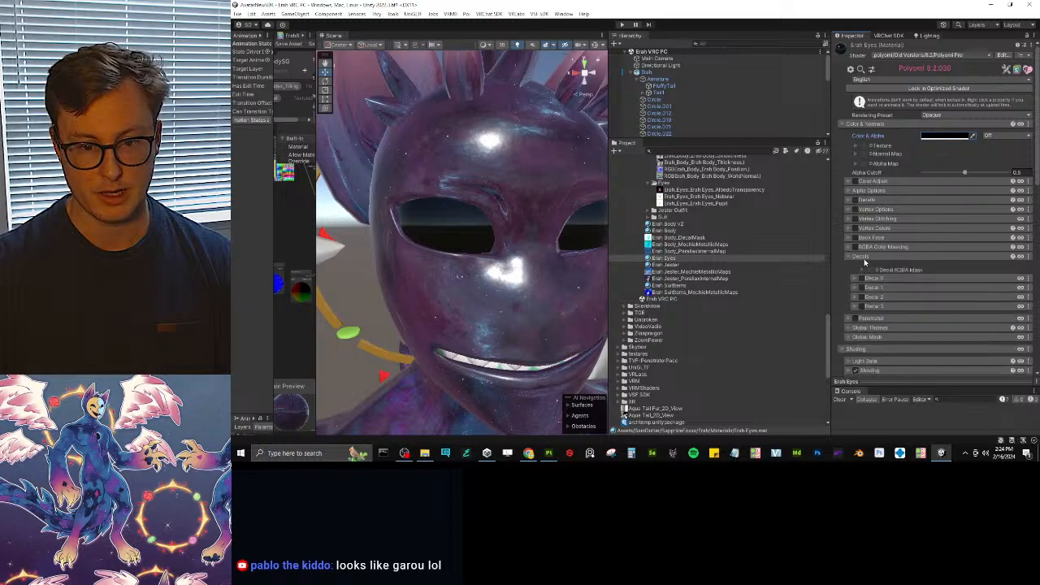
{"action": "left_click", "coordinate": [858, 279]}
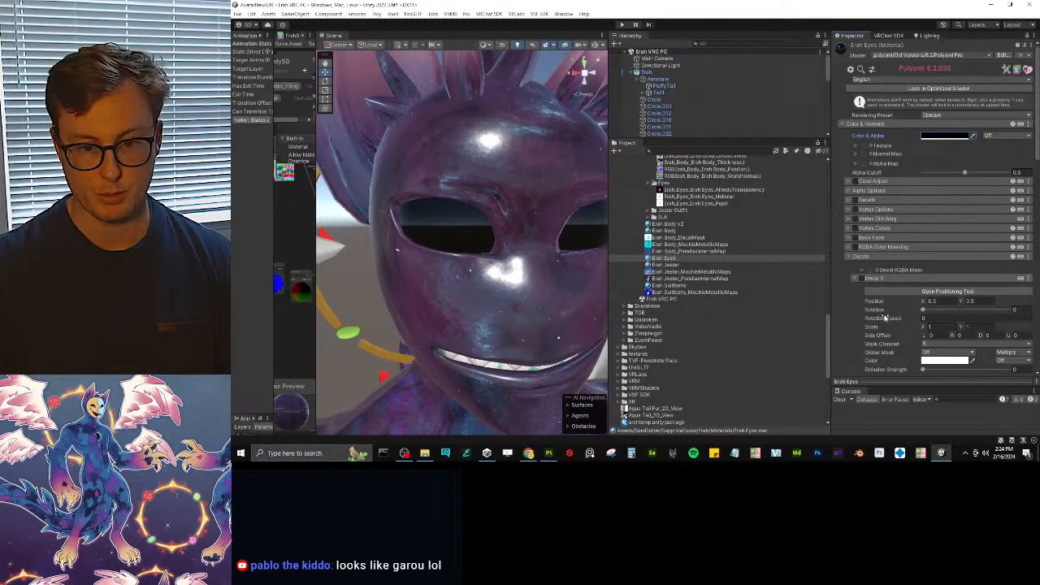
{"action": "scroll", "coordinate": [886, 318], "scroll_direction": "down", "scroll_amount": 3}
{"action": "left_click", "coordinate": [862, 210]}
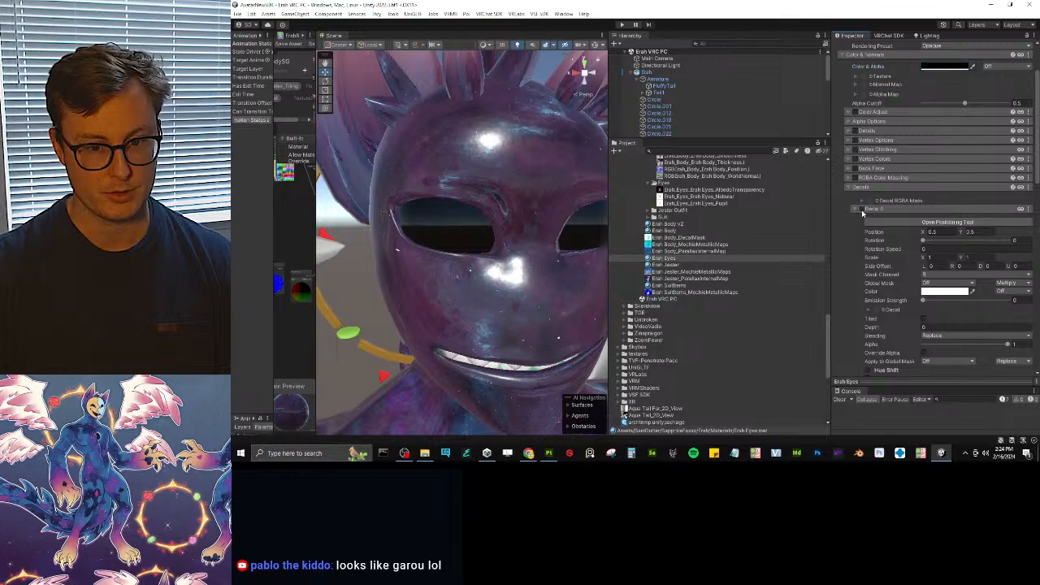
{"action": "scroll", "coordinate": [648, 213], "scroll_direction": "up", "scroll_amount": 4}
{"action": "left_click", "coordinate": [648, 196]}
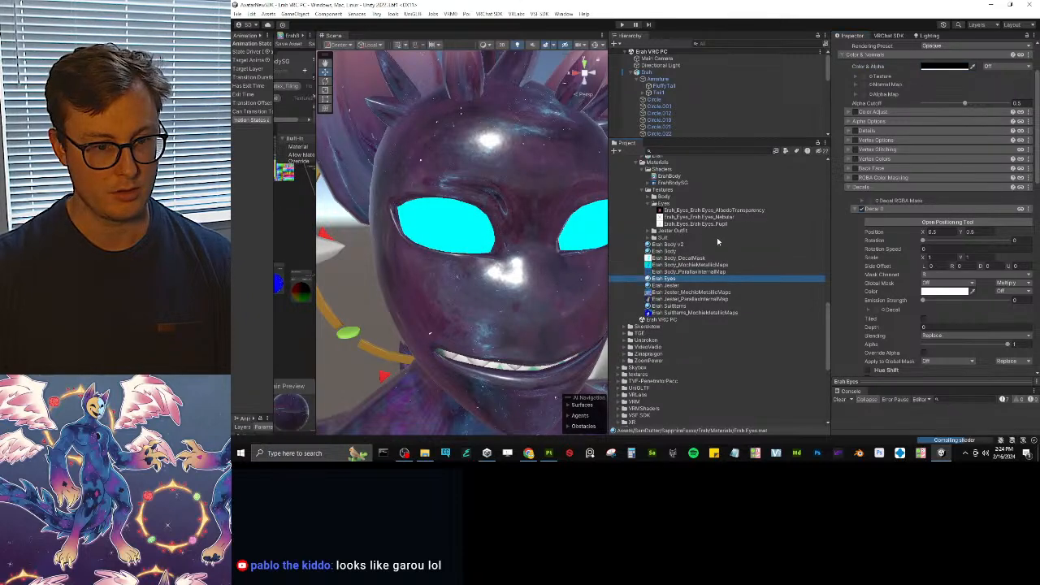
{"action": "scroll", "coordinate": [722, 236], "scroll_direction": "down", "scroll_amount": 1}
{"action": "scroll", "coordinate": [879, 303], "scroll_direction": "down", "scroll_amount": 3}
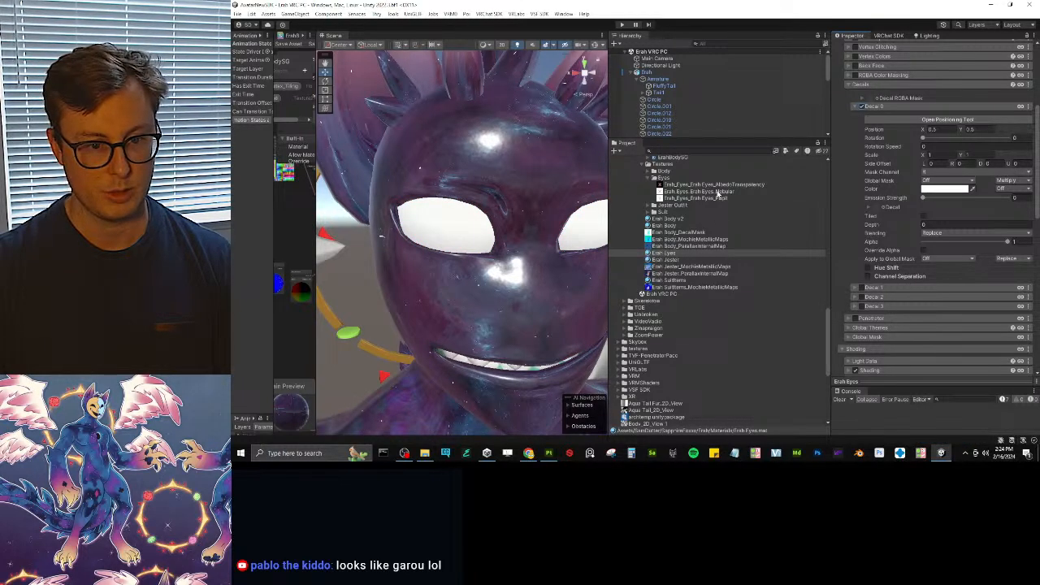
{"action": "left_click_drag", "start_coordinate": [718, 195], "coordinate": [877, 208]}
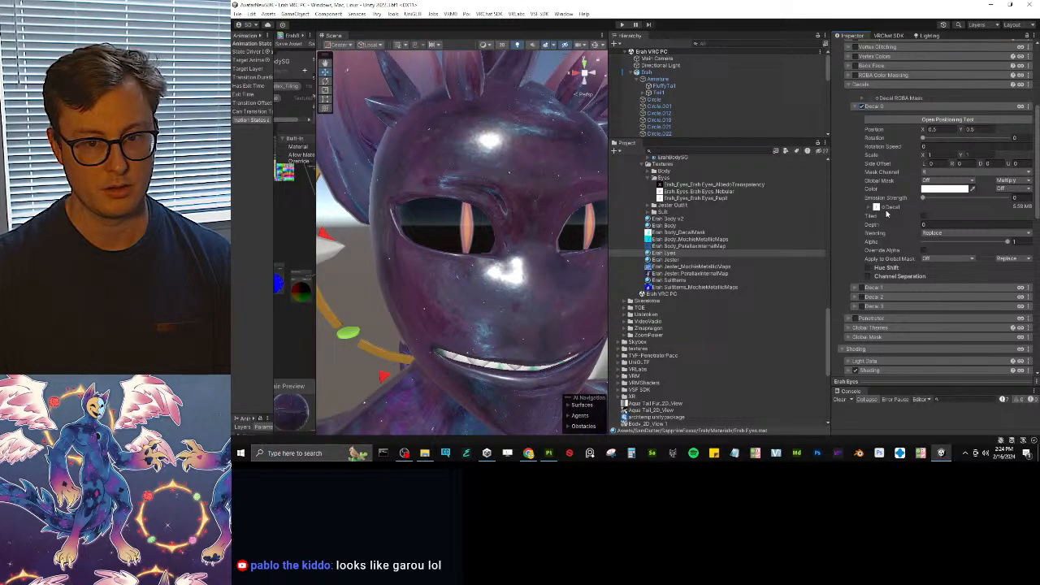
- Try a depth of 0.1 on Decal 0, check the eyes from the side, and reduce the depth to 0.05
{"action": "right_click_drag", "start_coordinate": [520, 226], "coordinate": [587, 210]}
{"action": "key", "text": "w"}
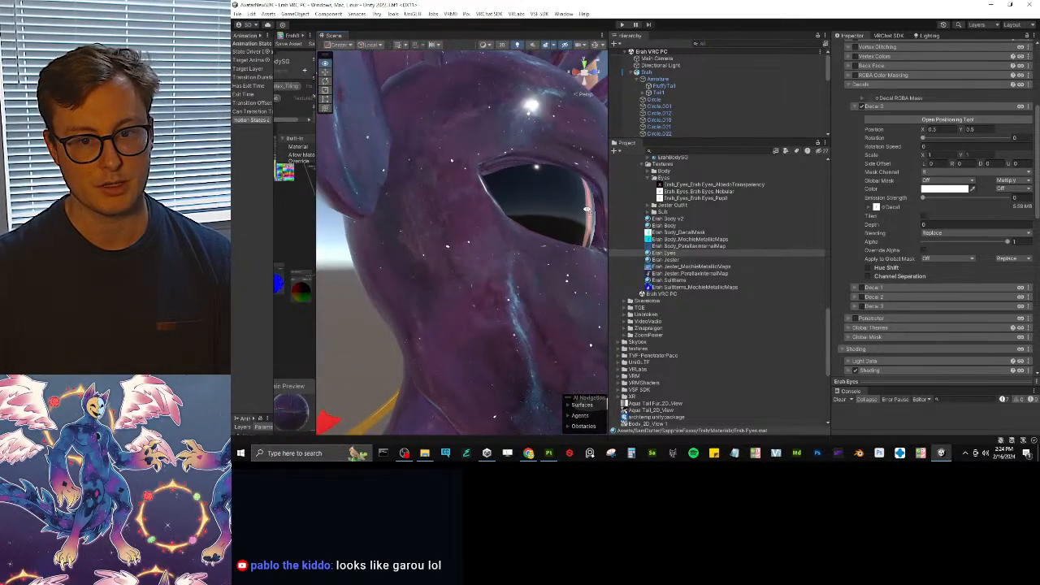
{"action": "left_click", "coordinate": [947, 224]}
{"action": "type", "text": "0.1"}
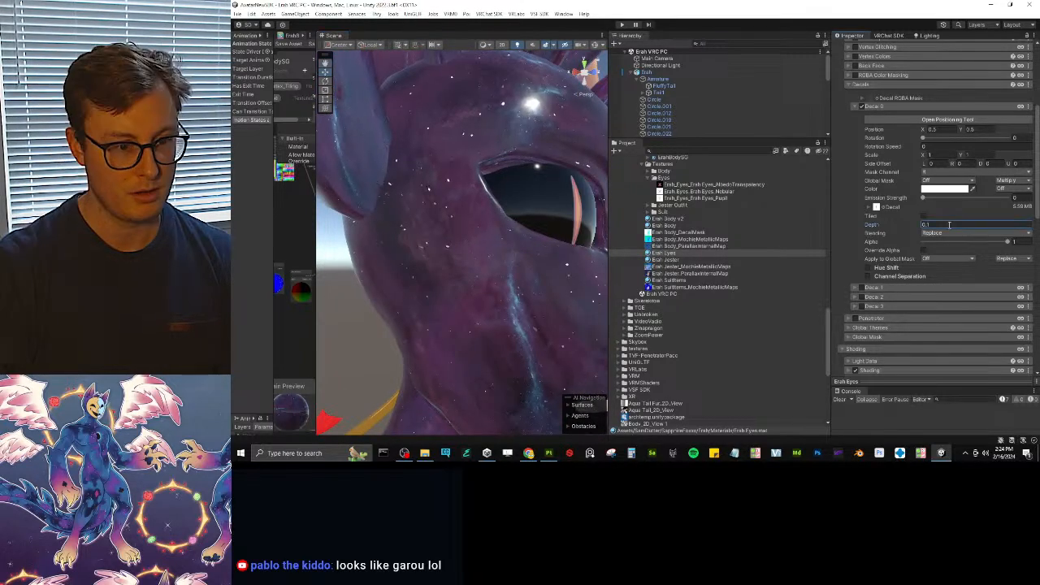
{"action": "mouse_move", "coordinate": [520, 264]}
{"action": "right_mouse_down"}
{"action": "mouse_move", "coordinate": [447, 306]}
{"action": "mouse_move", "coordinate": [477, 281]}
{"action": "mouse_move", "coordinate": [552, 278]}
{"action": "mouse_move", "coordinate": [520, 276]}
{"action": "right_mouse_up"}
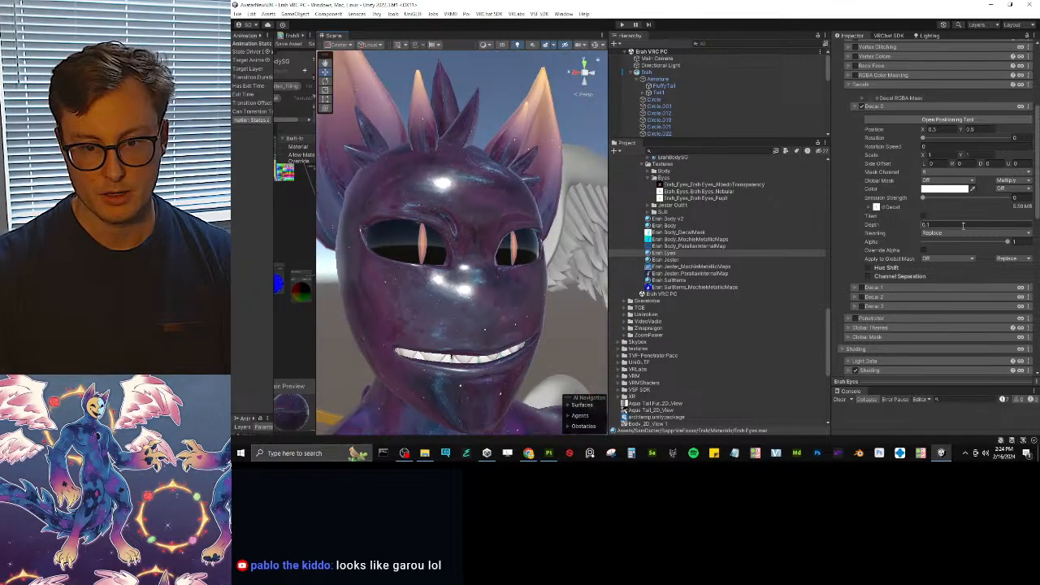
{"action": "left_click", "coordinate": [966, 224]}
{"action": "type", "text": "0.05"}
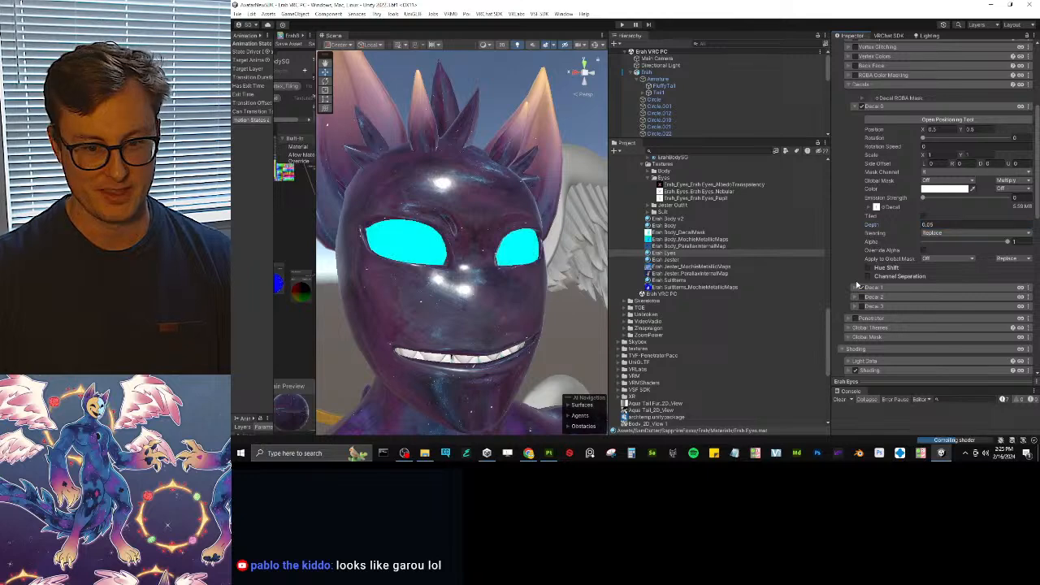
- Enable Decal 1, assign the Pupil texture to it and put the Nebular texture in Decal 0
{"action": "left_click", "coordinate": [855, 287]}
{"action": "scroll", "coordinate": [940, 265], "scroll_direction": "down", "scroll_amount": 1}
{"action": "scroll", "coordinate": [940, 265], "scroll_direction": "down", "scroll_amount": 2}
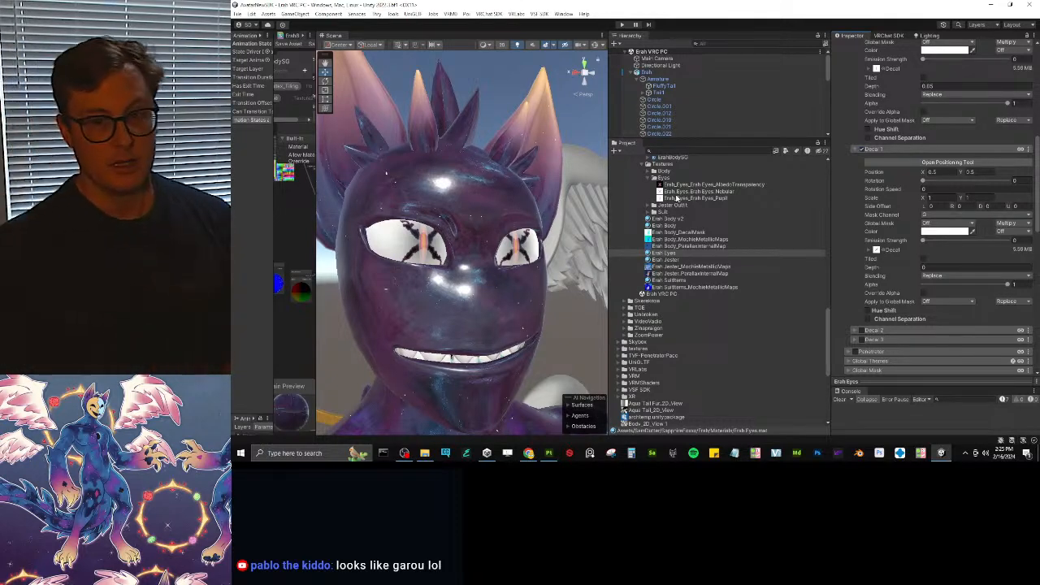
{"action": "left_click_drag", "start_coordinate": [698, 198], "coordinate": [885, 250]}
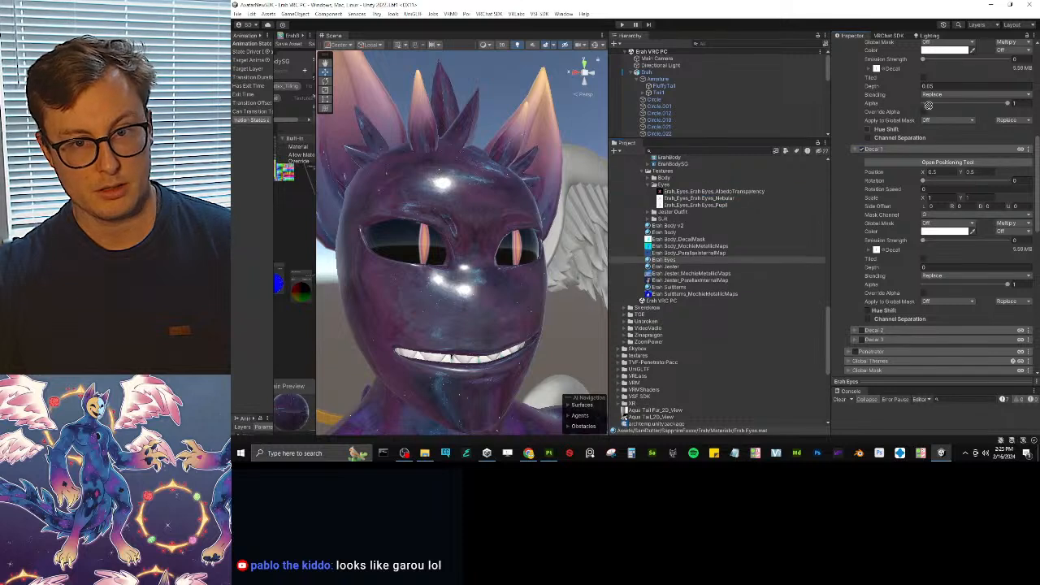
{"action": "left_click_drag", "start_coordinate": [889, 69], "coordinate": [889, 69]}
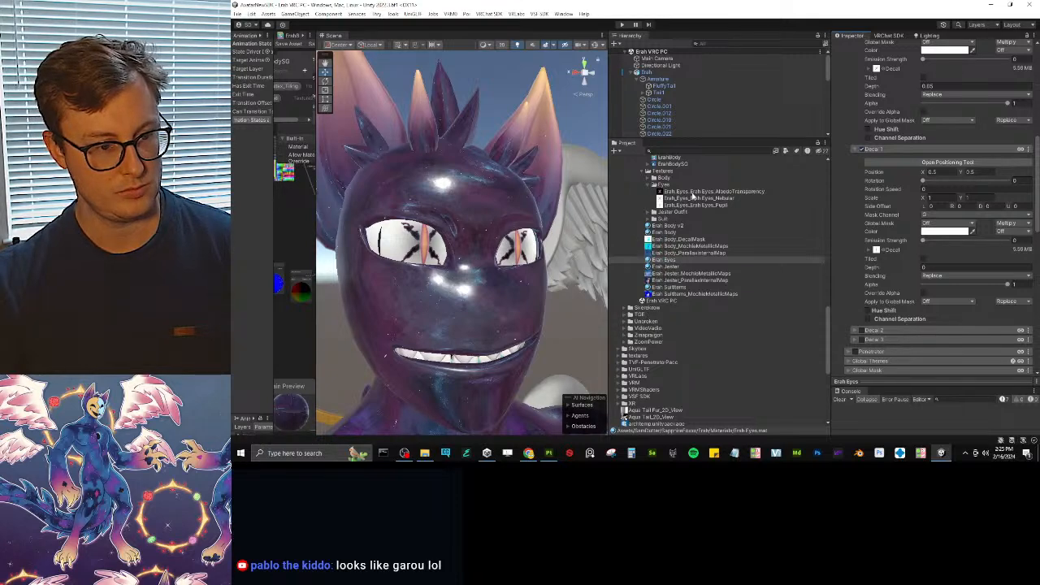
- Switch to Substance Painter and compare the UNITY_Poiyomi v8_Erah_Eye template's map assignments with the Erah Eyes texture set channels
{"action": "left_click", "coordinate": [549, 453]}
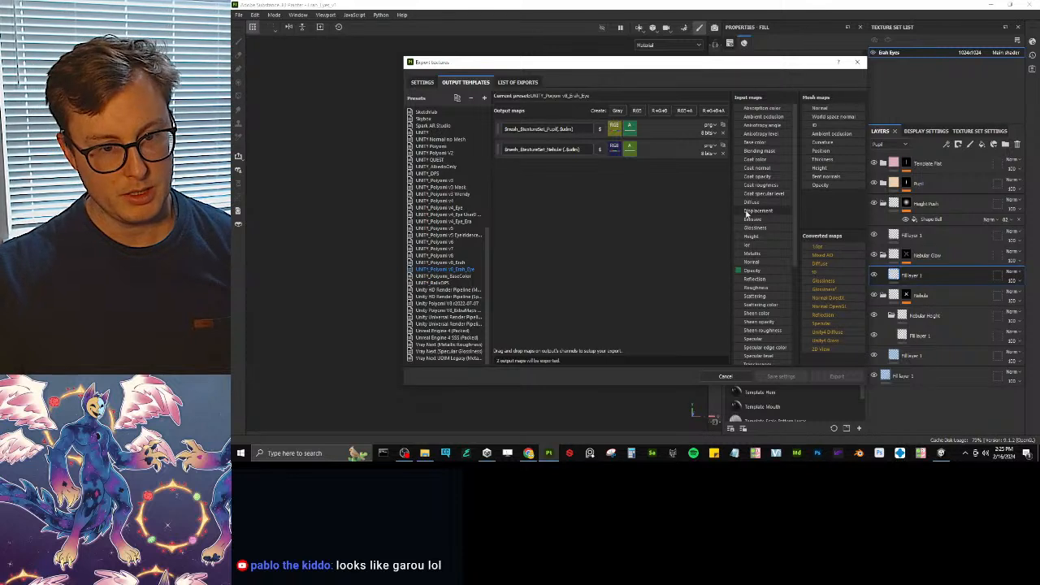
{"action": "scroll", "coordinate": [746, 214], "scroll_direction": "down", "scroll_amount": 5}
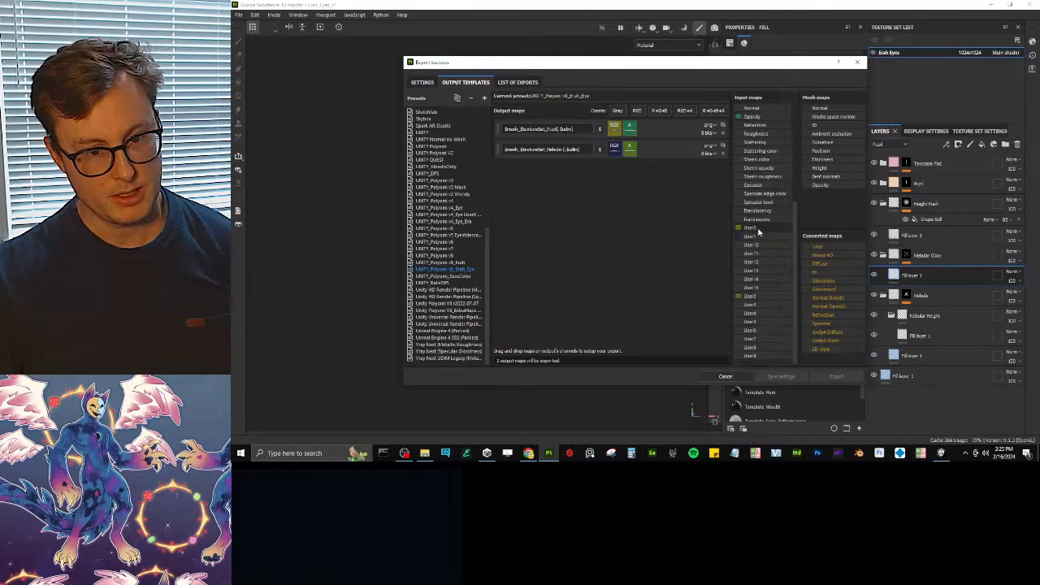
{"action": "right_click", "coordinate": [617, 128]}
{"action": "left_click", "coordinate": [603, 180]}
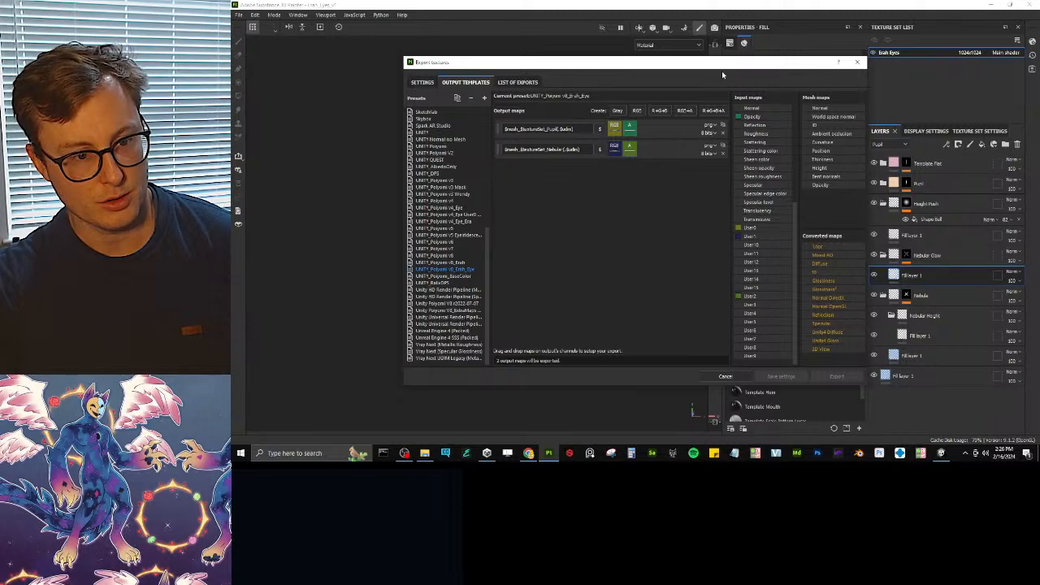
{"action": "left_click_drag", "start_coordinate": [722, 70], "coordinate": [667, 248]}
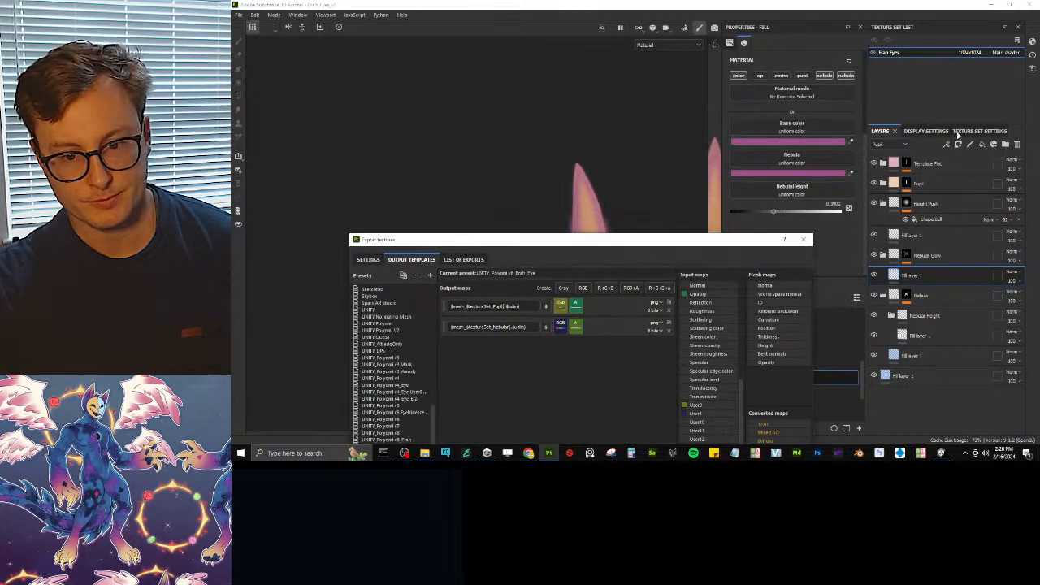
{"action": "left_click", "coordinate": [803, 239]}
{"action": "left_click", "coordinate": [989, 132]}
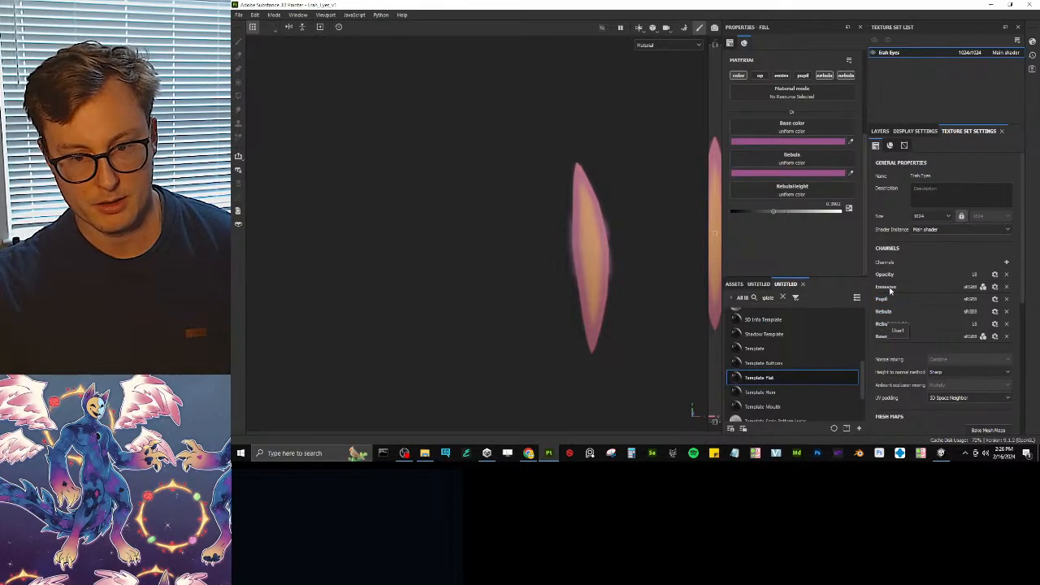
{"action": "left_click", "coordinate": [882, 132]}
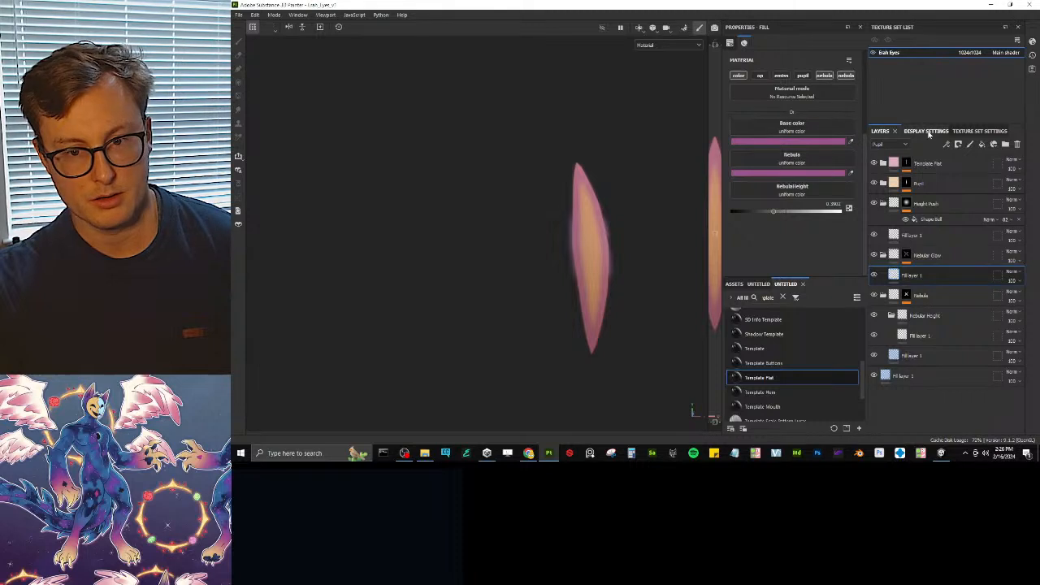
{"action": "left_click", "coordinate": [975, 131]}
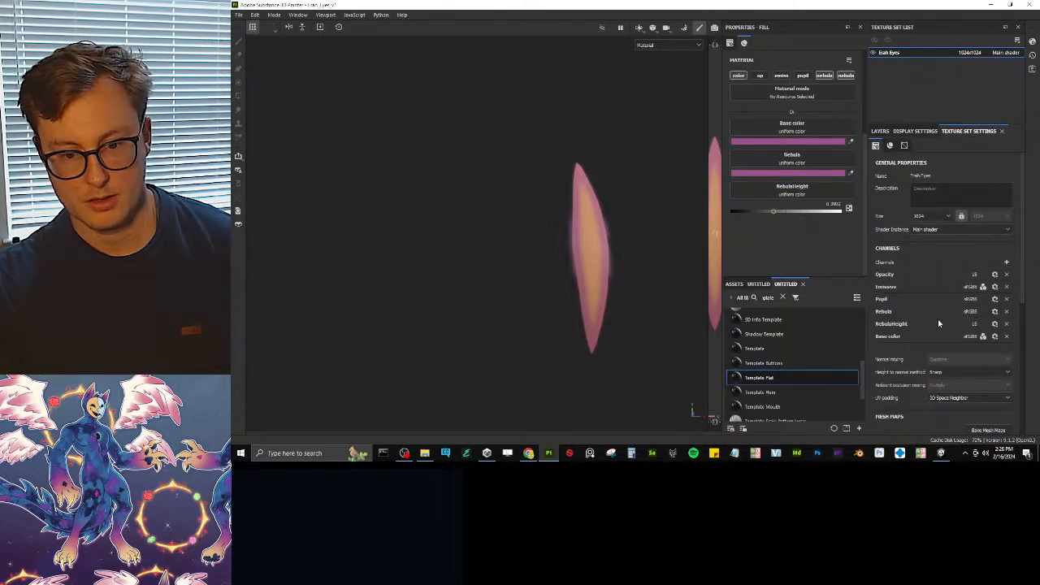
- Reopen the texture export's UNITY_Poiyomi v8_Erah_Eye output template and delete its Pupil output map
{"action": "left_click", "coordinate": [254, 14]}
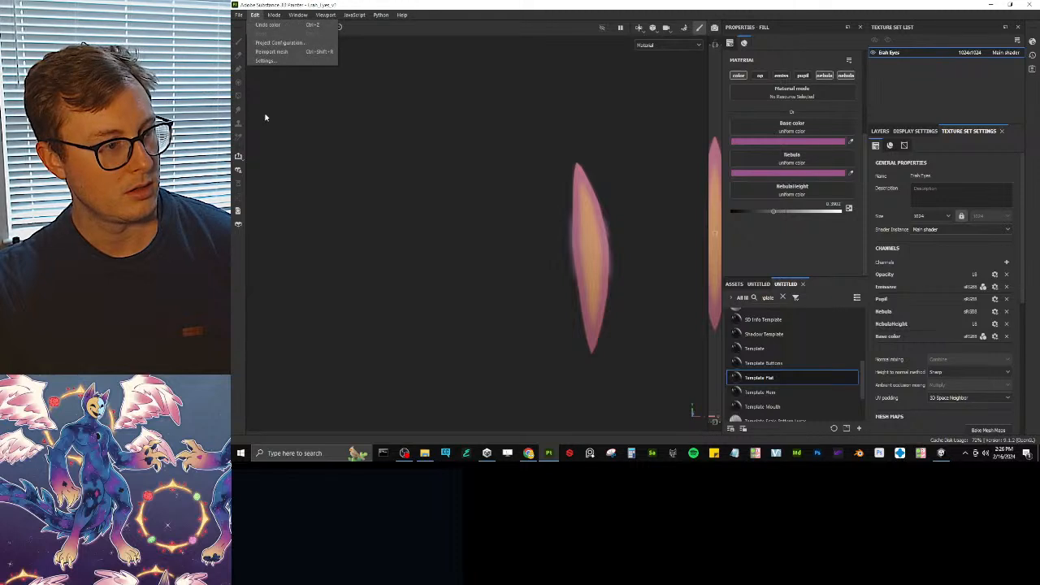
{"action": "mouse_move", "coordinate": [235, 16]}
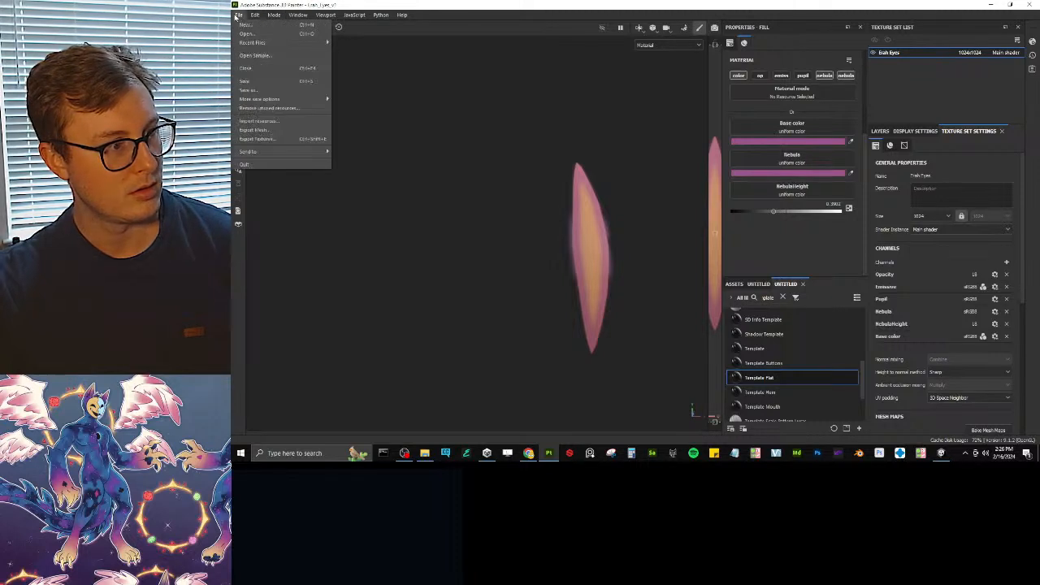
{"action": "left_click", "coordinate": [273, 139]}
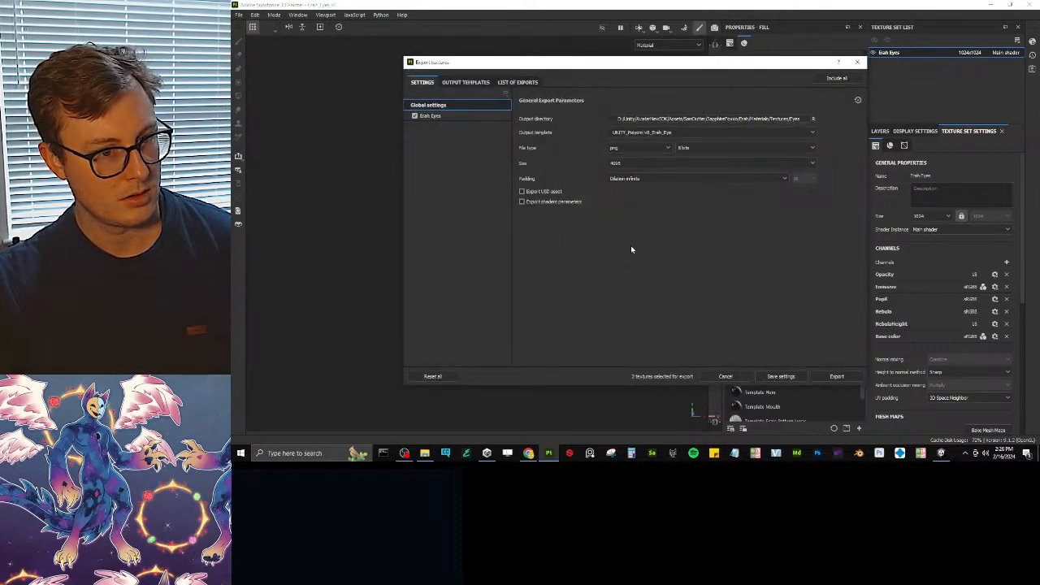
{"action": "left_click", "coordinate": [466, 82]}
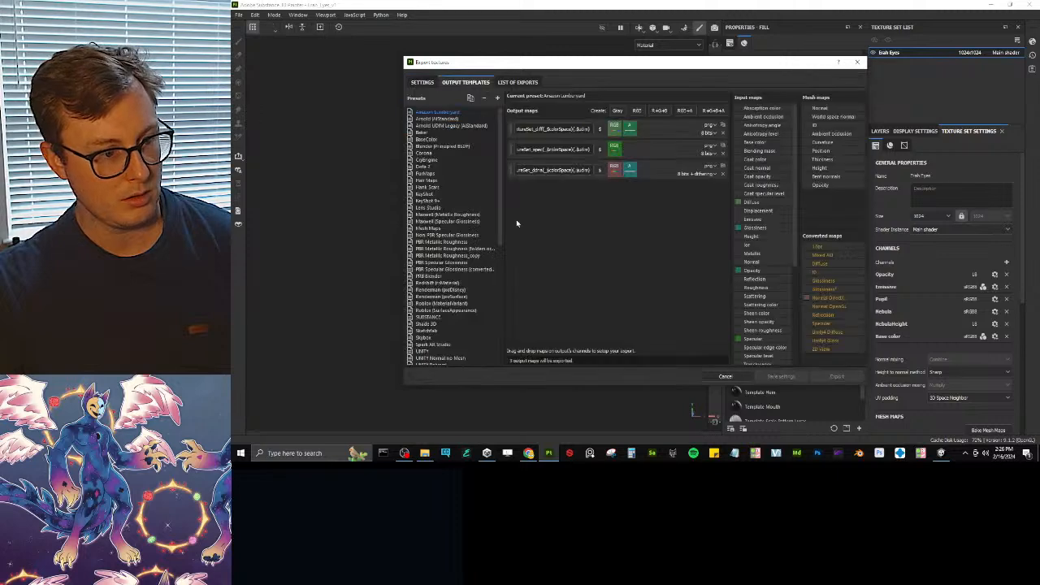
{"action": "scroll", "coordinate": [451, 243], "scroll_direction": "down", "scroll_amount": 6}
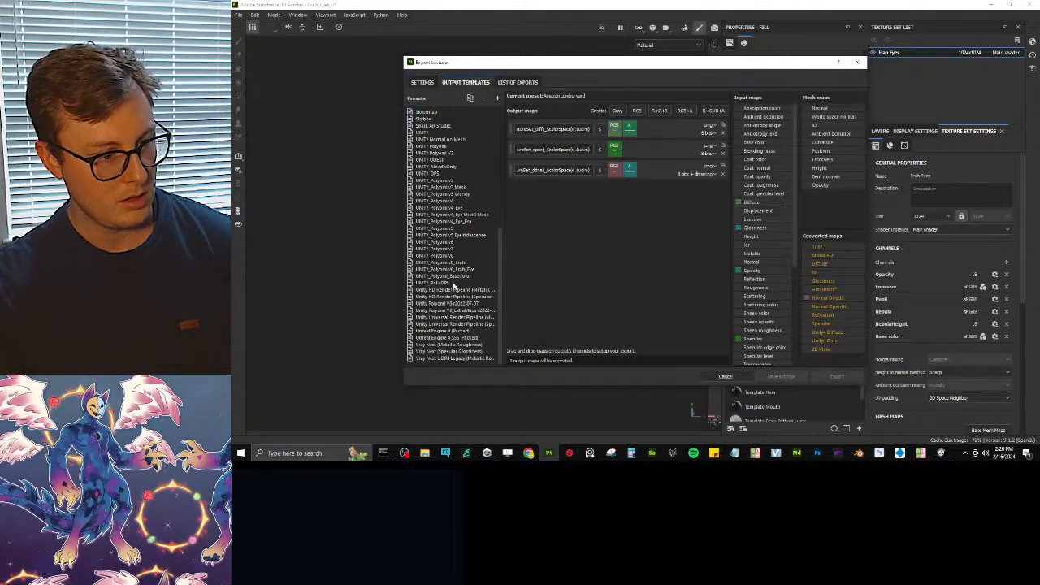
{"action": "left_click", "coordinate": [445, 269]}
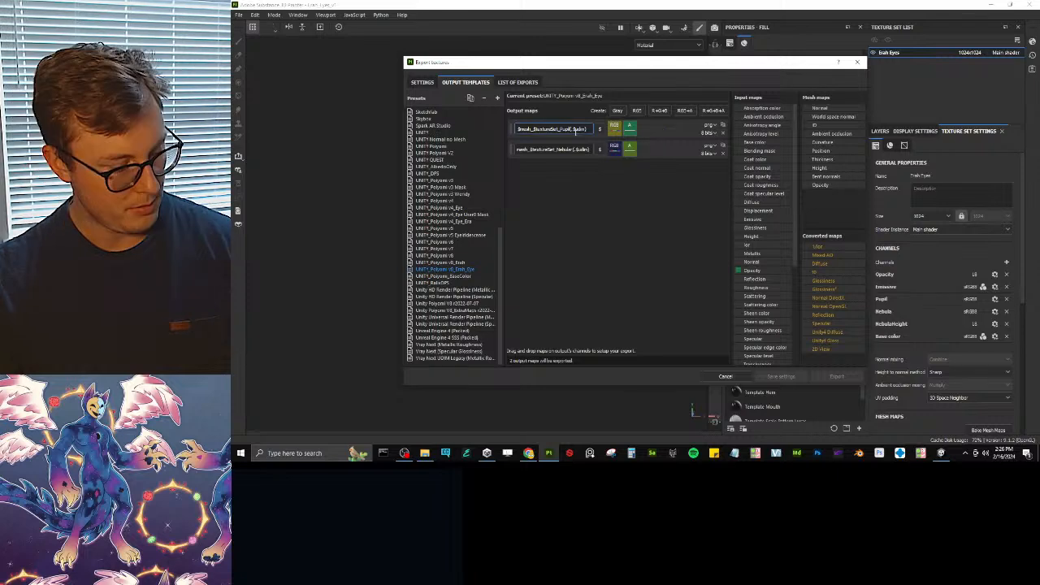
{"action": "left_click", "coordinate": [724, 134]}
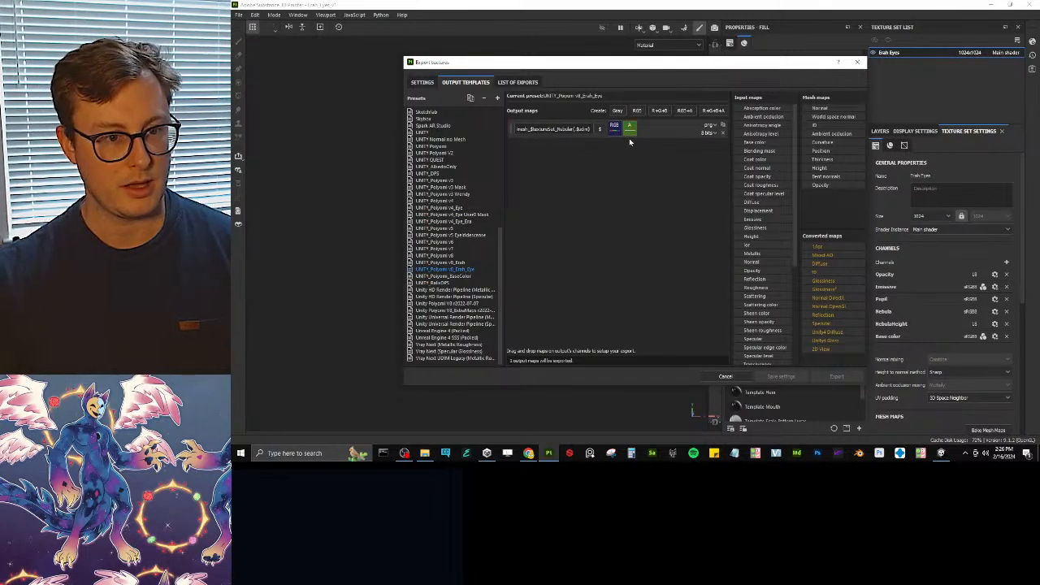
{"action": "left_click", "coordinate": [641, 112]}
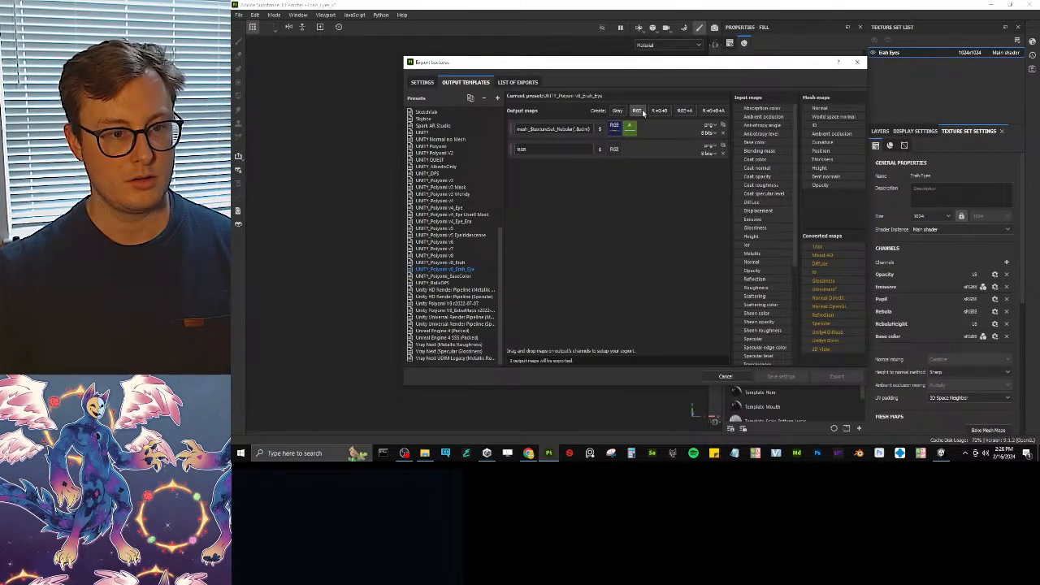
{"action": "double_click", "coordinate": [552, 149]}
{"action": "type", "text": "$mesh_$textureSet_Pupil(.$udim)"}
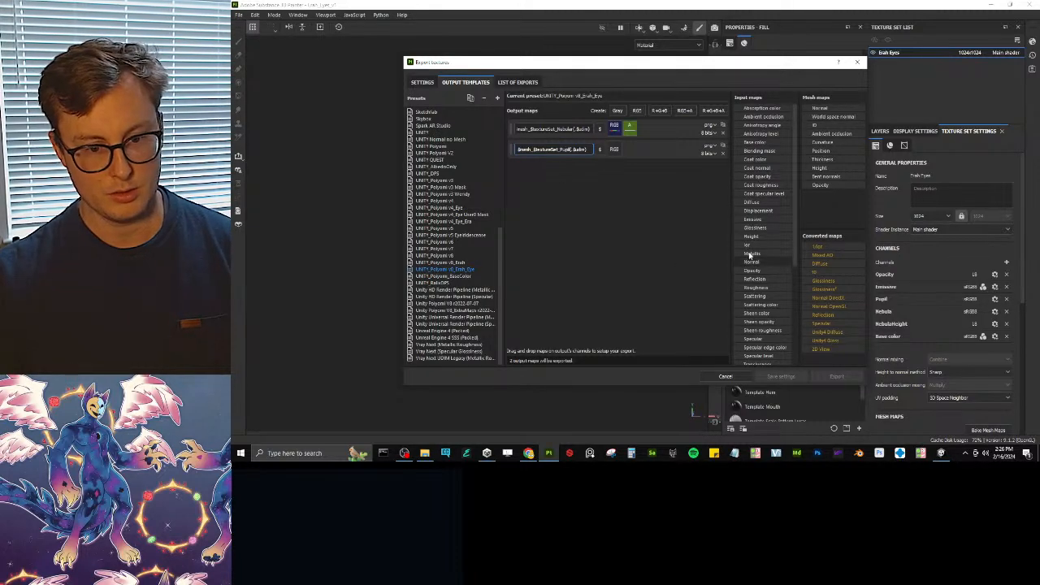
{"action": "scroll", "coordinate": [763, 255], "scroll_direction": "down", "scroll_amount": 5}
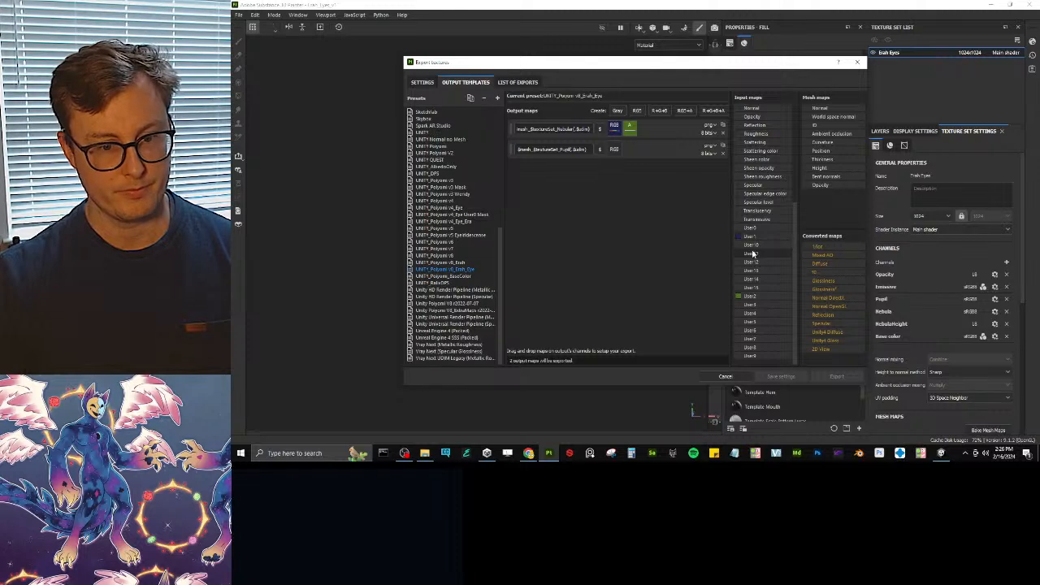
{"action": "left_click_drag", "start_coordinate": [752, 254], "coordinate": [623, 155]}
{"action": "left_click", "coordinate": [723, 153]}
- Create an RGB+A output map named $mesh_$textureSet_Pupil(.$udim), with User0's RGB channels as colour and Opacity as alpha
{"action": "left_click", "coordinate": [685, 110]}
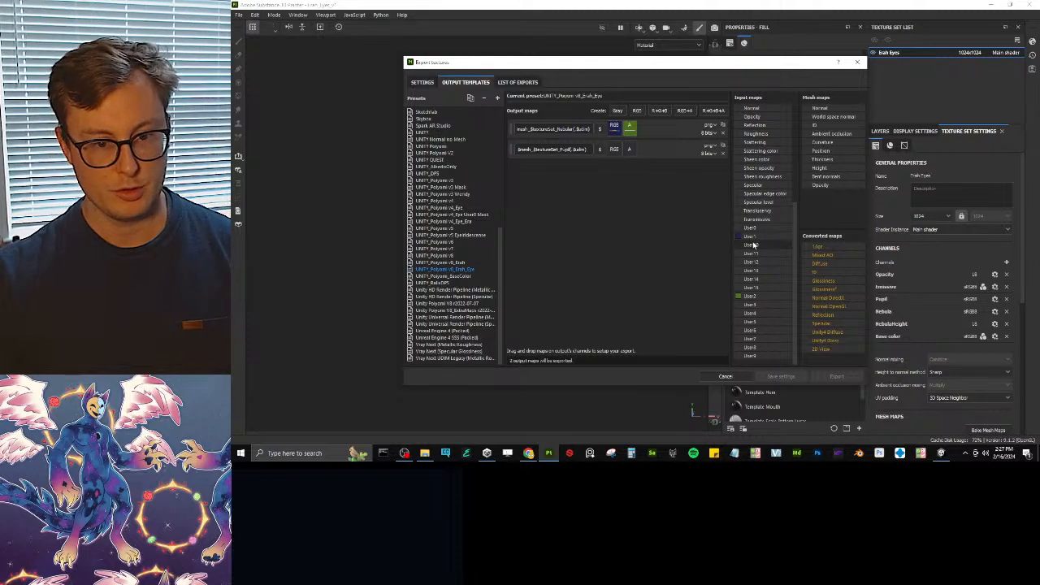
{"action": "left_click_drag", "start_coordinate": [749, 229], "coordinate": [627, 150]}
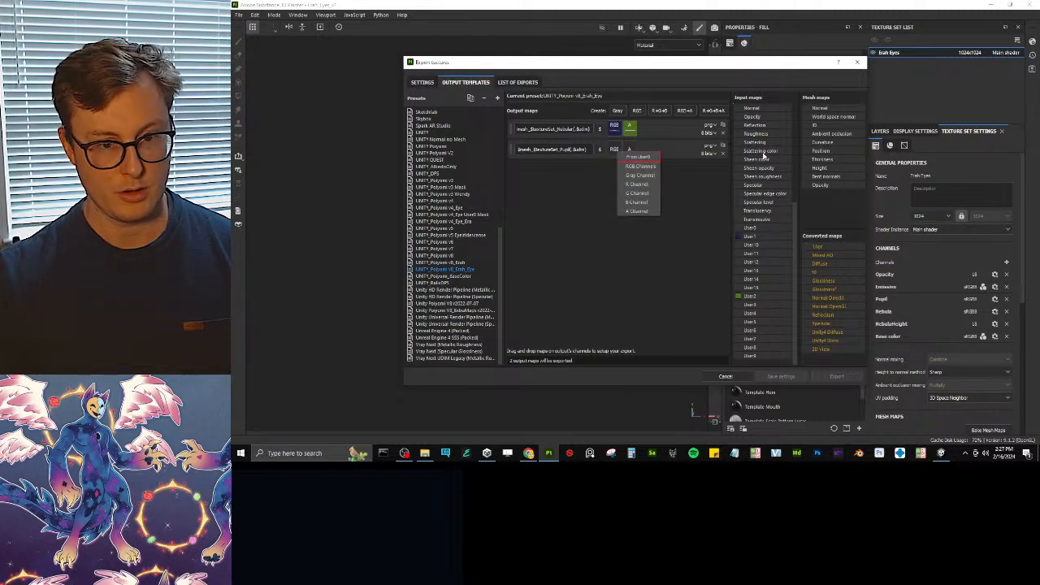
{"action": "left_click", "coordinate": [638, 166]}
{"action": "left_click_drag", "start_coordinate": [729, 128], "coordinate": [628, 150]}
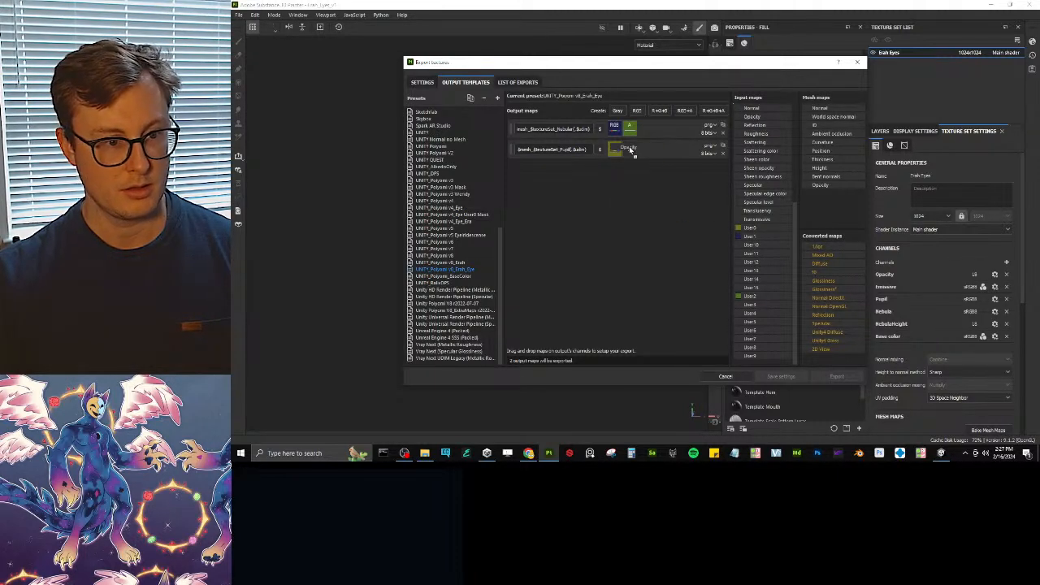
{"action": "left_click", "coordinate": [652, 161]}
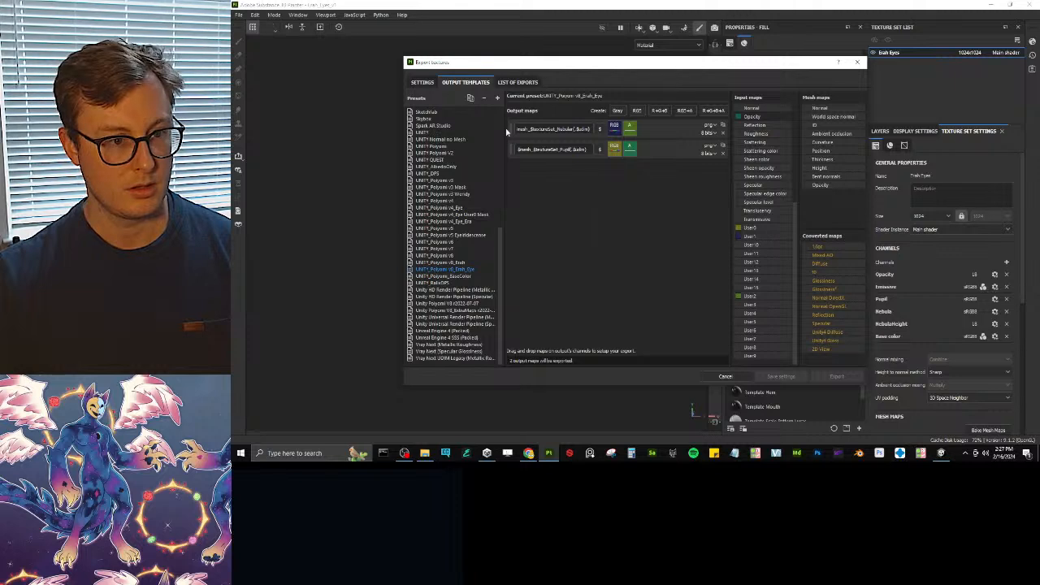
- Correct the Nebular output map's name to $mesh_$textureSet_Nebula(.$udim), copy that name and delete the map
{"action": "double_click", "coordinate": [569, 129]}
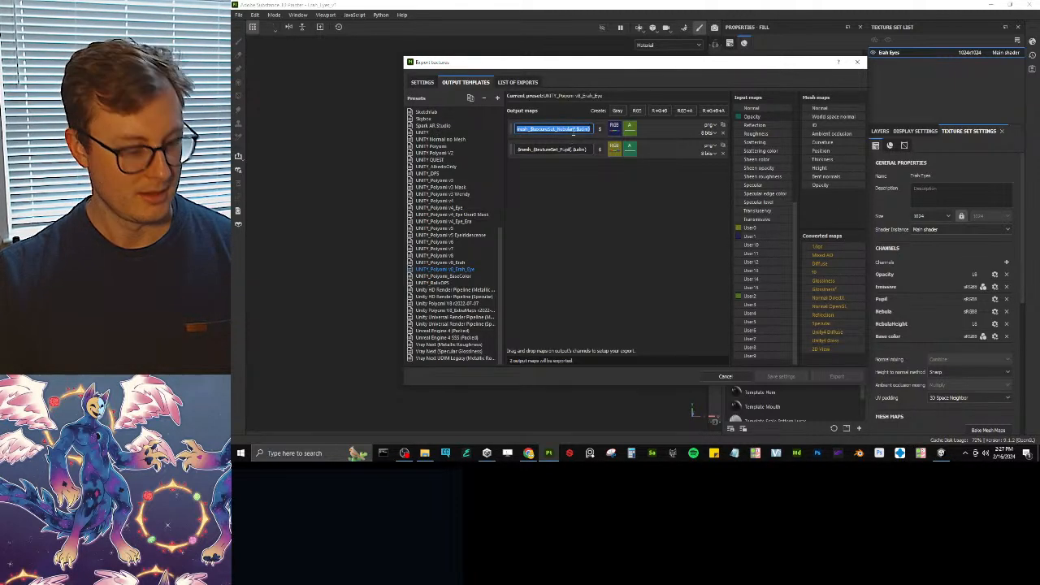
{"action": "left_click", "coordinate": [575, 129]}
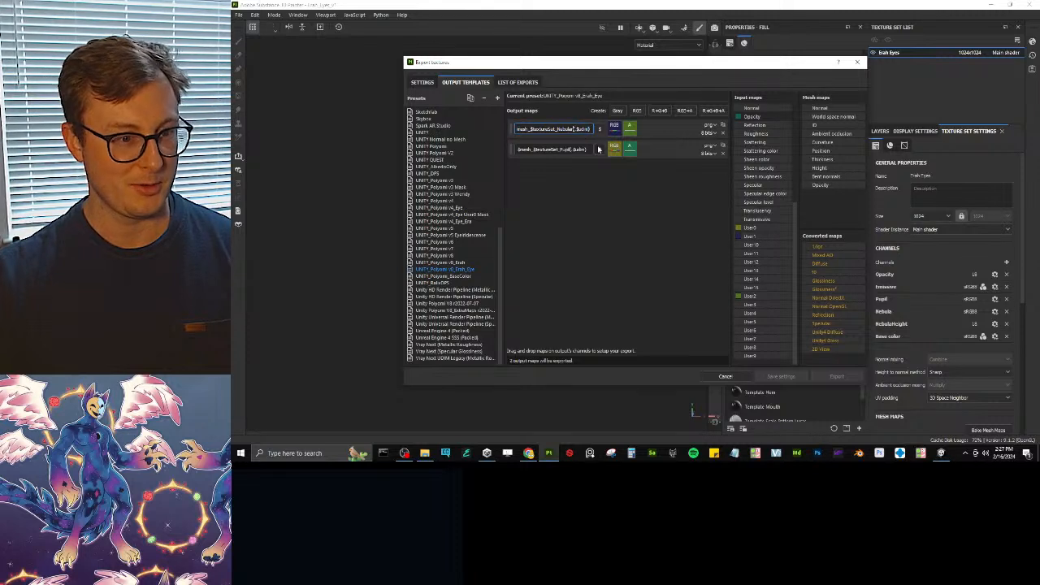
{"action": "key", "text": "BackSpace"}
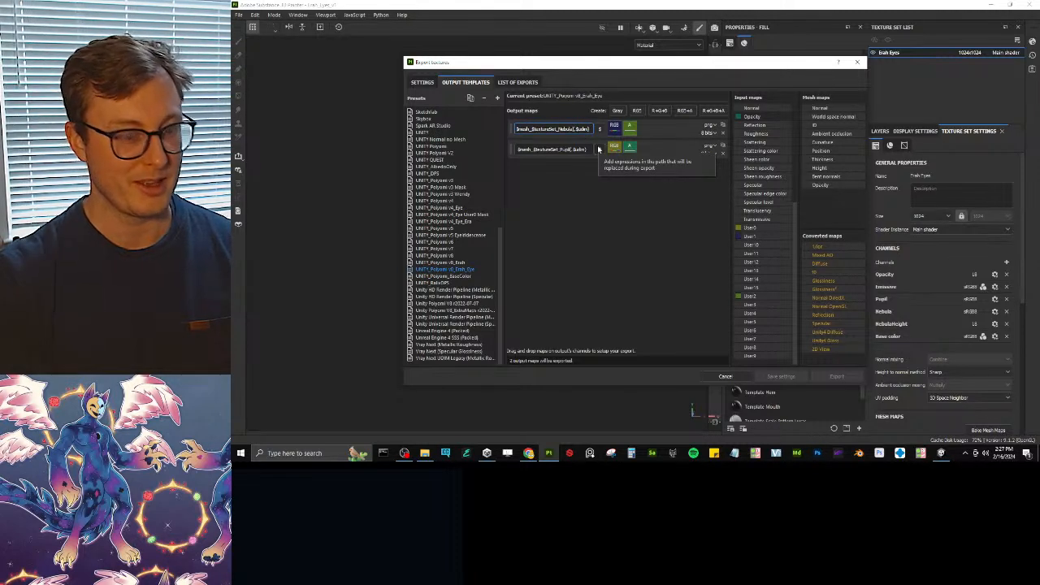
{"action": "key", "text": "Return"}
{"action": "key", "text": "ctrl+c"}
{"action": "left_click", "coordinate": [613, 170]}
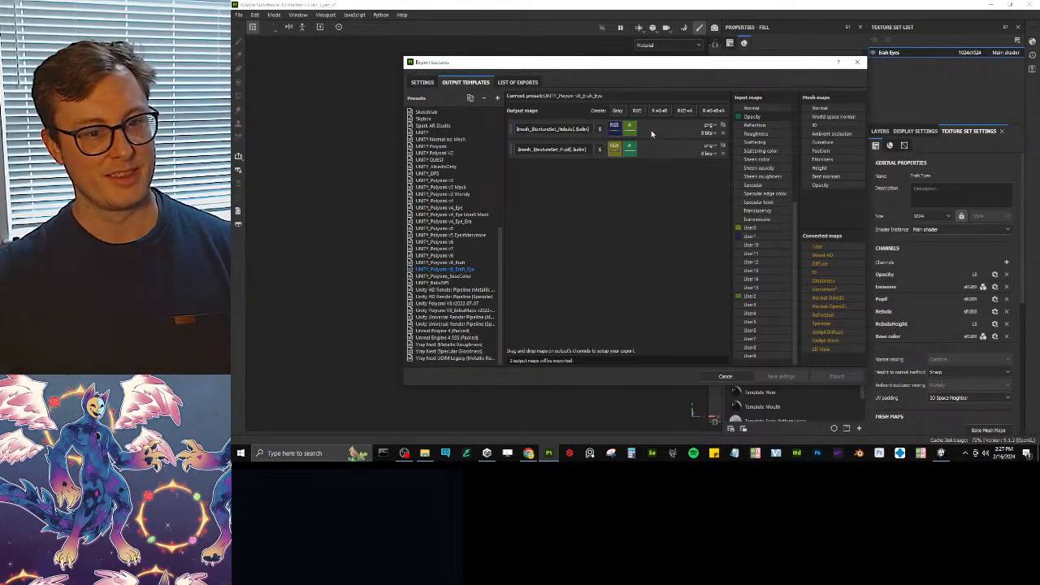
{"action": "left_click", "coordinate": [722, 133]}
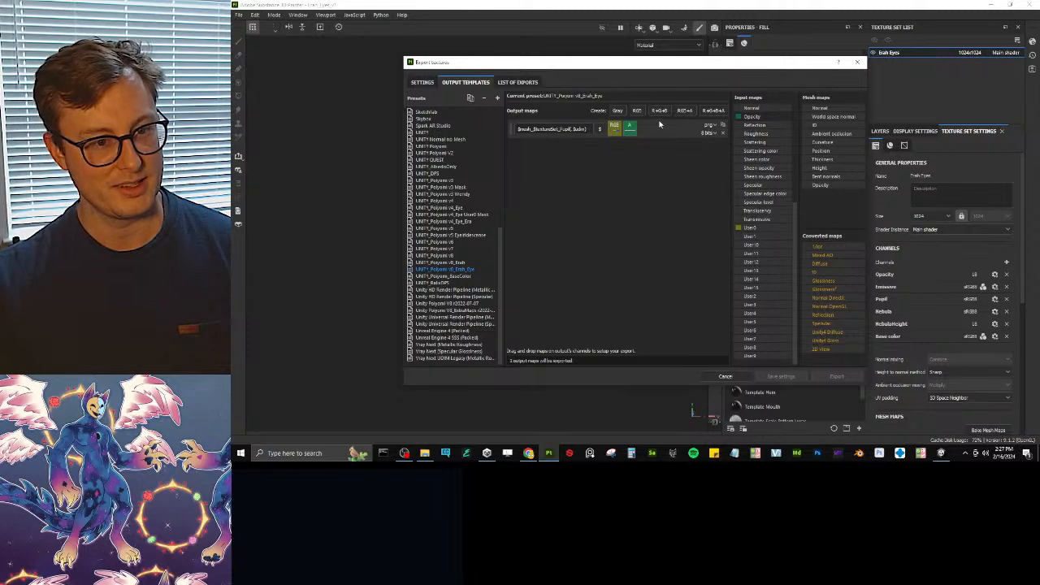
{"action": "left_click", "coordinate": [659, 110]}
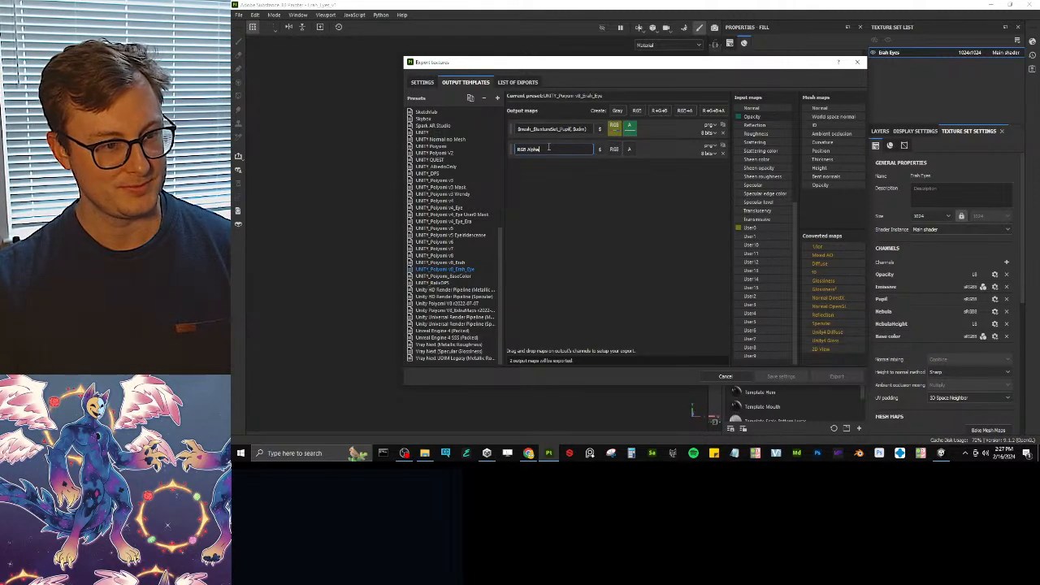
{"action": "key", "text": "ctrl+a"}
{"action": "type", "text": "$mesh_$textureSet_Nebula(_$udim)"}
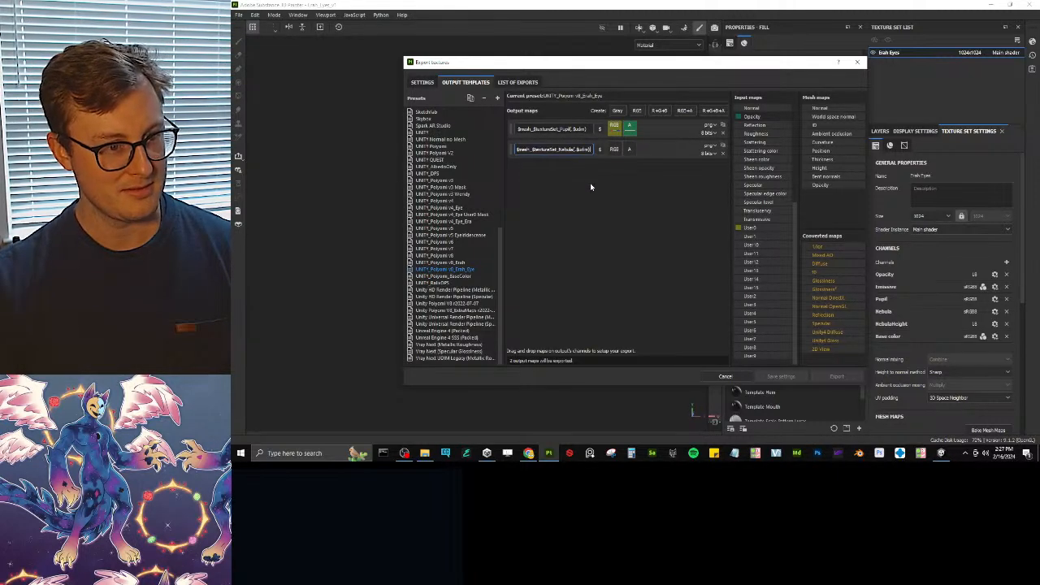
{"action": "left_click", "coordinate": [615, 193]}
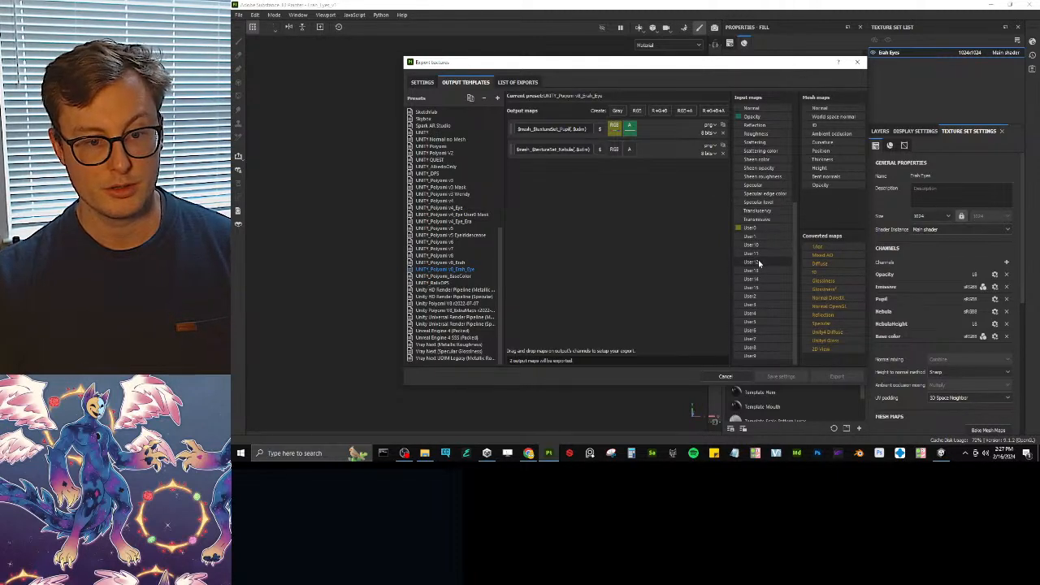
{"action": "left_click_drag", "start_coordinate": [750, 296], "coordinate": [622, 165]}
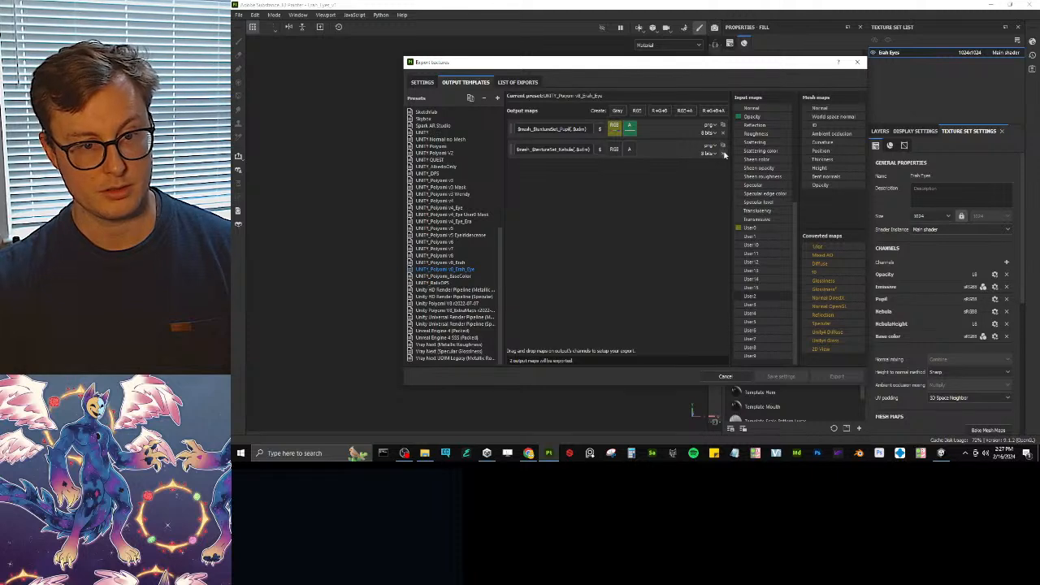
{"action": "left_click", "coordinate": [722, 153]}
- Create an RGB output map named $mesh_$textureSet_Nebula(.$udim) and feed it User2's RGB channels
{"action": "left_click", "coordinate": [637, 110]}
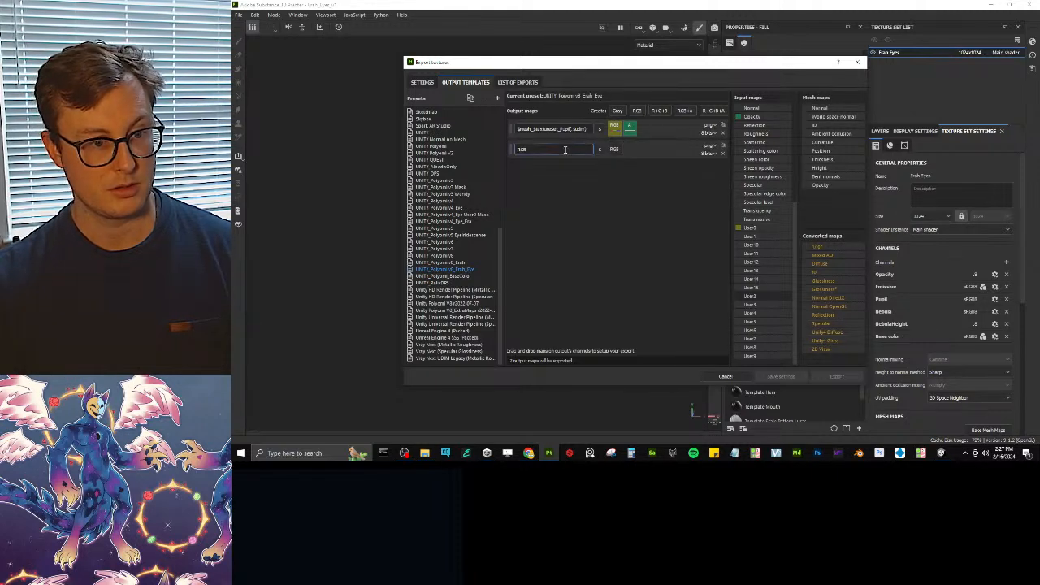
{"action": "key", "text": "ctrl+v"}
{"action": "left_click", "coordinate": [653, 209]}
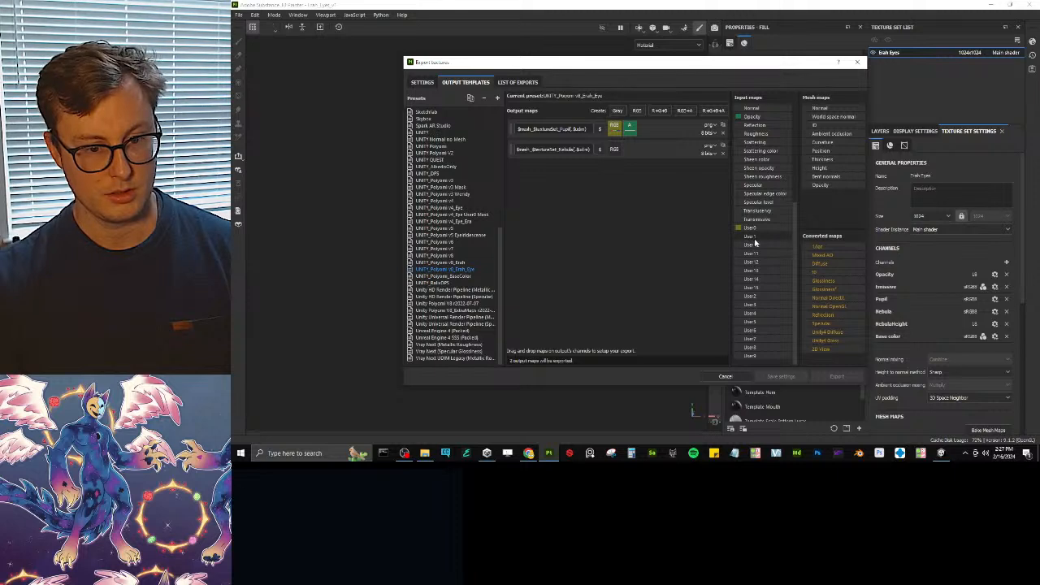
{"action": "left_click_drag", "start_coordinate": [752, 296], "coordinate": [614, 149]}
{"action": "left_click", "coordinate": [638, 172]}
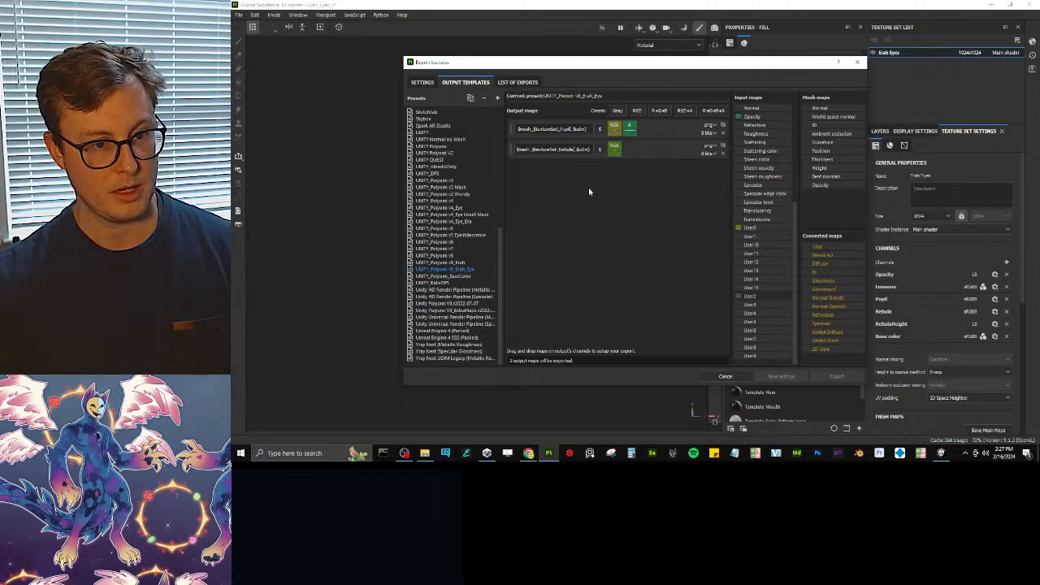
- Create a grayscale output map named $mesh_$textureSet_NebulaHeight(.$udim) and feed it User3's gray channel
{"action": "left_click", "coordinate": [618, 111]}
{"action": "double_click", "coordinate": [552, 170]}
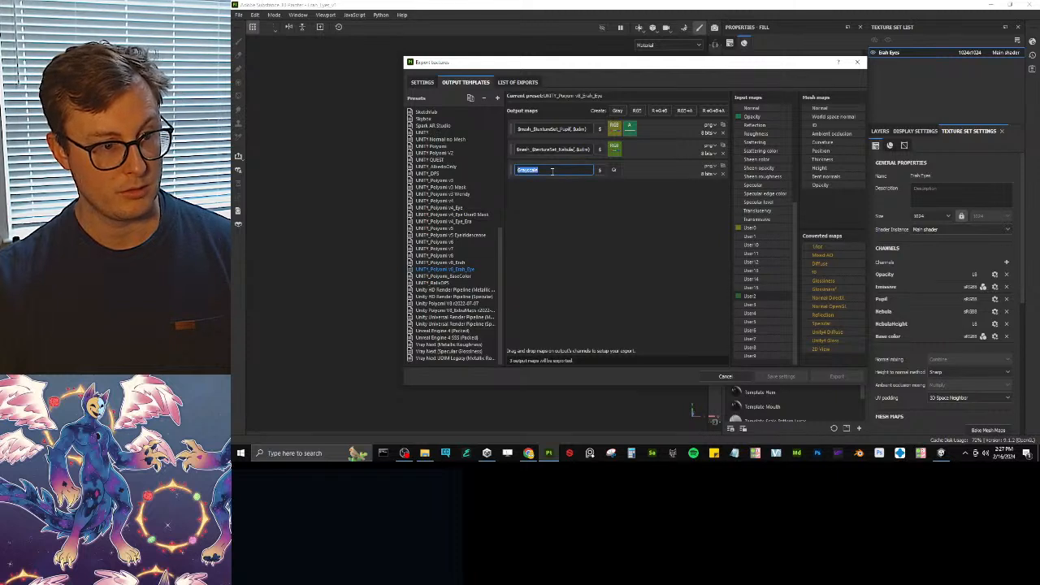
{"action": "type", "text": "$mesh_$textureSet_Nebula(_$udim)"}
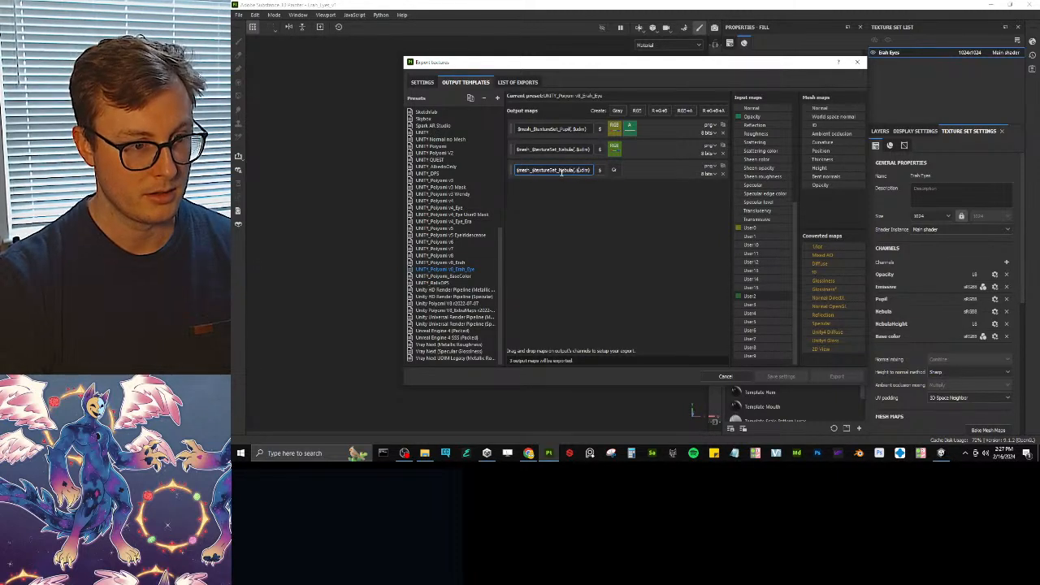
{"action": "type", "text": "Height"}
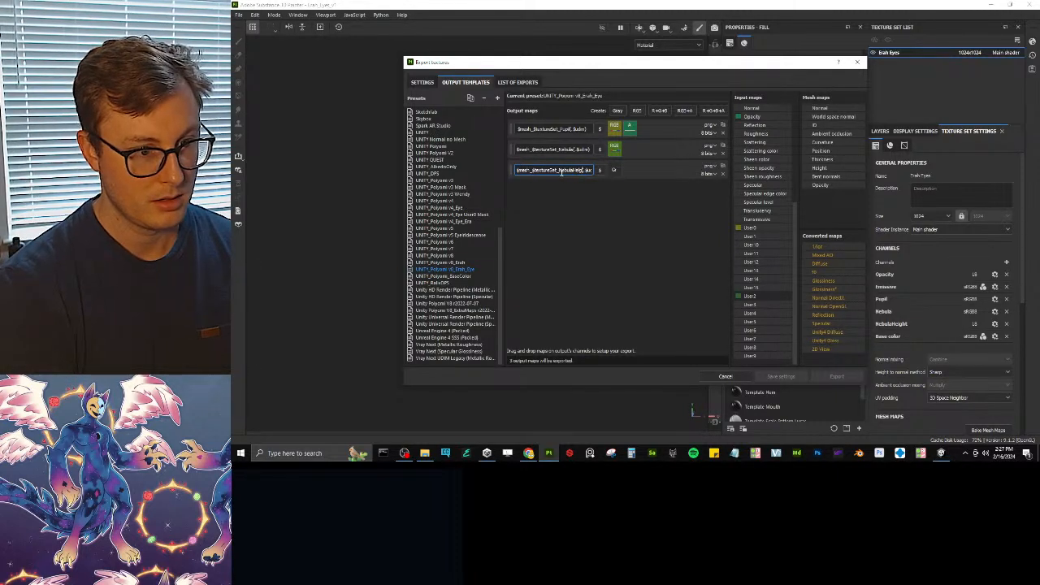
{"action": "left_click", "coordinate": [608, 245]}
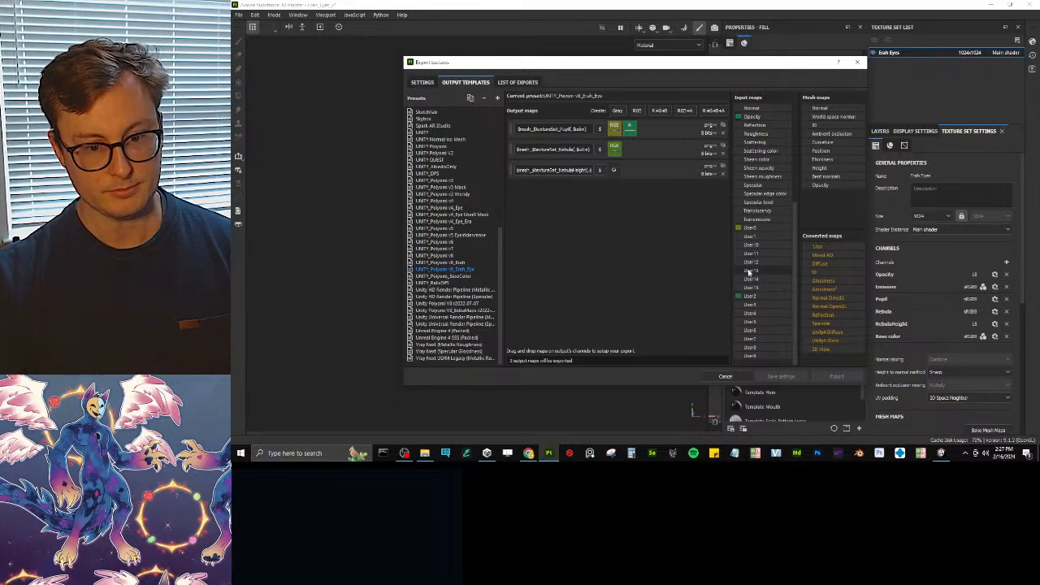
{"action": "key", "text": "alt+Tab"}
{"action": "key", "text": "alt+Tab"}
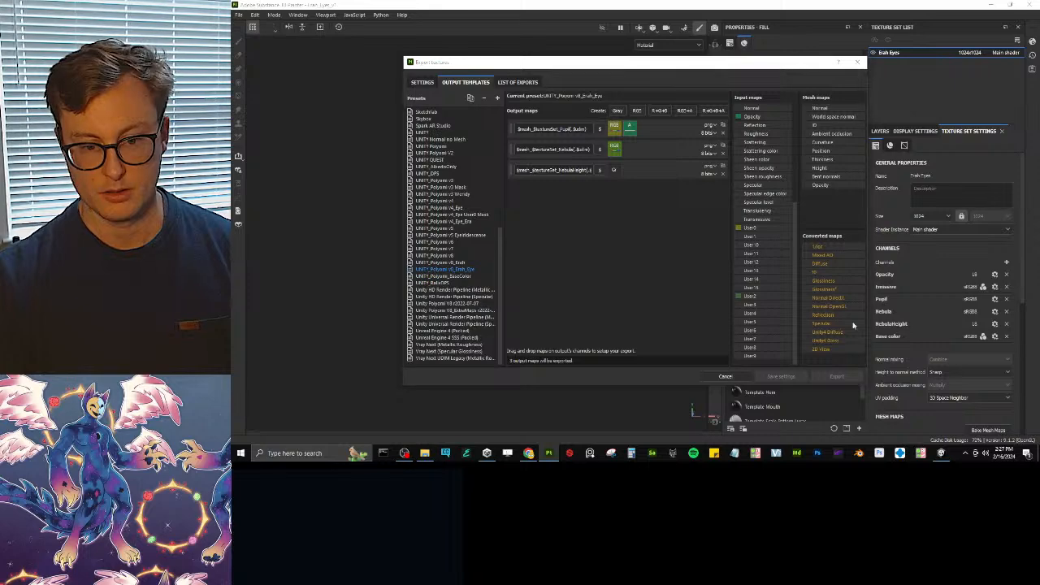
{"action": "left_click_drag", "start_coordinate": [676, 63], "coordinate": [573, 72]}
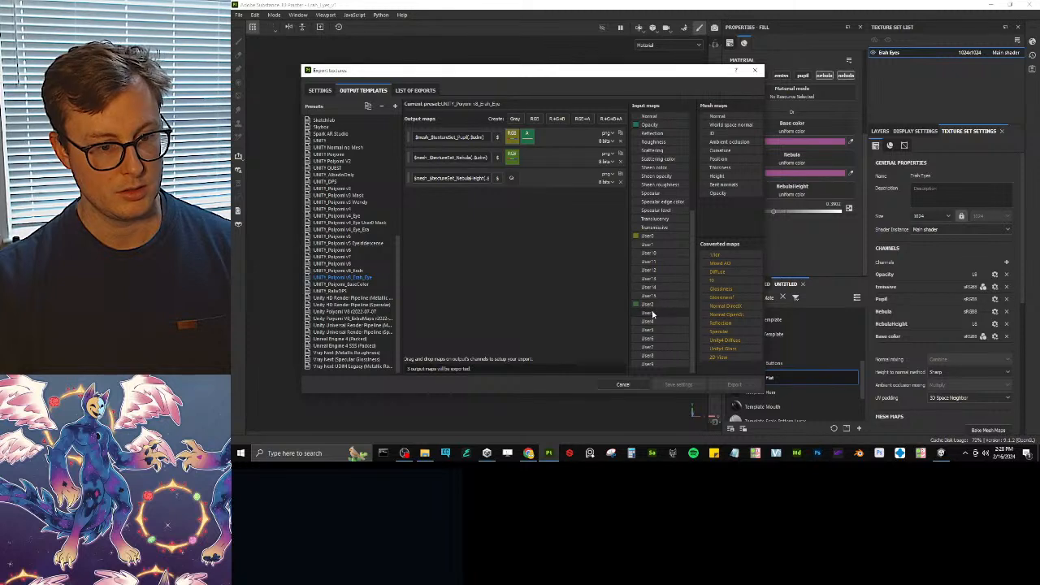
{"action": "left_click_drag", "start_coordinate": [652, 314], "coordinate": [510, 177]}
{"action": "left_click", "coordinate": [527, 193]}
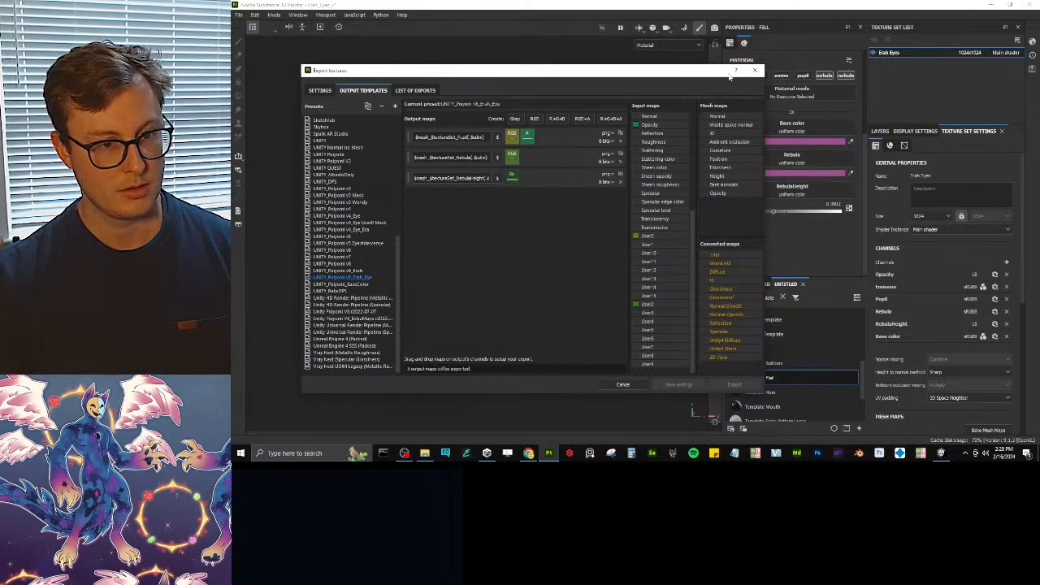
- Check which user slots the Pupil and Nebula channels occupy, and reopen the UNITY_Poiyomi v8_Erah_Eye output template
{"action": "left_click", "coordinate": [754, 70]}
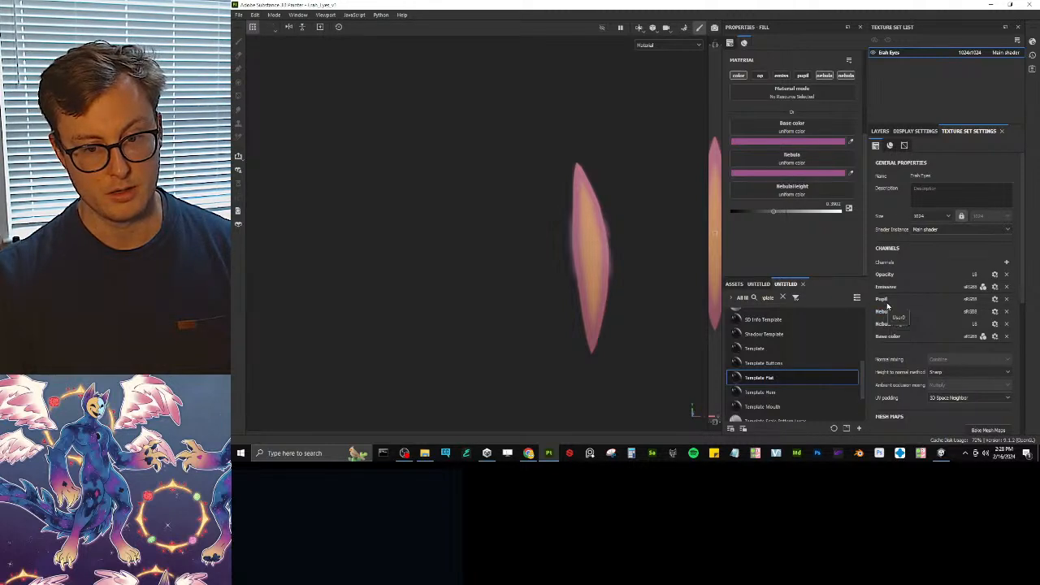
{"action": "left_click", "coordinate": [237, 15]}
{"action": "left_click", "coordinate": [237, 17]}
{"action": "left_click", "coordinate": [237, 15]}
{"action": "left_click", "coordinate": [292, 145]}
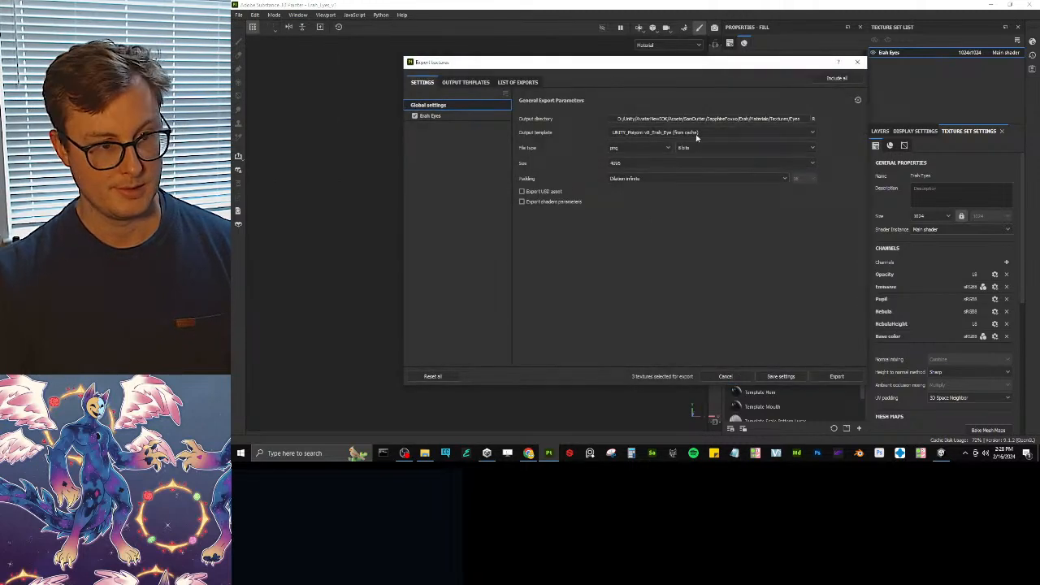
{"action": "left_click", "coordinate": [466, 82]}
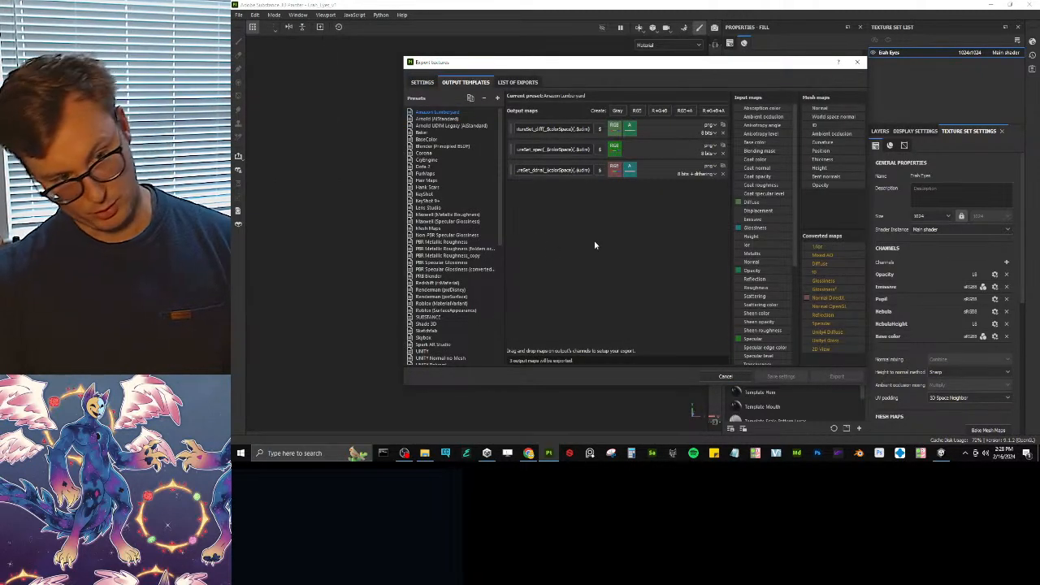
{"action": "scroll", "coordinate": [448, 304], "scroll_direction": "down", "scroll_amount": 10}
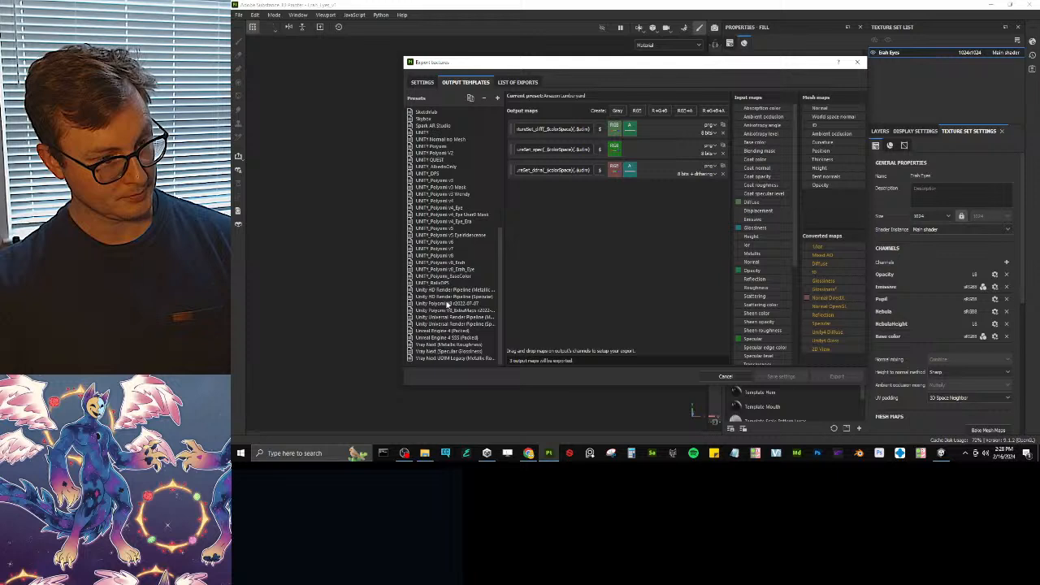
{"action": "left_click", "coordinate": [473, 269]}
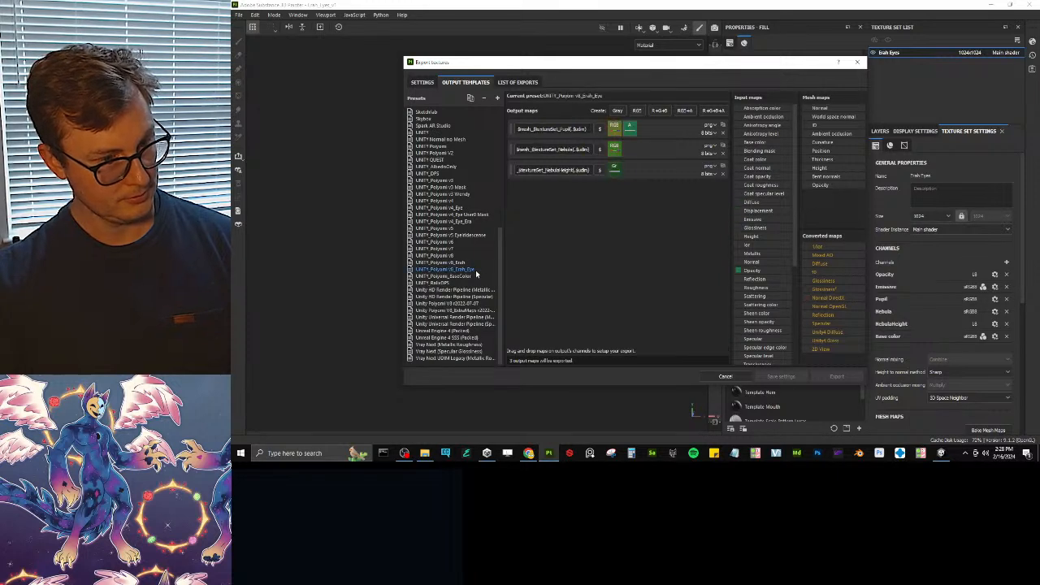
- Reassign the Nebula output map to User1's RGB channels and the NebulaHeight map to User2's gray channel
{"action": "left_click", "coordinate": [615, 129]}
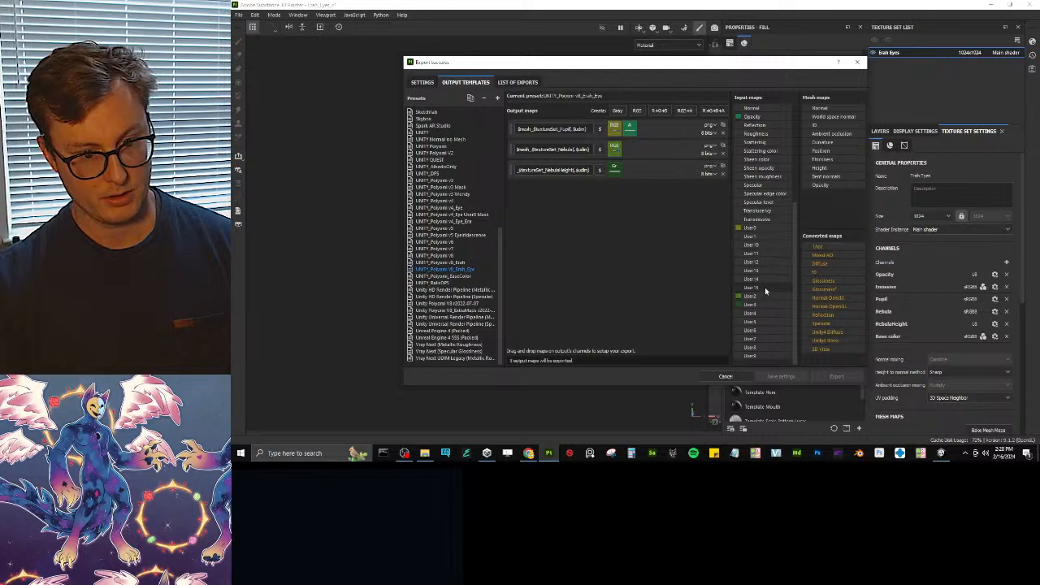
{"action": "left_click_drag", "start_coordinate": [749, 238], "coordinate": [615, 152]}
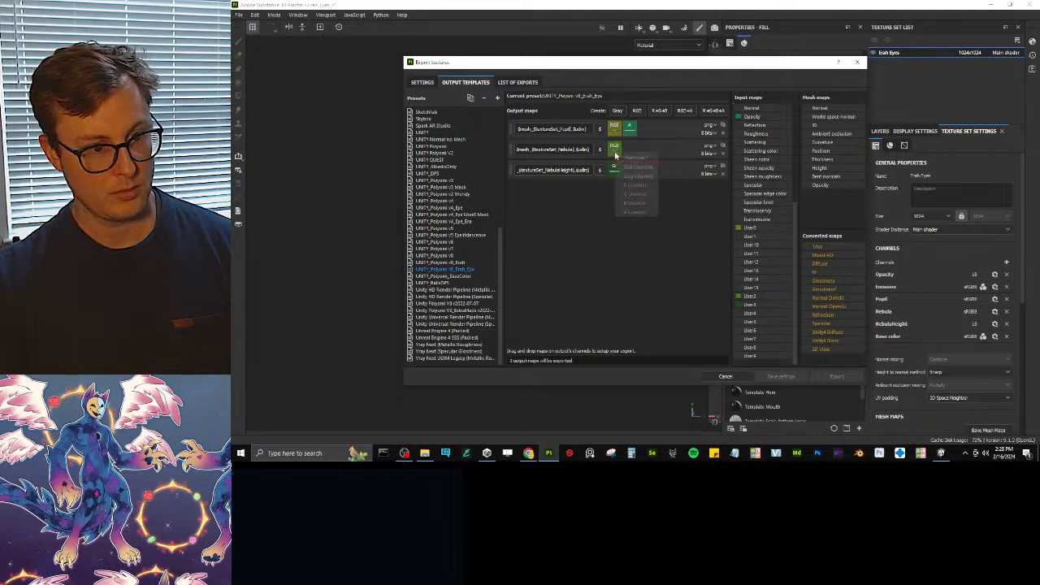
{"action": "left_click", "coordinate": [630, 169]}
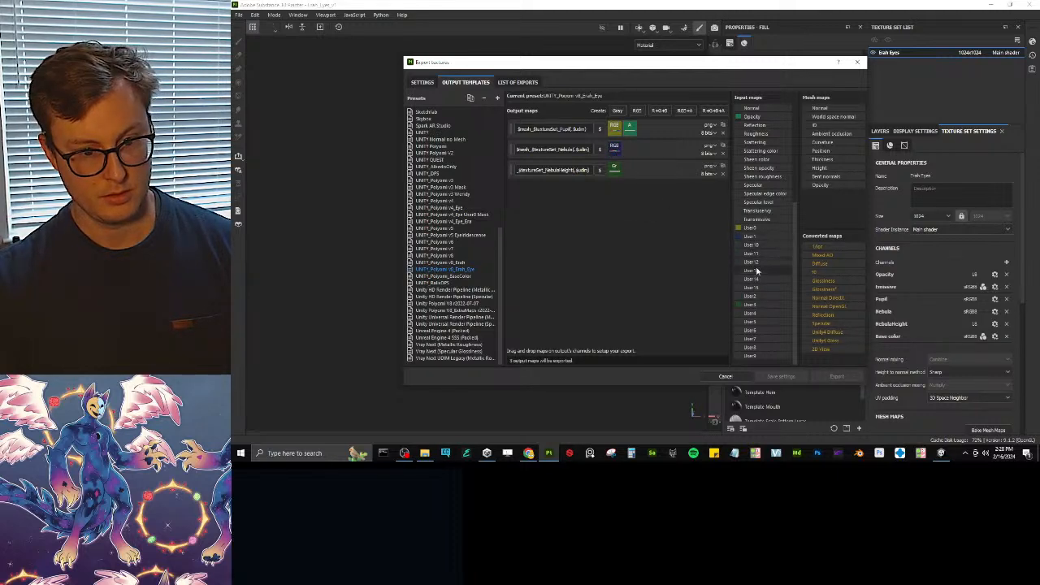
{"action": "mouse_move", "coordinate": [750, 296]}
{"action": "left_mouse_down"}
{"action": "mouse_move", "coordinate": [641, 179]}
{"action": "mouse_move", "coordinate": [615, 171]}
{"action": "left_mouse_up"}
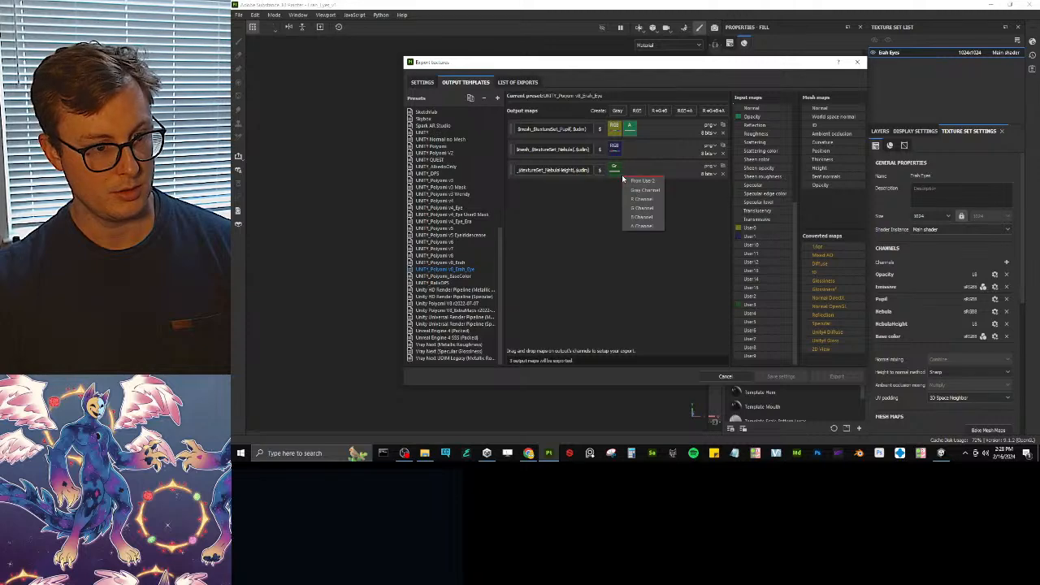
{"action": "left_click", "coordinate": [633, 191]}
- Export the Erah Eyes textures, switch to Unity and put the Nebula texture in Decal 0
{"action": "left_click", "coordinate": [422, 82]}
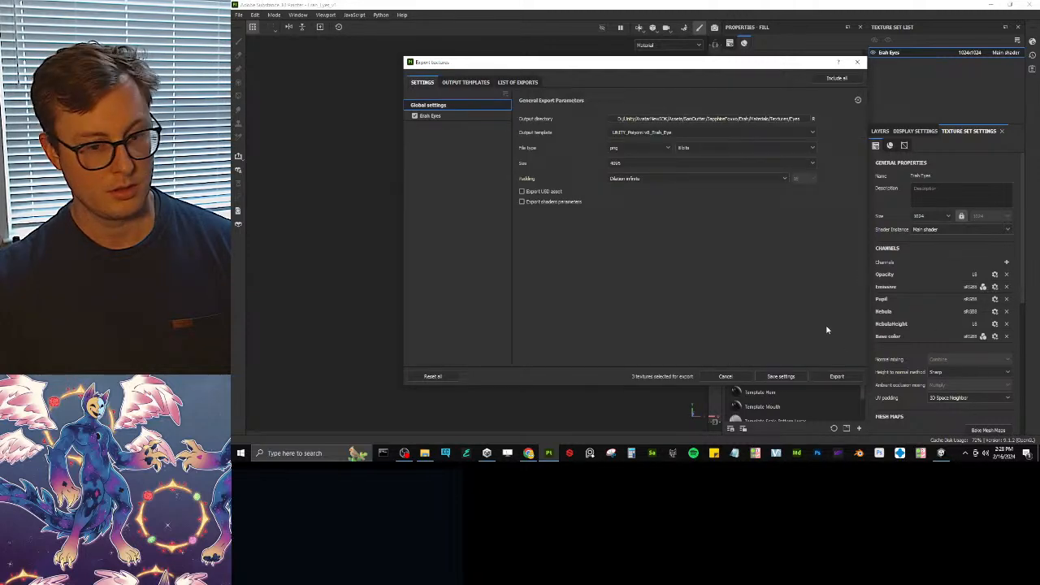
{"action": "left_click", "coordinate": [837, 376]}
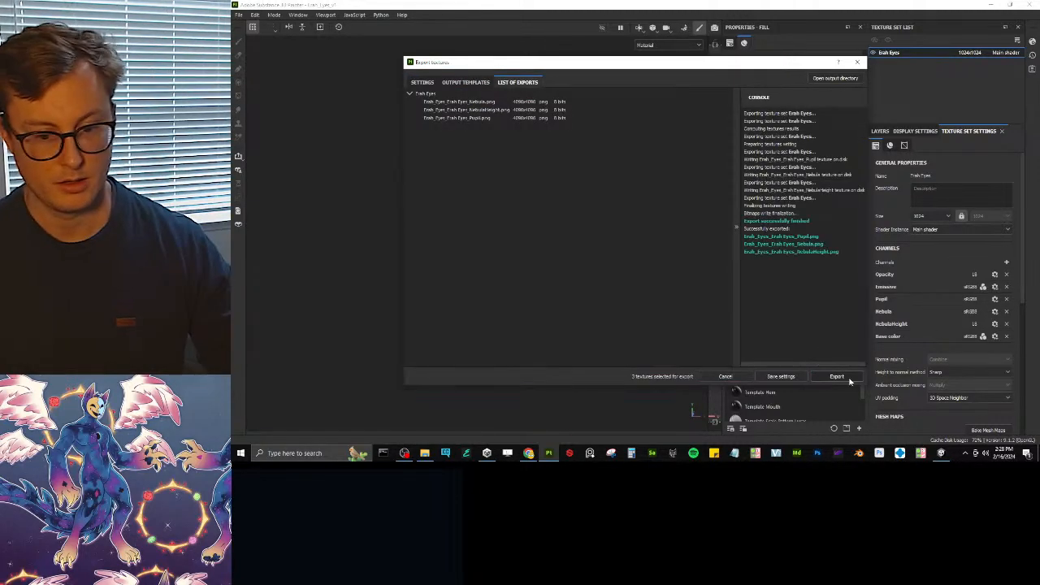
{"action": "key", "text": "alt+Tab"}
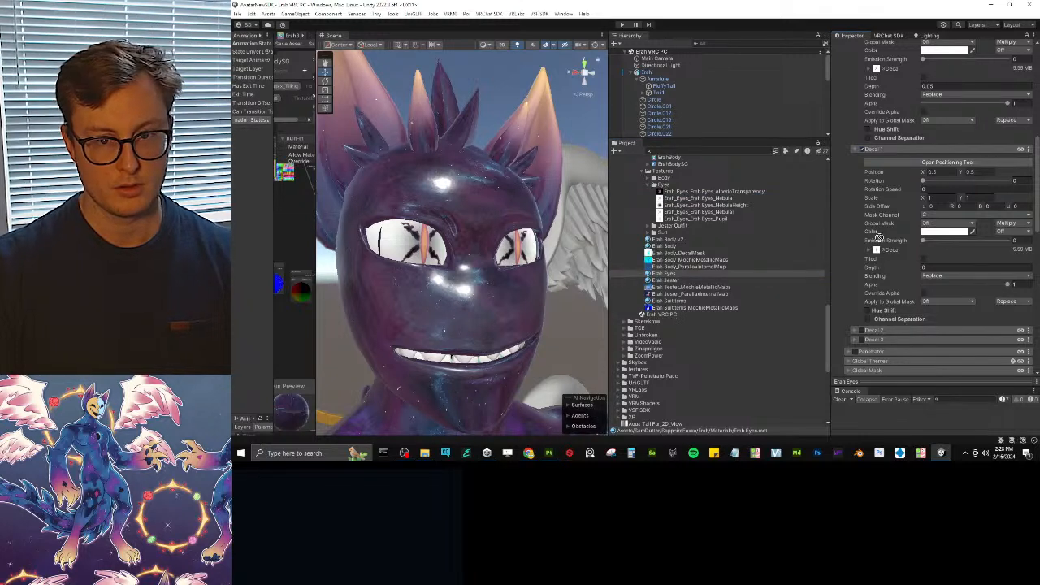
{"action": "left_click_drag", "start_coordinate": [706, 200], "coordinate": [876, 74]}
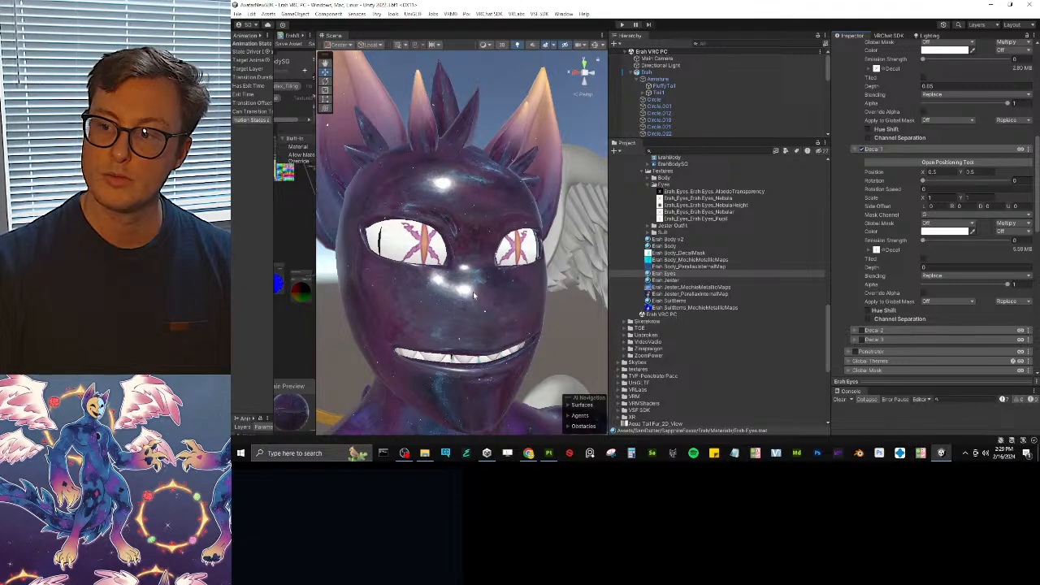
- Switch to Substance Painter, close the finished export dialog and view the Nebula channel alone, with wider properties and layer areas
{"action": "key", "text": "alt+Tab"}
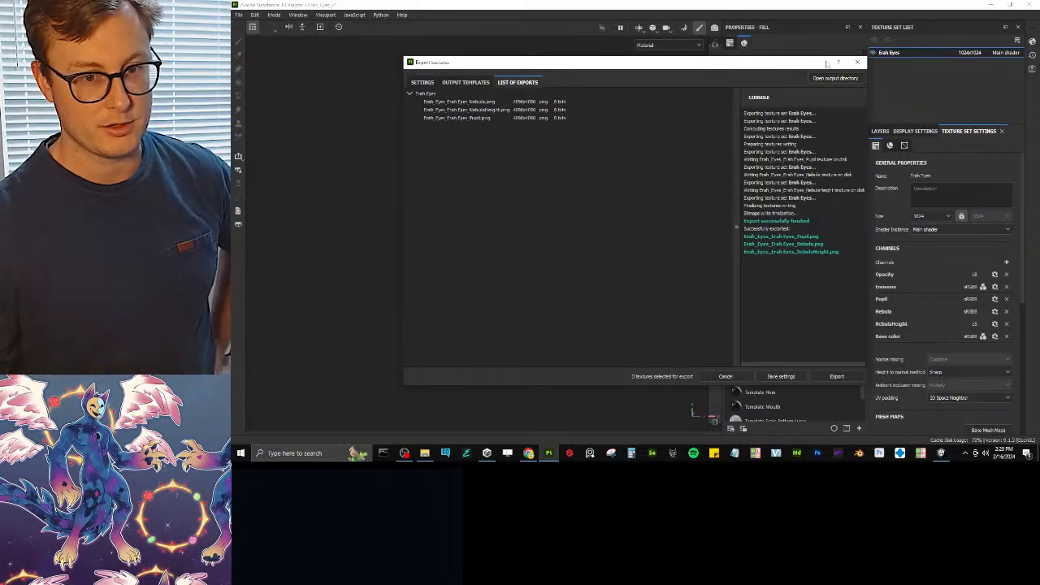
{"action": "left_click", "coordinate": [856, 61]}
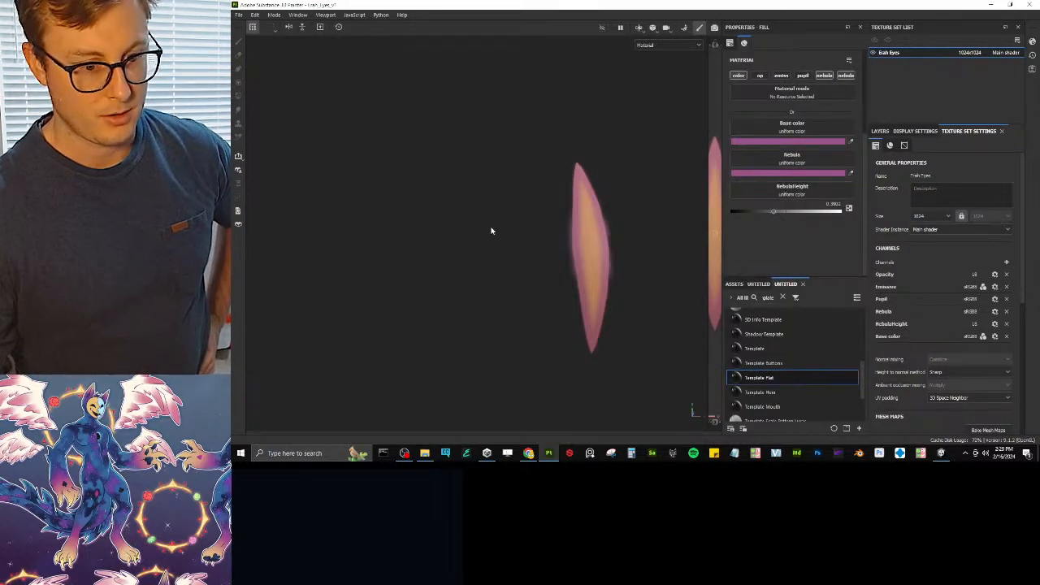
{"action": "left_click", "coordinate": [677, 47]}
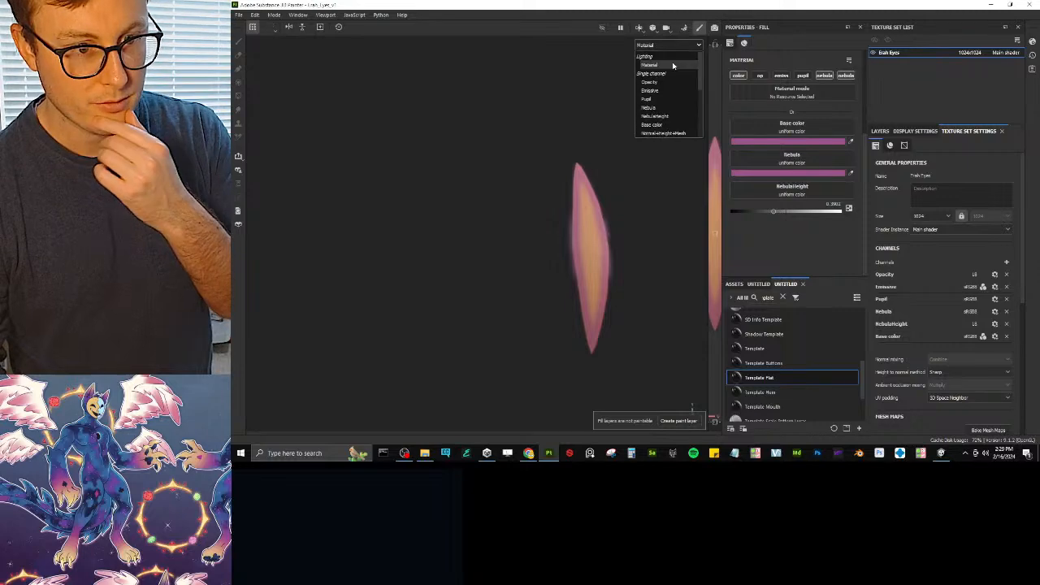
{"action": "left_click", "coordinate": [656, 112]}
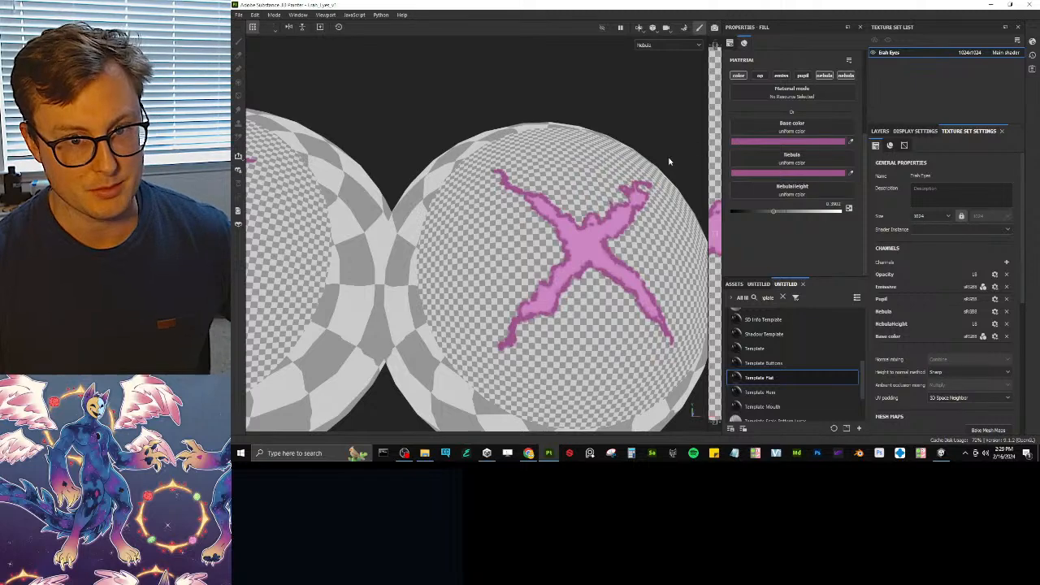
{"action": "left_click_drag", "start_coordinate": [707, 134], "coordinate": [619, 130]}
{"action": "left_click_drag", "start_coordinate": [721, 114], "coordinate": [620, 128]}
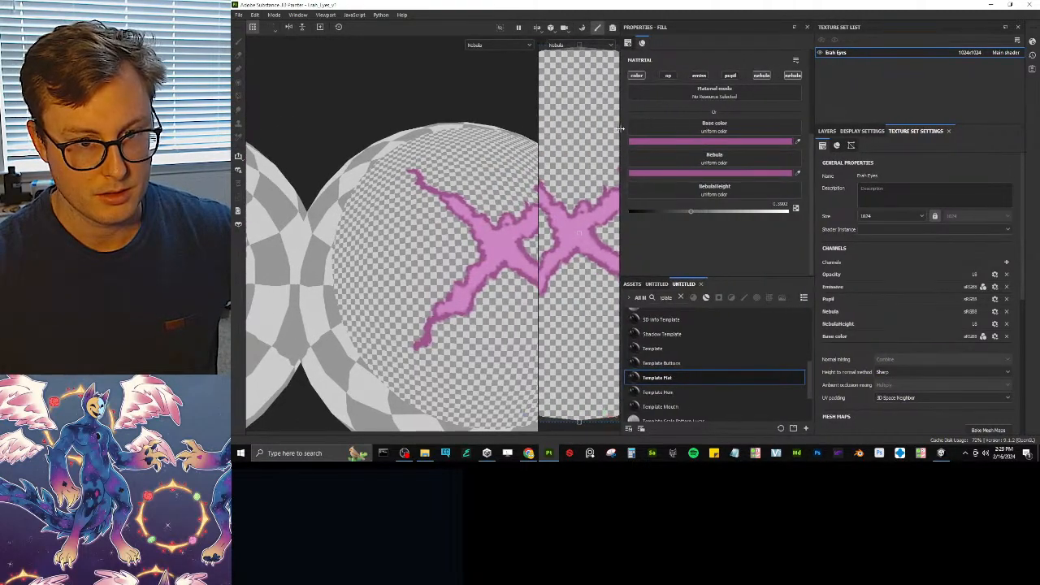
- Add the User3 channel to the Erah Eyes texture set and name it Nebula_Opacity
{"action": "left_click", "coordinate": [1006, 262]}
{"action": "mouse_move", "coordinate": [1004, 347]}
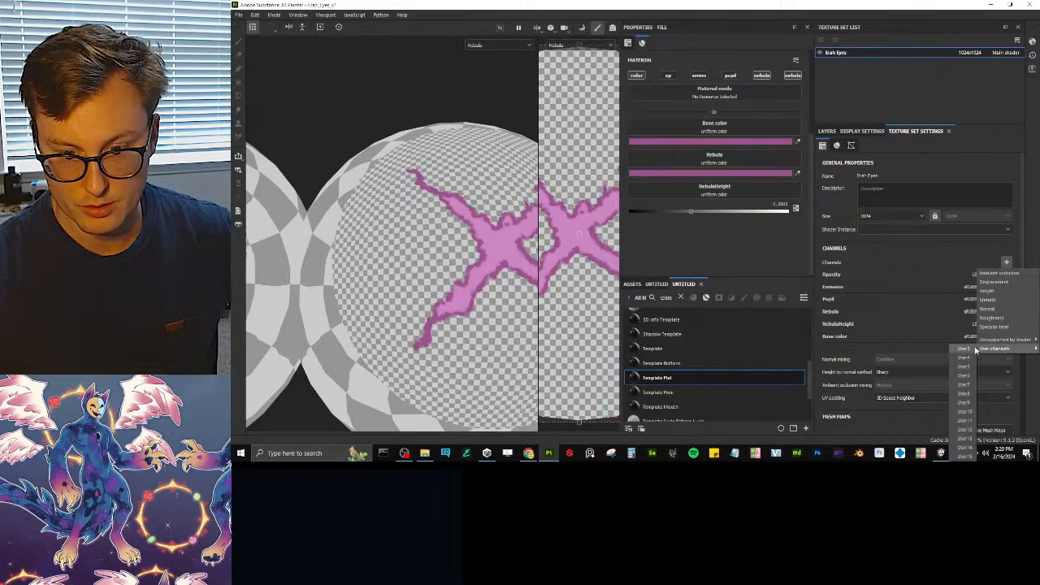
{"action": "left_click", "coordinate": [965, 349]}
{"action": "double_click", "coordinate": [836, 350]}
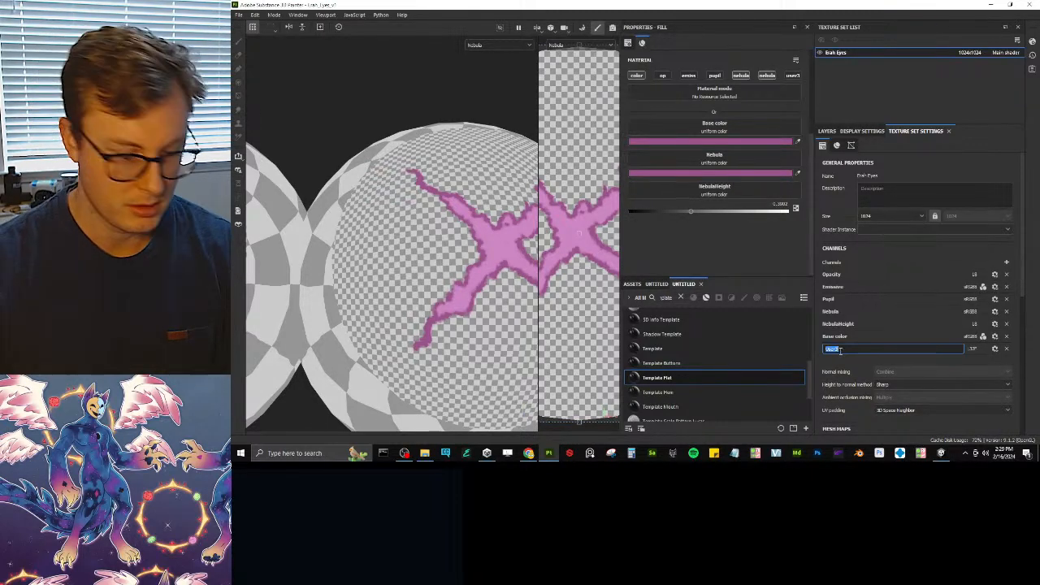
{"action": "type", "text": "NebulaOpac"}
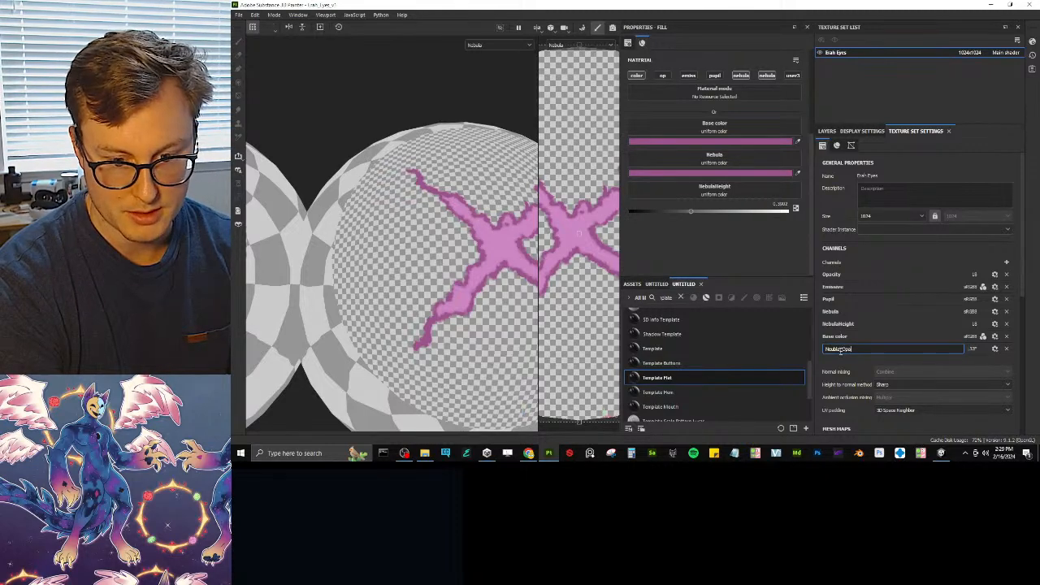
{"action": "type", "text": "_Opacity"}
{"action": "key", "text": "Return"}
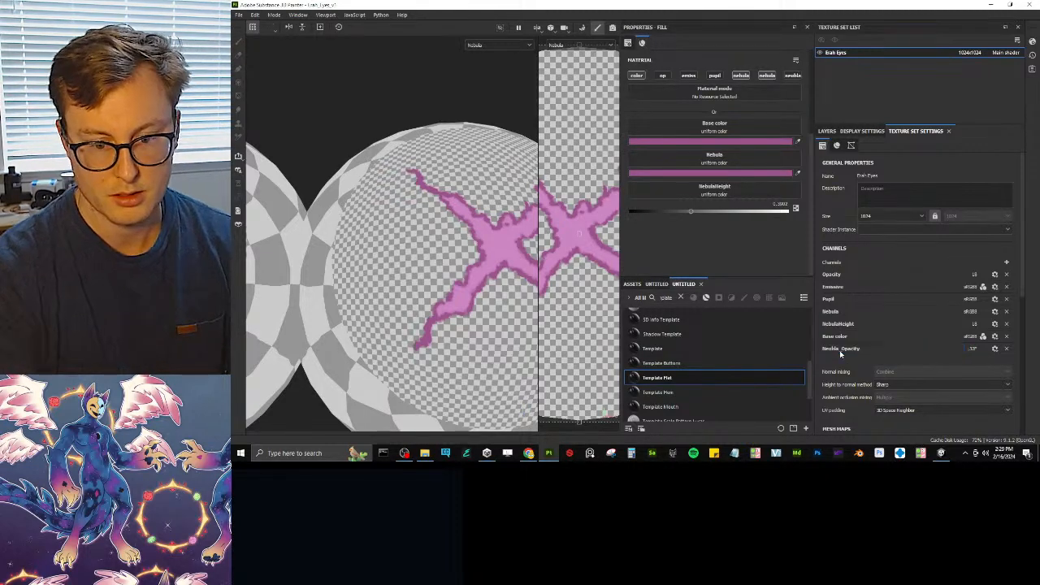
- Rename the new user channel to Nopacity
{"action": "double_click", "coordinate": [839, 350]}
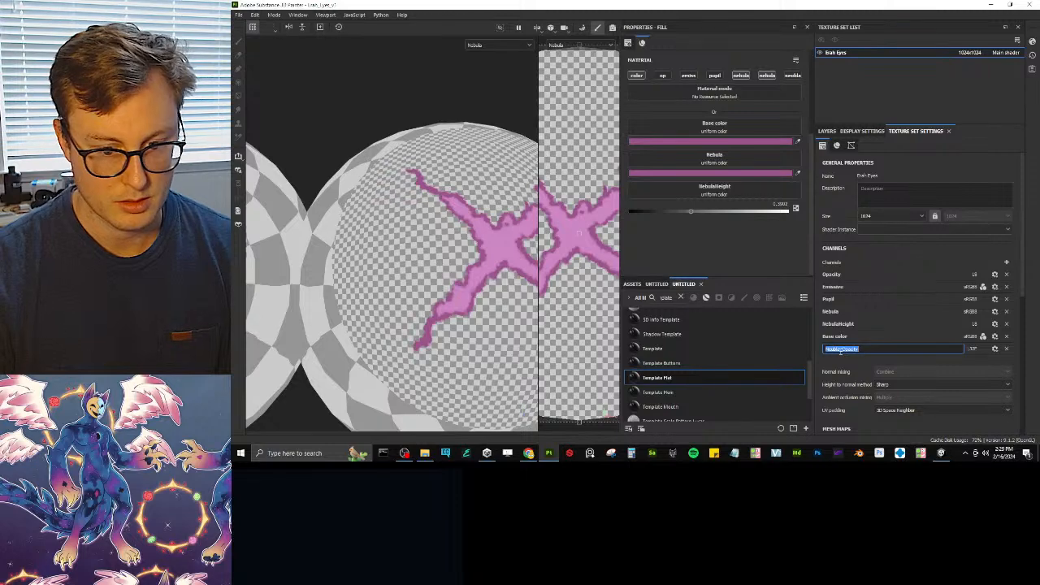
{"action": "type", "text": "Neb"}
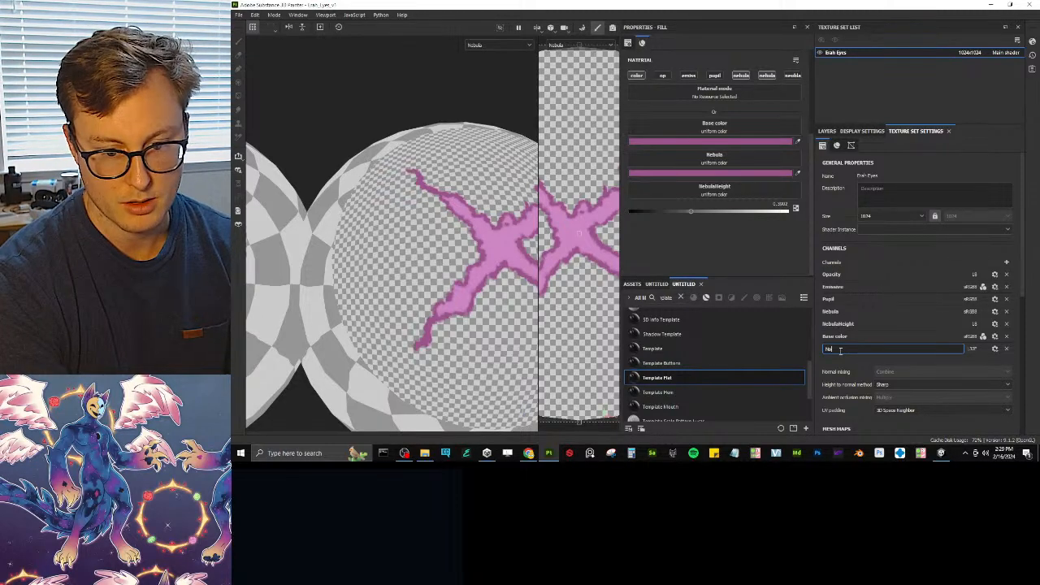
{"action": "type", "text": "o"}
{"action": "type", "text": "pacity"}
{"action": "key", "text": "Return"}
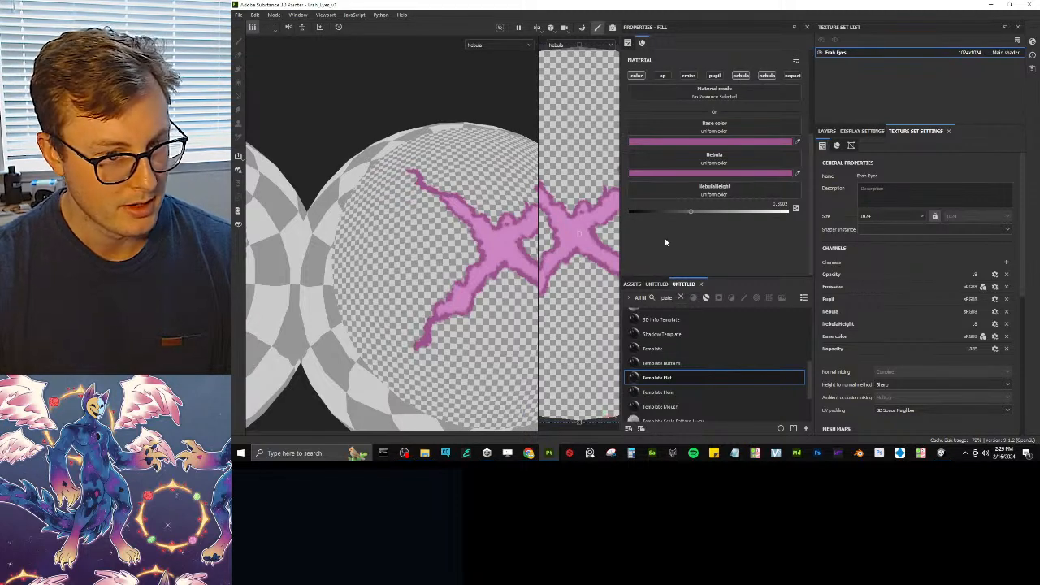
- Enable the Nopacity channel on the base fill layer beneath the Nebula folder and make it black
{"action": "left_click", "coordinate": [827, 131]}
{"action": "left_click", "coordinate": [850, 376]}
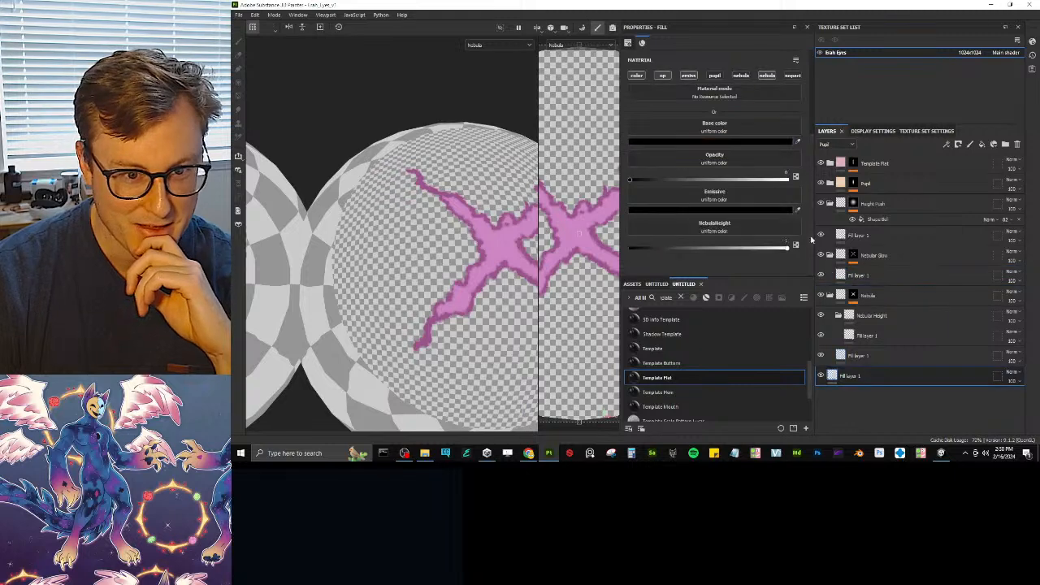
{"action": "scroll", "coordinate": [736, 187], "scroll_direction": "down", "scroll_amount": 1}
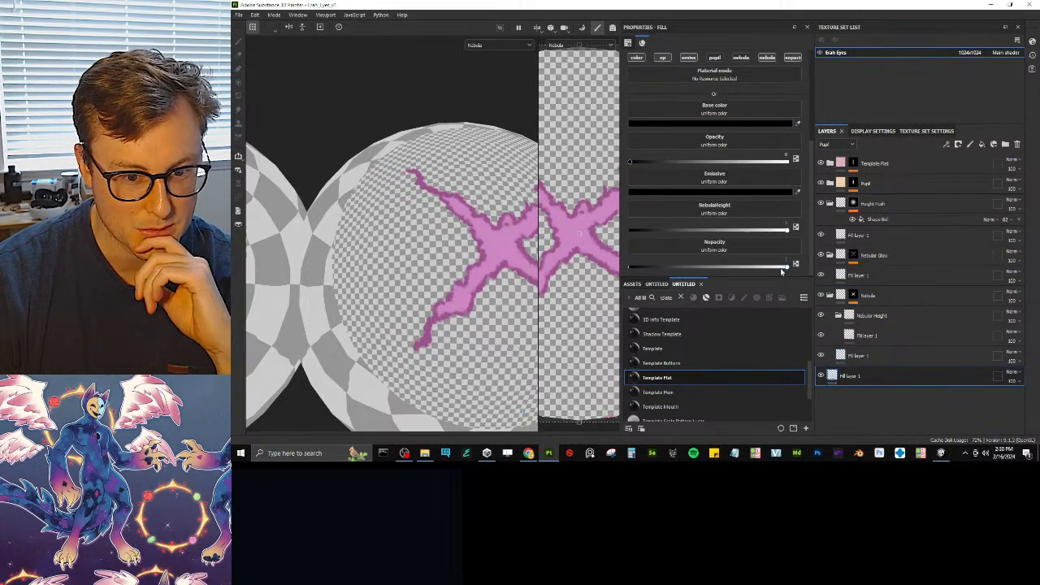
- View the Nopacity channel and enable it at 1 on the fill layers of the Nebula and Nebular Glow folders
{"action": "left_click", "coordinate": [869, 355]}
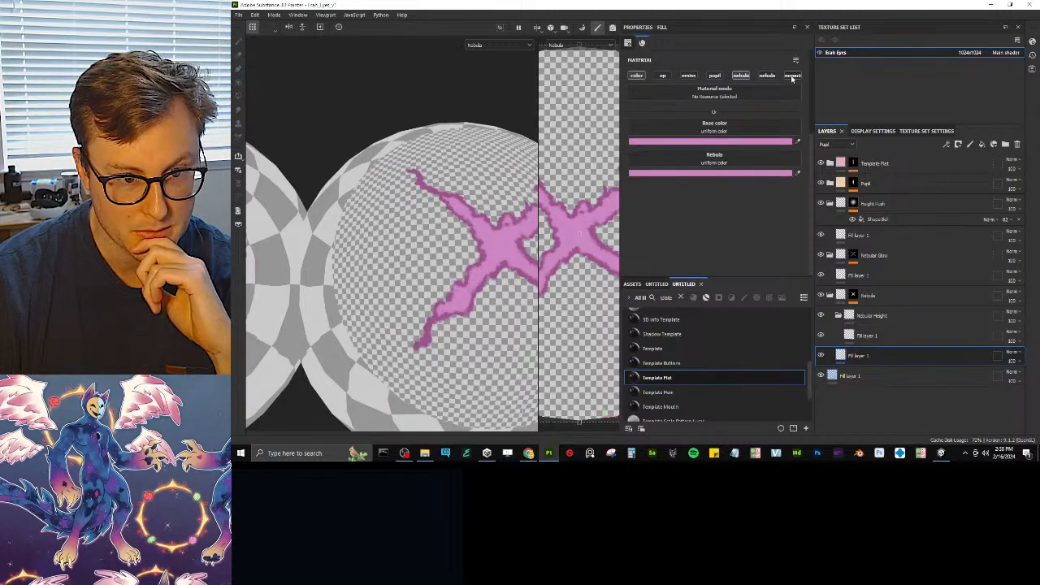
{"action": "left_click", "coordinate": [498, 44]}
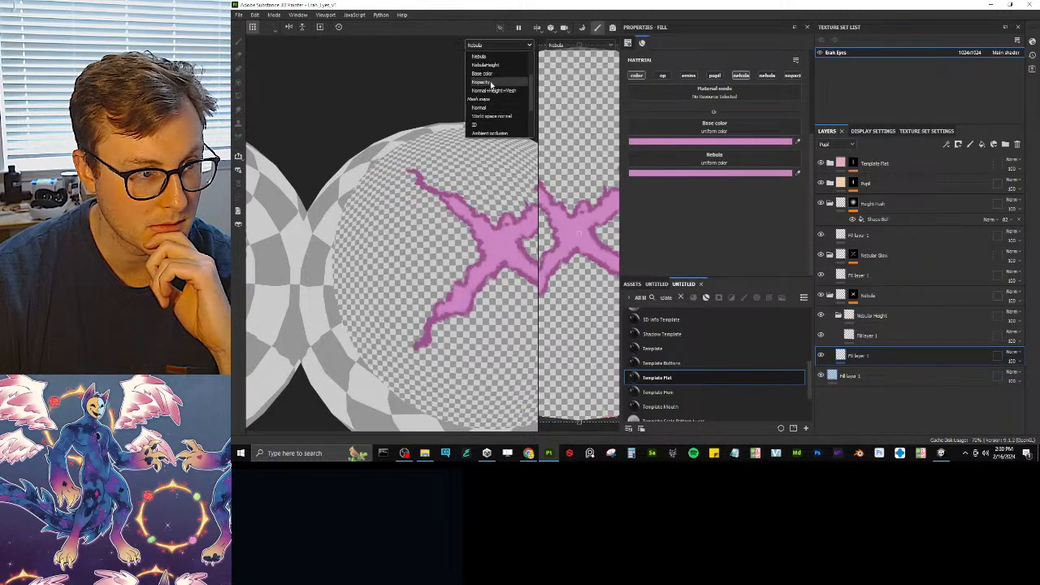
{"action": "left_click", "coordinate": [488, 82]}
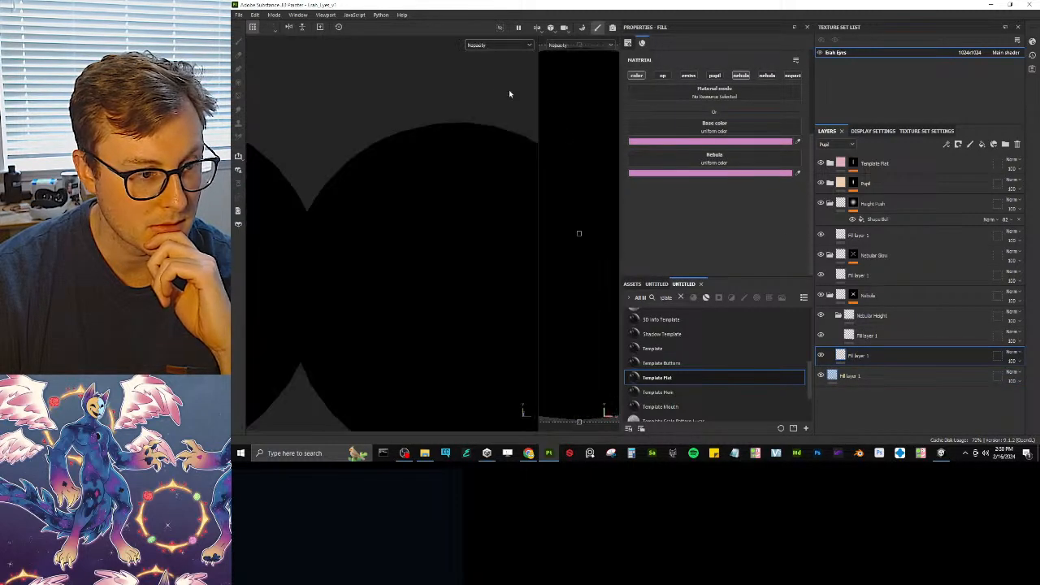
{"action": "left_click", "coordinate": [791, 75]}
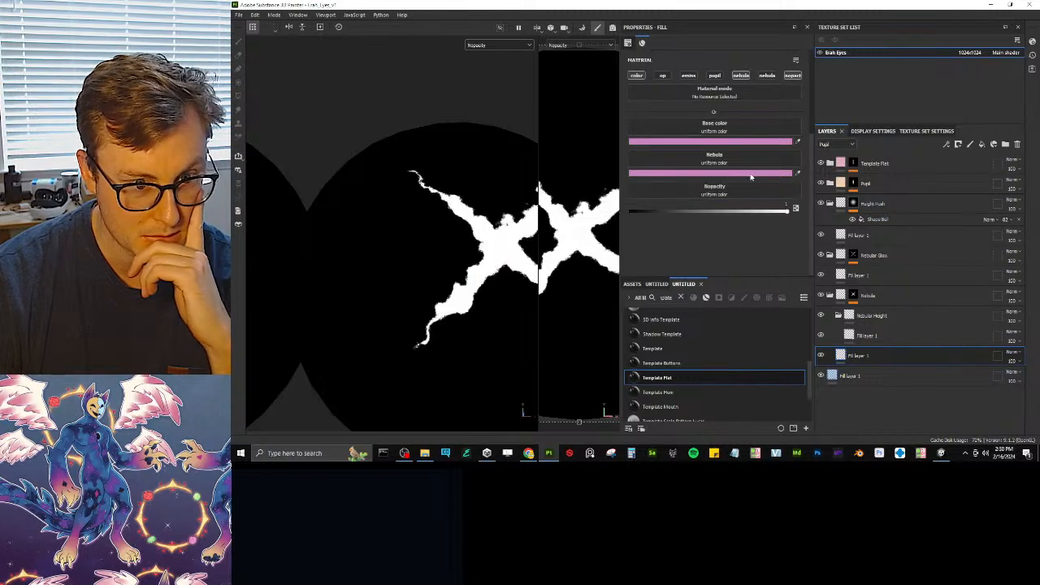
{"action": "left_click", "coordinate": [853, 257]}
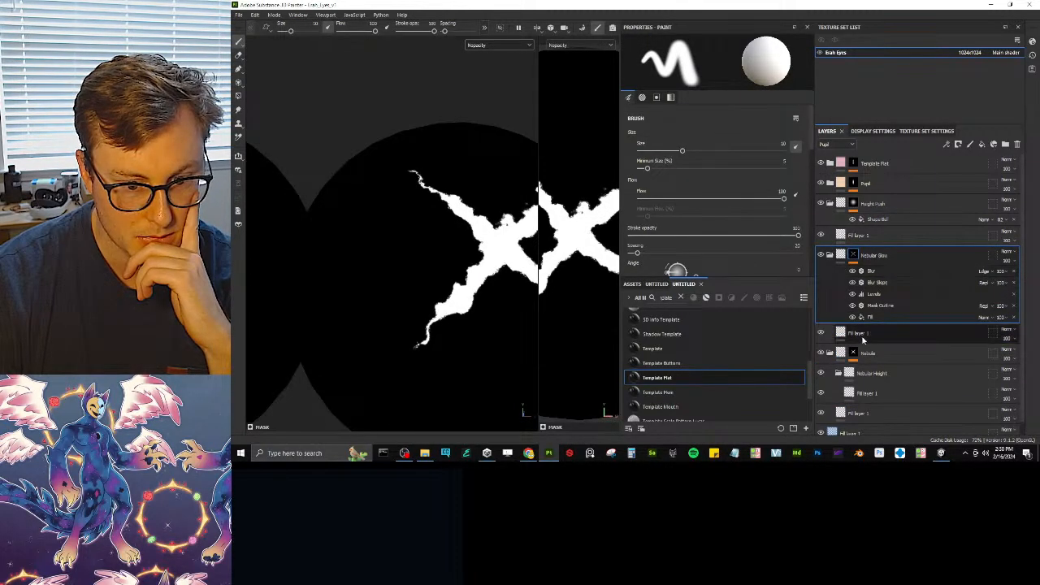
{"action": "left_click", "coordinate": [845, 333]}
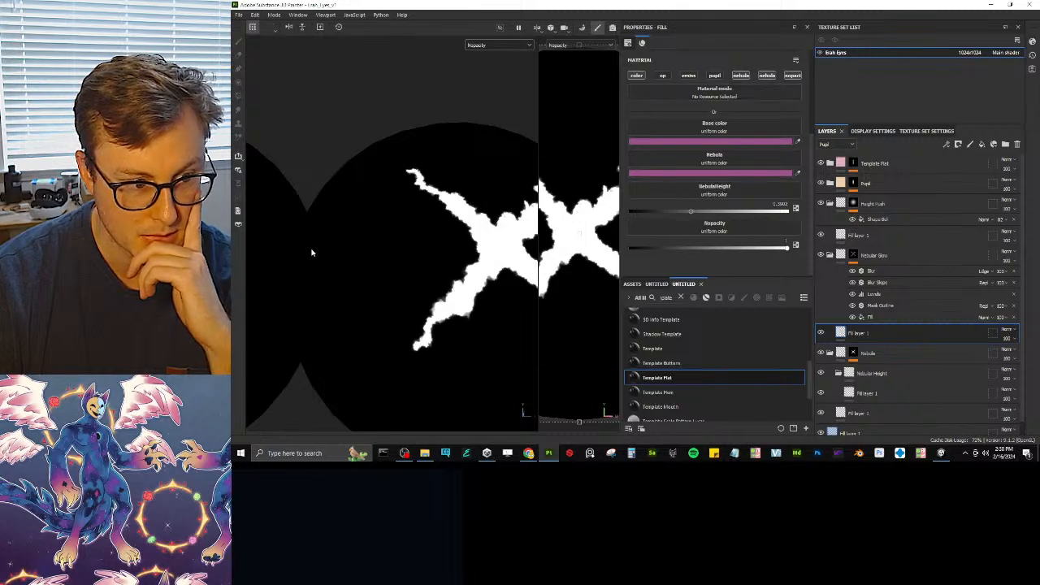
- Open the texture export settings and select the UNITY_Poiyomi v8_Erah_Eye output template for editing
{"action": "key", "text": "ctrl"}
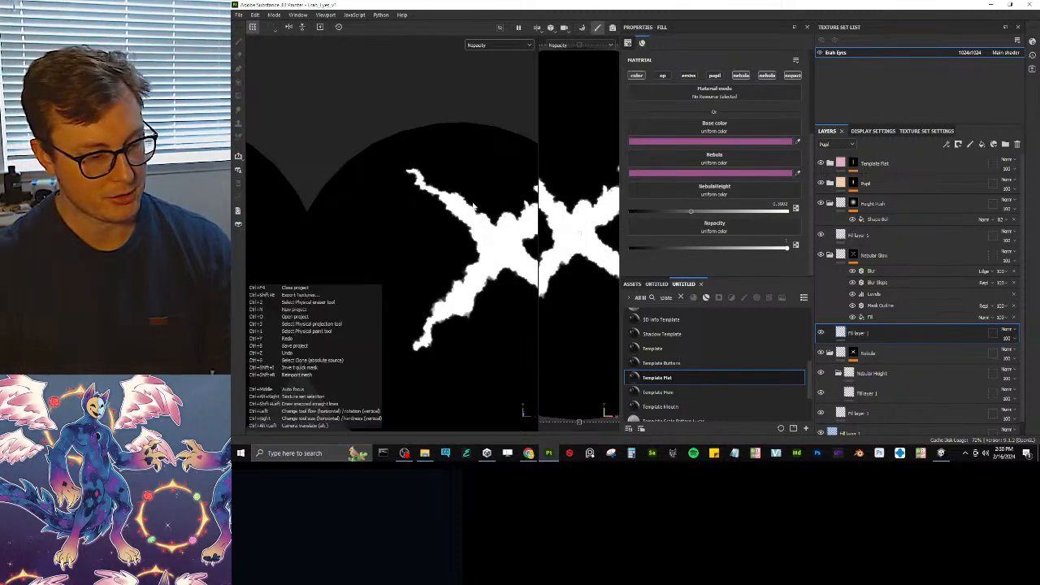
{"action": "left_click", "coordinate": [255, 15]}
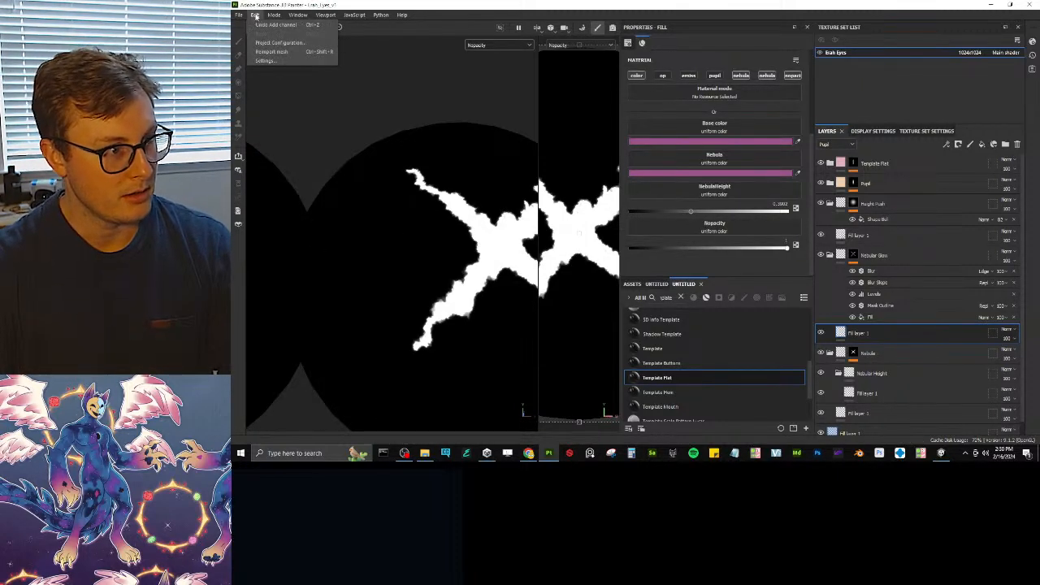
{"action": "mouse_move", "coordinate": [240, 16]}
{"action": "left_click", "coordinate": [274, 141]}
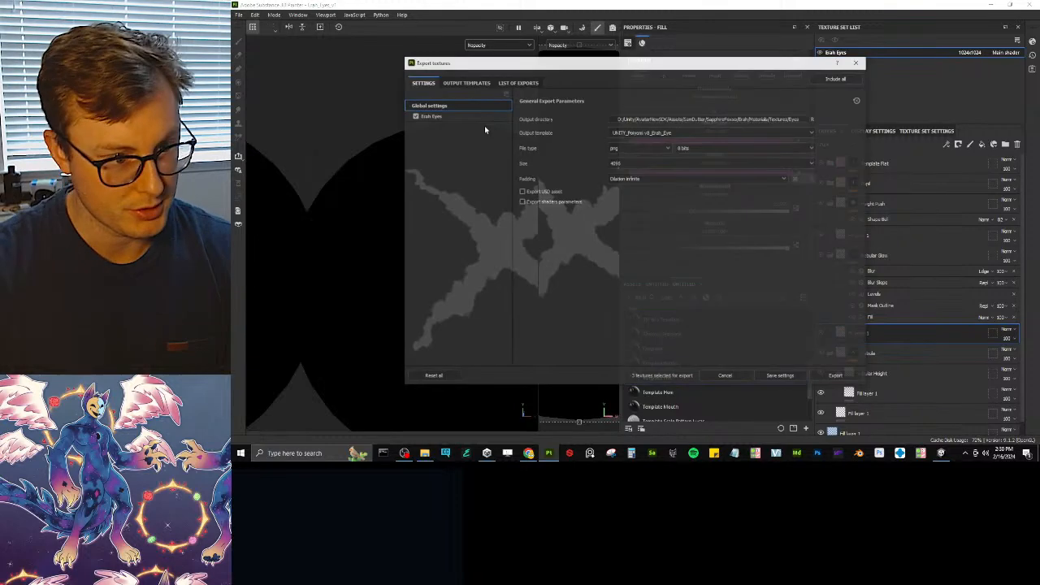
{"action": "left_click", "coordinate": [472, 83]}
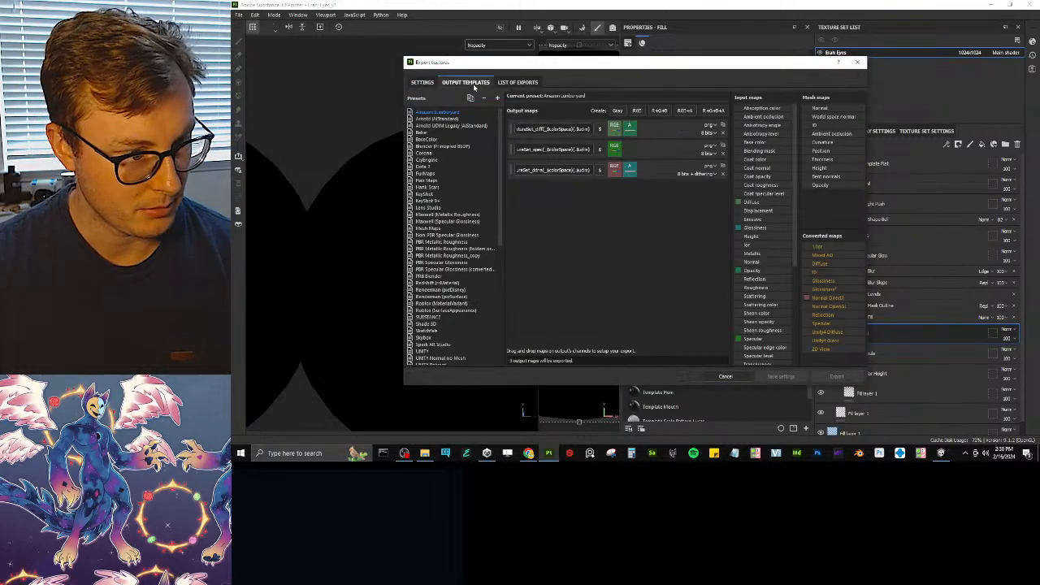
{"action": "scroll", "coordinate": [452, 317], "scroll_direction": "down", "scroll_amount": 10}
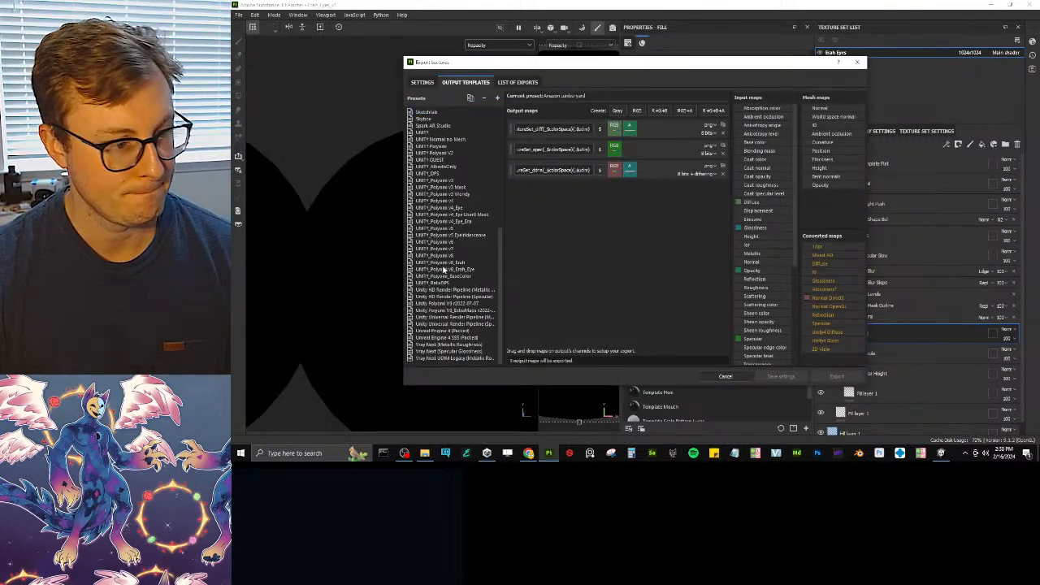
{"action": "left_click", "coordinate": [460, 269]}
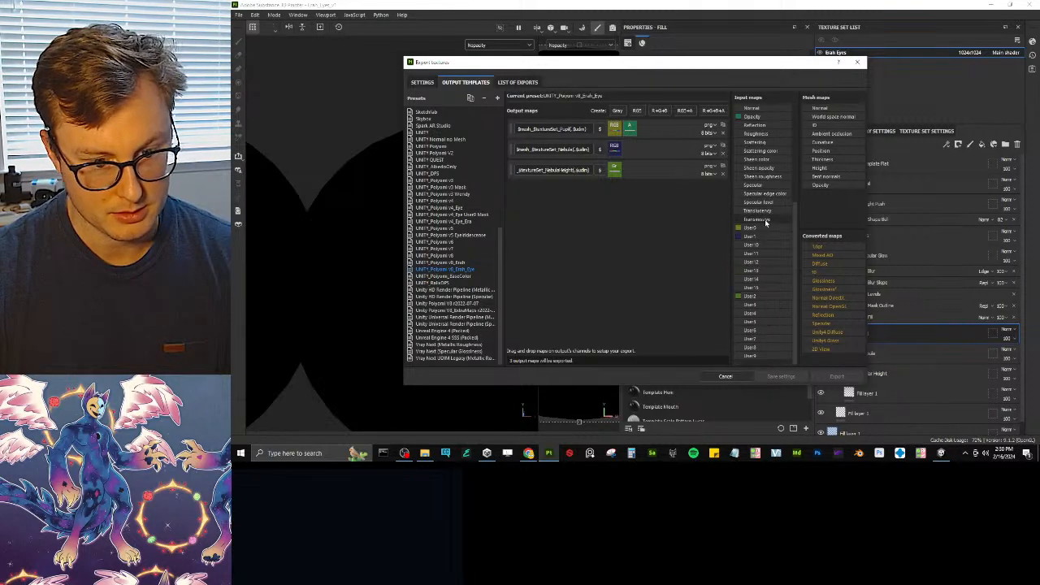
{"action": "scroll", "coordinate": [760, 227], "scroll_direction": "down", "scroll_amount": 5}
- Replace the Nebula output map with an RGB+A map named $mesh_$textureSet_Nebula(.$udim)
{"action": "left_click", "coordinate": [722, 154]}
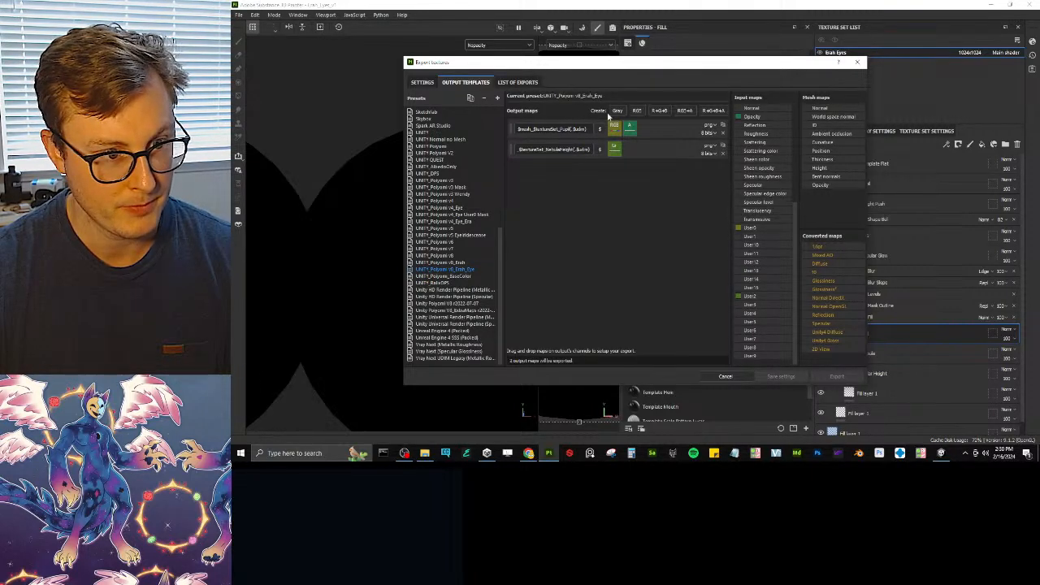
{"action": "left_click", "coordinate": [683, 111]}
{"action": "left_click", "coordinate": [561, 169]}
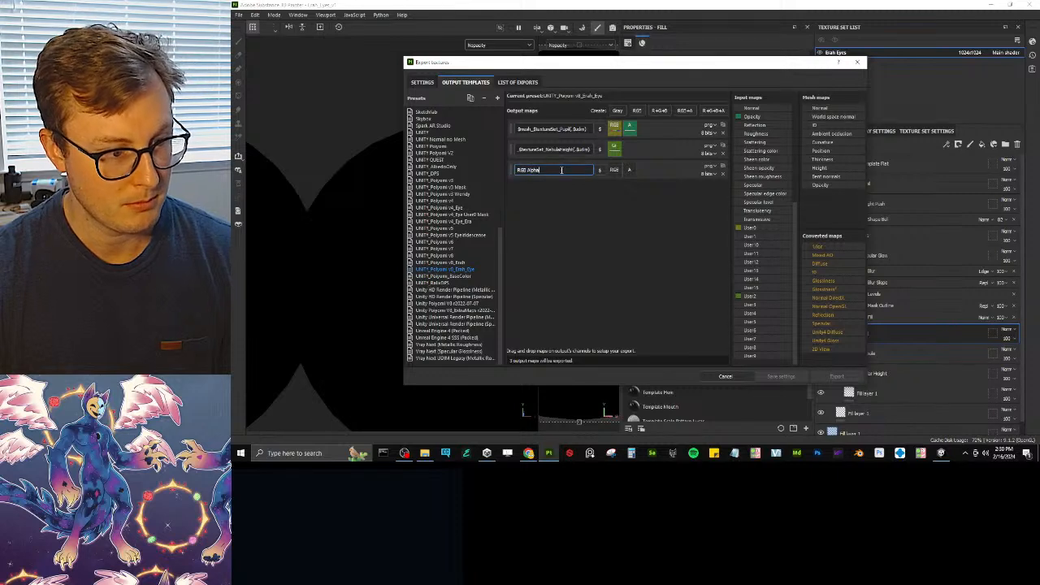
{"action": "type", "text": "$mesh_$textureSet_Nebula($udim)"}
{"action": "key", "text": "Return"}
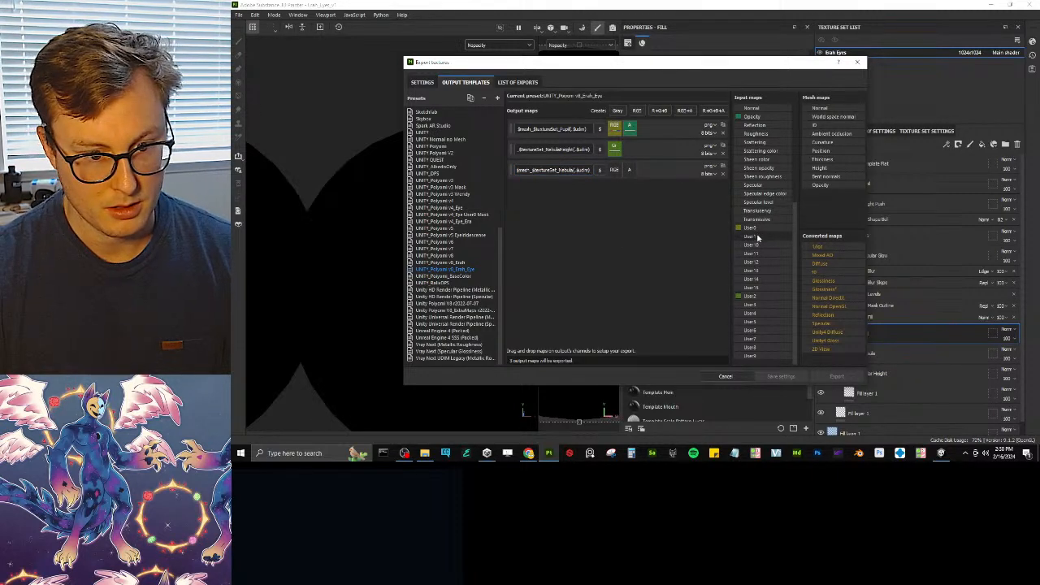
- Feed the new Nebula output map's RGB from User1 and its alpha from User3
{"action": "left_click_drag", "start_coordinate": [756, 240], "coordinate": [618, 172]}
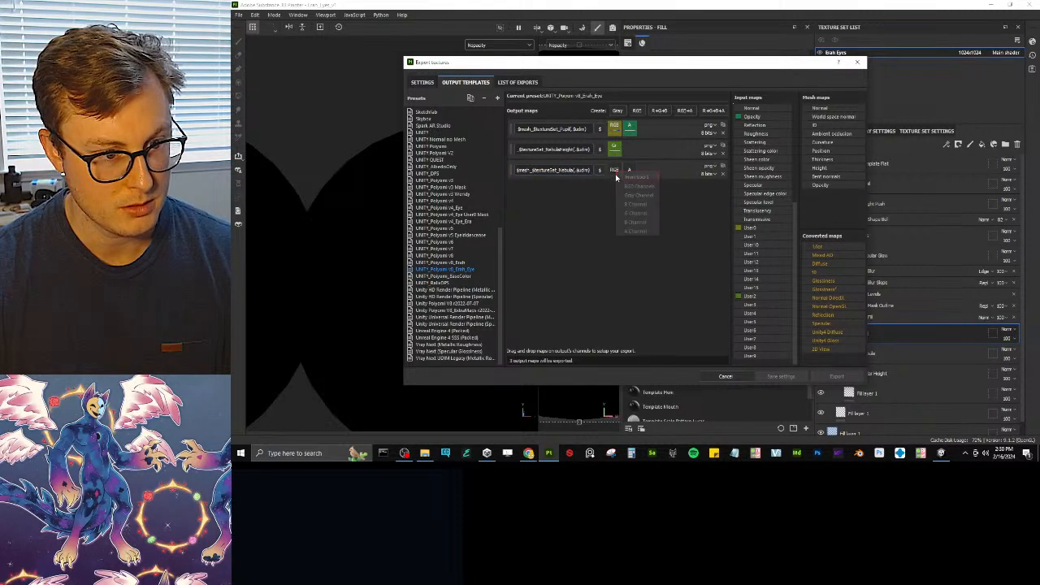
{"action": "left_click", "coordinate": [636, 196]}
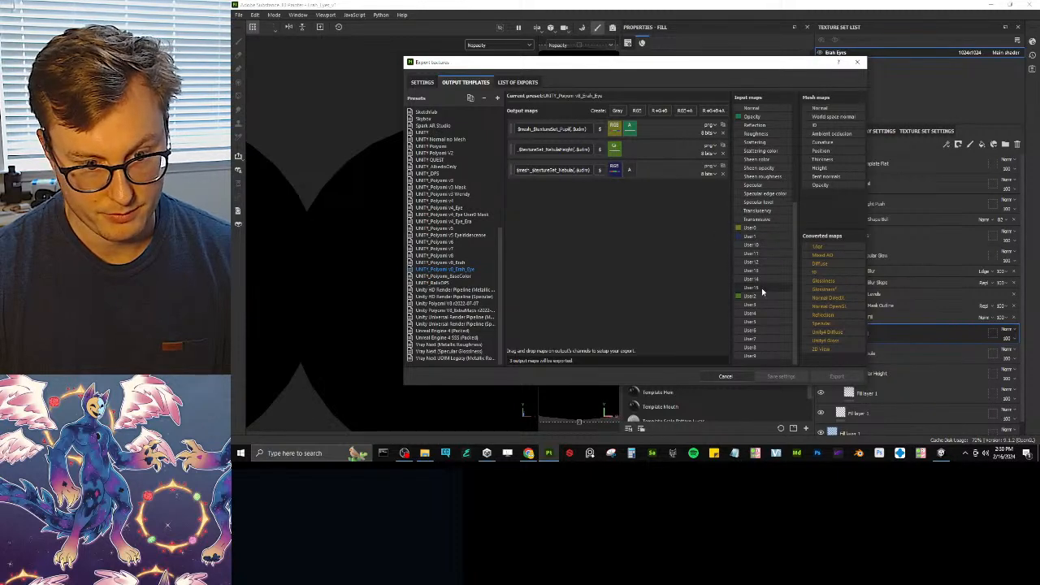
{"action": "left_click_drag", "start_coordinate": [754, 306], "coordinate": [629, 169]}
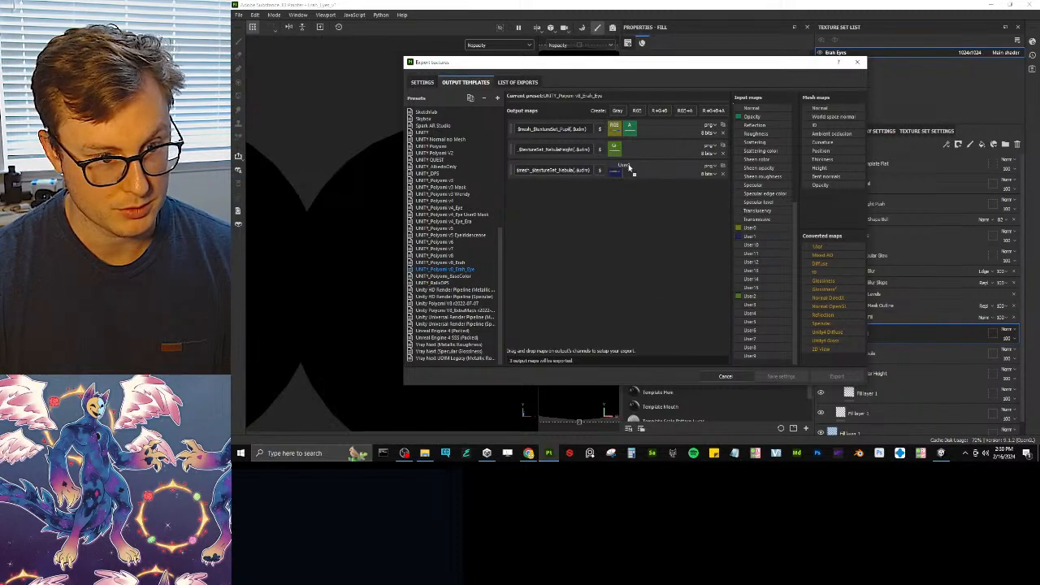
{"action": "left_click", "coordinate": [654, 192]}
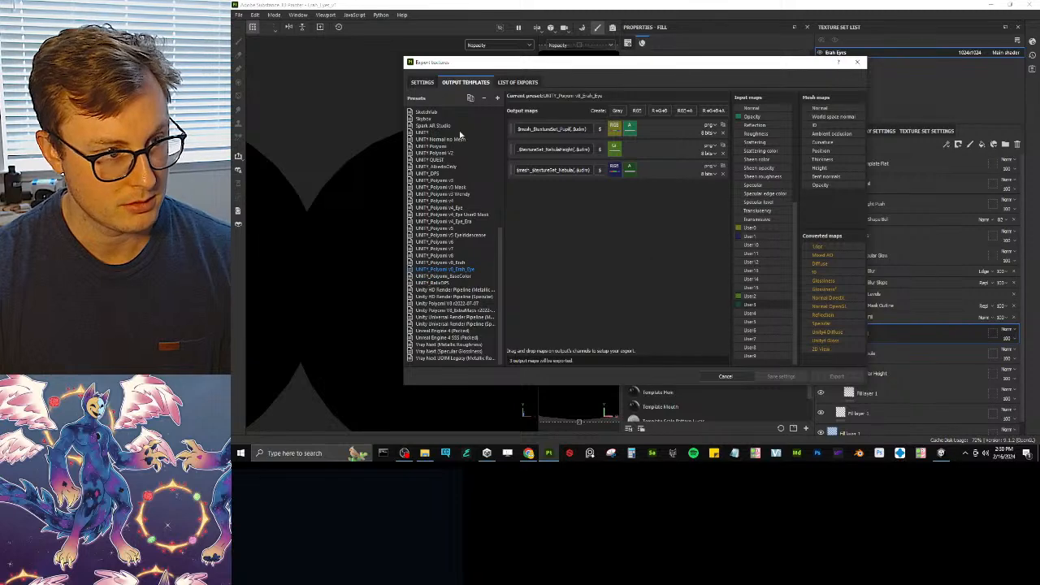
- Export the Erah Eyes textures with the updated template and switch to Unity to reload them
{"action": "left_click", "coordinate": [423, 82]}
{"action": "left_click", "coordinate": [836, 377]}
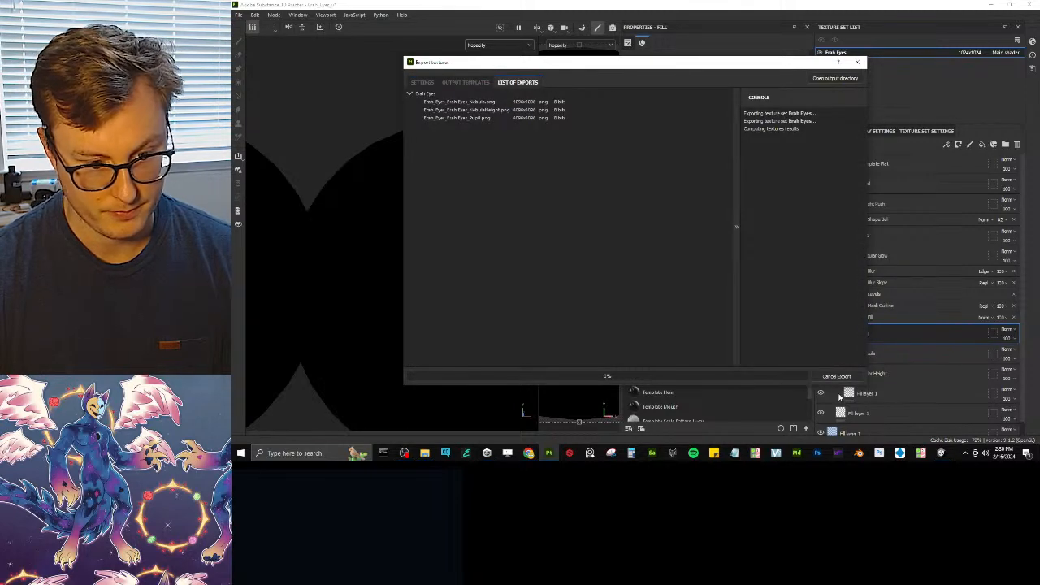
{"action": "left_click", "coordinate": [942, 453]}
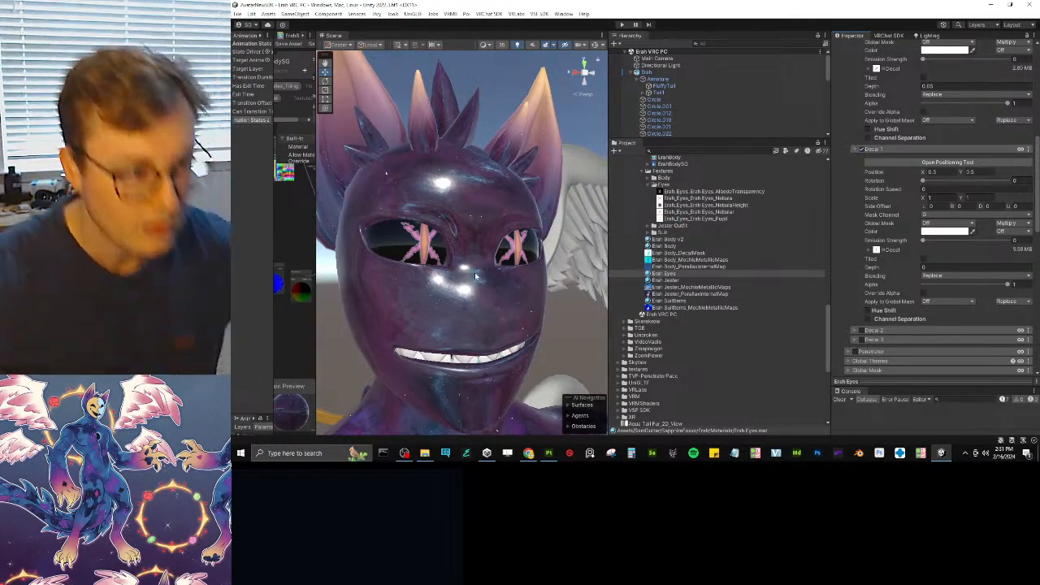
- Examine the eye's nebula and pupil decals up close and review the Decal 0 and Decal 1 settings
{"action": "middle_click_drag", "start_coordinate": [476, 277], "coordinate": [441, 264]}
{"action": "scroll", "coordinate": [441, 264], "scroll_direction": "down", "scroll_amount": 1}
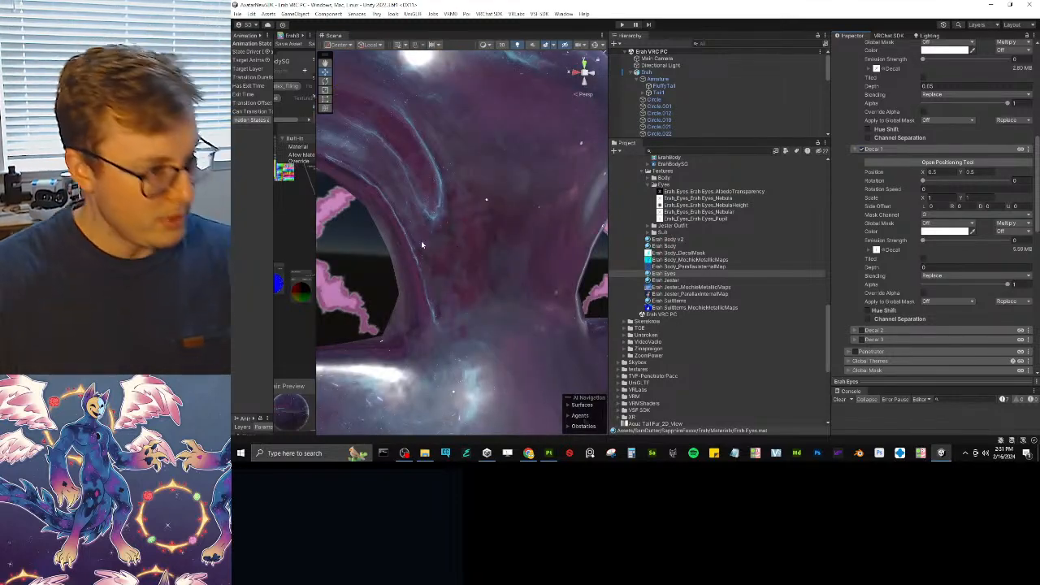
{"action": "scroll", "coordinate": [421, 240], "scroll_direction": "up", "scroll_amount": 1}
{"action": "scroll", "coordinate": [421, 241], "scroll_direction": "down", "scroll_amount": 2}
{"action": "right_click_drag", "start_coordinate": [421, 241], "coordinate": [445, 253]}
{"action": "scroll", "coordinate": [515, 222], "scroll_direction": "up", "scroll_amount": 2}
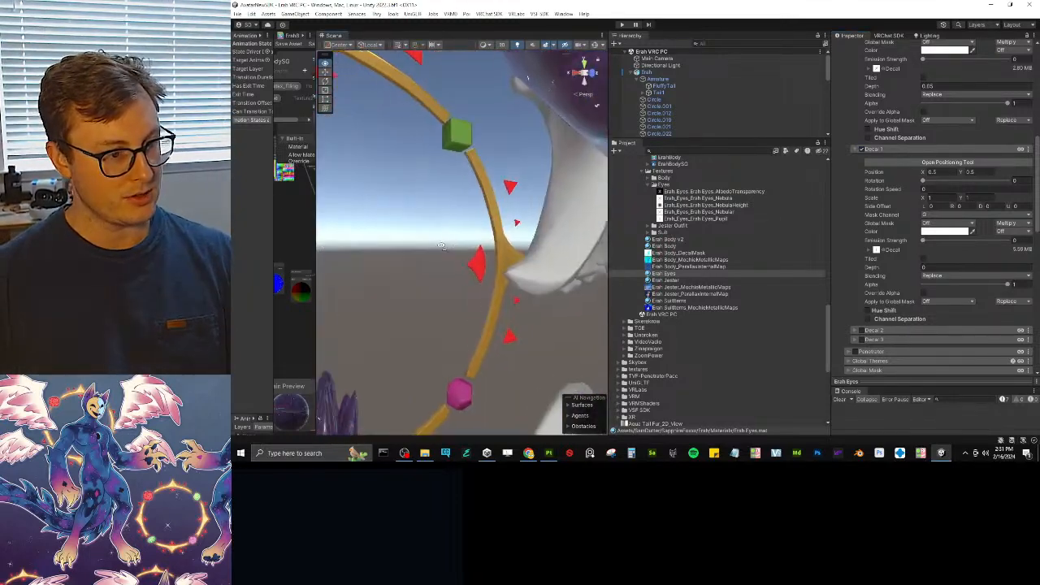
{"action": "scroll", "coordinate": [515, 222], "scroll_direction": "down", "scroll_amount": 1}
{"action": "right_click_drag", "start_coordinate": [512, 203], "coordinate": [481, 196]}
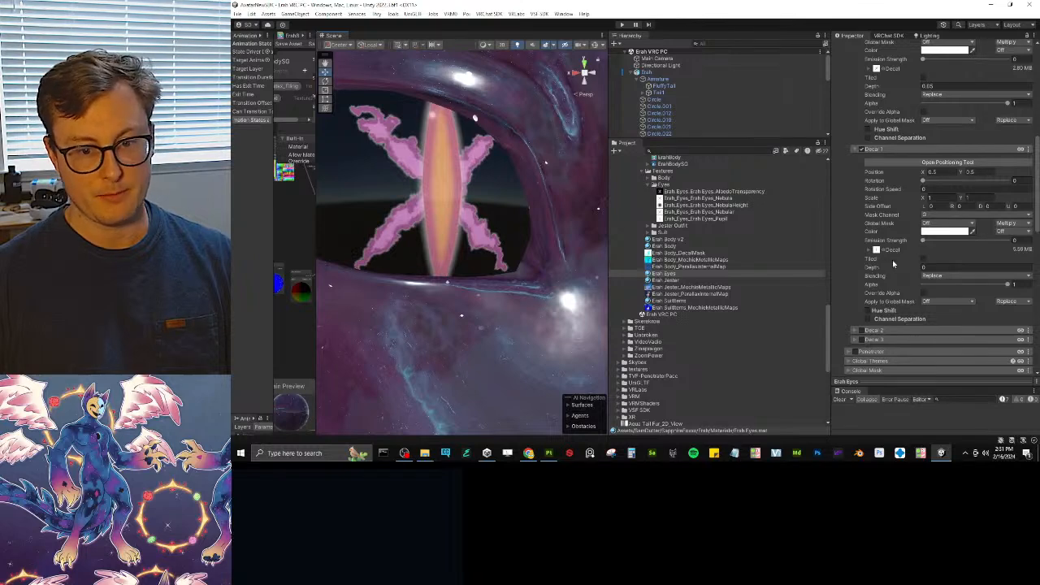
{"action": "scroll", "coordinate": [893, 265], "scroll_direction": "down", "scroll_amount": 2}
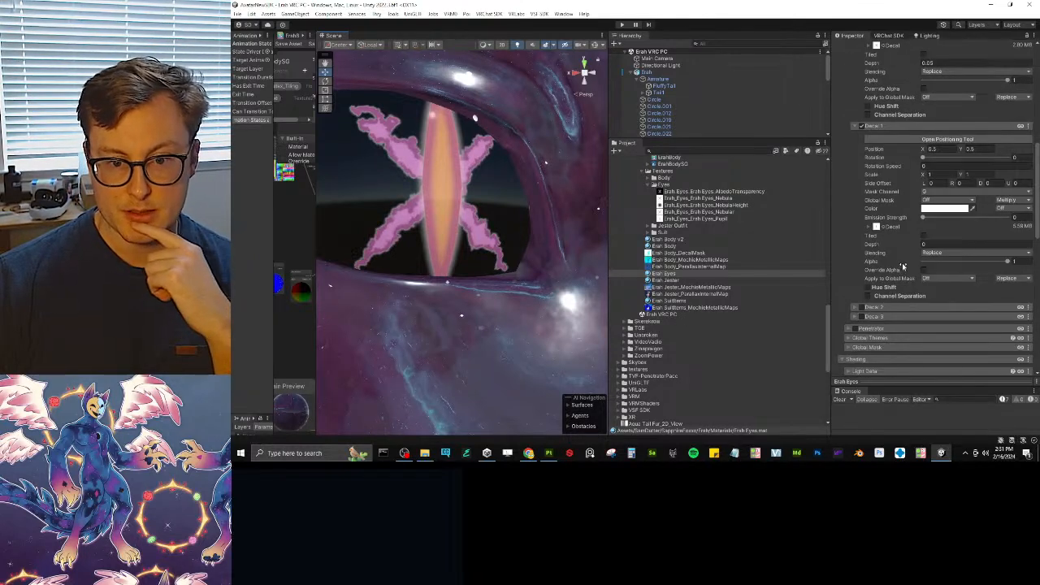
{"action": "scroll", "coordinate": [898, 243], "scroll_direction": "up", "scroll_amount": 3}
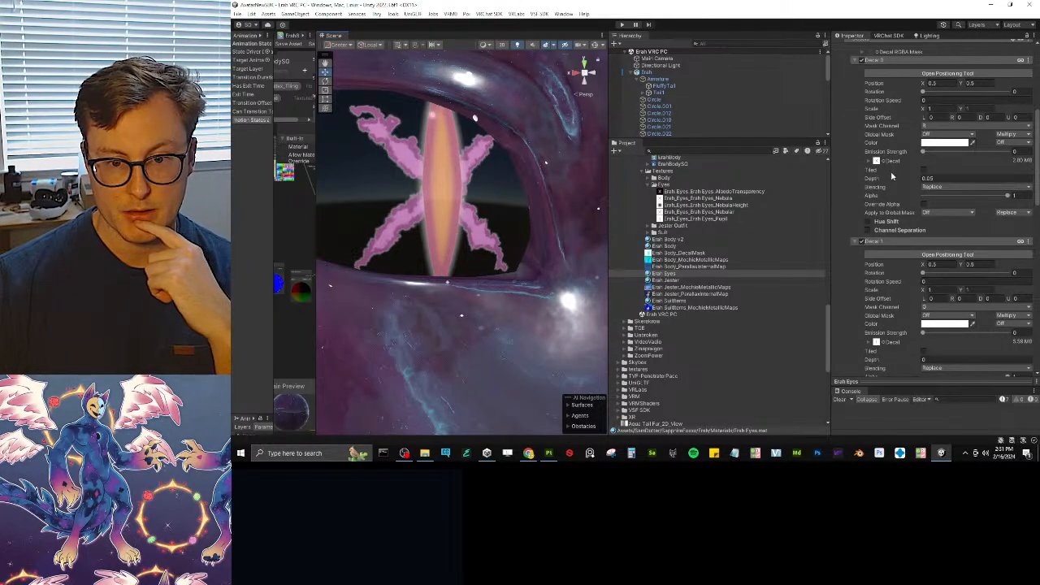
{"action": "scroll", "coordinate": [951, 315], "scroll_direction": "down", "scroll_amount": 2}
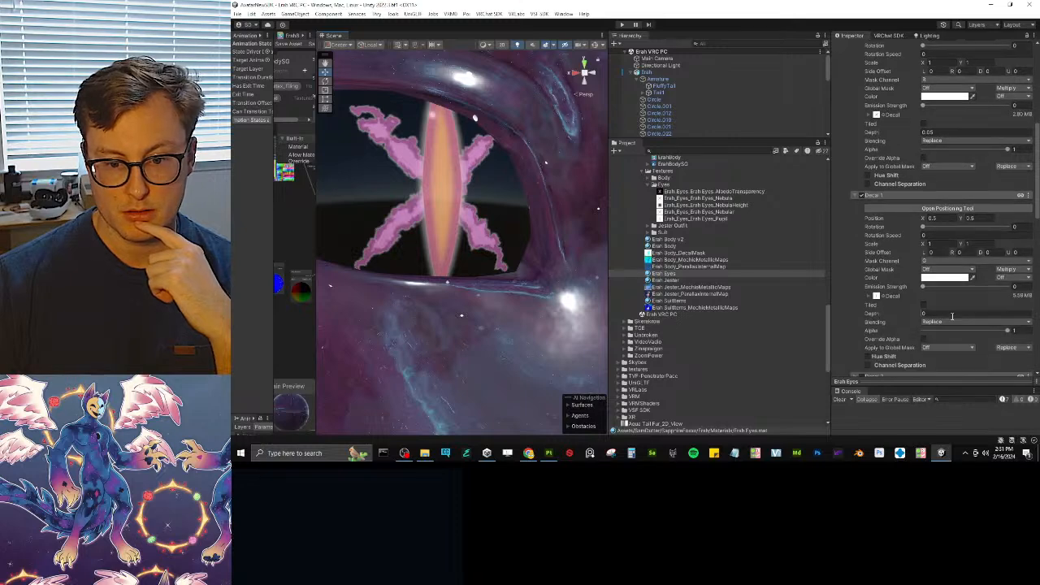
{"action": "scroll", "coordinate": [951, 318], "scroll_direction": "up", "scroll_amount": 2}
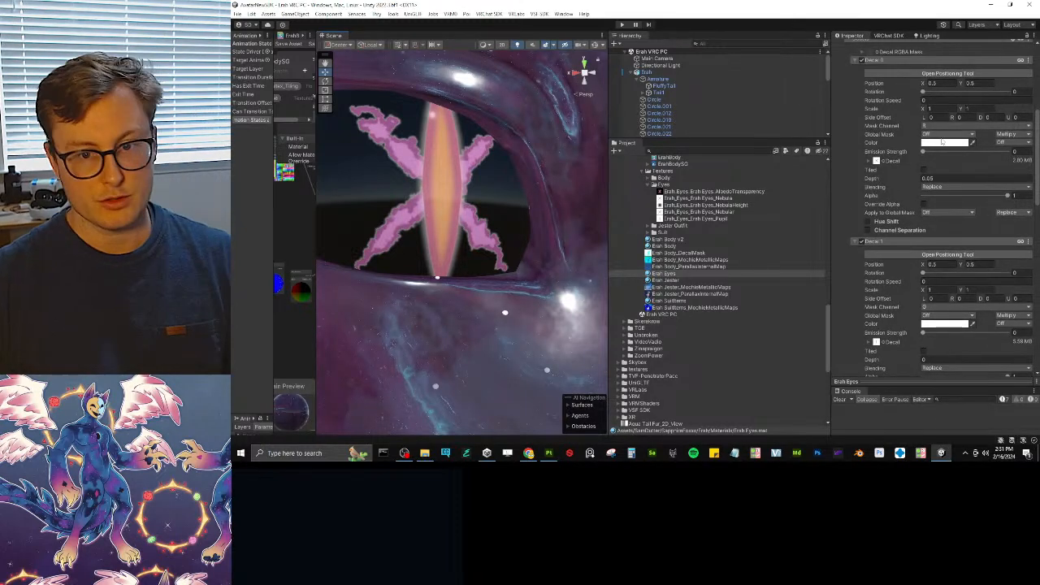
- Set Decal 0's depth to 0.2 and check the parallax on the eye from an angle
{"action": "left_click", "coordinate": [941, 179]}
{"action": "type", "text": ".2"}
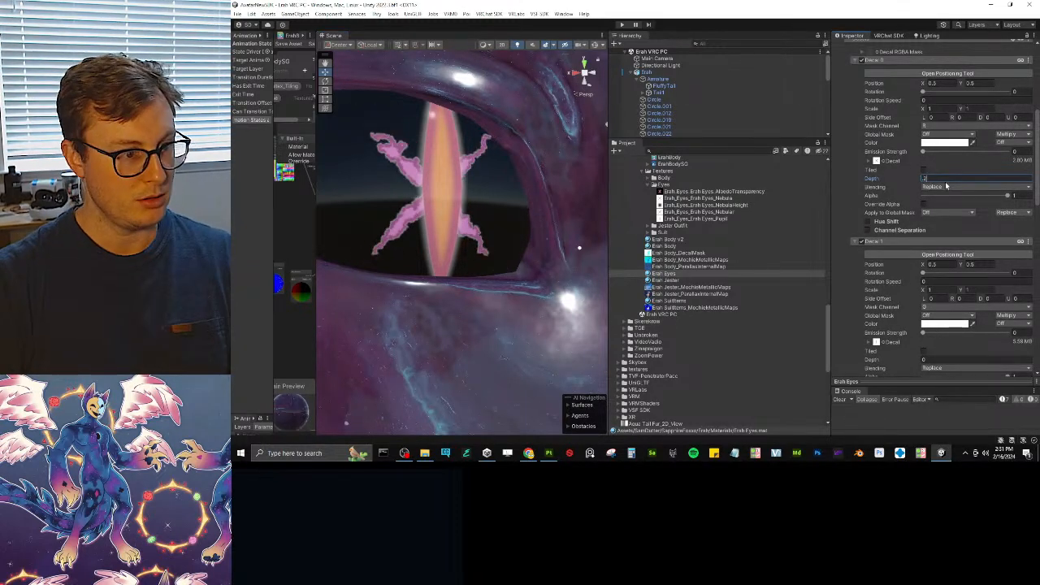
{"action": "mouse_move", "coordinate": [520, 230]}
{"action": "right_mouse_down"}
{"action": "mouse_move", "coordinate": [506, 233]}
{"action": "mouse_move", "coordinate": [551, 232]}
{"action": "mouse_move", "coordinate": [453, 232]}
{"action": "mouse_move", "coordinate": [555, 227]}
{"action": "right_mouse_up"}
- Find the Parallax Heightmapping feature among the Erah Eyes material's modifiers and enable it
{"action": "scroll", "coordinate": [1011, 265], "scroll_direction": "down", "scroll_amount": 15}
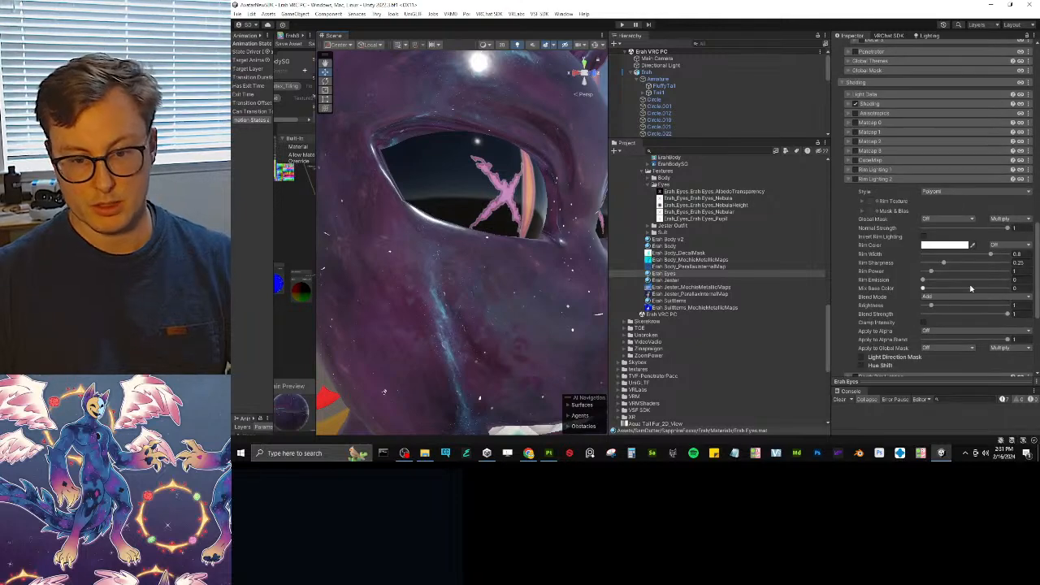
{"action": "left_click", "coordinate": [896, 178]}
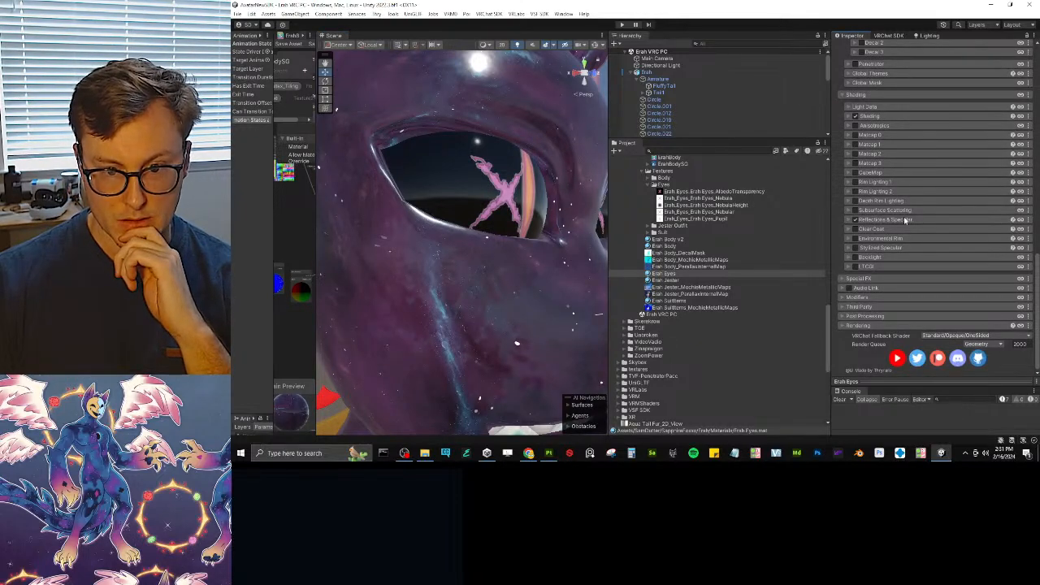
{"action": "left_click", "coordinate": [864, 280]}
{"action": "scroll", "coordinate": [931, 294], "scroll_direction": "down", "scroll_amount": 3}
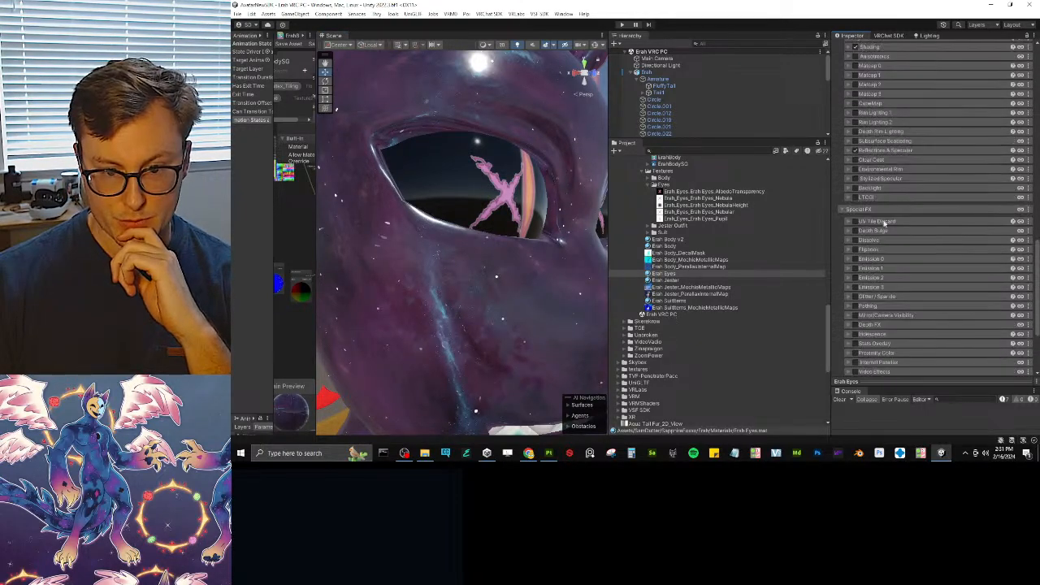
{"action": "left_click", "coordinate": [884, 211]}
{"action": "left_click", "coordinate": [860, 299]}
{"action": "scroll", "coordinate": [854, 297], "scroll_direction": "down", "scroll_amount": 3}
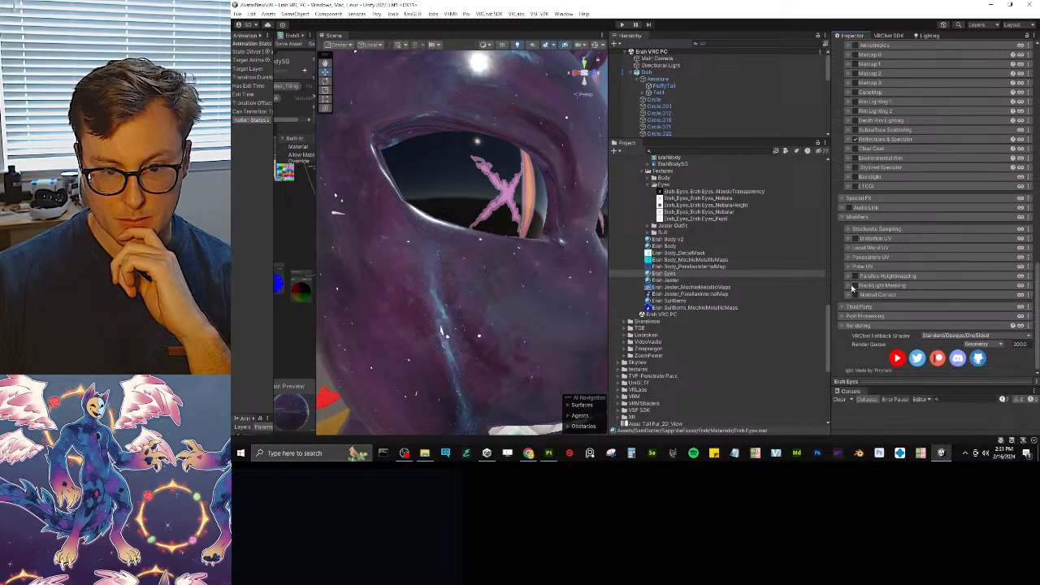
{"action": "left_click", "coordinate": [855, 277]}
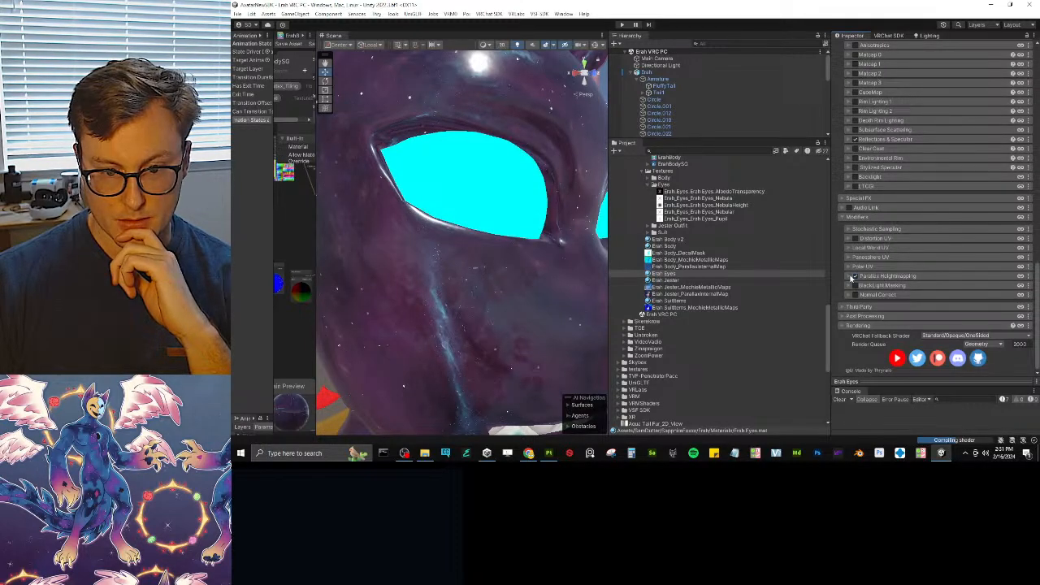
- Apply Parallax Heightmapping to UV1 and assign the Erah Eyes NebulaHeight texture as its heightmap
{"action": "left_click", "coordinate": [850, 278]}
{"action": "left_click", "coordinate": [939, 289]}
{"action": "left_click", "coordinate": [935, 307]}
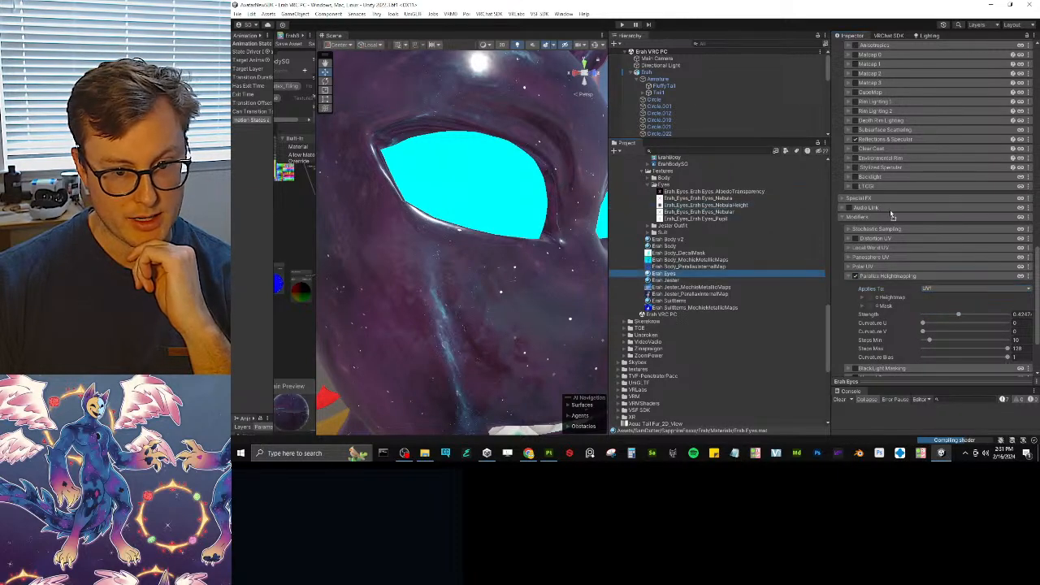
{"action": "left_click_drag", "start_coordinate": [870, 302], "coordinate": [871, 299]}
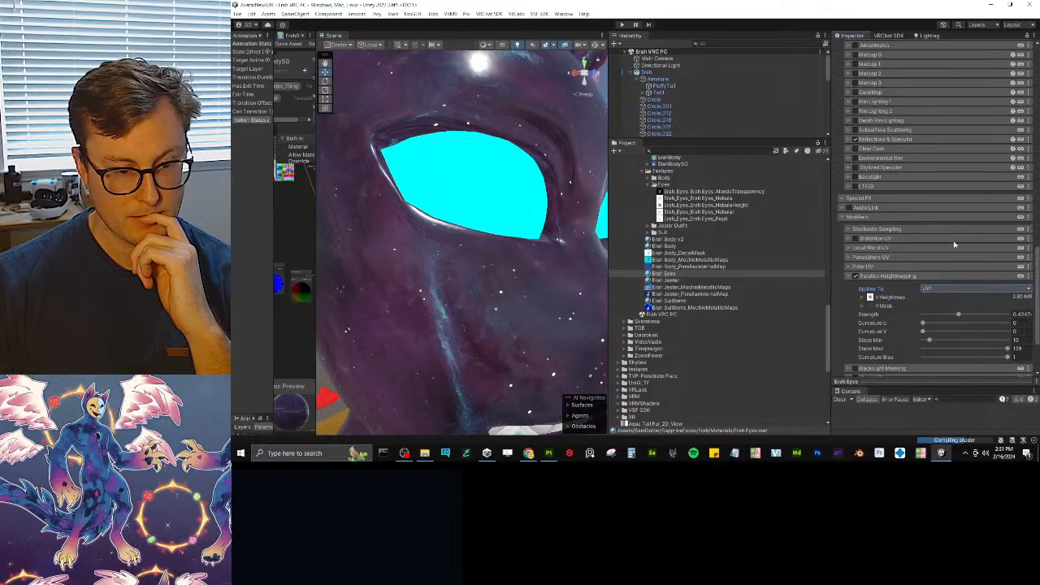
- Switch the UV set of Decal 0's texture to UV1
{"action": "scroll", "coordinate": [957, 242], "scroll_direction": "up", "scroll_amount": 8}
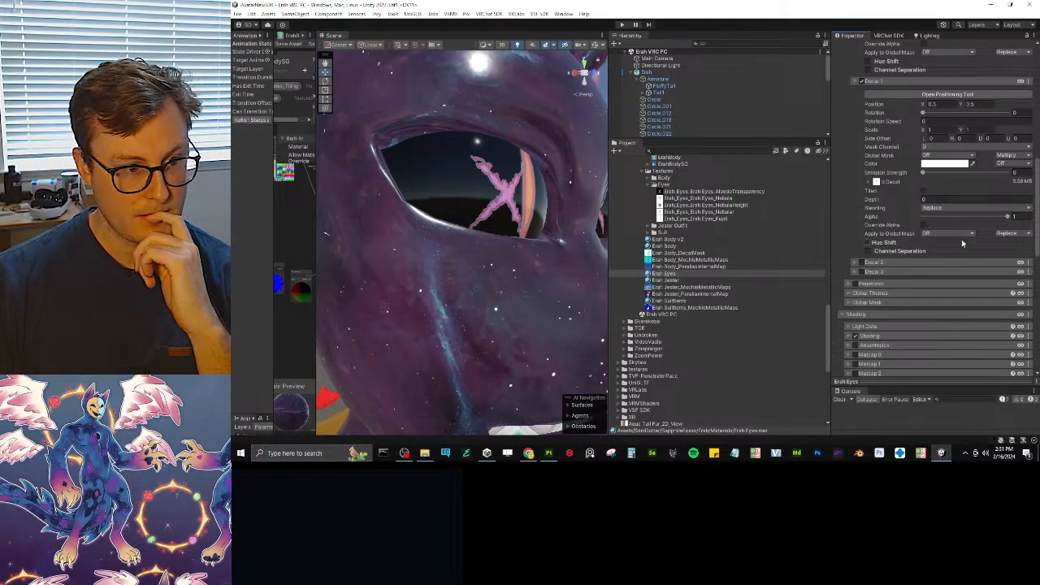
{"action": "scroll", "coordinate": [961, 239], "scroll_direction": "up", "scroll_amount": 5}
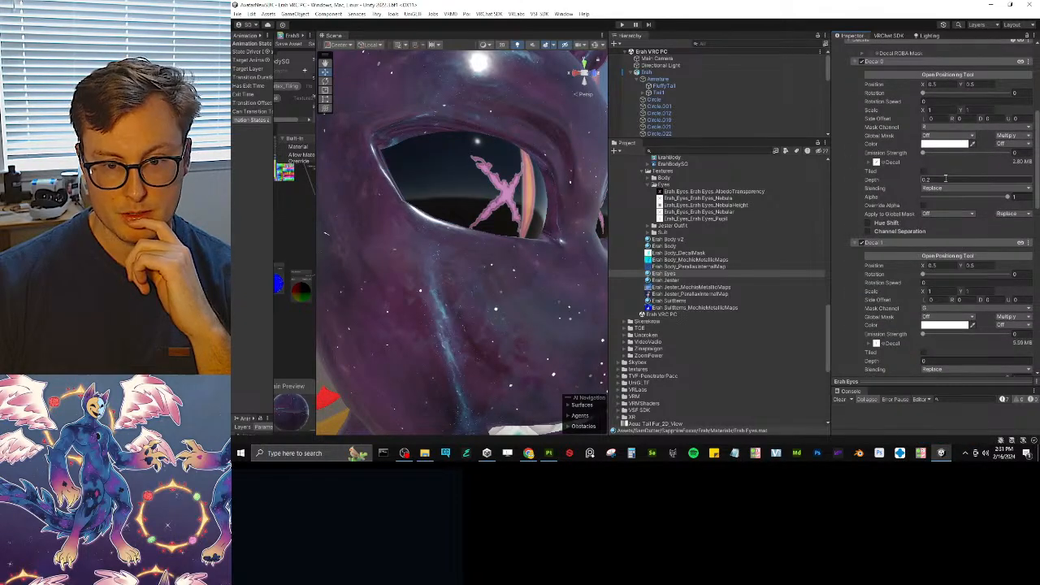
{"action": "left_click", "coordinate": [869, 162]}
{"action": "left_click", "coordinate": [975, 199]}
{"action": "left_click", "coordinate": [950, 212]}
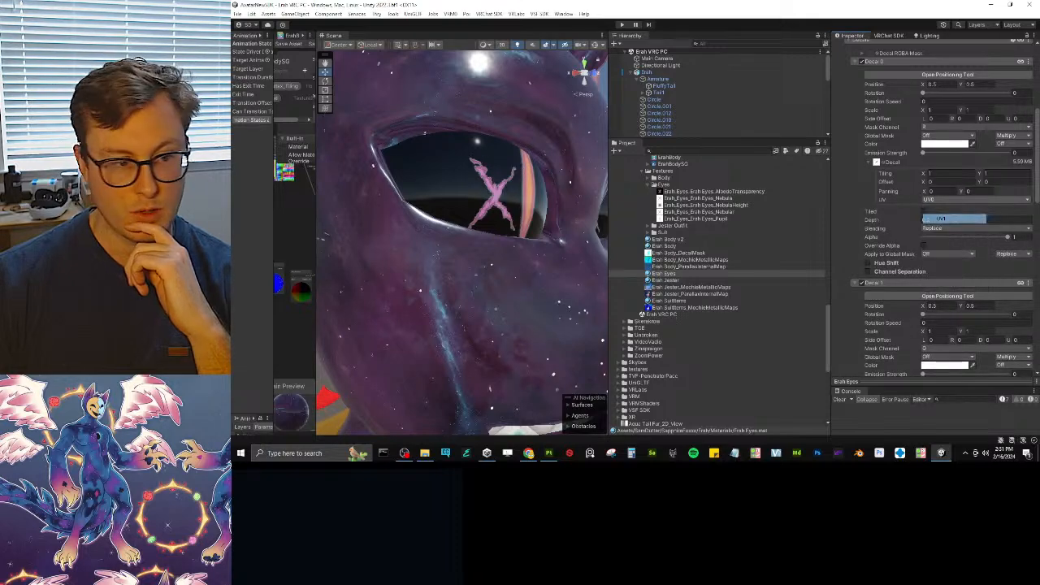
{"action": "left_click", "coordinate": [869, 165]}
- Raise the Parallax Heightmapping strength to about 0.867
{"action": "scroll", "coordinate": [966, 231], "scroll_direction": "down", "scroll_amount": 18}
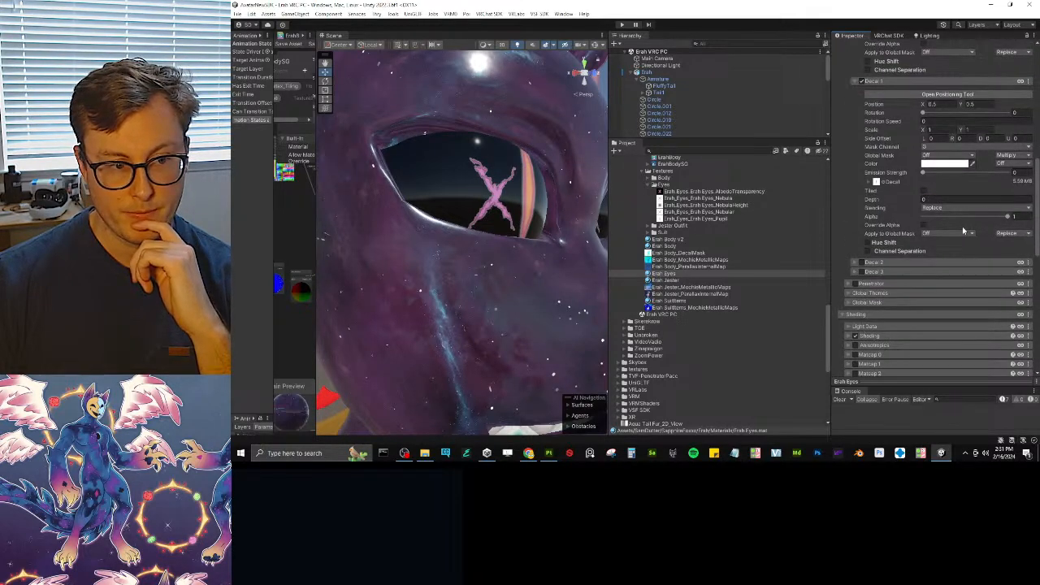
{"action": "scroll", "coordinate": [968, 232], "scroll_direction": "down", "scroll_amount": 1}
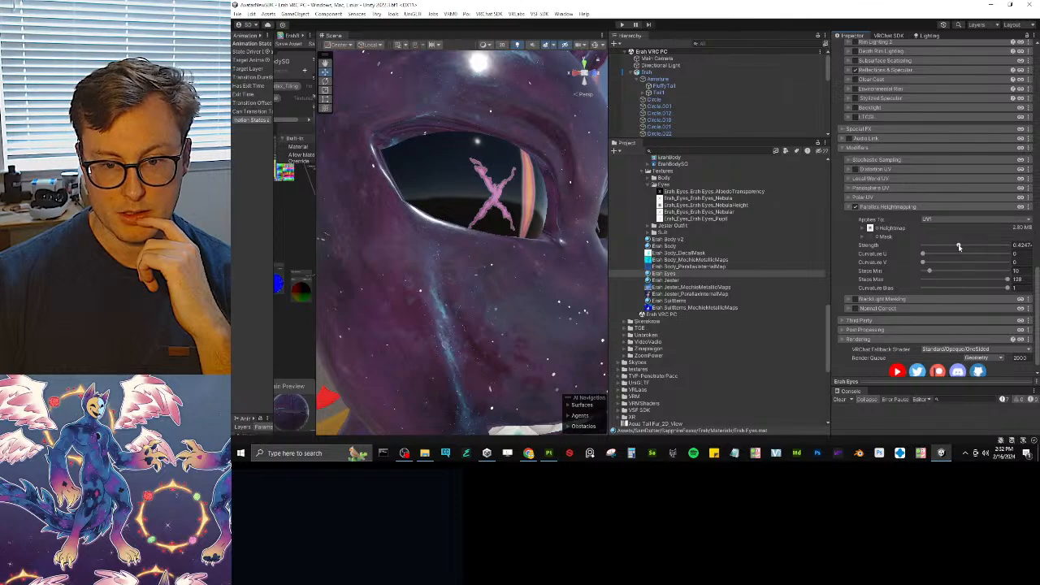
{"action": "left_click_drag", "start_coordinate": [959, 245], "coordinate": [997, 245]}
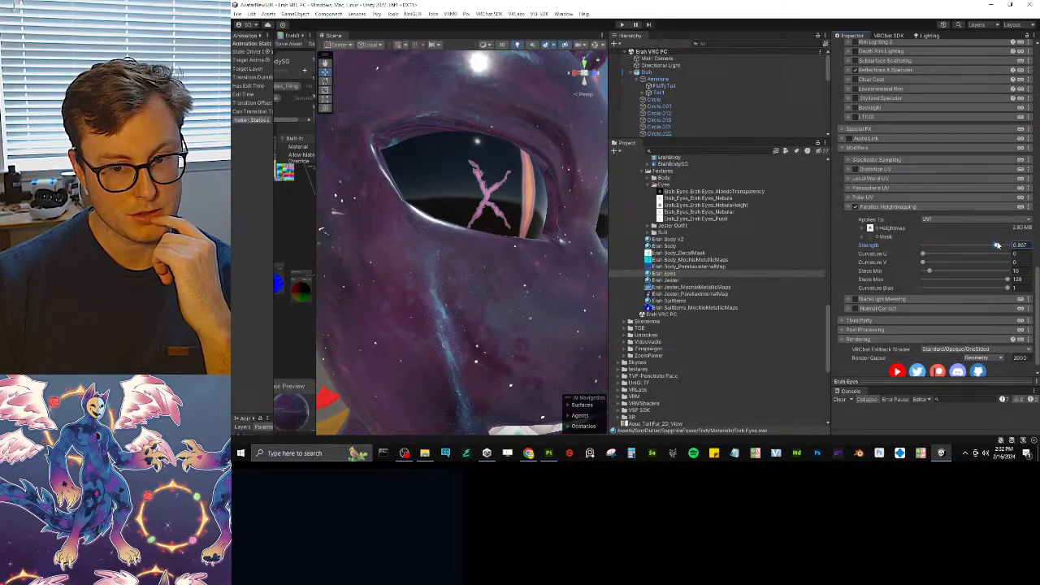
- Set Decal 0's depth to 0 and inspect the heightmap parallax on the eyes from several angles
{"action": "scroll", "coordinate": [926, 154], "scroll_direction": "up", "scroll_amount": 15}
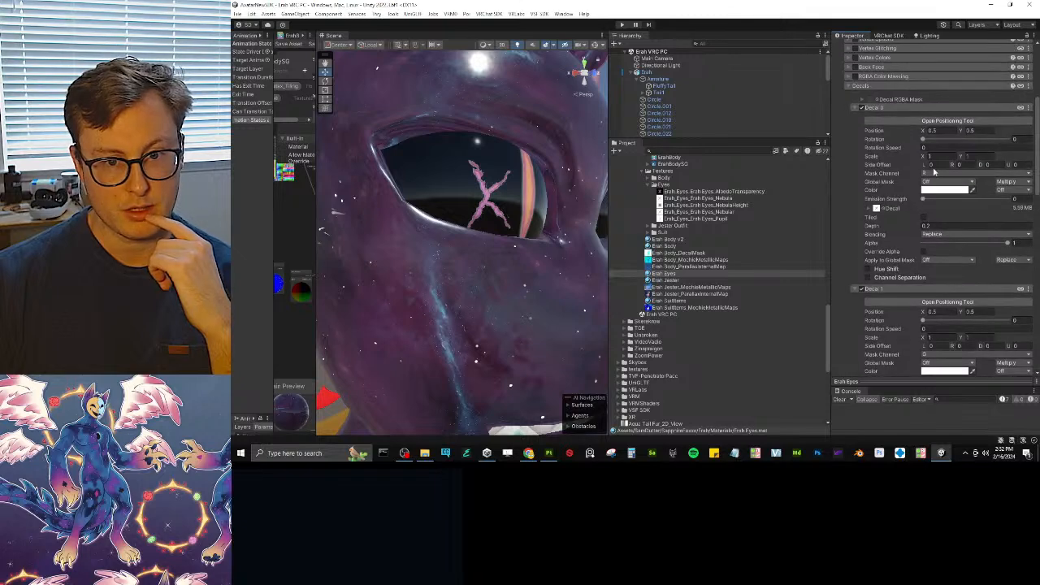
{"action": "left_click", "coordinate": [942, 226]}
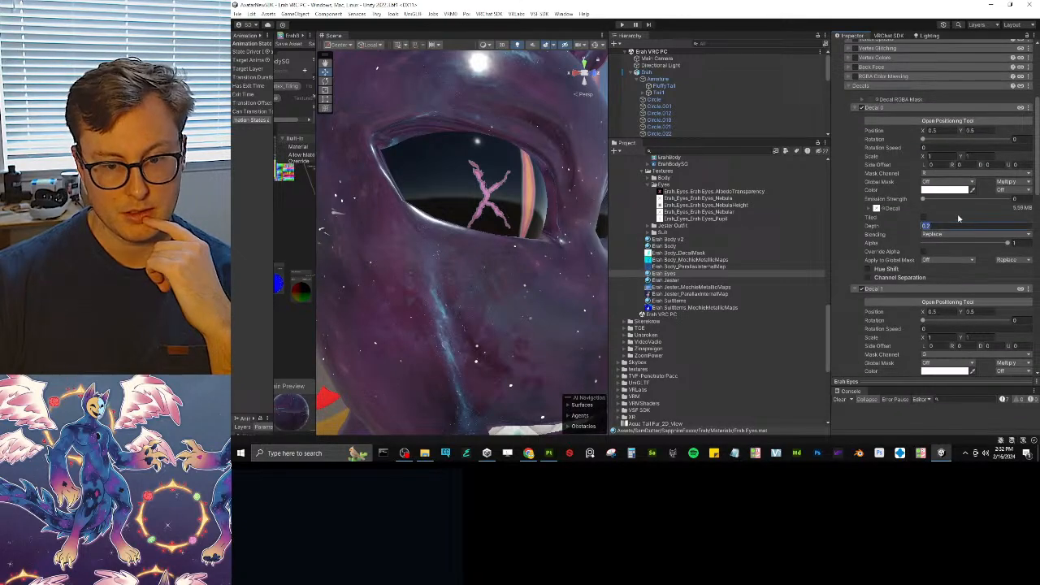
{"action": "type", "text": "0"}
{"action": "left_click_drag", "start_coordinate": [460, 271], "coordinate": [492, 259], "text": "alt"}
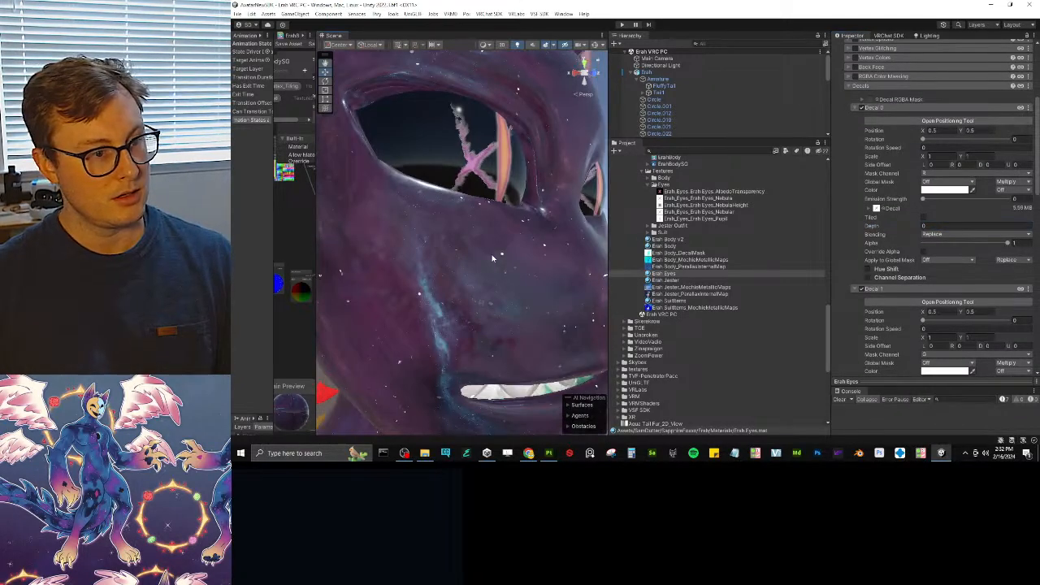
{"action": "right_click_drag", "start_coordinate": [492, 259], "coordinate": [443, 238]}
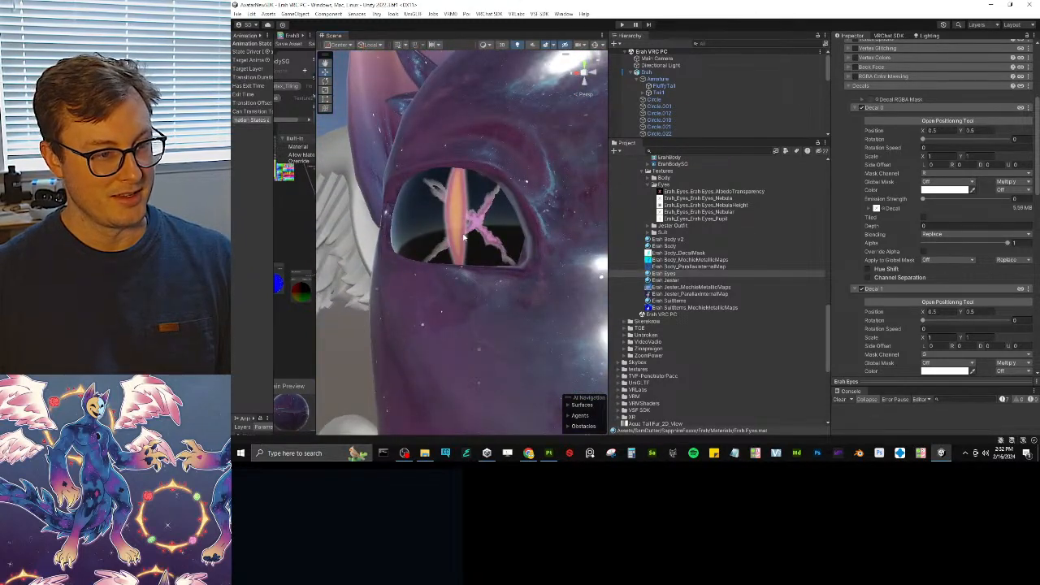
{"action": "left_click", "coordinate": [465, 233]}
{"action": "left_click", "coordinate": [465, 231]}
{"action": "key", "text": "f"}
{"action": "left_click_drag", "start_coordinate": [465, 231], "coordinate": [576, 234], "text": "alt"}
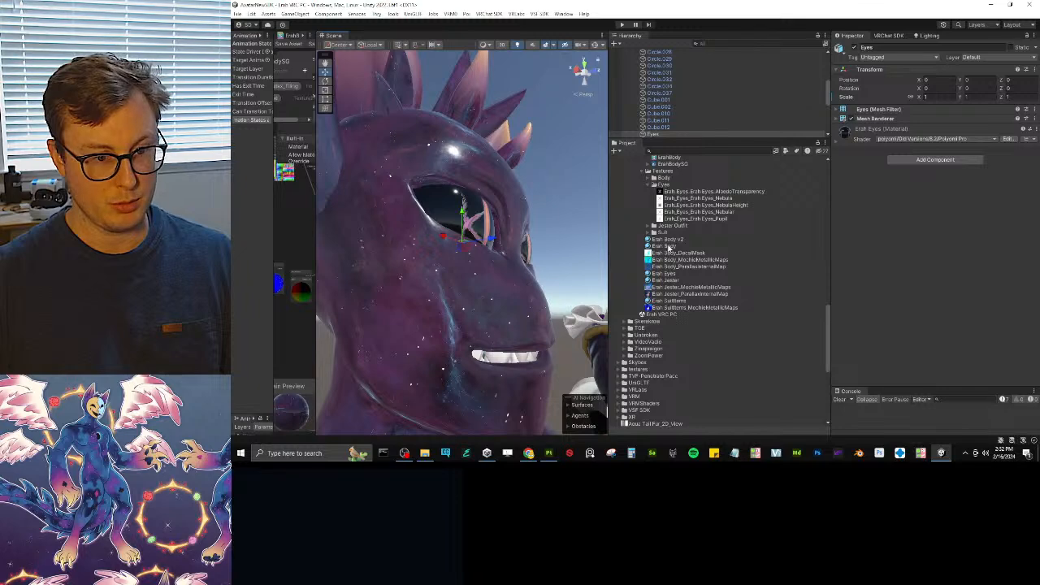
- Set Decal 1's depth to 0.1 in the Erah Eyes material and check the pupil's parallax from several angles
{"action": "left_click", "coordinate": [679, 274]}
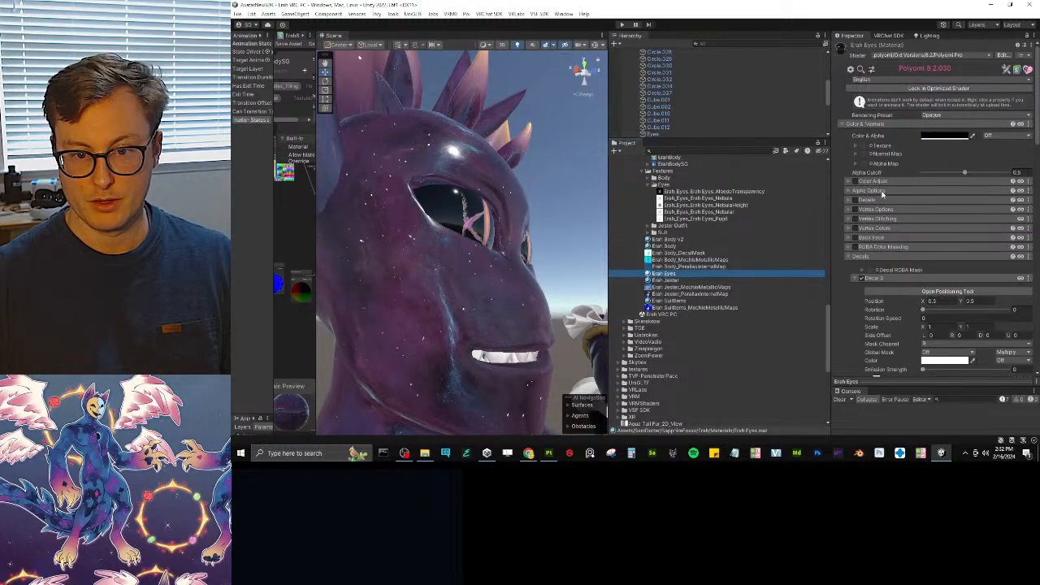
{"action": "scroll", "coordinate": [935, 301], "scroll_direction": "down", "scroll_amount": 10}
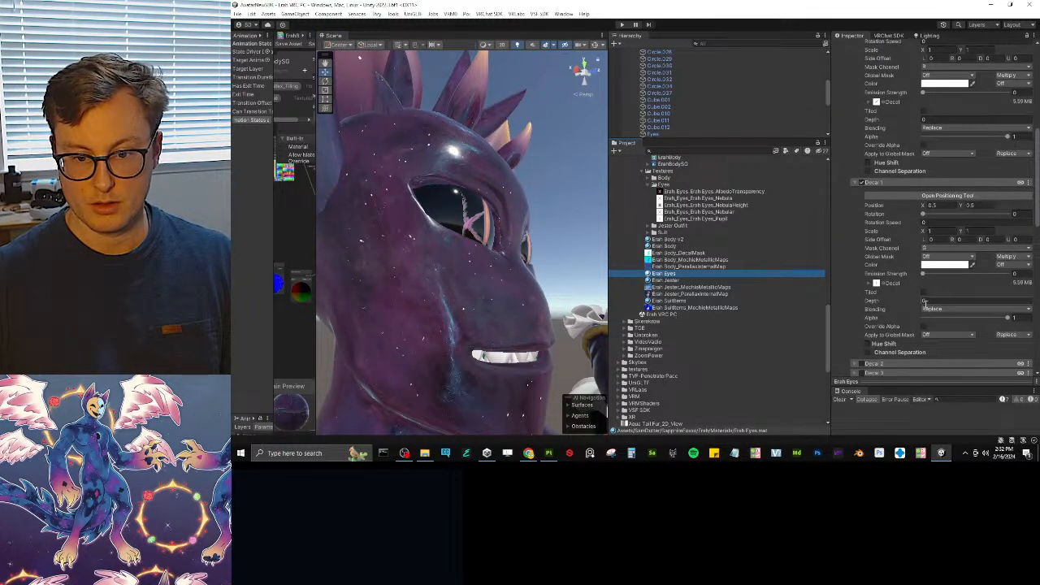
{"action": "left_click", "coordinate": [934, 303]}
{"action": "type", "text": ".1"}
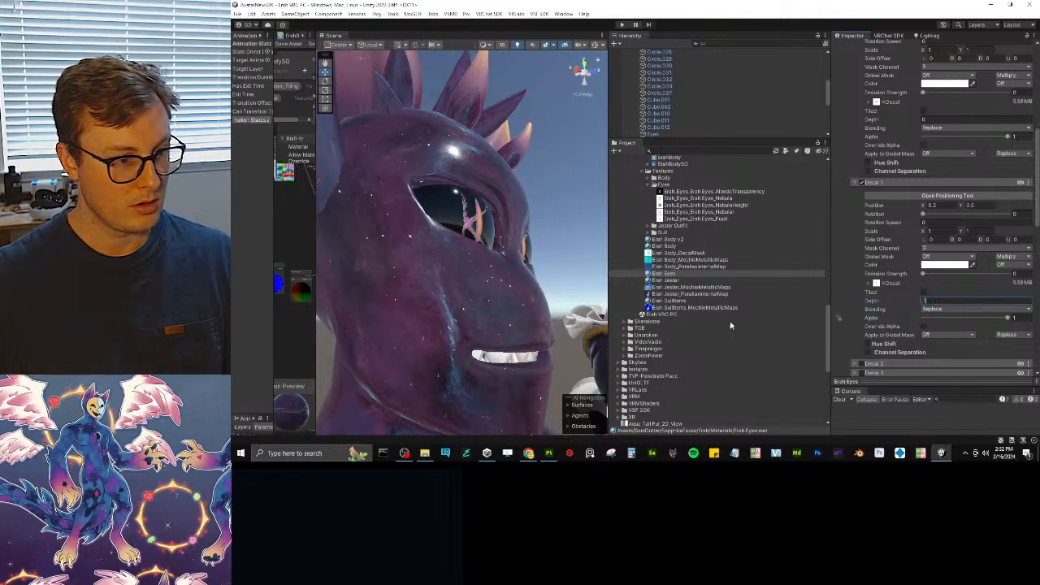
{"action": "left_click", "coordinate": [488, 222]}
{"action": "left_click_drag", "start_coordinate": [487, 223], "coordinate": [442, 270], "text": "alt"}
{"action": "middle_click_drag", "start_coordinate": [442, 270], "coordinate": [469, 260]}
{"action": "scroll", "coordinate": [469, 260], "scroll_direction": "up", "scroll_amount": 6}
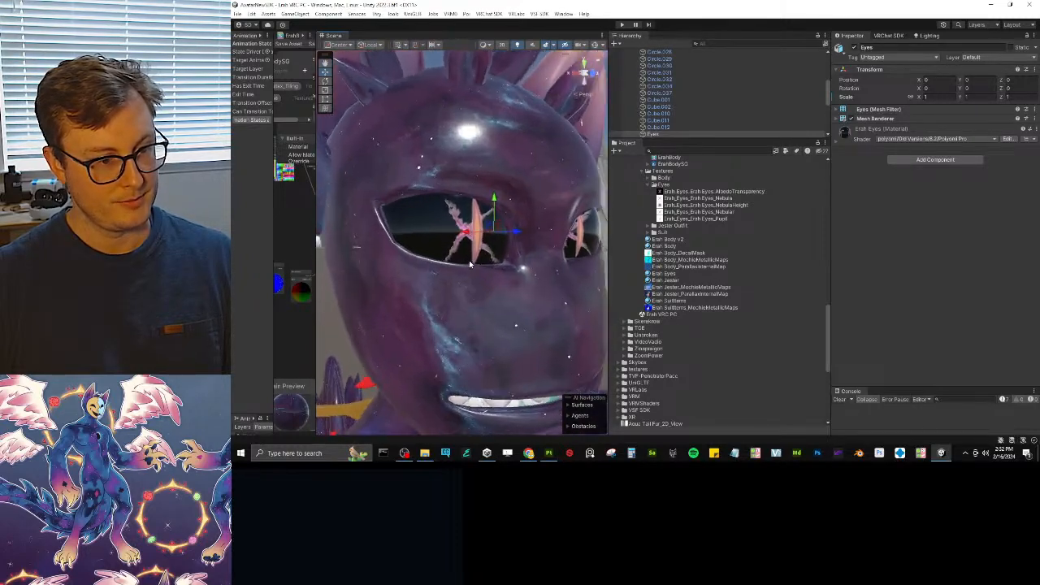
{"action": "mouse_move", "coordinate": [498, 264]}
{"action": "left_mouse_down", "text": "alt"}
{"action": "mouse_move", "coordinate": [395, 294]}
{"action": "mouse_move", "coordinate": [437, 279]}
{"action": "mouse_move", "coordinate": [444, 241]}
{"action": "mouse_move", "coordinate": [432, 275]}
{"action": "mouse_move", "coordinate": [501, 282]}
{"action": "left_mouse_up", "text": "alt"}
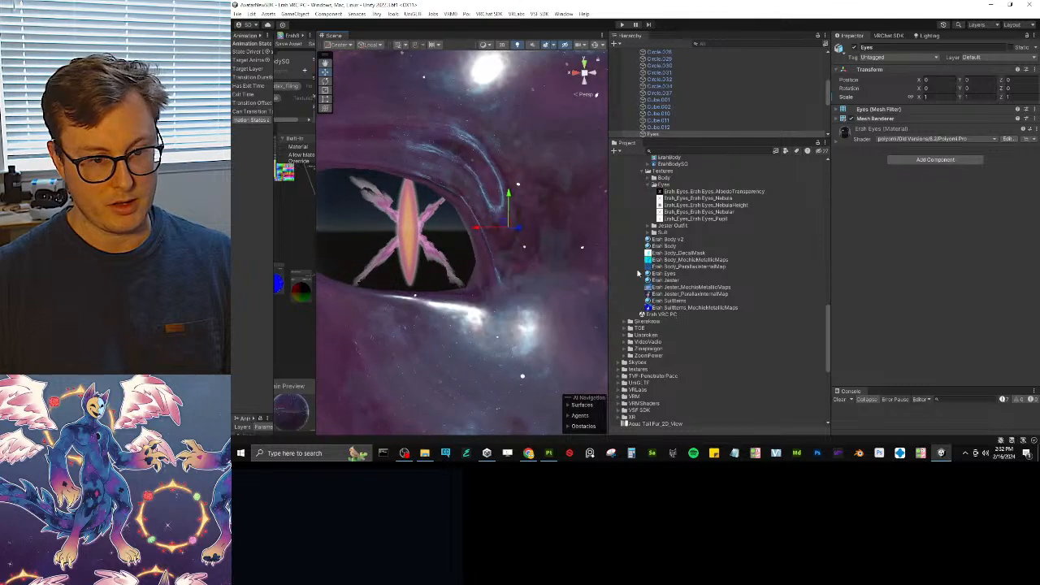
- Set Decal 0's emission strength to 0.5 in the Erah Eyes material
{"action": "left_click", "coordinate": [665, 274]}
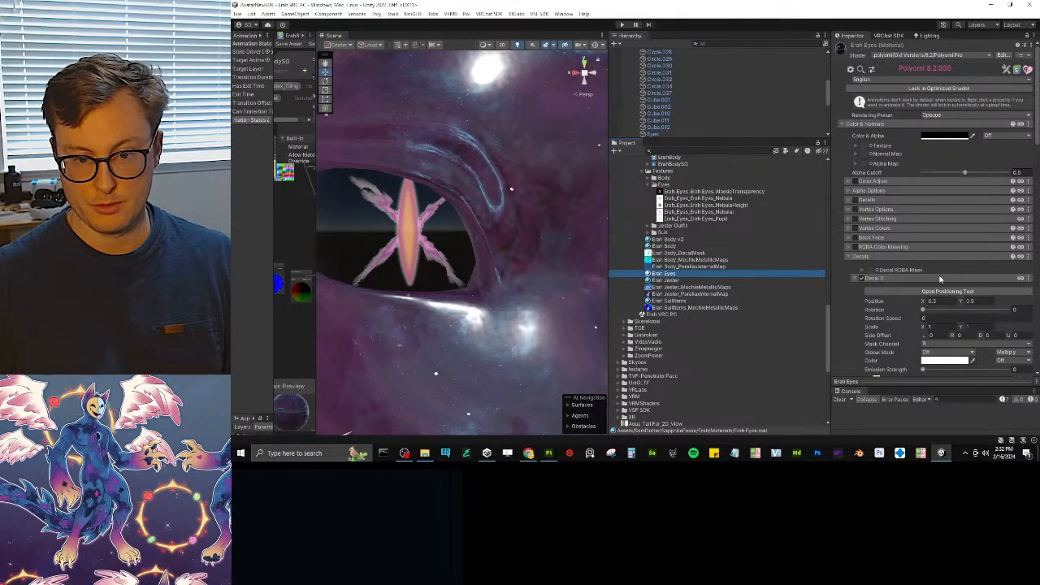
{"action": "scroll", "coordinate": [940, 278], "scroll_direction": "down", "scroll_amount": 5}
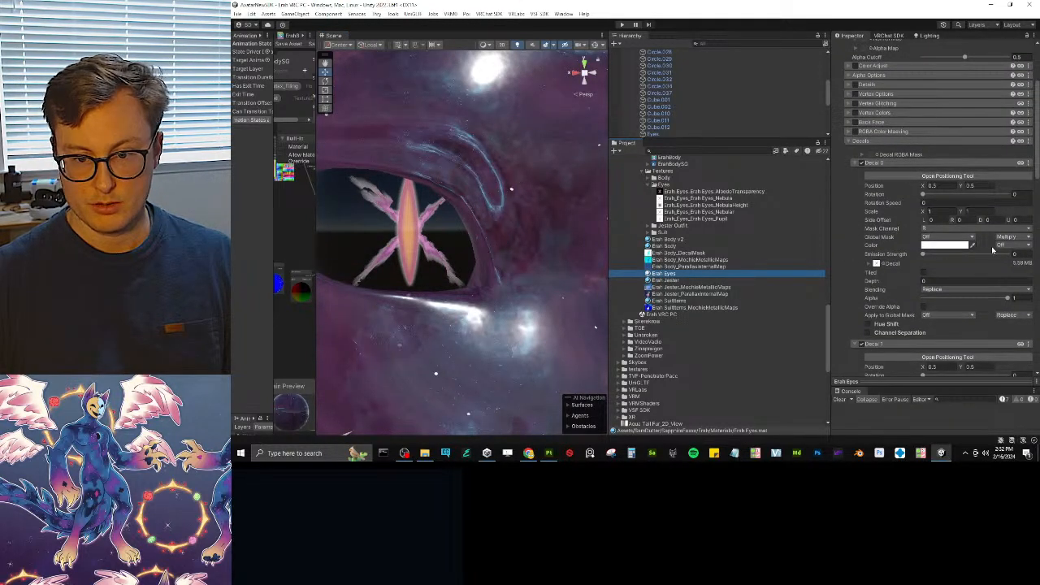
{"action": "left_click", "coordinate": [1016, 253]}
{"action": "type", "text": "."}
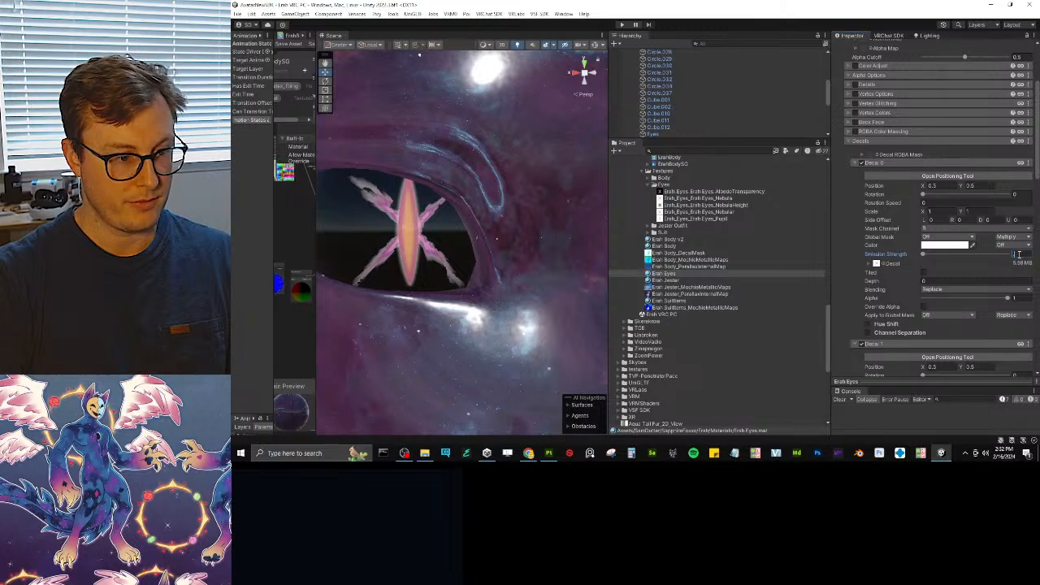
{"action": "type", "text": "5"}
{"action": "scroll", "coordinate": [970, 288], "scroll_direction": "down", "scroll_amount": 6}
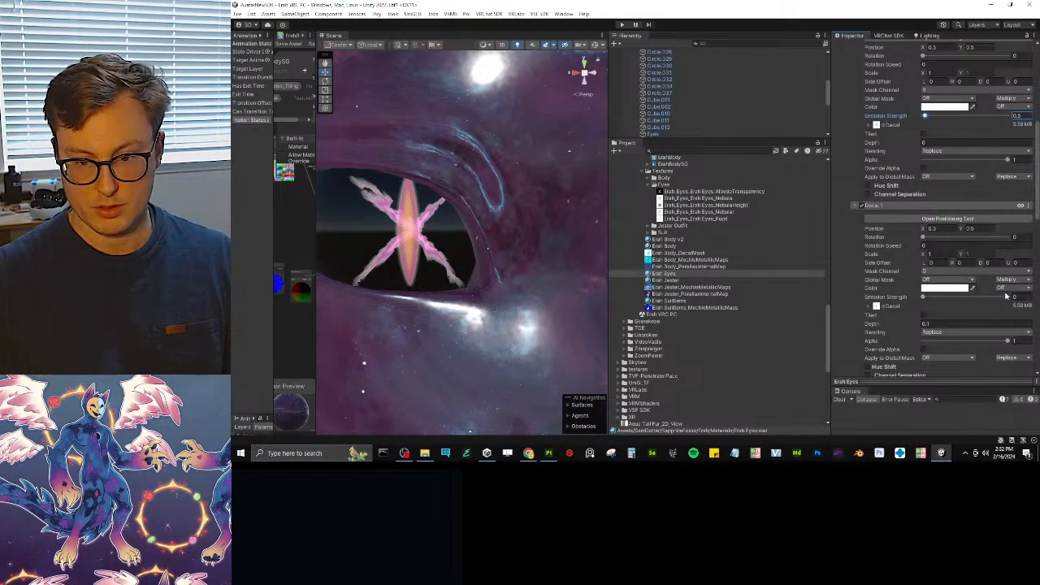
- Try emission strengths of 0.5 and about 3 on Decal 1, comparing the pupil's glow from different angles
{"action": "type", "text": ".5"}
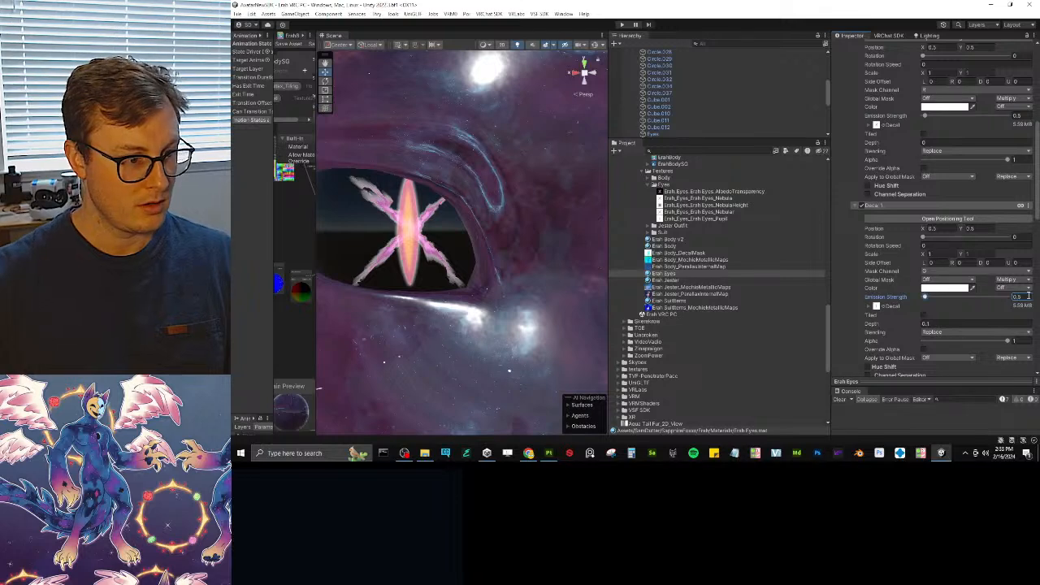
{"action": "mouse_move", "coordinate": [480, 230]}
{"action": "left_mouse_down", "text": "alt"}
{"action": "mouse_move", "coordinate": [558, 220]}
{"action": "mouse_move", "coordinate": [465, 196]}
{"action": "mouse_move", "coordinate": [475, 213]}
{"action": "left_mouse_up", "text": "alt"}
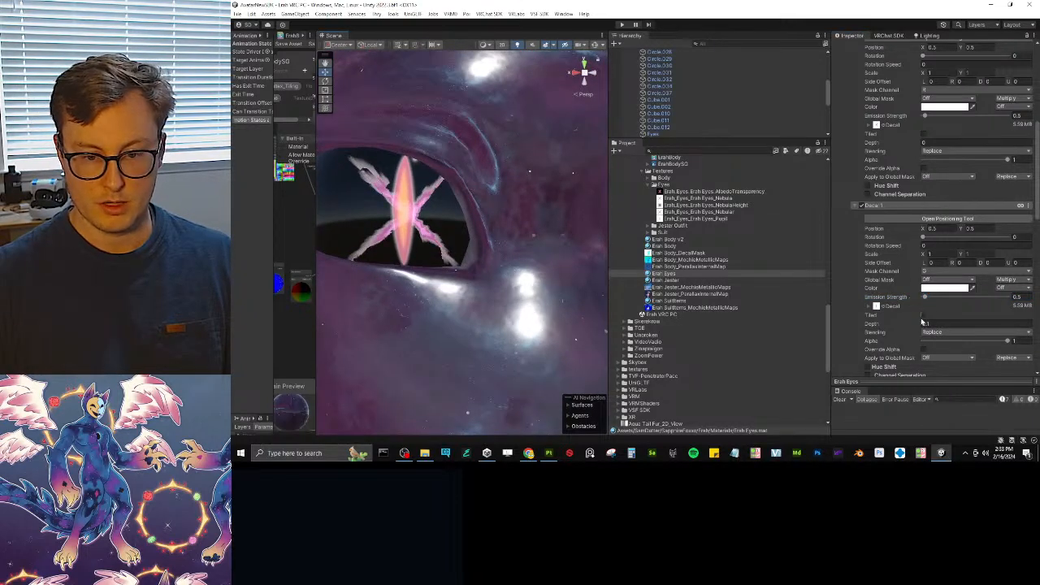
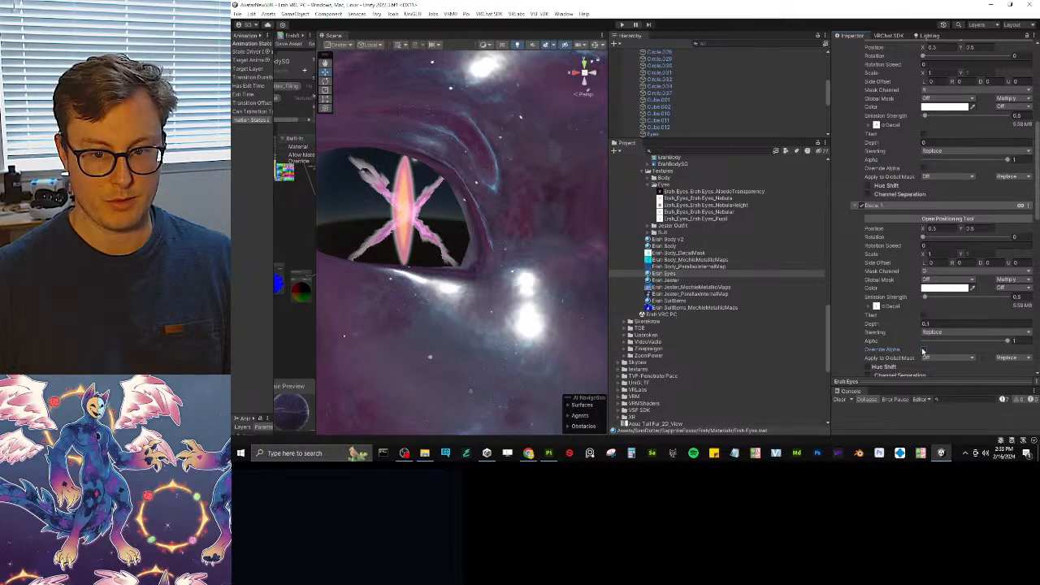
{"action": "left_click", "coordinate": [928, 322]}
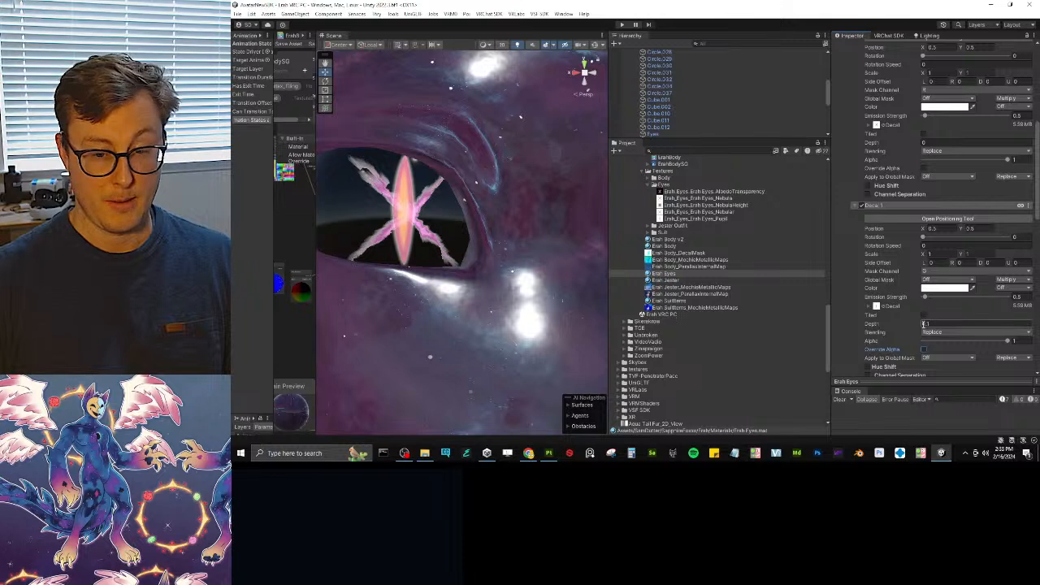
{"action": "mouse_move", "coordinate": [933, 298]}
{"action": "left_mouse_down"}
{"action": "mouse_move", "coordinate": [923, 297]}
{"action": "mouse_move", "coordinate": [947, 298]}
{"action": "mouse_move", "coordinate": [936, 298]}
{"action": "left_mouse_up"}
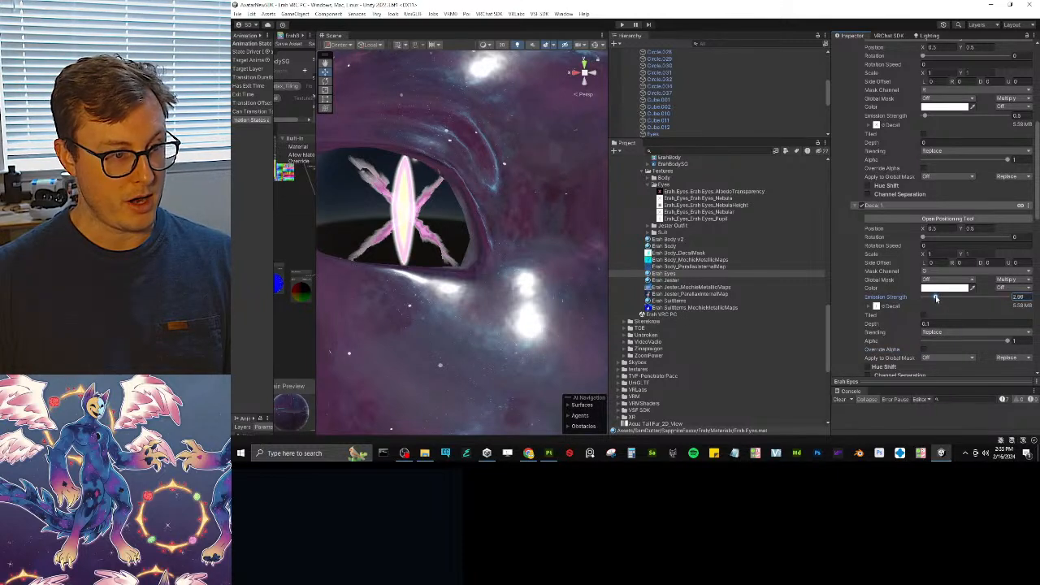
{"action": "left_click_drag", "start_coordinate": [520, 221], "coordinate": [559, 210], "text": "alt"}
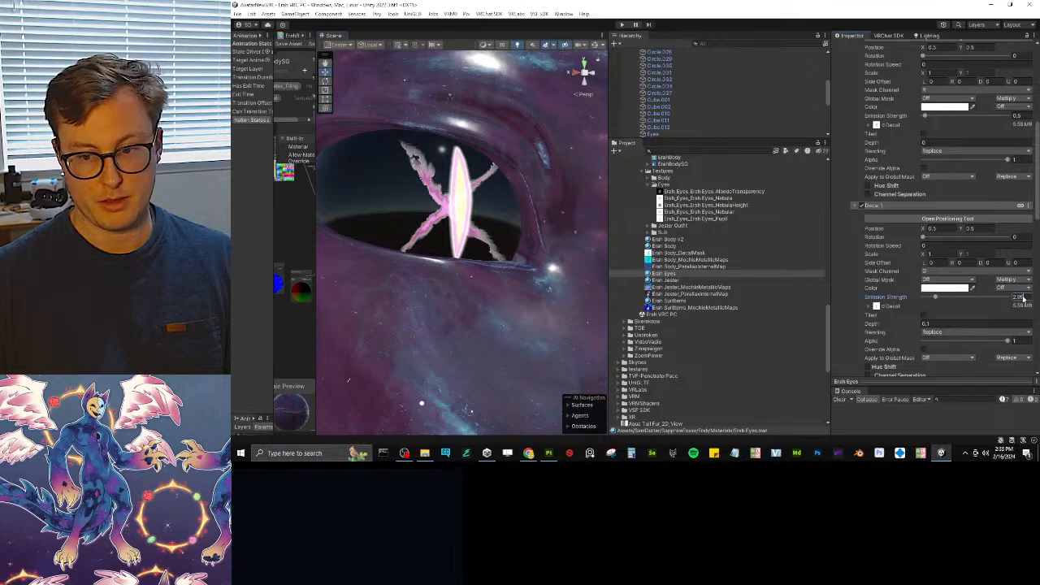
- Set Decal 1's emission strength to 1 and check the glow of the eyes from near and far
{"action": "left_click", "coordinate": [1024, 298]}
{"action": "type", "text": "1"}
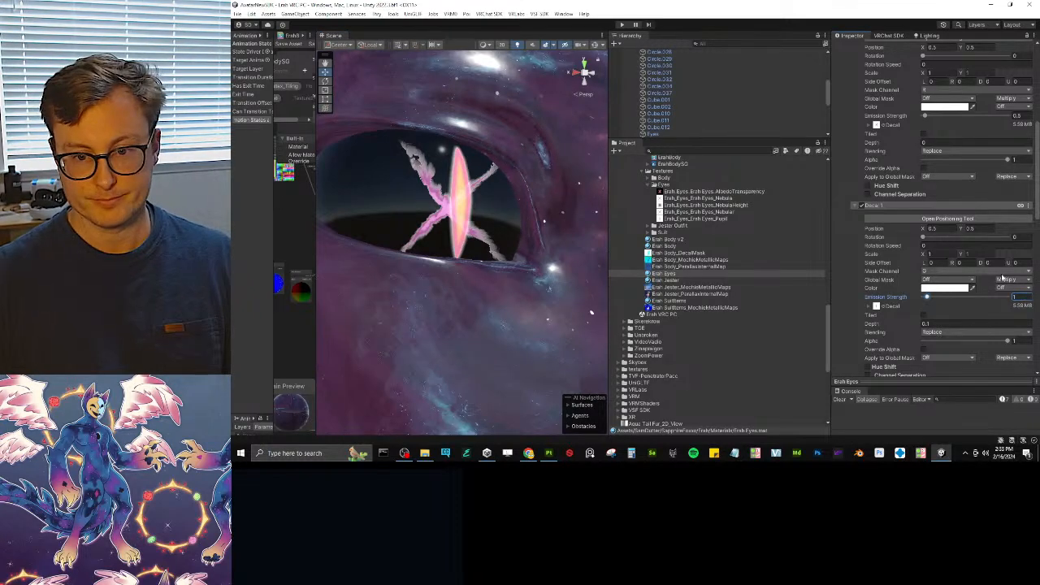
{"action": "scroll", "coordinate": [455, 224], "scroll_direction": "down", "scroll_amount": 5}
{"action": "left_click_drag", "start_coordinate": [468, 224], "coordinate": [586, 220], "text": "alt"}
{"action": "scroll", "coordinate": [479, 243], "scroll_direction": "down", "scroll_amount": 3}
{"action": "scroll", "coordinate": [475, 218], "scroll_direction": "up", "scroll_amount": 7}
{"action": "scroll", "coordinate": [479, 215], "scroll_direction": "up", "scroll_amount": 3}
- Review the Reflections & Specular settings of the Erah Eyes material and enable its Clear Coat
{"action": "scroll", "coordinate": [898, 237], "scroll_direction": "down", "scroll_amount": 8}
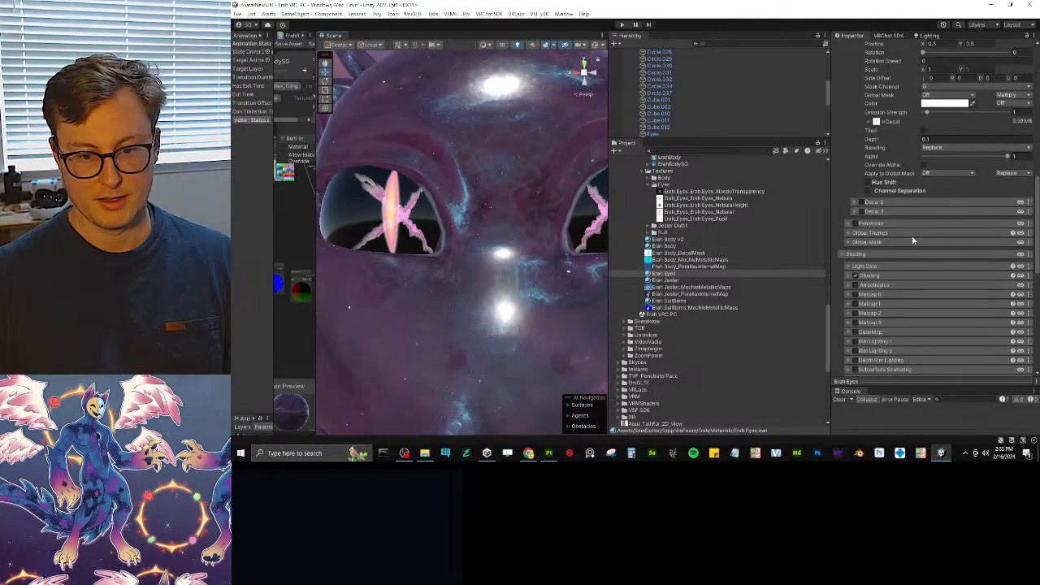
{"action": "scroll", "coordinate": [915, 242], "scroll_direction": "down", "scroll_amount": 5}
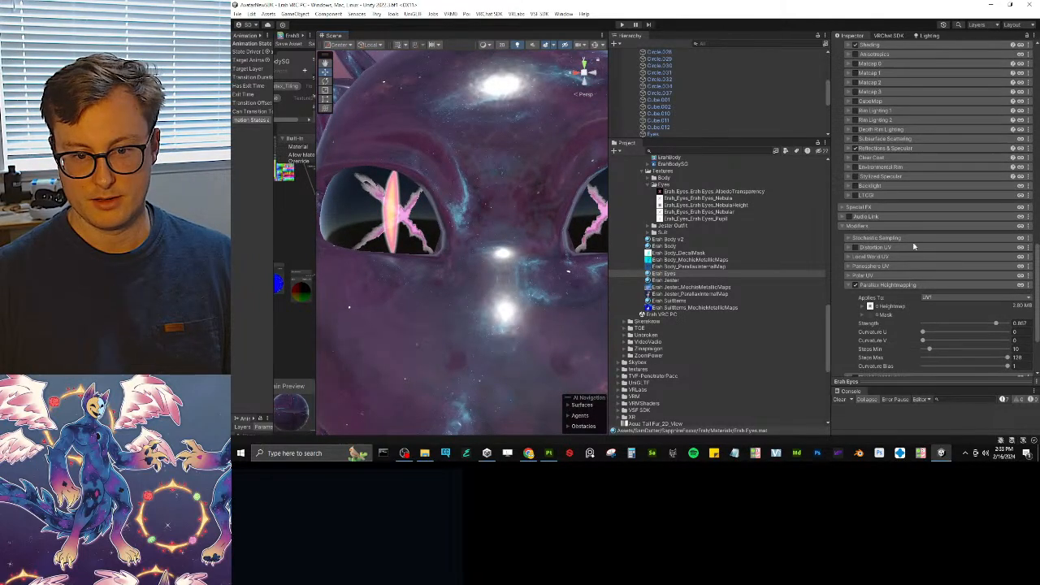
{"action": "left_click", "coordinate": [869, 149]}
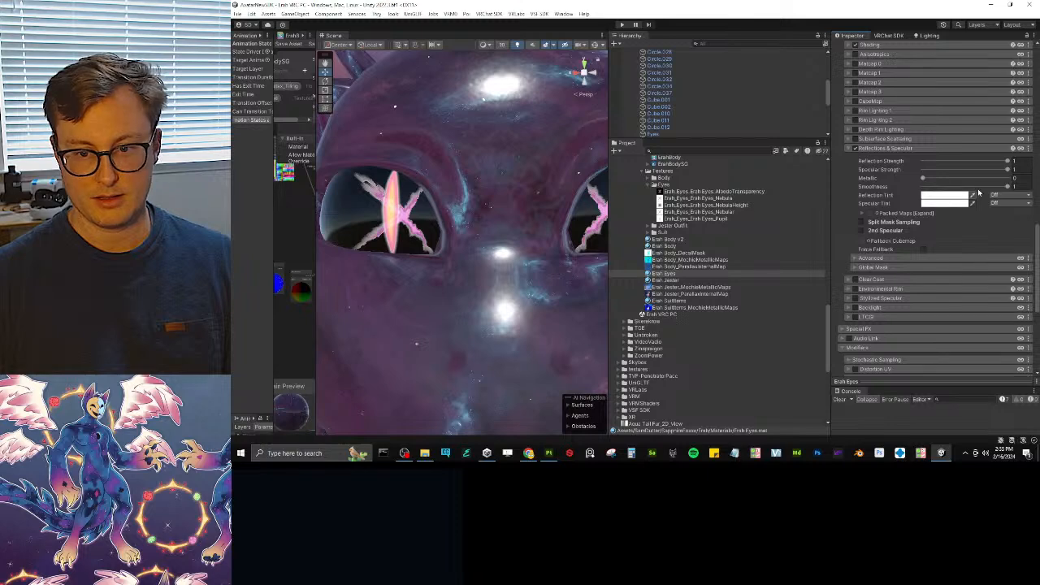
{"action": "left_click", "coordinate": [888, 149]}
{"action": "left_click", "coordinate": [855, 158]}
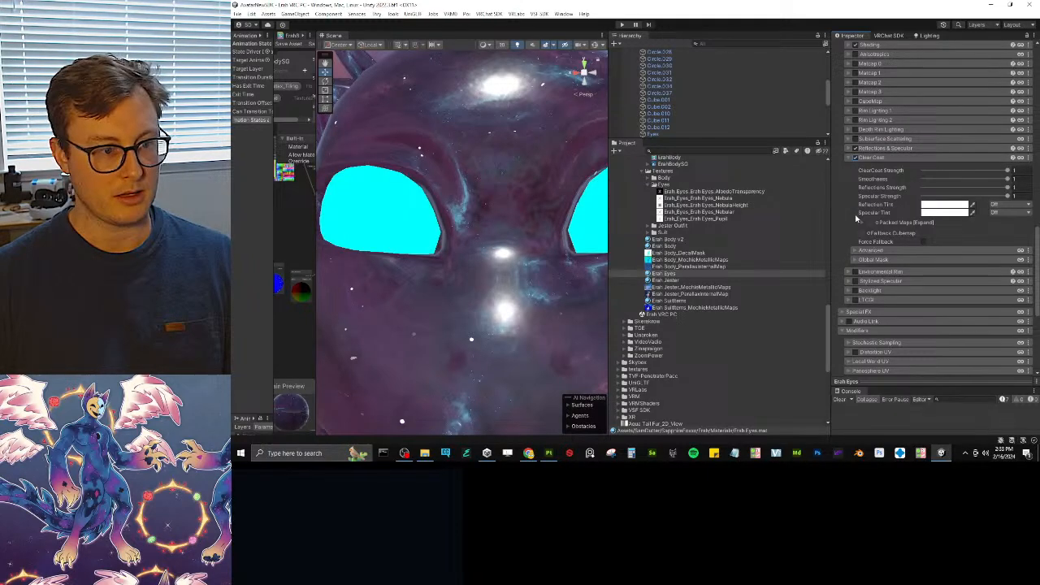
{"action": "left_click", "coordinate": [897, 159]}
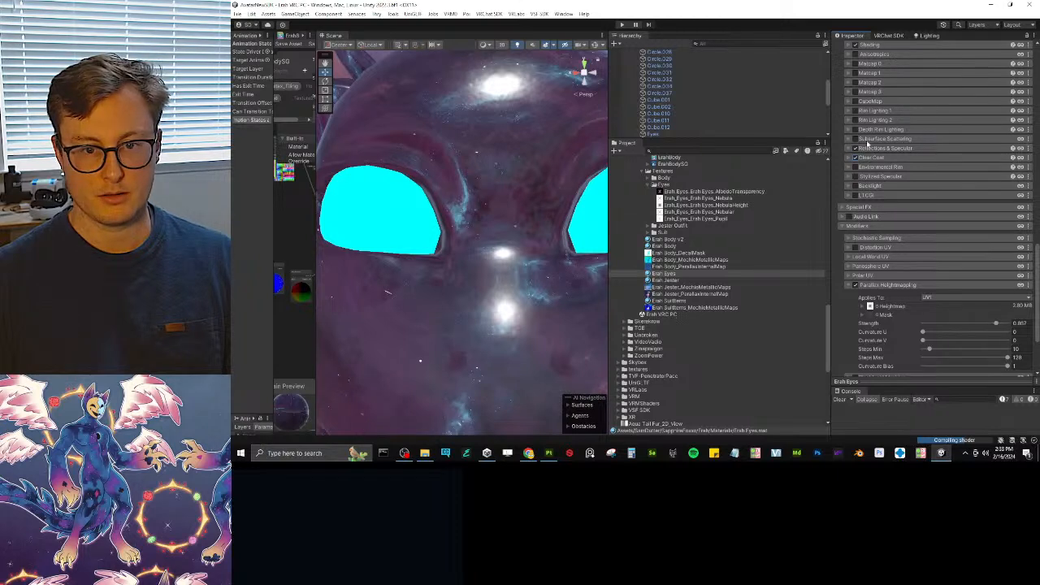
- Enable Matcap 0 on the eye material and assign a glossy grey T_Matcap_MC texture to its matcap
{"action": "left_click", "coordinate": [888, 227]}
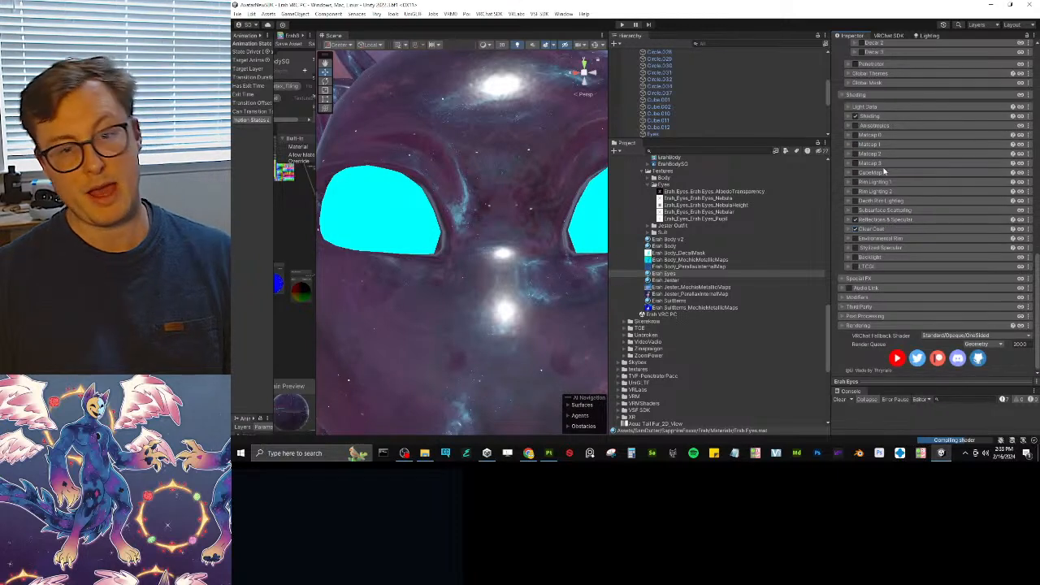
{"action": "left_click", "coordinate": [857, 135]}
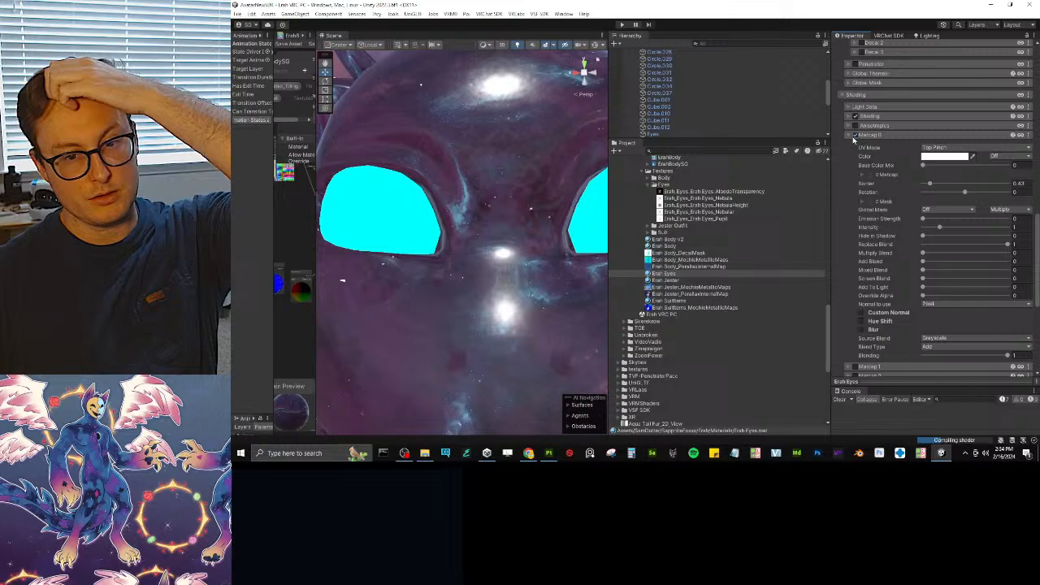
{"action": "left_click", "coordinate": [875, 176]}
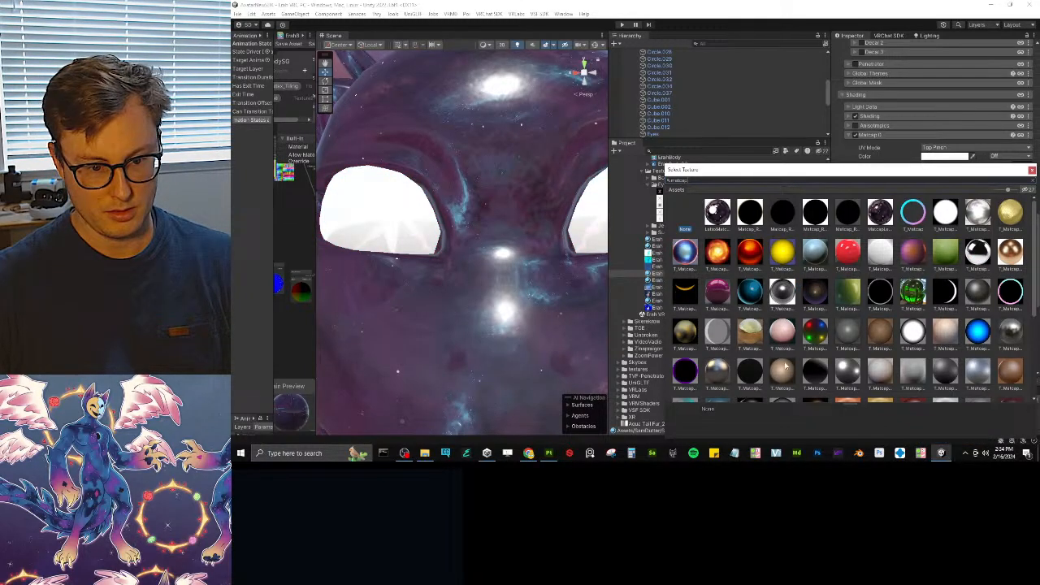
{"action": "scroll", "coordinate": [813, 347], "scroll_direction": "down", "scroll_amount": 3}
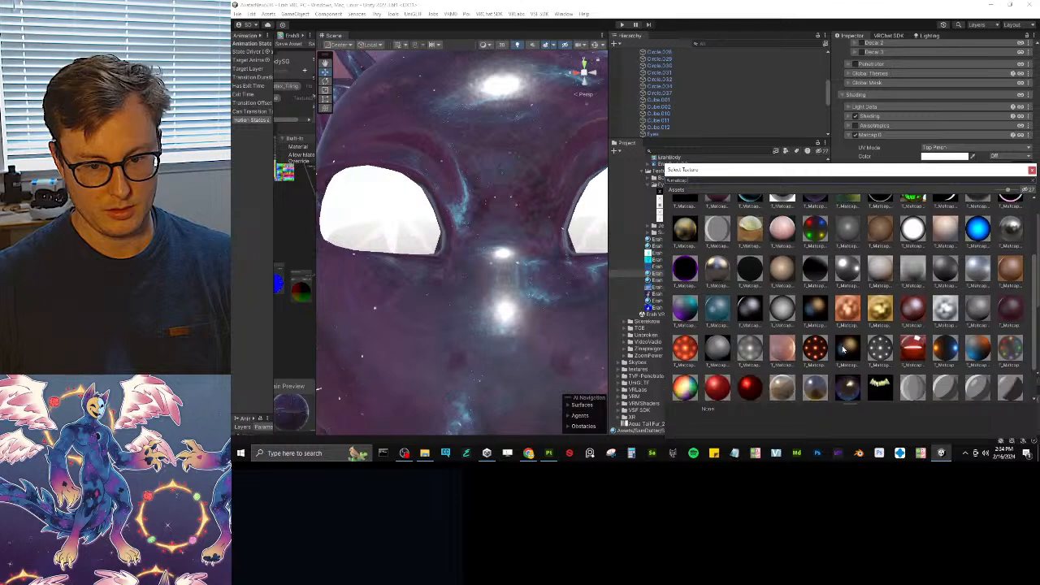
{"action": "scroll", "coordinate": [796, 329], "scroll_direction": "down", "scroll_amount": 2}
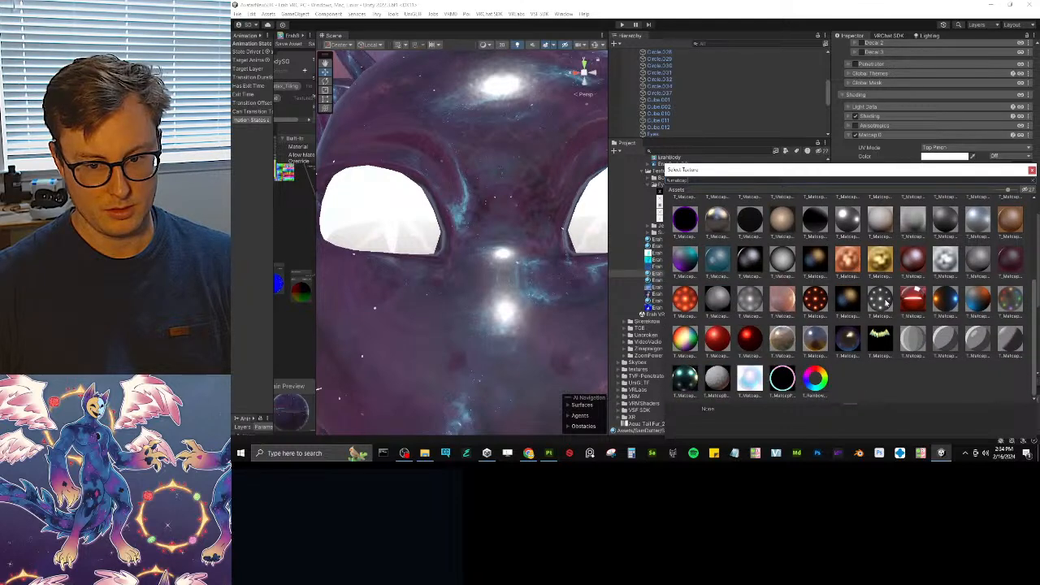
{"action": "scroll", "coordinate": [831, 298], "scroll_direction": "up", "scroll_amount": 2}
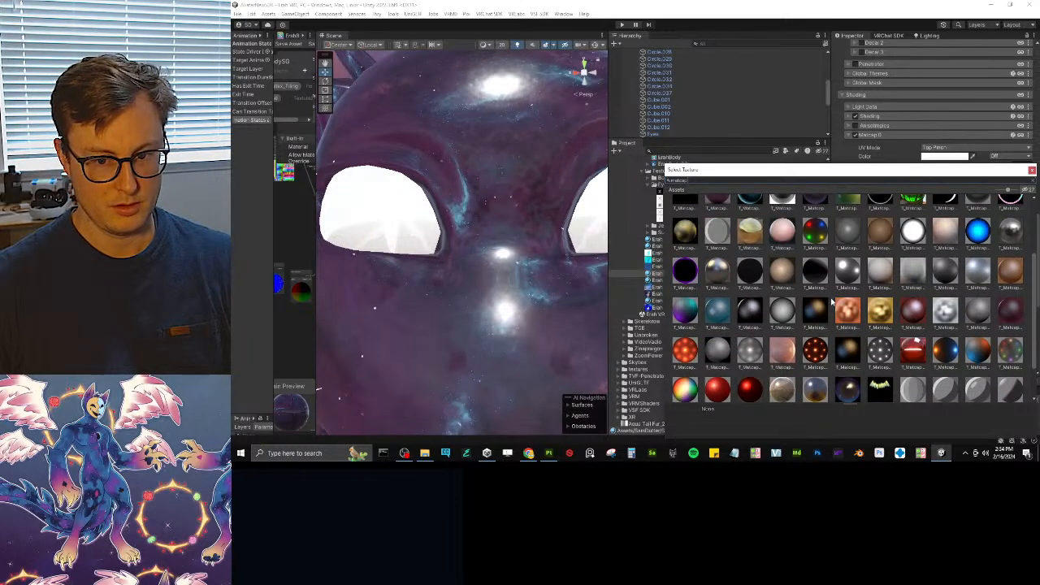
{"action": "scroll", "coordinate": [837, 303], "scroll_direction": "up", "scroll_amount": 2}
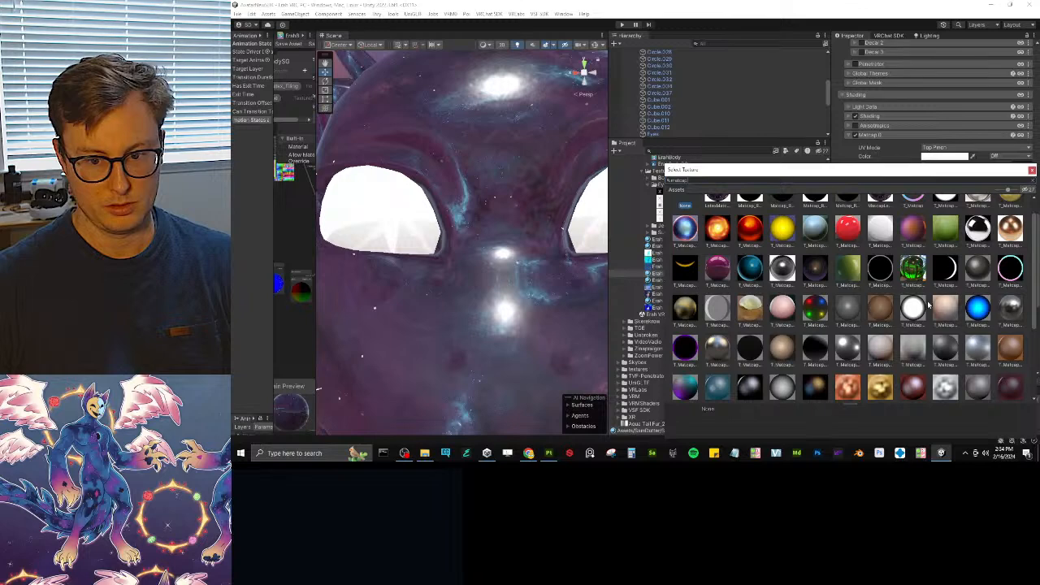
{"action": "left_click", "coordinate": [1011, 307]}
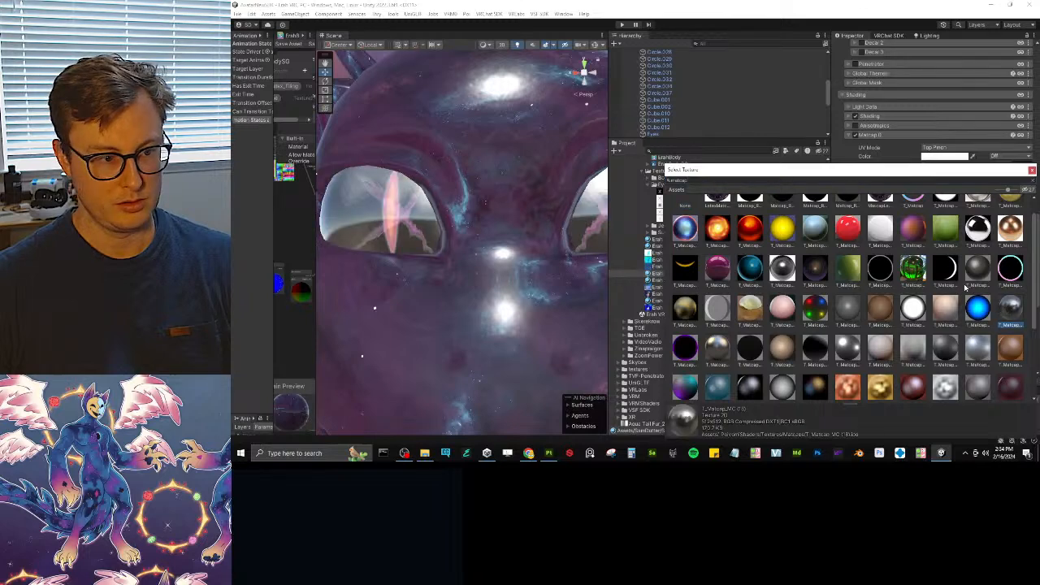
{"action": "left_click", "coordinate": [1032, 173]}
{"action": "left_click_drag", "start_coordinate": [466, 243], "coordinate": [500, 245], "text": "alt"}
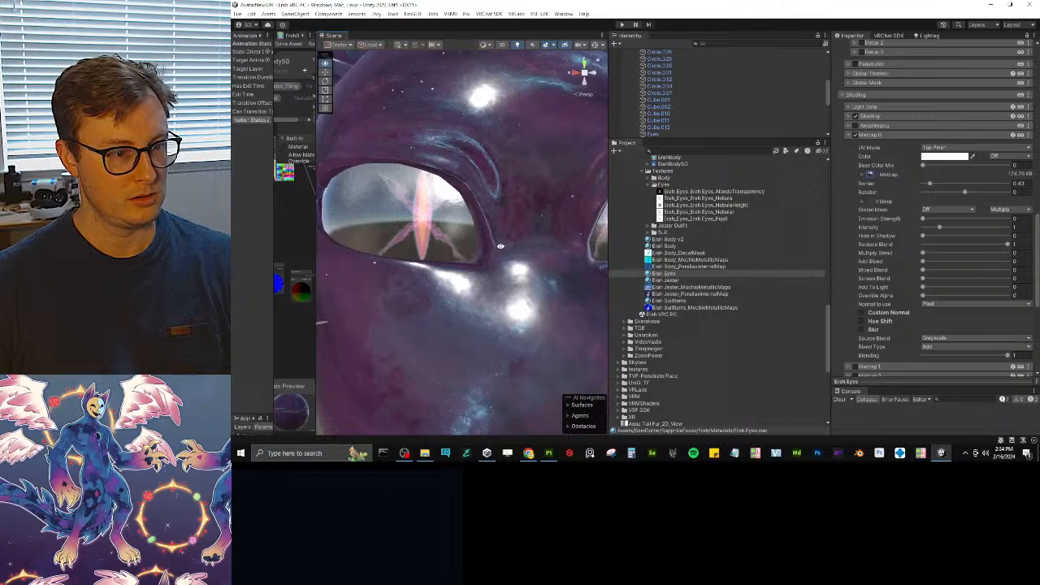
- Try other textures for Matcap 0 and assign the dark teal T_Matcap_MC (47) one
{"action": "left_click", "coordinate": [873, 176]}
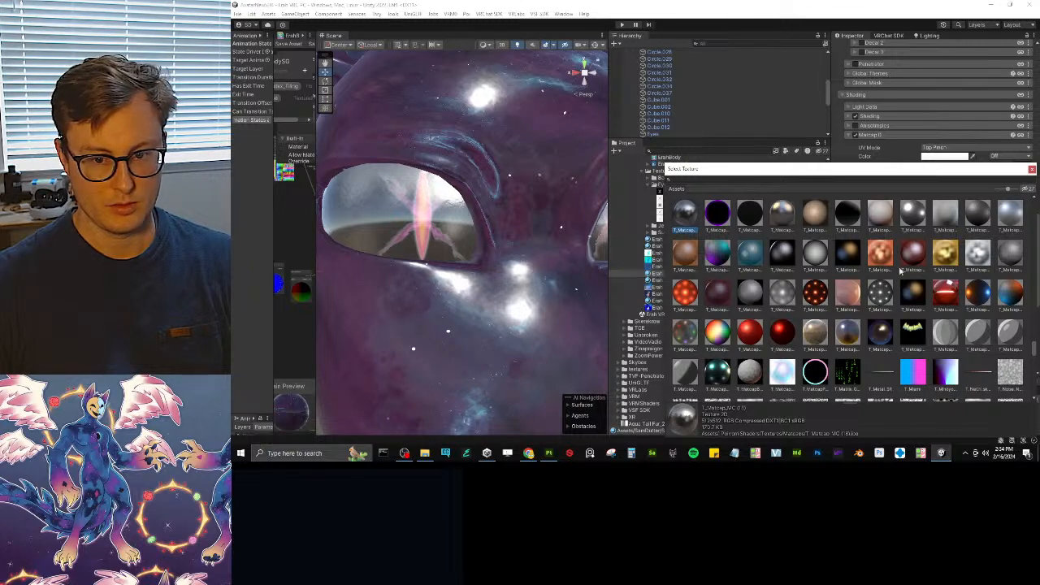
{"action": "left_click", "coordinate": [978, 255]}
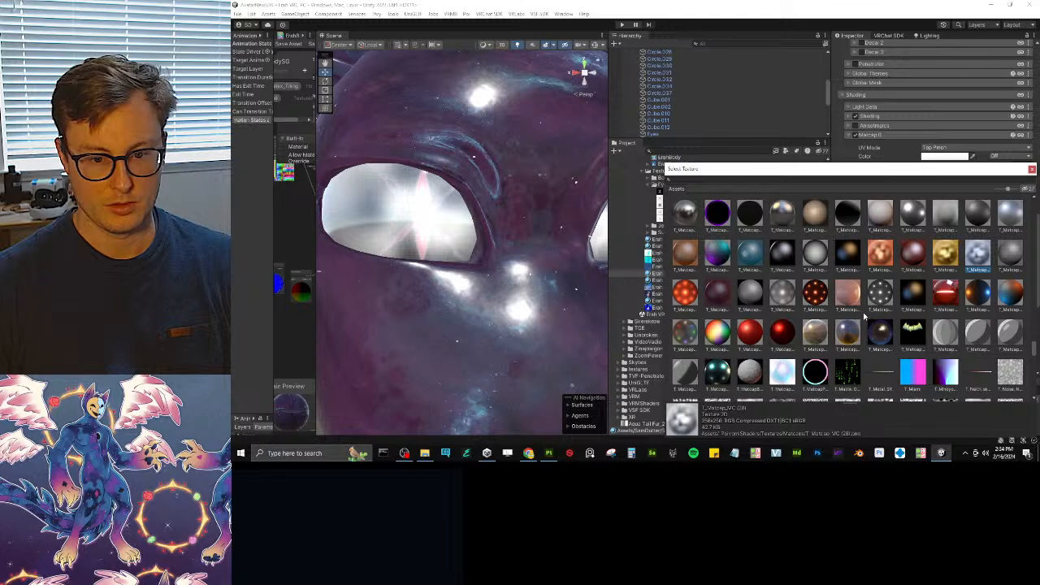
{"action": "left_click", "coordinate": [880, 333]}
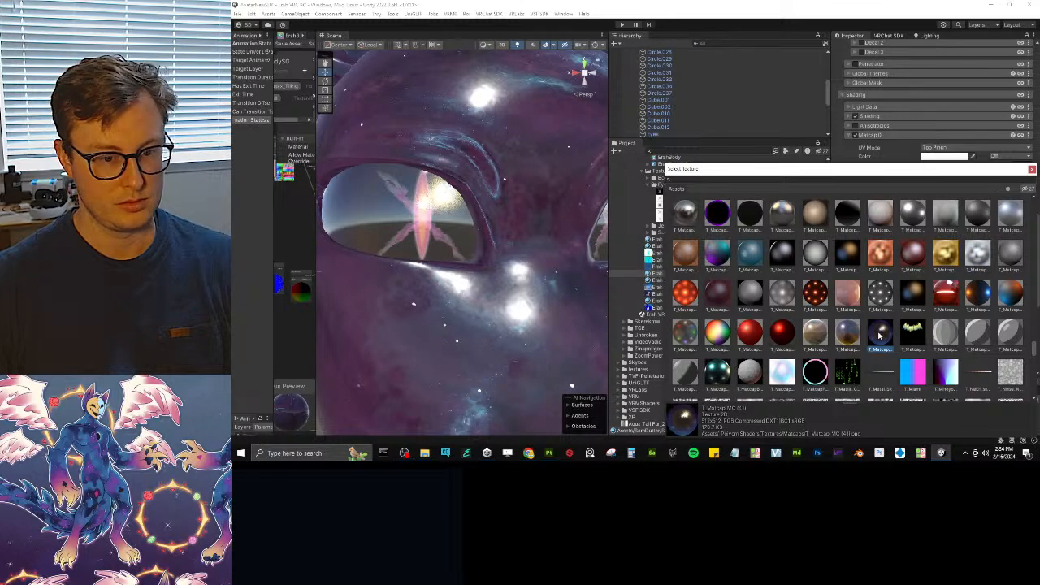
{"action": "scroll", "coordinate": [747, 338], "scroll_direction": "down", "scroll_amount": 1}
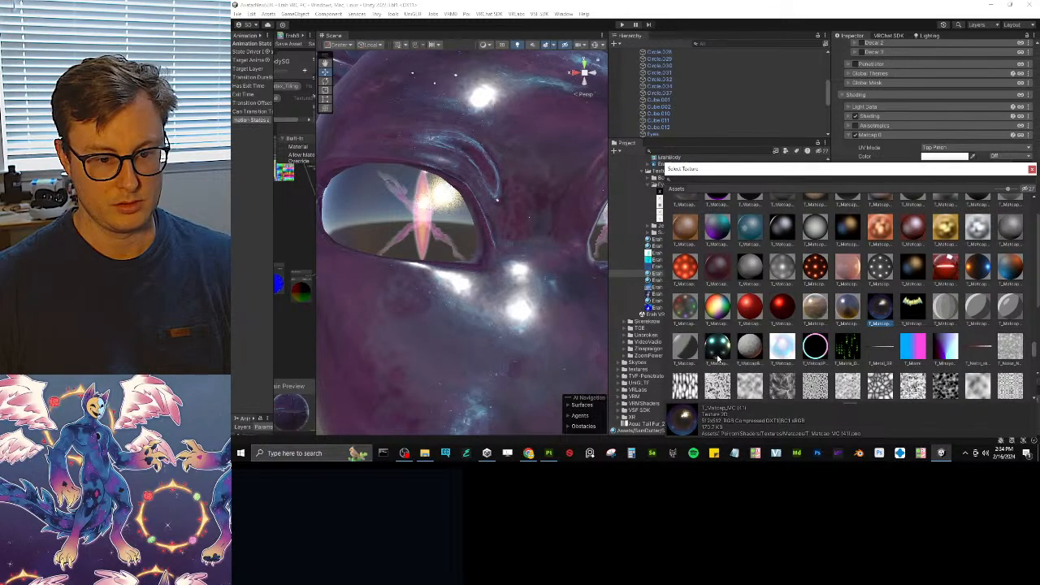
{"action": "left_click", "coordinate": [718, 354]}
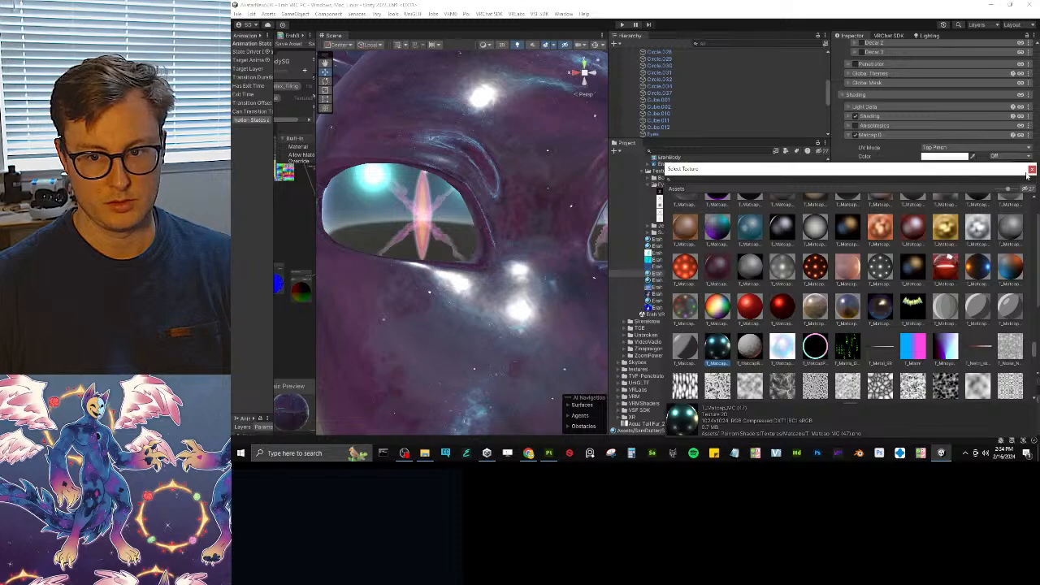
{"action": "left_click", "coordinate": [1032, 169]}
- Blend Matcap 0 additively: set Replace Blend to 0, Add Blend to about 0.4 and Hide in Shadow to 1
{"action": "left_click_drag", "start_coordinate": [945, 244], "coordinate": [835, 257]}
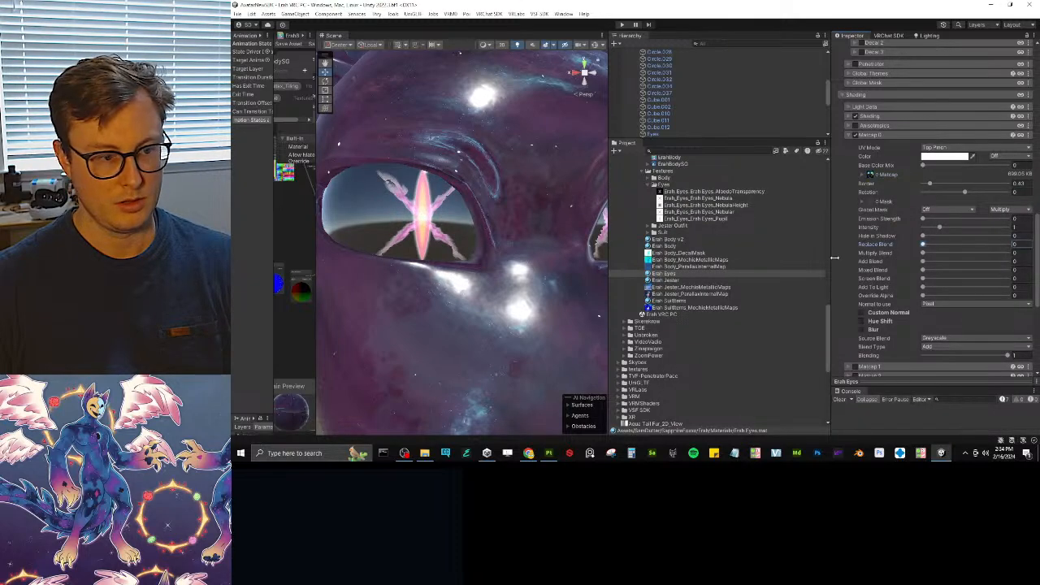
{"action": "left_click_drag", "start_coordinate": [922, 262], "coordinate": [1001, 260]}
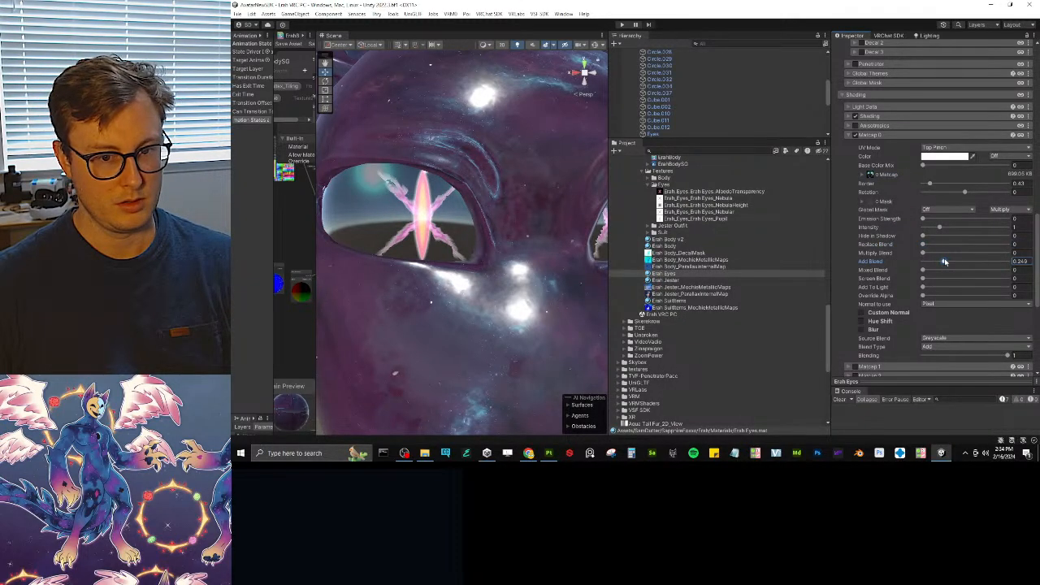
{"action": "left_click", "coordinate": [957, 261]}
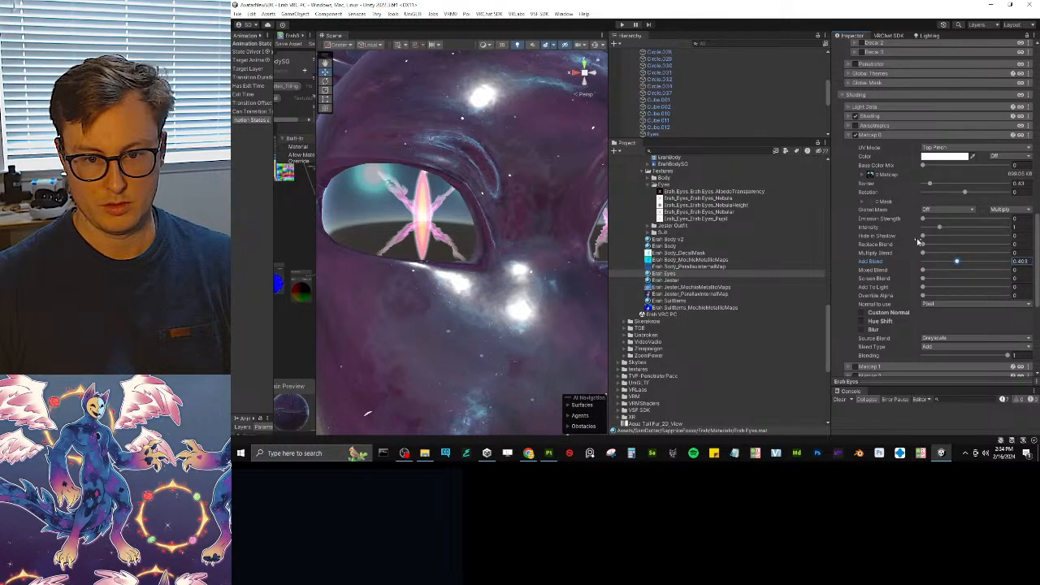
{"action": "scroll", "coordinate": [488, 229], "scroll_direction": "down", "scroll_amount": 5}
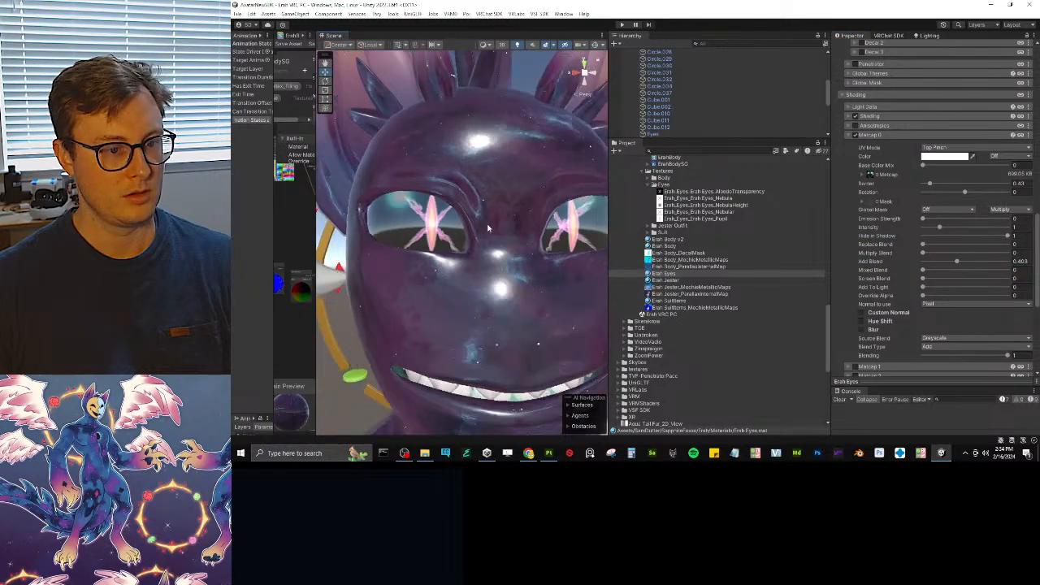
{"action": "scroll", "coordinate": [487, 229], "scroll_direction": "down", "scroll_amount": 2}
- Collapse the Matcap 0, Anisotropics and Decals sections of the eye material
{"action": "scroll", "coordinate": [914, 160], "scroll_direction": "up", "scroll_amount": 10}
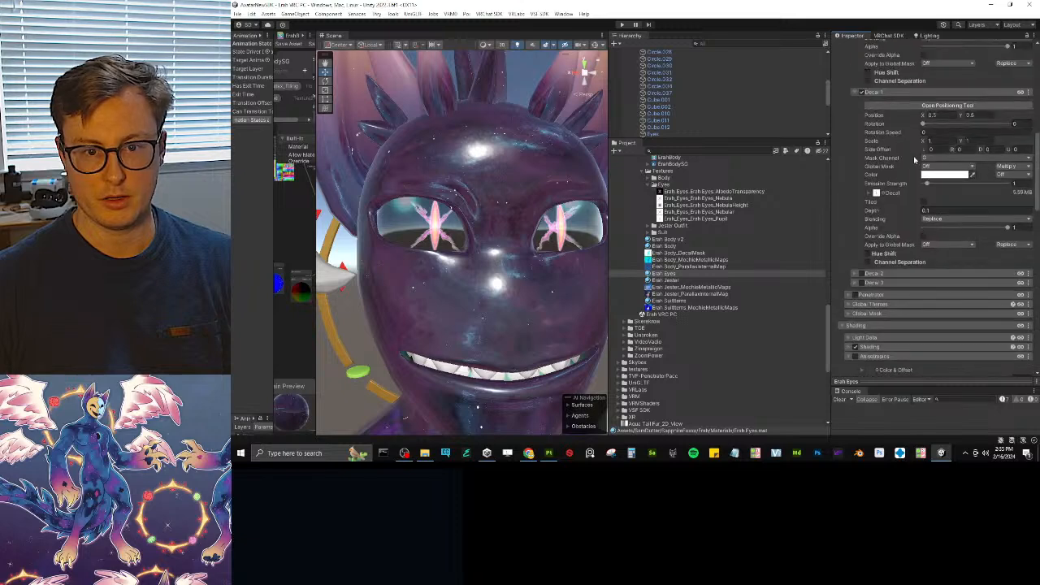
{"action": "scroll", "coordinate": [914, 160], "scroll_direction": "up", "scroll_amount": 4}
{"action": "scroll", "coordinate": [914, 128], "scroll_direction": "up", "scroll_amount": 10}
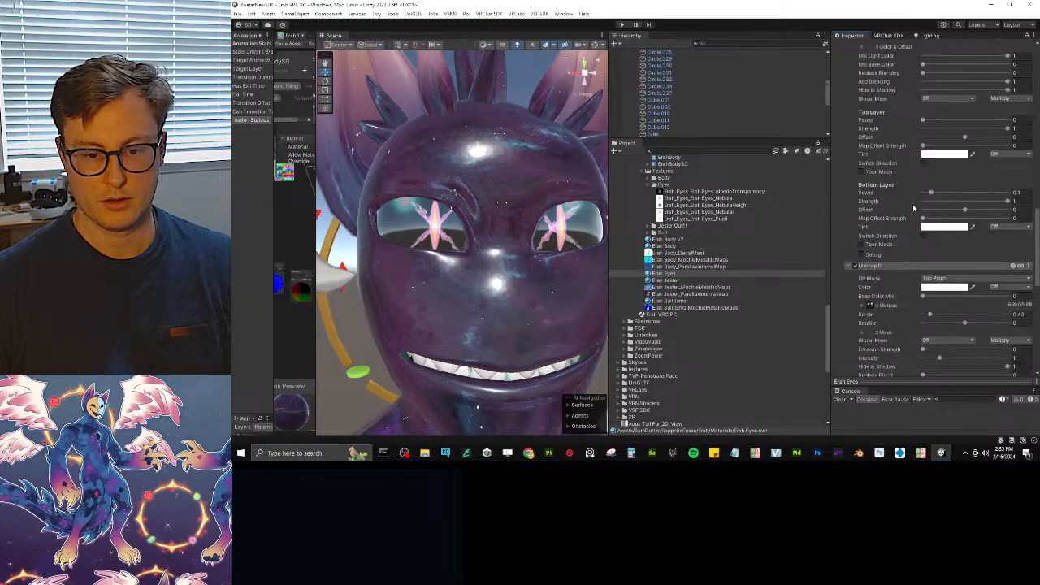
{"action": "left_click", "coordinate": [883, 153]}
{"action": "scroll", "coordinate": [904, 173], "scroll_direction": "up", "scroll_amount": 6}
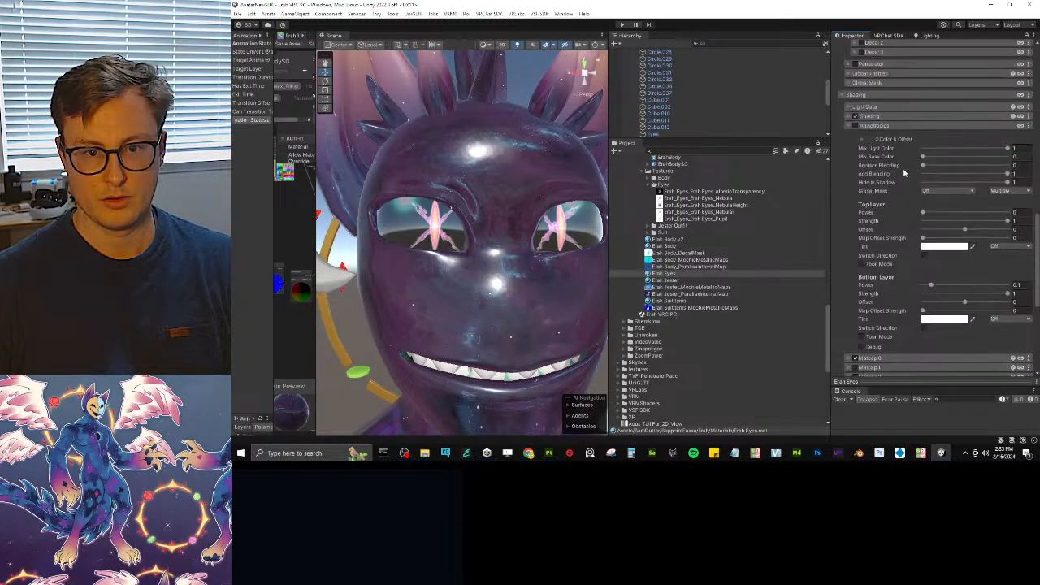
{"action": "left_click", "coordinate": [874, 127]}
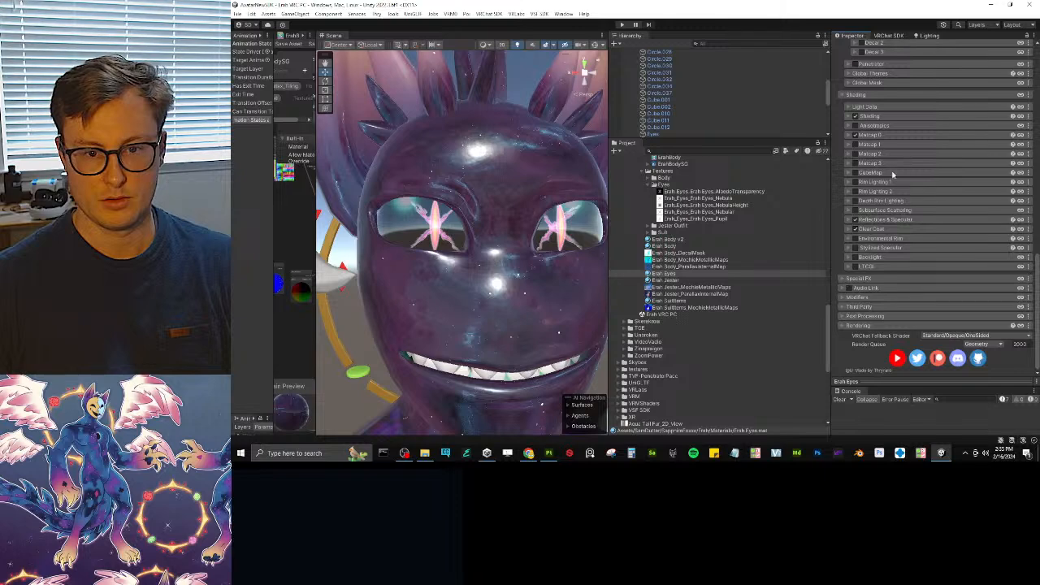
{"action": "scroll", "coordinate": [893, 173], "scroll_direction": "up", "scroll_amount": 5}
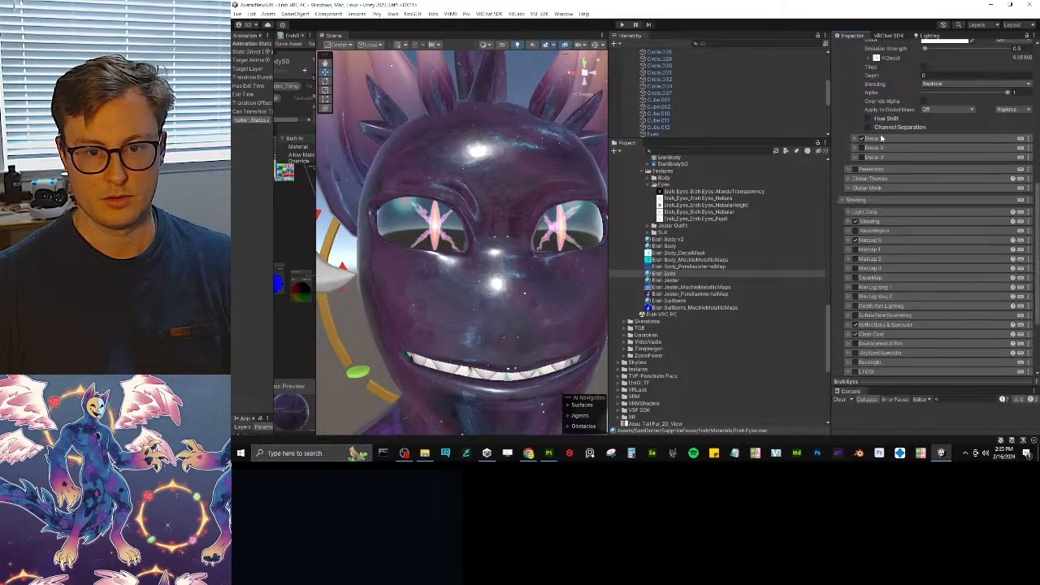
{"action": "scroll", "coordinate": [890, 139], "scroll_direction": "up", "scroll_amount": 6}
{"action": "left_click", "coordinate": [873, 96]}
{"action": "left_click", "coordinate": [875, 74]}
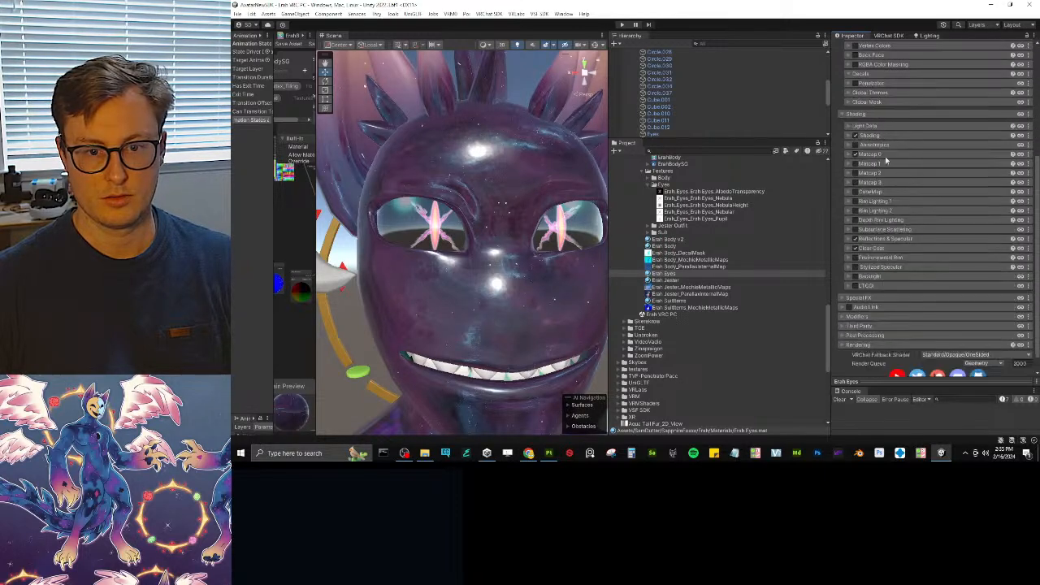
- Set the Clear Coat's Reflections Strength to 0 and inspect the eyes
{"action": "left_click", "coordinate": [866, 247]}
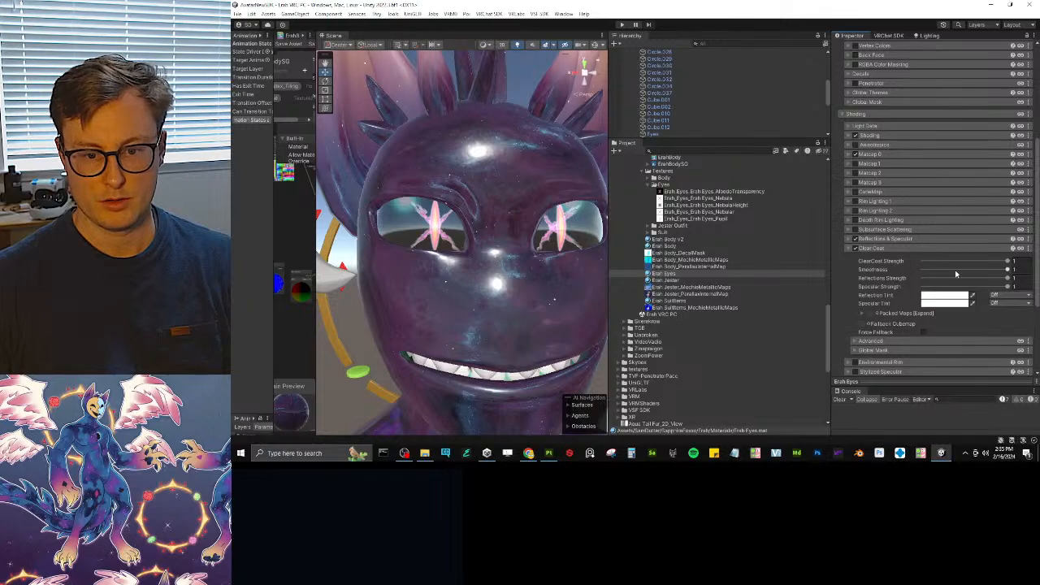
{"action": "left_click_drag", "start_coordinate": [956, 276], "coordinate": [848, 286]}
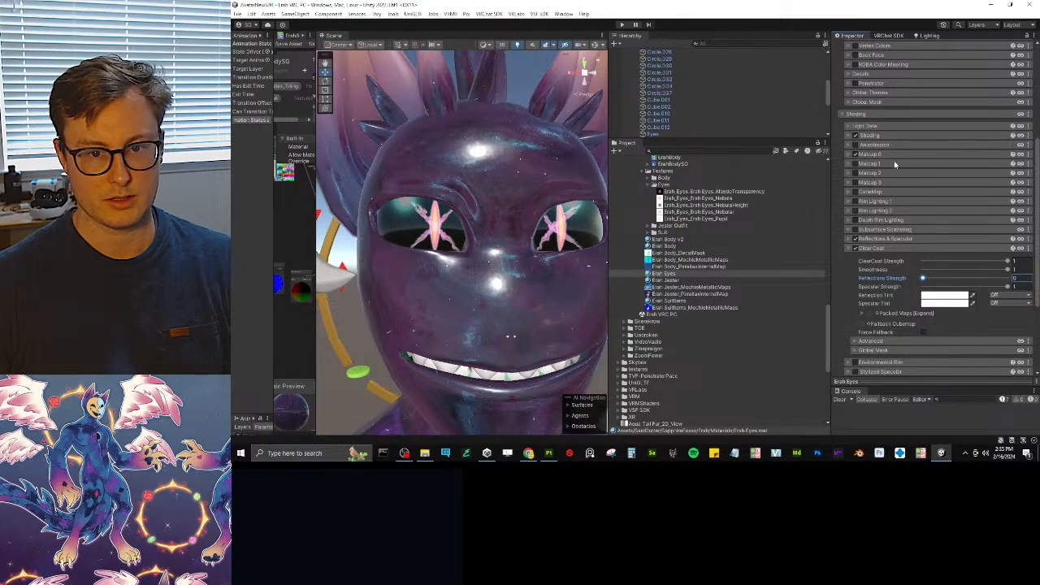
{"action": "mouse_move", "coordinate": [443, 246]}
{"action": "left_mouse_down", "text": "alt"}
{"action": "mouse_move", "coordinate": [297, 243]}
{"action": "mouse_move", "coordinate": [443, 246]}
{"action": "left_mouse_up", "text": "alt"}
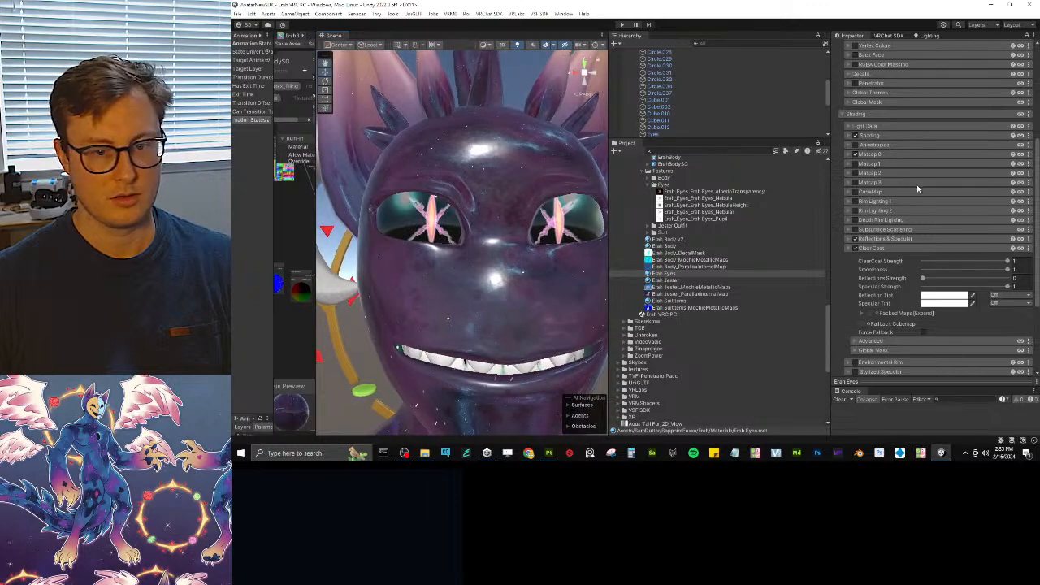
- In the Reflections & Specular settings, set Metallic to 0 and Reflection Strength to about 0.3
{"action": "left_click", "coordinate": [879, 244]}
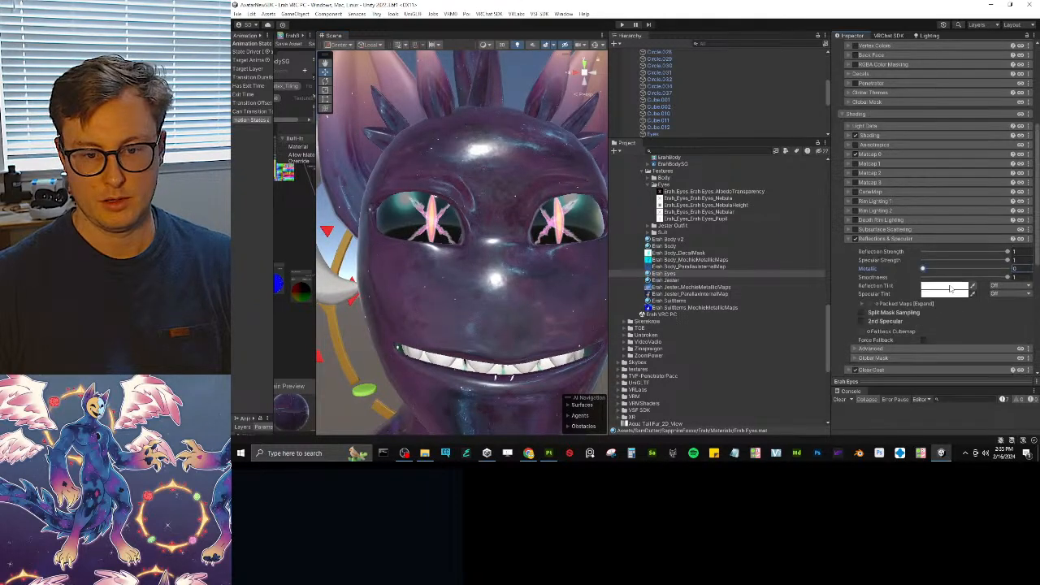
{"action": "mouse_move", "coordinate": [958, 254]}
{"action": "left_mouse_down"}
{"action": "mouse_move", "coordinate": [908, 259]}
{"action": "mouse_move", "coordinate": [948, 258]}
{"action": "left_mouse_up"}
{"action": "left_click_drag", "start_coordinate": [480, 261], "coordinate": [452, 274], "text": "alt"}
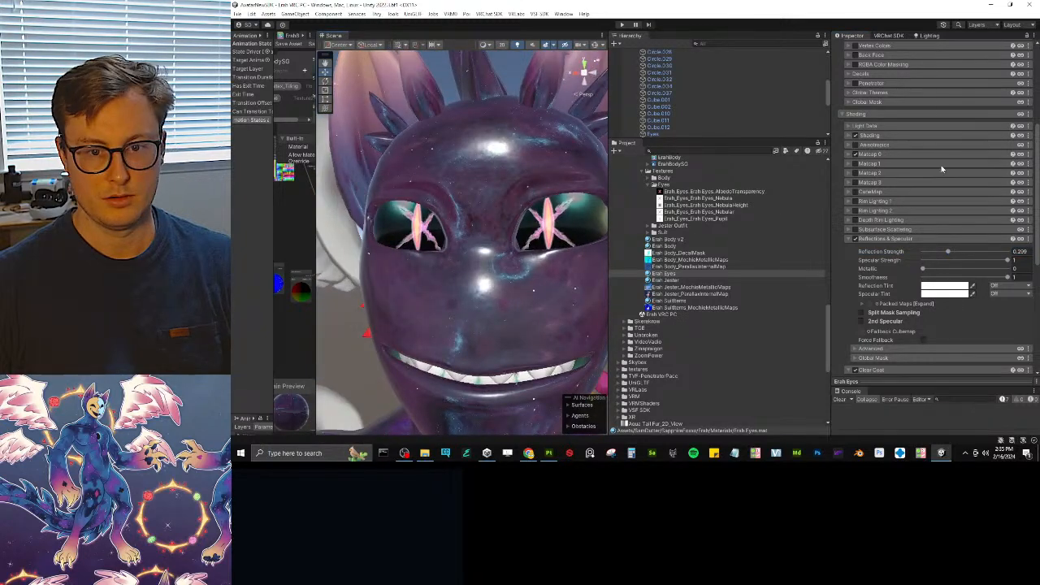
- Set Matcap 0's UV Mode to Double Sided and check the eyes from another angle
{"action": "left_click", "coordinate": [873, 154]}
{"action": "left_click", "coordinate": [946, 166]}
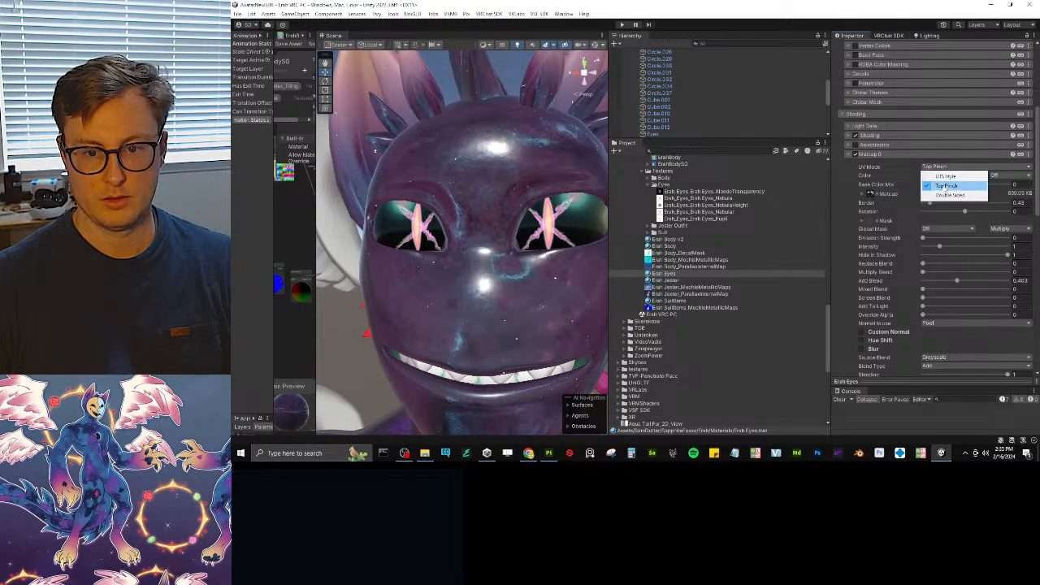
{"action": "left_click", "coordinate": [949, 196]}
{"action": "left_click_drag", "start_coordinate": [440, 253], "coordinate": [423, 213], "text": "alt"}
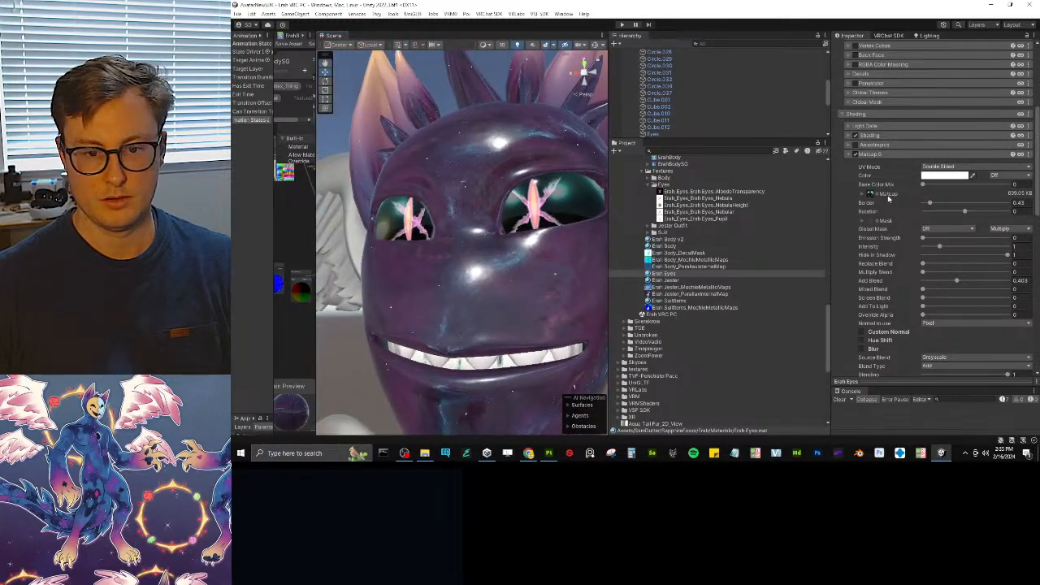
- Test a border of 0 on Matcap 0, and restore the 0.43 border and the Double Sided UV Mode
{"action": "mouse_move", "coordinate": [930, 204]}
{"action": "left_mouse_down"}
{"action": "mouse_move", "coordinate": [941, 204]}
{"action": "mouse_move", "coordinate": [929, 203]}
{"action": "left_mouse_up"}
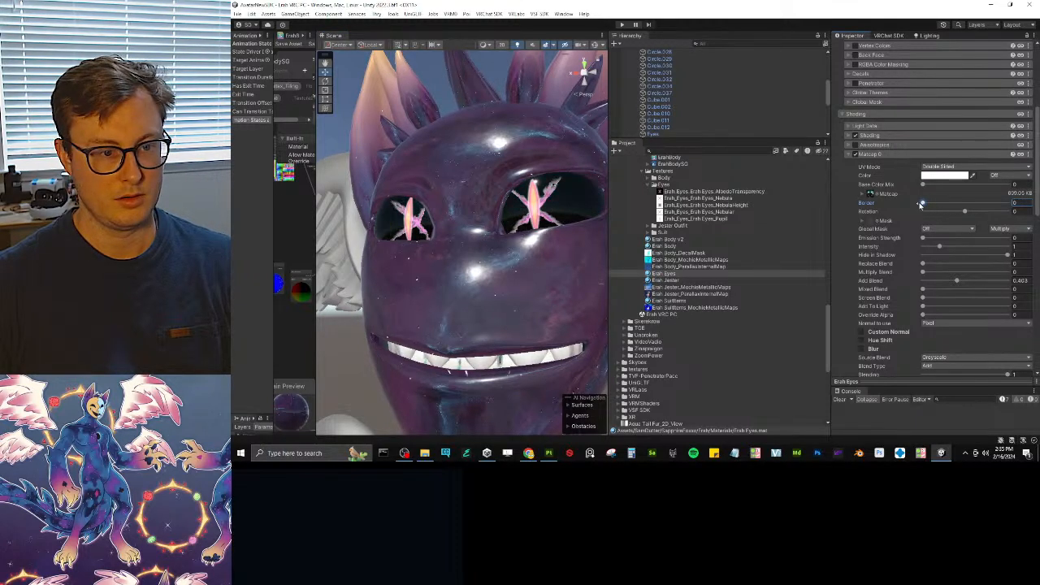
{"action": "left_click_drag", "start_coordinate": [931, 205], "coordinate": [928, 205]}
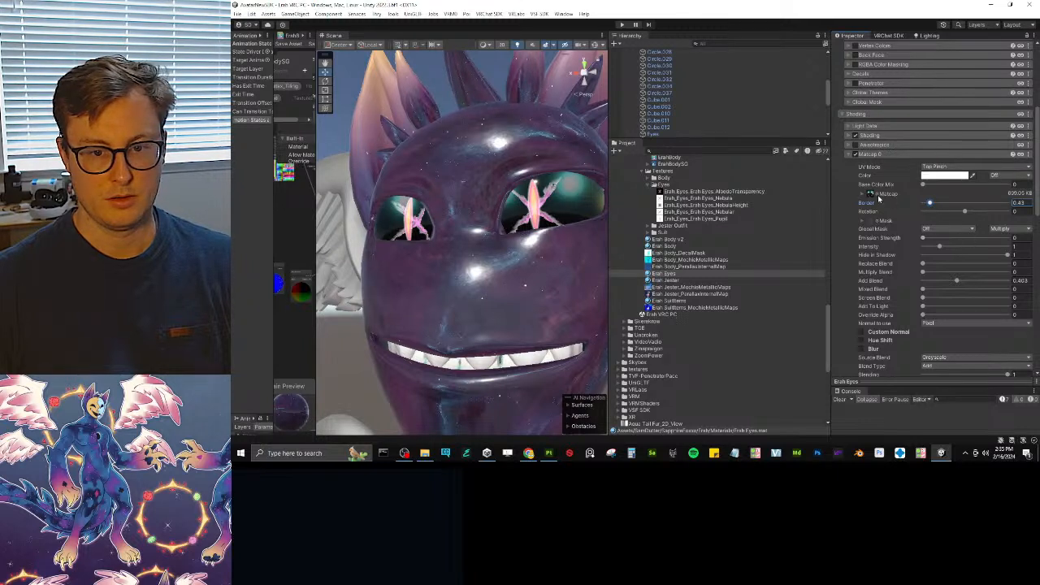
{"action": "left_click", "coordinate": [938, 167]}
{"action": "left_click", "coordinate": [939, 194]}
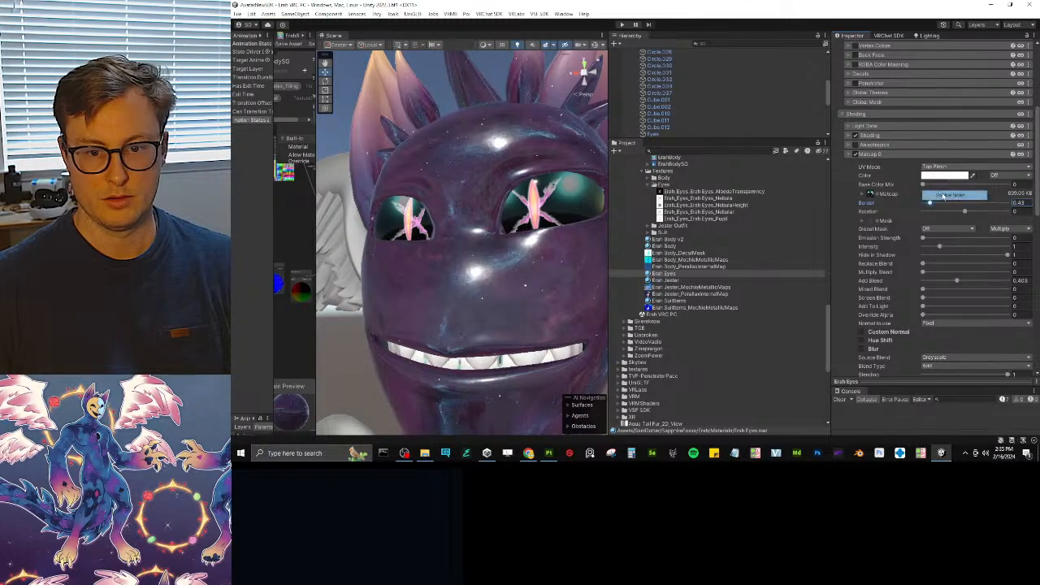
- Search the textures for "matcap" and try a glossy black-and-white matcap, then the MatcapLatex texture, on Matcap 0
{"action": "left_click", "coordinate": [877, 194]}
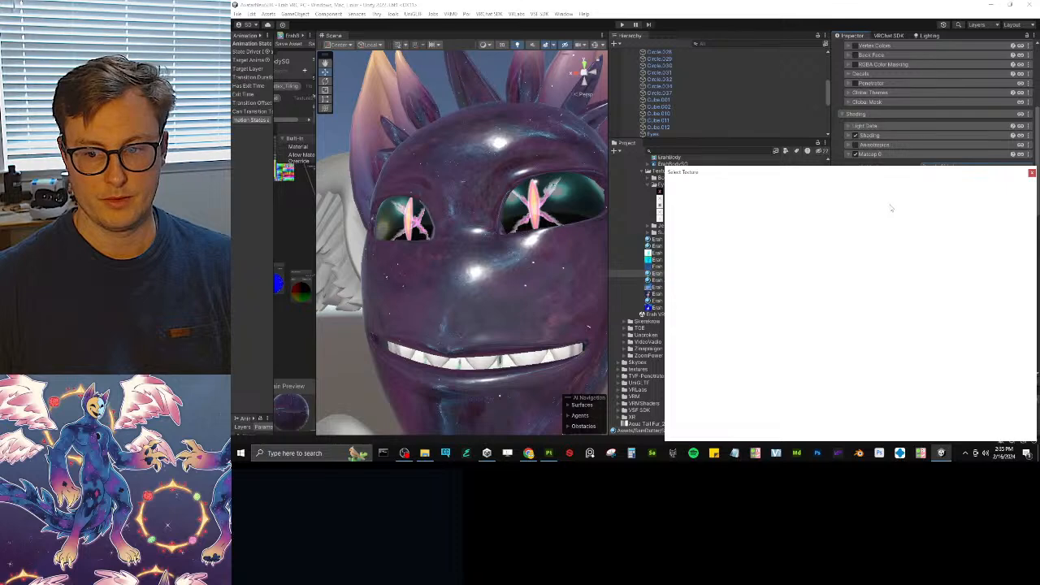
{"action": "type", "text": "ma"}
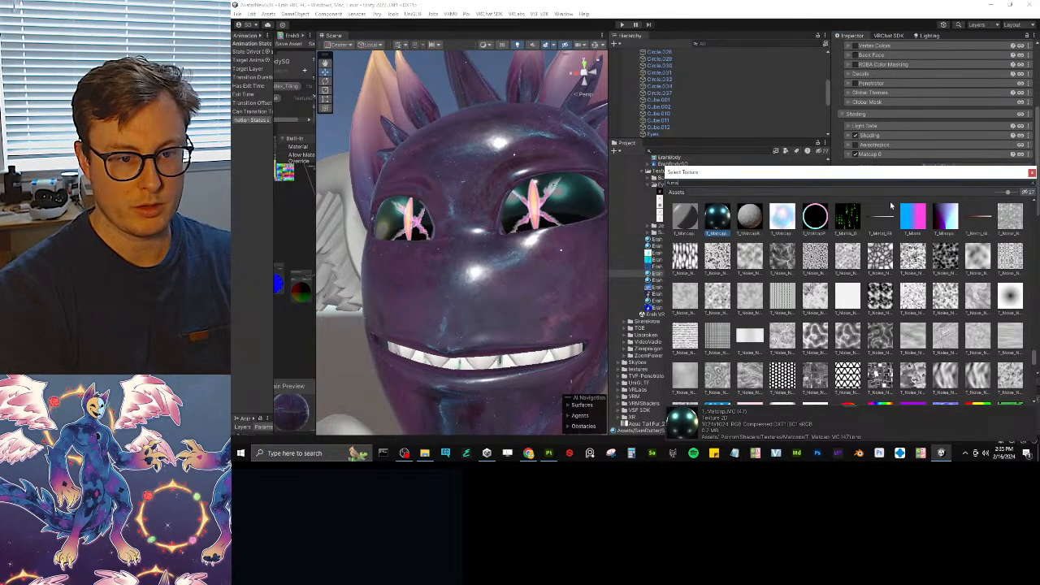
{"action": "type", "text": "tcap"}
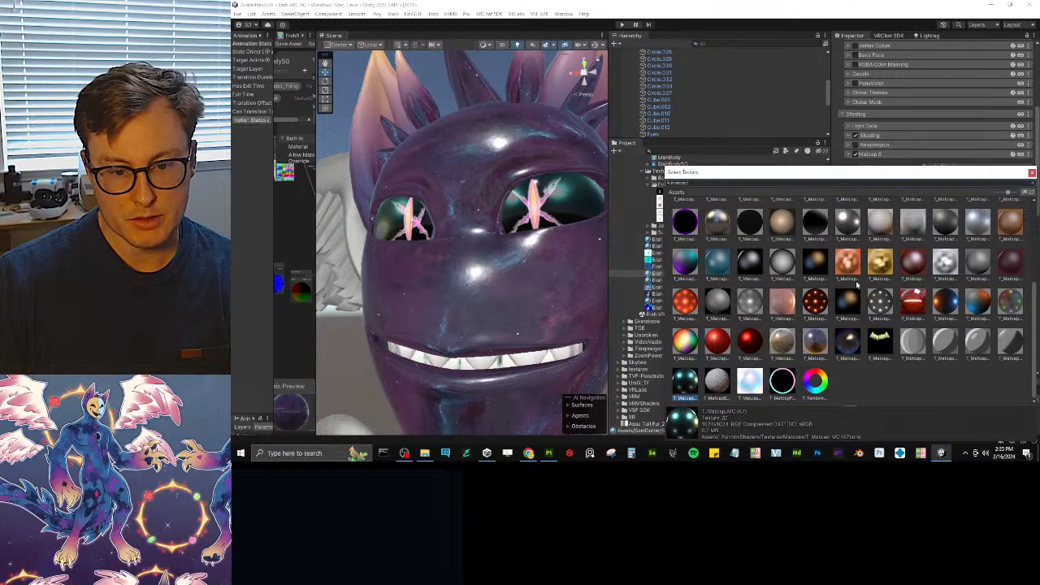
{"action": "scroll", "coordinate": [923, 310], "scroll_direction": "up", "scroll_amount": 1}
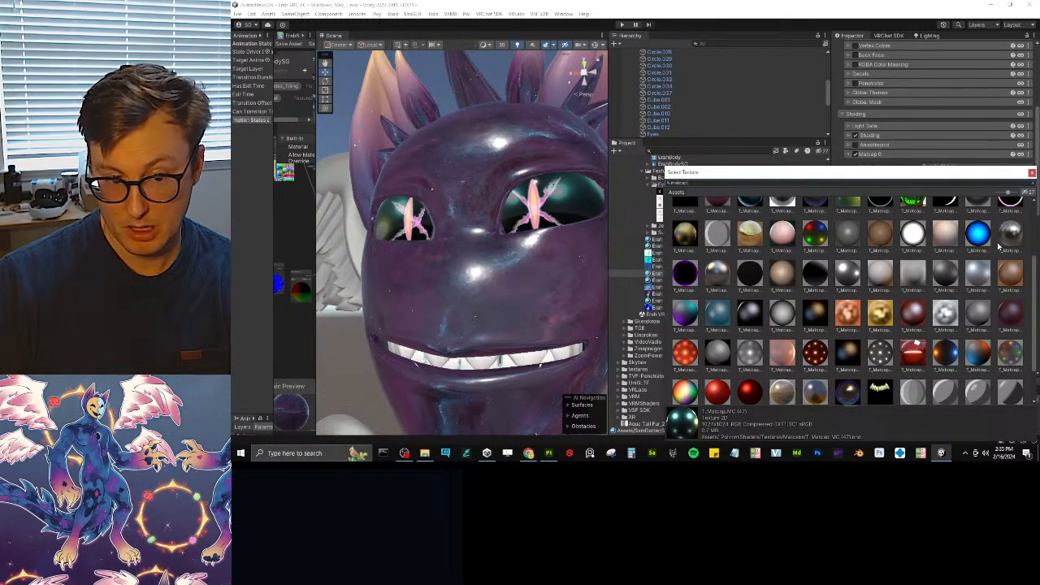
{"action": "scroll", "coordinate": [1000, 245], "scroll_direction": "up", "scroll_amount": 2}
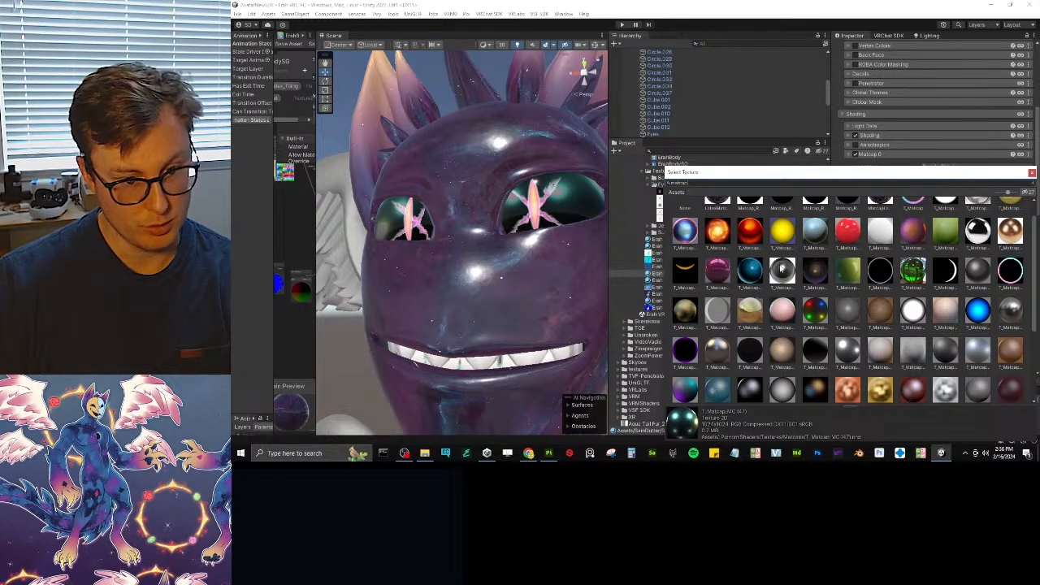
{"action": "scroll", "coordinate": [782, 269], "scroll_direction": "up", "scroll_amount": 1}
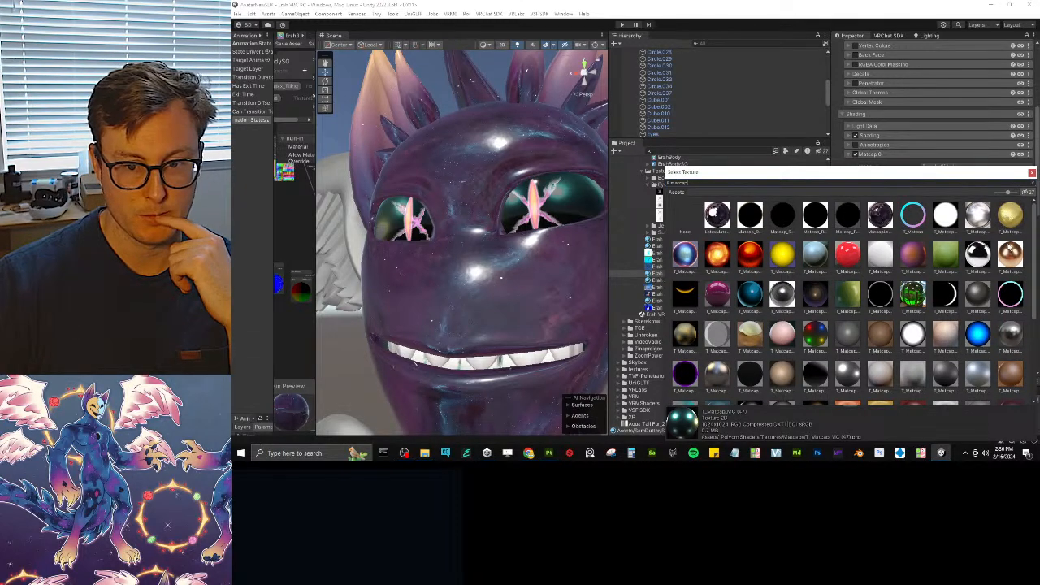
{"action": "left_click", "coordinate": [979, 254]}
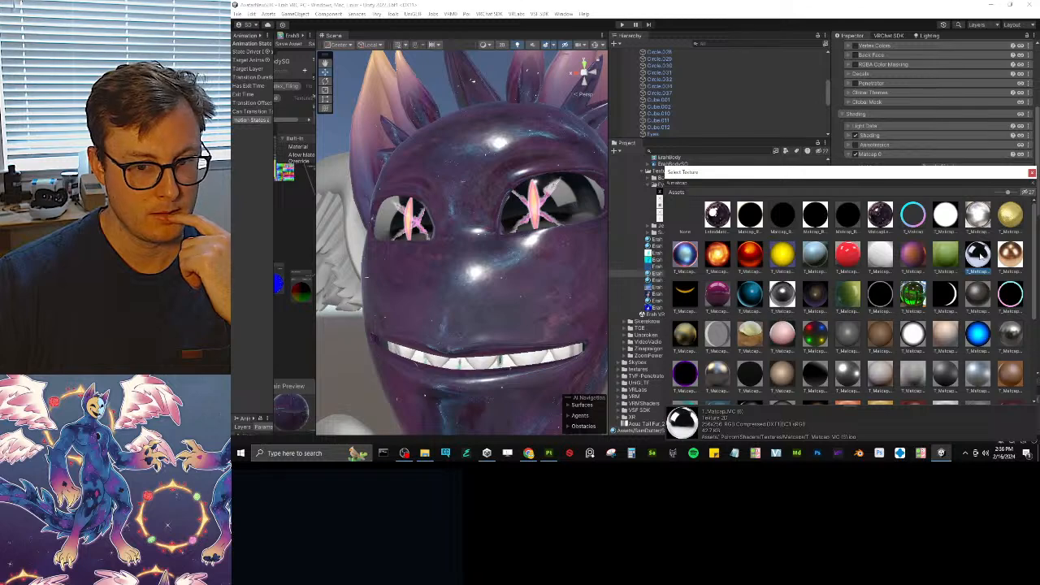
{"action": "left_click", "coordinate": [870, 219]}
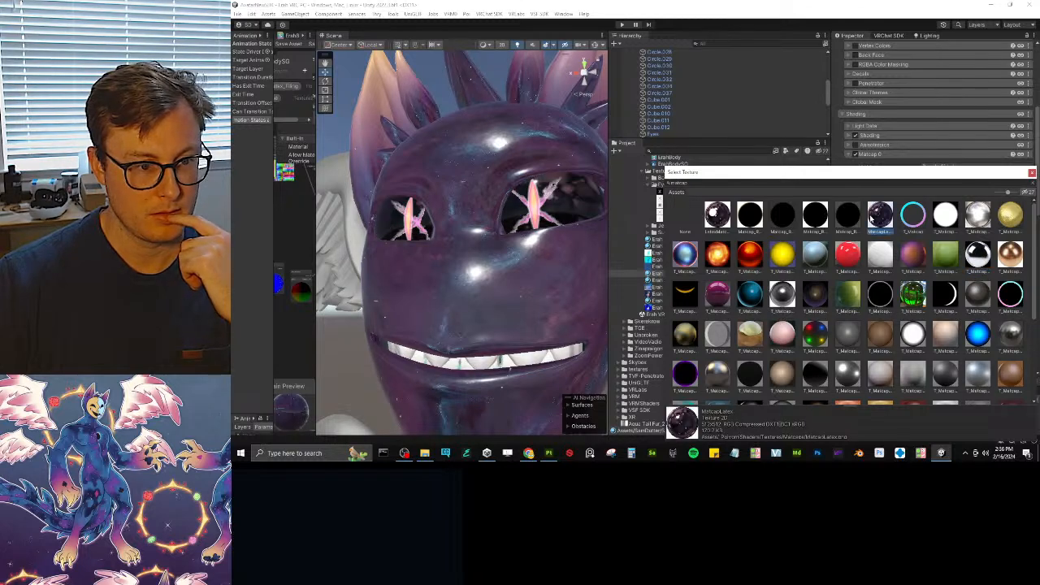
- Reset Matcap 0 to its defaults and check the eyes from several angles and distances
{"action": "left_click", "coordinate": [1031, 173]}
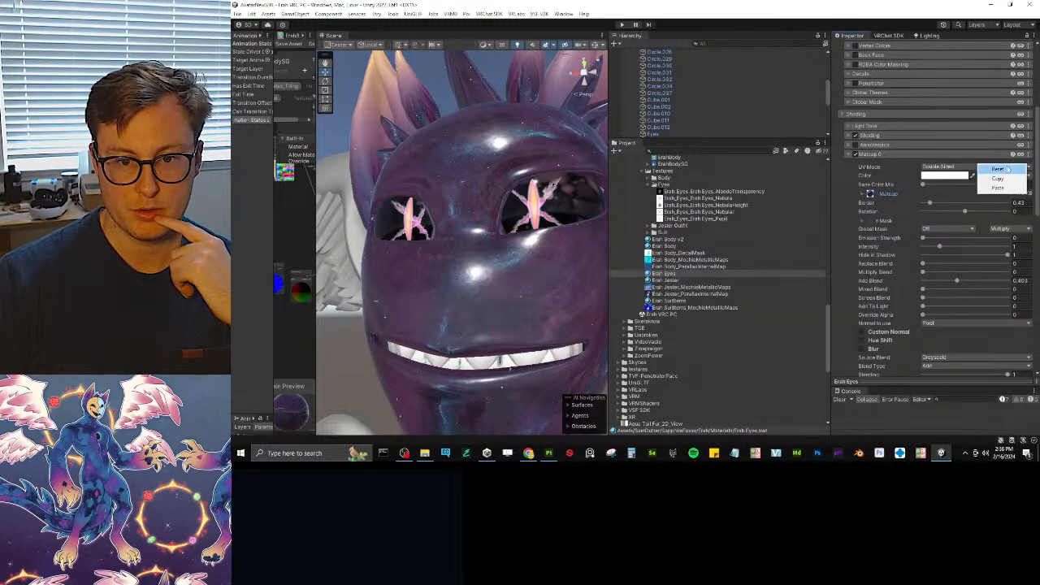
{"action": "left_click", "coordinate": [881, 155]}
{"action": "scroll", "coordinate": [465, 234], "scroll_direction": "down", "scroll_amount": 5}
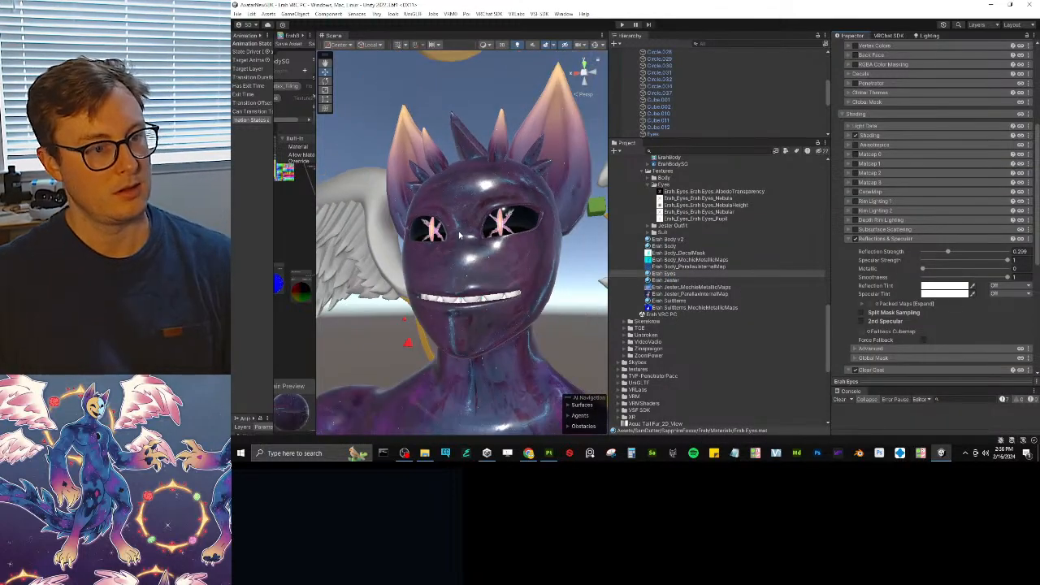
{"action": "mouse_move", "coordinate": [465, 234]}
{"action": "left_mouse_down", "text": "alt"}
{"action": "mouse_move", "coordinate": [493, 242]}
{"action": "mouse_move", "coordinate": [462, 251]}
{"action": "left_mouse_up", "text": "alt"}
{"action": "scroll", "coordinate": [462, 251], "scroll_direction": "up", "scroll_amount": 8}
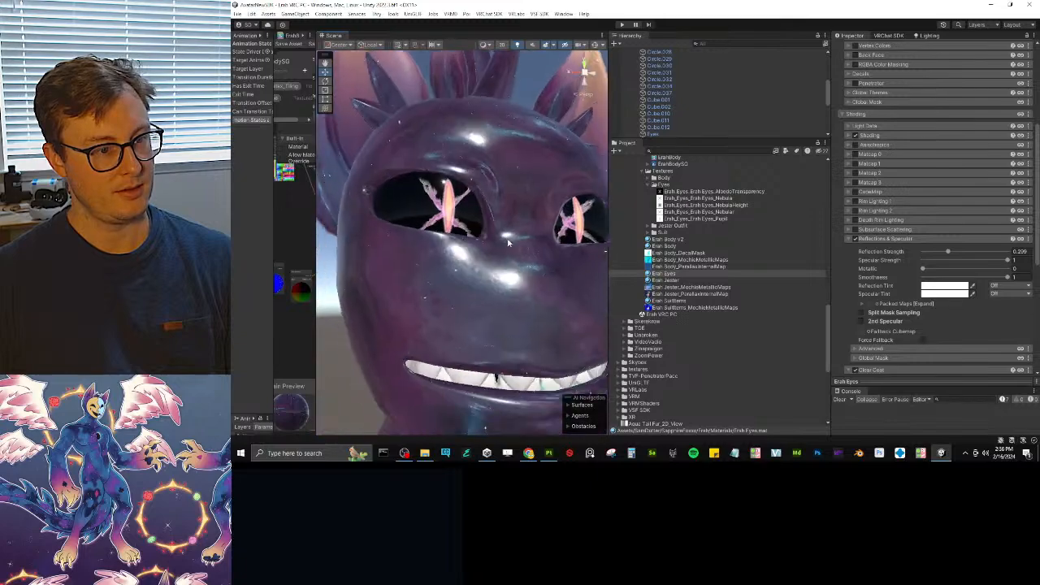
{"action": "scroll", "coordinate": [454, 269], "scroll_direction": "down", "scroll_amount": 6}
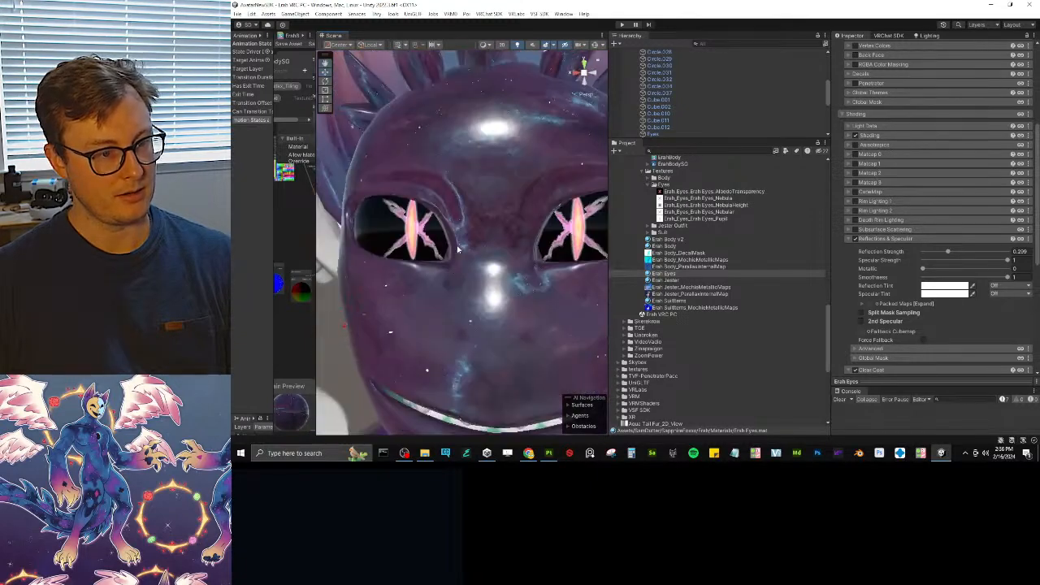
{"action": "left_click_drag", "start_coordinate": [454, 269], "coordinate": [481, 232], "text": "alt"}
{"action": "scroll", "coordinate": [491, 237], "scroll_direction": "up", "scroll_amount": 3}
- Try Anisotropics on the eye material, inspect the eyes from the side, and reset the module
{"action": "left_click", "coordinate": [855, 145]}
{"action": "left_click", "coordinate": [879, 148]}
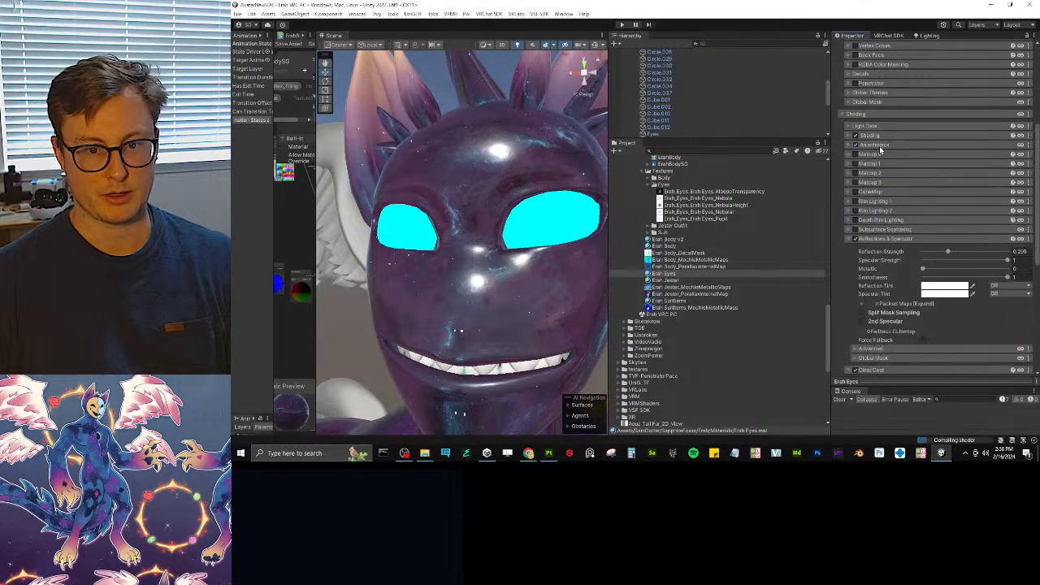
{"action": "left_click", "coordinate": [879, 148]}
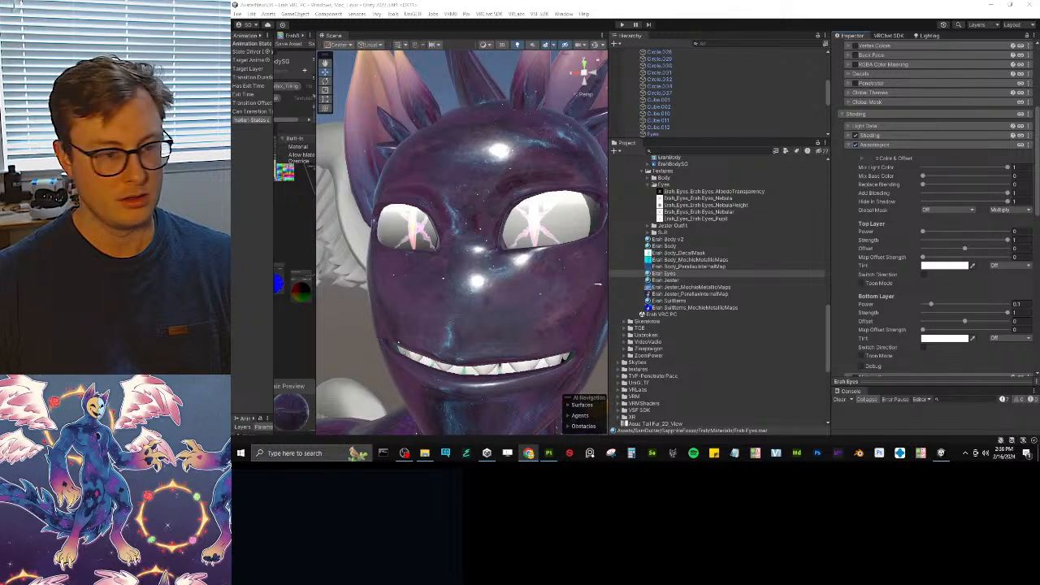
{"action": "left_click_drag", "start_coordinate": [495, 278], "coordinate": [538, 231], "text": "alt"}
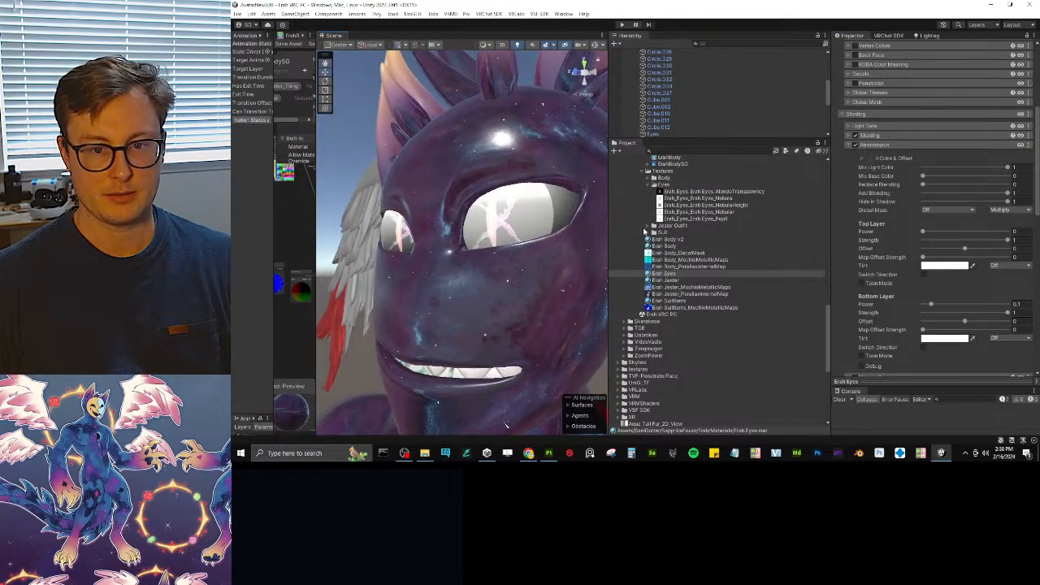
{"action": "left_click", "coordinate": [1028, 146]}
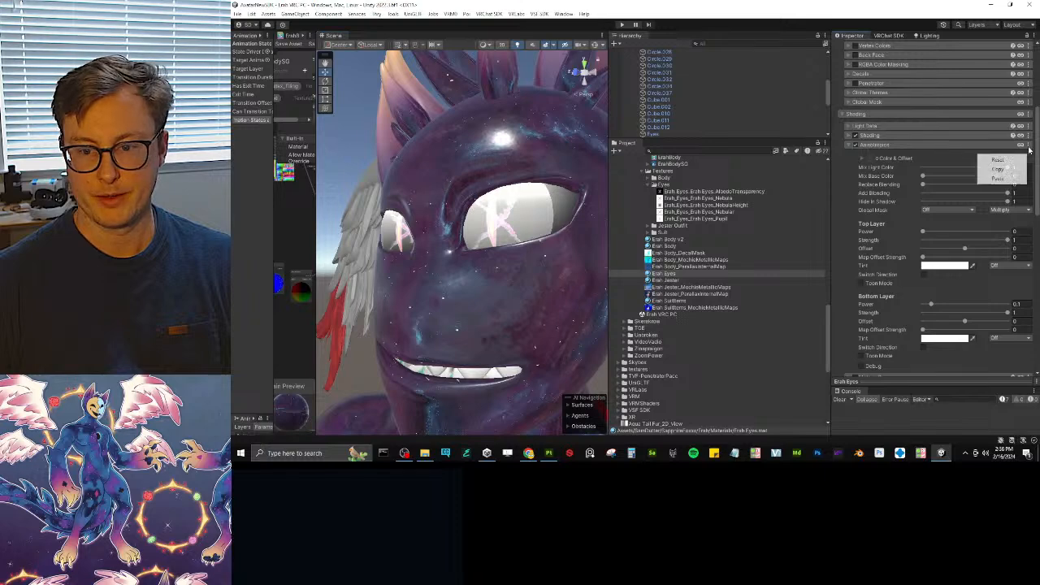
{"action": "left_click", "coordinate": [1001, 160]}
{"action": "left_click", "coordinate": [894, 147]}
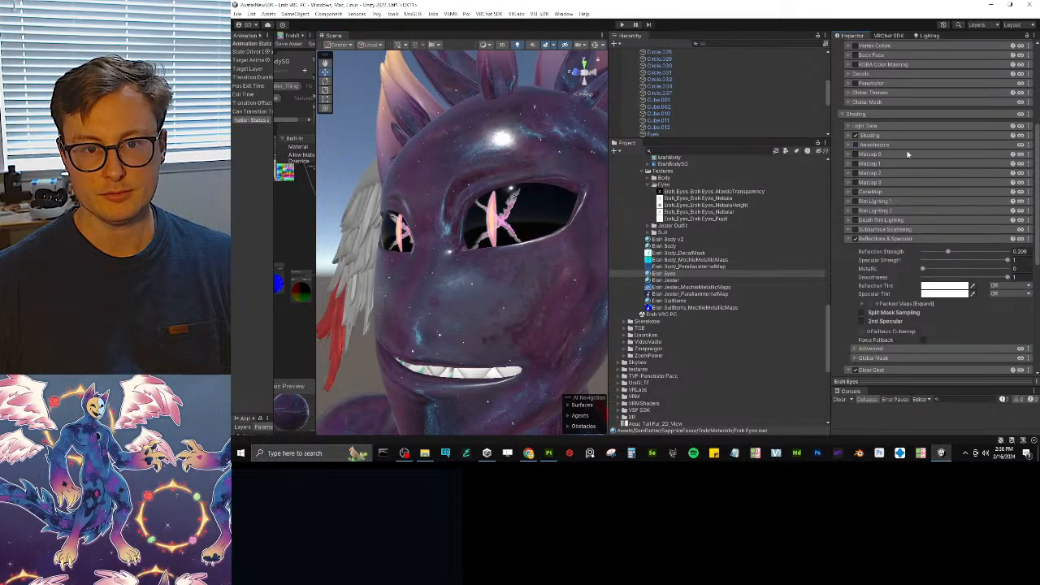
{"action": "scroll", "coordinate": [919, 111], "scroll_direction": "up", "scroll_amount": 3}
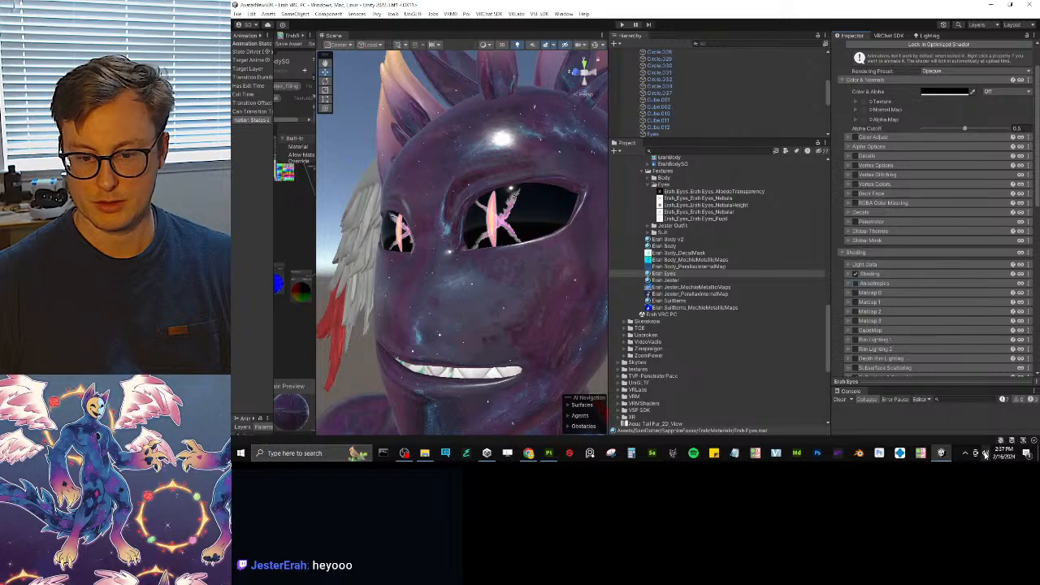
{"action": "left_click", "coordinate": [965, 453]}
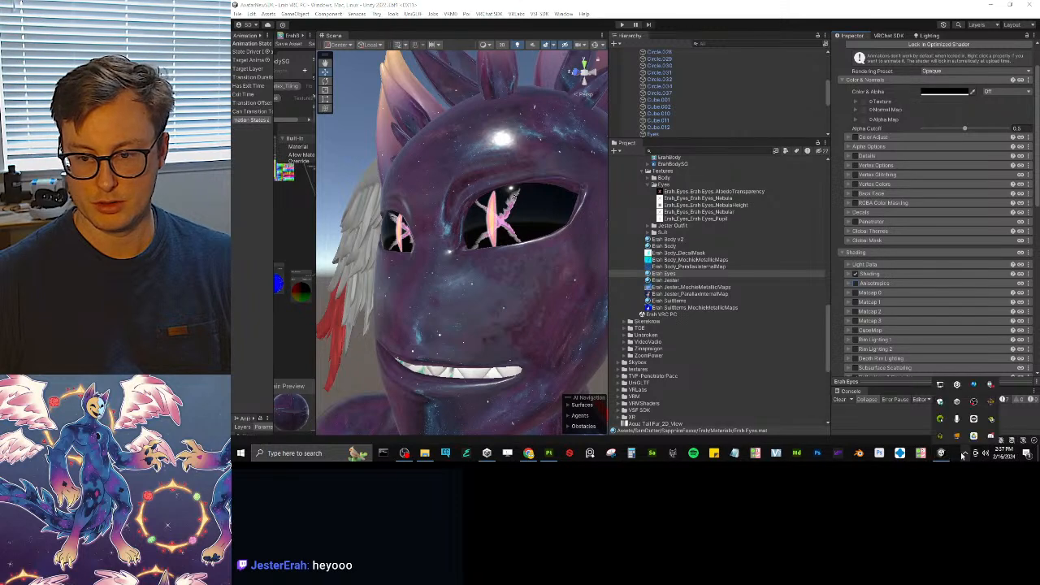
{"action": "left_click", "coordinate": [874, 423]}
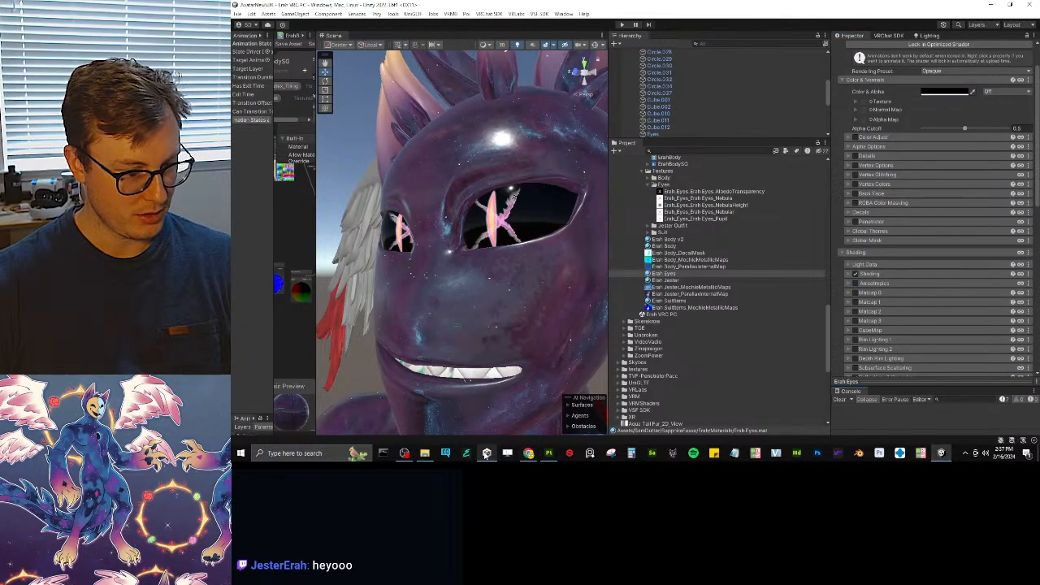
- Switch to Chrome, examine the character's eye in the IMG_0323.jpg reference, and move the window below the avatar's eyes for comparison
{"action": "mouse_move", "coordinate": [424, 453]}
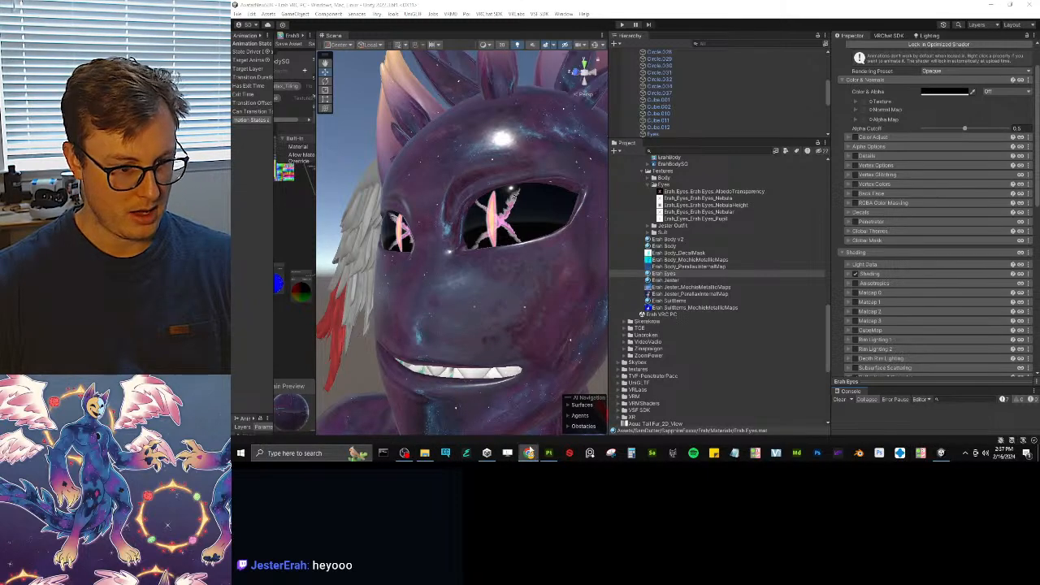
{"action": "left_click", "coordinate": [528, 452]}
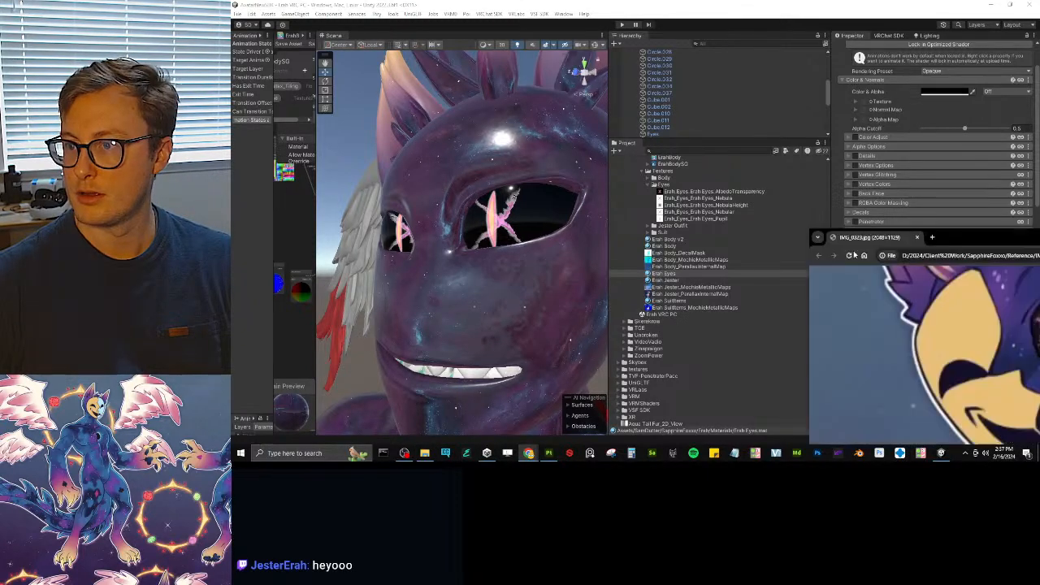
{"action": "left_click_drag", "start_coordinate": [555, 10], "coordinate": [497, 62]}
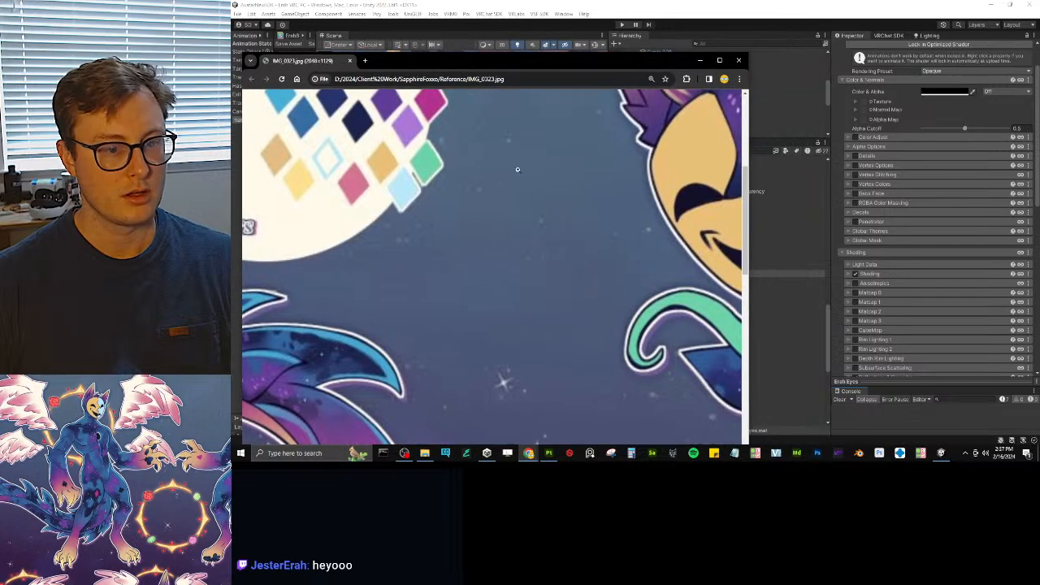
{"action": "scroll", "coordinate": [580, 216], "scroll_direction": "up", "scroll_amount": 5}
{"action": "scroll", "coordinate": [565, 218], "scroll_direction": "down", "scroll_amount": 2, "text": "ctrl"}
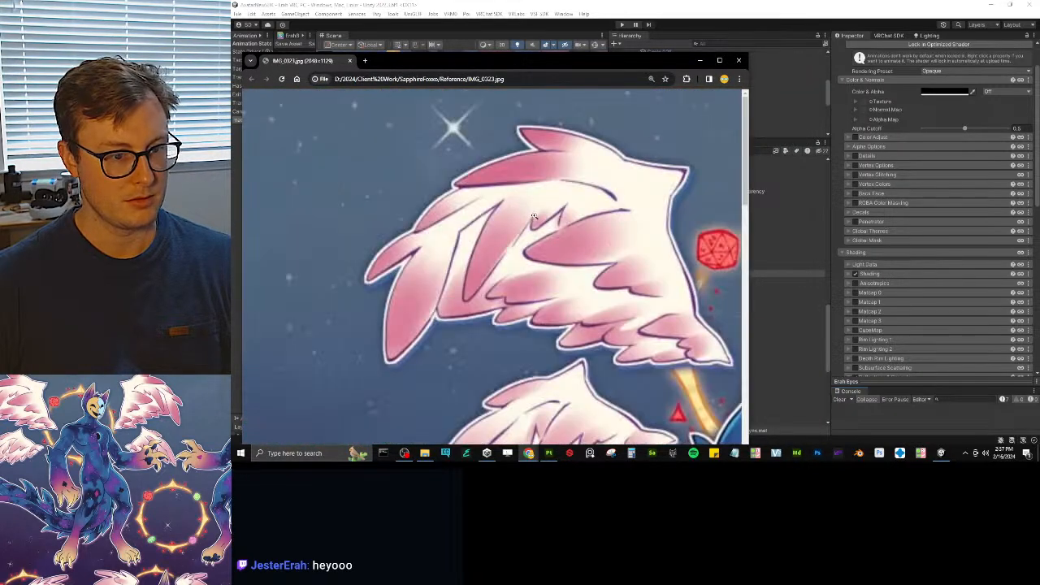
{"action": "middle_click", "coordinate": [593, 212]}
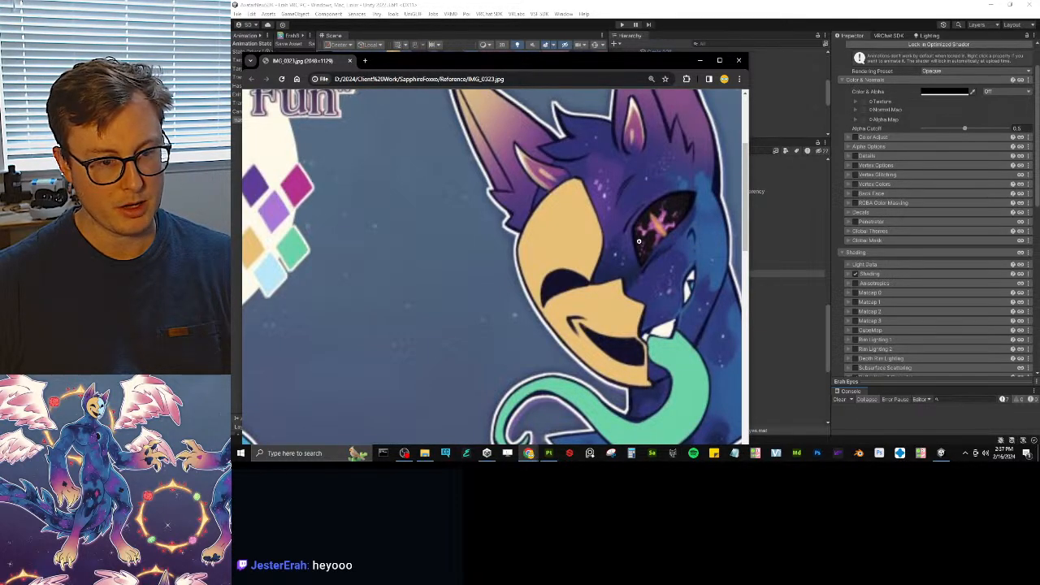
{"action": "left_click_drag", "start_coordinate": [492, 70], "coordinate": [550, 335]}
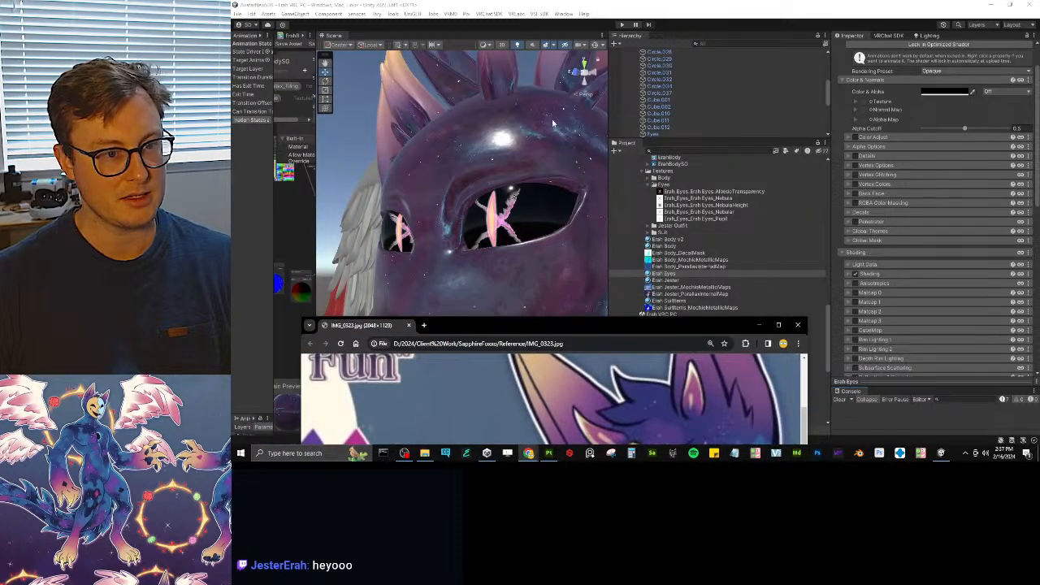
{"action": "left_click_drag", "start_coordinate": [538, 325], "coordinate": [508, 325]}
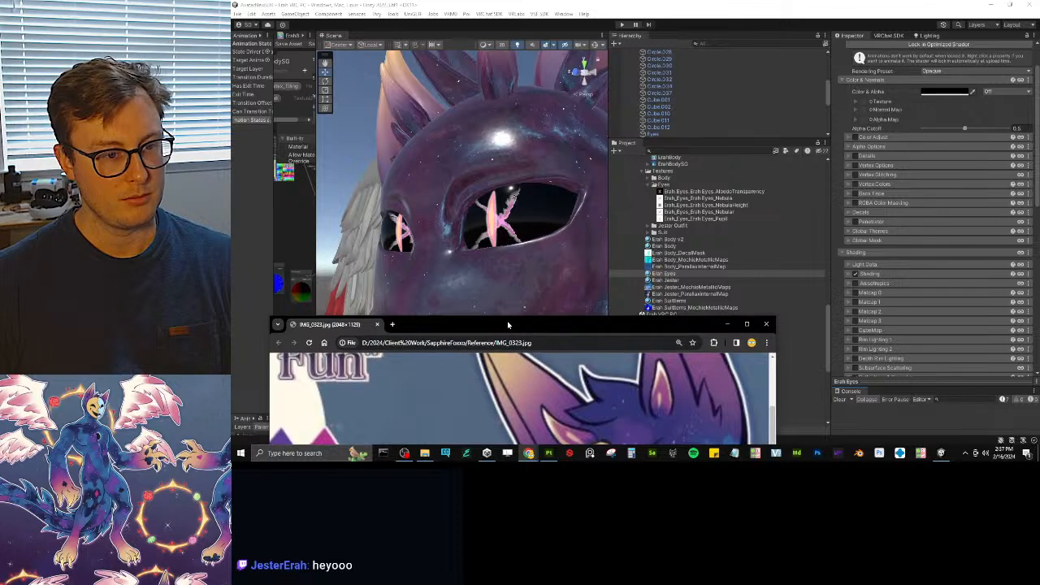
- Return to Unity and examine the avatar's eyes from the front and side with nothing selected
{"action": "left_click_drag", "start_coordinate": [520, 211], "coordinate": [451, 79], "text": "alt"}
{"action": "left_click", "coordinate": [538, 222]}
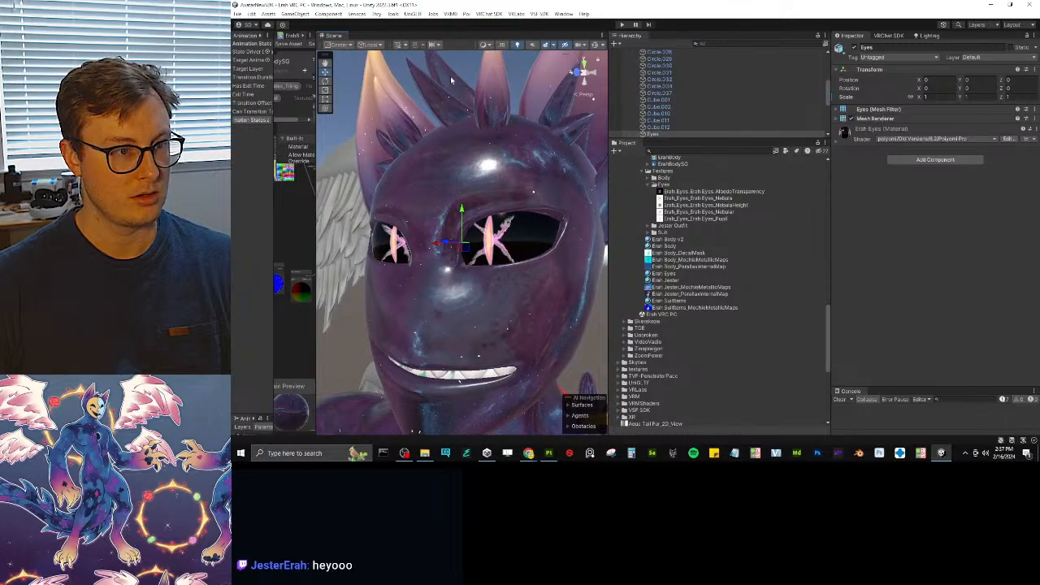
{"action": "left_click", "coordinate": [604, 348]}
{"action": "mouse_move", "coordinate": [455, 284]}
{"action": "left_mouse_down", "text": "alt"}
{"action": "mouse_move", "coordinate": [553, 279]}
{"action": "mouse_move", "coordinate": [441, 103]}
{"action": "mouse_move", "coordinate": [395, 279]}
{"action": "mouse_move", "coordinate": [517, 306]}
{"action": "mouse_move", "coordinate": [414, 235]}
{"action": "mouse_move", "coordinate": [463, 270]}
{"action": "left_mouse_up", "text": "alt"}
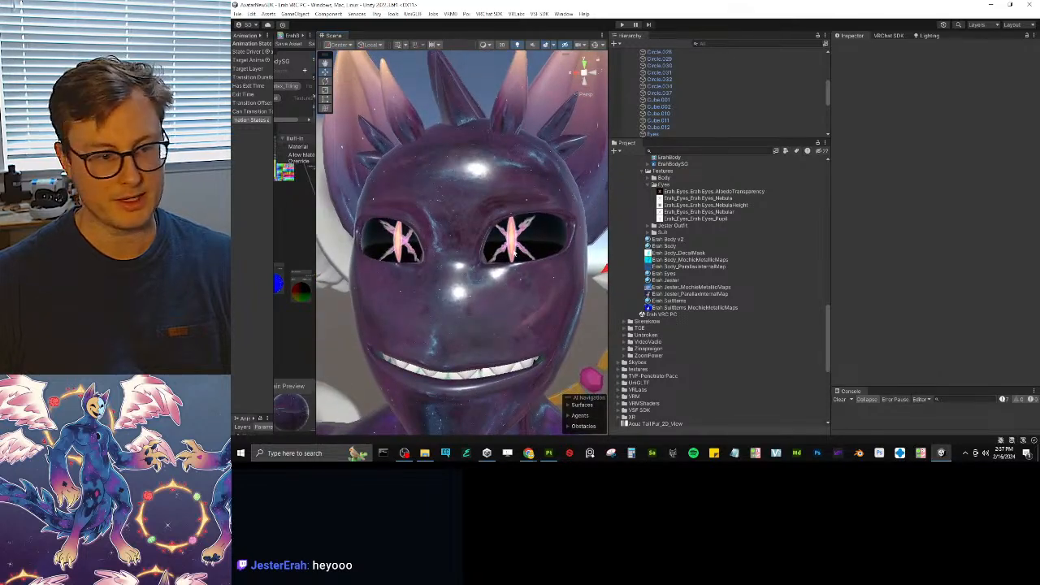
{"action": "scroll", "coordinate": [520, 267], "scroll_direction": "up", "scroll_amount": 3}
{"action": "left_click_drag", "start_coordinate": [549, 262], "coordinate": [452, 260], "text": "alt"}
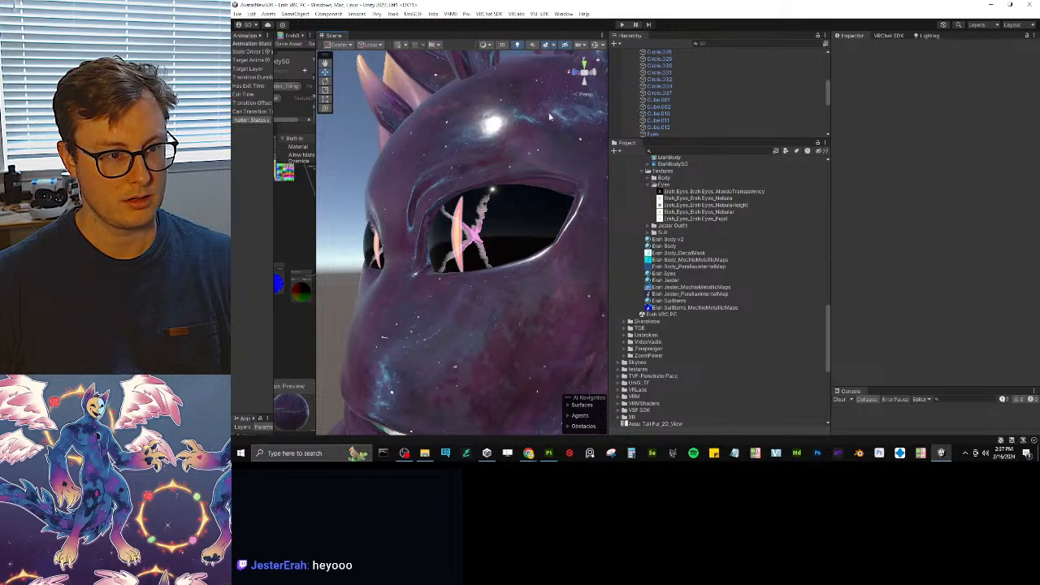
- Enable the CubeMap module on the Erah Eyes material and assign the nebula cubemap to it
{"action": "left_click", "coordinate": [648, 187]}
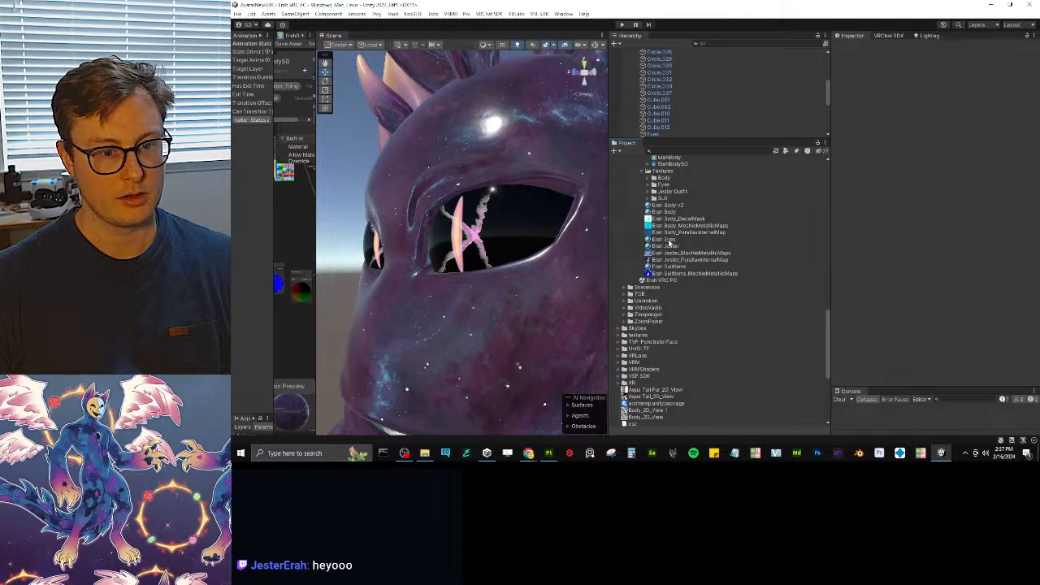
{"action": "left_click", "coordinate": [669, 241]}
{"action": "scroll", "coordinate": [894, 284], "scroll_direction": "down", "scroll_amount": 5}
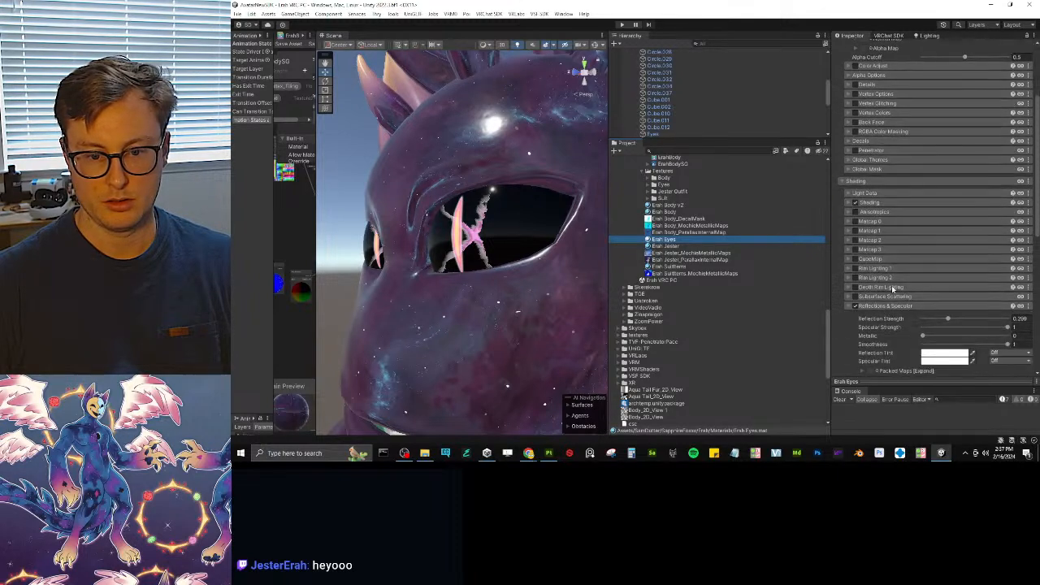
{"action": "left_click", "coordinate": [855, 259]}
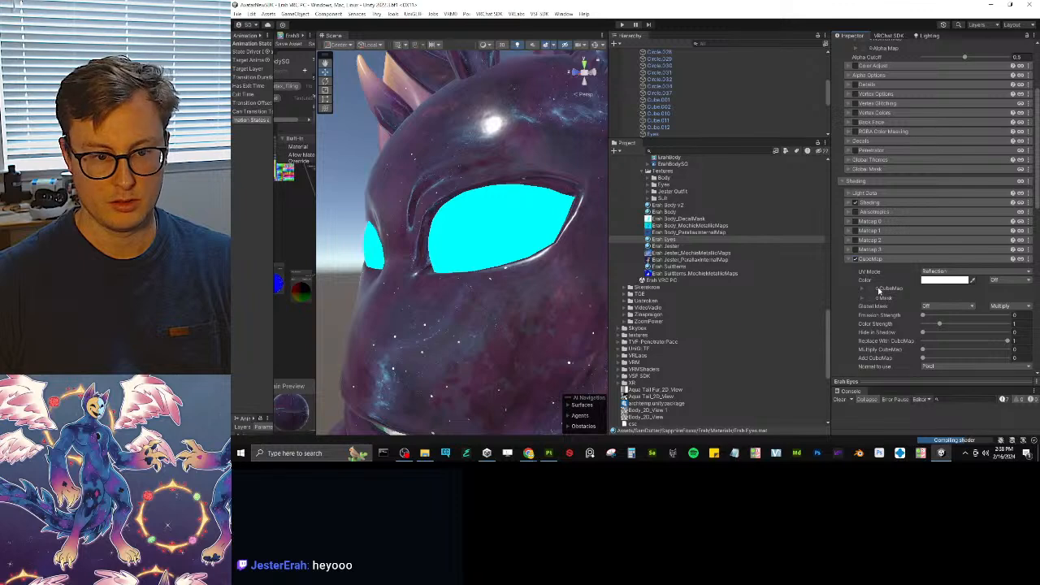
{"action": "left_click", "coordinate": [878, 290]}
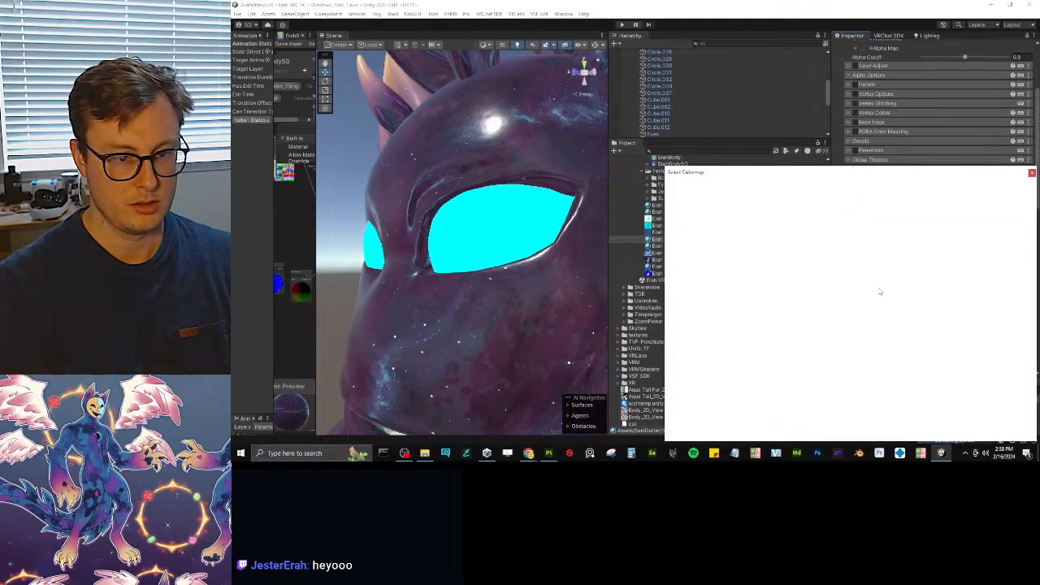
{"action": "type", "text": "neb"}
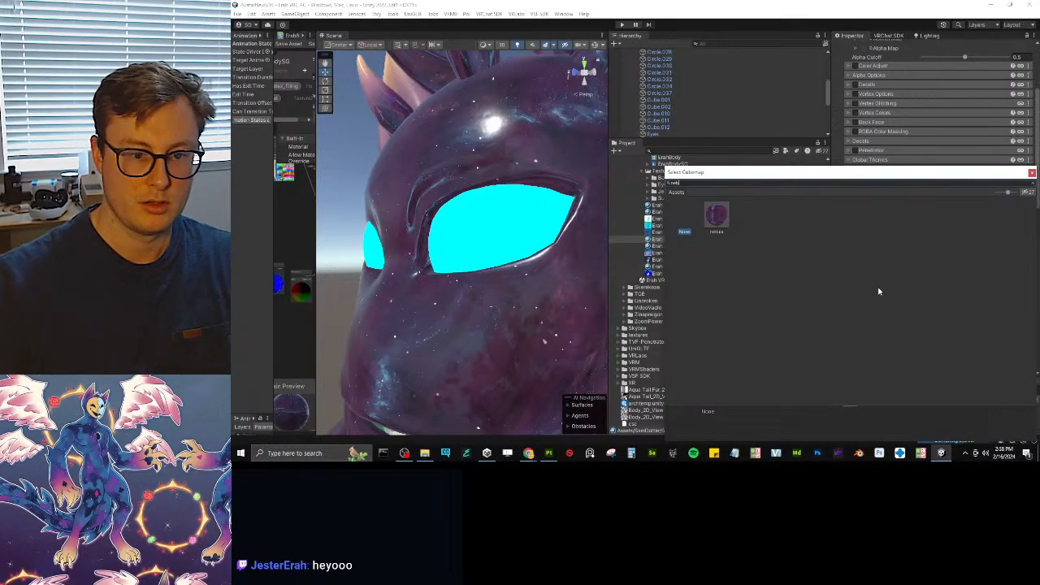
{"action": "left_click", "coordinate": [716, 215]}
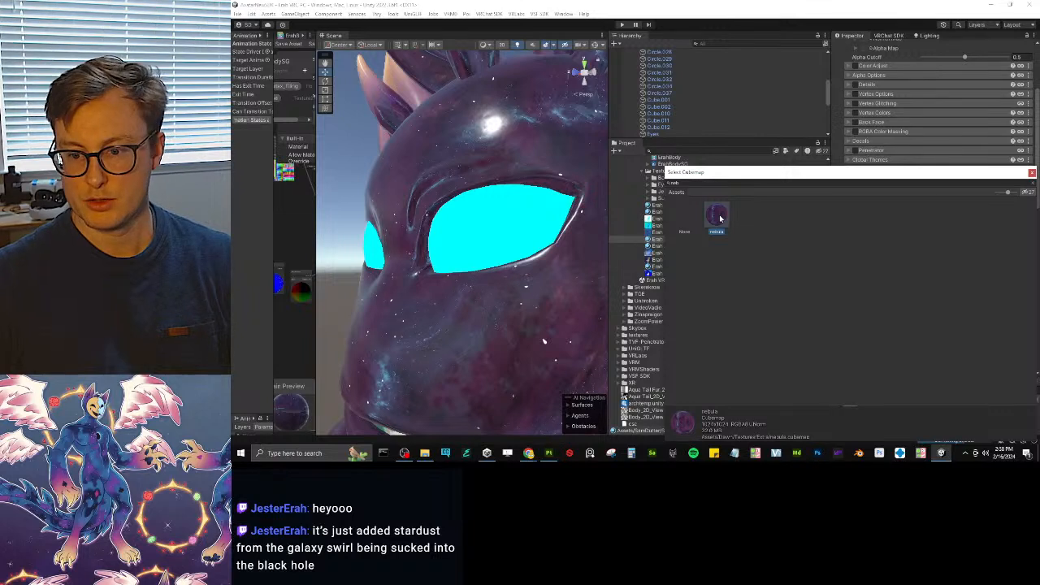
{"action": "double_click", "coordinate": [718, 217]}
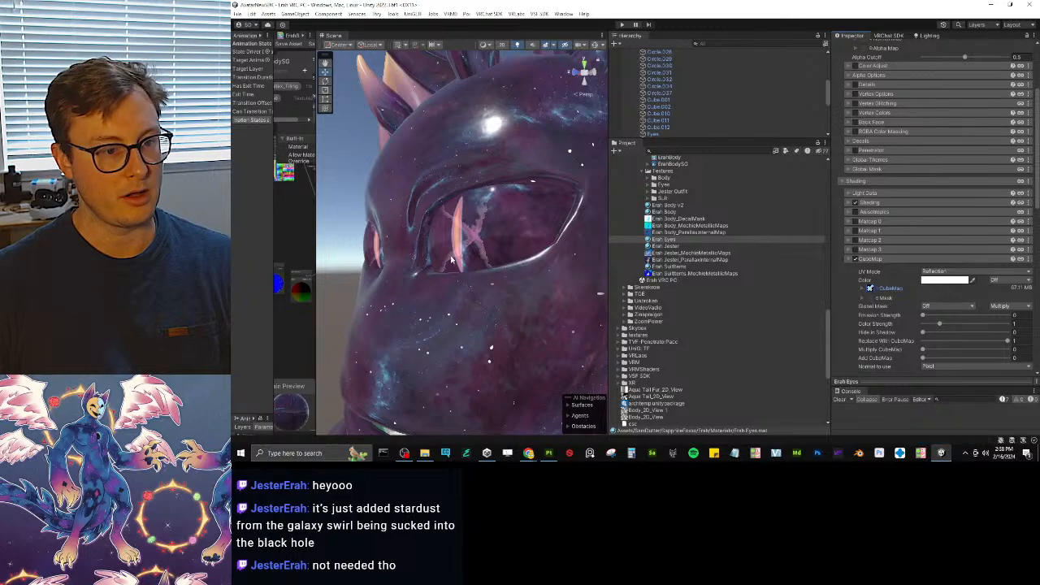
- Set Replace With CubeMap to 0 and Add CubeMap to about 0.29, then check the eyes near and far
{"action": "left_click_drag", "start_coordinate": [452, 258], "coordinate": [554, 404], "text": "alt"}
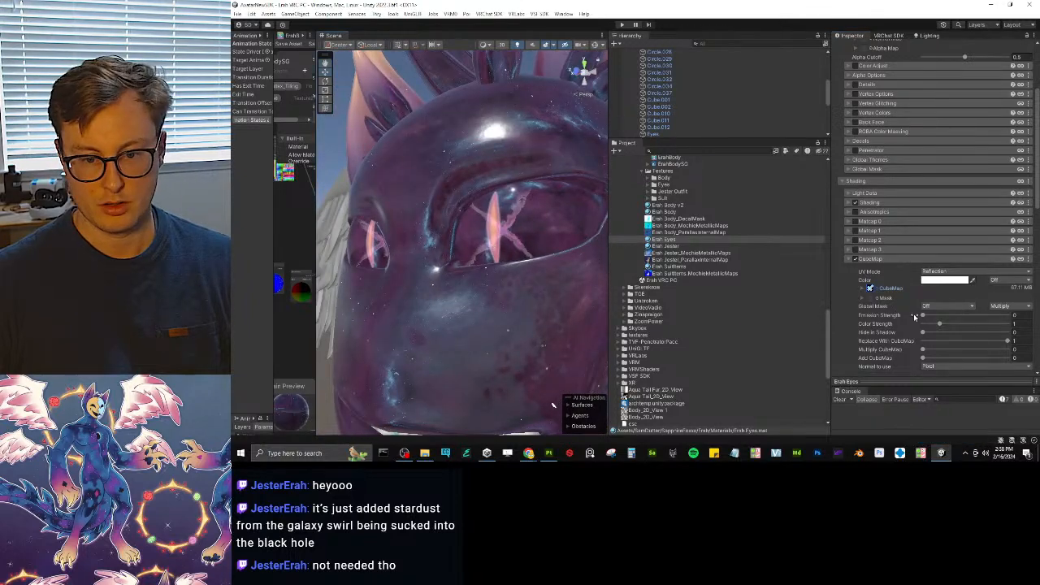
{"action": "left_click_drag", "start_coordinate": [989, 340], "coordinate": [947, 359]}
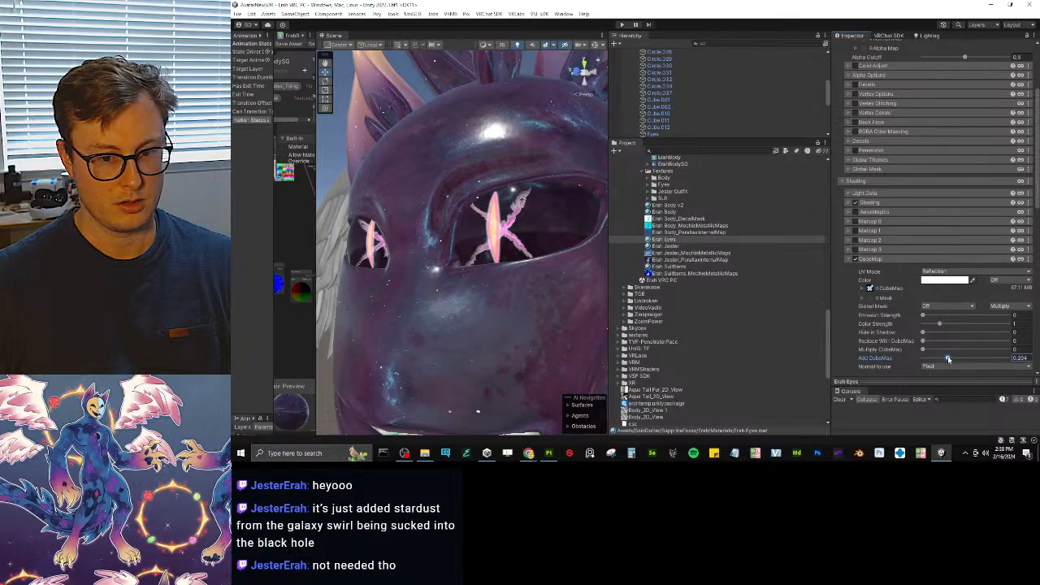
{"action": "left_click_drag", "start_coordinate": [382, 301], "coordinate": [380, 272], "text": "alt"}
{"action": "scroll", "coordinate": [431, 241], "scroll_direction": "down", "scroll_amount": 5}
{"action": "left_click_drag", "start_coordinate": [430, 241], "coordinate": [514, 257], "text": "alt"}
{"action": "scroll", "coordinate": [514, 256], "scroll_direction": "up", "scroll_amount": 6}
{"action": "left_click_drag", "start_coordinate": [560, 280], "coordinate": [539, 269], "text": "alt"}
{"action": "scroll", "coordinate": [511, 312], "scroll_direction": "up", "scroll_amount": 3}
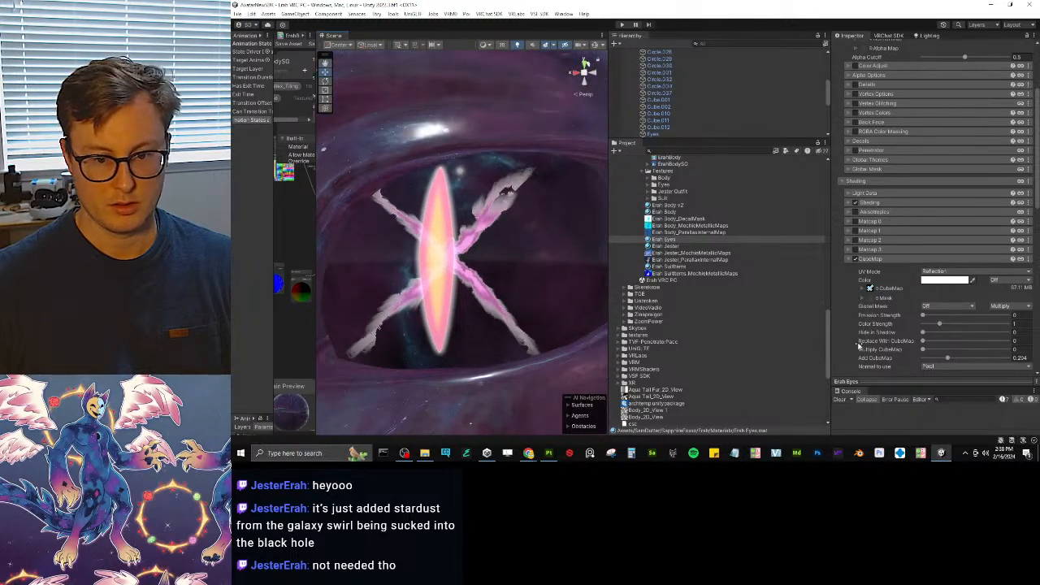
- Try the Skybox UV mode for the eye cubemap, inspect the eyes, and return the mode to Reflection
{"action": "left_click", "coordinate": [942, 271]}
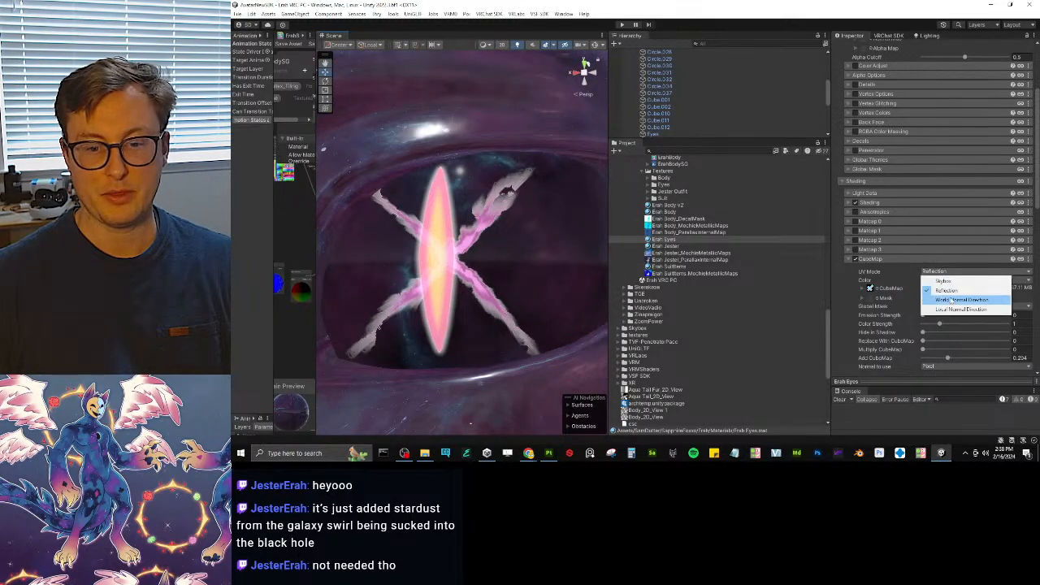
{"action": "left_click", "coordinate": [943, 280]}
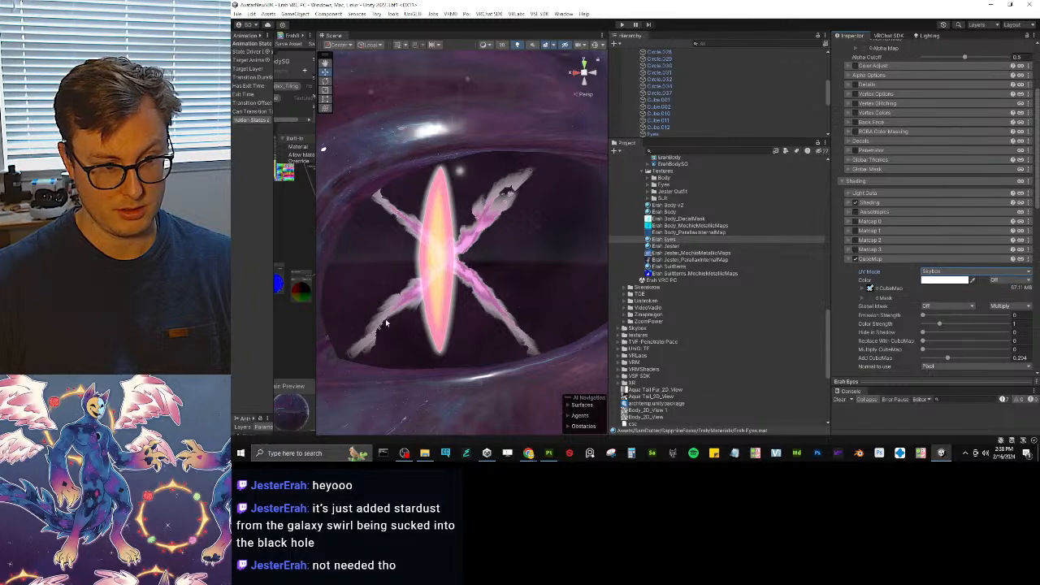
{"action": "left_click_drag", "start_coordinate": [499, 259], "coordinate": [479, 299], "text": "alt"}
{"action": "scroll", "coordinate": [481, 227], "scroll_direction": "down", "scroll_amount": 5}
{"action": "scroll", "coordinate": [425, 259], "scroll_direction": "down", "scroll_amount": 8}
{"action": "scroll", "coordinate": [488, 291], "scroll_direction": "up", "scroll_amount": 8}
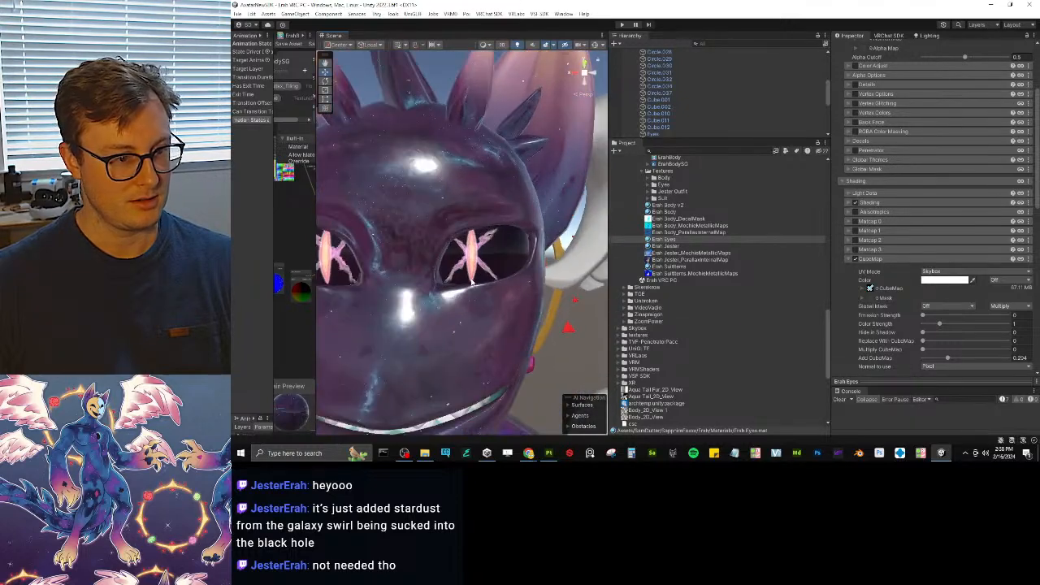
{"action": "left_click", "coordinate": [934, 272]}
{"action": "left_click", "coordinate": [931, 291]}
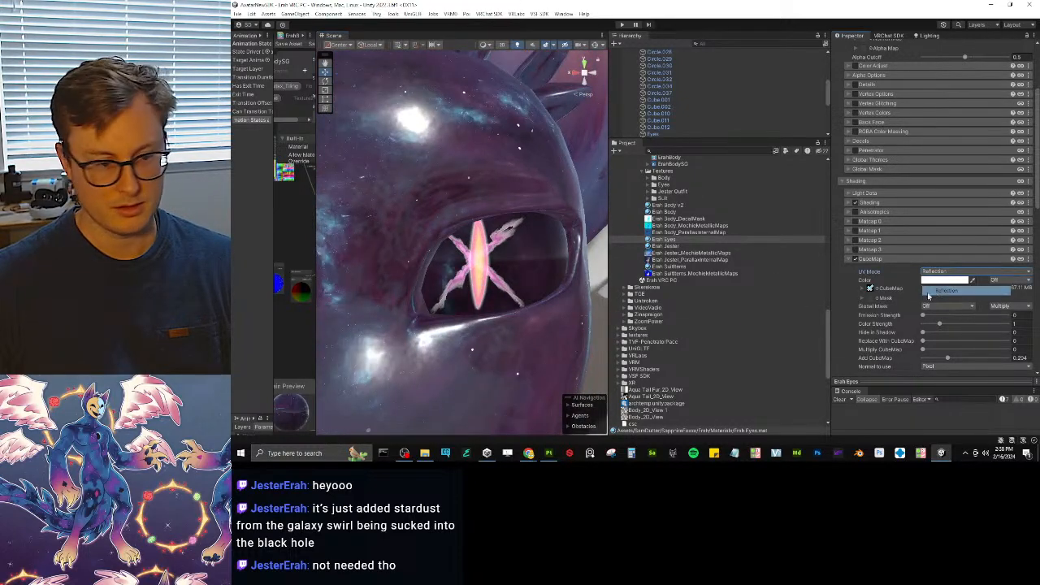
{"action": "left_click_drag", "start_coordinate": [457, 298], "coordinate": [515, 236], "text": "alt"}
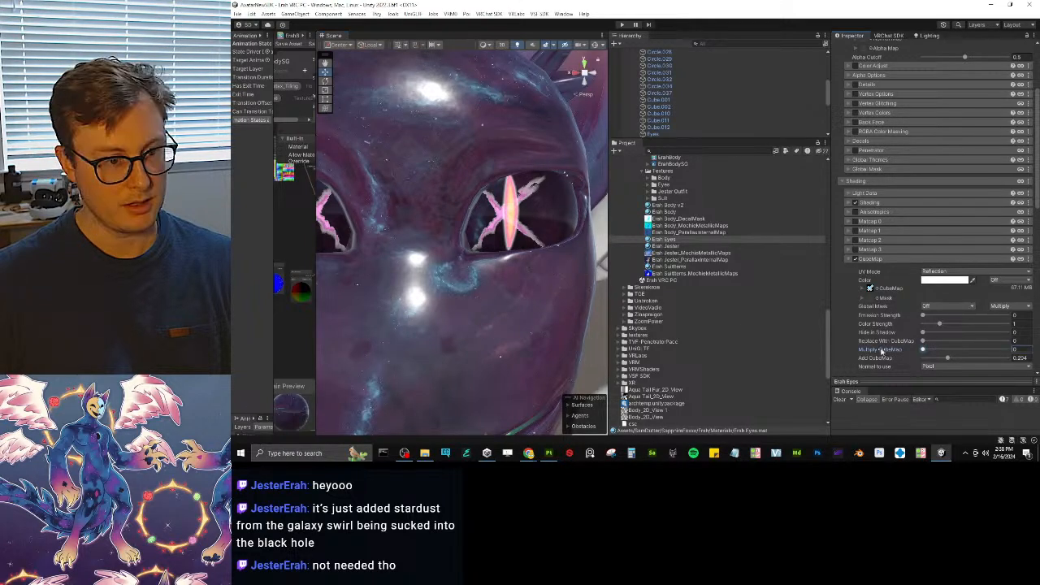
- Set the eye cubemap's Add CubeMap to about 0.41, Hide in Shadow to about 0.5, and Emission Strength to 0.05
{"action": "mouse_move", "coordinate": [952, 359]}
{"action": "left_mouse_down"}
{"action": "mouse_move", "coordinate": [962, 333]}
{"action": "mouse_move", "coordinate": [1009, 333]}
{"action": "left_mouse_up"}
{"action": "left_click_drag", "start_coordinate": [520, 245], "coordinate": [411, 244], "text": "alt"}
{"action": "left_click_drag", "start_coordinate": [1005, 334], "coordinate": [924, 319]}
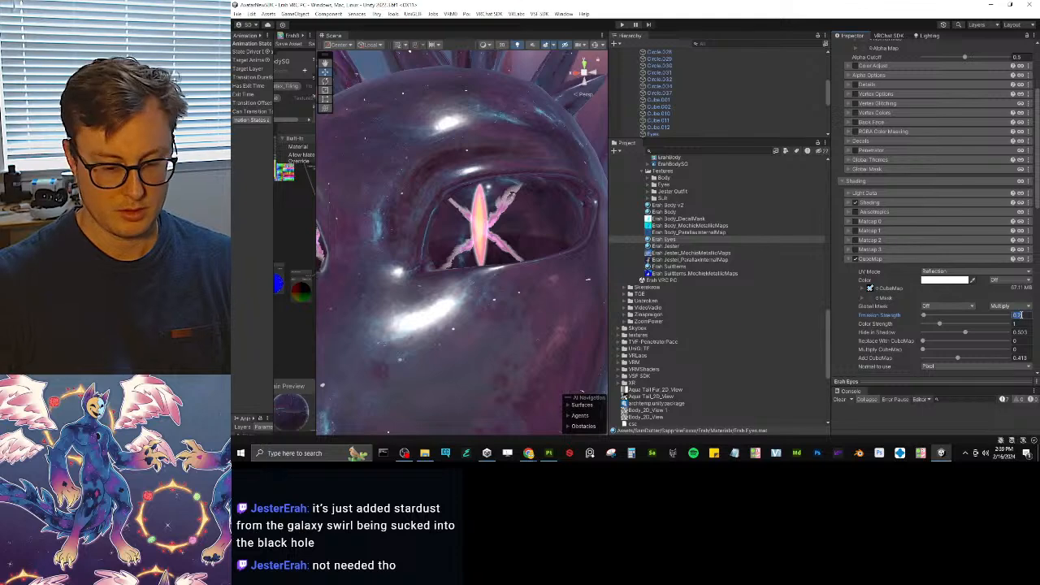
{"action": "type", "text": "0.05"}
{"action": "key", "text": "Return"}
{"action": "left_click_drag", "start_coordinate": [470, 236], "coordinate": [496, 224], "text": "alt"}
{"action": "scroll", "coordinate": [460, 217], "scroll_direction": "down", "scroll_amount": 5}
{"action": "scroll", "coordinate": [500, 236], "scroll_direction": "up", "scroll_amount": 5}
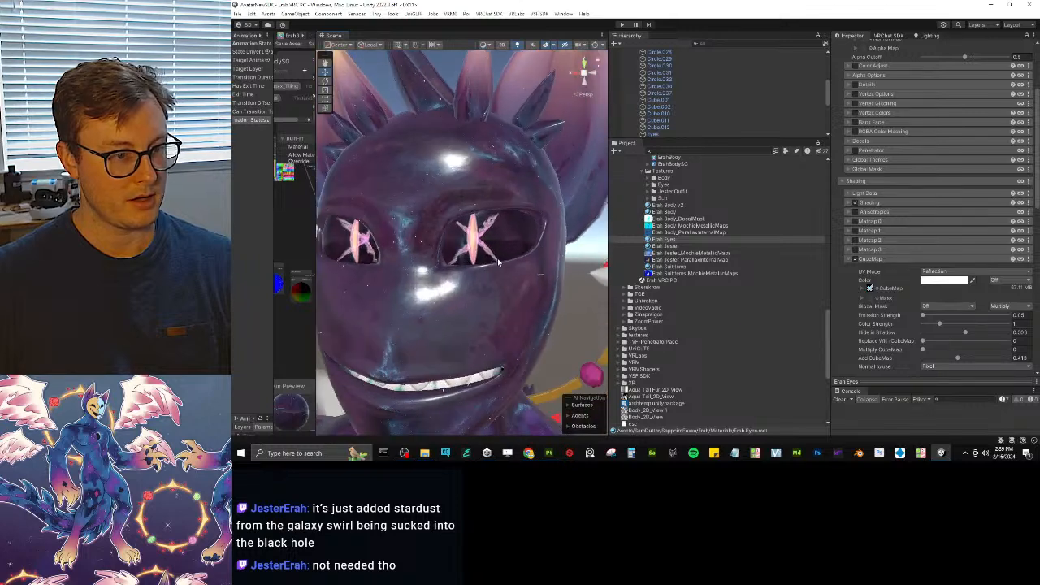
- Collapse the CubeMap and Reflections & Specular settings, then enable and expand Rim Lighting 1 on the eye material
{"action": "left_click", "coordinate": [901, 256]}
{"action": "scroll", "coordinate": [894, 203], "scroll_direction": "down", "scroll_amount": 4}
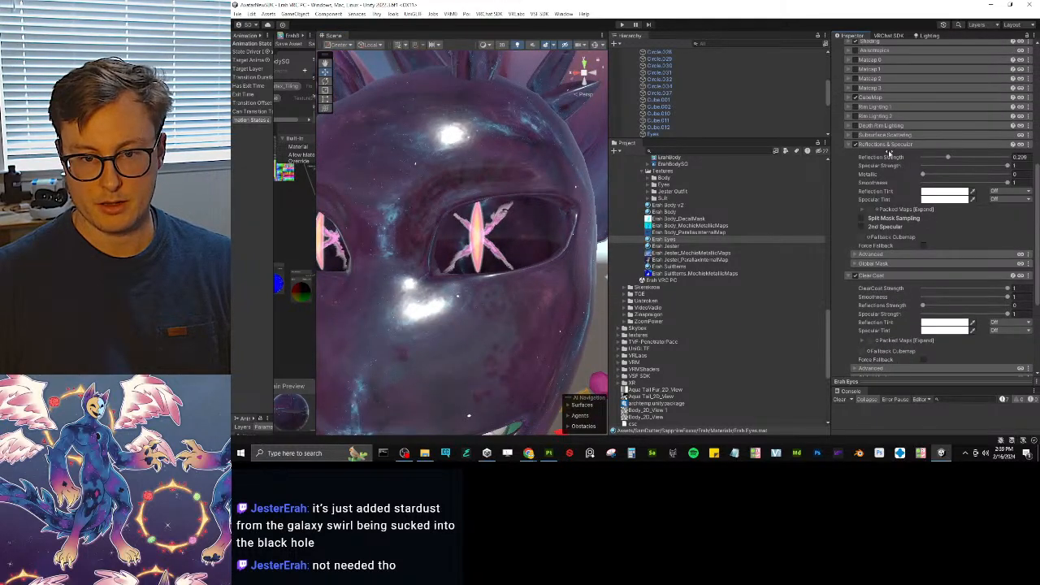
{"action": "left_click", "coordinate": [884, 146]}
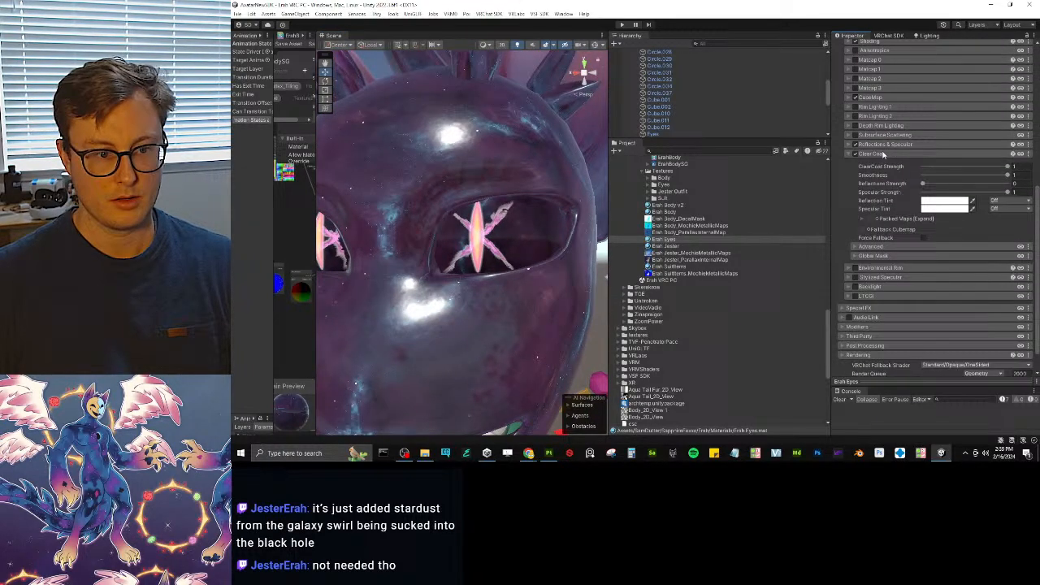
{"action": "left_click", "coordinate": [857, 106]}
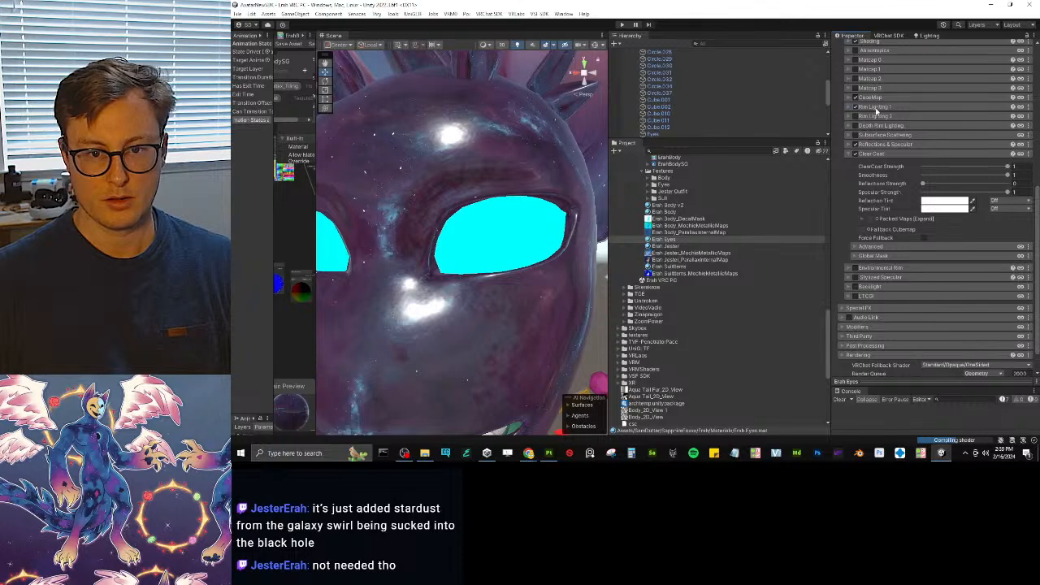
{"action": "left_click", "coordinate": [876, 109]}
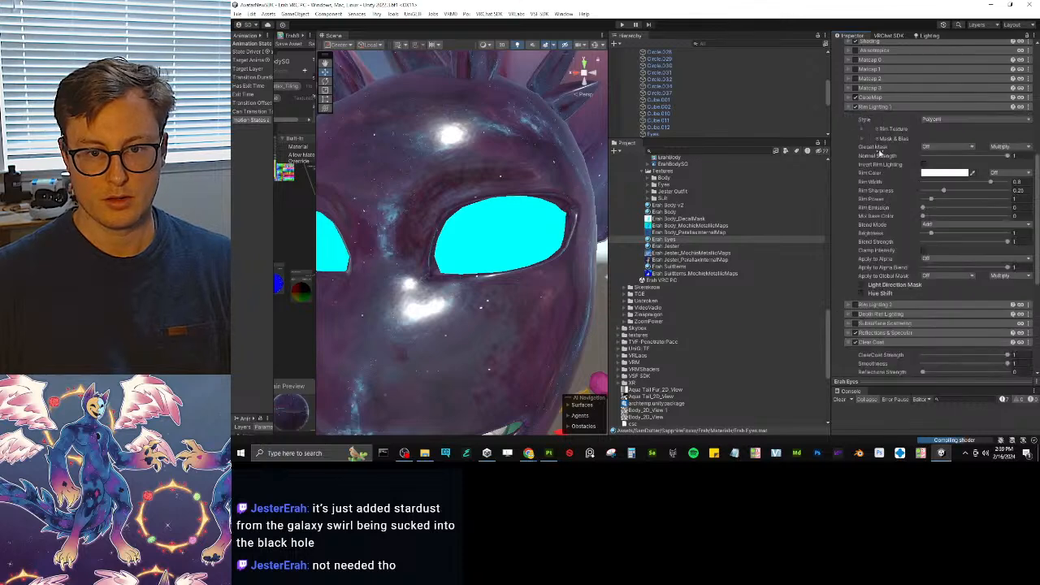
- Set Rim Lighting 1 to the Multiply blend mode with a black rim color
{"action": "left_click", "coordinate": [947, 225]}
{"action": "left_click", "coordinate": [942, 250]}
{"action": "left_click", "coordinate": [945, 172]}
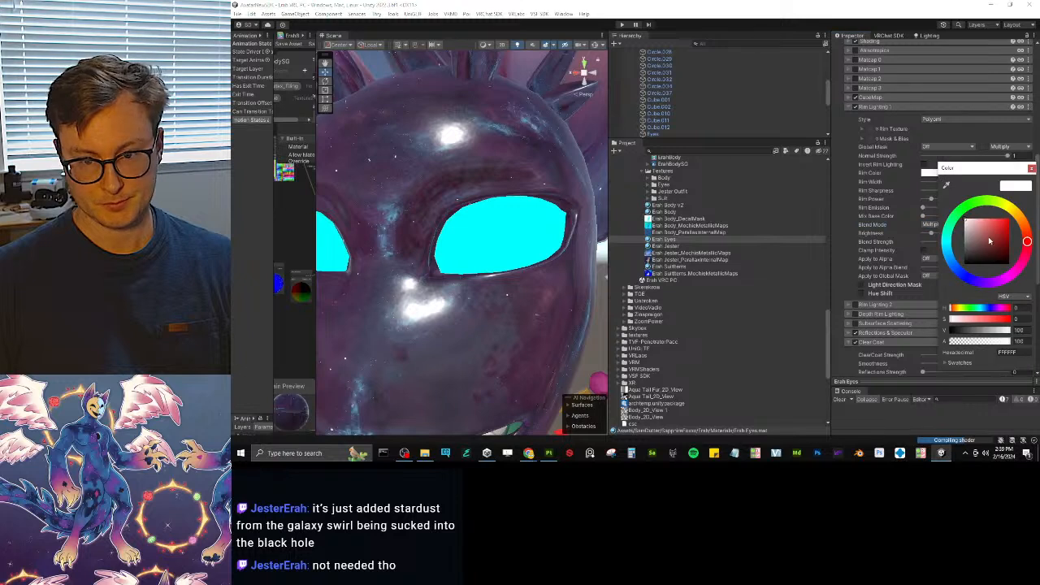
{"action": "left_click_drag", "start_coordinate": [982, 242], "coordinate": [963, 263]}
{"action": "left_click", "coordinate": [1031, 169]}
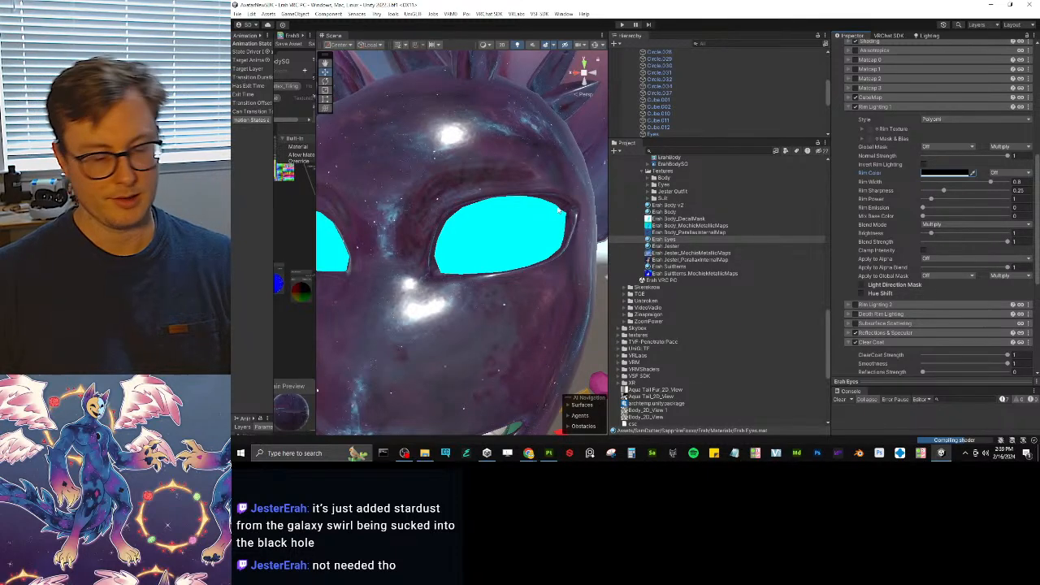
- Adjust the eye rim lighting to a Rim Width of 0.98 and a Rim Sharpness of about 0.37, checking the face
{"action": "scroll", "coordinate": [557, 206], "scroll_direction": "down", "scroll_amount": 2}
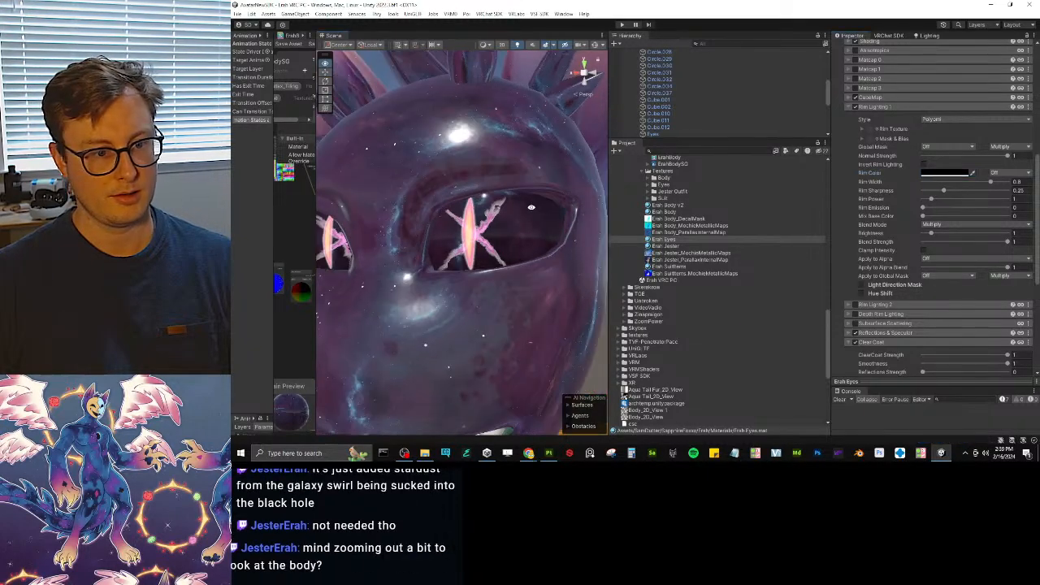
{"action": "mouse_move", "coordinate": [975, 182]}
{"action": "left_mouse_down"}
{"action": "mouse_move", "coordinate": [999, 182]}
{"action": "mouse_move", "coordinate": [949, 191]}
{"action": "mouse_move", "coordinate": [977, 188]}
{"action": "left_mouse_up"}
{"action": "left_click_drag", "start_coordinate": [572, 224], "coordinate": [517, 238], "text": "alt"}
{"action": "scroll", "coordinate": [560, 220], "scroll_direction": "down", "scroll_amount": 4}
{"action": "scroll", "coordinate": [517, 239], "scroll_direction": "up", "scroll_amount": 2}
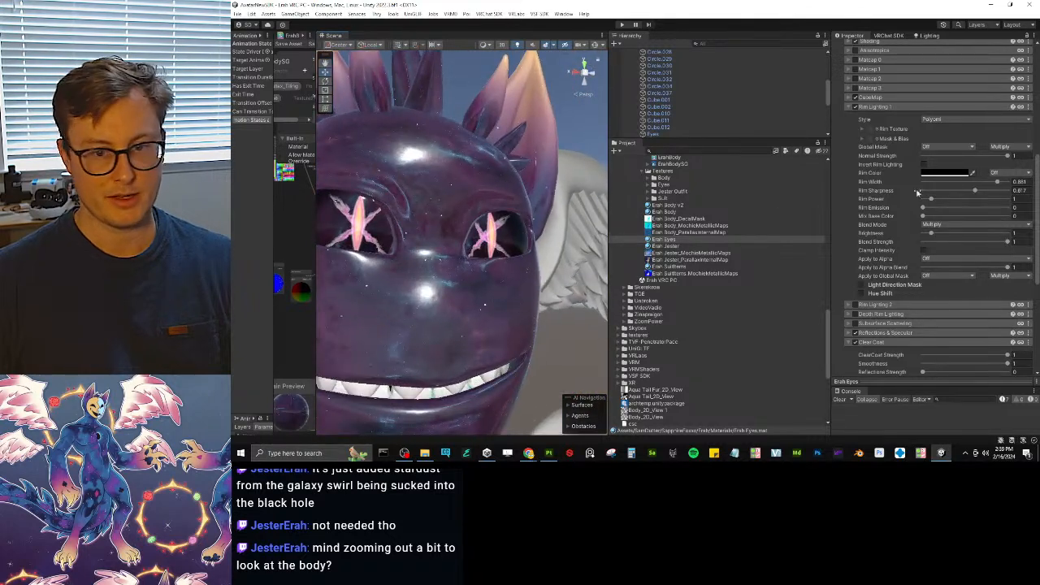
{"action": "mouse_move", "coordinate": [997, 182]}
{"action": "left_mouse_down"}
{"action": "mouse_move", "coordinate": [987, 184]}
{"action": "mouse_move", "coordinate": [1006, 183]}
{"action": "mouse_move", "coordinate": [957, 191]}
{"action": "left_mouse_up"}
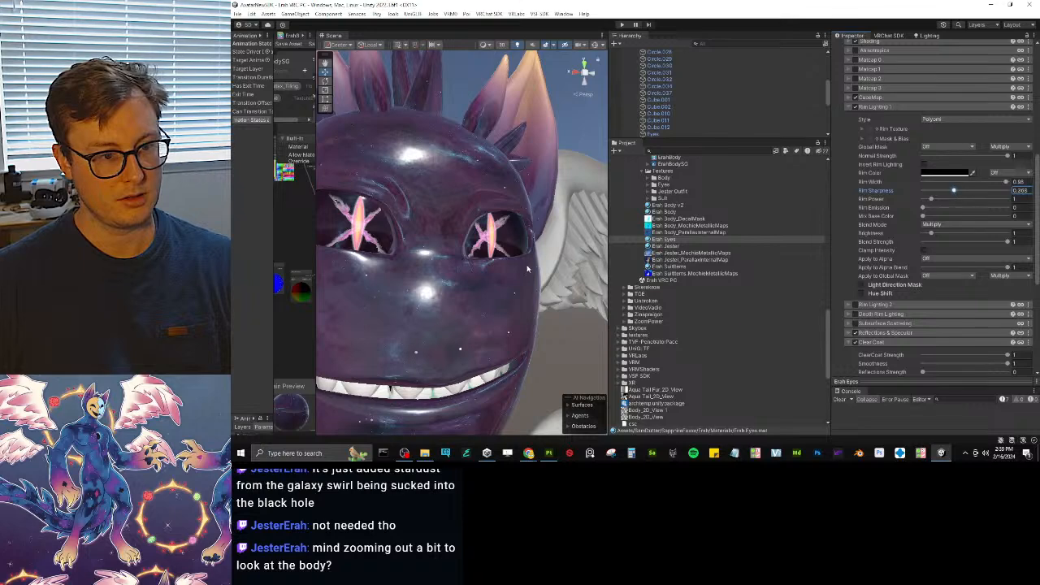
- Widen the Scene view and frame the whole Erah avatar in it
{"action": "scroll", "coordinate": [455, 244], "scroll_direction": "down", "scroll_amount": 6}
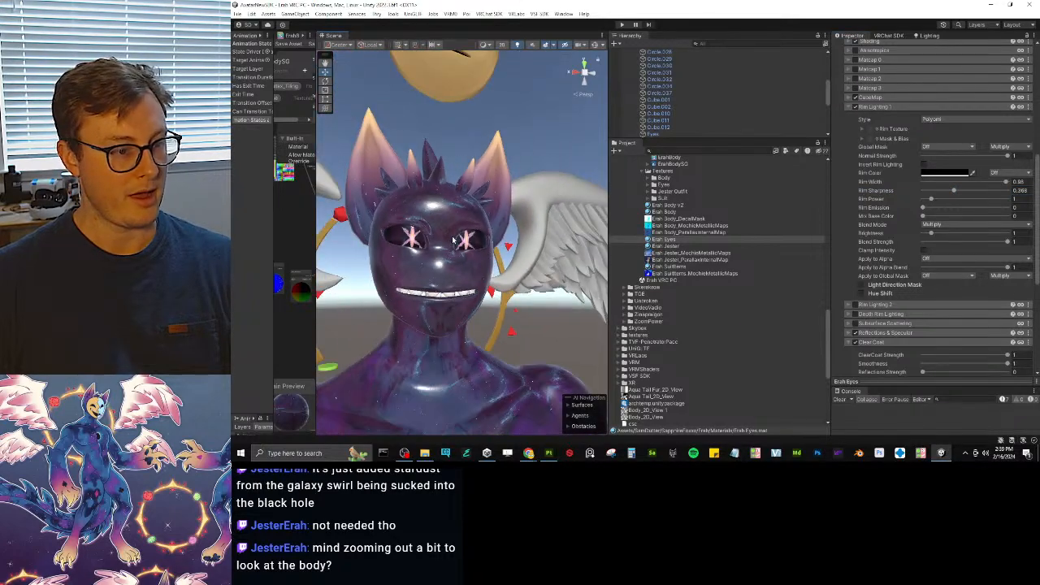
{"action": "scroll", "coordinate": [470, 235], "scroll_direction": "down", "scroll_amount": 6}
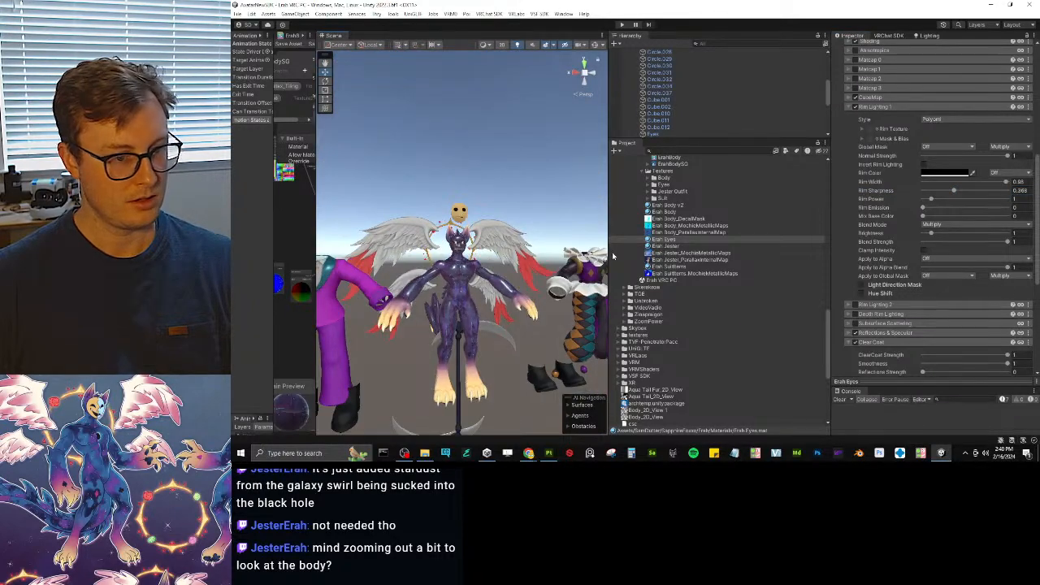
{"action": "left_click_drag", "start_coordinate": [610, 251], "coordinate": [772, 251]}
{"action": "right_click_drag", "start_coordinate": [560, 236], "coordinate": [564, 300]}
{"action": "scroll", "coordinate": [561, 285], "scroll_direction": "up", "scroll_amount": 1}
{"action": "left_click", "coordinate": [552, 277]}
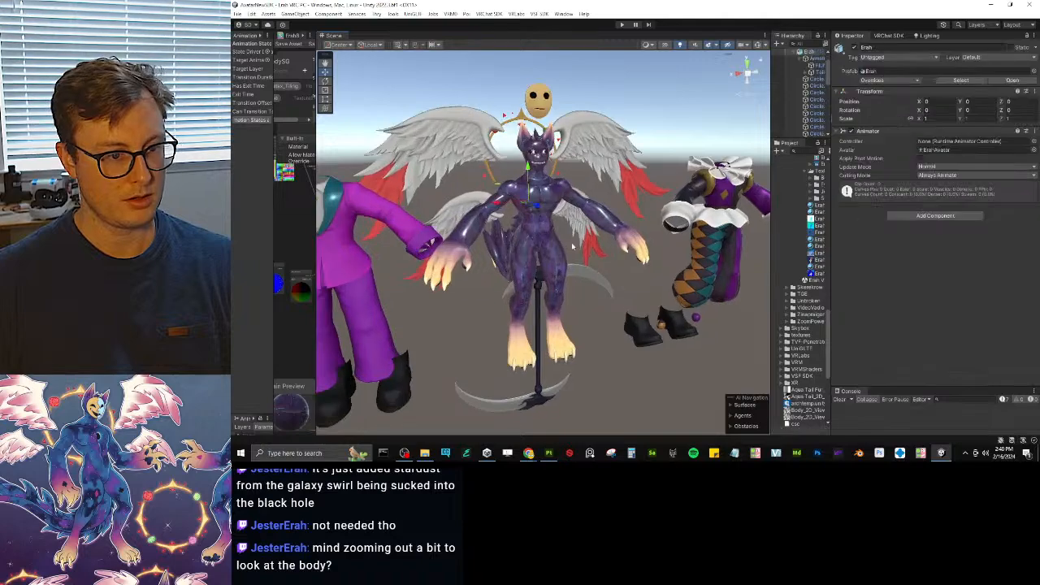
{"action": "key", "text": "f"}
{"action": "scroll", "coordinate": [602, 310], "scroll_direction": "up", "scroll_amount": 4}
{"action": "scroll", "coordinate": [602, 310], "scroll_direction": "down", "scroll_amount": 8}
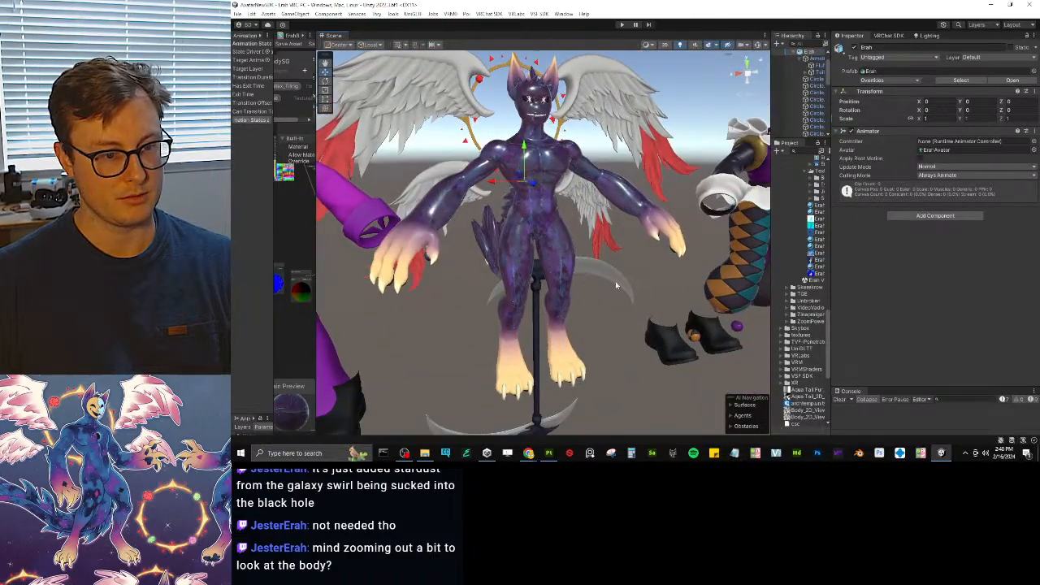
- Deselect the avatar and examine its body colors from several angles and distances
{"action": "left_click", "coordinate": [626, 337]}
{"action": "right_click_drag", "start_coordinate": [626, 337], "coordinate": [574, 335]}
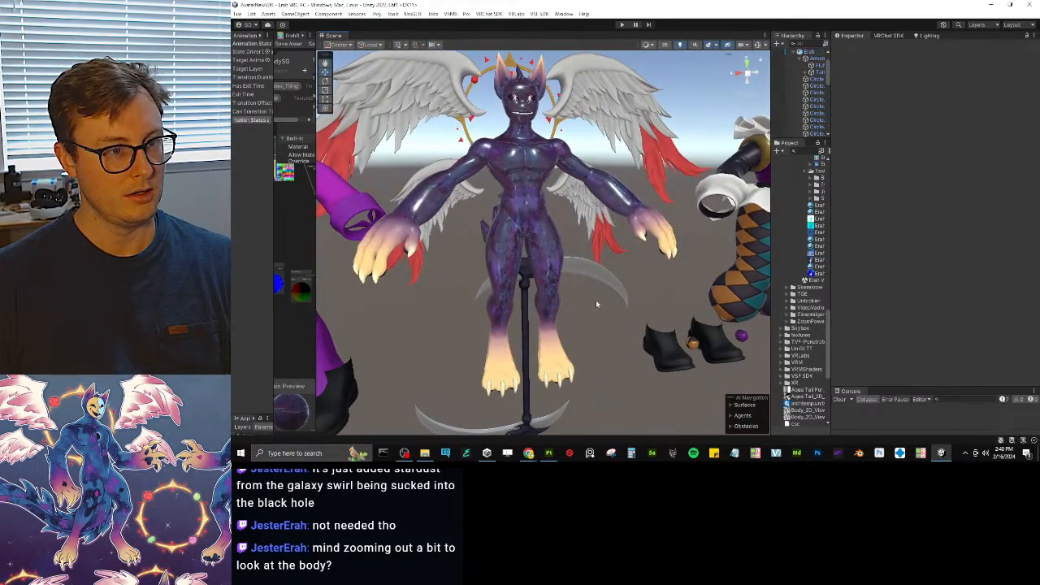
{"action": "middle_click_drag", "start_coordinate": [597, 304], "coordinate": [606, 318]}
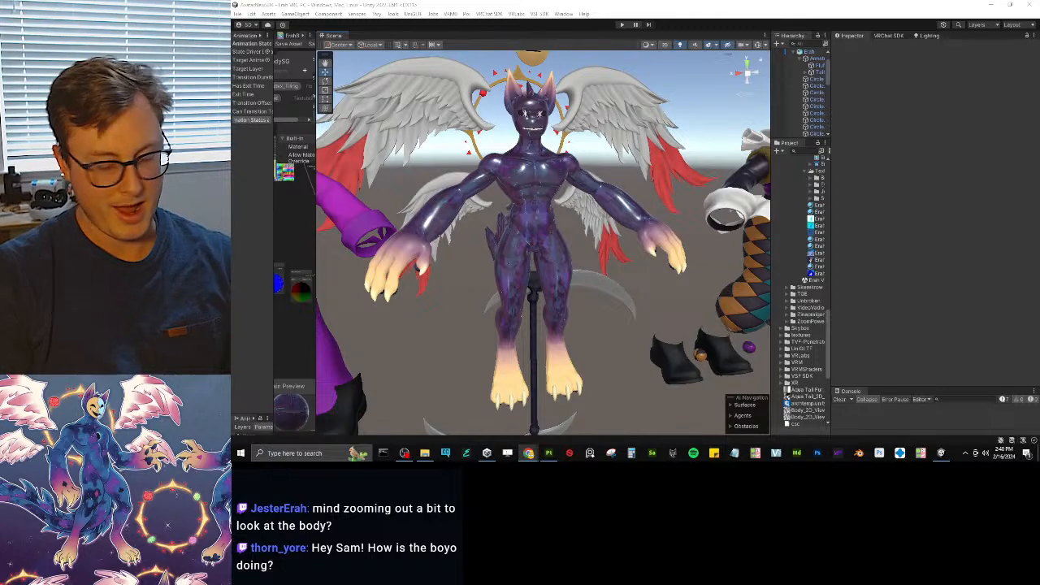
{"action": "left_click_drag", "start_coordinate": [569, 325], "coordinate": [508, 219], "text": "alt"}
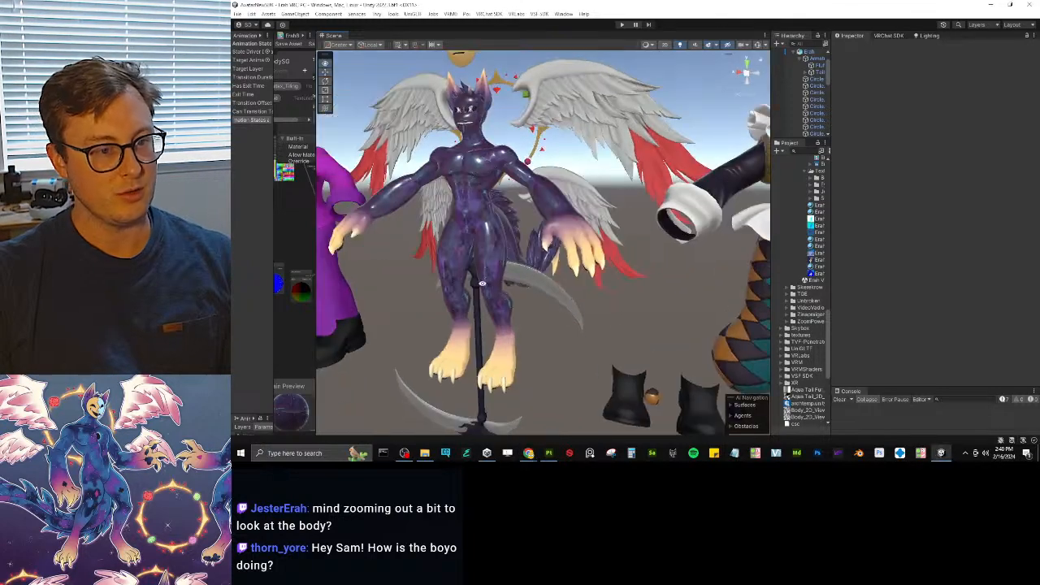
{"action": "middle_click_drag", "start_coordinate": [508, 220], "coordinate": [558, 281]}
{"action": "left_click_drag", "start_coordinate": [558, 281], "coordinate": [533, 255], "text": "alt"}
{"action": "scroll", "coordinate": [556, 277], "scroll_direction": "up", "scroll_amount": 8, "text": "alt"}
{"action": "scroll", "coordinate": [647, 352], "scroll_direction": "up", "scroll_amount": 4, "text": "alt"}
{"action": "scroll", "coordinate": [648, 353], "scroll_direction": "down", "scroll_amount": 8, "text": "alt"}
{"action": "scroll", "coordinate": [662, 286], "scroll_direction": "up", "scroll_amount": 6, "text": "alt"}
{"action": "scroll", "coordinate": [685, 246], "scroll_direction": "down", "scroll_amount": 3, "text": "alt"}
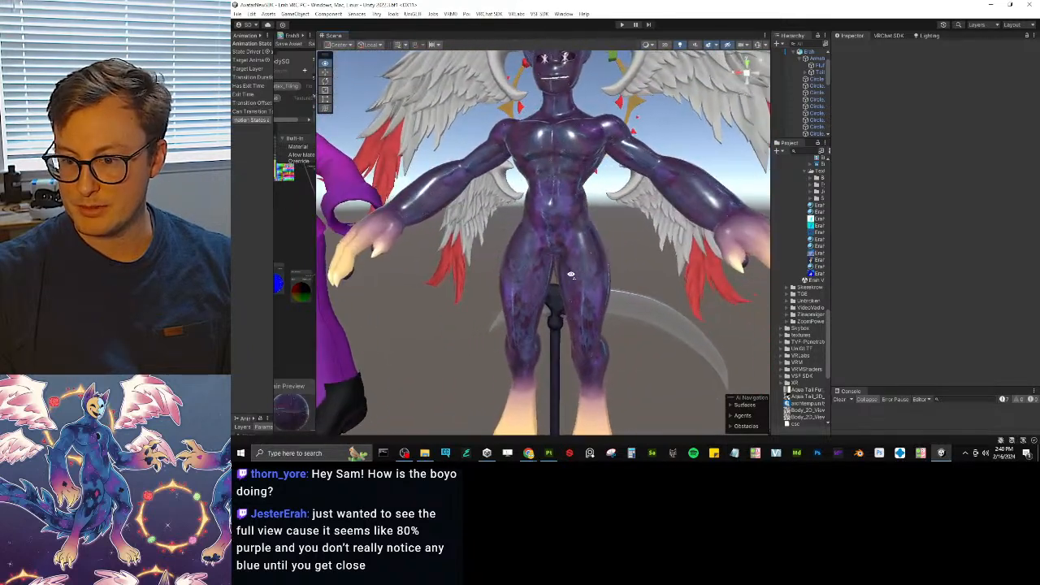
{"action": "left_click_drag", "start_coordinate": [571, 274], "coordinate": [592, 275], "text": "alt"}
{"action": "scroll", "coordinate": [593, 275], "scroll_direction": "down", "scroll_amount": 1}
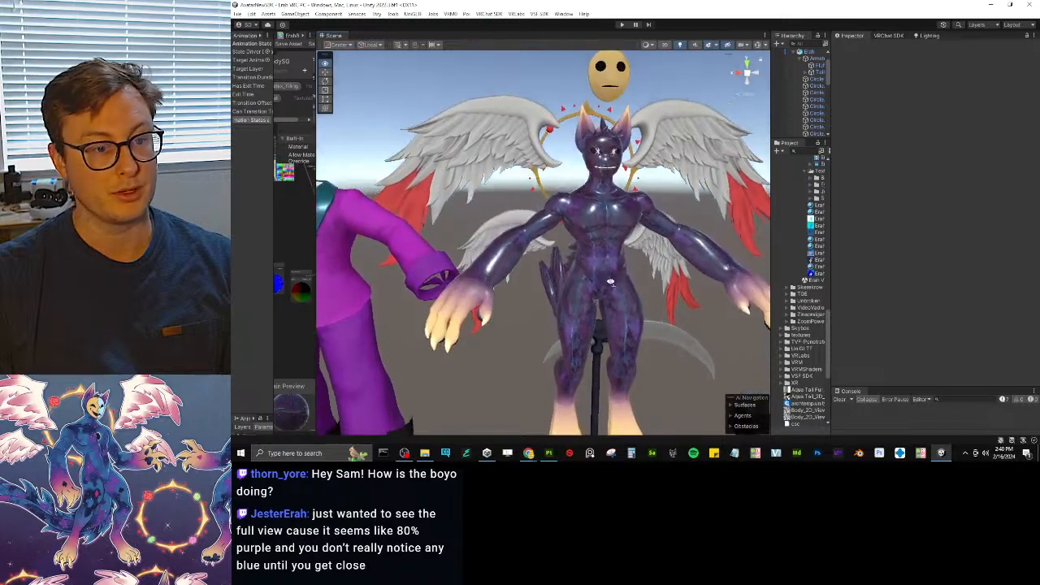
- Examine the nebula coloring on the avatar's chest, back and arms, both up close and from a full-body distance
{"action": "scroll", "coordinate": [610, 282], "scroll_direction": "up", "scroll_amount": 3}
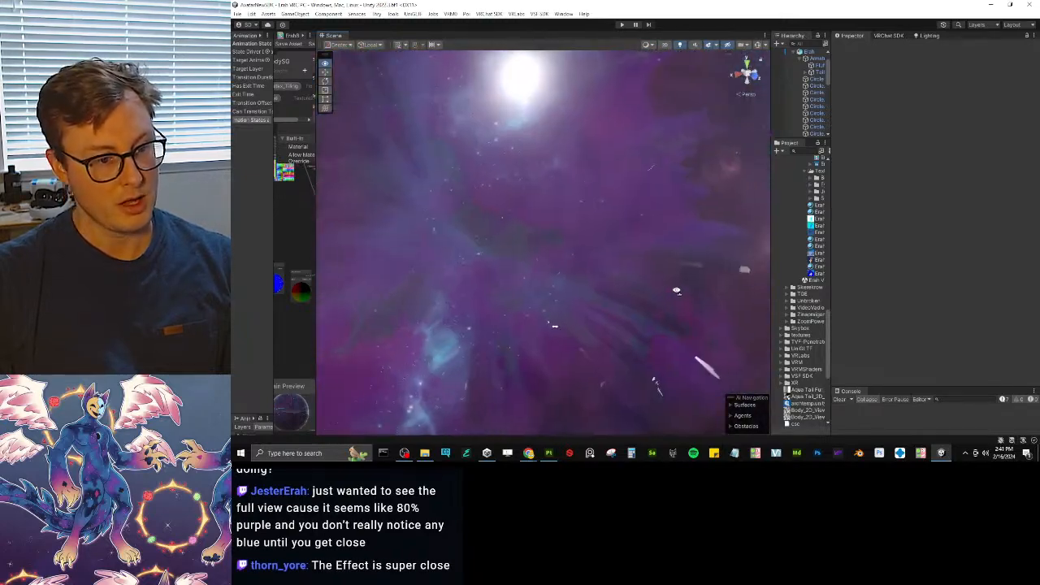
{"action": "scroll", "coordinate": [676, 291], "scroll_direction": "down", "scroll_amount": 4}
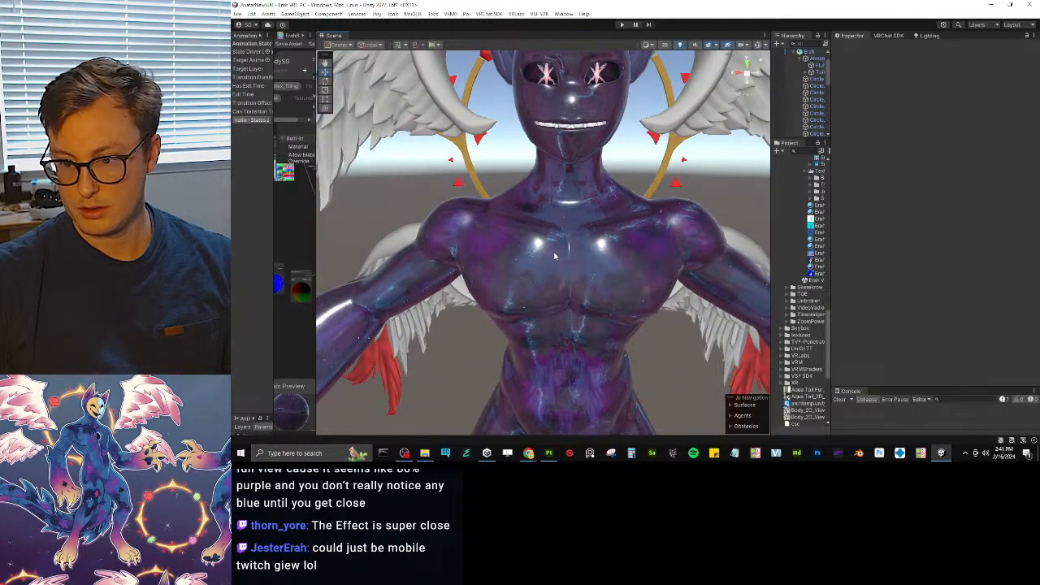
{"action": "left_click_drag", "start_coordinate": [535, 279], "coordinate": [853, 272], "text": "alt"}
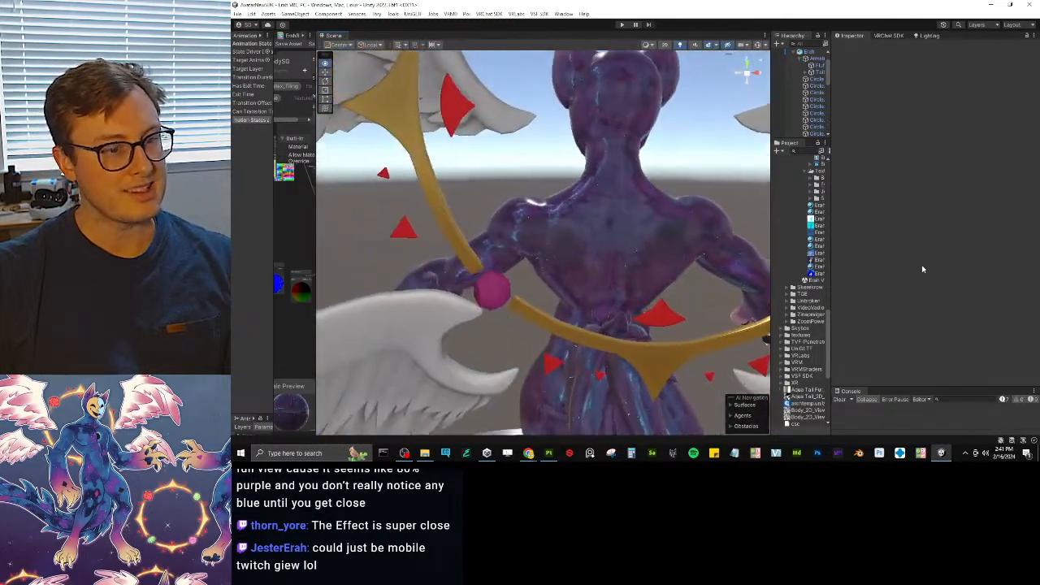
{"action": "right_click_drag", "start_coordinate": [851, 242], "coordinate": [849, 257]}
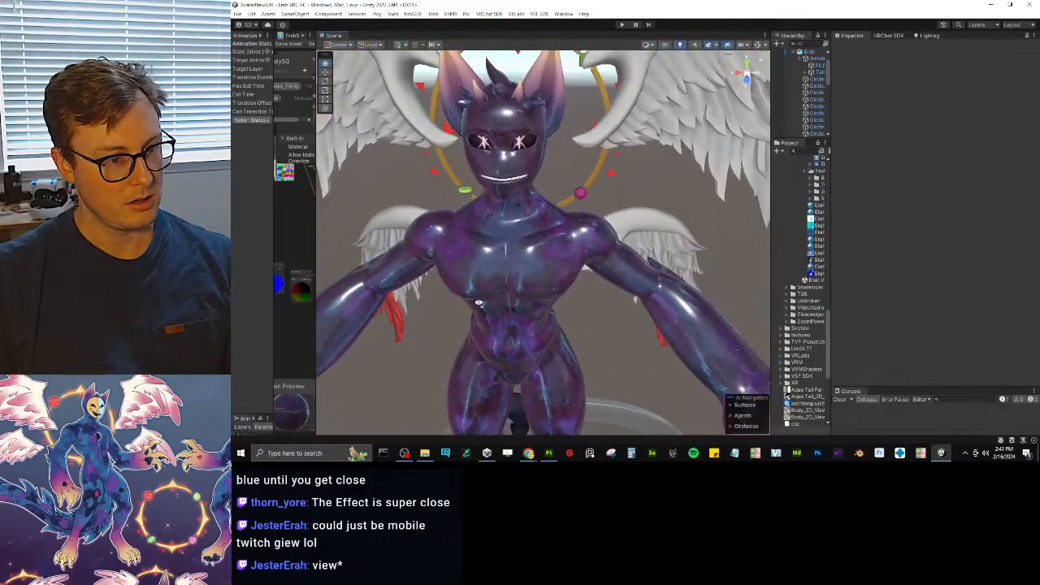
{"action": "right_click_drag", "start_coordinate": [479, 265], "coordinate": [477, 267]}
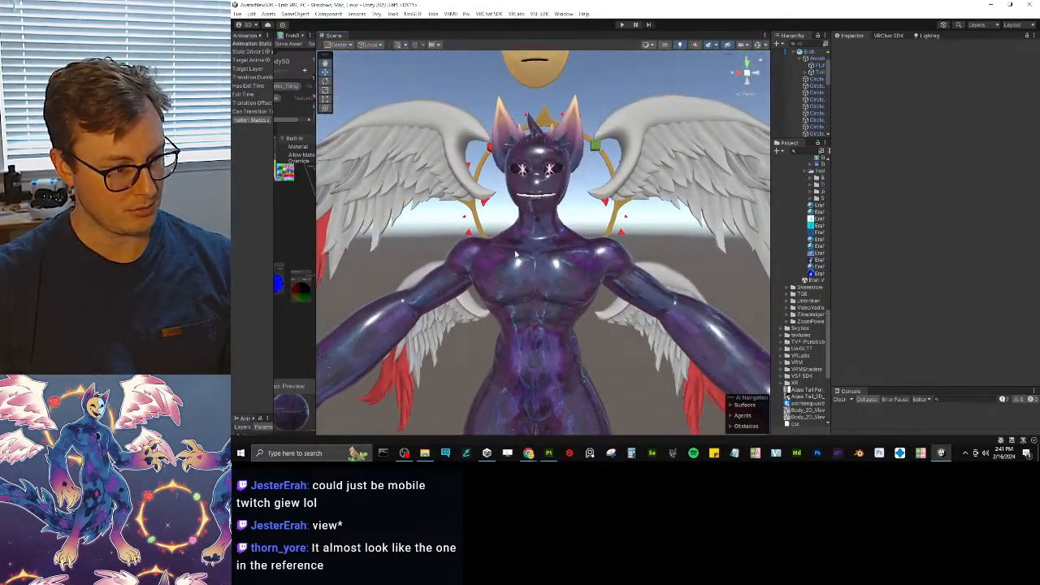
{"action": "right_click_drag", "start_coordinate": [507, 306], "coordinate": [712, 249]}
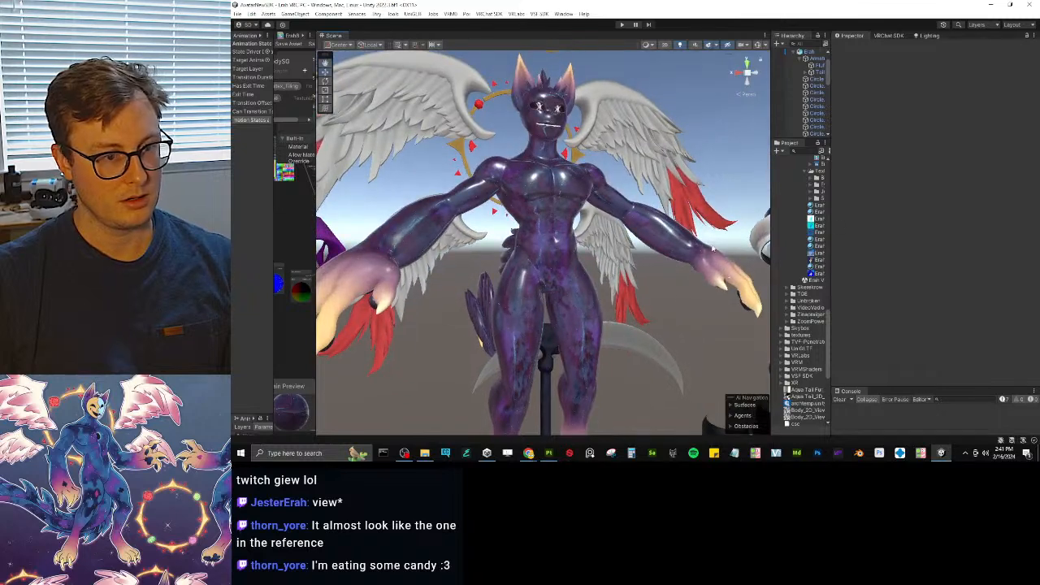
- Select the Erah Body material, widen the Inspector, and bring up the Internal Parallax settings under Special FX
{"action": "left_click_drag", "start_coordinate": [831, 234], "coordinate": [893, 227]}
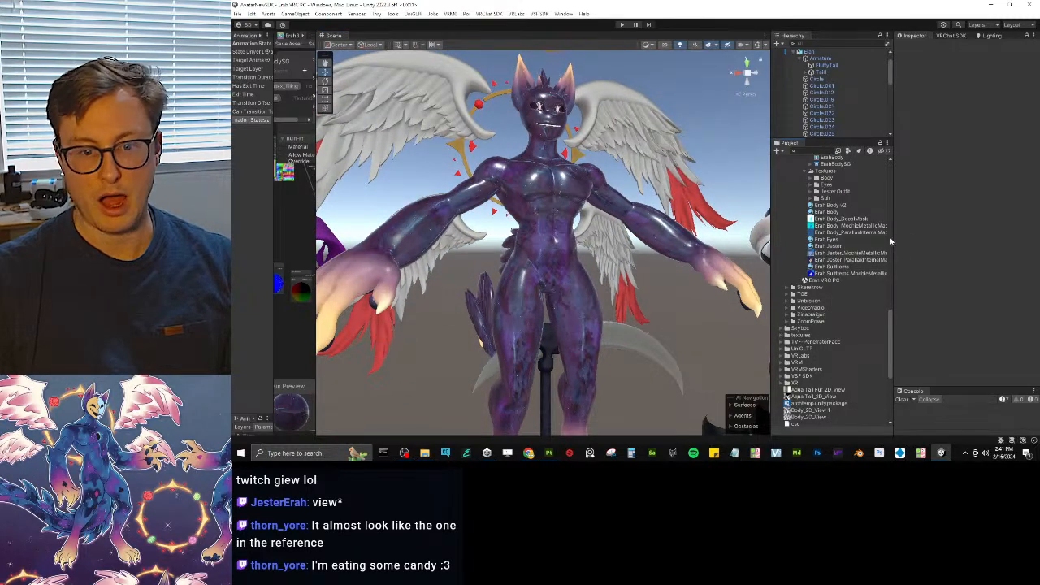
{"action": "left_click", "coordinate": [825, 212]}
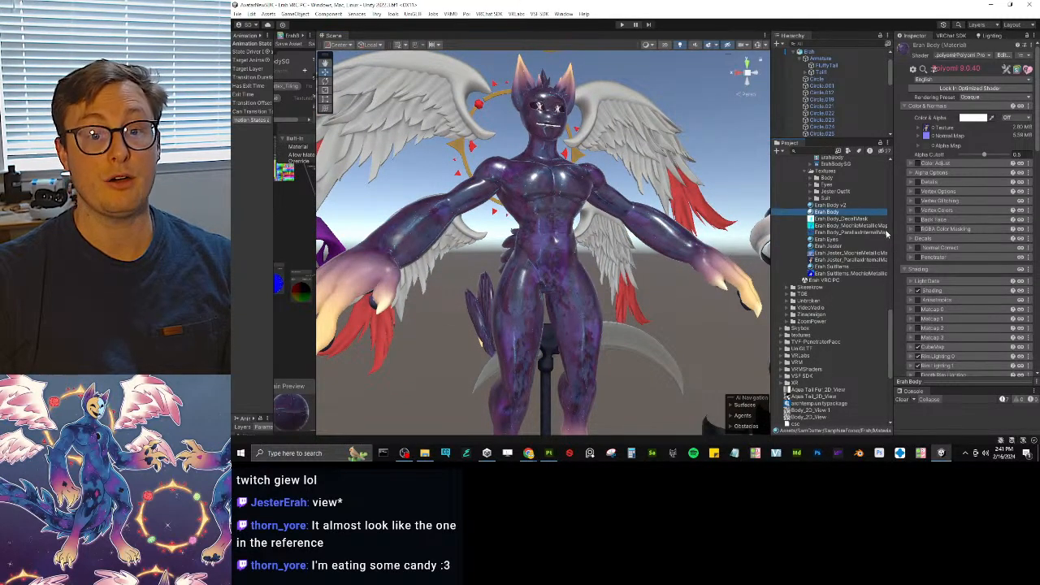
{"action": "left_click_drag", "start_coordinate": [892, 233], "coordinate": [841, 232]}
{"action": "scroll", "coordinate": [988, 218], "scroll_direction": "down", "scroll_amount": 6}
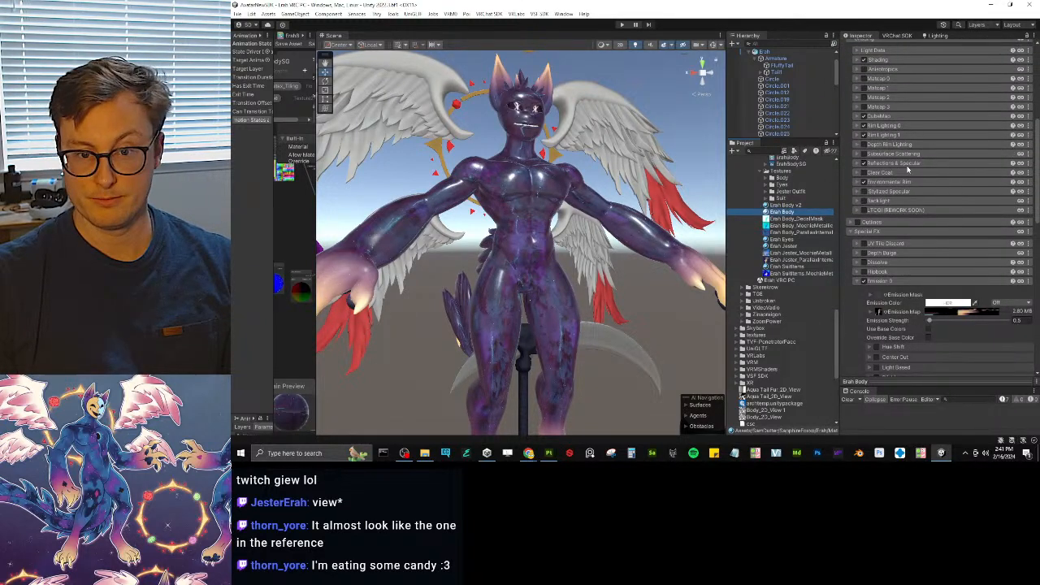
{"action": "left_click", "coordinate": [904, 232]}
{"action": "left_click", "coordinate": [899, 234]}
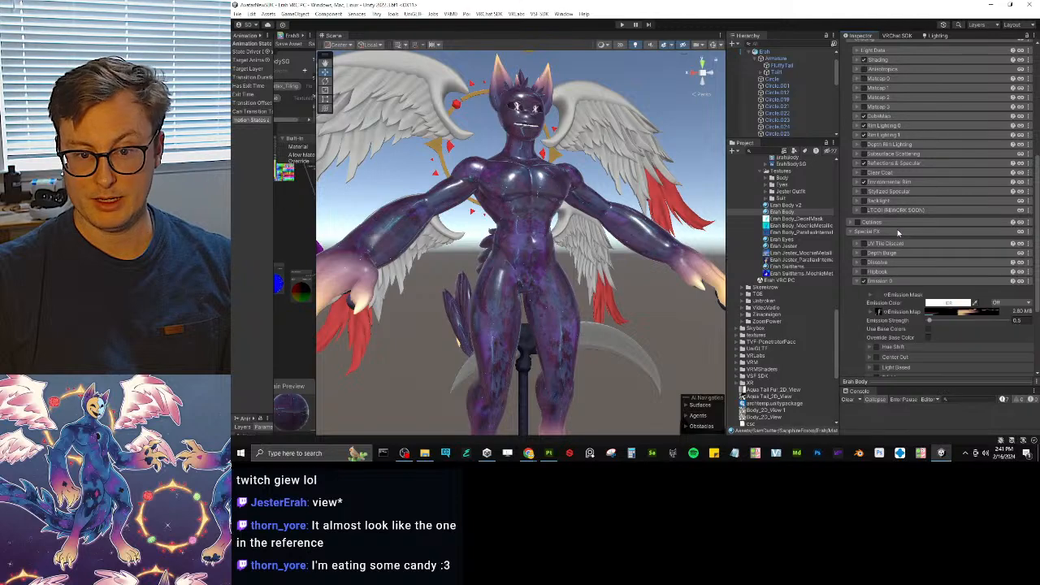
{"action": "left_click", "coordinate": [886, 280]}
{"action": "scroll", "coordinate": [931, 262], "scroll_direction": "down", "scroll_amount": 4}
{"action": "left_click", "coordinate": [895, 236]}
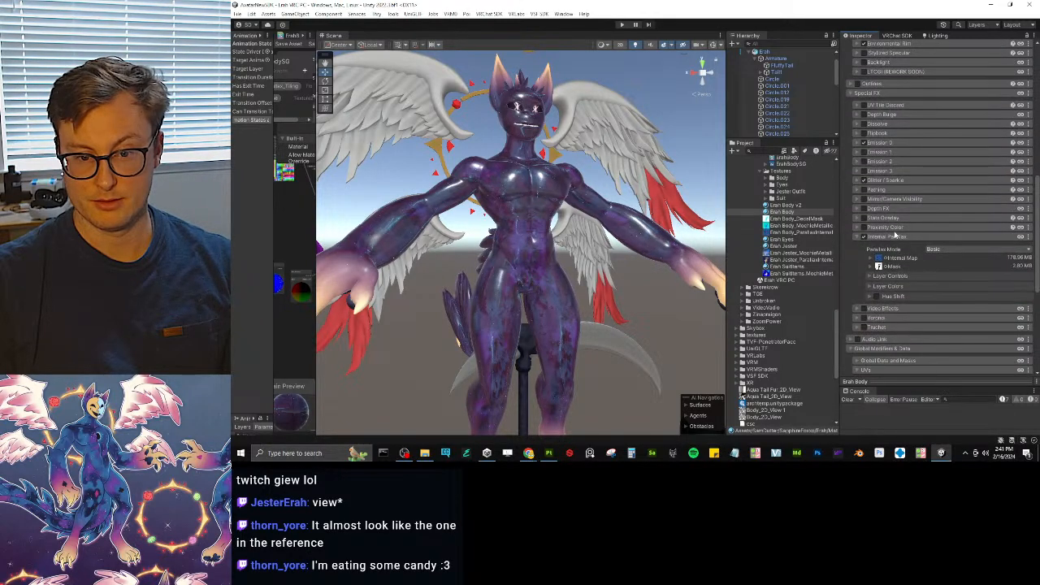
- Expand the Internal Parallax Layer Colors and set Min Depth Brightness to 0.37
{"action": "left_click", "coordinate": [872, 266]}
{"action": "left_click", "coordinate": [872, 266]}
{"action": "left_click", "coordinate": [873, 258]}
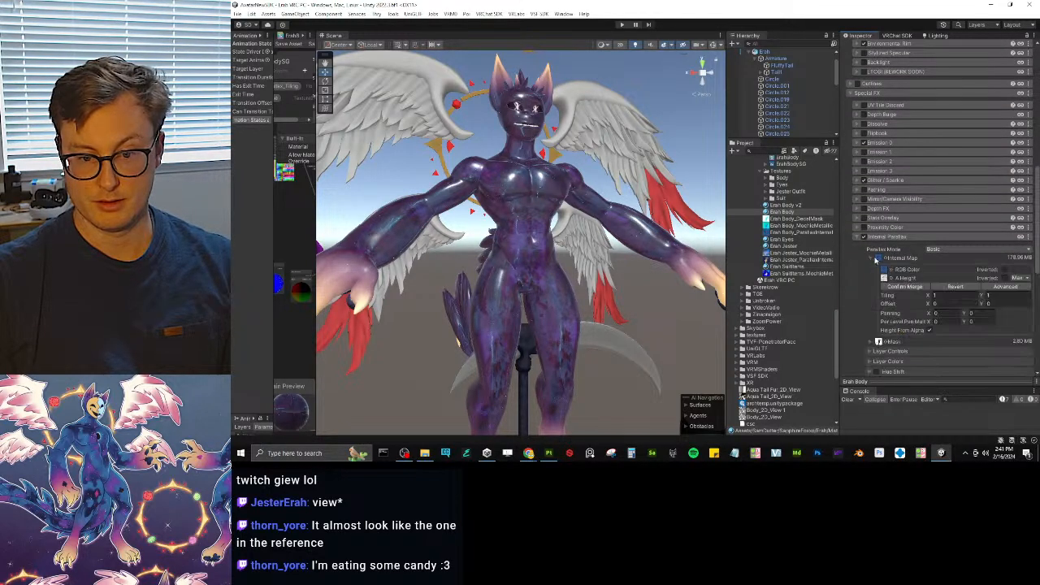
{"action": "scroll", "coordinate": [542, 227], "scroll_direction": "up", "scroll_amount": 5}
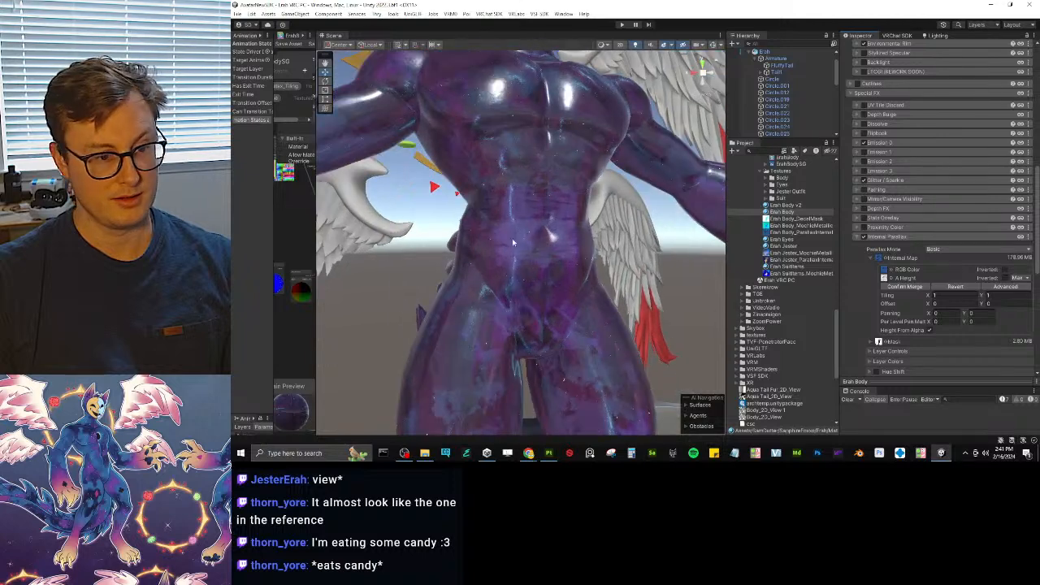
{"action": "left_click", "coordinate": [902, 259]}
{"action": "left_click", "coordinate": [871, 278]}
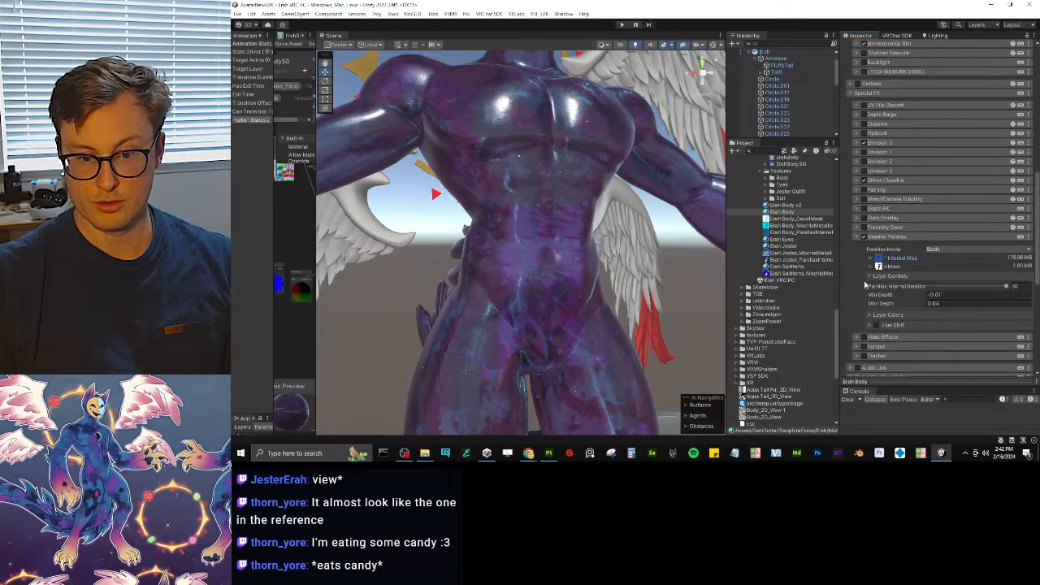
{"action": "left_click", "coordinate": [869, 278]}
{"action": "left_click", "coordinate": [868, 287]}
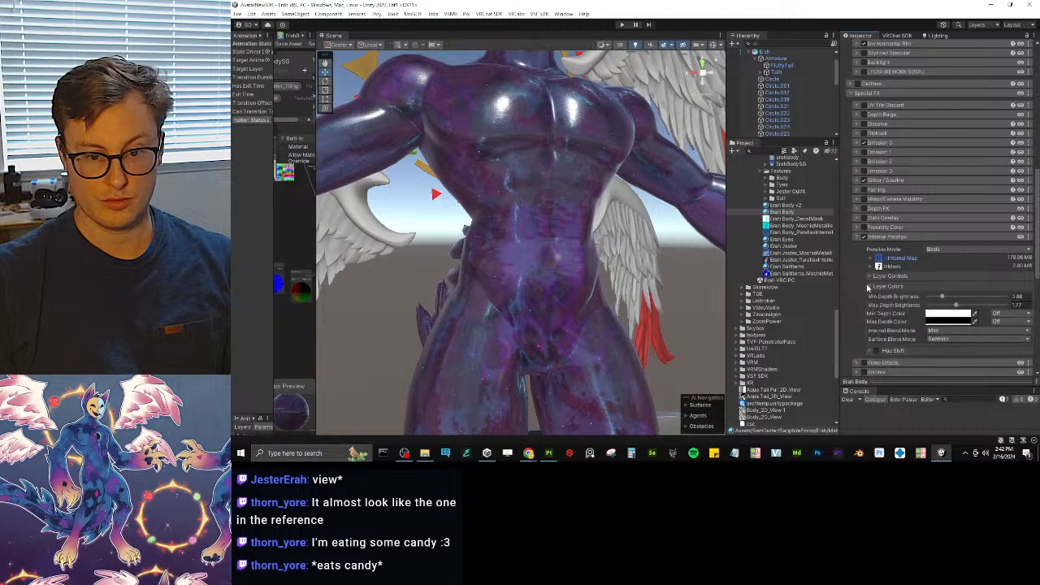
{"action": "left_click_drag", "start_coordinate": [943, 298], "coordinate": [939, 297]}
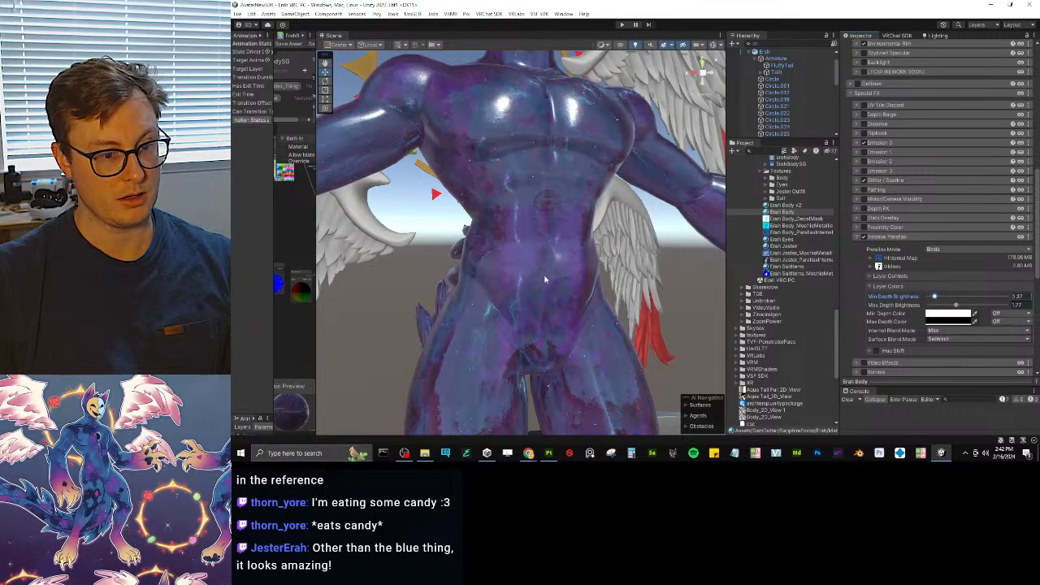
- Examine the balance of blue and purple on the torso and legs from several distances
{"action": "scroll", "coordinate": [546, 280], "scroll_direction": "down", "scroll_amount": 5}
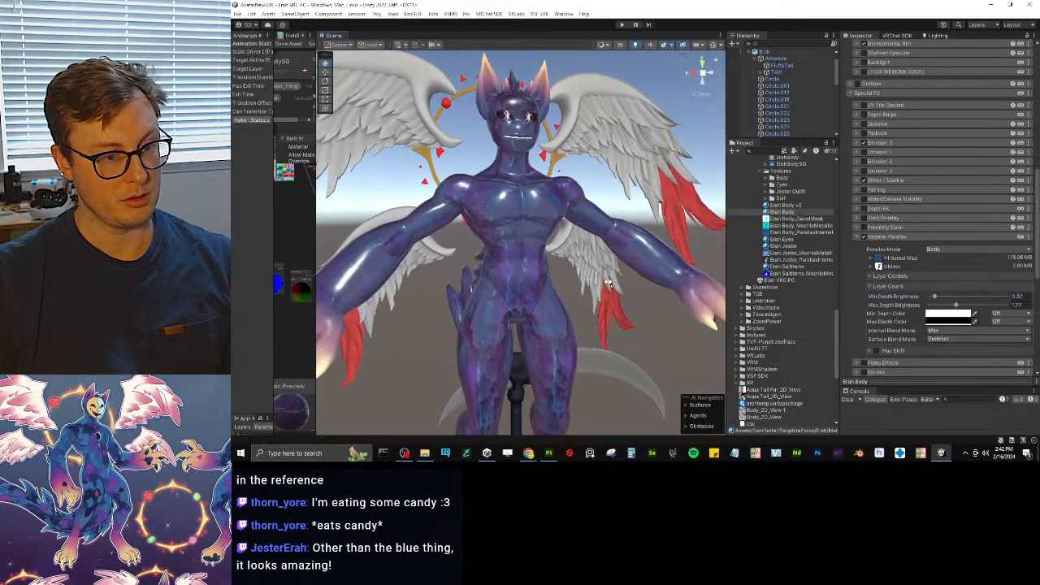
{"action": "key", "text": "w"}
{"action": "right_click_drag", "start_coordinate": [607, 283], "coordinate": [552, 310]}
{"action": "key", "text": "s"}
{"action": "key", "text": "w"}
{"action": "key", "text": "s"}
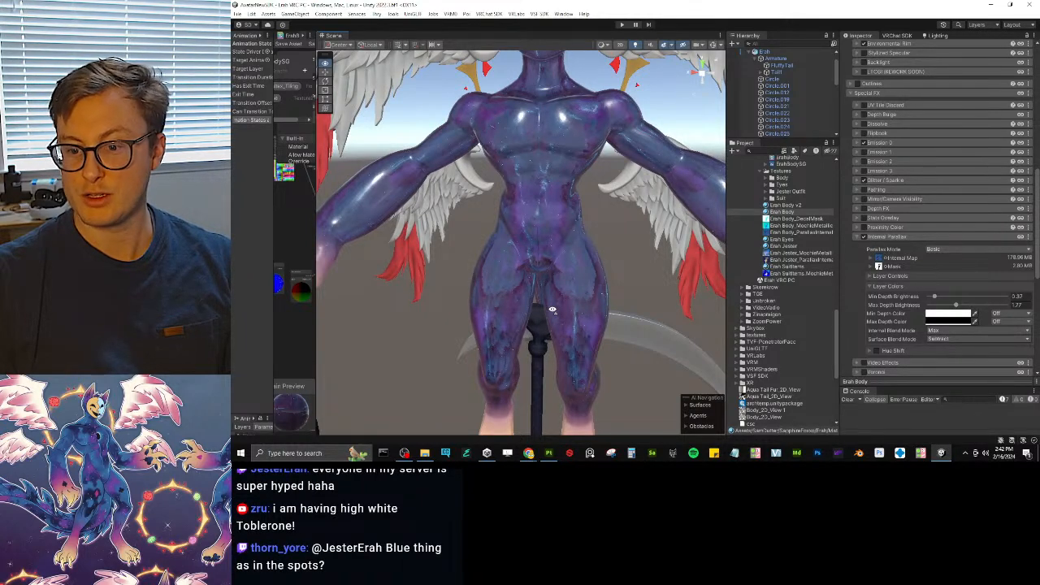
{"action": "mouse_move", "coordinate": [552, 310]}
{"action": "right_mouse_down"}
{"action": "mouse_move", "coordinate": [542, 292]}
{"action": "mouse_move", "coordinate": [541, 301]}
{"action": "right_mouse_up"}
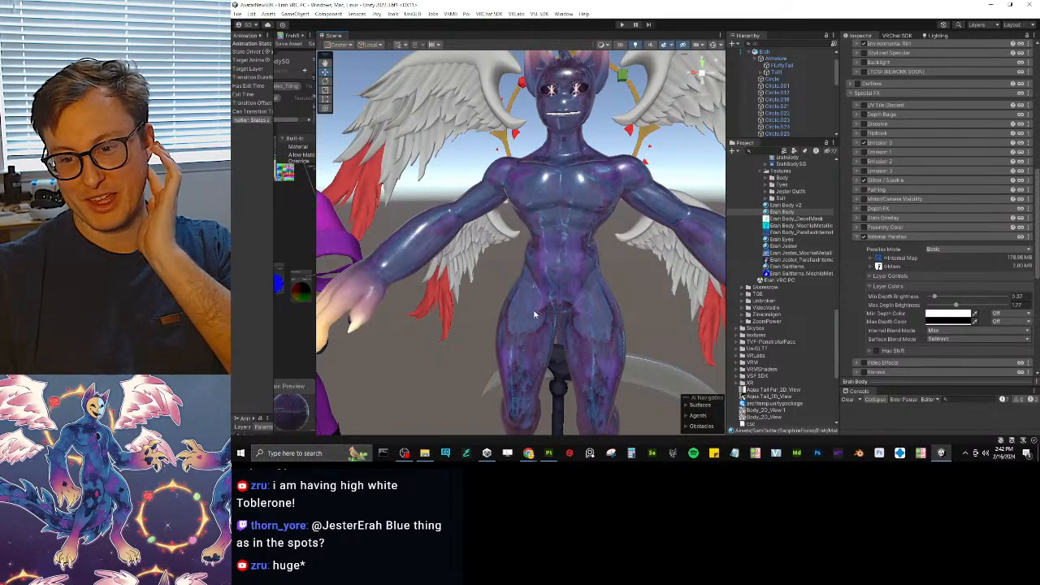
{"action": "scroll", "coordinate": [518, 274], "scroll_direction": "down", "scroll_amount": 3}
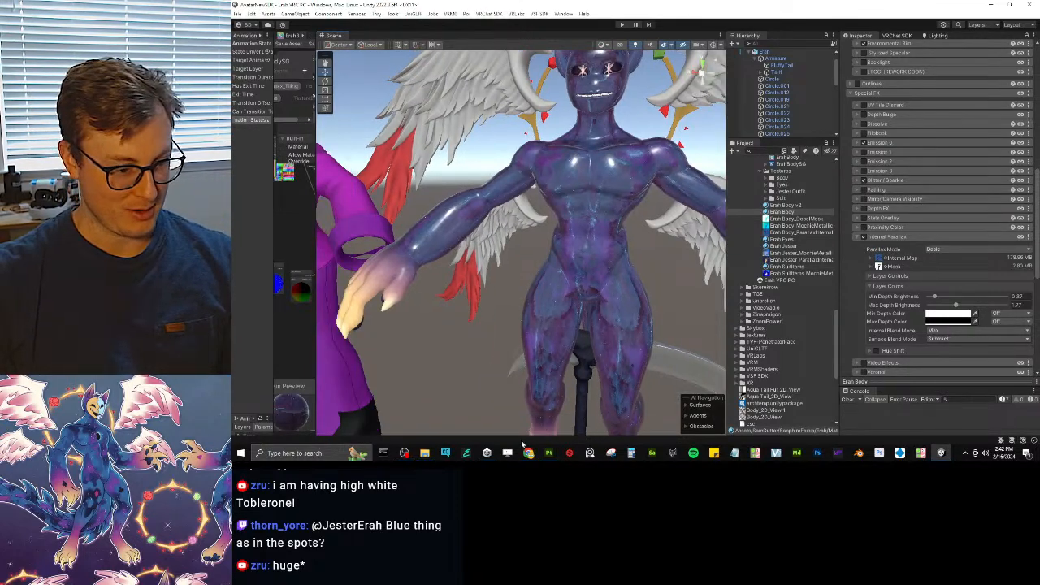
- Switch to the IMG_0323.jpg reference art in Chrome, maximize it, and examine the character's blue and purple body shading
{"action": "mouse_move", "coordinate": [528, 452]}
{"action": "left_click", "coordinate": [561, 417]}
{"action": "scroll", "coordinate": [583, 249], "scroll_direction": "down", "scroll_amount": 2}
{"action": "scroll", "coordinate": [582, 250], "scroll_direction": "down", "scroll_amount": 1}
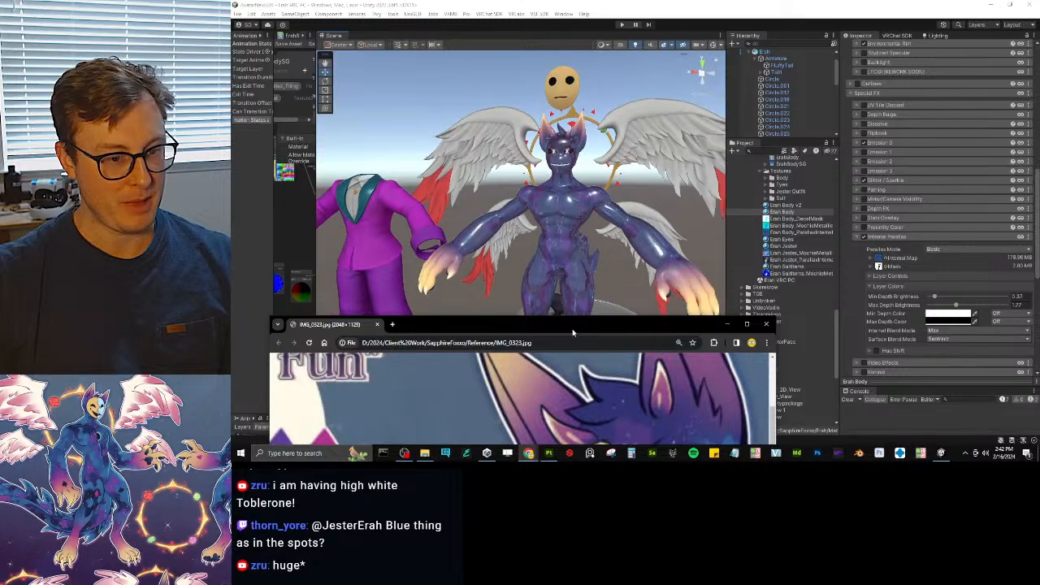
{"action": "left_click_drag", "start_coordinate": [573, 326], "coordinate": [603, 4]}
{"action": "middle_click", "coordinate": [521, 271]}
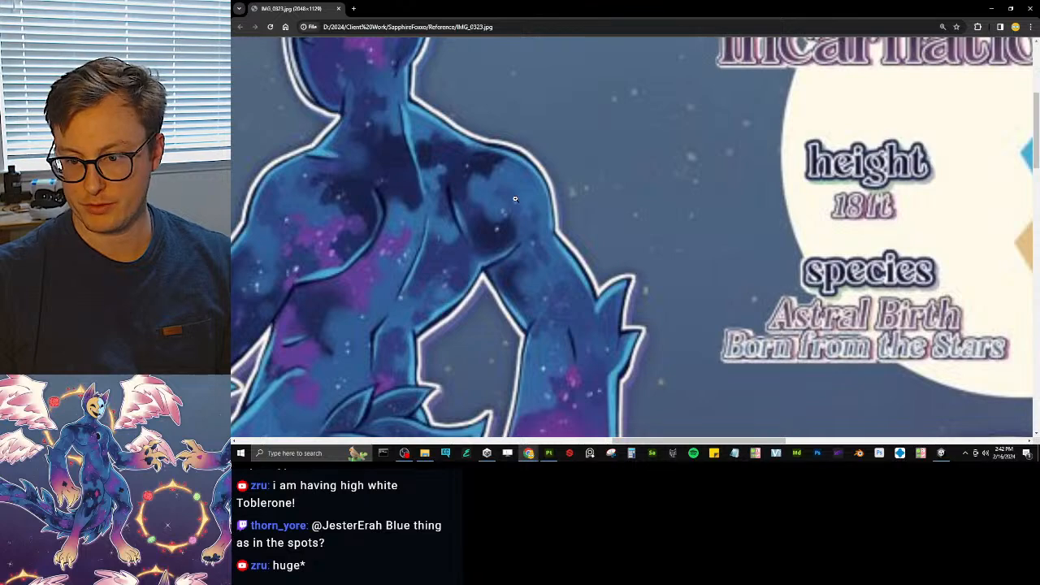
- Return to Unity, place it beside the reference art, and sample the character's blue as the Min Depth Color, checking the torso
{"action": "key", "text": "alt+Tab"}
{"action": "scroll", "coordinate": [544, 236], "scroll_direction": "up", "scroll_amount": 5}
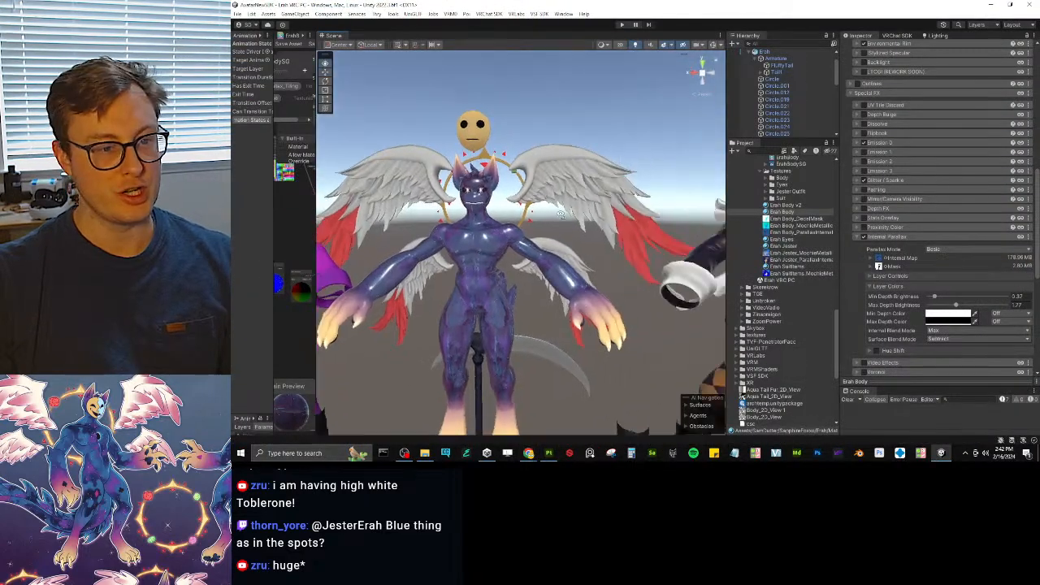
{"action": "scroll", "coordinate": [575, 215], "scroll_direction": "up", "scroll_amount": 2}
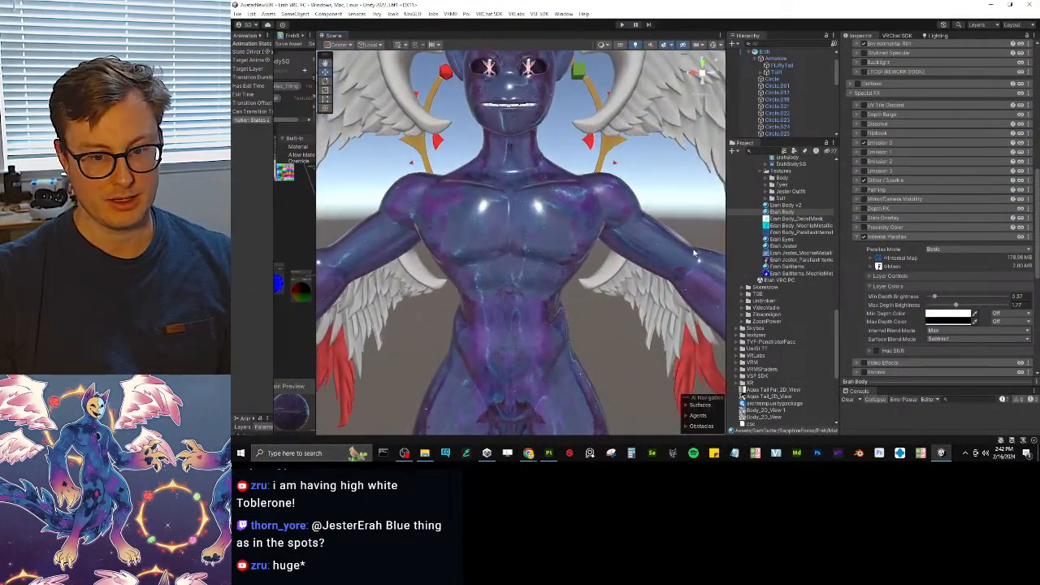
{"action": "left_click", "coordinate": [955, 321]}
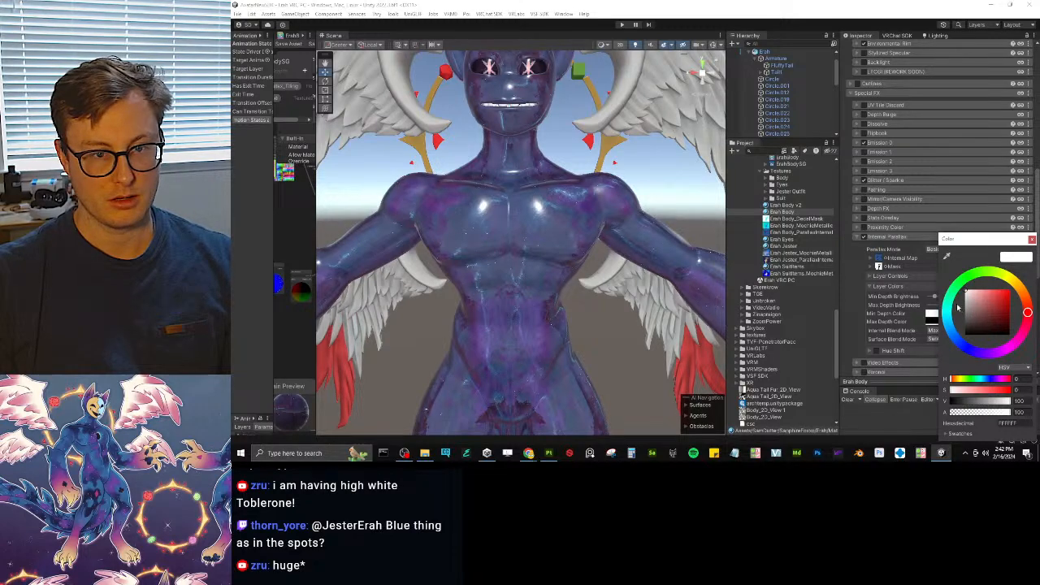
{"action": "key", "text": "super+Left"}
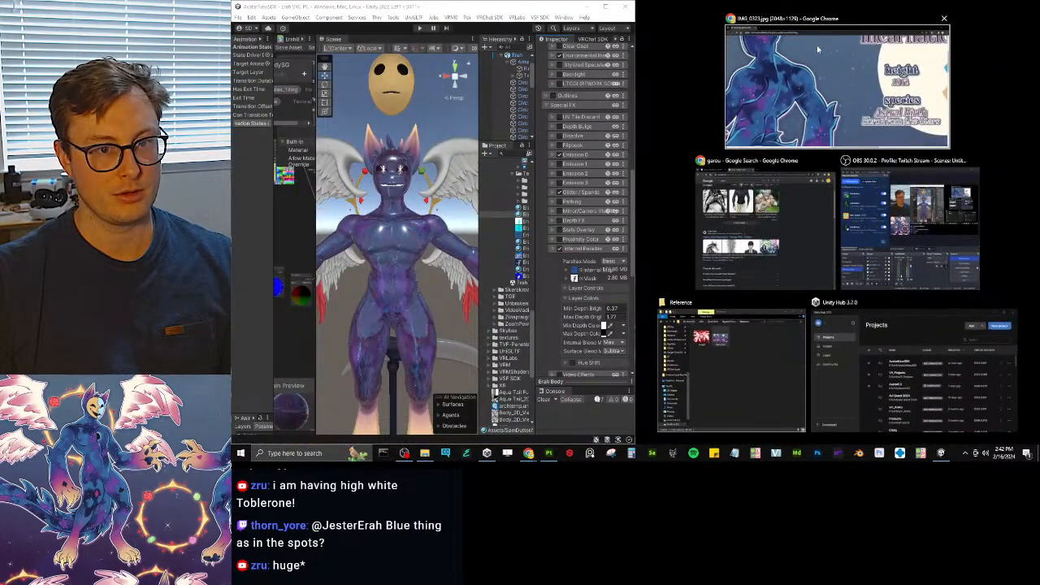
{"action": "left_click", "coordinate": [819, 50]}
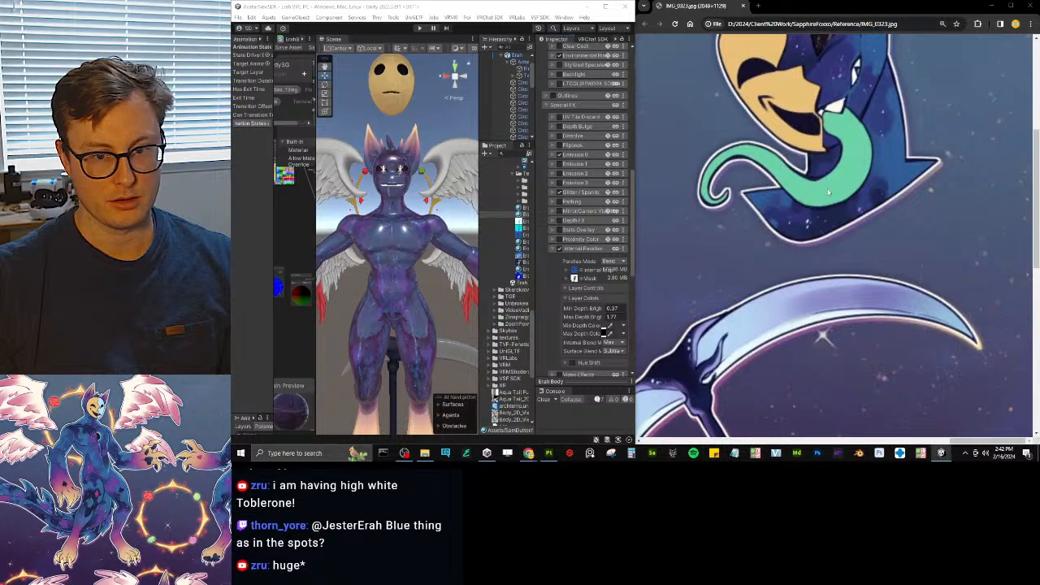
{"action": "left_click", "coordinate": [899, 156]}
{"action": "double_click", "coordinate": [438, 5]}
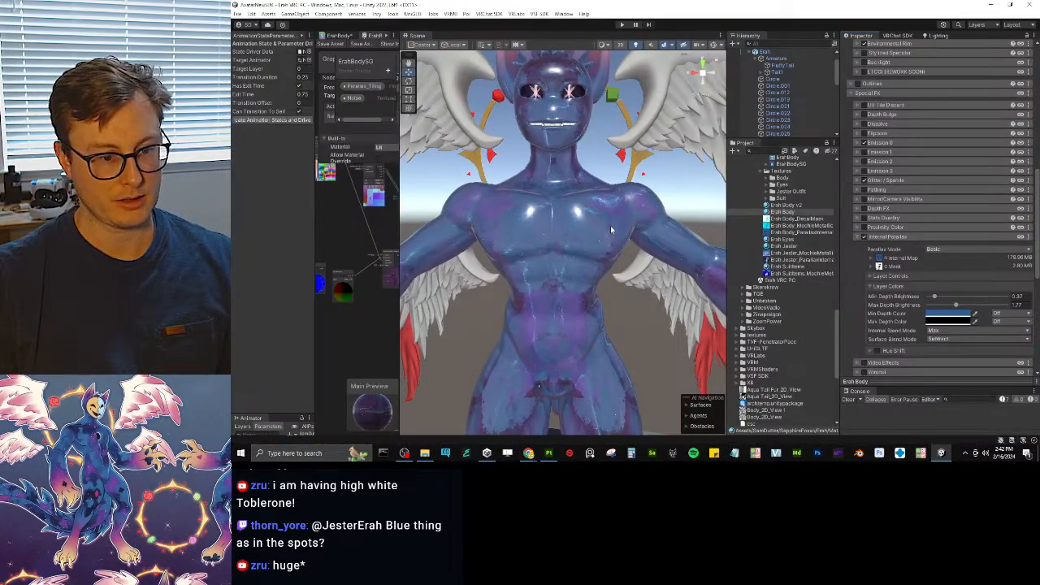
{"action": "right_click_drag", "start_coordinate": [566, 272], "coordinate": [643, 286]}
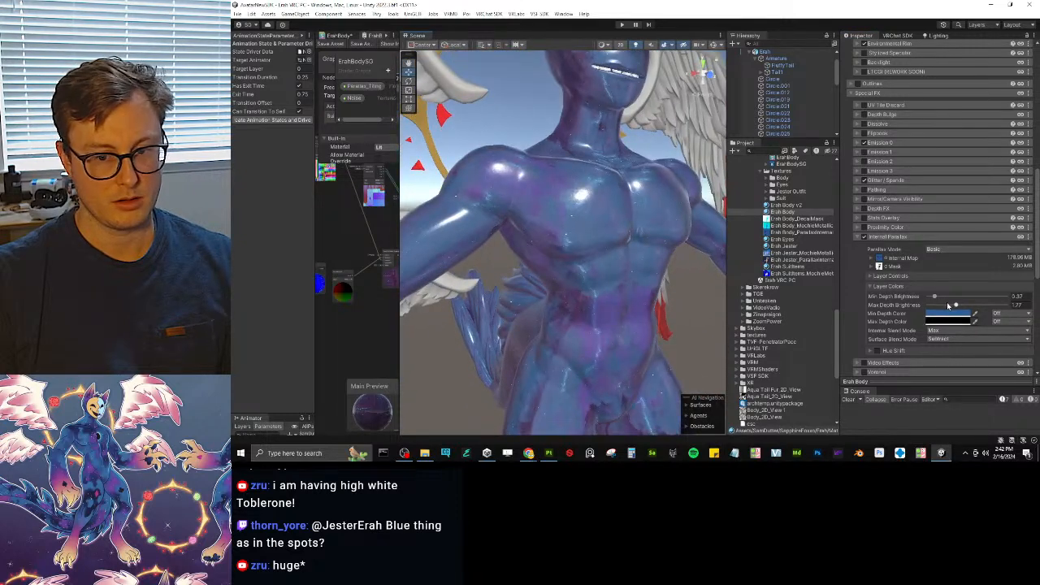
- Try a Min Depth Brightness of up to 1.68, undo it, and return the Min Depth Color to white
{"action": "left_click_drag", "start_coordinate": [932, 297], "coordinate": [950, 300]}
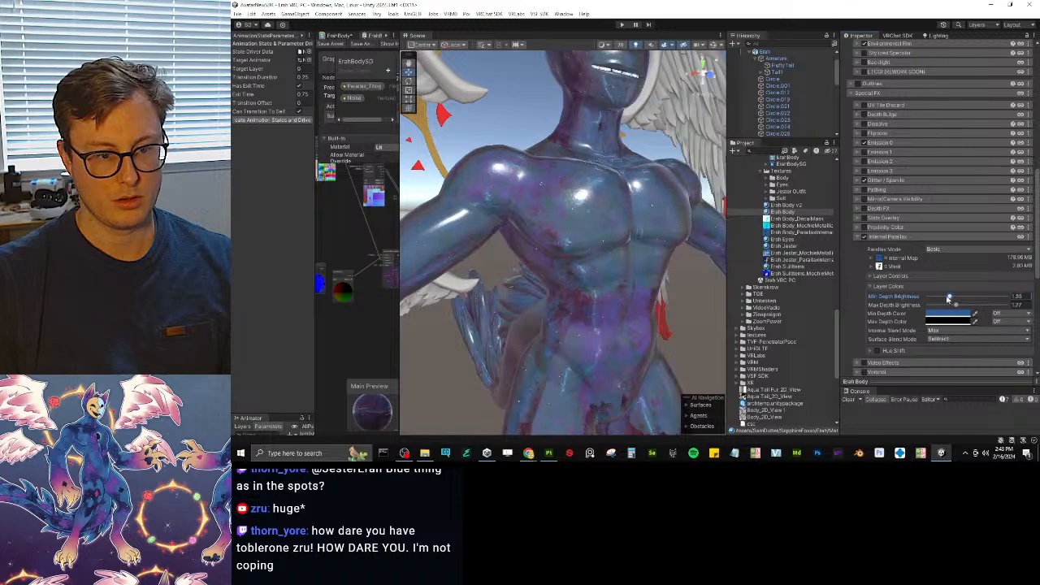
{"action": "mouse_move", "coordinate": [945, 299]}
{"action": "left_mouse_down"}
{"action": "mouse_move", "coordinate": [975, 299]}
{"action": "mouse_move", "coordinate": [944, 301]}
{"action": "mouse_move", "coordinate": [955, 301]}
{"action": "left_mouse_up"}
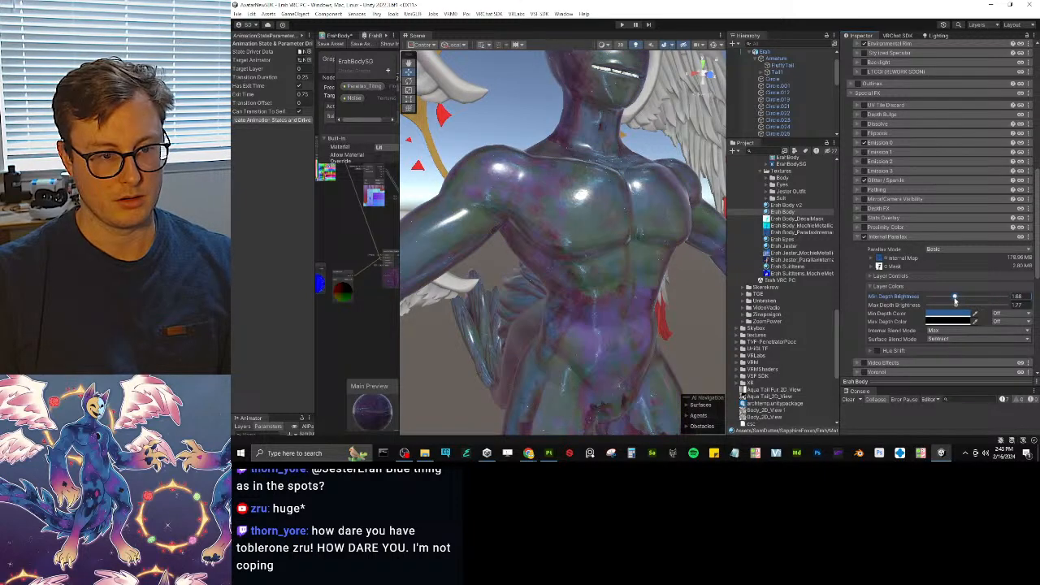
{"action": "key", "text": "ctrl+z"}
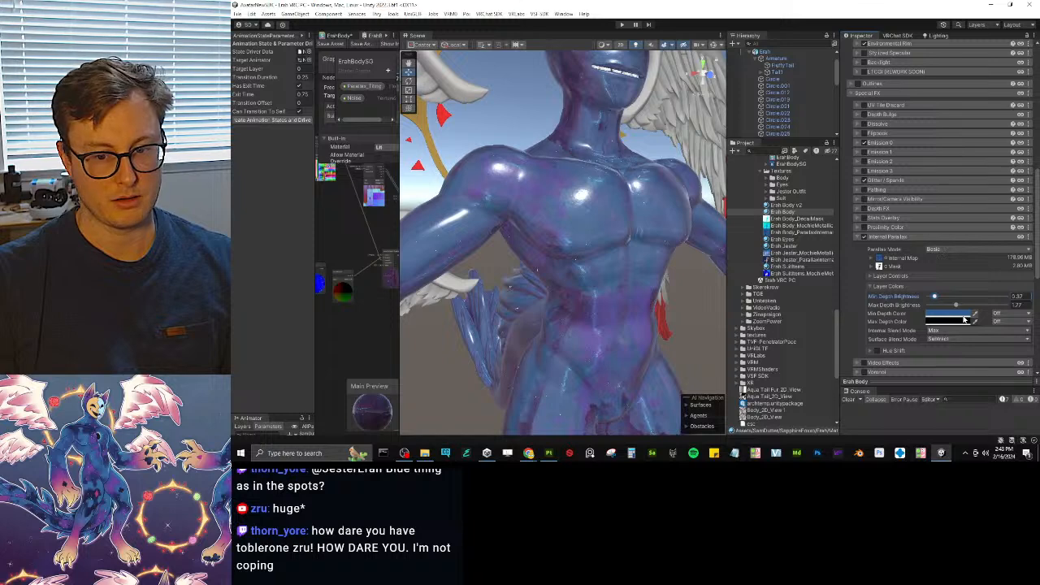
{"action": "left_click", "coordinate": [964, 320]}
{"action": "left_click", "coordinate": [1031, 240]}
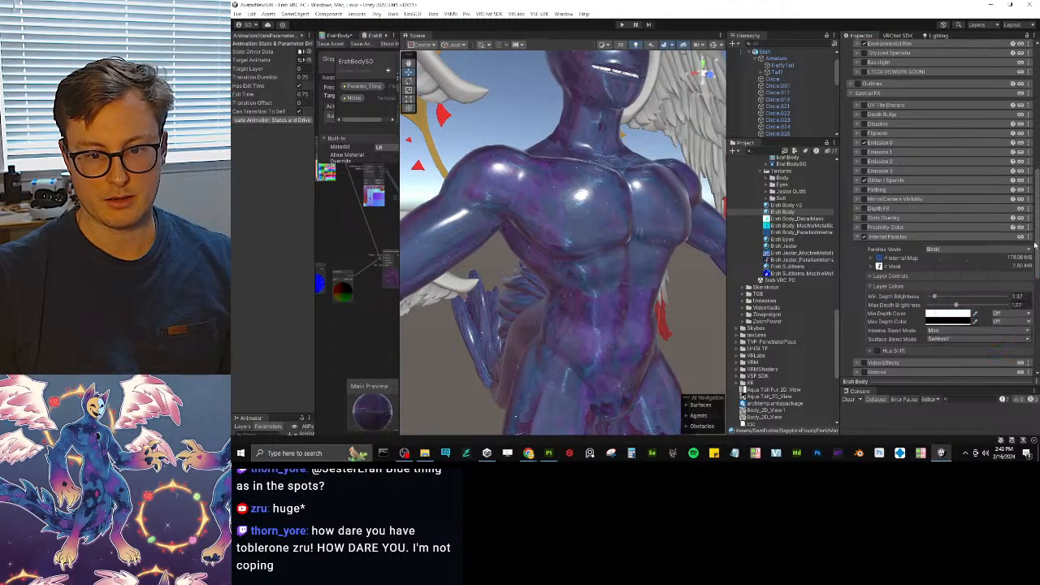
- Set Min Depth Brightness to 0.51 and raise Max Depth Brightness to about 1.93
{"action": "left_click_drag", "start_coordinate": [939, 300], "coordinate": [942, 299]}
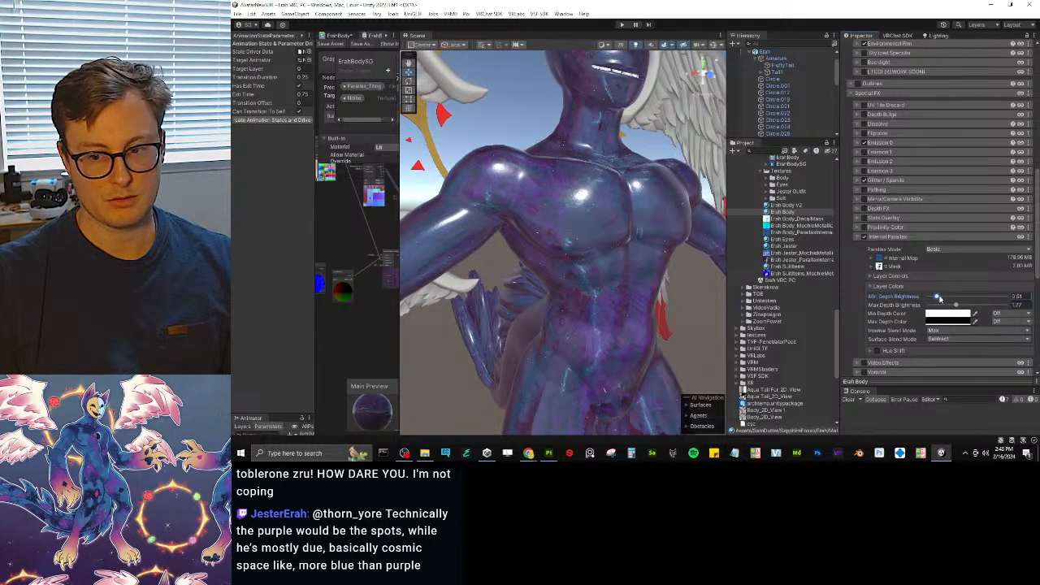
{"action": "left_click_drag", "start_coordinate": [957, 307], "coordinate": [962, 306]}
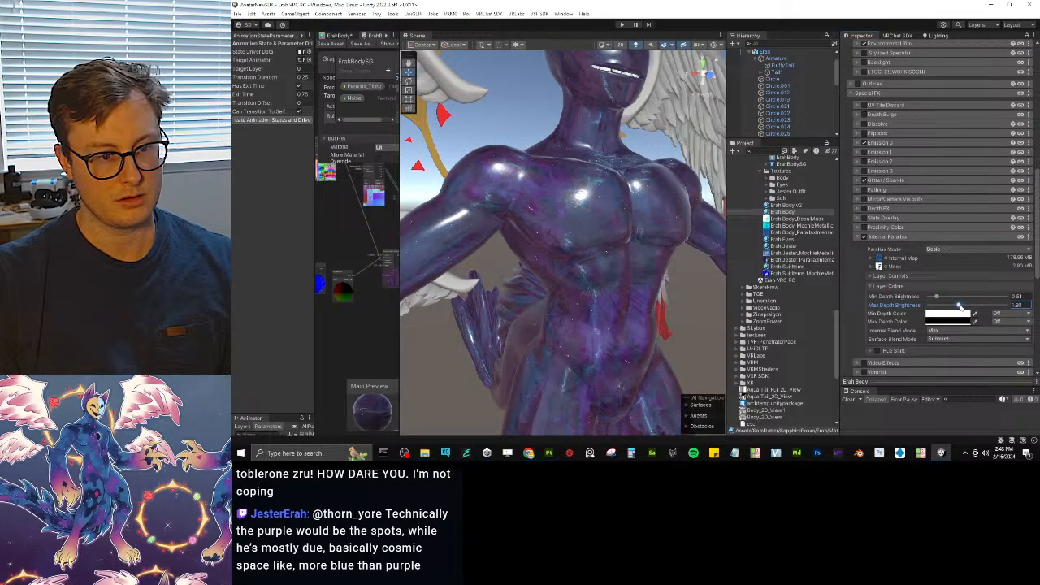
- Enlarge the Scene view and examine the body's parallax shading on the avatar's head, chest and back
{"action": "right_click_drag", "start_coordinate": [621, 283], "coordinate": [572, 269]}
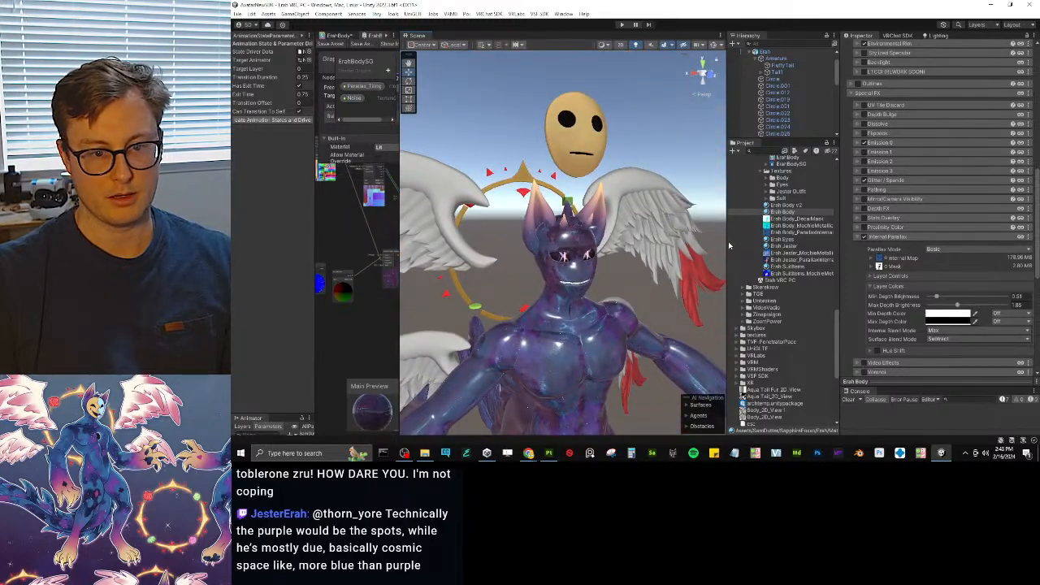
{"action": "left_click_drag", "start_coordinate": [728, 241], "coordinate": [802, 235]}
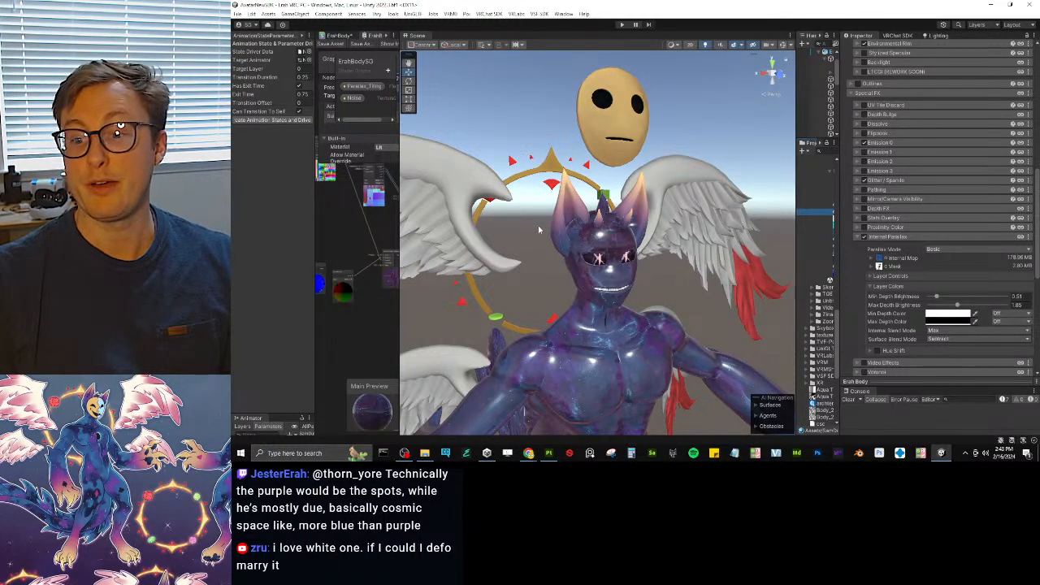
{"action": "right_click_drag", "start_coordinate": [539, 227], "coordinate": [870, 284]}
{"action": "key", "text": "w"}
{"action": "key", "text": "w"}
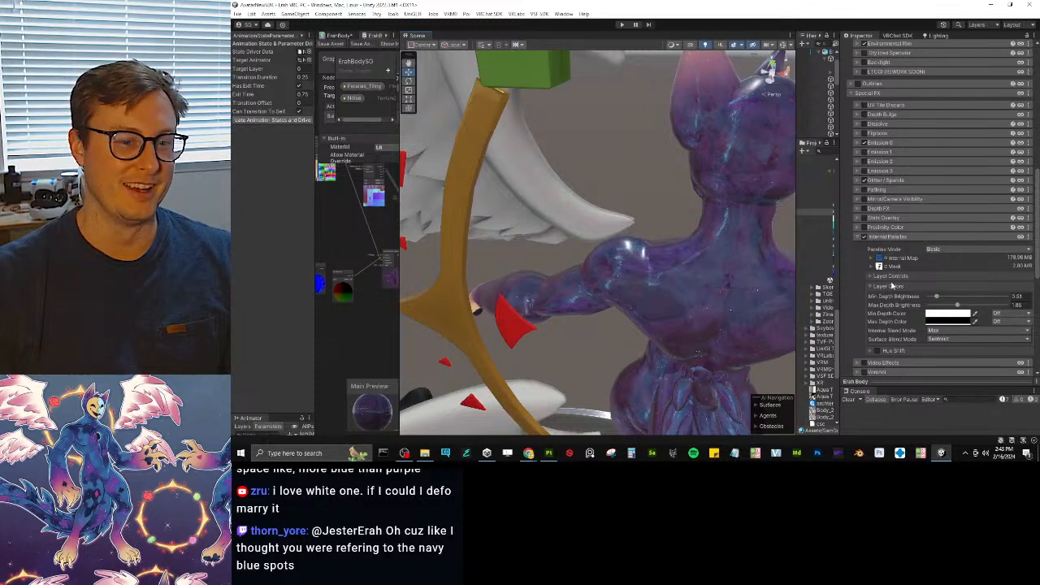
{"action": "scroll", "coordinate": [634, 286], "scroll_direction": "up", "scroll_amount": 5}
{"action": "right_click_drag", "start_coordinate": [634, 286], "coordinate": [608, 236]}
{"action": "key", "text": "s"}
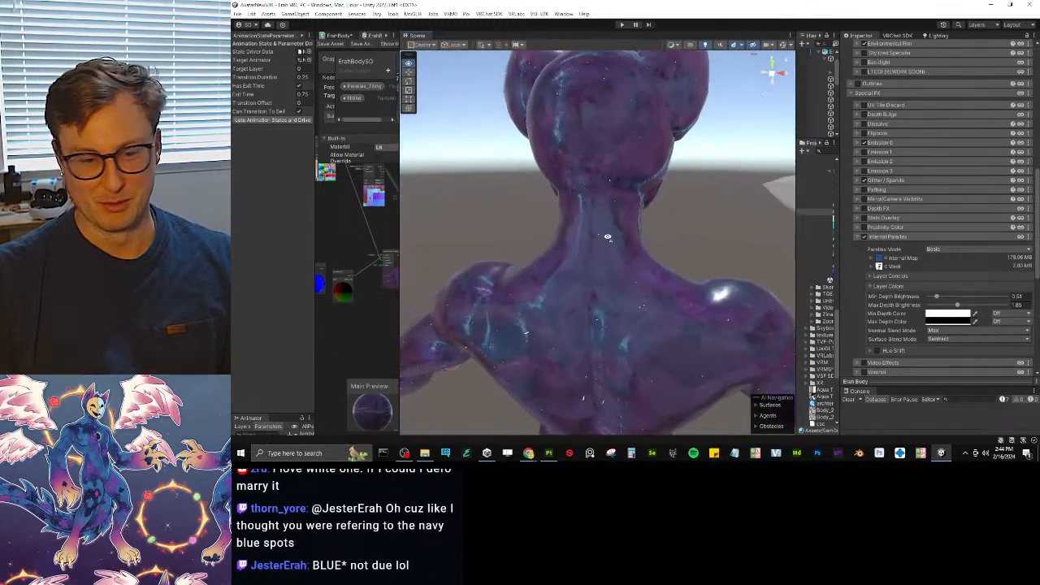
- Select and frame the Erah avatar, and inspect the body and face shading from the front
{"action": "left_click", "coordinate": [599, 294]}
{"action": "left_click", "coordinate": [637, 278]}
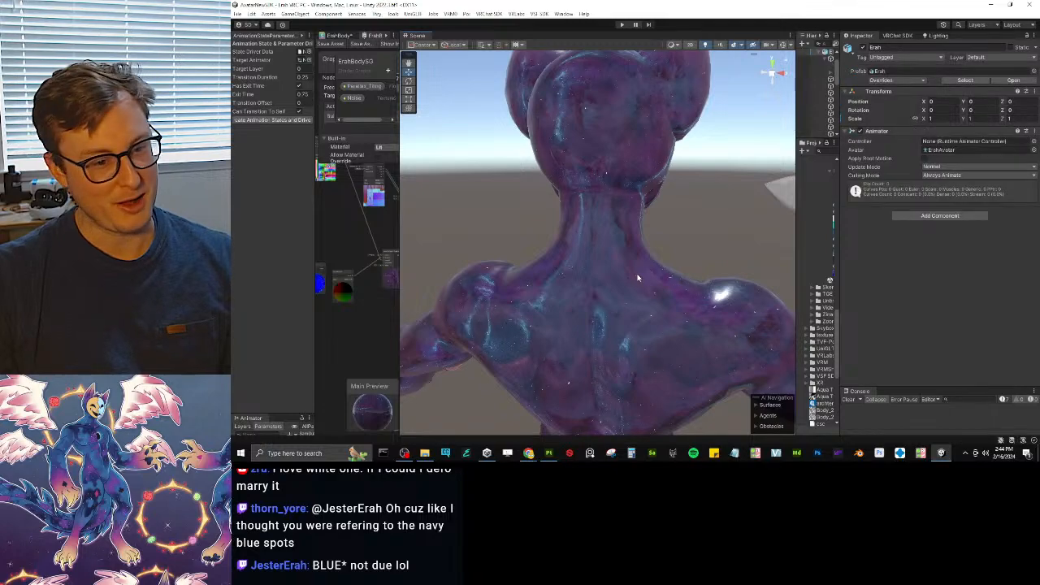
{"action": "key", "text": "f"}
{"action": "scroll", "coordinate": [676, 295], "scroll_direction": "up", "scroll_amount": 8}
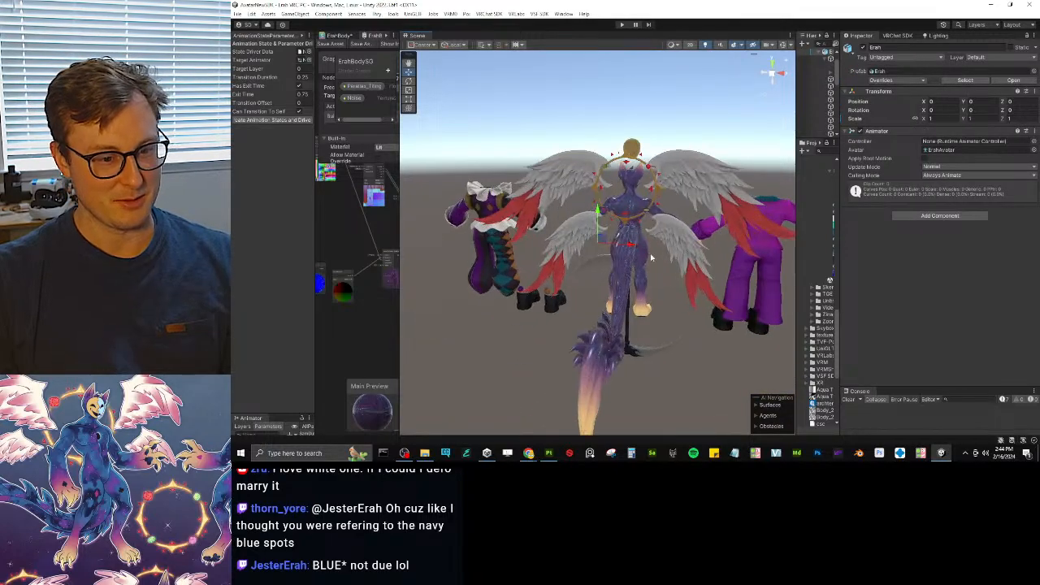
{"action": "scroll", "coordinate": [677, 295], "scroll_direction": "up", "scroll_amount": 3}
{"action": "left_click_drag", "start_coordinate": [669, 287], "coordinate": [363, 356], "text": "alt"}
{"action": "scroll", "coordinate": [433, 288], "scroll_direction": "down", "scroll_amount": 7}
{"action": "middle_click_drag", "start_coordinate": [508, 244], "coordinate": [592, 252]}
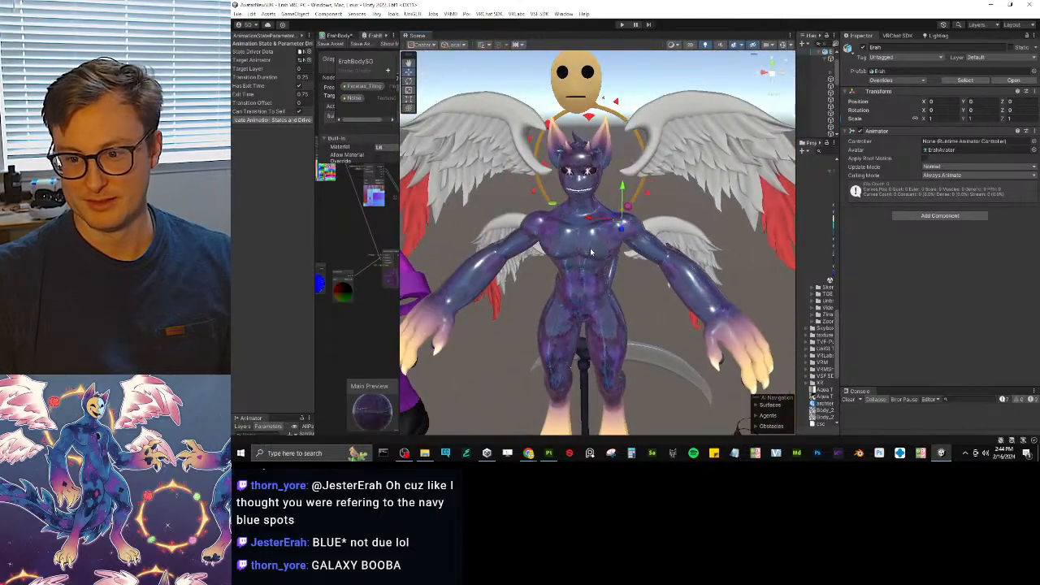
{"action": "scroll", "coordinate": [593, 233], "scroll_direction": "up", "scroll_amount": 5}
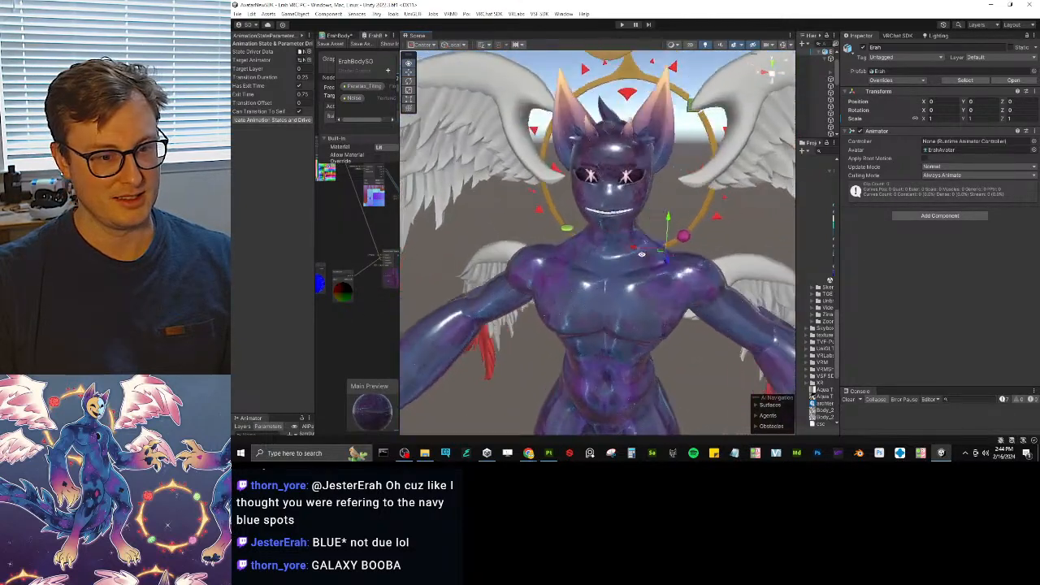
{"action": "left_click_drag", "start_coordinate": [593, 233], "coordinate": [708, 236], "text": "alt"}
{"action": "middle_click_drag", "start_coordinate": [706, 122], "coordinate": [659, 245]}
{"action": "scroll", "coordinate": [690, 262], "scroll_direction": "up", "scroll_amount": 5}
{"action": "scroll", "coordinate": [659, 246], "scroll_direction": "down", "scroll_amount": 5}
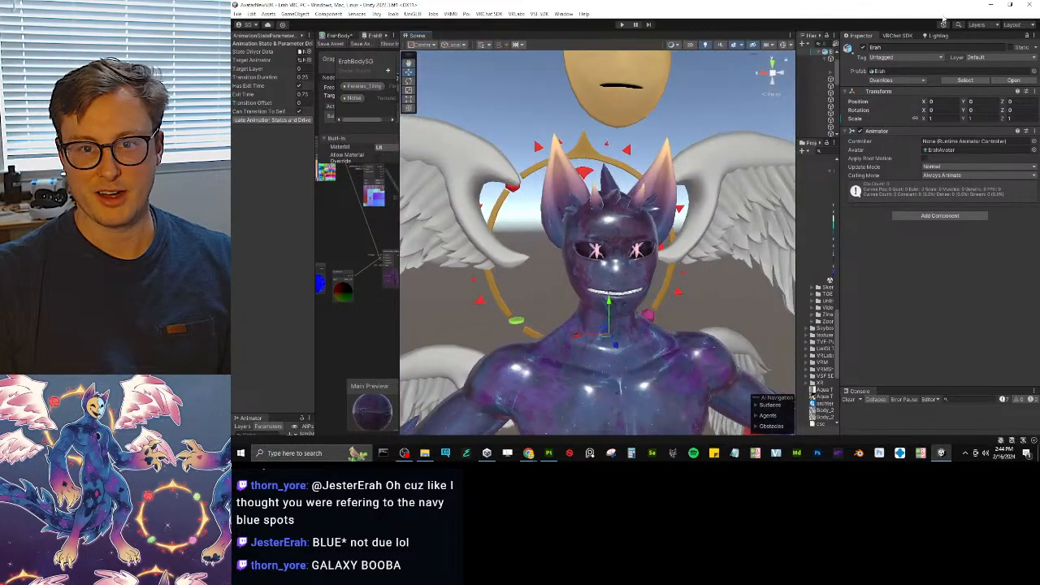
- Set the scene's environment skybox material to BlendSky Studio in the lighting settings
{"action": "left_click", "coordinate": [897, 36]}
{"action": "left_click", "coordinate": [941, 36]}
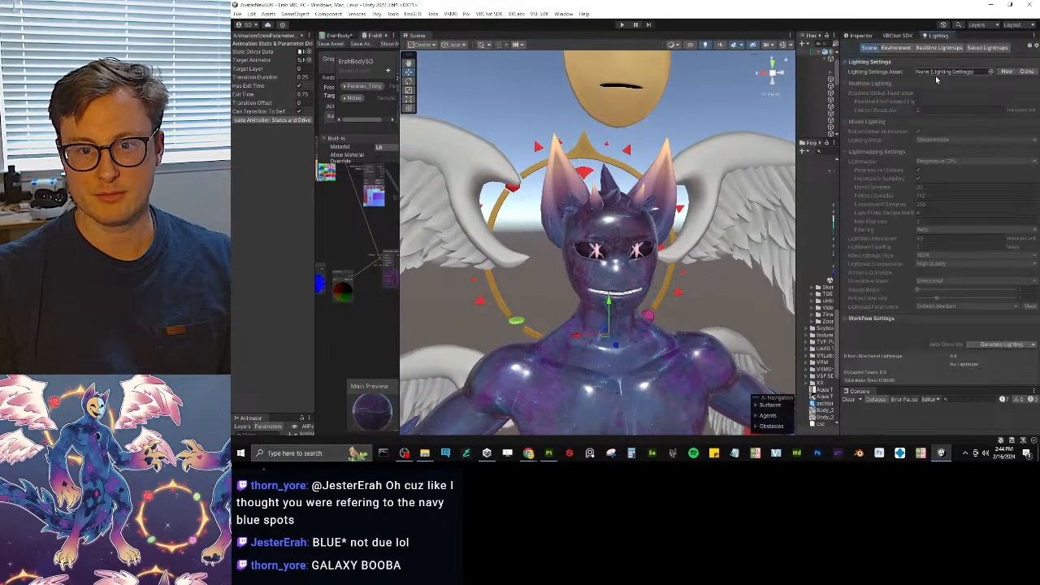
{"action": "left_click", "coordinate": [896, 47]}
{"action": "left_click", "coordinate": [1034, 71]}
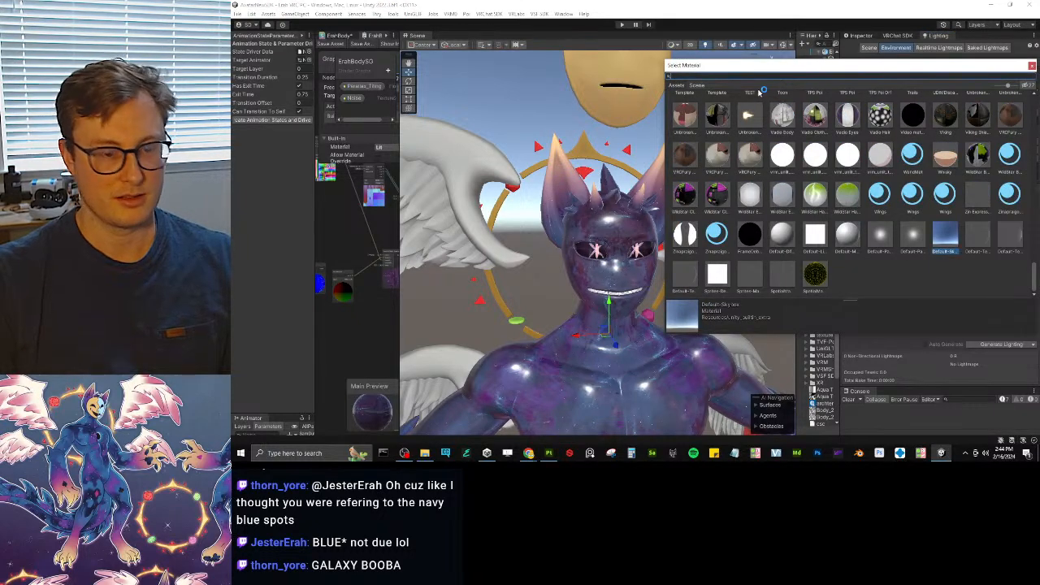
{"action": "type", "text": "sky"}
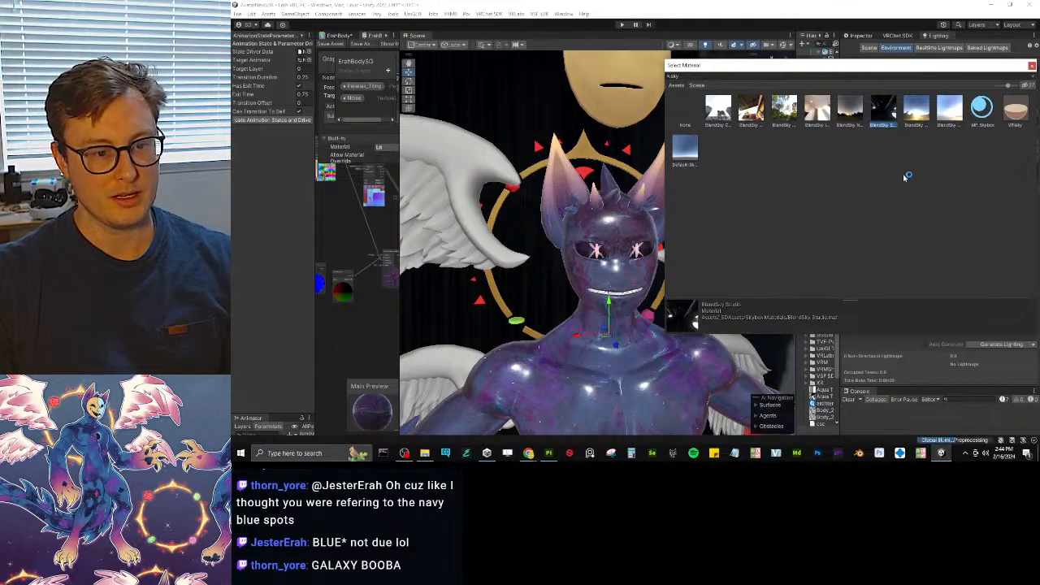
{"action": "left_click", "coordinate": [1033, 66]}
- Examine the avatar's body, ears and face under the studio skybox lighting, ending close to the eyes
{"action": "scroll", "coordinate": [611, 268], "scroll_direction": "down", "scroll_amount": 6}
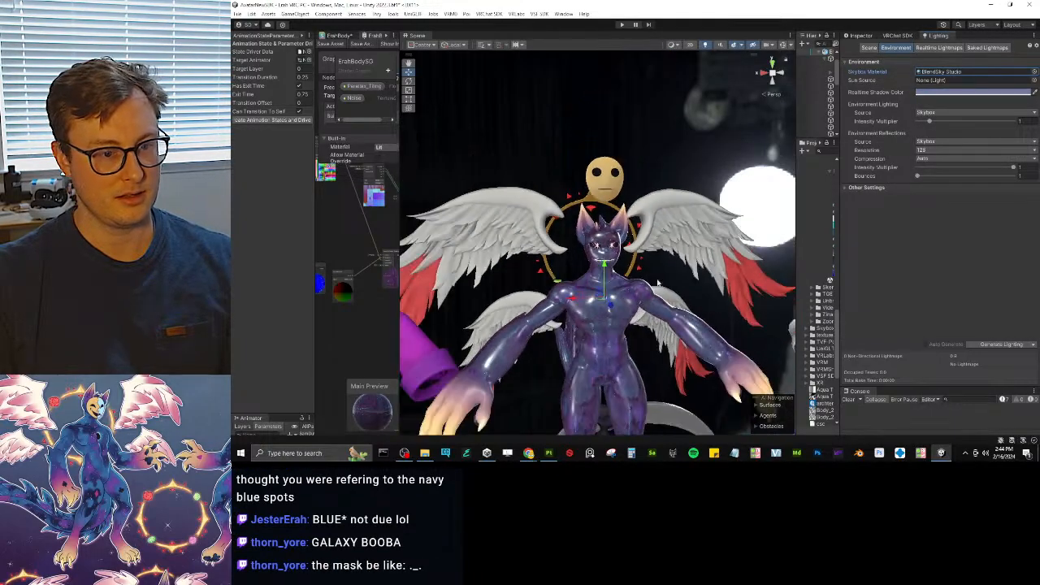
{"action": "left_click_drag", "start_coordinate": [622, 297], "coordinate": [520, 317], "text": "alt"}
{"action": "middle_click_drag", "start_coordinate": [520, 316], "coordinate": [578, 239]}
{"action": "scroll", "coordinate": [578, 240], "scroll_direction": "up", "scroll_amount": 5}
{"action": "left_click_drag", "start_coordinate": [544, 236], "coordinate": [628, 219], "text": "alt"}
{"action": "scroll", "coordinate": [627, 219], "scroll_direction": "up", "scroll_amount": 6}
{"action": "middle_click_drag", "start_coordinate": [627, 220], "coordinate": [624, 357]}
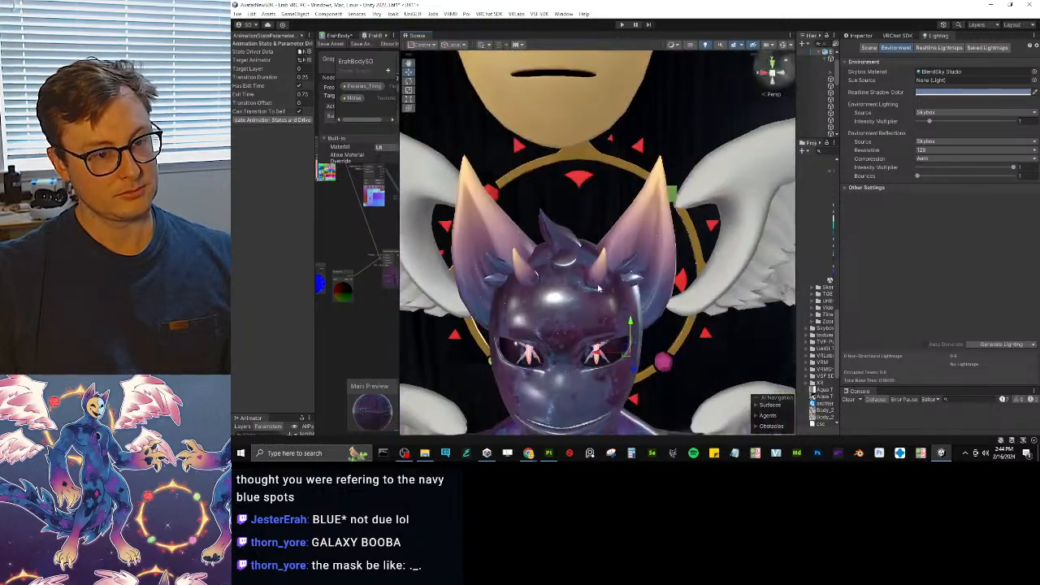
{"action": "left_click_drag", "start_coordinate": [624, 358], "coordinate": [605, 212], "text": "alt"}
{"action": "scroll", "coordinate": [605, 213], "scroll_direction": "up", "scroll_amount": 5}
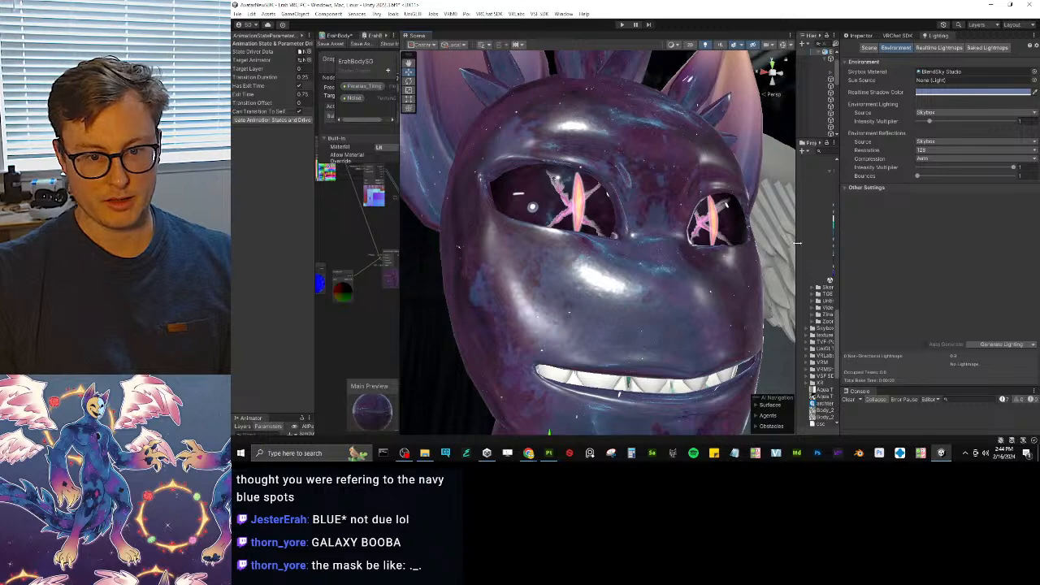
- On the Erah Eyes material, set Parallax Heightmapping Strength to about 0.28 and Curvature Bias to about 0.36
{"action": "left_click_drag", "start_coordinate": [797, 242], "coordinate": [615, 242]}
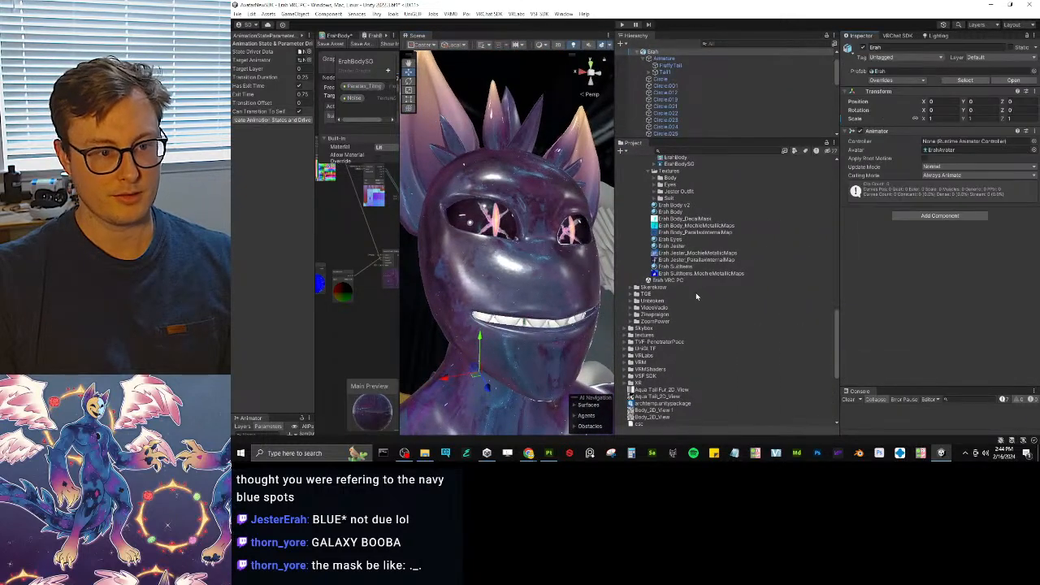
{"action": "left_click", "coordinate": [668, 240]}
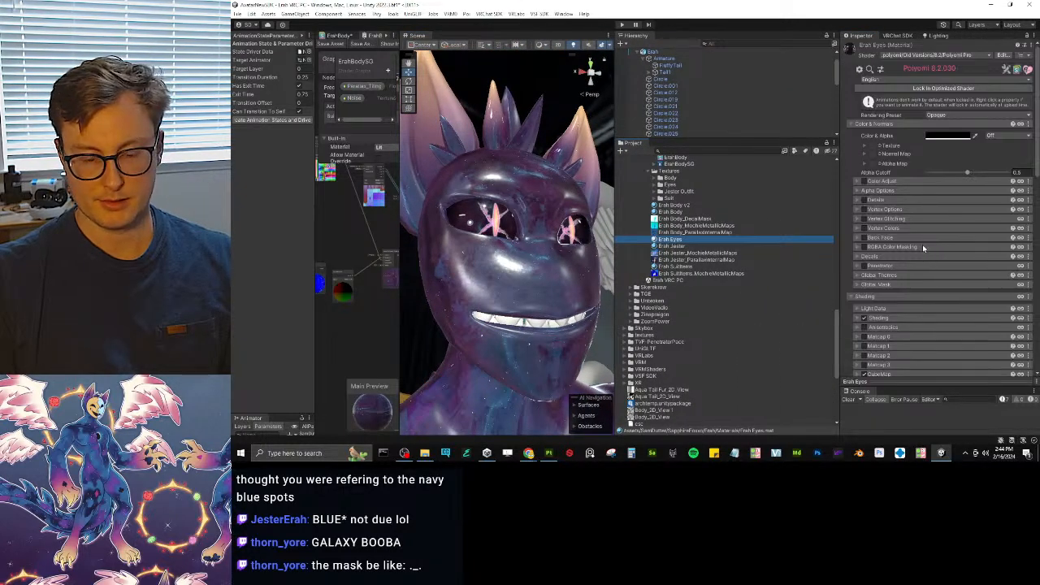
{"action": "scroll", "coordinate": [923, 248], "scroll_direction": "down", "scroll_amount": 10}
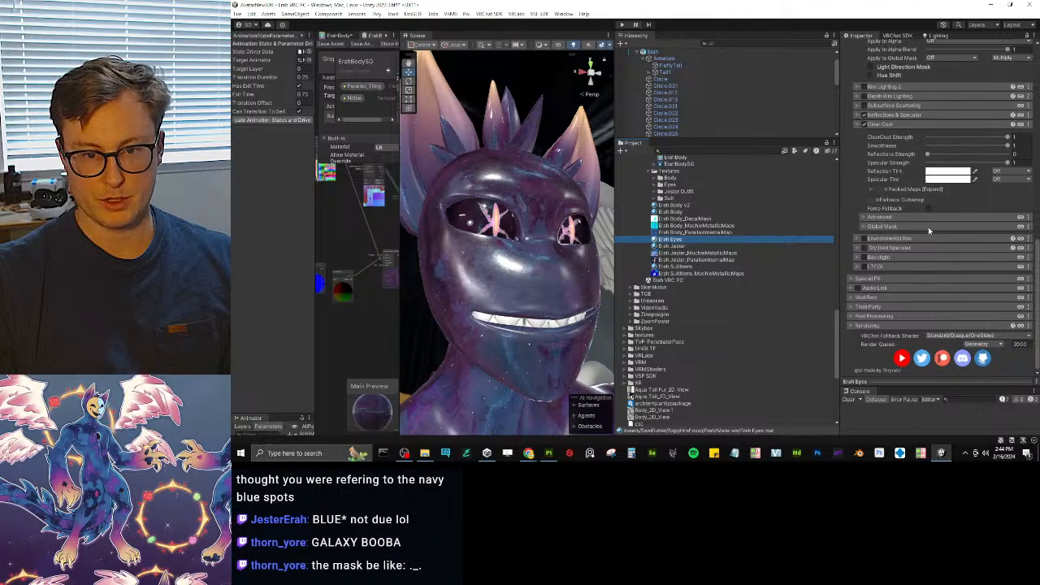
{"action": "left_click", "coordinate": [870, 297]}
{"action": "scroll", "coordinate": [932, 296], "scroll_direction": "down", "scroll_amount": 3}
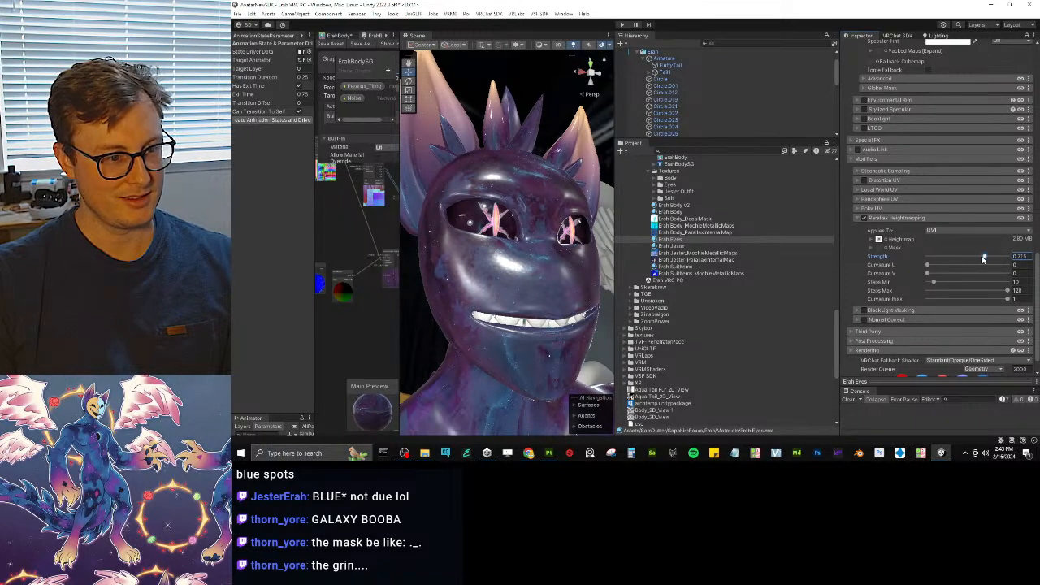
{"action": "left_click_drag", "start_coordinate": [983, 259], "coordinate": [954, 264]}
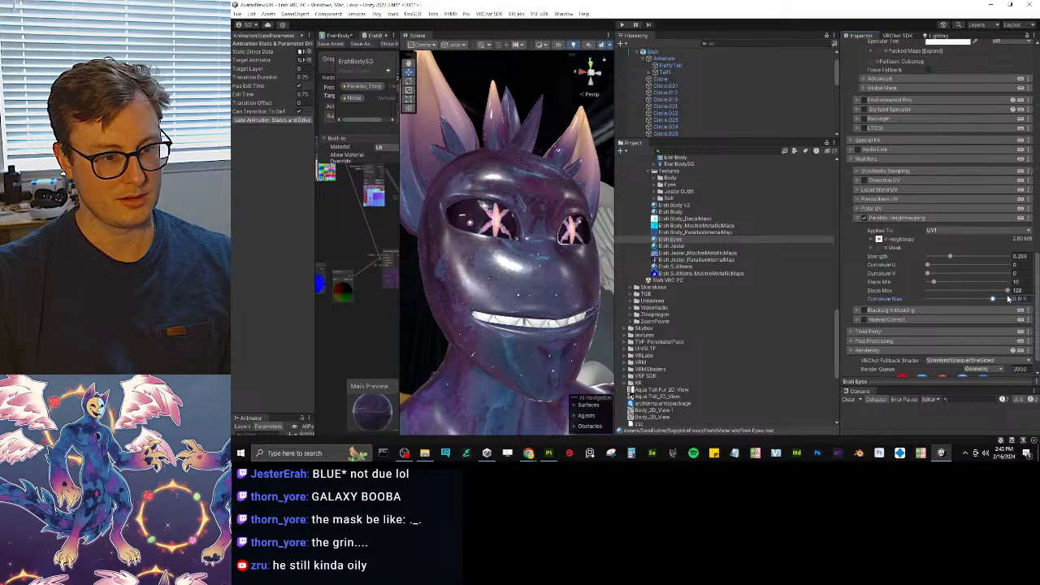
- Inspect the parallax depth of the pupils from several angles and enlarge the Scene view
{"action": "mouse_move", "coordinate": [554, 275]}
{"action": "left_mouse_down", "text": "alt"}
{"action": "mouse_move", "coordinate": [497, 281]}
{"action": "mouse_move", "coordinate": [540, 280]}
{"action": "left_mouse_up", "text": "alt"}
{"action": "middle_click_drag", "start_coordinate": [540, 280], "coordinate": [582, 237]}
{"action": "left_click_drag", "start_coordinate": [581, 236], "coordinate": [520, 244], "text": "alt"}
{"action": "scroll", "coordinate": [532, 262], "scroll_direction": "down", "scroll_amount": 10}
{"action": "scroll", "coordinate": [491, 247], "scroll_direction": "up", "scroll_amount": 12}
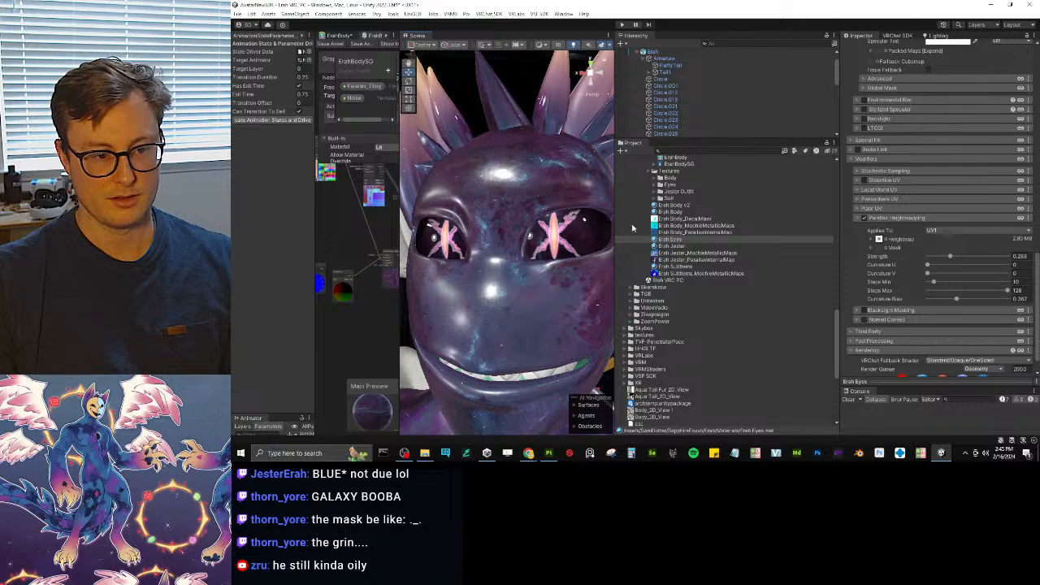
{"action": "scroll", "coordinate": [535, 260], "scroll_direction": "down", "scroll_amount": 2}
{"action": "left_click_drag", "start_coordinate": [614, 260], "coordinate": [755, 260]}
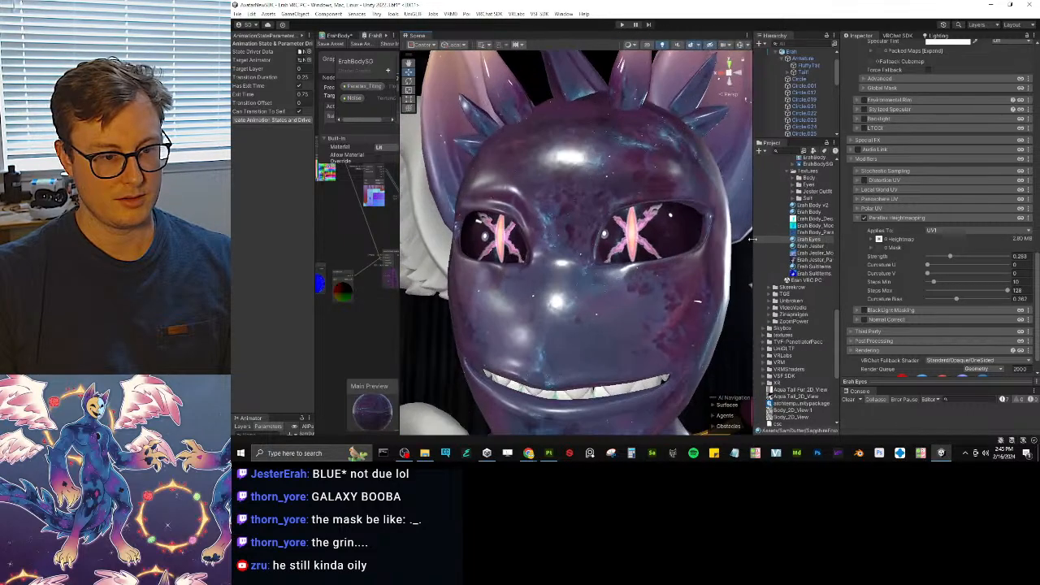
- Examine the glossy galaxy shading on the torso, shoulders and arms, up close and from a distance
{"action": "scroll", "coordinate": [683, 244], "scroll_direction": "down", "scroll_amount": 5}
{"action": "mouse_move", "coordinate": [678, 313]}
{"action": "left_mouse_down", "text": "alt"}
{"action": "mouse_move", "coordinate": [593, 313]}
{"action": "mouse_move", "coordinate": [674, 318]}
{"action": "left_mouse_up", "text": "alt"}
{"action": "middle_click_drag", "start_coordinate": [674, 318], "coordinate": [642, 287]}
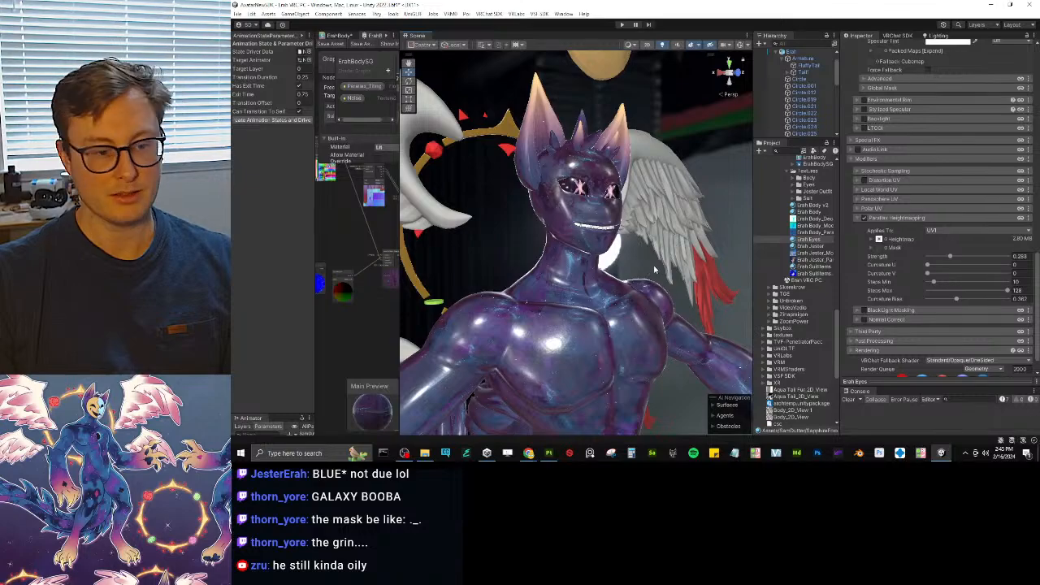
{"action": "left_click_drag", "start_coordinate": [654, 269], "coordinate": [602, 319], "text": "alt"}
{"action": "middle_click_drag", "start_coordinate": [602, 319], "coordinate": [583, 262]}
{"action": "scroll", "coordinate": [582, 262], "scroll_direction": "up", "scroll_amount": 4}
{"action": "mouse_move", "coordinate": [583, 263]}
{"action": "left_mouse_down", "text": "alt"}
{"action": "mouse_move", "coordinate": [574, 277]}
{"action": "mouse_move", "coordinate": [685, 274]}
{"action": "mouse_move", "coordinate": [578, 248]}
{"action": "mouse_move", "coordinate": [546, 256]}
{"action": "mouse_move", "coordinate": [637, 241]}
{"action": "mouse_move", "coordinate": [582, 268]}
{"action": "left_mouse_up", "text": "alt"}
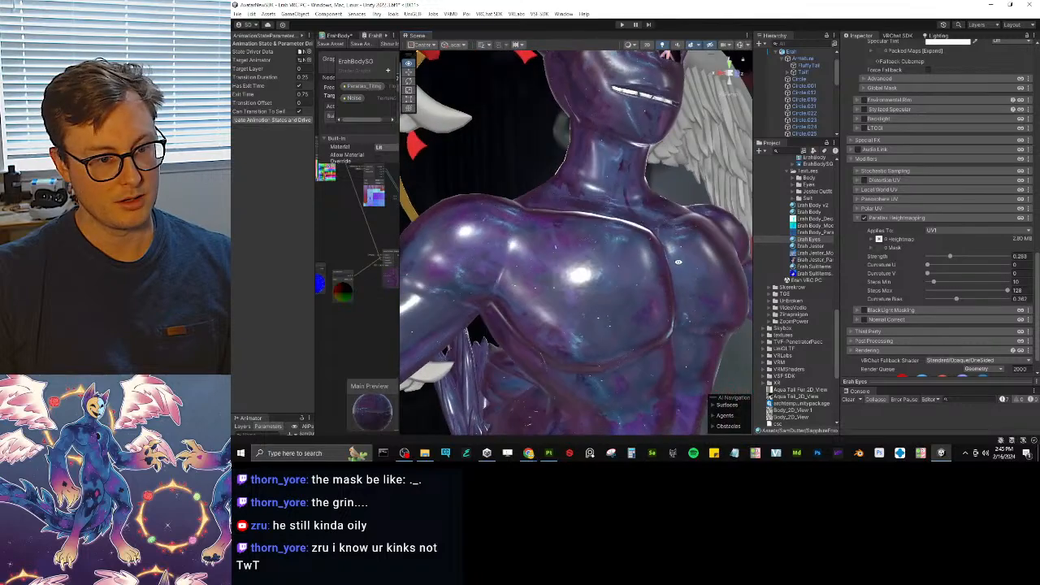
{"action": "left_click_drag", "start_coordinate": [722, 186], "coordinate": [549, 264], "text": "alt"}
{"action": "left_click_drag", "start_coordinate": [438, 260], "coordinate": [585, 254], "text": "alt"}
{"action": "scroll", "coordinate": [573, 303], "scroll_direction": "down", "scroll_amount": 10, "text": "alt"}
{"action": "middle_click_drag", "start_coordinate": [585, 253], "coordinate": [584, 285]}
{"action": "scroll", "coordinate": [584, 284], "scroll_direction": "up", "scroll_amount": 3}
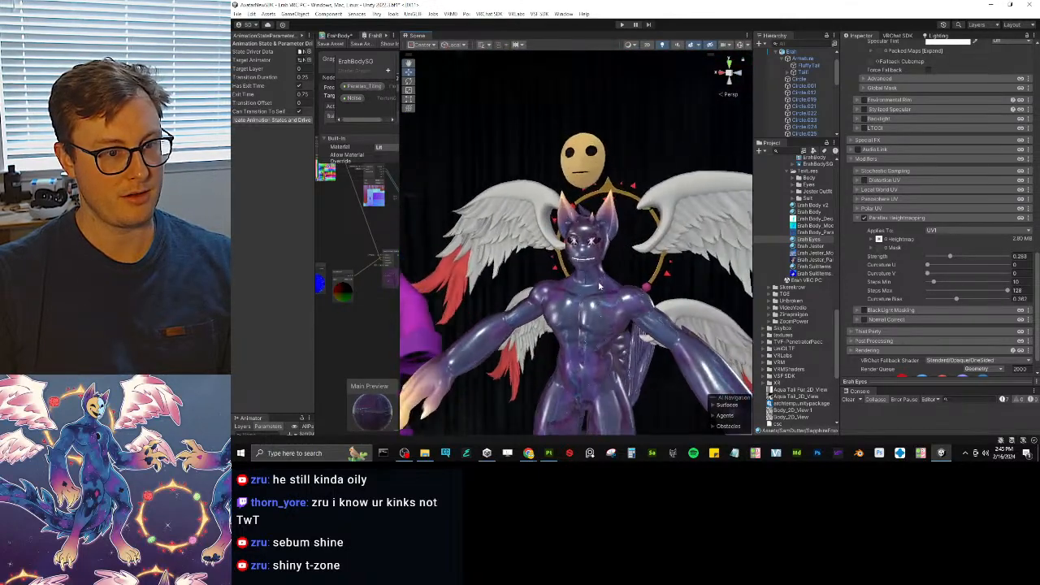
- Compare the full avatar with the purple suit and the jester outfit beside it in an enlarged Scene view
{"action": "left_click_drag", "start_coordinate": [583, 284], "coordinate": [605, 250], "text": "alt"}
{"action": "scroll", "coordinate": [585, 268], "scroll_direction": "down", "scroll_amount": 8}
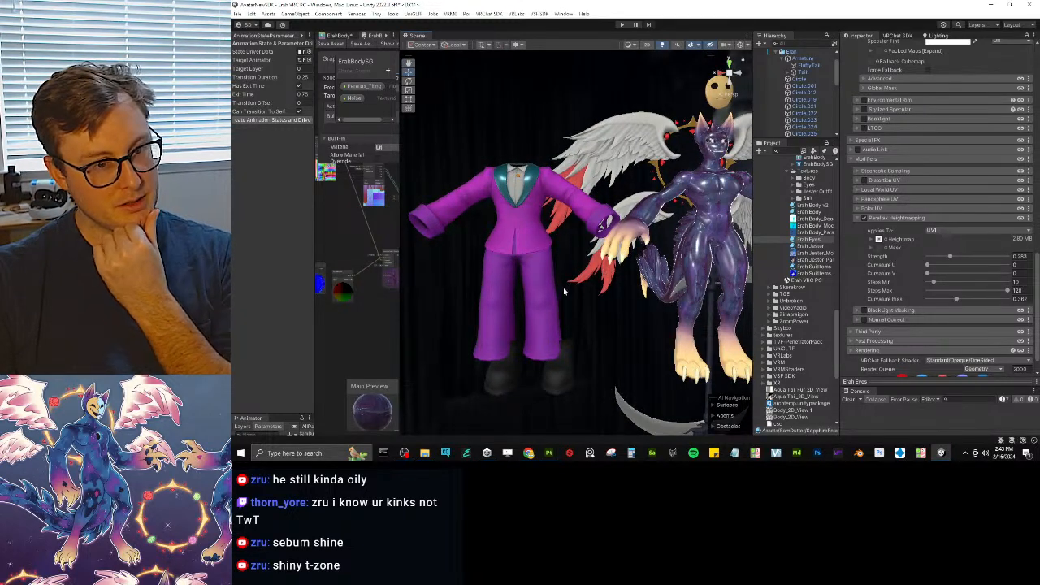
{"action": "left_click_drag", "start_coordinate": [560, 294], "coordinate": [704, 249], "text": "alt"}
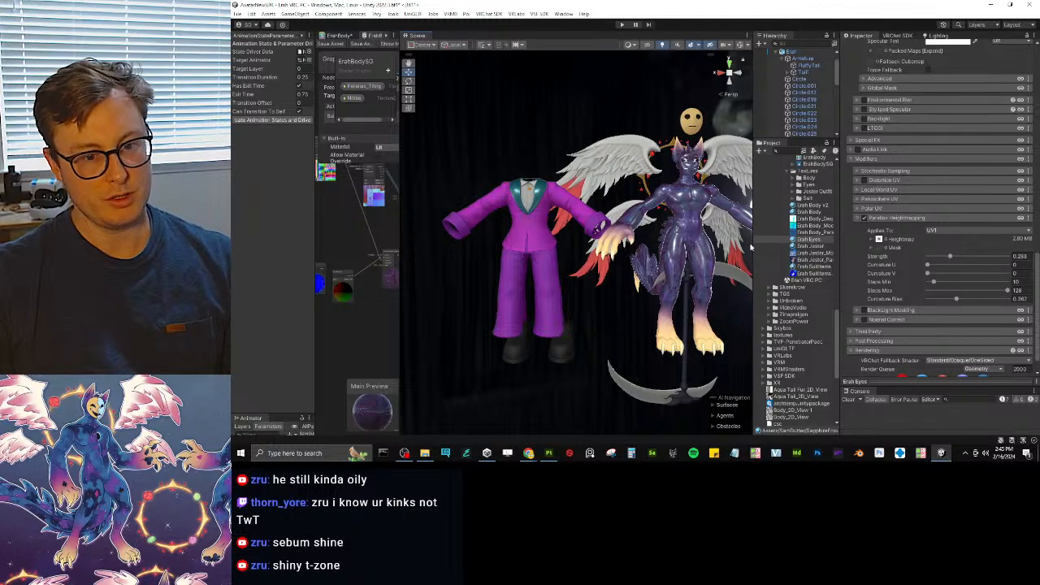
{"action": "left_click_drag", "start_coordinate": [400, 321], "coordinate": [315, 317]}
{"action": "middle_click_drag", "start_coordinate": [630, 259], "coordinate": [495, 273]}
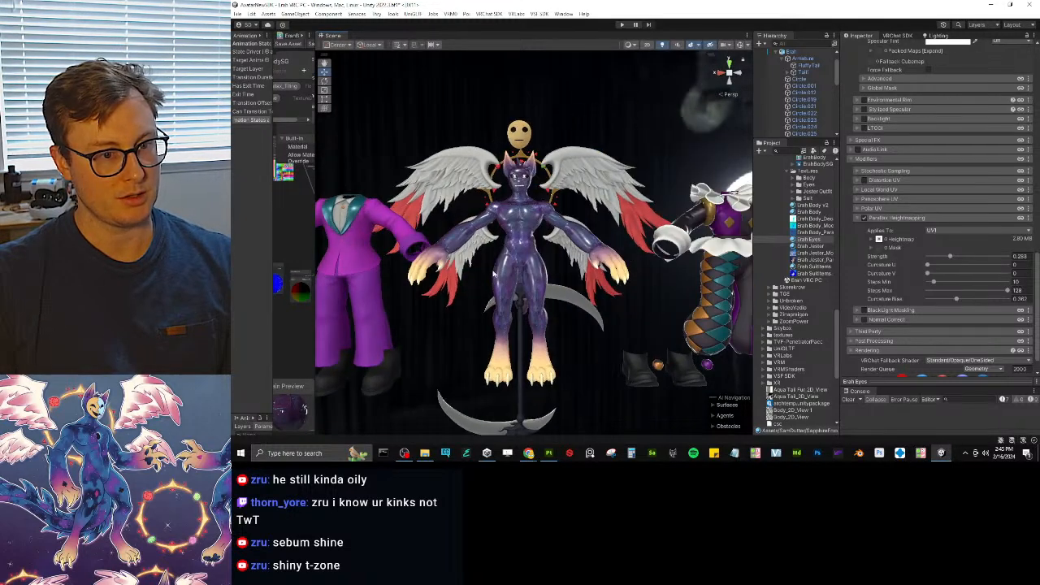
{"action": "left_click_drag", "start_coordinate": [568, 283], "coordinate": [642, 296], "text": "alt"}
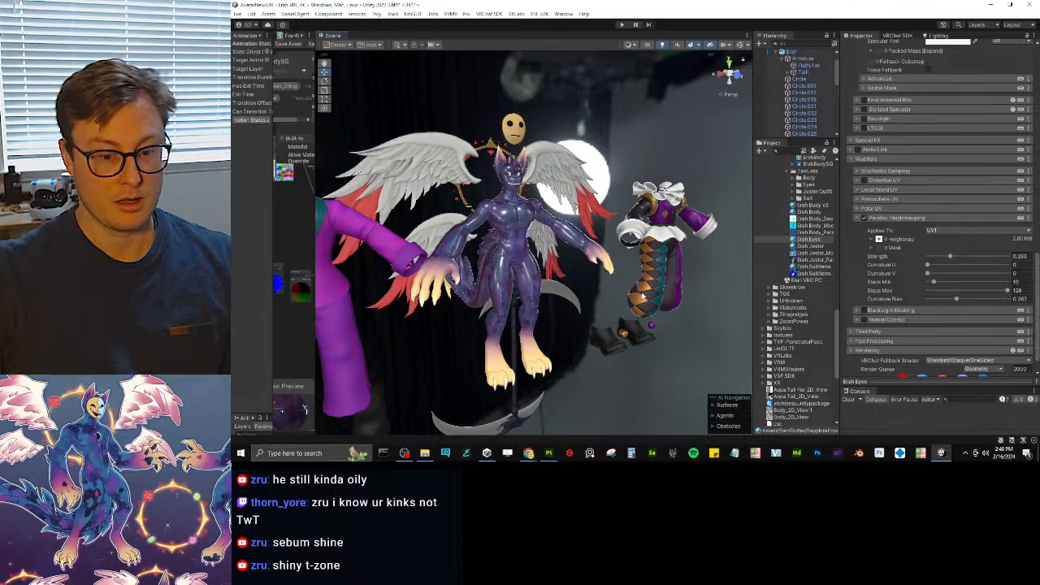
- Close the texture export dialog in Substance Painter, and open the recent file Erah.blend in Blender
{"action": "left_click", "coordinate": [857, 453]}
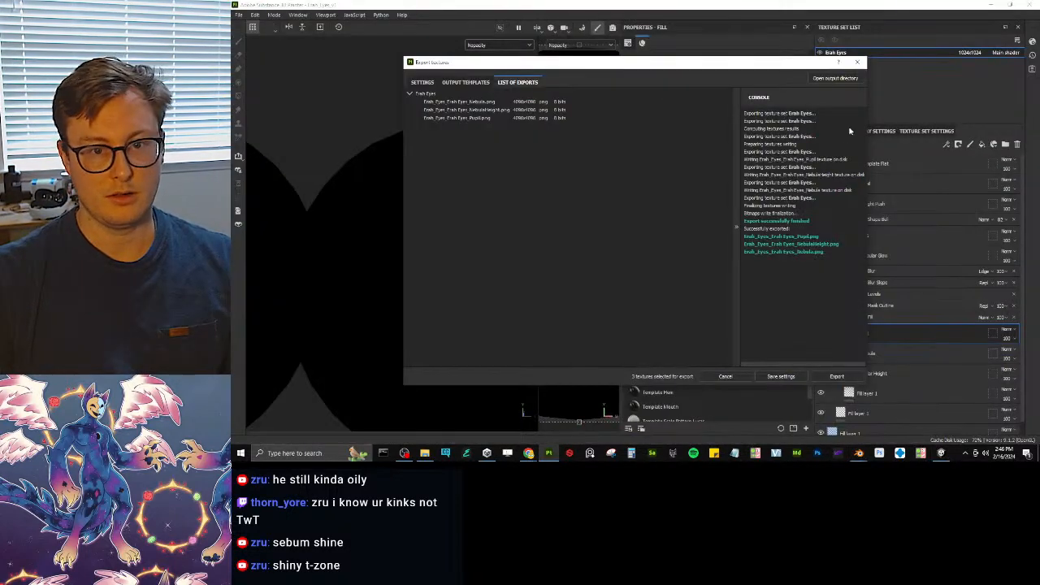
{"action": "left_click", "coordinate": [857, 65]}
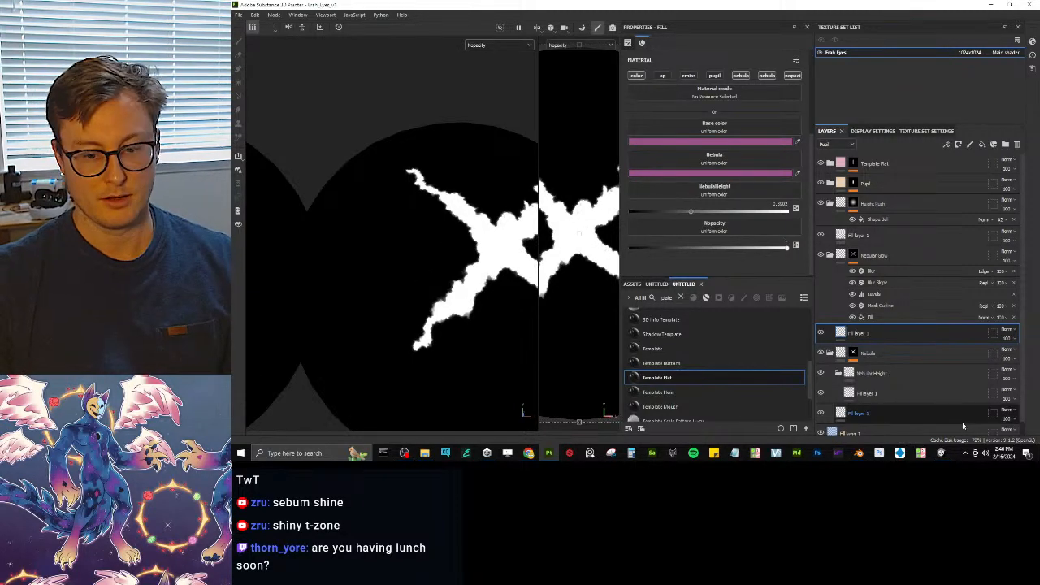
{"action": "left_click", "coordinate": [859, 453]}
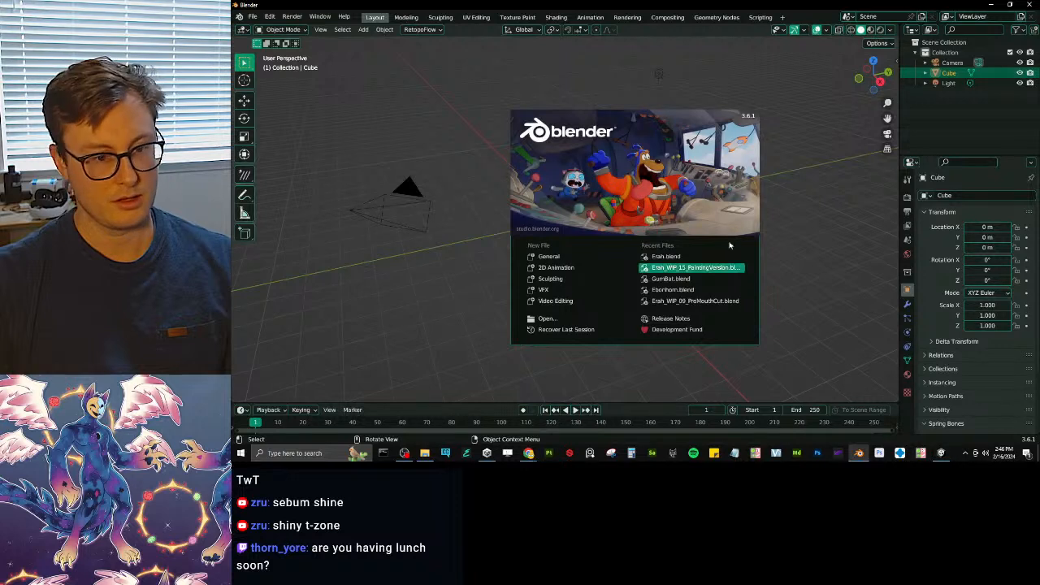
{"action": "left_click", "coordinate": [691, 258]}
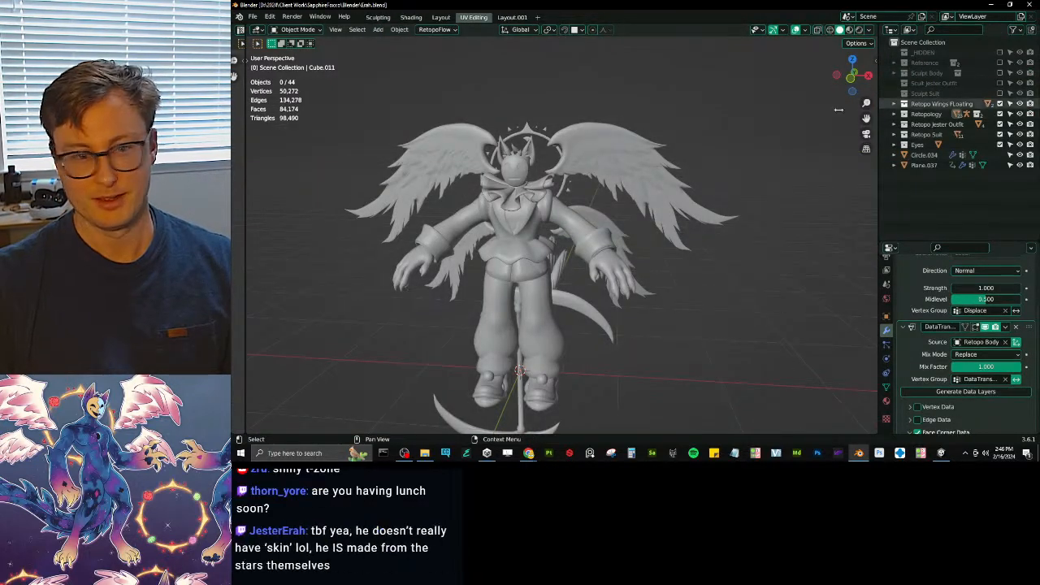
- Look over the suited, winged model from the front and side, and save the Blender file
{"action": "middle_click_drag", "start_coordinate": [682, 272], "coordinate": [691, 271]}
{"action": "scroll", "coordinate": [624, 265], "scroll_direction": "down", "scroll_amount": 3}
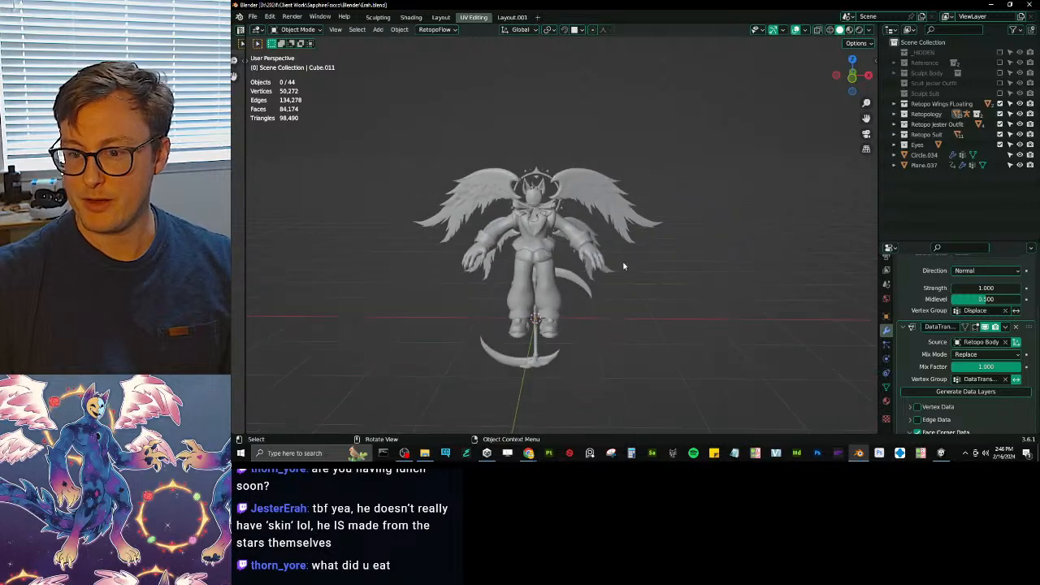
{"action": "middle_click_drag", "start_coordinate": [622, 265], "coordinate": [567, 271]}
{"action": "scroll", "coordinate": [656, 290], "scroll_direction": "up", "scroll_amount": 2}
{"action": "key", "text": "ctrl+s"}
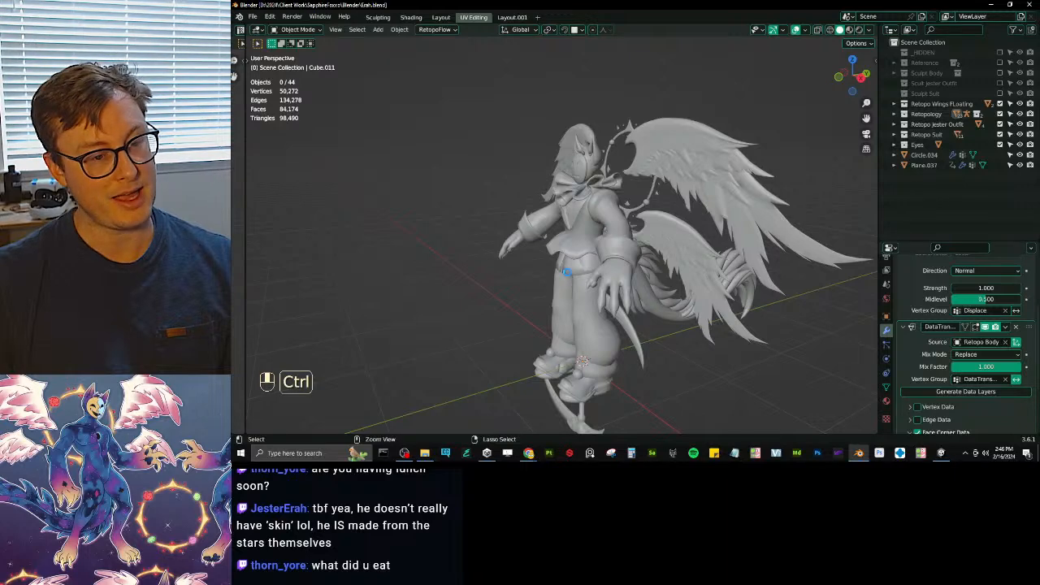
- Save the Blender file and look over the clothed, winged model from the front, up close and from a distance
{"action": "key", "text": "ctrl+s"}
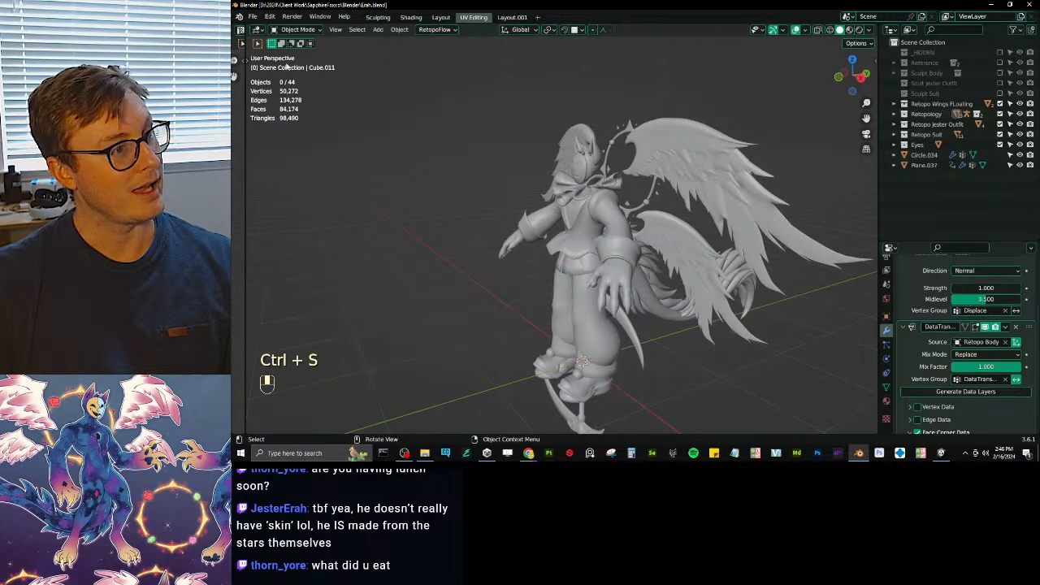
{"action": "middle_click_drag", "start_coordinate": [504, 256], "coordinate": [561, 259]}
{"action": "scroll", "coordinate": [596, 259], "scroll_direction": "up", "scroll_amount": 3}
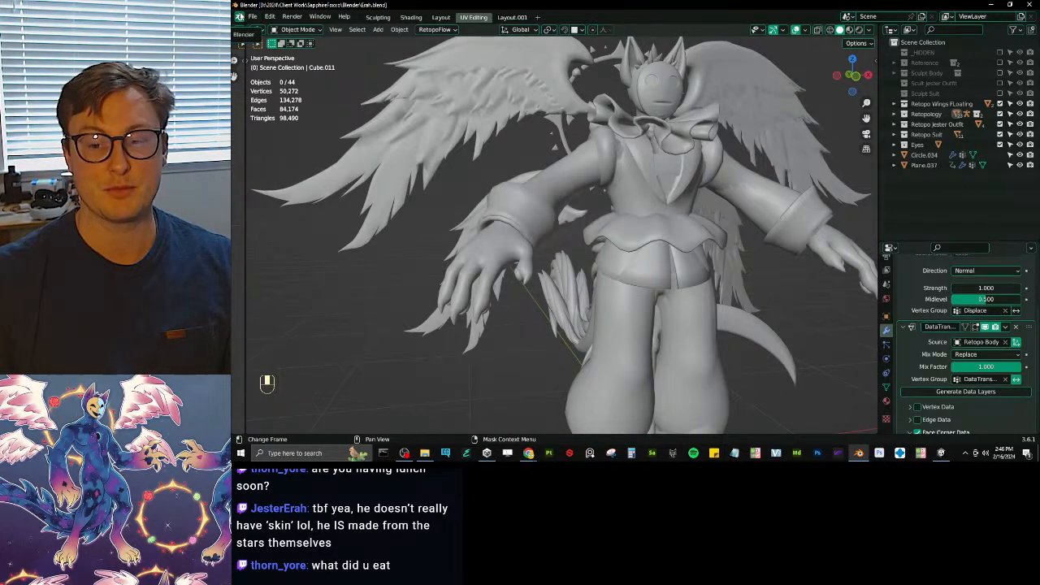
{"action": "scroll", "coordinate": [603, 244], "scroll_direction": "down", "scroll_amount": 4}
{"action": "middle_click_drag", "start_coordinate": [605, 242], "coordinate": [580, 270]}
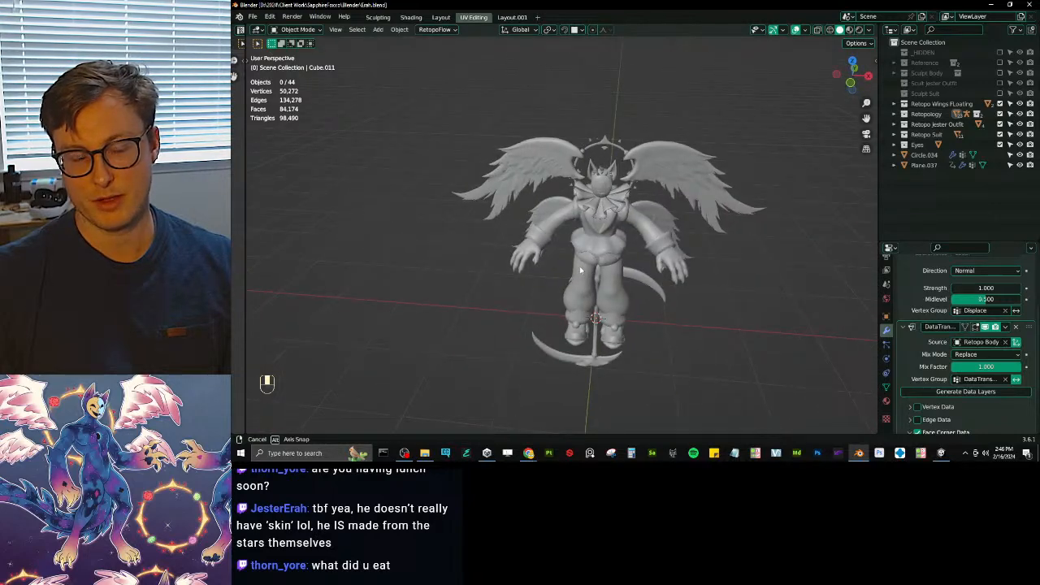
{"action": "scroll", "coordinate": [576, 273], "scroll_direction": "up", "scroll_amount": 5}
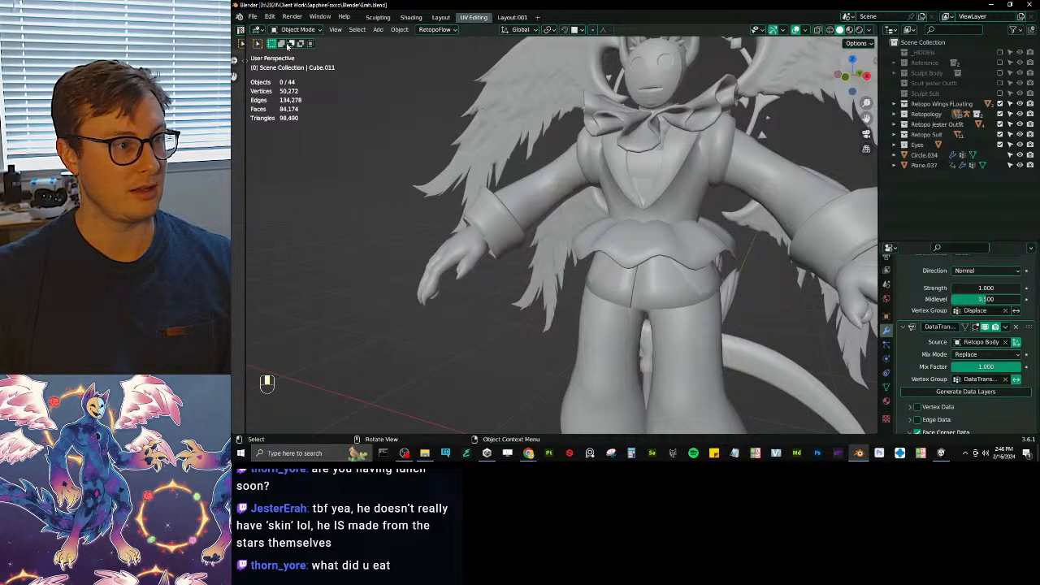
- Save a copy of the scene as Erah_WIP_16_PreBodyRigging.blend, basing the name on the existing WIP 15 file
{"action": "left_click", "coordinate": [253, 17]}
{"action": "left_click", "coordinate": [272, 107]}
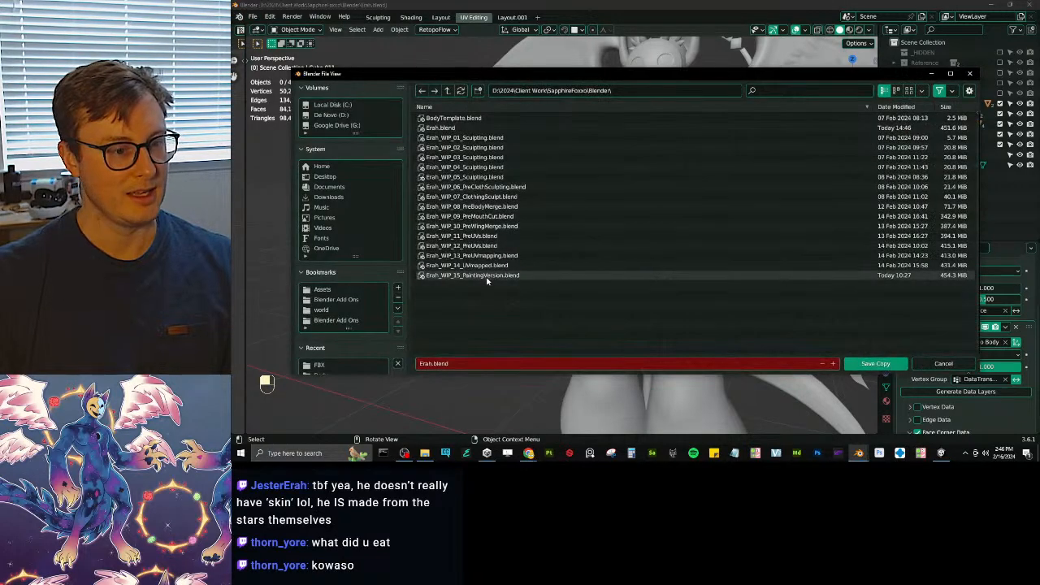
{"action": "left_click", "coordinate": [472, 275]}
{"action": "left_click", "coordinate": [451, 368]}
{"action": "left_click", "coordinate": [449, 365]}
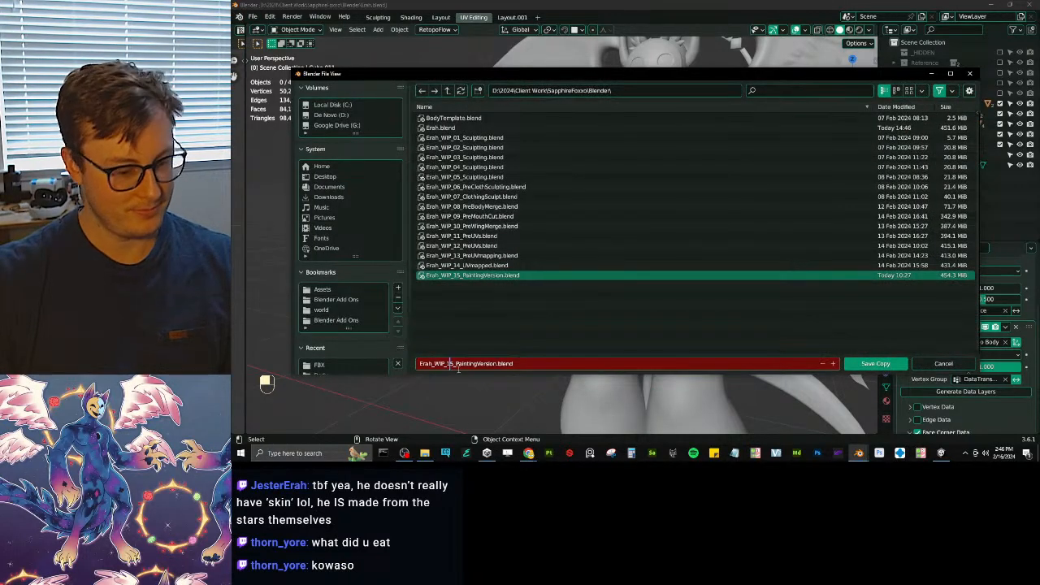
{"action": "key", "text": "Delete"}
{"action": "type", "text": "6"}
{"action": "key", "text": "ctrl+shift+Right"}
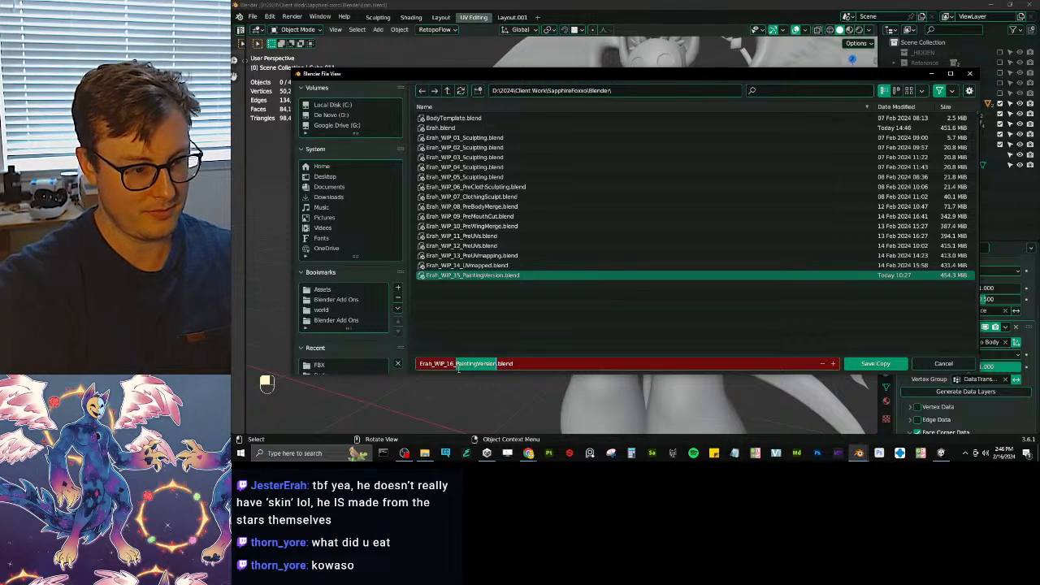
{"action": "key", "text": "BackSpace"}
{"action": "type", "text": "PreBodyRigg"}
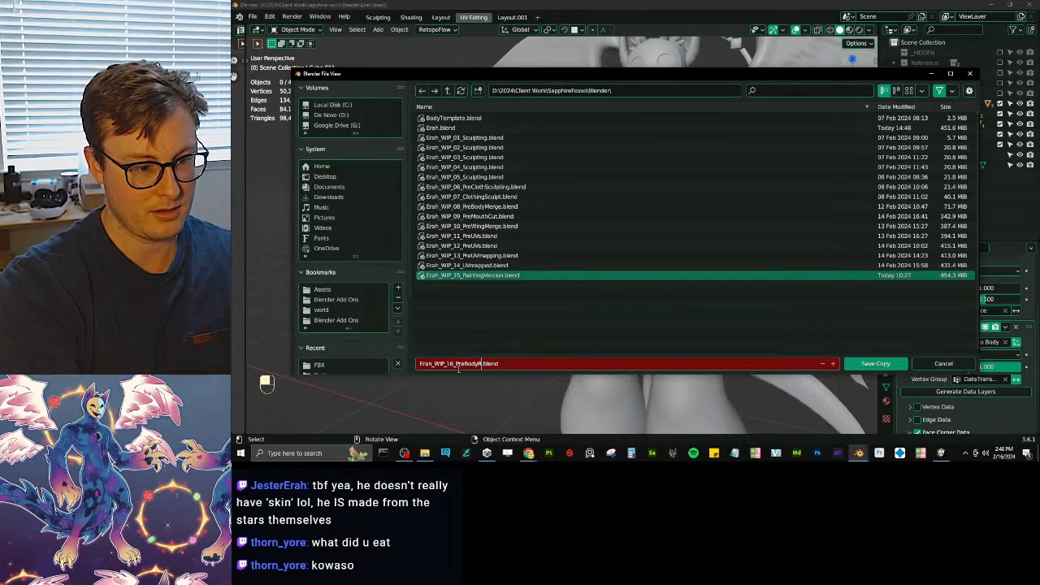
{"action": "type", "text": "ing"}
{"action": "key", "text": "Return"}
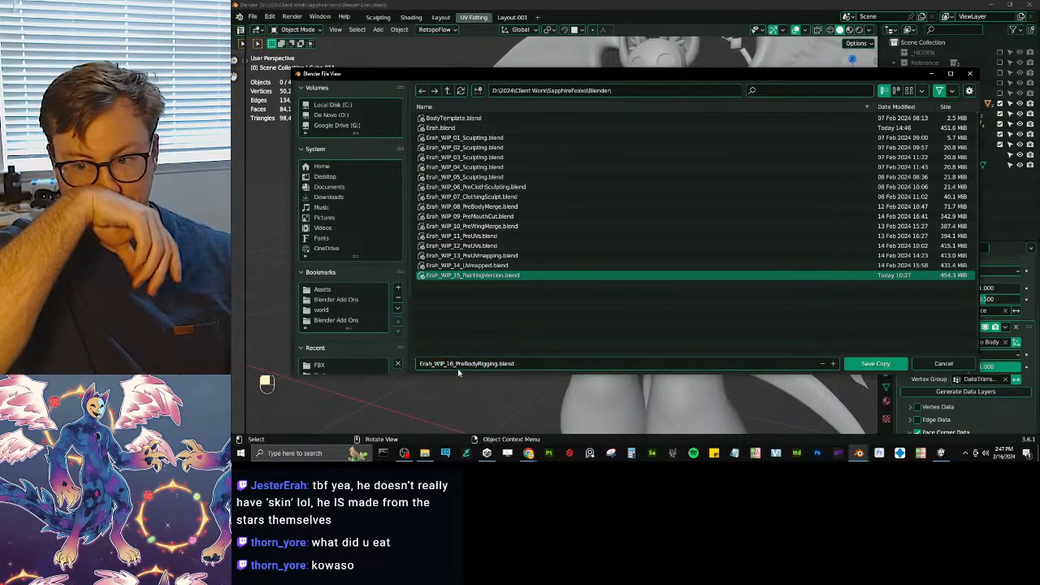
{"action": "left_click", "coordinate": [882, 363]}
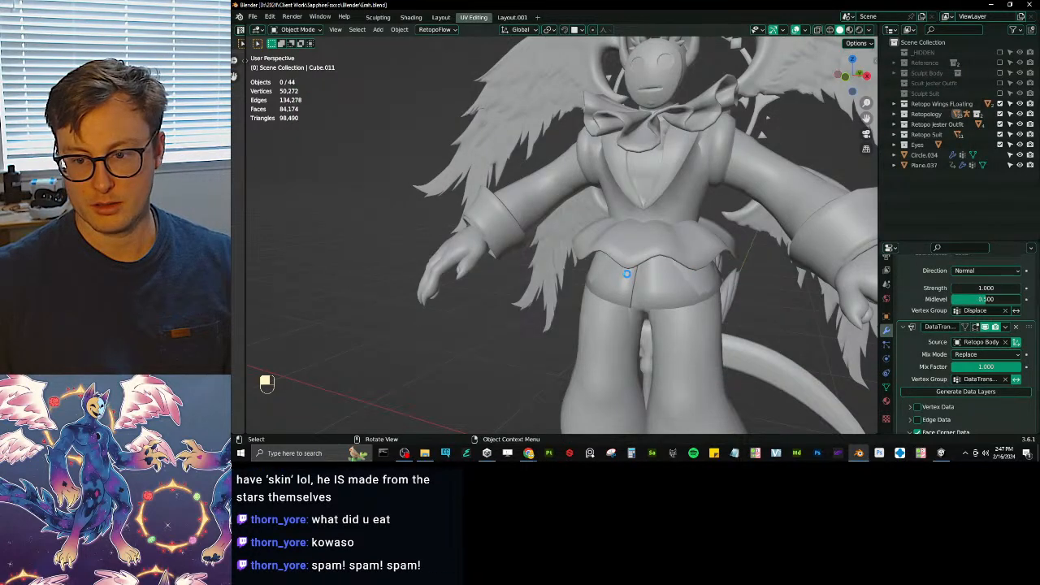
- Try to delete the body, jester outfit and suit sculpt collections together with their contents, and undo it
{"action": "scroll", "coordinate": [626, 275], "scroll_direction": "down", "scroll_amount": 3}
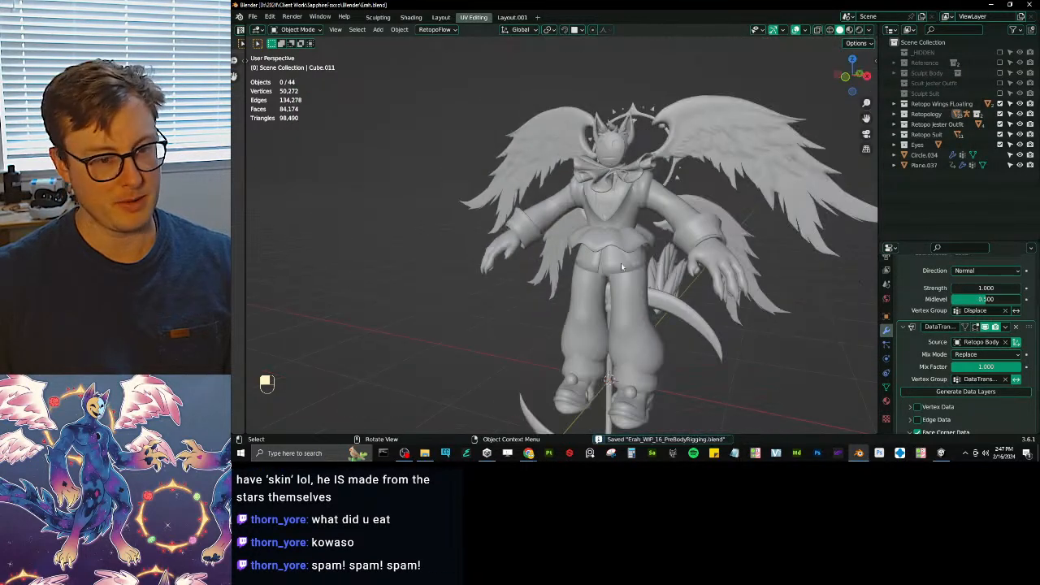
{"action": "left_click", "coordinate": [940, 93]}
{"action": "left_click", "coordinate": [932, 75], "text": "shift"}
{"action": "right_click", "coordinate": [939, 87]}
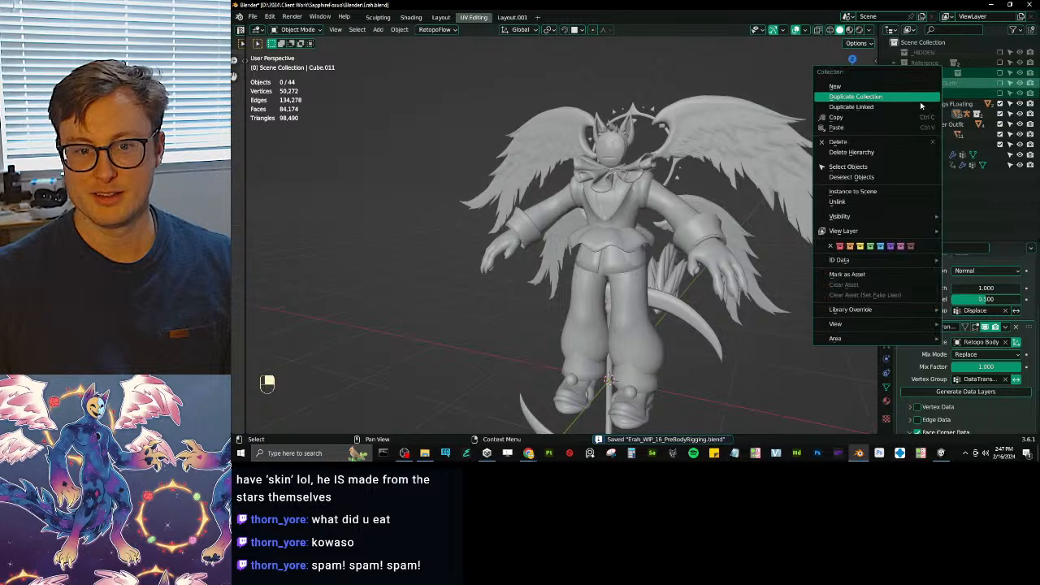
{"action": "left_click", "coordinate": [858, 155]}
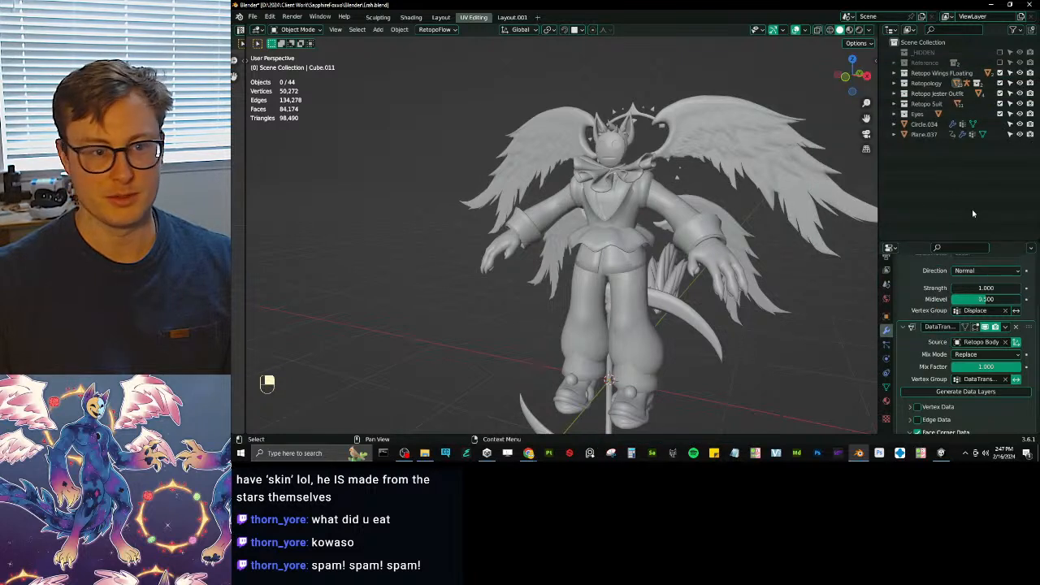
{"action": "key", "text": "ctrl+z"}
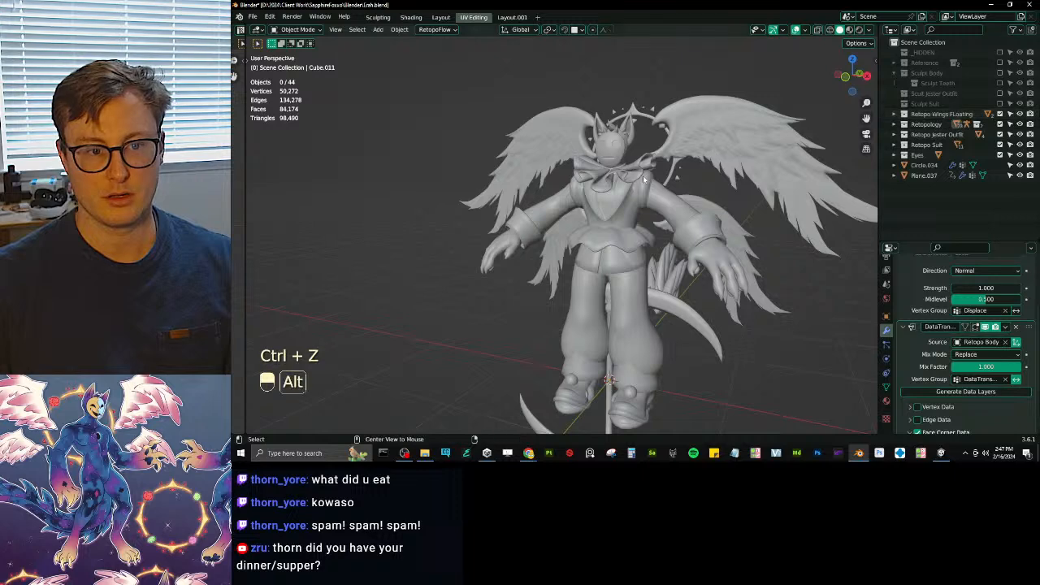
- Enable the Sculpt Suit collection and move its _Mirror Halo empty to the _HIDDEN collection
{"action": "mouse_move", "coordinate": [695, 203]}
{"action": "middle_mouse_down"}
{"action": "mouse_move", "coordinate": [606, 249]}
{"action": "mouse_move", "coordinate": [707, 219]}
{"action": "middle_mouse_up"}
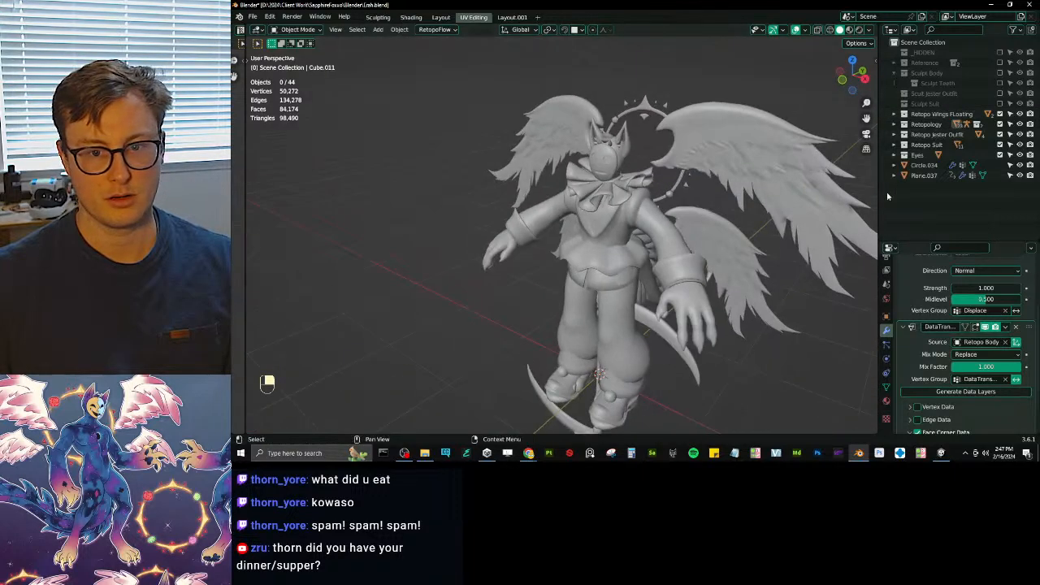
{"action": "left_click", "coordinate": [1001, 104]}
{"action": "middle_click_drag", "start_coordinate": [699, 216], "coordinate": [676, 226]}
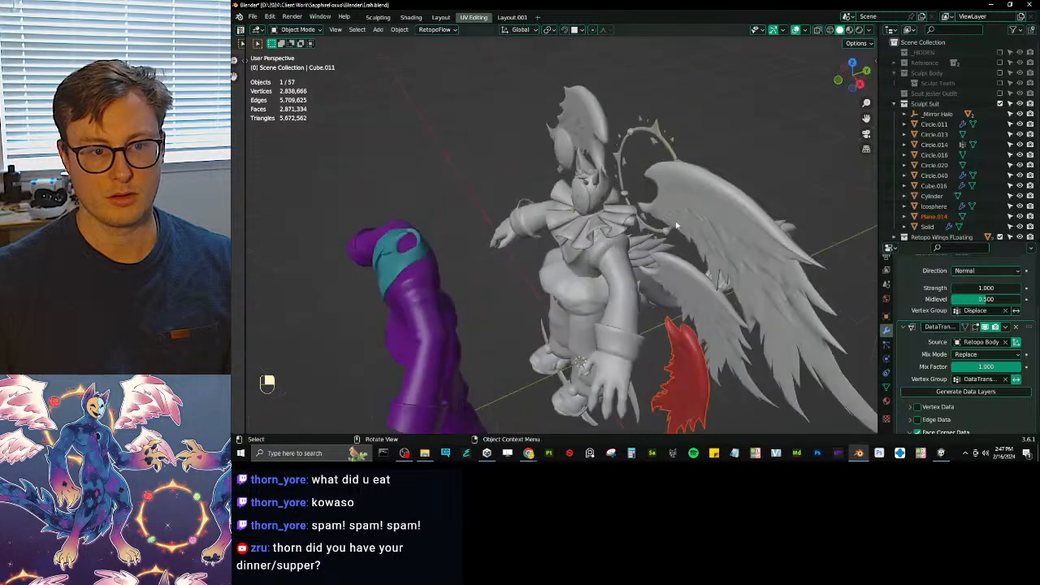
{"action": "left_click", "coordinate": [644, 188]}
{"action": "key", "text": "m"}
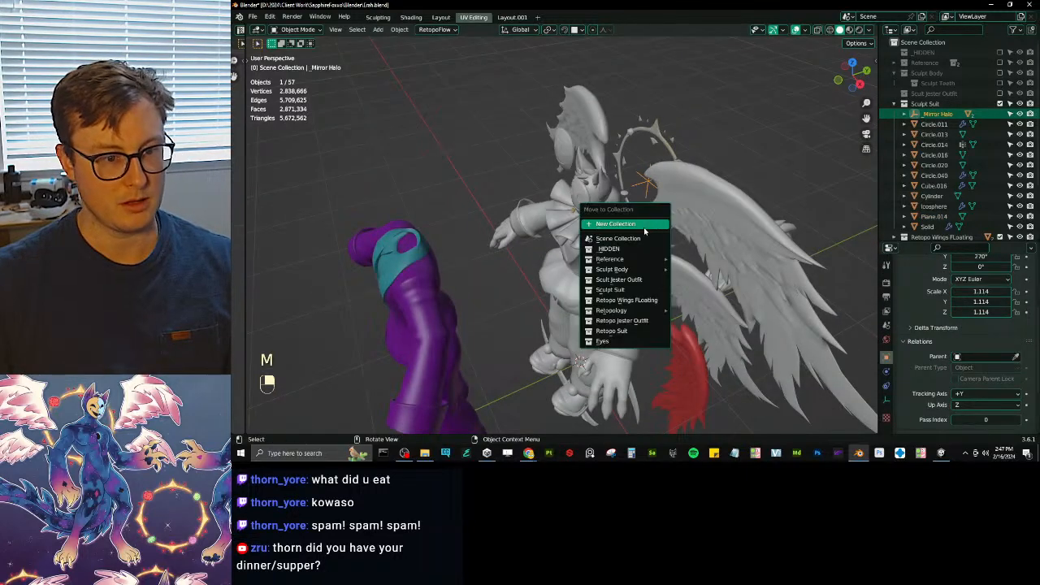
{"action": "left_click", "coordinate": [625, 252]}
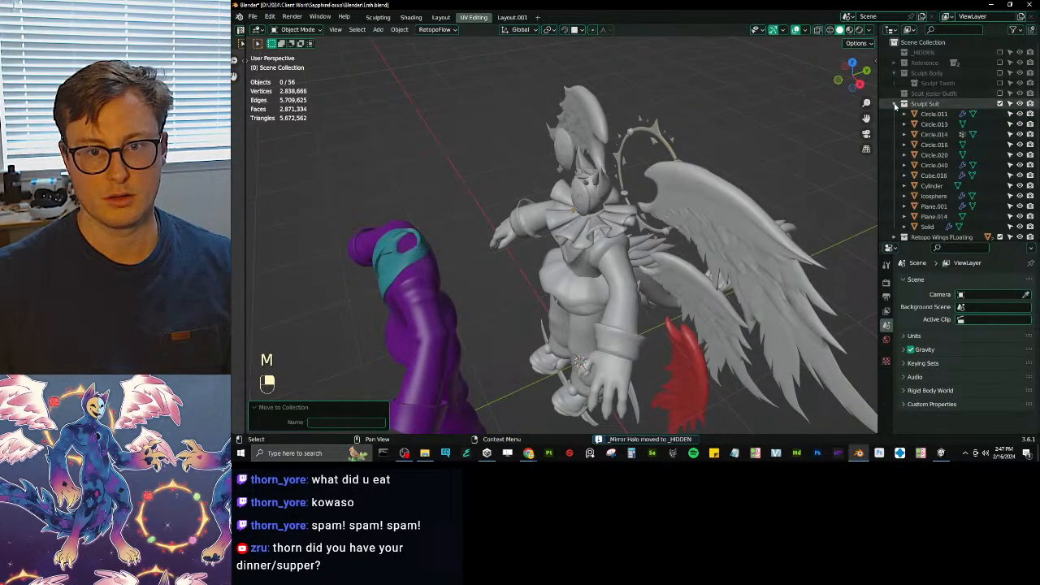
- Try to delete the Sculpt Suit collection with its hierarchy, and undo the deletion
{"action": "right_click", "coordinate": [916, 105]}
{"action": "left_click", "coordinate": [890, 104]}
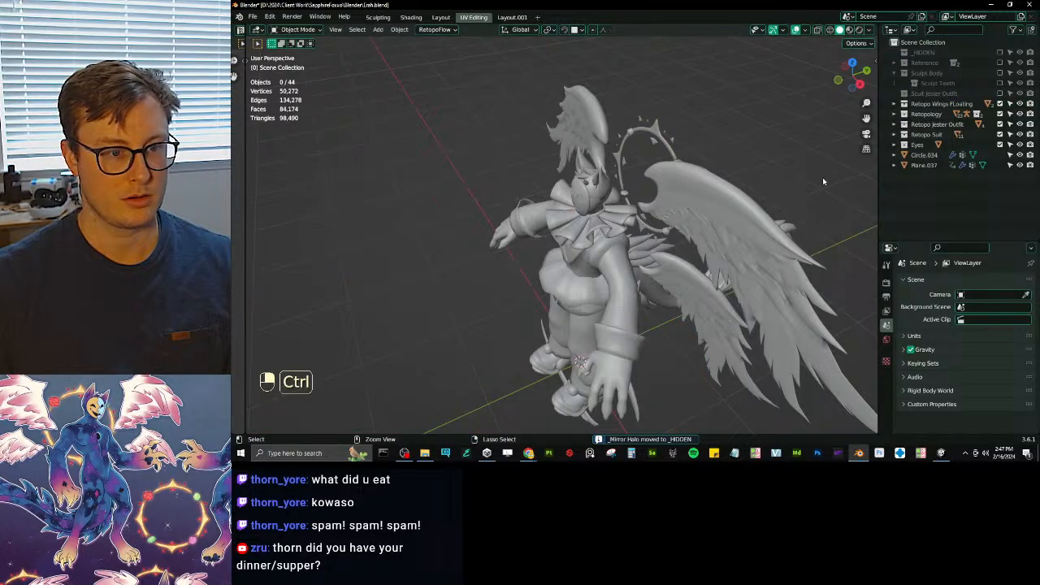
{"action": "key", "text": "ctrl+z"}
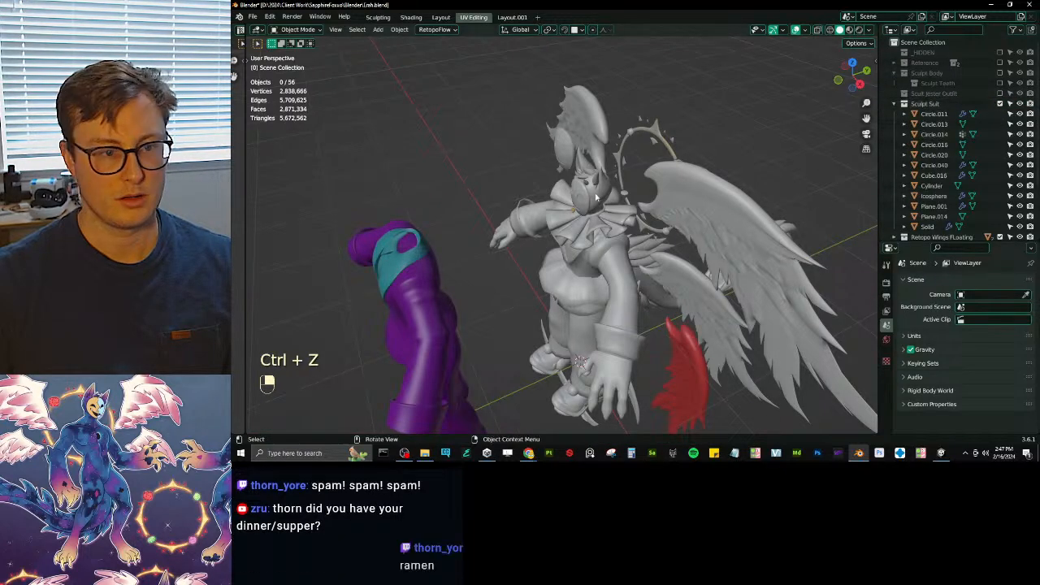
- Check the sphere above the head in the Sculpt Suit collection and delete that collection with its hierarchy
{"action": "middle_click_drag", "start_coordinate": [554, 136], "coordinate": [621, 132]}
{"action": "left_click", "coordinate": [630, 120]}
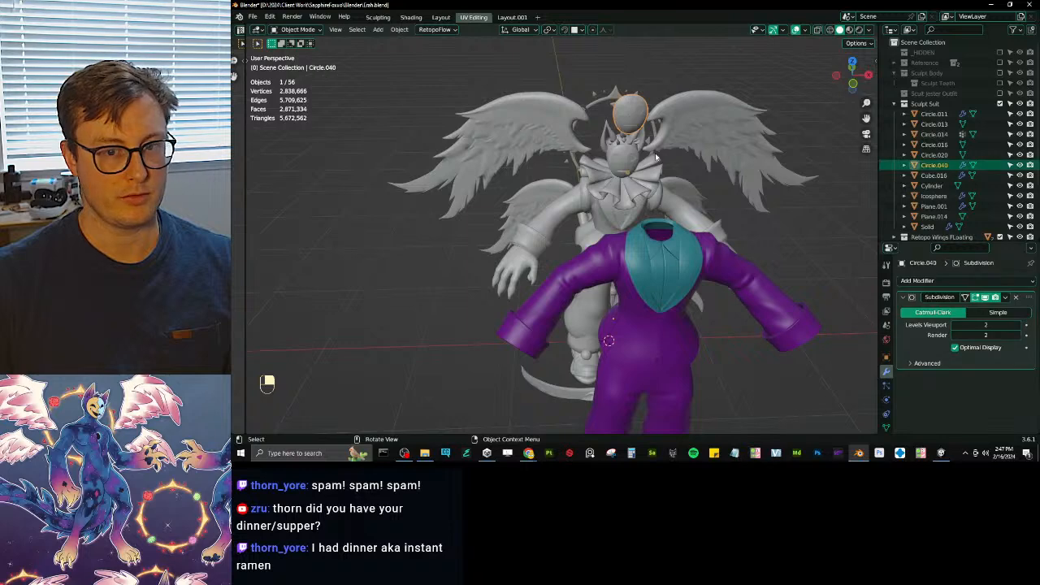
{"action": "right_click", "coordinate": [924, 104]}
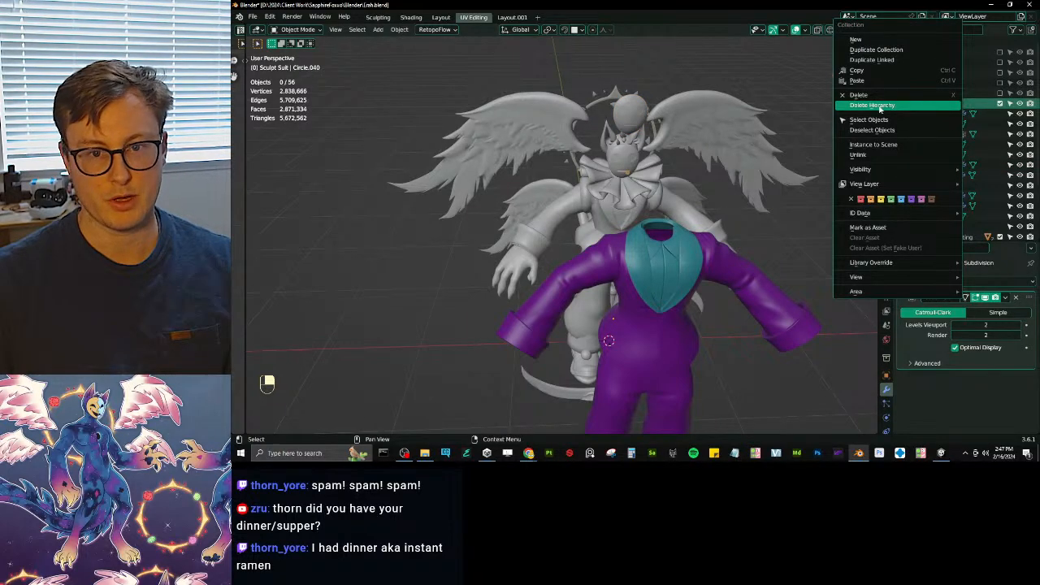
{"action": "left_click", "coordinate": [926, 121]}
- Delete the jester outfit sculpt collection and the Sculpt Body collection with its hierarchy, and save the file
{"action": "right_click", "coordinate": [935, 95]}
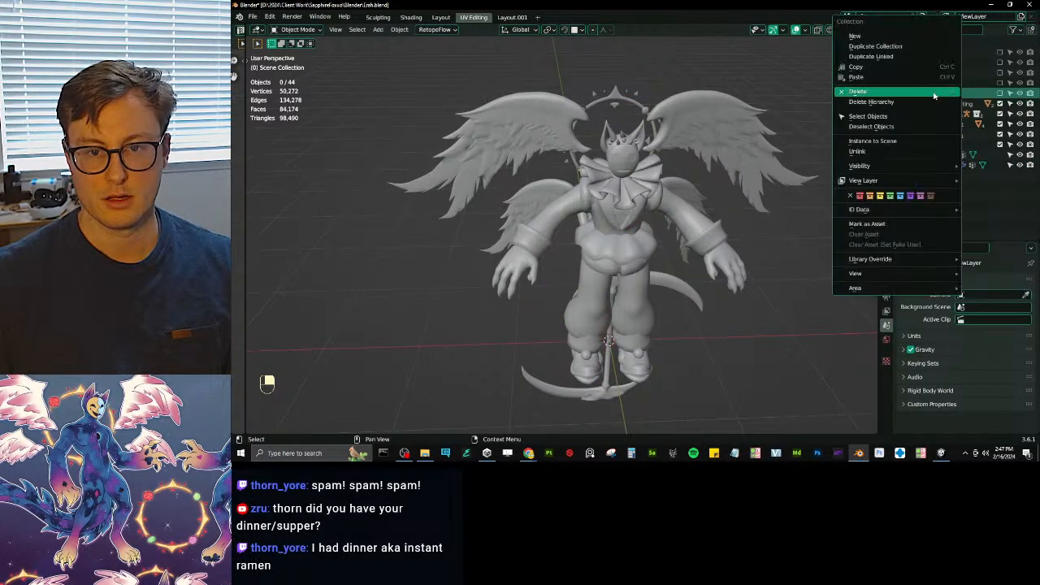
{"action": "left_click", "coordinate": [886, 104]}
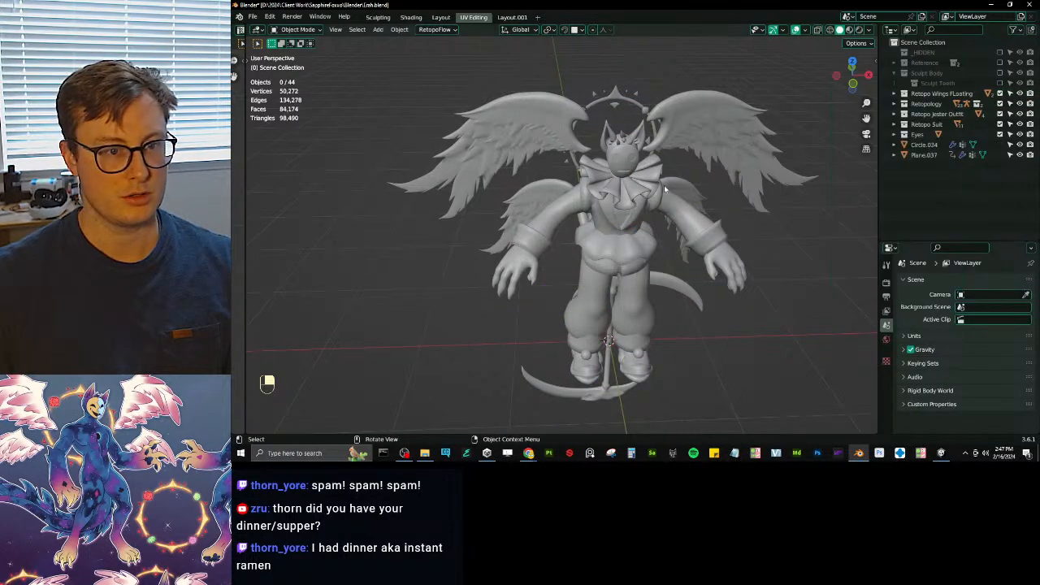
{"action": "right_click", "coordinate": [926, 73]}
{"action": "left_click", "coordinate": [893, 102]}
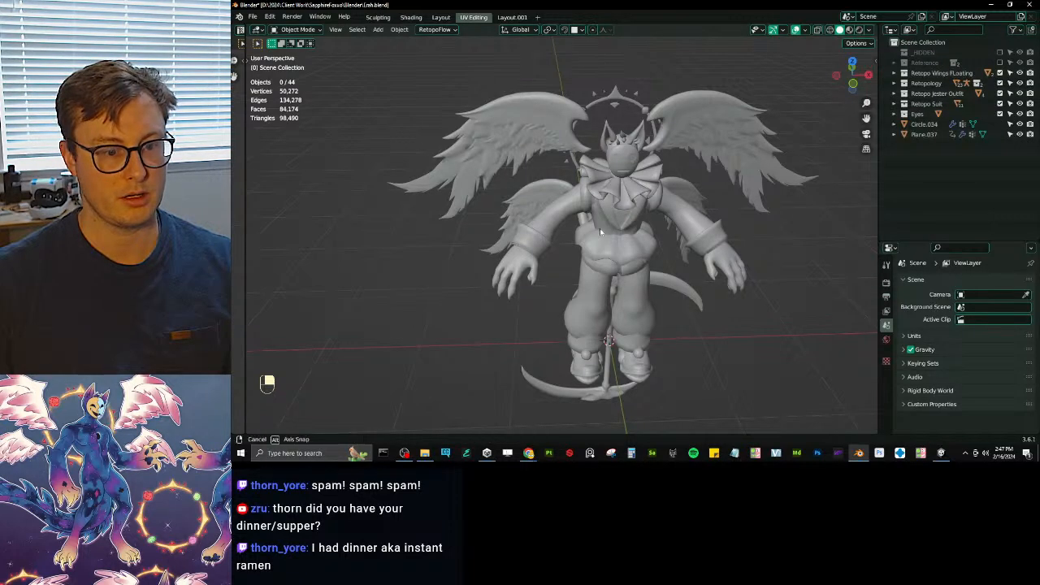
{"action": "middle_click_drag", "start_coordinate": [600, 228], "coordinate": [667, 247]}
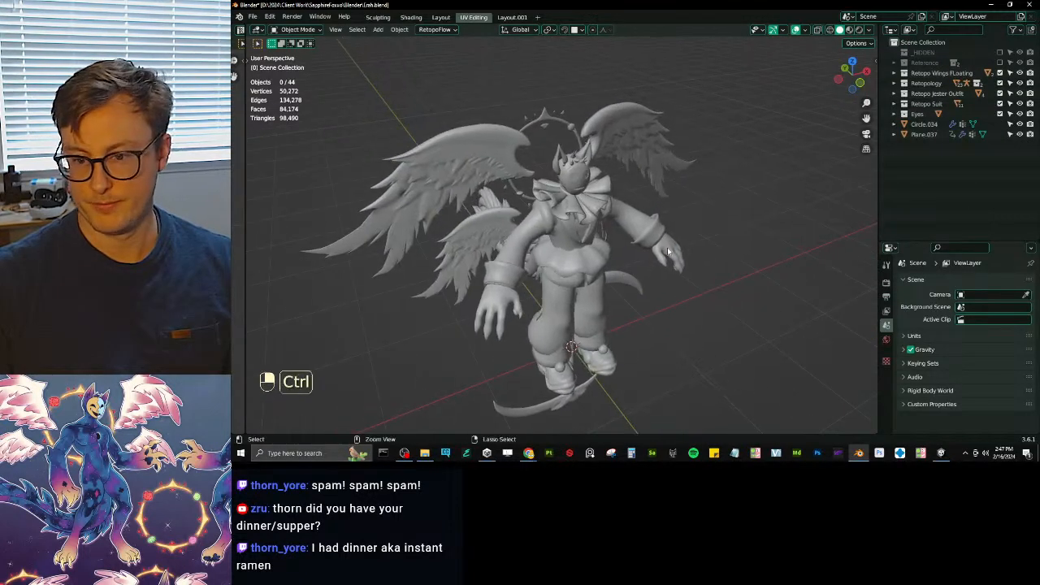
{"action": "key", "text": "ctrl+s"}
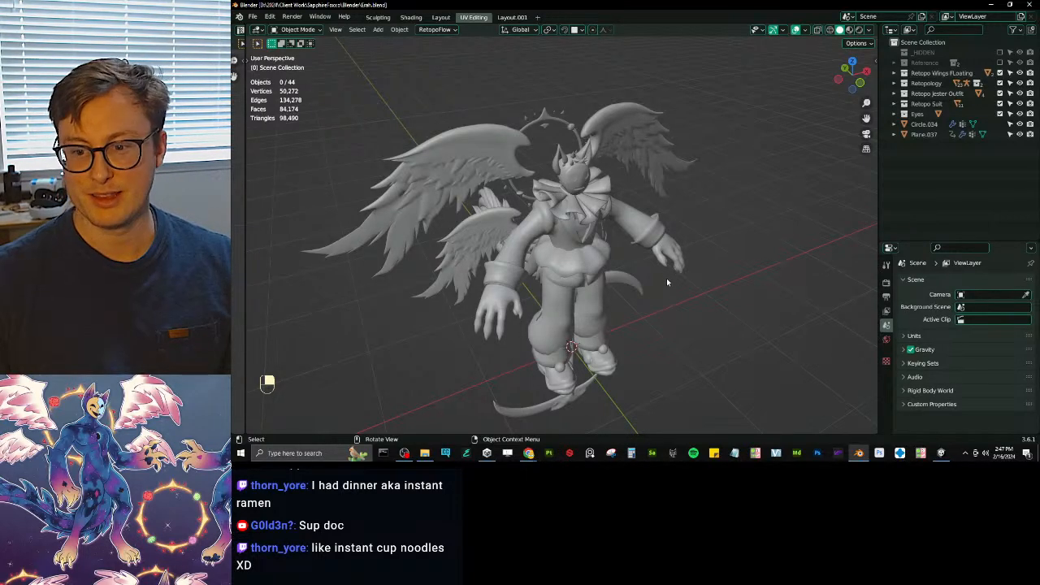
- Delete the Reference collection together with its nested contents
{"action": "middle_click_drag", "start_coordinate": [666, 278], "coordinate": [691, 270]}
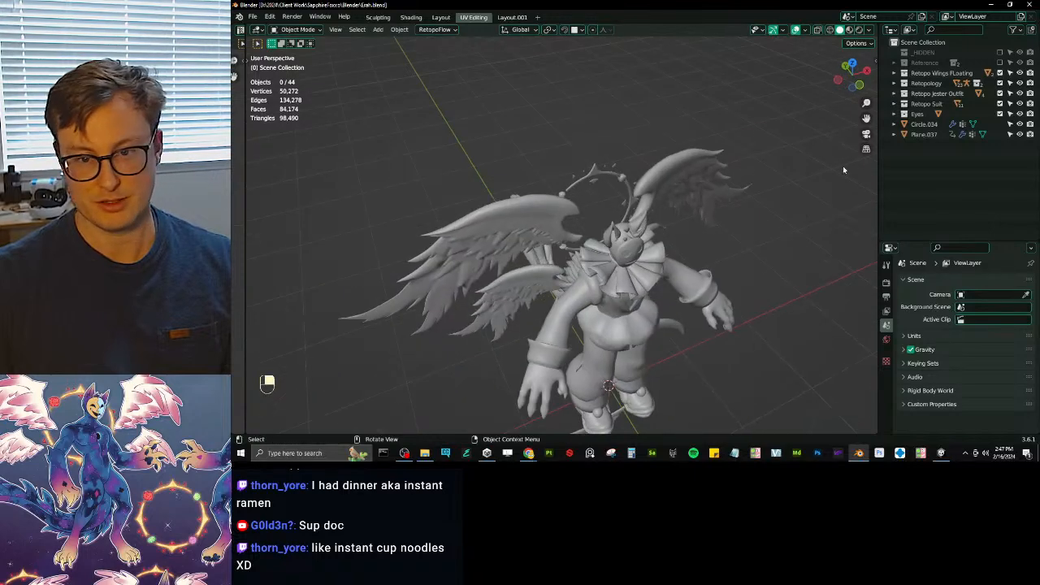
{"action": "right_click", "coordinate": [923, 65]}
{"action": "left_click", "coordinate": [849, 91]}
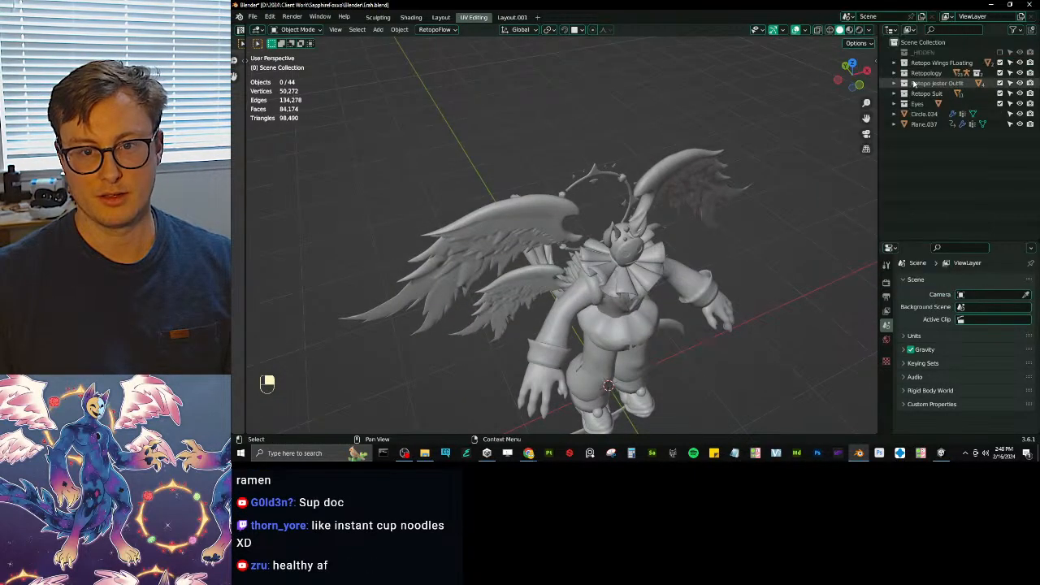
- Identify the loose objects Circle.034 and Plane.037 and move both into the Retopo Suit collection
{"action": "middle_click_drag", "start_coordinate": [679, 242], "coordinate": [699, 203]}
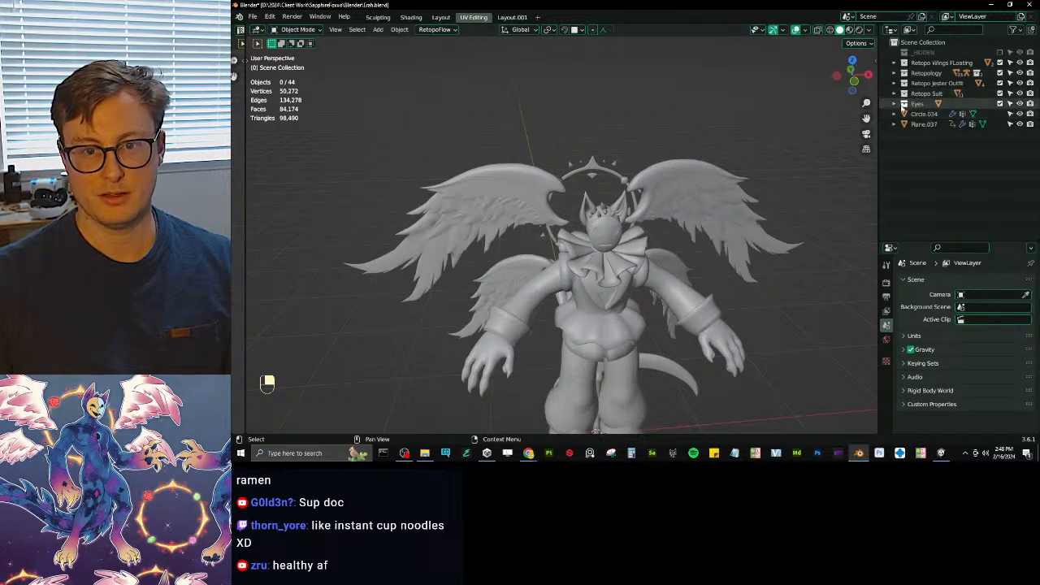
{"action": "left_click", "coordinate": [916, 115]}
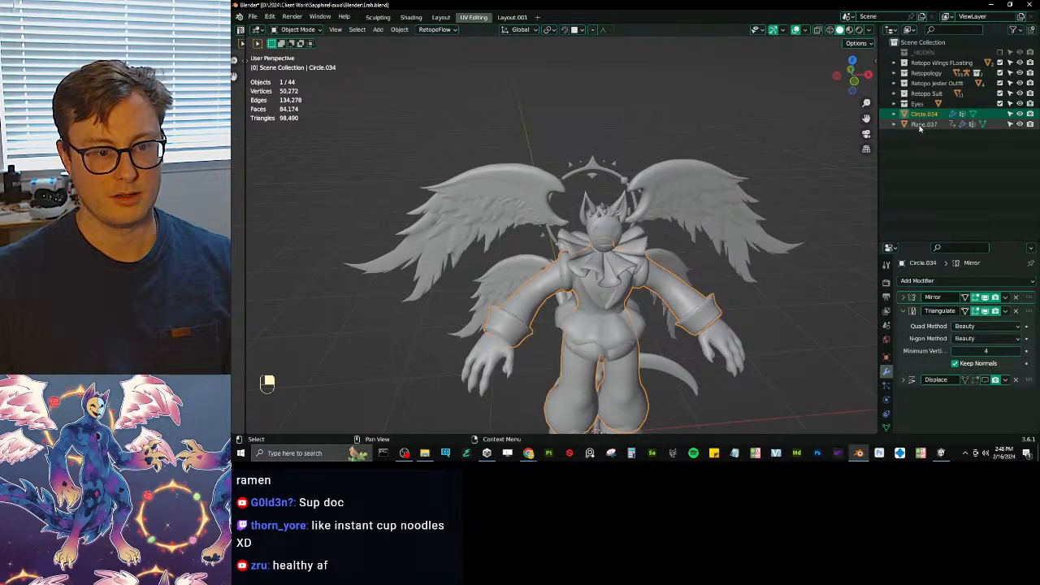
{"action": "left_click", "coordinate": [919, 125]}
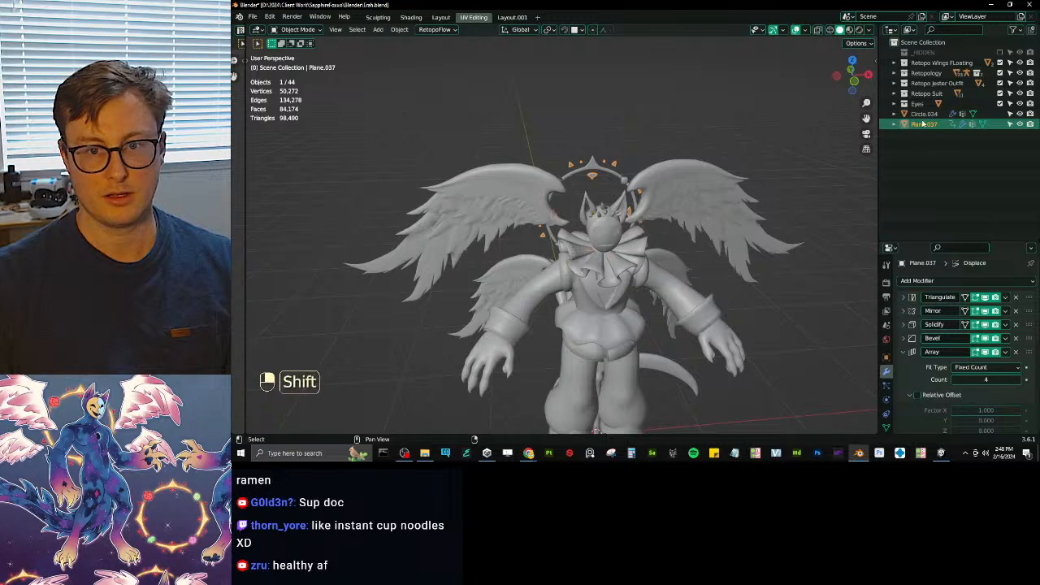
{"action": "left_click", "coordinate": [921, 116], "text": "shift"}
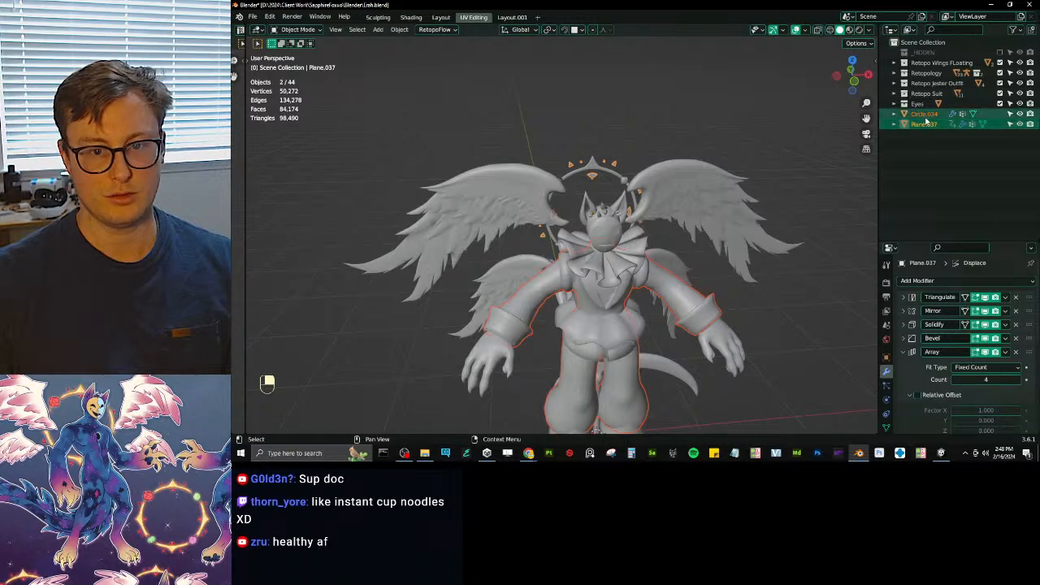
{"action": "left_click", "coordinate": [927, 116]}
{"action": "left_click_drag", "start_coordinate": [928, 119], "coordinate": [930, 95]}
{"action": "left_click", "coordinate": [927, 116]}
- Exclude the floating wings, jester outfit and suit retopology collections from the view layer, leaving Retopology and Eyes enabled
{"action": "left_click_drag", "start_coordinate": [1000, 84], "coordinate": [1000, 104]}
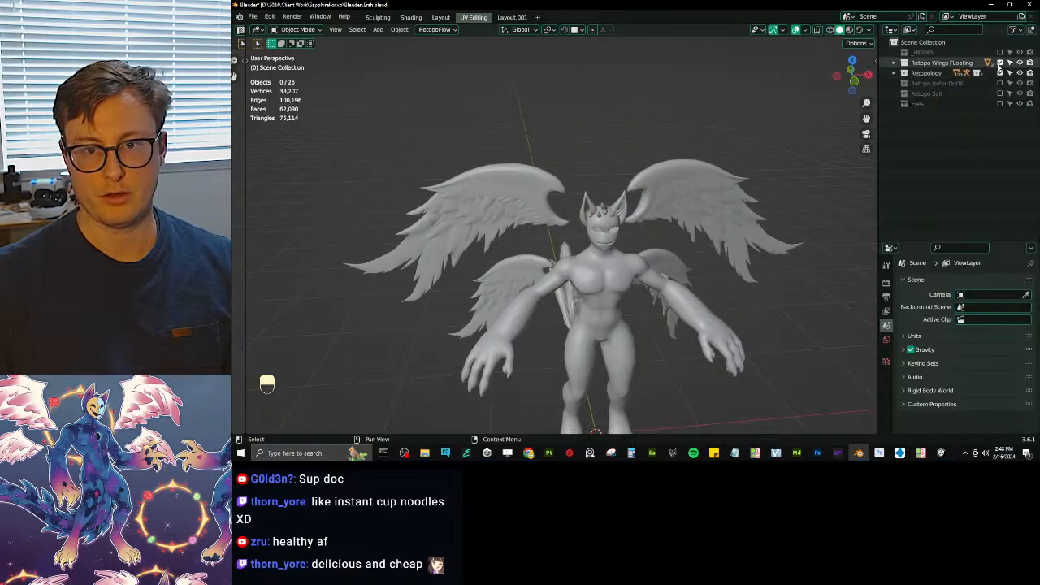
{"action": "left_click", "coordinate": [1000, 63]}
{"action": "left_click", "coordinate": [1000, 104]}
- Save the Blender file and switch to the front orthographic view of the bare body
{"action": "middle_click_drag", "start_coordinate": [698, 262], "coordinate": [632, 220]}
{"action": "key", "text": "ctrl+s"}
{"action": "key", "text": "KP_1"}
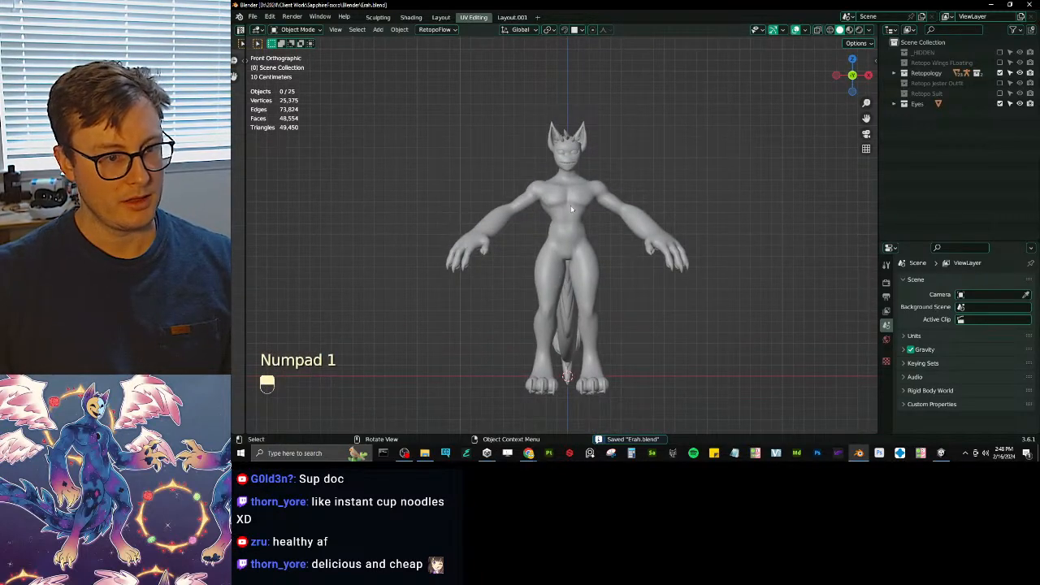
- Select the body mesh and open the Auto-Rig Pro Smart tools
{"action": "left_click", "coordinate": [571, 210]}
{"action": "key", "text": "n"}
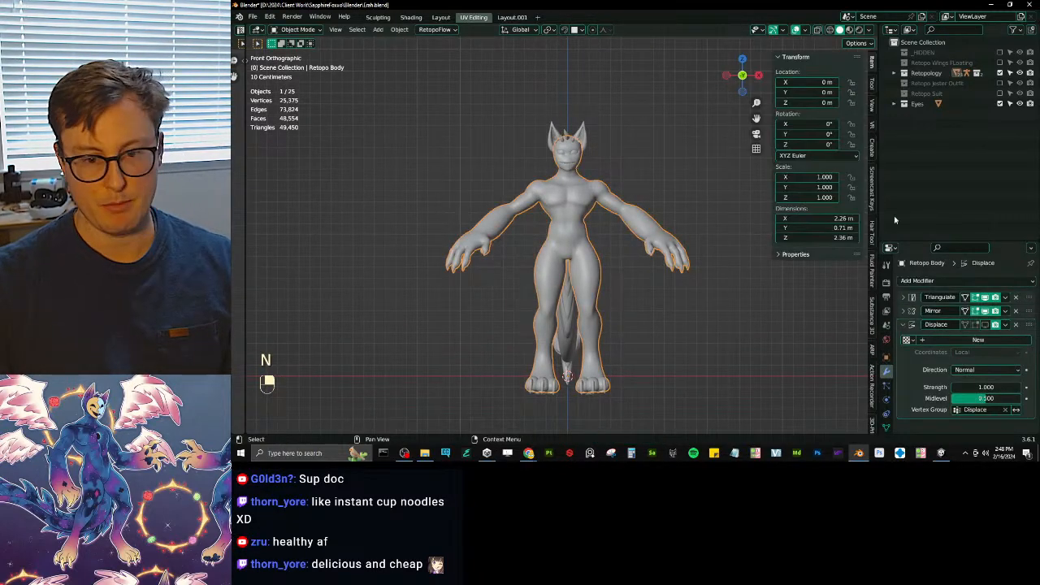
{"action": "scroll", "coordinate": [868, 278], "scroll_direction": "down", "scroll_amount": 6}
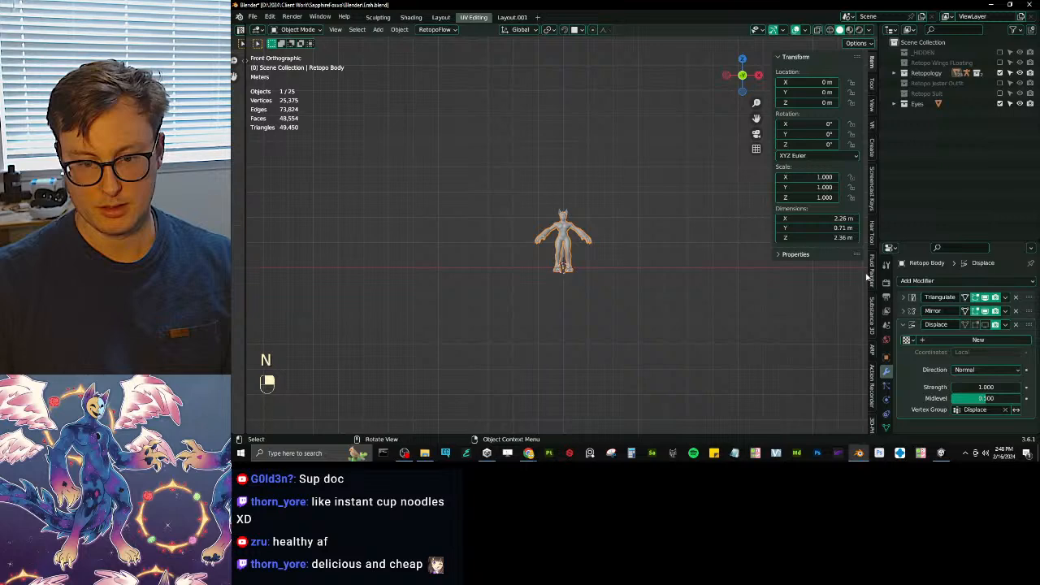
{"action": "left_click", "coordinate": [873, 351]}
{"action": "scroll", "coordinate": [568, 244], "scroll_direction": "up", "scroll_amount": 10}
{"action": "scroll", "coordinate": [568, 244], "scroll_direction": "down", "scroll_amount": 2}
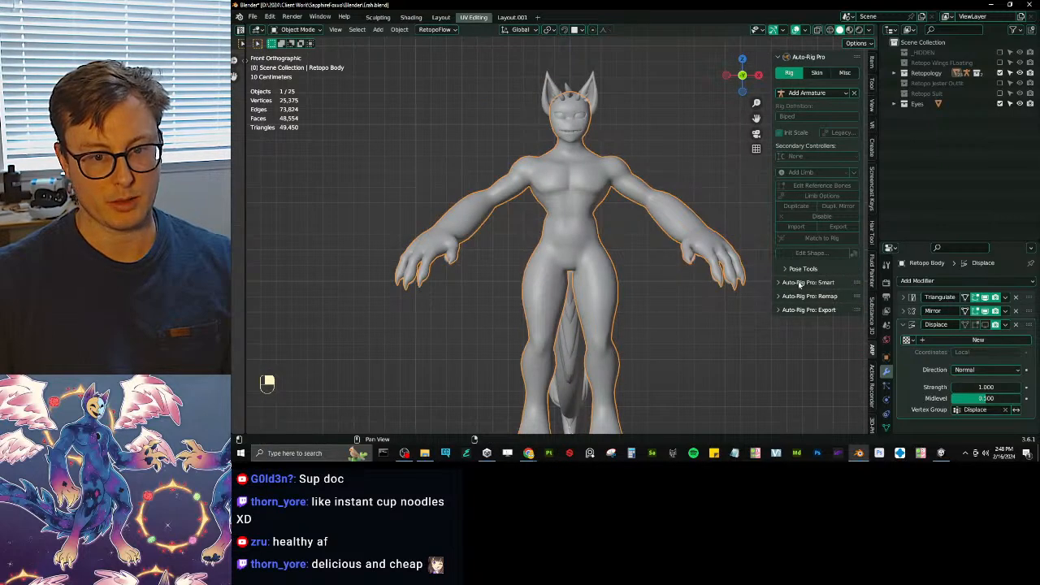
{"action": "left_click", "coordinate": [800, 283]}
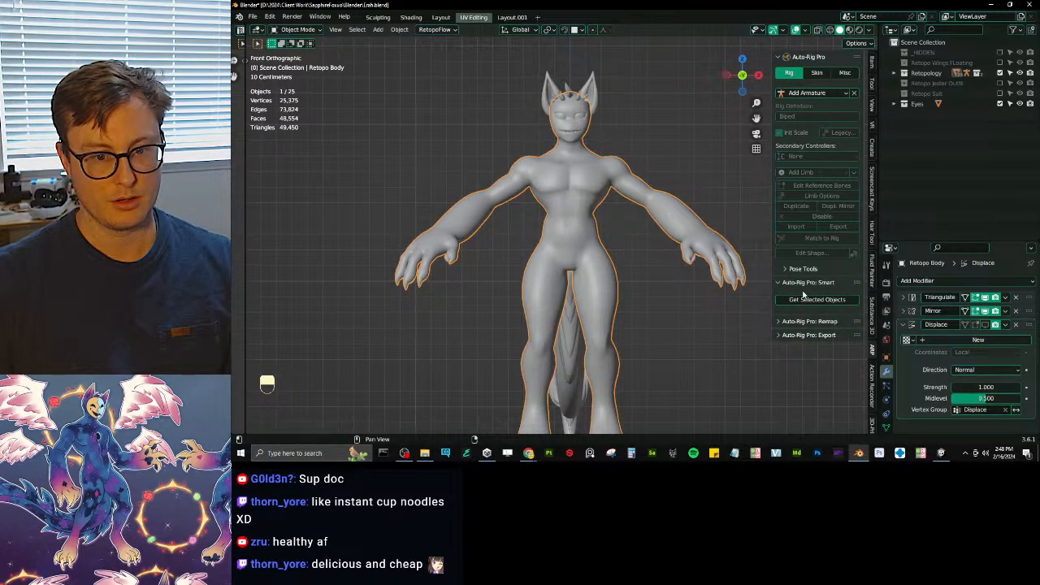
- Start Smart detection on the body in Full Body mode and place the neck, chin and shoulder markers
{"action": "left_click", "coordinate": [827, 301]}
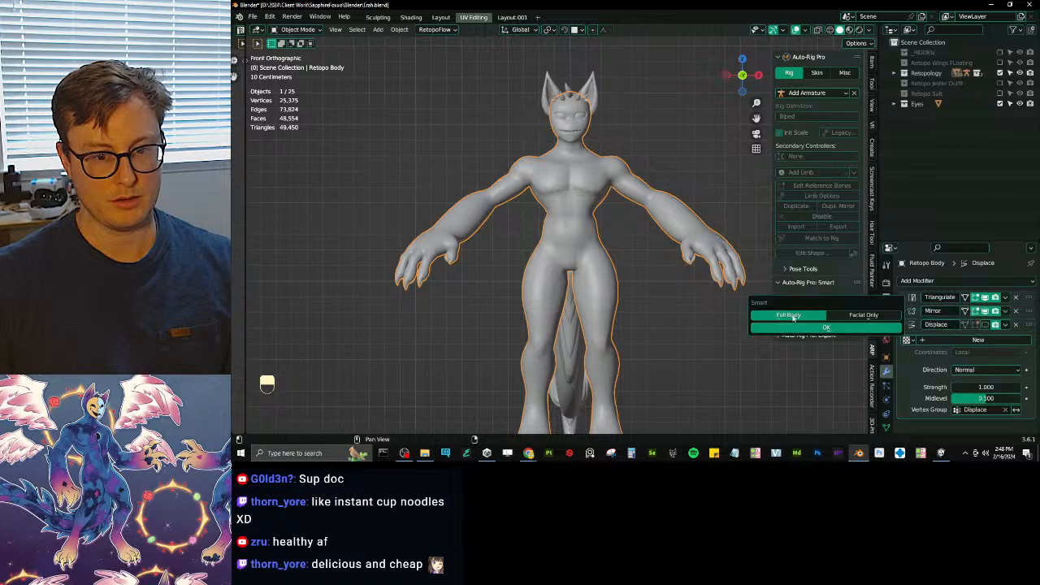
{"action": "left_click", "coordinate": [806, 327]}
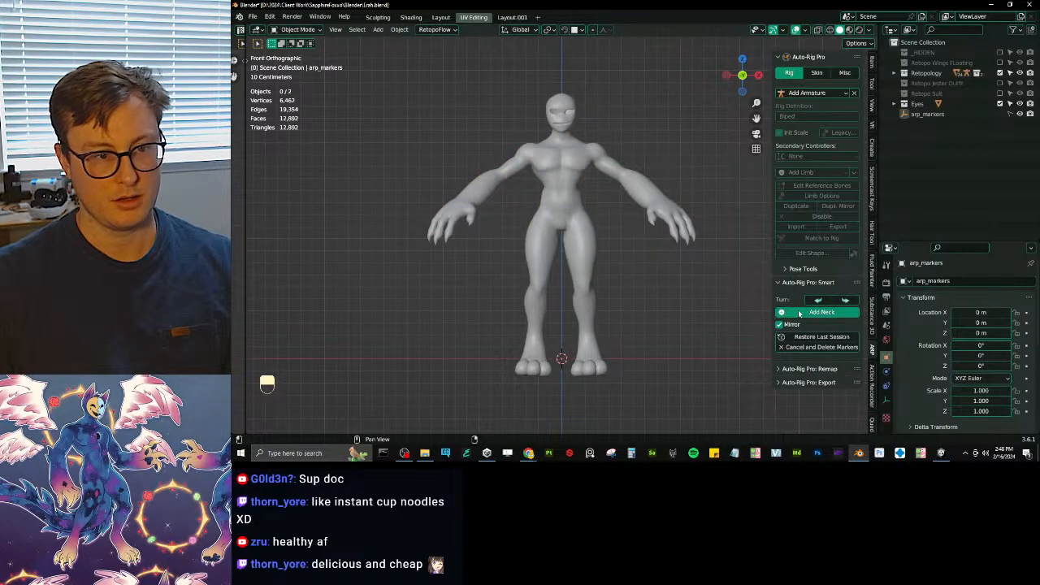
{"action": "left_click", "coordinate": [822, 100]}
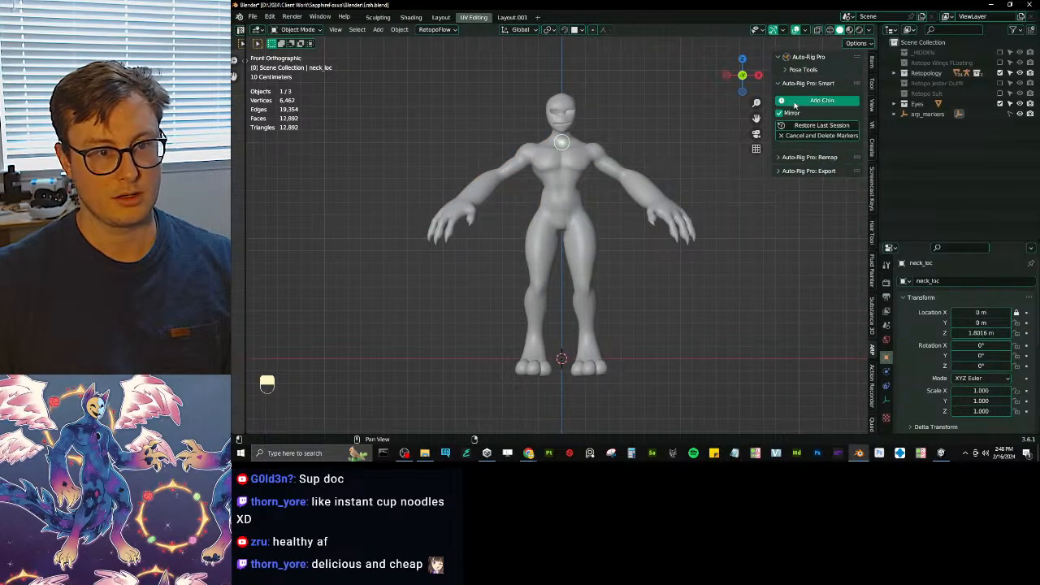
{"action": "left_click", "coordinate": [627, 130]}
{"action": "left_click", "coordinate": [822, 100]}
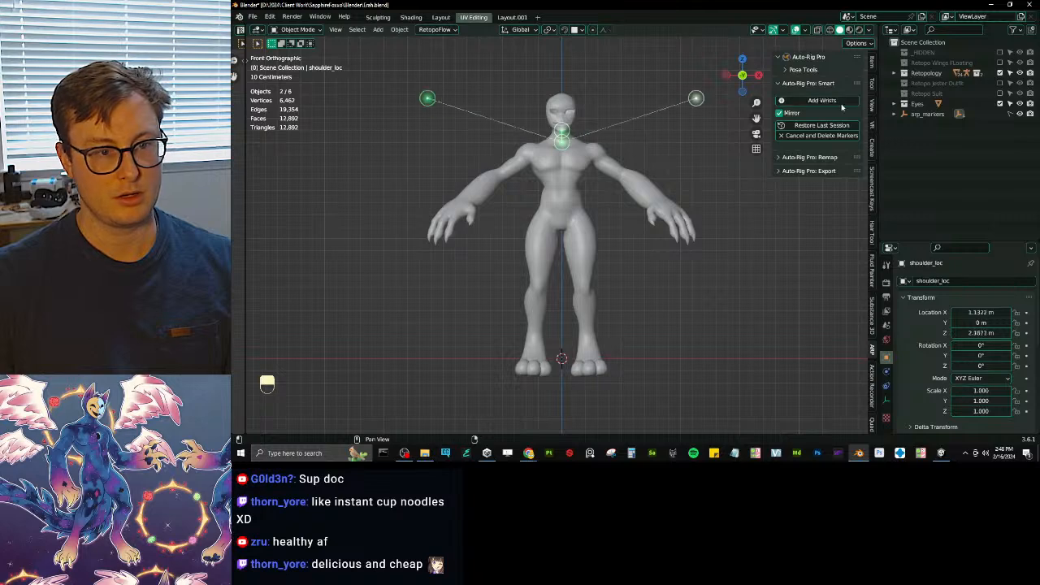
{"action": "left_click", "coordinate": [585, 155]}
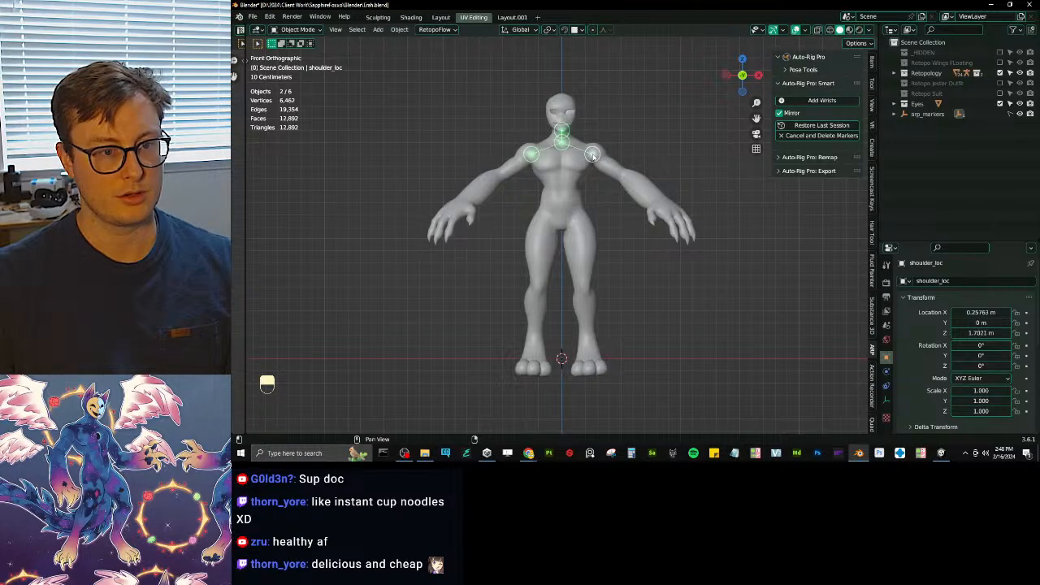
{"action": "left_click_drag", "start_coordinate": [593, 155], "coordinate": [595, 151]}
- Place the wrist, spine root and ankle markers, and generate the rig with the ARP Default preset
{"action": "left_click", "coordinate": [821, 100]}
{"action": "left_click", "coordinate": [656, 203]}
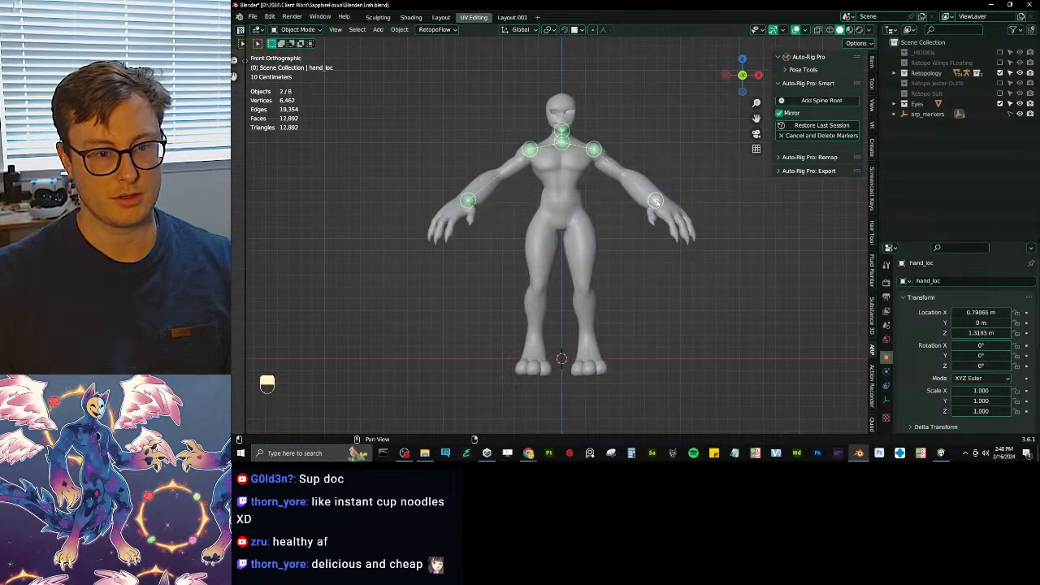
{"action": "left_click", "coordinate": [822, 99]}
{"action": "left_click", "coordinate": [609, 191]}
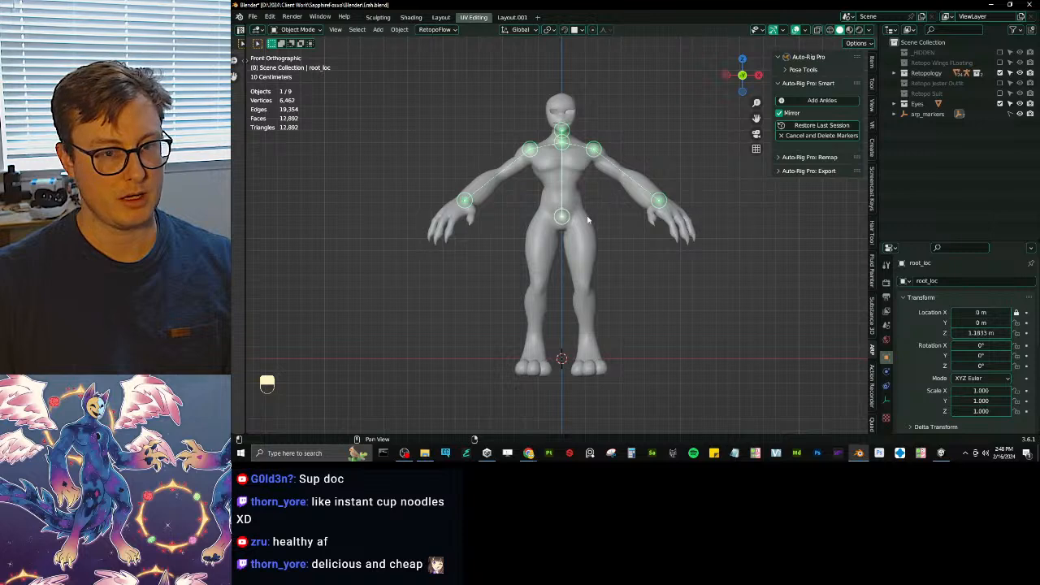
{"action": "left_click", "coordinate": [821, 100]}
{"action": "left_click", "coordinate": [587, 356]}
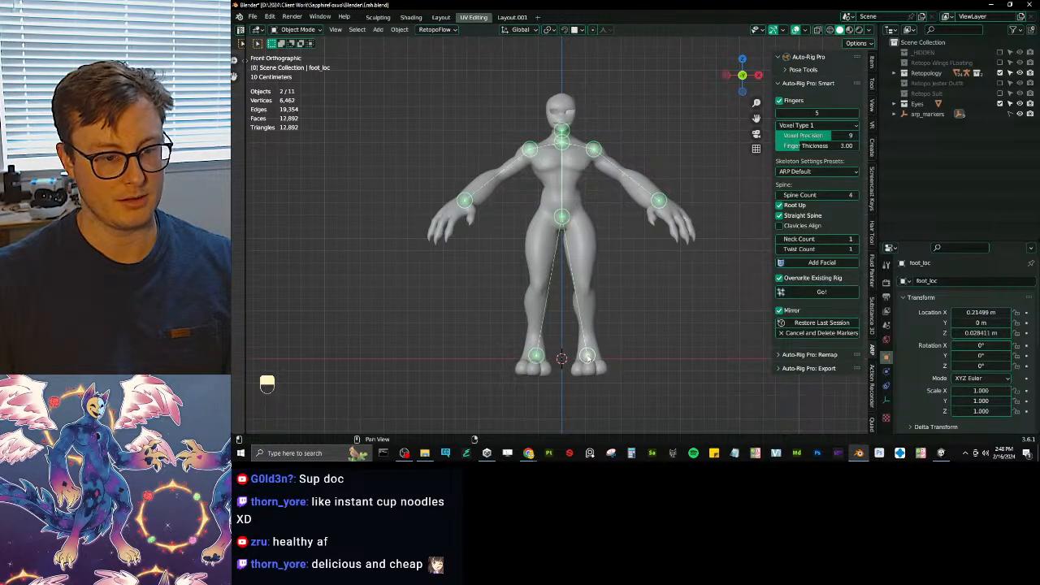
{"action": "left_click", "coordinate": [850, 291]}
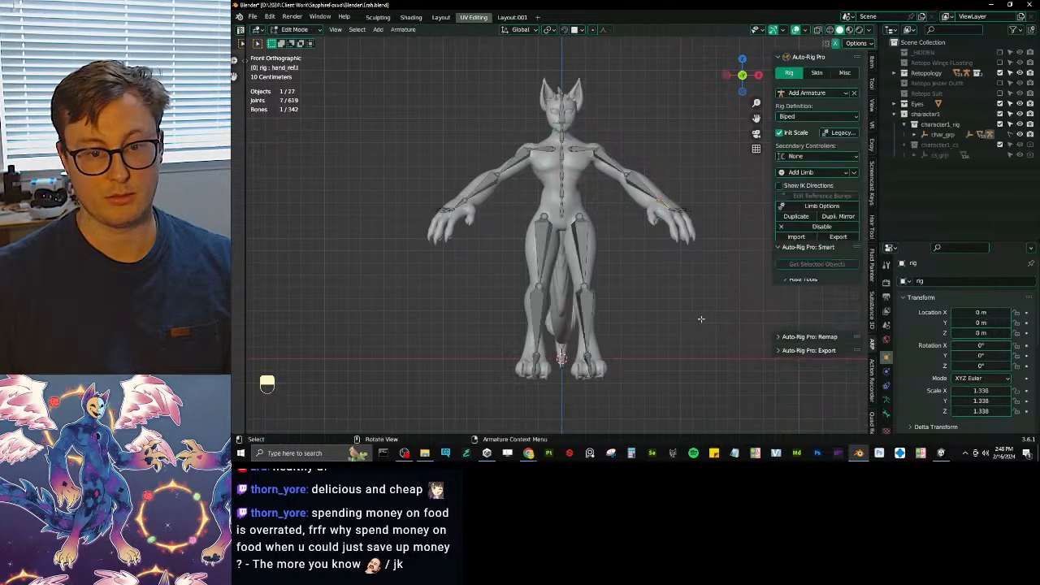
- Undo the generated rig, its markers and the collection exclusions, and redo the exclusions so only the Retopology collection is enabled
{"action": "key", "text": "ctrl+z"}
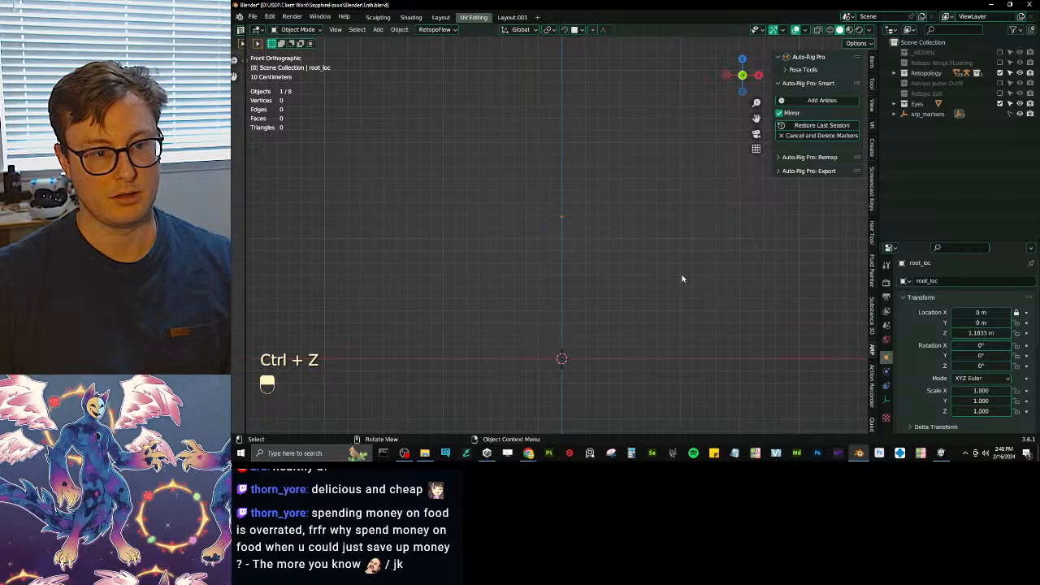
{"action": "key", "text": "ctrl+z"}
{"action": "key", "text": "ctrl+z"}
{"action": "key", "text": "ctrl+z"}
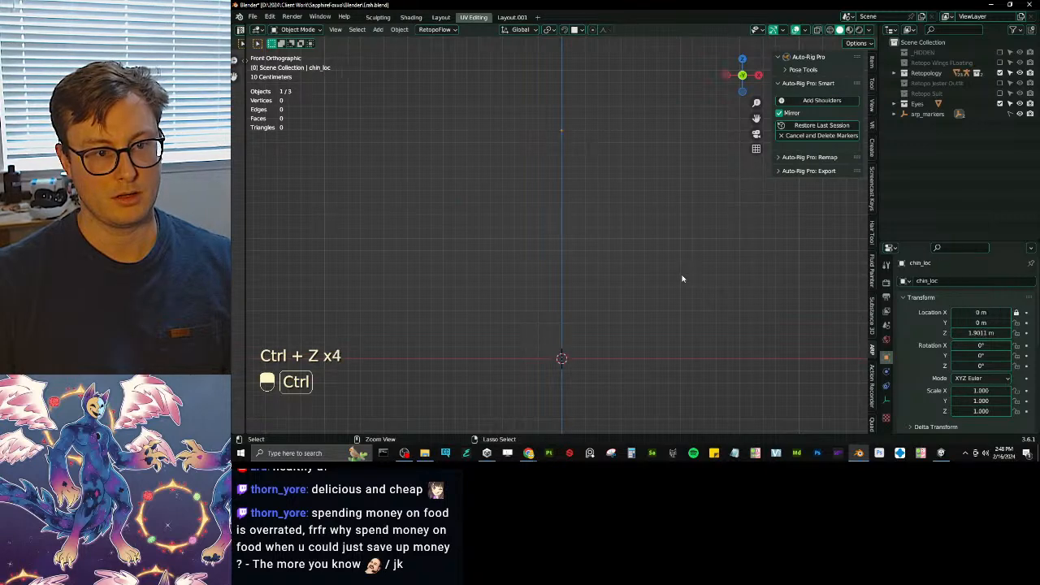
{"action": "key", "text": "ctrl+z"}
{"action": "key", "text": "ctrl+z"}
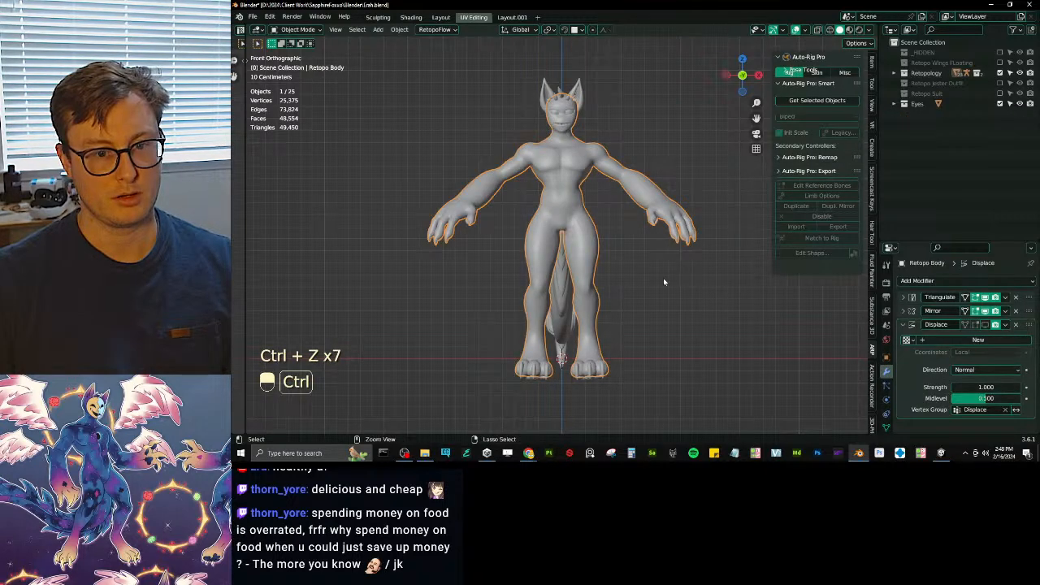
{"action": "key", "text": "ctrl+z"}
{"action": "key", "text": "ctrl+z"}
{"action": "key", "text": "ctrl+z"}
{"action": "key", "text": "ctrl+z"}
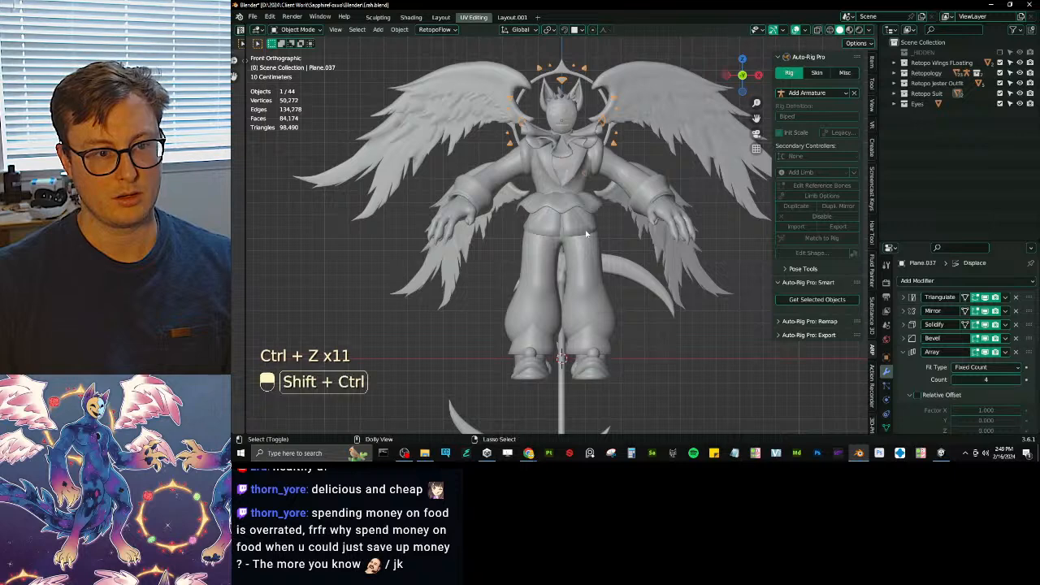
{"action": "key", "text": "ctrl+shift+z"}
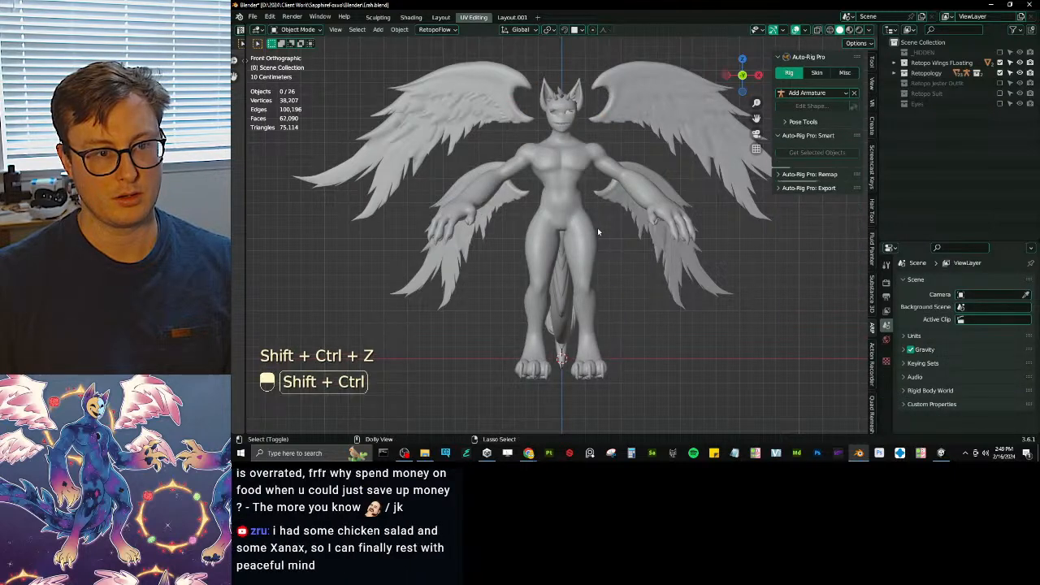
{"action": "key", "text": "ctrl+shift+z"}
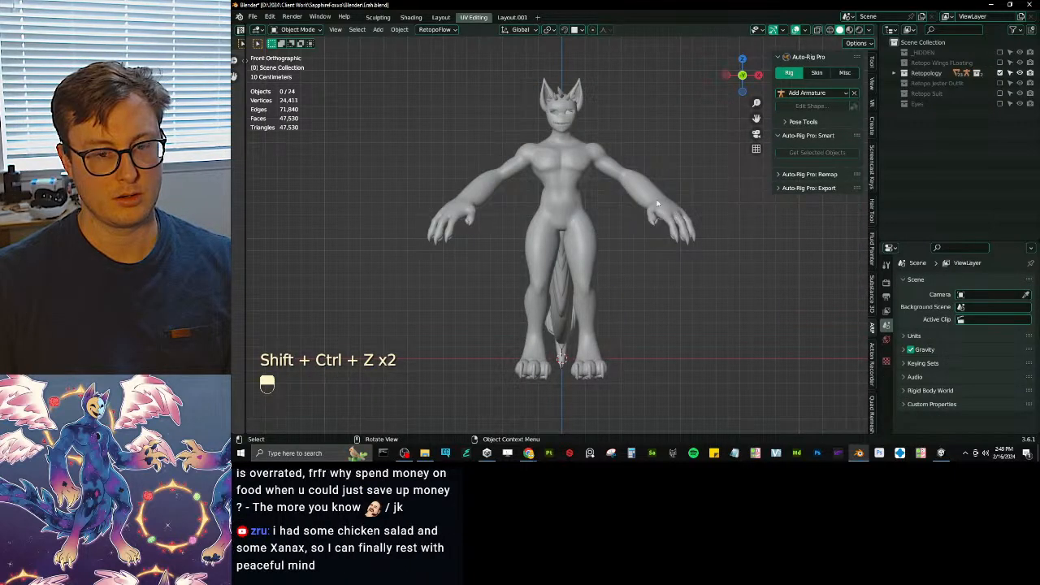
- Save the file with the body mesh selected and start Auto-Rig Pro Smart on it in Full Body mode
{"action": "left_click", "coordinate": [656, 205]}
{"action": "key", "text": "ctrl+s"}
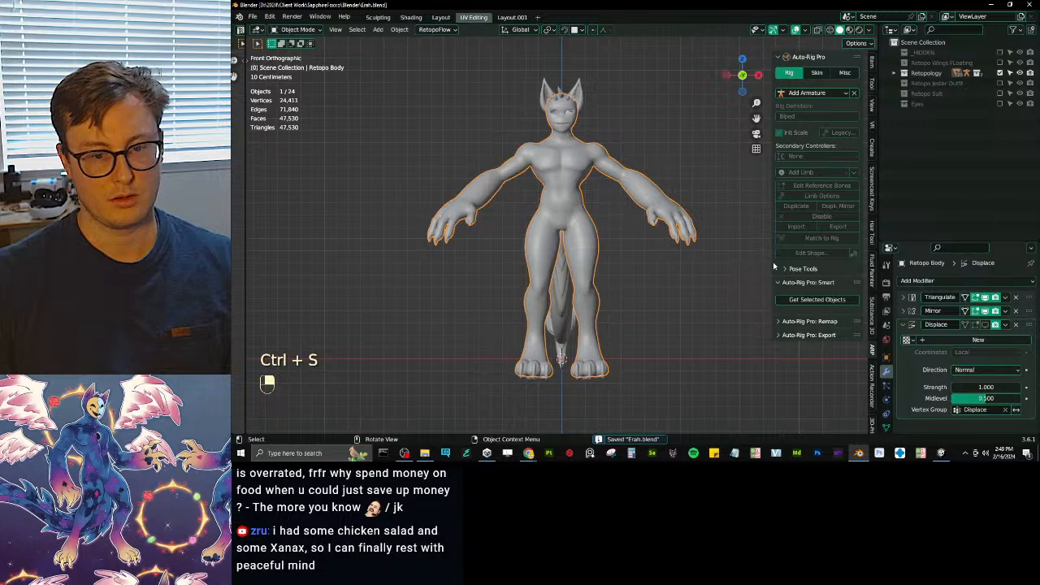
{"action": "left_click", "coordinate": [831, 300]}
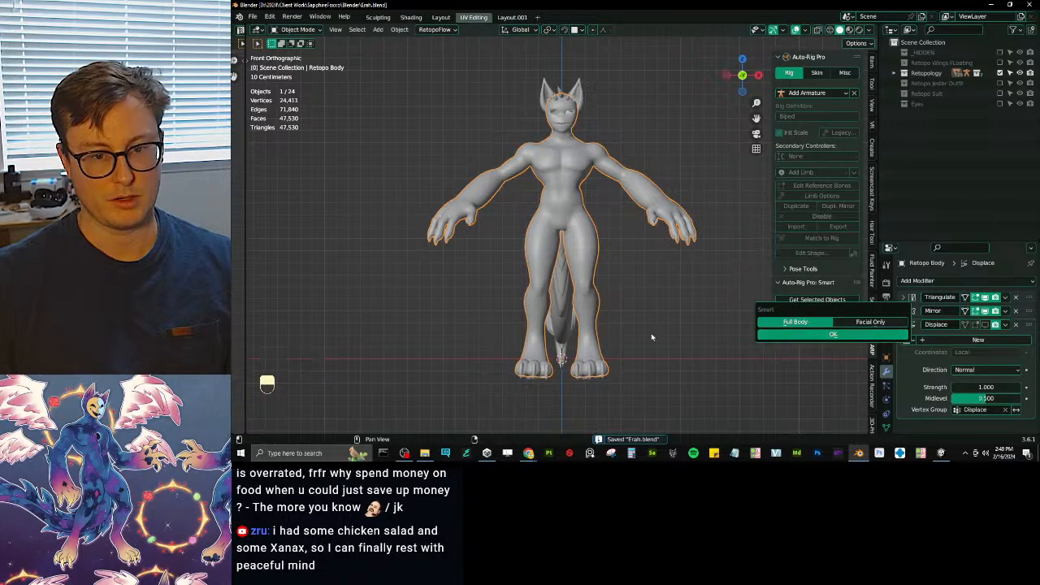
{"action": "key", "text": "Return"}
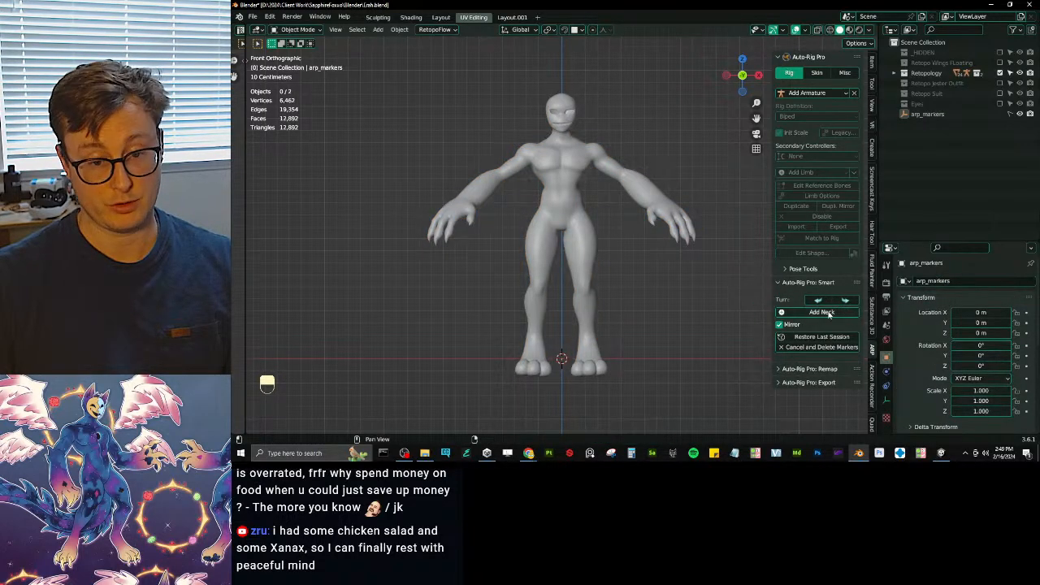
- Add the neck marker at a height of about 1.90 m and the chin marker at about 1.67 m
{"action": "left_click", "coordinate": [842, 312]}
{"action": "left_click", "coordinate": [596, 132]}
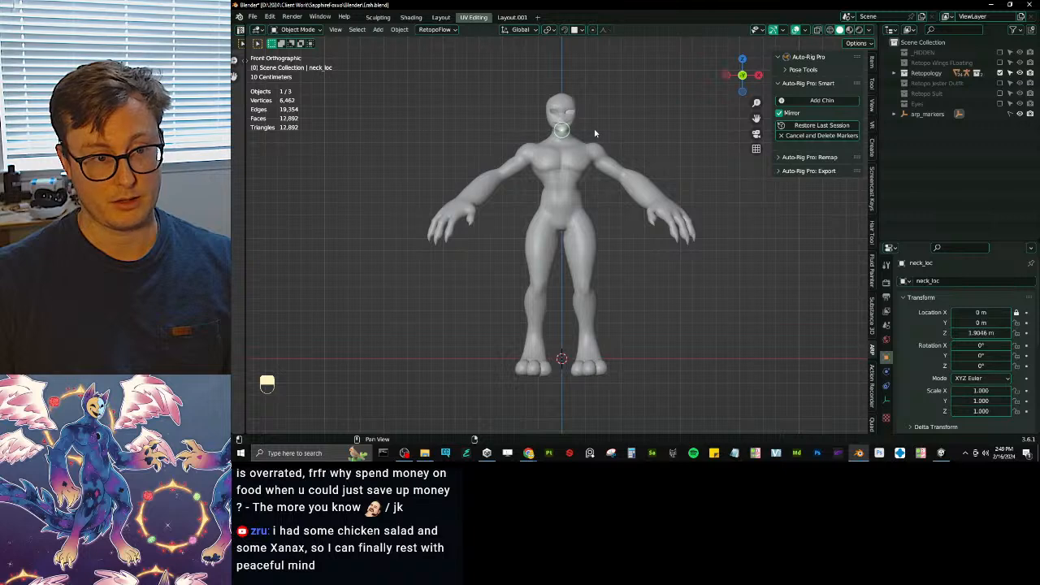
{"action": "left_click", "coordinate": [822, 100]}
{"action": "left_click", "coordinate": [637, 120]}
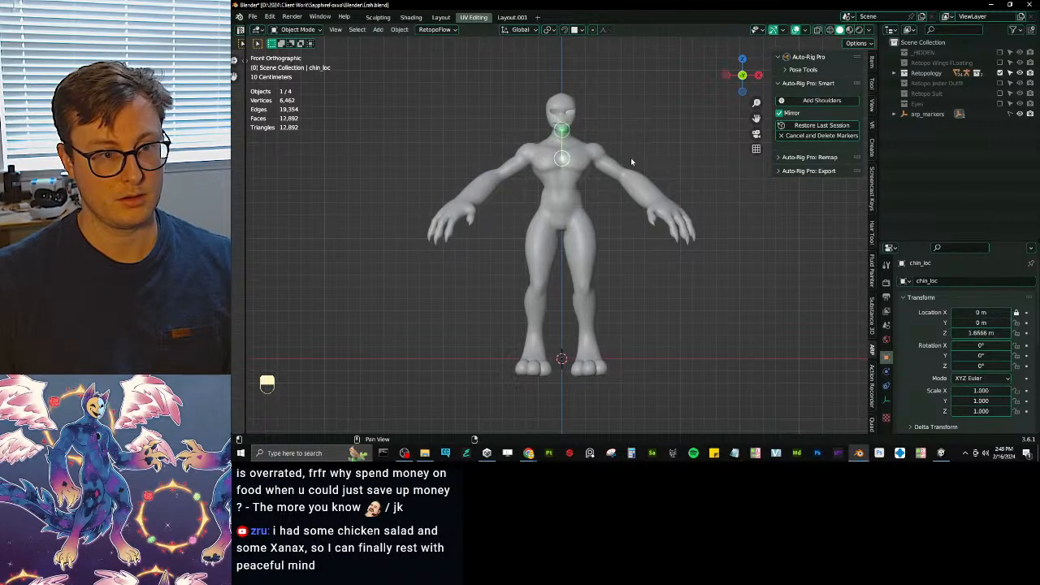
- Move the neck marker down to the neck base at about 1.8 m and the chin marker up to about 1.93 m
{"action": "left_click", "coordinate": [562, 158]}
{"action": "key", "text": "g"}
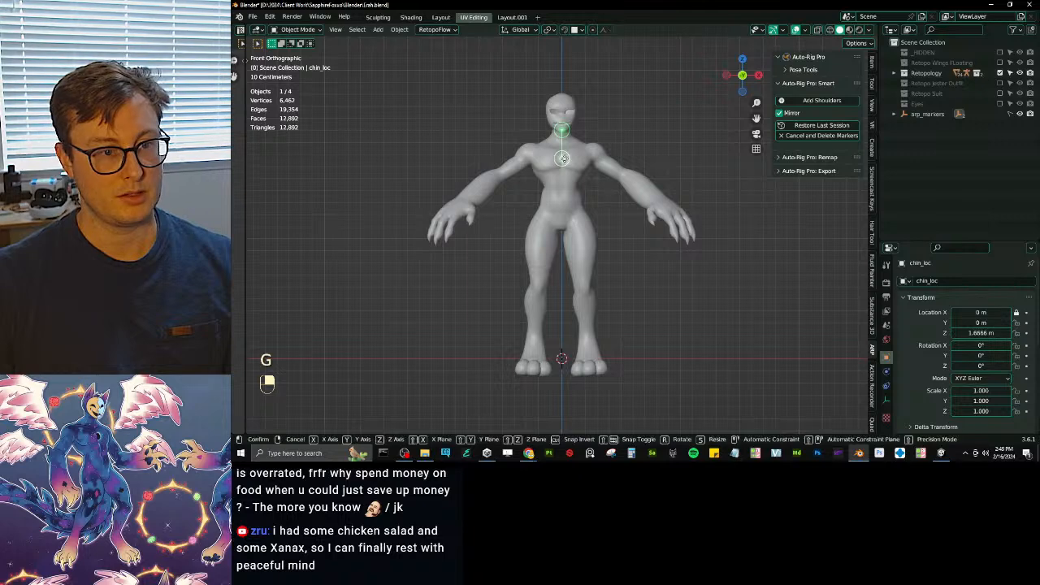
{"action": "left_click", "coordinate": [562, 138]}
{"action": "key", "text": "g"}
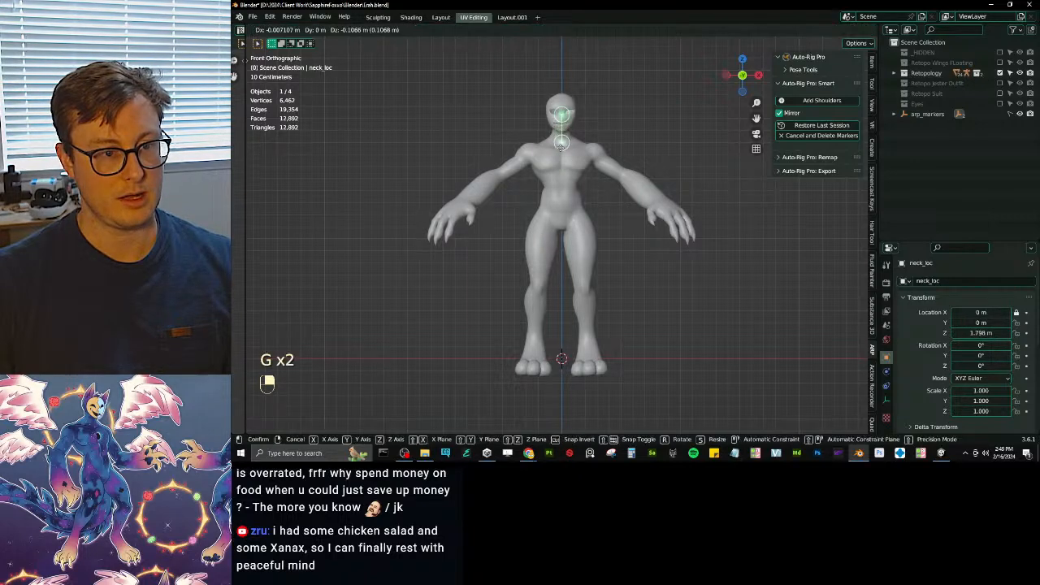
{"action": "left_click", "coordinate": [562, 152]}
{"action": "left_click", "coordinate": [563, 121]}
{"action": "key", "text": "g"}
{"action": "left_click", "coordinate": [562, 130]}
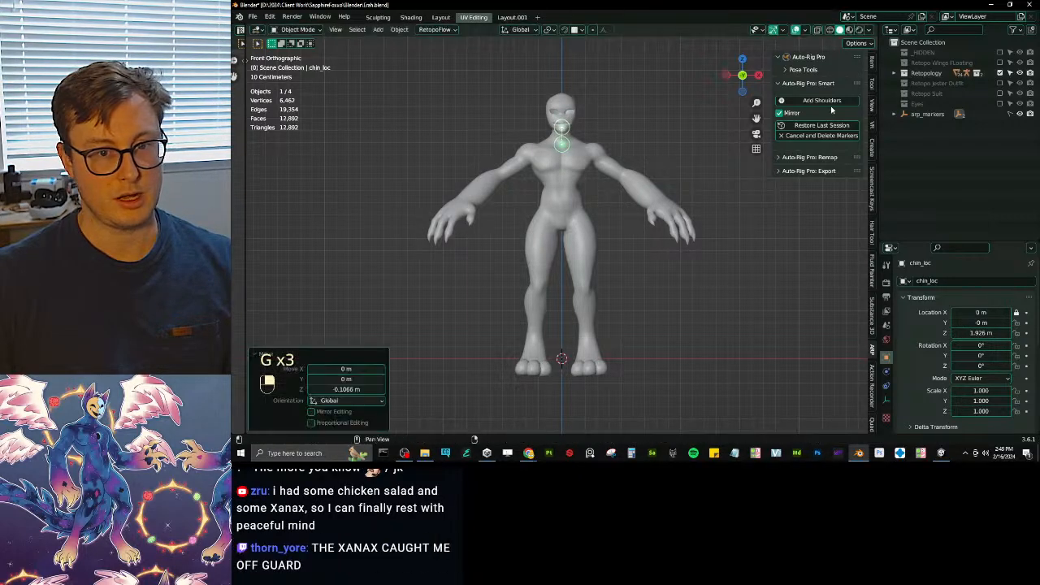
- Add mirrored shoulder markers at about X 0.27 m, Z 1.74 m and wrist markers at about X 0.83 m, Z 1.32 m
{"action": "left_click", "coordinate": [822, 100]}
{"action": "left_click", "coordinate": [594, 150]}
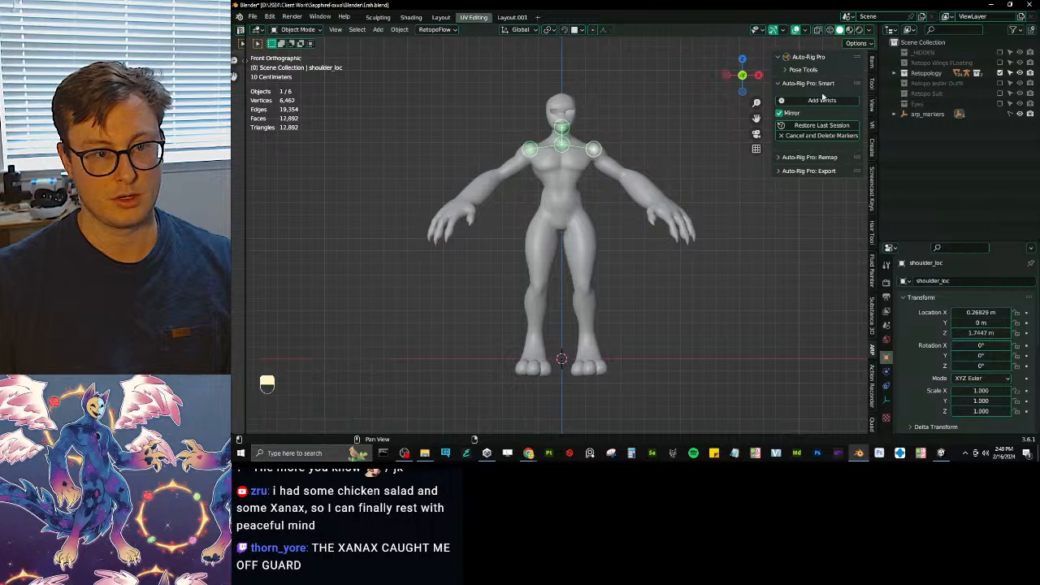
{"action": "left_click", "coordinate": [824, 100]}
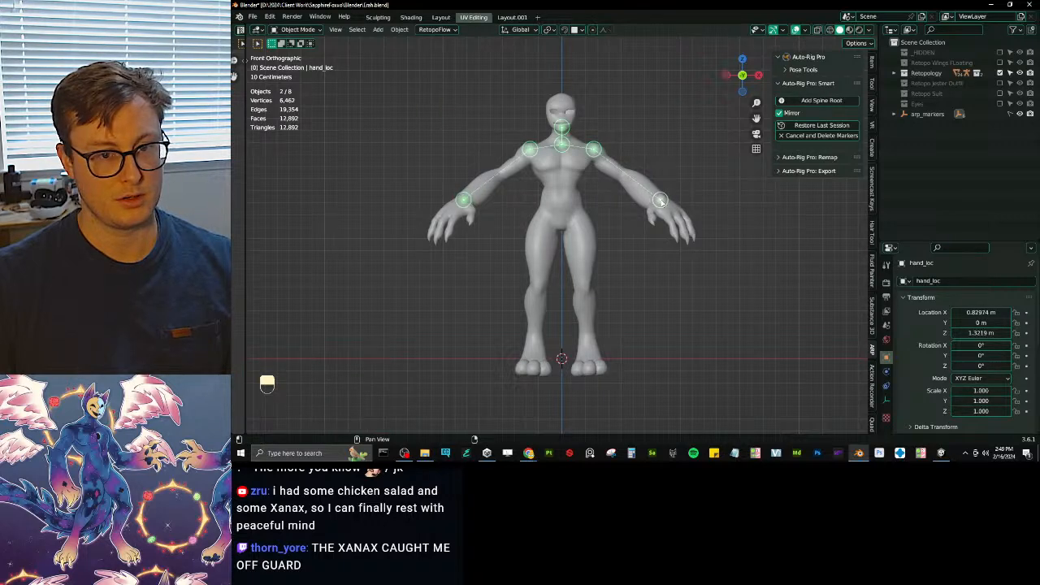
{"action": "left_click", "coordinate": [660, 200]}
- Add the spine root marker at the pelvis and mirrored ankle markers about 0.21 m from the centre line
{"action": "left_click", "coordinate": [822, 99]}
{"action": "left_click", "coordinate": [821, 100]}
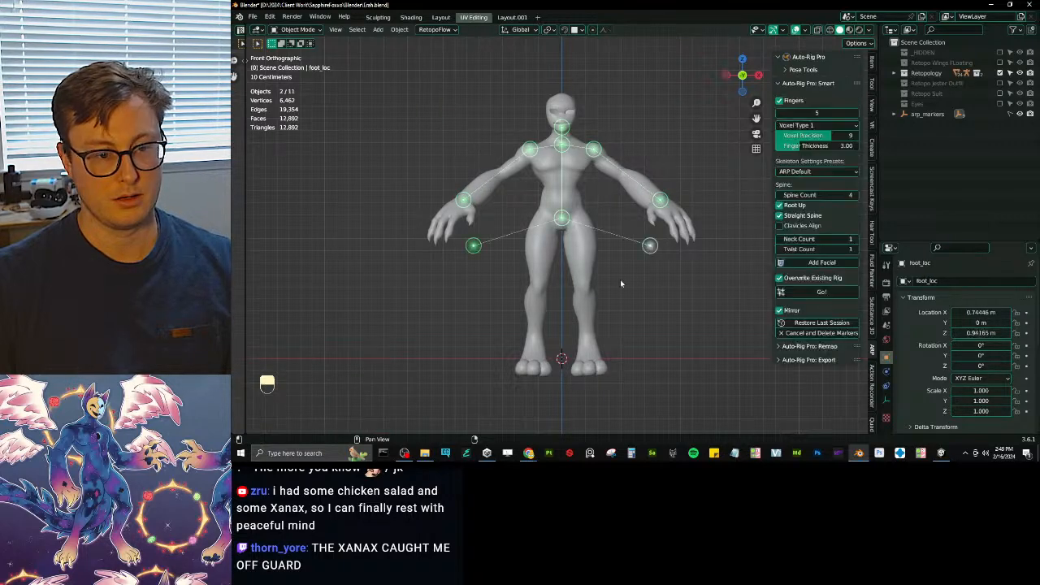
{"action": "left_click", "coordinate": [587, 359]}
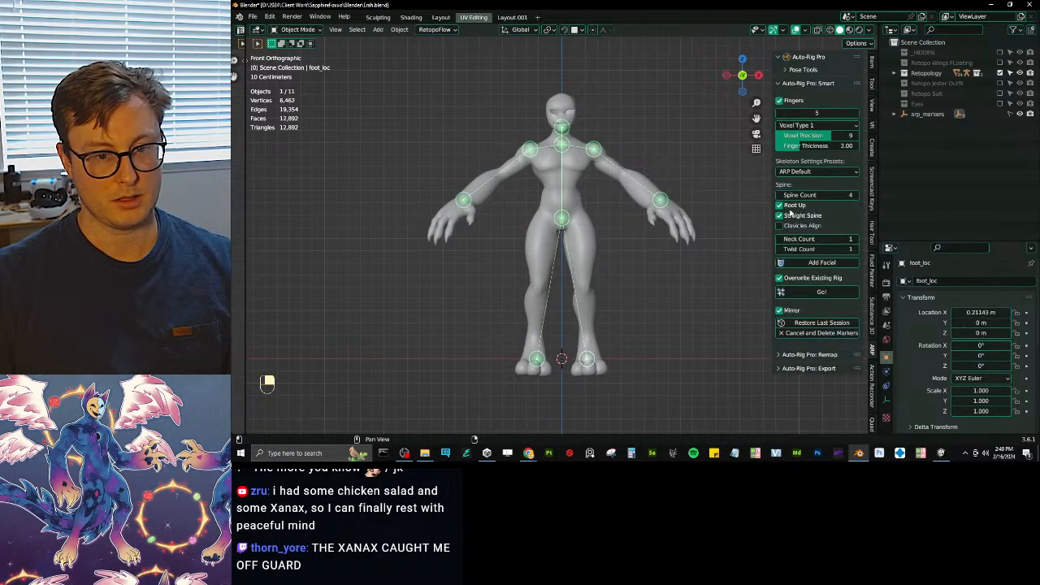
- Add the facial markers and move the mirrored ear markers up about 0.07 m towards the ears
{"action": "left_click", "coordinate": [822, 262]}
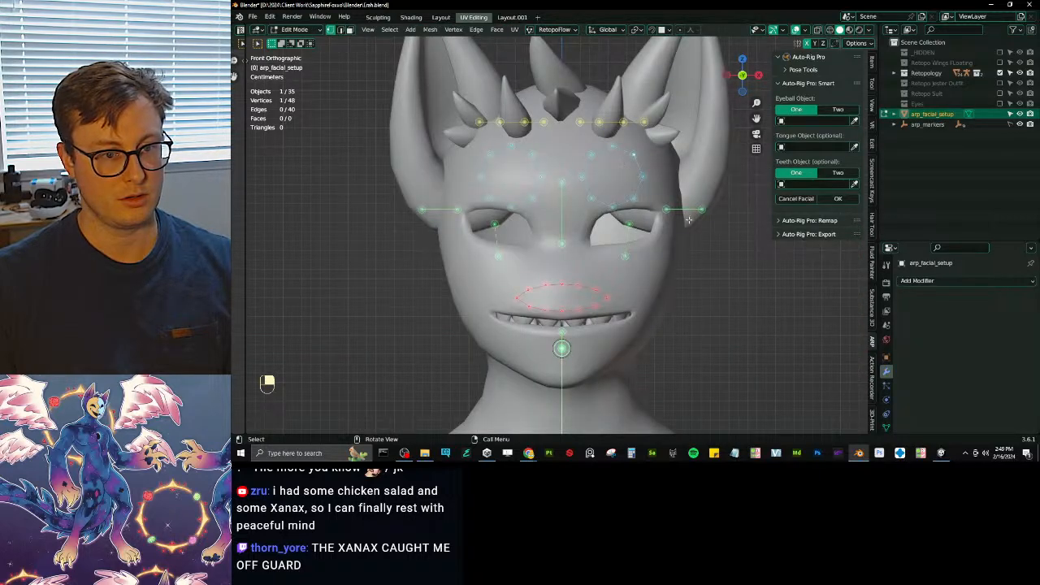
{"action": "left_click", "coordinate": [702, 209], "text": "shift"}
{"action": "middle_click_drag", "start_coordinate": [702, 208], "coordinate": [659, 282], "text": "shift"}
{"action": "key", "text": "g"}
{"action": "left_click", "coordinate": [662, 211]}
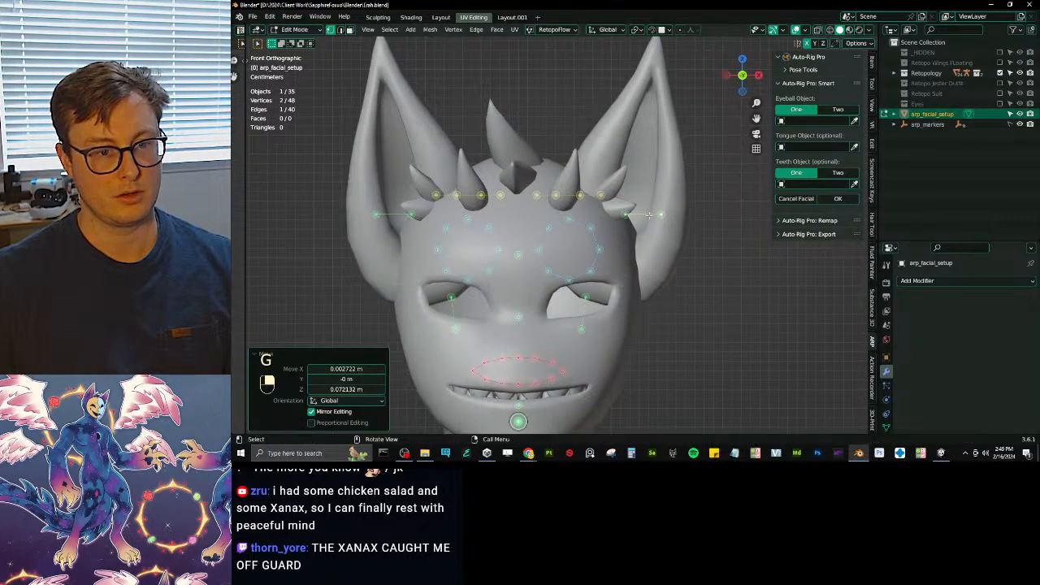
- Rotate the ear markers nearly upright and position them along the sides of the head at the ear bases
{"action": "key", "text": "r"}
{"action": "left_click", "coordinate": [672, 195]}
{"action": "key", "text": "g"}
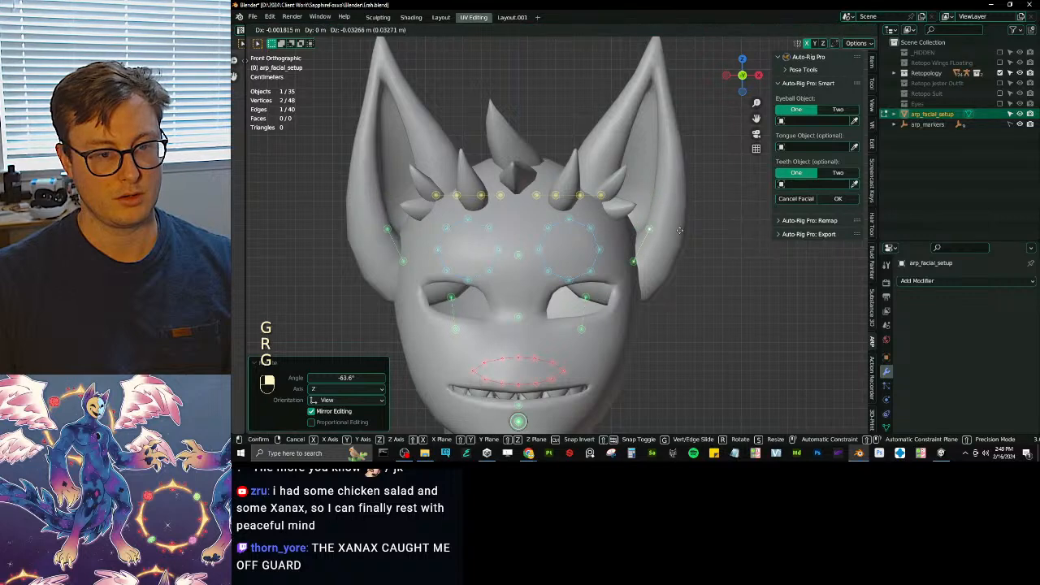
{"action": "left_click", "coordinate": [677, 232]}
{"action": "key", "text": "r"}
{"action": "left_click", "coordinate": [669, 189]}
{"action": "key", "text": "g"}
{"action": "left_click", "coordinate": [654, 200]}
{"action": "middle_click_drag", "start_coordinate": [571, 300], "coordinate": [586, 277], "text": "shift"}
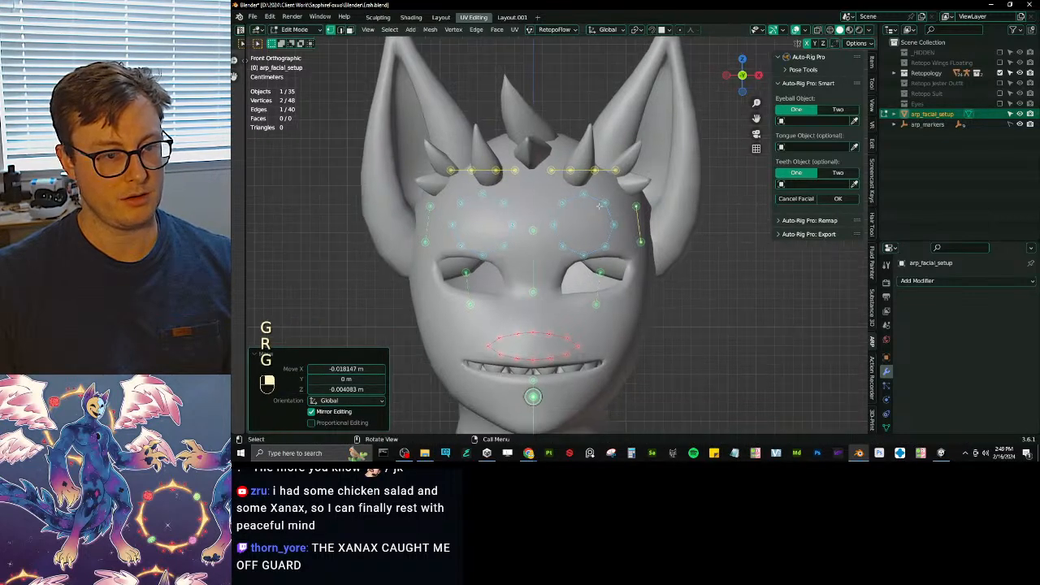
- Select the eyelid marker loop, flatten it vertically, move it down onto the eye opening and rotate it by about -22.1°
{"action": "key", "text": "l"}
{"action": "key", "text": "s"}
{"action": "middle_click", "coordinate": [608, 146]}
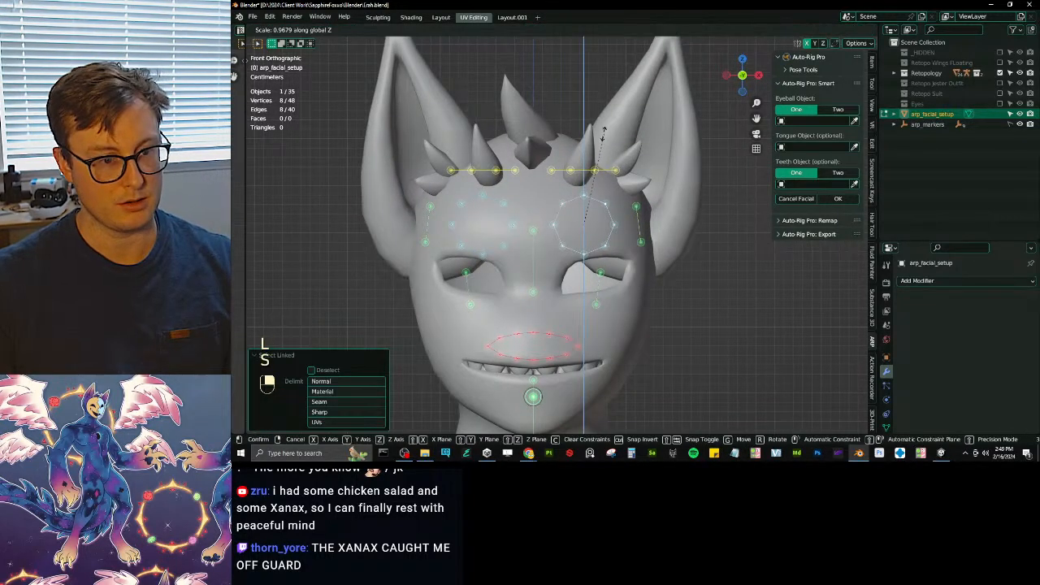
{"action": "left_click", "coordinate": [611, 200]}
{"action": "key", "text": "g"}
{"action": "left_click", "coordinate": [617, 255]}
{"action": "key", "text": "r"}
{"action": "left_click", "coordinate": [630, 216]}
- Enlarge the eyelid marker loop and shift it slightly so it surrounds the eye opening
{"action": "key", "text": "s"}
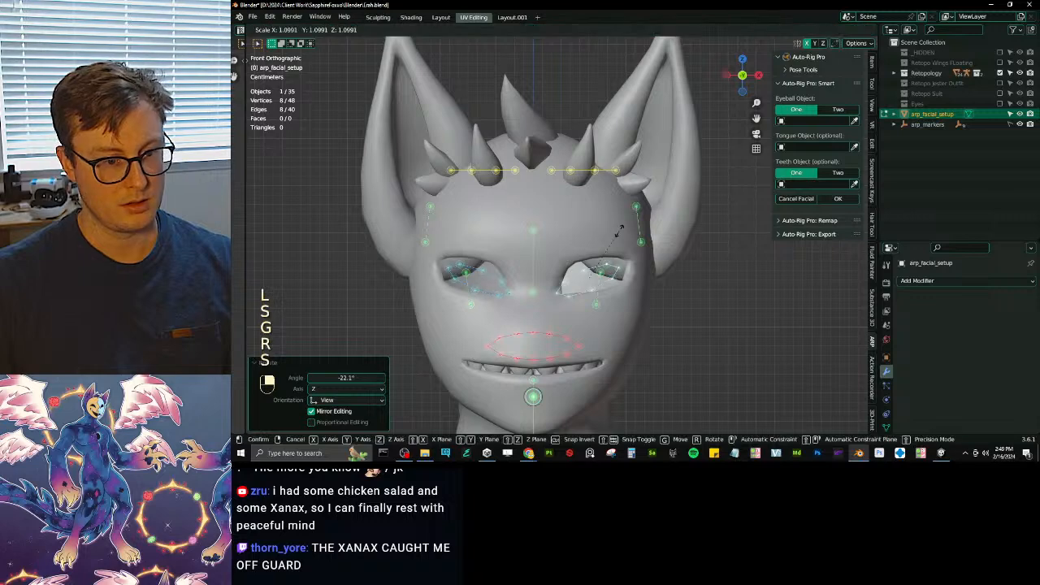
{"action": "left_click", "coordinate": [629, 221]}
{"action": "key", "text": "g"}
{"action": "left_click", "coordinate": [636, 219]}
{"action": "key", "text": "s"}
{"action": "left_click", "coordinate": [639, 216]}
{"action": "scroll", "coordinate": [640, 217], "scroll_direction": "up", "scroll_amount": 3}
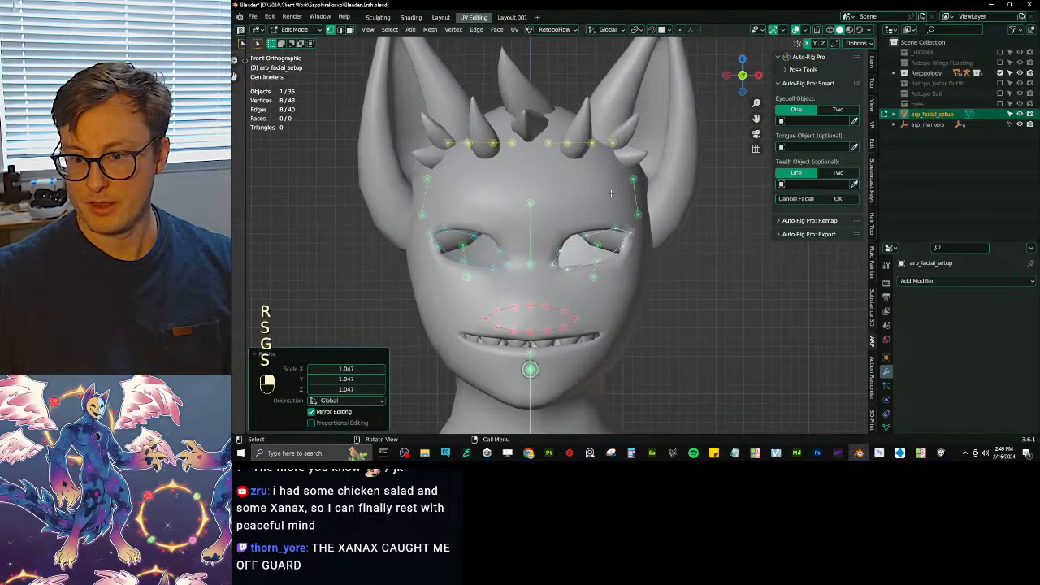
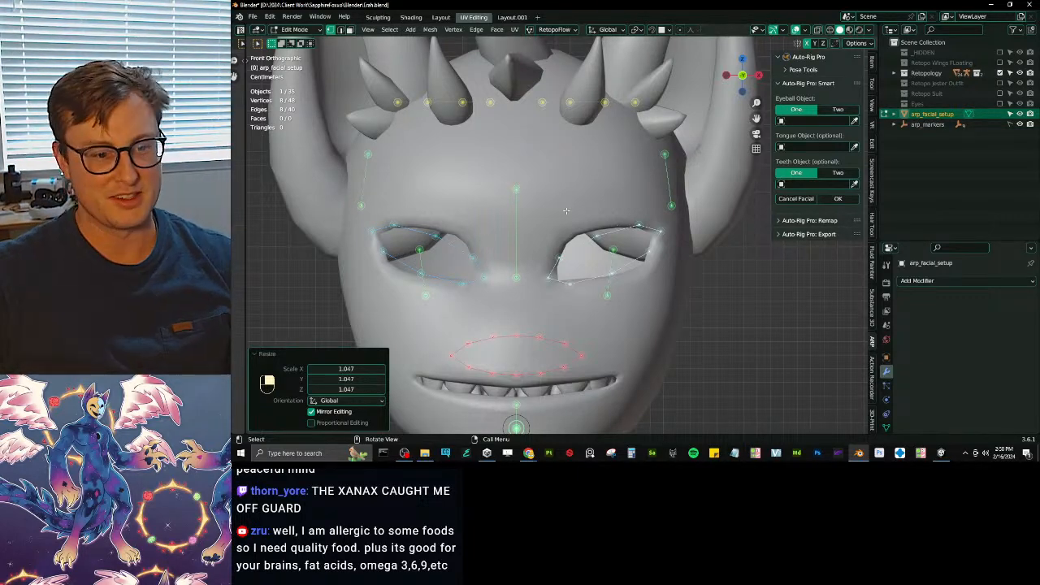
- Move the inner-side and upper eyelid markers up onto the upper rim of the eye opening
{"action": "left_click", "coordinate": [617, 225]}
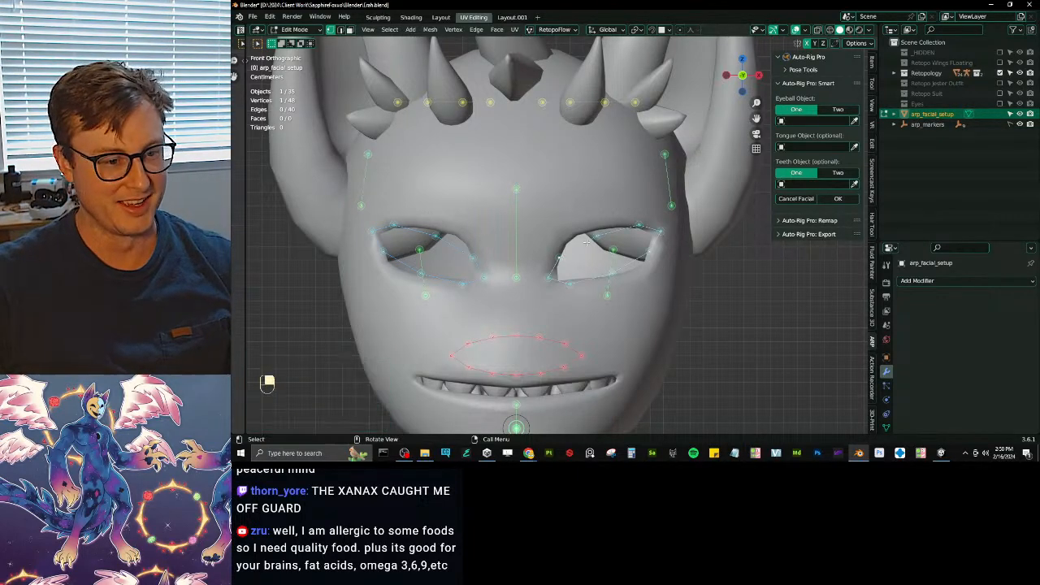
{"action": "key", "text": "g"}
{"action": "left_click", "coordinate": [633, 219]}
{"action": "key", "text": "g"}
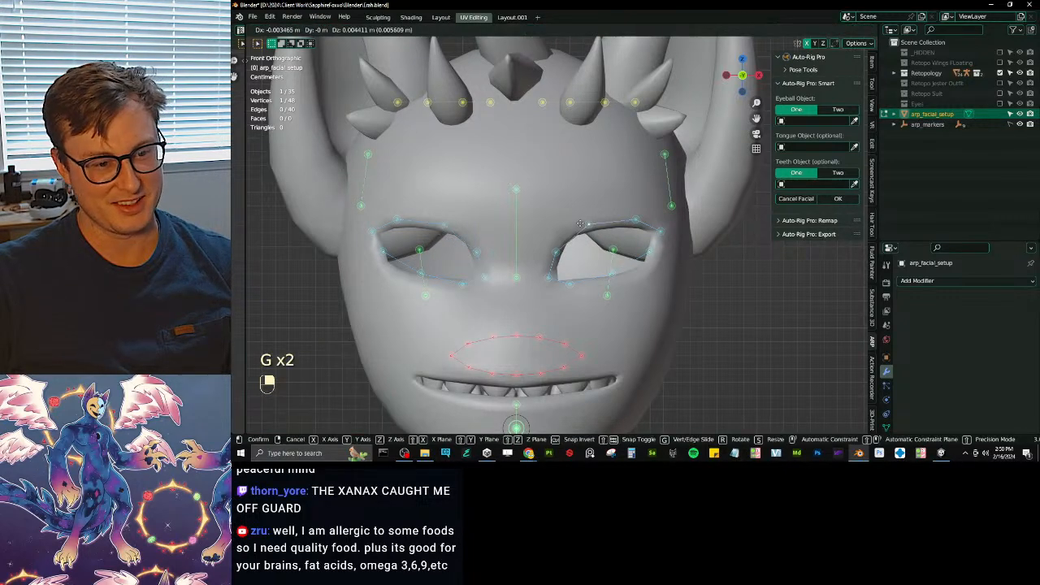
{"action": "left_click", "coordinate": [605, 227]}
{"action": "key", "text": "g"}
{"action": "left_click", "coordinate": [623, 224]}
- Fine-tune the upper eyelid markers and the outer eye corner marker so they follow the eye's upper edge
{"action": "key", "text": "g"}
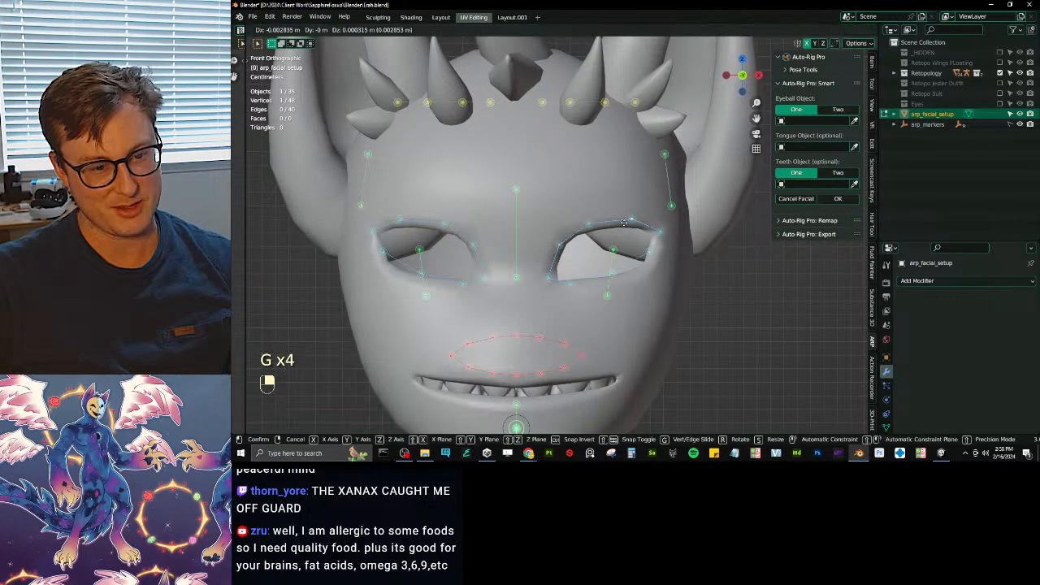
{"action": "left_click", "coordinate": [600, 224]}
{"action": "key", "text": "g"}
{"action": "left_click", "coordinate": [601, 224]}
{"action": "key", "text": "g"}
{"action": "left_click", "coordinate": [611, 223]}
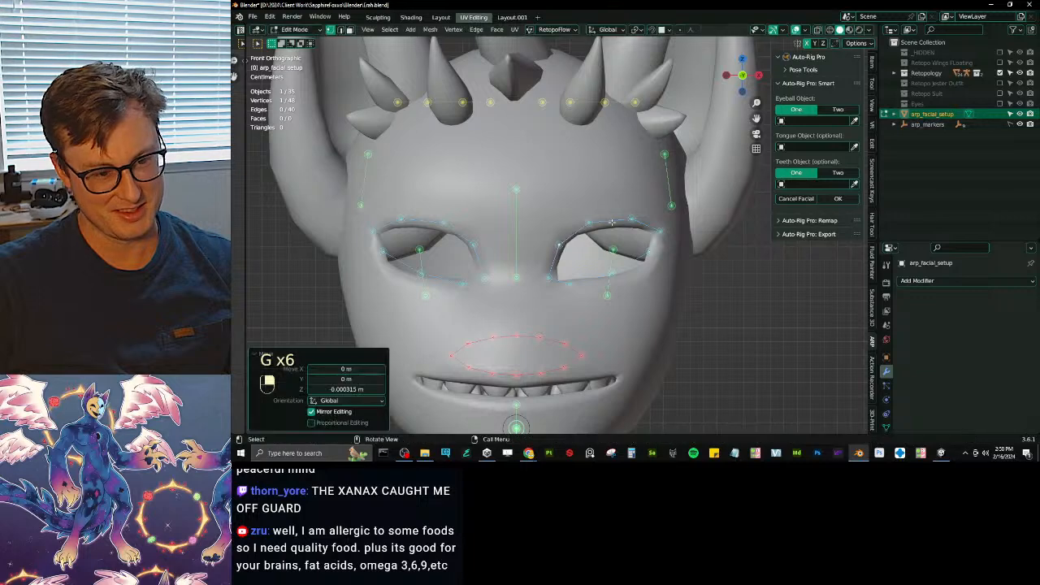
{"action": "key", "text": "g"}
{"action": "left_click", "coordinate": [650, 226]}
{"action": "key", "text": "g"}
{"action": "left_click", "coordinate": [654, 229]}
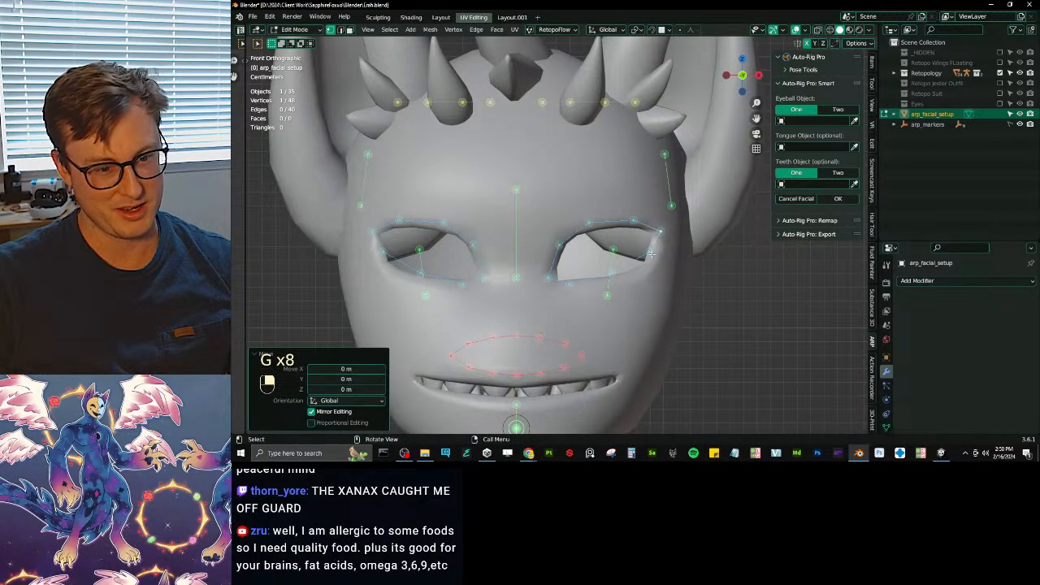
- Place the lower eyelid and lower inner-corner markers along the bottom rim of the eye opening
{"action": "key", "text": "g"}
{"action": "left_click", "coordinate": [615, 282]}
{"action": "key", "text": "g"}
{"action": "left_click", "coordinate": [615, 283]}
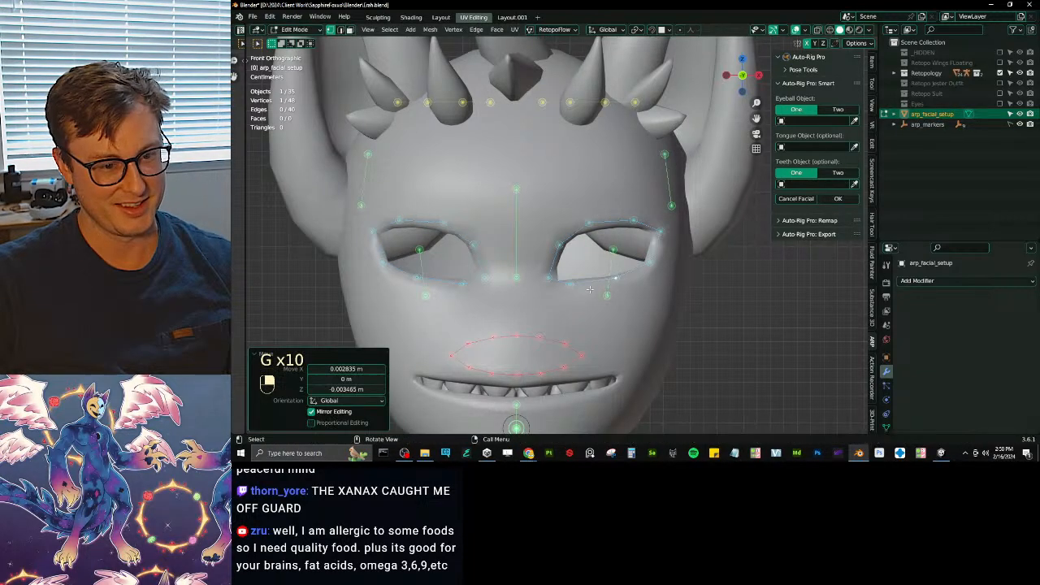
{"action": "key", "text": "g"}
{"action": "left_click", "coordinate": [553, 288]}
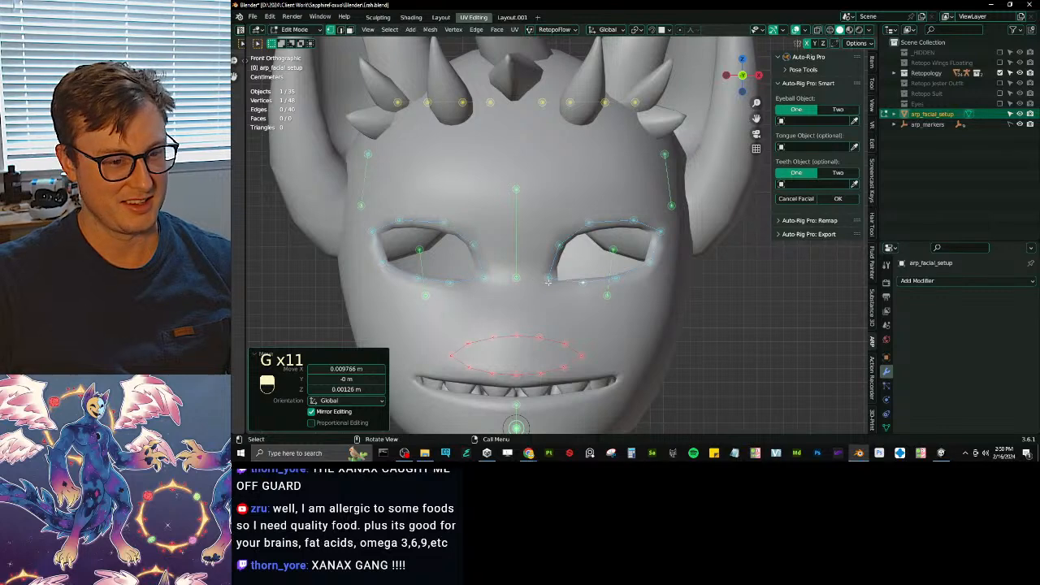
{"action": "key", "text": "g"}
{"action": "left_click", "coordinate": [579, 283]}
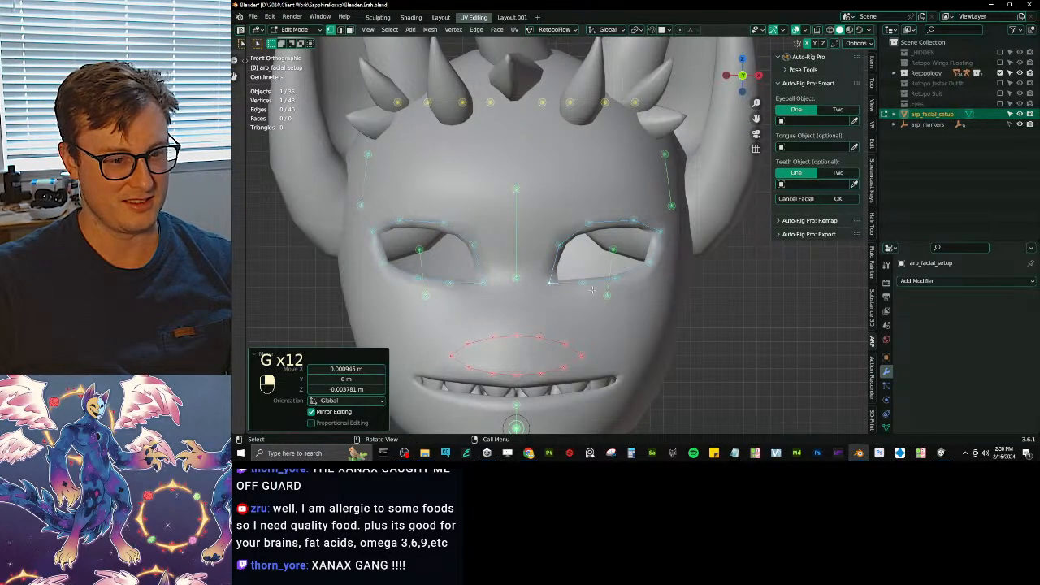
- Flatten the lip marker loop to about 0.241 in Z, lower it about 0.026 m onto the mouth, and enlarge it about 1.83 times
{"action": "left_click", "coordinate": [534, 333]}
{"action": "key", "text": "l"}
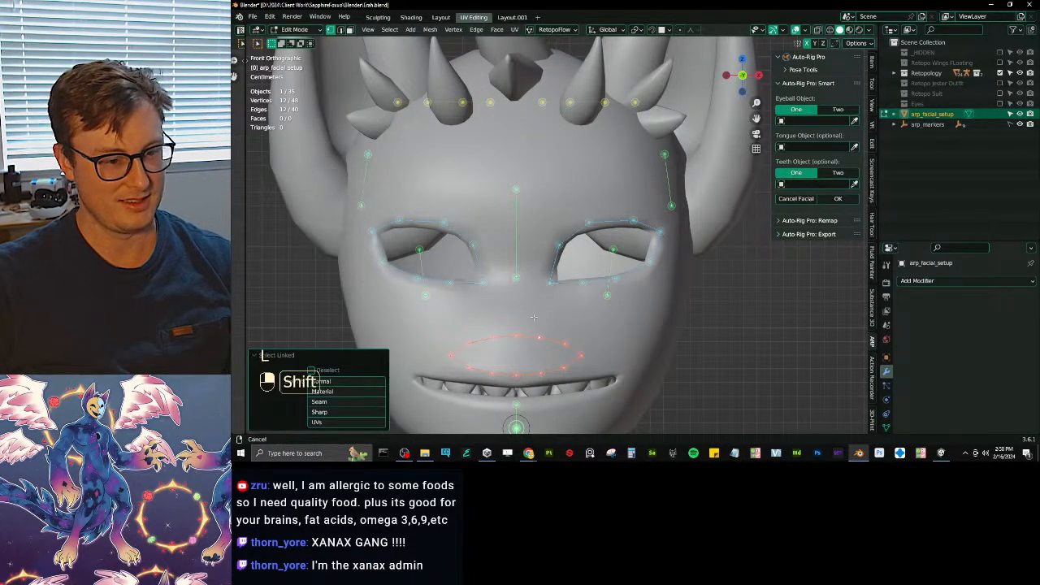
{"action": "middle_click_drag", "start_coordinate": [529, 292], "coordinate": [543, 199], "text": "shift"}
{"action": "key", "text": "s"}
{"action": "key", "text": "z"}
{"action": "key", "text": "g"}
{"action": "left_click", "coordinate": [528, 276]}
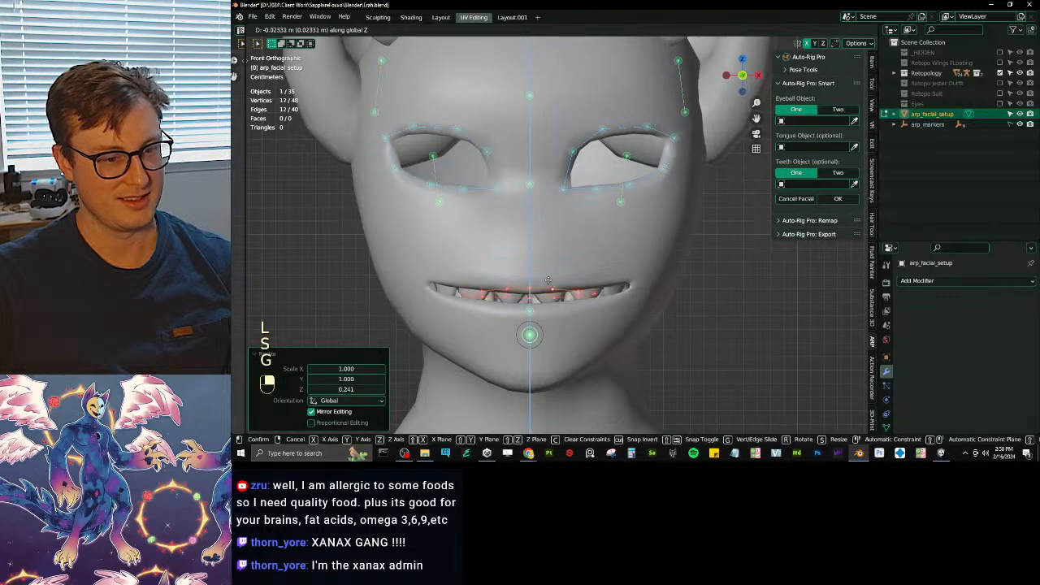
{"action": "key", "text": "s"}
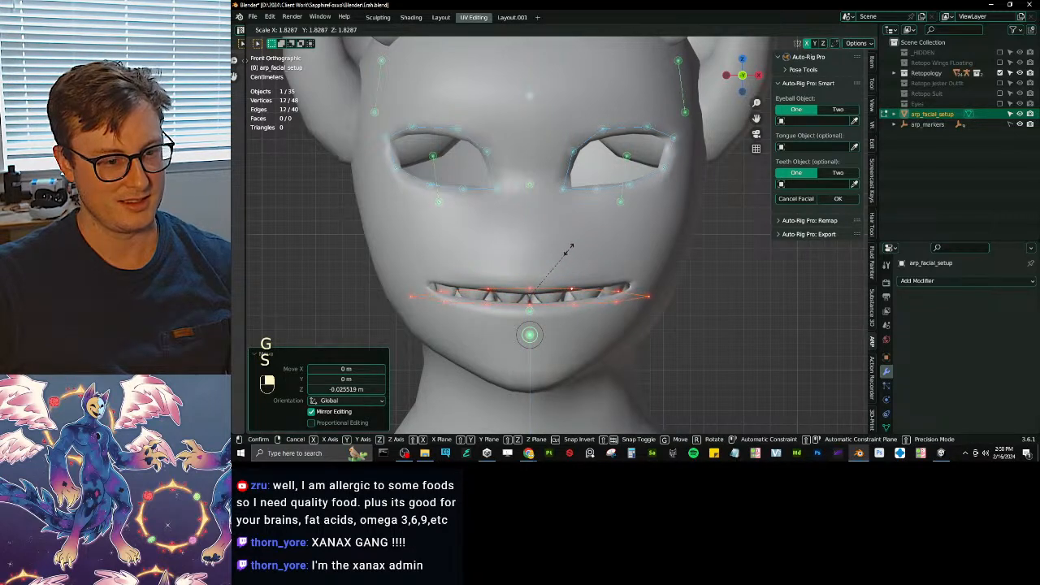
{"action": "left_click", "coordinate": [569, 250]}
- Raise the mouth corner marker and fit the outer upper and lower lip markers to the lip edges
{"action": "left_click", "coordinate": [655, 293]}
{"action": "key", "text": "g"}
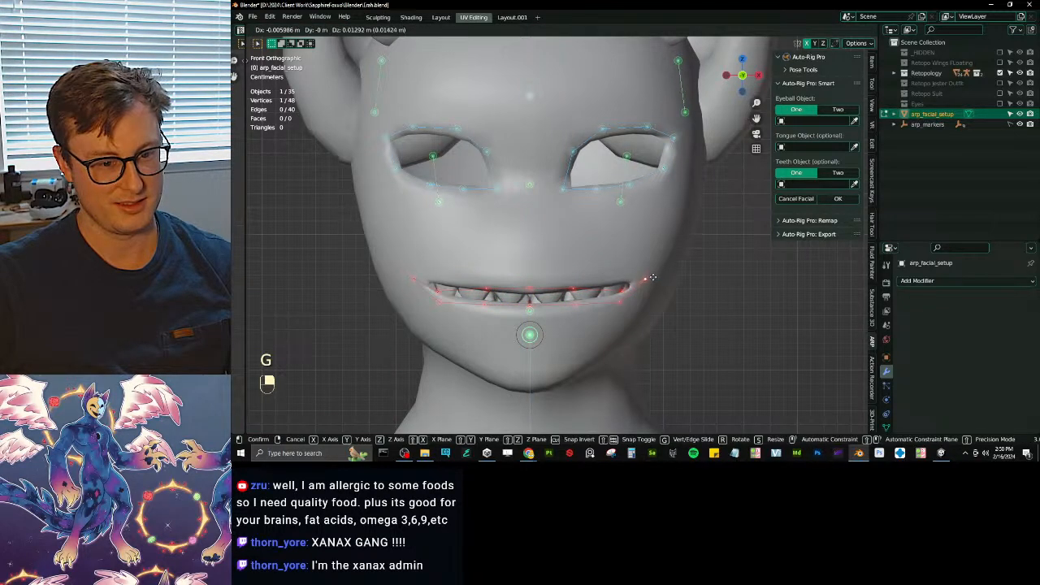
{"action": "key", "text": "g"}
{"action": "left_click", "coordinate": [619, 271]}
{"action": "left_click", "coordinate": [620, 301]}
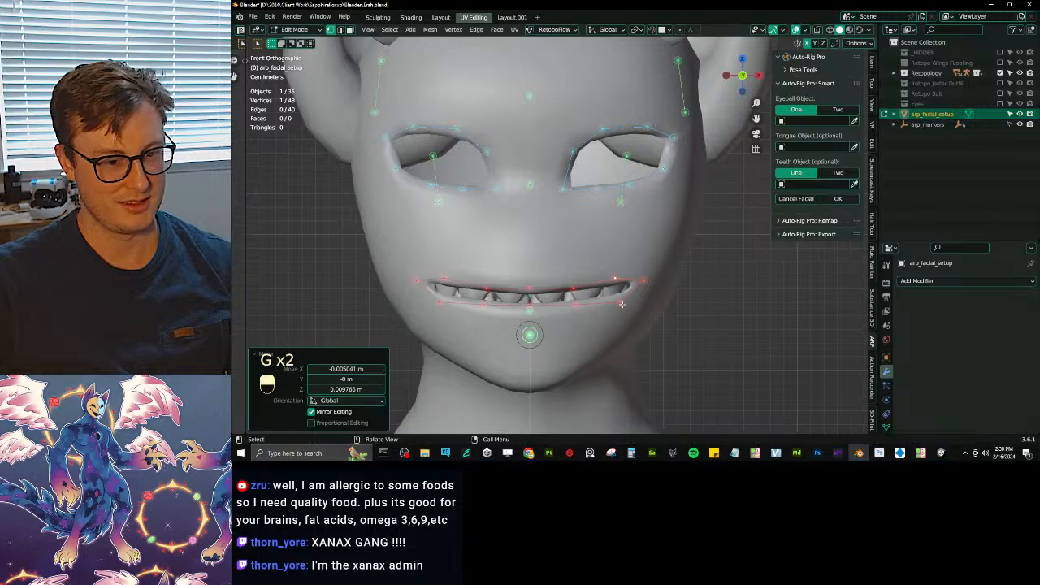
{"action": "key", "text": "g"}
{"action": "left_click", "coordinate": [614, 303]}
{"action": "left_click", "coordinate": [615, 280]}
{"action": "key", "text": "g"}
{"action": "left_click", "coordinate": [609, 281]}
- Adjust the upper and lower lip markers beside the mouth's centre to sit on the lip edges
{"action": "left_click", "coordinate": [573, 286]}
{"action": "key", "text": "g"}
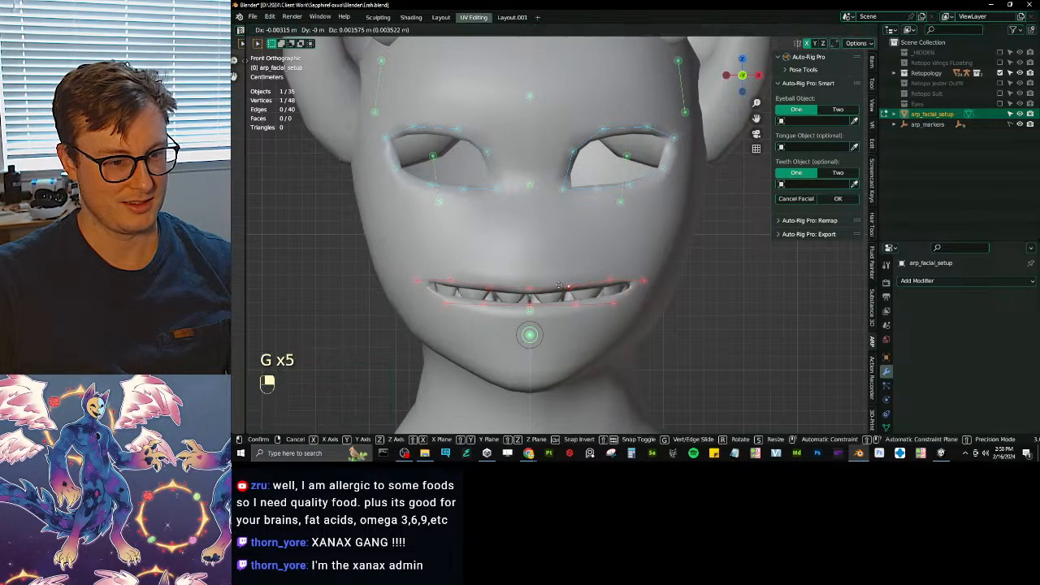
{"action": "left_click", "coordinate": [569, 285]}
{"action": "left_click", "coordinate": [575, 304]}
{"action": "key", "text": "g"}
{"action": "left_click", "coordinate": [571, 306]}
- Move the centre lower lip marker and the upper chin marker slightly down below the mouth opening
{"action": "left_click", "coordinate": [530, 306]}
{"action": "key", "text": "g"}
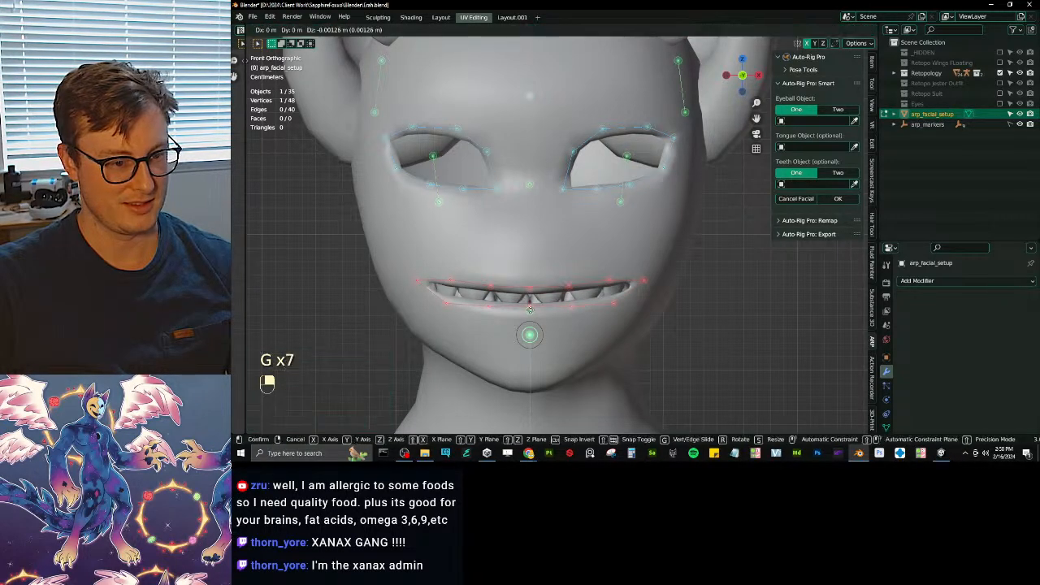
{"action": "left_click", "coordinate": [530, 308]}
{"action": "left_click", "coordinate": [531, 315]}
{"action": "key", "text": "g"}
{"action": "left_click", "coordinate": [532, 318]}
{"action": "left_click", "coordinate": [535, 333]}
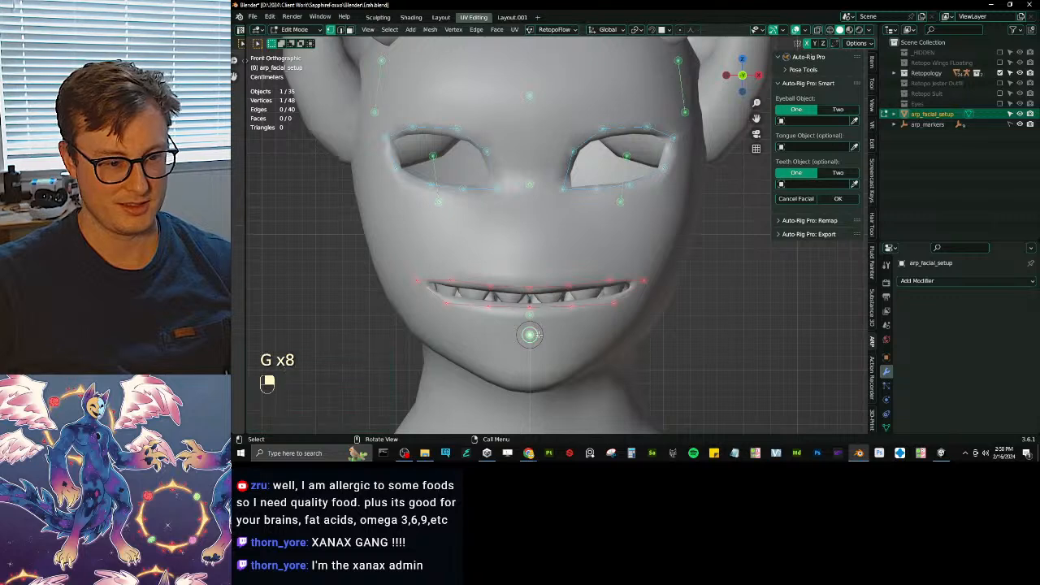
{"action": "key", "text": "g"}
{"action": "key", "text": "ctrl+z"}
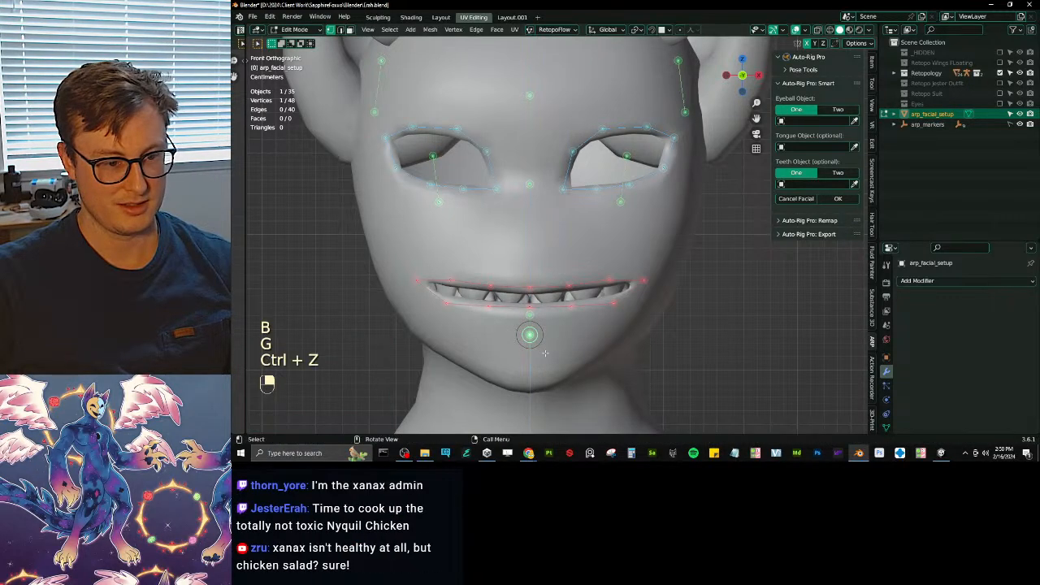
- Move the upper chin marker down about 0.004 m along Z and lower the centre lower lip marker along Z
{"action": "middle_click_drag", "start_coordinate": [580, 316], "coordinate": [544, 256], "text": "shift"}
{"action": "scroll", "coordinate": [561, 236], "scroll_direction": "up", "scroll_amount": 3}
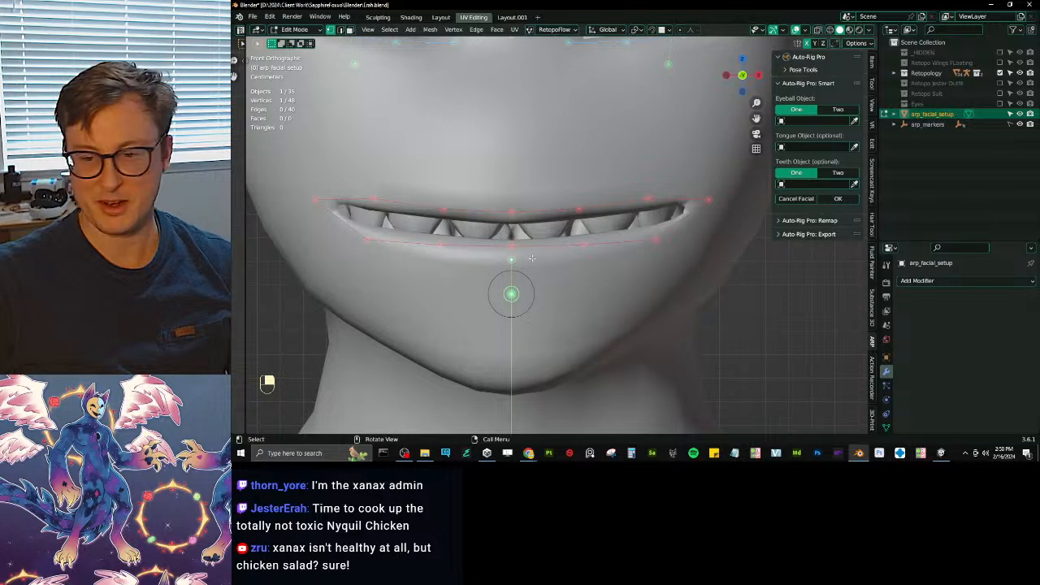
{"action": "key", "text": "g"}
{"action": "key", "text": "z"}
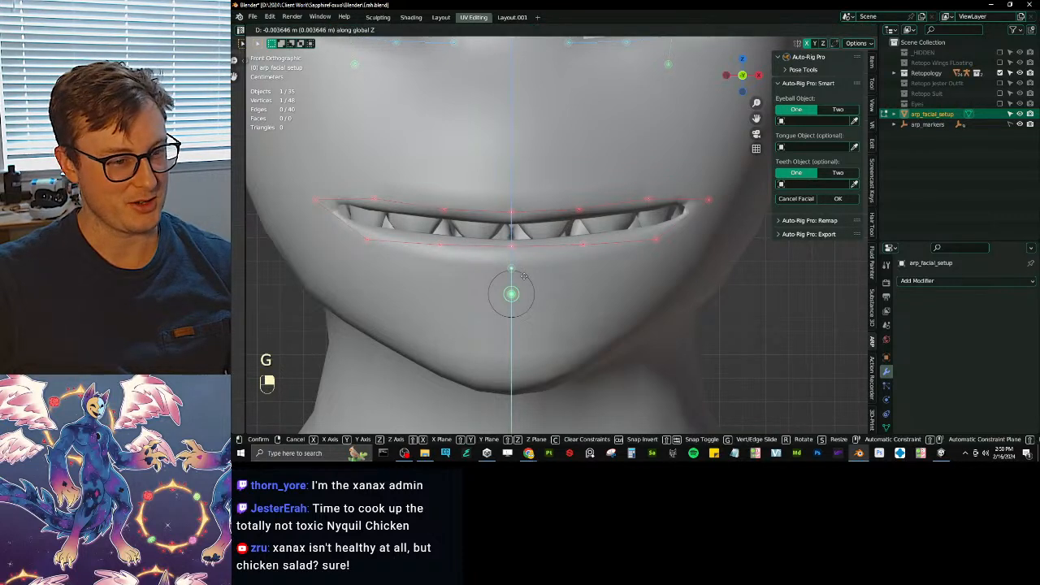
{"action": "left_click", "coordinate": [524, 276]}
{"action": "left_click", "coordinate": [518, 247]}
{"action": "key", "text": "g"}
{"action": "key", "text": "z"}
{"action": "left_click", "coordinate": [519, 256]}
- Adjust the side lower lip markers along Z, raising the outermost one to follow the lower lip's curve
{"action": "left_click", "coordinate": [581, 246]}
{"action": "key", "text": "g"}
{"action": "key", "text": "z"}
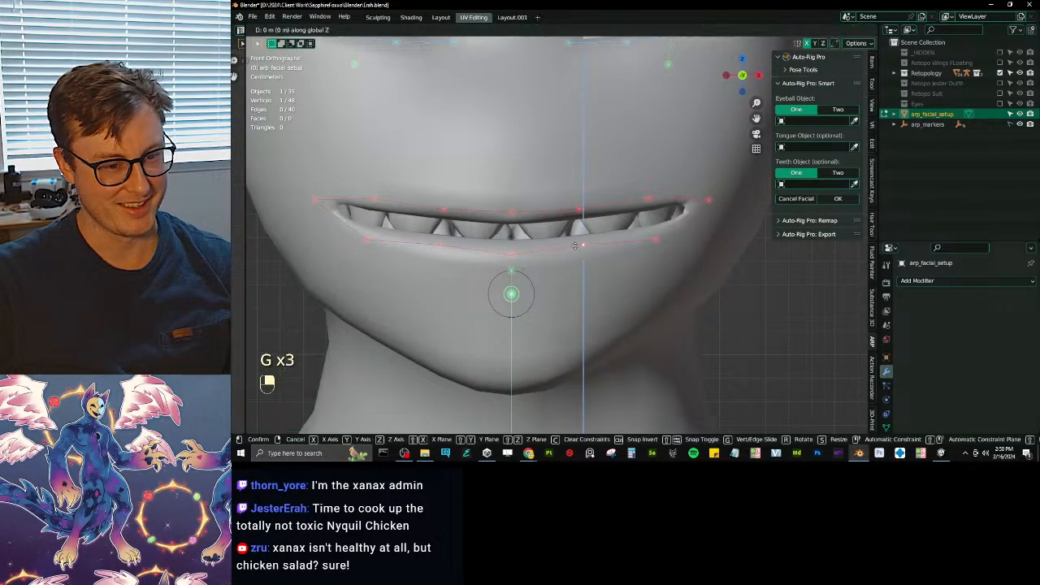
{"action": "left_click", "coordinate": [585, 246]}
{"action": "left_click", "coordinate": [660, 242]}
{"action": "key", "text": "g"}
{"action": "key", "text": "z"}
{"action": "left_click", "coordinate": [663, 233]}
- Nudge the mouth corner marker inward and adjust the outer upper lip marker's height along Z
{"action": "left_click", "coordinate": [706, 203]}
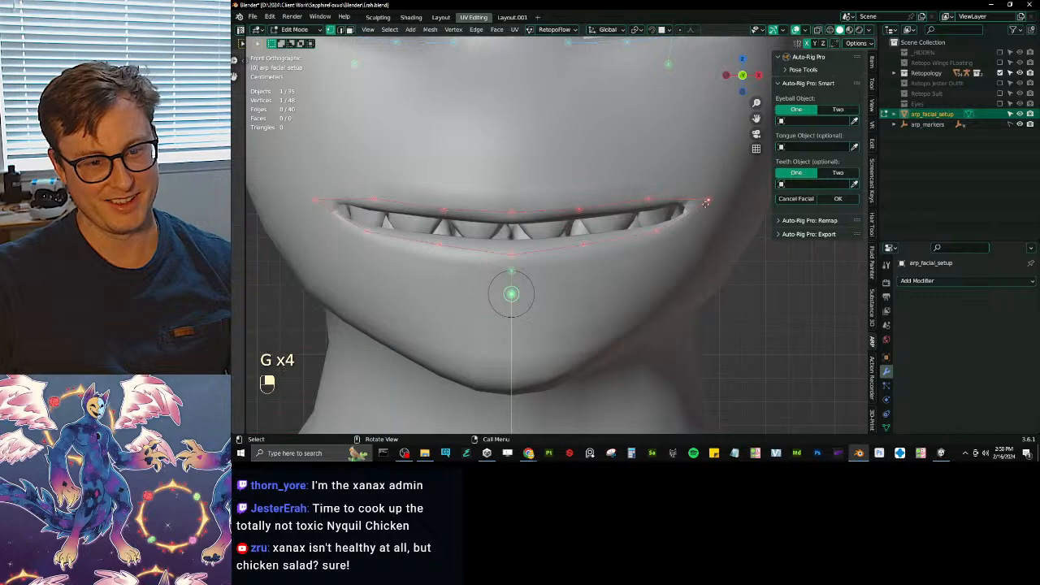
{"action": "key", "text": "g"}
{"action": "left_click", "coordinate": [703, 205]}
{"action": "left_click", "coordinate": [651, 201]}
{"action": "key", "text": "g"}
{"action": "key", "text": "z"}
{"action": "left_click", "coordinate": [651, 200]}
- Move the cheek markers about 0.02 m outward and 0.037 m down onto the cheeks
{"action": "scroll", "coordinate": [662, 153], "scroll_direction": "down", "scroll_amount": 4}
{"action": "scroll", "coordinate": [661, 153], "scroll_direction": "down", "scroll_amount": 1}
{"action": "middle_click_drag", "start_coordinate": [662, 153], "coordinate": [651, 214], "text": "shift"}
{"action": "left_click", "coordinate": [594, 232]}
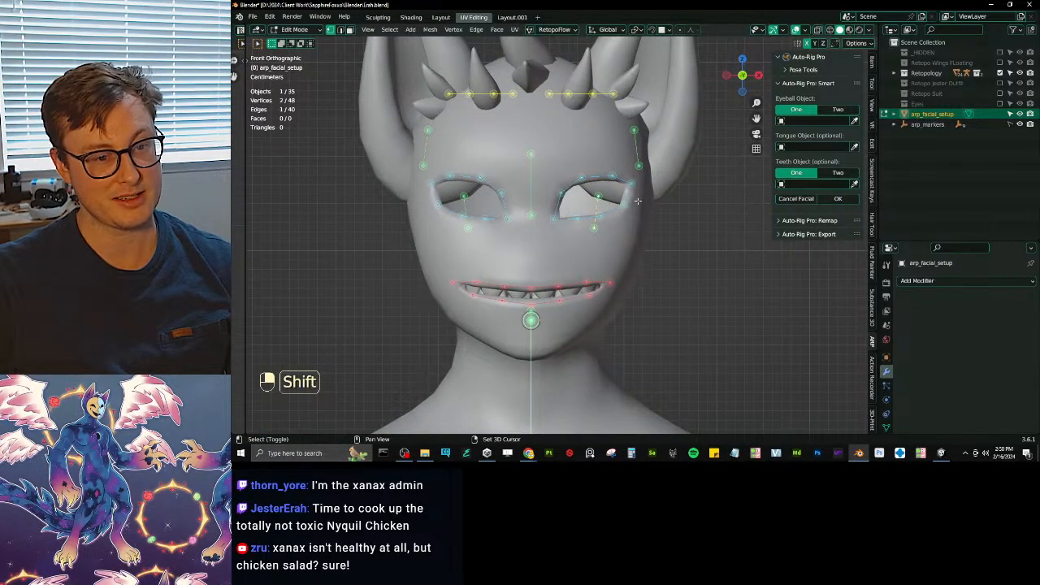
{"action": "key", "text": "g"}
{"action": "left_click", "coordinate": [642, 233]}
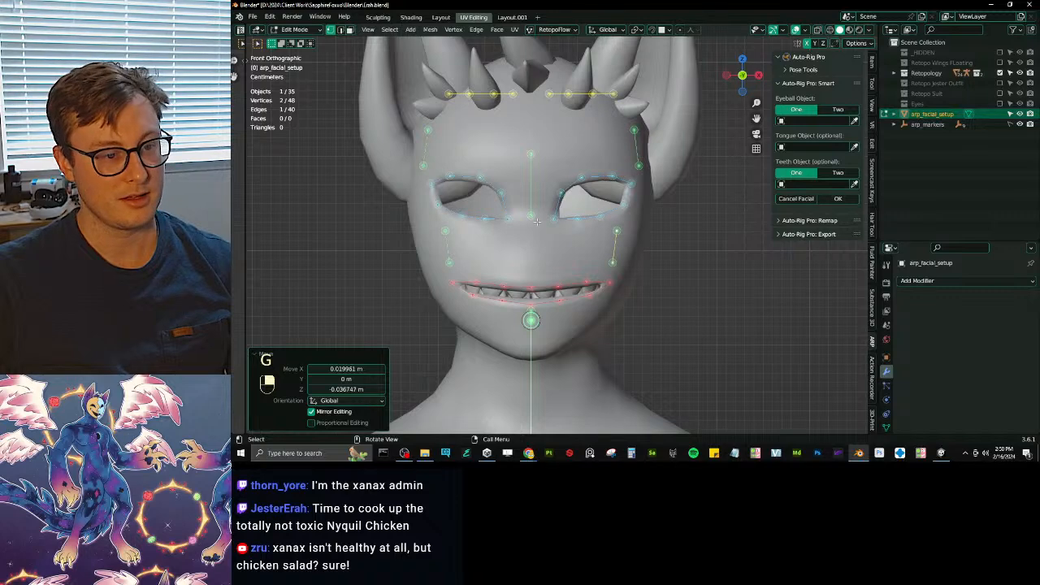
- Move both nose markers down about 0.069 m onto the snout, then raise the lower one about 0.039 m
{"action": "left_click", "coordinate": [533, 157]}
{"action": "left_click", "coordinate": [534, 209], "text": "shift"}
{"action": "key", "text": "g"}
{"action": "left_click", "coordinate": [545, 243]}
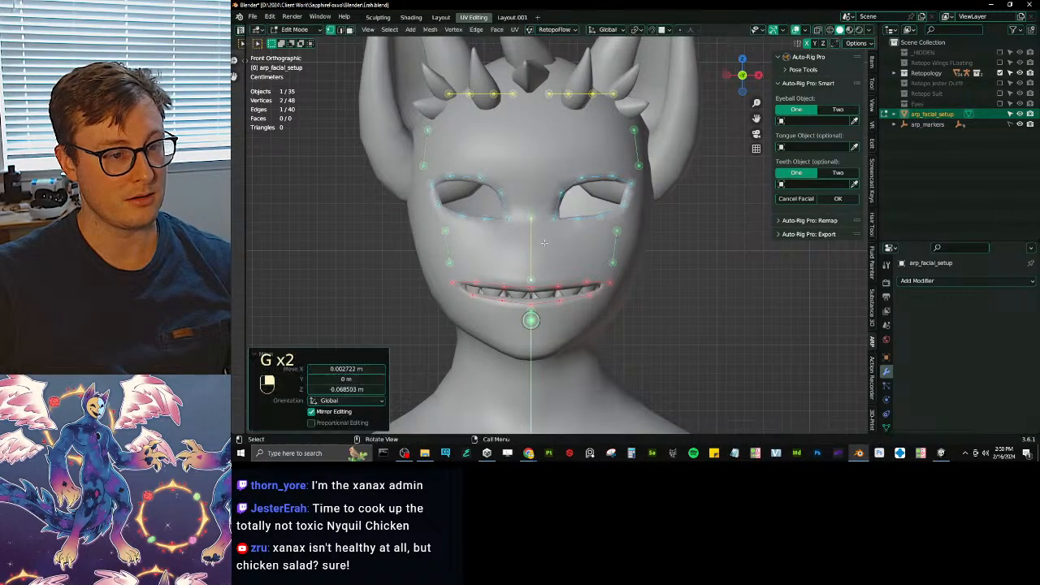
{"action": "left_click", "coordinate": [538, 277]}
{"action": "key", "text": "g"}
{"action": "left_click", "coordinate": [534, 240]}
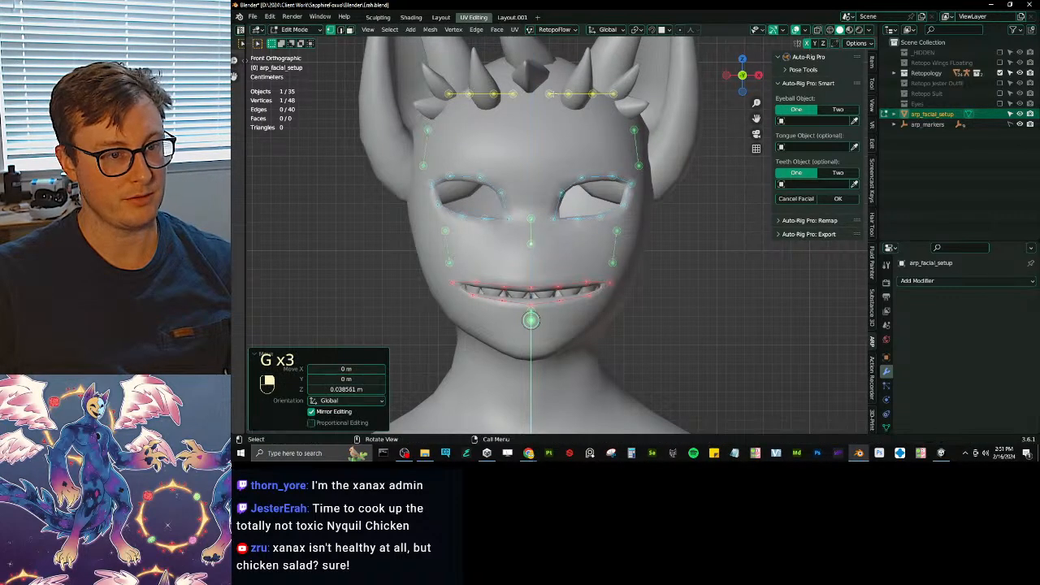
- Lower the four eyebrow markers from the horns onto the brow and scale them to about 0.796
{"action": "key", "text": "b"}
{"action": "left_click_drag", "start_coordinate": [532, 73], "coordinate": [666, 112]}
{"action": "key", "text": "g"}
{"action": "left_click", "coordinate": [673, 154]}
{"action": "key", "text": "s"}
{"action": "left_click", "coordinate": [656, 153]}
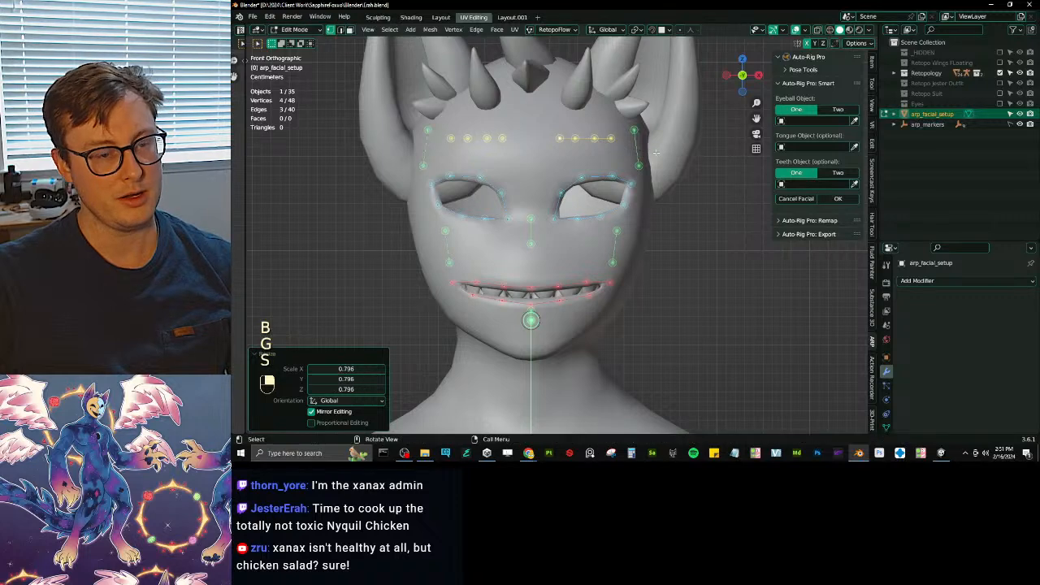
- Settle the eyebrow markers level, about 0.006 m further outward and 0.003 m lower, and save the file
{"action": "key", "text": "r"}
{"action": "key", "text": "g"}
{"action": "left_click", "coordinate": [636, 147]}
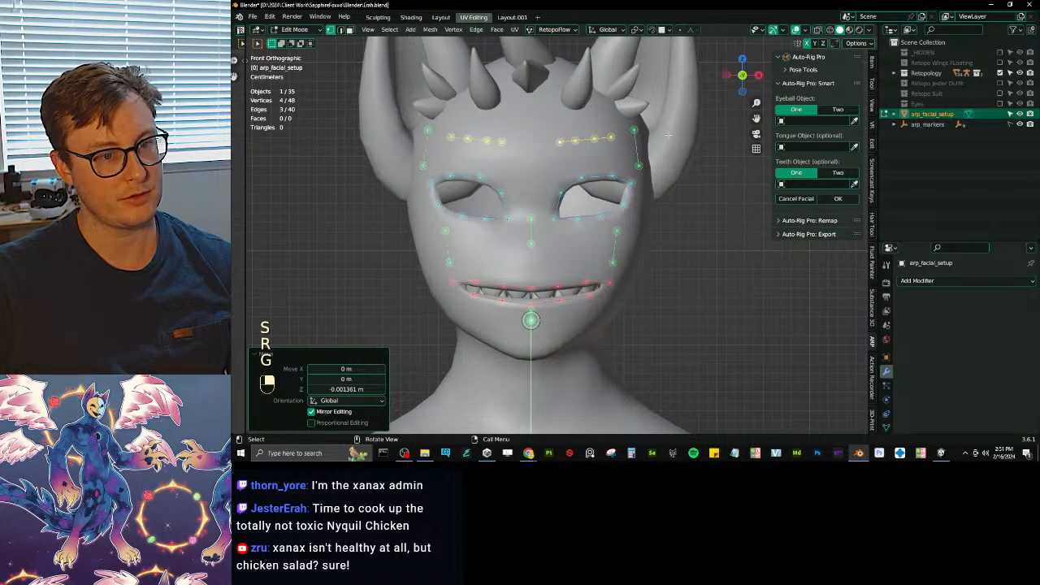
{"action": "key", "text": "r"}
{"action": "key", "text": "g"}
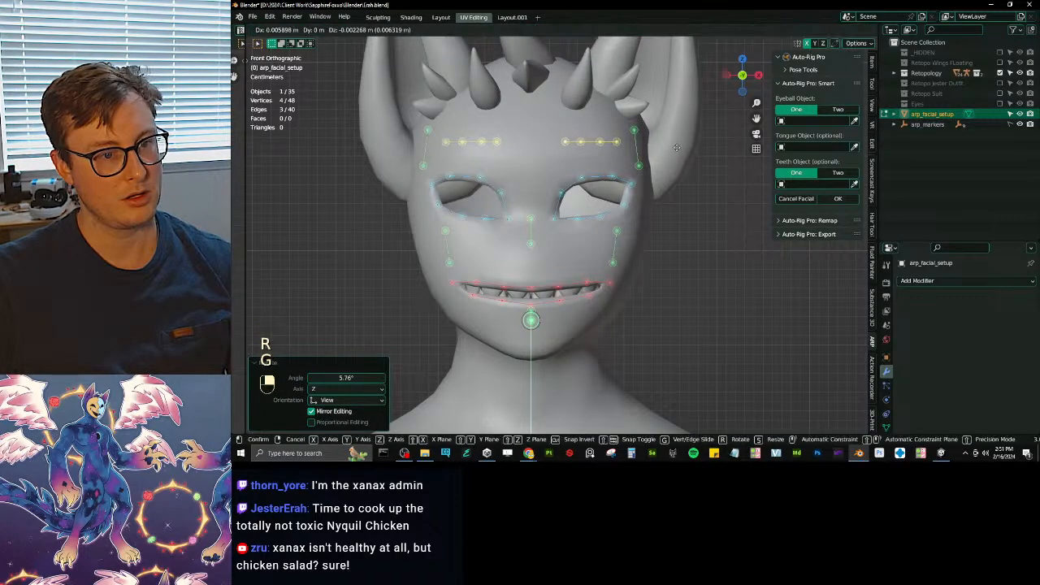
{"action": "left_click", "coordinate": [678, 148]}
{"action": "key", "text": "ctrl+s"}
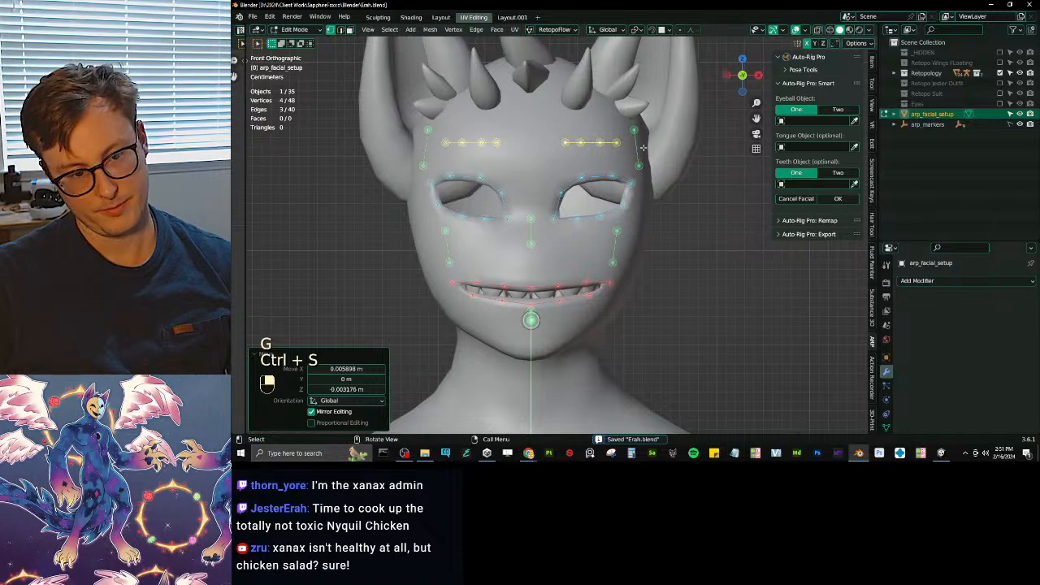
- Assign Eyes as the eyeball object and Sculpt Tongue as the tongue object for the facial setup
{"action": "left_click", "coordinate": [819, 121]}
{"action": "type", "text": "e"}
{"action": "left_click", "coordinate": [814, 136]}
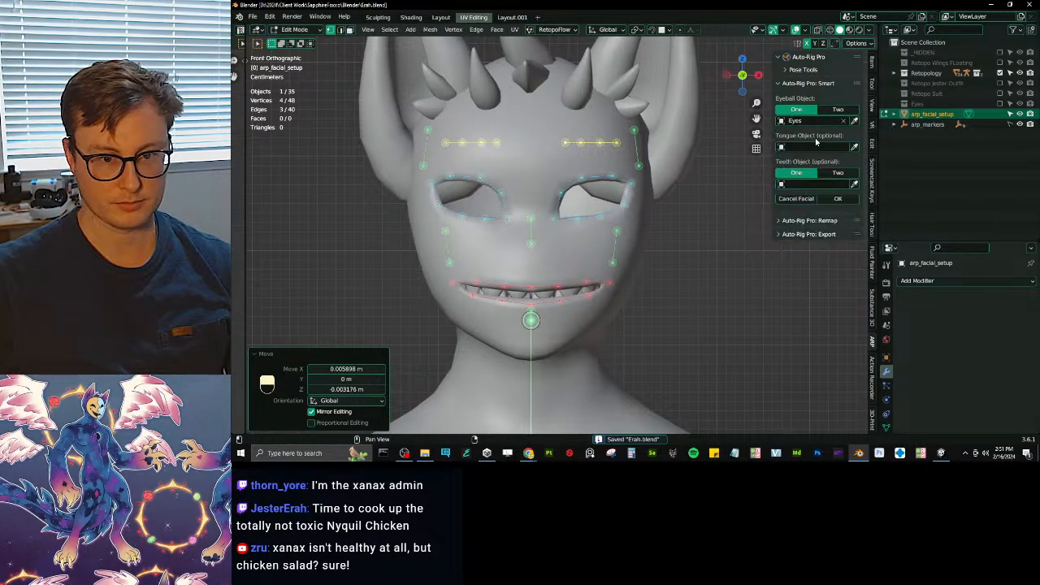
{"action": "left_click", "coordinate": [816, 147]}
{"action": "type", "text": "tong"}
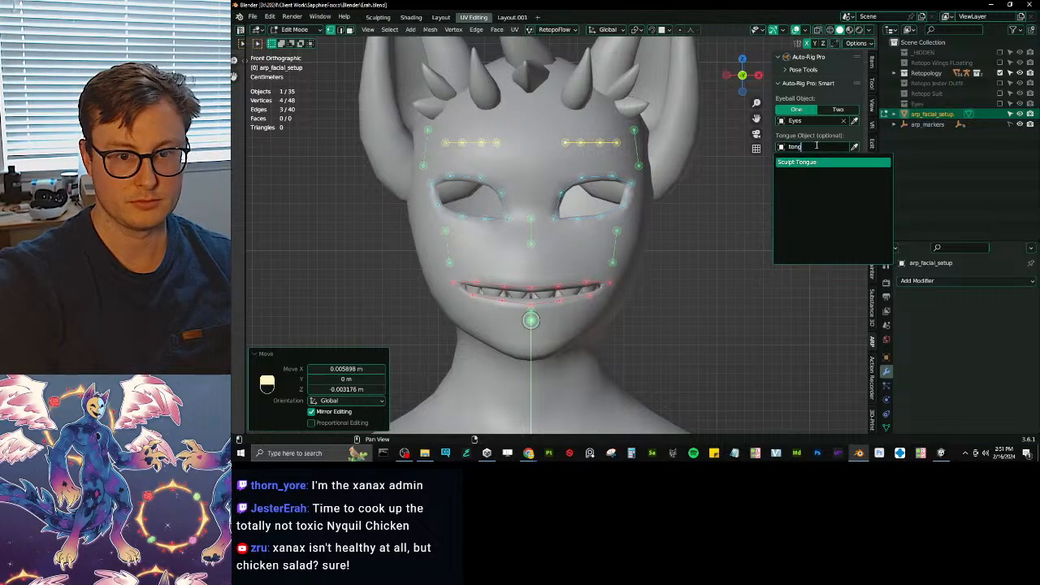
{"action": "key", "text": "Return"}
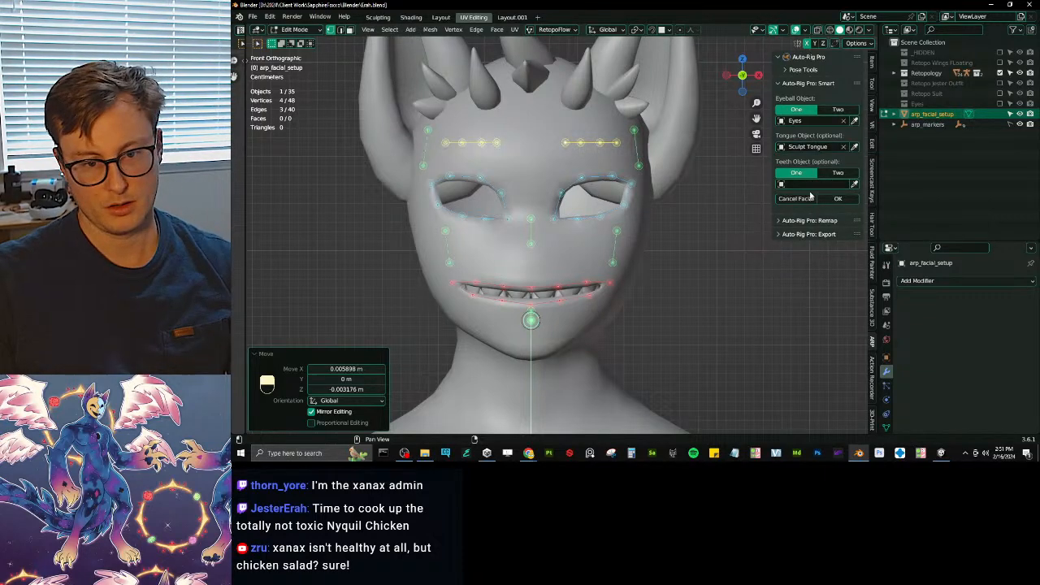
{"action": "left_click", "coordinate": [814, 185]}
{"action": "type", "text": "tee"}
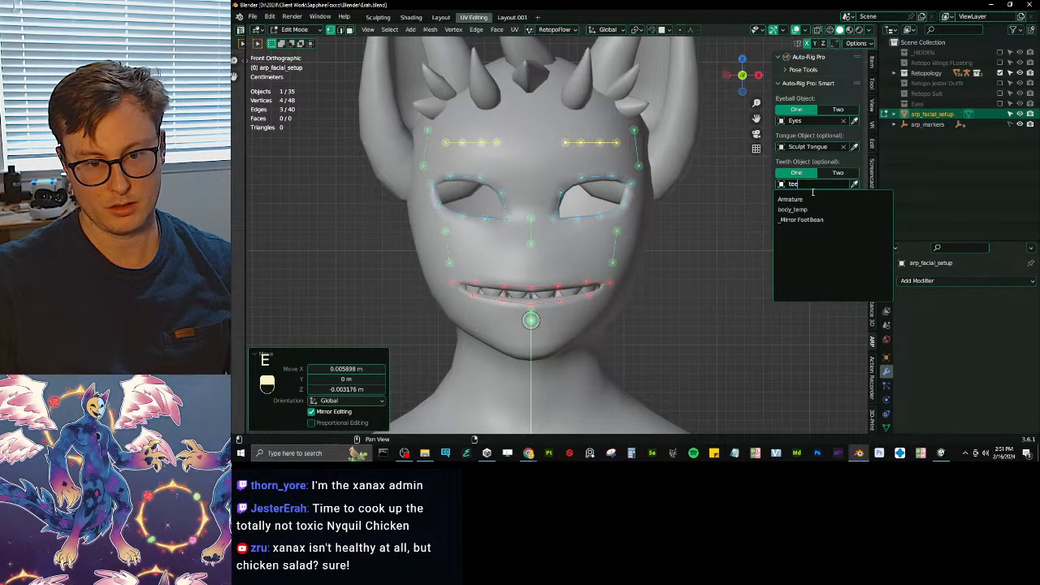
{"action": "key", "text": "Escape"}
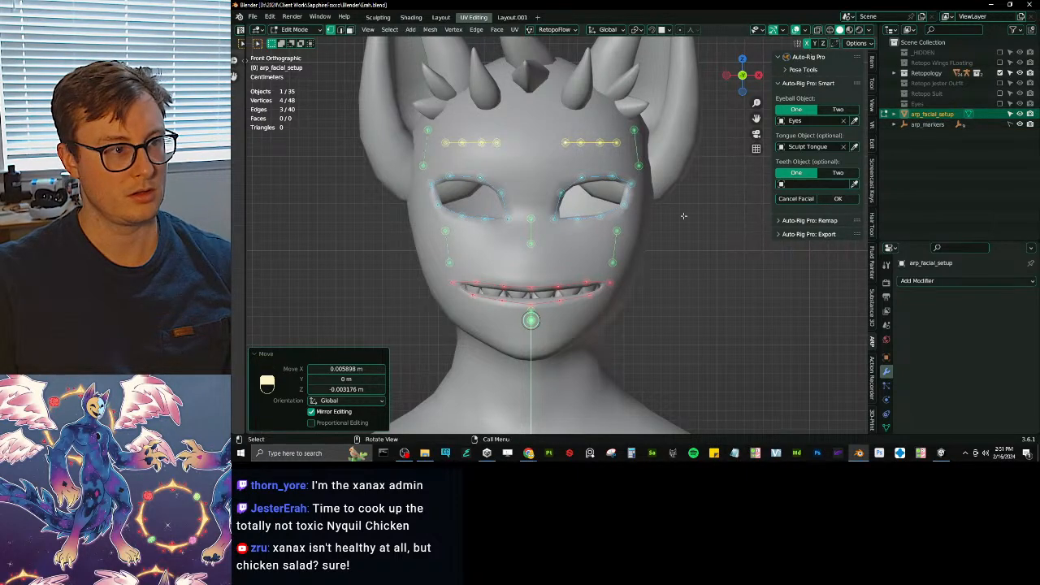
- Leave Edit Mode and rename the upper teeth mesh Teeth Upper and the lower teeth mesh Teeth Lower
{"action": "key", "text": "Tab"}
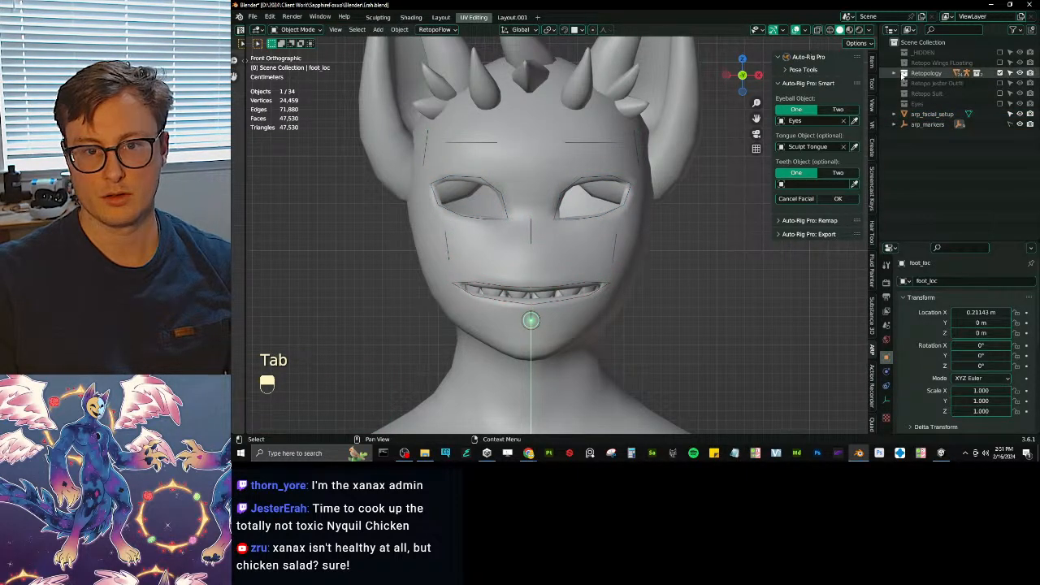
{"action": "left_click", "coordinate": [903, 75]}
{"action": "left_click", "coordinate": [535, 297]}
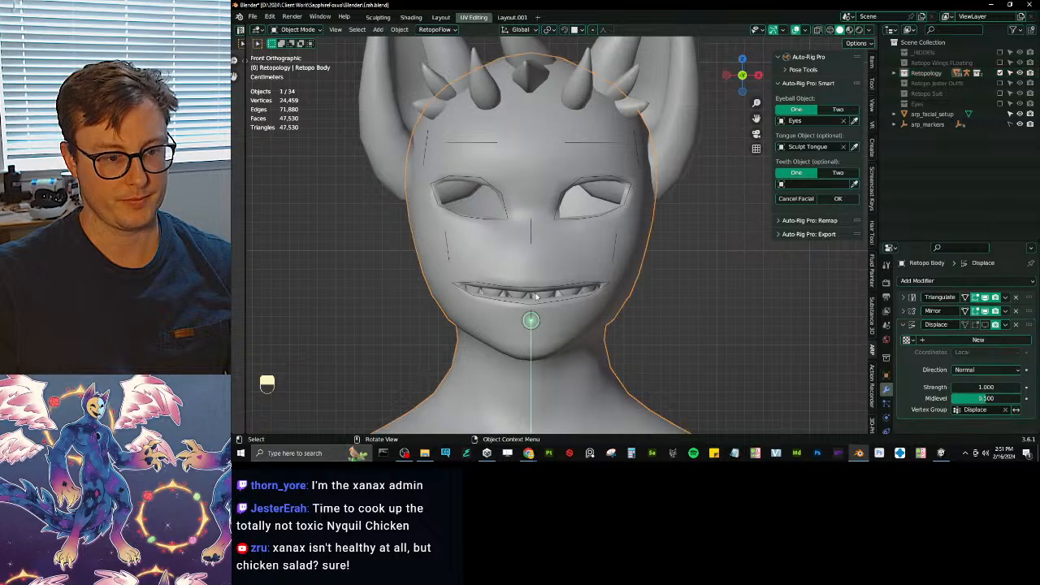
{"action": "left_click", "coordinate": [540, 297]}
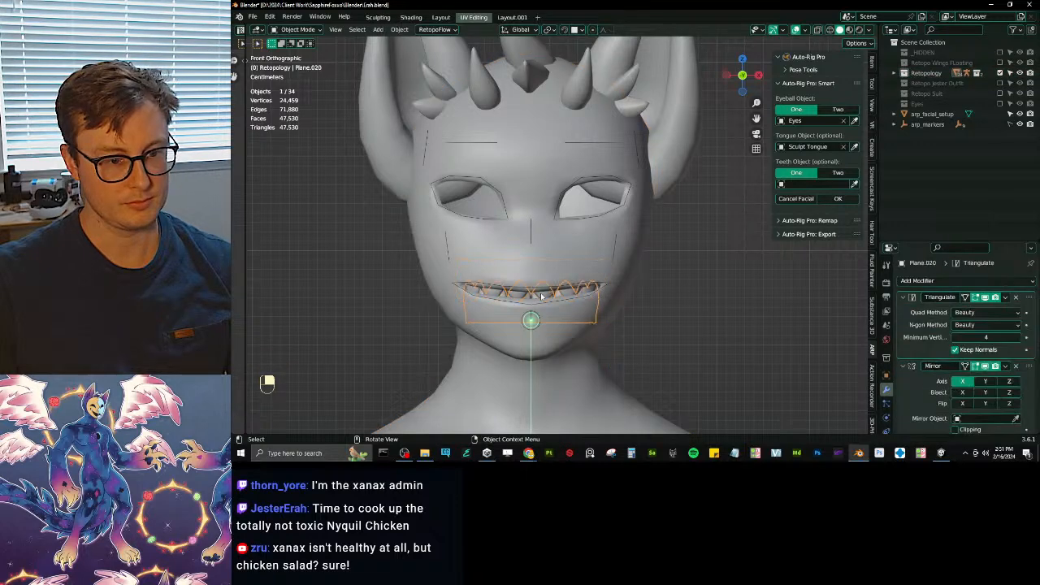
{"action": "left_click", "coordinate": [541, 296]}
{"action": "left_click", "coordinate": [541, 296]}
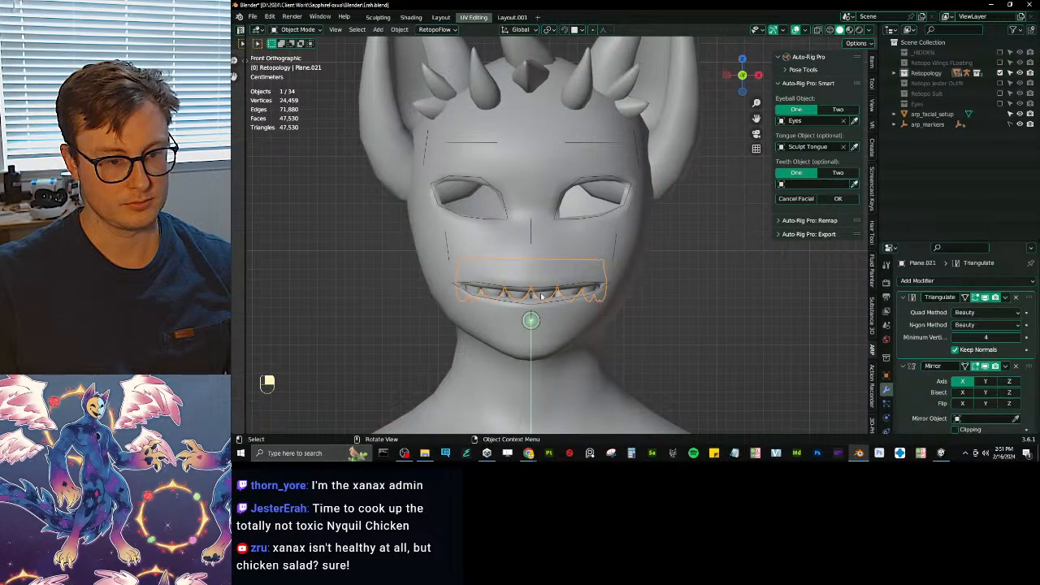
{"action": "left_click", "coordinate": [887, 376]}
{"action": "left_click", "coordinate": [956, 282]}
{"action": "type", "text": "Te"}
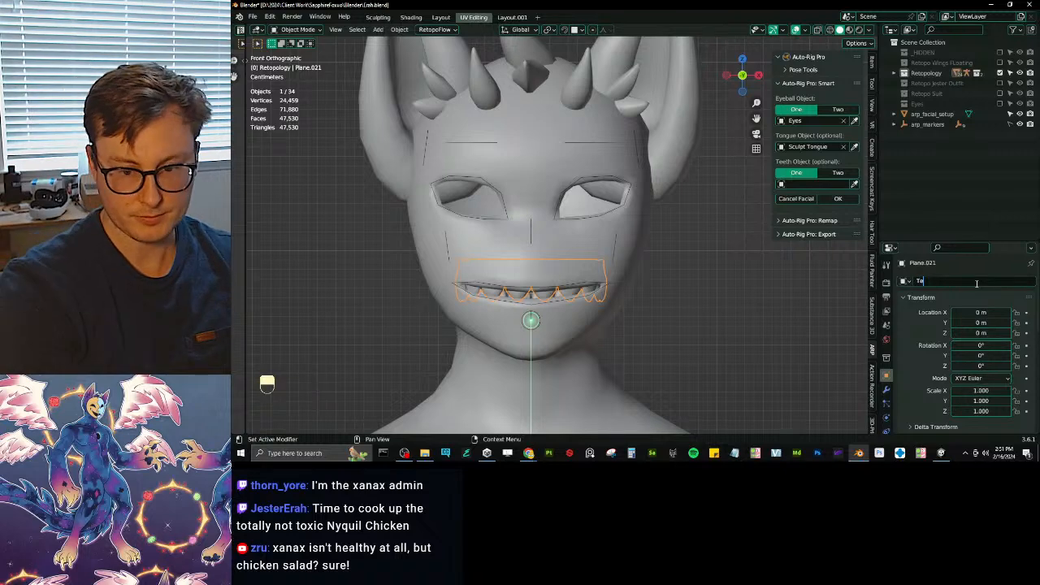
{"action": "type", "text": "eth Upper"}
{"action": "key", "text": "Return"}
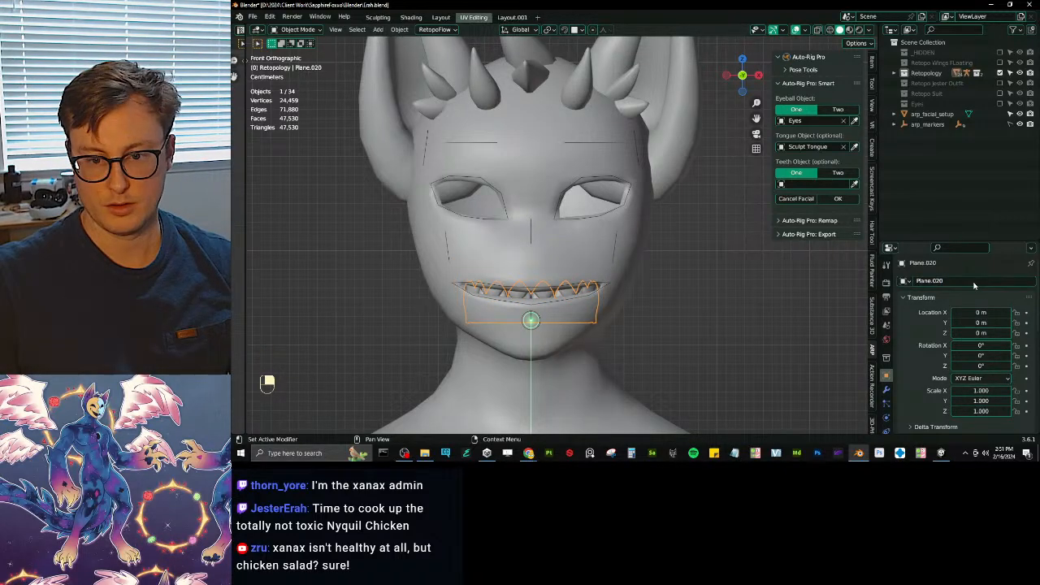
{"action": "type", "text": "Teeth"}
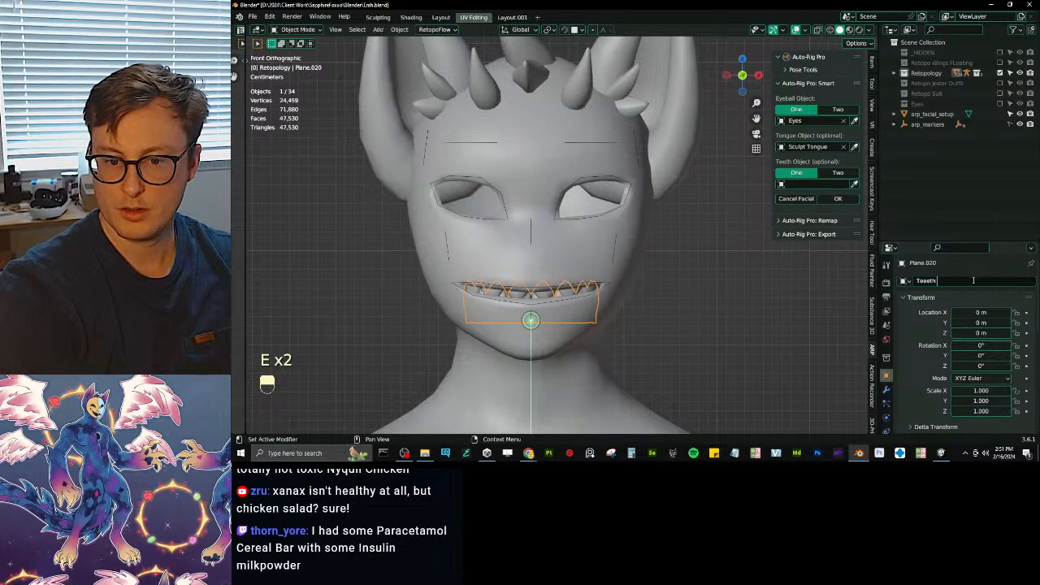
{"action": "type", "text": " Lower"}
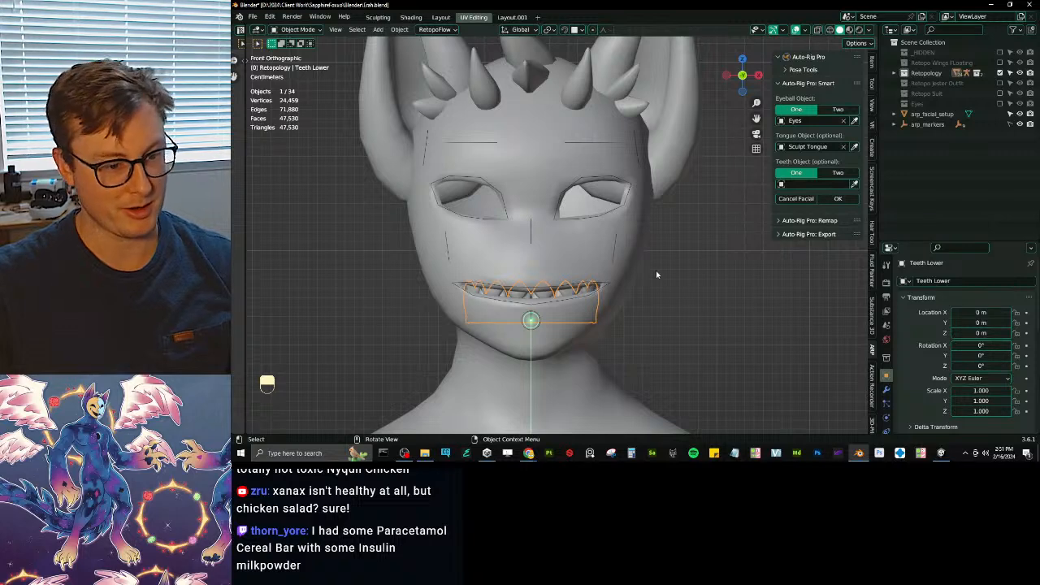
- Set the teeth to two objects, assign Teeth Upper and Teeth Lower, and confirm the facial setup to generate the rig
{"action": "left_click", "coordinate": [838, 173]}
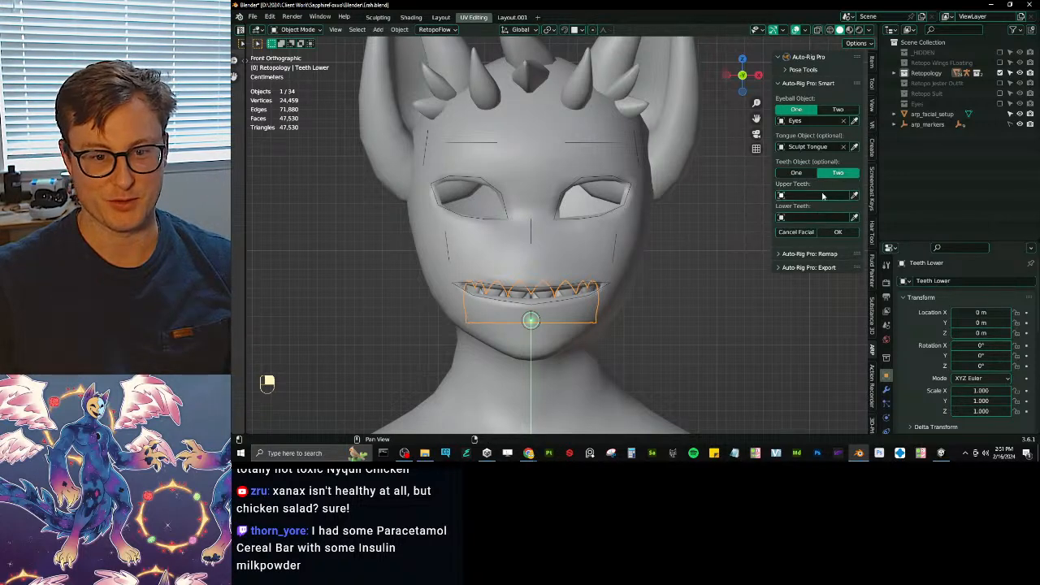
{"action": "left_click", "coordinate": [816, 195]}
{"action": "type", "text": "tee"}
{"action": "left_click", "coordinate": [804, 221]}
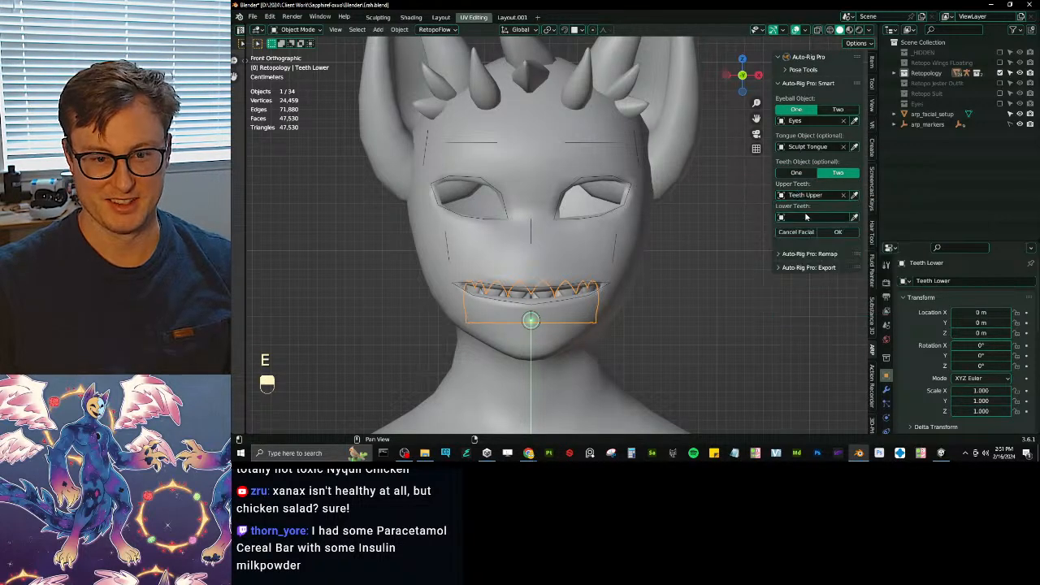
{"action": "left_click", "coordinate": [812, 217]}
{"action": "type", "text": "tee"}
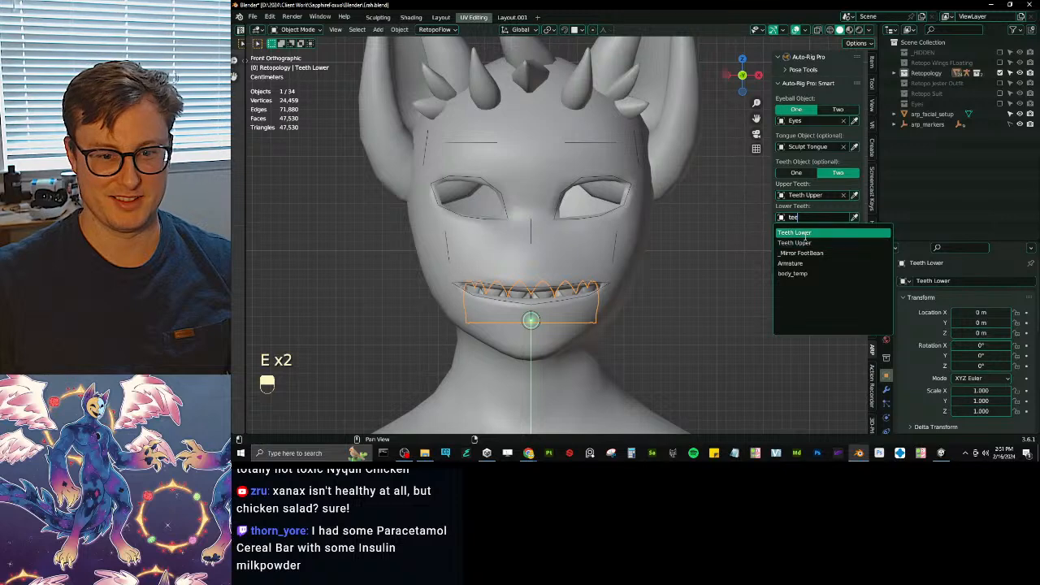
{"action": "key", "text": "Return"}
{"action": "left_click", "coordinate": [838, 234]}
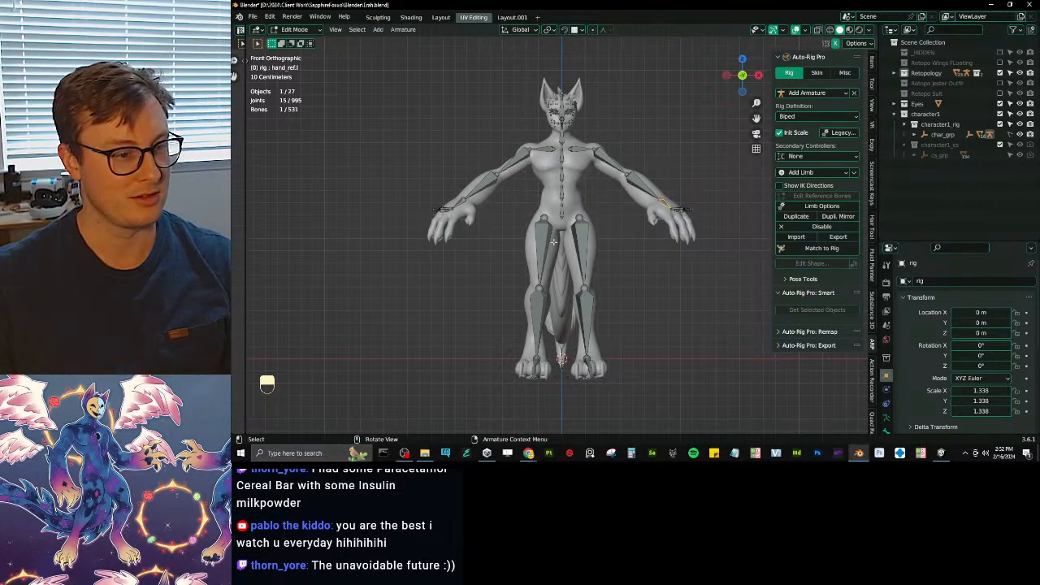
- Look over the generated upper-body bones, then examine the avatar's build in Unity and return to Blender
{"action": "scroll", "coordinate": [566, 189], "scroll_direction": "up", "scroll_amount": 2}
{"action": "mouse_move", "coordinate": [566, 188]}
{"action": "middle_mouse_down", "text": "shift"}
{"action": "mouse_move", "coordinate": [566, 220]}
{"action": "mouse_move", "coordinate": [571, 169]}
{"action": "middle_mouse_up", "text": "shift"}
{"action": "scroll", "coordinate": [566, 219], "scroll_direction": "up", "scroll_amount": 4}
{"action": "scroll", "coordinate": [569, 220], "scroll_direction": "down", "scroll_amount": 5}
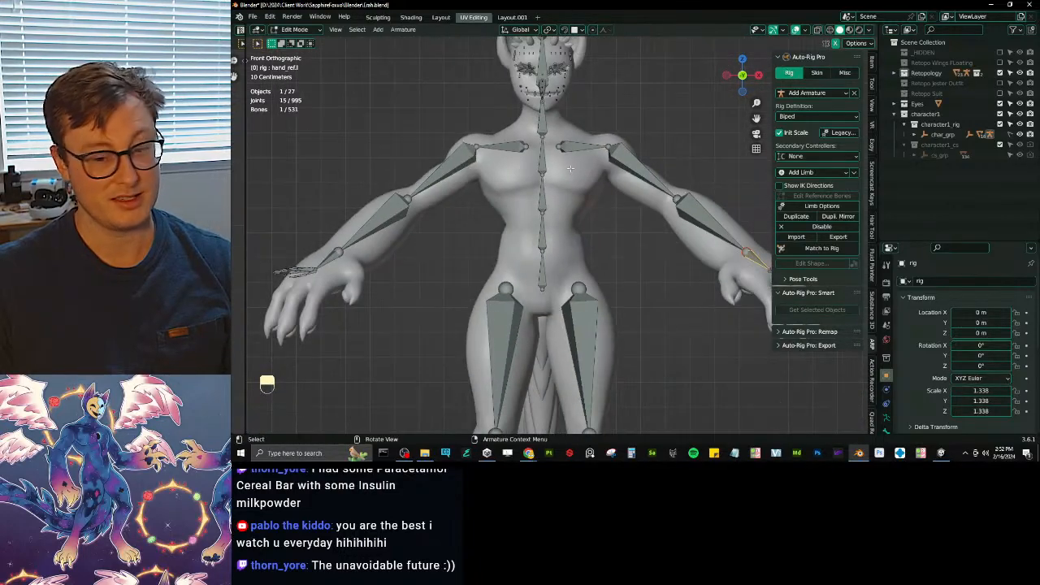
{"action": "left_click", "coordinate": [942, 455]}
{"action": "mouse_move", "coordinate": [582, 235]}
{"action": "left_mouse_down", "text": "alt"}
{"action": "mouse_move", "coordinate": [257, 228]}
{"action": "mouse_move", "coordinate": [715, 203]}
{"action": "mouse_move", "coordinate": [661, 177]}
{"action": "mouse_move", "coordinate": [581, 220]}
{"action": "left_mouse_up", "text": "alt"}
{"action": "scroll", "coordinate": [521, 231], "scroll_direction": "up", "scroll_amount": 3}
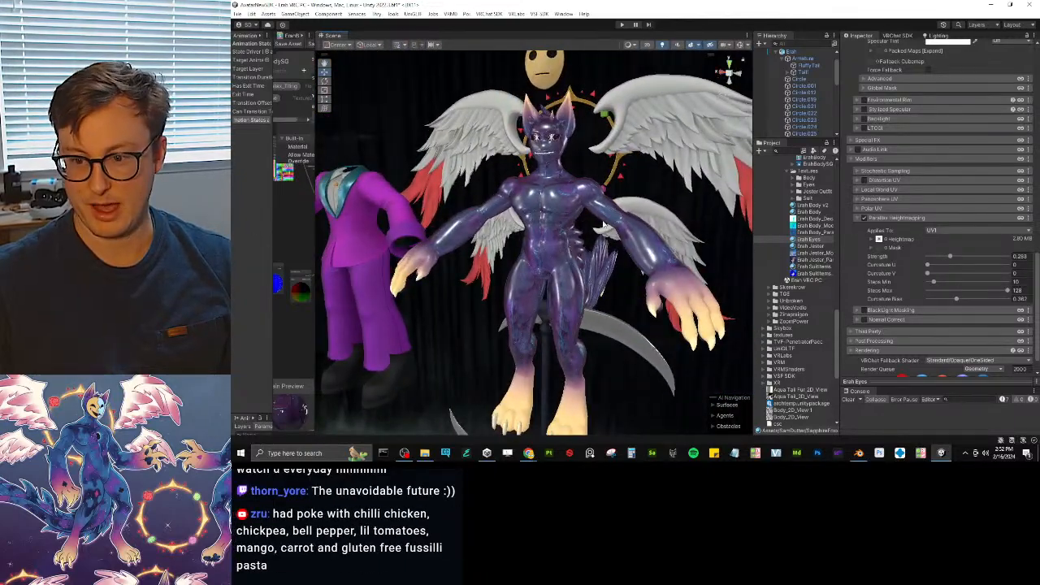
{"action": "key", "text": "alt+Tab"}
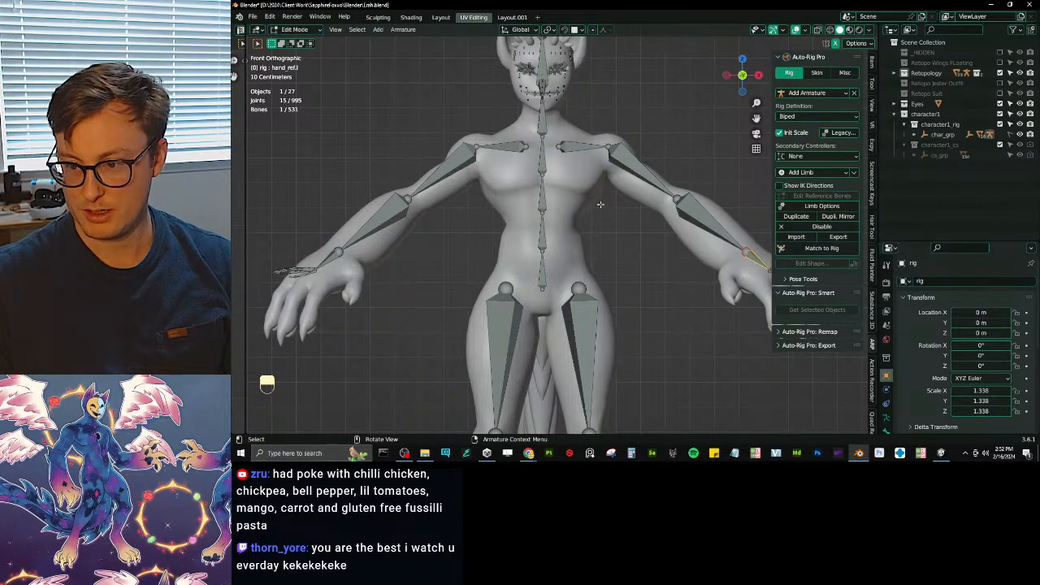
- Examine how the generated arm, hand and leg bones fit the body mesh
{"action": "scroll", "coordinate": [686, 209], "scroll_direction": "down", "scroll_amount": 5}
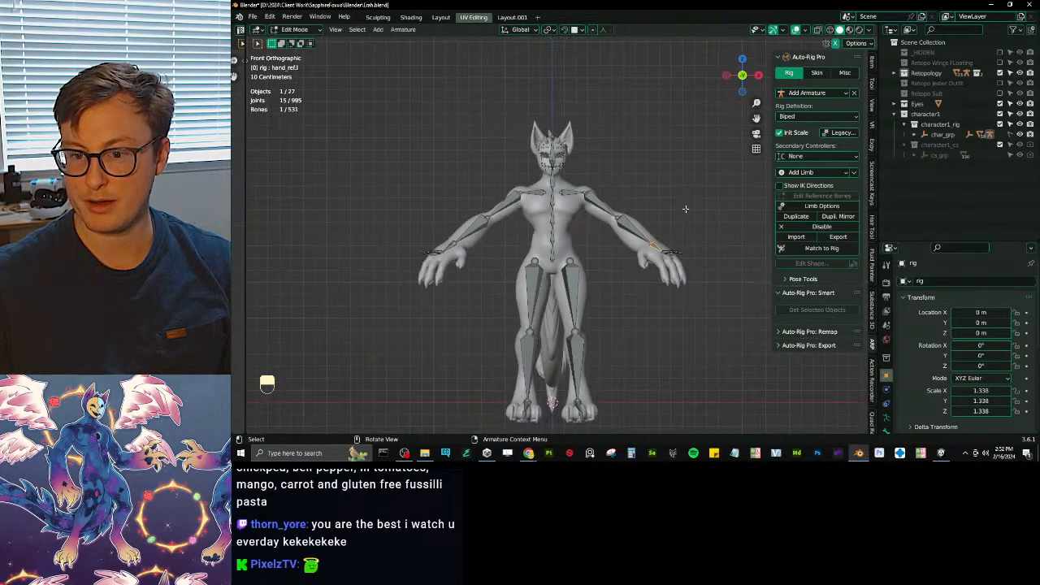
{"action": "middle_click_drag", "start_coordinate": [686, 209], "coordinate": [660, 302]}
{"action": "scroll", "coordinate": [651, 321], "scroll_direction": "up", "scroll_amount": 1}
{"action": "scroll", "coordinate": [660, 303], "scroll_direction": "up", "scroll_amount": 1}
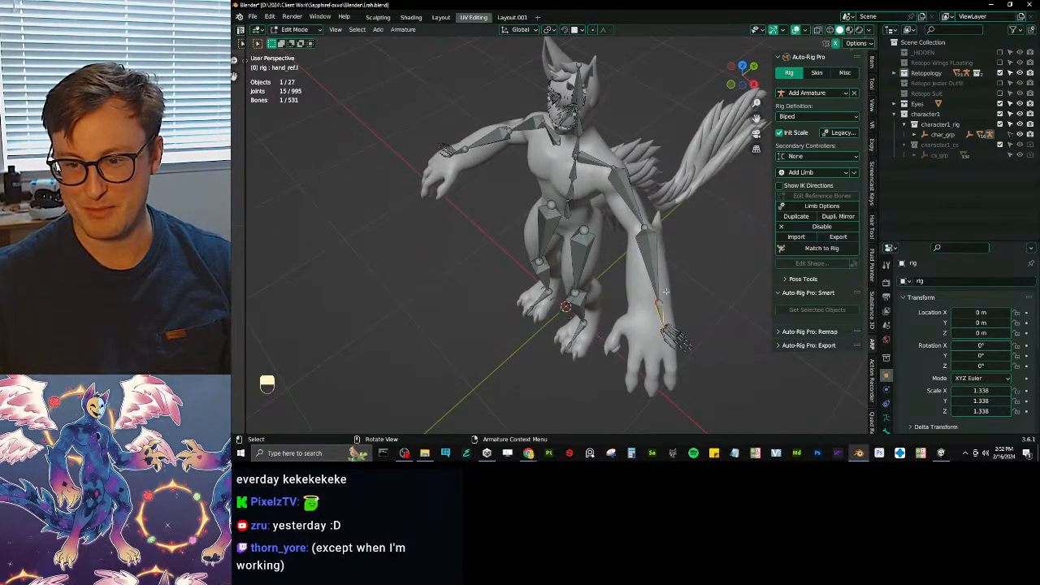
{"action": "middle_click_drag", "start_coordinate": [691, 283], "coordinate": [657, 236], "text": "shift"}
{"action": "scroll", "coordinate": [657, 238], "scroll_direction": "up", "scroll_amount": 1}
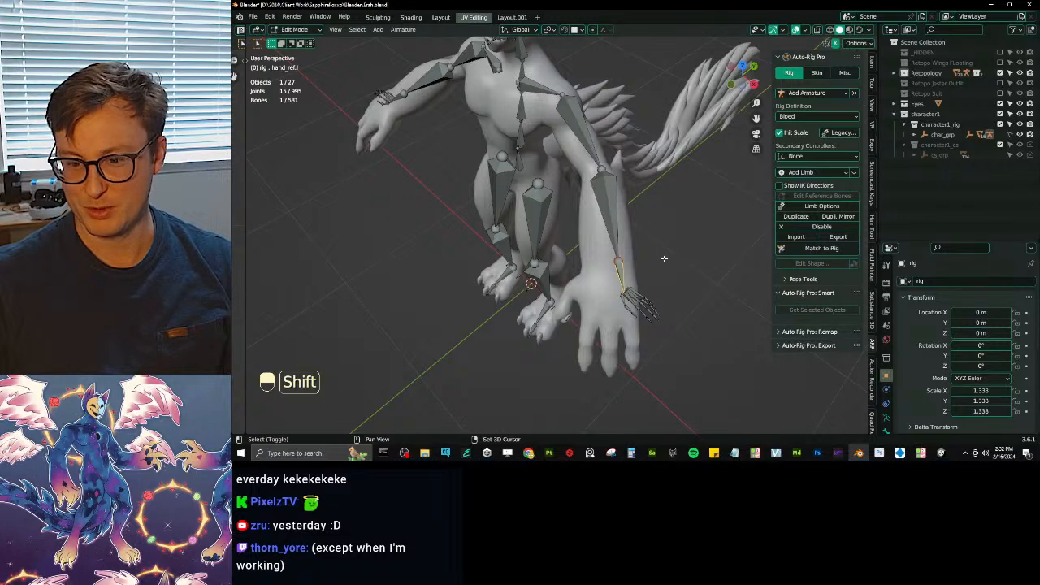
{"action": "scroll", "coordinate": [665, 240], "scroll_direction": "up", "scroll_amount": 2}
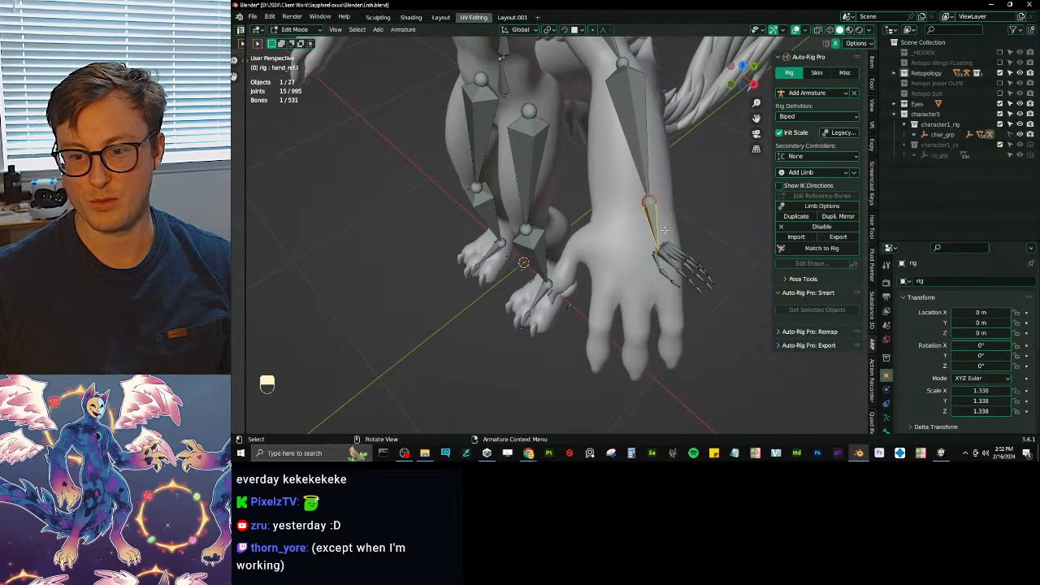
{"action": "mouse_move", "coordinate": [664, 231]}
{"action": "middle_mouse_down"}
{"action": "mouse_move", "coordinate": [678, 213]}
{"action": "mouse_move", "coordinate": [655, 244]}
{"action": "middle_mouse_up"}
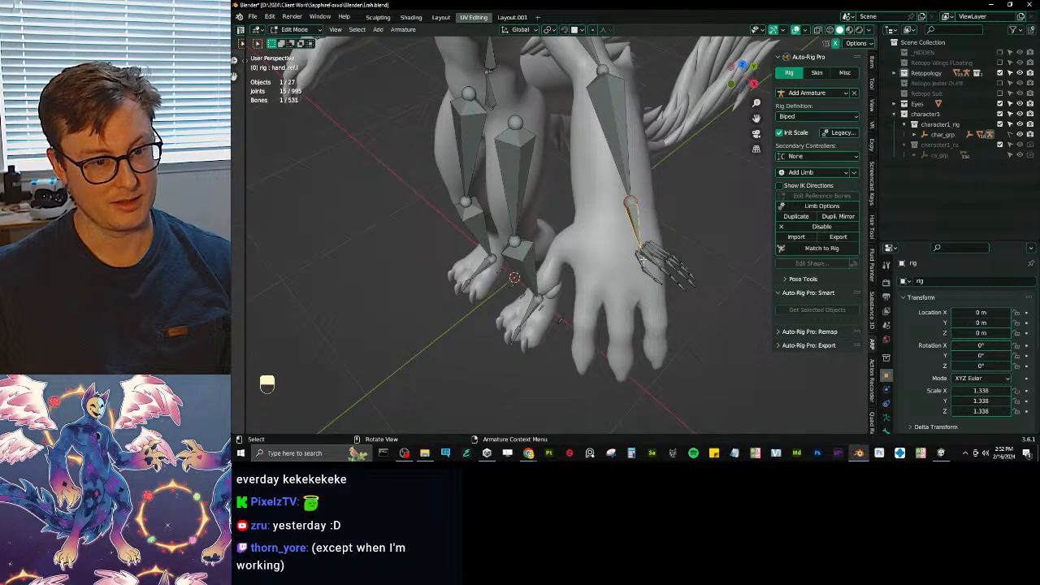
{"action": "middle_click_drag", "start_coordinate": [582, 241], "coordinate": [611, 184]}
{"action": "middle_click_drag", "start_coordinate": [505, 254], "coordinate": [565, 142], "text": "shift"}
- Flatten the left toes reference bone by scaling it to 0 along the global Z axis
{"action": "key", "text": "KP_1"}
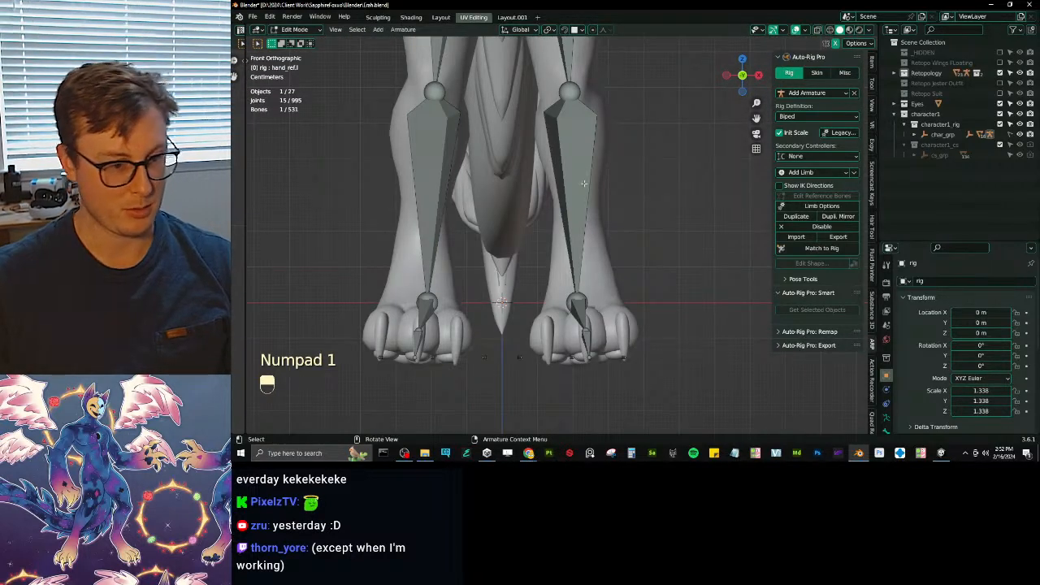
{"action": "middle_click_drag", "start_coordinate": [583, 343], "coordinate": [584, 299], "text": "shift"}
{"action": "left_click", "coordinate": [584, 295]}
{"action": "key", "text": "s"}
{"action": "key", "text": "z"}
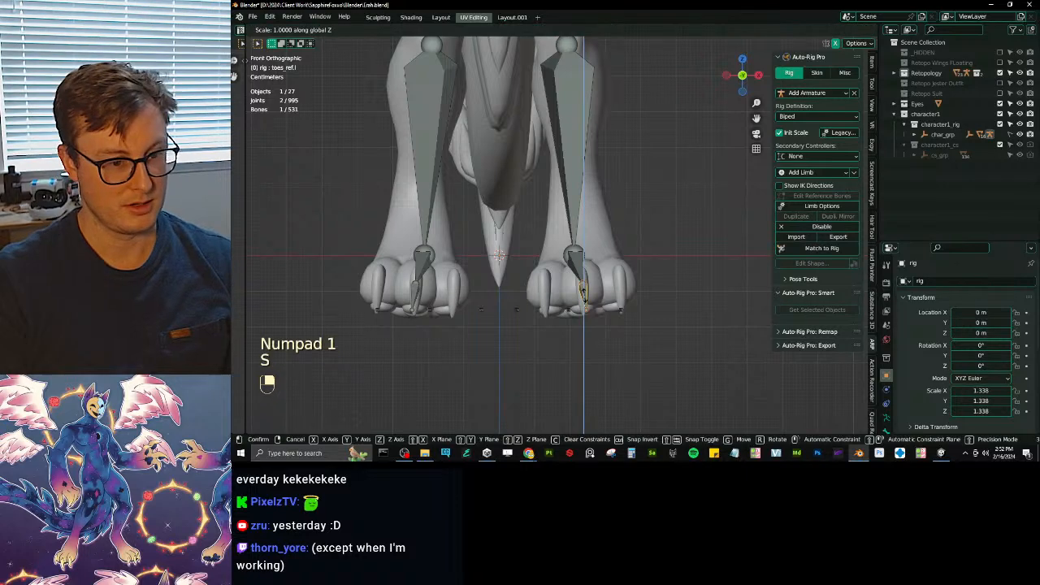
{"action": "key", "text": "0"}
{"action": "left_click", "coordinate": [591, 296]}
- Move the left foot's three bank reference bones about 0.045 m outward and 0.005 m up under the paw
{"action": "scroll", "coordinate": [598, 296], "scroll_direction": "up", "scroll_amount": 4}
{"action": "scroll", "coordinate": [598, 296], "scroll_direction": "up", "scroll_amount": 1}
{"action": "middle_click_drag", "start_coordinate": [598, 296], "coordinate": [585, 219], "text": "shift"}
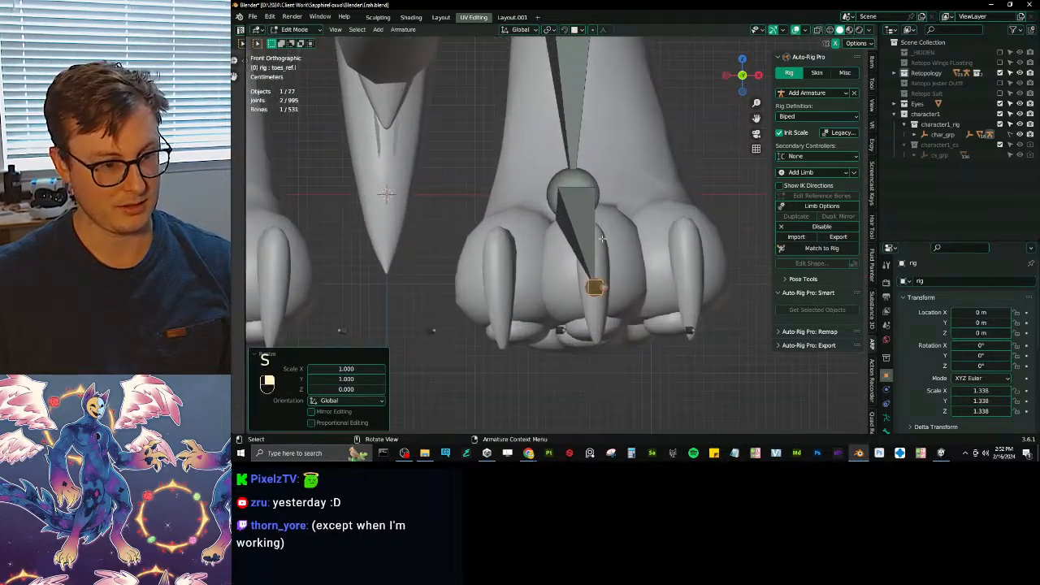
{"action": "middle_click_drag", "start_coordinate": [601, 290], "coordinate": [589, 247], "text": "shift"}
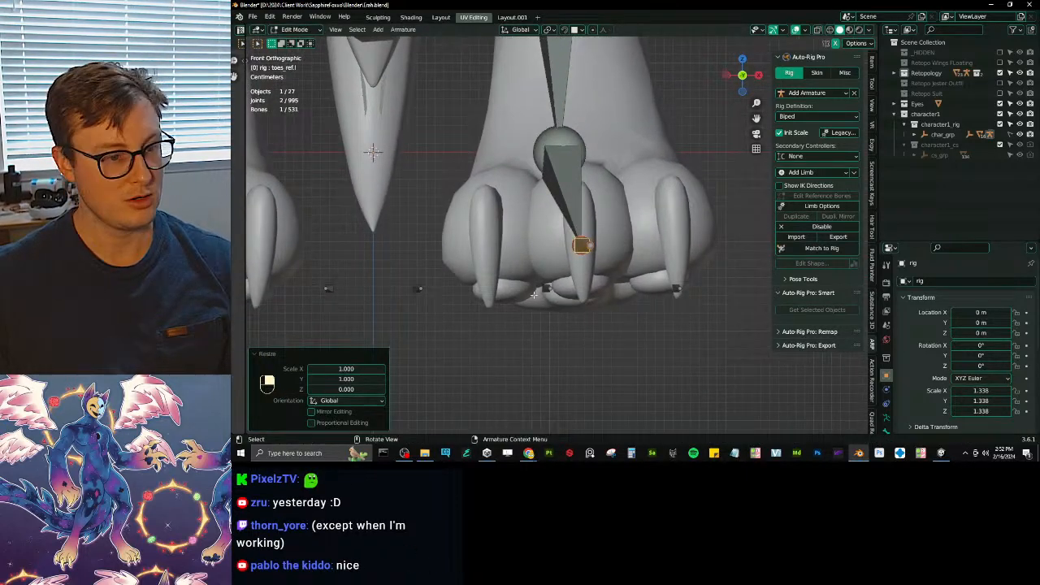
{"action": "left_click", "coordinate": [414, 286]}
{"action": "key", "text": "b"}
{"action": "left_click_drag", "start_coordinate": [399, 273], "coordinate": [715, 338]}
{"action": "key", "text": "g"}
{"action": "left_click", "coordinate": [649, 234]}
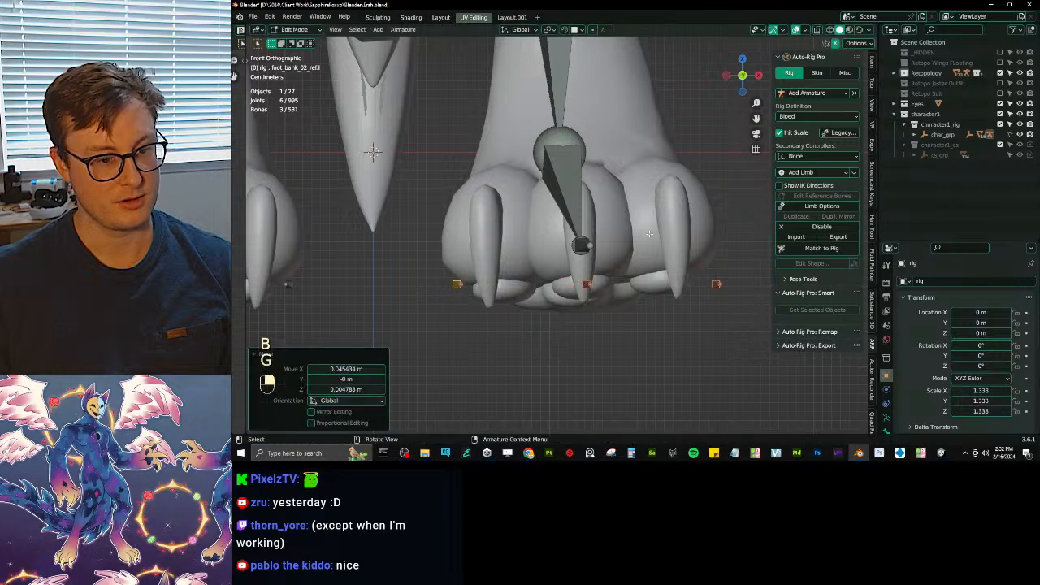
- Rotate the three left foot bank bones about 4.2° in an underside view, nudge them, and rotate them back about 0.4°
{"action": "middle_click_drag", "start_coordinate": [650, 234], "coordinate": [560, 235]}
{"action": "scroll", "coordinate": [561, 235], "scroll_direction": "up", "scroll_amount": 4}
{"action": "middle_click_drag", "start_coordinate": [566, 169], "coordinate": [649, 192], "text": "shift"}
{"action": "key", "text": "r"}
{"action": "left_click", "coordinate": [649, 196]}
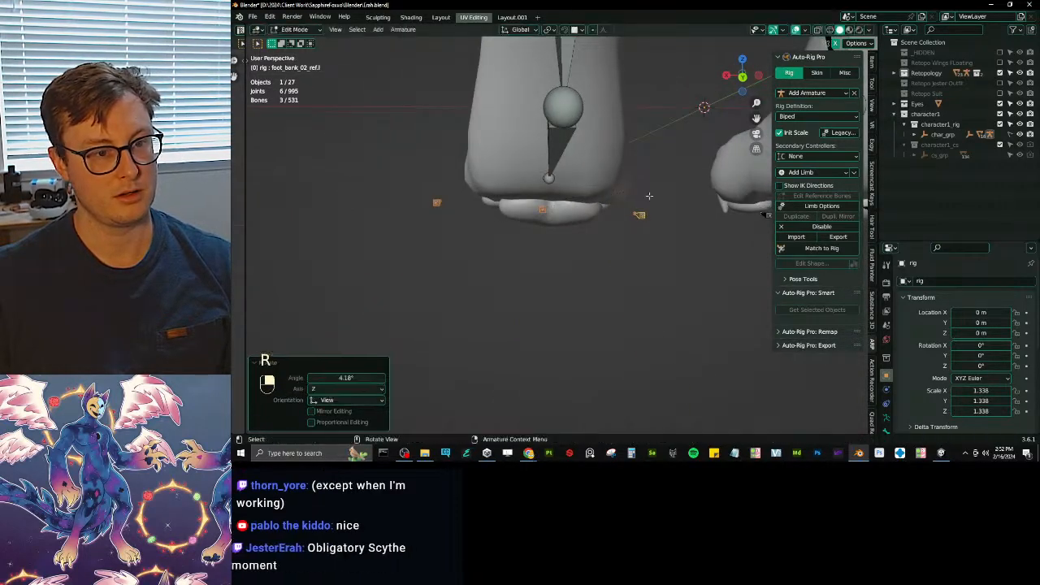
{"action": "key", "text": "g"}
{"action": "left_click", "coordinate": [650, 191]}
{"action": "key", "text": "r"}
{"action": "left_click", "coordinate": [567, 156]}
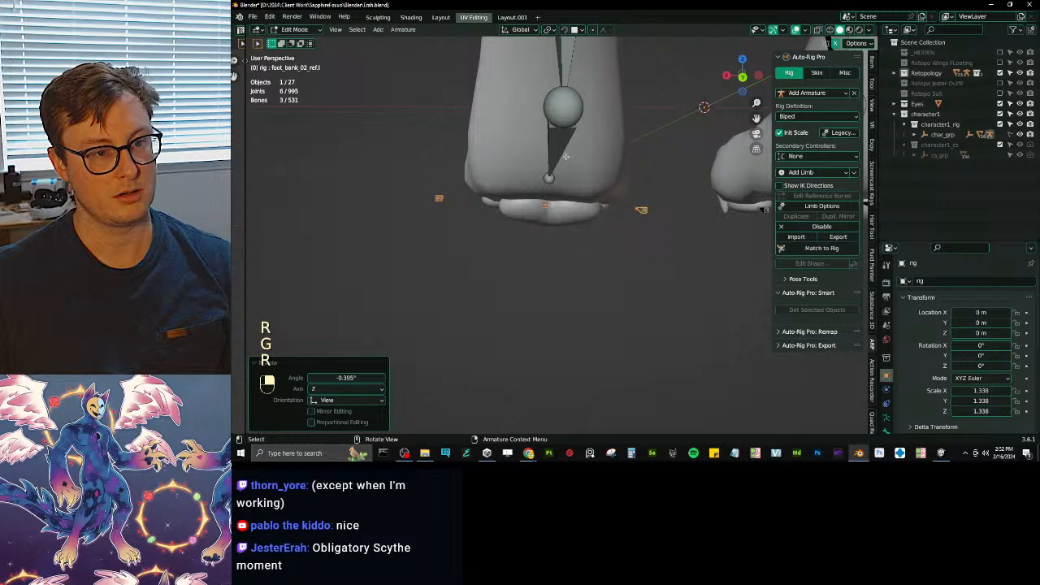
- Rotate the left toes reference bone slightly and shift it about 0.002 m along X
{"action": "left_click", "coordinate": [524, 178]}
{"action": "middle_click_drag", "start_coordinate": [520, 176], "coordinate": [577, 192]}
{"action": "key", "text": "r"}
{"action": "left_click", "coordinate": [578, 189]}
{"action": "key", "text": "g"}
{"action": "left_click", "coordinate": [579, 189]}
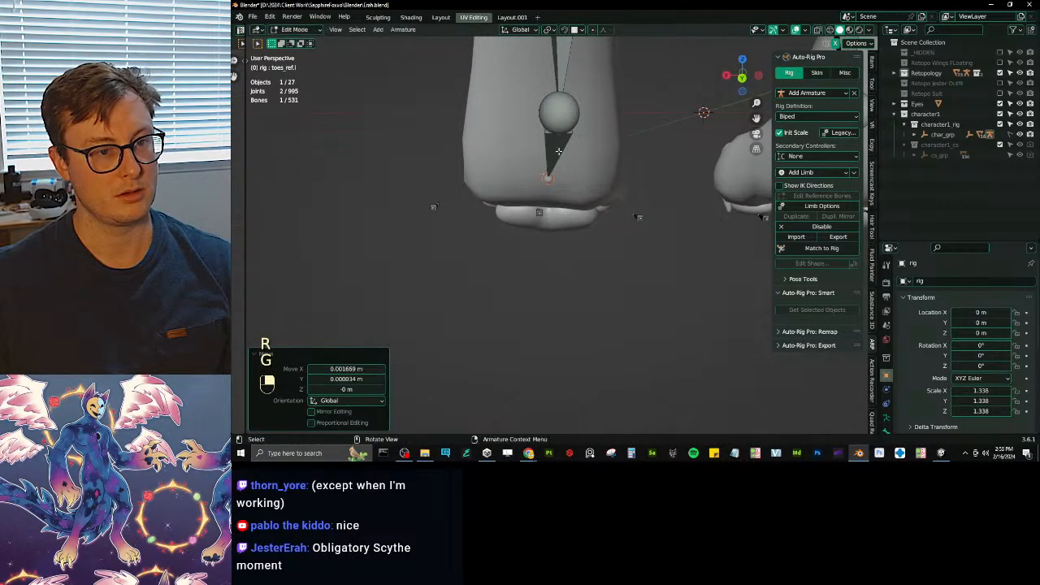
- Move the left ankle joint about 0.027 m outward along X to centre it in the leg
{"action": "left_click", "coordinate": [558, 109]}
{"action": "key", "text": "g"}
{"action": "left_click", "coordinate": [540, 111]}
- Move the left knee joint about 0.012 m back along Y and 0.034 m up in the wireframe side view
{"action": "middle_click_drag", "start_coordinate": [540, 111], "coordinate": [573, 134]}
{"action": "scroll", "coordinate": [597, 146], "scroll_direction": "down", "scroll_amount": 2}
{"action": "middle_click_drag", "start_coordinate": [573, 134], "coordinate": [582, 238], "text": "shift"}
{"action": "key", "text": "KP_3"}
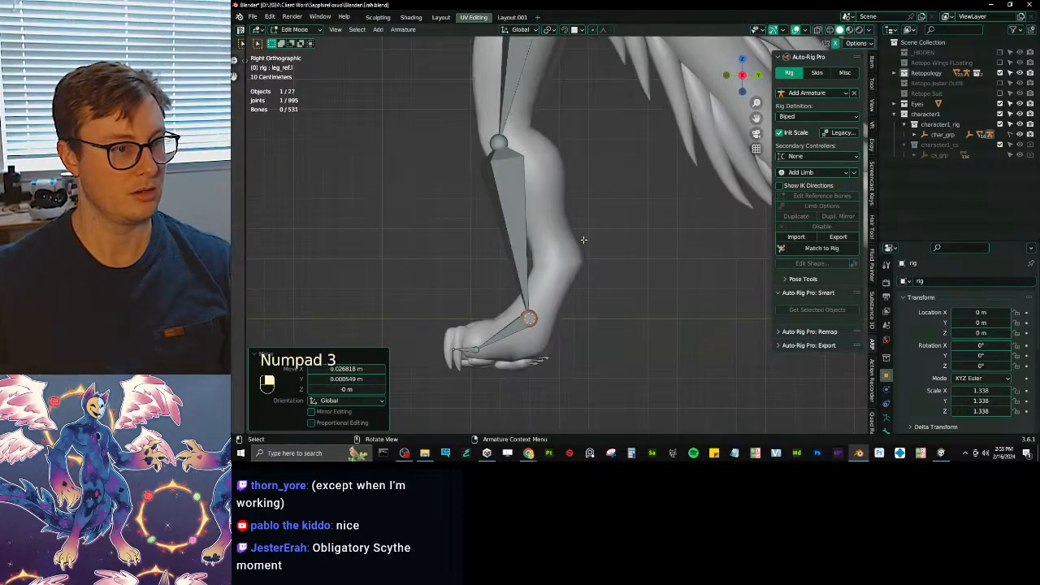
{"action": "scroll", "coordinate": [581, 237], "scroll_direction": "up", "scroll_amount": 3}
{"action": "mouse_move", "coordinate": [554, 198]}
{"action": "middle_mouse_down", "text": "shift"}
{"action": "mouse_move", "coordinate": [574, 223]}
{"action": "mouse_move", "coordinate": [533, 170]}
{"action": "middle_mouse_up", "text": "shift"}
{"action": "key", "text": "shift+z"}
{"action": "left_click", "coordinate": [539, 170]}
{"action": "key", "text": "g"}
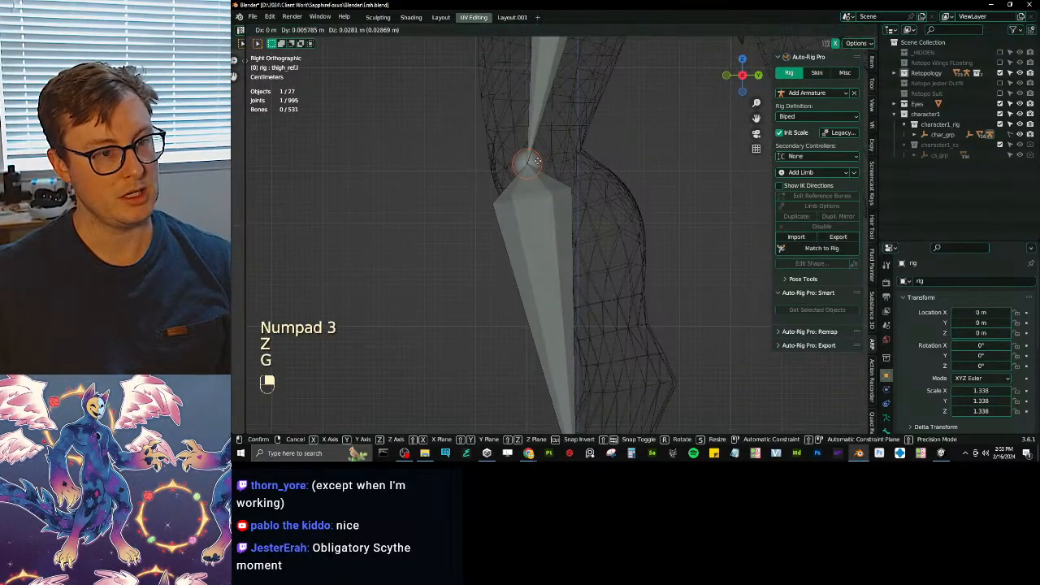
{"action": "left_click", "coordinate": [549, 144]}
- Align the left hip joint and root reference bone on one vertical line by scaling them to 0 along Y
{"action": "scroll", "coordinate": [551, 138], "scroll_direction": "down", "scroll_amount": 3}
{"action": "middle_click_drag", "start_coordinate": [553, 104], "coordinate": [541, 212], "text": "shift"}
{"action": "scroll", "coordinate": [542, 191], "scroll_direction": "up", "scroll_amount": 3}
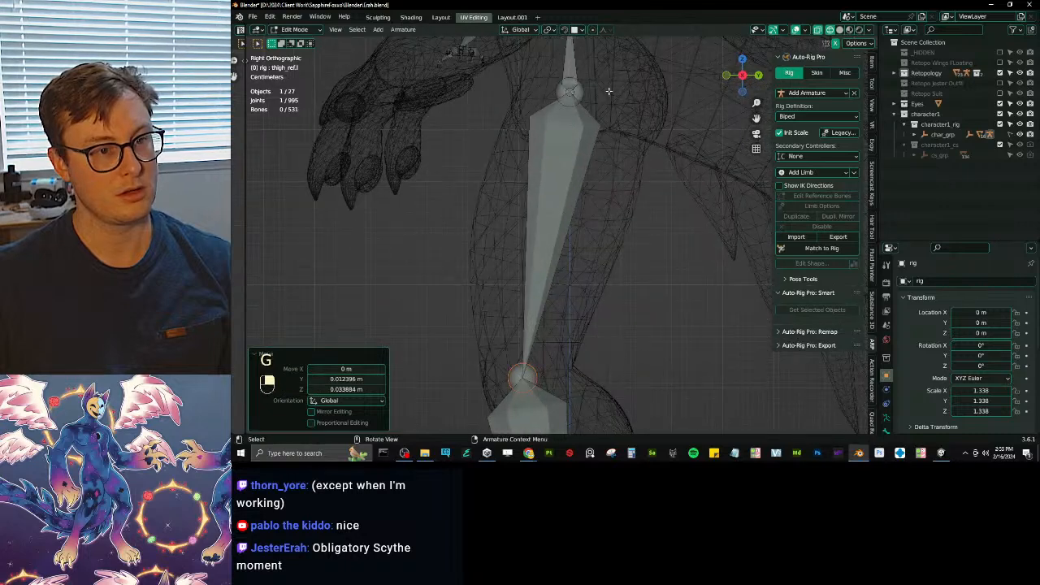
{"action": "middle_click_drag", "start_coordinate": [608, 93], "coordinate": [599, 157], "text": "shift"}
{"action": "key", "text": "b"}
{"action": "left_click_drag", "start_coordinate": [535, 69], "coordinate": [606, 183]}
{"action": "key", "text": "s"}
{"action": "key", "text": "y"}
{"action": "key", "text": "0"}
{"action": "key", "text": "Return"}
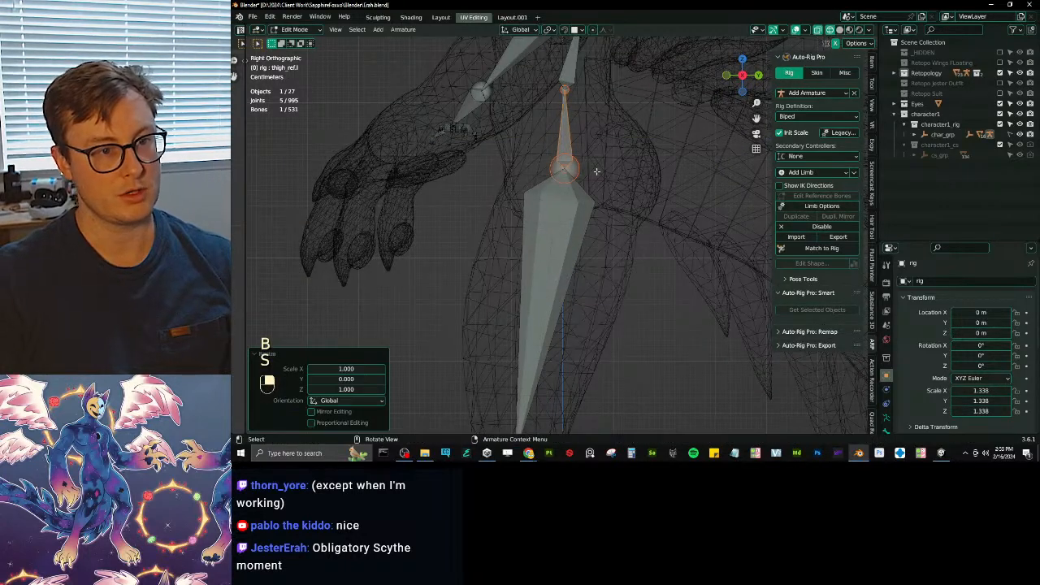
- Shift the aligned hip joint and root bone backward along Y, finishing with a further move of about 0.009 m
{"action": "scroll", "coordinate": [588, 169], "scroll_direction": "up", "scroll_amount": 4}
{"action": "middle_click_drag", "start_coordinate": [588, 169], "coordinate": [628, 230], "text": "shift"}
{"action": "key", "text": "g"}
{"action": "key", "text": "y"}
{"action": "left_click", "coordinate": [607, 274]}
{"action": "key", "text": "g"}
{"action": "key", "text": "y"}
{"action": "left_click", "coordinate": [615, 279]}
{"action": "scroll", "coordinate": [623, 227], "scroll_direction": "down", "scroll_amount": 3}
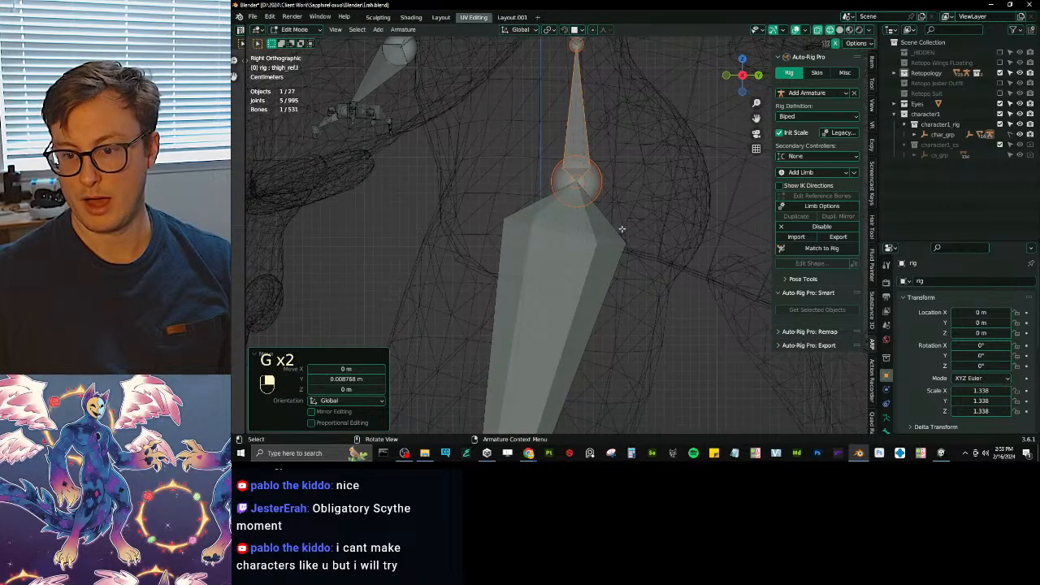
{"action": "scroll", "coordinate": [623, 223], "scroll_direction": "up", "scroll_amount": 1}
{"action": "middle_click_drag", "start_coordinate": [621, 194], "coordinate": [608, 238], "text": "shift"}
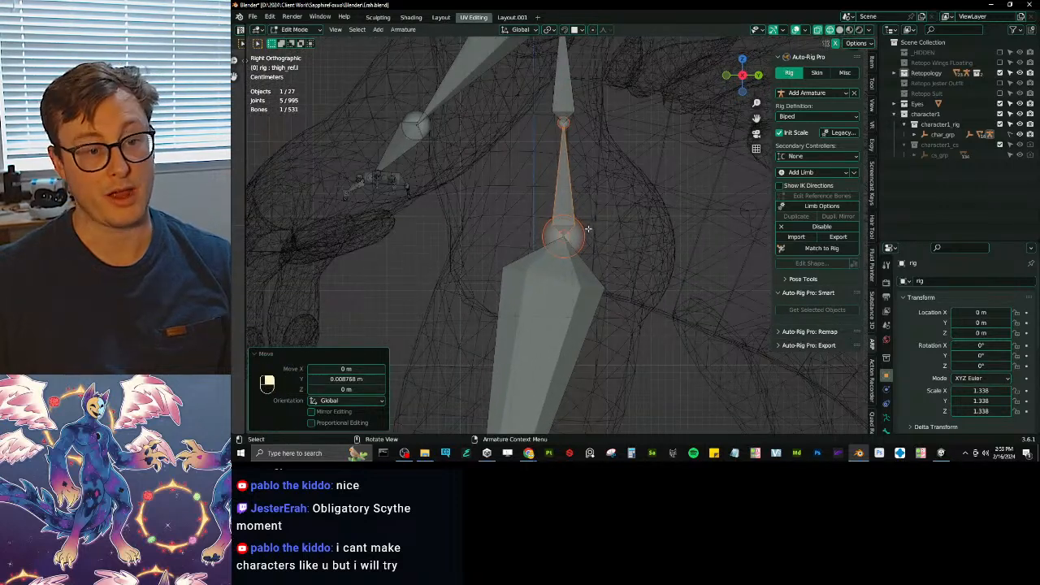
- Lower the left hip joint about 0.033 m below the root bone in the side view
{"action": "left_click", "coordinate": [588, 230]}
{"action": "key", "text": "g"}
{"action": "key", "text": "y"}
{"action": "key", "text": "g"}
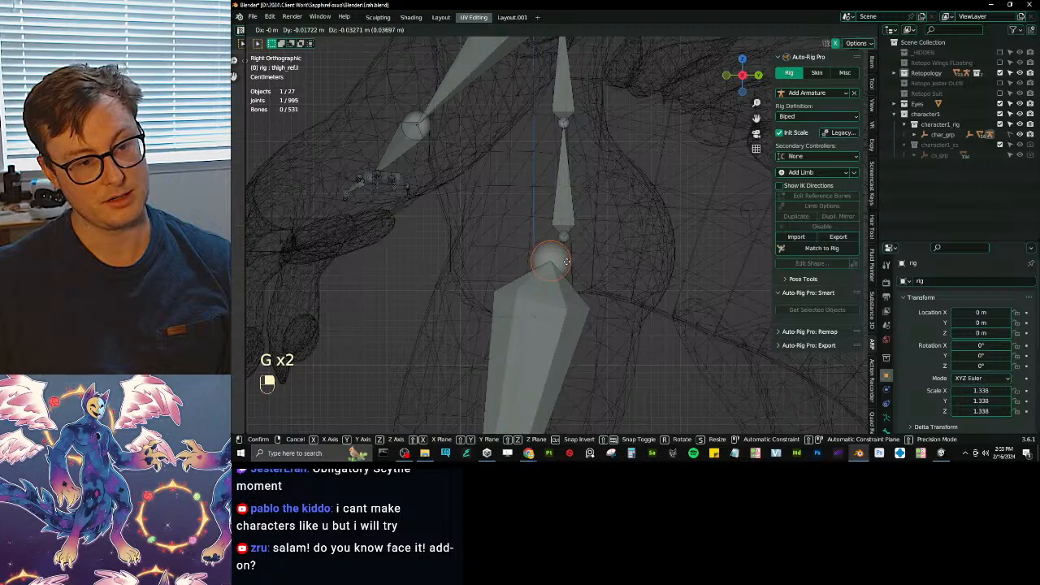
{"action": "key", "text": "g"}
{"action": "left_click", "coordinate": [579, 265]}
- Raise the base joint of the root reference bone along Z
{"action": "left_click", "coordinate": [567, 237]}
{"action": "key", "text": "g"}
{"action": "key", "text": "z"}
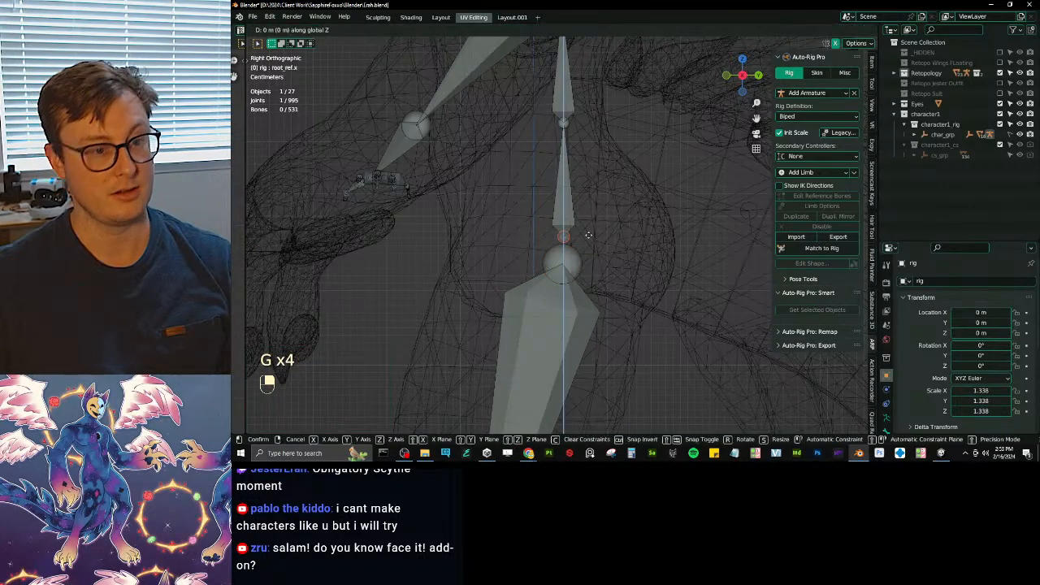
{"action": "left_click", "coordinate": [591, 209]}
- Straighten the root bone and the three spine reference bones into a vertical line by scaling them to 0 along Y
{"action": "key", "text": "b"}
{"action": "left_click_drag", "start_coordinate": [613, 93], "coordinate": [540, 218]}
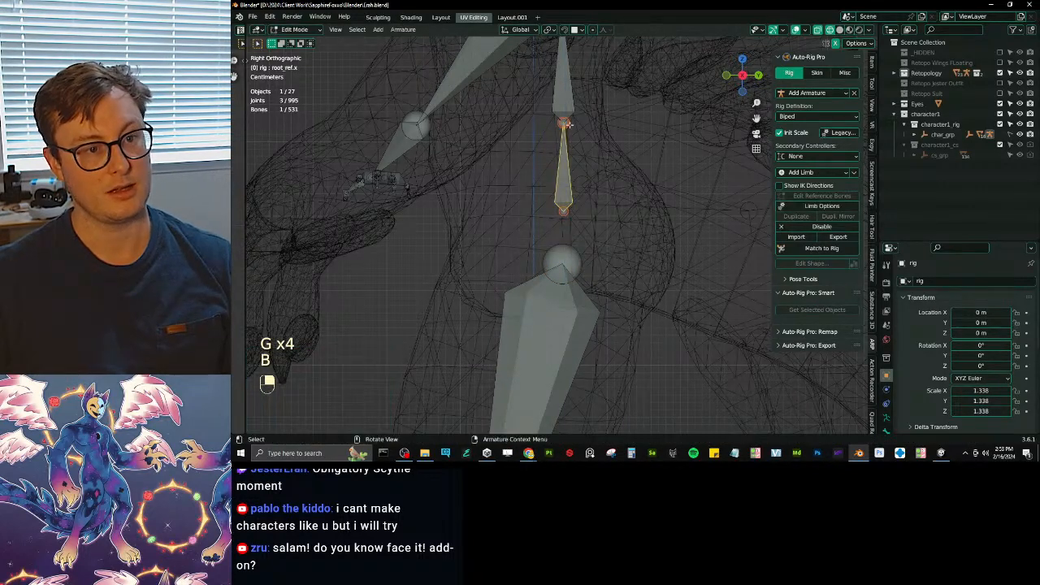
{"action": "middle_click_drag", "start_coordinate": [544, 75], "coordinate": [538, 171], "text": "shift"}
{"action": "middle_click_drag", "start_coordinate": [563, 108], "coordinate": [611, 248], "text": "shift"}
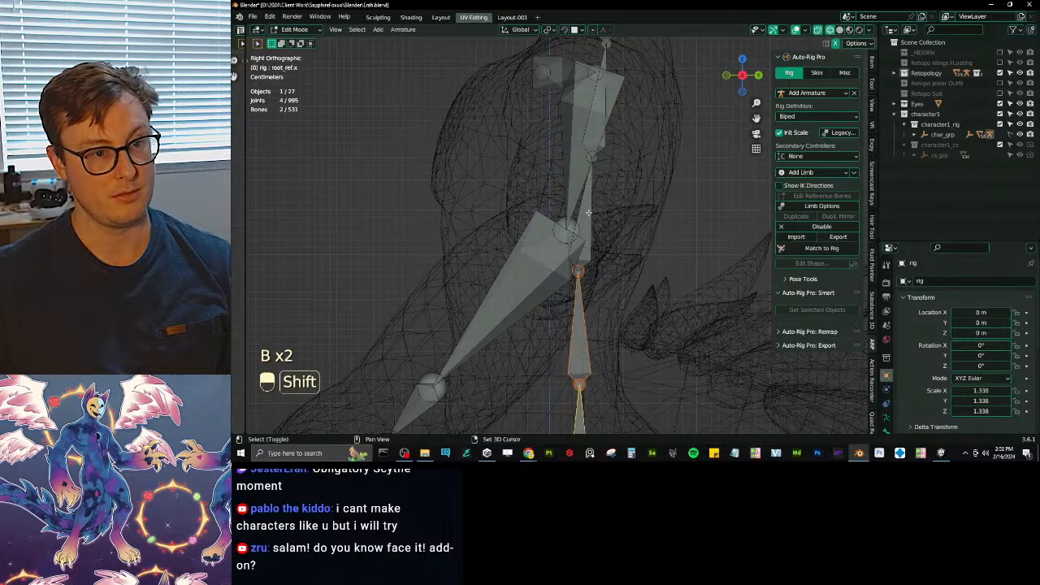
{"action": "left_click", "coordinate": [611, 149], "text": "shift"}
{"action": "scroll", "coordinate": [620, 155], "scroll_direction": "down", "scroll_amount": 3}
{"action": "key", "text": "s"}
{"action": "key", "text": "y"}
{"action": "key", "text": "0"}
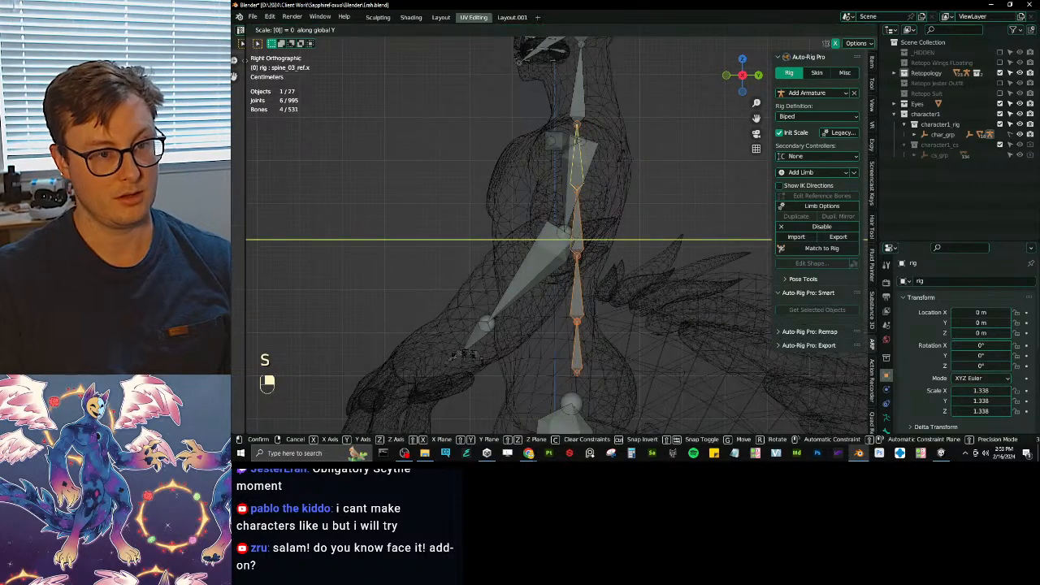
{"action": "left_click", "coordinate": [620, 155]}
- Move the straightened root and spine bones about 0.01 m back along Y
{"action": "key", "text": "g"}
{"action": "key", "text": "y"}
{"action": "left_click", "coordinate": [617, 165]}
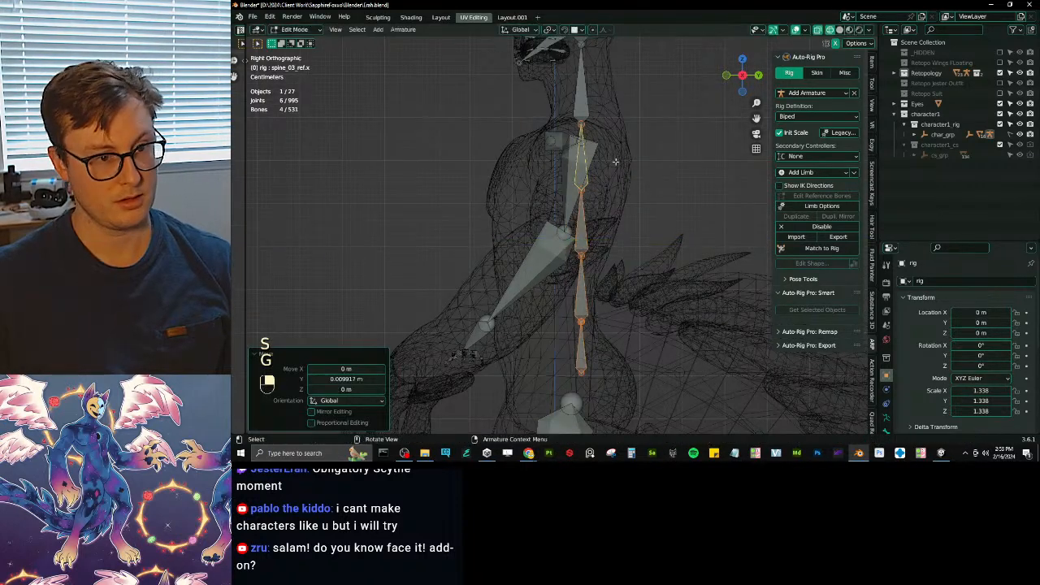
- Add the neck and head reference bones to the selection and flatten the whole chain to 0 along Y
{"action": "scroll", "coordinate": [605, 157], "scroll_direction": "up", "scroll_amount": 4}
{"action": "scroll", "coordinate": [604, 156], "scroll_direction": "down", "scroll_amount": 3}
{"action": "middle_click_drag", "start_coordinate": [604, 157], "coordinate": [586, 155], "text": "shift"}
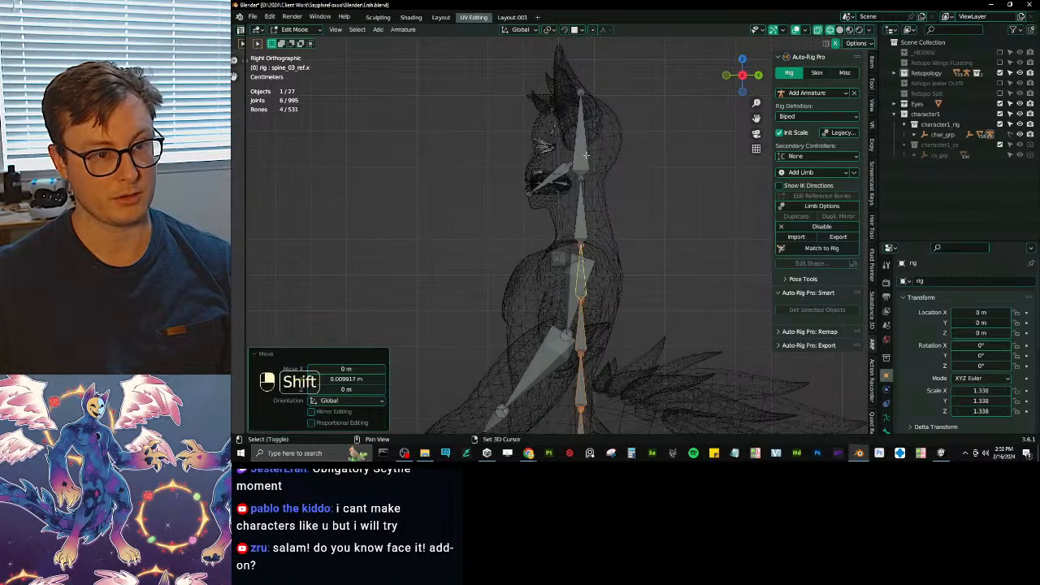
{"action": "left_click", "coordinate": [586, 147], "text": "shift"}
{"action": "key", "text": "s"}
{"action": "key", "text": "y"}
{"action": "key", "text": "0"}
{"action": "left_click", "coordinate": [588, 179]}
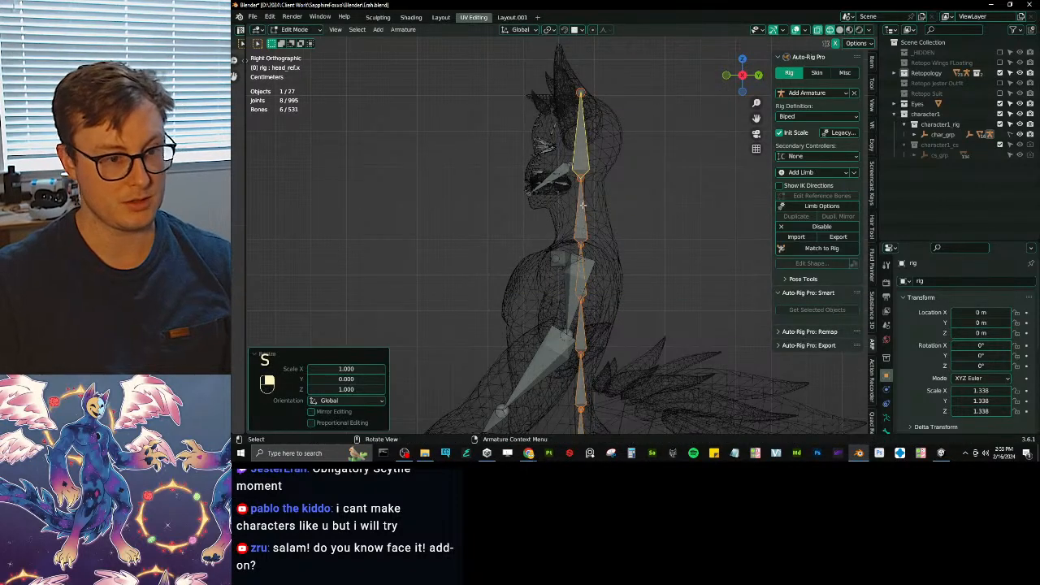
- Move the head reference bone about 0.004 m forward along Y
{"action": "scroll", "coordinate": [588, 209], "scroll_direction": "down", "scroll_amount": 4}
{"action": "scroll", "coordinate": [588, 209], "scroll_direction": "up", "scroll_amount": 5}
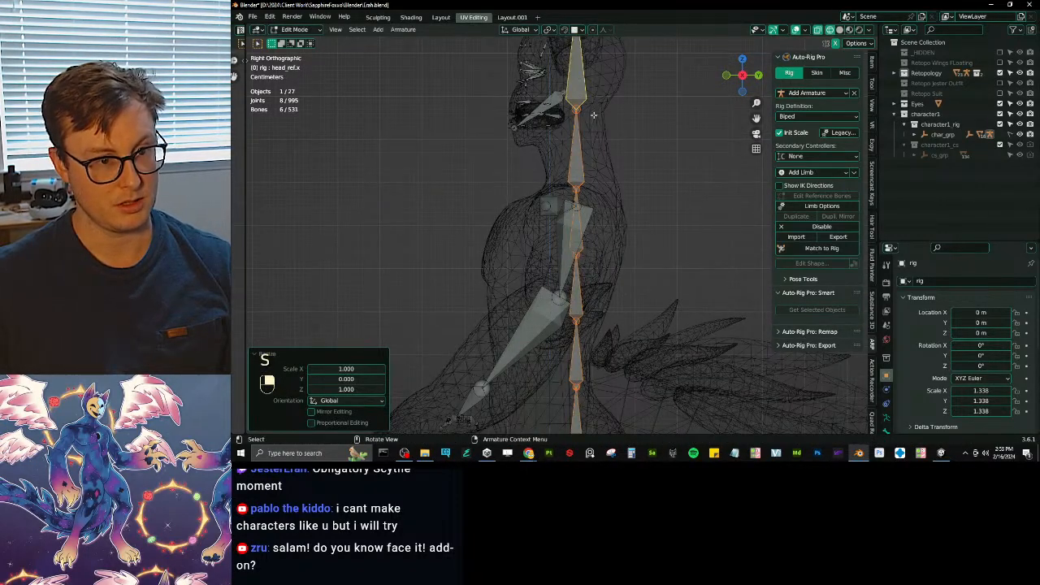
{"action": "left_click", "coordinate": [587, 88]}
{"action": "key", "text": "g"}
{"action": "key", "text": "y"}
{"action": "left_click", "coordinate": [585, 88]}
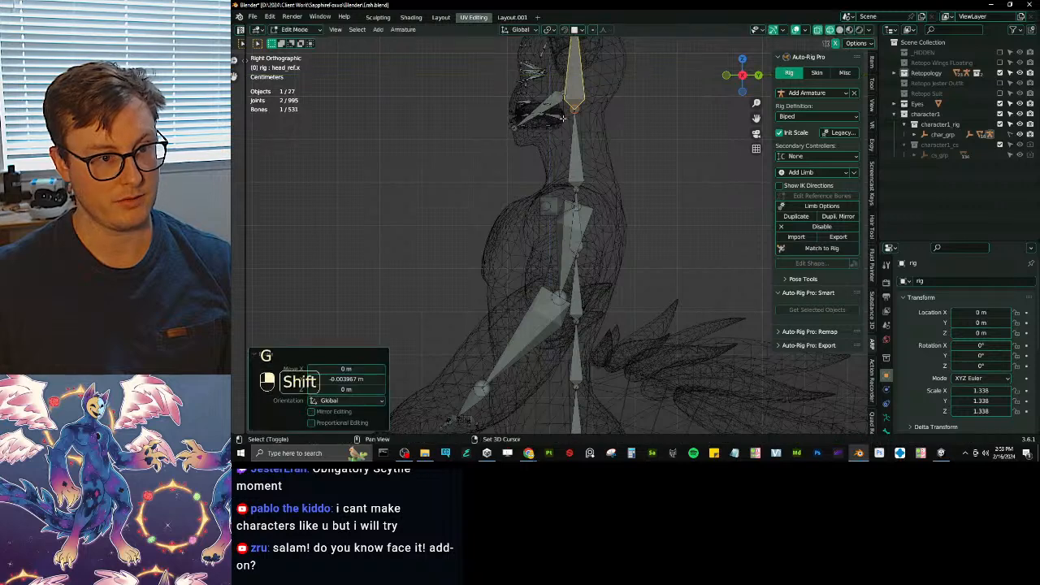
{"action": "scroll", "coordinate": [593, 190], "scroll_direction": "up", "scroll_amount": 5}
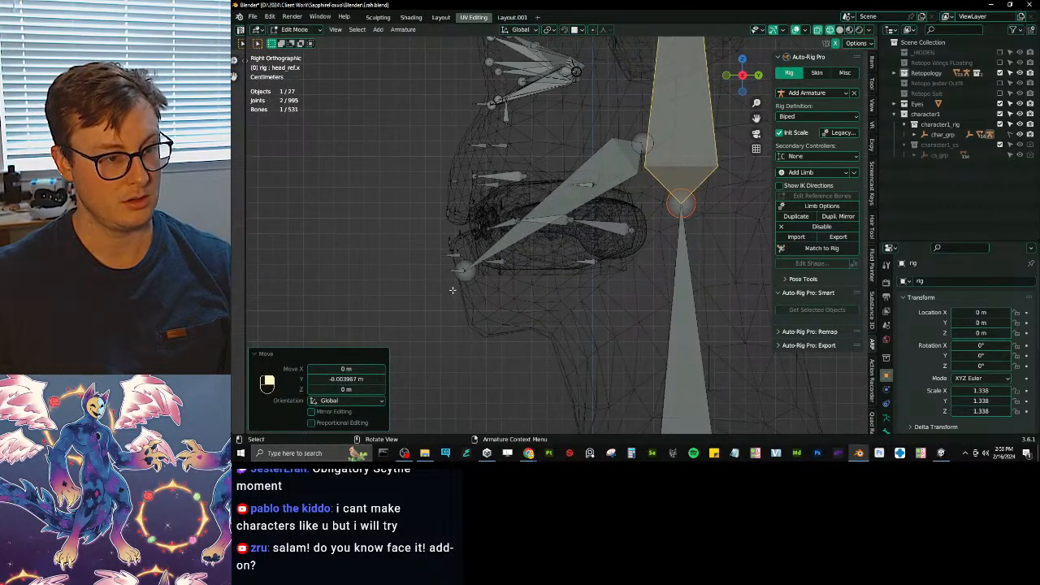
{"action": "key", "text": "b"}
{"action": "left_click_drag", "start_coordinate": [452, 259], "coordinate": [470, 291]}
{"action": "key", "text": "g"}
{"action": "left_click", "coordinate": [470, 327]}
{"action": "key", "text": "ctrl+z"}
- Move the jaw tip and chin bone about 0.008 m back and 0.035 m down to the chin, and nudge them into place
{"action": "key", "text": "b"}
{"action": "key", "text": "b"}
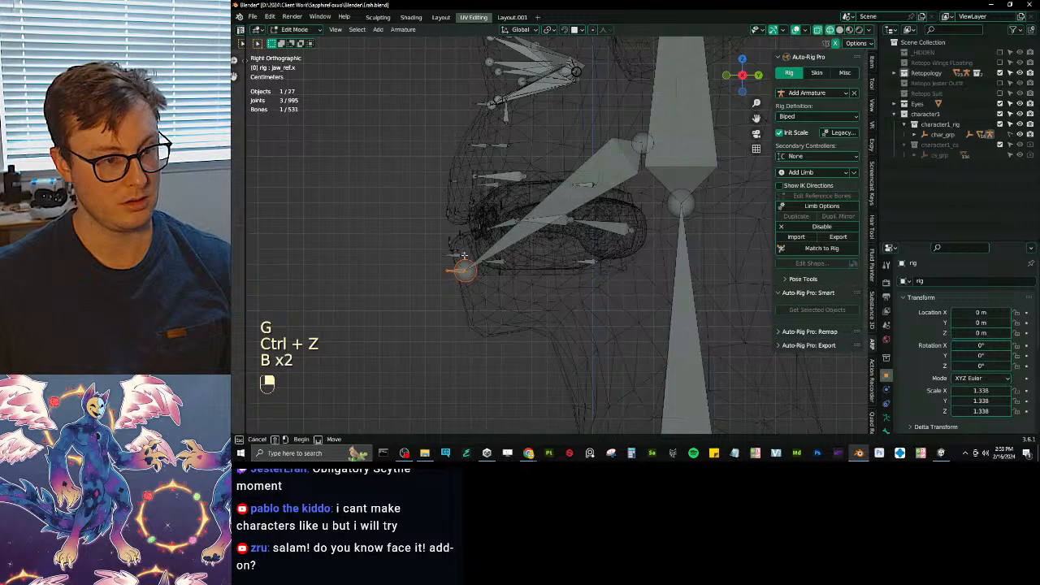
{"action": "left_click_drag", "start_coordinate": [446, 258], "coordinate": [480, 273], "text": "shift"}
{"action": "key", "text": "g"}
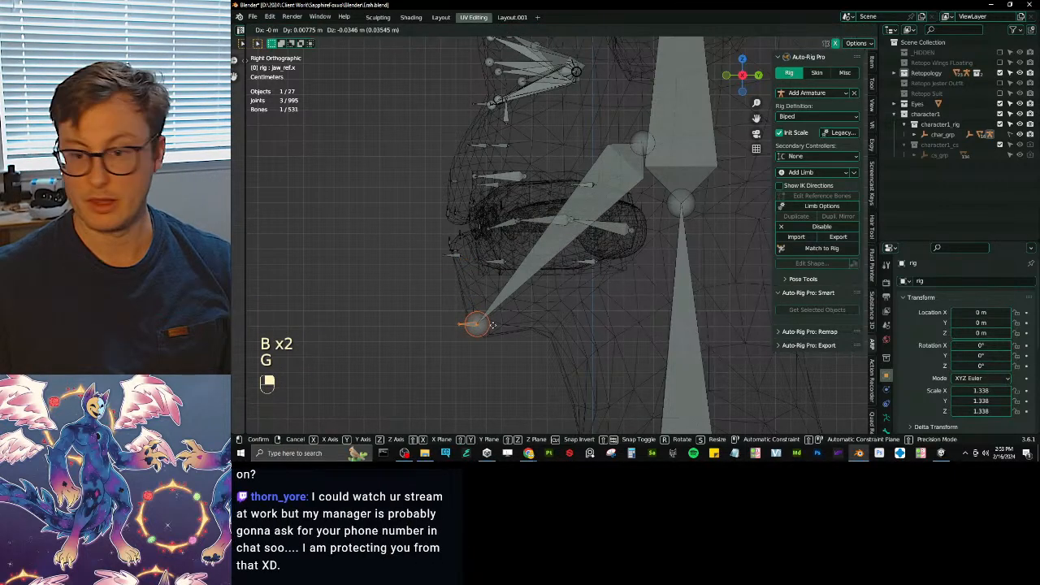
{"action": "left_click", "coordinate": [491, 325]}
{"action": "scroll", "coordinate": [511, 333], "scroll_direction": "up", "scroll_amount": 2}
{"action": "key", "text": "g"}
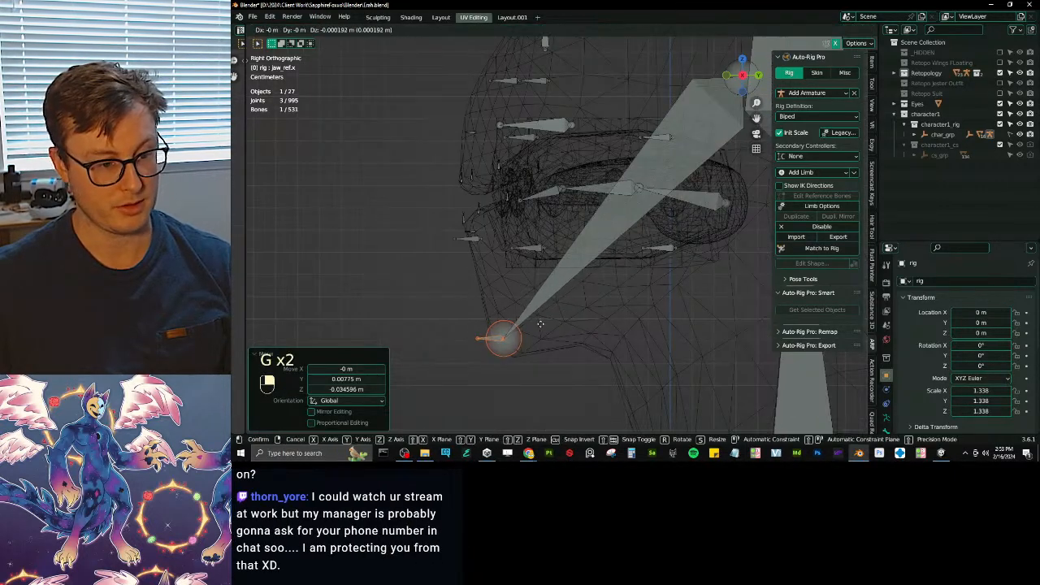
{"action": "left_click", "coordinate": [543, 325]}
{"action": "middle_click_drag", "start_coordinate": [598, 220], "coordinate": [583, 249], "text": "shift"}
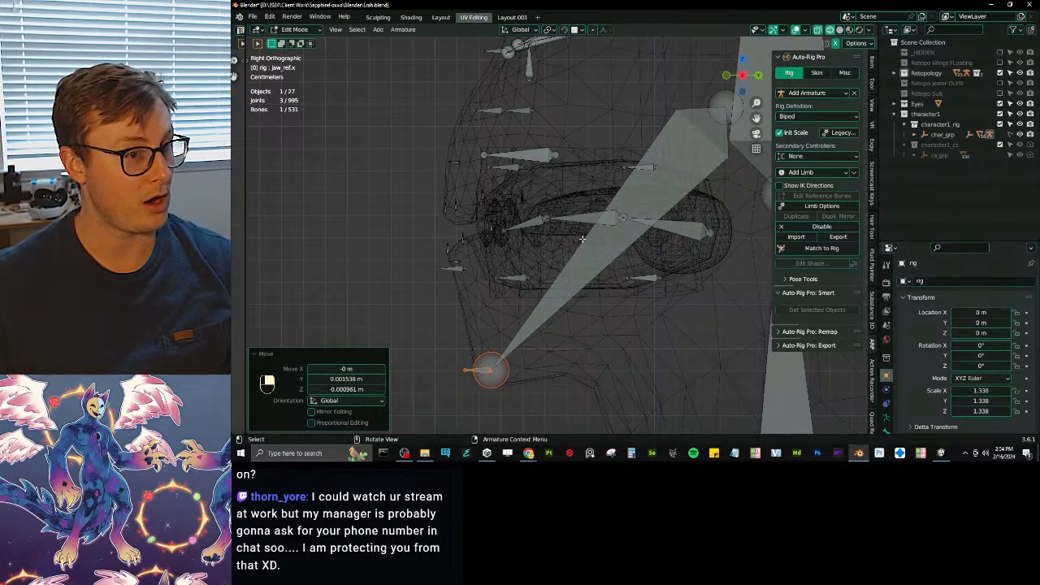
- Move the two nose reference bones forward to the front of the muzzle in the side view
{"action": "left_click", "coordinate": [256, 356]}
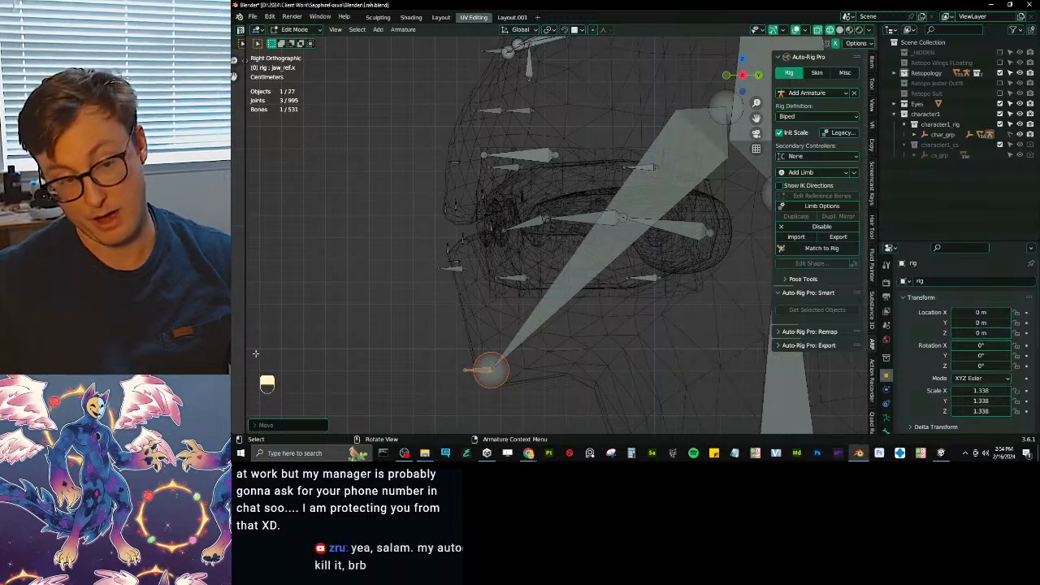
{"action": "middle_click_drag", "start_coordinate": [475, 159], "coordinate": [510, 257], "text": "shift"}
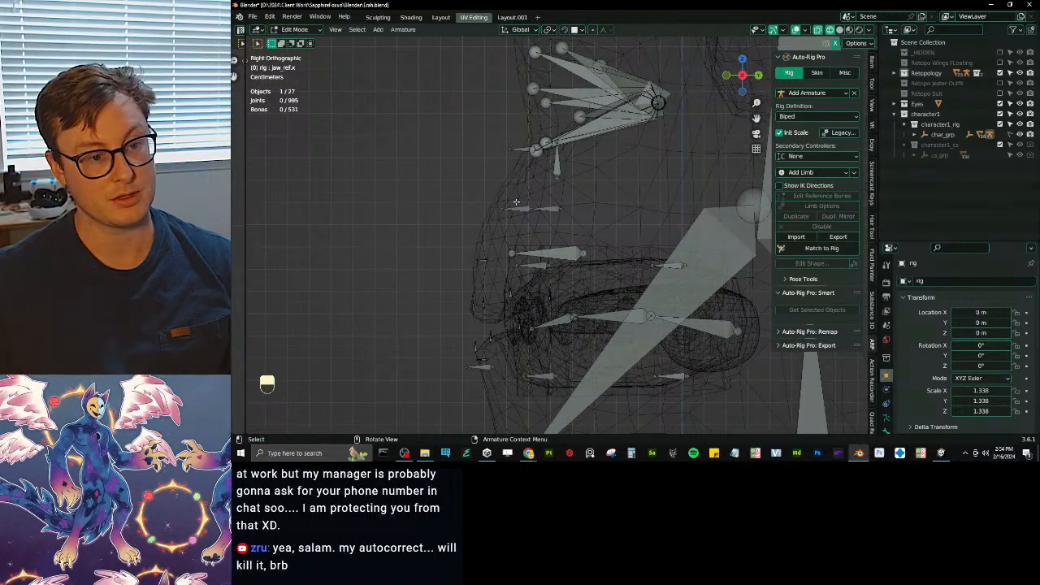
{"action": "key", "text": "b"}
{"action": "left_click_drag", "start_coordinate": [478, 199], "coordinate": [572, 226]}
{"action": "key", "text": "g"}
{"action": "left_click", "coordinate": [543, 240]}
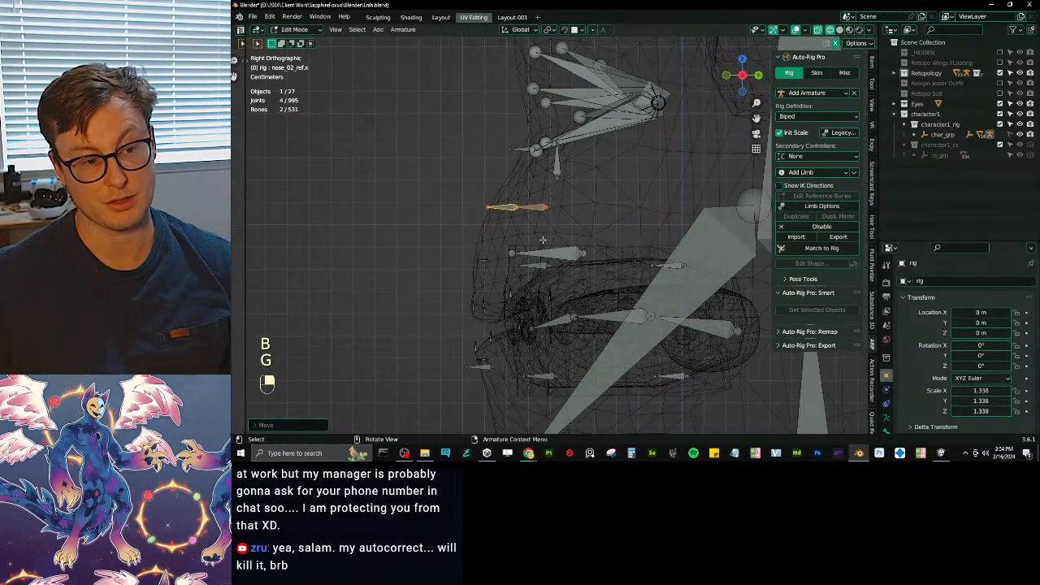
{"action": "middle_click_drag", "start_coordinate": [477, 308], "coordinate": [496, 258], "text": "shift"}
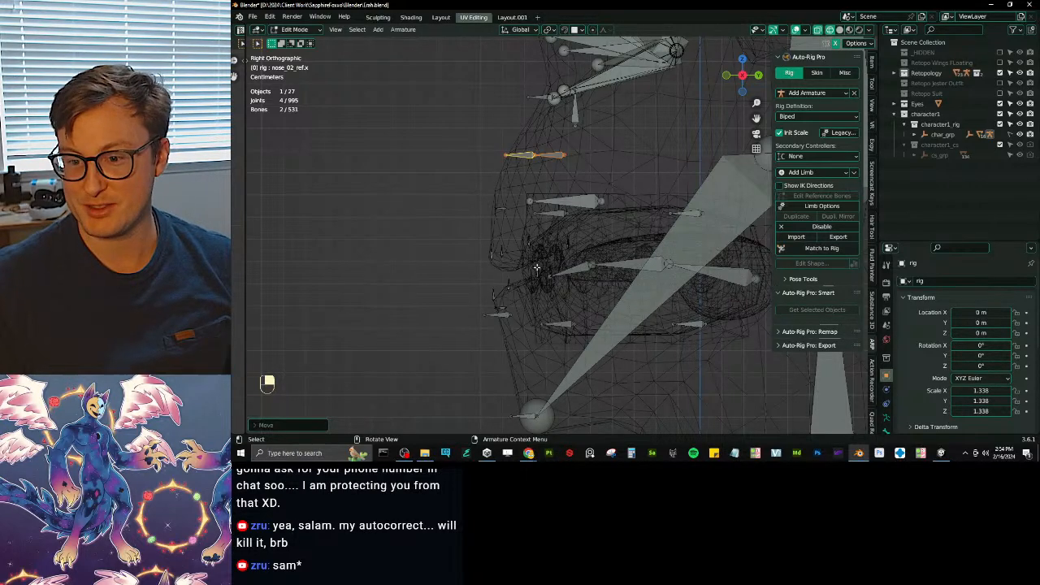
- Select the ear reference bones on both sides and move them up and back toward the ear bases in the side view
{"action": "scroll", "coordinate": [578, 222], "scroll_direction": "down", "scroll_amount": 5}
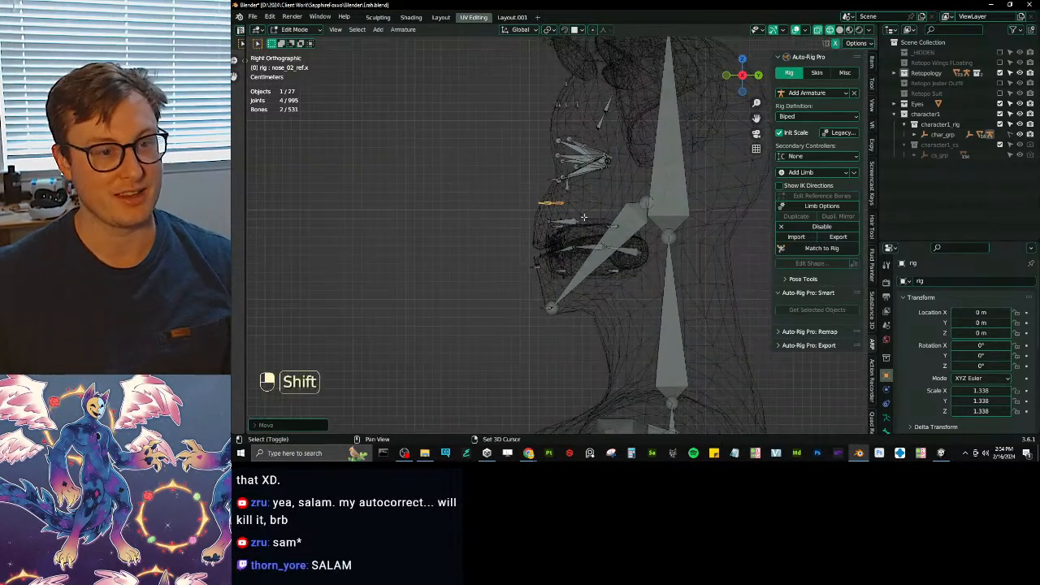
{"action": "middle_click_drag", "start_coordinate": [582, 218], "coordinate": [556, 269], "text": "shift"}
{"action": "scroll", "coordinate": [557, 266], "scroll_direction": "up", "scroll_amount": 4}
{"action": "middle_click_drag", "start_coordinate": [592, 168], "coordinate": [580, 253], "text": "shift"}
{"action": "left_click", "coordinate": [580, 154]}
{"action": "key", "text": "b"}
{"action": "left_click_drag", "start_coordinate": [573, 141], "coordinate": [620, 210]}
{"action": "scroll", "coordinate": [625, 195], "scroll_direction": "down", "scroll_amount": 5}
{"action": "middle_click_drag", "start_coordinate": [638, 162], "coordinate": [619, 176], "text": "shift"}
{"action": "key", "text": "g"}
{"action": "left_click", "coordinate": [636, 200]}
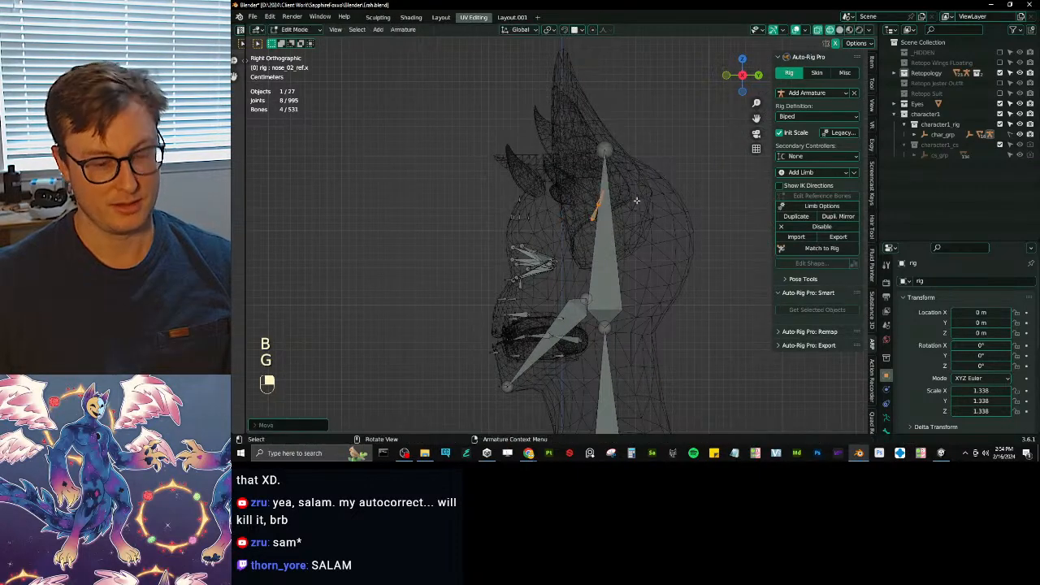
- Rotate the left ear's two reference bones in the front view, enlarge them and move them up into the ear
{"action": "key", "text": "KP_1"}
{"action": "key", "text": "r"}
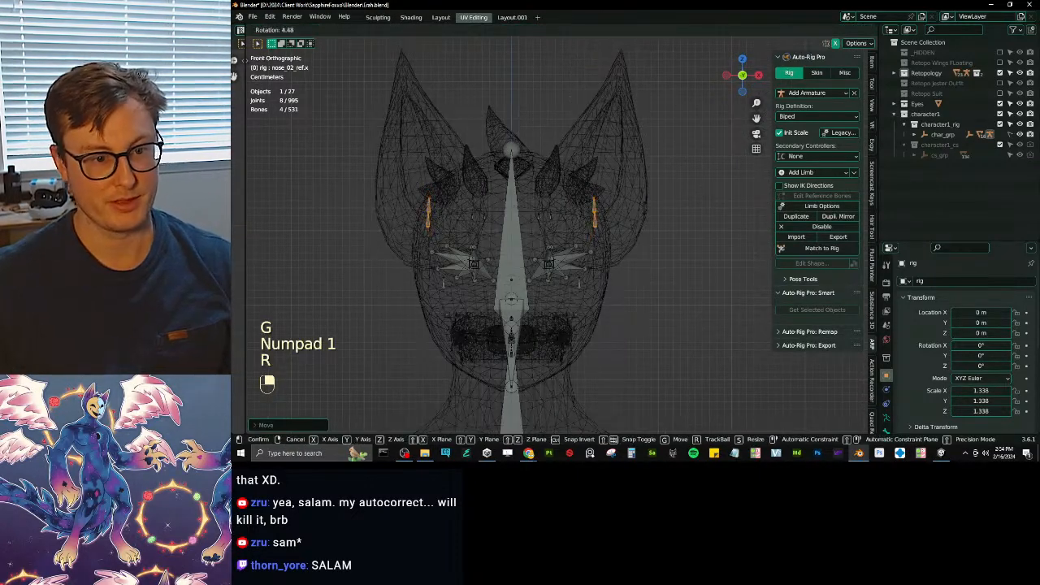
{"action": "left_click", "coordinate": [614, 212]}
{"action": "key", "text": "b"}
{"action": "left_click_drag", "start_coordinate": [587, 188], "coordinate": [604, 210]}
{"action": "key", "text": "r"}
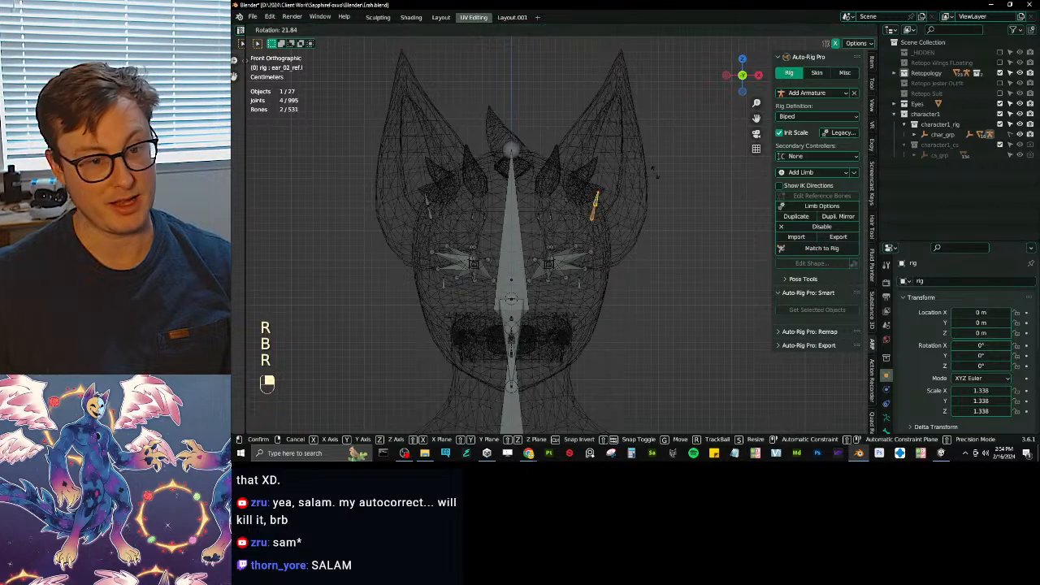
{"action": "key", "text": "s"}
{"action": "key", "text": "g"}
{"action": "left_click", "coordinate": [643, 119]}
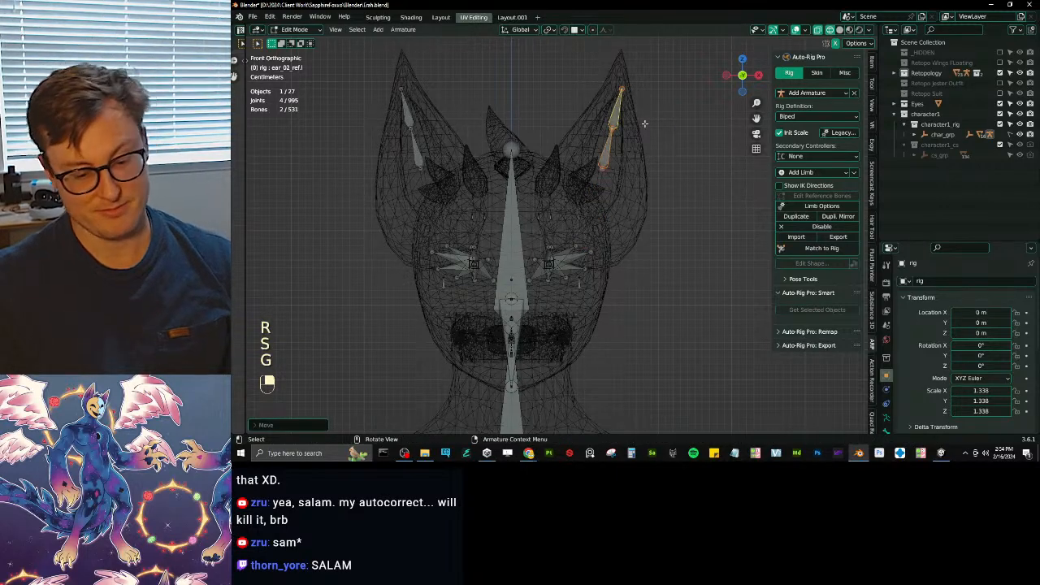
- Rotate the left ear bones in the side view to follow the ear's tilt and reposition them inside it
{"action": "key", "text": "KP_3"}
{"action": "key", "text": "r"}
{"action": "left_click", "coordinate": [629, 72]}
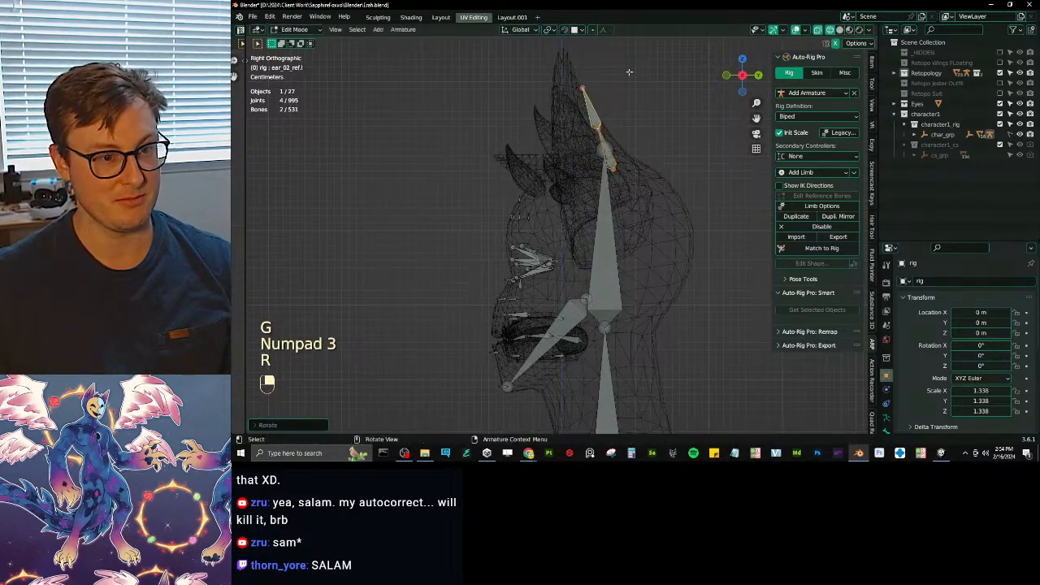
{"action": "key", "text": "g"}
{"action": "left_click", "coordinate": [608, 101]}
- Rotate, enlarge and reposition the left ear bones in the front view to line them up with the ear
{"action": "key", "text": "KP_1"}
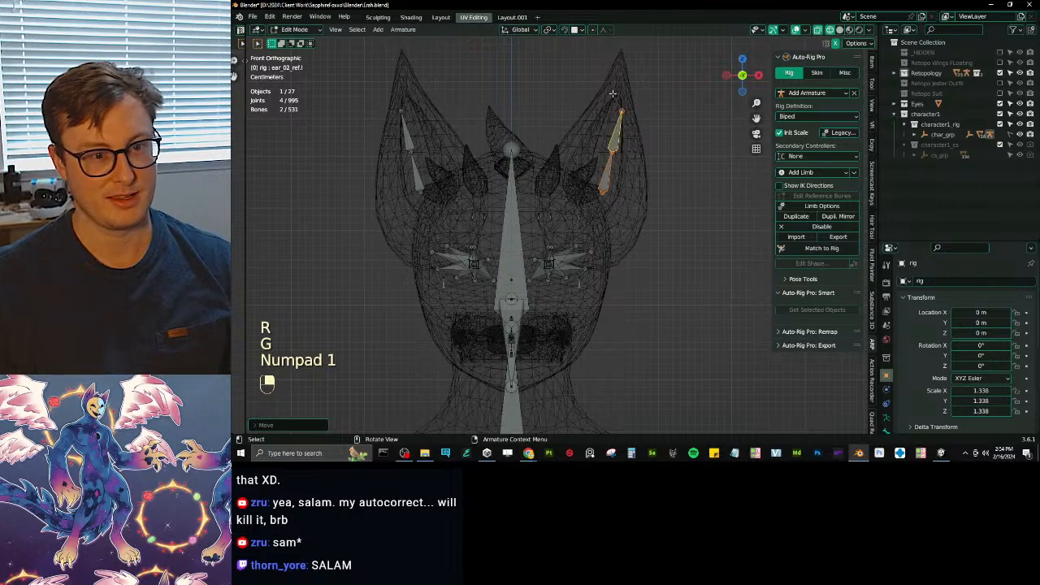
{"action": "key", "text": "r"}
{"action": "key", "text": "s"}
{"action": "key", "text": "g"}
{"action": "key", "text": "r"}
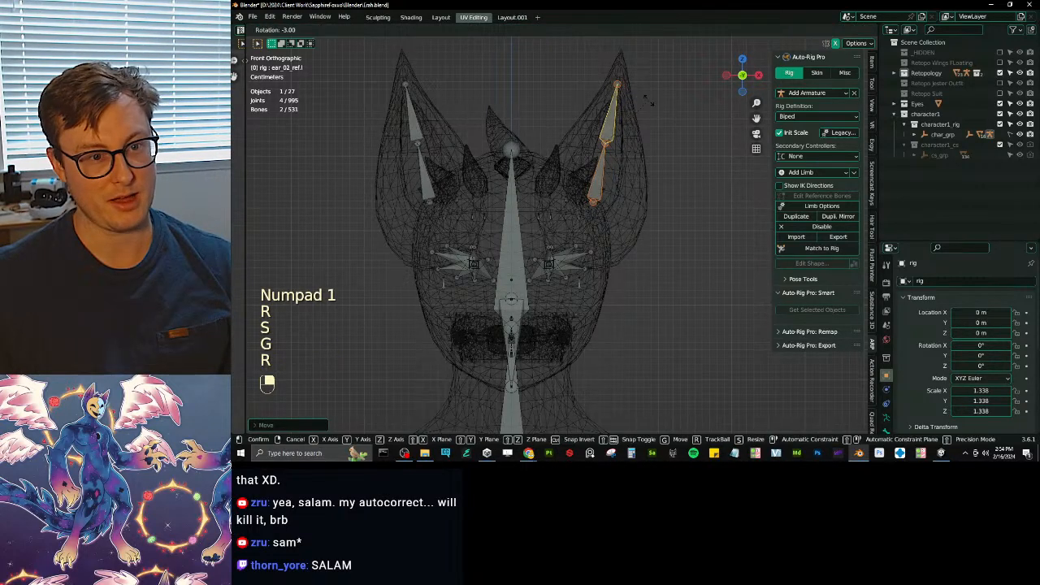
{"action": "left_click", "coordinate": [649, 100]}
{"action": "key", "text": "s"}
{"action": "left_click", "coordinate": [653, 99]}
{"action": "key", "text": "g"}
{"action": "left_click", "coordinate": [652, 99]}
{"action": "key", "text": "r"}
{"action": "left_click", "coordinate": [655, 95]}
- Scale the left ear bones up about 1.1 times, enlarge them again and shift them to reach the ear tip
{"action": "key", "text": "s"}
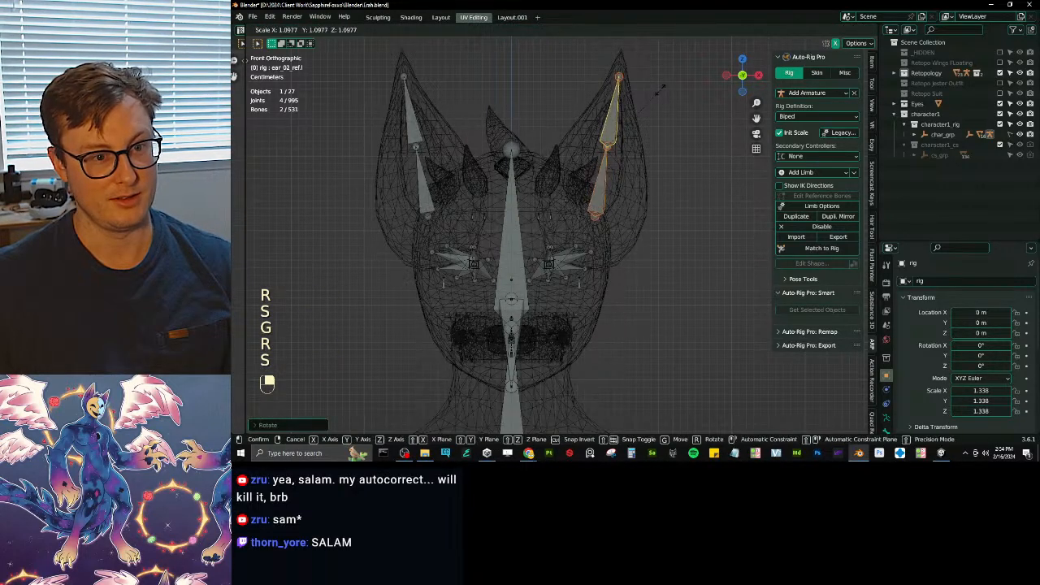
{"action": "left_click", "coordinate": [658, 88]}
{"action": "key", "text": "g"}
{"action": "left_click", "coordinate": [660, 85]}
{"action": "key", "text": "s"}
{"action": "left_click", "coordinate": [662, 80]}
{"action": "key", "text": "g"}
{"action": "left_click", "coordinate": [664, 79]}
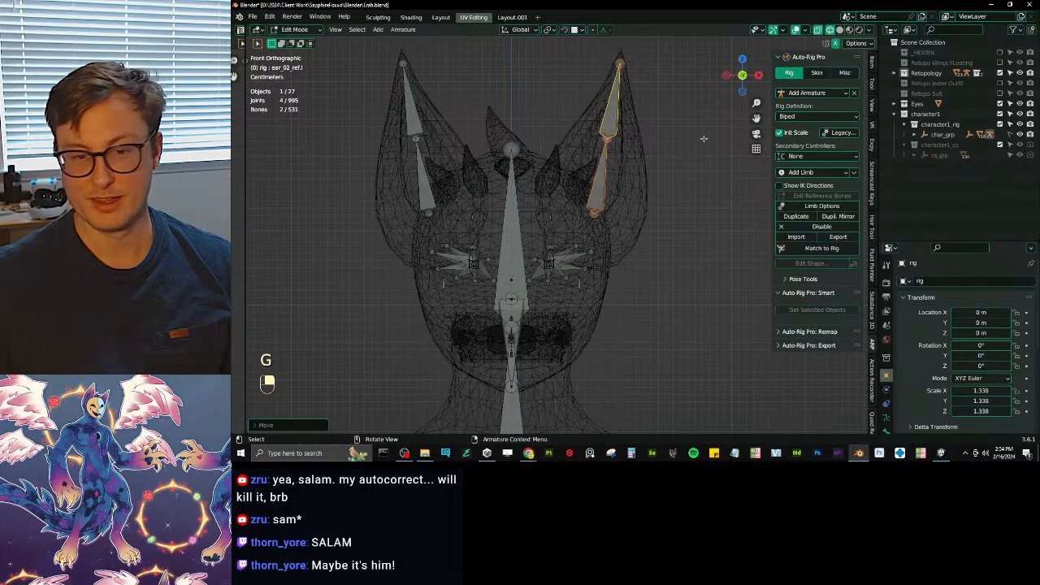
- Set the ear limb's bone count to 3 for the left ear and the right ear
{"action": "left_click", "coordinate": [857, 205]}
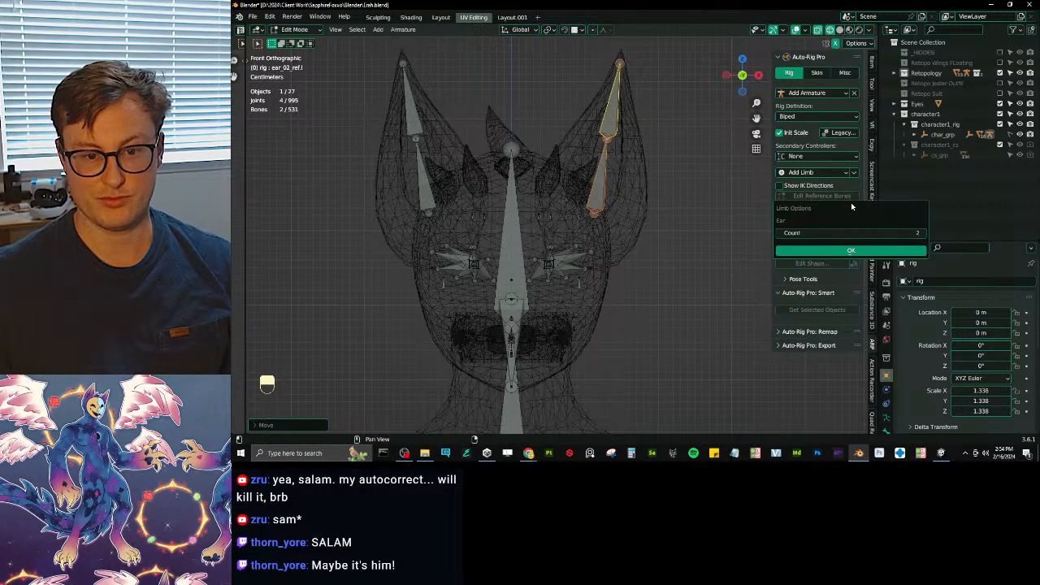
{"action": "left_click", "coordinate": [923, 233]}
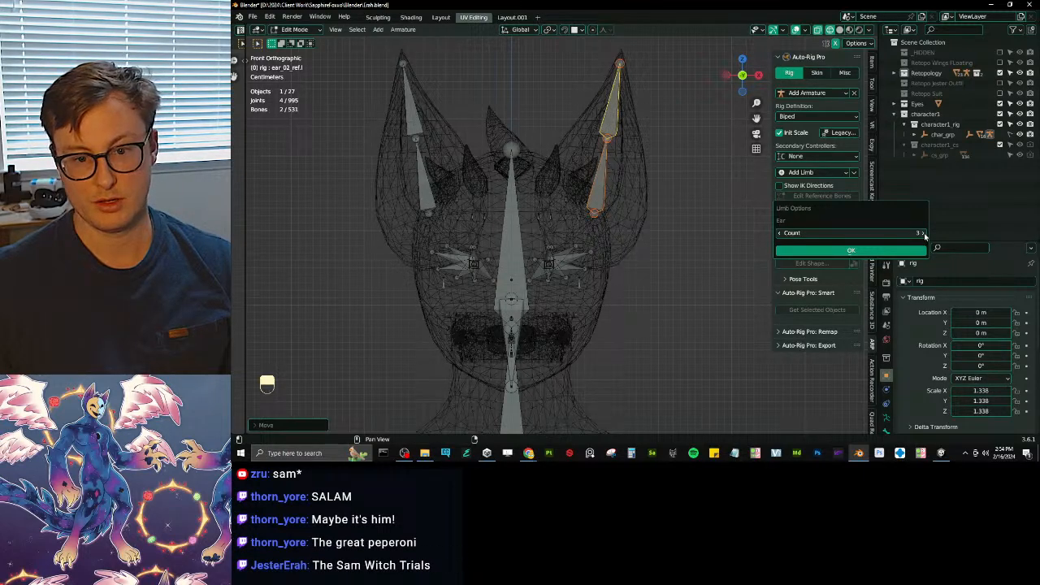
{"action": "left_click", "coordinate": [891, 250]}
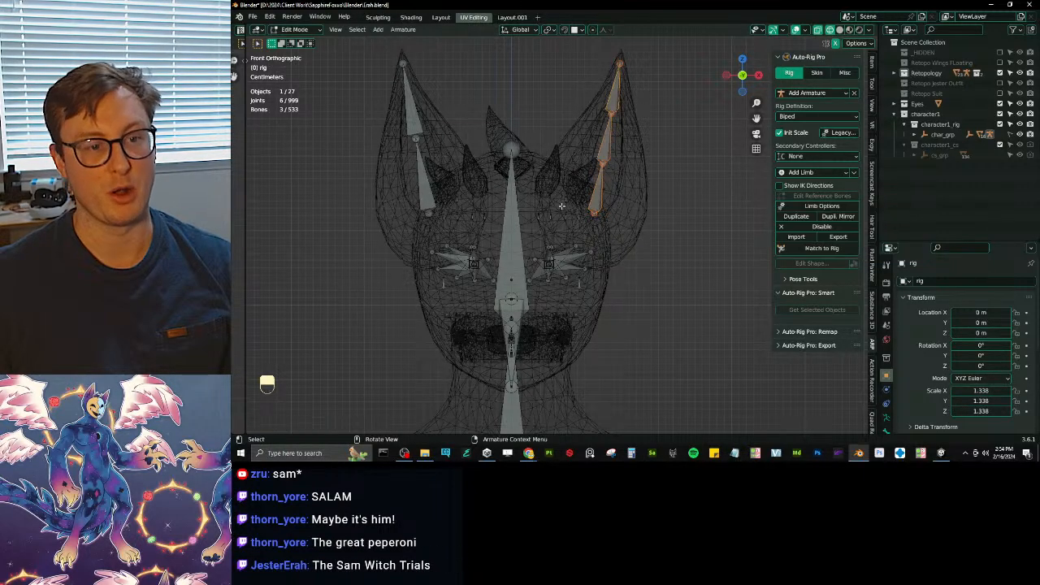
{"action": "left_click", "coordinate": [412, 123]}
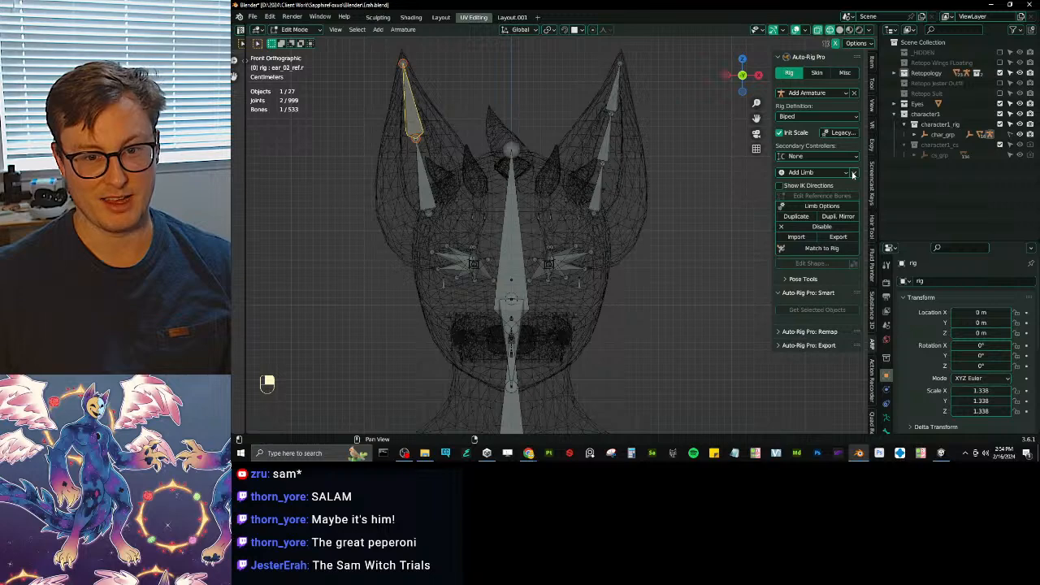
{"action": "left_click", "coordinate": [851, 205]}
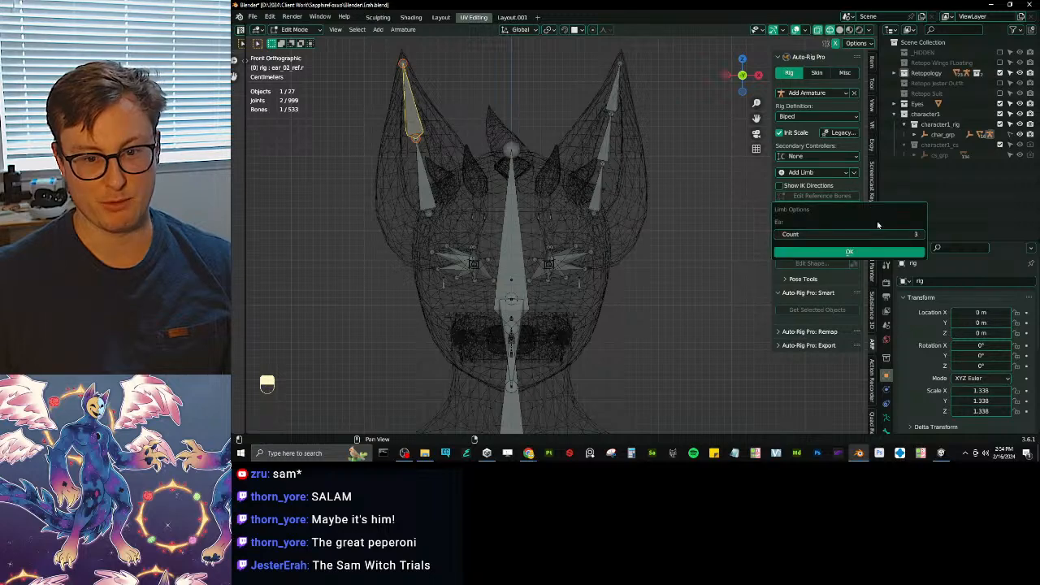
{"action": "left_click", "coordinate": [912, 250]}
- Examine the bone placement through the face, torso, arms and tail in the shaded side view
{"action": "mouse_move", "coordinate": [636, 329]}
{"action": "middle_mouse_down", "text": "shift"}
{"action": "mouse_move", "coordinate": [688, 268]}
{"action": "mouse_move", "coordinate": [707, 224]}
{"action": "middle_mouse_up", "text": "shift"}
{"action": "mouse_move", "coordinate": [707, 224]}
{"action": "middle_mouse_down"}
{"action": "mouse_move", "coordinate": [638, 223]}
{"action": "mouse_move", "coordinate": [657, 237]}
{"action": "middle_mouse_up"}
{"action": "key", "text": "z"}
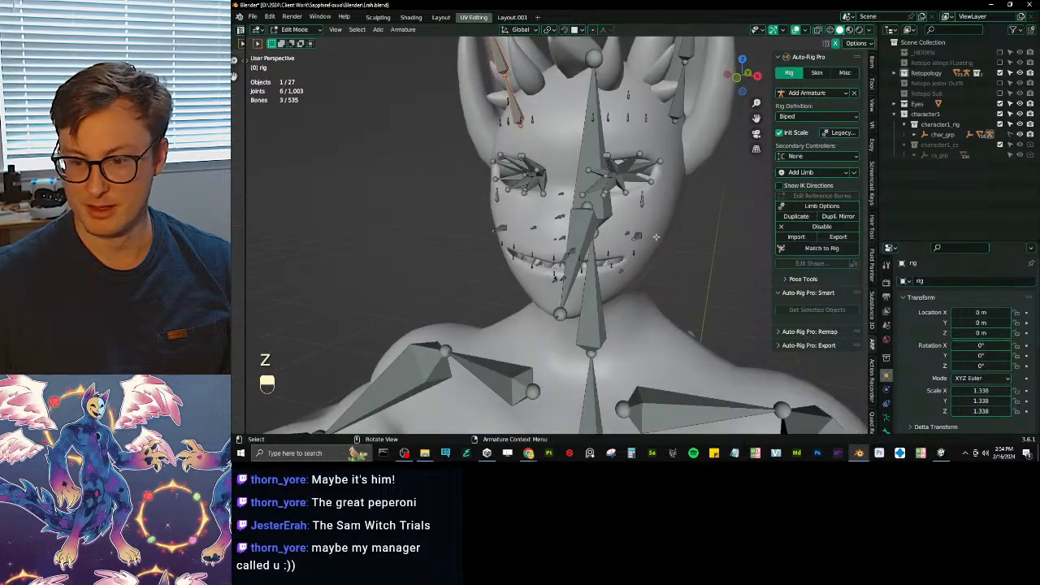
{"action": "key", "text": "KP_3"}
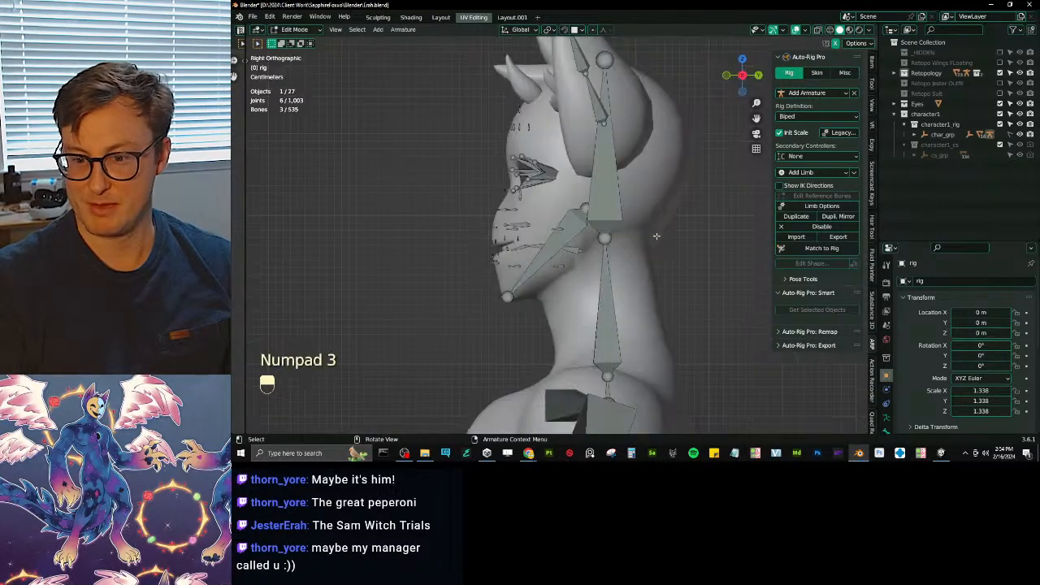
{"action": "scroll", "coordinate": [657, 237], "scroll_direction": "down", "scroll_amount": 3}
{"action": "middle_click_drag", "start_coordinate": [637, 230], "coordinate": [603, 195], "text": "shift"}
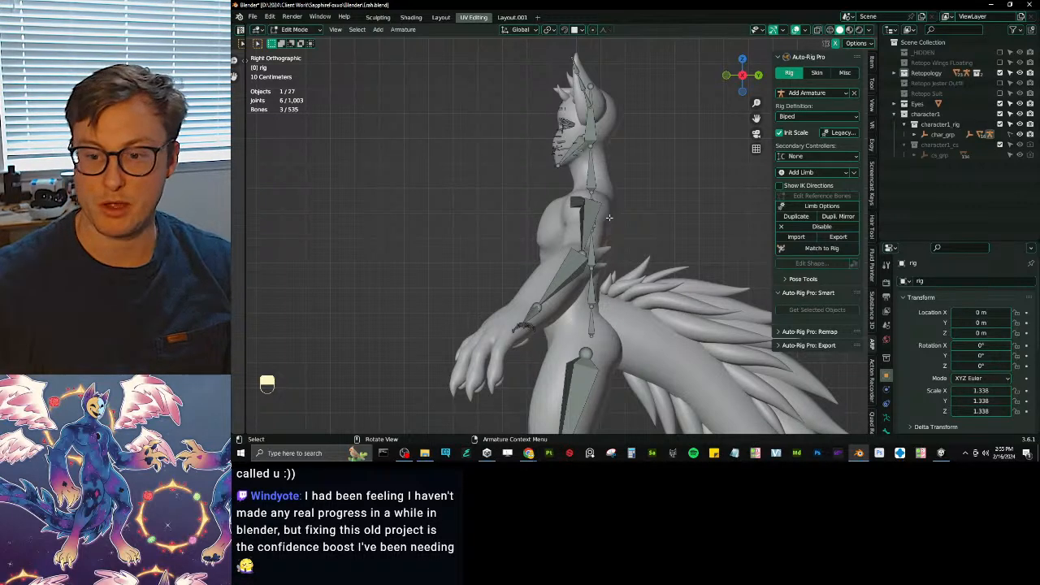
{"action": "scroll", "coordinate": [609, 217], "scroll_direction": "down", "scroll_amount": 4}
{"action": "middle_click_drag", "start_coordinate": [609, 217], "coordinate": [681, 172], "text": "shift"}
{"action": "scroll", "coordinate": [597, 113], "scroll_direction": "up", "scroll_amount": 3}
{"action": "middle_click_drag", "start_coordinate": [642, 138], "coordinate": [635, 264], "text": "shift"}
{"action": "scroll", "coordinate": [588, 103], "scroll_direction": "down", "scroll_amount": 3}
- Shorten the left shoulder reference bone in the front wireframe view and shift it outward so it meets the upper arm
{"action": "key", "text": "KP_1"}
{"action": "scroll", "coordinate": [610, 109], "scroll_direction": "up", "scroll_amount": 4}
{"action": "key", "text": "z"}
{"action": "scroll", "coordinate": [572, 222], "scroll_direction": "up", "scroll_amount": 1}
{"action": "middle_click_drag", "start_coordinate": [573, 222], "coordinate": [530, 241], "text": "shift"}
{"action": "key", "text": "s"}
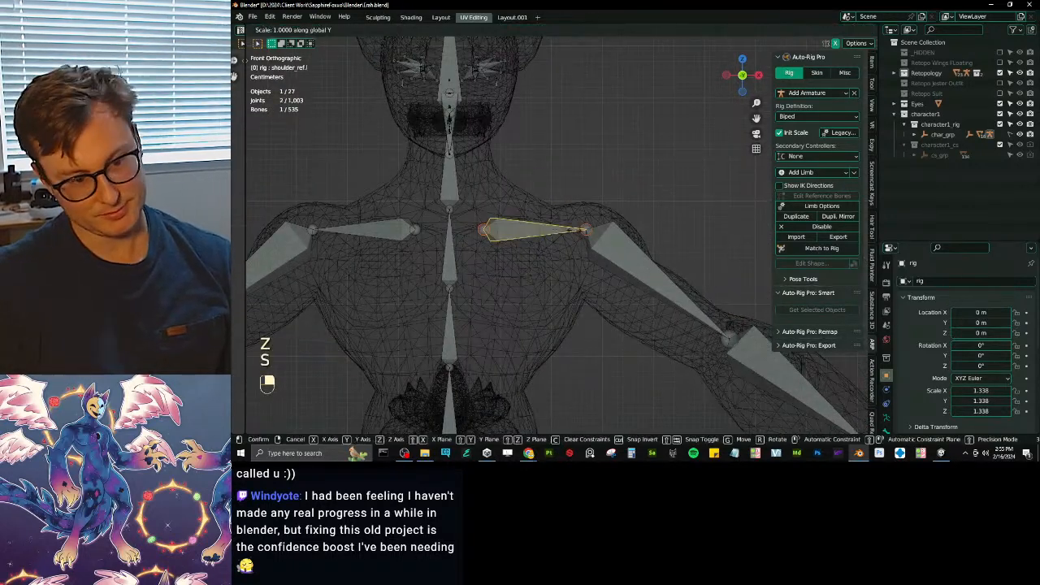
{"action": "left_click", "coordinate": [574, 230]}
{"action": "key", "text": "s"}
{"action": "left_click", "coordinate": [613, 214]}
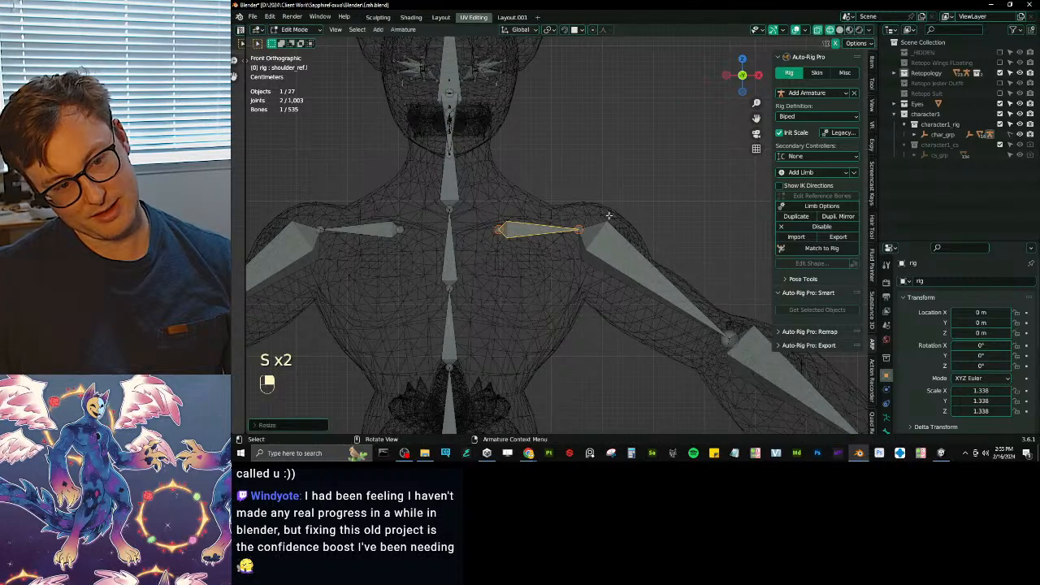
{"action": "key", "text": "g"}
{"action": "key", "text": "g"}
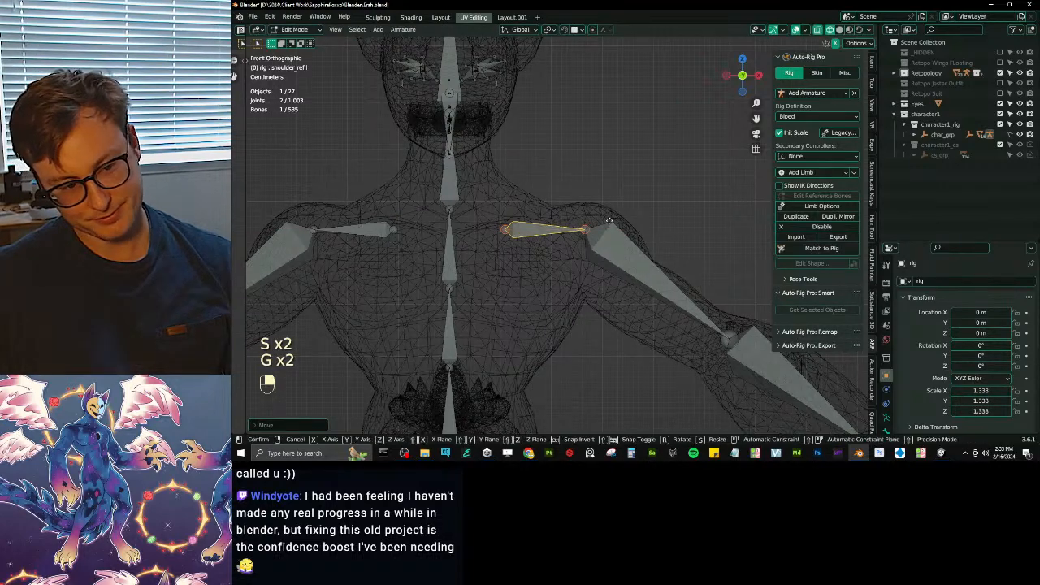
{"action": "left_click", "coordinate": [612, 215]}
- Move the left shoulder bone along Y, shrink it slightly and reposition it in the shaded front view
{"action": "mouse_move", "coordinate": [612, 215]}
{"action": "middle_mouse_down"}
{"action": "mouse_move", "coordinate": [542, 266]}
{"action": "mouse_move", "coordinate": [559, 222]}
{"action": "mouse_move", "coordinate": [529, 182]}
{"action": "mouse_move", "coordinate": [598, 204]}
{"action": "mouse_move", "coordinate": [538, 207]}
{"action": "middle_mouse_up"}
{"action": "key", "text": "g"}
{"action": "key", "text": "y"}
{"action": "left_click", "coordinate": [543, 225]}
{"action": "key", "text": "z"}
{"action": "left_click", "coordinate": [560, 209]}
{"action": "scroll", "coordinate": [542, 194], "scroll_direction": "up", "scroll_amount": 3}
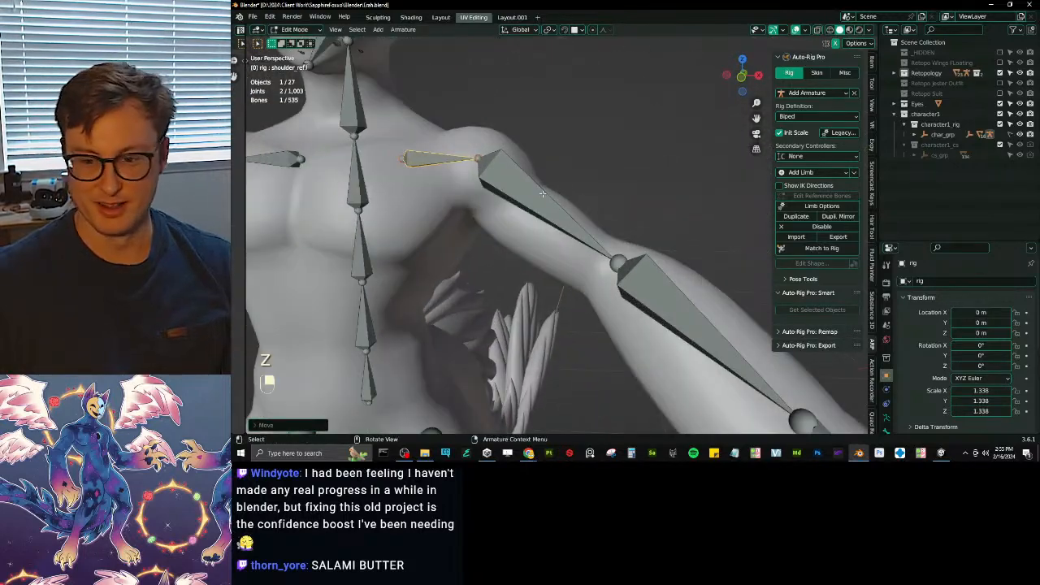
{"action": "key", "text": "KP_1"}
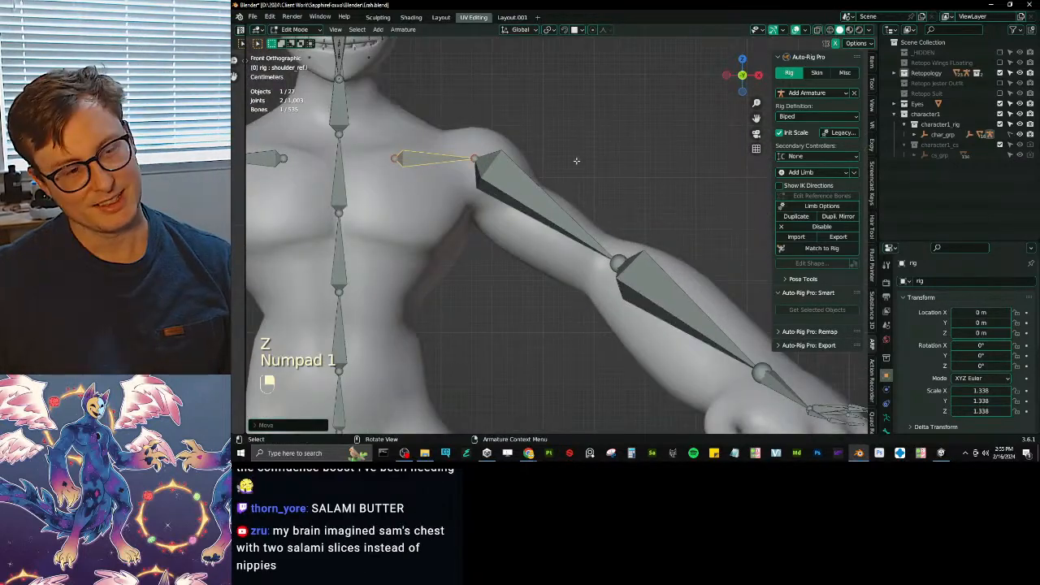
{"action": "key", "text": "s"}
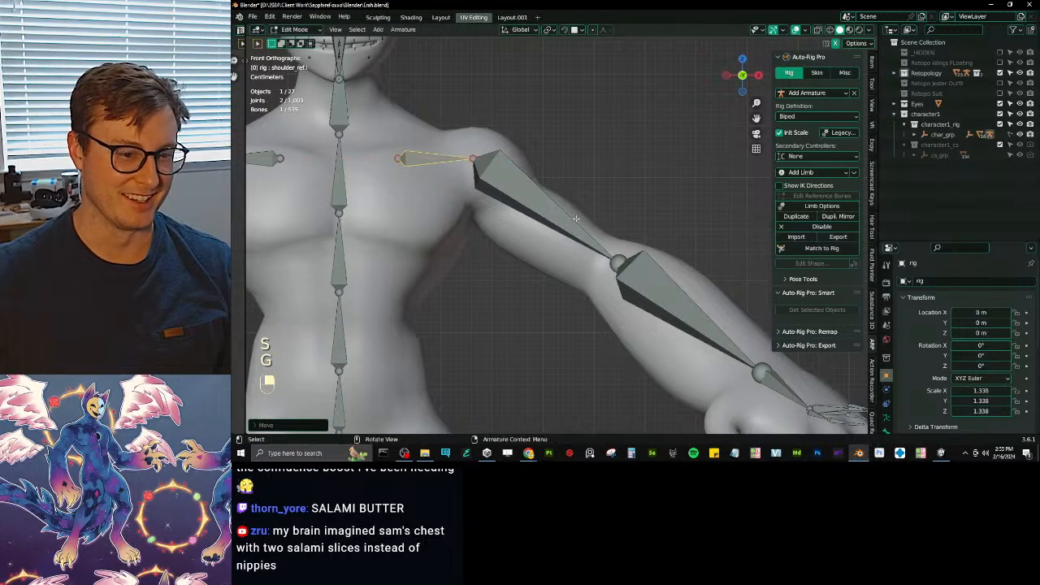
{"action": "key", "text": "g"}
{"action": "key", "text": "g"}
{"action": "right_click", "coordinate": [611, 238]}
- Adjust the left elbow joint in the front and top wireframe views to centre it inside the arm
{"action": "middle_click_drag", "start_coordinate": [663, 283], "coordinate": [606, 239], "text": "shift"}
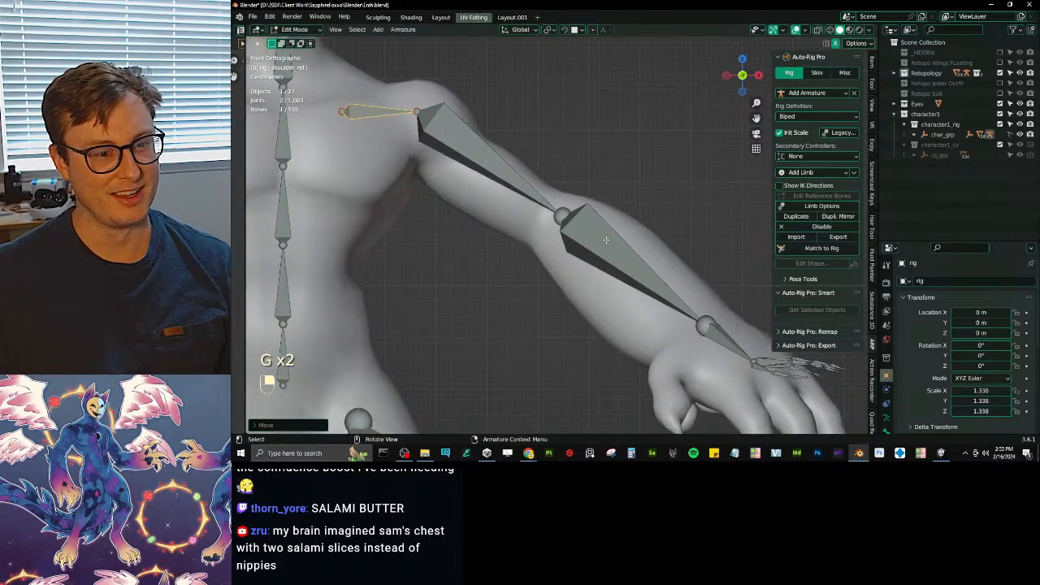
{"action": "middle_click_drag", "start_coordinate": [658, 267], "coordinate": [565, 193]}
{"action": "key", "text": "KP_1"}
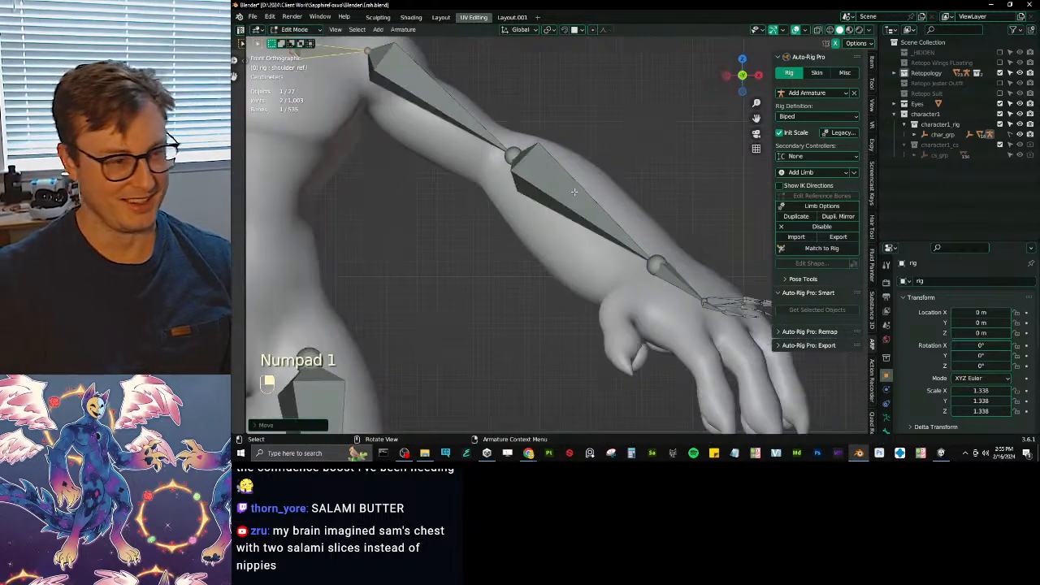
{"action": "key", "text": "z"}
{"action": "left_click", "coordinate": [488, 176]}
{"action": "left_click", "coordinate": [539, 186]}
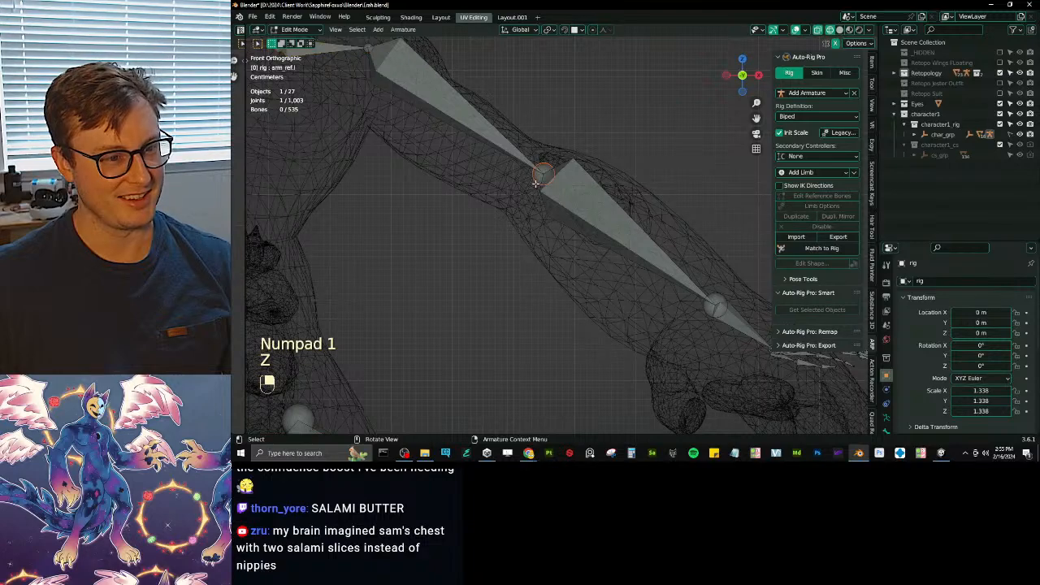
{"action": "key", "text": "g"}
{"action": "right_click", "coordinate": [532, 199]}
{"action": "key", "text": "KP_7"}
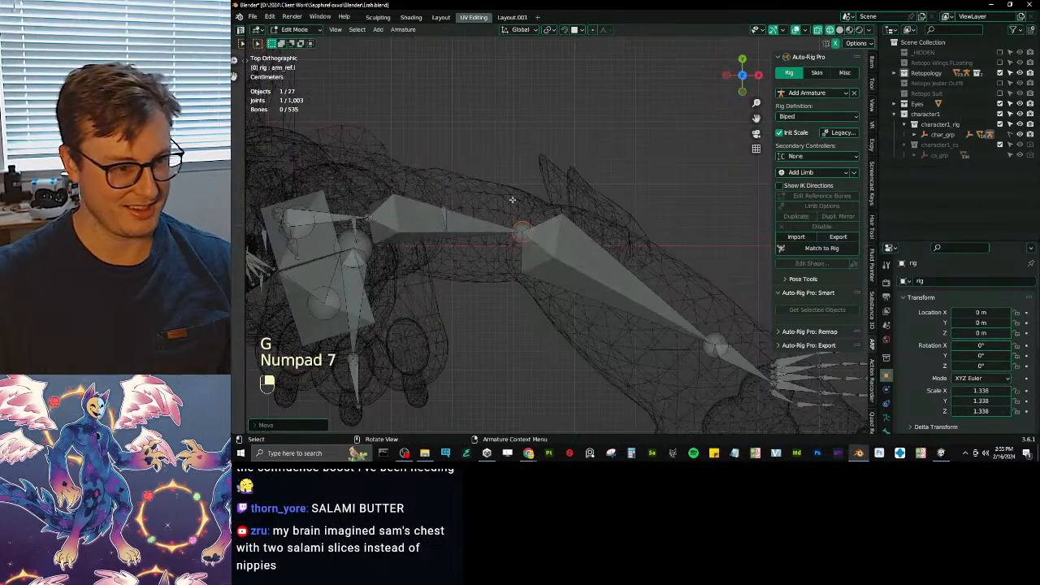
{"action": "key", "text": "g"}
{"action": "right_click", "coordinate": [512, 200]}
- Move, rotate and enlarge the left hand reference bone so it runs from the wrist down through the palm
{"action": "middle_click_drag", "start_coordinate": [512, 199], "coordinate": [633, 197]}
{"action": "scroll", "coordinate": [557, 122], "scroll_direction": "up", "scroll_amount": 3}
{"action": "left_click", "coordinate": [575, 134]}
{"action": "key", "text": "g"}
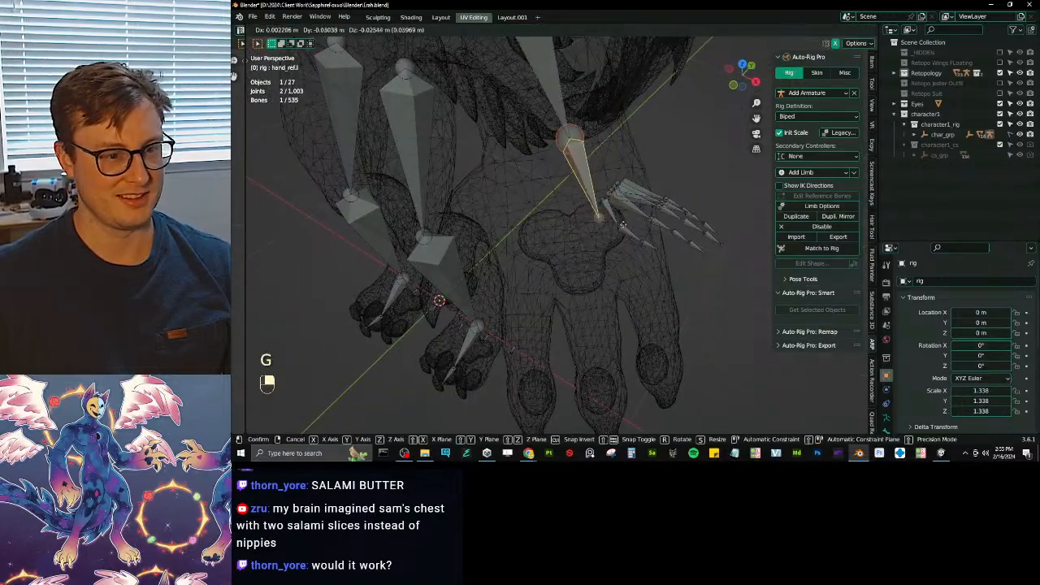
{"action": "left_click", "coordinate": [611, 253]}
{"action": "key", "text": "r"}
{"action": "left_click", "coordinate": [608, 254]}
{"action": "key", "text": "s"}
{"action": "left_click", "coordinate": [623, 158]}
{"action": "key", "text": "r"}
{"action": "left_click", "coordinate": [623, 139]}
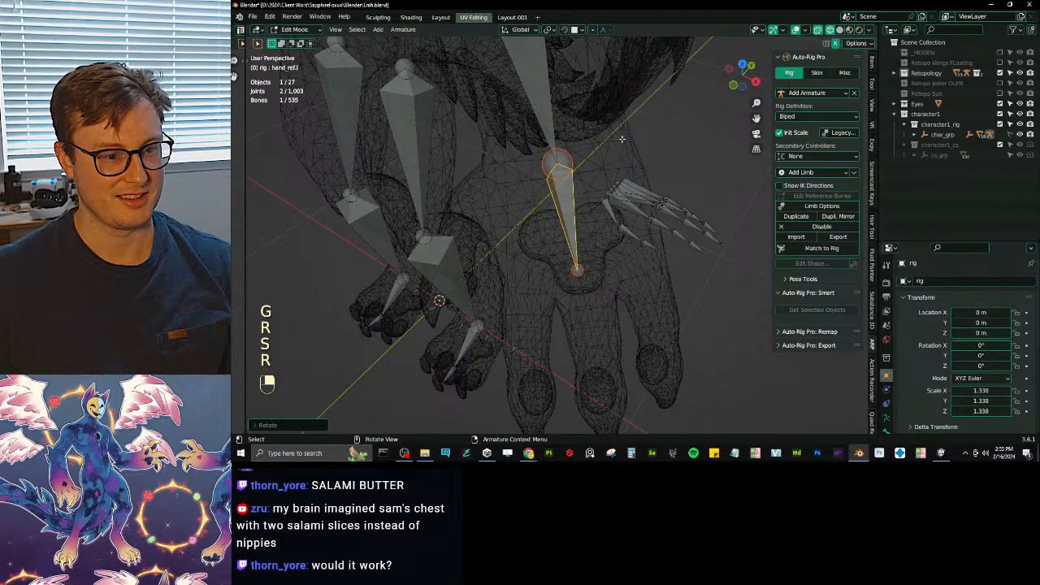
- Reposition and resize the left hand bone from the side of the wrist, and rotate it to follow the hand's direction
{"action": "middle_click_drag", "start_coordinate": [621, 139], "coordinate": [605, 183]}
{"action": "key", "text": "g"}
{"action": "left_click", "coordinate": [619, 170]}
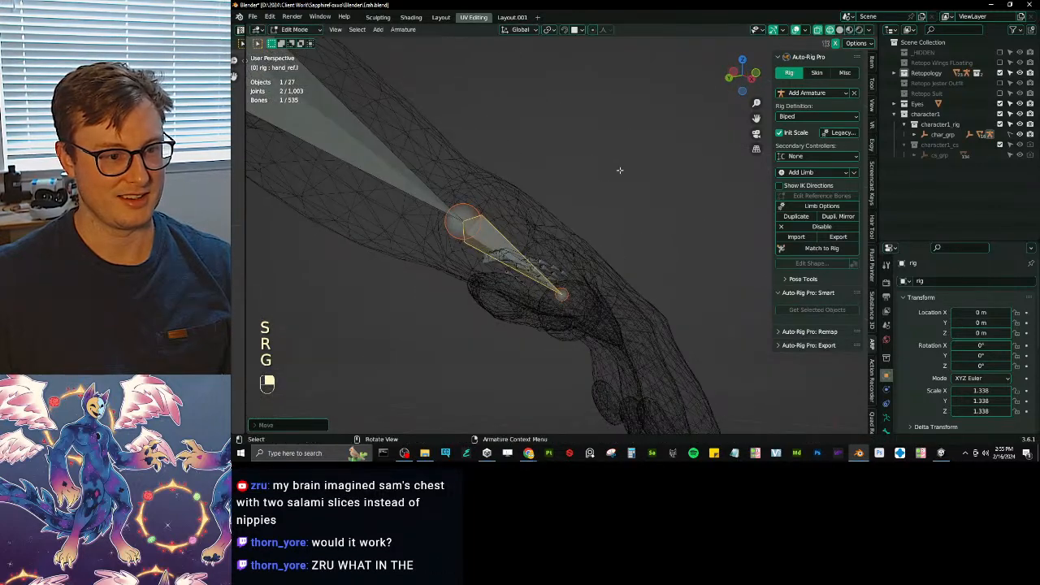
{"action": "key", "text": "g"}
{"action": "left_click", "coordinate": [615, 167]}
{"action": "key", "text": "s"}
{"action": "left_click", "coordinate": [621, 164]}
{"action": "key", "text": "g"}
{"action": "left_click", "coordinate": [616, 156]}
{"action": "middle_click_drag", "start_coordinate": [616, 155], "coordinate": [489, 237]}
{"action": "key", "text": "r"}
{"action": "left_click", "coordinate": [653, 173]}
- Shrink the middle tongue reference bone slightly in the side view and move it back inside the tongue
{"action": "scroll", "coordinate": [634, 183], "scroll_direction": "down", "scroll_amount": 4}
{"action": "middle_click_drag", "start_coordinate": [630, 185], "coordinate": [574, 196]}
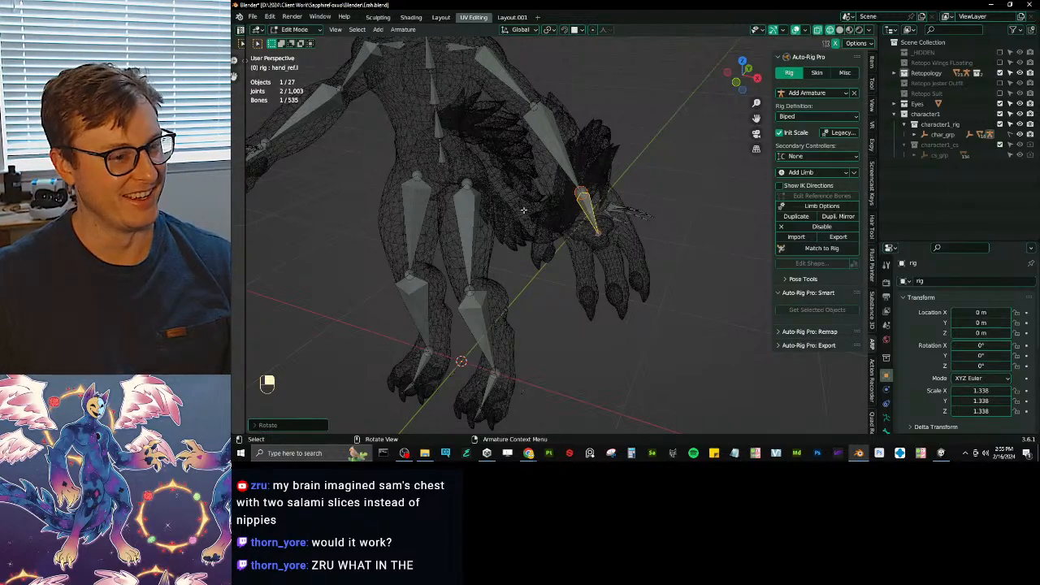
{"action": "middle_click_drag", "start_coordinate": [524, 210], "coordinate": [543, 203]}
{"action": "middle_click_drag", "start_coordinate": [543, 203], "coordinate": [569, 216], "text": "shift"}
{"action": "scroll", "coordinate": [568, 213], "scroll_direction": "up", "scroll_amount": 2}
{"action": "key", "text": "KP_3"}
{"action": "scroll", "coordinate": [541, 276], "scroll_direction": "up", "scroll_amount": 2}
{"action": "middle_click_drag", "start_coordinate": [541, 276], "coordinate": [573, 257], "text": "shift"}
{"action": "left_click", "coordinate": [470, 179]}
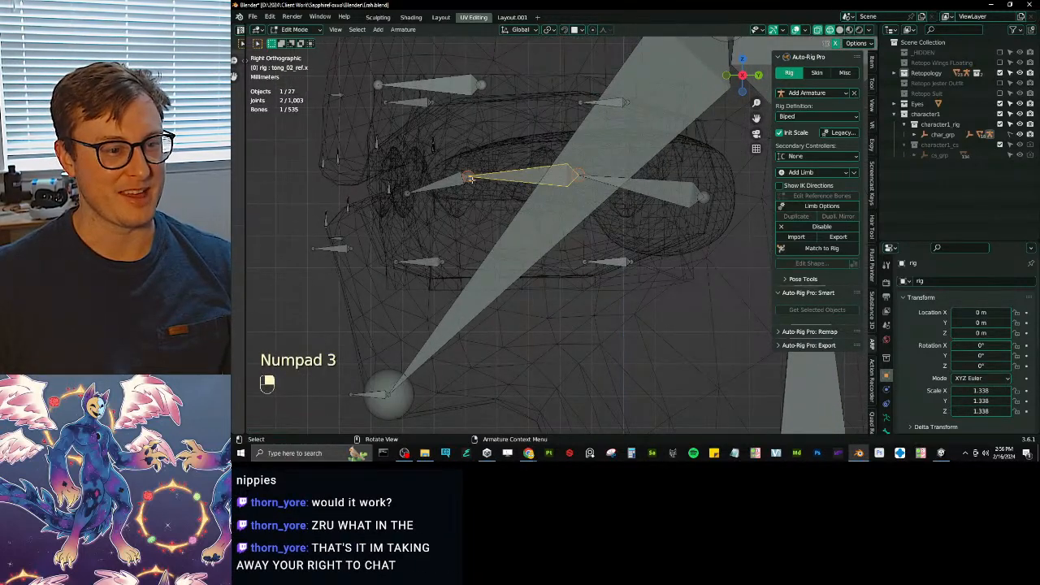
{"action": "key", "text": "s"}
{"action": "key", "text": "g"}
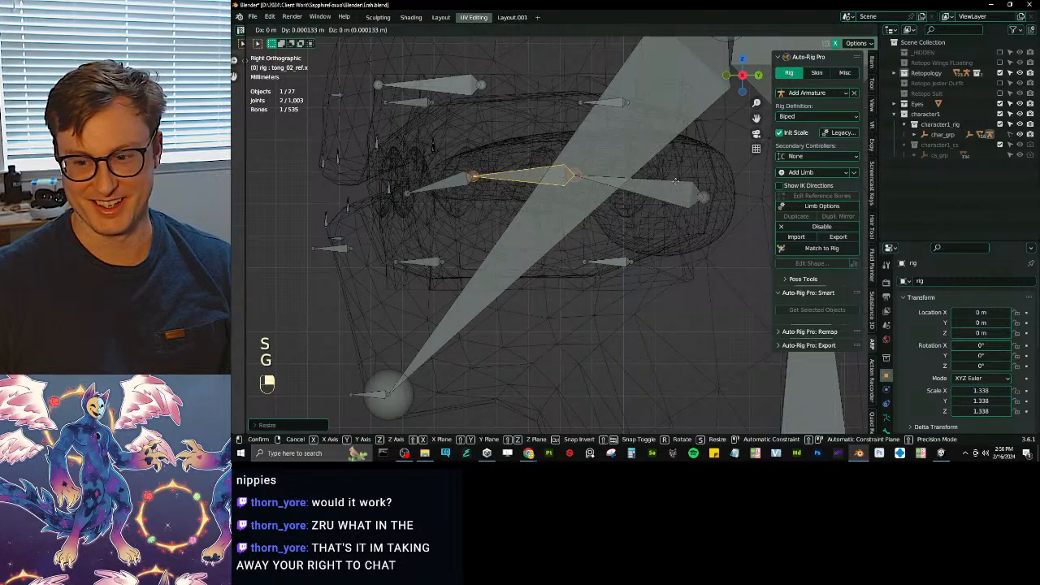
{"action": "left_click", "coordinate": [685, 180]}
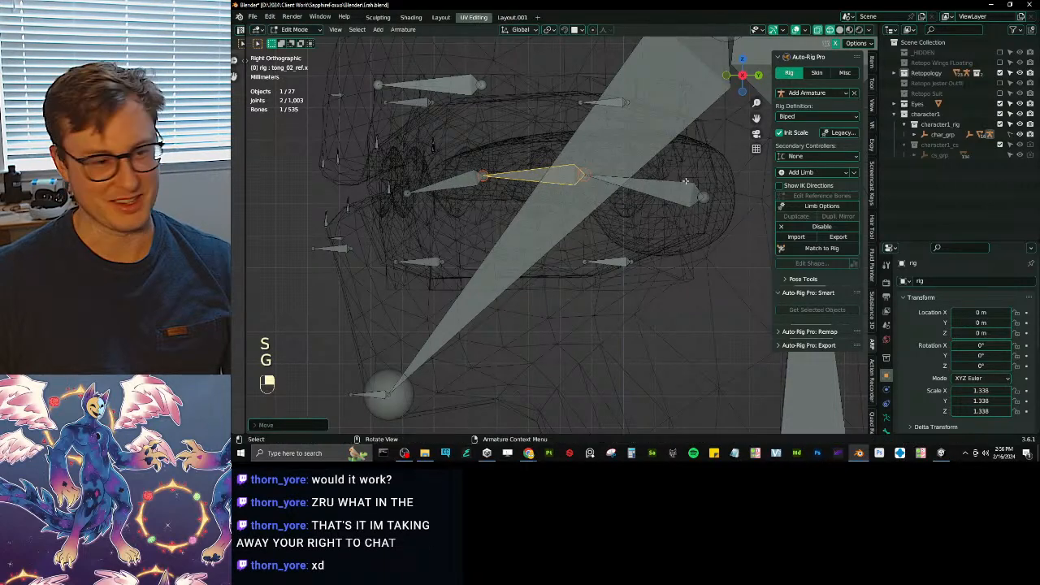
{"action": "key", "text": "g"}
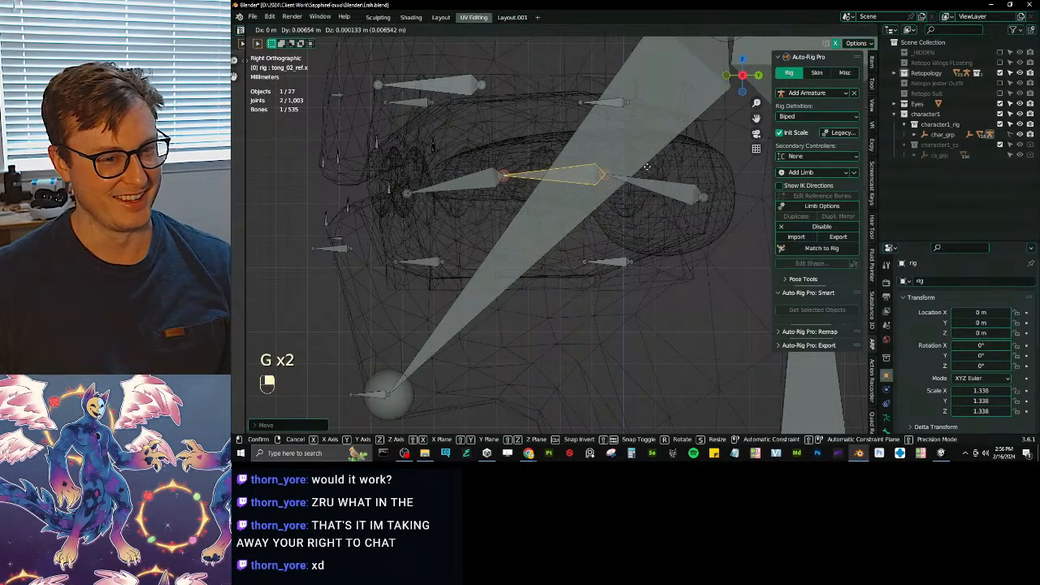
{"action": "left_click", "coordinate": [646, 167]}
- Select all three tongue bones together, scale them down and move them slightly up and back
{"action": "left_click", "coordinate": [467, 182], "text": "shift"}
{"action": "left_click", "coordinate": [662, 185], "text": "shift"}
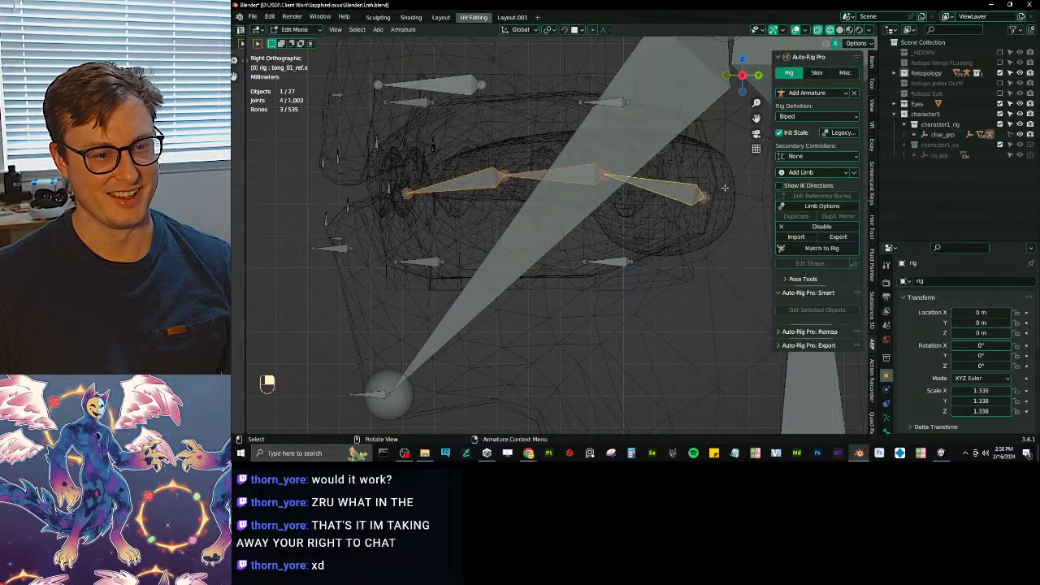
{"action": "key", "text": "s"}
{"action": "left_click", "coordinate": [705, 186]}
{"action": "key", "text": "g"}
{"action": "left_click", "coordinate": [722, 178]}
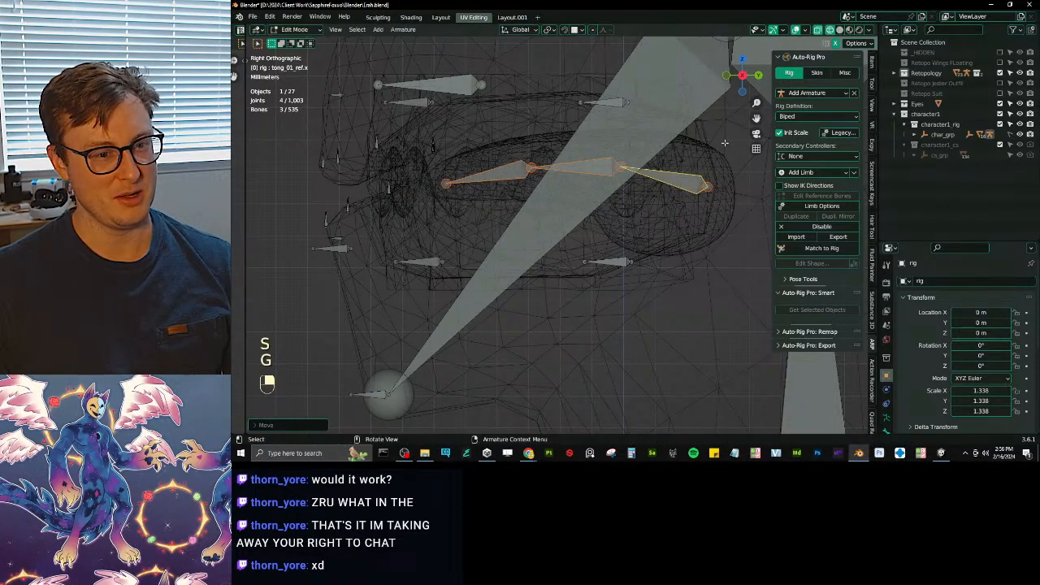
- Resize the three-bone tongue chain further and nudge it back to fit the tongue's length
{"action": "key", "text": "s"}
{"action": "left_click", "coordinate": [689, 152]}
{"action": "key", "text": "s"}
{"action": "left_click", "coordinate": [697, 151]}
{"action": "key", "text": "g"}
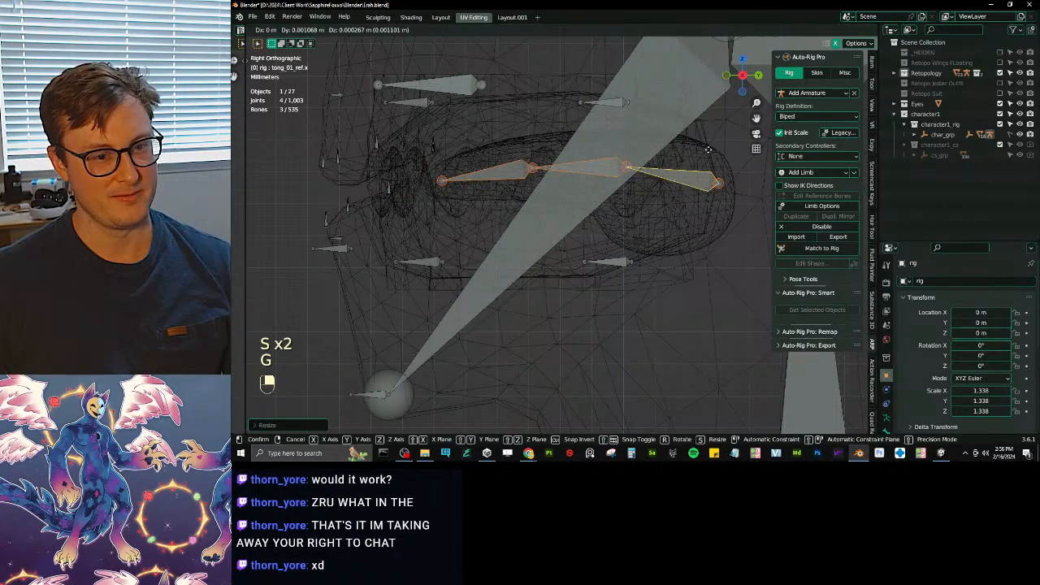
{"action": "left_click", "coordinate": [702, 151]}
{"action": "key", "text": "s"}
{"action": "left_click", "coordinate": [714, 149]}
{"action": "key", "text": "g"}
{"action": "left_click", "coordinate": [714, 149]}
- Select the left cheek inflate bone, show its bone properties and examine its placement on the shaded face
{"action": "middle_click_drag", "start_coordinate": [448, 103], "coordinate": [578, 244], "text": "shift"}
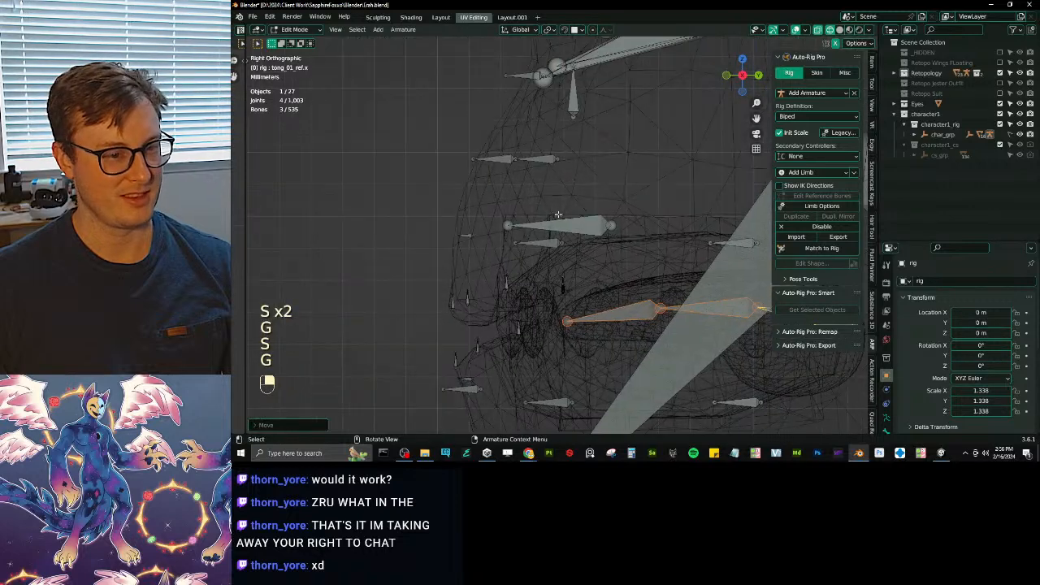
{"action": "left_click", "coordinate": [603, 221]}
{"action": "left_click", "coordinate": [886, 430]}
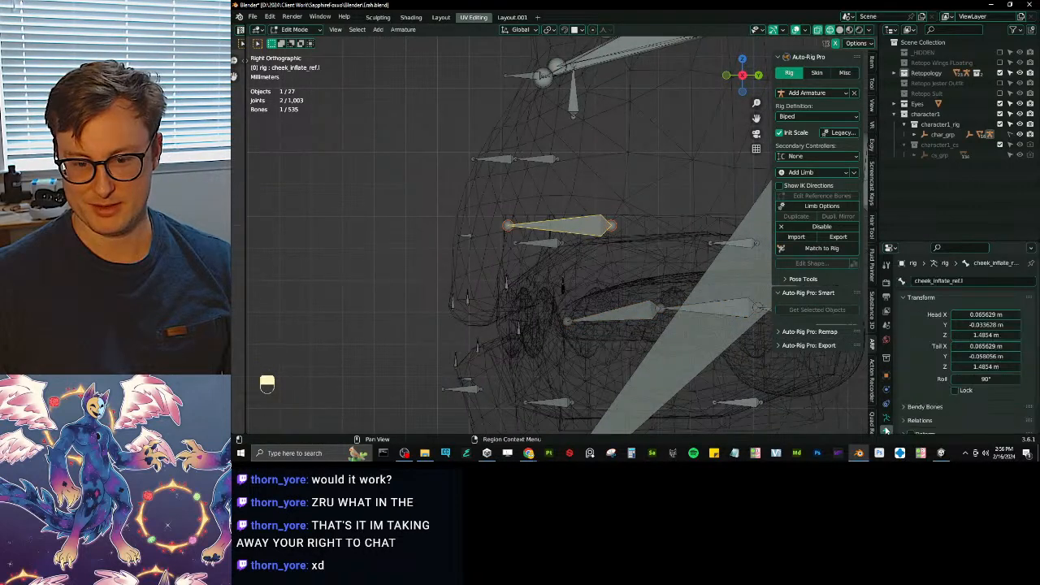
{"action": "key", "text": "z"}
{"action": "scroll", "coordinate": [578, 268], "scroll_direction": "down", "scroll_amount": 4}
{"action": "middle_click_drag", "start_coordinate": [577, 268], "coordinate": [646, 242]}
{"action": "middle_click_drag", "start_coordinate": [646, 242], "coordinate": [606, 272], "text": "shift"}
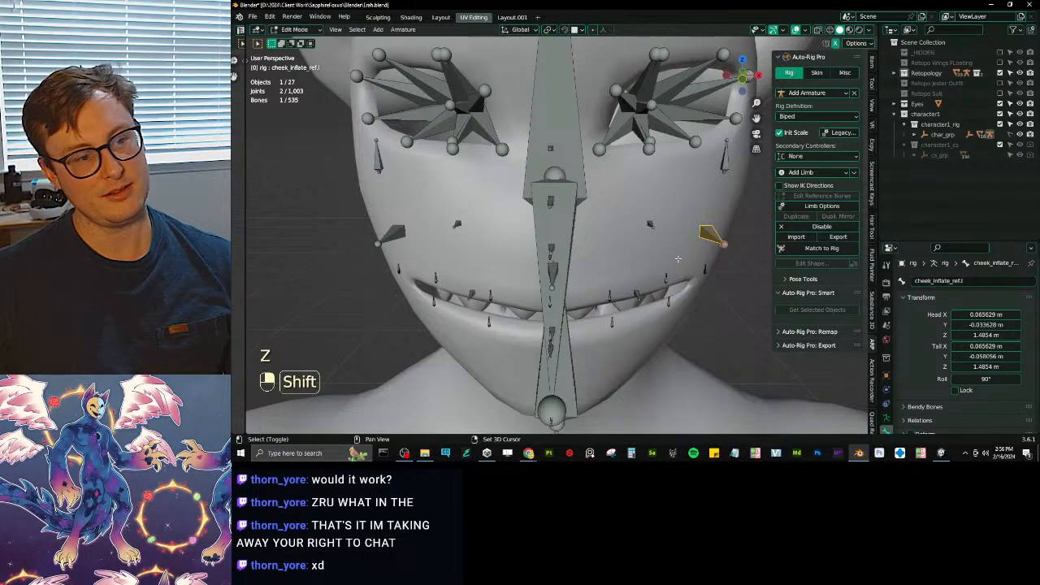
{"action": "middle_click_drag", "start_coordinate": [677, 257], "coordinate": [604, 242], "text": "shift"}
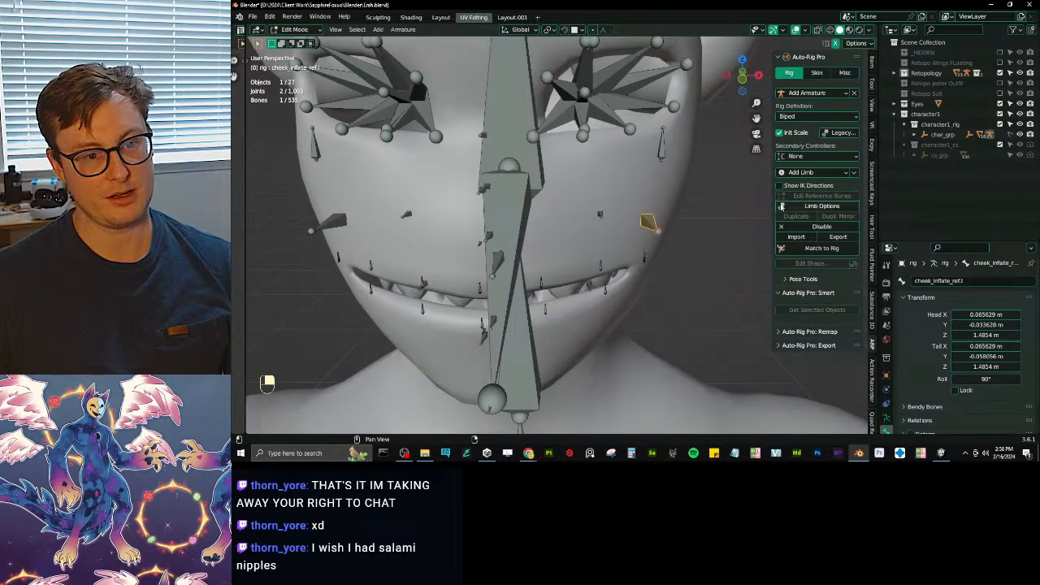
- Try disabling the limb that the left cheek inflate bone belongs to, and undo it
{"action": "left_click", "coordinate": [822, 226]}
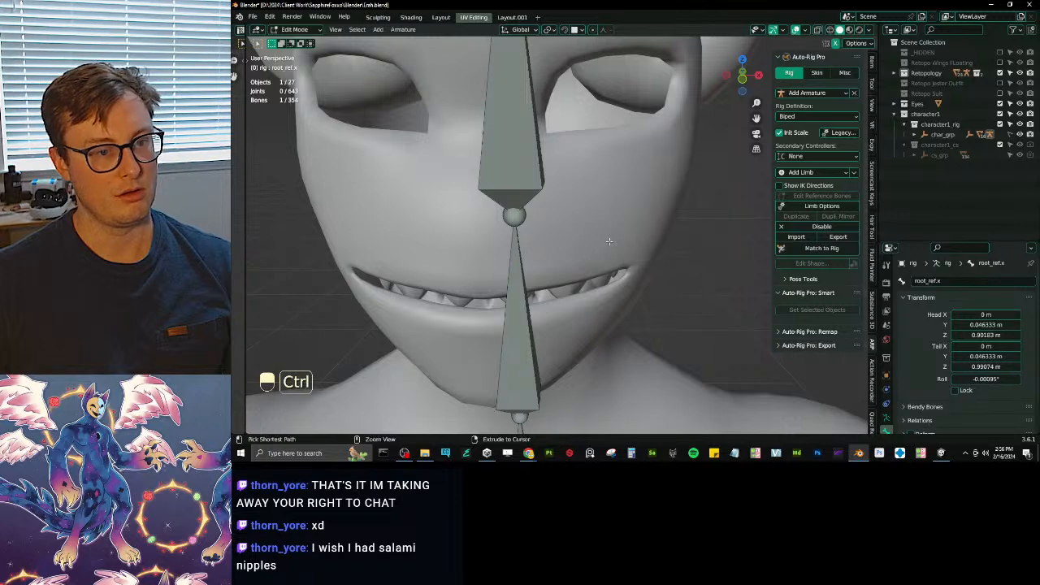
{"action": "key", "text": "ctrl+z"}
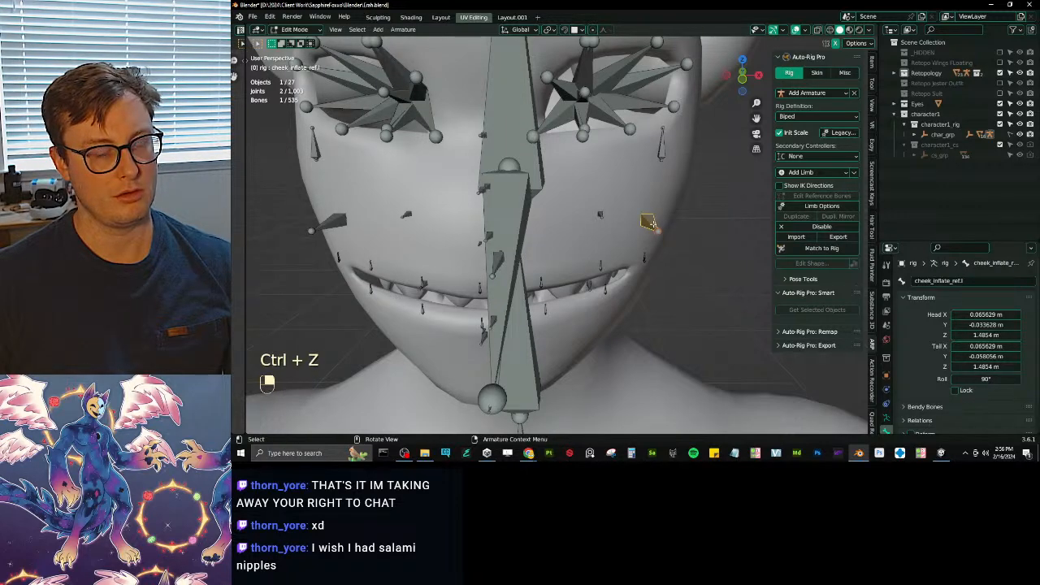
- Try opening the limb options for the head reference bone, and undo the resulting change
{"action": "middle_click_drag", "start_coordinate": [656, 228], "coordinate": [728, 232]}
{"action": "left_click", "coordinate": [820, 206]}
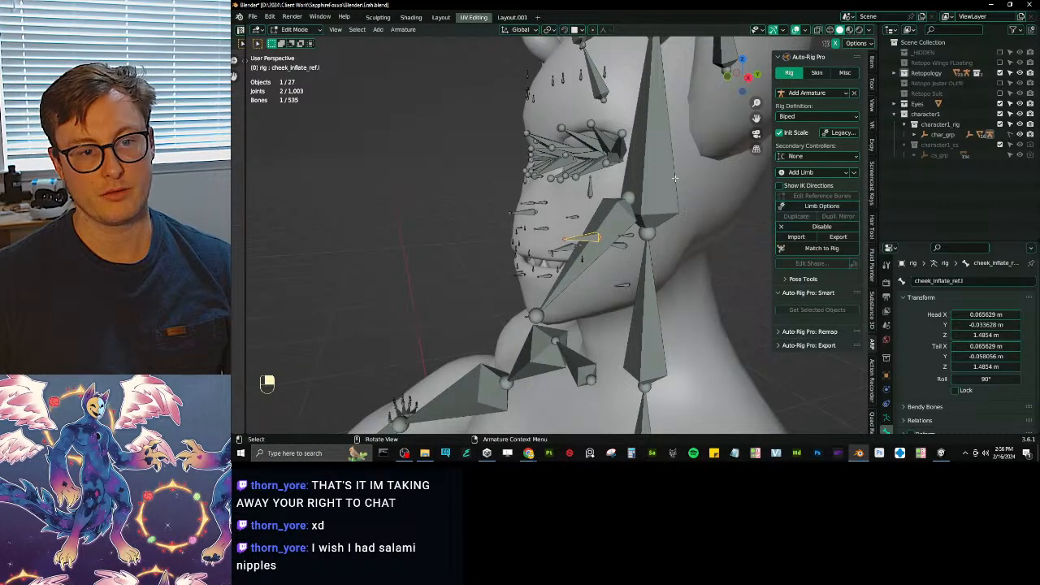
{"action": "left_click", "coordinate": [674, 177]}
{"action": "left_click", "coordinate": [820, 207]}
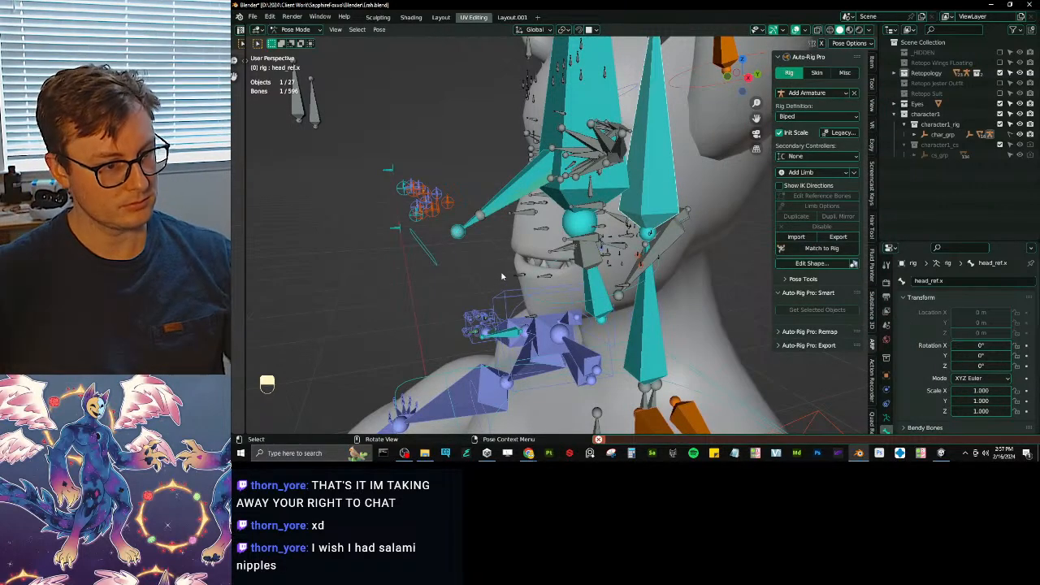
{"action": "key", "text": "ctrl"}
{"action": "key", "text": "ctrl+z"}
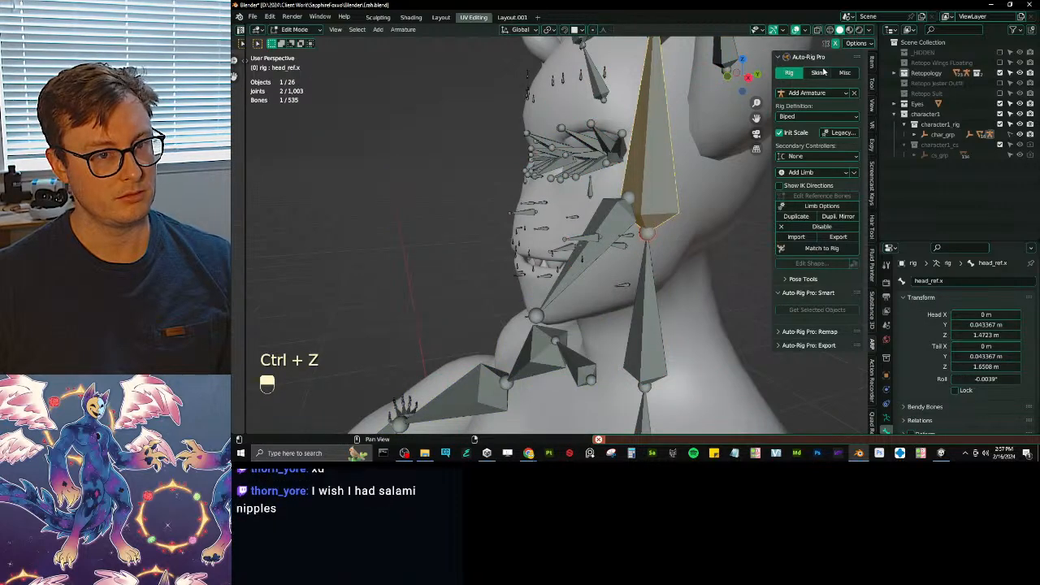
- Run Auto-Rig Pro's Clean Scene on the rig in Pose Mode, and return to editing the reference bones
{"action": "key", "text": "ctrl+Tab"}
{"action": "key", "text": "ctrl+Tab"}
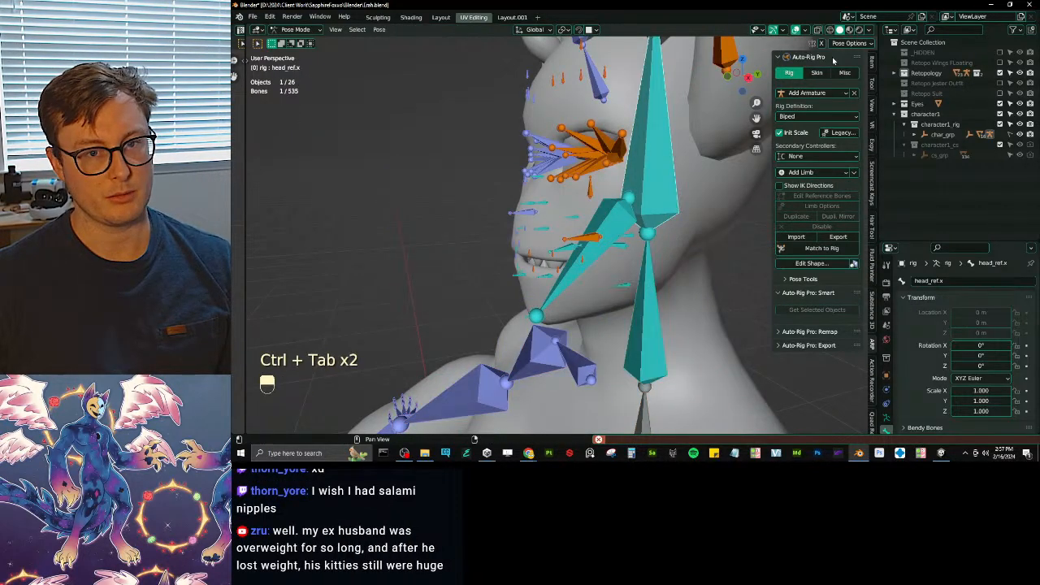
{"action": "left_click", "coordinate": [845, 73]}
{"action": "left_click", "coordinate": [826, 130]}
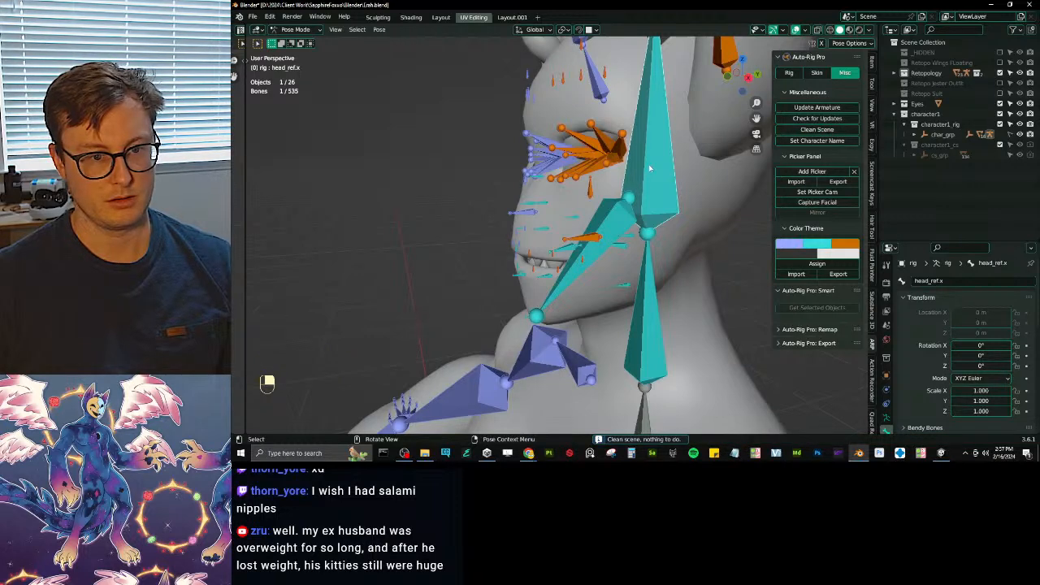
{"action": "key", "text": "Tab"}
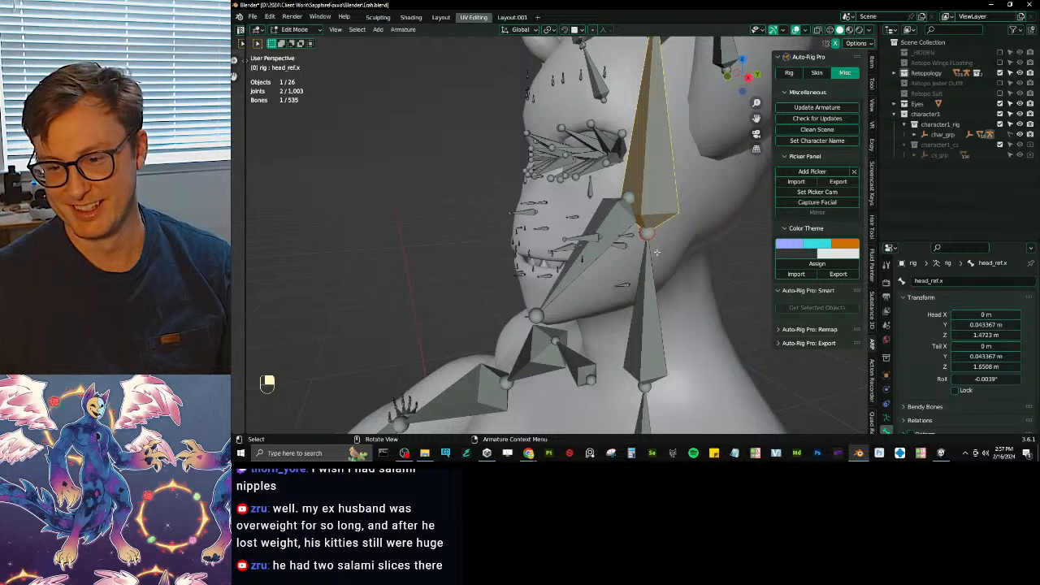
- Move the jaw reference bone's rear joint slightly down and forward in the right side view
{"action": "middle_click_drag", "start_coordinate": [538, 219], "coordinate": [565, 239]}
{"action": "key", "text": "KP_3"}
{"action": "scroll", "coordinate": [564, 239], "scroll_direction": "down", "scroll_amount": 4}
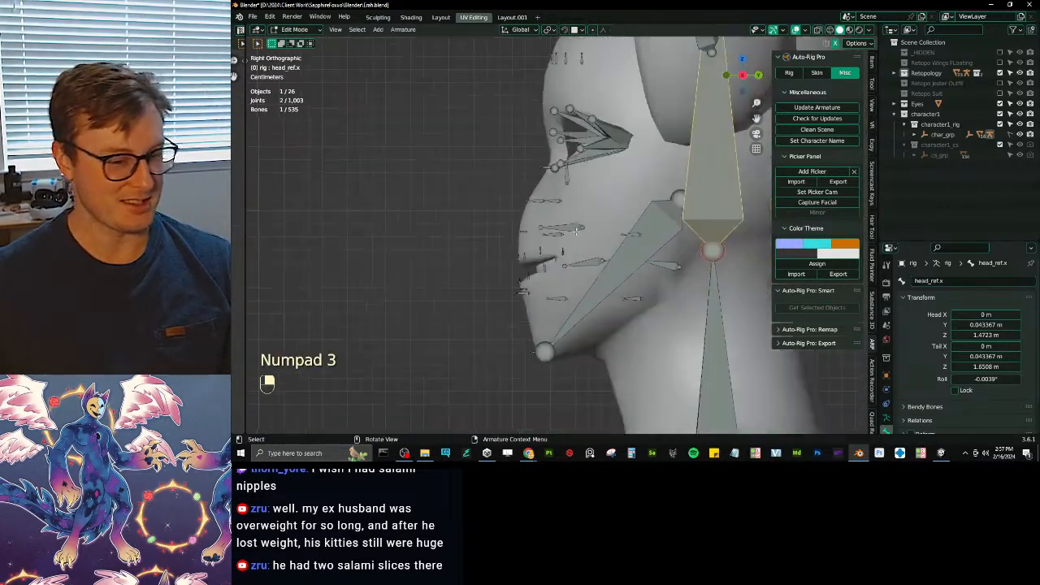
{"action": "middle_click_drag", "start_coordinate": [674, 173], "coordinate": [636, 153], "text": "shift"}
{"action": "scroll", "coordinate": [636, 153], "scroll_direction": "up", "scroll_amount": 2}
{"action": "left_click", "coordinate": [624, 156]}
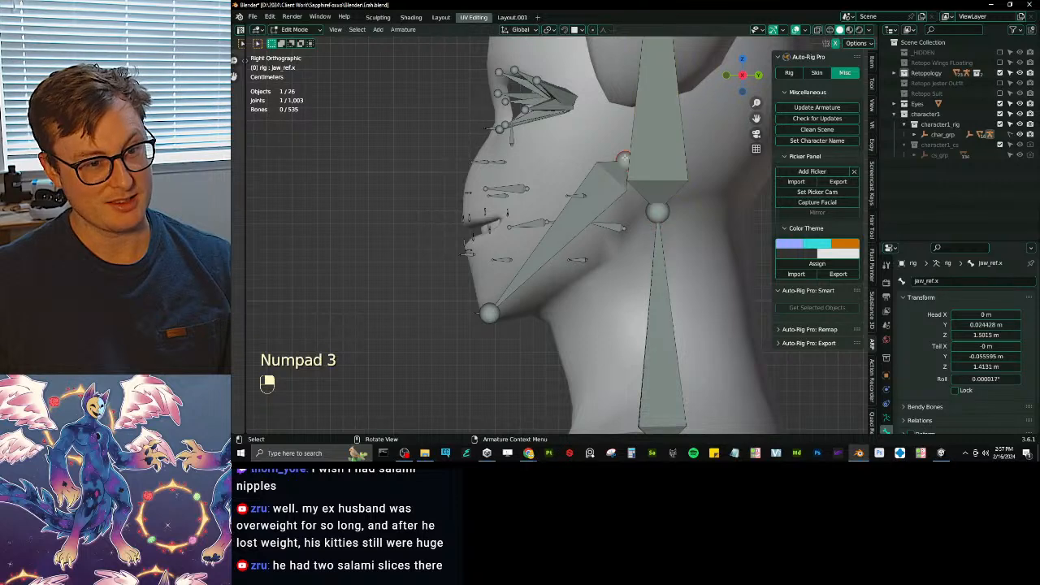
{"action": "key", "text": "g"}
{"action": "left_click", "coordinate": [624, 184]}
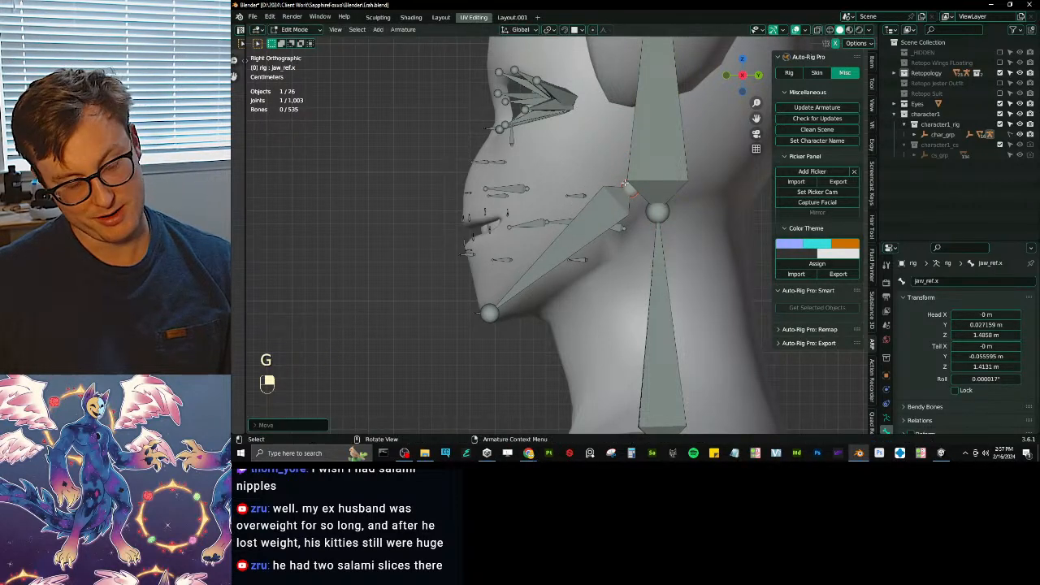
{"action": "key", "text": "g"}
{"action": "left_click", "coordinate": [620, 157]}
- Select the left lower teeth bone and examine the placement of the mouth, eye and brow bones on the face
{"action": "middle_click_drag", "start_coordinate": [587, 274], "coordinate": [610, 284]}
{"action": "left_click", "coordinate": [599, 267]}
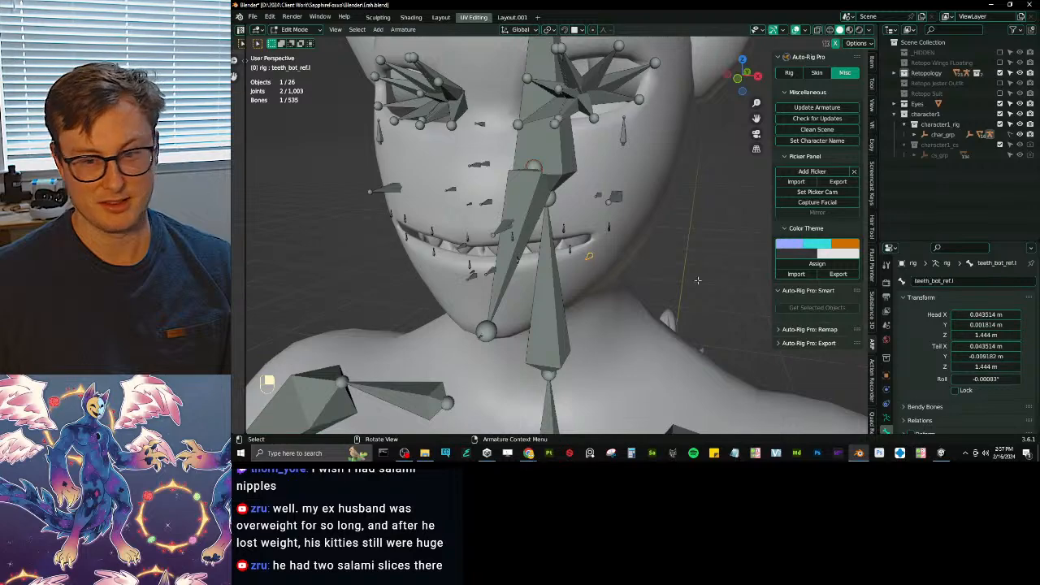
{"action": "scroll", "coordinate": [738, 284], "scroll_direction": "up", "scroll_amount": 5}
{"action": "middle_click_drag", "start_coordinate": [715, 280], "coordinate": [646, 296]}
{"action": "scroll", "coordinate": [601, 227], "scroll_direction": "down", "scroll_amount": 5}
{"action": "middle_click_drag", "start_coordinate": [536, 118], "coordinate": [627, 223], "text": "shift"}
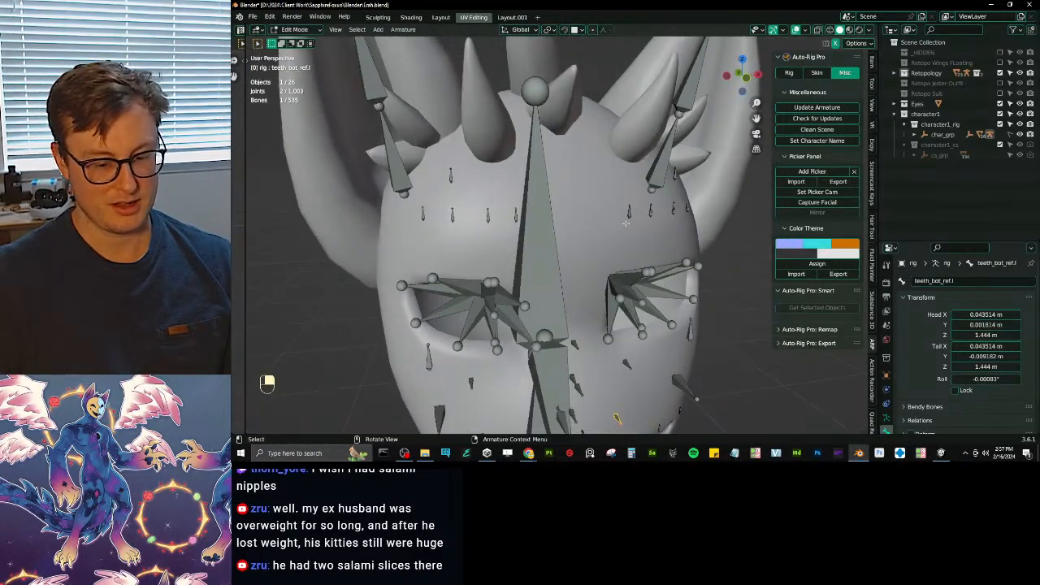
- Move the head reference bone forward and down in side view, and scale it up slightly to fit the skull
{"action": "key", "text": "KP_3"}
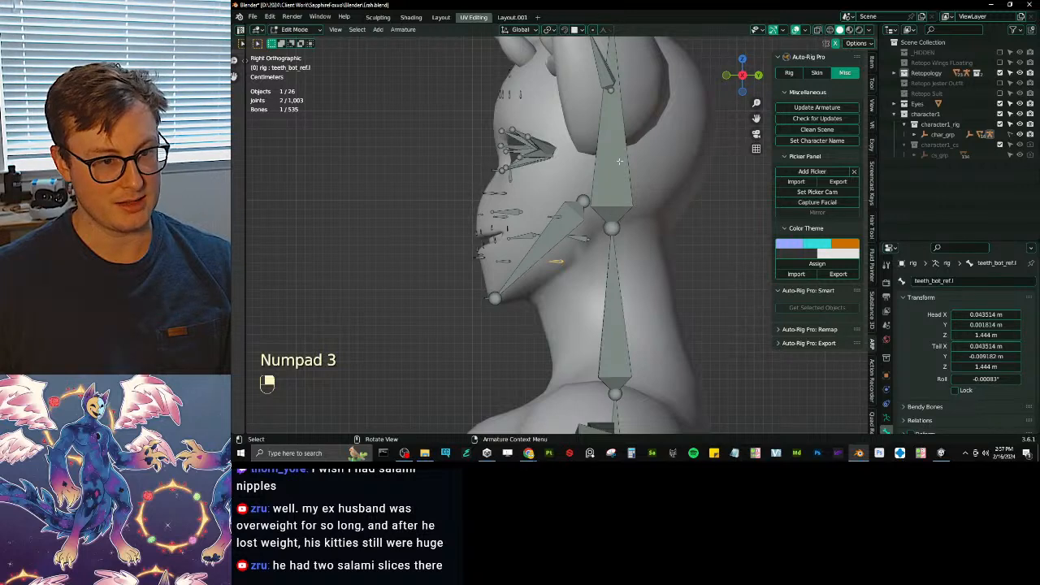
{"action": "left_click", "coordinate": [619, 161]}
{"action": "key", "text": "g"}
{"action": "left_click", "coordinate": [598, 180]}
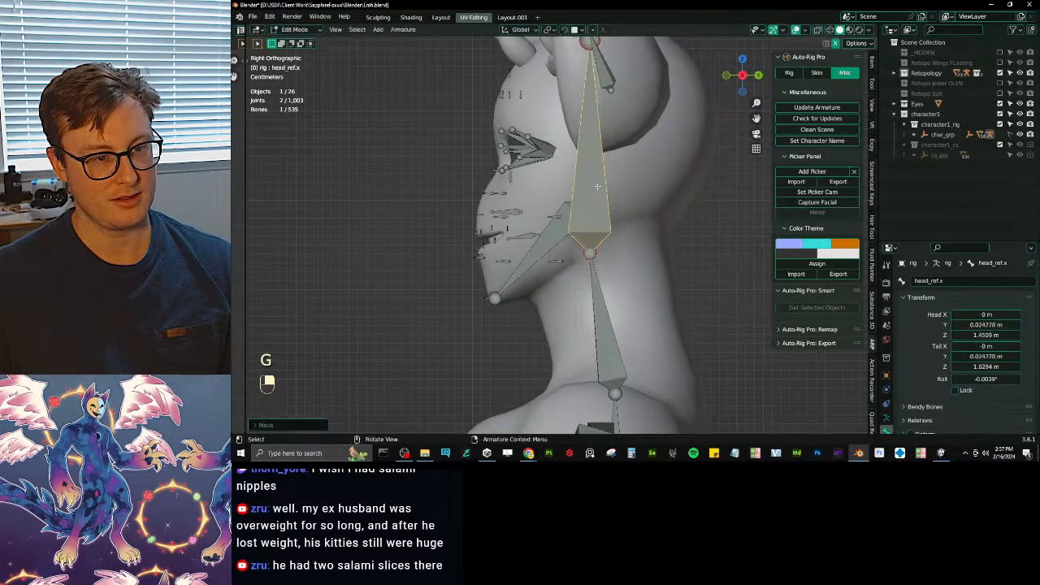
{"action": "scroll", "coordinate": [601, 175], "scroll_direction": "down", "scroll_amount": 3}
{"action": "middle_click_drag", "start_coordinate": [609, 152], "coordinate": [643, 157], "text": "shift"}
{"action": "key", "text": "s"}
{"action": "left_click", "coordinate": [623, 141]}
{"action": "key", "text": "s"}
{"action": "left_click", "coordinate": [625, 143]}
- Examine how the leg and foot reference bones line up with the leg mesh
{"action": "scroll", "coordinate": [634, 162], "scroll_direction": "down", "scroll_amount": 4}
{"action": "middle_click_drag", "start_coordinate": [581, 175], "coordinate": [621, 213]}
{"action": "middle_click_drag", "start_coordinate": [622, 213], "coordinate": [556, 238], "text": "shift"}
{"action": "scroll", "coordinate": [563, 236], "scroll_direction": "up", "scroll_amount": 2}
{"action": "middle_click_drag", "start_coordinate": [557, 238], "coordinate": [561, 191], "text": "shift"}
{"action": "middle_click_drag", "start_coordinate": [561, 191], "coordinate": [530, 187]}
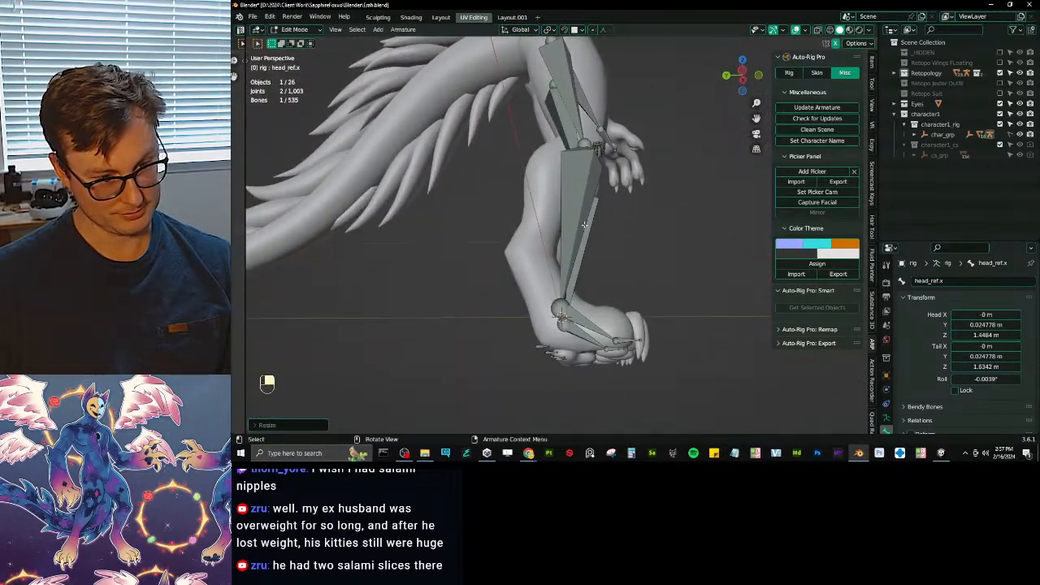
{"action": "middle_click_drag", "start_coordinate": [602, 268], "coordinate": [538, 272]}
{"action": "scroll", "coordinate": [601, 325], "scroll_direction": "up", "scroll_amount": 3}
{"action": "middle_click_drag", "start_coordinate": [617, 342], "coordinate": [575, 224], "text": "shift"}
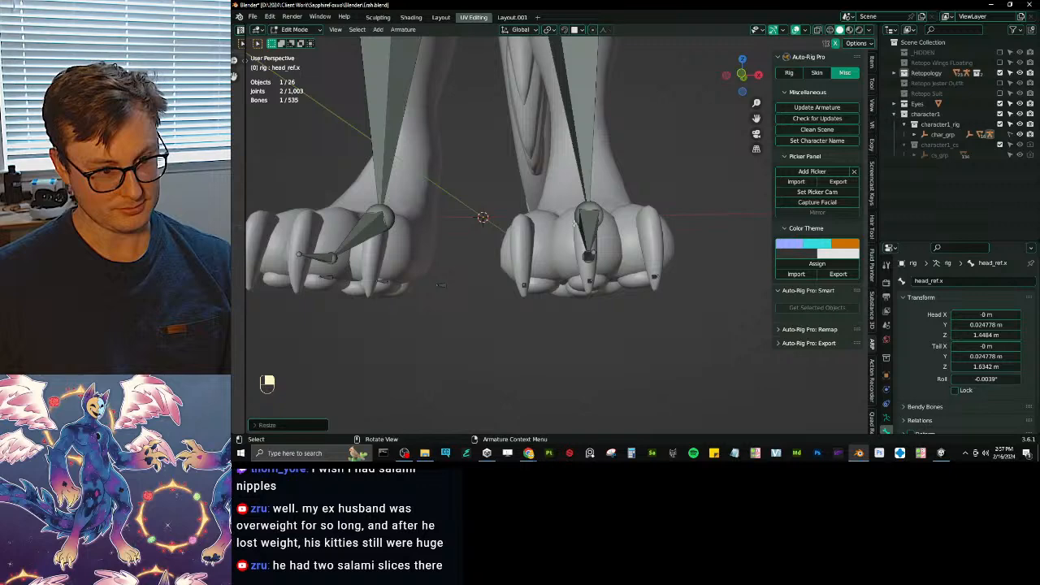
{"action": "left_click", "coordinate": [587, 257]}
{"action": "middle_click_drag", "start_coordinate": [597, 258], "coordinate": [575, 263], "text": "shift"}
{"action": "scroll", "coordinate": [577, 261], "scroll_direction": "up", "scroll_amount": 2}
{"action": "middle_click_drag", "start_coordinate": [622, 219], "coordinate": [616, 260]}
{"action": "key", "text": "r"}
{"action": "key", "text": "z"}
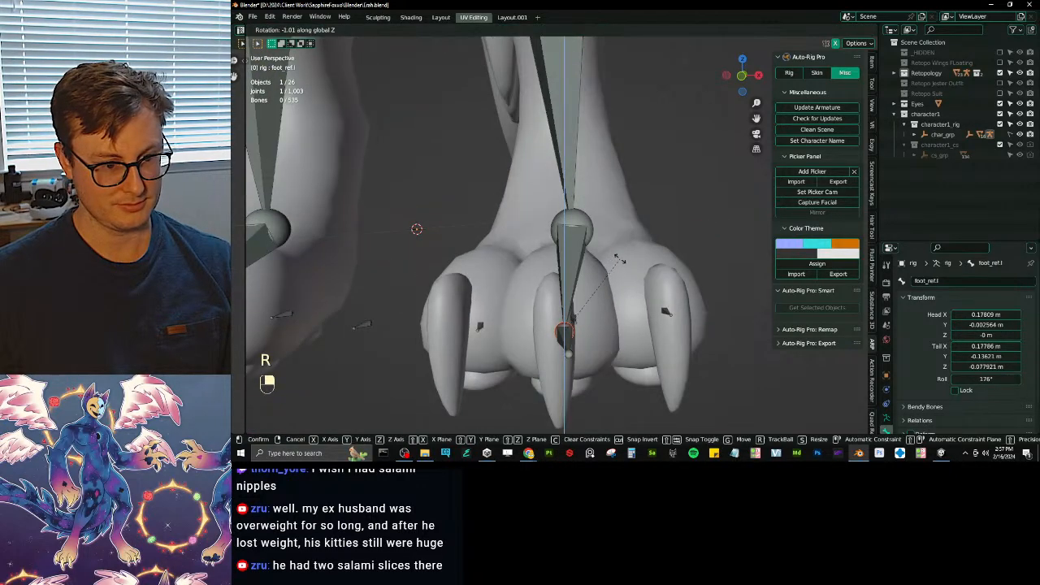
{"action": "right_click", "coordinate": [613, 304]}
- Move, scale and rotate the left toes reference bone so that it lines up with the foot's middle toe
{"action": "middle_click_drag", "start_coordinate": [563, 353], "coordinate": [666, 252]}
{"action": "left_click", "coordinate": [563, 393]}
{"action": "key", "text": "g"}
{"action": "left_click", "coordinate": [637, 255]}
{"action": "key", "text": "s"}
{"action": "left_click", "coordinate": [641, 247]}
{"action": "key", "text": "g"}
{"action": "left_click", "coordinate": [661, 270]}
{"action": "key", "text": "s"}
{"action": "left_click", "coordinate": [638, 261]}
{"action": "key", "text": "r"}
{"action": "left_click", "coordinate": [655, 250]}
- Adjust the left toes reference bone's roll and rotate the bone slightly about the global Z axis
{"action": "left_click", "coordinate": [873, 65]}
{"action": "scroll", "coordinate": [673, 240], "scroll_direction": "up", "scroll_amount": 3}
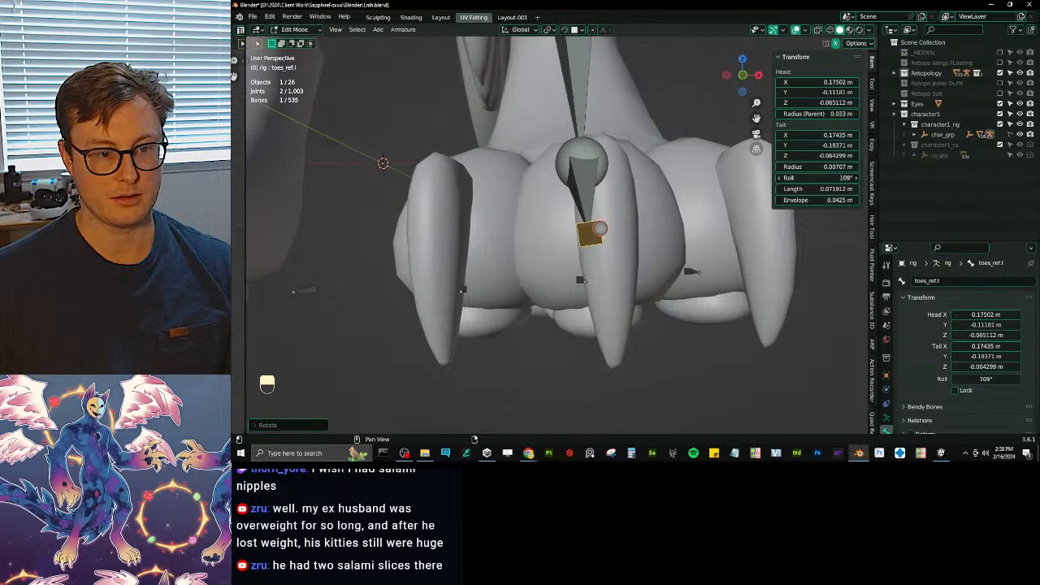
{"action": "middle_click_drag", "start_coordinate": [510, 205], "coordinate": [586, 157]}
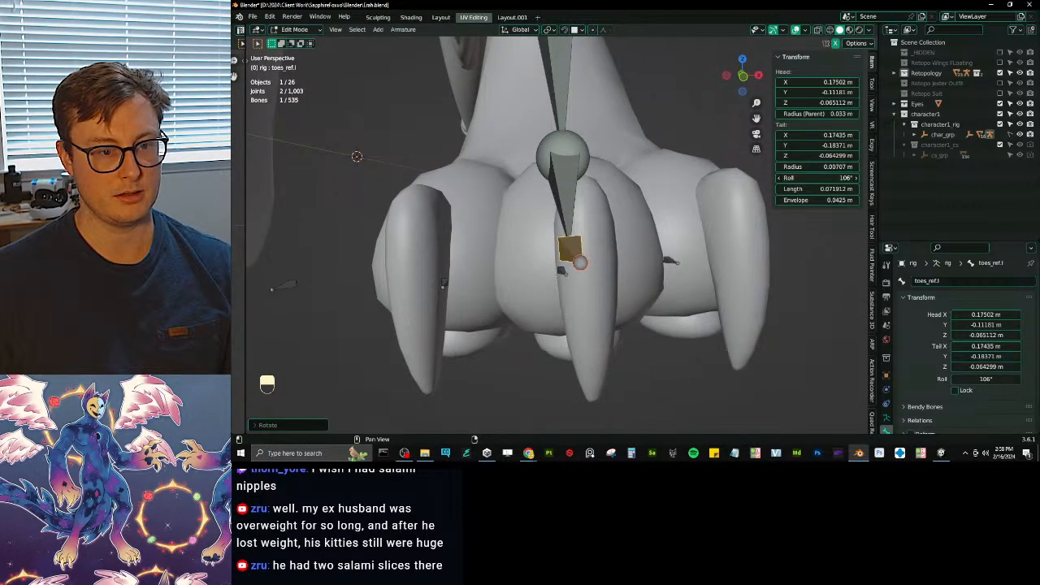
{"action": "left_click", "coordinate": [562, 185]}
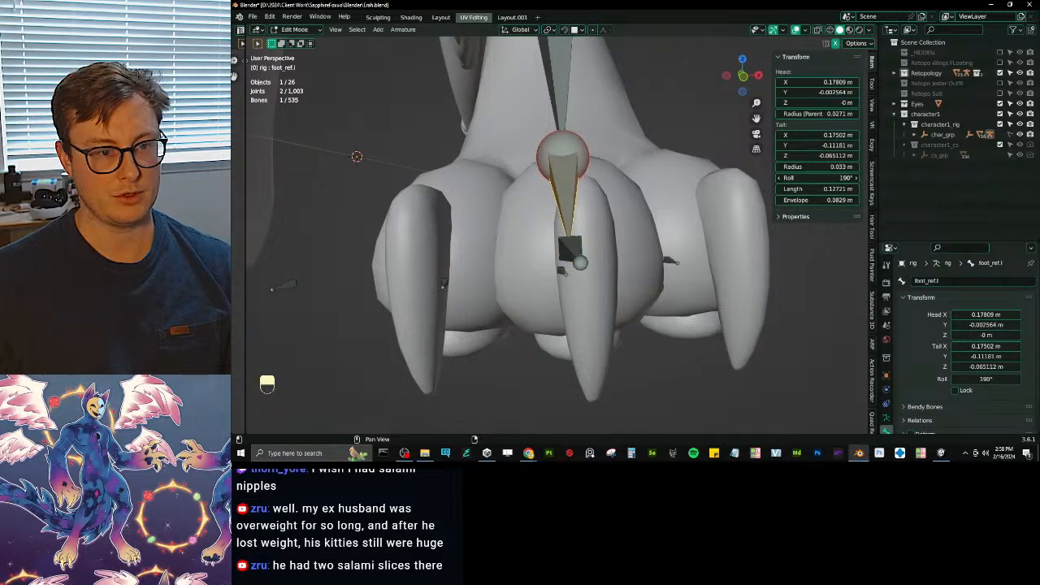
{"action": "left_click", "coordinate": [572, 249]}
{"action": "key", "text": "r"}
{"action": "key", "text": "z"}
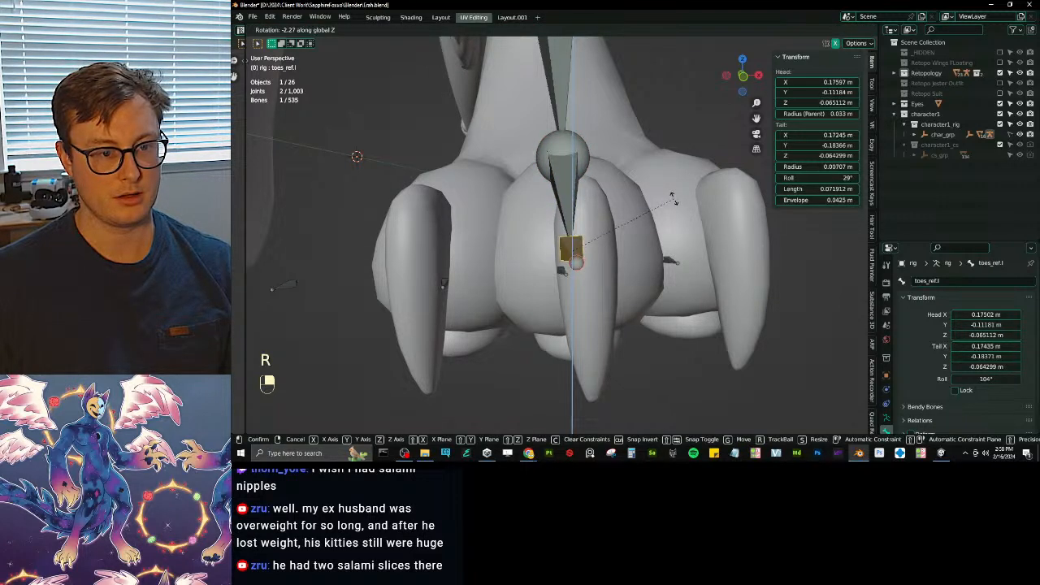
{"action": "left_click", "coordinate": [673, 199]}
- Move the left foot reference bone's ankle joint to refine its position inside the foot
{"action": "left_click", "coordinate": [582, 146]}
{"action": "middle_click_drag", "start_coordinate": [607, 122], "coordinate": [590, 287]}
{"action": "key", "text": "g"}
{"action": "left_click", "coordinate": [648, 251]}
- Disable the ring finger in the Auto-Rig Pro limb options of the left arm
{"action": "scroll", "coordinate": [648, 251], "scroll_direction": "down", "scroll_amount": 3}
{"action": "scroll", "coordinate": [571, 166], "scroll_direction": "up", "scroll_amount": 2}
{"action": "scroll", "coordinate": [571, 167], "scroll_direction": "down", "scroll_amount": 2}
{"action": "scroll", "coordinate": [590, 287], "scroll_direction": "down", "scroll_amount": 5}
{"action": "middle_click_drag", "start_coordinate": [567, 208], "coordinate": [591, 260], "text": "shift"}
{"action": "middle_click_drag", "start_coordinate": [567, 167], "coordinate": [554, 237], "text": "shift"}
{"action": "middle_click_drag", "start_coordinate": [554, 237], "coordinate": [615, 285]}
{"action": "scroll", "coordinate": [599, 214], "scroll_direction": "up", "scroll_amount": 3}
{"action": "middle_click_drag", "start_coordinate": [605, 185], "coordinate": [571, 242], "text": "shift"}
{"action": "scroll", "coordinate": [607, 217], "scroll_direction": "down", "scroll_amount": 4}
{"action": "scroll", "coordinate": [571, 243], "scroll_direction": "up", "scroll_amount": 4}
{"action": "middle_click_drag", "start_coordinate": [633, 277], "coordinate": [642, 231], "text": "shift"}
{"action": "left_click", "coordinate": [578, 220]}
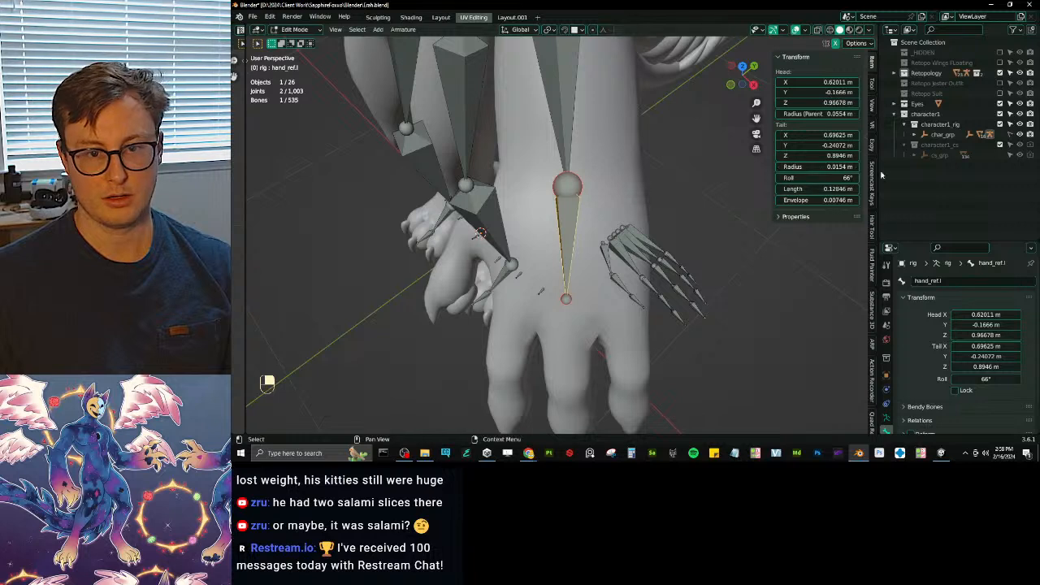
{"action": "left_click", "coordinate": [872, 342]}
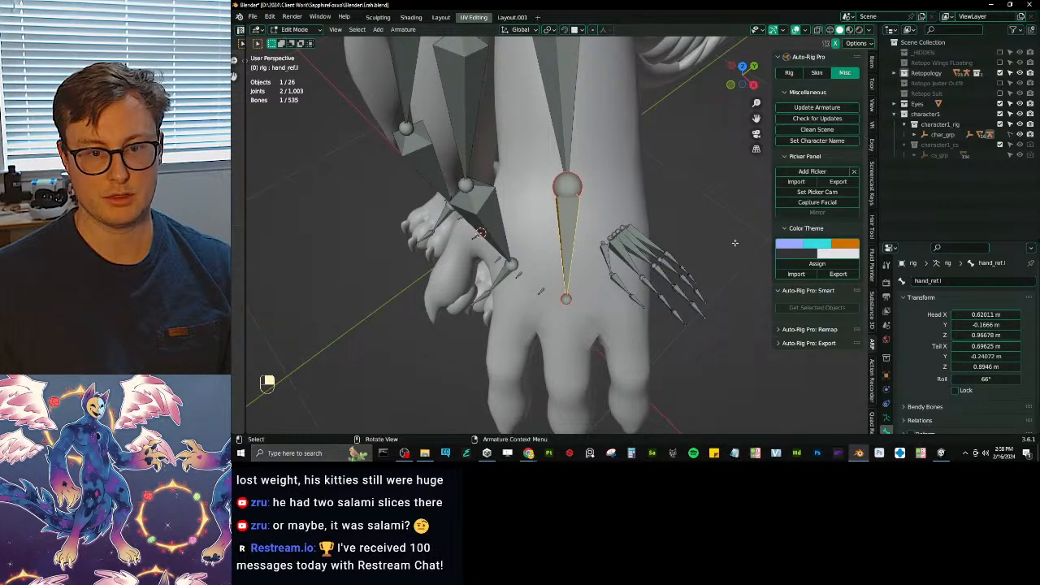
{"action": "left_click", "coordinate": [789, 72]}
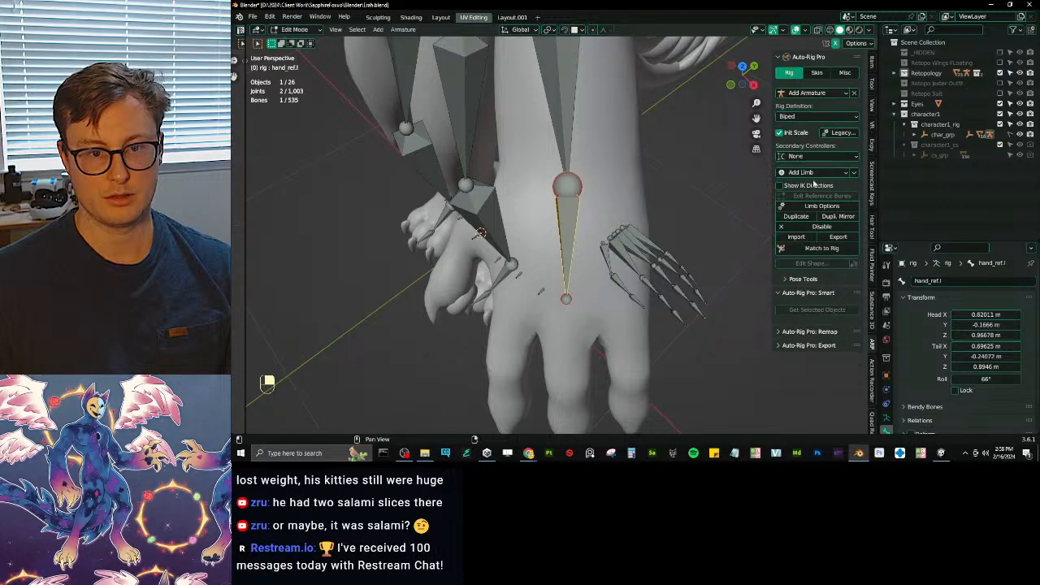
{"action": "left_click", "coordinate": [822, 207]}
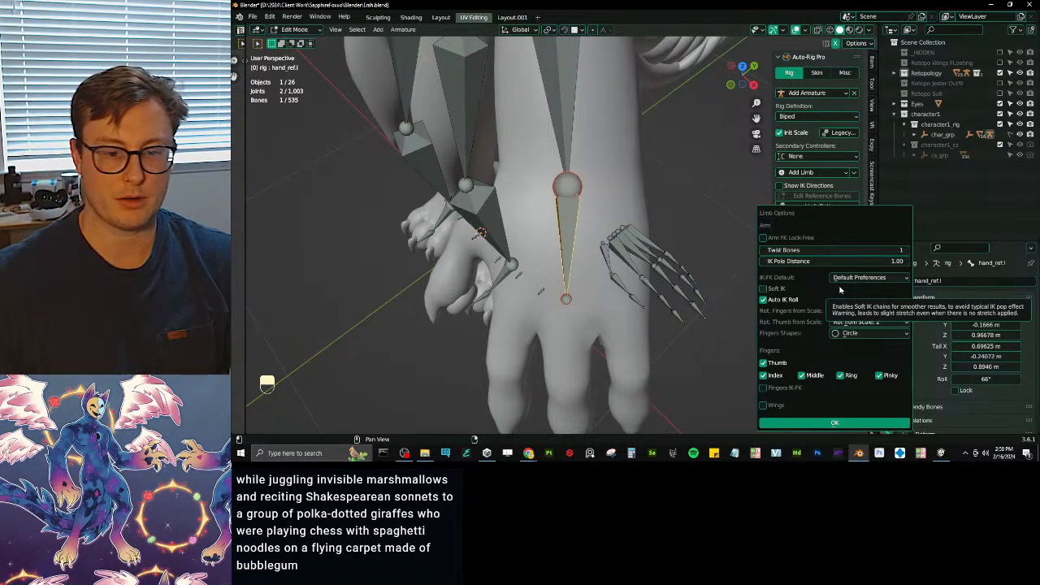
{"action": "left_click", "coordinate": [858, 423]}
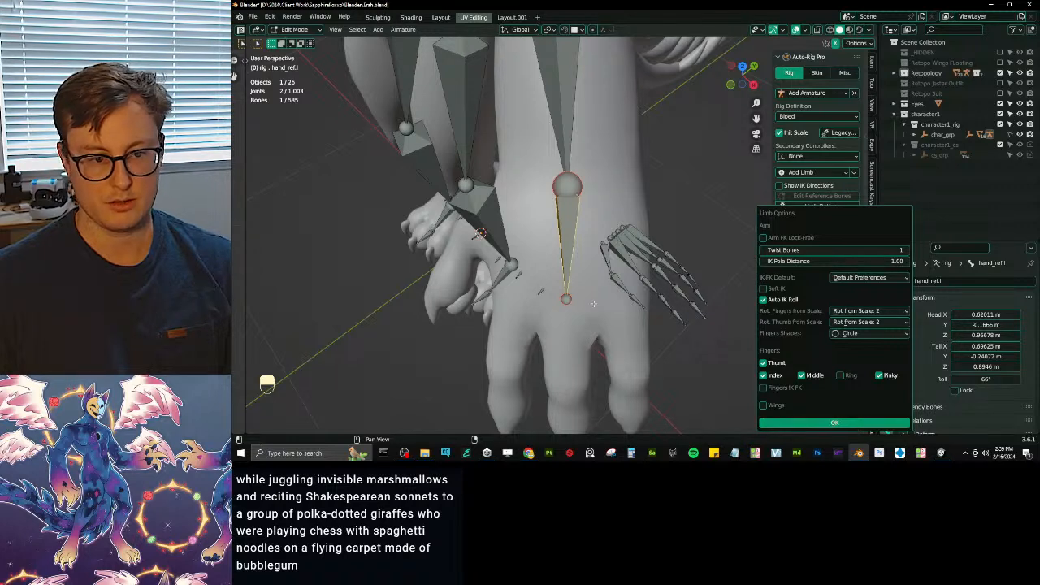
- Move all the left finger reference bones together onto the hand and rotate them towards the fingers
{"action": "middle_click_drag", "start_coordinate": [638, 283], "coordinate": [619, 239]}
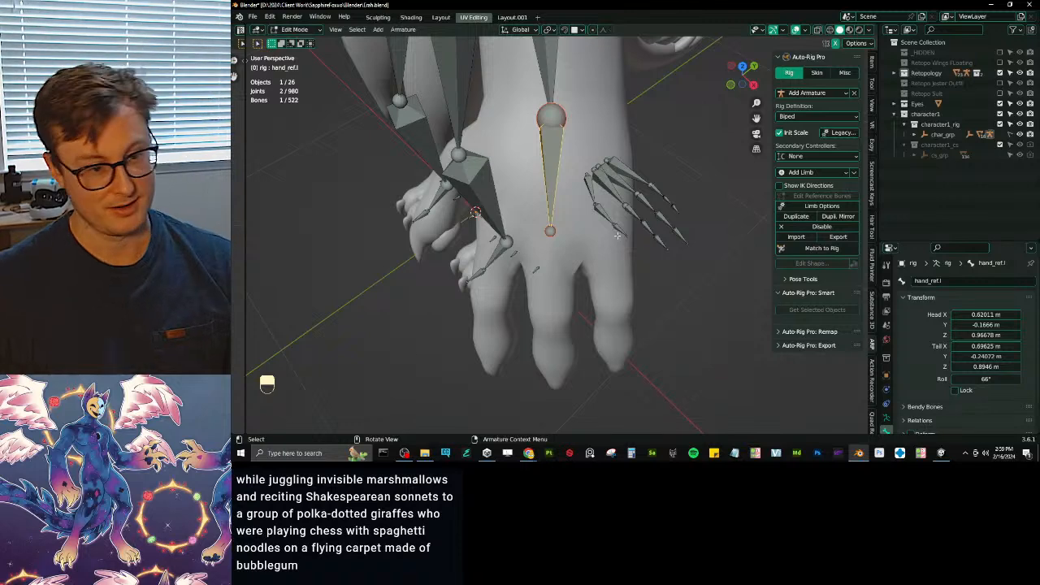
{"action": "middle_click_drag", "start_coordinate": [618, 237], "coordinate": [637, 171]}
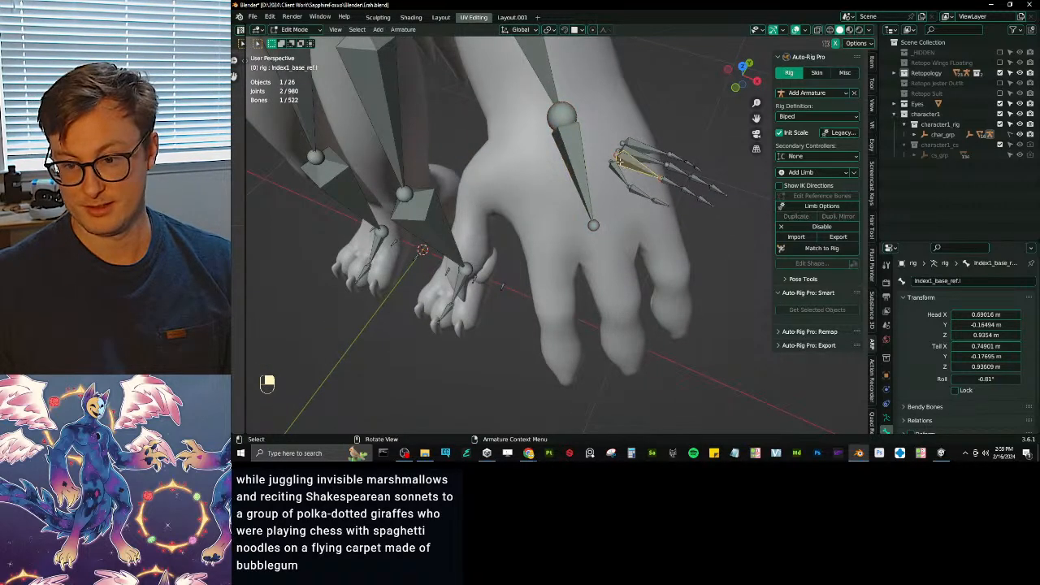
{"action": "key", "text": "b"}
{"action": "left_click_drag", "start_coordinate": [615, 129], "coordinate": [731, 231]}
{"action": "key", "text": "g"}
{"action": "left_click", "coordinate": [629, 252]}
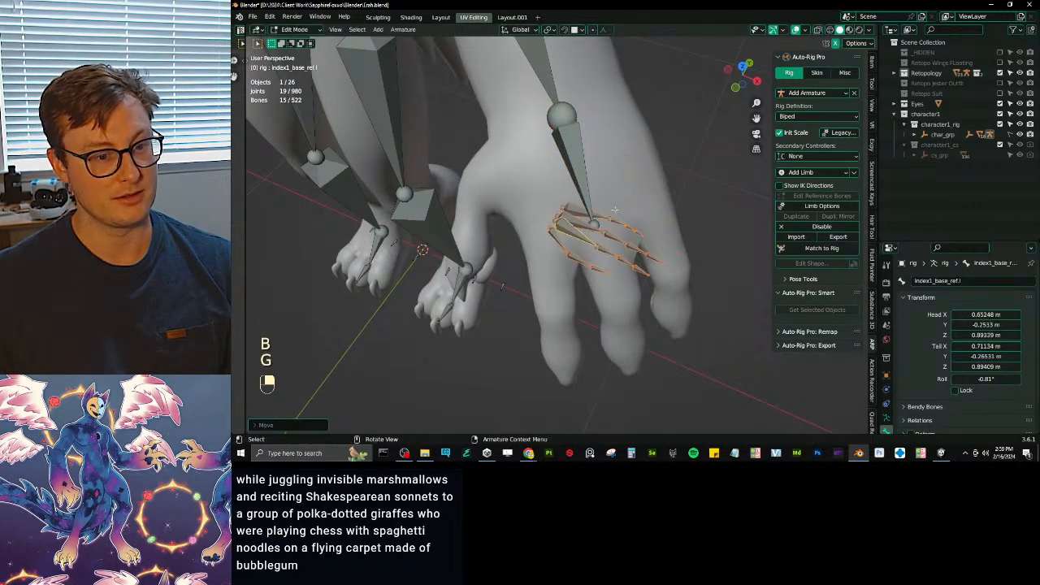
{"action": "key", "text": "r"}
{"action": "left_click", "coordinate": [648, 195]}
- Scale, rotate and reposition the left finger bones as a group so they spread from the wrist along the hand
{"action": "middle_click_drag", "start_coordinate": [640, 192], "coordinate": [658, 157]}
{"action": "key", "text": "s"}
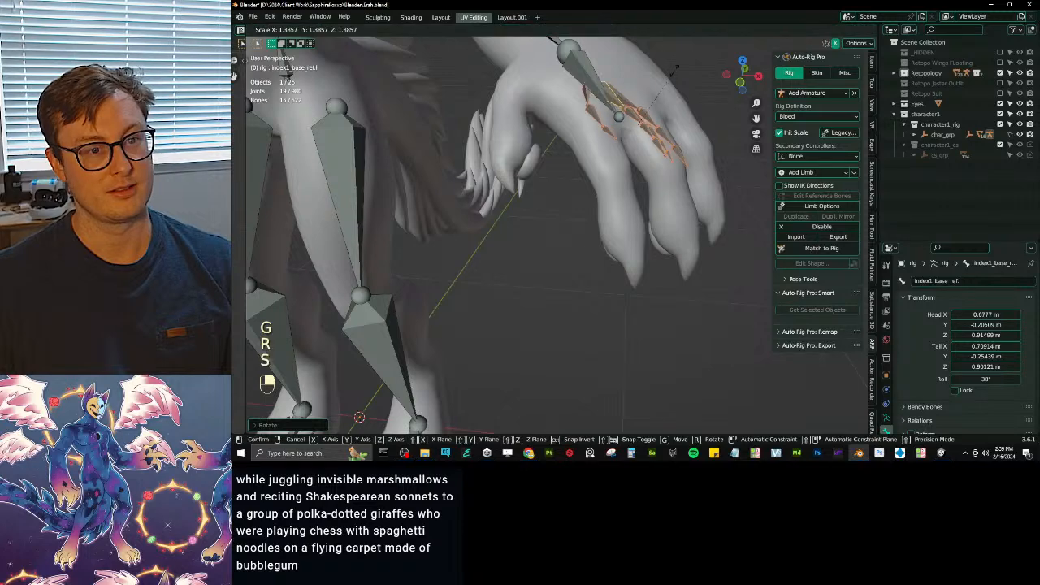
{"action": "left_click", "coordinate": [676, 91]}
{"action": "middle_click_drag", "start_coordinate": [676, 93], "coordinate": [634, 176]}
{"action": "key", "text": "s"}
{"action": "left_click", "coordinate": [647, 115]}
{"action": "middle_click_drag", "start_coordinate": [647, 117], "coordinate": [640, 178]}
{"action": "key", "text": "s"}
{"action": "left_click", "coordinate": [603, 172]}
{"action": "key", "text": "g"}
{"action": "left_click", "coordinate": [623, 184]}
{"action": "key", "text": "r"}
{"action": "left_click", "coordinate": [598, 104]}
{"action": "key", "text": "g"}
{"action": "left_click", "coordinate": [580, 109]}
{"action": "scroll", "coordinate": [584, 215], "scroll_direction": "up", "scroll_amount": 1}
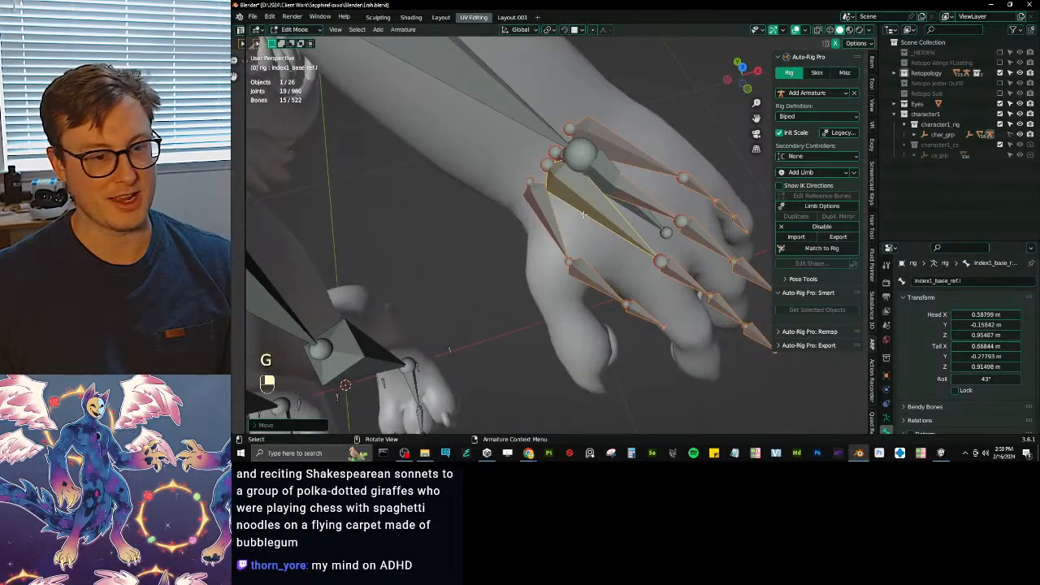
- Turn on snapping, change its snap target and move the left thumb's base joint into the base of the thumb
{"action": "left_click", "coordinate": [528, 181]}
{"action": "key", "text": "shift+Tab"}
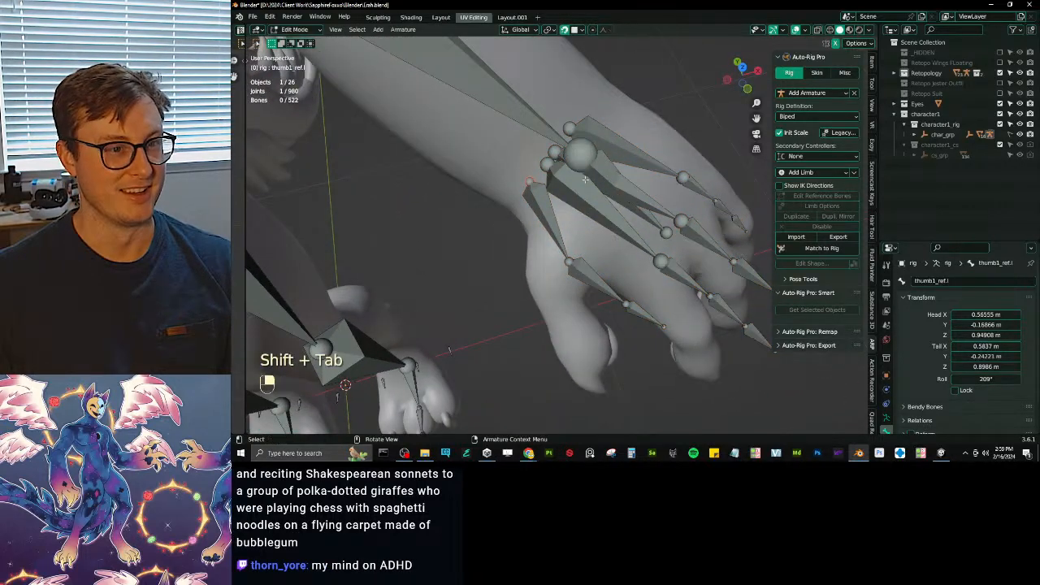
{"action": "left_click", "coordinate": [582, 31]}
{"action": "left_click", "coordinate": [550, 112]}
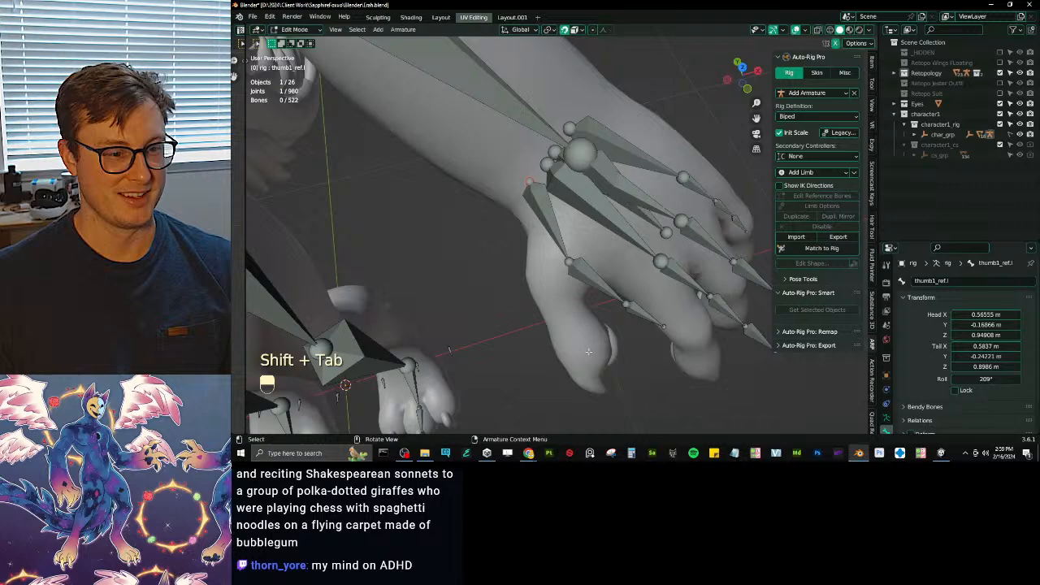
{"action": "key", "text": "g"}
{"action": "left_click", "coordinate": [544, 216]}
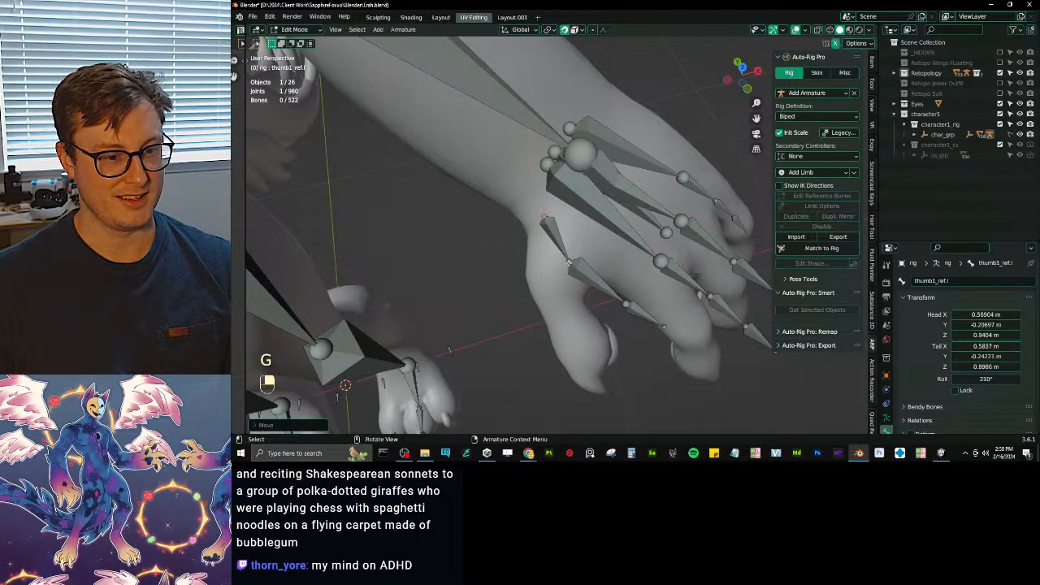
- Move the left thumb's two middle joints onto the thumb's knuckles
{"action": "key", "text": "g"}
{"action": "left_click", "coordinate": [547, 277]}
{"action": "left_click", "coordinate": [622, 304]}
{"action": "key", "text": "g"}
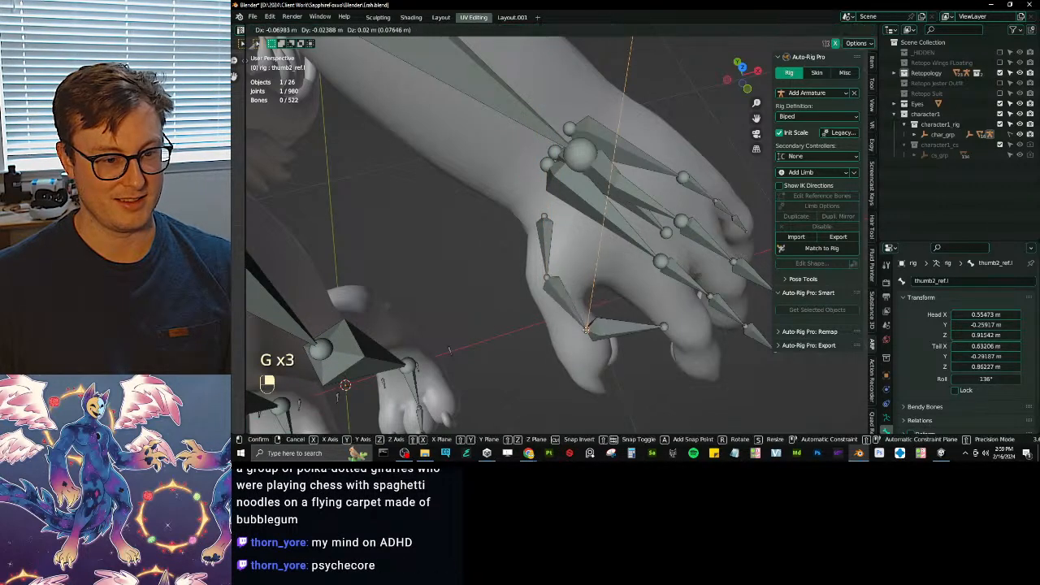
{"action": "left_click", "coordinate": [568, 336]}
- Move the left thumb's end joint to the tip of the thumb and refine its position from another angle
{"action": "left_click", "coordinate": [666, 328]}
{"action": "key", "text": "g"}
{"action": "left_click", "coordinate": [607, 394]}
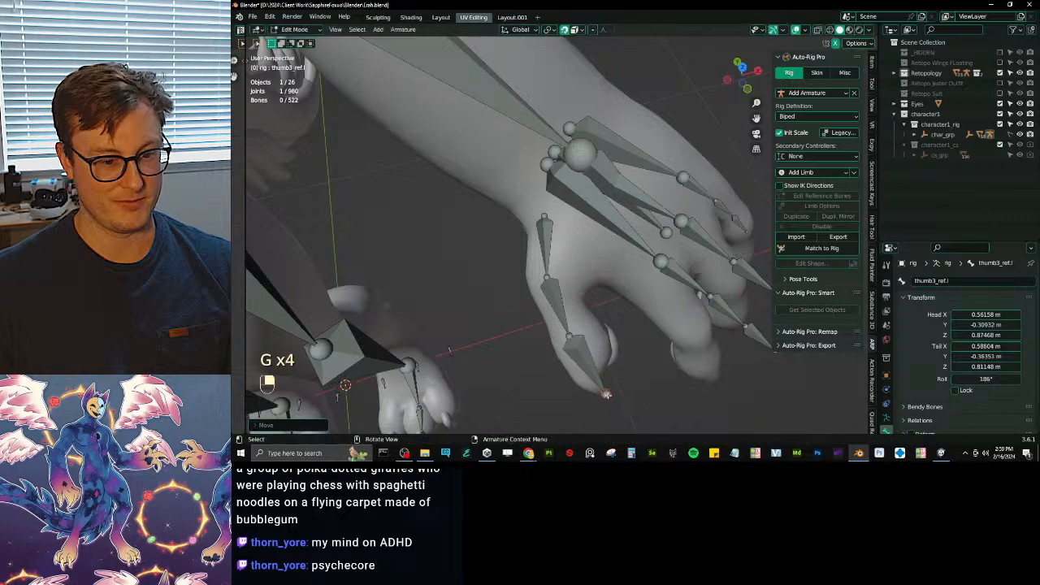
{"action": "middle_click_drag", "start_coordinate": [606, 390], "coordinate": [536, 199]}
{"action": "key", "text": "g"}
{"action": "left_click", "coordinate": [561, 294]}
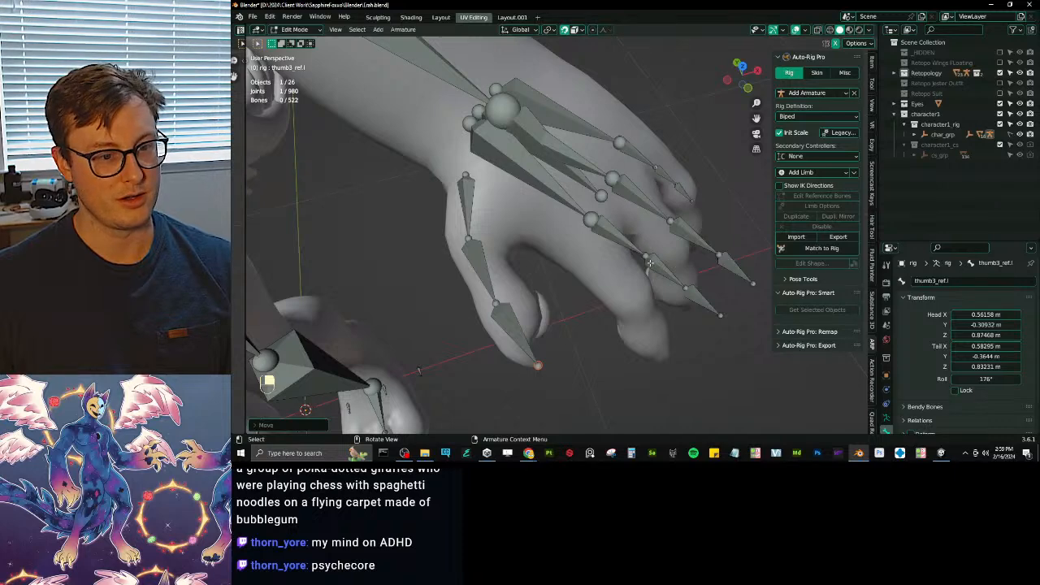
- Move the end joint of the left index base bone onto the index knuckle and turn snapping off
{"action": "middle_click_drag", "start_coordinate": [650, 263], "coordinate": [549, 215]}
{"action": "left_click", "coordinate": [532, 190]}
{"action": "key", "text": "g"}
{"action": "left_click", "coordinate": [529, 215]}
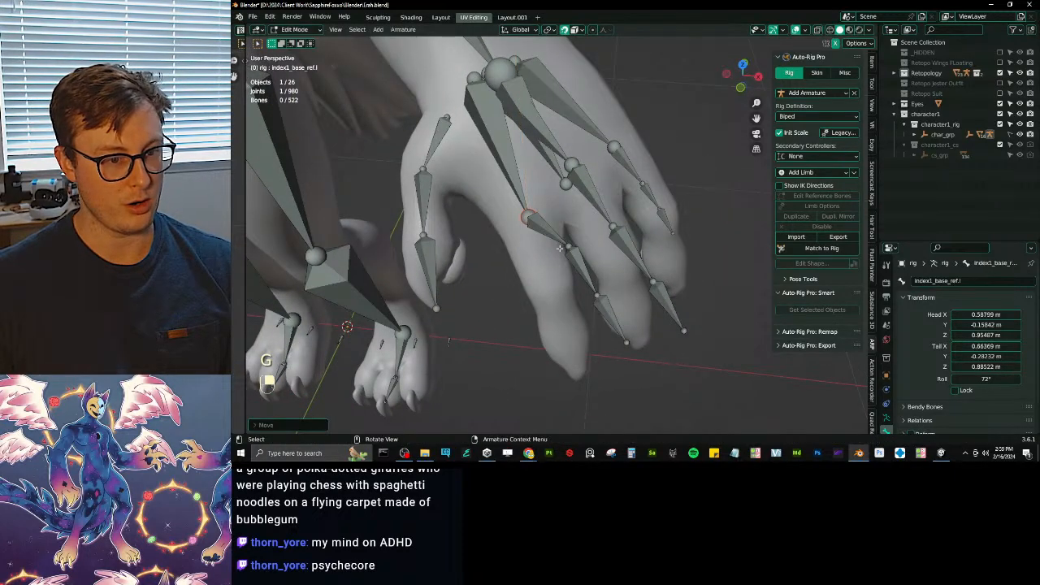
{"action": "left_click", "coordinate": [564, 250]}
{"action": "key", "text": "shift+Tab"}
- Select the edge loop around the left thumb's lower knuckle on the Retopo Body mesh and snap the 3D cursor to it
{"action": "middle_click_drag", "start_coordinate": [568, 252], "coordinate": [536, 216]}
{"action": "key", "text": "Tab"}
{"action": "key", "text": "Tab"}
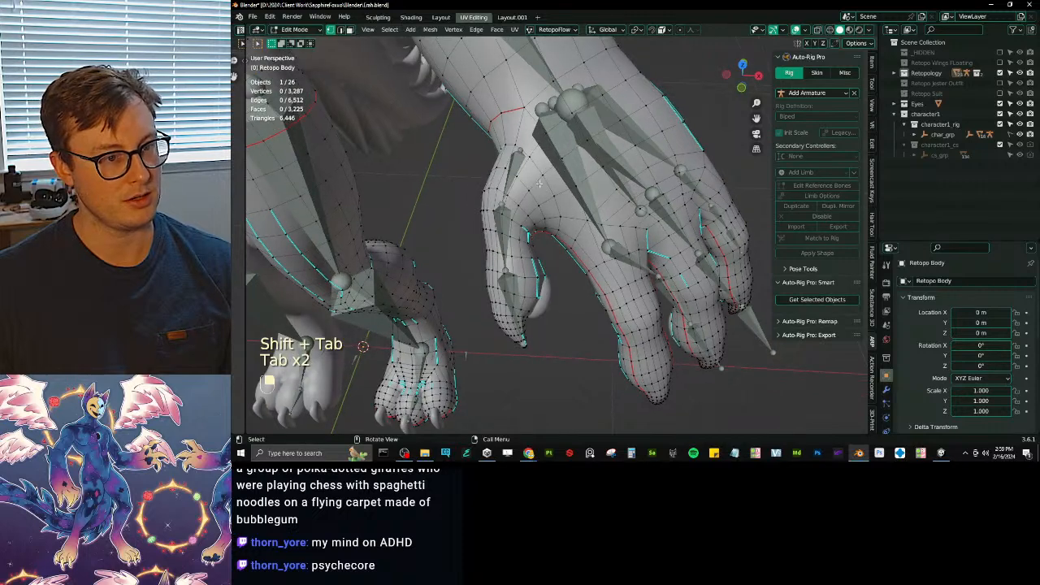
{"action": "left_click", "coordinate": [513, 218], "text": "alt"}
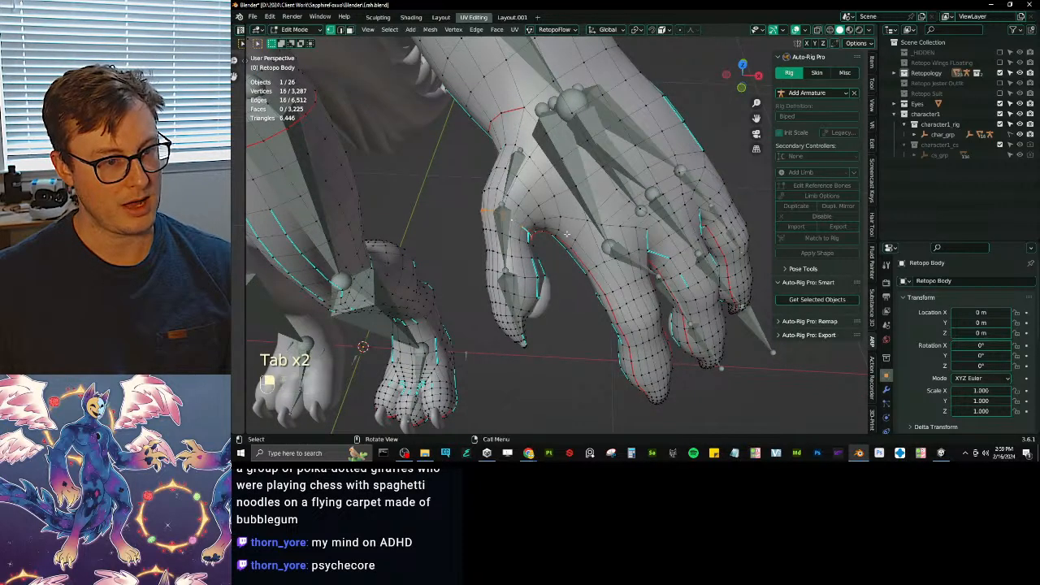
{"action": "key", "text": "shift+s"}
{"action": "left_click", "coordinate": [598, 314]}
- Snap the rig joint between the left thumb's first and second bones to the 3D cursor
{"action": "key", "text": "Tab"}
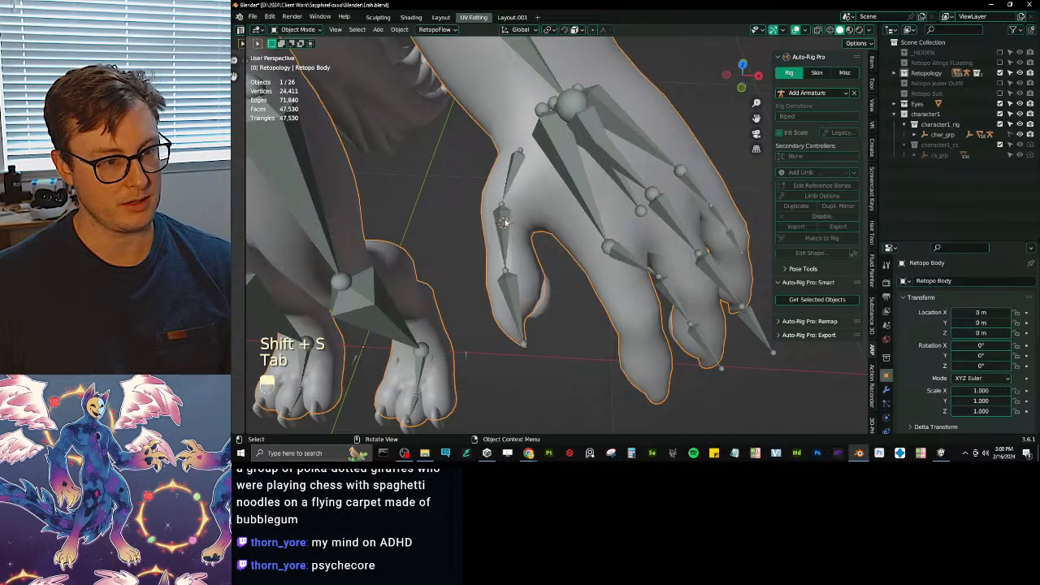
{"action": "left_click", "coordinate": [505, 222]}
{"action": "key", "text": "Tab"}
{"action": "left_click", "coordinate": [502, 206]}
{"action": "key", "text": "shift+s"}
{"action": "left_click", "coordinate": [529, 150]}
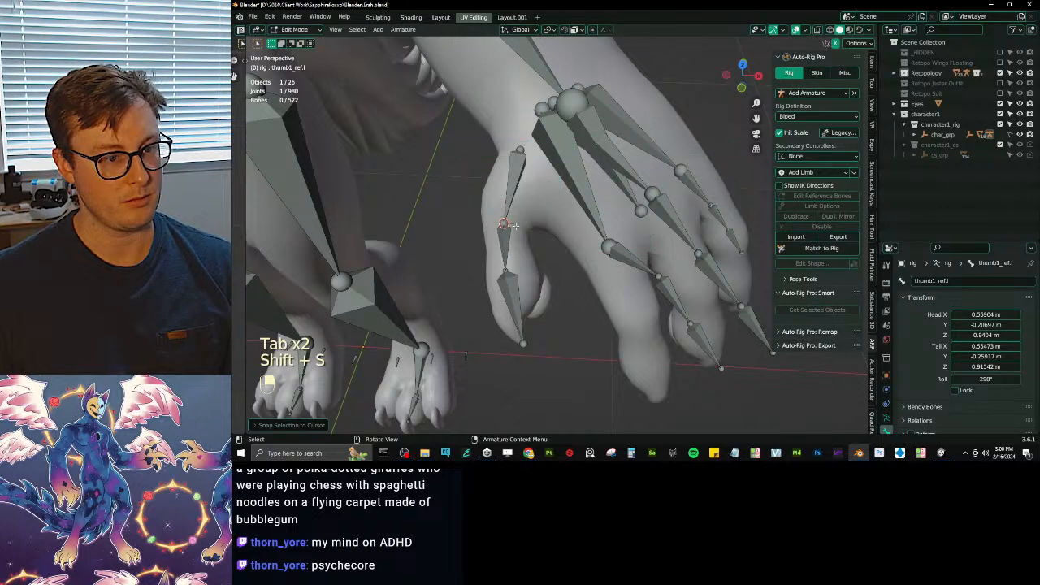
- Select the edge loop around the left thumb's upper knuckle on the Retopo Body mesh
{"action": "key", "text": "Tab"}
{"action": "left_click", "coordinate": [527, 263]}
{"action": "key", "text": "Tab"}
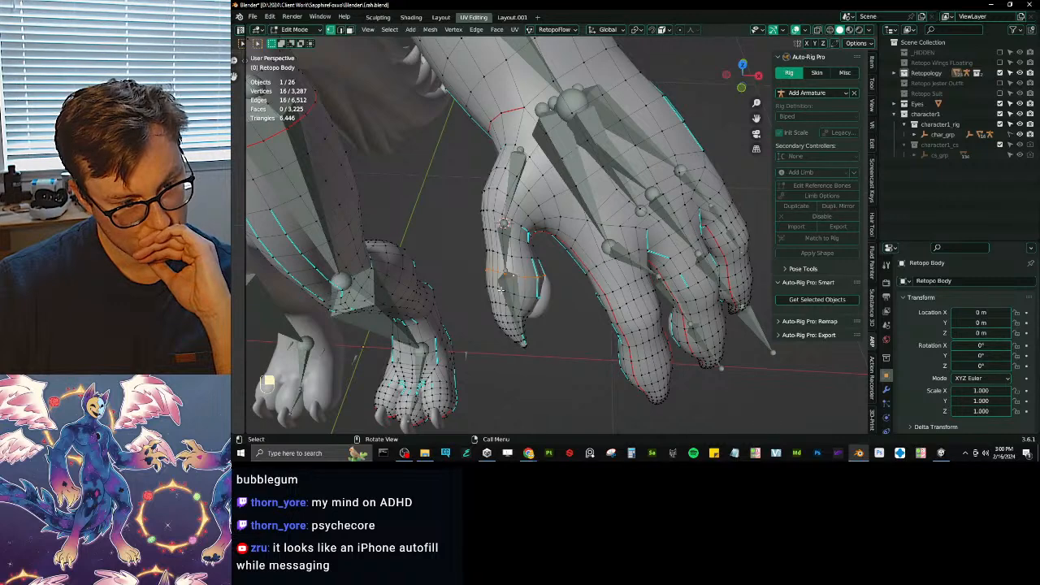
- Check the limb options of the left arm from the rig's hand reference bone
{"action": "key", "text": "Tab"}
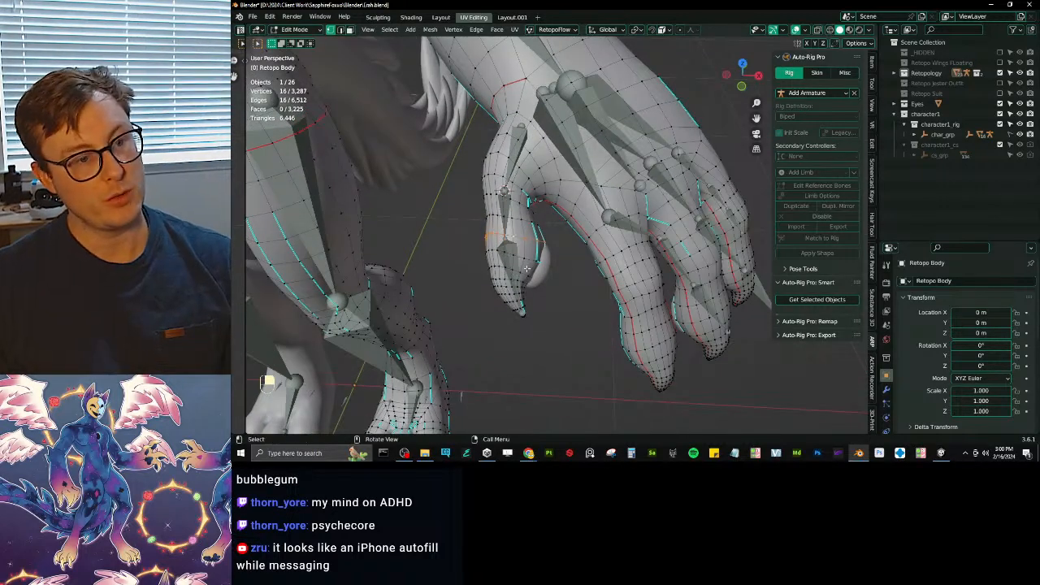
{"action": "left_click", "coordinate": [593, 119]}
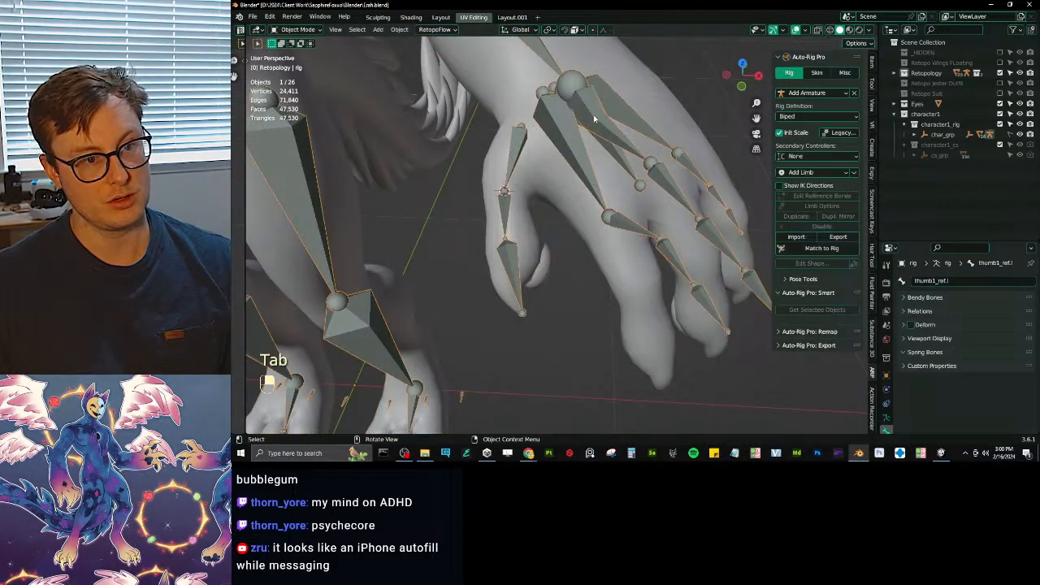
{"action": "key", "text": "Tab"}
{"action": "left_click", "coordinate": [588, 104]}
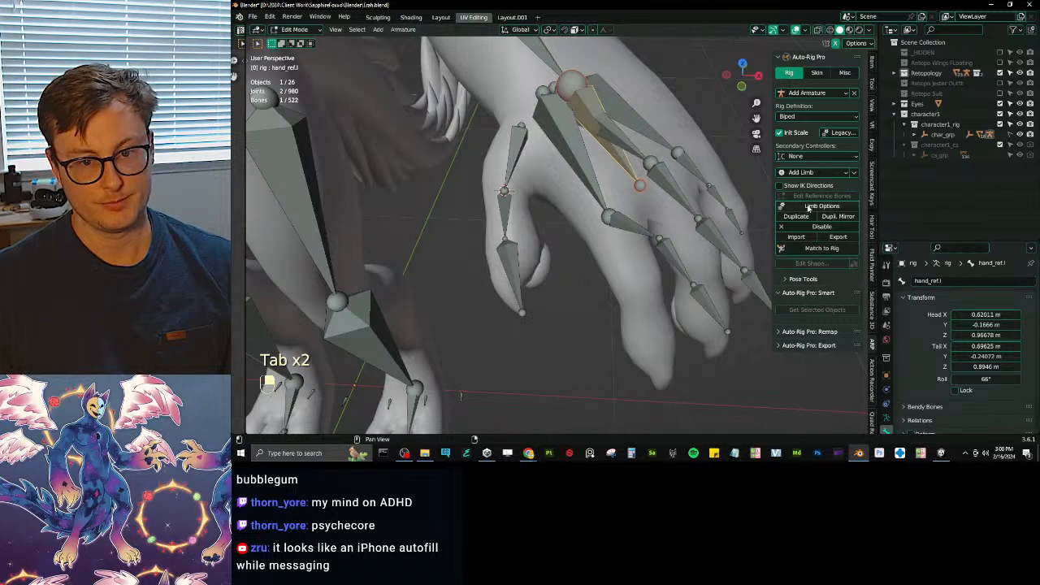
{"action": "left_click", "coordinate": [821, 206]}
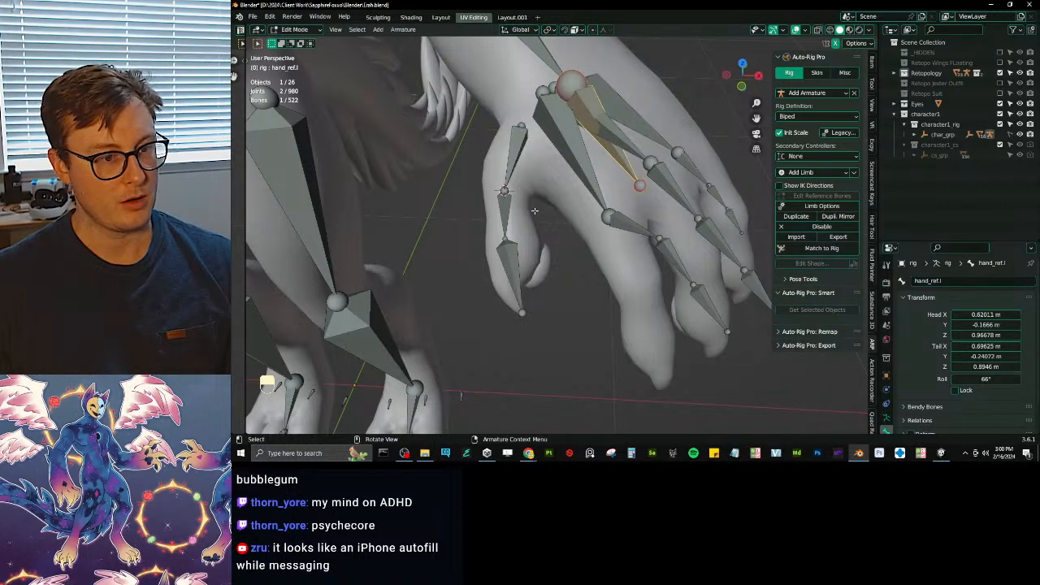
- Move the left thumb's last bone outward so that its head joint sits at the thumb tip
{"action": "left_click", "coordinate": [515, 271]}
{"action": "key", "text": "g"}
{"action": "left_click", "coordinate": [536, 344]}
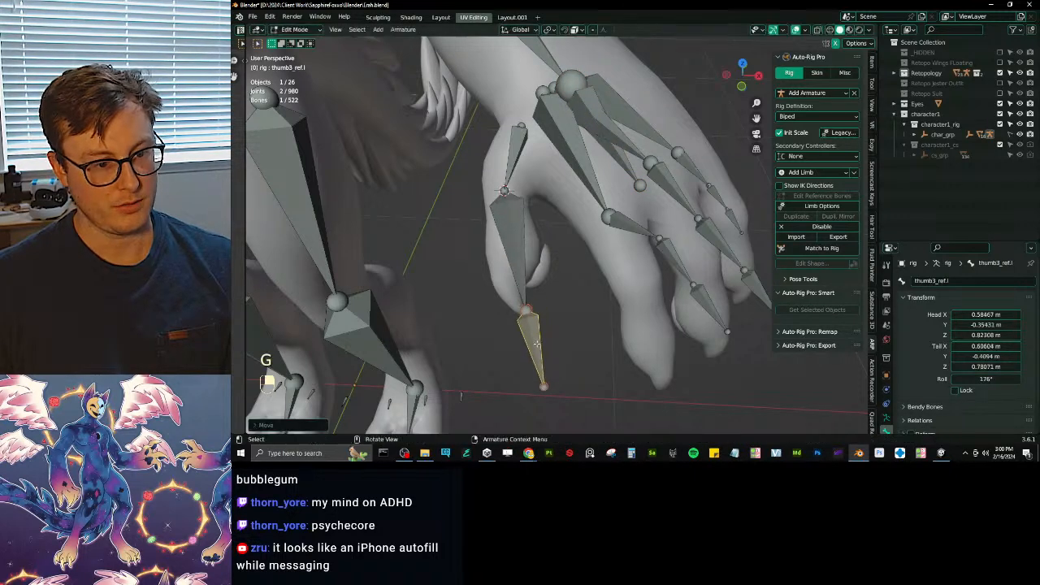
{"action": "middle_click_drag", "start_coordinate": [558, 293], "coordinate": [639, 191]}
{"action": "key", "text": "g"}
{"action": "left_click", "coordinate": [650, 241]}
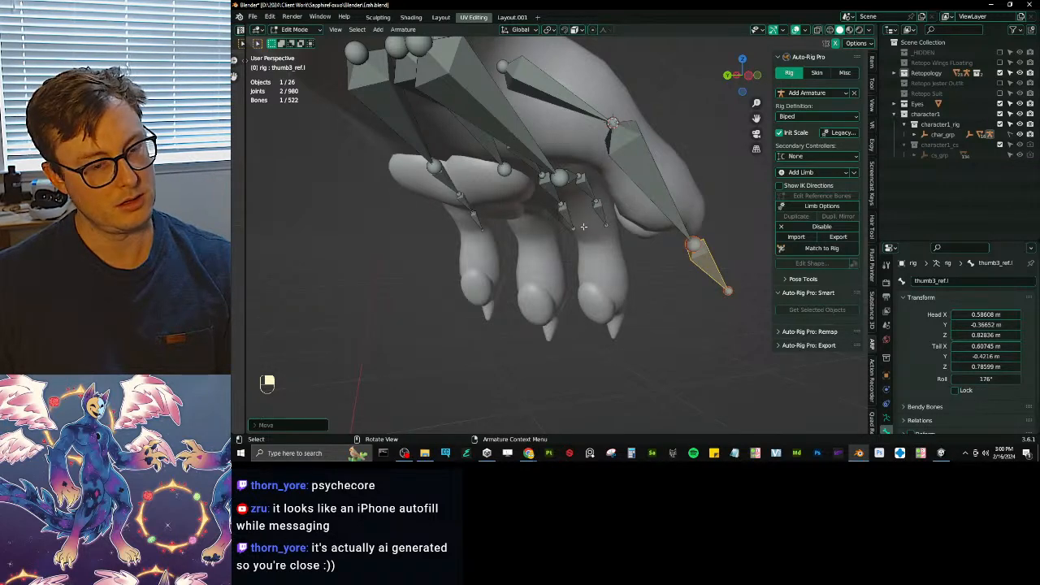
- Select the thumb tip vertices of the Retopo Body mesh in wireframe display and snap the 3D cursor to them
{"action": "middle_click_drag", "start_coordinate": [583, 226], "coordinate": [627, 238]}
{"action": "scroll", "coordinate": [637, 268], "scroll_direction": "up", "scroll_amount": 2}
{"action": "key", "text": "Tab"}
{"action": "left_click", "coordinate": [657, 227]}
{"action": "key", "text": "Tab"}
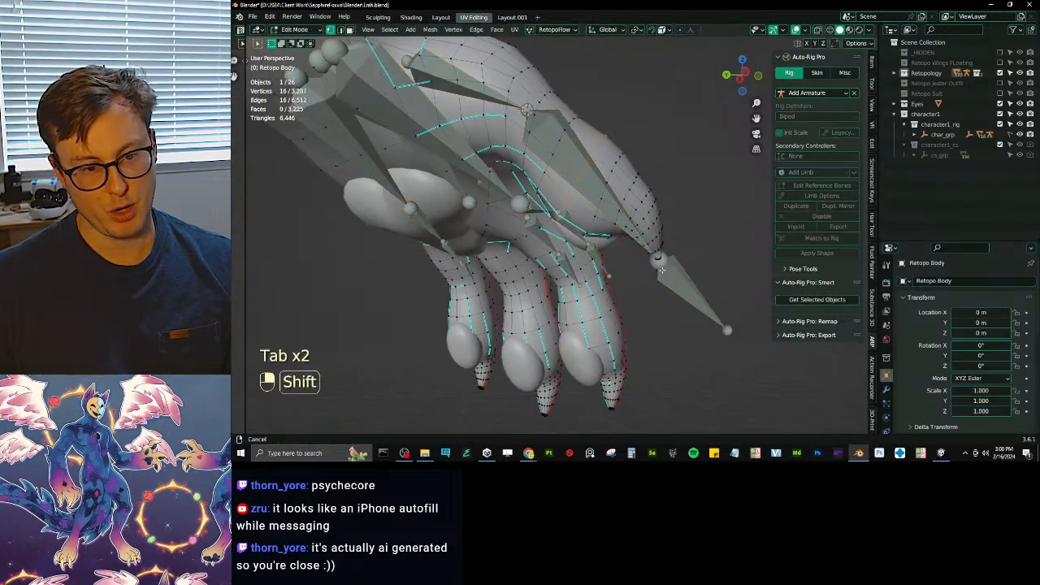
{"action": "scroll", "coordinate": [662, 269], "scroll_direction": "up", "scroll_amount": 3}
{"action": "key", "text": "shift+z"}
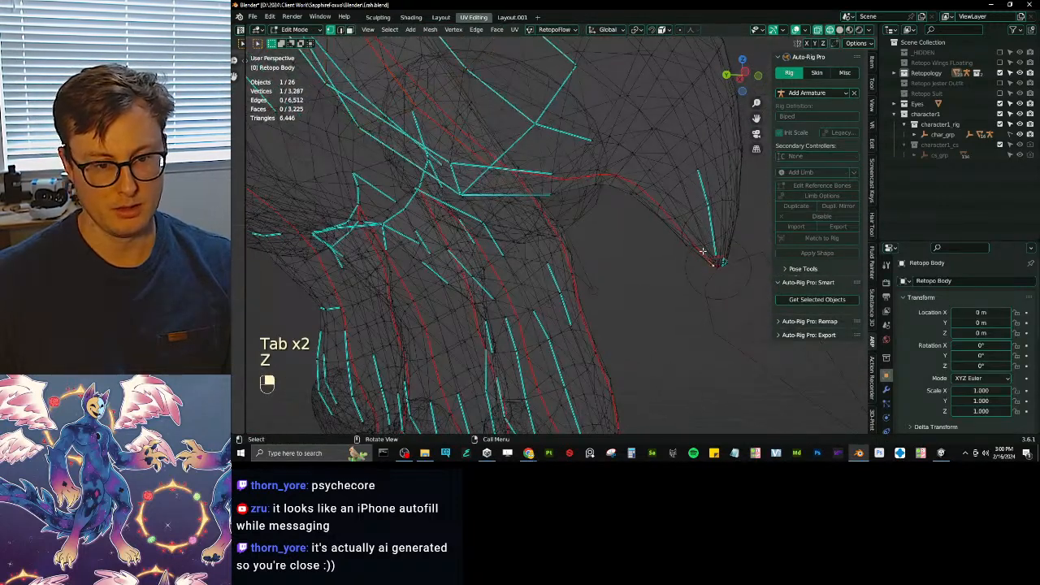
{"action": "left_click_drag", "start_coordinate": [703, 251], "coordinate": [734, 280]}
{"action": "key", "text": "shift+s"}
{"action": "left_click", "coordinate": [734, 340]}
{"action": "middle_click_drag", "start_coordinate": [734, 337], "coordinate": [703, 311]}
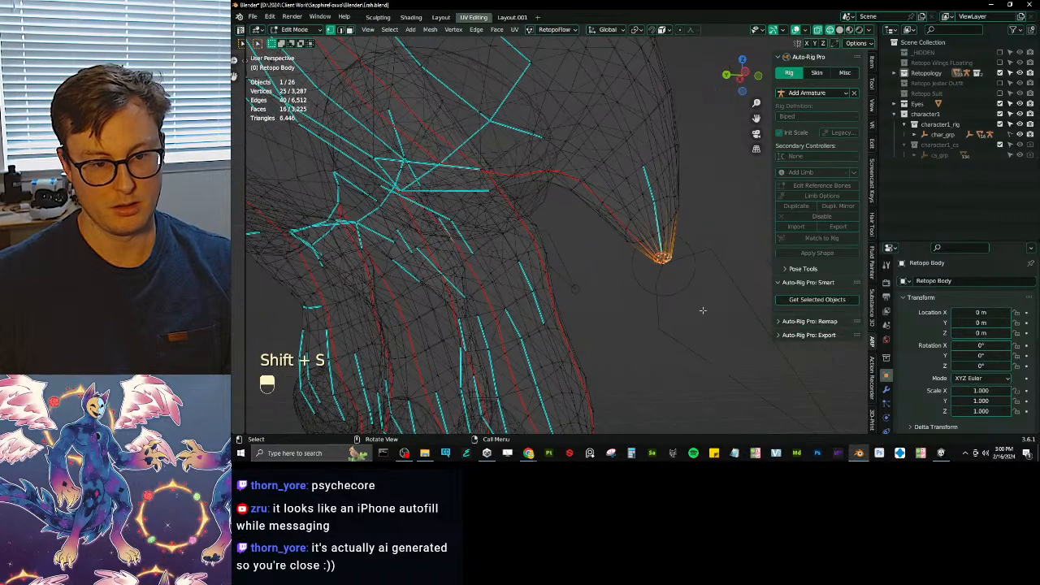
- Snap the rig joint between the left thumb's second and third bones to the 3D cursor
{"action": "key", "text": "Tab"}
{"action": "left_click", "coordinate": [697, 235]}
{"action": "left_click", "coordinate": [690, 253]}
{"action": "key", "text": "Tab"}
{"action": "left_click", "coordinate": [684, 252]}
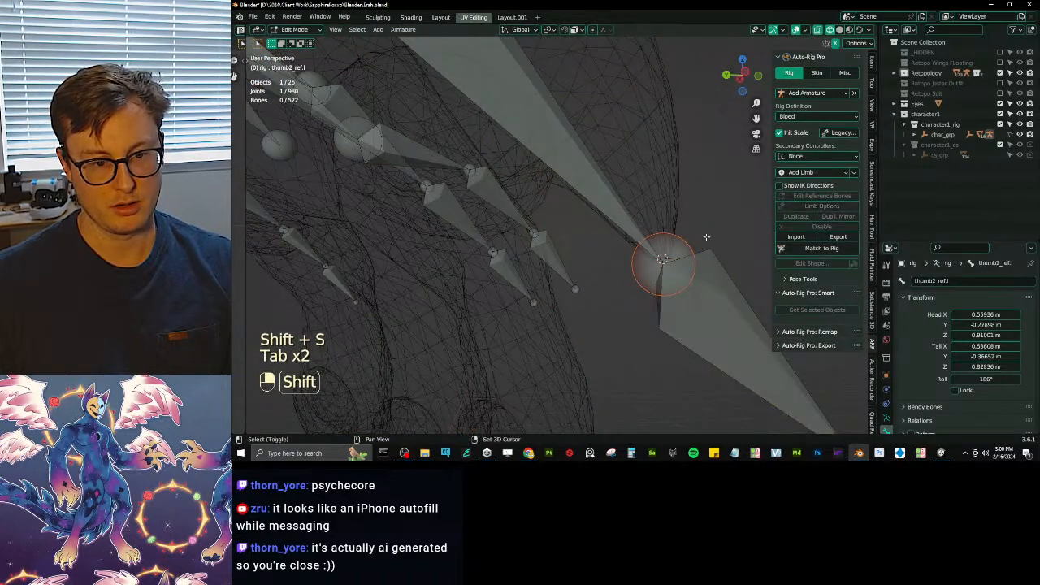
{"action": "key", "text": "shift+s"}
{"action": "left_click", "coordinate": [671, 218]}
{"action": "scroll", "coordinate": [671, 220], "scroll_direction": "down", "scroll_amount": 4}
- Switch the viewport display from wireframe to solid shading around the left hand
{"action": "key", "text": "Tab"}
{"action": "middle_click_drag", "start_coordinate": [662, 228], "coordinate": [520, 281]}
{"action": "middle_click_drag", "start_coordinate": [520, 280], "coordinate": [596, 305], "text": "shift"}
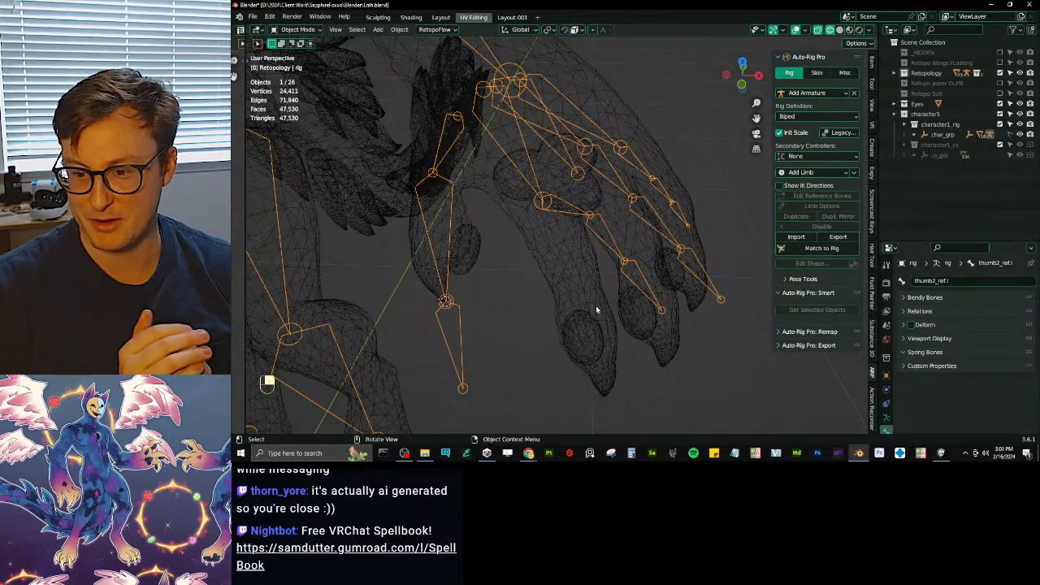
{"action": "middle_click_drag", "start_coordinate": [500, 319], "coordinate": [574, 257]}
{"action": "key", "text": "z"}
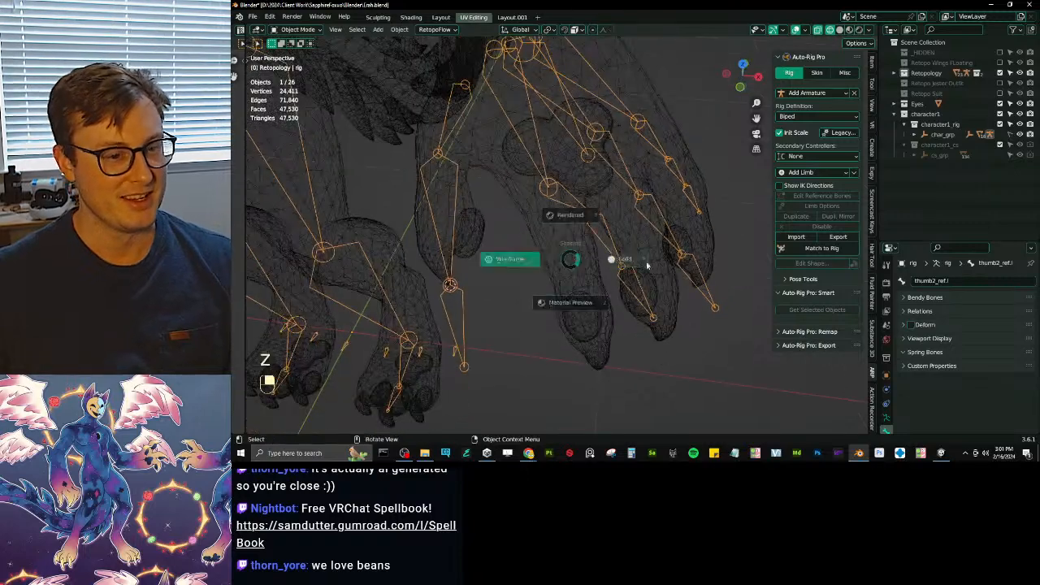
{"action": "left_click", "coordinate": [648, 265]}
- Select the edge loop around the base of the left index finger on Retopo Body and snap the 3D cursor to it
{"action": "middle_click_drag", "start_coordinate": [567, 195], "coordinate": [580, 244], "text": "shift"}
{"action": "left_click", "coordinate": [582, 296]}
{"action": "key", "text": "Tab"}
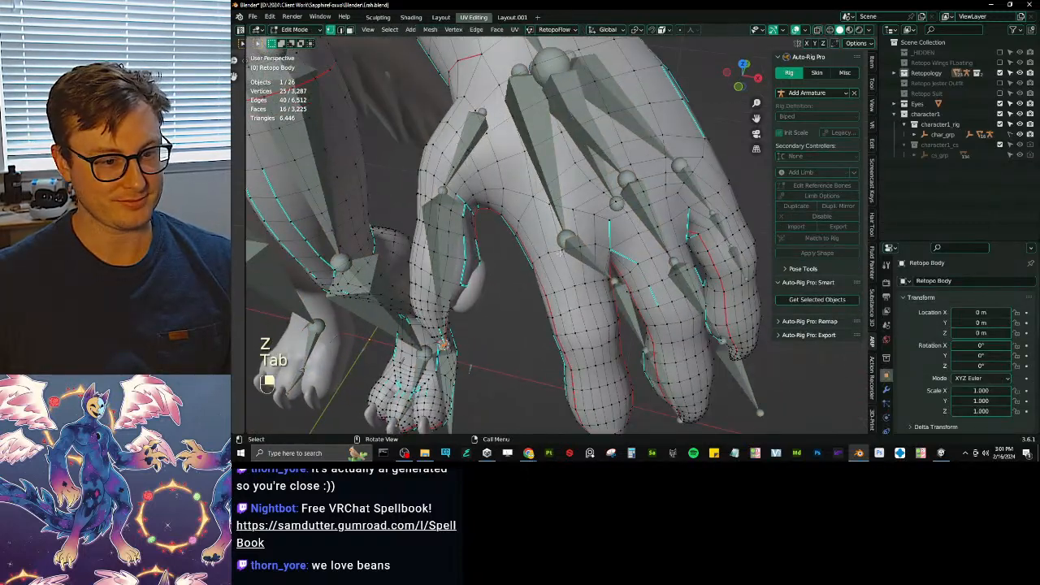
{"action": "left_click", "coordinate": [563, 251]}
{"action": "left_click", "coordinate": [555, 253], "text": "alt+shift"}
{"action": "middle_click_drag", "start_coordinate": [582, 259], "coordinate": [649, 286]}
{"action": "key", "text": "z"}
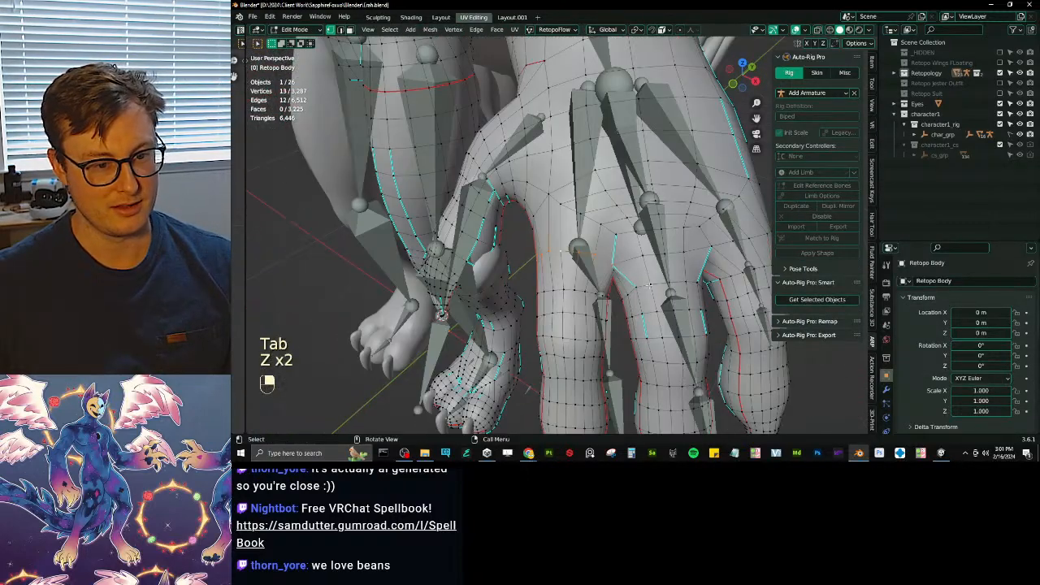
{"action": "key", "text": "shift+s"}
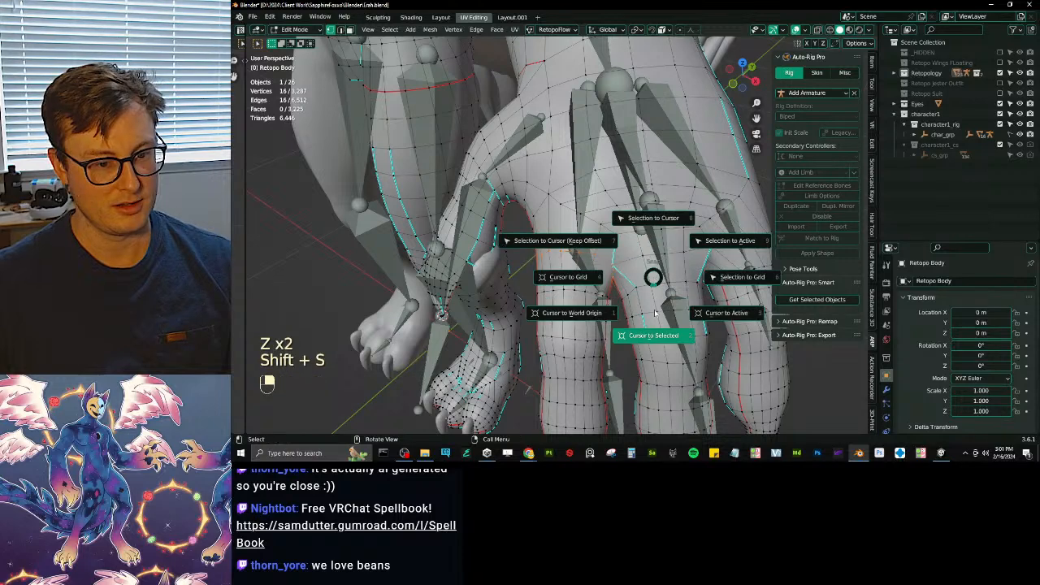
{"action": "left_click", "coordinate": [653, 293]}
- Snap the rig joint at the end of the left index base bone to the 3D cursor
{"action": "key", "text": "Tab"}
{"action": "key", "text": "Tab"}
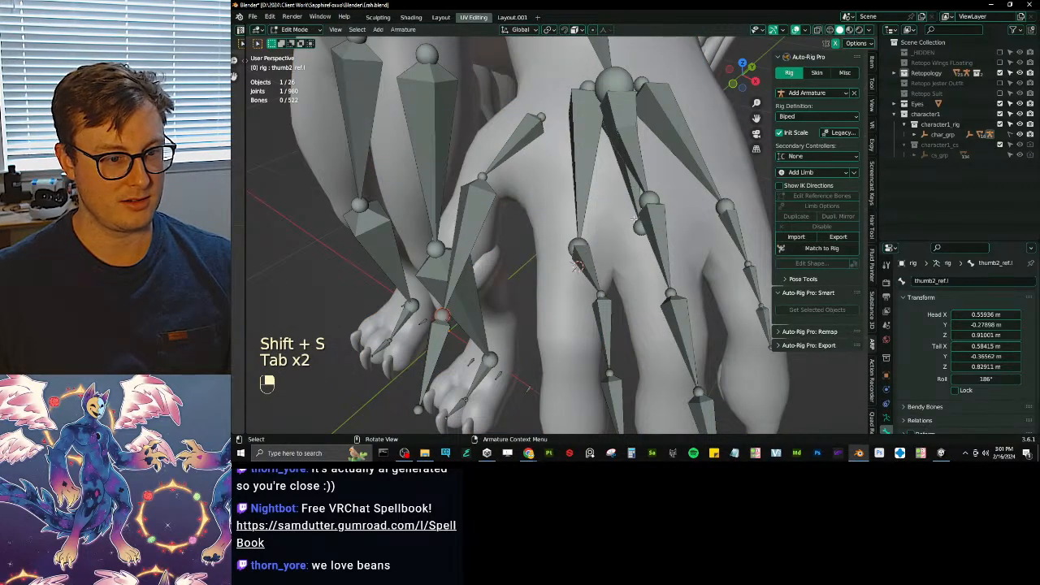
{"action": "key", "text": "shift+s"}
{"action": "left_click", "coordinate": [630, 156]}
- Select the edge loop around the left index finger's middle knuckle on the mesh and snap the 3D cursor to it
{"action": "key", "text": "Tab"}
{"action": "key", "text": "Tab"}
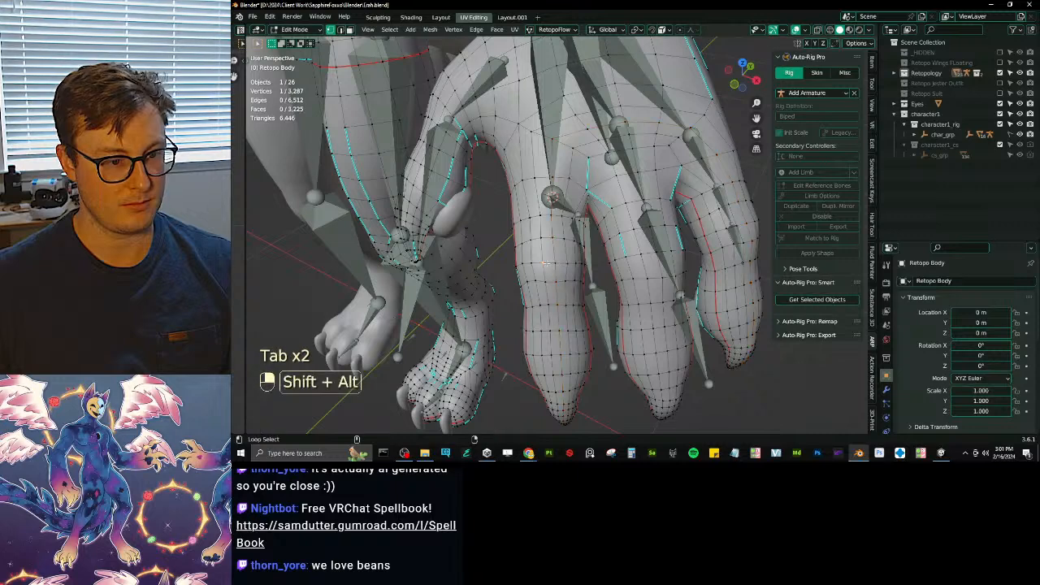
{"action": "key", "text": "shift+s"}
{"action": "left_click", "coordinate": [627, 350]}
- Snap the rig joint between the left index finger's first and second bones to the 3D cursor
{"action": "key", "text": "Tab"}
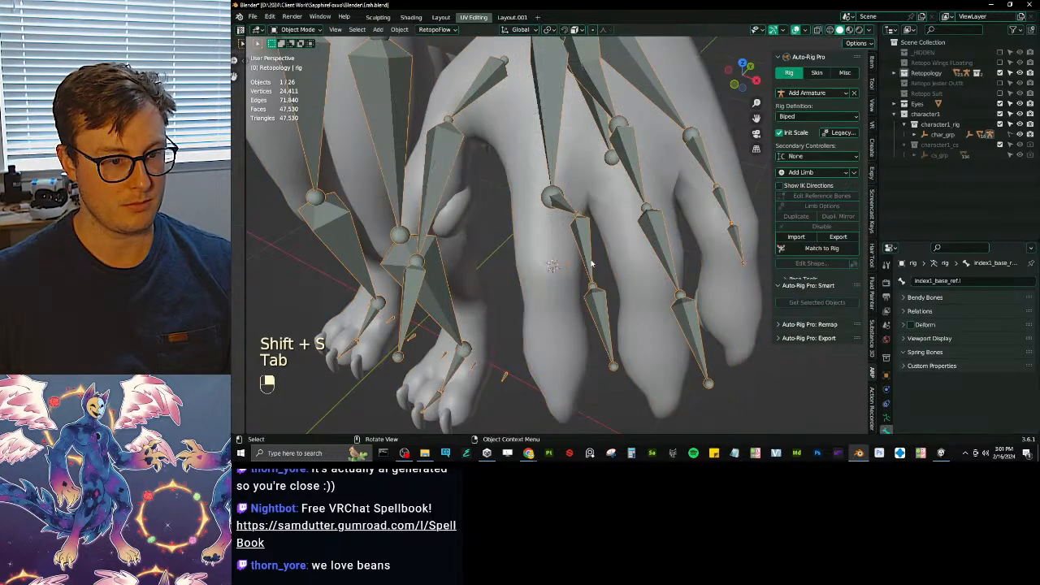
{"action": "key", "text": "Tab"}
{"action": "key", "text": "shift+s"}
{"action": "left_click", "coordinate": [601, 151]}
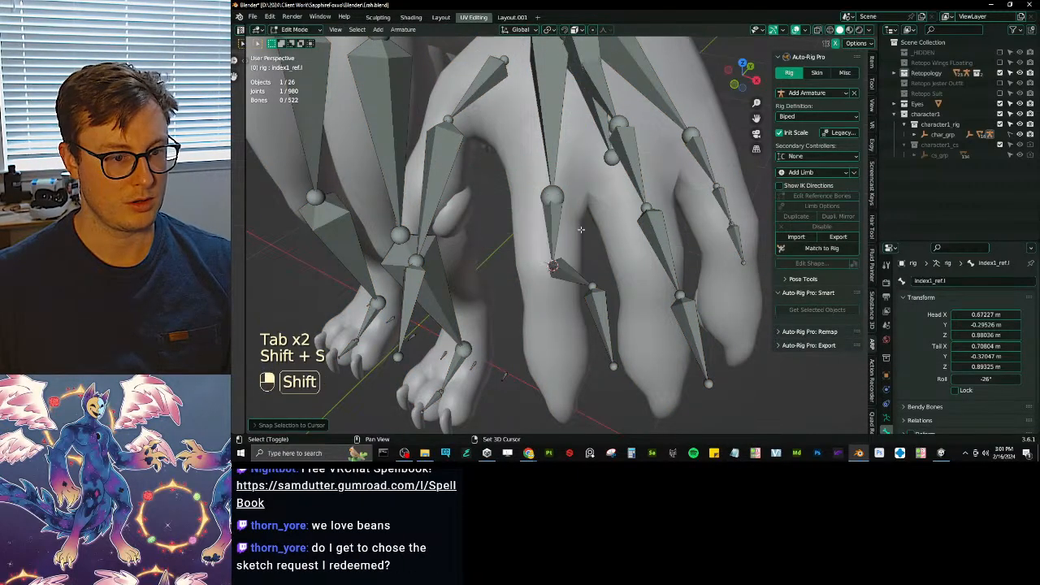
- Select the left index fingertip vertices of Retopo Body in wireframe display and snap the 3D cursor to them
{"action": "middle_click_drag", "start_coordinate": [569, 329], "coordinate": [571, 273], "text": "shift"}
{"action": "key", "text": "Tab"}
{"action": "left_click", "coordinate": [563, 280]}
{"action": "key", "text": "Tab"}
{"action": "key", "text": "z"}
{"action": "middle_click_drag", "start_coordinate": [597, 410], "coordinate": [586, 339], "text": "shift"}
{"action": "scroll", "coordinate": [587, 339], "scroll_direction": "up", "scroll_amount": 3}
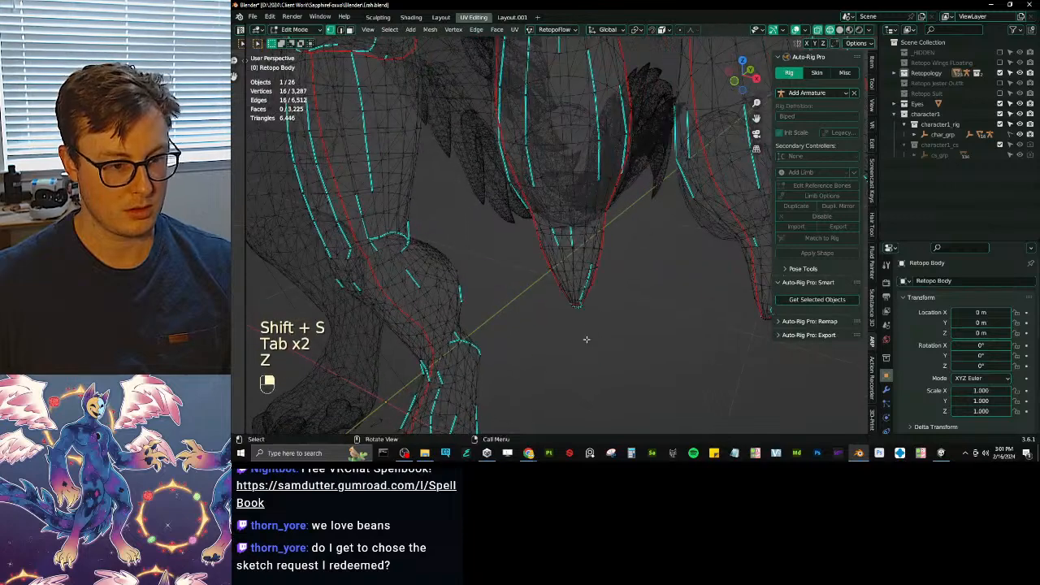
{"action": "key", "text": "b"}
{"action": "left_click_drag", "start_coordinate": [550, 294], "coordinate": [604, 327]}
{"action": "key", "text": "shift+s"}
{"action": "left_click", "coordinate": [637, 236]}
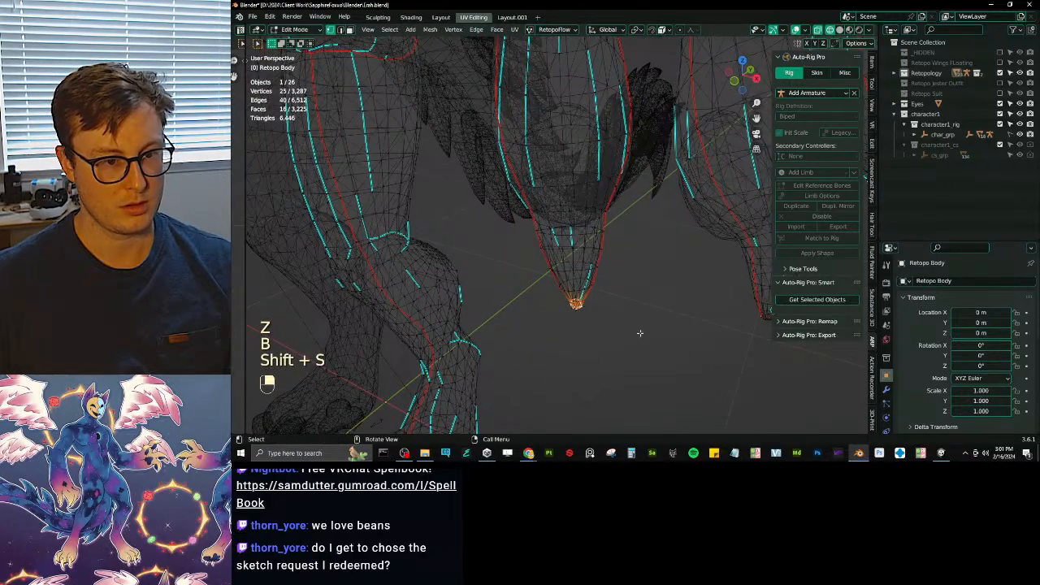
- Return to solid shading and snap the rig joint between the left index finger's second and third bones to the 3D cursor
{"action": "key", "text": "Tab"}
{"action": "key", "text": "z"}
{"action": "left_click", "coordinate": [630, 227]}
{"action": "left_click", "coordinate": [592, 148]}
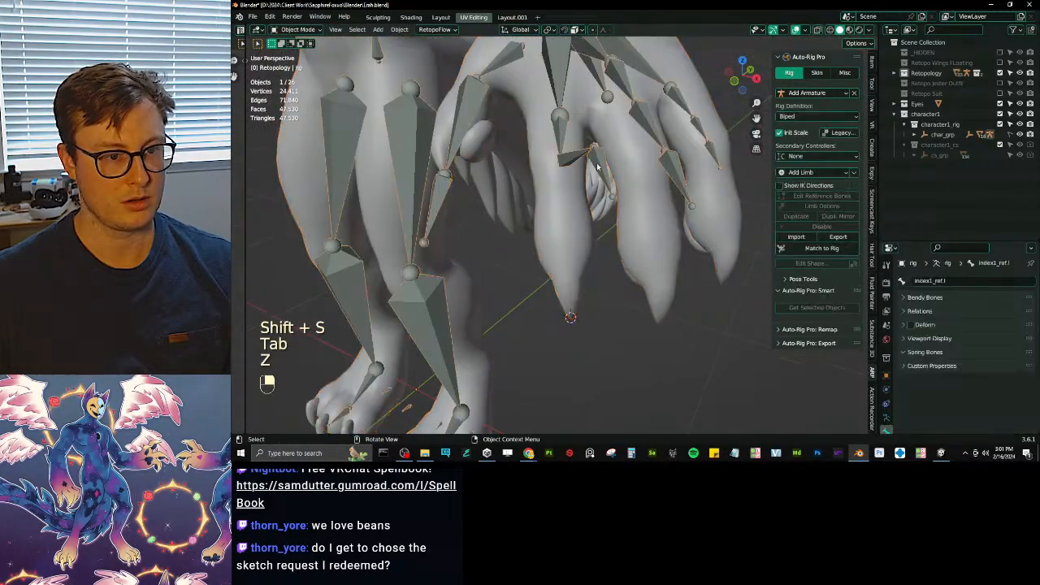
{"action": "key", "text": "Tab"}
{"action": "key", "text": "shift+s"}
{"action": "left_click", "coordinate": [648, 75]}
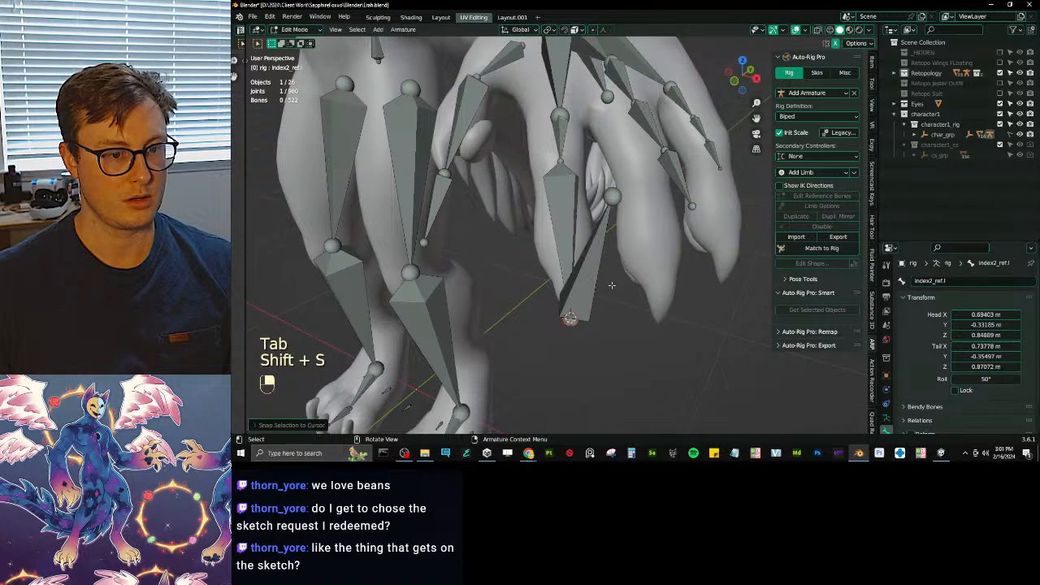
- Move the tail joint of the left index finger's last bone below the fingertip so the bone continues the finger's direction
{"action": "key", "text": "Tab"}
{"action": "key", "text": "Tab"}
{"action": "left_click", "coordinate": [615, 207]}
{"action": "middle_click_drag", "start_coordinate": [615, 210], "coordinate": [713, 237]}
{"action": "key", "text": "g"}
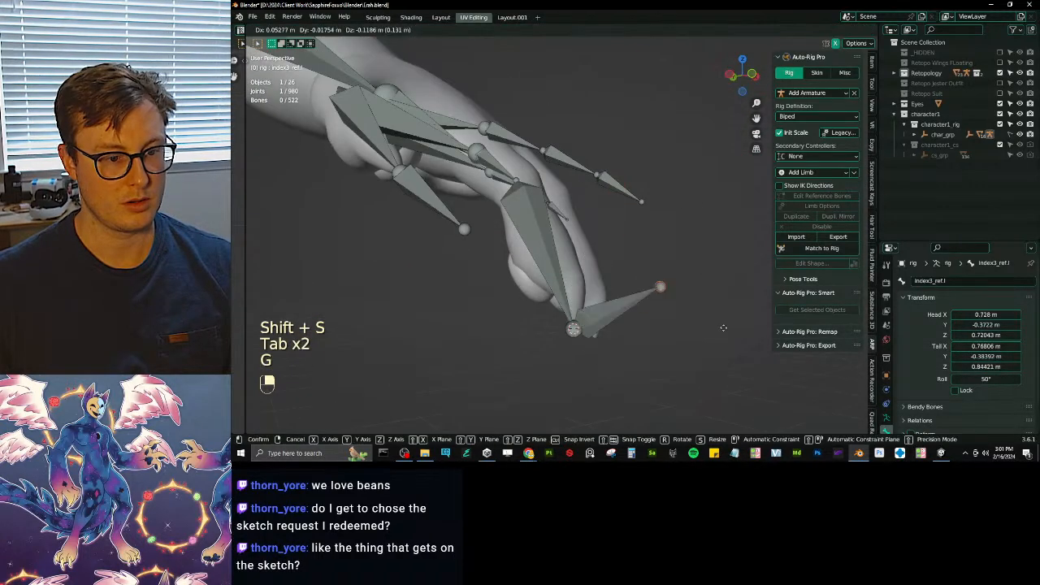
{"action": "left_click", "coordinate": [646, 412]}
{"action": "middle_click_drag", "start_coordinate": [646, 412], "coordinate": [676, 338]}
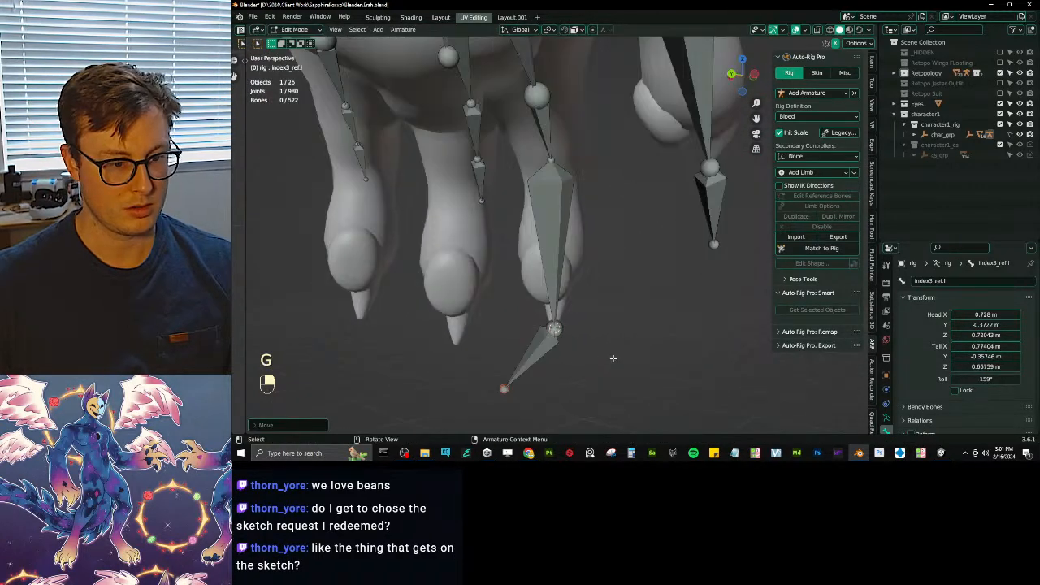
{"action": "key", "text": "g"}
{"action": "middle_click_drag", "start_coordinate": [613, 358], "coordinate": [616, 294]}
{"action": "key", "text": "g"}
{"action": "left_click", "coordinate": [574, 323]}
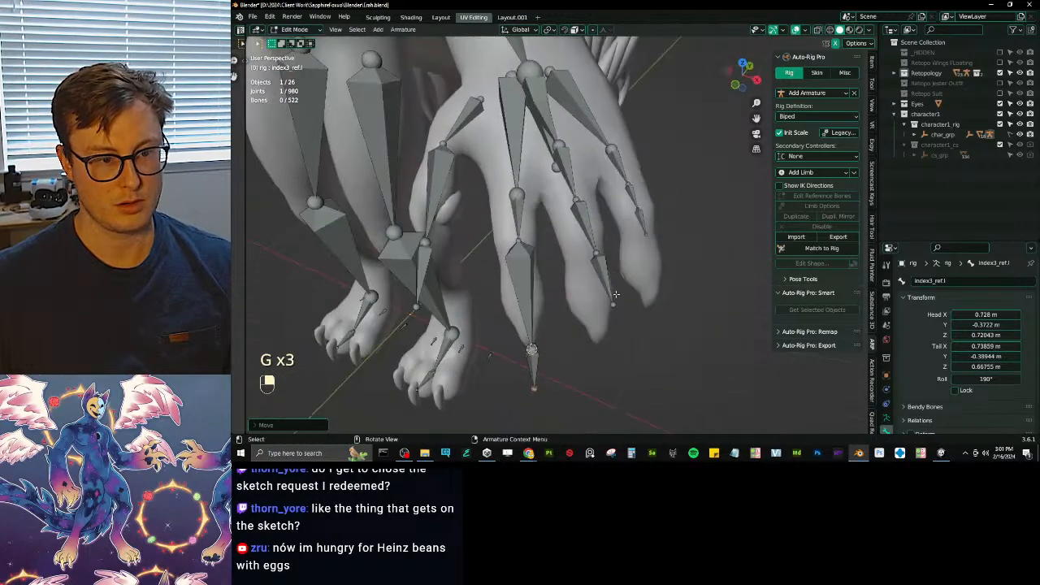
- Select the edges across the base of the left middle finger on Retopo Body and snap the 3D cursor to them
{"action": "key", "text": "Tab"}
{"action": "middle_click_drag", "start_coordinate": [599, 249], "coordinate": [556, 245], "text": "shift"}
{"action": "left_click", "coordinate": [571, 285]}
{"action": "key", "text": "Tab"}
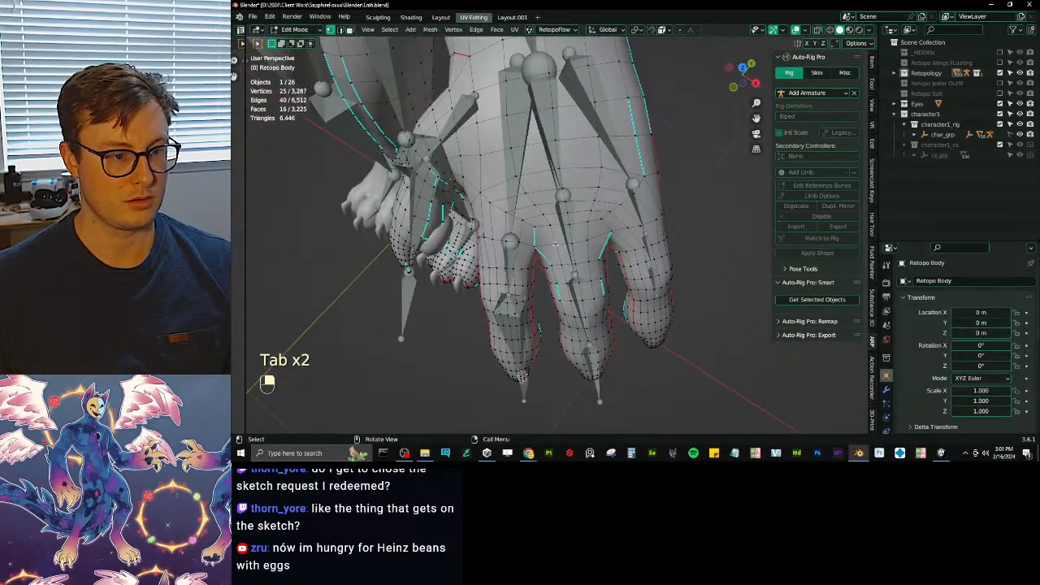
{"action": "middle_click_drag", "start_coordinate": [543, 302], "coordinate": [576, 225]}
{"action": "key", "text": "shift+s"}
{"action": "left_click", "coordinate": [689, 331]}
{"action": "middle_click_drag", "start_coordinate": [689, 331], "coordinate": [629, 304]}
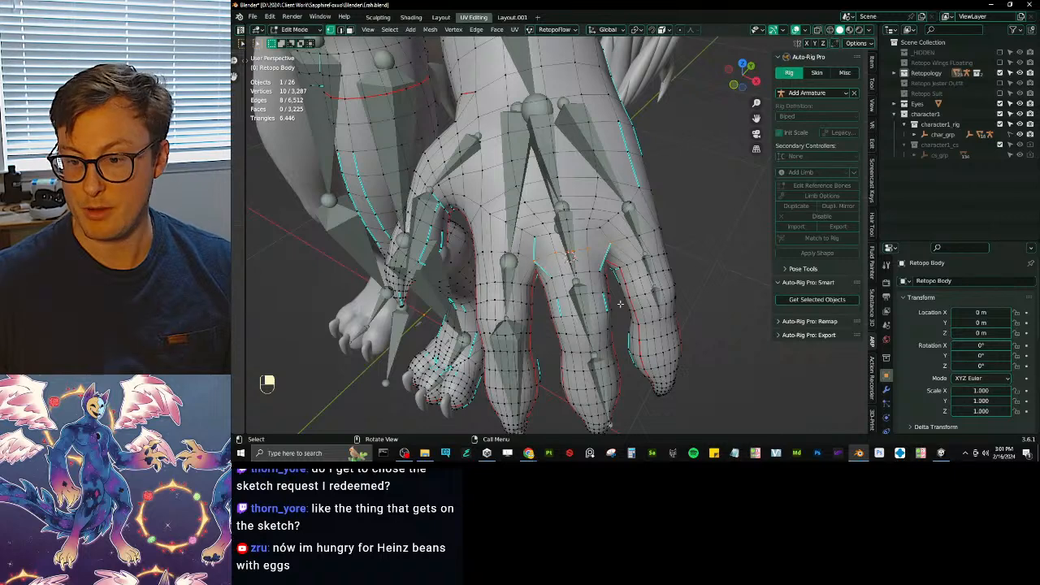
{"action": "middle_click_drag", "start_coordinate": [616, 296], "coordinate": [606, 270]}
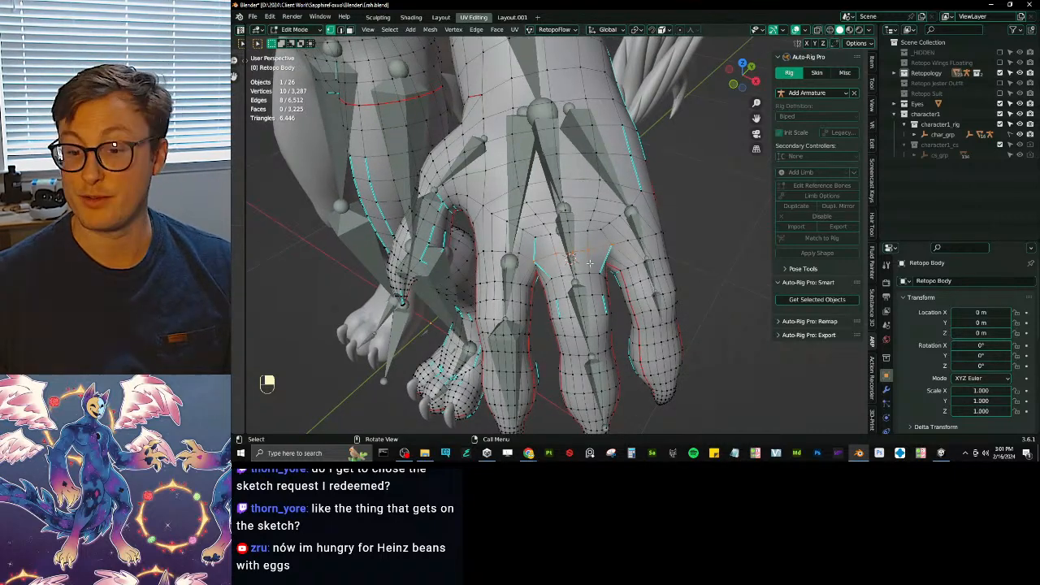
- Snap the rig joint at the end of the left middle finger's base bone to the 3D cursor
{"action": "key", "text": "Tab"}
{"action": "key", "text": "Tab"}
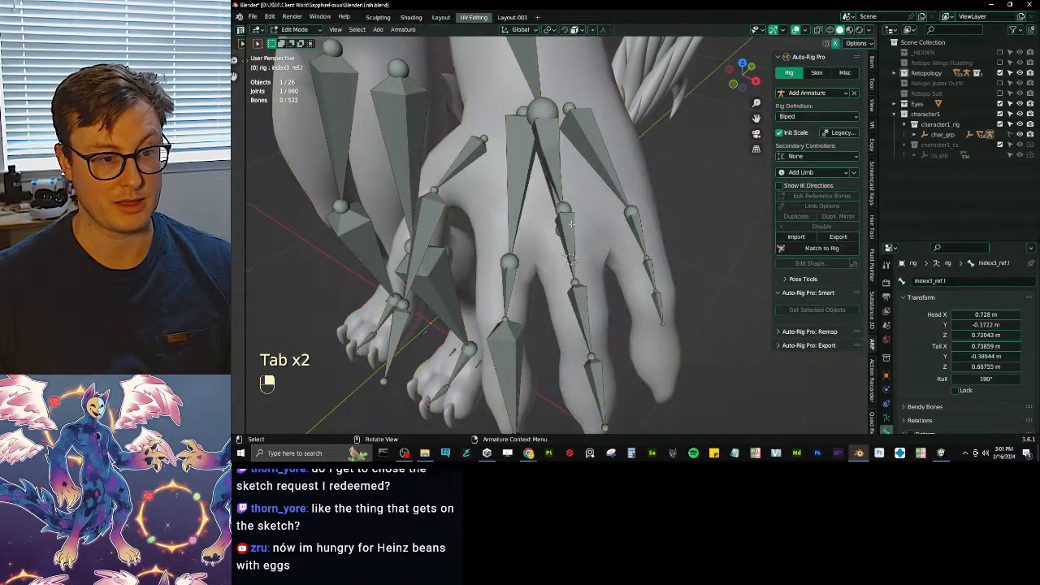
{"action": "key", "text": "shift+s"}
{"action": "left_click", "coordinate": [582, 211]}
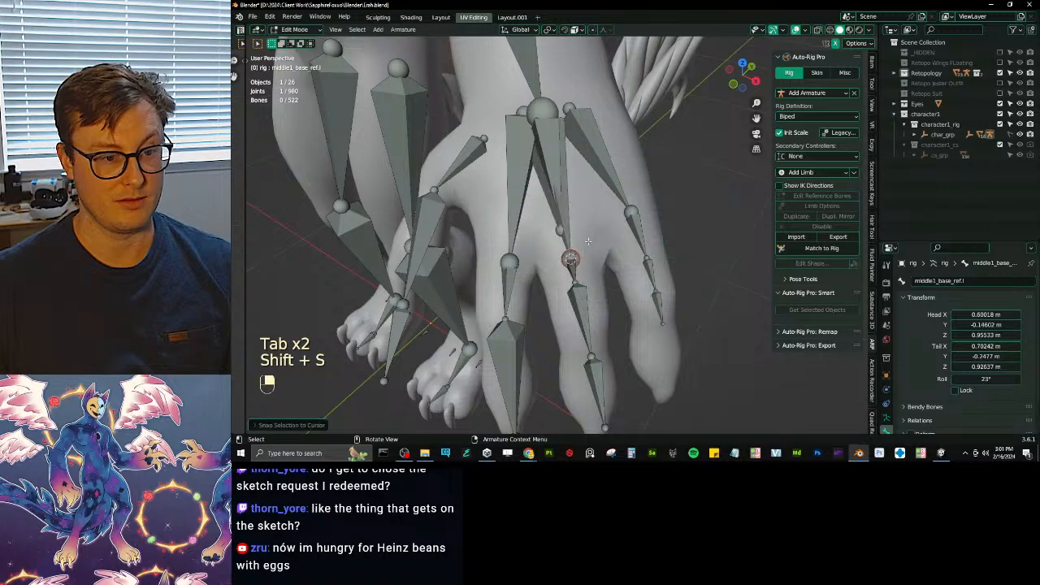
- Select the edge loop around the left middle finger's middle knuckle on the mesh and snap the 3D cursor to it
{"action": "middle_click_drag", "start_coordinate": [582, 212], "coordinate": [580, 246]}
{"action": "key", "text": "Tab"}
{"action": "key", "text": "Tab"}
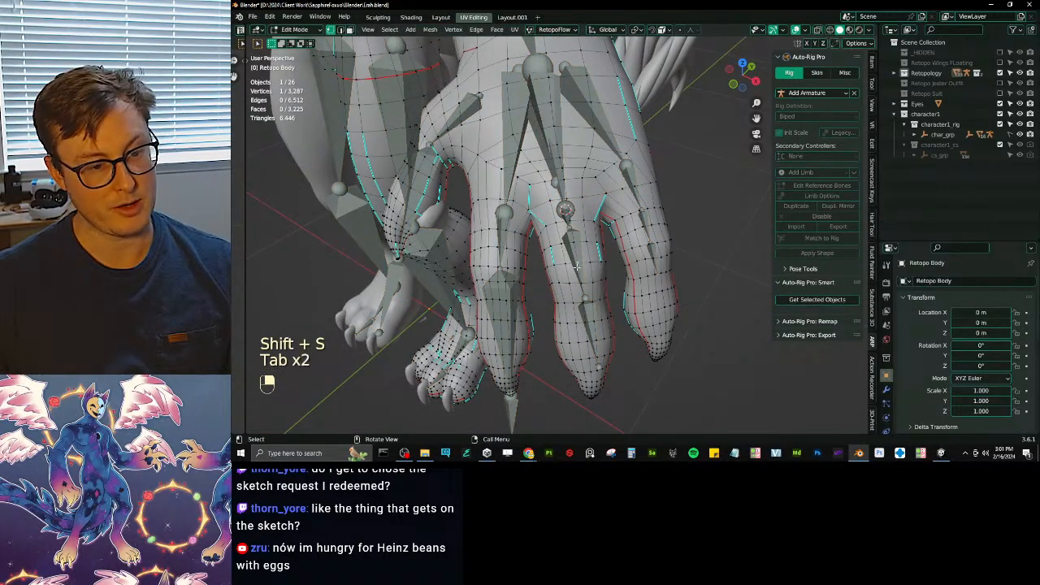
{"action": "key", "text": "shift+s"}
{"action": "left_click", "coordinate": [636, 339]}
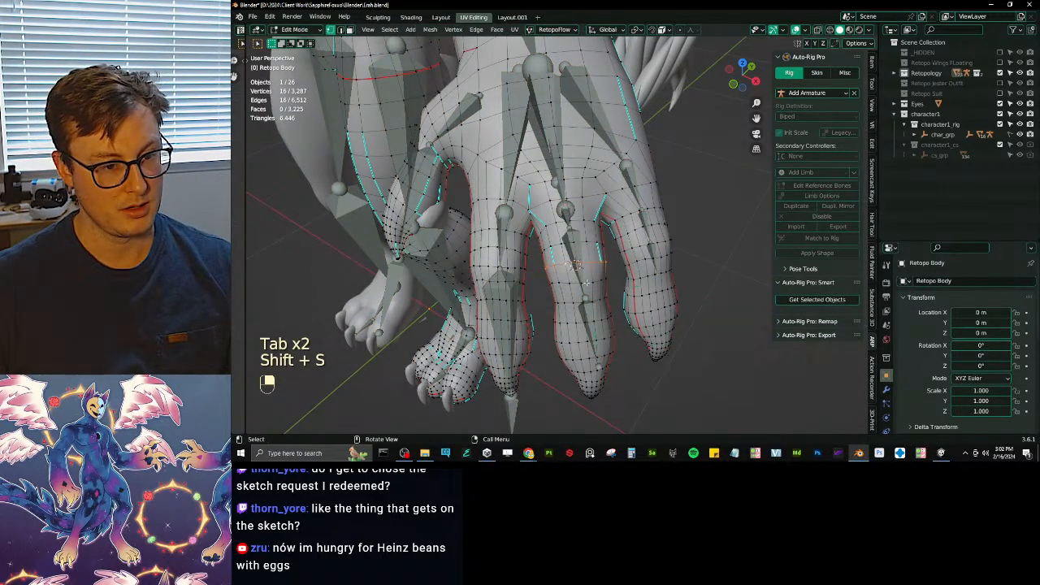
- Snap the rig joint between the left middle finger's first and second bones to the 3D cursor
{"action": "key", "text": "Tab"}
{"action": "left_click", "coordinate": [574, 237]}
{"action": "key", "text": "Tab"}
{"action": "scroll", "coordinate": [572, 220], "scroll_direction": "up", "scroll_amount": 2}
{"action": "key", "text": "shift+s"}
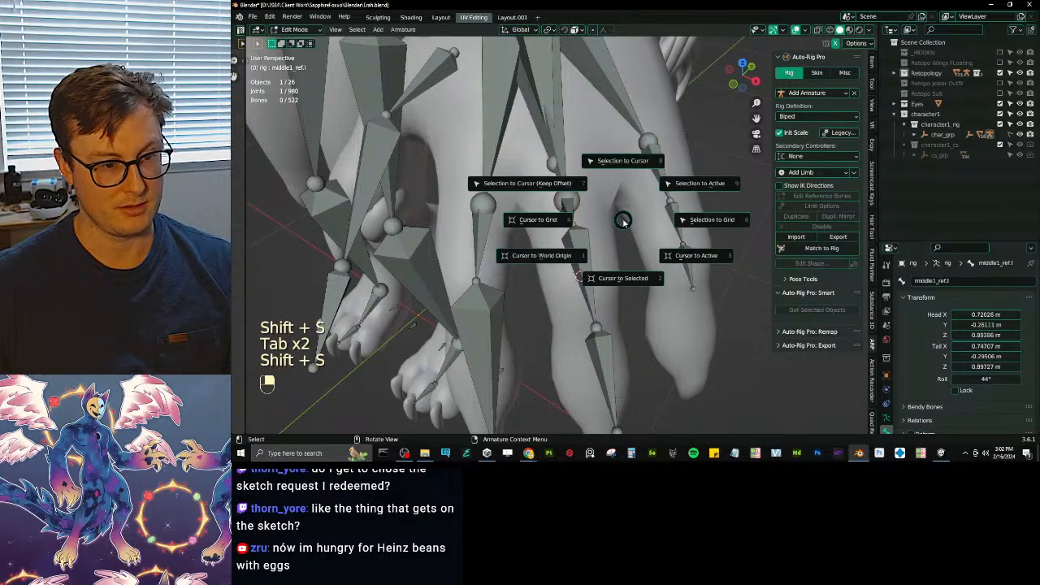
{"action": "left_click", "coordinate": [623, 165]}
- Select the left middle fingertip vertices of Retopo Body in wireframe display and snap the 3D cursor to them
{"action": "middle_click_drag", "start_coordinate": [622, 164], "coordinate": [614, 171]}
{"action": "key", "text": "Tab"}
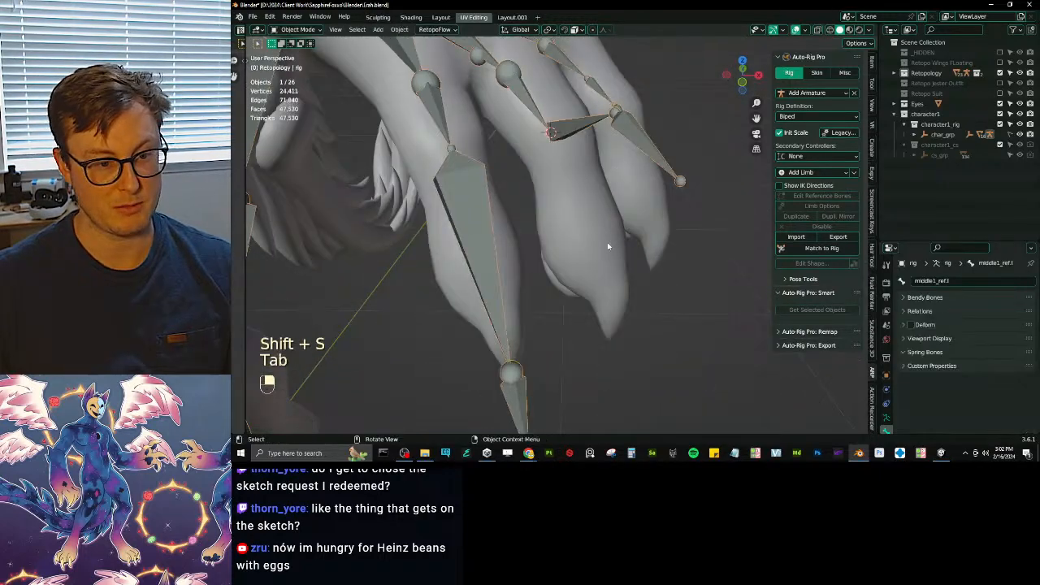
{"action": "left_click", "coordinate": [610, 344]}
{"action": "key", "text": "Tab"}
{"action": "key", "text": "z"}
{"action": "left_click", "coordinate": [617, 325]}
{"action": "middle_click_drag", "start_coordinate": [617, 325], "coordinate": [634, 349]}
{"action": "key", "text": "b"}
{"action": "left_click_drag", "start_coordinate": [588, 328], "coordinate": [662, 376]}
{"action": "key", "text": "shift+s"}
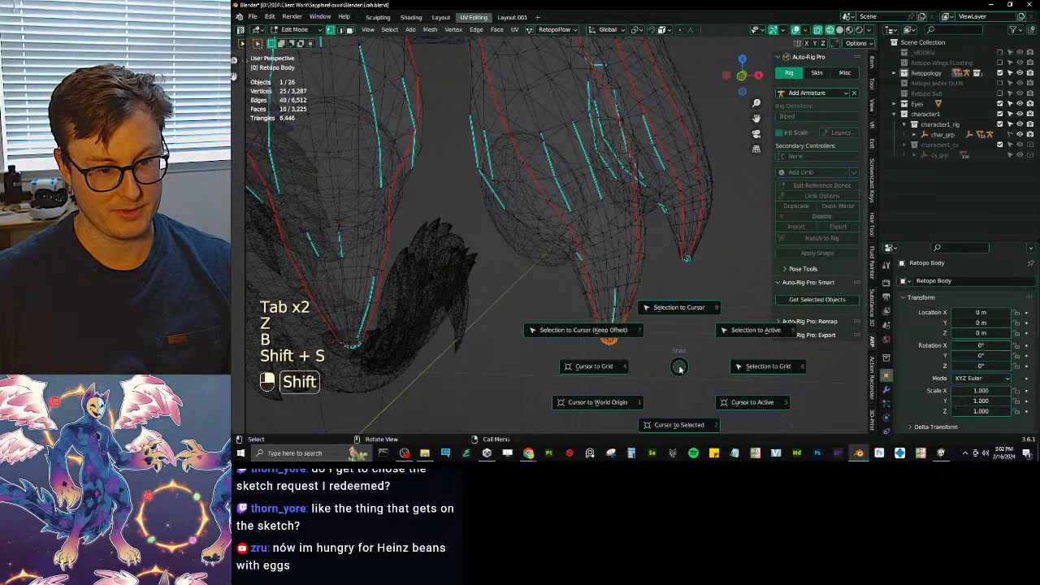
{"action": "left_click", "coordinate": [681, 412]}
- Return to solid shading and snap the rig joint between the left middle finger's second and third bones to the 3D cursor
{"action": "middle_click_drag", "start_coordinate": [681, 413], "coordinate": [627, 131]}
{"action": "key", "text": "Tab"}
{"action": "key", "text": "z"}
{"action": "left_click", "coordinate": [597, 142]}
{"action": "left_click", "coordinate": [610, 142]}
{"action": "key", "text": "Tab"}
{"action": "key", "text": "shift+s"}
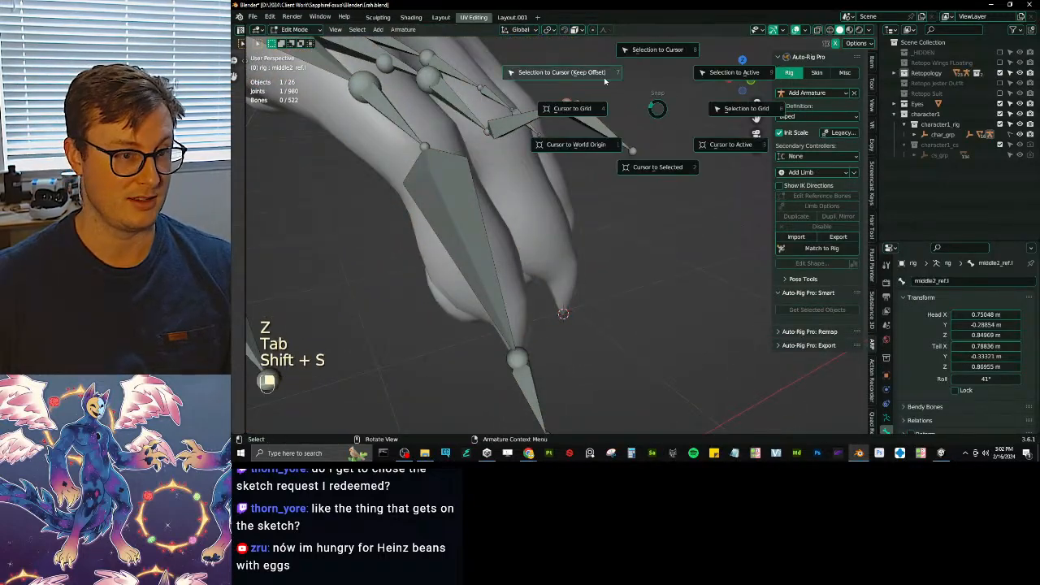
{"action": "left_click", "coordinate": [650, 77]}
- Move the tail joint of the left middle finger's last bone below the fingertip, adjusting it from several angles to follow the finger's direction
{"action": "left_click", "coordinate": [630, 154]}
{"action": "key", "text": "g"}
{"action": "left_click", "coordinate": [638, 356]}
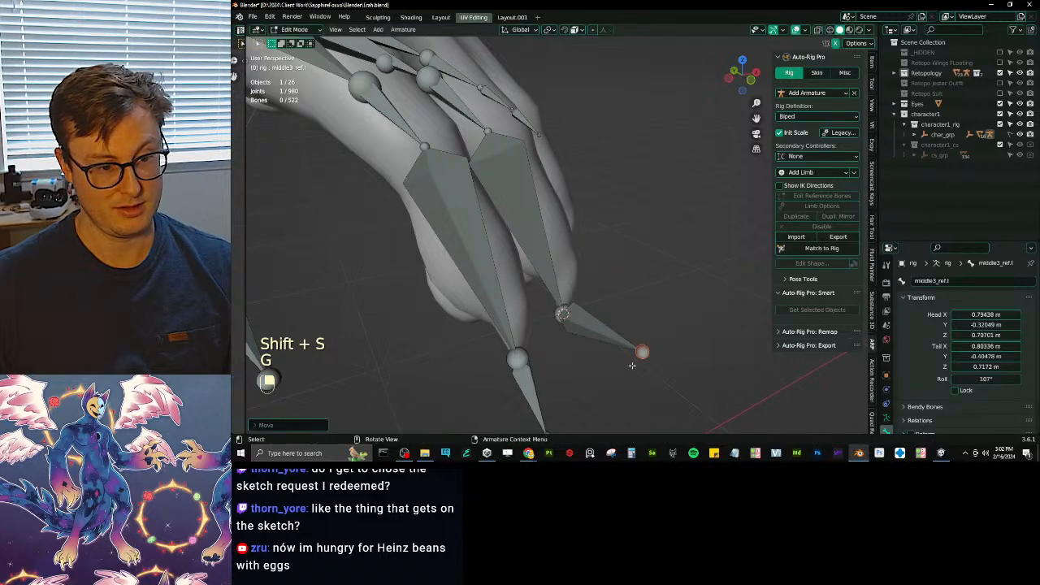
{"action": "key", "text": "g"}
{"action": "middle_click_drag", "start_coordinate": [632, 365], "coordinate": [612, 229]}
{"action": "left_click", "coordinate": [673, 237]}
{"action": "key", "text": "g"}
{"action": "left_click", "coordinate": [524, 264]}
{"action": "key", "text": "g"}
{"action": "left_click", "coordinate": [630, 244]}
{"action": "key", "text": "g"}
{"action": "left_click", "coordinate": [622, 242]}
{"action": "key", "text": "g"}
{"action": "left_click", "coordinate": [648, 262]}
{"action": "key", "text": "g"}
{"action": "left_click", "coordinate": [637, 258]}
{"action": "middle_click_drag", "start_coordinate": [612, 229], "coordinate": [682, 357], "text": "shift"}
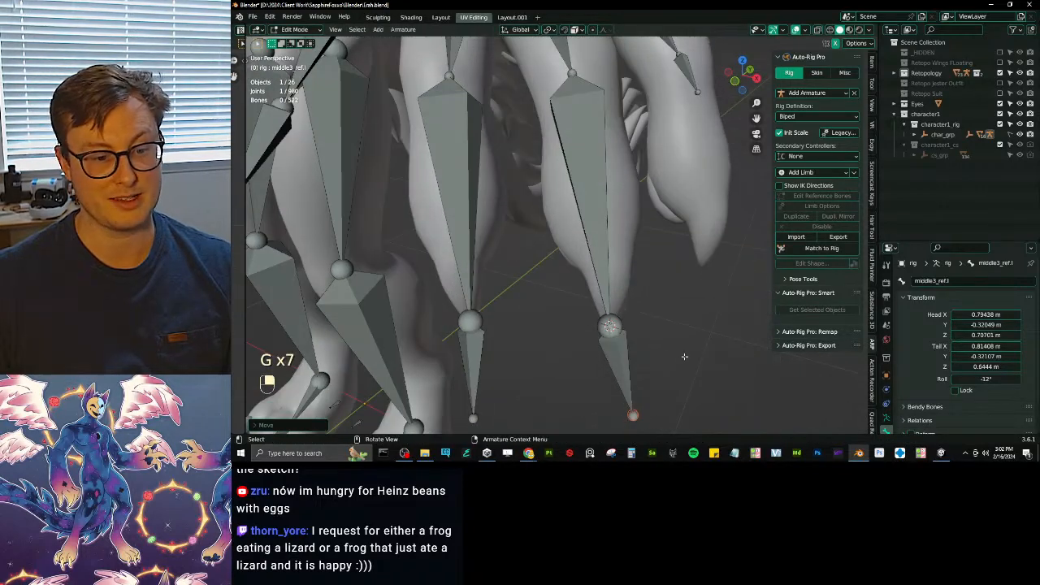
{"action": "key", "text": "g"}
{"action": "left_click", "coordinate": [668, 357]}
{"action": "middle_click_drag", "start_coordinate": [659, 288], "coordinate": [640, 264], "text": "shift"}
{"action": "scroll", "coordinate": [664, 313], "scroll_direction": "down", "scroll_amount": 4}
{"action": "scroll", "coordinate": [640, 264], "scroll_direction": "up", "scroll_amount": 4}
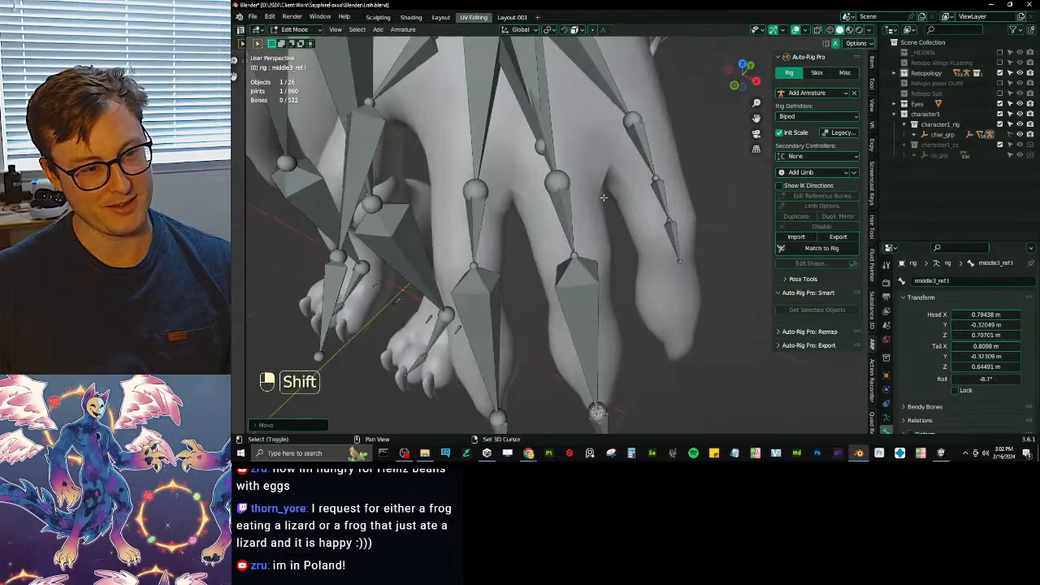
{"action": "middle_click_drag", "start_coordinate": [615, 215], "coordinate": [672, 268], "text": "shift"}
{"action": "middle_click_drag", "start_coordinate": [683, 325], "coordinate": [600, 251], "text": "shift"}
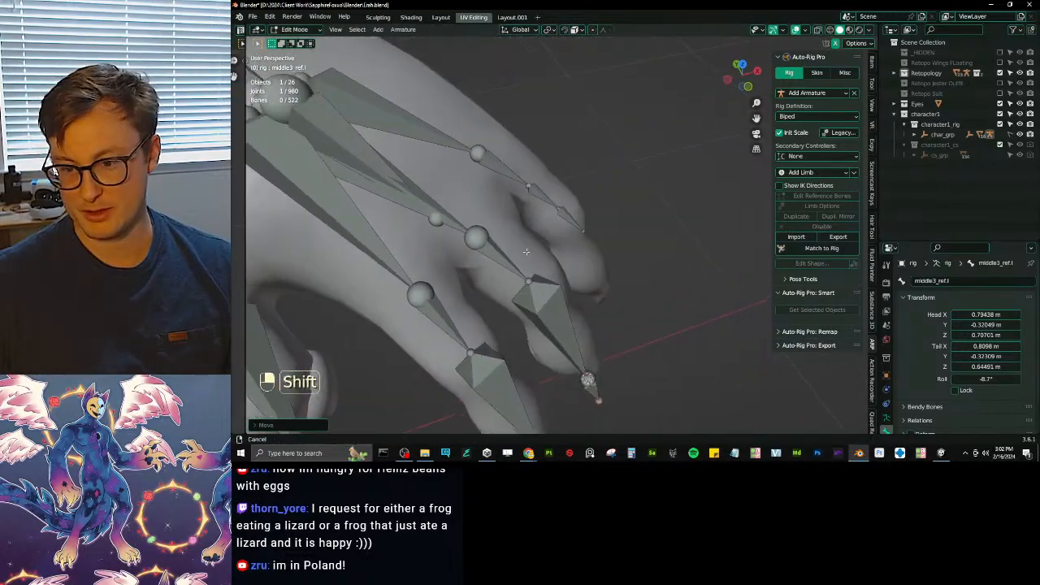
- Select the edge loop around the left pinky's base knuckle on Retopo Body and snap the 3D cursor to it
{"action": "middle_click_drag", "start_coordinate": [666, 264], "coordinate": [600, 319]}
{"action": "key", "text": "Tab"}
{"action": "left_click", "coordinate": [574, 272]}
{"action": "key", "text": "Tab"}
{"action": "scroll", "coordinate": [561, 232], "scroll_direction": "up", "scroll_amount": 2}
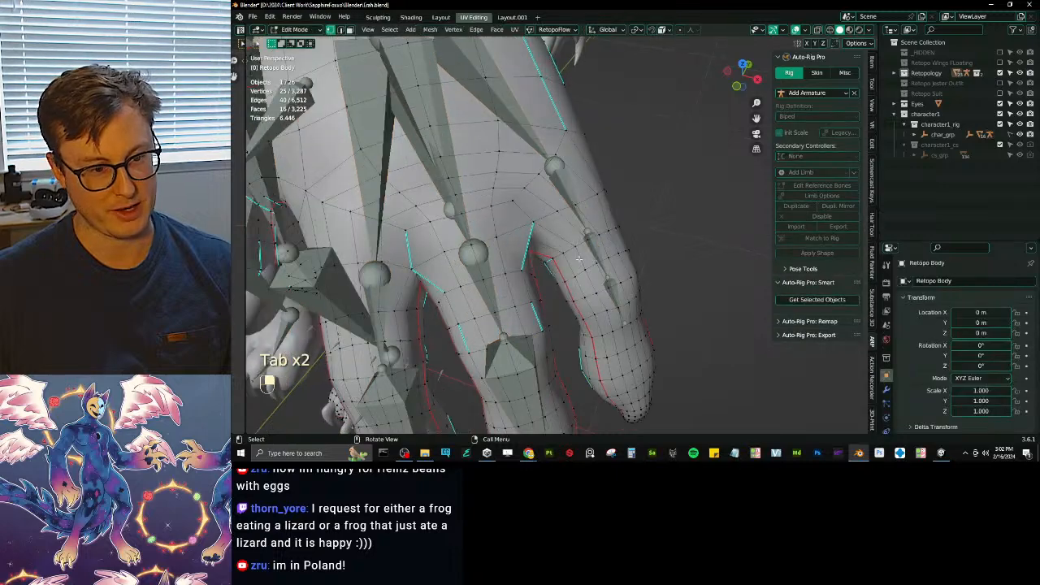
{"action": "left_click", "coordinate": [556, 212]}
{"action": "middle_click_drag", "start_coordinate": [560, 265], "coordinate": [564, 317]}
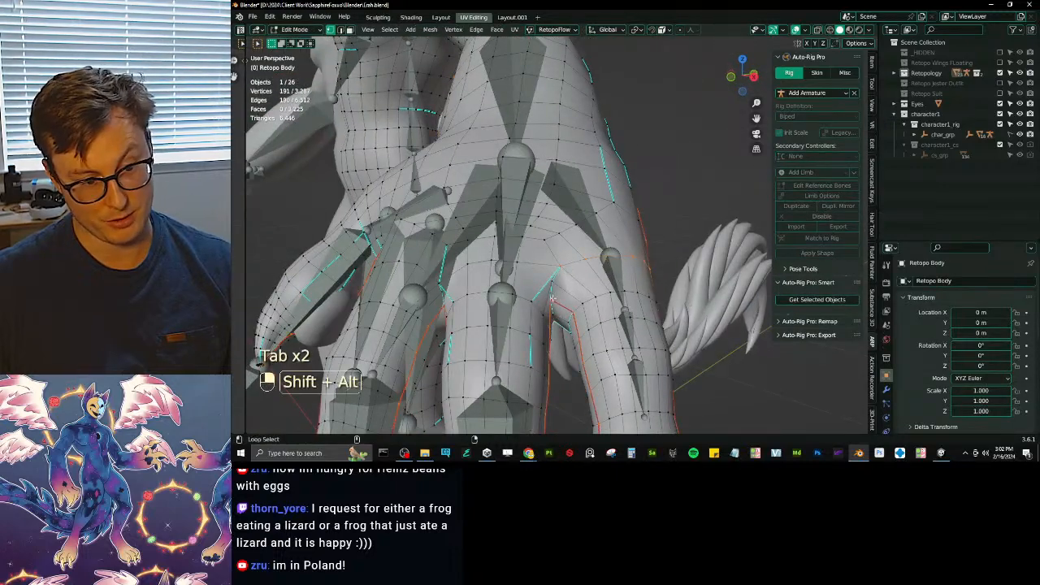
{"action": "left_click", "coordinate": [606, 315]}
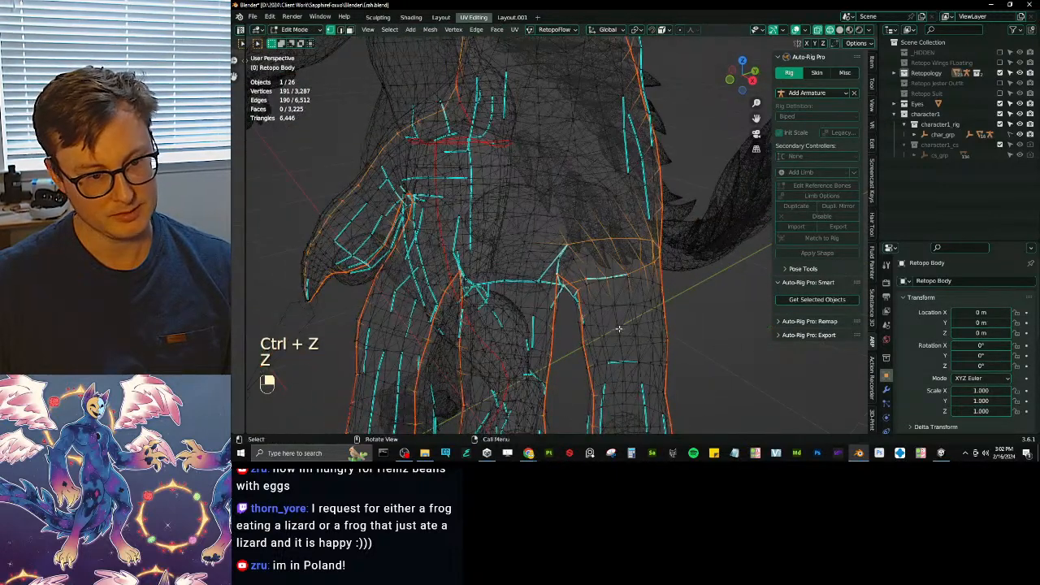
{"action": "key", "text": "ctrl+z"}
{"action": "left_click", "coordinate": [559, 263], "text": "alt+shift"}
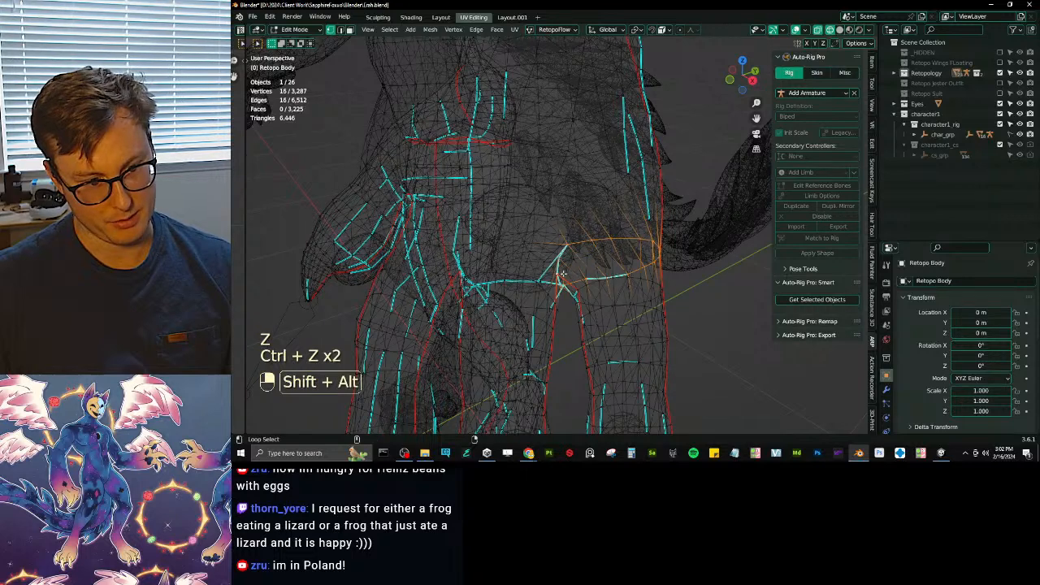
{"action": "left_click", "coordinate": [642, 299]}
{"action": "key", "text": "shift+s"}
{"action": "left_click", "coordinate": [661, 333]}
- Snap the rig joint between the left pinky's base bone and first bone to the 3D cursor
{"action": "key", "text": "Tab"}
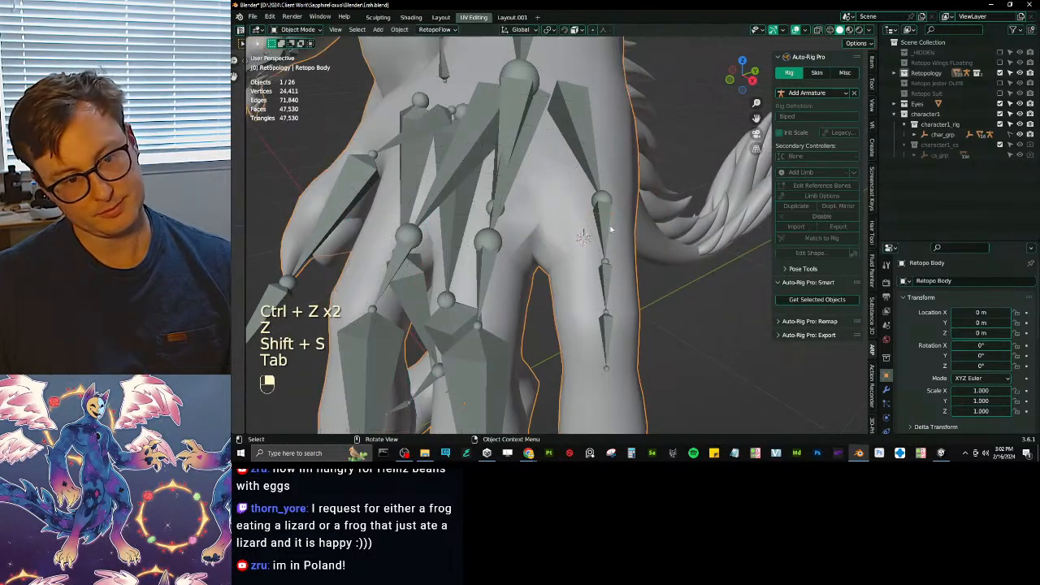
{"action": "left_click", "coordinate": [610, 216]}
{"action": "key", "text": "Tab"}
{"action": "left_click", "coordinate": [602, 198]}
{"action": "key", "text": "shift+s"}
{"action": "left_click", "coordinate": [658, 154]}
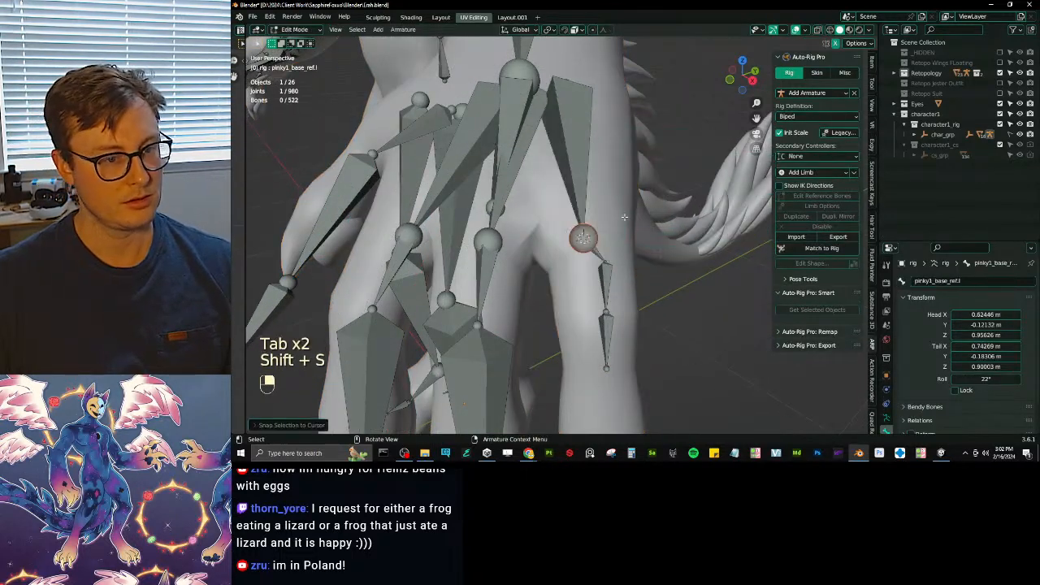
- Select the edge loop around the left pinky's next knuckle on Retopo Body and snap the 3D cursor to it
{"action": "middle_click_drag", "start_coordinate": [634, 313], "coordinate": [630, 293]}
{"action": "key", "text": "Tab"}
{"action": "key", "text": "Tab"}
{"action": "key", "text": "Tab"}
{"action": "left_click", "coordinate": [624, 295]}
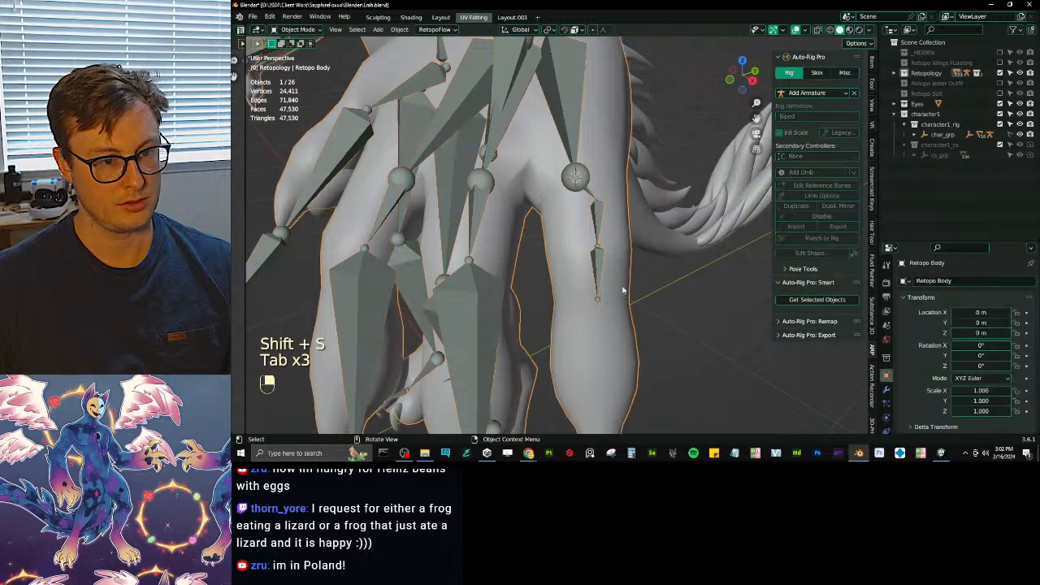
{"action": "key", "text": "Tab"}
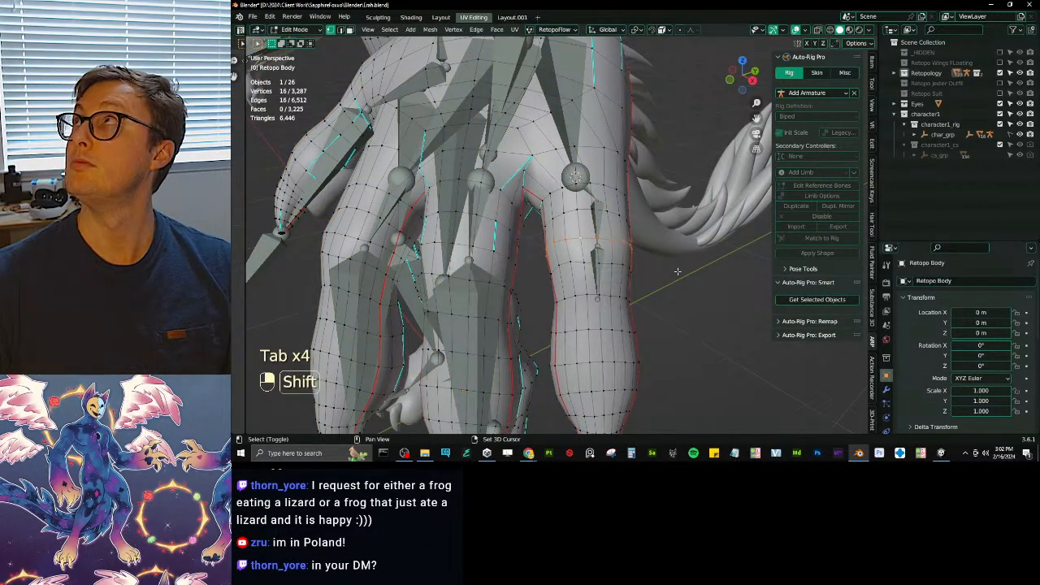
{"action": "key", "text": "shift+s"}
{"action": "left_click", "coordinate": [674, 327]}
- Snap the rig joint between the left pinky's first and second bones to the 3D cursor and fine-tune its position
{"action": "middle_click_drag", "start_coordinate": [674, 328], "coordinate": [636, 234]}
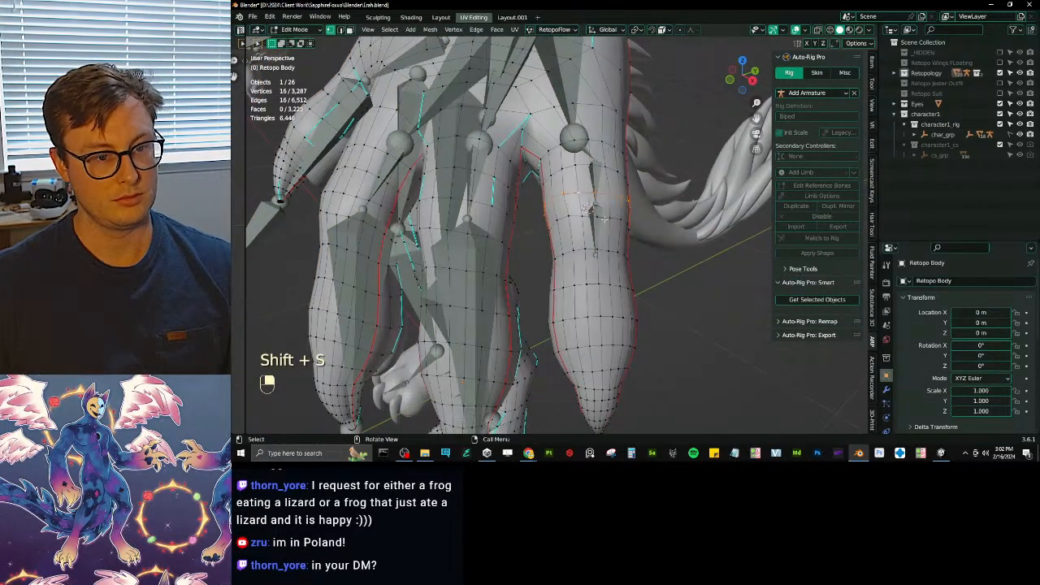
{"action": "key", "text": "Tab"}
{"action": "left_click", "coordinate": [599, 166]}
{"action": "key", "text": "Tab"}
{"action": "middle_click_drag", "start_coordinate": [616, 172], "coordinate": [614, 310]}
{"action": "scroll", "coordinate": [611, 209], "scroll_direction": "up", "scroll_amount": 2}
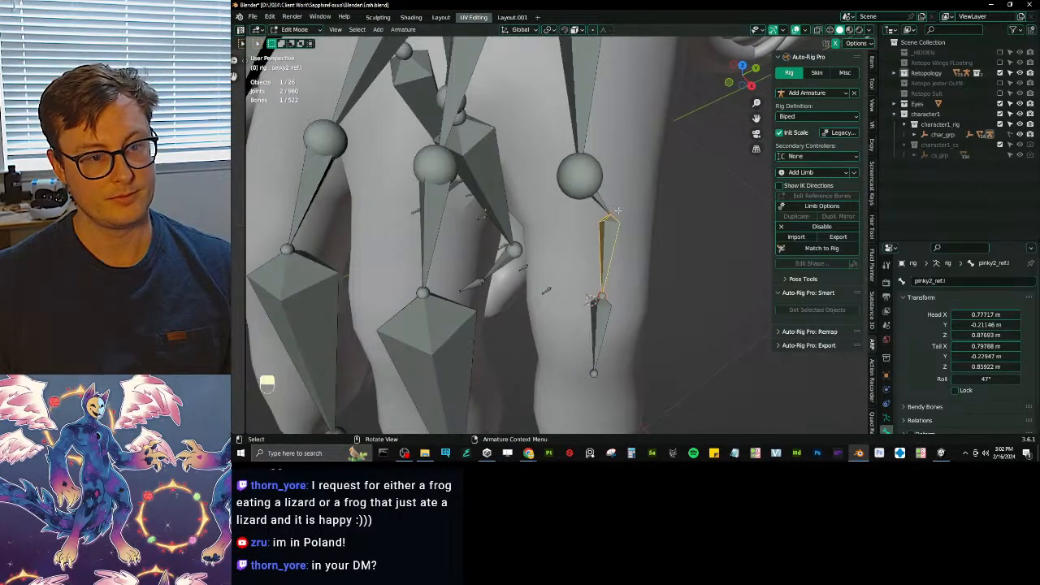
{"action": "key", "text": "shift+s"}
{"action": "left_click", "coordinate": [608, 184]}
{"action": "mouse_move", "coordinate": [615, 324]}
{"action": "middle_mouse_down"}
{"action": "mouse_move", "coordinate": [571, 169]}
{"action": "mouse_move", "coordinate": [642, 339]}
{"action": "mouse_move", "coordinate": [588, 202]}
{"action": "mouse_move", "coordinate": [577, 330]}
{"action": "mouse_move", "coordinate": [652, 230]}
{"action": "middle_mouse_up"}
{"action": "key", "text": "g"}
{"action": "left_click", "coordinate": [582, 219]}
- Select the left pinky's fingertip vertices of Retopo Body in wireframe display and snap the 3D cursor to them
{"action": "key", "text": "Tab"}
{"action": "left_click", "coordinate": [577, 333]}
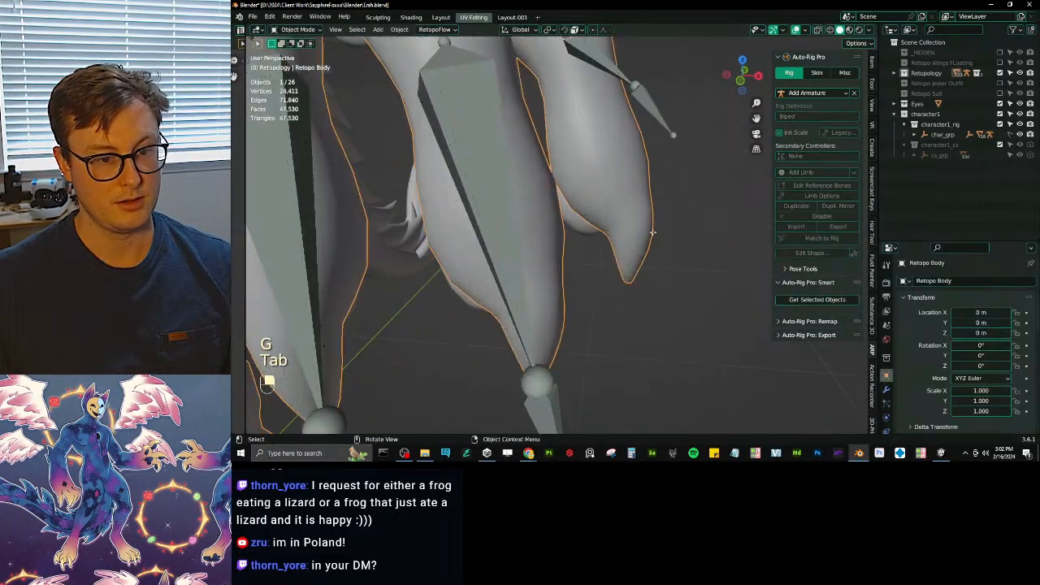
{"action": "key", "text": "Tab"}
{"action": "key", "text": "z"}
{"action": "key", "text": "b"}
{"action": "left_click_drag", "start_coordinate": [610, 278], "coordinate": [662, 305]}
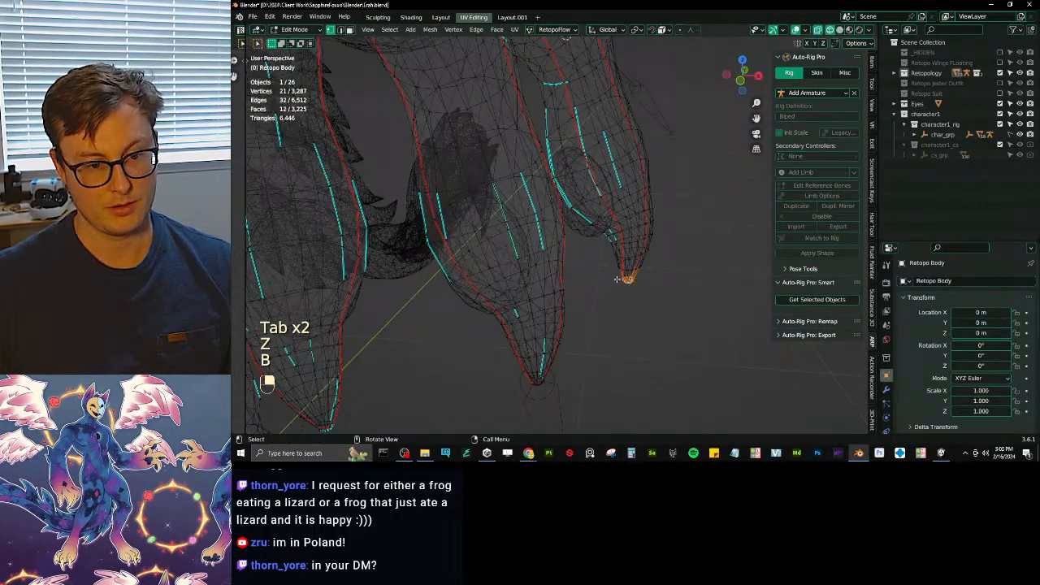
{"action": "key", "text": "shift+s"}
{"action": "left_click", "coordinate": [692, 332]}
- Return to solid shading and snap the rig joint between the left pinky's second and third bones to the 3D cursor
{"action": "mouse_move", "coordinate": [692, 309]}
{"action": "middle_mouse_down"}
{"action": "mouse_move", "coordinate": [662, 232]}
{"action": "mouse_move", "coordinate": [609, 216]}
{"action": "mouse_move", "coordinate": [622, 199]}
{"action": "mouse_move", "coordinate": [622, 267]}
{"action": "mouse_move", "coordinate": [609, 258]}
{"action": "mouse_move", "coordinate": [622, 213]}
{"action": "middle_mouse_up"}
{"action": "key", "text": "Tab"}
{"action": "scroll", "coordinate": [642, 228], "scroll_direction": "down", "scroll_amount": 3}
{"action": "left_click", "coordinate": [621, 199]}
{"action": "key", "text": "z"}
{"action": "left_click", "coordinate": [633, 200]}
{"action": "scroll", "coordinate": [634, 239], "scroll_direction": "up", "scroll_amount": 4}
{"action": "key", "text": "Tab"}
{"action": "left_click", "coordinate": [596, 236]}
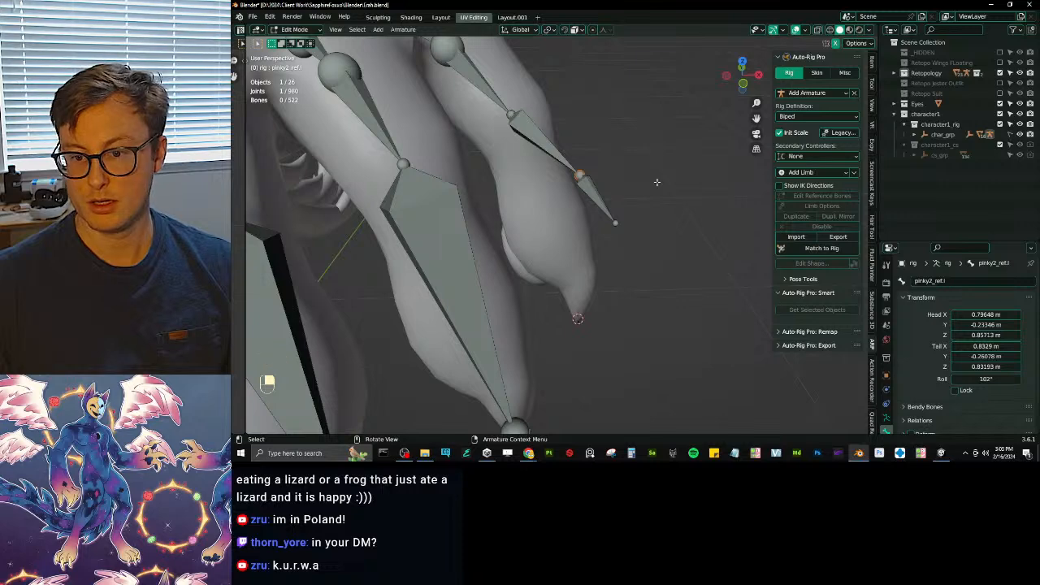
{"action": "middle_click_drag", "start_coordinate": [666, 244], "coordinate": [676, 195], "text": "shift"}
{"action": "key", "text": "shift+s"}
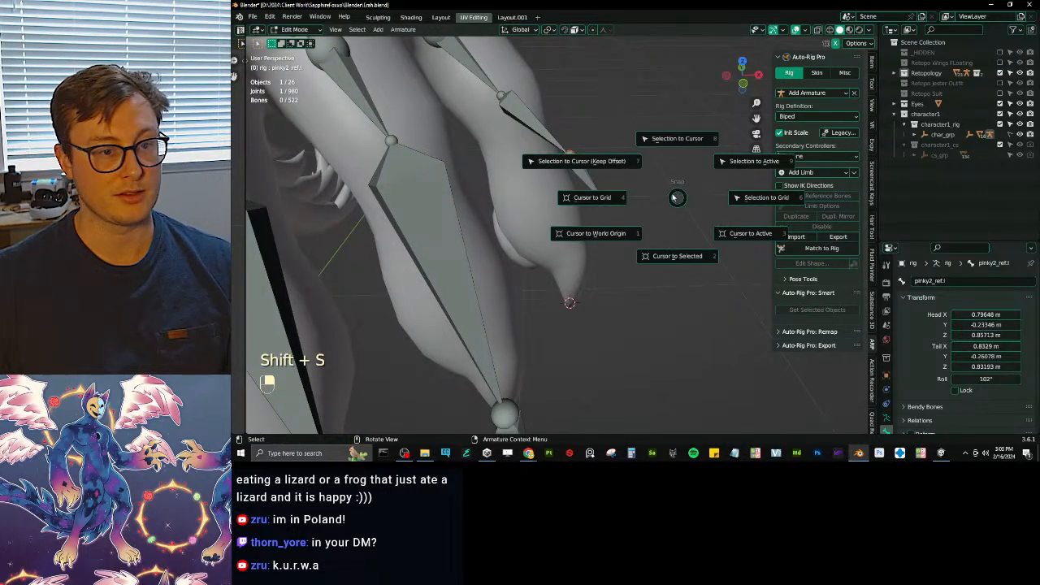
{"action": "left_click", "coordinate": [632, 164]}
- Move the tail joint of the left pinky's last bone below the fingertip, adjusting it from several angles to follow the finger's direction
{"action": "left_click", "coordinate": [608, 198]}
{"action": "middle_click_drag", "start_coordinate": [635, 237], "coordinate": [617, 119], "text": "shift"}
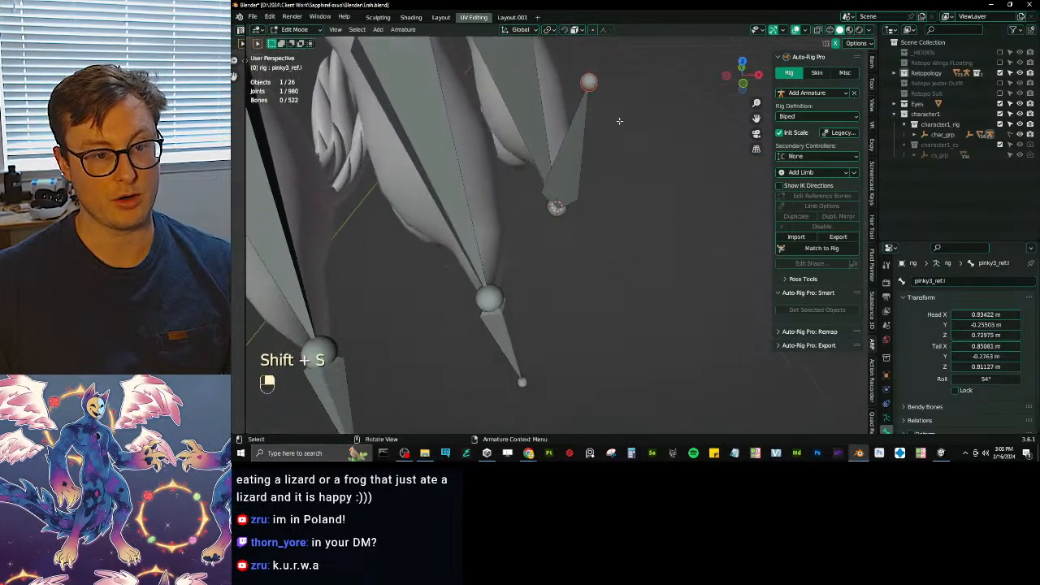
{"action": "key", "text": "g"}
{"action": "left_click", "coordinate": [652, 330]}
{"action": "middle_click_drag", "start_coordinate": [653, 329], "coordinate": [533, 256]}
{"action": "key", "text": "g"}
{"action": "left_click", "coordinate": [639, 343]}
{"action": "middle_click_drag", "start_coordinate": [639, 343], "coordinate": [609, 355]}
{"action": "key", "text": "g"}
{"action": "left_click", "coordinate": [504, 330]}
{"action": "key", "text": "g"}
{"action": "left_click", "coordinate": [492, 304]}
{"action": "scroll", "coordinate": [493, 304], "scroll_direction": "down", "scroll_amount": 5}
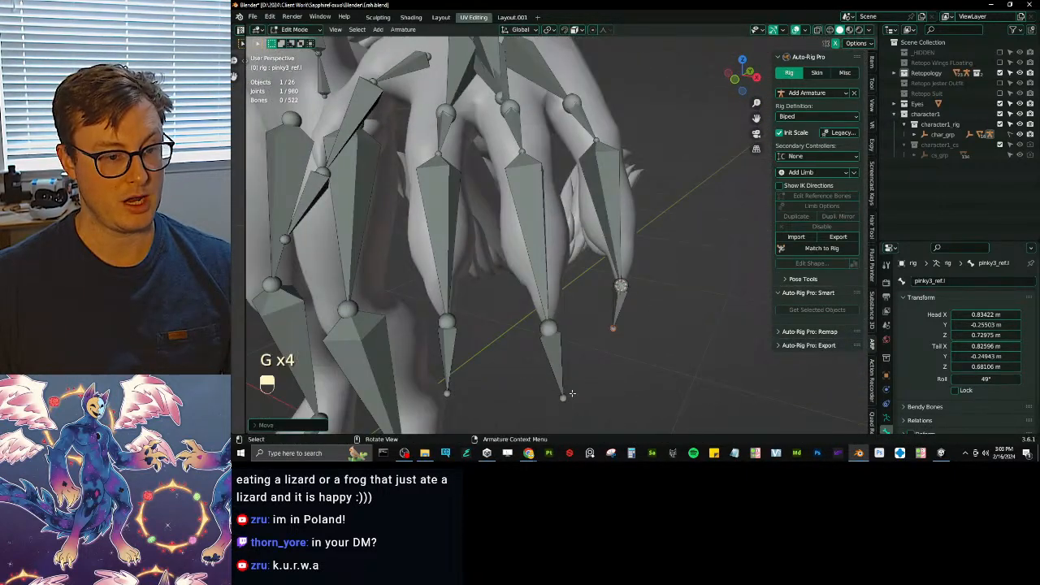
{"action": "middle_click_drag", "start_coordinate": [572, 393], "coordinate": [630, 313]}
{"action": "scroll", "coordinate": [674, 344], "scroll_direction": "down", "scroll_amount": 5}
{"action": "middle_click_drag", "start_coordinate": [673, 115], "coordinate": [632, 184]}
{"action": "scroll", "coordinate": [601, 175], "scroll_direction": "up", "scroll_amount": 3}
{"action": "middle_click_drag", "start_coordinate": [528, 175], "coordinate": [435, 142]}
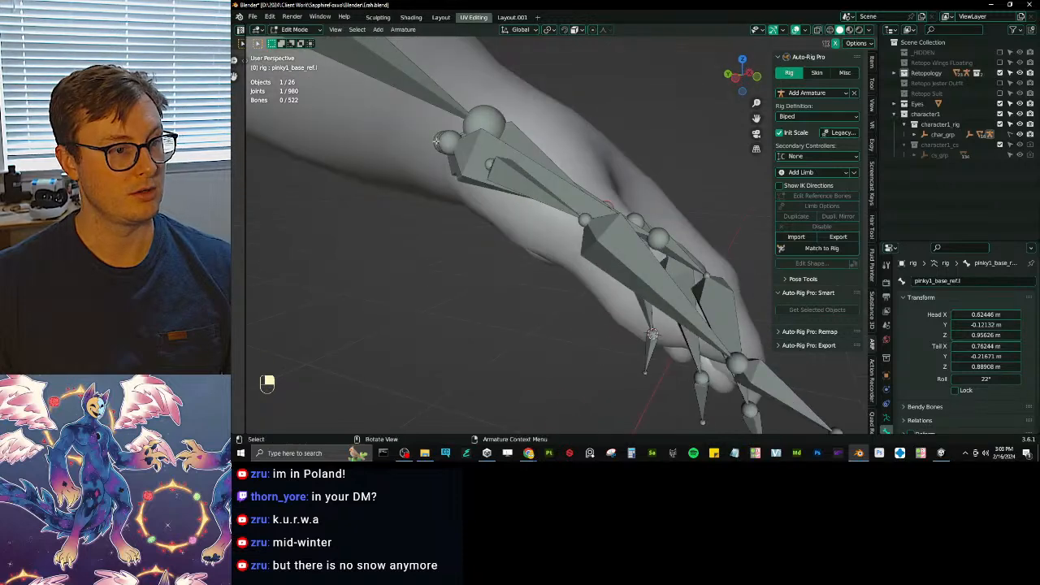
{"action": "middle_click_drag", "start_coordinate": [517, 157], "coordinate": [539, 155]}
{"action": "key", "text": "g"}
{"action": "left_click", "coordinate": [605, 147]}
{"action": "middle_click_drag", "start_coordinate": [610, 150], "coordinate": [564, 178]}
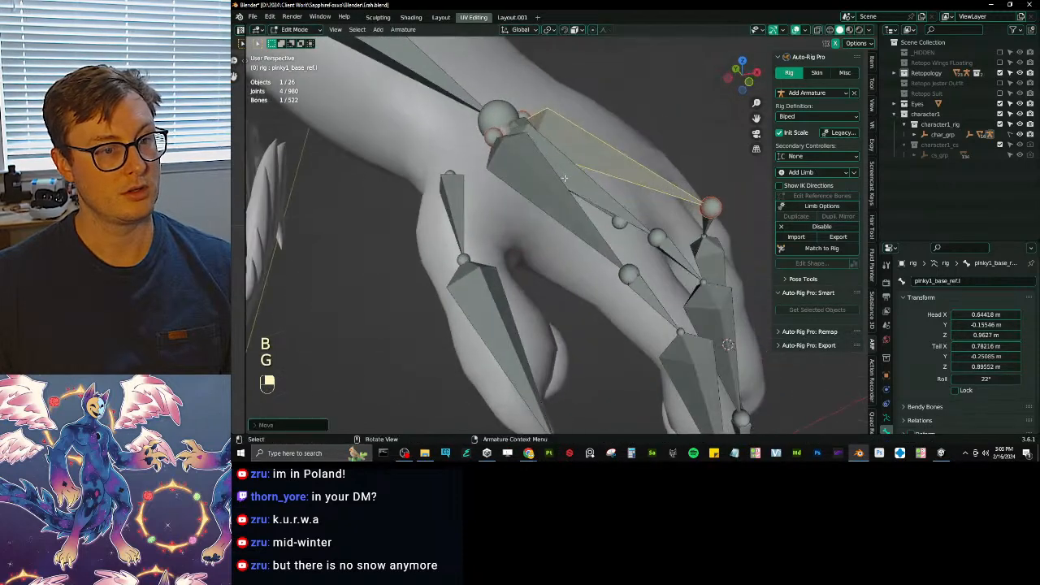
{"action": "left_click_drag", "start_coordinate": [611, 159], "coordinate": [700, 234], "text": "shift"}
{"action": "middle_click_drag", "start_coordinate": [520, 183], "coordinate": [569, 170]}
{"action": "key", "text": "g"}
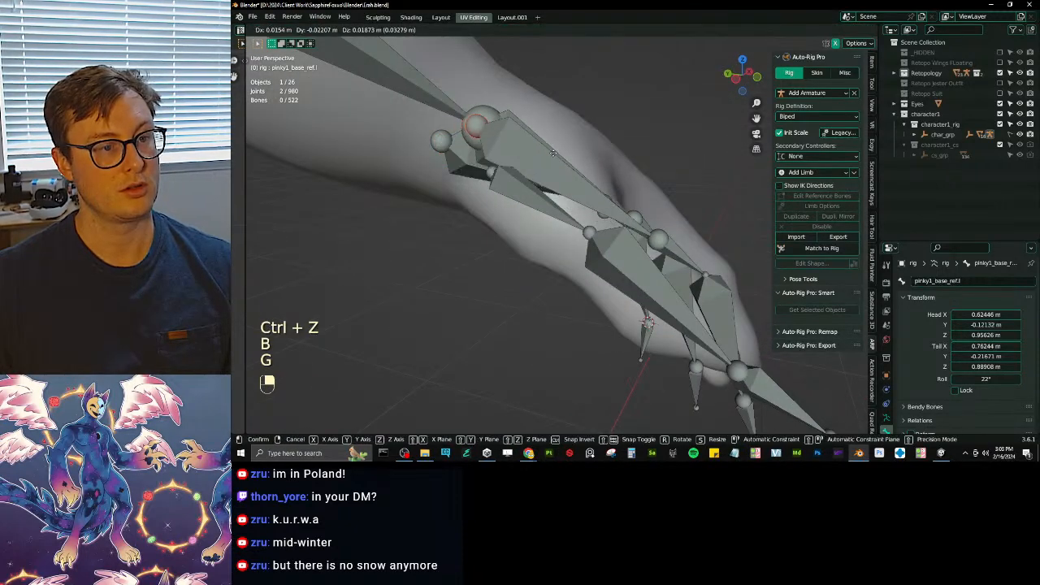
{"action": "left_click", "coordinate": [390, 155]}
{"action": "key", "text": "ctrl+z"}
- Move the head joints of the left index, middle and pinky base bones together near the wrist and scale their spacing
{"action": "left_click", "coordinate": [449, 172], "text": "shift"}
{"action": "middle_click_drag", "start_coordinate": [390, 155], "coordinate": [578, 144]}
{"action": "key", "text": "g"}
{"action": "left_click", "coordinate": [493, 158]}
{"action": "key", "text": "s"}
{"action": "left_click", "coordinate": [587, 218]}
{"action": "key", "text": "g"}
{"action": "left_click", "coordinate": [574, 205]}
{"action": "key", "text": "s"}
{"action": "left_click", "coordinate": [638, 148]}
- In wireframe display, move the head joint of the left middle finger's base bone into place between the index and pinky base joints
{"action": "scroll", "coordinate": [577, 143], "scroll_direction": "up", "scroll_amount": 3}
{"action": "key", "text": "shift+z"}
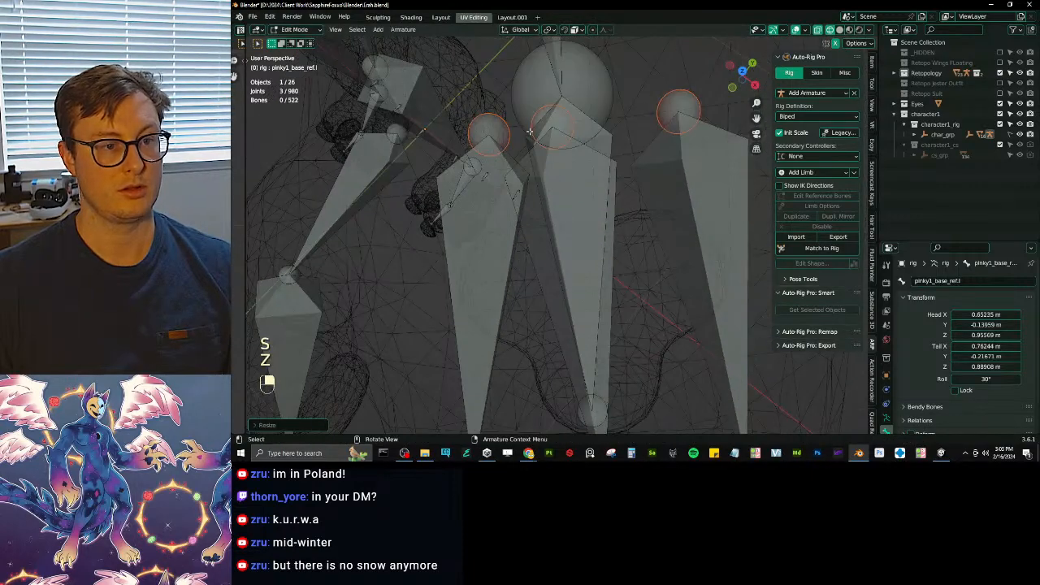
{"action": "left_click", "coordinate": [533, 113]}
{"action": "key", "text": "g"}
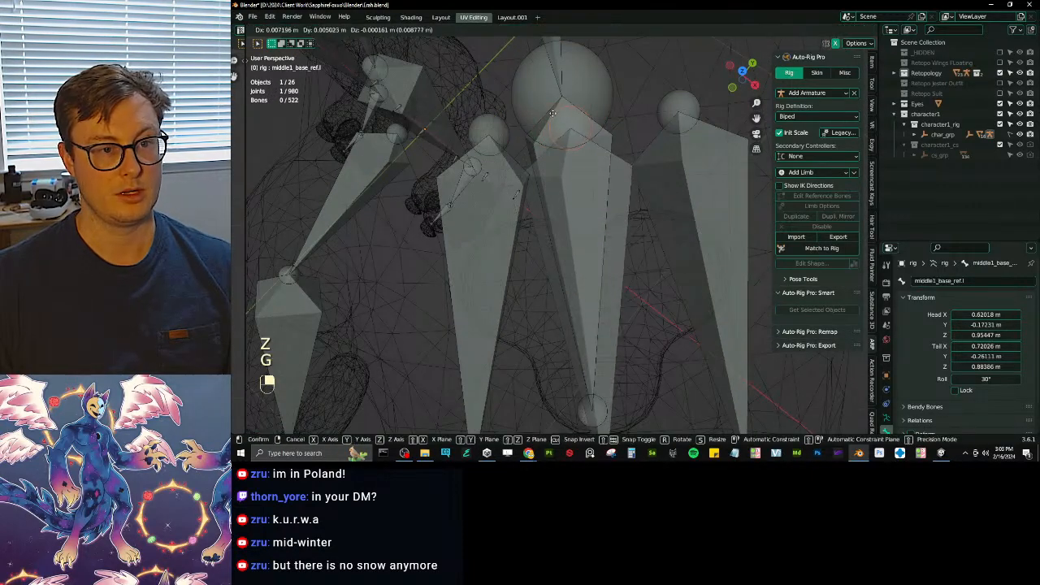
{"action": "left_click", "coordinate": [558, 113]}
{"action": "scroll", "coordinate": [558, 112], "scroll_direction": "down", "scroll_amount": 5}
{"action": "middle_click_drag", "start_coordinate": [558, 112], "coordinate": [603, 79]}
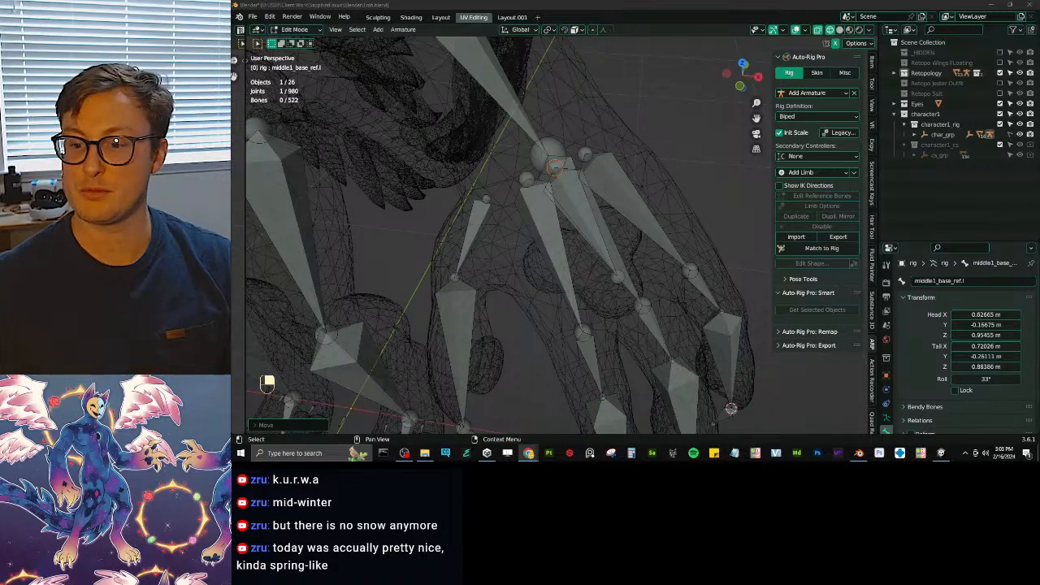
{"action": "scroll", "coordinate": [598, 204], "scroll_direction": "down", "scroll_amount": 6}
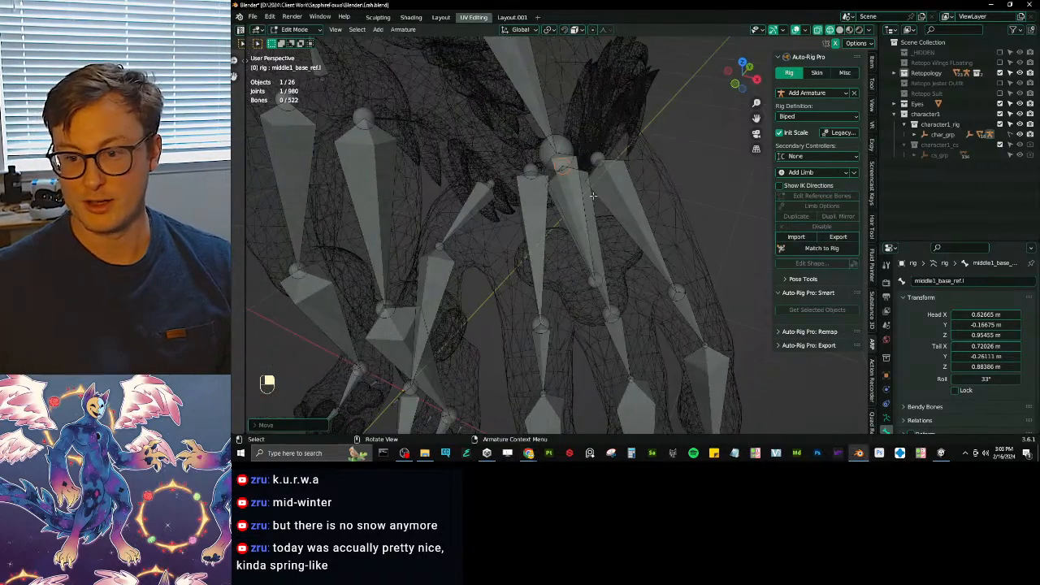
{"action": "scroll", "coordinate": [576, 231], "scroll_direction": "up", "scroll_amount": 3}
- Return to solid shading and check the left hand's bones against the mesh from several angles
{"action": "key", "text": "Tab"}
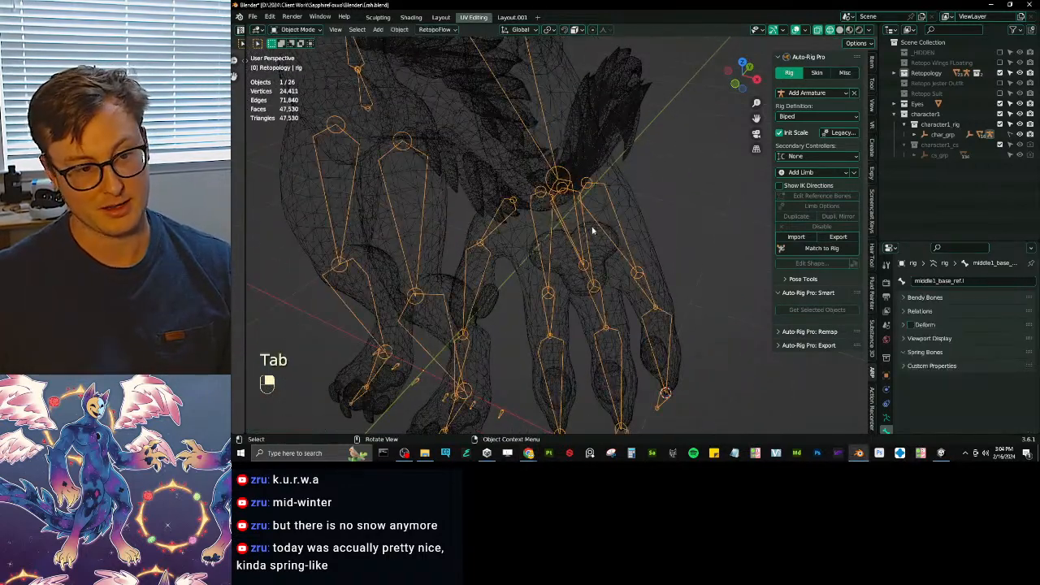
{"action": "key", "text": "z"}
{"action": "mouse_move", "coordinate": [618, 268]}
{"action": "middle_mouse_down"}
{"action": "mouse_move", "coordinate": [628, 264]}
{"action": "mouse_move", "coordinate": [622, 235]}
{"action": "middle_mouse_up"}
{"action": "scroll", "coordinate": [585, 211], "scroll_direction": "up", "scroll_amount": 4}
{"action": "middle_click_drag", "start_coordinate": [553, 185], "coordinate": [525, 198]}
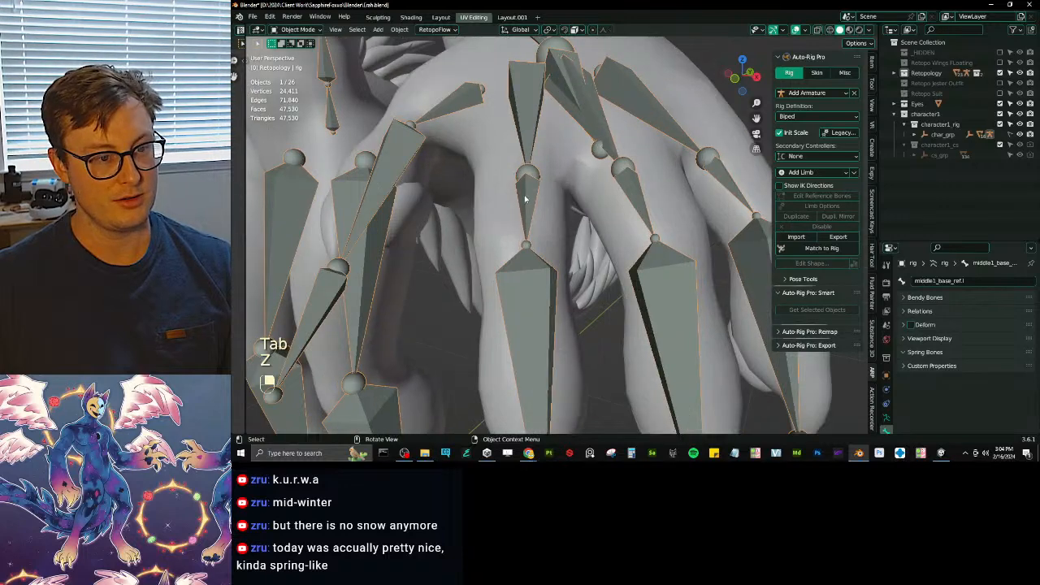
{"action": "key", "text": "Tab"}
{"action": "scroll", "coordinate": [462, 182], "scroll_direction": "down", "scroll_amount": 3}
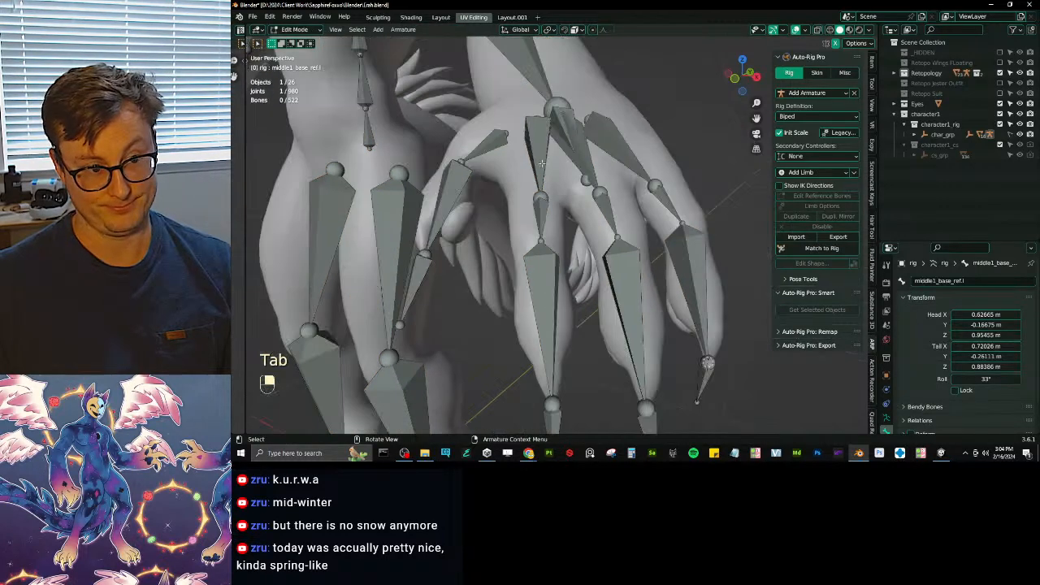
- Enable the rig's bone axes display and set the roll of the left index finger's base bone to 88°
{"action": "left_click", "coordinate": [537, 153]}
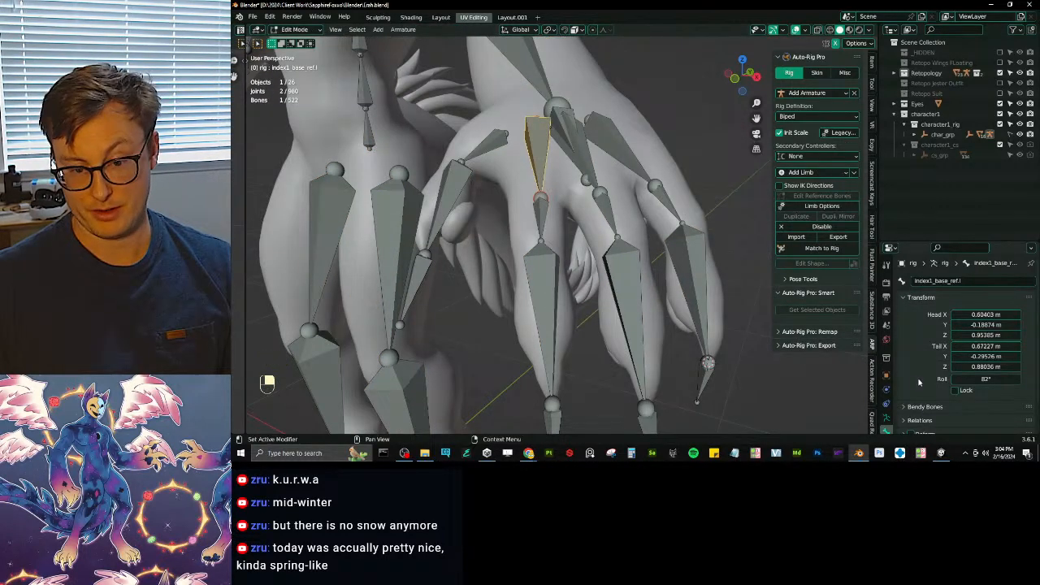
{"action": "scroll", "coordinate": [919, 382], "scroll_direction": "down", "scroll_amount": 2}
{"action": "left_click", "coordinate": [886, 417]}
{"action": "scroll", "coordinate": [967, 349], "scroll_direction": "down", "scroll_amount": 4}
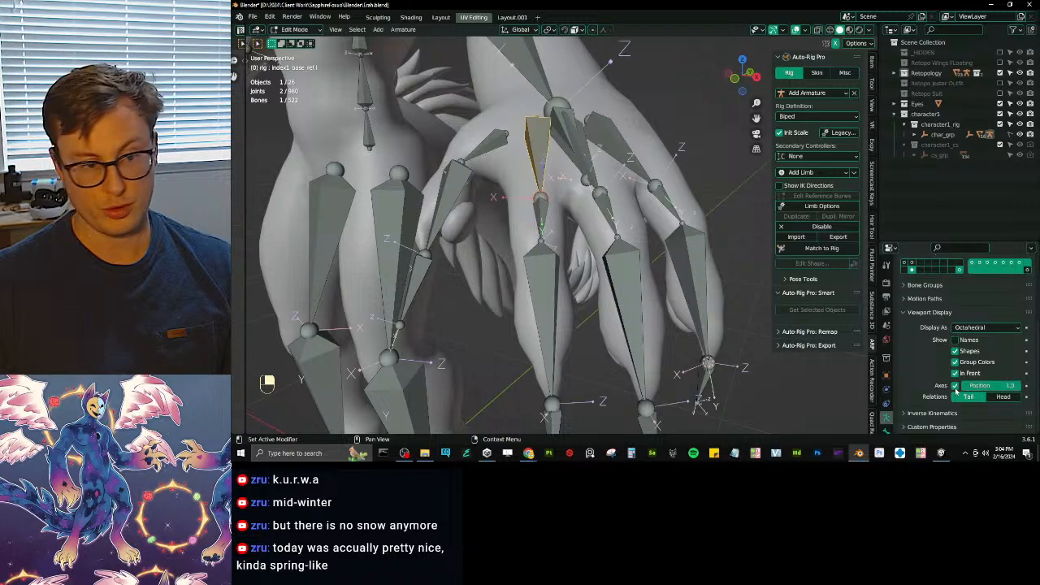
{"action": "scroll", "coordinate": [569, 219], "scroll_direction": "up", "scroll_amount": 4}
{"action": "scroll", "coordinate": [568, 219], "scroll_direction": "down", "scroll_amount": 7}
{"action": "scroll", "coordinate": [577, 220], "scroll_direction": "up", "scroll_amount": 4}
{"action": "middle_click_drag", "start_coordinate": [587, 214], "coordinate": [459, 185]}
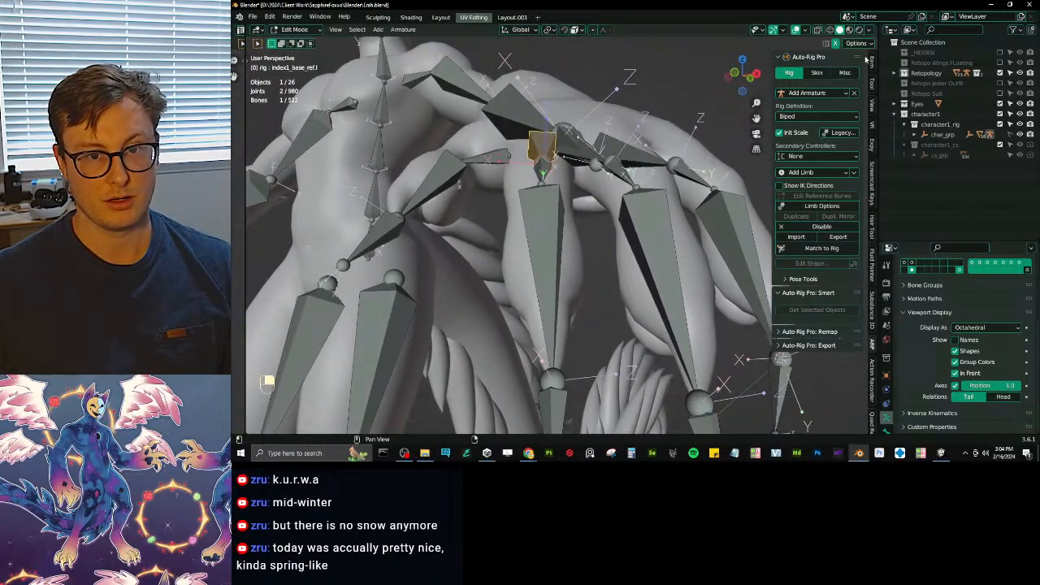
{"action": "left_click", "coordinate": [871, 63]}
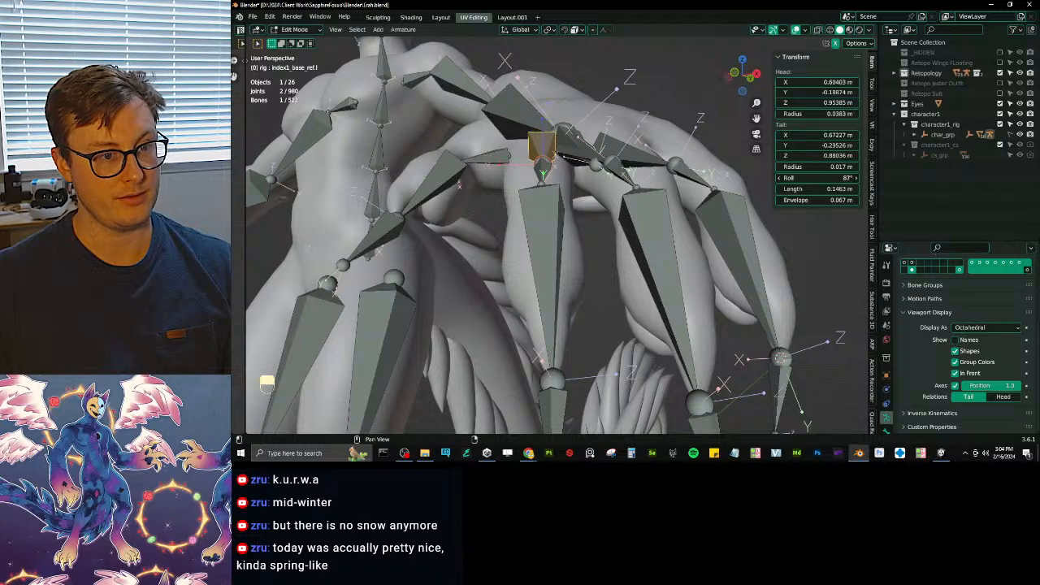
- Recalculate the roll of the left index finger's bones to match the active base bone
{"action": "left_click", "coordinate": [561, 234]}
{"action": "middle_click_drag", "start_coordinate": [560, 234], "coordinate": [679, 213]}
{"action": "middle_click_drag", "start_coordinate": [581, 230], "coordinate": [537, 227]}
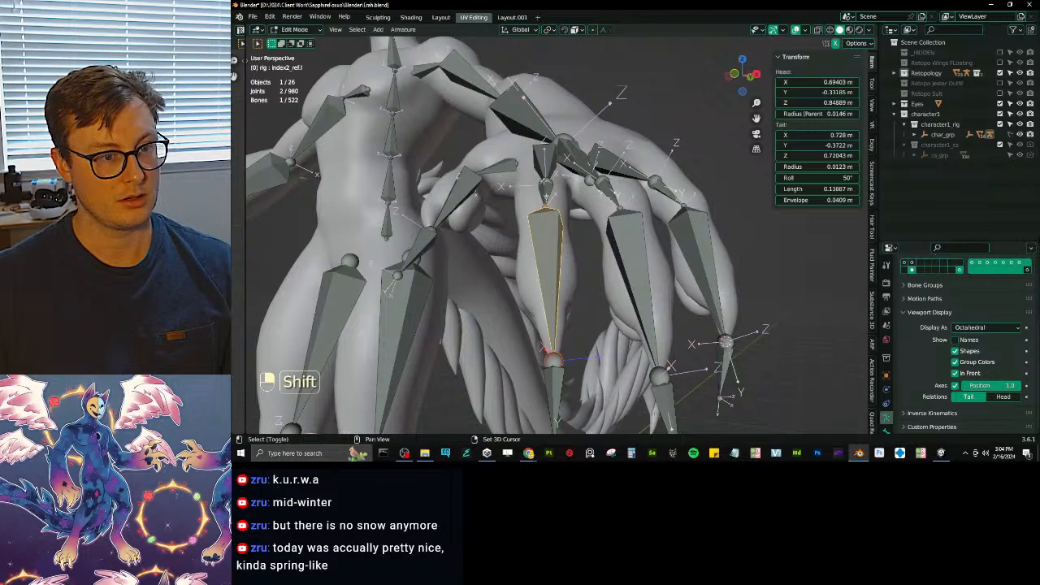
{"action": "left_click", "coordinate": [545, 165], "text": "shift"}
{"action": "key", "text": "q"}
{"action": "left_click", "coordinate": [673, 171]}
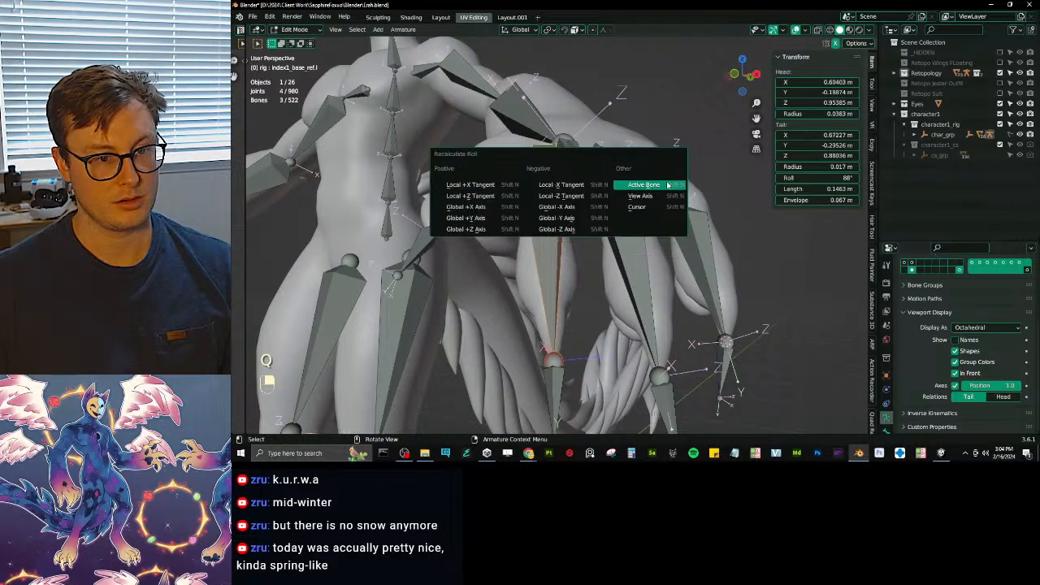
{"action": "left_click", "coordinate": [668, 186]}
- Set the left middle finger base bone's roll to 67° and recalculate the finger's other bone rolls to match it
{"action": "middle_click_drag", "start_coordinate": [668, 186], "coordinate": [605, 166]}
{"action": "left_click", "coordinate": [587, 166]}
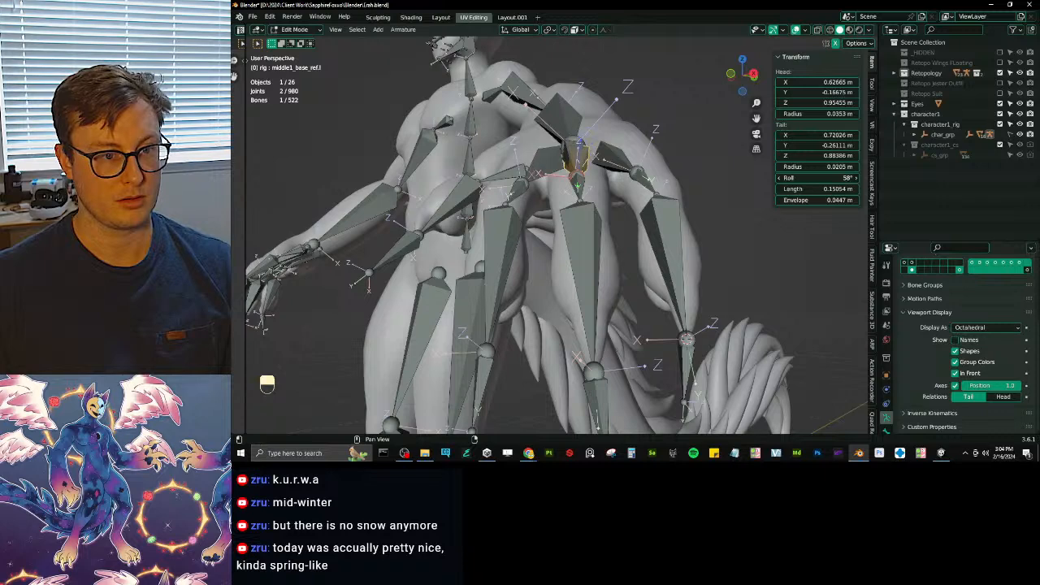
{"action": "left_click", "coordinate": [589, 228]}
{"action": "left_click", "coordinate": [579, 189], "text": "shift"}
{"action": "left_click", "coordinate": [576, 157], "text": "shift"}
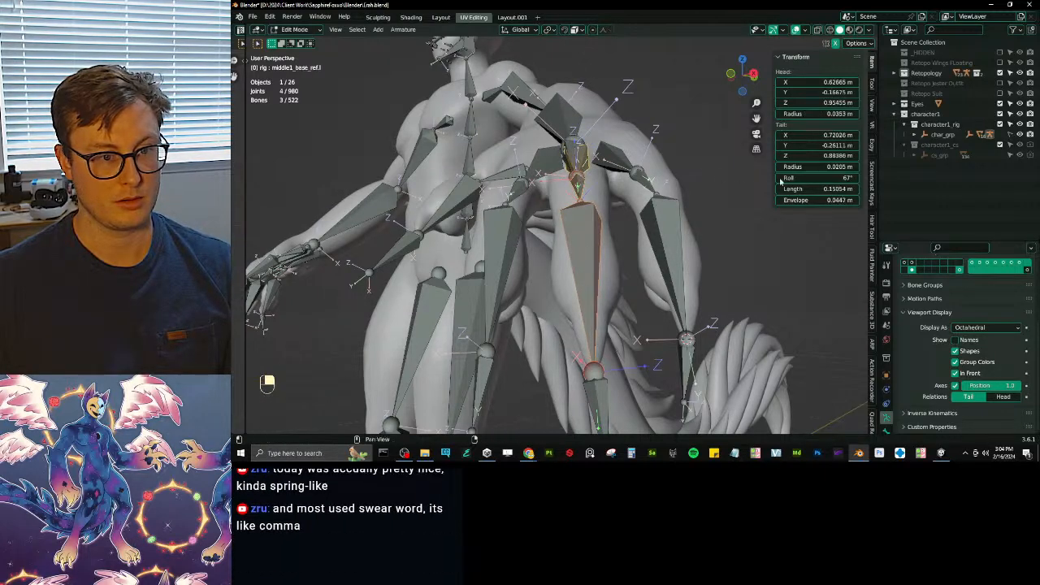
{"action": "key", "text": "q"}
{"action": "left_click", "coordinate": [622, 178]}
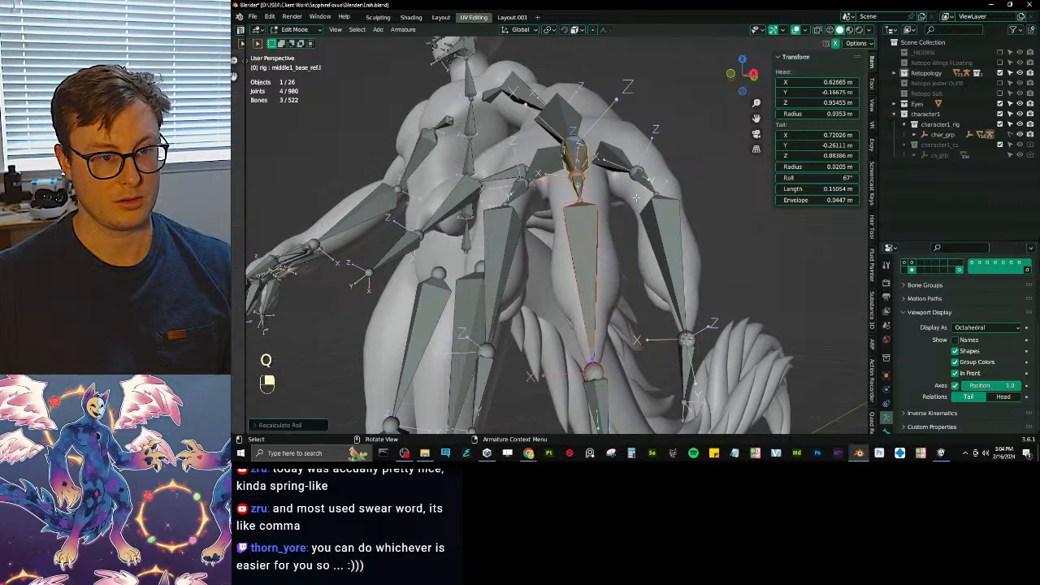
- Set the left pinky base bone's roll to 55° and recalculate the finger's other bone rolls to match it
{"action": "middle_click_drag", "start_coordinate": [637, 198], "coordinate": [642, 242]}
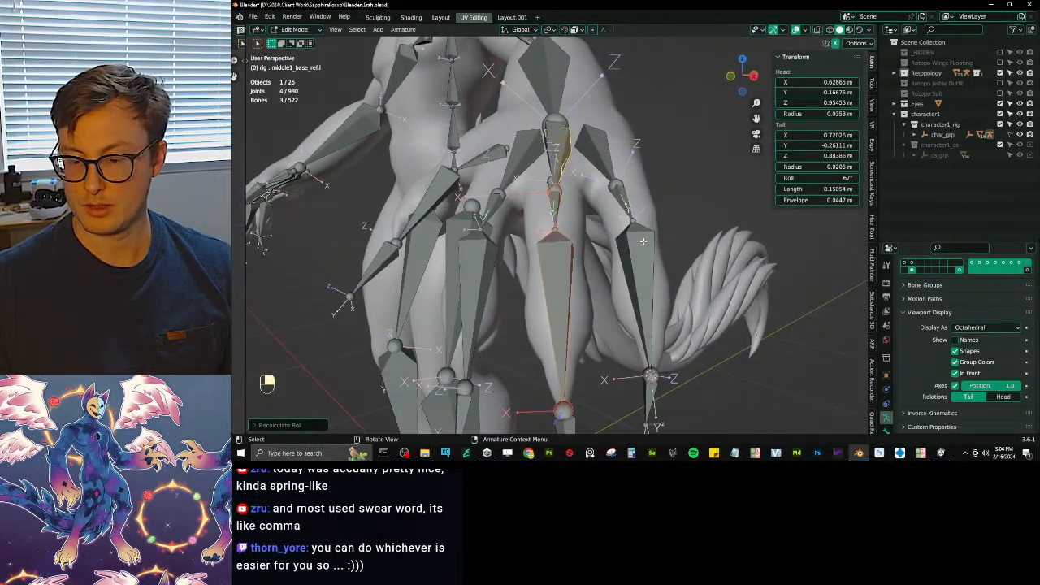
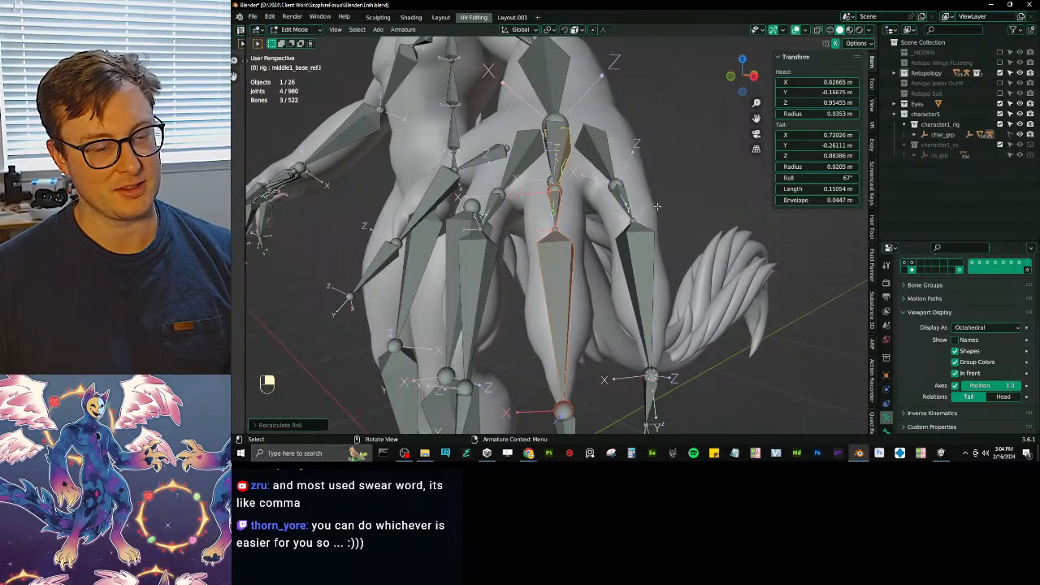
{"action": "left_click", "coordinate": [594, 159]}
{"action": "left_click_drag", "start_coordinate": [817, 178], "coordinate": [837, 178]}
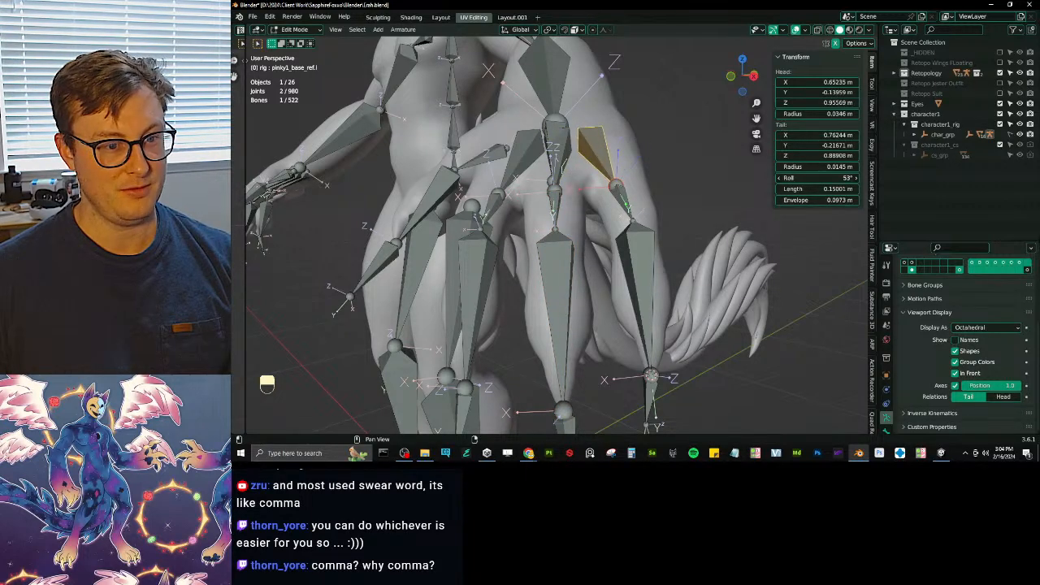
{"action": "left_click", "coordinate": [633, 234], "text": "shift"}
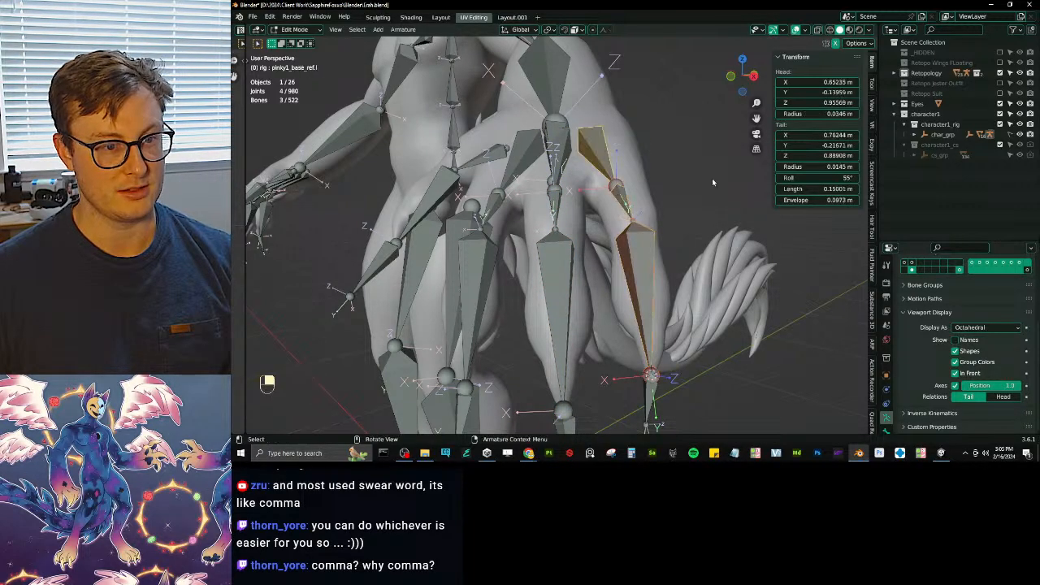
{"action": "key", "text": "shift+n"}
{"action": "left_click", "coordinate": [659, 192]}
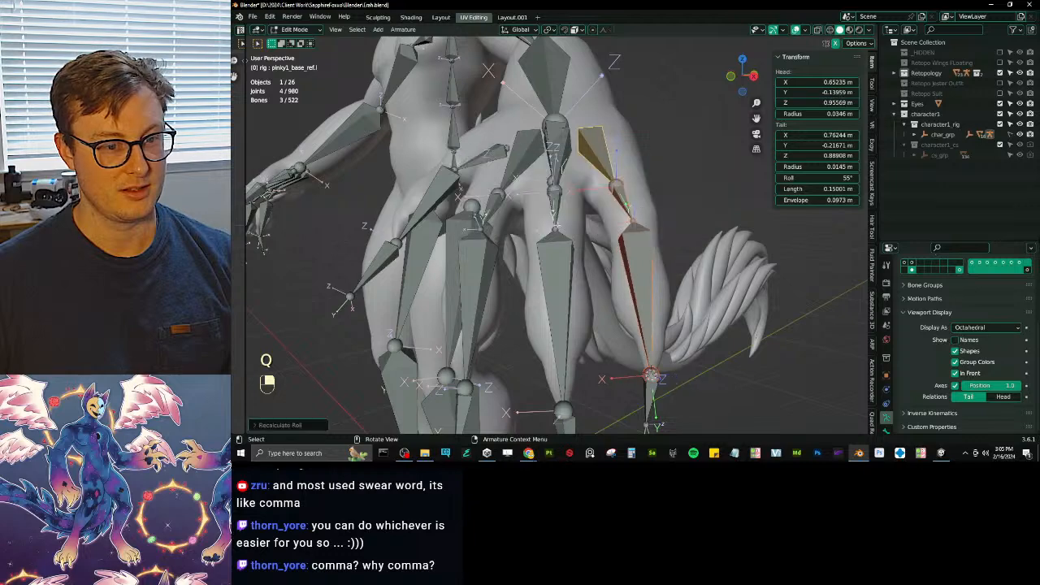
{"action": "middle_click_drag", "start_coordinate": [658, 192], "coordinate": [618, 38]}
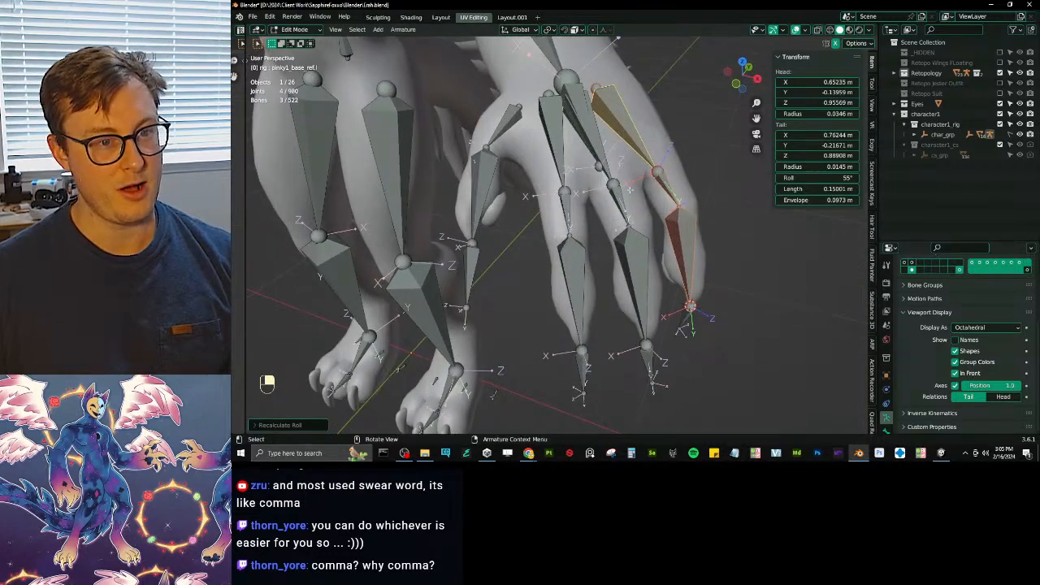
{"action": "middle_click_drag", "start_coordinate": [629, 190], "coordinate": [611, 143]}
- Adjust the roll of the left forearm bone
{"action": "middle_click_drag", "start_coordinate": [606, 106], "coordinate": [578, 122], "text": "shift"}
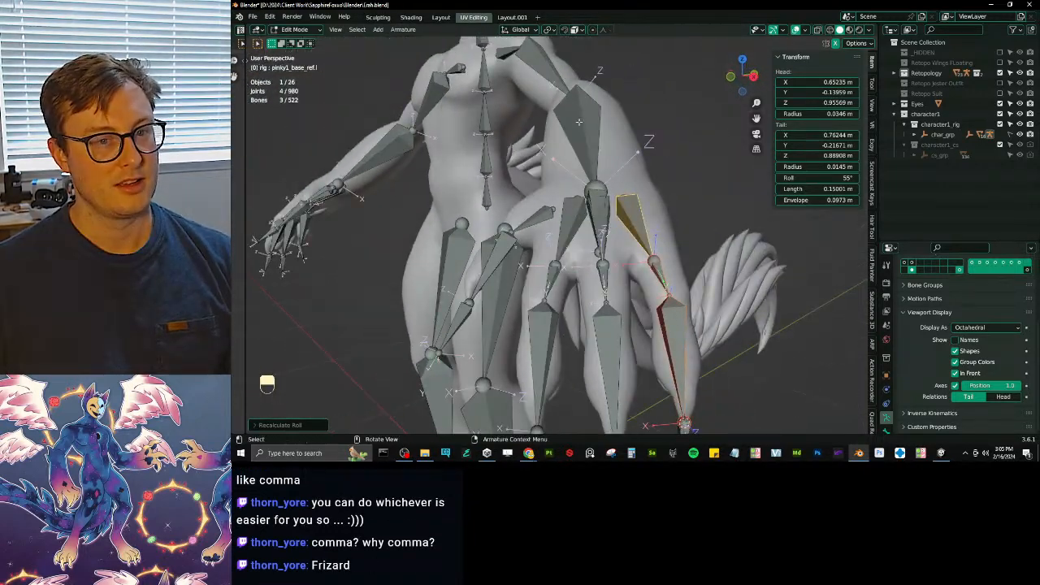
{"action": "left_click", "coordinate": [578, 122]}
{"action": "left_click_drag", "start_coordinate": [818, 178], "coordinate": [842, 178]}
- Set the left upper arm bone's roll to 37° and save the file
{"action": "left_click", "coordinate": [572, 81]}
{"action": "middle_click_drag", "start_coordinate": [572, 82], "coordinate": [499, 208]}
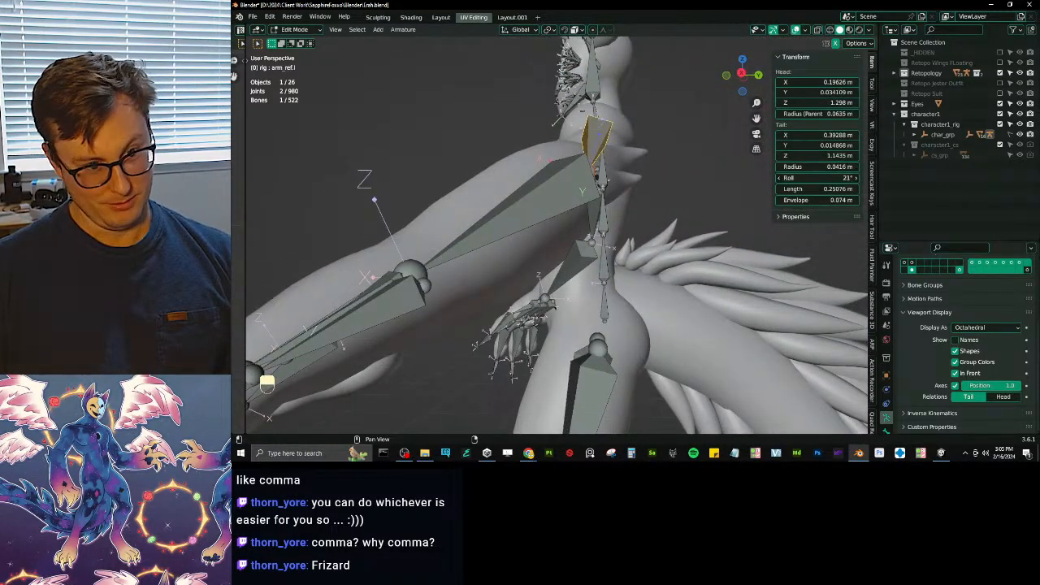
{"action": "left_click_drag", "start_coordinate": [820, 177], "coordinate": [825, 178]}
{"action": "scroll", "coordinate": [582, 218], "scroll_direction": "down", "scroll_amount": 5}
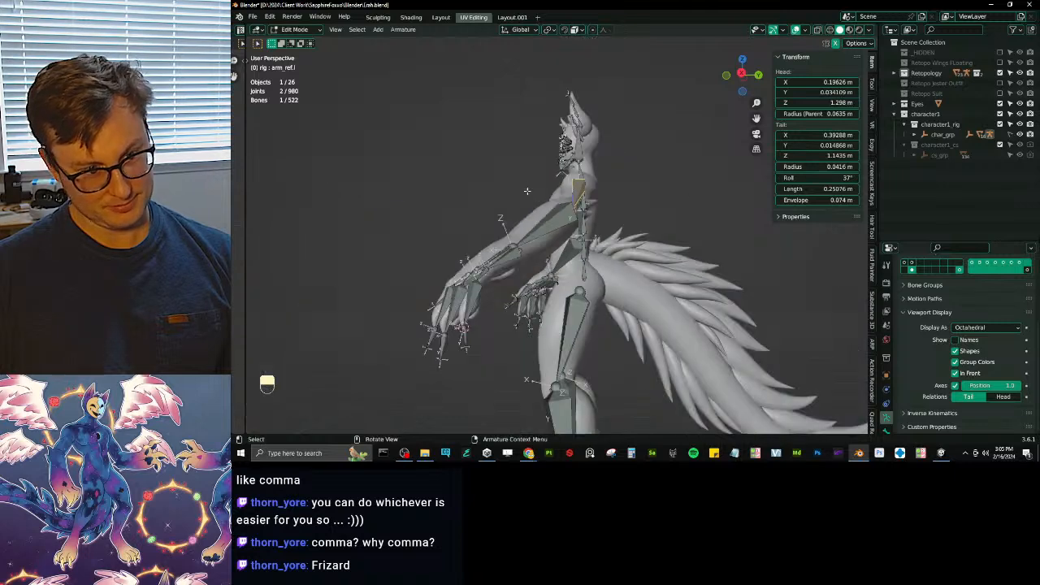
{"action": "middle_click_drag", "start_coordinate": [582, 218], "coordinate": [635, 239]}
{"action": "key", "text": "ctrl+s"}
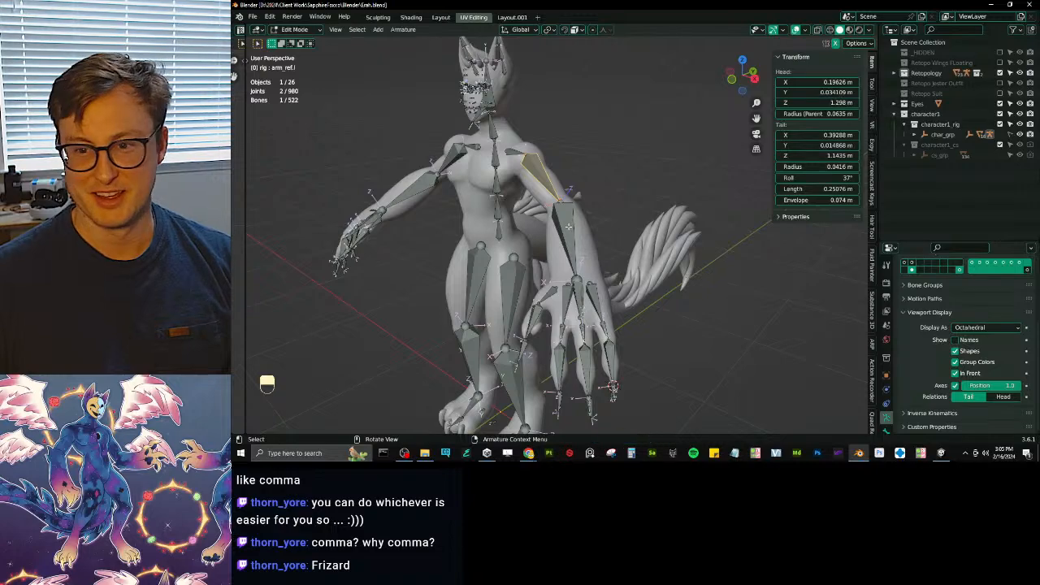
- Set the roll of the left thumb's first bone to 280°
{"action": "middle_click_drag", "start_coordinate": [569, 227], "coordinate": [543, 278]}
{"action": "scroll", "coordinate": [593, 235], "scroll_direction": "up", "scroll_amount": 2}
{"action": "scroll", "coordinate": [592, 235], "scroll_direction": "up", "scroll_amount": 6}
{"action": "scroll", "coordinate": [546, 268], "scroll_direction": "up", "scroll_amount": 4}
{"action": "left_click", "coordinate": [561, 218]}
{"action": "middle_click_drag", "start_coordinate": [562, 219], "coordinate": [845, 195]}
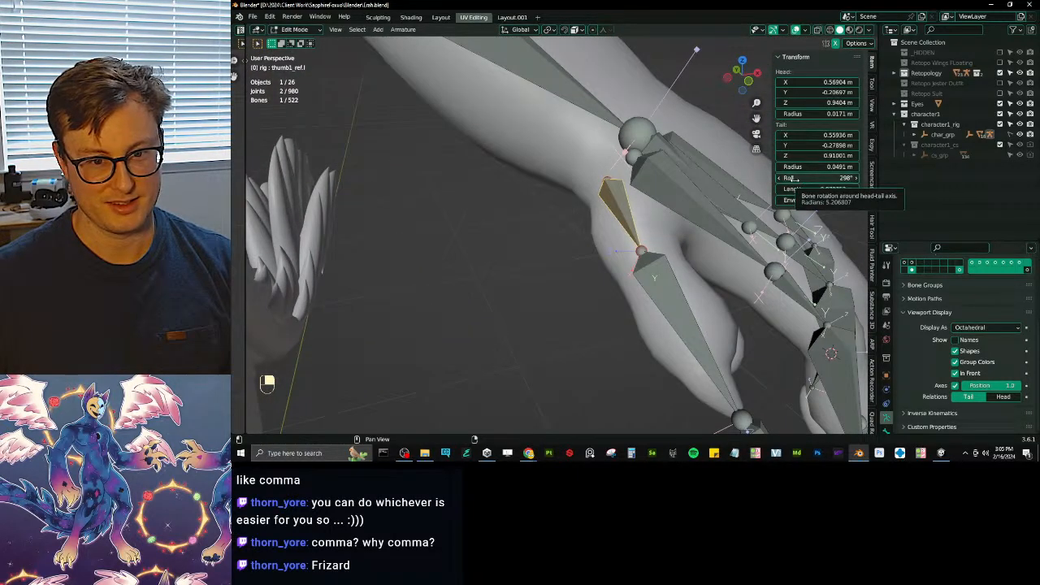
{"action": "mouse_move", "coordinate": [813, 178]}
{"action": "left_mouse_down"}
{"action": "mouse_move", "coordinate": [788, 178]}
{"action": "mouse_move", "coordinate": [805, 178]}
{"action": "left_mouse_up"}
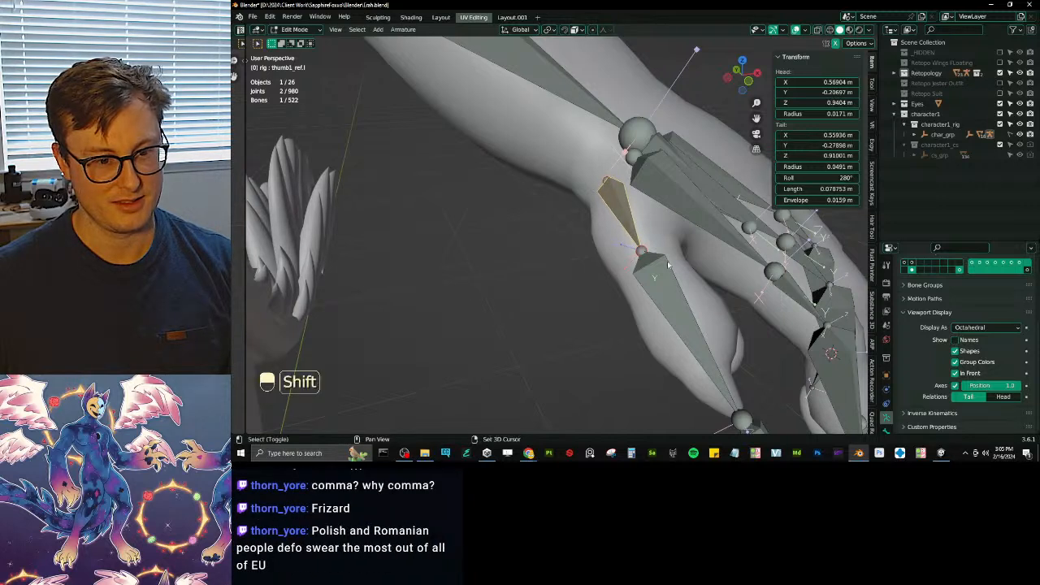
- Recalculate the rolls of the left thumb's other two bones to match the thumb's first bone as active bone
{"action": "middle_click_drag", "start_coordinate": [691, 313], "coordinate": [631, 263], "text": "shift"}
{"action": "left_click", "coordinate": [673, 364], "text": "shift"}
{"action": "left_click", "coordinate": [637, 294], "text": "shift"}
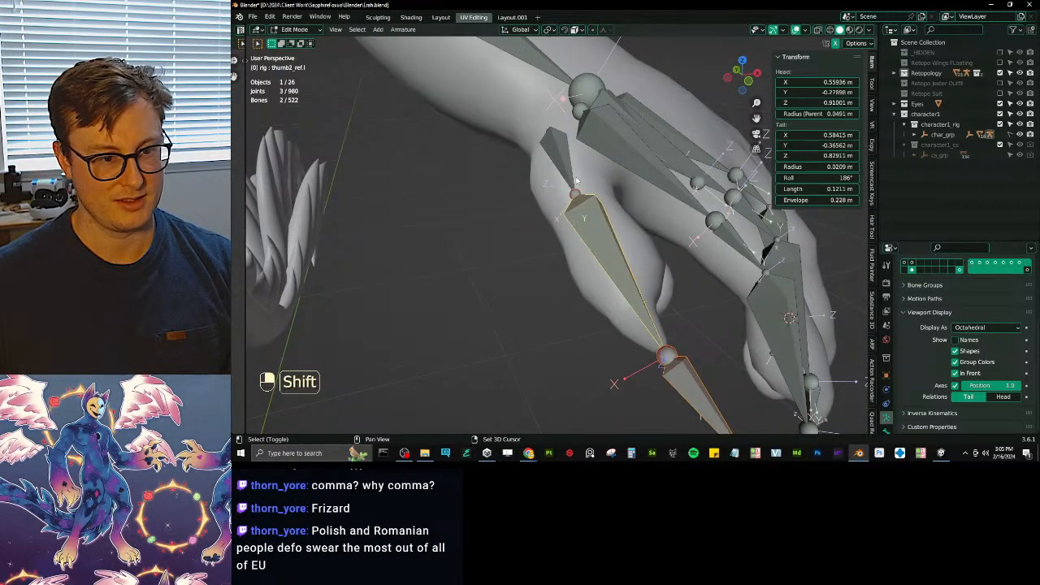
{"action": "left_click", "coordinate": [568, 165], "text": "shift"}
{"action": "key", "text": "q"}
{"action": "left_click", "coordinate": [667, 161]}
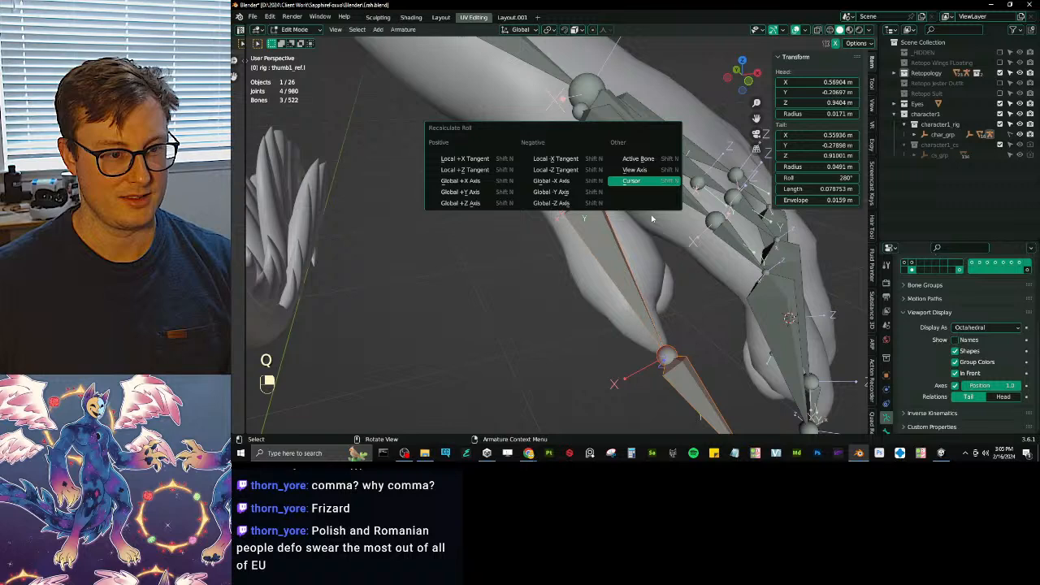
{"action": "left_click", "coordinate": [632, 158]}
{"action": "middle_click_drag", "start_coordinate": [631, 157], "coordinate": [572, 274]}
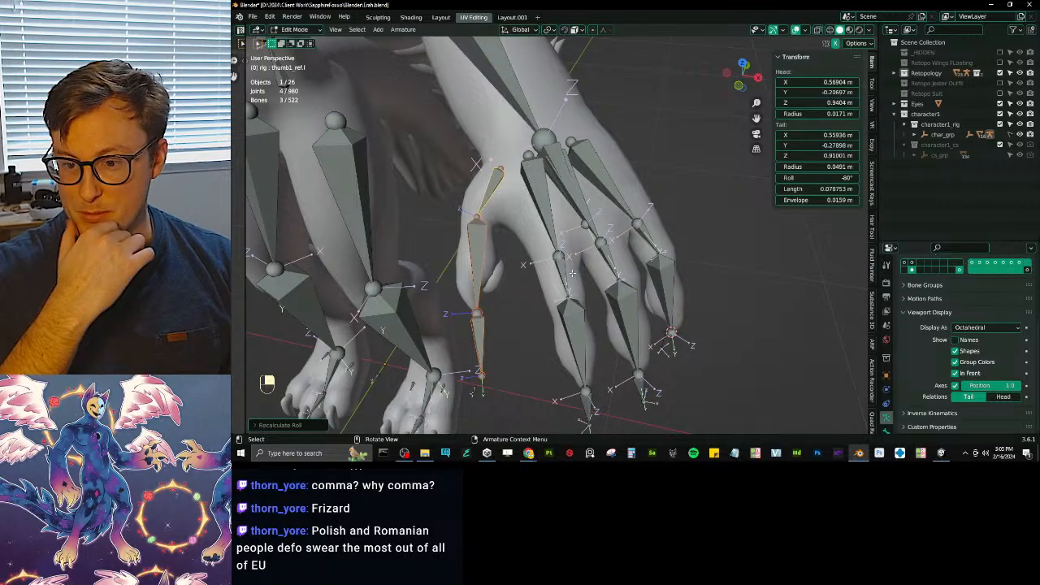
{"action": "middle_click_drag", "start_coordinate": [571, 273], "coordinate": [604, 263]}
{"action": "left_click", "coordinate": [593, 271]}
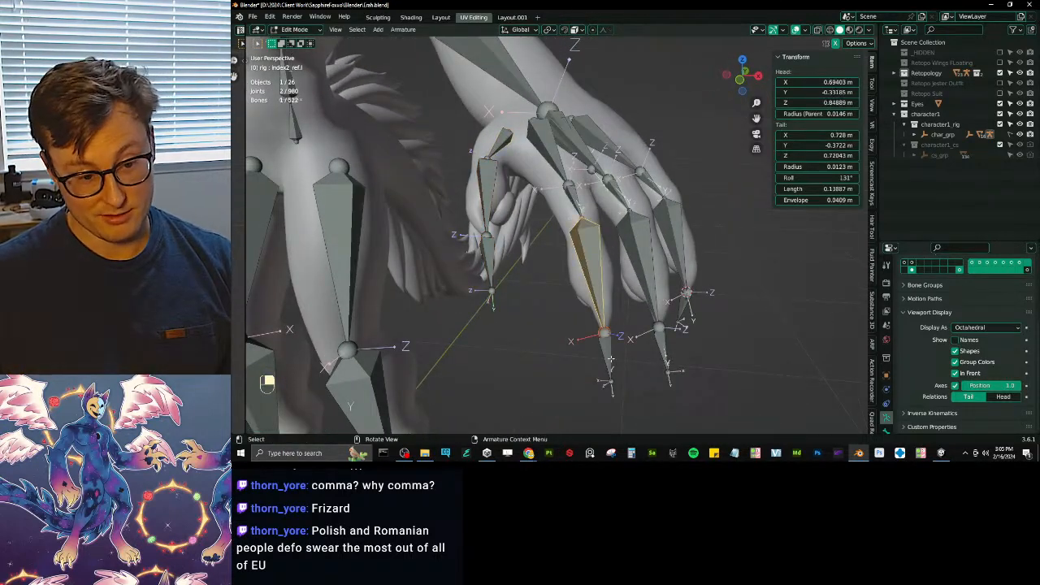
{"action": "key", "text": "b"}
{"action": "left_click_drag", "start_coordinate": [594, 317], "coordinate": [713, 383]}
{"action": "key", "text": "b"}
{"action": "left_click_drag", "start_coordinate": [669, 297], "coordinate": [725, 322]}
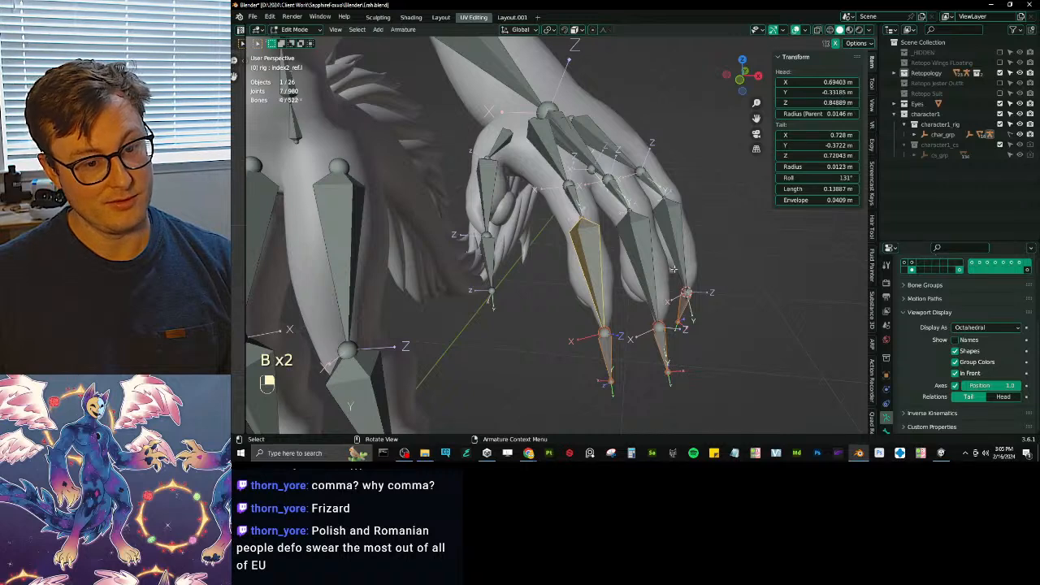
- Nudge the end joints of the left hand's fingers and thumb to align the tip bones
{"action": "middle_click_drag", "start_coordinate": [674, 269], "coordinate": [574, 227]}
{"action": "left_click", "coordinate": [591, 202]}
{"action": "key", "text": "g"}
{"action": "left_click", "coordinate": [614, 209]}
{"action": "key", "text": "g"}
{"action": "left_click", "coordinate": [574, 258]}
{"action": "left_click", "coordinate": [603, 269]}
{"action": "key", "text": "g"}
{"action": "left_click", "coordinate": [602, 272]}
{"action": "key", "text": "g"}
{"action": "left_click", "coordinate": [591, 173]}
{"action": "left_click", "coordinate": [496, 201]}
{"action": "key", "text": "g"}
{"action": "left_click", "coordinate": [497, 200]}
- Recalculate the rolls of all left index, middle and pinky finger bones with the middle finger's base bone as active bone
{"action": "key", "text": "b"}
{"action": "left_click_drag", "start_coordinate": [580, 171], "coordinate": [695, 272]}
{"action": "middle_click_drag", "start_coordinate": [694, 272], "coordinate": [608, 248]}
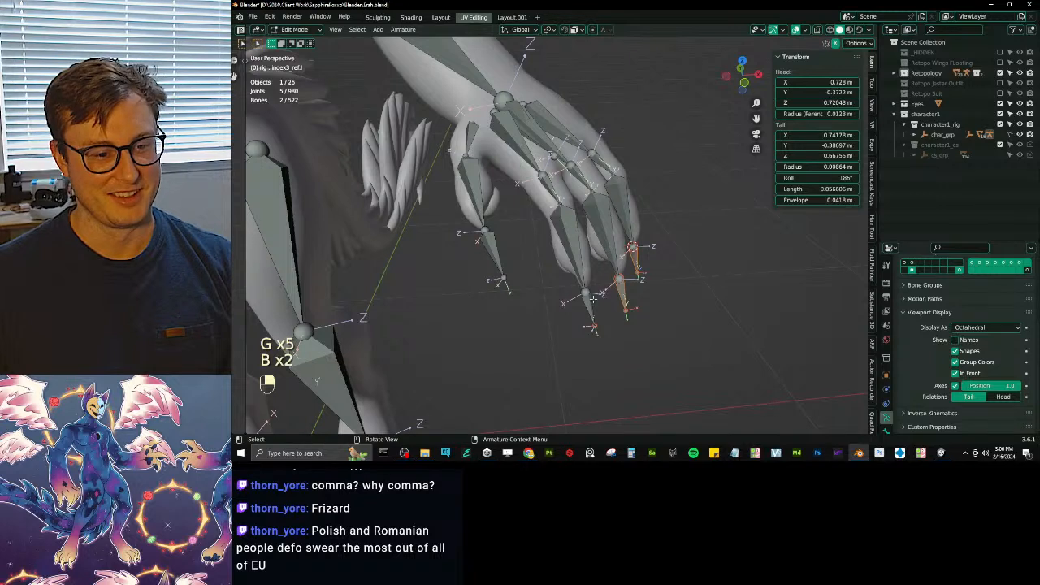
{"action": "key", "text": "b"}
{"action": "left_click_drag", "start_coordinate": [566, 276], "coordinate": [618, 339]}
{"action": "left_click", "coordinate": [576, 237], "text": "shift"}
{"action": "left_click", "coordinate": [599, 221], "text": "shift"}
{"action": "left_click", "coordinate": [616, 198], "text": "shift"}
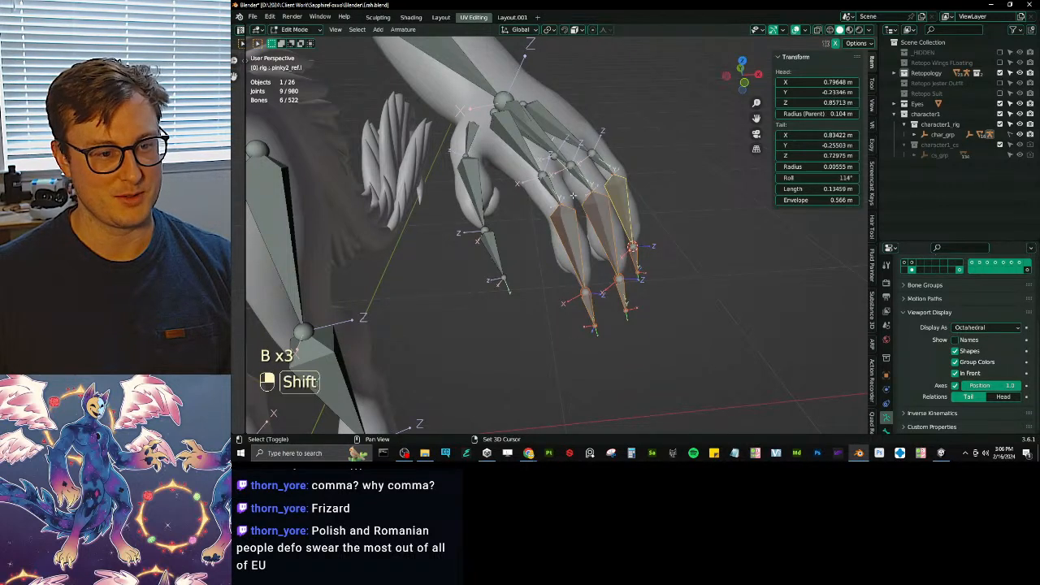
{"action": "left_click", "coordinate": [552, 189], "text": "shift"}
{"action": "left_click", "coordinate": [581, 177], "text": "shift"}
{"action": "left_click", "coordinate": [522, 154], "text": "shift"}
{"action": "left_click", "coordinate": [564, 129], "text": "shift"}
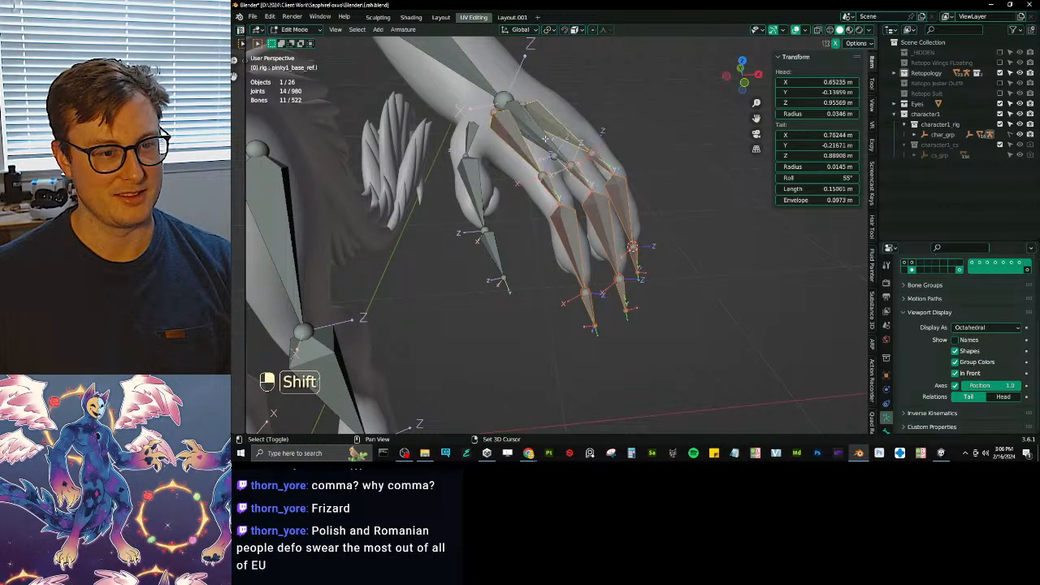
{"action": "left_click", "coordinate": [541, 133], "text": "shift"}
{"action": "key", "text": "q"}
{"action": "left_click", "coordinate": [673, 144]}
{"action": "left_click", "coordinate": [674, 145]}
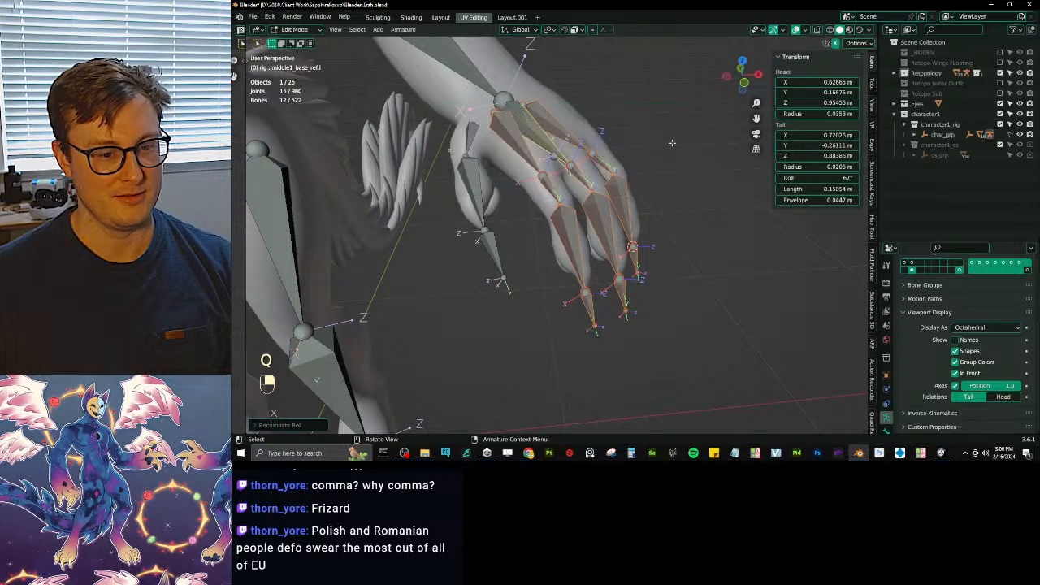
- Examine the arm, spine and head bones against the mesh from several angles and from the right side
{"action": "middle_click_drag", "start_coordinate": [680, 217], "coordinate": [671, 286]}
{"action": "scroll", "coordinate": [629, 220], "scroll_direction": "down", "scroll_amount": 3}
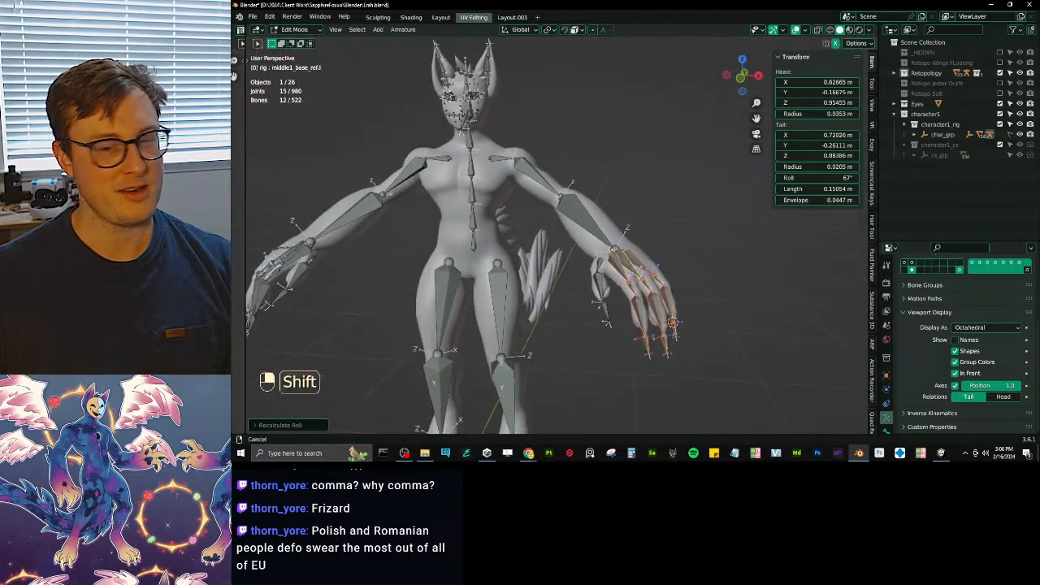
{"action": "middle_click_drag", "start_coordinate": [459, 165], "coordinate": [537, 246], "text": "shift"}
{"action": "scroll", "coordinate": [537, 245], "scroll_direction": "up", "scroll_amount": 5}
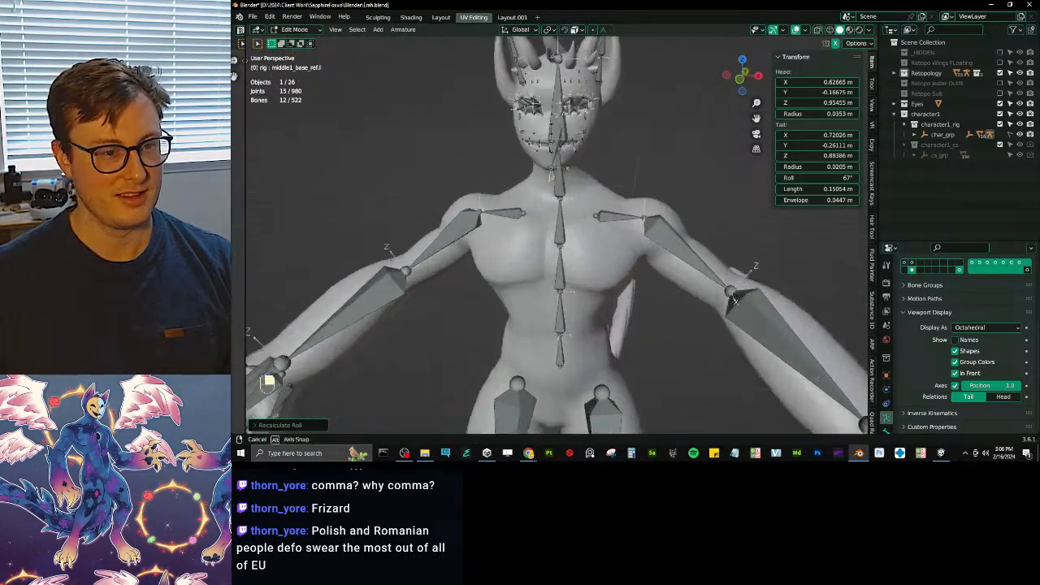
{"action": "middle_click_drag", "start_coordinate": [611, 167], "coordinate": [522, 150]}
{"action": "middle_click_drag", "start_coordinate": [521, 150], "coordinate": [545, 263], "text": "shift"}
{"action": "scroll", "coordinate": [549, 259], "scroll_direction": "down", "scroll_amount": 8}
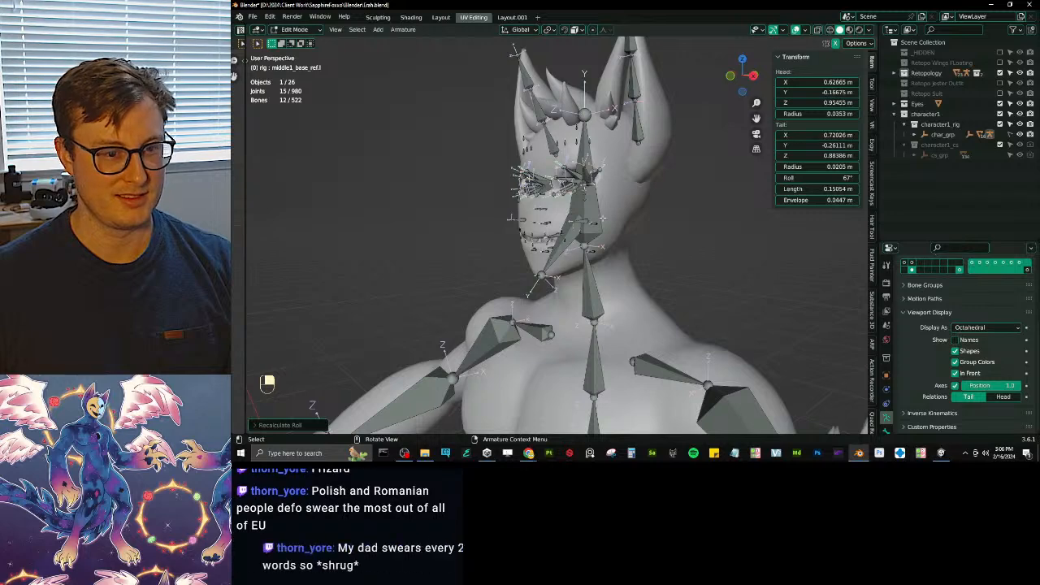
{"action": "middle_click_drag", "start_coordinate": [578, 298], "coordinate": [609, 276], "text": "shift"}
{"action": "scroll", "coordinate": [554, 238], "scroll_direction": "down", "scroll_amount": 4}
{"action": "key", "text": "KP_3"}
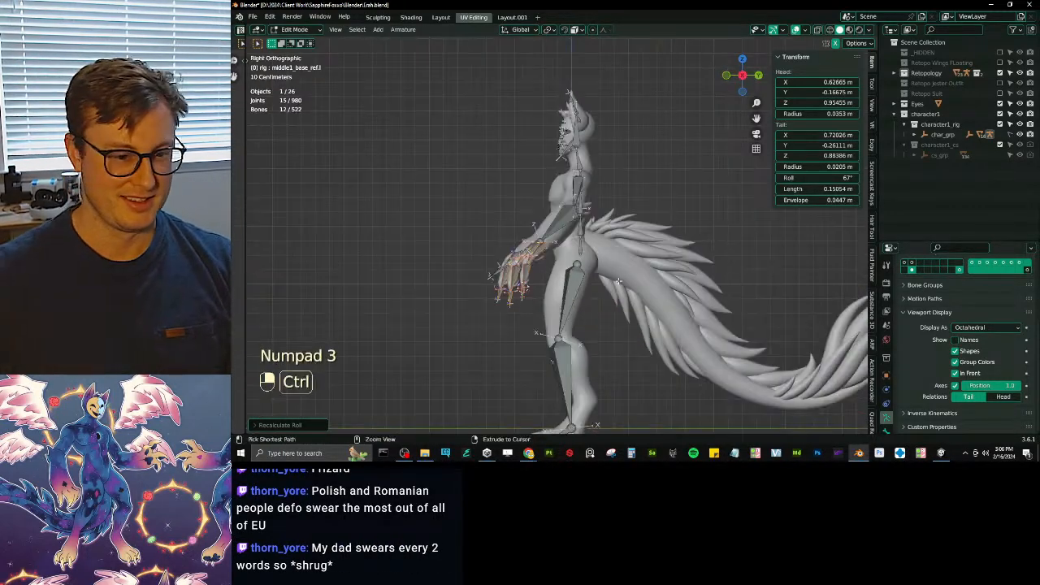
- Save the file and turn off the rig's bone axes display
{"action": "key", "text": "ctrl+s"}
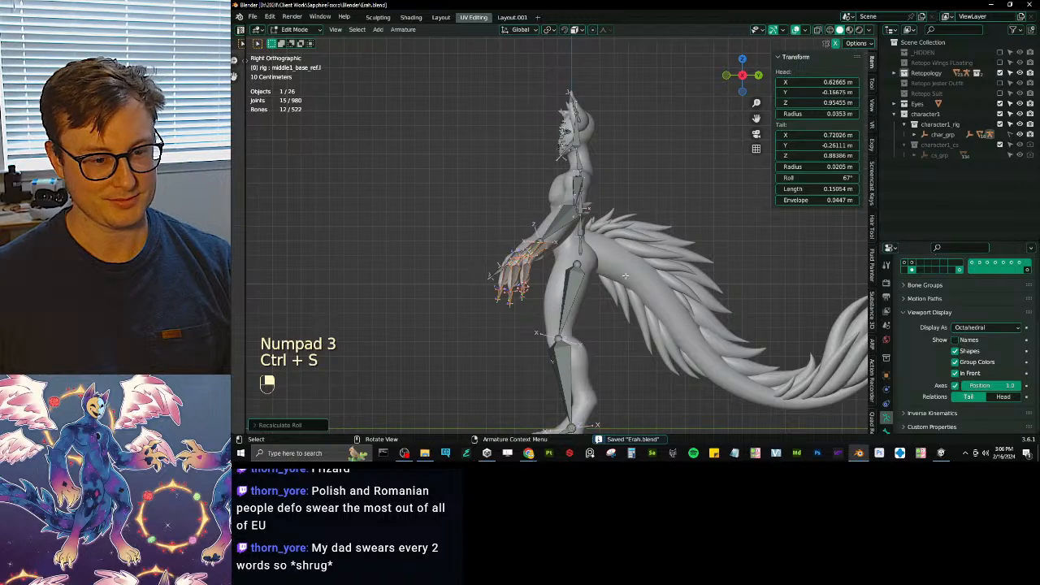
{"action": "scroll", "coordinate": [626, 276], "scroll_direction": "down", "scroll_amount": 1}
{"action": "middle_click_drag", "start_coordinate": [625, 276], "coordinate": [562, 185], "text": "shift"}
{"action": "scroll", "coordinate": [563, 185], "scroll_direction": "up", "scroll_amount": 1}
{"action": "middle_click_drag", "start_coordinate": [597, 127], "coordinate": [620, 176], "text": "shift"}
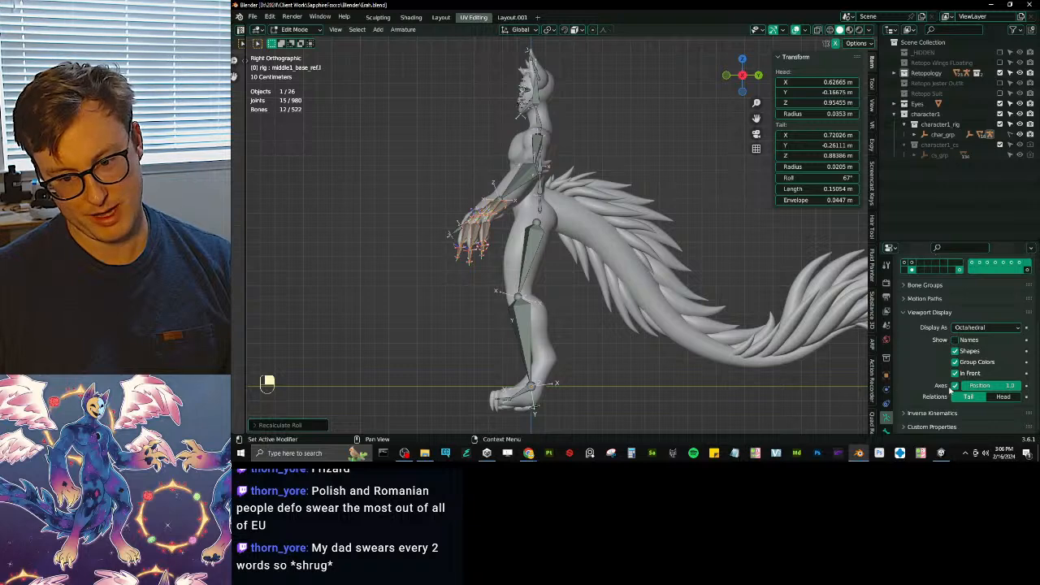
{"action": "left_click", "coordinate": [954, 386]}
{"action": "middle_click_drag", "start_coordinate": [569, 269], "coordinate": [617, 272]}
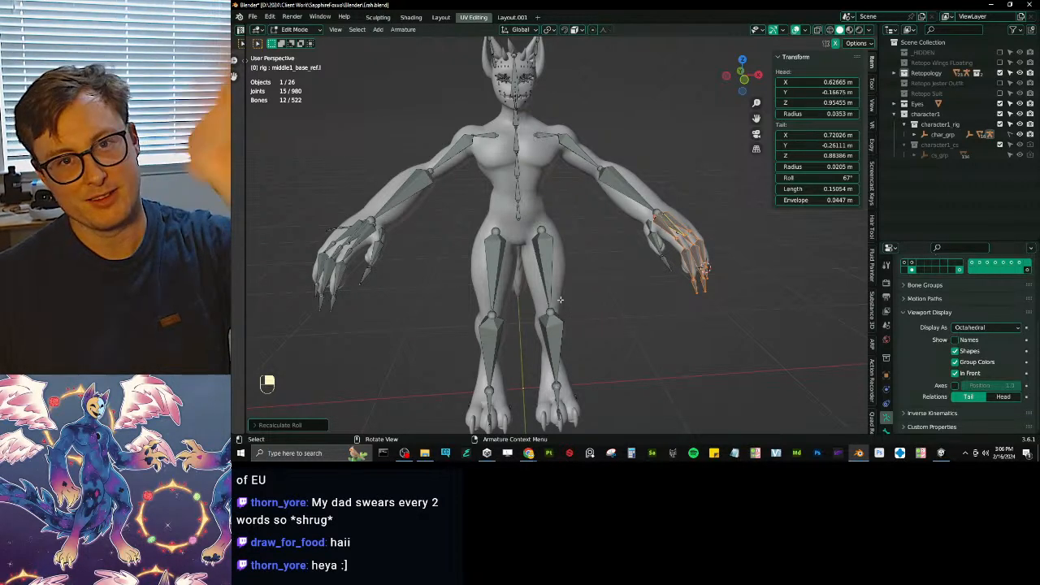
- Check the whole armature from several angles, return the rig to Object Mode and save the file
{"action": "middle_click_drag", "start_coordinate": [569, 318], "coordinate": [645, 268]}
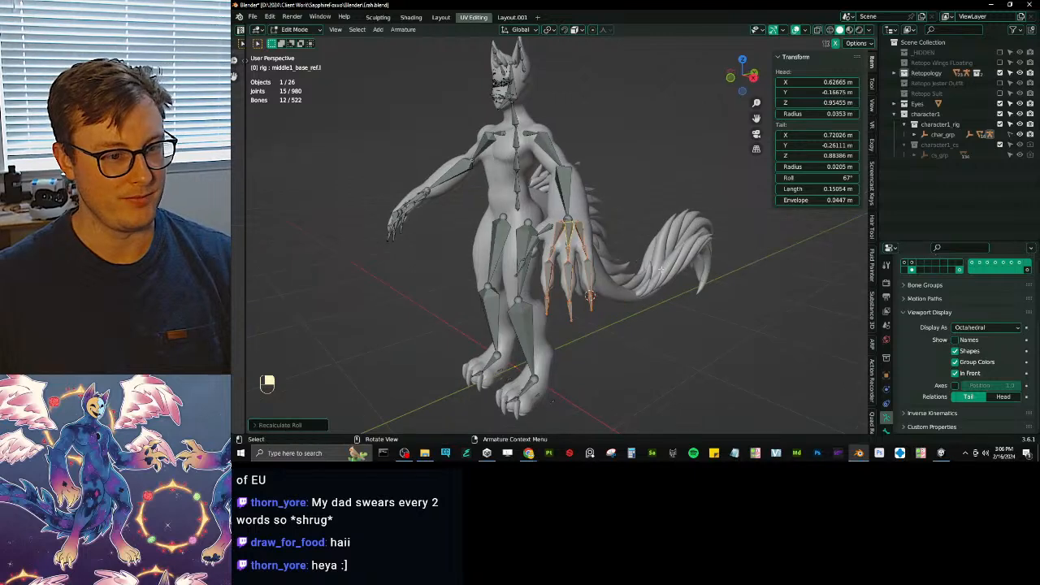
{"action": "middle_click_drag", "start_coordinate": [578, 255], "coordinate": [634, 268]}
{"action": "scroll", "coordinate": [633, 268], "scroll_direction": "up", "scroll_amount": 4}
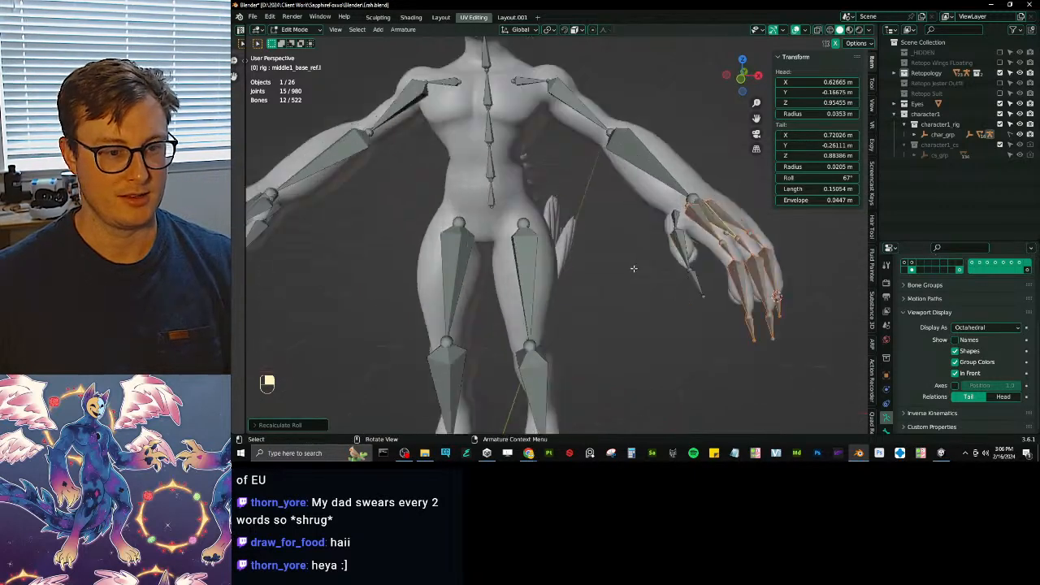
{"action": "middle_click_drag", "start_coordinate": [532, 169], "coordinate": [631, 229], "text": "shift"}
{"action": "scroll", "coordinate": [674, 285], "scroll_direction": "down", "scroll_amount": 2}
{"action": "scroll", "coordinate": [647, 224], "scroll_direction": "down", "scroll_amount": 2}
{"action": "key", "text": "Tab"}
{"action": "key", "text": "ctrl+s"}
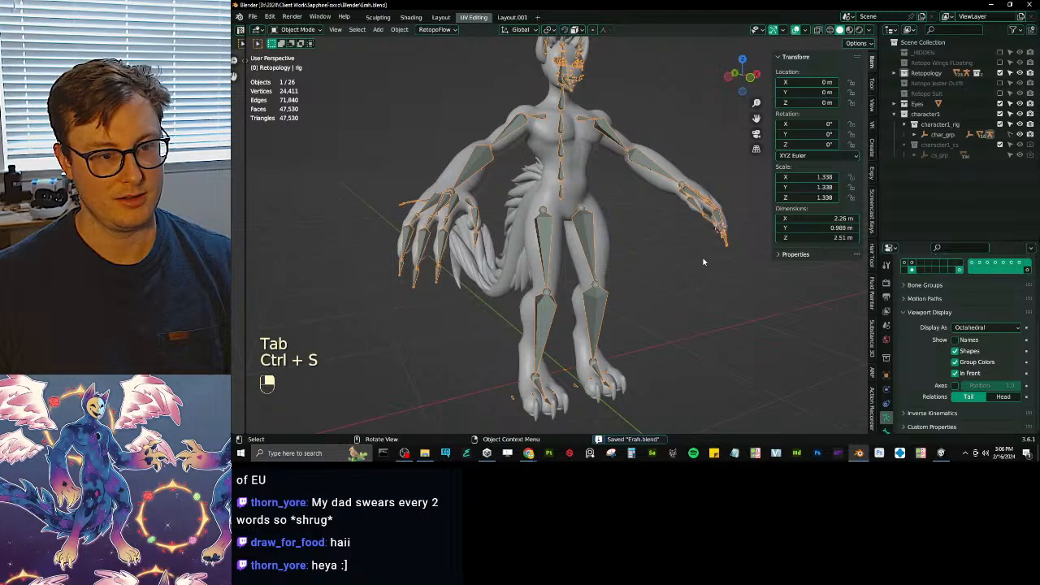
- Move the character1 collection up in the Outliner to directly below the _HIDDEN collection
{"action": "middle_click_drag", "start_coordinate": [703, 256], "coordinate": [634, 261]}
{"action": "left_click", "coordinate": [633, 262]}
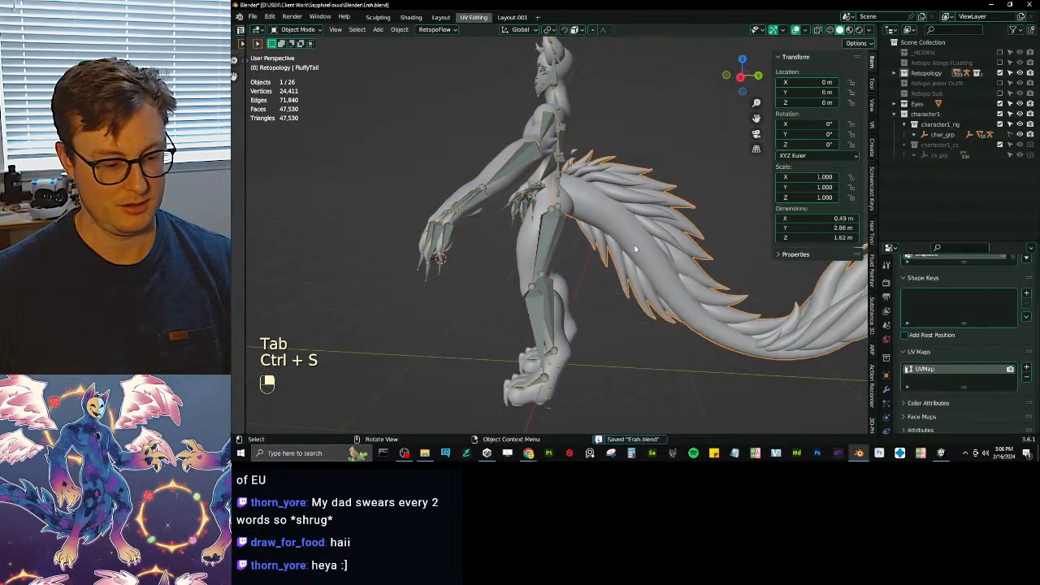
{"action": "left_click_drag", "start_coordinate": [924, 114], "coordinate": [943, 59]}
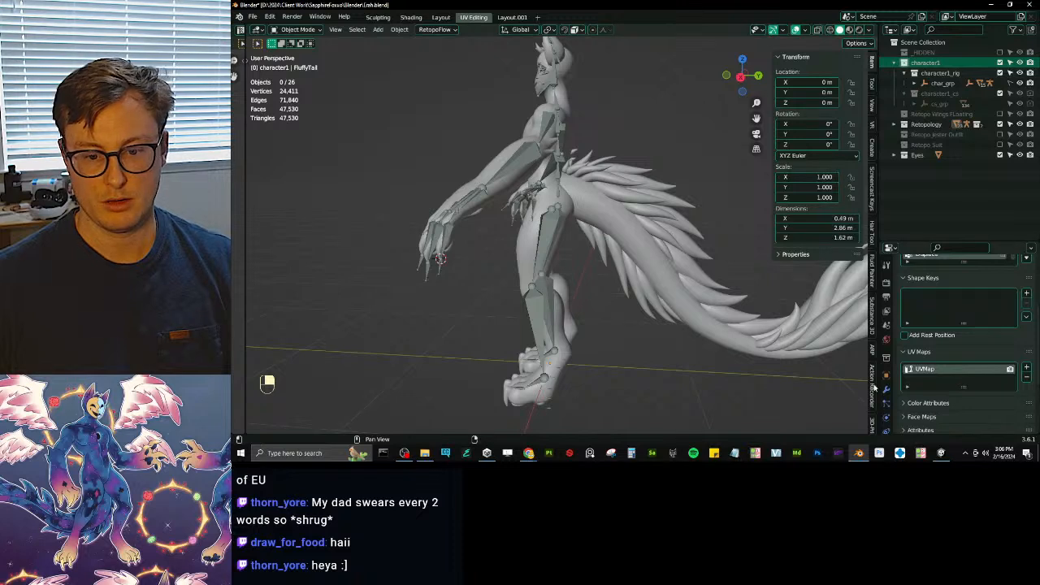
- Set the Auto-Rig Pro character name of the selected rig to Erah and save the file
{"action": "left_click", "coordinate": [872, 349]}
{"action": "left_click", "coordinate": [845, 73]}
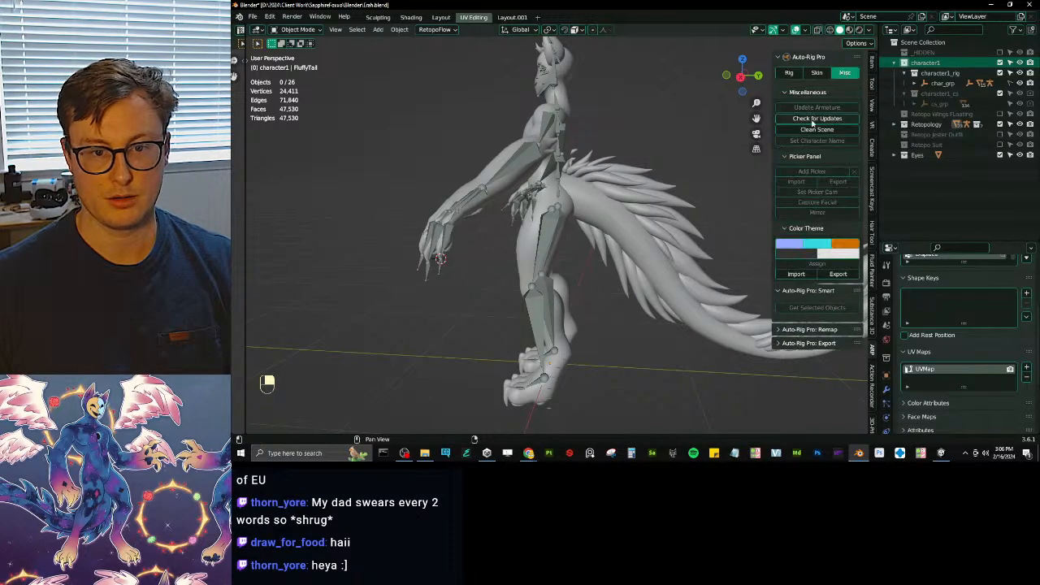
{"action": "left_click", "coordinate": [561, 173]}
{"action": "left_click", "coordinate": [829, 141]}
{"action": "left_click", "coordinate": [821, 159]}
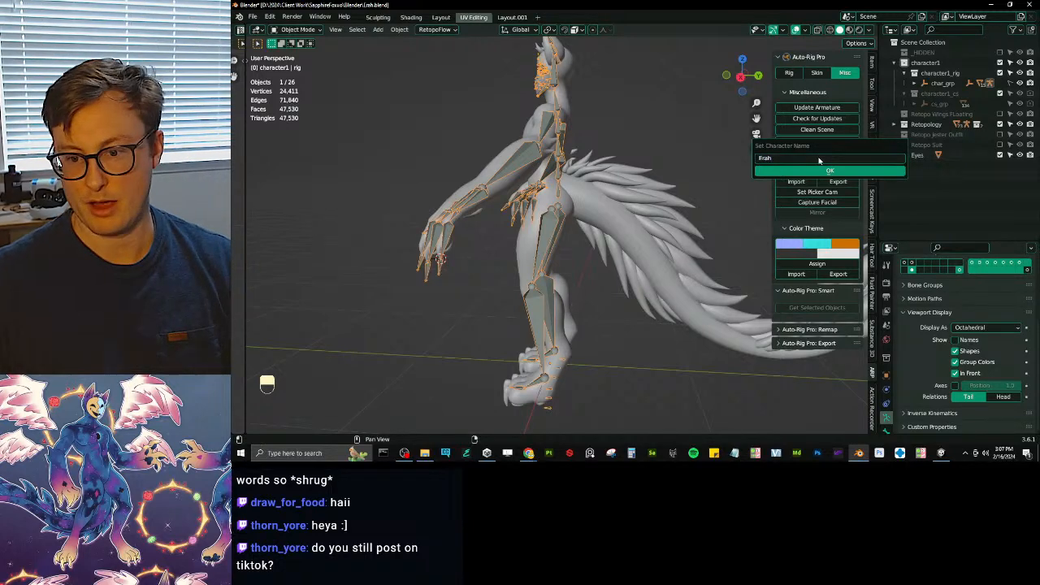
{"action": "left_click", "coordinate": [802, 173]}
{"action": "mouse_move", "coordinate": [601, 325]}
{"action": "middle_mouse_down"}
{"action": "mouse_move", "coordinate": [650, 333]}
{"action": "mouse_move", "coordinate": [618, 350]}
{"action": "mouse_move", "coordinate": [616, 326]}
{"action": "middle_mouse_up"}
{"action": "key", "text": "ctrl+s"}
- Hide the FluffyTail mesh in the right orthographic view to expose the tail bones
{"action": "key", "text": "KP_3"}
{"action": "scroll", "coordinate": [584, 246], "scroll_direction": "up", "scroll_amount": 4}
{"action": "middle_click_drag", "start_coordinate": [543, 174], "coordinate": [551, 228], "text": "shift"}
{"action": "scroll", "coordinate": [571, 273], "scroll_direction": "down", "scroll_amount": 2}
{"action": "scroll", "coordinate": [552, 227], "scroll_direction": "down", "scroll_amount": 2}
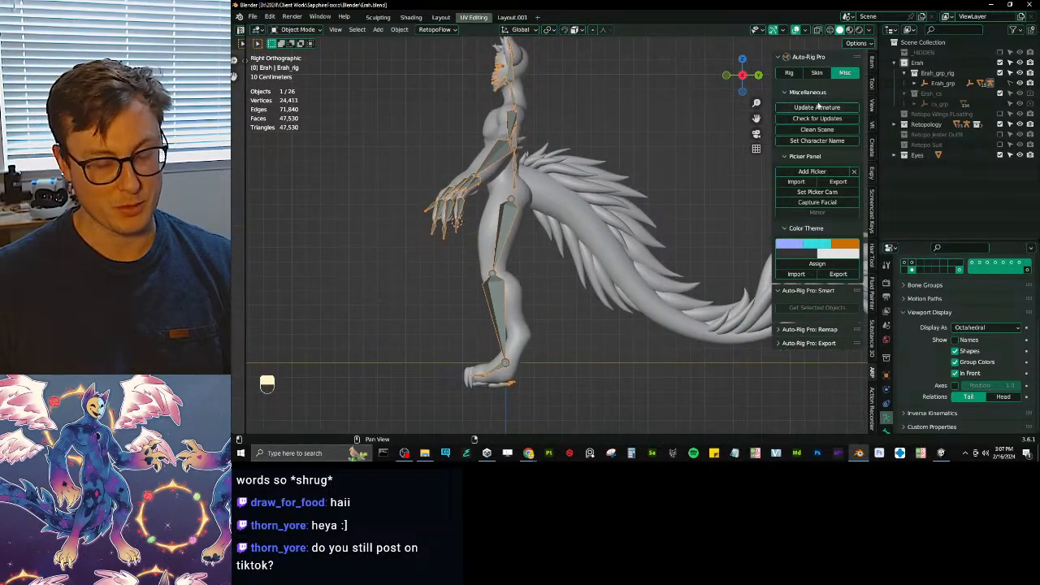
{"action": "left_click", "coordinate": [584, 222]}
{"action": "key", "text": "h"}
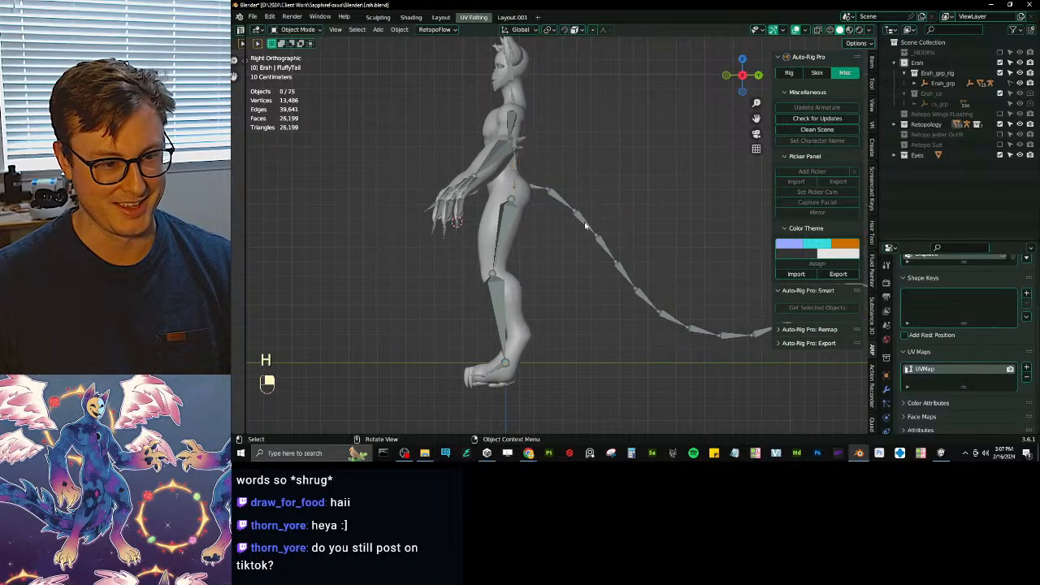
- Examine the separate tail armature's full length and its attachment point against the Erah_rig hip bones from the right side
{"action": "left_click", "coordinate": [546, 196], "text": "shift"}
{"action": "scroll", "coordinate": [514, 220], "scroll_direction": "up", "scroll_amount": 2}
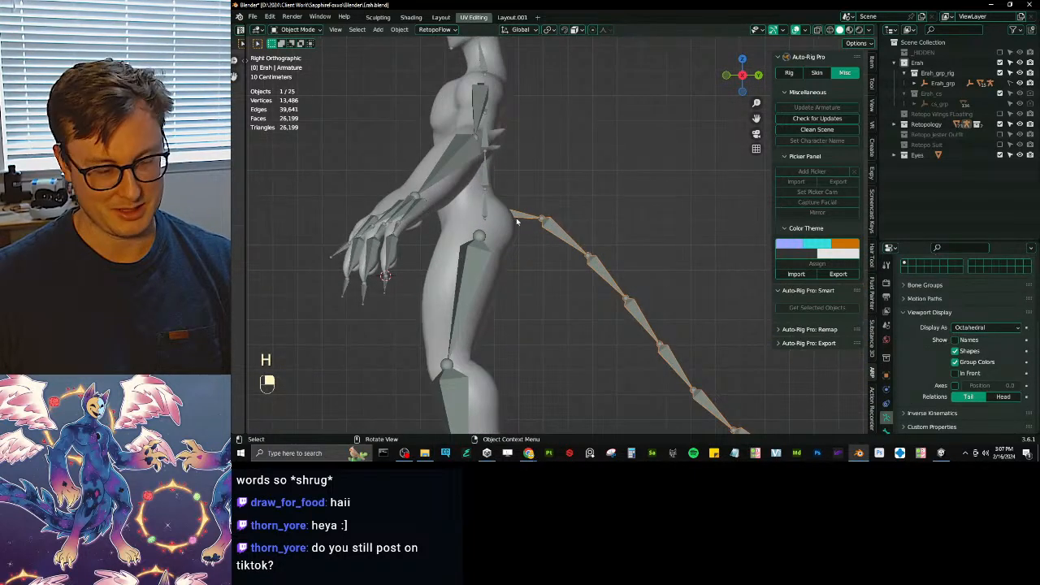
{"action": "left_click", "coordinate": [487, 216]}
{"action": "middle_click_drag", "start_coordinate": [487, 215], "coordinate": [555, 214], "text": "shift"}
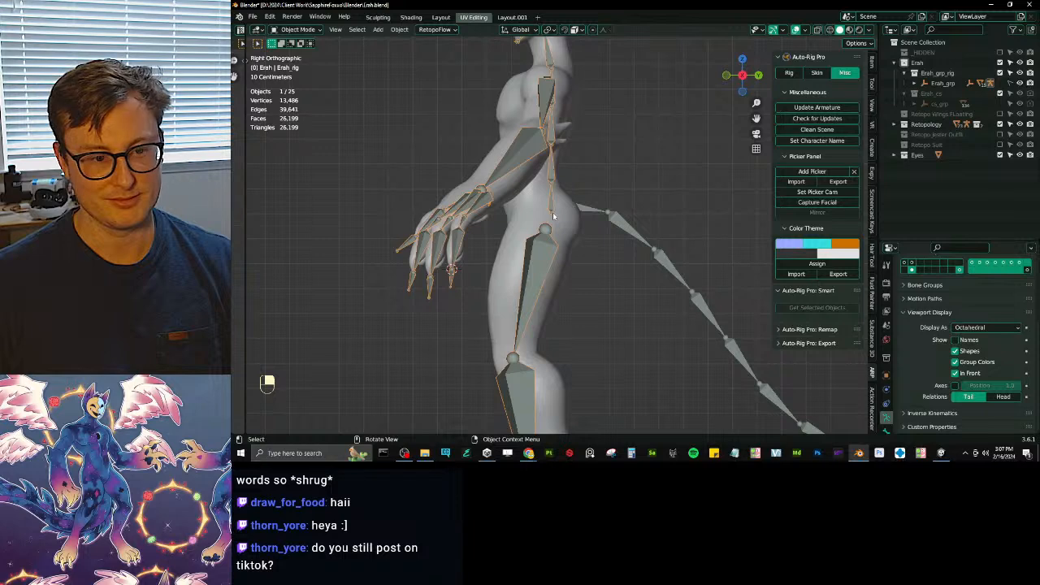
{"action": "scroll", "coordinate": [553, 216], "scroll_direction": "down", "scroll_amount": 6}
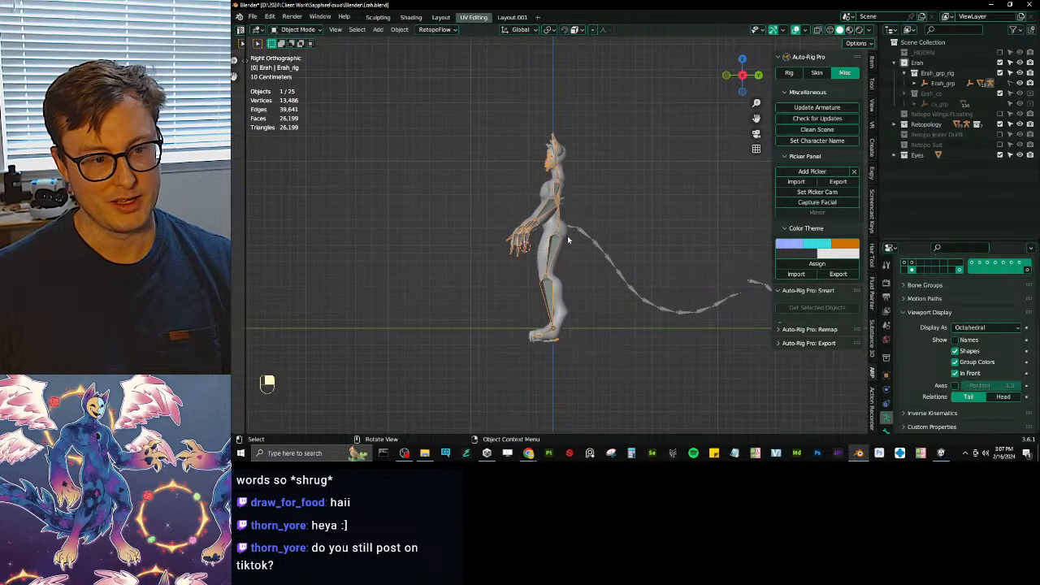
{"action": "left_click", "coordinate": [571, 234]}
{"action": "left_click", "coordinate": [577, 230]}
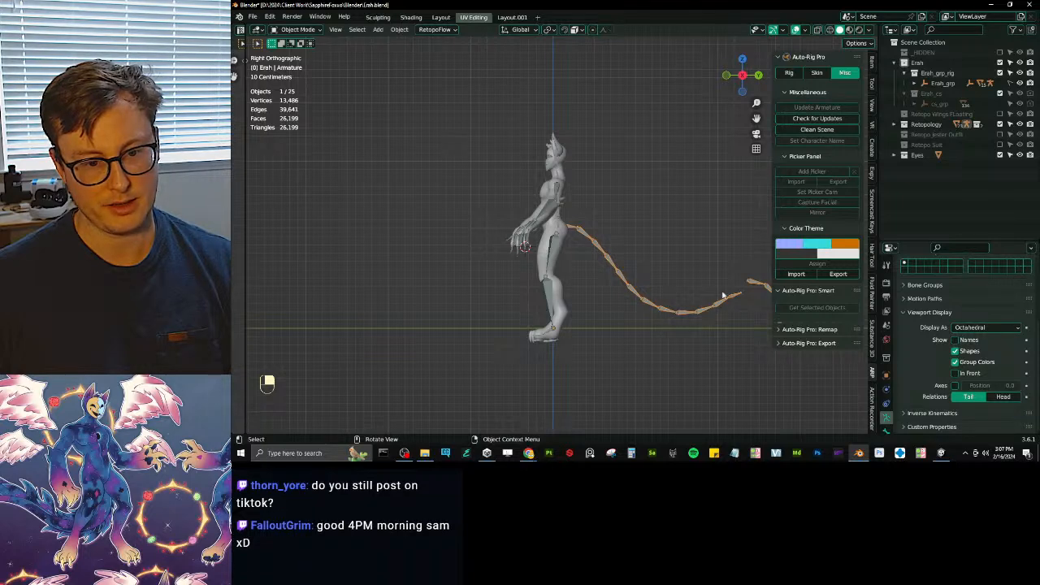
{"action": "scroll", "coordinate": [569, 211], "scroll_direction": "up", "scroll_amount": 5}
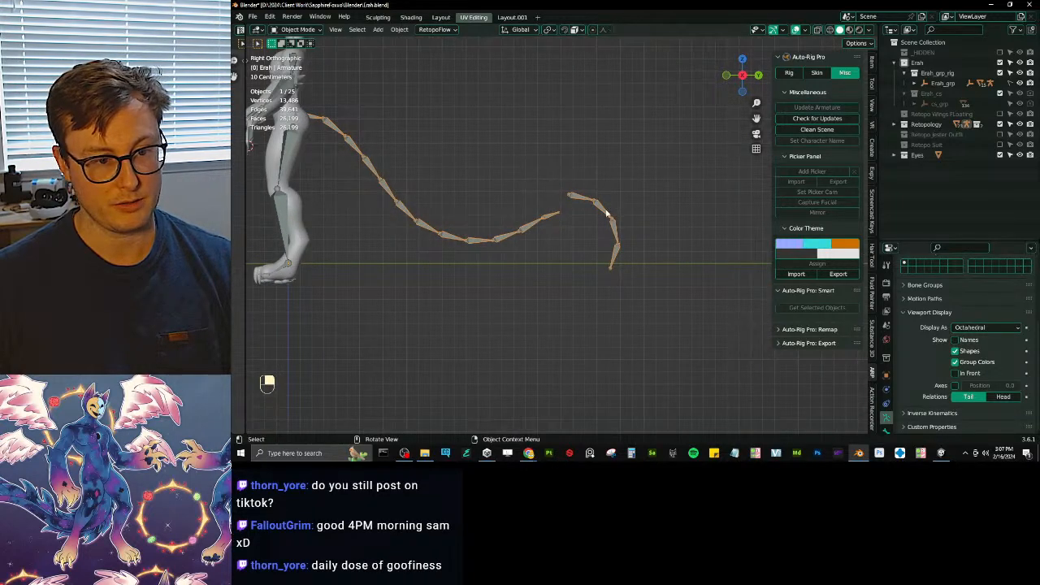
{"action": "middle_click_drag", "start_coordinate": [379, 158], "coordinate": [559, 244], "text": "shift"}
{"action": "scroll", "coordinate": [540, 229], "scroll_direction": "up", "scroll_amount": 5}
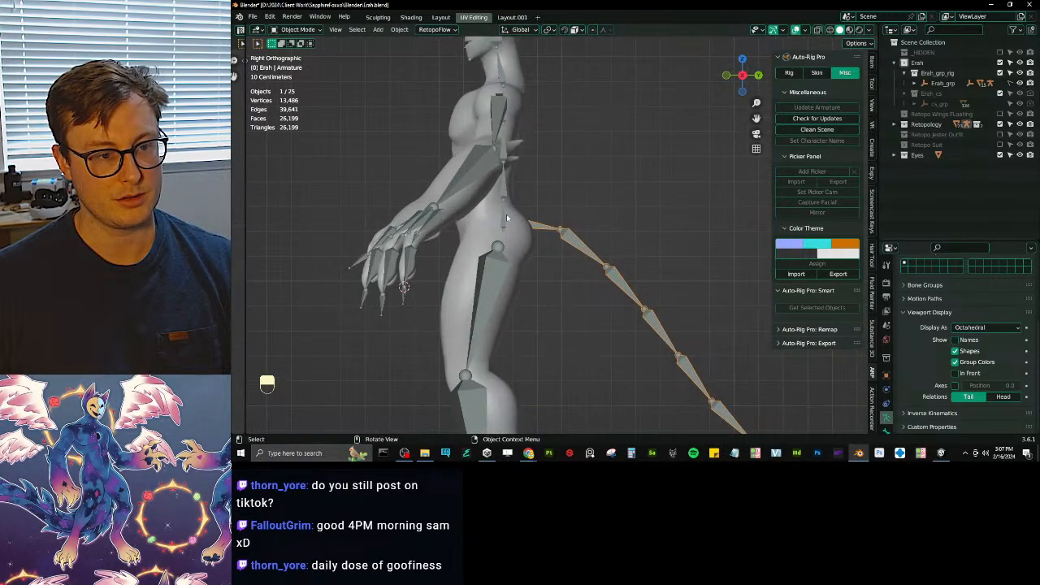
{"action": "left_click", "coordinate": [537, 219]}
{"action": "scroll", "coordinate": [536, 219], "scroll_direction": "down", "scroll_amount": 5}
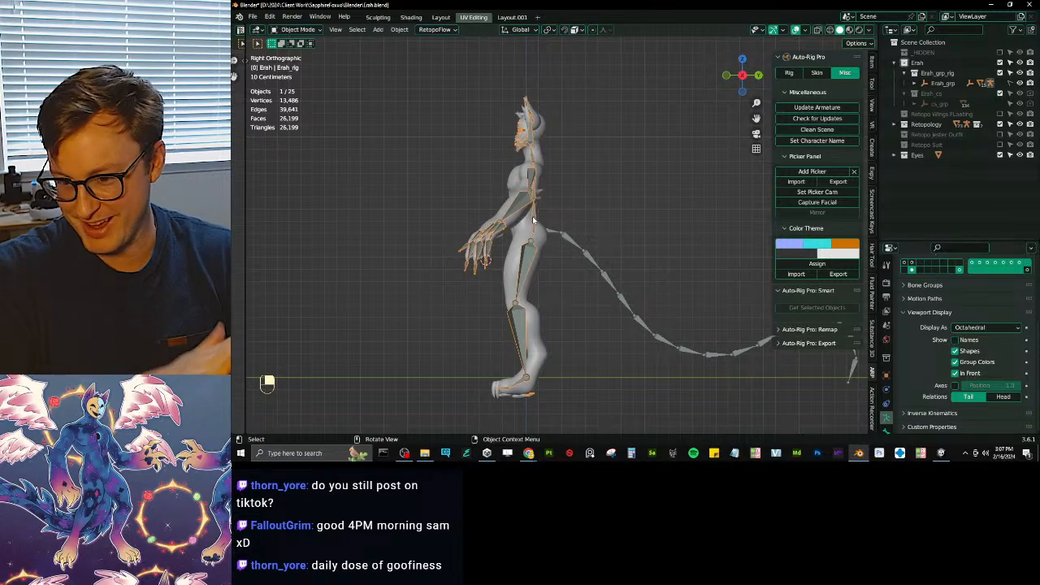
{"action": "scroll", "coordinate": [514, 221], "scroll_direction": "up", "scroll_amount": 4}
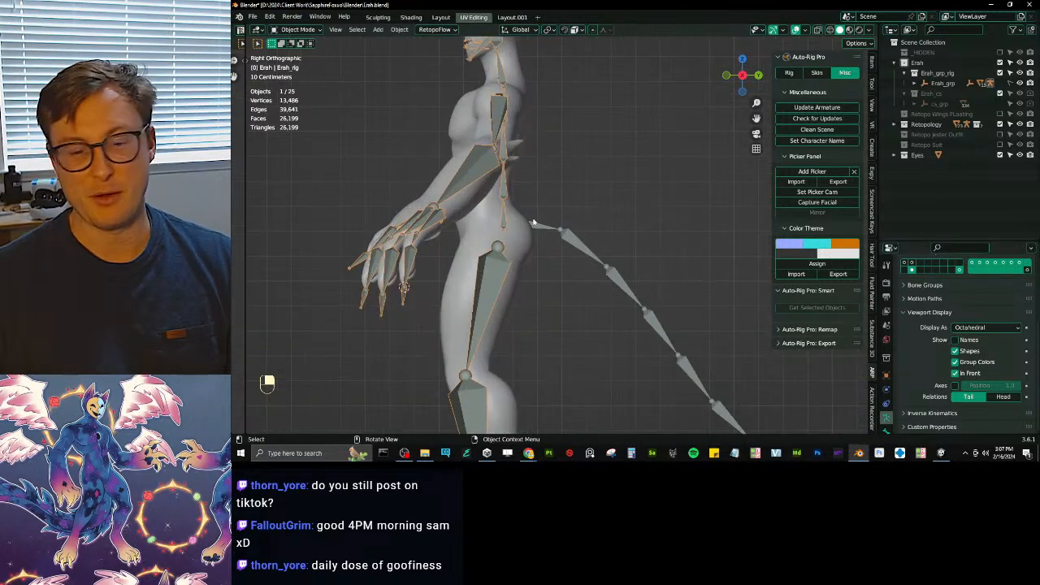
- Collapse the Erah_grp_rig and Erah_cs collections in the Outliner and inspect the tail armature around the hips
{"action": "left_click", "coordinate": [904, 73]}
{"action": "left_click", "coordinate": [904, 84]}
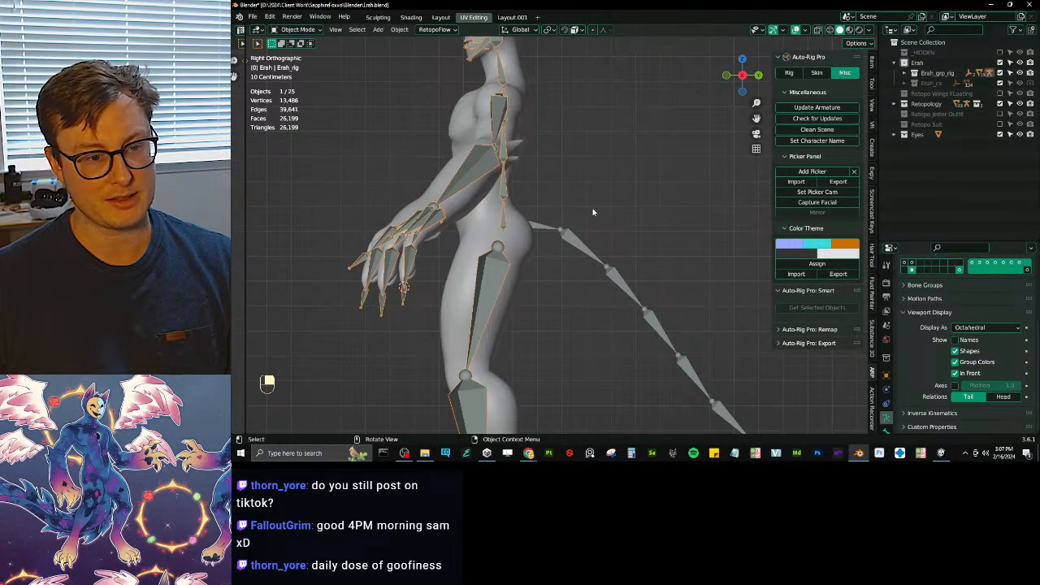
{"action": "left_click", "coordinate": [540, 225]}
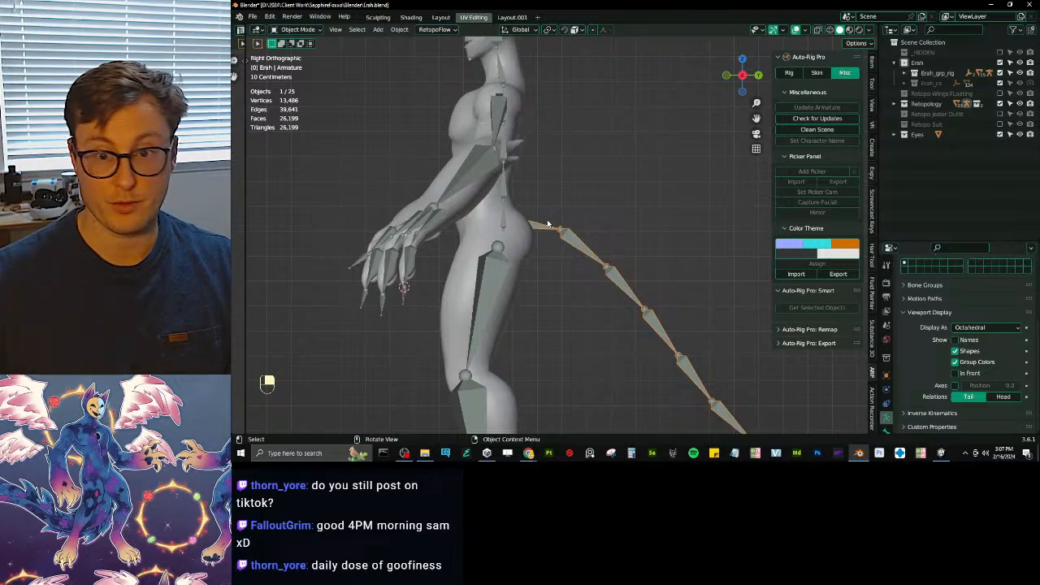
{"action": "middle_click_drag", "start_coordinate": [473, 95], "coordinate": [547, 261]}
{"action": "scroll", "coordinate": [549, 260], "scroll_direction": "down", "scroll_amount": 5}
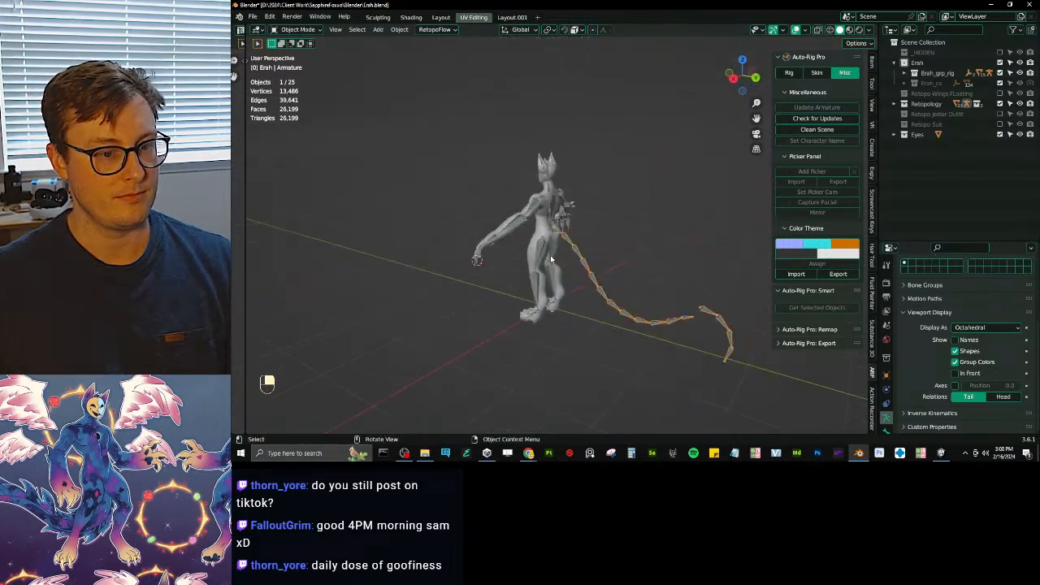
{"action": "scroll", "coordinate": [550, 254], "scroll_direction": "up", "scroll_amount": 6}
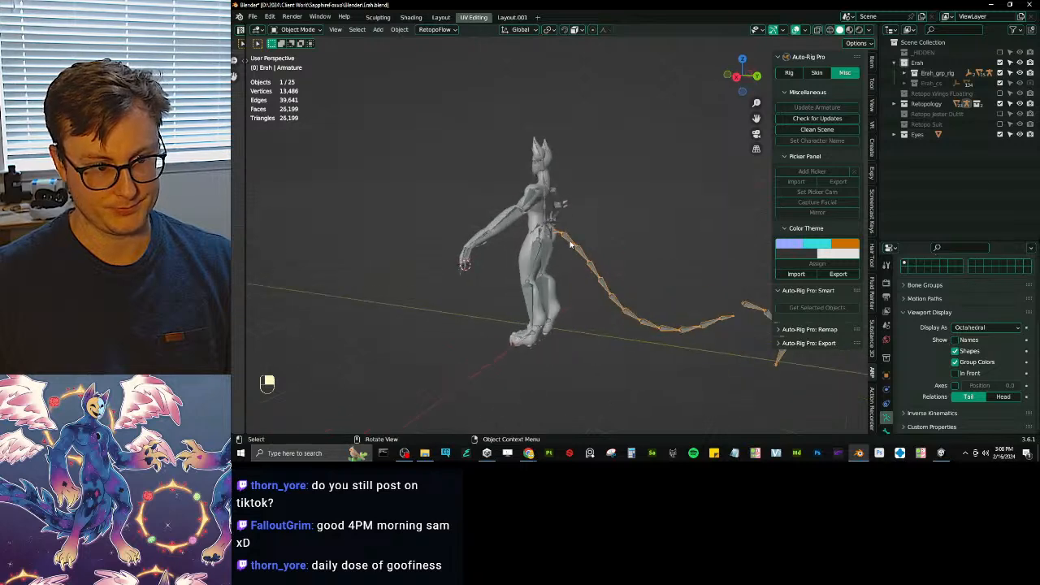
{"action": "middle_click_drag", "start_coordinate": [558, 233], "coordinate": [552, 231]}
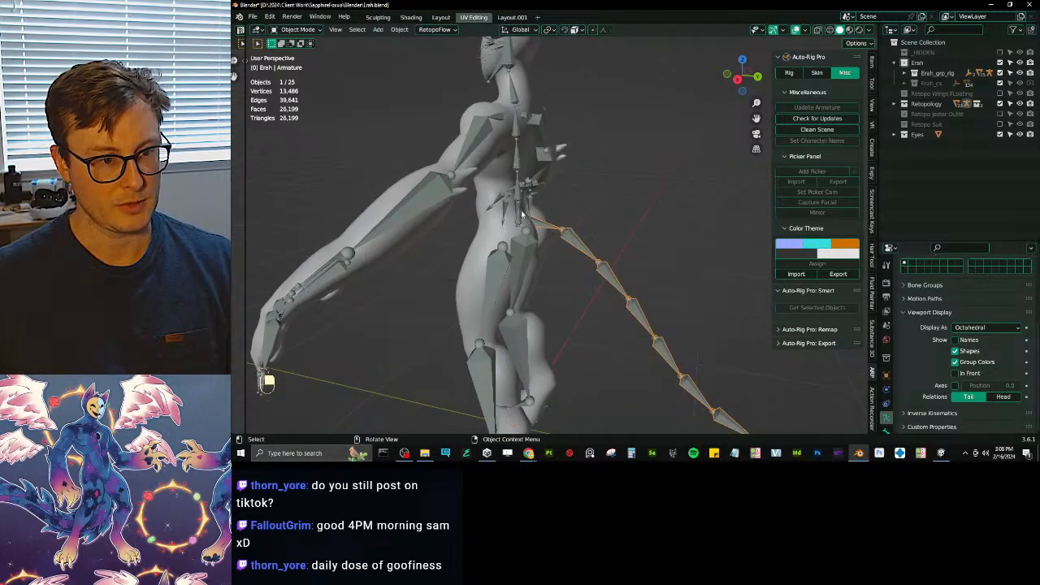
- Enter Edit Mode on Erah_rig in the right orthographic view and add an Auto-Rig Pro Tail limb
{"action": "left_click", "coordinate": [523, 213]}
{"action": "key", "text": "KP_3"}
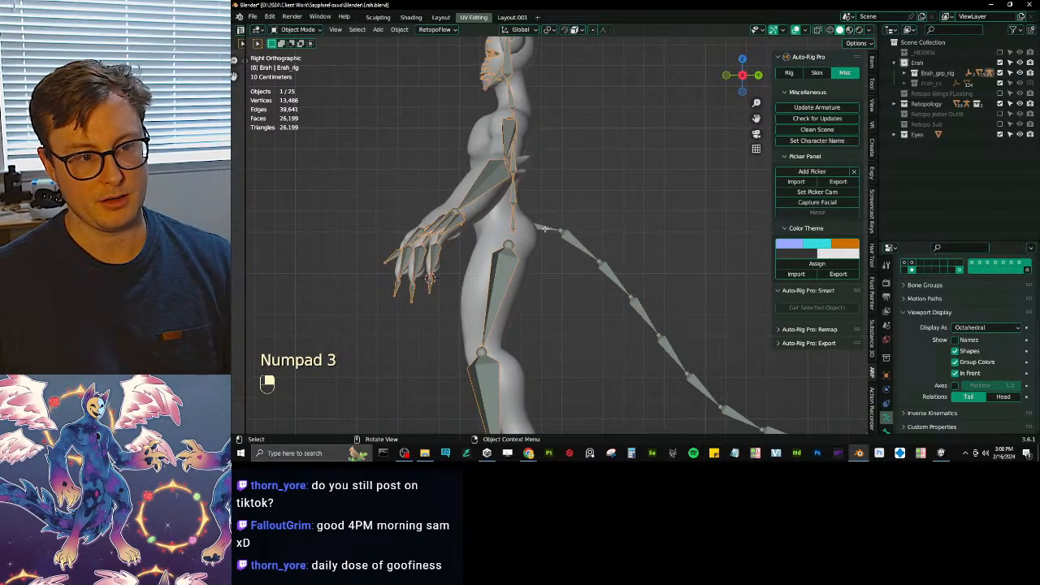
{"action": "key", "text": "Tab"}
{"action": "left_click", "coordinate": [789, 72]}
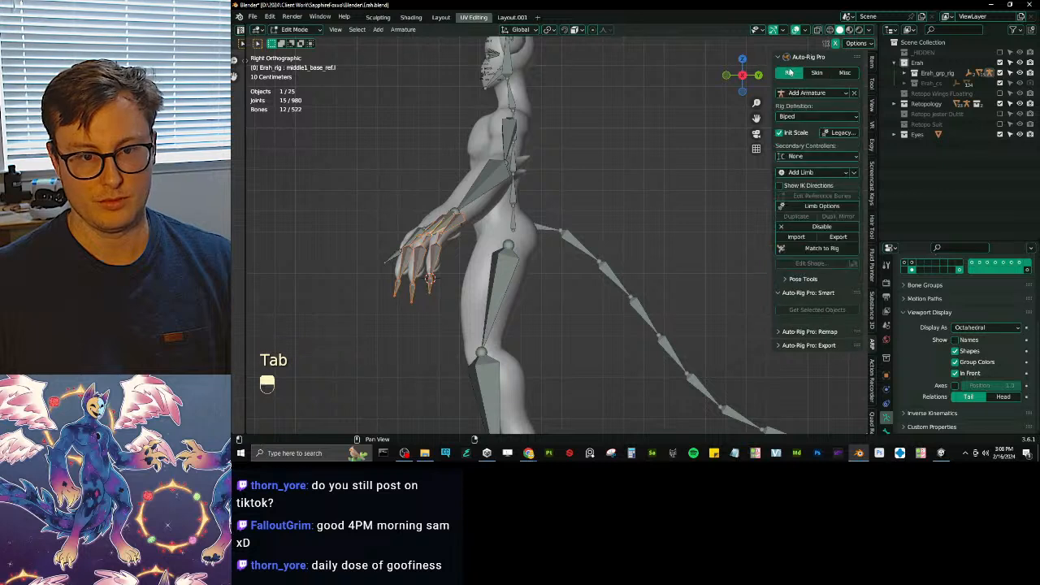
{"action": "left_click", "coordinate": [814, 206]}
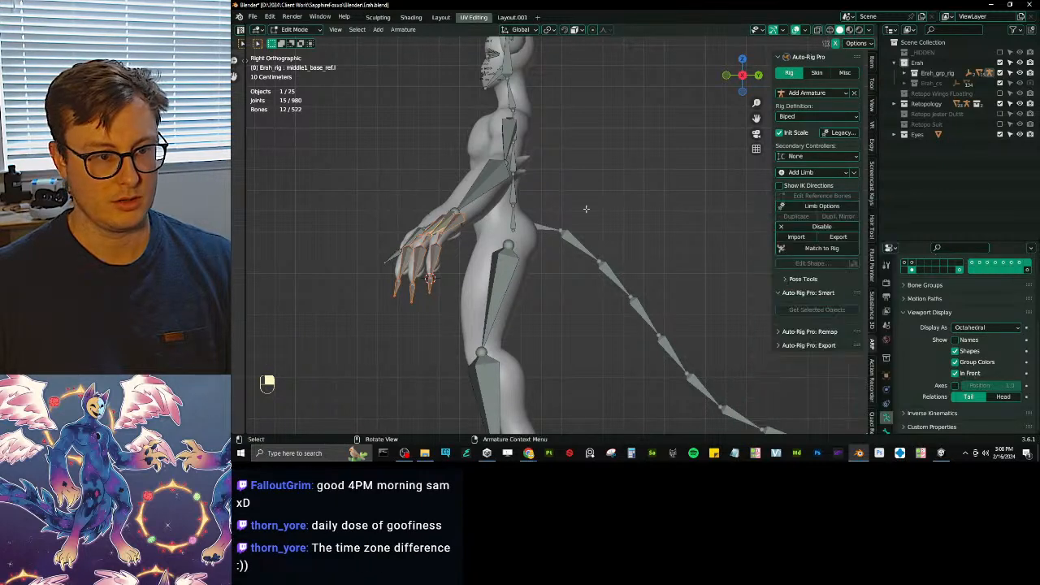
{"action": "left_click", "coordinate": [816, 173]}
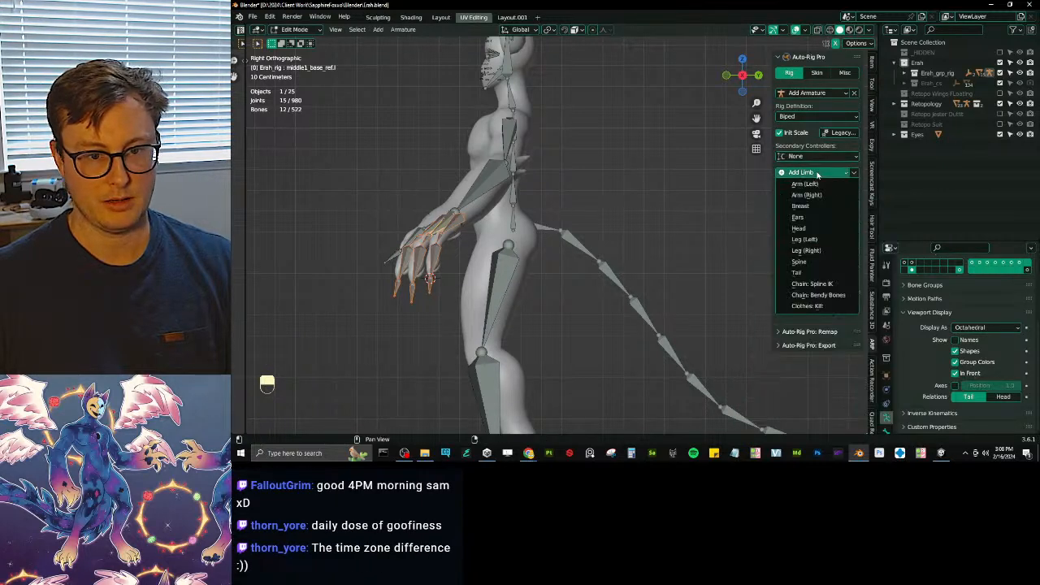
{"action": "left_click", "coordinate": [800, 272]}
- Set the new tail limb's bone count to 16 in the Limb Options
{"action": "left_click", "coordinate": [623, 230]}
{"action": "left_click", "coordinate": [814, 206]}
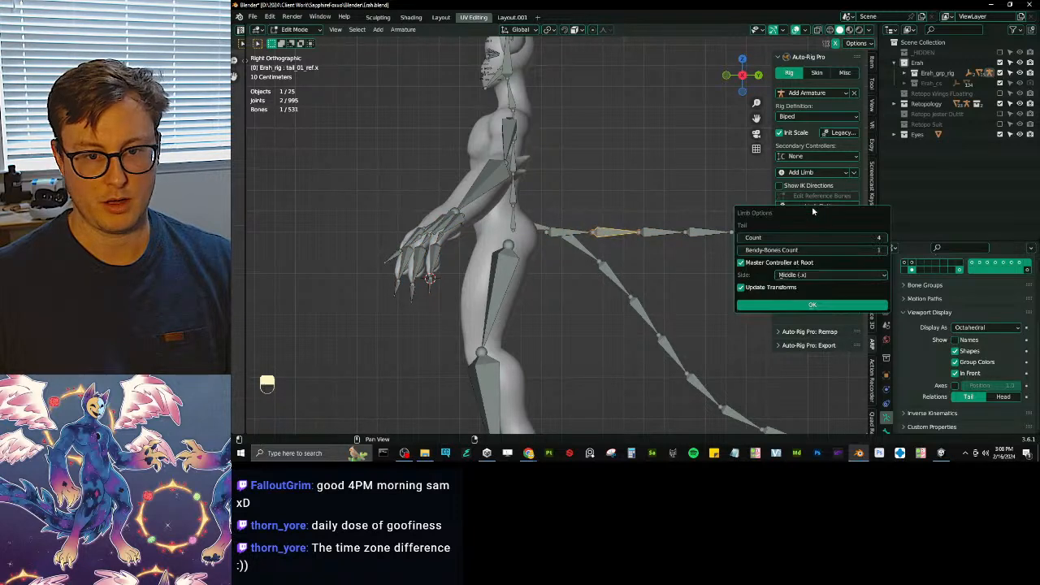
{"action": "double_click", "coordinate": [873, 238]}
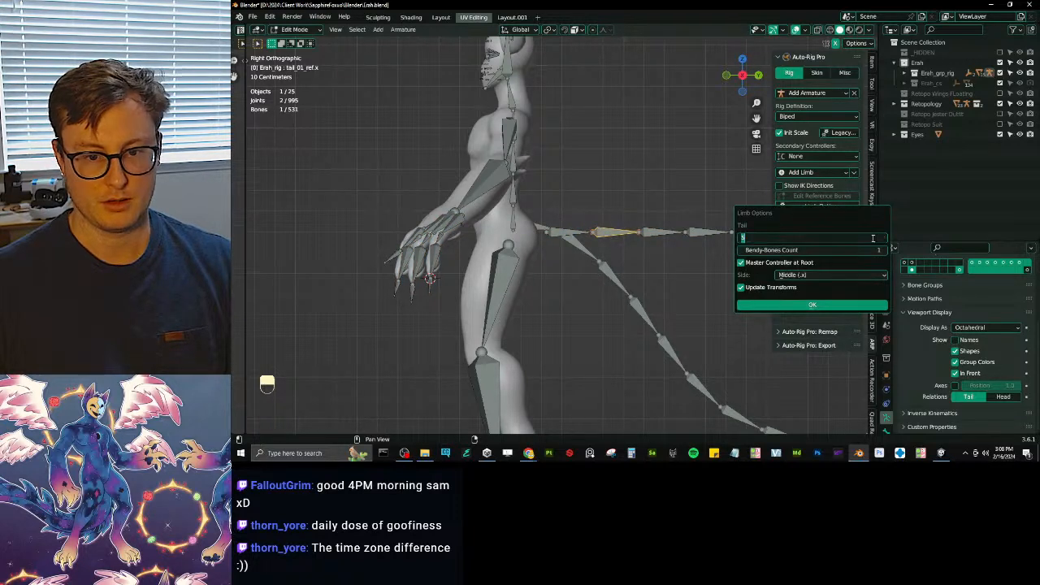
{"action": "type", "text": "16"}
{"action": "key", "text": "Return"}
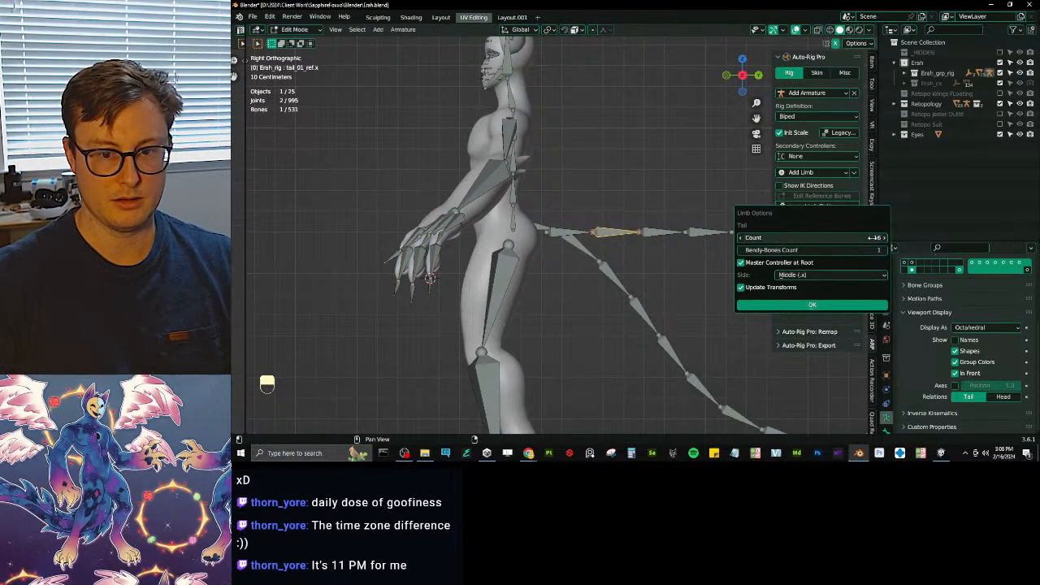
{"action": "left_click", "coordinate": [812, 305]}
- Scale the new tail reference chain and move it so its first bone starts at the back of the hips
{"action": "scroll", "coordinate": [658, 238], "scroll_direction": "down", "scroll_amount": 3}
{"action": "middle_click_drag", "start_coordinate": [658, 238], "coordinate": [597, 237], "text": "shift"}
{"action": "key", "text": "s"}
{"action": "left_click", "coordinate": [624, 195]}
{"action": "scroll", "coordinate": [624, 195], "scroll_direction": "down", "scroll_amount": 1}
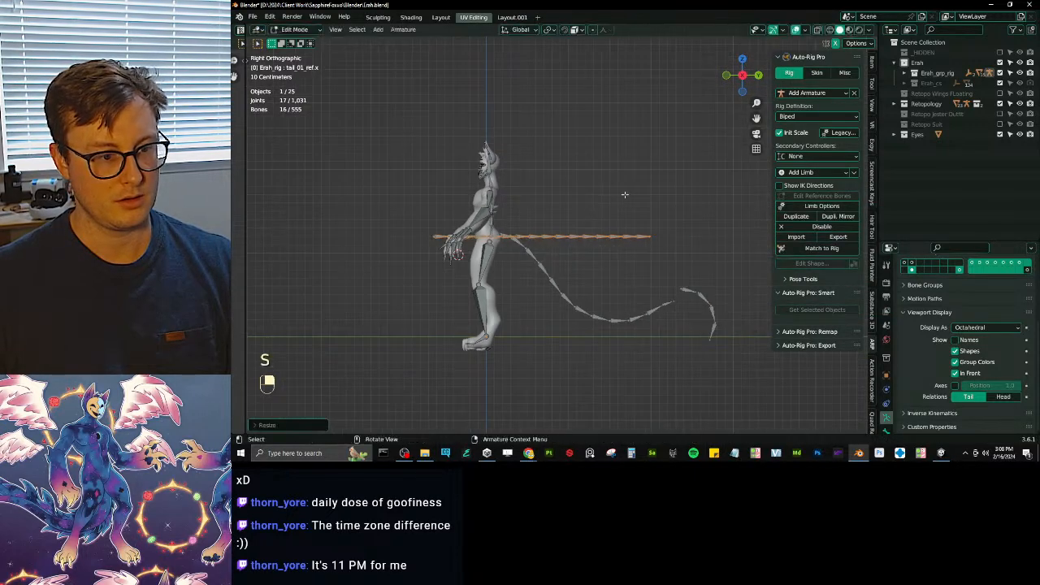
{"action": "key", "text": "g"}
{"action": "left_click", "coordinate": [640, 217]}
{"action": "scroll", "coordinate": [561, 236], "scroll_direction": "up", "scroll_amount": 3}
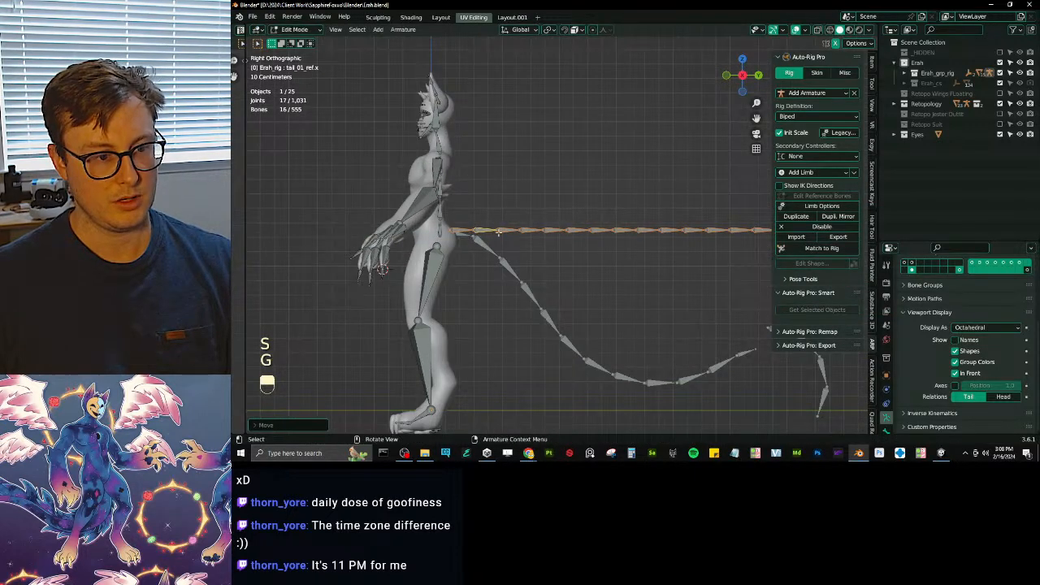
- Copy the first tail reference bone's name, tail_00_ref.x, and check the names of the bones further along the chain
{"action": "left_click", "coordinate": [467, 231]}
{"action": "middle_click_drag", "start_coordinate": [629, 279], "coordinate": [582, 263], "text": "shift"}
{"action": "left_click", "coordinate": [886, 430]}
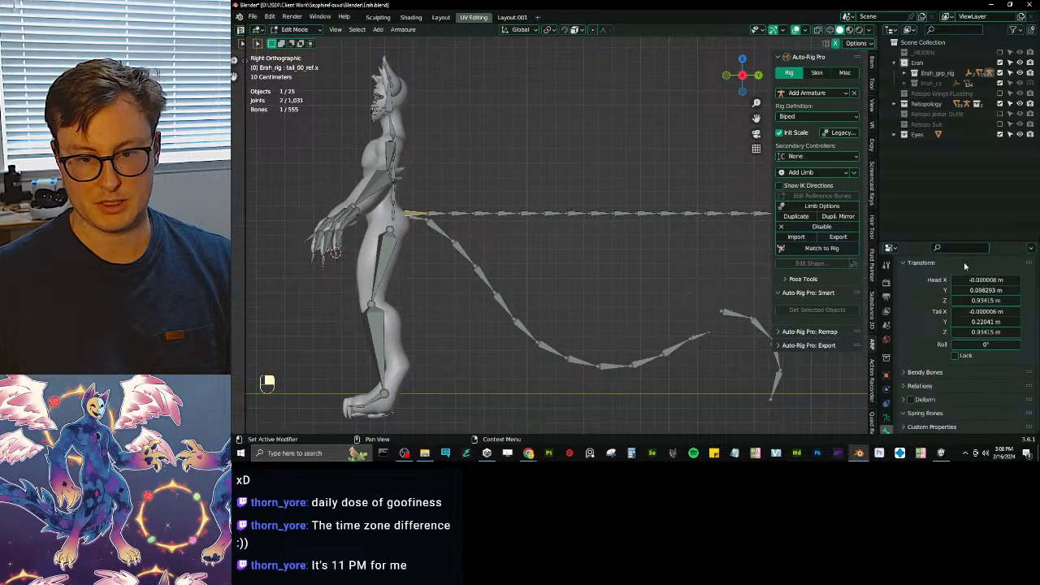
{"action": "scroll", "coordinate": [967, 272], "scroll_direction": "up", "scroll_amount": 2}
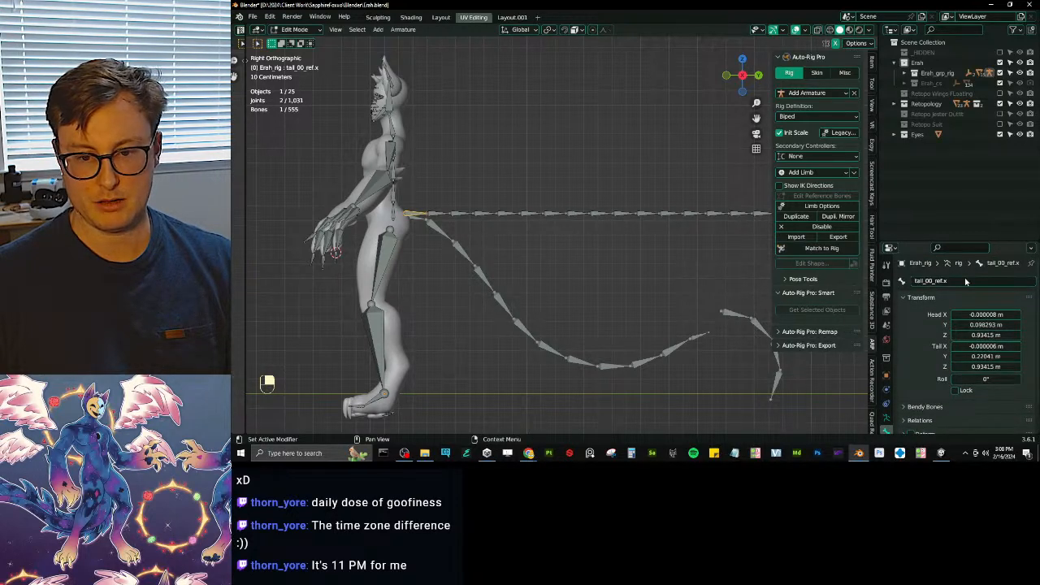
{"action": "double_click", "coordinate": [966, 282]}
{"action": "key", "text": "ctrl+c"}
{"action": "key", "text": "Escape"}
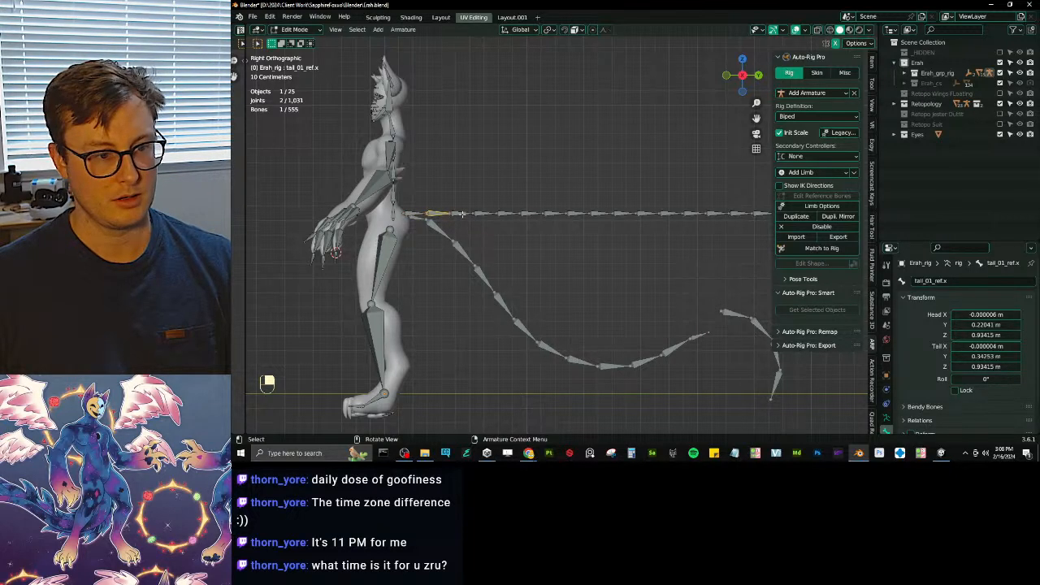
{"action": "left_click", "coordinate": [508, 214]}
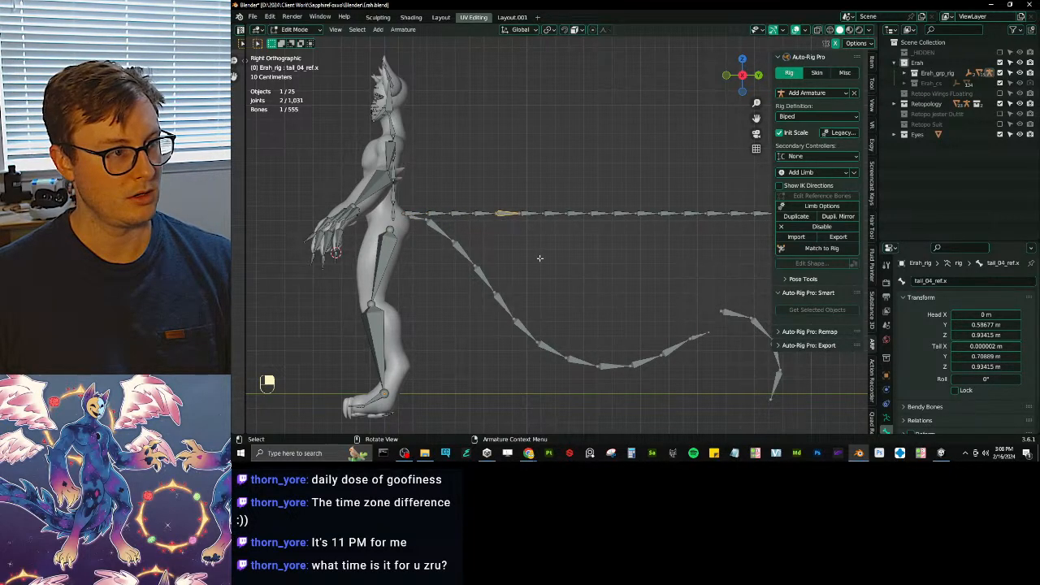
- Enter Edit Mode on the separate tail armature and rename its first bone, Tail1, to tail_00_ref.x
{"action": "key", "text": "Tab"}
{"action": "left_click", "coordinate": [418, 226]}
{"action": "scroll", "coordinate": [599, 237], "scroll_direction": "up", "scroll_amount": 7}
{"action": "middle_click_drag", "start_coordinate": [421, 231], "coordinate": [541, 235], "text": "shift"}
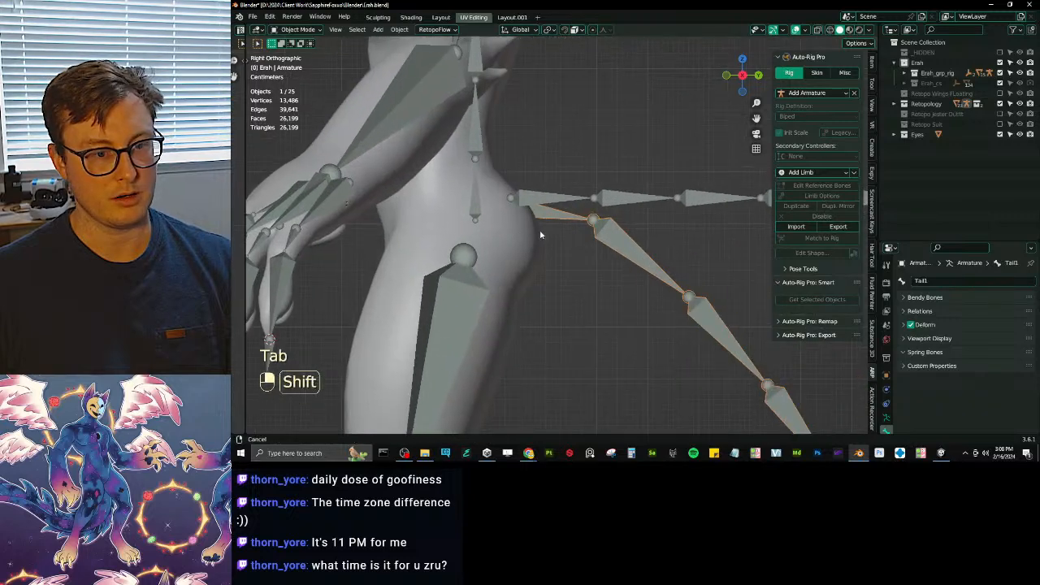
{"action": "key", "text": "Tab"}
{"action": "left_click", "coordinate": [572, 216]}
{"action": "left_click", "coordinate": [948, 281]}
{"action": "key", "text": "ctrl+v"}
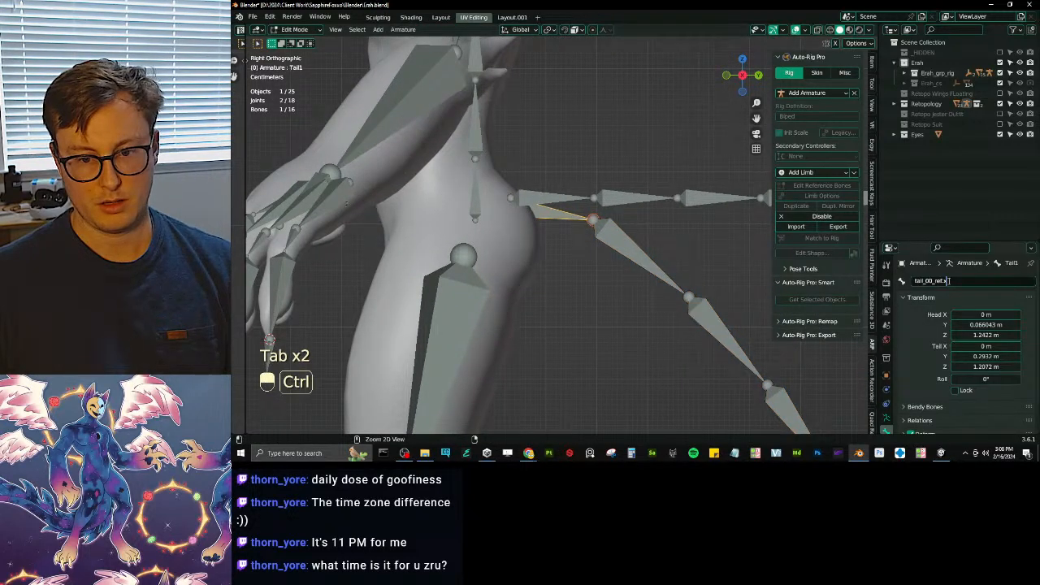
{"action": "key", "text": "Return"}
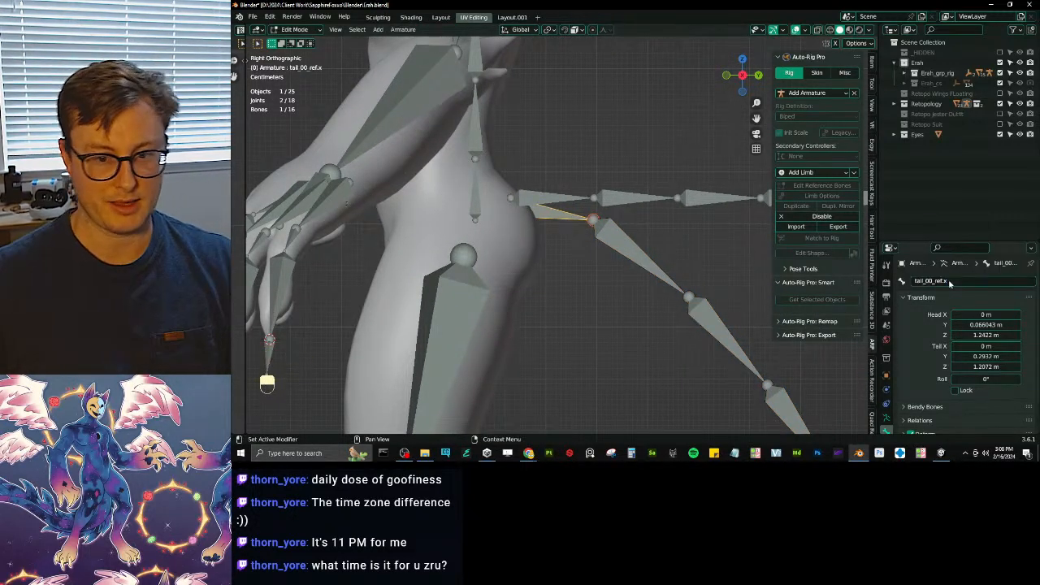
- Rename the tail armature's second bone, Tail2, to tail_02_ref.x
{"action": "left_click", "coordinate": [641, 259]}
{"action": "left_click", "coordinate": [967, 281]}
{"action": "key", "text": "ctrl+v"}
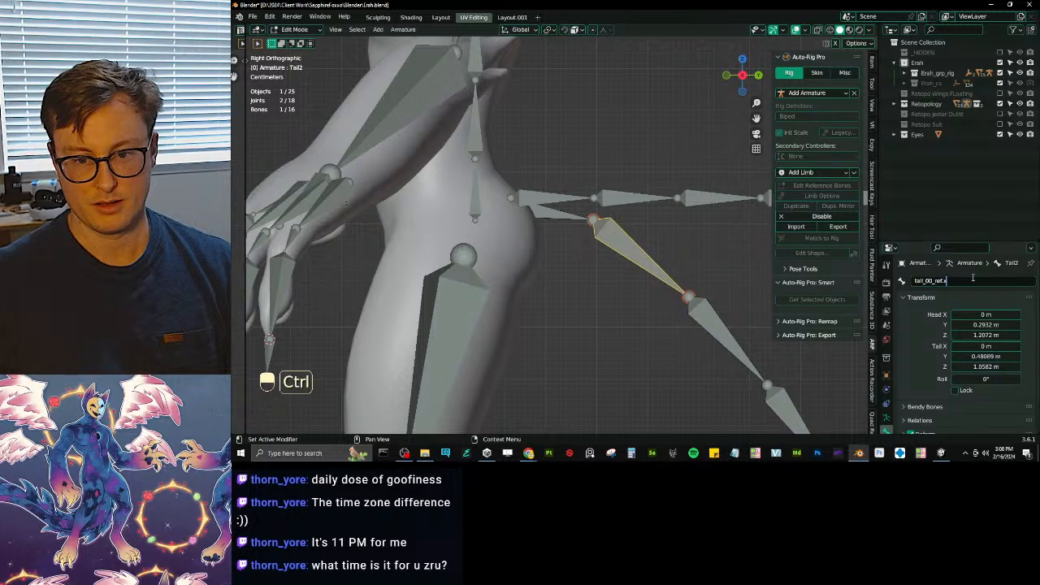
{"action": "key", "text": "Left"}
{"action": "key", "text": "Left"}
{"action": "key", "text": "Left"}
{"action": "key", "text": "BackSpace"}
{"action": "type", "text": "1"}
{"action": "key", "text": "Return"}
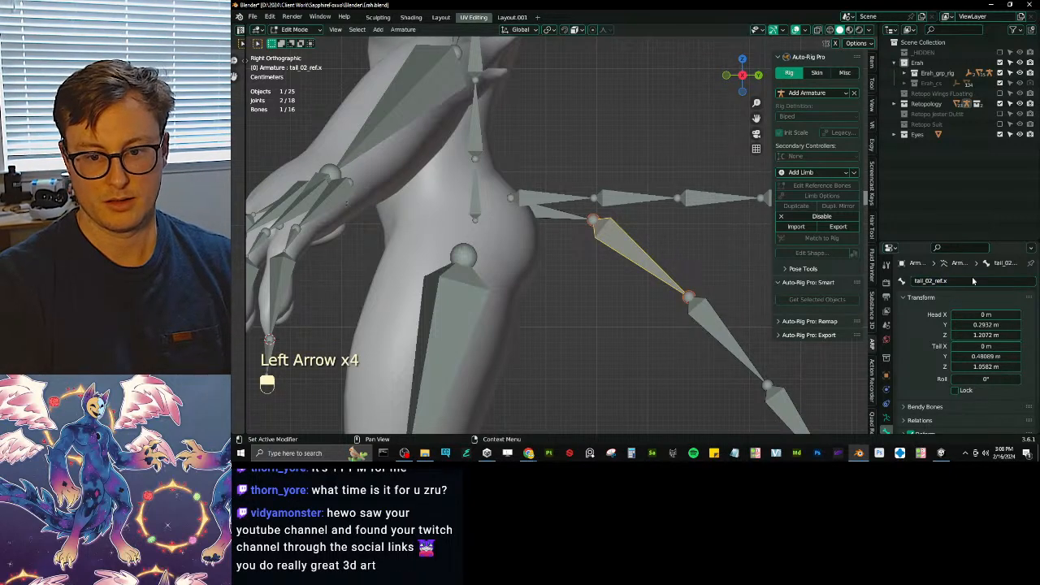
- Rename the tail armature's third bone, Tail3, to tail_03_ref.x
{"action": "left_click", "coordinate": [725, 337]}
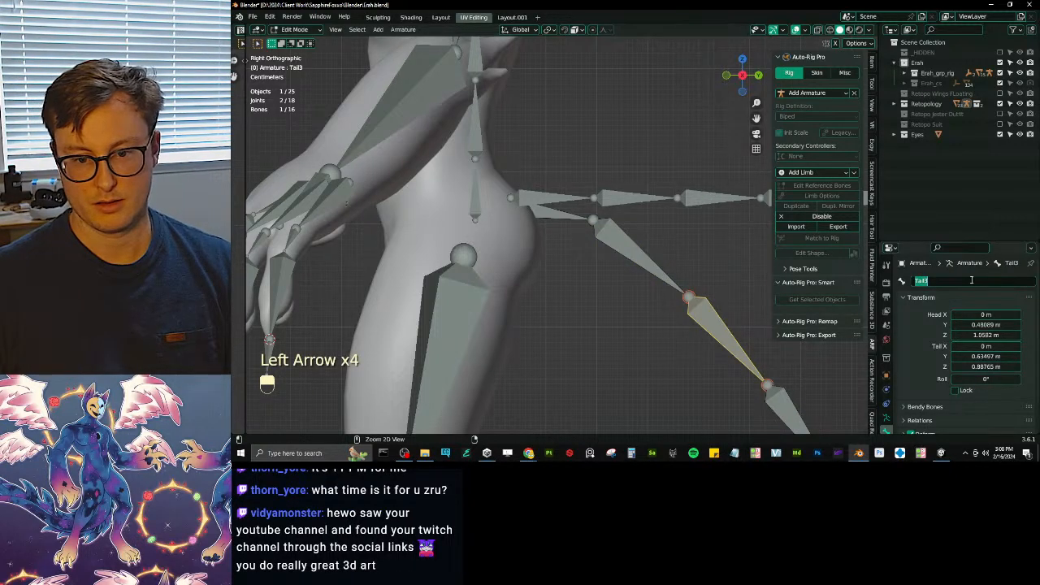
{"action": "left_click", "coordinate": [971, 281]}
{"action": "key", "text": "ctrl+v"}
{"action": "key", "text": "Left"}
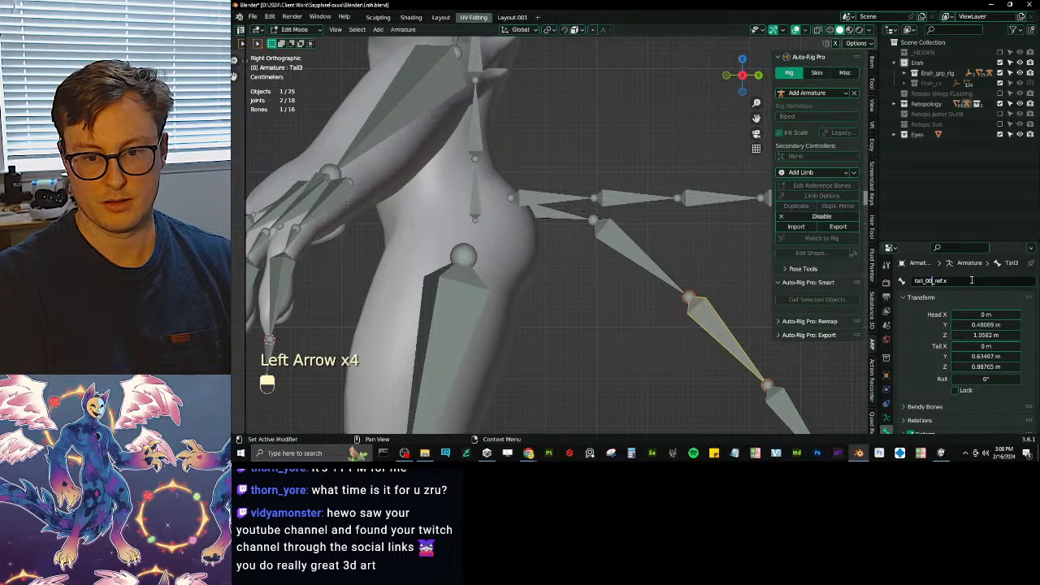
{"action": "key", "text": "BackSpace"}
{"action": "type", "text": "3"}
{"action": "key", "text": "Return"}
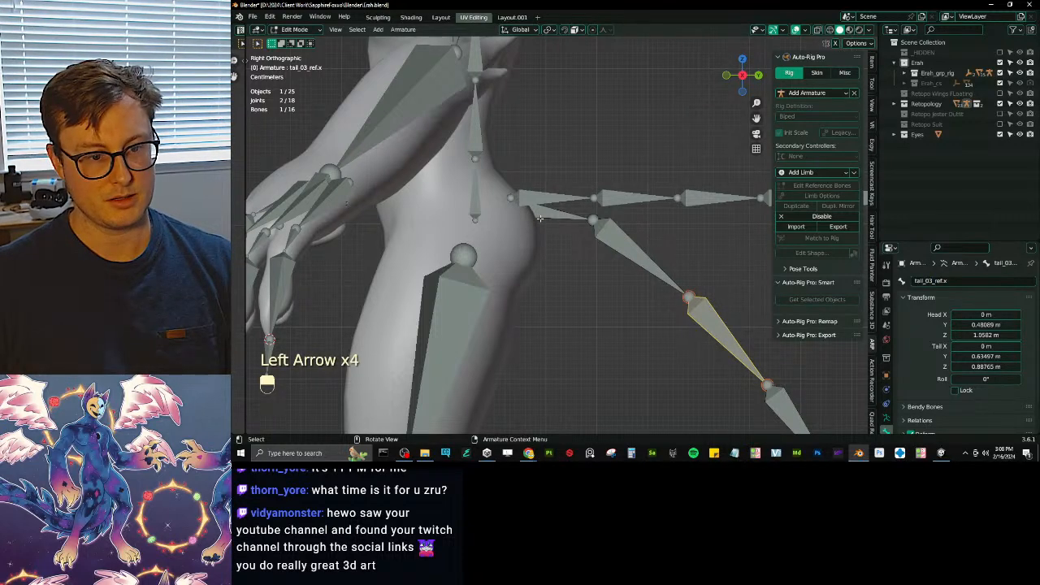
- Check the tail armature's first bone and correct the second bone's name to tail_01_ref.x
{"action": "left_click", "coordinate": [540, 214]}
{"action": "middle_click_drag", "start_coordinate": [591, 230], "coordinate": [417, 145], "text": "shift"}
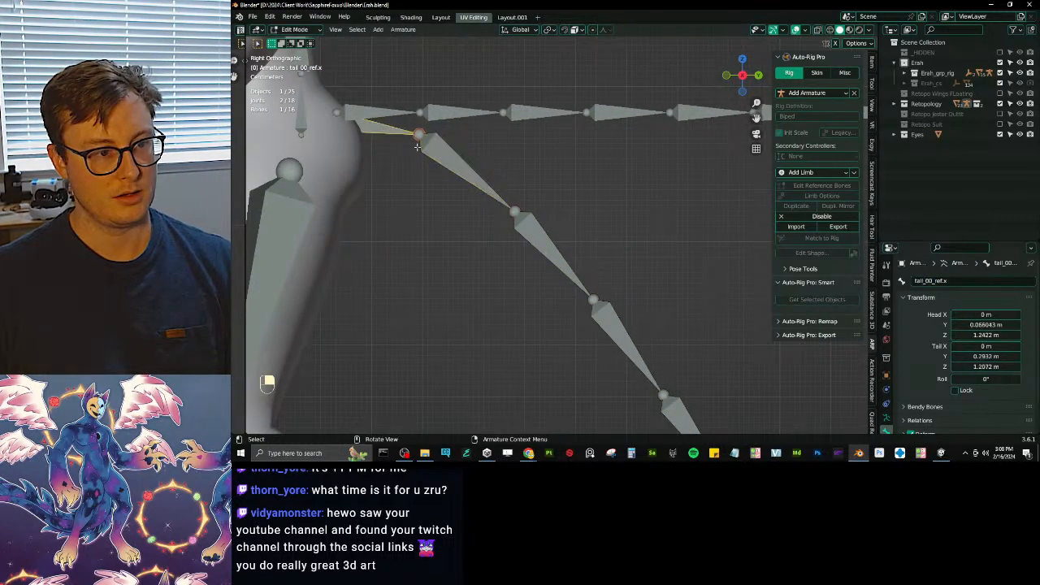
{"action": "left_click", "coordinate": [419, 146]}
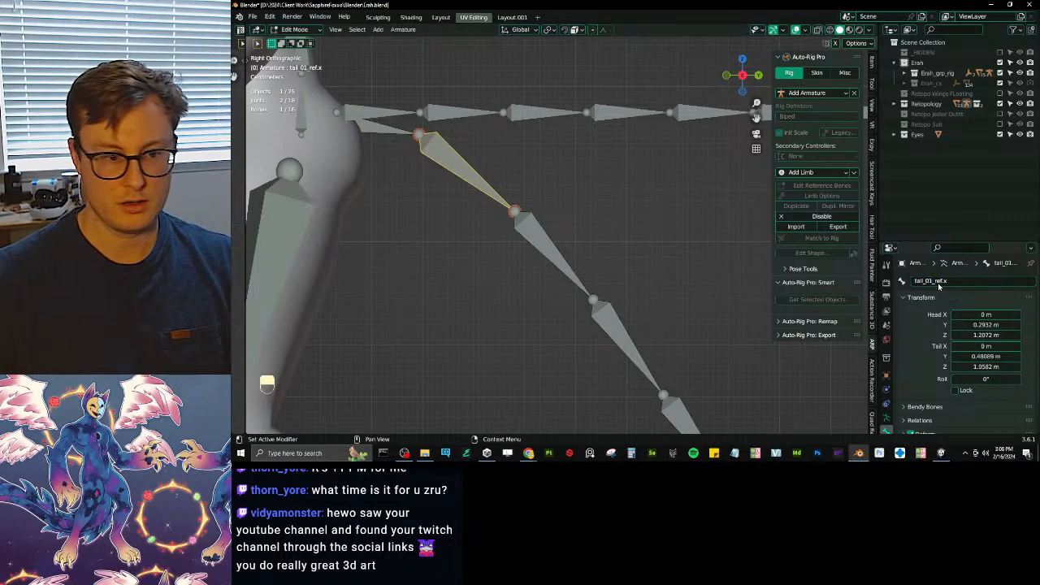
{"action": "left_click", "coordinate": [536, 242]}
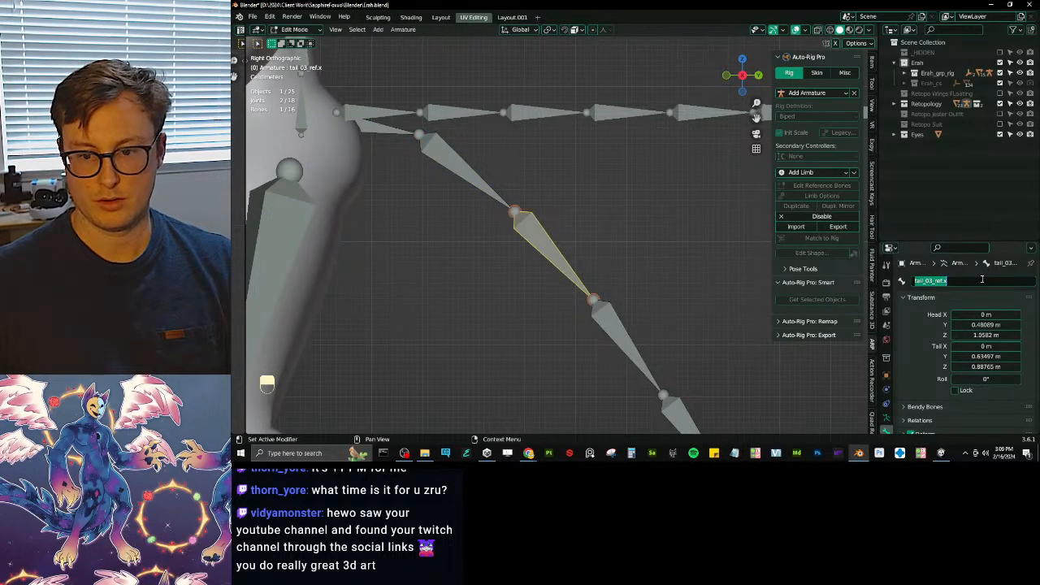
{"action": "key", "text": "ctrl+Left"}
{"action": "key", "text": "ctrl+Left"}
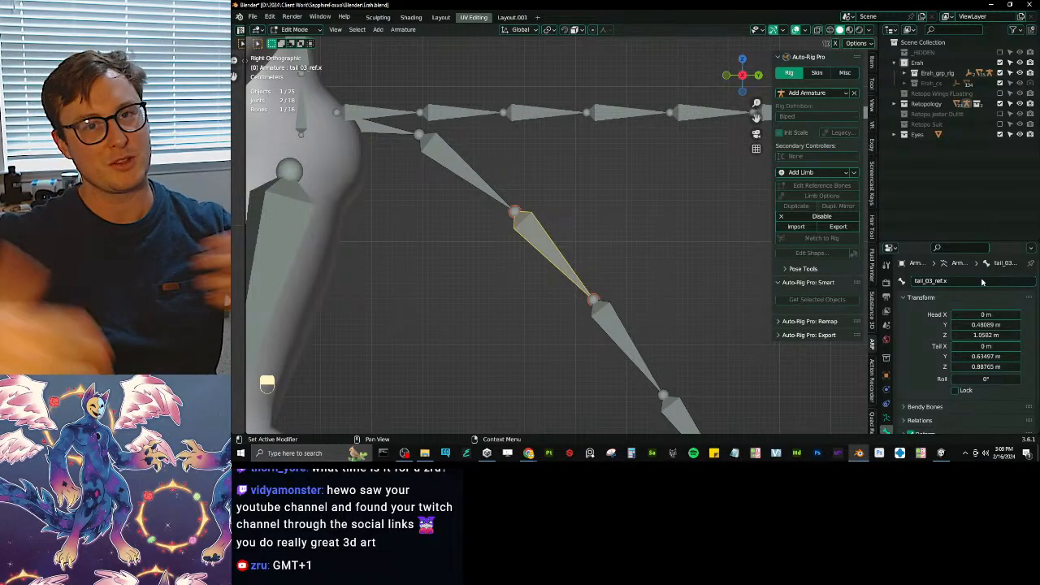
- Switch to Unity and examine the textured Erah avatar's body, wings and tail from several angles
{"action": "left_click", "coordinate": [945, 455]}
{"action": "scroll", "coordinate": [667, 241], "scroll_direction": "down", "scroll_amount": 2}
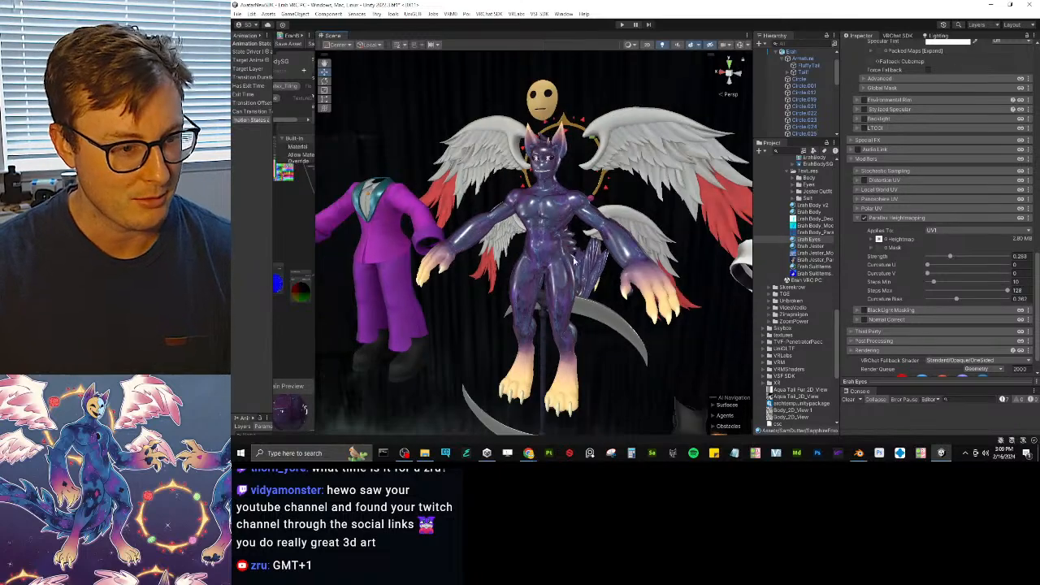
{"action": "left_click_drag", "start_coordinate": [530, 244], "coordinate": [709, 216], "text": "alt"}
{"action": "scroll", "coordinate": [497, 182], "scroll_direction": "up", "scroll_amount": 3}
{"action": "middle_click_drag", "start_coordinate": [578, 217], "coordinate": [597, 264]}
{"action": "scroll", "coordinate": [625, 243], "scroll_direction": "up", "scroll_amount": 2}
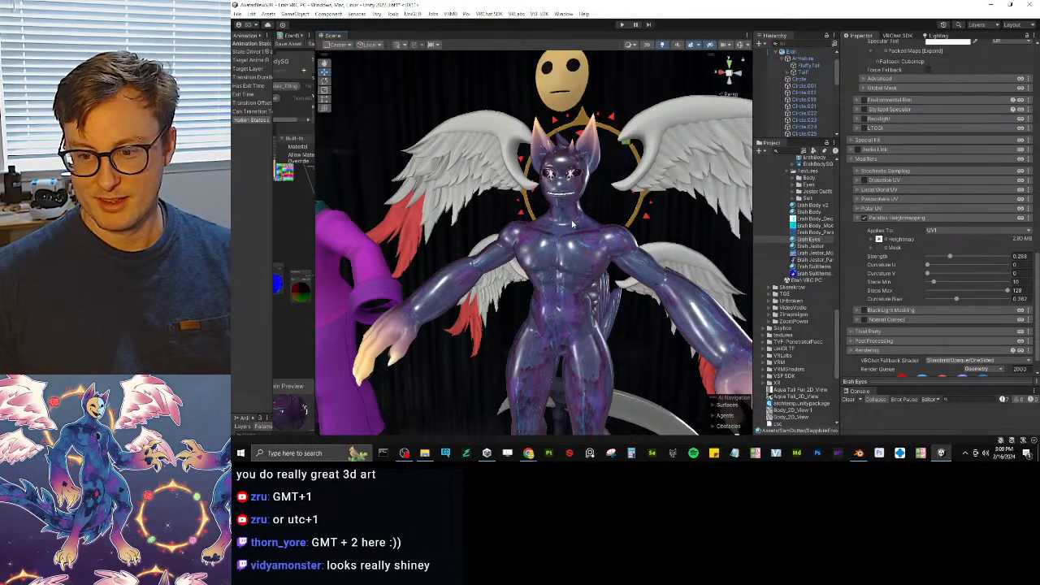
{"action": "left_click_drag", "start_coordinate": [566, 217], "coordinate": [588, 282], "text": "alt"}
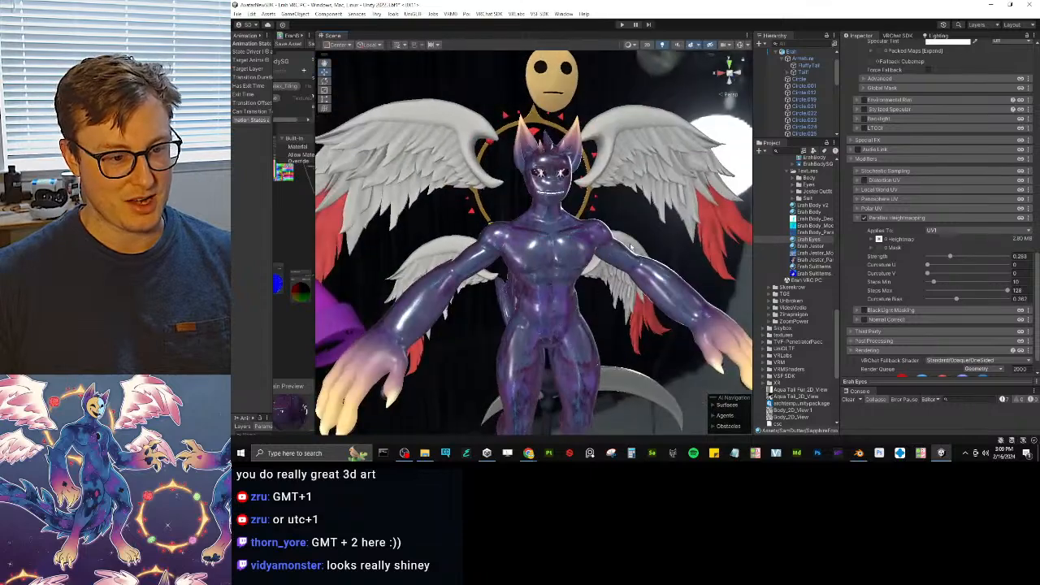
{"action": "middle_click_drag", "start_coordinate": [588, 282], "coordinate": [585, 213]}
{"action": "left_click_drag", "start_coordinate": [568, 215], "coordinate": [455, 213], "text": "alt"}
{"action": "scroll", "coordinate": [431, 244], "scroll_direction": "up", "scroll_amount": 4}
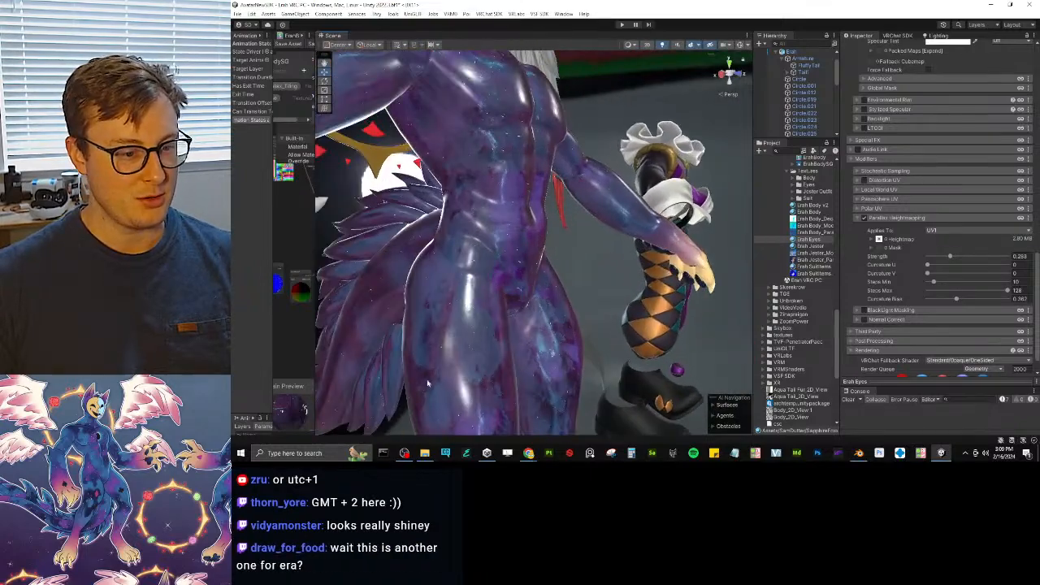
{"action": "middle_click_drag", "start_coordinate": [427, 380], "coordinate": [443, 272]}
{"action": "scroll", "coordinate": [569, 186], "scroll_direction": "up", "scroll_amount": 3}
{"action": "left_click_drag", "start_coordinate": [583, 168], "coordinate": [580, 234], "text": "alt"}
{"action": "scroll", "coordinate": [580, 234], "scroll_direction": "down", "scroll_amount": 3}
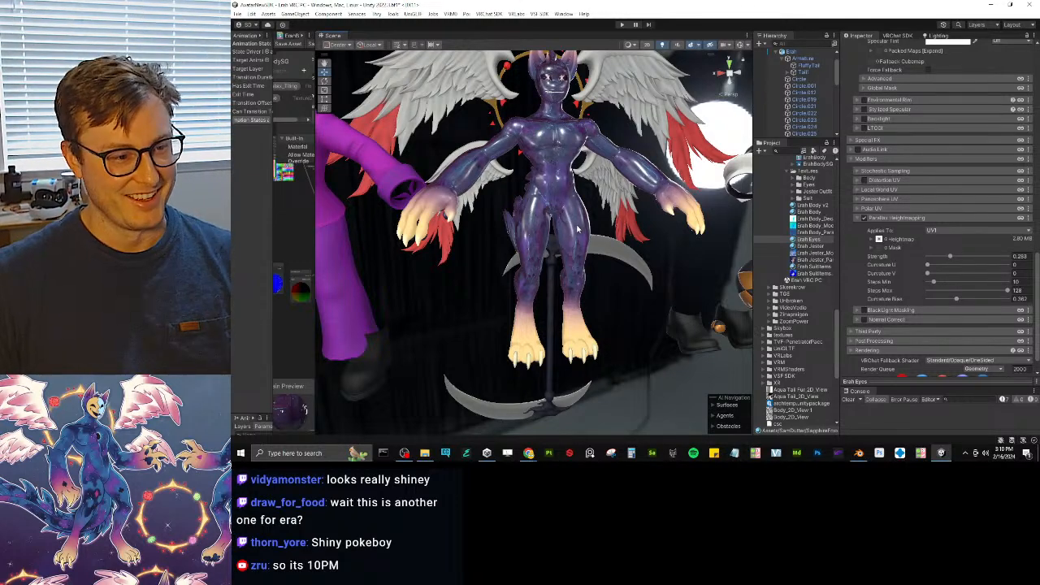
- Switch back to Blender and rename the tail armature's fourth bone, Tail4, to tail_04_ref.x
{"action": "key", "text": "alt+Tab"}
{"action": "scroll", "coordinate": [604, 224], "scroll_direction": "down", "scroll_amount": 5}
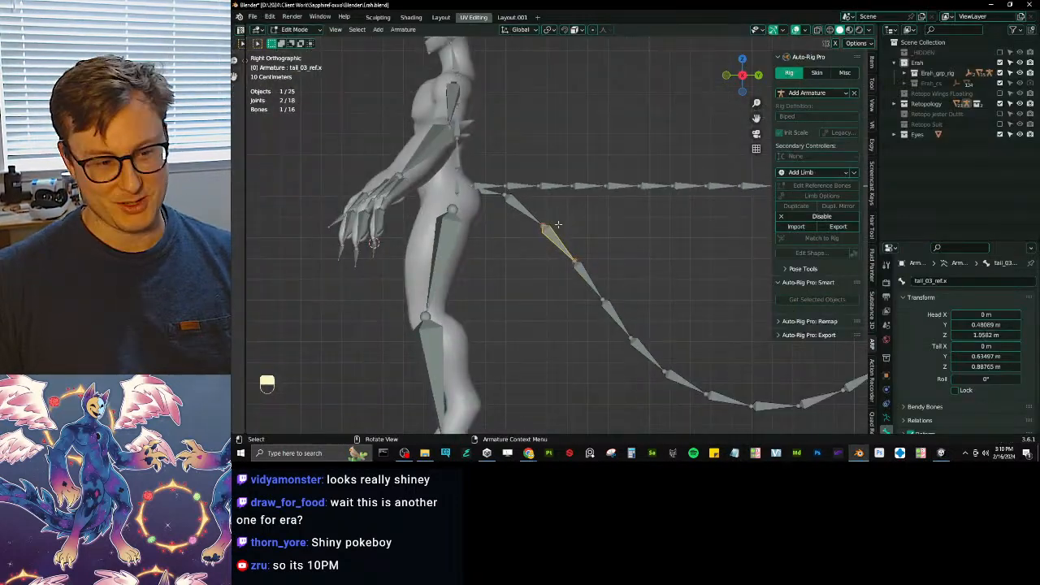
{"action": "left_click", "coordinate": [586, 284]}
{"action": "middle_click_drag", "start_coordinate": [617, 263], "coordinate": [587, 237], "text": "shift"}
{"action": "double_click", "coordinate": [959, 281]}
{"action": "type", "text": "tail_00_ref.x"}
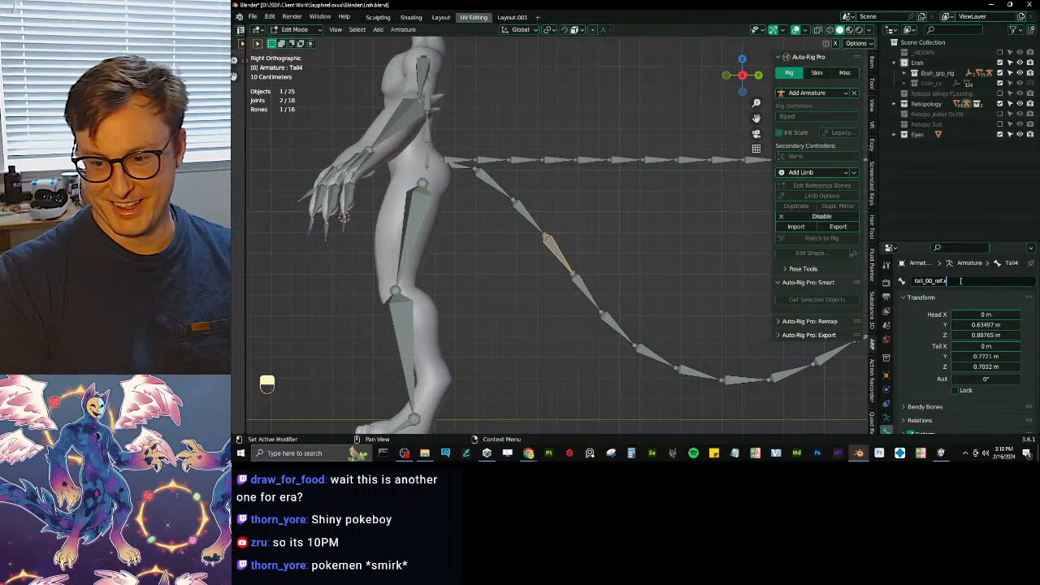
{"action": "key", "text": "Left"}
{"action": "key", "text": "Left"}
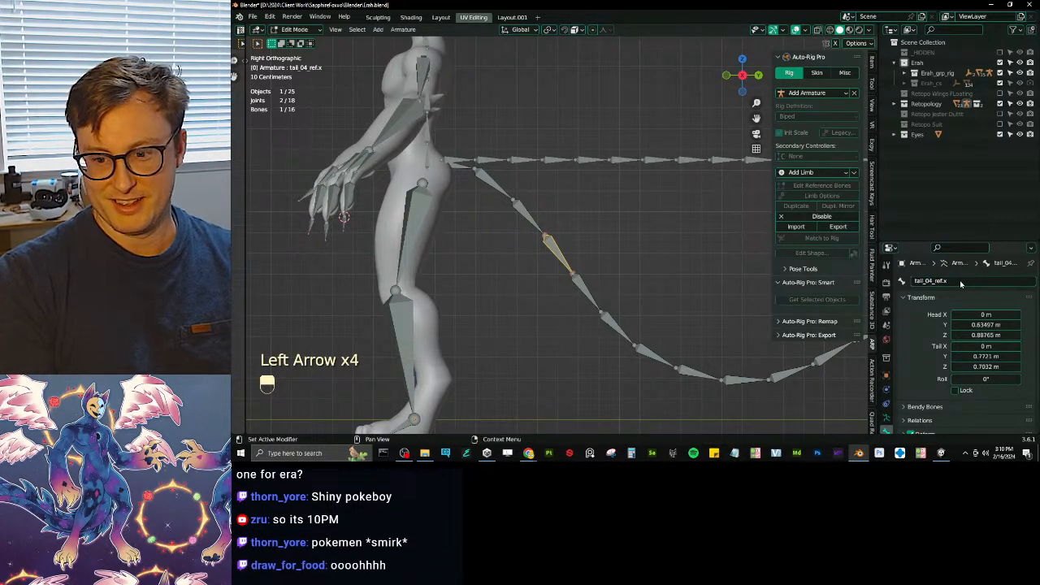
- Rename the tail armature's fifth bone, Tail5, to tail_05_ref.x
{"action": "left_click", "coordinate": [575, 286]}
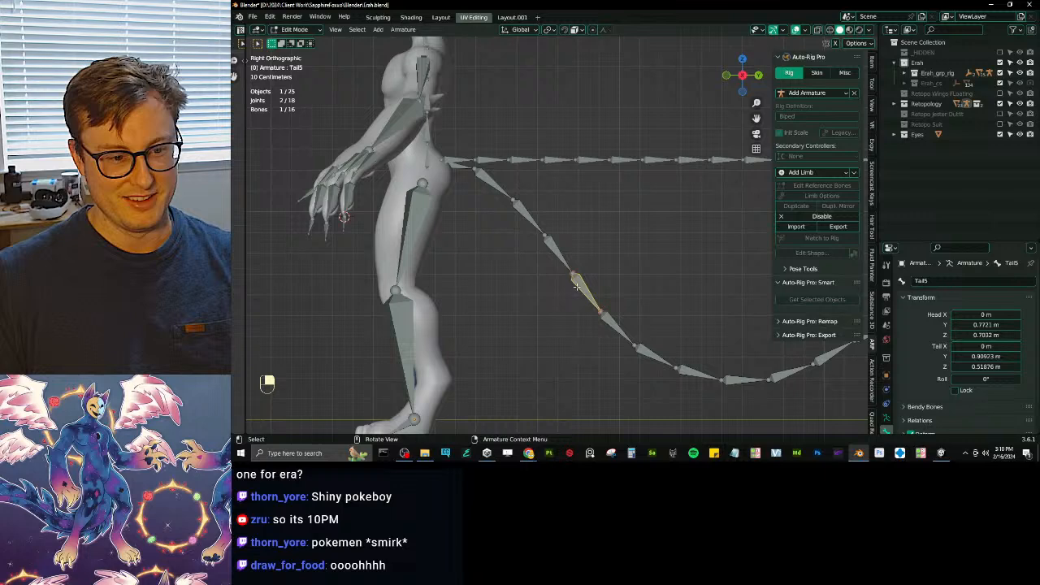
{"action": "double_click", "coordinate": [937, 281]}
{"action": "type", "text": "tail_00.x"}
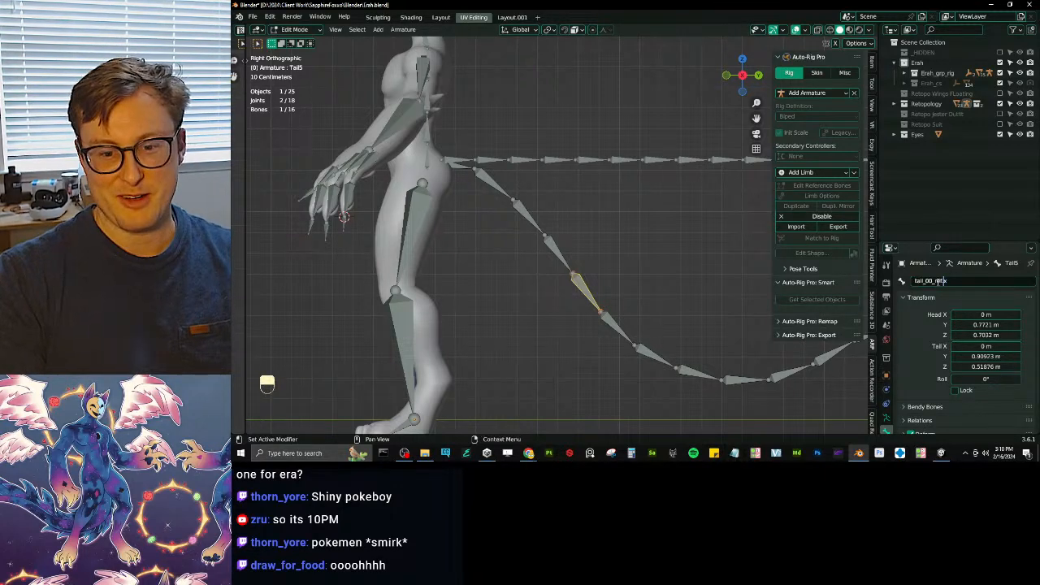
{"action": "key", "text": "Left"}
{"action": "key", "text": "Left"}
{"action": "type", "text": "5"}
{"action": "key", "text": "Return"}
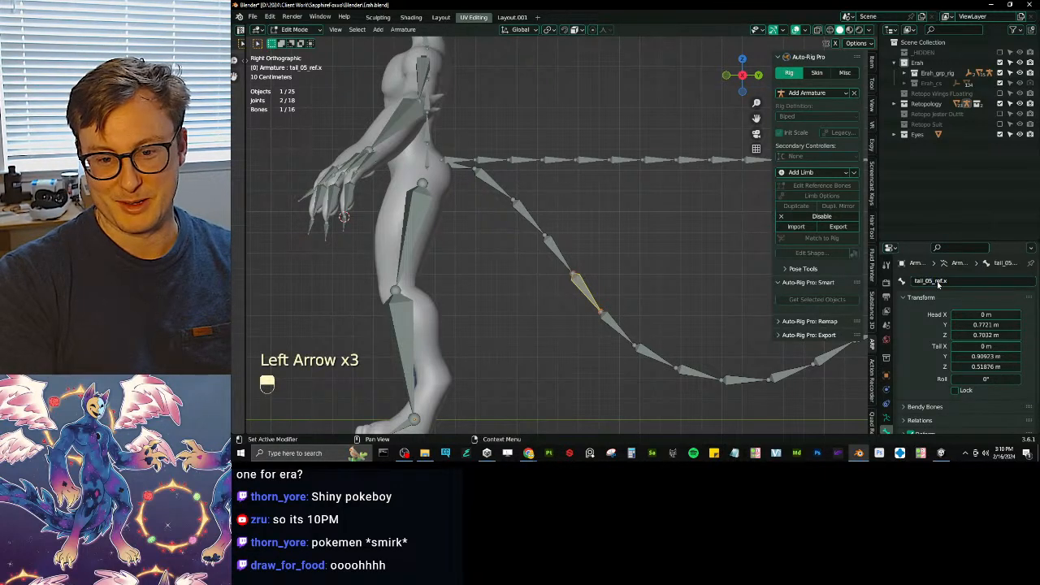
- Rename the tail armature's sixth bone, Tail6, to tail_06_ref.x
{"action": "left_click", "coordinate": [607, 327]}
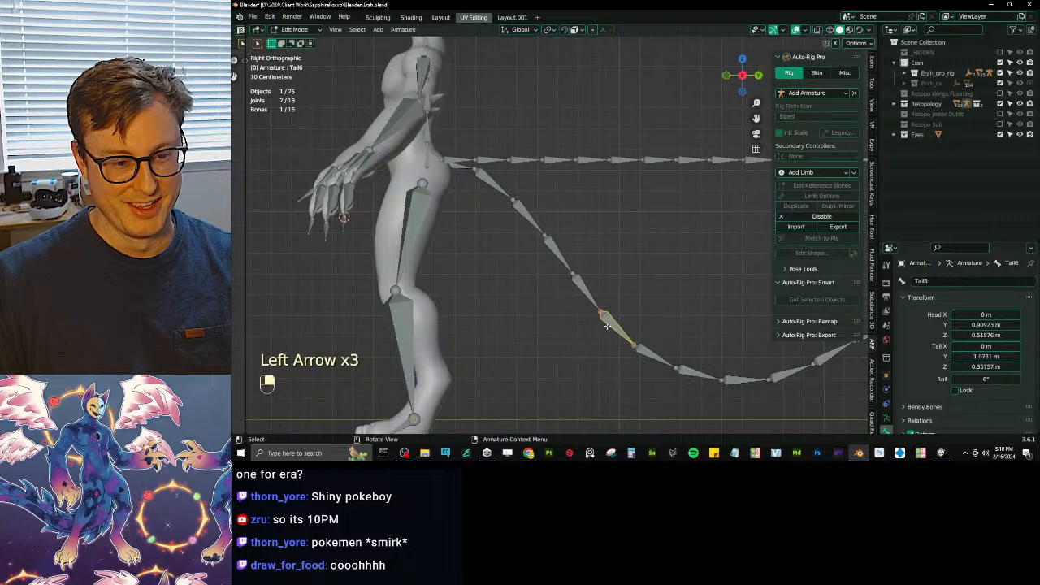
{"action": "double_click", "coordinate": [963, 280]}
{"action": "type", "text": "tail_00_ref.x"}
{"action": "key", "text": "Left"}
{"action": "key", "text": "Left"}
{"action": "key", "text": "Left"}
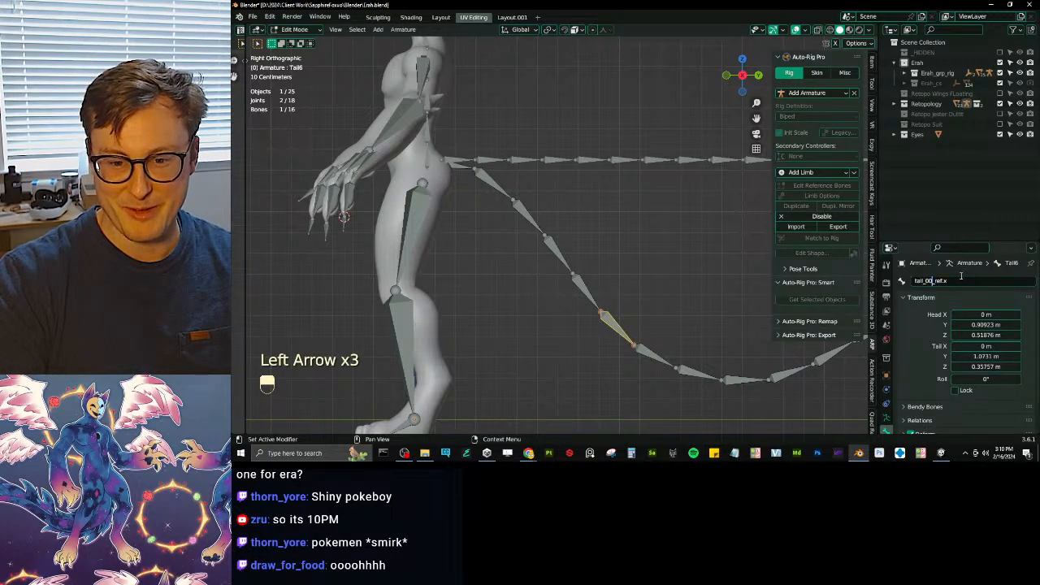
{"action": "key", "text": "Return"}
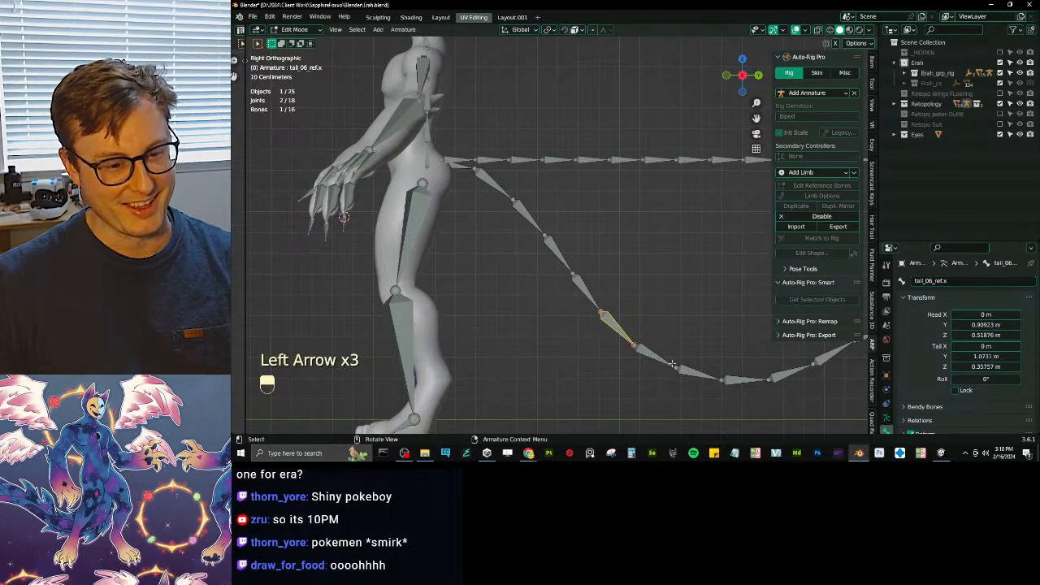
- Rename the tail armature's seventh bone, Tail7, to tail_07_ref.x
{"action": "left_click", "coordinate": [654, 356]}
{"action": "double_click", "coordinate": [986, 281]}
{"action": "type", "text": "tail_00_ref.x"}
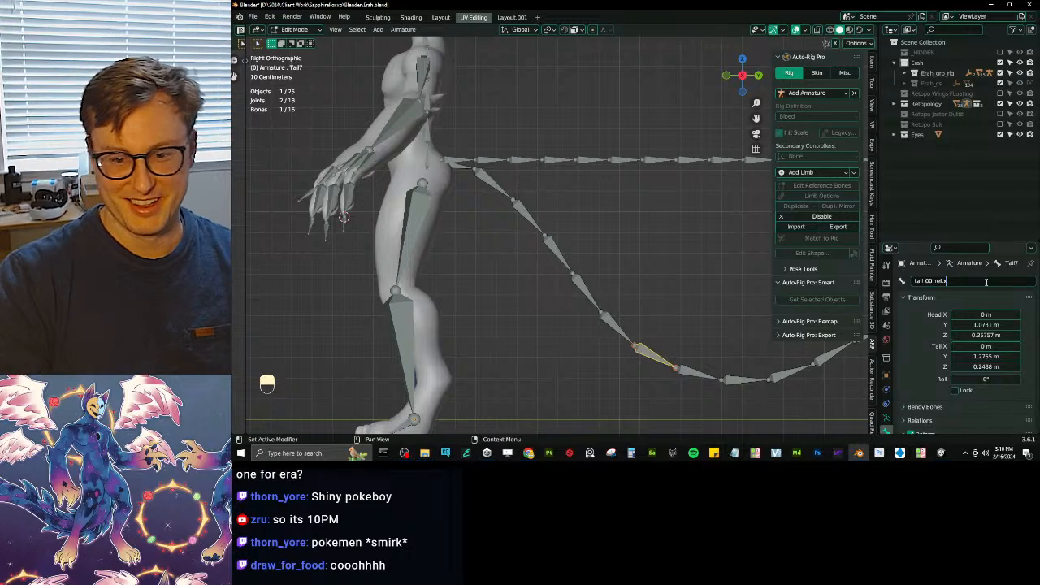
{"action": "key", "text": "Left"}
{"action": "key", "text": "BackSpace"}
{"action": "type", "text": "7"}
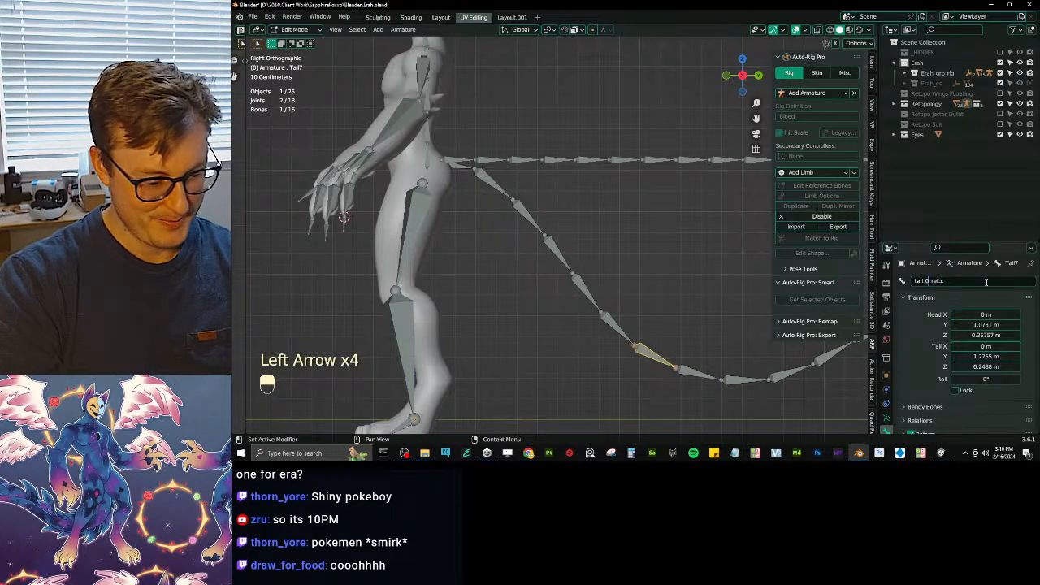
{"action": "key", "text": "Return"}
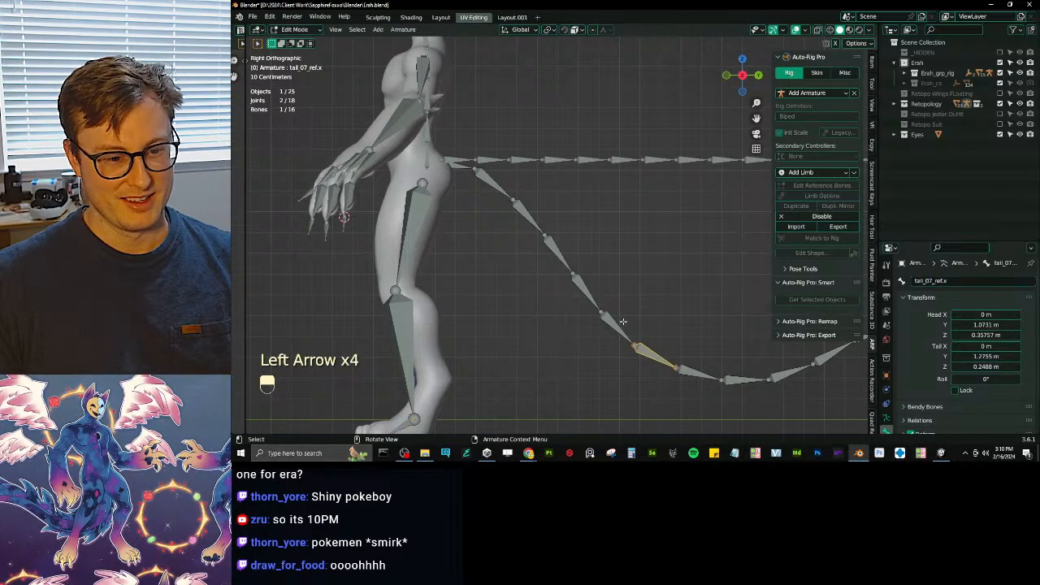
- Check the names of the renamed tail bones one by one, from the hips to the seventh bone
{"action": "left_click", "coordinate": [611, 321]}
{"action": "left_click", "coordinate": [585, 291]}
{"action": "left_click", "coordinate": [549, 242]}
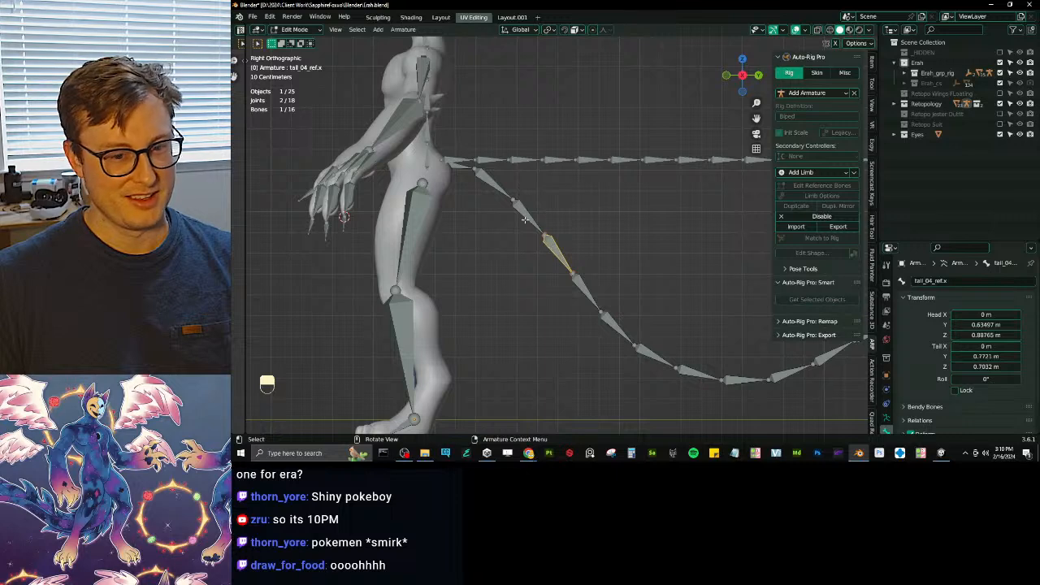
{"action": "left_click", "coordinate": [525, 218]}
{"action": "left_click", "coordinate": [473, 175]}
{"action": "left_click", "coordinate": [470, 171]}
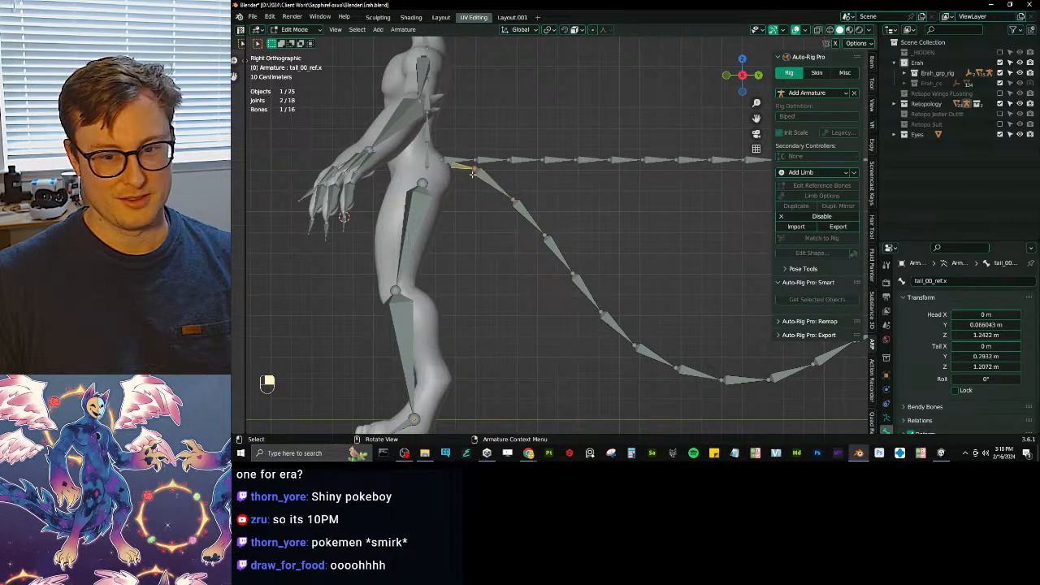
{"action": "left_click", "coordinate": [596, 302]}
{"action": "left_click", "coordinate": [617, 329]}
{"action": "left_click", "coordinate": [642, 358]}
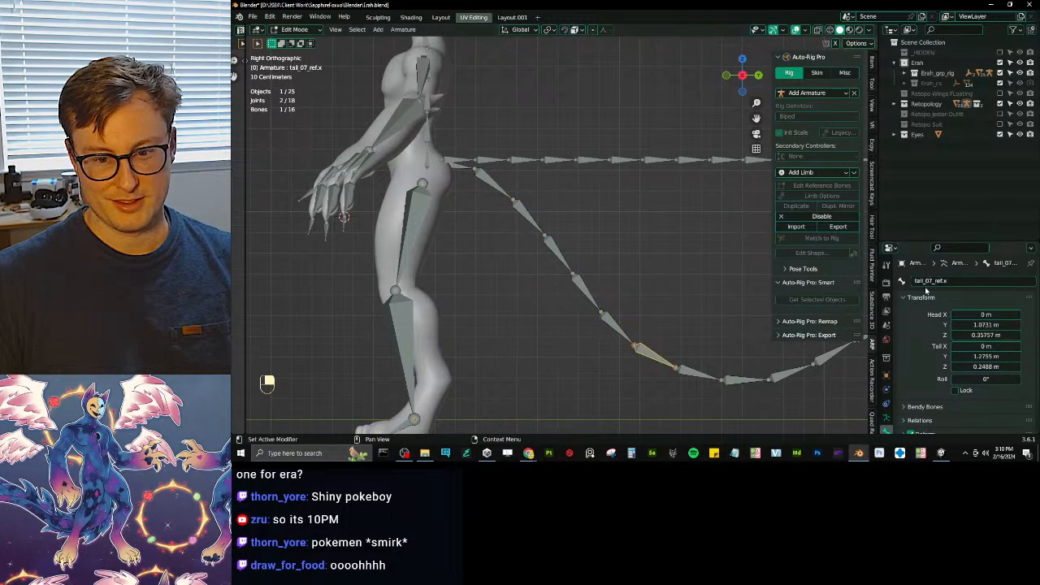
- Rename the tail armature's eighth bone, Tail8, to tail_08_ref.x
{"action": "left_click", "coordinate": [723, 364]}
{"action": "left_click", "coordinate": [707, 374]}
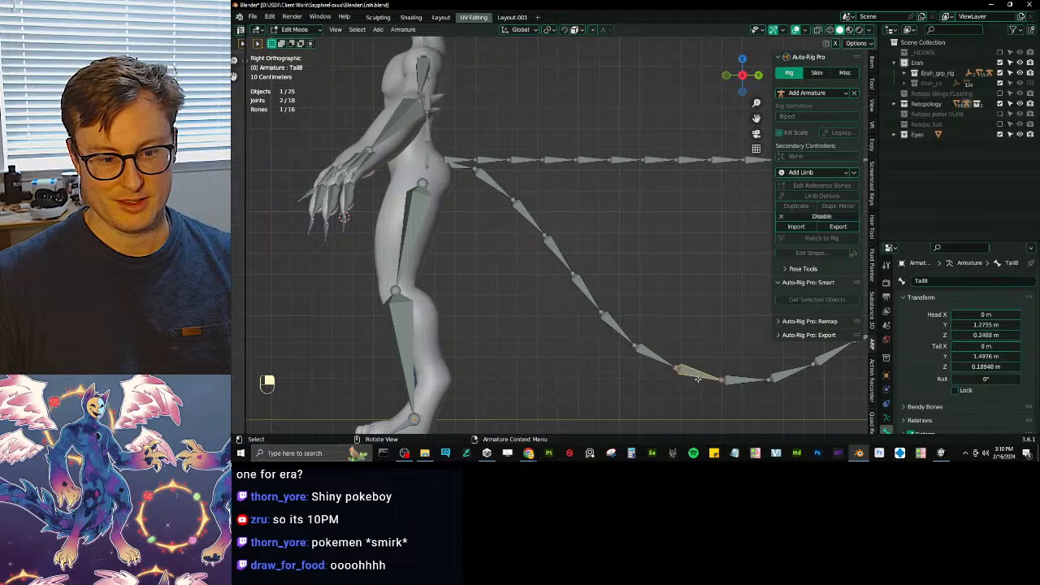
{"action": "left_click", "coordinate": [964, 282]}
{"action": "type", "text": "tail_00_ref.x"}
{"action": "key", "text": "Left"}
{"action": "key", "text": "Left"}
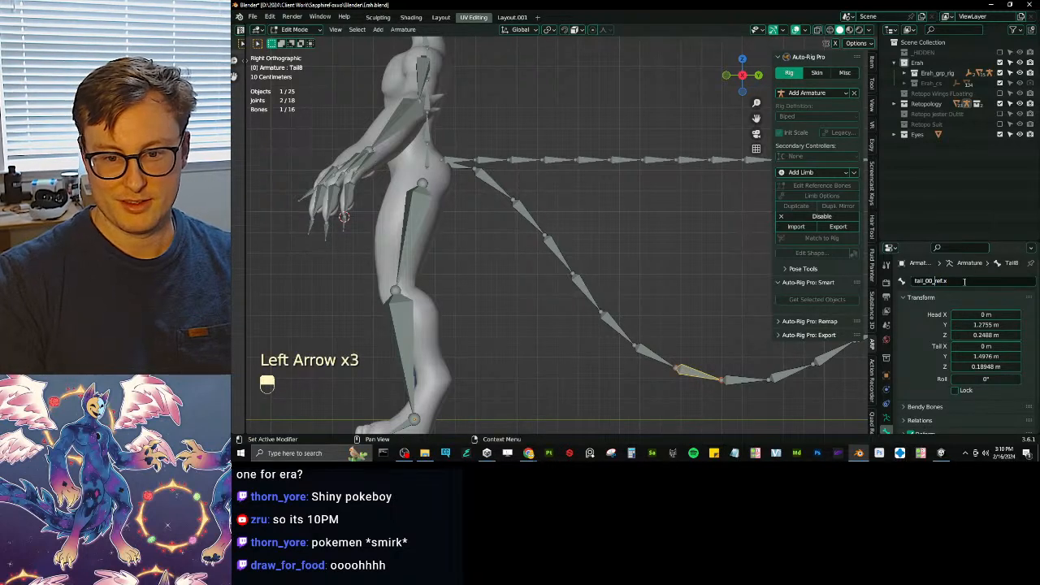
{"action": "key", "text": "Left"}
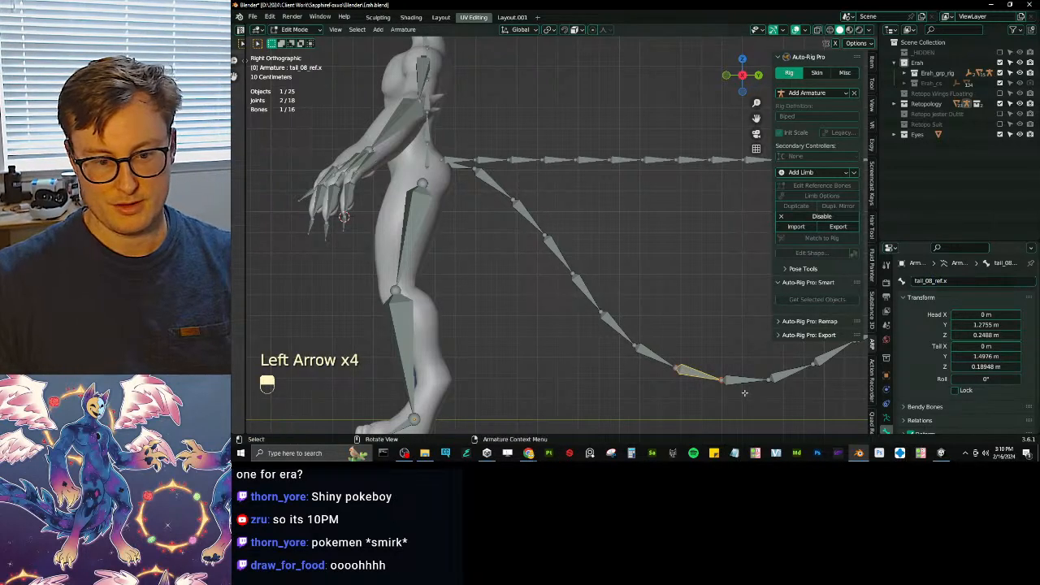
- Rename the tail armature's ninth bone, Tail9, to tail_09_ref.x
{"action": "left_click", "coordinate": [744, 380]}
{"action": "left_click", "coordinate": [949, 282]}
{"action": "type", "text": "tail_00_ref.x"}
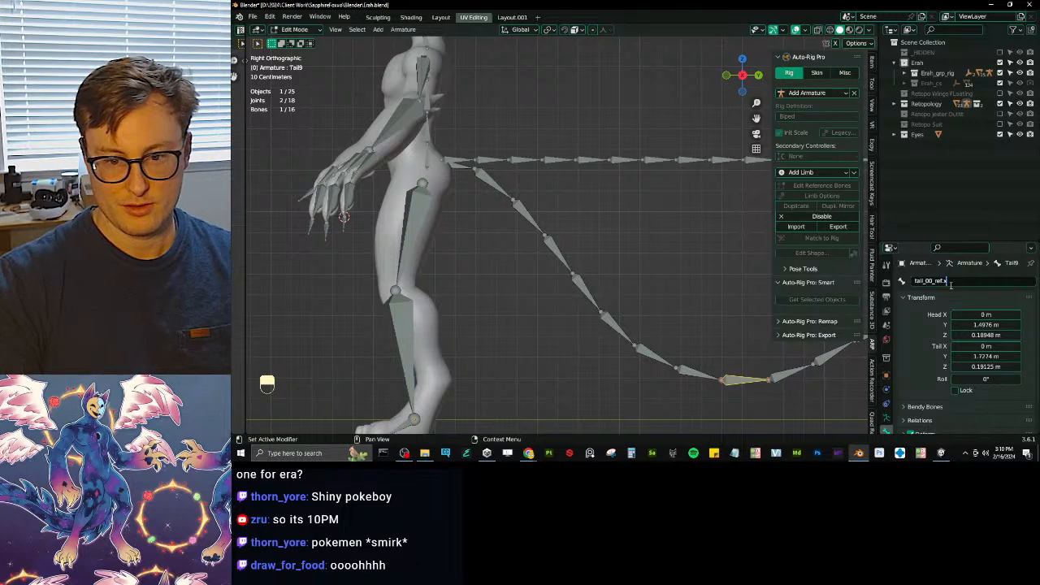
{"action": "key", "text": "Left"}
{"action": "key", "text": "Left"}
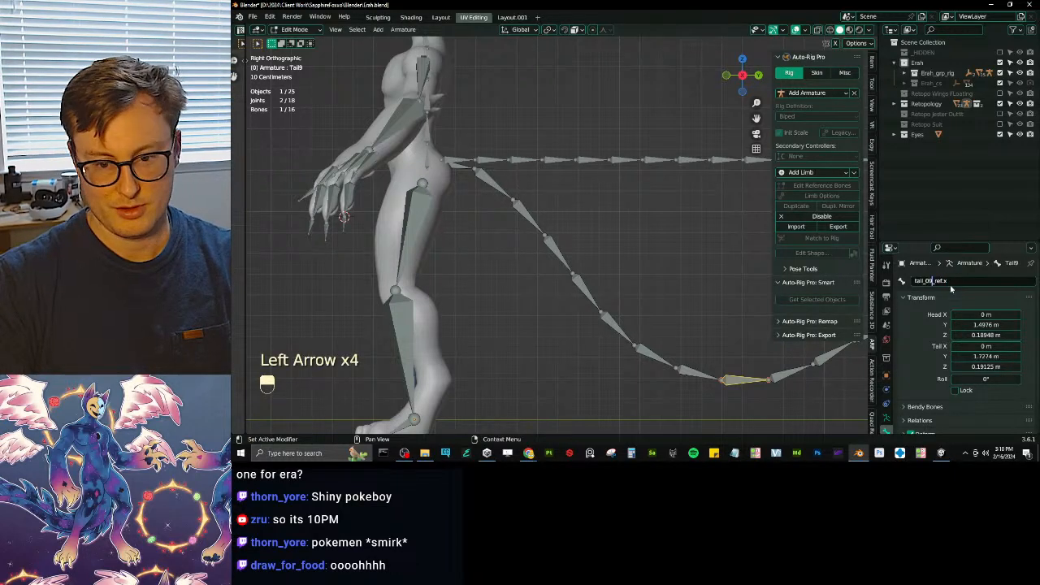
{"action": "key", "text": "Return"}
- Rename the tail armature's tenth bone, Tail10, to tail_10_ref.x
{"action": "middle_click_drag", "start_coordinate": [782, 367], "coordinate": [652, 327], "text": "shift"}
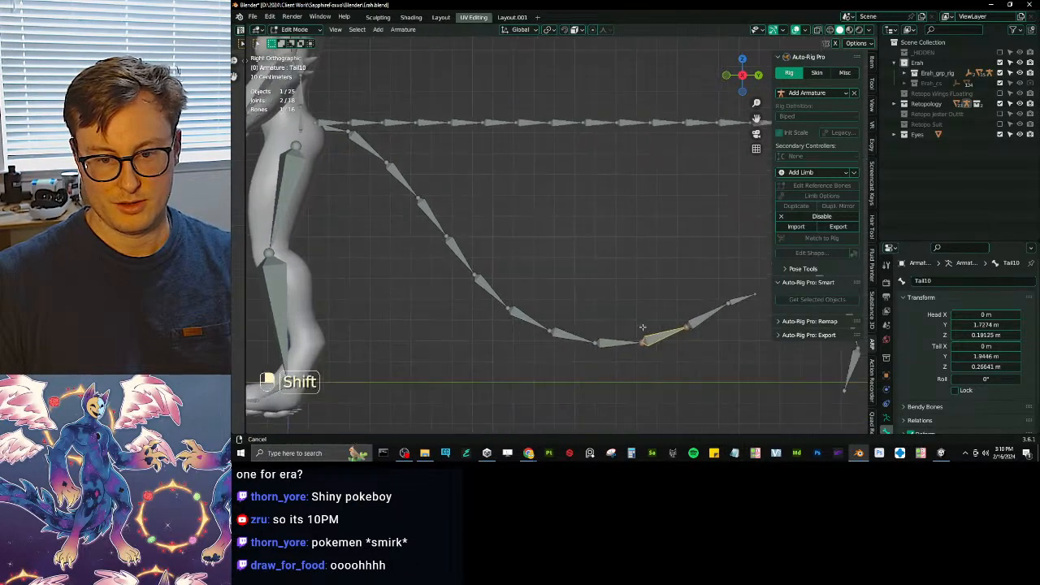
{"action": "left_click", "coordinate": [659, 332]}
{"action": "left_click", "coordinate": [959, 280]}
{"action": "type", "text": "tail_00_ref.x"}
{"action": "key", "text": "Left"}
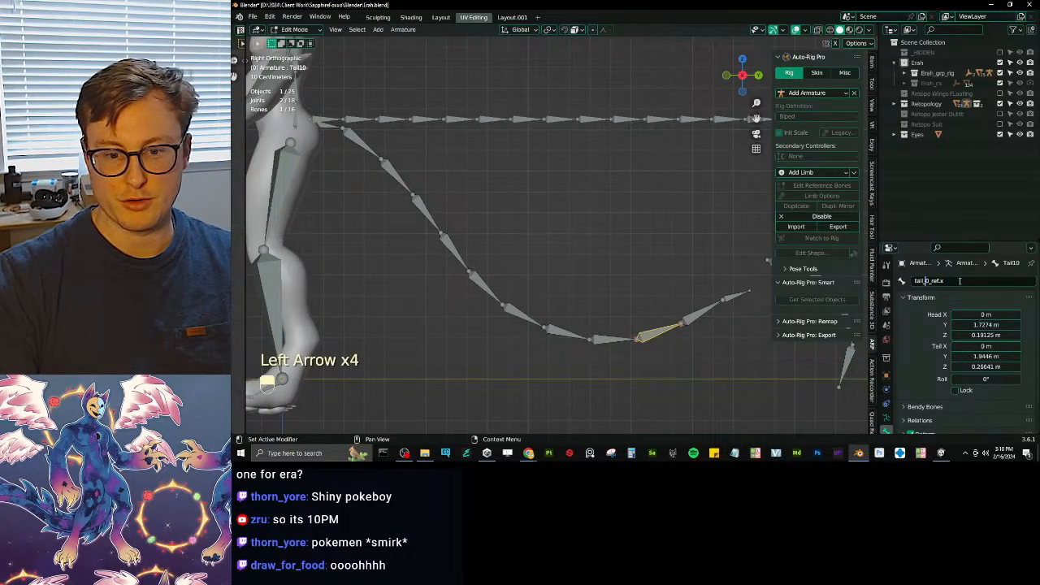
{"action": "key", "text": "Return"}
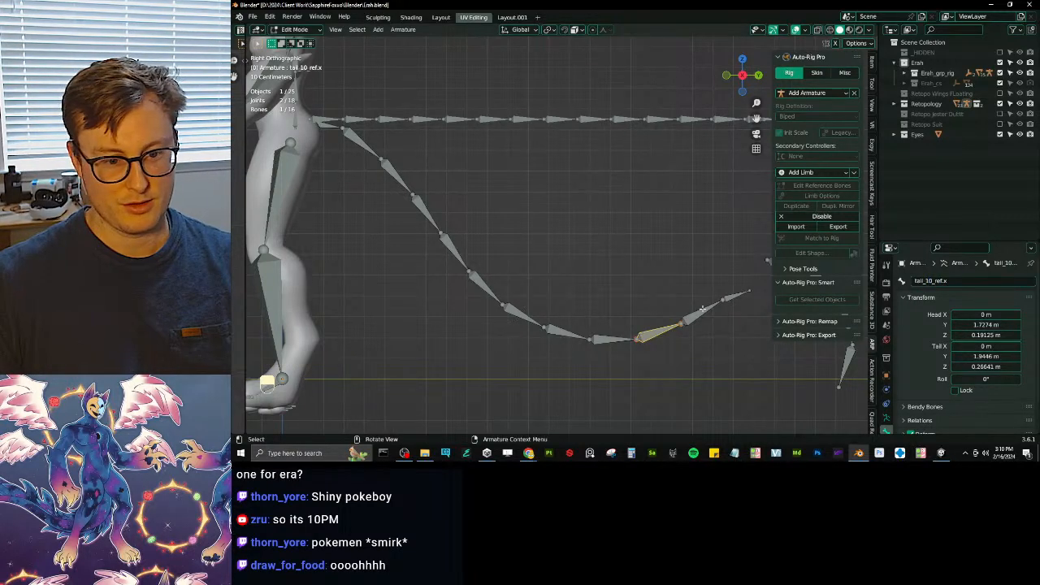
- Rename the tail armature's eleventh bone, Tail11, to tail_11_ref.x
{"action": "left_click", "coordinate": [701, 310]}
{"action": "type", "text": "tail_00_ref.x"}
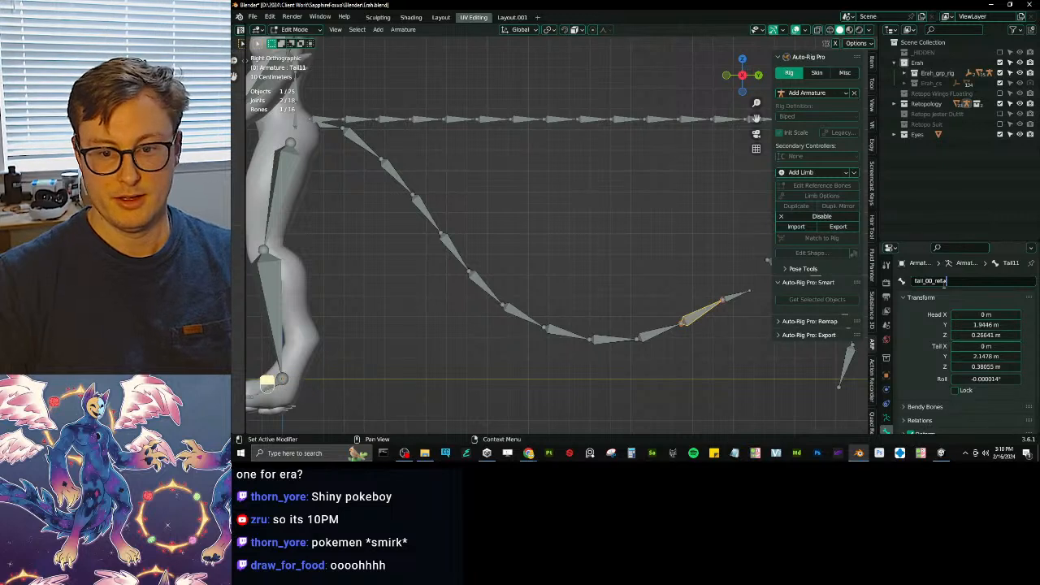
{"action": "key", "text": "Left"}
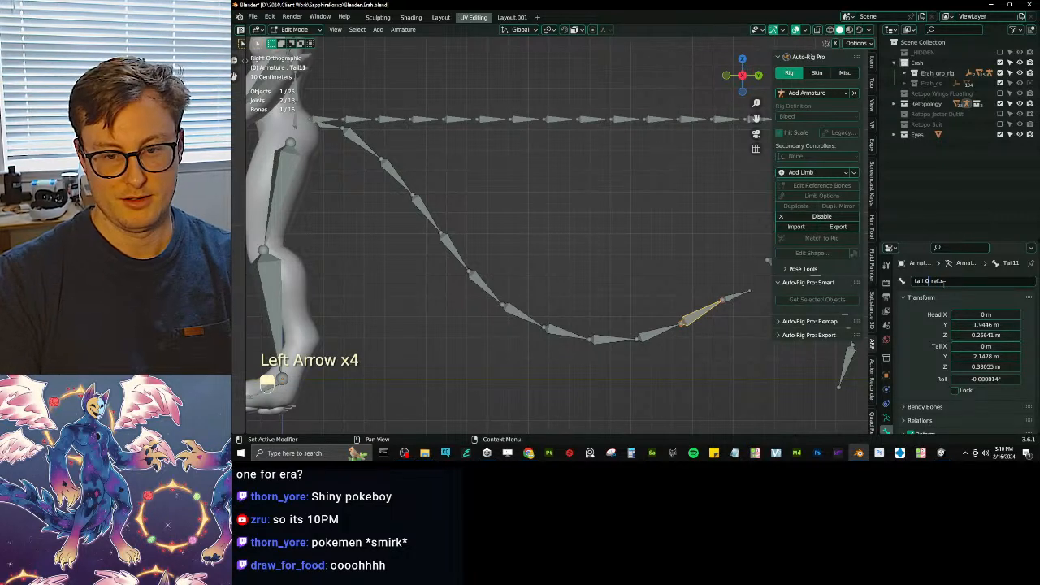
{"action": "key", "text": "BackSpace"}
{"action": "type", "text": "1"}
{"action": "key", "text": "Return"}
{"action": "left_click", "coordinate": [943, 285]}
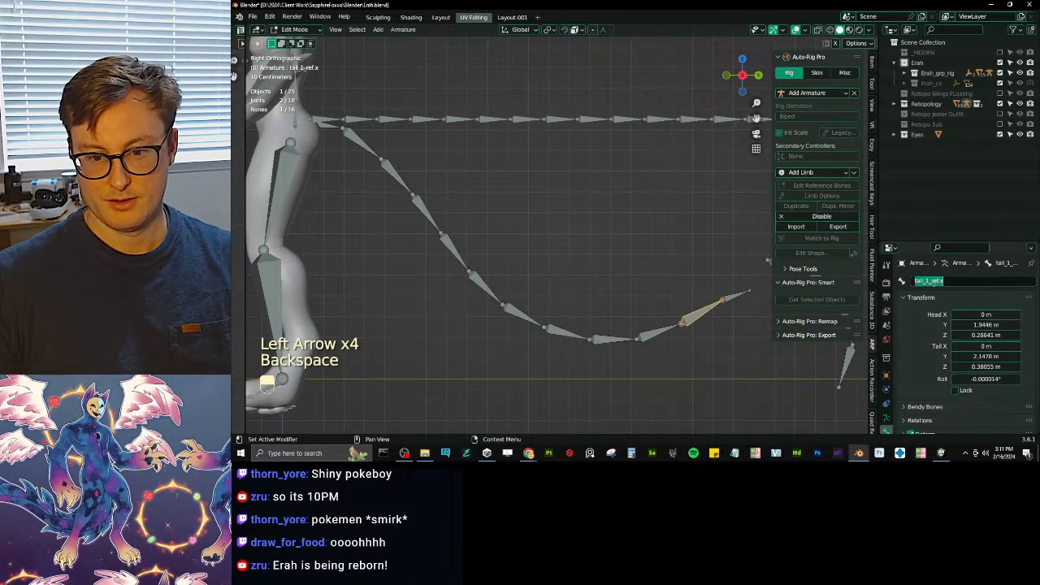
{"action": "left_click", "coordinate": [933, 283]}
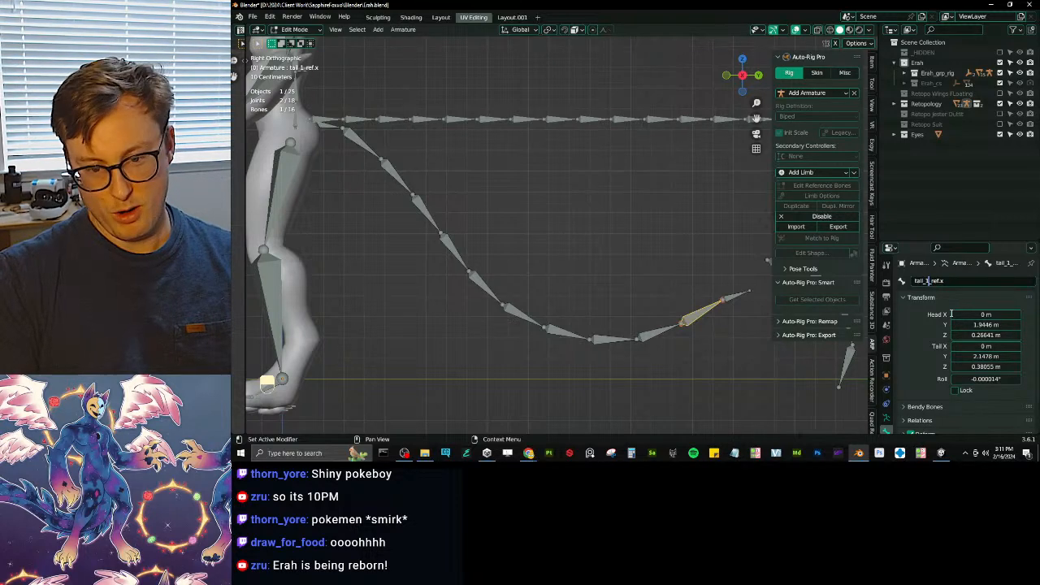
{"action": "type", "text": "1"}
{"action": "key", "text": "Return"}
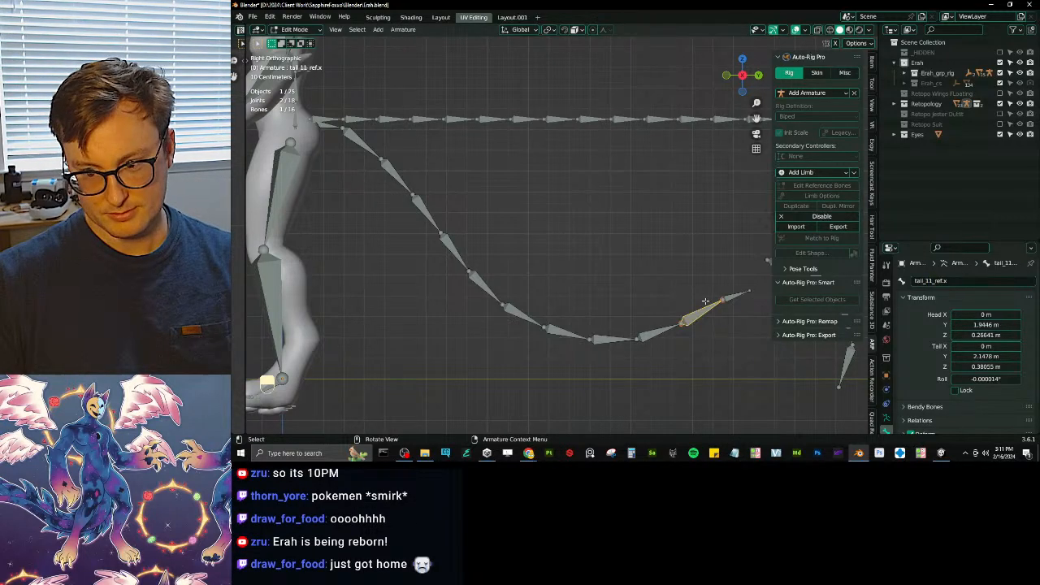
- Rename the tail armature's twelfth bone, Tail12, to tail_12_ref.x
{"action": "middle_click_drag", "start_coordinate": [705, 301], "coordinate": [608, 299], "text": "shift"}
{"action": "scroll", "coordinate": [610, 297], "scroll_direction": "up", "scroll_amount": 1}
{"action": "left_click", "coordinate": [640, 296]}
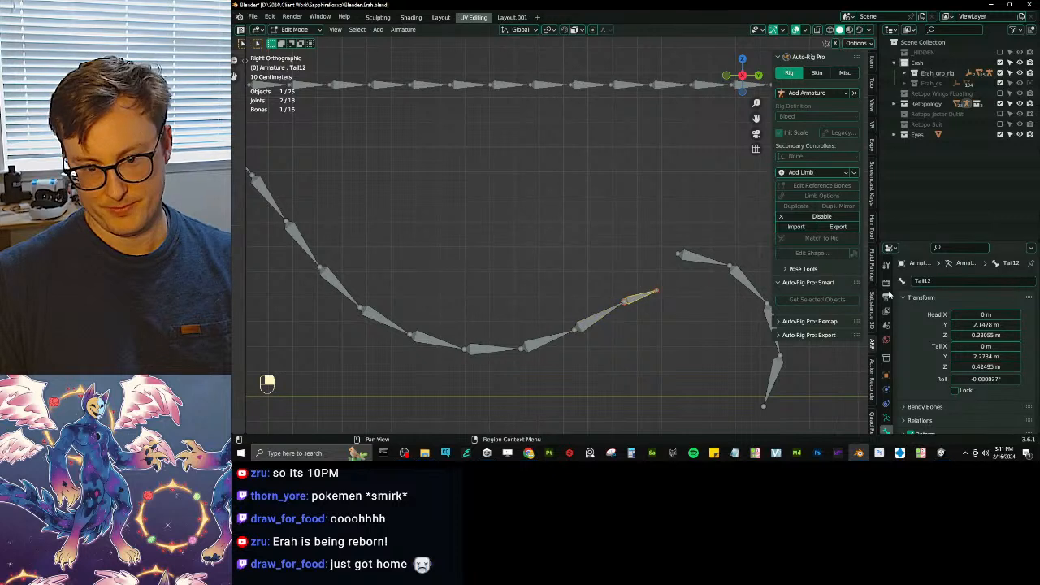
{"action": "double_click", "coordinate": [936, 281]}
{"action": "type", "text": "tail_11_ref.x"}
{"action": "key", "text": "Left"}
{"action": "key", "text": "Left"}
{"action": "key", "text": "Left"}
{"action": "key", "text": "Left"}
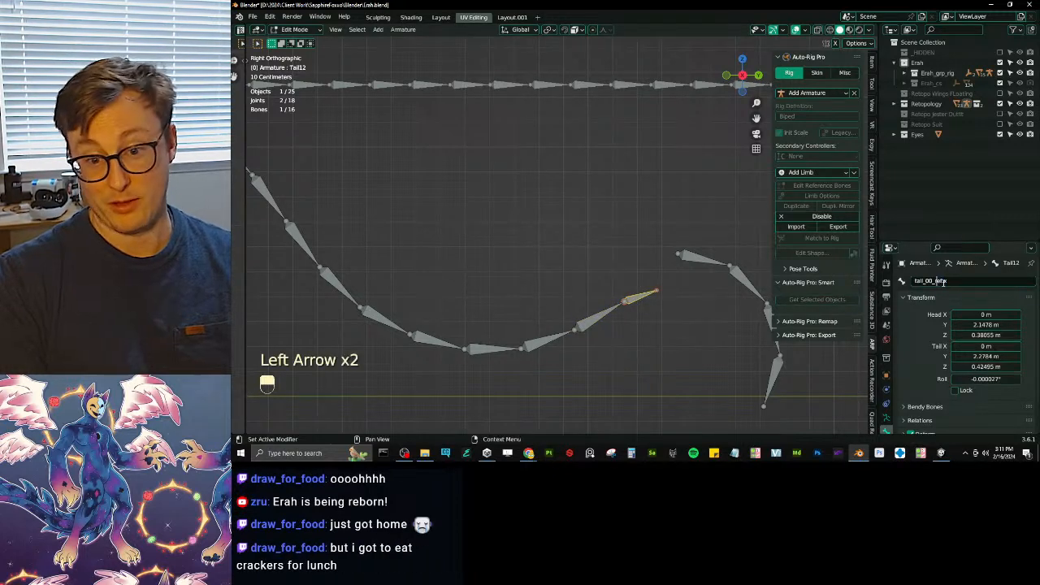
{"action": "key", "text": "BackSpace"}
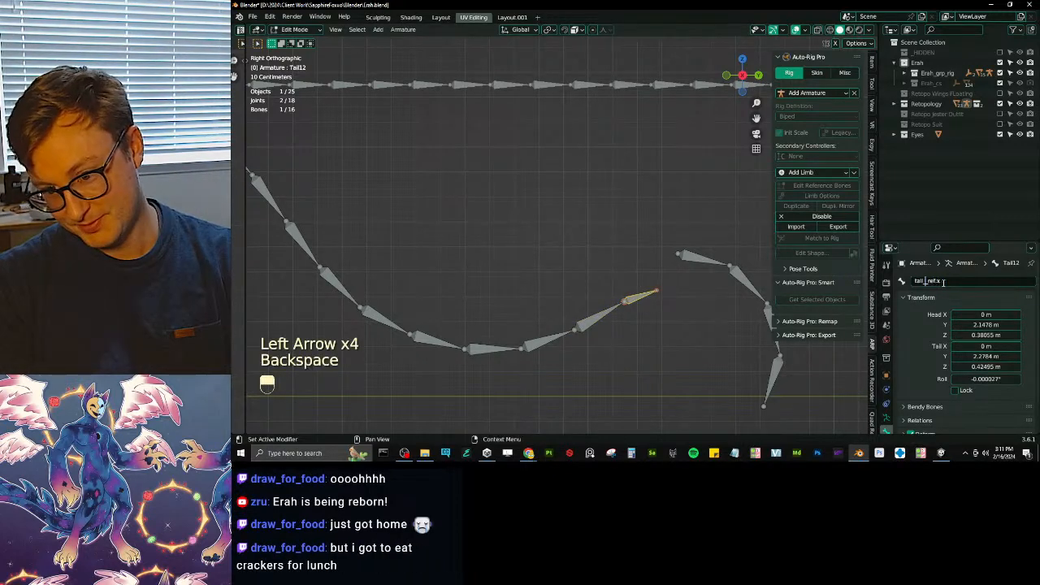
{"action": "key", "text": "Return"}
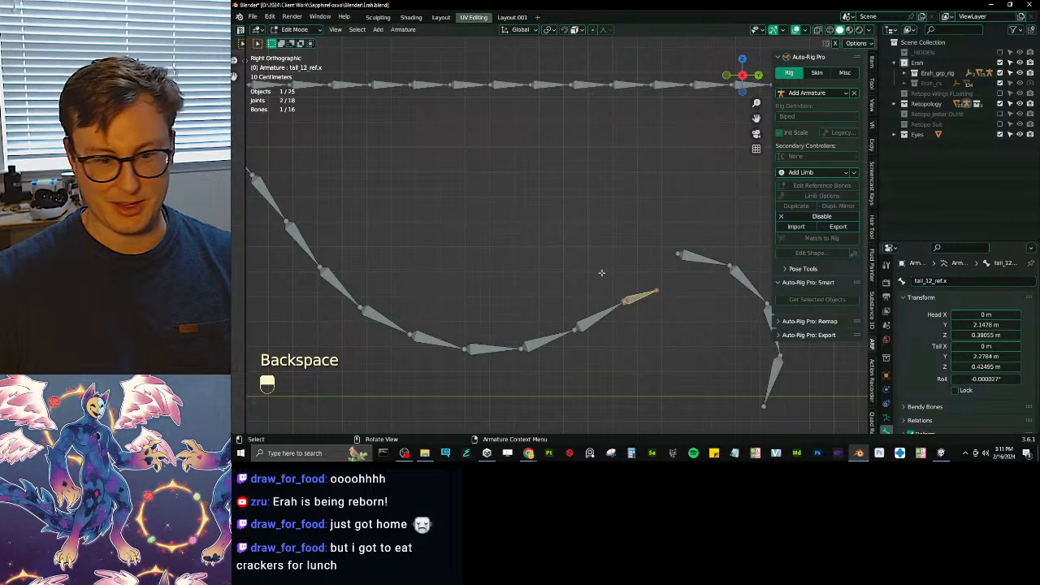
- Check the names of the detached TailExtra bones at the tail's tip
{"action": "middle_click_drag", "start_coordinate": [643, 274], "coordinate": [568, 274], "text": "shift"}
{"action": "right_click", "coordinate": [629, 260]}
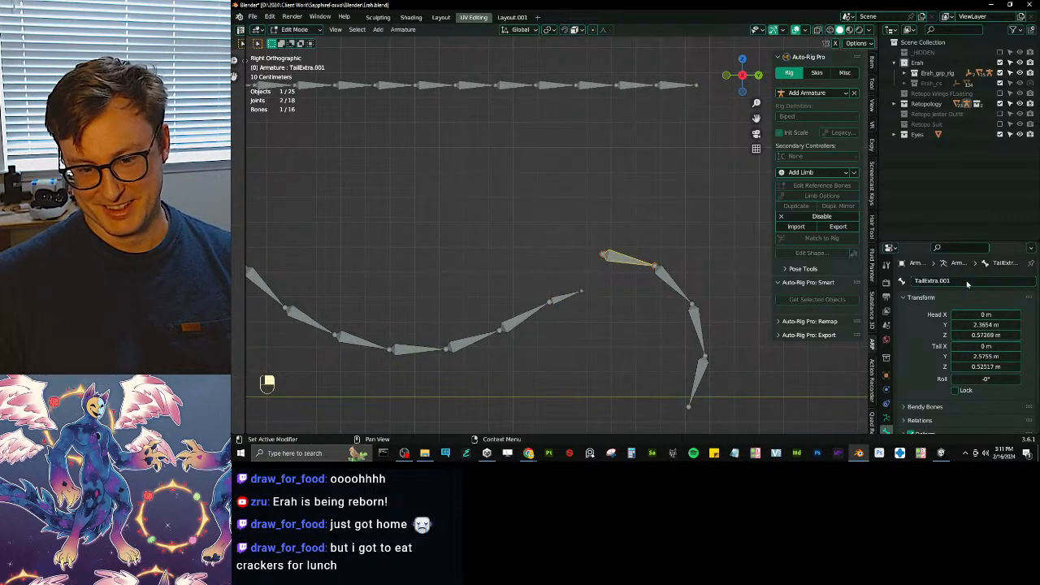
{"action": "left_click", "coordinate": [677, 282]}
{"action": "left_click", "coordinate": [691, 314]}
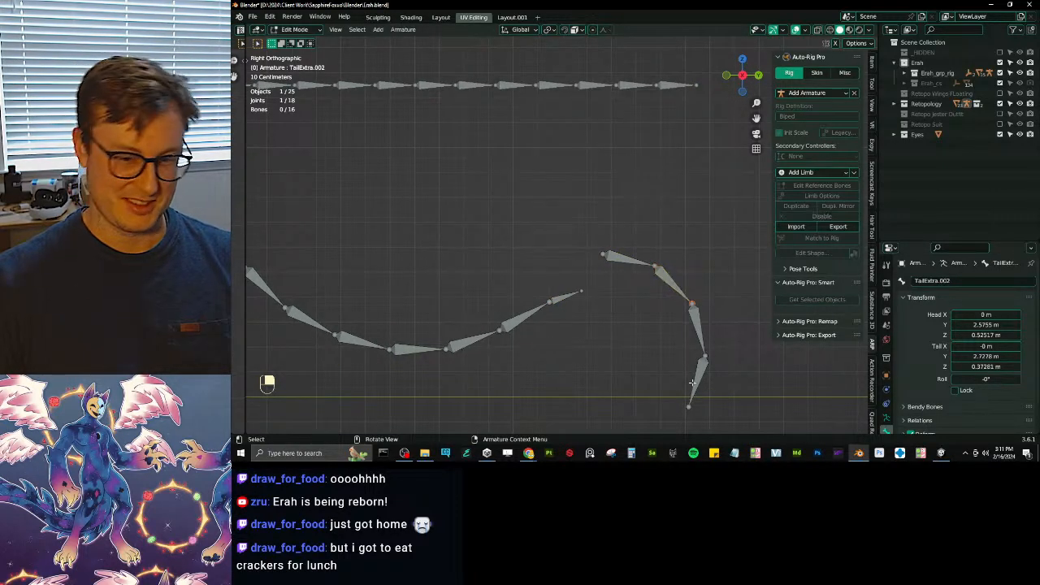
{"action": "scroll", "coordinate": [654, 252], "scroll_direction": "down", "scroll_amount": 5}
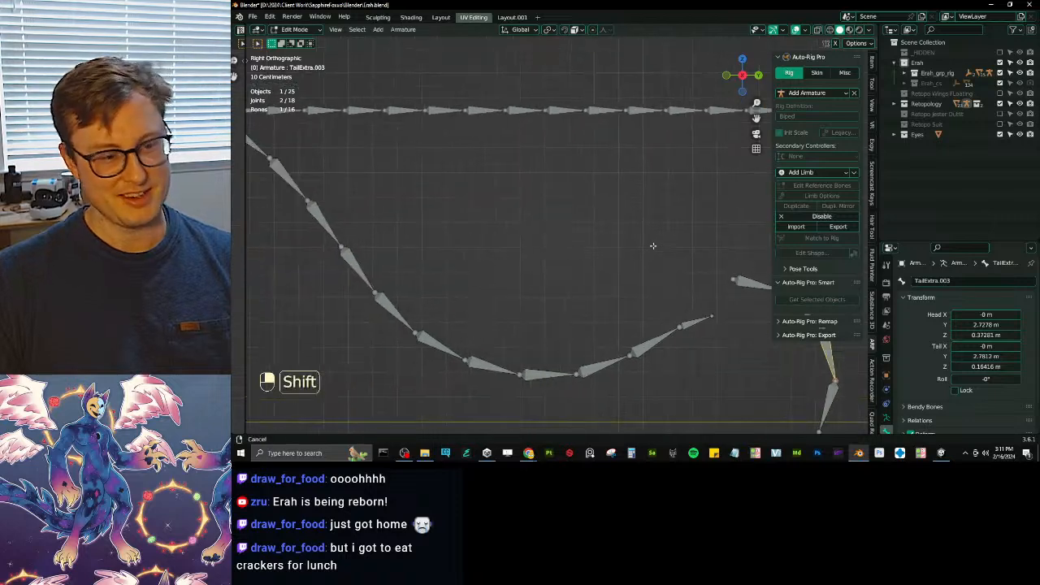
- Leave armature editing, reveal the hidden FluffyTail mesh and examine its list of vertex groups
{"action": "key", "text": "slash"}
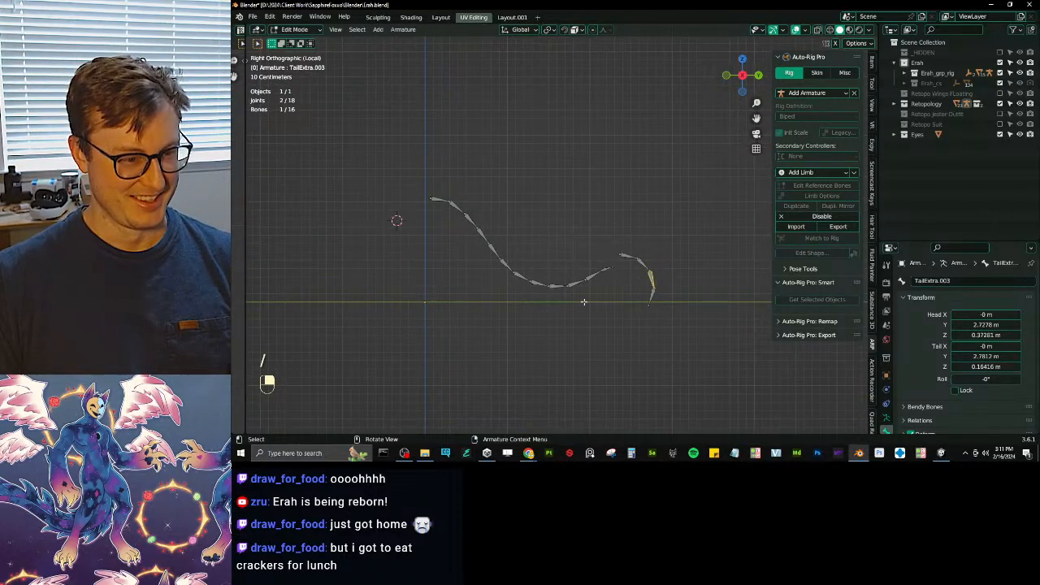
{"action": "middle_click_drag", "start_coordinate": [583, 301], "coordinate": [642, 300]}
{"action": "key", "text": "slash"}
{"action": "key", "text": "ctrl+Tab"}
{"action": "left_click", "coordinate": [598, 293]}
{"action": "scroll", "coordinate": [480, 249], "scroll_direction": "up", "scroll_amount": 2}
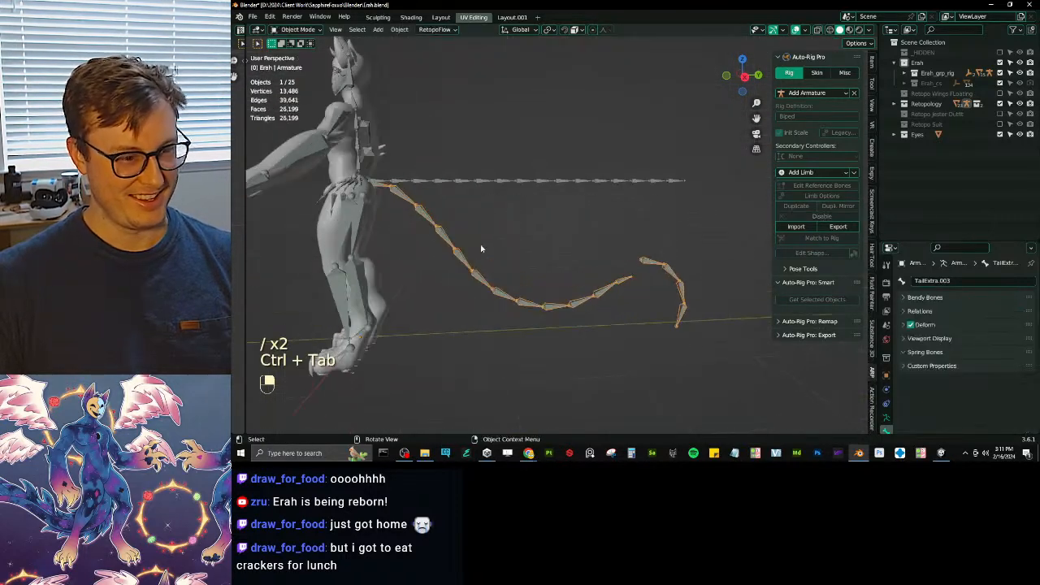
{"action": "key", "text": "alt+h"}
{"action": "left_click", "coordinate": [589, 277]}
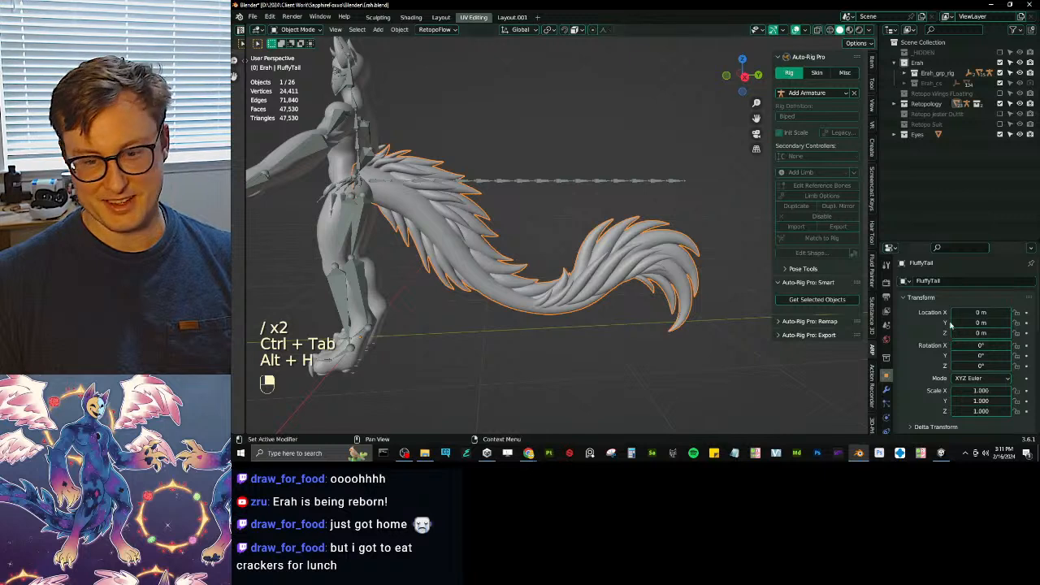
{"action": "scroll", "coordinate": [883, 390], "scroll_direction": "down", "scroll_amount": 3}
{"action": "left_click", "coordinate": [885, 389]}
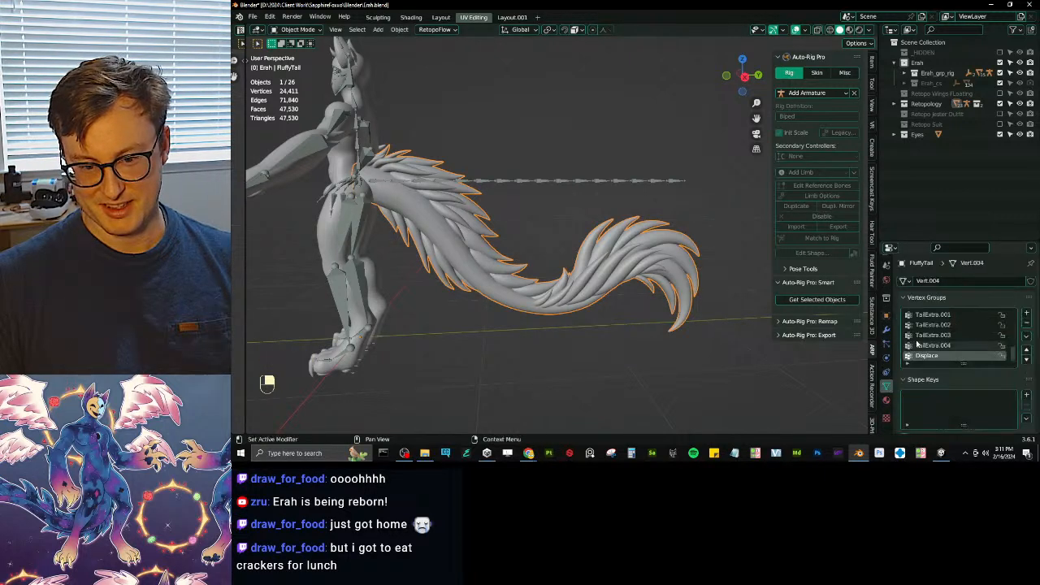
{"action": "scroll", "coordinate": [959, 346], "scroll_direction": "down", "scroll_amount": 3}
{"action": "left_click_drag", "start_coordinate": [962, 396], "coordinate": [964, 414]}
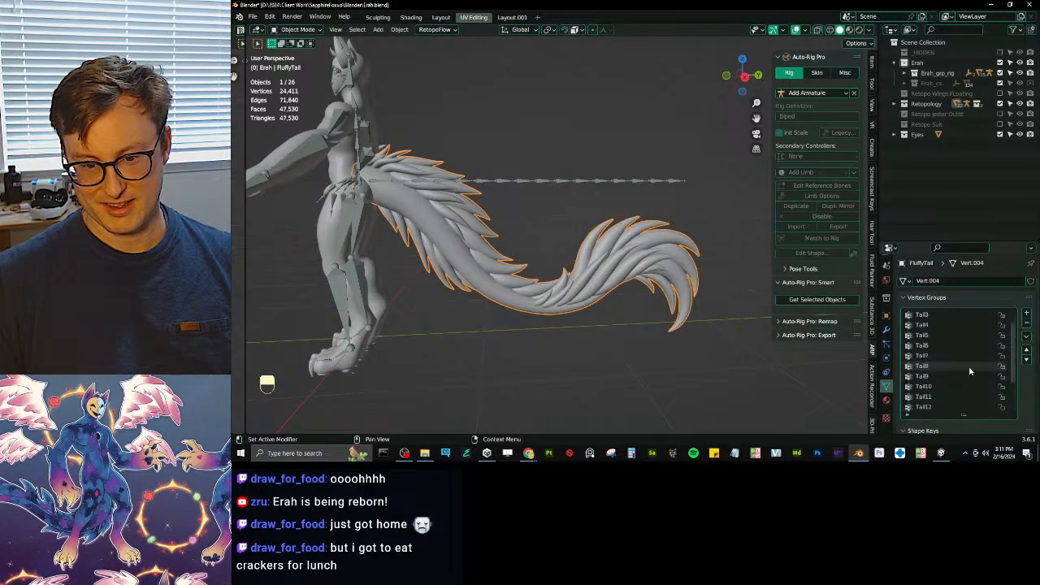
{"action": "double_click", "coordinate": [935, 315]}
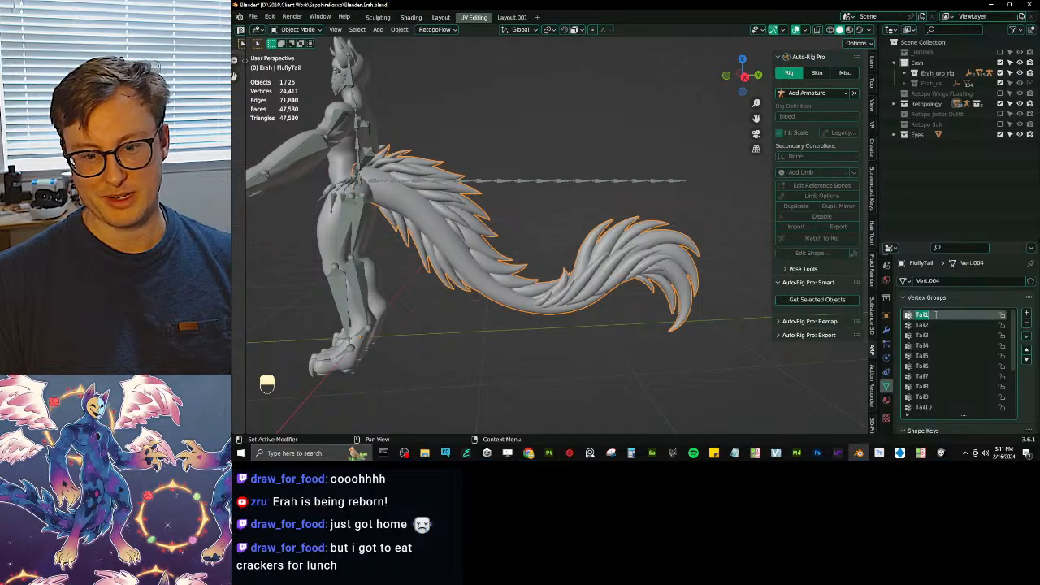
{"action": "type", "text": "tail_00_ref.x"}
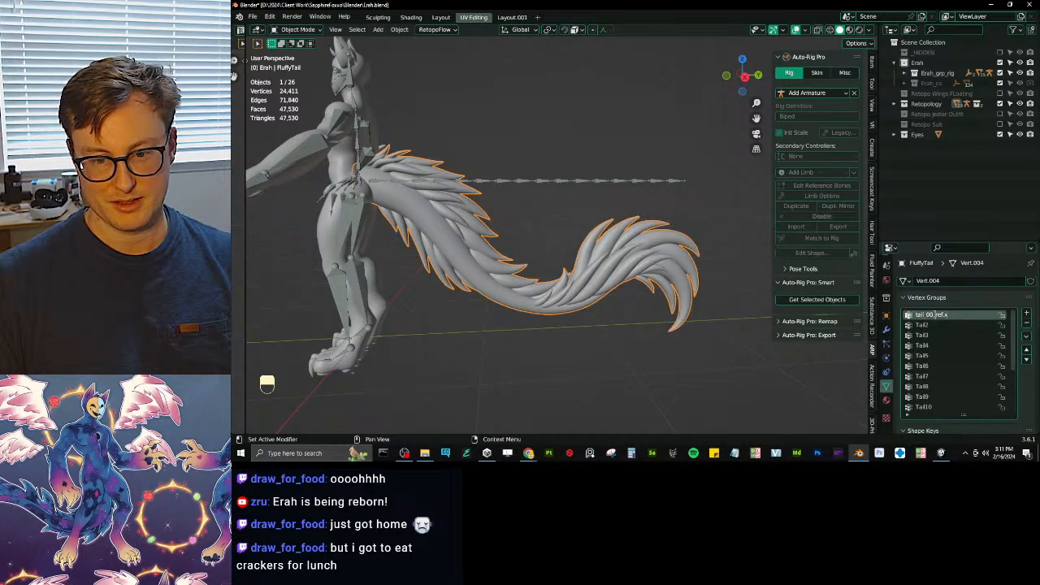
{"action": "key", "text": "Escape"}
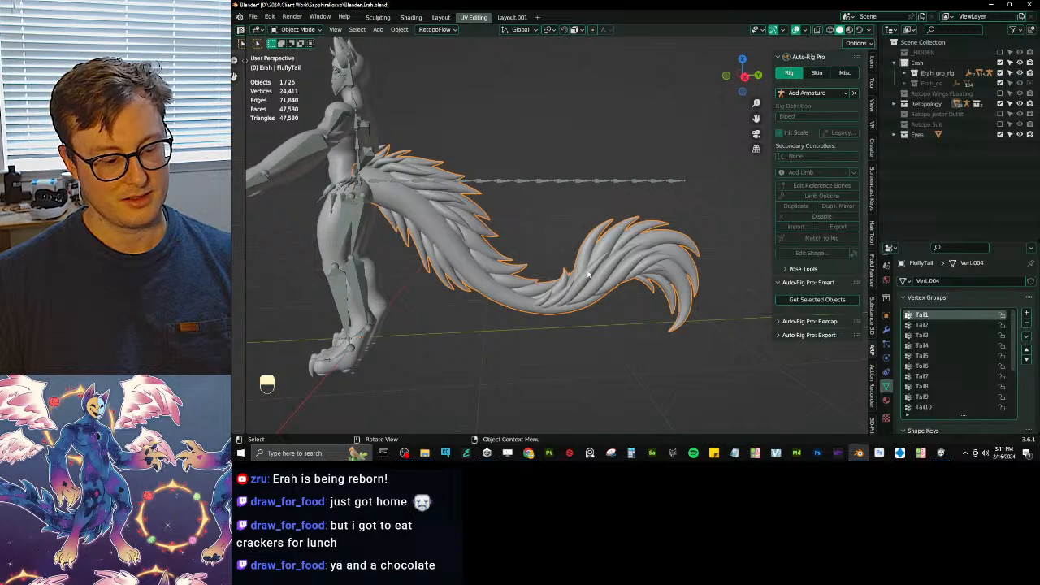
- Hide the FluffyTail mesh, resume editing the tail armature and check the names of its first three bones
{"action": "key", "text": "h"}
{"action": "left_click", "coordinate": [466, 254]}
{"action": "key", "text": "Tab"}
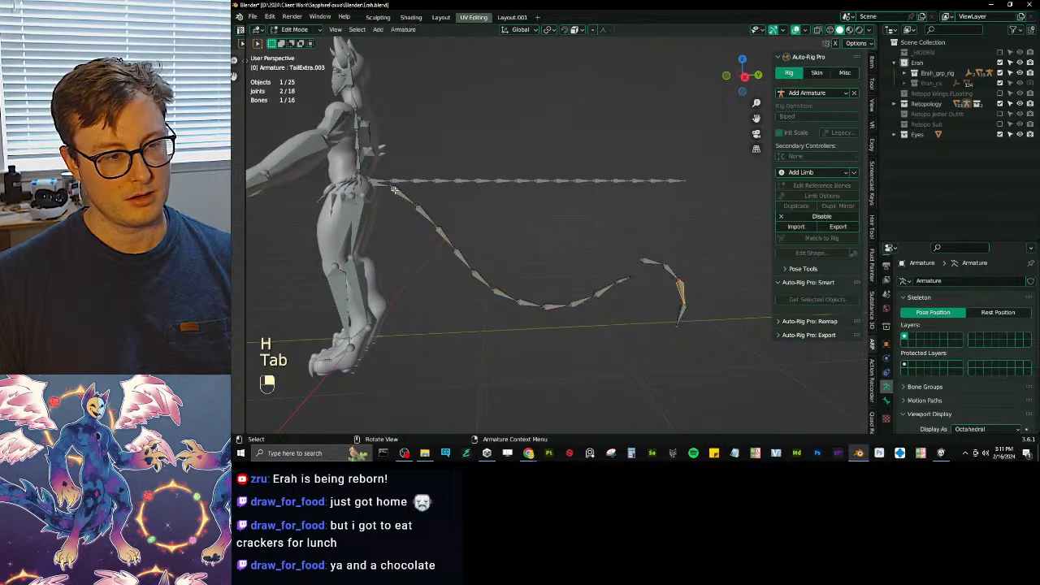
{"action": "left_click", "coordinate": [886, 401]}
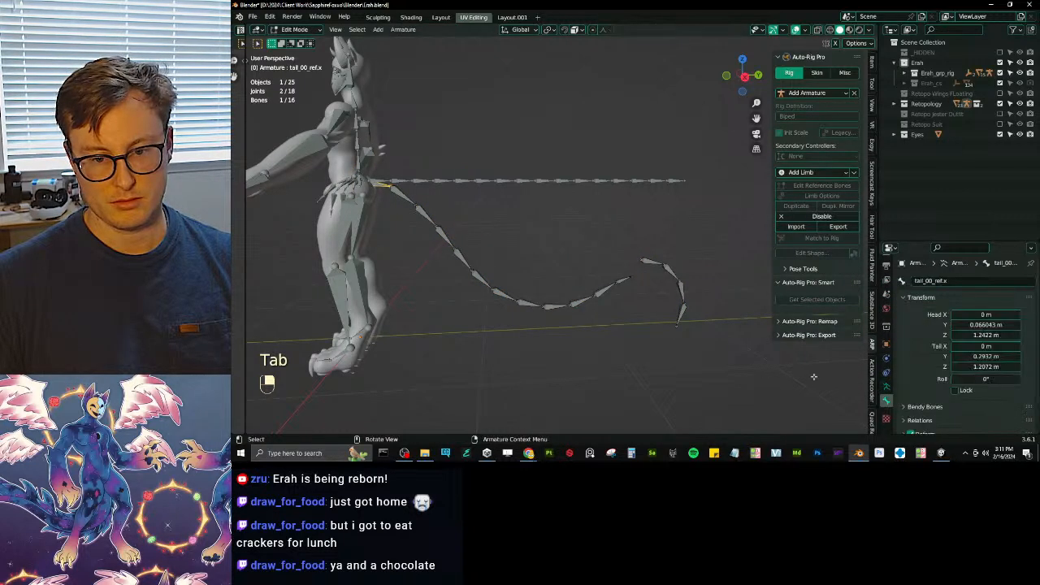
{"action": "left_click", "coordinate": [419, 208]}
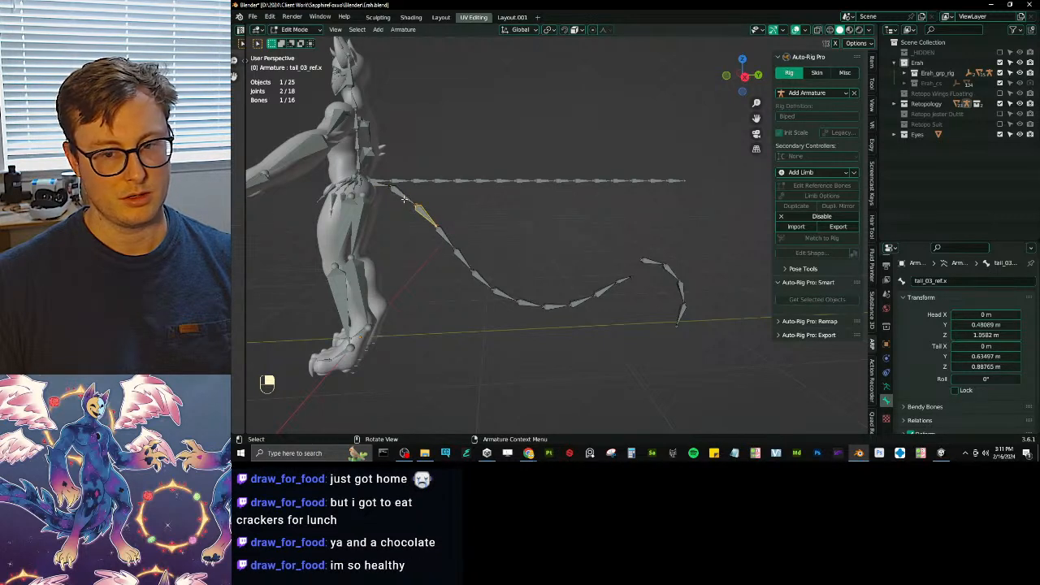
{"action": "left_click", "coordinate": [425, 216]}
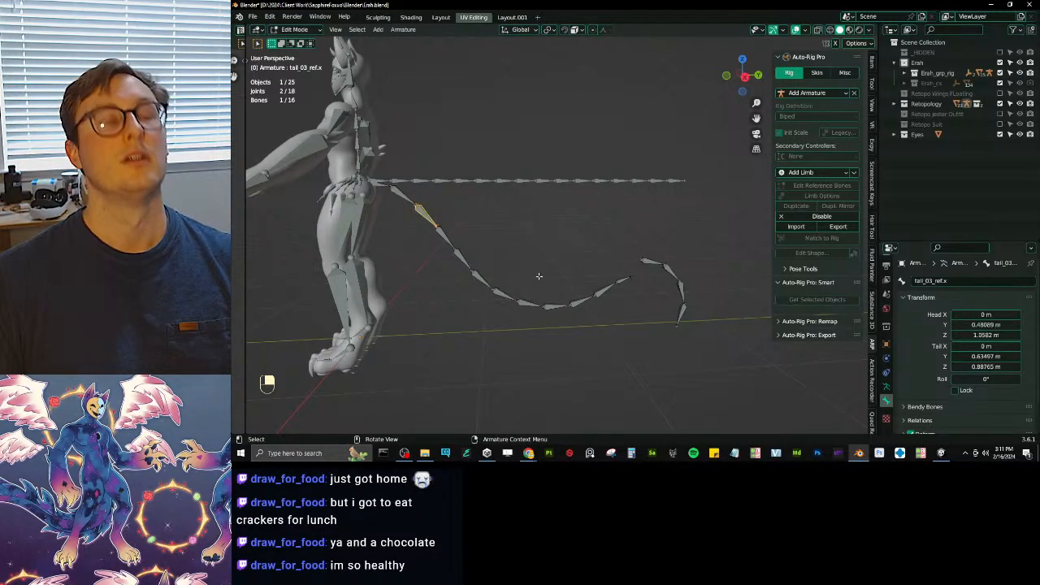
- Undo the tail bone renames step by step, back to the third bone from the hips
{"action": "key", "text": "ctrl+z"}
{"action": "key", "text": "ctrl+z"}
{"action": "key", "text": "ctrl+z"}
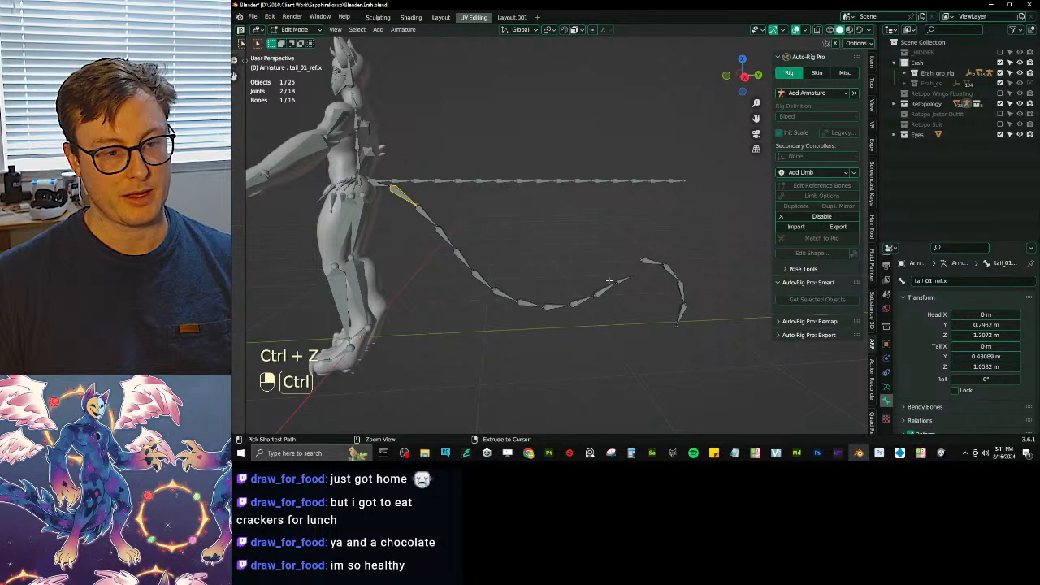
{"action": "key", "text": "ctrl+z"}
{"action": "key", "text": "ctrl+z"}
{"action": "key", "text": "ctrl+z"}
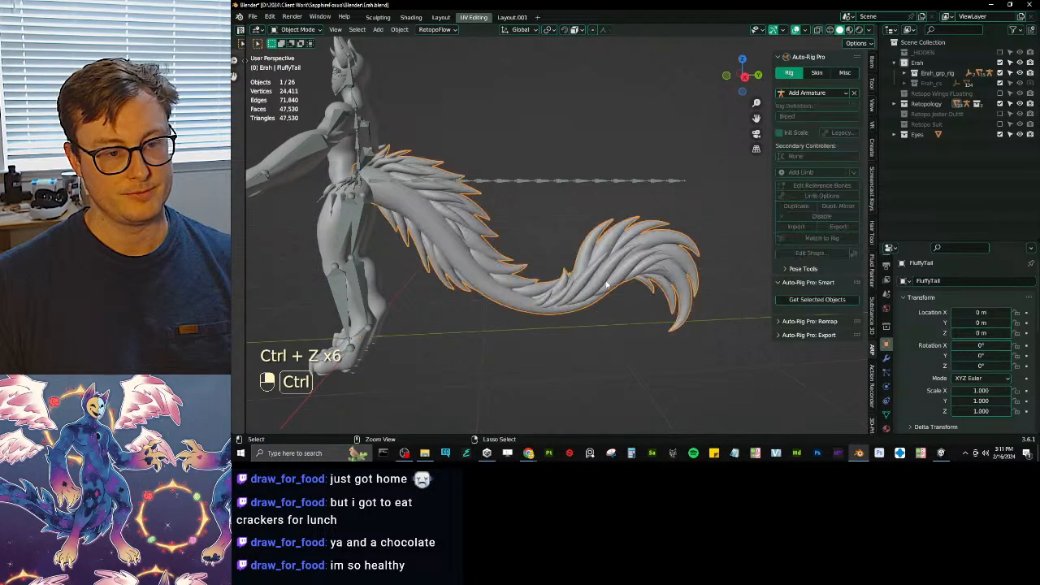
{"action": "key", "text": "ctrl+z"}
{"action": "key", "text": "ctrl+z"}
{"action": "key", "text": "ctrl+z"}
{"action": "key", "text": "ctrl+z"}
{"action": "key", "text": "ctrl+z"}
{"action": "key", "text": "ctrl+z"}
{"action": "key", "text": "ctrl+z"}
{"action": "key", "text": "ctrl+z"}
{"action": "key", "text": "ctrl+z"}
{"action": "key", "text": "ctrl+z"}
{"action": "key", "text": "ctrl+z"}
{"action": "key", "text": "ctrl+z"}
{"action": "key", "text": "ctrl+z"}
{"action": "key", "text": "ctrl+z"}
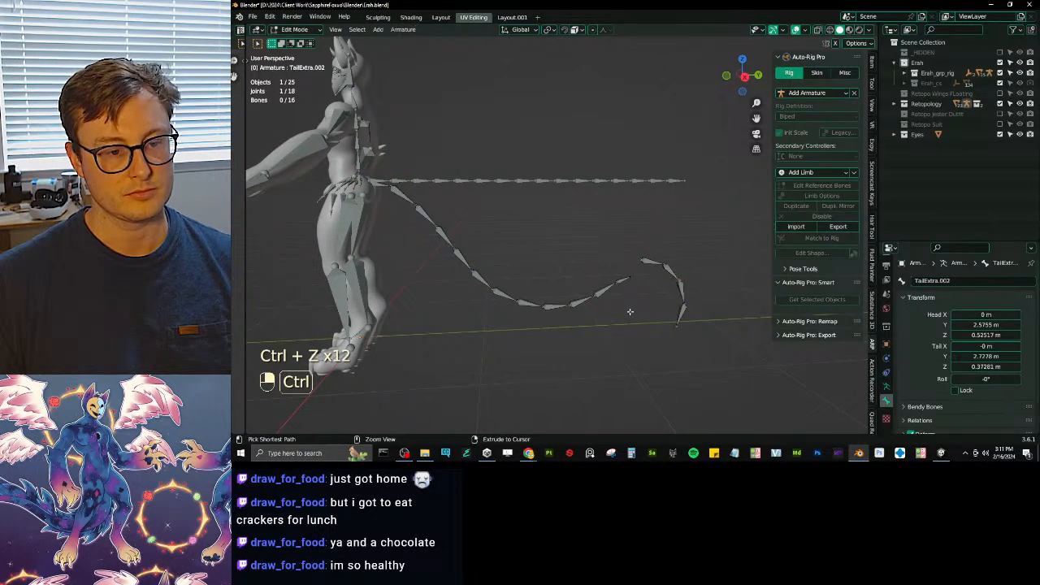
{"action": "key", "text": "ctrl+z"}
{"action": "key", "text": "ctrl+z"}
{"action": "key", "text": "ctrl+z"}
{"action": "key", "text": "ctrl+z"}
{"action": "key", "text": "ctrl+z"}
{"action": "key", "text": "ctrl+z"}
{"action": "key", "text": "ctrl+z"}
{"action": "key", "text": "ctrl+z"}
{"action": "key", "text": "ctrl+z"}
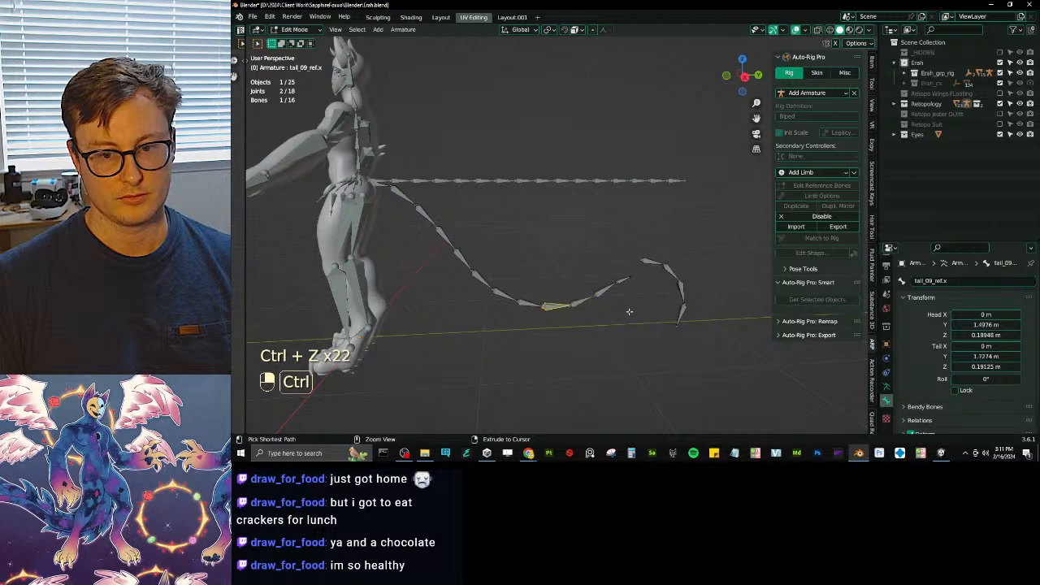
{"action": "key", "text": "ctrl+z"}
{"action": "key", "text": "ctrl+z"}
{"action": "key", "text": "ctrl+z"}
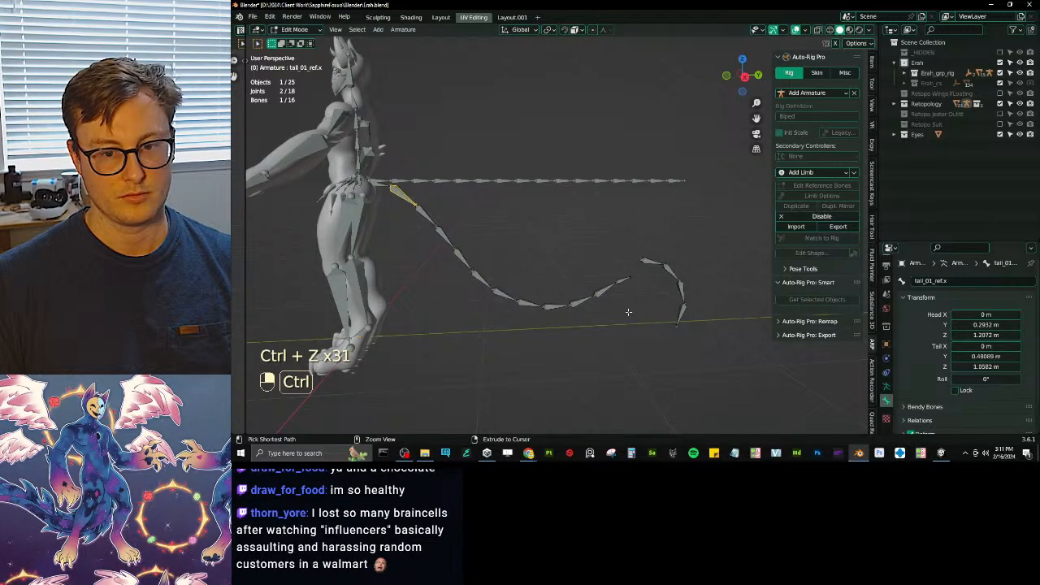
{"action": "key", "text": "ctrl+z"}
{"action": "key", "text": "ctrl+z"}
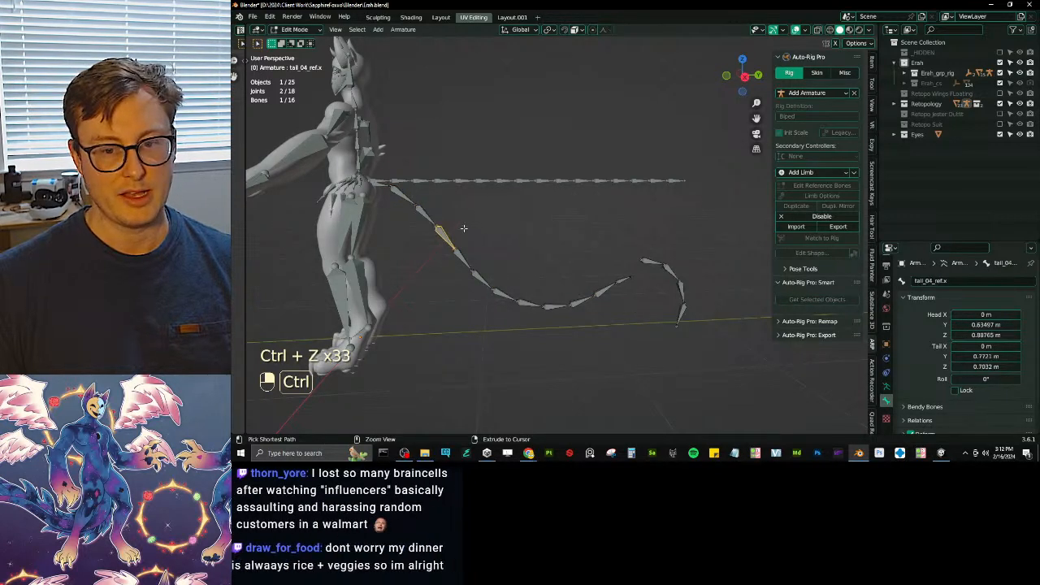
{"action": "left_click", "coordinate": [453, 245]}
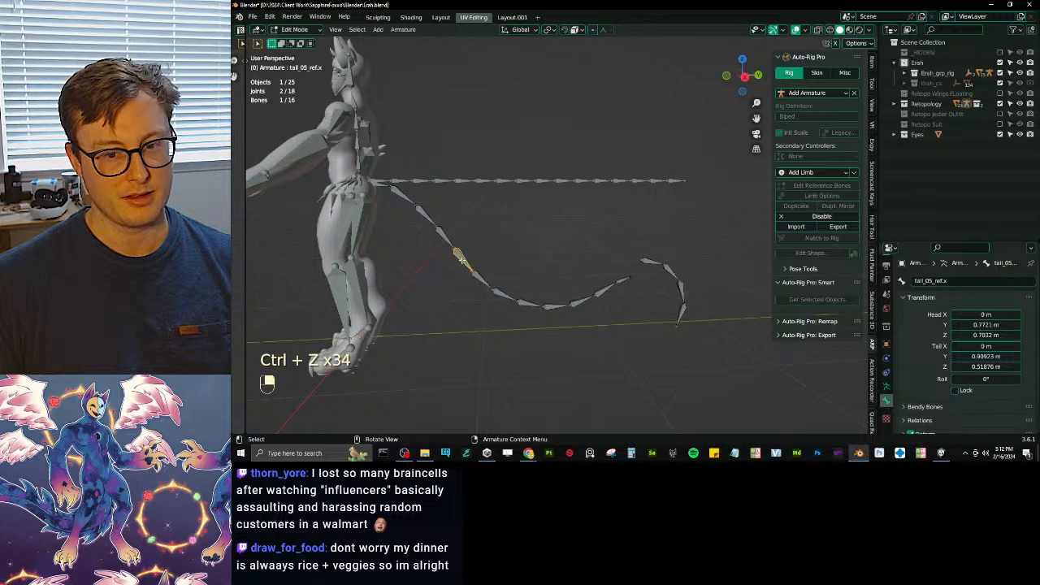
{"action": "key", "text": "ctrl+z"}
{"action": "key", "text": "ctrl+z"}
{"action": "key", "text": "ctrl+z"}
{"action": "key", "text": "ctrl+z"}
{"action": "key", "text": "ctrl+z"}
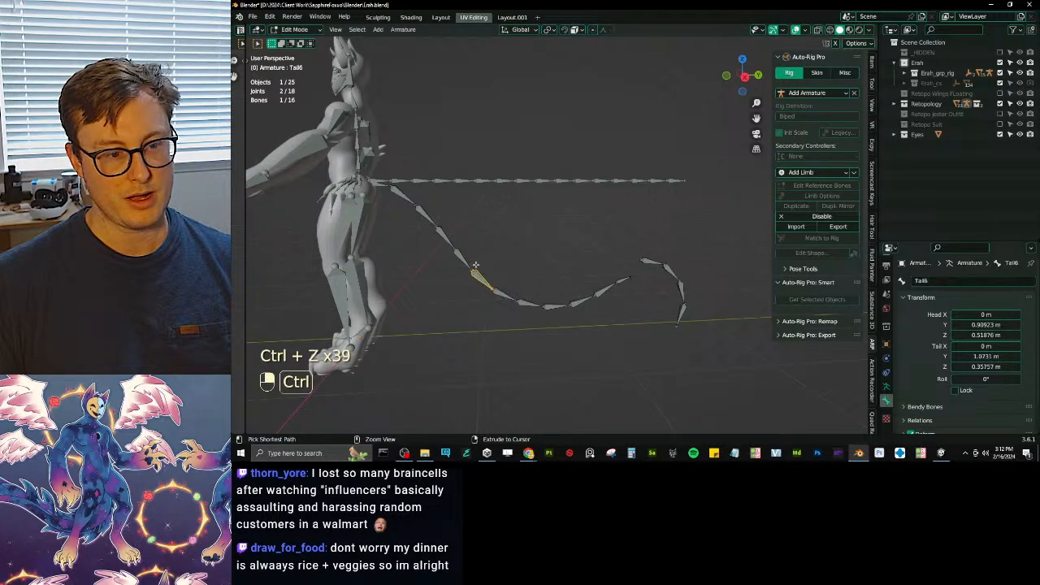
{"action": "key", "text": "ctrl+z"}
{"action": "key", "text": "ctrl+z"}
{"action": "key", "text": "ctrl+z"}
{"action": "key", "text": "ctrl+z"}
{"action": "key", "text": "ctrl+z"}
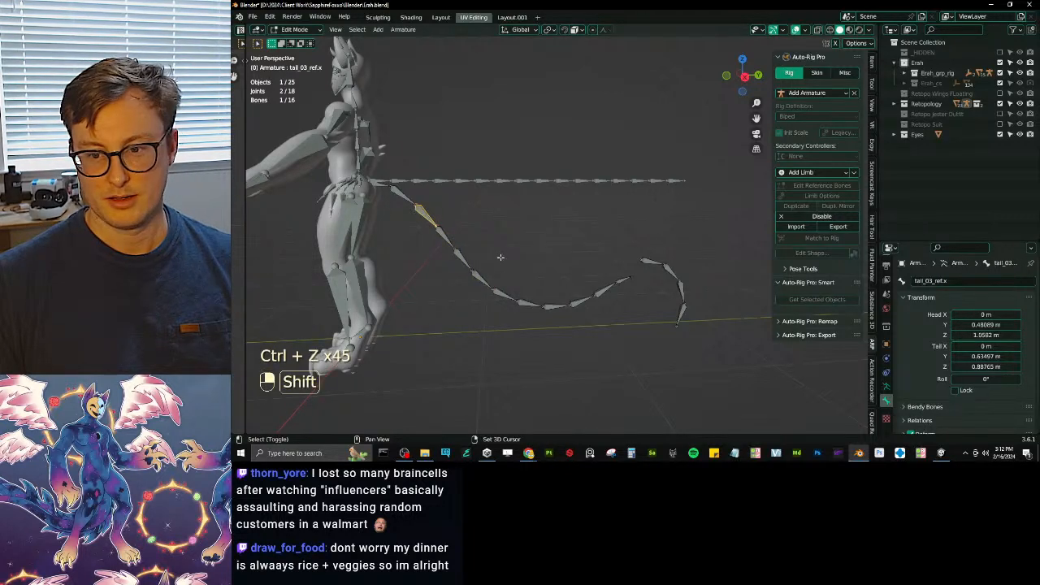
{"action": "middle_click_drag", "start_coordinate": [499, 260], "coordinate": [620, 303]}
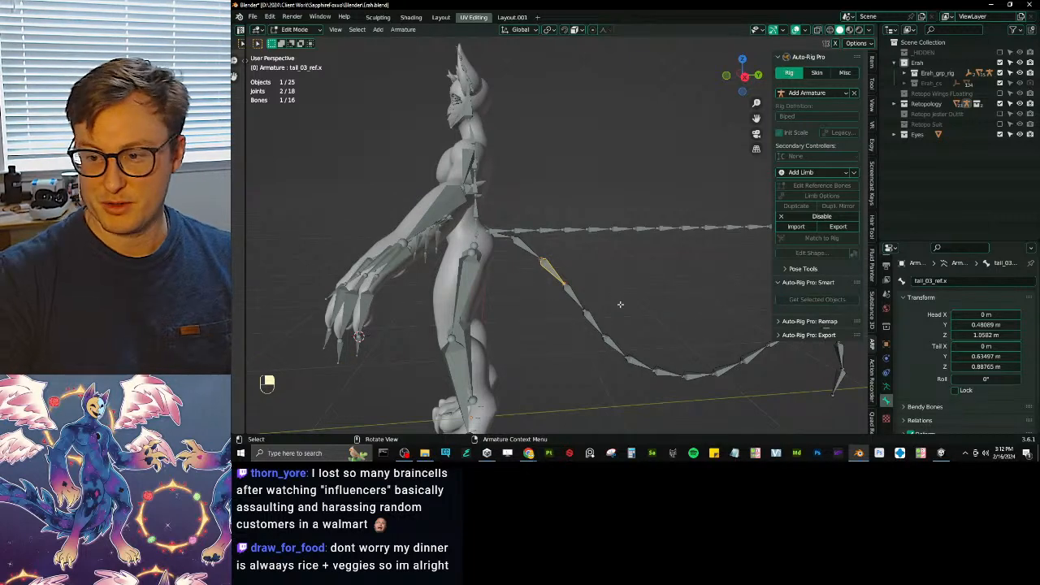
{"action": "key", "text": "KP_3"}
{"action": "scroll", "coordinate": [601, 292], "scroll_direction": "up", "scroll_amount": 5}
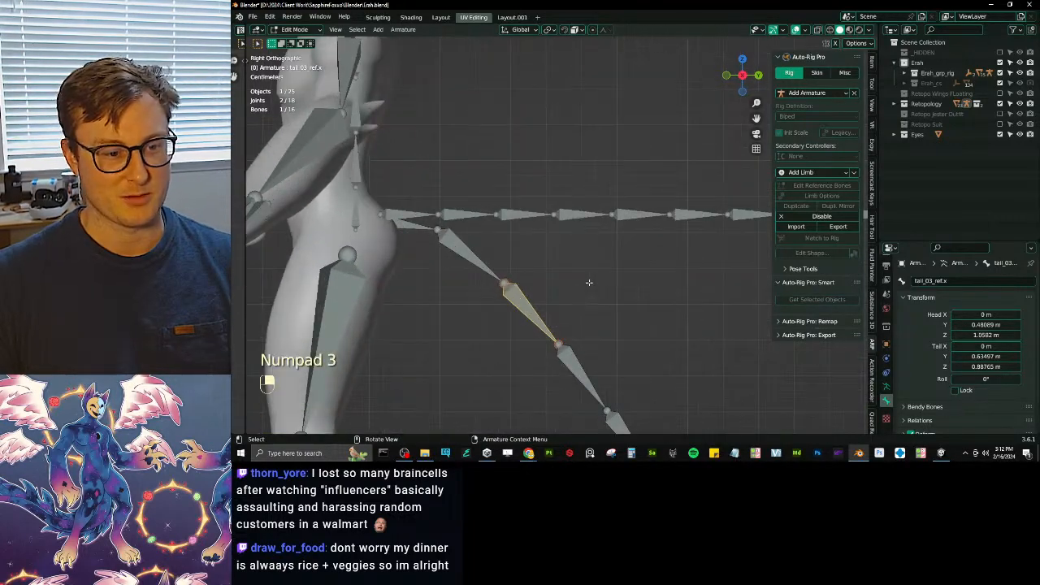
- Undo the remaining tail bone renames, back to the first bone at the hips
{"action": "key", "text": "ctrl+z"}
{"action": "key", "text": "ctrl+z"}
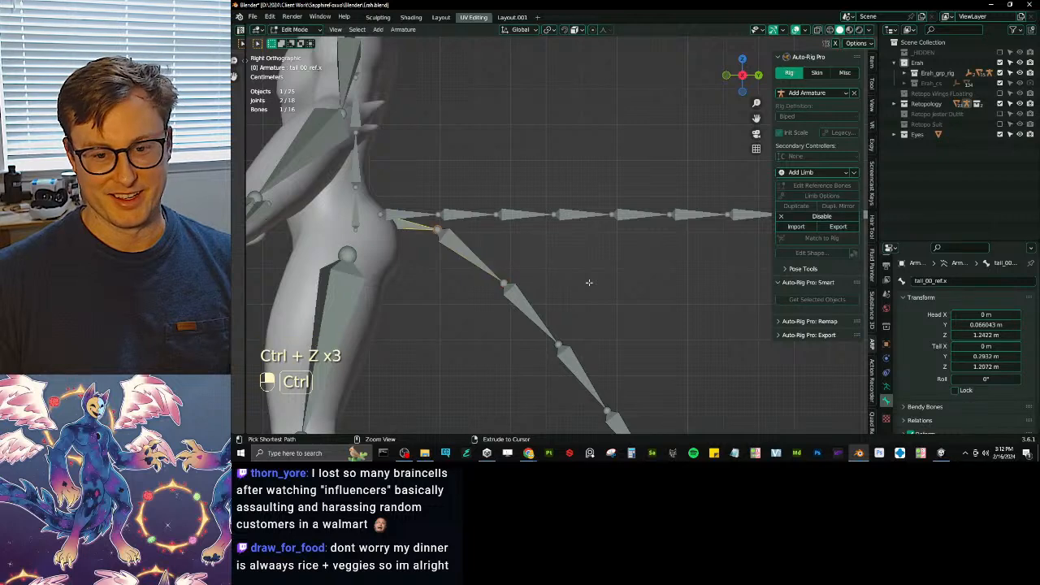
{"action": "key", "text": "ctrl+z"}
{"action": "key", "text": "ctrl+z"}
{"action": "key", "text": "ctrl+z"}
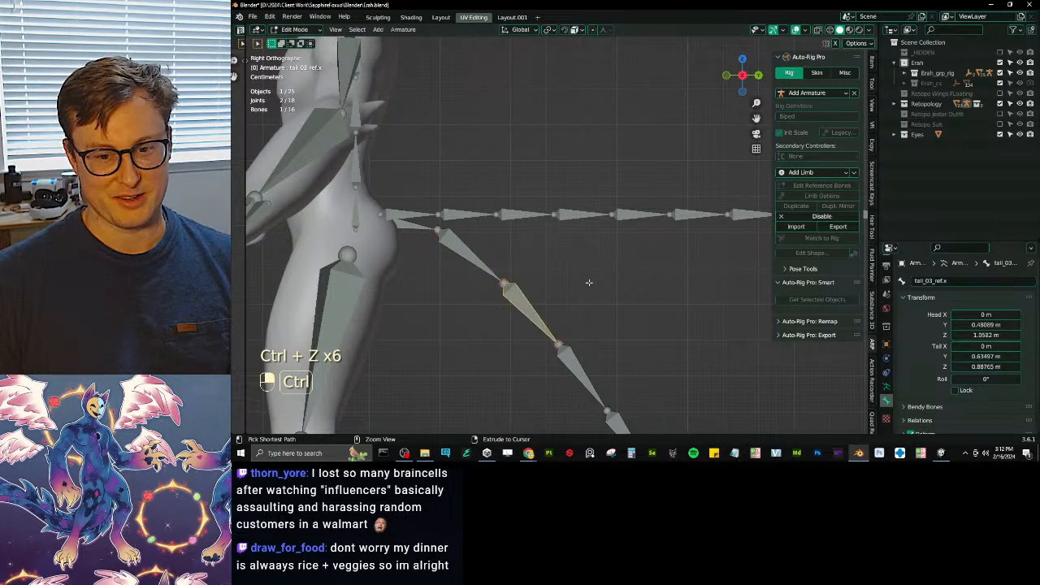
{"action": "key", "text": "ctrl+z"}
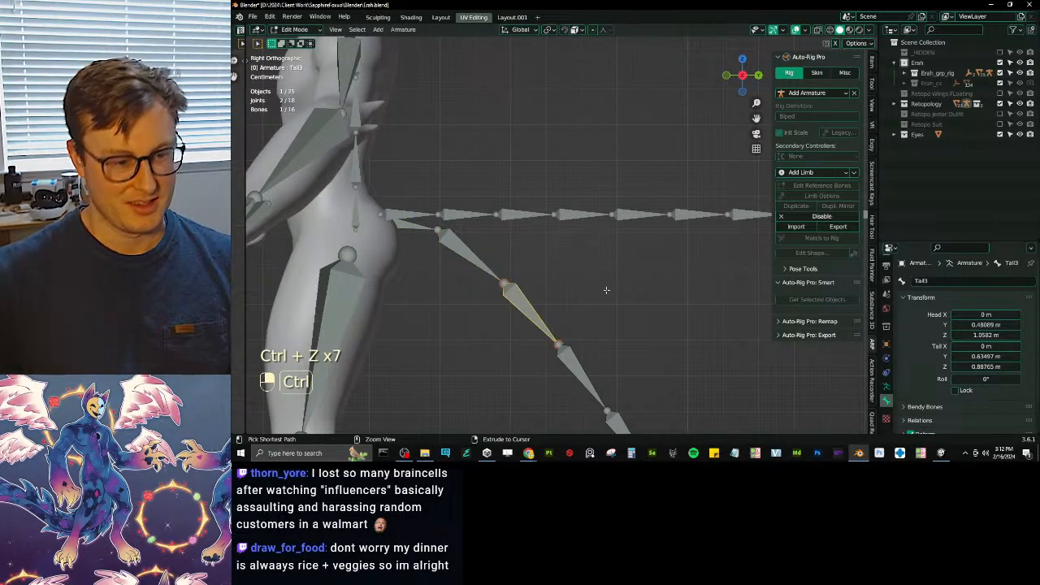
{"action": "key", "text": "ctrl+z"}
{"action": "key", "text": "ctrl+z"}
{"action": "key", "text": "ctrl+z"}
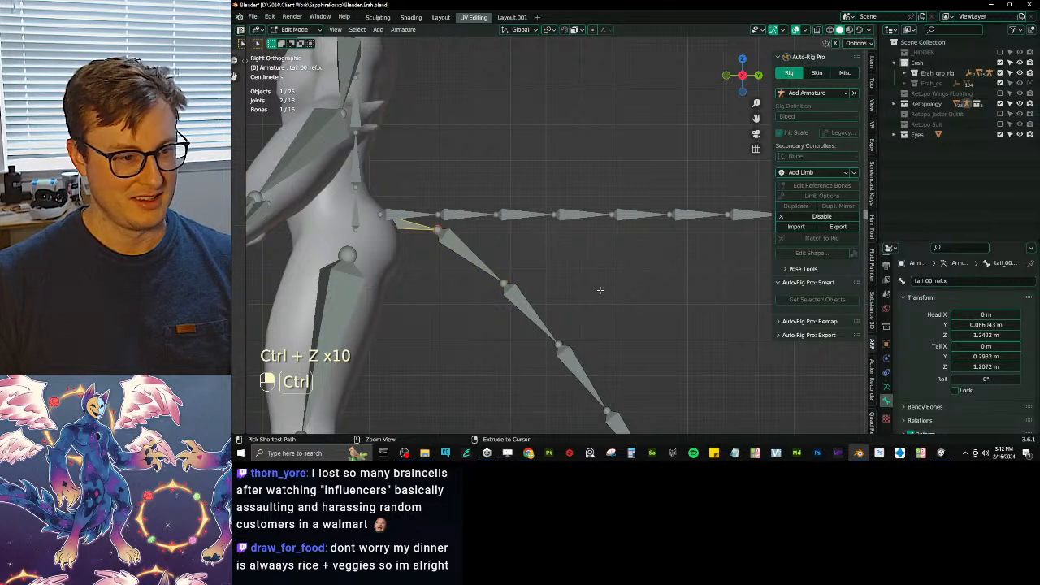
{"action": "key", "text": "ctrl+z"}
{"action": "scroll", "coordinate": [574, 263], "scroll_direction": "down", "scroll_amount": 3}
{"action": "scroll", "coordinate": [575, 263], "scroll_direction": "down", "scroll_amount": 3}
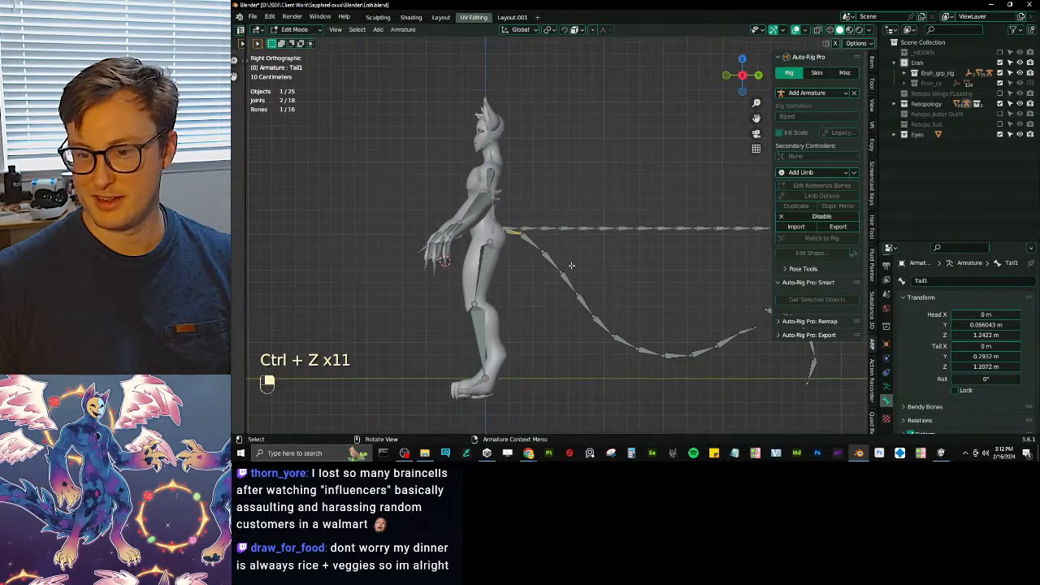
{"action": "scroll", "coordinate": [571, 265], "scroll_direction": "up", "scroll_amount": 3}
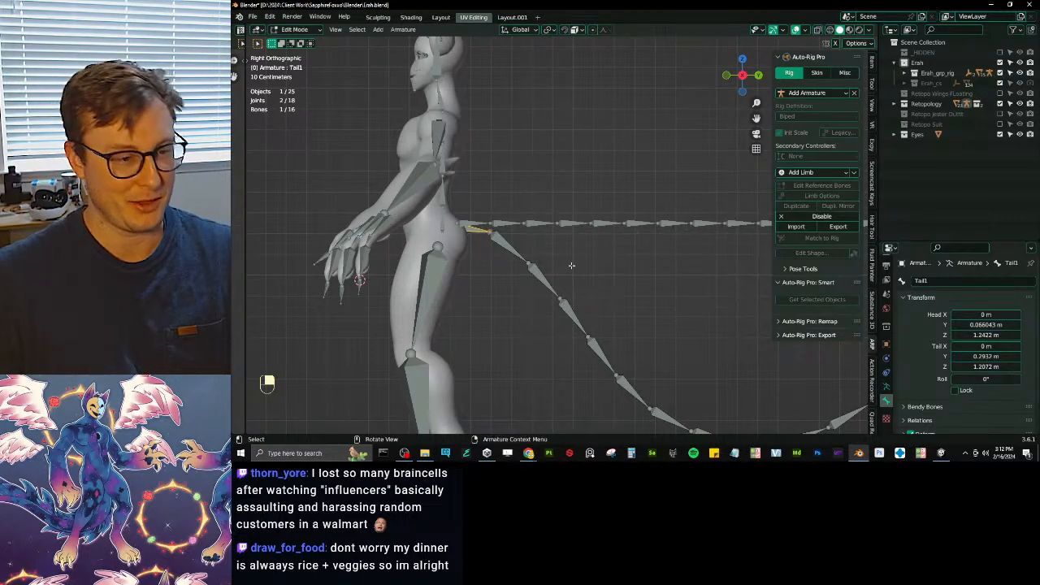
- Leave armature editing, reveal the hidden FluffyTail mesh and switch the viewport to wireframe shading
{"action": "key", "text": "Tab"}
{"action": "key", "text": "slash"}
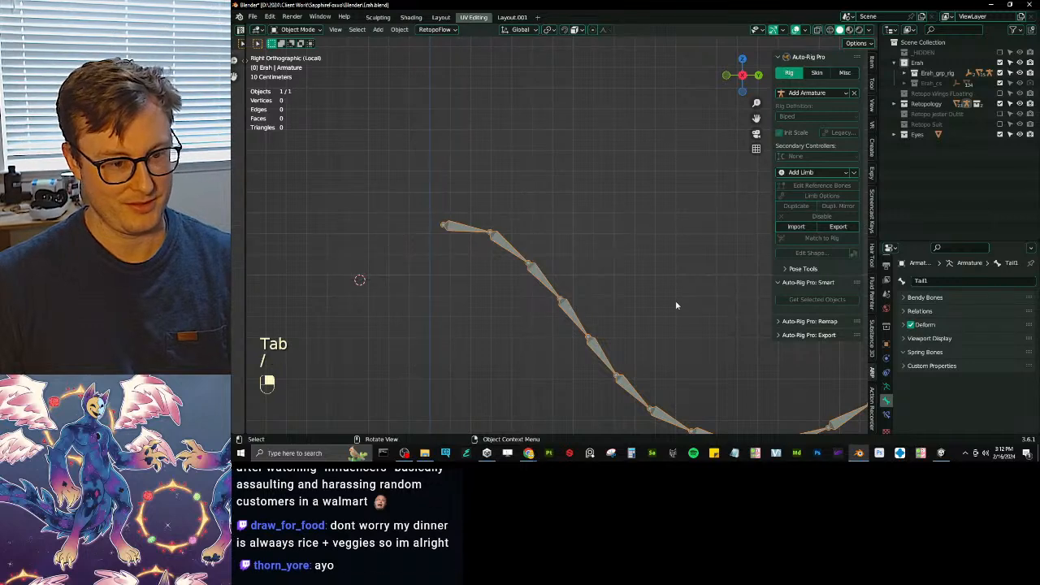
{"action": "key", "text": "slash"}
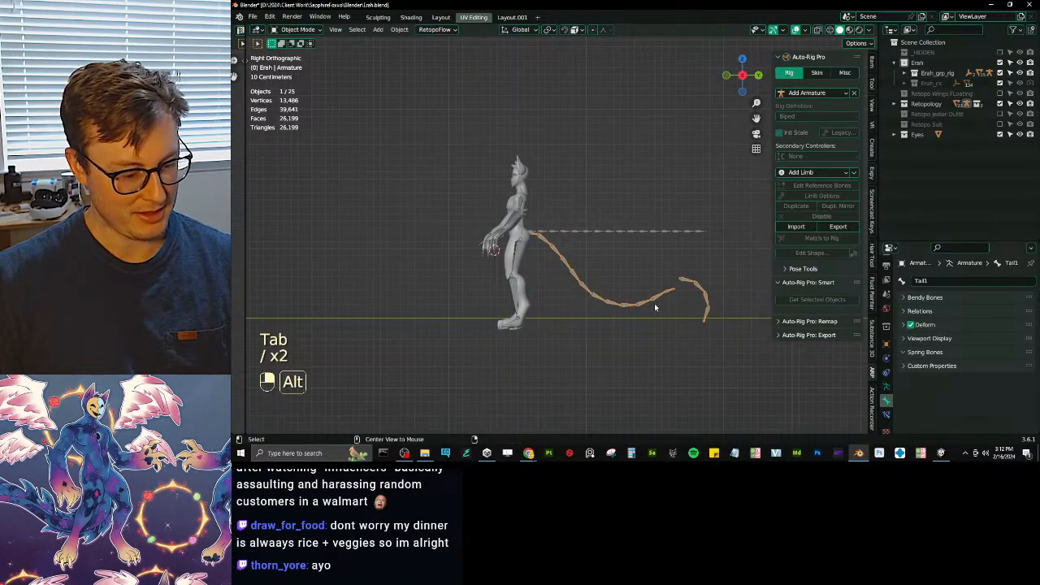
{"action": "key", "text": "alt+h"}
{"action": "left_click", "coordinate": [591, 280]}
{"action": "scroll", "coordinate": [601, 304], "scroll_direction": "up", "scroll_amount": 5}
{"action": "key", "text": "z"}
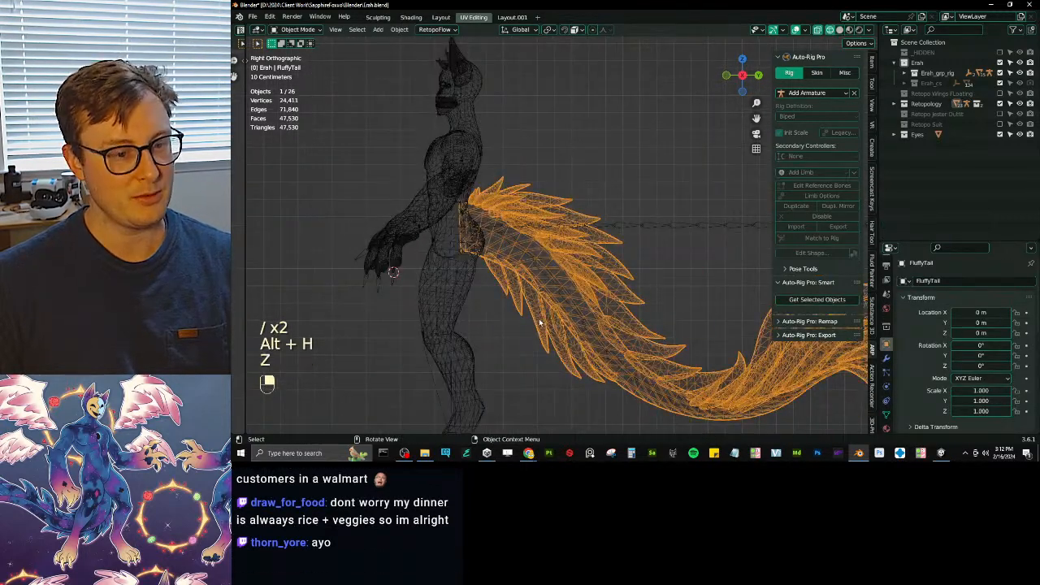
- Parent the FluffyTail mesh to the tail armature
{"action": "scroll", "coordinate": [526, 297], "scroll_direction": "up", "scroll_amount": 3}
{"action": "left_click", "coordinate": [519, 281], "text": "shift"}
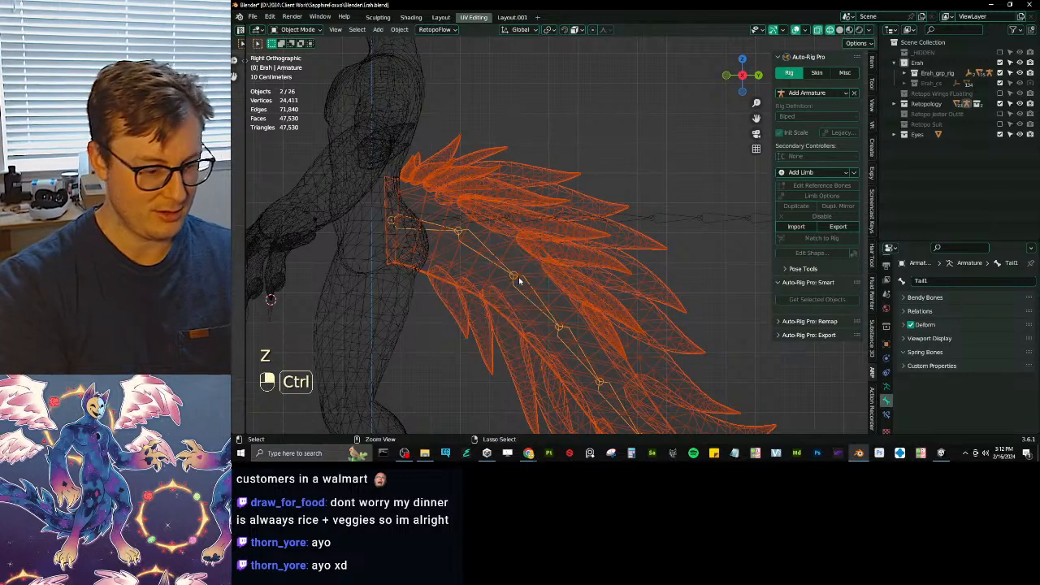
{"action": "key", "text": "ctrl+p"}
{"action": "left_click", "coordinate": [483, 320]}
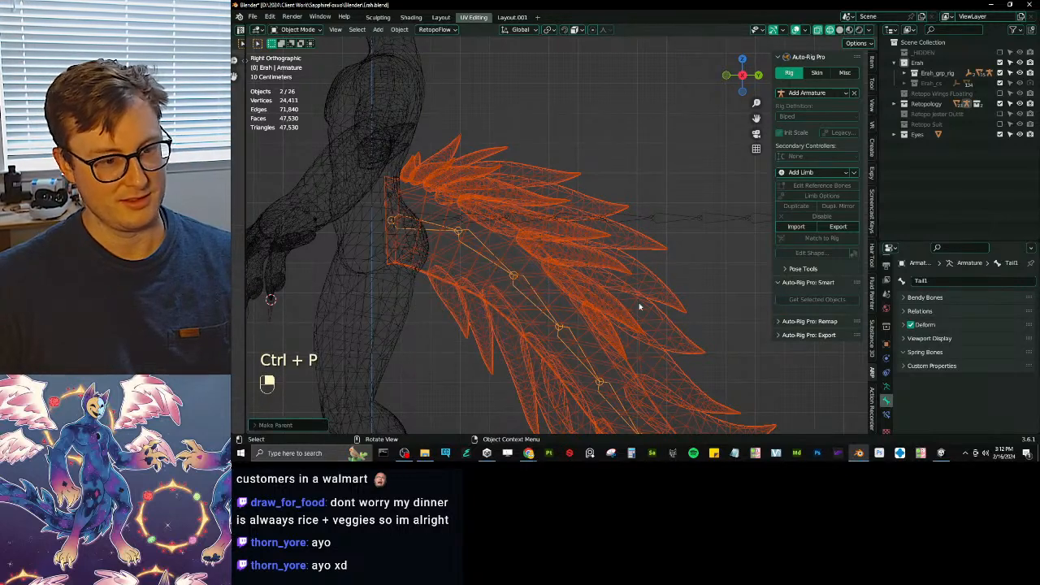
{"action": "left_click", "coordinate": [639, 307]}
{"action": "middle_click_drag", "start_coordinate": [639, 309], "coordinate": [634, 248], "text": "shift"}
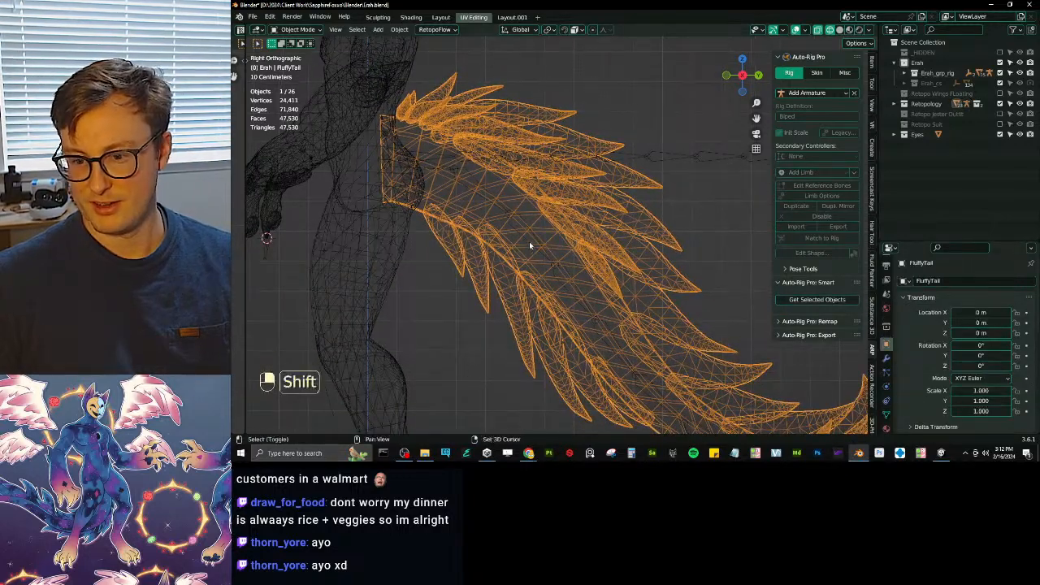
{"action": "middle_click_drag", "start_coordinate": [531, 244], "coordinate": [600, 288], "text": "shift"}
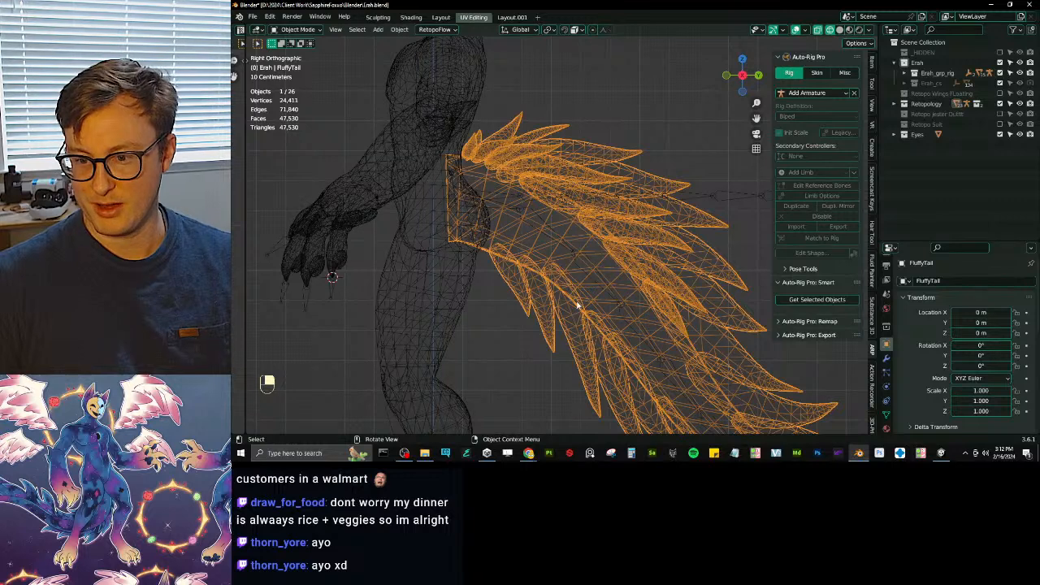
- Resume editing the tail armature and rename its first two bones from the hips tail_00_ref.x and tail_01_ref.x
{"action": "left_click", "coordinate": [518, 219]}
{"action": "key", "text": "Tab"}
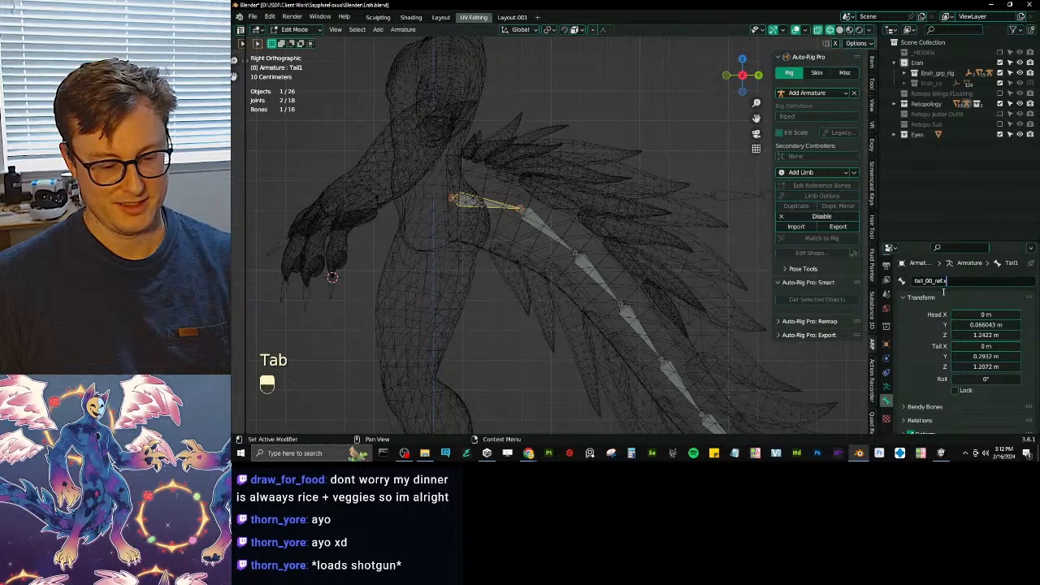
{"action": "left_click", "coordinate": [560, 231]}
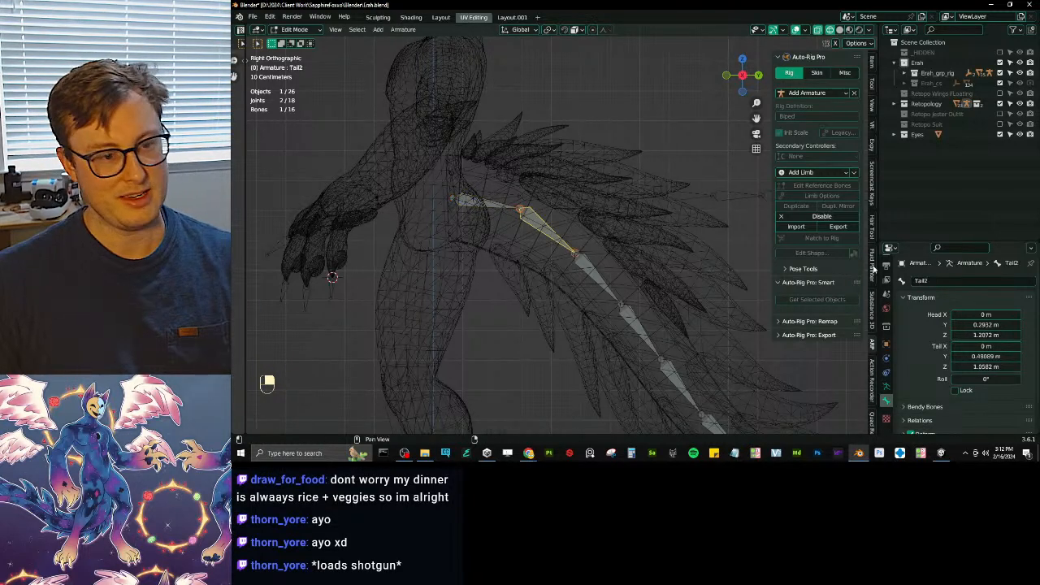
{"action": "key", "text": "Left"}
{"action": "key", "text": "Left"}
{"action": "key", "text": "Left"}
{"action": "key", "text": "Left"}
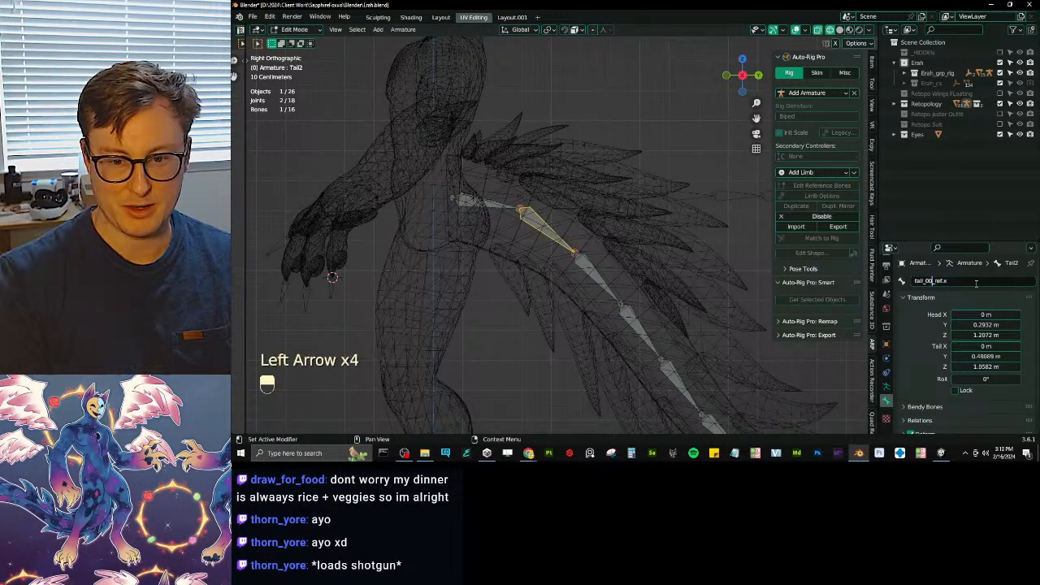
{"action": "key", "text": "1"}
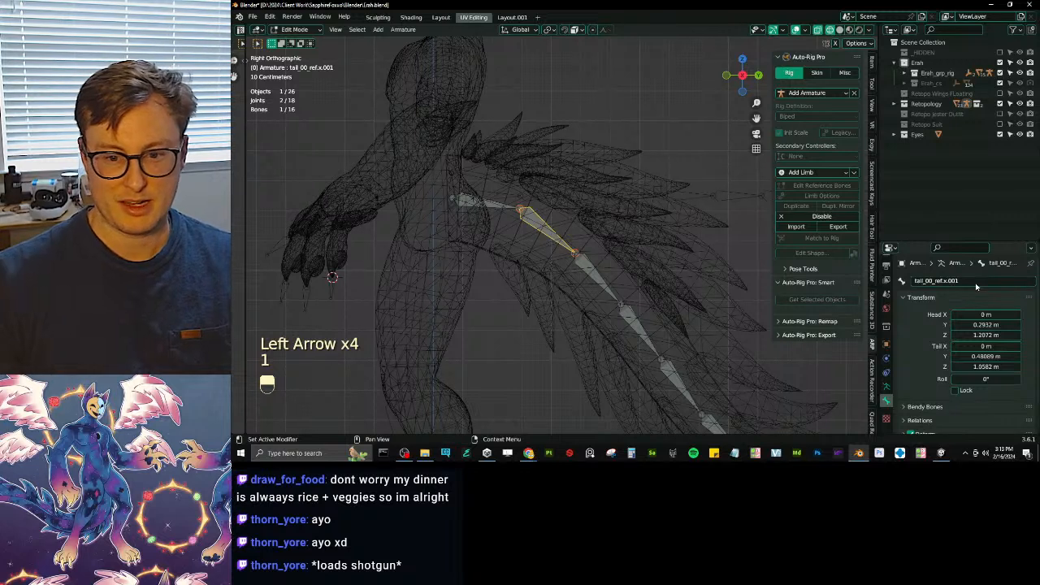
{"action": "left_click", "coordinate": [977, 285]}
{"action": "type", "text": "tail_00_ref.x"}
{"action": "left_click", "coordinate": [933, 282]}
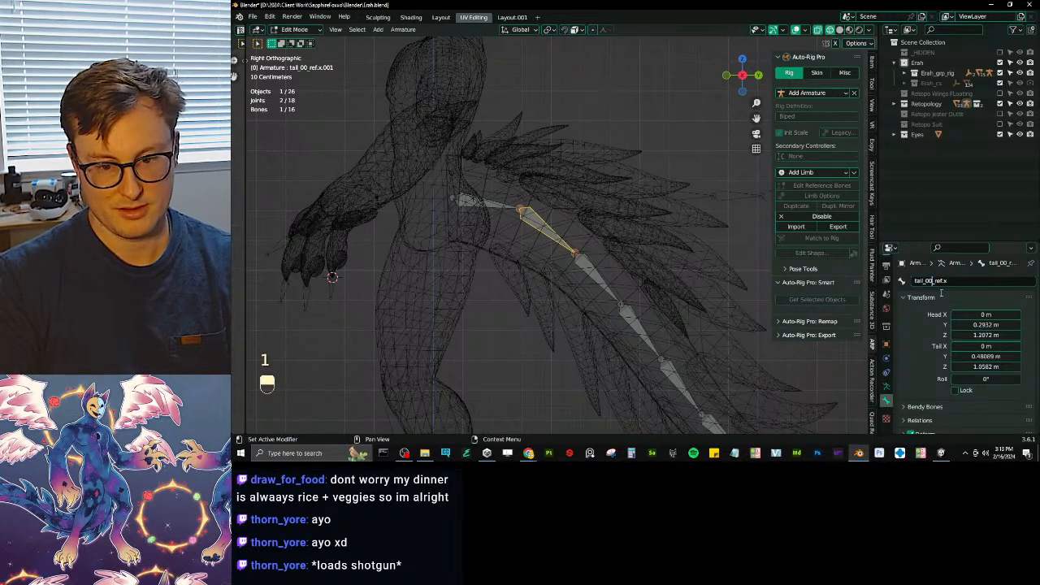
{"action": "key", "text": "BackSpace"}
{"action": "type", "text": "1"}
{"action": "key", "text": "Return"}
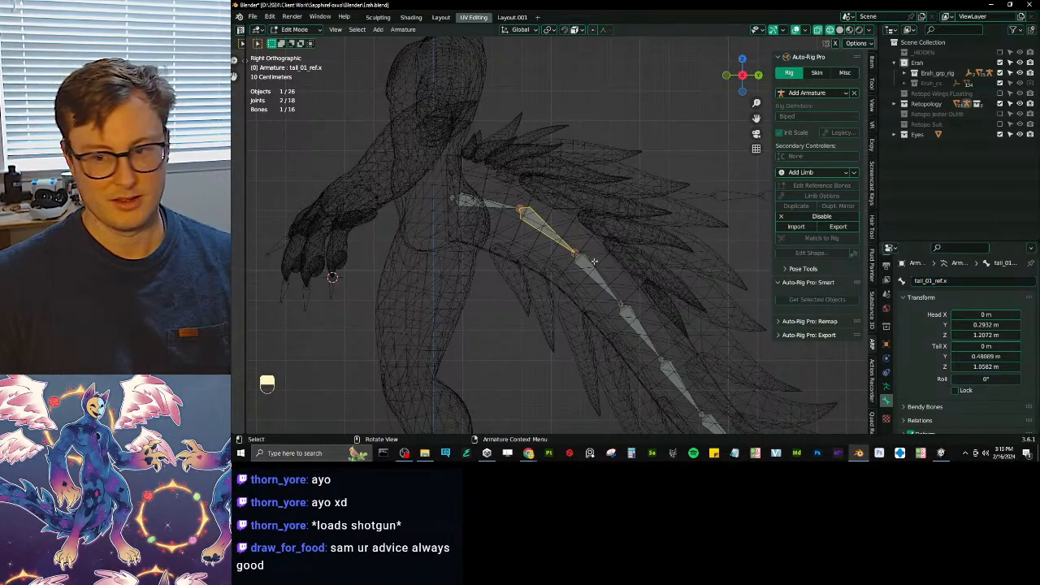
- Rename the third tail bone from the hips tail_002_ref.x
{"action": "left_click", "coordinate": [595, 268]}
{"action": "left_click", "coordinate": [940, 282]}
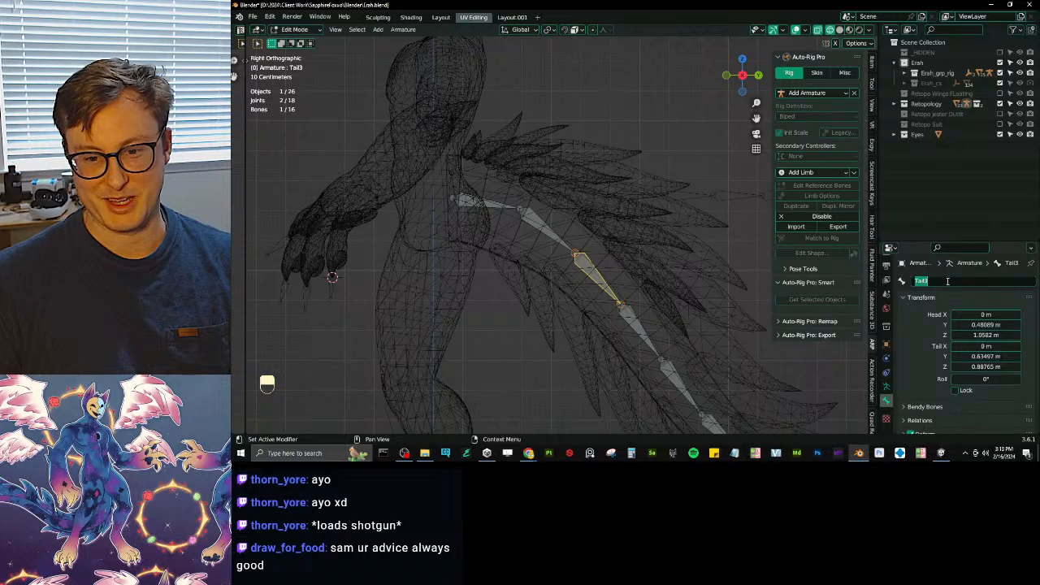
{"action": "type", "text": "tail_00_ref.x"}
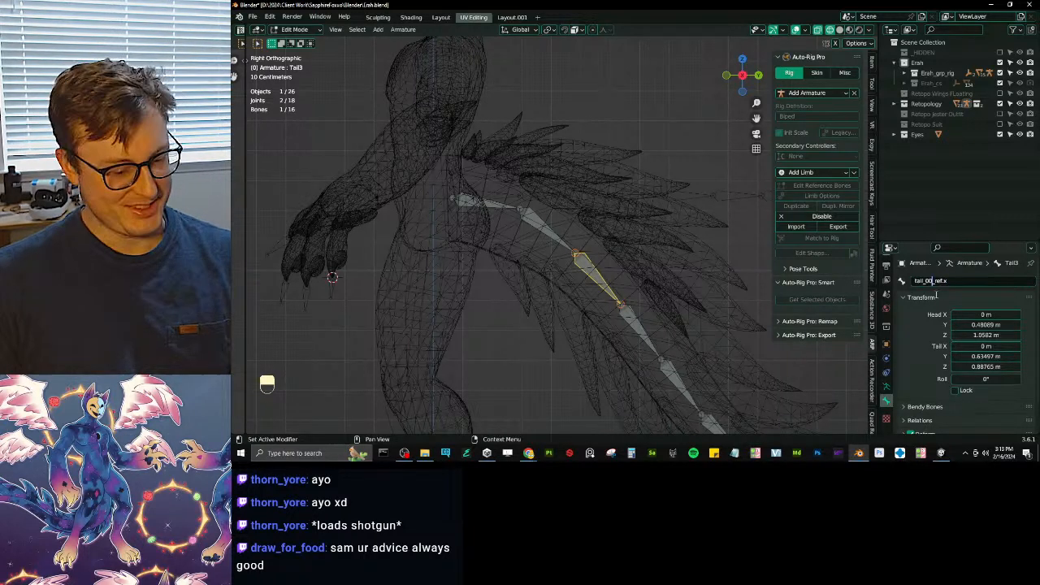
{"action": "type", "text": "2"}
{"action": "key", "text": "Return"}
- Rename the fourth tail bone from the hips tail_04_ref.x
{"action": "left_click", "coordinate": [646, 324]}
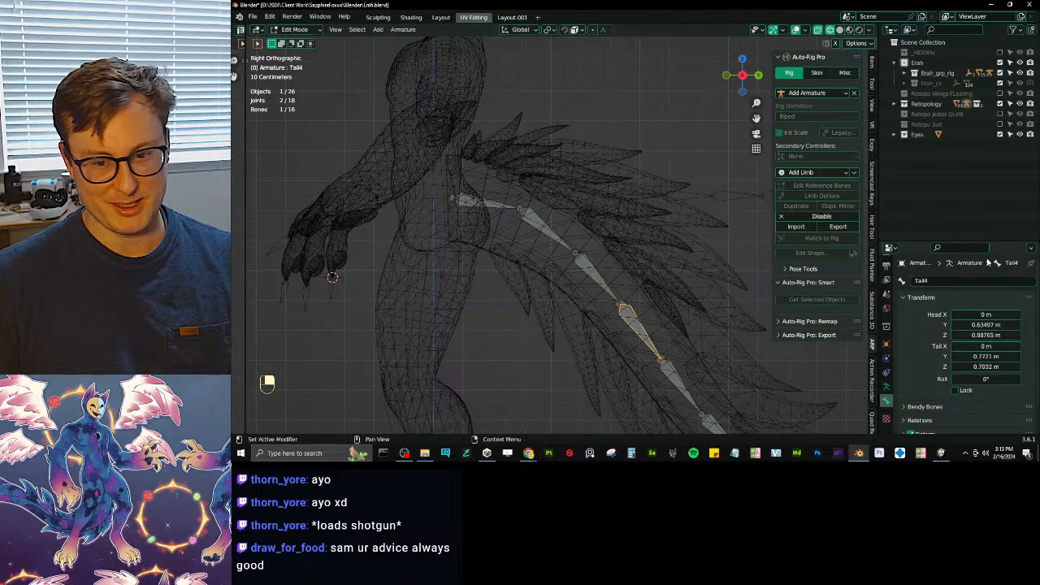
{"action": "double_click", "coordinate": [964, 281]}
{"action": "type", "text": "tail_00_ref.x"}
{"action": "left_click", "coordinate": [934, 281]}
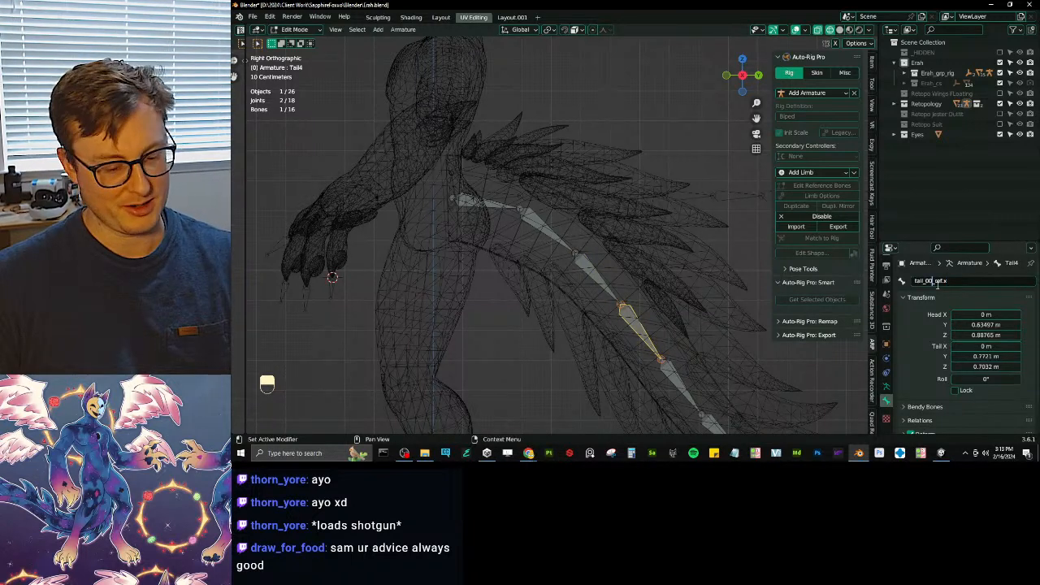
{"action": "type", "text": "4"}
{"action": "key", "text": "Return"}
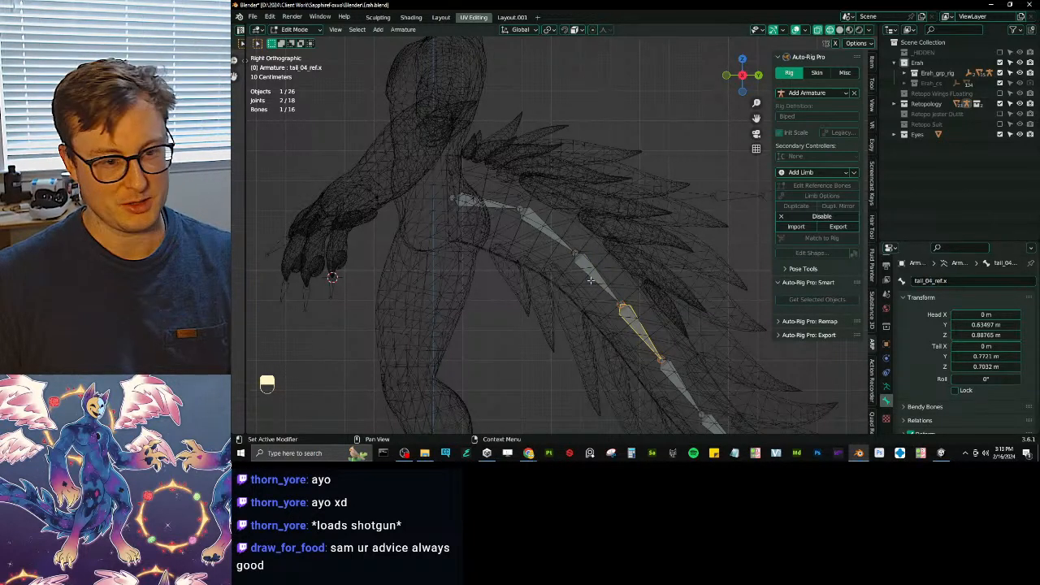
- Check the names of the first three tail bones and remove the extra zero from the third bone's number
{"action": "left_click", "coordinate": [507, 213]}
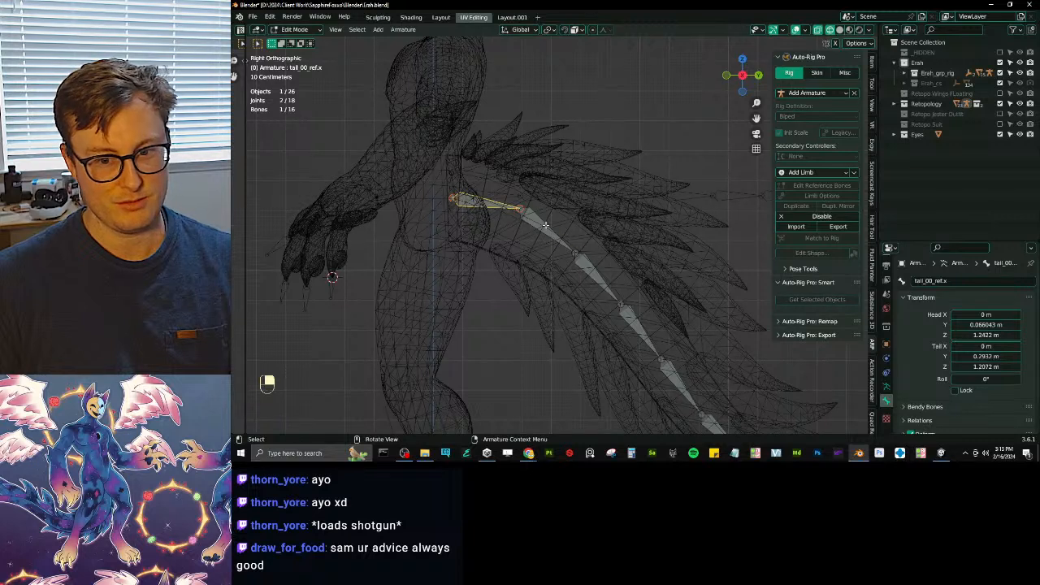
{"action": "left_click", "coordinate": [562, 241]}
{"action": "left_click", "coordinate": [599, 276]}
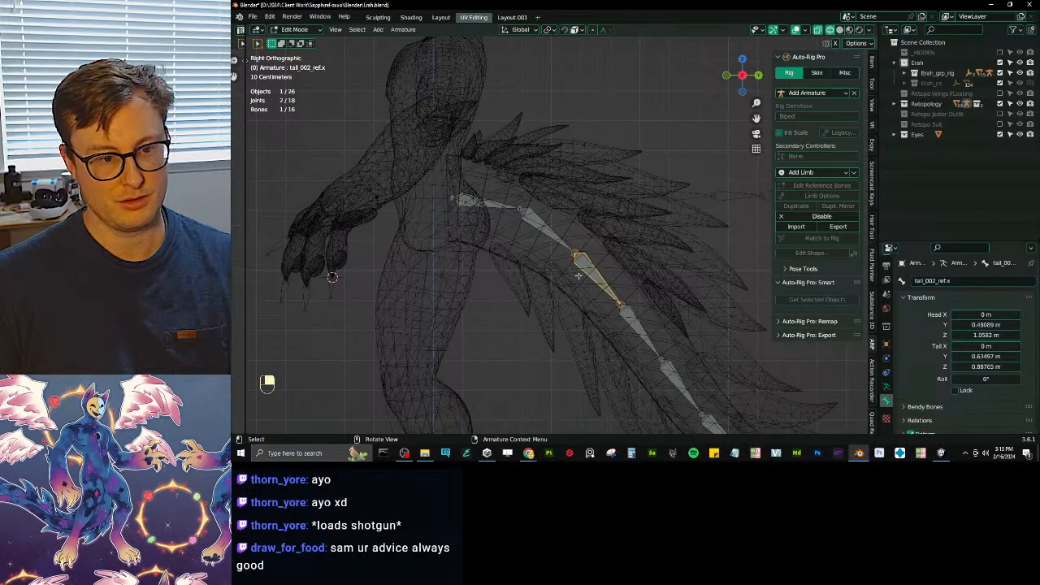
{"action": "double_click", "coordinate": [932, 281]}
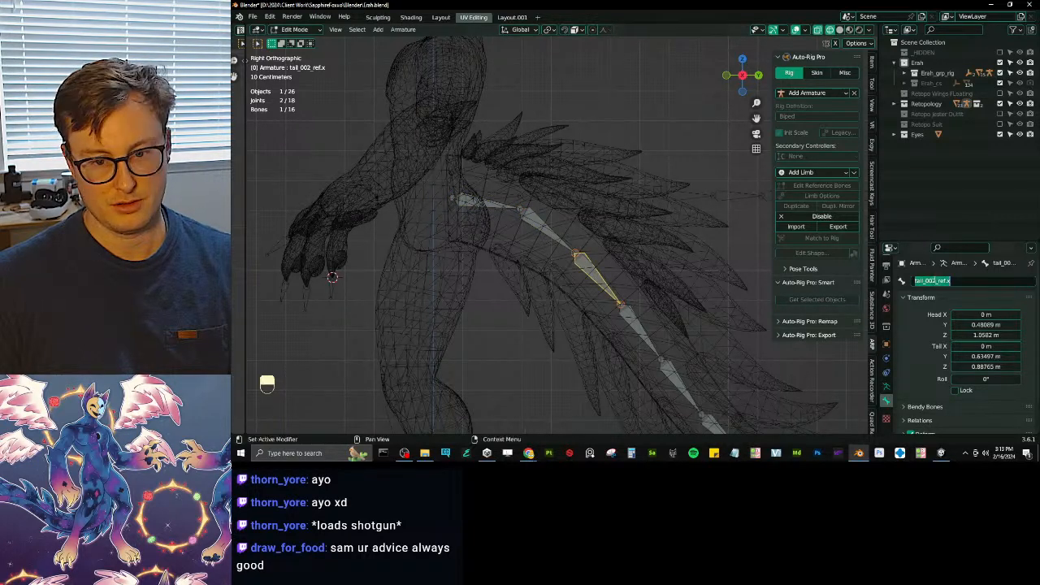
{"action": "key", "text": "BackSpace"}
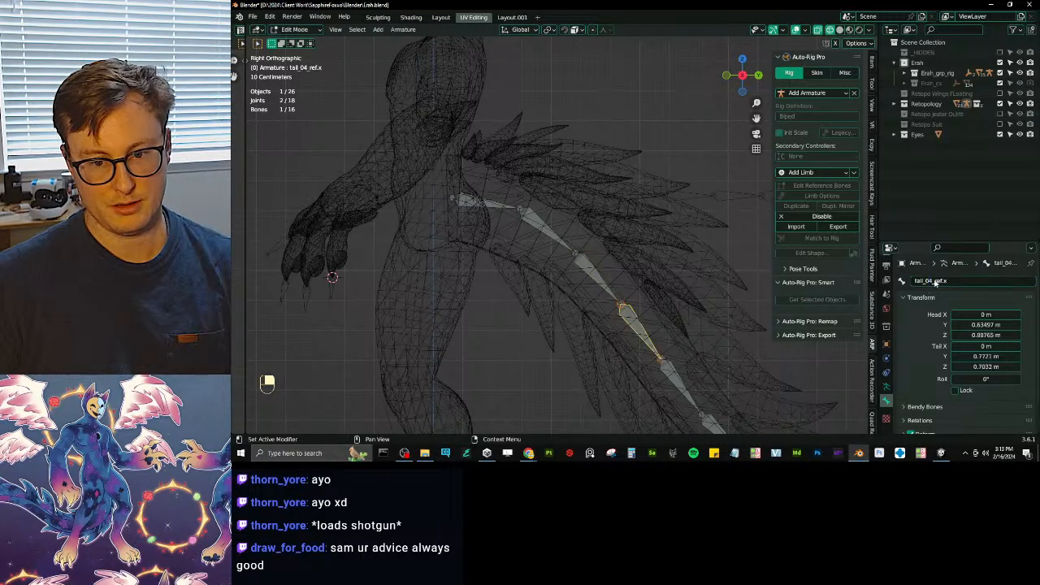
- Correct the number in the fourth tail bone's name so it directly follows the third bone's
{"action": "double_click", "coordinate": [938, 285]}
{"action": "left_click", "coordinate": [933, 284]}
{"action": "key", "text": "BackSpace"}
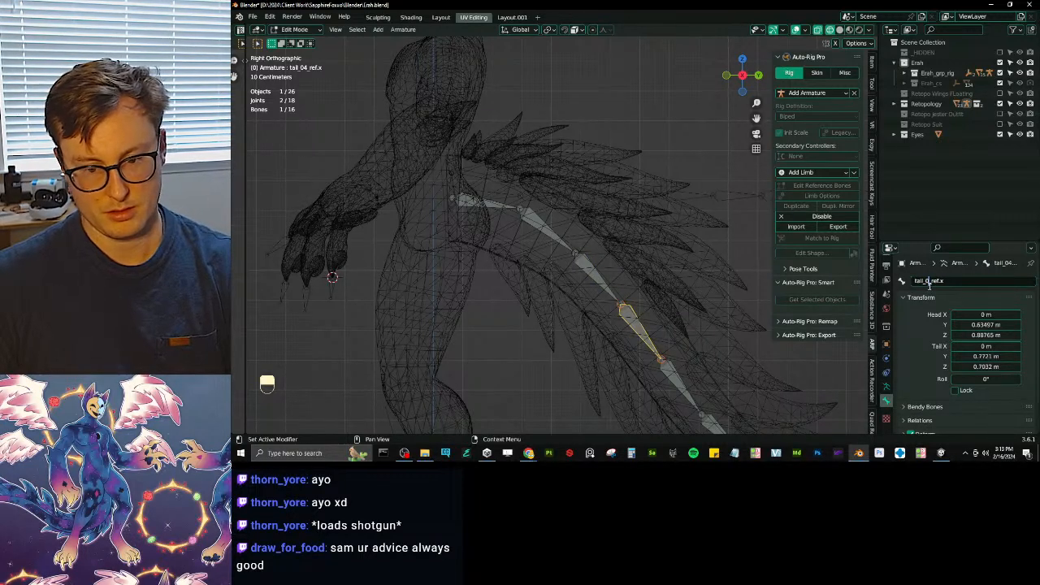
{"action": "key", "text": "Return"}
- Rename the fifth tail bone from the hips tail_04_ref.x
{"action": "left_click", "coordinate": [676, 386]}
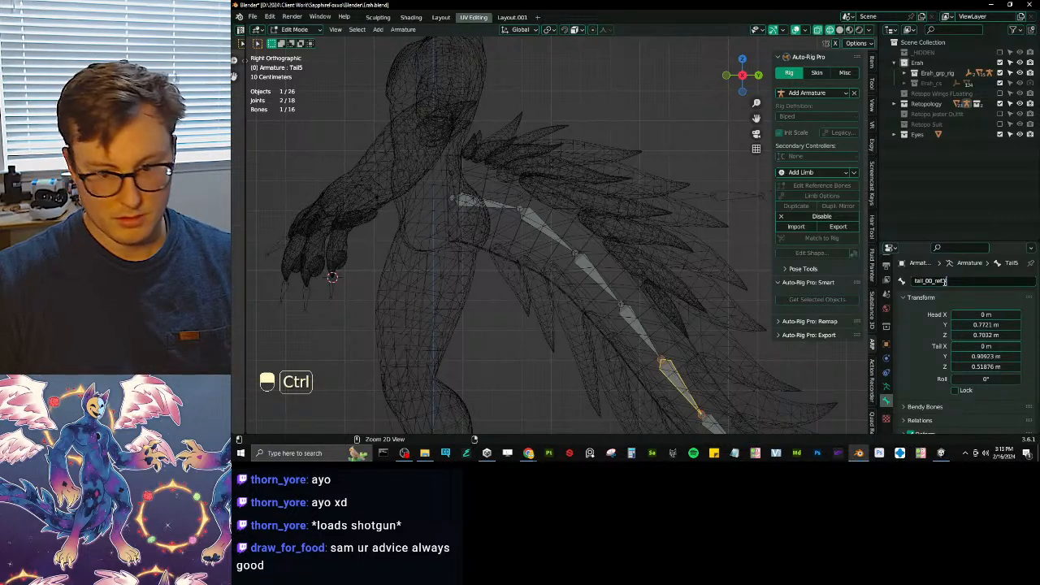
{"action": "left_click", "coordinate": [933, 281]}
{"action": "key", "text": "BackSpace"}
{"action": "type", "text": "4"}
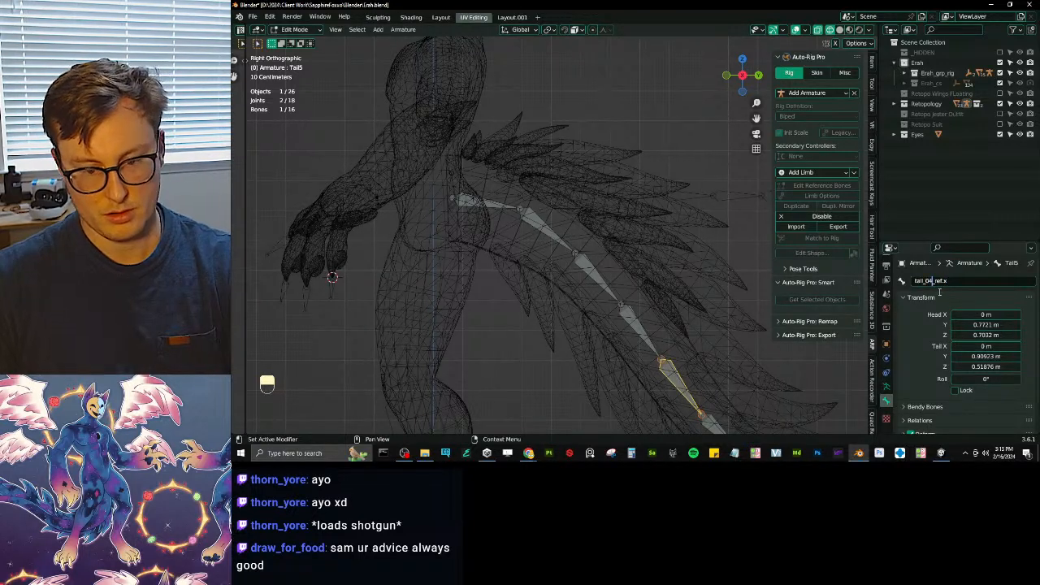
{"action": "key", "text": "Return"}
- Rename the sixth tail bone from the hips tail_05_ref.x
{"action": "left_click", "coordinate": [702, 383]}
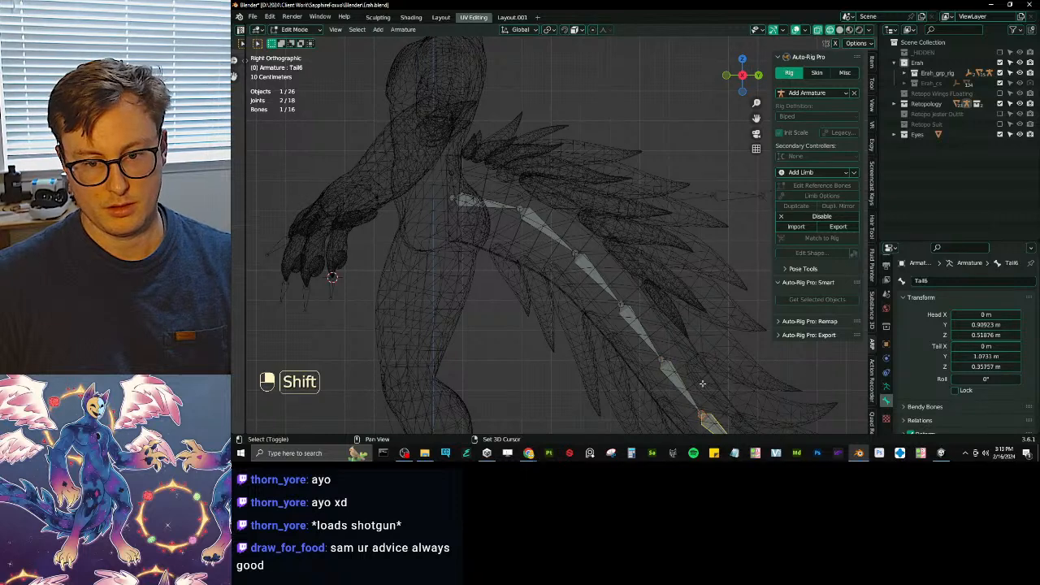
{"action": "middle_click_drag", "start_coordinate": [702, 383], "coordinate": [632, 296], "text": "shift"}
{"action": "type", "text": "tail_00_ref.x"}
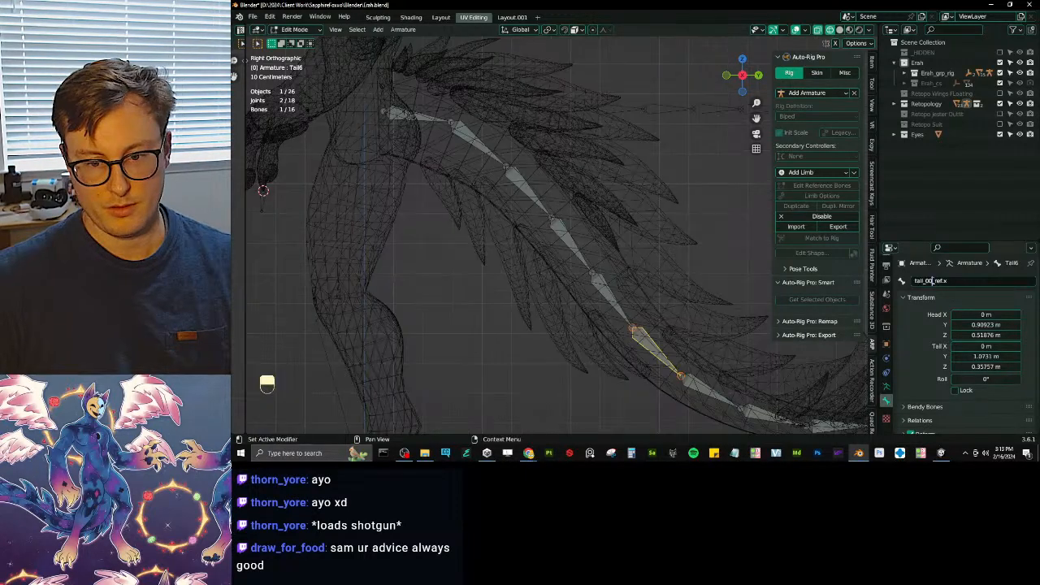
{"action": "key", "text": "BackSpace"}
{"action": "type", "text": "5"}
{"action": "key", "text": "Return"}
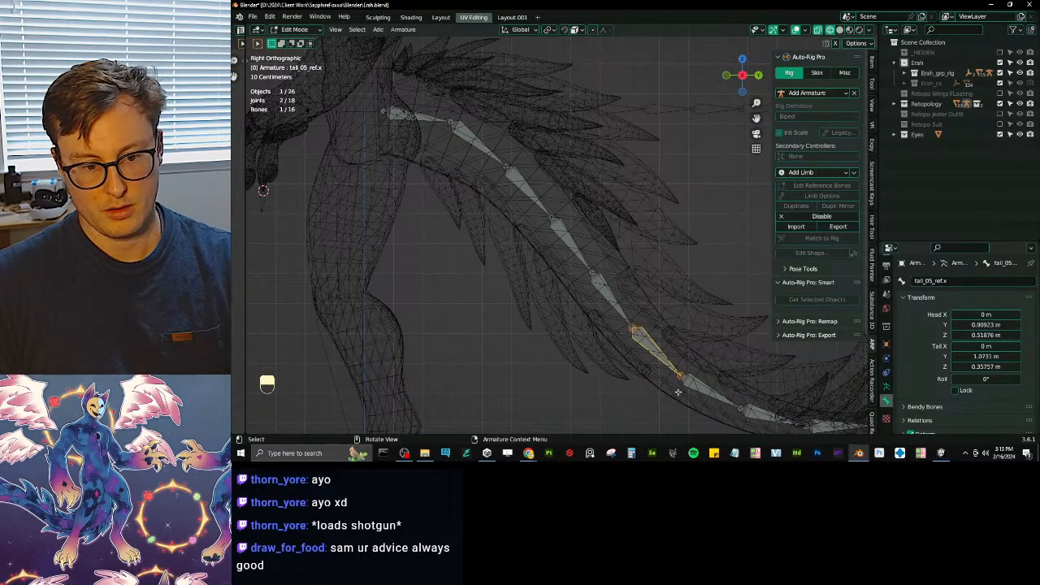
- Rename the seventh tail bone as tail_06_ref.x
{"action": "left_click", "coordinate": [697, 388]}
{"action": "left_click", "coordinate": [940, 280]}
{"action": "type", "text": "tail_00_ref.x"}
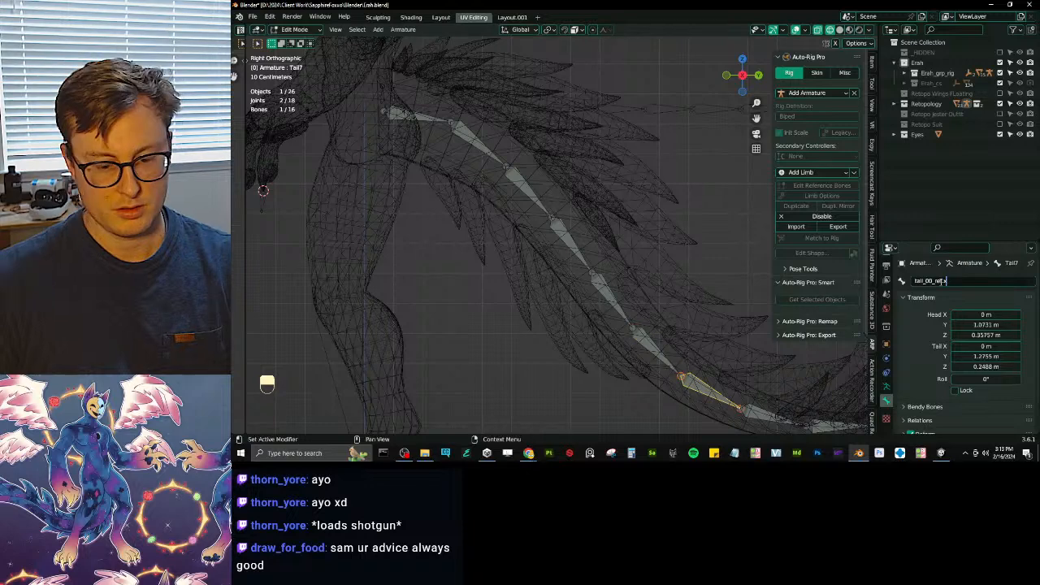
{"action": "key", "text": "Left"}
{"action": "key", "text": "Left"}
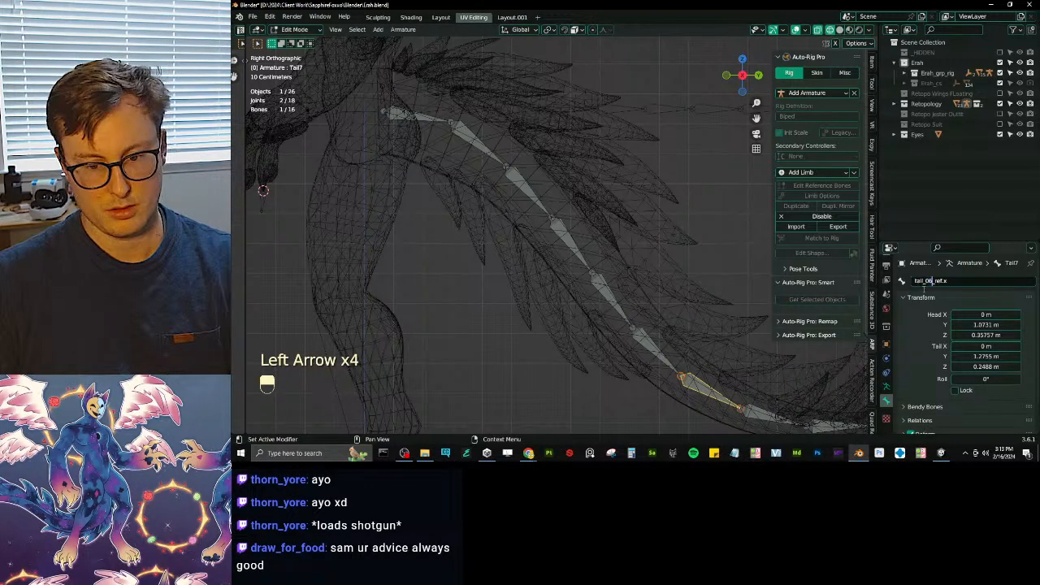
{"action": "key", "text": "Return"}
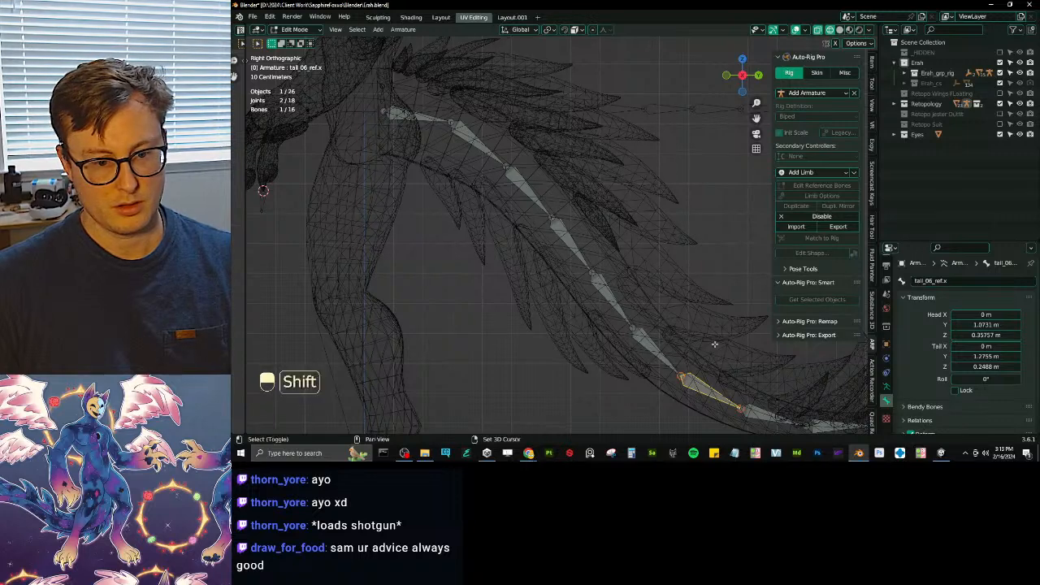
- Rename the eighth tail bone, the next one toward the tip, as tail_07_ref.x
{"action": "middle_click_drag", "start_coordinate": [715, 345], "coordinate": [560, 195], "text": "shift"}
{"action": "left_click", "coordinate": [619, 278]}
{"action": "left_click", "coordinate": [937, 281]}
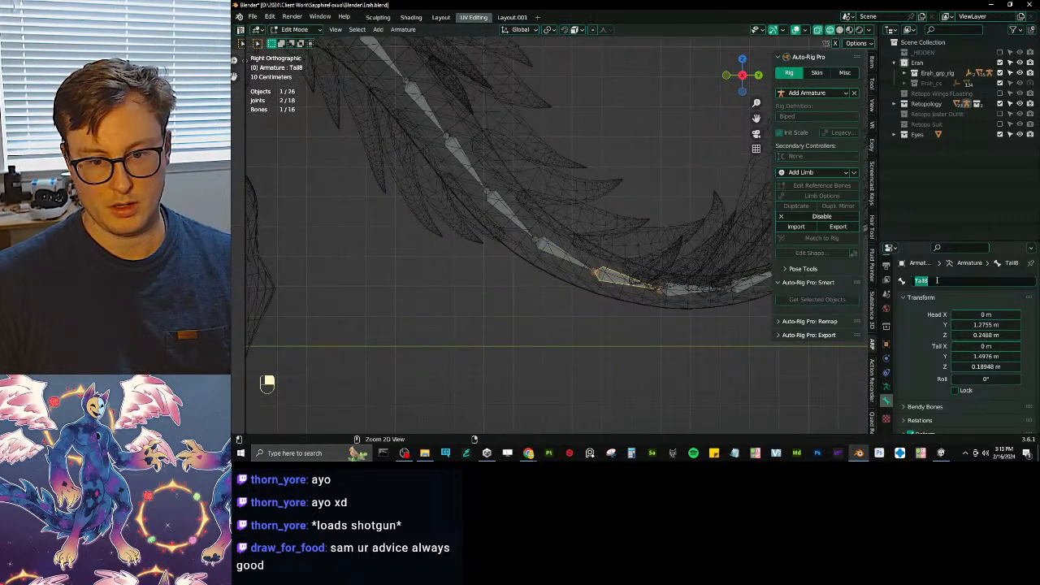
{"action": "type", "text": "tail_00_ref.x"}
{"action": "key", "text": "Left"}
{"action": "key", "text": "Left"}
{"action": "key", "text": "Left"}
{"action": "key", "text": "Left"}
{"action": "key", "text": "Left"}
{"action": "key", "text": "Left"}
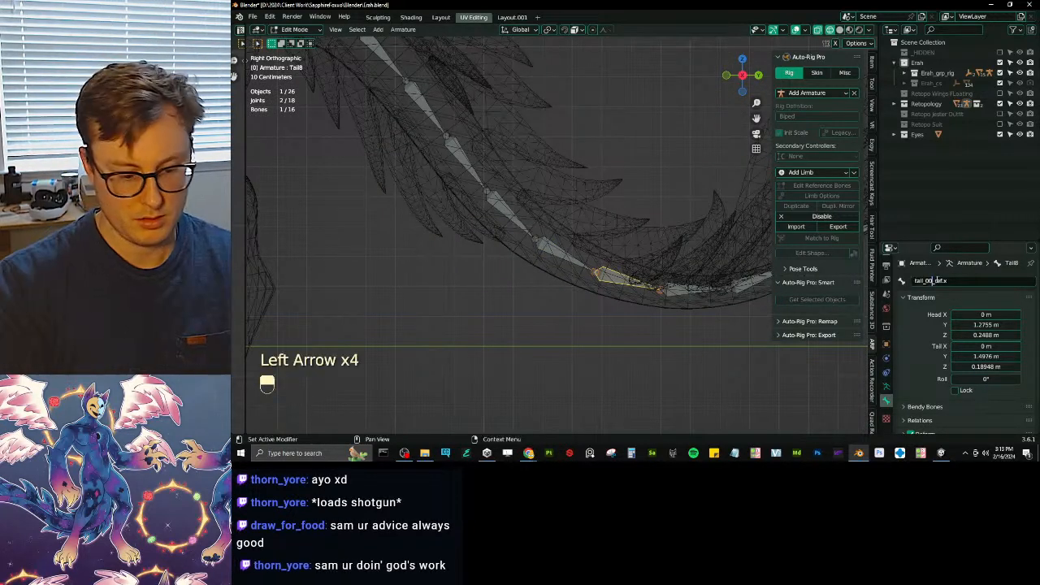
{"action": "key", "text": "BackSpace"}
{"action": "type", "text": "7"}
{"action": "key", "text": "Return"}
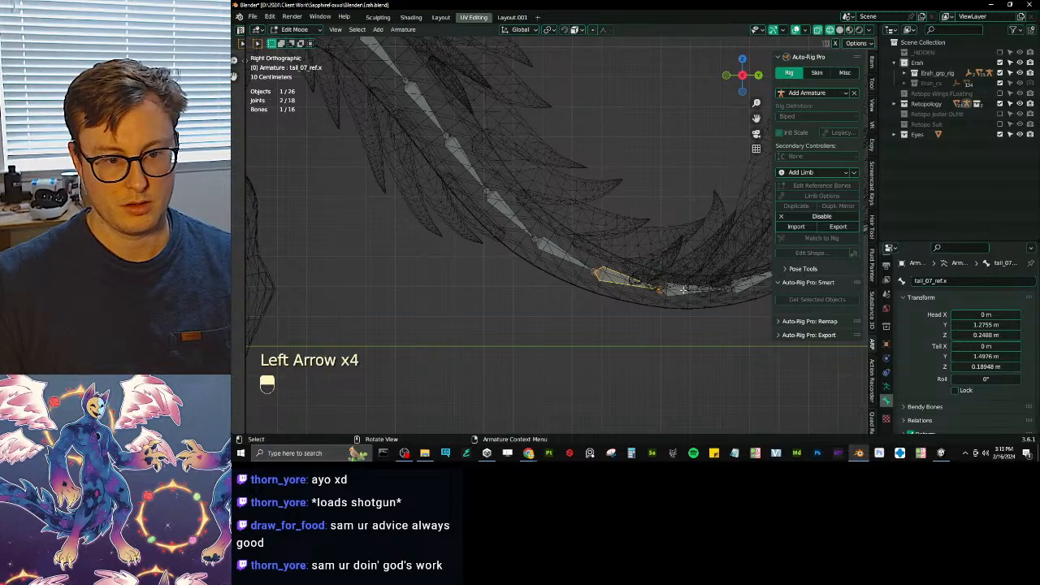
- Rename the ninth tail bone as tail_08_ref.x and the tenth as tail_09_ref.x
{"action": "left_click", "coordinate": [684, 288]}
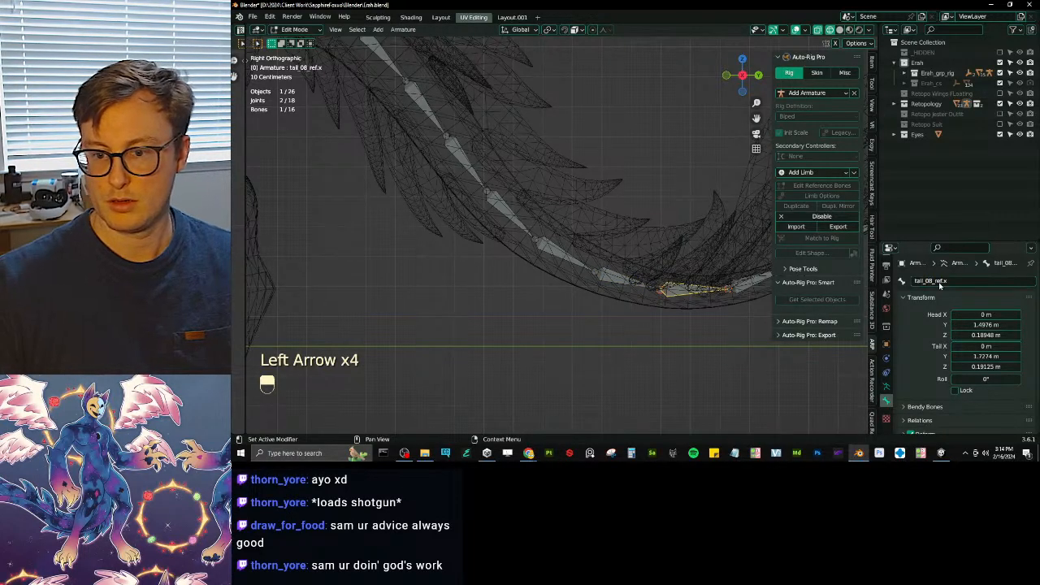
{"action": "middle_click_drag", "start_coordinate": [697, 265], "coordinate": [570, 261], "text": "shift"}
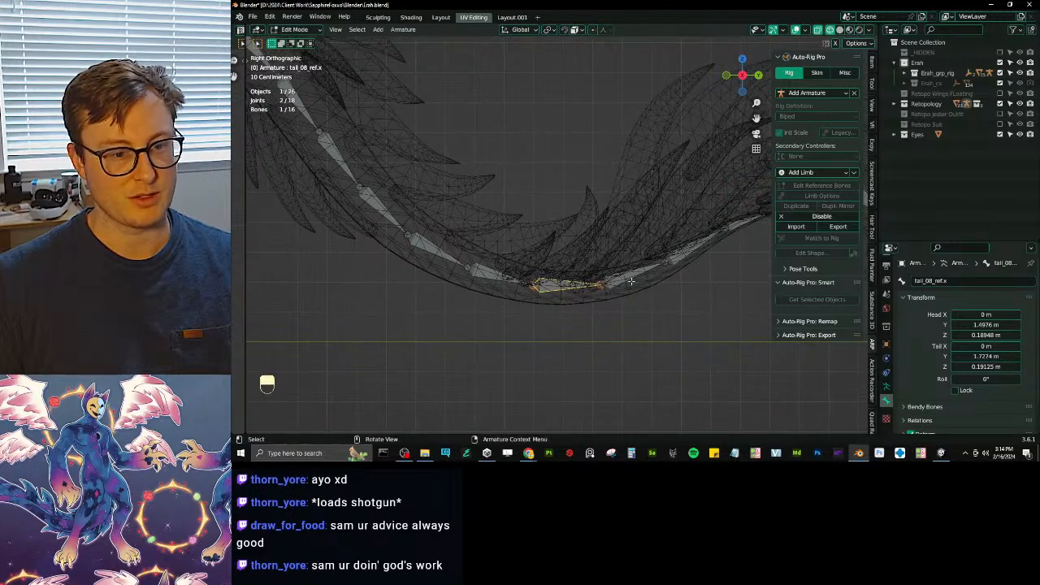
{"action": "left_click", "coordinate": [631, 281]}
{"action": "left_click", "coordinate": [935, 281]}
{"action": "type", "text": "tail_08_ref.x"}
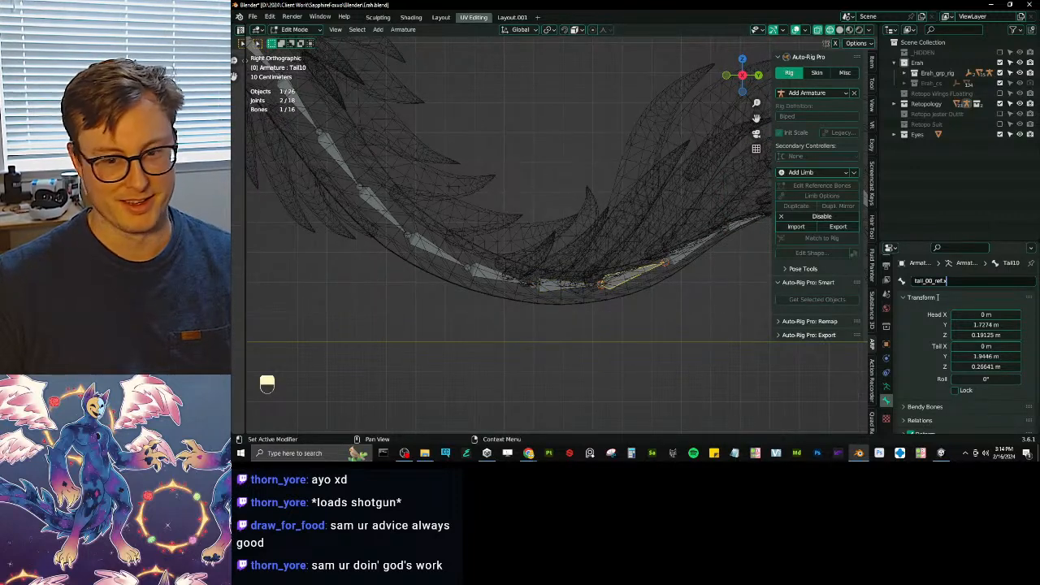
{"action": "key", "text": "Left"}
{"action": "key", "text": "Left"}
{"action": "key", "text": "Left"}
{"action": "key", "text": "Left"}
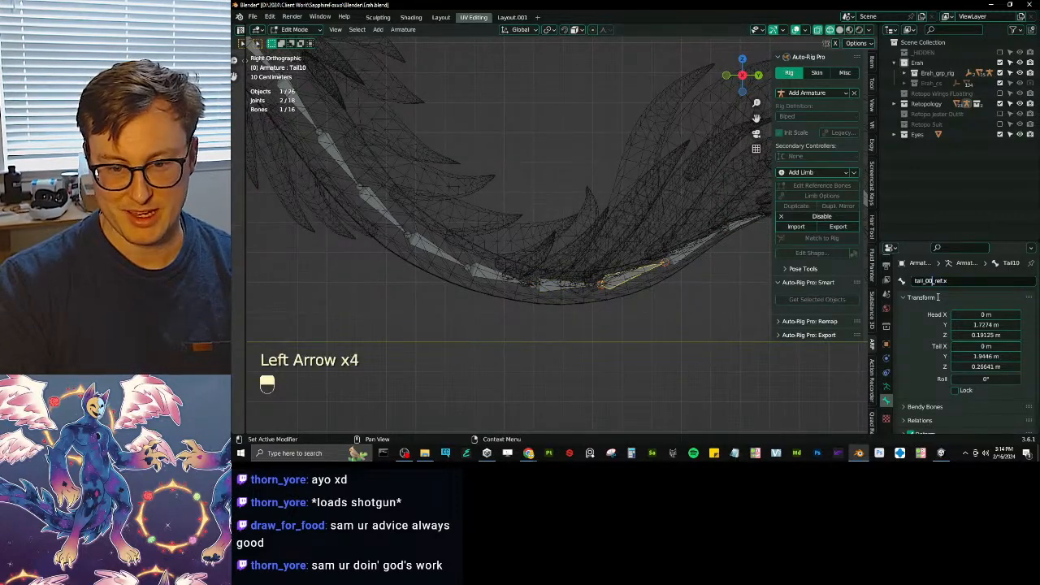
{"action": "type", "text": "9"}
{"action": "key", "text": "Return"}
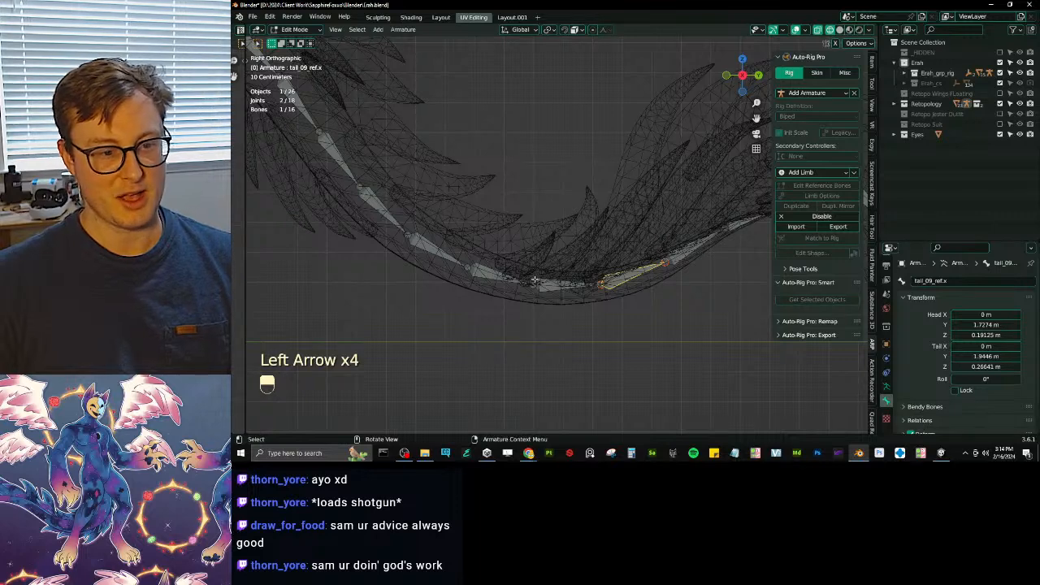
- Check the ninth tail bone and rename the eleventh tail bone as tail_10_ref.x
{"action": "left_click", "coordinate": [542, 282]}
{"action": "left_click", "coordinate": [662, 263]}
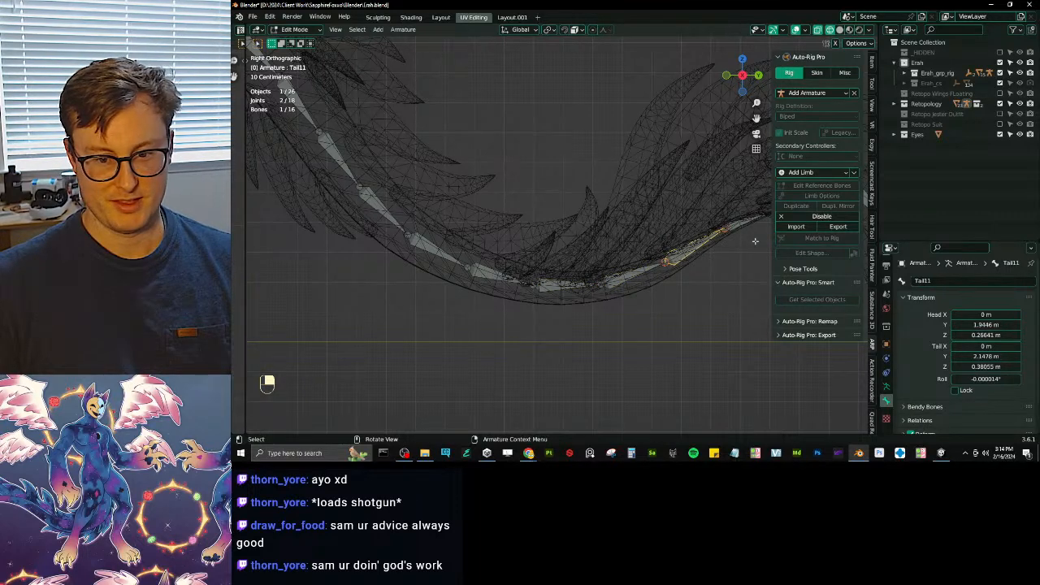
{"action": "type", "text": "tail_08_ref.x"}
{"action": "key", "text": "Left"}
{"action": "key", "text": "Left"}
{"action": "key", "text": "Left"}
{"action": "key", "text": "Left"}
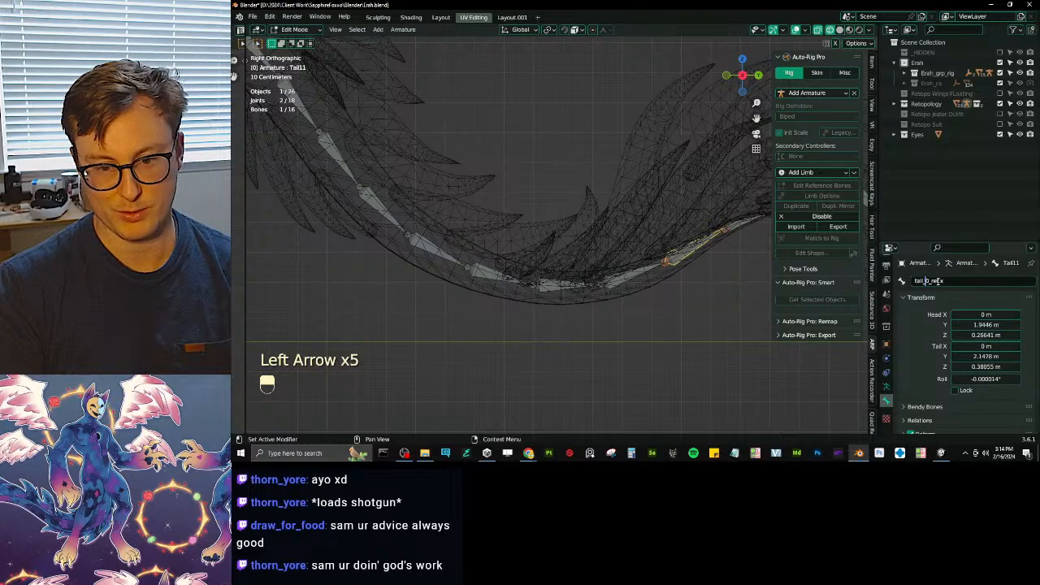
{"action": "type", "text": "1"}
{"action": "key", "text": "Return"}
- Rename the twelfth tail bone, the last of the main chain, as tail_11_ref.x
{"action": "middle_click_drag", "start_coordinate": [710, 203], "coordinate": [482, 232], "text": "shift"}
{"action": "left_click", "coordinate": [520, 249]}
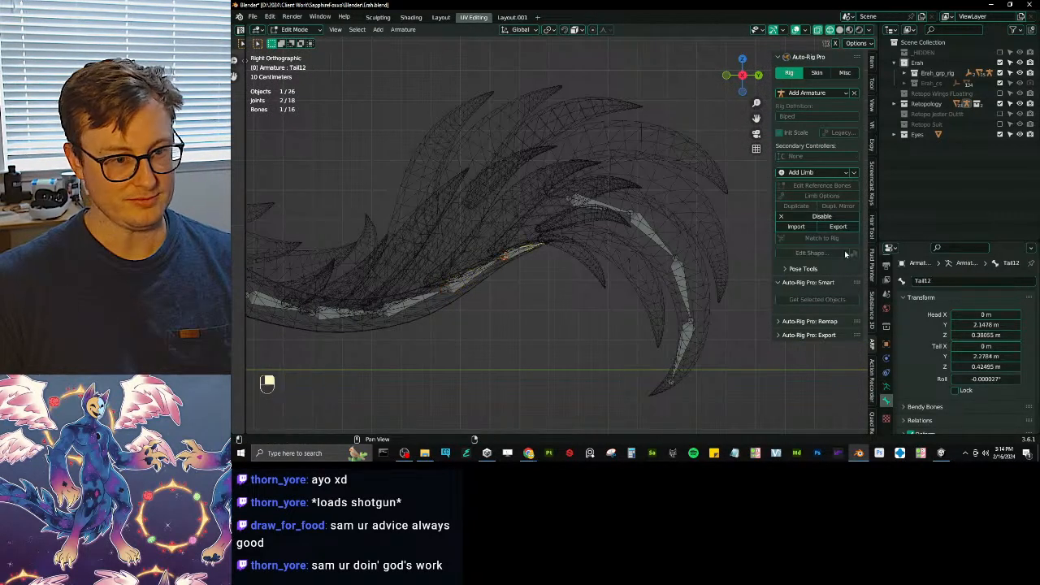
{"action": "left_click", "coordinate": [952, 281]}
{"action": "type", "text": "tail_00_ref.x"}
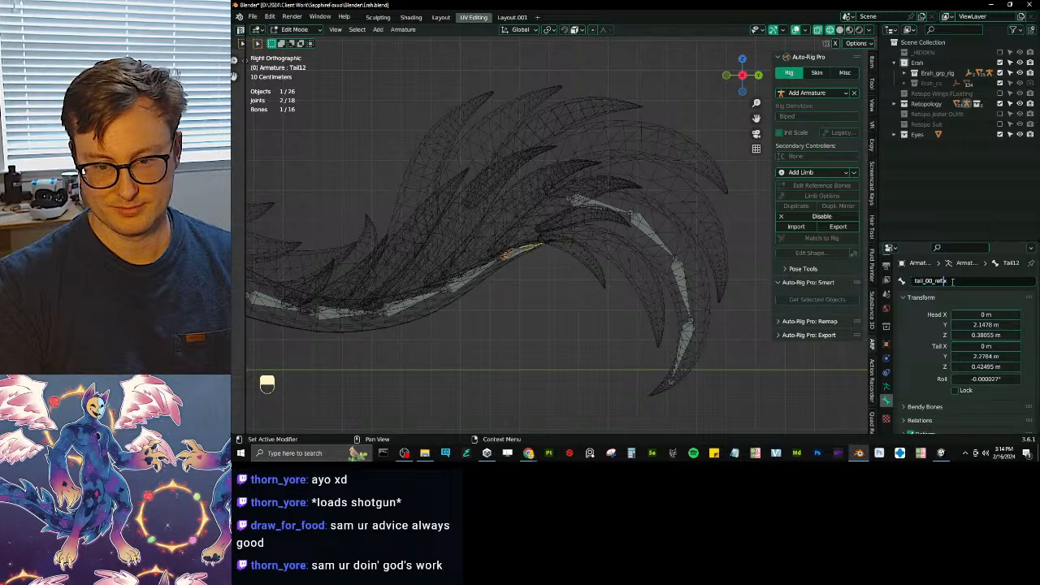
{"action": "key", "text": "Left"}
{"action": "key", "text": "Left"}
{"action": "key", "text": "Left"}
{"action": "key", "text": "Left"}
{"action": "key", "text": "BackSpace"}
{"action": "key", "text": "BackSpace"}
{"action": "type", "text": "11"}
{"action": "key", "text": "Return"}
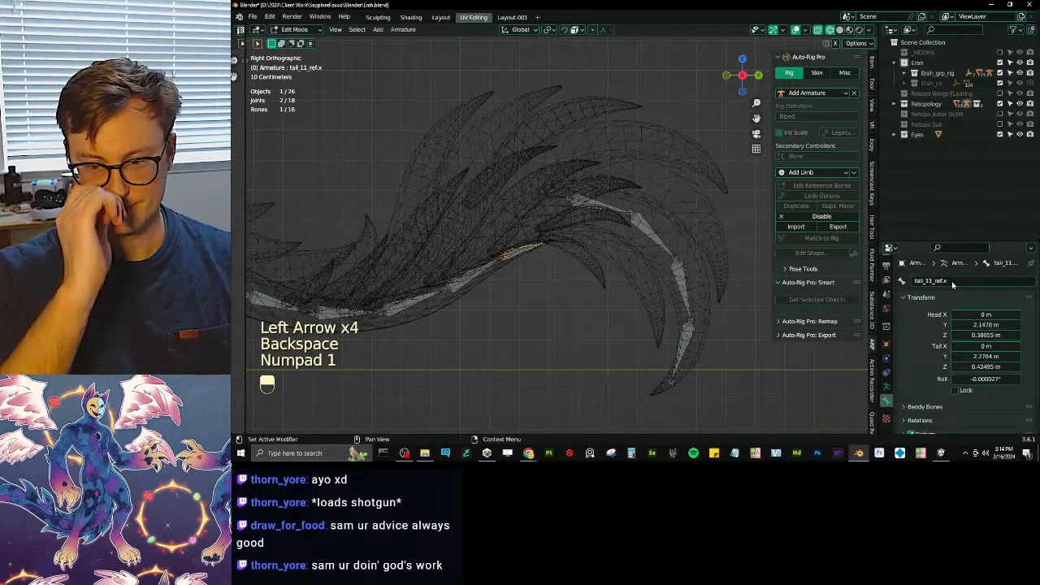
- Add the prefix cc_ to the first extra bone at the tail tip, naming it cc_TailExtra.001
{"action": "left_click", "coordinate": [601, 207]}
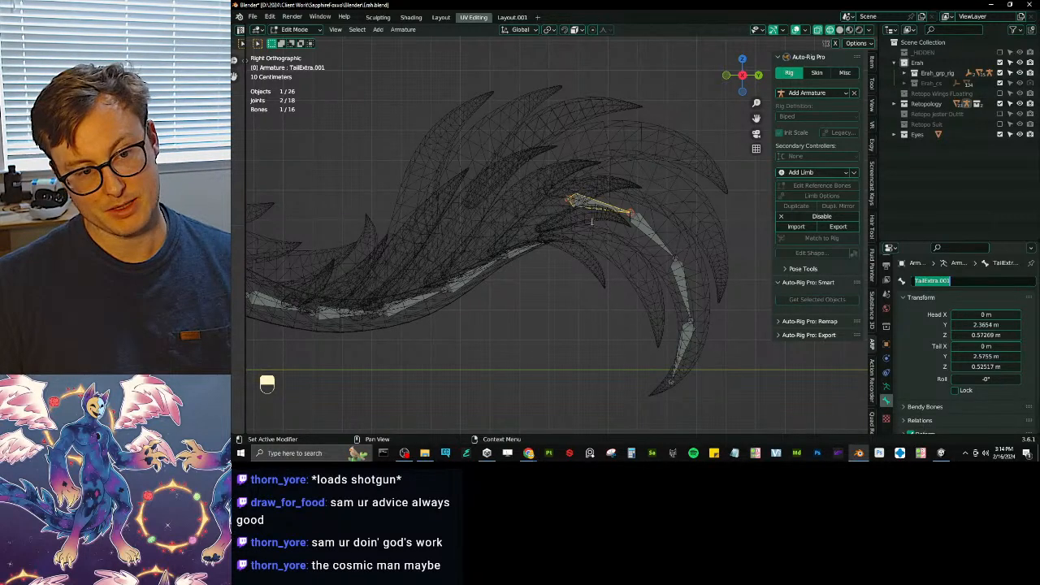
{"action": "key", "text": "Left"}
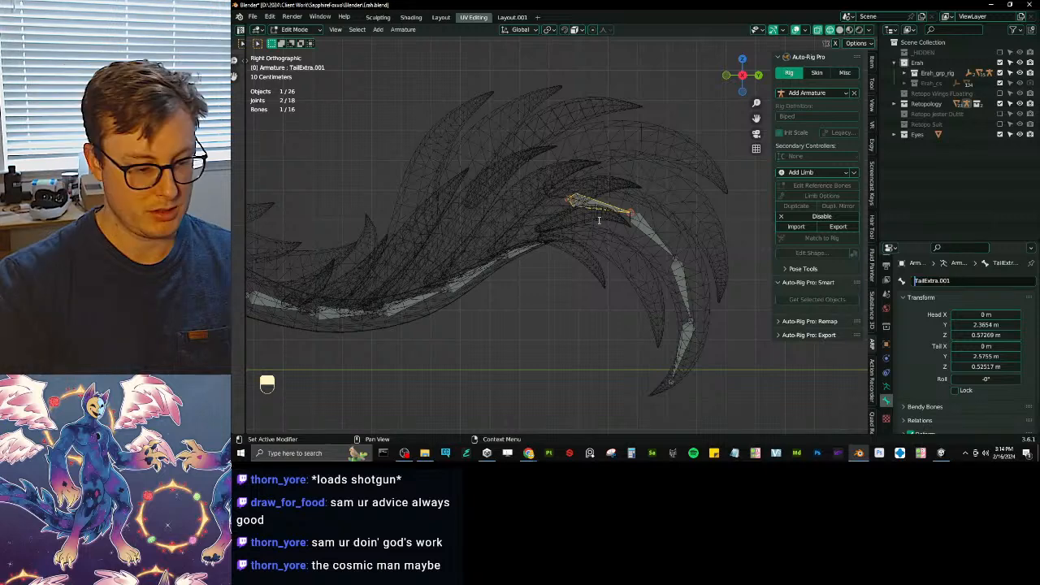
{"action": "type", "text": "cc_"}
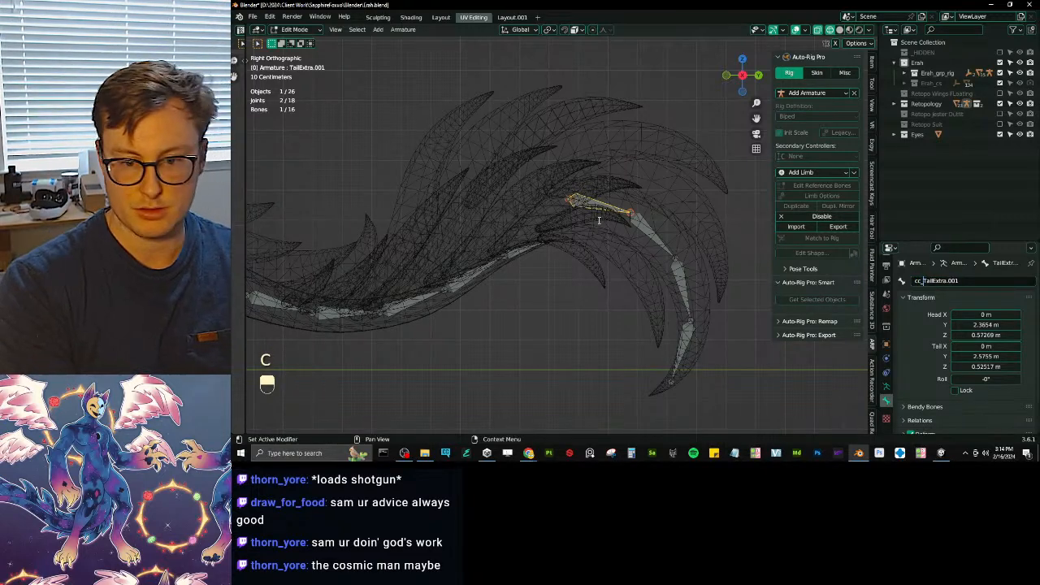
{"action": "key", "text": "Return"}
- Rename the second extra tail bone as cc_TailExtra.002 and copy its cc_ prefix for reuse
{"action": "left_click", "coordinate": [646, 231]}
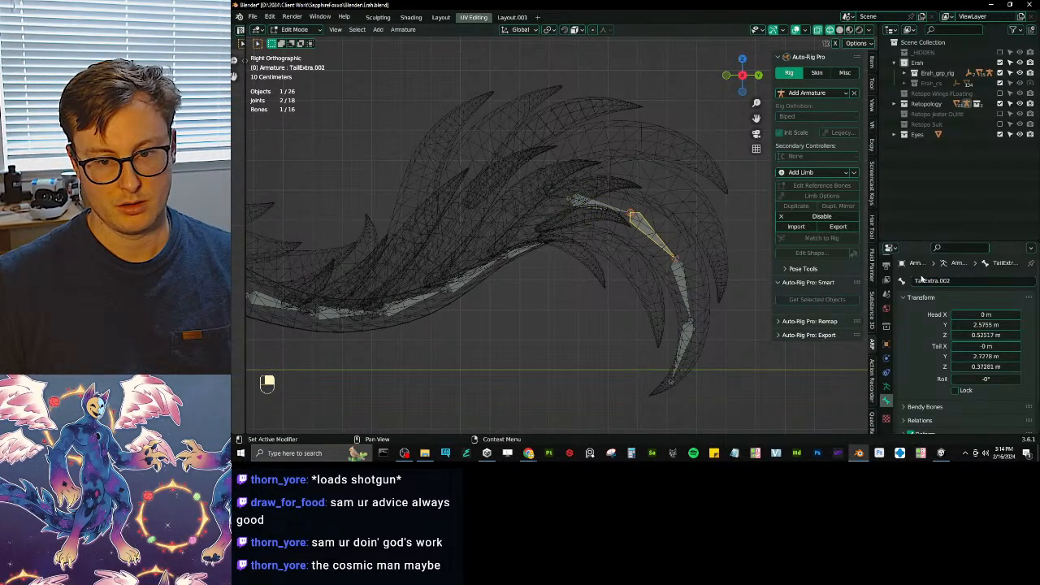
{"action": "left_click", "coordinate": [920, 280]}
{"action": "key", "text": "Left"}
{"action": "type", "text": "cc_"}
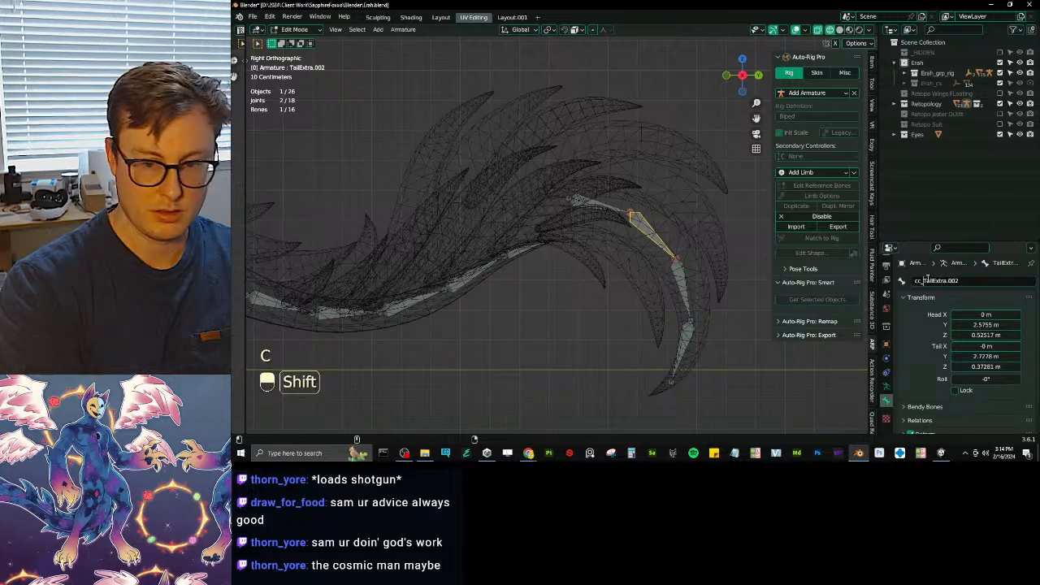
{"action": "key", "text": "ctrl+shift+Left"}
{"action": "key", "text": "ctrl+c"}
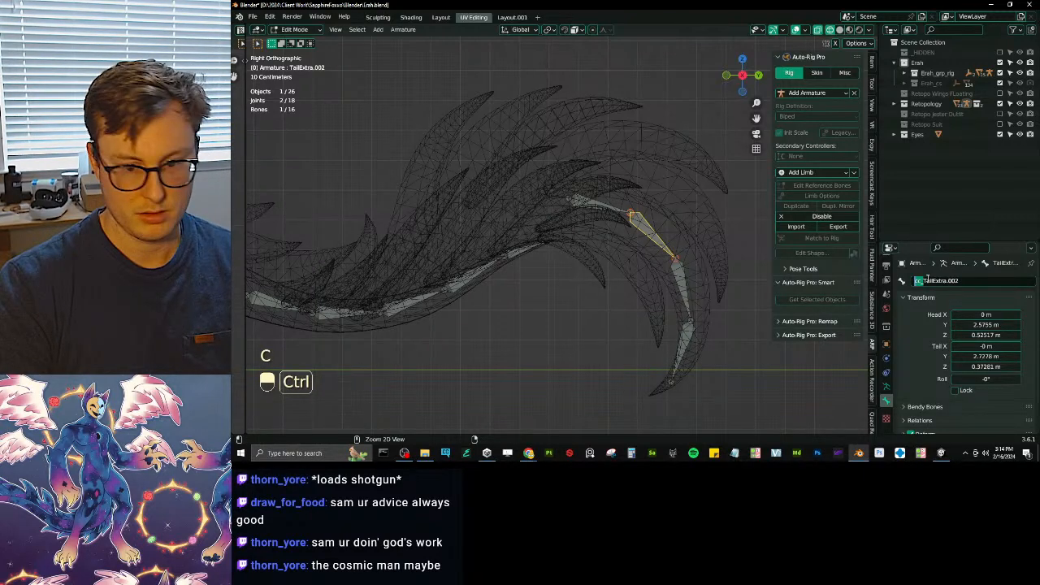
{"action": "left_click", "coordinate": [927, 279]}
{"action": "key", "text": "Return"}
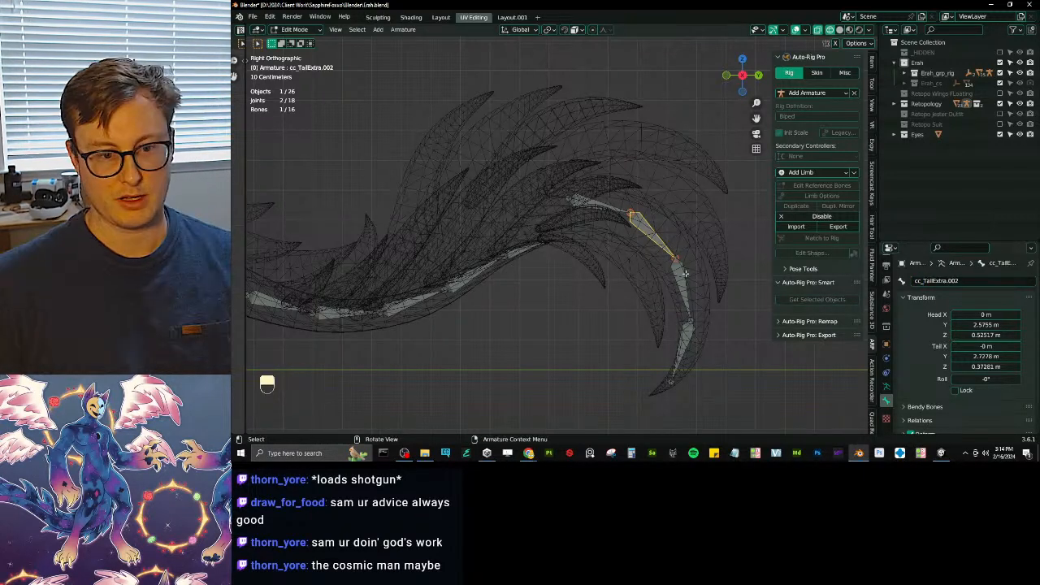
- Add the cc_ prefix to the third extra tail bone, naming it cc_TailExtra.003
{"action": "right_click", "coordinate": [683, 284]}
{"action": "left_click", "coordinate": [934, 280]}
{"action": "key", "text": "Left"}
{"action": "type", "text": "cc_"}
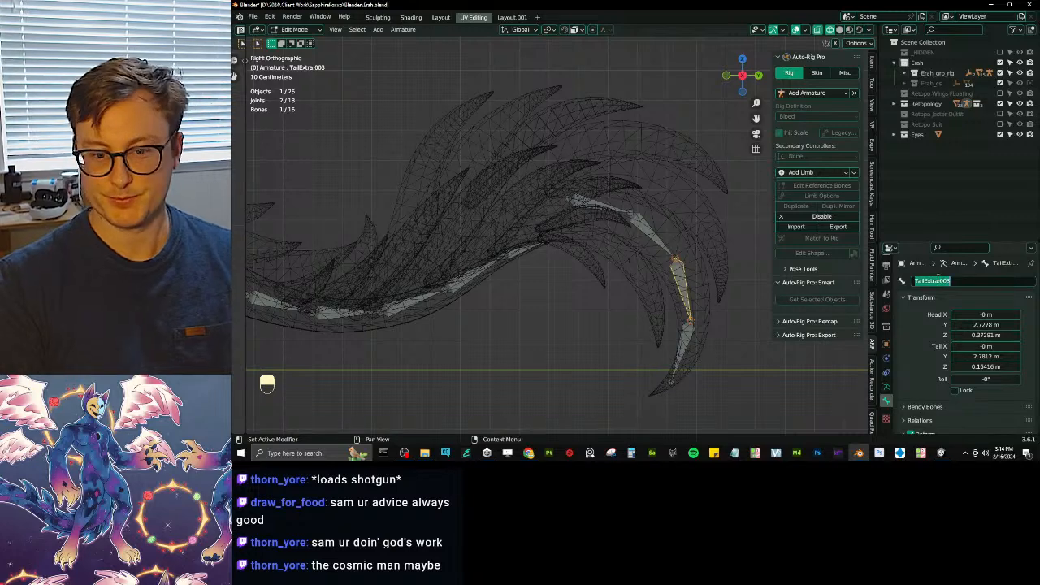
{"action": "key", "text": "Return"}
- Add the cc_ prefix to the last extra bone at the tail's tip, naming it cc_TailExtra.004
{"action": "right_click", "coordinate": [681, 350]}
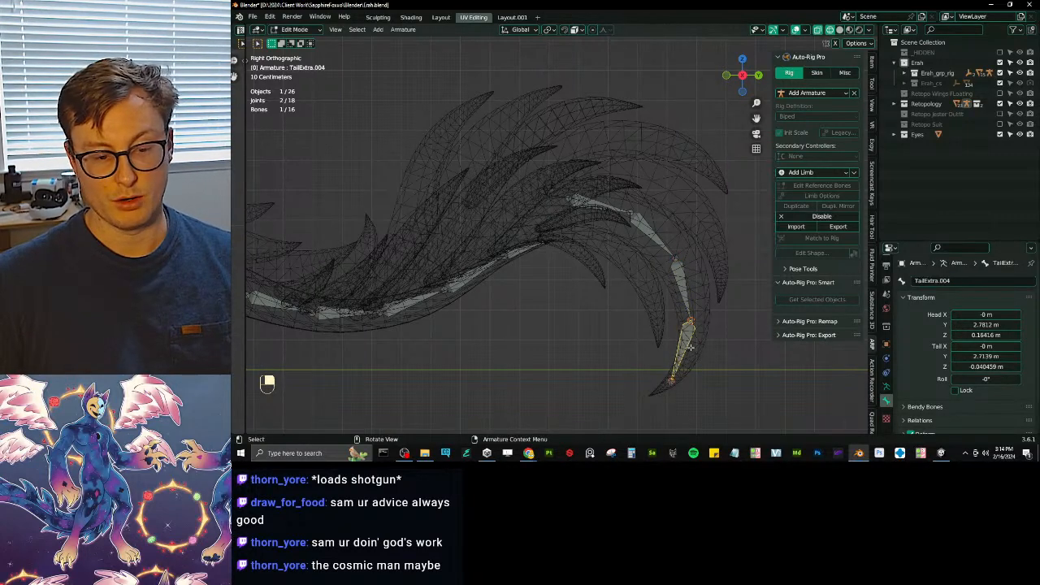
{"action": "left_click", "coordinate": [935, 281]}
{"action": "key", "text": "Left"}
{"action": "key", "text": "ctrl+v"}
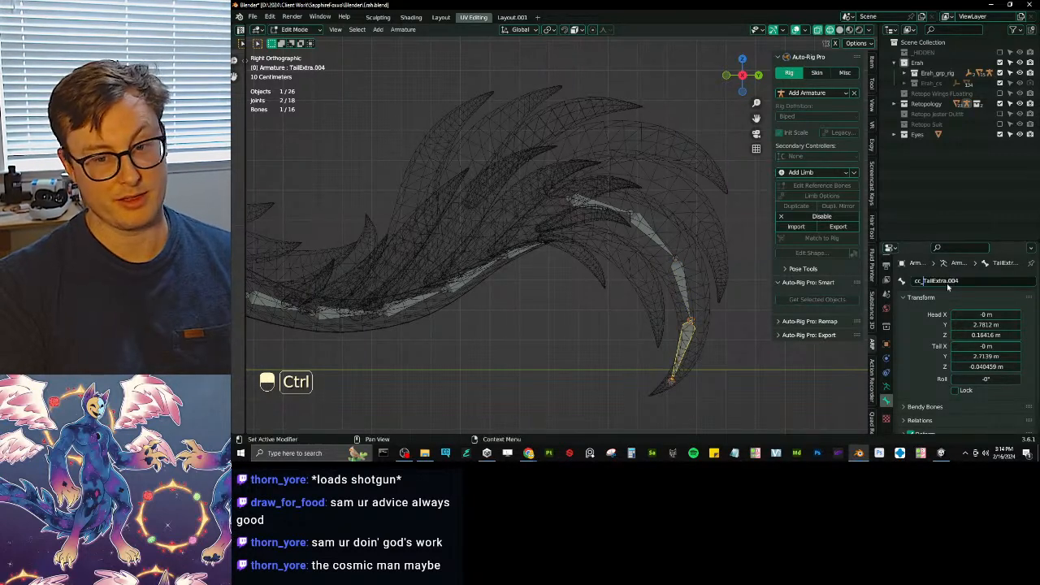
{"action": "key", "text": "Return"}
- Snap the 3D cursor to the base joint of the first tail bone, tail_00_ref.x, in the tail armature
{"action": "scroll", "coordinate": [401, 180], "scroll_direction": "down", "scroll_amount": 1}
{"action": "scroll", "coordinate": [402, 180], "scroll_direction": "down", "scroll_amount": 5}
{"action": "middle_click_drag", "start_coordinate": [431, 195], "coordinate": [507, 234], "text": "shift"}
{"action": "scroll", "coordinate": [522, 228], "scroll_direction": "up", "scroll_amount": 2}
{"action": "scroll", "coordinate": [546, 226], "scroll_direction": "up", "scroll_amount": 2}
{"action": "scroll", "coordinate": [479, 256], "scroll_direction": "up", "scroll_amount": 6}
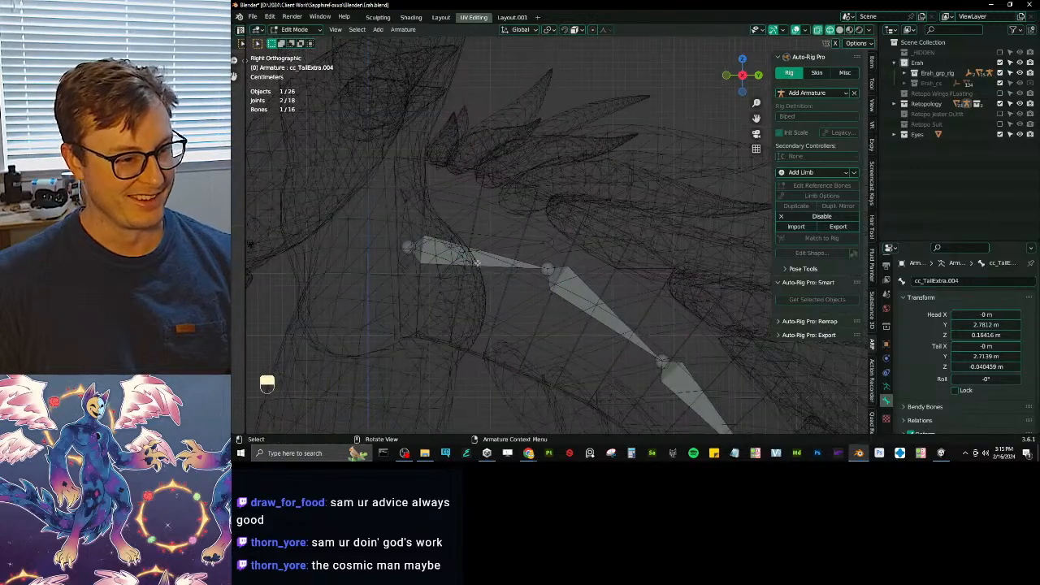
{"action": "key", "text": "shift+s"}
{"action": "left_click", "coordinate": [529, 319]}
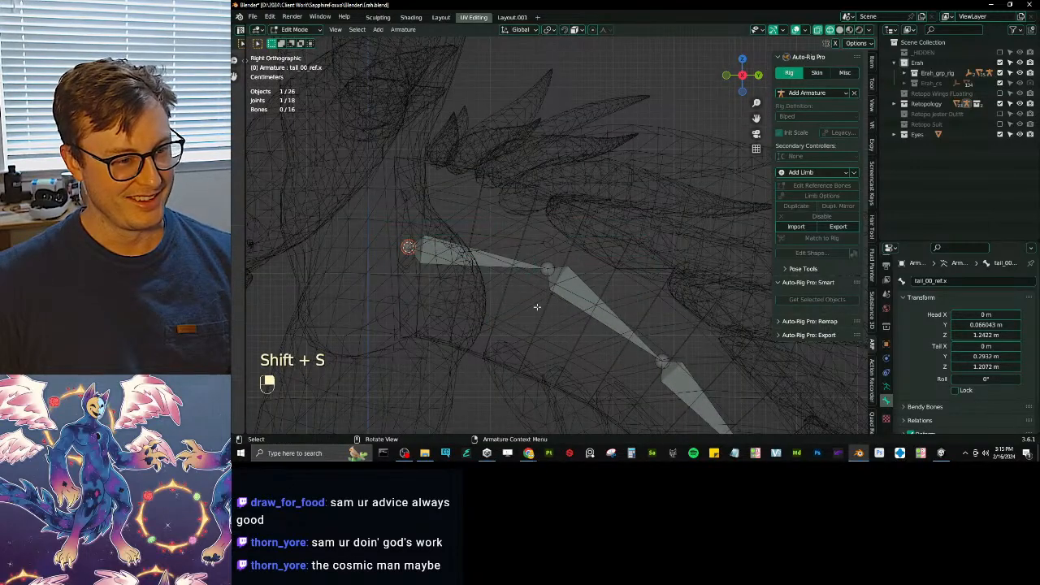
- Leave armature editing and hide the FluffyTail mesh
{"action": "key", "text": "Tab"}
{"action": "left_click", "coordinate": [437, 245]}
{"action": "key", "text": "Tab"}
{"action": "key", "text": "Tab"}
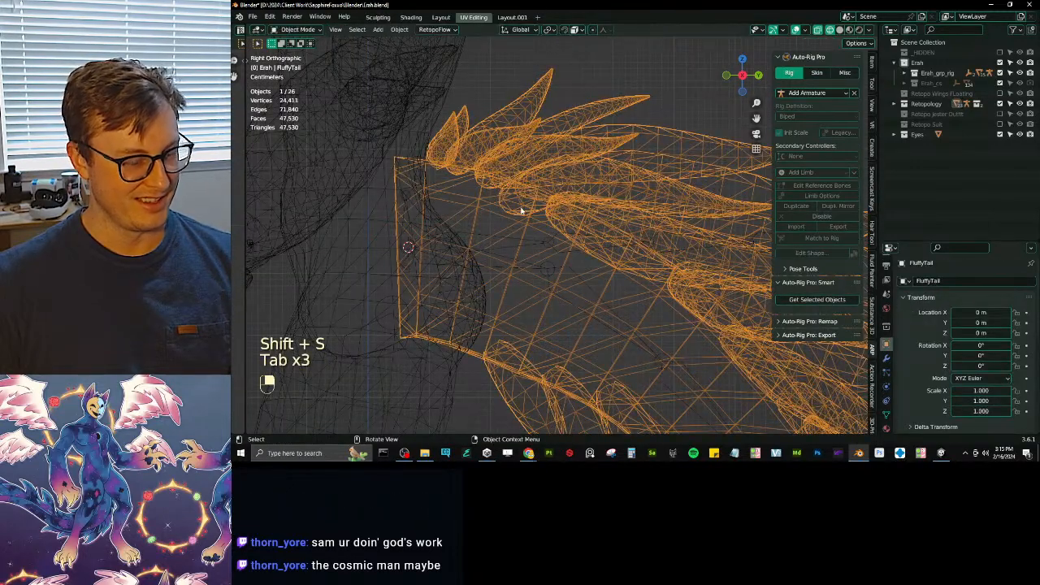
{"action": "key", "text": "h"}
- Edit Erah_rig and snap the base joint of its first tail reference bone to the 3D cursor
{"action": "left_click", "coordinate": [508, 259], "text": "shift"}
{"action": "middle_click_drag", "start_coordinate": [508, 259], "coordinate": [529, 248], "text": "shift"}
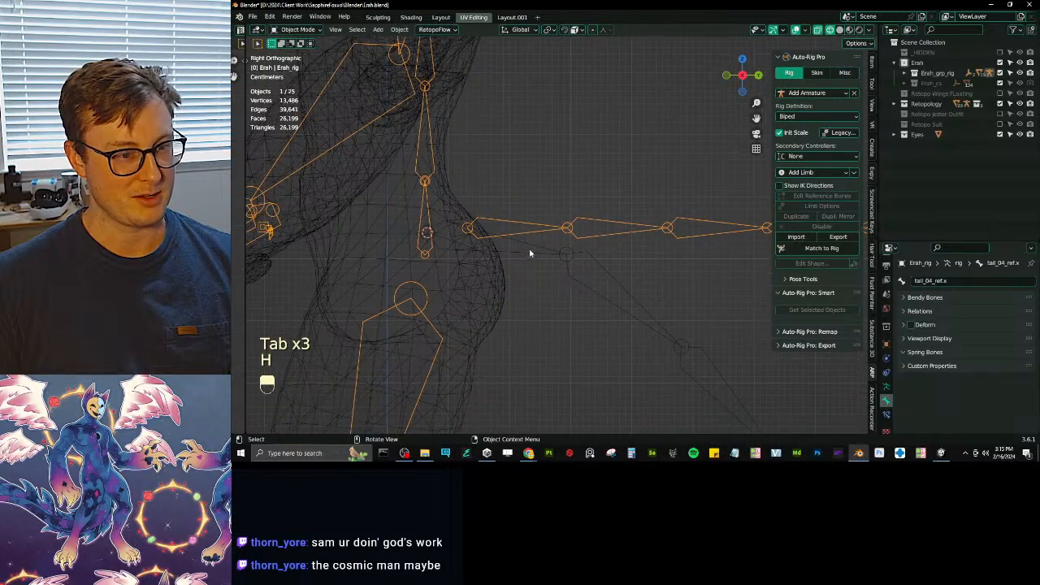
{"action": "left_click", "coordinate": [375, 241]}
{"action": "left_click", "coordinate": [525, 216]}
{"action": "left_click", "coordinate": [522, 225]}
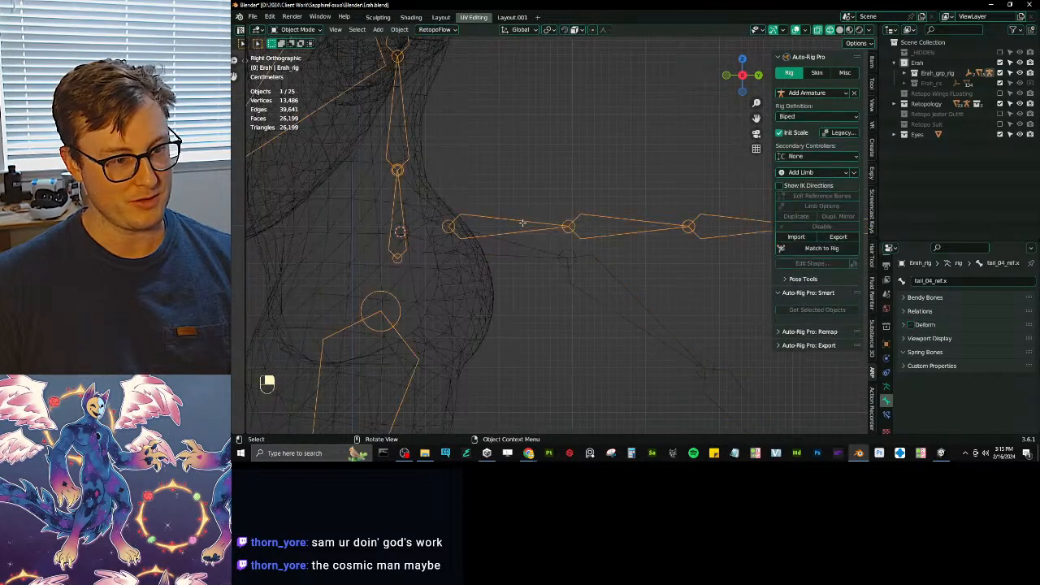
{"action": "key", "text": "Tab"}
{"action": "key", "text": "shift+s"}
{"action": "left_click", "coordinate": [539, 151]}
{"action": "middle_click_drag", "start_coordinate": [599, 275], "coordinate": [541, 215], "text": "shift"}
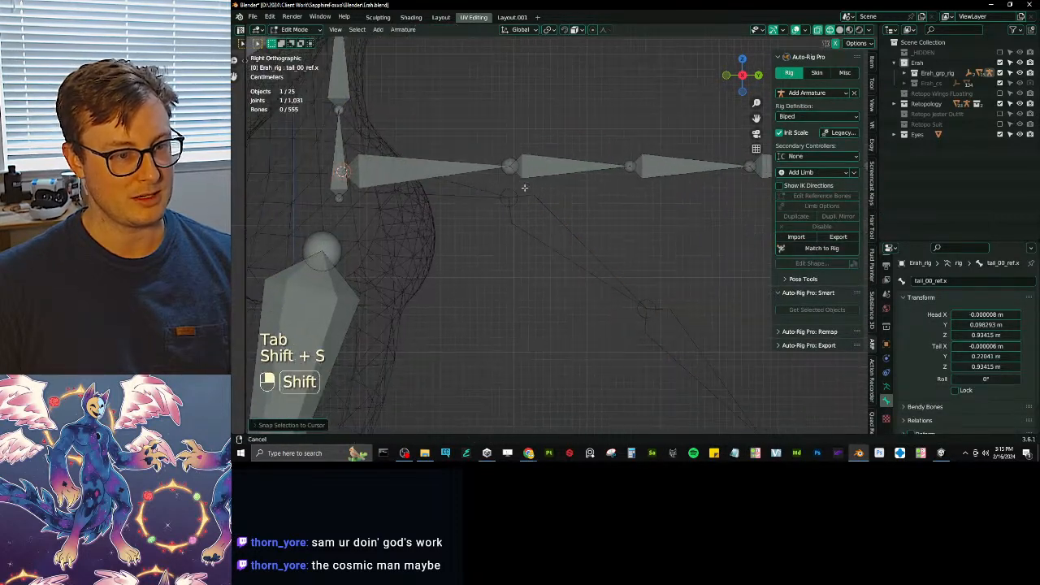
- Switch back to editing the tail armature and select the joint between its first and second bones
{"action": "key", "text": "Tab"}
{"action": "left_click", "coordinate": [545, 221]}
{"action": "left_click", "coordinate": [536, 204]}
{"action": "key", "text": "Tab"}
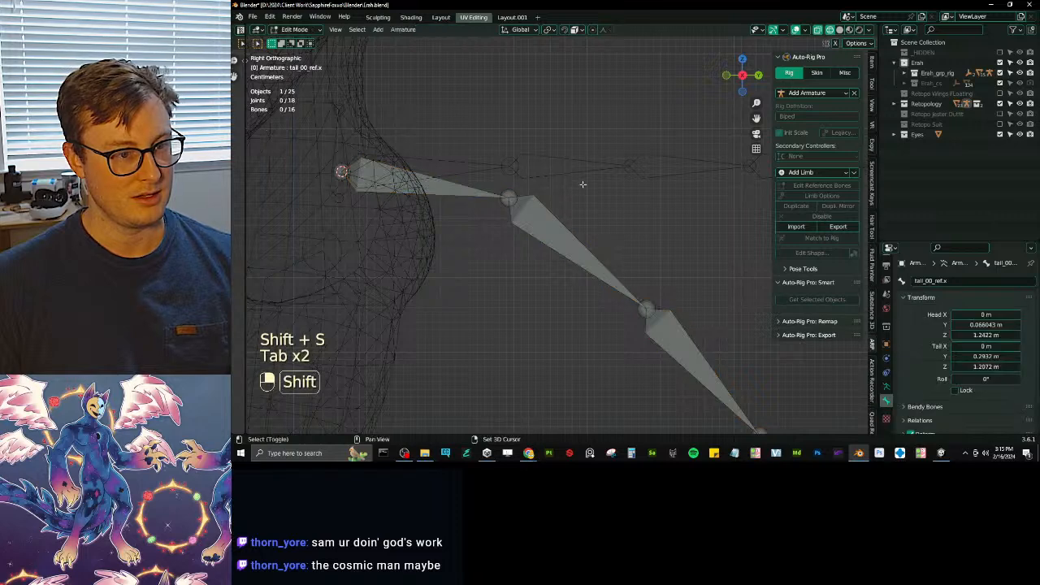
{"action": "key", "text": "shift+s"}
{"action": "left_click", "coordinate": [533, 194]}
{"action": "left_click", "coordinate": [533, 193]}
- Try to snap the 3D cursor to the selected tail joint and undo the last two actions
{"action": "key", "text": "shift+s"}
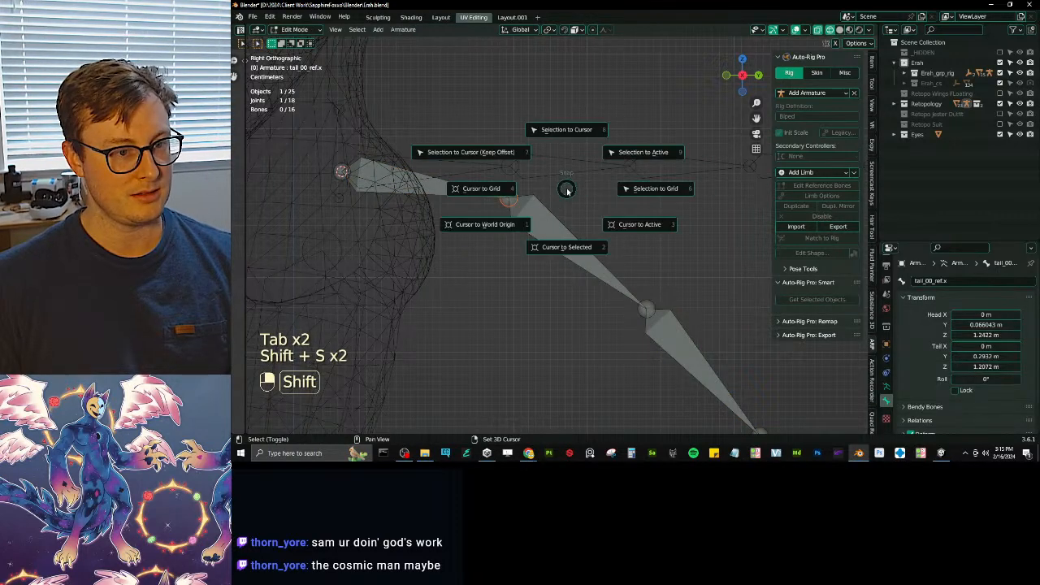
{"action": "key", "text": "Tab"}
{"action": "key", "text": "ctrl+z"}
{"action": "key", "text": "ctrl+z"}
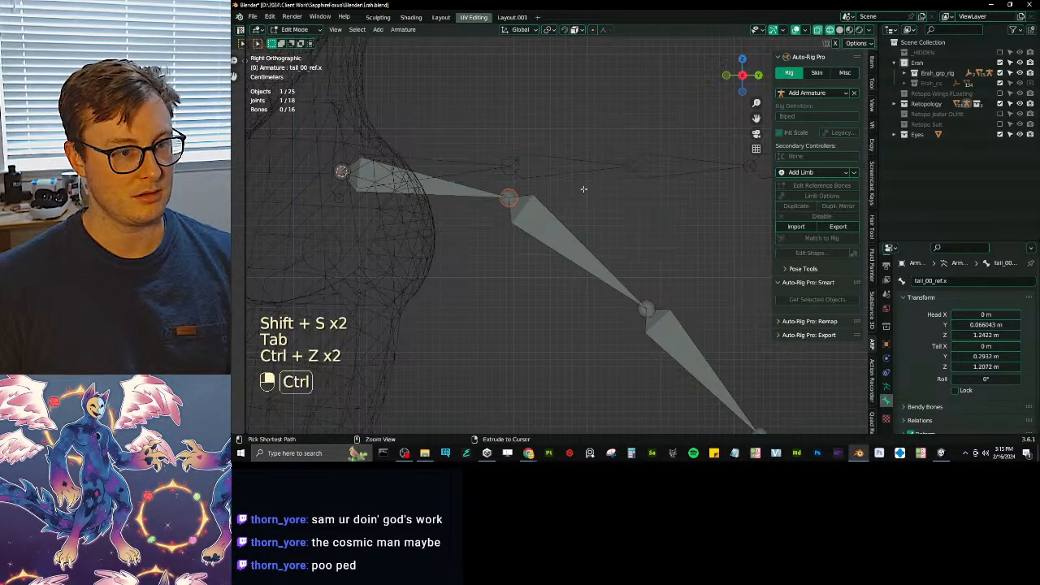
- Snap the 3D cursor to the tail armature's first-second bone joint and snap Erah_rig's matching tail joint to it
{"action": "key", "text": "shift+s"}
{"action": "left_click", "coordinate": [567, 192]}
{"action": "key", "text": "Tab"}
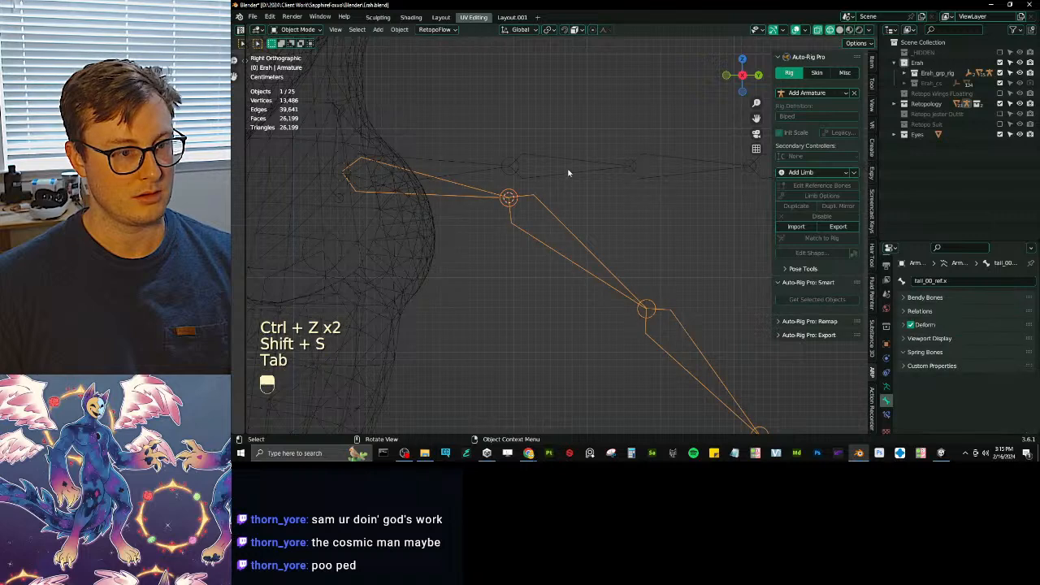
{"action": "key", "text": "Tab"}
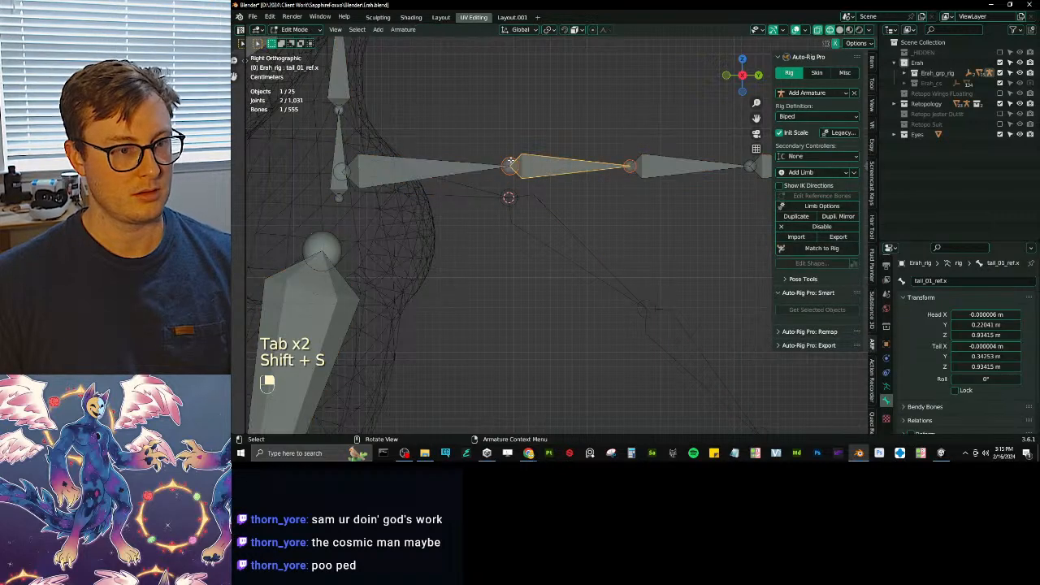
{"action": "left_click", "coordinate": [517, 164]}
{"action": "key", "text": "shift+s"}
{"action": "left_click", "coordinate": [513, 134]}
{"action": "middle_click_drag", "start_coordinate": [594, 221], "coordinate": [496, 173], "text": "shift"}
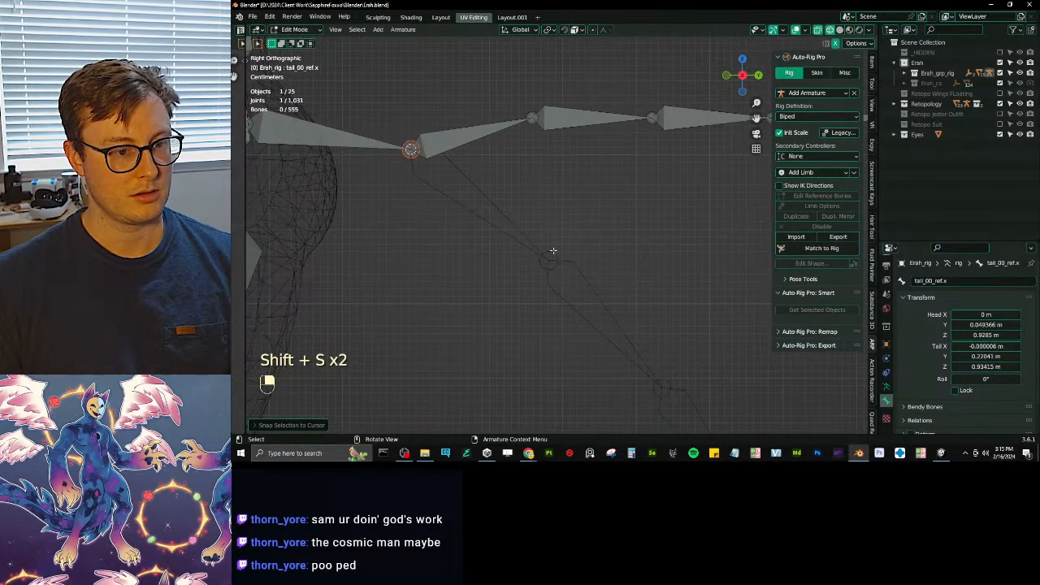
- Edit the tail armature again and snap the 3D cursor to the joint between its second and third bones
{"action": "key", "text": "Tab"}
{"action": "left_click", "coordinate": [553, 256]}
{"action": "key", "text": "Tab"}
{"action": "left_click", "coordinate": [553, 256]}
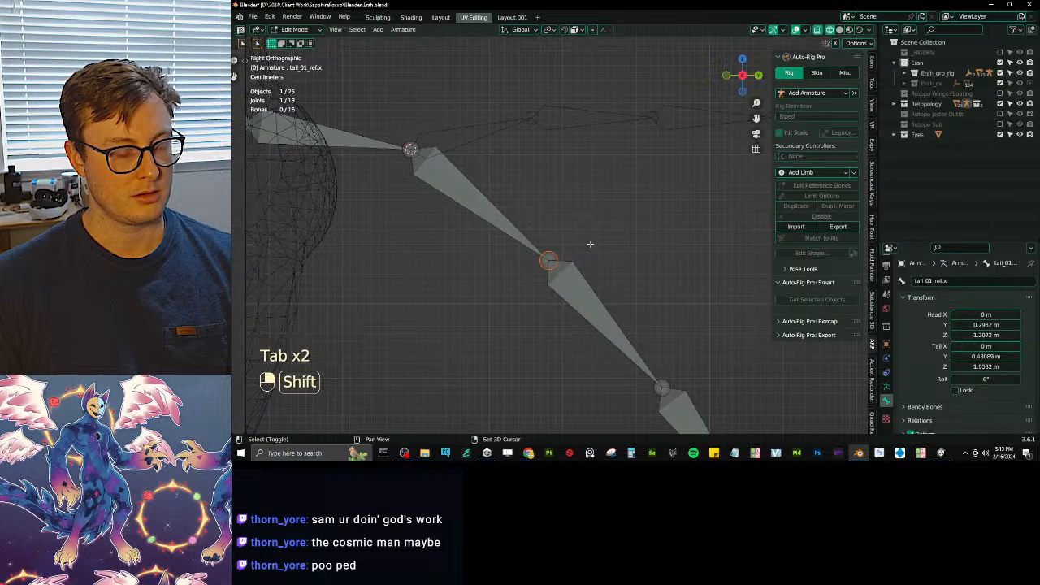
{"action": "key", "text": "shift+s"}
{"action": "key", "text": "ctrl+z"}
{"action": "key", "text": "shift+s"}
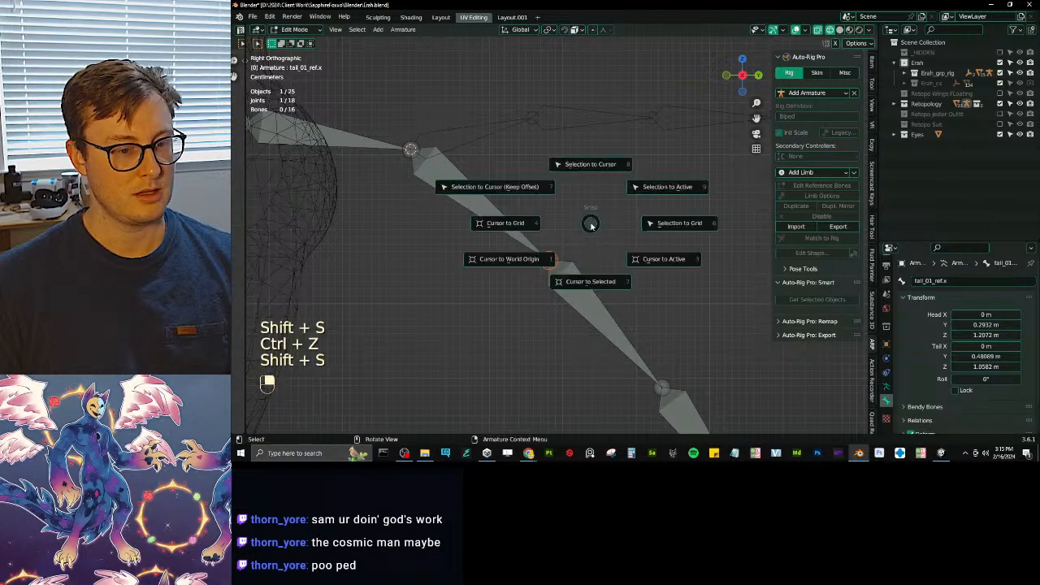
{"action": "left_click", "coordinate": [594, 270]}
- Edit Erah_rig and the tail armature together and enable snapping with Vertex as the target
{"action": "key", "text": "Tab"}
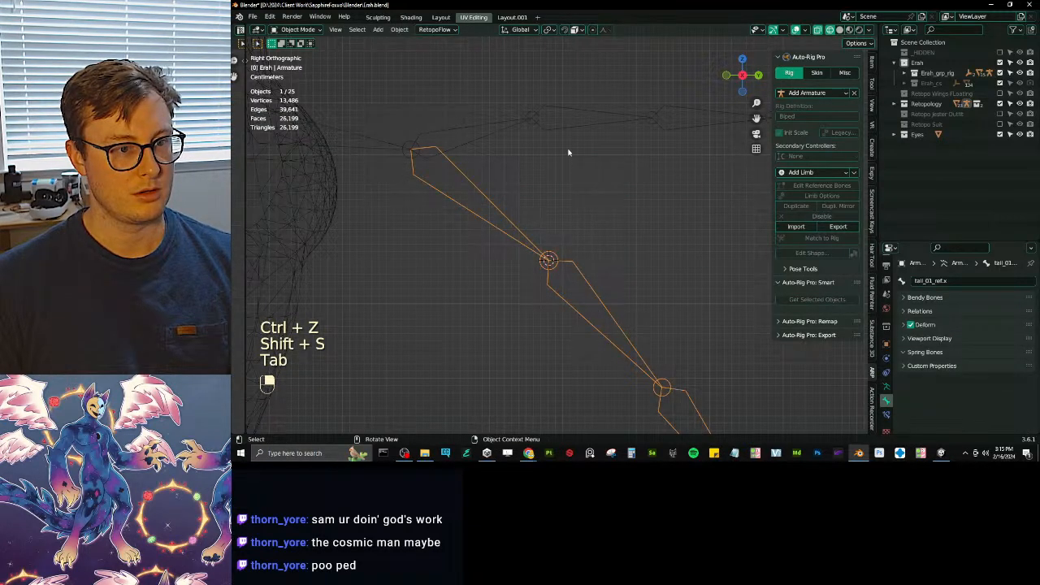
{"action": "key", "text": "Tab"}
{"action": "key", "text": "shift+Tab"}
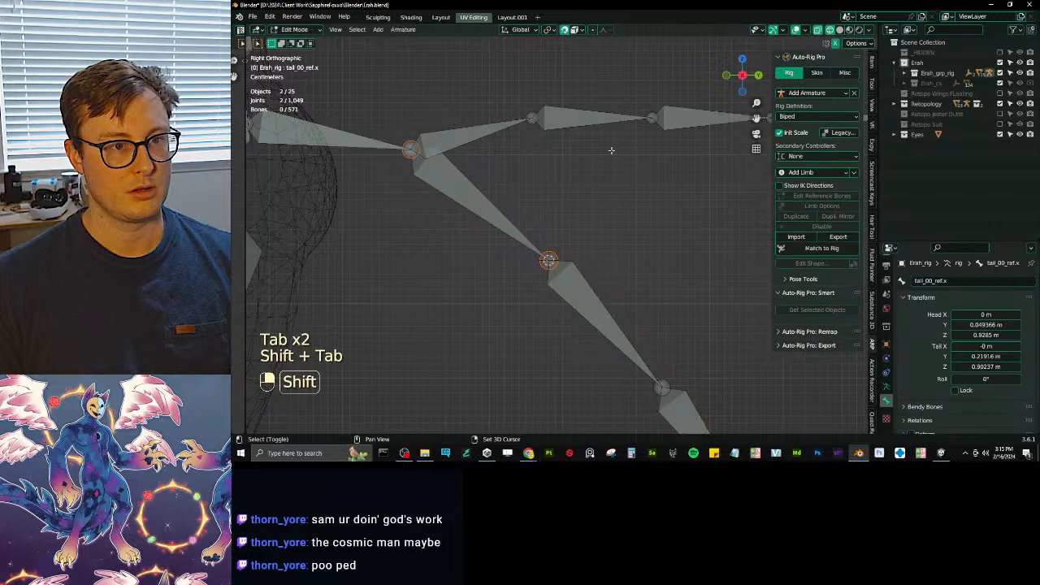
{"action": "left_click", "coordinate": [575, 30]}
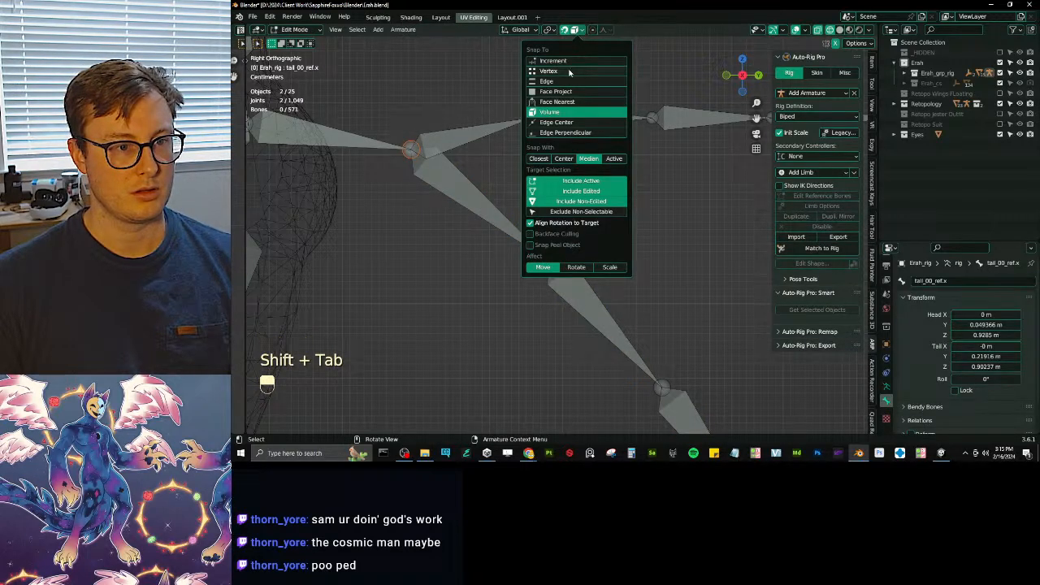
{"action": "left_click", "coordinate": [569, 72]}
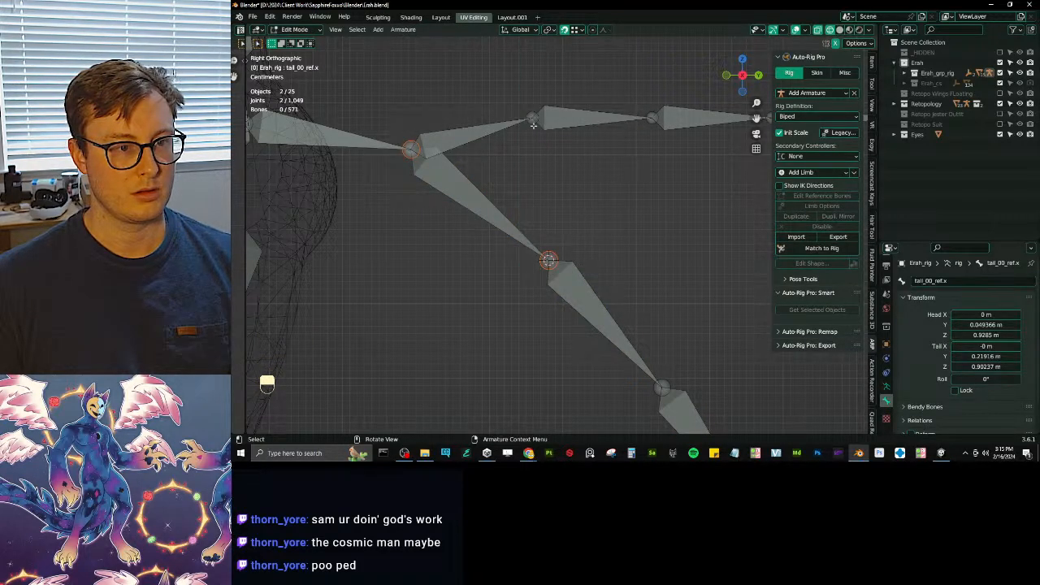
- Snap the end joints of tail_01_ref.x and tail_02_ref.x onto the matching joints of the custom tail armature
{"action": "left_click", "coordinate": [531, 119]}
{"action": "key", "text": "g"}
{"action": "left_click", "coordinate": [552, 262]}
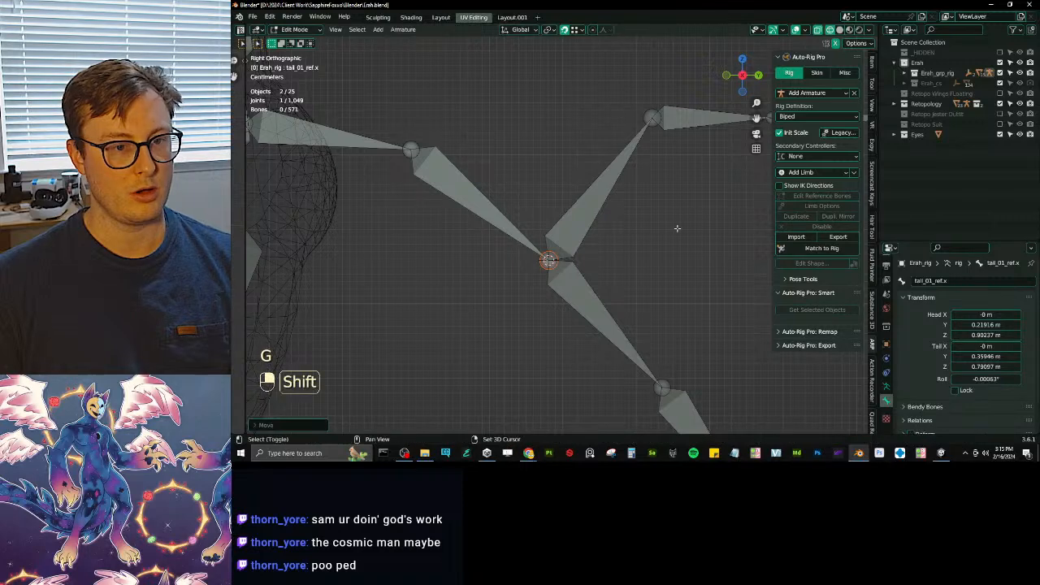
{"action": "middle_click_drag", "start_coordinate": [678, 230], "coordinate": [553, 159], "text": "shift"}
{"action": "scroll", "coordinate": [553, 159], "scroll_direction": "down", "scroll_amount": 4}
{"action": "left_click", "coordinate": [540, 144]}
{"action": "key", "text": "g"}
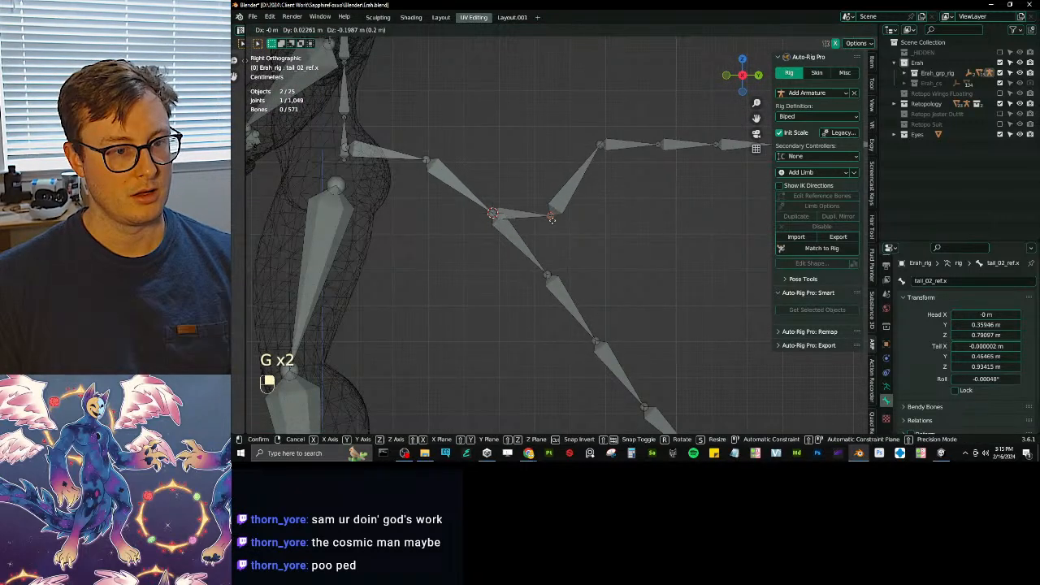
{"action": "left_click", "coordinate": [547, 274]}
- Snap the end joints of tail_03_ref.x, tail_04_ref.x and tail_05_ref.x onto the matching custom tail joints
{"action": "middle_click_drag", "start_coordinate": [608, 219], "coordinate": [522, 151], "text": "shift"}
{"action": "scroll", "coordinate": [521, 152], "scroll_direction": "down", "scroll_amount": 3}
{"action": "left_click", "coordinate": [531, 142]}
{"action": "key", "text": "g"}
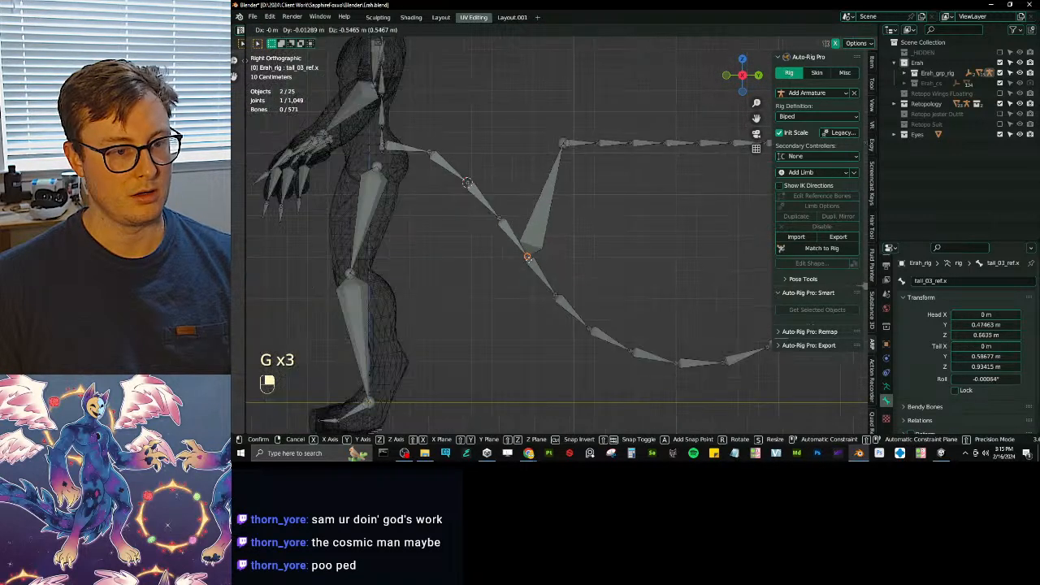
{"action": "left_click", "coordinate": [527, 256]}
{"action": "left_click", "coordinate": [566, 153]}
{"action": "key", "text": "g"}
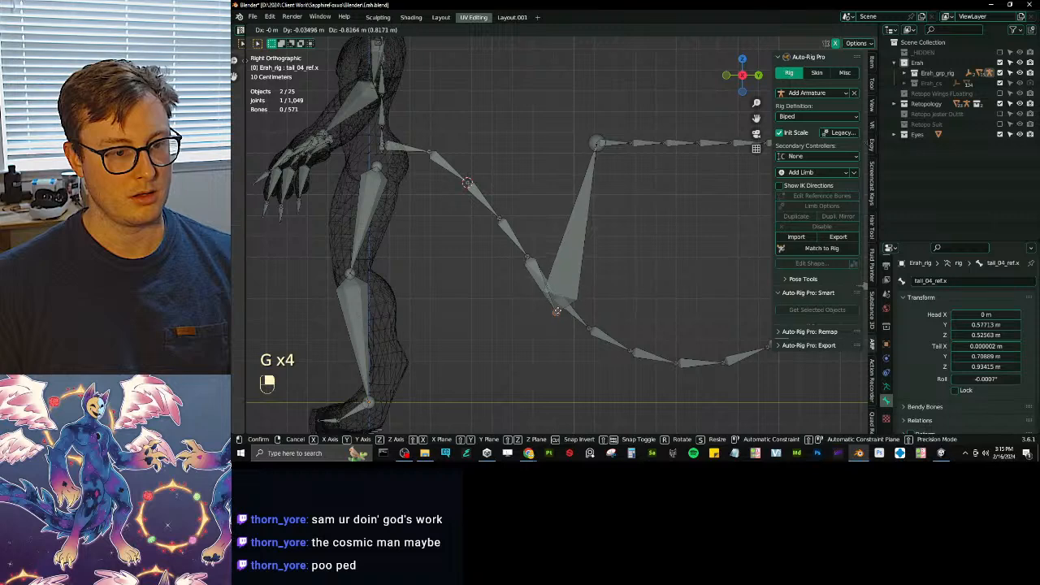
{"action": "left_click", "coordinate": [598, 143]}
{"action": "key", "text": "g"}
{"action": "left_click", "coordinate": [589, 329]}
- Snap the end joints of tail_06_ref.x and tail_07_ref.x onto the matching custom tail joints
{"action": "middle_click_drag", "start_coordinate": [658, 242], "coordinate": [533, 156], "text": "shift"}
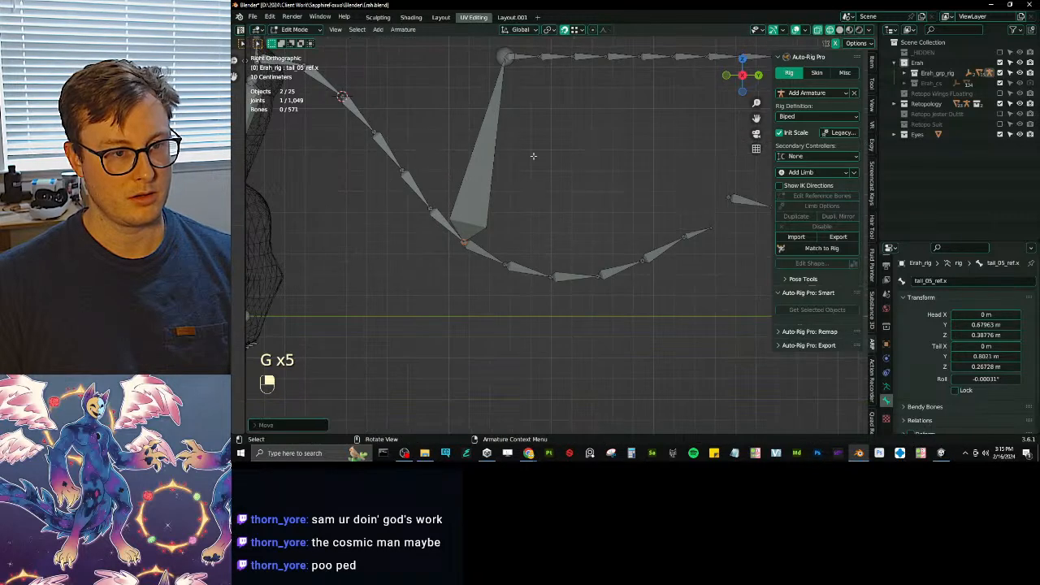
{"action": "left_click", "coordinate": [500, 58]}
{"action": "key", "text": "g"}
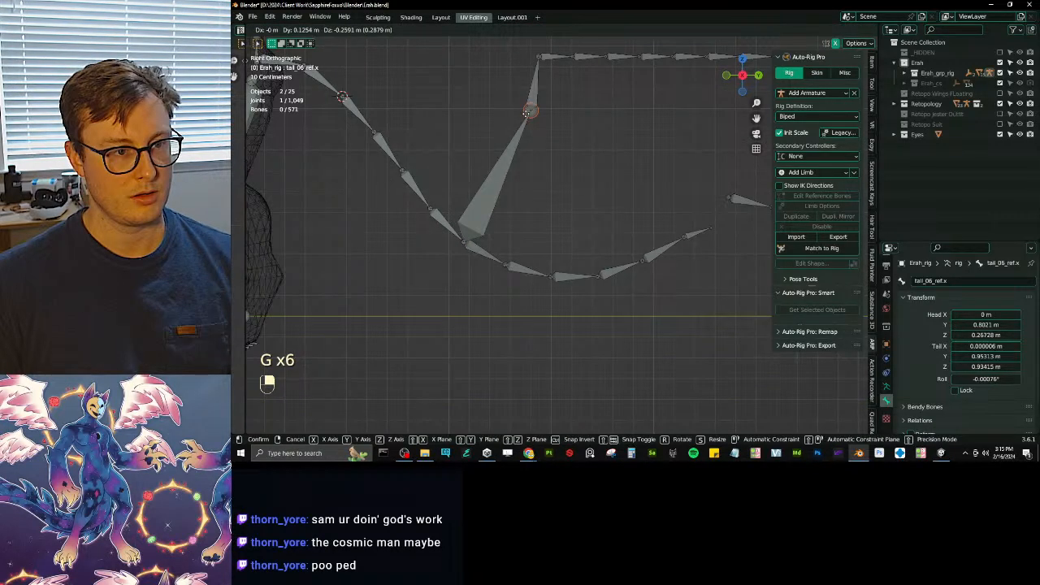
{"action": "left_click", "coordinate": [536, 93]}
{"action": "left_click", "coordinate": [537, 59]}
{"action": "key", "text": "g"}
{"action": "left_click", "coordinate": [553, 275]}
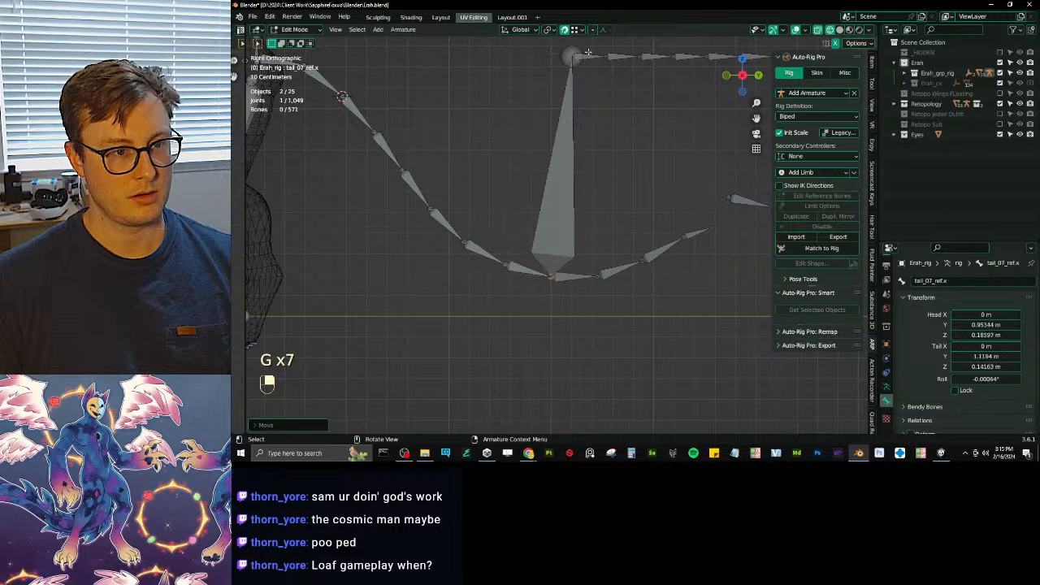
- Snap the end joints of tail_08_ref.x and tail_09_ref.x onto the matching custom tail joints
{"action": "left_click", "coordinate": [572, 58]}
{"action": "key", "text": "g"}
{"action": "left_click", "coordinate": [598, 275]}
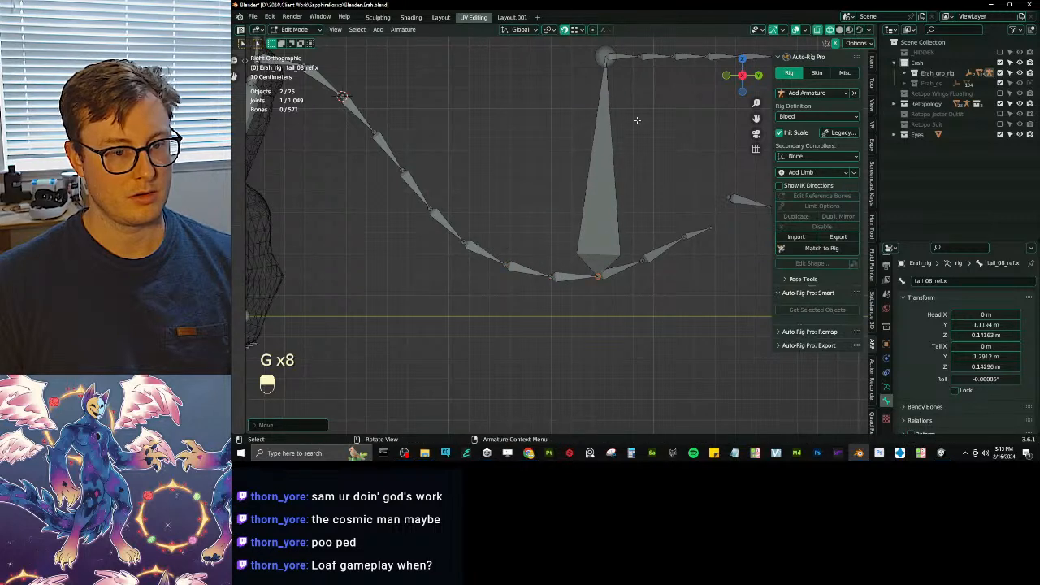
{"action": "left_click", "coordinate": [607, 59]}
{"action": "key", "text": "g"}
{"action": "left_click", "coordinate": [642, 260]}
- Snap the end joint of tail_10_ref.x onto the next joint of the custom tail
{"action": "middle_click_drag", "start_coordinate": [667, 135], "coordinate": [589, 146], "text": "shift"}
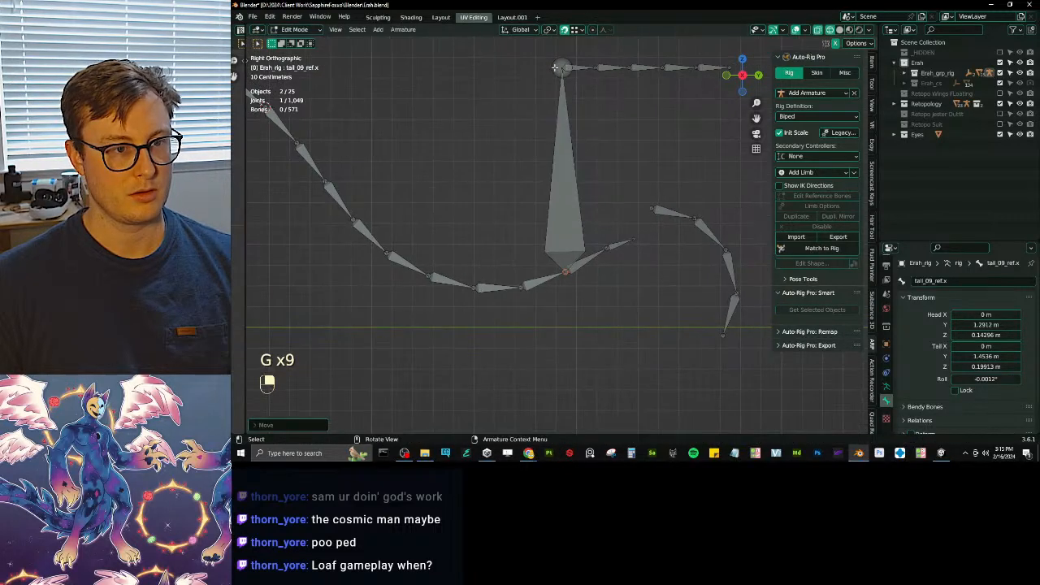
{"action": "left_click", "coordinate": [561, 65]}
{"action": "key", "text": "g"}
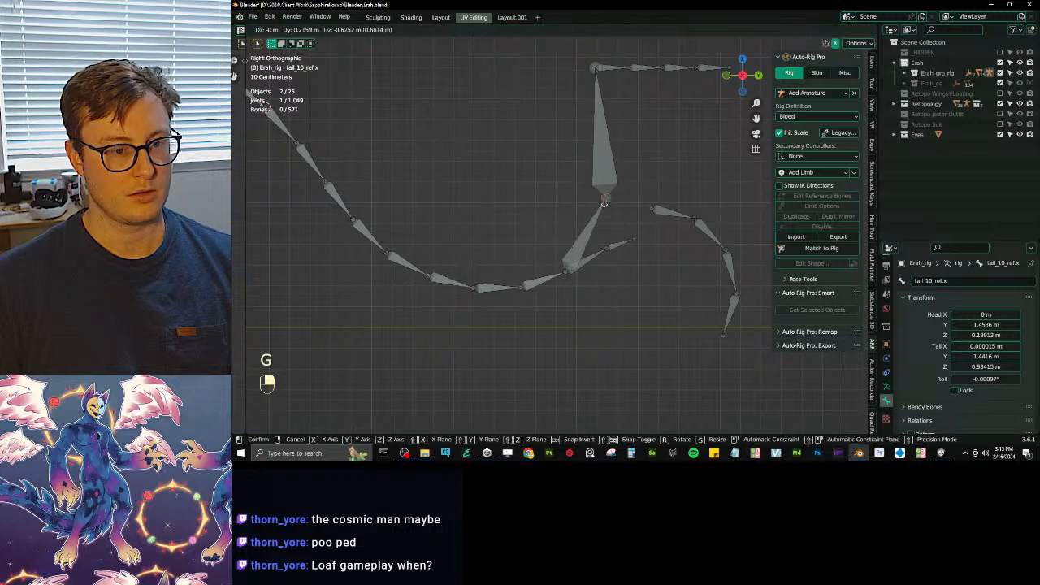
{"action": "left_click", "coordinate": [603, 244]}
{"action": "scroll", "coordinate": [580, 227], "scroll_direction": "down", "scroll_amount": 5}
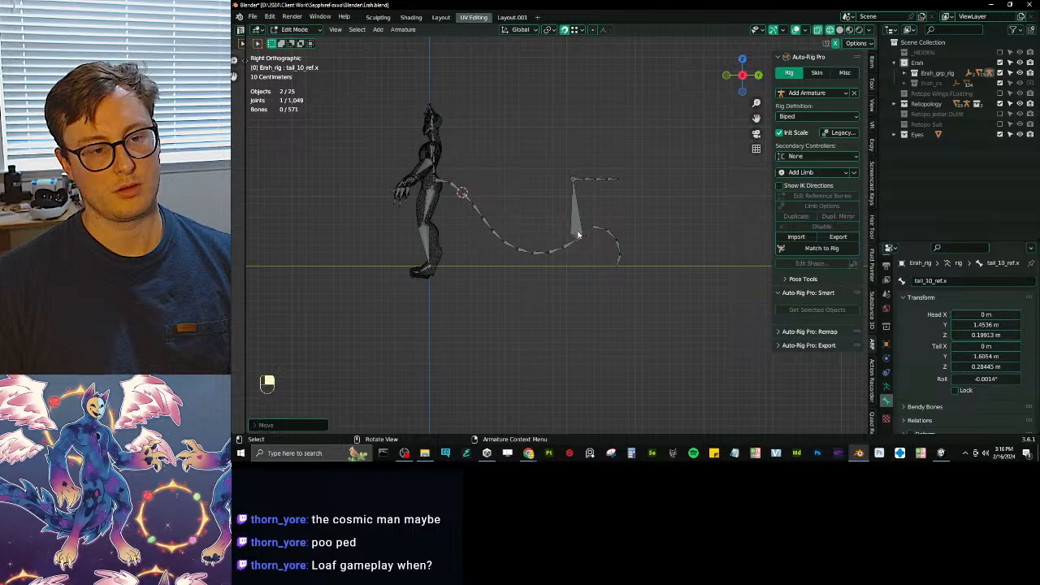
- Edit Erah_rig alone, select its tail_11_ref.x bone and set the tail limb's bone count to 12
{"action": "key", "text": "Tab"}
{"action": "key", "text": "Tab"}
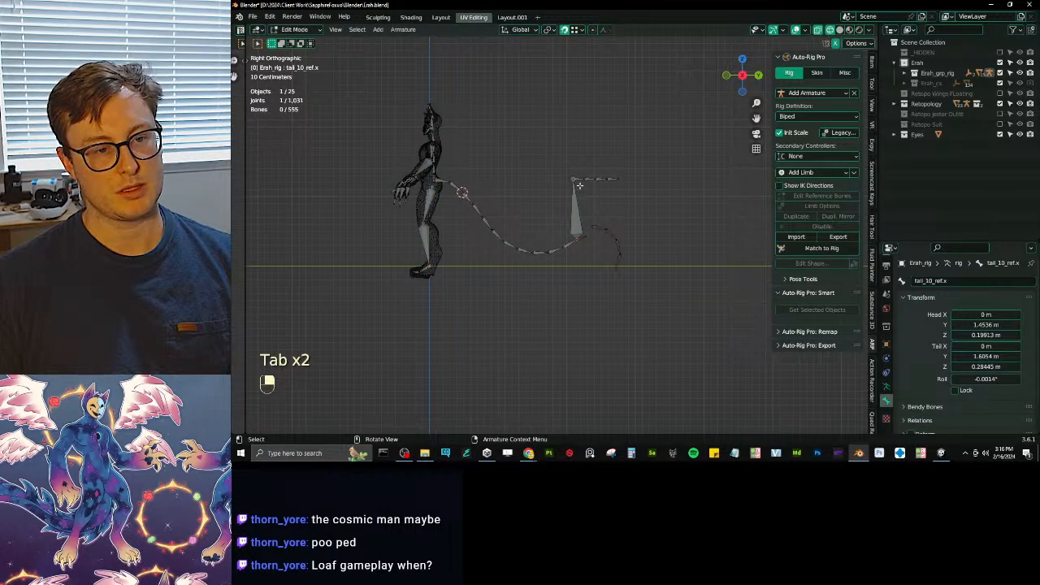
{"action": "left_click", "coordinate": [579, 185]}
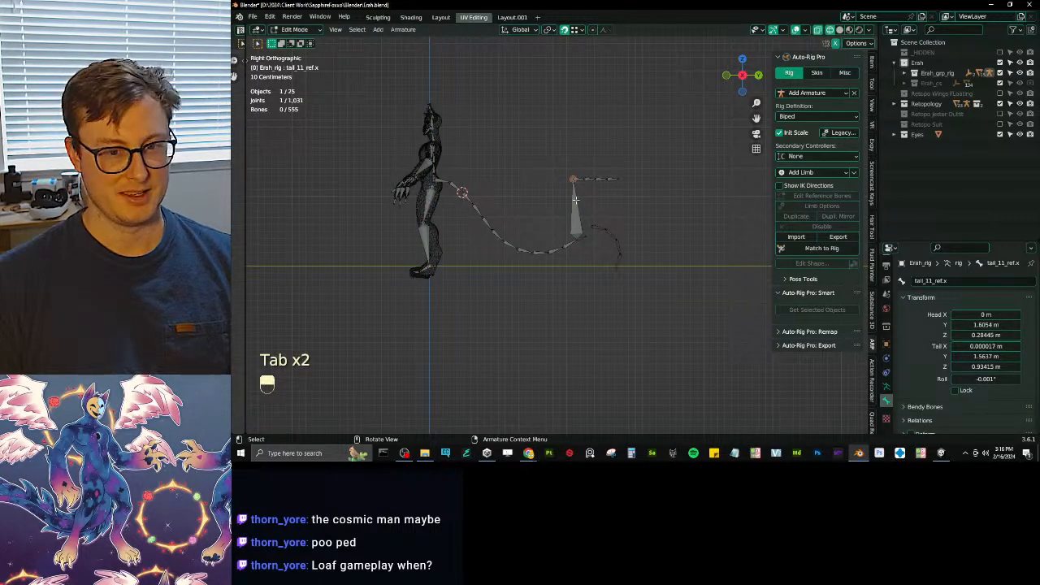
{"action": "left_click", "coordinate": [575, 215]}
{"action": "left_click", "coordinate": [837, 206]}
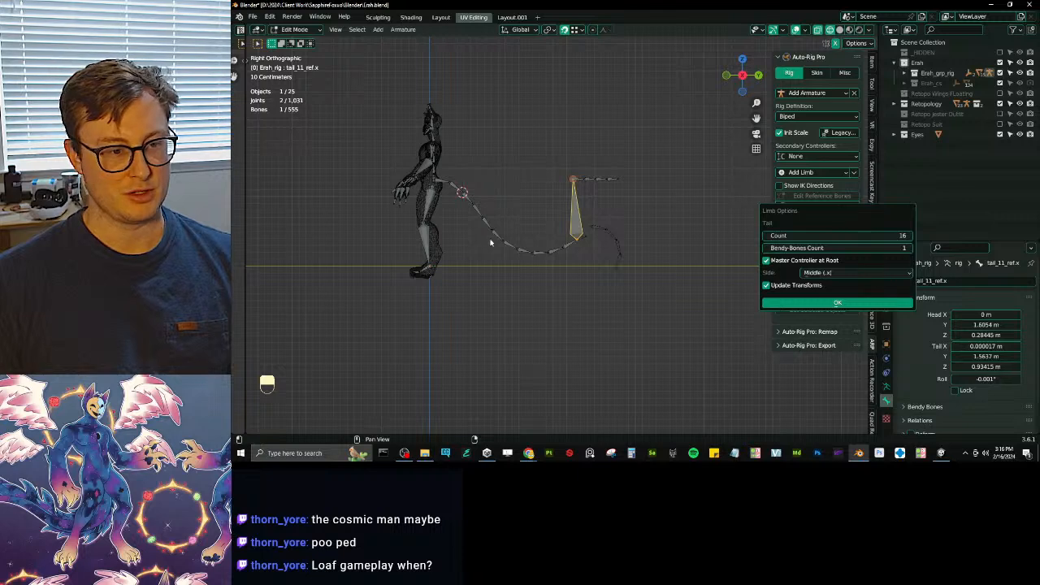
{"action": "left_click", "coordinate": [864, 236]}
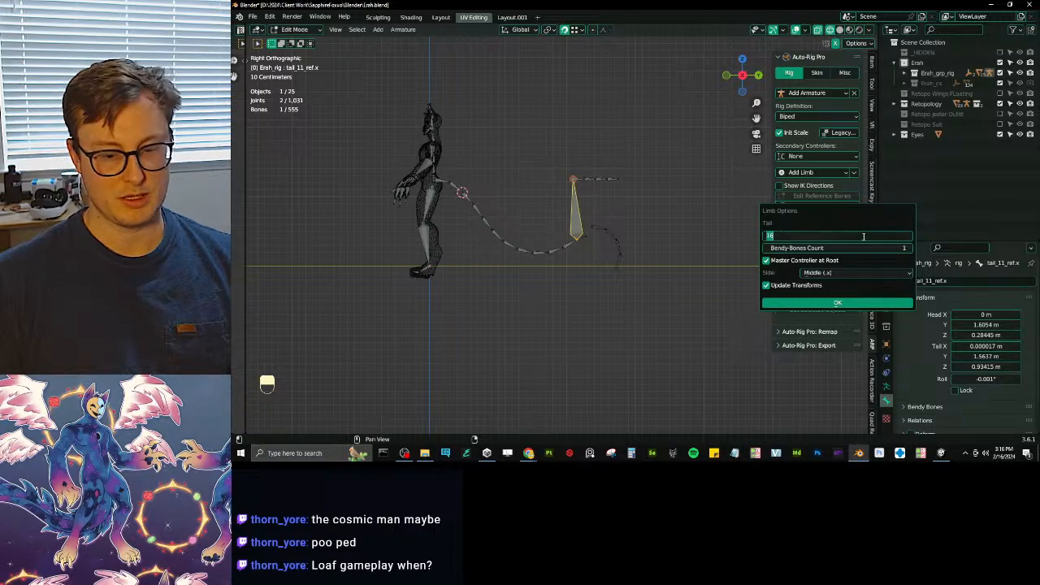
{"action": "type", "text": "12"}
{"action": "key", "text": "Return"}
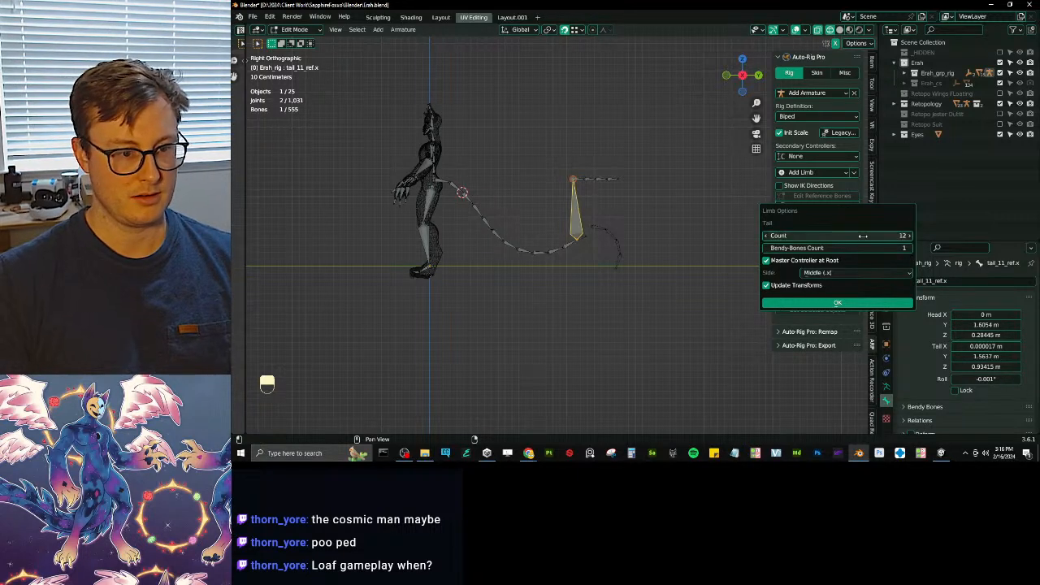
{"action": "left_click", "coordinate": [837, 302]}
- Edit Erah_rig together with the tail armature and snap the end of tail_00_ref.x onto the custom tail's matching joint
{"action": "scroll", "coordinate": [495, 212], "scroll_direction": "up", "scroll_amount": 6}
{"action": "key", "text": "Tab"}
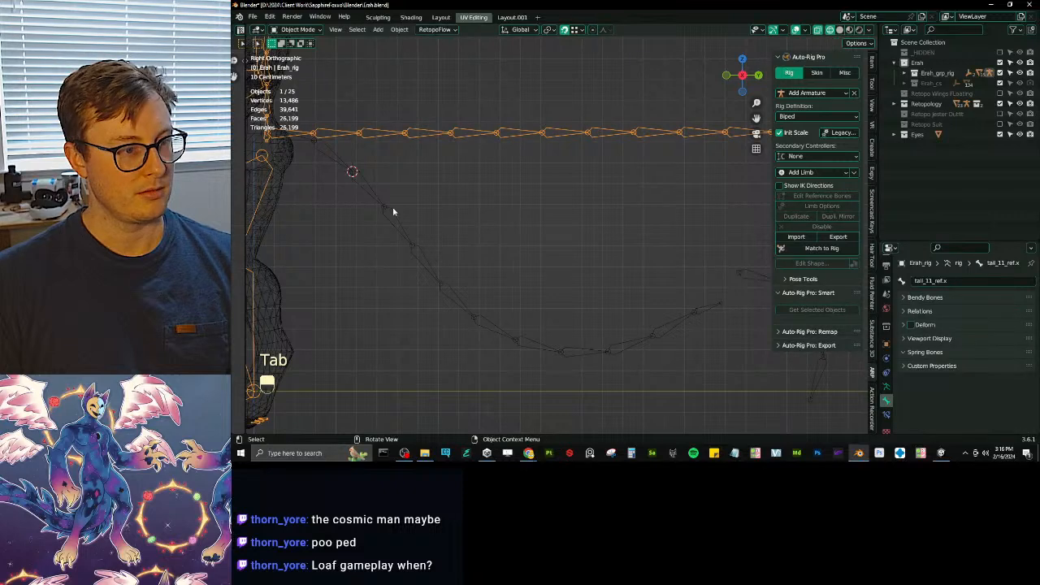
{"action": "left_click", "coordinate": [457, 213], "text": "shift"}
{"action": "key", "text": "Tab"}
{"action": "middle_click_drag", "start_coordinate": [378, 161], "coordinate": [558, 222], "text": "shift"}
{"action": "scroll", "coordinate": [494, 218], "scroll_direction": "up", "scroll_amount": 3}
{"action": "scroll", "coordinate": [495, 218], "scroll_direction": "up", "scroll_amount": 3}
{"action": "left_click", "coordinate": [608, 216]}
{"action": "key", "text": "g"}
{"action": "left_click", "coordinate": [610, 241]}
- Align the end joints of the rebuilt tail_01_ref.x and tail_02_ref.x with the custom tail by vertex snapping
{"action": "scroll", "coordinate": [641, 243], "scroll_direction": "down", "scroll_amount": 4}
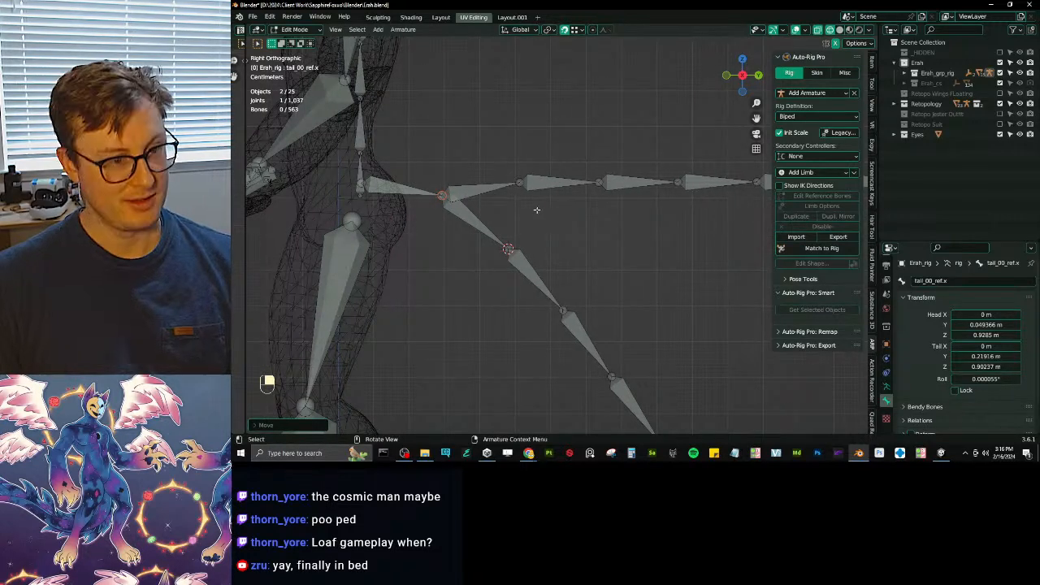
{"action": "left_click", "coordinate": [518, 183]}
{"action": "key", "text": "g"}
{"action": "left_click", "coordinate": [513, 243]}
{"action": "scroll", "coordinate": [512, 244], "scroll_direction": "down", "scroll_amount": 3}
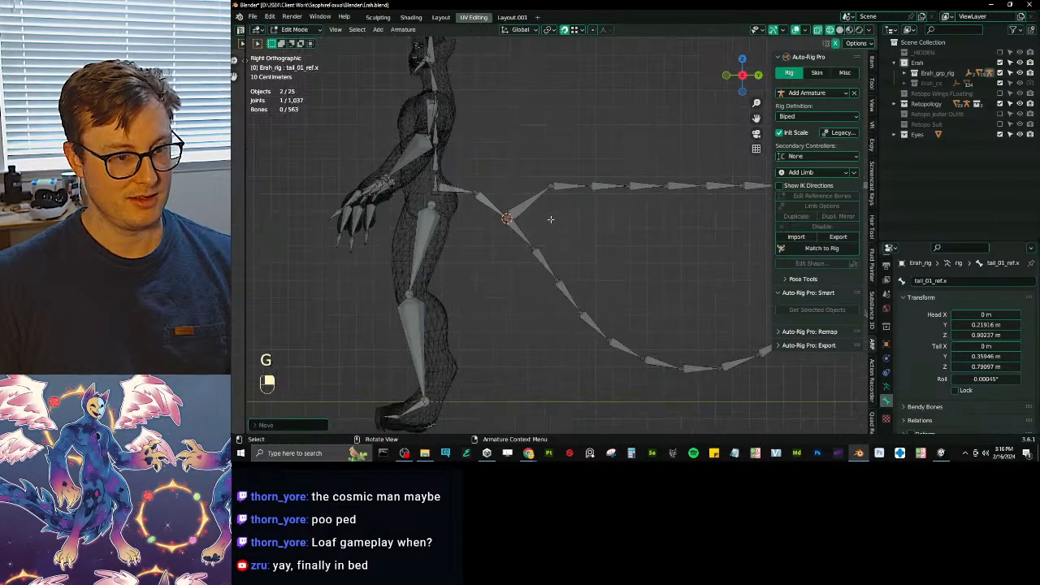
{"action": "left_click", "coordinate": [551, 188]}
{"action": "key", "text": "g"}
{"action": "left_click", "coordinate": [537, 246]}
- Align the end joints of the rebuilt tail_03_ref.x and tail_04_ref.x with the custom tail by vertex snapping
{"action": "middle_click_drag", "start_coordinate": [579, 188], "coordinate": [450, 128], "text": "shift"}
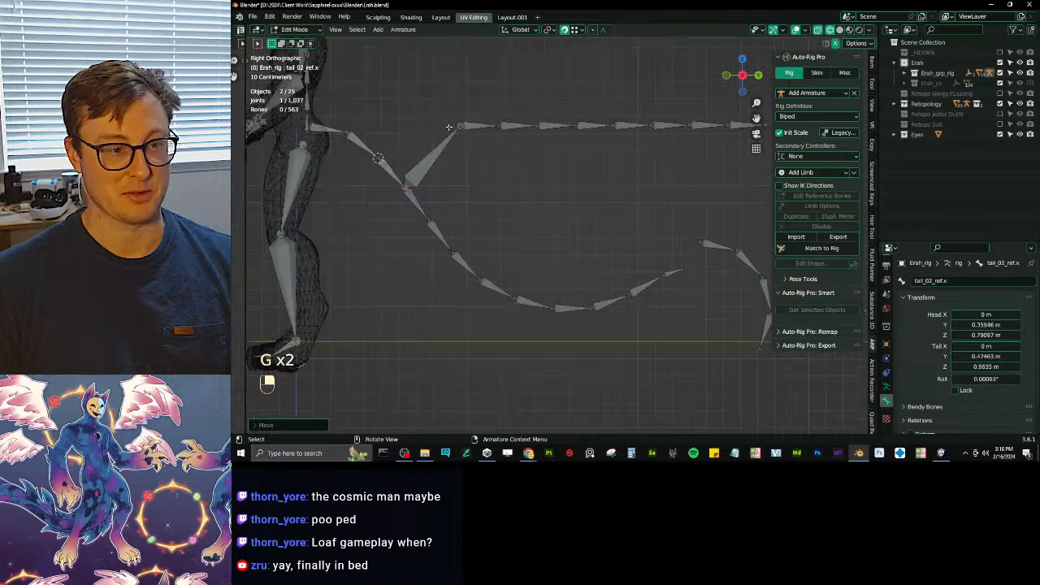
{"action": "left_click", "coordinate": [455, 126]}
{"action": "key", "text": "g"}
{"action": "left_click", "coordinate": [428, 216]}
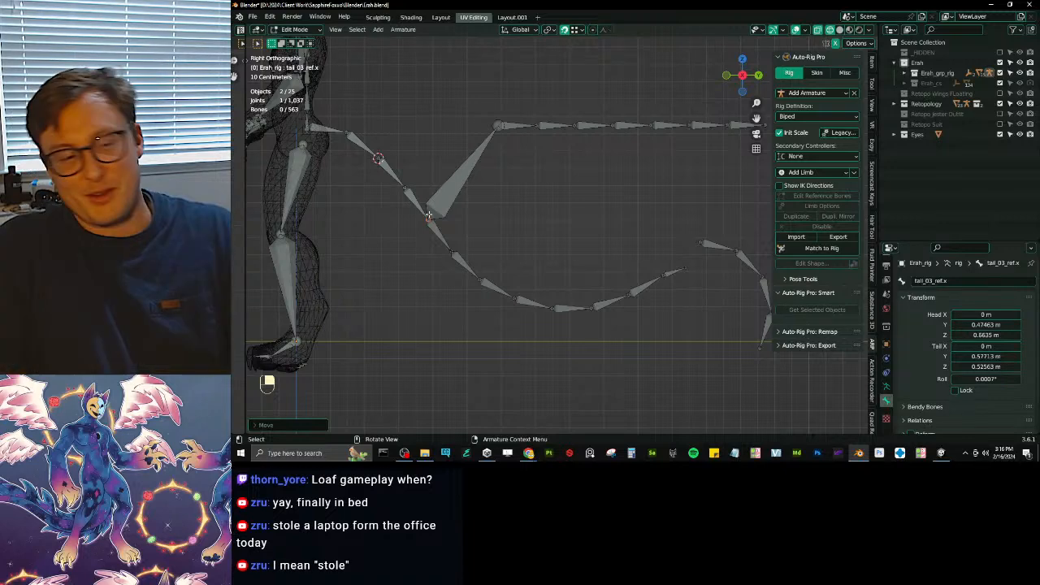
{"action": "left_click", "coordinate": [490, 126]}
{"action": "key", "text": "g"}
{"action": "left_click", "coordinate": [450, 252]}
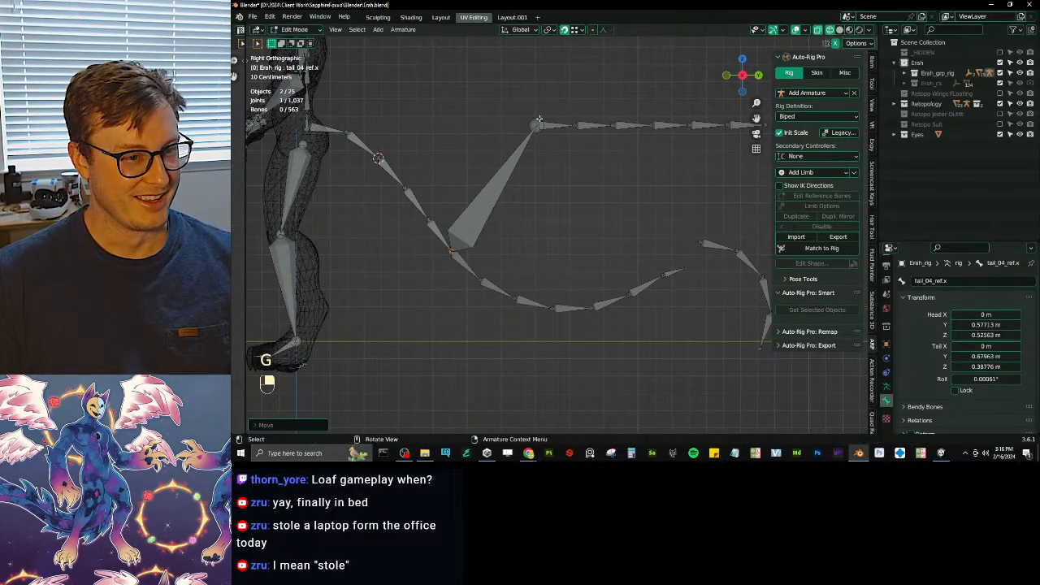
- Align the end joints of the rebuilt tail_05_ref.x and tail_06_ref.x with the custom tail by vertex snapping
{"action": "left_click", "coordinate": [528, 149]}
{"action": "key", "text": "g"}
{"action": "left_click", "coordinate": [514, 214]}
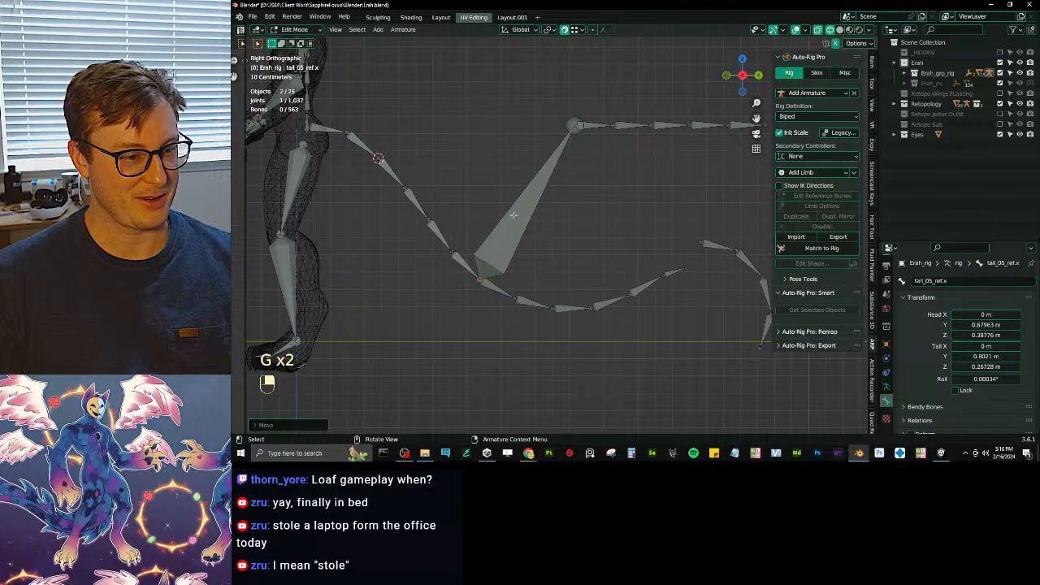
{"action": "left_click", "coordinate": [566, 121]}
{"action": "key", "text": "g"}
{"action": "left_click", "coordinate": [519, 298]}
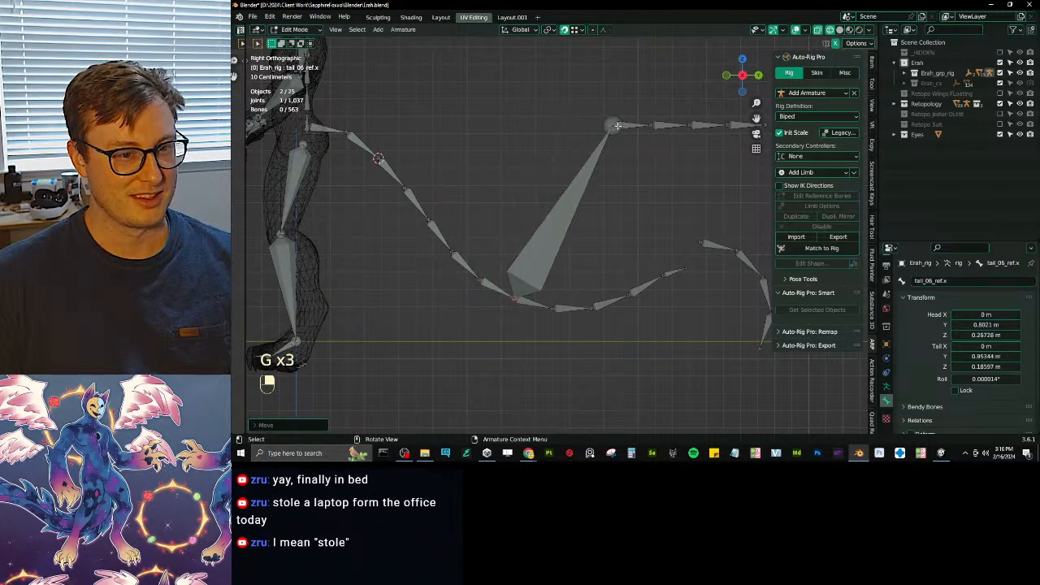
- Align the end joints of the rebuilt tail_07_ref.x and tail_08_ref.x with the custom tail by vertex snapping
{"action": "left_click", "coordinate": [611, 124]}
{"action": "key", "text": "g"}
{"action": "left_click", "coordinate": [550, 311]}
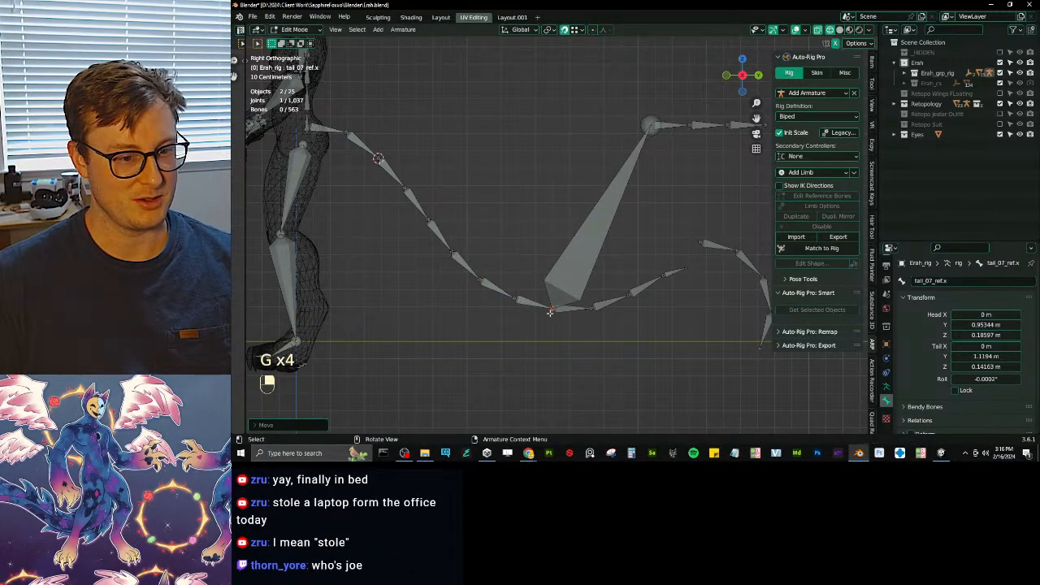
{"action": "left_click", "coordinate": [648, 128]}
{"action": "key", "text": "g"}
{"action": "left_click", "coordinate": [587, 308]}
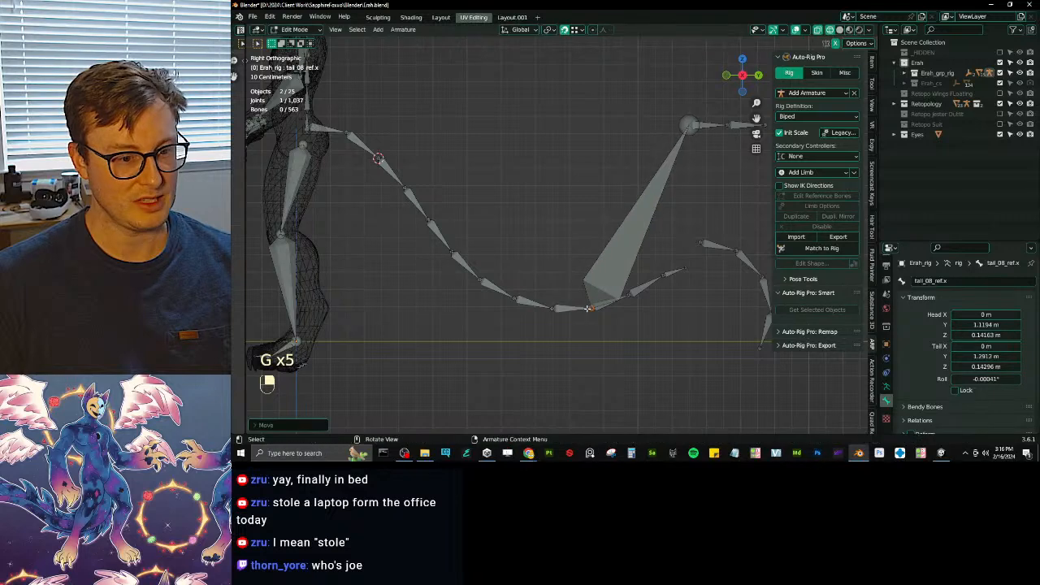
- Align the end joints of the rebuilt tail_09_ref.x, tail_10_ref.x and tail_11_ref.x with the custom tail by vertex snapping
{"action": "left_click", "coordinate": [688, 126]}
{"action": "key", "text": "g"}
{"action": "left_click", "coordinate": [628, 294]}
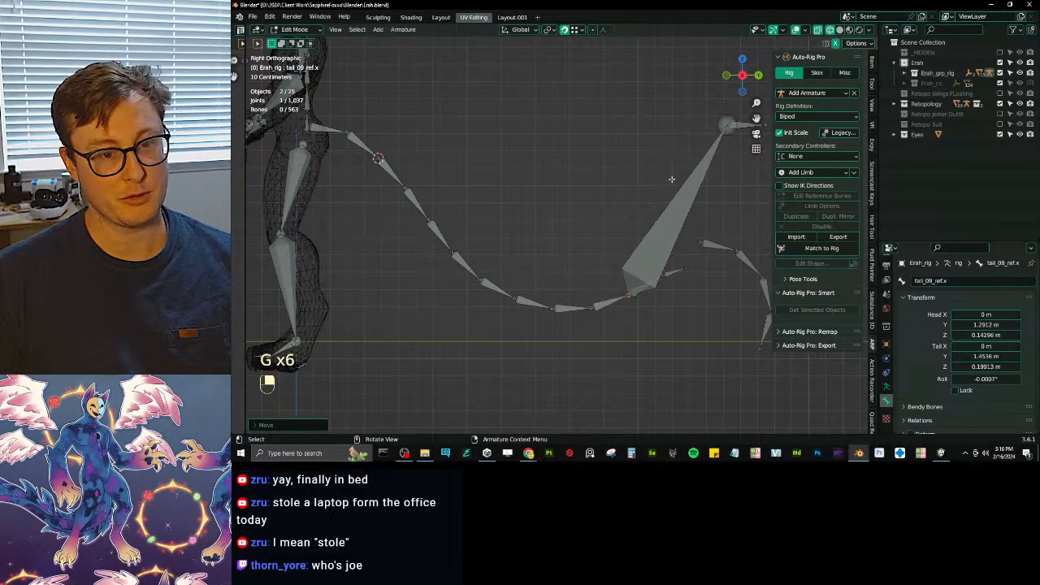
{"action": "middle_click_drag", "start_coordinate": [703, 159], "coordinate": [666, 165], "text": "shift"}
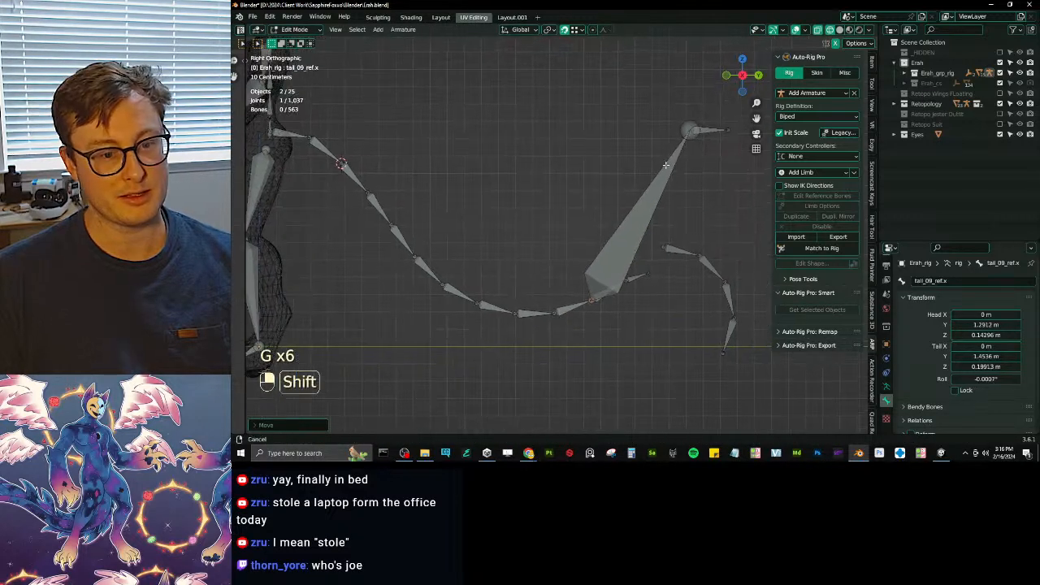
{"action": "left_click", "coordinate": [685, 130]}
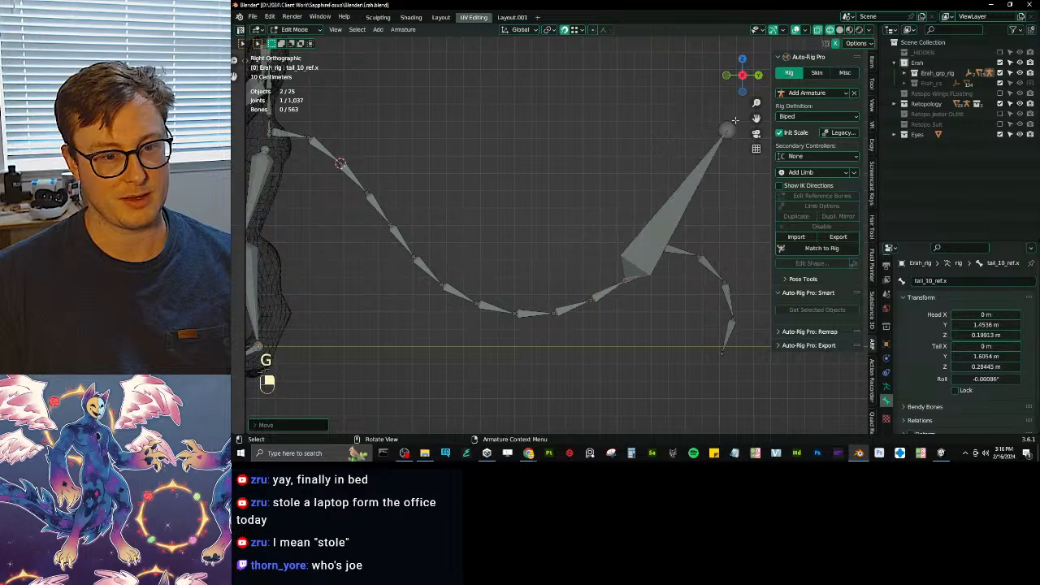
{"action": "key", "text": "g"}
{"action": "left_click", "coordinate": [648, 273]}
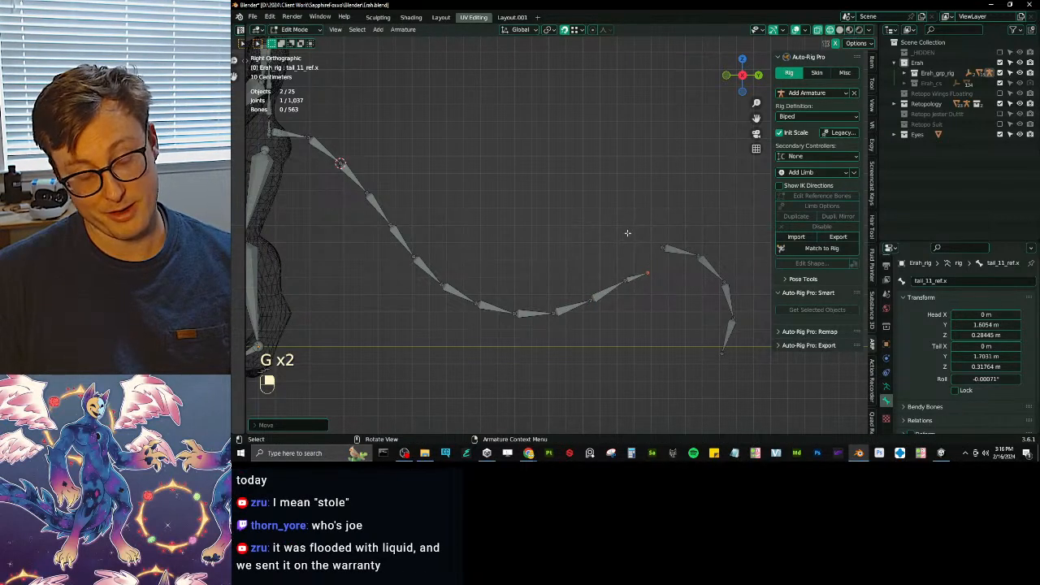
- Return to Object Mode, hide the custom tail armature, and unhide all hidden objects
{"action": "key", "text": "Tab"}
{"action": "left_click", "coordinate": [674, 251]}
{"action": "middle_click_drag", "start_coordinate": [560, 242], "coordinate": [590, 245], "text": "shift"}
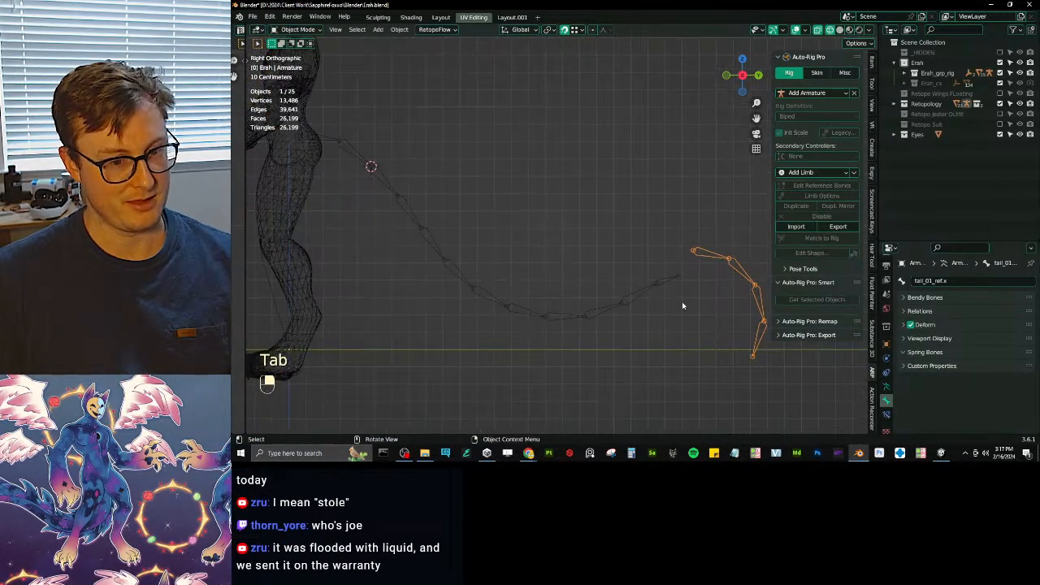
{"action": "key", "text": "h"}
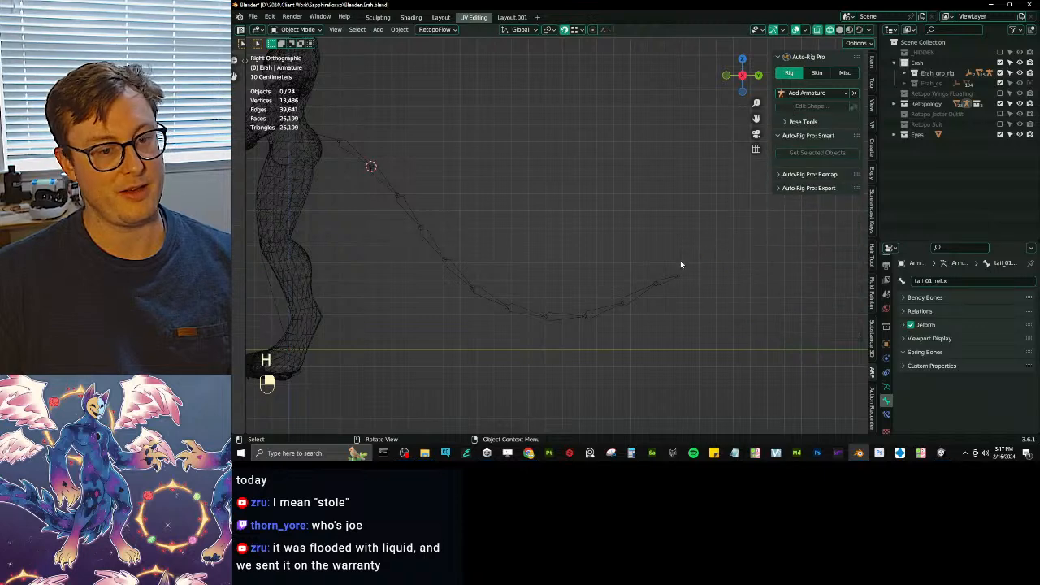
{"action": "key", "text": "alt+h"}
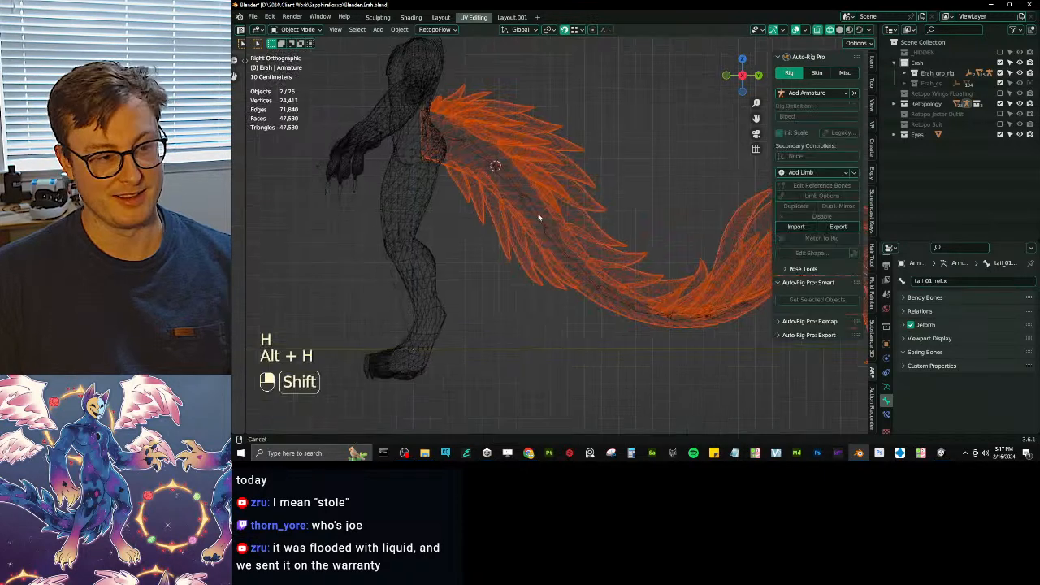
{"action": "scroll", "coordinate": [538, 213], "scroll_direction": "up", "scroll_amount": 2}
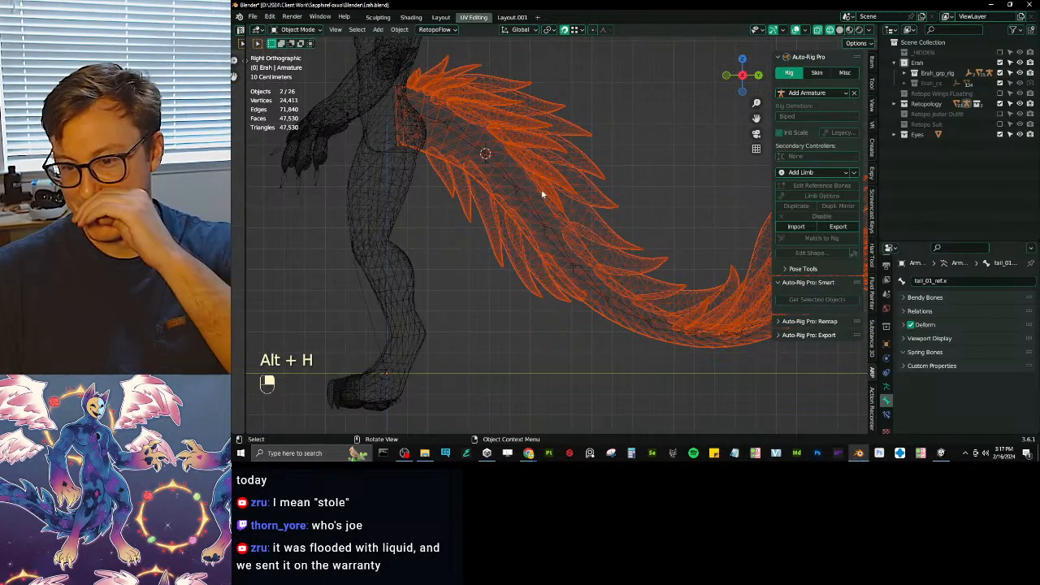
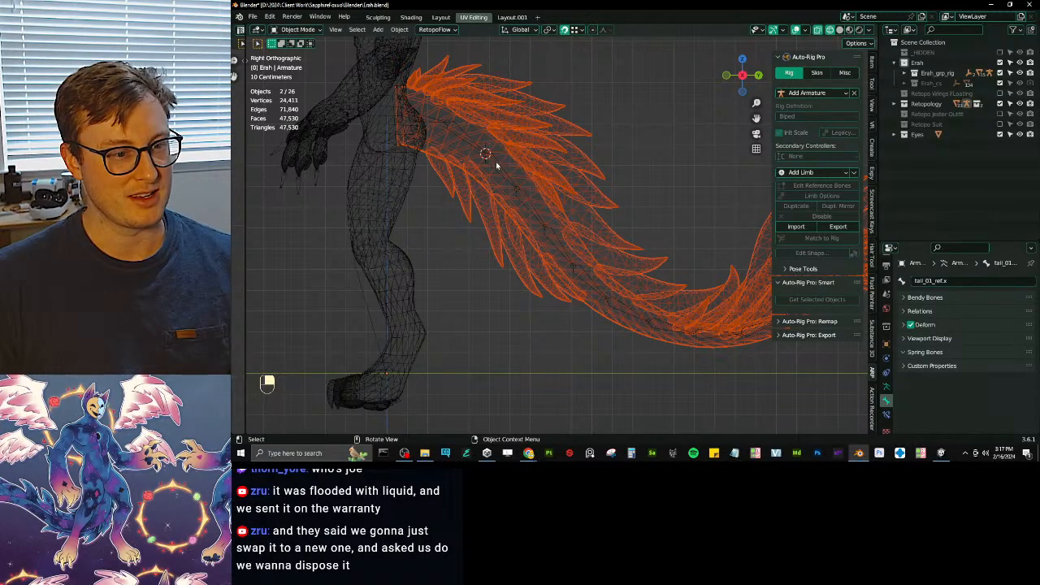
- Turn off snapping and reset the 3D cursor to the world origin
{"action": "key", "text": "shift+Tab"}
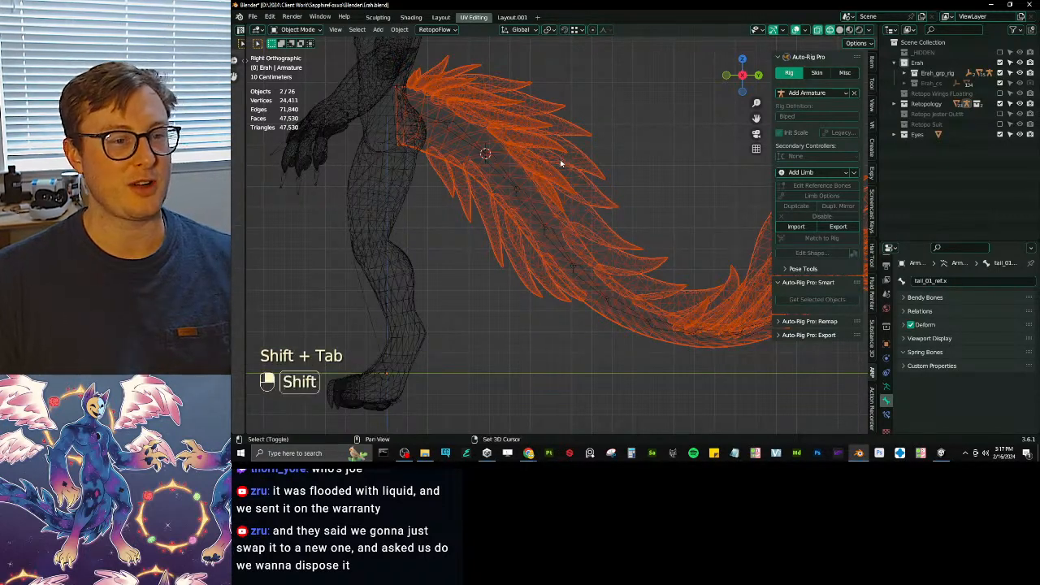
{"action": "middle_click_drag", "start_coordinate": [561, 164], "coordinate": [539, 219]}
{"action": "key", "text": "shift+c"}
- Hide the FluffyTail mesh to expose the tail bones in the side view
{"action": "left_click", "coordinate": [539, 220]}
{"action": "scroll", "coordinate": [538, 225], "scroll_direction": "up", "scroll_amount": 1}
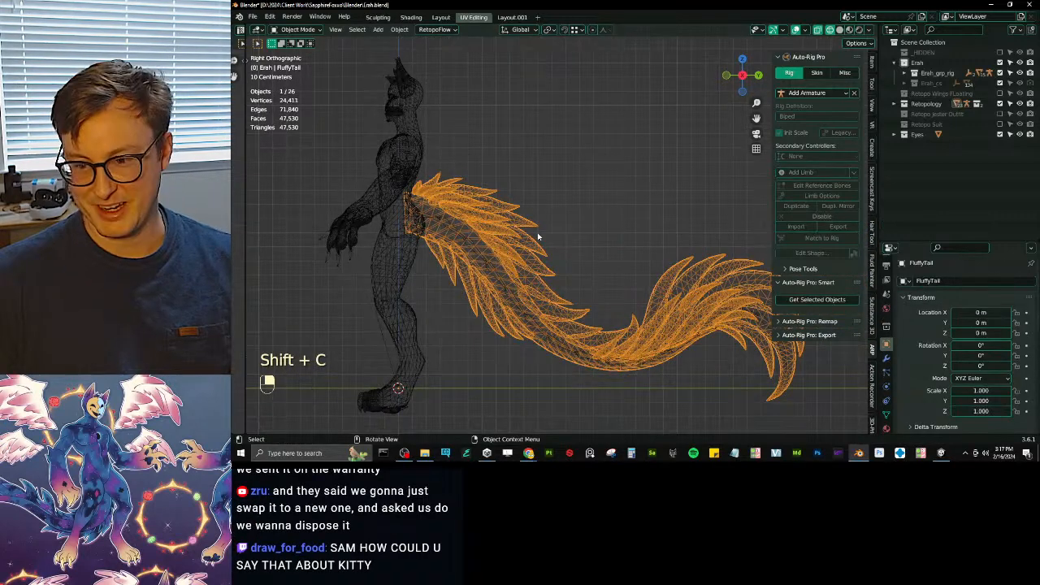
{"action": "key", "text": "h"}
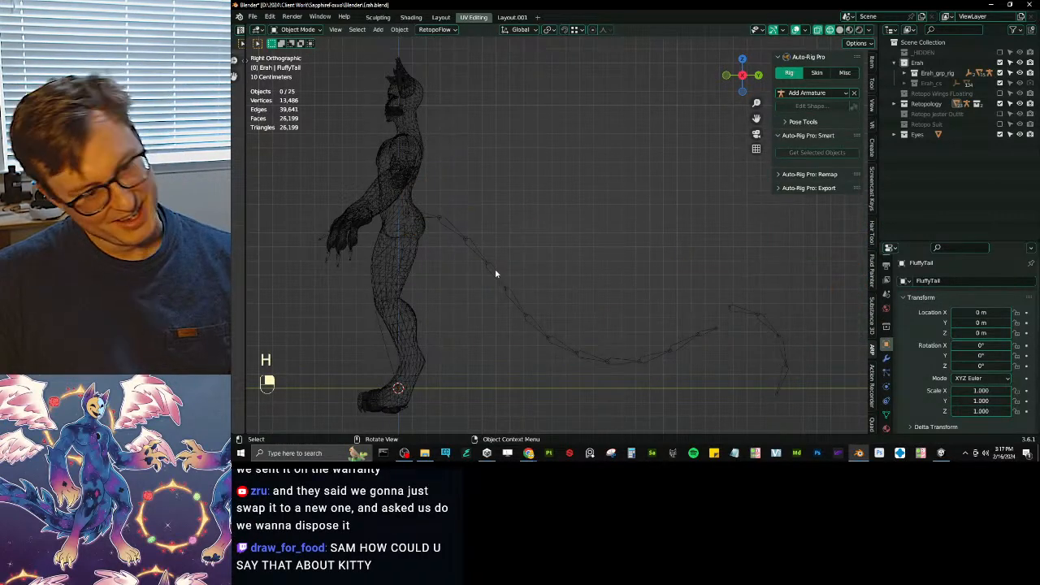
- Generate the Auto-Rig Pro controls for Erah_rig with Match to Rig, and return to Object Mode
{"action": "left_click", "coordinate": [525, 272]}
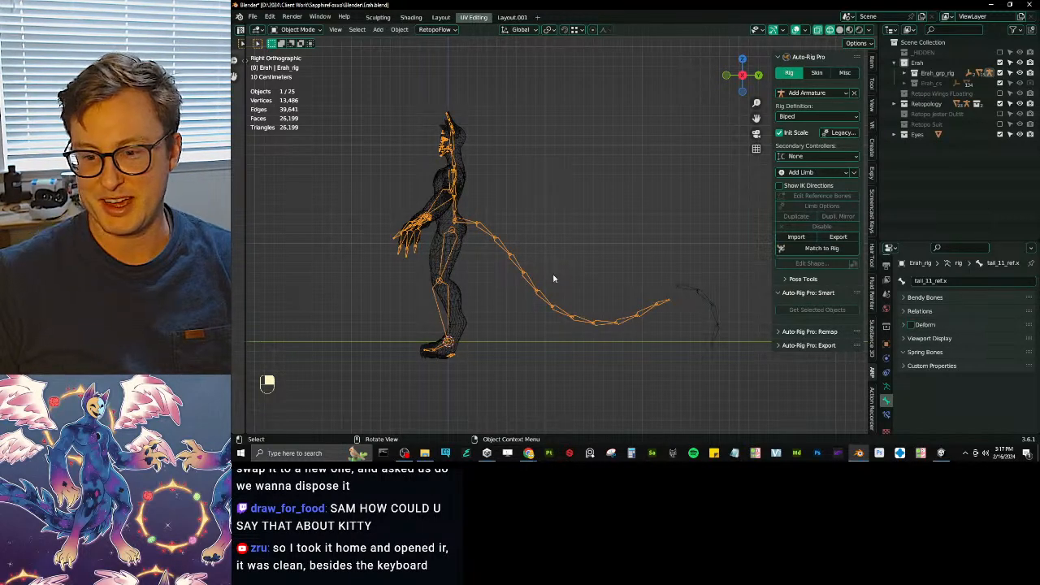
{"action": "scroll", "coordinate": [554, 279], "scroll_direction": "up", "scroll_amount": 4}
{"action": "middle_click_drag", "start_coordinate": [347, 203], "coordinate": [553, 266], "text": "shift"}
{"action": "scroll", "coordinate": [490, 246], "scroll_direction": "up", "scroll_amount": 2}
{"action": "scroll", "coordinate": [498, 265], "scroll_direction": "down", "scroll_amount": 4}
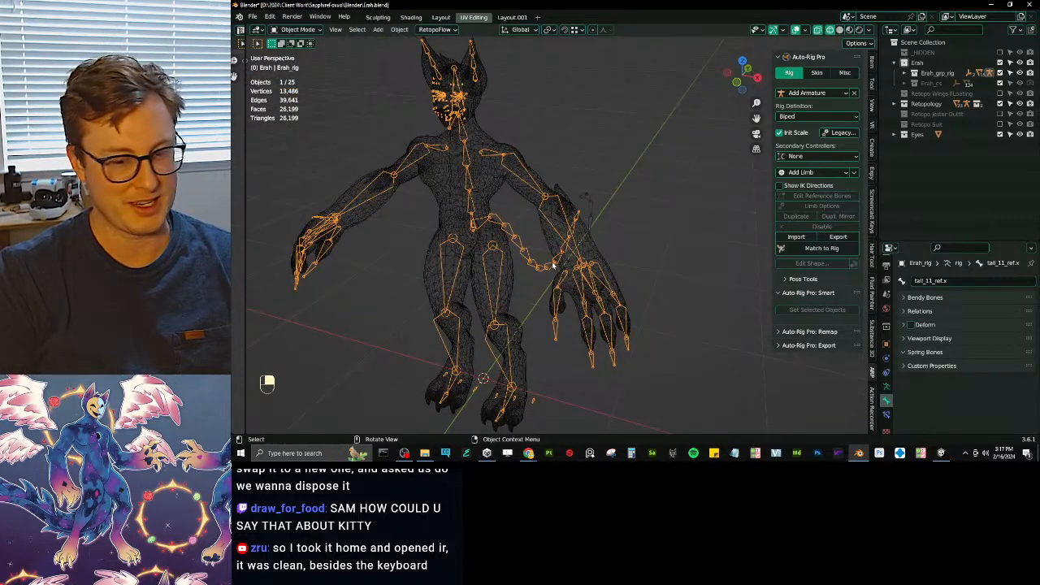
{"action": "key", "text": "KP_3"}
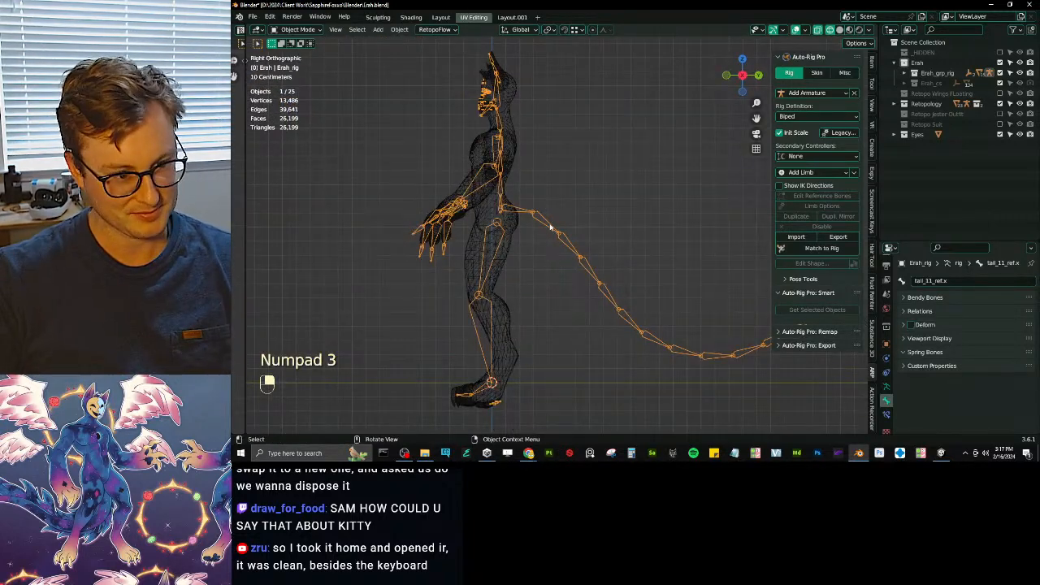
{"action": "middle_click_drag", "start_coordinate": [550, 221], "coordinate": [590, 242], "text": "shift"}
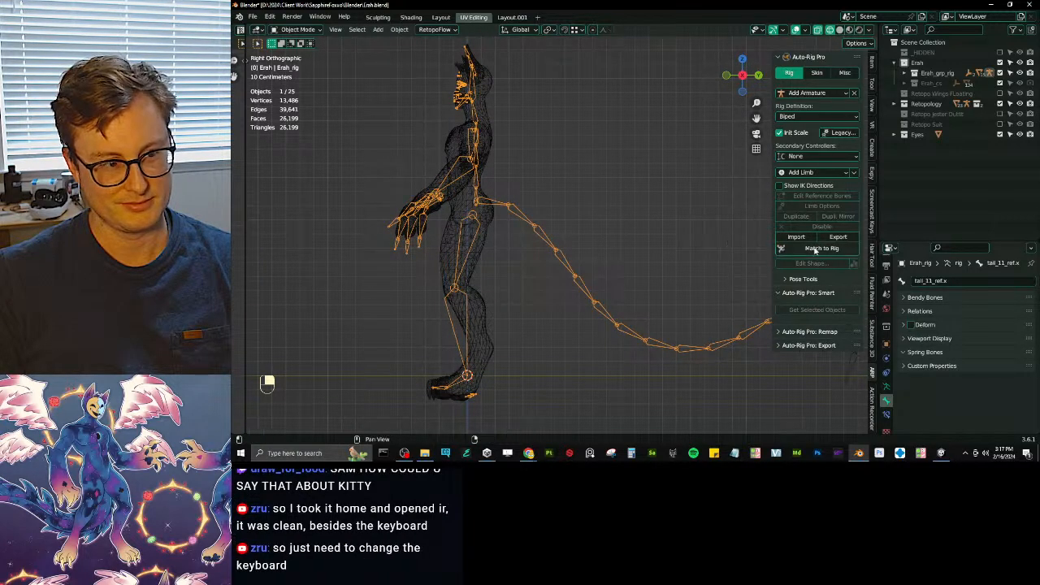
{"action": "left_click", "coordinate": [820, 249]}
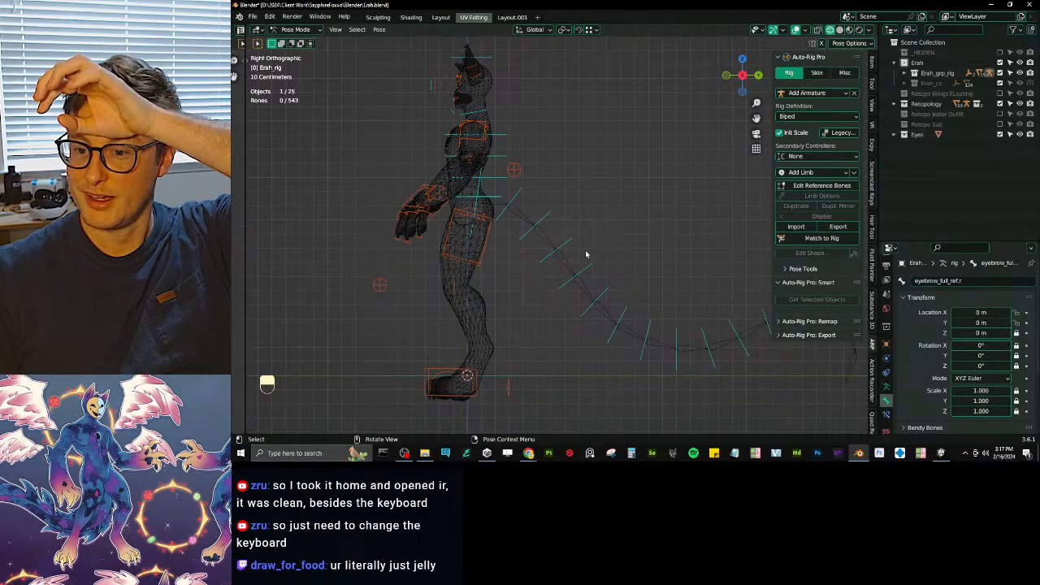
{"action": "key", "text": "ctrl"}
{"action": "key", "text": "ctrl+Tab"}
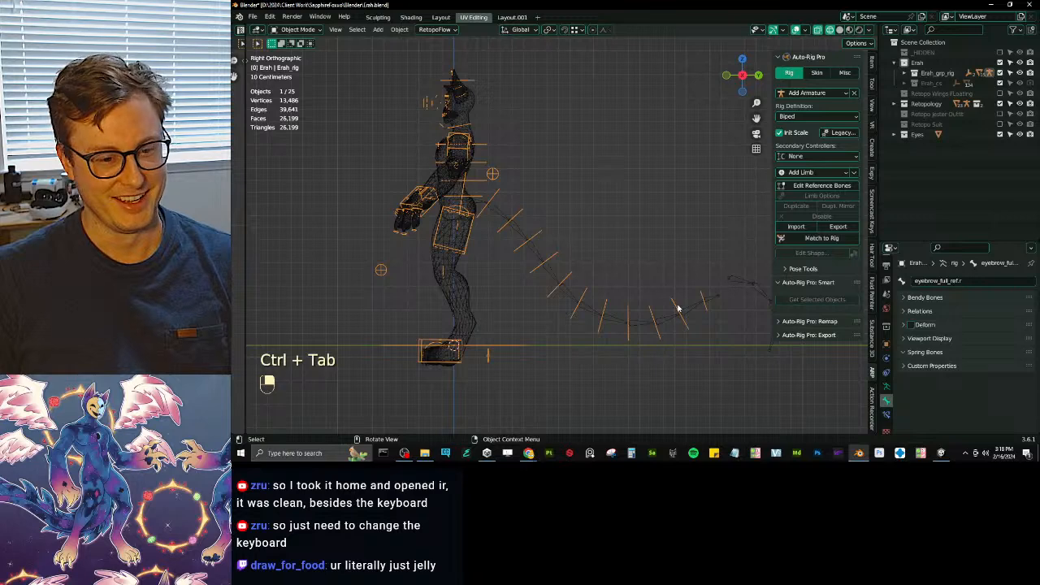
- Unhide the FluffyTail mesh and set its Armature modifier's object to Erah_rig
{"action": "key", "text": "alt+h"}
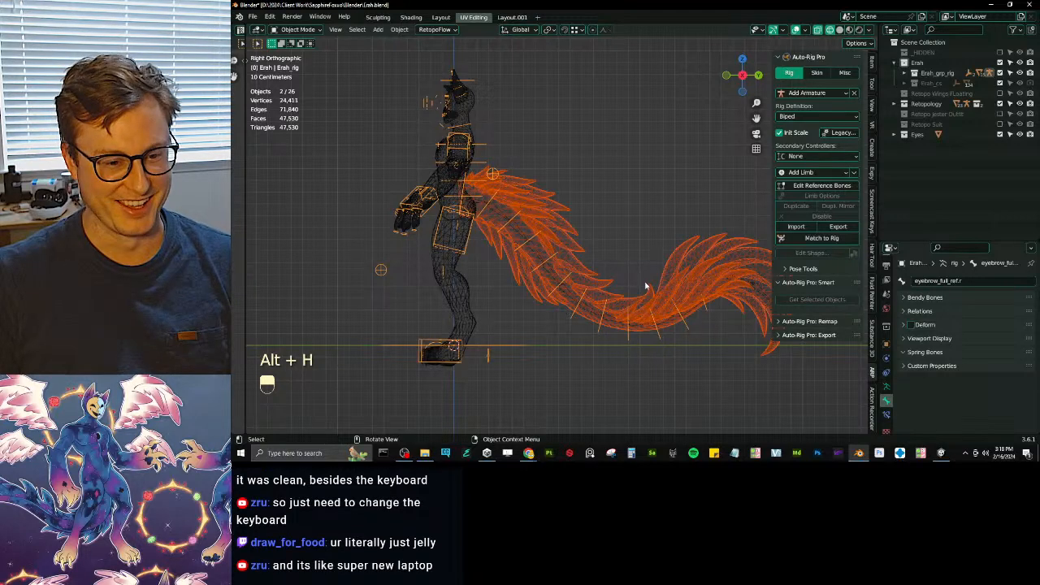
{"action": "left_click", "coordinate": [886, 358]}
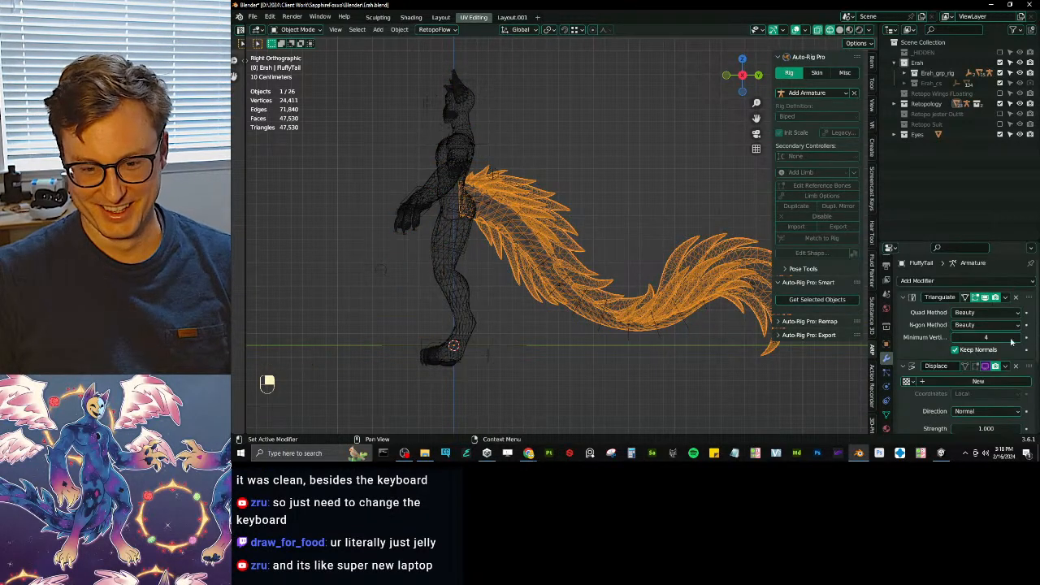
{"action": "left_click", "coordinate": [903, 298]}
{"action": "left_click", "coordinate": [904, 312]}
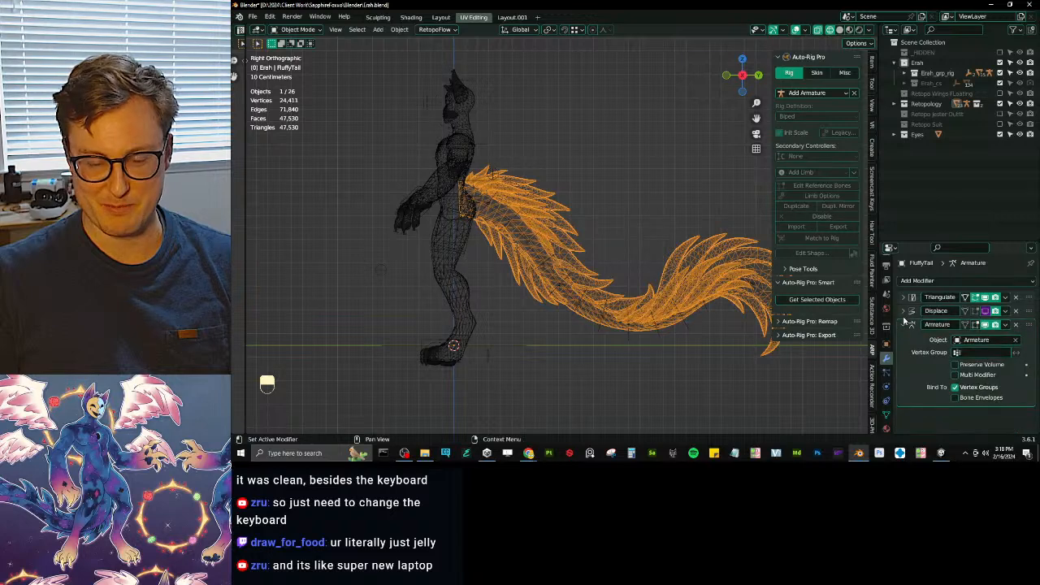
{"action": "left_click", "coordinate": [903, 325]}
{"action": "left_click", "coordinate": [1007, 326]}
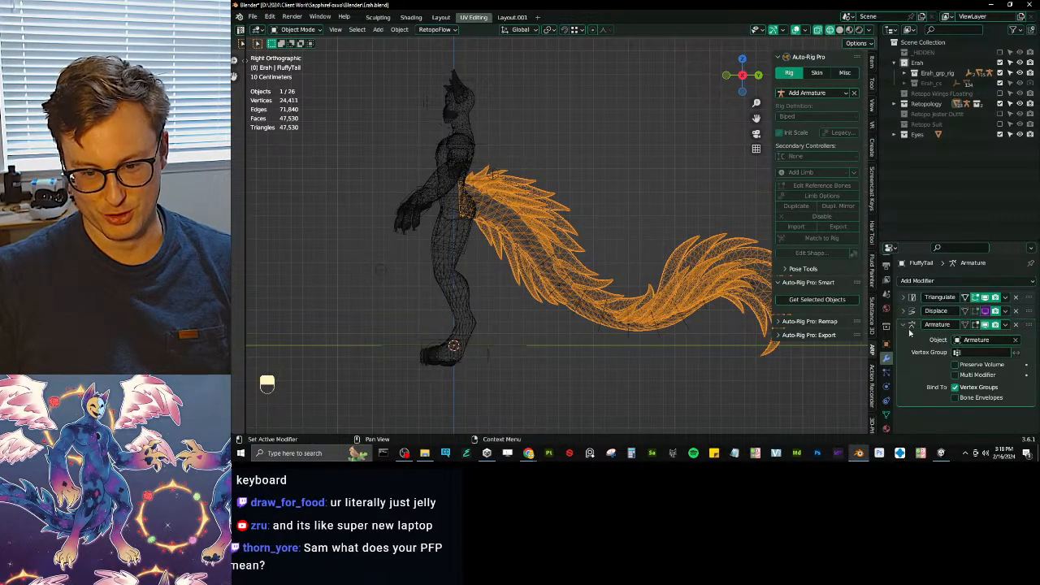
{"action": "left_click", "coordinate": [1017, 342]}
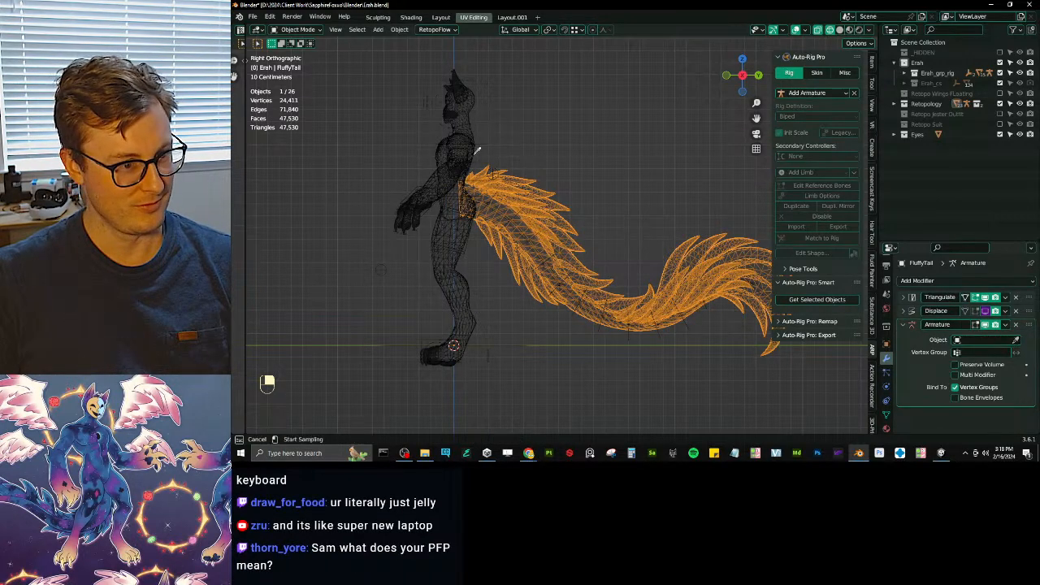
{"action": "left_click", "coordinate": [491, 172]}
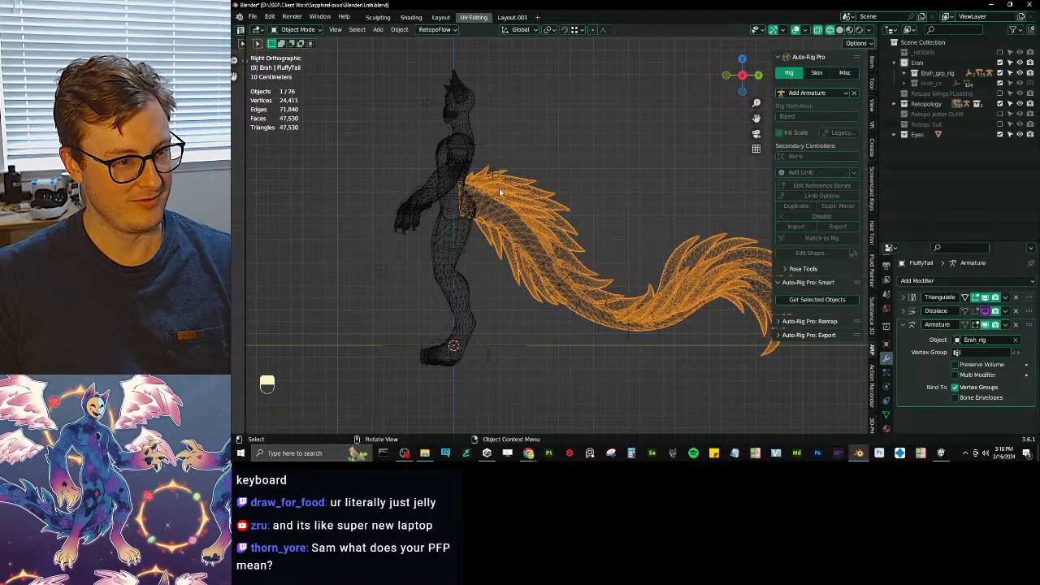
- Test the tail mesh's deformation by rotating the c_tail_master.x controller about global Z in Pose Mode, leaving the rig unposed
{"action": "left_click", "coordinate": [500, 192]}
{"action": "key", "text": "ctrl+Tab"}
{"action": "scroll", "coordinate": [474, 205], "scroll_direction": "up", "scroll_amount": 3}
{"action": "middle_click_drag", "start_coordinate": [474, 204], "coordinate": [434, 176]}
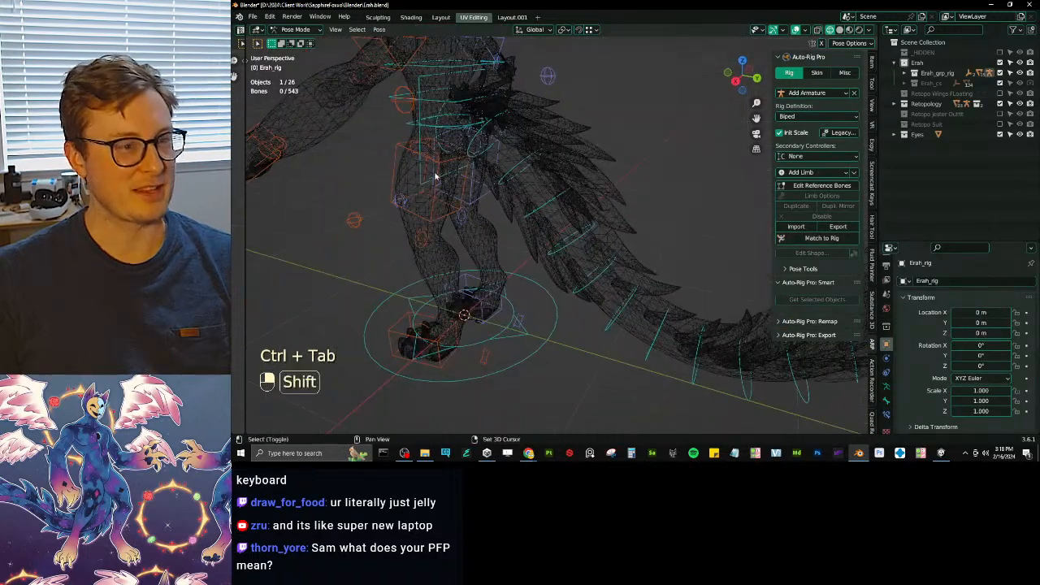
{"action": "left_click_drag", "start_coordinate": [0, 0], "coordinate": [0, 0]}
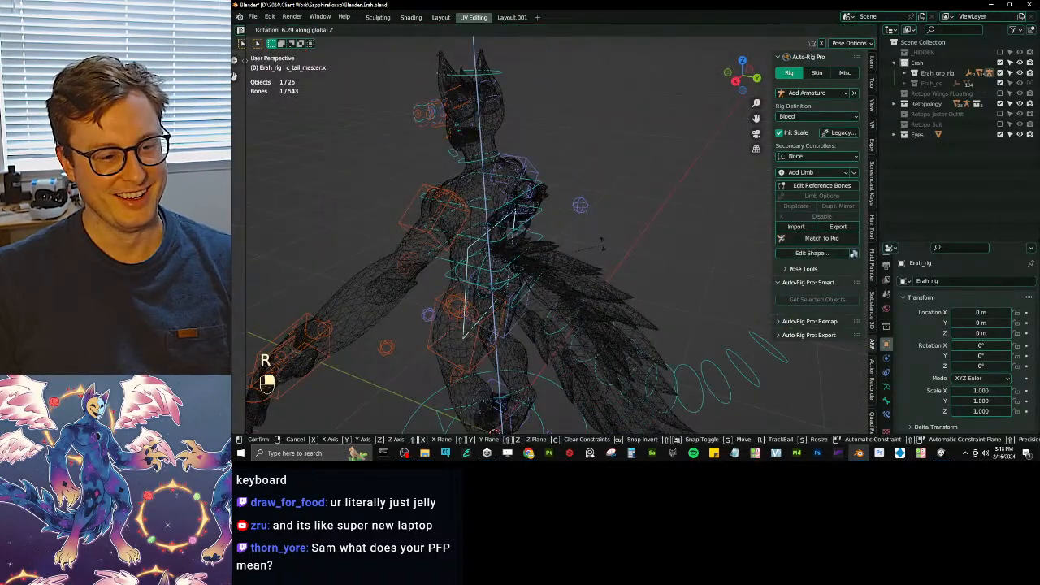
{"action": "right_click", "coordinate": [610, 261]}
{"action": "key", "text": "ctrl+Tab"}
- Examine the FluffyTail mesh's Armature modifier and test how the mesh moves without keeping the movement
{"action": "middle_click_drag", "start_coordinate": [598, 273], "coordinate": [539, 187], "text": "shift"}
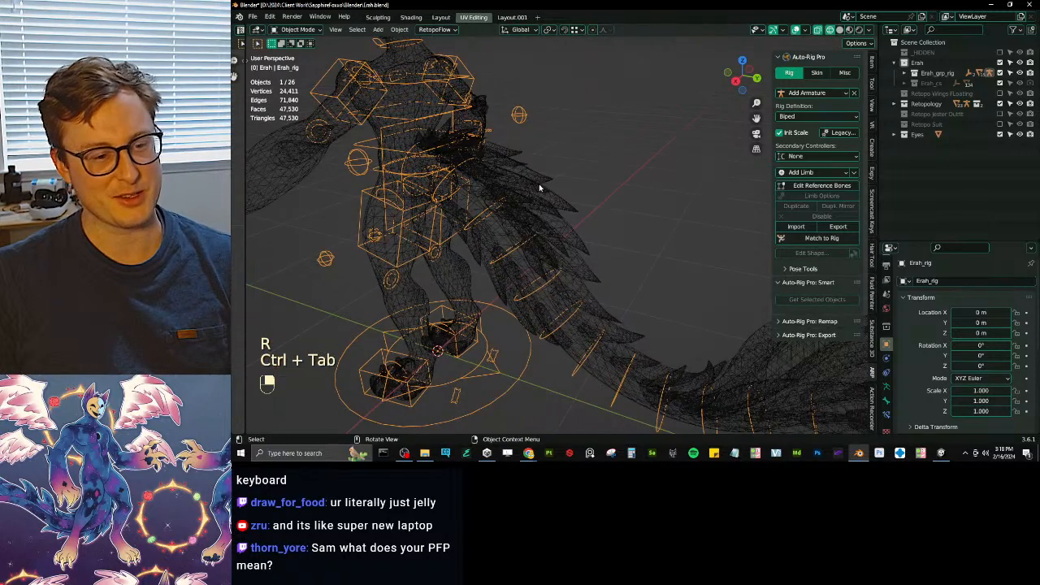
{"action": "left_click", "coordinate": [540, 188]}
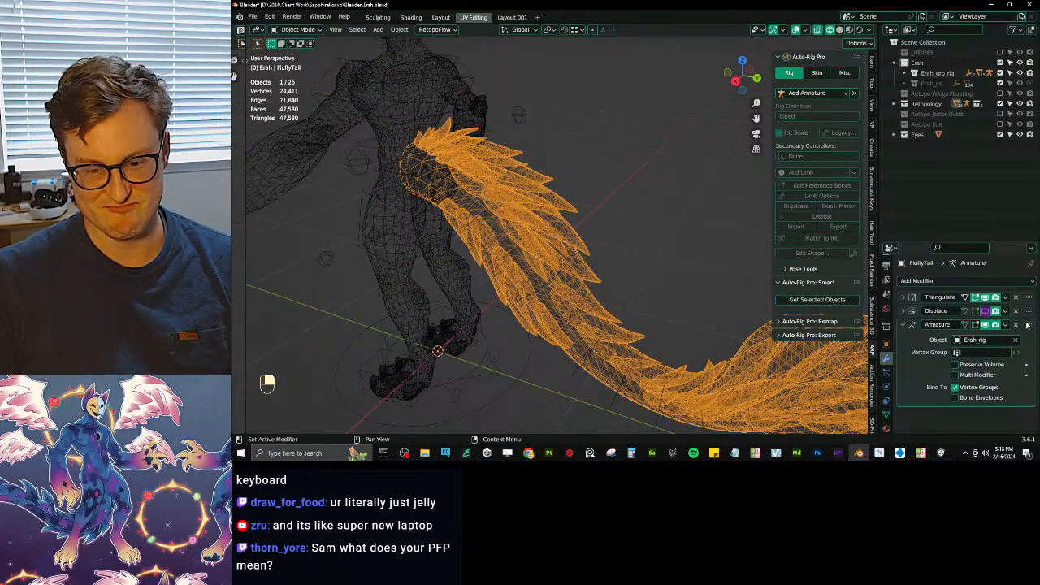
{"action": "middle_click_drag", "start_coordinate": [496, 205], "coordinate": [540, 236]}
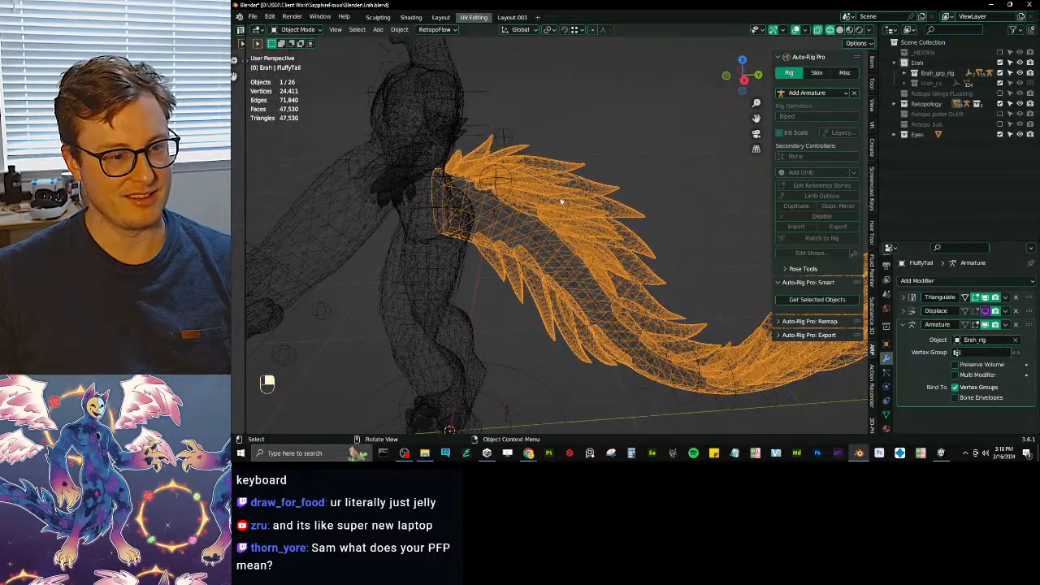
{"action": "key", "text": "g"}
{"action": "right_click", "coordinate": [535, 238]}
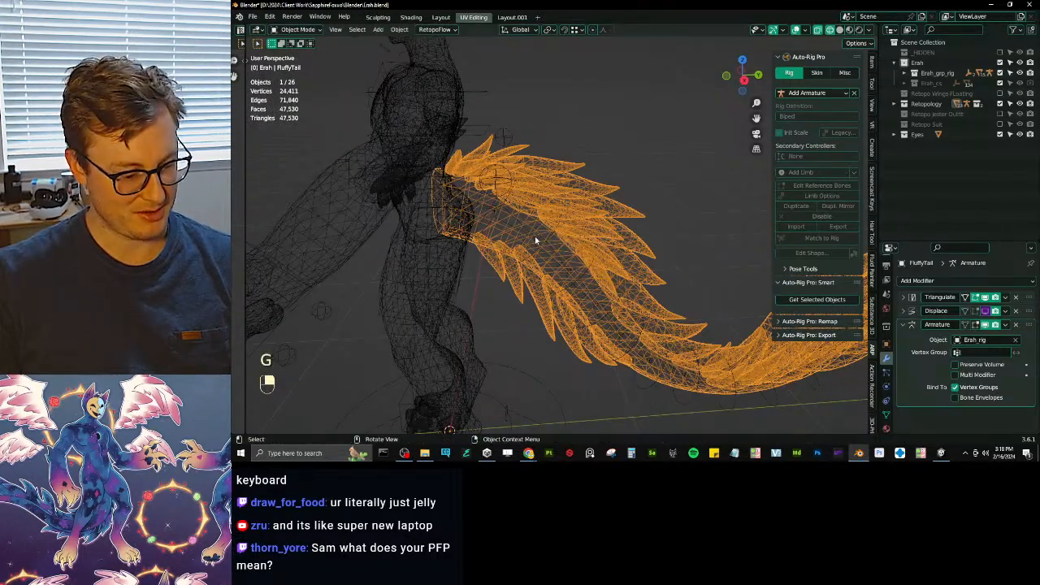
- Check the bone name of the custom tail armature's second bone with the FluffyTail mesh temporarily hidden
{"action": "key", "text": "h"}
{"action": "left_click", "coordinate": [524, 232]}
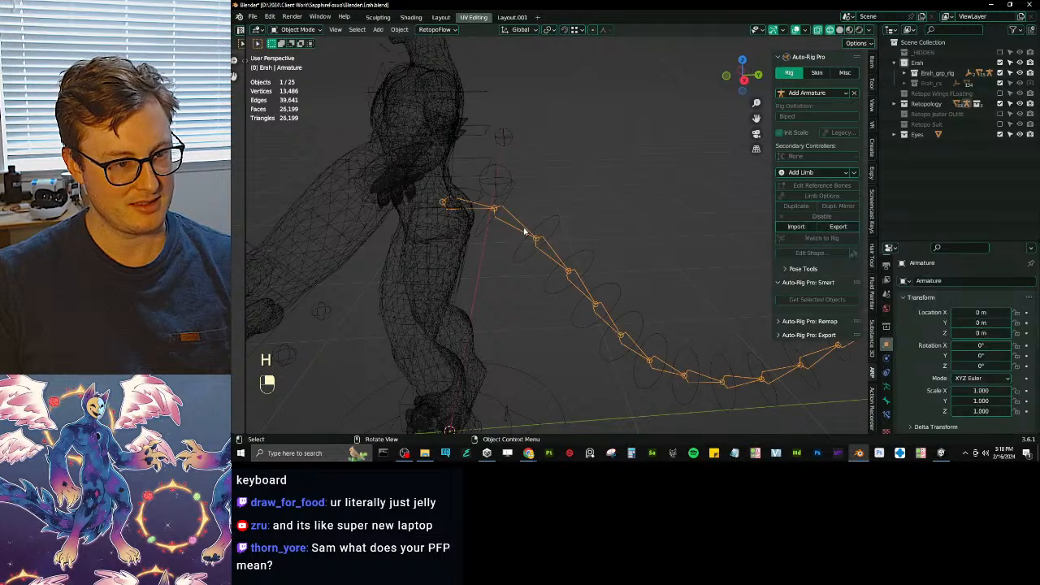
{"action": "key", "text": "Tab"}
{"action": "left_click", "coordinate": [524, 233]}
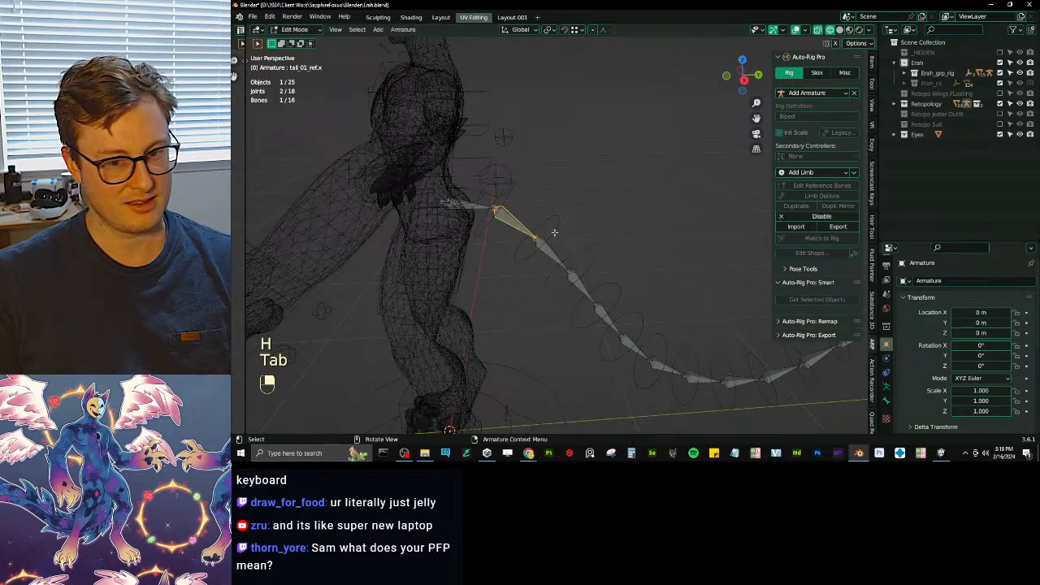
{"action": "left_click", "coordinate": [886, 401]}
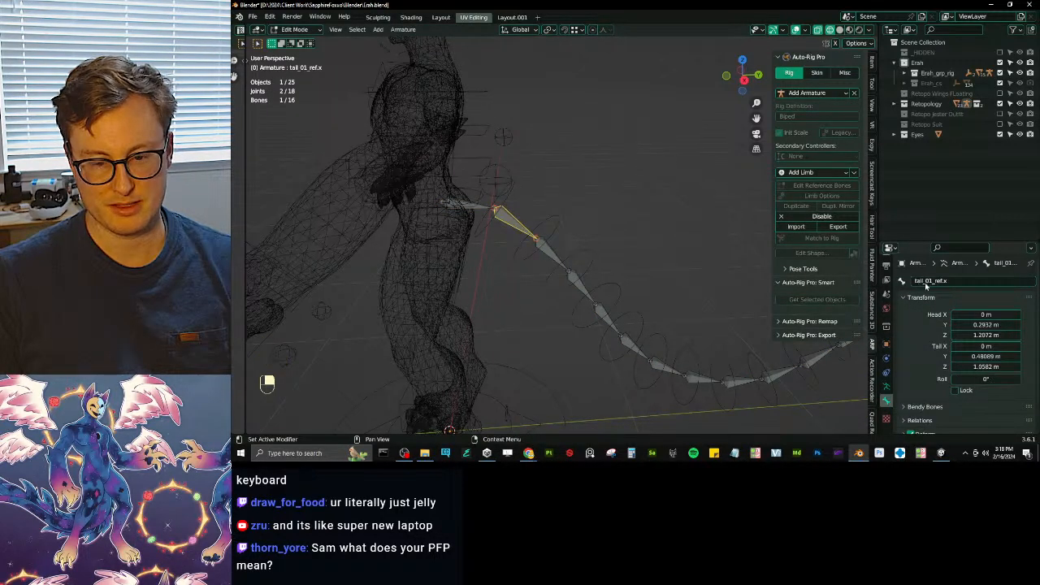
{"action": "key", "text": "Tab"}
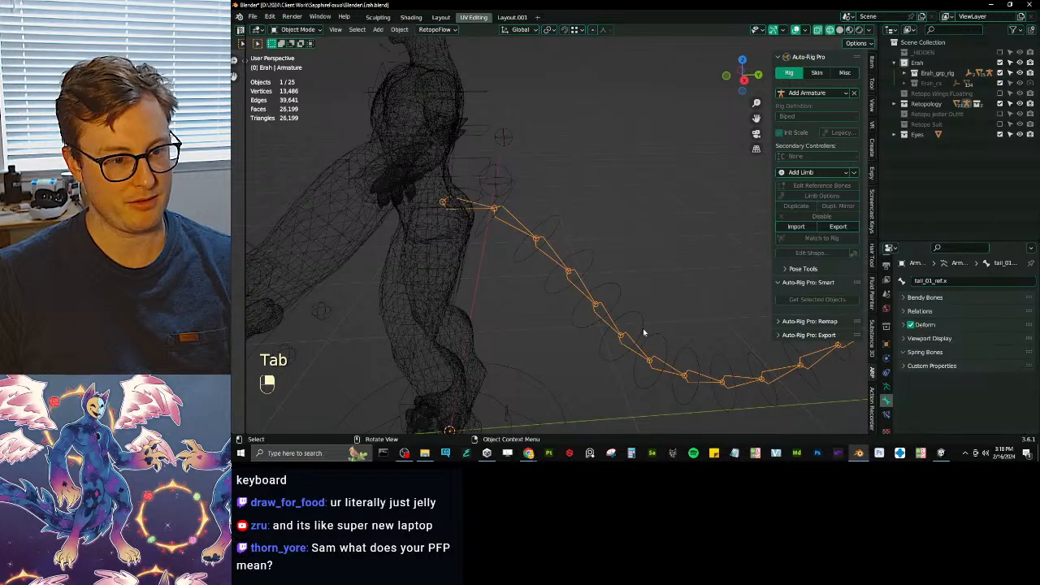
{"action": "key", "text": "alt+h"}
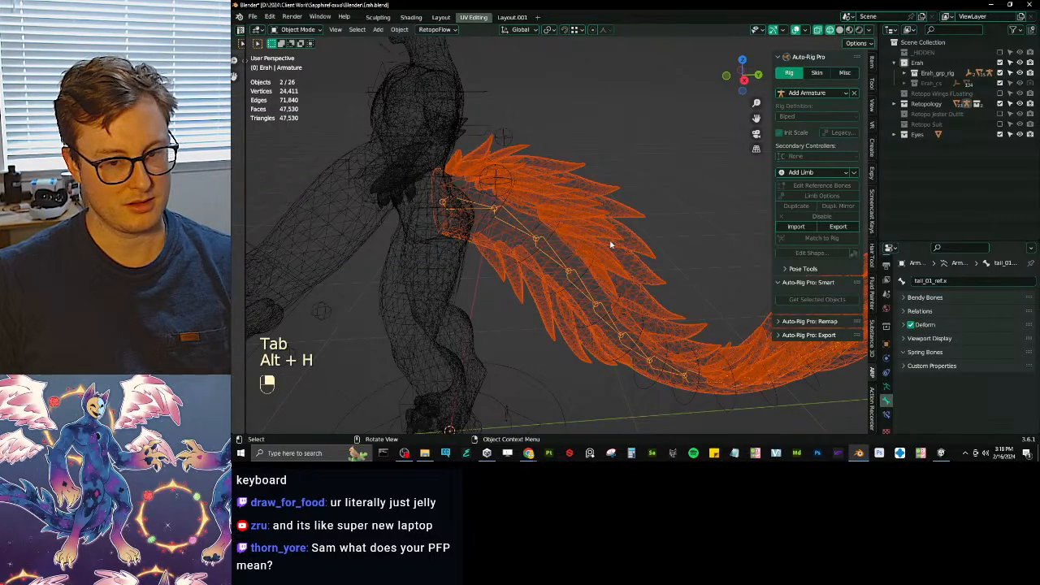
- Examine the vertex group list of the FluffyTail mesh from tail_00_ref.x through Displace
{"action": "left_click", "coordinate": [616, 243]}
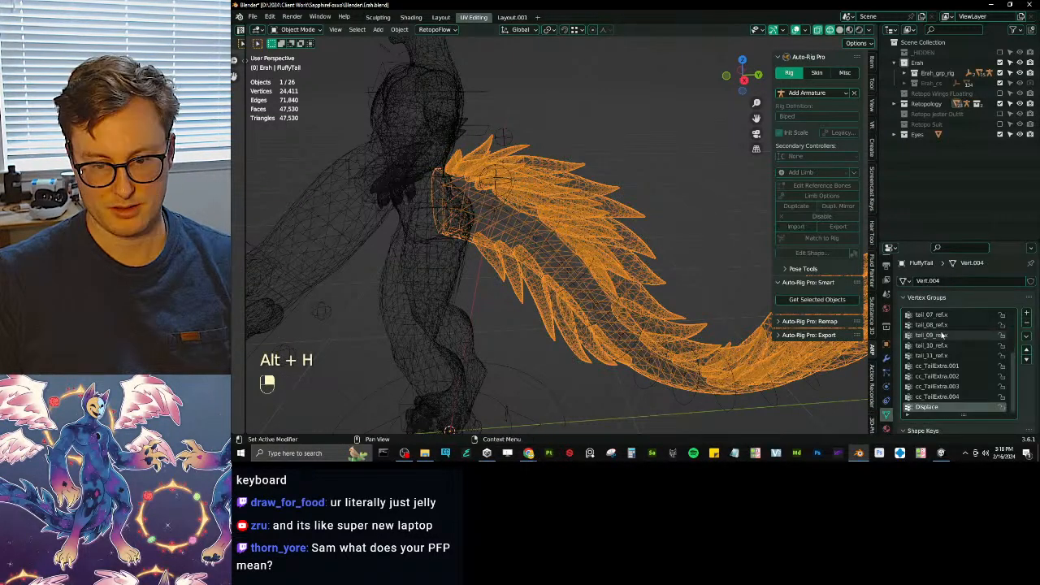
{"action": "scroll", "coordinate": [943, 336], "scroll_direction": "down", "scroll_amount": 7}
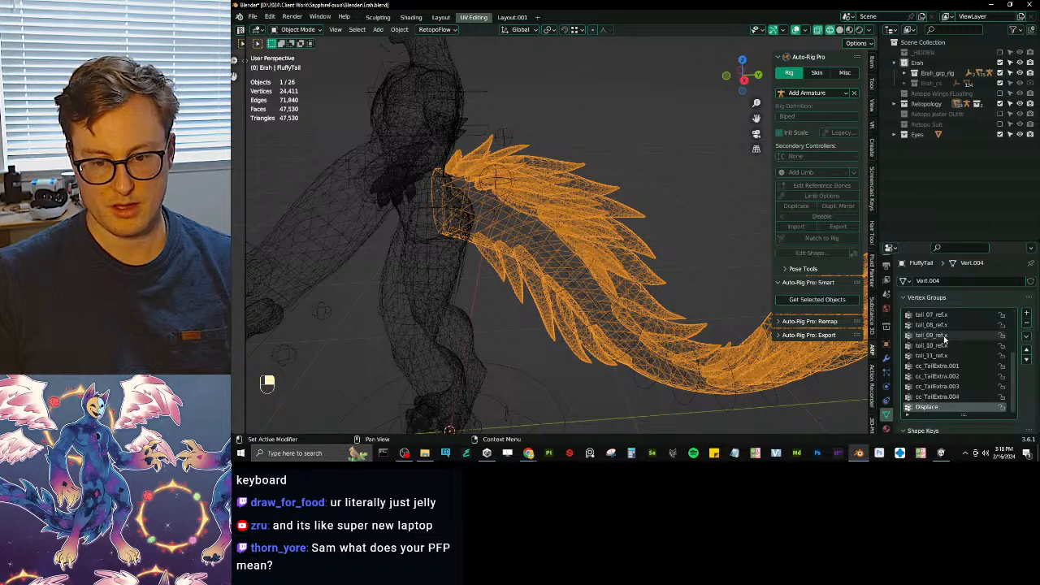
{"action": "scroll", "coordinate": [950, 357], "scroll_direction": "up", "scroll_amount": 6}
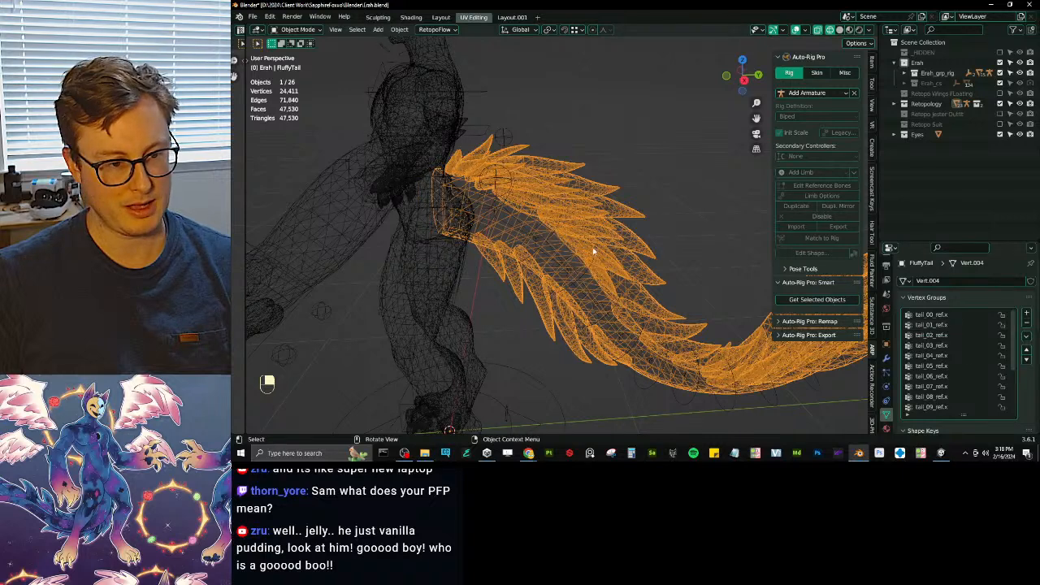
- Select Erah_rig together with the FluffyTail mesh as active object, enter Weight Paint mode and pick the c_root_master.x bone
{"action": "left_click", "coordinate": [552, 237]}
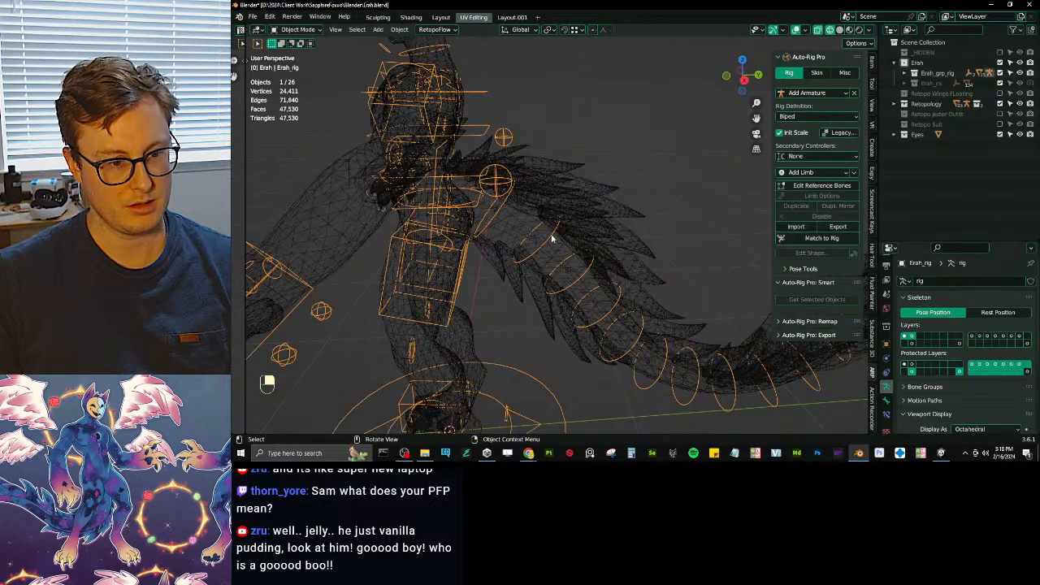
{"action": "left_click_drag", "start_coordinate": [522, 232], "coordinate": [493, 134]}
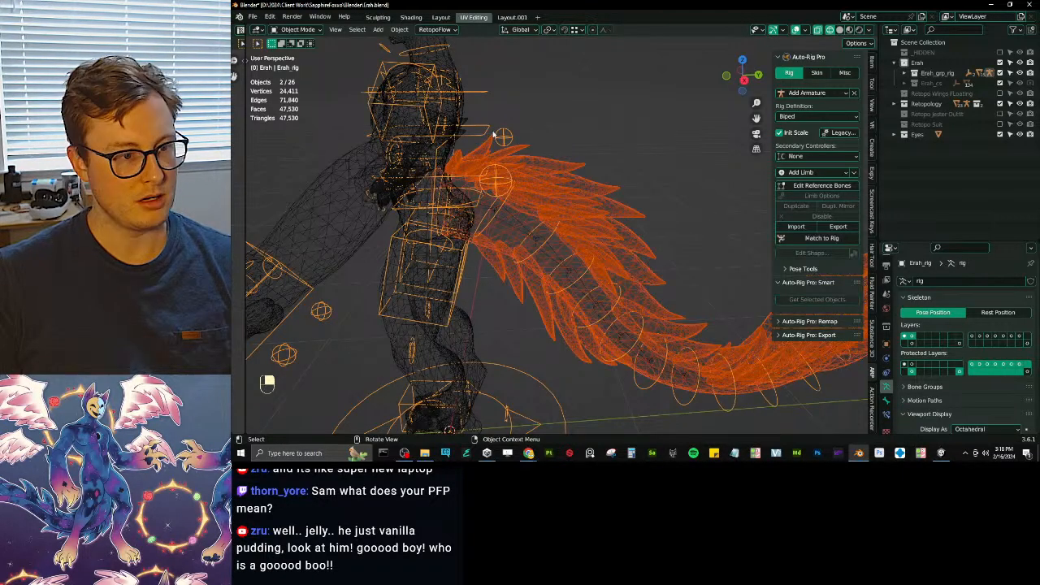
{"action": "left_click", "coordinate": [567, 184], "text": "shift"}
{"action": "left_click", "coordinate": [568, 184], "text": "shift"}
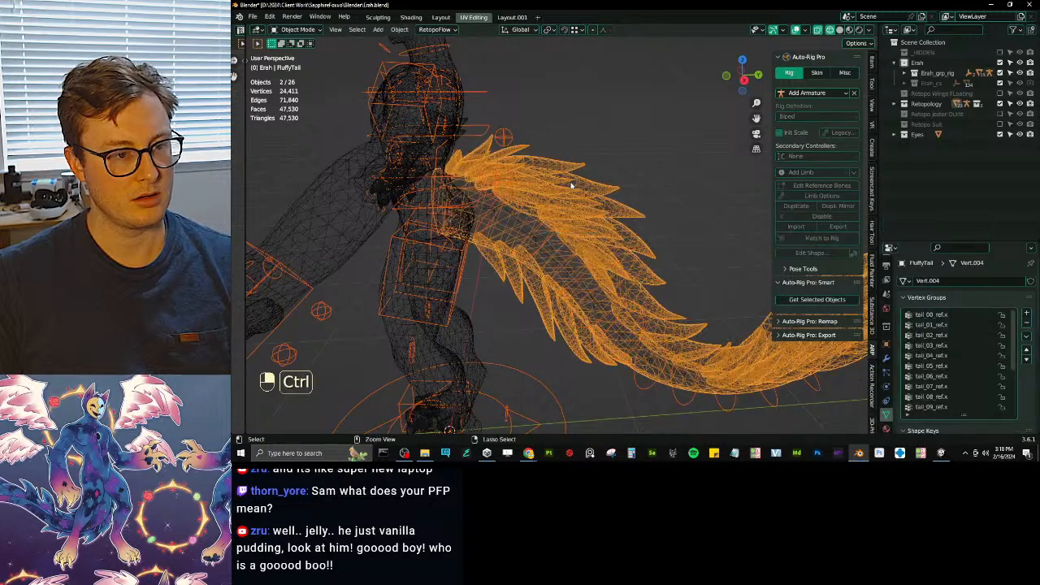
{"action": "key", "text": "ctrl+Tab"}
{"action": "left_click", "coordinate": [520, 154]}
{"action": "left_click", "coordinate": [479, 205], "text": "ctrl"}
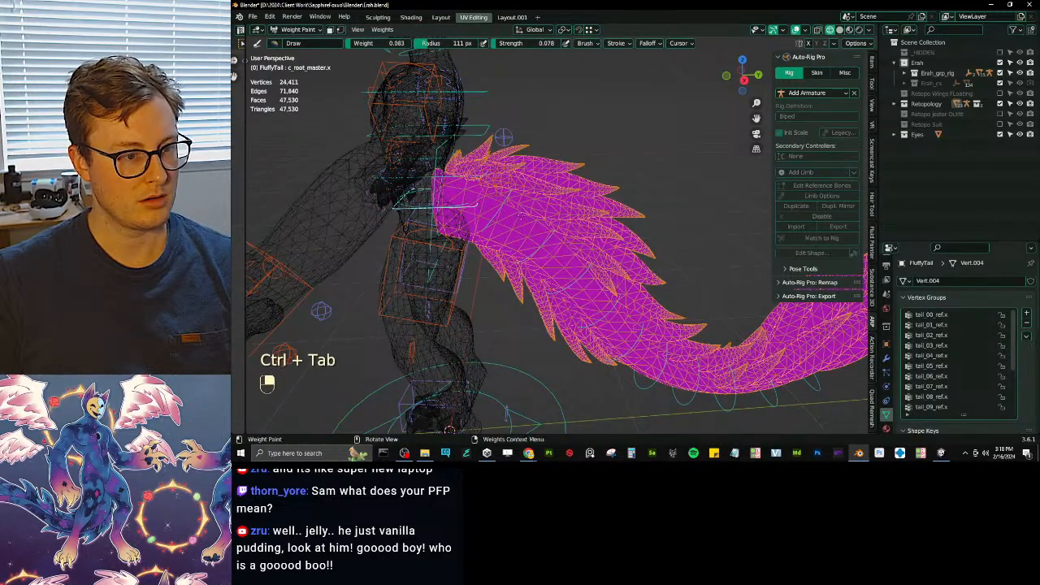
- Switch the FluffyTail mesh from Weight Paint back to Object Mode
{"action": "key", "text": "z"}
{"action": "key", "text": "z"}
{"action": "key", "text": "z"}
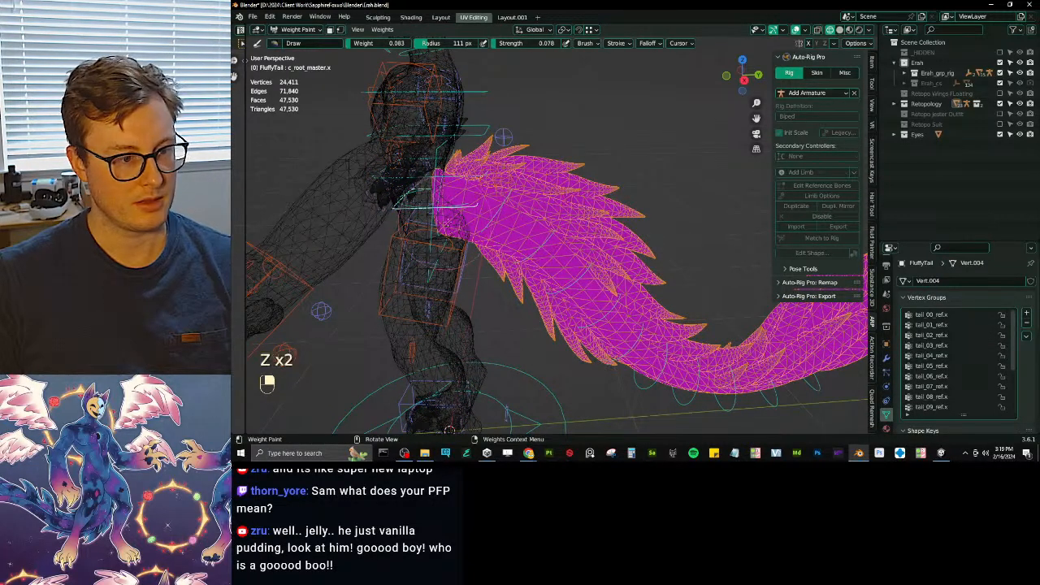
{"action": "key", "text": "ctrl+Tab"}
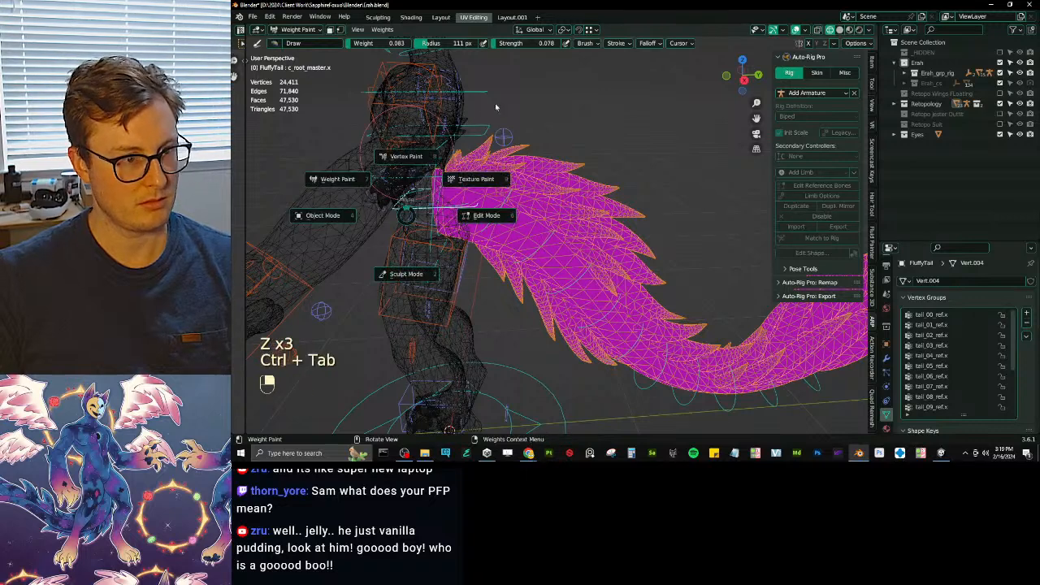
{"action": "left_click", "coordinate": [404, 157]}
{"action": "key", "text": "ctrl+Tab"}
{"action": "left_click", "coordinate": [497, 84]}
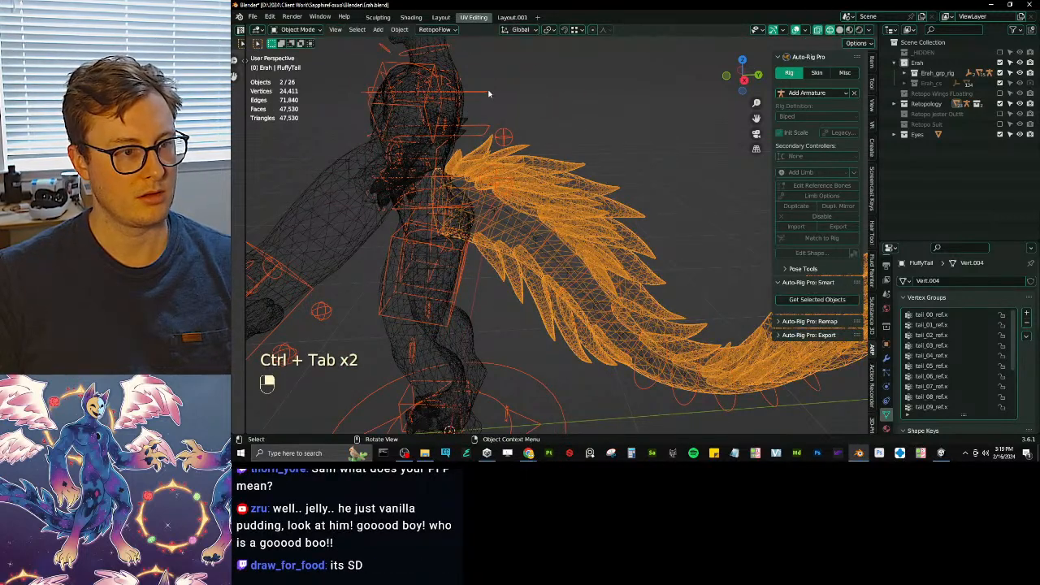
- Select only the Erah_rig armature and toggle its In Front display option
{"action": "left_click", "coordinate": [488, 92]}
{"action": "key", "text": "q"}
{"action": "key", "text": "q"}
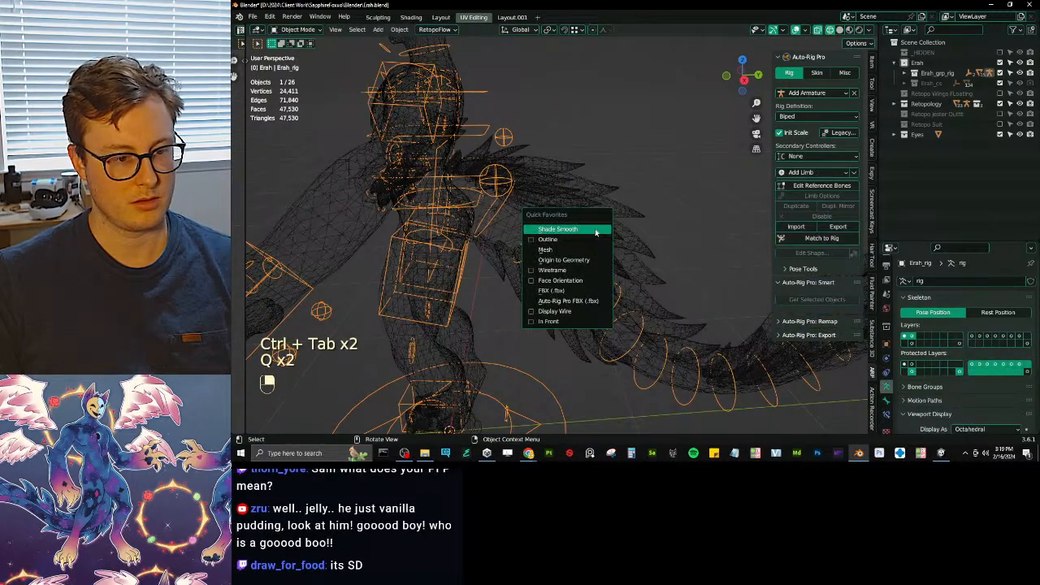
{"action": "left_click", "coordinate": [549, 321]}
- Add FluffyTail to the rig selection, enter Weight Paint mode, and pick tail bones up to c_tail_02.x to inspect their weights
{"action": "left_click", "coordinate": [598, 208], "text": "shift"}
{"action": "key", "text": "ctrl+Tab"}
{"action": "left_click", "coordinate": [578, 189]}
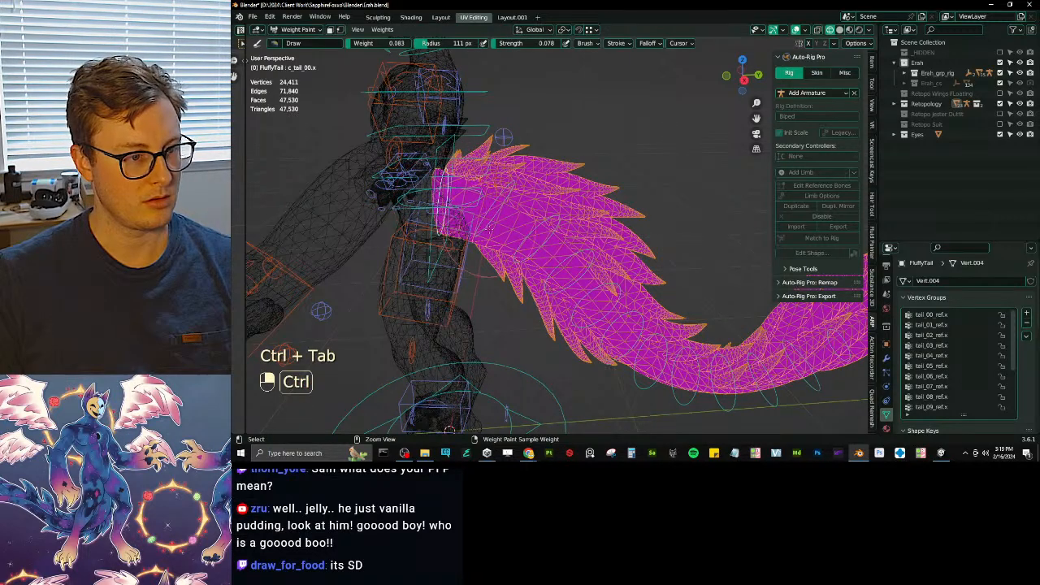
{"action": "left_click", "coordinate": [498, 218], "text": "ctrl"}
{"action": "left_click", "coordinate": [541, 249], "text": "ctrl"}
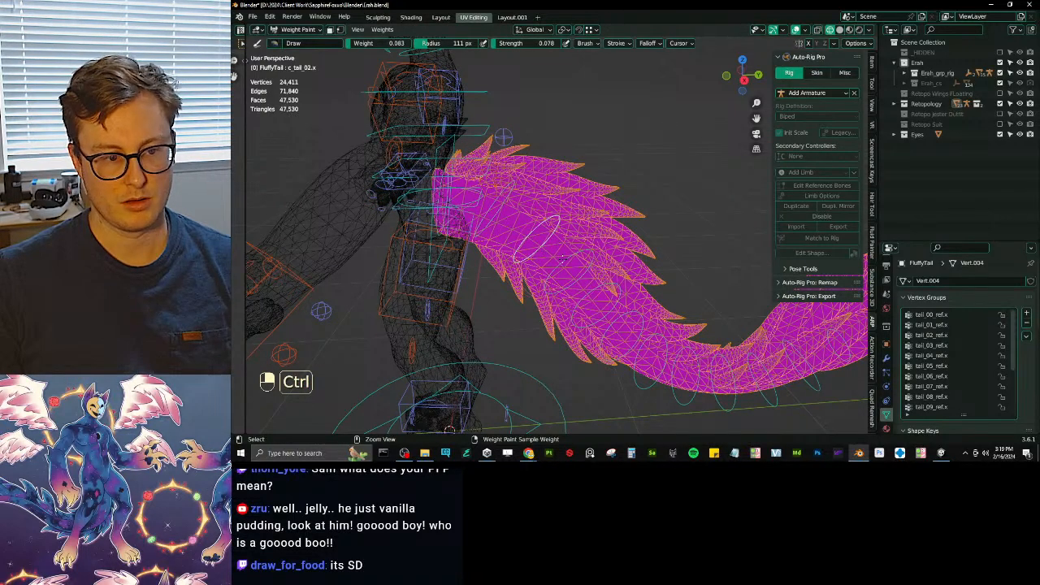
- Examine the painted weights of FluffyTail's tail_00_ref.x and tail_01_ref.x vertex groups in Weight Paint mode
{"action": "key", "text": "ctrl+Tab"}
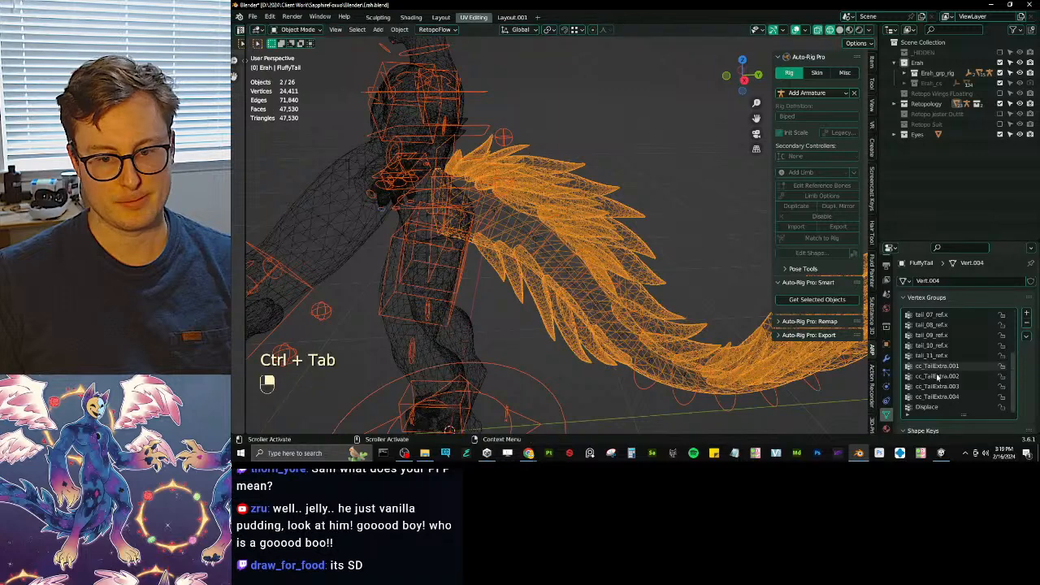
{"action": "key", "text": "ctrl+Tab"}
{"action": "left_click", "coordinate": [552, 234]}
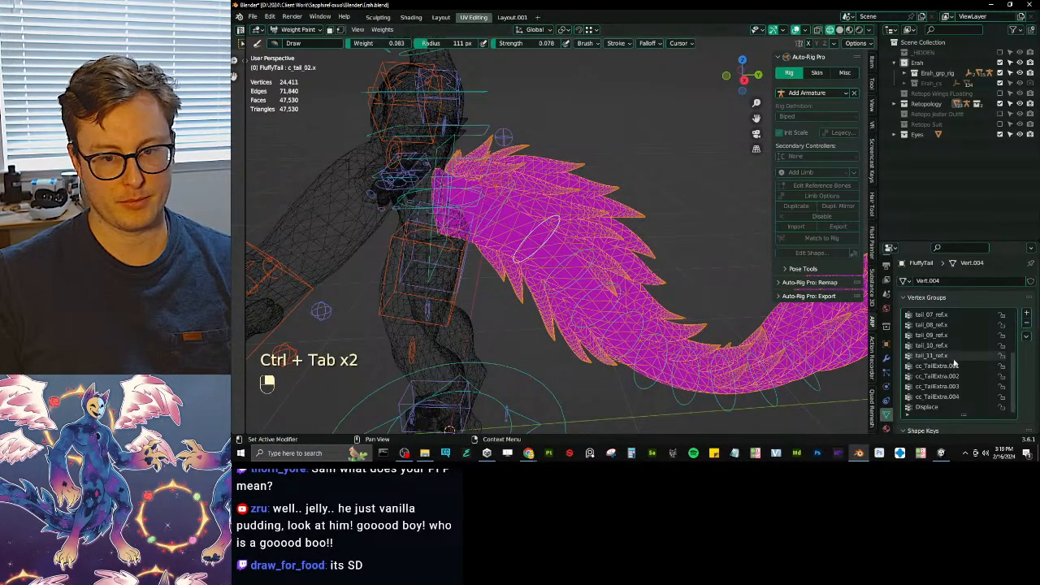
{"action": "scroll", "coordinate": [964, 363], "scroll_direction": "up", "scroll_amount": 7}
{"action": "left_click", "coordinate": [949, 316]}
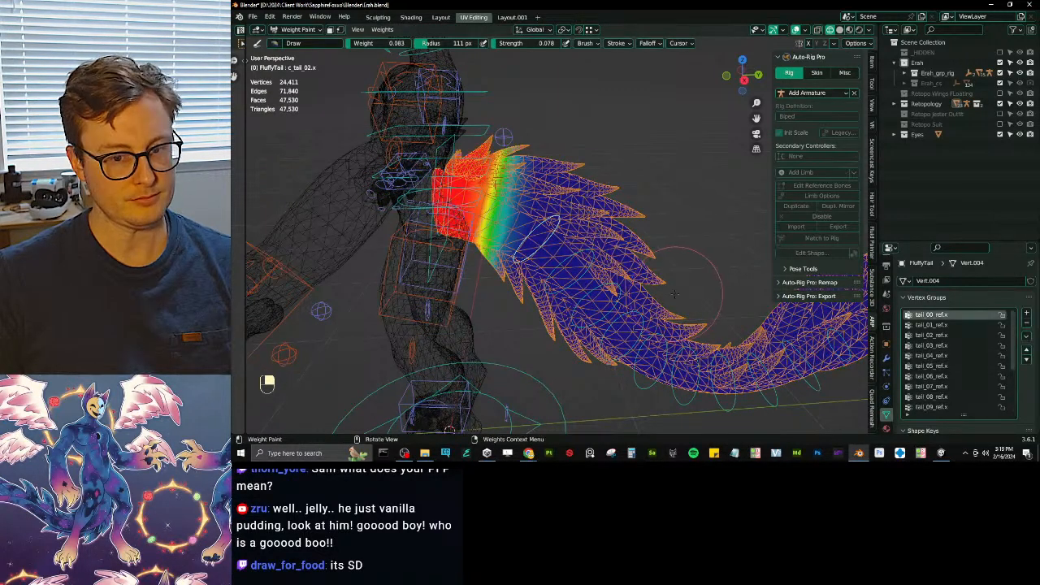
{"action": "left_click", "coordinate": [931, 325]}
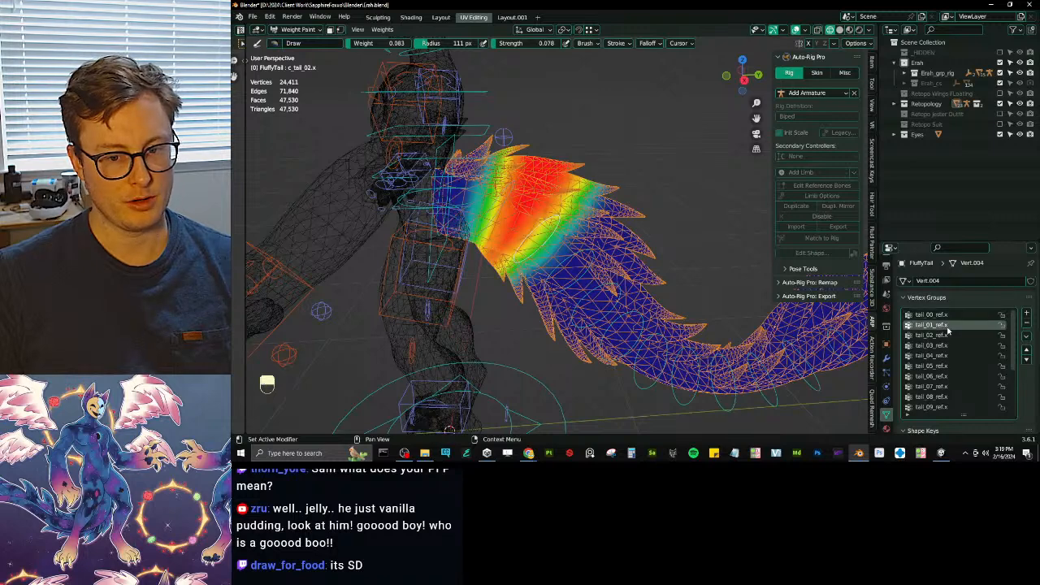
- Leave weight painting and check the names of the rig's tail bones in the armature's Edit Mode
{"action": "key", "text": "ctrl+Tab"}
{"action": "left_click", "coordinate": [552, 234]}
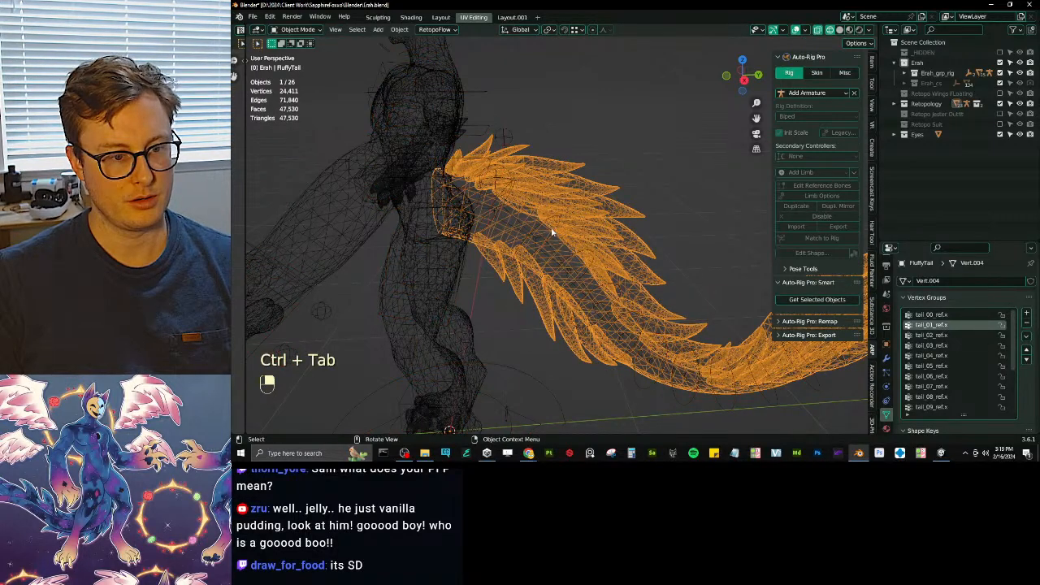
{"action": "left_click", "coordinate": [553, 236]}
{"action": "key", "text": "Tab"}
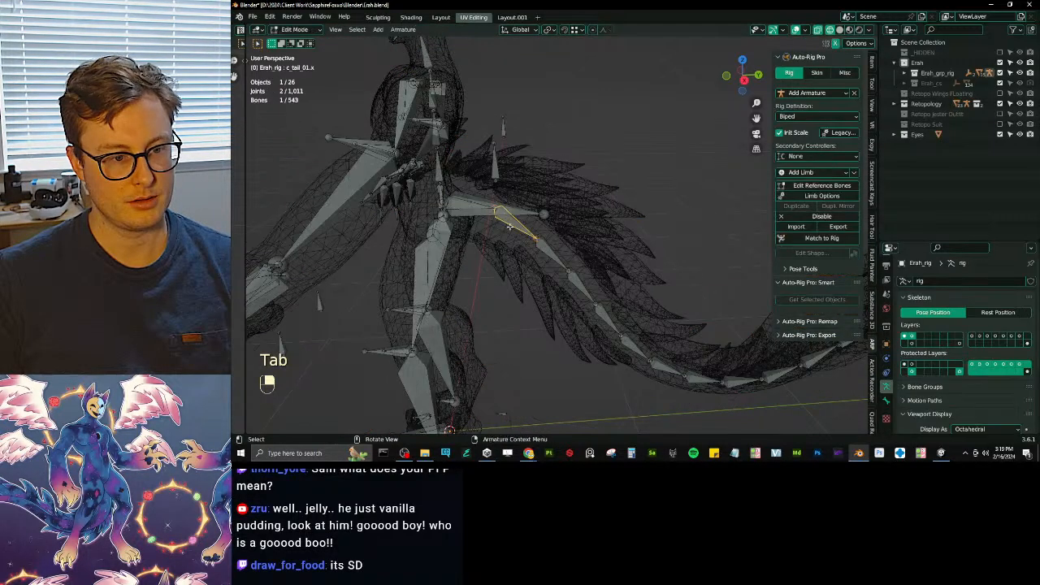
{"action": "left_click", "coordinate": [921, 297]}
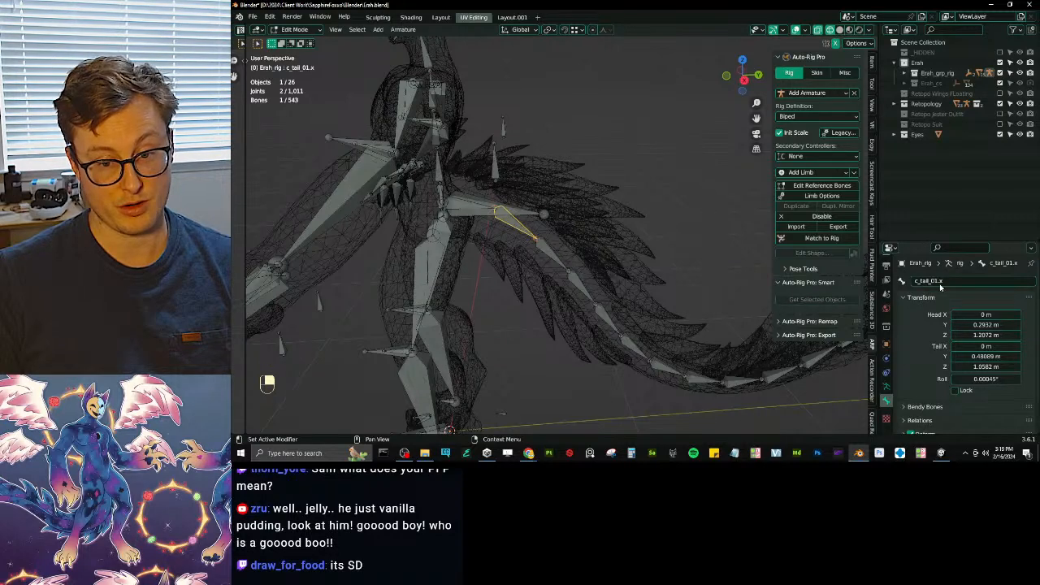
{"action": "left_click", "coordinate": [583, 289]}
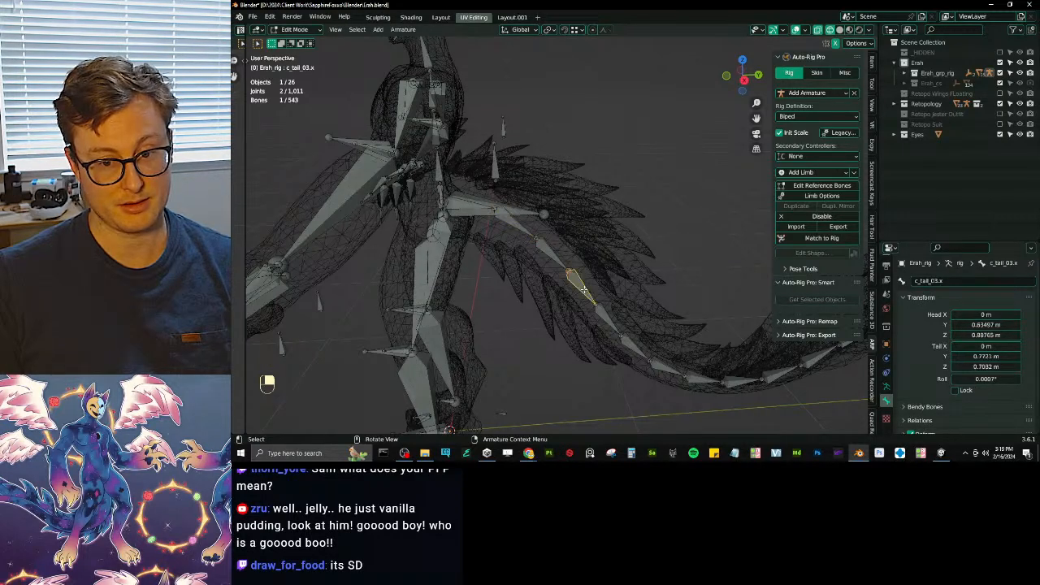
{"action": "key", "text": "Tab"}
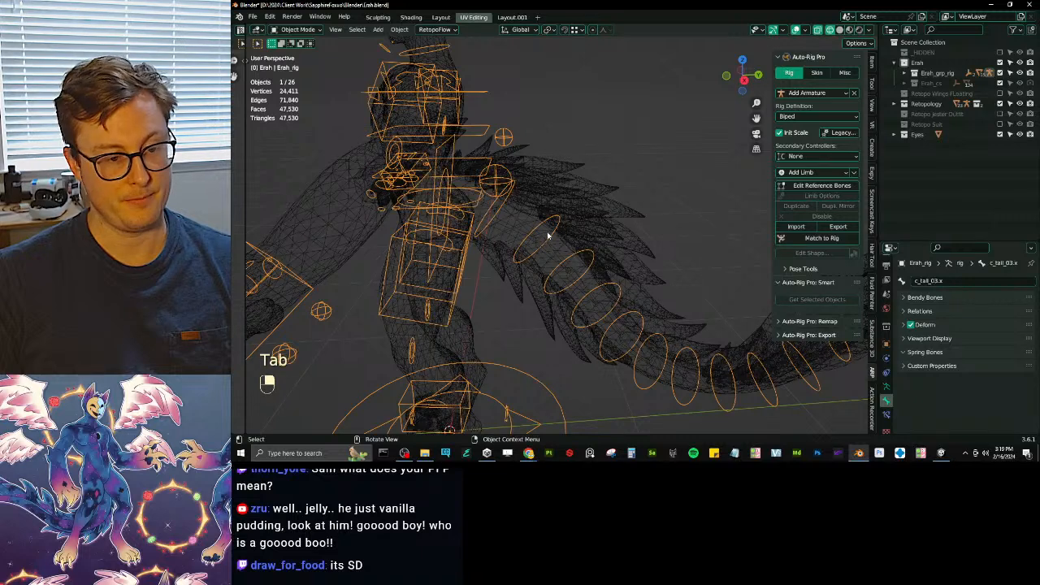
- Rename FluffyTail's vertex group tail_00_ref.x to c_tail_00_ref.x
{"action": "left_click", "coordinate": [557, 212]}
{"action": "left_click", "coordinate": [886, 414]}
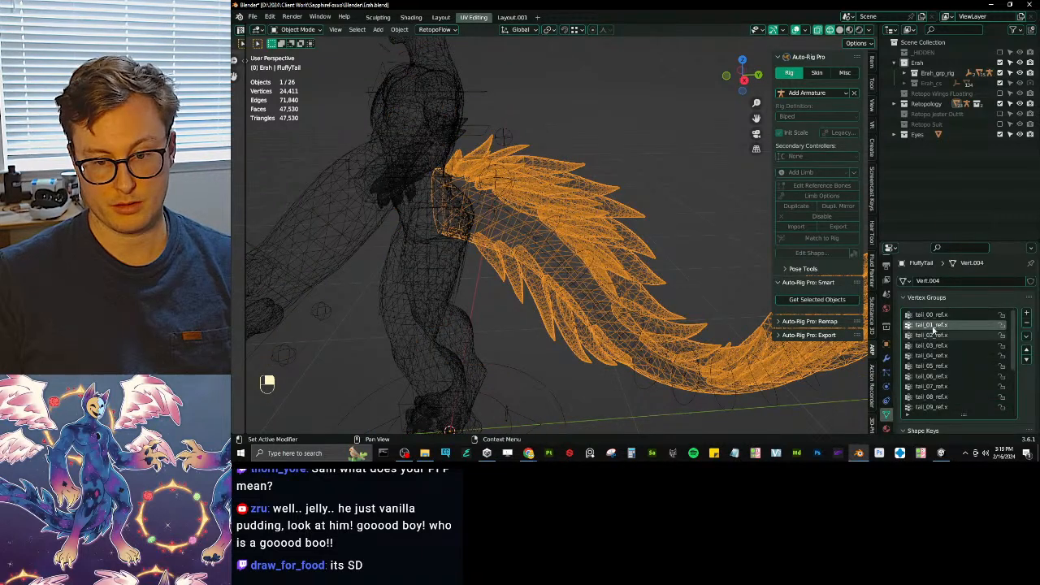
{"action": "left_click", "coordinate": [932, 315]}
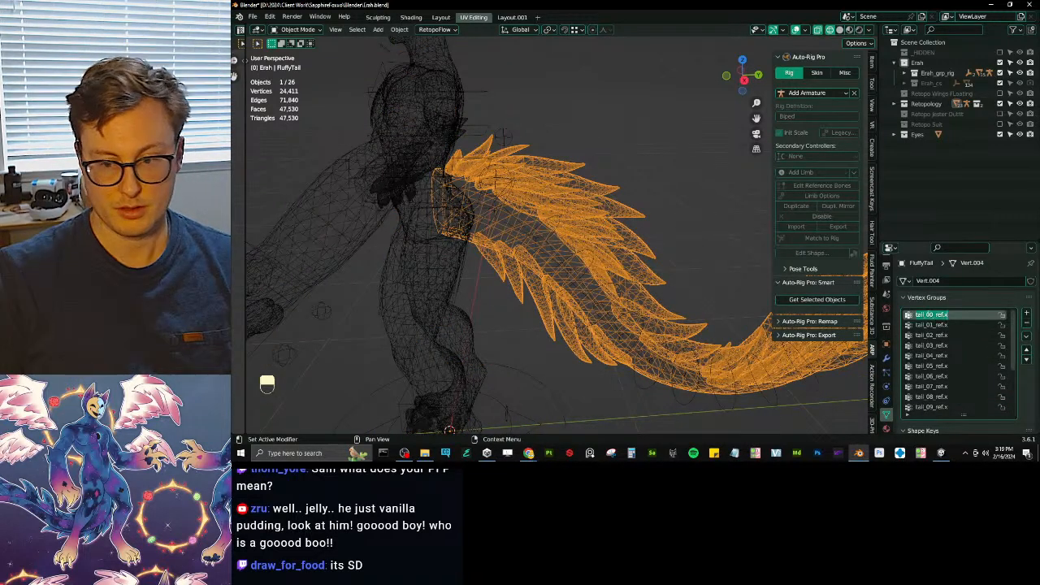
{"action": "key", "text": "Left"}
{"action": "key", "text": "Left"}
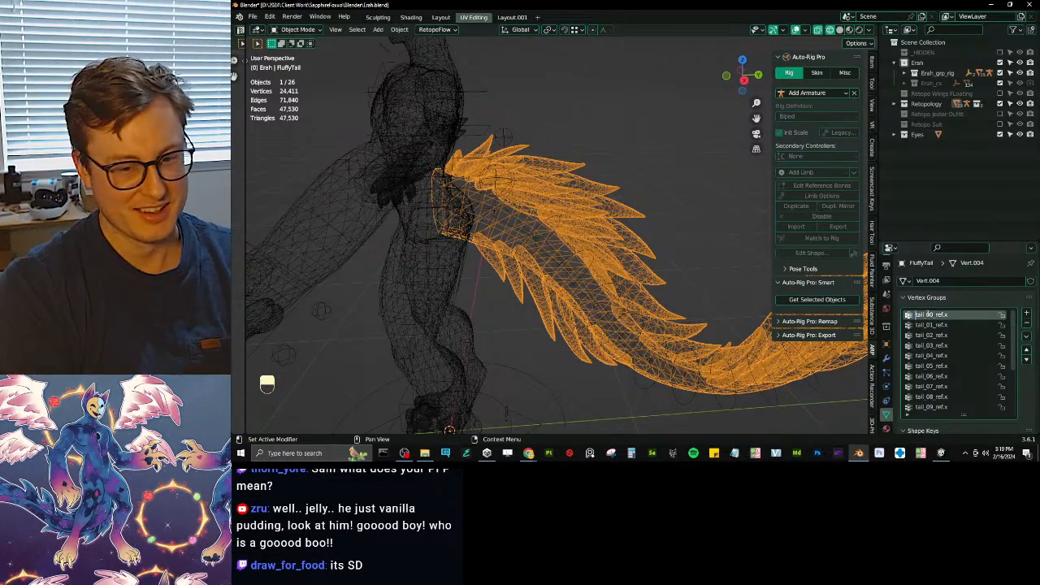
{"action": "key", "text": "shift"}
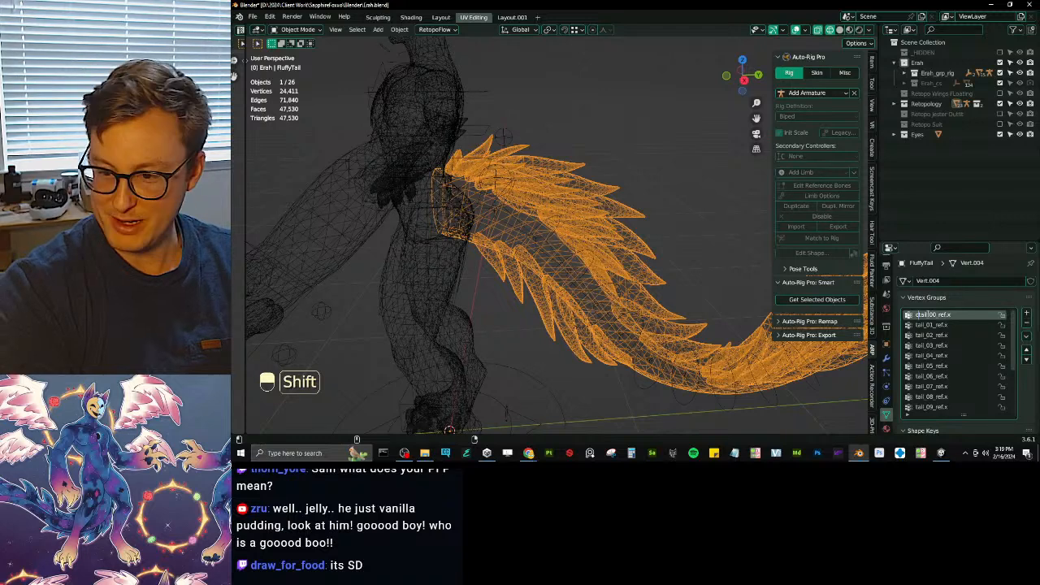
{"action": "key", "text": "ctrl+shift+Left"}
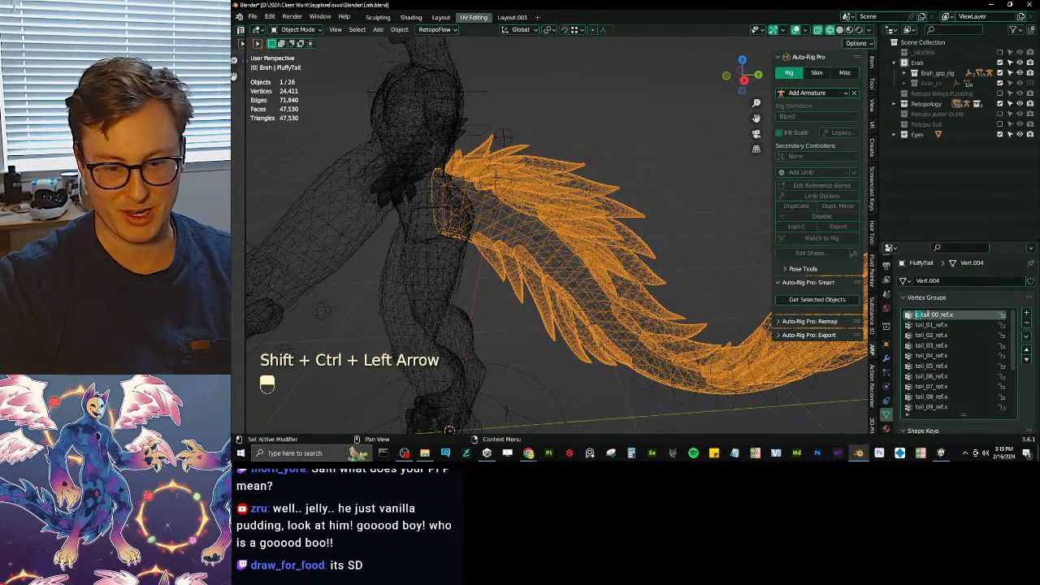
- Rename the vertex groups tail_01_ref.x and tail_02_ref.x to c_tail_01_ref.x and c_tail_02_ref.x
{"action": "double_click", "coordinate": [932, 326]}
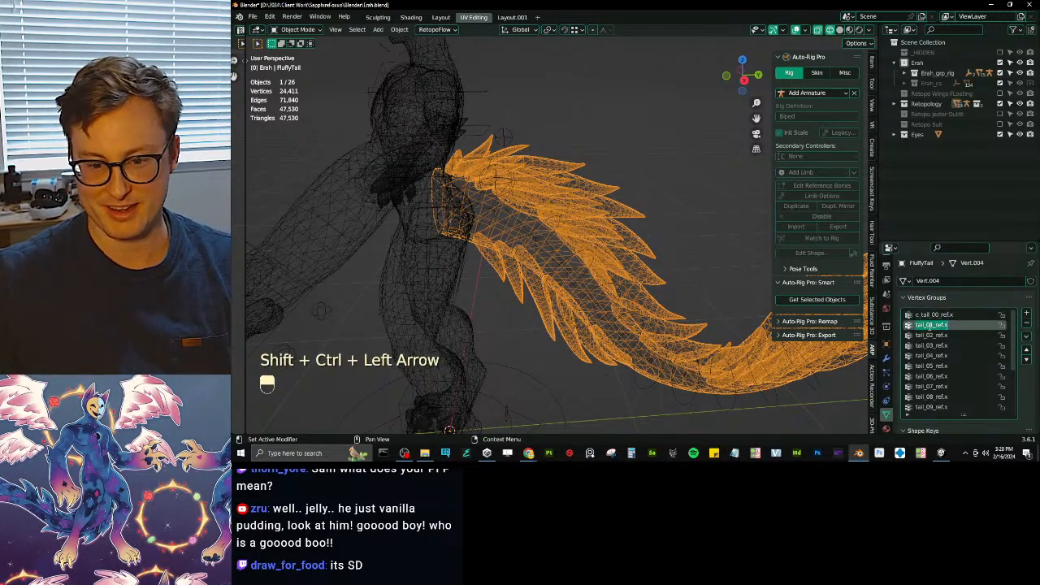
{"action": "key", "text": "Left"}
{"action": "type", "text": "c_"}
{"action": "double_click", "coordinate": [931, 335]}
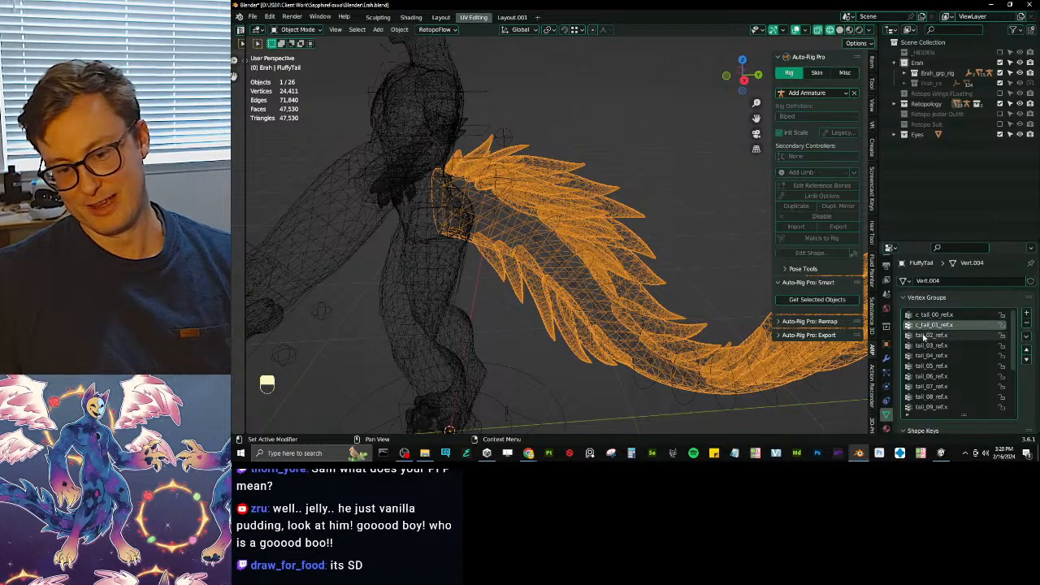
{"action": "key", "text": "Left"}
{"action": "type", "text": "c_"}
{"action": "key", "text": "Return"}
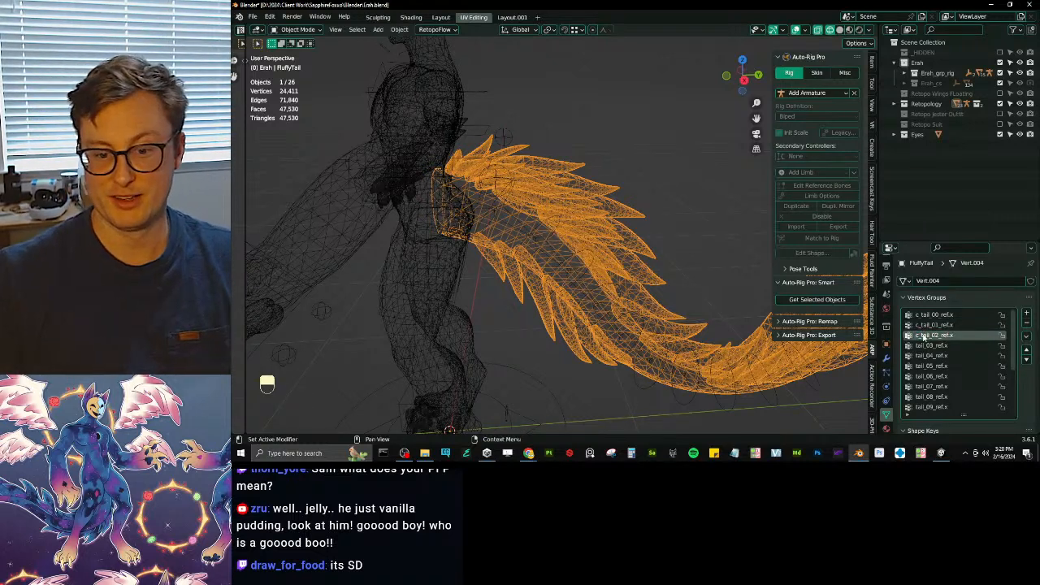
- Rename the vertex groups tail_03_ref.x and tail_04_ref.x to c_tail_03_ref.x and c_tail_04_ref.x
{"action": "double_click", "coordinate": [931, 345]}
{"action": "key", "text": "Left"}
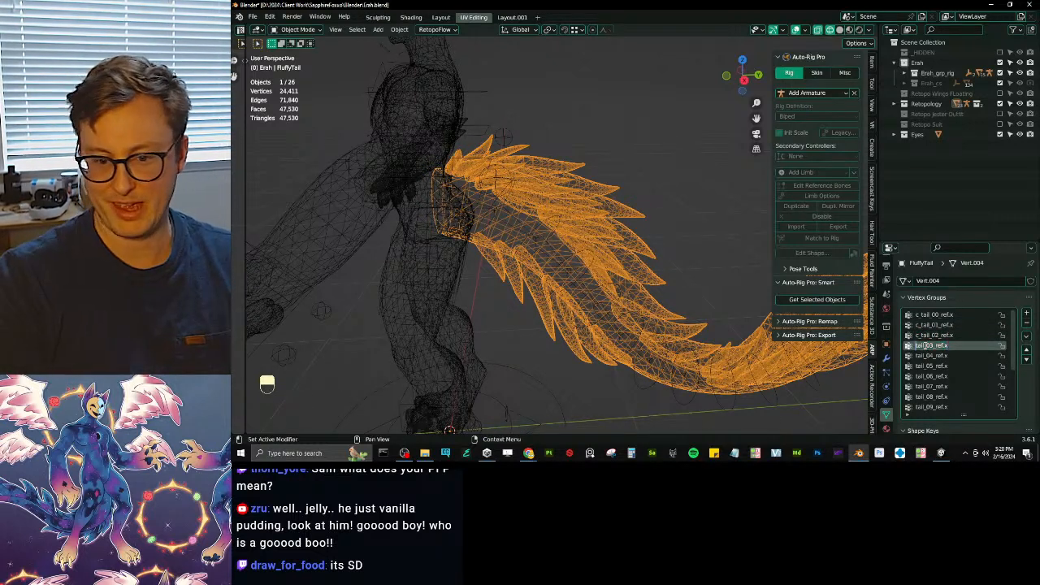
{"action": "type", "text": "c_"}
{"action": "key", "text": "Return"}
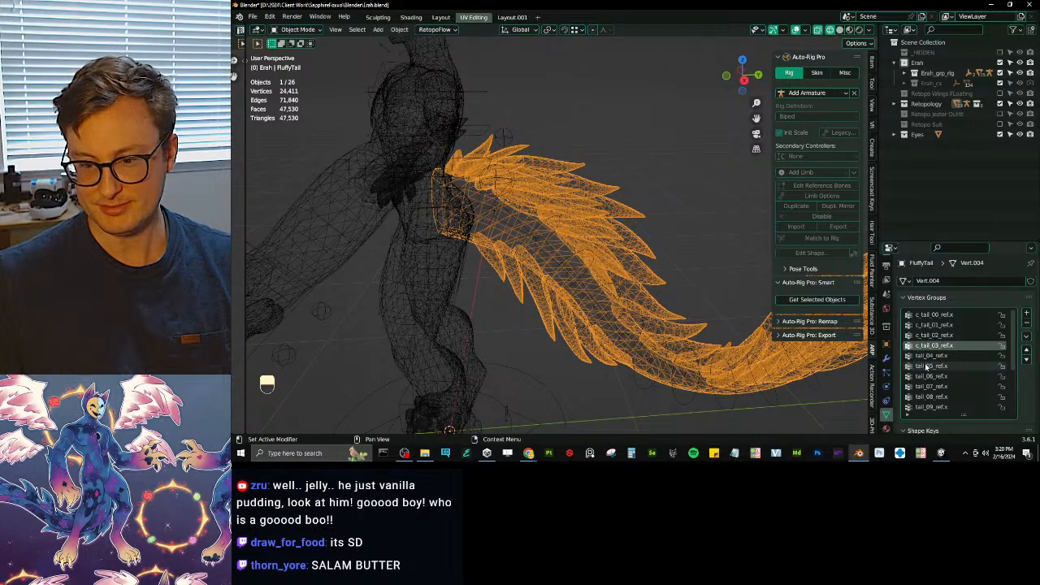
{"action": "double_click", "coordinate": [928, 356]}
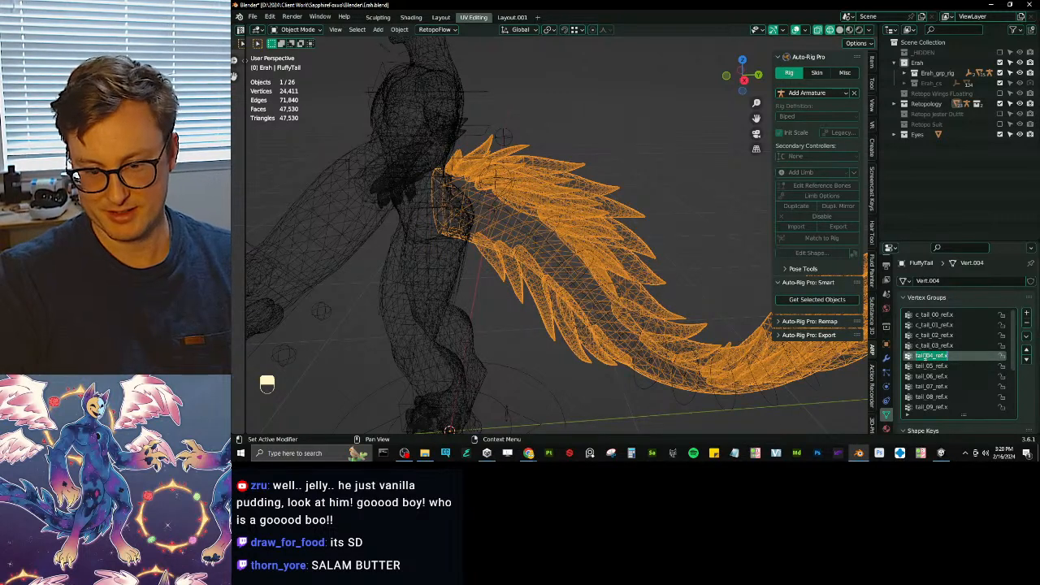
{"action": "key", "text": "Left"}
{"action": "type", "text": "c_"}
{"action": "key", "text": "Return"}
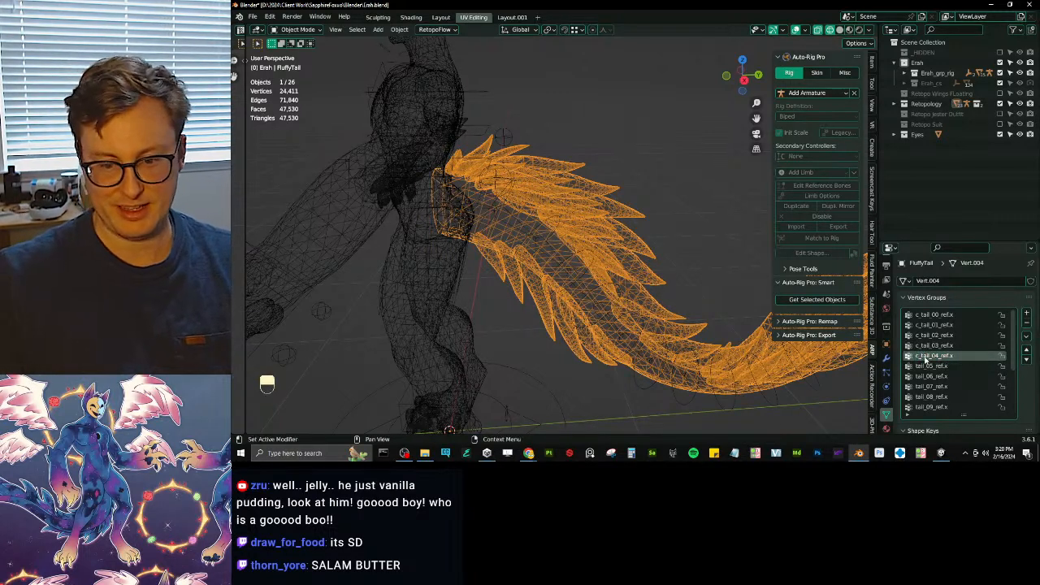
- Rename the vertex groups tail_05_ref.x and tail_06_ref.x to c_tail_05_ref.x and c_tail_06_ref.x
{"action": "double_click", "coordinate": [928, 367]}
{"action": "key", "text": "Left"}
{"action": "type", "text": "c_"}
{"action": "key", "text": "Return"}
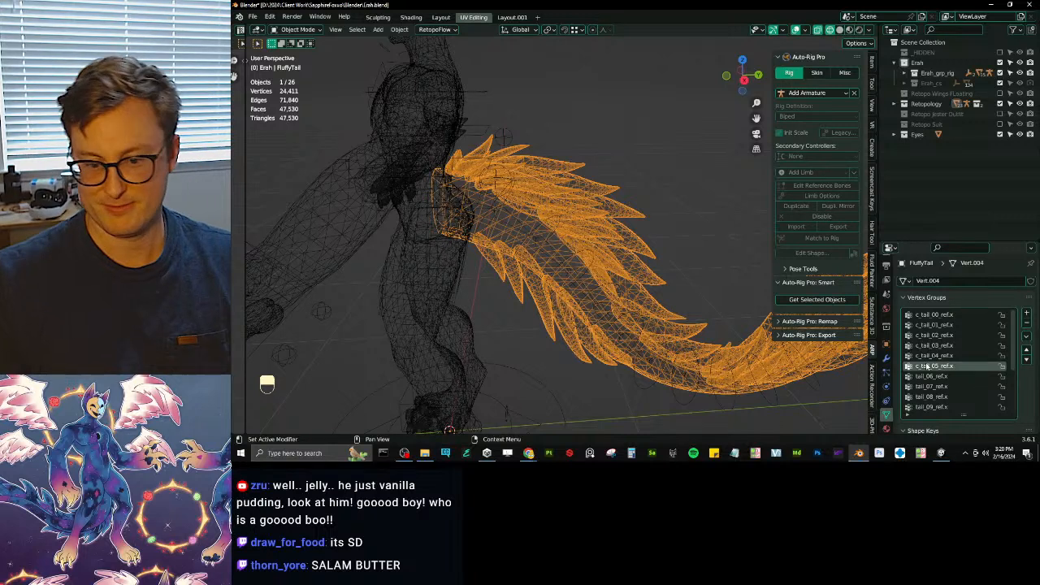
{"action": "double_click", "coordinate": [927, 377]}
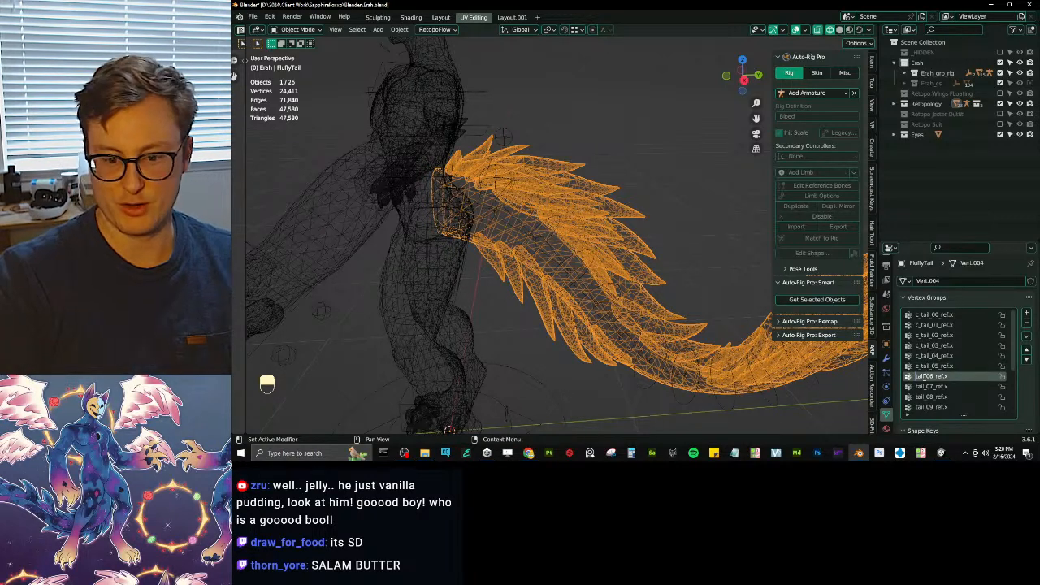
{"action": "key", "text": "Left"}
{"action": "type", "text": "c_"}
{"action": "key", "text": "Return"}
- Rename the vertex groups tail_07_ref.x and tail_08_ref.x to c_tail_07_ref.x and c_tail_08_ref.x
{"action": "double_click", "coordinate": [927, 386]}
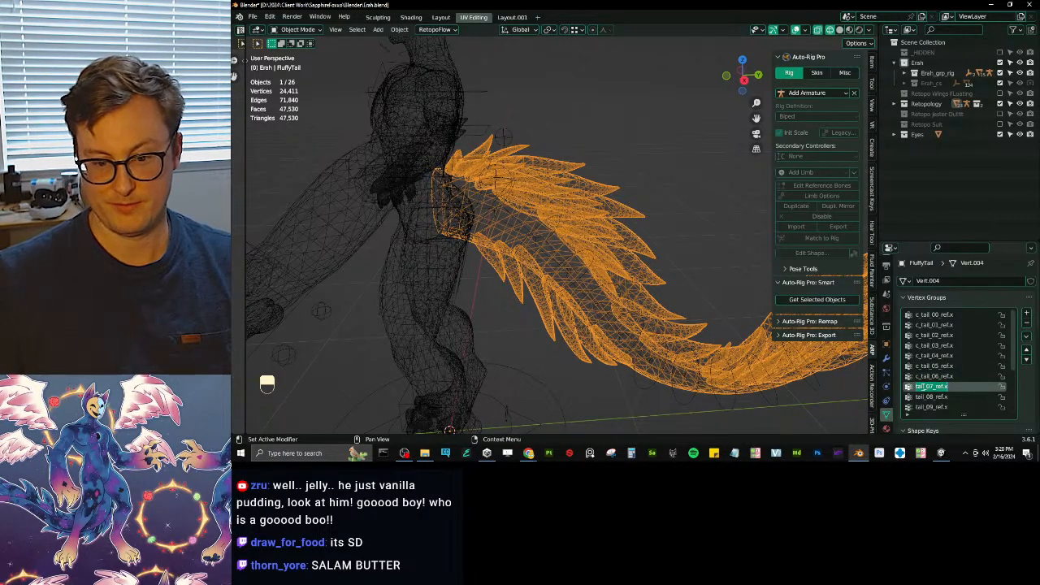
{"action": "key", "text": "Left"}
{"action": "type", "text": "c_"}
{"action": "key", "text": "Return"}
{"action": "scroll", "coordinate": [926, 374], "scroll_direction": "down", "scroll_amount": 3}
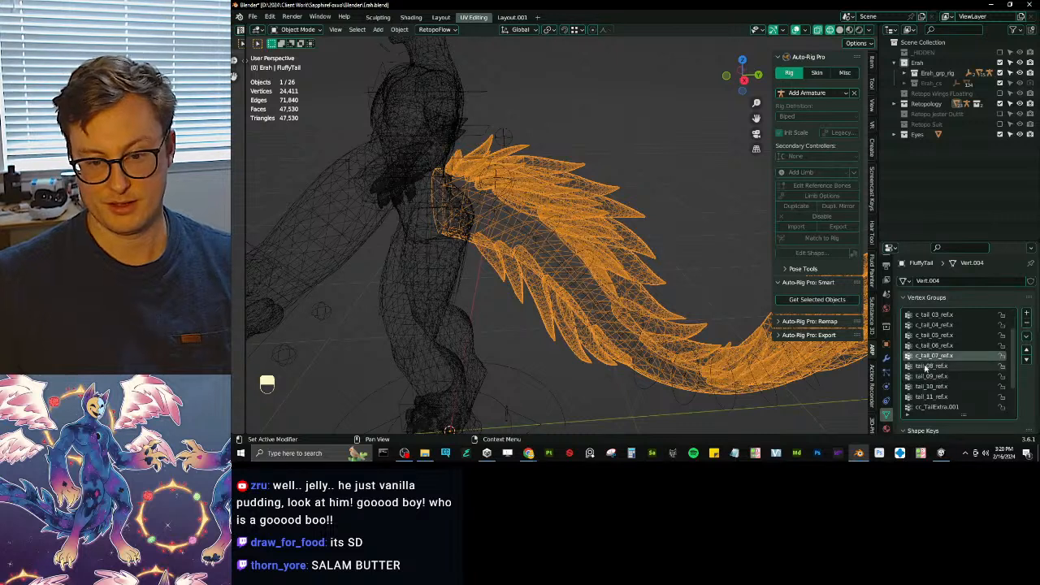
{"action": "double_click", "coordinate": [927, 366]}
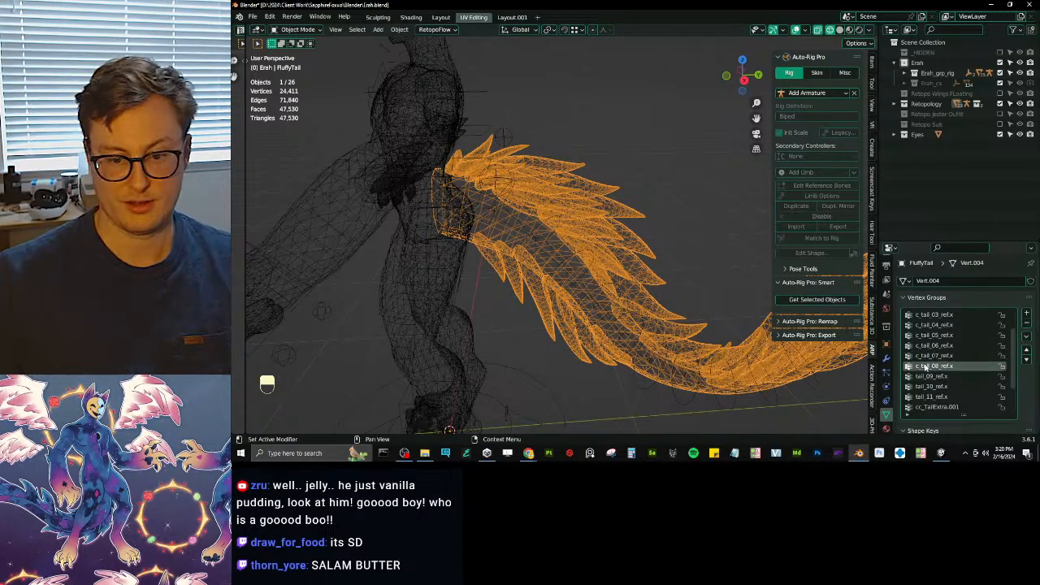
{"action": "key", "text": "Left"}
{"action": "type", "text": "c_"}
{"action": "key", "text": "Return"}
- Rename the vertex groups tail_09_ref.x and tail_10_ref.x to c_tail_09_ref.x and c_tail_10_ref.x
{"action": "double_click", "coordinate": [927, 377]}
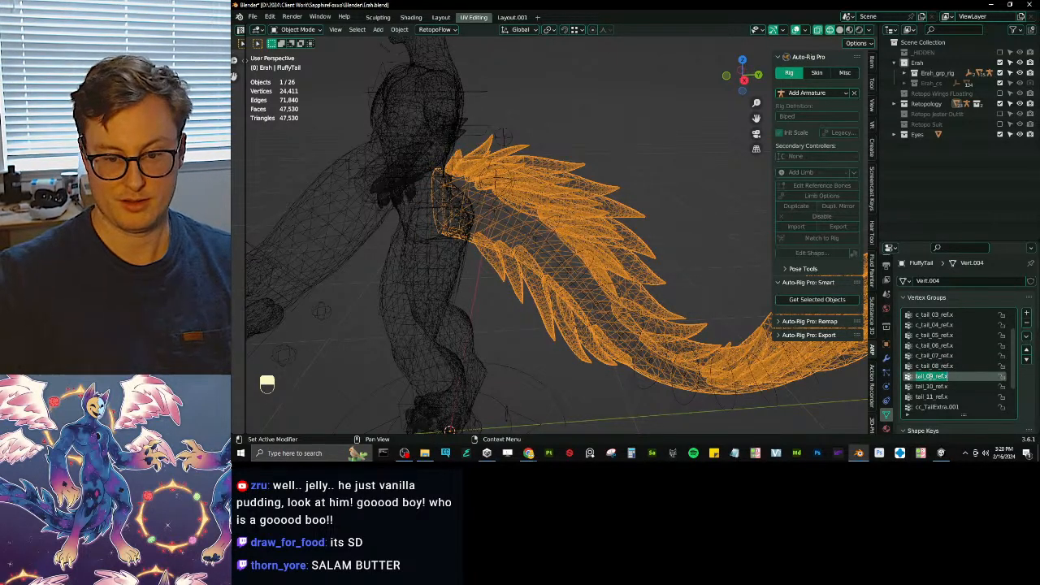
{"action": "key", "text": "Left"}
{"action": "type", "text": "c_"}
{"action": "key", "text": "Return"}
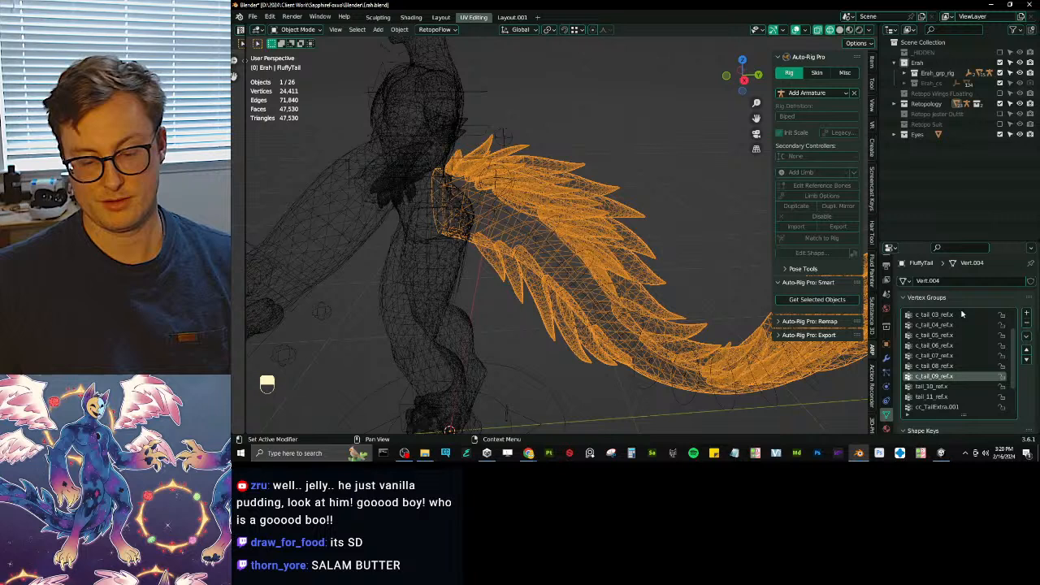
{"action": "double_click", "coordinate": [927, 387]}
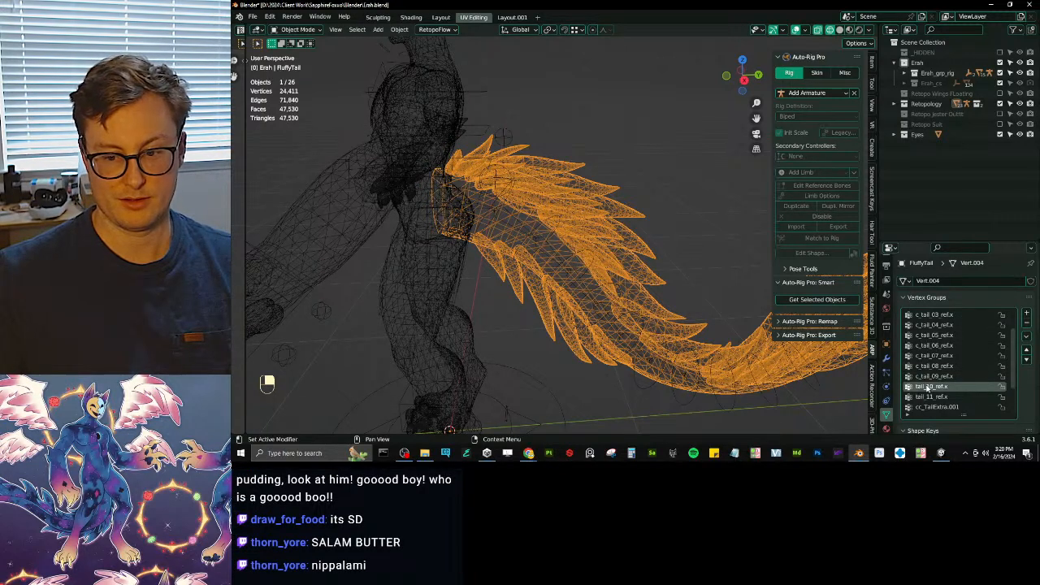
{"action": "key", "text": "Left"}
{"action": "type", "text": "c_"}
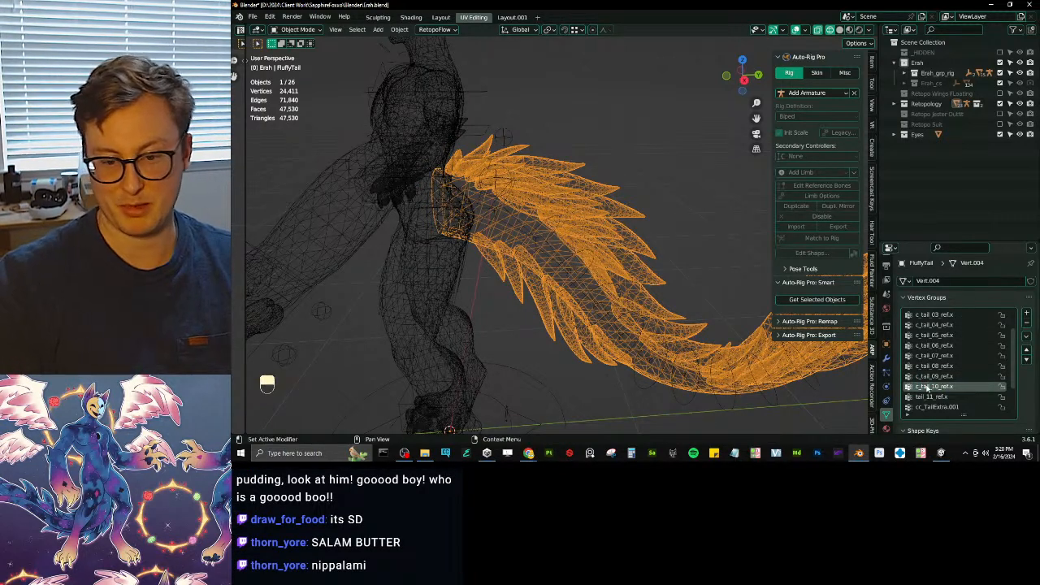
{"action": "key", "text": "Return"}
- Rename the vertex group tail_11_ref.x to c_tail_11_ref.x
{"action": "double_click", "coordinate": [927, 397]}
{"action": "key", "text": "Left"}
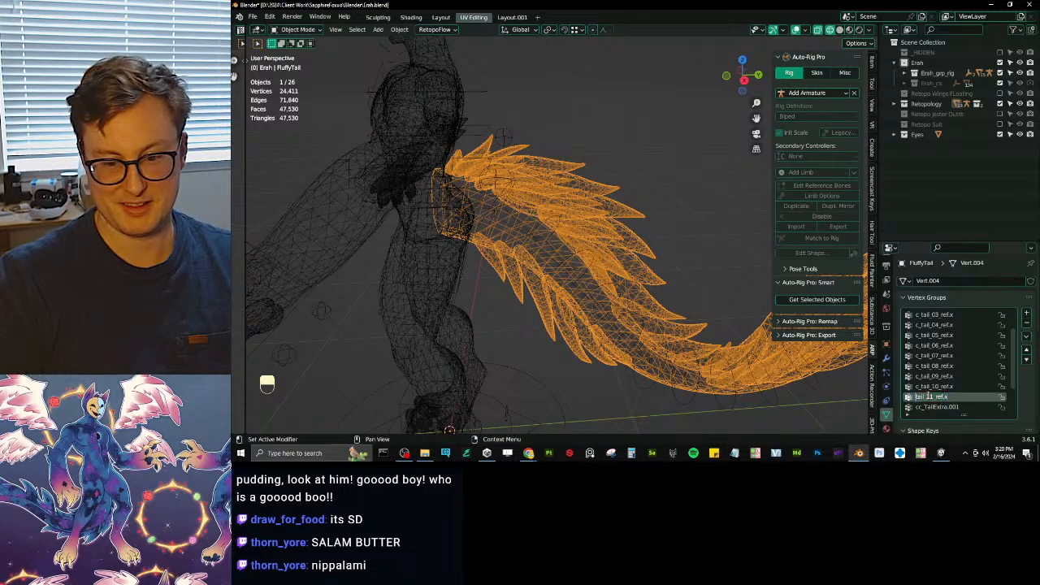
{"action": "type", "text": "c_"}
{"action": "key", "text": "Return"}
- Put Erah_rig in Pose Mode and test the tail's deformation with a trial rotation of the c_tail_master.x bone
{"action": "key", "text": "ctrl+Tab"}
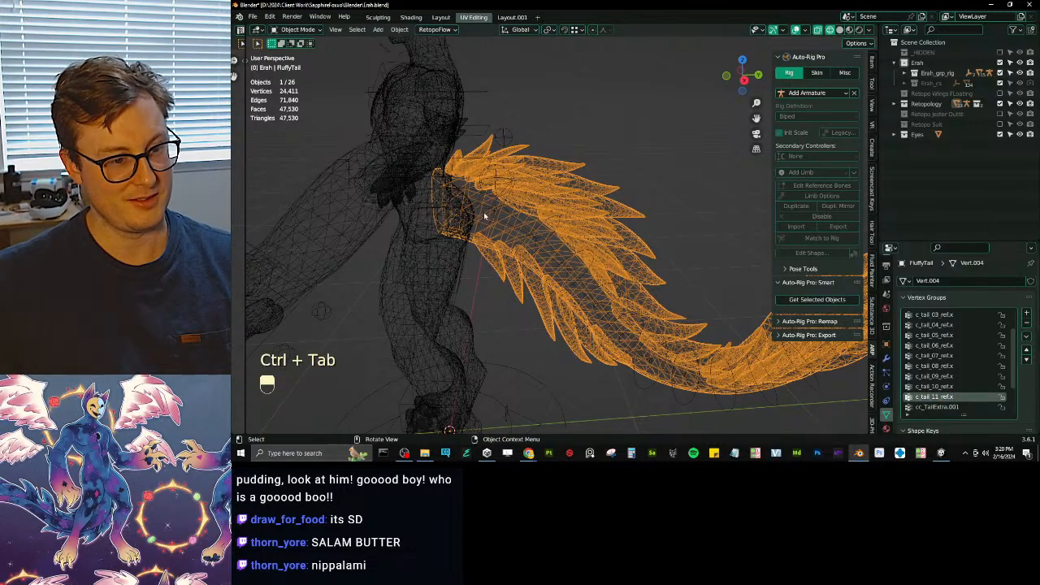
{"action": "left_click", "coordinate": [558, 233]}
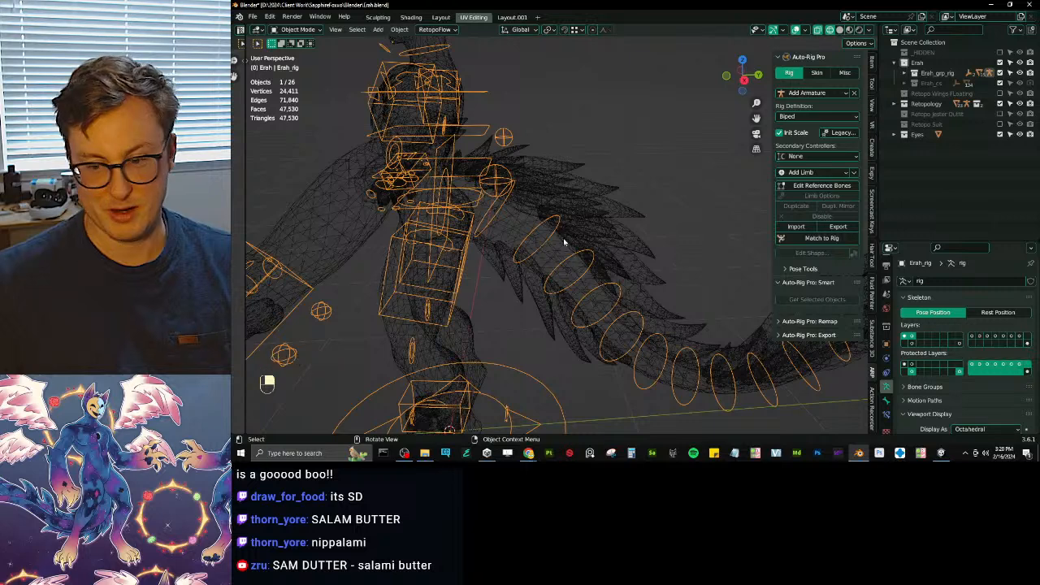
{"action": "key", "text": "ctrl+Tab"}
{"action": "left_click", "coordinate": [449, 150]}
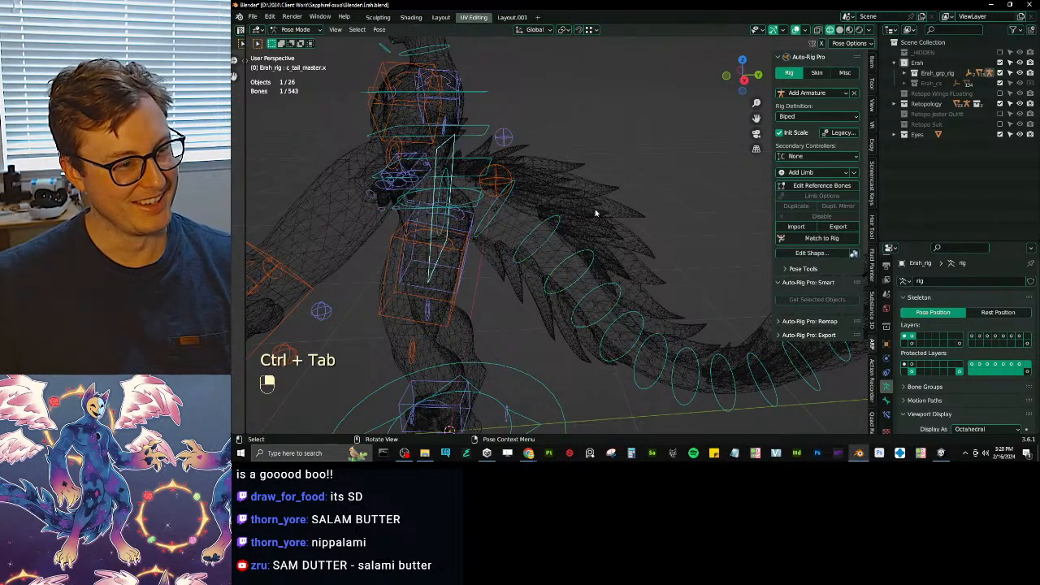
{"action": "key", "text": "r"}
{"action": "right_click", "coordinate": [613, 227]}
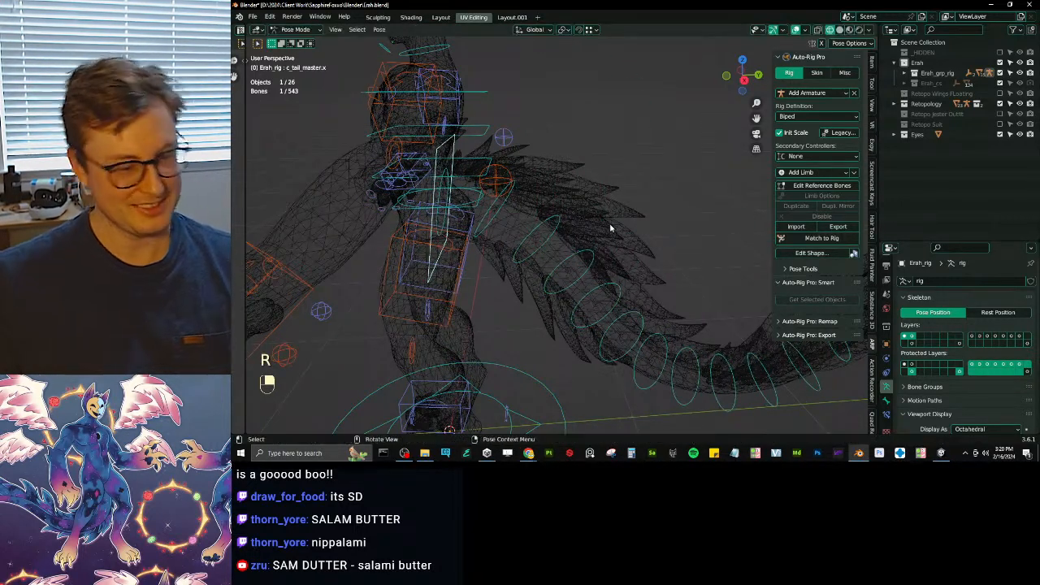
- Clear the object in the FluffyTail mesh's Armature modifier and assign Erah_rig to it again
{"action": "key", "text": "ctrl+Tab"}
{"action": "left_click", "coordinate": [609, 222]}
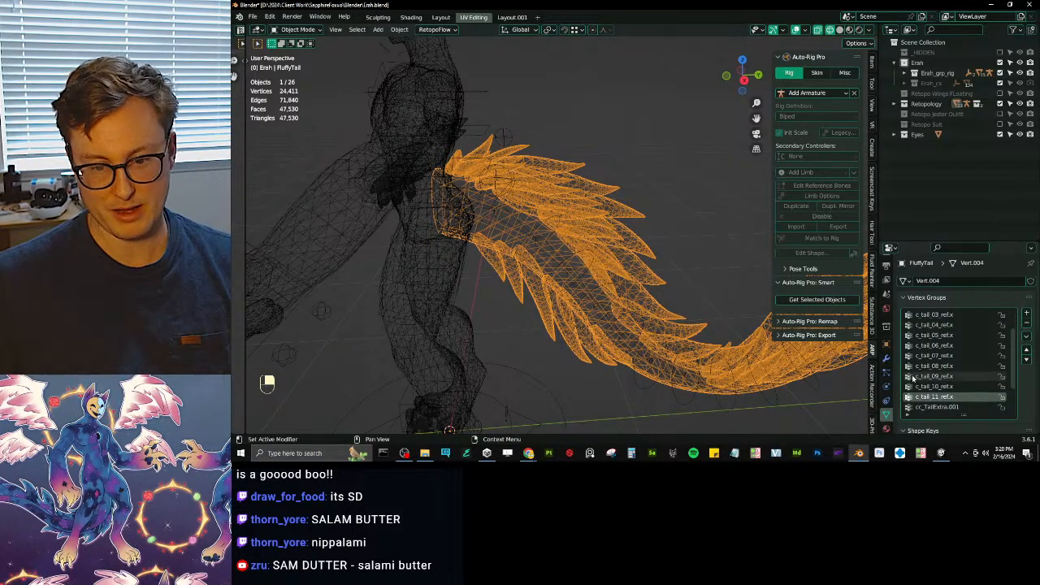
{"action": "left_click", "coordinate": [886, 358]}
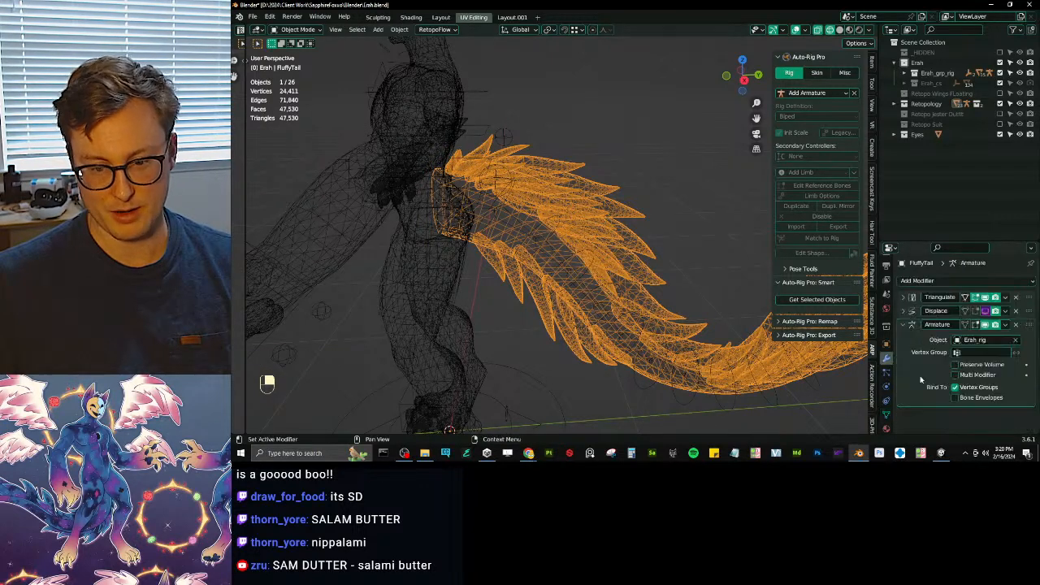
{"action": "left_click", "coordinate": [1014, 341]}
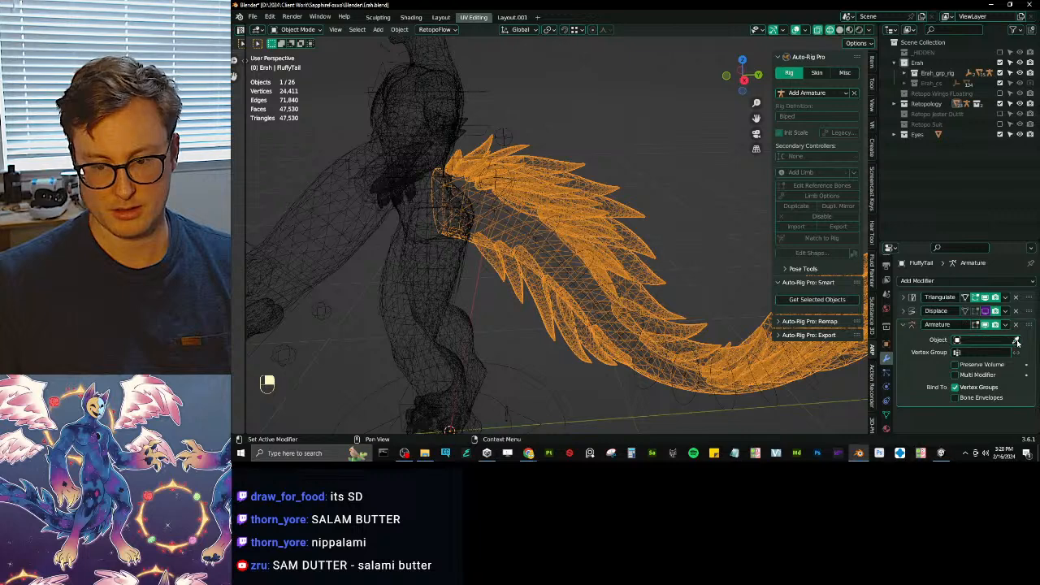
{"action": "key", "text": "e"}
{"action": "left_click", "coordinate": [527, 186]}
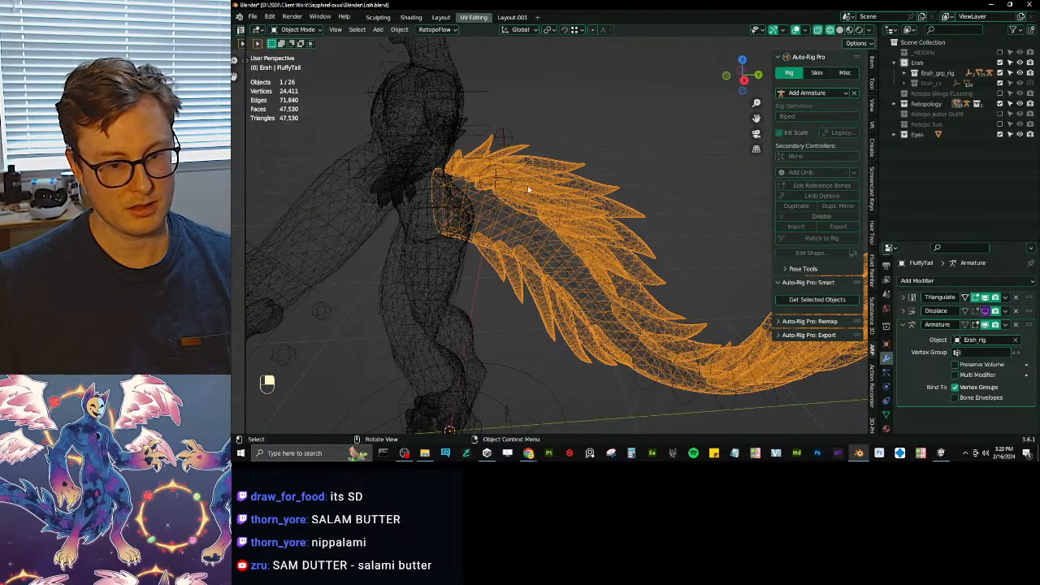
- Repeat the trial rotation of the tail master bone on Erah_rig in Pose Mode, and return to Object Mode
{"action": "left_click", "coordinate": [491, 169]}
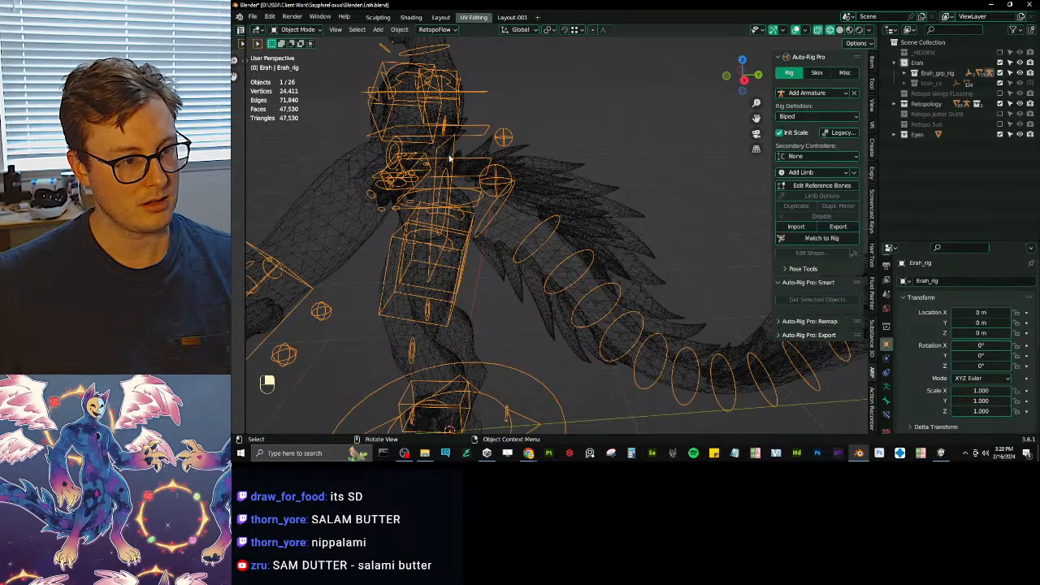
{"action": "key", "text": "ctrl+Tab"}
{"action": "key", "text": "r"}
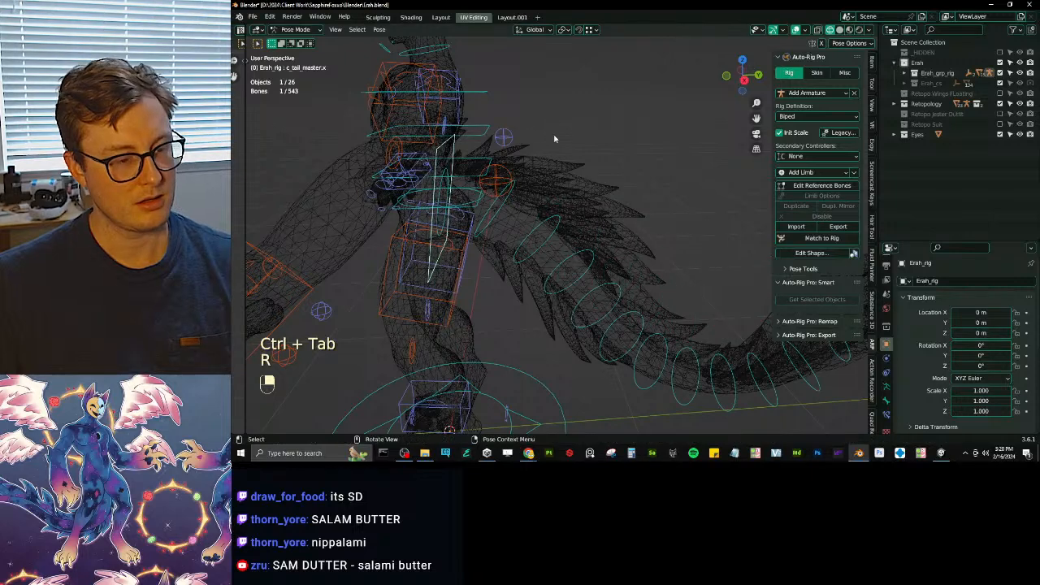
{"action": "key", "text": "ctrl+Tab"}
- Select the separate tail object named Armature that overlaps the rig's tail bones and hide it
{"action": "left_click", "coordinate": [501, 211]}
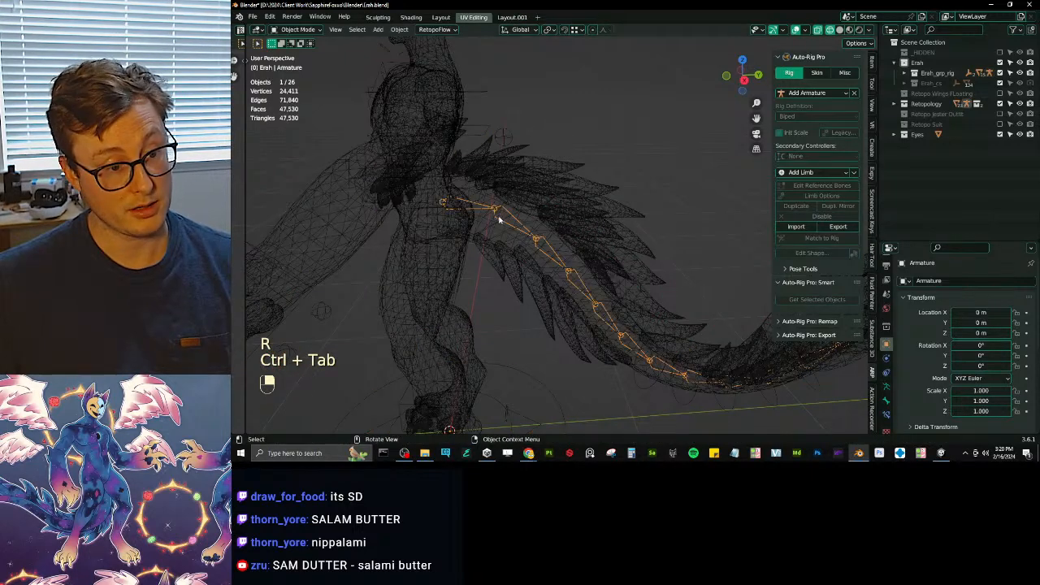
{"action": "left_click", "coordinate": [488, 225]}
{"action": "key", "text": "Tab"}
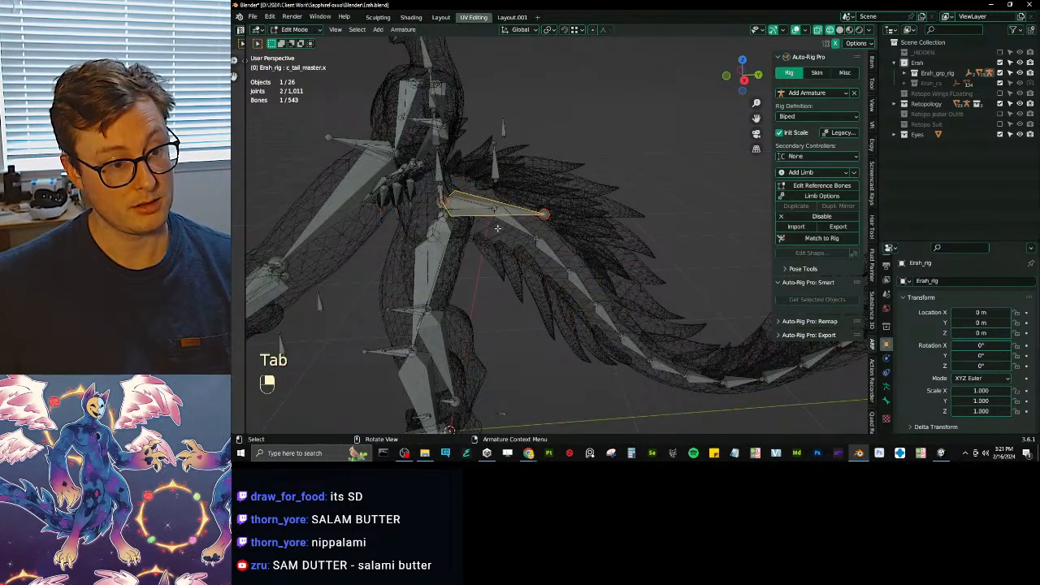
{"action": "key", "text": "Tab"}
{"action": "left_click", "coordinate": [512, 229]}
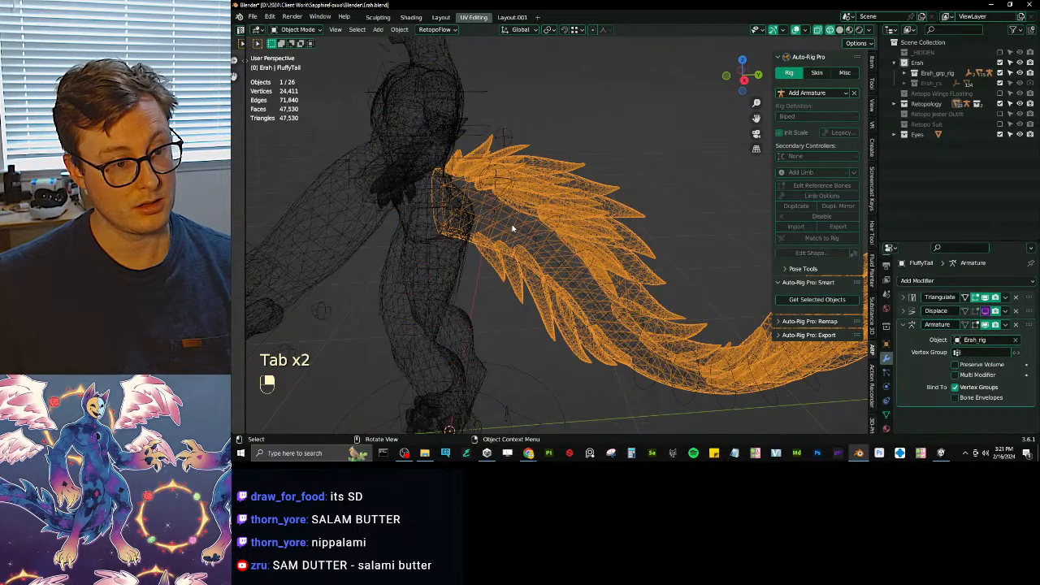
{"action": "left_click", "coordinate": [512, 228]}
{"action": "key", "text": "h"}
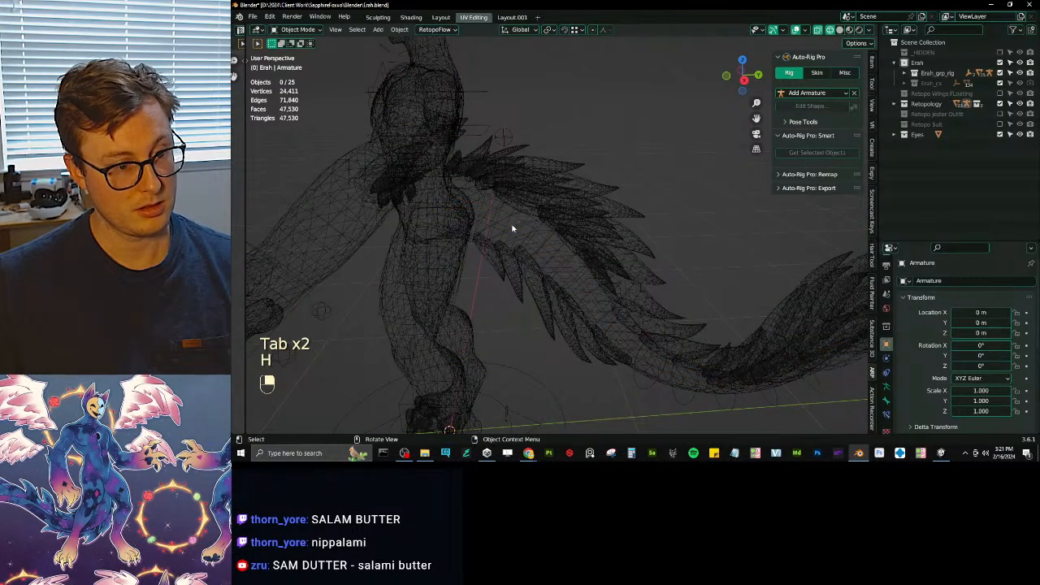
- Select the c_tail_01.x bone of Erah_rig in Edit Mode and view its bone properties
{"action": "left_click", "coordinate": [497, 212]}
{"action": "key", "text": "Tab"}
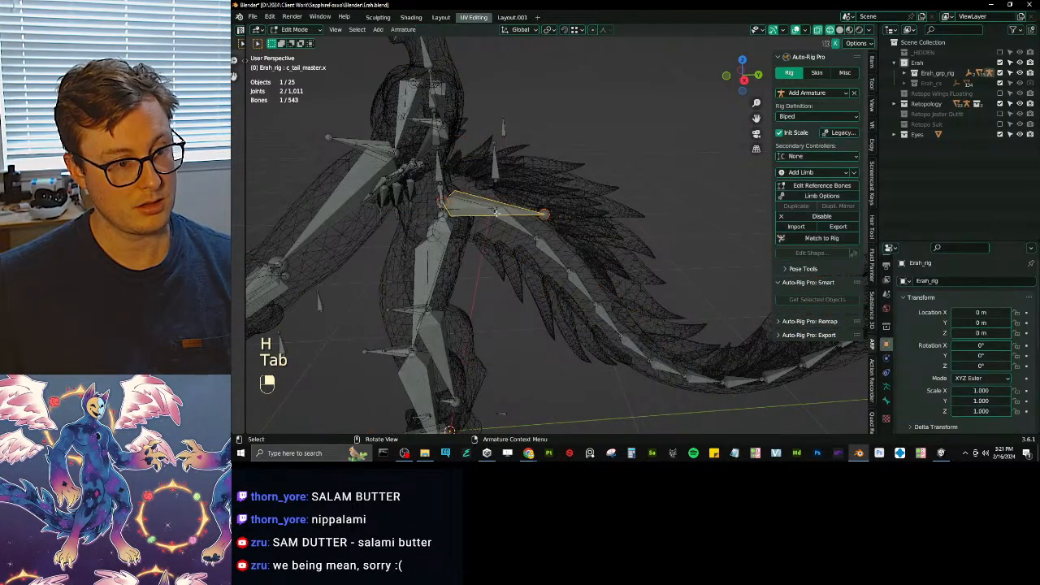
{"action": "left_click", "coordinate": [499, 215]}
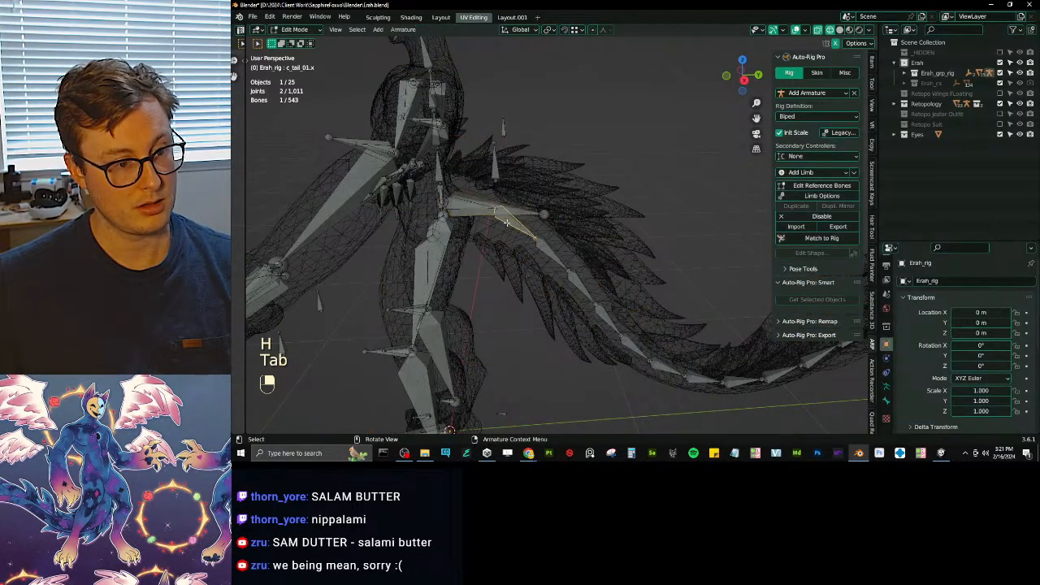
{"action": "left_click", "coordinate": [887, 401]}
- Test whether the tail mesh follows the c_tail_01.x bone with a trial move in Pose Mode
{"action": "key", "text": "g"}
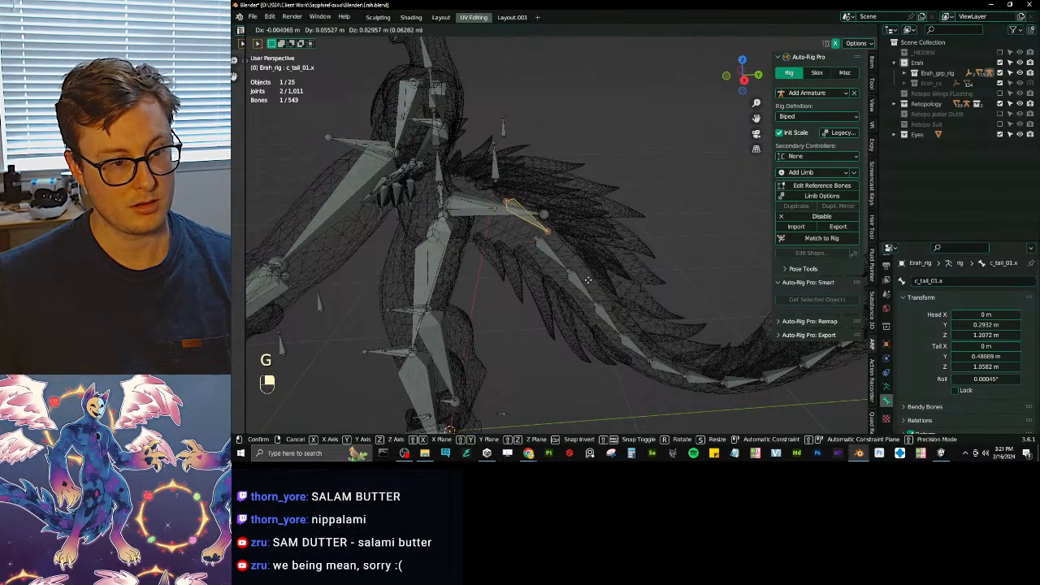
{"action": "key", "text": "ctrl+Tab"}
{"action": "left_click", "coordinate": [610, 347]}
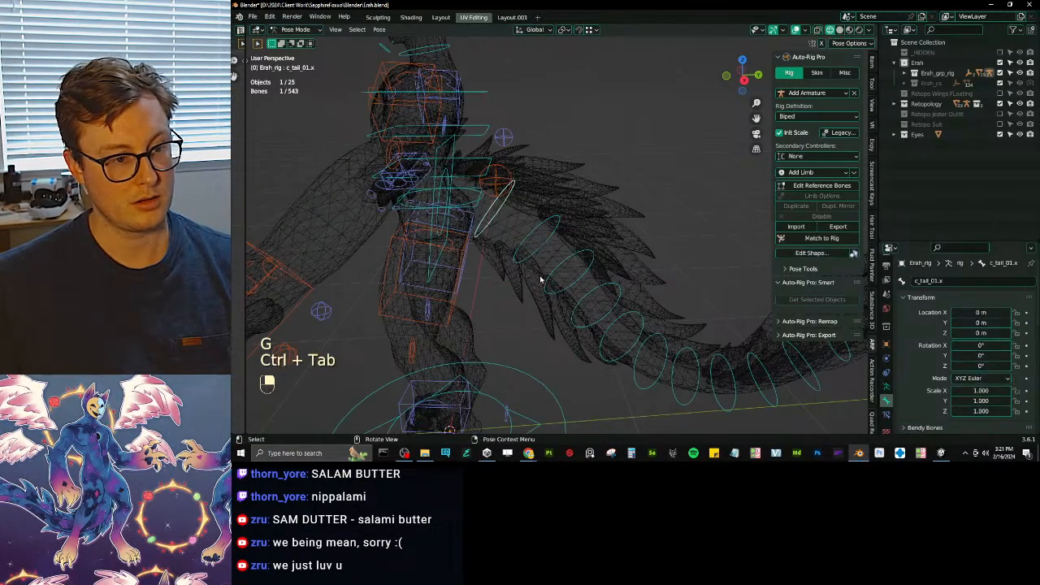
{"action": "key", "text": "g"}
{"action": "right_click", "coordinate": [601, 286]}
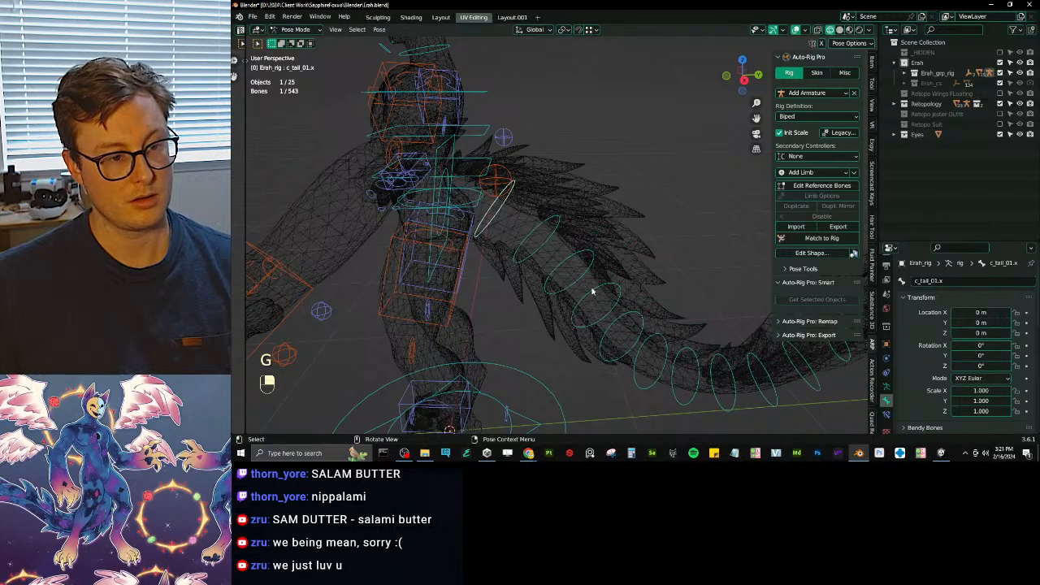
- Return Erah_rig to Edit Mode and show only its last armature layer
{"action": "key", "text": "ctrl+Tab"}
{"action": "key", "text": "Tab"}
{"action": "key", "text": "shift+m"}
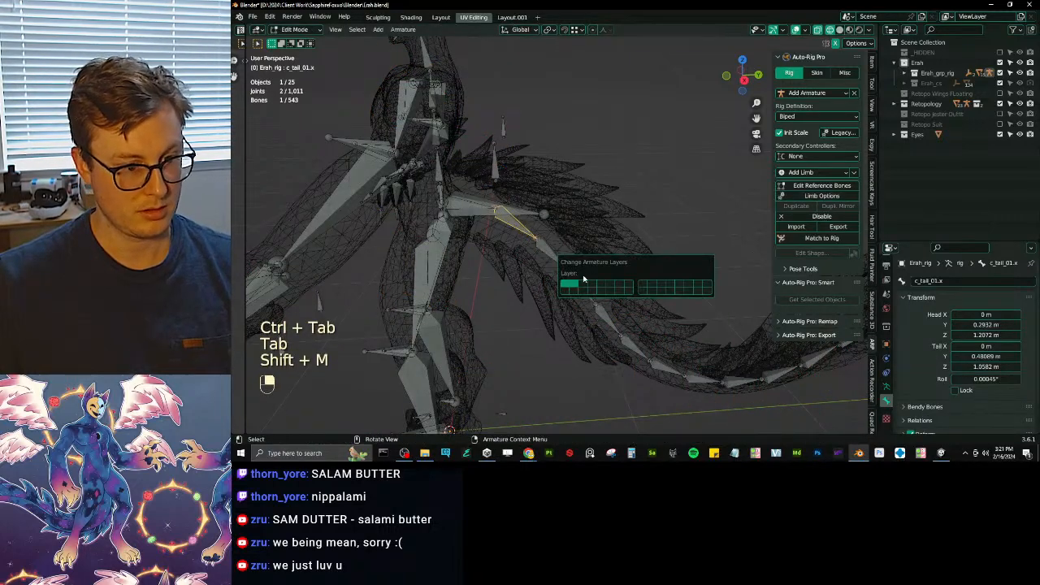
{"action": "left_click", "coordinate": [575, 286]}
{"action": "left_click", "coordinate": [703, 288]}
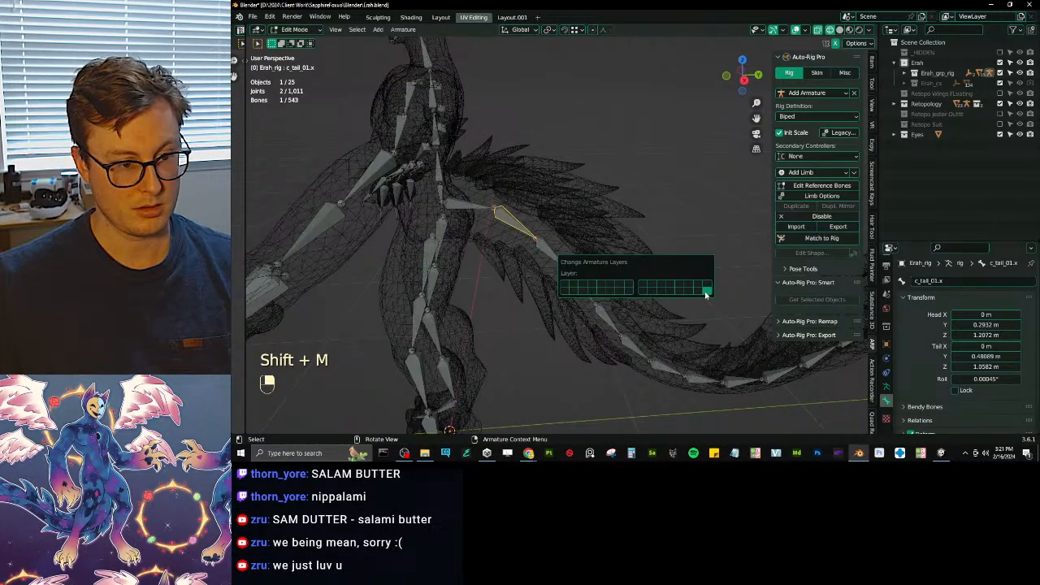
- Select the bone at the base of the tail on this layer and check its name in the bone properties
{"action": "left_click", "coordinate": [479, 204]}
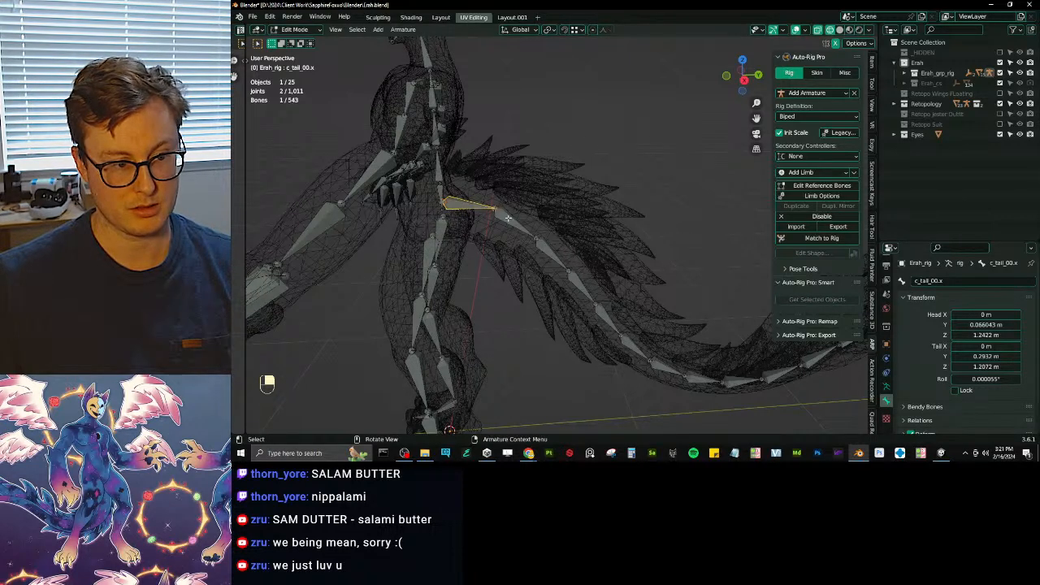
{"action": "left_click", "coordinate": [928, 280]}
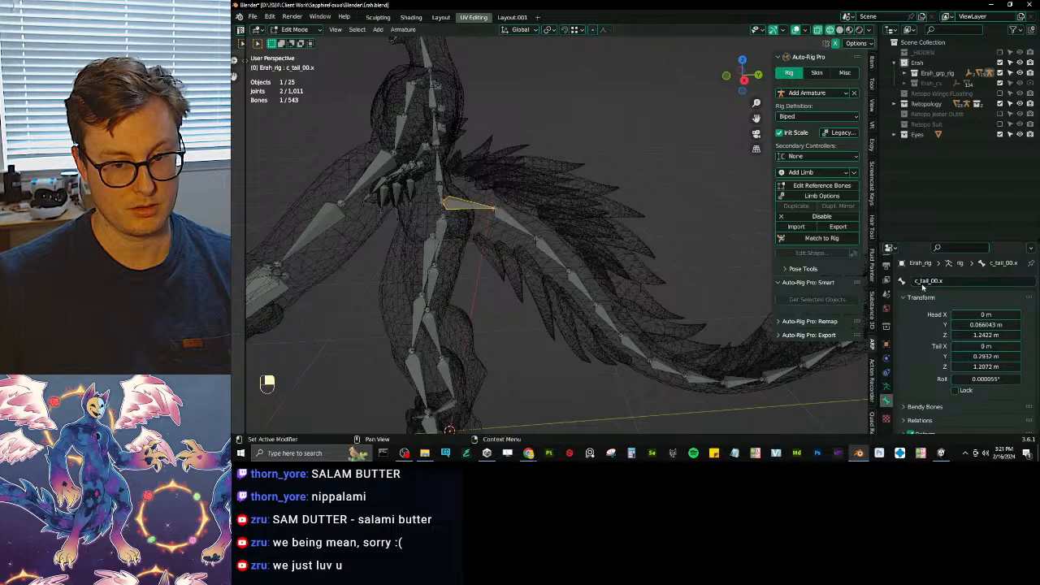
{"action": "key", "text": "Escape"}
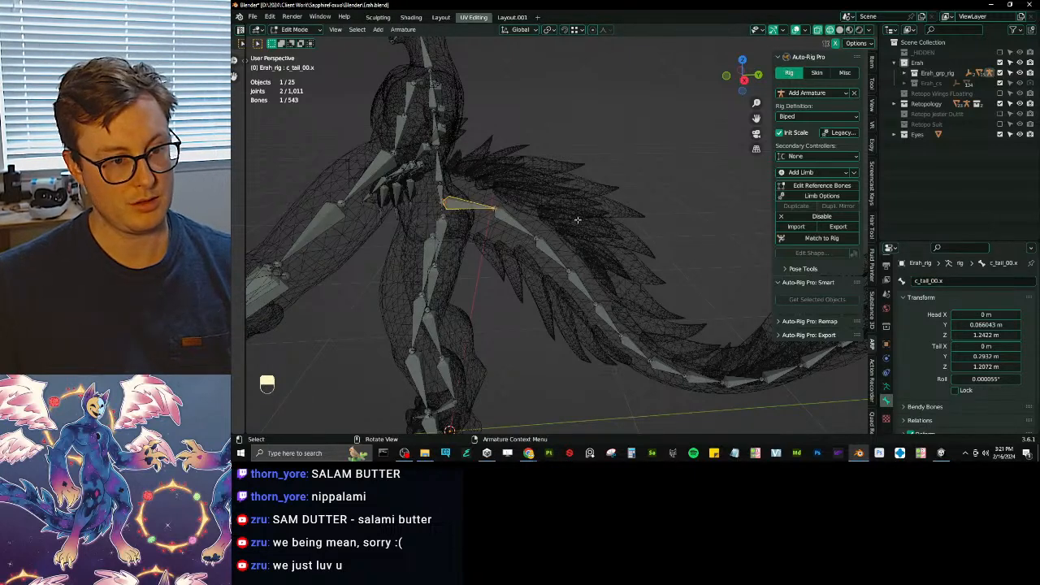
- Check the FluffyTail mesh's vertex group names against the bones and open the name of c_tail_00_ref.x
{"action": "key", "text": "Tab"}
{"action": "left_click", "coordinate": [582, 225]}
{"action": "left_click", "coordinate": [888, 415]}
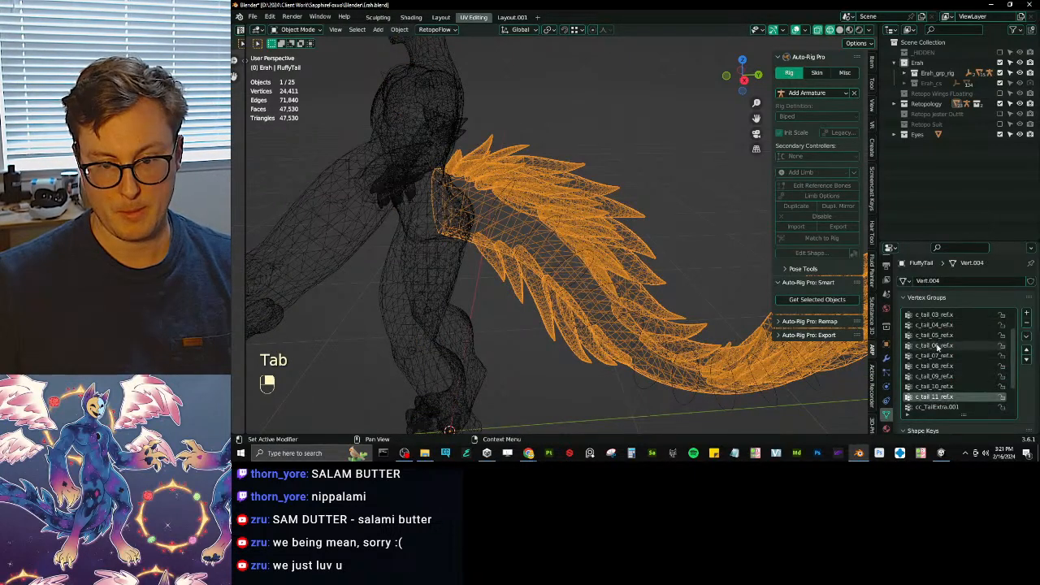
{"action": "left_click", "coordinate": [947, 316]}
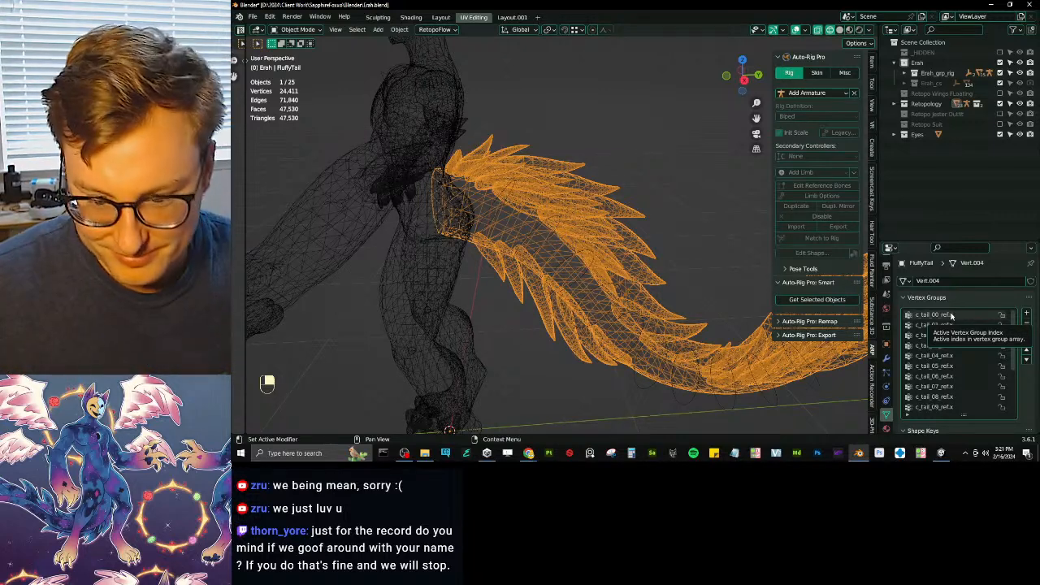
{"action": "double_click", "coordinate": [951, 316]}
{"action": "left_click", "coordinate": [958, 315]}
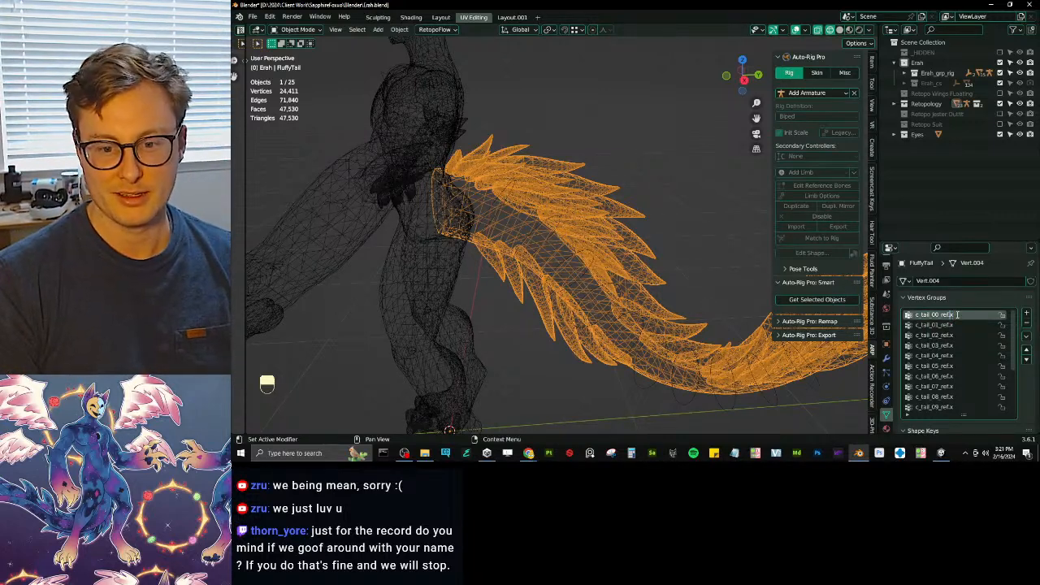
{"action": "left_click", "coordinate": [560, 279]}
- Return to Erah_rig in Edit Mode and view the bone properties of c_tail_00.x
{"action": "left_click", "coordinate": [499, 206]}
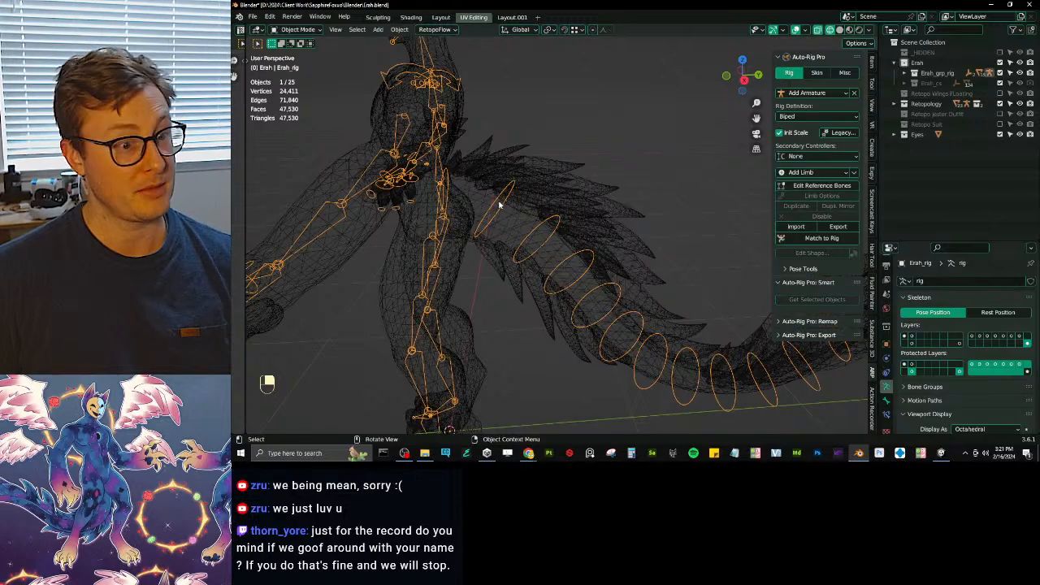
{"action": "key", "text": "Tab"}
{"action": "key", "text": "Tab"}
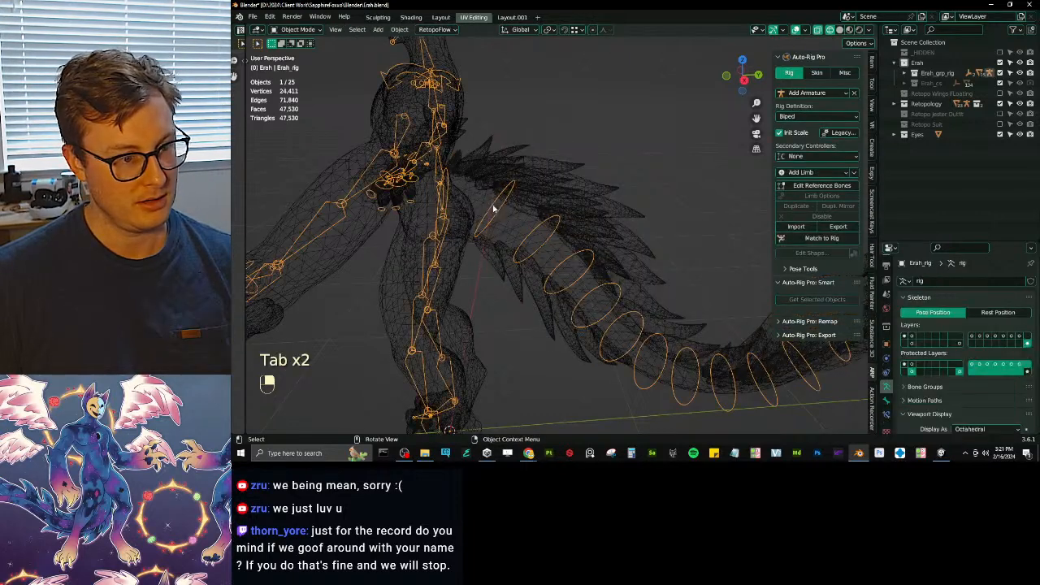
{"action": "key", "text": "Tab"}
{"action": "left_click", "coordinate": [887, 401]}
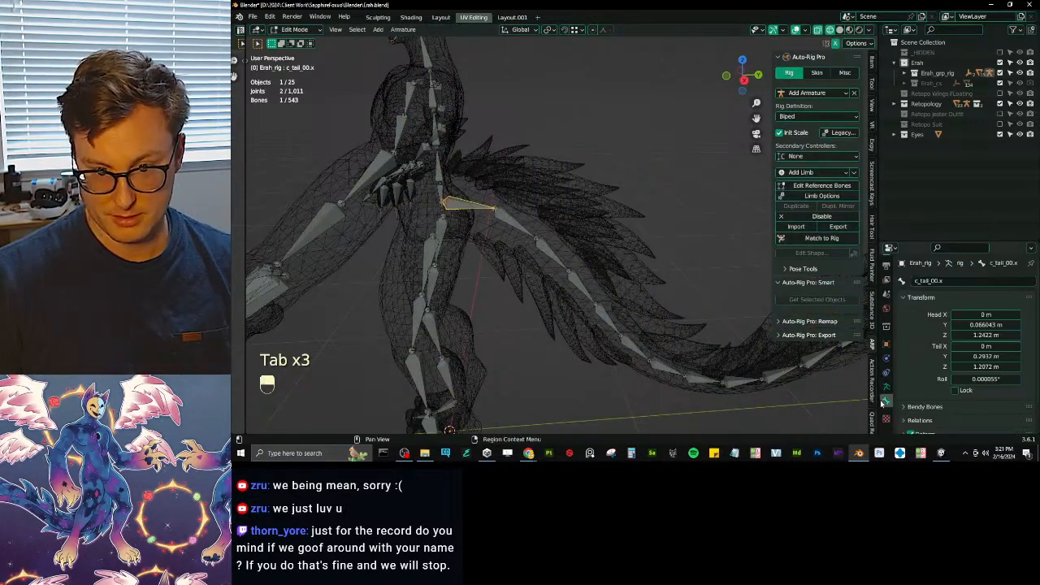
- Leave Edit Mode, select the FluffyTail mesh and open the name of its first vertex group
{"action": "key", "text": "Tab"}
{"action": "left_click", "coordinate": [579, 250]}
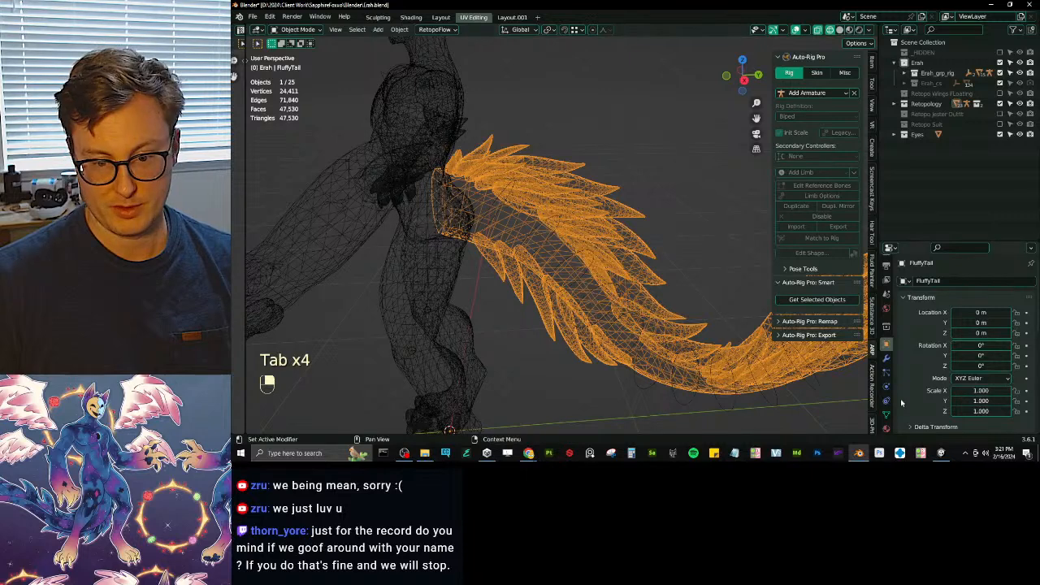
{"action": "double_click", "coordinate": [934, 315]}
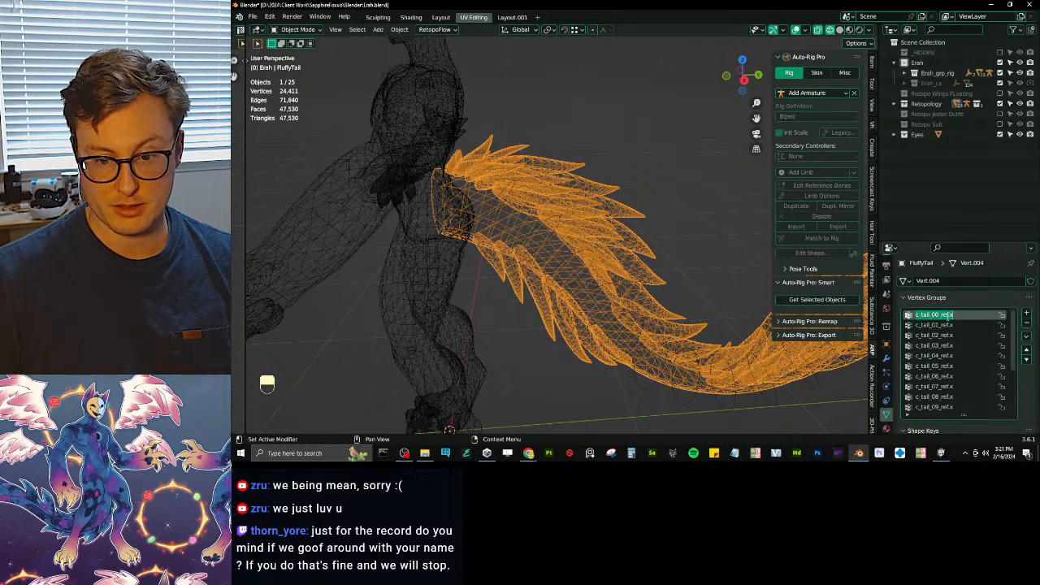
- Reselect Erah_rig, enter Edit Mode and check the tail base bone's name in its bone properties
{"action": "key", "text": "Tab"}
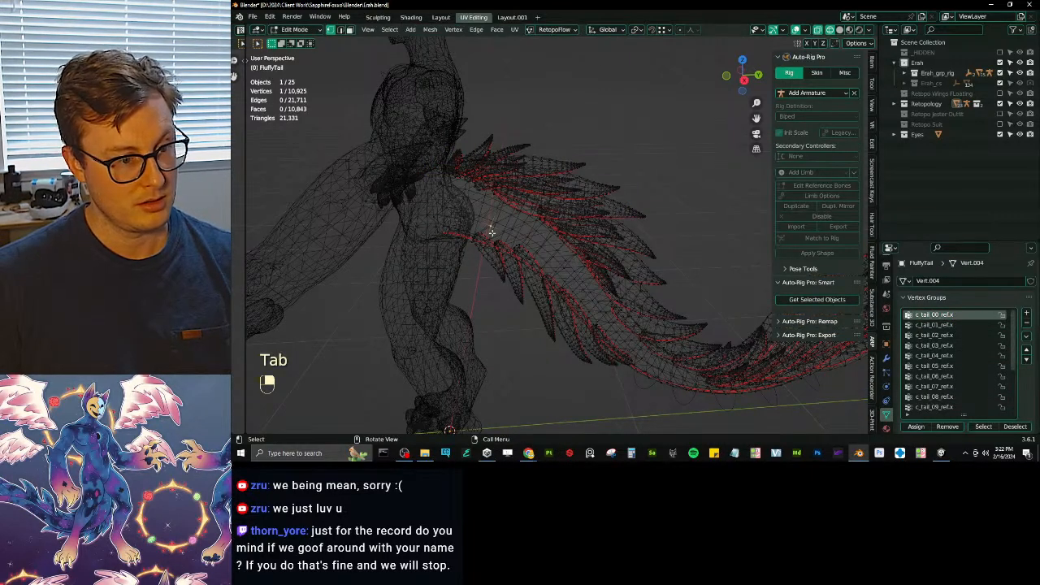
{"action": "key", "text": "Tab"}
{"action": "left_click", "coordinate": [493, 217]}
{"action": "key", "text": "Tab"}
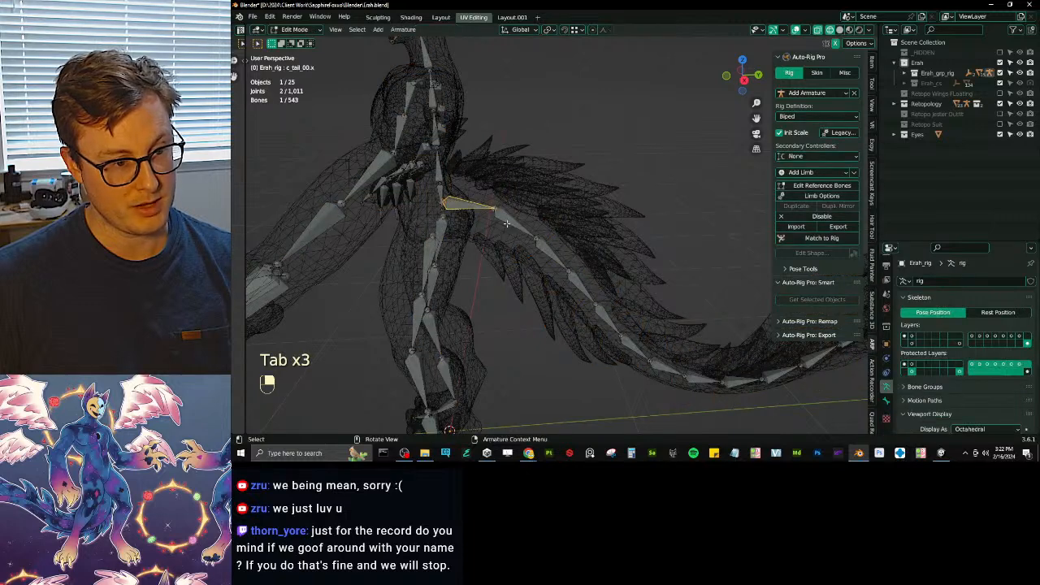
{"action": "left_click", "coordinate": [886, 400]}
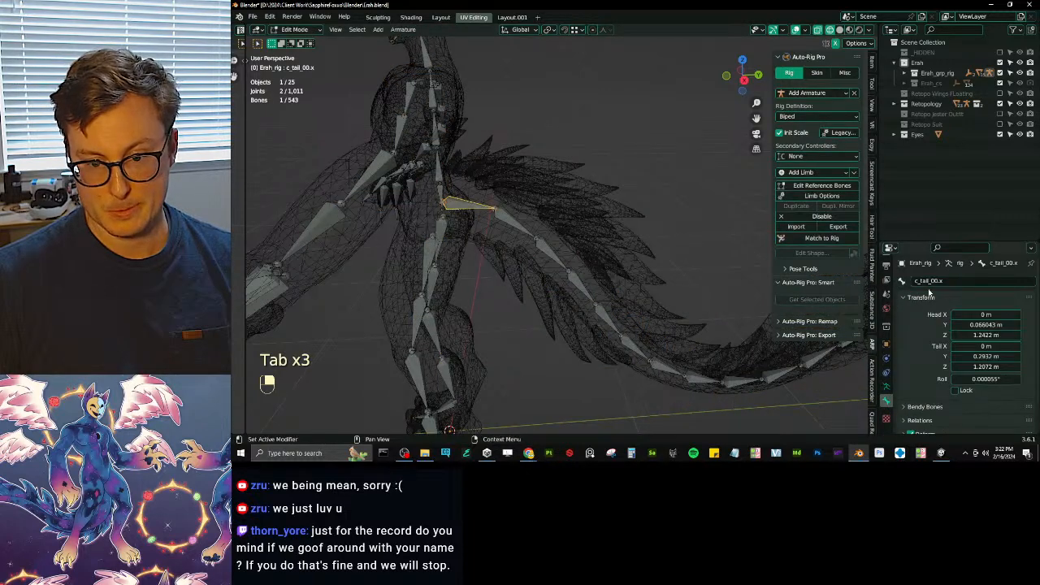
- Capture the c_tail_00.x bone name with the Snipping Tool and move the capture off the Blender window
{"action": "left_click", "coordinate": [611, 452]}
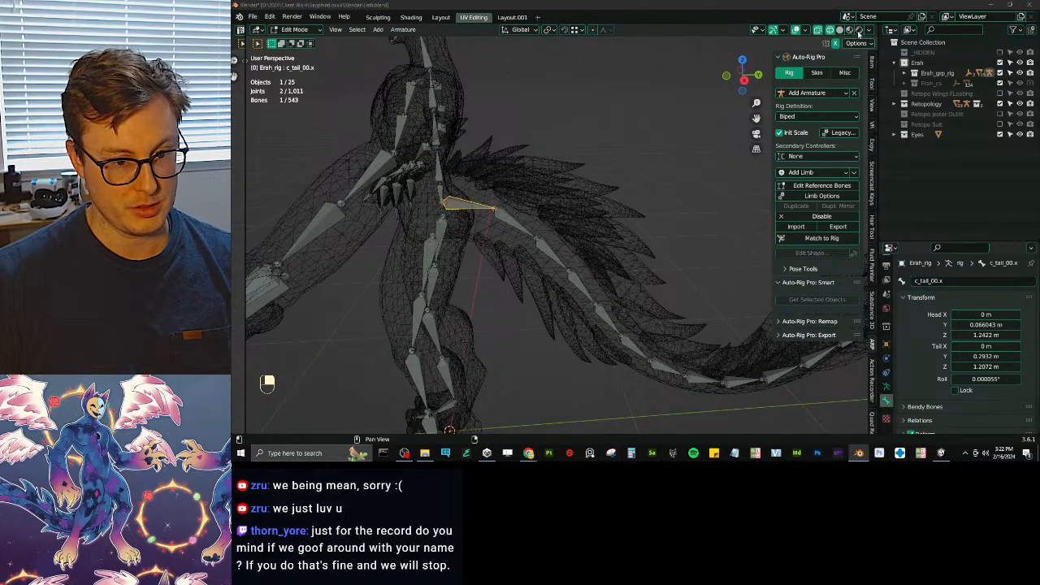
{"action": "left_click", "coordinate": [746, 148]}
{"action": "left_click_drag", "start_coordinate": [863, 240], "coordinate": [975, 300]}
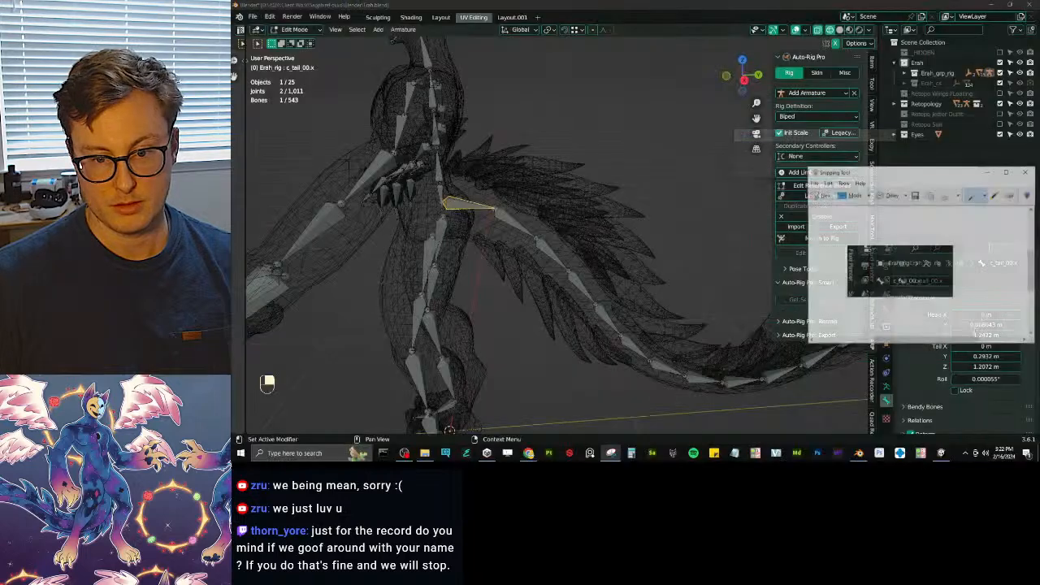
{"action": "left_click_drag", "start_coordinate": [923, 178], "coordinate": [1039, 178]}
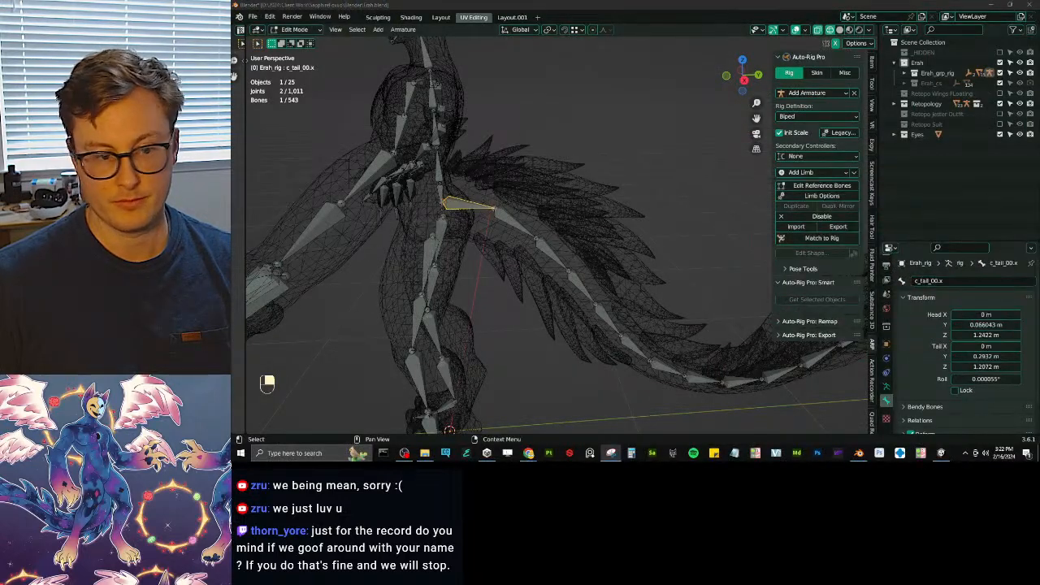
- Return to Object Mode in Blender, select FluffyTail and rename its first vertex group to c_tail_00.x
{"action": "left_click", "coordinate": [576, 218]}
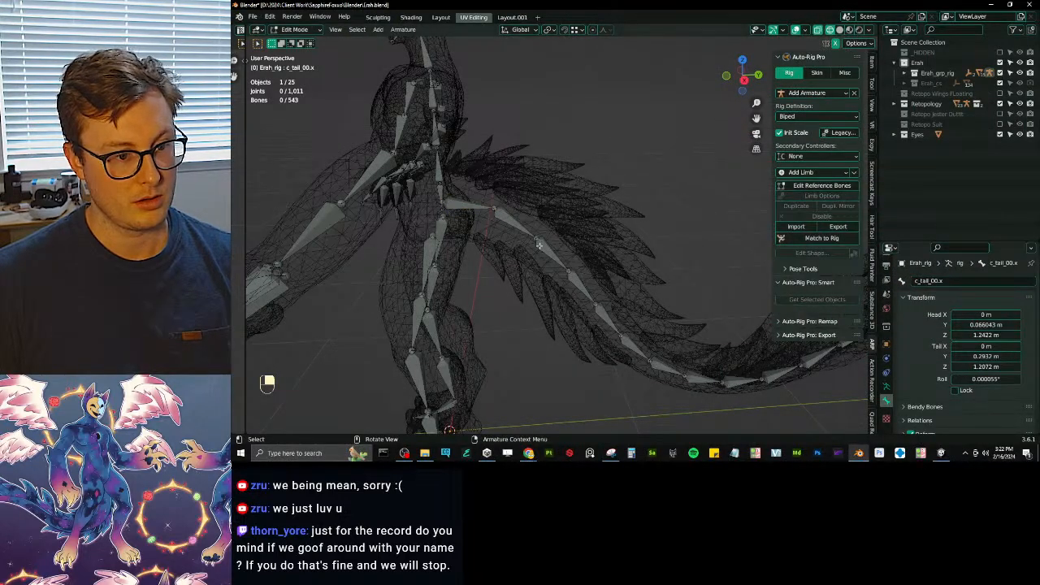
{"action": "key", "text": "Tab"}
{"action": "left_click", "coordinate": [652, 246]}
{"action": "left_click", "coordinate": [886, 417]}
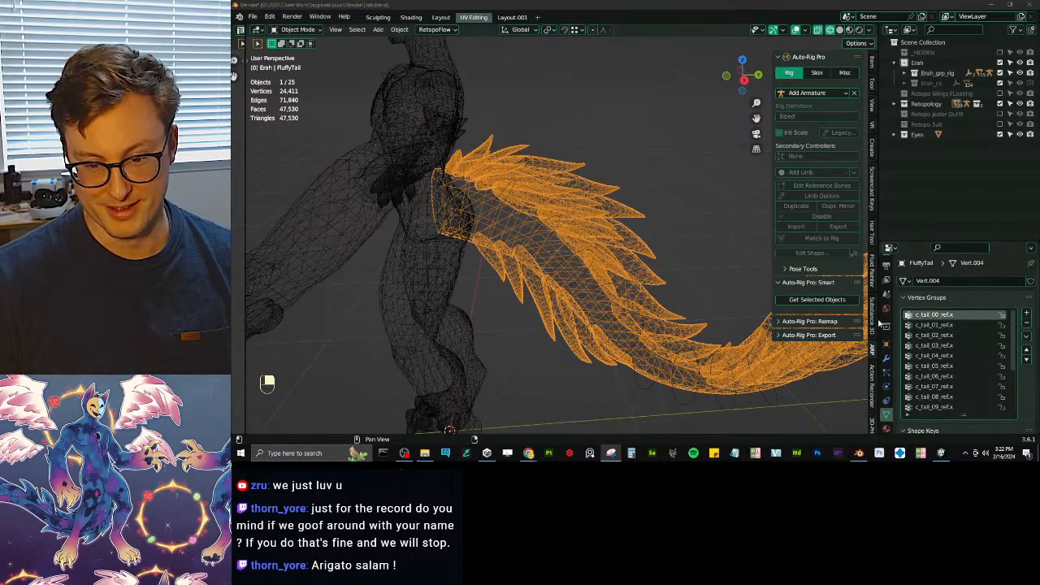
{"action": "double_click", "coordinate": [934, 314]}
{"action": "left_click", "coordinate": [959, 314]}
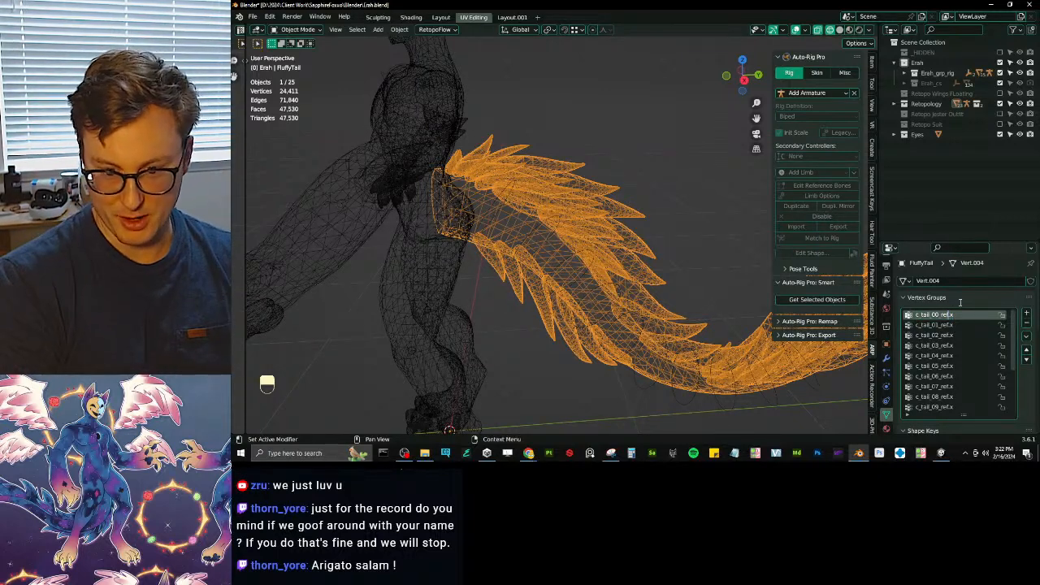
{"action": "key", "text": "BackSpace"}
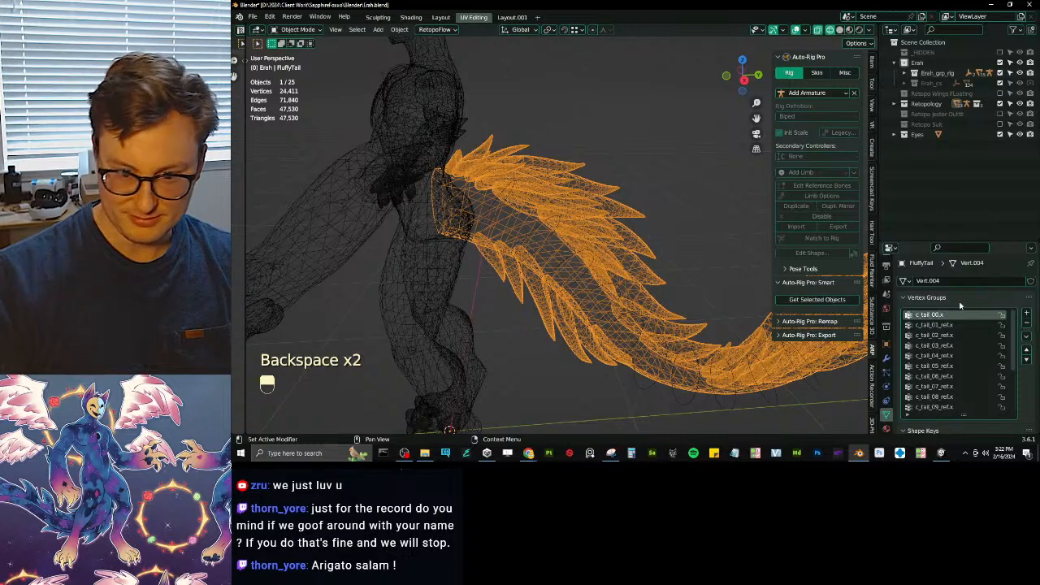
- Remove the _ref suffix from the next two tail vertex groups, naming them c_tail_01.x and c_tail_02.x
{"action": "double_click", "coordinate": [975, 325]}
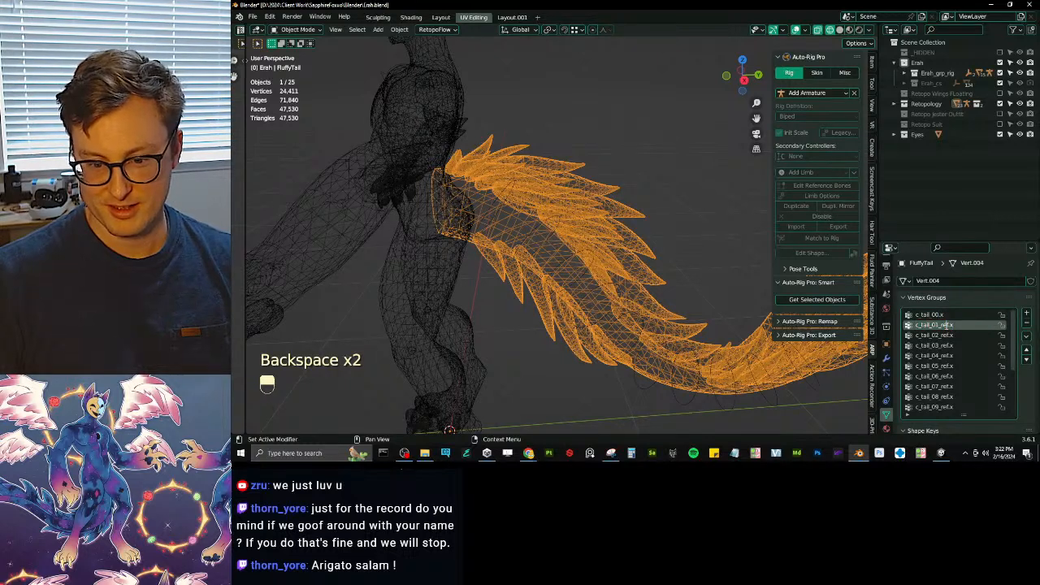
{"action": "key", "text": "BackSpace"}
{"action": "key", "text": "BackSpace"}
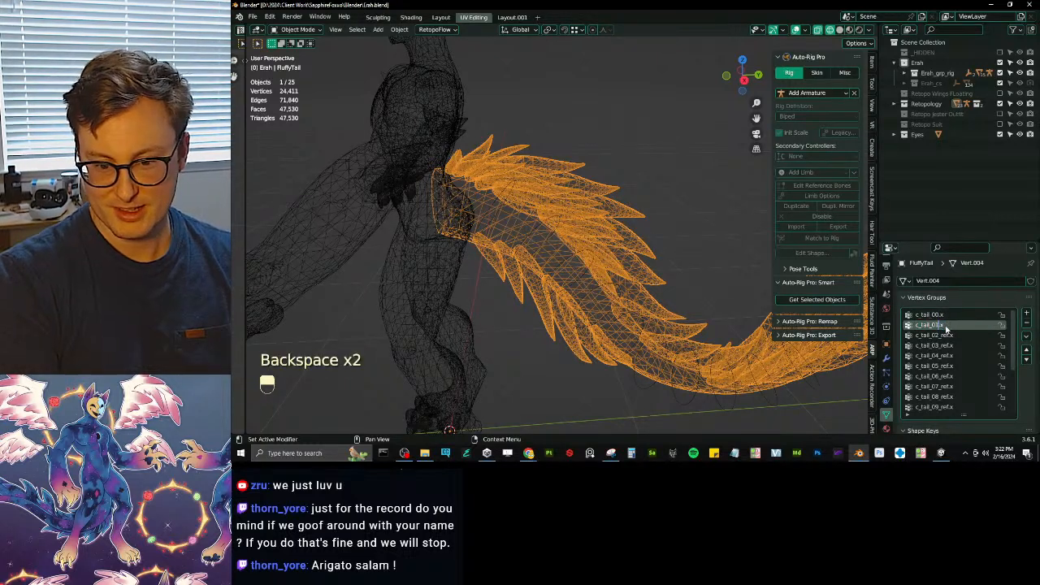
{"action": "left_click", "coordinate": [947, 335]}
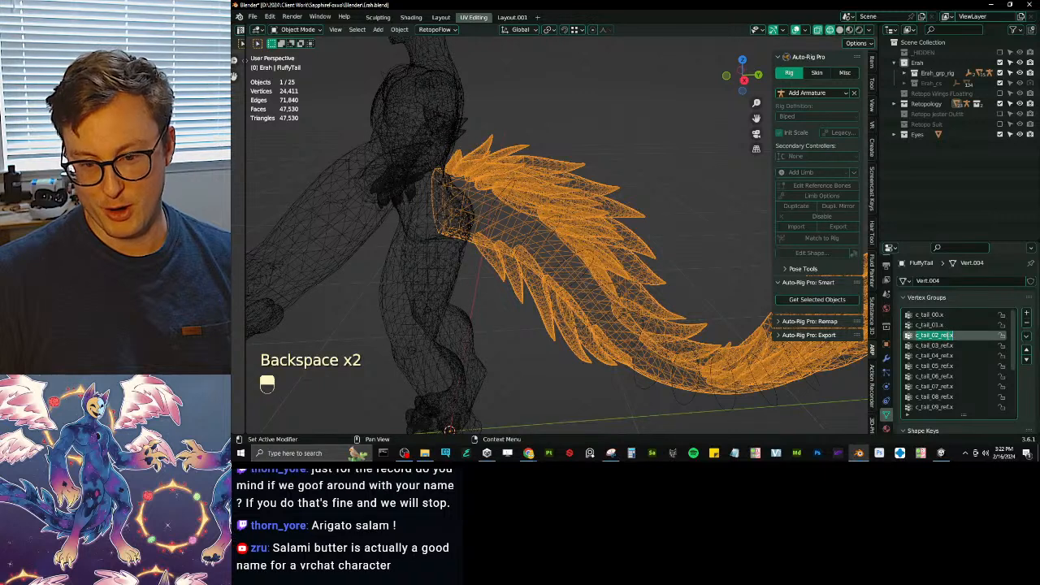
{"action": "key", "text": "BackSpace"}
{"action": "key", "text": "BackSpace"}
{"action": "key", "text": "BackSpace"}
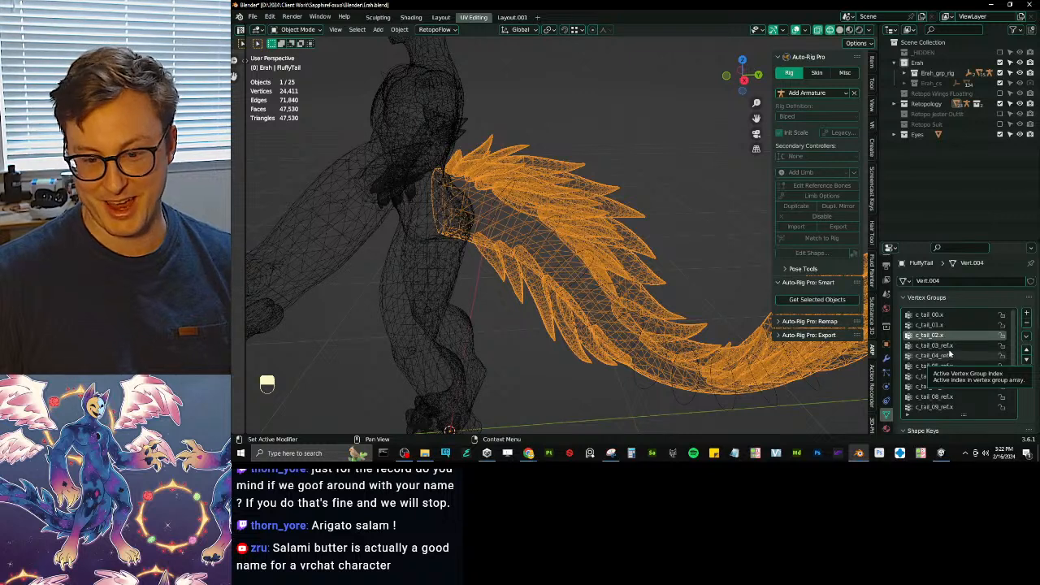
- Rename FluffyTail's fourth and fifth tail vertex groups to c_tail_03.x and c_tail_04.x
{"action": "double_click", "coordinate": [948, 347]}
{"action": "key", "text": "Left"}
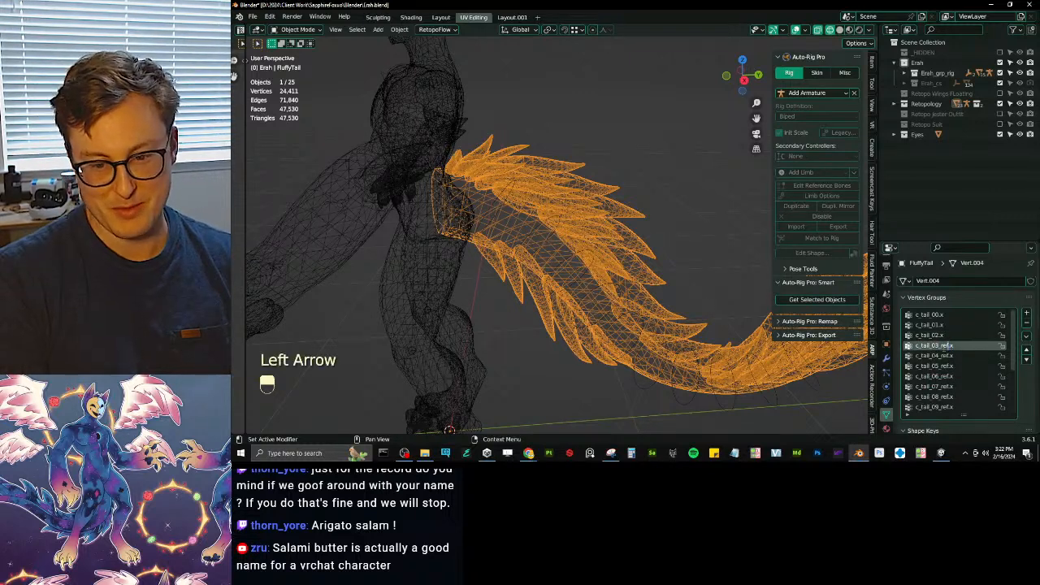
{"action": "key", "text": "BackSpace"}
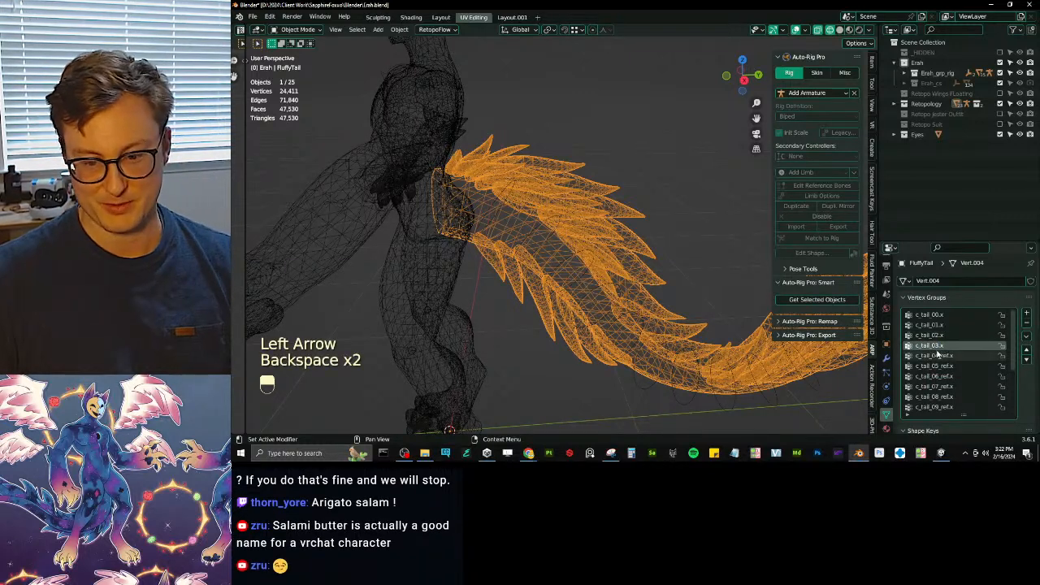
{"action": "double_click", "coordinate": [945, 356]}
{"action": "key", "text": "Right"}
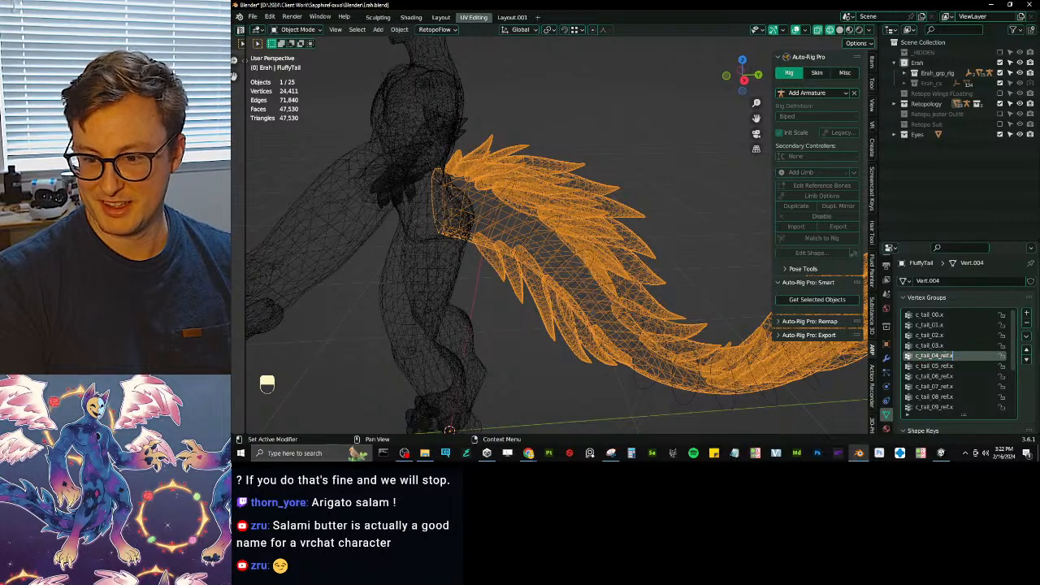
{"action": "key", "text": "BackSpace"}
{"action": "key", "text": "BackSpace"}
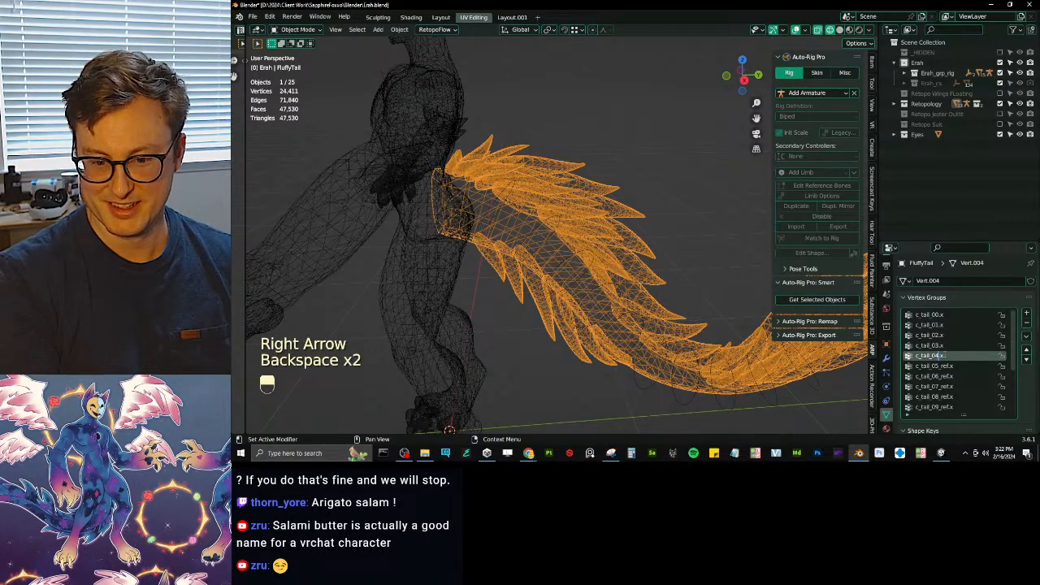
- Strip _ref from the following two tail vertex groups so they are named c_tail_05.x and c_tail_06.x
{"action": "double_click", "coordinate": [958, 366]}
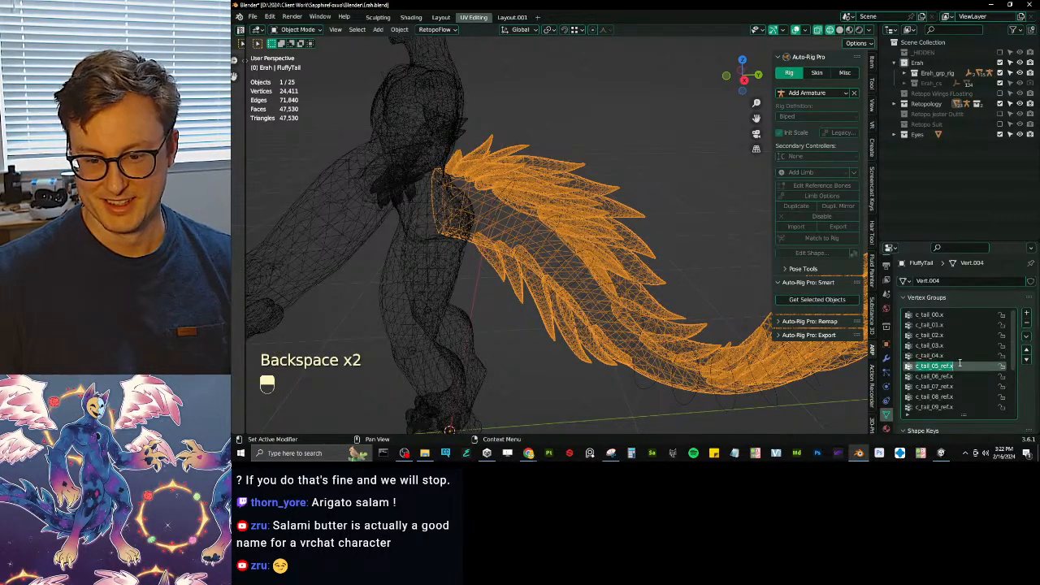
{"action": "left_click", "coordinate": [950, 366]}
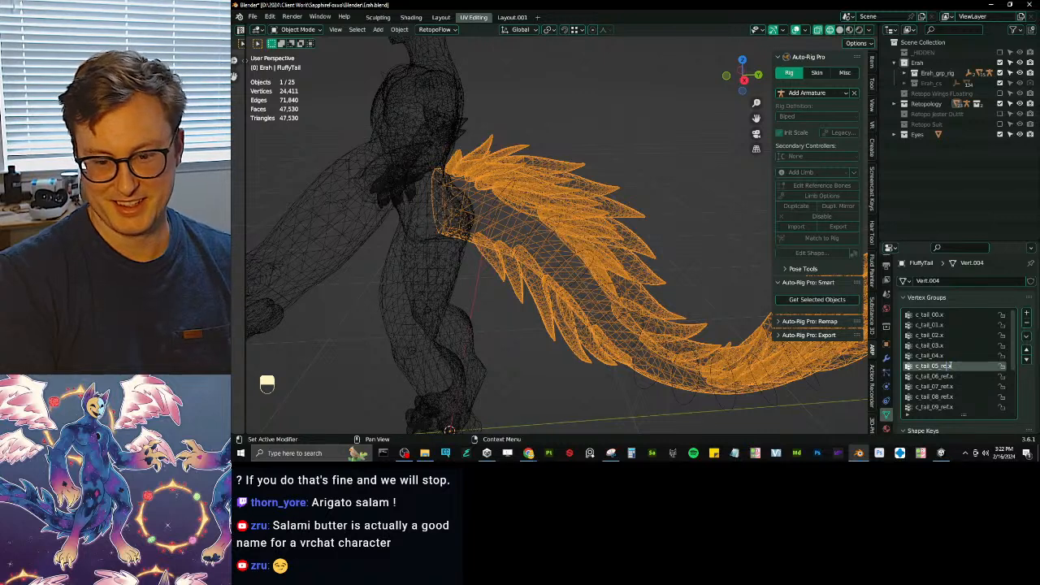
{"action": "key", "text": "BackSpace"}
{"action": "key", "text": "BackSpace"}
{"action": "scroll", "coordinate": [950, 367], "scroll_direction": "down", "scroll_amount": 3}
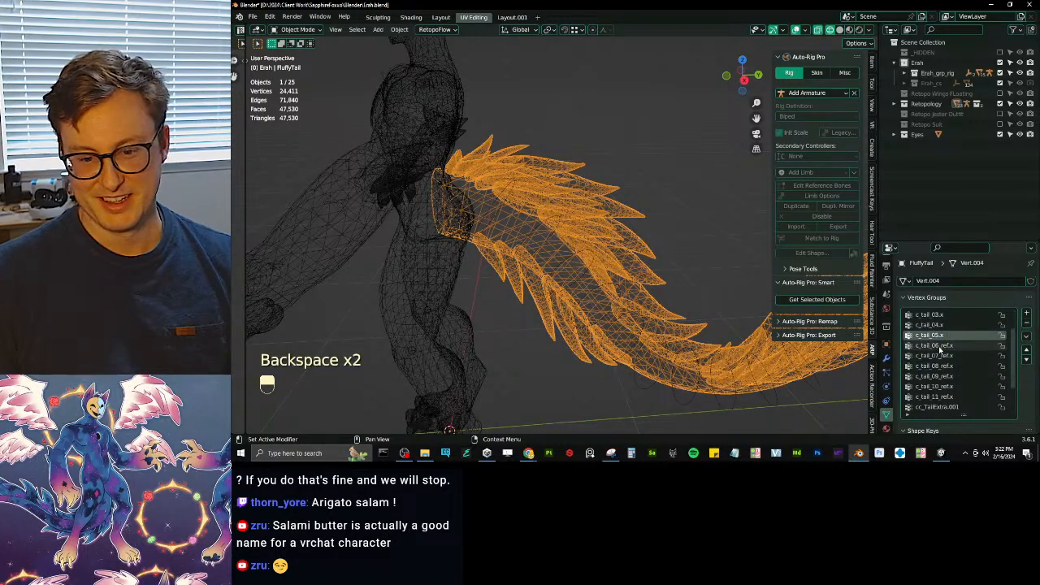
{"action": "double_click", "coordinate": [935, 345]}
{"action": "left_click", "coordinate": [936, 345]}
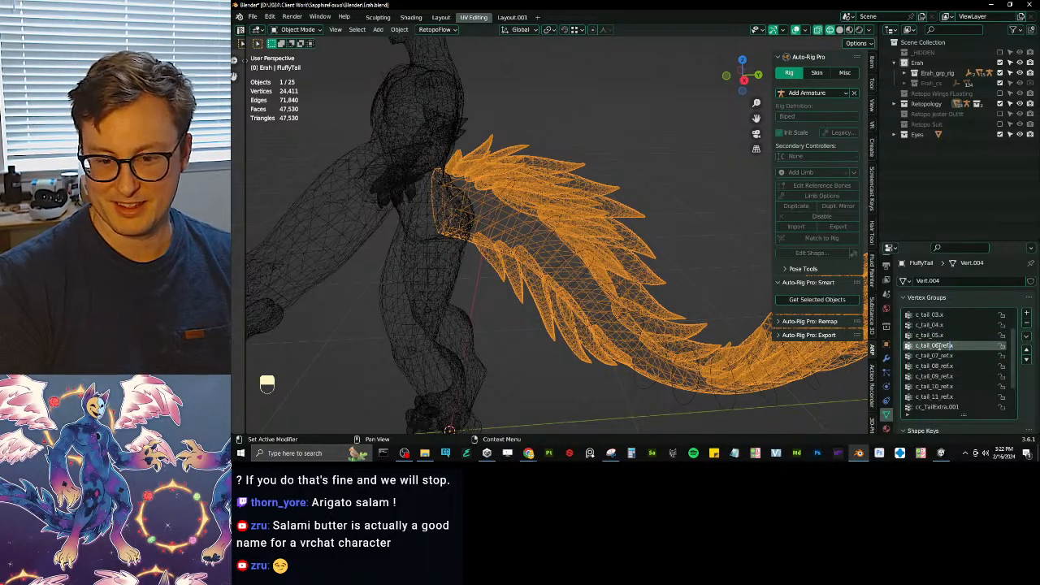
{"action": "key", "text": "Left"}
{"action": "key", "text": "BackSpace"}
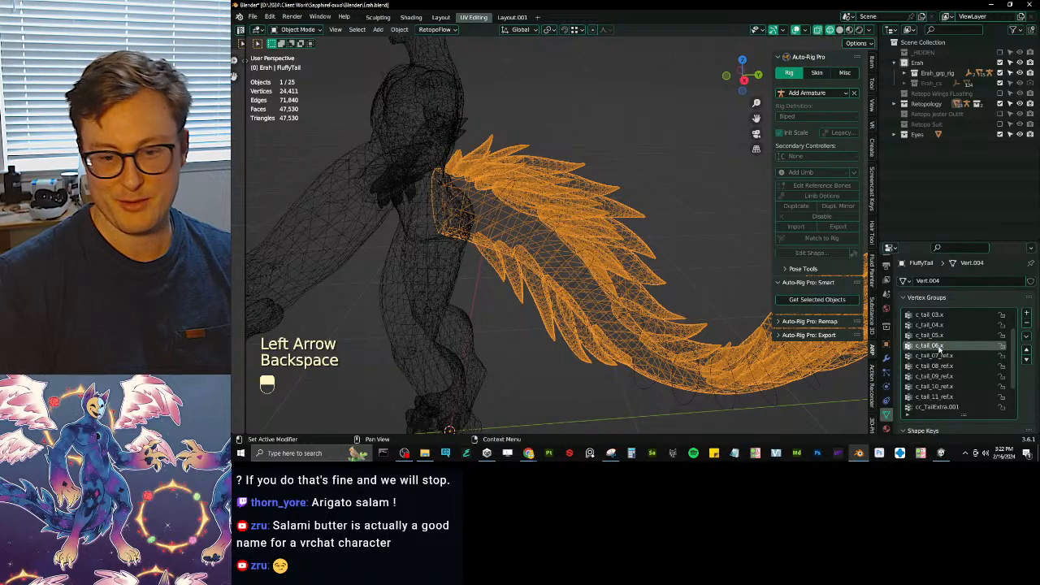
- Rename the tail vertex groups numbered 07 and 08 to c_tail_07.x and c_tail_08.x
{"action": "double_click", "coordinate": [942, 355]}
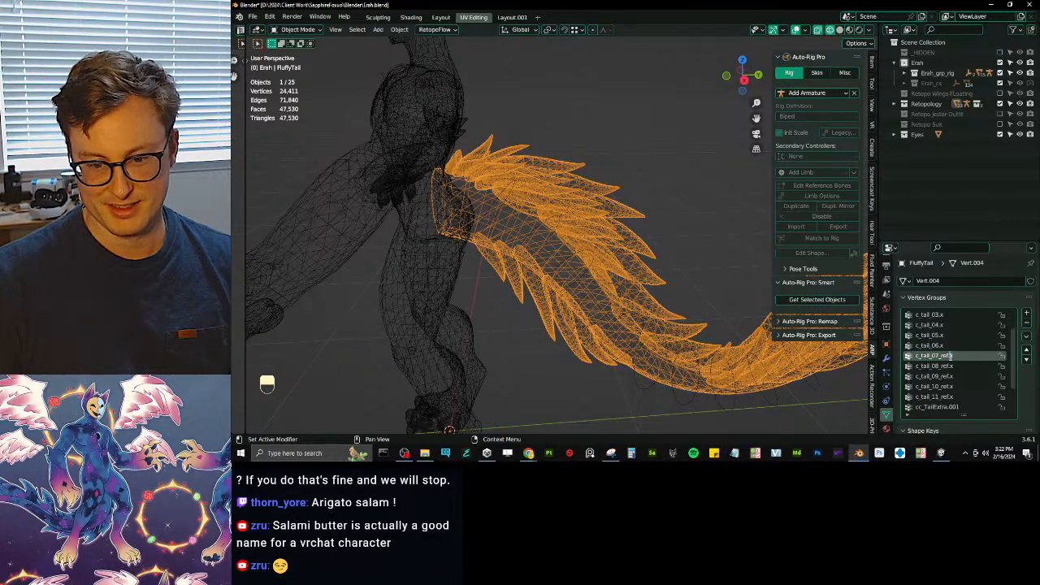
{"action": "key", "text": "BackSpace"}
{"action": "key", "text": "BackSpace"}
{"action": "key", "text": "BackSpace"}
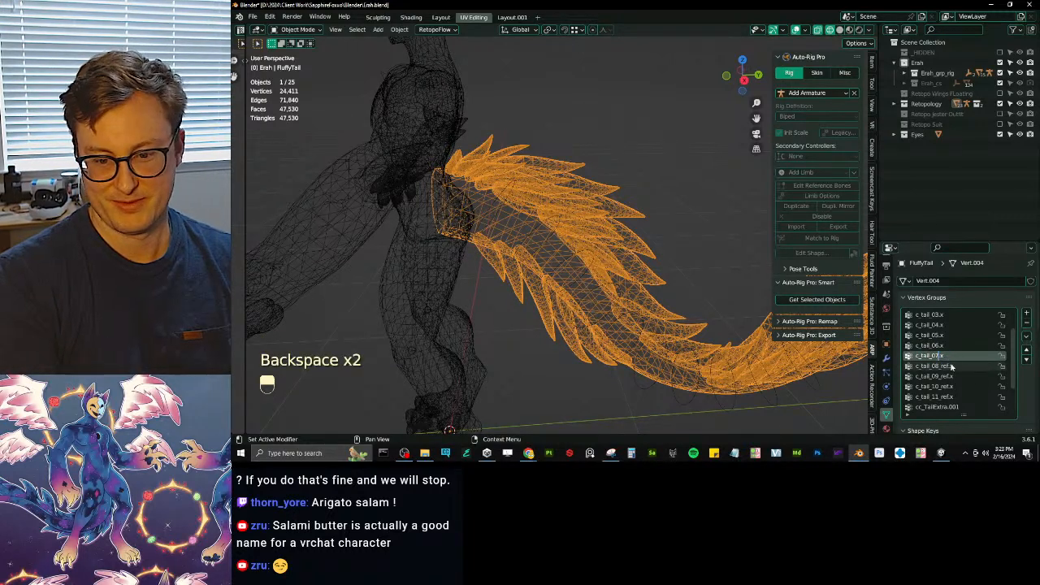
{"action": "double_click", "coordinate": [951, 366]}
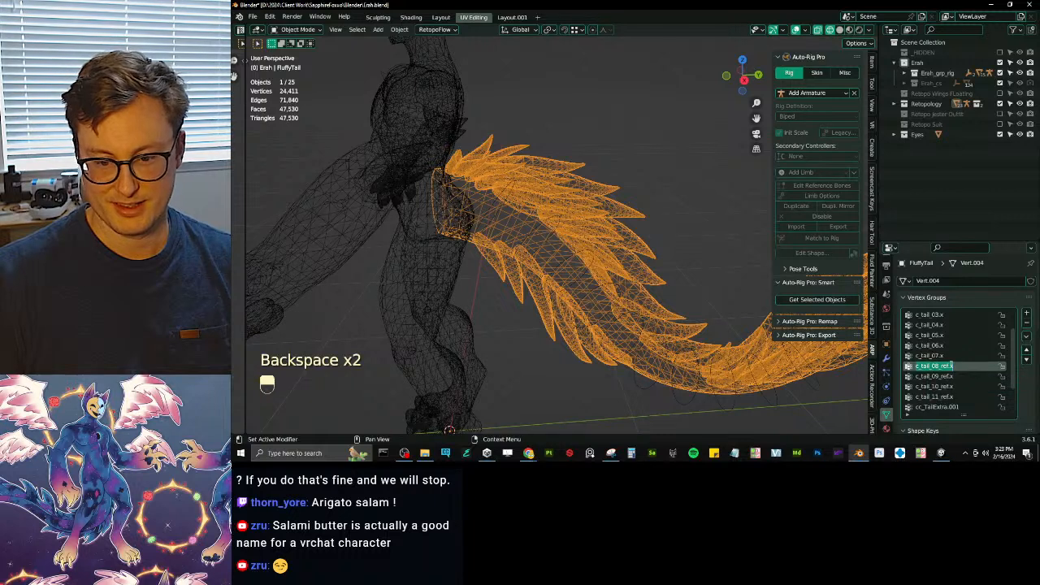
{"action": "key", "text": "Left"}
{"action": "key", "text": "BackSpace"}
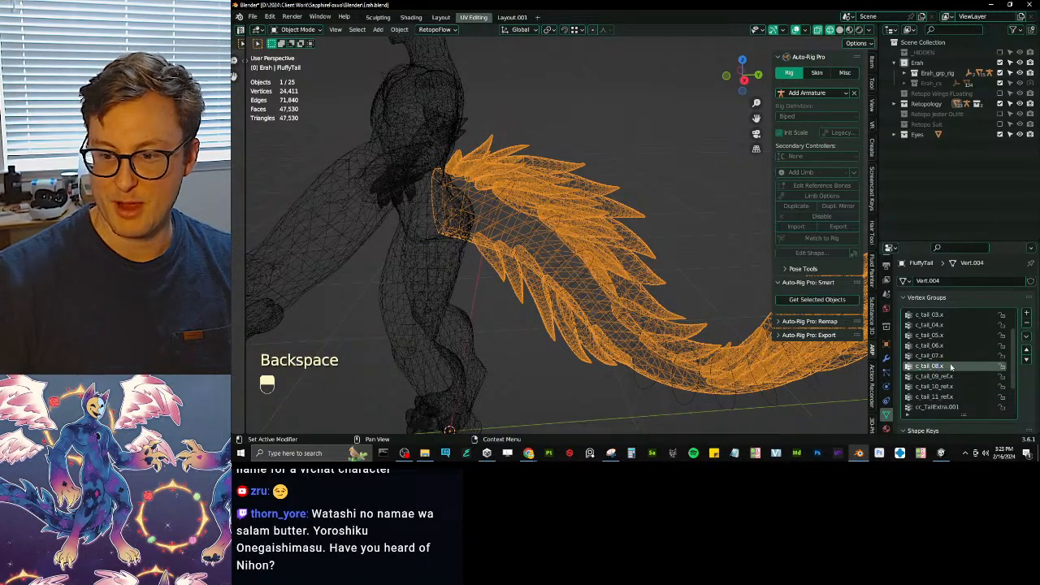
- Rename the tail vertex group numbered 09 to c_tail_09.x
{"action": "scroll", "coordinate": [950, 367], "scroll_direction": "down", "scroll_amount": 3}
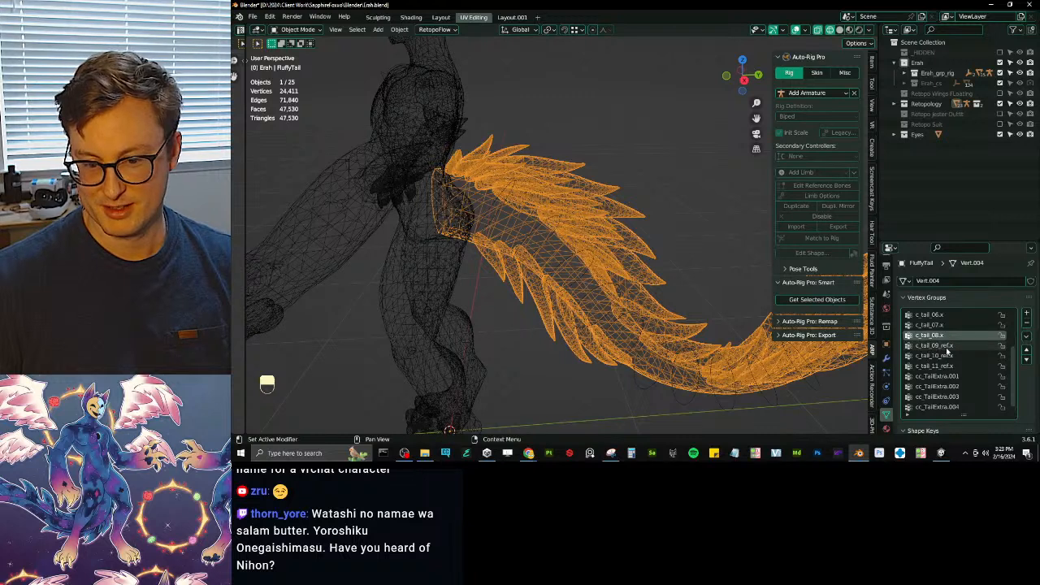
{"action": "double_click", "coordinate": [946, 346]}
{"action": "key", "text": "Right"}
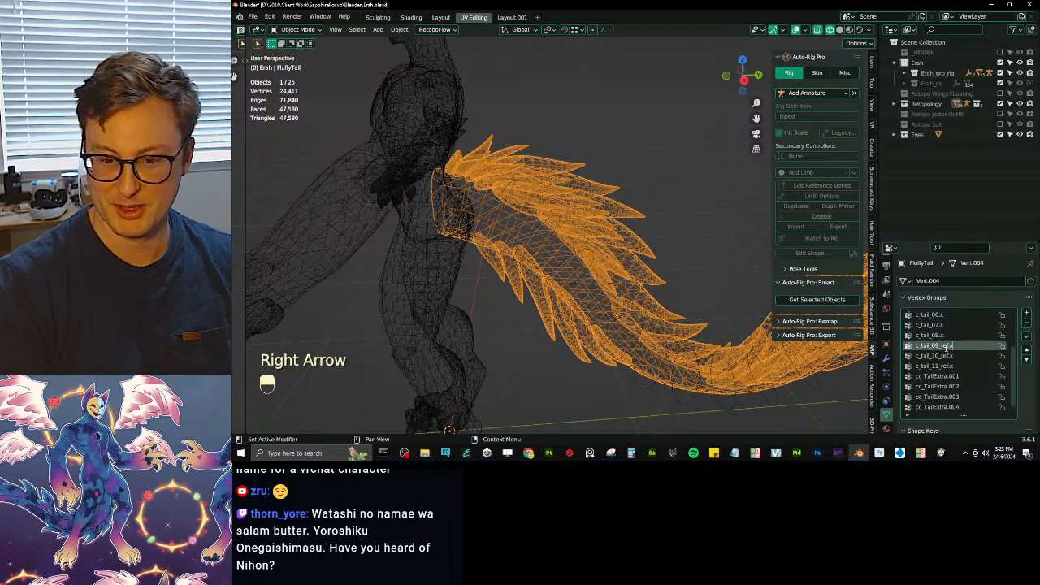
{"action": "key", "text": "BackSpace"}
{"action": "key", "text": "BackSpace"}
{"action": "key", "text": "BackSpace"}
{"action": "key", "text": "BackSpace"}
{"action": "key", "text": "BackSpace"}
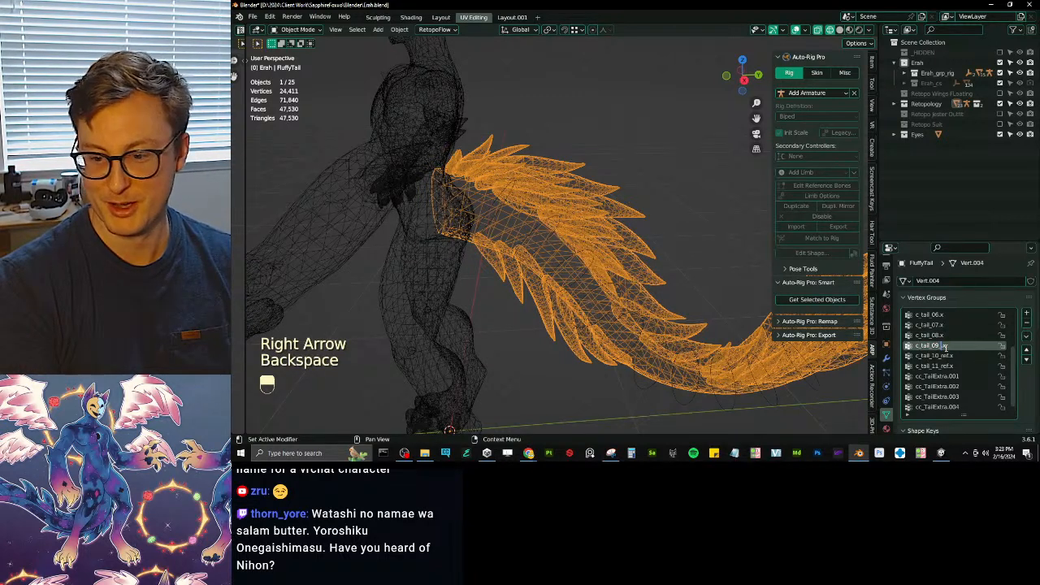
{"action": "key", "text": "BackSpace"}
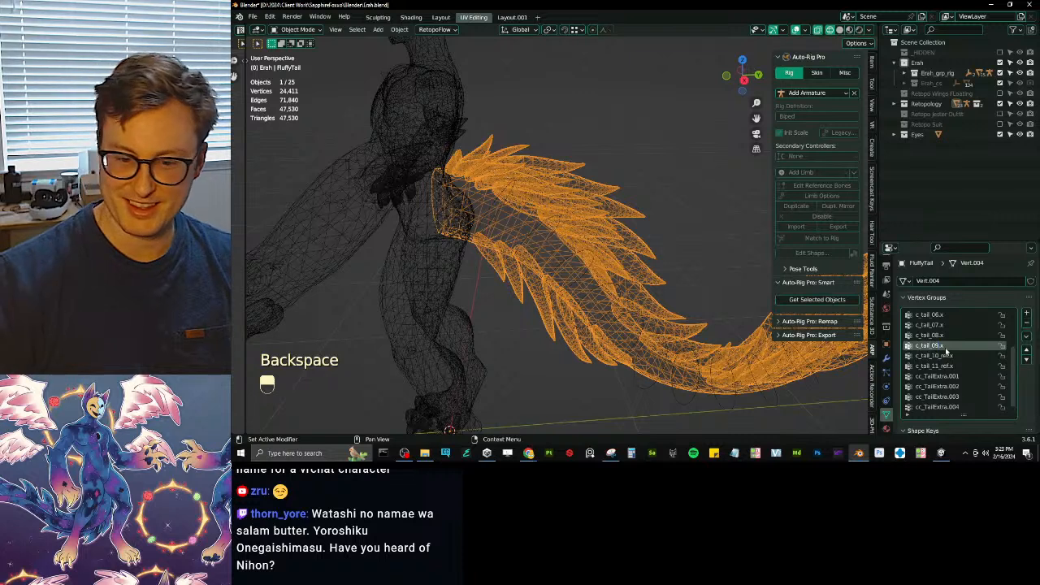
- Remove the _ref suffix from the vertex group numbered 10, naming it c_tail_10.x
{"action": "left_click", "coordinate": [943, 356]}
{"action": "double_click", "coordinate": [942, 356]}
{"action": "left_click", "coordinate": [950, 356]}
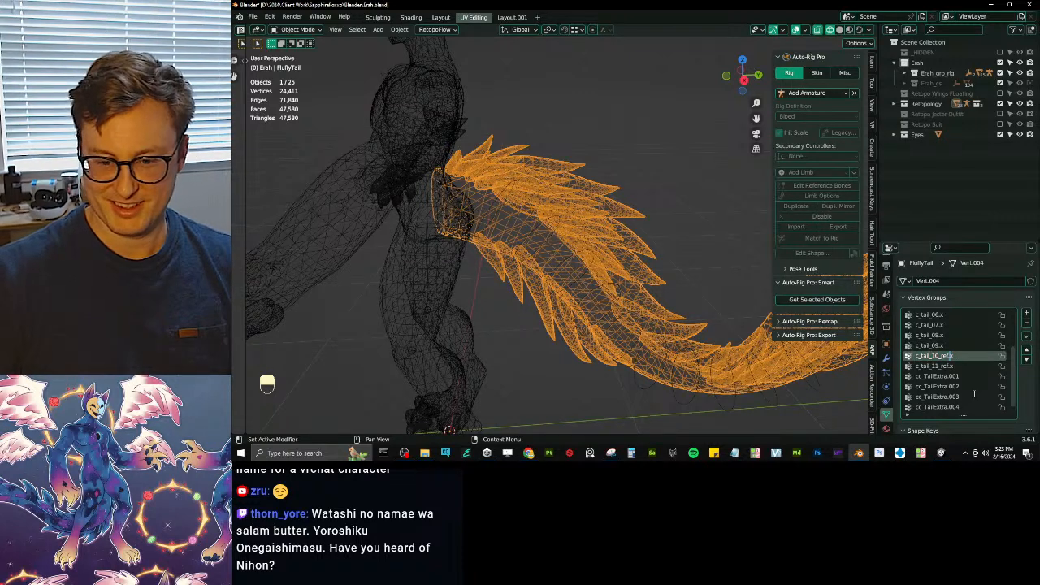
{"action": "key", "text": "BackSpace"}
{"action": "key", "text": "BackSpace"}
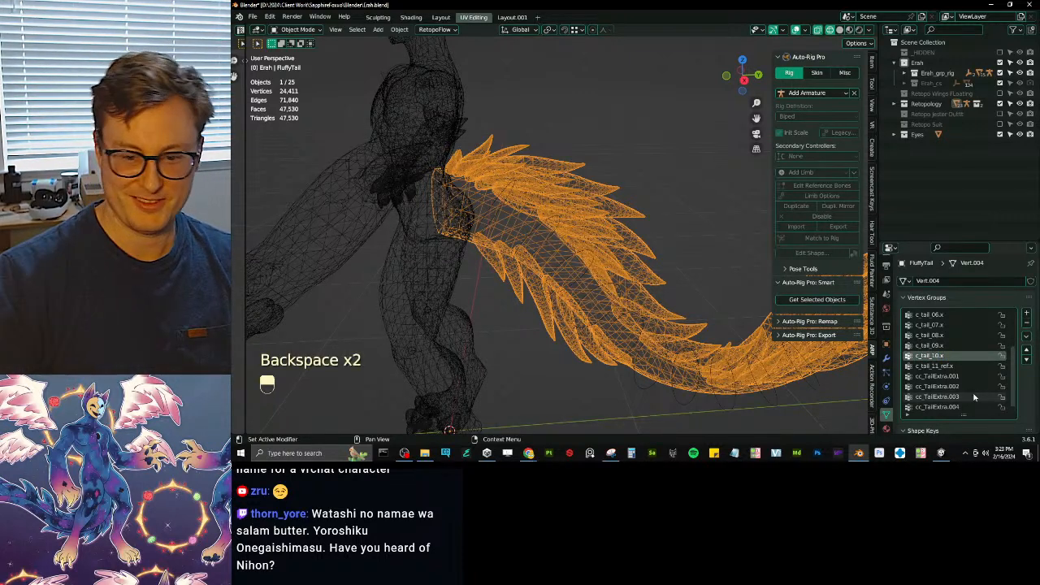
- Remove the _ref suffix from the tail vertex group numbered 11, naming it c_tail_11.x
{"action": "left_click", "coordinate": [942, 366]}
{"action": "double_click", "coordinate": [943, 367]}
{"action": "left_click", "coordinate": [947, 366]}
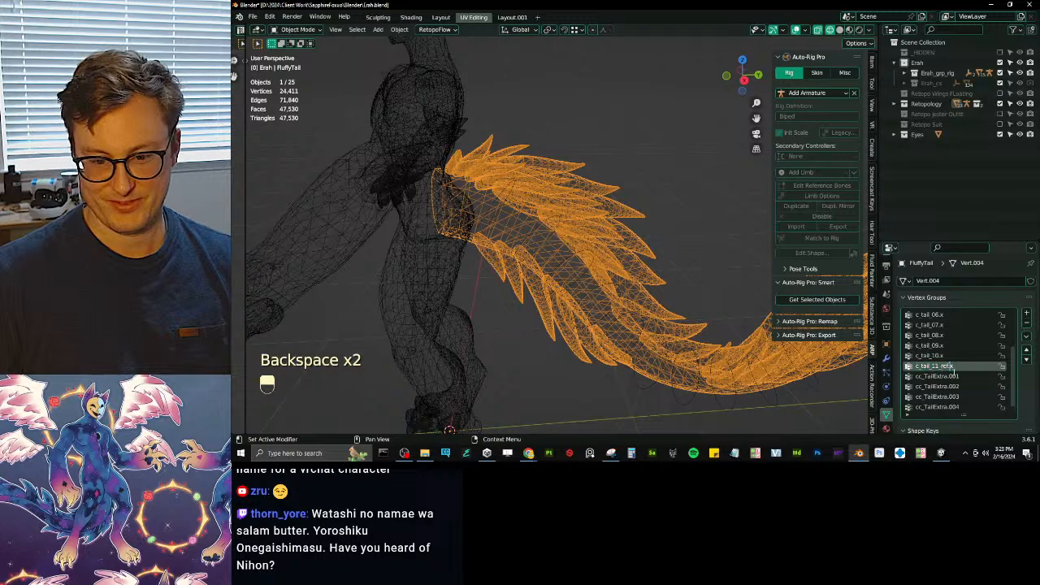
{"action": "key", "text": "BackSpace"}
{"action": "key", "text": "BackSpace"}
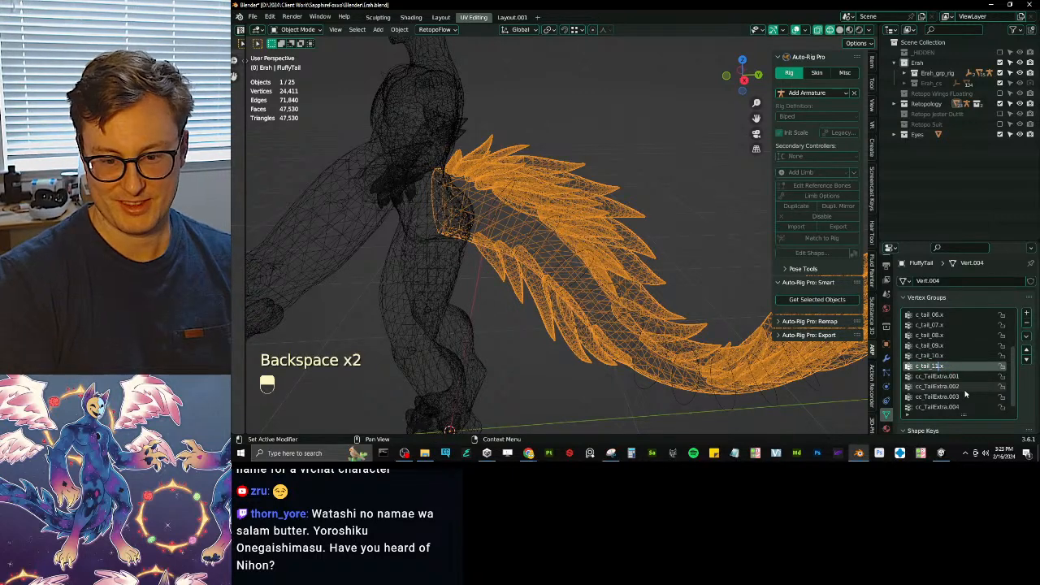
- Test the fluffy tail's deformation by rotating c_tail_01.x of the rig in Pose Mode, cancelling the rotation
{"action": "left_click", "coordinate": [481, 231]}
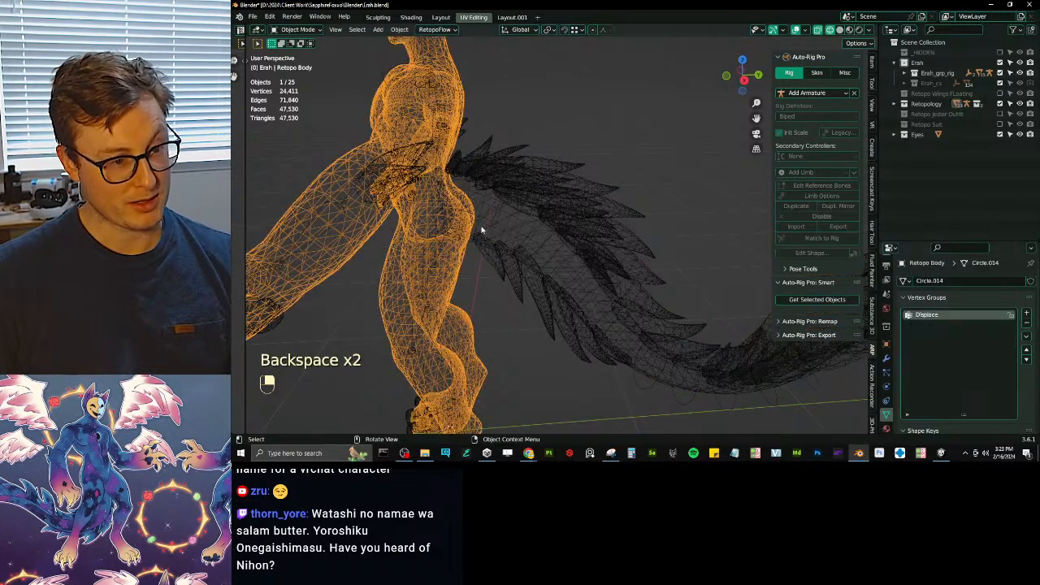
{"action": "left_click", "coordinate": [494, 228]}
{"action": "key", "text": "ctrl+Tab"}
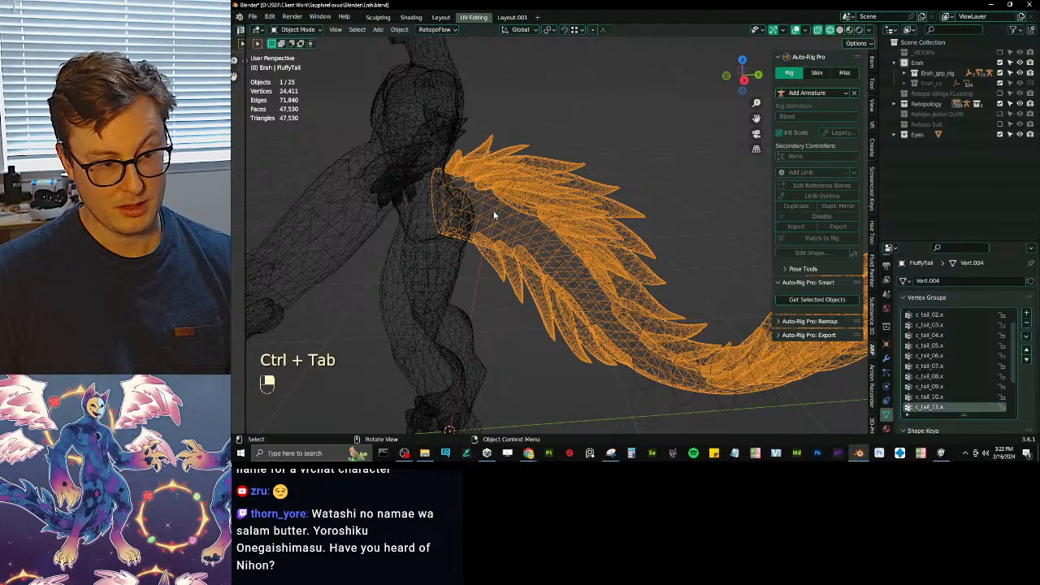
{"action": "left_click", "coordinate": [494, 217]}
{"action": "key", "text": "ctrl+Tab"}
{"action": "left_click", "coordinate": [497, 218]}
{"action": "key", "text": "r"}
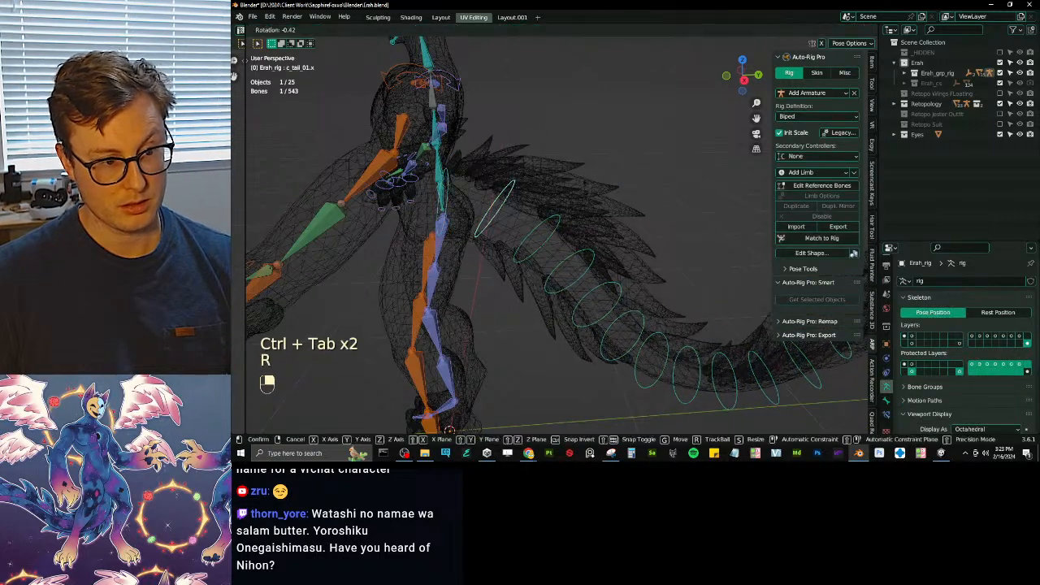
{"action": "right_click", "coordinate": [509, 173]}
{"action": "middle_click_drag", "start_coordinate": [509, 174], "coordinate": [465, 178]}
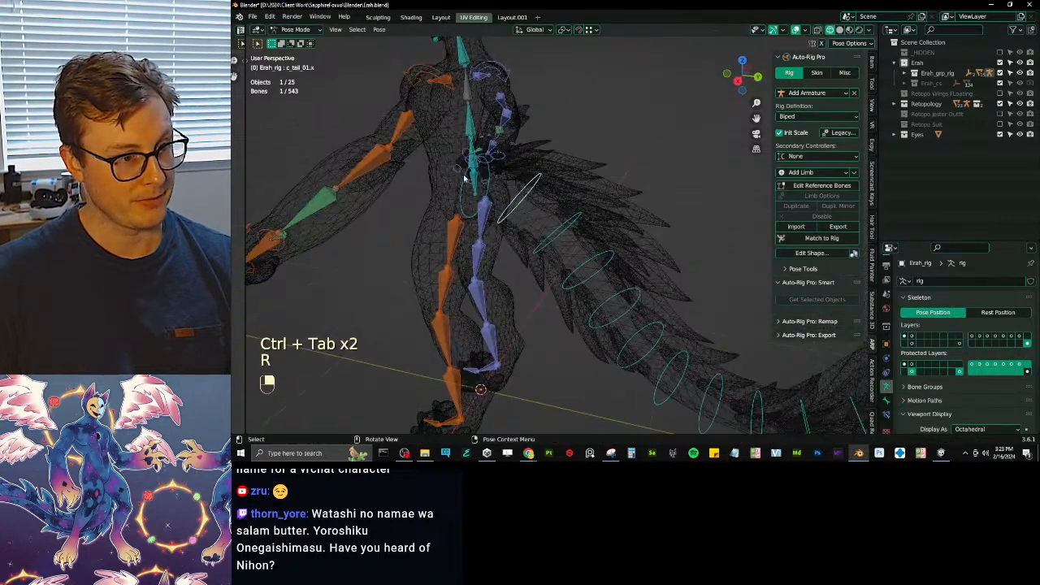
- Show the rig's first armature layer and test rotating c_tail_master.x about global Z, cancelling the rotation
{"action": "key", "text": "shift+m"}
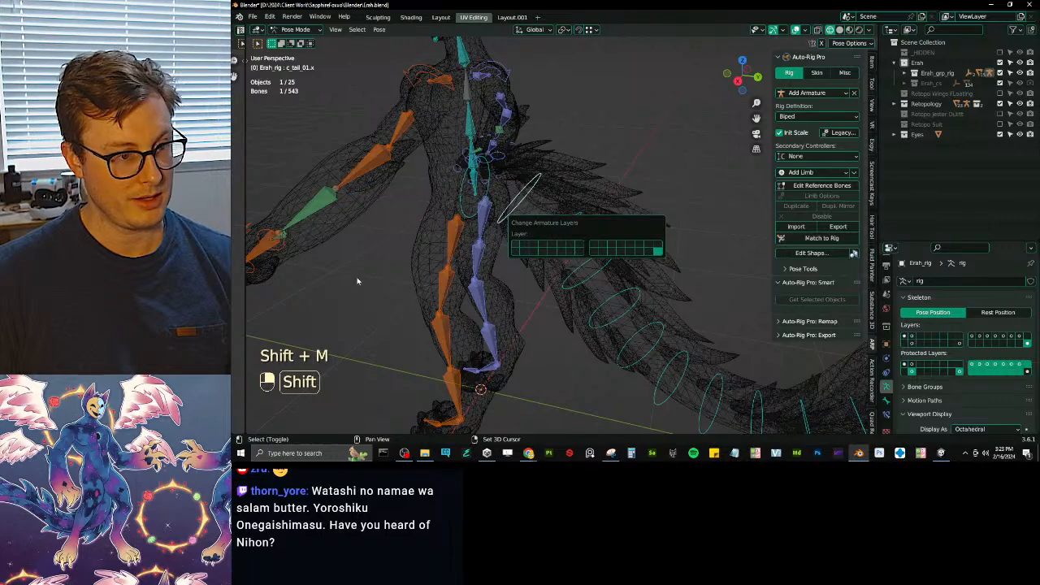
{"action": "left_click", "coordinate": [515, 246], "text": "shift"}
{"action": "left_click", "coordinate": [444, 203]}
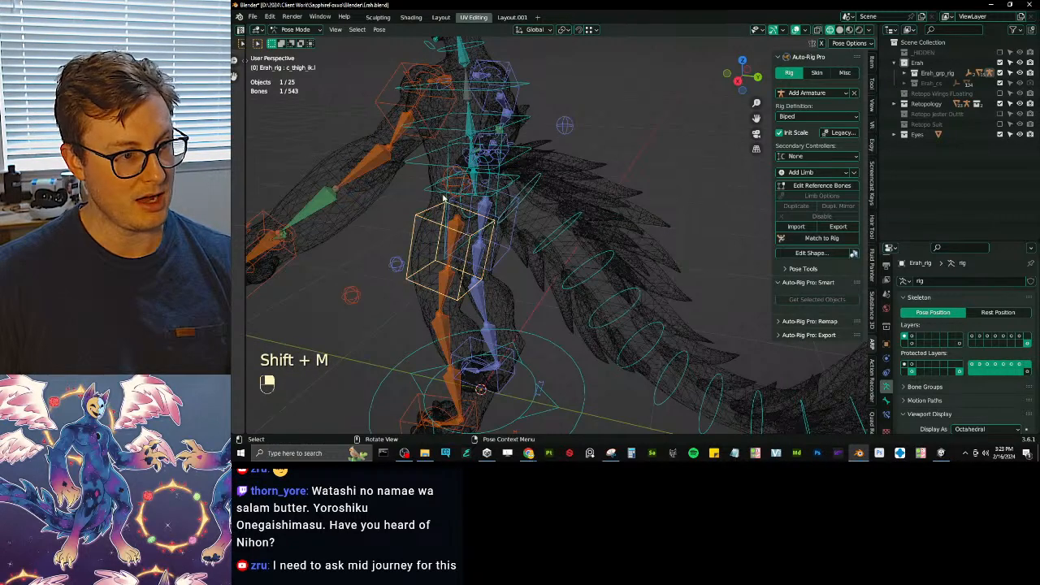
{"action": "left_click", "coordinate": [448, 162]}
{"action": "key", "text": "r"}
{"action": "key", "text": "z"}
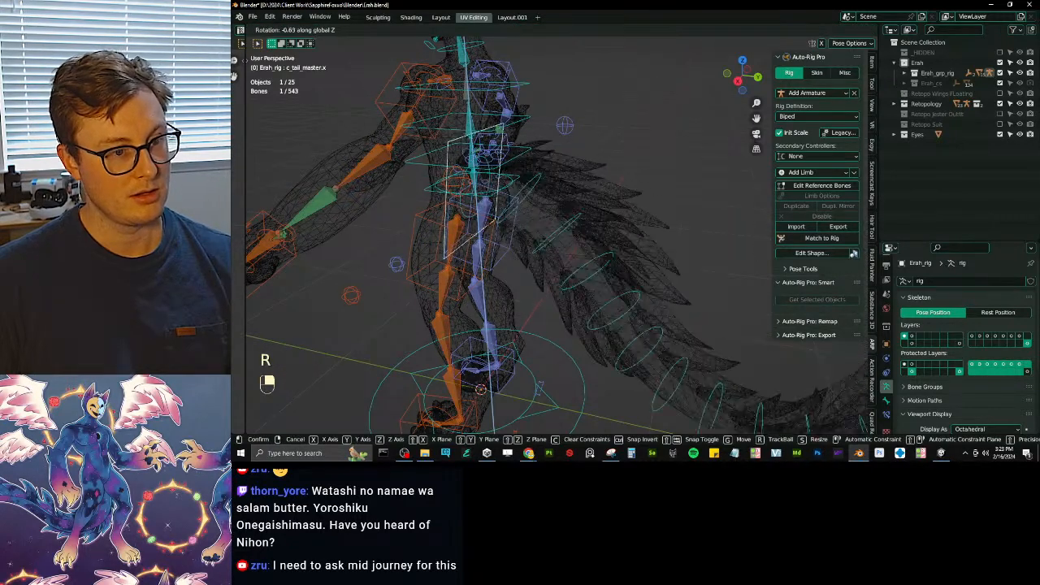
{"action": "right_click", "coordinate": [637, 243]}
{"action": "scroll", "coordinate": [636, 243], "scroll_direction": "down", "scroll_amount": 4}
{"action": "key", "text": "ctrl+Tab"}
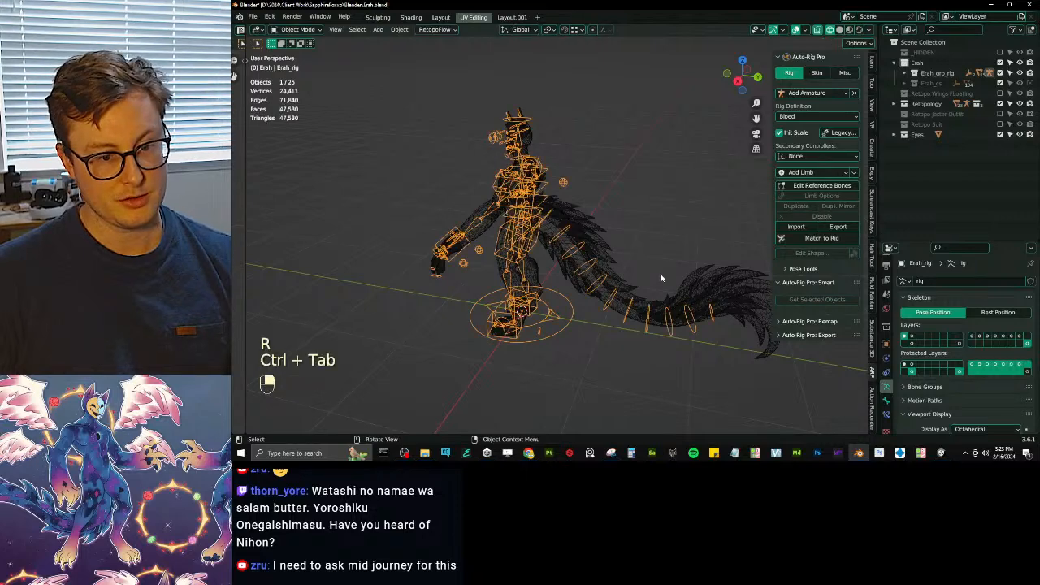
- Unhide the separate tail armature and open it in Edit Mode from the right orthographic view
{"action": "scroll", "coordinate": [569, 235], "scroll_direction": "up", "scroll_amount": 3}
{"action": "key", "text": "alt+h"}
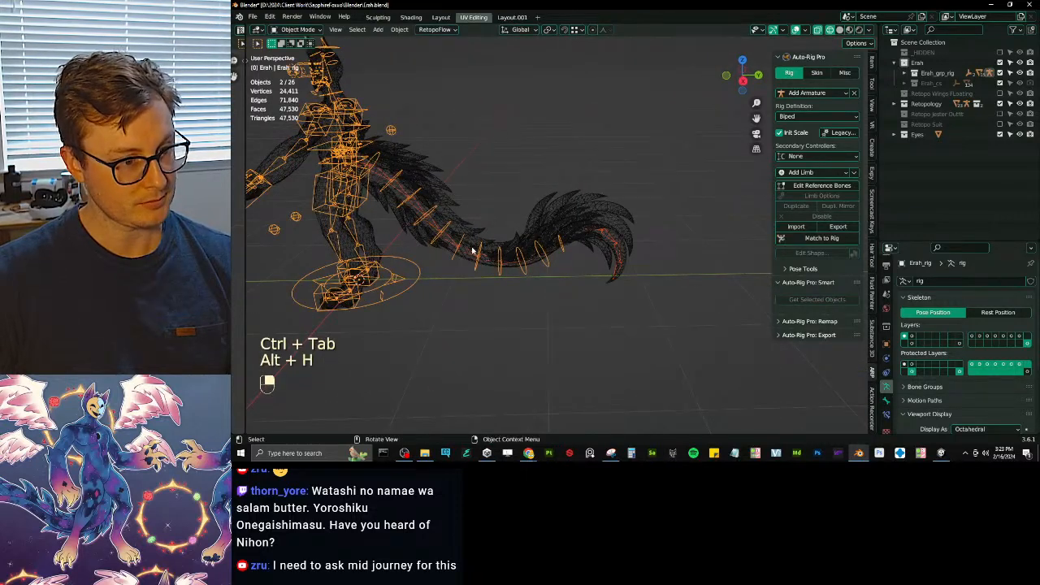
{"action": "left_click", "coordinate": [472, 250]}
{"action": "left_click", "coordinate": [473, 250]}
{"action": "key", "text": "KP_3"}
{"action": "key", "text": "Tab"}
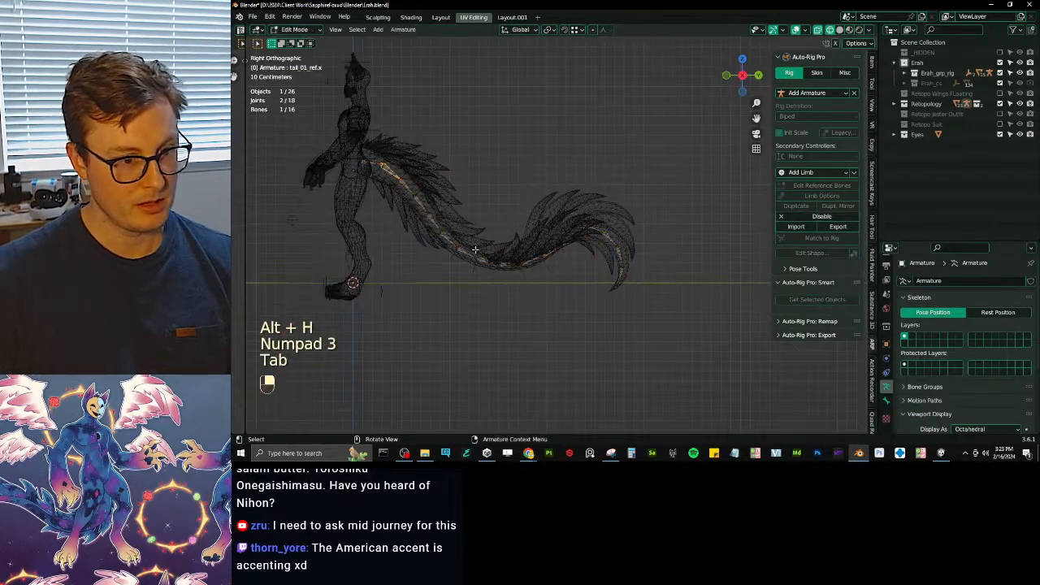
- Separate the four cc_TailExtra bones at the tail tip into their own armature
{"action": "scroll", "coordinate": [475, 249], "scroll_direction": "up", "scroll_amount": 4}
{"action": "middle_click_drag", "start_coordinate": [564, 265], "coordinate": [368, 218], "text": "shift"}
{"action": "middle_click_drag", "start_coordinate": [524, 217], "coordinate": [681, 261], "text": "shift"}
{"action": "key", "text": "z"}
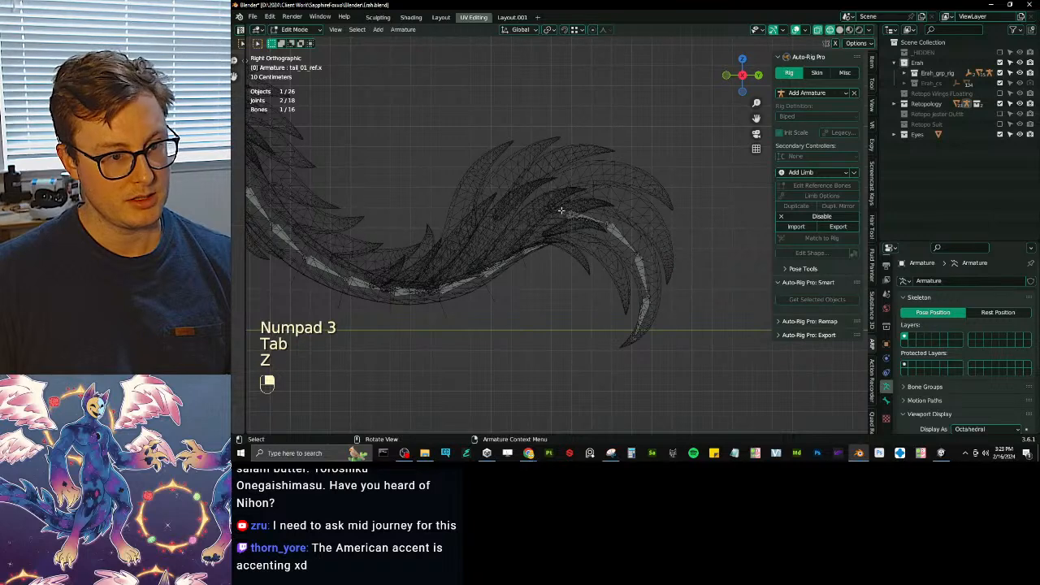
{"action": "key", "text": "b"}
{"action": "left_click_drag", "start_coordinate": [563, 184], "coordinate": [708, 369]}
{"action": "key", "text": "p"}
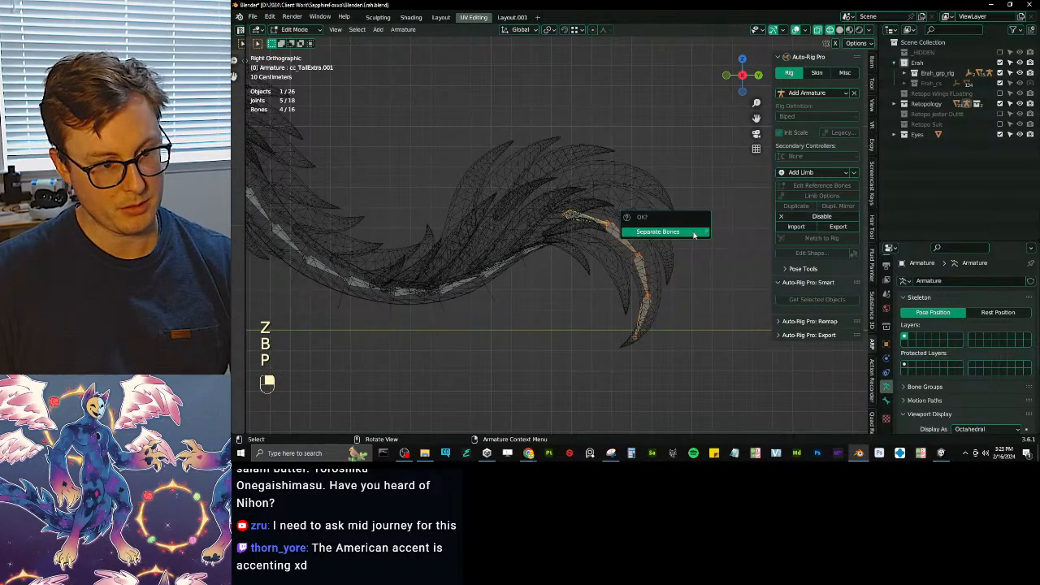
{"action": "left_click", "coordinate": [693, 234]}
{"action": "key", "text": "Tab"}
- Delete the remaining original tail armature, keeping the separated tail-tip bones
{"action": "left_click", "coordinate": [530, 252]}
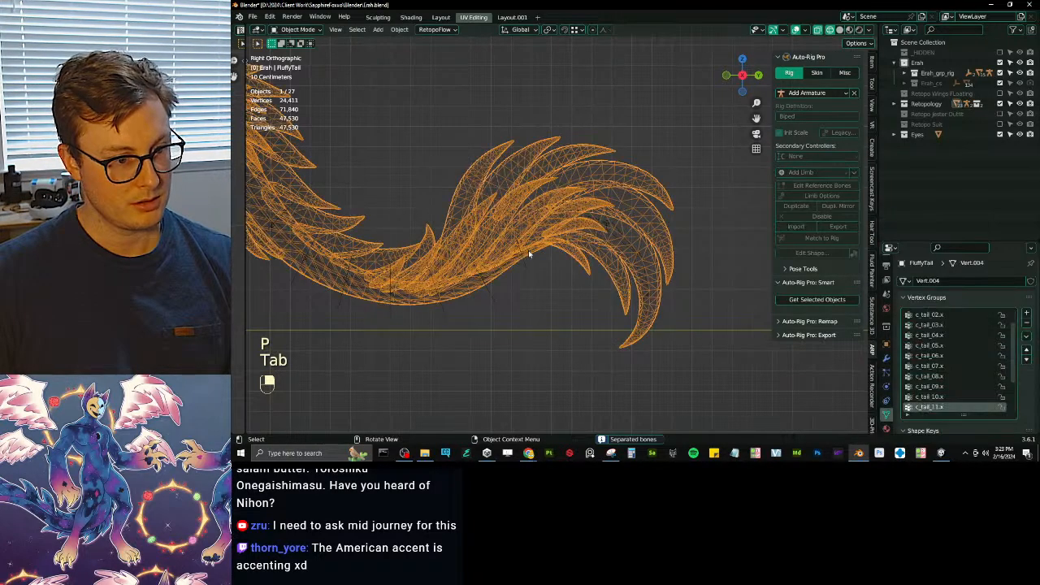
{"action": "left_click", "coordinate": [530, 252]}
{"action": "key", "text": "x"}
{"action": "left_click", "coordinate": [646, 229]}
{"action": "left_click", "coordinate": [592, 238], "text": "shift"}
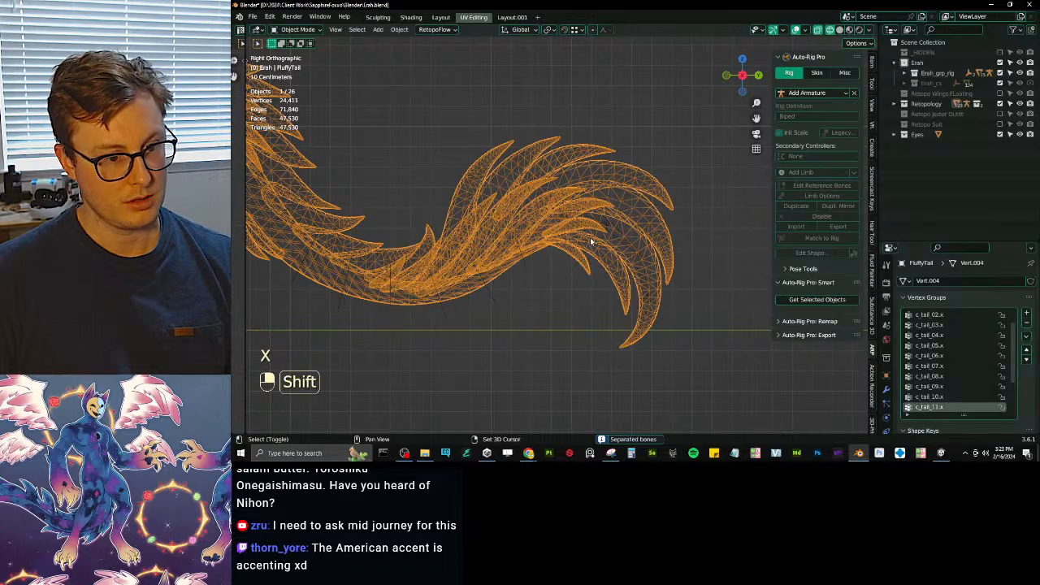
- Move all four bones of the separated tail-tip armature to the second-to-last bone layer
{"action": "left_click", "coordinate": [622, 242]}
{"action": "key", "text": "Tab"}
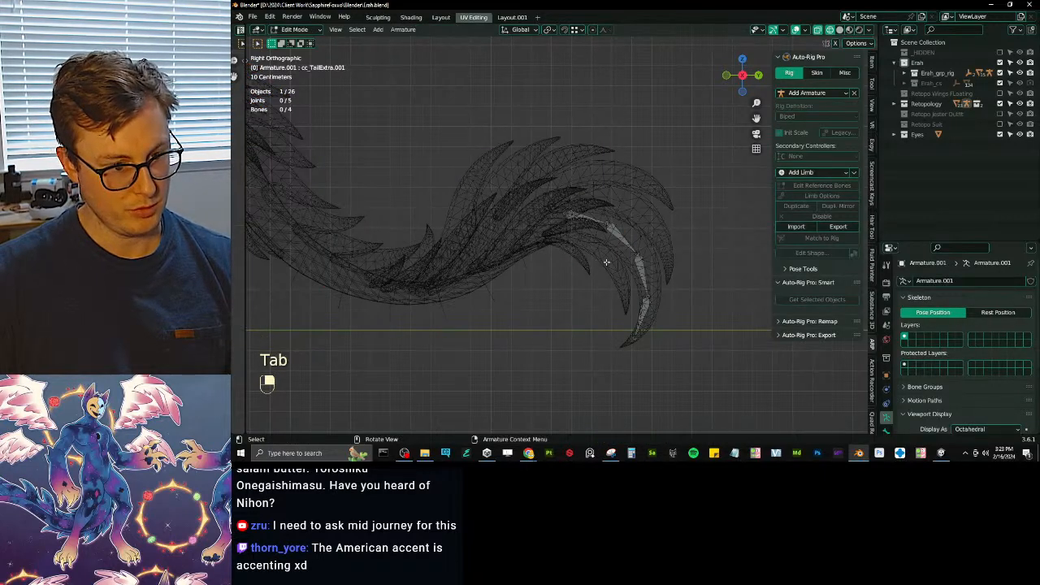
{"action": "key", "text": "a"}
{"action": "key", "text": "m"}
{"action": "left_click", "coordinate": [750, 298]}
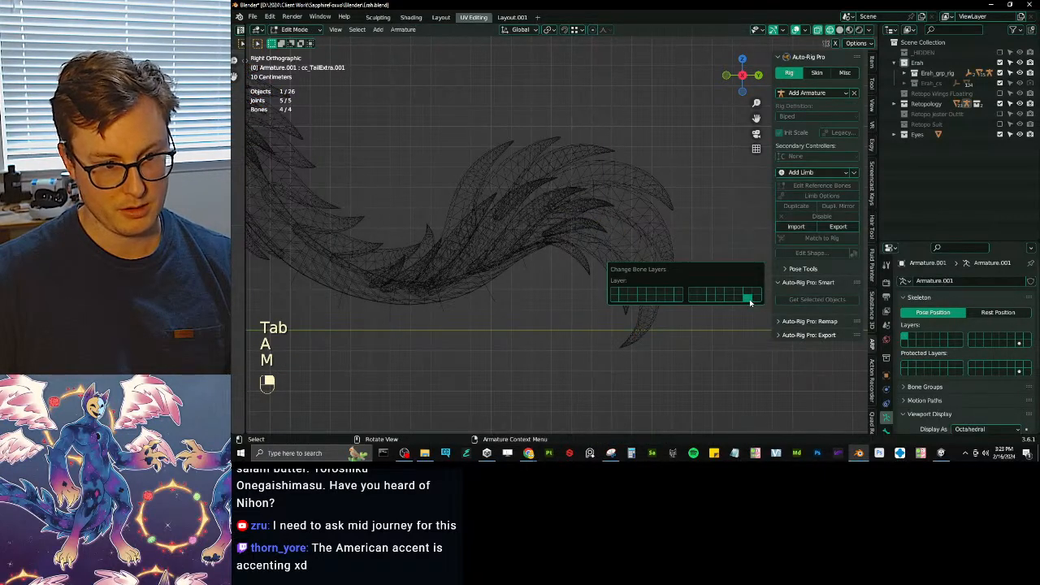
{"action": "key", "text": "Tab"}
- Join the tail-tip armature into Erah_rig and open the combined rig in Edit Mode
{"action": "scroll", "coordinate": [616, 304], "scroll_direction": "down", "scroll_amount": 2}
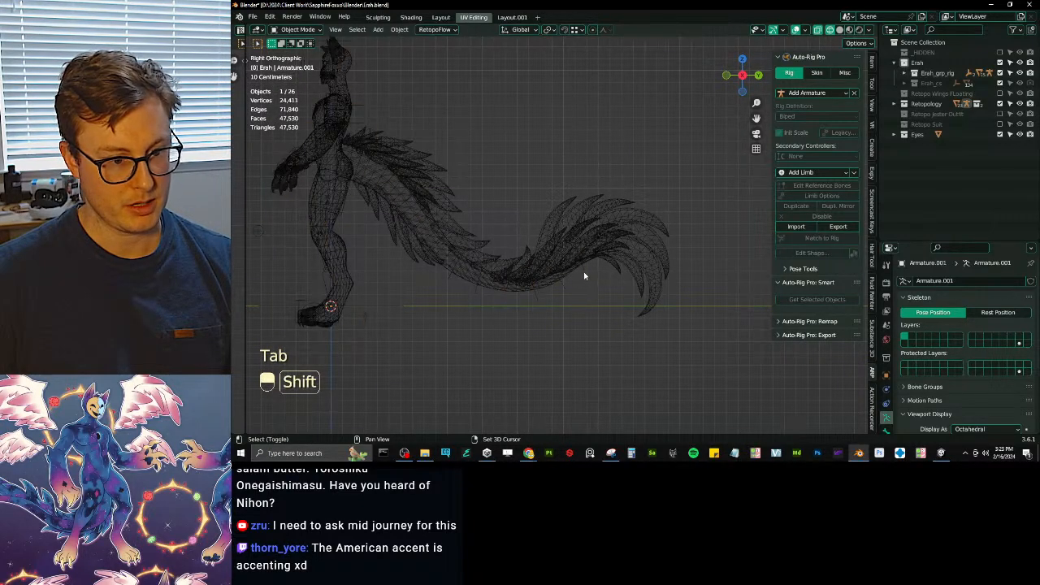
{"action": "left_click", "coordinate": [584, 276], "text": "shift"}
{"action": "key", "text": "ctrl+j"}
{"action": "key", "text": "Tab"}
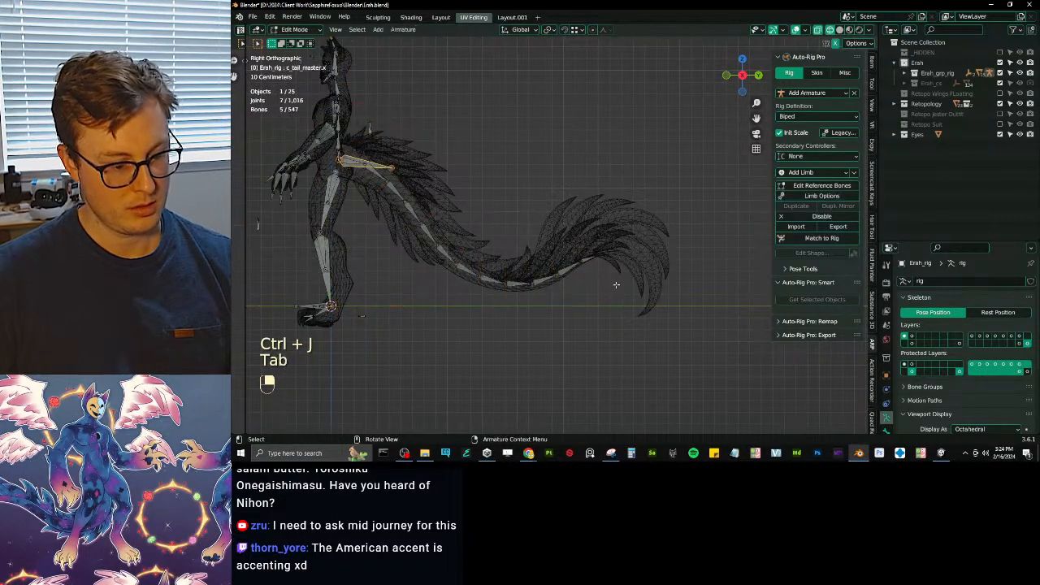
- Make the last two armature layers of Erah_rig visible together, showing the tail-tip bones and the tail chain
{"action": "key", "text": "m"}
{"action": "key", "text": "shift+m"}
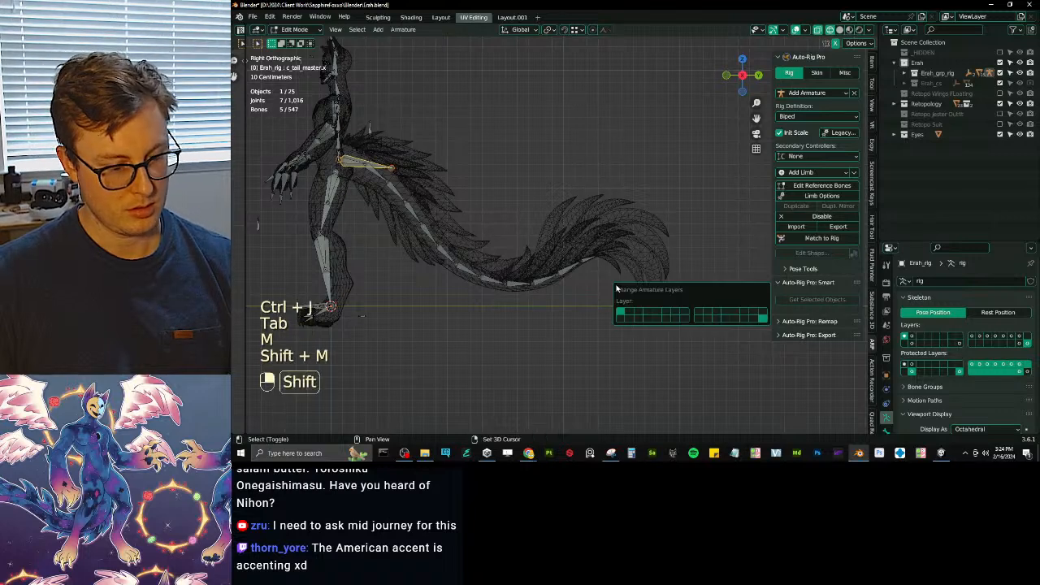
{"action": "left_click", "coordinate": [753, 319]}
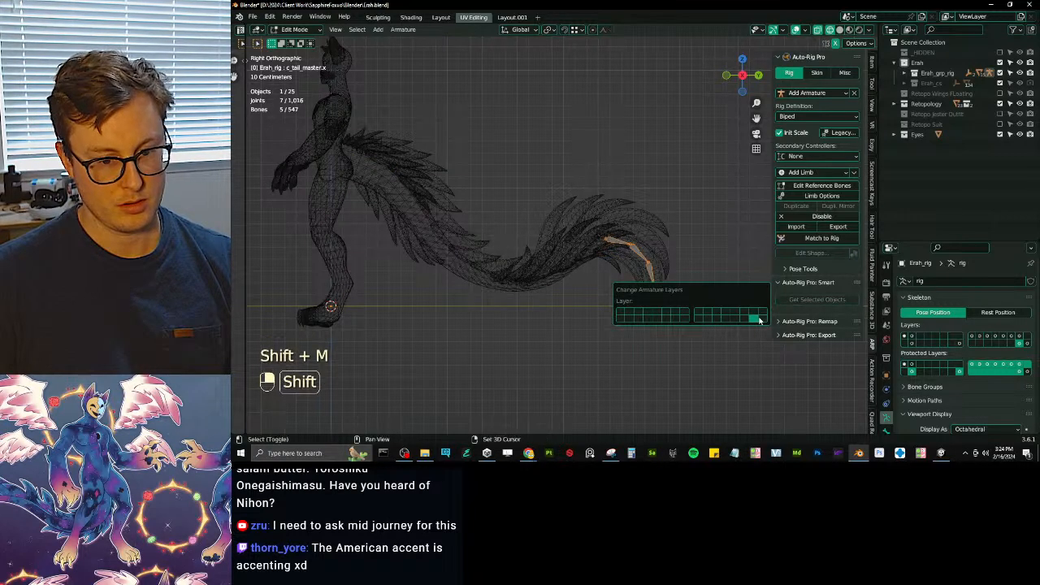
{"action": "left_click", "coordinate": [762, 320], "text": "shift"}
{"action": "scroll", "coordinate": [570, 290], "scroll_direction": "up", "scroll_amount": 4}
- Parent the first tail-tip extra bone to c_tail_11.x and return the rig to Object Mode
{"action": "key", "text": "alt+a"}
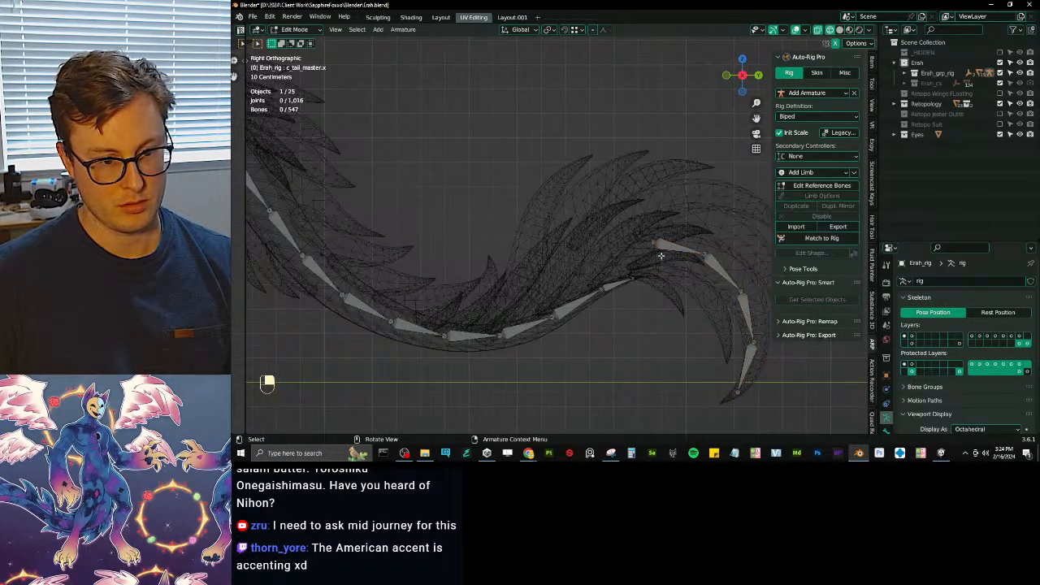
{"action": "left_click", "coordinate": [665, 249]}
{"action": "left_click", "coordinate": [618, 285], "text": "shift"}
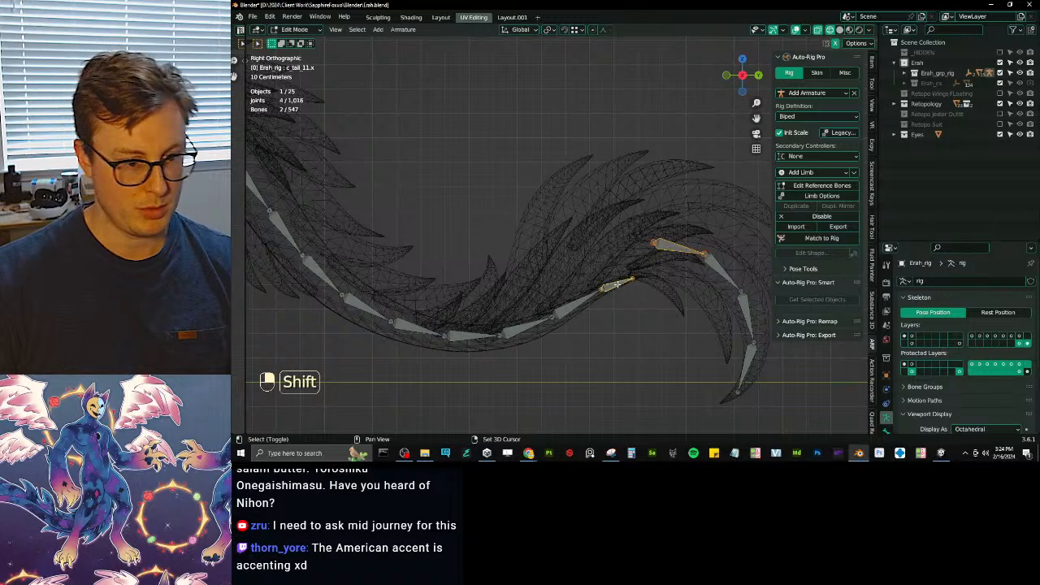
{"action": "key", "text": "ctrl+p"}
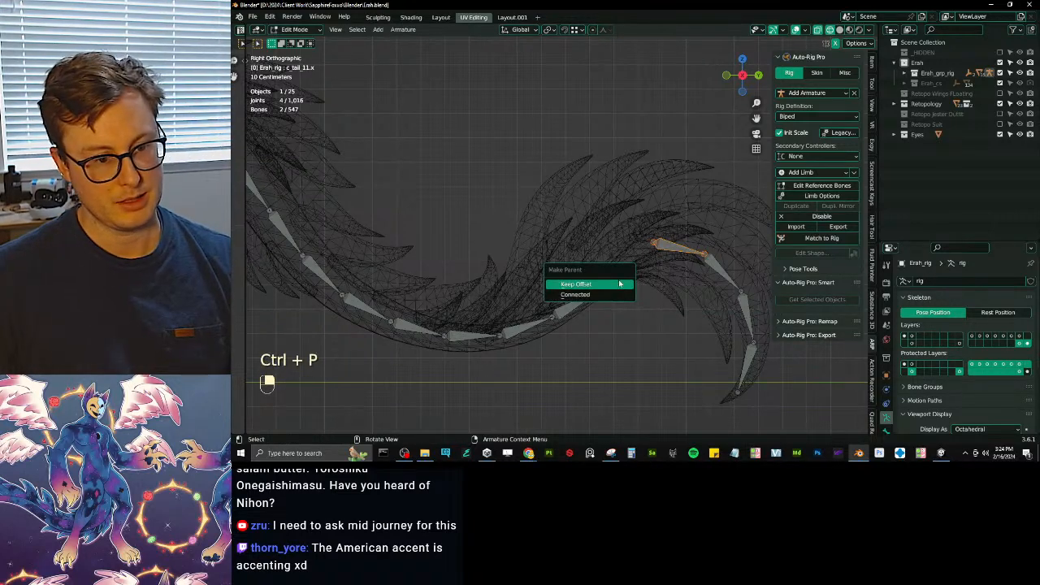
{"action": "left_click", "coordinate": [602, 294]}
{"action": "middle_click_drag", "start_coordinate": [623, 278], "coordinate": [636, 287]}
{"action": "key", "text": "Tab"}
{"action": "scroll", "coordinate": [560, 279], "scroll_direction": "down", "scroll_amount": 5}
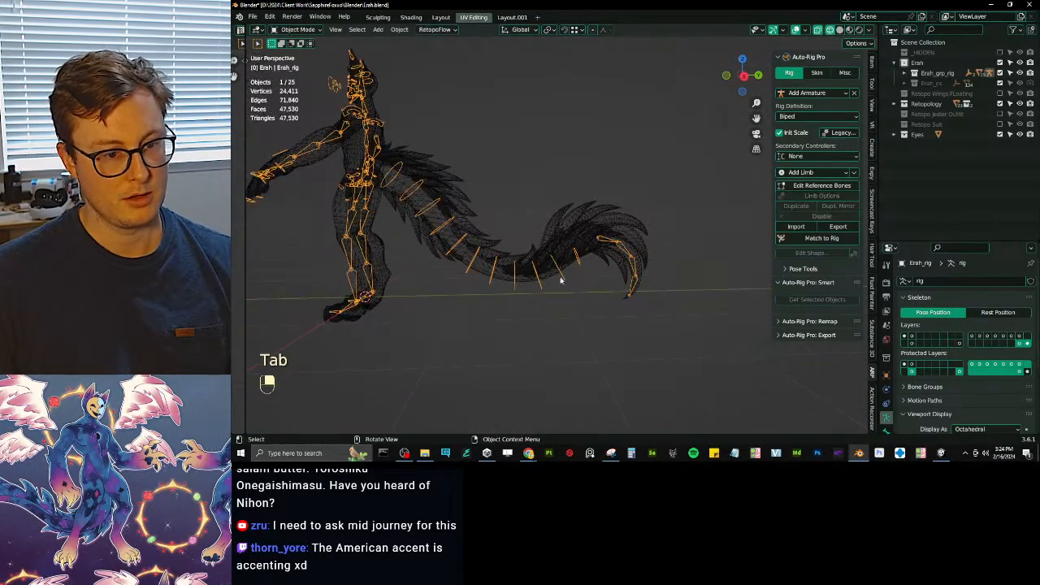
- Put Erah_rig in Pose Mode and show only its first armature layer with the main controls
{"action": "middle_click_drag", "start_coordinate": [416, 200], "coordinate": [487, 233], "text": "shift"}
{"action": "scroll", "coordinate": [481, 229], "scroll_direction": "up", "scroll_amount": 1}
{"action": "key", "text": "ctrl+Tab"}
{"action": "key", "text": "shift+n"}
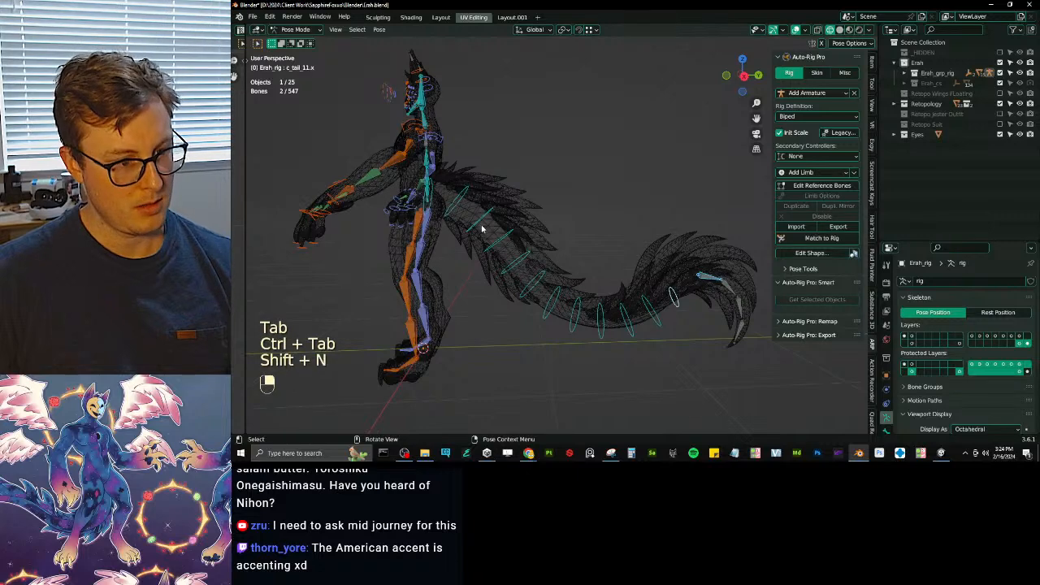
{"action": "key", "text": "shift+m"}
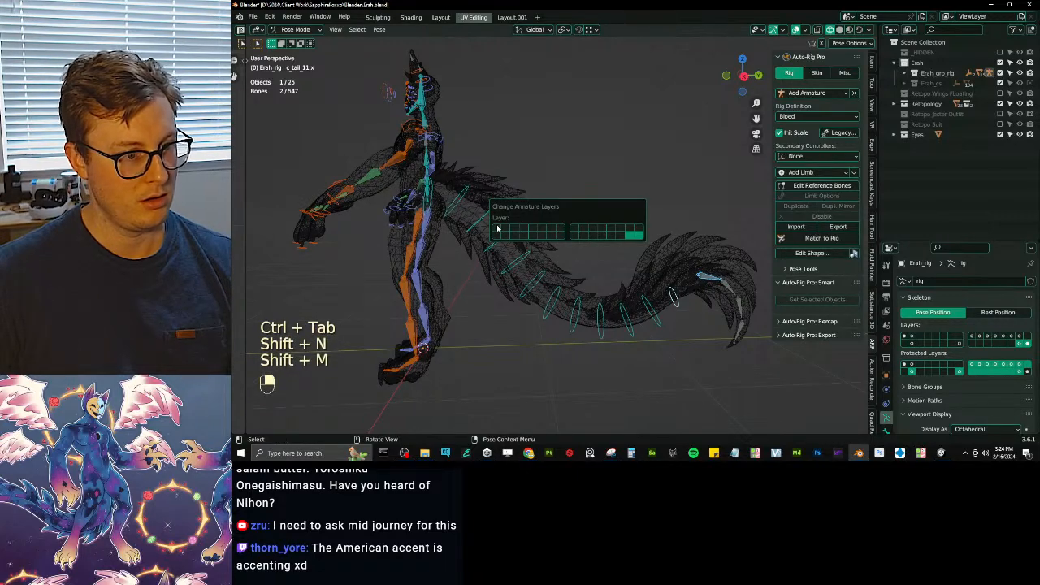
{"action": "left_click", "coordinate": [498, 229]}
- Test the whole tail's deformation by rotating c_tail_master.x, cancelling the rotation
{"action": "left_click", "coordinate": [424, 185]}
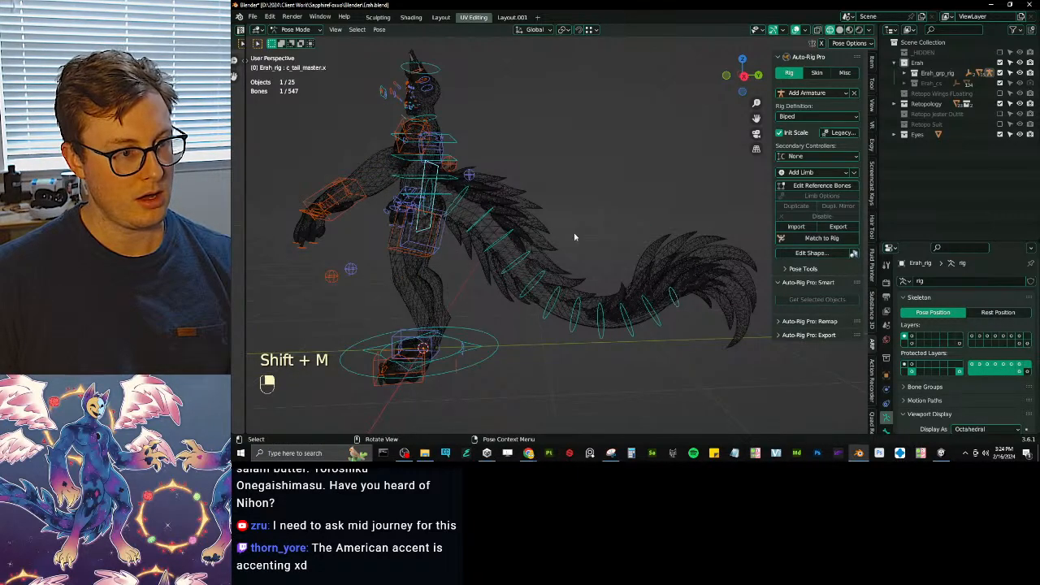
{"action": "key", "text": "r"}
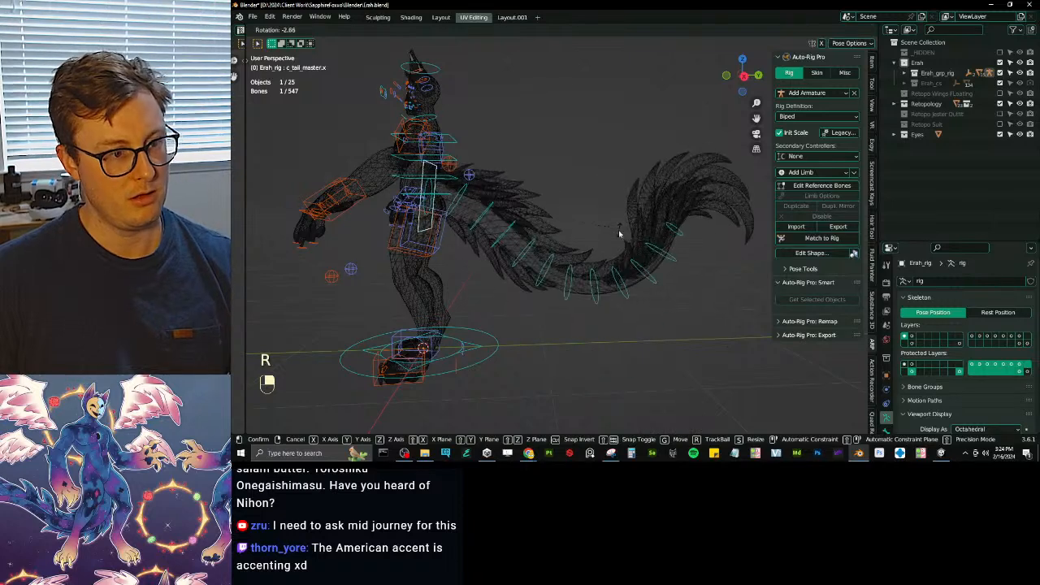
{"action": "right_click", "coordinate": [620, 232]}
{"action": "mouse_move", "coordinate": [620, 232]}
{"action": "middle_mouse_down"}
{"action": "mouse_move", "coordinate": [576, 227]}
{"action": "mouse_move", "coordinate": [622, 239]}
{"action": "middle_mouse_up"}
{"action": "middle_click_drag", "start_coordinate": [622, 240], "coordinate": [604, 271]}
{"action": "scroll", "coordinate": [606, 280], "scroll_direction": "up", "scroll_amount": 2}
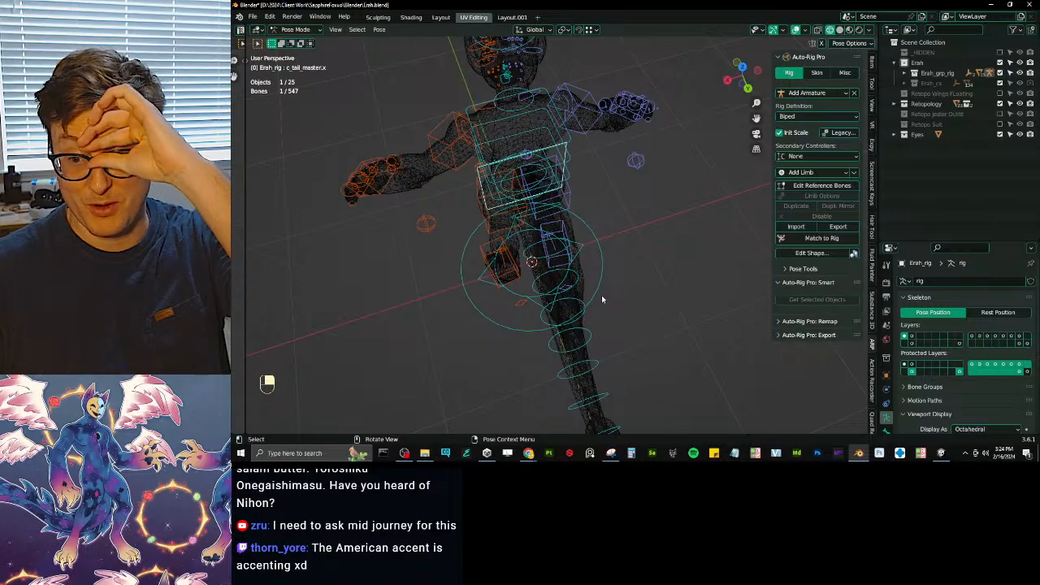
- Swing the tail by rotating c_tail_master.x about Z, switch to solid shading, and rotate it again from the front
{"action": "mouse_move", "coordinate": [623, 279]}
{"action": "middle_mouse_down"}
{"action": "mouse_move", "coordinate": [601, 271]}
{"action": "mouse_move", "coordinate": [601, 224]}
{"action": "mouse_move", "coordinate": [497, 232]}
{"action": "middle_mouse_up"}
{"action": "key", "text": "r"}
{"action": "key", "text": "z"}
{"action": "left_click", "coordinate": [651, 267]}
{"action": "key", "text": "z"}
{"action": "mouse_move", "coordinate": [614, 234]}
{"action": "middle_mouse_down"}
{"action": "mouse_move", "coordinate": [533, 239]}
{"action": "mouse_move", "coordinate": [667, 253]}
{"action": "middle_mouse_up"}
{"action": "key", "text": "r"}
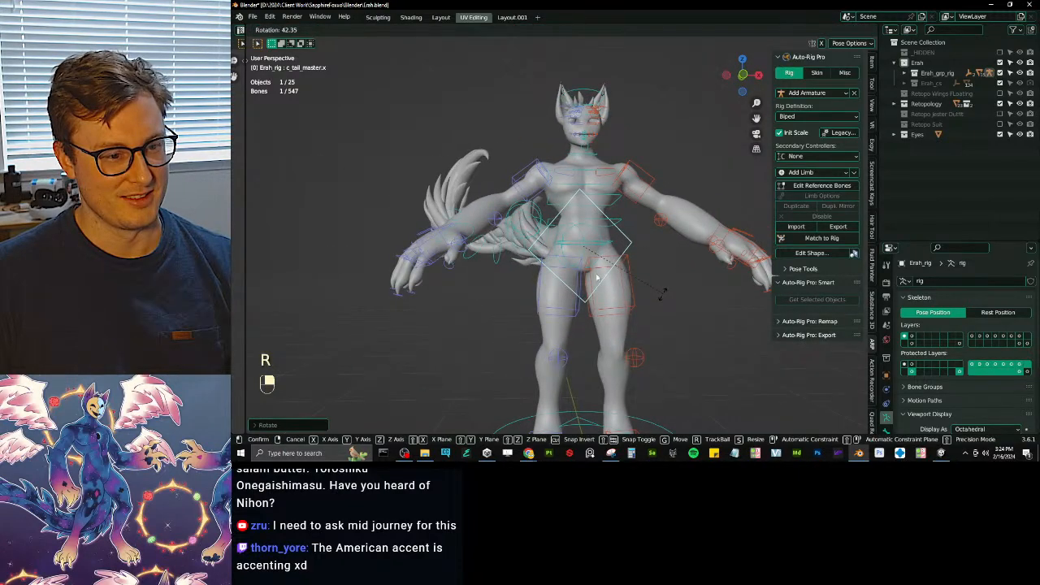
{"action": "left_click", "coordinate": [596, 277]}
{"action": "mouse_move", "coordinate": [596, 277]}
{"action": "middle_mouse_down"}
{"action": "mouse_move", "coordinate": [621, 289]}
{"action": "mouse_move", "coordinate": [599, 265]}
{"action": "mouse_move", "coordinate": [606, 226]}
{"action": "mouse_move", "coordinate": [590, 233]}
{"action": "mouse_move", "coordinate": [578, 175]}
{"action": "middle_mouse_up"}
- Clear the rotation and location of all pose bones
{"action": "key", "text": "a"}
{"action": "key", "text": "alt+r"}
{"action": "key", "text": "alt+g"}
- Leave Pose Mode, add Retopo Body to the rig selection and switch the body to Weight Paint mode
{"action": "key", "text": "ctrl+Tab"}
{"action": "left_click", "coordinate": [626, 243], "text": "shift"}
{"action": "key", "text": "ctrl+Tab"}
{"action": "left_click", "coordinate": [569, 205]}
{"action": "middle_click_drag", "start_coordinate": [556, 276], "coordinate": [514, 165], "text": "shift"}
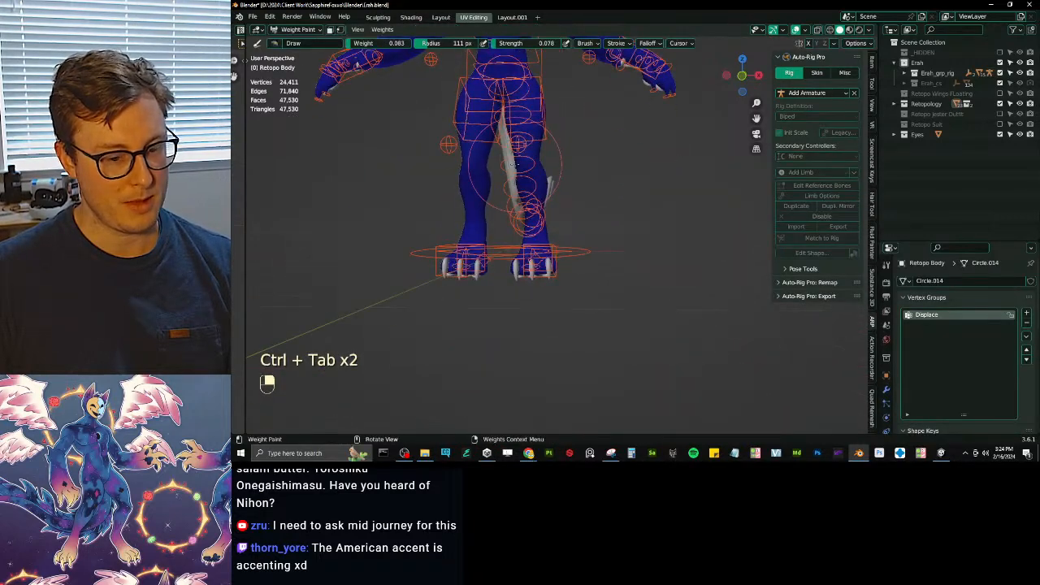
- Try to change the visible armature layers around the left foot while weight painting Retopo Body from the side
{"action": "key", "text": "KP_3"}
{"action": "scroll", "coordinate": [576, 330], "scroll_direction": "up", "scroll_amount": 5}
{"action": "middle_click_drag", "start_coordinate": [576, 330], "coordinate": [576, 302], "text": "shift"}
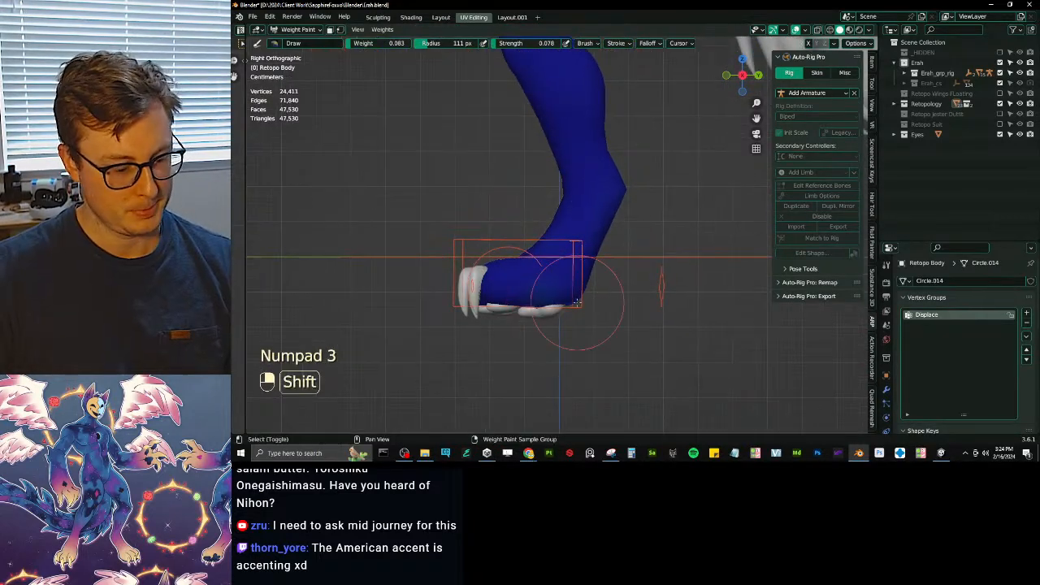
{"action": "key", "text": "shift+m"}
{"action": "key", "text": "shift+m"}
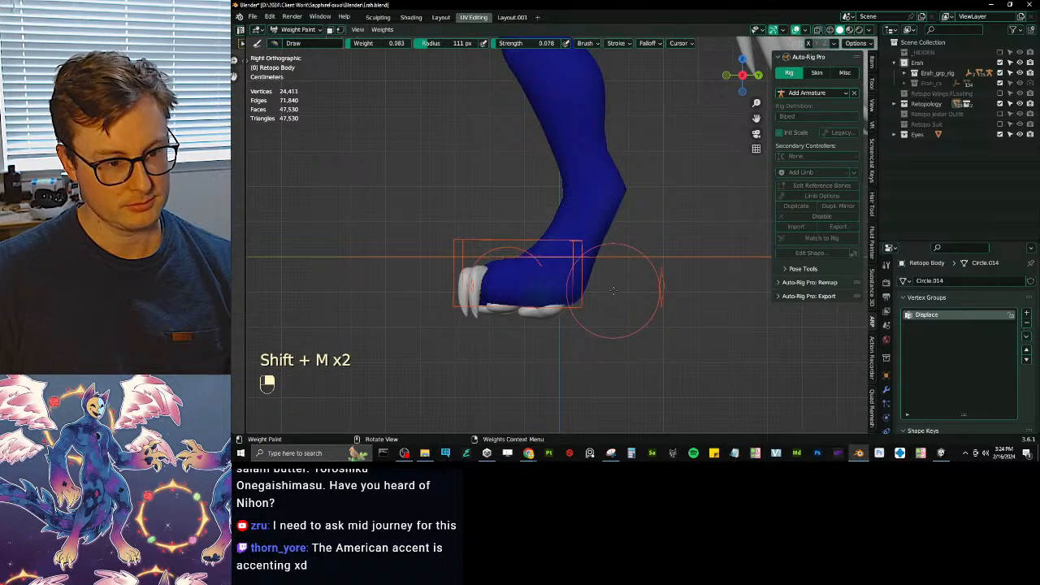
- Reselect Erah_rig and Retopo Body in Object Mode, re-enter Weight Paint mode and retry changing the armature layers
{"action": "key", "text": "ctrl+Tab"}
{"action": "left_click", "coordinate": [547, 288]}
{"action": "left_click", "coordinate": [548, 244]}
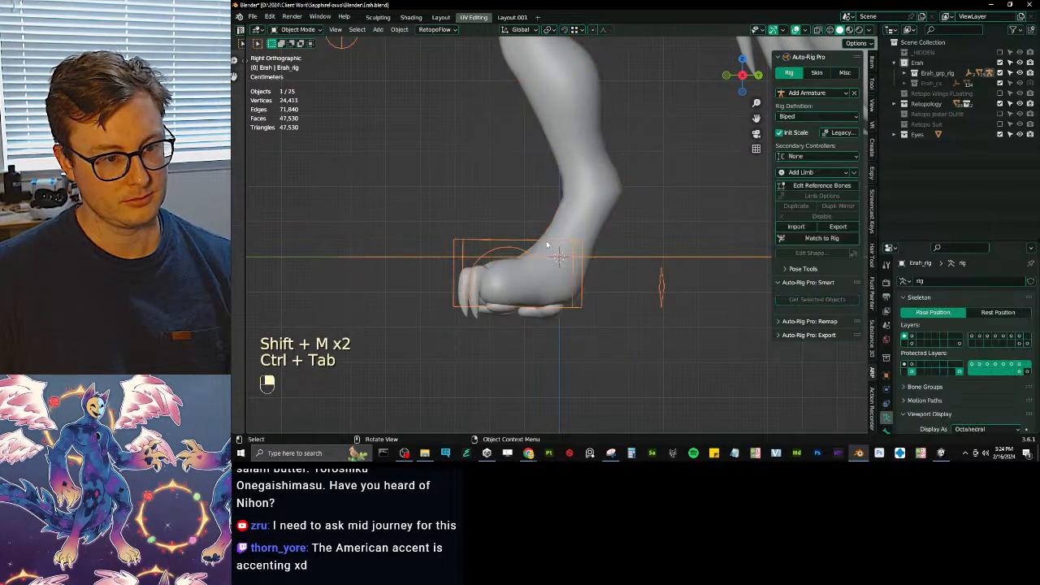
{"action": "left_click", "coordinate": [594, 200], "text": "shift"}
{"action": "key", "text": "ctrl+Tab"}
{"action": "left_click", "coordinate": [553, 166]}
{"action": "key", "text": "shift+m"}
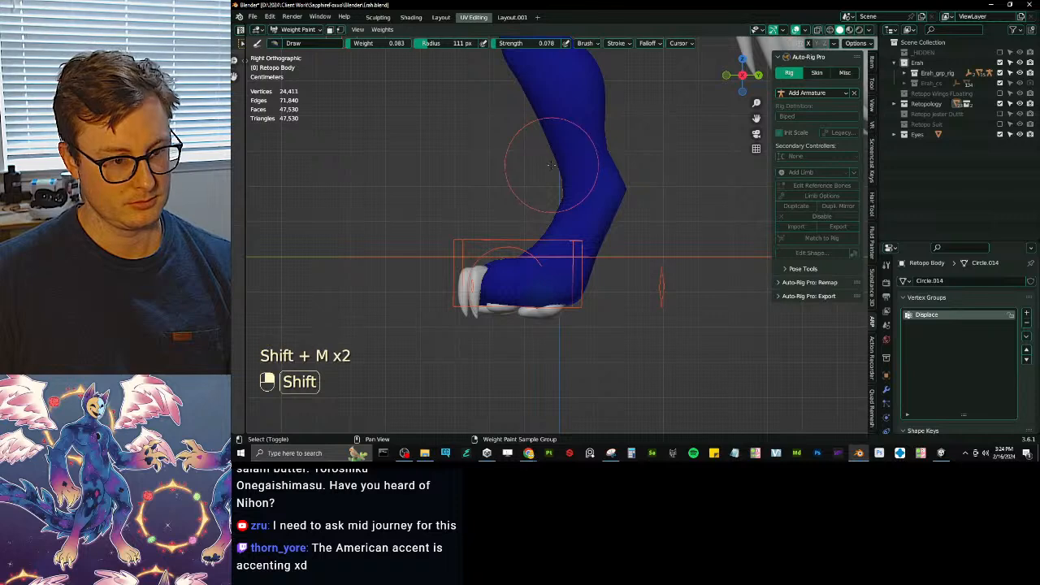
{"action": "key", "text": "shift+m"}
{"action": "key", "text": "shift+m"}
{"action": "key", "text": "shift+m"}
{"action": "key", "text": "shift+m"}
{"action": "scroll", "coordinate": [609, 232], "scroll_direction": "down", "scroll_amount": 6}
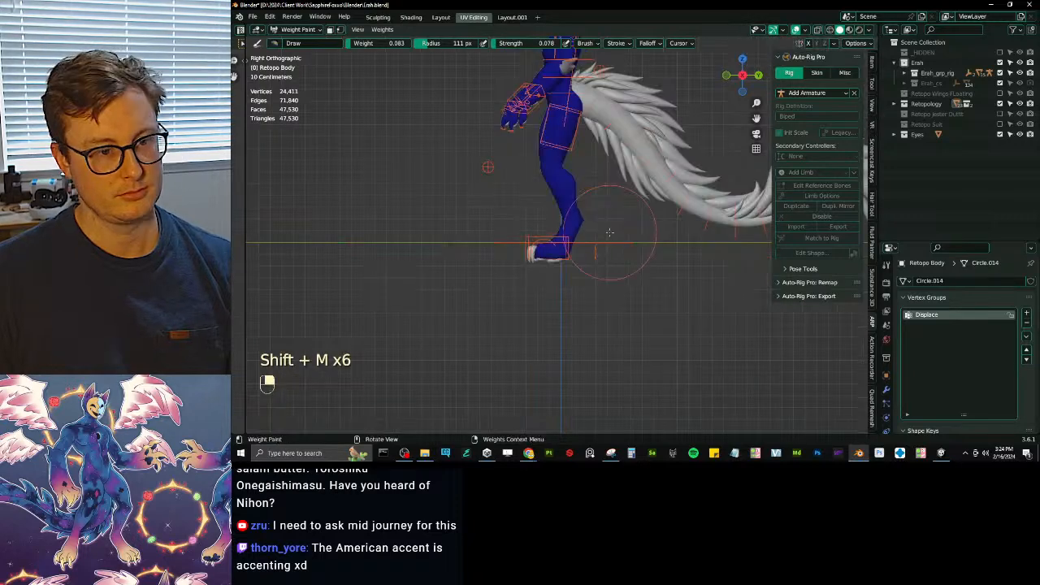
{"action": "key", "text": "Escape"}
- Return to Object Mode with Retopo Body and Erah_rig selected, and save the file
{"action": "key", "text": "Tab"}
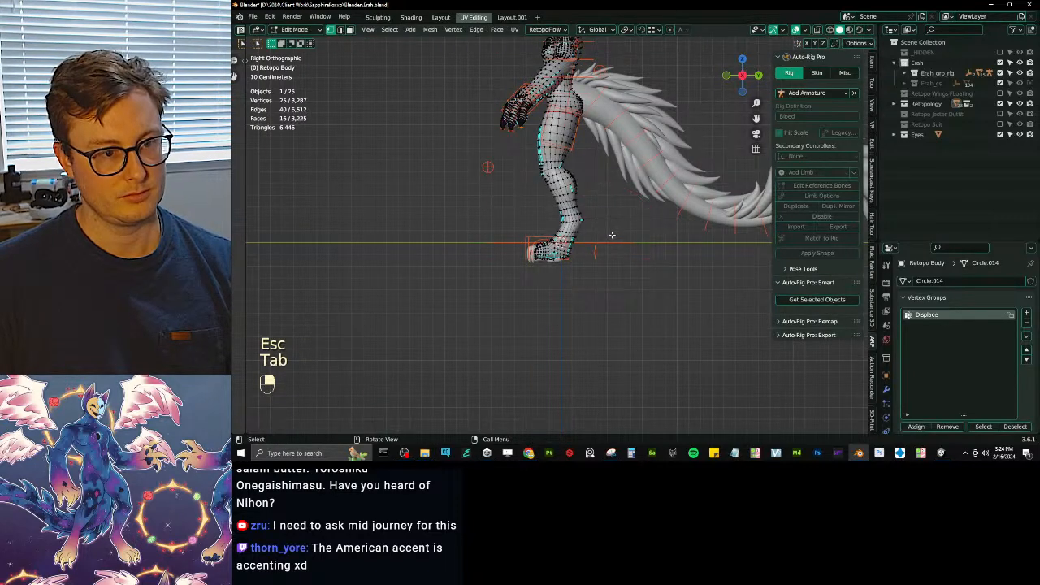
{"action": "key", "text": "Tab"}
{"action": "key", "text": "ctrl+Tab"}
{"action": "left_click", "coordinate": [550, 174]}
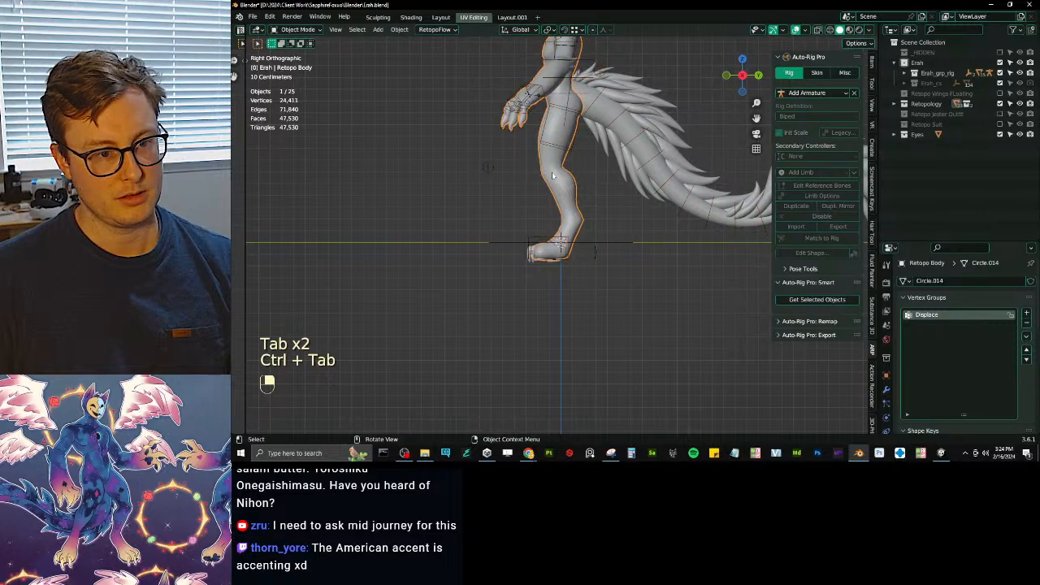
{"action": "middle_click_drag", "start_coordinate": [556, 172], "coordinate": [574, 250], "text": "shift"}
{"action": "scroll", "coordinate": [573, 244], "scroll_direction": "up", "scroll_amount": 2}
{"action": "key", "text": "ctrl+s"}
{"action": "left_click", "coordinate": [539, 155], "text": "shift"}
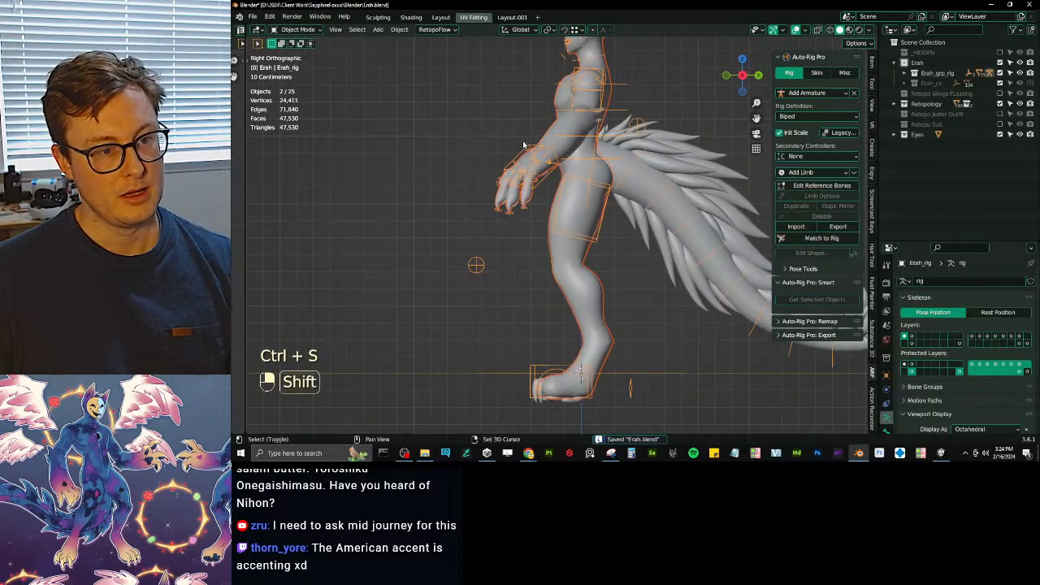
{"action": "key", "text": "ctrl+s"}
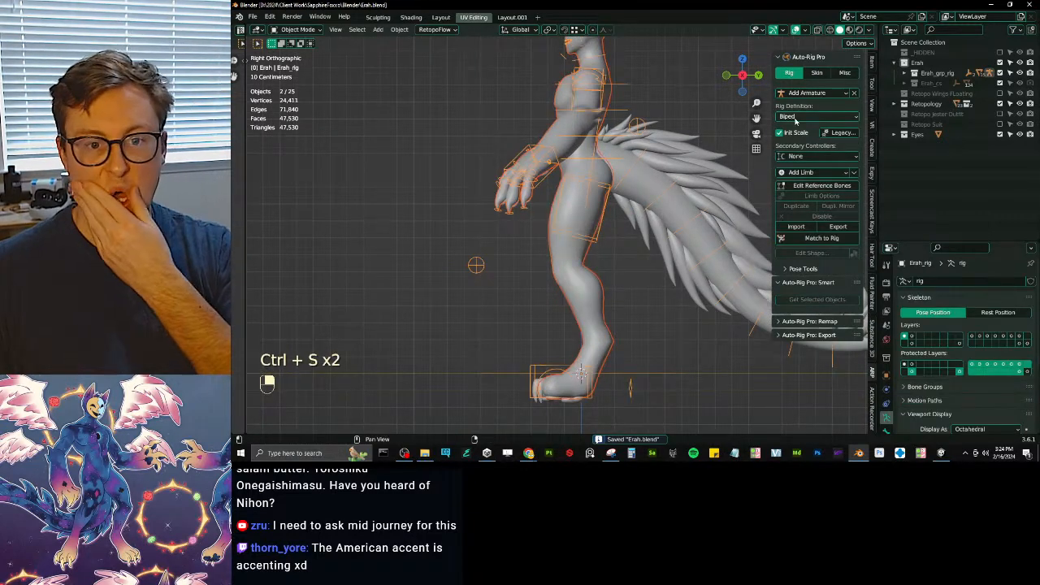
- Bind Retopo Body to the rig with the Voxelized engine, Preserve Volume off and Scale Fix on, and save the file
{"action": "left_click", "coordinate": [817, 72]}
{"action": "left_click", "coordinate": [827, 108]}
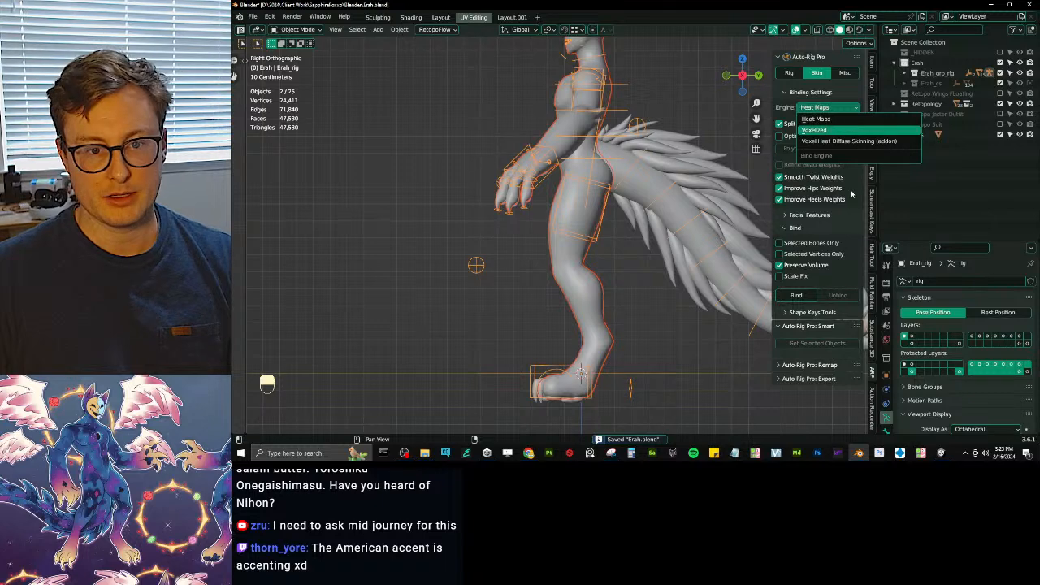
{"action": "left_click", "coordinate": [820, 130]}
{"action": "left_click", "coordinate": [786, 277]}
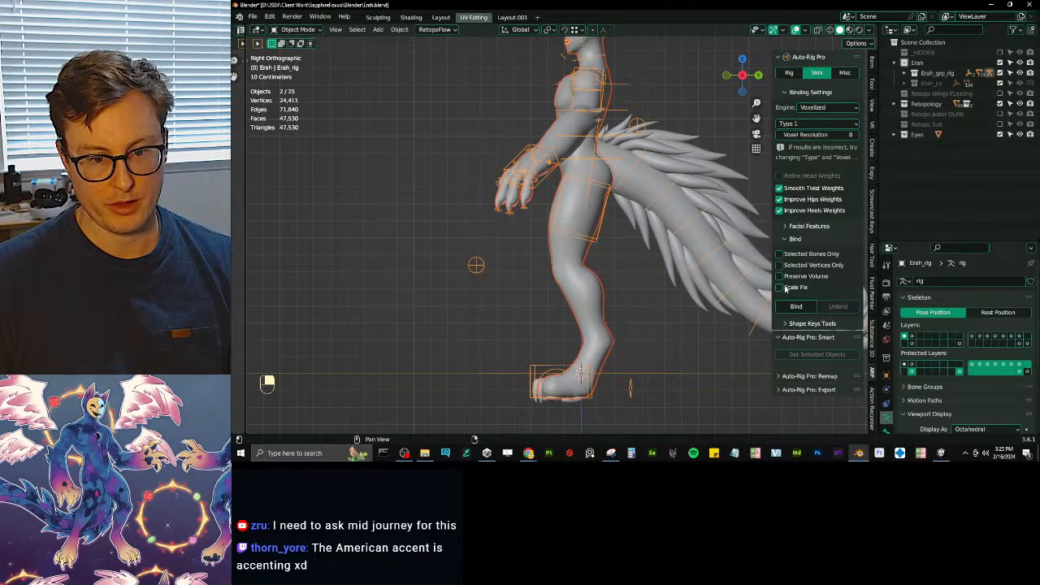
{"action": "key", "text": "ctrl+s"}
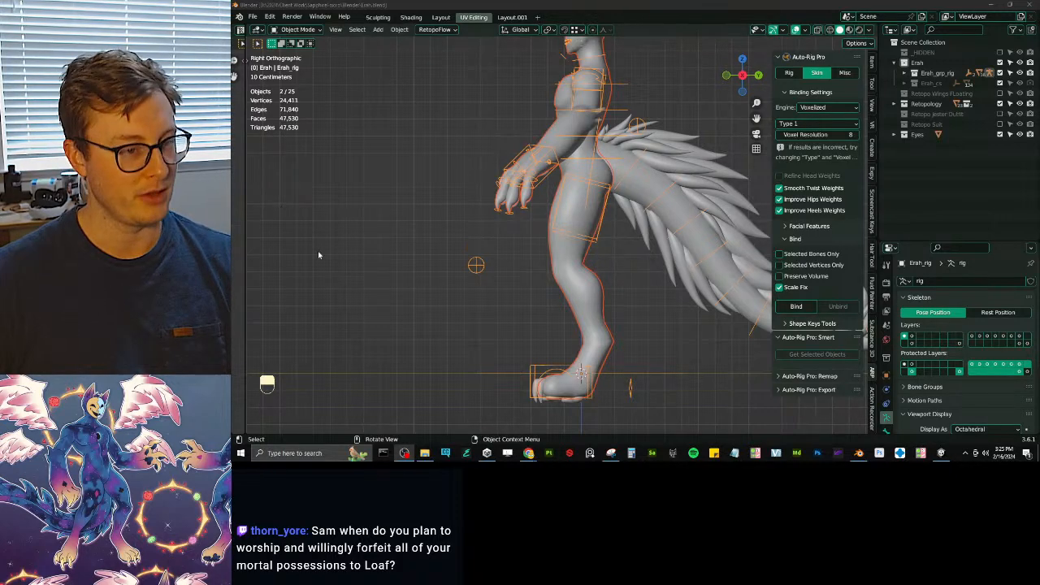
{"action": "left_click", "coordinate": [582, 244]}
{"action": "key", "text": "ctrl+s"}
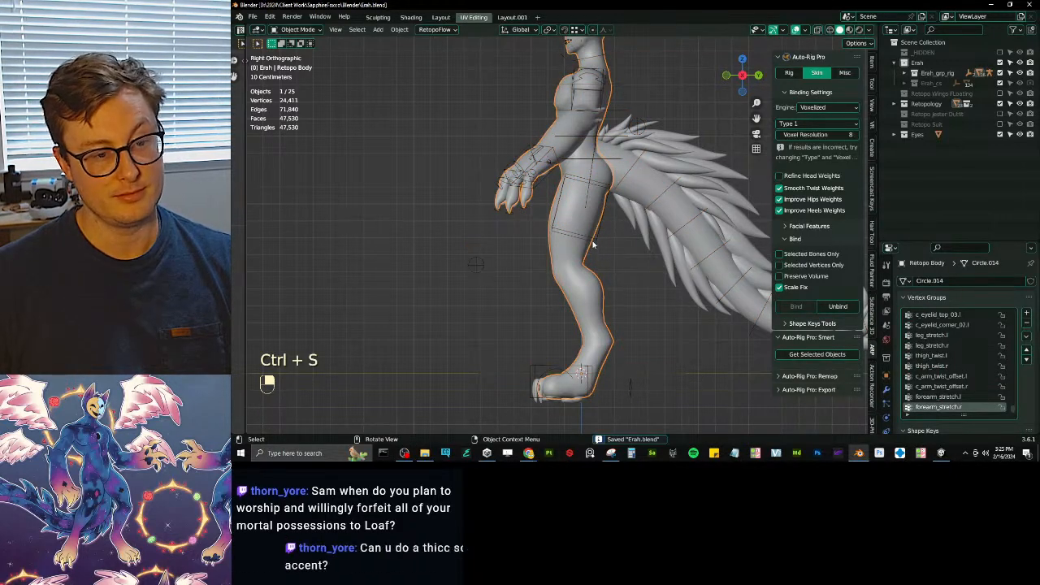
- Select Erah_rig in Object Mode, add Retopo Body as the active object and switch it to Weight Paint mode
{"action": "left_click", "coordinate": [596, 243]}
{"action": "key", "text": "ctrl+Tab"}
{"action": "key", "text": "ctrl+Tab"}
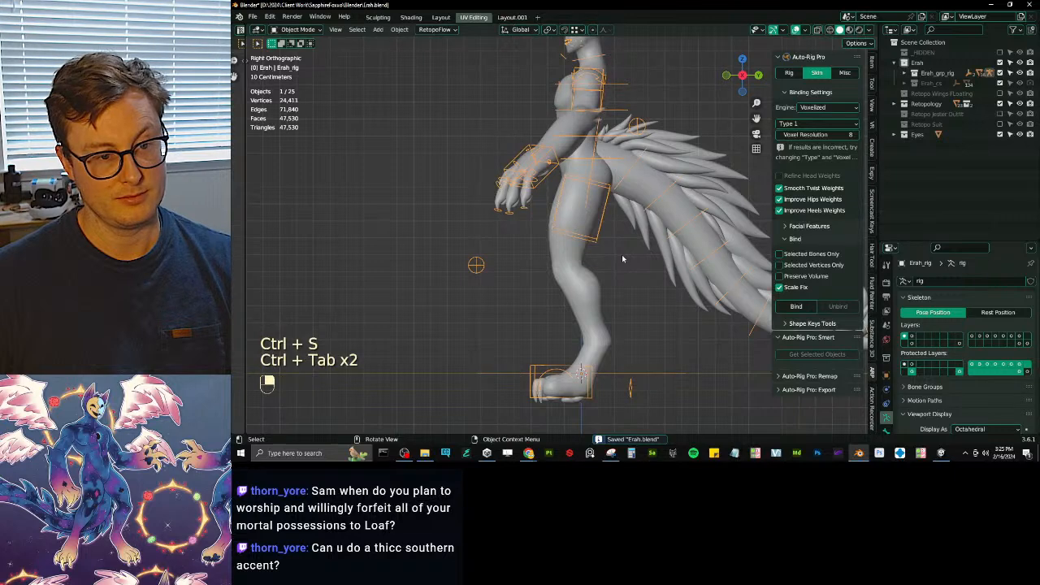
{"action": "key", "text": "q"}
{"action": "left_click", "coordinate": [622, 257]}
{"action": "left_click", "coordinate": [581, 291], "text": "shift"}
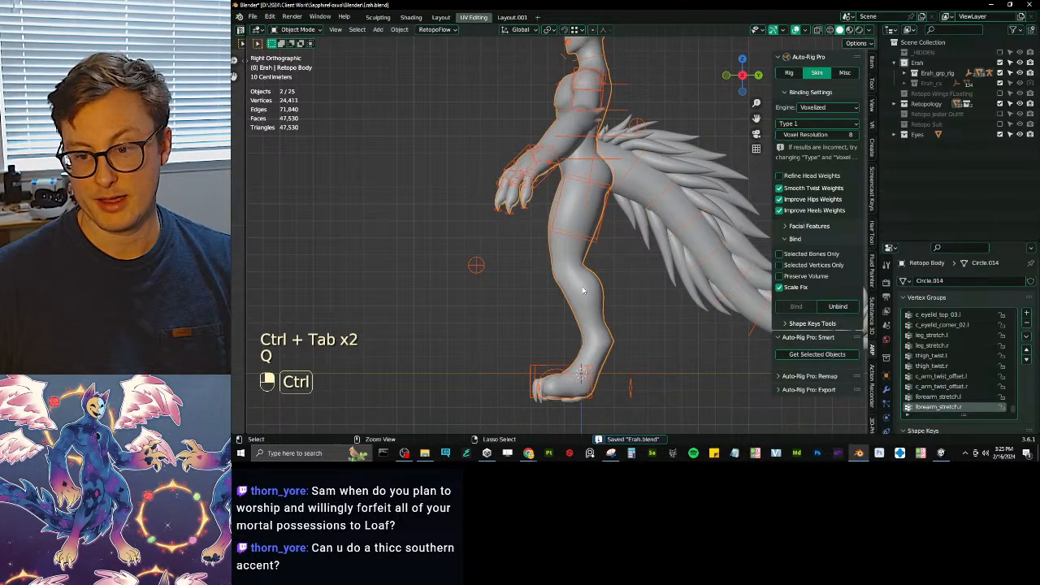
{"action": "key", "text": "ctrl+Tab"}
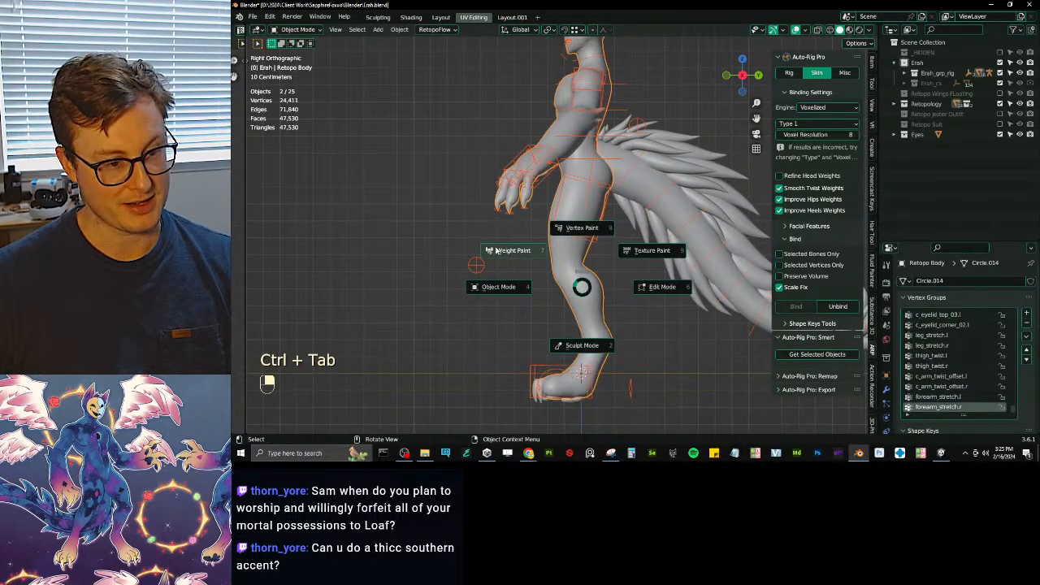
{"action": "left_click", "coordinate": [496, 250]}
- Show the deform bones by additionally enabling the last armature layer
{"action": "scroll", "coordinate": [569, 232], "scroll_direction": "up", "scroll_amount": 5}
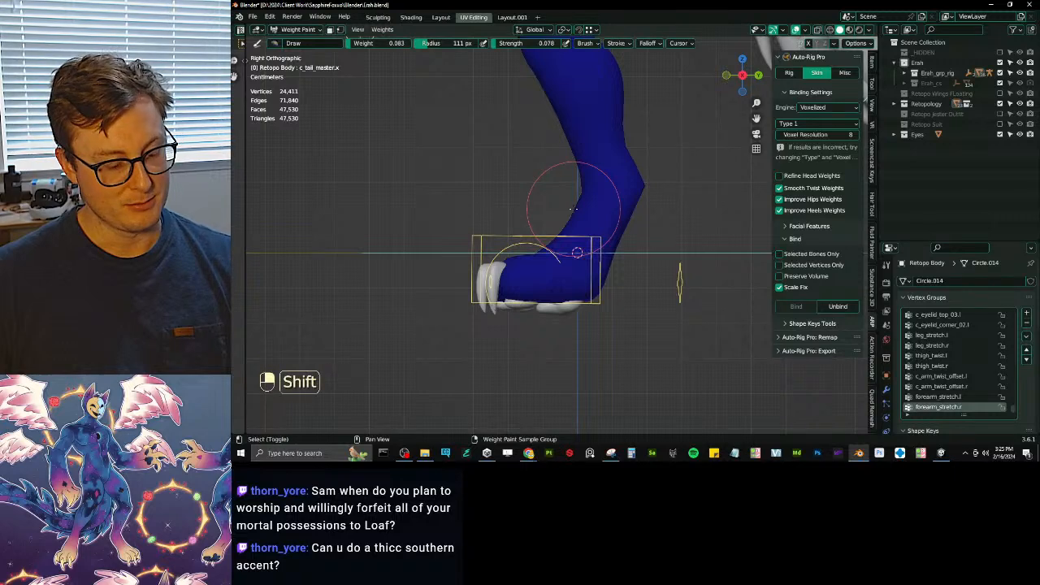
{"action": "key", "text": "shift+m"}
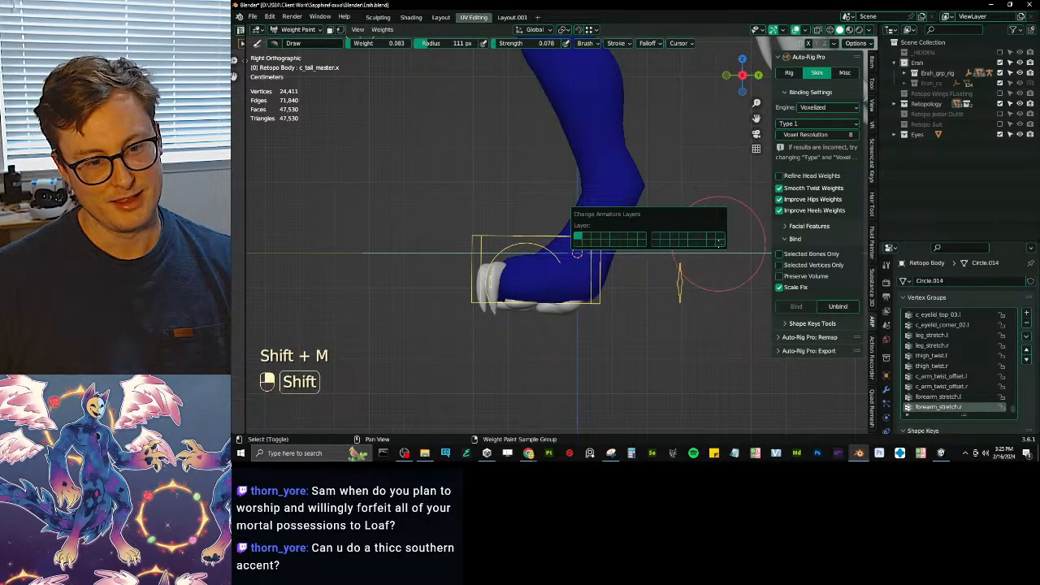
{"action": "left_click", "coordinate": [718, 243], "text": "shift"}
- Select the toes_01.l bone and apply a weight gradient over the left toes with brush weight 1.000
{"action": "left_click", "coordinate": [522, 280], "text": "ctrl"}
{"action": "middle_click_drag", "start_coordinate": [522, 280], "coordinate": [550, 250]}
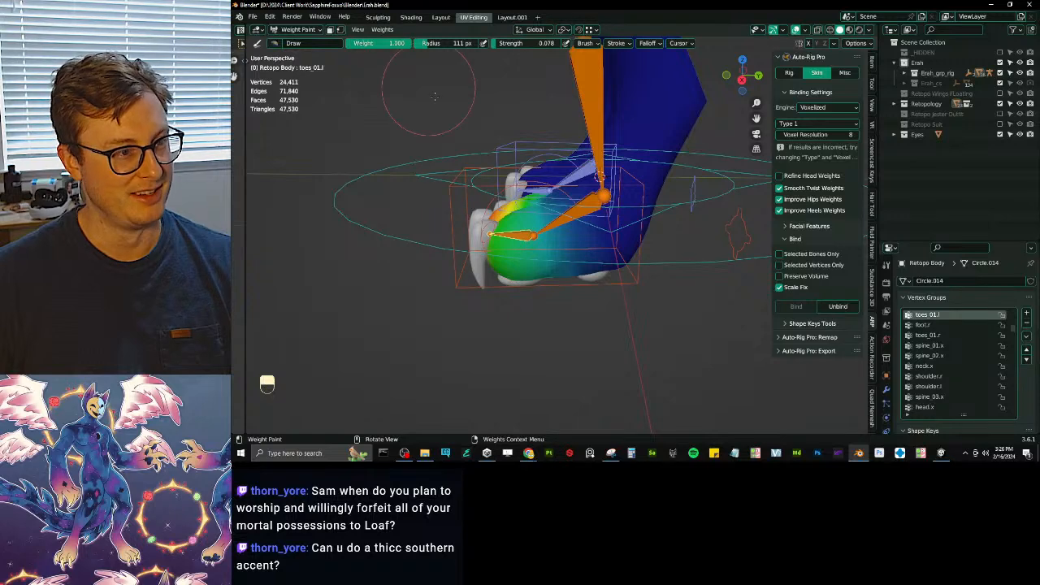
{"action": "middle_click_drag", "start_coordinate": [434, 96], "coordinate": [545, 269]}
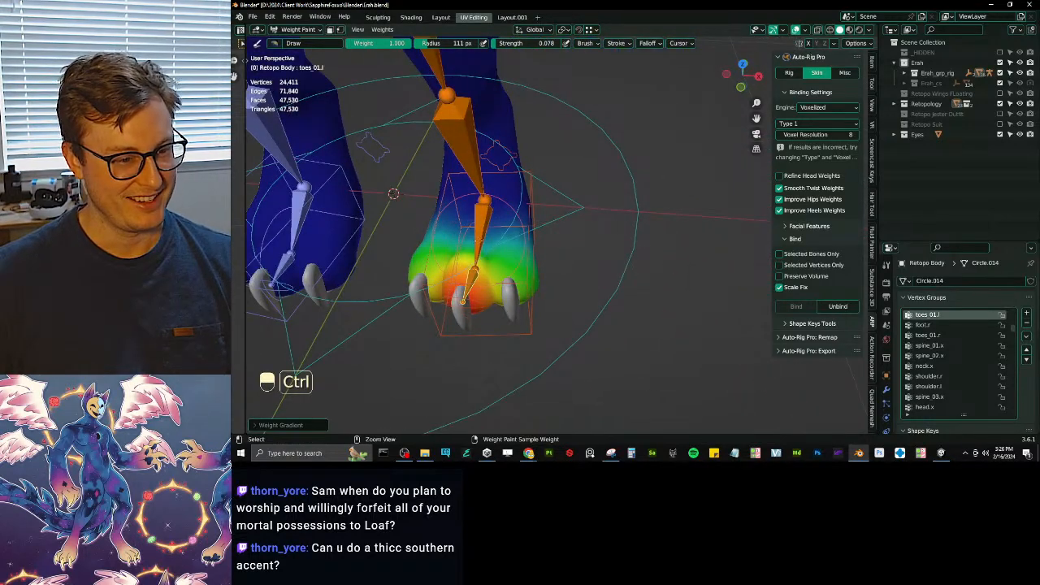
- Fade foot.l's influence off the left toes with a gradient at weight 0.000 and strength 1.000
{"action": "left_click", "coordinate": [479, 241], "text": "ctrl"}
{"action": "middle_click_drag", "start_coordinate": [478, 241], "coordinate": [537, 265], "text": "shift"}
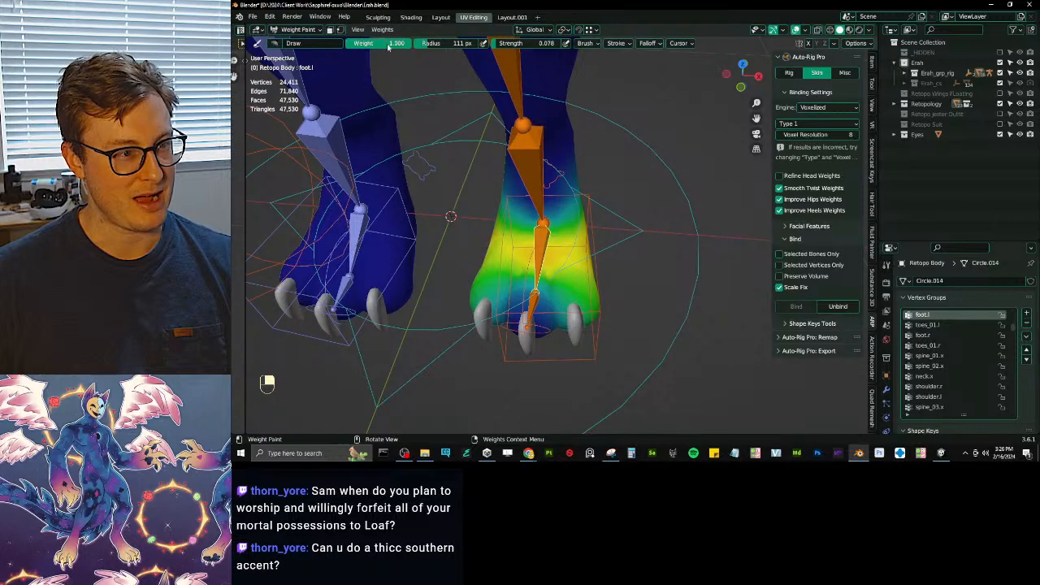
{"action": "key", "text": "Escape"}
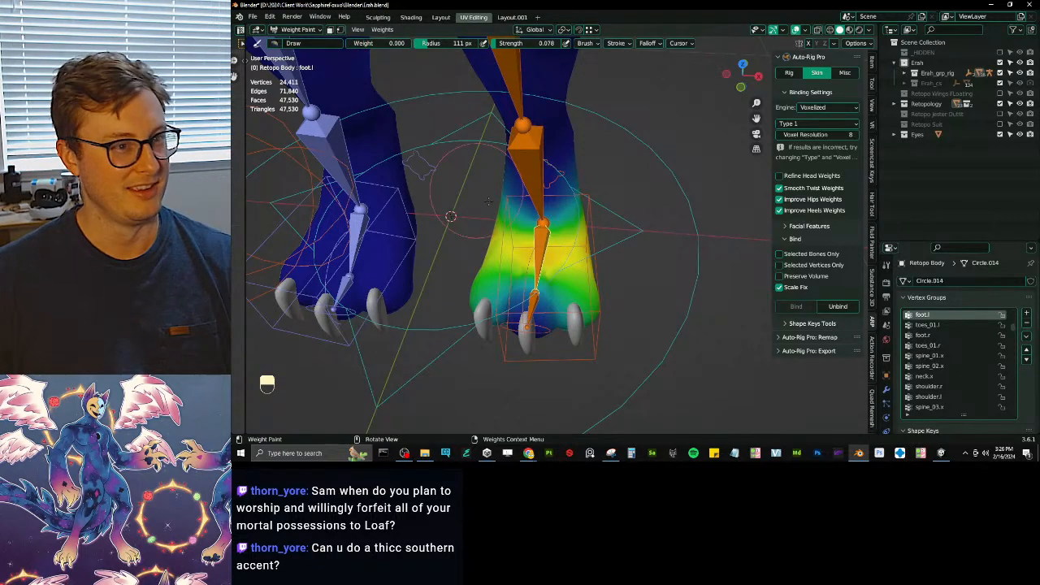
{"action": "left_click_drag", "start_coordinate": [533, 45], "coordinate": [600, 45]}
{"action": "middle_click_drag", "start_coordinate": [517, 299], "coordinate": [530, 323]}
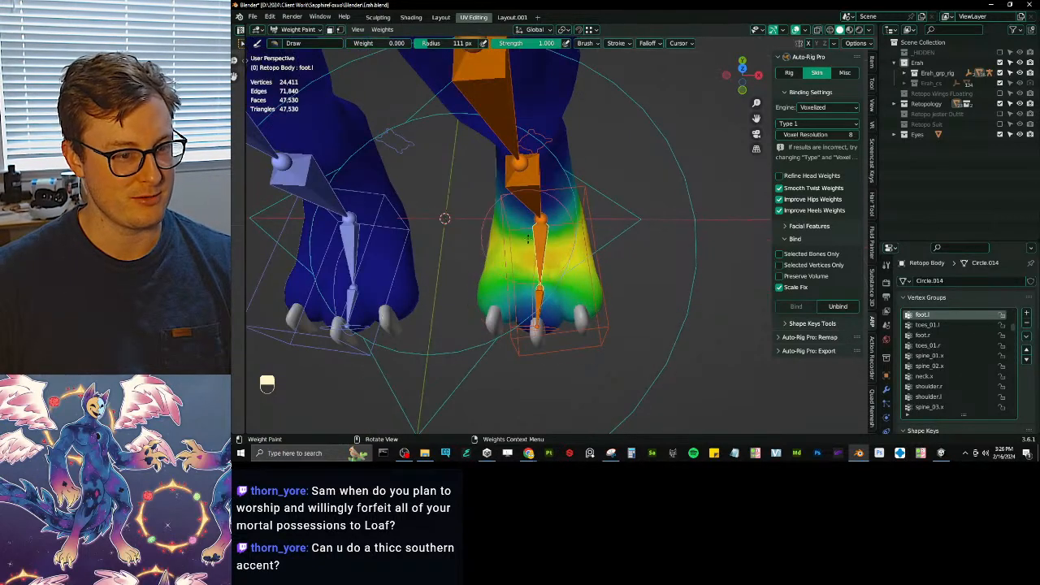
{"action": "left_click_drag", "start_coordinate": [533, 327], "coordinate": [529, 241], "text": "alt"}
- Select toes_01.l, set the brush weight to 1.000 and apply a gradient from the toes back across the foot
{"action": "left_click", "coordinate": [539, 299], "text": "ctrl"}
{"action": "middle_click_drag", "start_coordinate": [523, 275], "coordinate": [552, 290], "text": "shift"}
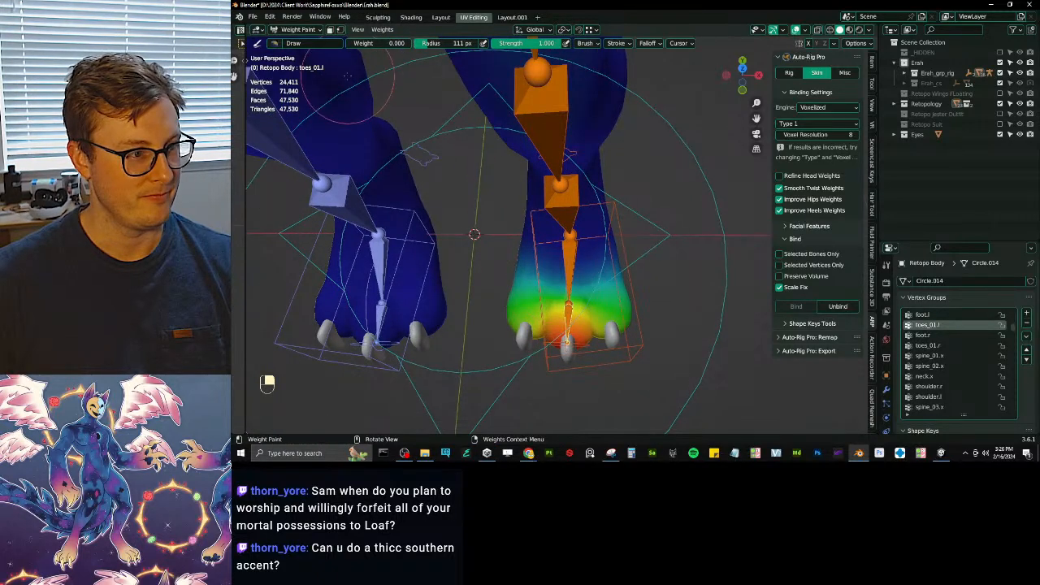
{"action": "left_click_drag", "start_coordinate": [383, 46], "coordinate": [439, 46]}
{"action": "key", "text": "KP_3"}
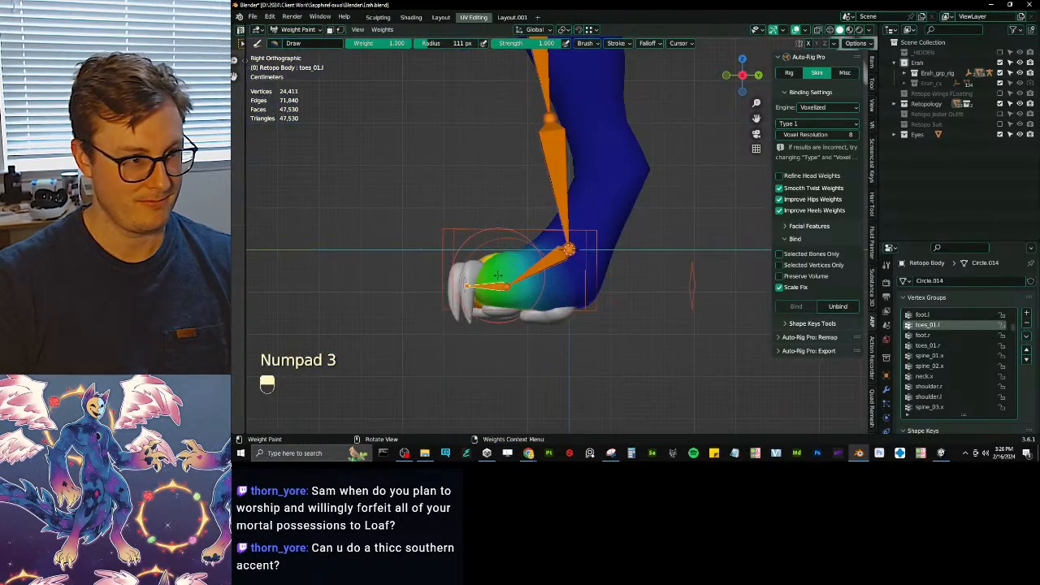
{"action": "left_click_drag", "start_coordinate": [490, 287], "coordinate": [563, 282], "text": "alt"}
- Select foot.l to check its weights from the side and set the brush weight to 1.000
{"action": "left_click_drag", "start_coordinate": [395, 44], "coordinate": [350, 43]}
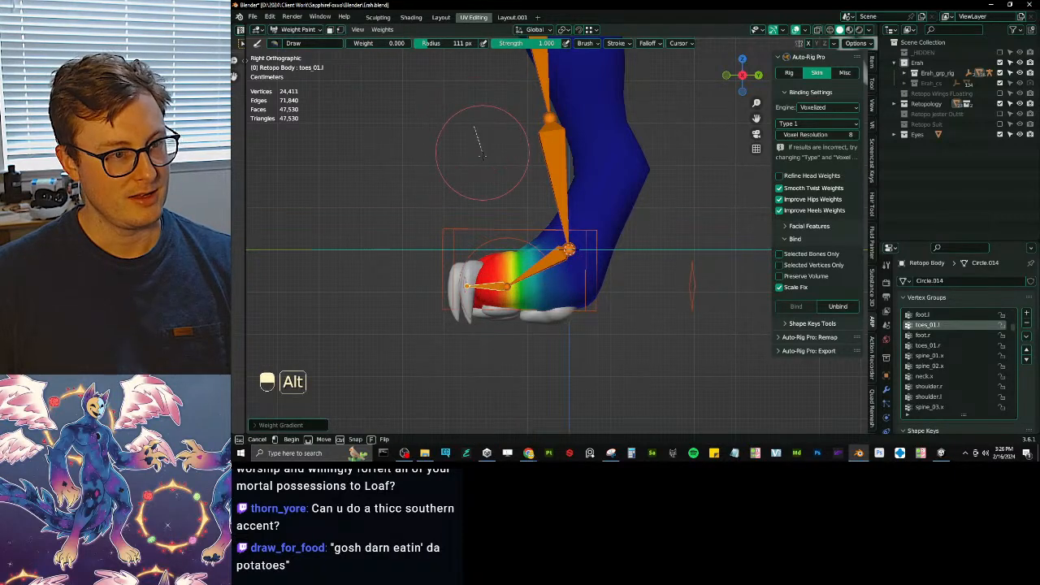
{"action": "left_click", "coordinate": [559, 258], "text": "ctrl"}
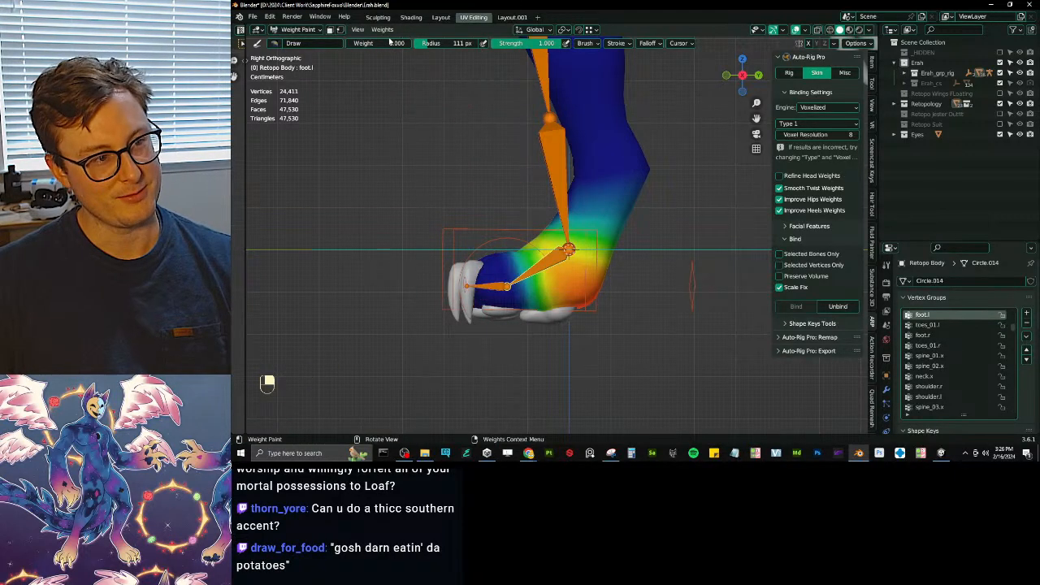
{"action": "left_click_drag", "start_coordinate": [389, 43], "coordinate": [414, 43]}
{"action": "middle_click_drag", "start_coordinate": [606, 200], "coordinate": [606, 247], "text": "shift"}
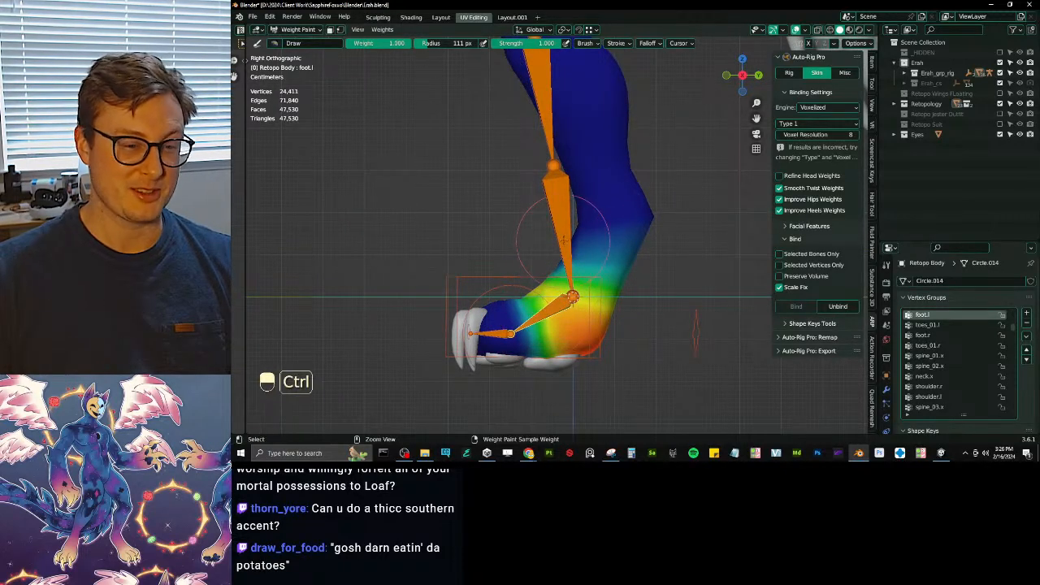
- Select the leg_twist.l bone and set the brush weight to 0.000
{"action": "left_click", "coordinate": [570, 254], "text": "ctrl"}
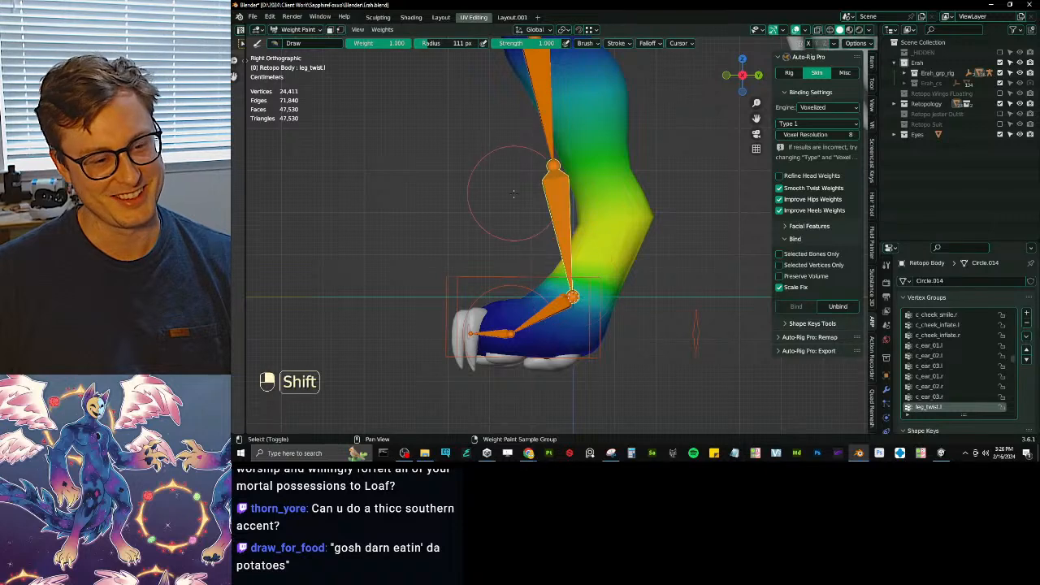
{"action": "middle_click_drag", "start_coordinate": [500, 191], "coordinate": [505, 227], "text": "shift"}
{"action": "scroll", "coordinate": [462, 190], "scroll_direction": "down", "scroll_amount": 3}
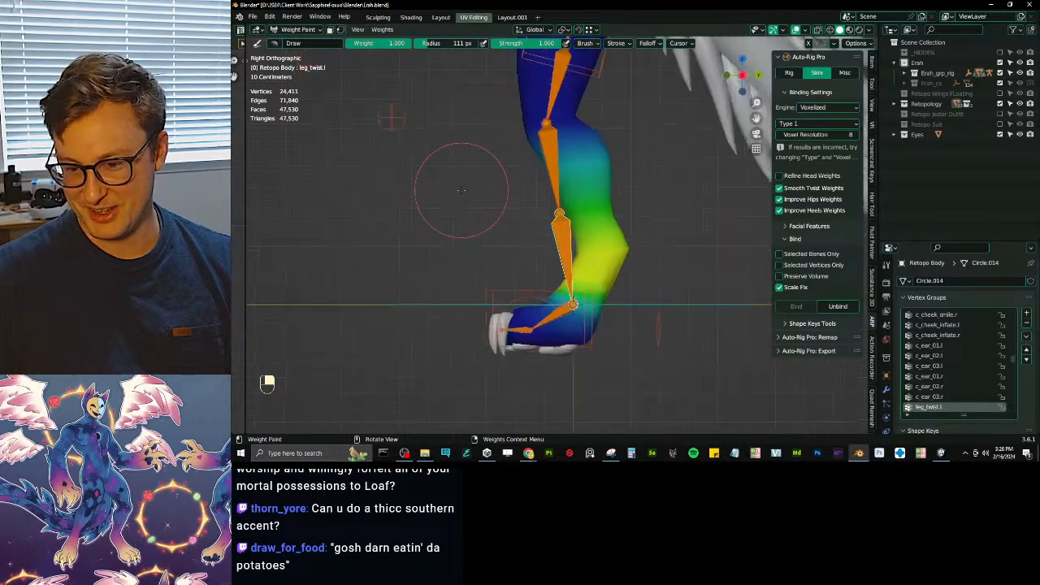
{"action": "left_click_drag", "start_coordinate": [380, 43], "coordinate": [346, 46]}
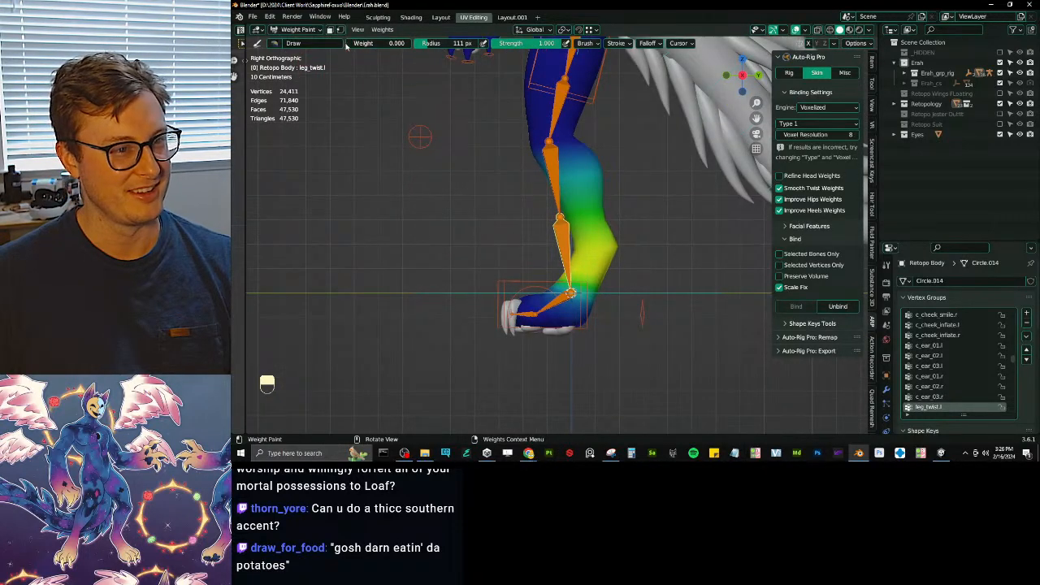
- Try fading the leg_twist.l and leg_stretch.l weights upward from the foot with zero-weight gradients, and undo them
{"action": "left_click_drag", "start_coordinate": [533, 331], "coordinate": [519, 170], "text": "alt"}
{"action": "middle_click_drag", "start_coordinate": [558, 169], "coordinate": [566, 220], "text": "shift"}
{"action": "left_click", "coordinate": [566, 226], "text": "ctrl"}
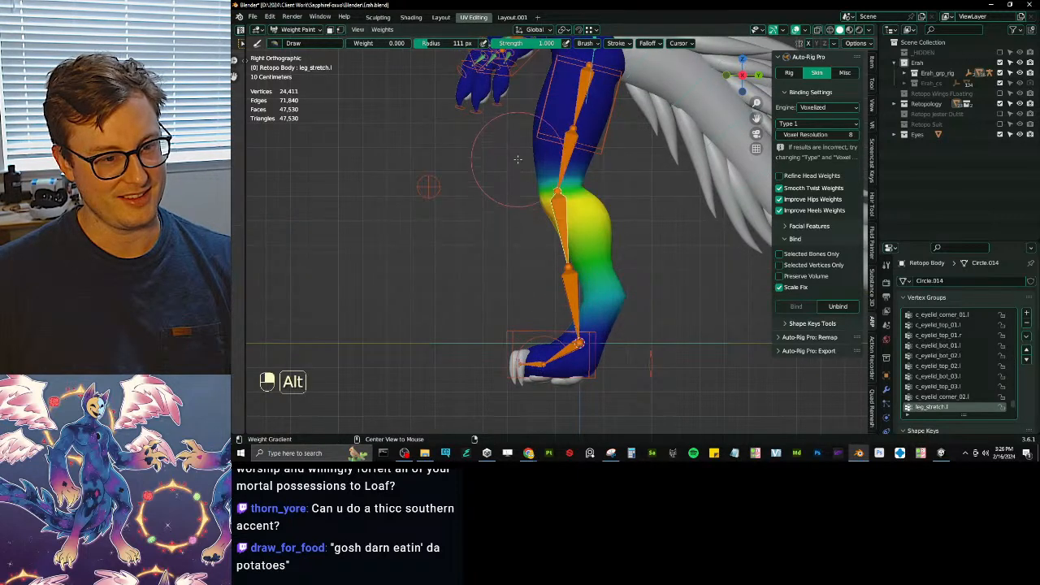
{"action": "left_click_drag", "start_coordinate": [559, 356], "coordinate": [549, 234], "text": "alt"}
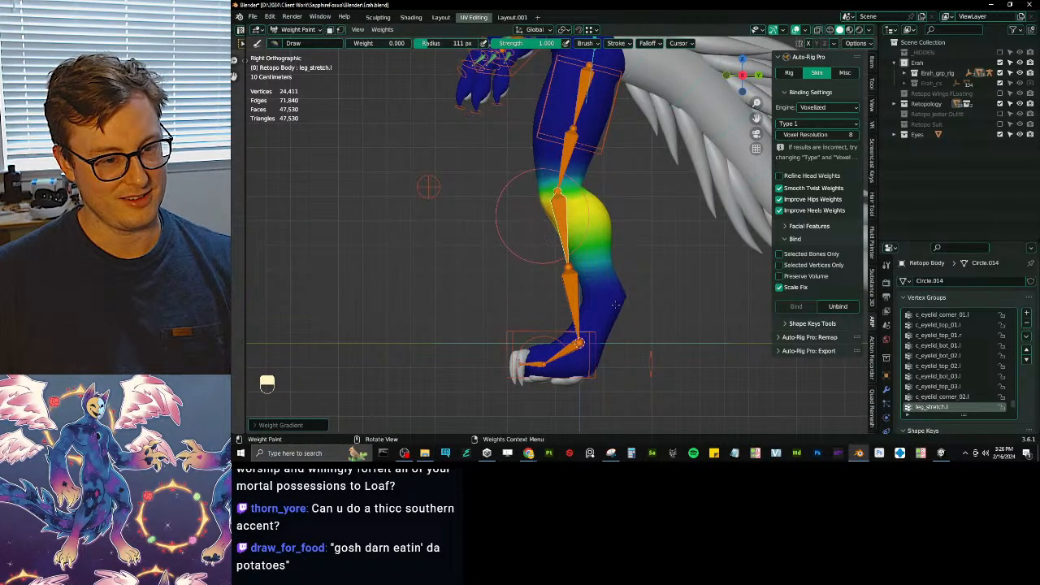
{"action": "key", "text": "ctrl+z"}
{"action": "key", "text": "ctrl+z"}
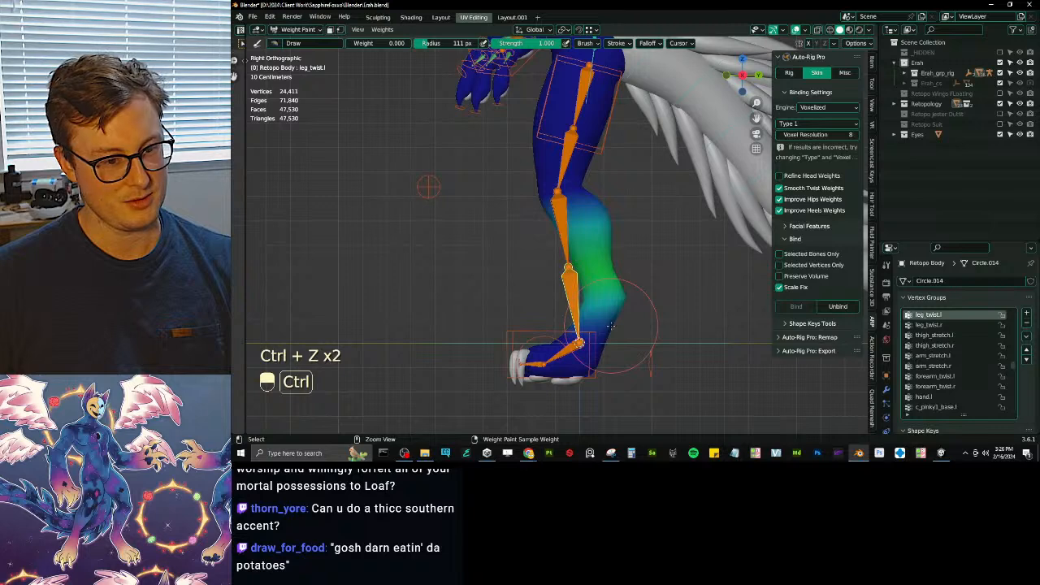
{"action": "key", "text": "ctrl+z"}
- Fade the upper ends of the leg_twist.l and leg_stretch.l weights on the lower leg and knee with zero-weight gradients
{"action": "left_click", "coordinate": [568, 233], "text": "ctrl"}
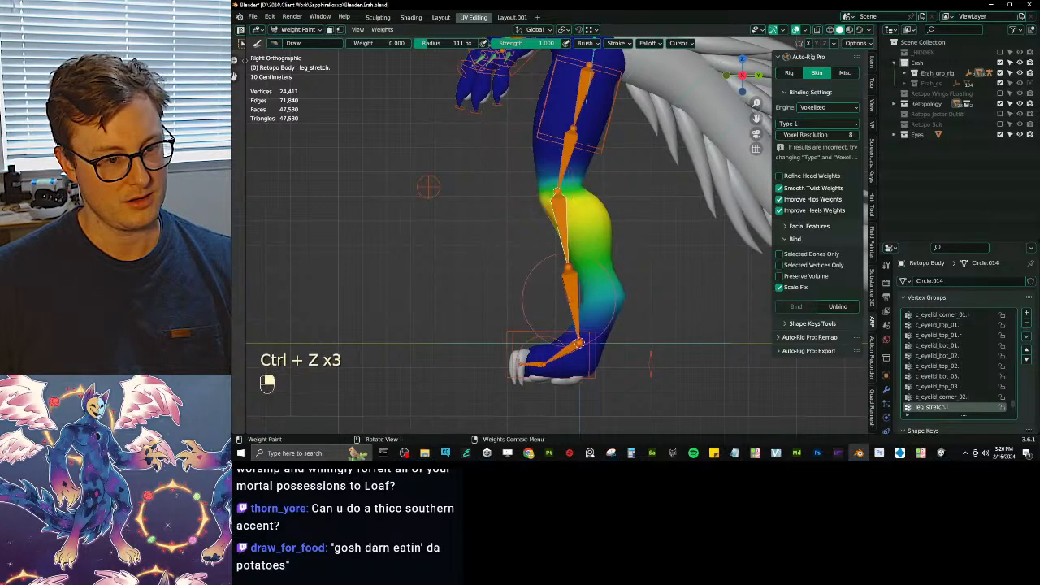
{"action": "left_click", "coordinate": [571, 297], "text": "ctrl"}
{"action": "left_click_drag", "start_coordinate": [512, 176], "coordinate": [535, 210], "text": "alt"}
{"action": "left_click", "coordinate": [562, 227], "text": "ctrl"}
{"action": "middle_click_drag", "start_coordinate": [529, 173], "coordinate": [540, 202], "text": "shift"}
{"action": "scroll", "coordinate": [534, 208], "scroll_direction": "up", "scroll_amount": 4}
{"action": "left_click_drag", "start_coordinate": [511, 193], "coordinate": [512, 224], "text": "alt"}
{"action": "scroll", "coordinate": [579, 160], "scroll_direction": "down", "scroll_amount": 3}
{"action": "middle_click_drag", "start_coordinate": [549, 185], "coordinate": [620, 216]}
- Show the weight paint tools, switch to Smear and back to Blur, and check the leg_stretch.l weights around the knee
{"action": "key", "text": "t"}
{"action": "left_click", "coordinate": [259, 79]}
{"action": "left_click", "coordinate": [259, 115]}
{"action": "scroll", "coordinate": [620, 216], "scroll_direction": "up", "scroll_amount": 3}
{"action": "scroll", "coordinate": [593, 230], "scroll_direction": "down", "scroll_amount": 3}
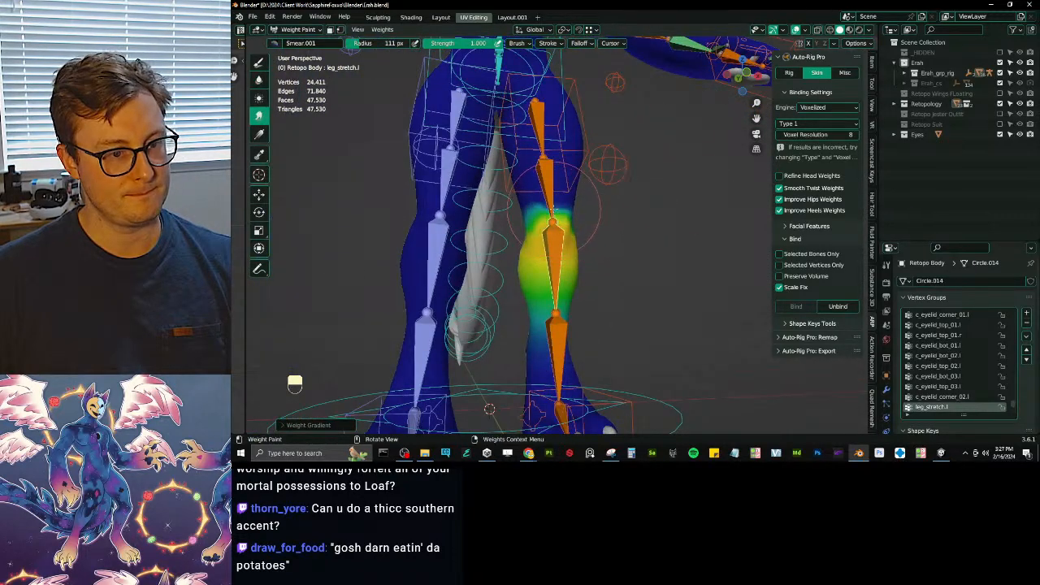
{"action": "middle_click_drag", "start_coordinate": [553, 218], "coordinate": [419, 169]}
{"action": "left_click", "coordinate": [259, 80]}
{"action": "mouse_move", "coordinate": [455, 203]}
{"action": "middle_mouse_down"}
{"action": "mouse_move", "coordinate": [560, 190]}
{"action": "mouse_move", "coordinate": [569, 203]}
{"action": "mouse_move", "coordinate": [522, 220]}
{"action": "mouse_move", "coordinate": [626, 198]}
{"action": "middle_mouse_up"}
{"action": "key", "text": "KP_3"}
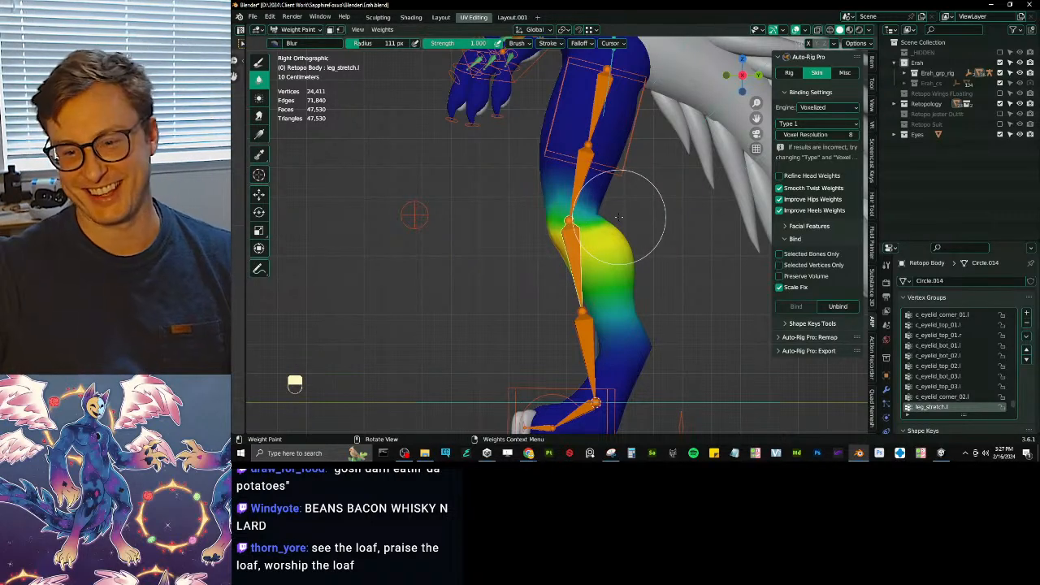
- Select thigh_stretch.l and fade its weights out below the knee with a zero-weight Draw gradient
{"action": "middle_click_drag", "start_coordinate": [642, 214], "coordinate": [667, 238], "text": "ctrl"}
{"action": "left_click", "coordinate": [587, 152], "text": "ctrl"}
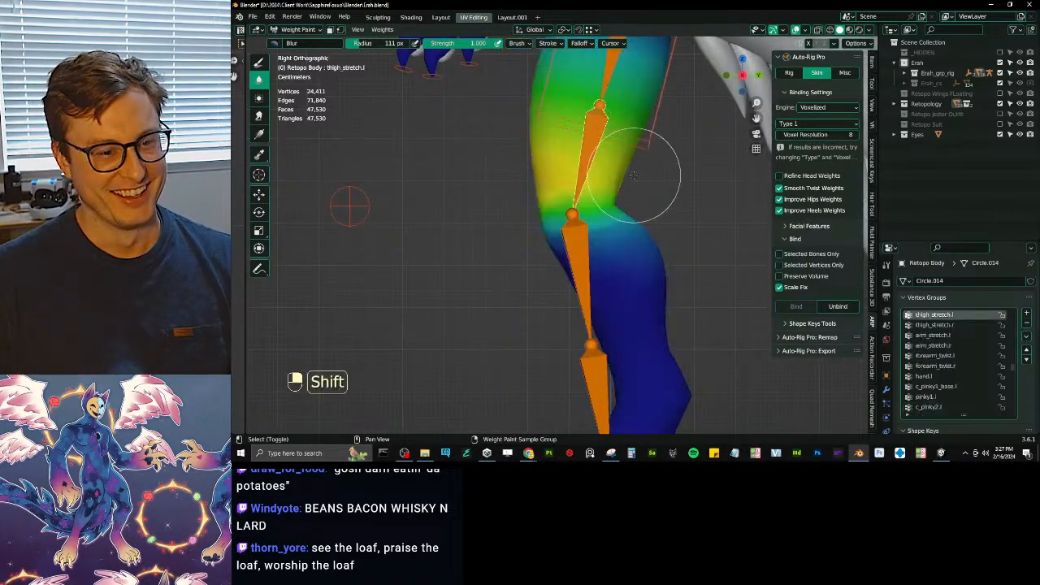
{"action": "middle_click_drag", "start_coordinate": [649, 174], "coordinate": [639, 185], "text": "shift"}
{"action": "scroll", "coordinate": [639, 186], "scroll_direction": "up", "scroll_amount": 1}
{"action": "left_click", "coordinate": [259, 63]}
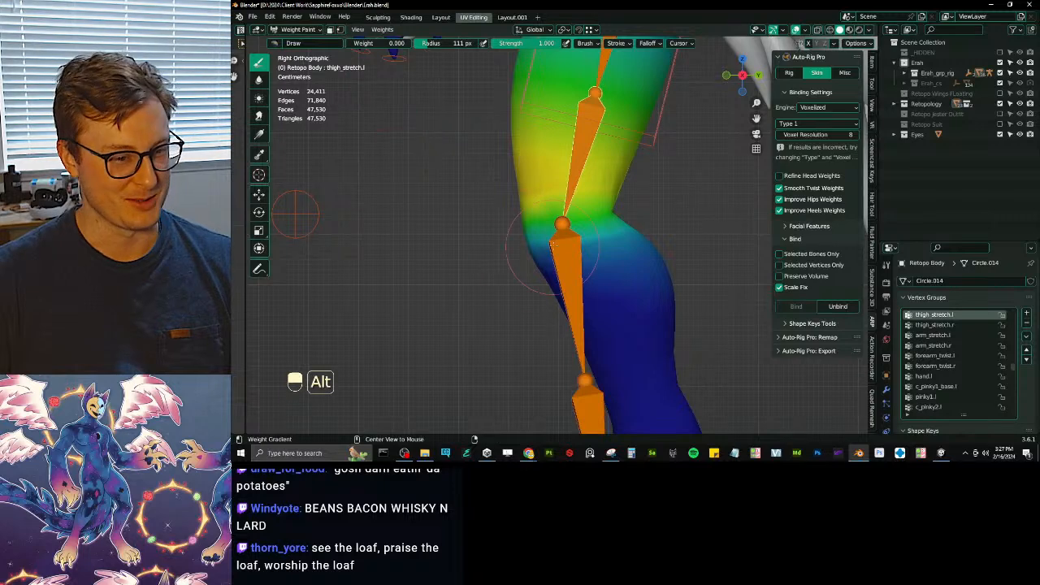
{"action": "left_click_drag", "start_coordinate": [569, 235], "coordinate": [560, 213], "text": "alt"}
- Soften the edge of the thigh_stretch.l weights at the knee with the Blur brush
{"action": "left_click", "coordinate": [259, 116]}
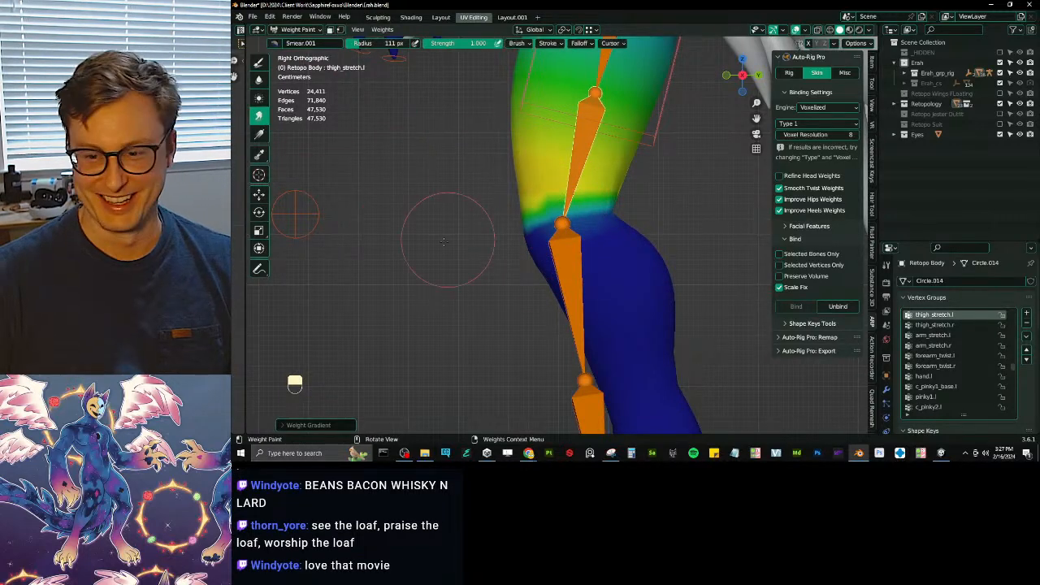
{"action": "mouse_move", "coordinate": [449, 239]}
{"action": "middle_mouse_down"}
{"action": "mouse_move", "coordinate": [497, 262]}
{"action": "mouse_move", "coordinate": [569, 260]}
{"action": "middle_mouse_up"}
{"action": "scroll", "coordinate": [497, 261], "scroll_direction": "down", "scroll_amount": 2}
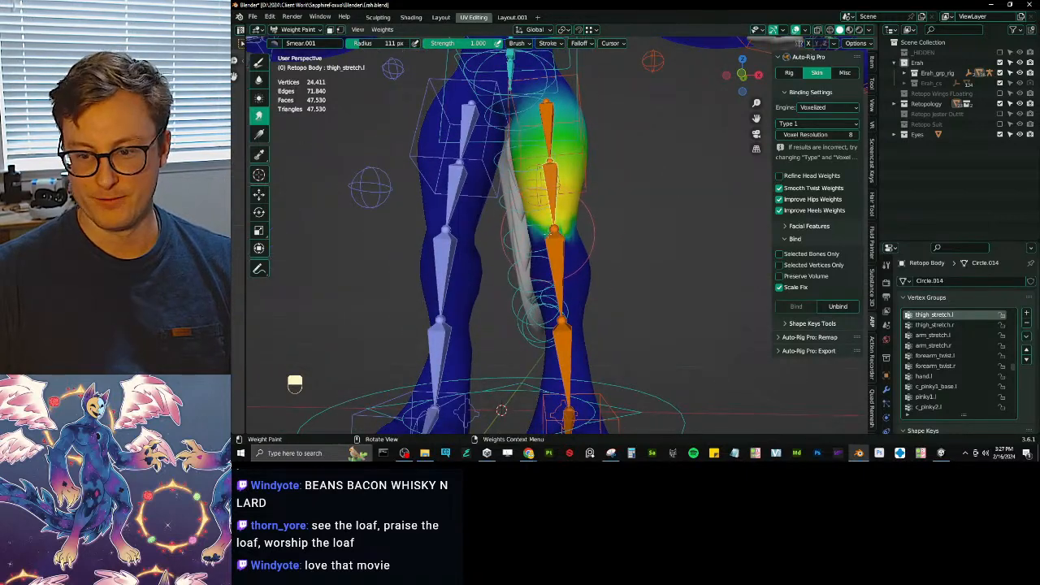
{"action": "left_click", "coordinate": [259, 80]}
{"action": "mouse_move", "coordinate": [585, 243]}
{"action": "left_mouse_down"}
{"action": "mouse_move", "coordinate": [507, 244]}
{"action": "mouse_move", "coordinate": [577, 242]}
{"action": "left_mouse_up"}
{"action": "middle_click_drag", "start_coordinate": [577, 242], "coordinate": [598, 272]}
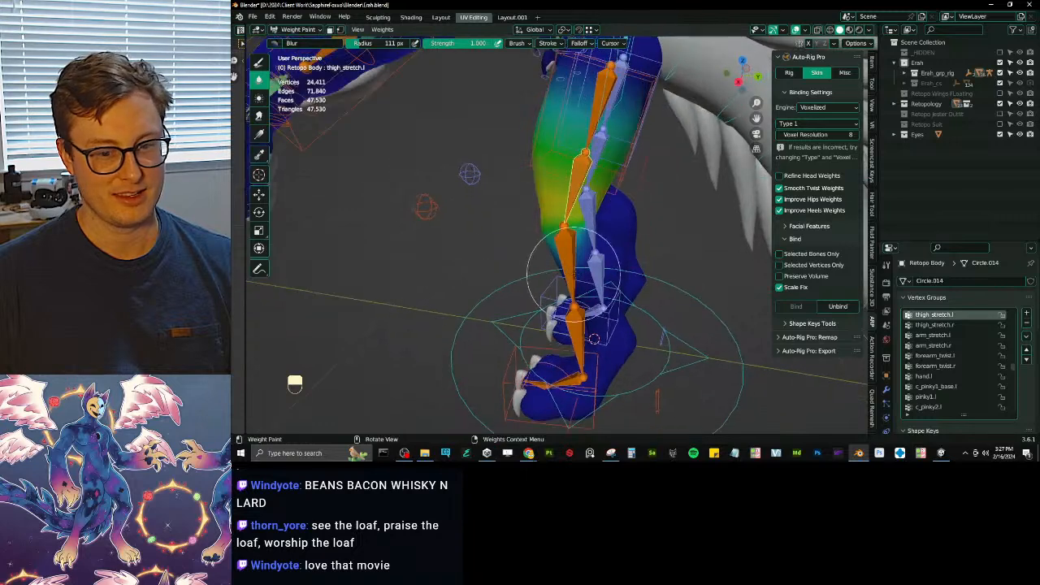
- Return to Object Mode and turn off the viewport display of the body's Triangulate modifier
{"action": "key", "text": "ctrl+Tab"}
{"action": "left_click", "coordinate": [515, 272]}
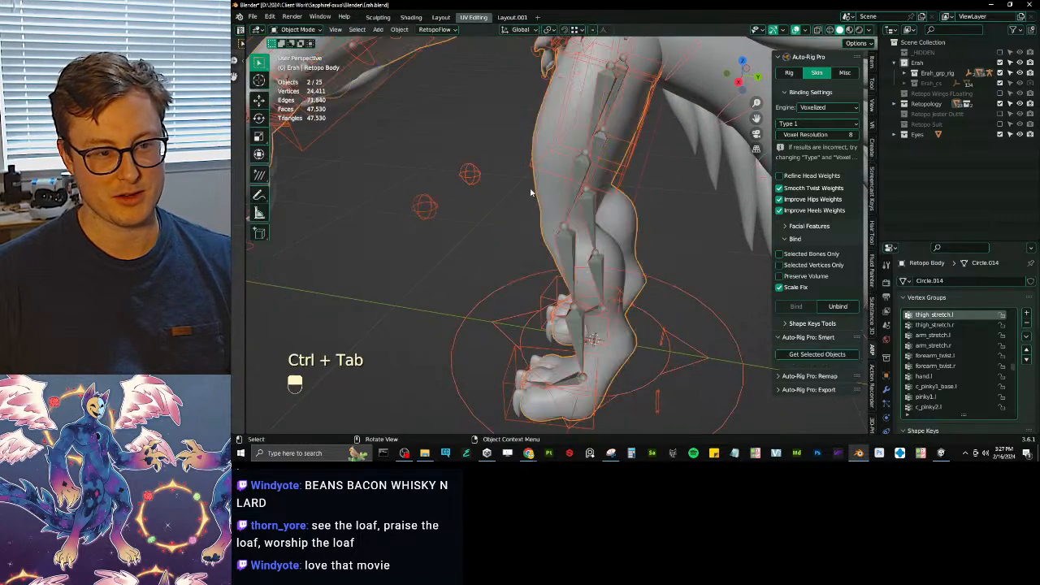
{"action": "left_click", "coordinate": [886, 389]}
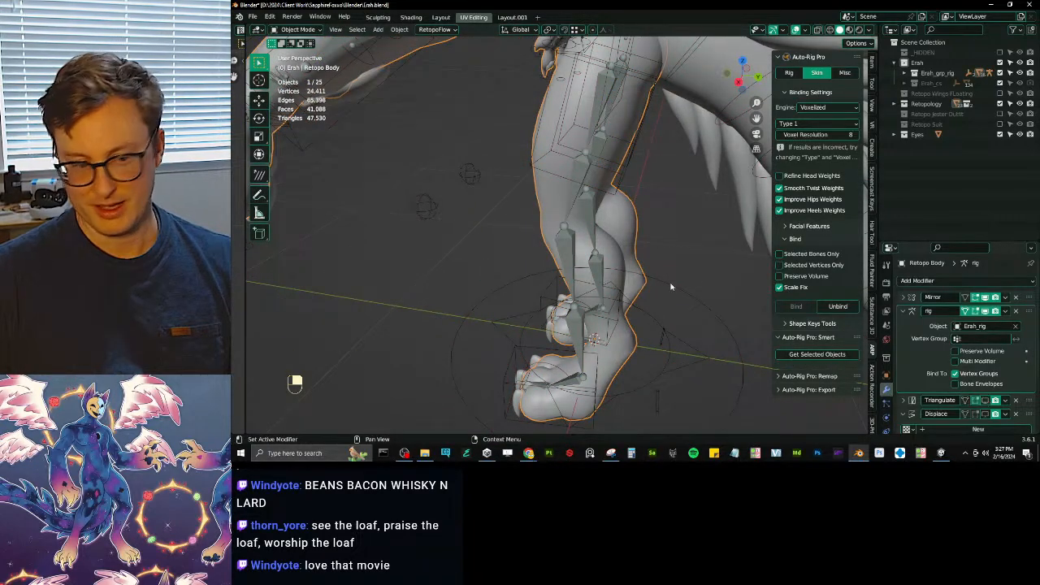
- Select the rig together with the body and resume Weight Paint mode in the right side view
{"action": "left_click", "coordinate": [570, 199], "text": "shift"}
{"action": "left_click", "coordinate": [574, 200], "text": "shift"}
{"action": "key", "text": "ctrl+Tab"}
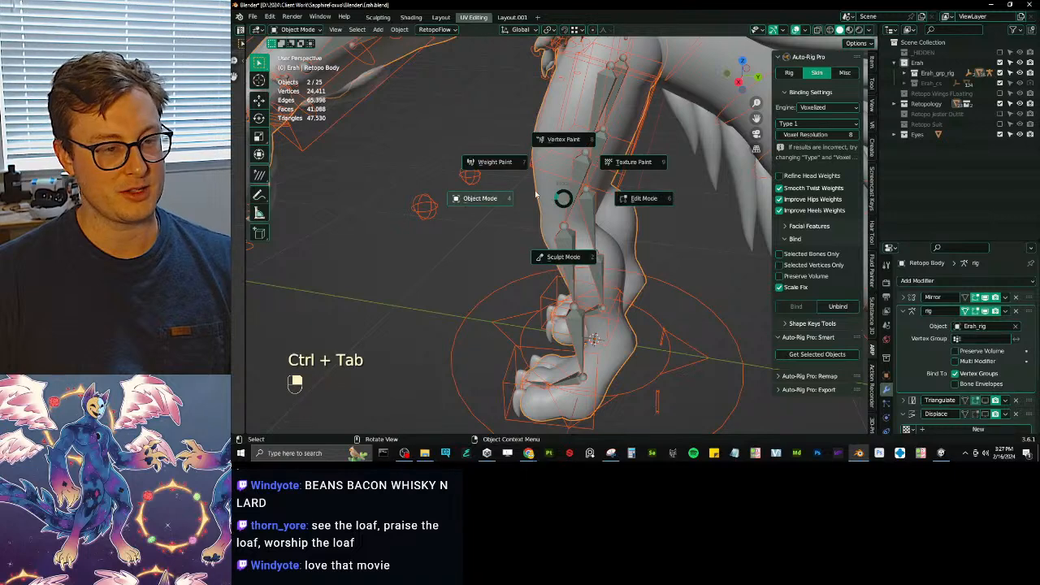
{"action": "left_click", "coordinate": [505, 170]}
{"action": "key", "text": "KP_3"}
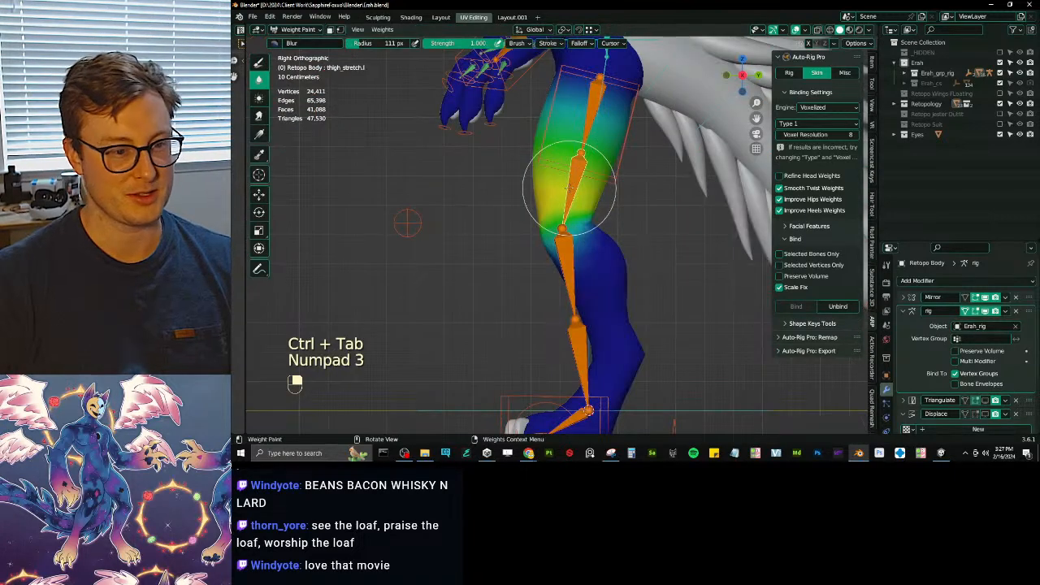
- Select thigh_twist.l, try fading its weights at the hip with a zero-weight gradient, and undo it
{"action": "scroll", "coordinate": [576, 190], "scroll_direction": "up", "scroll_amount": 4}
{"action": "middle_click_drag", "start_coordinate": [575, 190], "coordinate": [547, 295], "text": "shift"}
{"action": "left_click", "coordinate": [553, 276], "text": "ctrl"}
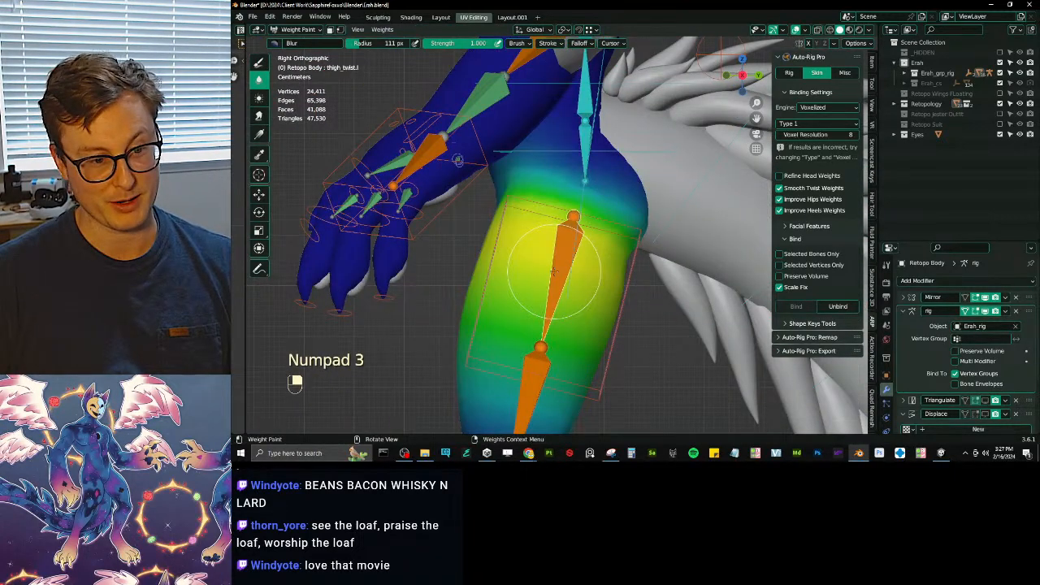
{"action": "middle_click_drag", "start_coordinate": [553, 272], "coordinate": [542, 154]}
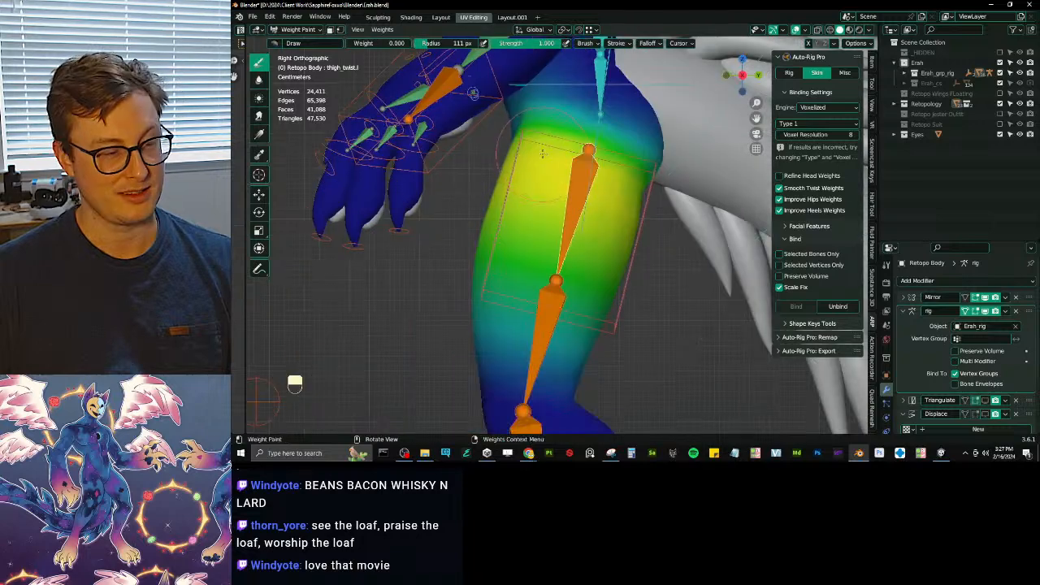
{"action": "left_click_drag", "start_coordinate": [586, 117], "coordinate": [565, 195], "text": "alt"}
{"action": "scroll", "coordinate": [566, 195], "scroll_direction": "down", "scroll_amount": 4}
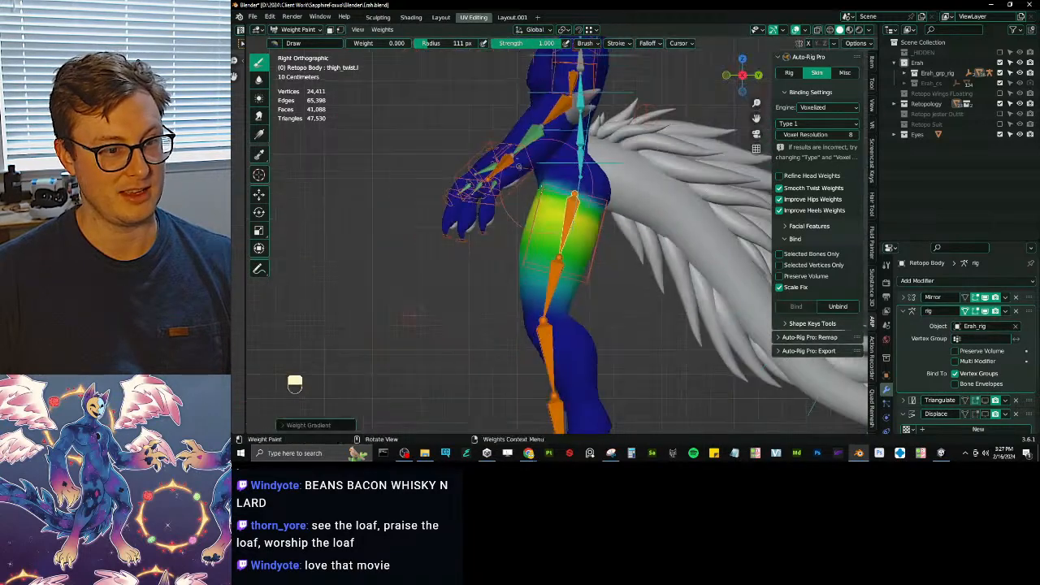
{"action": "middle_click_drag", "start_coordinate": [567, 195], "coordinate": [675, 195]}
{"action": "key", "text": "ctrl+z"}
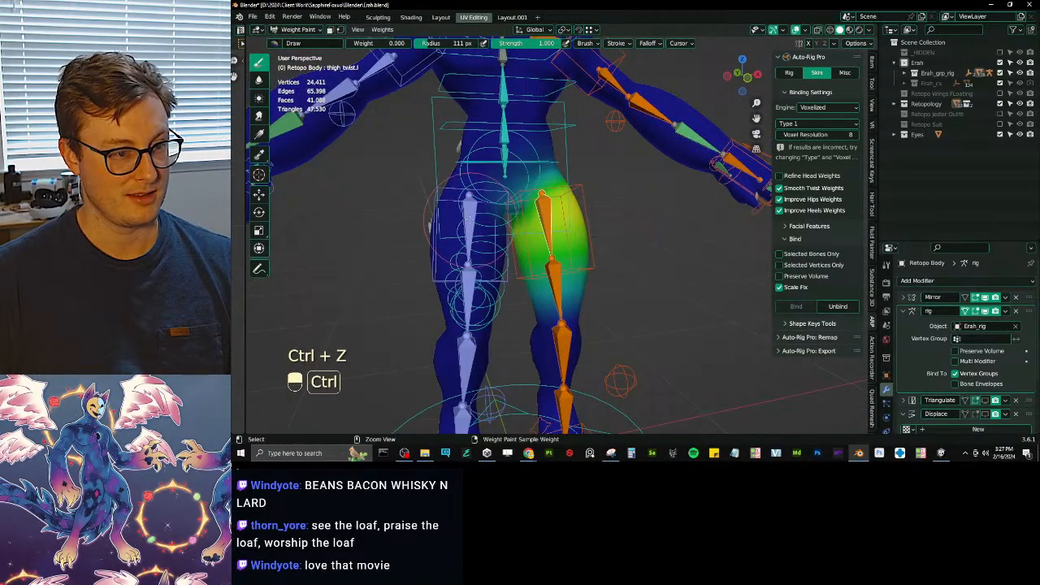
{"action": "key", "text": "ctrl+z"}
- Apply another zero-weight gradient to thigh_twist.l and select thigh_stretch.r to check its weights from the front
{"action": "mouse_move", "coordinate": [402, 243]}
{"action": "left_mouse_down", "text": "alt"}
{"action": "mouse_move", "coordinate": [355, 247]}
{"action": "mouse_move", "coordinate": [336, 265]}
{"action": "left_mouse_up", "text": "alt"}
{"action": "left_click", "coordinate": [465, 305], "text": "ctrl"}
{"action": "scroll", "coordinate": [559, 270], "scroll_direction": "up", "scroll_amount": 2}
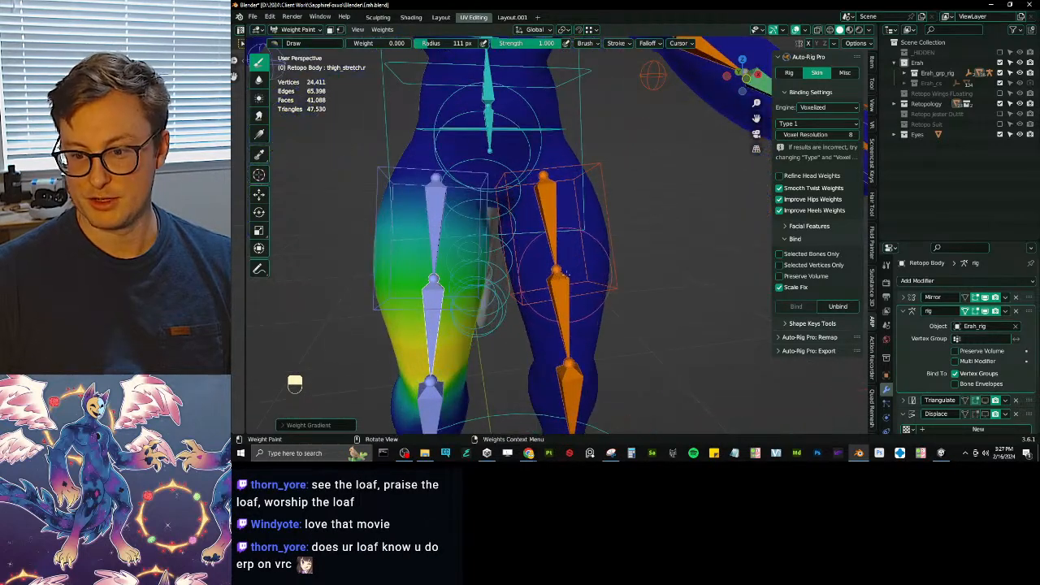
{"action": "middle_click_drag", "start_coordinate": [579, 264], "coordinate": [545, 229]}
- Select thigh_twist.l, try clearing its weights across the body's centre line with a gradient, and undo it
{"action": "left_click", "coordinate": [544, 229], "text": "ctrl"}
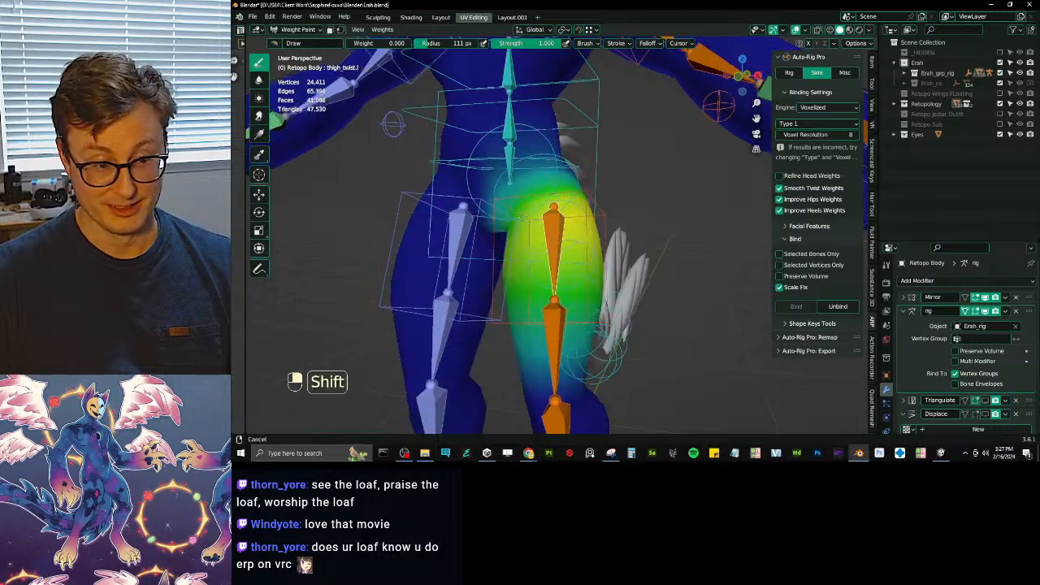
{"action": "middle_click_drag", "start_coordinate": [472, 155], "coordinate": [489, 187], "text": "shift"}
{"action": "scroll", "coordinate": [489, 188], "scroll_direction": "up", "scroll_amount": 3}
{"action": "key", "text": "KP_1"}
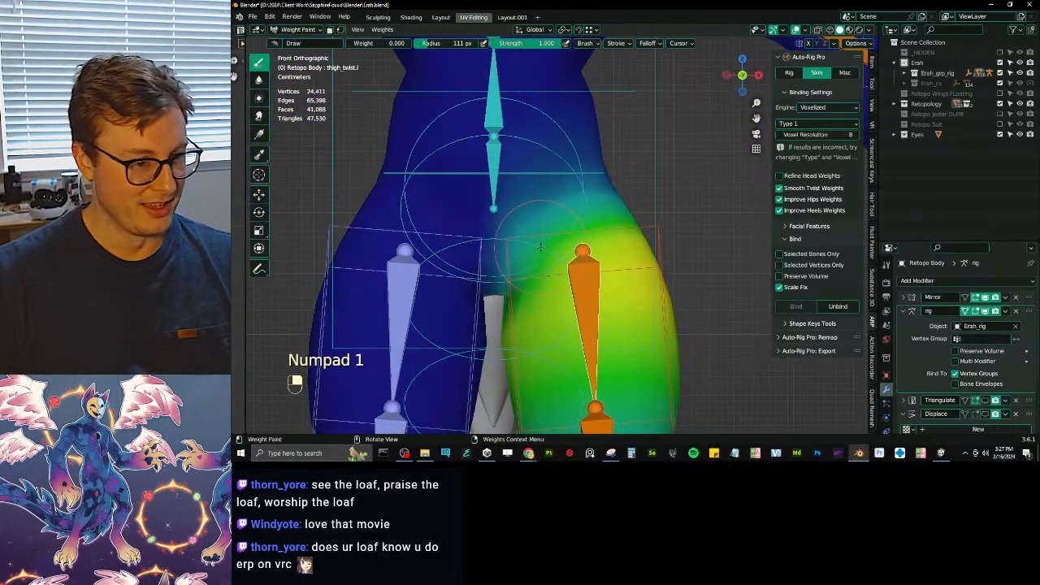
{"action": "middle_click_drag", "start_coordinate": [540, 247], "coordinate": [497, 271]}
{"action": "left_click", "coordinate": [498, 270], "text": "alt"}
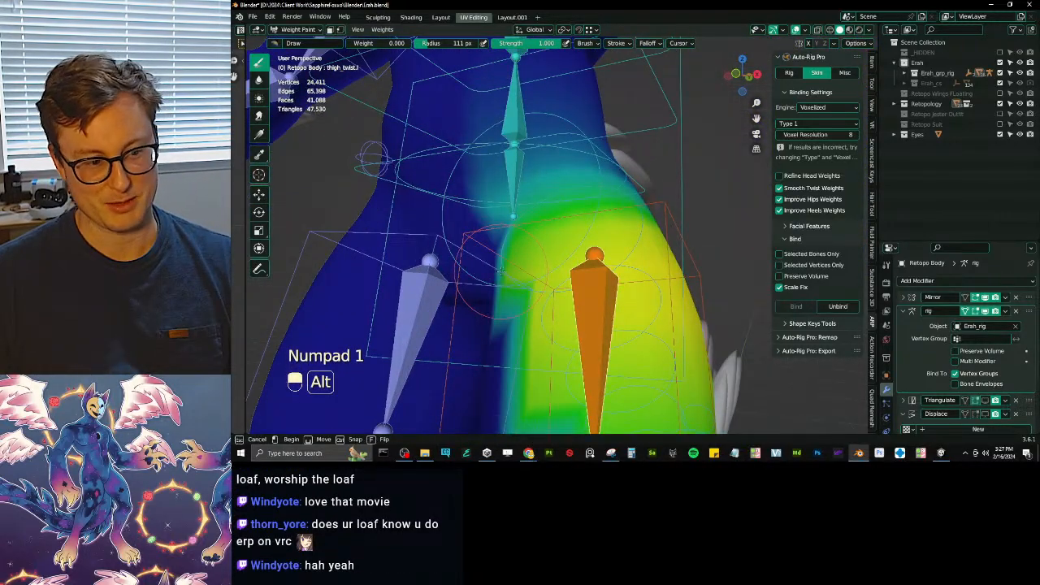
{"action": "key", "text": "ctrl+z"}
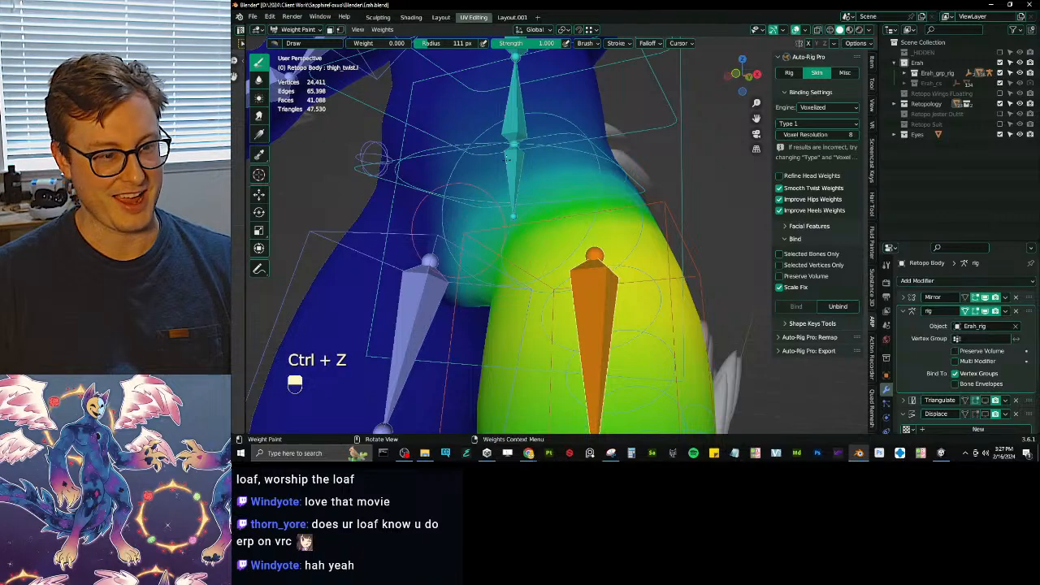
- Select root.x, apply a zero-weight gradient and check the hip weights from the front and behind
{"action": "left_click", "coordinate": [518, 169], "text": "ctrl"}
{"action": "mouse_move", "coordinate": [518, 169]}
{"action": "middle_mouse_down", "text": "shift"}
{"action": "mouse_move", "coordinate": [573, 285]}
{"action": "mouse_move", "coordinate": [560, 281]}
{"action": "mouse_move", "coordinate": [593, 299]}
{"action": "middle_mouse_up", "text": "shift"}
{"action": "key", "text": "KP_1"}
{"action": "scroll", "coordinate": [533, 221], "scroll_direction": "down", "scroll_amount": 3}
{"action": "scroll", "coordinate": [591, 296], "scroll_direction": "down", "scroll_amount": 4}
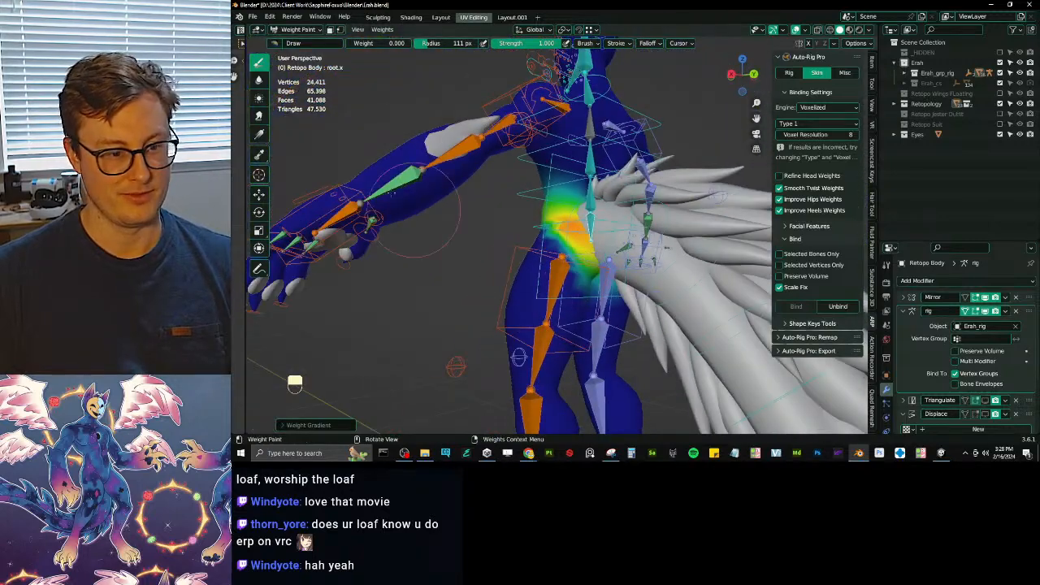
- Switch to the Blur brush and examine the thigh_twist.l weights around the hip from the front
{"action": "left_click", "coordinate": [258, 79]}
{"action": "mouse_move", "coordinate": [600, 284]}
{"action": "middle_mouse_down"}
{"action": "mouse_move", "coordinate": [688, 216]}
{"action": "mouse_move", "coordinate": [632, 178]}
{"action": "middle_mouse_up"}
{"action": "scroll", "coordinate": [549, 236], "scroll_direction": "up", "scroll_amount": 3}
{"action": "left_click", "coordinate": [578, 278], "text": "ctrl"}
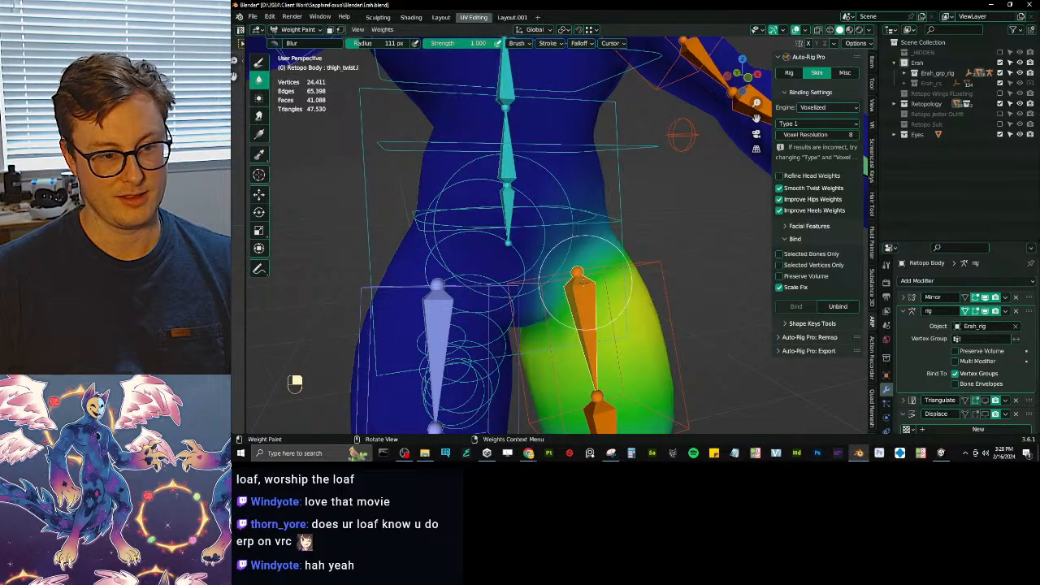
{"action": "key", "text": "KP_1"}
{"action": "scroll", "coordinate": [561, 255], "scroll_direction": "up", "scroll_amount": 4}
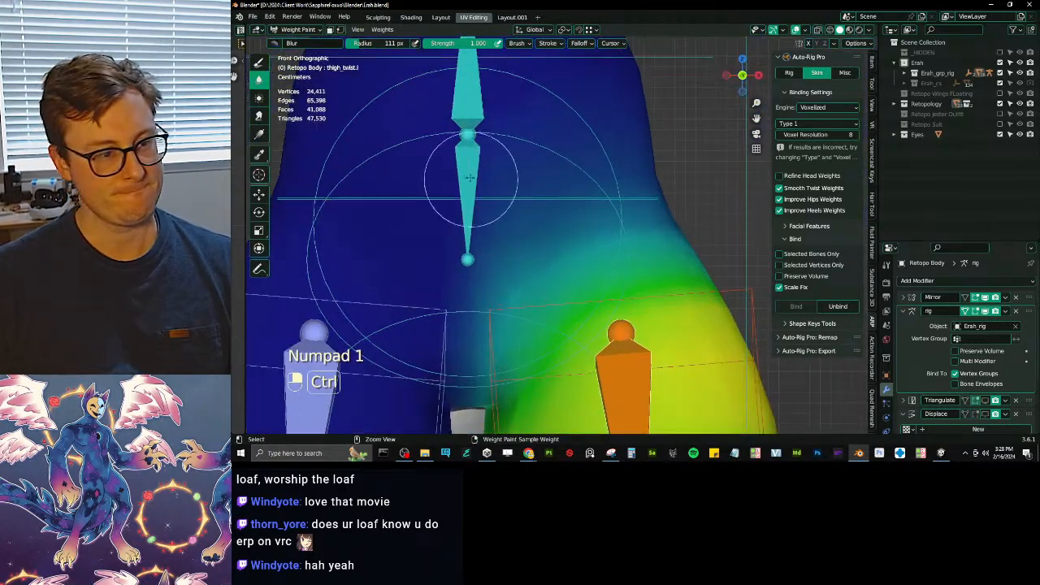
- Select root.x and fade its weights from the waist down toward the hips with a zero-weight Draw gradient
{"action": "left_click", "coordinate": [470, 172], "text": "ctrl"}
{"action": "middle_click_drag", "start_coordinate": [469, 171], "coordinate": [527, 228], "text": "shift"}
{"action": "scroll", "coordinate": [527, 227], "scroll_direction": "down", "scroll_amount": 1}
{"action": "left_click", "coordinate": [260, 62]}
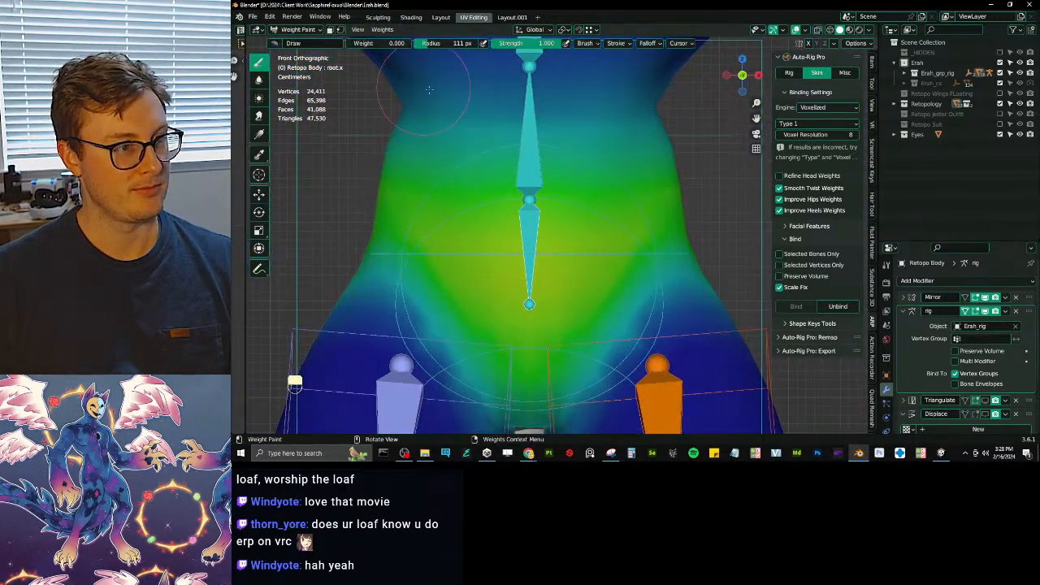
{"action": "scroll", "coordinate": [562, 235], "scroll_direction": "down", "scroll_amount": 3}
{"action": "mouse_move", "coordinate": [583, 181]}
{"action": "left_mouse_down", "text": "alt"}
{"action": "mouse_move", "coordinate": [590, 262]}
{"action": "mouse_move", "coordinate": [601, 243]}
{"action": "left_mouse_up", "text": "alt"}
- Select spine_01.x, undo a gradient across its lower weights, and fade its upper weights out below the chest with a zero-weight gradient
{"action": "left_click", "coordinate": [547, 192], "text": "ctrl"}
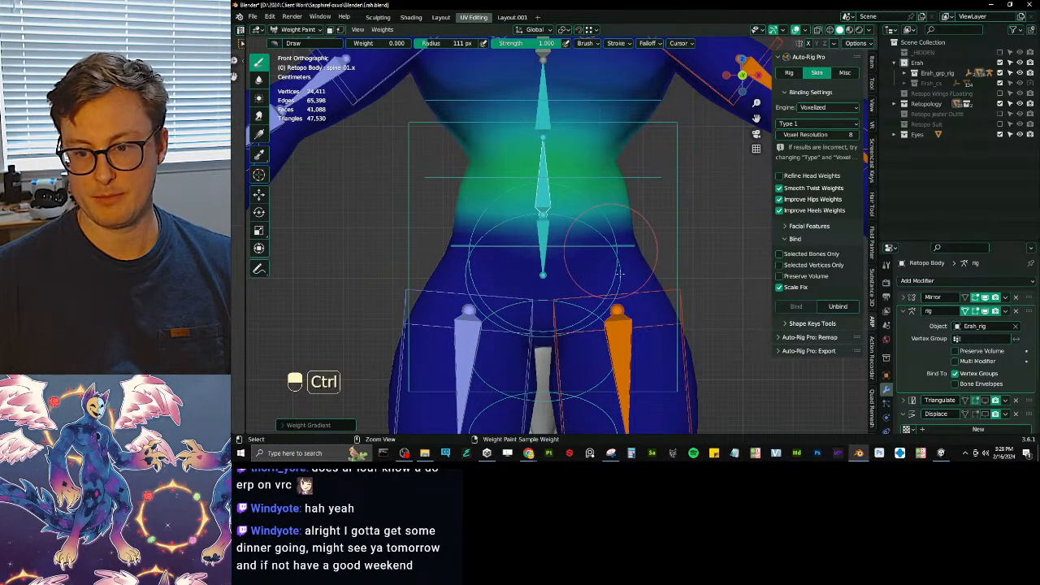
{"action": "key", "text": "ctrl+z"}
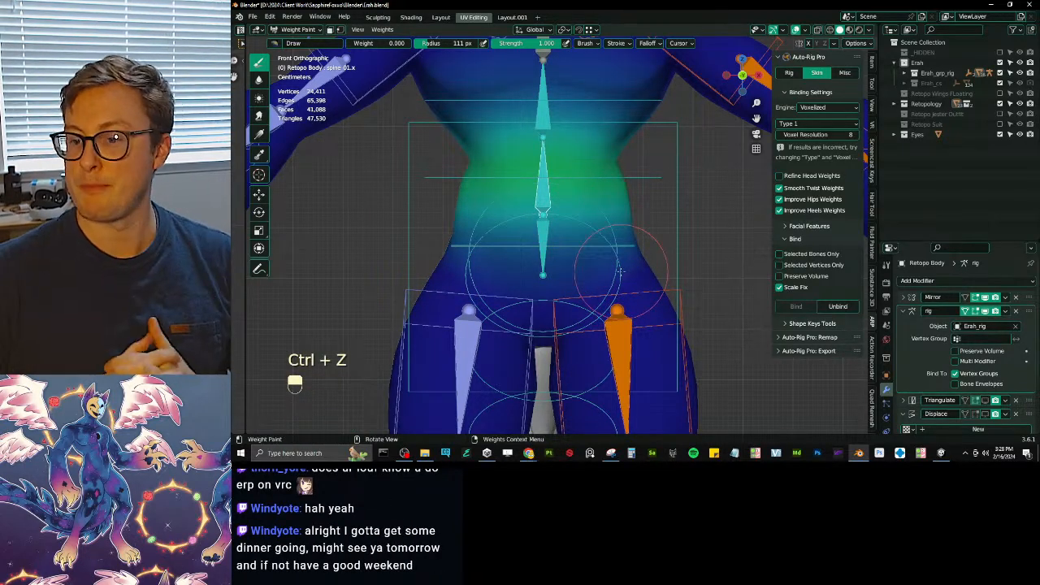
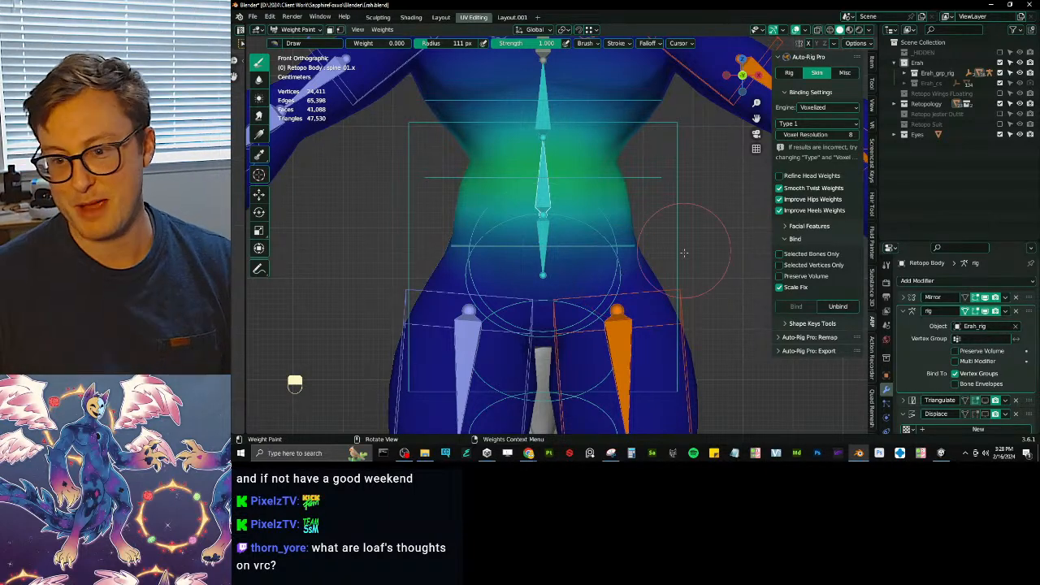
{"action": "left_click_drag", "start_coordinate": [547, 136], "coordinate": [543, 172], "text": "alt"}
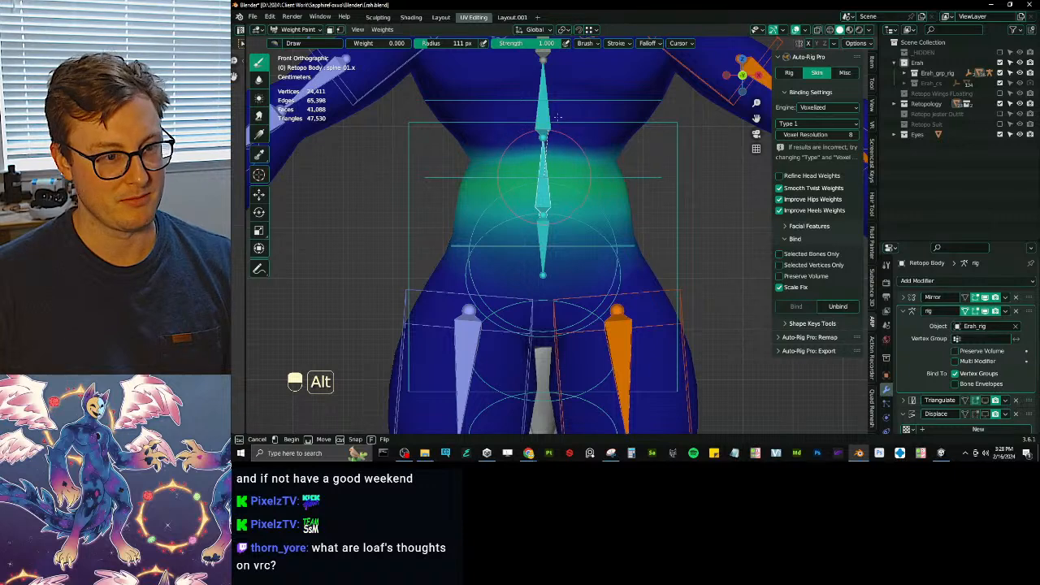
- Select spine_02.x, try fading its weights at the waist with zero-weight gradients, and undo them
{"action": "middle_click_drag", "start_coordinate": [558, 117], "coordinate": [581, 198], "text": "shift"}
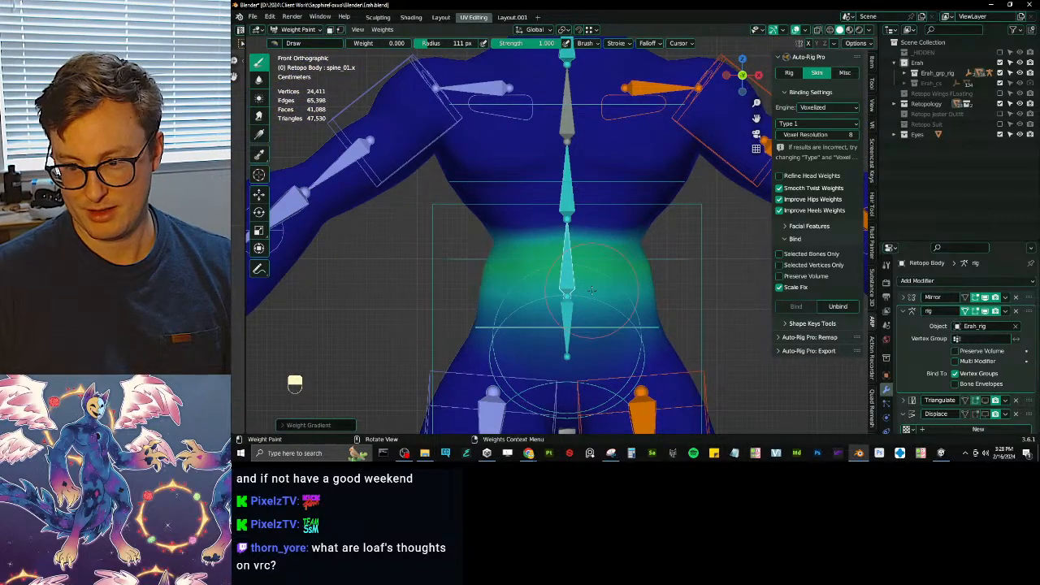
{"action": "left_click", "coordinate": [566, 198], "text": "ctrl"}
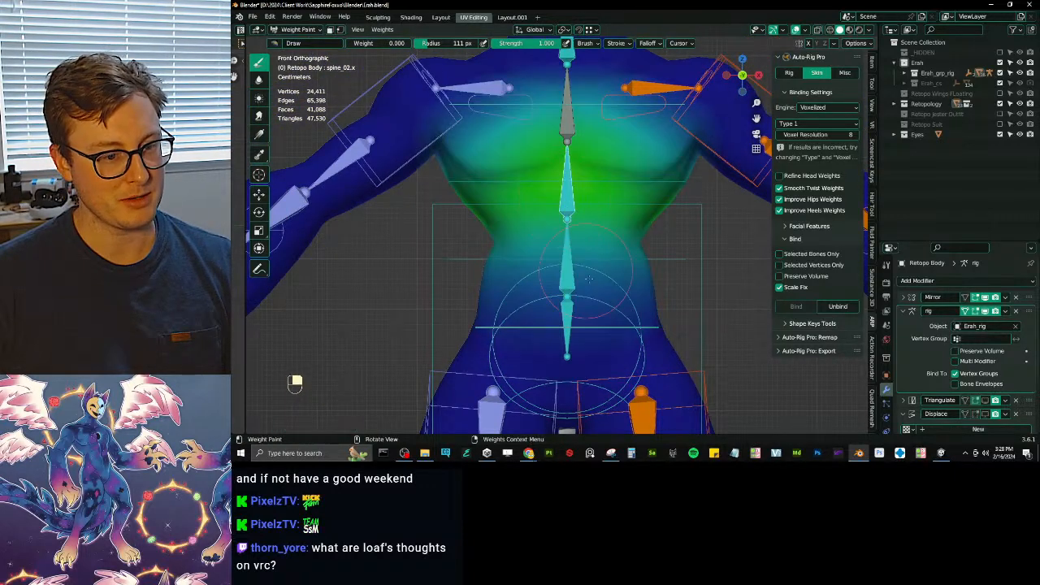
{"action": "left_click_drag", "start_coordinate": [491, 274], "coordinate": [469, 212], "text": "alt"}
{"action": "middle_click_drag", "start_coordinate": [493, 234], "coordinate": [490, 255], "text": "shift"}
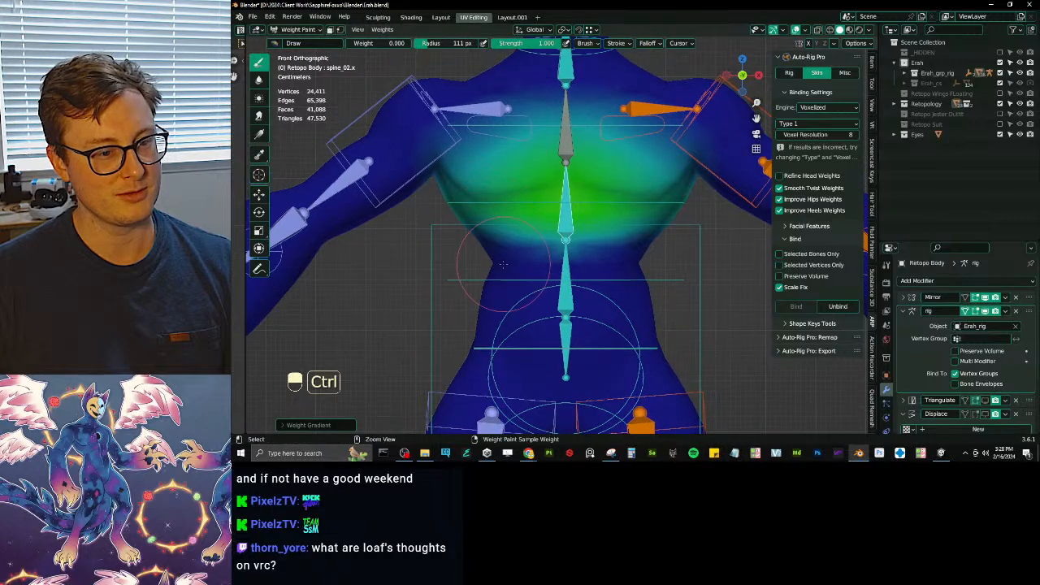
{"action": "key", "text": "ctrl+z"}
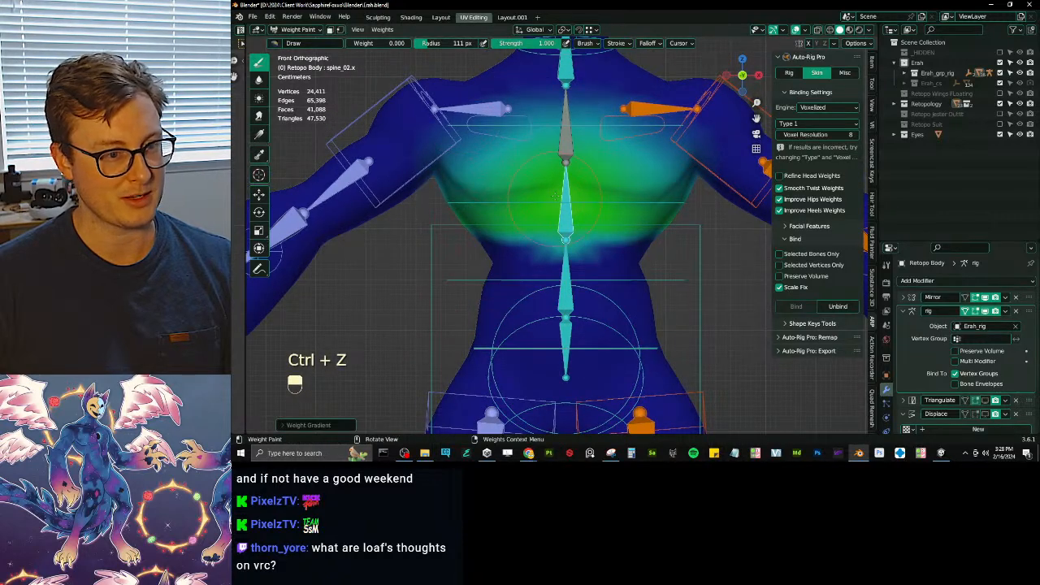
{"action": "key", "text": "ctrl+z"}
- Select neck.x in the side view and fade its weights from the head down into the upper neck with a zero-weight gradient
{"action": "middle_click_drag", "start_coordinate": [565, 151], "coordinate": [615, 177], "text": "shift"}
{"action": "key", "text": "KP_3"}
{"action": "scroll", "coordinate": [598, 134], "scroll_direction": "up", "scroll_amount": 4}
{"action": "middle_click_drag", "start_coordinate": [595, 131], "coordinate": [607, 162], "text": "shift"}
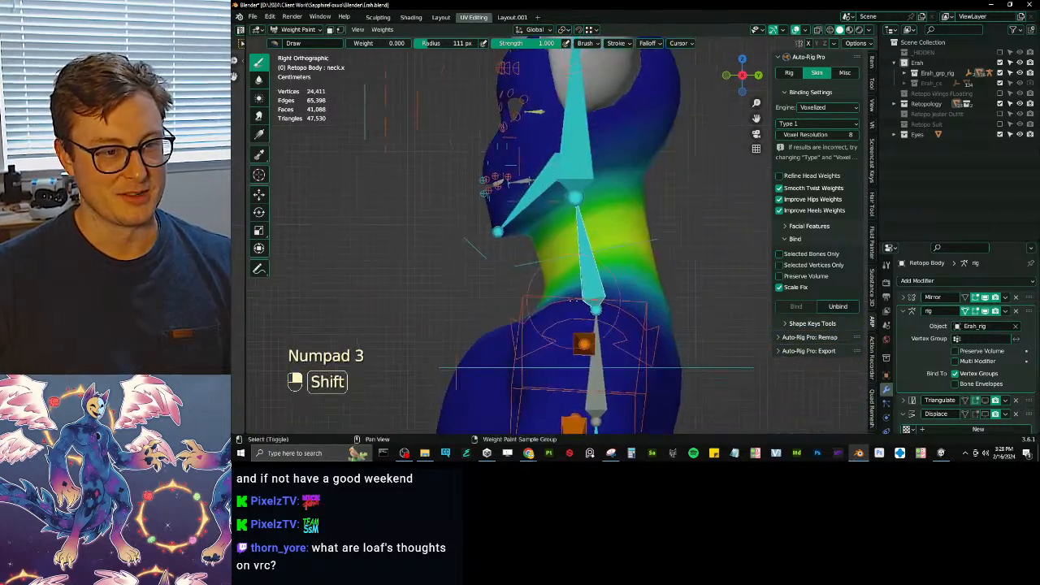
{"action": "left_click_drag", "start_coordinate": [607, 162], "coordinate": [611, 193], "text": "alt"}
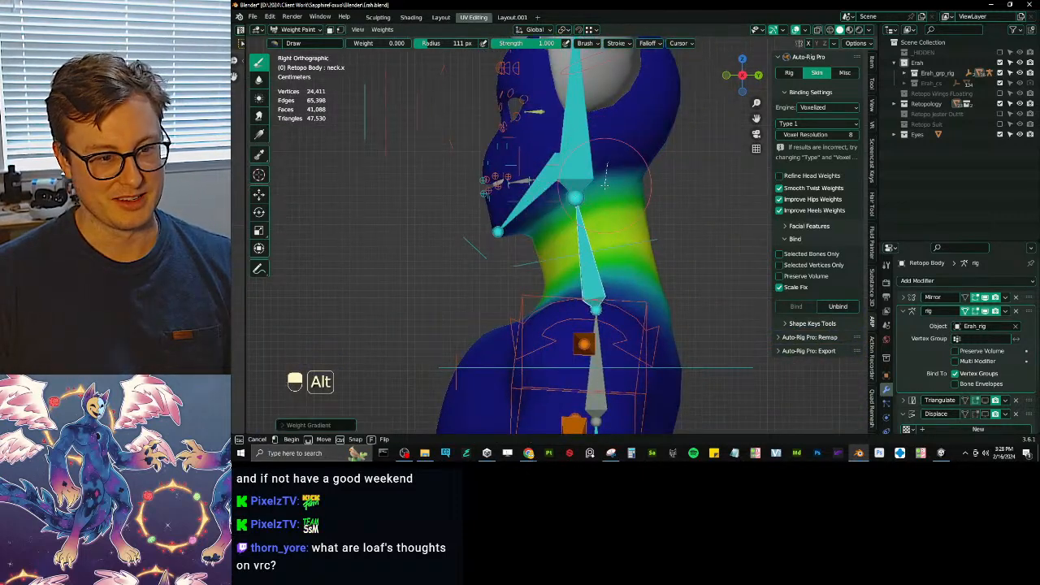
- Select the head bone and fade its weights out at the neck with a zero-weight gradient
{"action": "left_click", "coordinate": [581, 139], "text": "ctrl"}
{"action": "left_click_drag", "start_coordinate": [583, 242], "coordinate": [575, 183], "text": "alt"}
{"action": "middle_click_drag", "start_coordinate": [576, 187], "coordinate": [680, 242], "text": "shift"}
{"action": "scroll", "coordinate": [680, 242], "scroll_direction": "down", "scroll_amount": 3}
{"action": "mouse_move", "coordinate": [603, 198]}
{"action": "middle_mouse_down"}
{"action": "mouse_move", "coordinate": [636, 219]}
{"action": "mouse_move", "coordinate": [596, 206]}
{"action": "middle_mouse_up"}
{"action": "scroll", "coordinate": [596, 204], "scroll_direction": "up", "scroll_amount": 3}
- Select c_ear_01.l and c_ear_02.l in turn and remove their weights from the head with zero-weight gradients
{"action": "left_click", "coordinate": [605, 152], "text": "ctrl"}
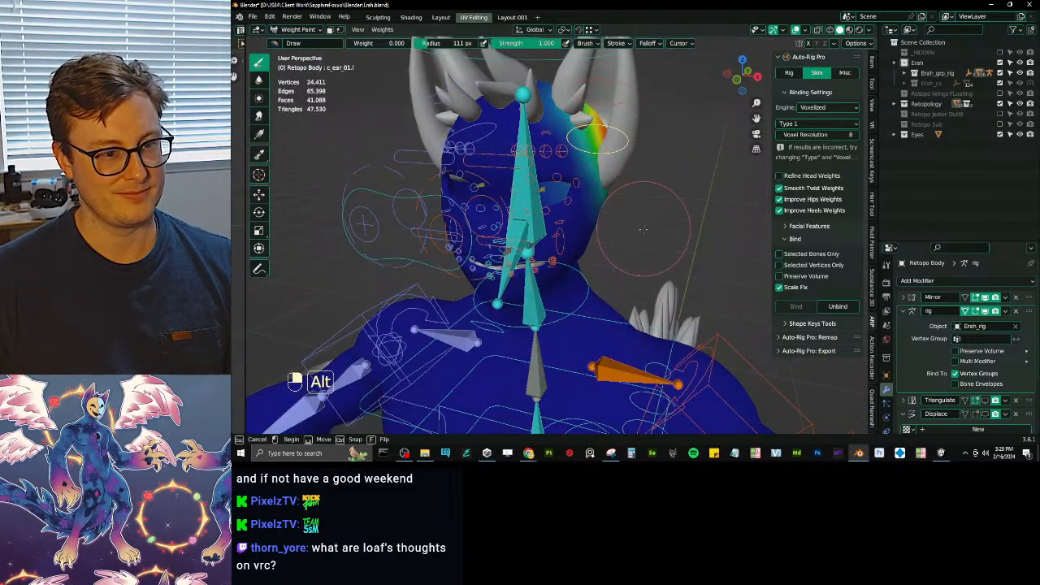
{"action": "left_click_drag", "start_coordinate": [660, 198], "coordinate": [691, 194], "text": "alt"}
{"action": "middle_click_drag", "start_coordinate": [667, 191], "coordinate": [667, 234], "text": "shift"}
{"action": "left_click", "coordinate": [624, 151], "text": "ctrl"}
{"action": "left_click_drag", "start_coordinate": [665, 260], "coordinate": [619, 92], "text": "alt"}
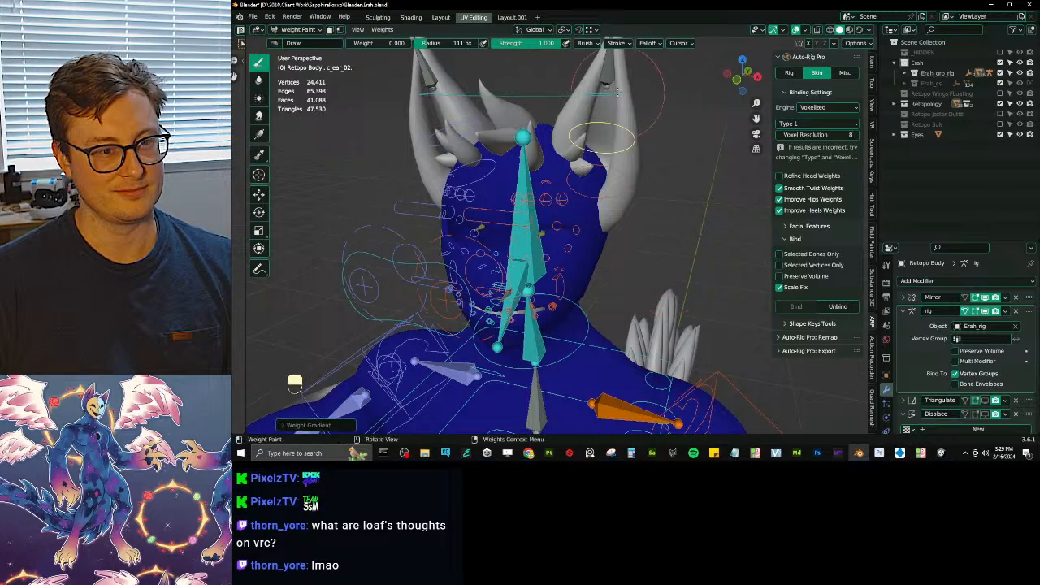
- Select c_ear_02.r and clear its weights on the body mesh with a zero-weight gradient
{"action": "left_click", "coordinate": [615, 96], "text": "ctrl"}
{"action": "scroll", "coordinate": [646, 114], "scroll_direction": "down", "scroll_amount": 2}
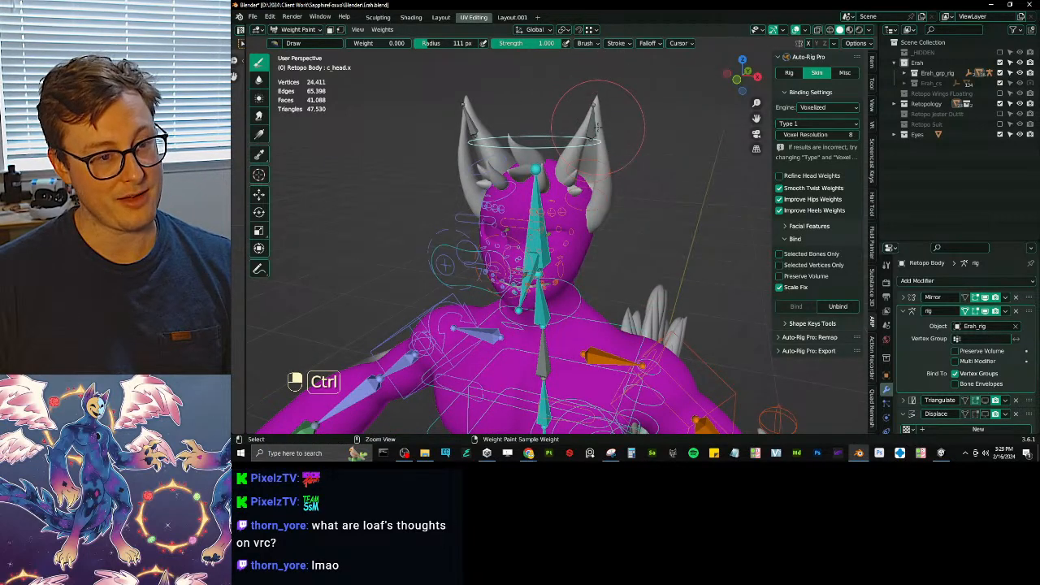
{"action": "left_click", "coordinate": [595, 126], "text": "ctrl"}
{"action": "left_click_drag", "start_coordinate": [651, 239], "coordinate": [651, 238], "text": "alt"}
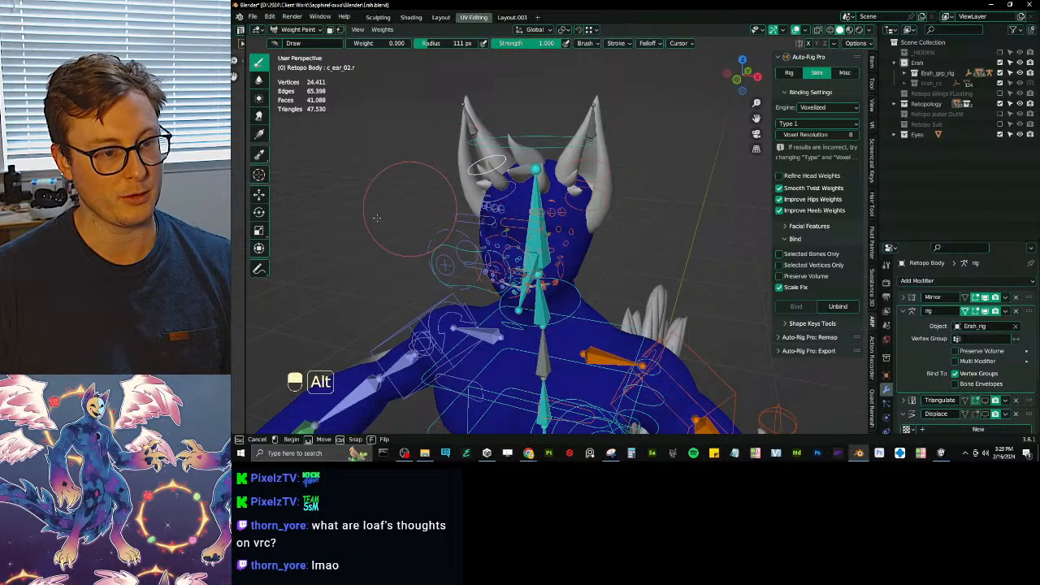
- Select c_eyebrow_01.l and clear its forehead weights with a zero-weight gradient
{"action": "scroll", "coordinate": [555, 159], "scroll_direction": "up", "scroll_amount": 3}
{"action": "middle_click_drag", "start_coordinate": [555, 159], "coordinate": [552, 128]}
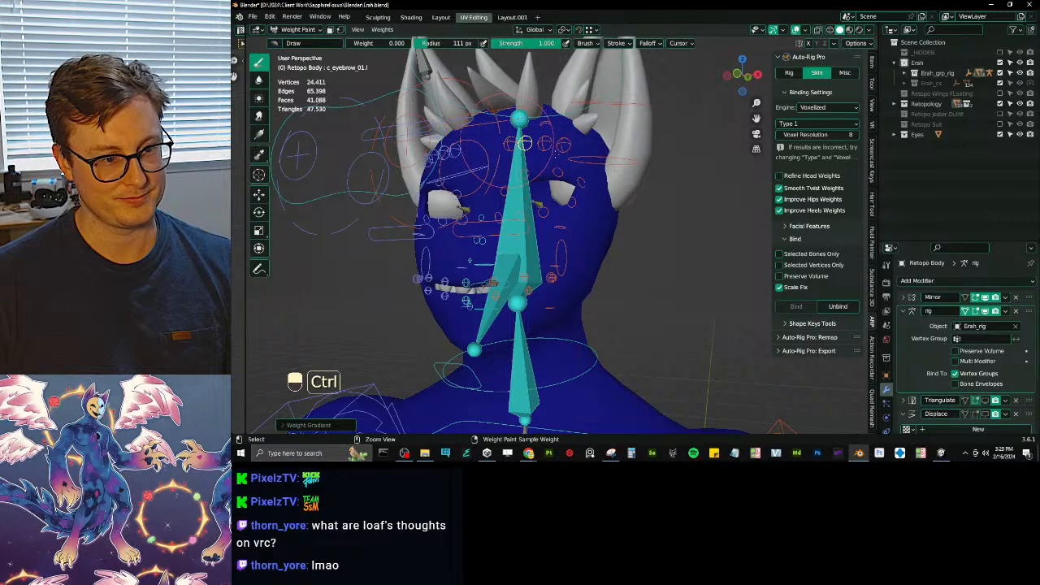
{"action": "left_click_drag", "start_coordinate": [518, 217], "coordinate": [487, 191], "text": "alt"}
{"action": "middle_click_drag", "start_coordinate": [451, 156], "coordinate": [471, 166]}
- Undo a gradient on c_eyelid_top.r, then clear the forehead weights of c_eyebrow_01_end.r with a zero-weight gradient and select c_eyebrow_01.r
{"action": "left_click", "coordinate": [485, 162], "text": "ctrl"}
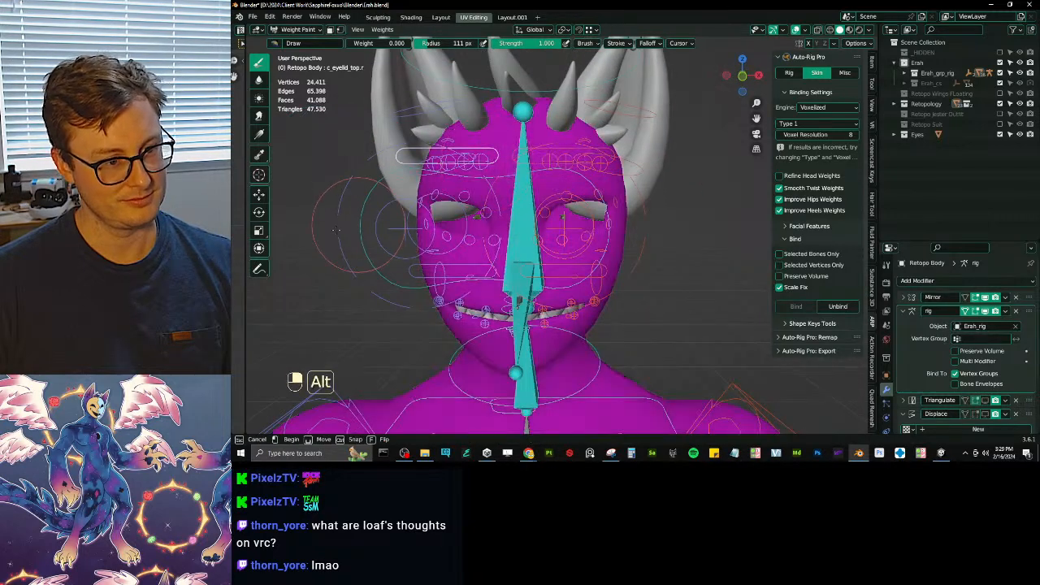
{"action": "left_click_drag", "start_coordinate": [486, 163], "coordinate": [506, 173], "text": "alt"}
{"action": "key", "text": "ctrl+z"}
{"action": "left_click", "coordinate": [480, 161], "text": "ctrl"}
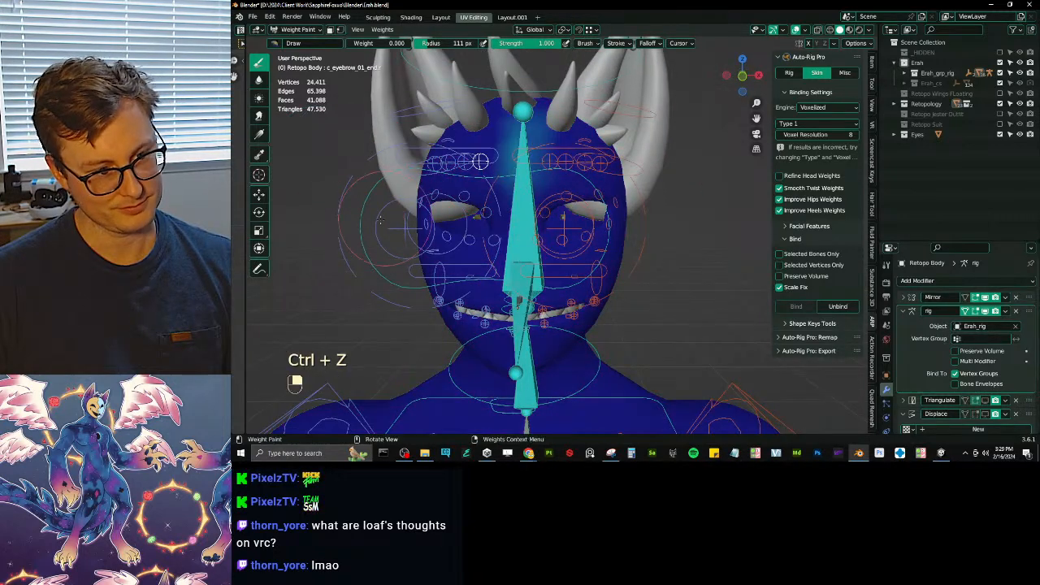
{"action": "left_click_drag", "start_coordinate": [352, 218], "coordinate": [389, 213], "text": "alt"}
{"action": "left_click", "coordinate": [464, 162], "text": "ctrl"}
- Move c_root_master.x to test the hip and leg deformation, then reset its location and rotation
{"action": "scroll", "coordinate": [455, 236], "scroll_direction": "down", "scroll_amount": 5}
{"action": "middle_click_drag", "start_coordinate": [496, 252], "coordinate": [497, 183], "text": "shift"}
{"action": "middle_click_drag", "start_coordinate": [585, 243], "coordinate": [598, 183]}
{"action": "scroll", "coordinate": [530, 153], "scroll_direction": "up", "scroll_amount": 2}
{"action": "scroll", "coordinate": [530, 153], "scroll_direction": "down", "scroll_amount": 4}
{"action": "scroll", "coordinate": [597, 211], "scroll_direction": "up", "scroll_amount": 1}
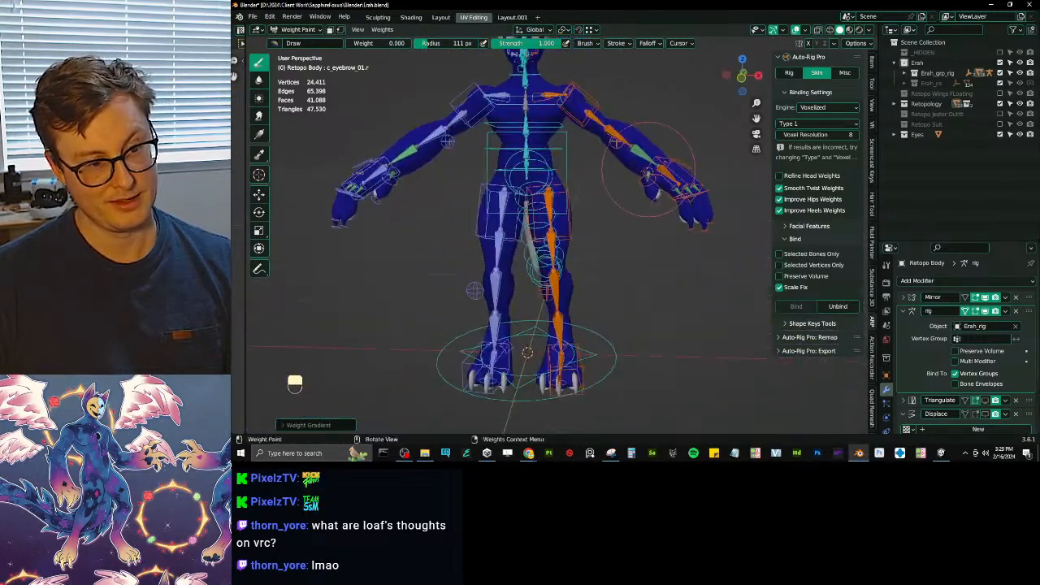
{"action": "scroll", "coordinate": [598, 224], "scroll_direction": "down", "scroll_amount": 1}
{"action": "scroll", "coordinate": [597, 224], "scroll_direction": "up", "scroll_amount": 1}
{"action": "middle_click_drag", "start_coordinate": [578, 230], "coordinate": [625, 242]}
{"action": "scroll", "coordinate": [624, 242], "scroll_direction": "up", "scroll_amount": 1}
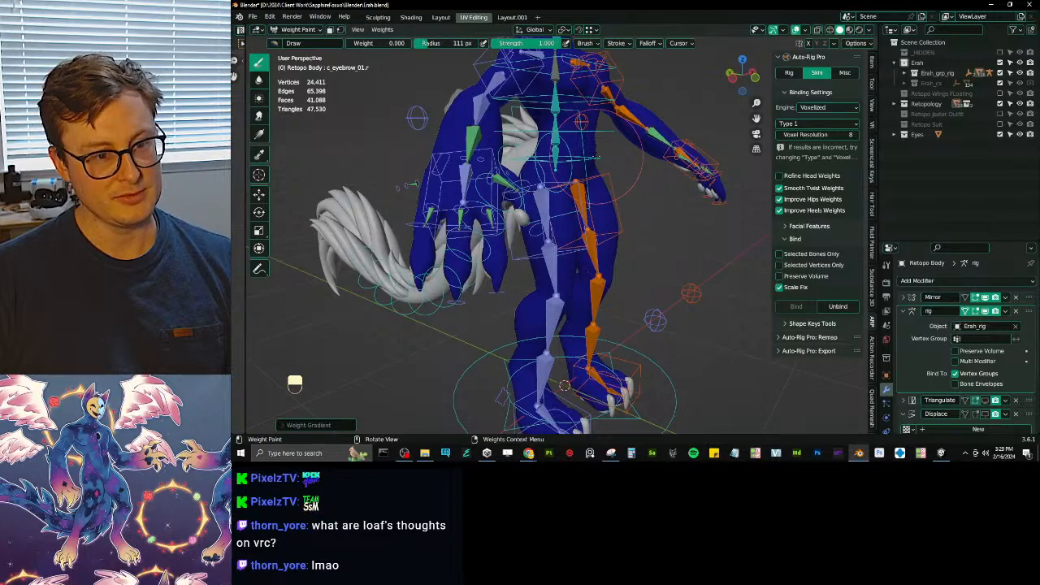
{"action": "left_click", "coordinate": [597, 156], "text": "ctrl"}
{"action": "key", "text": "g"}
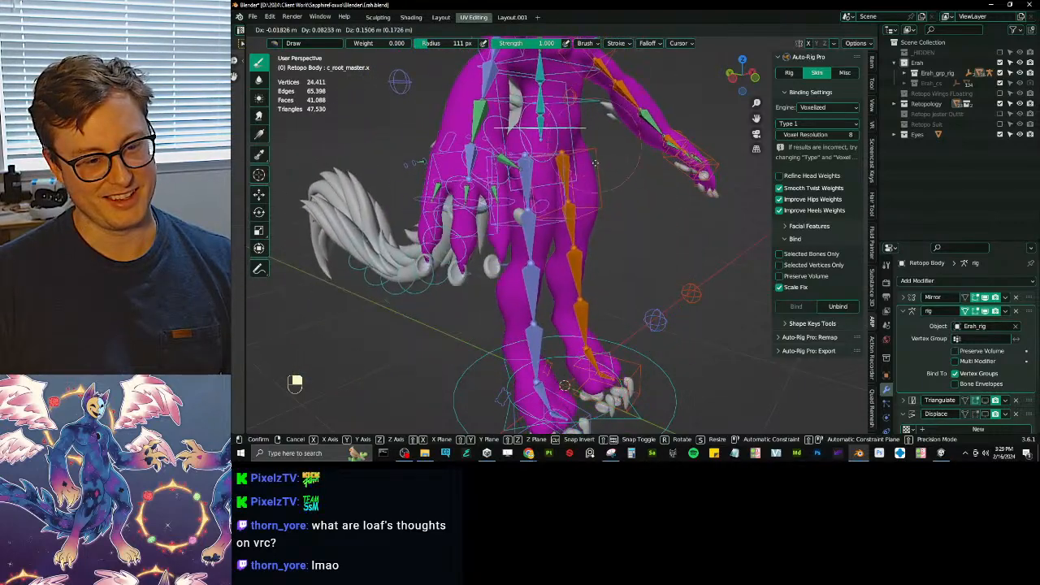
{"action": "left_click", "coordinate": [588, 262]}
{"action": "middle_click_drag", "start_coordinate": [588, 262], "coordinate": [585, 233]}
{"action": "scroll", "coordinate": [463, 236], "scroll_direction": "up", "scroll_amount": 4}
{"action": "key", "text": "alt+g"}
{"action": "key", "text": "alt+r"}
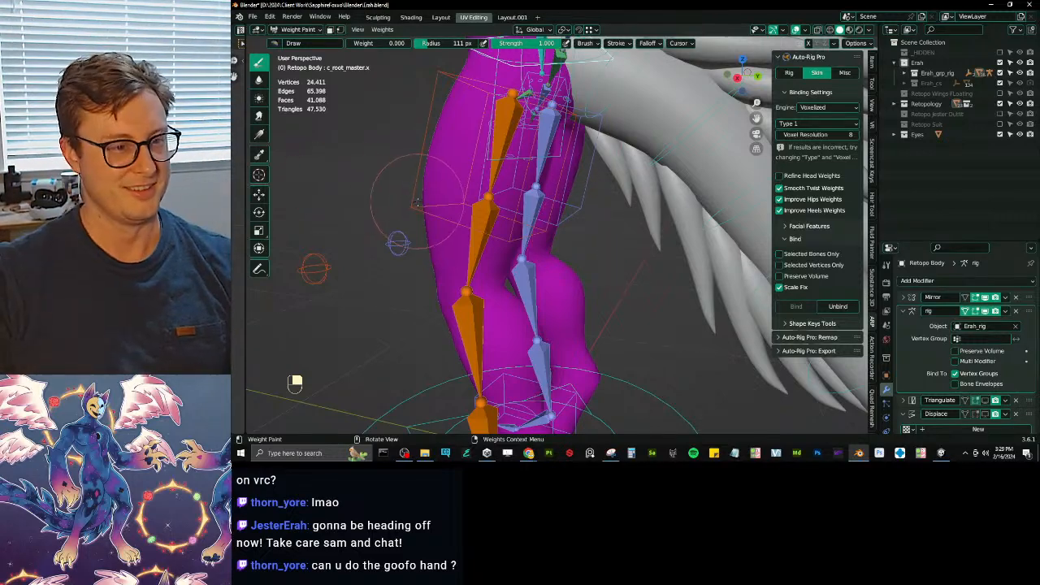
- Select shoulder.l and, in the front view, fade its weights away from the neck and chest centre with a zero-weight gradient
{"action": "middle_click_drag", "start_coordinate": [417, 203], "coordinate": [587, 284]}
{"action": "scroll", "coordinate": [597, 268], "scroll_direction": "down", "scroll_amount": 4}
{"action": "middle_click_drag", "start_coordinate": [640, 182], "coordinate": [617, 199]}
{"action": "scroll", "coordinate": [615, 198], "scroll_direction": "down", "scroll_amount": 3}
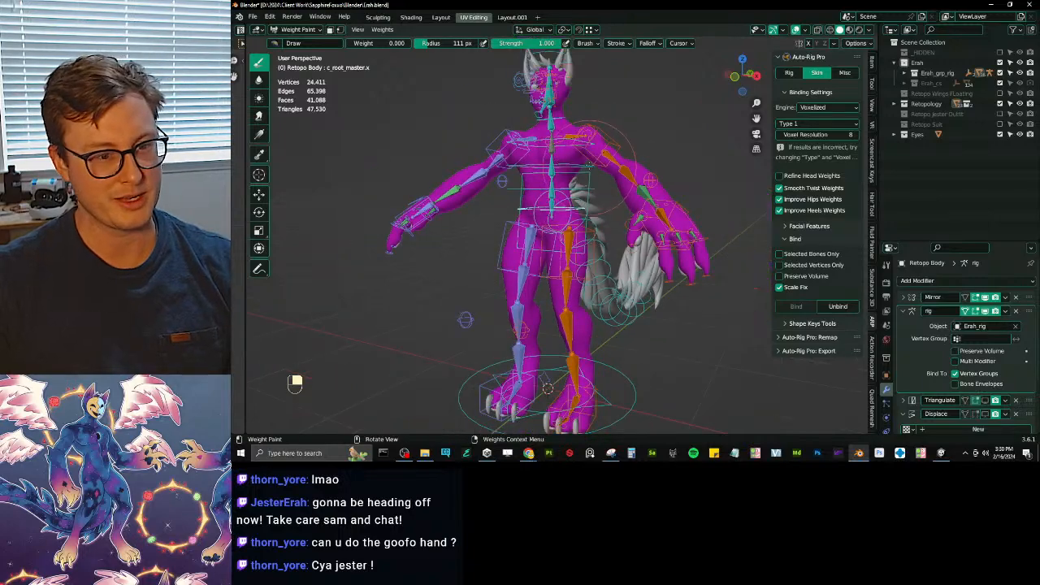
{"action": "scroll", "coordinate": [595, 160], "scroll_direction": "up", "scroll_amount": 4}
{"action": "middle_click_drag", "start_coordinate": [586, 154], "coordinate": [574, 167]}
{"action": "left_click", "coordinate": [569, 167], "text": "ctrl"}
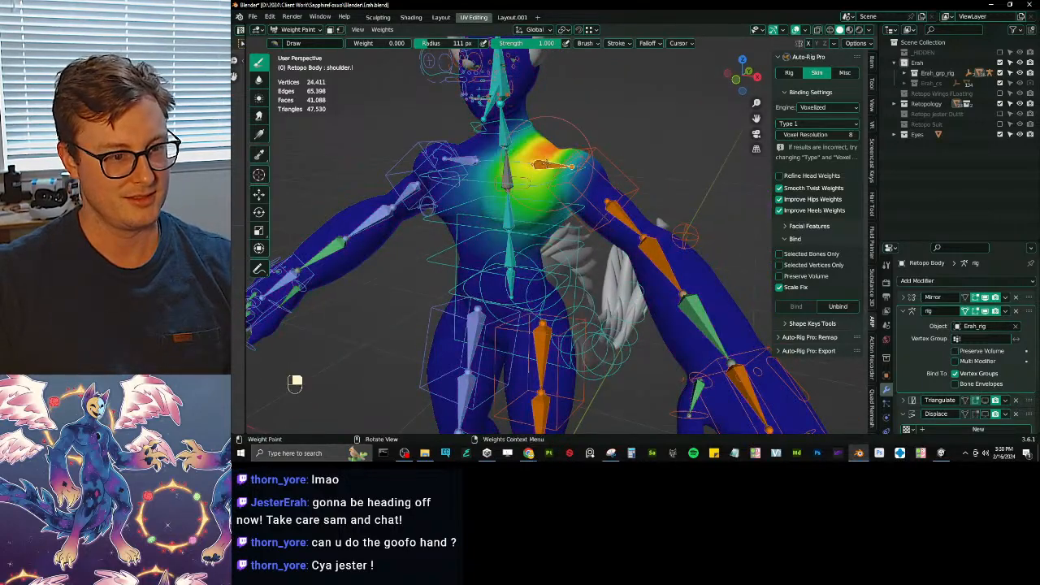
{"action": "key", "text": "KP_1"}
{"action": "scroll", "coordinate": [478, 179], "scroll_direction": "up", "scroll_amount": 3}
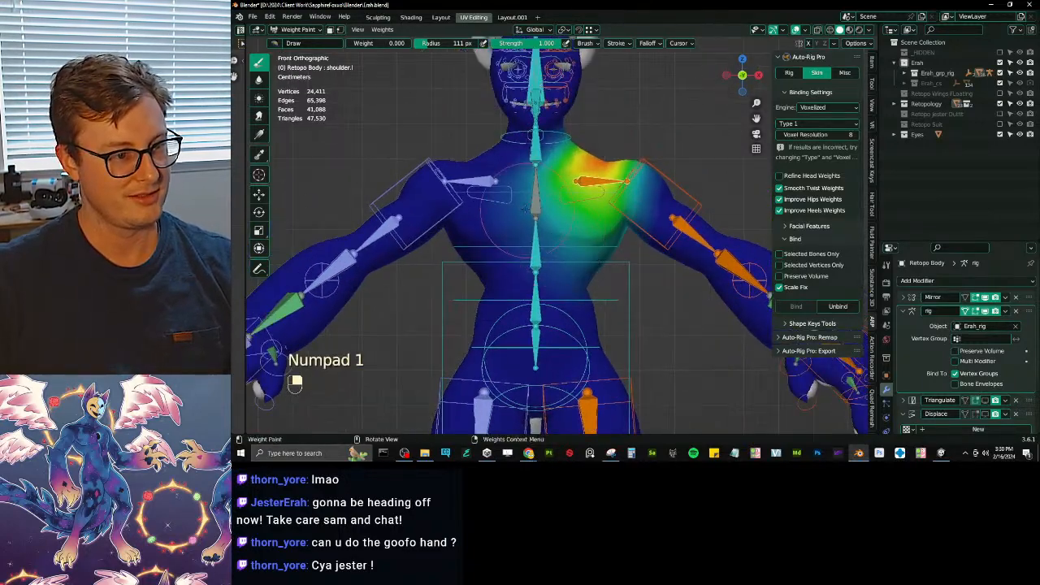
{"action": "key", "text": "ctrl+KP_1"}
{"action": "key", "text": "KP_1"}
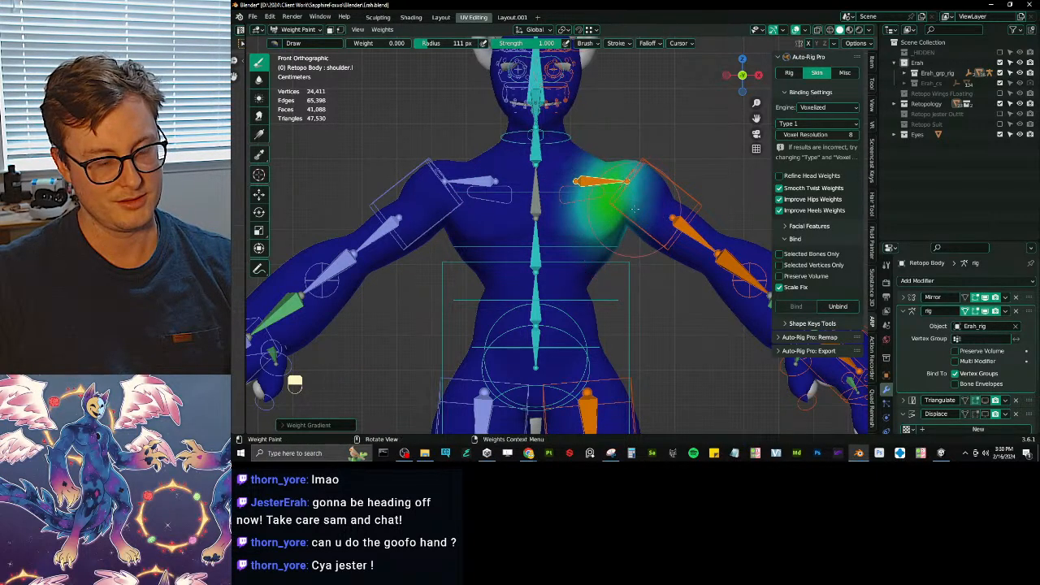
- Trim c_arm_twist_offset.l's weights along the upper arm and fade arm_stretch.l's weights toward the shoulder with zero-weight gradients
{"action": "middle_click_drag", "start_coordinate": [626, 247], "coordinate": [603, 254]}
{"action": "left_click", "coordinate": [653, 219], "text": "ctrl"}
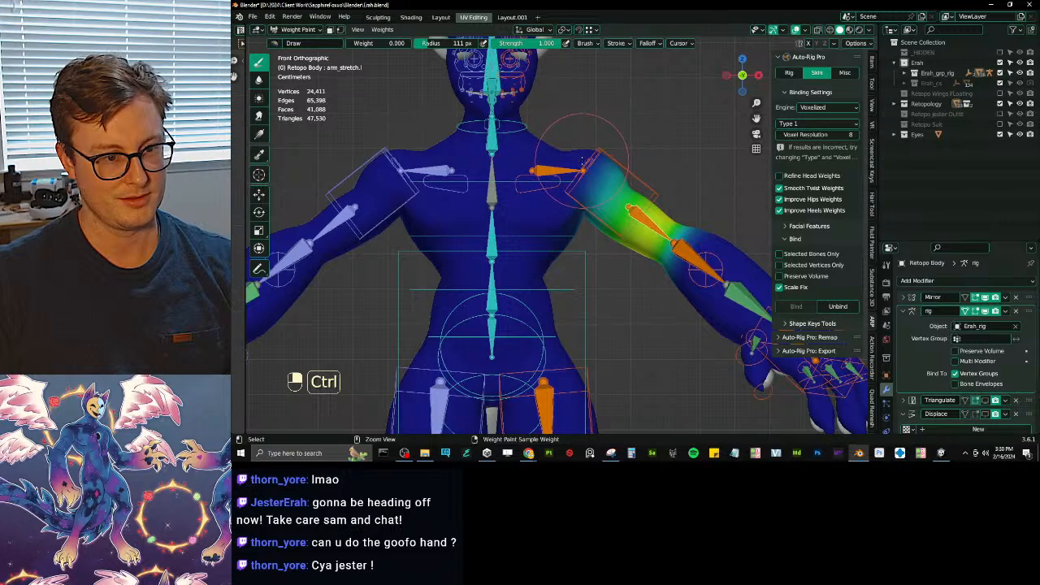
{"action": "left_click", "coordinate": [582, 164], "text": "ctrl"}
{"action": "left_click_drag", "start_coordinate": [594, 199], "coordinate": [596, 199], "text": "alt"}
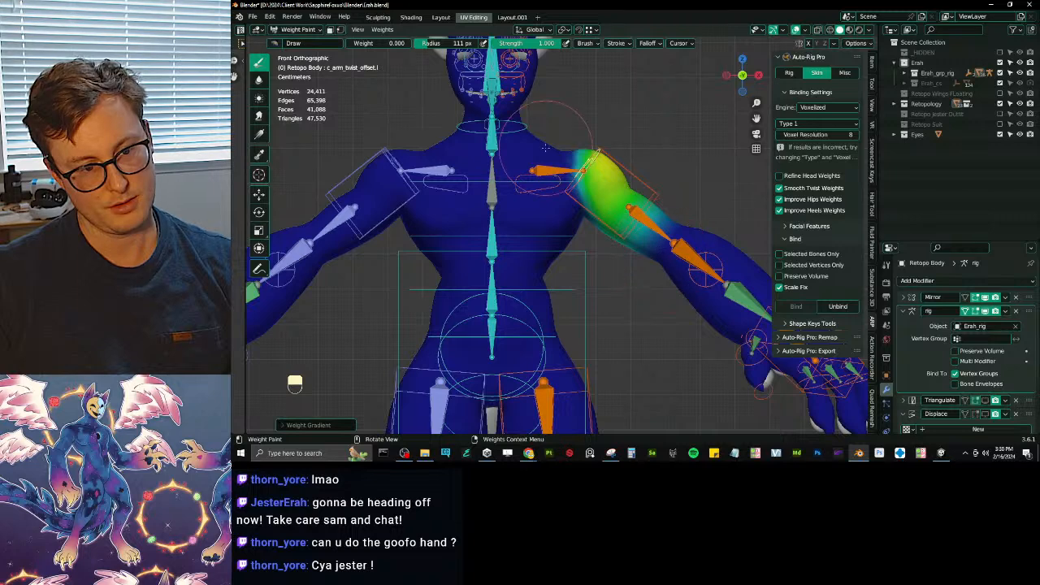
{"action": "left_click", "coordinate": [591, 192], "text": "ctrl"}
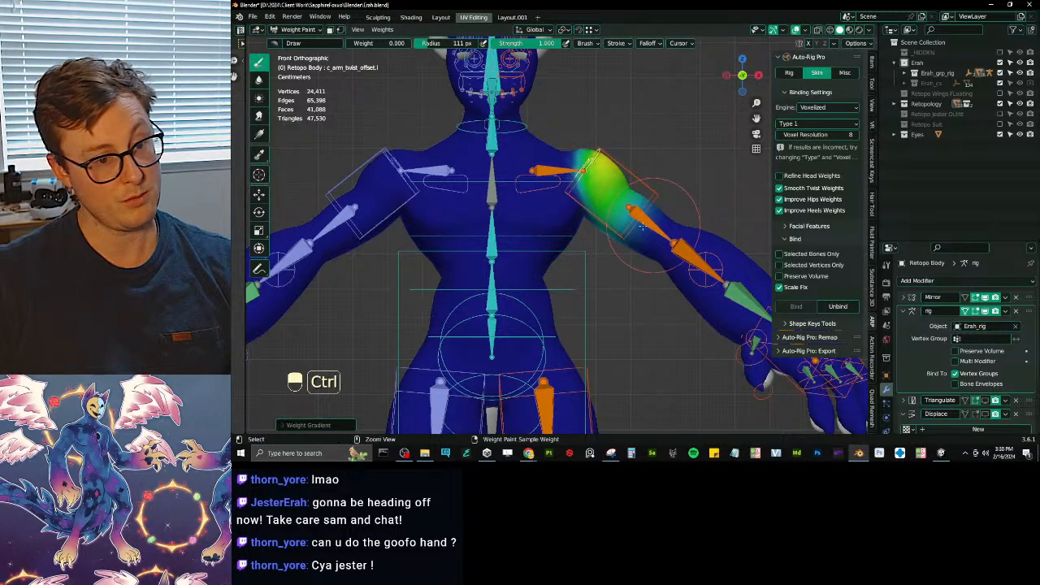
{"action": "left_click_drag", "start_coordinate": [652, 251], "coordinate": [652, 252], "text": "alt"}
{"action": "middle_click_drag", "start_coordinate": [651, 250], "coordinate": [629, 240], "text": "shift"}
{"action": "left_click_drag", "start_coordinate": [542, 175], "coordinate": [597, 214], "text": "alt"}
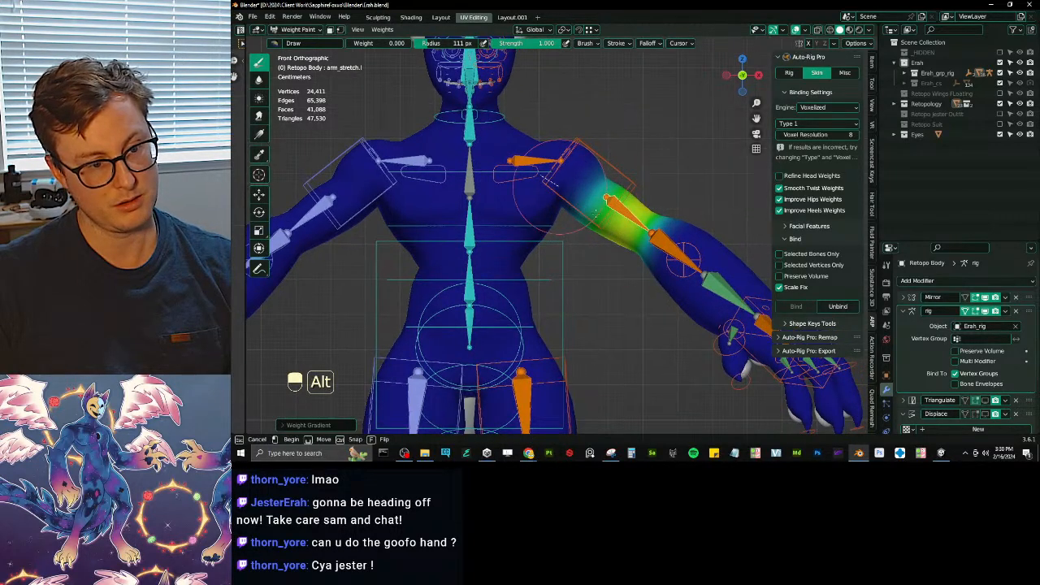
- Select forearm_stretch.l and forearm_twist.l, undo a gradient near the elbow, and fade the weights around the wrist with a zero-weight gradient
{"action": "middle_click_drag", "start_coordinate": [702, 259], "coordinate": [653, 298], "text": "shift"}
{"action": "scroll", "coordinate": [653, 297], "scroll_direction": "down", "scroll_amount": 3}
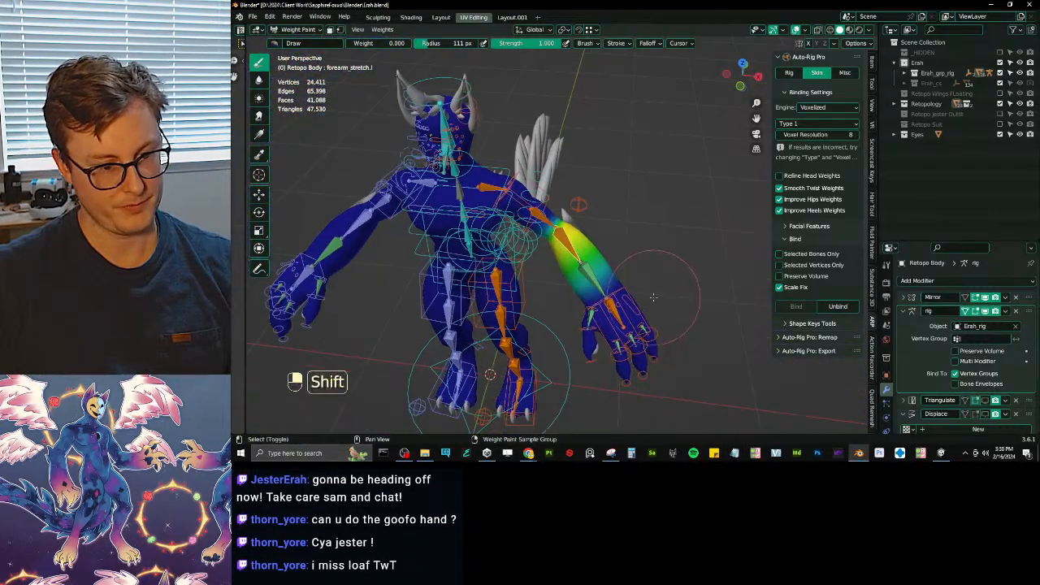
{"action": "scroll", "coordinate": [653, 298], "scroll_direction": "up", "scroll_amount": 2}
{"action": "left_click_drag", "start_coordinate": [553, 257], "coordinate": [543, 240], "text": "alt"}
{"action": "key", "text": "ctrl+z"}
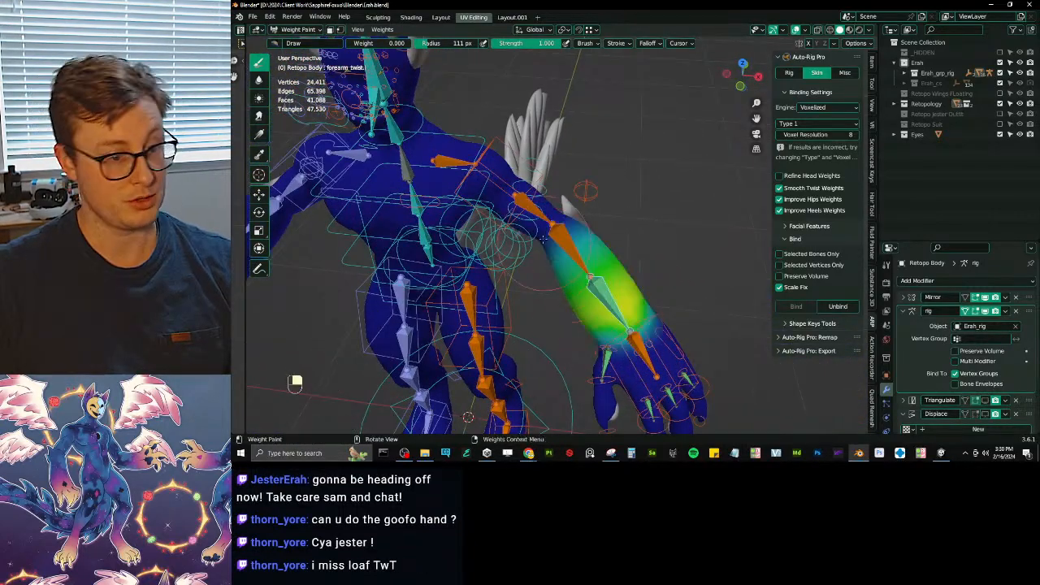
{"action": "left_click_drag", "start_coordinate": [602, 376], "coordinate": [613, 365], "text": "alt"}
{"action": "middle_click_drag", "start_coordinate": [624, 351], "coordinate": [582, 274], "text": "shift"}
{"action": "middle_click_drag", "start_coordinate": [582, 275], "coordinate": [587, 253], "text": "ctrl"}
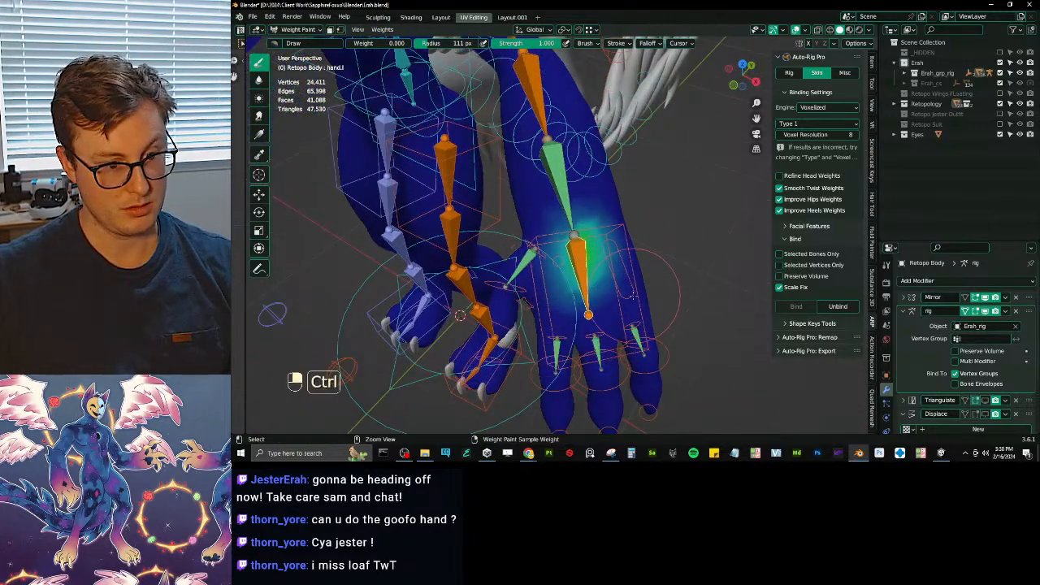
- Select c_pinky1_base.l and fade its weights near the wrist with a zero-weight gradient
{"action": "left_click", "coordinate": [631, 300], "text": "ctrl"}
{"action": "middle_click_drag", "start_coordinate": [632, 301], "coordinate": [606, 293]}
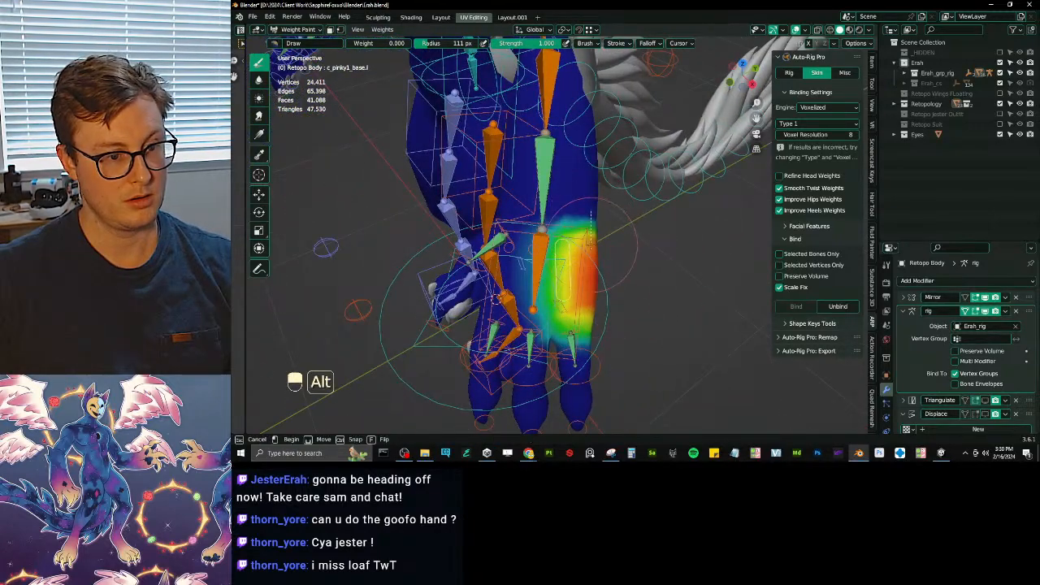
{"action": "left_click_drag", "start_coordinate": [592, 271], "coordinate": [593, 273], "text": "alt"}
- Test the deformation with a bone rotation, then select all bones and reset their rotation and location
{"action": "key", "text": "r"}
{"action": "left_click", "coordinate": [626, 235]}
{"action": "middle_click_drag", "start_coordinate": [626, 235], "coordinate": [630, 203]}
{"action": "key", "text": "a"}
{"action": "key", "text": "alt+r"}
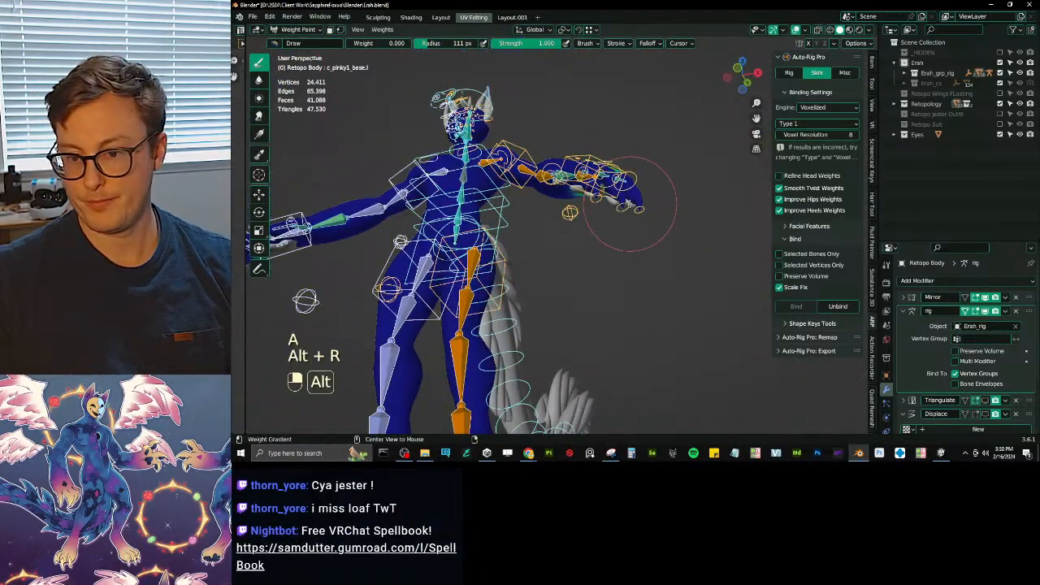
{"action": "middle_click_drag", "start_coordinate": [517, 82], "coordinate": [532, 229]}
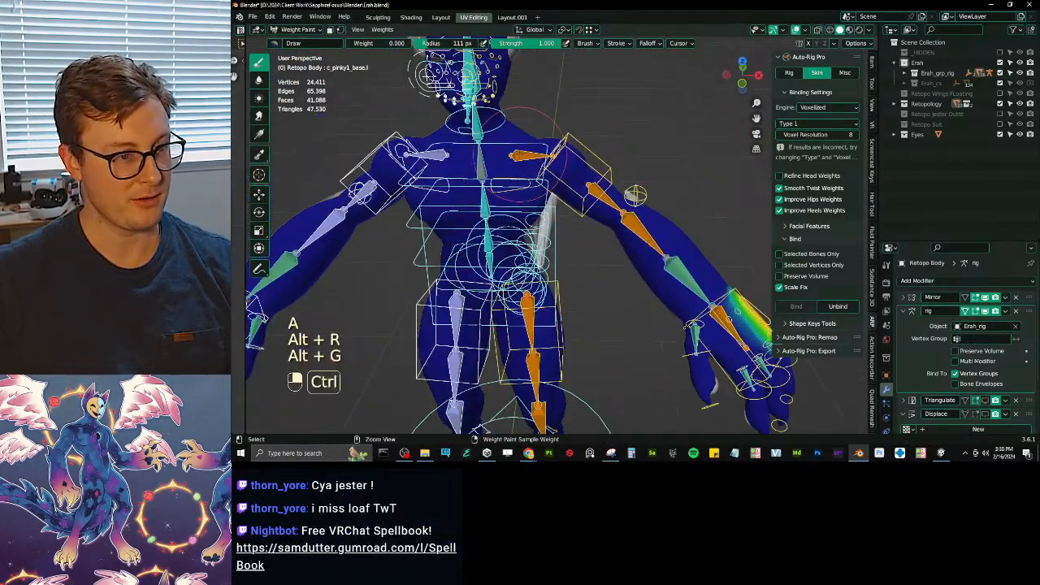
- Check the shoulder, arm and leg bones, then select c_root_master.x and move it to test the body deformation
{"action": "left_click", "coordinate": [520, 155], "text": "ctrl"}
{"action": "middle_click_drag", "start_coordinate": [520, 155], "coordinate": [599, 136], "text": "shift"}
{"action": "left_click", "coordinate": [595, 259], "text": "ctrl"}
{"action": "scroll", "coordinate": [595, 257], "scroll_direction": "up", "scroll_amount": 3}
{"action": "scroll", "coordinate": [592, 246], "scroll_direction": "down", "scroll_amount": 3}
{"action": "scroll", "coordinate": [557, 211], "scroll_direction": "down", "scroll_amount": 4}
{"action": "scroll", "coordinate": [591, 252], "scroll_direction": "up", "scroll_amount": 2}
{"action": "left_click", "coordinate": [636, 278], "text": "ctrl"}
{"action": "middle_click_drag", "start_coordinate": [463, 134], "coordinate": [530, 128]}
{"action": "key", "text": "g"}
{"action": "left_click", "coordinate": [514, 206]}
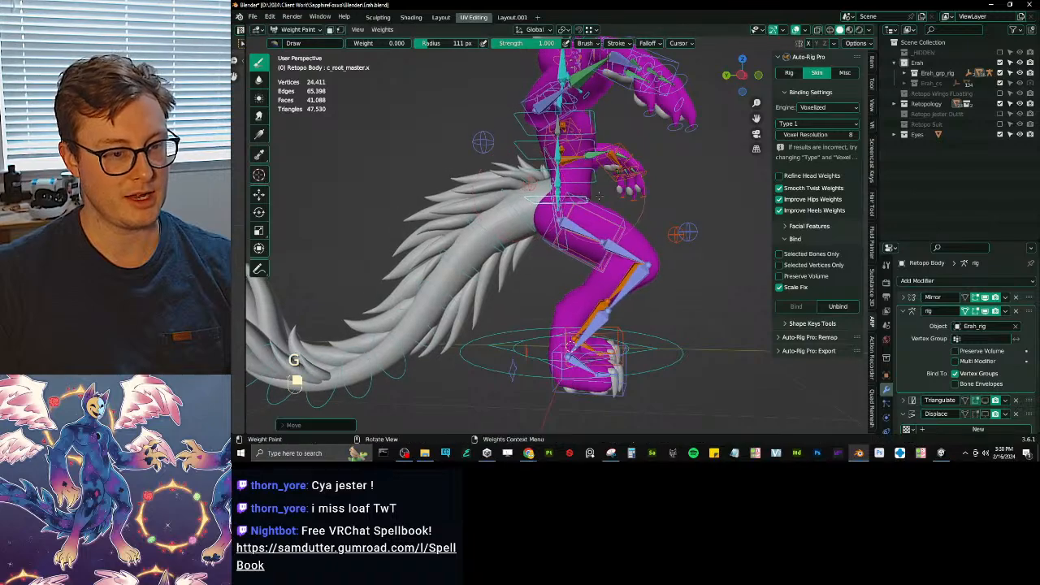
- Move c_root_master.x again while viewing from another side, then reset the rotation and location of all bones
{"action": "middle_click_drag", "start_coordinate": [609, 213], "coordinate": [583, 255]}
{"action": "key", "text": "g"}
{"action": "left_click", "coordinate": [564, 282]}
{"action": "scroll", "coordinate": [569, 273], "scroll_direction": "up", "scroll_amount": 4}
{"action": "key", "text": "a"}
{"action": "key", "text": "alt+r"}
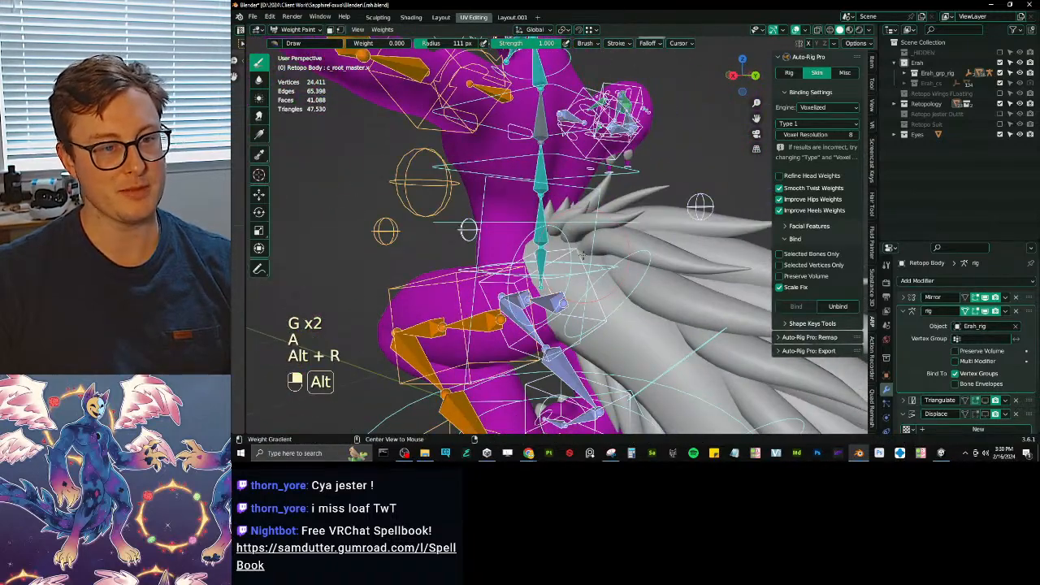
{"action": "key", "text": "alt+g"}
- Select c_thumb2.l on the left hand and fade its weights toward the palm with a zero-weight gradient
{"action": "scroll", "coordinate": [560, 255], "scroll_direction": "down", "scroll_amount": 4}
{"action": "scroll", "coordinate": [527, 254], "scroll_direction": "up", "scroll_amount": 3}
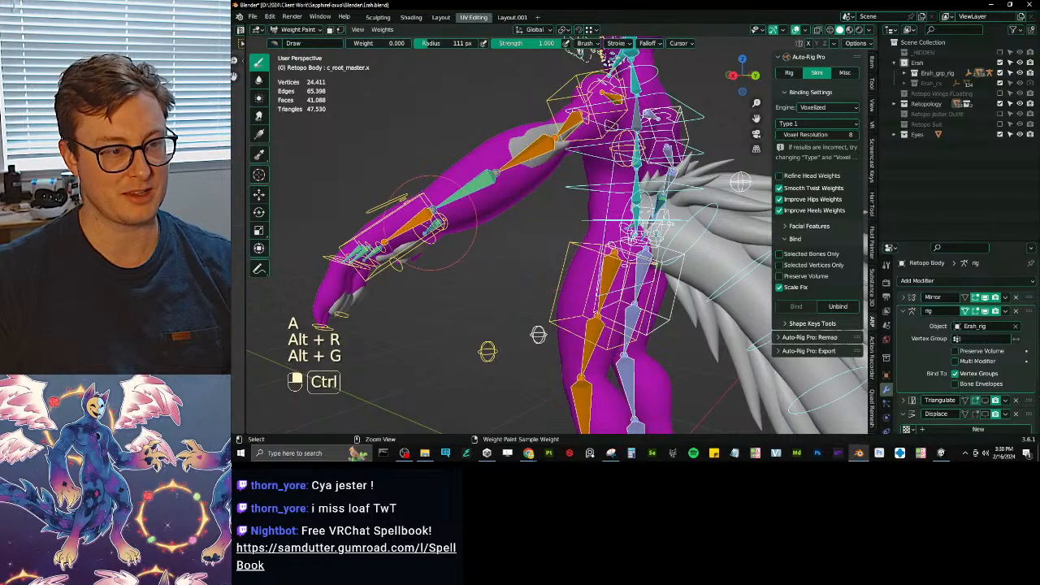
{"action": "left_click", "coordinate": [419, 218], "text": "ctrl"}
{"action": "middle_click_drag", "start_coordinate": [423, 220], "coordinate": [507, 312]}
{"action": "middle_click_drag", "start_coordinate": [516, 358], "coordinate": [566, 258], "text": "shift"}
{"action": "scroll", "coordinate": [565, 258], "scroll_direction": "up", "scroll_amount": 3}
{"action": "left_click", "coordinate": [555, 203], "text": "ctrl"}
{"action": "middle_click_drag", "start_coordinate": [555, 203], "coordinate": [543, 192]}
{"action": "left_click_drag", "start_coordinate": [543, 192], "coordinate": [542, 190], "text": "alt"}
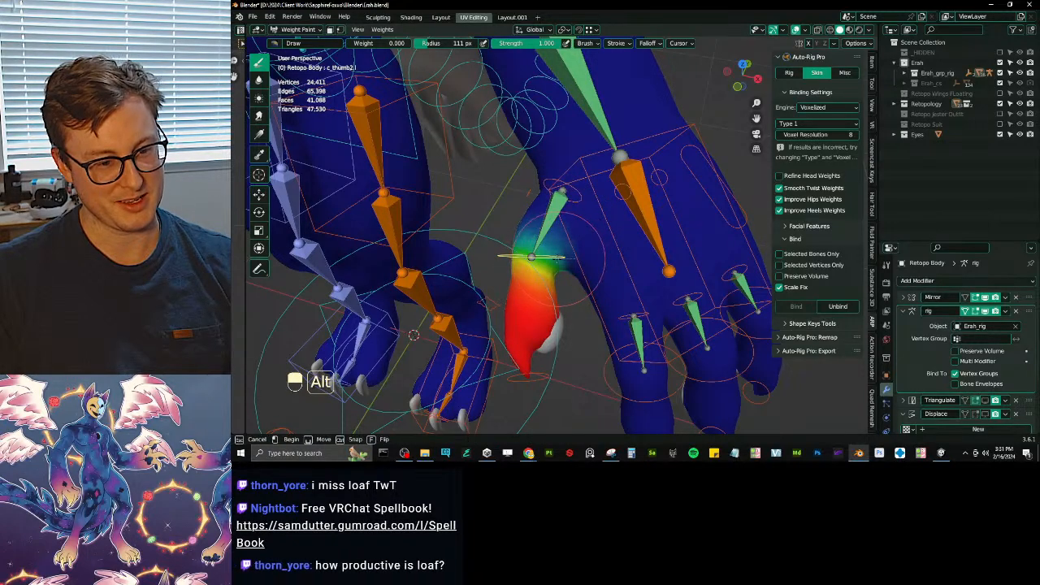
{"action": "middle_click_drag", "start_coordinate": [576, 258], "coordinate": [601, 287]}
{"action": "scroll", "coordinate": [562, 240], "scroll_direction": "up", "scroll_amount": 2}
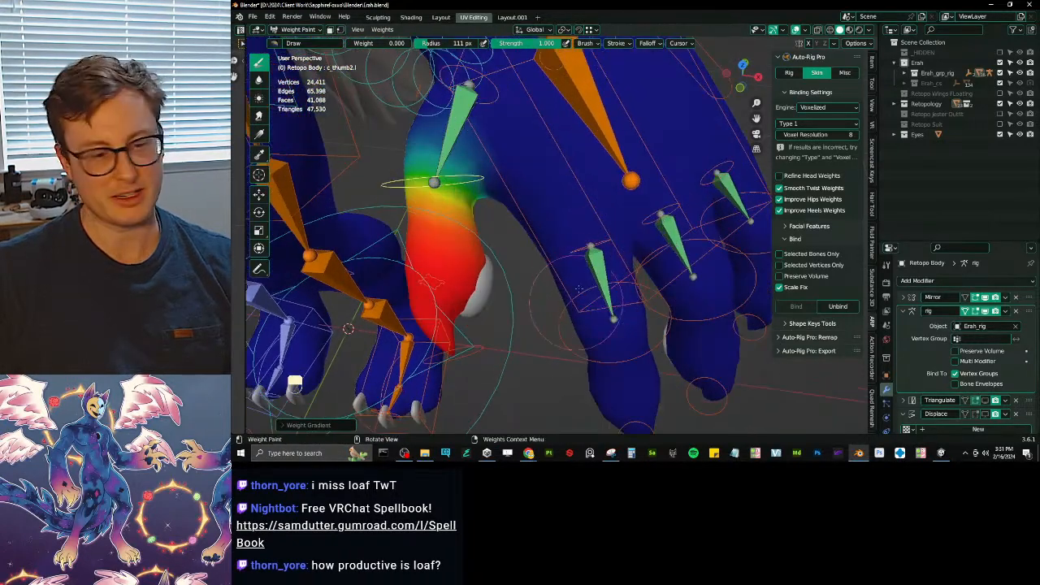
- Select index1.l, undo a gradient at its knuckle, and redo the zero-weight gradient beside the middle finger
{"action": "left_click", "coordinate": [598, 264], "text": "ctrl"}
{"action": "scroll", "coordinate": [591, 261], "scroll_direction": "down", "scroll_amount": 4}
{"action": "middle_click_drag", "start_coordinate": [585, 264], "coordinate": [560, 278]}
{"action": "scroll", "coordinate": [560, 278], "scroll_direction": "up", "scroll_amount": 4}
{"action": "middle_click", "coordinate": [560, 279], "text": "alt"}
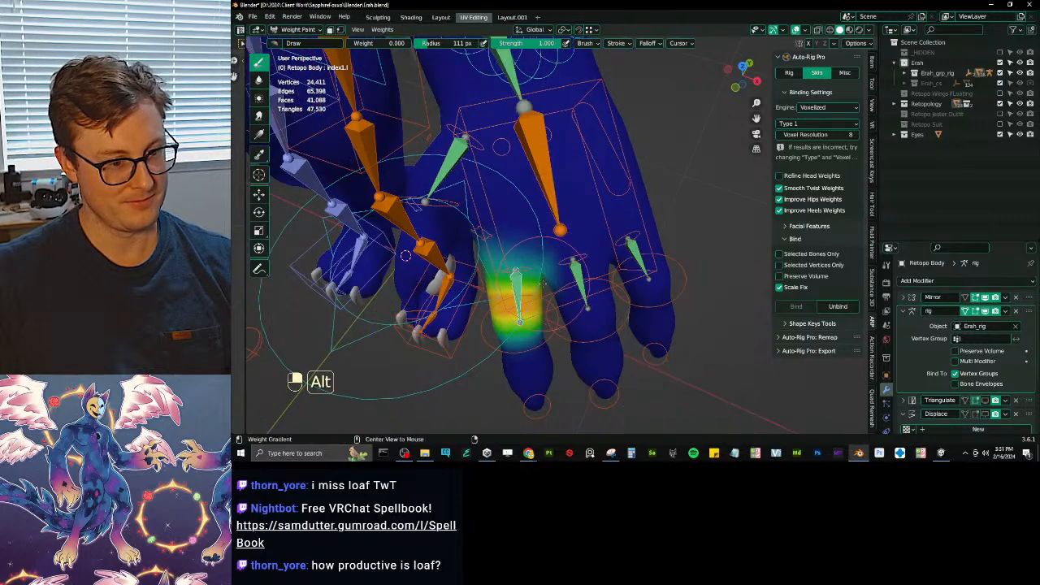
{"action": "key", "text": "ctrl+z"}
{"action": "left_click_drag", "start_coordinate": [547, 268], "coordinate": [546, 269]}
- Select middle1.l, undo the last change, and fade its knuckle weights beside the pinky with a zero-weight gradient
{"action": "mouse_move", "coordinate": [546, 269]}
{"action": "middle_mouse_down"}
{"action": "mouse_move", "coordinate": [569, 252]}
{"action": "mouse_move", "coordinate": [585, 269]}
{"action": "mouse_move", "coordinate": [538, 244]}
{"action": "mouse_move", "coordinate": [580, 230]}
{"action": "middle_mouse_up"}
{"action": "left_click", "coordinate": [587, 258], "text": "ctrl"}
{"action": "left_click", "coordinate": [605, 260], "text": "ctrl"}
{"action": "key", "text": "ctrl+z"}
{"action": "left_click_drag", "start_coordinate": [578, 230], "coordinate": [566, 226], "text": "alt"}
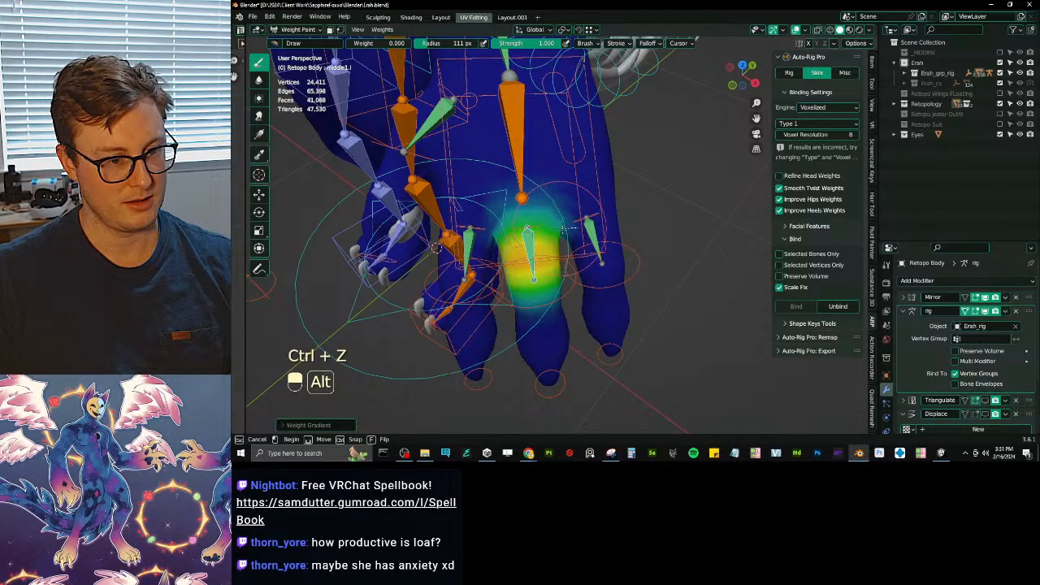
- Fade the pinky1.l weights beside the middle finger with a zero-weight gradient, then apply another gradient to c_pinky2.l
{"action": "left_click", "coordinate": [594, 237], "text": "alt"}
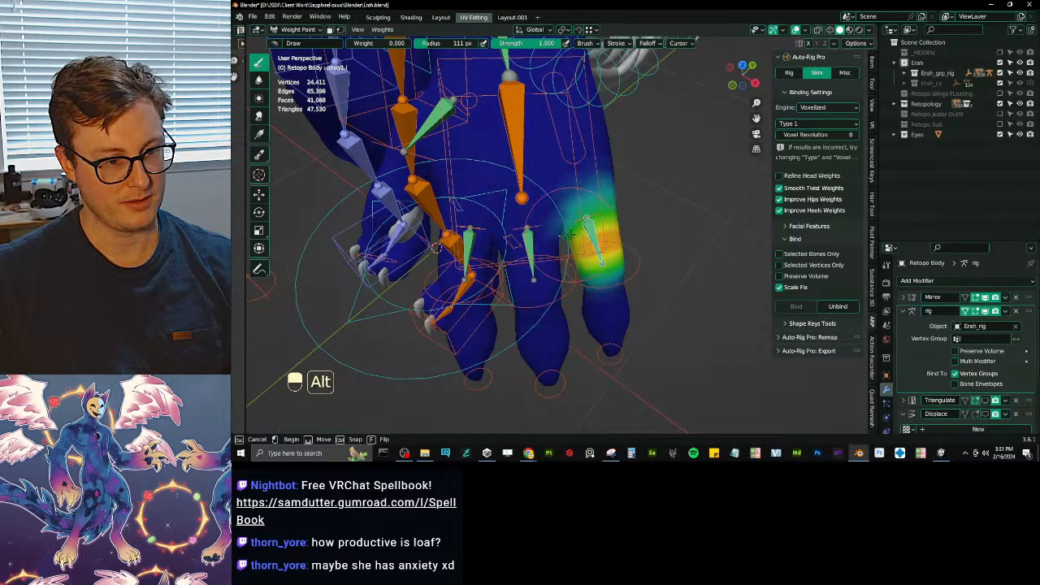
{"action": "left_click_drag", "start_coordinate": [586, 249], "coordinate": [593, 252], "text": "alt"}
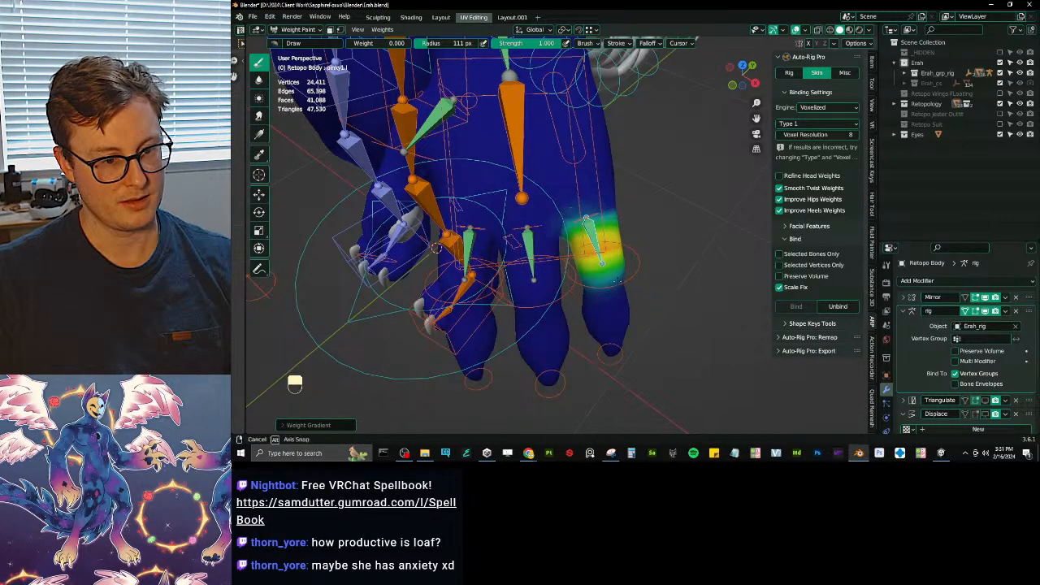
{"action": "left_click", "coordinate": [618, 280], "text": "ctrl"}
{"action": "middle_click_drag", "start_coordinate": [618, 280], "coordinate": [603, 259]}
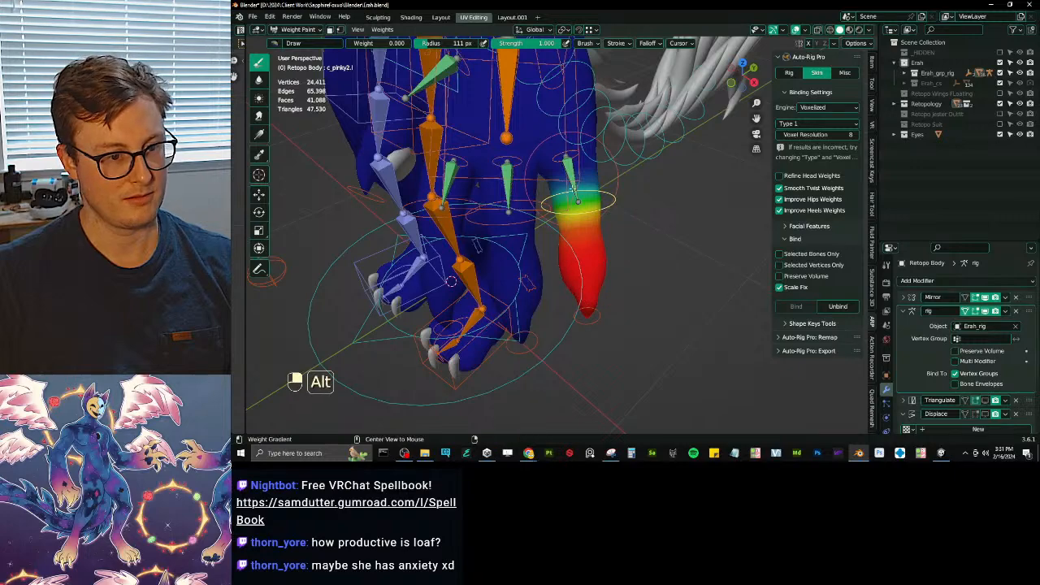
{"action": "left_click_drag", "start_coordinate": [571, 243], "coordinate": [570, 249], "text": "alt"}
- Inspect the weights of c_middle2.l on the left hand and of spine_03.x on the upper body
{"action": "left_click", "coordinate": [507, 199], "text": "ctrl"}
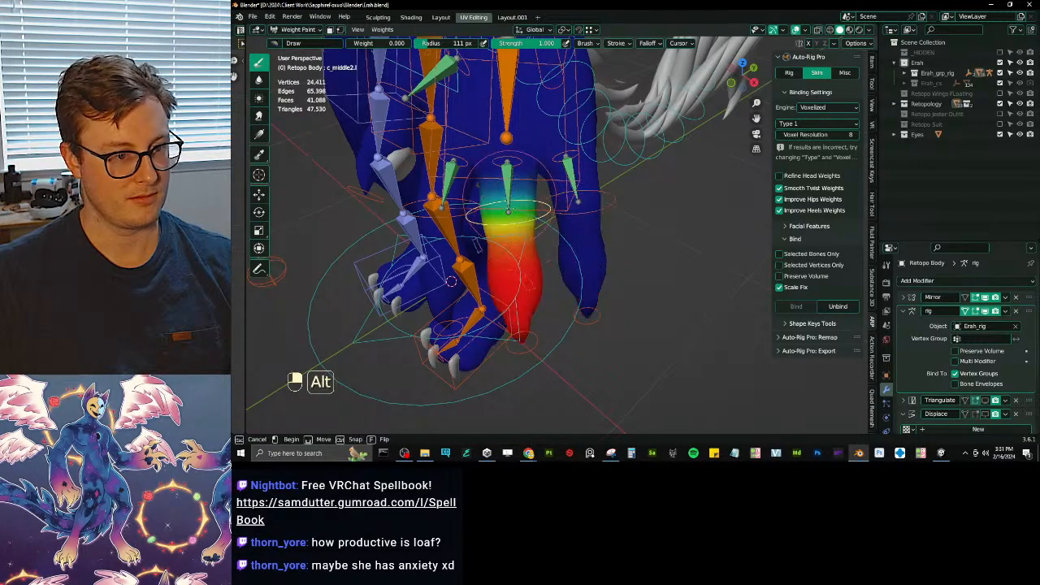
{"action": "middle_click_drag", "start_coordinate": [510, 237], "coordinate": [581, 264]}
{"action": "left_click", "coordinate": [508, 224], "text": "ctrl"}
{"action": "middle_click_drag", "start_coordinate": [580, 264], "coordinate": [589, 300], "text": "shift"}
{"action": "scroll", "coordinate": [561, 260], "scroll_direction": "up", "scroll_amount": 5}
{"action": "middle_click_drag", "start_coordinate": [455, 186], "coordinate": [552, 224], "text": "shift"}
{"action": "left_click", "coordinate": [511, 230], "text": "ctrl"}
{"action": "scroll", "coordinate": [559, 232], "scroll_direction": "up", "scroll_amount": 3}
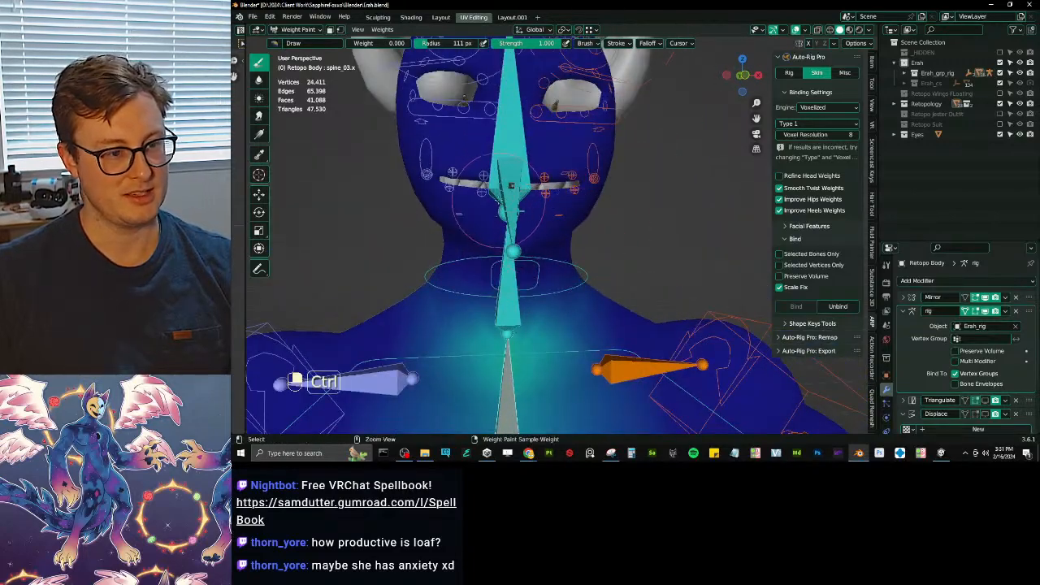
- In Edit Mode, box-select the lower jaw and inner-mouth vertices in a wireframe right orthographic view
{"action": "key", "text": "Tab"}
{"action": "scroll", "coordinate": [560, 221], "scroll_direction": "up", "scroll_amount": 3}
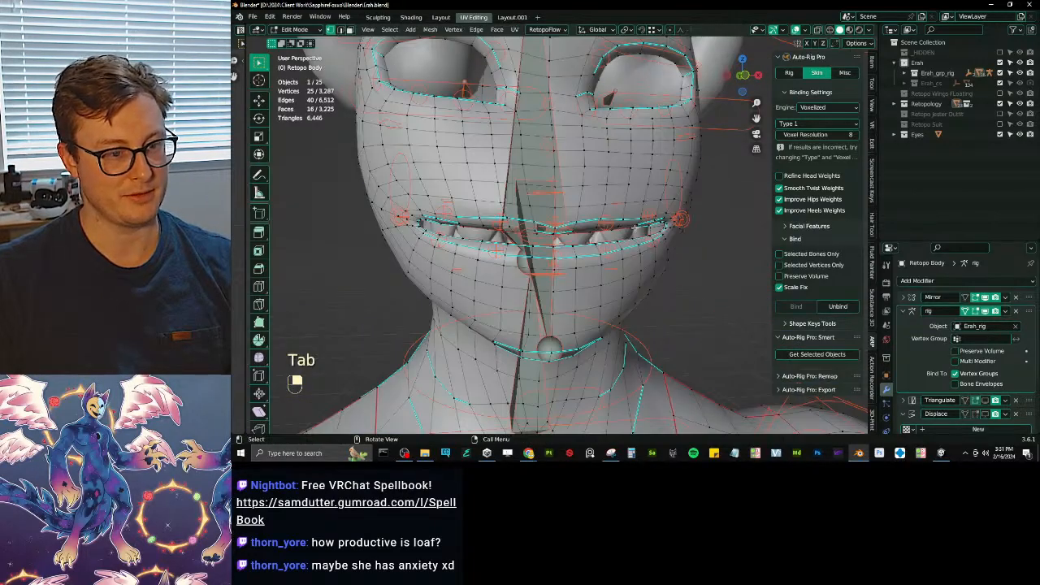
{"action": "middle_click_drag", "start_coordinate": [636, 225], "coordinate": [520, 235]}
{"action": "left_click", "coordinate": [520, 235], "text": "alt+shift"}
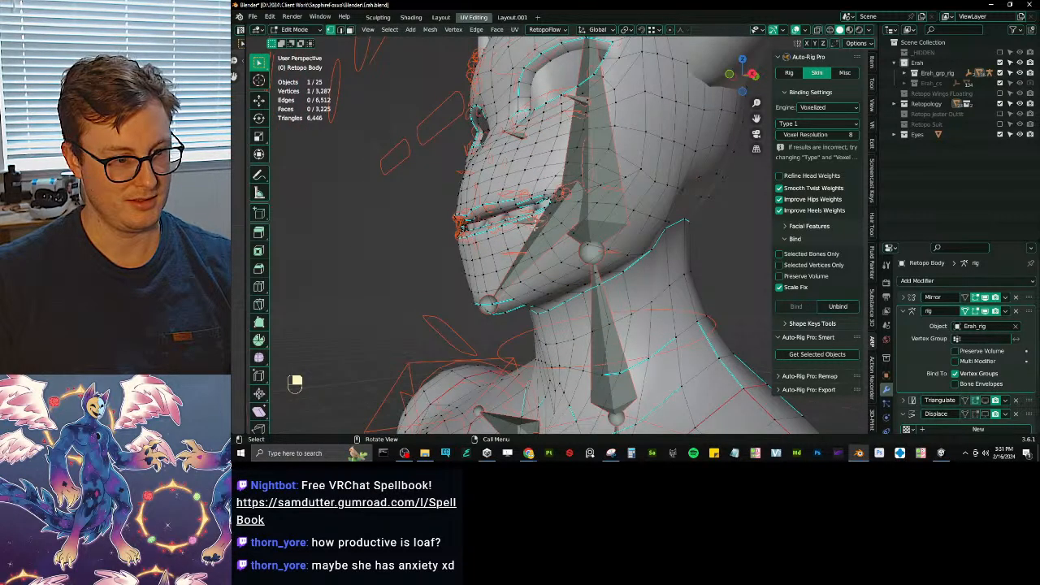
{"action": "key", "text": "KP_3"}
{"action": "key", "text": "z"}
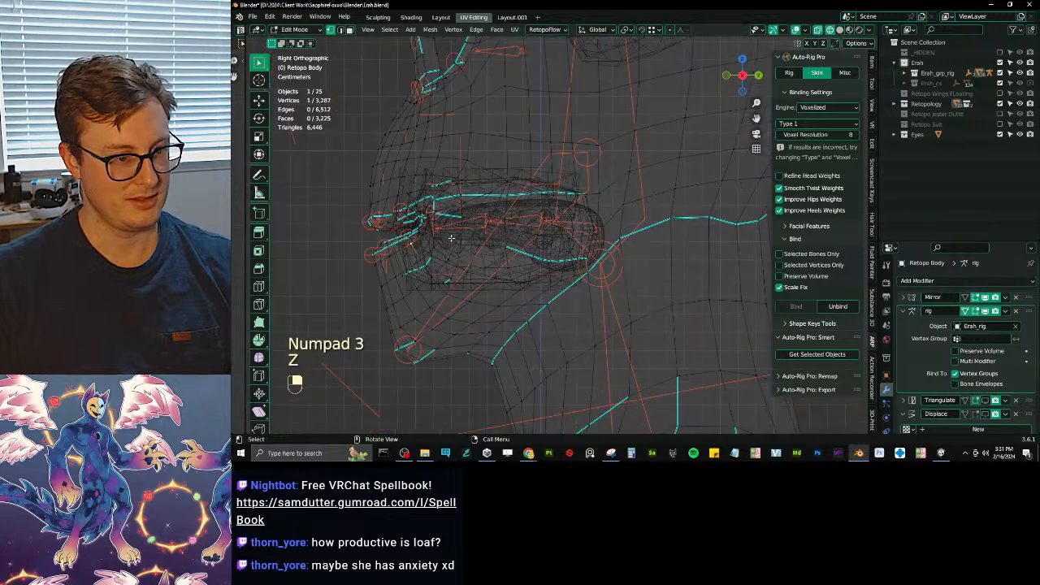
{"action": "key", "text": "b"}
{"action": "left_click_drag", "start_coordinate": [342, 225], "coordinate": [639, 371]}
{"action": "scroll", "coordinate": [636, 256], "scroll_direction": "down", "scroll_amount": 3}
{"action": "key", "text": "b"}
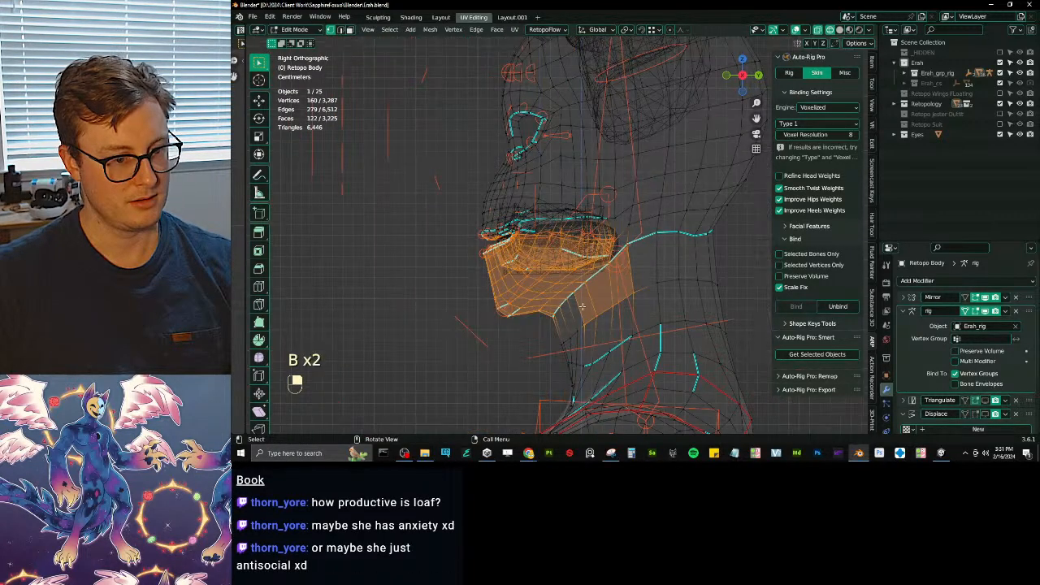
{"action": "key", "text": "b"}
{"action": "left_click_drag", "start_coordinate": [522, 288], "coordinate": [609, 363]}
- Return to Weight Paint mode and toggle Paint Mask on and off to check the jaw selection
{"action": "key", "text": "Tab"}
{"action": "key", "text": "z"}
{"action": "mouse_move", "coordinate": [486, 290]}
{"action": "middle_mouse_down"}
{"action": "mouse_move", "coordinate": [498, 224]}
{"action": "mouse_move", "coordinate": [560, 246]}
{"action": "middle_mouse_up"}
{"action": "key", "text": "q"}
{"action": "left_click", "coordinate": [541, 245]}
{"action": "key", "text": "q"}
{"action": "left_click", "coordinate": [560, 246]}
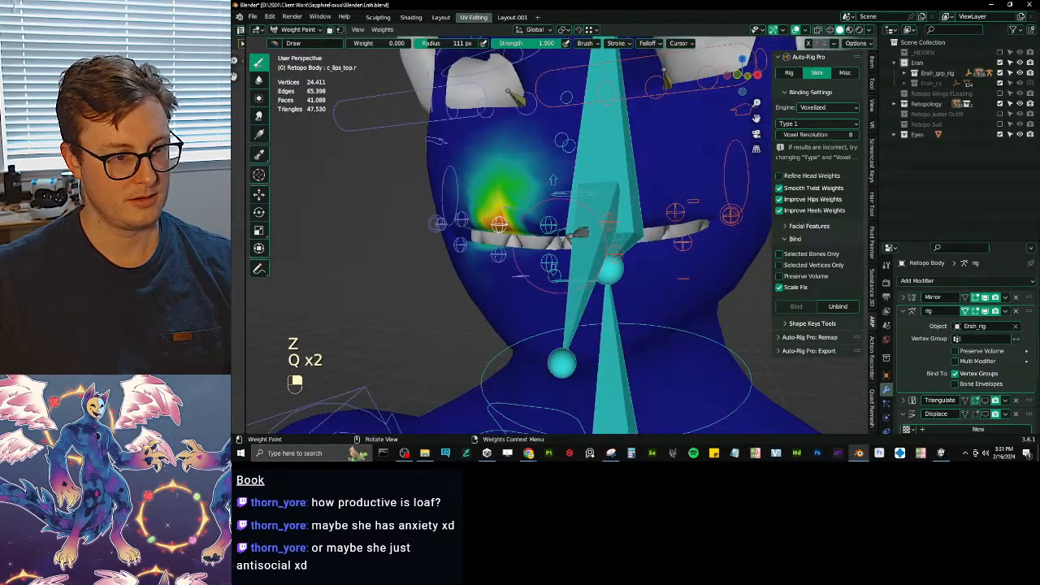
- Refine the lower-jaw selection around the upper mouth in wireframe Edit Mode, then return to solid Weight Paint mode
{"action": "key", "text": "Tab"}
{"action": "key", "text": "z"}
{"action": "key", "text": "b"}
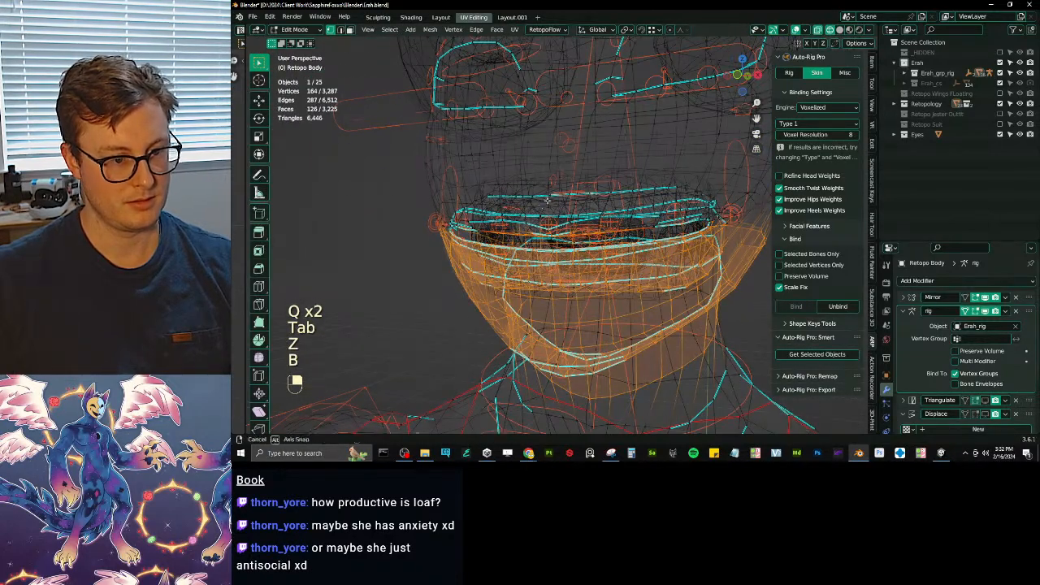
{"action": "key", "text": "b"}
{"action": "left_click_drag", "start_coordinate": [483, 151], "coordinate": [677, 205], "text": "shift"}
{"action": "scroll", "coordinate": [674, 203], "scroll_direction": "up", "scroll_amount": 1}
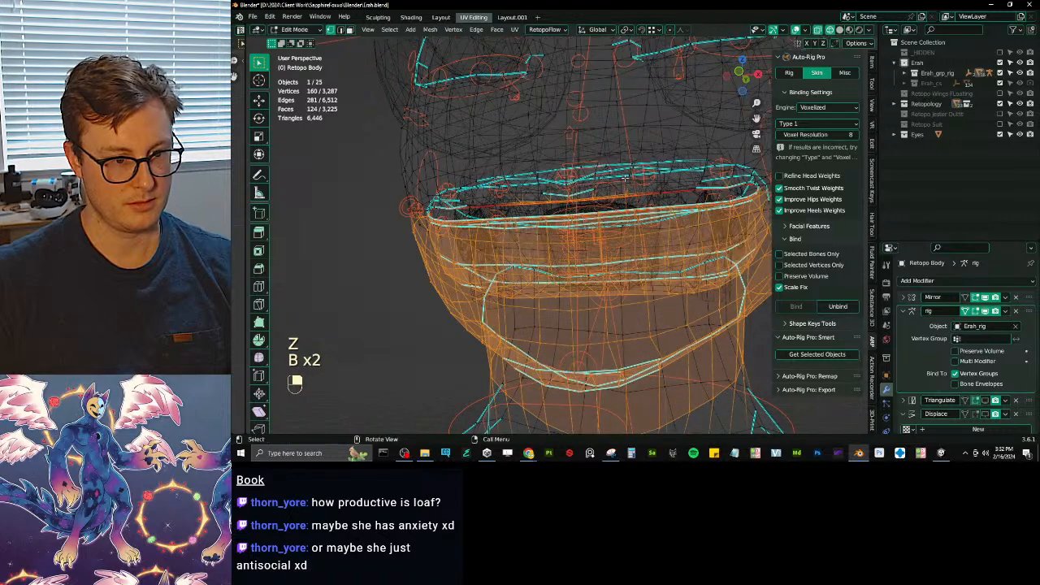
{"action": "key", "text": "w"}
{"action": "key", "text": "w"}
{"action": "key", "text": "w"}
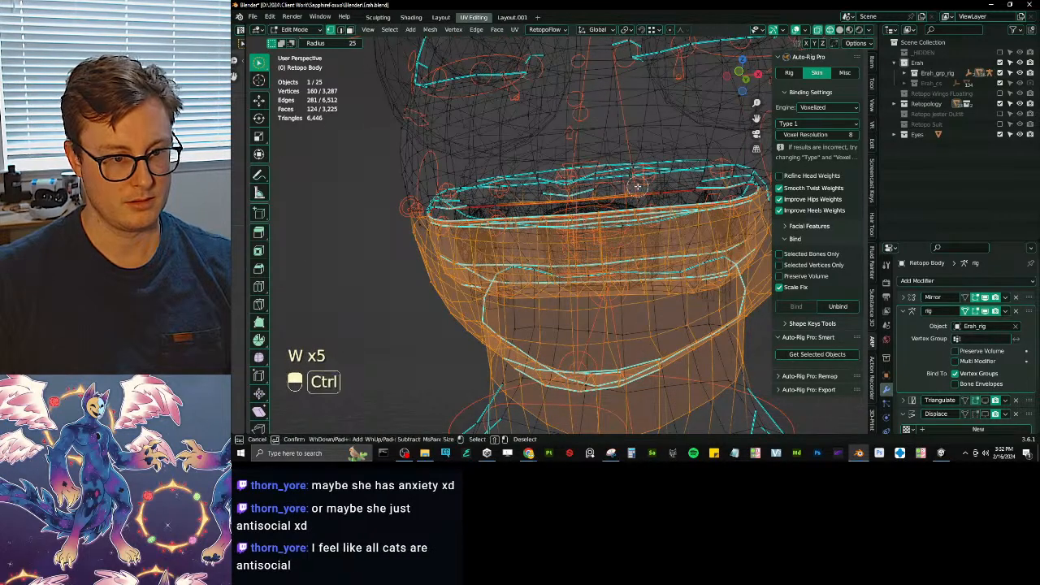
{"action": "mouse_move", "coordinate": [629, 185]}
{"action": "left_mouse_down", "text": "ctrl"}
{"action": "mouse_move", "coordinate": [544, 195]}
{"action": "mouse_move", "coordinate": [609, 213]}
{"action": "left_mouse_up", "text": "ctrl"}
{"action": "key", "text": "Tab"}
{"action": "key", "text": "z"}
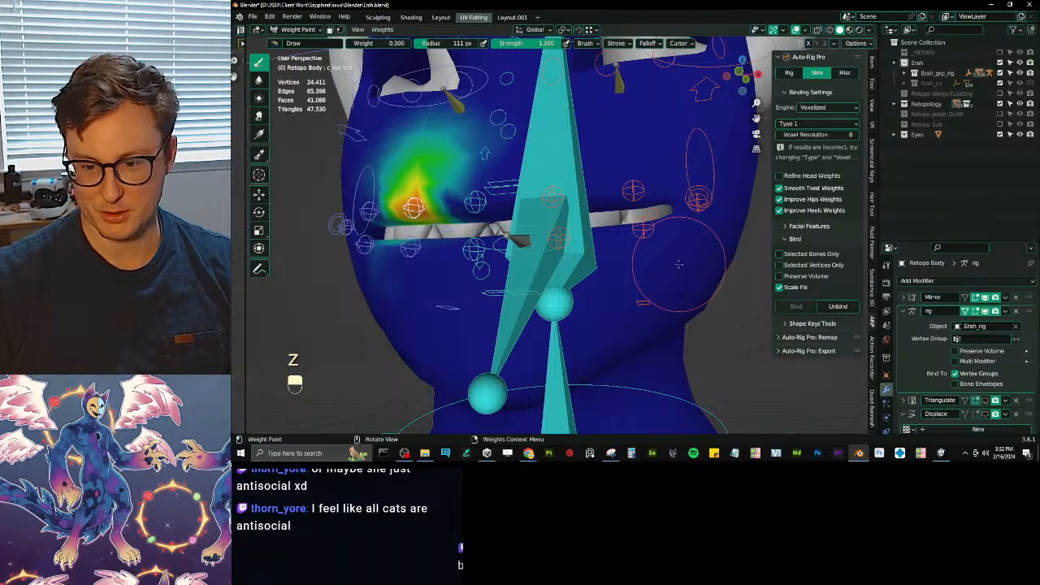
- Select c_lips_top.l and clear its weights on the masked lower jaw with a zero-weight gradient, then disable Paint Mask
{"action": "middle_click_drag", "start_coordinate": [638, 268], "coordinate": [597, 266]}
{"action": "scroll", "coordinate": [594, 260], "scroll_direction": "up", "scroll_amount": 2}
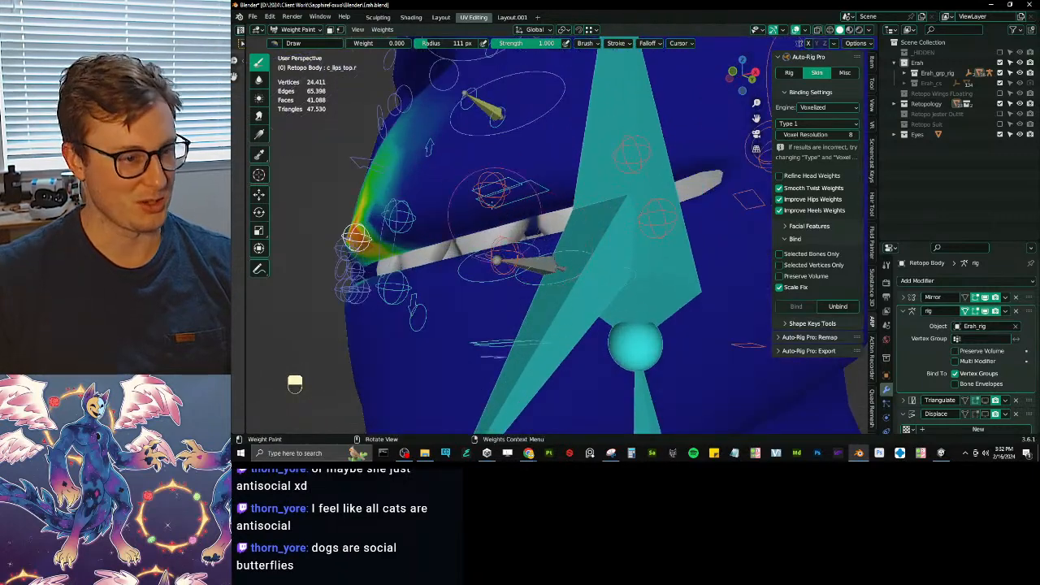
{"action": "left_click", "coordinate": [491, 172], "text": "ctrl"}
{"action": "scroll", "coordinate": [491, 175], "scroll_direction": "down", "scroll_amount": 4}
{"action": "mouse_move", "coordinate": [492, 175]}
{"action": "middle_mouse_down"}
{"action": "mouse_move", "coordinate": [543, 244]}
{"action": "mouse_move", "coordinate": [520, 266]}
{"action": "middle_mouse_up"}
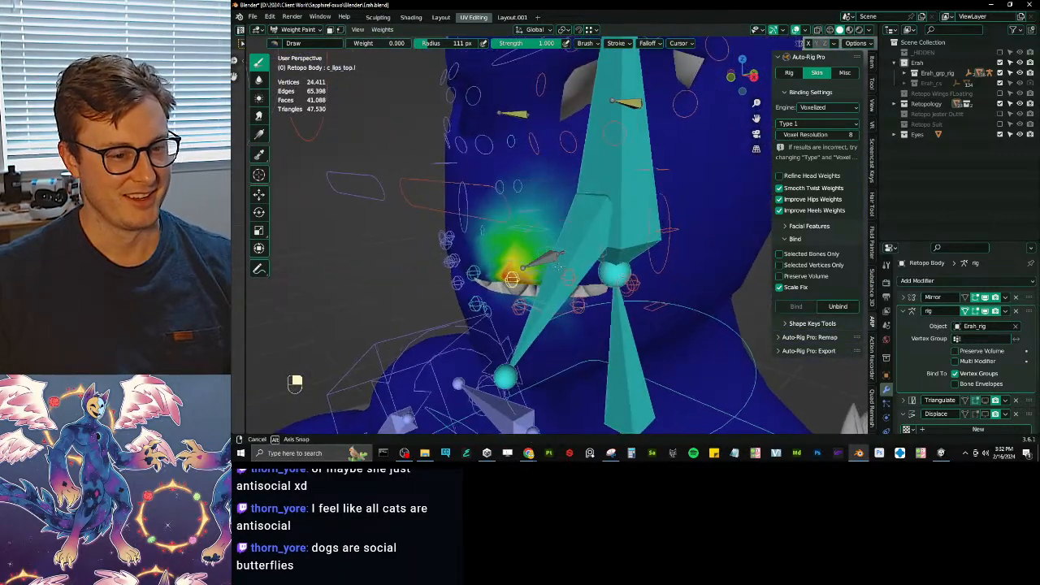
{"action": "key", "text": "q"}
{"action": "left_click", "coordinate": [520, 266]}
{"action": "left_click_drag", "start_coordinate": [520, 267], "coordinate": [453, 226], "text": "alt"}
{"action": "key", "text": "q"}
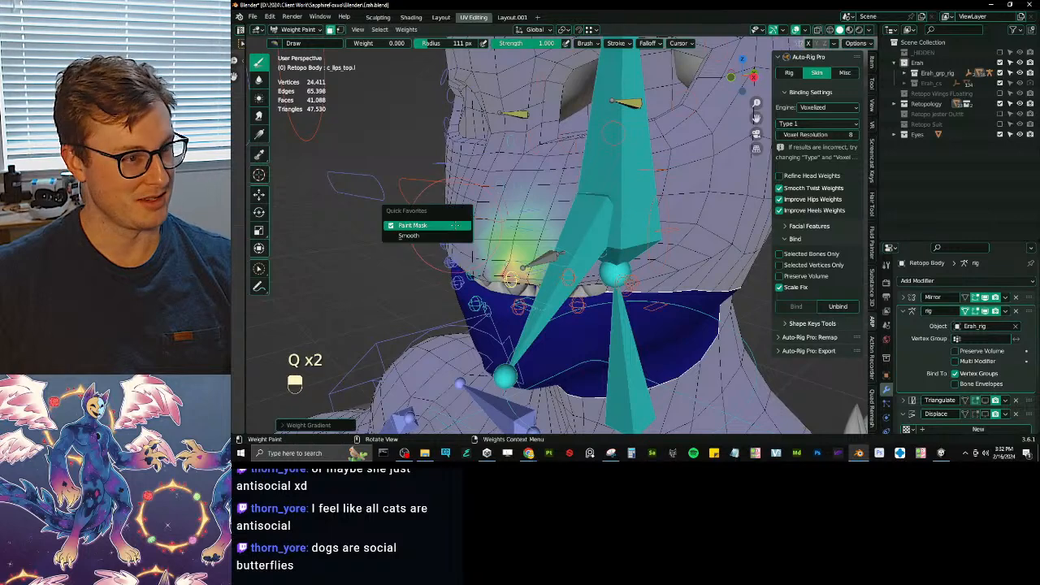
{"action": "left_click", "coordinate": [453, 225]}
- Select c_lips_top.x and remove its lower-jaw weights with a zero-weight gradient under a temporary Paint Mask
{"action": "middle_click_drag", "start_coordinate": [456, 244], "coordinate": [488, 253]}
{"action": "left_click", "coordinate": [480, 260], "text": "ctrl"}
{"action": "key", "text": "q"}
{"action": "left_click", "coordinate": [533, 214]}
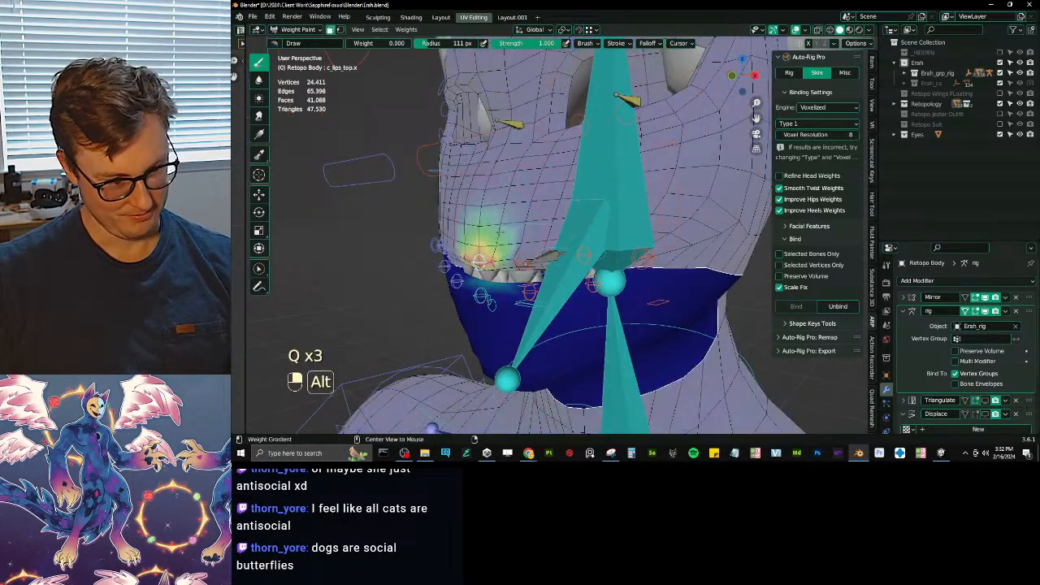
{"action": "left_click_drag", "start_coordinate": [530, 226], "coordinate": [505, 209], "text": "alt"}
{"action": "key", "text": "q"}
{"action": "left_click", "coordinate": [505, 208]}
- Select c_lips_top.r and remove its lower-jaw weights with a zero-weight gradient under a temporary Paint Mask
{"action": "middle_click_drag", "start_coordinate": [502, 210], "coordinate": [521, 221]}
{"action": "left_click", "coordinate": [464, 248], "text": "ctrl"}
{"action": "key", "text": "q"}
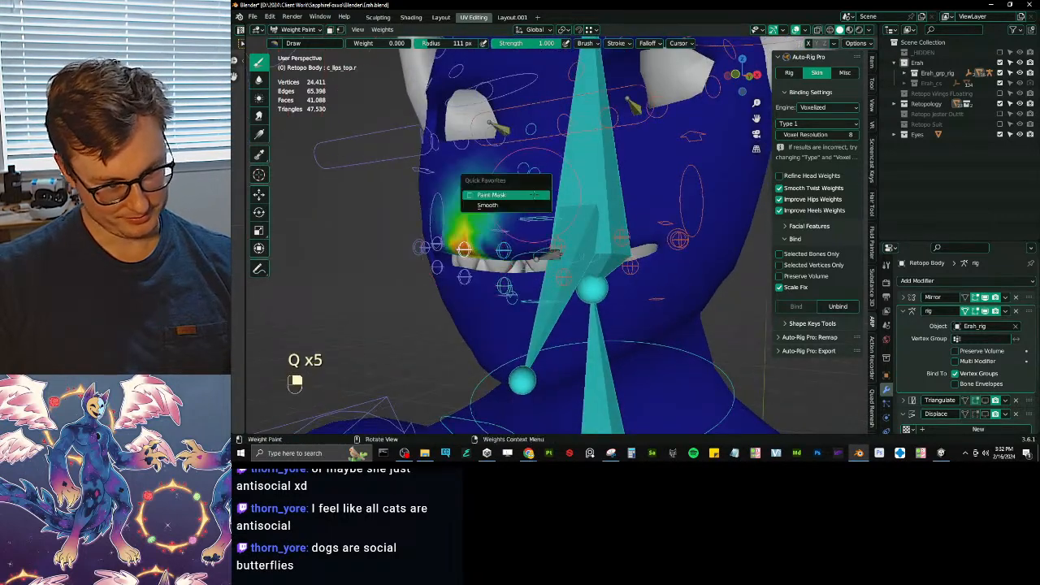
{"action": "left_click", "coordinate": [486, 195]}
{"action": "left_click_drag", "start_coordinate": [481, 213], "coordinate": [459, 200], "text": "alt"}
{"action": "key", "text": "q"}
{"action": "left_click", "coordinate": [460, 203]}
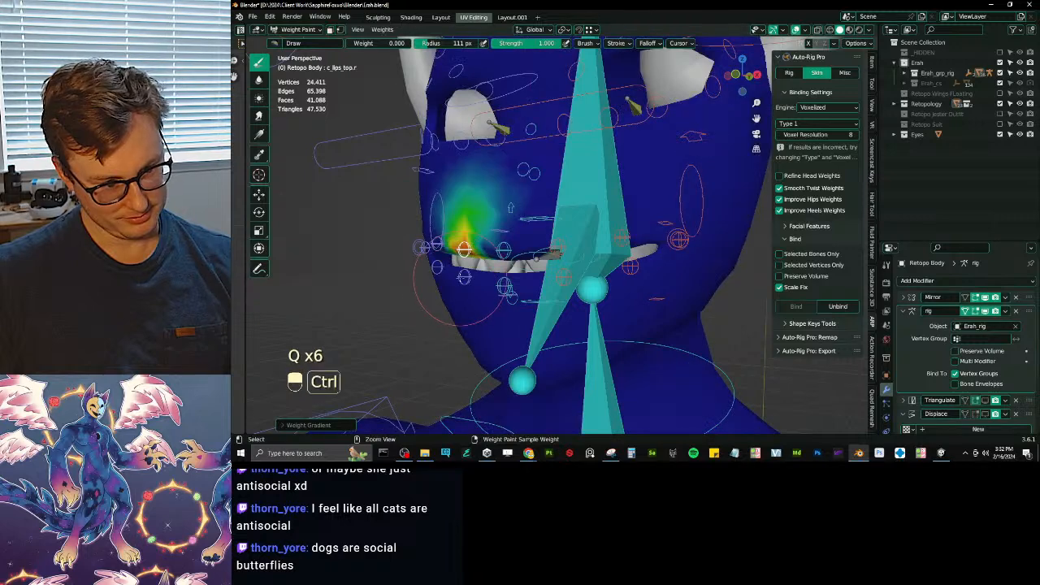
- Check c_lips_bot.r, then select c_lips_top_01.l and clear its masked lower-jaw weights with a zero-weight gradient
{"action": "left_click", "coordinate": [464, 278], "text": "ctrl"}
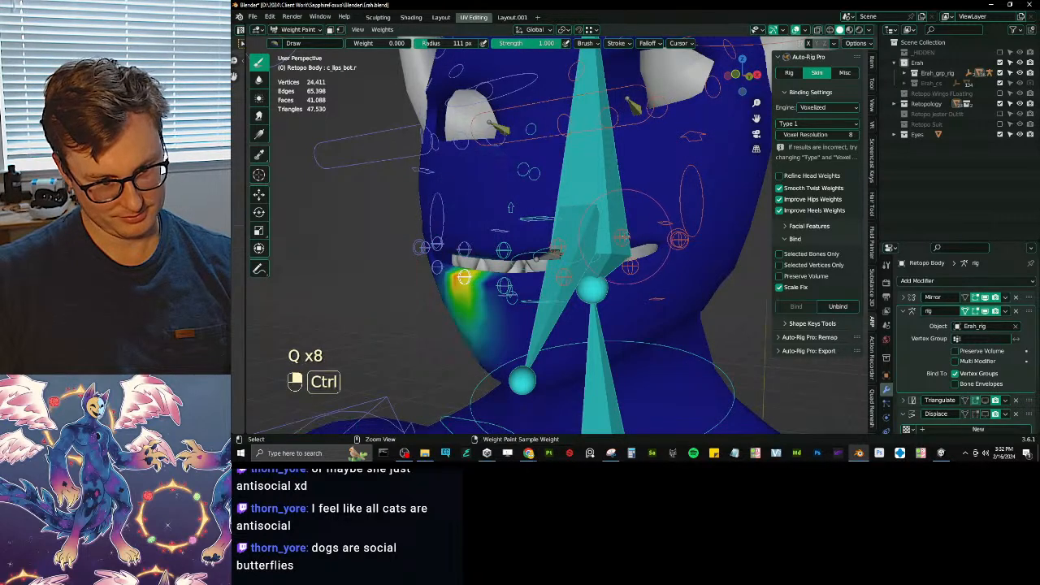
{"action": "left_click", "coordinate": [621, 237], "text": "ctrl"}
{"action": "middle_click_drag", "start_coordinate": [621, 236], "coordinate": [628, 237]}
{"action": "key", "text": "q"}
{"action": "left_click", "coordinate": [614, 221]}
{"action": "left_click_drag", "start_coordinate": [613, 231], "coordinate": [592, 217], "text": "alt"}
{"action": "key", "text": "q"}
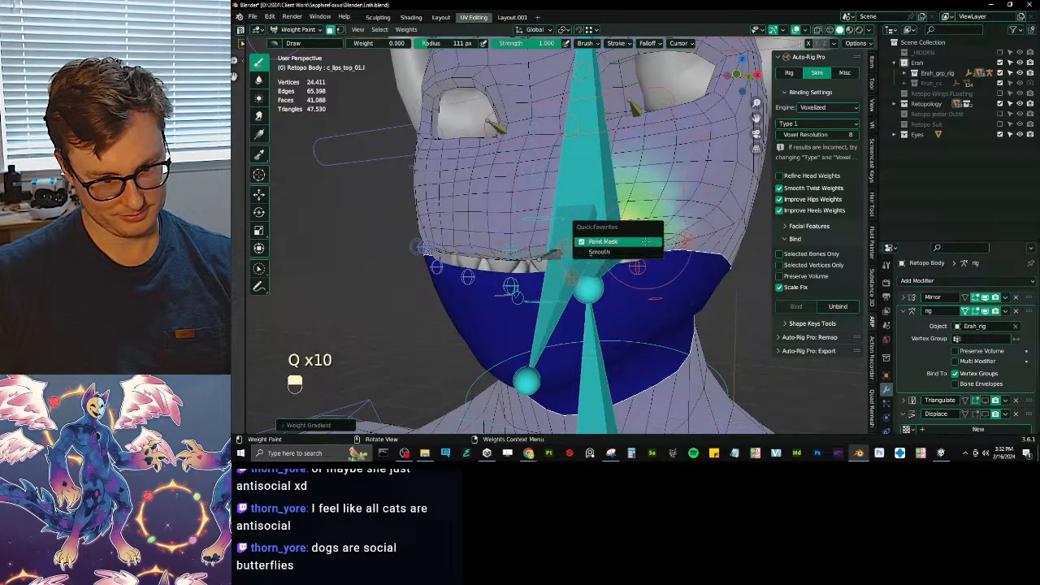
{"action": "left_click", "coordinate": [646, 241]}
- Select c_lips_corner_mini.l and fade its weights across the lower cheek and jaw with a zero-weight gradient
{"action": "left_click", "coordinate": [683, 241], "text": "ctrl"}
{"action": "middle_click_drag", "start_coordinate": [684, 241], "coordinate": [673, 225]}
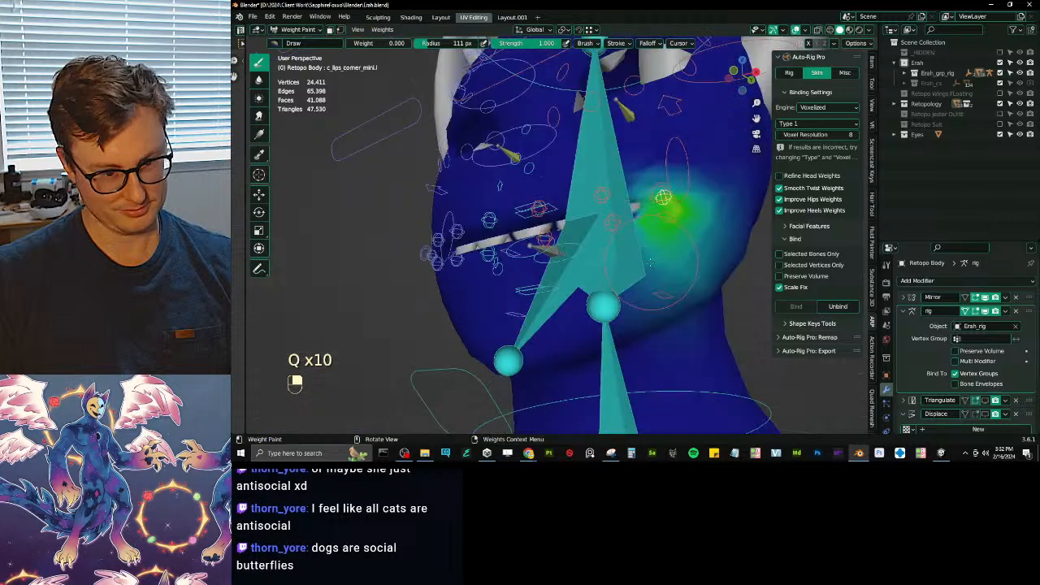
{"action": "left_click_drag", "start_coordinate": [662, 299], "coordinate": [691, 263], "text": "alt"}
{"action": "mouse_move", "coordinate": [723, 236]}
{"action": "middle_mouse_down"}
{"action": "mouse_move", "coordinate": [737, 253]}
{"action": "mouse_move", "coordinate": [662, 265]}
{"action": "middle_mouse_up"}
{"action": "key", "text": "q"}
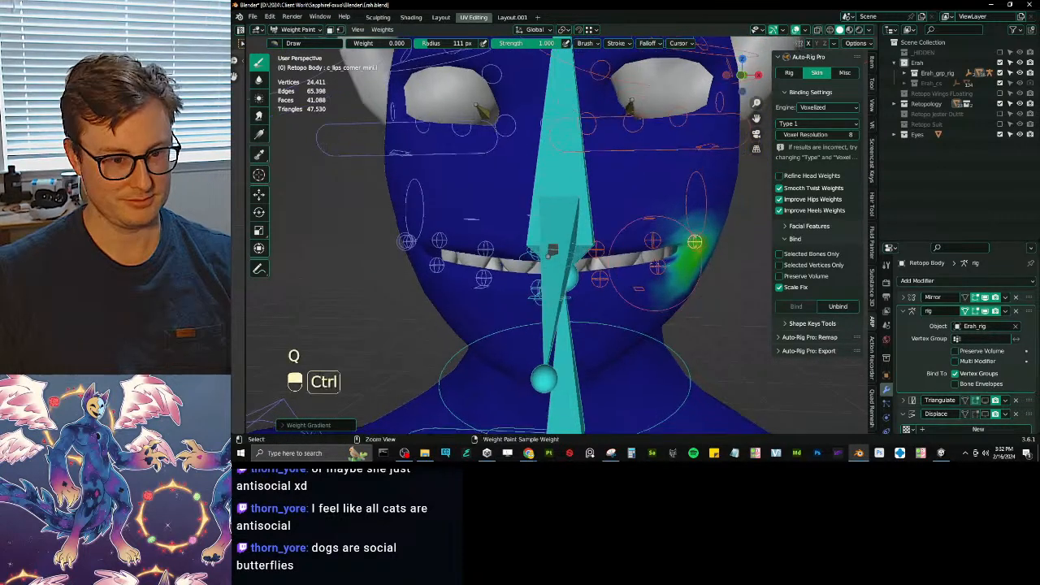
- Select c_lips_bot_01.l, invert the face mask selection, and clear the bone's weights above the mouth
{"action": "left_click", "coordinate": [658, 265], "text": "ctrl"}
{"action": "key", "text": "Tab"}
{"action": "key", "text": "ctrl+i"}
{"action": "key", "text": "Tab"}
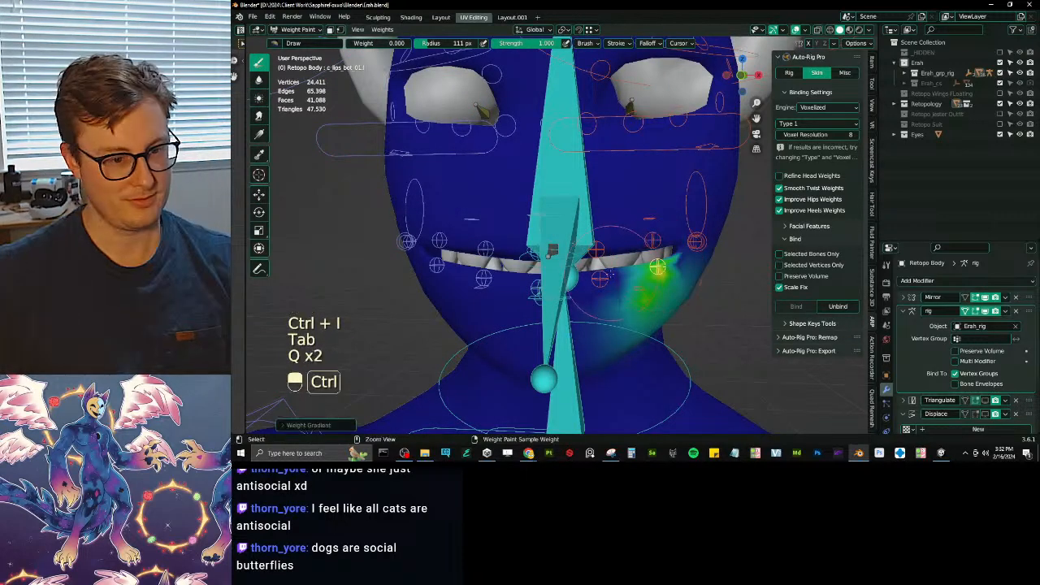
- Select the inner left lower-lip bone and clear its weights above the mouth with a masked zero-weight gradient
{"action": "left_click", "coordinate": [600, 278], "text": "ctrl"}
{"action": "key", "text": "q"}
{"action": "left_click", "coordinate": [651, 241]}
{"action": "left_click_drag", "start_coordinate": [650, 246], "coordinate": [634, 301], "text": "alt"}
{"action": "key", "text": "q"}
{"action": "left_click", "coordinate": [636, 302]}
- Select c_lips_bot.x and clear its weights above the mouth with a masked zero-weight gradient, then disable Paint Mask
{"action": "middle_click_drag", "start_coordinate": [636, 301], "coordinate": [601, 268]}
{"action": "left_click", "coordinate": [580, 281], "text": "ctrl"}
{"action": "key", "text": "q"}
{"action": "left_click", "coordinate": [642, 243]}
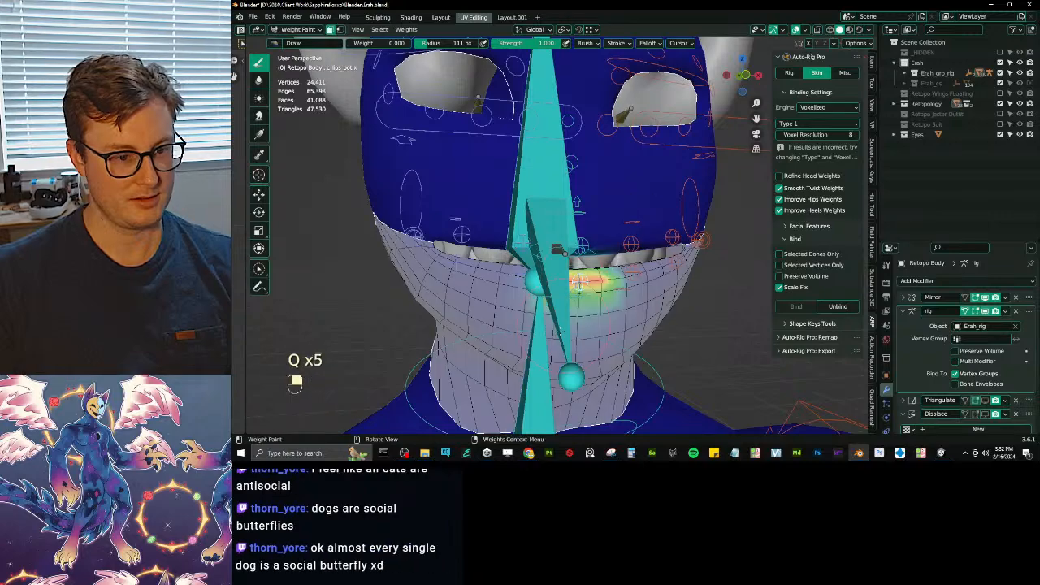
{"action": "left_click_drag", "start_coordinate": [642, 244], "coordinate": [636, 297], "text": "alt"}
{"action": "mouse_move", "coordinate": [650, 281]}
{"action": "middle_mouse_down"}
{"action": "mouse_move", "coordinate": [627, 262]}
{"action": "mouse_move", "coordinate": [686, 375]}
{"action": "middle_mouse_up"}
{"action": "scroll", "coordinate": [685, 375], "scroll_direction": "down", "scroll_amount": 3}
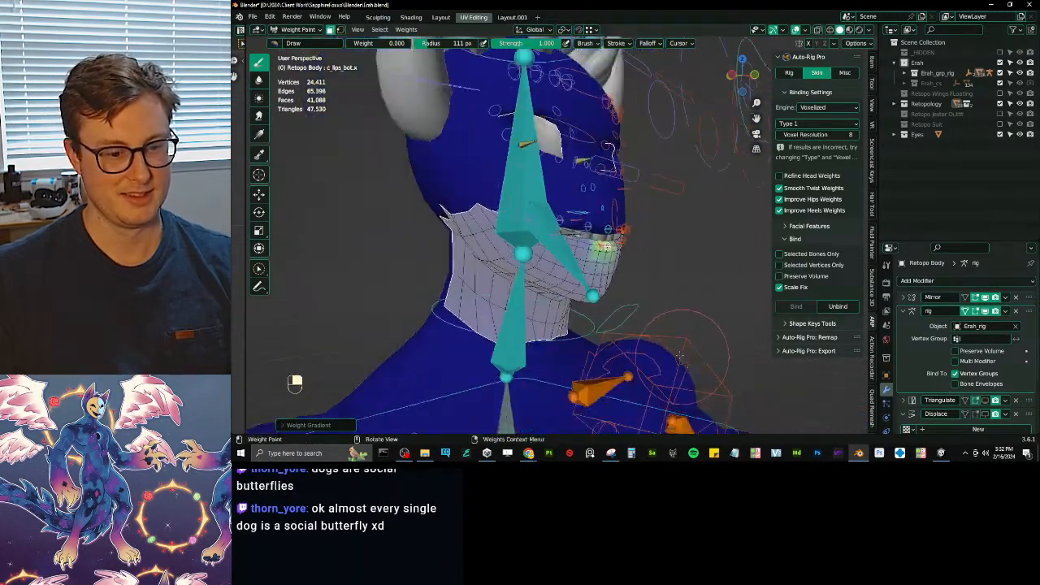
{"action": "key", "text": "q"}
{"action": "left_click", "coordinate": [650, 290]}
- Test the jaw deformation by moving c_jawbone.x, then cancel the move
{"action": "left_click", "coordinate": [641, 305], "text": "ctrl"}
{"action": "key", "text": "g"}
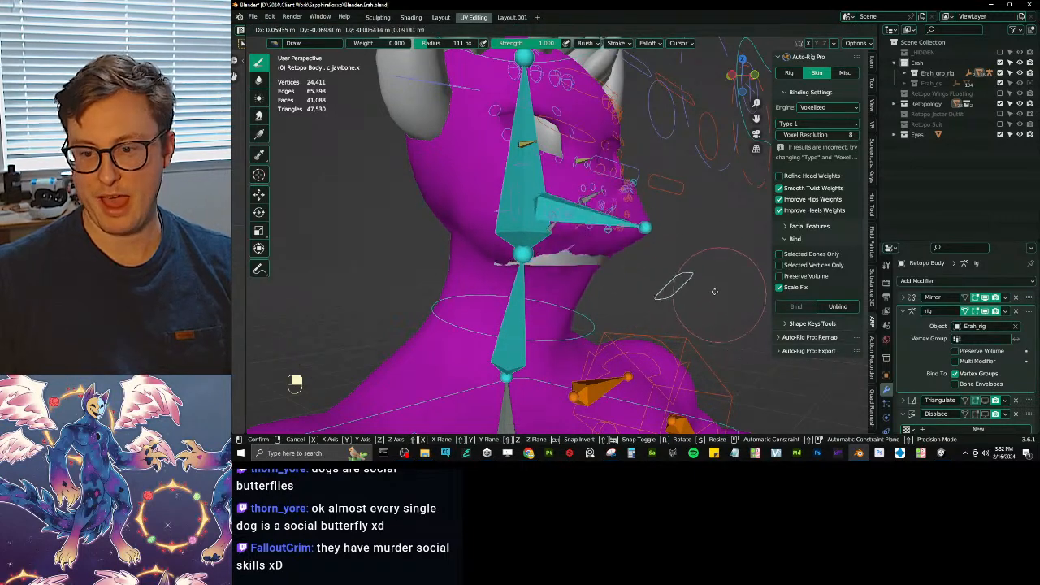
{"action": "right_click", "coordinate": [565, 292]}
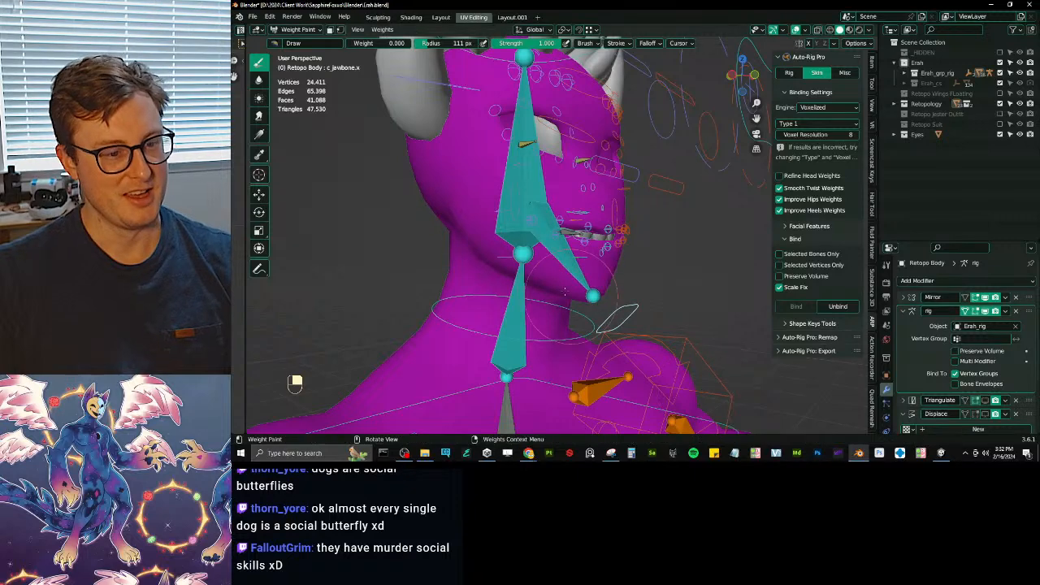
- Select jawbone.x and fade its weights from the neck toward the jaw with a zero-weight gradient in right view
{"action": "left_click", "coordinate": [565, 291], "text": "ctrl"}
{"action": "key", "text": "KP_3"}
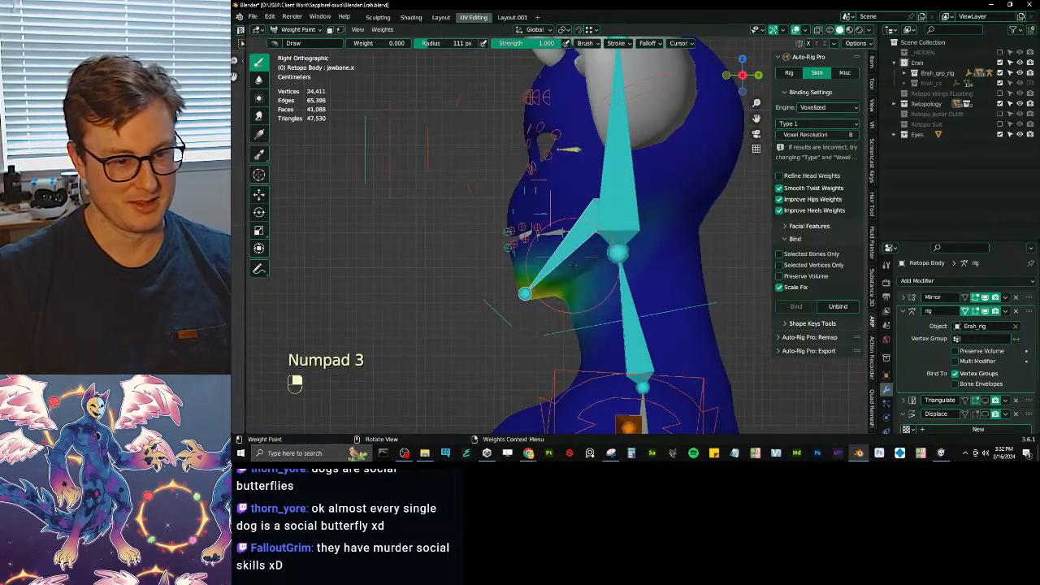
{"action": "mouse_move", "coordinate": [648, 245]}
{"action": "left_mouse_down", "text": "alt"}
{"action": "mouse_move", "coordinate": [624, 253]}
{"action": "mouse_move", "coordinate": [604, 299]}
{"action": "left_mouse_up", "text": "alt"}
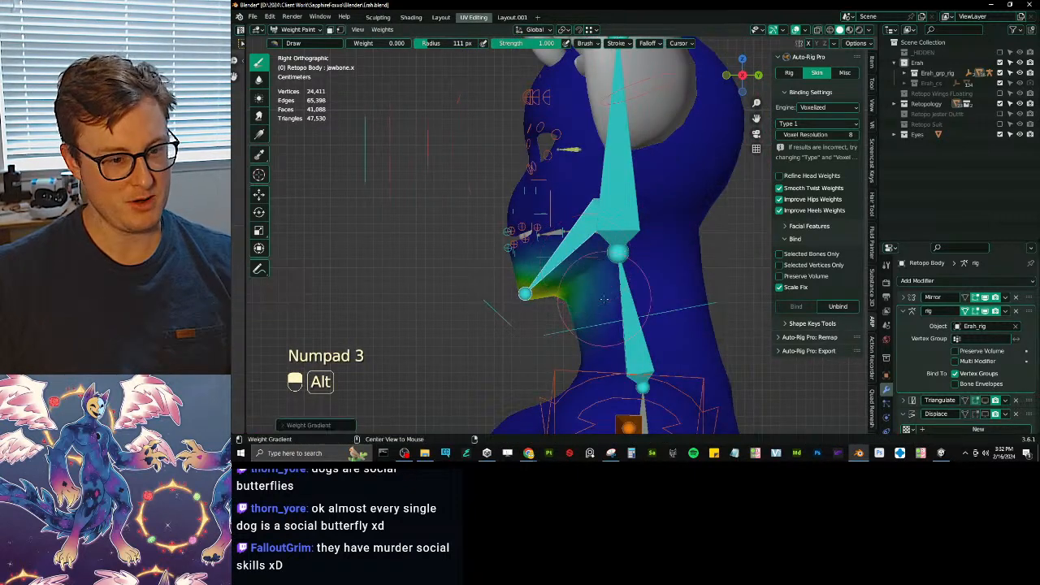
- Test-move c_jawbone.x from the side and from the front to check the mouth opening, cancelling each move
{"action": "left_click", "coordinate": [456, 325], "text": "ctrl"}
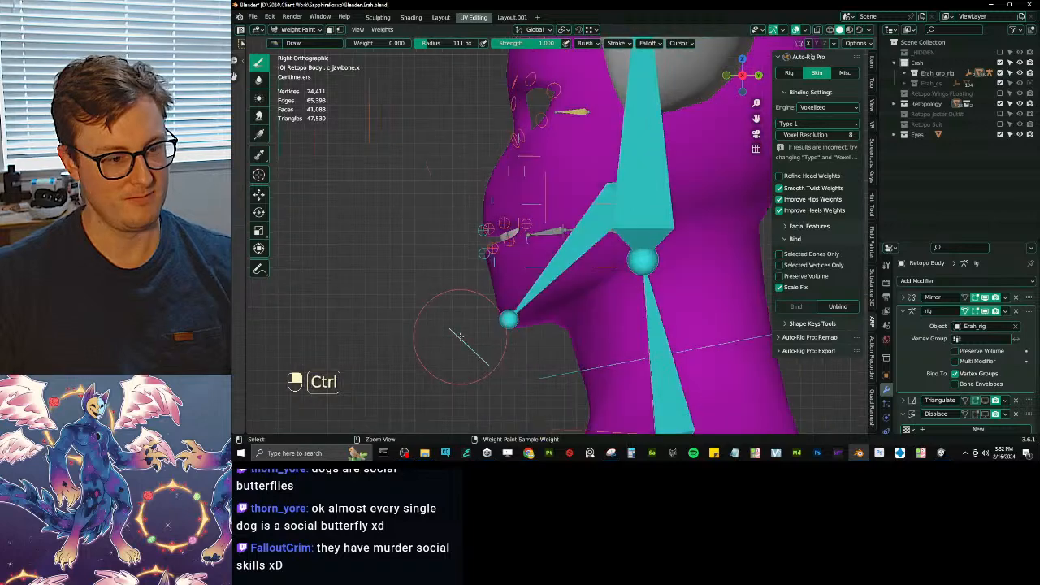
{"action": "key", "text": "g"}
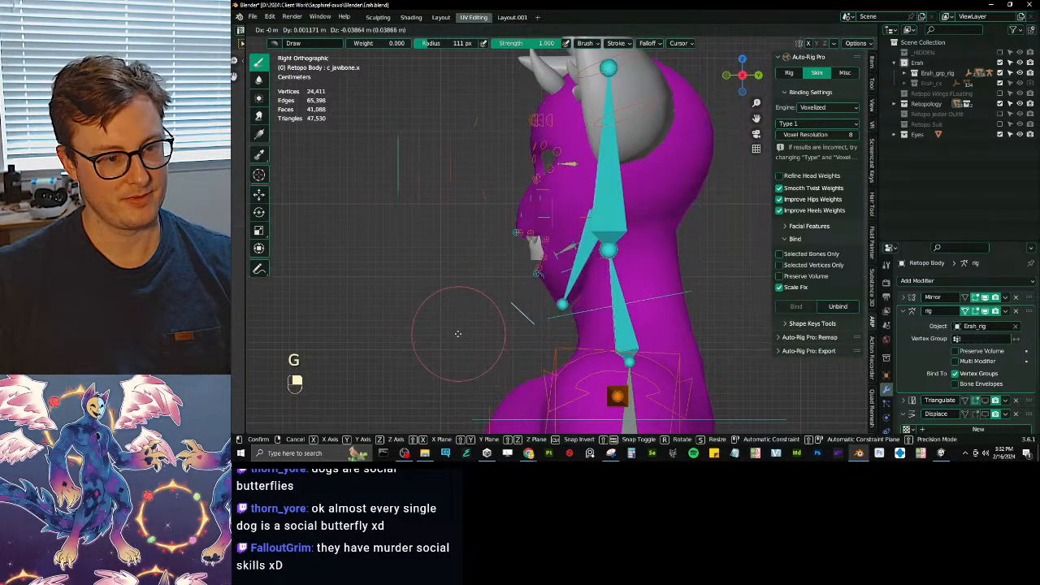
{"action": "right_click", "coordinate": [456, 343]}
{"action": "middle_click_drag", "start_coordinate": [413, 252], "coordinate": [497, 235]}
{"action": "key", "text": "g"}
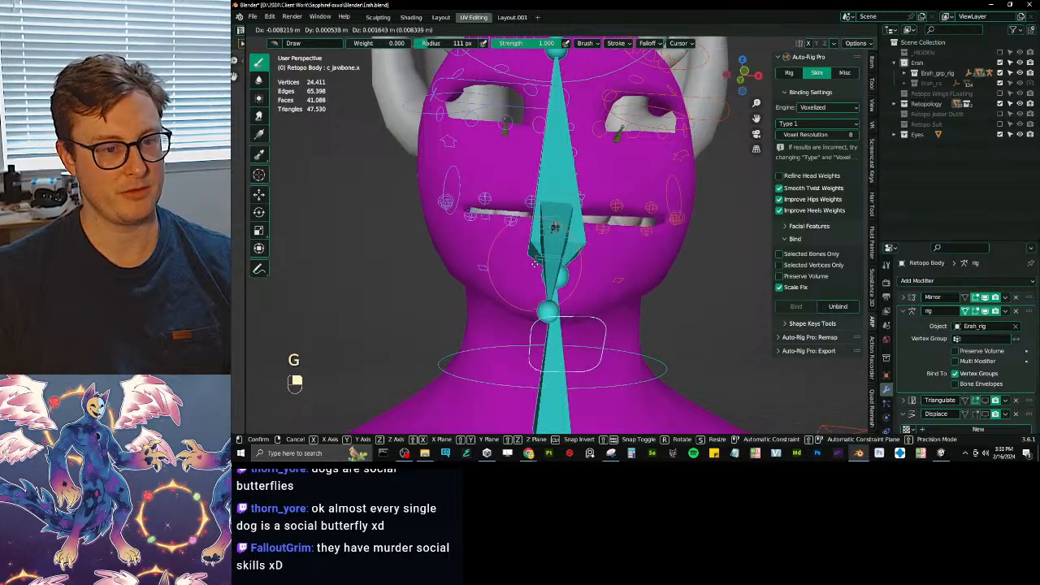
{"action": "right_click", "coordinate": [548, 234]}
- Switch to Object Mode and select Erah_rig
{"action": "key", "text": "ctrl+Tab"}
{"action": "left_click", "coordinate": [468, 257]}
{"action": "left_click", "coordinate": [567, 175]}
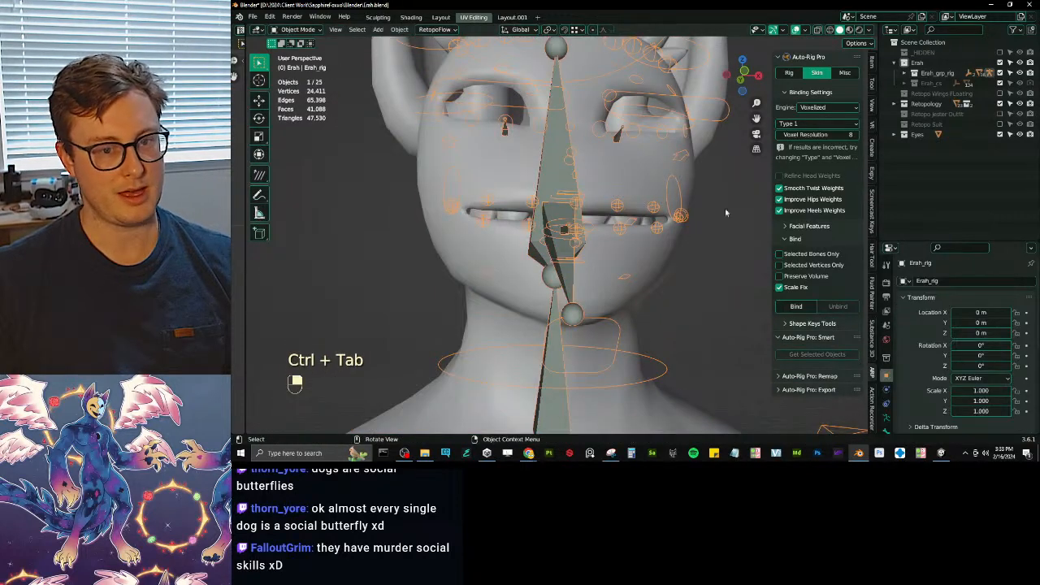
- Check the head bone of Erah_rig in Edit Mode, return to Object Mode and save the file
{"action": "key", "text": "Tab"}
{"action": "left_click", "coordinate": [540, 173]}
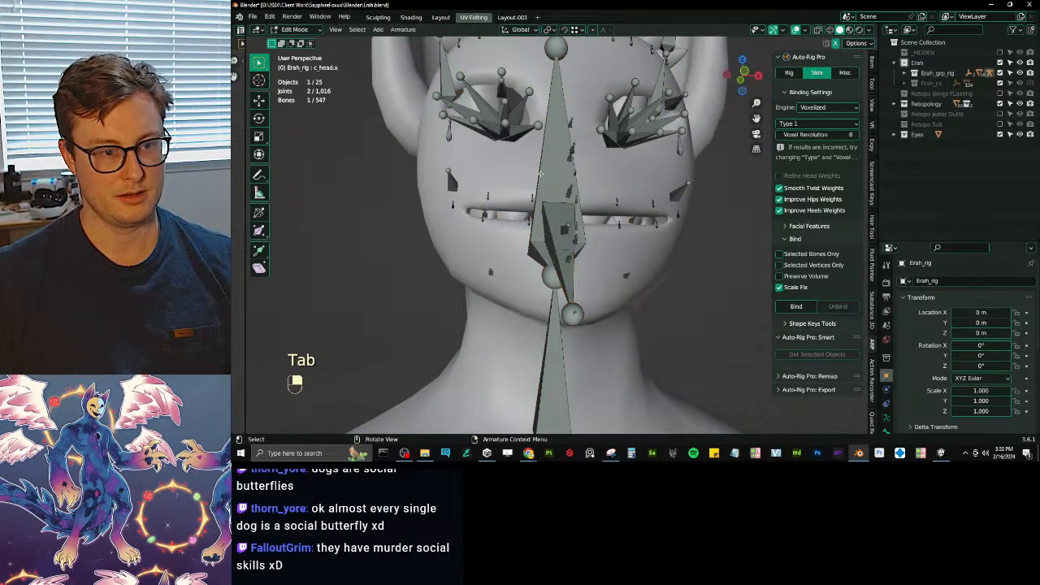
{"action": "key", "text": "Tab"}
{"action": "key", "text": "ctrl+s"}
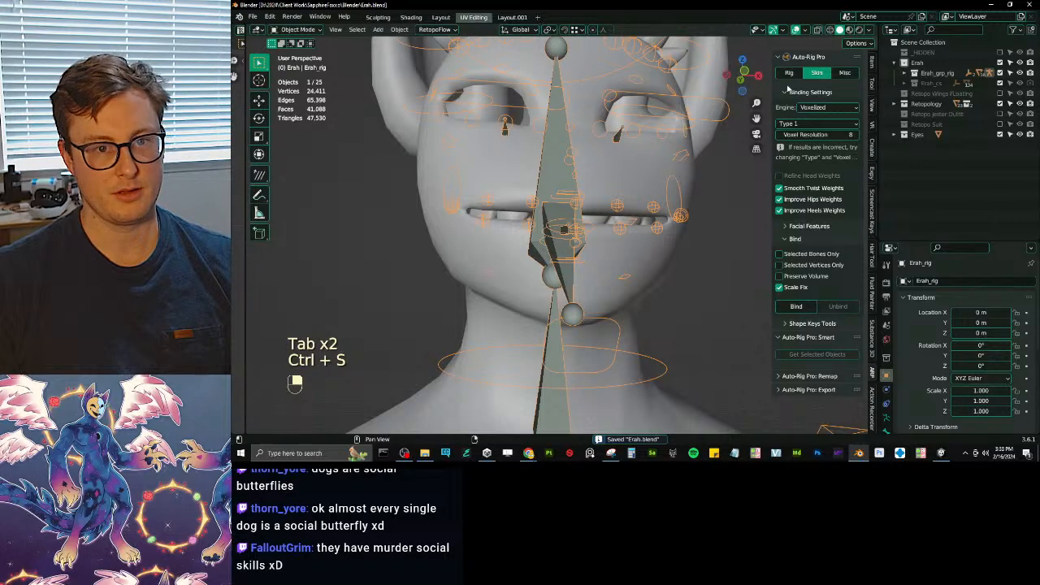
- Open the Auto-Rig Pro reference bones for editing, select head_ref.x and save the file
{"action": "left_click", "coordinate": [788, 74]}
{"action": "left_click", "coordinate": [819, 186]}
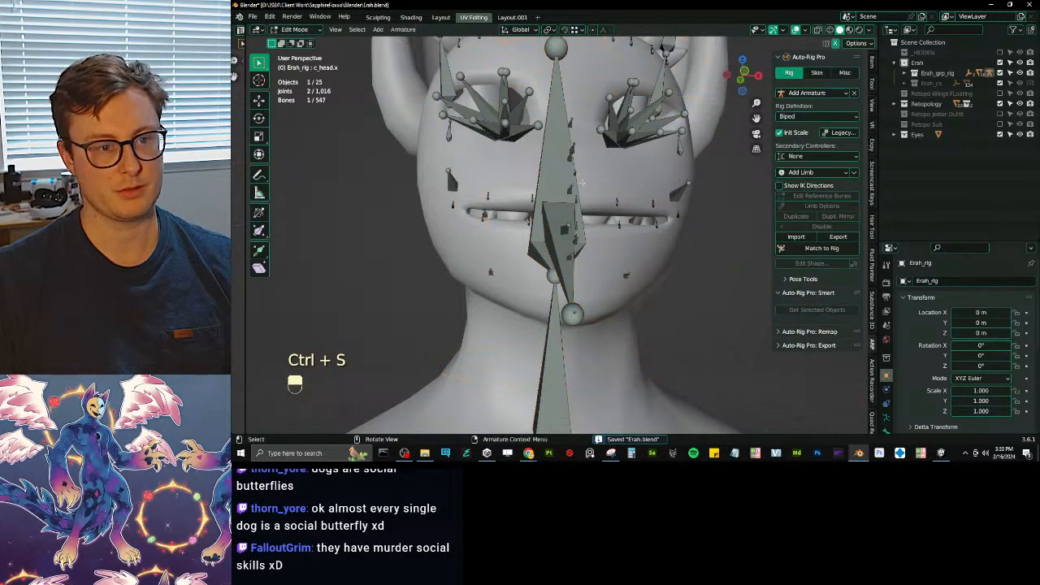
{"action": "left_click", "coordinate": [541, 161]}
{"action": "left_click", "coordinate": [821, 206]}
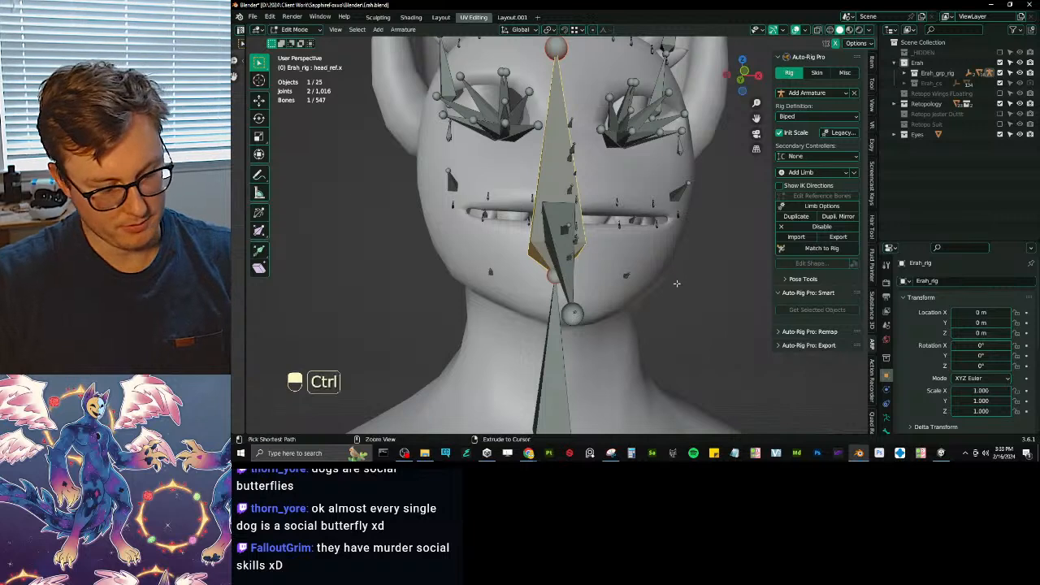
{"action": "key", "text": "ctrl+s"}
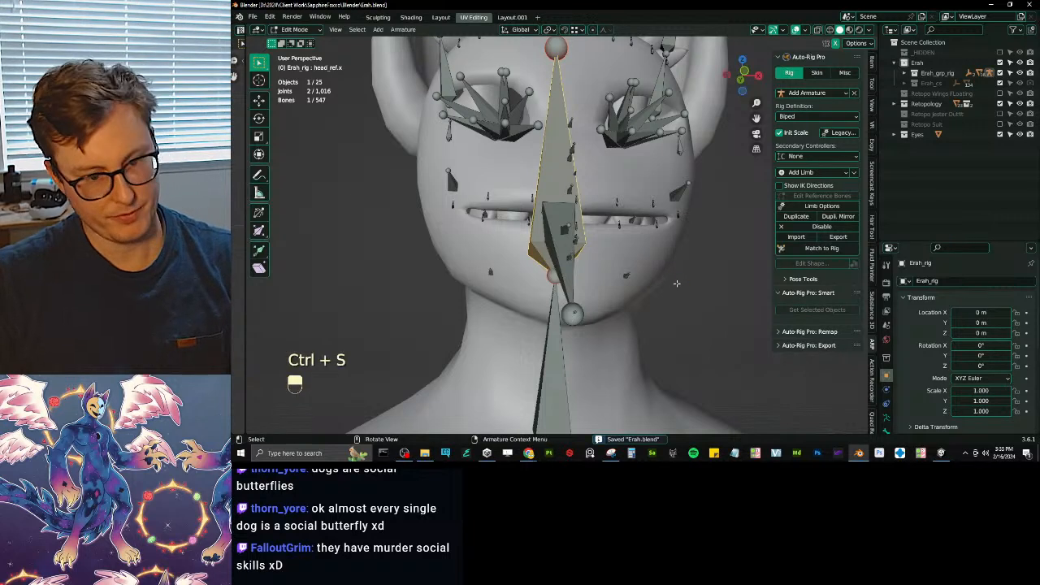
- Disable Nose and Cheeks in the head's limb options and match the rig to the reference bones
{"action": "left_click", "coordinate": [799, 207]}
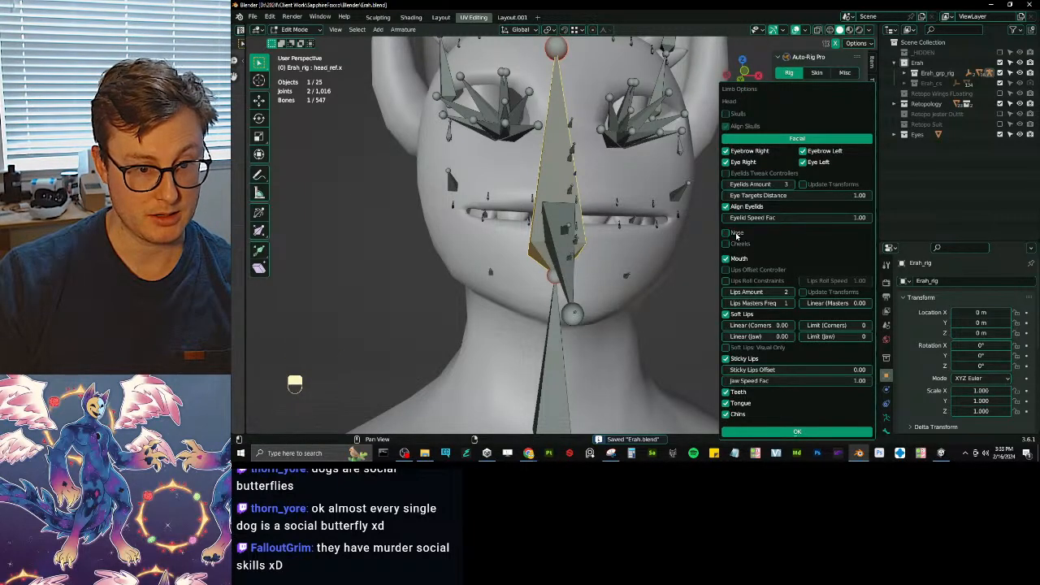
{"action": "left_click", "coordinate": [792, 432]}
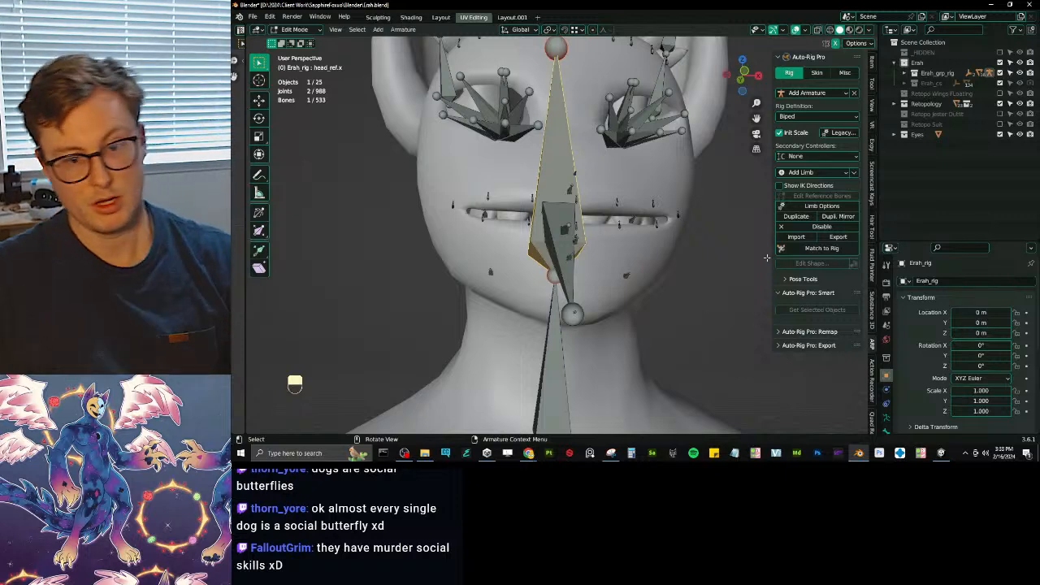
{"action": "left_click", "coordinate": [812, 249]}
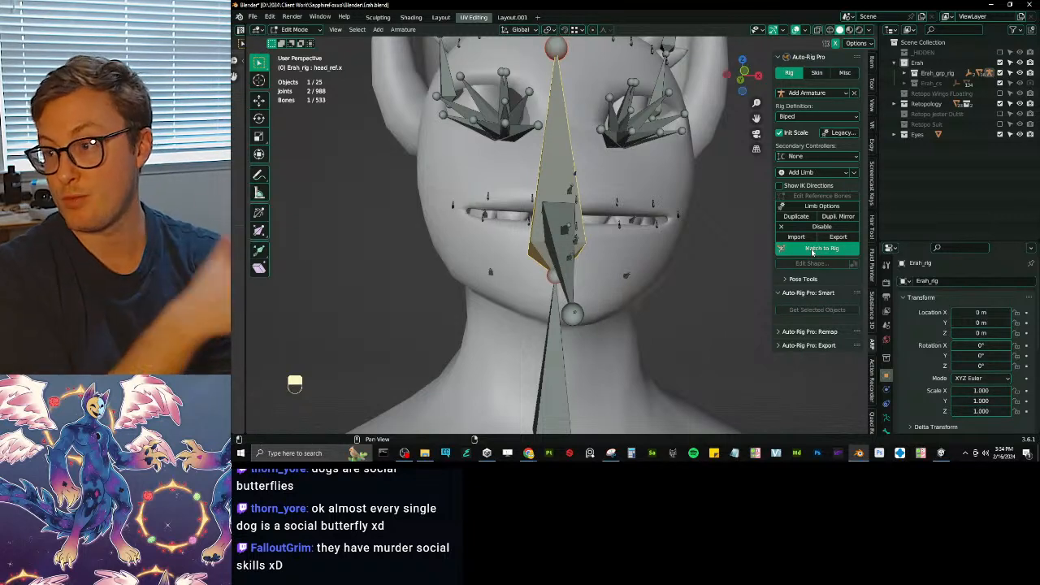
{"action": "left_click", "coordinate": [812, 250]}
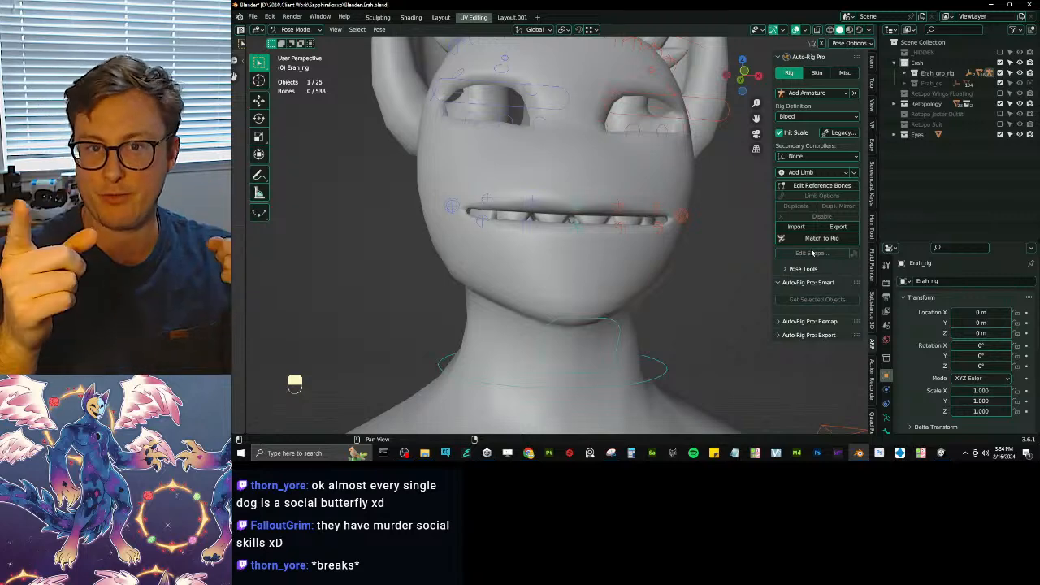
- Enter Weight Paint on Retopo Body with Erah_rig selected and test-move c_jawbone.x, cancelling the move
{"action": "middle_click_drag", "start_coordinate": [699, 237], "coordinate": [578, 272]}
{"action": "key", "text": "ctrl+Tab"}
{"action": "left_click", "coordinate": [578, 278], "text": "shift"}
{"action": "key", "text": "ctrl+Tab"}
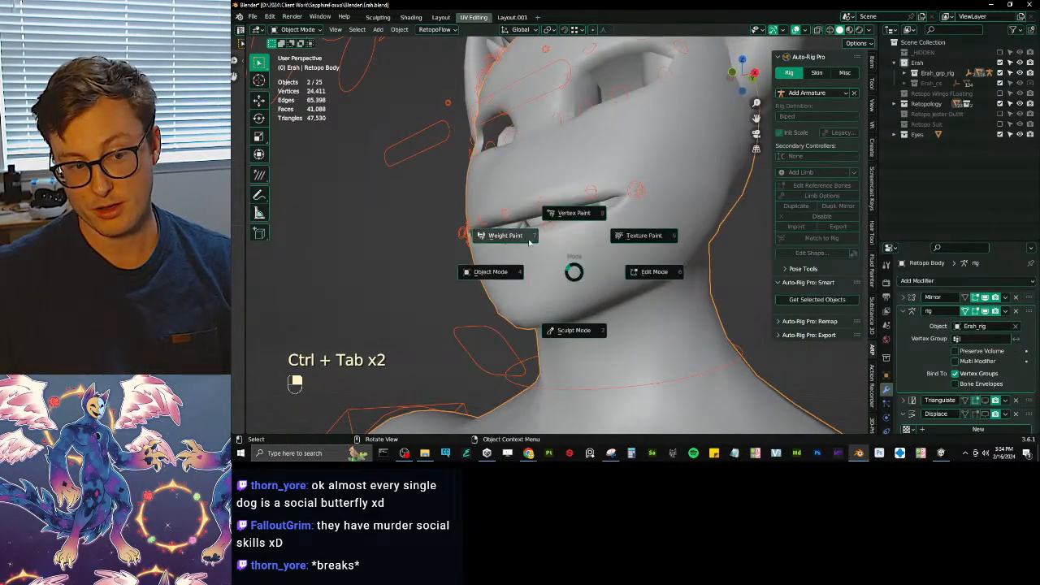
{"action": "left_click", "coordinate": [532, 242]}
{"action": "middle_click_drag", "start_coordinate": [547, 234], "coordinate": [552, 289]}
{"action": "left_click", "coordinate": [552, 289], "text": "ctrl"}
{"action": "scroll", "coordinate": [553, 289], "scroll_direction": "up", "scroll_amount": 3}
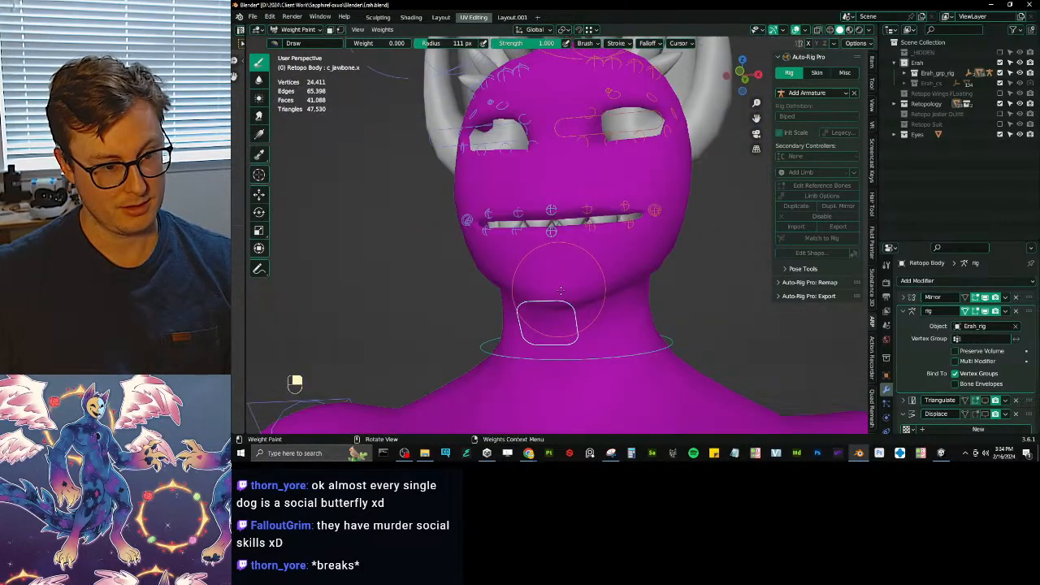
{"action": "key", "text": "g"}
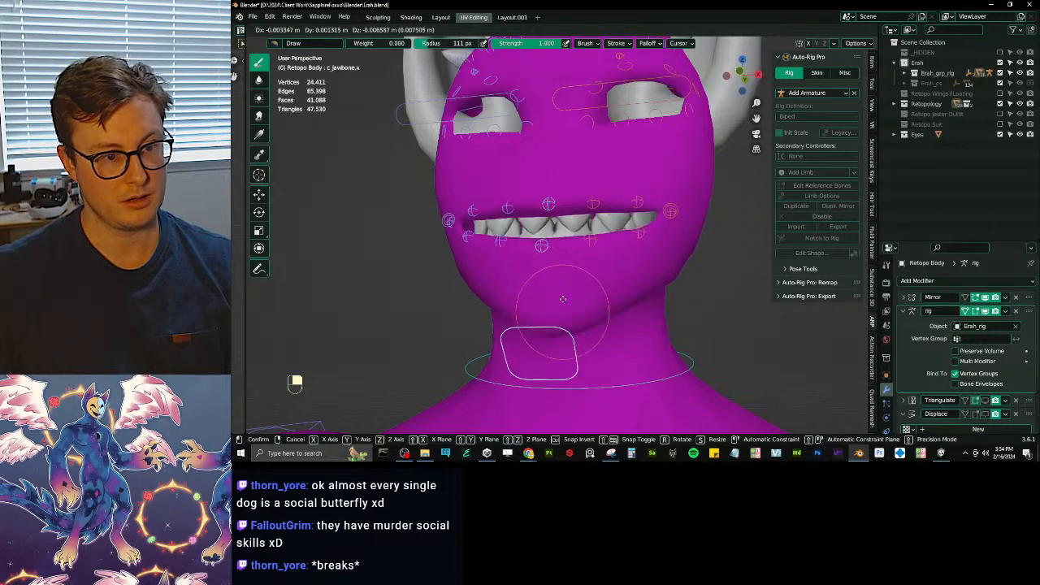
{"action": "right_click", "coordinate": [560, 273]}
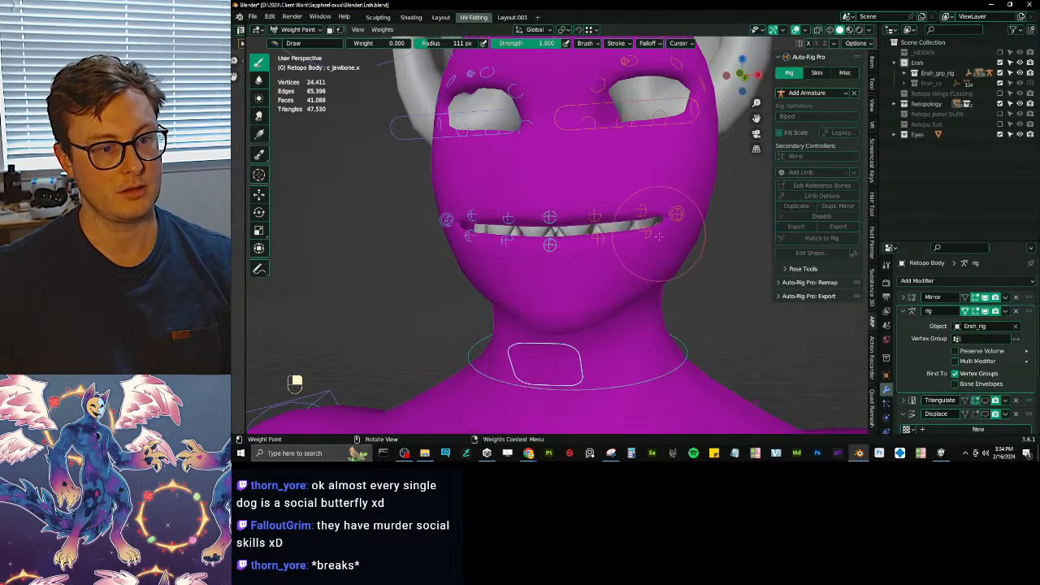
- Return to Object Mode and save the file
{"action": "key", "text": "ctrl+Tab"}
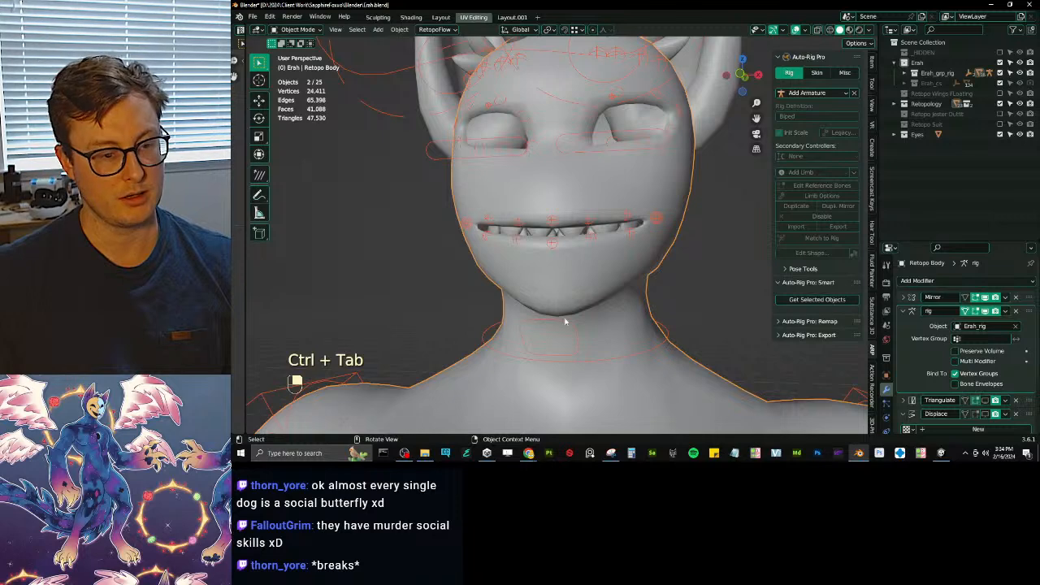
{"action": "key", "text": "ctrl"}
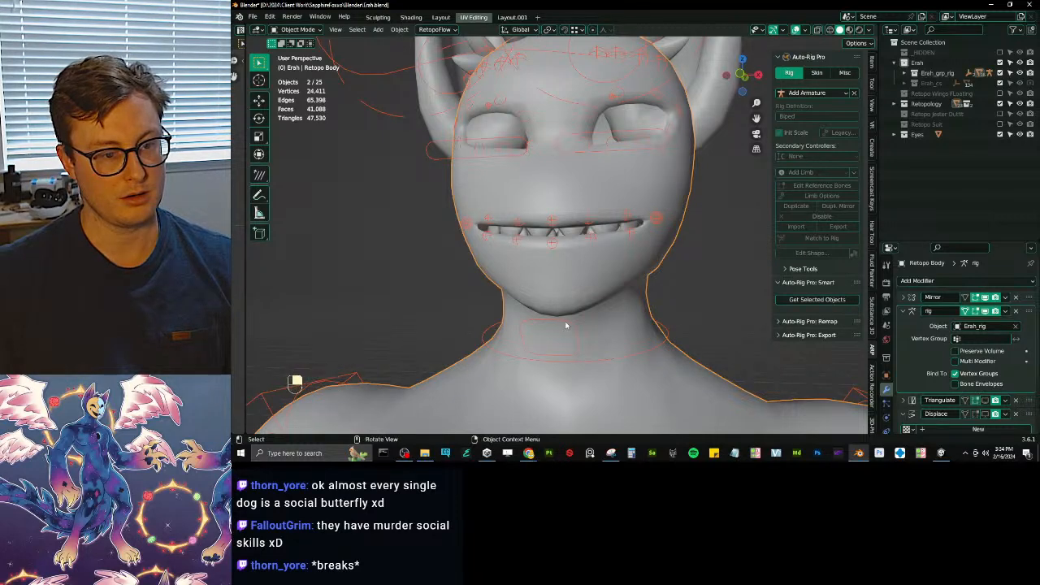
{"action": "key", "text": "ctrl+s"}
- Select Retopo Body and reorder its modifiers so the rig modifier sits above Mirror
{"action": "key", "text": "KP_1"}
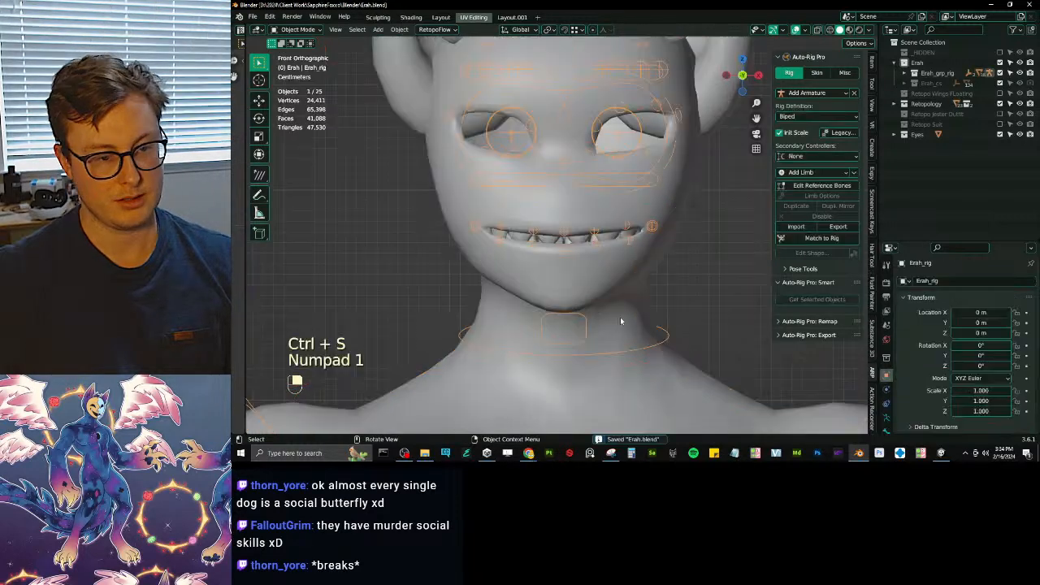
{"action": "scroll", "coordinate": [620, 317], "scroll_direction": "up", "scroll_amount": 4}
{"action": "middle_click_drag", "start_coordinate": [654, 330], "coordinate": [641, 307], "text": "shift"}
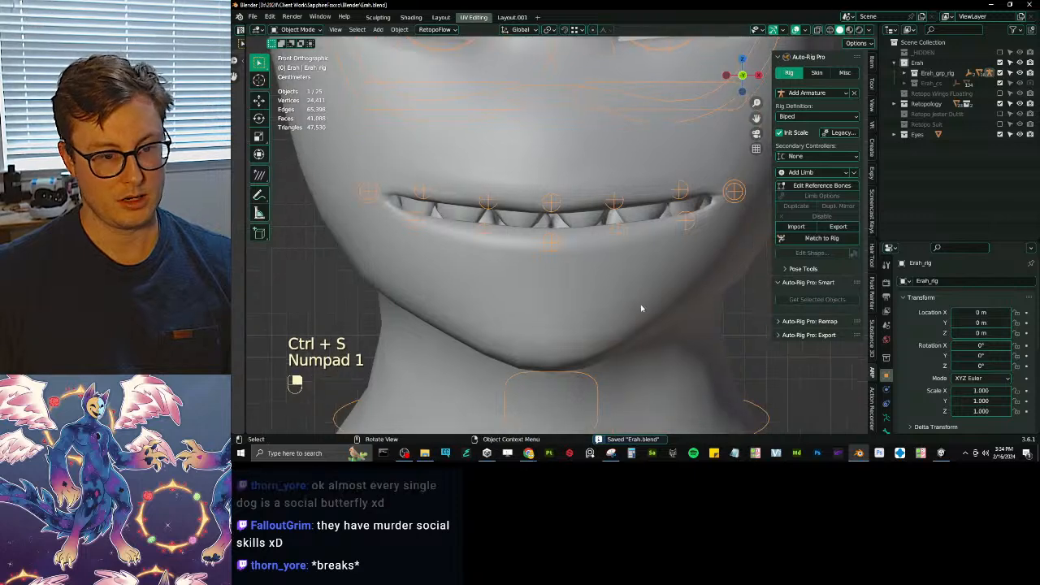
{"action": "left_click", "coordinate": [641, 307]}
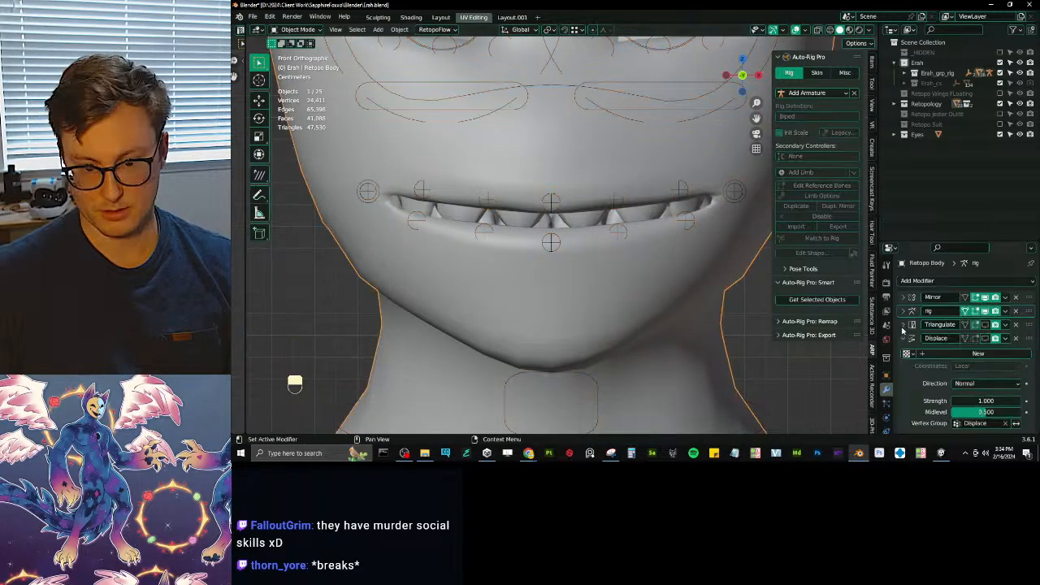
{"action": "left_click", "coordinate": [904, 338]}
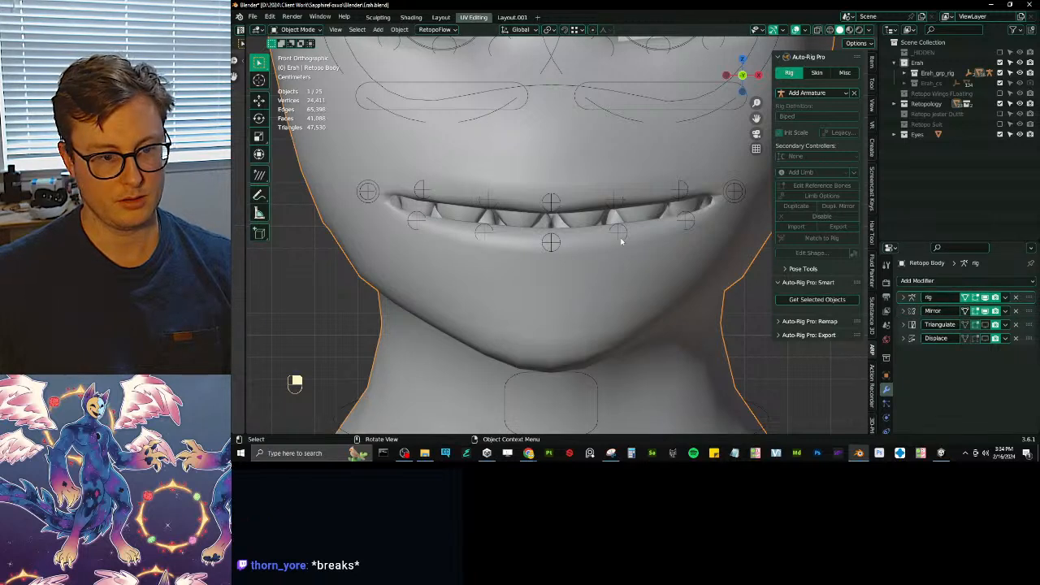
- Pose the lower lip controllers c_lips_bot.l and c_lips_bot.x upward in front view to close the middle of the mouth
{"action": "key", "text": "ctrl+Tab"}
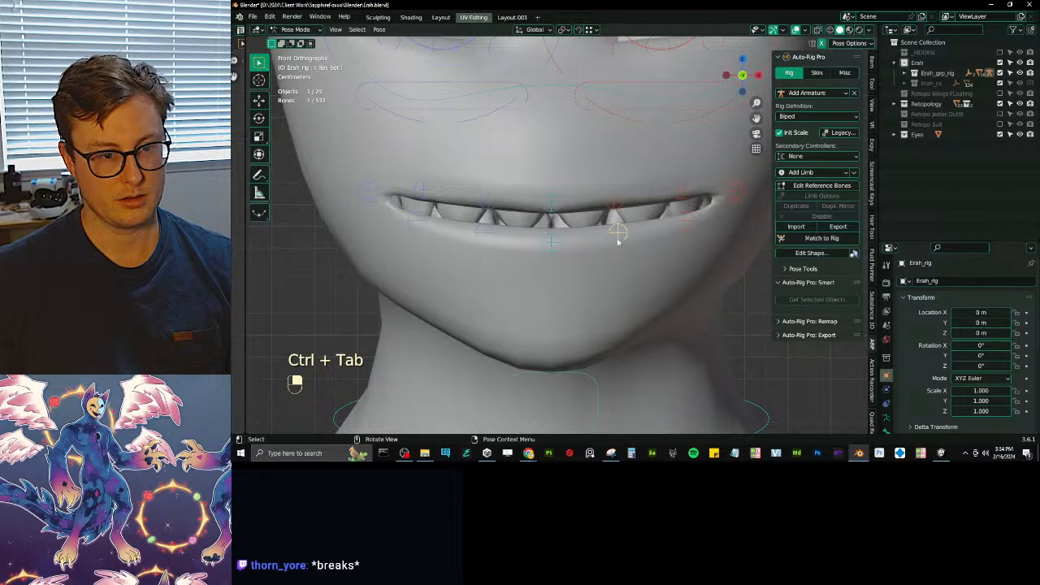
{"action": "left_click", "coordinate": [552, 240]}
{"action": "key", "text": "g"}
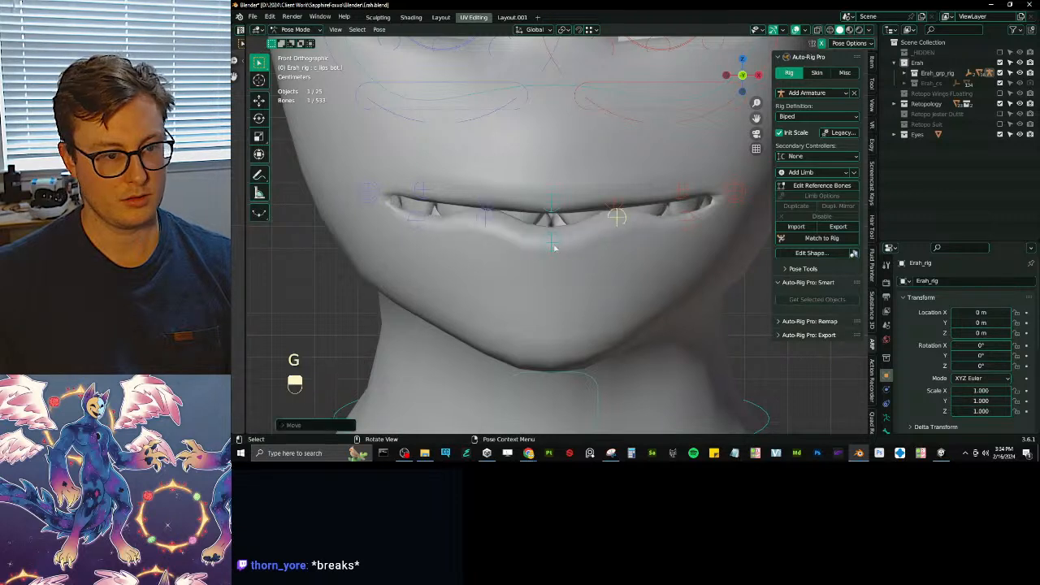
{"action": "key", "text": "g"}
{"action": "left_click", "coordinate": [554, 228]}
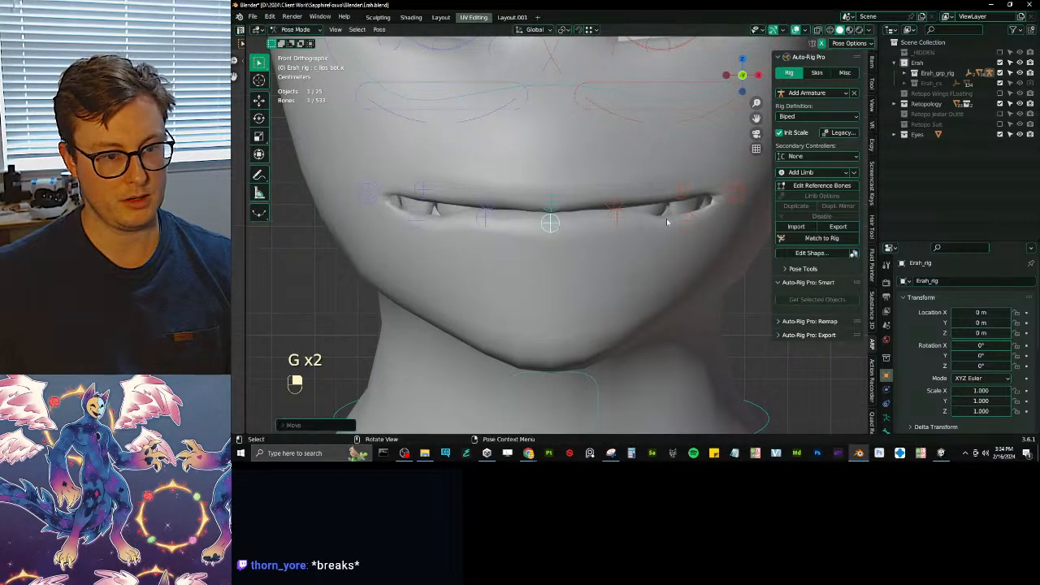
- Raise c_lips_bot_01.l to narrow the gap near the mouth corner, undoing the first attempt and moving it again
{"action": "key", "text": "g"}
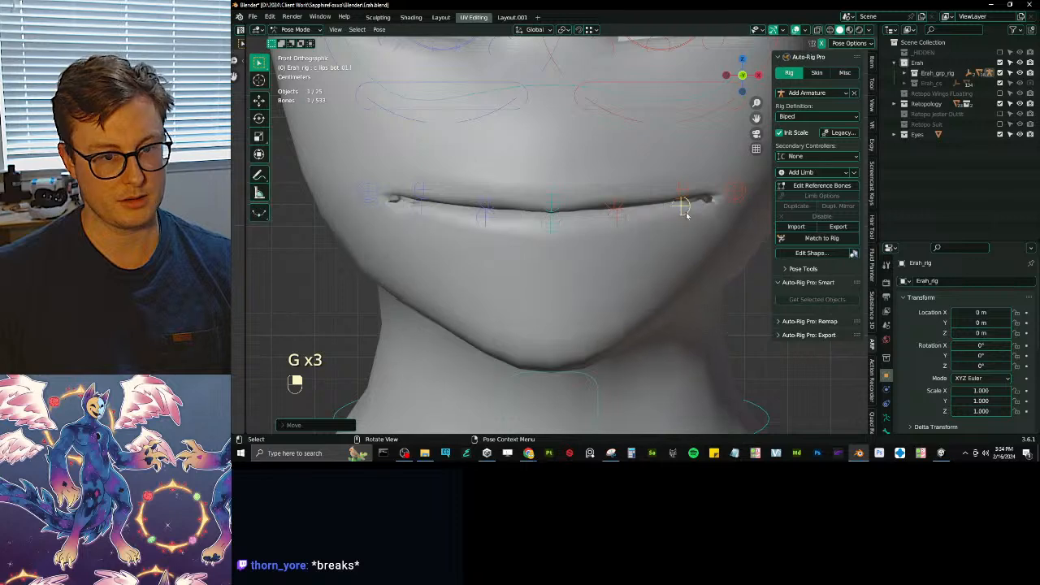
{"action": "key", "text": "ctrl+z"}
{"action": "key", "text": "g"}
{"action": "left_click", "coordinate": [685, 211]}
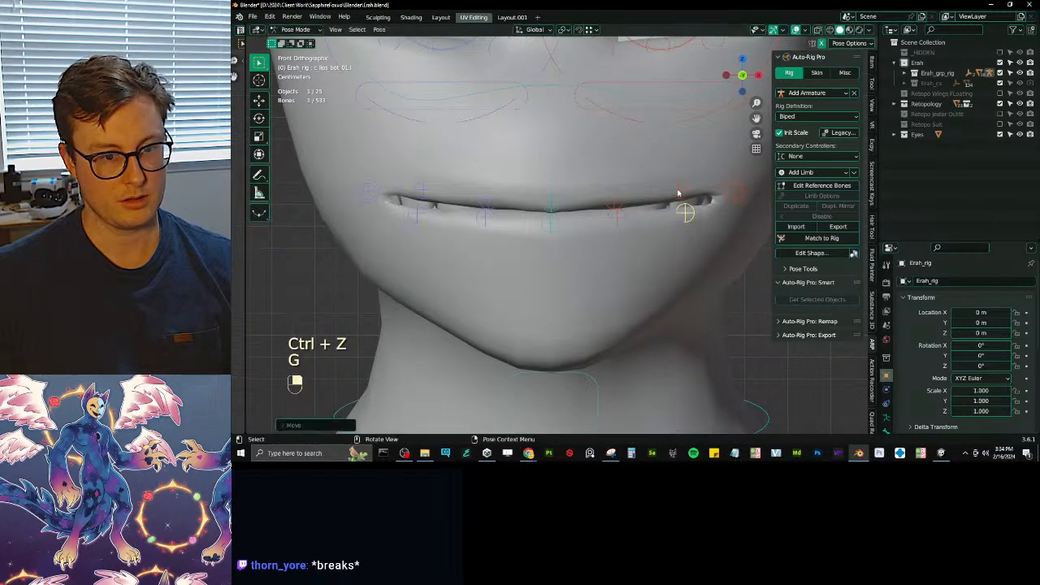
- Close the lips near the mouth corner by moving c_lips_top_01.l and c_lips_bot_01.l, adjusting them from the front and an angled view
{"action": "left_click", "coordinate": [678, 195]}
{"action": "key", "text": "g"}
{"action": "left_click", "coordinate": [681, 198]}
{"action": "left_click", "coordinate": [686, 220]}
{"action": "key", "text": "g"}
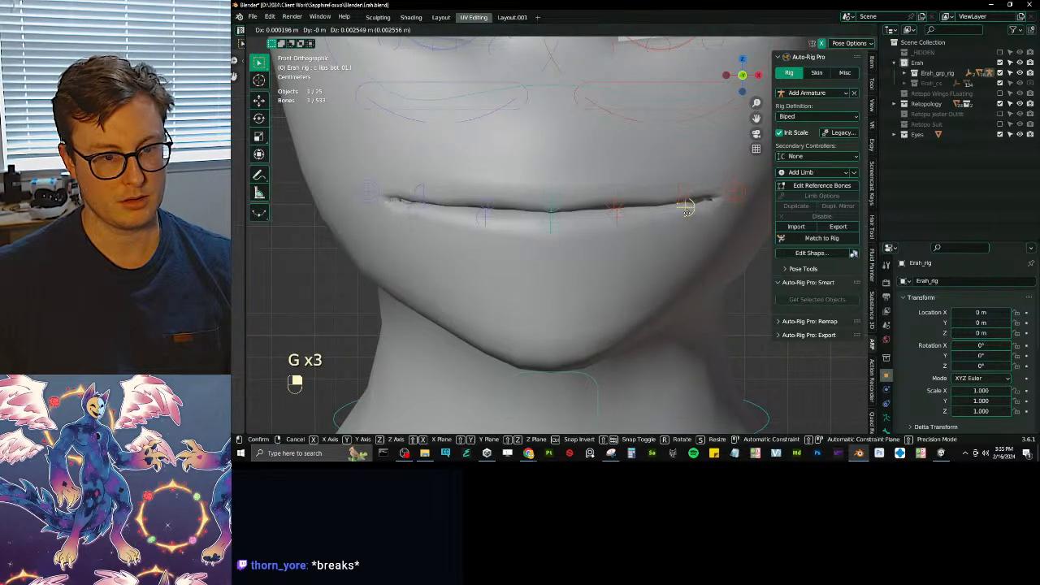
{"action": "left_click", "coordinate": [698, 212]}
{"action": "middle_click_drag", "start_coordinate": [698, 216], "coordinate": [634, 239]}
{"action": "key", "text": "g"}
{"action": "left_click", "coordinate": [654, 221]}
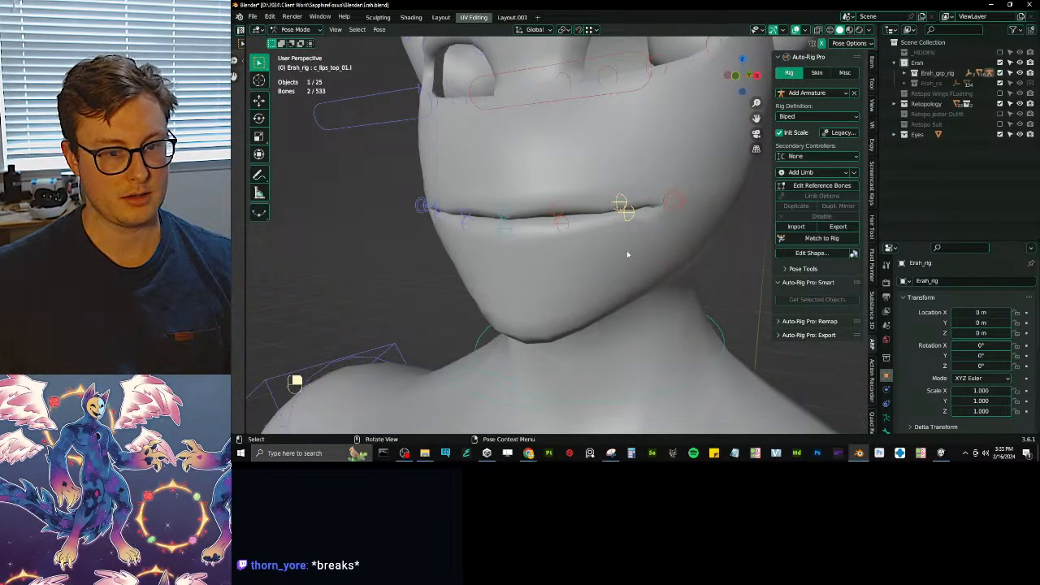
- Return to Object Mode and apply the rig modifier on Retopo Body
{"action": "key", "text": "ctrl+Tab"}
{"action": "left_click", "coordinate": [617, 264]}
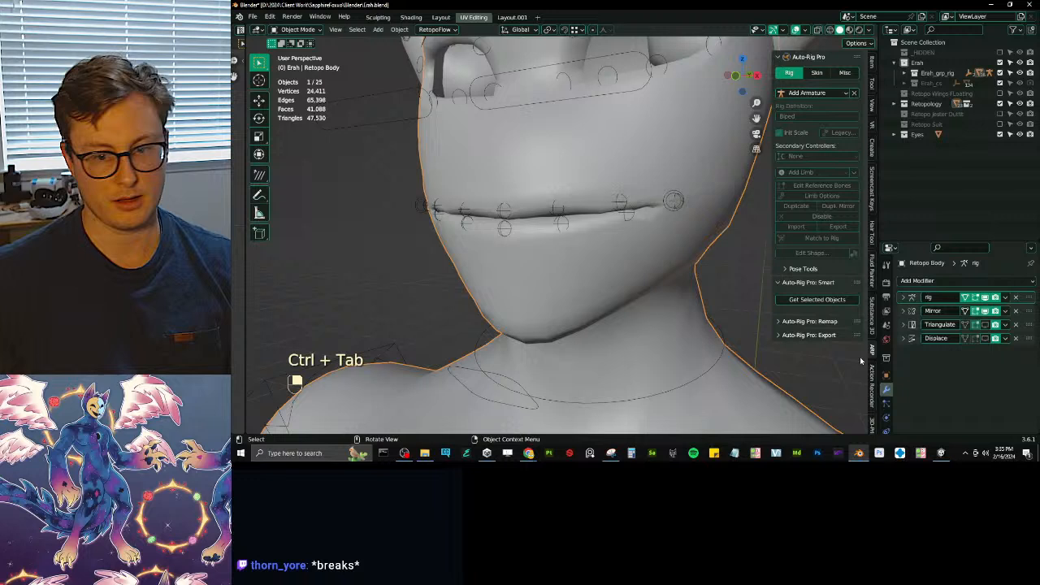
{"action": "left_click", "coordinate": [1006, 298]}
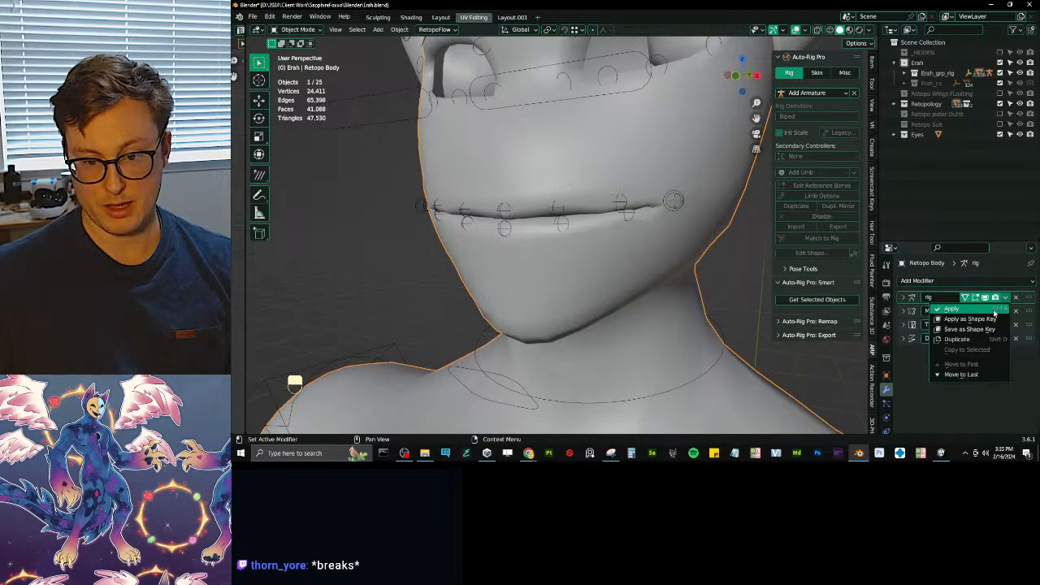
{"action": "left_click", "coordinate": [993, 311]}
- Select all pose bones of Erah_rig and apply the closed-mouth pose as the rest pose, continuing past the multi-user mesh warning
{"action": "left_click", "coordinate": [559, 227]}
{"action": "key", "text": "ctrl+Tab"}
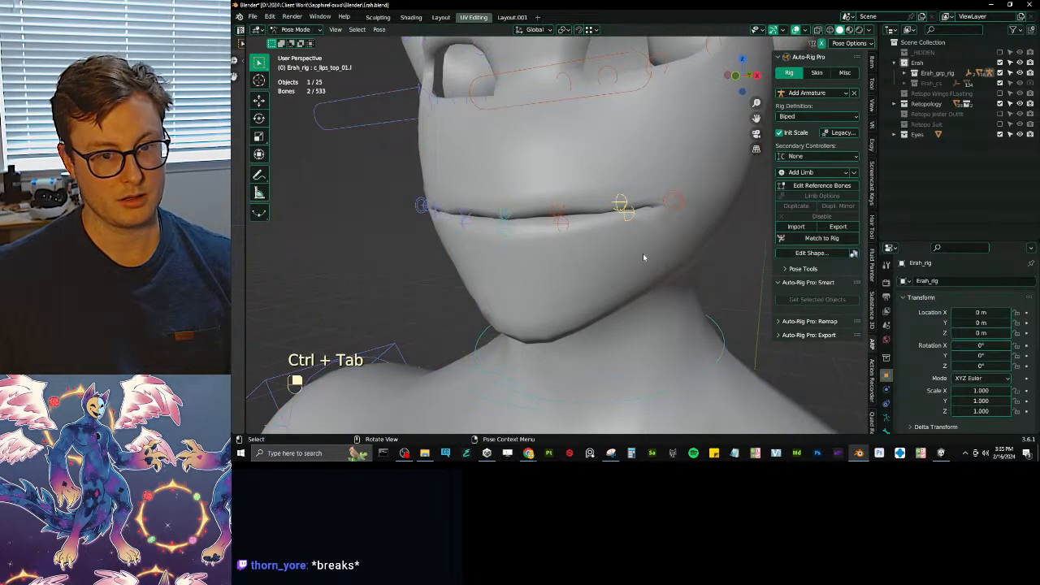
{"action": "key", "text": "a"}
{"action": "left_click", "coordinate": [803, 268]}
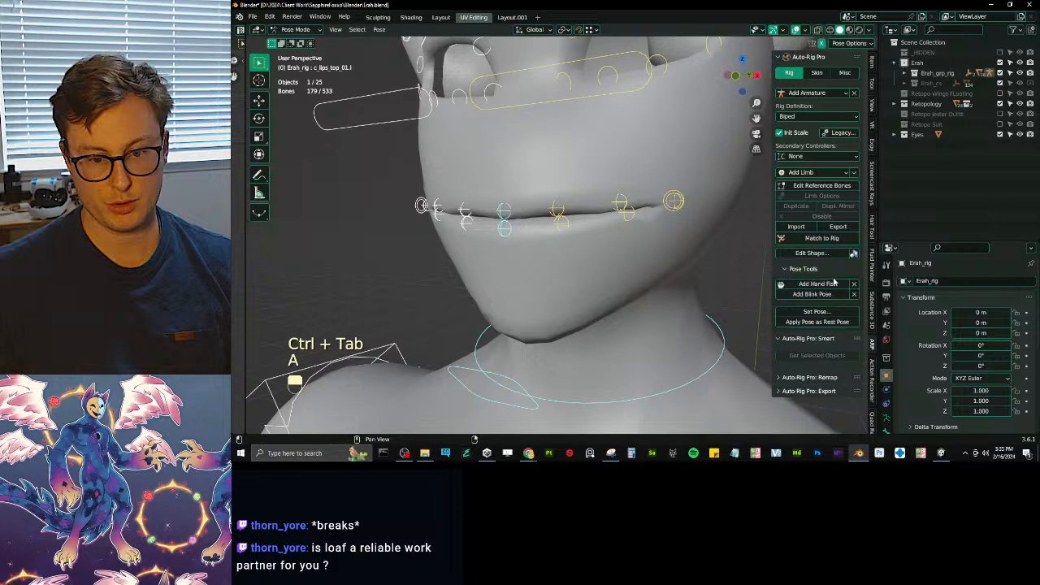
{"action": "left_click", "coordinate": [828, 321]}
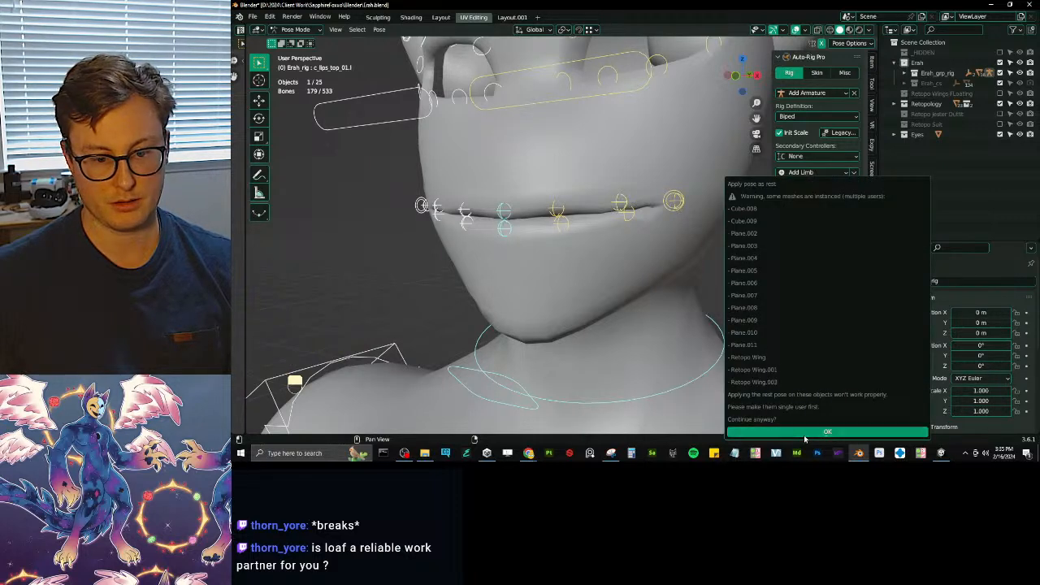
{"action": "key", "text": "Return"}
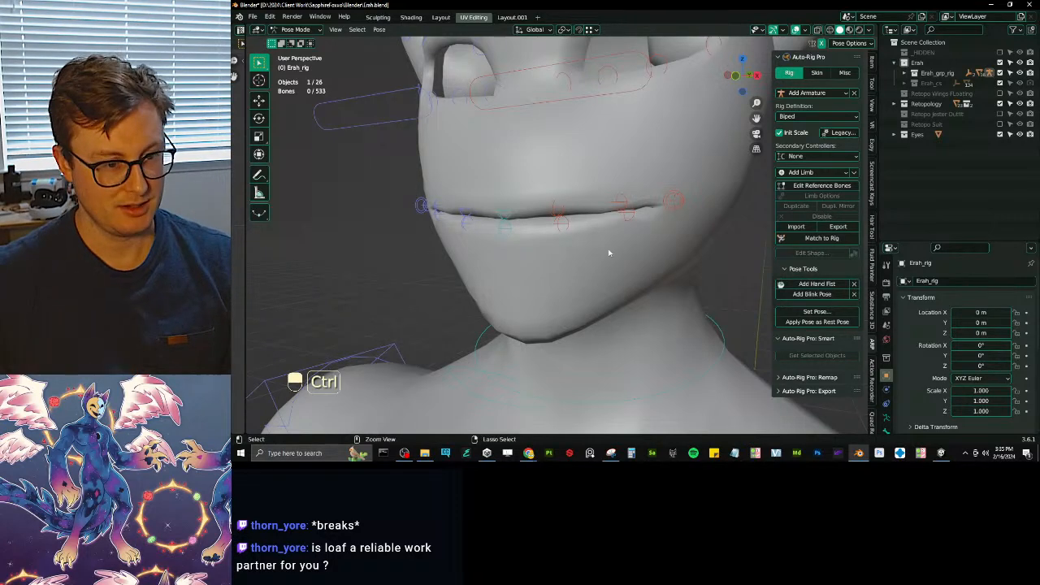
- Select Retopo Body together with Erah_rig in Object Mode and parent the body to the rig
{"action": "key", "text": "ctrl+Tab"}
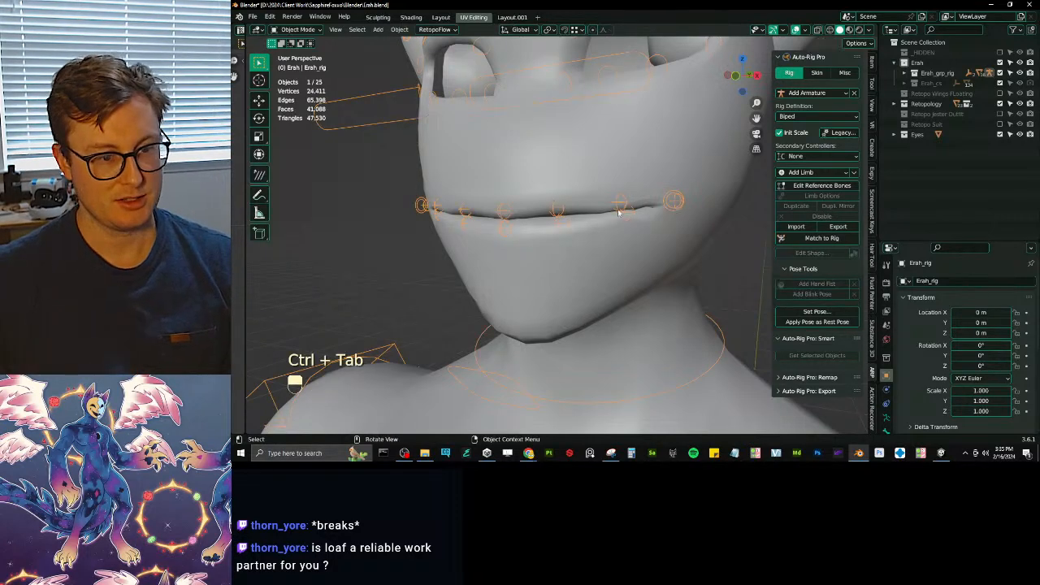
{"action": "left_click", "coordinate": [652, 172], "text": "shift"}
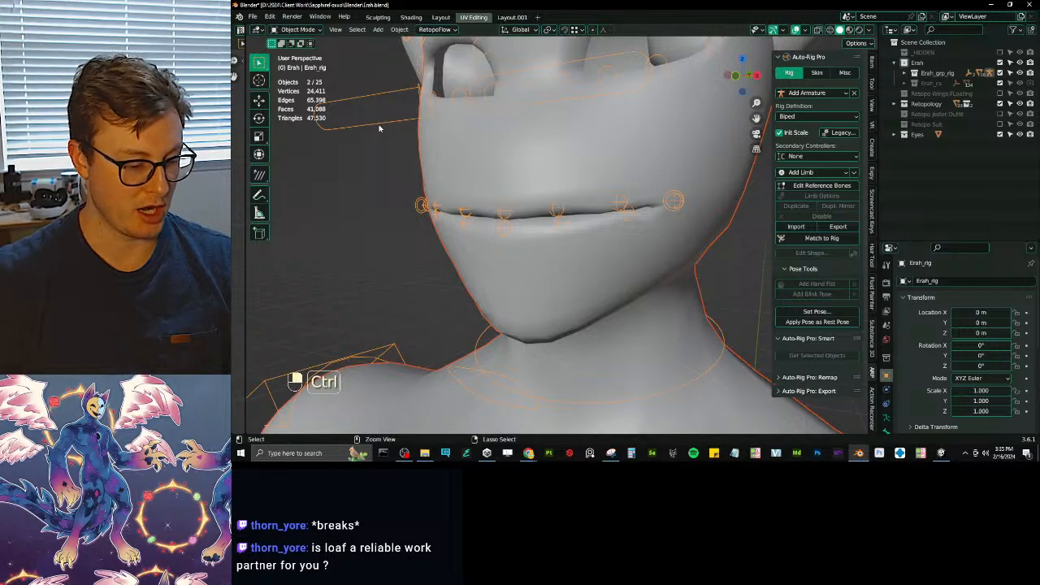
{"action": "key", "text": "ctrl+p"}
{"action": "left_click", "coordinate": [379, 125]}
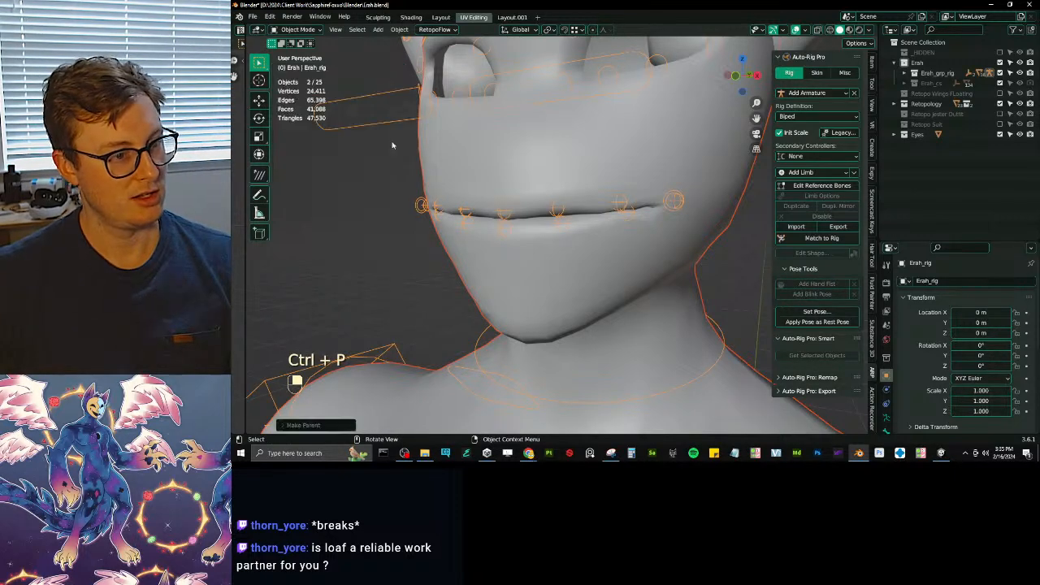
- Rename Retopo Body's Armature modifier to rig
{"action": "left_click", "coordinate": [594, 260]}
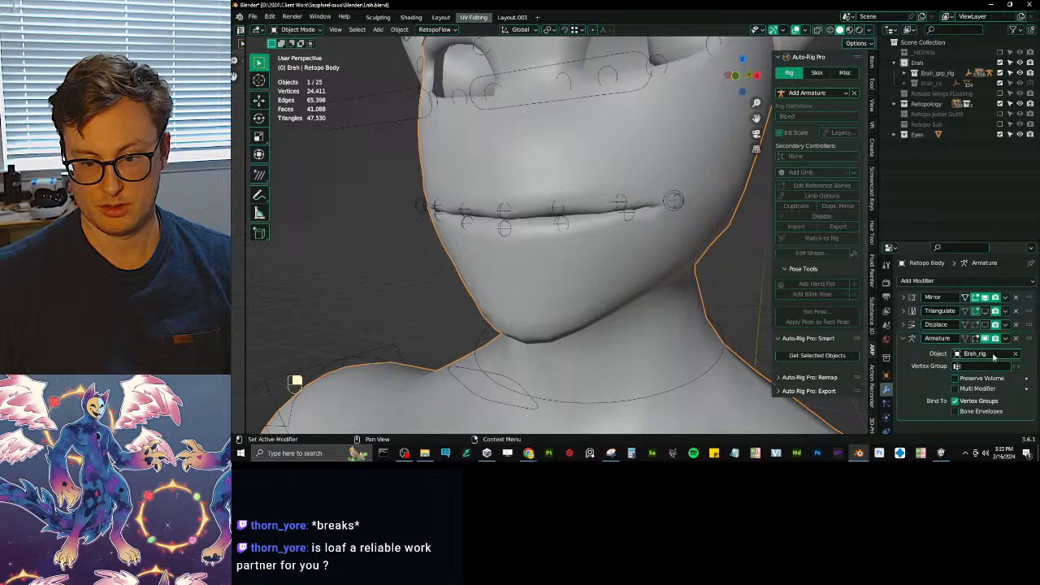
{"action": "double_click", "coordinate": [947, 338]}
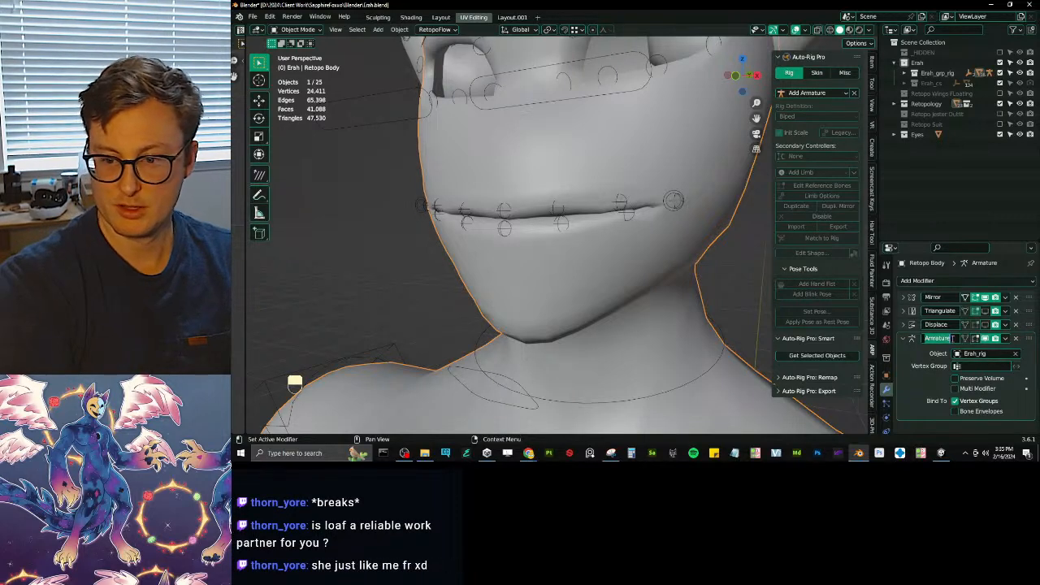
{"action": "type", "text": "rig"}
{"action": "key", "text": "Return"}
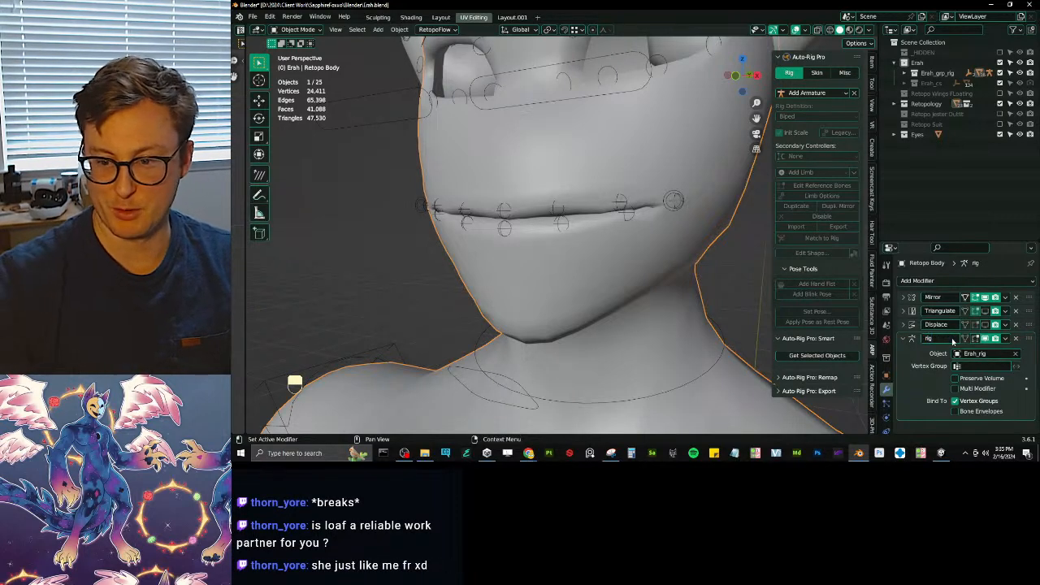
- Test the mouth deformation in Pose Mode by moving c_lips_bot.l and c_jawbone.x of Erah_rig, cancelling the movements
{"action": "left_click", "coordinate": [573, 230]}
{"action": "key", "text": "ctrl+Tab"}
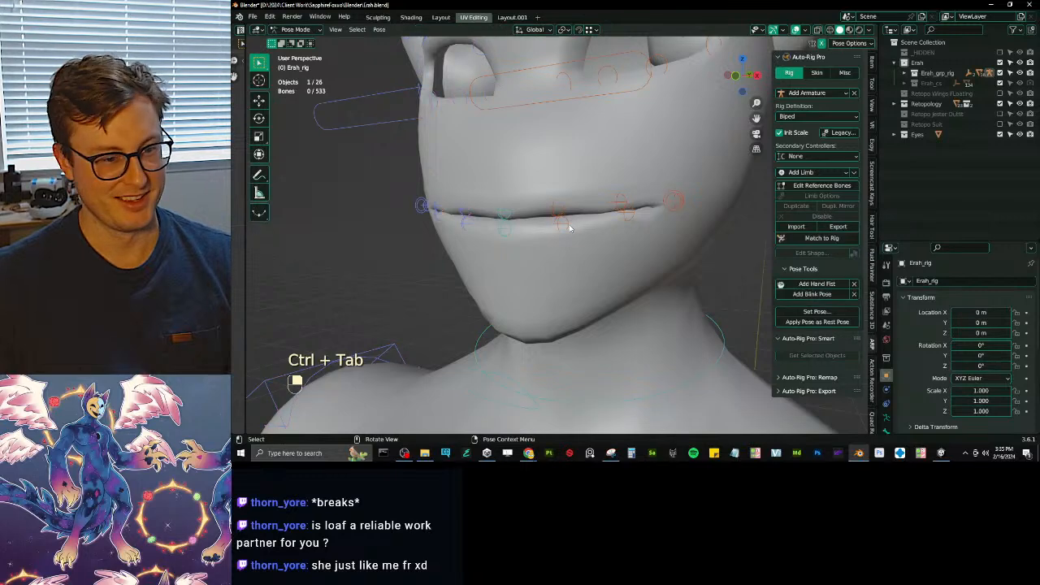
{"action": "key", "text": "g"}
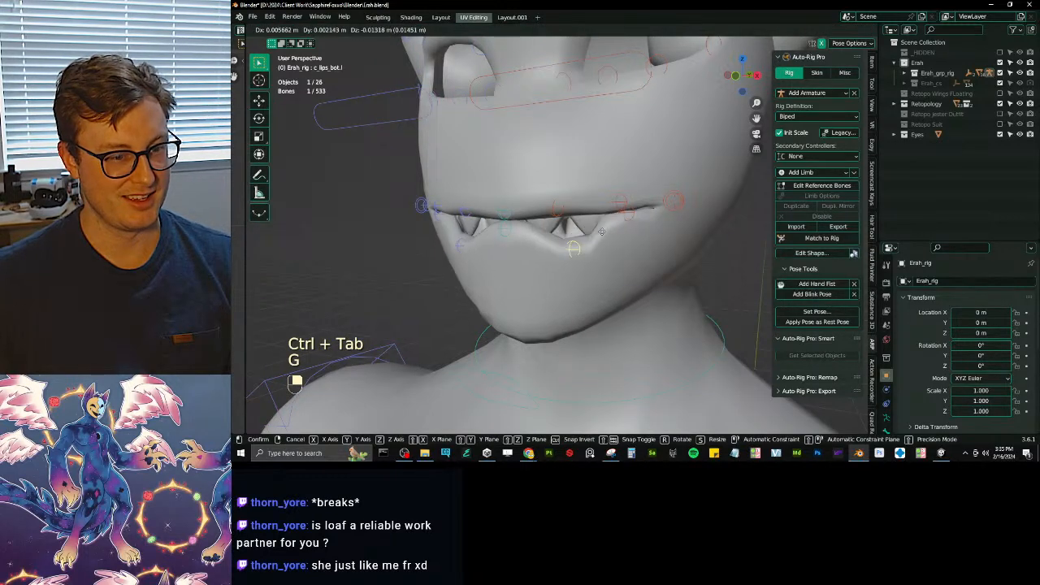
{"action": "left_click", "coordinate": [566, 233]}
{"action": "scroll", "coordinate": [569, 234], "scroll_direction": "down", "scroll_amount": 4}
{"action": "key", "text": "KP_1"}
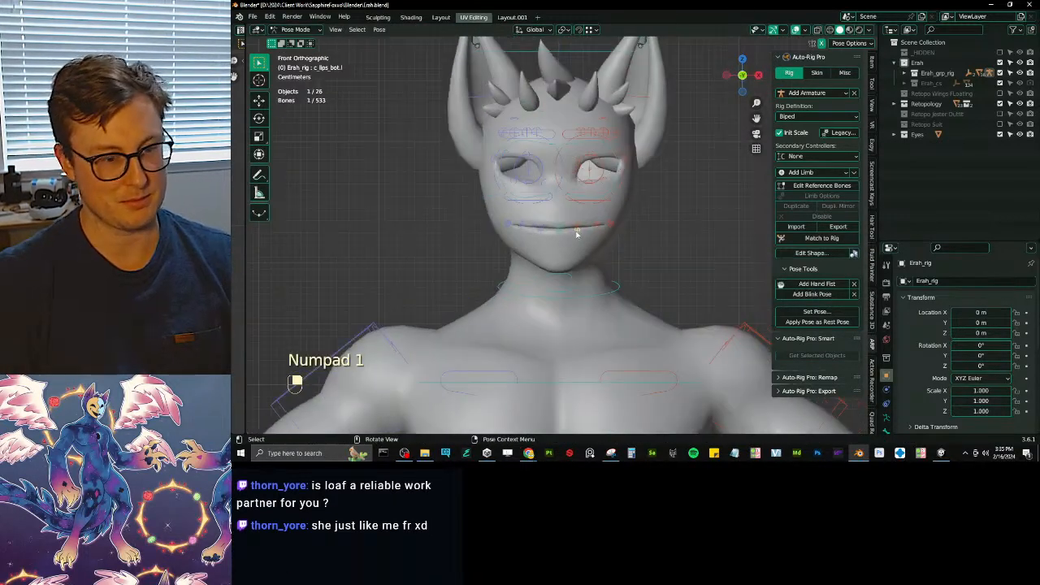
{"action": "scroll", "coordinate": [576, 234], "scroll_direction": "up", "scroll_amount": 4}
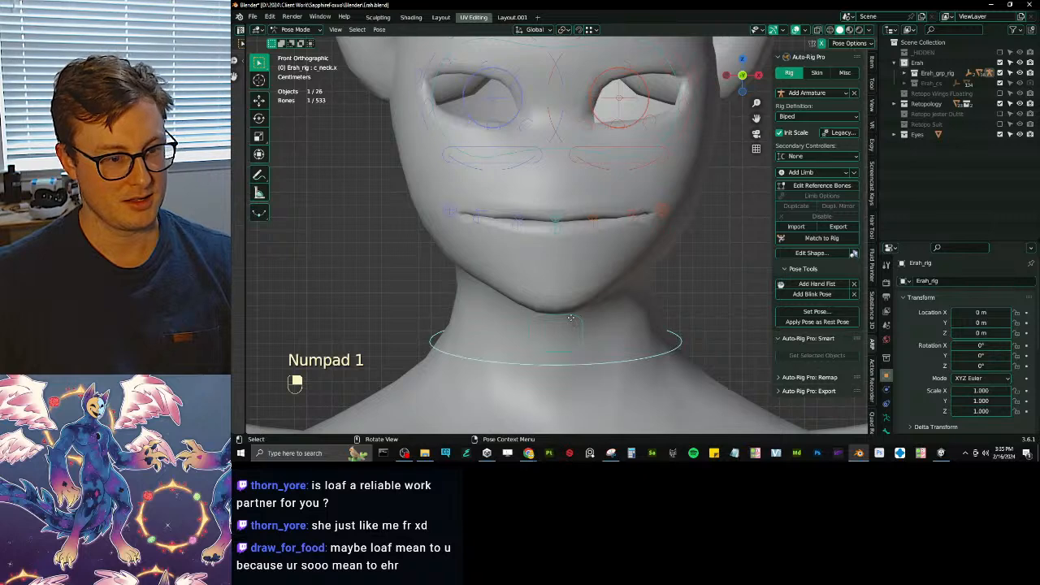
{"action": "key", "text": "g"}
{"action": "right_click", "coordinate": [579, 317]}
{"action": "left_click", "coordinate": [580, 318]}
{"action": "key", "text": "g"}
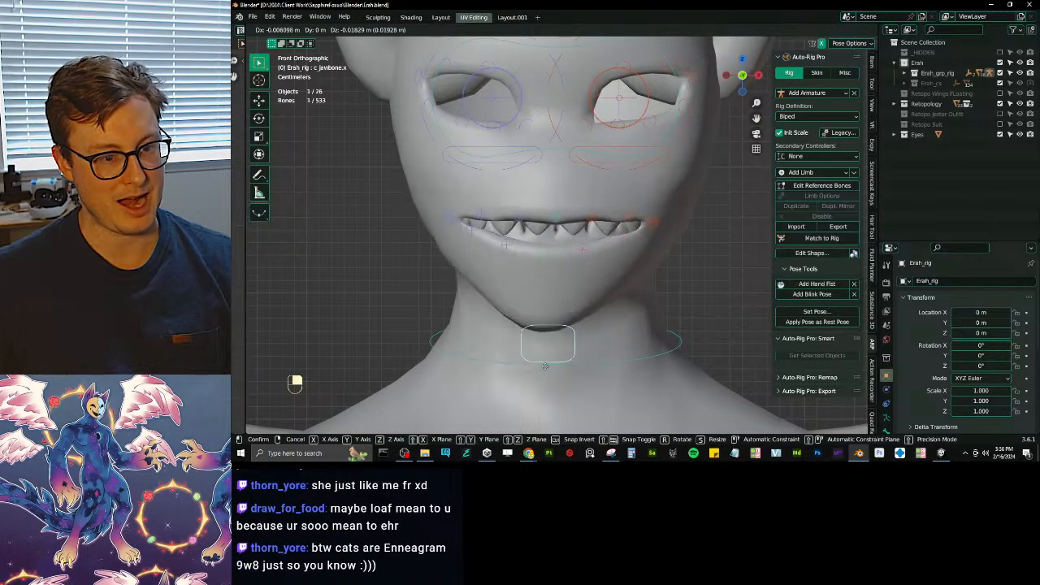
{"action": "right_click", "coordinate": [660, 317]}
- Return to Object Mode and hide Retopo Body to expose the teeth
{"action": "key", "text": "ctrl+Tab"}
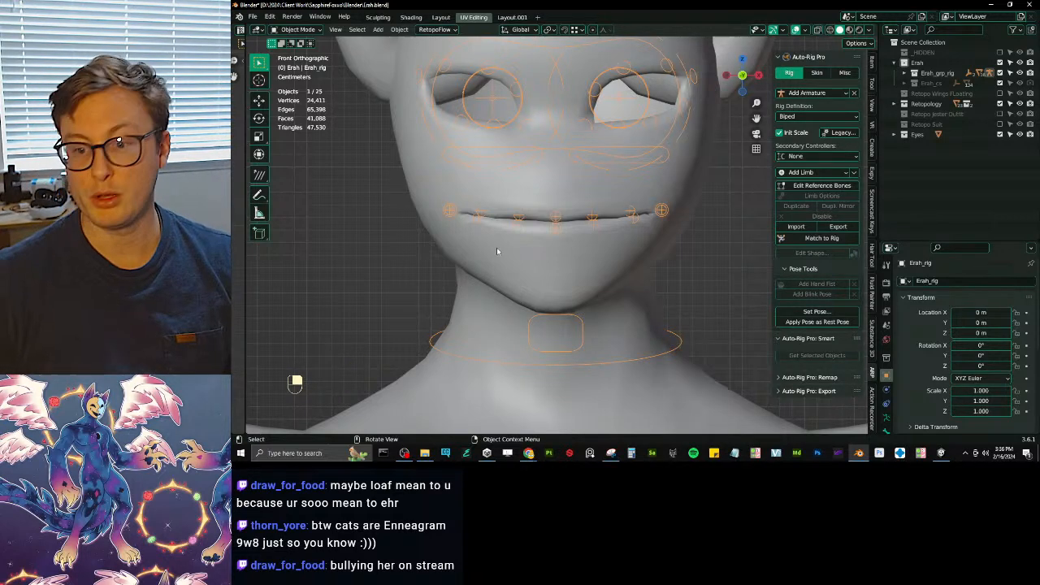
{"action": "middle_click_drag", "start_coordinate": [497, 247], "coordinate": [599, 247]}
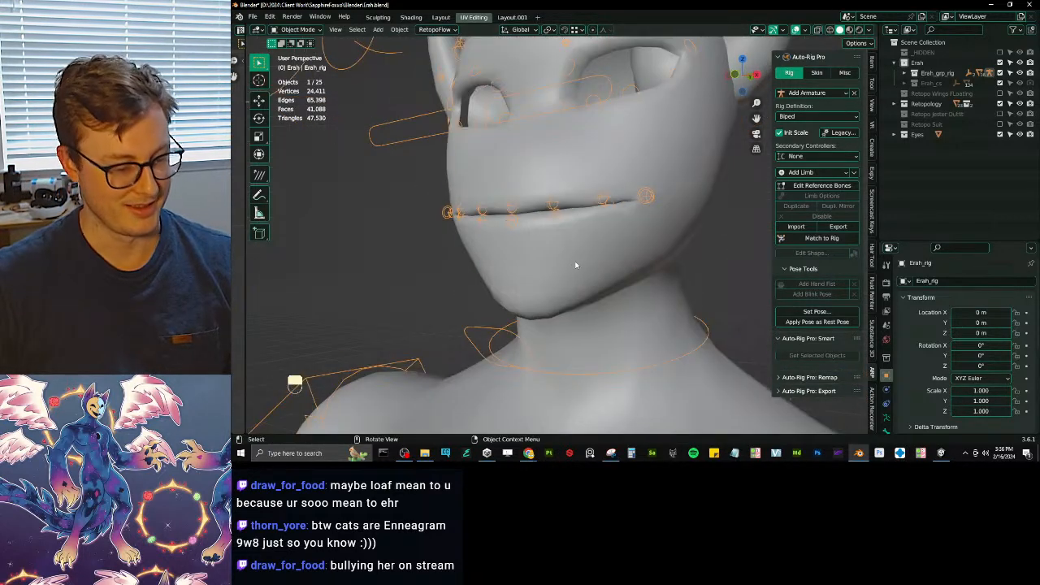
{"action": "left_click", "coordinate": [601, 248]}
{"action": "key", "text": "h"}
- Parent Teeth Upper to Erah_rig with the Armature Deform option
{"action": "left_click", "coordinate": [613, 230]}
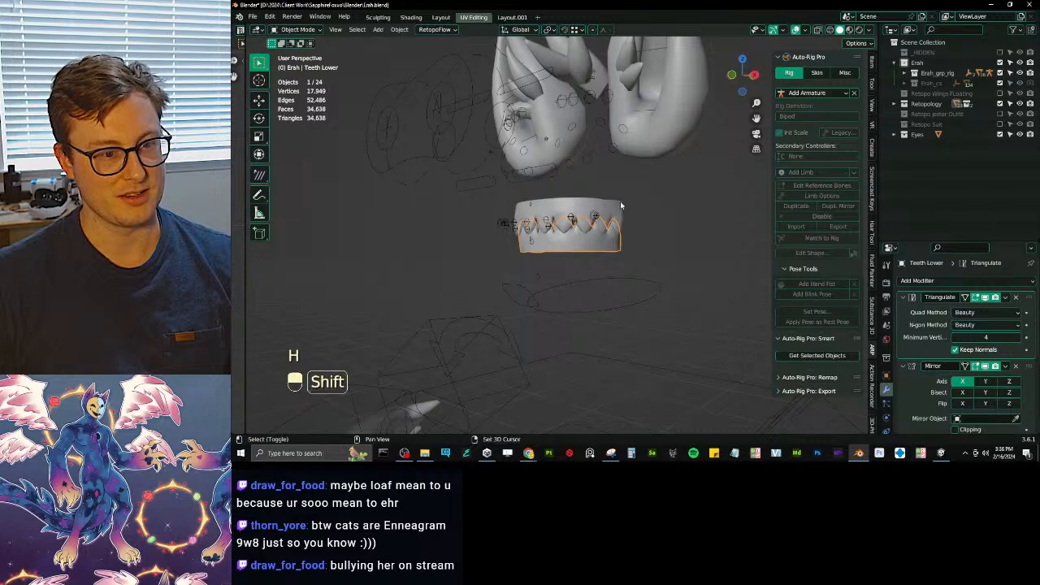
{"action": "left_click", "coordinate": [620, 202], "text": "shift"}
{"action": "mouse_move", "coordinate": [578, 238]}
{"action": "middle_mouse_down"}
{"action": "mouse_move", "coordinate": [587, 271]}
{"action": "mouse_move", "coordinate": [577, 246]}
{"action": "middle_mouse_up"}
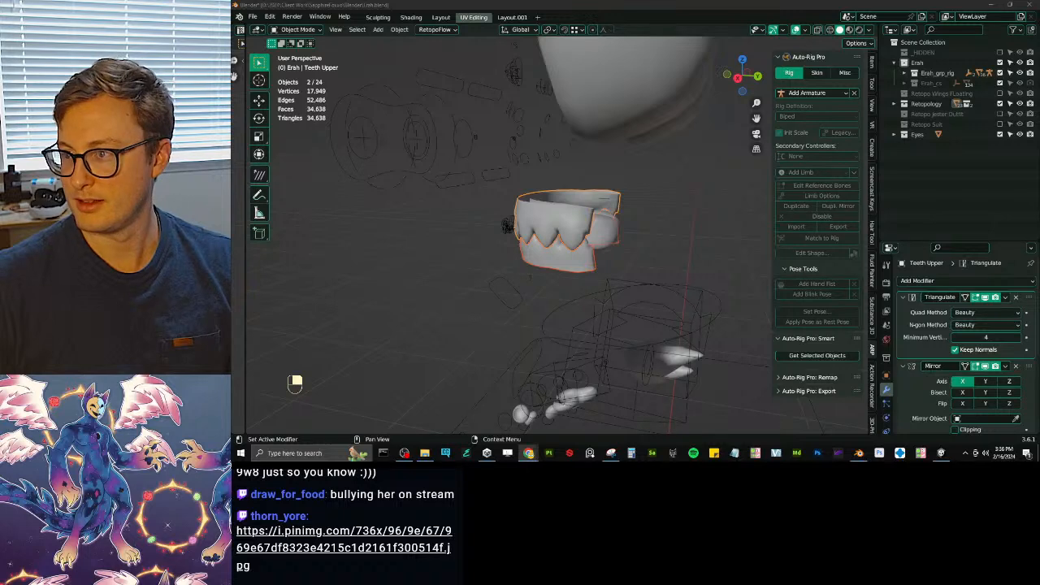
{"action": "middle_click_drag", "start_coordinate": [496, 205], "coordinate": [590, 227]}
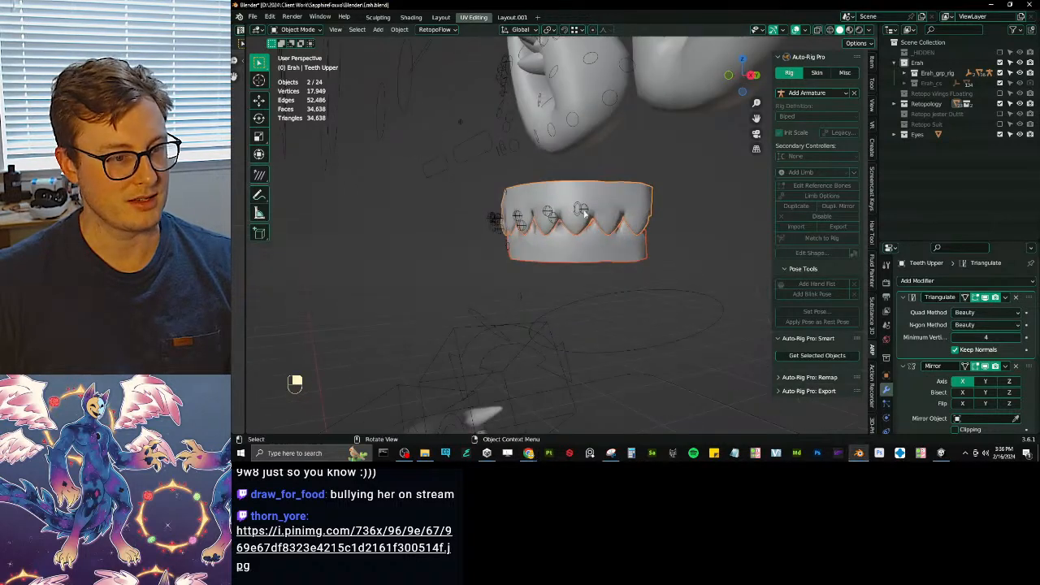
{"action": "scroll", "coordinate": [590, 228], "scroll_direction": "up", "scroll_amount": 1}
{"action": "middle_click_drag", "start_coordinate": [664, 221], "coordinate": [541, 245]}
{"action": "scroll", "coordinate": [541, 245], "scroll_direction": "up", "scroll_amount": 1}
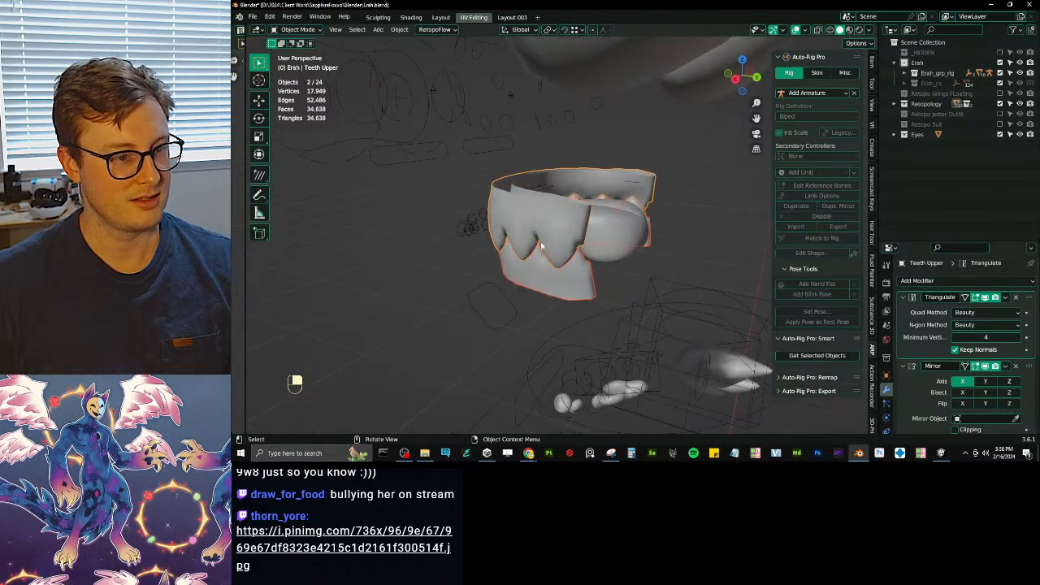
{"action": "left_click", "coordinate": [471, 141], "text": "shift"}
{"action": "key", "text": "ctrl+p"}
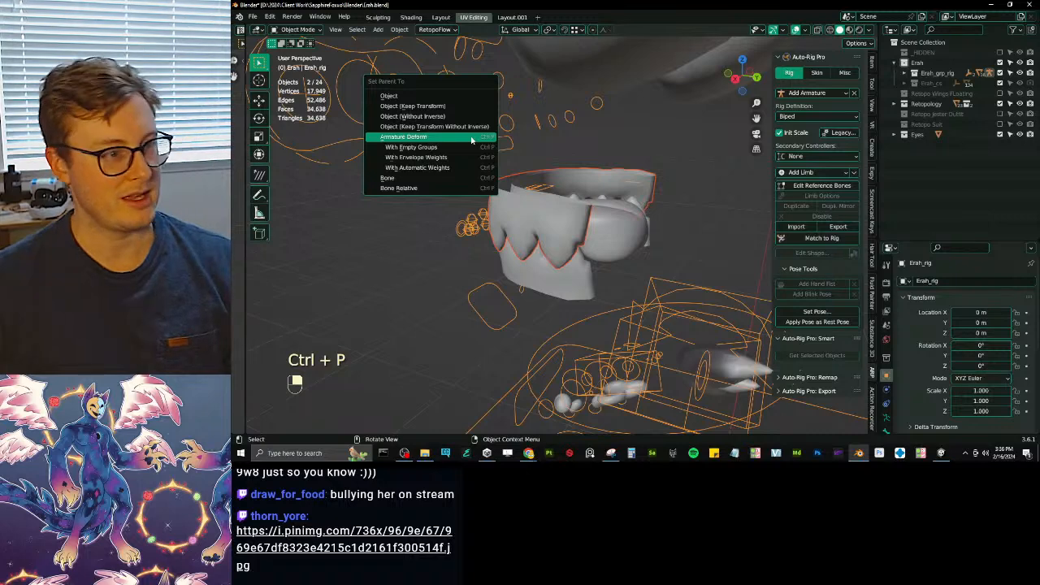
{"action": "left_click", "coordinate": [471, 141]}
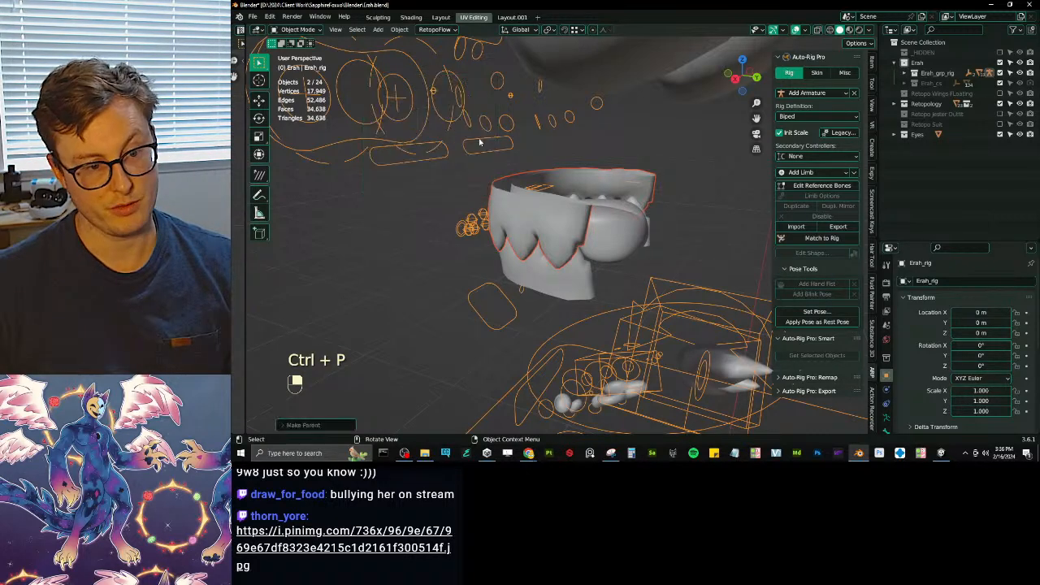
- Switch the viewport to wireframe and enter Weight Paint on Teeth Upper with Erah_rig selected alongside it
{"action": "left_click", "coordinate": [573, 189], "text": "shift"}
{"action": "key", "text": "ctrl+Tab"}
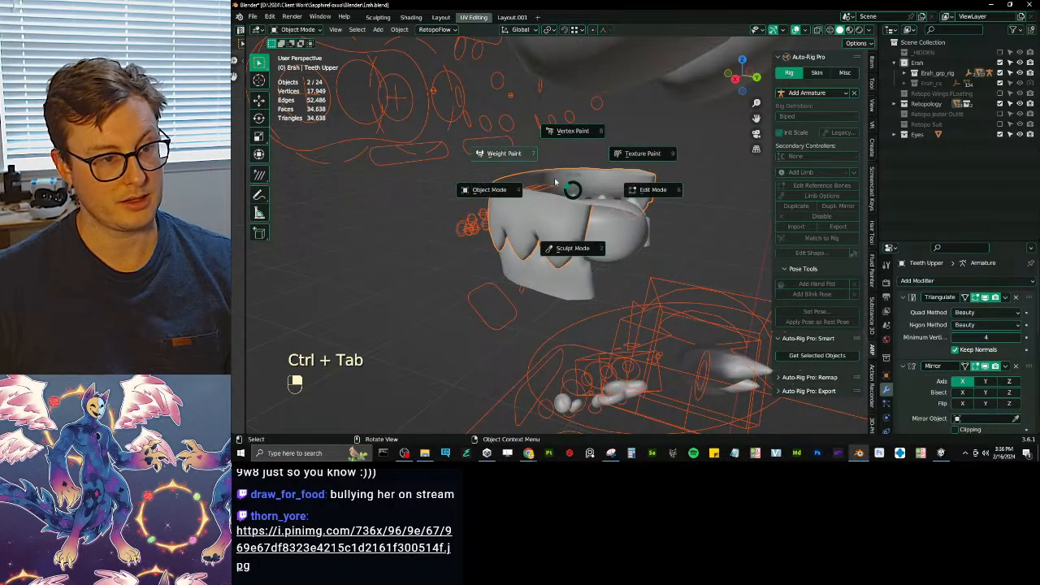
{"action": "left_click", "coordinate": [504, 154]}
{"action": "key", "text": "z"}
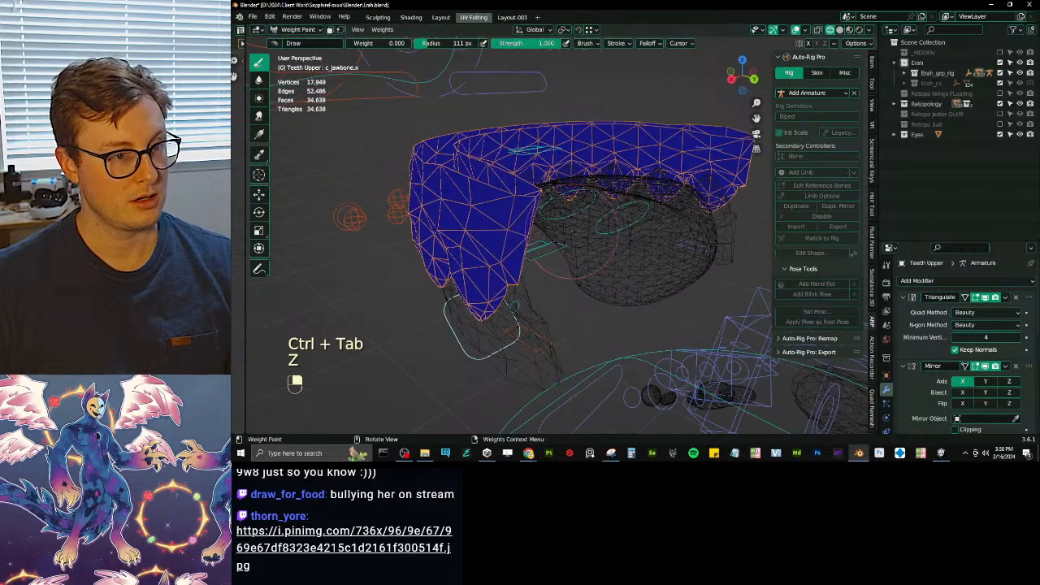
{"action": "key", "text": "ctrl+Tab"}
{"action": "left_click", "coordinate": [499, 232]}
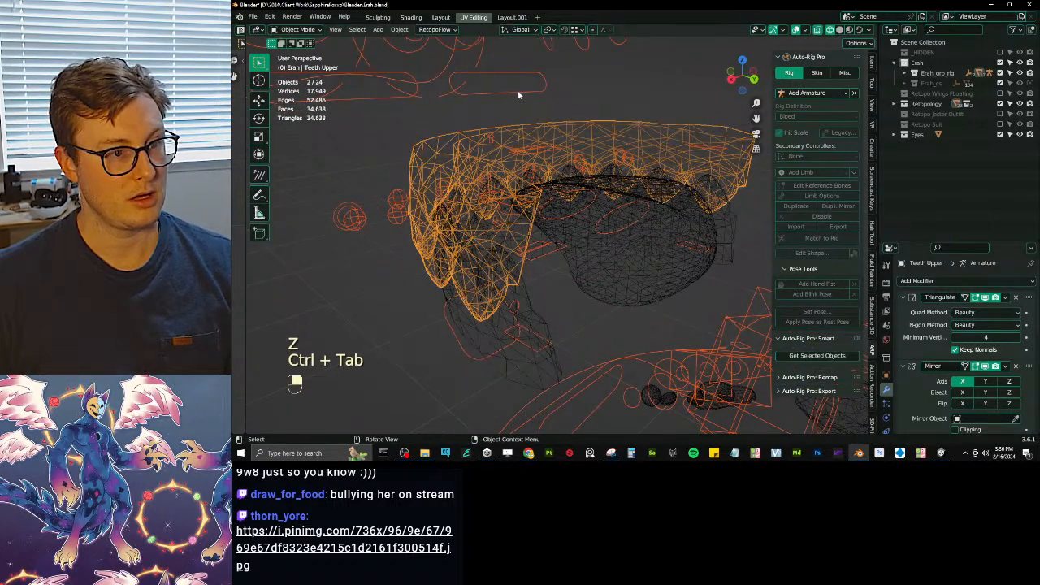
{"action": "left_click", "coordinate": [519, 93]}
{"action": "key", "text": "q"}
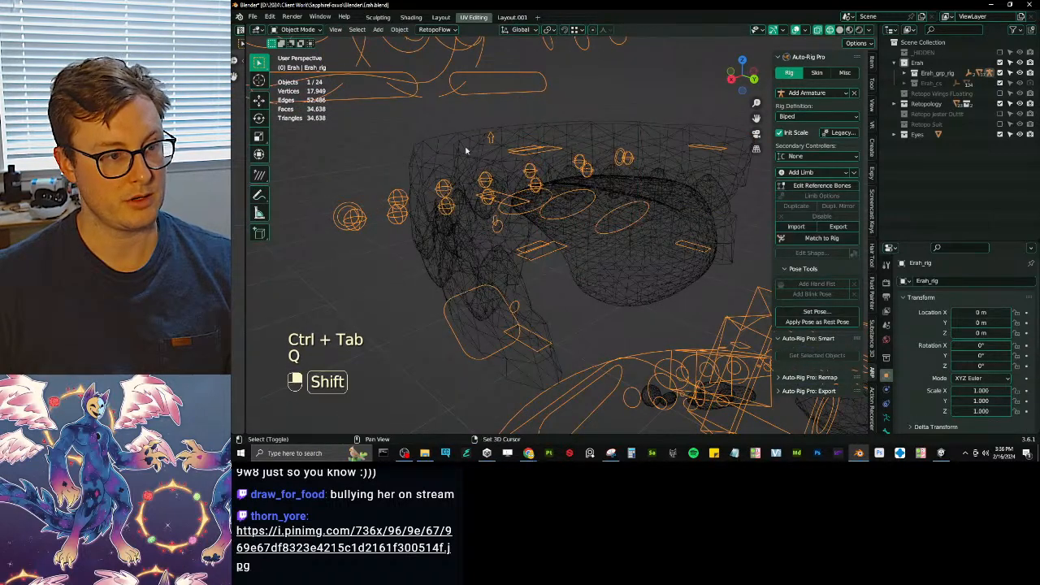
{"action": "left_click", "coordinate": [456, 143], "text": "shift"}
{"action": "key", "text": "ctrl+Tab"}
{"action": "left_click", "coordinate": [405, 112]}
{"action": "mouse_move", "coordinate": [467, 151]}
{"action": "middle_mouse_down"}
{"action": "mouse_move", "coordinate": [572, 232]}
{"action": "mouse_move", "coordinate": [670, 214]}
{"action": "mouse_move", "coordinate": [729, 163]}
{"action": "middle_mouse_up"}
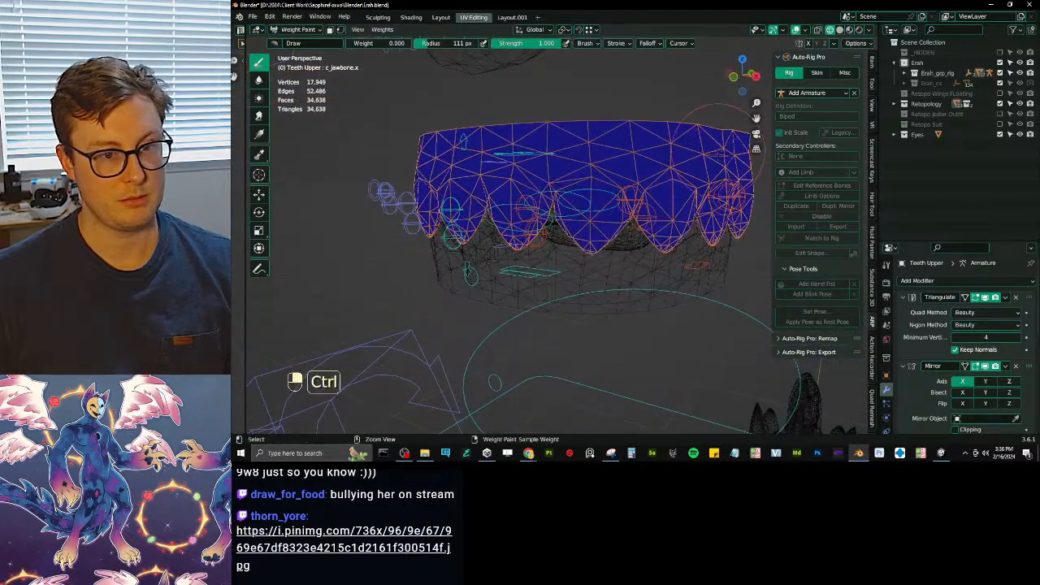
- Draw weight gradients across Teeth Upper for c_teeth_top.l and the adjoining upper teeth bone, and check c_teeth_top.r
{"action": "left_click", "coordinate": [294, 381], "text": "ctrl"}
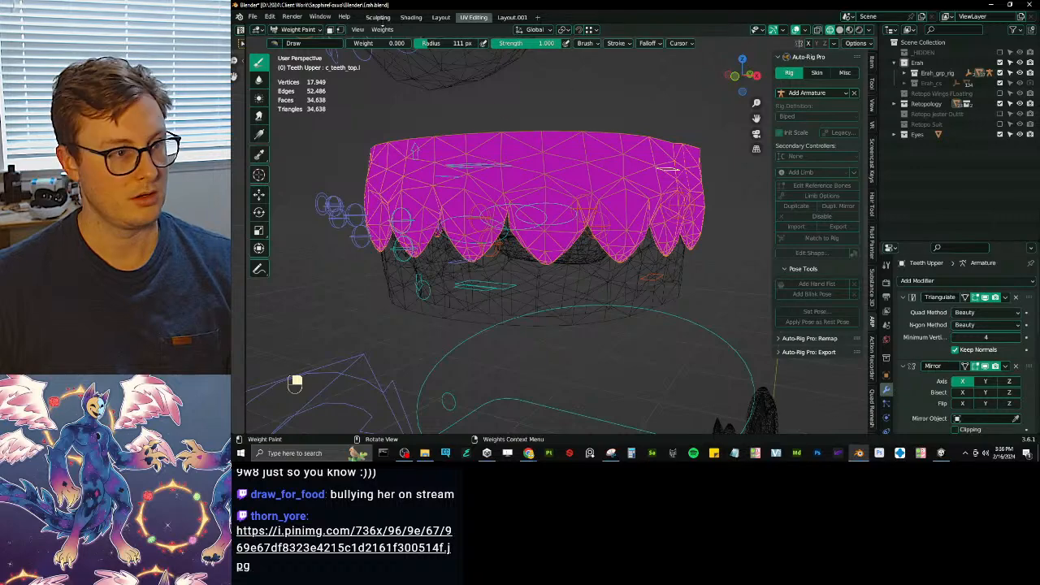
{"action": "left_click_drag", "start_coordinate": [664, 197], "coordinate": [500, 192], "text": "alt"}
{"action": "mouse_move", "coordinate": [478, 169]}
{"action": "middle_mouse_down"}
{"action": "mouse_move", "coordinate": [502, 179]}
{"action": "mouse_move", "coordinate": [503, 221]}
{"action": "mouse_move", "coordinate": [504, 171]}
{"action": "middle_mouse_up"}
{"action": "left_click", "coordinate": [502, 218], "text": "ctrl"}
{"action": "left_click_drag", "start_coordinate": [511, 183], "coordinate": [689, 183], "text": "alt"}
{"action": "middle_click_drag", "start_coordinate": [684, 184], "coordinate": [673, 228]}
{"action": "left_click", "coordinate": [369, 158], "text": "ctrl"}
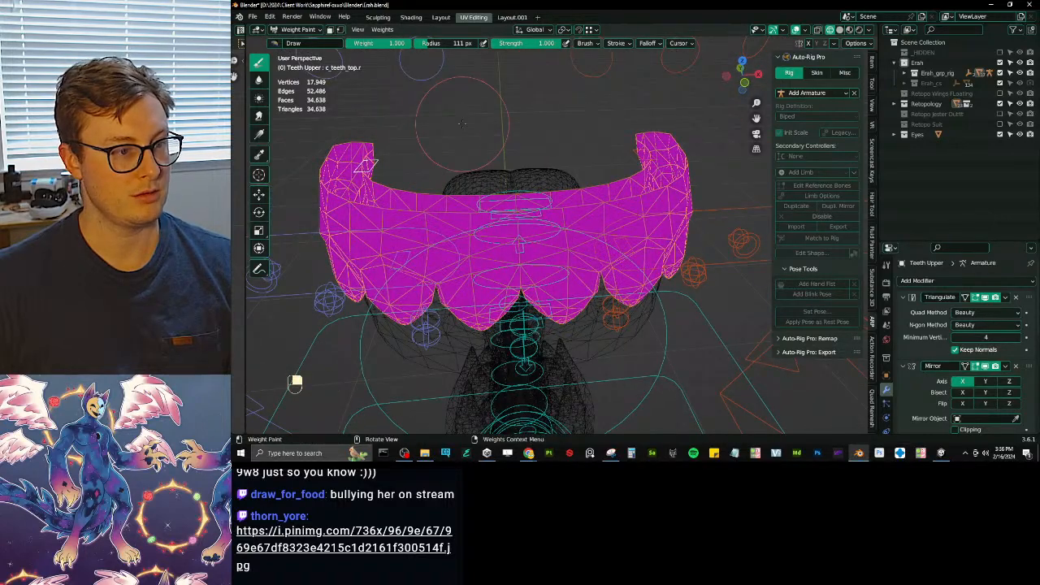
{"action": "left_click", "coordinate": [457, 130]}
- Return to Object Mode and parent Teeth Lower to Erah_rig using With Empty Groups
{"action": "mouse_move", "coordinate": [524, 189]}
{"action": "middle_mouse_down"}
{"action": "mouse_move", "coordinate": [482, 153]}
{"action": "mouse_move", "coordinate": [715, 280]}
{"action": "mouse_move", "coordinate": [575, 260]}
{"action": "middle_mouse_up"}
{"action": "key", "text": "ctrl+Tab"}
{"action": "left_click", "coordinate": [574, 260]}
{"action": "left_click", "coordinate": [367, 140], "text": "shift"}
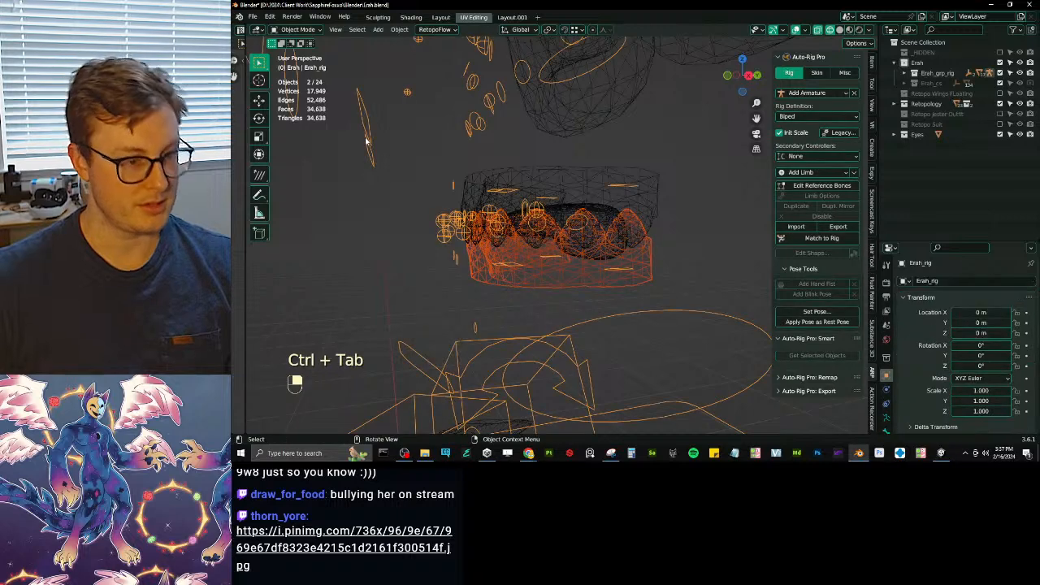
{"action": "key", "text": "ctrl+p"}
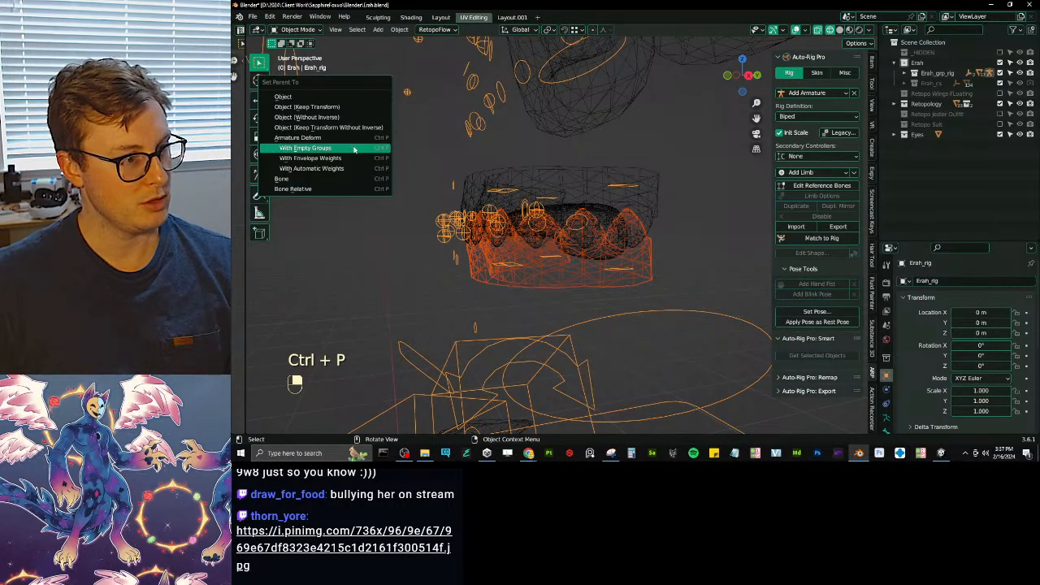
{"action": "left_click", "coordinate": [357, 149]}
- Enter Weight Paint on Teeth Lower with Erah_rig selected and draw weight gradients for the lower teeth bones, including c_teeth_bot.x
{"action": "left_click", "coordinate": [573, 286], "text": "shift"}
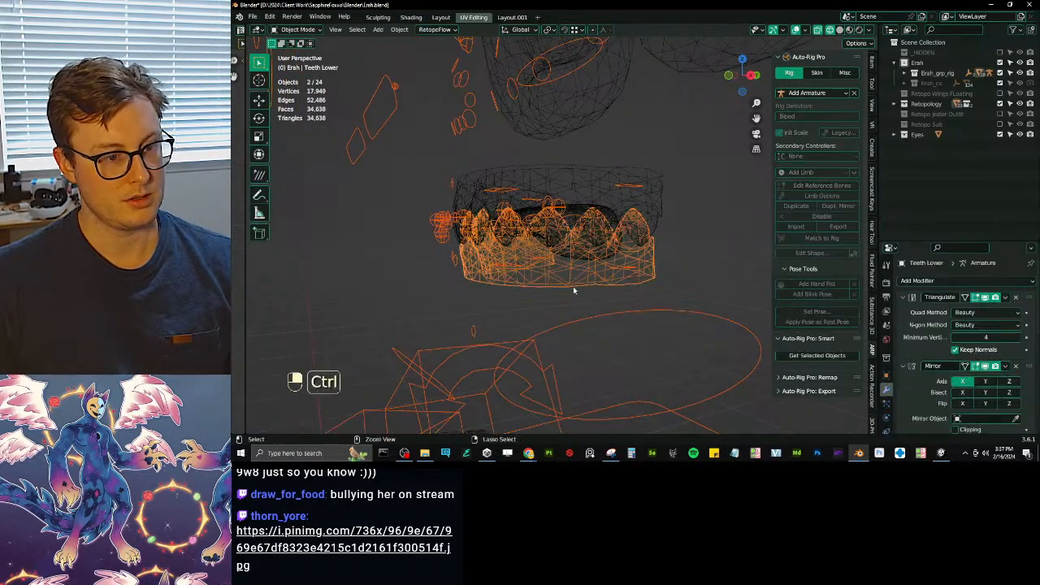
{"action": "key", "text": "ctrl+Tab"}
{"action": "left_click", "coordinate": [543, 262]}
{"action": "middle_click_drag", "start_coordinate": [621, 266], "coordinate": [650, 259]}
{"action": "left_click_drag", "start_coordinate": [654, 264], "coordinate": [499, 267], "text": "alt"}
{"action": "middle_click_drag", "start_coordinate": [496, 273], "coordinate": [531, 291]}
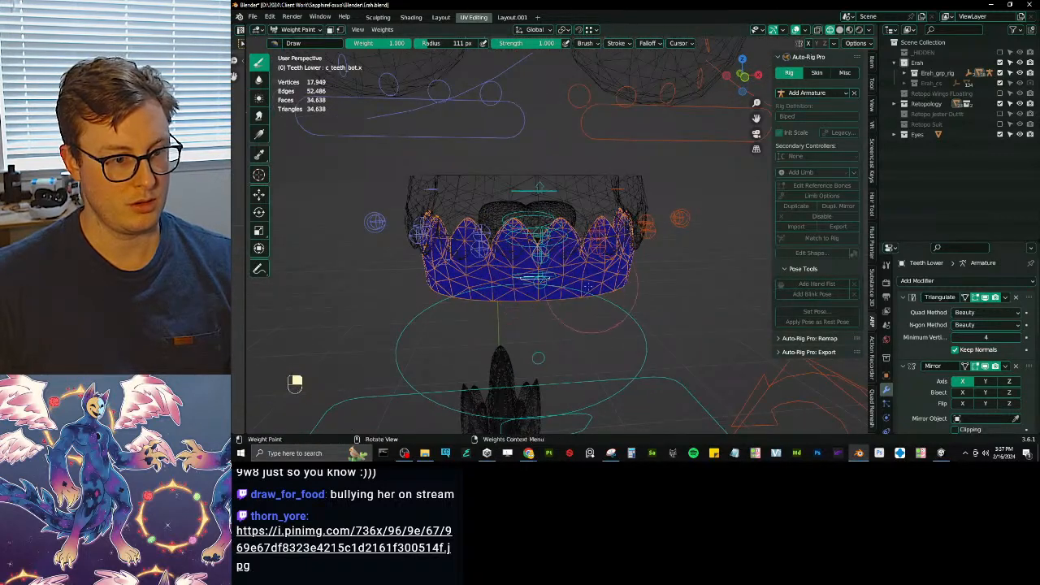
{"action": "left_click_drag", "start_coordinate": [534, 278], "coordinate": [648, 279], "text": "ctrl+alt"}
- Check the c_teeth_bot.r and c_teeth_bot.x weights on Teeth Lower and refine them with another weight gradient
{"action": "middle_click_drag", "start_coordinate": [540, 270], "coordinate": [595, 258]}
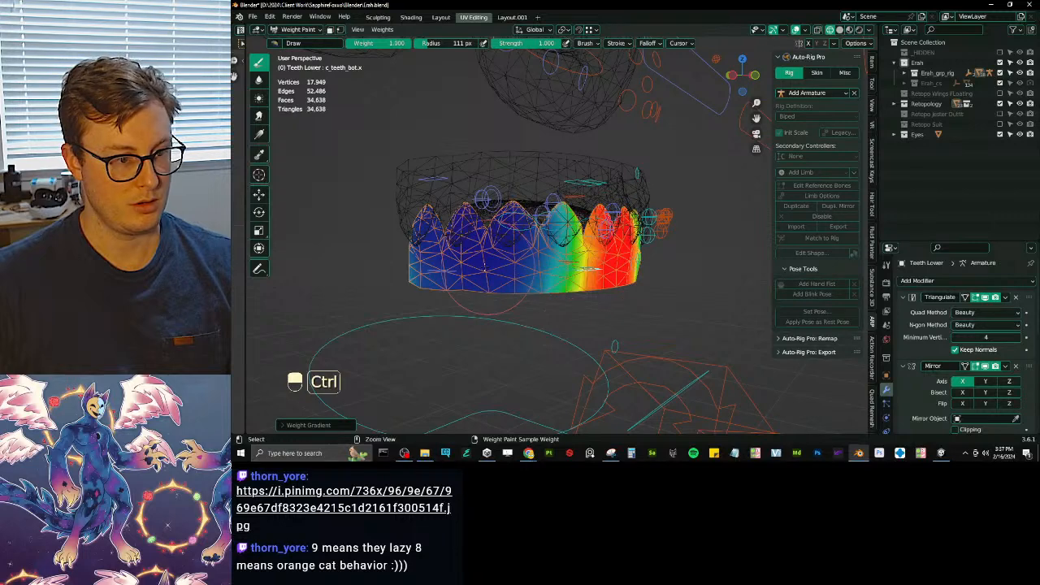
{"action": "left_click", "coordinate": [442, 270], "text": "ctrl"}
{"action": "middle_click_drag", "start_coordinate": [520, 264], "coordinate": [441, 257]}
{"action": "middle_click_drag", "start_coordinate": [570, 281], "coordinate": [568, 296]}
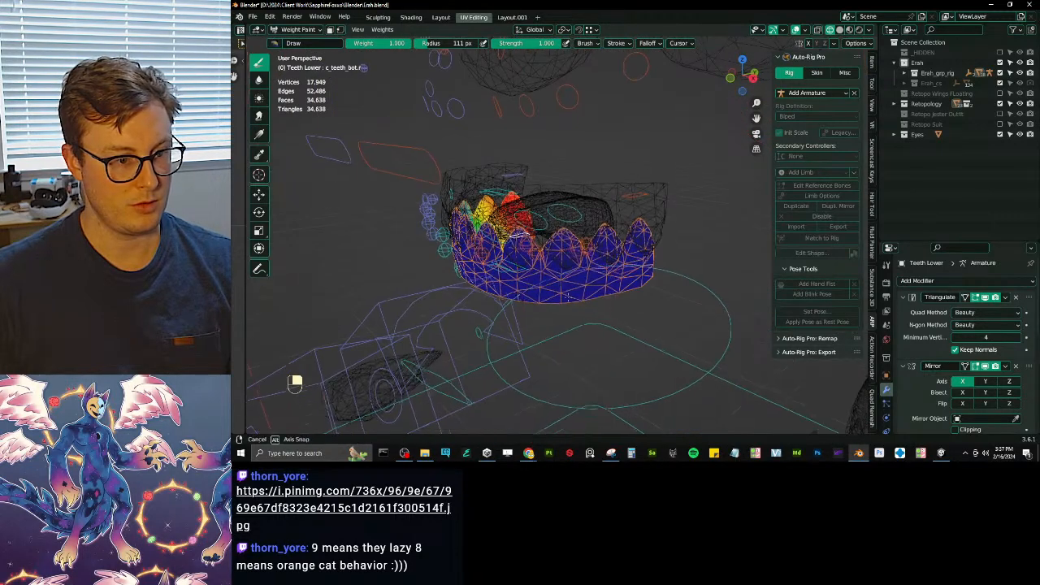
{"action": "left_click", "coordinate": [503, 274], "text": "ctrl"}
{"action": "middle_click_drag", "start_coordinate": [649, 278], "coordinate": [631, 263]}
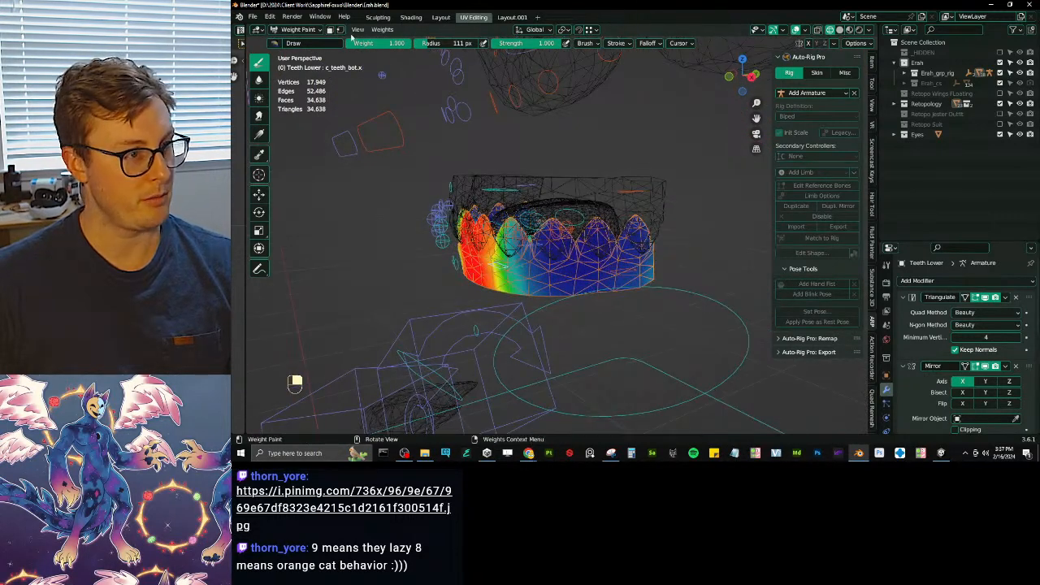
{"action": "middle_click_drag", "start_coordinate": [574, 176], "coordinate": [582, 181]}
{"action": "left_click_drag", "start_coordinate": [637, 253], "coordinate": [567, 269], "text": "alt"}
{"action": "scroll", "coordinate": [567, 269], "scroll_direction": "up", "scroll_amount": 2}
{"action": "middle_click_drag", "start_coordinate": [567, 269], "coordinate": [606, 270]}
{"action": "scroll", "coordinate": [552, 264], "scroll_direction": "down", "scroll_amount": 4}
{"action": "middle_click_drag", "start_coordinate": [536, 277], "coordinate": [605, 286]}
- Return to Object Mode and parent Sculpt Tongue to Erah_rig as an armature deform
{"action": "key", "text": "ctrl+Tab"}
{"action": "left_click", "coordinate": [588, 176]}
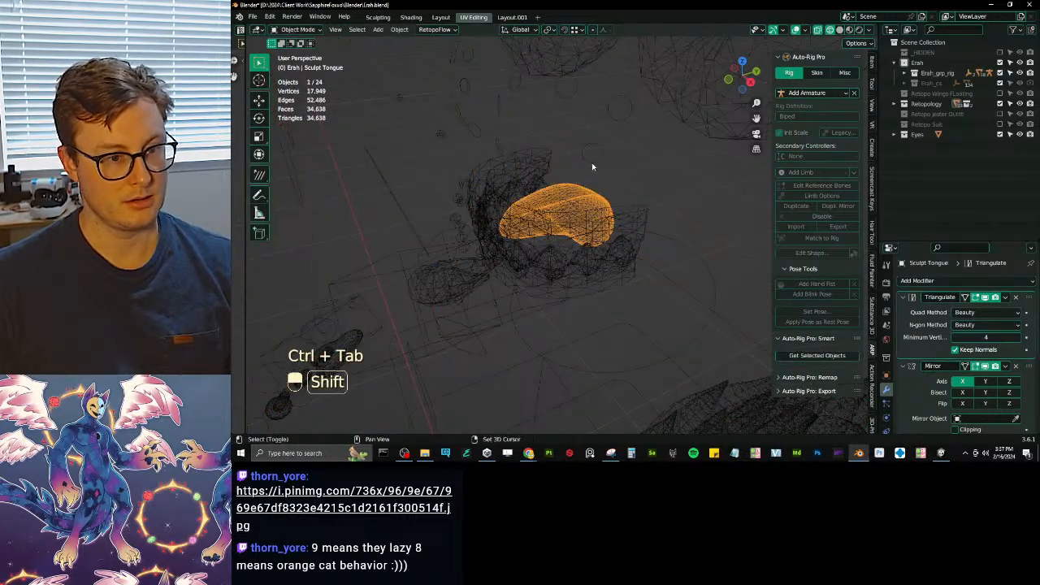
{"action": "left_click", "coordinate": [592, 163], "text": "shift"}
{"action": "key", "text": "ctrl+p"}
{"action": "left_click", "coordinate": [594, 164]}
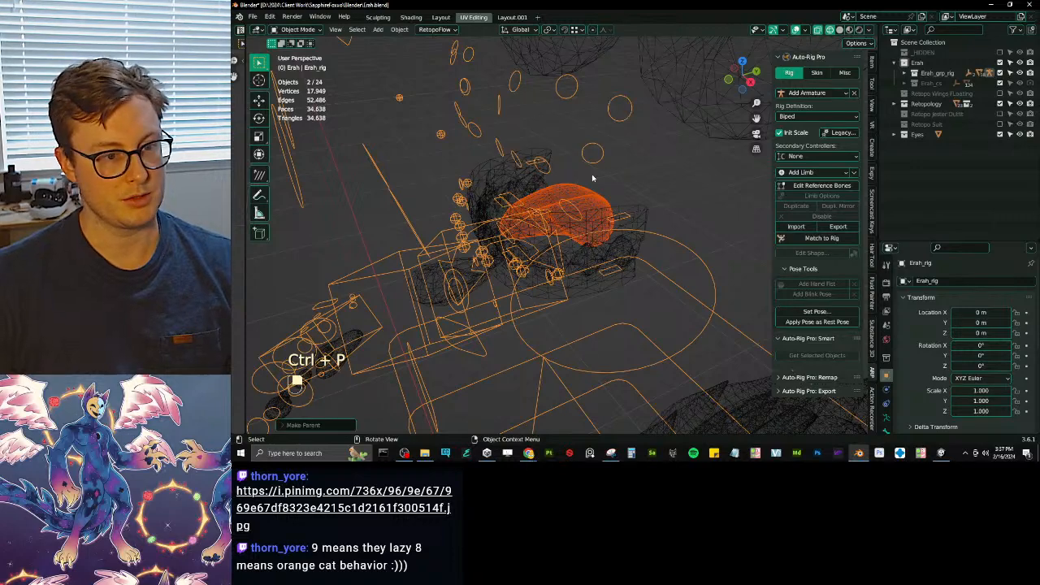
{"action": "middle_click_drag", "start_coordinate": [594, 164], "coordinate": [595, 204], "text": "shift"}
- Enter Weight Paint on Sculpt Tongue, isolate it in local view from the right side, and show the rig's deform bones
{"action": "key", "text": "ctrl+Tab"}
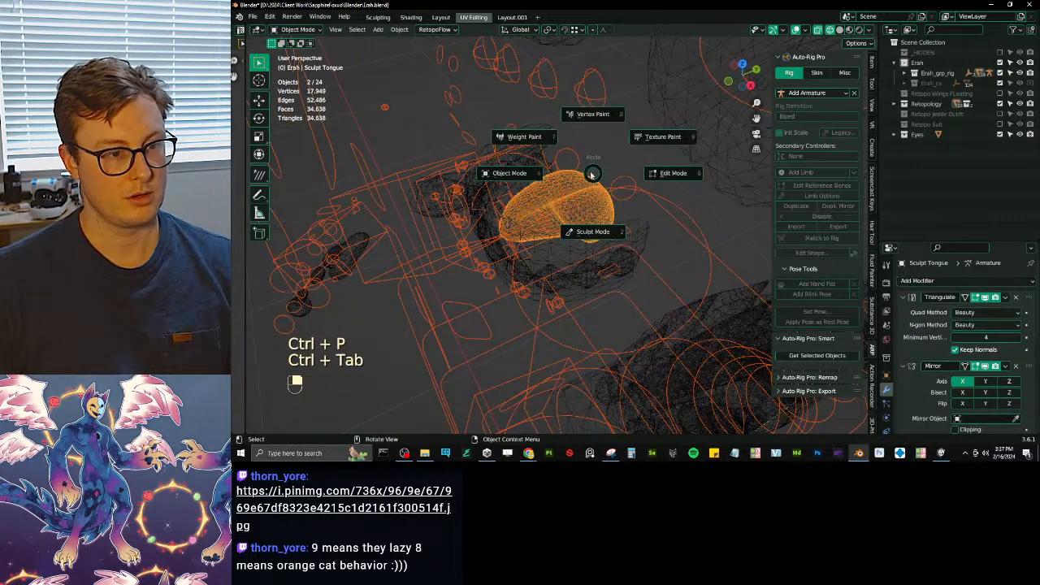
{"action": "left_click", "coordinate": [527, 139]}
{"action": "key", "text": "slash"}
{"action": "key", "text": "KP_3"}
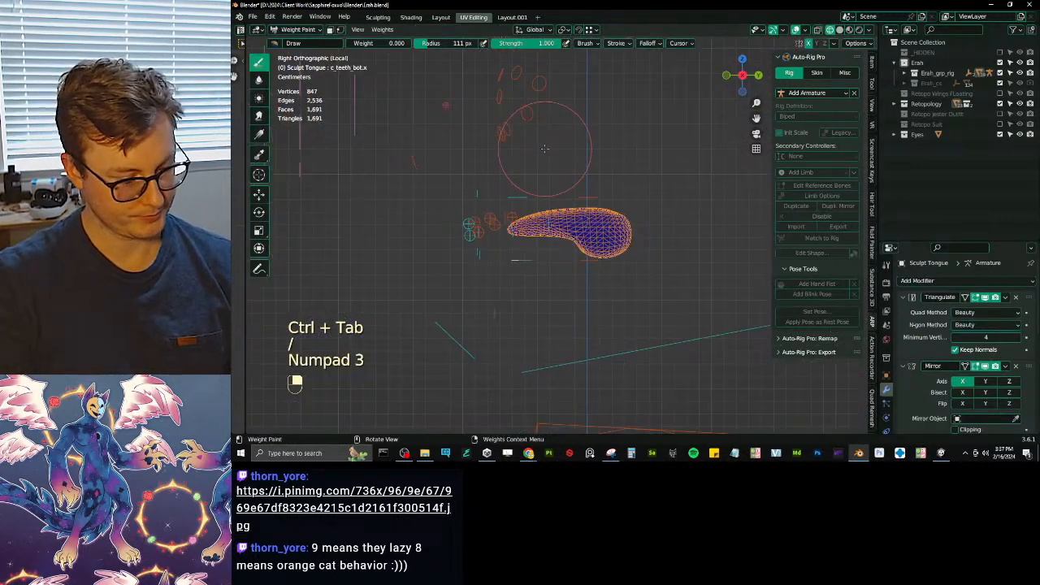
{"action": "key", "text": "shift+m"}
{"action": "left_click", "coordinate": [692, 182], "text": "shift"}
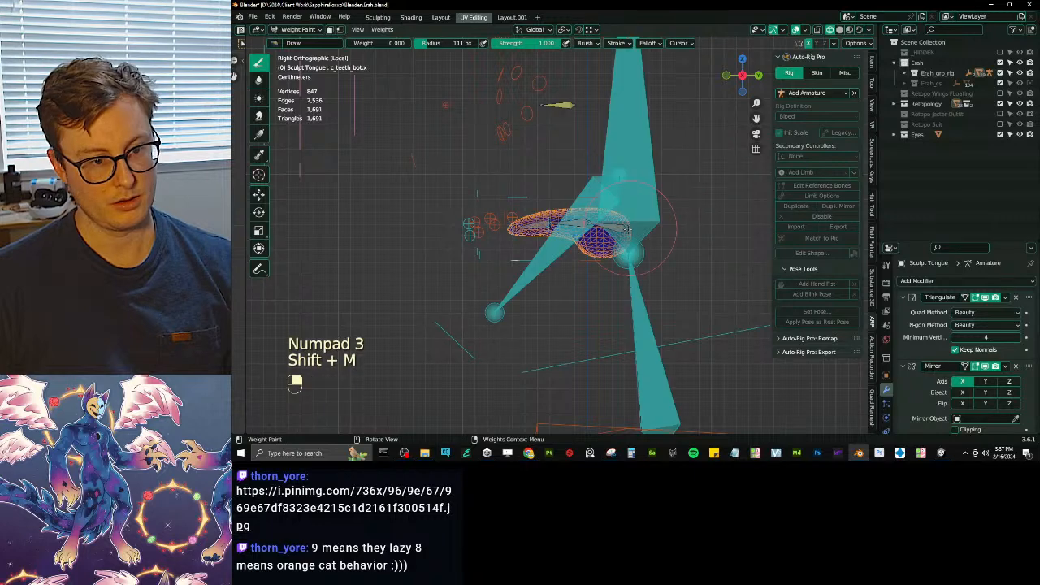
- Draw weight gradients along Sculpt Tongue for the tong_01.x bone at the base and the bone at the tongue's tip
{"action": "scroll", "coordinate": [630, 221], "scroll_direction": "up", "scroll_amount": 5}
{"action": "left_click", "coordinate": [675, 217], "text": "ctrl"}
{"action": "middle_click_drag", "start_coordinate": [675, 217], "coordinate": [558, 224], "text": "shift"}
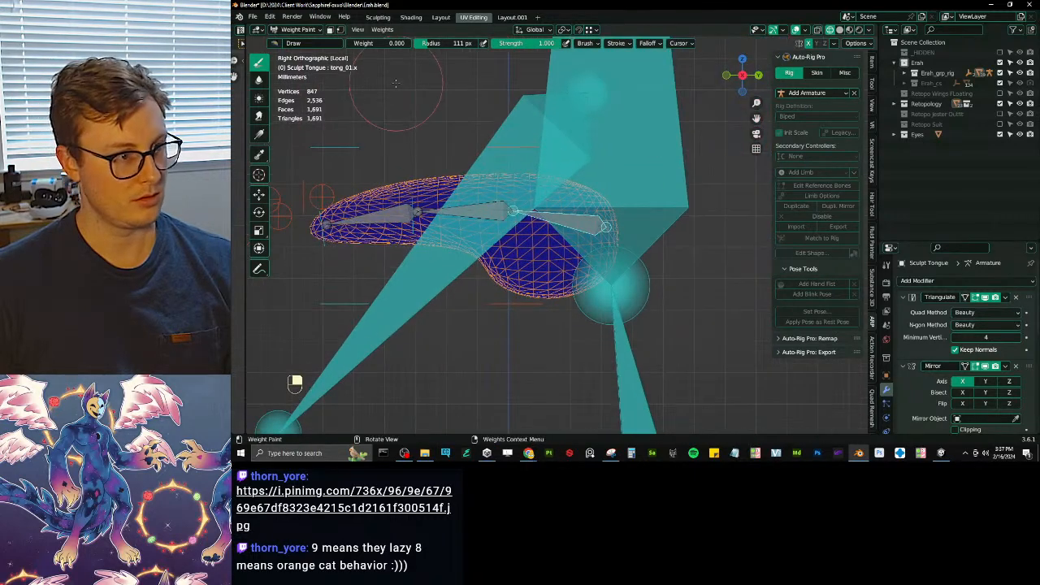
{"action": "left_click_drag", "start_coordinate": [614, 234], "coordinate": [431, 219], "text": "alt"}
{"action": "left_click", "coordinate": [382, 214], "text": "ctrl"}
{"action": "left_click_drag", "start_coordinate": [326, 224], "coordinate": [509, 211], "text": "alt"}
- Draw weight gradients for tong_02.x so its influence centres on the tongue's middle and fades toward the tip, root and underside
{"action": "left_click", "coordinate": [487, 212], "text": "ctrl"}
{"action": "left_click", "coordinate": [486, 212], "text": "ctrl"}
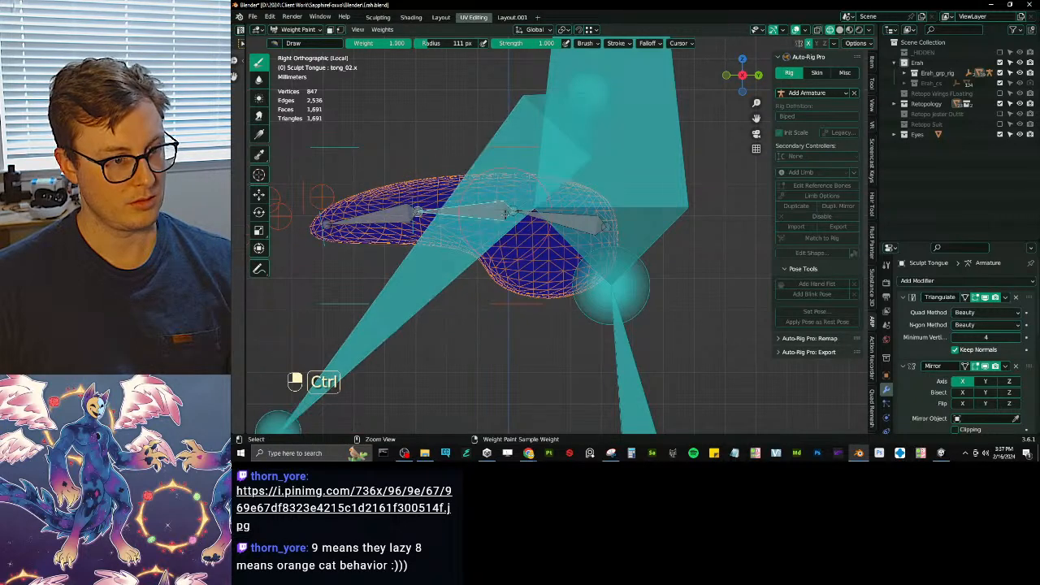
{"action": "left_click_drag", "start_coordinate": [418, 213], "coordinate": [609, 227], "text": "alt"}
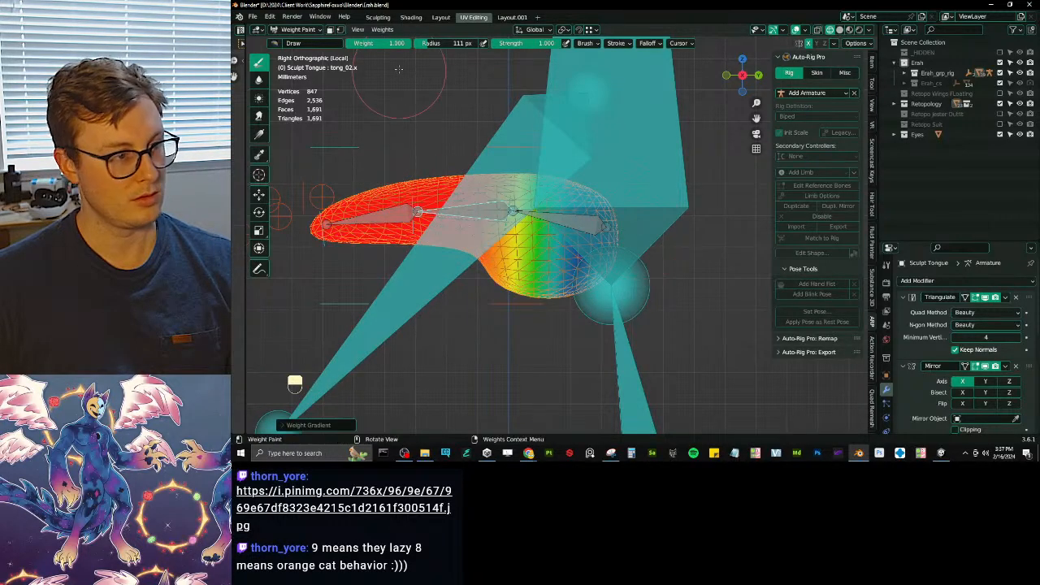
{"action": "left_click_drag", "start_coordinate": [328, 224], "coordinate": [489, 214], "text": "alt"}
{"action": "left_click_drag", "start_coordinate": [554, 290], "coordinate": [442, 251], "text": "alt"}
{"action": "left_click_drag", "start_coordinate": [447, 268], "coordinate": [449, 270], "text": "alt"}
{"action": "scroll", "coordinate": [447, 269], "scroll_direction": "down", "scroll_amount": 3}
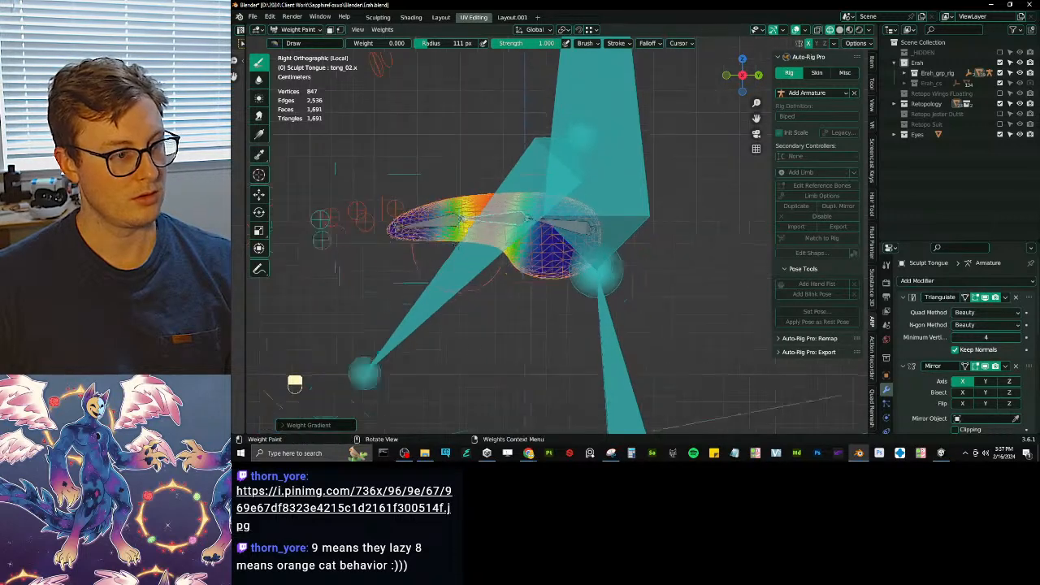
{"action": "middle_click_drag", "start_coordinate": [430, 267], "coordinate": [538, 255], "text": "shift"}
- Return to Object Mode, leave local view, switch to solid shading and unhide the body mesh
{"action": "key", "text": "ctrl+Tab"}
{"action": "key", "text": "slash"}
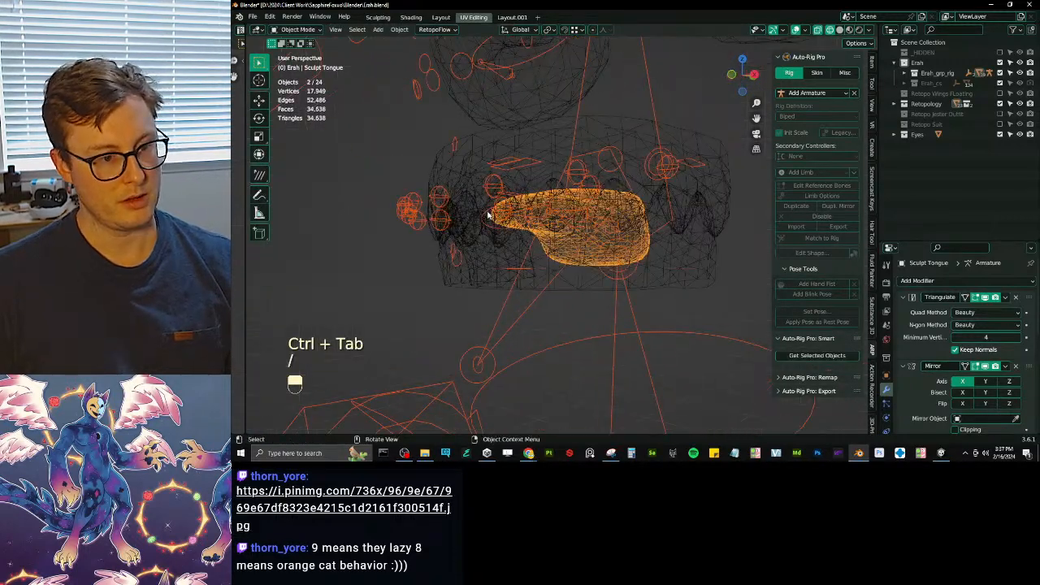
{"action": "key", "text": "z"}
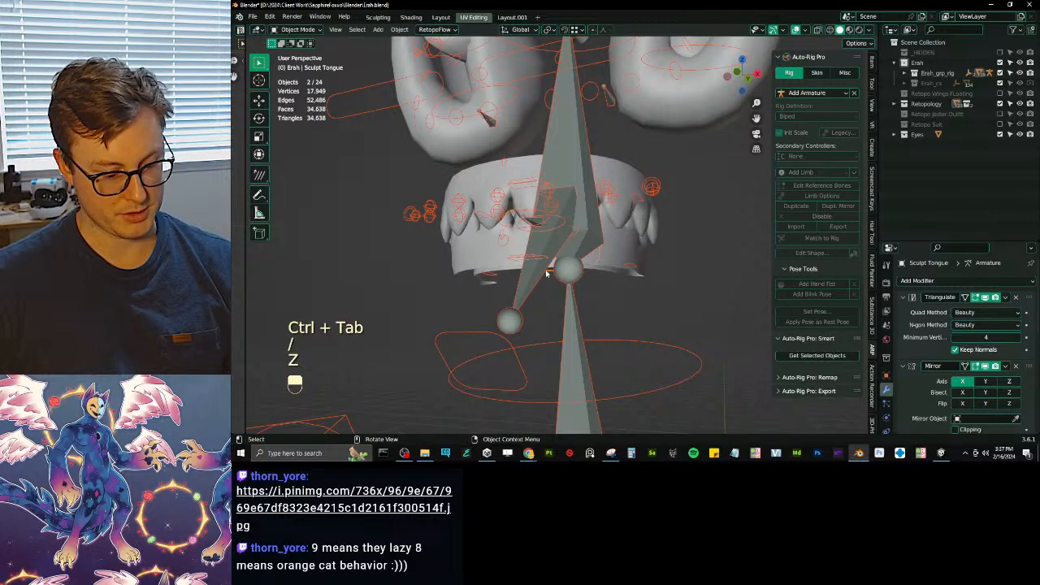
{"action": "key", "text": "slash"}
{"action": "key", "text": "slash"}
{"action": "middle_click_drag", "start_coordinate": [522, 263], "coordinate": [558, 282]}
{"action": "key", "text": "alt+g"}
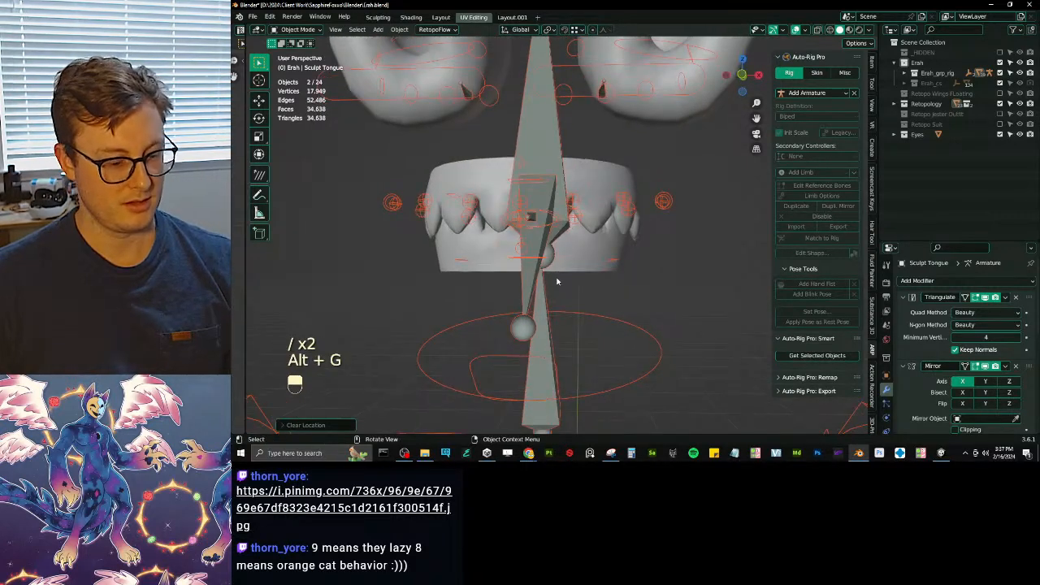
{"action": "key", "text": "alt+h"}
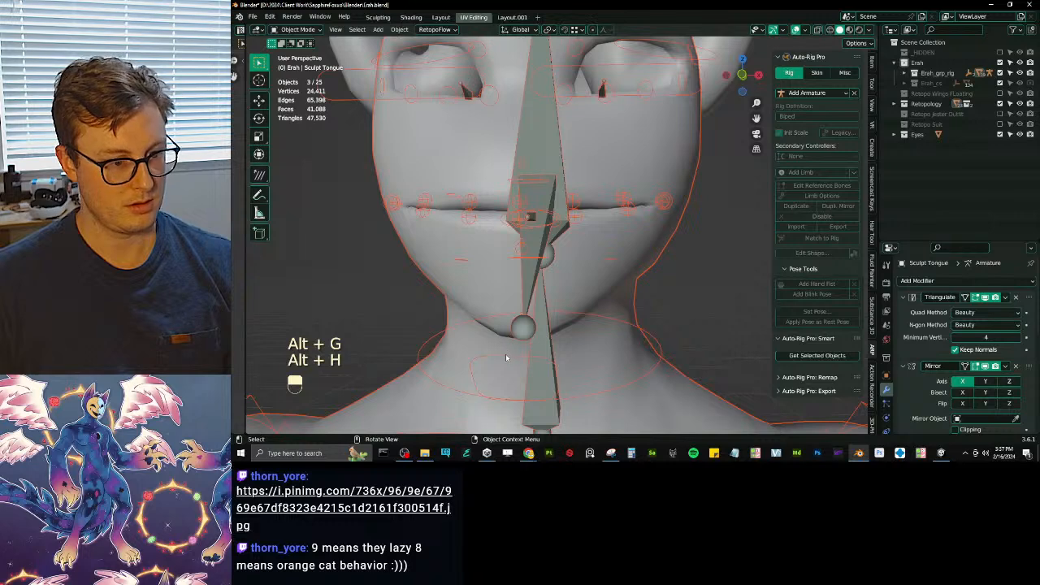
- Enter Pose Mode on Erah_rig and move c_jawbone.x to test the mouth deformation
{"action": "left_click", "coordinate": [506, 356]}
{"action": "key", "text": "ctrl+Tab"}
{"action": "left_click", "coordinate": [505, 356]}
{"action": "middle_click_drag", "start_coordinate": [505, 356], "coordinate": [529, 282]}
{"action": "key", "text": "g"}
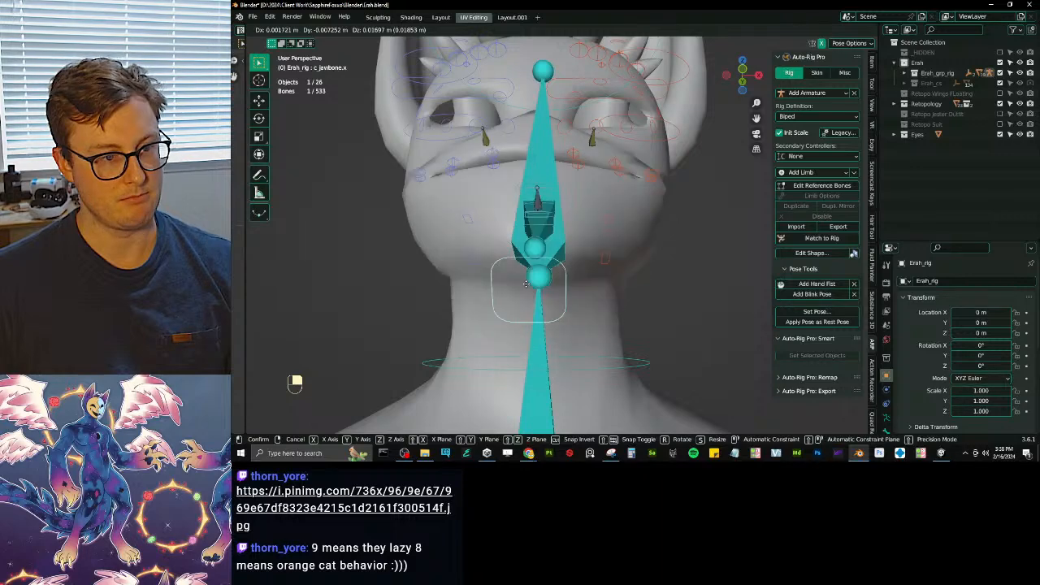
{"action": "left_click", "coordinate": [527, 247]}
{"action": "middle_click_drag", "start_coordinate": [527, 248], "coordinate": [473, 214]}
- Enter Weight Paint on Retopo Body with Erah_rig selected and clear the location of all bones
{"action": "key", "text": "ctrl+Tab"}
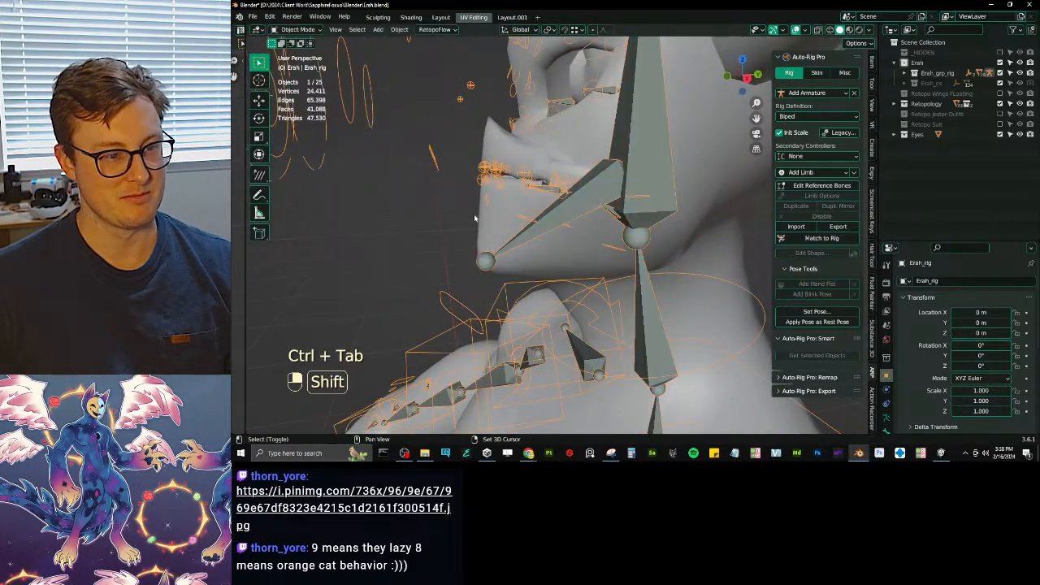
{"action": "left_click", "coordinate": [476, 217], "text": "shift"}
{"action": "key", "text": "ctrl+Tab"}
{"action": "left_click", "coordinate": [431, 186]}
{"action": "scroll", "coordinate": [455, 180], "scroll_direction": "up", "scroll_amount": 1}
{"action": "mouse_move", "coordinate": [483, 173]}
{"action": "middle_mouse_down"}
{"action": "mouse_move", "coordinate": [511, 228]}
{"action": "mouse_move", "coordinate": [475, 219]}
{"action": "middle_mouse_up"}
{"action": "key", "text": "a"}
{"action": "key", "text": "alt+g"}
- Select the lip bones through c_lips_corner_mini.l and smooth their vertex weights with Subset Selected Pose Bones and 2 iterations
{"action": "left_click", "coordinate": [490, 213], "text": "ctrl"}
{"action": "left_click", "coordinate": [441, 203], "text": "shift"}
{"action": "left_click", "coordinate": [440, 220], "text": "shift"}
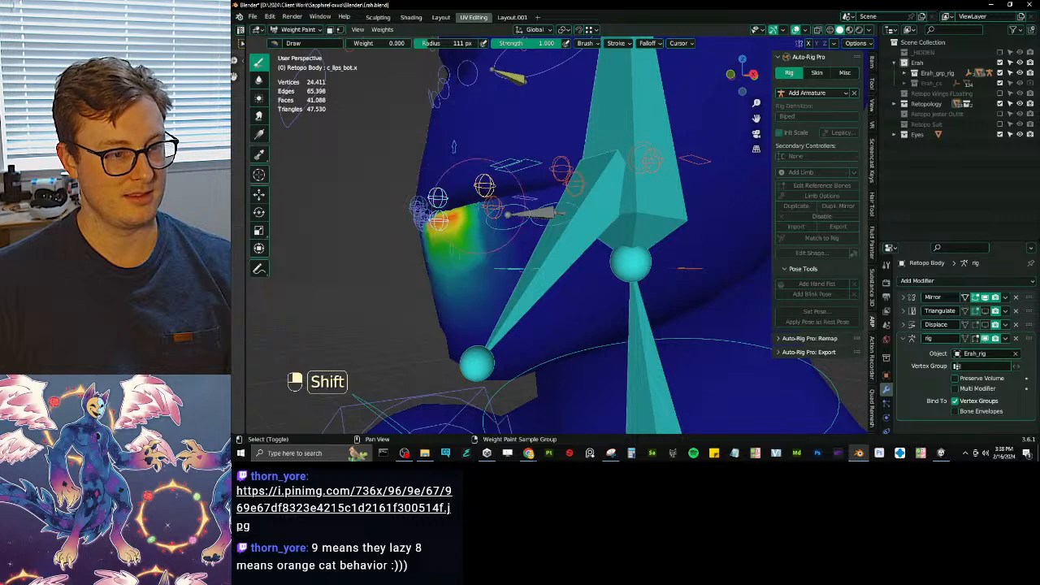
{"action": "left_click", "coordinate": [491, 205], "text": "shift"}
{"action": "left_click", "coordinate": [559, 168], "text": "shift"}
{"action": "middle_click_drag", "start_coordinate": [559, 168], "coordinate": [557, 161]}
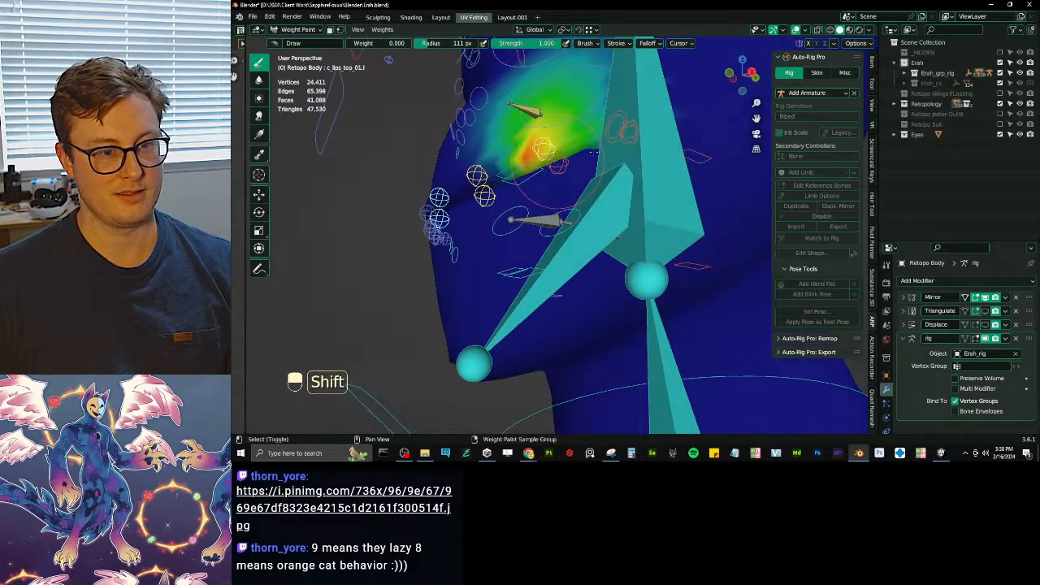
{"action": "left_click", "coordinate": [658, 142], "text": "shift"}
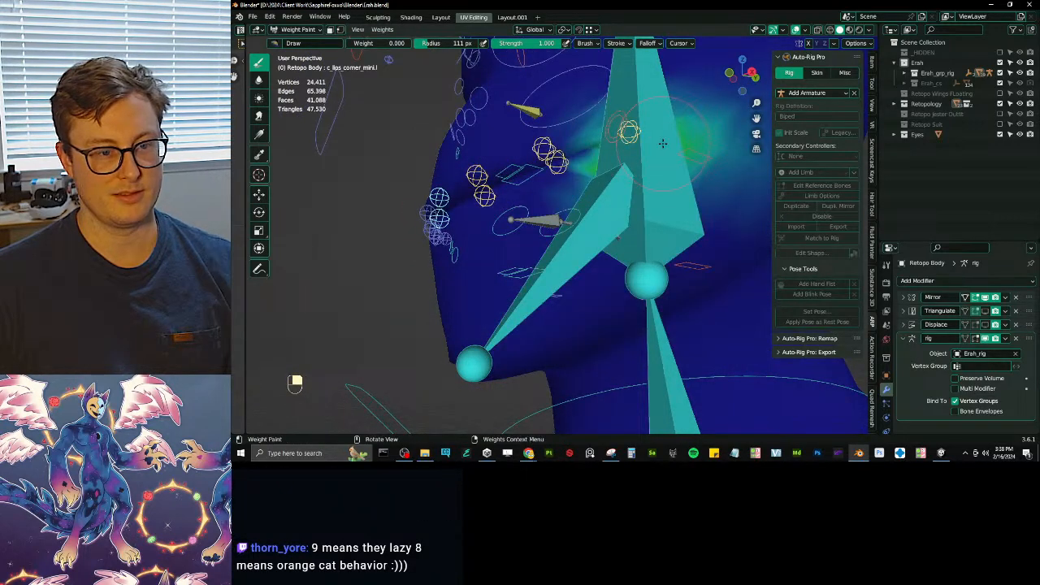
{"action": "key", "text": "q"}
{"action": "left_click", "coordinate": [650, 153]}
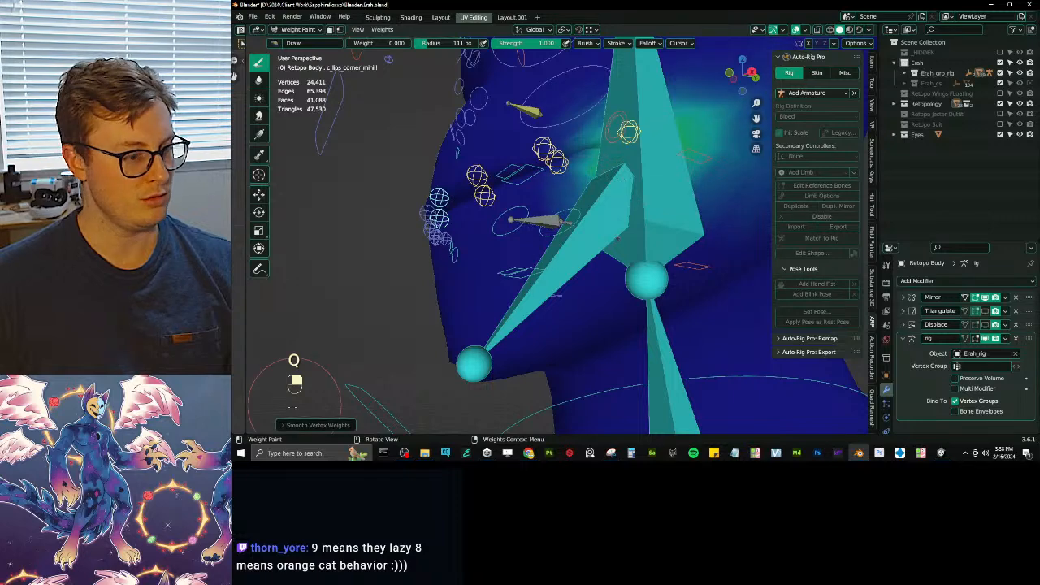
{"action": "left_click", "coordinate": [368, 391]}
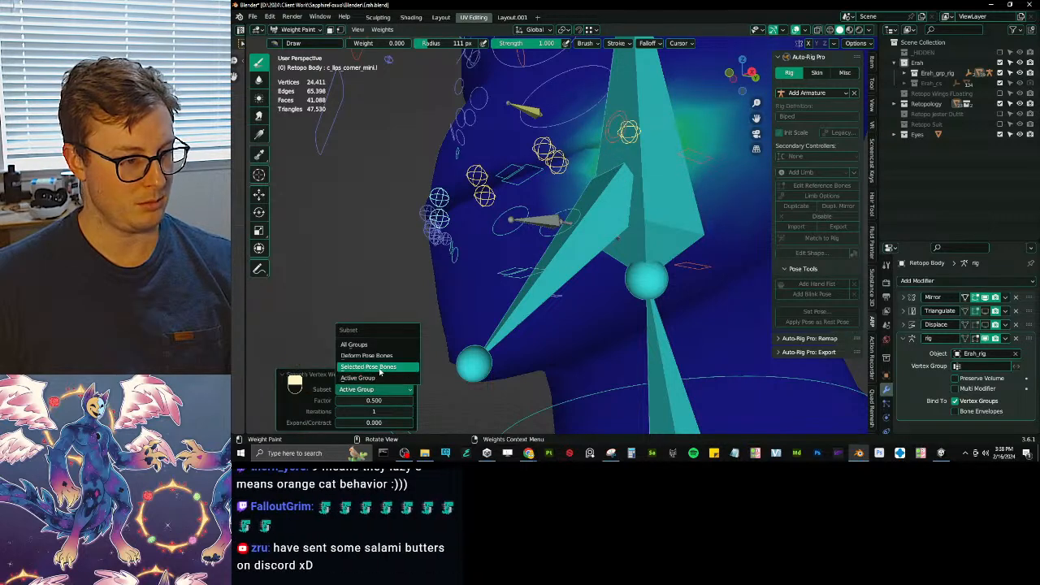
{"action": "left_click", "coordinate": [372, 365]}
{"action": "left_click", "coordinate": [409, 411]}
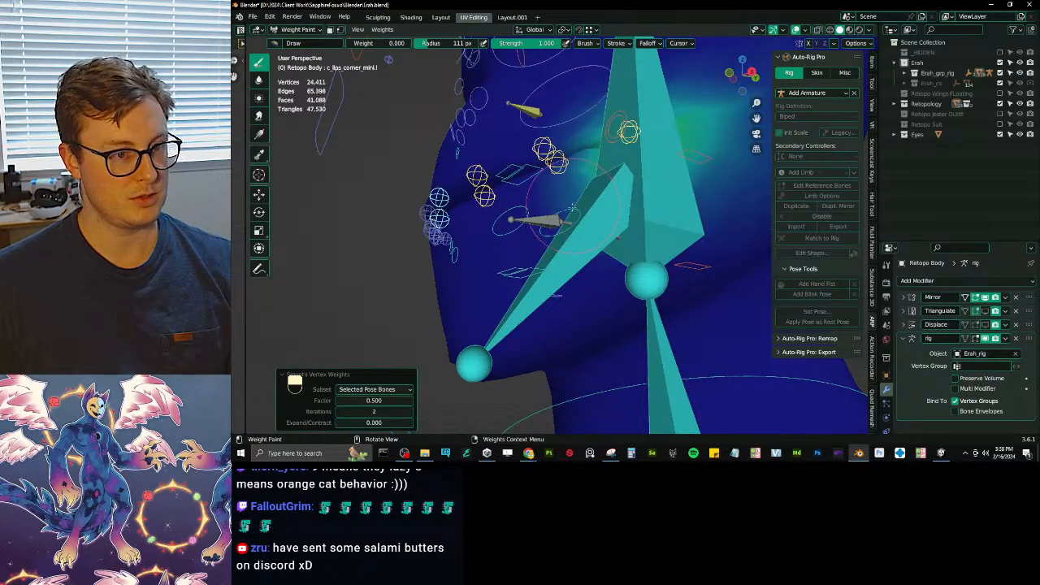
- Select c_jawbone.x and test-move it to check the lip deformation, cancelling the move
{"action": "scroll", "coordinate": [548, 323], "scroll_direction": "down", "scroll_amount": 3}
{"action": "middle_click_drag", "start_coordinate": [544, 323], "coordinate": [594, 325]}
{"action": "left_click", "coordinate": [453, 337], "text": "ctrl"}
{"action": "middle_click_drag", "start_coordinate": [453, 338], "coordinate": [552, 325]}
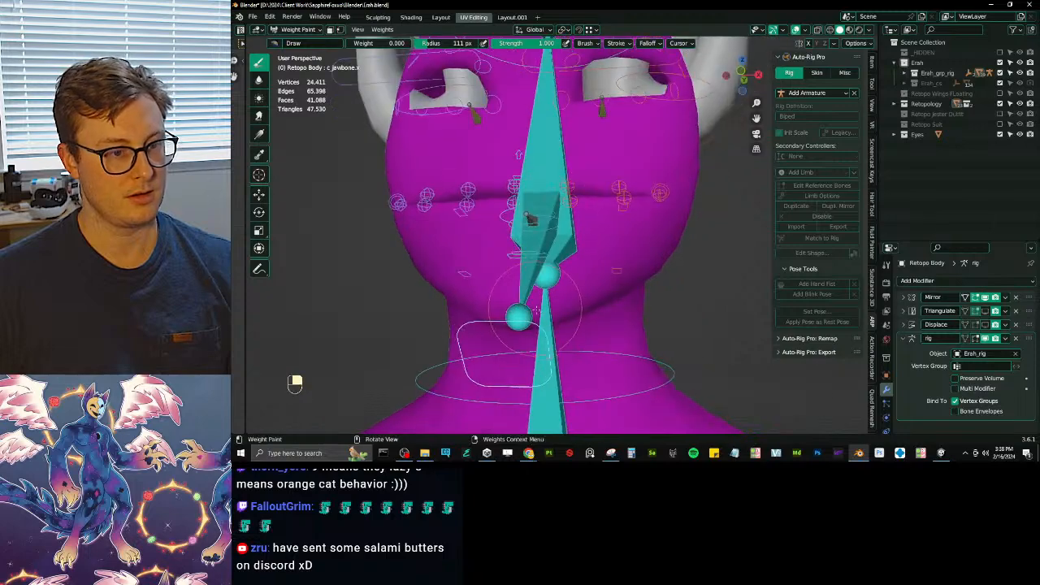
{"action": "key", "text": "g"}
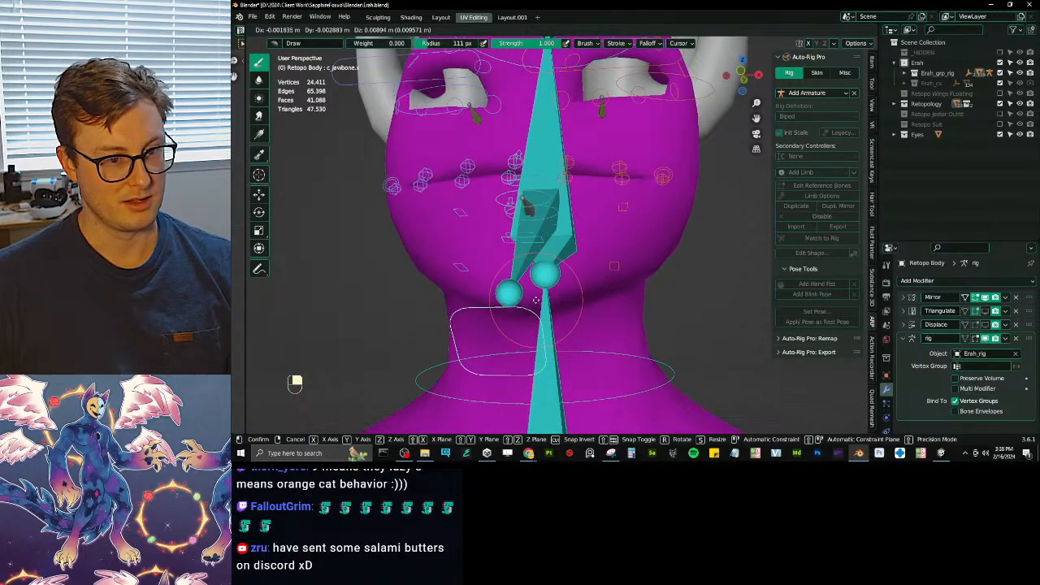
{"action": "right_click", "coordinate": [532, 310]}
{"action": "middle_click_drag", "start_coordinate": [708, 231], "coordinate": [650, 227]}
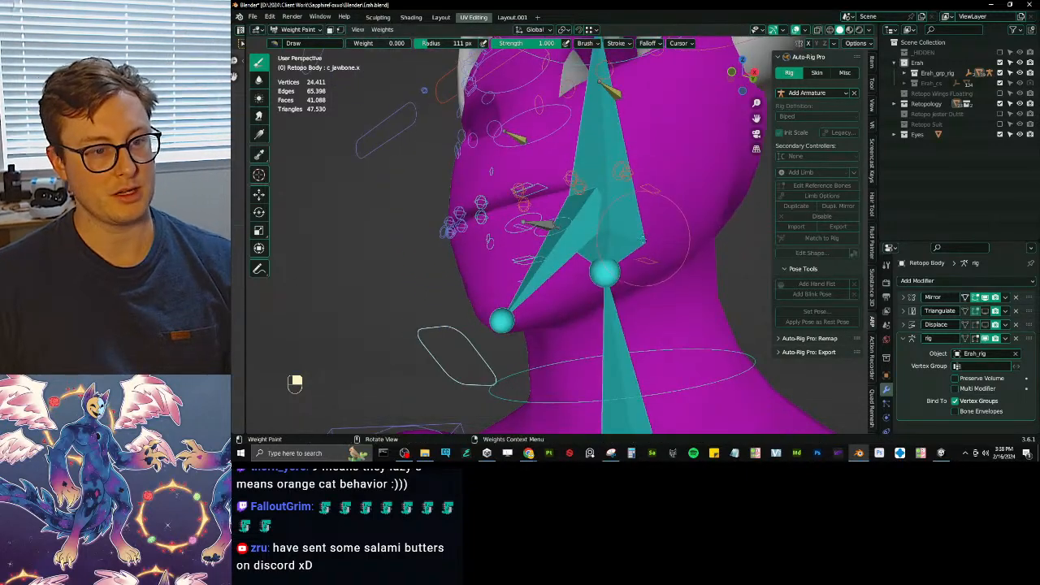
- Select c_lips_corner_mini.l and pull it up the cheek to expose the mouth corner's deformation
{"action": "scroll", "coordinate": [650, 223], "scroll_direction": "up", "scroll_amount": 1}
{"action": "left_click", "coordinate": [644, 160], "text": "ctrl"}
{"action": "middle_click_drag", "start_coordinate": [661, 167], "coordinate": [631, 217], "text": "shift"}
{"action": "key", "text": "g"}
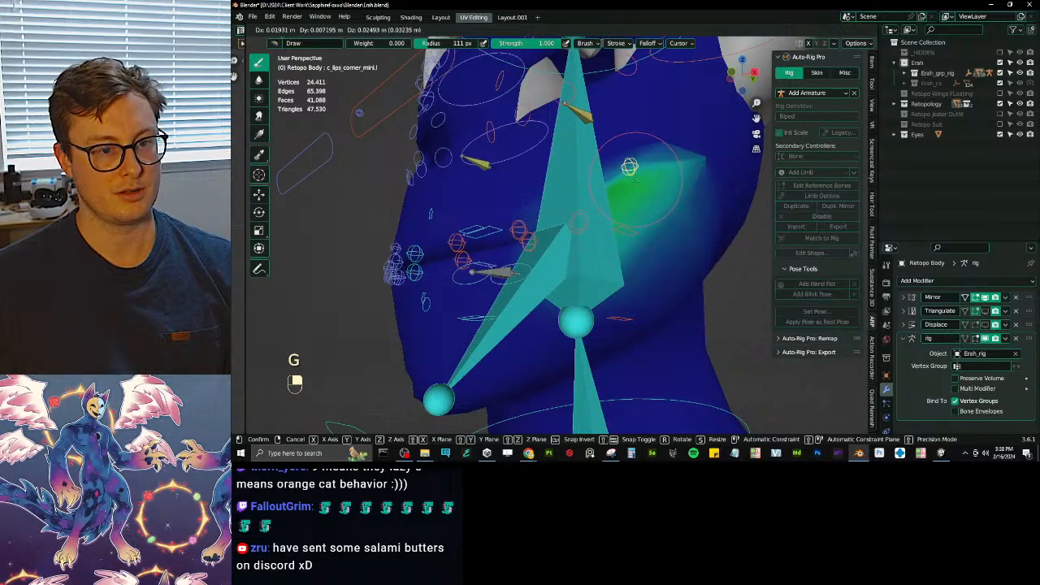
{"action": "left_click", "coordinate": [636, 180]}
{"action": "middle_click_drag", "start_coordinate": [635, 180], "coordinate": [631, 207]}
{"action": "key", "text": "g"}
{"action": "left_click", "coordinate": [644, 148]}
{"action": "scroll", "coordinate": [646, 206], "scroll_direction": "down", "scroll_amount": 3}
{"action": "scroll", "coordinate": [624, 213], "scroll_direction": "up", "scroll_amount": 2}
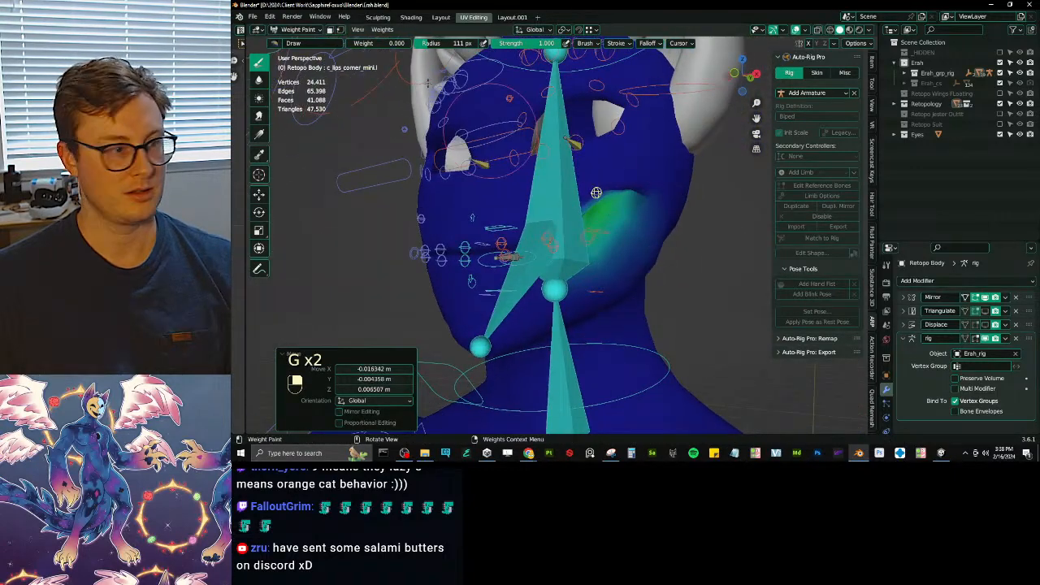
- Smear the c_lips_corner_mini.l weights over the cheek and soften them with the Blur brush
{"action": "left_click", "coordinate": [260, 116]}
{"action": "left_click_drag", "start_coordinate": [605, 200], "coordinate": [632, 208]}
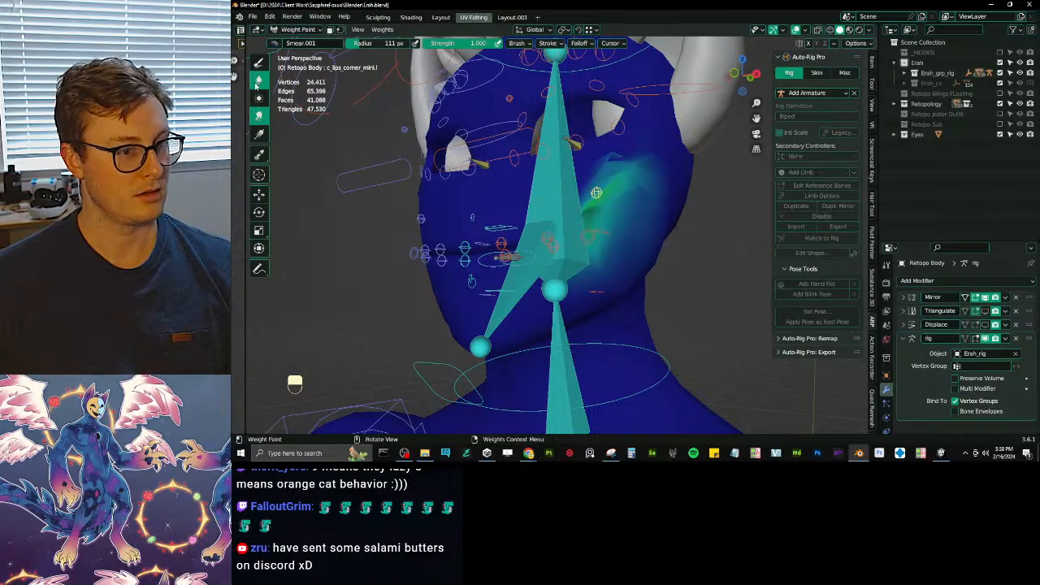
{"action": "left_click", "coordinate": [258, 80]}
{"action": "scroll", "coordinate": [593, 201], "scroll_direction": "down", "scroll_amount": 2}
{"action": "middle_click_drag", "start_coordinate": [593, 214], "coordinate": [591, 251]}
{"action": "scroll", "coordinate": [638, 224], "scroll_direction": "up", "scroll_amount": 3}
{"action": "scroll", "coordinate": [636, 253], "scroll_direction": "down", "scroll_amount": 1}
{"action": "scroll", "coordinate": [611, 212], "scroll_direction": "up", "scroll_amount": 4}
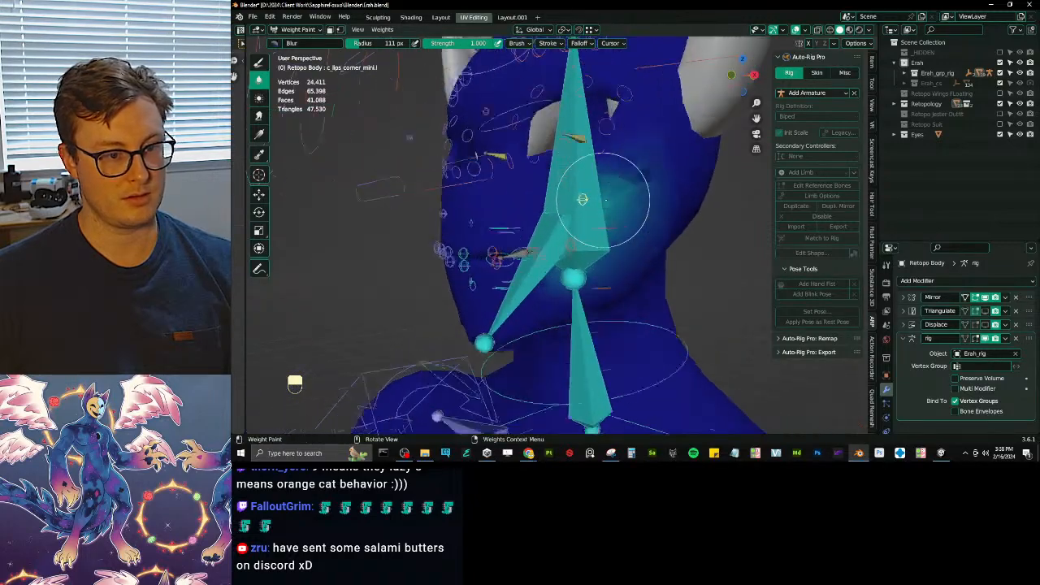
- Clear the location and rotation of all rig bones
{"action": "mouse_move", "coordinate": [605, 209]}
{"action": "middle_mouse_down"}
{"action": "mouse_move", "coordinate": [652, 216]}
{"action": "mouse_move", "coordinate": [592, 267]}
{"action": "mouse_move", "coordinate": [620, 333]}
{"action": "mouse_move", "coordinate": [616, 257]}
{"action": "mouse_move", "coordinate": [615, 281]}
{"action": "mouse_move", "coordinate": [597, 294]}
{"action": "mouse_move", "coordinate": [550, 250]}
{"action": "middle_mouse_up"}
{"action": "key", "text": "a"}
{"action": "key", "text": "alt+g"}
{"action": "key", "text": "alt+r"}
- Move c_jawbone.x to open the mouth and inspect the teeth and lips in textured shading
{"action": "left_click", "coordinate": [620, 333], "text": "ctrl"}
{"action": "scroll", "coordinate": [620, 325], "scroll_direction": "down", "scroll_amount": 2}
{"action": "key", "text": "g"}
{"action": "left_click", "coordinate": [614, 306]}
{"action": "key", "text": "z"}
{"action": "left_click", "coordinate": [558, 327]}
{"action": "middle_click_drag", "start_coordinate": [597, 281], "coordinate": [657, 306]}
- Reset the location and rotation of all bones, return to Object Mode and save the file
{"action": "key", "text": "a"}
{"action": "key", "text": "alt+g"}
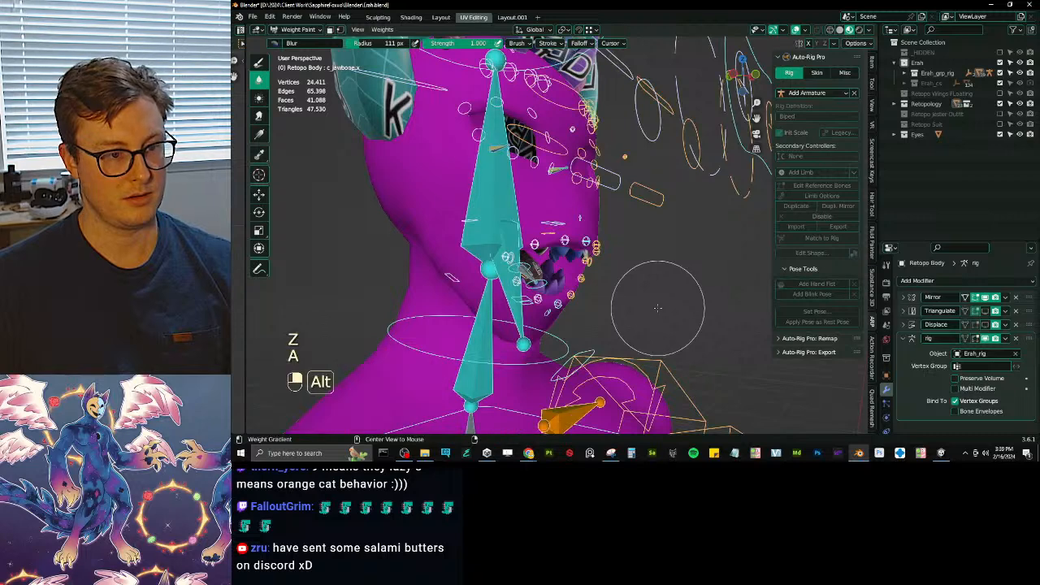
{"action": "key", "text": "alt+r"}
{"action": "key", "text": "ctrl+Tab"}
{"action": "scroll", "coordinate": [569, 284], "scroll_direction": "down", "scroll_amount": 4}
{"action": "middle_click_drag", "start_coordinate": [569, 284], "coordinate": [535, 261]}
{"action": "key", "text": "ctrl+s"}
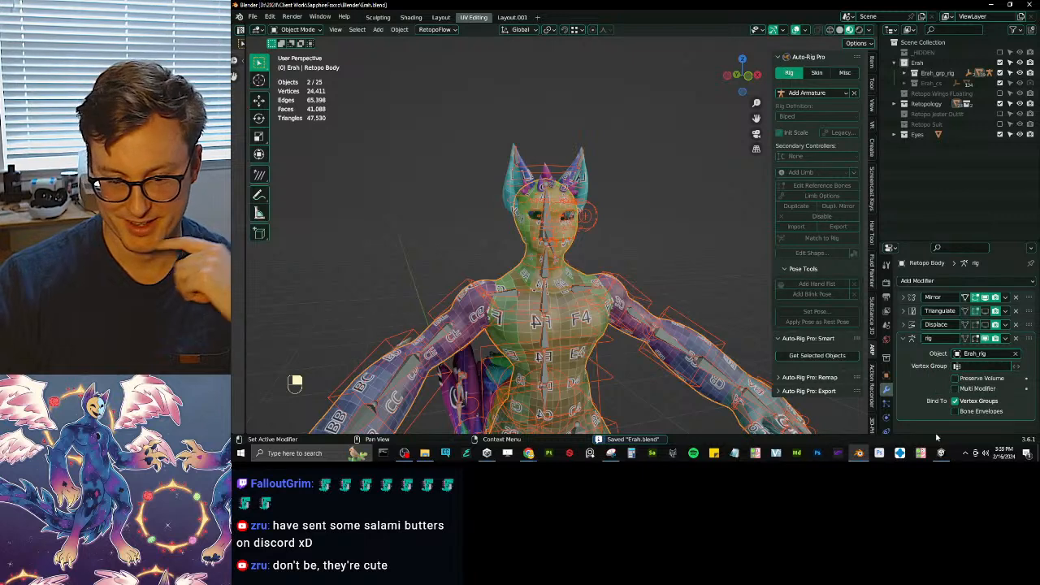
- Switch to the browser, snap its window to the screen's side, look over the butter-shaped character image and close it
{"action": "left_click", "coordinate": [964, 453]}
{"action": "left_click", "coordinate": [990, 438]}
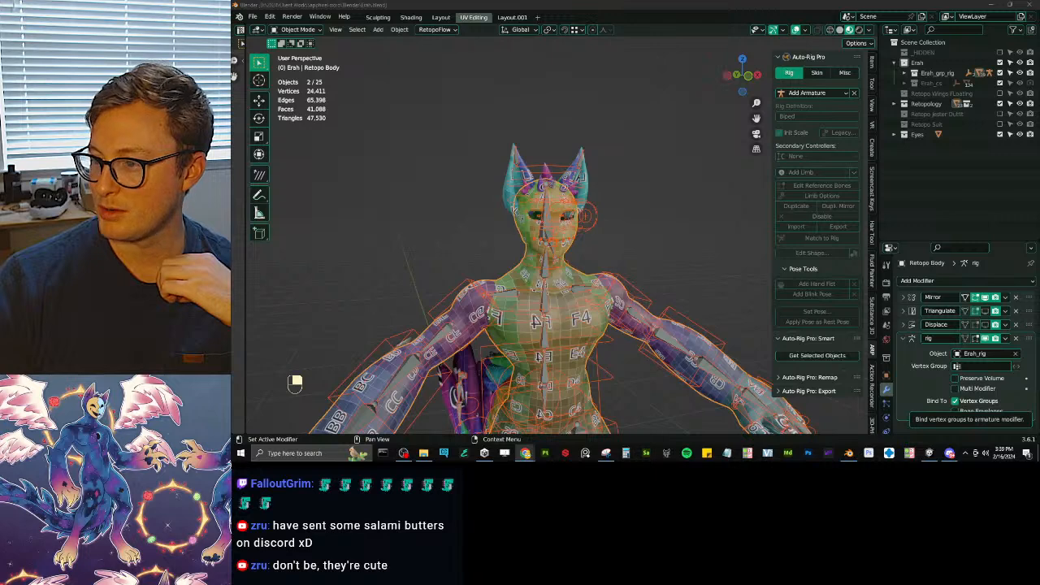
{"action": "key", "text": "super+Left"}
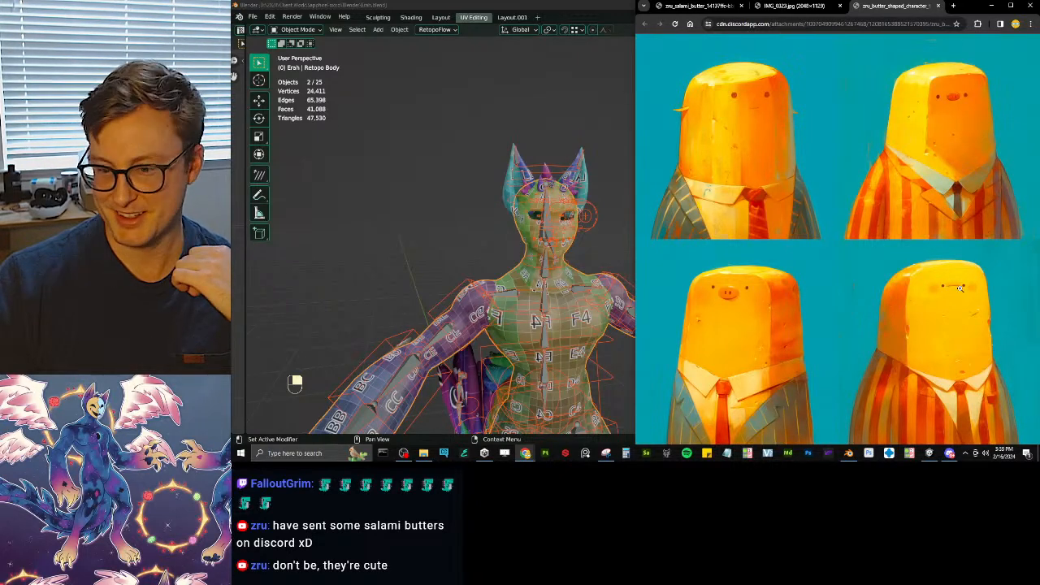
{"action": "left_click", "coordinate": [947, 284]}
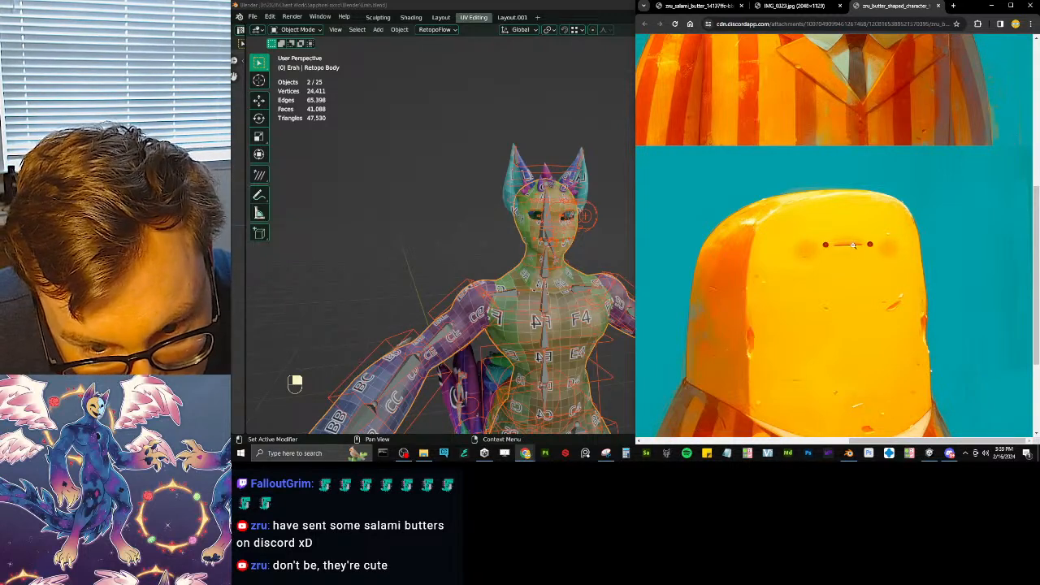
{"action": "scroll", "coordinate": [859, 310], "scroll_direction": "down", "scroll_amount": 3}
{"action": "scroll", "coordinate": [859, 311], "scroll_direction": "up", "scroll_amount": 5}
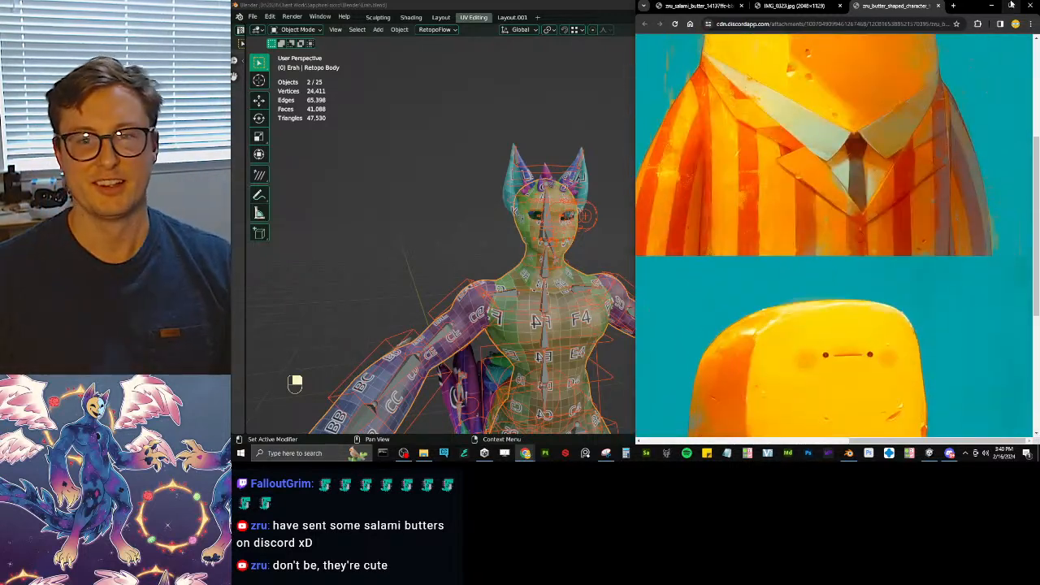
{"action": "left_click", "coordinate": [1030, 5]}
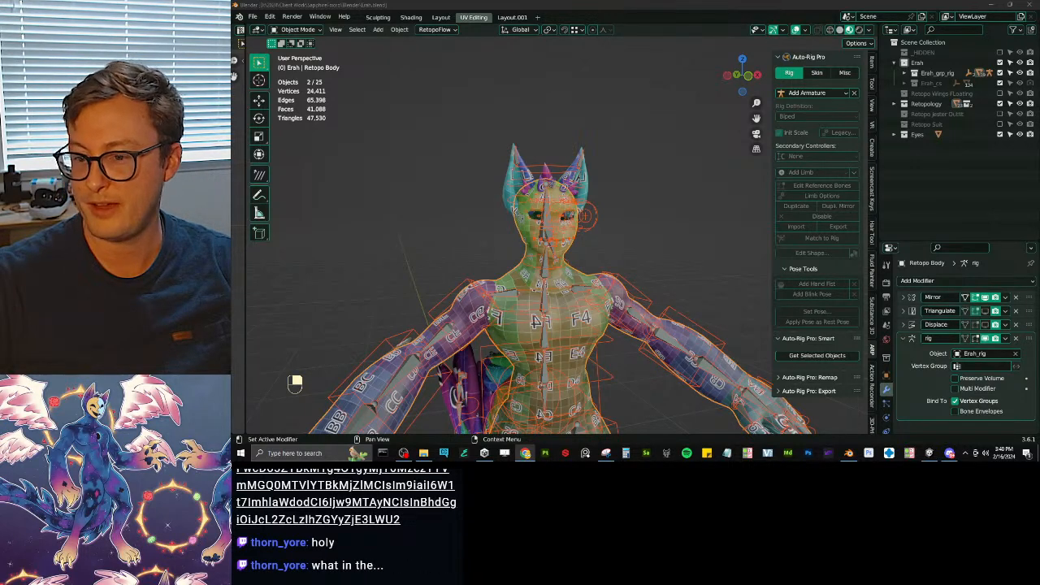
- Select Erah_rig, enter Pose Mode and switch the viewport to solid shading
{"action": "left_click", "coordinate": [648, 236]}
{"action": "middle_click_drag", "start_coordinate": [648, 231], "coordinate": [685, 246]}
{"action": "scroll", "coordinate": [572, 229], "scroll_direction": "up", "scroll_amount": 3}
{"action": "left_click", "coordinate": [572, 229]}
{"action": "scroll", "coordinate": [572, 228], "scroll_direction": "up", "scroll_amount": 3}
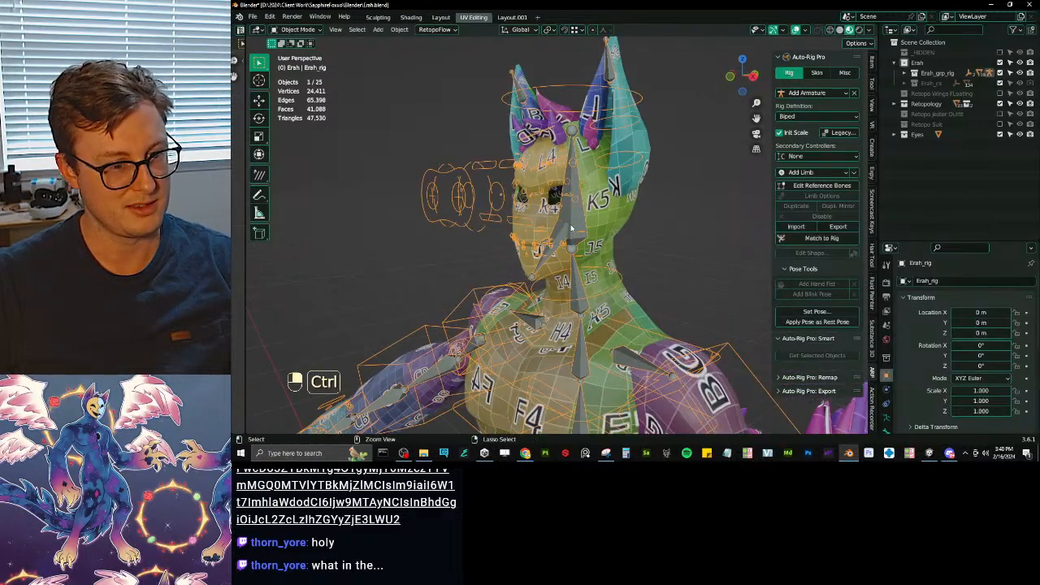
{"action": "key", "text": "ctrl+Tab"}
{"action": "mouse_move", "coordinate": [571, 229]}
{"action": "middle_mouse_down"}
{"action": "mouse_move", "coordinate": [616, 245]}
{"action": "mouse_move", "coordinate": [634, 265]}
{"action": "middle_mouse_up"}
{"action": "key", "text": "ctrl+Tab"}
{"action": "key", "text": "ctrl+Tab"}
{"action": "key", "text": "z"}
{"action": "scroll", "coordinate": [614, 260], "scroll_direction": "down", "scroll_amount": 5}
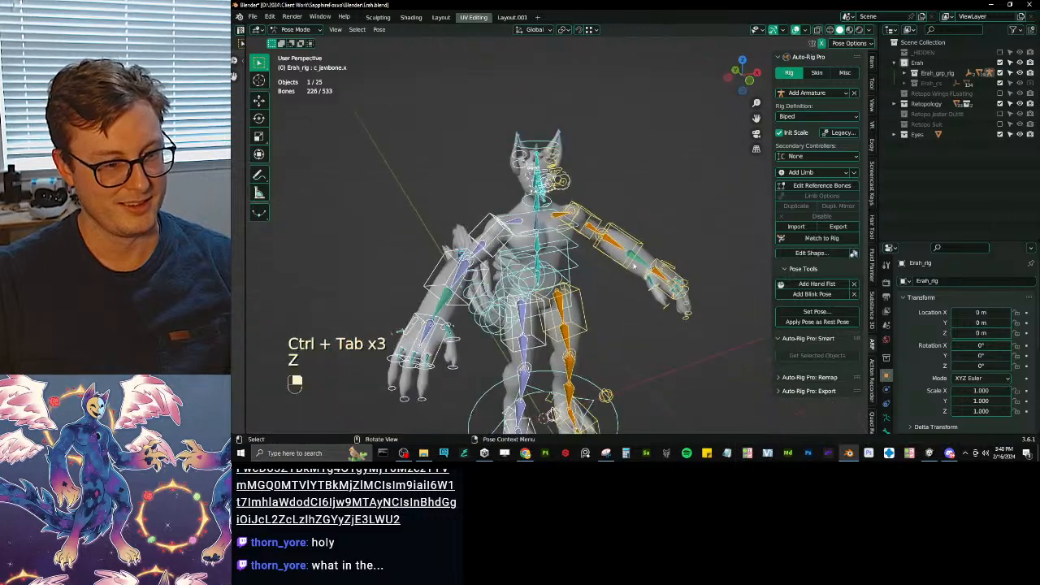
- Move c_root_master.x down about 0.37 m to check which mesh parts follow the rig
{"action": "scroll", "coordinate": [633, 266], "scroll_direction": "up", "scroll_amount": 4}
{"action": "left_click", "coordinate": [574, 320]}
{"action": "key", "text": "g"}
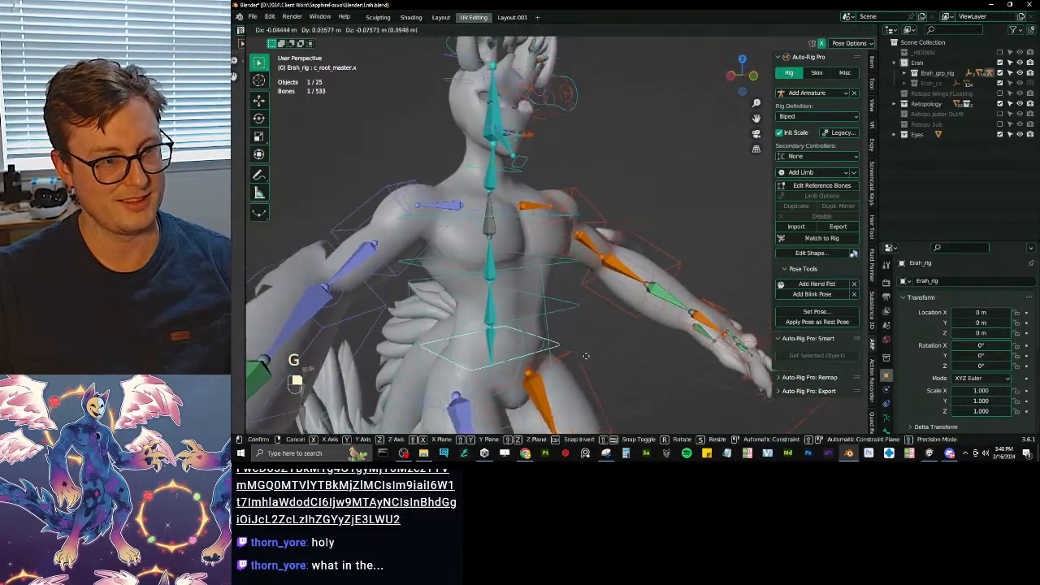
{"action": "left_click", "coordinate": [449, 240]}
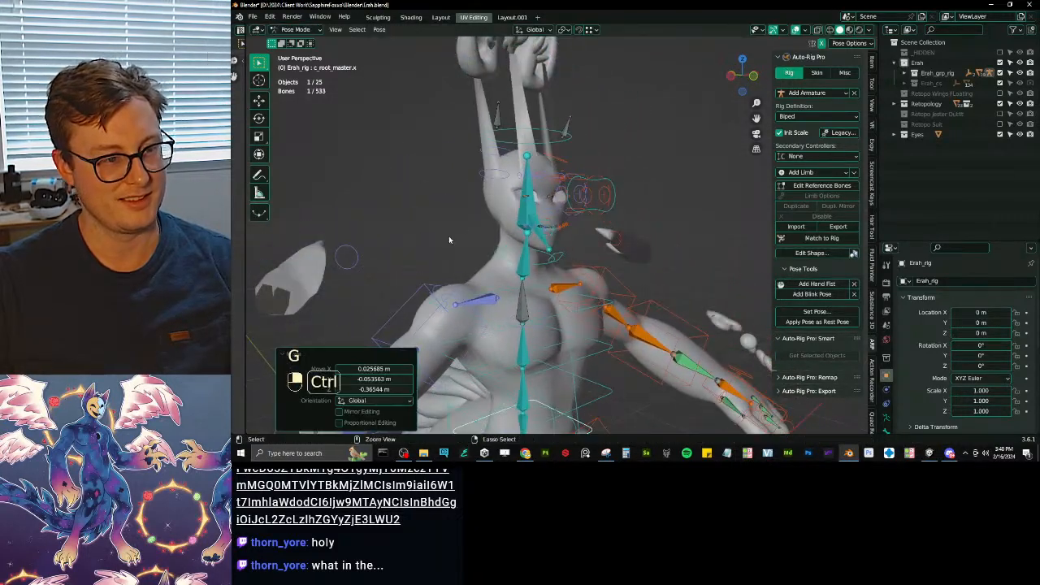
- Enter Weight Paint mode on Retopo Body with Erah_rig also selected and display the head.x bone's weights
{"action": "key", "text": "ctrl+Tab"}
{"action": "left_click", "coordinate": [491, 193], "text": "shift"}
{"action": "key", "text": "ctrl+Tab"}
{"action": "left_click", "coordinate": [443, 160]}
{"action": "middle_click_drag", "start_coordinate": [496, 157], "coordinate": [518, 199], "text": "shift"}
{"action": "left_click", "coordinate": [558, 217], "text": "ctrl"}
{"action": "scroll", "coordinate": [555, 218], "scroll_direction": "up", "scroll_amount": 1}
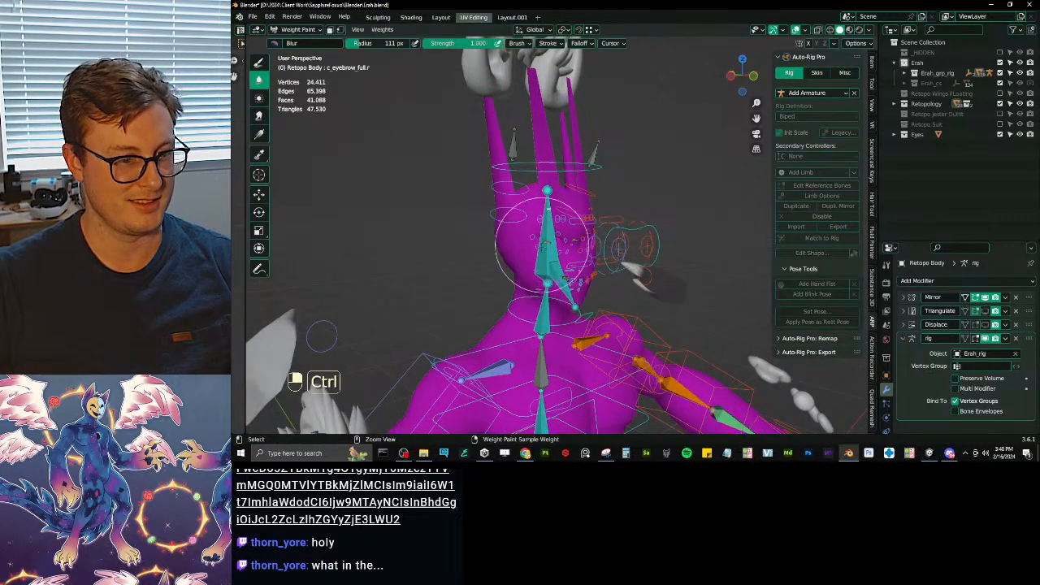
{"action": "left_click", "coordinate": [543, 241], "text": "ctrl"}
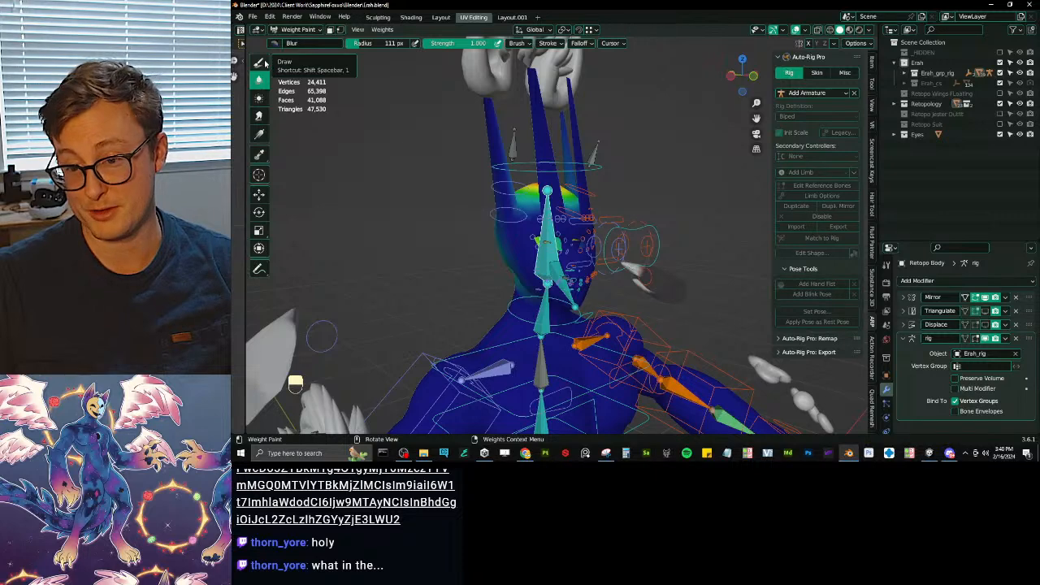
- Using the Draw brush at weight 0.338, apply a linear weight gradient for head.x from behind the head in right orthographic view
{"action": "left_click", "coordinate": [260, 64]}
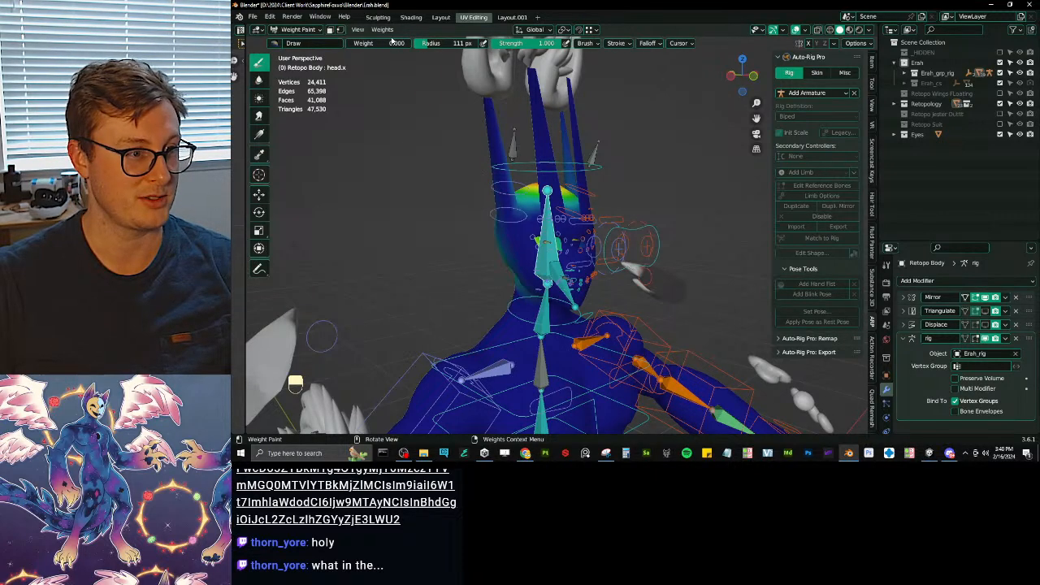
{"action": "key", "text": "KP_3"}
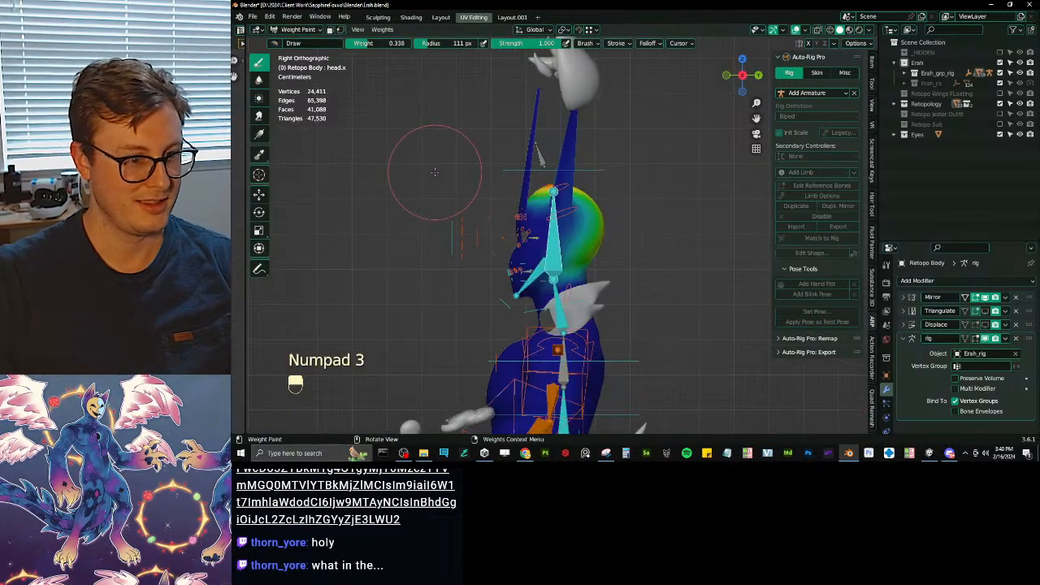
{"action": "left_click_drag", "start_coordinate": [632, 122], "coordinate": [575, 155], "text": "alt"}
{"action": "middle_click_drag", "start_coordinate": [575, 154], "coordinate": [611, 248]}
{"action": "scroll", "coordinate": [612, 248], "scroll_direction": "up", "scroll_amount": 3}
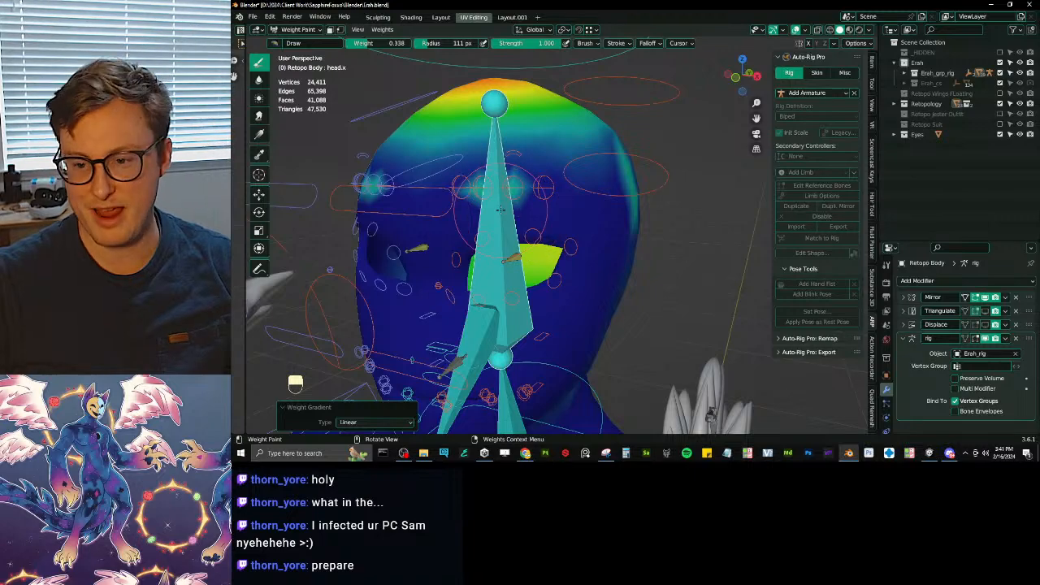
- Switch to the Blur brush, check the head.x weights around the head, and clear the location of all bones
{"action": "scroll", "coordinate": [501, 209], "scroll_direction": "down", "scroll_amount": 3}
{"action": "left_click", "coordinate": [258, 79]}
{"action": "scroll", "coordinate": [520, 236], "scroll_direction": "down", "scroll_amount": 3}
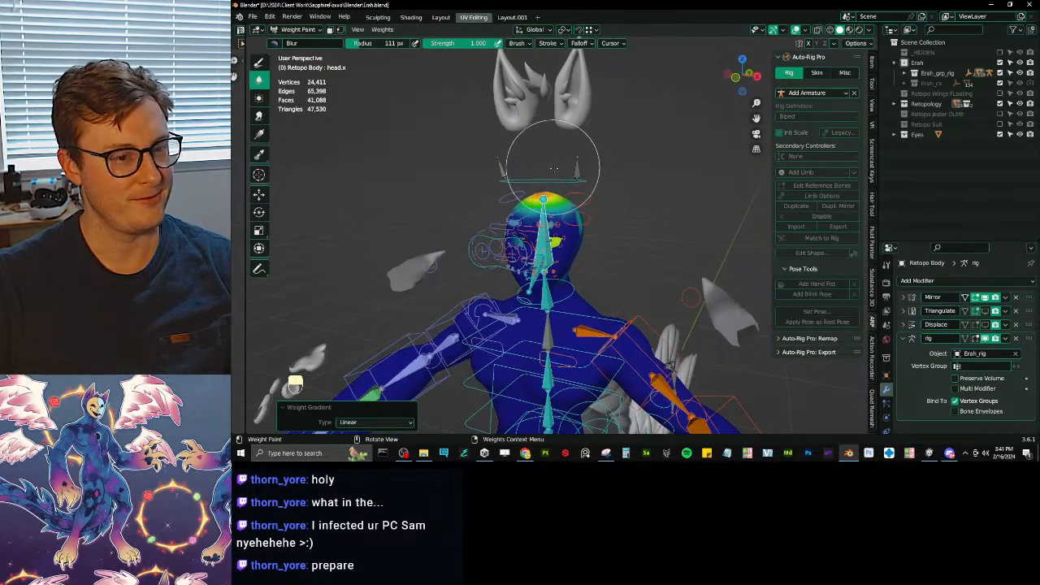
{"action": "scroll", "coordinate": [611, 233], "scroll_direction": "up", "scroll_amount": 4}
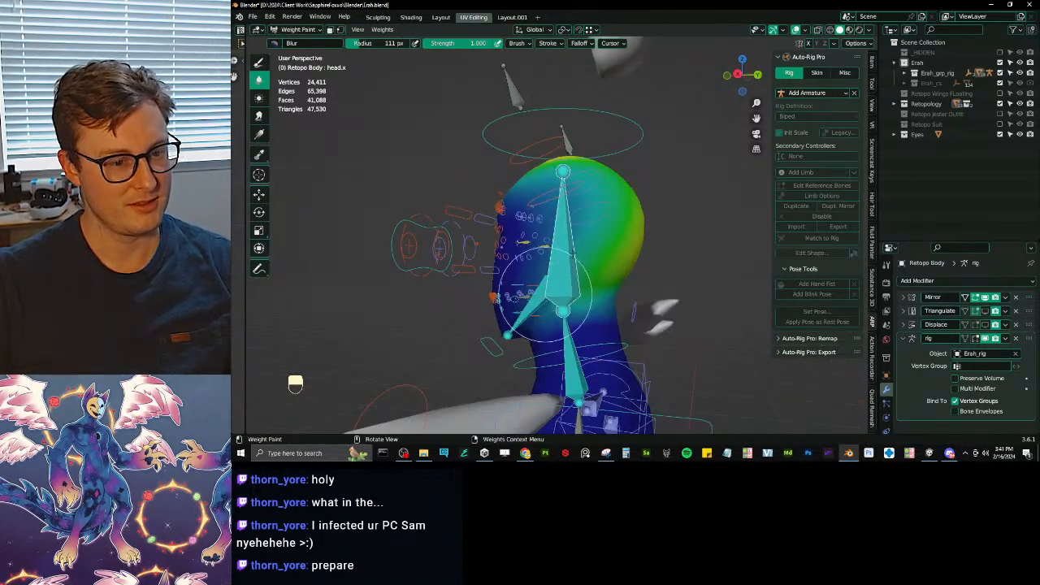
{"action": "middle_click_drag", "start_coordinate": [546, 294], "coordinate": [611, 232]}
{"action": "scroll", "coordinate": [611, 227], "scroll_direction": "down", "scroll_amount": 6}
{"action": "key", "text": "a"}
{"action": "key", "text": "alt+g"}
{"action": "scroll", "coordinate": [611, 238], "scroll_direction": "up", "scroll_amount": 4}
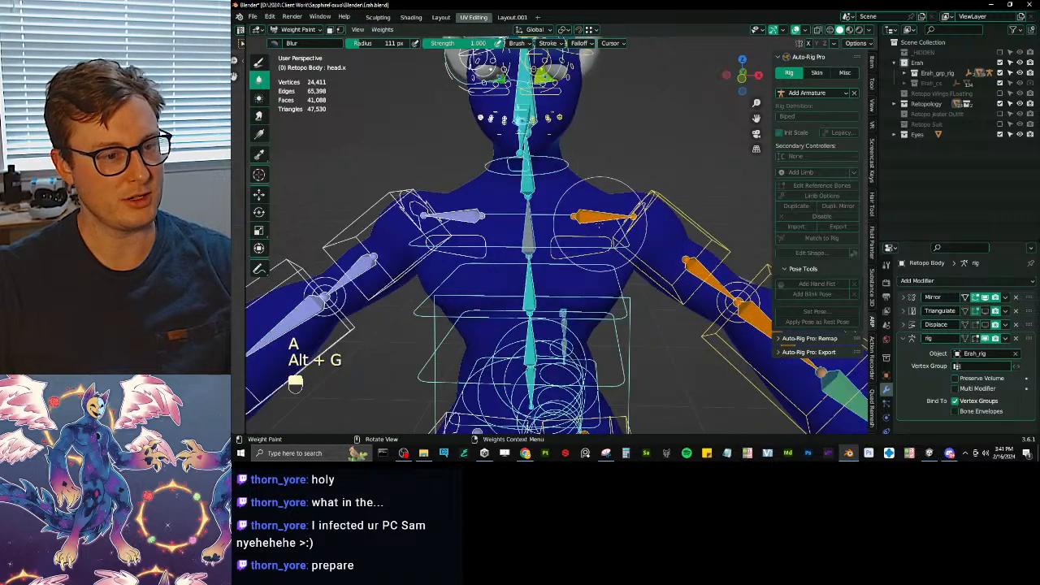
- Select c_jawbone.x and move it down about 0.066 m to open the mouth
{"action": "middle_click_drag", "start_coordinate": [597, 223], "coordinate": [616, 331], "text": "shift"}
{"action": "scroll", "coordinate": [601, 317], "scroll_direction": "up", "scroll_amount": 4}
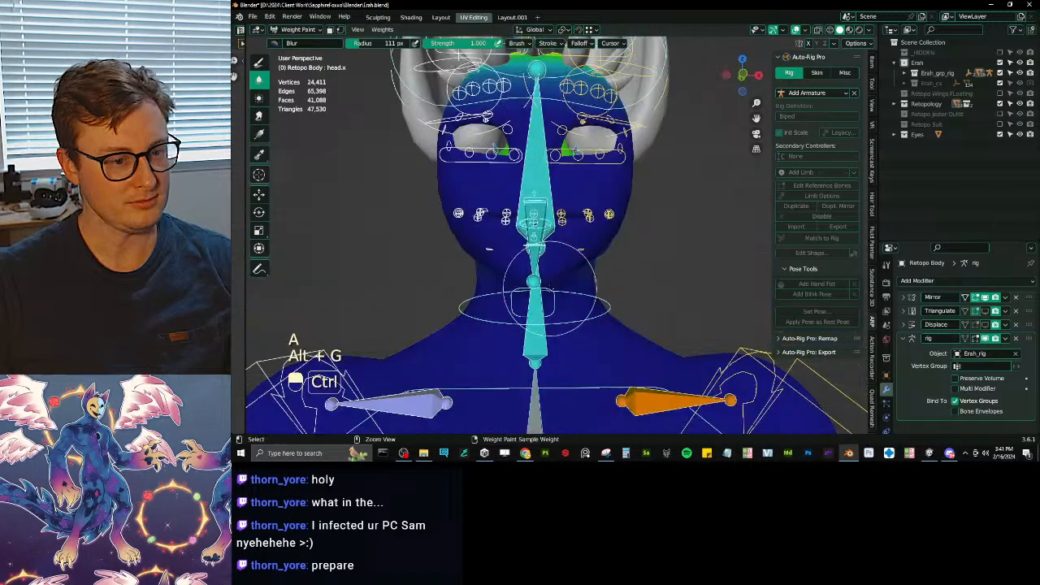
{"action": "left_click", "coordinate": [550, 289], "text": "ctrl"}
{"action": "key", "text": "z"}
{"action": "key", "text": "g"}
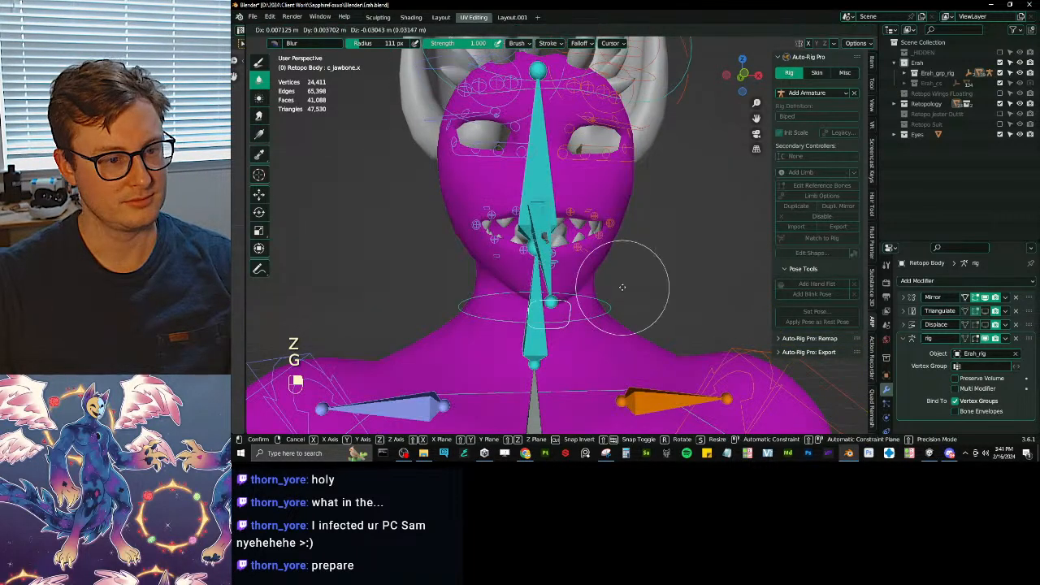
{"action": "left_click", "coordinate": [600, 318]}
{"action": "scroll", "coordinate": [561, 275], "scroll_direction": "up", "scroll_amount": 2}
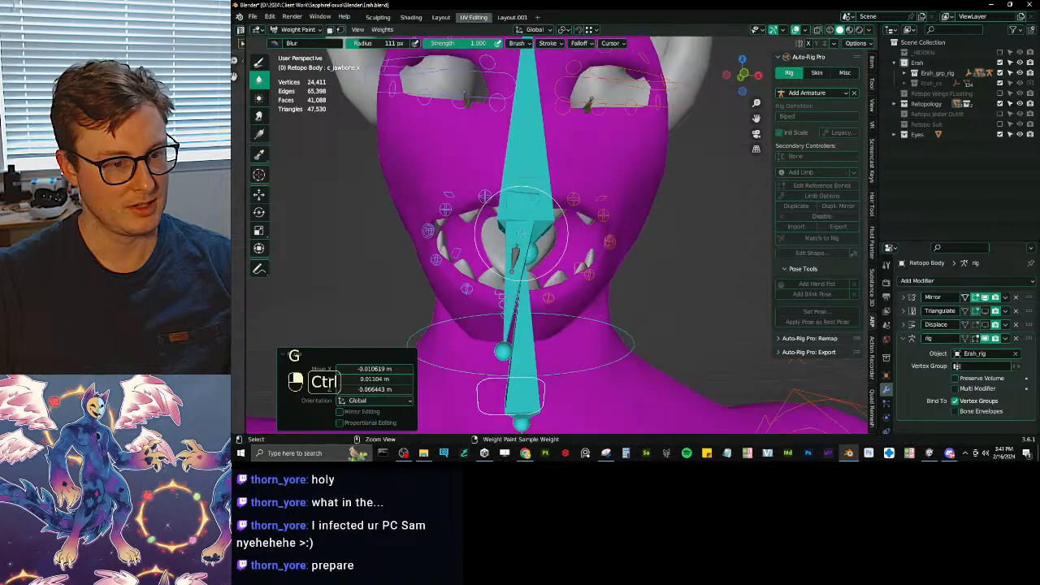
- Display the jawbone.x weights, set the Draw brush weight to 0 and remove weight inside the upper mouth with a linear gradient
{"action": "middle_click_drag", "start_coordinate": [520, 231], "coordinate": [276, 159]}
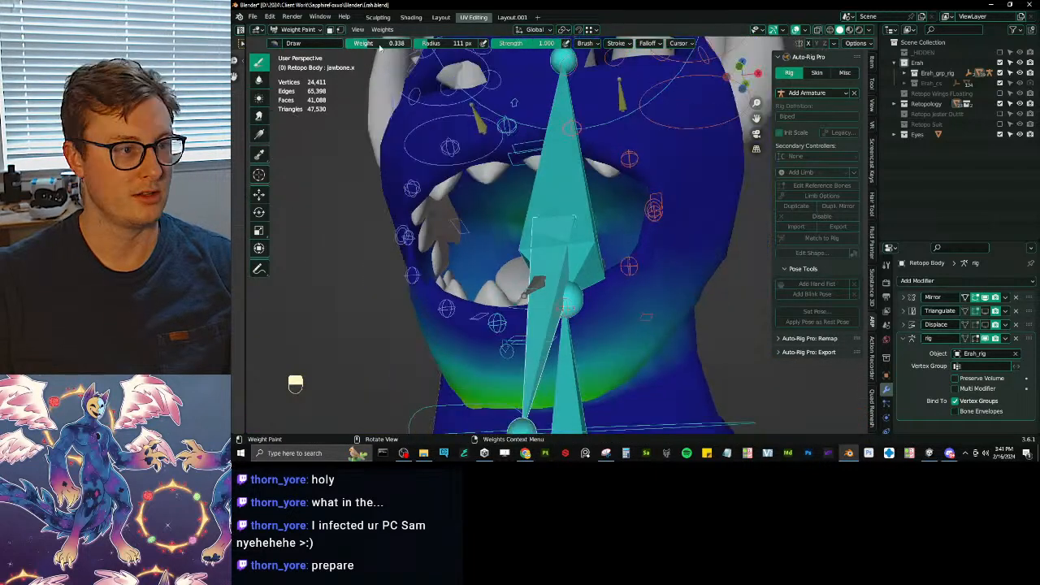
{"action": "left_click_drag", "start_coordinate": [379, 46], "coordinate": [354, 46]}
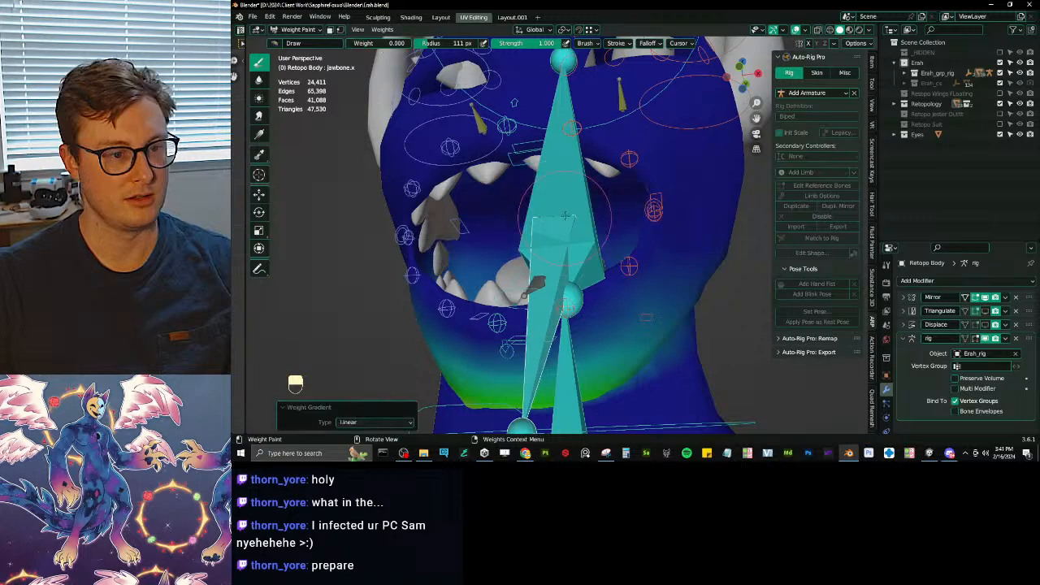
- Select the jawbone.x bone for weight painting and isolate the body mesh in local view
{"action": "middle_click_drag", "start_coordinate": [566, 216], "coordinate": [536, 260]}
{"action": "left_click", "coordinate": [541, 367], "text": "ctrl"}
{"action": "key", "text": "slash"}
{"action": "scroll", "coordinate": [536, 260], "scroll_direction": "up", "scroll_amount": 2}
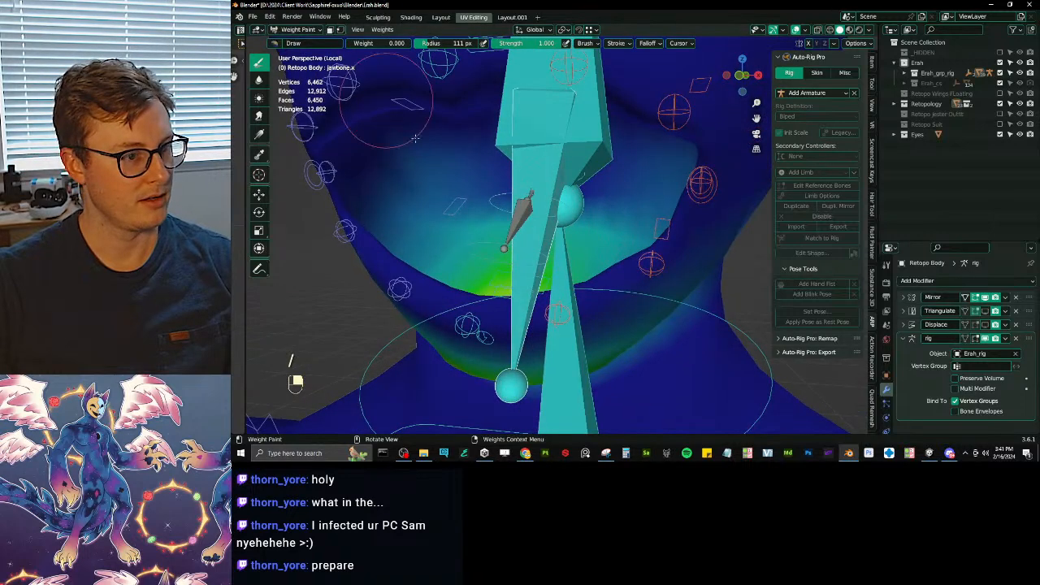
- Select the head.x bone and paint its influence across the roof of the mouth interior at weight 1.000, using wireframe shading
{"action": "scroll", "coordinate": [441, 175], "scroll_direction": "down", "scroll_amount": 4}
{"action": "middle_click_drag", "start_coordinate": [488, 187], "coordinate": [520, 187], "text": "shift"}
{"action": "left_click", "coordinate": [560, 227], "text": "ctrl"}
{"action": "left_click_drag", "start_coordinate": [365, 42], "coordinate": [411, 42]}
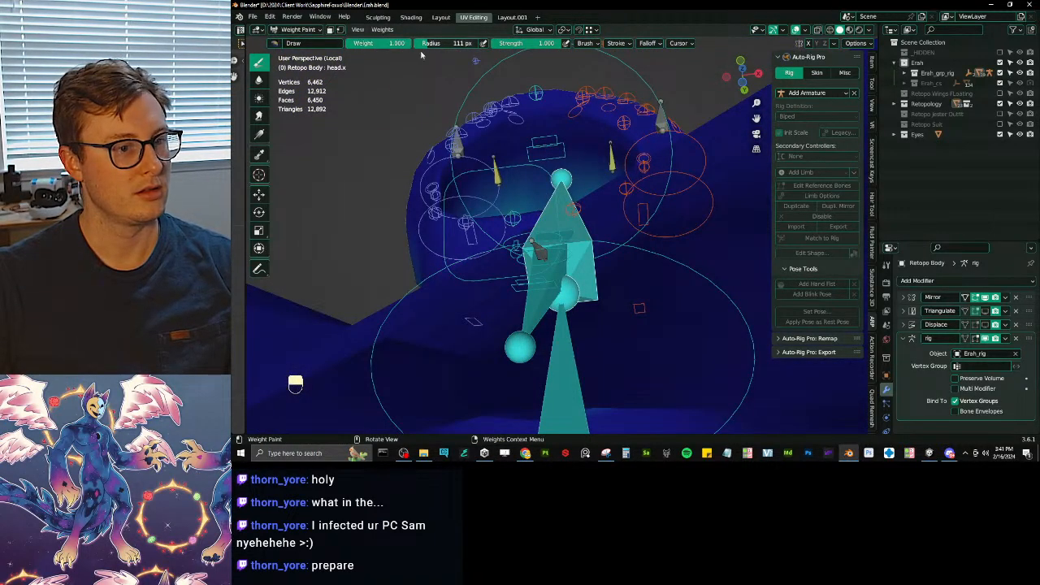
{"action": "scroll", "coordinate": [441, 64], "scroll_direction": "up", "scroll_amount": 3}
{"action": "key", "text": "z"}
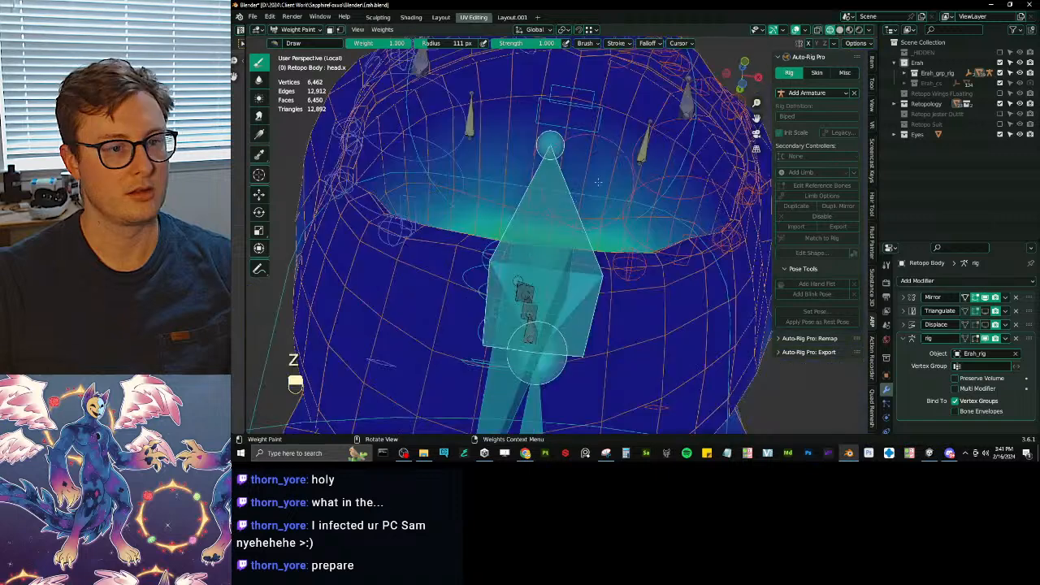
{"action": "mouse_move", "coordinate": [653, 170]}
{"action": "left_mouse_down"}
{"action": "mouse_move", "coordinate": [659, 133]}
{"action": "mouse_move", "coordinate": [570, 121]}
{"action": "left_mouse_up"}
{"action": "middle_click_drag", "start_coordinate": [570, 121], "coordinate": [622, 169]}
{"action": "middle_click_drag", "start_coordinate": [522, 342], "coordinate": [514, 317]}
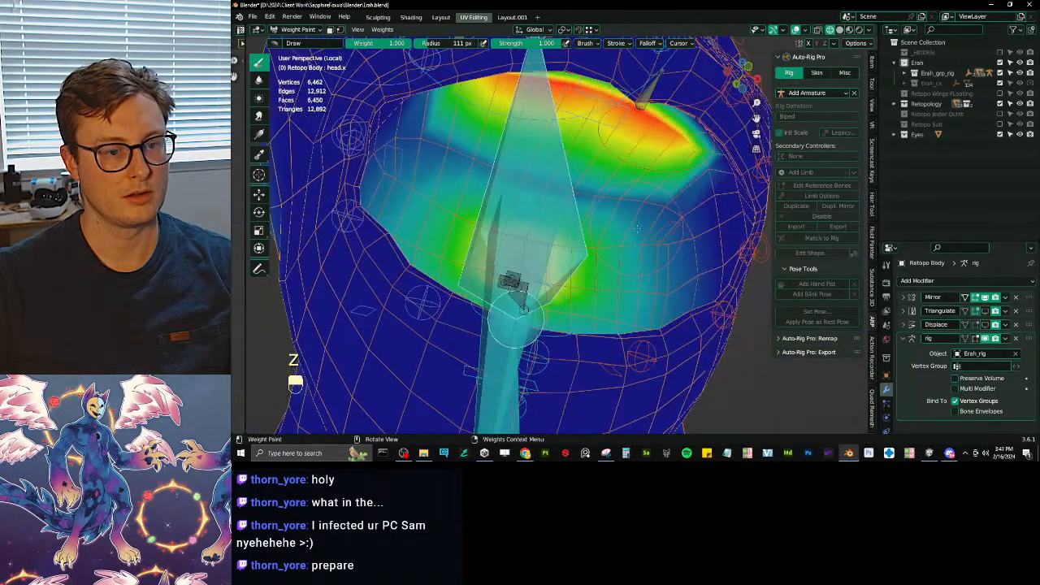
{"action": "left_click_drag", "start_coordinate": [642, 229], "coordinate": [653, 243]}
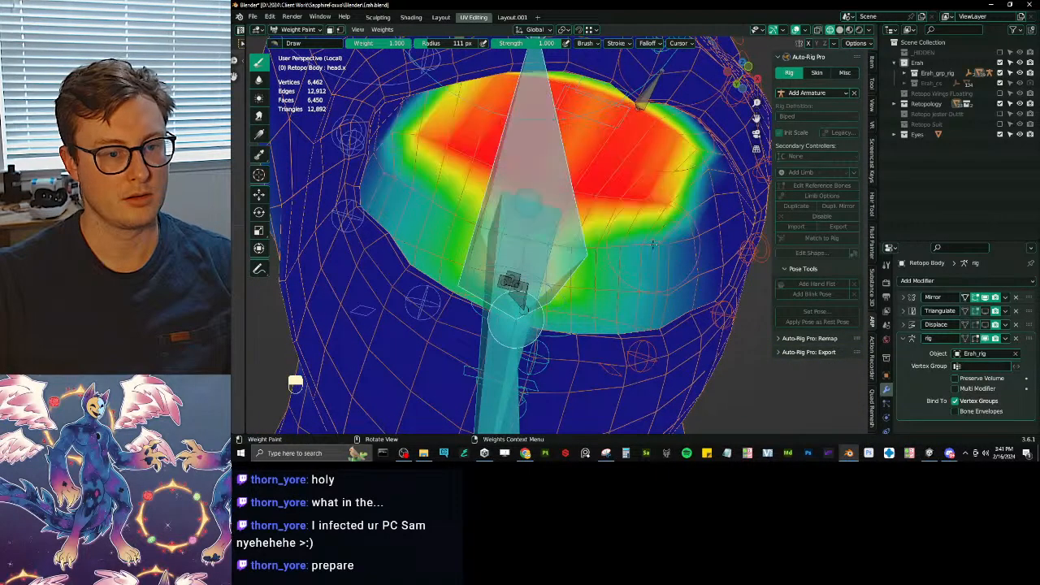
- Blur the head.x weights inside the mouth to soften the transition toward the lower jaw
{"action": "middle_click_drag", "start_coordinate": [652, 243], "coordinate": [602, 195]}
{"action": "scroll", "coordinate": [621, 213], "scroll_direction": "down", "scroll_amount": 2}
{"action": "mouse_move", "coordinate": [603, 195]}
{"action": "left_mouse_down", "text": "shift"}
{"action": "mouse_move", "coordinate": [609, 224]}
{"action": "mouse_move", "coordinate": [613, 122]}
{"action": "left_mouse_up", "text": "shift"}
{"action": "middle_click_drag", "start_coordinate": [614, 138], "coordinate": [572, 261]}
{"action": "left_click_drag", "start_coordinate": [609, 219], "coordinate": [520, 260]}
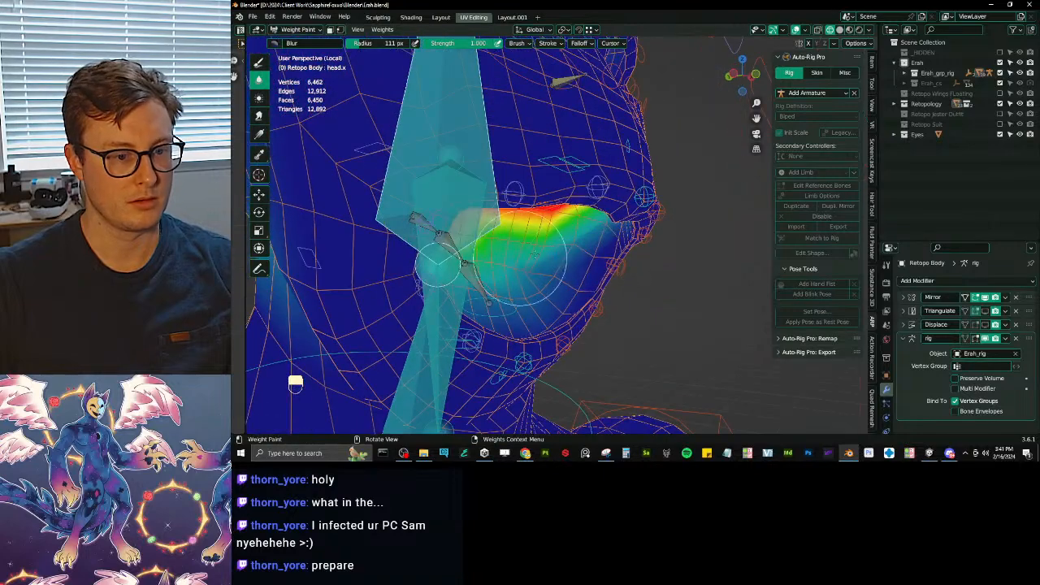
- Select the jawbone.x bone and blur its weights around the lower jaw
{"action": "middle_click_drag", "start_coordinate": [592, 266], "coordinate": [542, 282]}
{"action": "scroll", "coordinate": [417, 274], "scroll_direction": "down", "scroll_amount": 3}
{"action": "mouse_move", "coordinate": [471, 274]}
{"action": "middle_mouse_down"}
{"action": "mouse_move", "coordinate": [497, 279]}
{"action": "mouse_move", "coordinate": [360, 186]}
{"action": "mouse_move", "coordinate": [642, 246]}
{"action": "middle_mouse_up"}
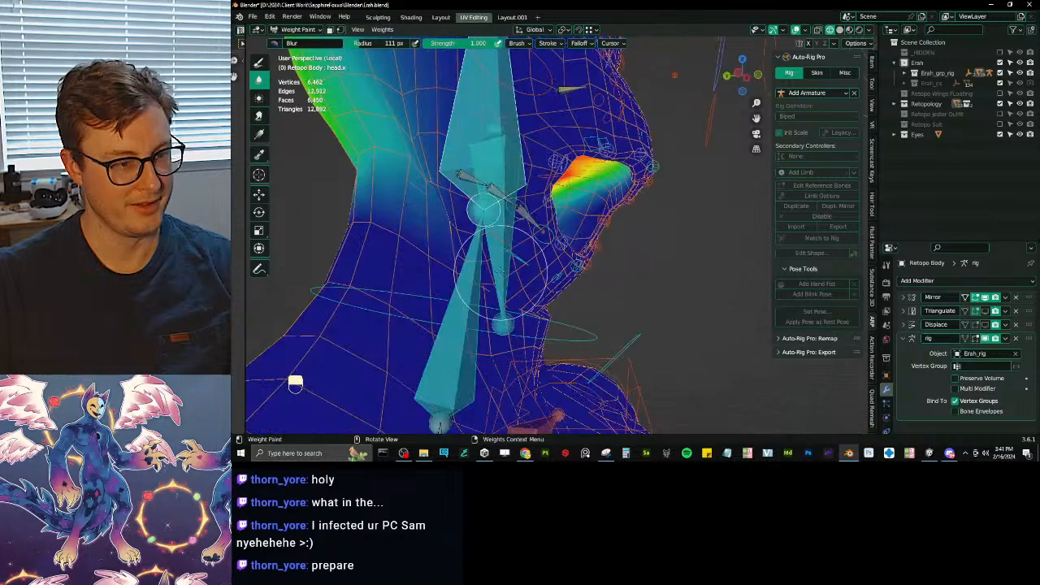
{"action": "left_click", "coordinate": [499, 277], "text": "ctrl"}
{"action": "middle_click_drag", "start_coordinate": [584, 317], "coordinate": [505, 322]}
{"action": "left_click_drag", "start_coordinate": [518, 322], "coordinate": [525, 318]}
{"action": "middle_click_drag", "start_coordinate": [525, 317], "coordinate": [476, 267]}
- Clear the rotation and location of all rig bones
{"action": "key", "text": "a"}
{"action": "key", "text": "alt+r"}
{"action": "key", "text": "alt+g"}
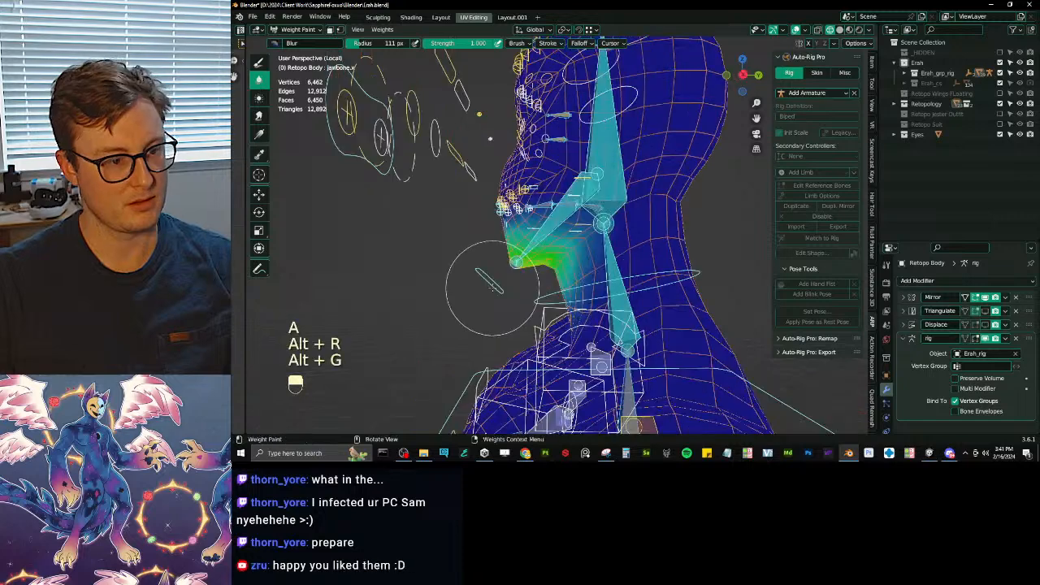
- Move the c_jawbone.x controller about 0.02 m up in Z in the right orthographic view to test the jaw
{"action": "left_click", "coordinate": [477, 267], "text": "ctrl"}
{"action": "key", "text": "g"}
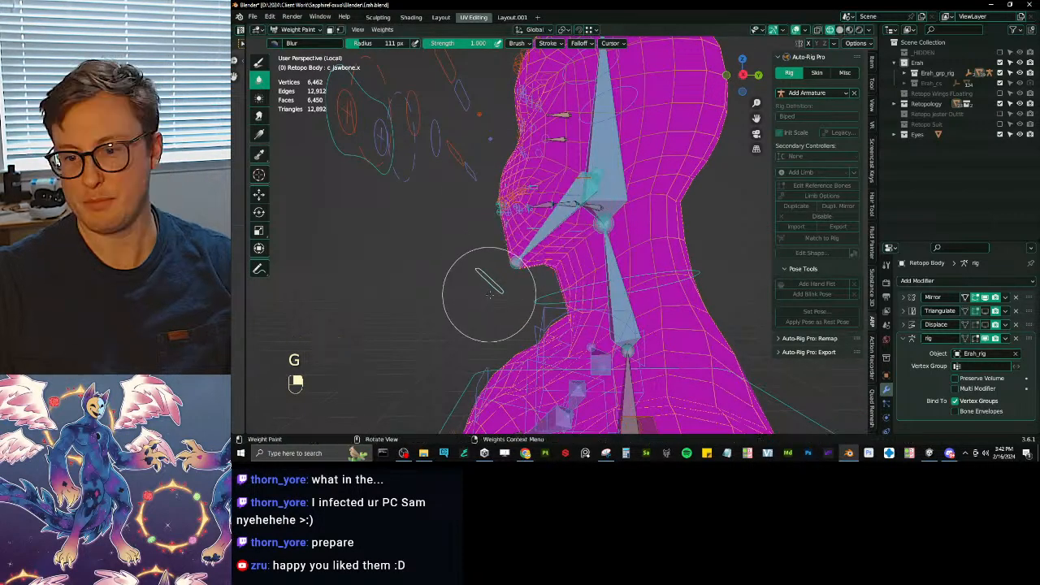
{"action": "left_click", "coordinate": [484, 280]}
{"action": "key", "text": "KP_3"}
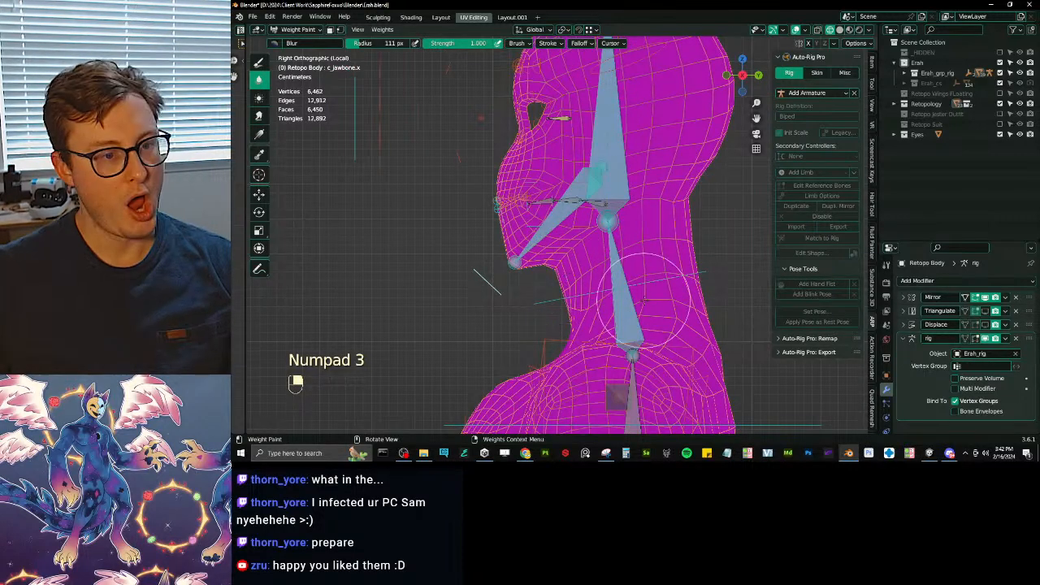
{"action": "scroll", "coordinate": [579, 304], "scroll_direction": "up", "scroll_amount": 2}
{"action": "key", "text": "g"}
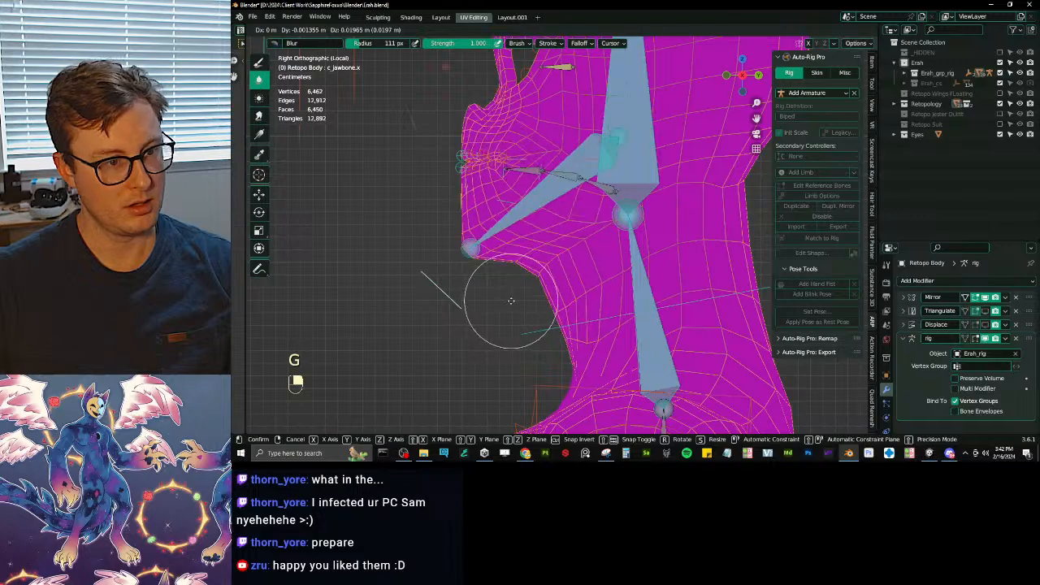
{"action": "left_click", "coordinate": [504, 301]}
- Paint head.x weight 1.000 on the face beside the nose and blur the painted area
{"action": "middle_click_drag", "start_coordinate": [457, 197], "coordinate": [572, 215]}
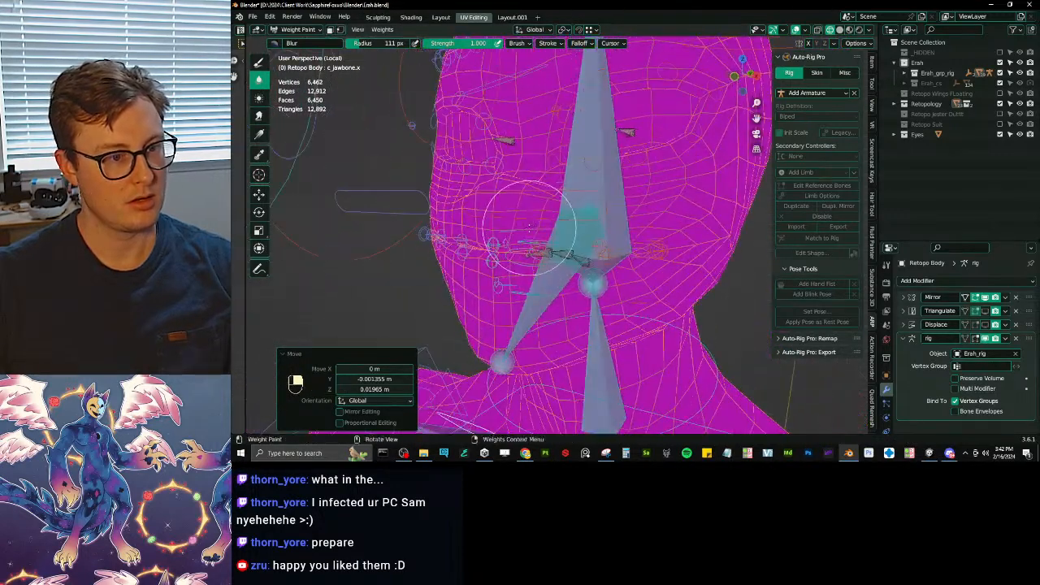
{"action": "left_click", "coordinate": [618, 203], "text": "ctrl"}
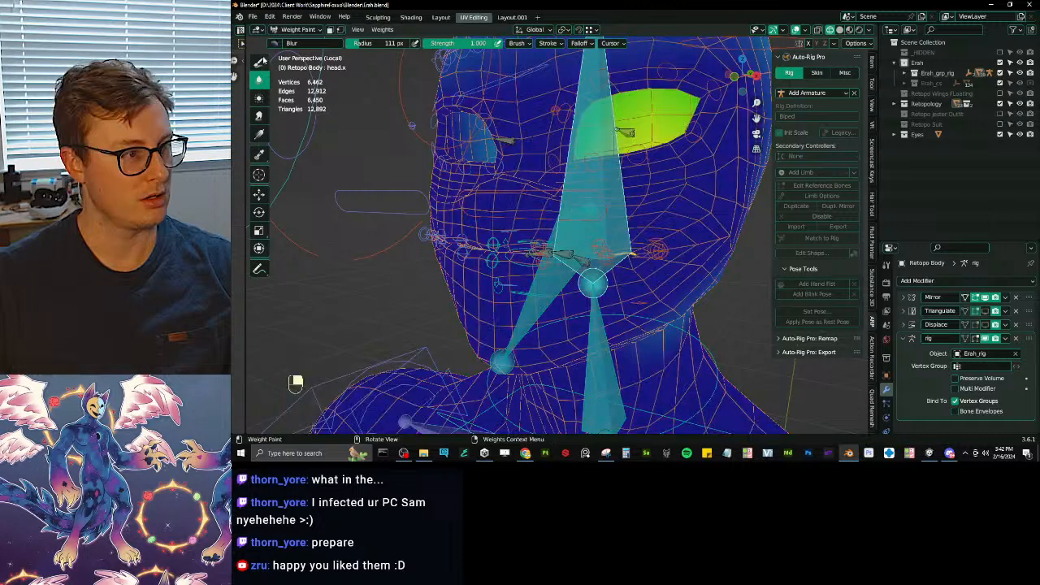
{"action": "left_click", "coordinate": [259, 62]}
{"action": "left_click_drag", "start_coordinate": [479, 201], "coordinate": [511, 189]}
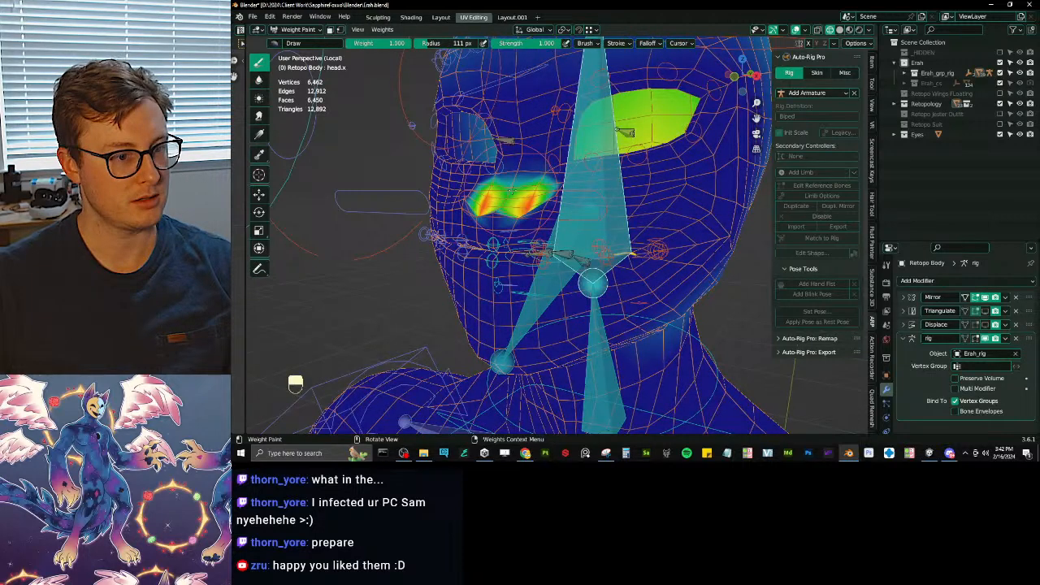
{"action": "left_click", "coordinate": [259, 79]}
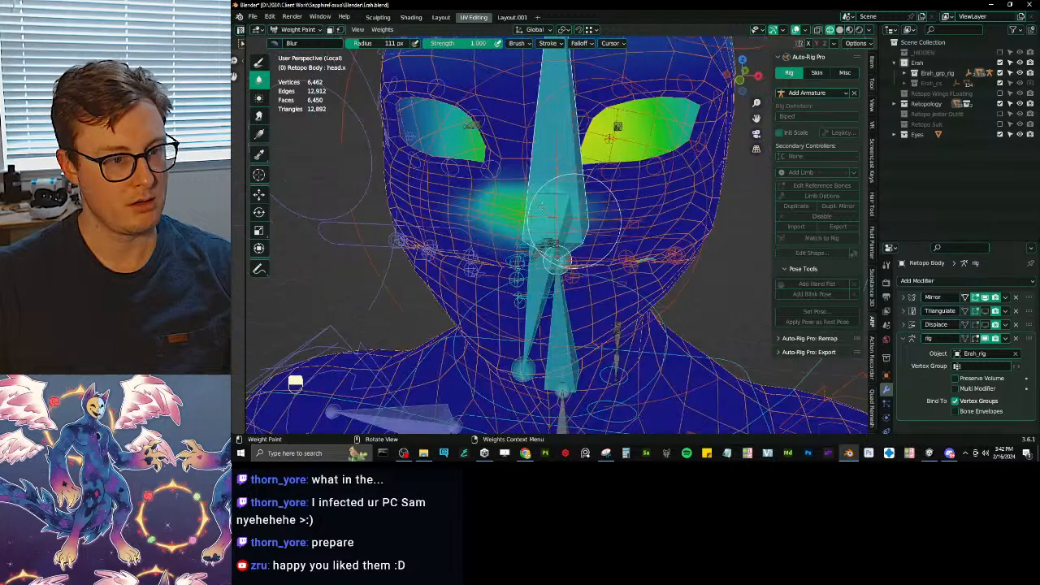
- Paint head.x weight 1.000 on the side and back of the head, and smooth it with the Blur brush
{"action": "mouse_move", "coordinate": [542, 206]}
{"action": "middle_mouse_down"}
{"action": "mouse_move", "coordinate": [439, 203]}
{"action": "mouse_move", "coordinate": [317, 162]}
{"action": "middle_mouse_up"}
{"action": "left_click", "coordinate": [259, 62]}
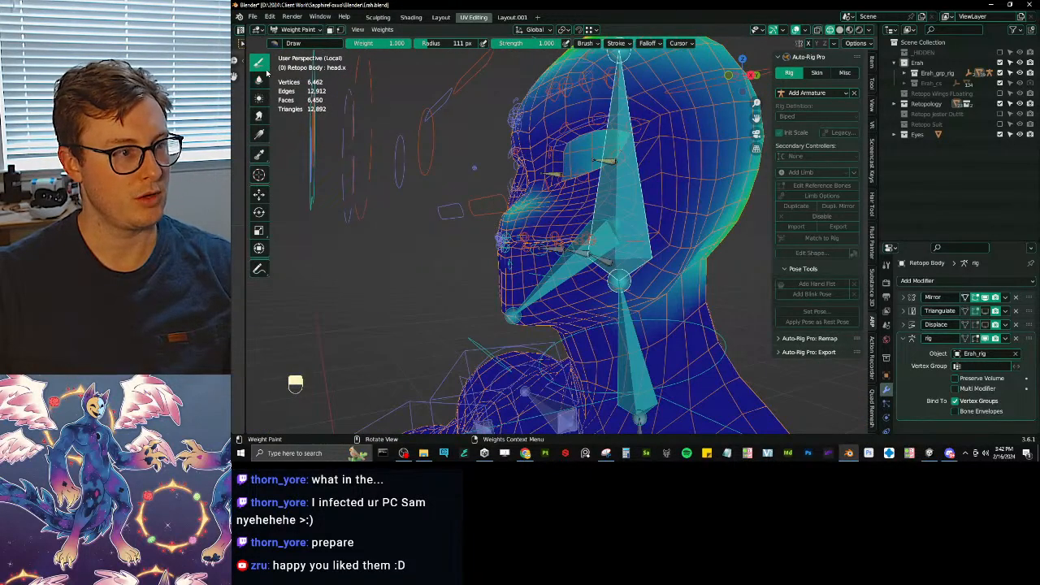
{"action": "middle_click_drag", "start_coordinate": [592, 172], "coordinate": [653, 176]}
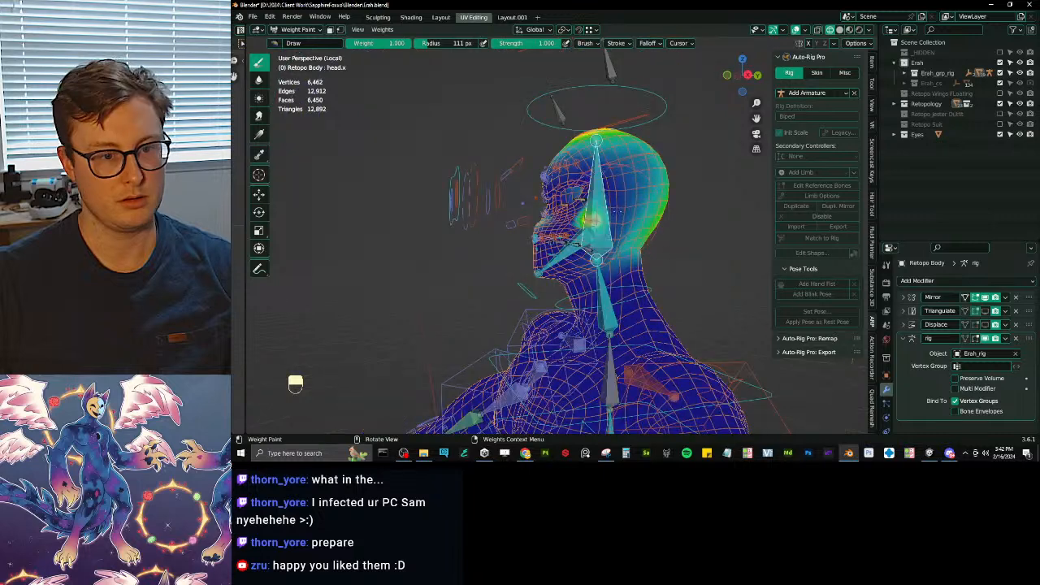
{"action": "left_click_drag", "start_coordinate": [627, 216], "coordinate": [628, 177]}
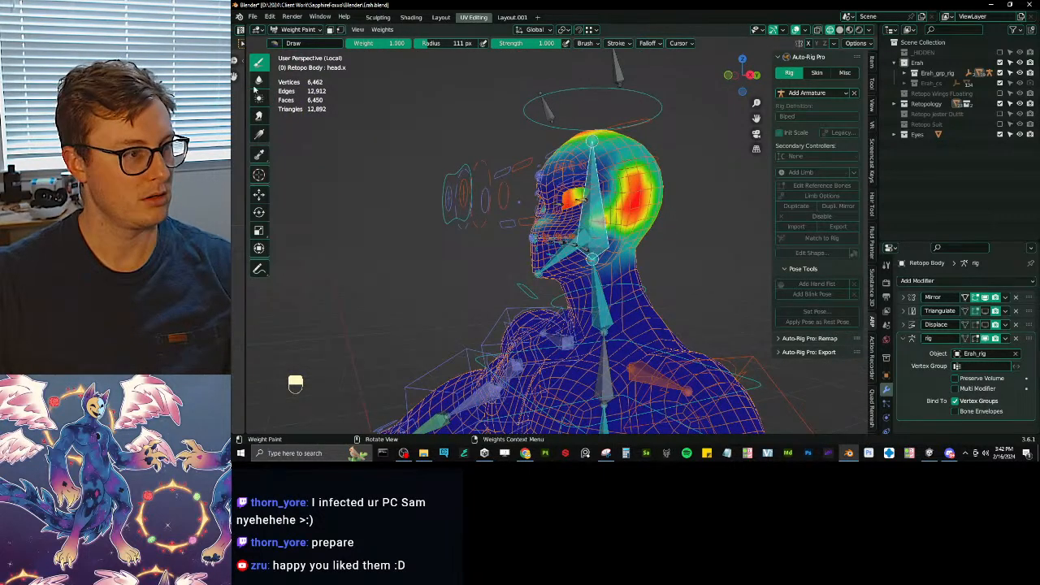
{"action": "left_click", "coordinate": [258, 79]}
{"action": "mouse_move", "coordinate": [569, 231]}
{"action": "middle_mouse_down"}
{"action": "mouse_move", "coordinate": [617, 232]}
{"action": "mouse_move", "coordinate": [645, 250]}
{"action": "mouse_move", "coordinate": [702, 248]}
{"action": "mouse_move", "coordinate": [637, 256]}
{"action": "middle_mouse_up"}
- Clear the location of all rig bones and display the model in solid shading
{"action": "key", "text": "a"}
{"action": "key", "text": "alt+g"}
{"action": "scroll", "coordinate": [609, 325], "scroll_direction": "up", "scroll_amount": 2}
{"action": "key", "text": "z"}
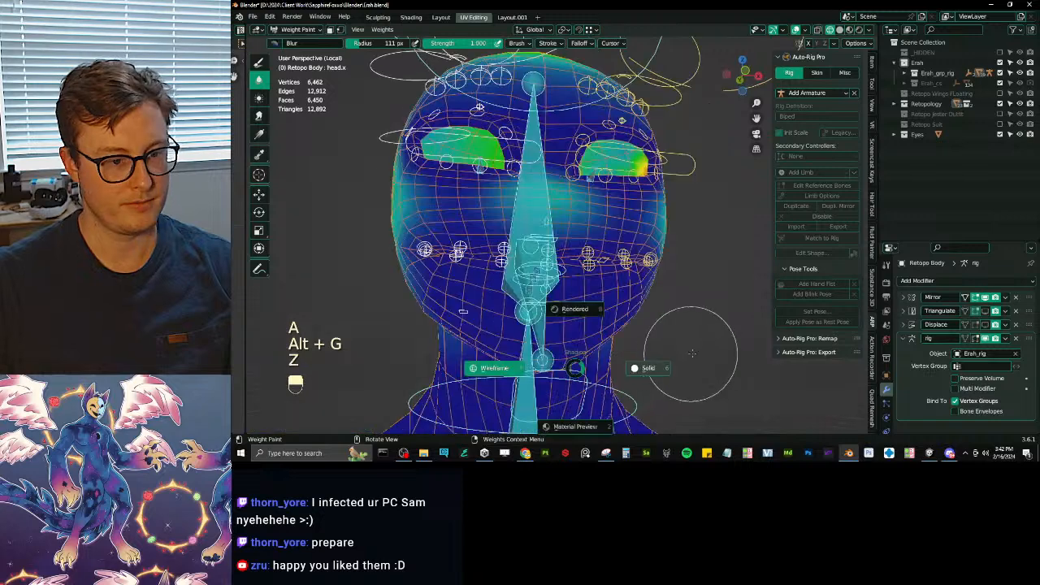
{"action": "left_click", "coordinate": [689, 354]}
- Show only the first armature layer so the deform bones are hidden
{"action": "middle_click_drag", "start_coordinate": [646, 313], "coordinate": [626, 281]}
{"action": "middle_click_drag", "start_coordinate": [537, 235], "coordinate": [646, 276]}
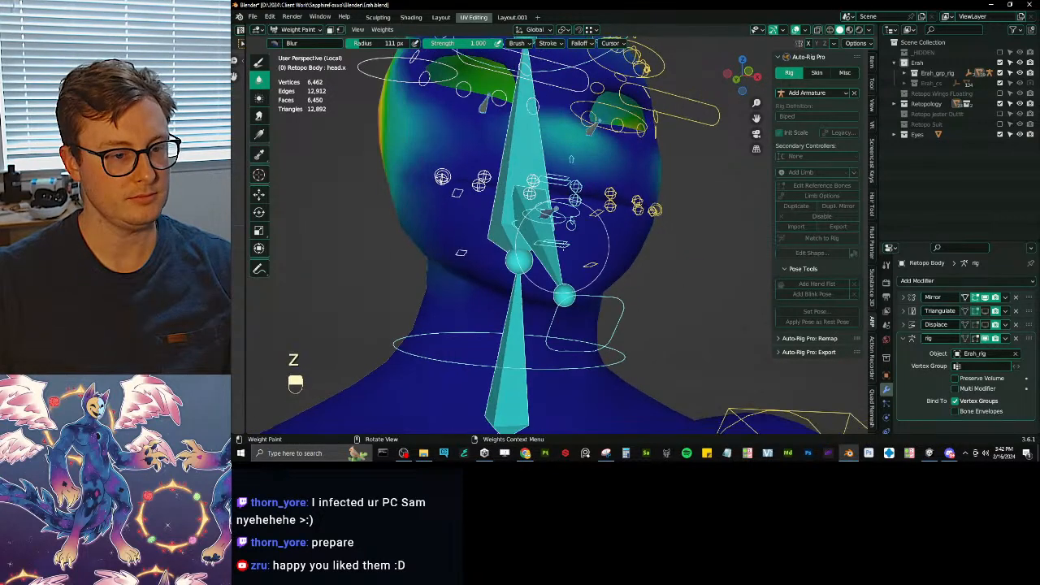
{"action": "key", "text": "shift+m"}
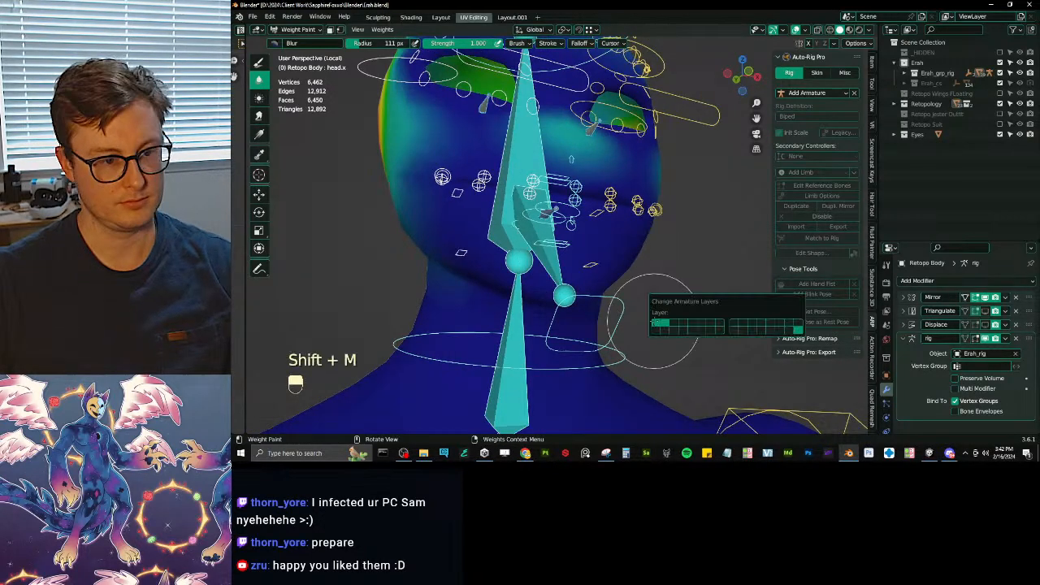
{"action": "left_click", "coordinate": [659, 322]}
- Lower the c_jawbone.x controller to open the mouth and exit local view
{"action": "left_click", "coordinate": [621, 297], "text": "ctrl"}
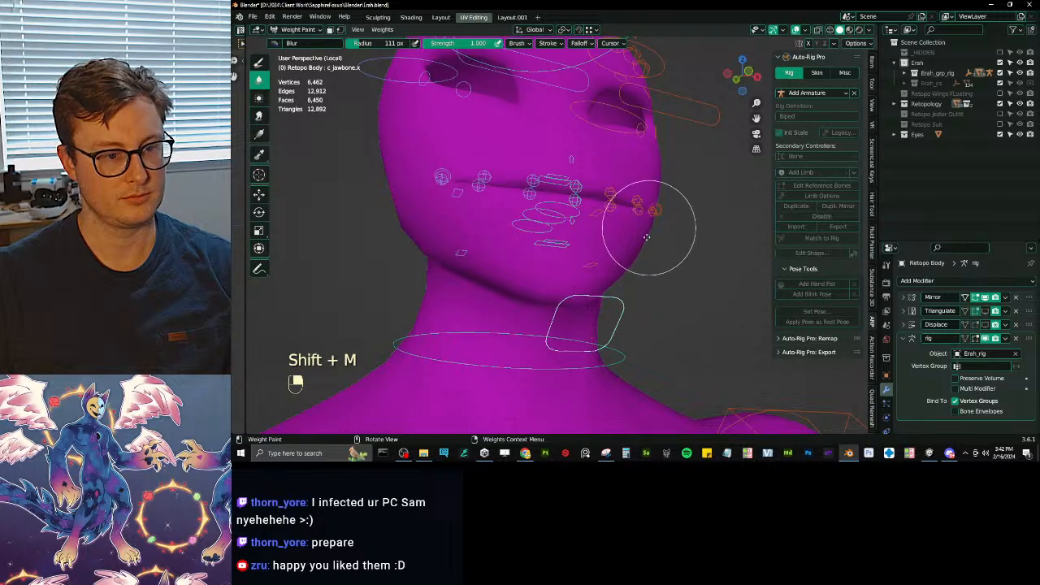
{"action": "key", "text": "g"}
{"action": "left_click", "coordinate": [617, 254]}
{"action": "key", "text": "slash"}
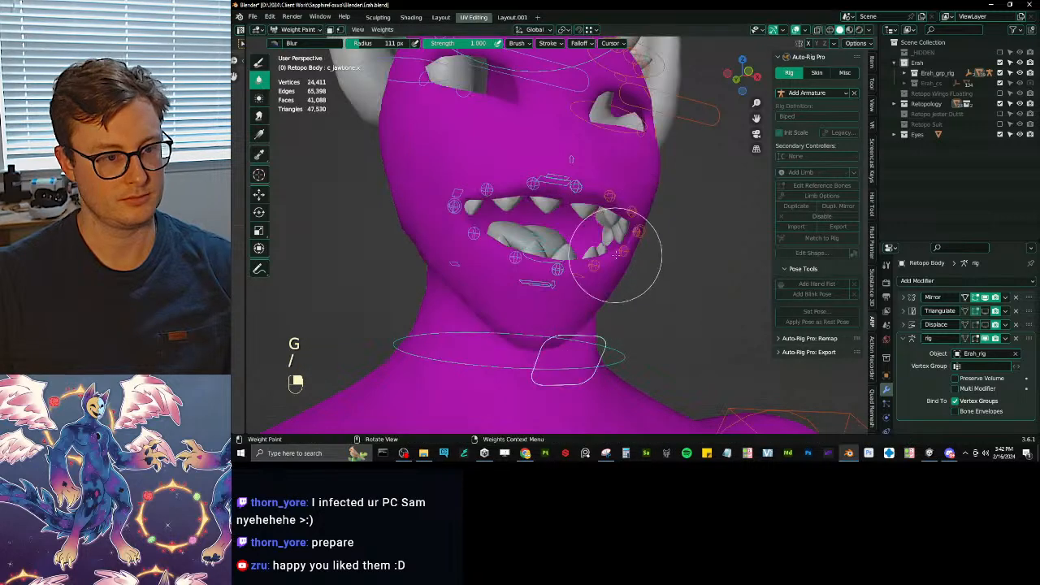
- Try moving the c_lips_smile.l mouth corner controller, and undo the move
{"action": "middle_click_drag", "start_coordinate": [618, 254], "coordinate": [645, 232]}
{"action": "left_click", "coordinate": [641, 221], "text": "ctrl"}
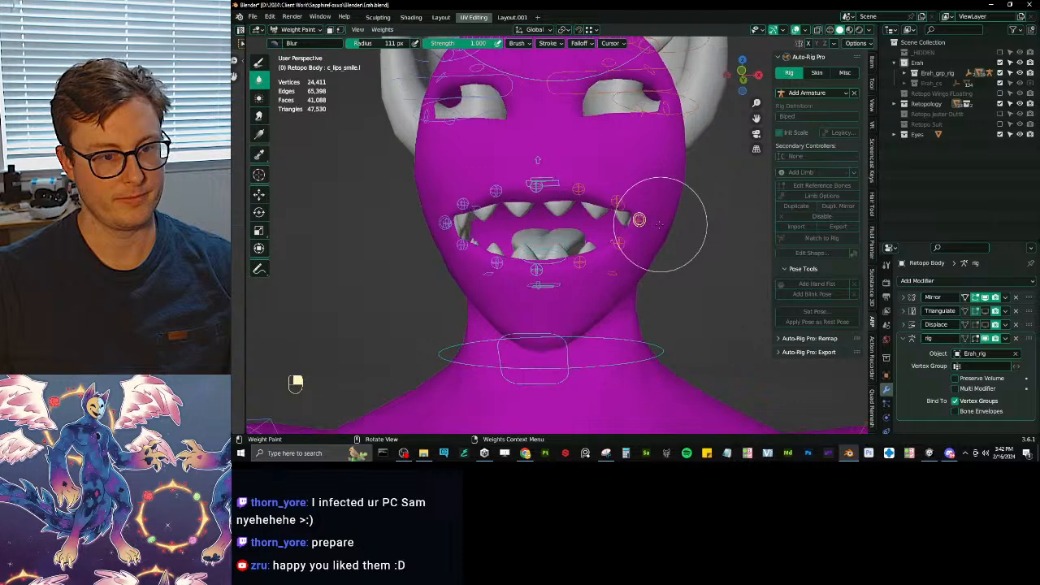
{"action": "key", "text": "g"}
{"action": "left_click", "coordinate": [668, 206]}
{"action": "key", "text": "ctrl+z"}
{"action": "middle_click_drag", "start_coordinate": [757, 113], "coordinate": [725, 162]}
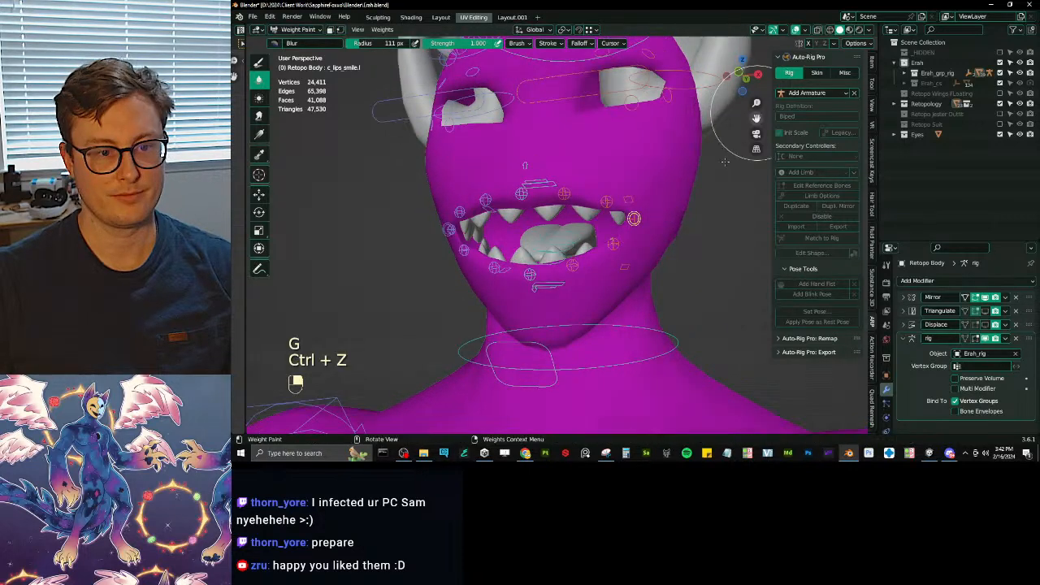
- Put the rig in Pose Mode and pull the tongue out by moving and rotating c_tong_02.x and c_tong_03.x
{"action": "key", "text": "ctrl+Tab"}
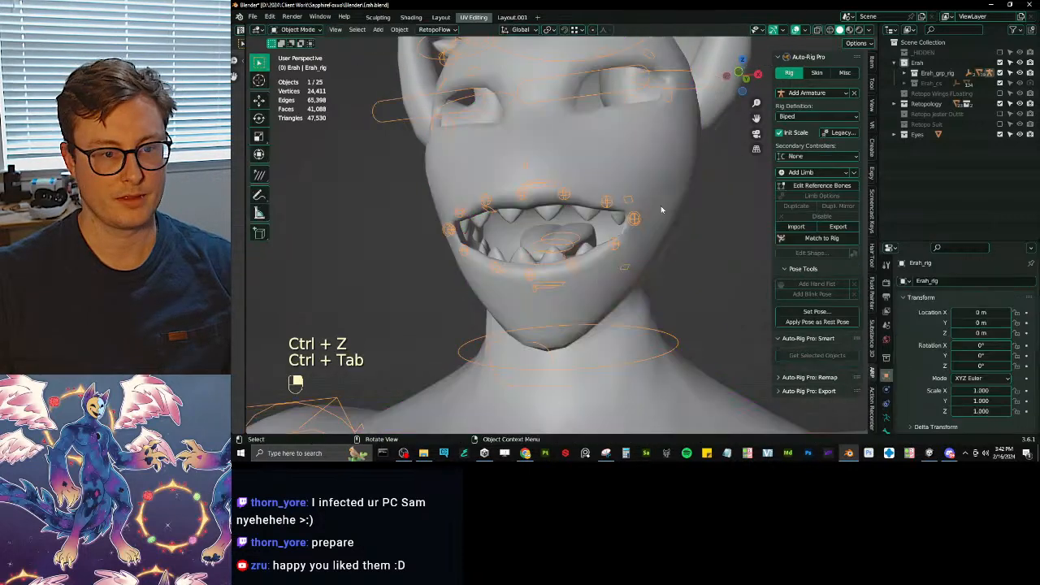
{"action": "key", "text": "ctrl+Tab"}
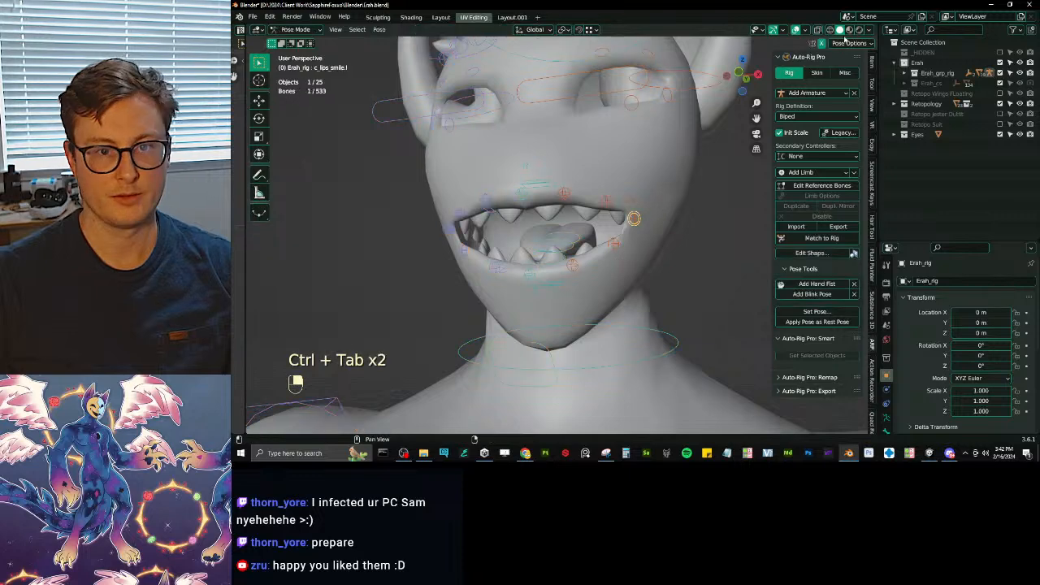
{"action": "key", "text": "g"}
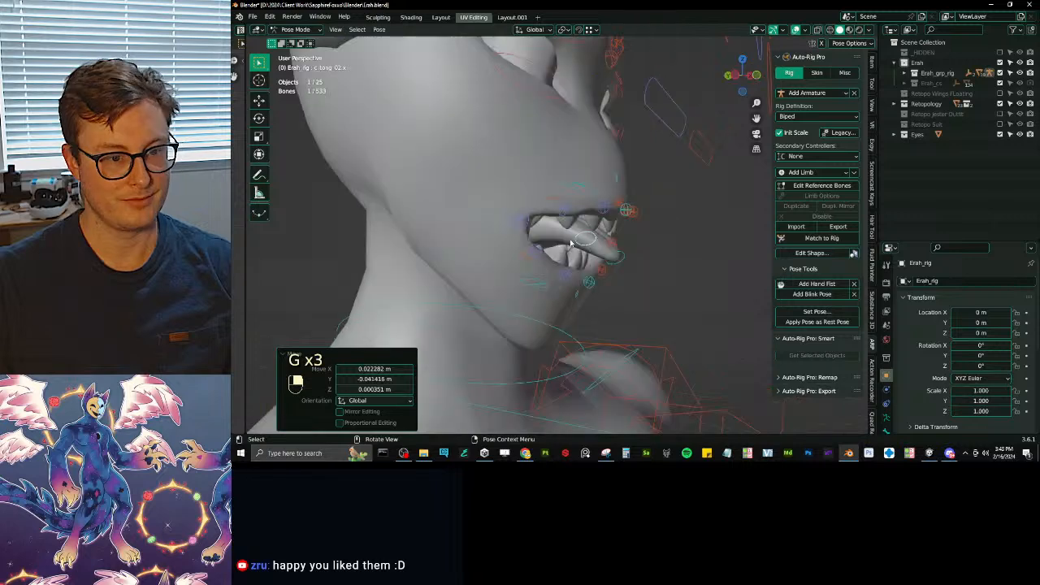
{"action": "key", "text": "r"}
{"action": "key", "text": "g"}
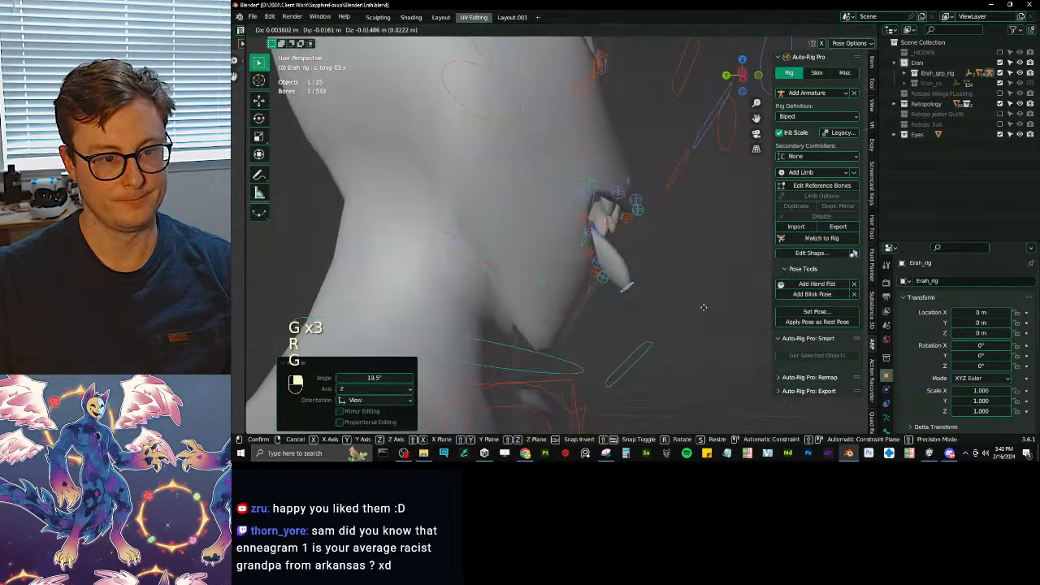
{"action": "key", "text": "r"}
{"action": "key", "text": "g"}
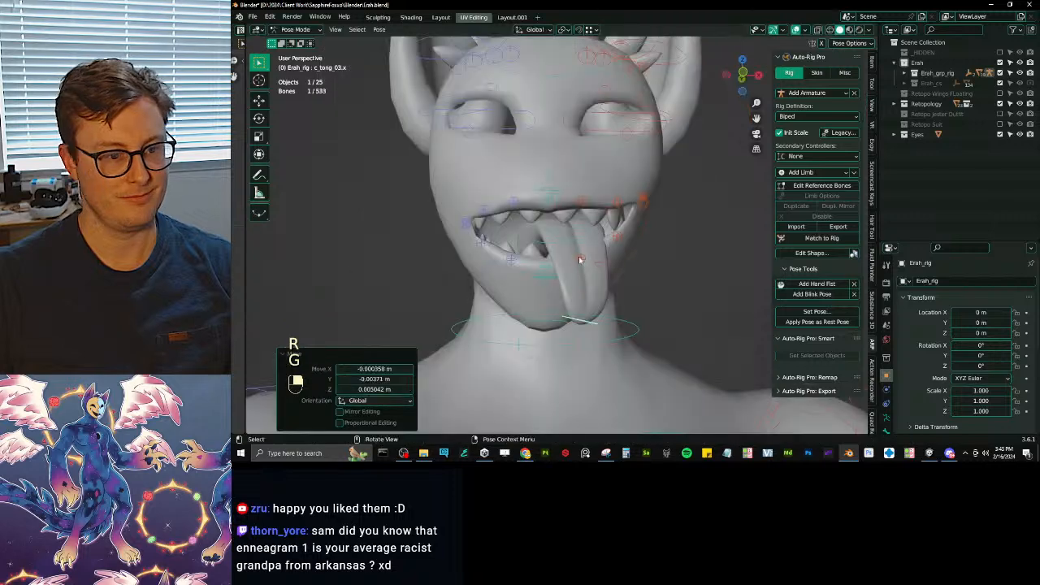
- Try shifting the c_tong_02.x controller about 0.031 m in X, and undo the move
{"action": "key", "text": "g"}
{"action": "left_click", "coordinate": [625, 250]}
{"action": "key", "text": "ctrl"}
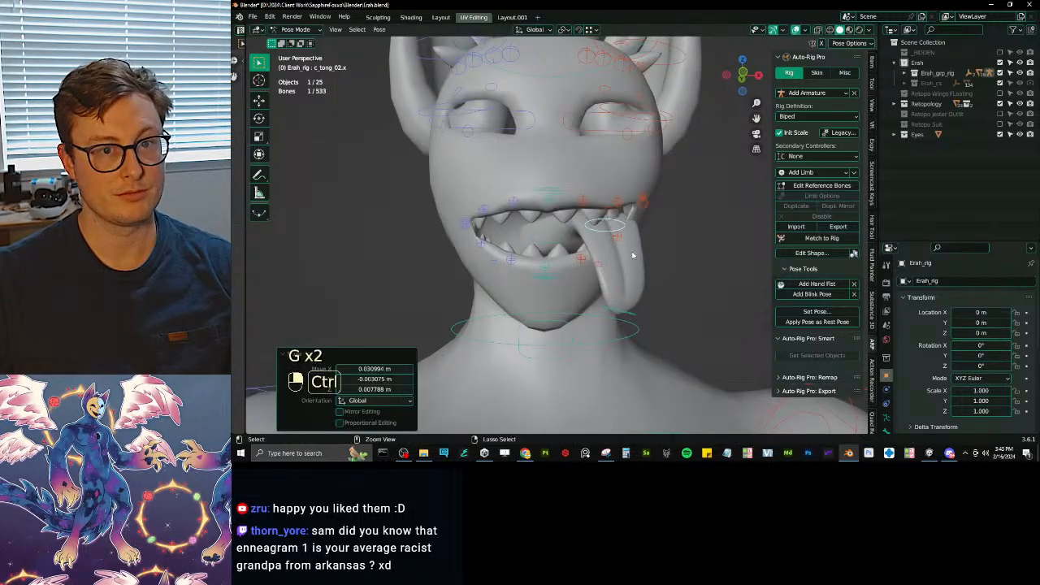
{"action": "key", "text": "ctrl+z"}
- Move the c_tong_02.x controller about 0.006 m in X and 0.007 m in Z, and refine its rotation and position
{"action": "key", "text": "g"}
{"action": "key", "text": "r"}
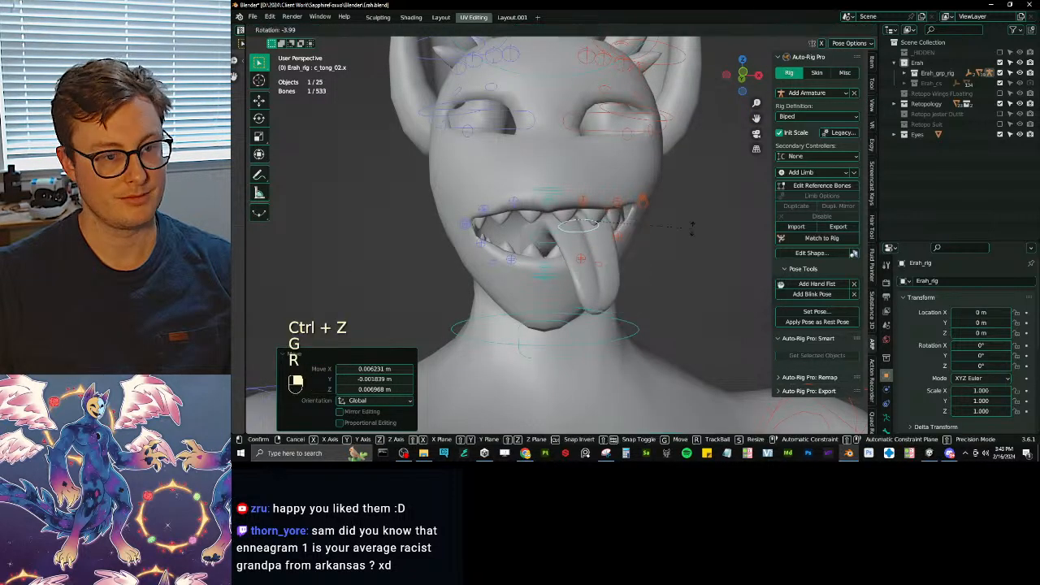
{"action": "left_click", "coordinate": [693, 228]}
{"action": "key", "text": "g"}
{"action": "left_click", "coordinate": [678, 242]}
{"action": "mouse_move", "coordinate": [679, 241]}
{"action": "middle_mouse_down"}
{"action": "mouse_move", "coordinate": [585, 261]}
{"action": "mouse_move", "coordinate": [689, 236]}
{"action": "middle_mouse_up"}
{"action": "key", "text": "r"}
{"action": "left_click", "coordinate": [674, 232]}
{"action": "key", "text": "g"}
{"action": "left_click", "coordinate": [663, 220]}
- Display the posed head in Material Preview shading
{"action": "key", "text": "z"}
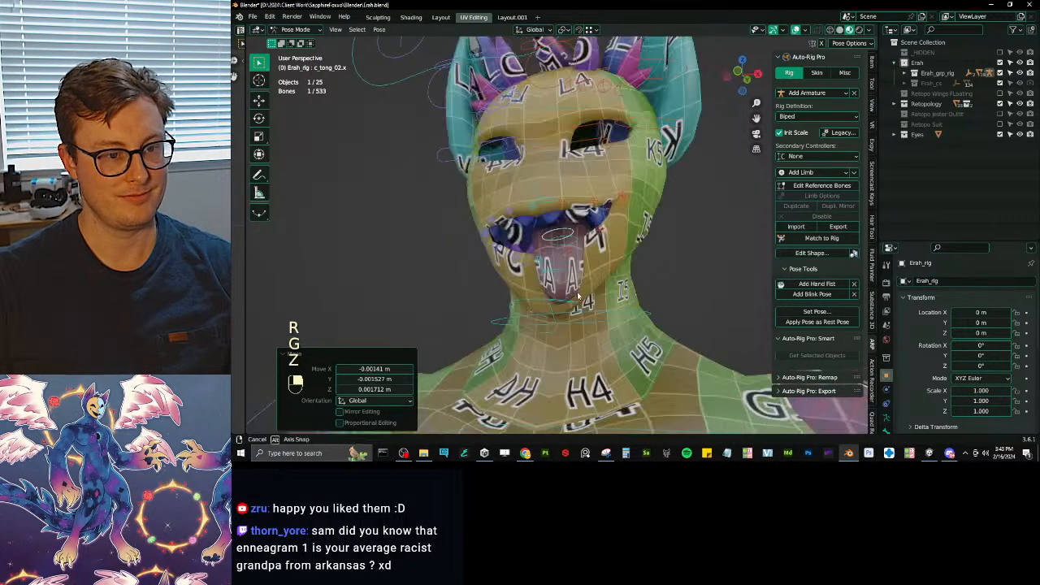
{"action": "middle_click_drag", "start_coordinate": [733, 291], "coordinate": [591, 311]}
- Clear the rotation and location of all rig bones and return to Object Mode
{"action": "key", "text": "a"}
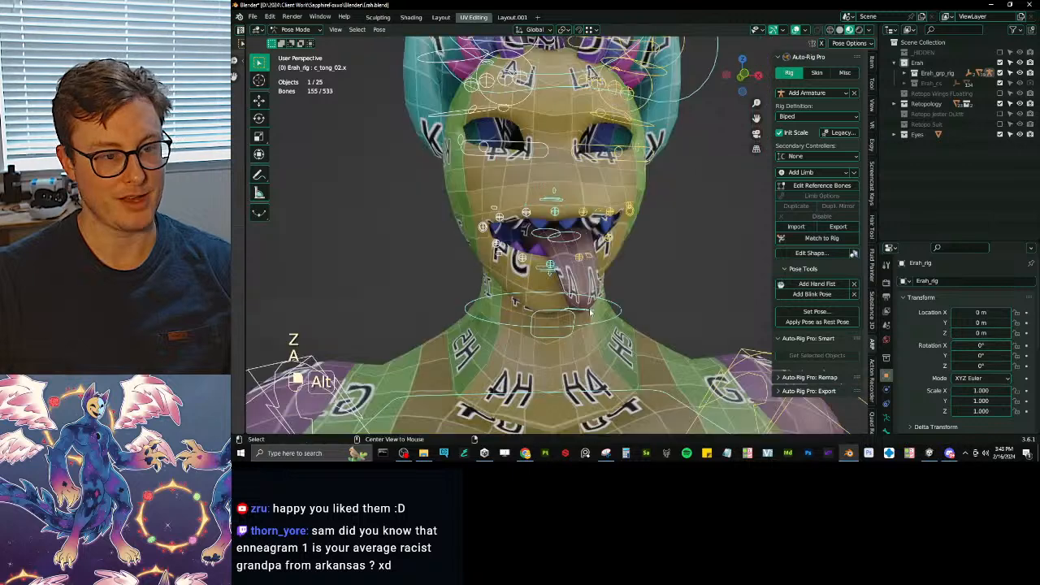
{"action": "key", "text": "alt+r"}
{"action": "key", "text": "alt+g"}
{"action": "key", "text": "ctrl+Tab"}
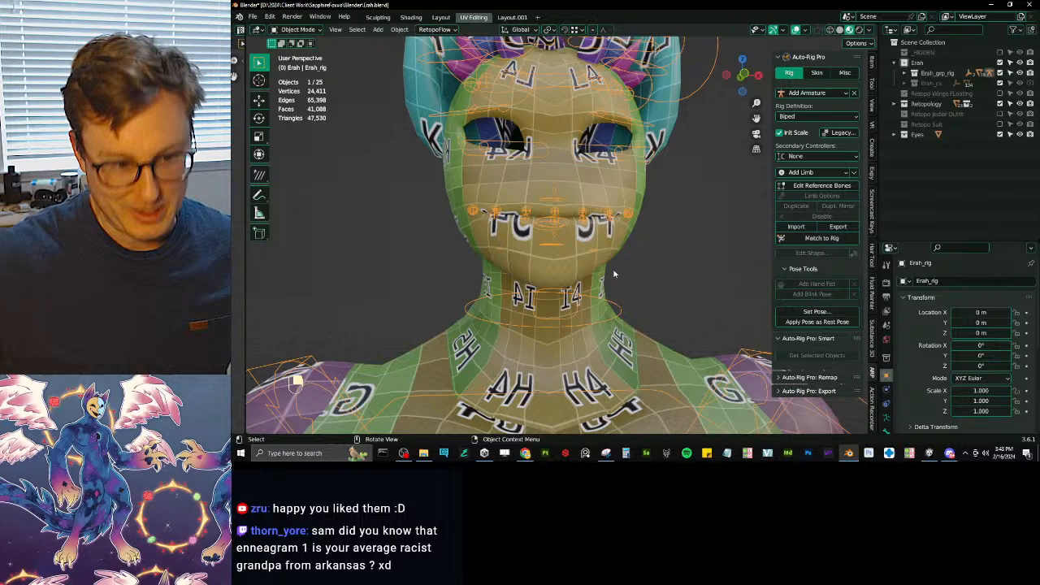
- Unhide the Eyes object inside the Eyes collection
{"action": "middle_click_drag", "start_coordinate": [613, 275], "coordinate": [564, 269]}
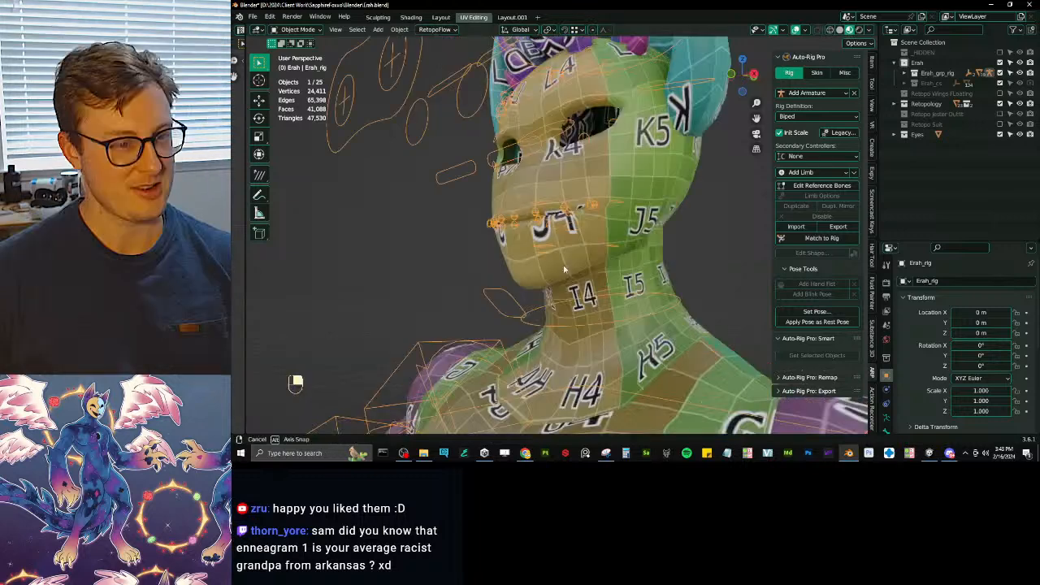
{"action": "key", "text": "slash"}
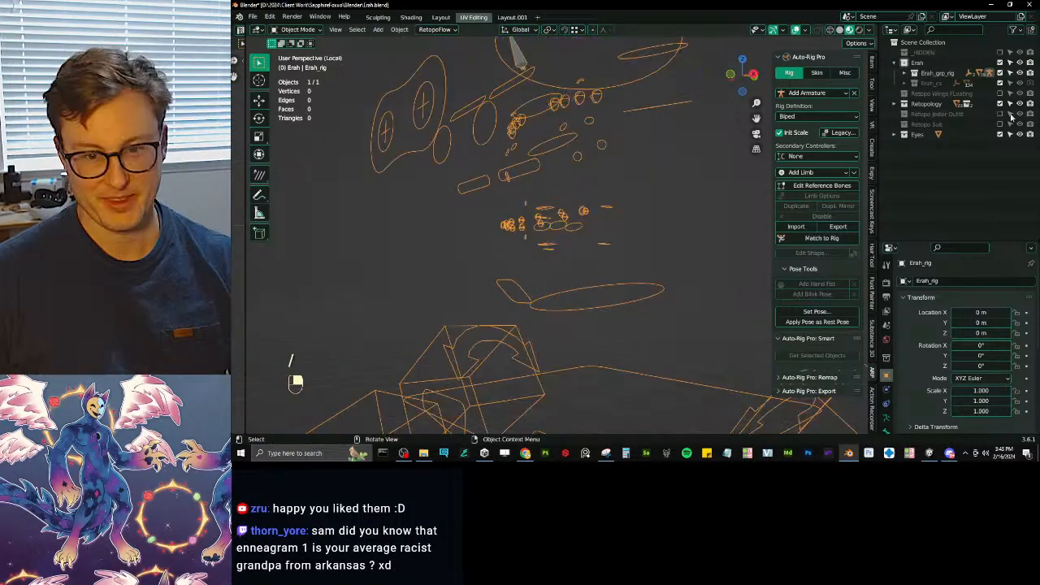
{"action": "key", "text": "slash"}
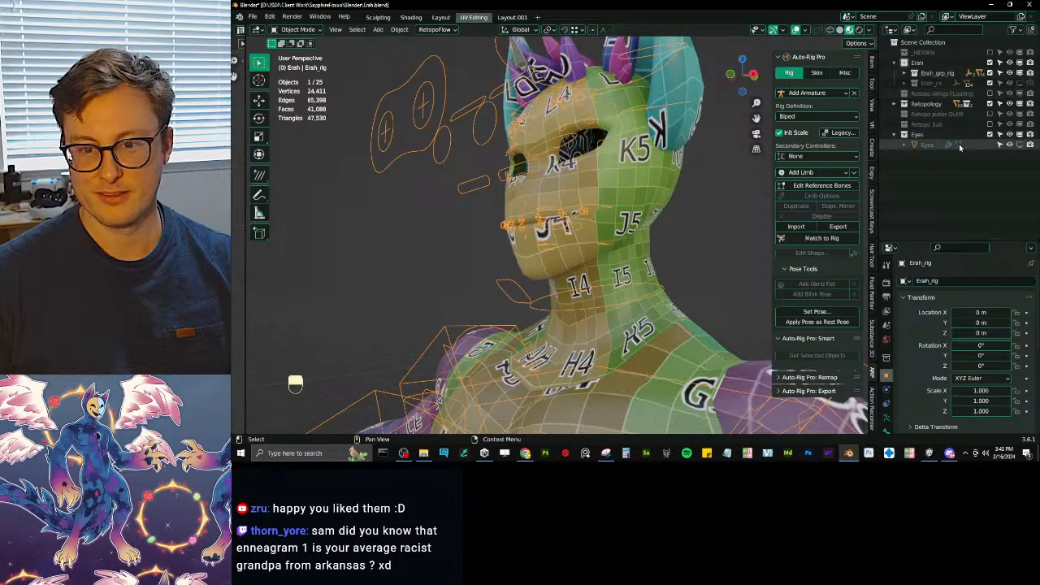
{"action": "left_click", "coordinate": [1019, 144]}
{"action": "scroll", "coordinate": [620, 137], "scroll_direction": "down", "scroll_amount": 2}
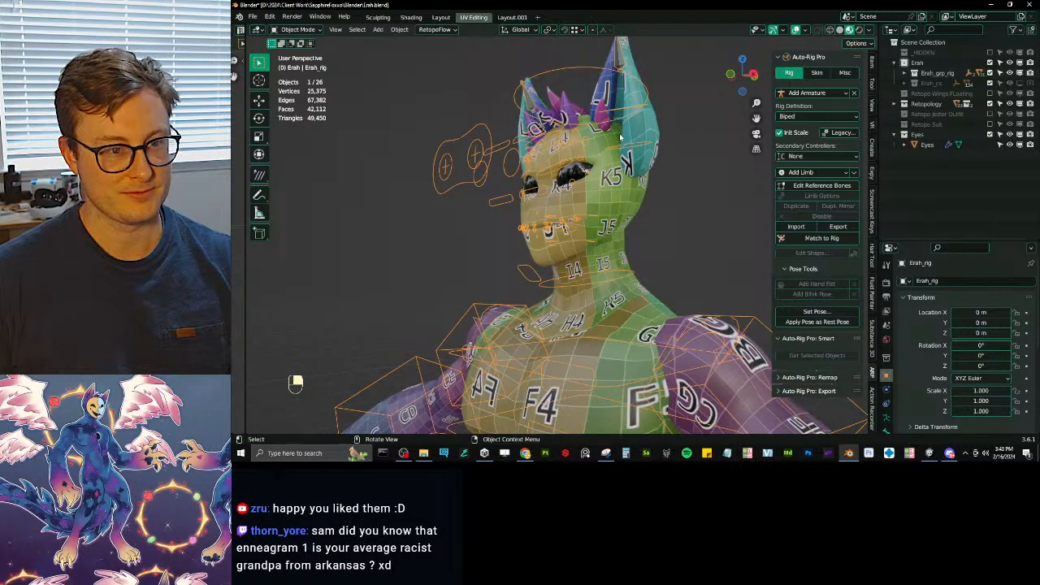
- Parent the Eyes object to Erah_rig as an armature deform with empty groups
{"action": "scroll", "coordinate": [620, 138], "scroll_direction": "up", "scroll_amount": 3}
{"action": "scroll", "coordinate": [612, 125], "scroll_direction": "down", "scroll_amount": 2}
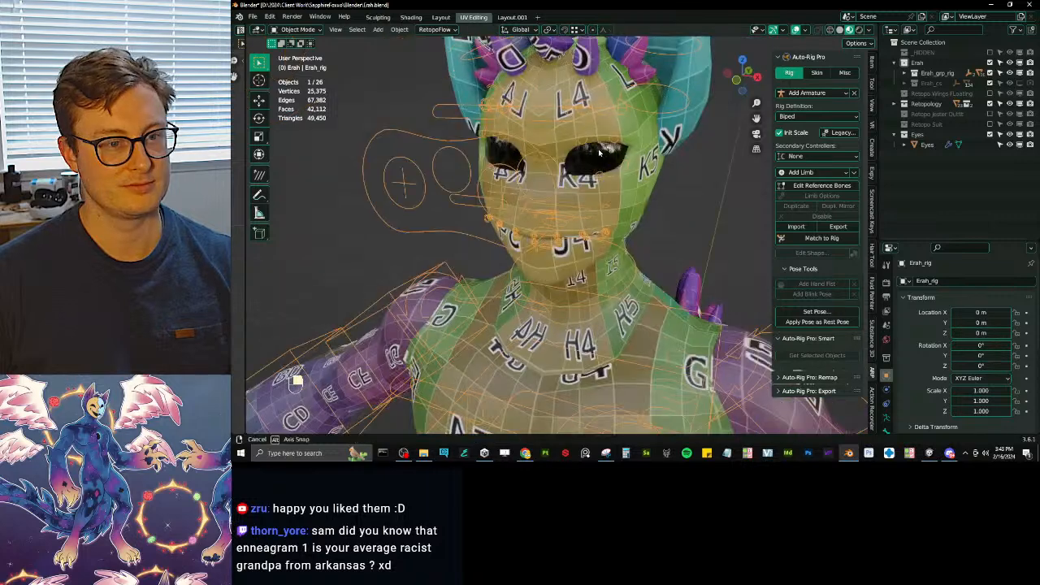
{"action": "left_click", "coordinate": [592, 161]}
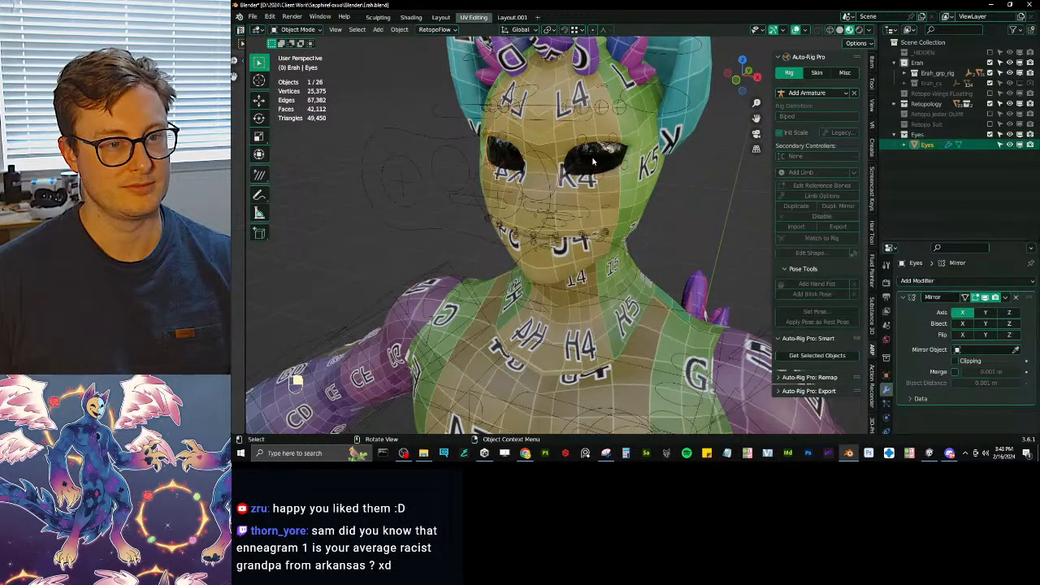
{"action": "left_click", "coordinate": [424, 141], "text": "shift"}
{"action": "key", "text": "ctrl+p"}
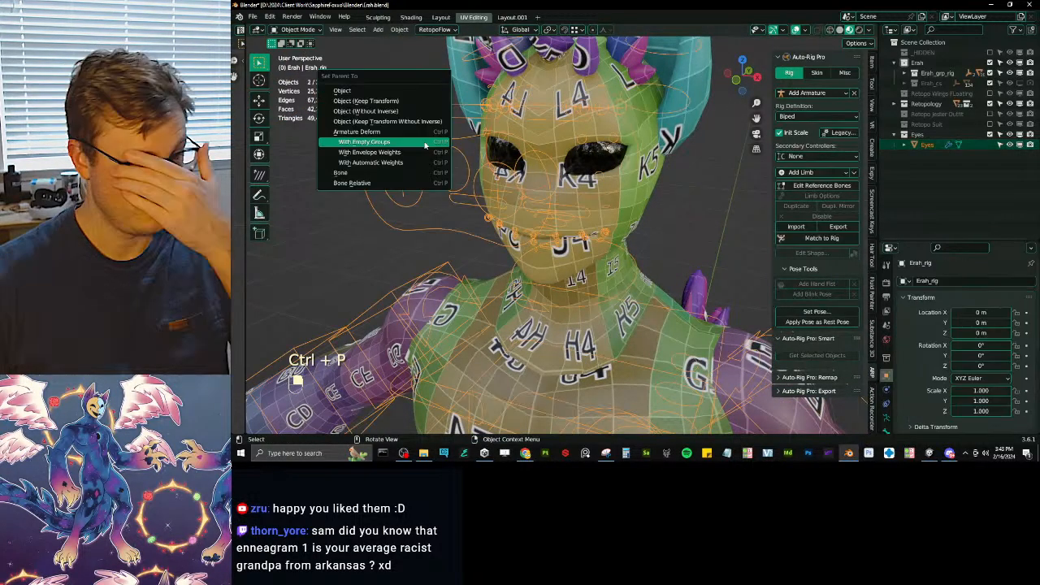
{"action": "left_click", "coordinate": [424, 143]}
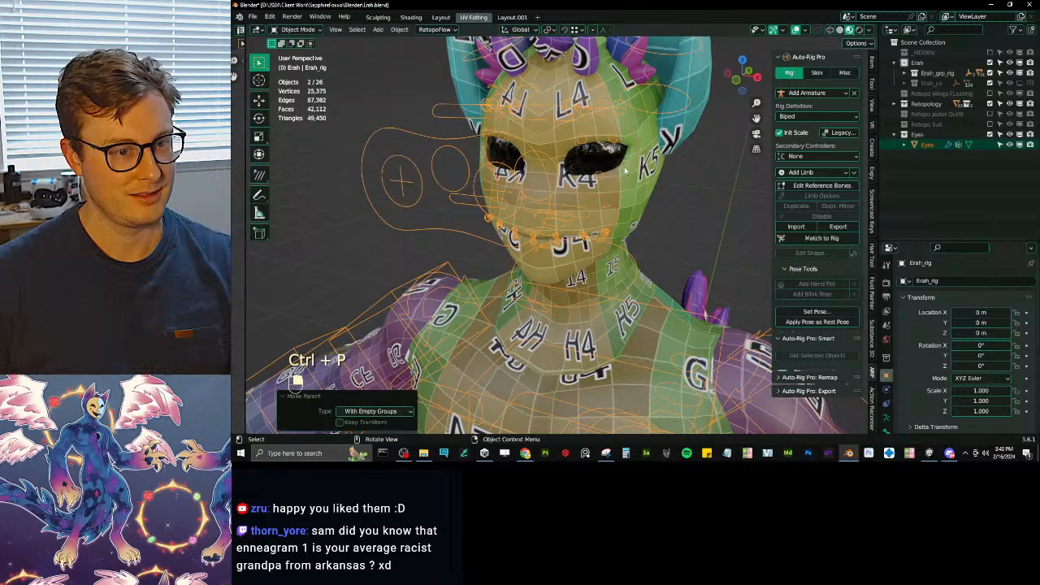
- Isolate the eyes with the rig and switch the Eyes object to Weight Paint mode
{"action": "key", "text": "slash"}
{"action": "key", "text": "ctrl+Tab"}
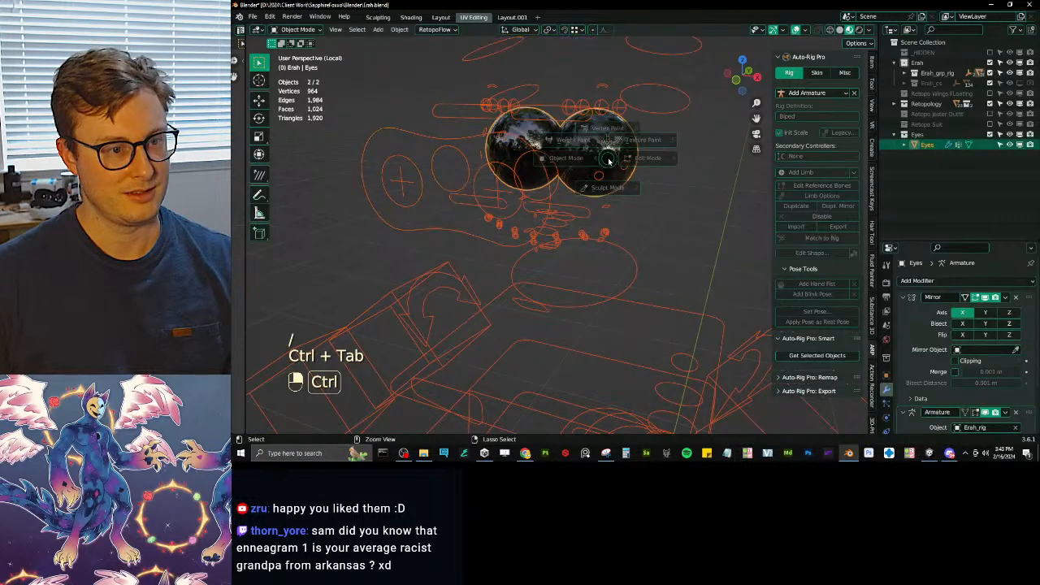
{"action": "left_click", "coordinate": [573, 140]}
{"action": "key", "text": "shift+m"}
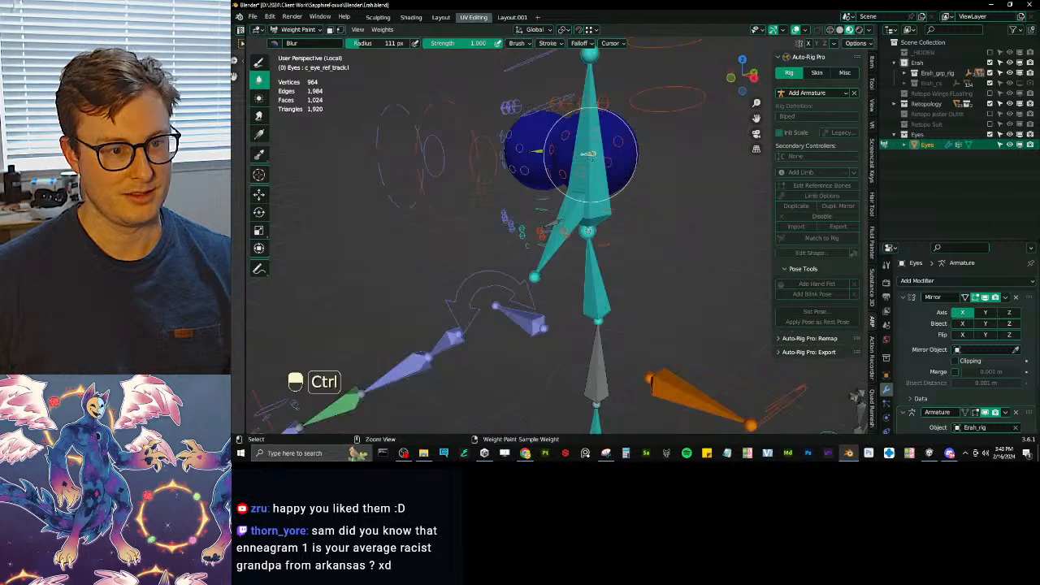
- Assign all of the eye mesh's linked vertices to the c_eye.l vertex group at full weight
{"action": "key", "text": "Tab"}
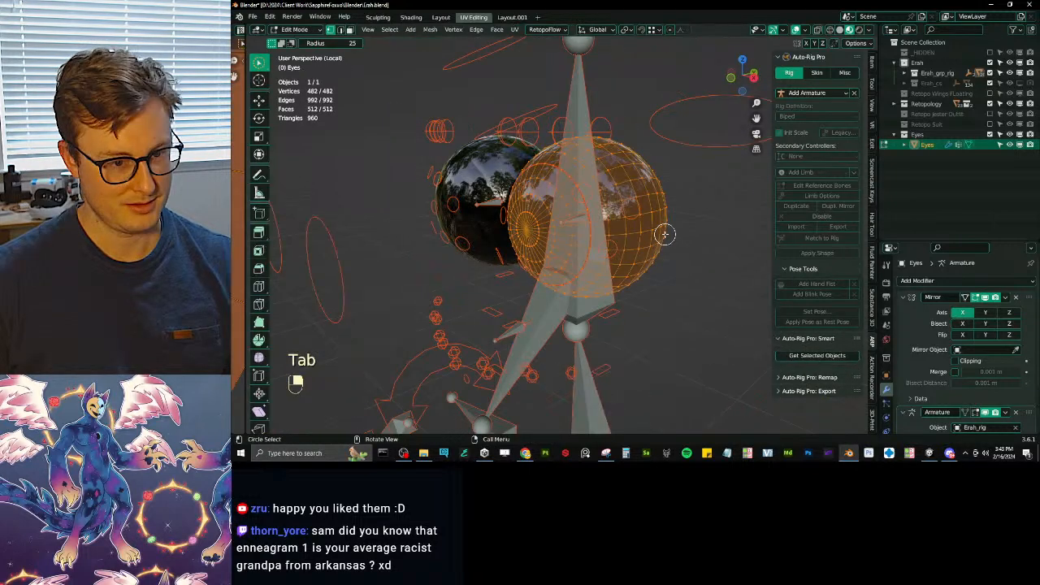
{"action": "key", "text": "w"}
{"action": "key", "text": "l"}
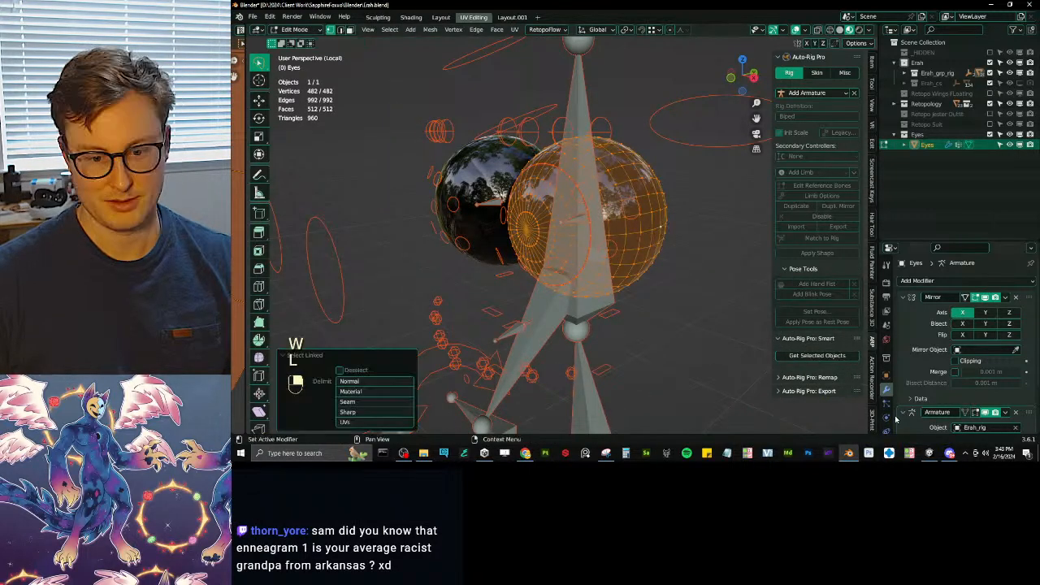
{"action": "left_click", "coordinate": [886, 417]}
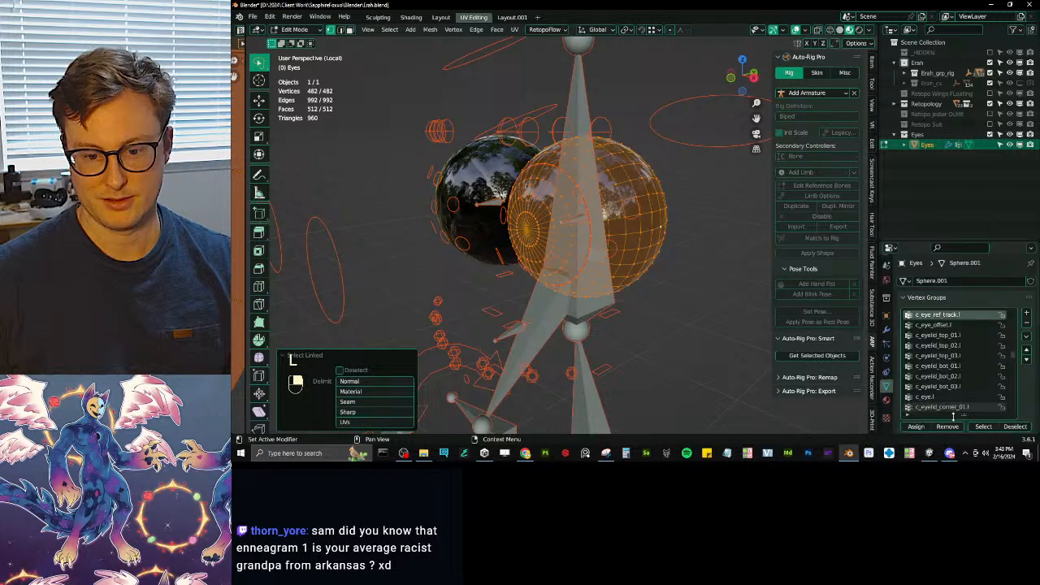
{"action": "key", "text": "Tab"}
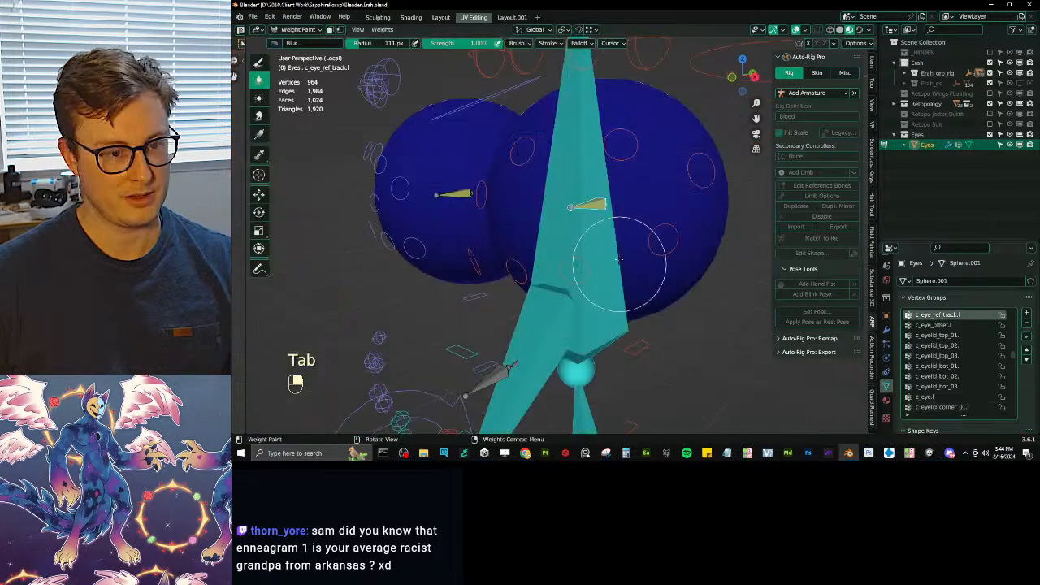
{"action": "scroll", "coordinate": [619, 260], "scroll_direction": "down", "scroll_amount": 3}
{"action": "left_click", "coordinate": [404, 214], "text": "ctrl"}
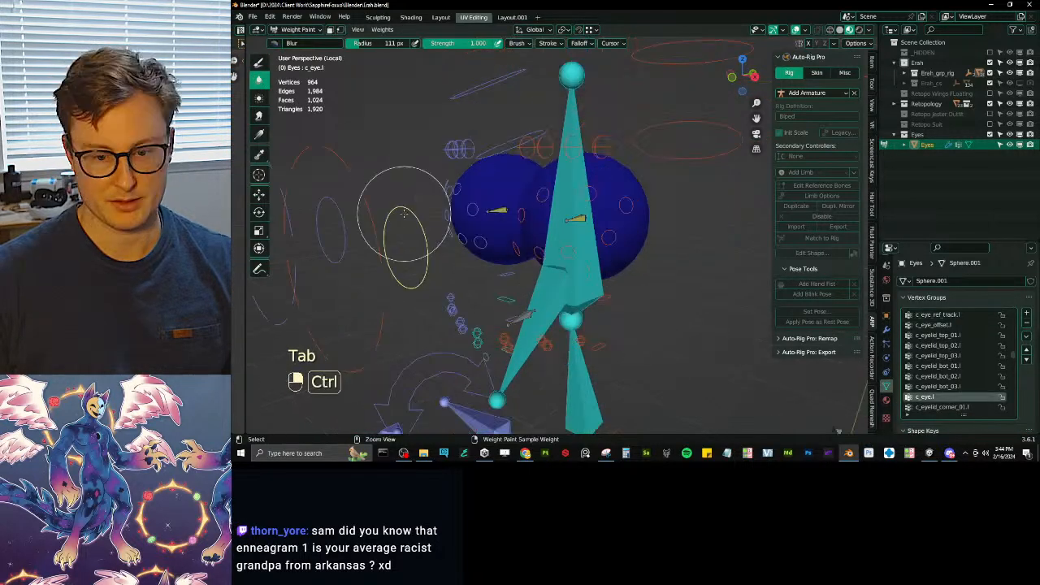
{"action": "key", "text": "Tab"}
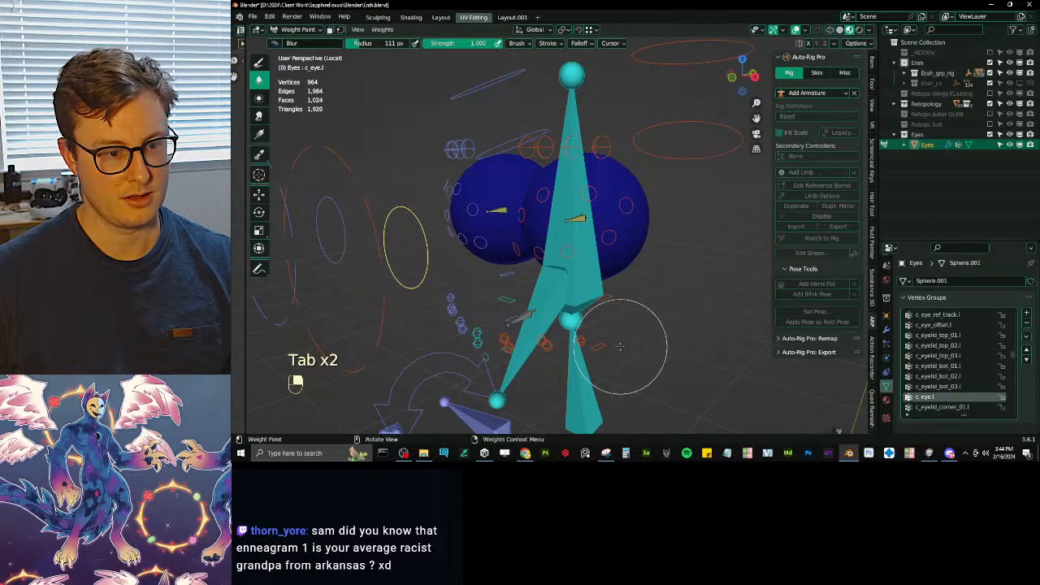
{"action": "key", "text": "Tab"}
{"action": "key", "text": "Tab"}
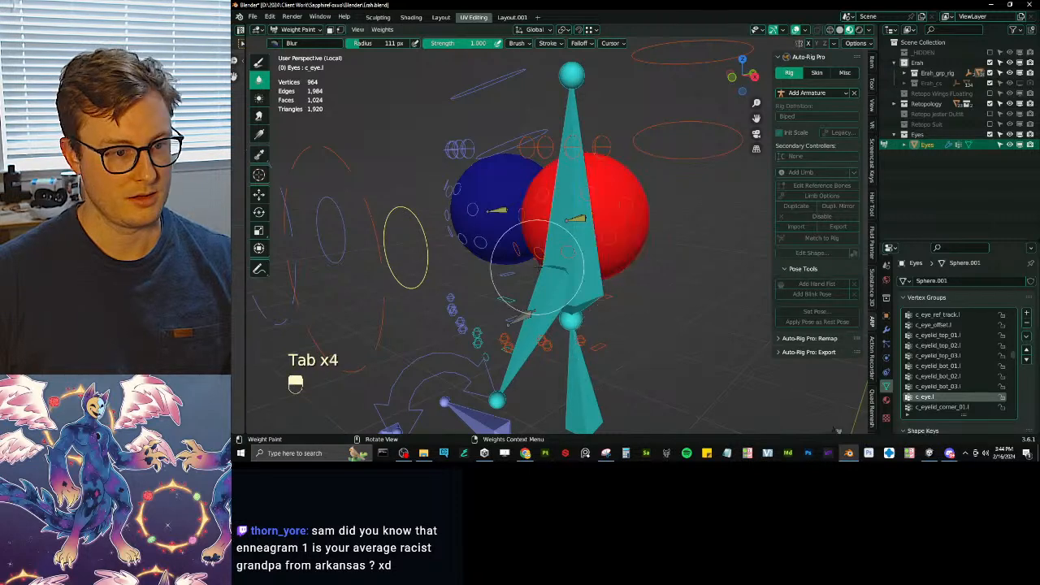
- Check the mirrored eye's weights for the c_eye.r bone
{"action": "middle_click_drag", "start_coordinate": [537, 266], "coordinate": [556, 264]}
{"action": "scroll", "coordinate": [538, 262], "scroll_direction": "down", "scroll_amount": 2}
{"action": "left_click", "coordinate": [410, 209], "text": "ctrl"}
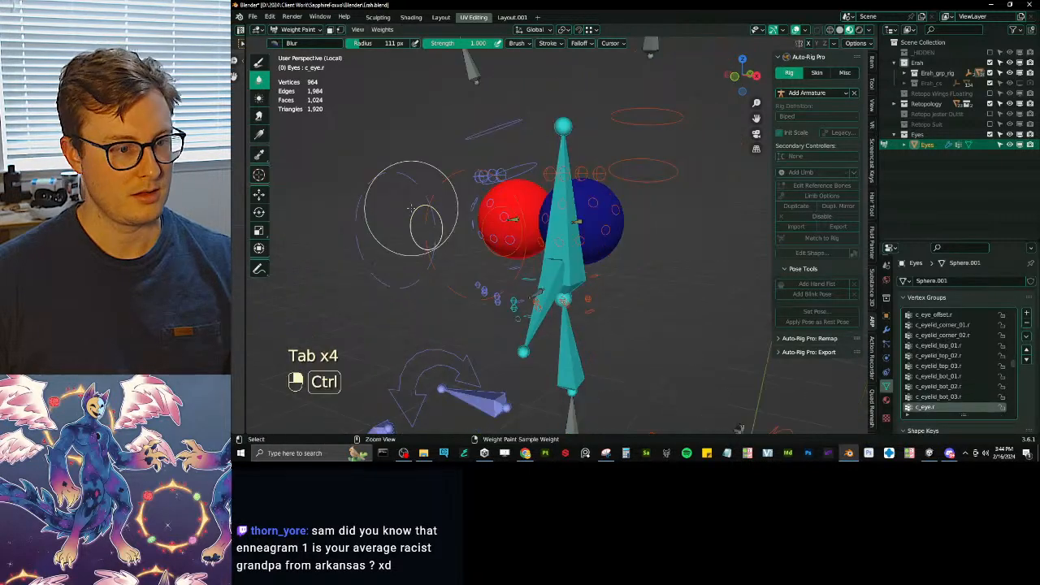
- Show the whole character in Solid shading in Object Mode and save the file
{"action": "key", "text": "ctrl+Tab"}
{"action": "key", "text": "z"}
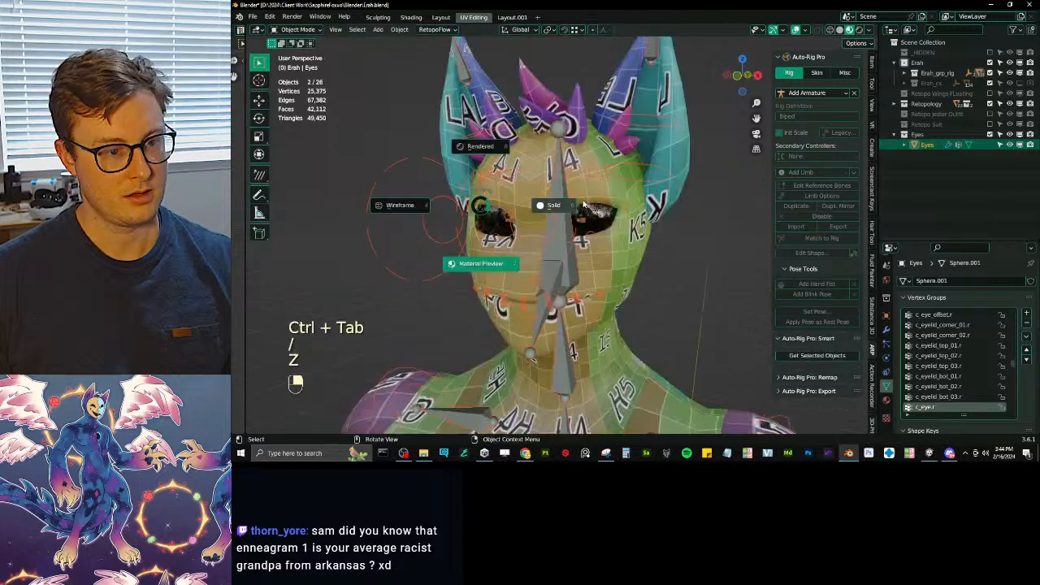
{"action": "left_click", "coordinate": [579, 209]}
{"action": "middle_click_drag", "start_coordinate": [578, 209], "coordinate": [643, 240]}
{"action": "scroll", "coordinate": [643, 240], "scroll_direction": "down", "scroll_amount": 2}
{"action": "key", "text": "ctrl+s"}
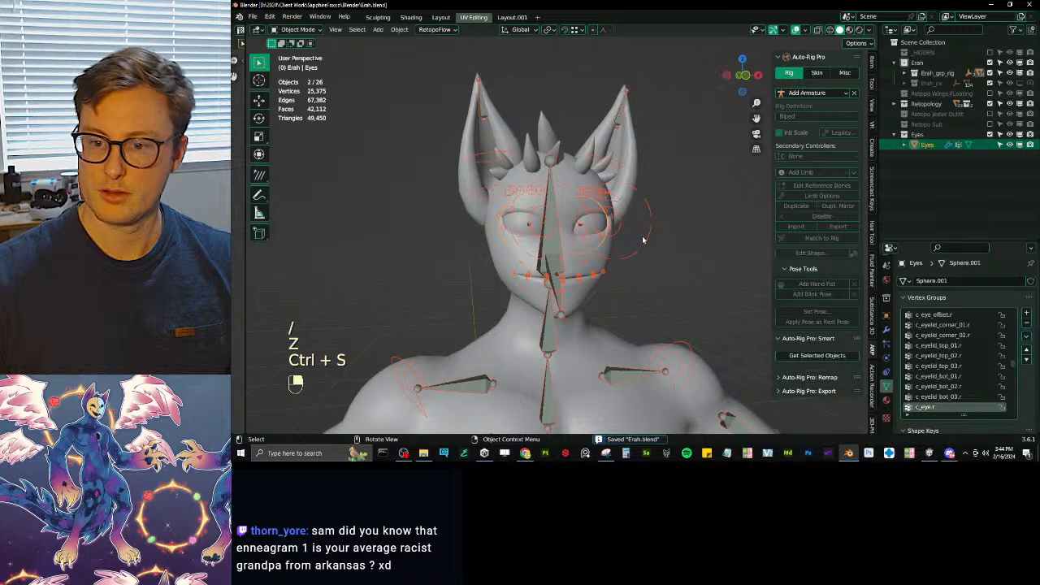
- Make Erah_rig the only selected object and switch it to Pose Mode
{"action": "scroll", "coordinate": [642, 240], "scroll_direction": "down", "scroll_amount": 4}
{"action": "middle_click_drag", "start_coordinate": [643, 240], "coordinate": [641, 297]}
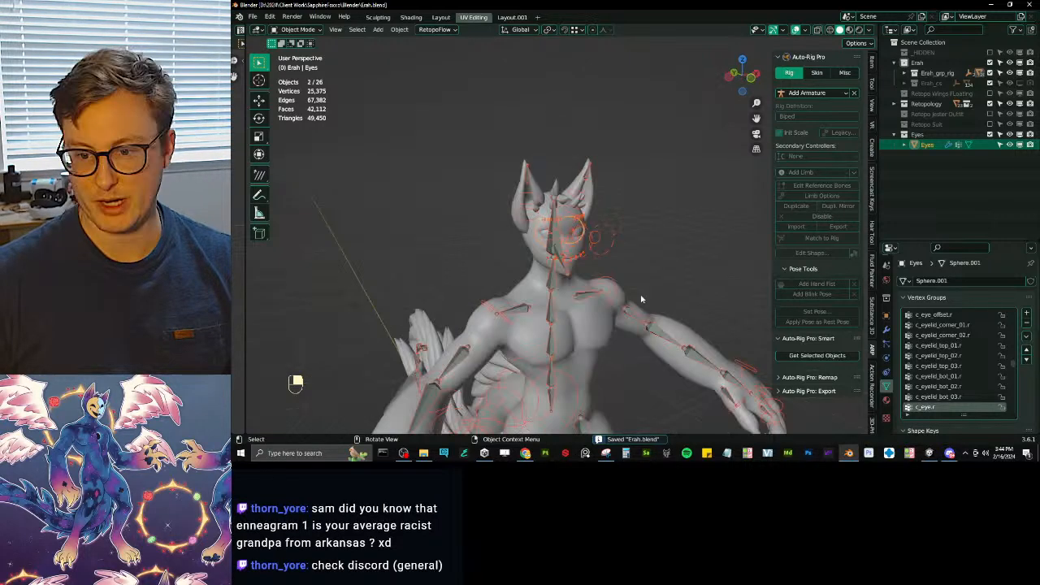
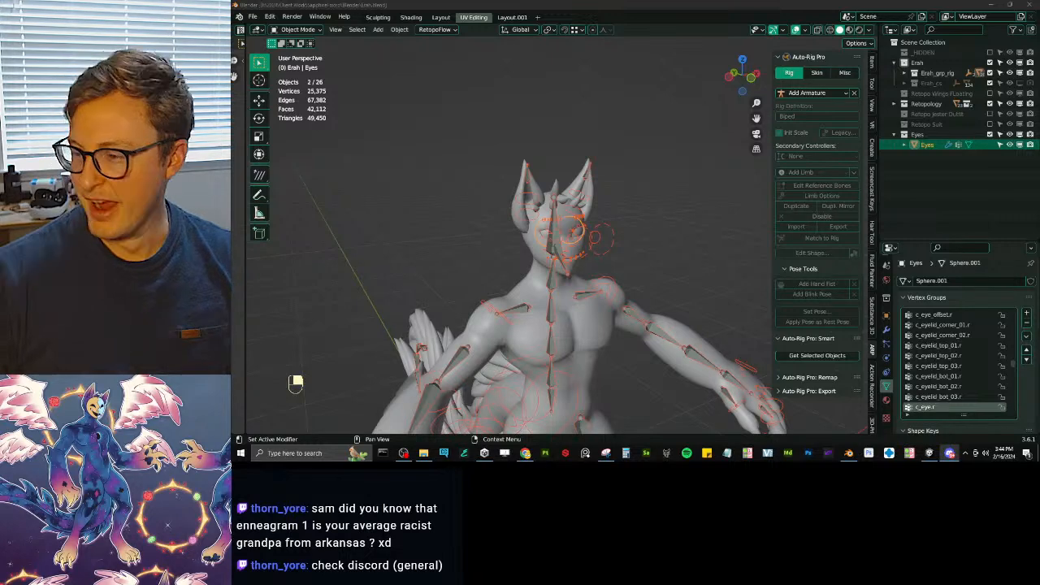
{"action": "middle_click_drag", "start_coordinate": [493, 218], "coordinate": [434, 250]}
{"action": "scroll", "coordinate": [397, 210], "scroll_direction": "up", "scroll_amount": 3}
{"action": "left_click", "coordinate": [434, 250]}
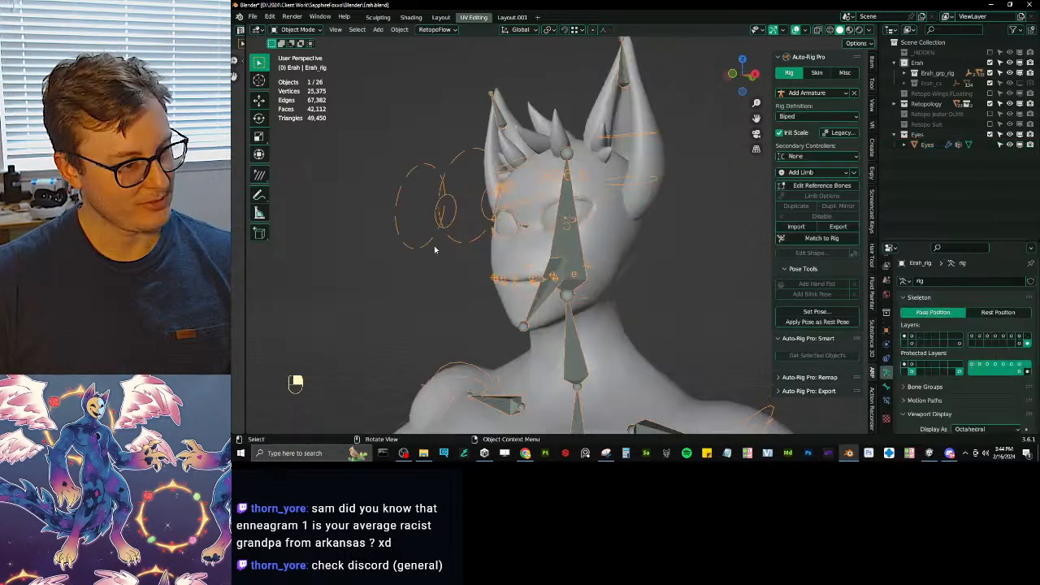
{"action": "key", "text": "KP_1"}
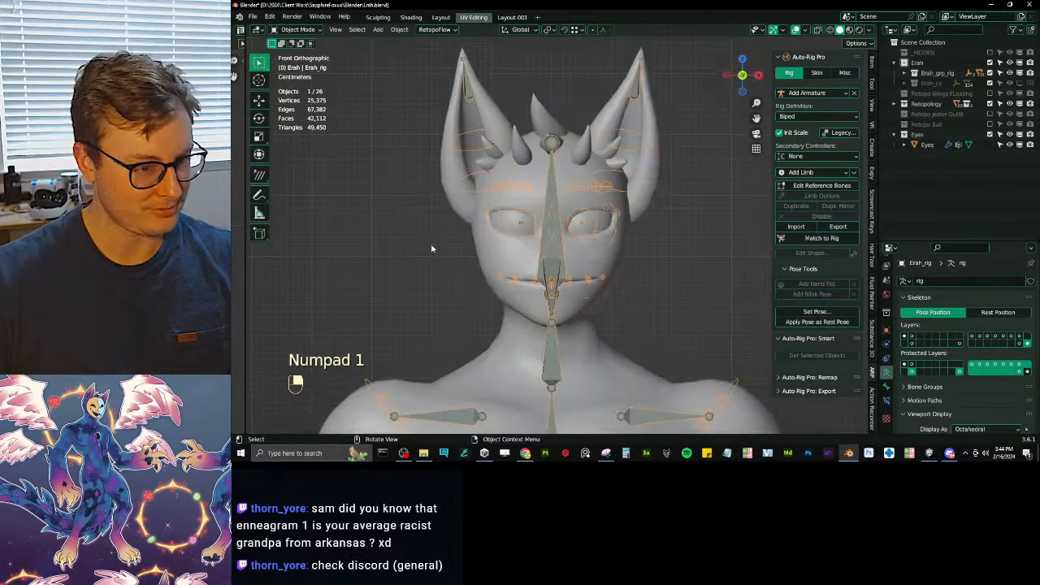
{"action": "key", "text": "ctrl+Tab"}
{"action": "scroll", "coordinate": [583, 200], "scroll_direction": "up", "scroll_amount": 4}
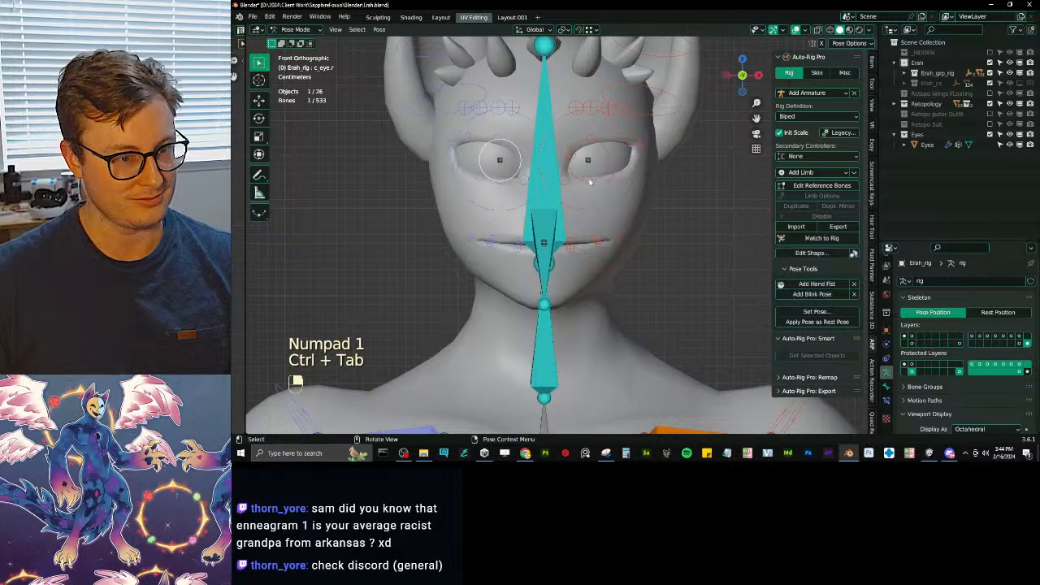
- Switch the armature display to only its first bone layer
{"action": "middle_click_drag", "start_coordinate": [555, 266], "coordinate": [551, 214], "text": "shift"}
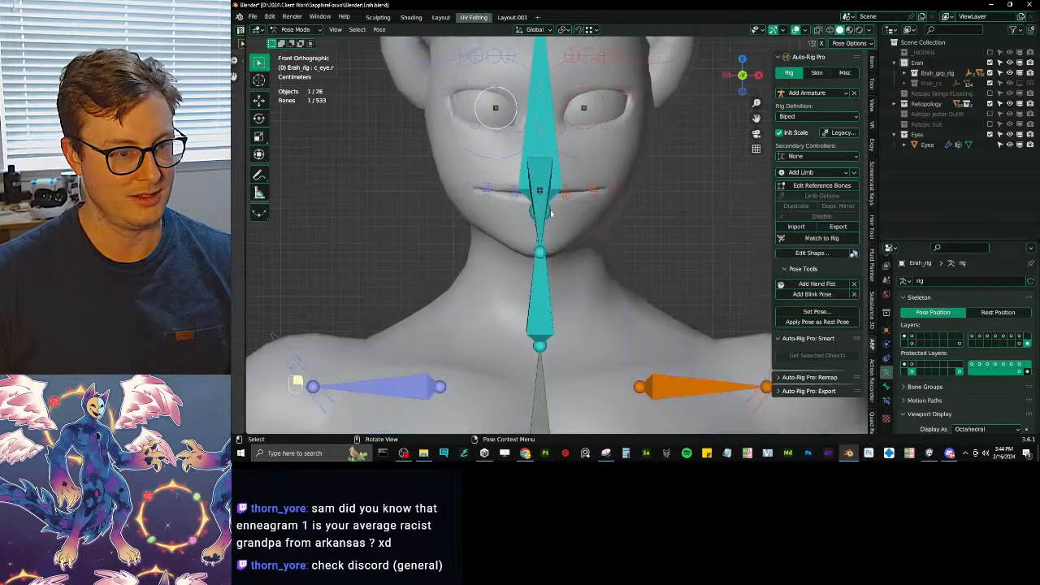
{"action": "left_click", "coordinate": [551, 213], "text": "shift"}
{"action": "key", "text": "shift+m"}
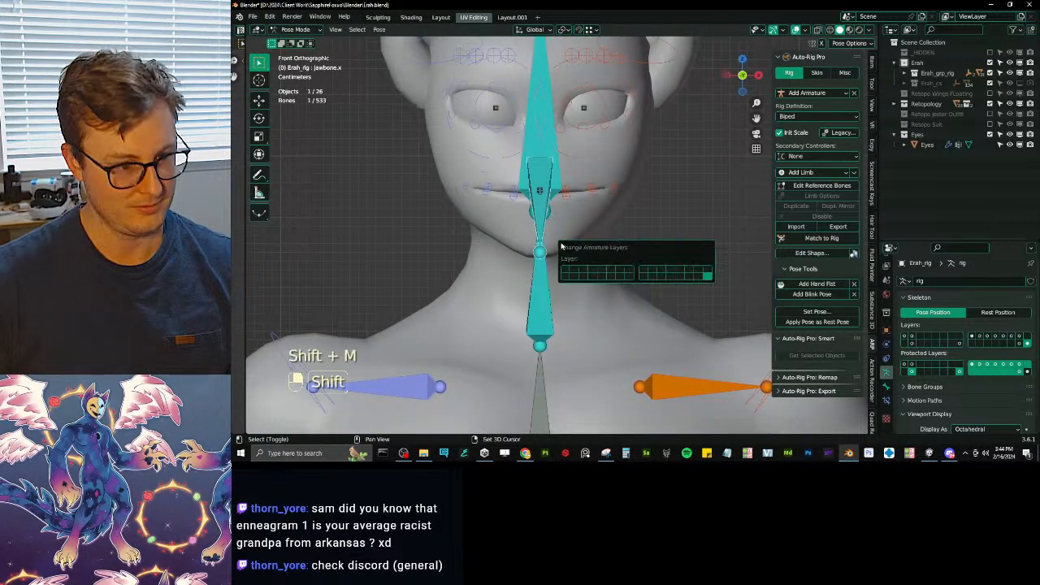
{"action": "left_click", "coordinate": [566, 270]}
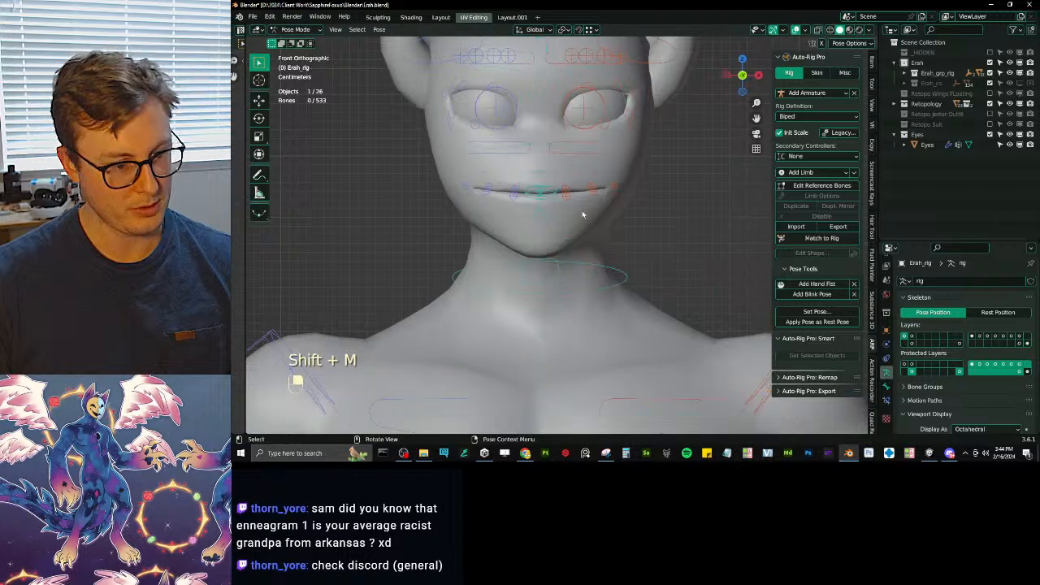
- Test the mouth by moving c_jawbone.x about 0.020 m in X and -0.019 m in Z, and raising c_lips_top_01.l about 0.020 m
{"action": "left_click", "coordinate": [582, 215]}
{"action": "key", "text": "g"}
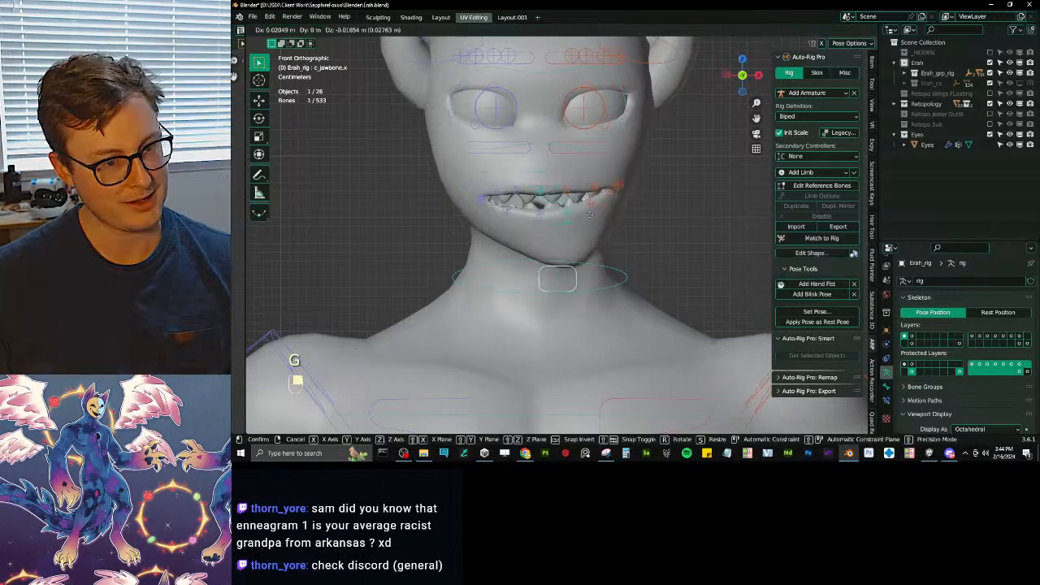
{"action": "left_click", "coordinate": [589, 213]}
{"action": "middle_click_drag", "start_coordinate": [589, 214], "coordinate": [623, 203]}
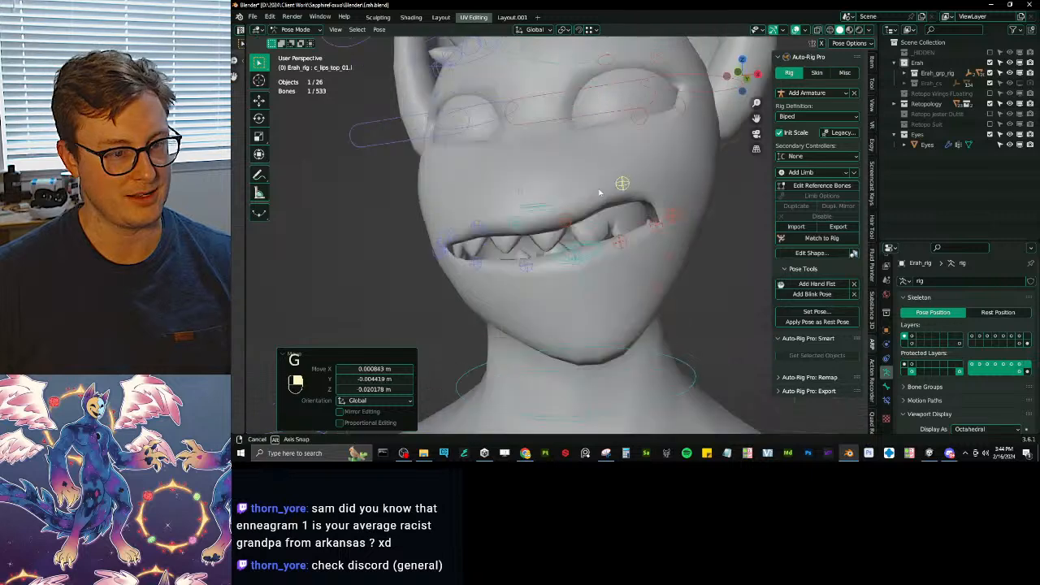
- Clear the location and rotation of all pose bones and return to Object Mode
{"action": "scroll", "coordinate": [598, 193], "scroll_direction": "down", "scroll_amount": 3}
{"action": "key", "text": "a"}
{"action": "key", "text": "alt+g"}
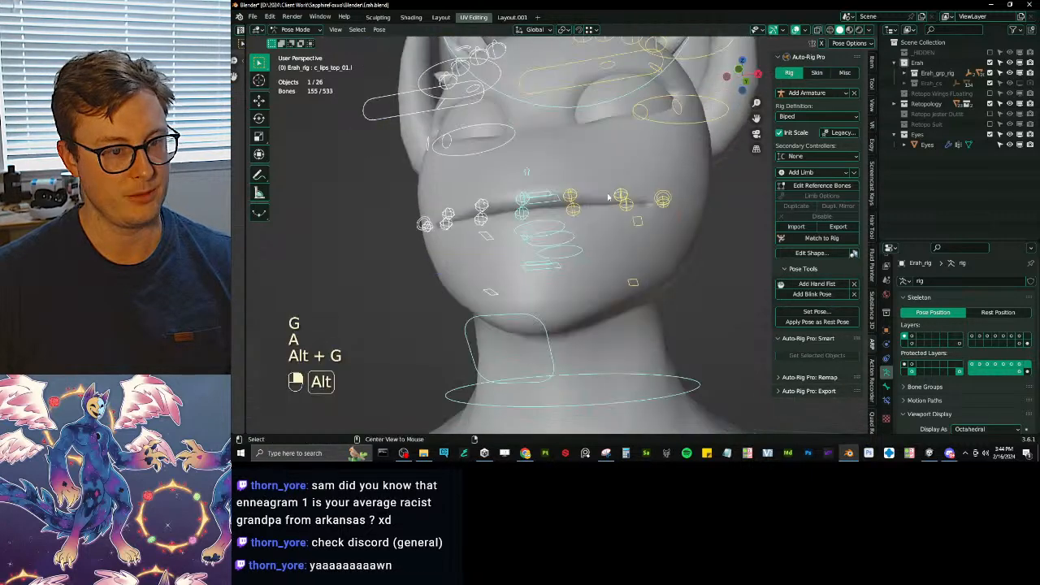
{"action": "key", "text": "alt+r"}
{"action": "key", "text": "ctrl+Tab"}
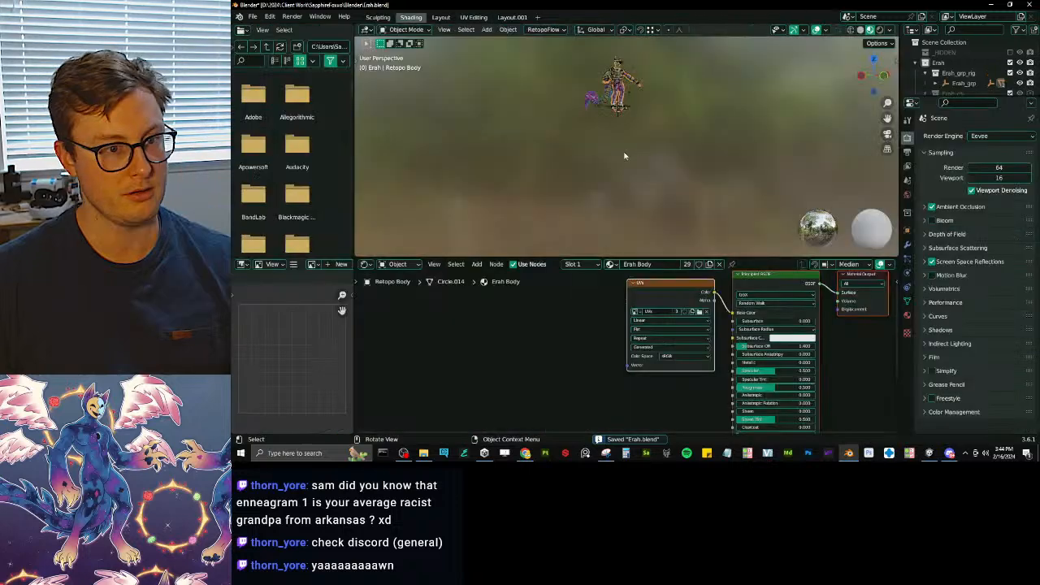
- Delete the image texture node feeding the Base Color of the Erah Body material
{"action": "key", "text": "KP_Decimal"}
{"action": "middle_click_drag", "start_coordinate": [625, 156], "coordinate": [578, 225]}
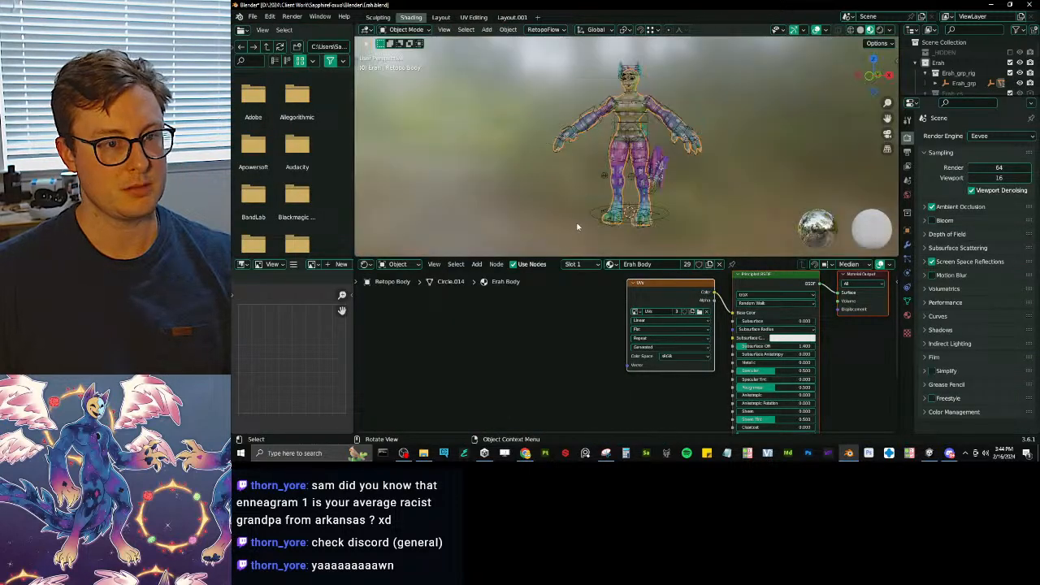
{"action": "scroll", "coordinate": [615, 139], "scroll_direction": "up", "scroll_amount": 8}
{"action": "middle_click_drag", "start_coordinate": [615, 139], "coordinate": [645, 195], "text": "shift"}
{"action": "key", "text": "x"}
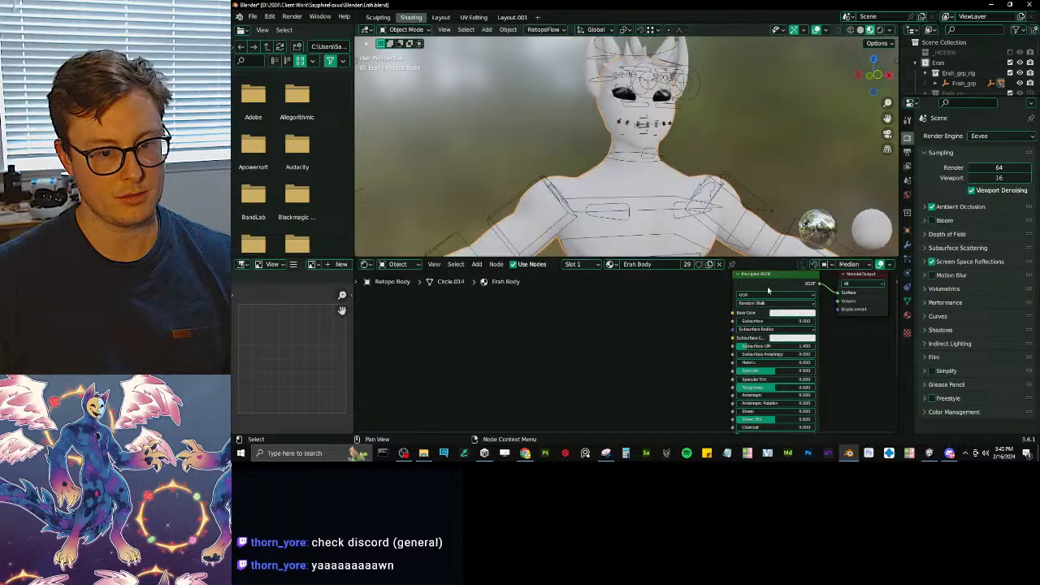
{"action": "left_click", "coordinate": [767, 287], "text": "shift"}
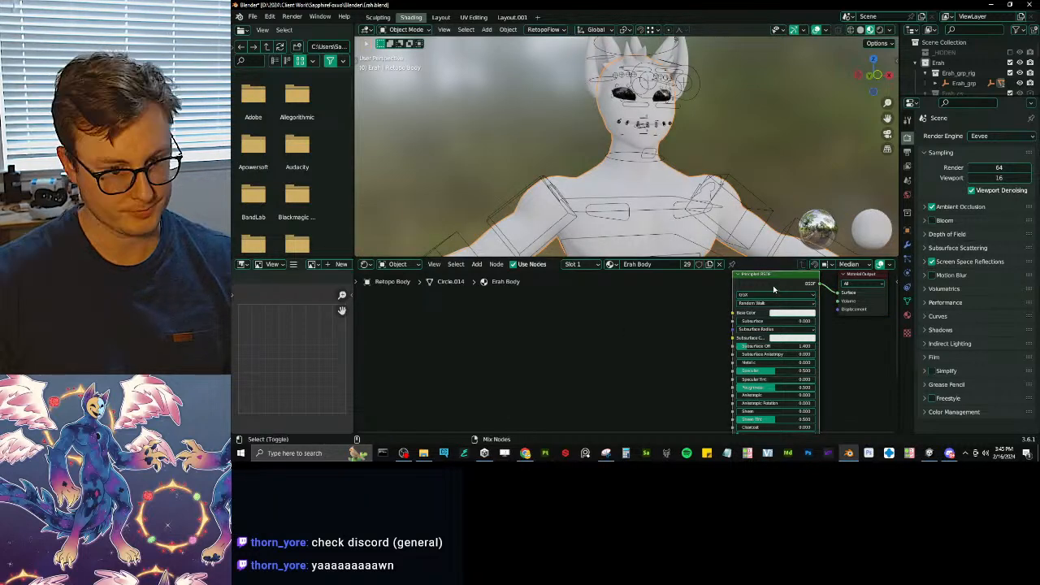
- Run a Principled texture setup on the Erah Body shader with the AlbedoTransparency, Metallic, Smoothness and Normal PNGs from the Erah Textures/Body folder
{"action": "key", "text": "ctrl+shift+t"}
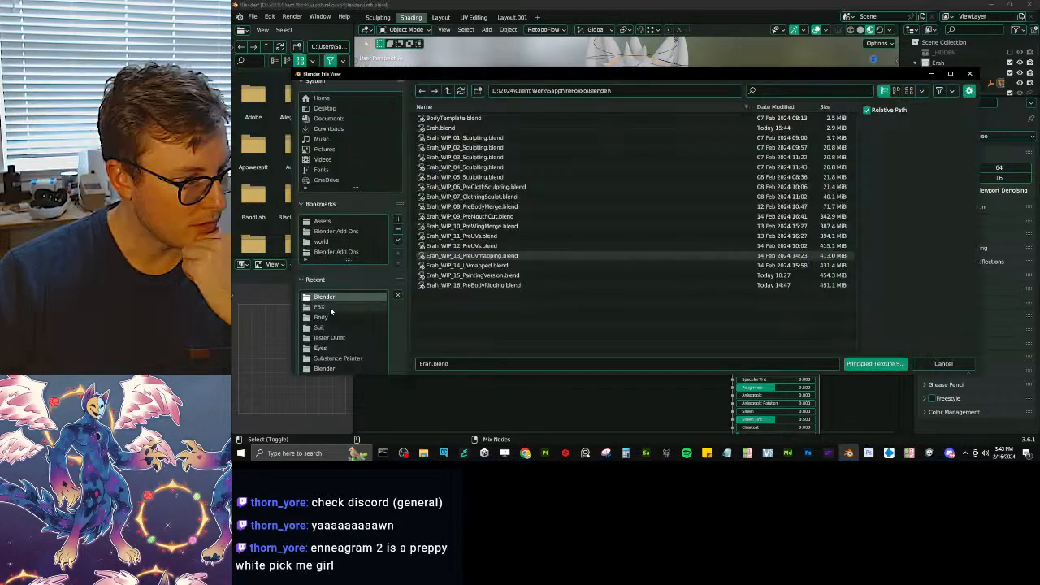
{"action": "left_click", "coordinate": [330, 308]}
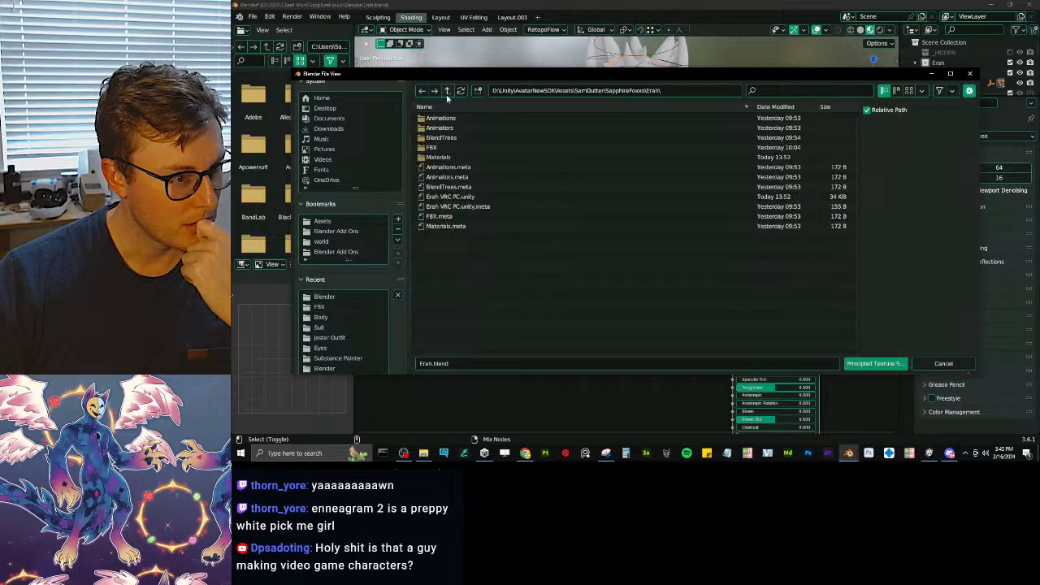
{"action": "left_click", "coordinate": [441, 157]}
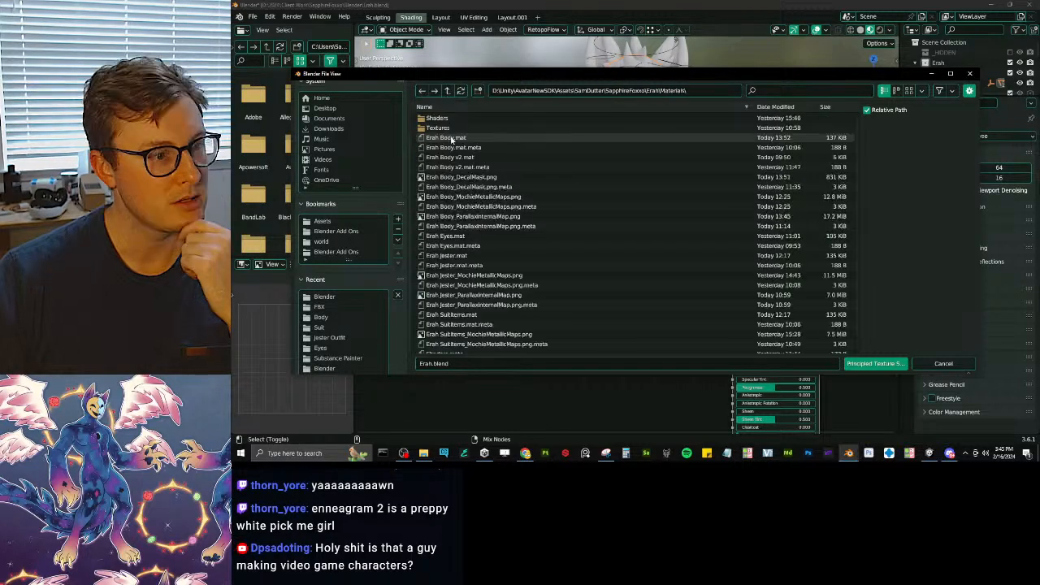
{"action": "left_click", "coordinate": [439, 127]}
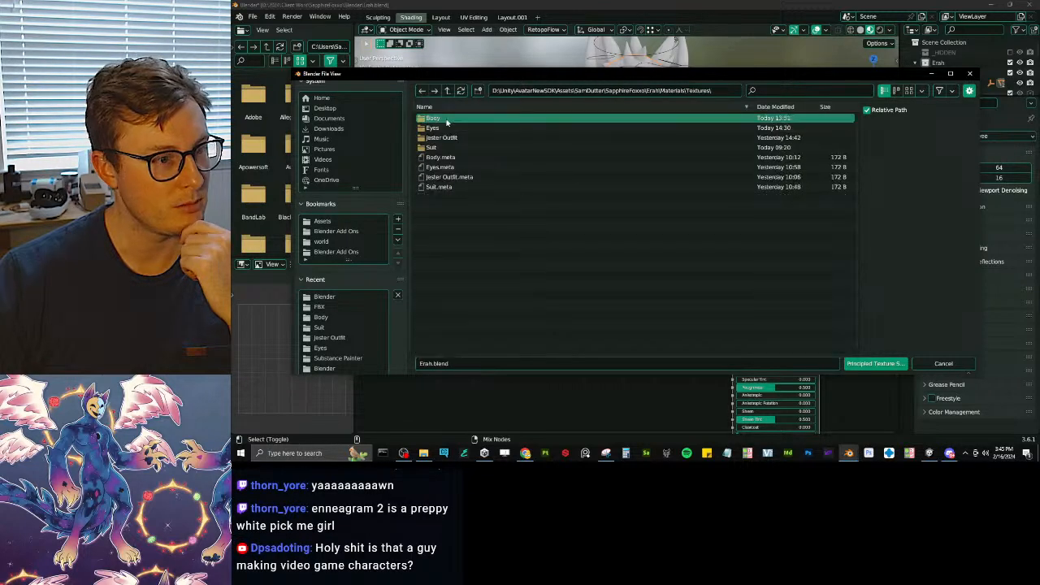
{"action": "left_click", "coordinate": [443, 118]}
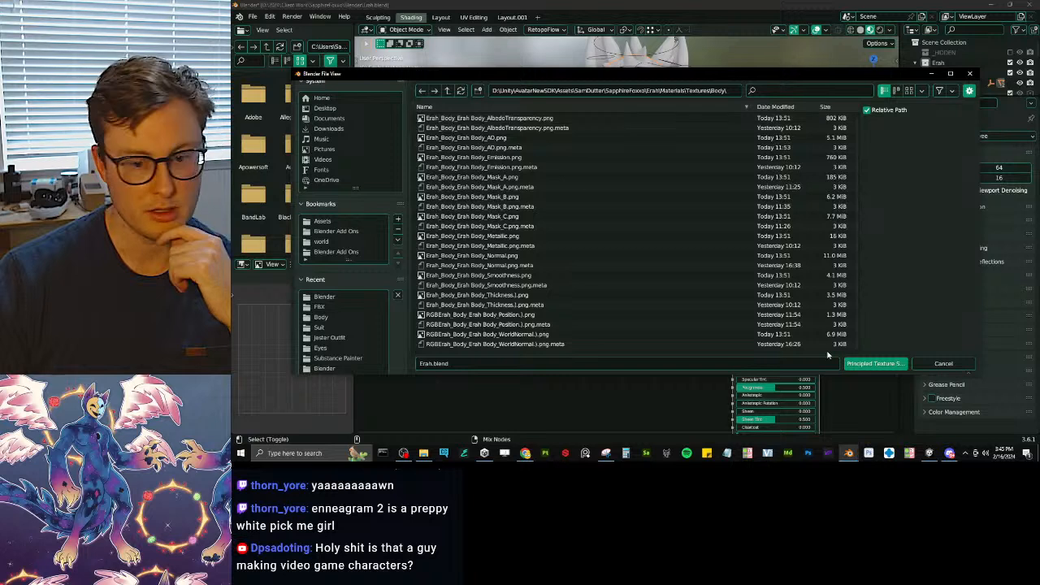
{"action": "left_click", "coordinate": [552, 118]}
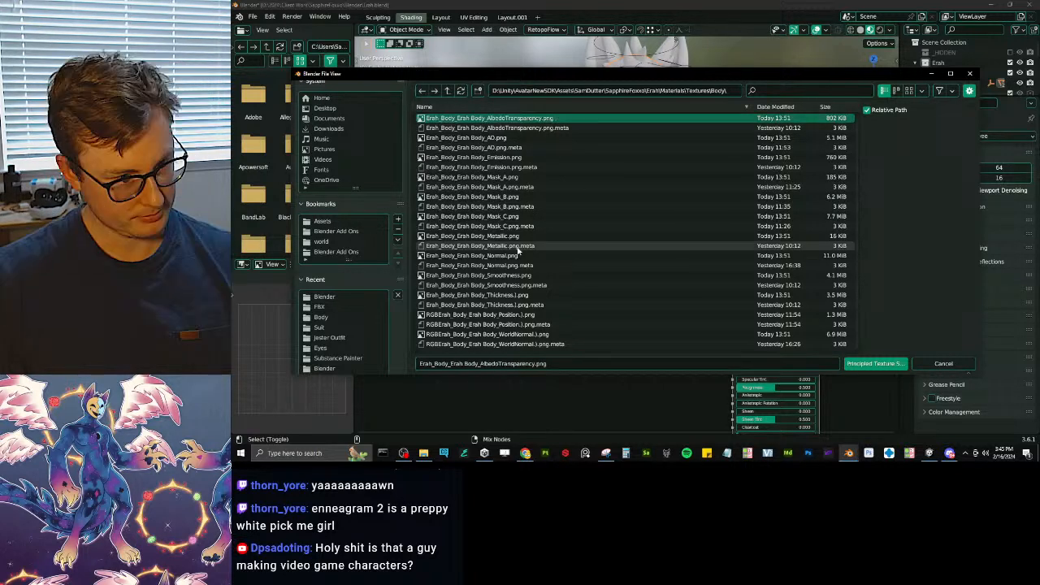
{"action": "left_click", "coordinate": [504, 235], "text": "ctrl"}
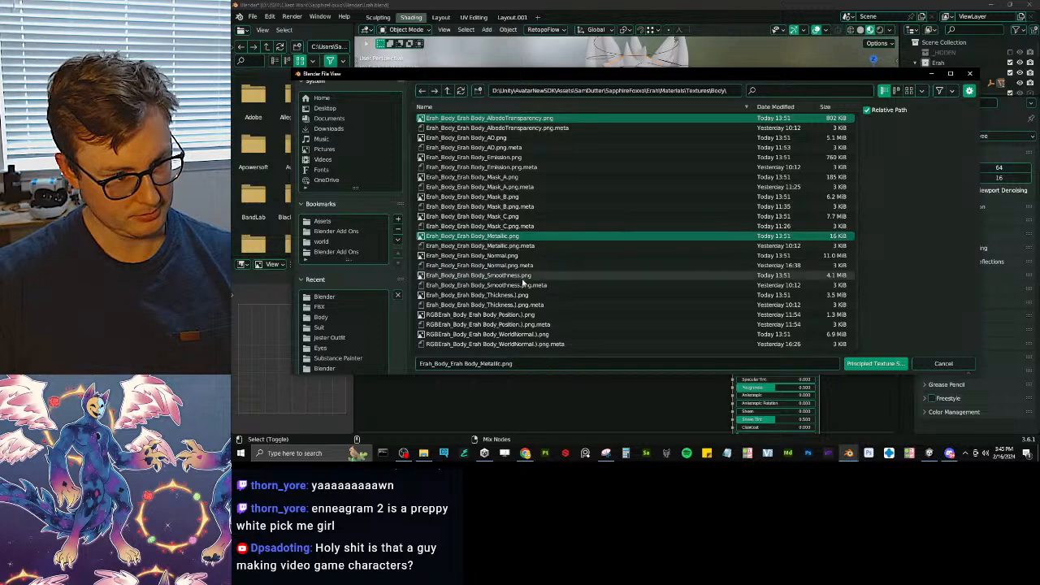
{"action": "left_click", "coordinate": [520, 276], "text": "ctrl"}
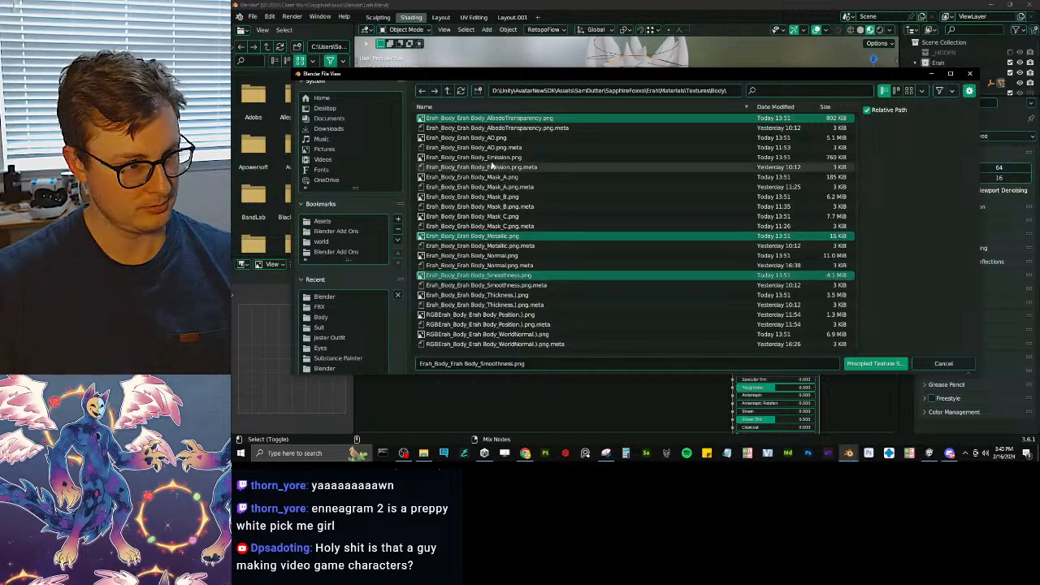
{"action": "left_click", "coordinate": [504, 255], "text": "ctrl"}
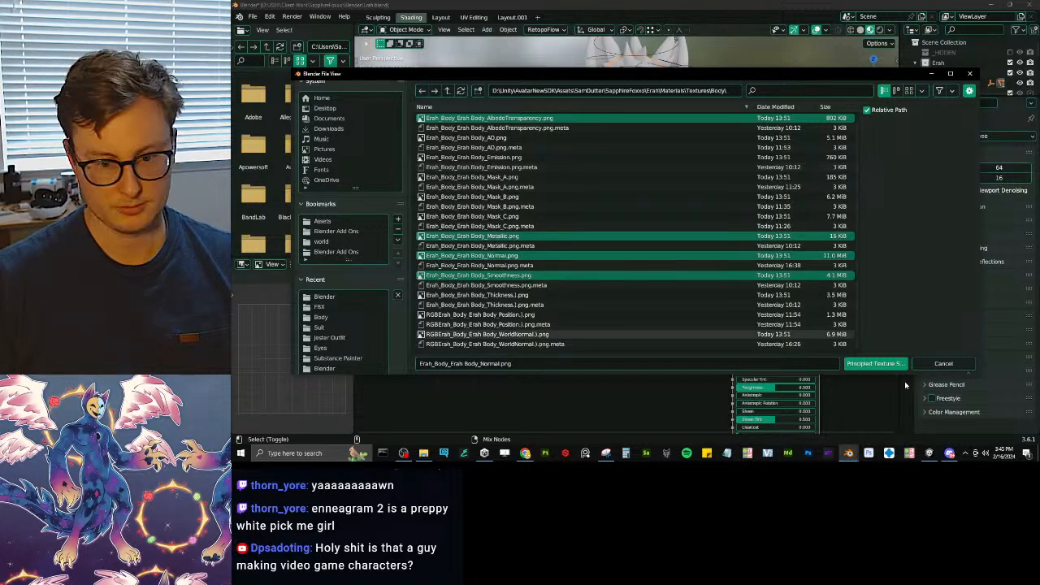
{"action": "left_click", "coordinate": [876, 363]}
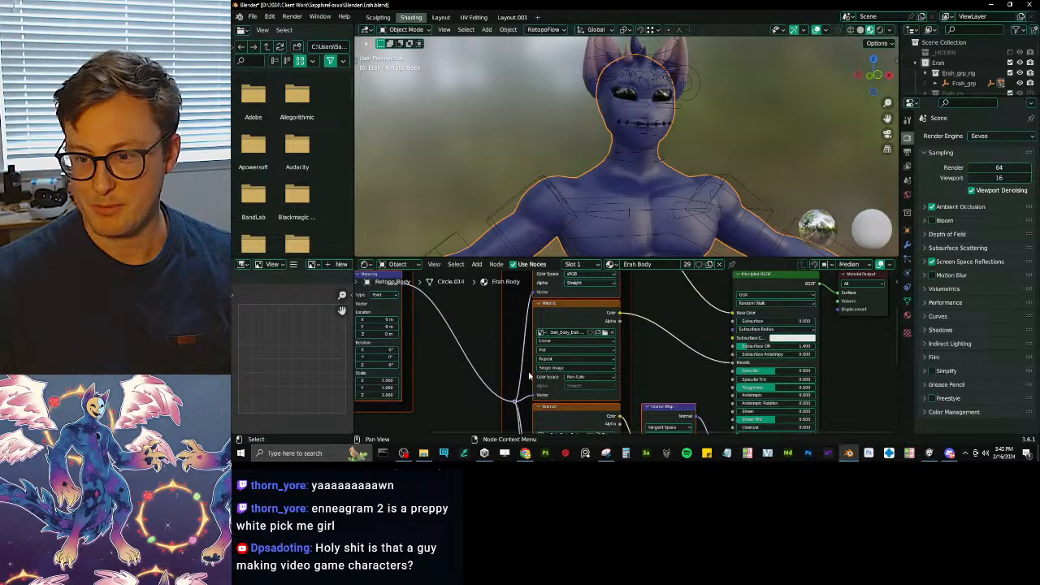
- Examine the body's generated texture nodes and how the textures look on the head, chest and arms
{"action": "scroll", "coordinate": [615, 363], "scroll_direction": "down", "scroll_amount": 2}
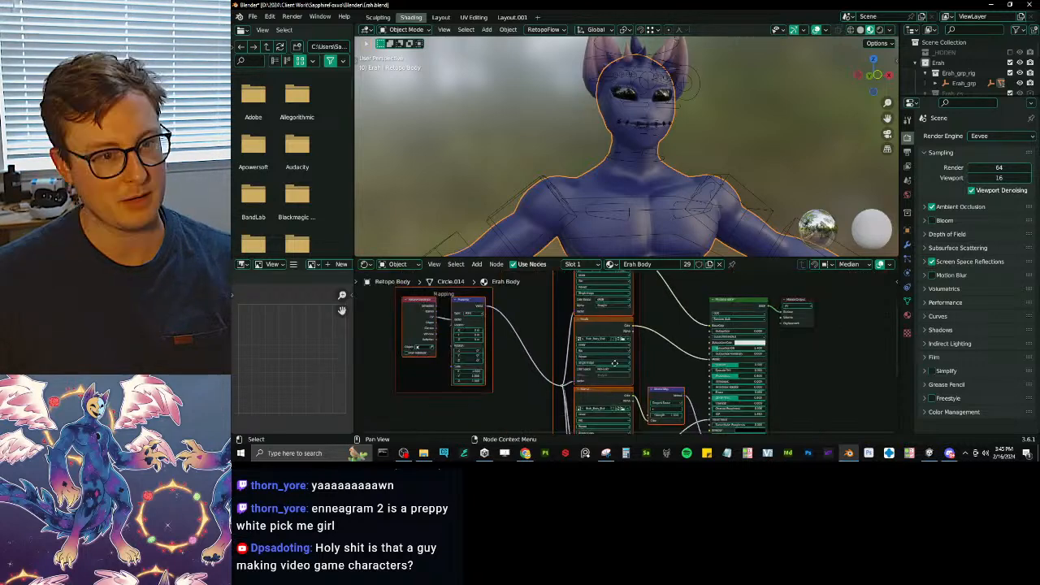
{"action": "middle_click_drag", "start_coordinate": [615, 363], "coordinate": [655, 390]}
{"action": "scroll", "coordinate": [661, 130], "scroll_direction": "down", "scroll_amount": 5}
{"action": "middle_click_drag", "start_coordinate": [661, 130], "coordinate": [767, 132]}
{"action": "scroll", "coordinate": [696, 127], "scroll_direction": "up", "scroll_amount": 5}
{"action": "scroll", "coordinate": [685, 214], "scroll_direction": "up", "scroll_amount": 2}
{"action": "scroll", "coordinate": [657, 203], "scroll_direction": "up", "scroll_amount": 5}
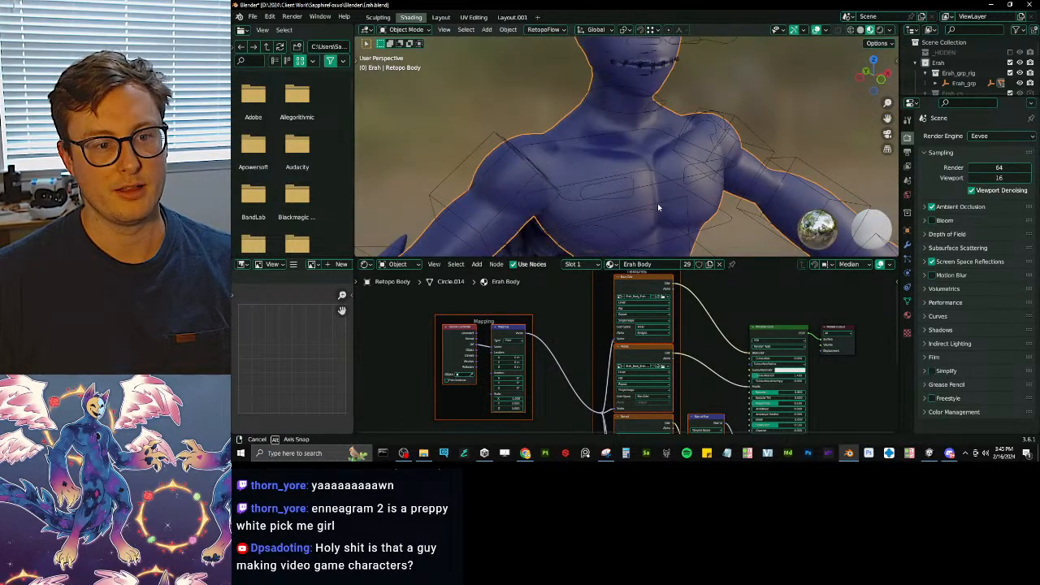
{"action": "scroll", "coordinate": [663, 209], "scroll_direction": "down", "scroll_amount": 4}
{"action": "middle_click_drag", "start_coordinate": [663, 209], "coordinate": [618, 211]}
{"action": "scroll", "coordinate": [610, 324], "scroll_direction": "up", "scroll_amount": 2}
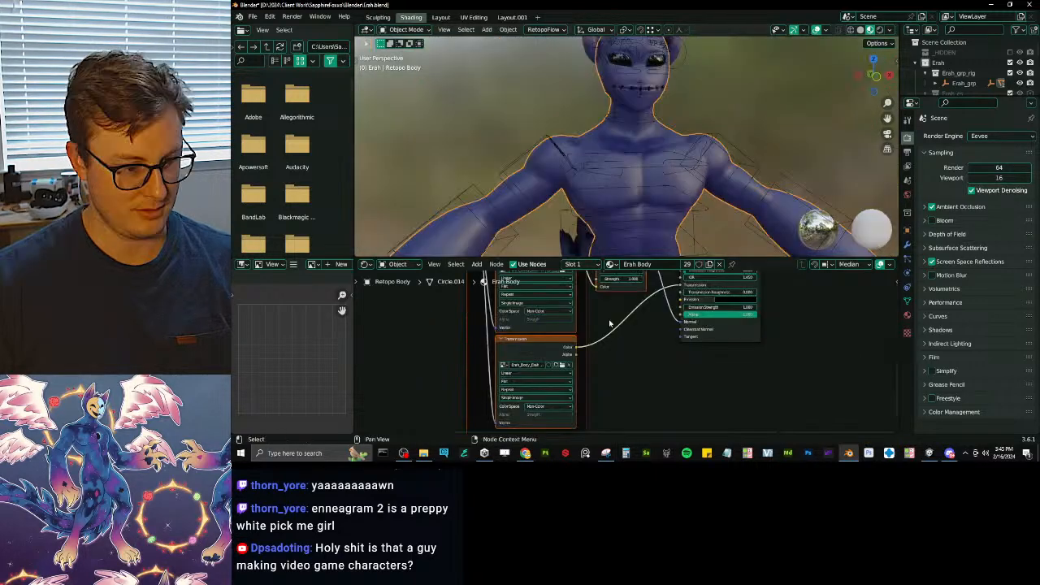
- Load a replacement image from the Body folder into the Transmission texture node and disconnect the node from the shader's Transmission input
{"action": "left_click", "coordinate": [563, 365]}
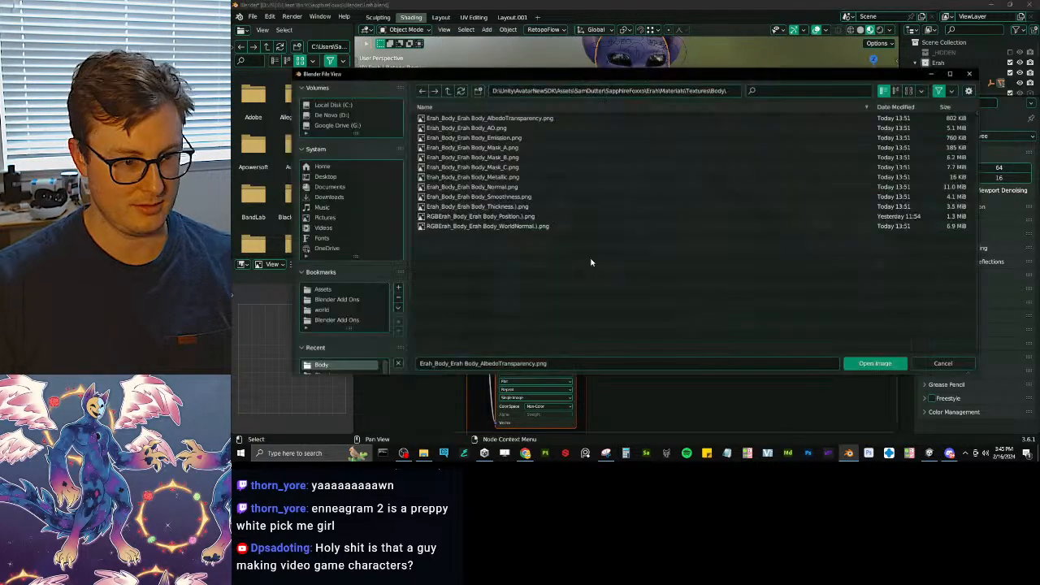
{"action": "key", "text": "Return"}
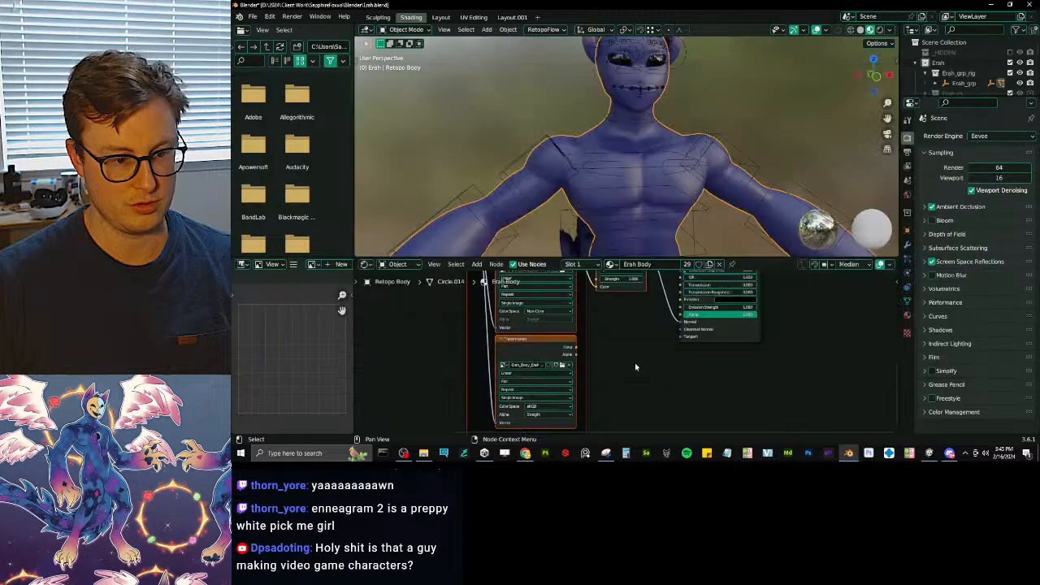
{"action": "scroll", "coordinate": [636, 367], "scroll_direction": "down", "scroll_amount": 4}
{"action": "middle_click_drag", "start_coordinate": [636, 366], "coordinate": [648, 408]}
{"action": "left_click_drag", "start_coordinate": [601, 387], "coordinate": [535, 411]}
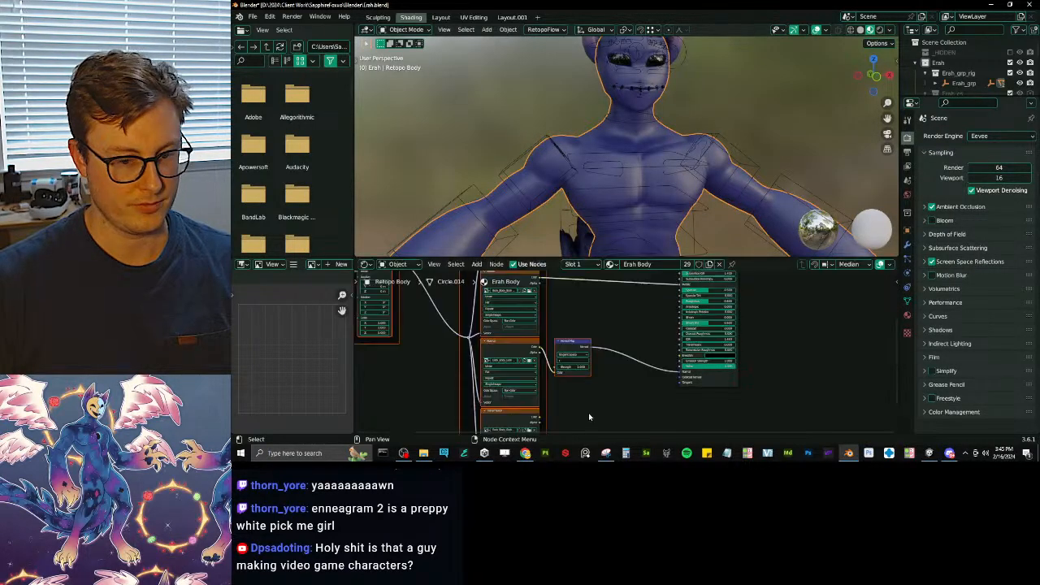
- Route the Transmission texture node's color through an Invert Color node into the Principled BSDF's Roughness, and save the file
{"action": "scroll", "coordinate": [569, 407], "scroll_direction": "up", "scroll_amount": 2}
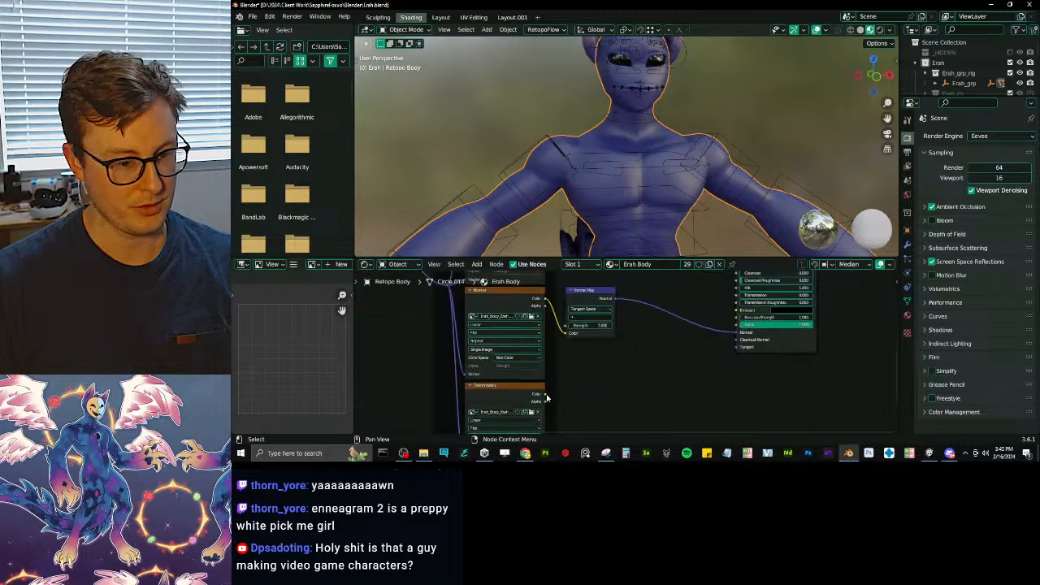
{"action": "left_click_drag", "start_coordinate": [546, 398], "coordinate": [611, 376]}
{"action": "type", "text": "n"}
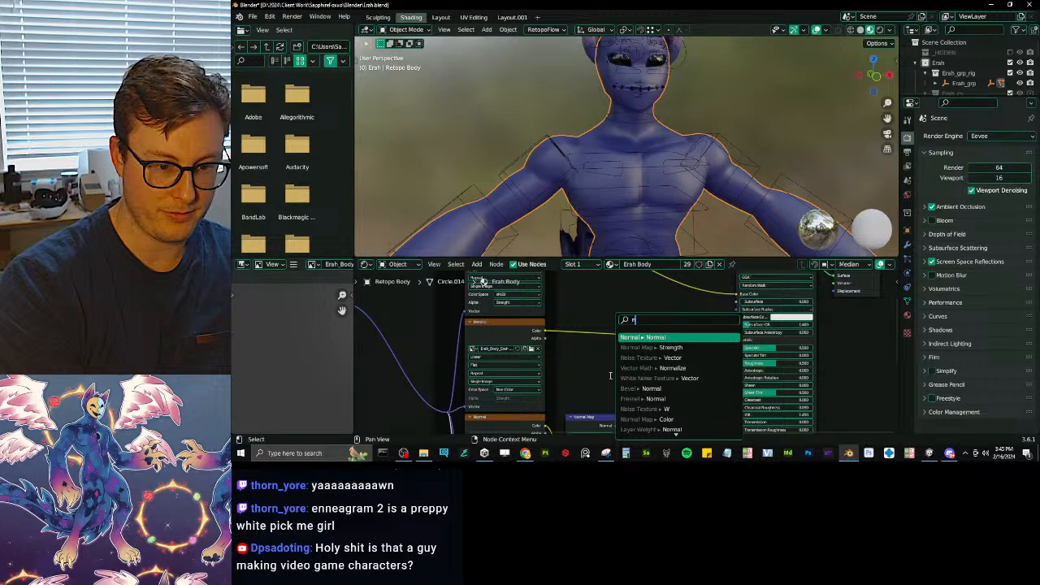
{"action": "type", "text": "v"}
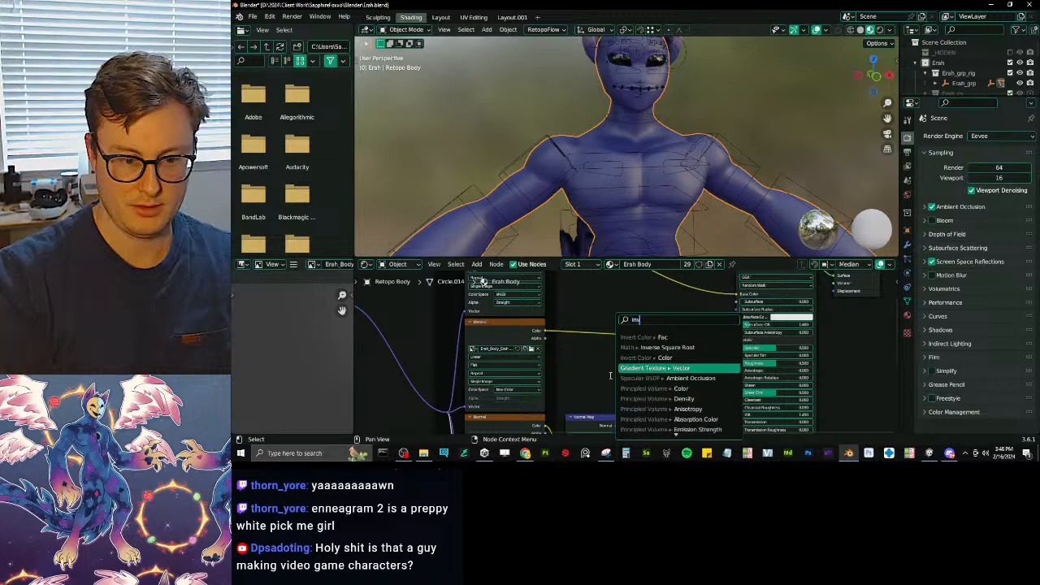
{"action": "left_click", "coordinate": [664, 357]}
{"action": "left_click", "coordinate": [659, 362]}
{"action": "middle_click_drag", "start_coordinate": [658, 382], "coordinate": [611, 367]}
{"action": "scroll", "coordinate": [610, 367], "scroll_direction": "up", "scroll_amount": 1}
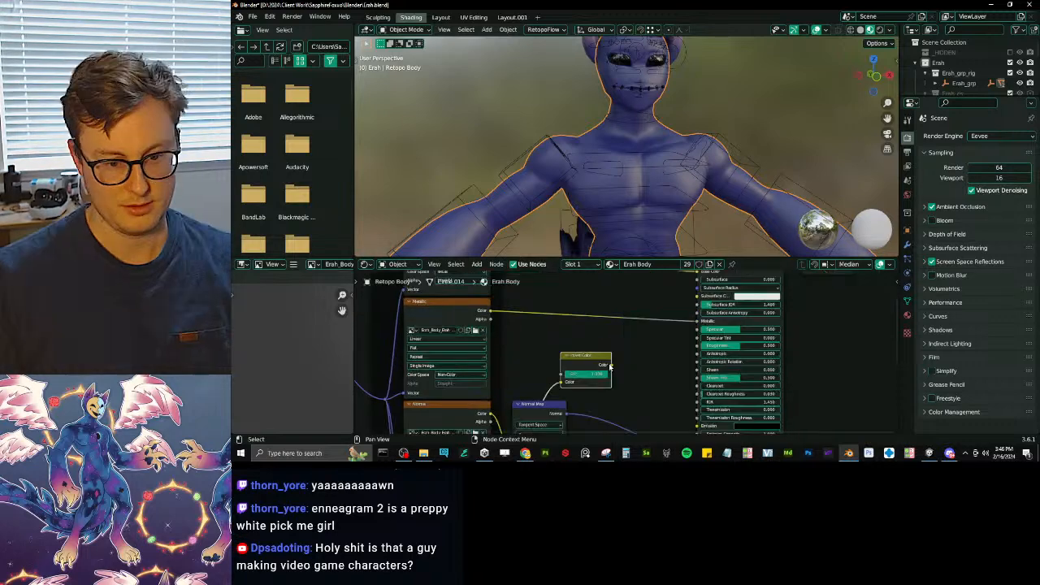
{"action": "scroll", "coordinate": [610, 367], "scroll_direction": "up", "scroll_amount": 1}
{"action": "left_click_drag", "start_coordinate": [611, 366], "coordinate": [708, 345]}
{"action": "middle_click_drag", "start_coordinate": [731, 139], "coordinate": [671, 146]}
{"action": "key", "text": "ctrl+s"}
- View the body alone in local view, return to the full character and save the file
{"action": "scroll", "coordinate": [746, 127], "scroll_direction": "down", "scroll_amount": 6}
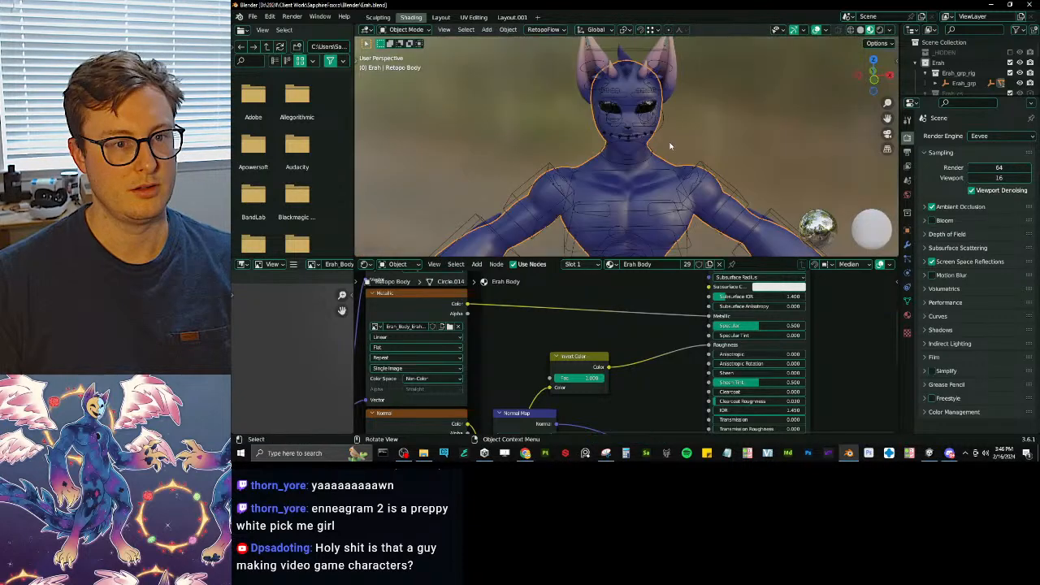
{"action": "key", "text": "slash"}
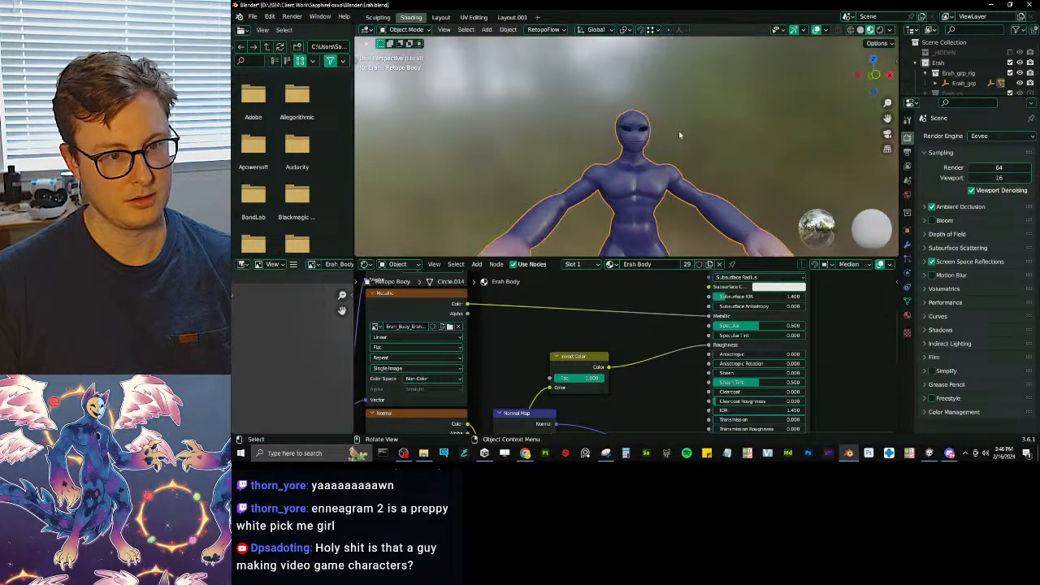
{"action": "key", "text": "slash"}
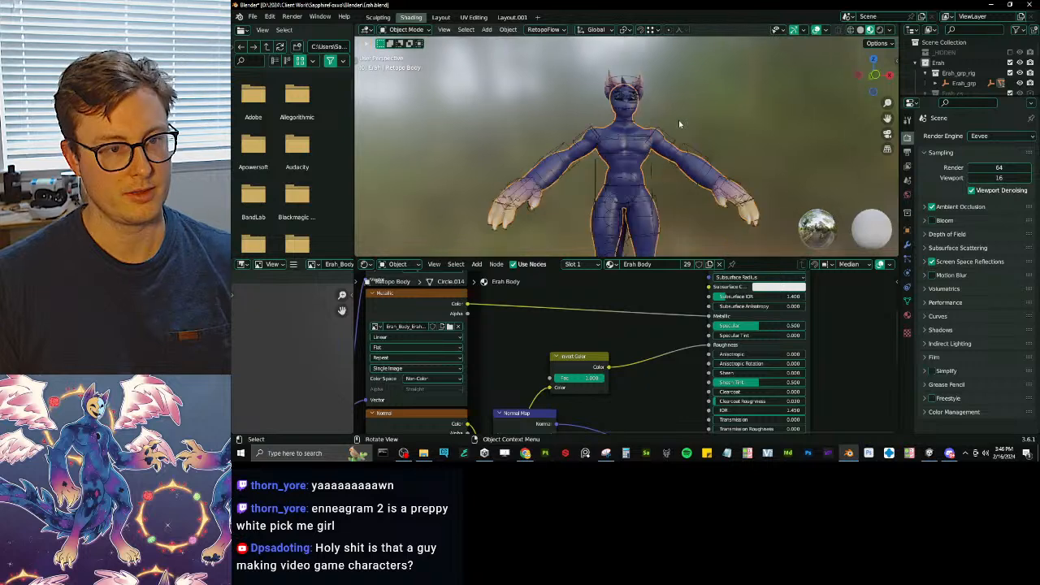
{"action": "key", "text": "ctrl+s"}
- Run a Principled texture setup on the Erah Eyes material with Erah_Eyes_Erah Eyes_AlbedoTransparency.png from the Textures/Eyes folder, and save the file
{"action": "key", "text": "KP_Decimal"}
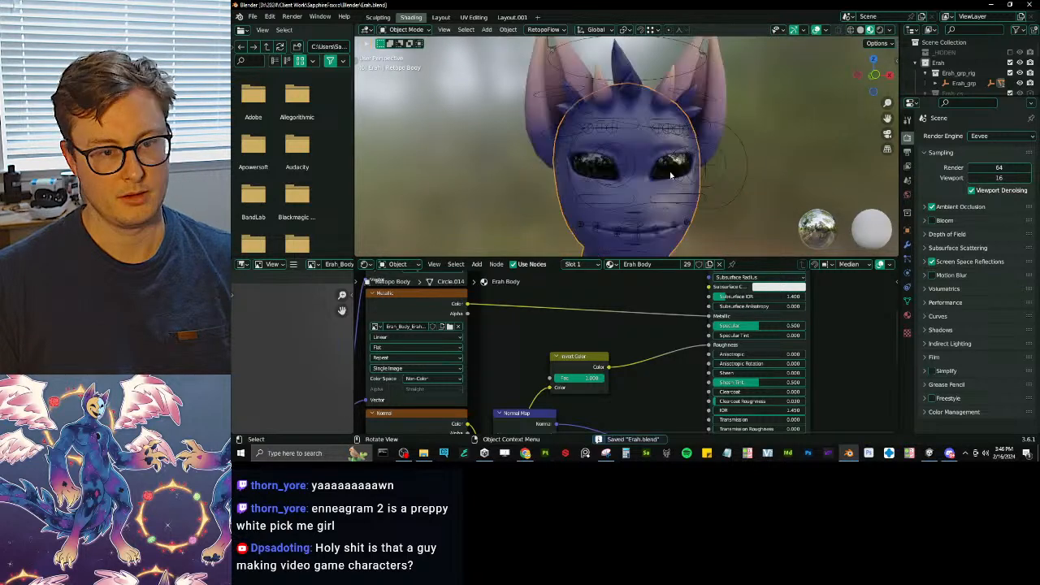
{"action": "left_click", "coordinate": [671, 175]}
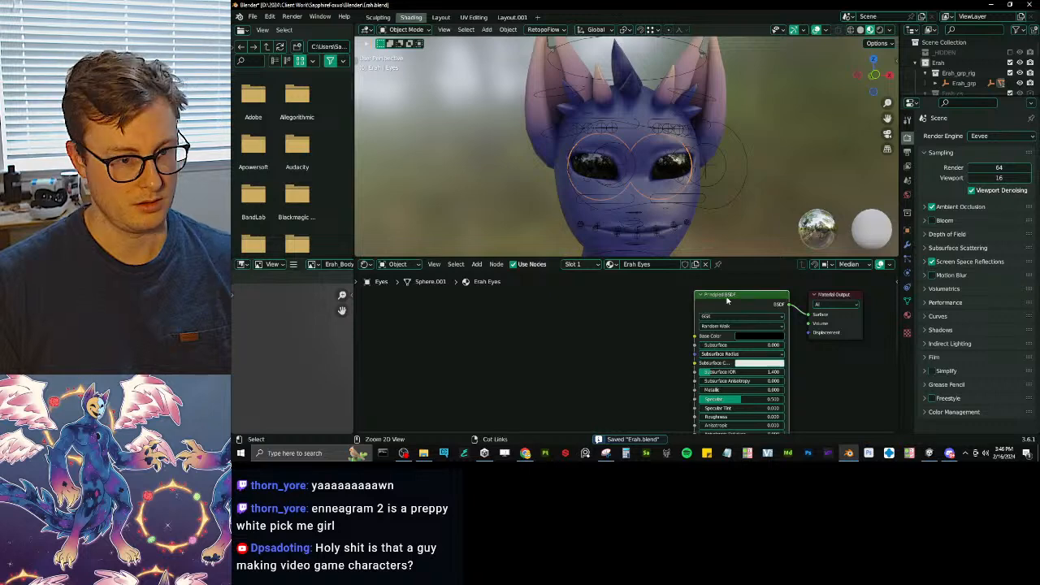
{"action": "key", "text": "ctrl+t"}
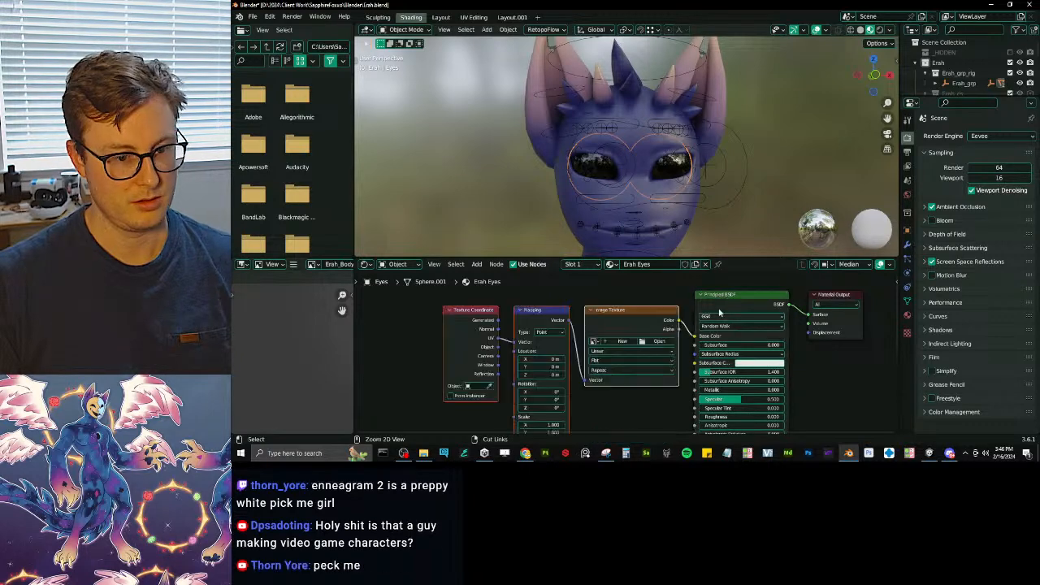
{"action": "key", "text": "ctrl+shift+t"}
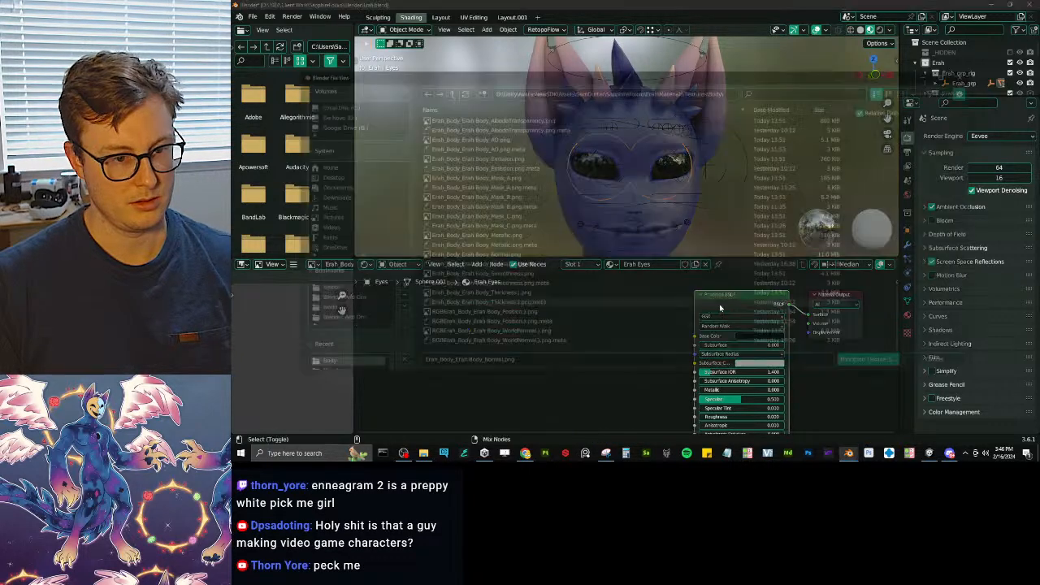
{"action": "left_click", "coordinate": [448, 91]}
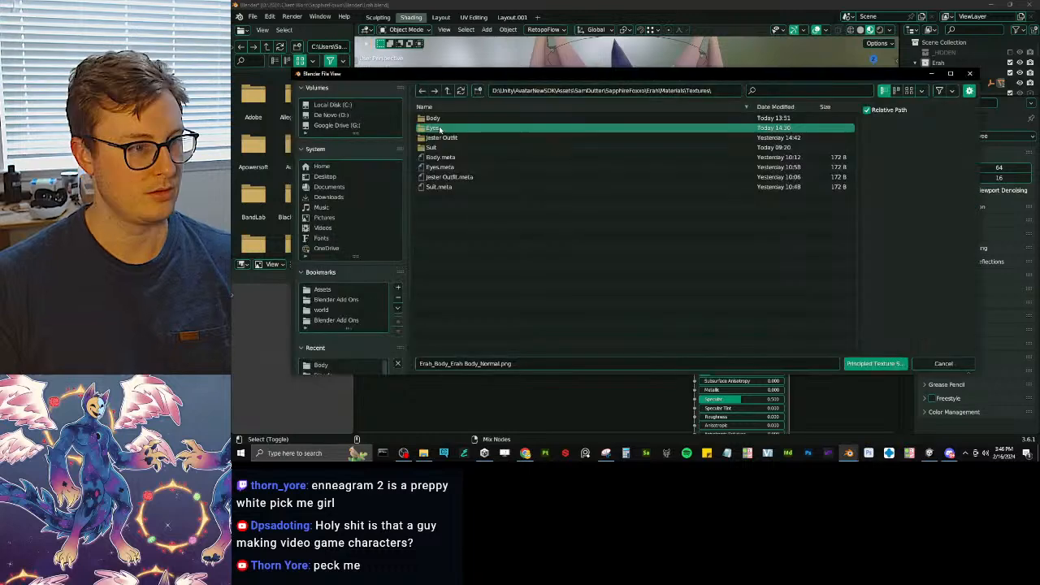
{"action": "double_click", "coordinate": [439, 129]}
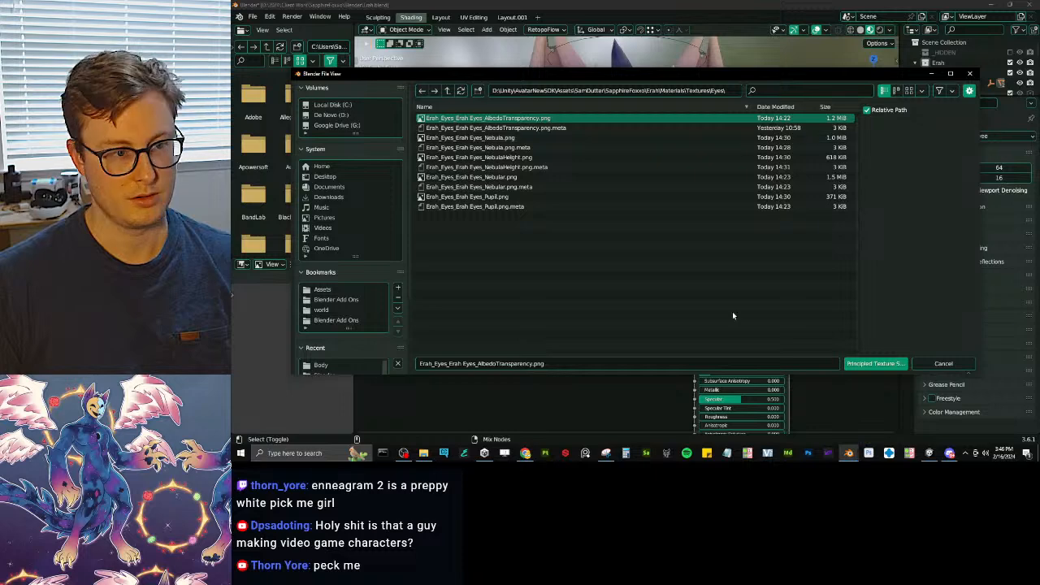
{"action": "key", "text": "Return"}
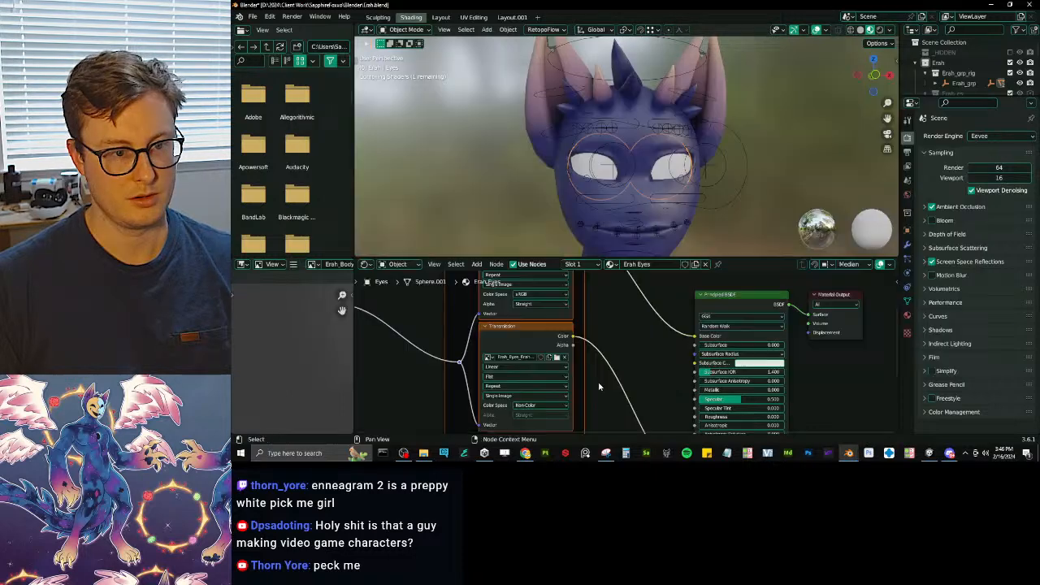
{"action": "middle_click_drag", "start_coordinate": [666, 187], "coordinate": [729, 139]}
{"action": "key", "text": "ctrl+s"}
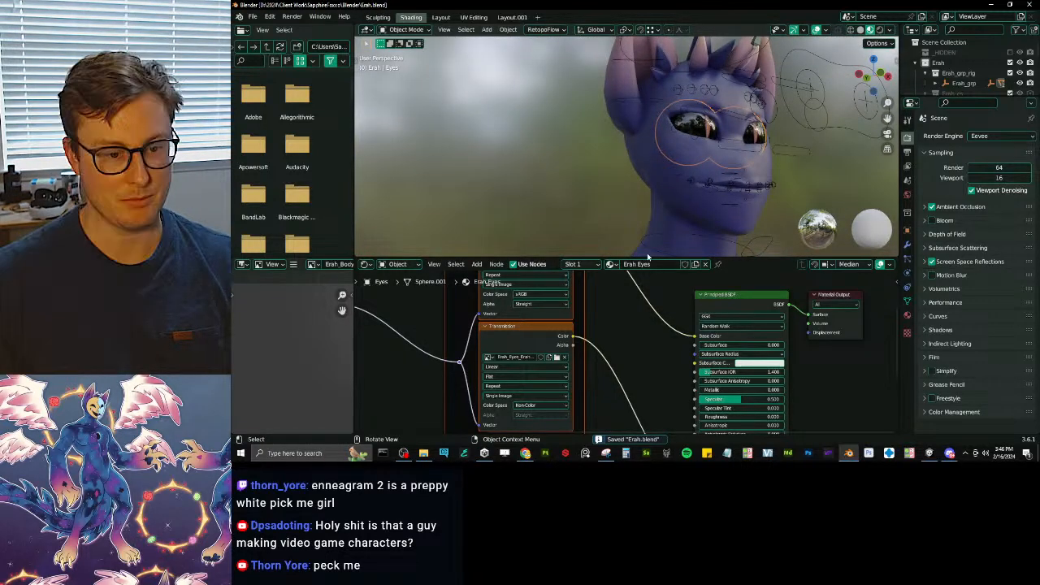
- Enlarge the 3D viewport and inspect the textured character's face, feet and toe claws
{"action": "left_click_drag", "start_coordinate": [648, 259], "coordinate": [646, 322]}
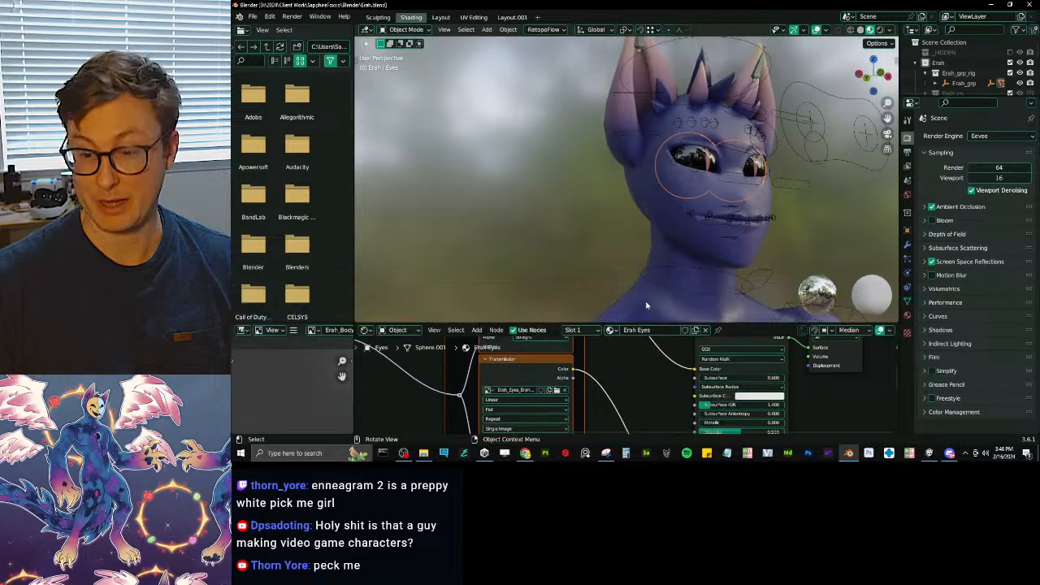
{"action": "middle_click_drag", "start_coordinate": [646, 305], "coordinate": [615, 264]}
{"action": "scroll", "coordinate": [629, 192], "scroll_direction": "up", "scroll_amount": 5}
{"action": "scroll", "coordinate": [585, 233], "scroll_direction": "up", "scroll_amount": 5}
{"action": "scroll", "coordinate": [615, 265], "scroll_direction": "down", "scroll_amount": 3}
{"action": "left_click", "coordinate": [615, 91]}
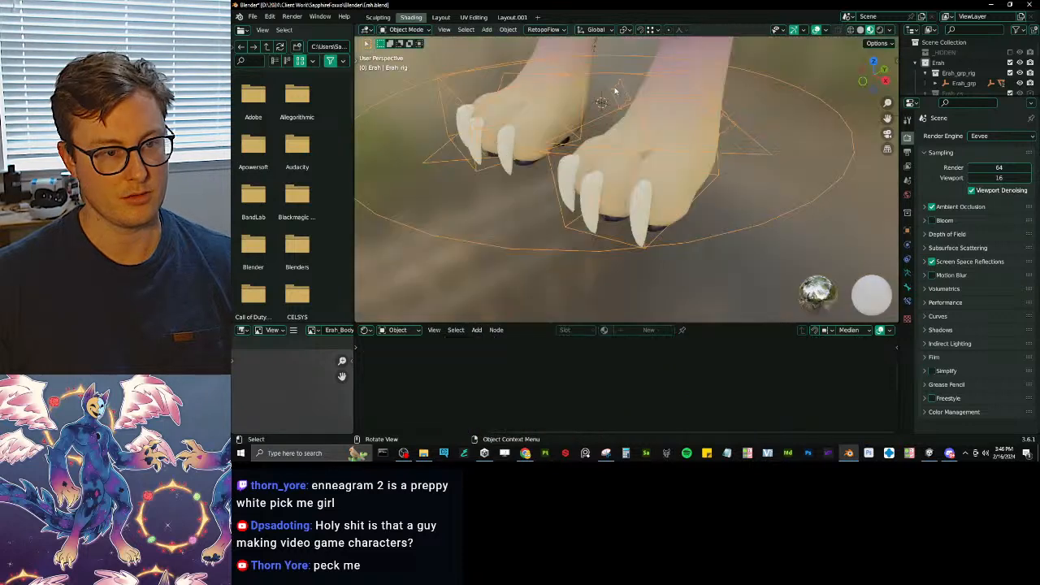
{"action": "middle_click_drag", "start_coordinate": [615, 91], "coordinate": [621, 174]}
{"action": "scroll", "coordinate": [621, 174], "scroll_direction": "up", "scroll_amount": 4}
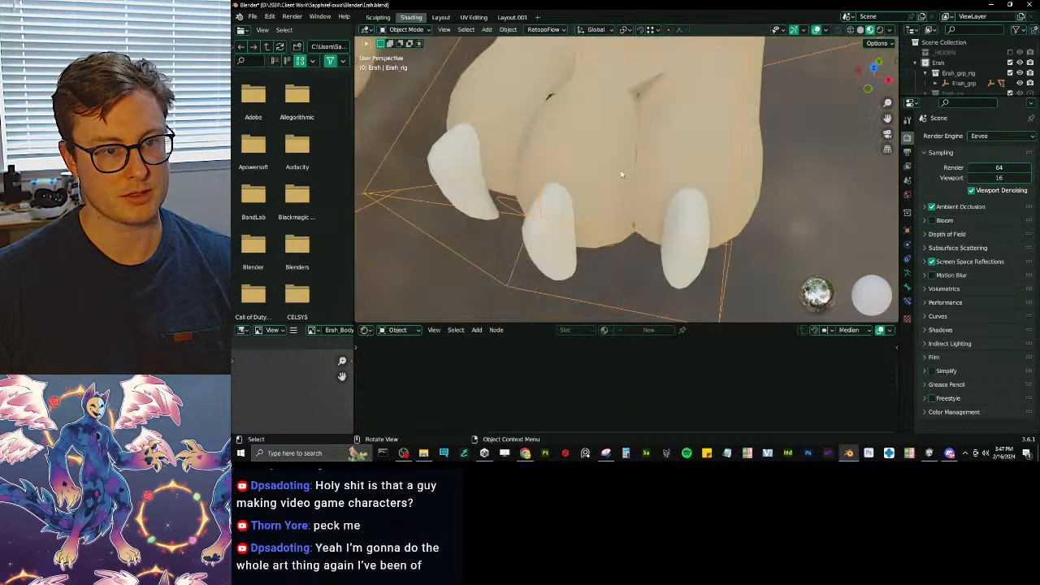
{"action": "scroll", "coordinate": [667, 171], "scroll_direction": "down", "scroll_amount": 5}
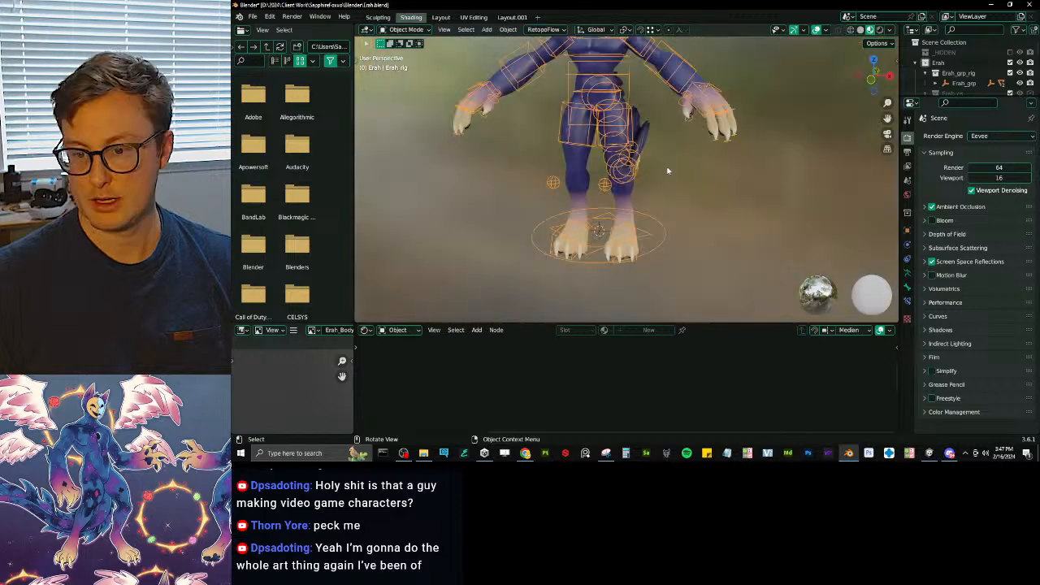
- Enlarge the outliner and enable the Retopo Wings Floating collection
{"action": "mouse_move", "coordinate": [667, 170]}
{"action": "middle_mouse_down"}
{"action": "mouse_move", "coordinate": [644, 128]}
{"action": "mouse_move", "coordinate": [646, 144]}
{"action": "middle_mouse_up"}
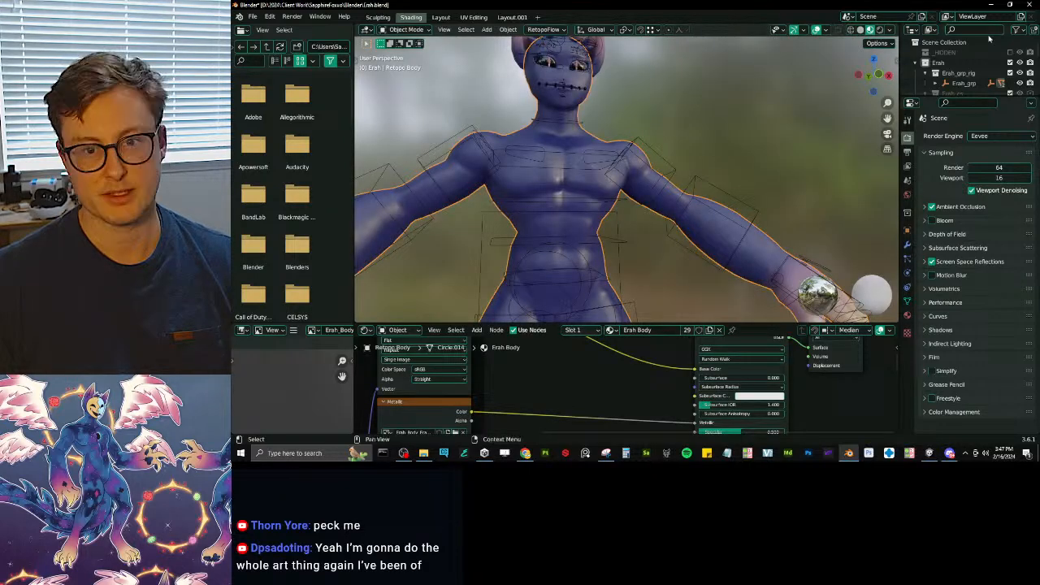
{"action": "left_click_drag", "start_coordinate": [910, 96], "coordinate": [911, 251]}
{"action": "left_click", "coordinate": [915, 124]}
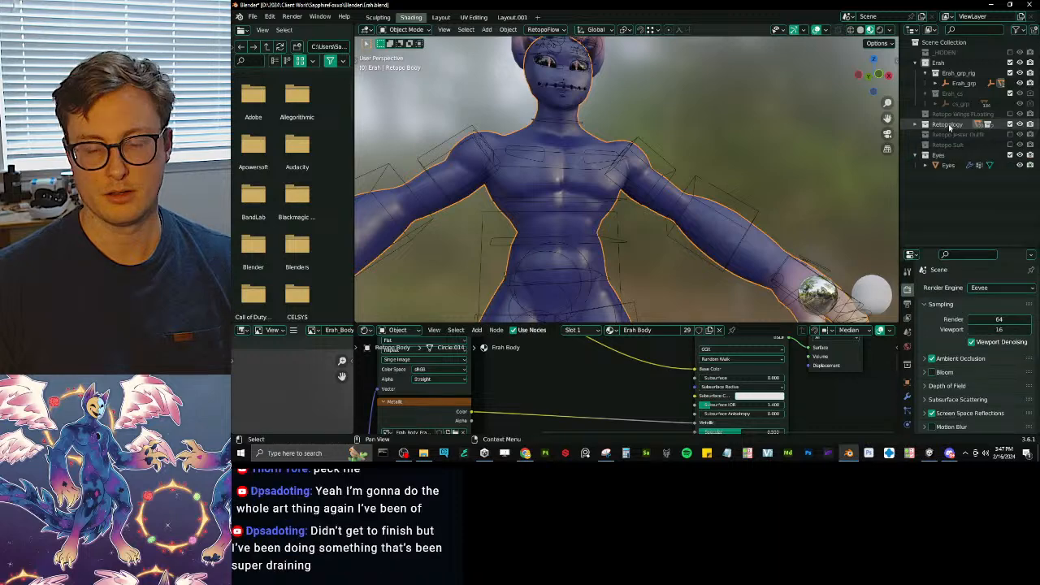
{"action": "left_click", "coordinate": [1010, 114]}
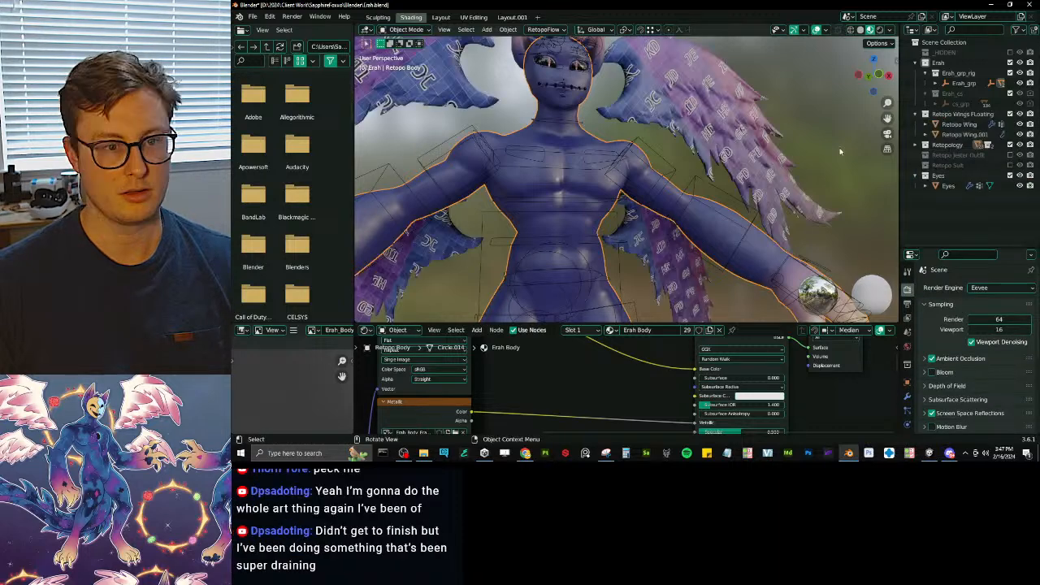
- Delete the placeholder UV image texture node from the wing's Erah ClothingItems material and enlarge the shader editor
{"action": "left_click", "coordinate": [760, 156]}
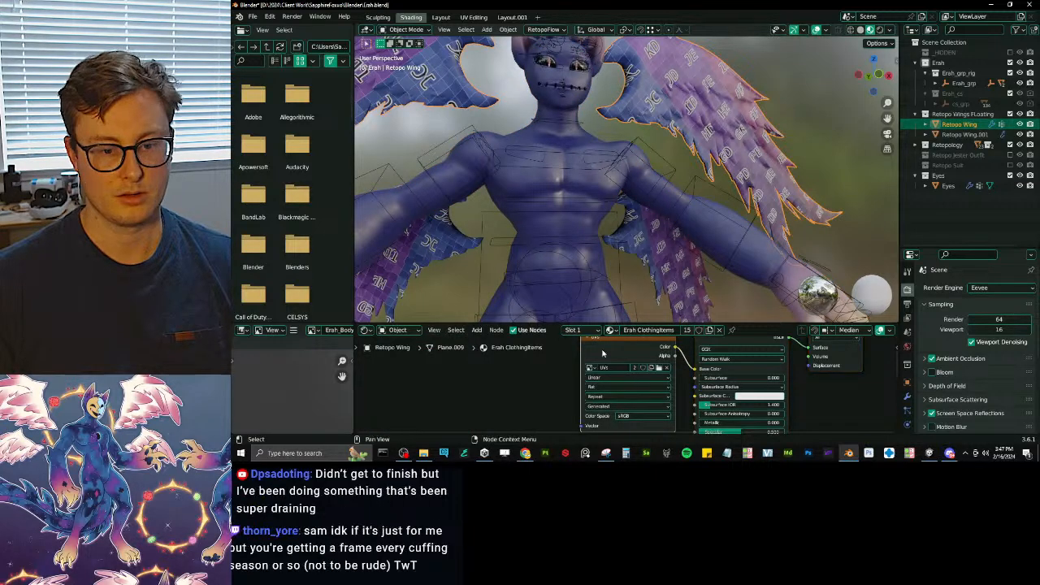
{"action": "key", "text": "x"}
{"action": "left_click_drag", "start_coordinate": [642, 324], "coordinate": [657, 235]}
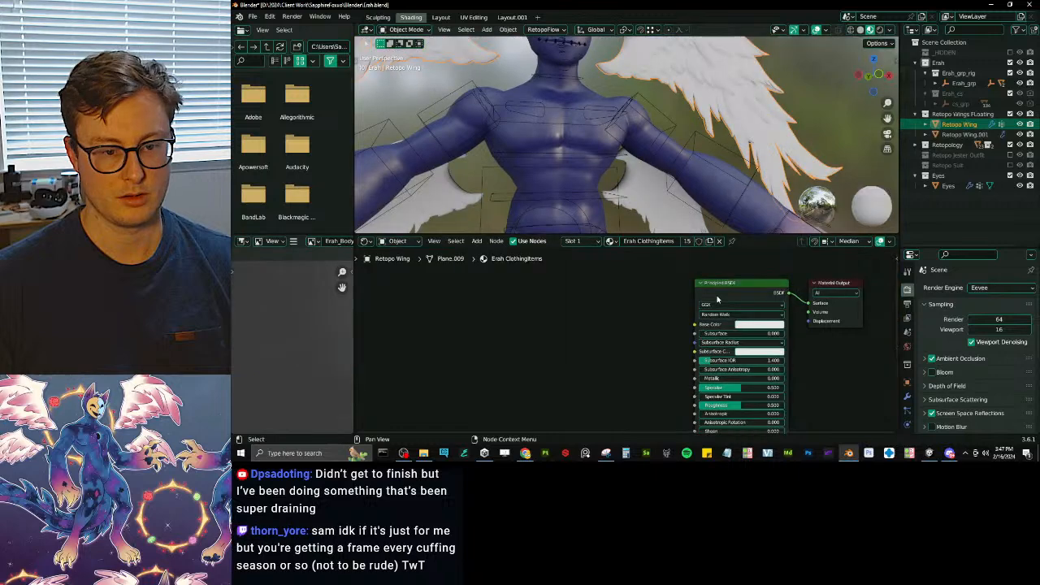
- Run a Principled texture setup on Erah ClothingItems with the AlbedoTransparency, Metallic, Normal and Smoothness maps from the Textures/Suit folder
{"action": "key", "text": "ctrl+shift+t"}
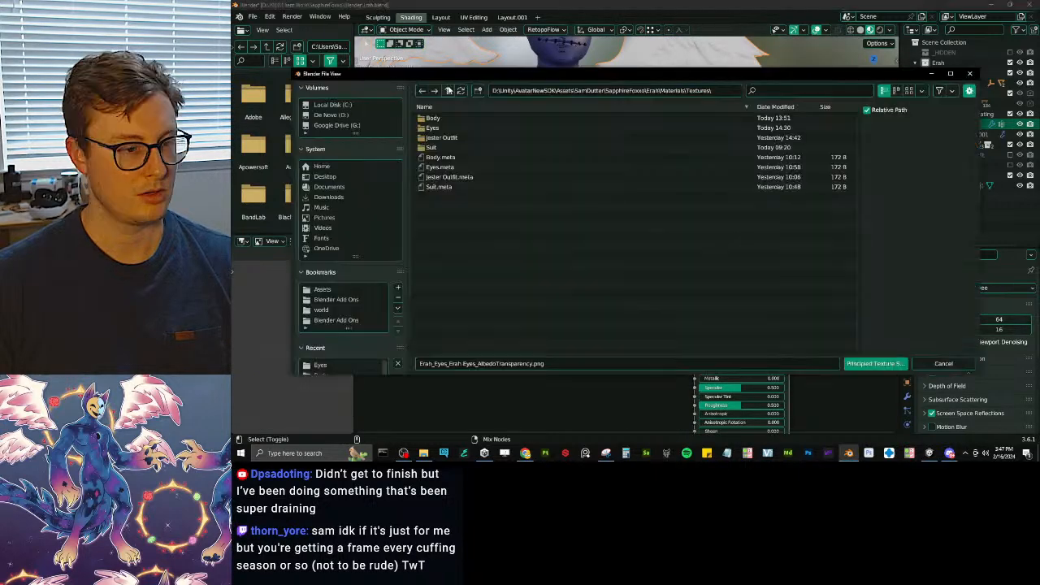
{"action": "left_click", "coordinate": [433, 147]}
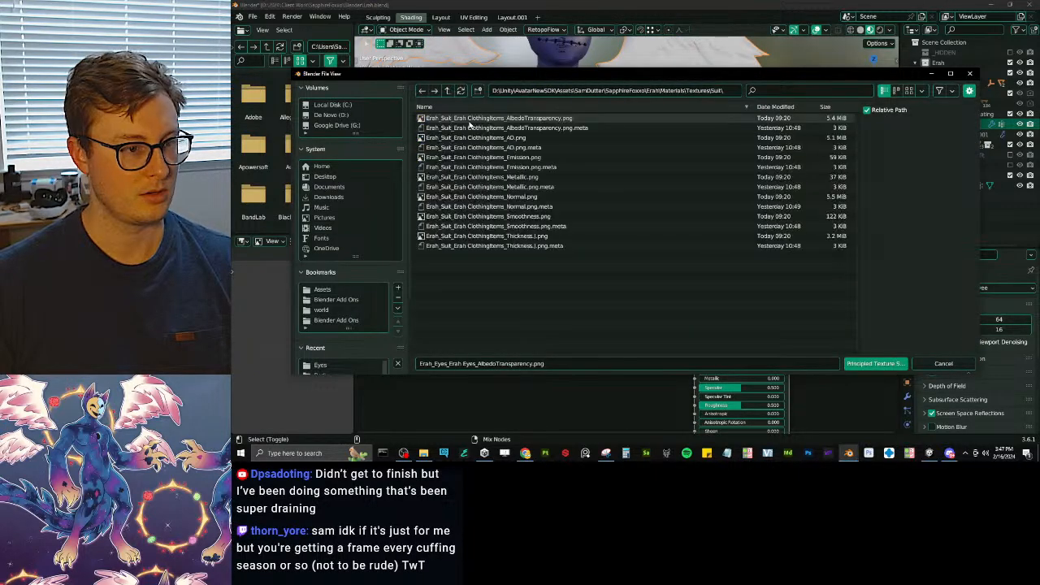
{"action": "left_click", "coordinate": [469, 119]}
{"action": "left_click", "coordinate": [496, 176], "text": "ctrl"}
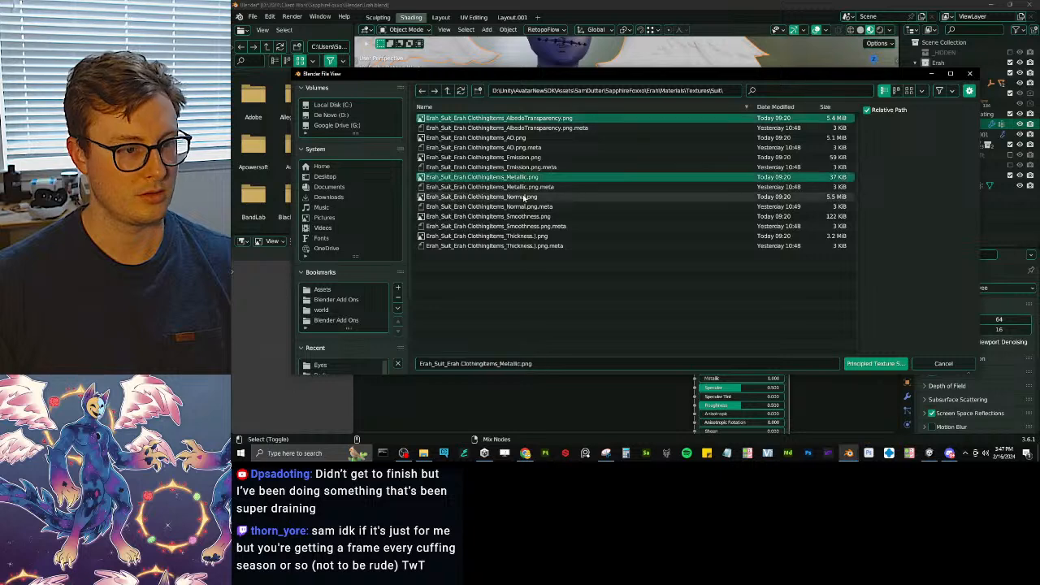
{"action": "left_click", "coordinate": [524, 197], "text": "ctrl"}
{"action": "left_click", "coordinate": [528, 217], "text": "ctrl"}
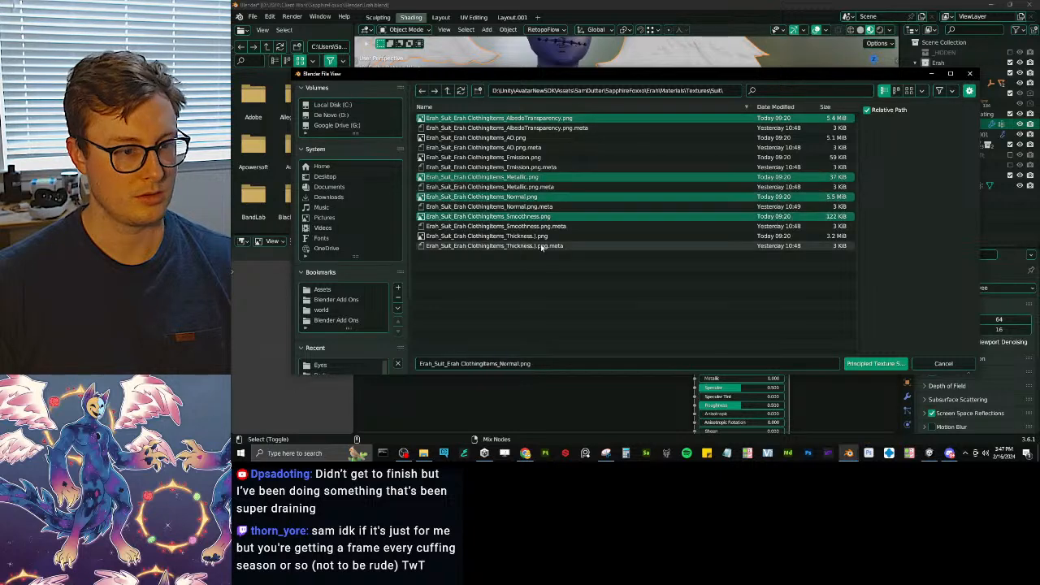
{"action": "key", "text": "Return"}
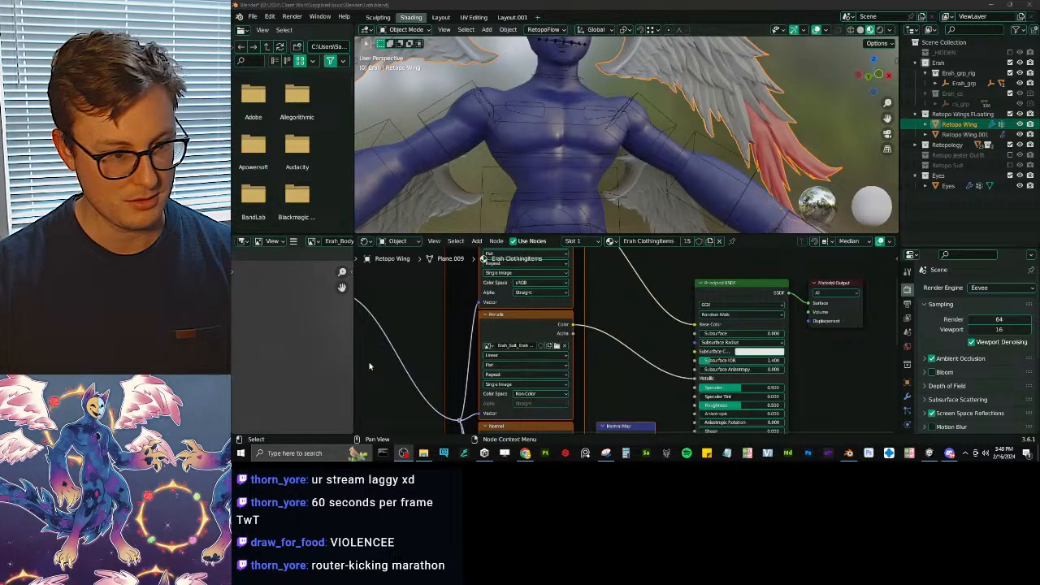
- Clear the selection and inspect the textured wing feathers from the side
{"action": "left_click", "coordinate": [741, 109]}
{"action": "scroll", "coordinate": [742, 110], "scroll_direction": "down", "scroll_amount": 3}
{"action": "key", "text": "a"}
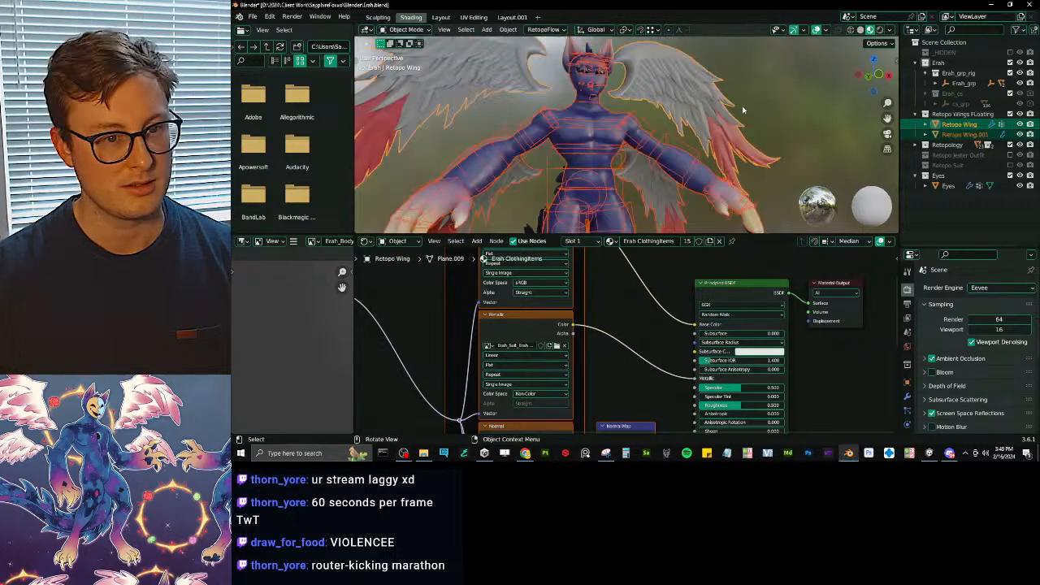
{"action": "key", "text": "alt+a"}
{"action": "middle_click_drag", "start_coordinate": [742, 109], "coordinate": [569, 120]}
{"action": "scroll", "coordinate": [620, 331], "scroll_direction": "down", "scroll_amount": 3}
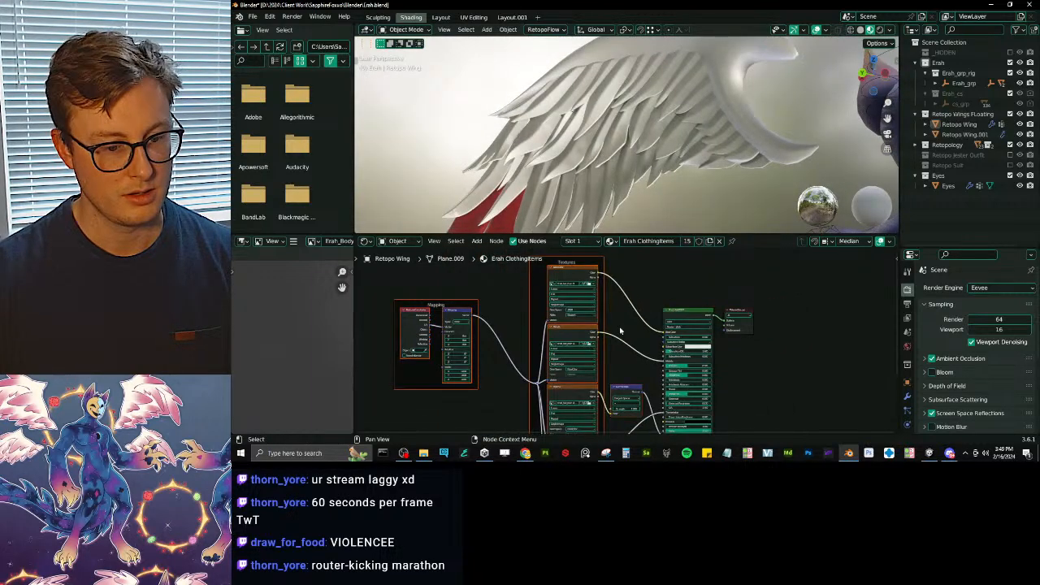
- Feed the Transmission texture node's color into a new Invert Color node in the Erah ClothingItems material
{"action": "mouse_move", "coordinate": [620, 330]}
{"action": "middle_mouse_down", "text": "ctrl"}
{"action": "mouse_move", "coordinate": [617, 291]}
{"action": "mouse_move", "coordinate": [612, 379]}
{"action": "mouse_move", "coordinate": [597, 322]}
{"action": "mouse_move", "coordinate": [627, 334]}
{"action": "mouse_move", "coordinate": [618, 377]}
{"action": "middle_mouse_up", "text": "ctrl"}
{"action": "left_click", "coordinate": [588, 319]}
{"action": "left_click", "coordinate": [847, 364]}
{"action": "scroll", "coordinate": [623, 292], "scroll_direction": "down", "scroll_amount": 5}
{"action": "left_click_drag", "start_coordinate": [618, 377], "coordinate": [640, 301]}
{"action": "type", "text": "in"}
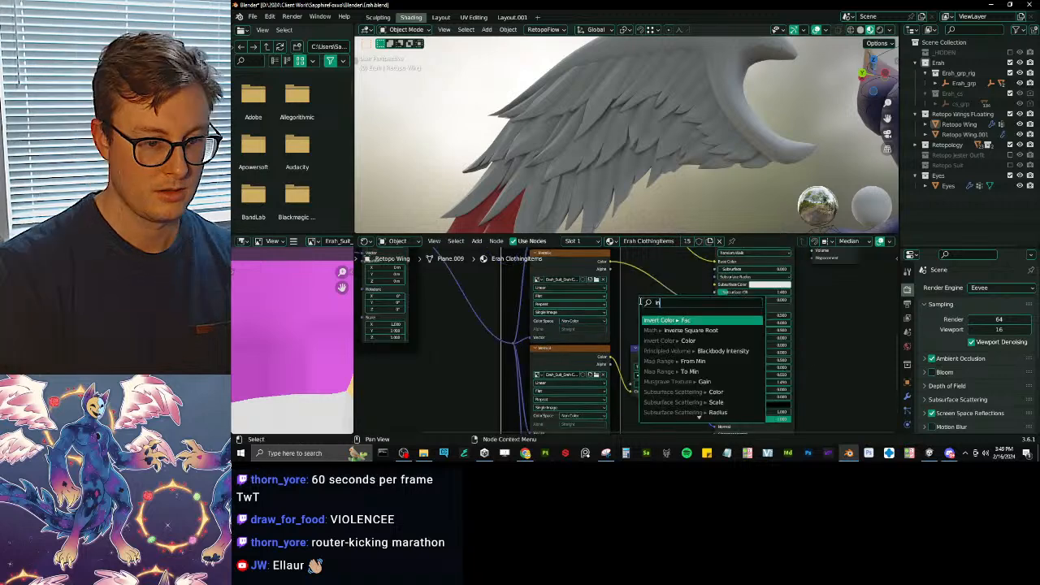
{"action": "key", "text": "Down"}
{"action": "key", "text": "Down"}
{"action": "key", "text": "Return"}
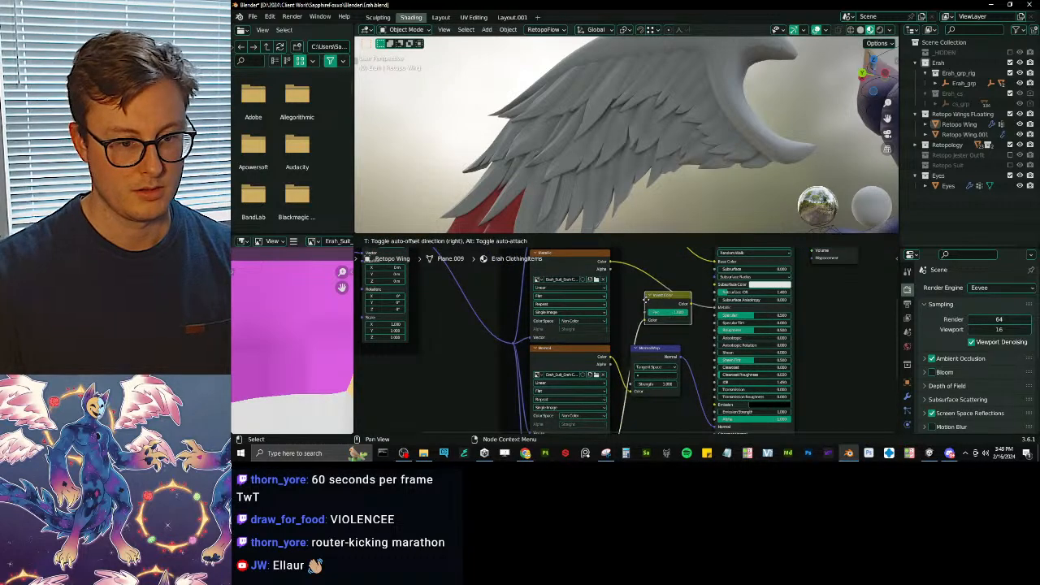
{"action": "left_click", "coordinate": [643, 303]}
- Connect the Invert Color output to the Principled BSDF's Roughness and save the file
{"action": "scroll", "coordinate": [601, 322], "scroll_direction": "up", "scroll_amount": 2}
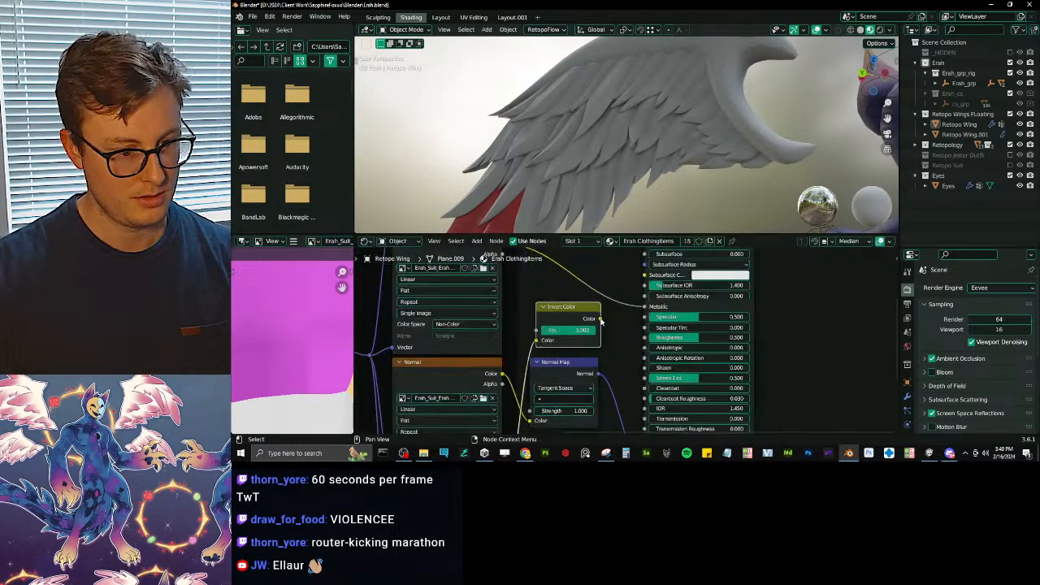
{"action": "left_click_drag", "start_coordinate": [599, 320], "coordinate": [645, 337]}
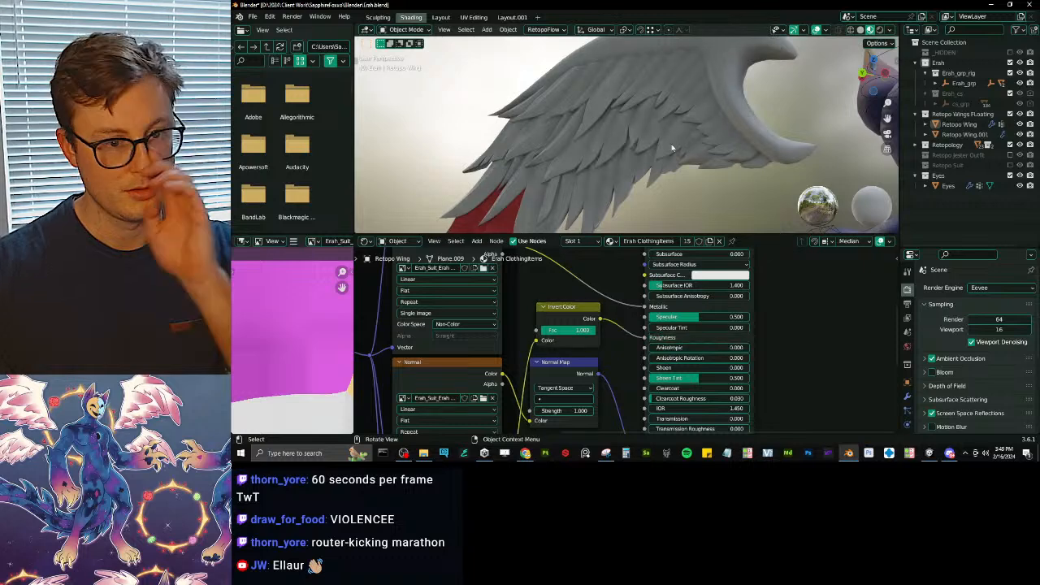
{"action": "scroll", "coordinate": [675, 142], "scroll_direction": "down", "scroll_amount": 6}
{"action": "mouse_move", "coordinate": [675, 142]}
{"action": "middle_mouse_down"}
{"action": "mouse_move", "coordinate": [642, 145]}
{"action": "mouse_move", "coordinate": [672, 130]}
{"action": "mouse_move", "coordinate": [689, 138]}
{"action": "mouse_move", "coordinate": [642, 103]}
{"action": "mouse_move", "coordinate": [681, 131]}
{"action": "middle_mouse_up"}
{"action": "key", "text": "ctrl+s"}
- Enable the Retopo Jester Outfit collection and remove the placeholder texture from the collar bow's Erah Clothing material
{"action": "left_click", "coordinate": [1010, 155]}
{"action": "scroll", "coordinate": [682, 131], "scroll_direction": "up", "scroll_amount": 4}
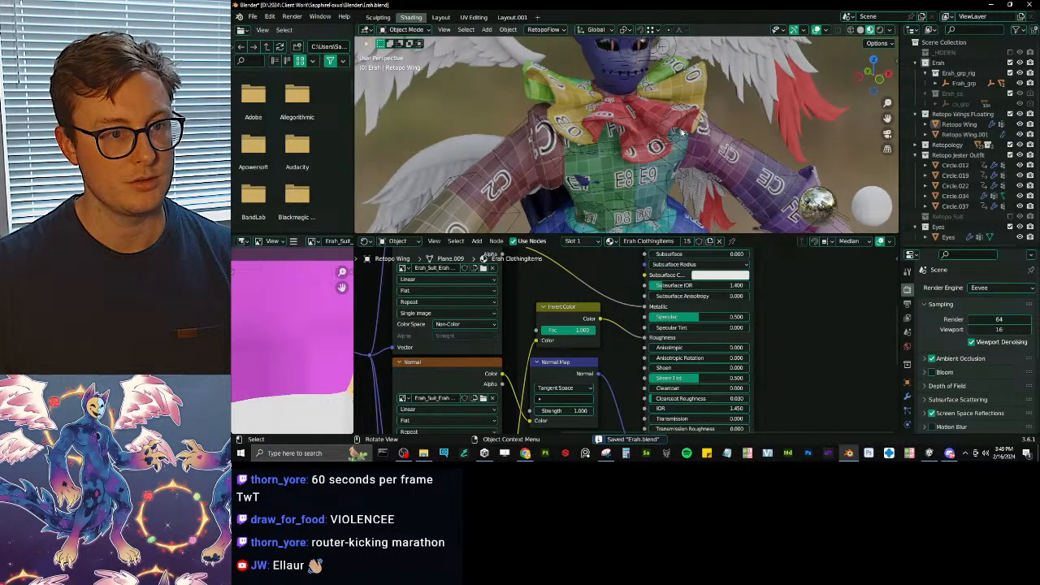
{"action": "left_click", "coordinate": [681, 132]}
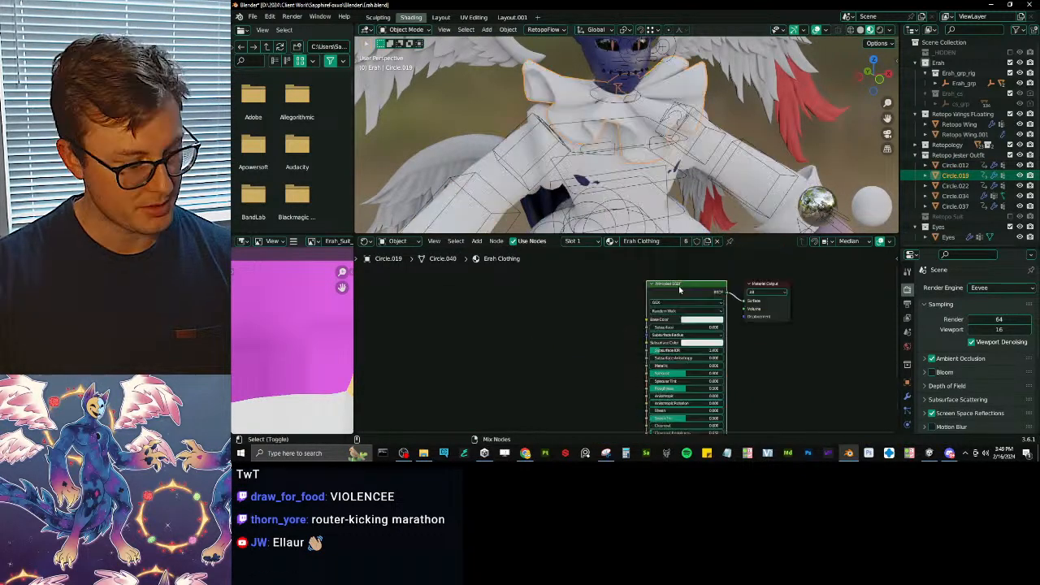
- Try a Principled texture setup on Erah Clothing with the Suit folder's AlbedoTransparency, Metallic, Normal and Smoothness maps
{"action": "key", "text": "ctrl+shift+t"}
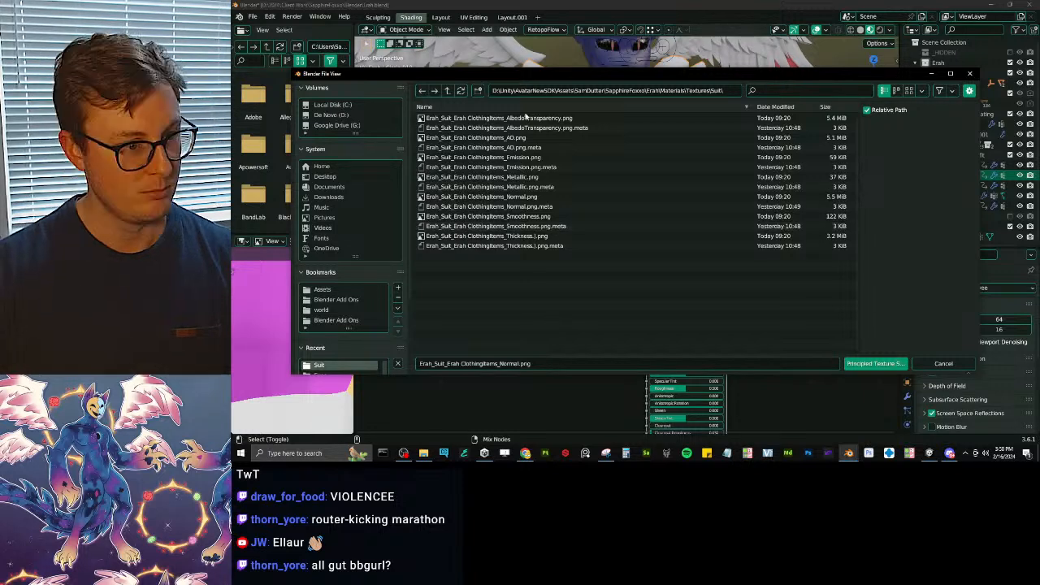
{"action": "left_click", "coordinate": [527, 118]}
{"action": "left_click", "coordinate": [520, 176], "text": "ctrl"}
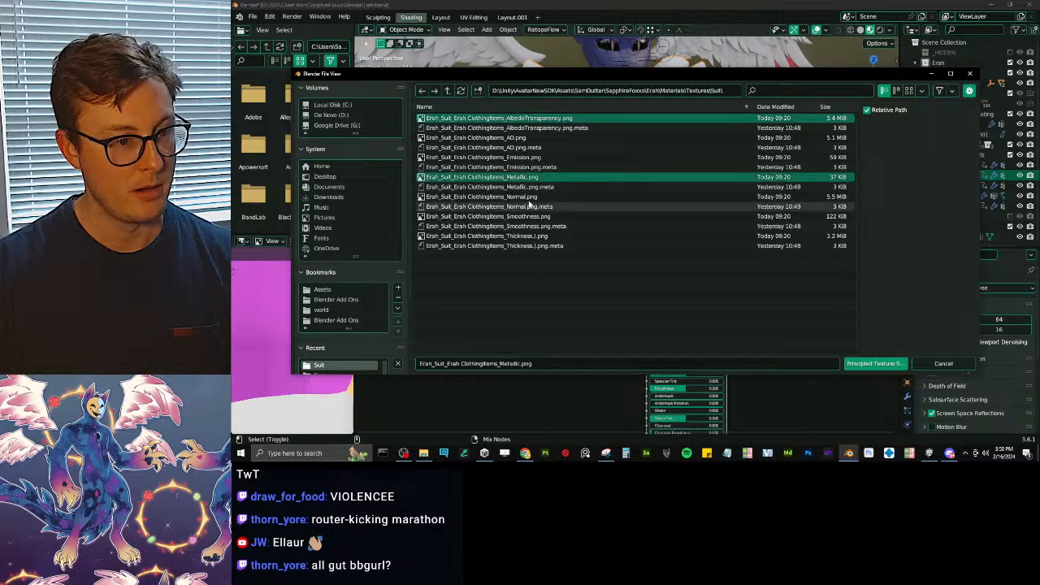
{"action": "left_click", "coordinate": [525, 196], "text": "ctrl"}
{"action": "left_click", "coordinate": [532, 216], "text": "ctrl"}
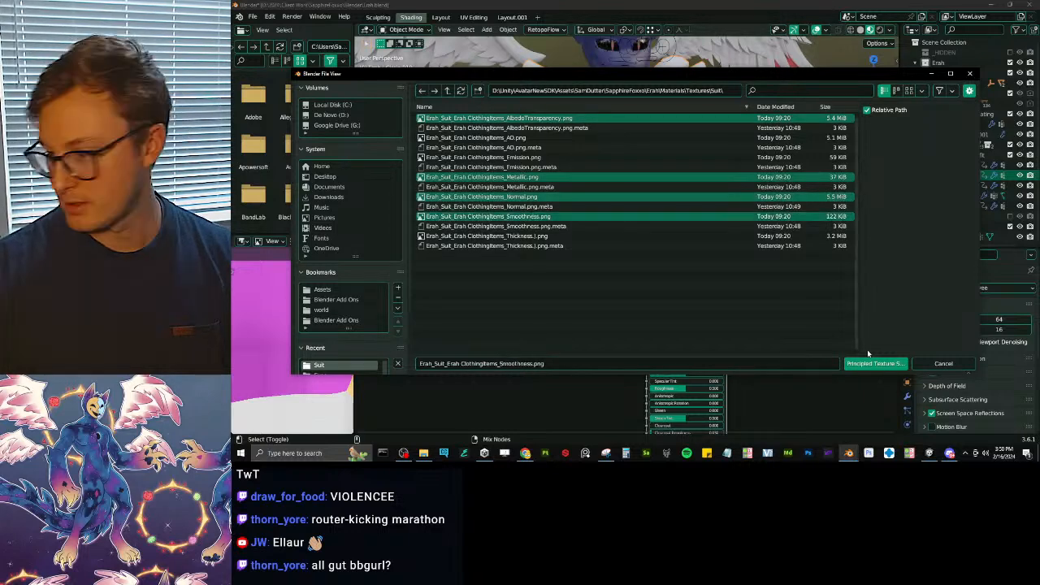
{"action": "left_click", "coordinate": [871, 364]}
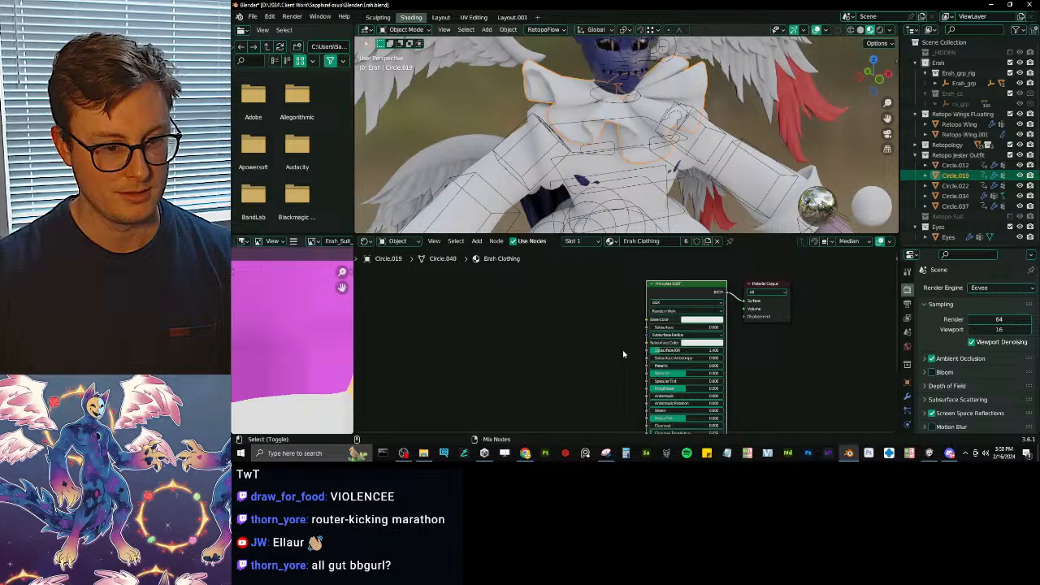
- Delete the Suit texture and mapping nodes from the Erah Clothing material
{"action": "middle_click_drag", "start_coordinate": [565, 317], "coordinate": [569, 330]}
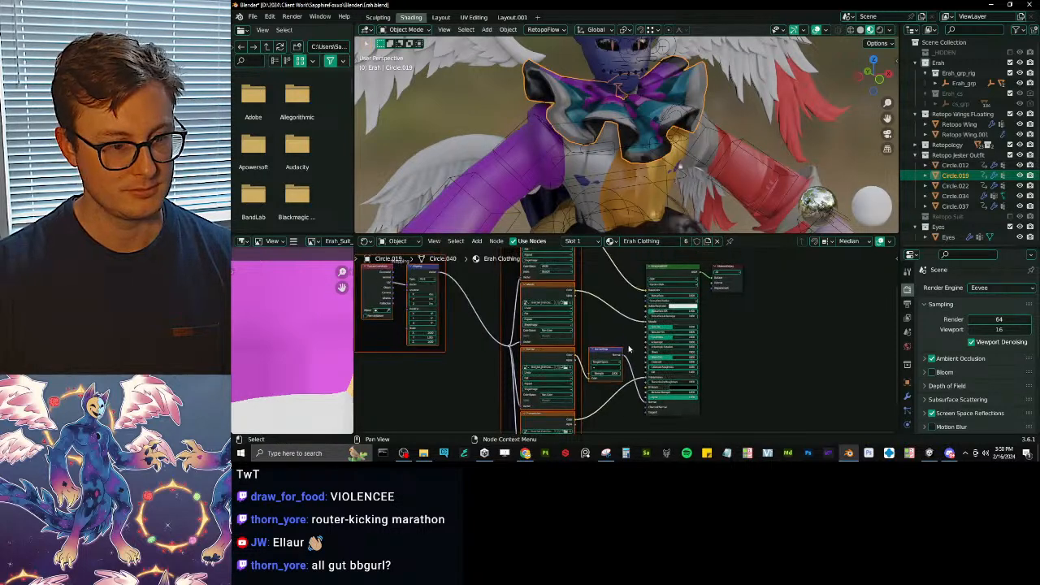
{"action": "middle_click_drag", "start_coordinate": [619, 305], "coordinate": [638, 358]}
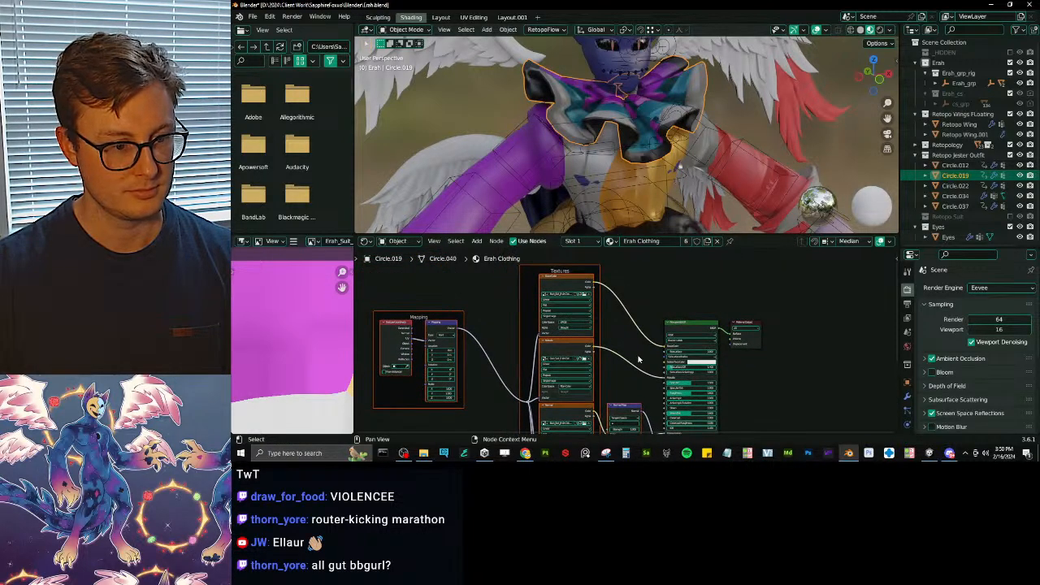
{"action": "scroll", "coordinate": [639, 358], "scroll_direction": "down", "scroll_amount": 2}
{"action": "left_click_drag", "start_coordinate": [471, 266], "coordinate": [633, 396]}
{"action": "key", "text": "Delete"}
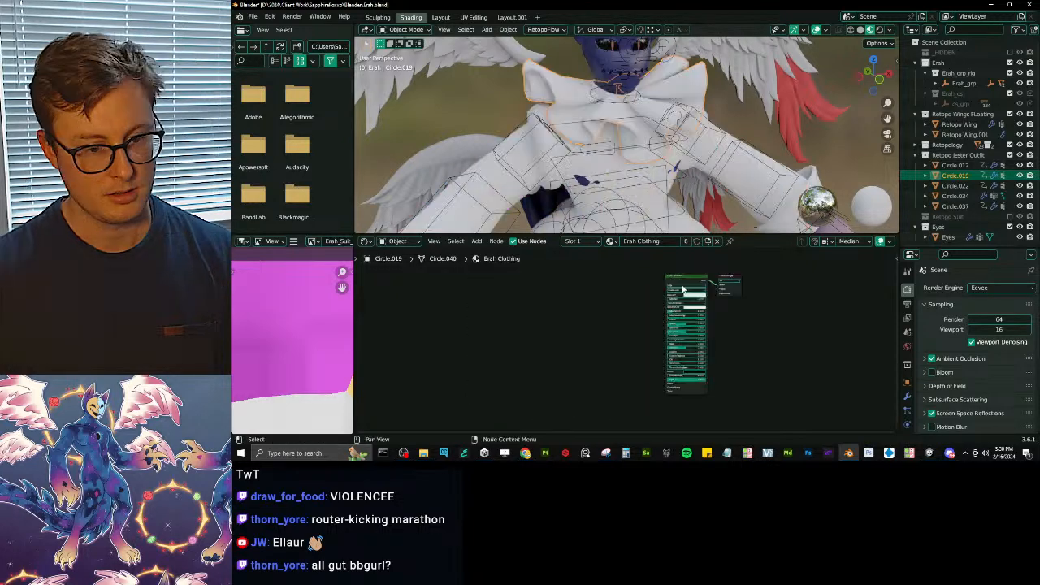
- Run a Principled texture setup on Erah Clothing with the AlbedoTransparency, Metallic, Normal and Smoothness maps from the Textures/Jester Outfit folder
{"action": "key", "text": "ctrl+shift+t"}
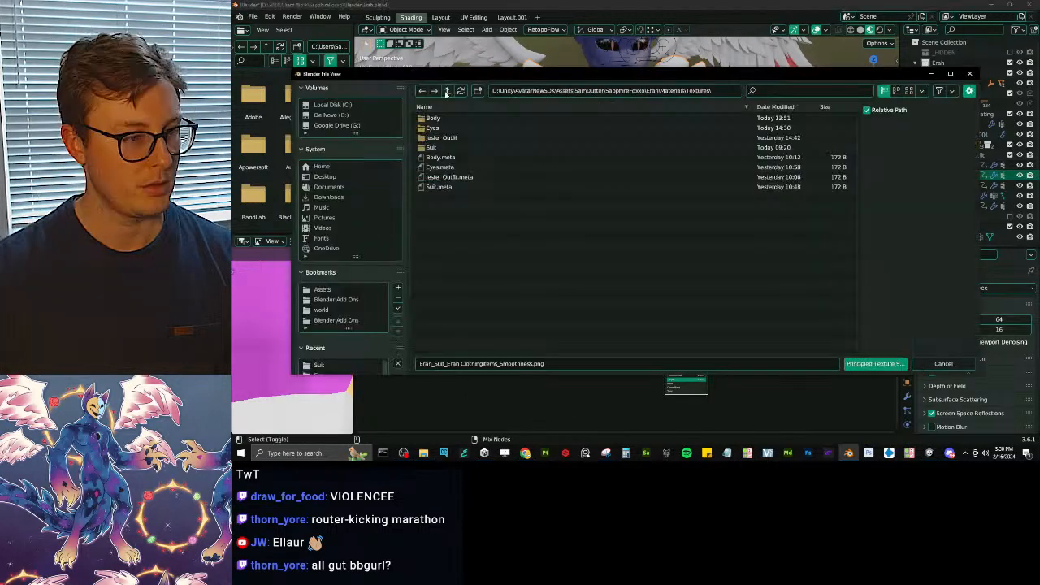
{"action": "double_click", "coordinate": [459, 138]}
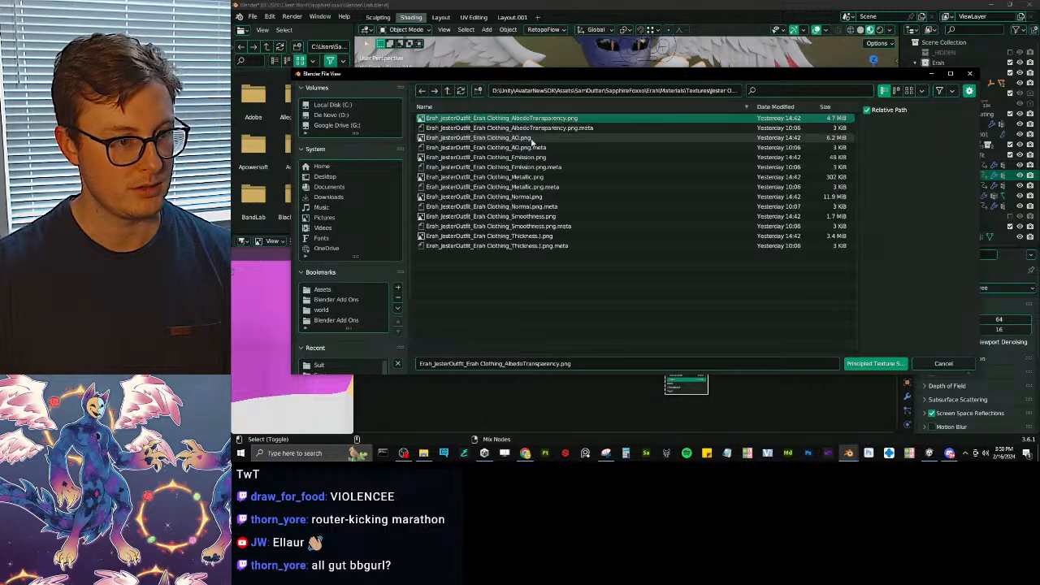
{"action": "left_click", "coordinate": [533, 177], "text": "ctrl"}
{"action": "left_click", "coordinate": [538, 196], "text": "ctrl"}
{"action": "left_click", "coordinate": [541, 217], "text": "ctrl"}
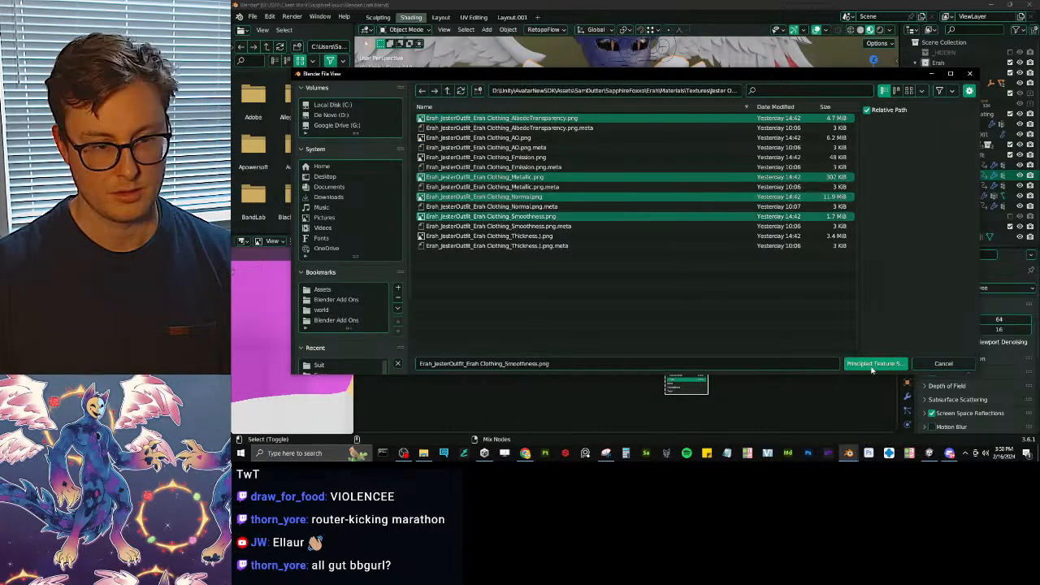
{"action": "left_click", "coordinate": [873, 365]}
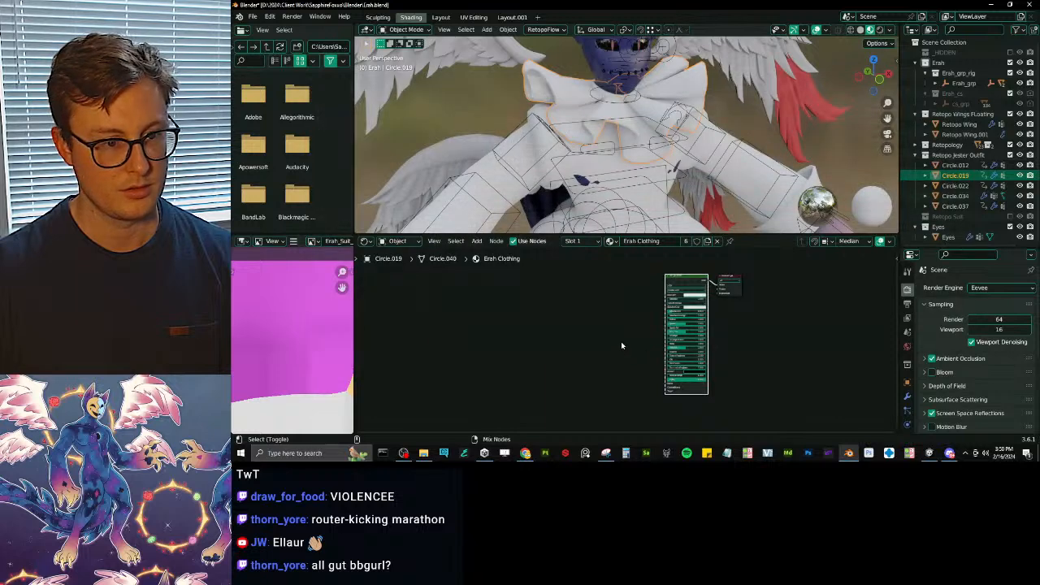
- Load Erah_JesterOutfit_Erah Clothing_Smoothness.png into the Transmission texture node of the Erah Clothing material
{"action": "scroll", "coordinate": [631, 361], "scroll_direction": "up", "scroll_amount": 2}
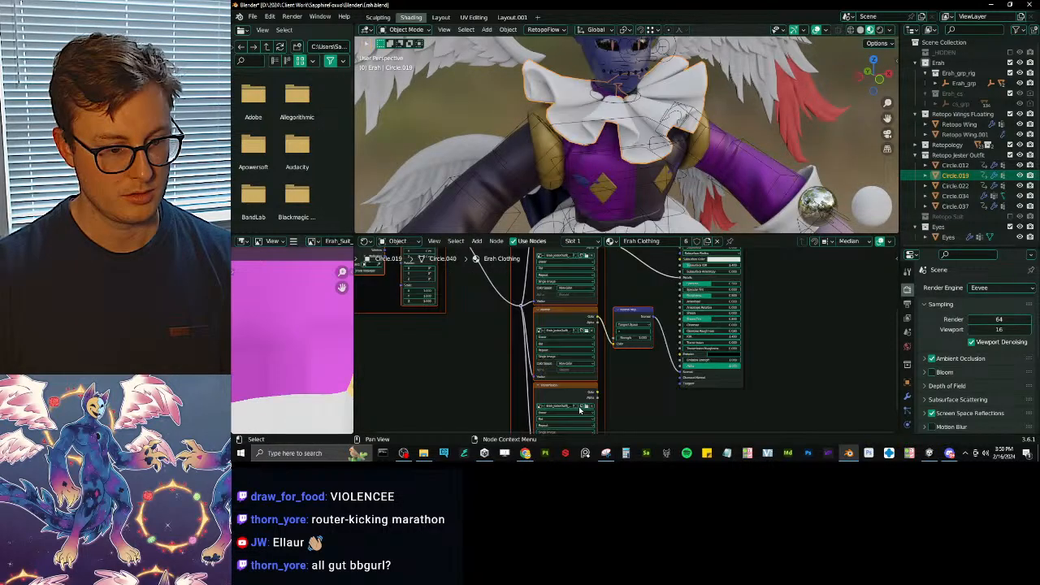
{"action": "left_click", "coordinate": [580, 410]}
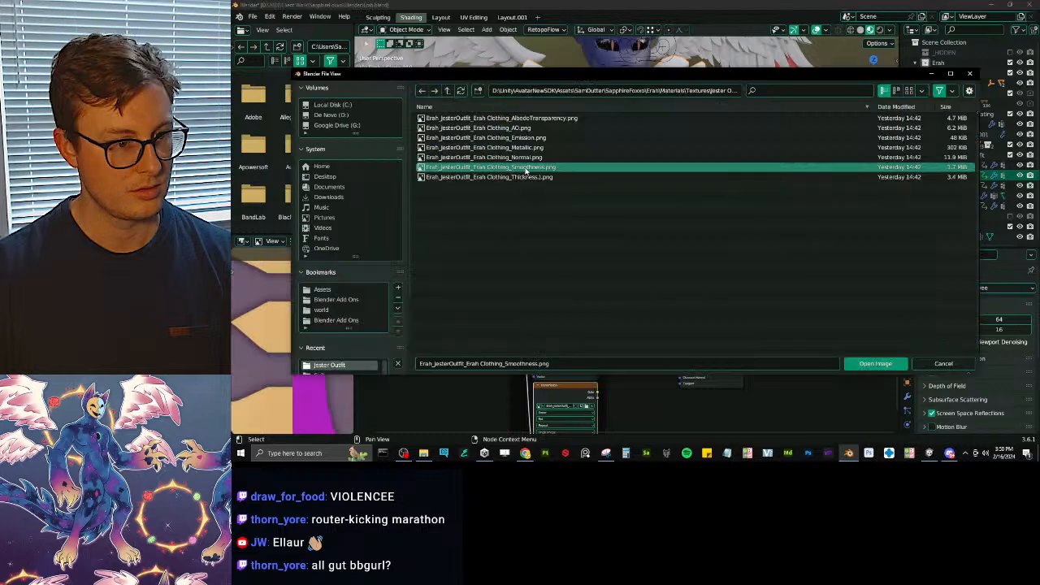
{"action": "double_click", "coordinate": [527, 168]}
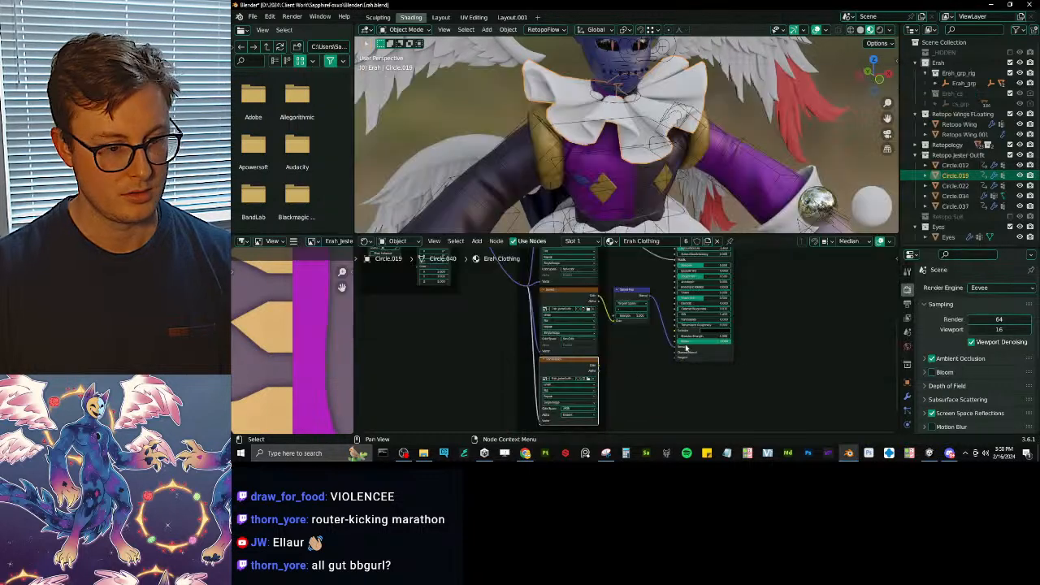
- Route the smoothness texture's color through an Invert Color node into the Erah Clothing Principled BSDF's Roughness
{"action": "left_click_drag", "start_coordinate": [599, 367], "coordinate": [628, 307]}
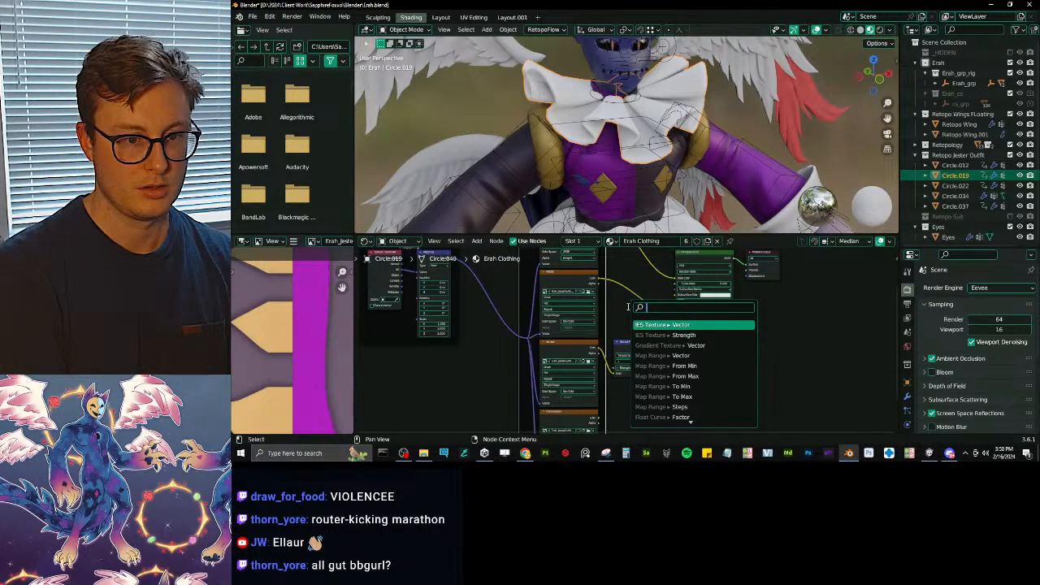
{"action": "type", "text": "inv"}
{"action": "key", "text": "Return"}
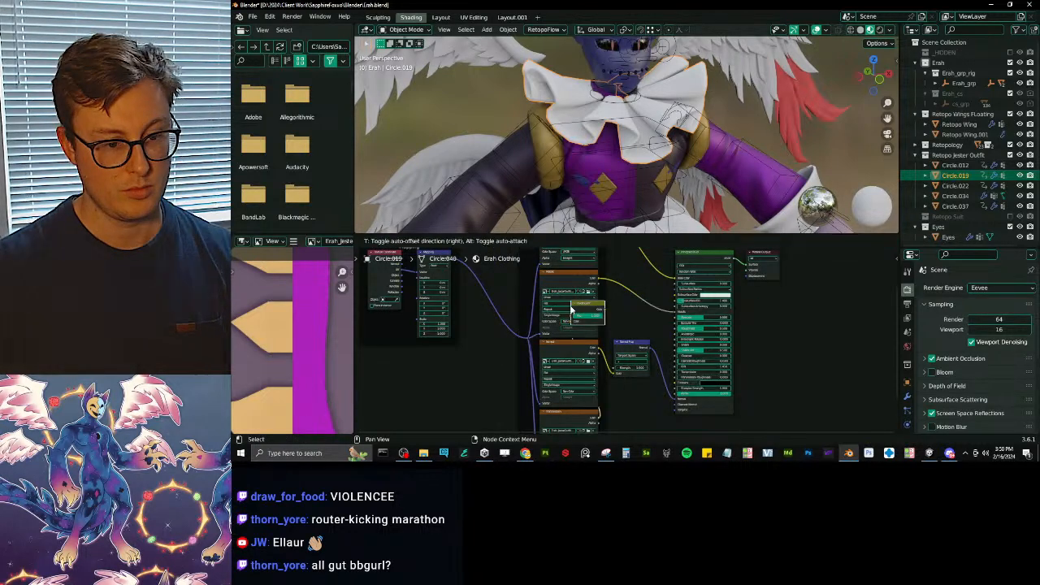
{"action": "left_click", "coordinate": [572, 310]}
{"action": "scroll", "coordinate": [628, 330], "scroll_direction": "up", "scroll_amount": 3}
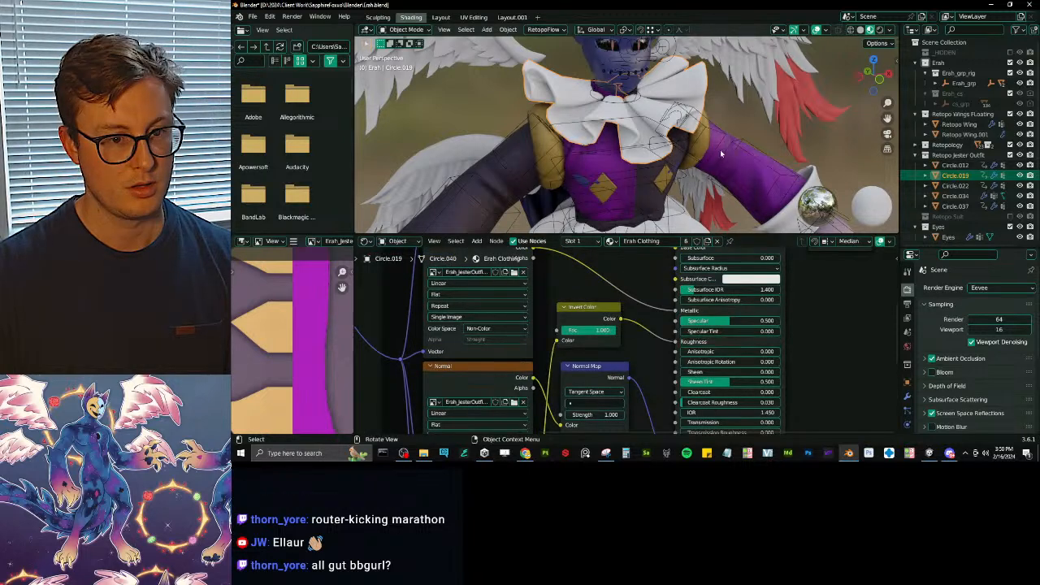
- Check the painted jester outfit on the full character and save the Erah.blend file
{"action": "scroll", "coordinate": [720, 149], "scroll_direction": "down", "scroll_amount": 5}
{"action": "middle_click_drag", "start_coordinate": [691, 146], "coordinate": [649, 117]}
{"action": "scroll", "coordinate": [626, 108], "scroll_direction": "up", "scroll_amount": 5}
{"action": "key", "text": "ctrl+s"}
{"action": "scroll", "coordinate": [627, 108], "scroll_direction": "down", "scroll_amount": 6}
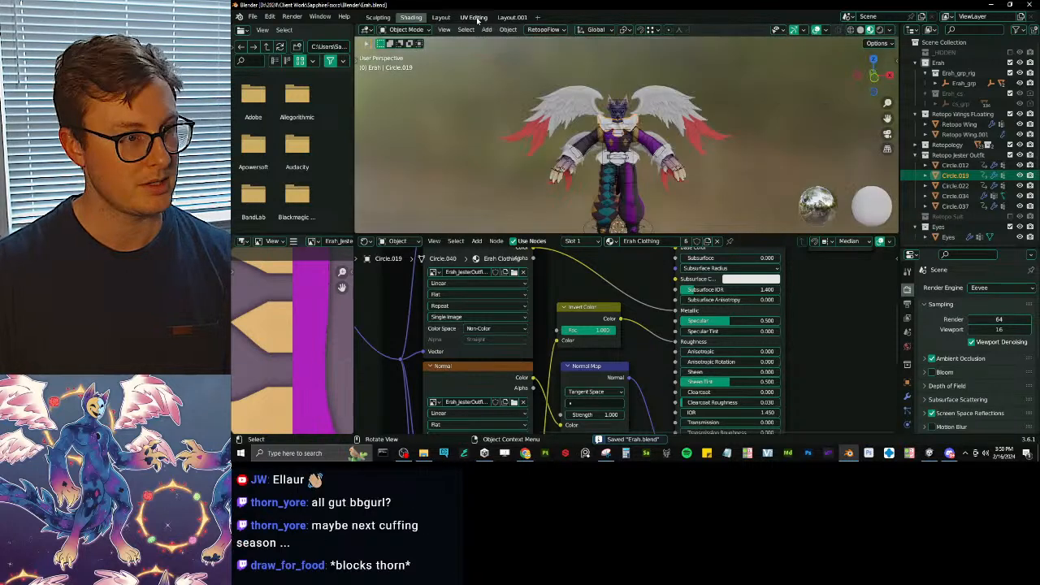
- Open the Layout workspace and frame the whole Erah character in its 3D view
{"action": "left_click", "coordinate": [441, 17]}
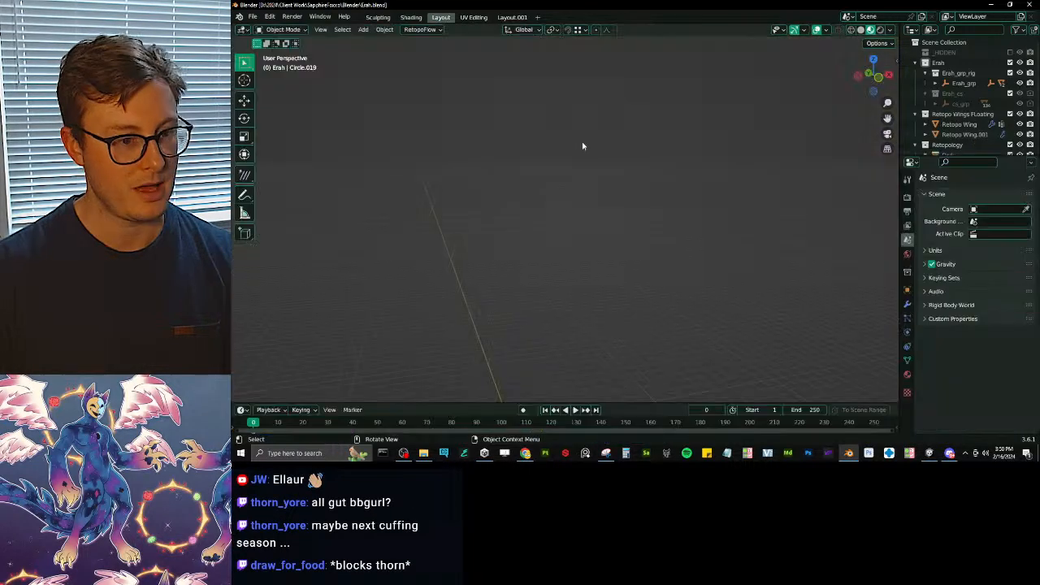
{"action": "key", "text": "a"}
{"action": "key", "text": "KP_Decimal"}
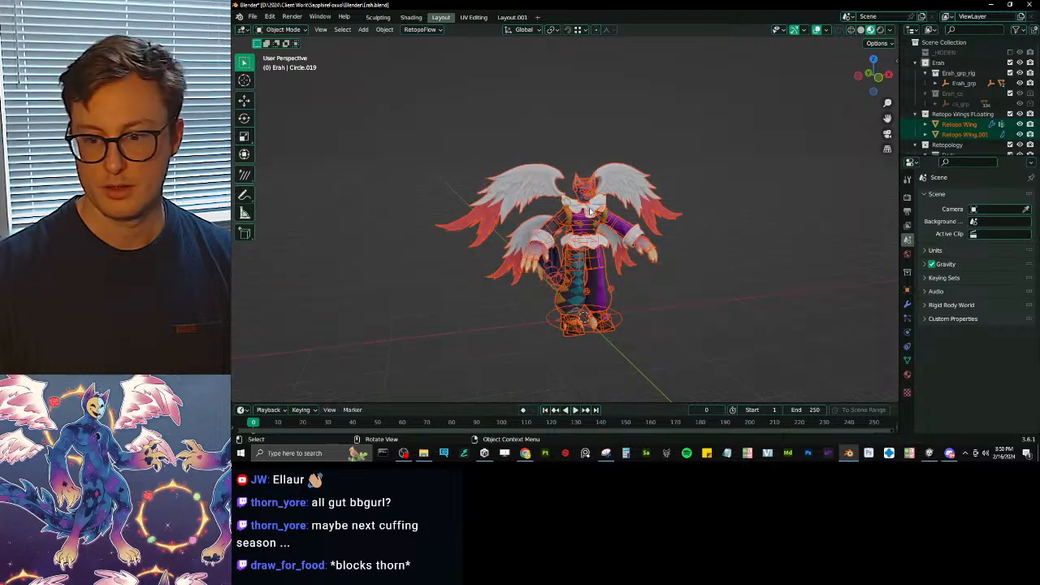
{"action": "scroll", "coordinate": [593, 240], "scroll_direction": "up", "scroll_amount": 3}
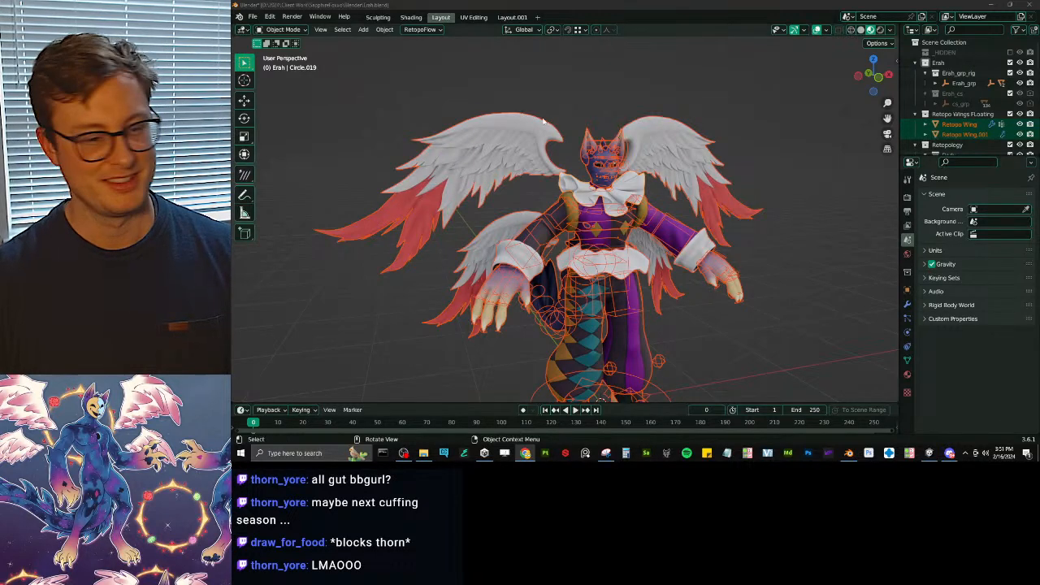
- Examine the textured head, wings, hands and jester outfit of the character from several angles
{"action": "middle_click_drag", "start_coordinate": [547, 144], "coordinate": [642, 240]}
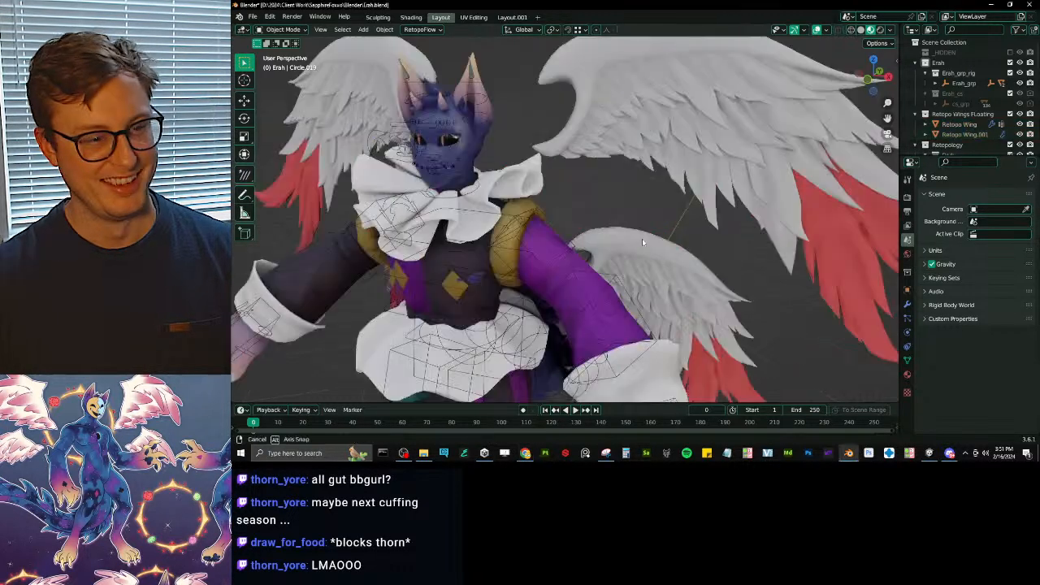
{"action": "scroll", "coordinate": [642, 242], "scroll_direction": "down", "scroll_amount": 4}
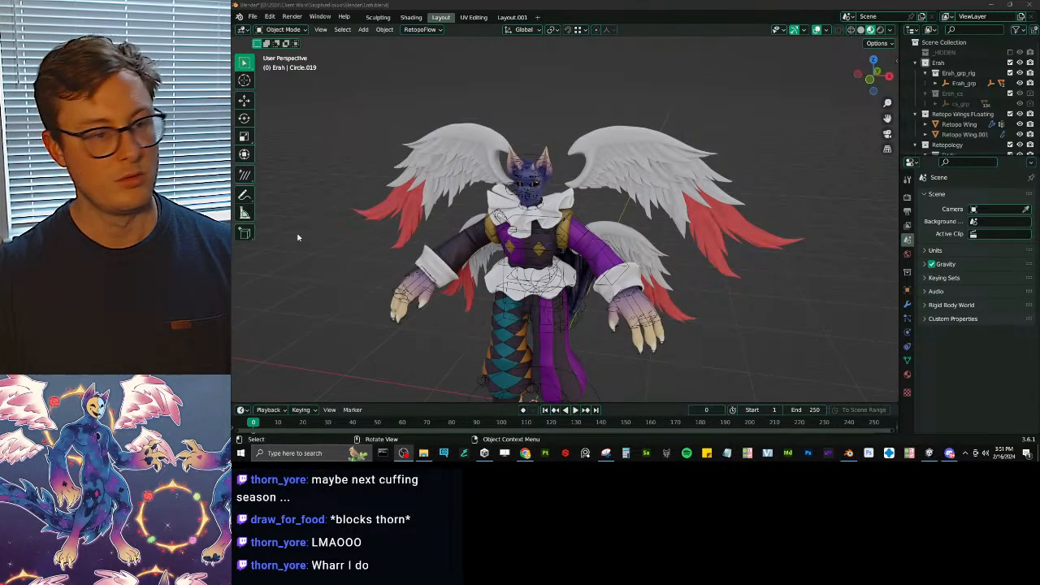
{"action": "middle_click_drag", "start_coordinate": [605, 213], "coordinate": [528, 214]}
{"action": "scroll", "coordinate": [528, 214], "scroll_direction": "up", "scroll_amount": 1}
{"action": "middle_click_drag", "start_coordinate": [463, 207], "coordinate": [526, 166]}
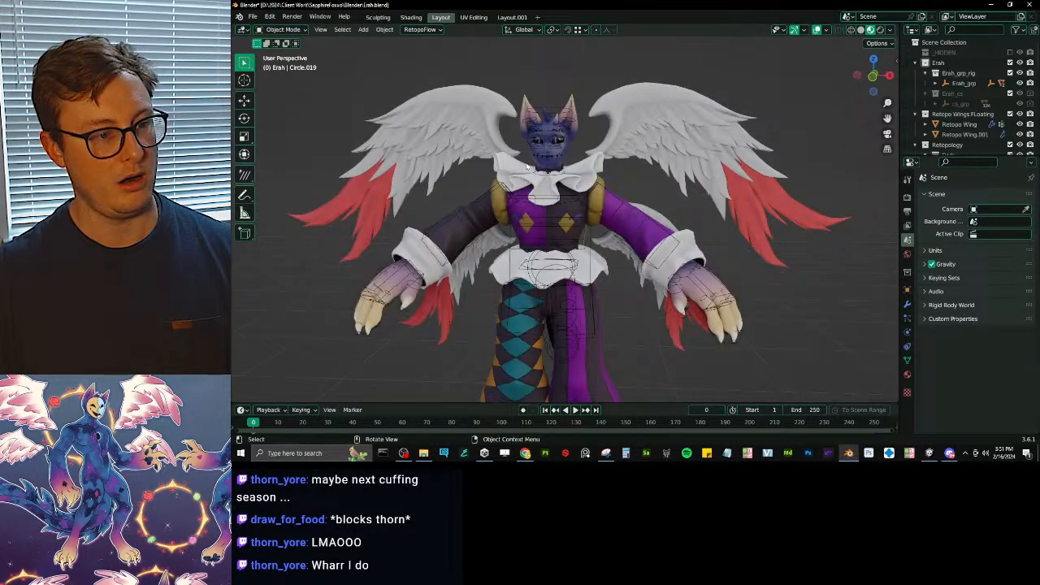
{"action": "scroll", "coordinate": [581, 179], "scroll_direction": "down", "scroll_amount": 1}
{"action": "middle_click_drag", "start_coordinate": [584, 180], "coordinate": [574, 180]}
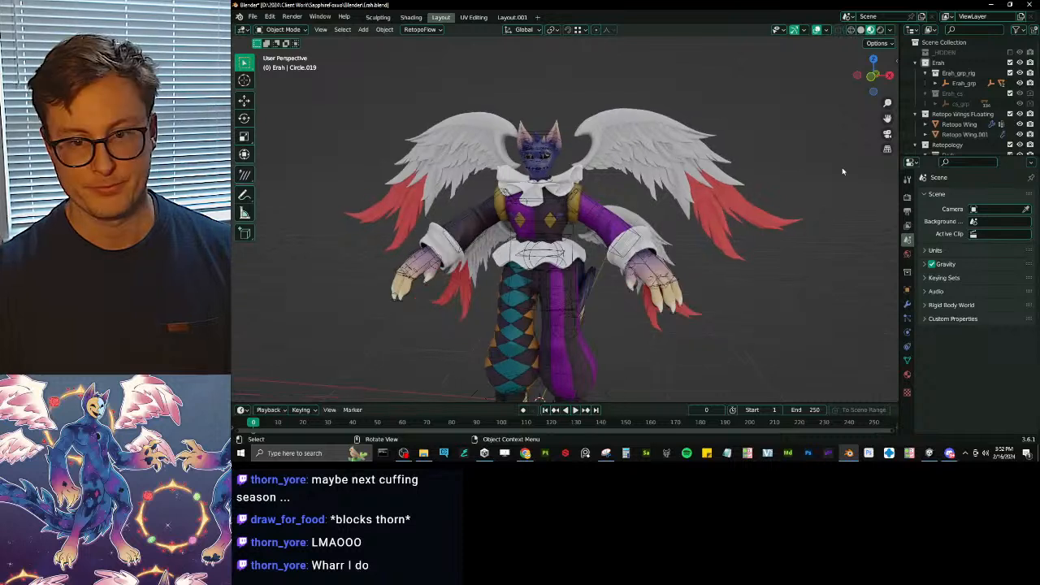
- Collapse the Retopo Wings Floating, Retopology, Retopo Jester Outfit and Eyes collections in the scene hierarchy
{"action": "left_click", "coordinate": [915, 114]}
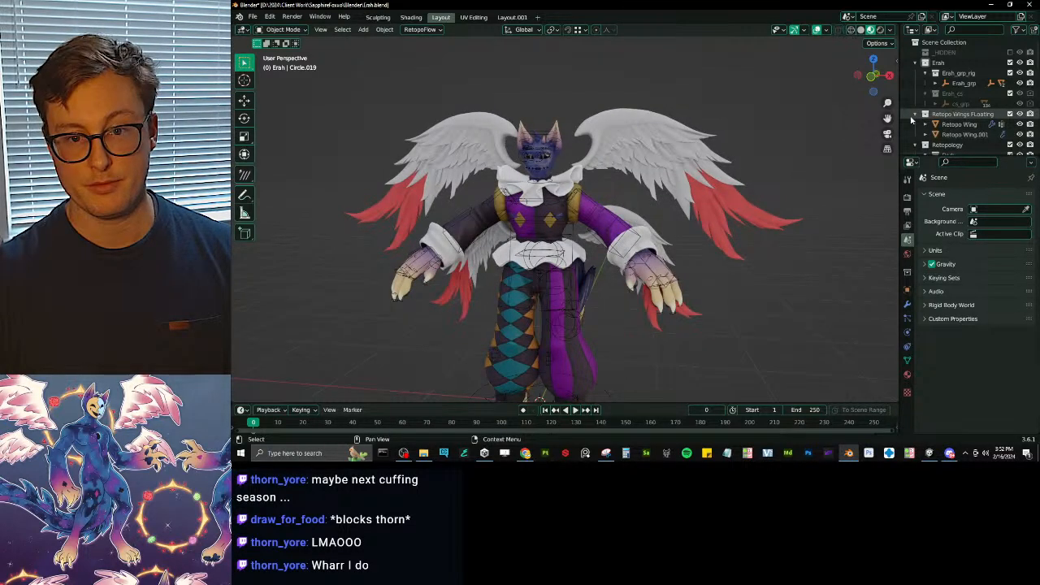
{"action": "left_click", "coordinate": [915, 124]}
{"action": "scroll", "coordinate": [920, 142], "scroll_direction": "down", "scroll_amount": 1}
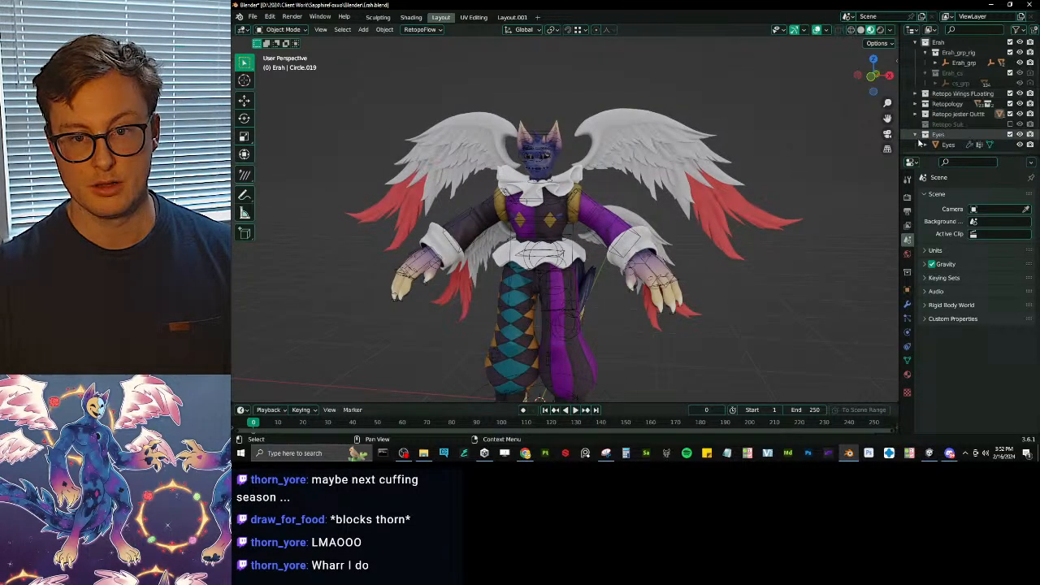
{"action": "left_click", "coordinate": [916, 134]}
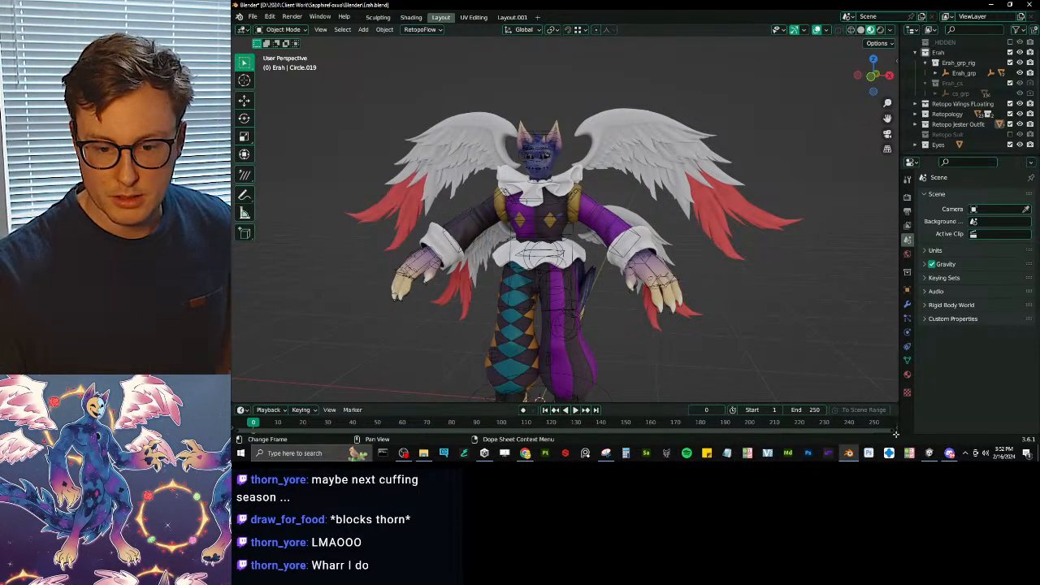
- Switch to Unity, enlarge the scene hierarchy list and select the collapsed Erah avatar root object
{"action": "left_click", "coordinate": [929, 452]}
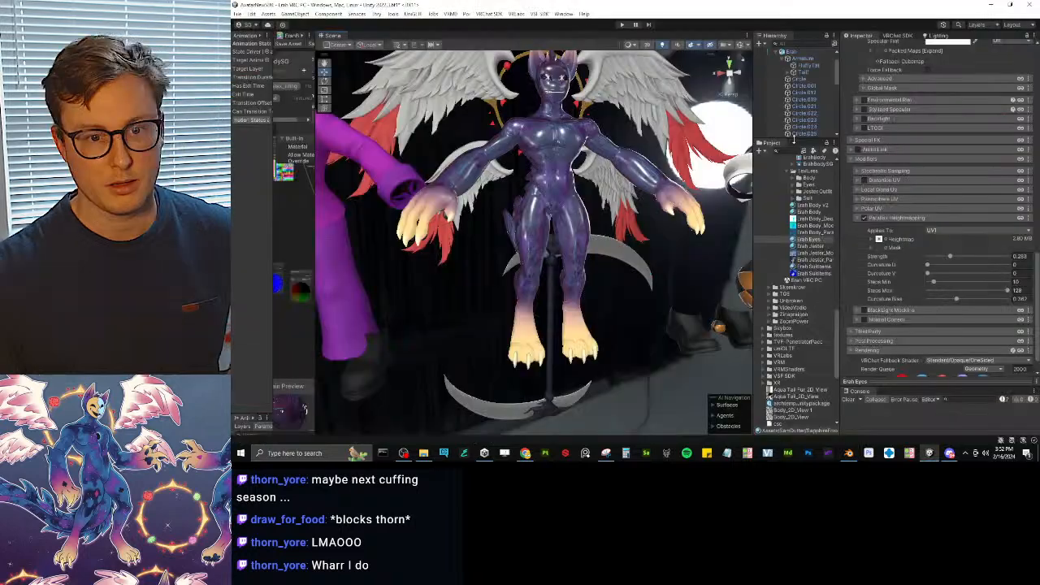
{"action": "left_click_drag", "start_coordinate": [794, 140], "coordinate": [793, 327]}
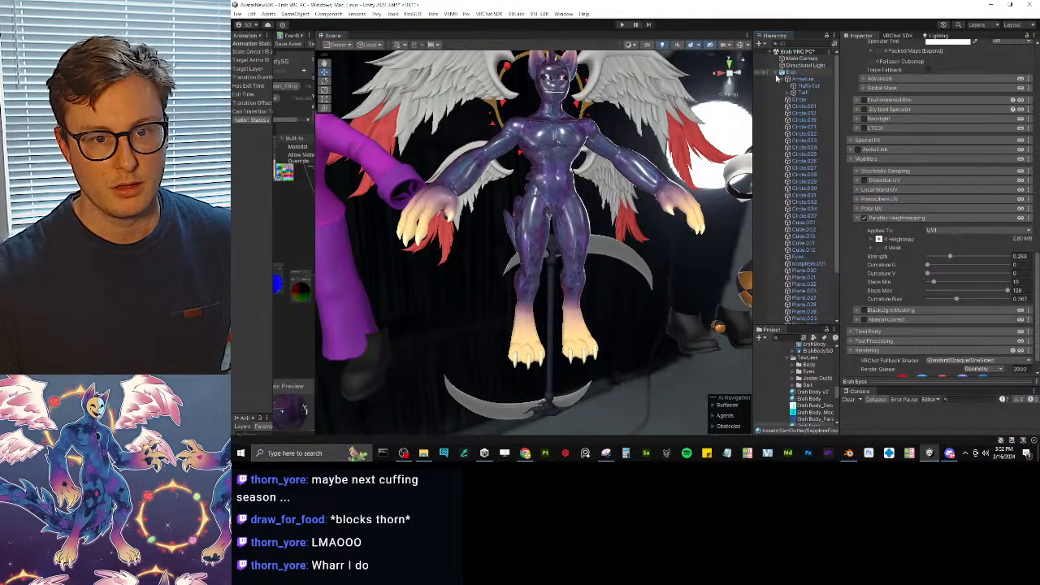
{"action": "left_click", "coordinate": [776, 52]}
{"action": "left_click", "coordinate": [792, 123]}
{"action": "left_click", "coordinate": [791, 73]}
{"action": "right_click", "coordinate": [791, 73]}
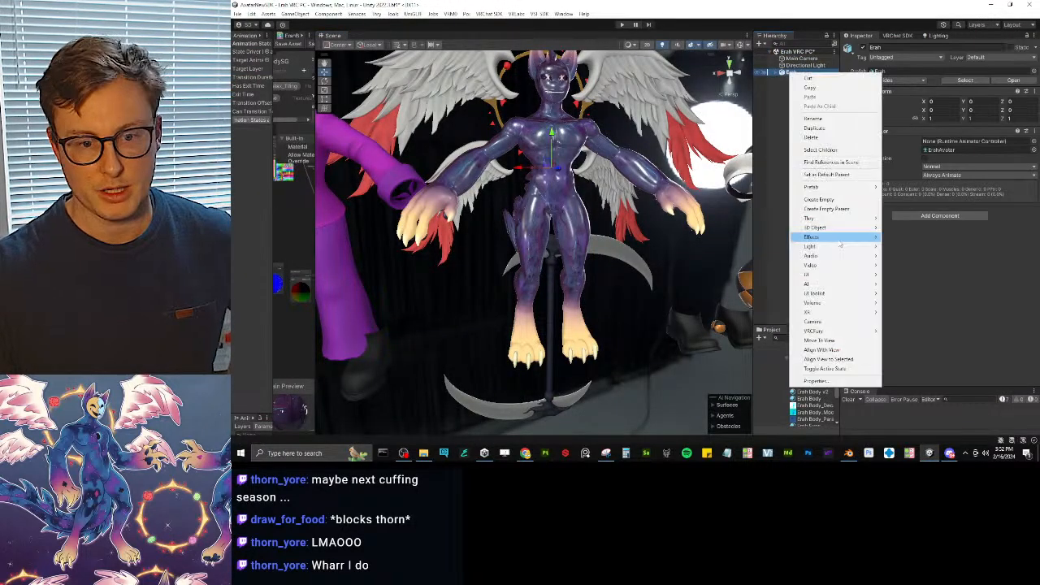
{"action": "left_click", "coordinate": [970, 217]}
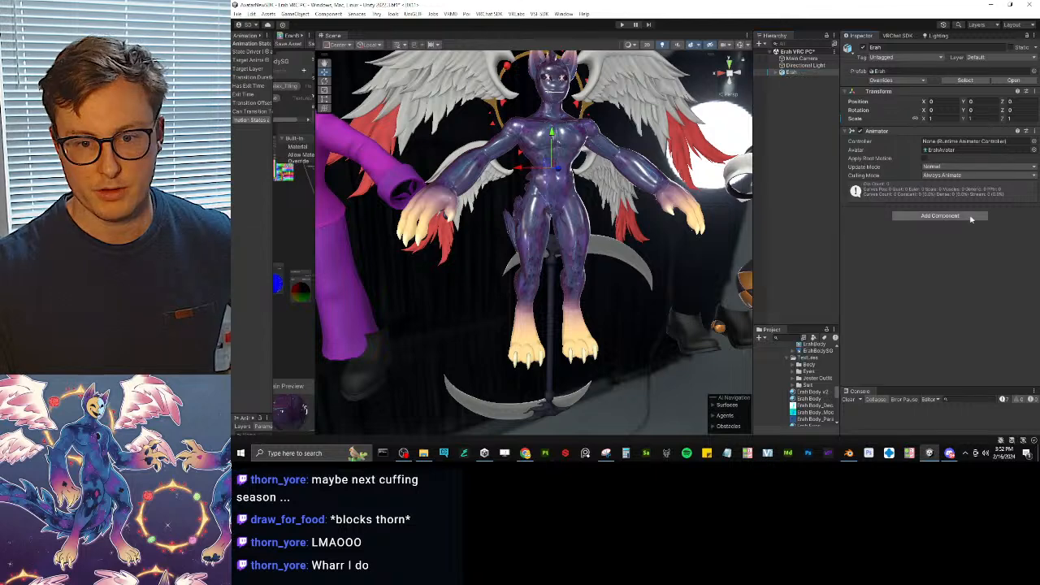
- Add a VRCFury Armature Link component to the Erah object
{"action": "left_click", "coordinate": [968, 217]}
{"action": "type", "text": "vrc"}
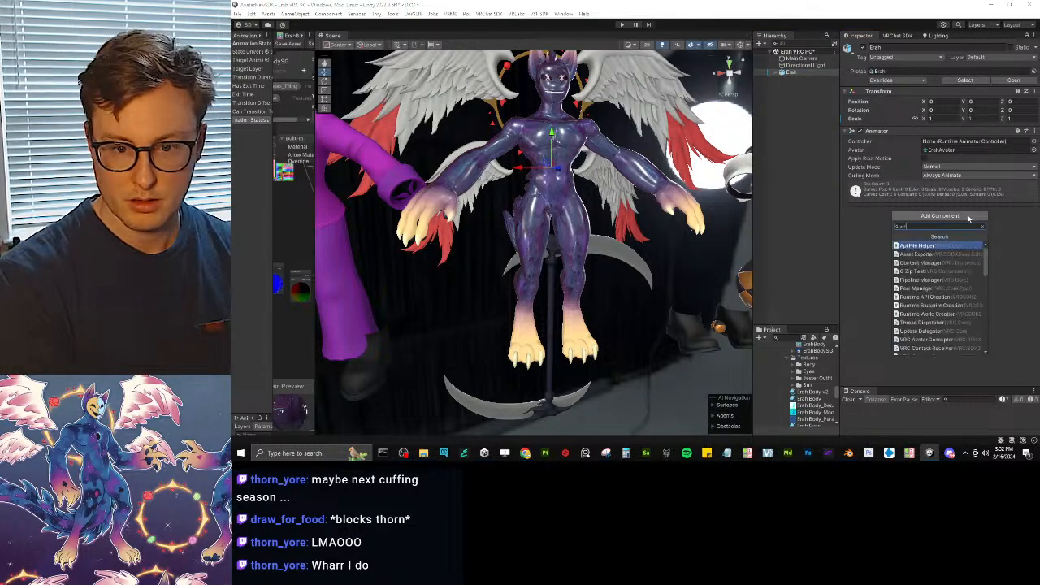
{"action": "type", "text": "f"}
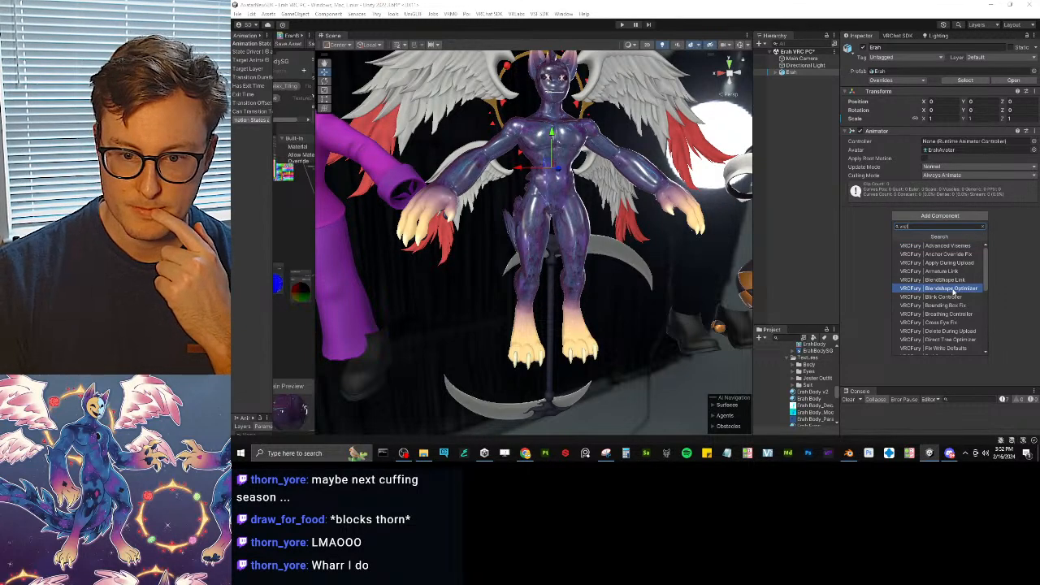
{"action": "left_click", "coordinate": [930, 270]}
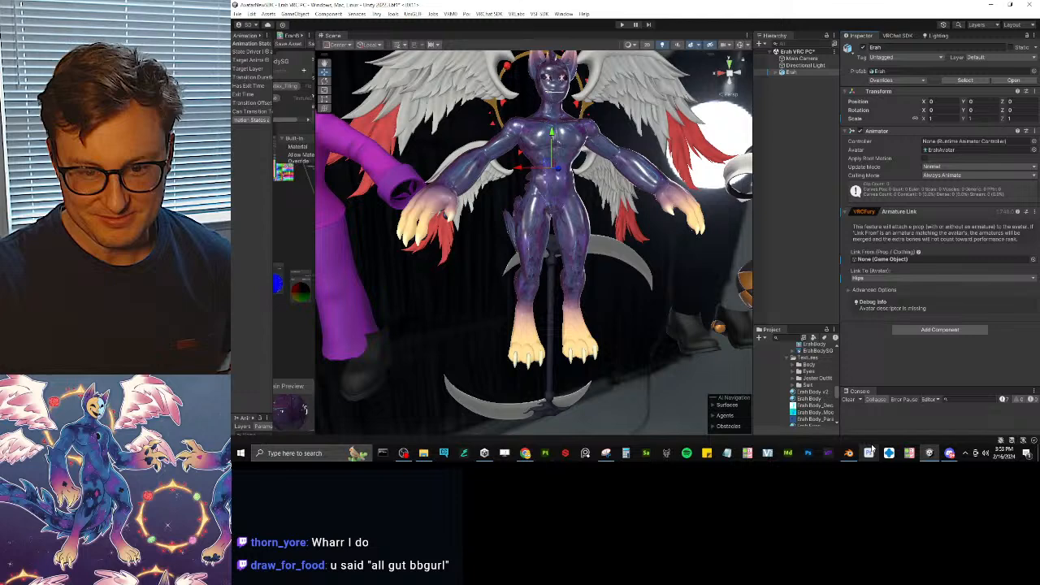
- Review the Armature Link's target bone choices and the help text for its Link From object
{"action": "left_click", "coordinate": [893, 278]}
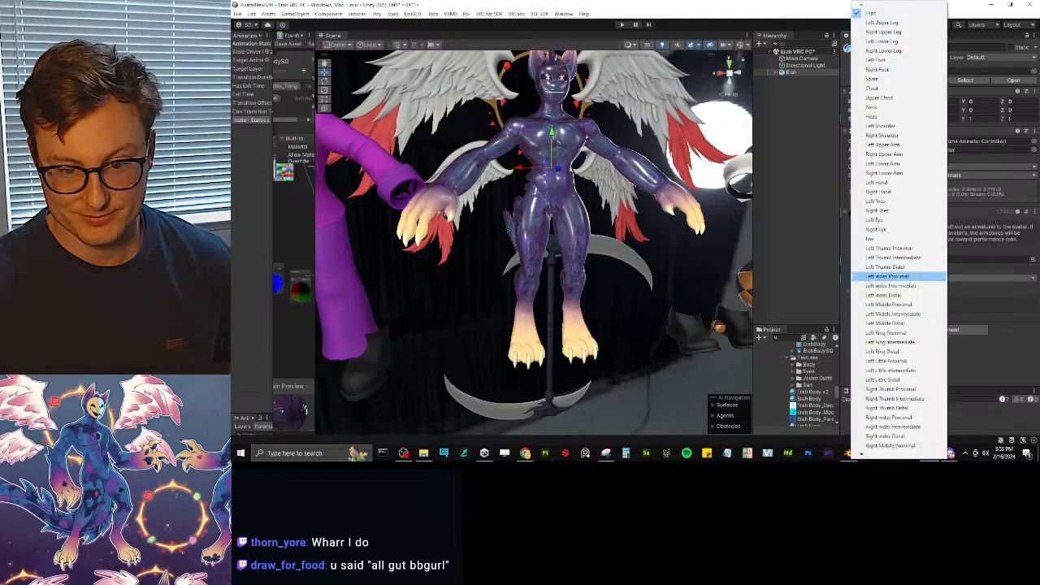
{"action": "left_click", "coordinate": [965, 230]}
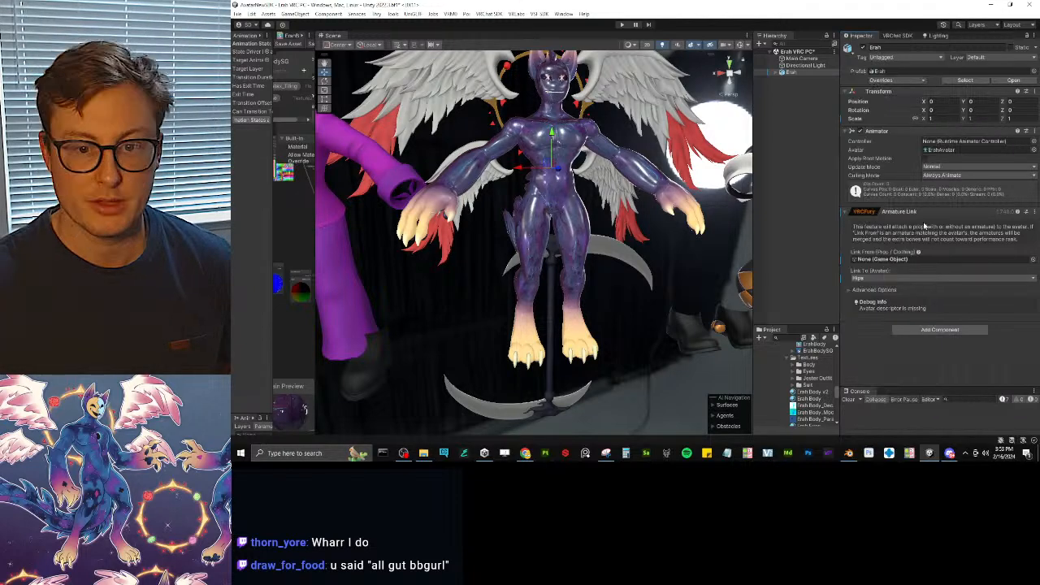
{"action": "left_click", "coordinate": [848, 291]}
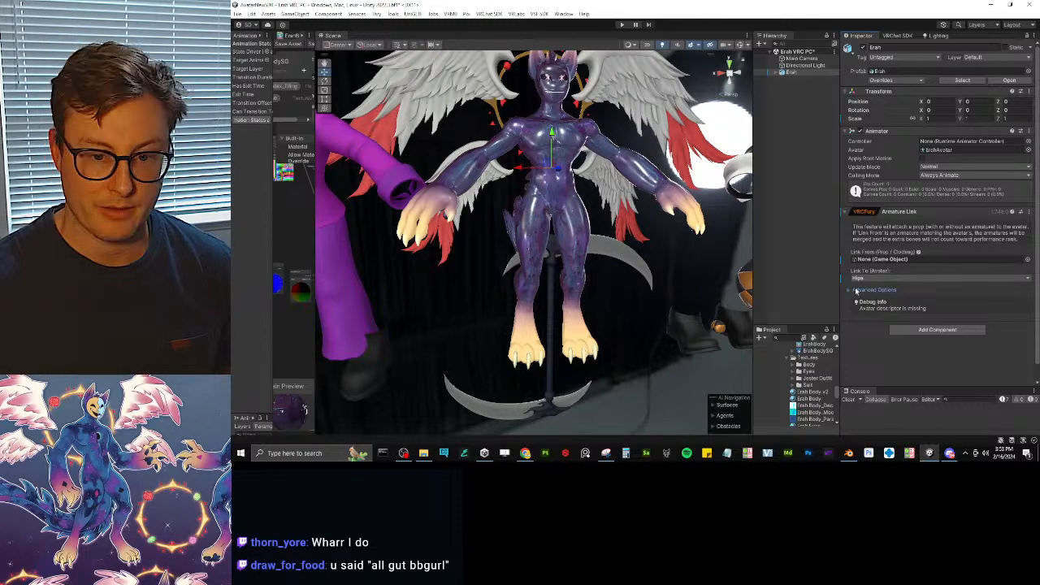
{"action": "left_click", "coordinate": [918, 253]}
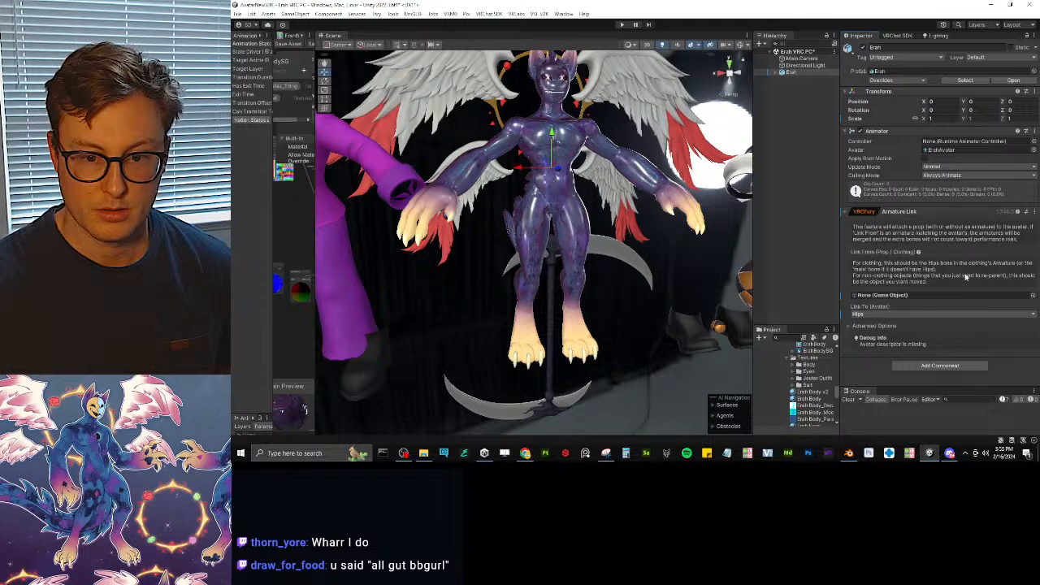
{"action": "left_click", "coordinate": [919, 251]}
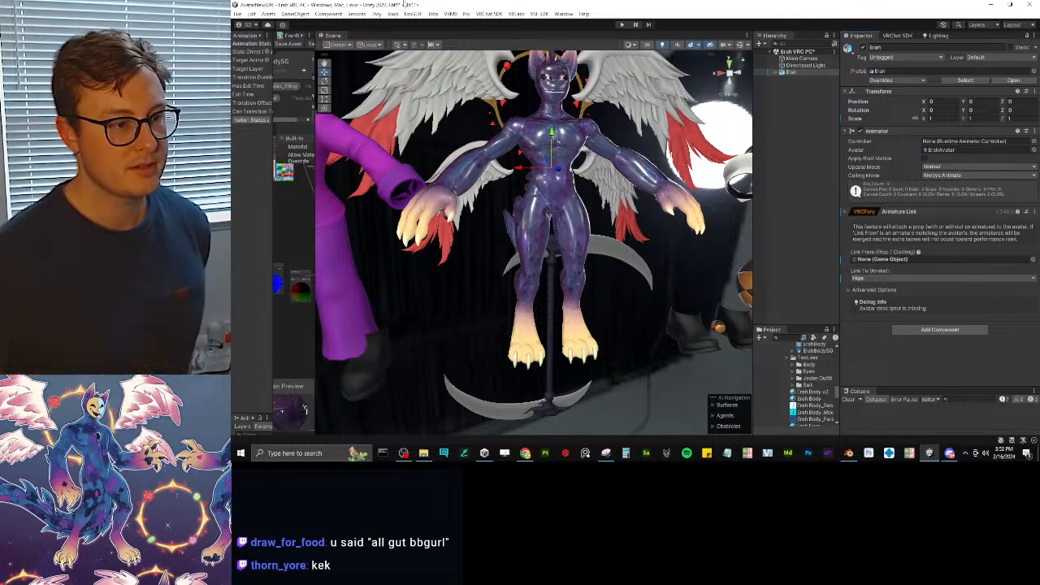
- Expand the Erah SuitItems material on Retopo Wing and apply the linear color fix to its rim lighting mask texture
{"action": "left_click", "coordinate": [351, 158]}
{"action": "left_click", "coordinate": [351, 158]}
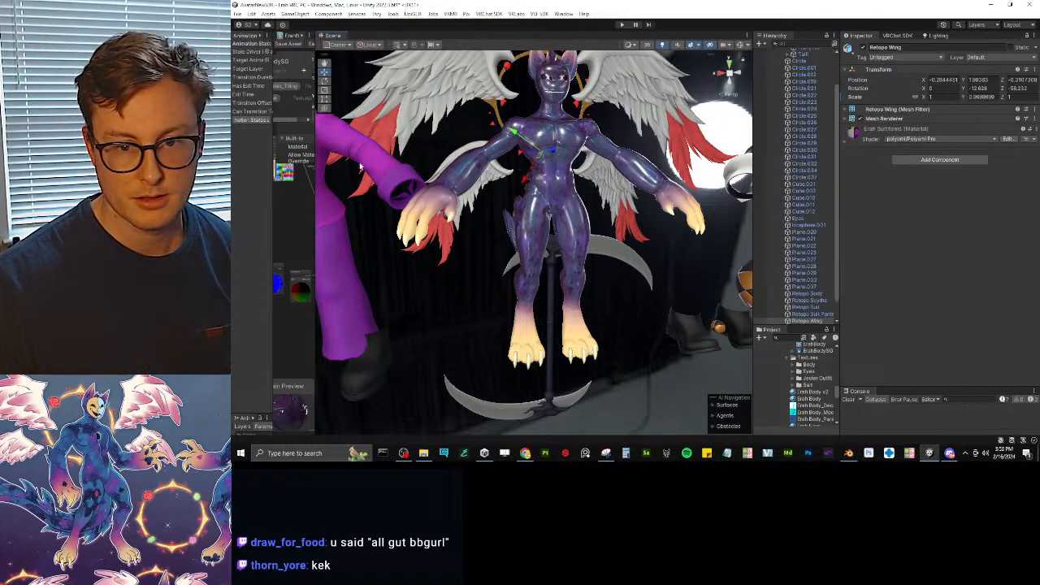
{"action": "left_click", "coordinate": [846, 141]}
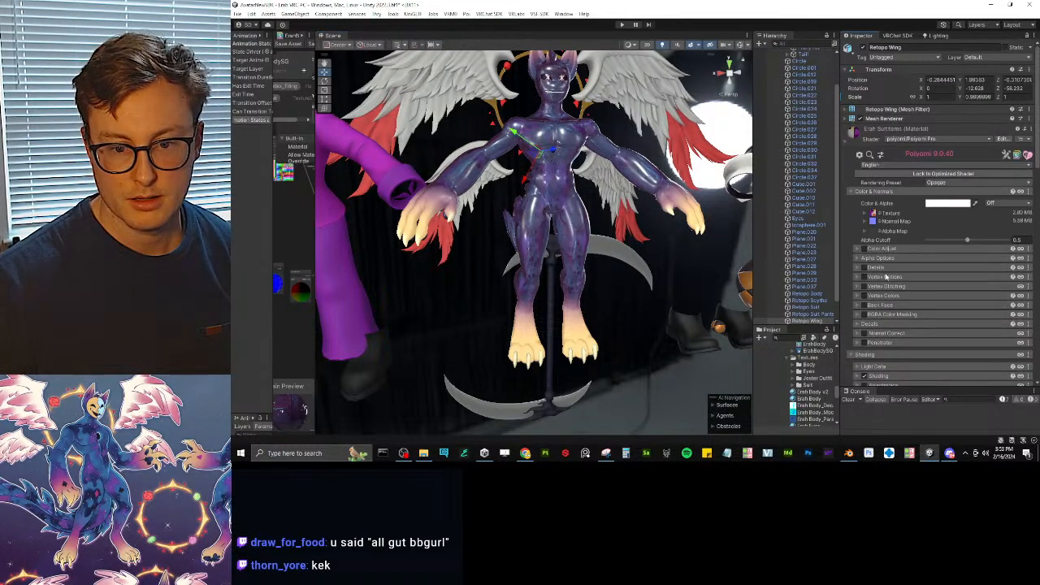
{"action": "scroll", "coordinate": [893, 298], "scroll_direction": "down", "scroll_amount": 10}
{"action": "scroll", "coordinate": [886, 168], "scroll_direction": "down", "scroll_amount": 1}
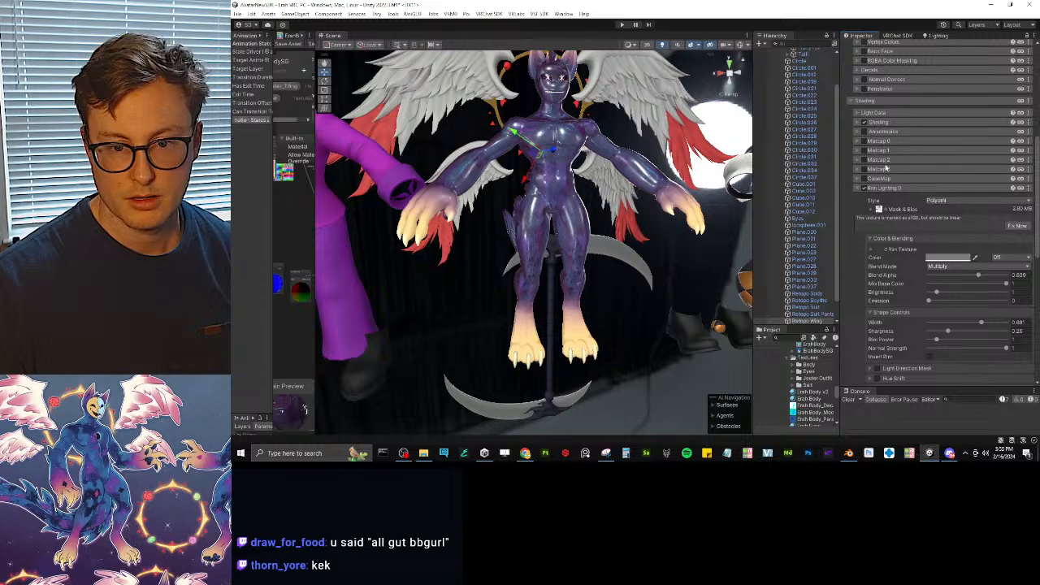
{"action": "left_click", "coordinate": [1019, 226]}
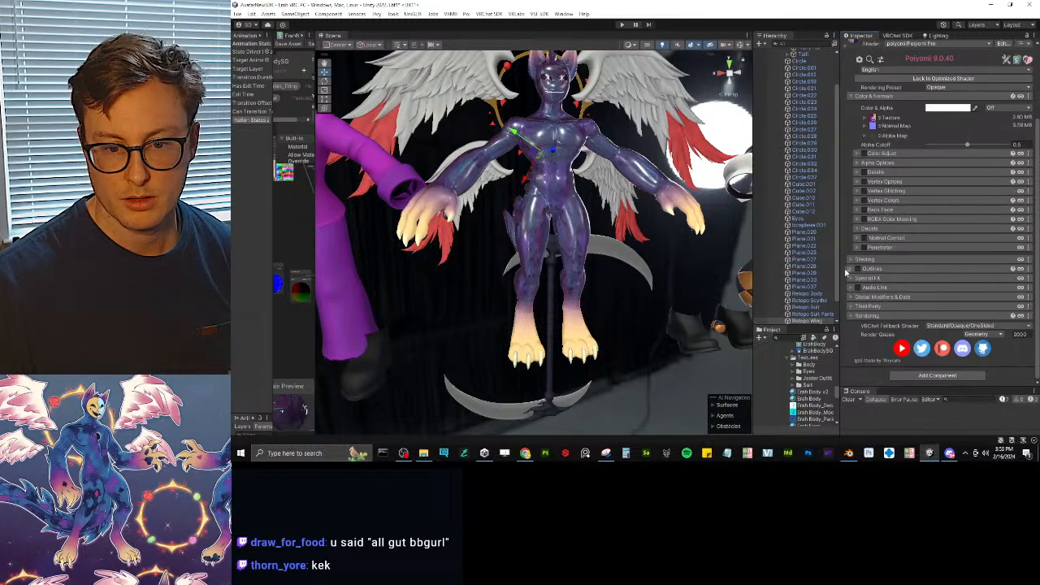
- Inspect the material's UV Tile Discard settings under Special FX and view the avatar beside its separate outfits
{"action": "left_click", "coordinate": [846, 275]}
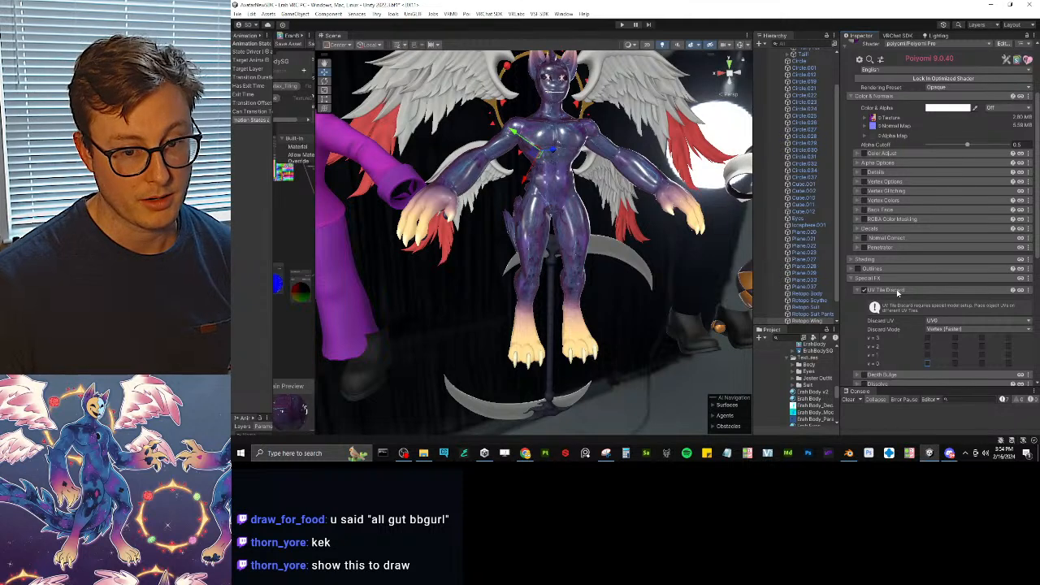
{"action": "left_click", "coordinate": [886, 290]}
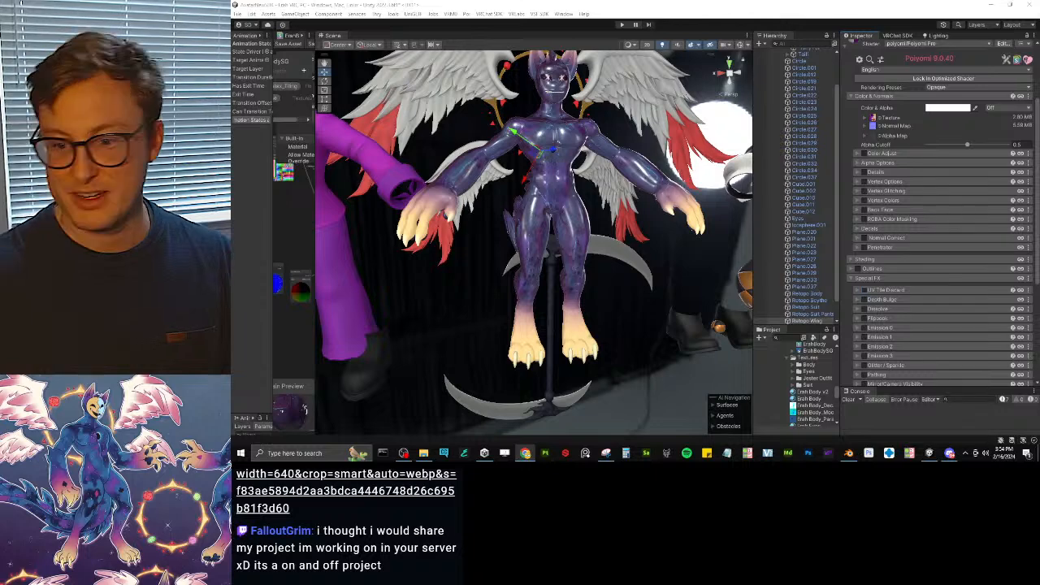
{"action": "scroll", "coordinate": [527, 234], "scroll_direction": "down", "scroll_amount": 5}
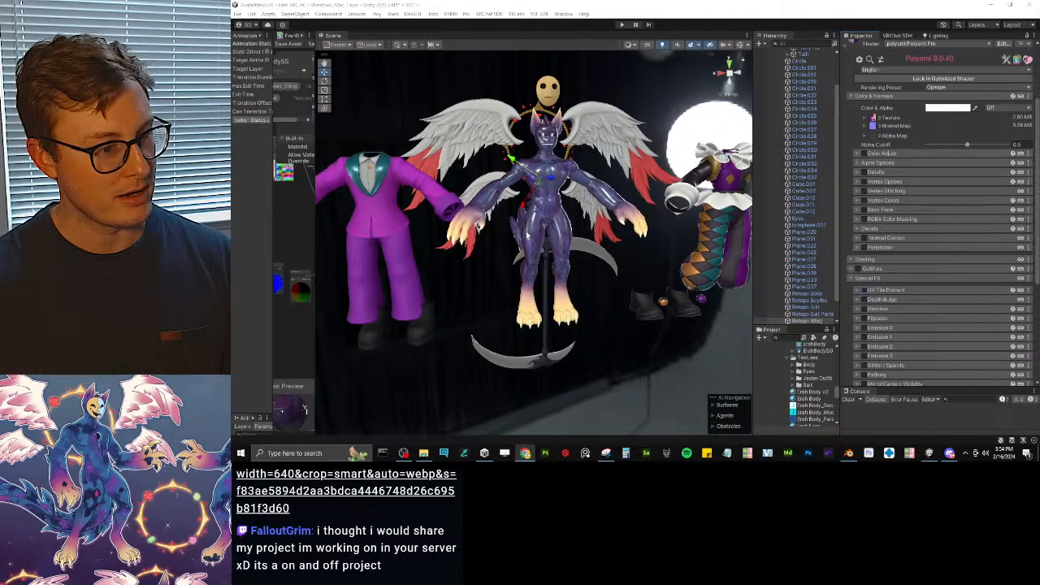
{"action": "left_click_drag", "start_coordinate": [526, 234], "coordinate": [591, 274], "text": "alt"}
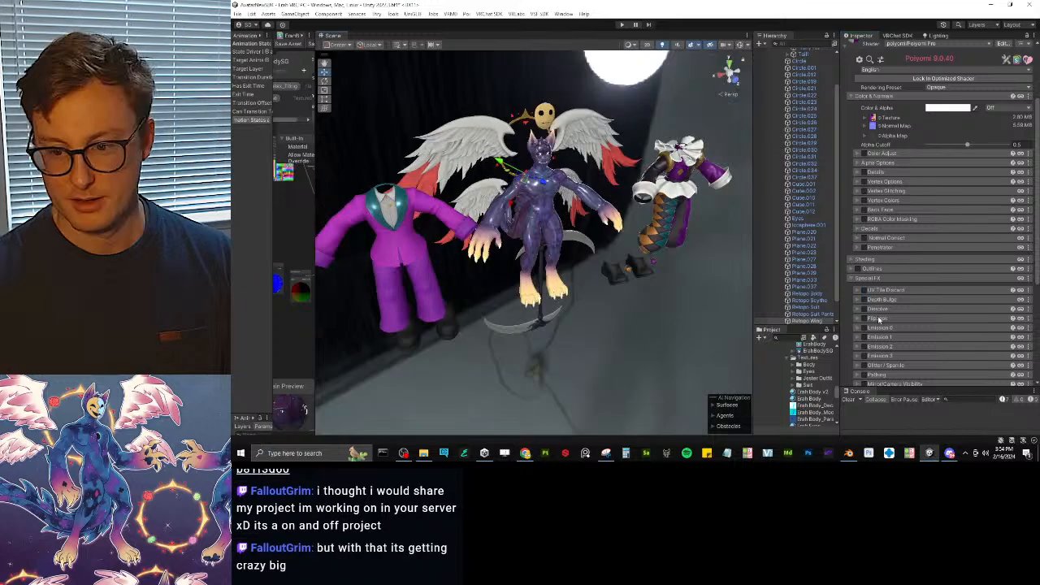
- Switch to Blender, select the Retopo Wing mesh and collapse its two Mirror modifiers
{"action": "left_click", "coordinate": [849, 452]}
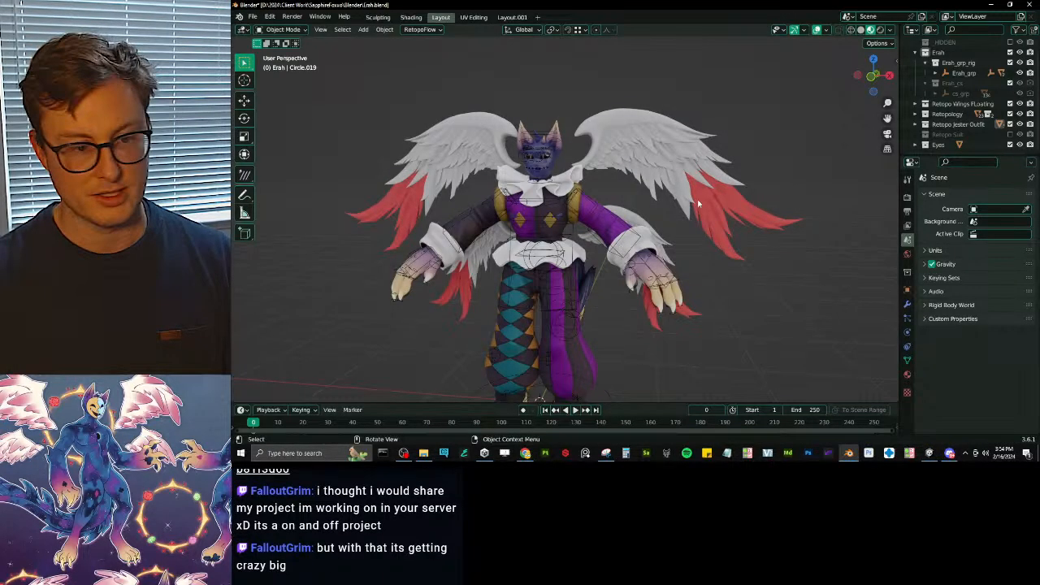
{"action": "middle_click_drag", "start_coordinate": [619, 248], "coordinate": [471, 104]}
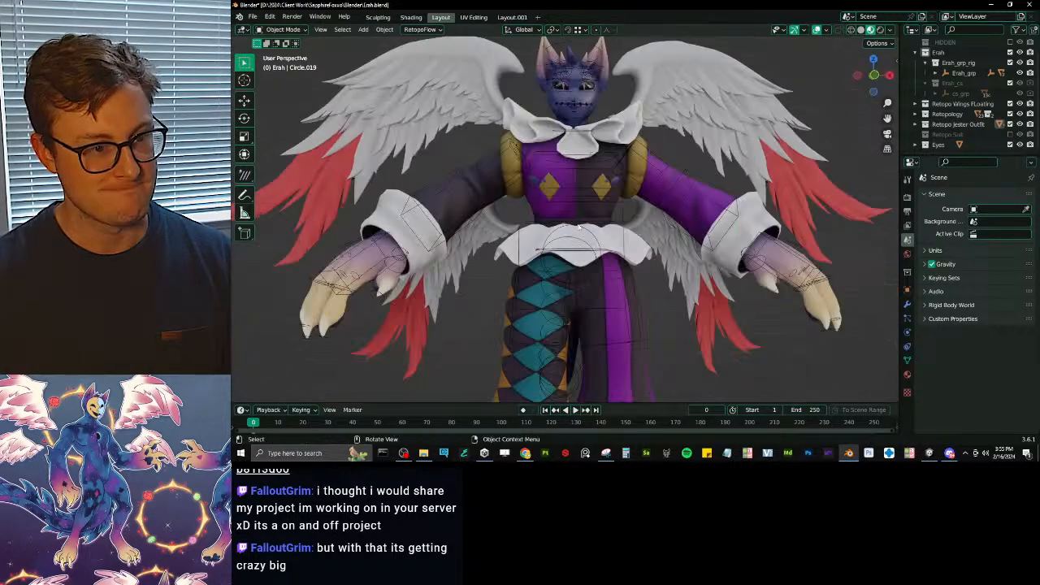
{"action": "left_click", "coordinate": [472, 103]}
{"action": "scroll", "coordinate": [662, 137], "scroll_direction": "down", "scroll_amount": 5}
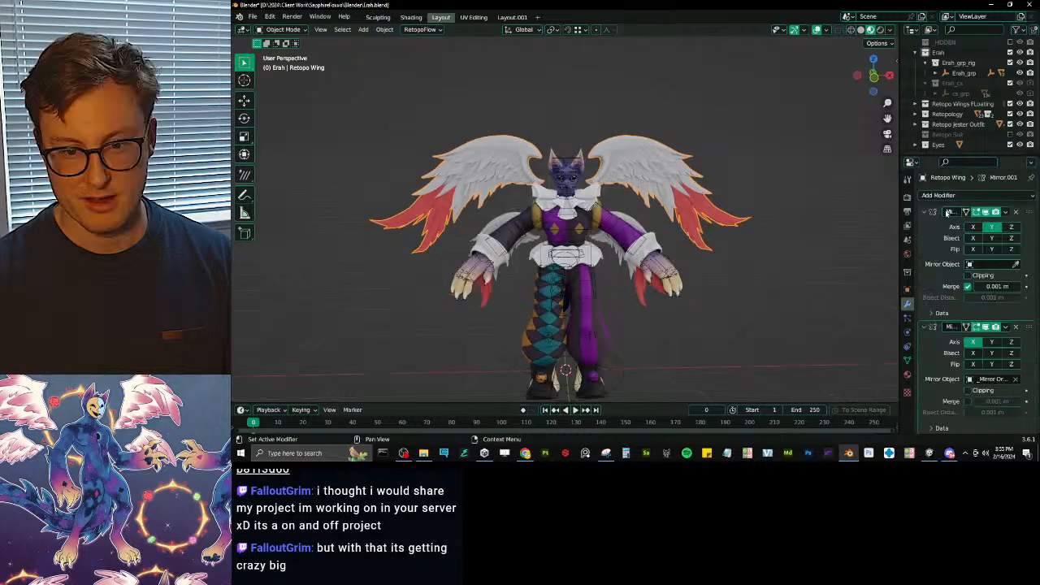
{"action": "left_click", "coordinate": [922, 212]}
{"action": "left_click", "coordinate": [923, 230]}
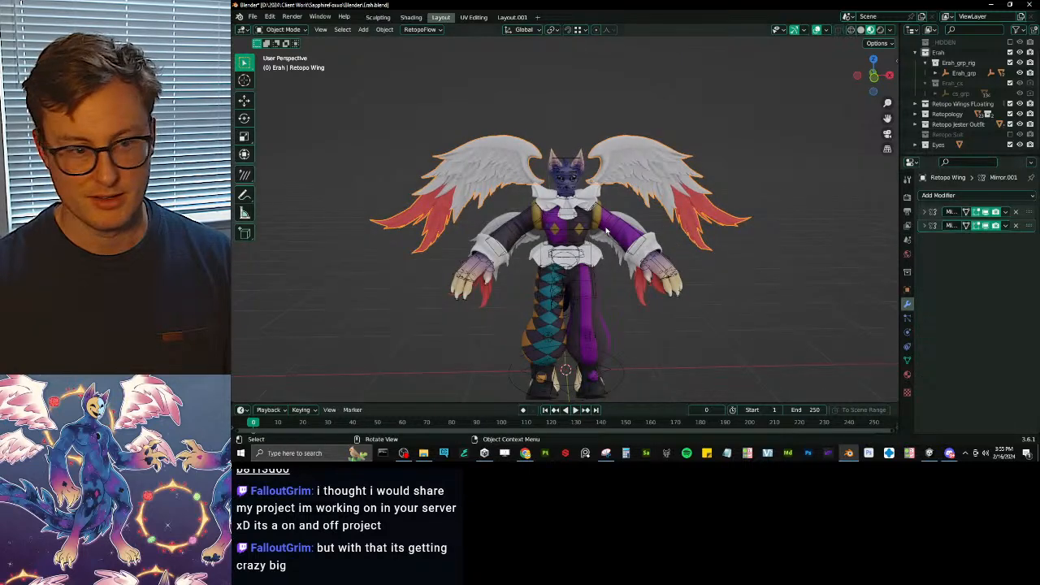
- Try to apply all transforms to the upper wings and make their object data single-user
{"action": "middle_click_drag", "start_coordinate": [671, 213], "coordinate": [505, 244]}
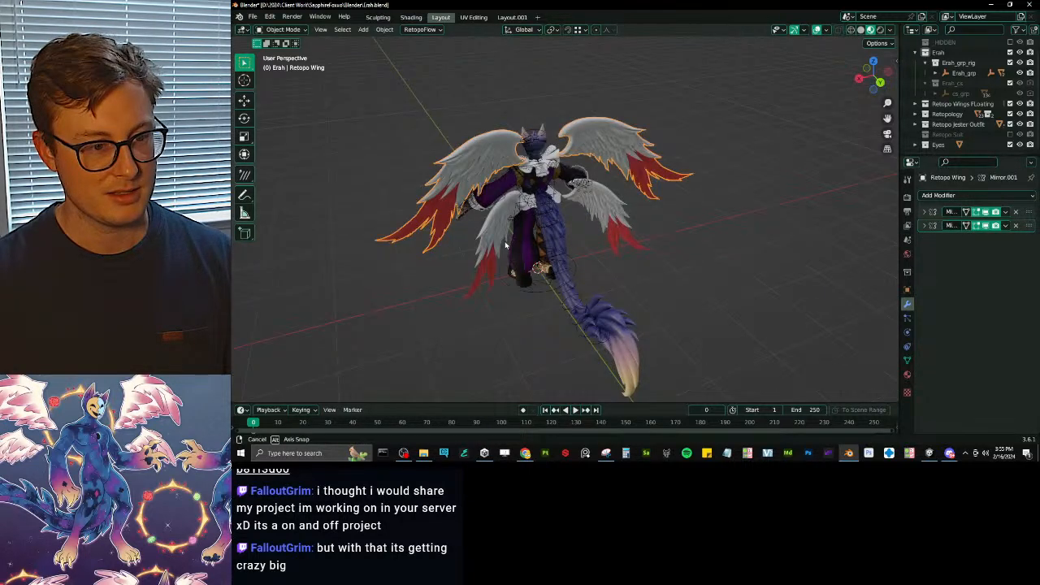
{"action": "middle_click_drag", "start_coordinate": [593, 214], "coordinate": [616, 242]}
{"action": "key", "text": "ctrl+a"}
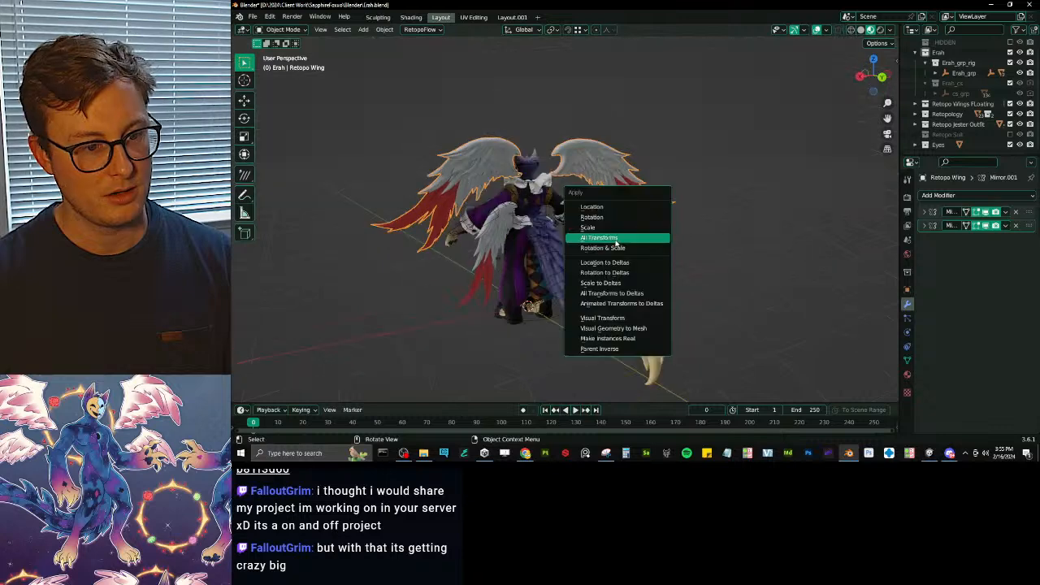
{"action": "left_click", "coordinate": [616, 238]}
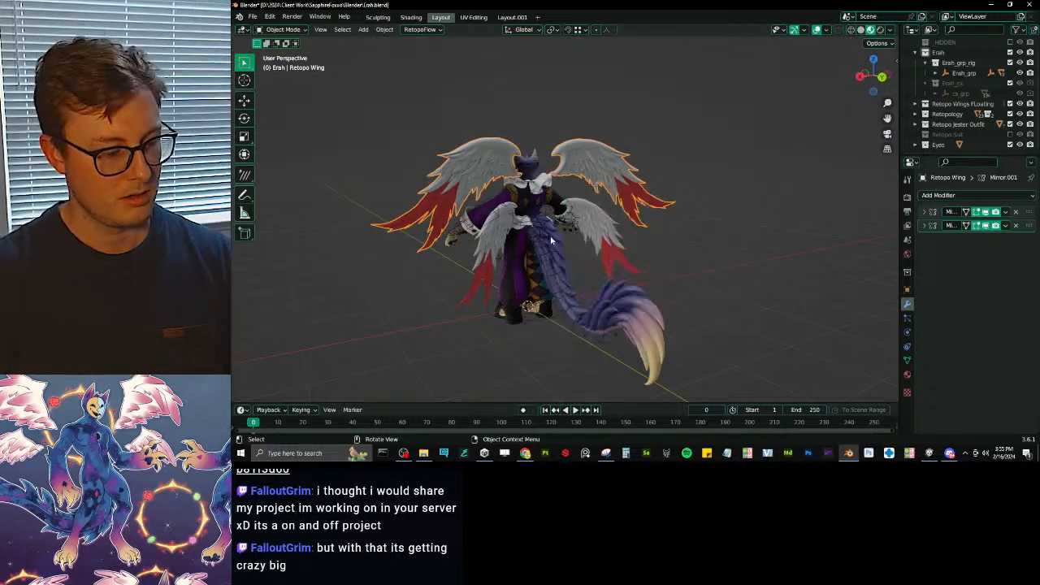
{"action": "key", "text": "F3"}
{"action": "type", "text": "make"}
{"action": "key", "text": "BackSpace"}
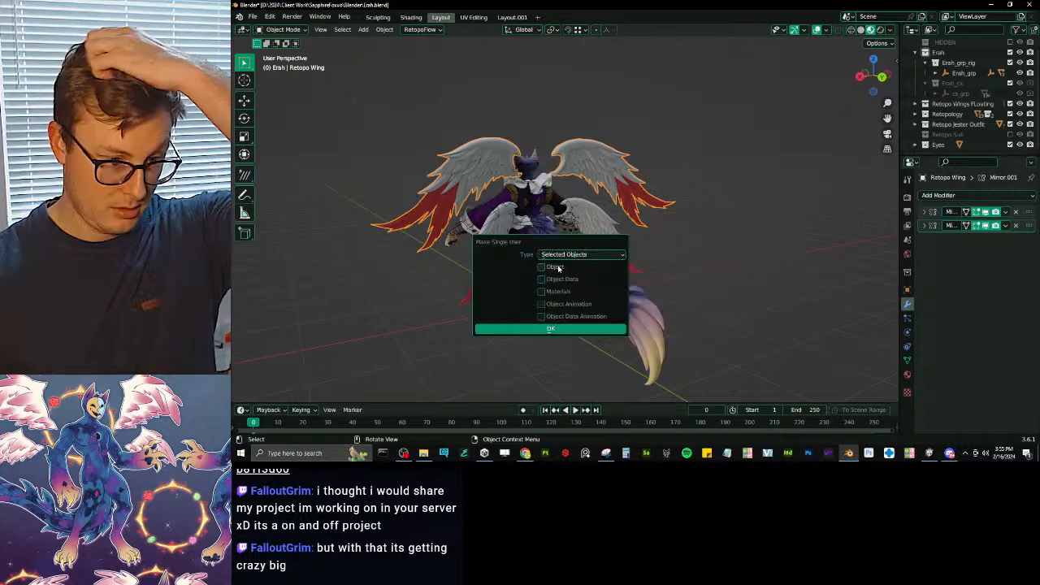
{"action": "left_click", "coordinate": [557, 278]}
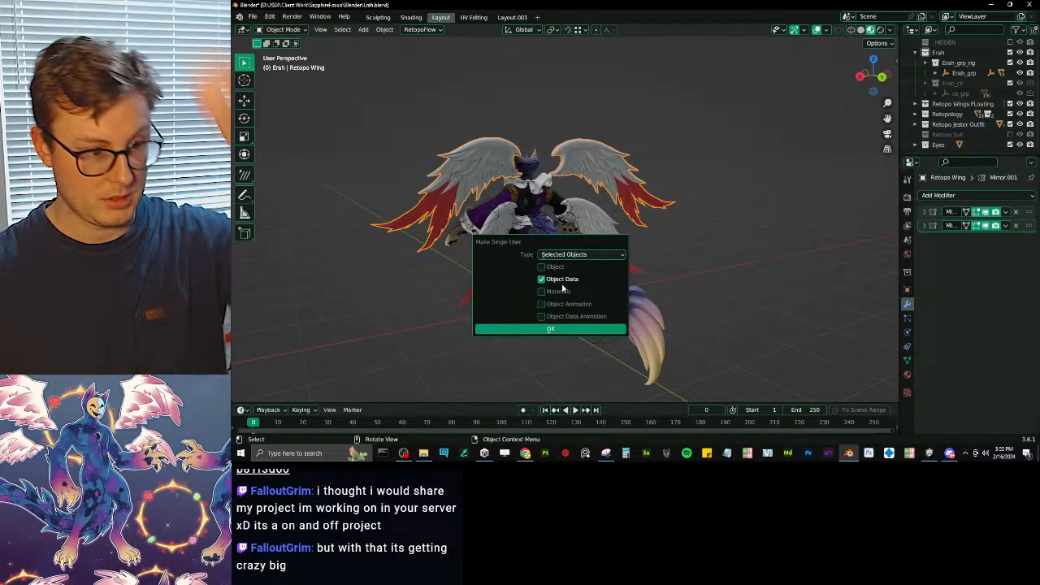
{"action": "left_click", "coordinate": [573, 327]}
- Try to make the lower wings' object data single-user and apply their object transforms
{"action": "scroll", "coordinate": [458, 245], "scroll_direction": "up", "scroll_amount": 4}
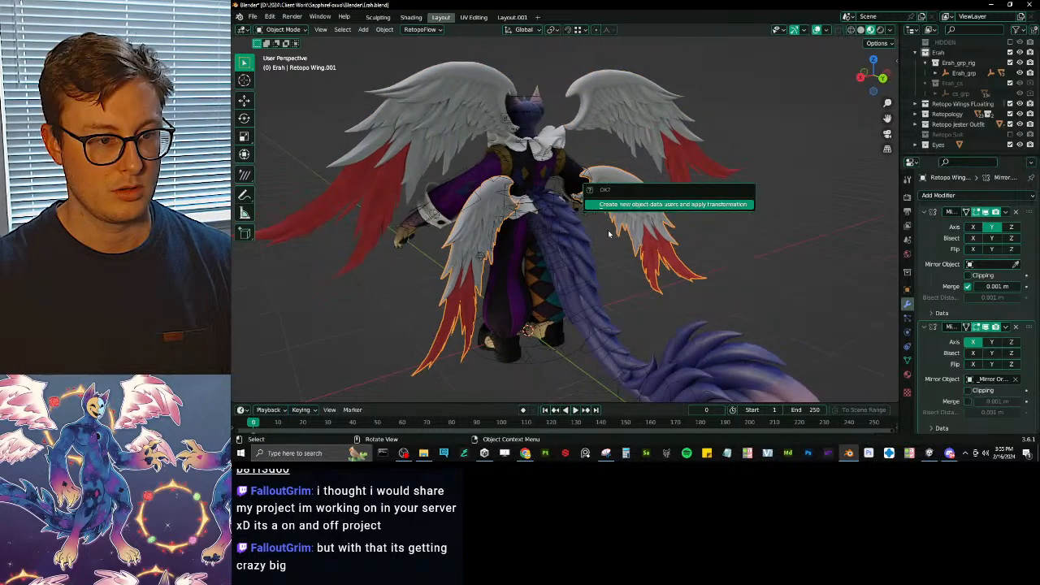
{"action": "key", "text": "F3"}
{"action": "type", "text": "ma"}
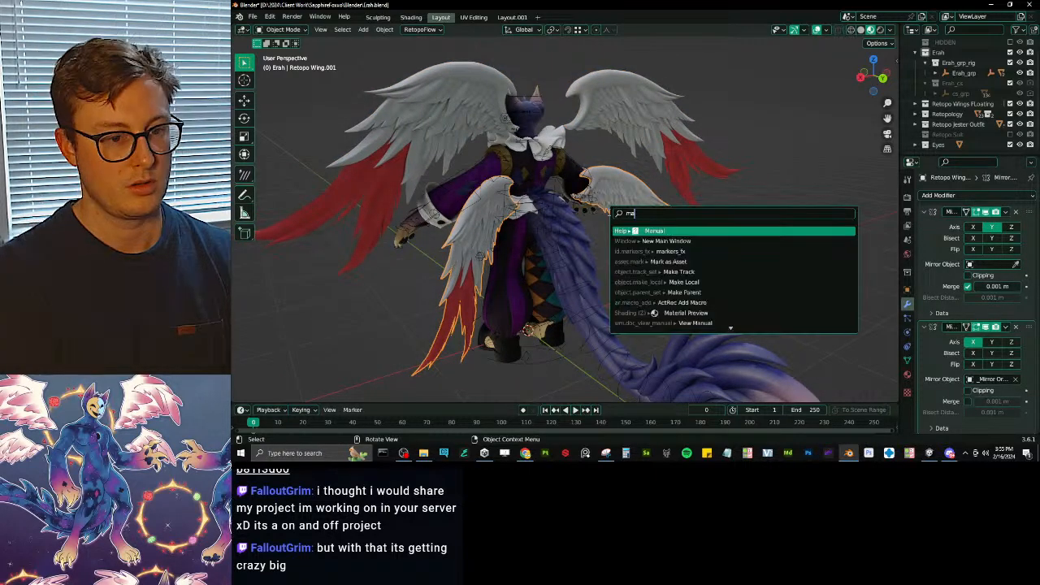
{"action": "type", "text": "ke sing"}
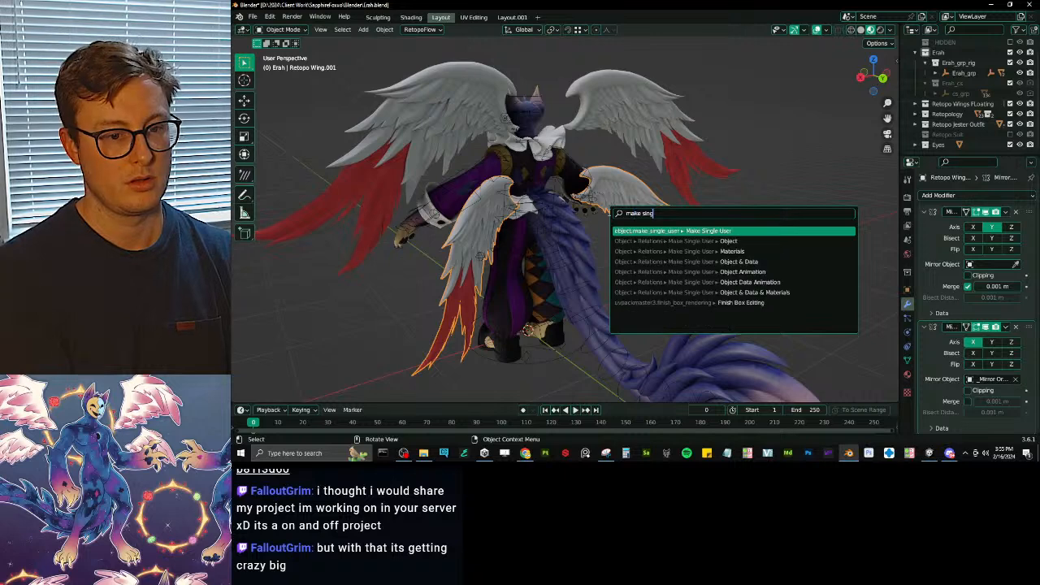
{"action": "key", "text": "Return"}
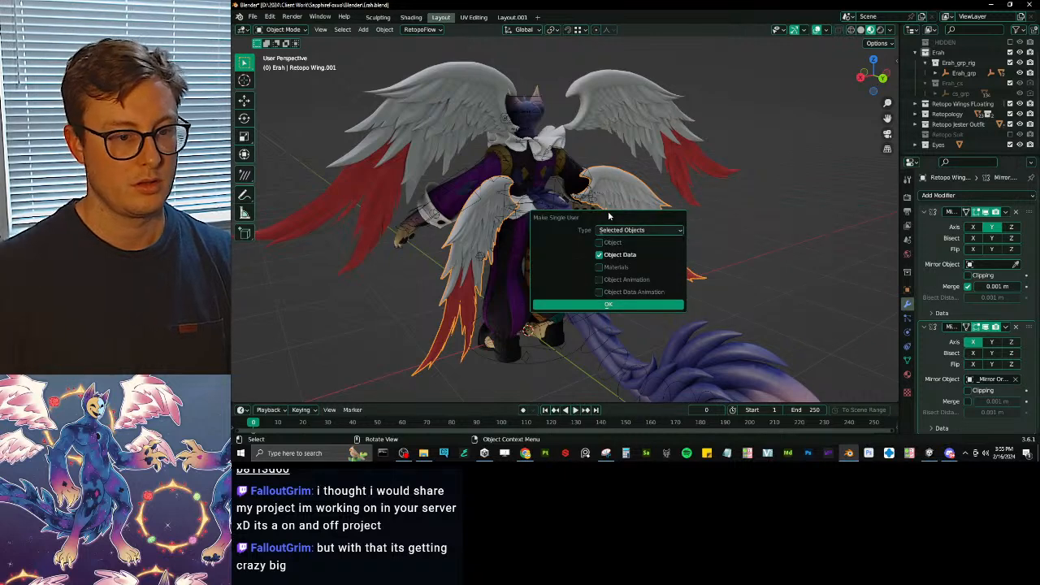
{"action": "left_click", "coordinate": [628, 306]}
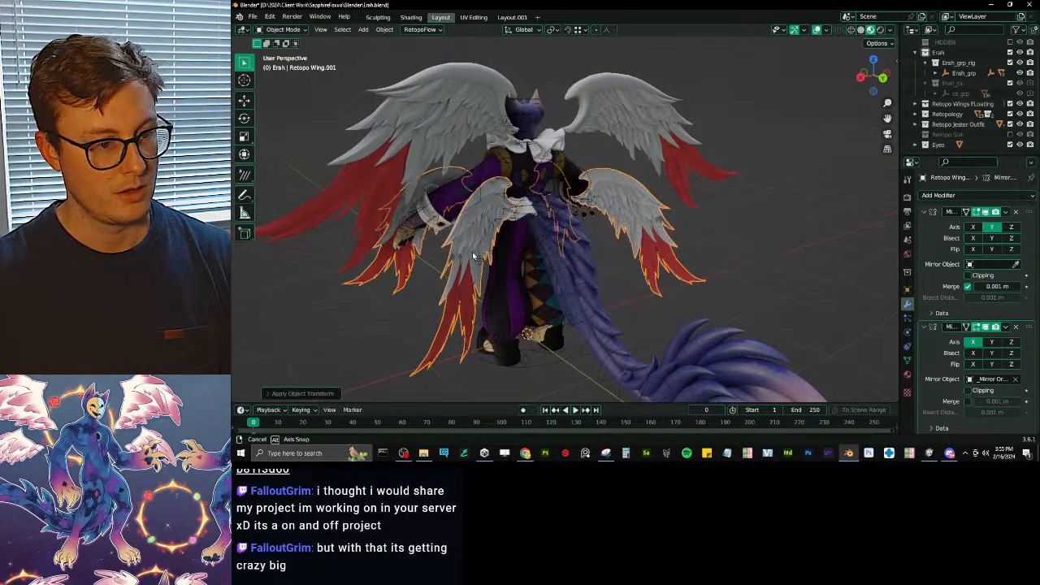
- Examine the upper and lower wings on the outfitted character from behind and from the front
{"action": "middle_click_drag", "start_coordinate": [472, 252], "coordinate": [653, 266]}
{"action": "left_click", "coordinate": [536, 80]}
{"action": "middle_click_drag", "start_coordinate": [586, 170], "coordinate": [650, 195]}
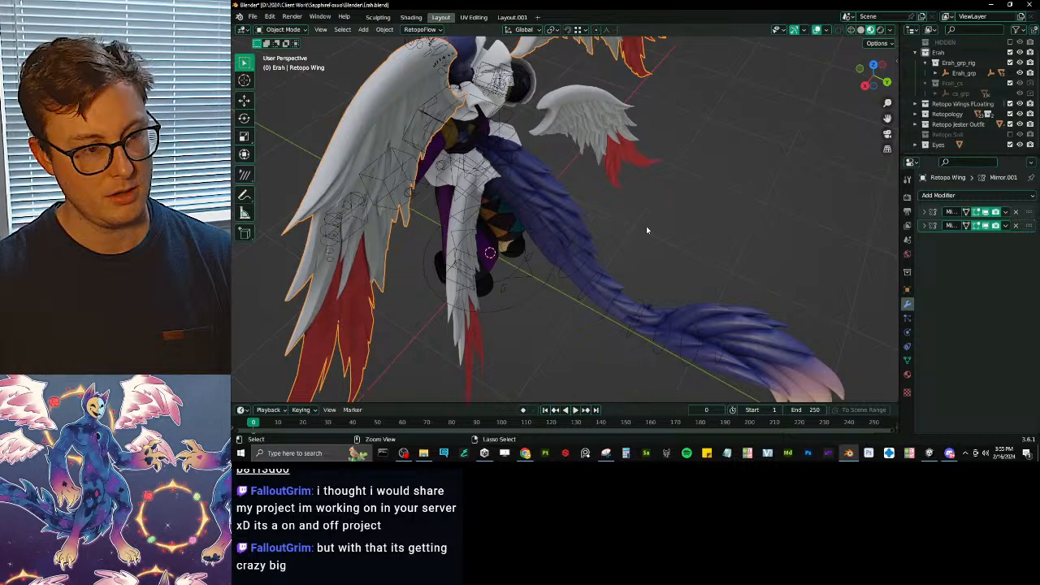
{"action": "middle_click_drag", "start_coordinate": [646, 230], "coordinate": [610, 204]}
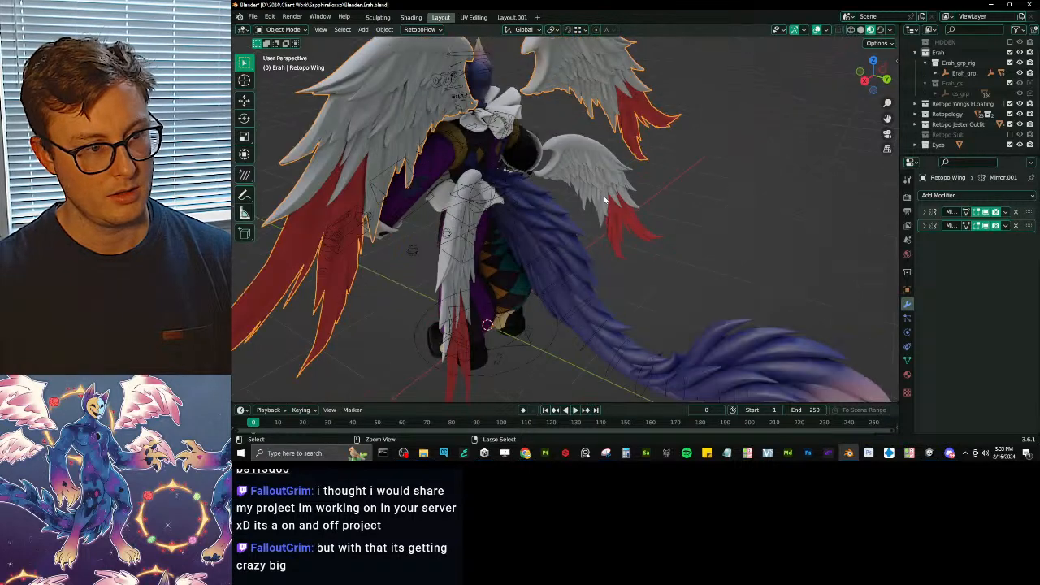
{"action": "left_click", "coordinate": [604, 199]}
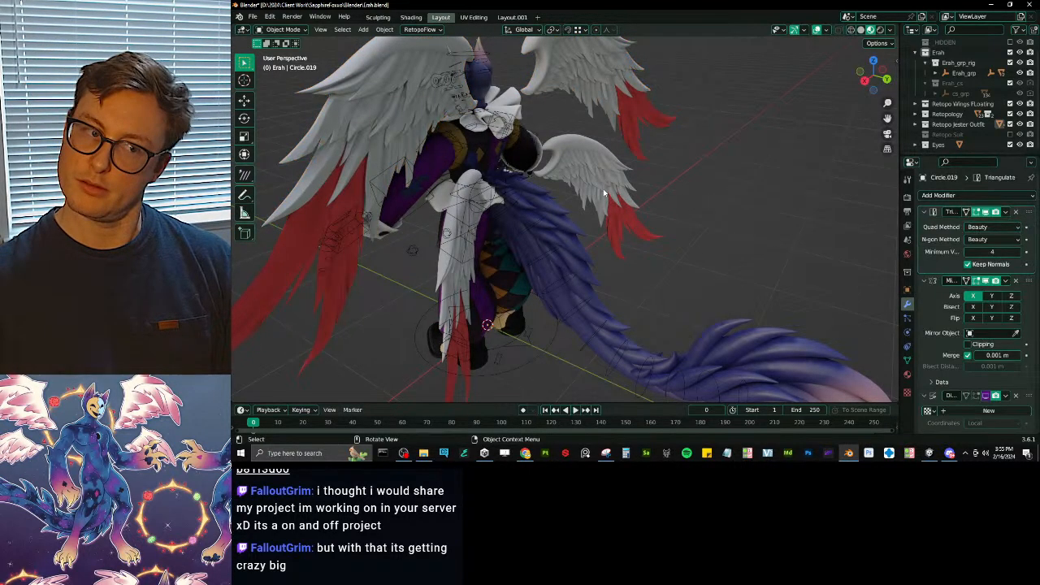
{"action": "middle_click_drag", "start_coordinate": [604, 192], "coordinate": [701, 181]}
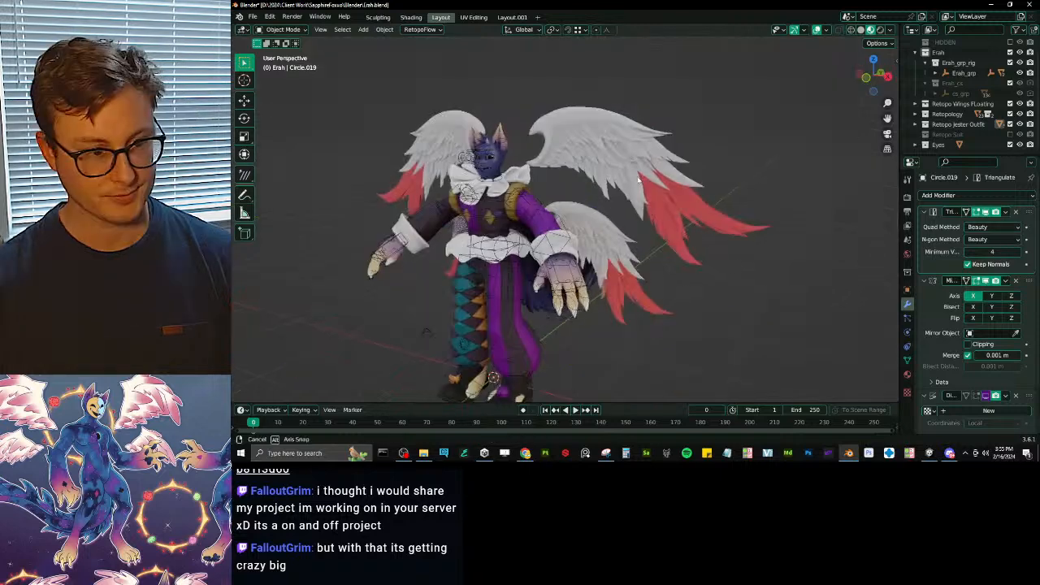
{"action": "scroll", "coordinate": [585, 185], "scroll_direction": "up", "scroll_amount": 4}
{"action": "middle_click_drag", "start_coordinate": [510, 192], "coordinate": [559, 188]}
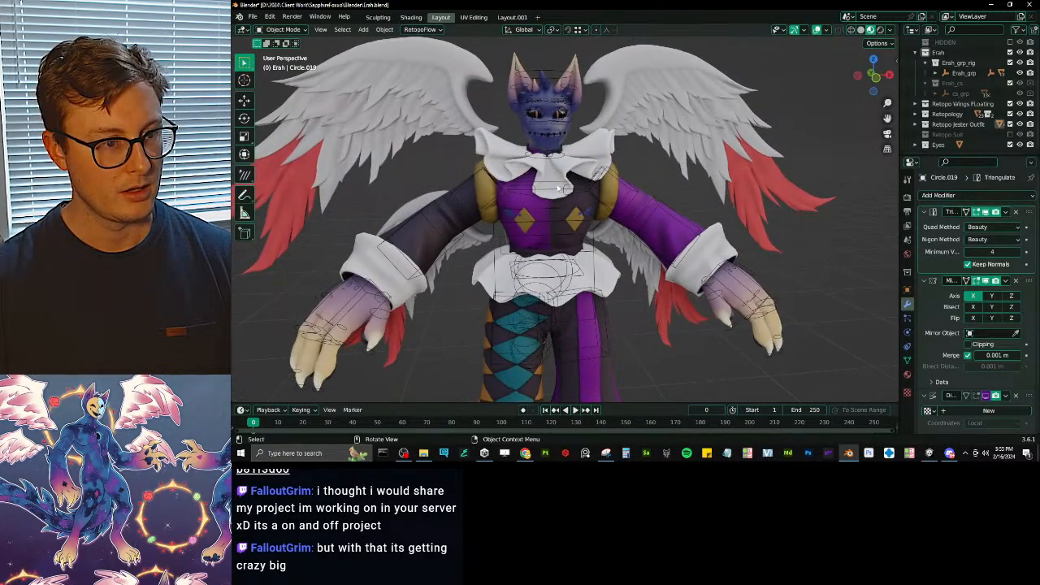
- Exclude the floating wings and jester outfit collections from view and collapse the Erah collection
{"action": "left_click_drag", "start_coordinate": [1010, 114], "coordinate": [1009, 146]}
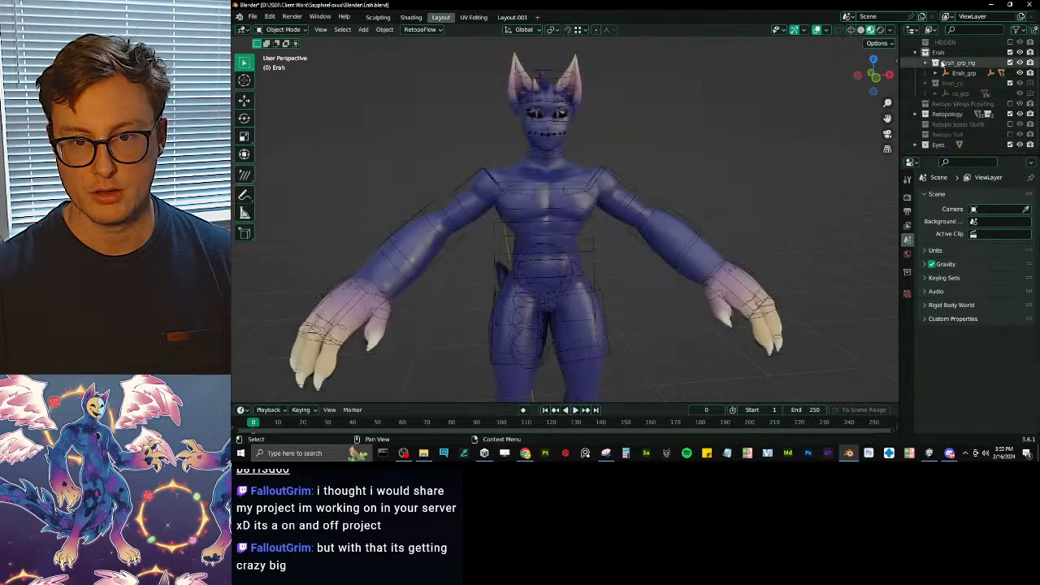
{"action": "left_click", "coordinate": [915, 54]}
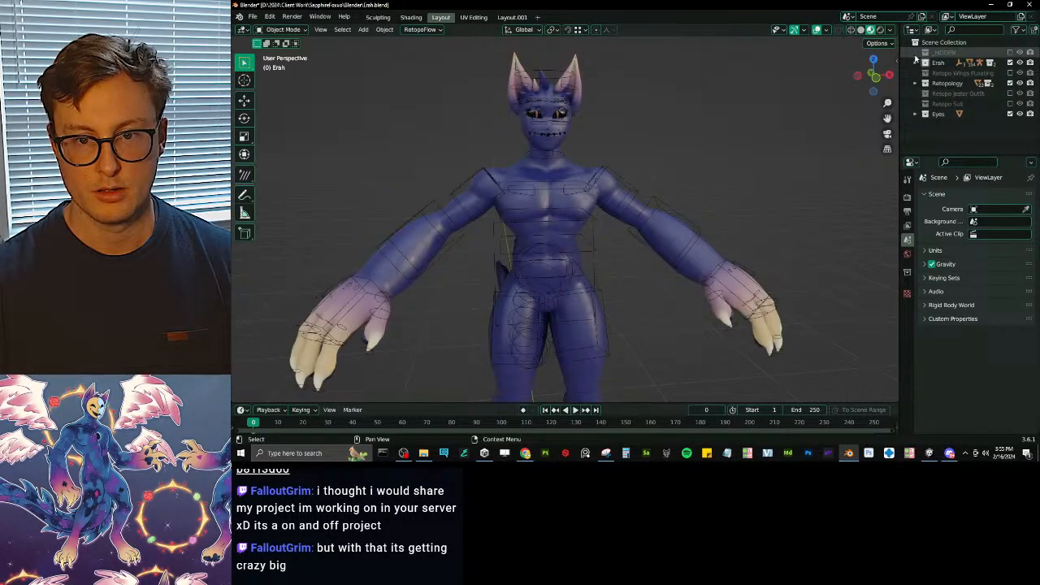
- Save the file and enter Weight Paint mode on Retopo Body with Erah_rig selected, in front view
{"action": "left_click", "coordinate": [633, 157]}
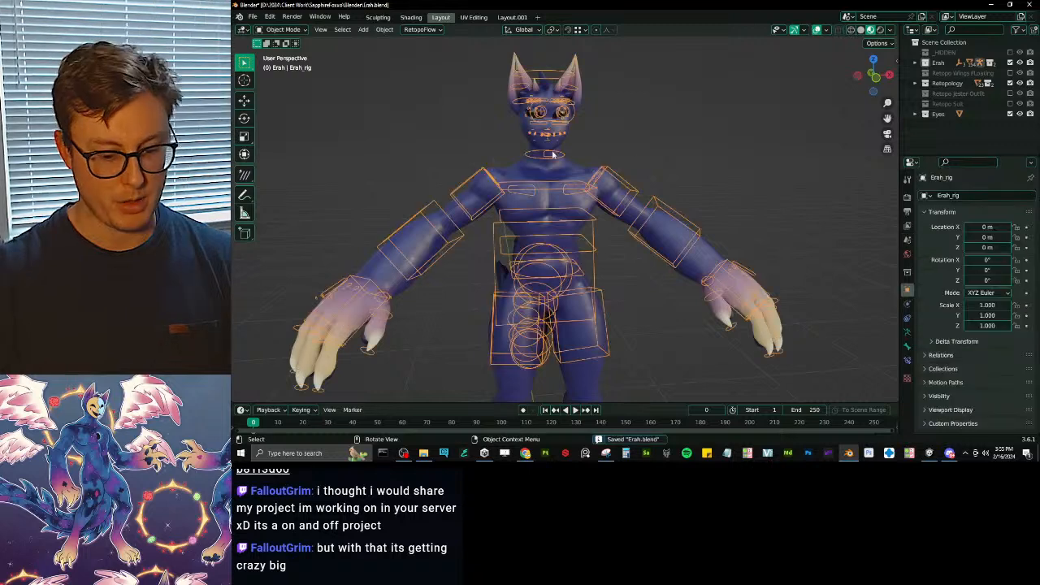
{"action": "key", "text": "ctrl+Tab"}
{"action": "key", "text": "KP_1"}
{"action": "key", "text": "ctrl+s"}
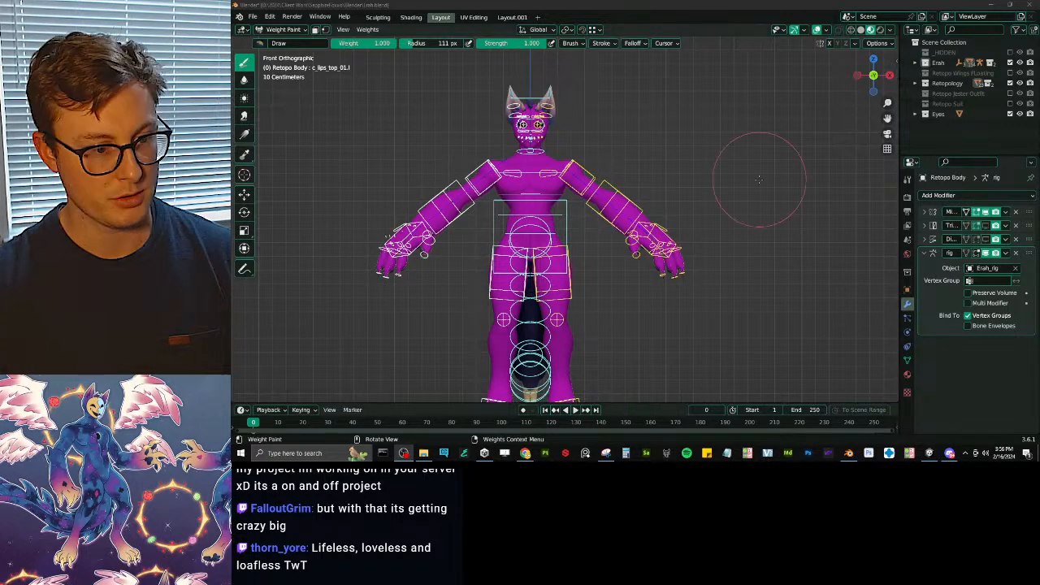
- Reselect Erah_rig together with Retopo Body and return to Weight Paint mode
{"action": "middle_click_drag", "start_coordinate": [758, 178], "coordinate": [687, 183]}
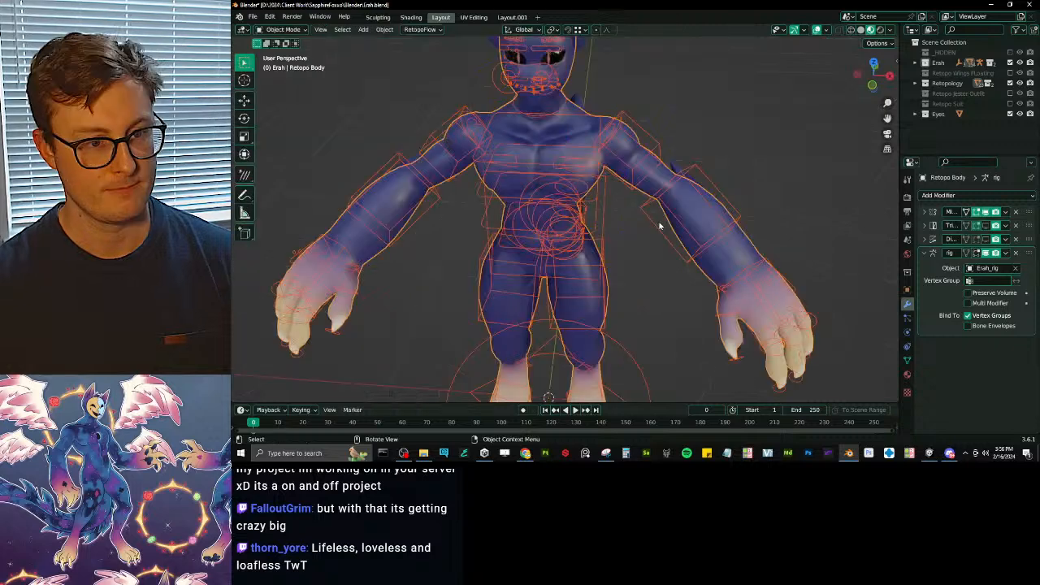
{"action": "left_click", "coordinate": [726, 200]}
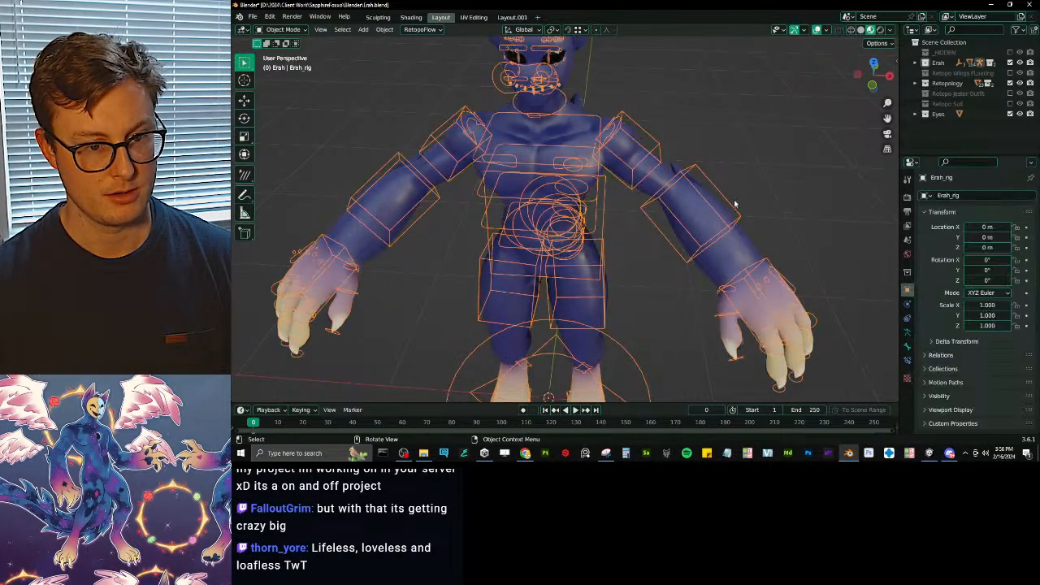
{"action": "left_click", "coordinate": [717, 208], "text": "shift"}
{"action": "key", "text": "ctrl+Tab"}
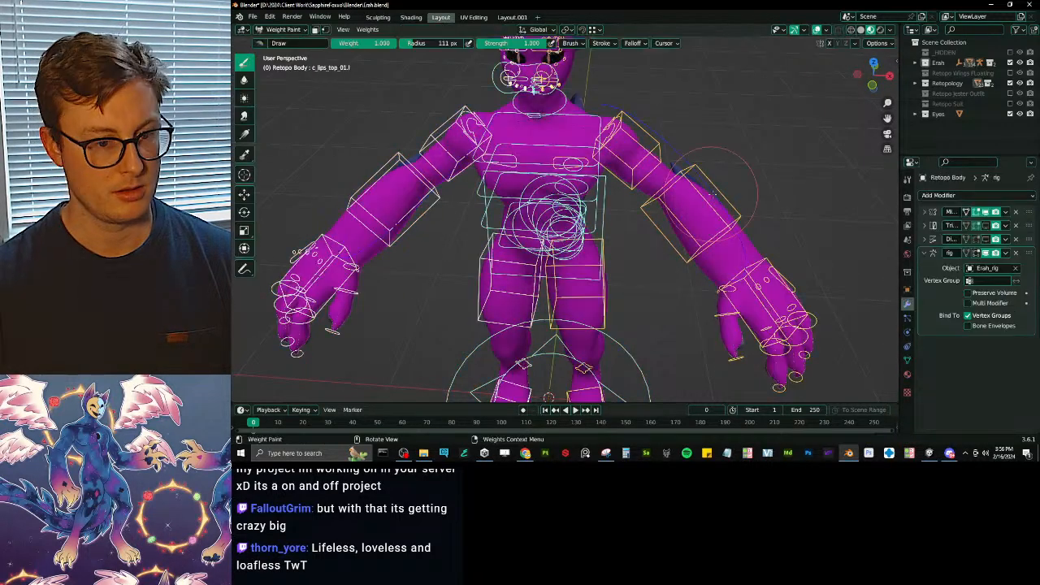
- Show the rig's deform bones over the body weights and test-rotate the left hand control
{"action": "key", "text": "shift+m"}
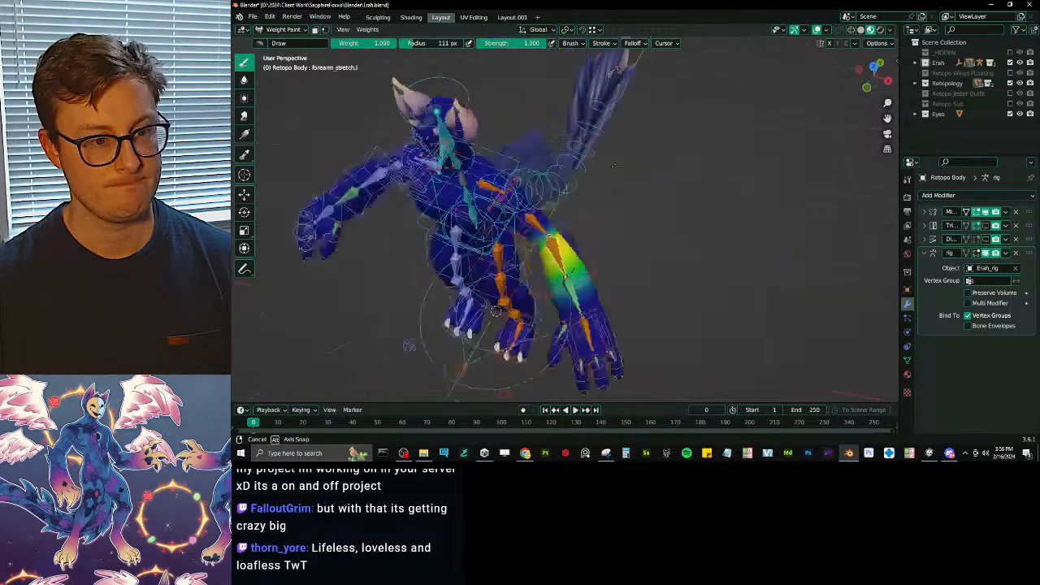
{"action": "middle_click_drag", "start_coordinate": [707, 167], "coordinate": [569, 244]}
{"action": "left_click", "coordinate": [587, 236], "text": "ctrl"}
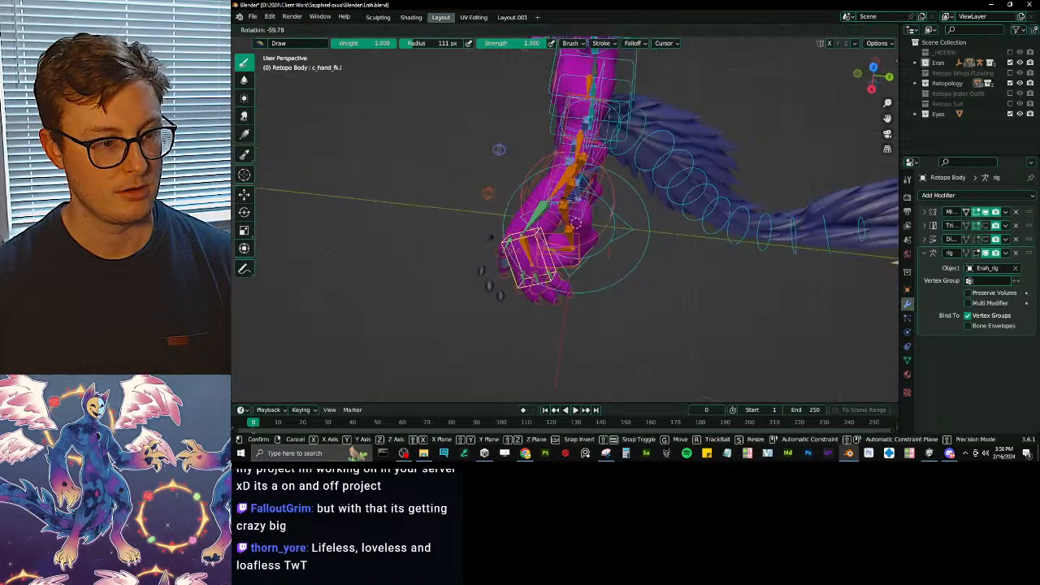
- Reveal the weight paint tool settings and expand Options to check the normalize, multi-paint and restrict settings
{"action": "key", "text": "n"}
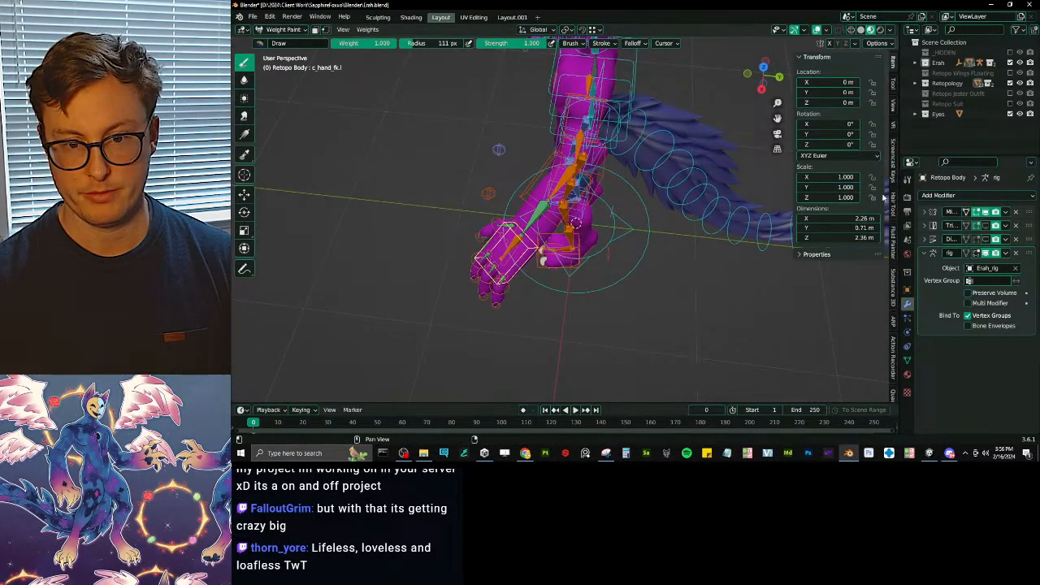
{"action": "scroll", "coordinate": [886, 197], "scroll_direction": "down", "scroll_amount": 8}
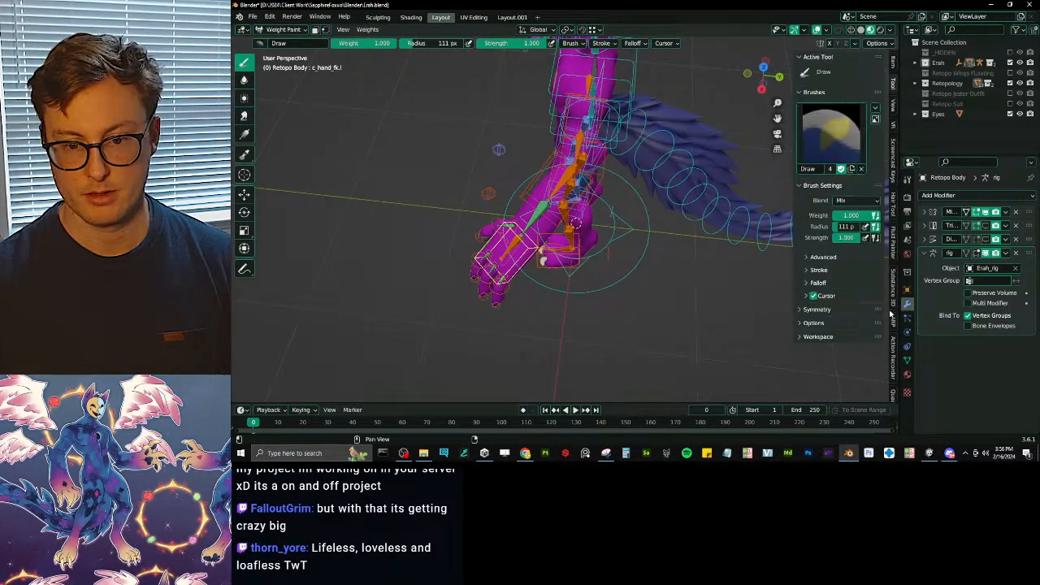
{"action": "left_click", "coordinate": [894, 88]}
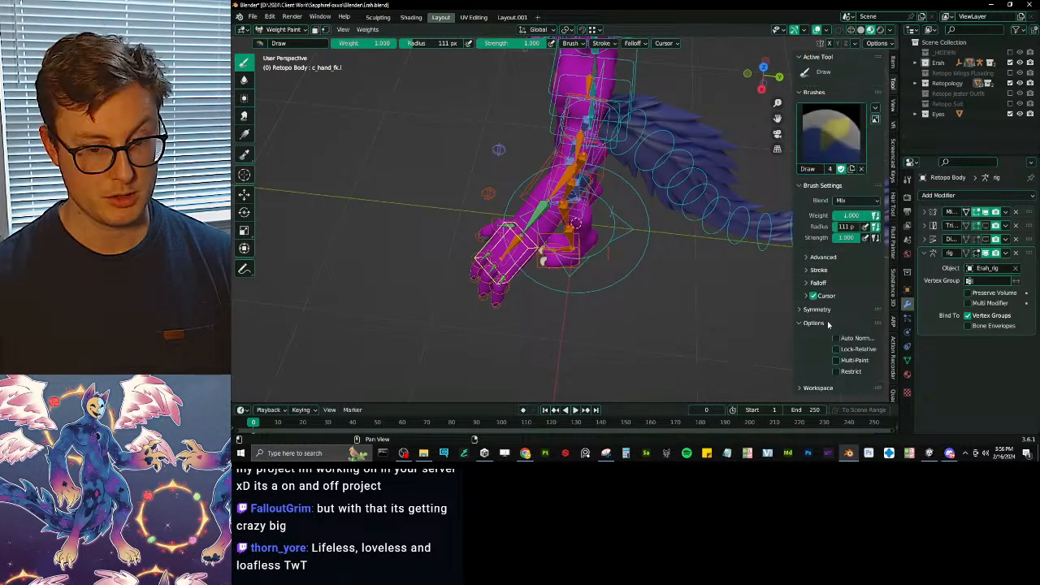
{"action": "middle_click_drag", "start_coordinate": [575, 222], "coordinate": [706, 184]}
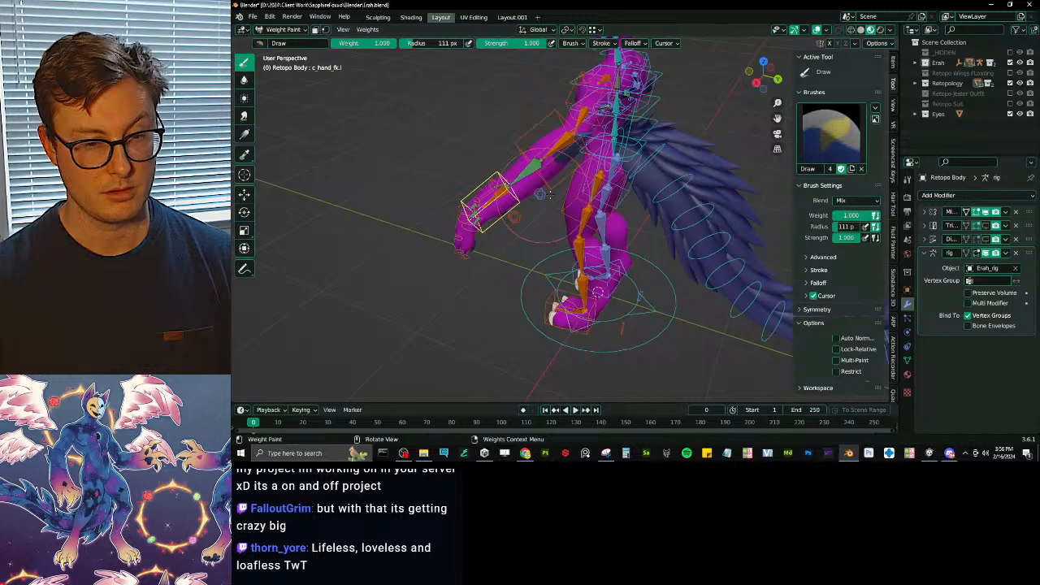
- Put Erah_rig in Pose Mode and switch both the left and right arms from FK to IK
{"action": "key", "text": "ctrl+Tab"}
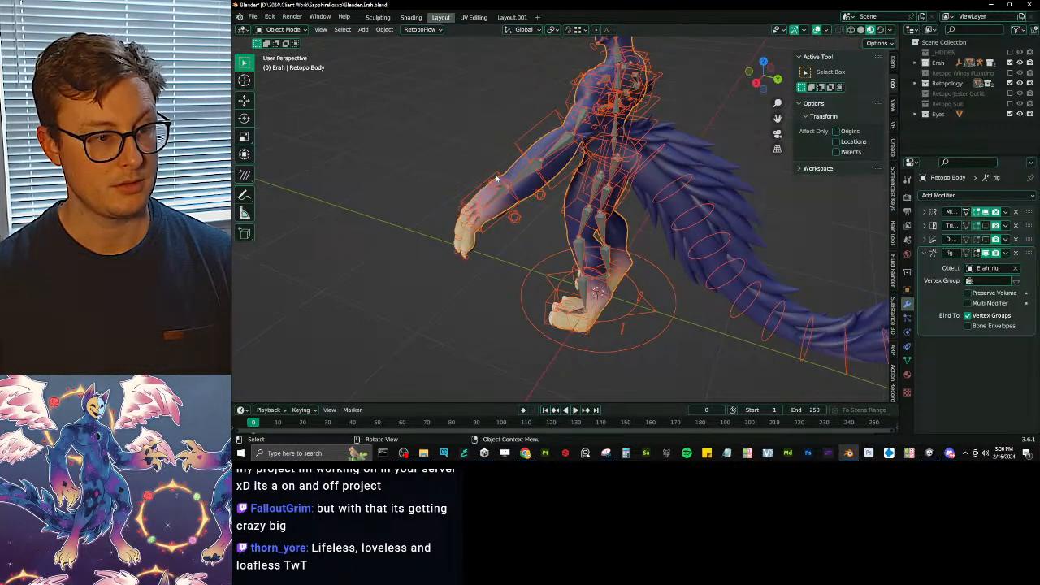
{"action": "left_click", "coordinate": [519, 159]}
{"action": "key", "text": "ctrl+Tab"}
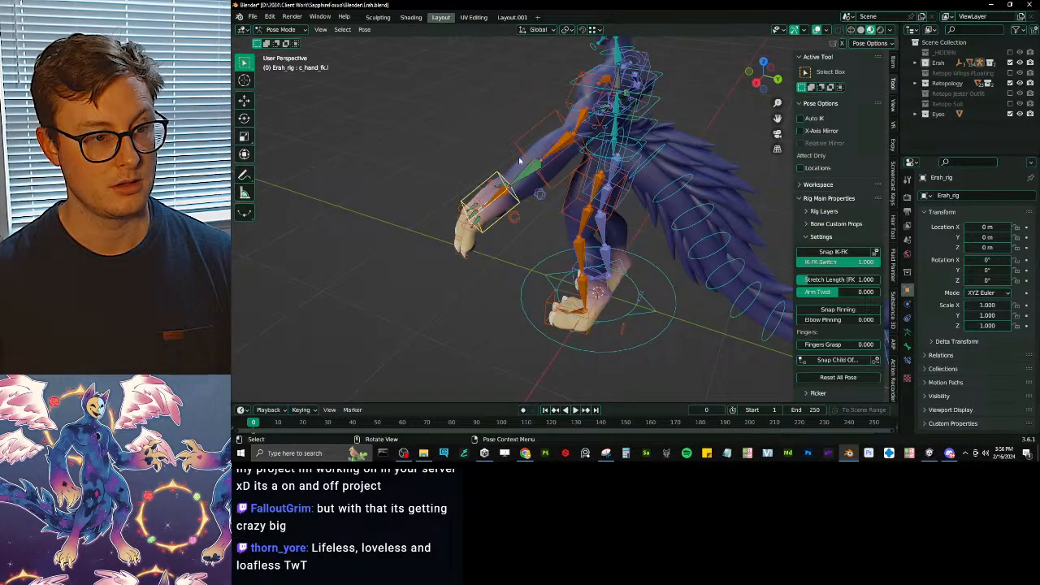
{"action": "left_click", "coordinate": [518, 157]}
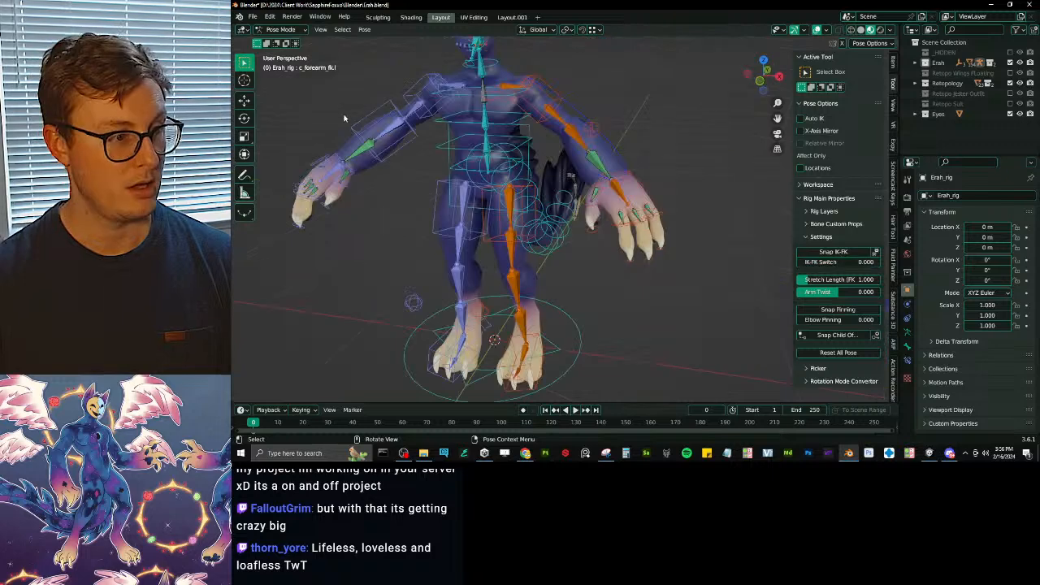
{"action": "left_click", "coordinate": [349, 121]}
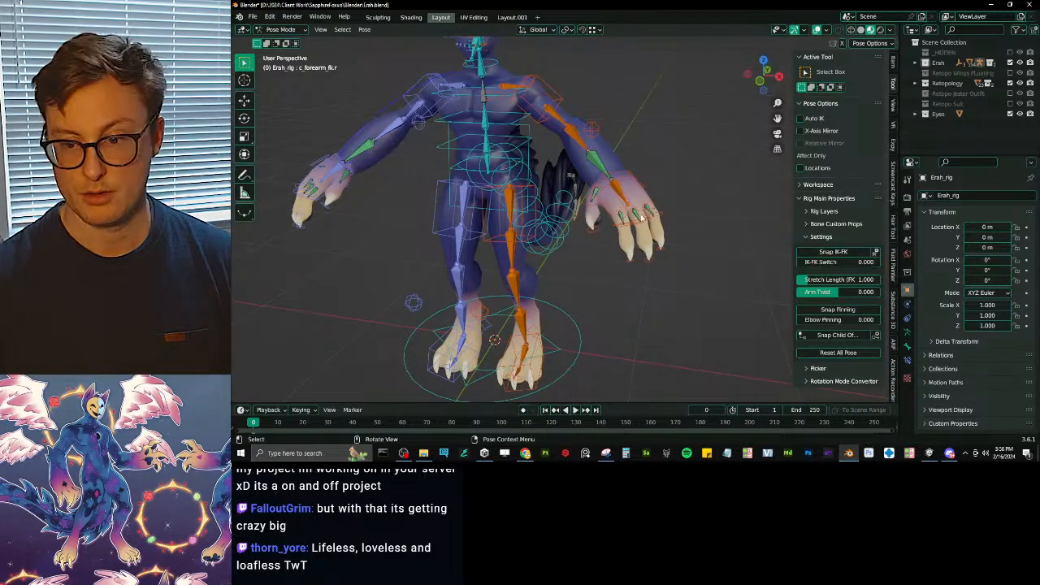
- Leave Pose Mode, add Retopo Body to the rig selection and resume weight painting
{"action": "key", "text": "ctrl+Tab"}
{"action": "left_click", "coordinate": [602, 151], "text": "shift"}
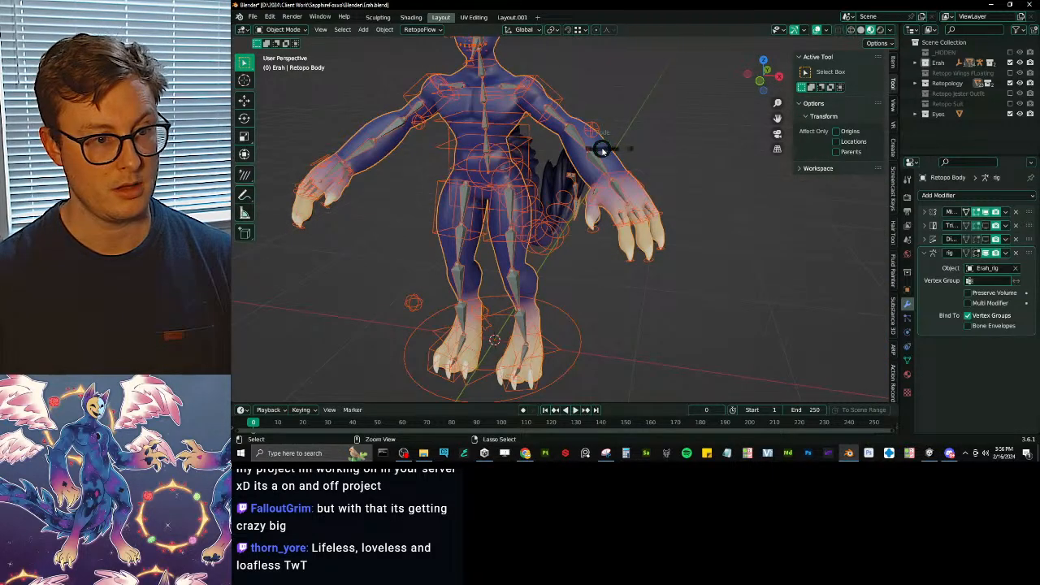
{"action": "key", "text": "ctrl+Tab"}
{"action": "left_click", "coordinate": [567, 130]}
- Try moving the left hand IK control to test how the arm and hand deform
{"action": "scroll", "coordinate": [650, 163], "scroll_direction": "up", "scroll_amount": 2}
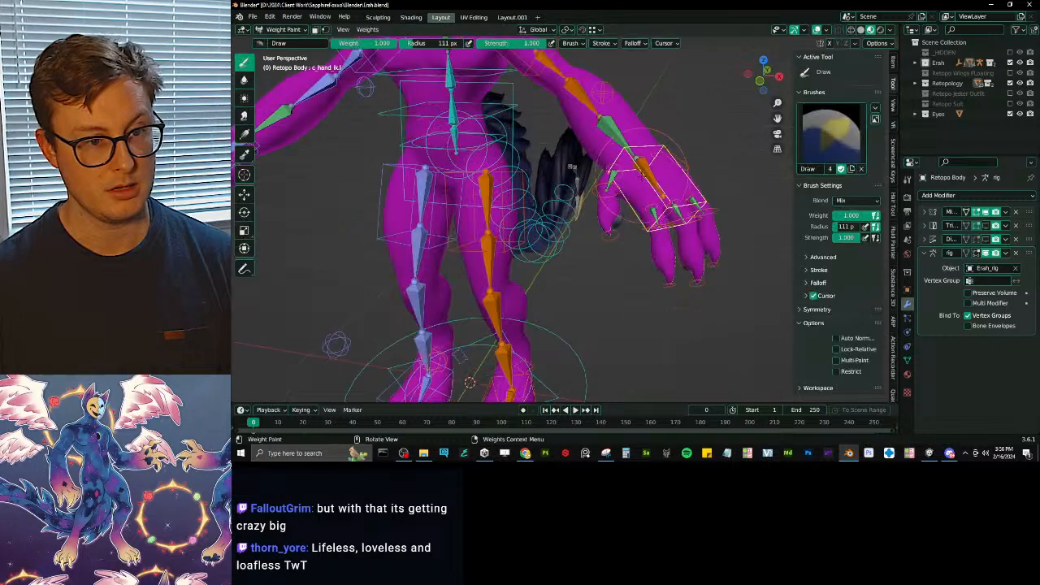
{"action": "scroll", "coordinate": [685, 169], "scroll_direction": "down", "scroll_amount": 1}
{"action": "middle_click_drag", "start_coordinate": [684, 179], "coordinate": [667, 199], "text": "shift"}
{"action": "key", "text": "g"}
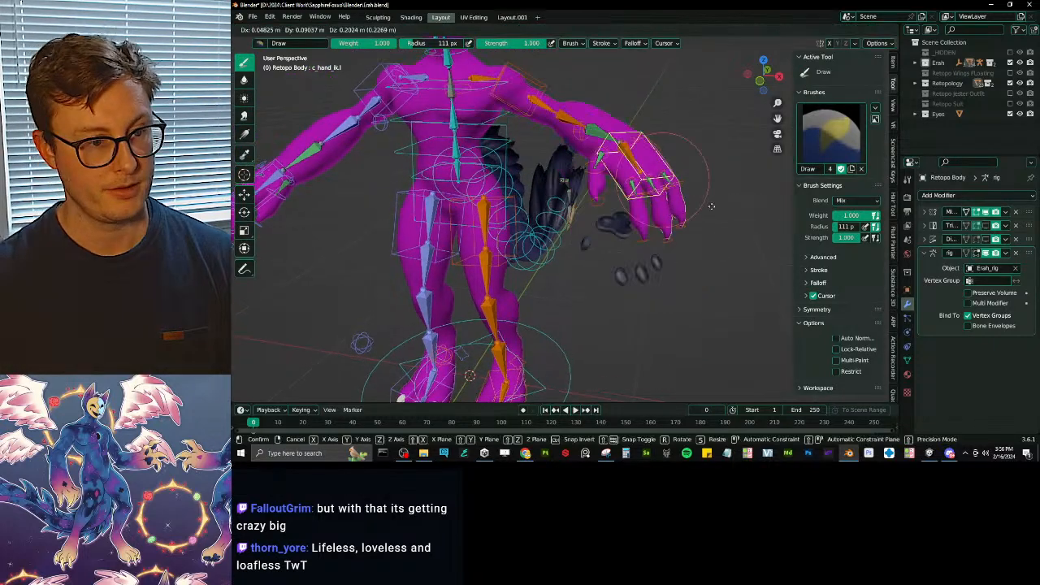
{"action": "right_click", "coordinate": [712, 207]}
- Switch Retopo Body to Object Mode with the rig still selected and return it to Weight Paint mode
{"action": "key", "text": "ctrl+Tab"}
{"action": "left_click", "coordinate": [603, 169]}
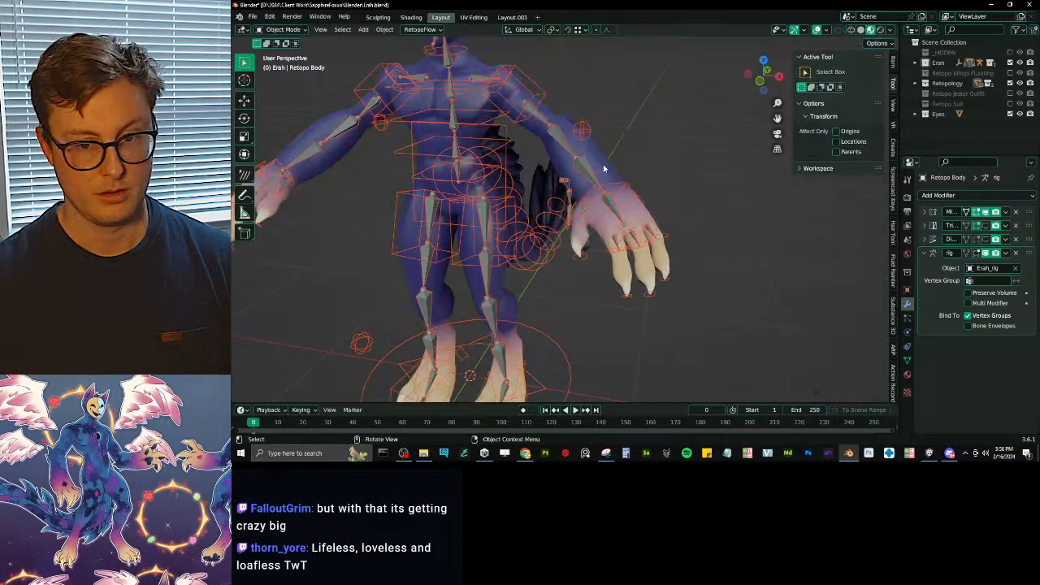
{"action": "key", "text": "ctrl+Tab"}
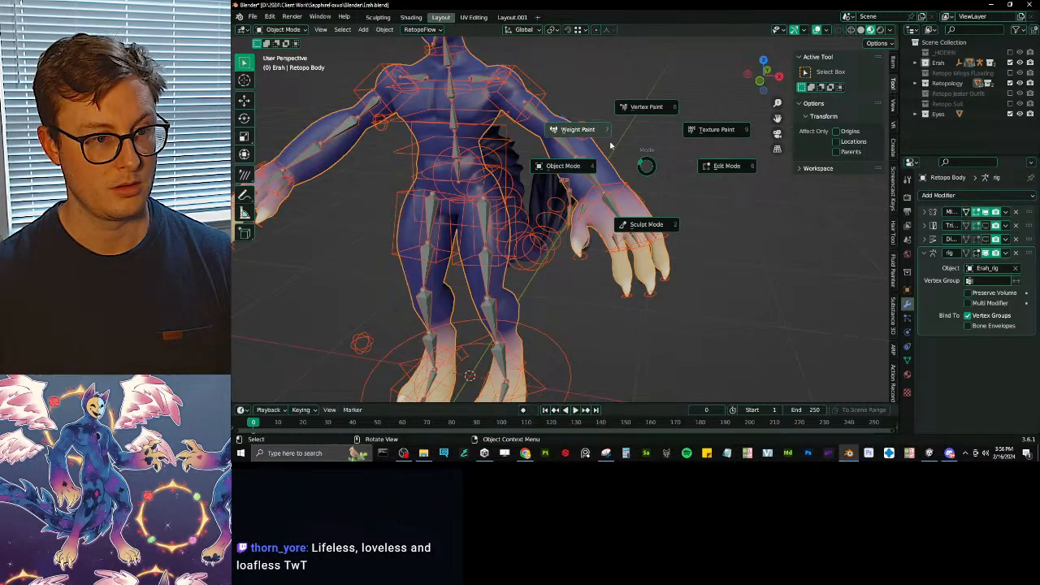
{"action": "left_click", "coordinate": [598, 151]}
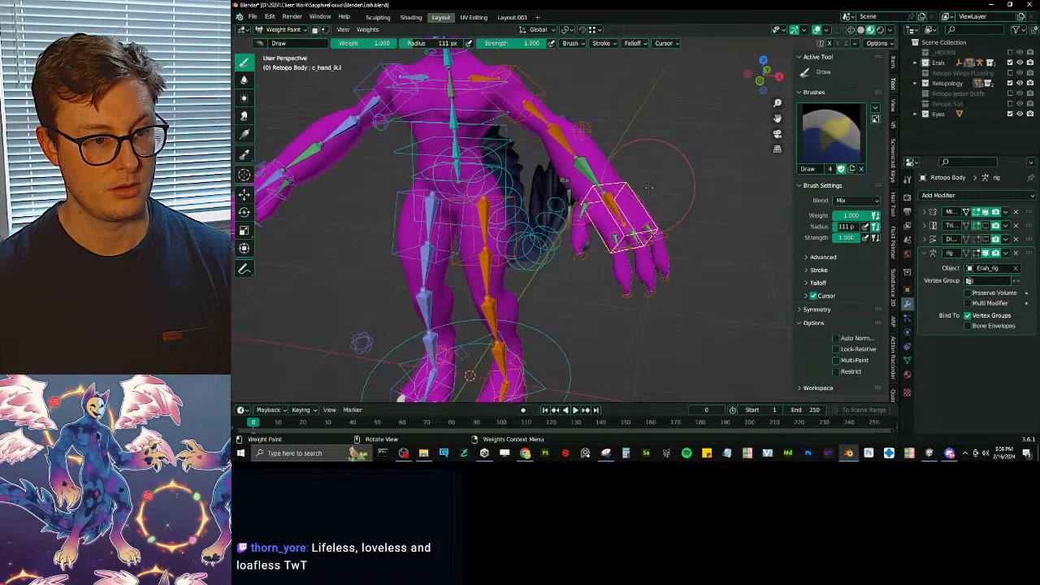
- Scale down the left thumb control c_thumb1.l to curl the thumb and check its deformation from several sides
{"action": "scroll", "coordinate": [648, 187], "scroll_direction": "up", "scroll_amount": 1}
{"action": "left_click", "coordinate": [611, 211], "text": "ctrl"}
{"action": "middle_click_drag", "start_coordinate": [614, 213], "coordinate": [662, 246]}
{"action": "scroll", "coordinate": [660, 247], "scroll_direction": "up", "scroll_amount": 2}
{"action": "left_click", "coordinate": [553, 205], "text": "ctrl"}
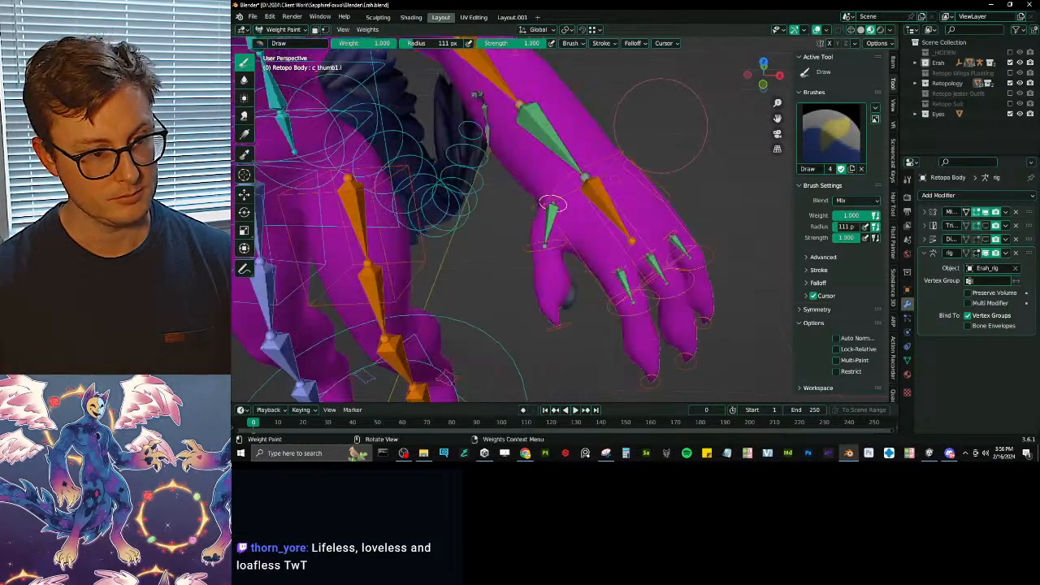
{"action": "key", "text": "s"}
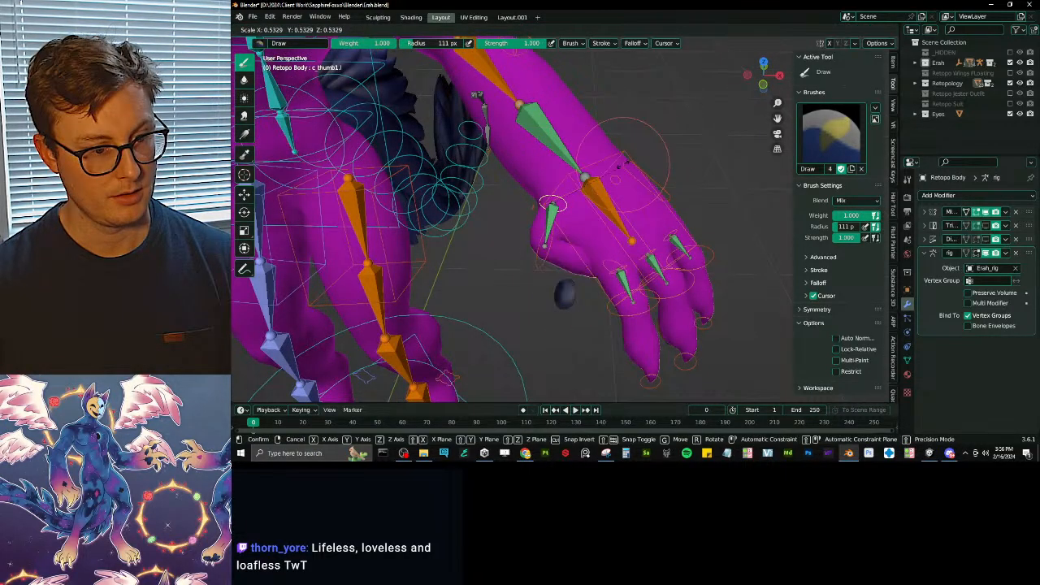
{"action": "left_click", "coordinate": [671, 175]}
{"action": "middle_click_drag", "start_coordinate": [671, 175], "coordinate": [697, 159]}
{"action": "scroll", "coordinate": [626, 146], "scroll_direction": "up", "scroll_amount": 3}
{"action": "middle_click_drag", "start_coordinate": [609, 146], "coordinate": [653, 140]}
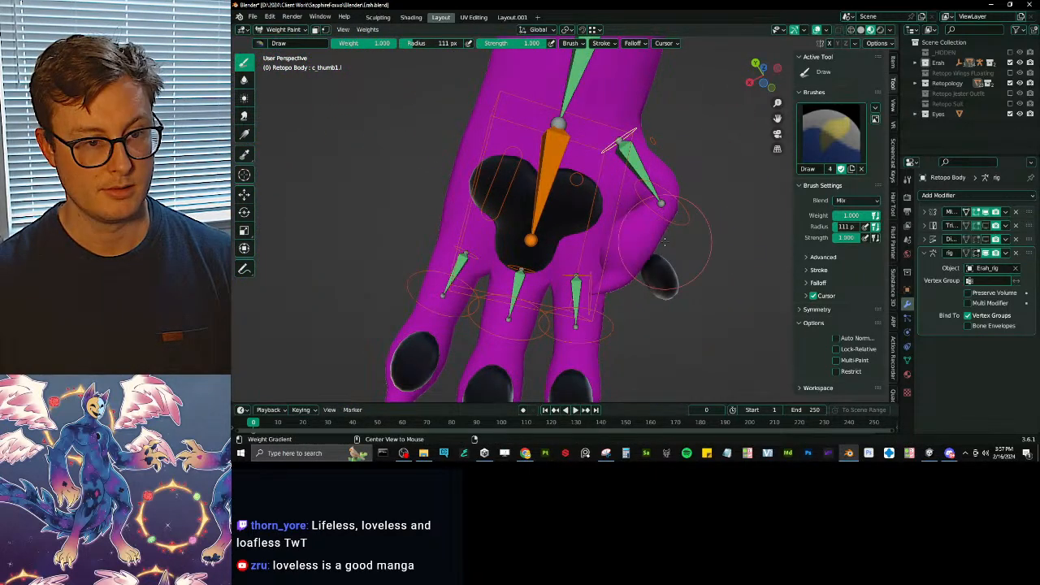
{"action": "mouse_move", "coordinate": [664, 241]}
{"action": "middle_mouse_down"}
{"action": "mouse_move", "coordinate": [612, 168]}
{"action": "mouse_move", "coordinate": [655, 124]}
{"action": "mouse_move", "coordinate": [613, 218]}
{"action": "mouse_move", "coordinate": [770, 338]}
{"action": "middle_mouse_up"}
- Select the three left finger controls, set the pivot point to Individual Origins and scale them down to curl the fingers
{"action": "left_click", "coordinate": [605, 189], "text": "ctrl+shift"}
{"action": "scroll", "coordinate": [613, 217], "scroll_direction": "down", "scroll_amount": 5}
{"action": "key", "text": "s"}
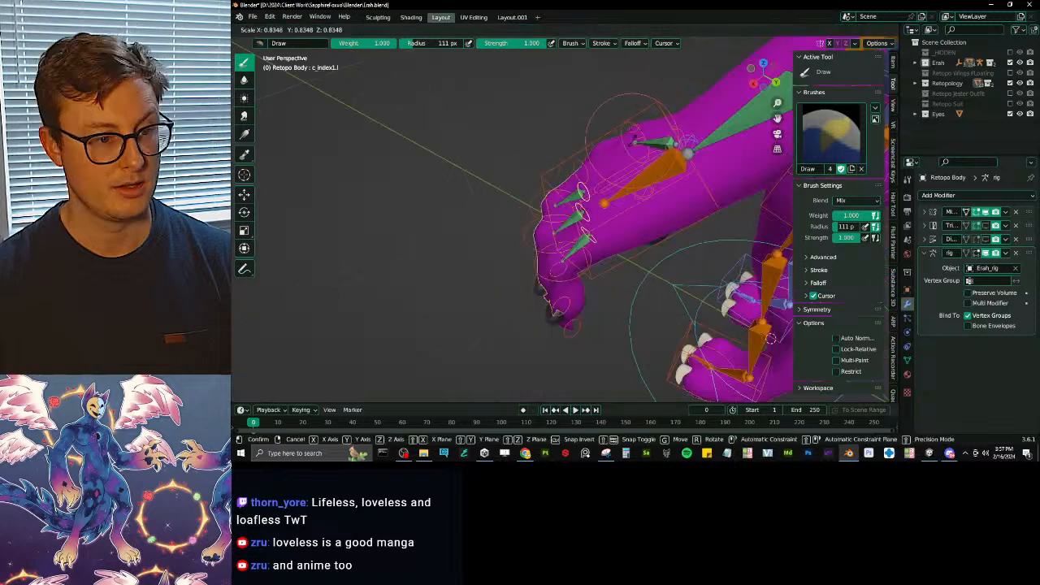
{"action": "left_click", "coordinate": [624, 154]}
{"action": "key", "text": "period"}
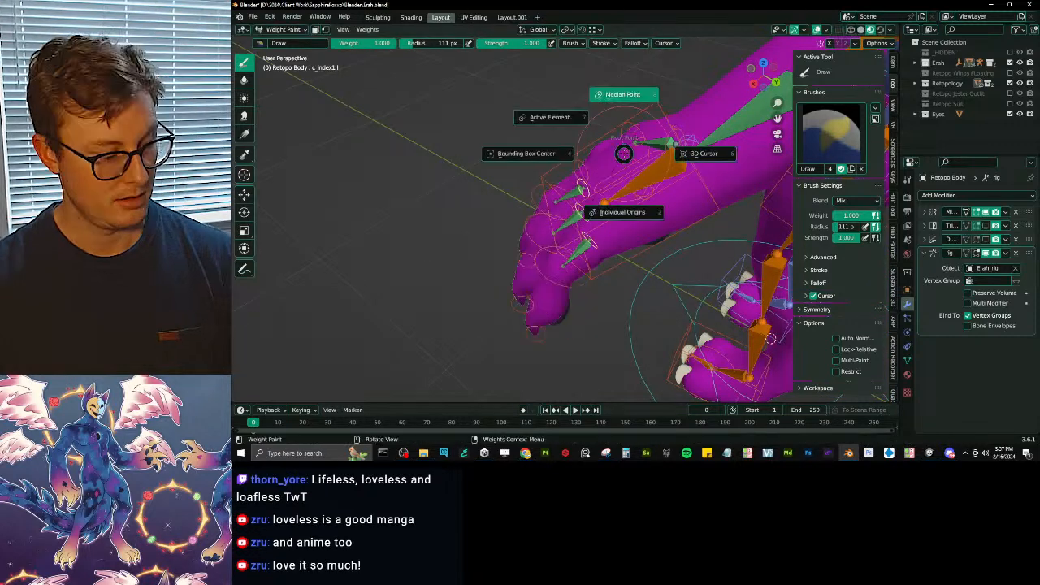
{"action": "left_click", "coordinate": [623, 212]}
{"action": "key", "text": "s"}
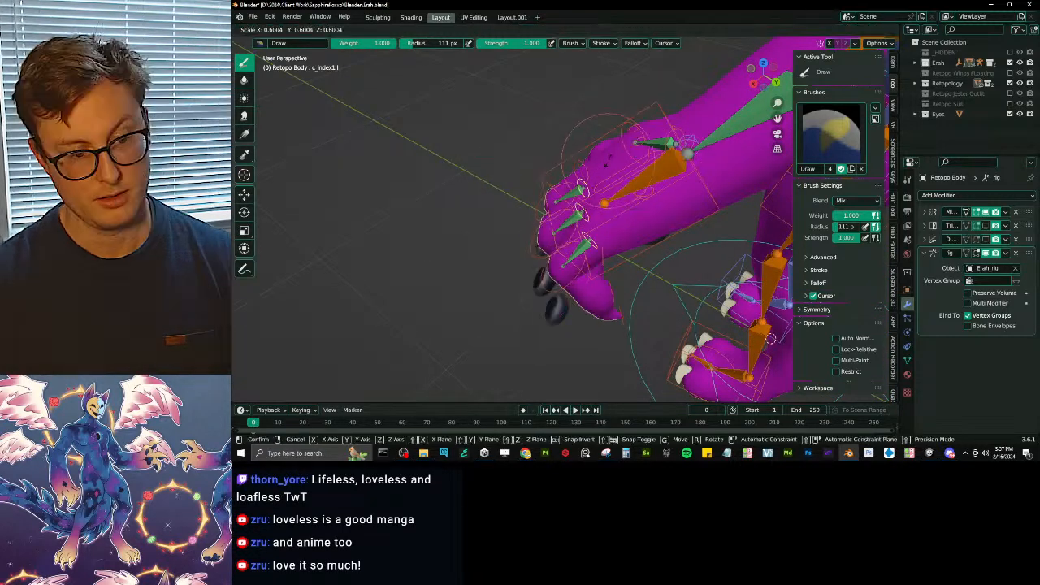
{"action": "left_click", "coordinate": [607, 177]}
- Test-rotate the selected left finger controls around their local X axis to check the knuckle deformation
{"action": "middle_click_drag", "start_coordinate": [608, 177], "coordinate": [573, 118]}
{"action": "scroll", "coordinate": [656, 109], "scroll_direction": "up", "scroll_amount": 4}
{"action": "middle_click_drag", "start_coordinate": [656, 109], "coordinate": [646, 185]}
{"action": "key", "text": "r"}
{"action": "key", "text": "x"}
{"action": "key", "text": "x"}
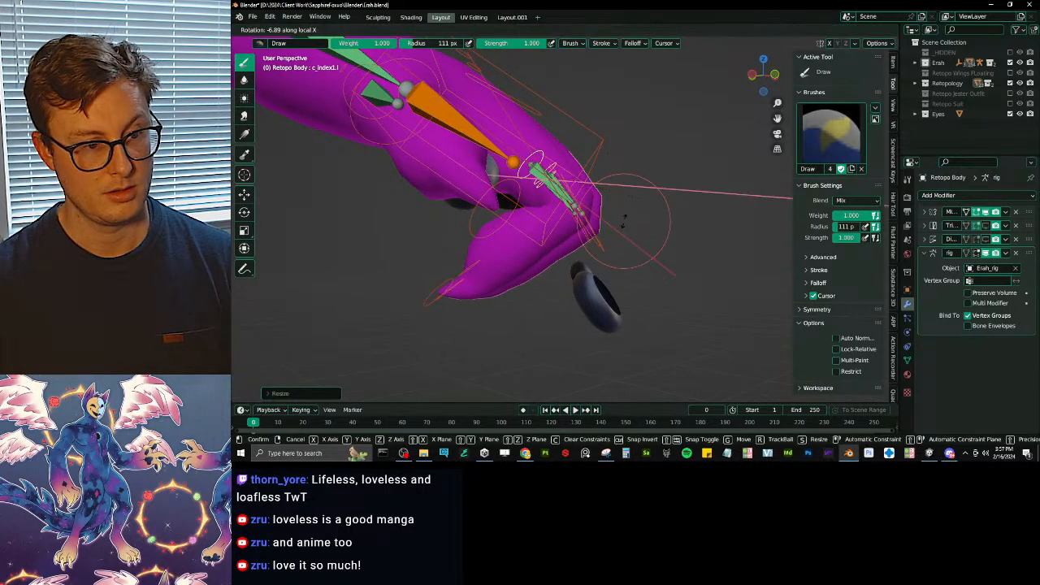
{"action": "left_click", "coordinate": [596, 250]}
{"action": "middle_click_drag", "start_coordinate": [595, 250], "coordinate": [567, 215]}
{"action": "scroll", "coordinate": [500, 205], "scroll_direction": "down", "scroll_amount": 2}
{"action": "key", "text": "r"}
{"action": "key", "text": "x"}
{"action": "key", "text": "x"}
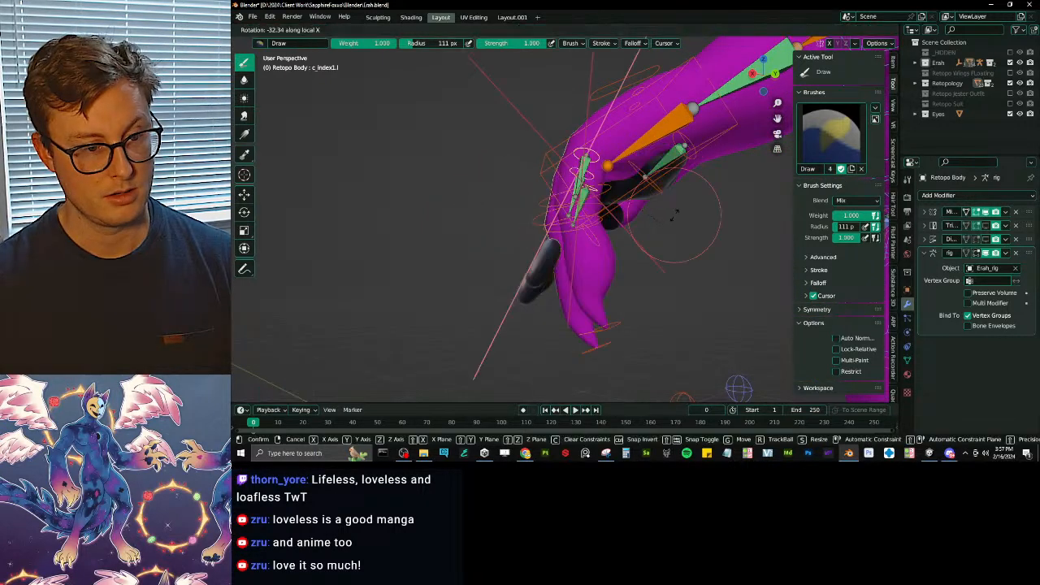
{"action": "left_click", "coordinate": [675, 207]}
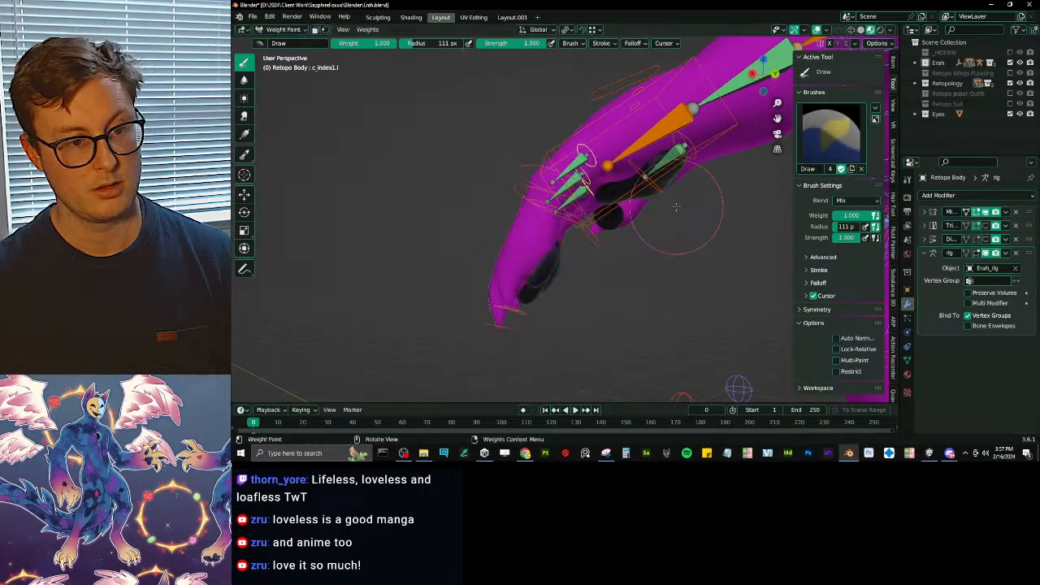
- Scale the left finger controls down once more, check the curl and clear the pose on all rig bones
{"action": "key", "text": "s"}
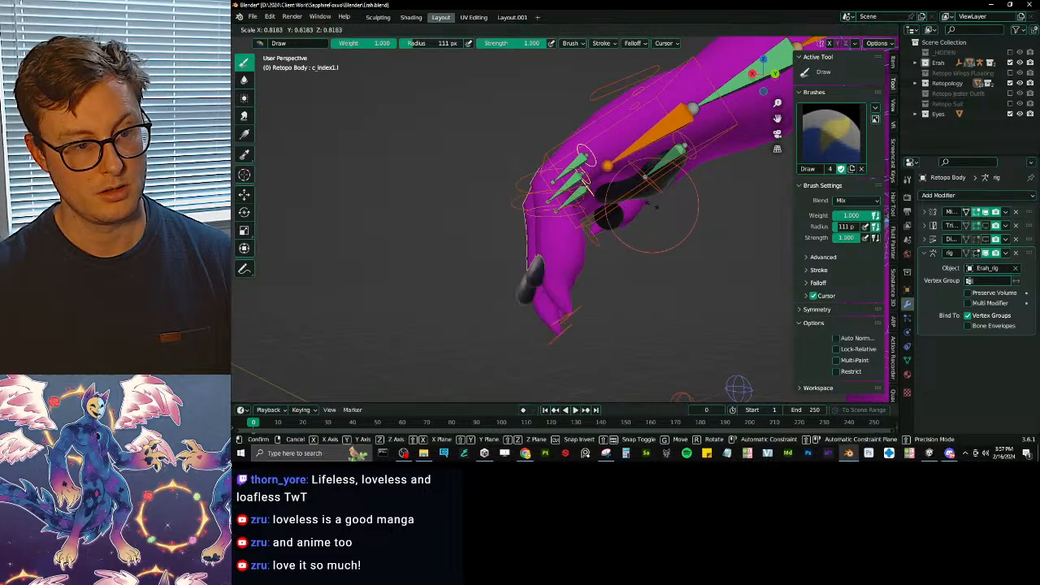
{"action": "left_click", "coordinate": [651, 205]}
{"action": "middle_click_drag", "start_coordinate": [652, 204], "coordinate": [607, 158]}
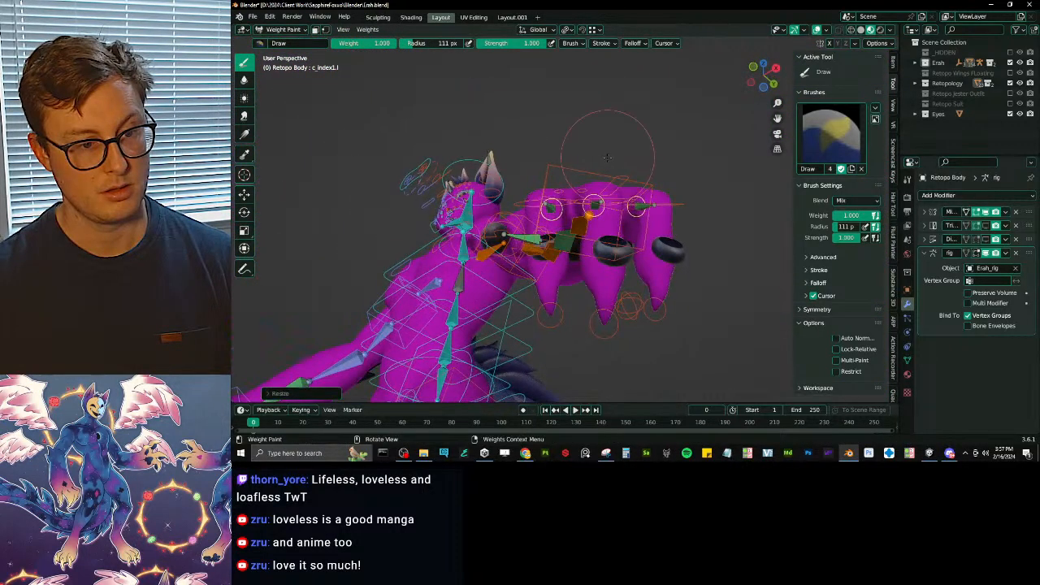
{"action": "key", "text": "a"}
{"action": "key", "text": "alt+r"}
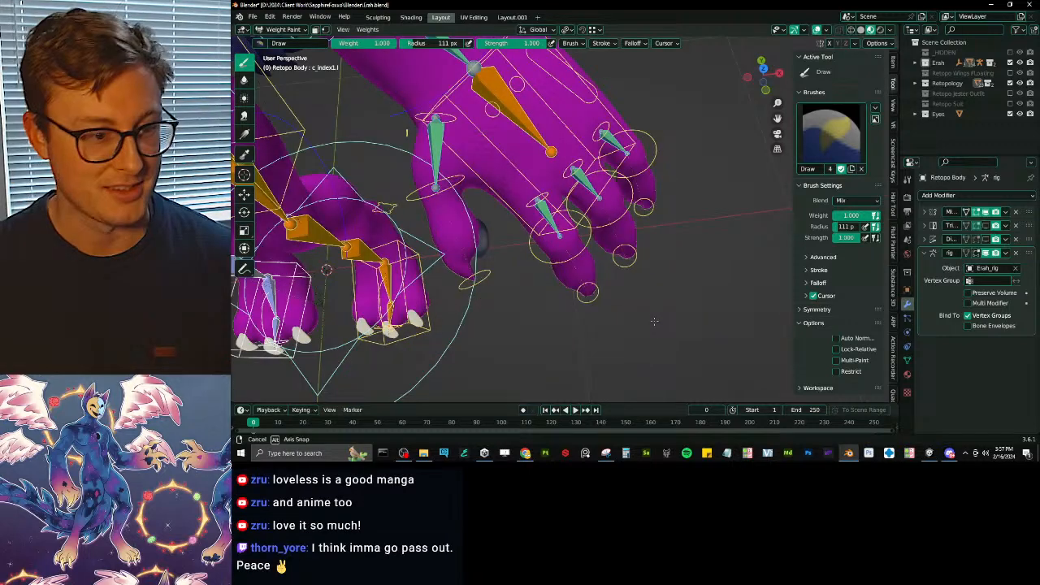
- Try curling the left thumb again by scaling down c_thumb1.l
{"action": "mouse_move", "coordinate": [569, 244]}
{"action": "middle_mouse_down"}
{"action": "mouse_move", "coordinate": [569, 215]}
{"action": "mouse_move", "coordinate": [598, 254]}
{"action": "mouse_move", "coordinate": [578, 246]}
{"action": "middle_mouse_up"}
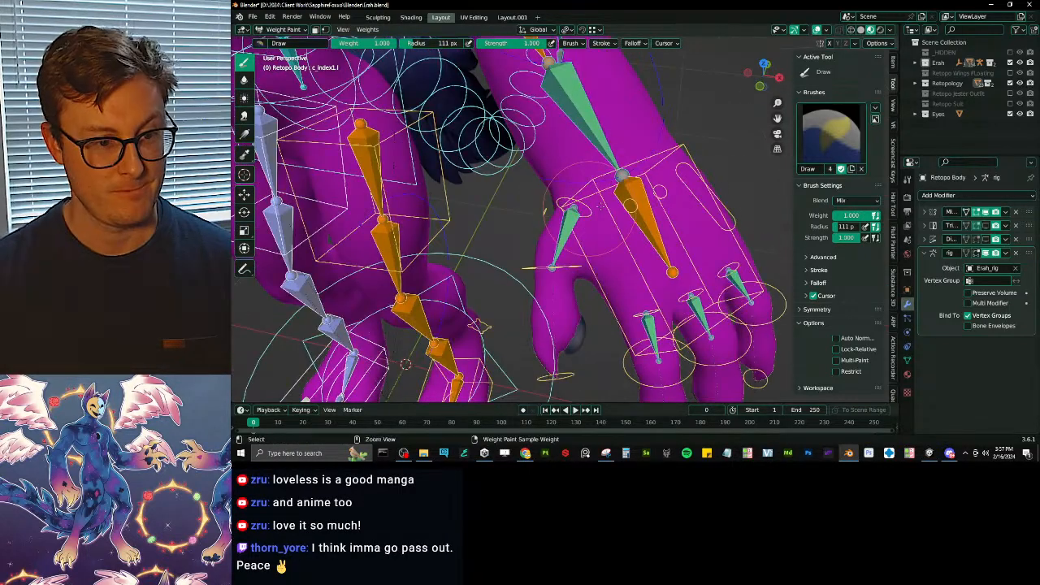
{"action": "left_click", "coordinate": [579, 212], "text": "ctrl"}
{"action": "key", "text": "s"}
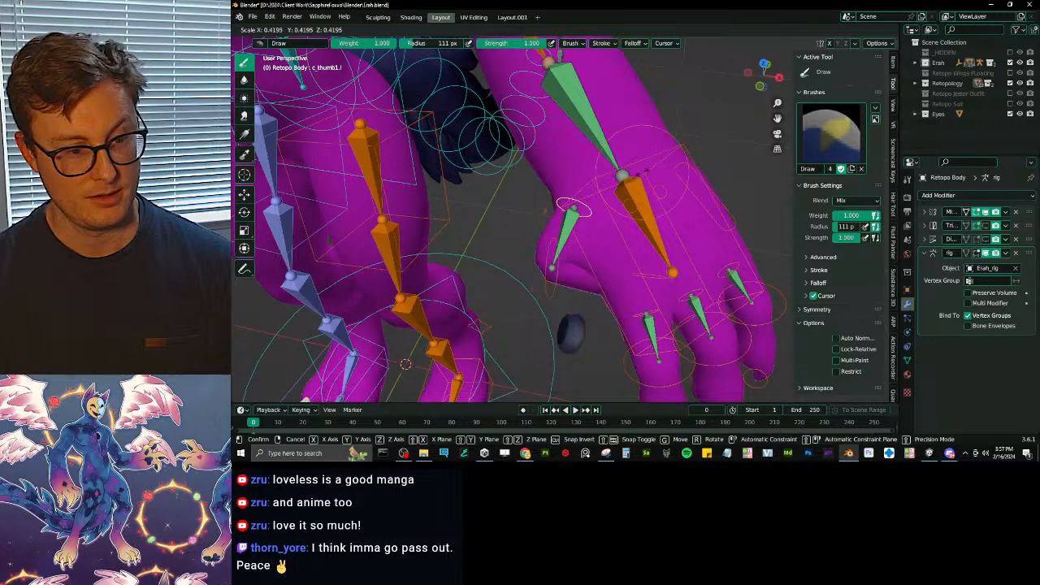
{"action": "right_click", "coordinate": [642, 172]}
- Select c_pinky1_base.l and swing it outward to test how the side of the left palm deforms
{"action": "left_click", "coordinate": [699, 208], "text": "ctrl"}
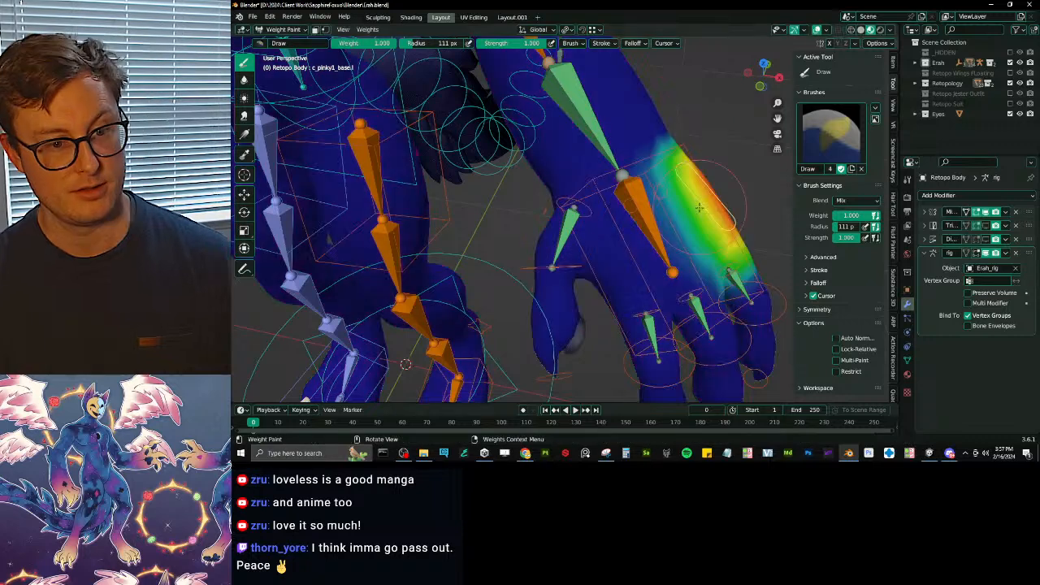
{"action": "middle_click_drag", "start_coordinate": [700, 208], "coordinate": [668, 243]}
{"action": "key", "text": "g"}
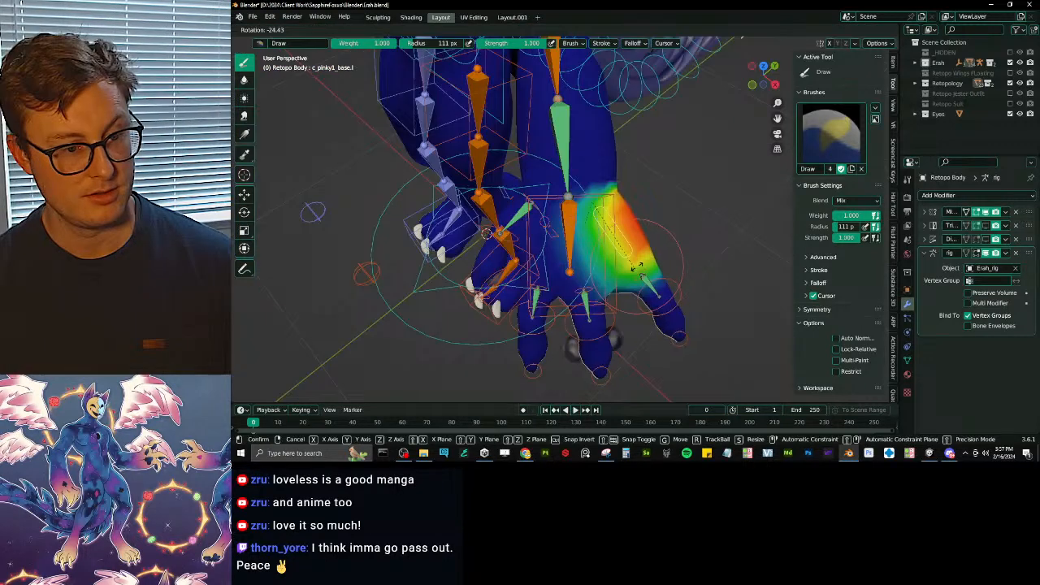
{"action": "left_click", "coordinate": [681, 265]}
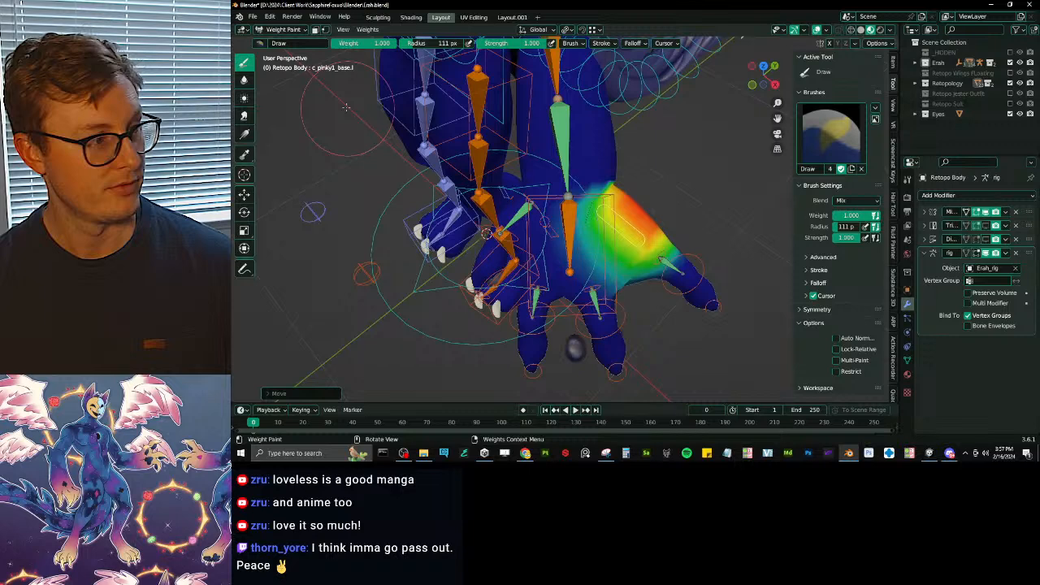
- Choose the Blur brush and examine the weights of forearm_twist.l, hand.l and c_pinky1_base.l around the left palm
{"action": "left_click", "coordinate": [245, 80]}
{"action": "middle_click_drag", "start_coordinate": [453, 148], "coordinate": [595, 204]}
{"action": "left_click", "coordinate": [593, 178], "text": "ctrl"}
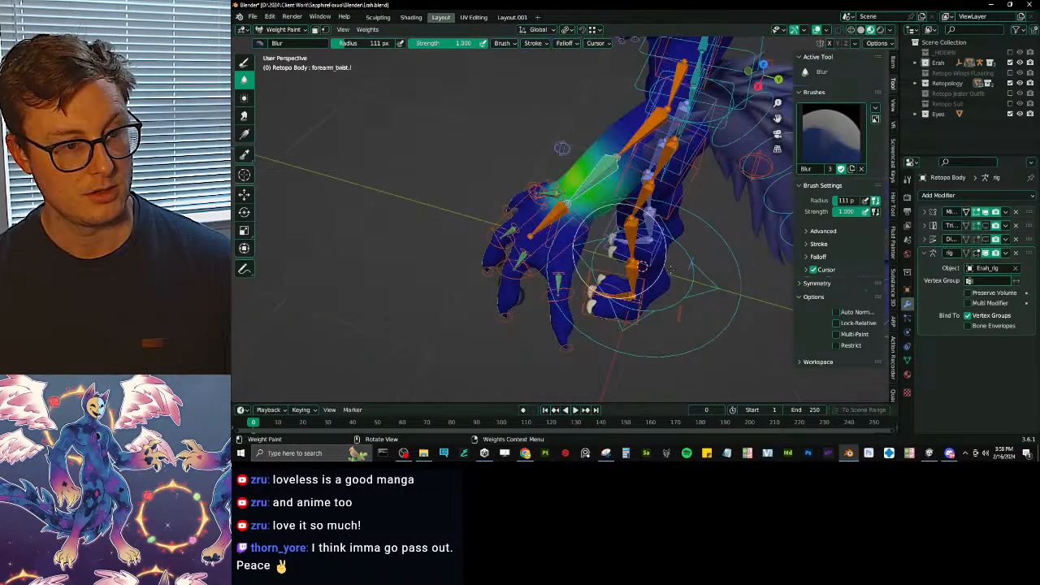
{"action": "mouse_move", "coordinate": [670, 268]}
{"action": "middle_mouse_down"}
{"action": "mouse_move", "coordinate": [625, 244]}
{"action": "mouse_move", "coordinate": [541, 233]}
{"action": "mouse_move", "coordinate": [623, 95]}
{"action": "mouse_move", "coordinate": [642, 199]}
{"action": "middle_mouse_up"}
{"action": "left_click", "coordinate": [559, 219], "text": "ctrl"}
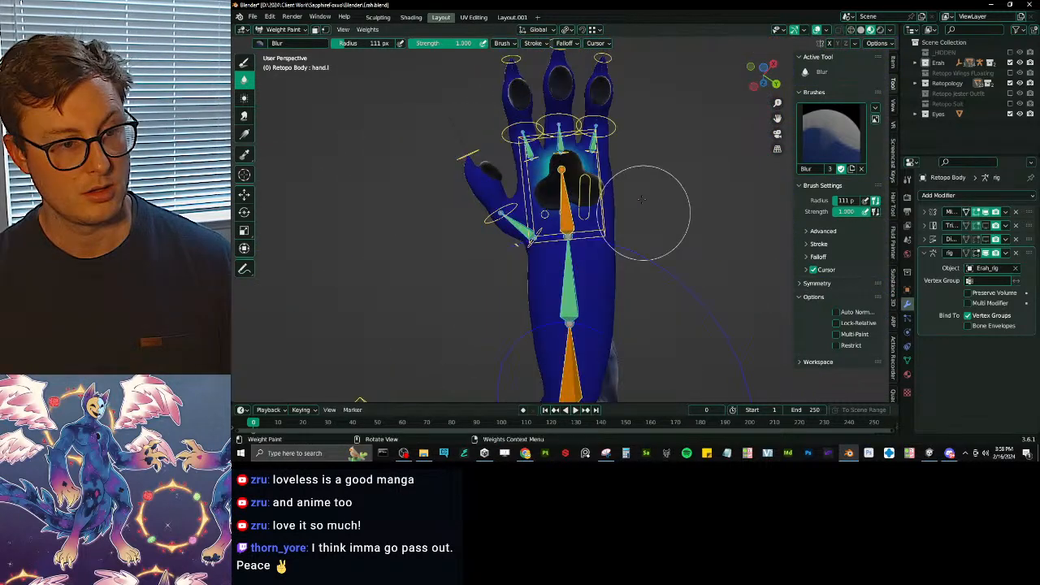
{"action": "scroll", "coordinate": [642, 199], "scroll_direction": "up", "scroll_amount": 3}
{"action": "left_click", "coordinate": [580, 220], "text": "ctrl"}
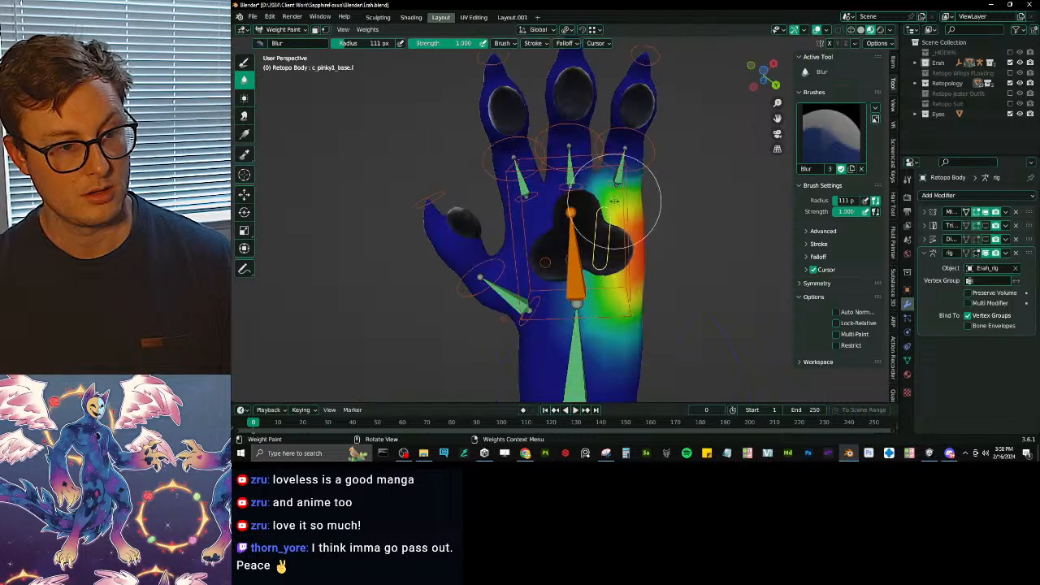
- Set the Draw brush weight to 0 and fade the wrist-side weights of c_index1_base.l with a weight gradient
{"action": "left_click", "coordinate": [557, 261], "text": "ctrl"}
{"action": "key", "text": "r"}
{"action": "right_click", "coordinate": [578, 251]}
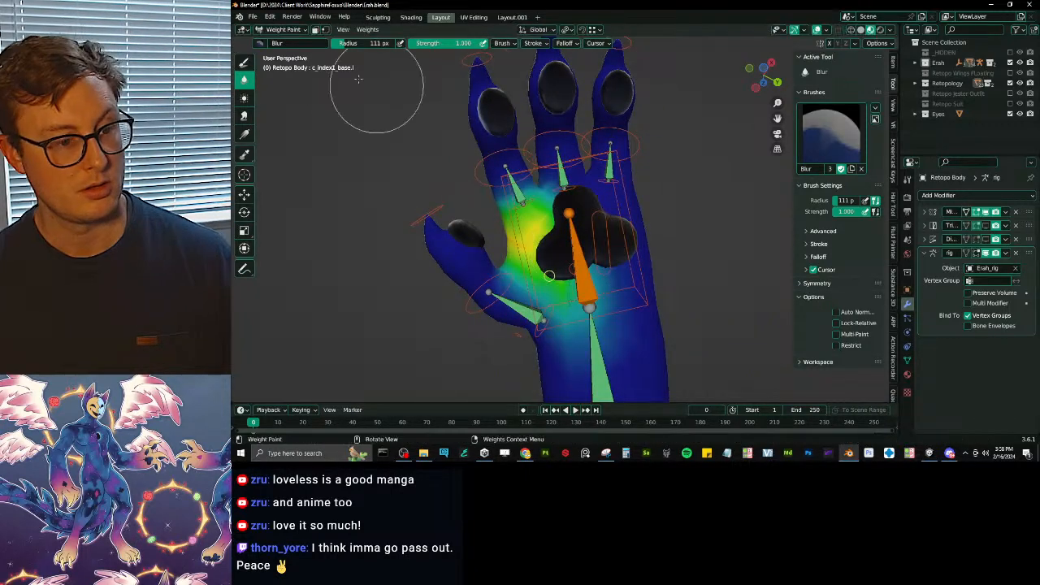
{"action": "left_click", "coordinate": [244, 63]}
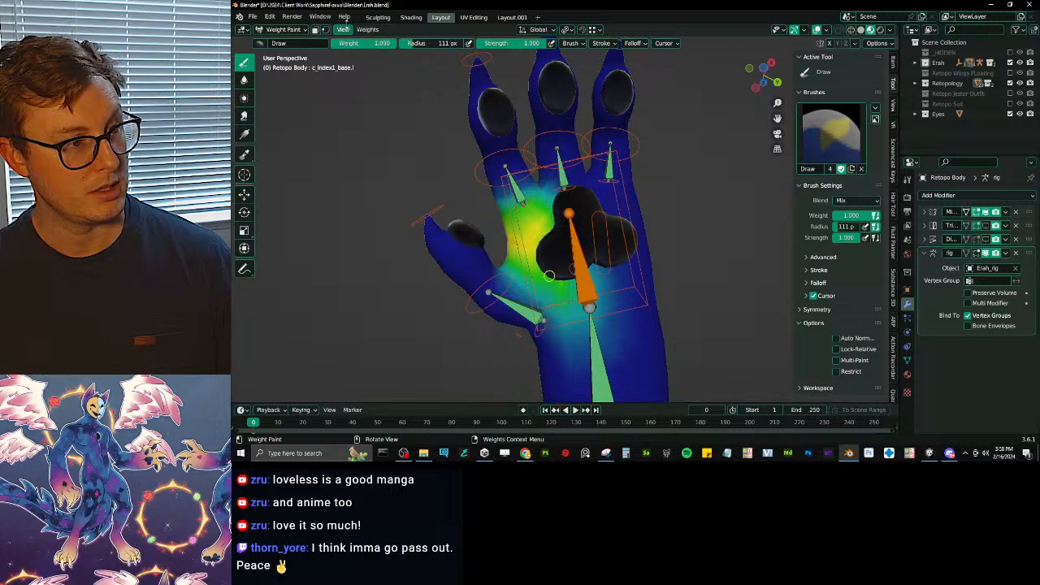
{"action": "left_click_drag", "start_coordinate": [355, 43], "coordinate": [284, 43]}
{"action": "left_click_drag", "start_coordinate": [582, 289], "coordinate": [565, 224], "text": "alt"}
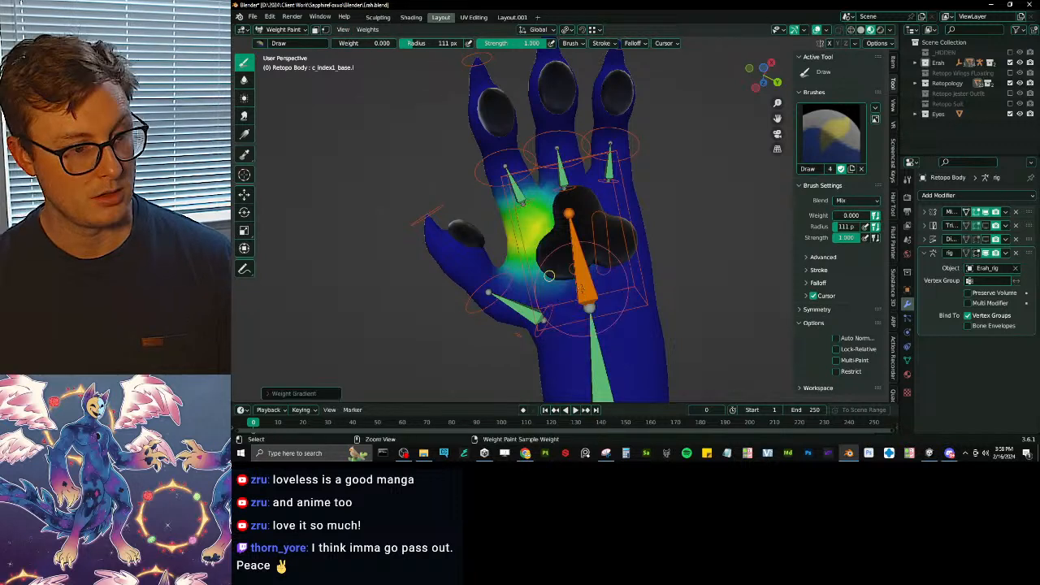
- Move on past c_middle1_base.l to c_pinky1_base.l and fade its wrist-side weights with zero-weight gradients
{"action": "left_click", "coordinate": [602, 240], "text": "ctrl"}
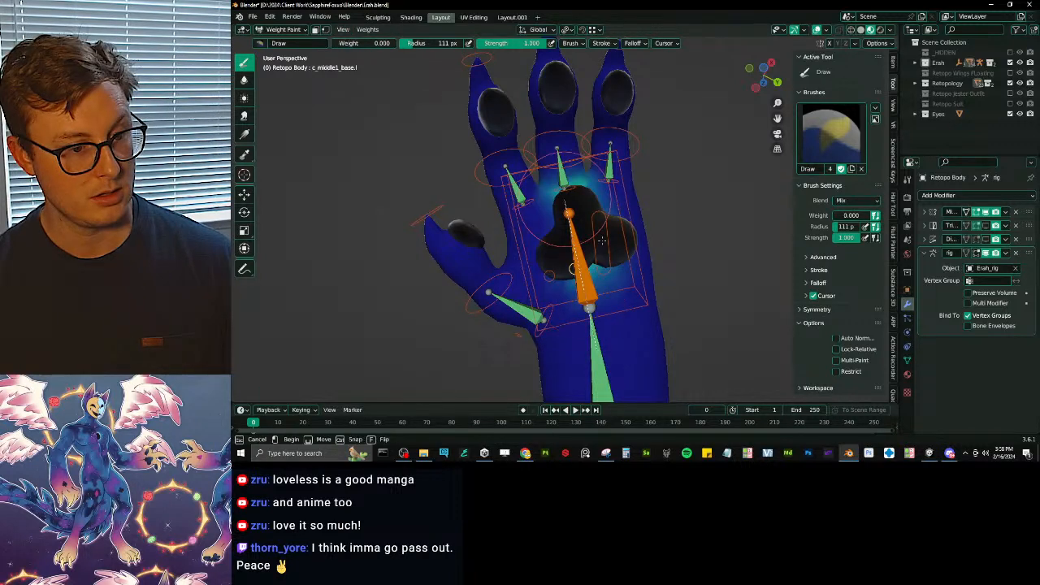
{"action": "left_click", "coordinate": [602, 240], "text": "ctrl"}
{"action": "left_click_drag", "start_coordinate": [624, 370], "coordinate": [613, 228], "text": "alt"}
{"action": "left_click_drag", "start_coordinate": [619, 331], "coordinate": [618, 293], "text": "alt"}
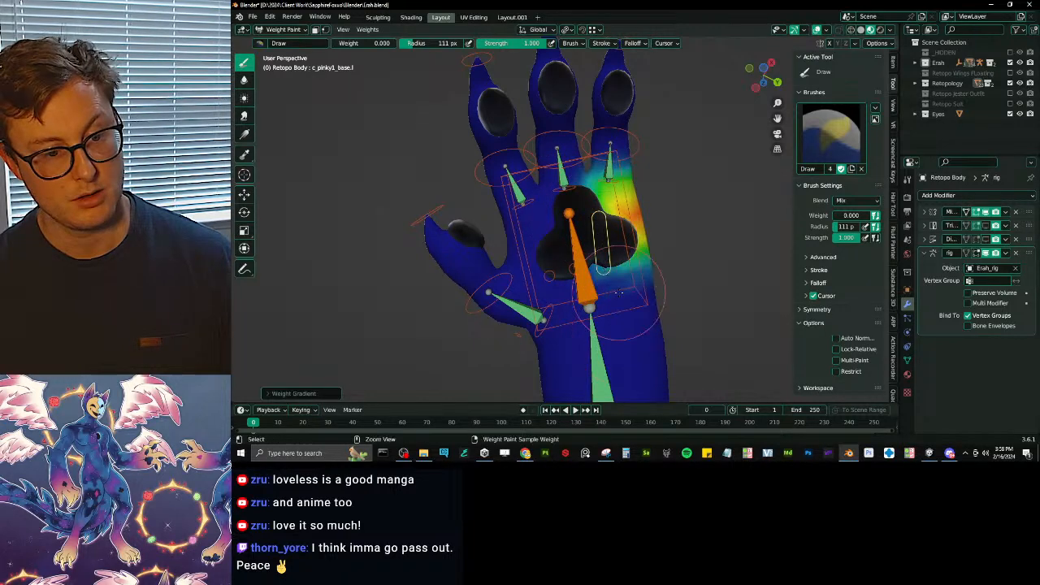
- Inspect the faded pinky base weights on the palm and test-rotate c_pinky1_base.l outward
{"action": "middle_click_drag", "start_coordinate": [620, 291], "coordinate": [608, 219]}
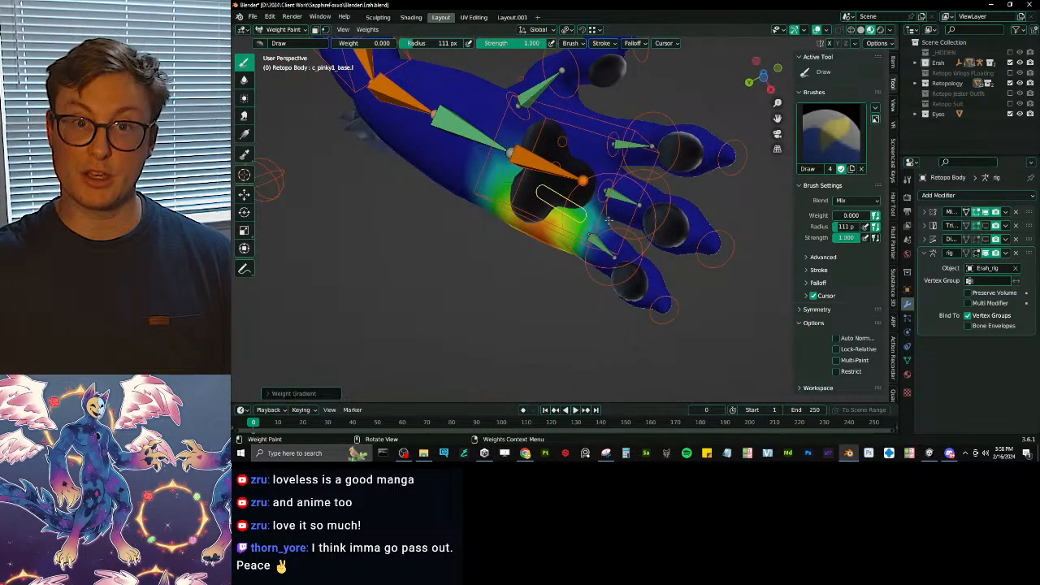
{"action": "scroll", "coordinate": [608, 220], "scroll_direction": "up", "scroll_amount": 4}
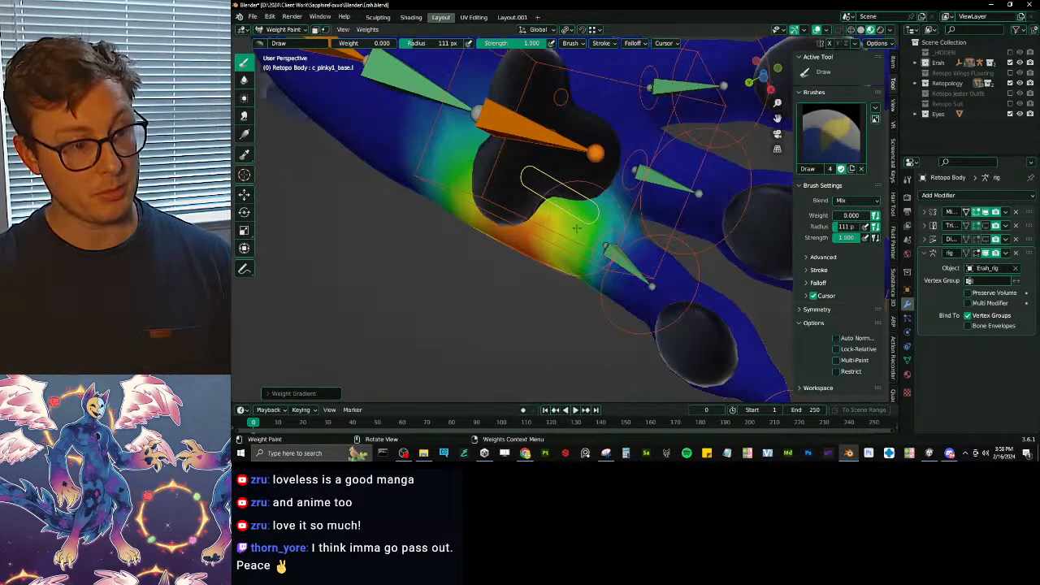
{"action": "scroll", "coordinate": [608, 220], "scroll_direction": "down", "scroll_amount": 5}
{"action": "middle_click_drag", "start_coordinate": [608, 220], "coordinate": [667, 254]}
{"action": "key", "text": "r"}
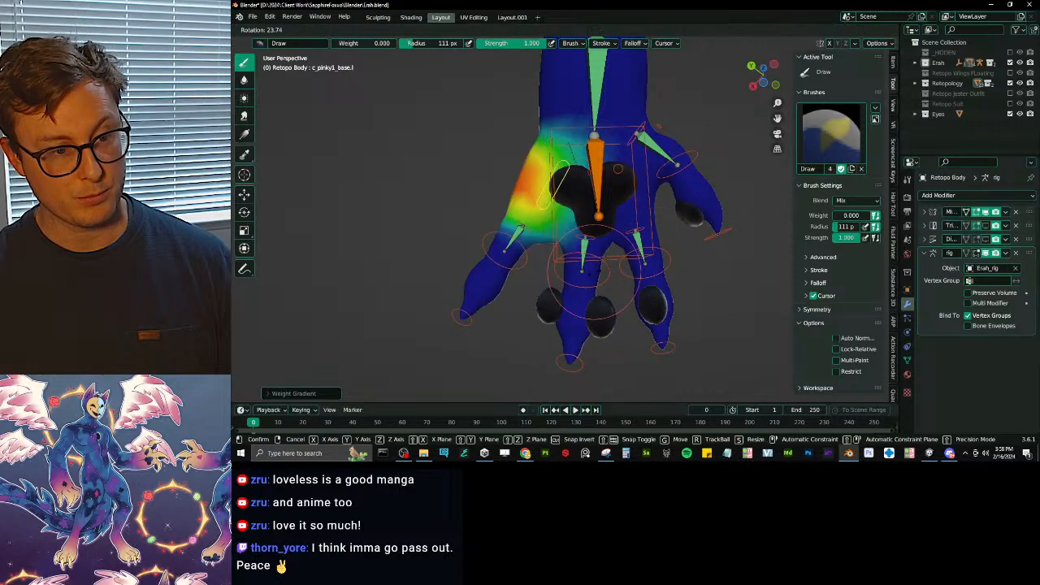
{"action": "left_click", "coordinate": [589, 275]}
- Select the c_hand_ik.l controller and move it from the front view to raise the left arm overhead
{"action": "middle_click_drag", "start_coordinate": [589, 275], "coordinate": [540, 176]}
{"action": "scroll", "coordinate": [608, 251], "scroll_direction": "up", "scroll_amount": 3}
{"action": "left_click", "coordinate": [555, 233], "text": "ctrl"}
{"action": "left_click", "coordinate": [648, 290], "text": "ctrl"}
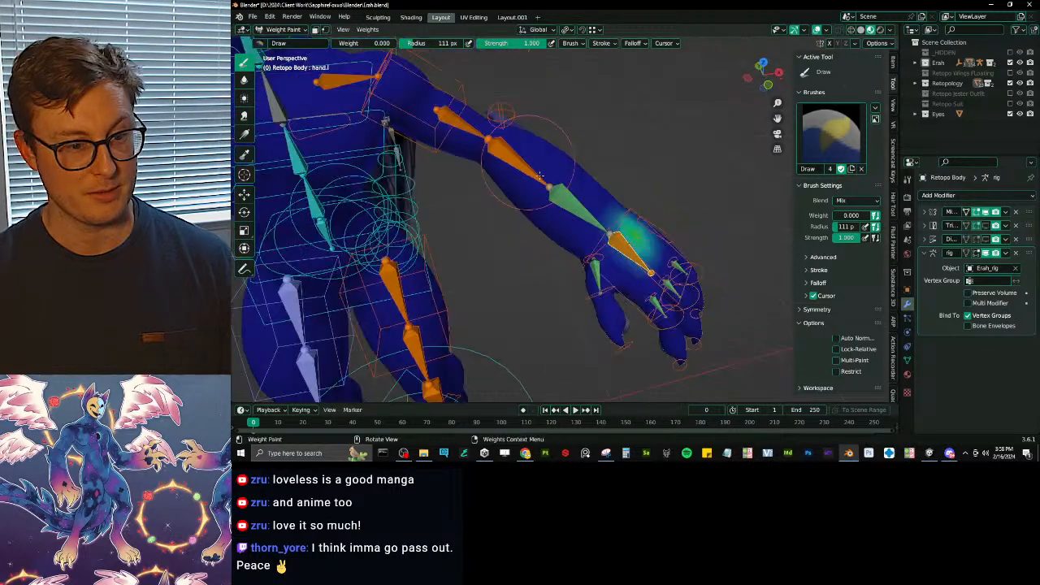
{"action": "left_click", "coordinate": [636, 267], "text": "ctrl"}
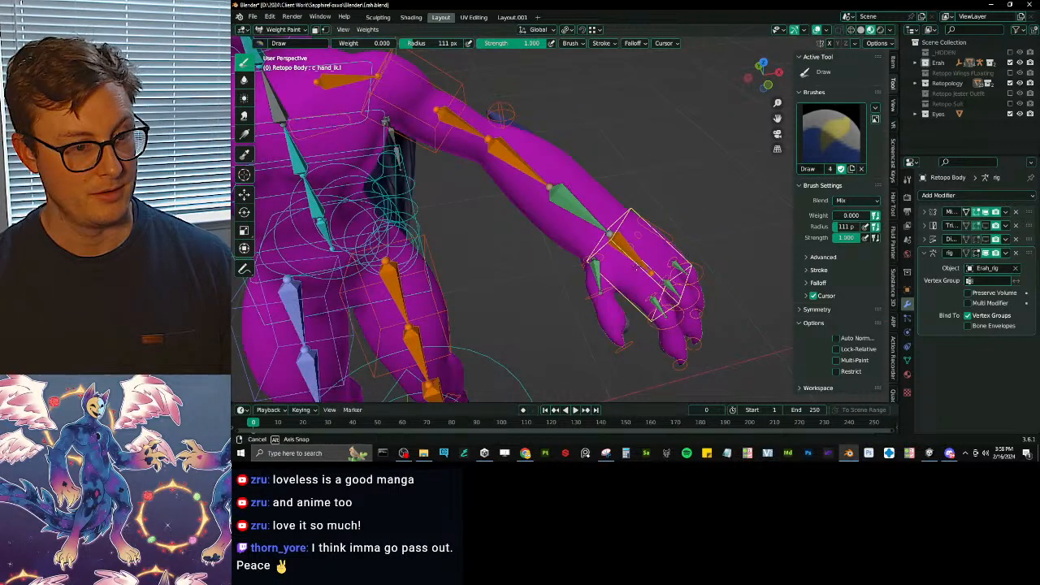
{"action": "middle_click_drag", "start_coordinate": [636, 267], "coordinate": [561, 139]}
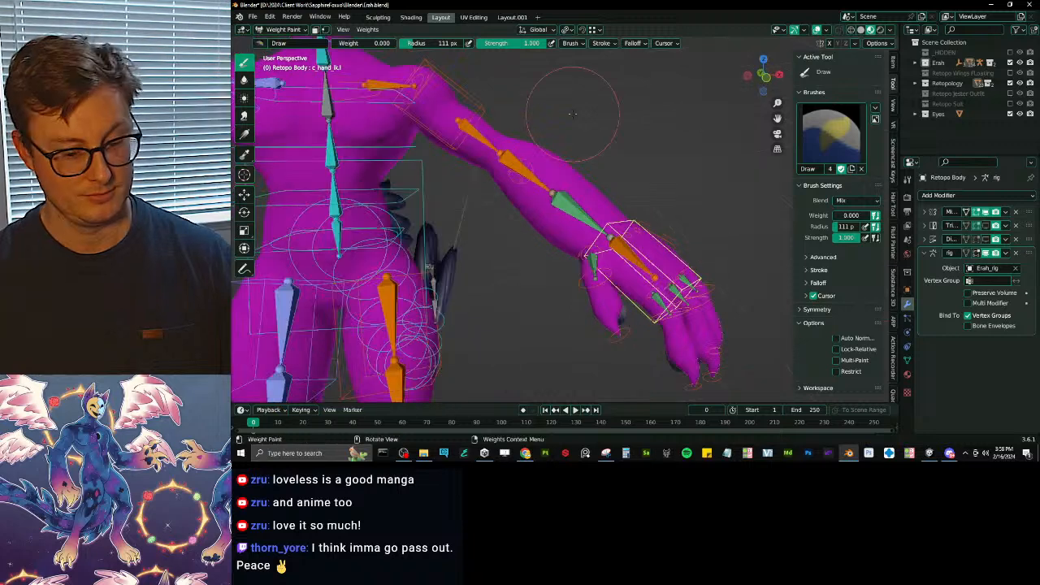
{"action": "key", "text": "KP_1"}
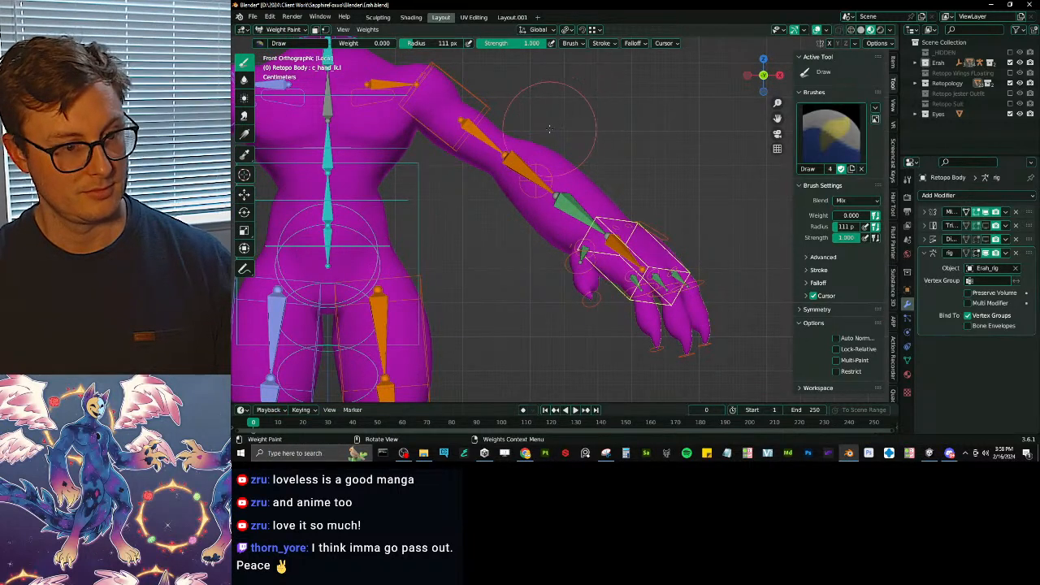
{"action": "key", "text": "KP_Divide"}
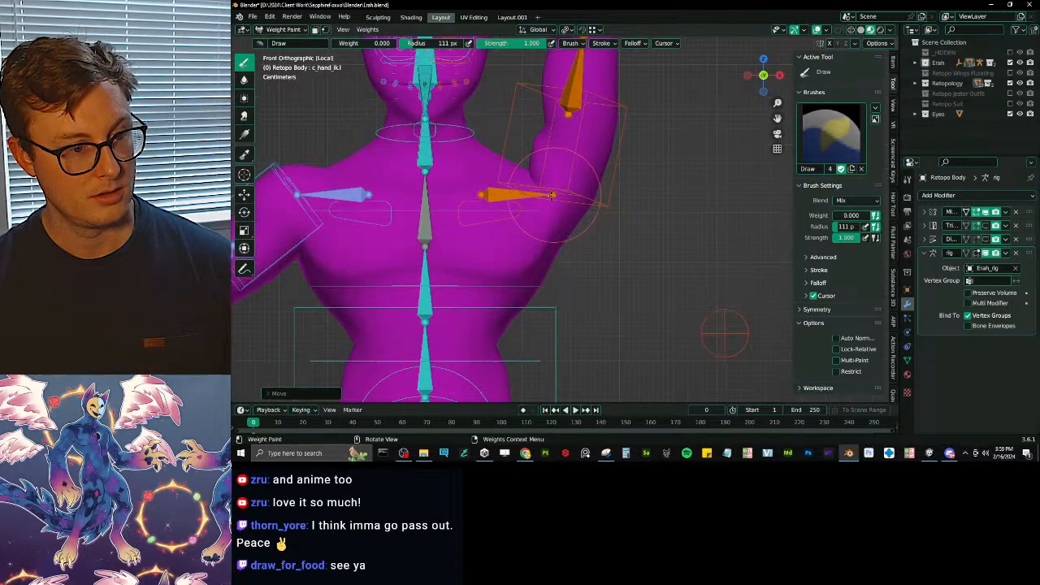
- Select shoulder.l and fade its weights on the raised upper arm with a zero-weight gradient across the shoulder
{"action": "left_click", "coordinate": [551, 196], "text": "ctrl"}
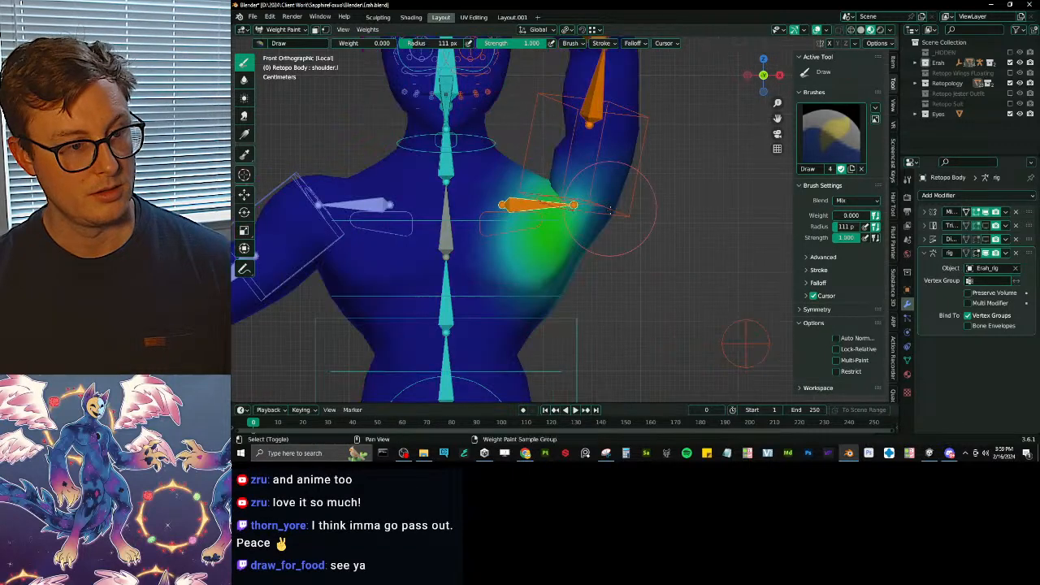
{"action": "scroll", "coordinate": [610, 209], "scroll_direction": "up", "scroll_amount": 2}
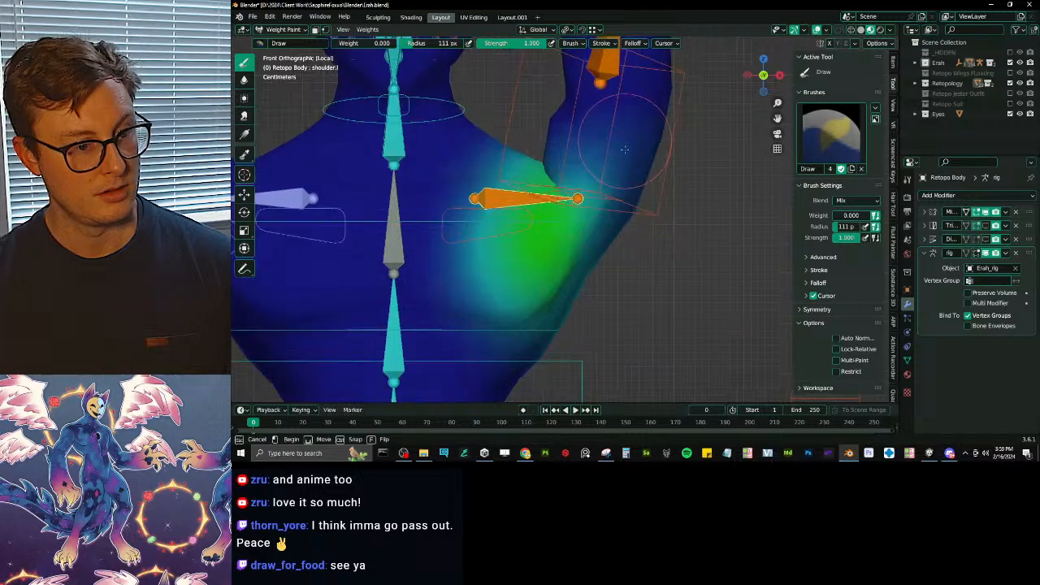
{"action": "left_click_drag", "start_coordinate": [625, 139], "coordinate": [523, 271]}
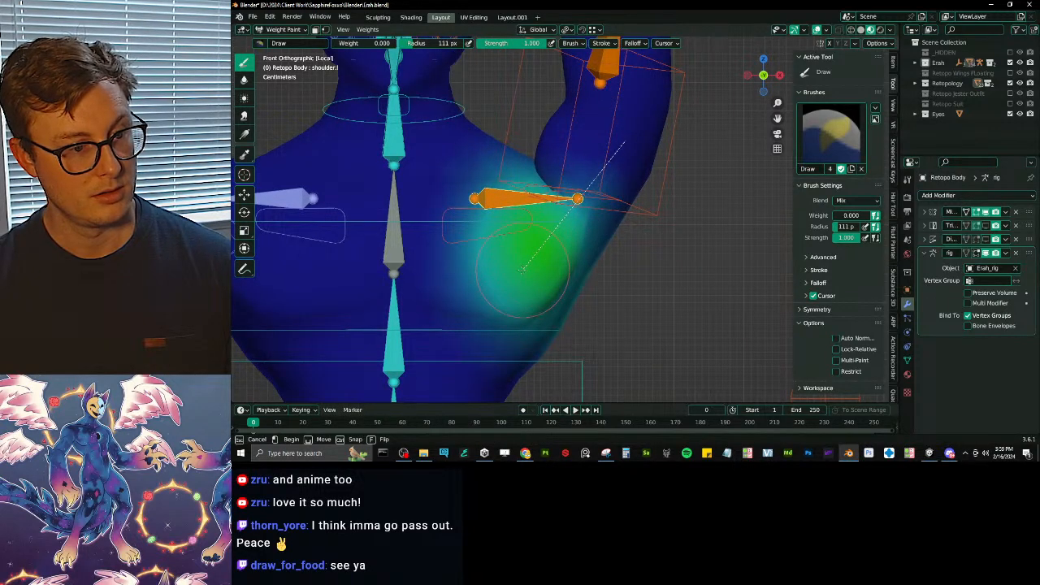
{"action": "middle_click_drag", "start_coordinate": [593, 219], "coordinate": [520, 211]}
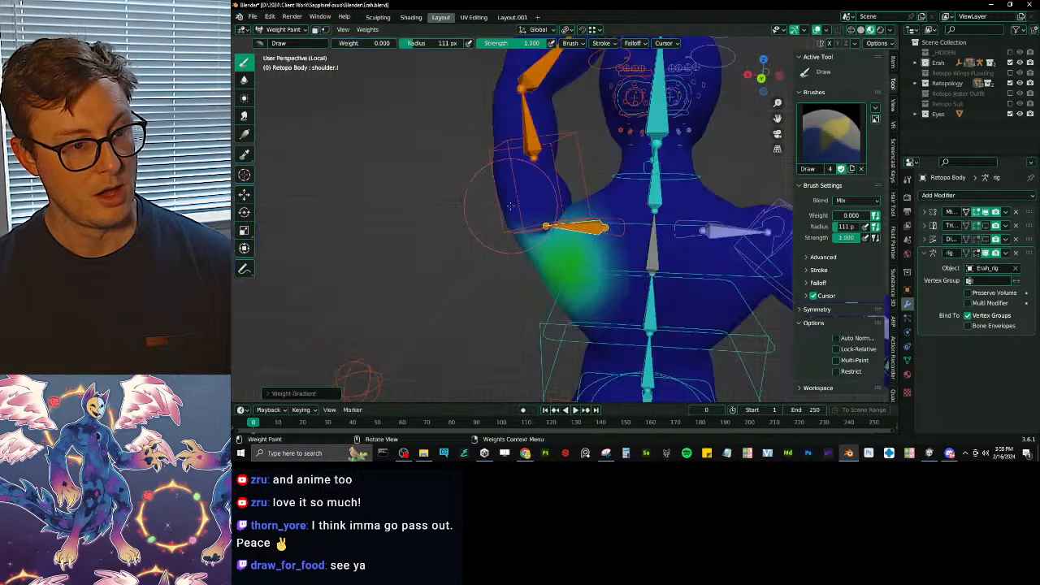
- Switch to wireframe shading, choose the Blur brush and examine the shoulder.l weights around the raised arm
{"action": "left_click", "coordinate": [595, 229], "text": "ctrl"}
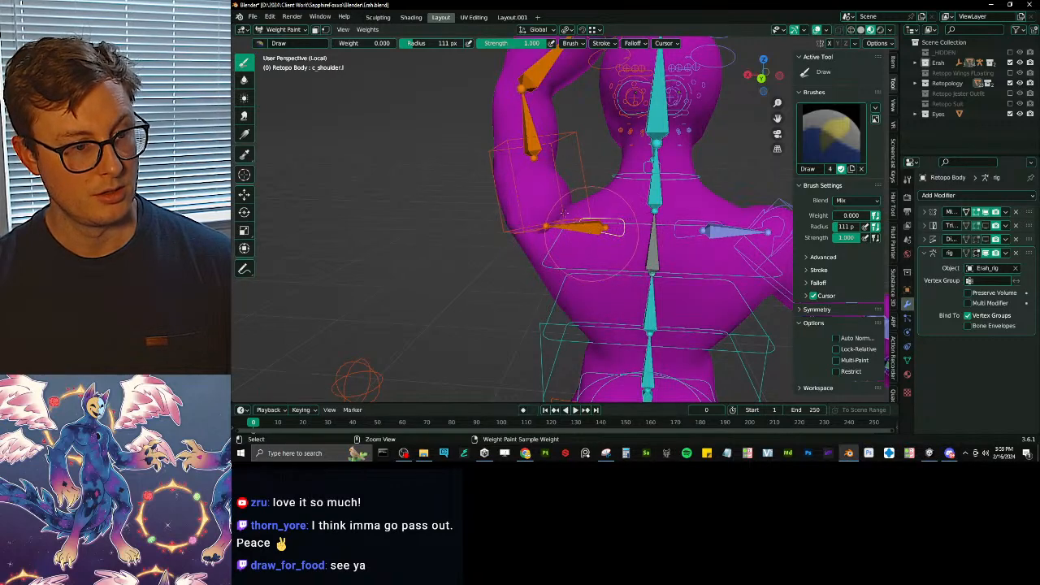
{"action": "left_click", "coordinate": [576, 227], "text": "ctrl"}
{"action": "middle_click_drag", "start_coordinate": [575, 226], "coordinate": [626, 203]}
{"action": "key", "text": "shift+z"}
{"action": "mouse_move", "coordinate": [504, 213]}
{"action": "middle_mouse_down"}
{"action": "mouse_move", "coordinate": [520, 197]}
{"action": "mouse_move", "coordinate": [523, 244]}
{"action": "mouse_move", "coordinate": [587, 261]}
{"action": "mouse_move", "coordinate": [521, 262]}
{"action": "middle_mouse_up"}
{"action": "left_click", "coordinate": [245, 78]}
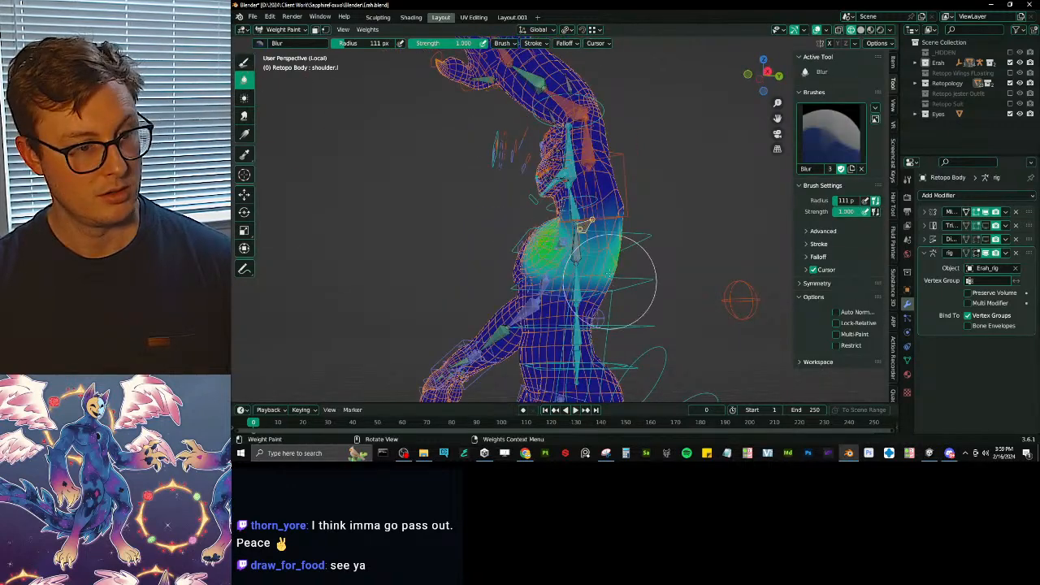
{"action": "mouse_move", "coordinate": [611, 268]}
{"action": "middle_mouse_down"}
{"action": "mouse_move", "coordinate": [656, 216]}
{"action": "mouse_move", "coordinate": [656, 186]}
{"action": "mouse_move", "coordinate": [626, 213]}
{"action": "middle_mouse_up"}
{"action": "scroll", "coordinate": [626, 213], "scroll_direction": "up", "scroll_amount": 3}
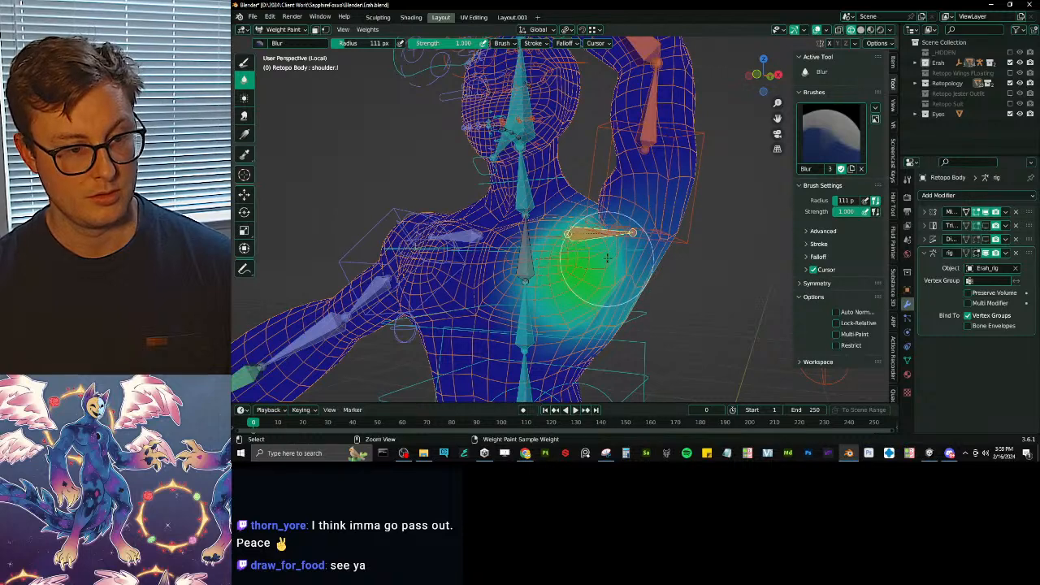
- Examine the arm_stretch.l weights on the raised upper arm and compare them with shoulder.l from several sides
{"action": "left_click", "coordinate": [646, 149], "text": "ctrl"}
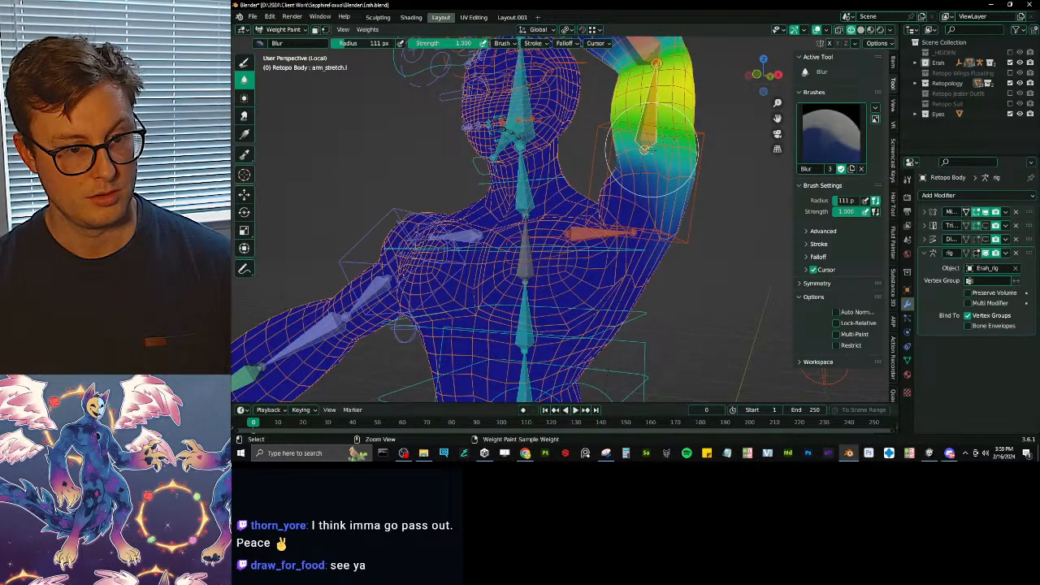
{"action": "middle_click_drag", "start_coordinate": [644, 148], "coordinate": [317, 77]}
{"action": "left_click", "coordinate": [244, 62]}
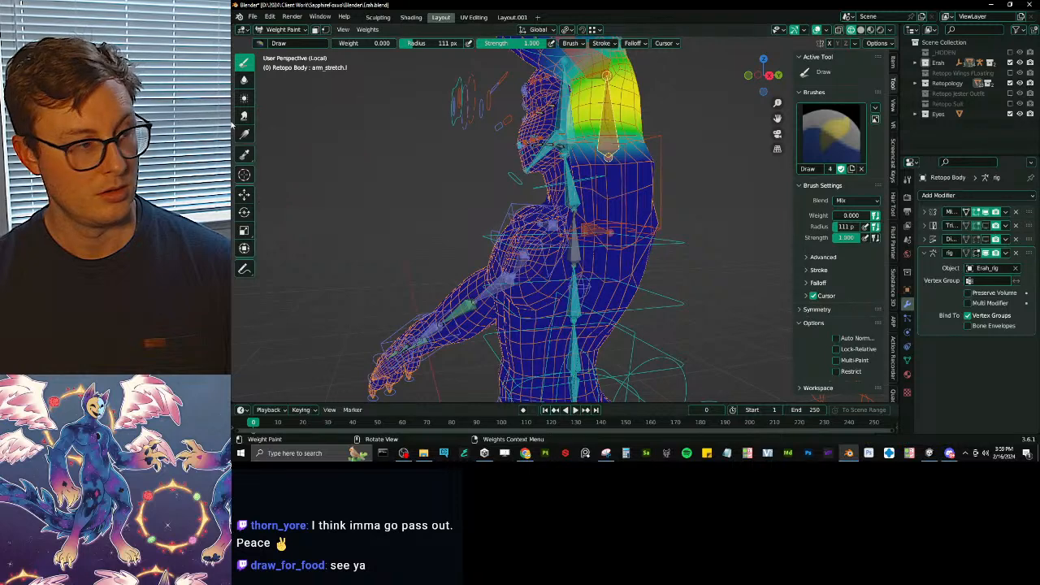
{"action": "left_click", "coordinate": [244, 79]}
{"action": "scroll", "coordinate": [560, 205], "scroll_direction": "down", "scroll_amount": 3}
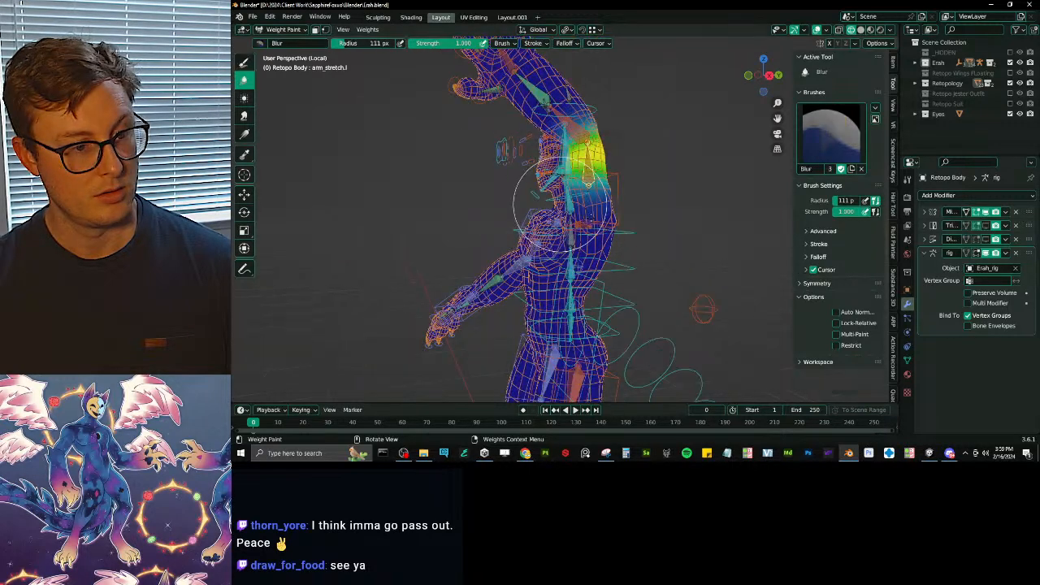
{"action": "middle_click_drag", "start_coordinate": [560, 204], "coordinate": [629, 199]}
{"action": "scroll", "coordinate": [602, 213], "scroll_direction": "up", "scroll_amount": 4}
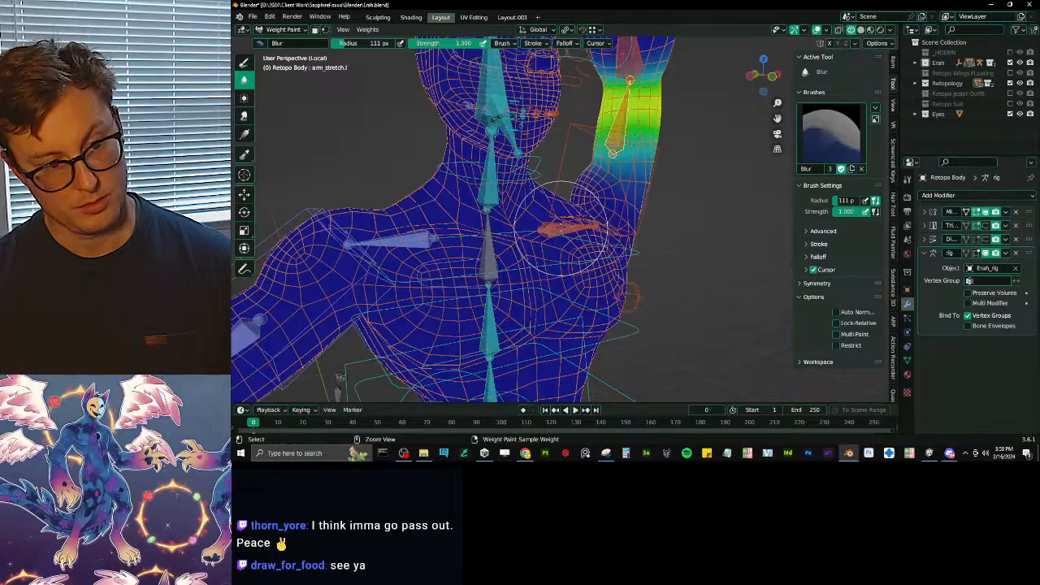
{"action": "left_click", "coordinate": [569, 227], "text": "ctrl"}
{"action": "middle_click_drag", "start_coordinate": [662, 244], "coordinate": [625, 287]}
{"action": "scroll", "coordinate": [593, 242], "scroll_direction": "down", "scroll_amount": 2}
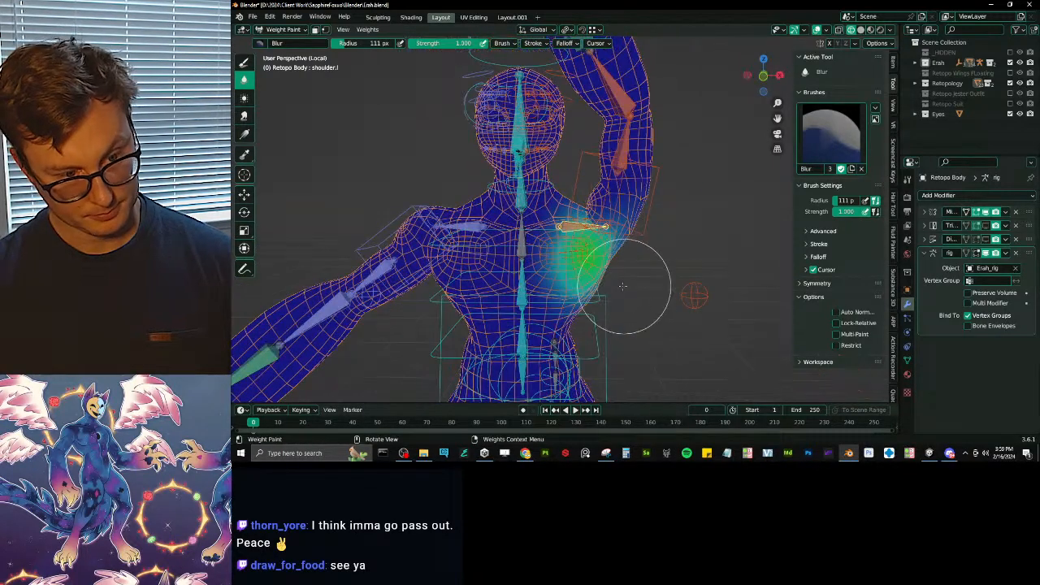
{"action": "middle_click_drag", "start_coordinate": [572, 224], "coordinate": [590, 248]}
- Reset the arm pose and test the left foot's deformation by raising and rotating c_foot_ik.l
{"action": "key", "text": "a"}
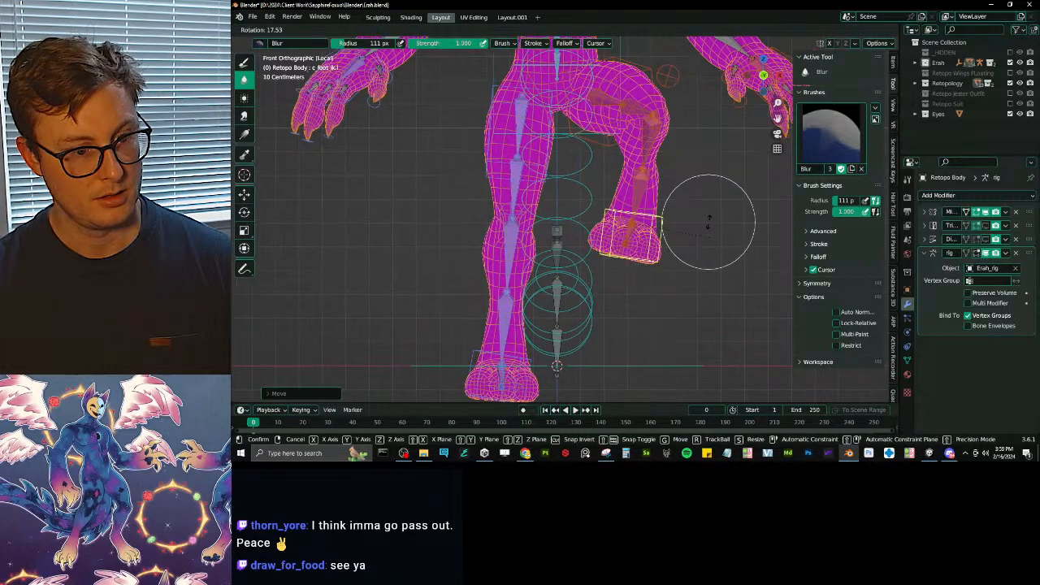
{"action": "left_click", "coordinate": [642, 218]}
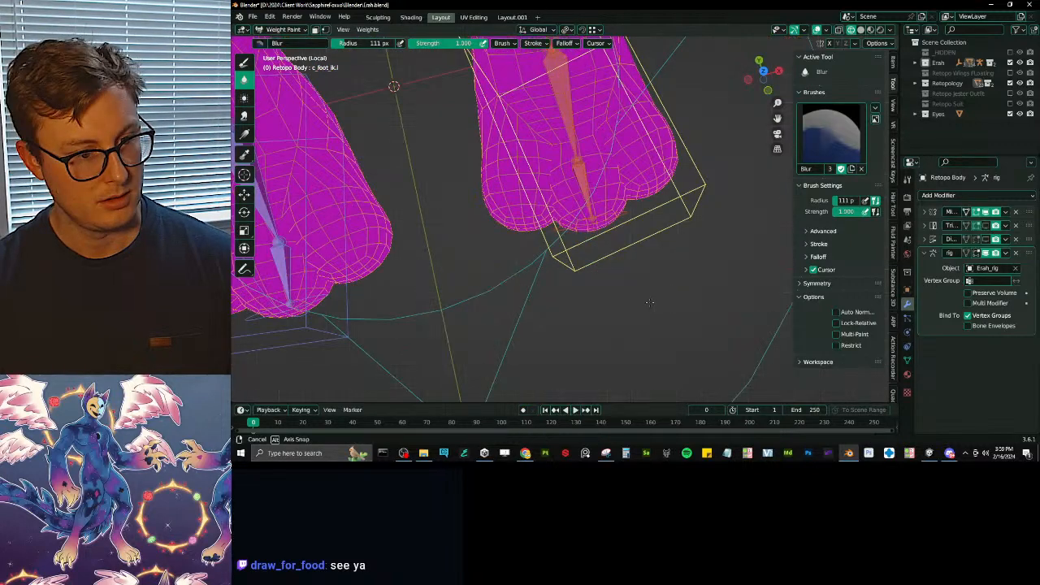
{"action": "middle_click_drag", "start_coordinate": [648, 302], "coordinate": [650, 134]}
{"action": "mouse_move", "coordinate": [497, 204]}
{"action": "middle_mouse_down"}
{"action": "mouse_move", "coordinate": [480, 215]}
{"action": "mouse_move", "coordinate": [447, 192]}
{"action": "mouse_move", "coordinate": [434, 212]}
{"action": "mouse_move", "coordinate": [444, 197]}
{"action": "mouse_move", "coordinate": [571, 181]}
{"action": "middle_mouse_up"}
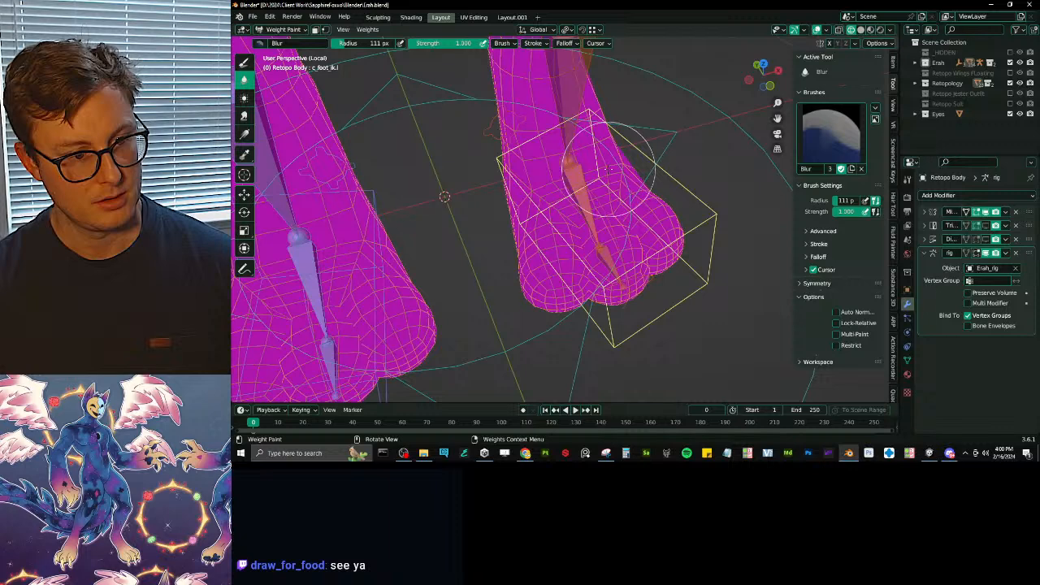
{"action": "middle_click_drag", "start_coordinate": [571, 210], "coordinate": [703, 180]}
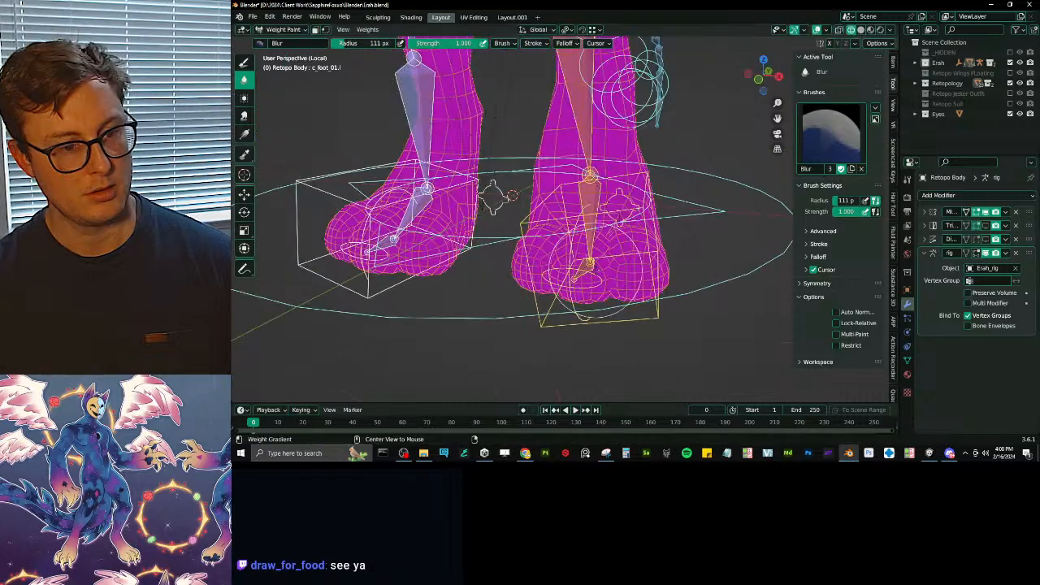
{"action": "middle_click_drag", "start_coordinate": [492, 195], "coordinate": [516, 203], "text": "ctrl"}
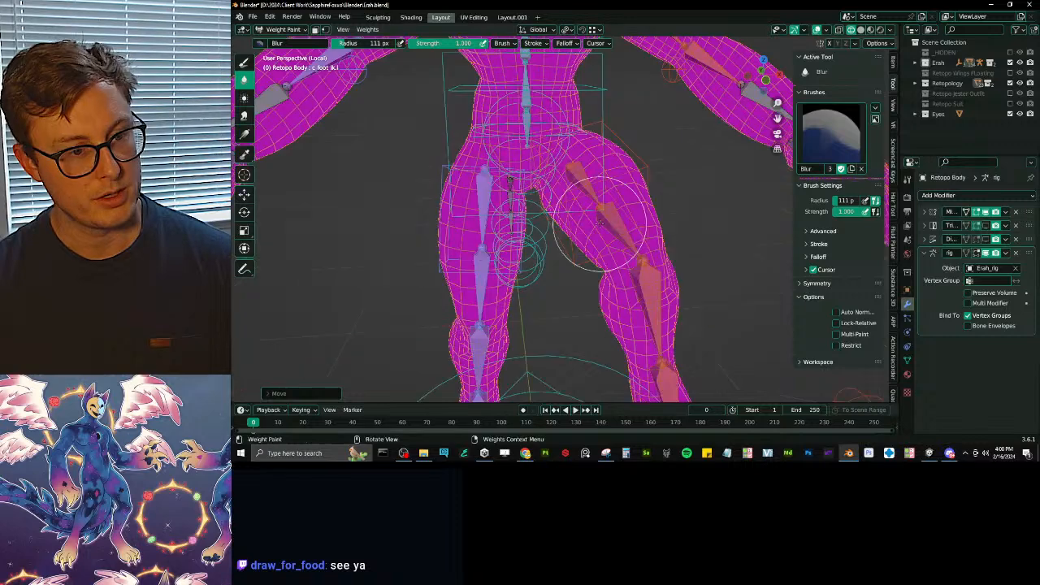
- Move c_foot_ik.l to lift the left thigh forward and display the thigh_twist.l weights at the hip
{"action": "middle_click_drag", "start_coordinate": [601, 219], "coordinate": [446, 171]}
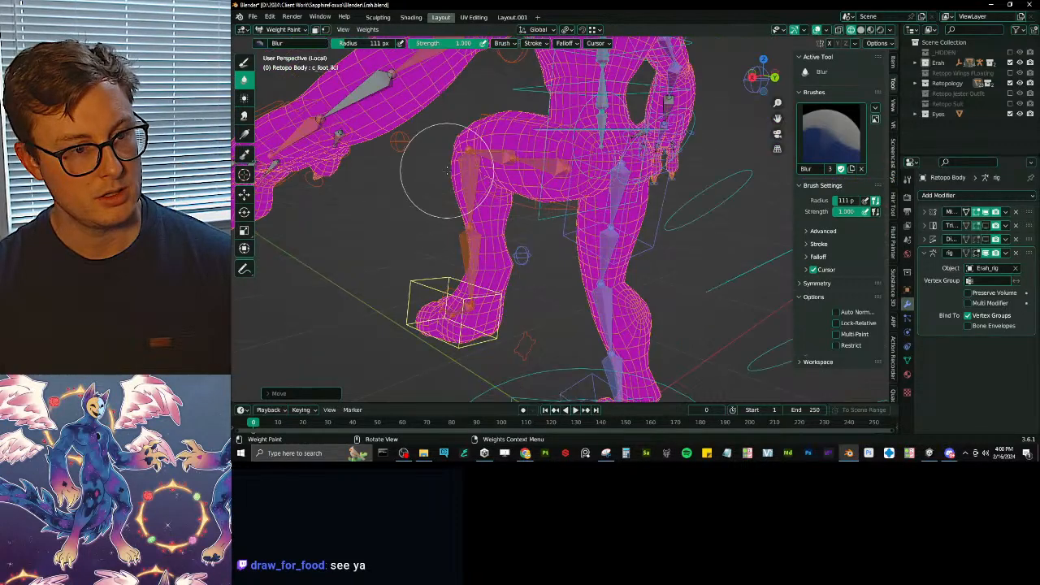
{"action": "key", "text": "g"}
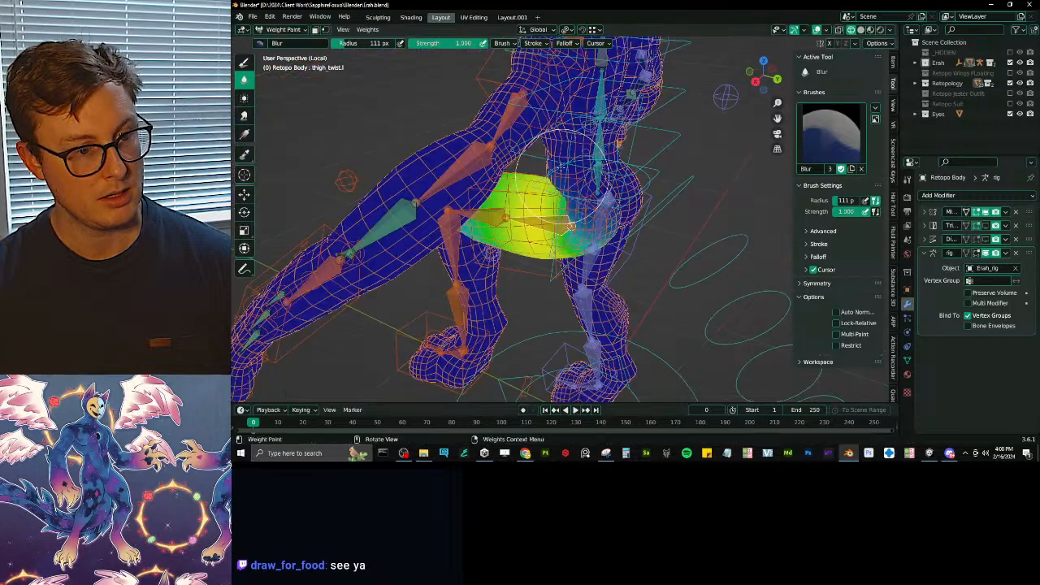
{"action": "mouse_move", "coordinate": [561, 178]}
{"action": "middle_mouse_down"}
{"action": "mouse_move", "coordinate": [533, 231]}
{"action": "mouse_move", "coordinate": [516, 154]}
{"action": "middle_mouse_up"}
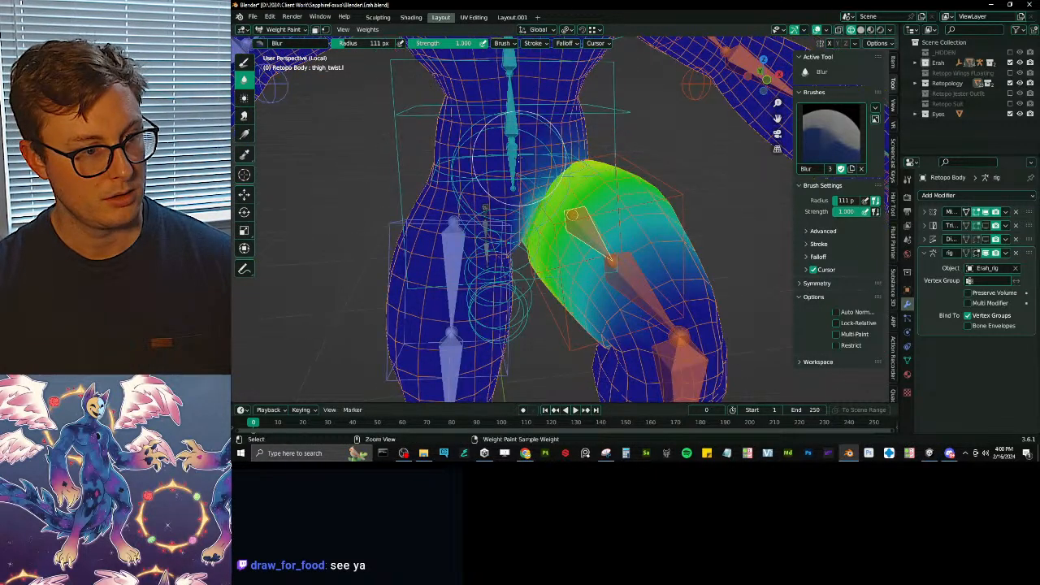
- Check thigh_twist.r with the Draw brush, and fade the groin-side weights of thigh_twist.l with a zero-weight gradient
{"action": "left_click", "coordinate": [452, 244], "text": "ctrl"}
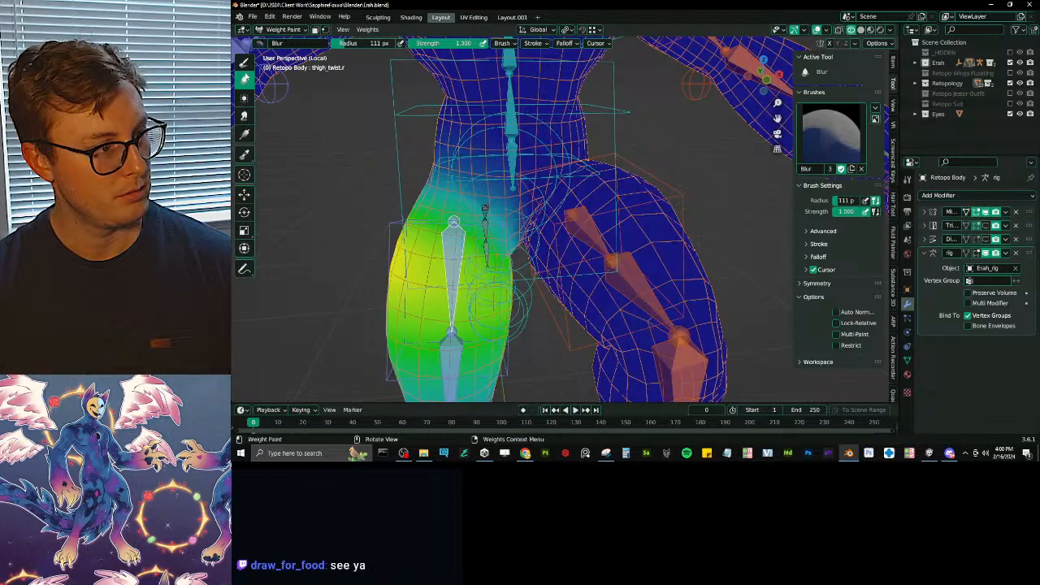
{"action": "left_click", "coordinate": [244, 63]}
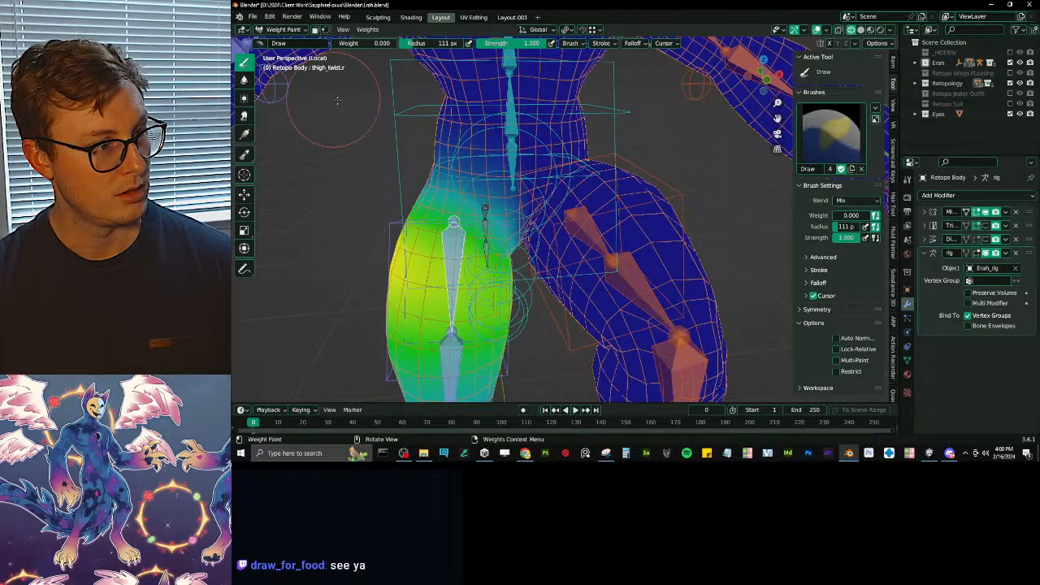
{"action": "key", "text": "ctrl+z"}
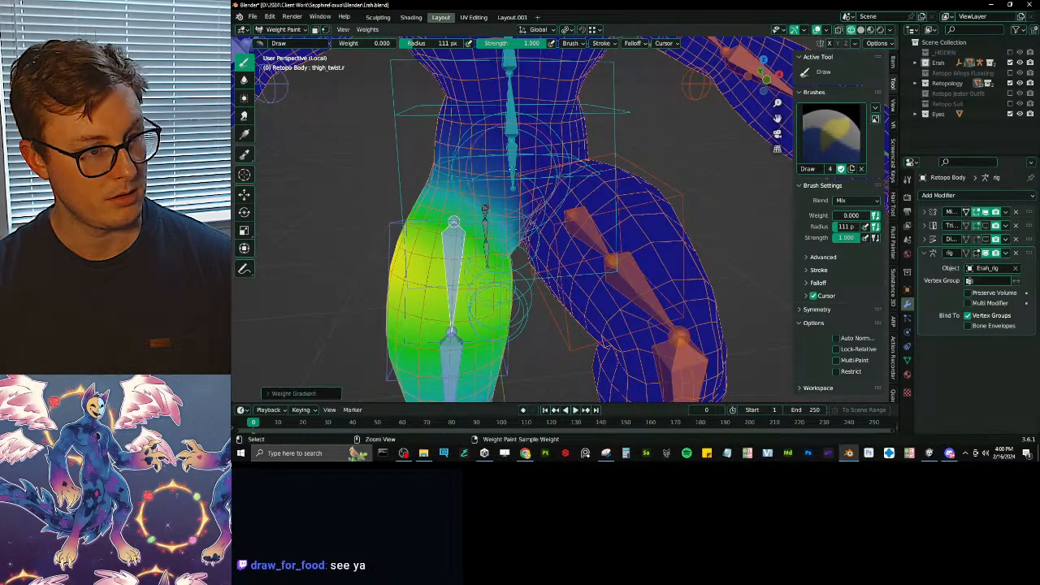
{"action": "left_click", "coordinate": [578, 231], "text": "ctrl"}
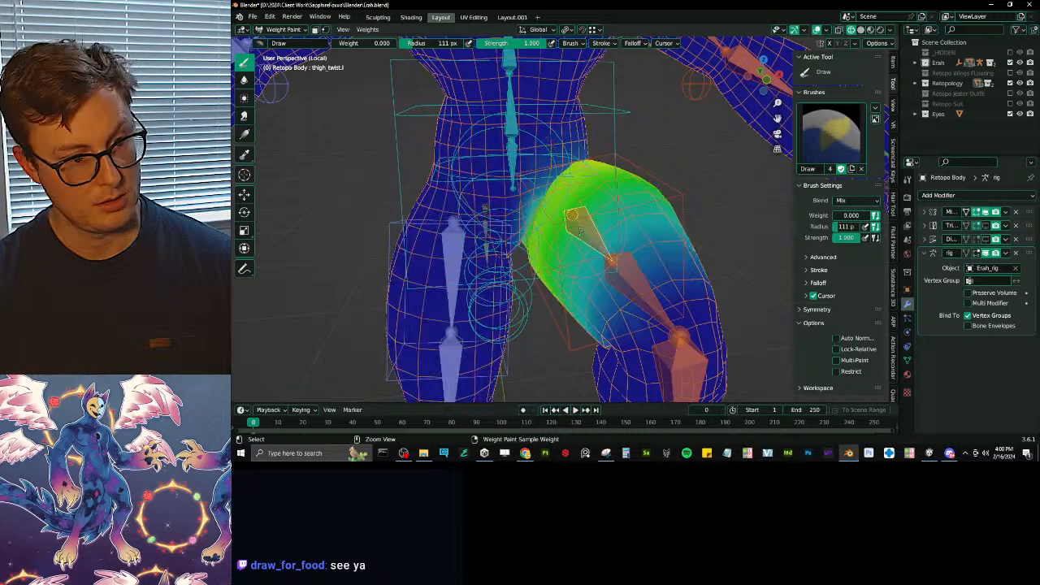
{"action": "left_click_drag", "start_coordinate": [502, 213], "coordinate": [558, 232], "text": "alt"}
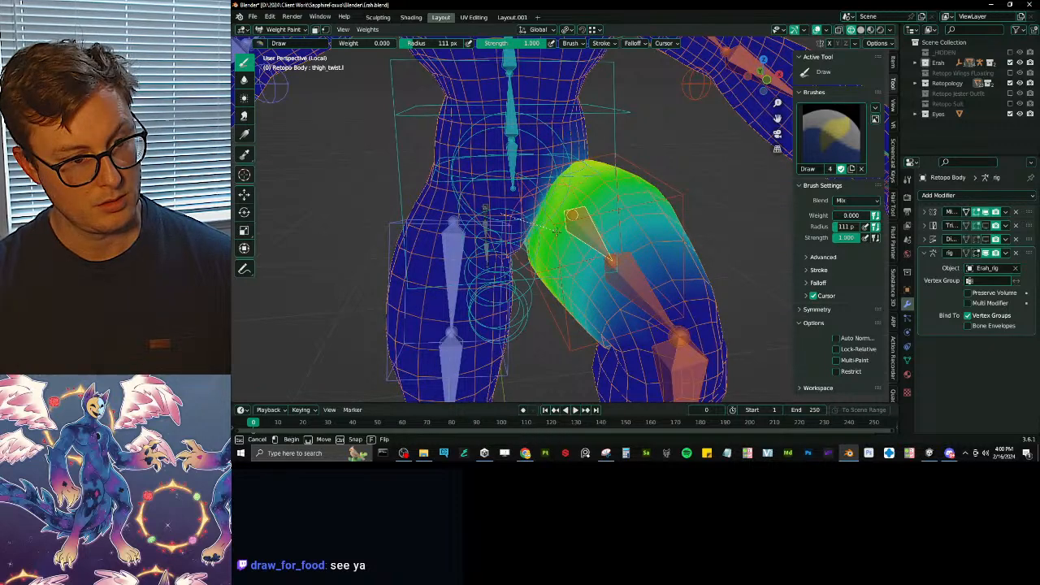
{"action": "middle_click_drag", "start_coordinate": [556, 231], "coordinate": [302, 257]}
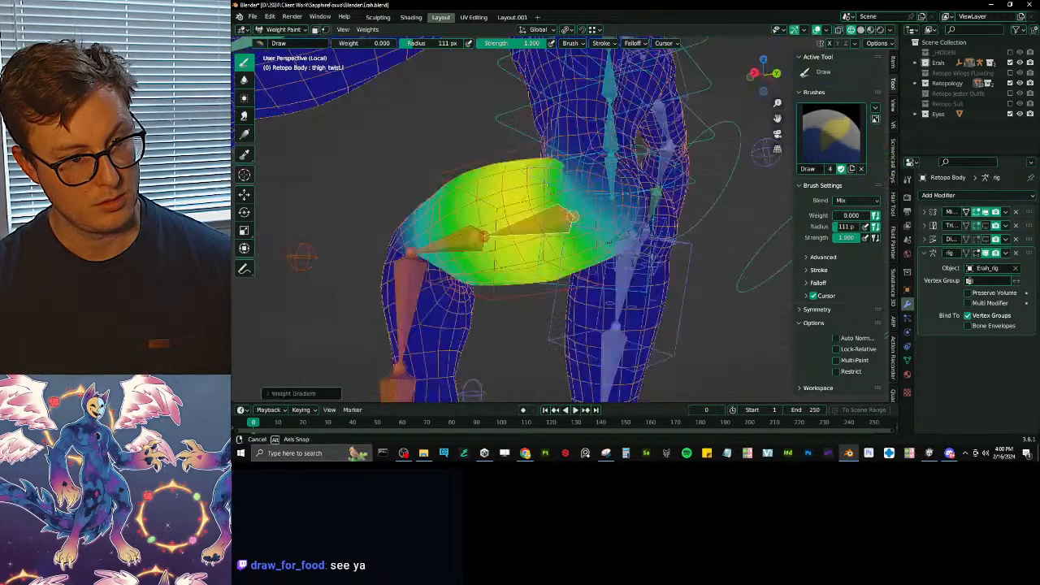
- Return the rig to its rest pose, leave Weight Paint for Object Mode and switch to the Unity avatar project
{"action": "key", "text": "b"}
{"action": "mouse_move", "coordinate": [547, 185]}
{"action": "middle_mouse_down"}
{"action": "mouse_move", "coordinate": [604, 218]}
{"action": "mouse_move", "coordinate": [557, 221]}
{"action": "mouse_move", "coordinate": [622, 195]}
{"action": "middle_mouse_up"}
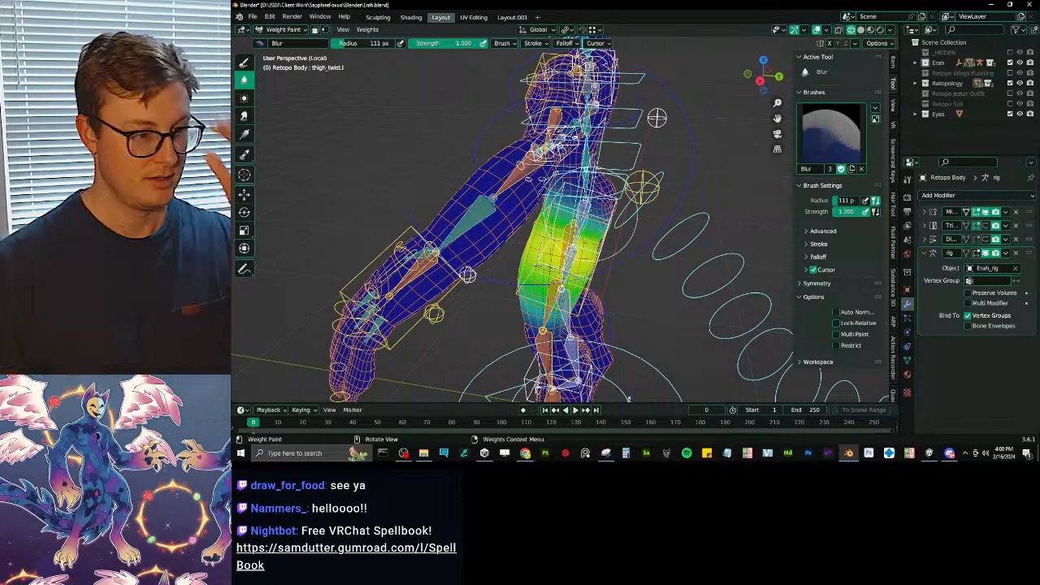
{"action": "scroll", "coordinate": [638, 275], "scroll_direction": "down", "scroll_amount": 5}
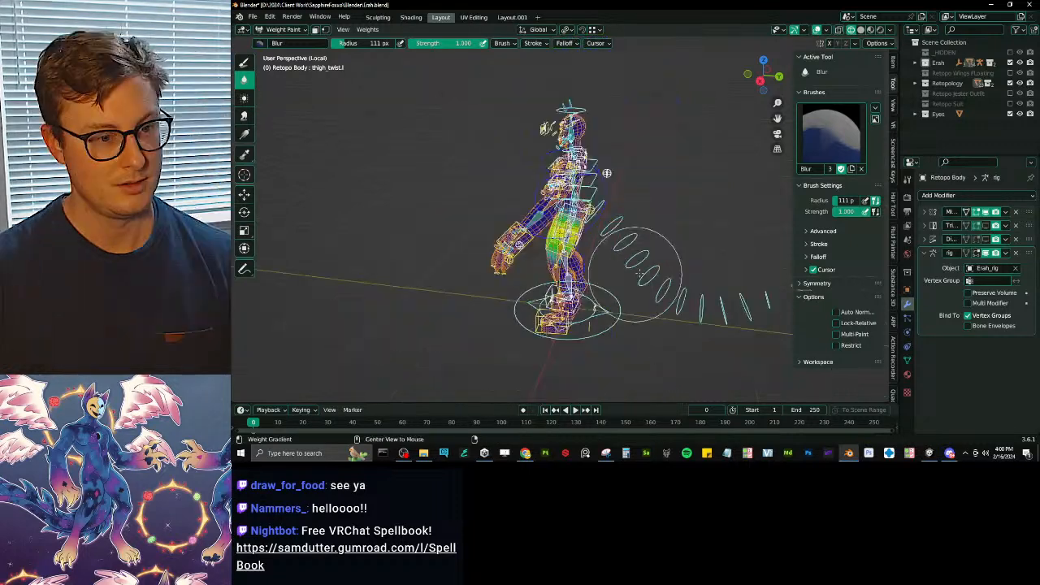
{"action": "key", "text": "ctrl+Tab"}
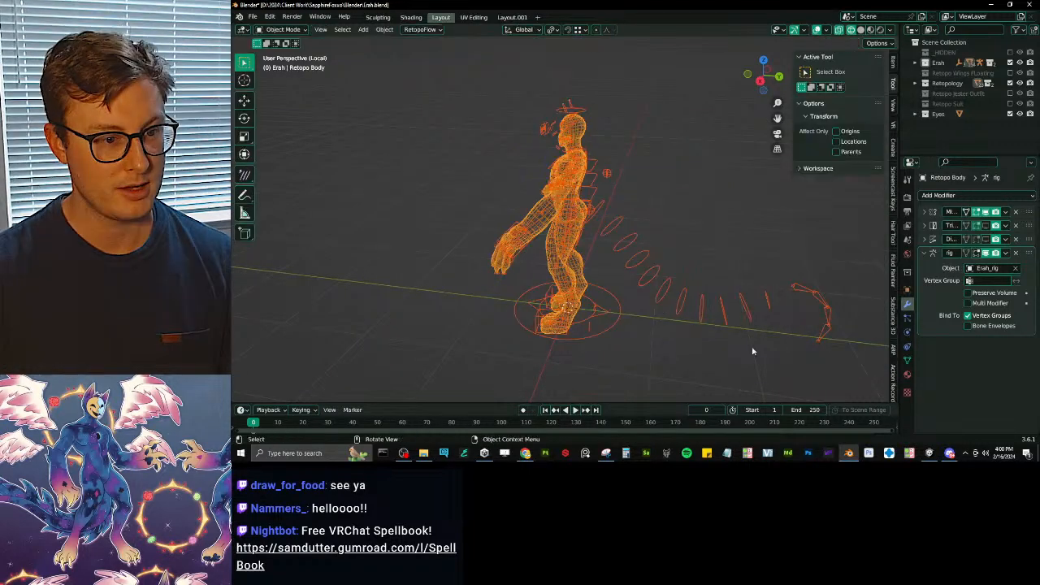
{"action": "key", "text": "alt+Tab"}
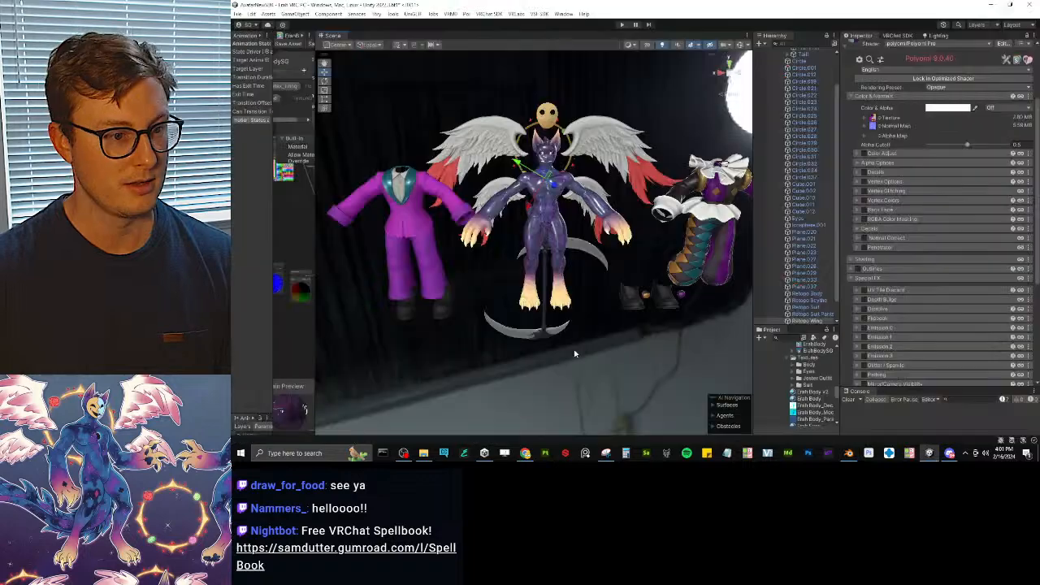
- Maximize the Scene view and examine the Erah avatar beside its suit and jester outfit from an angled side view
{"action": "left_click", "coordinate": [575, 354]}
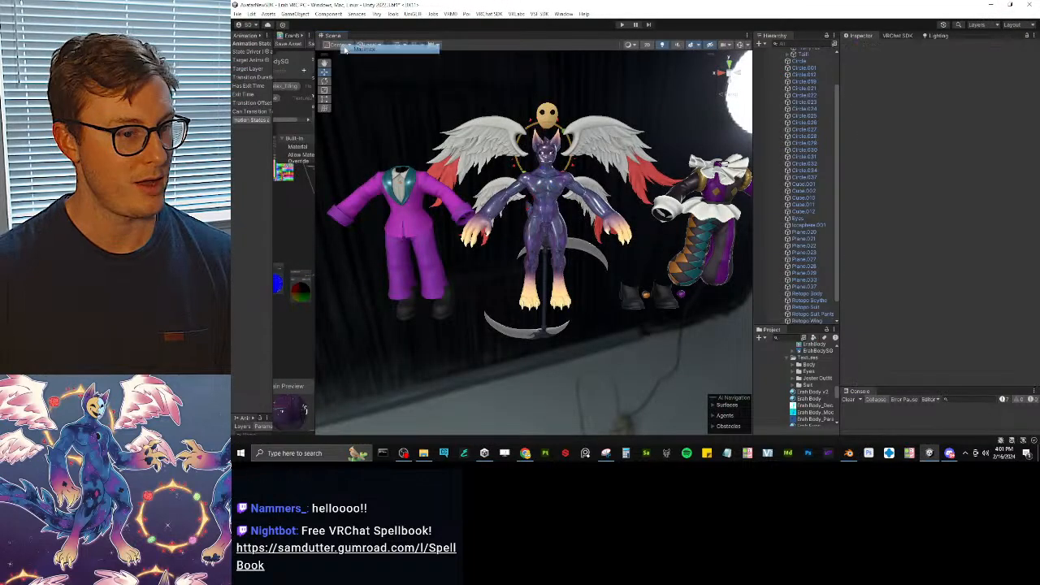
{"action": "left_click", "coordinate": [345, 50]}
{"action": "mouse_move", "coordinate": [634, 223]}
{"action": "left_mouse_down", "text": "alt"}
{"action": "mouse_move", "coordinate": [488, 221]}
{"action": "mouse_move", "coordinate": [642, 217]}
{"action": "left_mouse_up", "text": "alt"}
{"action": "left_click_drag", "start_coordinate": [649, 215], "coordinate": [697, 232], "text": "alt"}
{"action": "scroll", "coordinate": [684, 196], "scroll_direction": "down", "scroll_amount": 3}
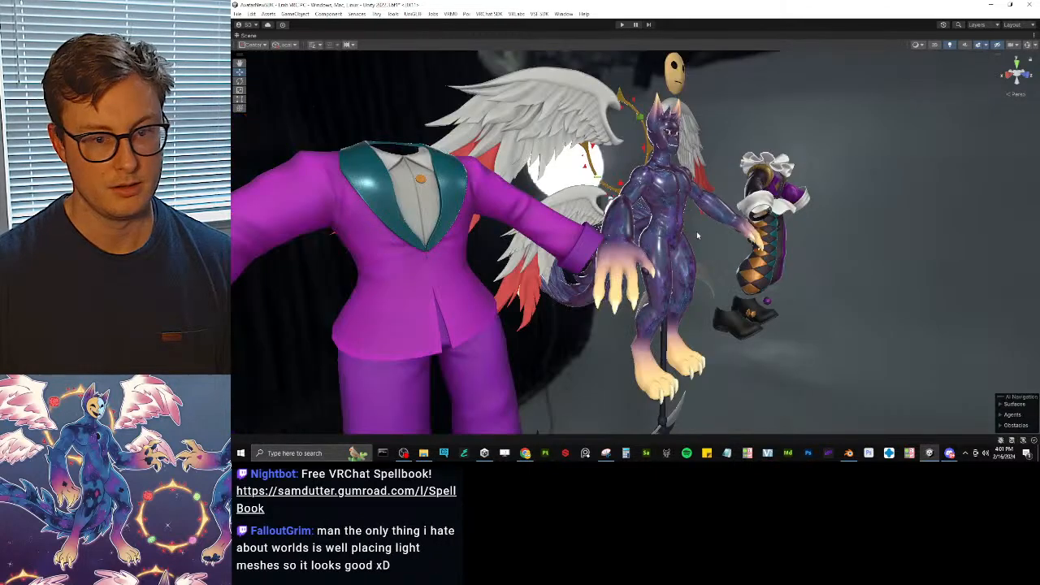
{"action": "middle_click_drag", "start_coordinate": [697, 232], "coordinate": [682, 211]}
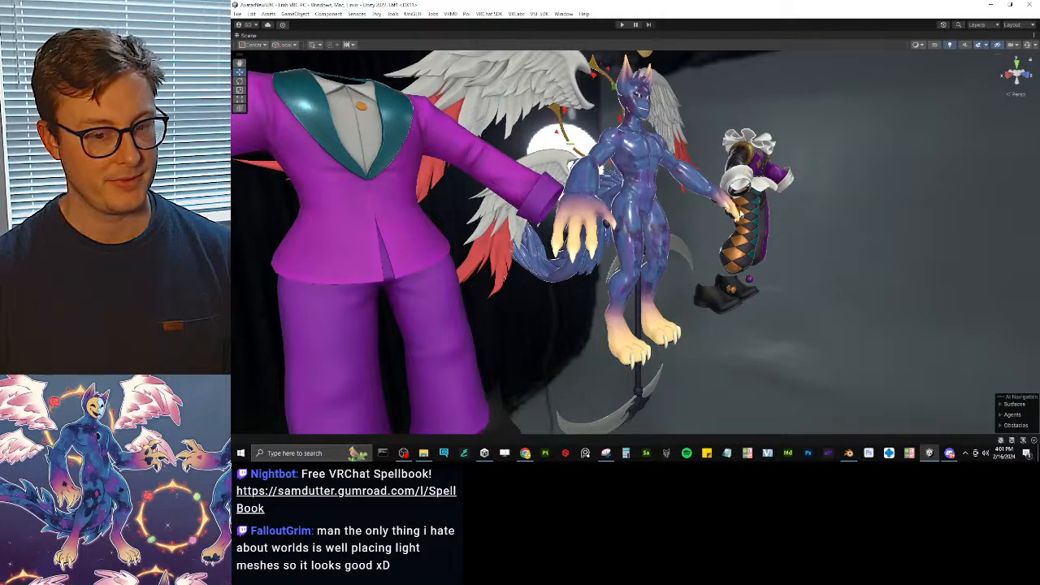
- Switch to Blender, change the wireframe display back to solid, deselect everything and save Erah.blend
{"action": "key", "text": "alt+Tab"}
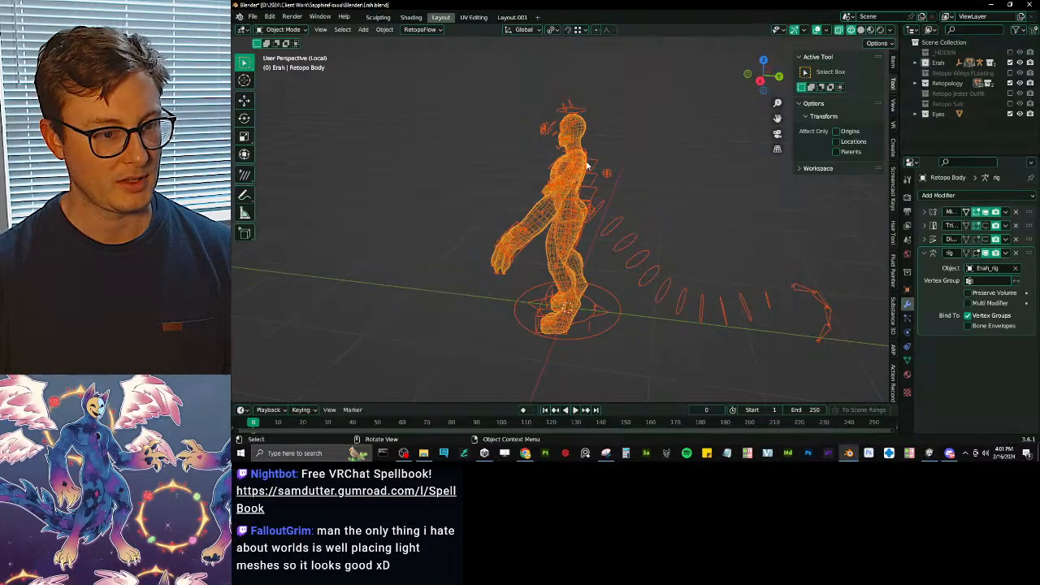
{"action": "middle_click_drag", "start_coordinate": [608, 185], "coordinate": [656, 191]}
{"action": "key", "text": "shift+z"}
{"action": "left_click", "coordinate": [656, 190]}
{"action": "key", "text": "ctrl+s"}
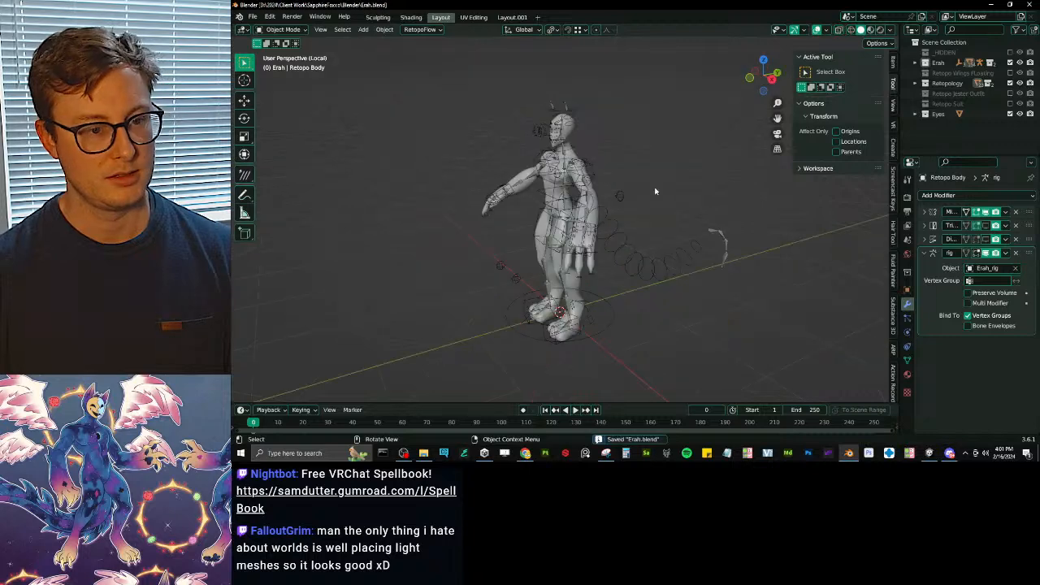
- Select Erah_rig in the side view, enter Edit Mode and display only an armature layer without the body bones
{"action": "scroll", "coordinate": [568, 198], "scroll_direction": "up", "scroll_amount": 4}
{"action": "middle_click_drag", "start_coordinate": [561, 198], "coordinate": [604, 195]}
{"action": "left_click", "coordinate": [604, 195]}
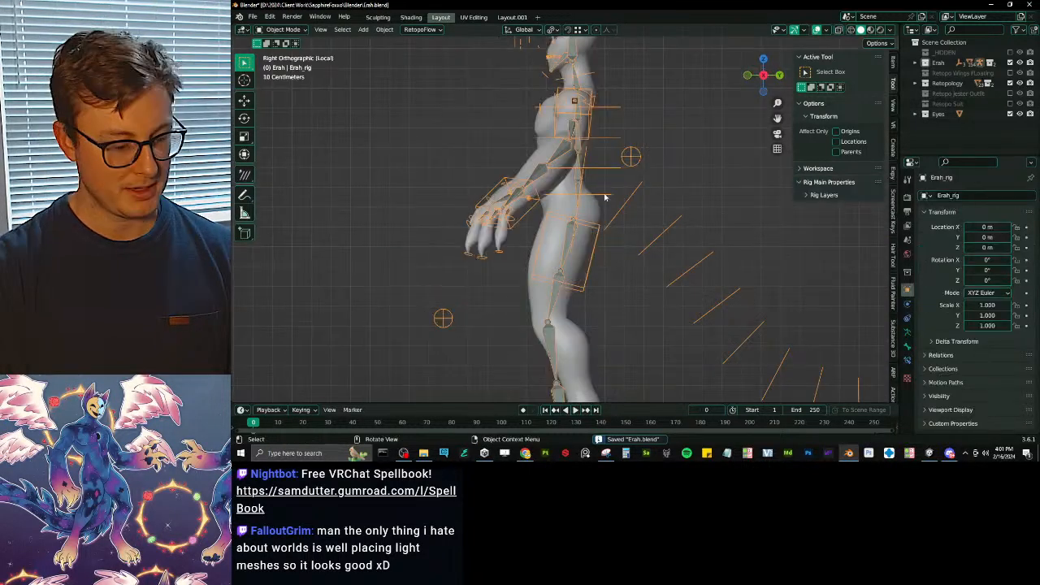
{"action": "key", "text": "Tab"}
{"action": "key", "text": "shift+m"}
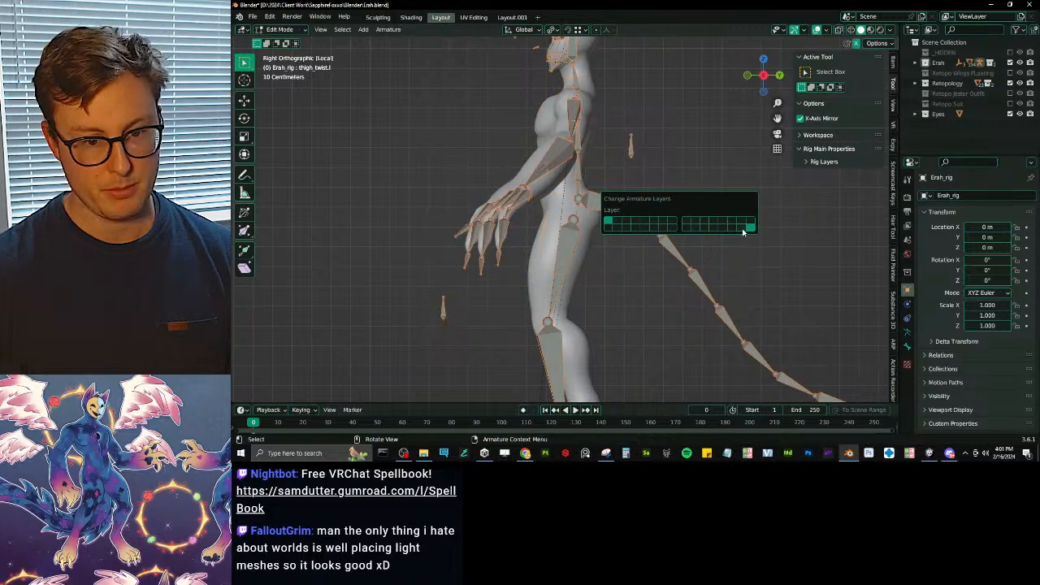
{"action": "left_click", "coordinate": [744, 229]}
- Add a new bone at the origin between the feet and scale it to about 0.24 m long
{"action": "scroll", "coordinate": [633, 290], "scroll_direction": "down", "scroll_amount": 4}
{"action": "middle_click_drag", "start_coordinate": [636, 292], "coordinate": [634, 281], "text": "shift"}
{"action": "key", "text": "shift+a"}
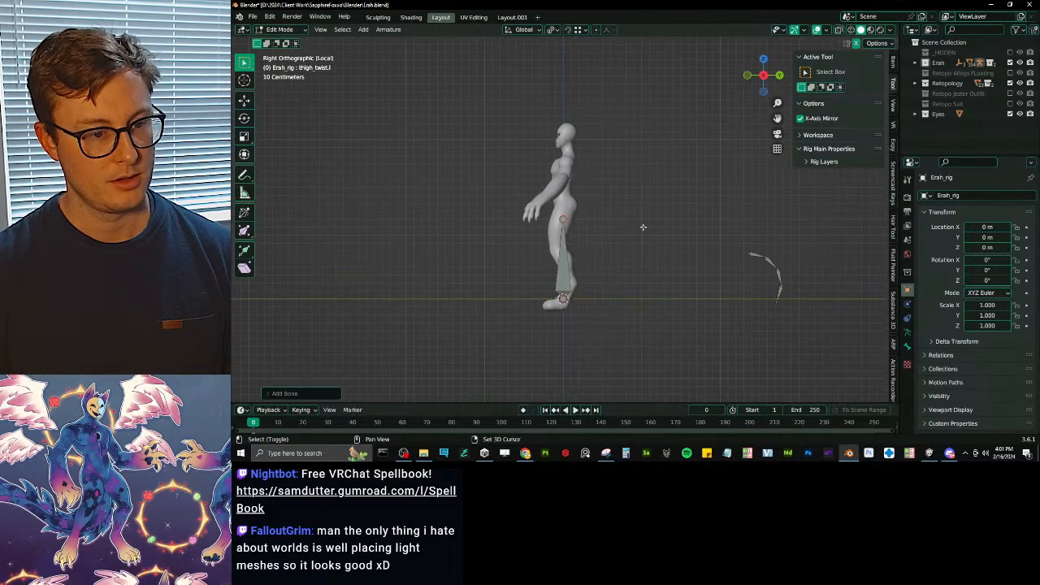
{"action": "key", "text": "s"}
{"action": "left_click", "coordinate": [584, 275]}
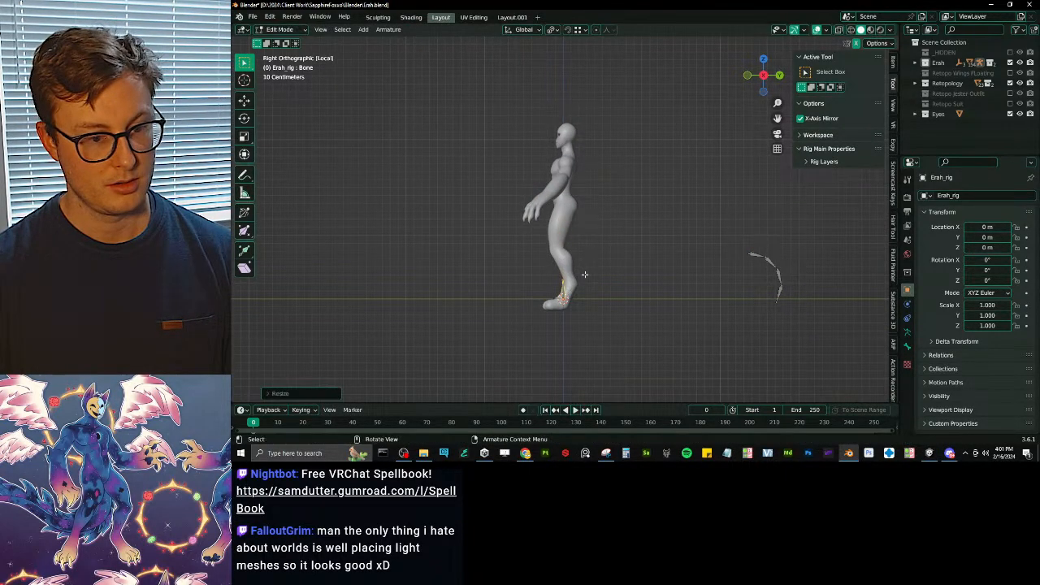
- Rename the new bone as cc_Butt1.L
{"action": "left_click", "coordinate": [908, 346]}
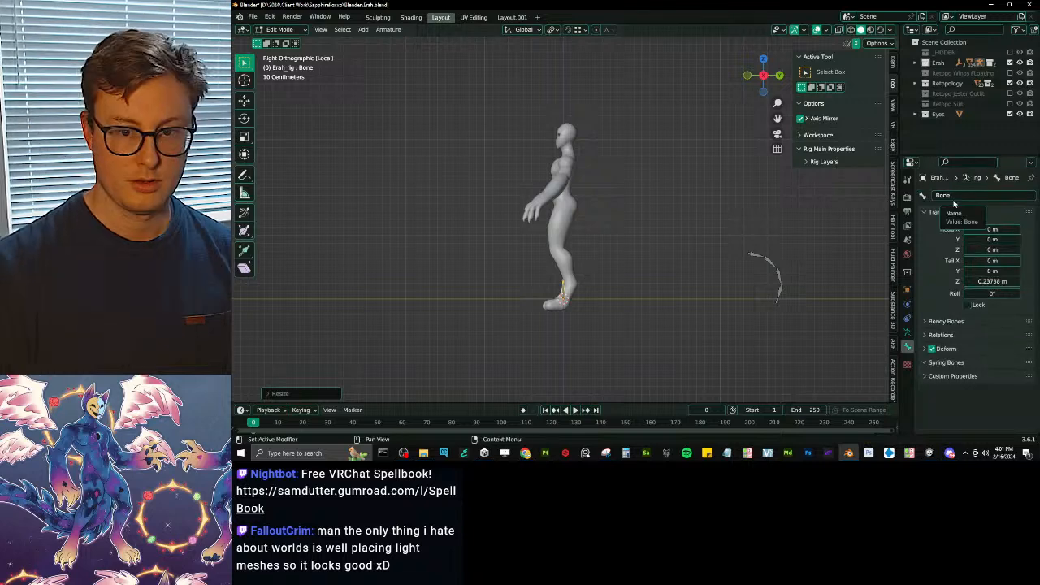
{"action": "double_click", "coordinate": [955, 197]}
{"action": "type", "text": "co_B"}
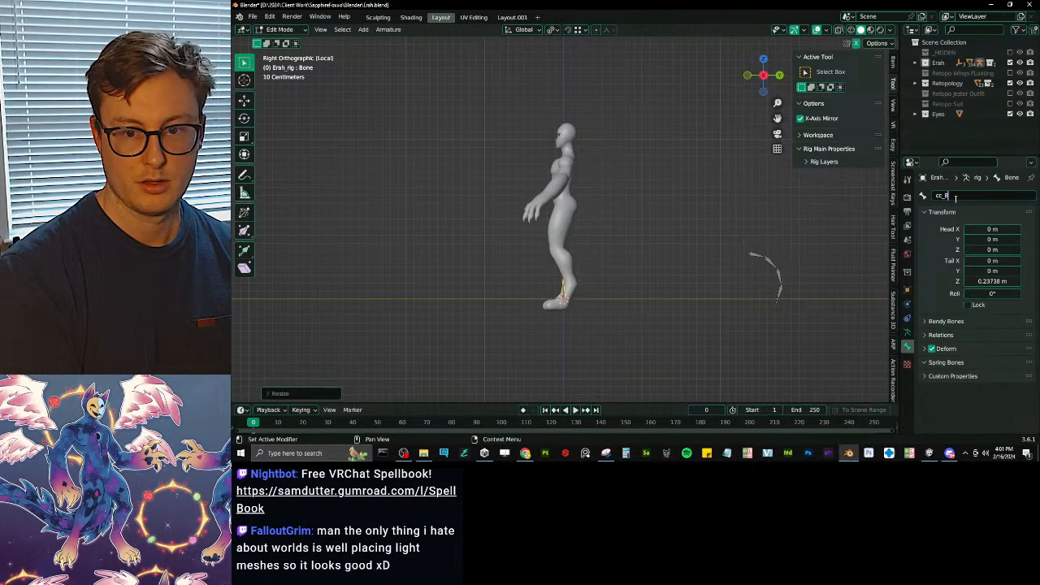
{"action": "type", "text": "utt"}
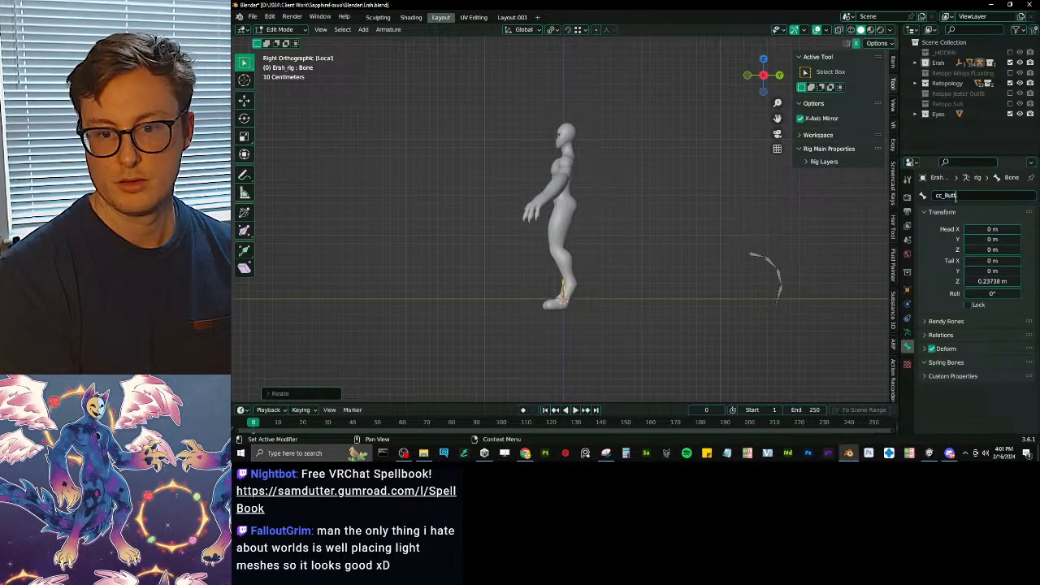
{"action": "type", "text": "1.L"}
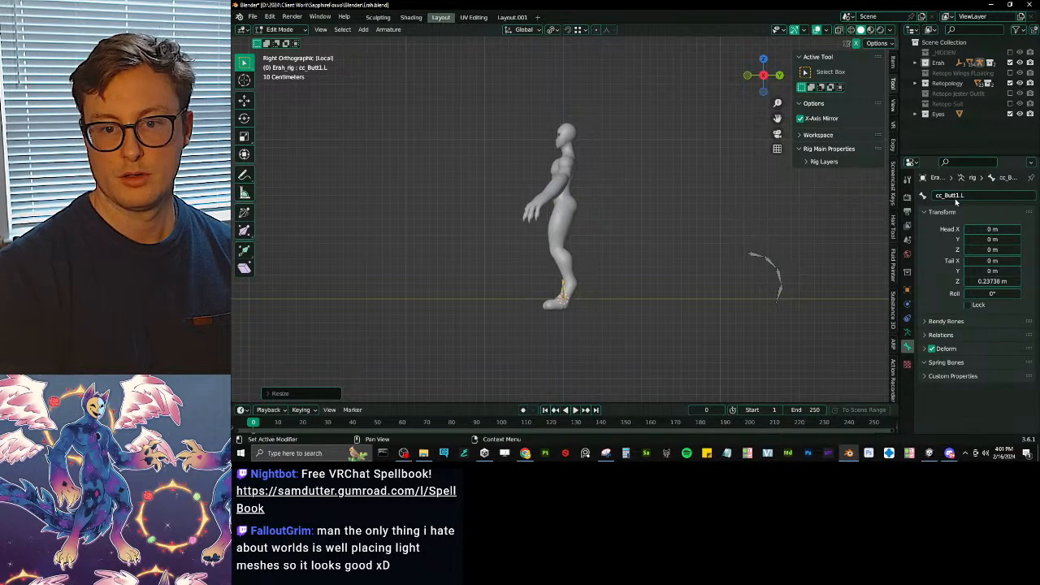
{"action": "key", "text": "Return"}
- Rotate cc_Butt1.L to point straight backward, shrink it to about 0.09 m and place it at buttock height
{"action": "scroll", "coordinate": [634, 243], "scroll_direction": "up", "scroll_amount": 4}
{"action": "key", "text": "r"}
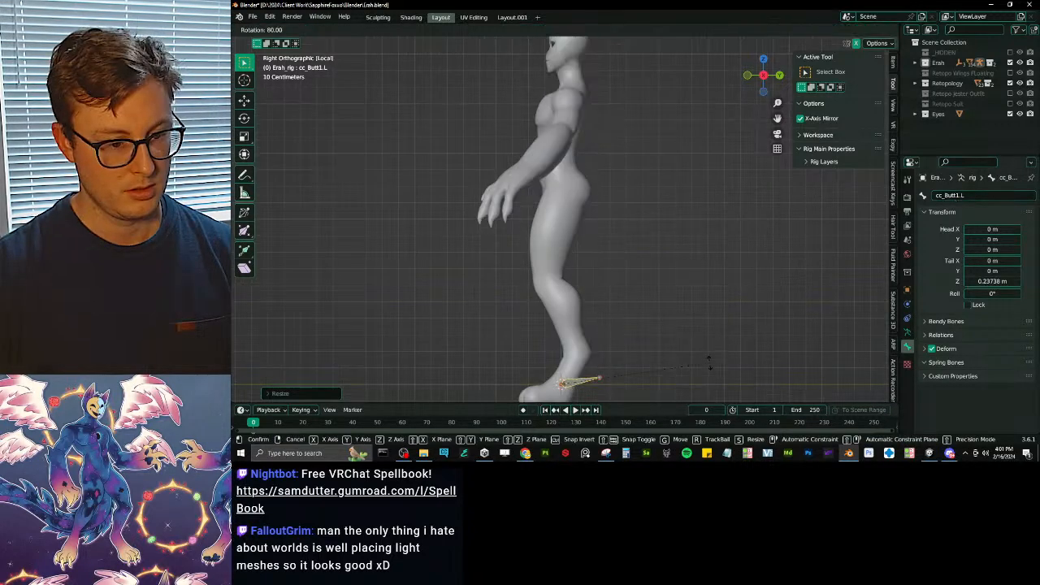
{"action": "left_click", "coordinate": [639, 403], "text": "ctrl"}
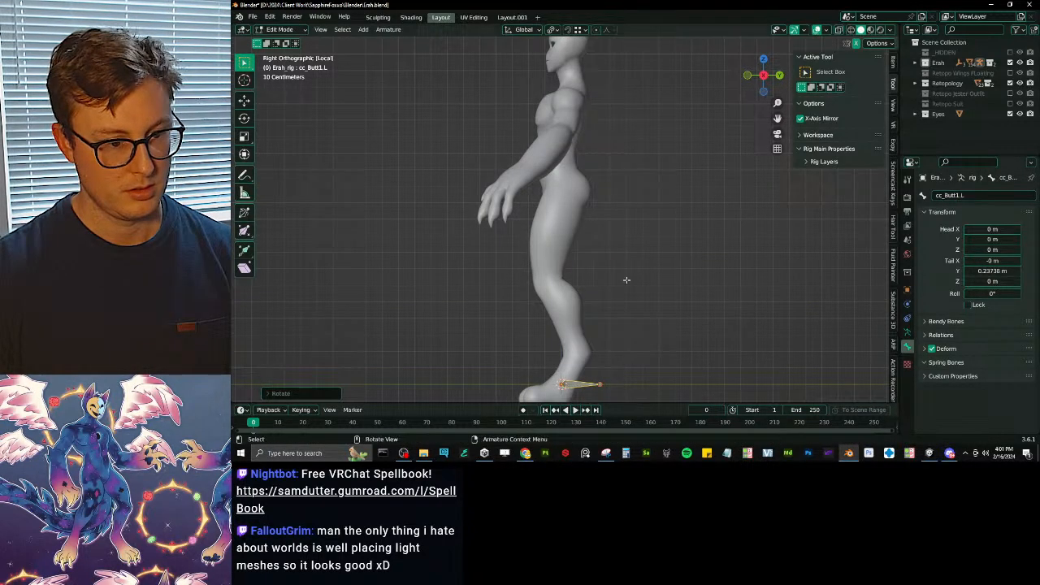
{"action": "key", "text": "g"}
{"action": "left_click", "coordinate": [602, 206]}
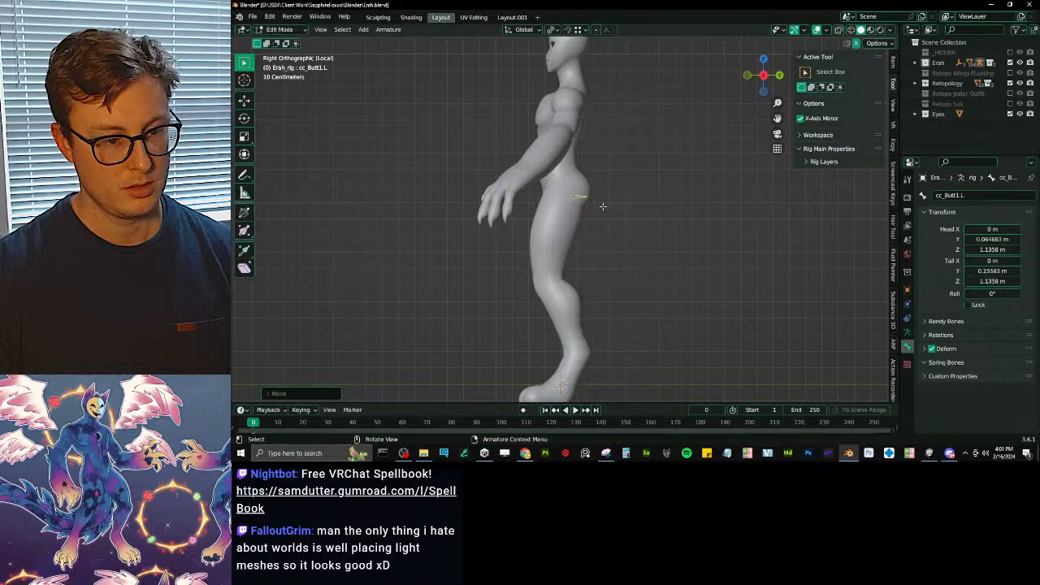
- Move cc_Butt1.L about 0.15 m along X so it sits inside the left buttock
{"action": "key", "text": "KP_7"}
{"action": "key", "text": "g"}
{"action": "key", "text": "x"}
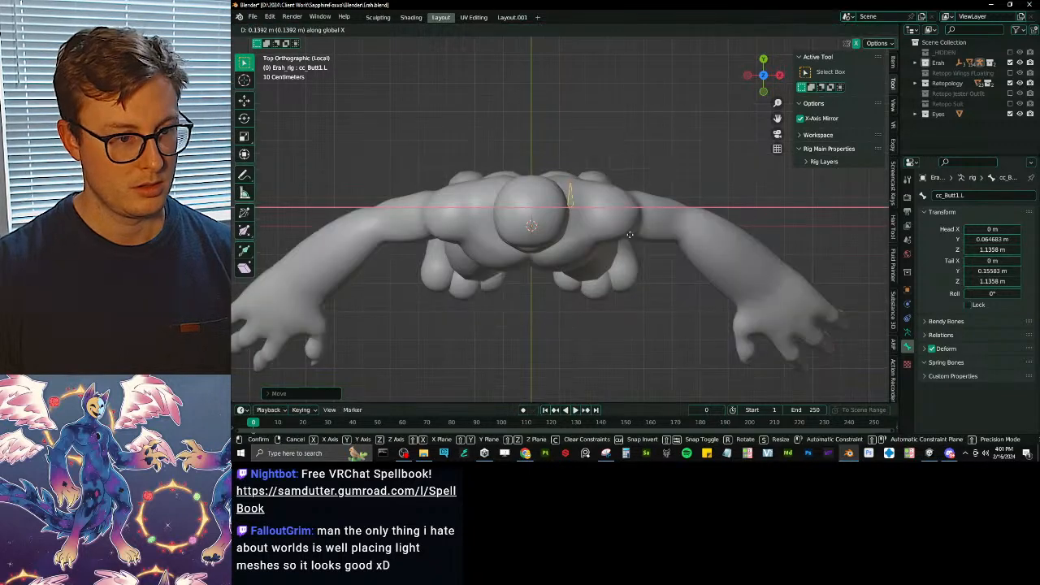
{"action": "left_click", "coordinate": [613, 187]}
- Extrude a second bone from the tip of cc_Butt1.L toward the body's centerline and rename it cc_Butt2.L
{"action": "left_click", "coordinate": [607, 174]}
{"action": "scroll", "coordinate": [604, 169], "scroll_direction": "up", "scroll_amount": 4}
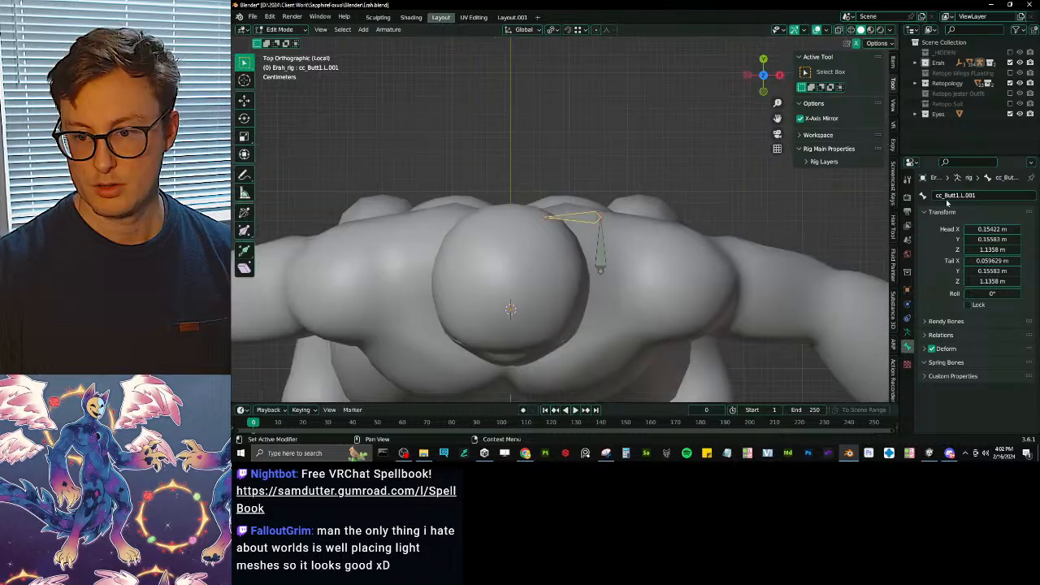
{"action": "left_click", "coordinate": [947, 196]}
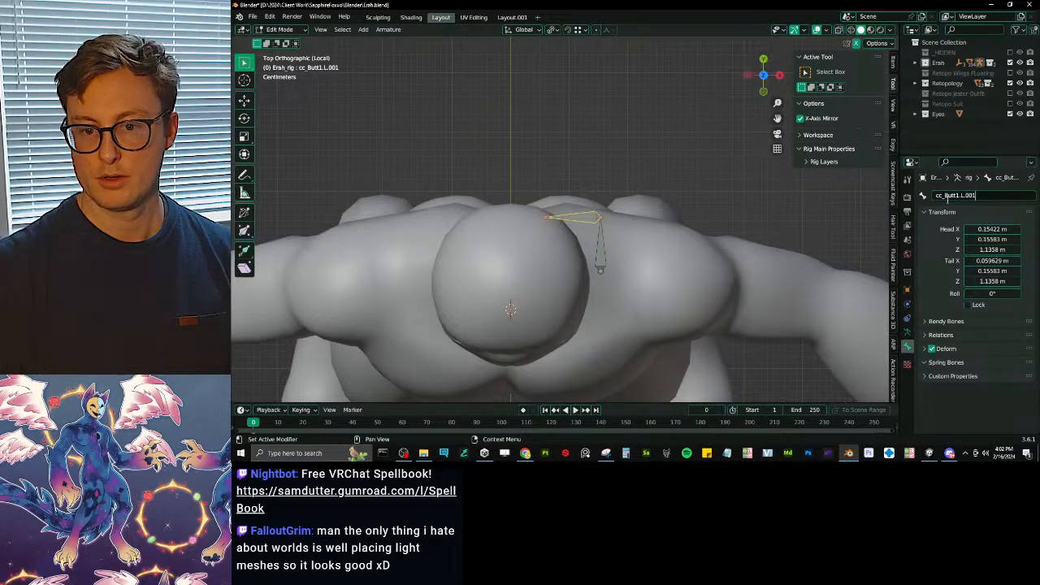
{"action": "key", "text": "BackSpace"}
{"action": "key", "text": "BackSpace"}
{"action": "key", "text": "BackSpace"}
{"action": "key", "text": "BackSpace"}
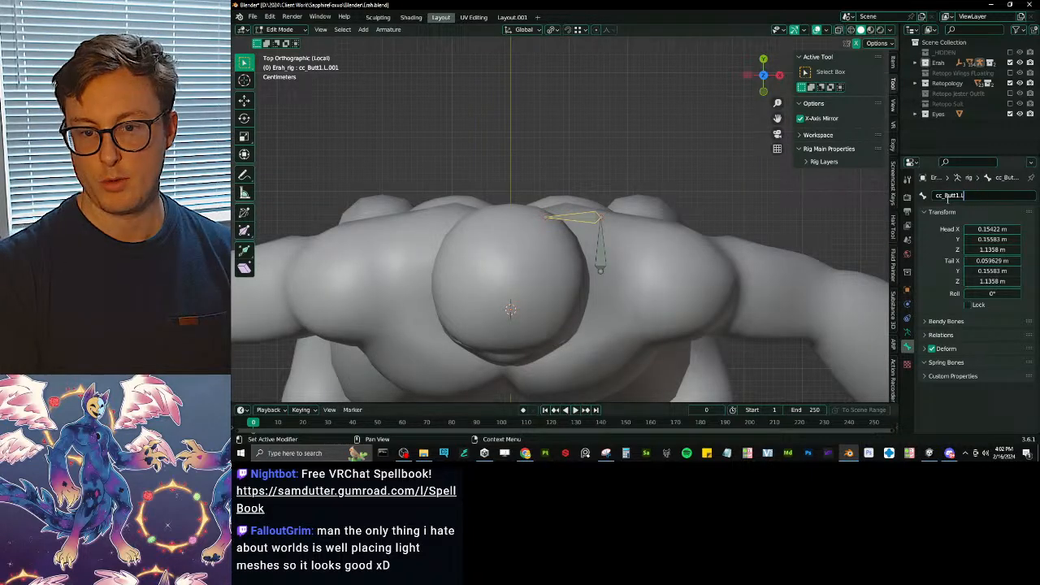
{"action": "key", "text": "Left"}
{"action": "key", "text": "Left"}
{"action": "key", "text": "BackSpace"}
{"action": "type", "text": "2"}
{"action": "key", "text": "Return"}
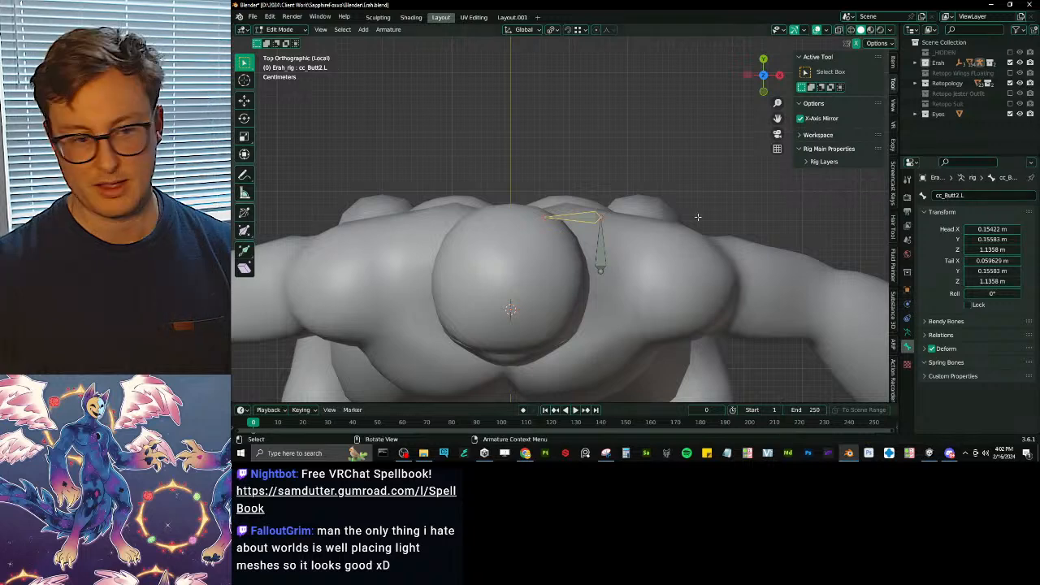
- Scale cc_Butt2.L down to about 0.076 m and shift it along X within the left buttock
{"action": "key", "text": "s"}
{"action": "left_click", "coordinate": [678, 218]}
{"action": "key", "text": "g"}
{"action": "key", "text": "x"}
{"action": "left_click", "coordinate": [682, 223]}
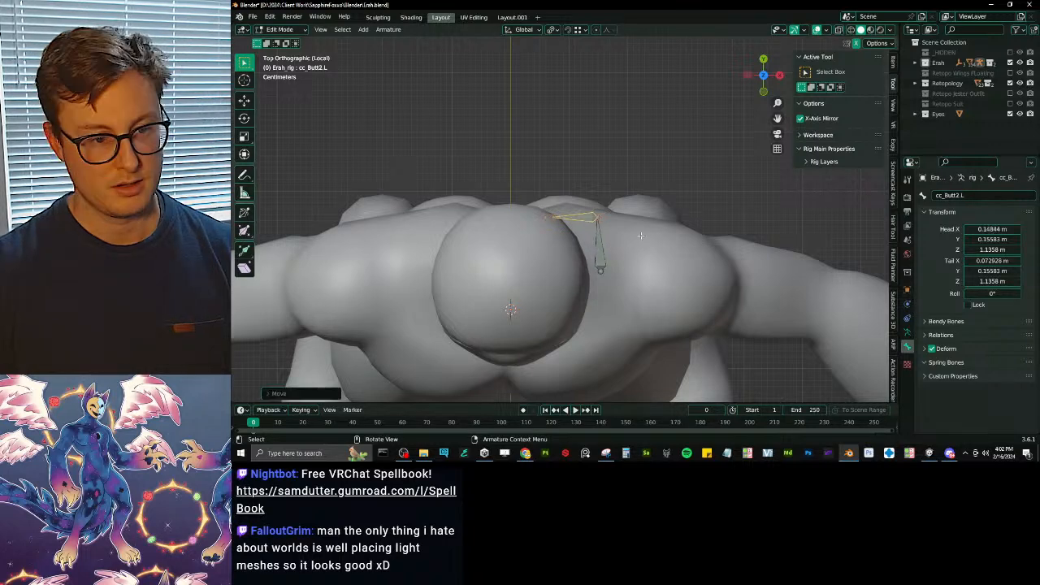
- View the buttock bones from behind and set the transform pivot point to Median Point
{"action": "middle_click_drag", "start_coordinate": [686, 231], "coordinate": [544, 167]}
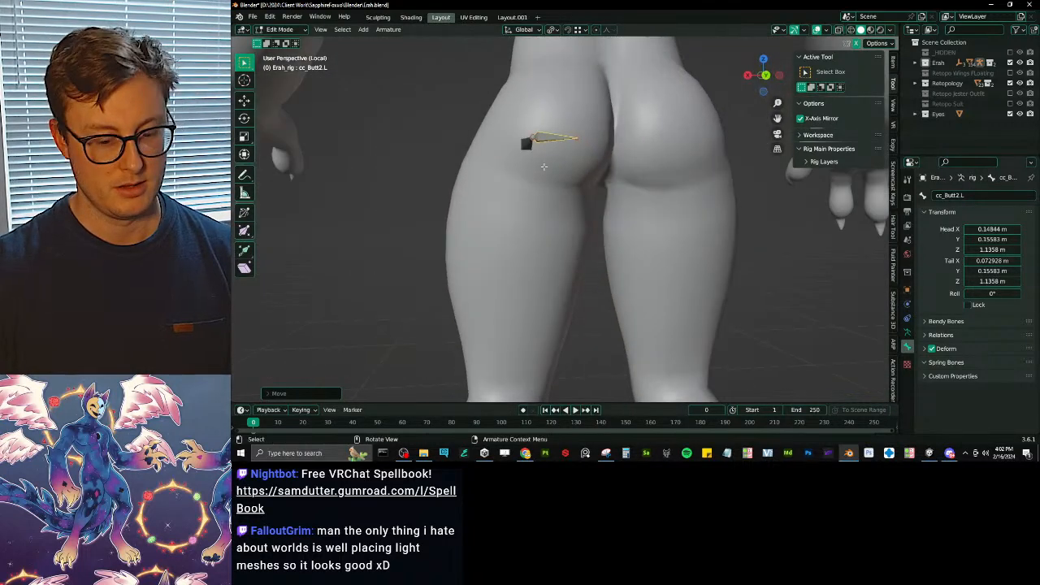
{"action": "key", "text": "ctrl+KP_1"}
{"action": "key", "text": "period"}
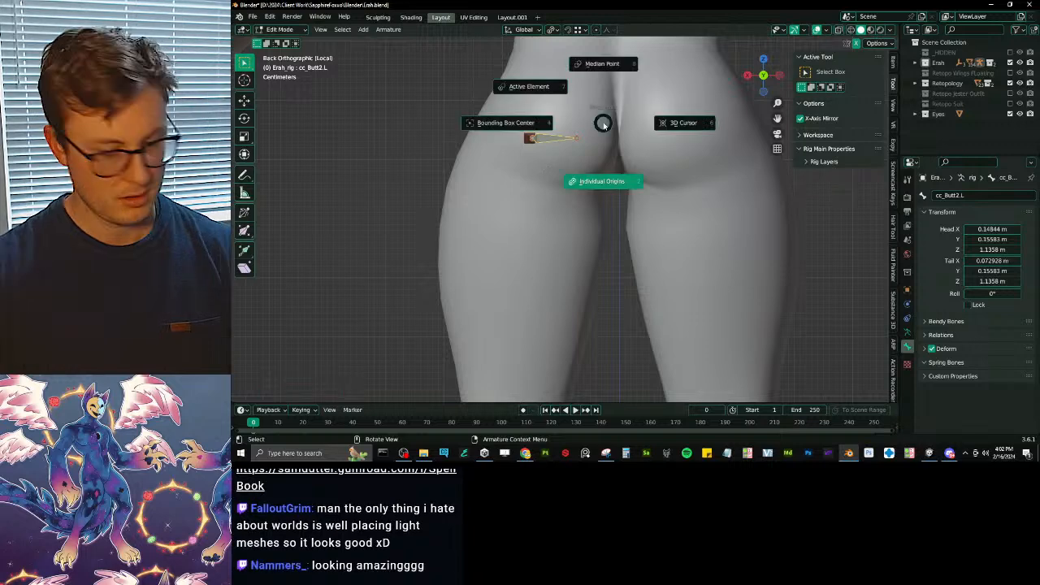
{"action": "left_click", "coordinate": [614, 109]}
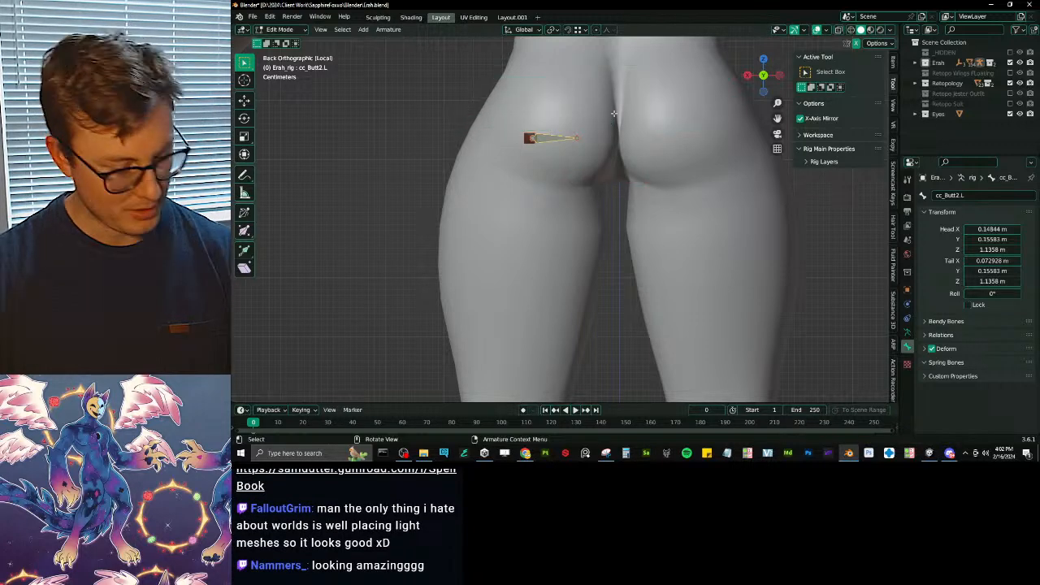
{"action": "key", "text": "period"}
{"action": "left_click", "coordinate": [614, 112]}
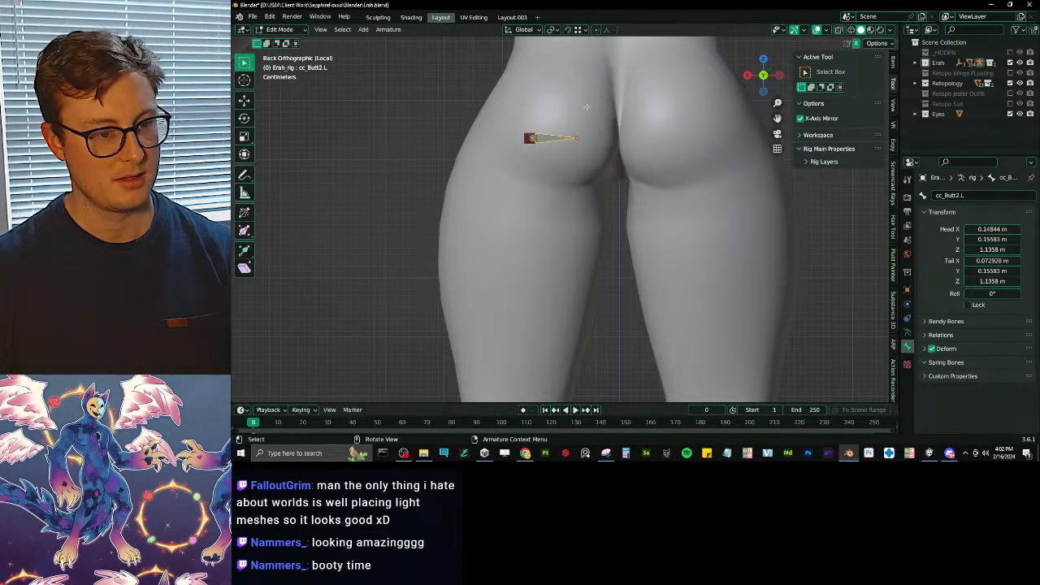
- Rotate cc_Butt2.L in the back view and move it slightly higher on the left buttock
{"action": "scroll", "coordinate": [588, 108], "scroll_direction": "down", "scroll_amount": 3}
{"action": "scroll", "coordinate": [588, 108], "scroll_direction": "down", "scroll_amount": 6}
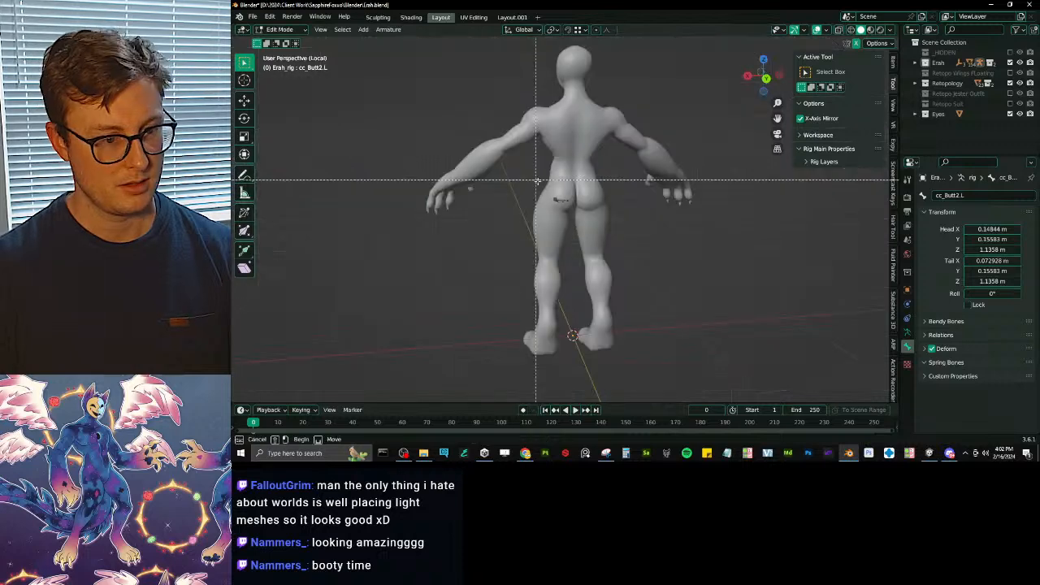
{"action": "middle_click_drag", "start_coordinate": [588, 163], "coordinate": [611, 234]}
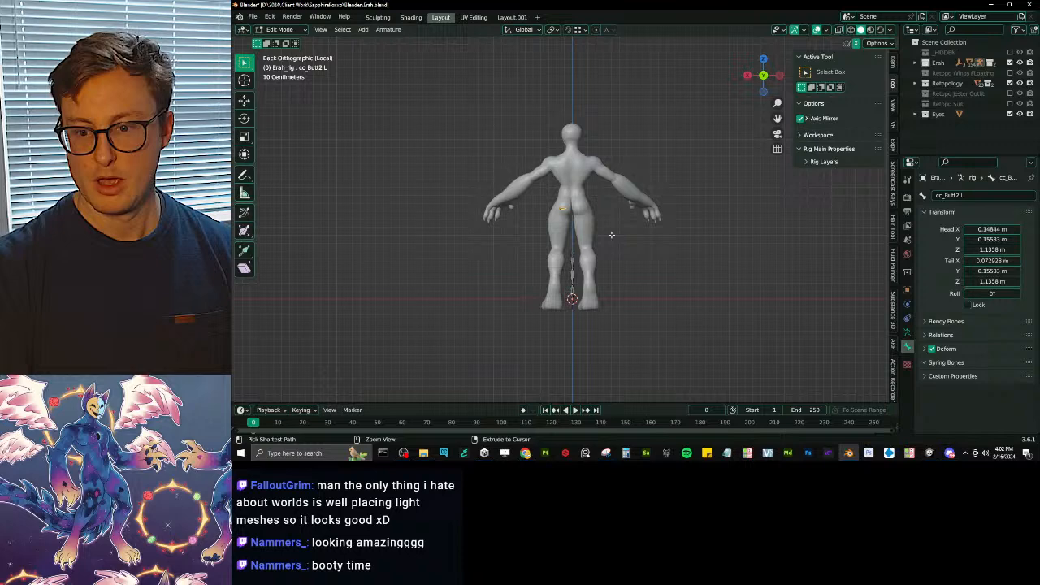
{"action": "key", "text": "r"}
{"action": "middle_click_drag", "start_coordinate": [565, 207], "coordinate": [662, 350], "text": "ctrl"}
{"action": "left_click", "coordinate": [642, 217]}
{"action": "key", "text": "g"}
{"action": "left_click", "coordinate": [643, 208]}
- Shift cc_Butt2.L along X and rotate it around Z to follow the curve of the left buttock
{"action": "middle_click_drag", "start_coordinate": [662, 349], "coordinate": [645, 250], "text": "ctrl"}
{"action": "key", "text": "r"}
{"action": "key", "text": "z"}
{"action": "right_click", "coordinate": [645, 244]}
{"action": "middle_click_drag", "start_coordinate": [532, 235], "coordinate": [520, 203]}
{"action": "key", "text": "g"}
{"action": "key", "text": "x"}
{"action": "left_click", "coordinate": [596, 228]}
{"action": "key", "text": "r"}
{"action": "key", "text": "z"}
{"action": "left_click", "coordinate": [659, 220]}
{"action": "scroll", "coordinate": [602, 198], "scroll_direction": "down", "scroll_amount": 3}
{"action": "mouse_move", "coordinate": [587, 211]}
{"action": "middle_mouse_down"}
{"action": "mouse_move", "coordinate": [559, 221]}
{"action": "mouse_move", "coordinate": [540, 210]}
{"action": "mouse_move", "coordinate": [586, 221]}
{"action": "middle_mouse_up"}
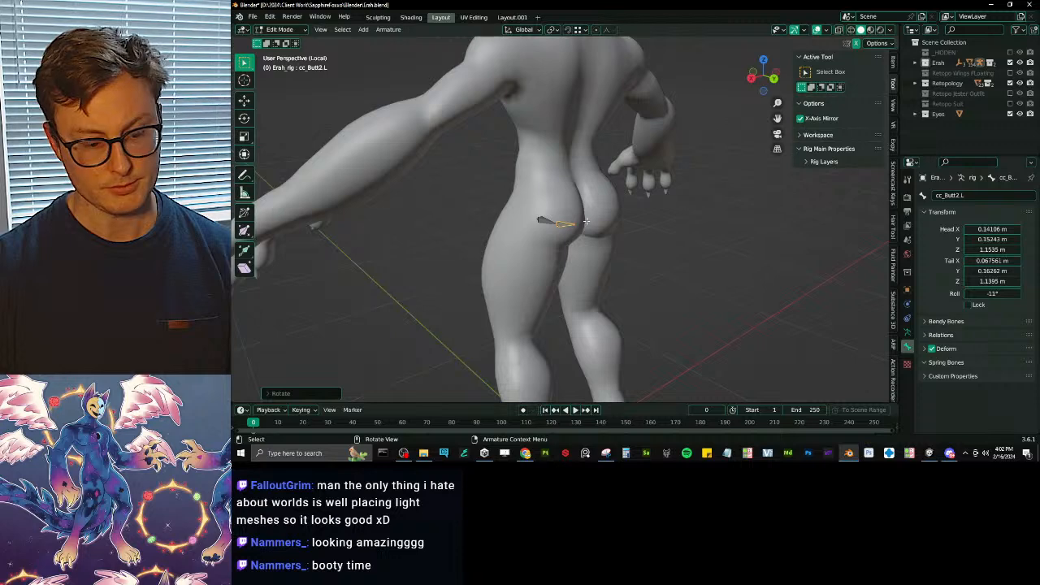
- Display the body's bone layer together with the new bones and parent cc_Butt1.L to root.x
{"action": "key", "text": "shift+m"}
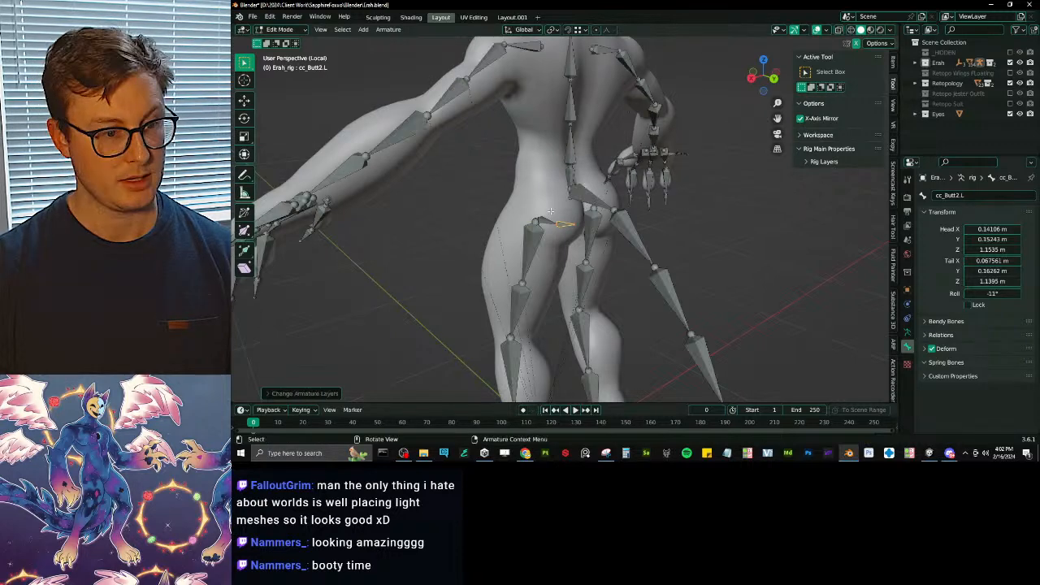
{"action": "left_click", "coordinate": [550, 214]}
{"action": "middle_click_drag", "start_coordinate": [550, 213], "coordinate": [553, 175]}
{"action": "left_click", "coordinate": [552, 169], "text": "shift"}
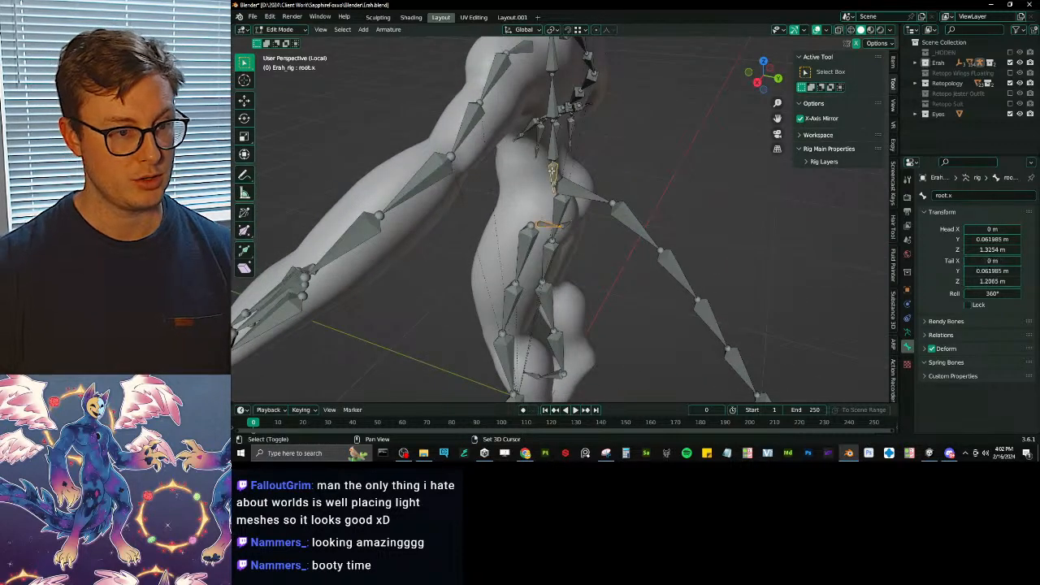
{"action": "middle_click_drag", "start_coordinate": [552, 169], "coordinate": [566, 213]}
- Select cc_Butt1.L and cc_Butt2.L and symmetrize them onto the right buttock
{"action": "left_click", "coordinate": [530, 226]}
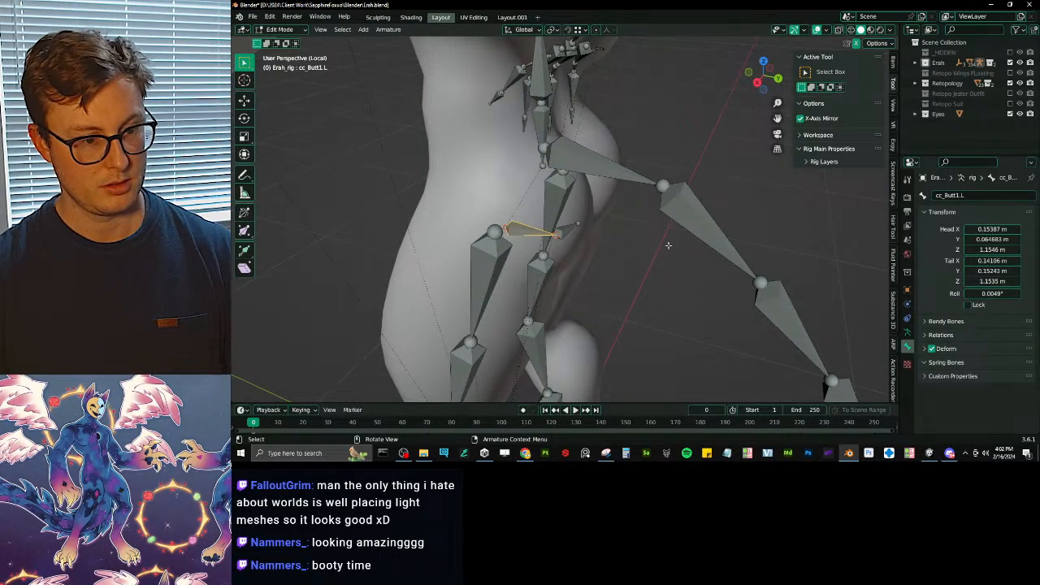
{"action": "key", "text": "q"}
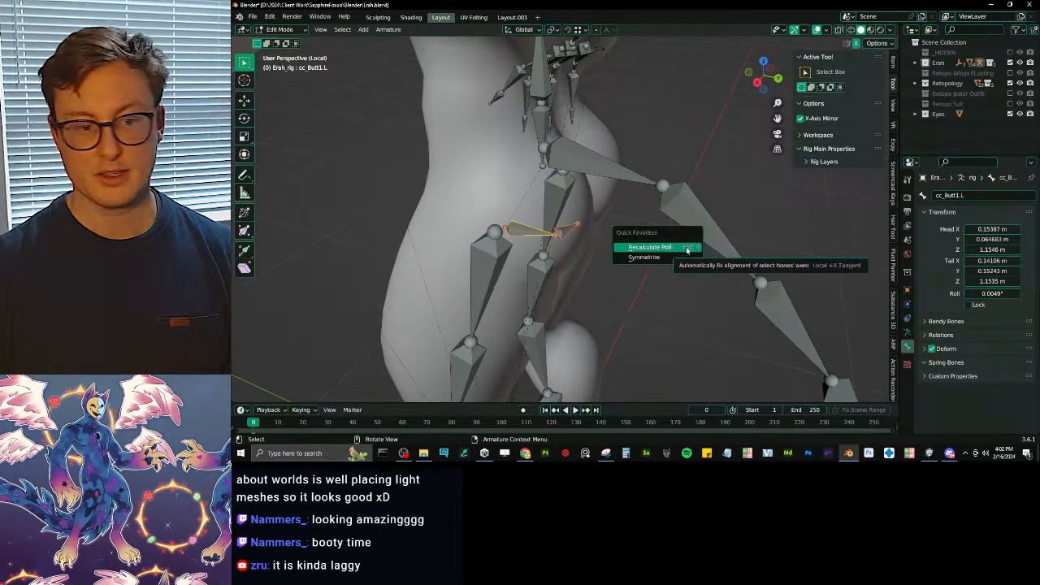
{"action": "left_click", "coordinate": [658, 258]}
{"action": "middle_click_drag", "start_coordinate": [658, 257], "coordinate": [573, 257]}
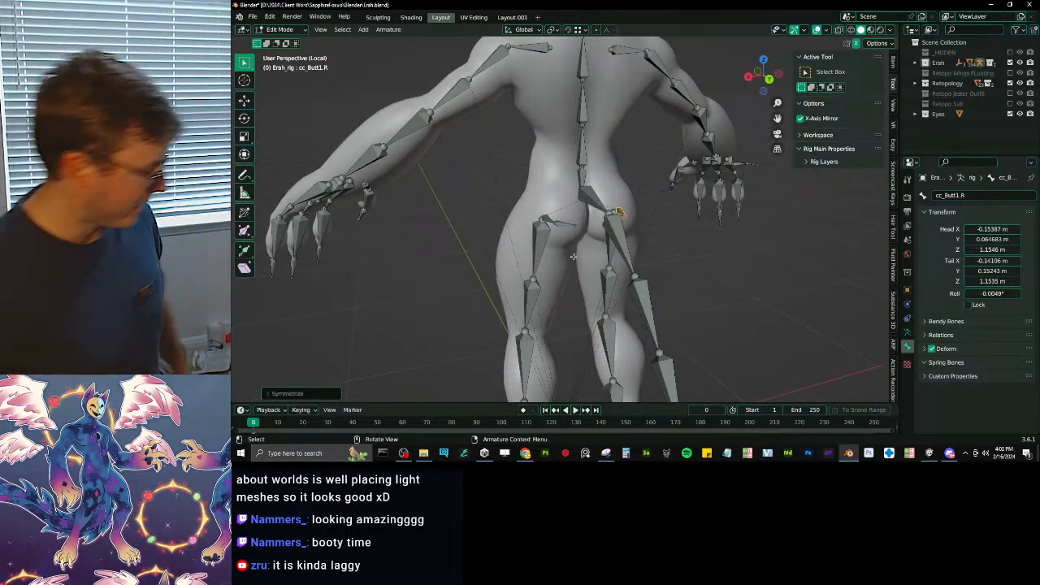
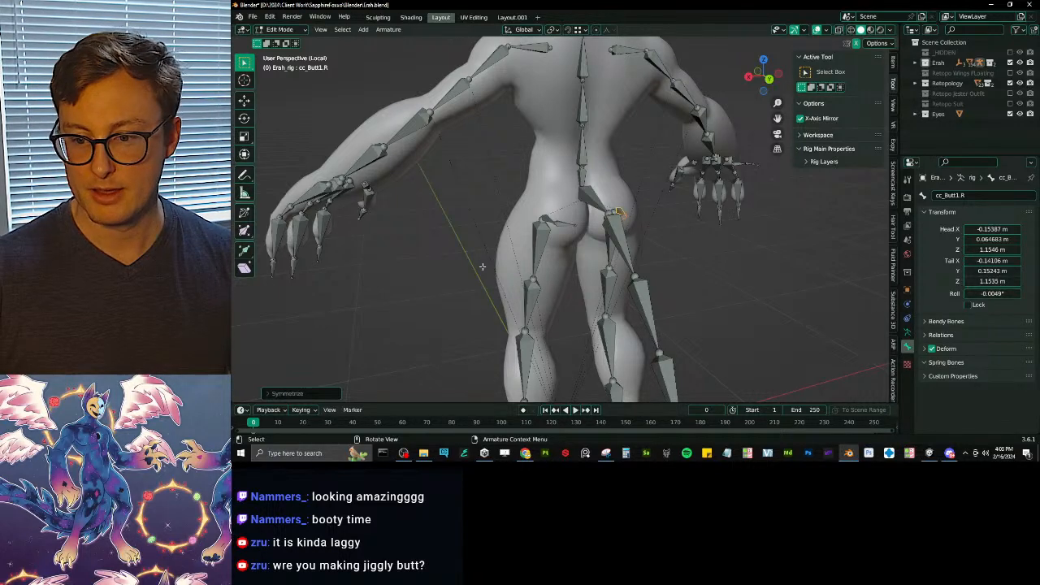
- Move cc_Butt2.L closer to the body's centre in the back view and rotate it slightly to fit the buttock
{"action": "scroll", "coordinate": [460, 268], "scroll_direction": "down", "scroll_amount": 4}
{"action": "scroll", "coordinate": [461, 262], "scroll_direction": "up", "scroll_amount": 3}
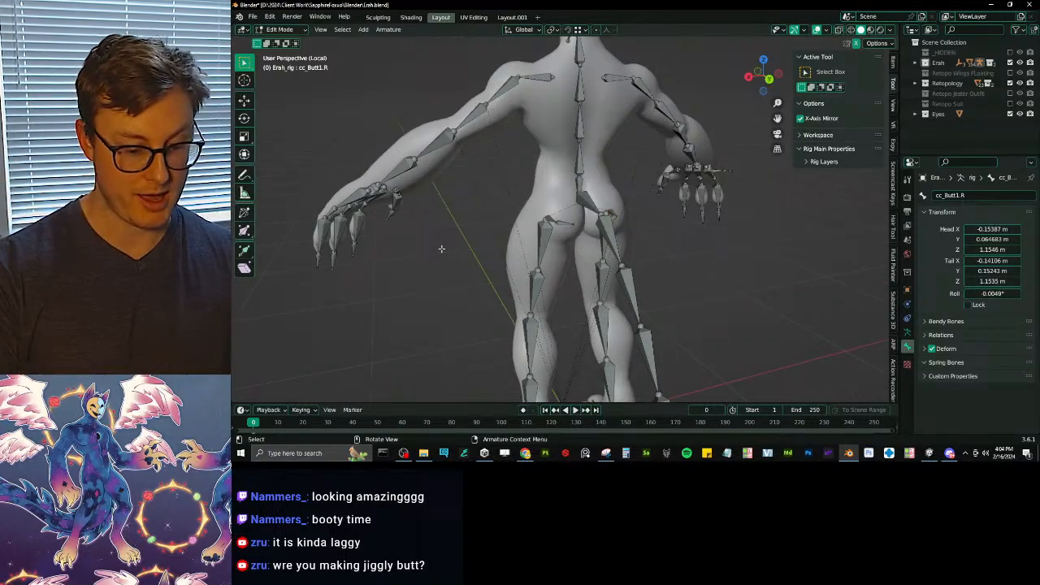
{"action": "key", "text": "ctrl+KP_1"}
{"action": "scroll", "coordinate": [468, 267], "scroll_direction": "up", "scroll_amount": 6}
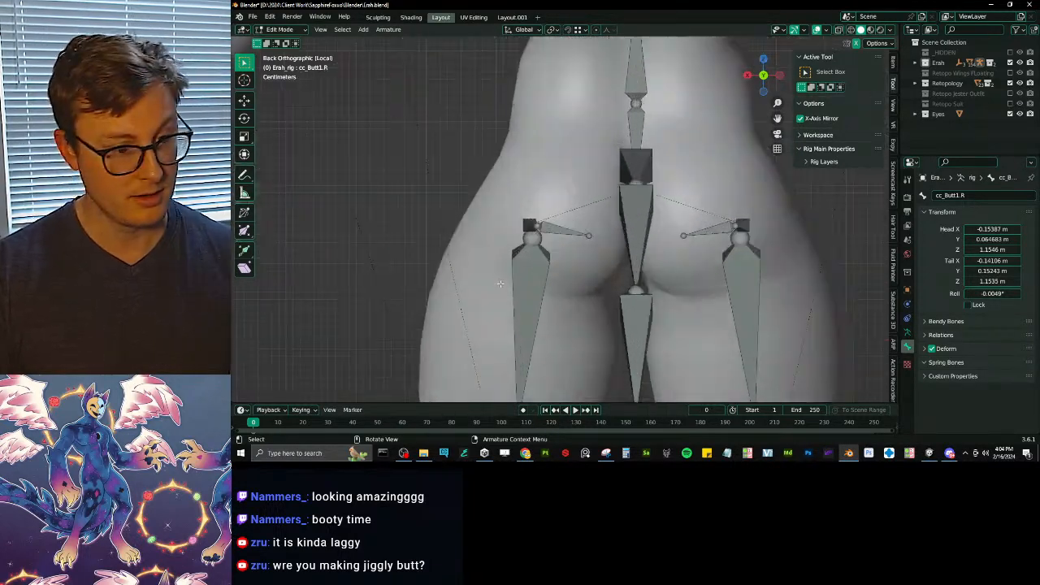
{"action": "left_click", "coordinate": [553, 237]}
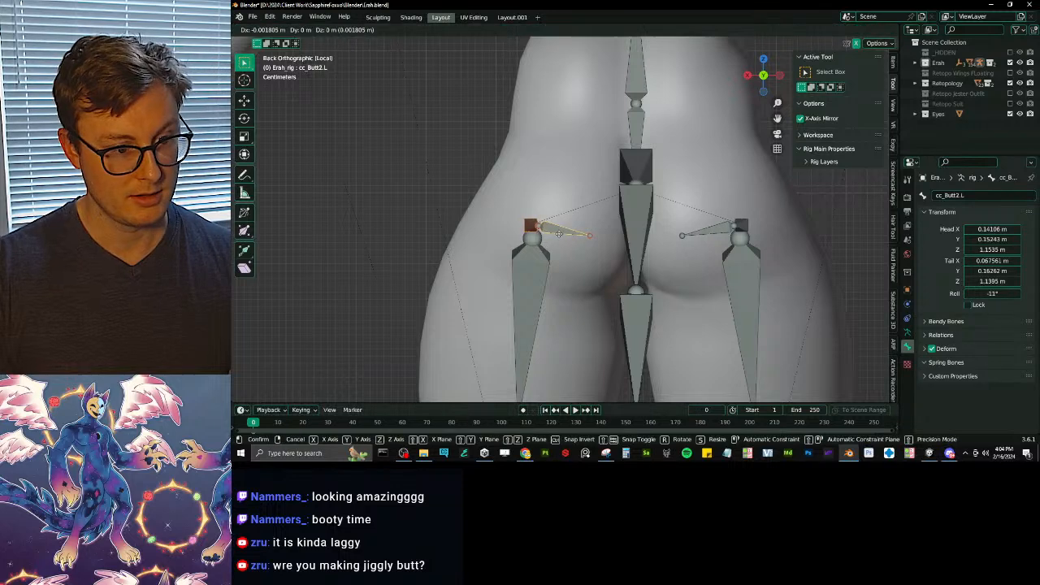
{"action": "key", "text": "g"}
{"action": "left_click", "coordinate": [569, 235]}
{"action": "key", "text": "r"}
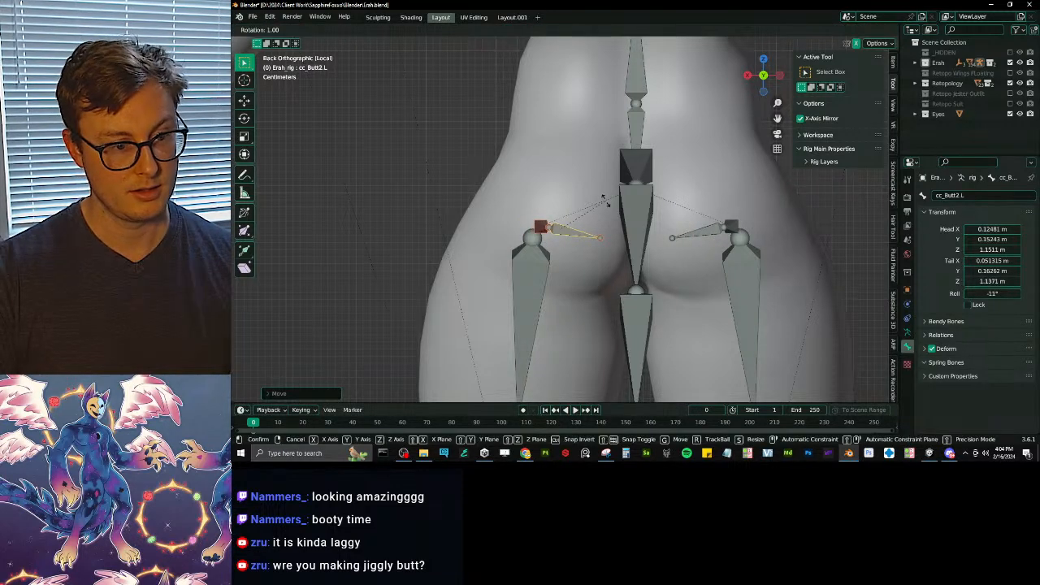
{"action": "left_click", "coordinate": [606, 202]}
{"action": "key", "text": "g"}
{"action": "left_click", "coordinate": [604, 231]}
{"action": "middle_click_drag", "start_coordinate": [604, 231], "coordinate": [582, 256]}
{"action": "scroll", "coordinate": [600, 265], "scroll_direction": "down", "scroll_amount": 3}
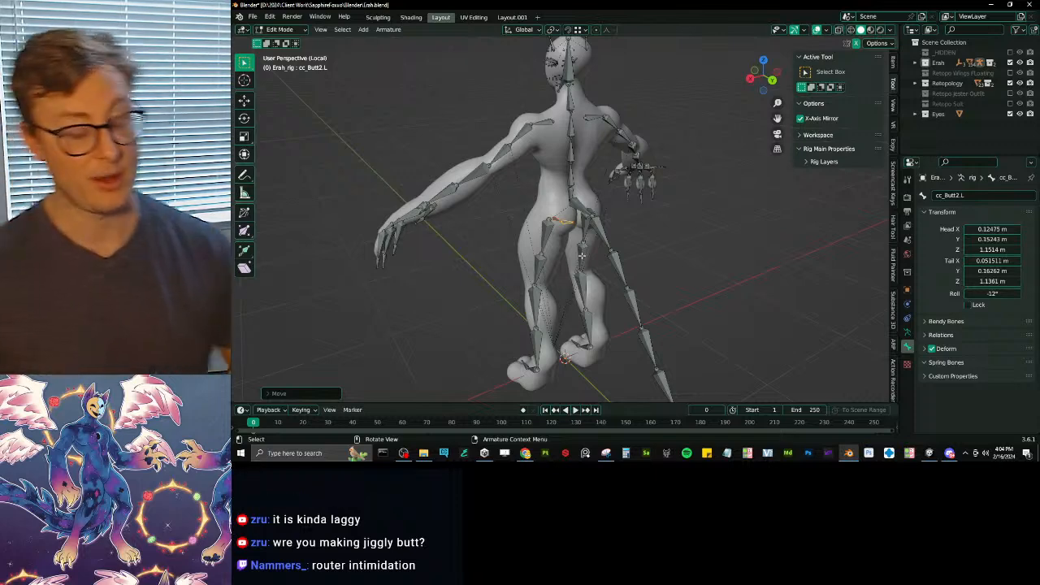
- Show only the layer holding the custom bones and add a new bone, rotated -90° in the side view
{"action": "key", "text": "KP_3"}
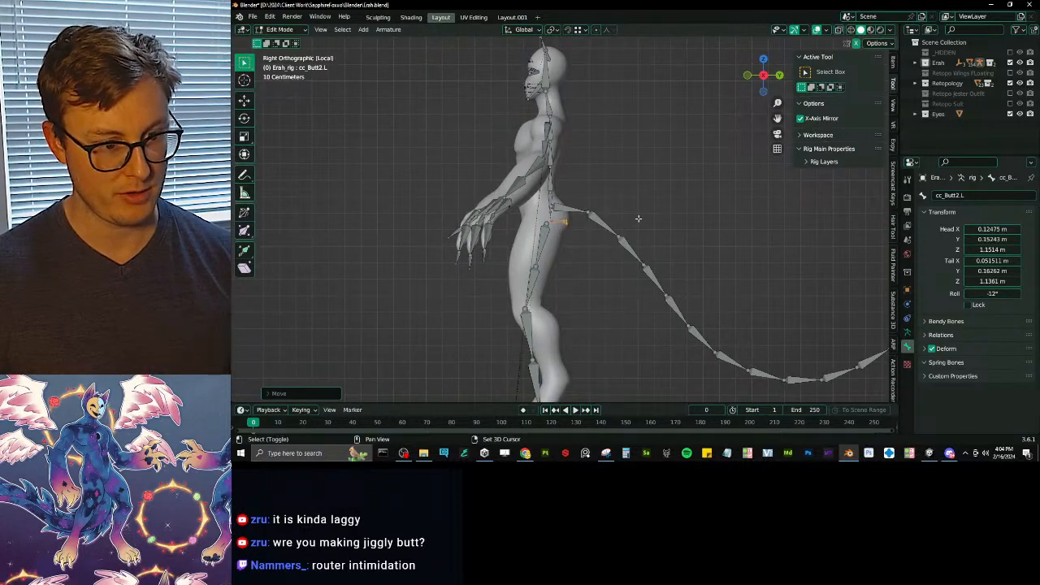
{"action": "key", "text": "shift+m"}
{"action": "left_click", "coordinate": [777, 251]}
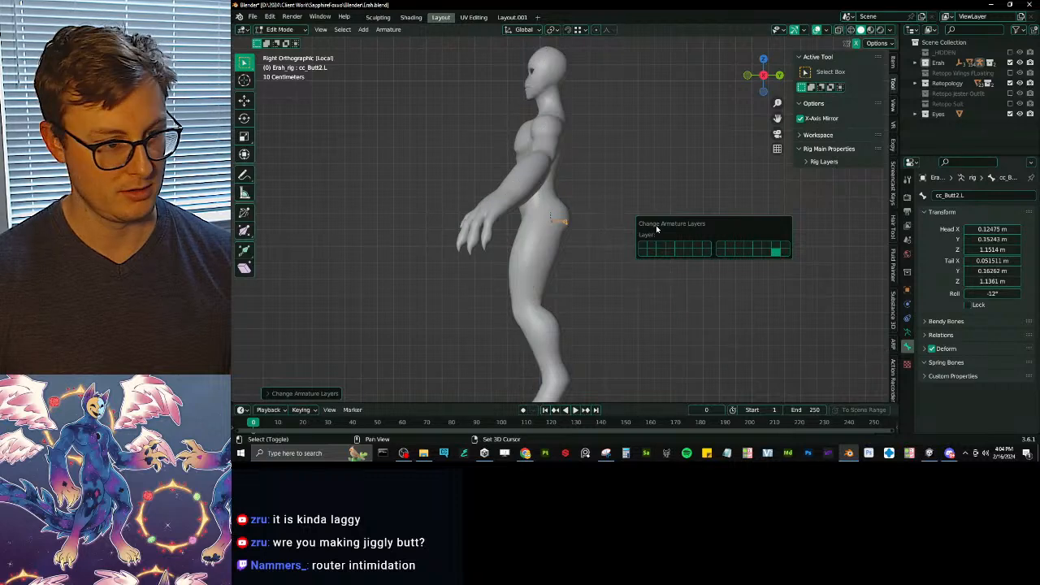
{"action": "key", "text": "shift+a"}
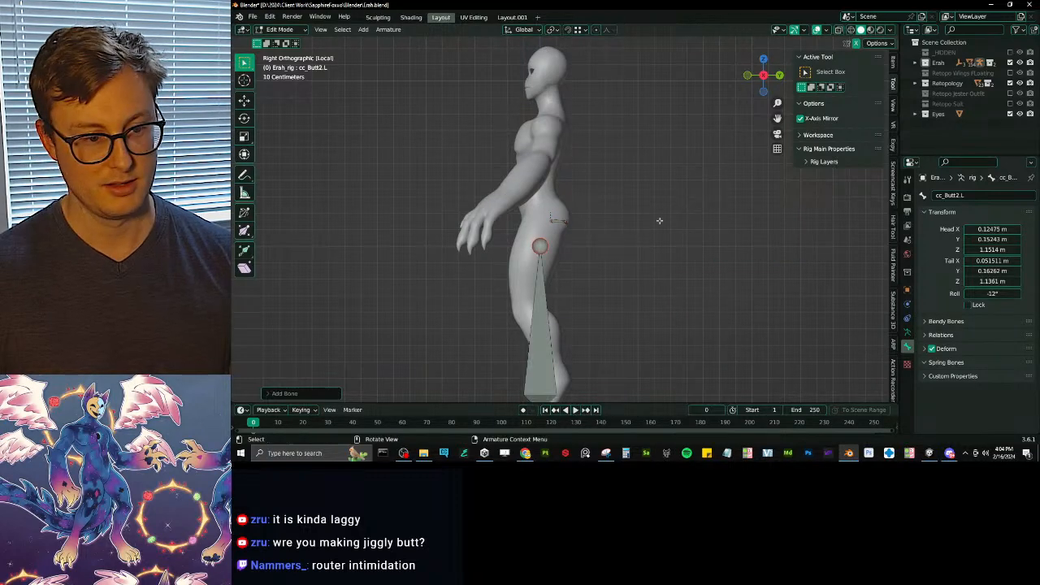
{"action": "scroll", "coordinate": [660, 221], "scroll_direction": "down", "scroll_amount": 2}
{"action": "middle_click_drag", "start_coordinate": [659, 257], "coordinate": [657, 193], "text": "shift"}
{"action": "key", "text": "r"}
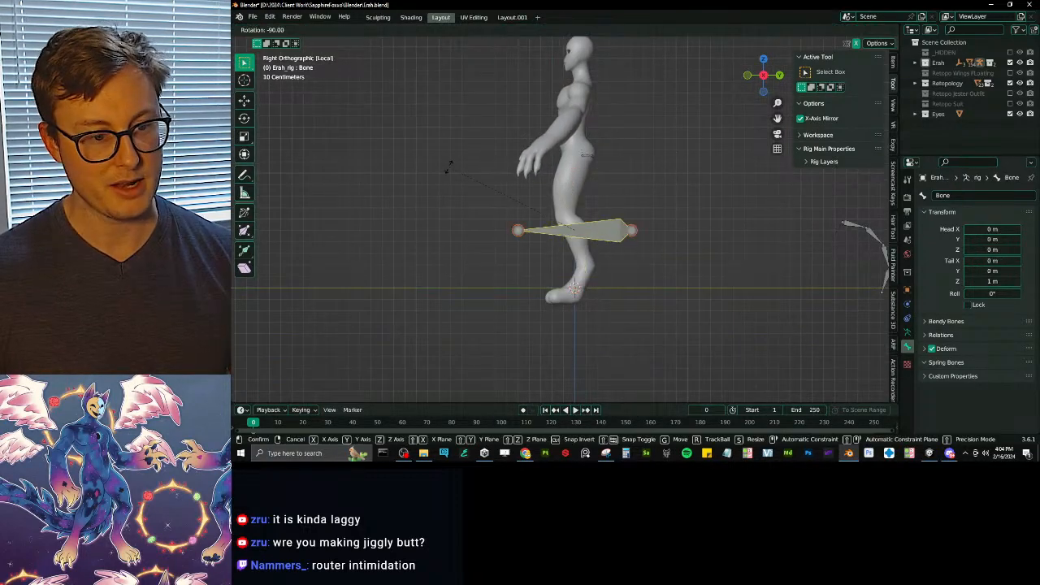
{"action": "left_click", "coordinate": [449, 168], "text": "ctrl"}
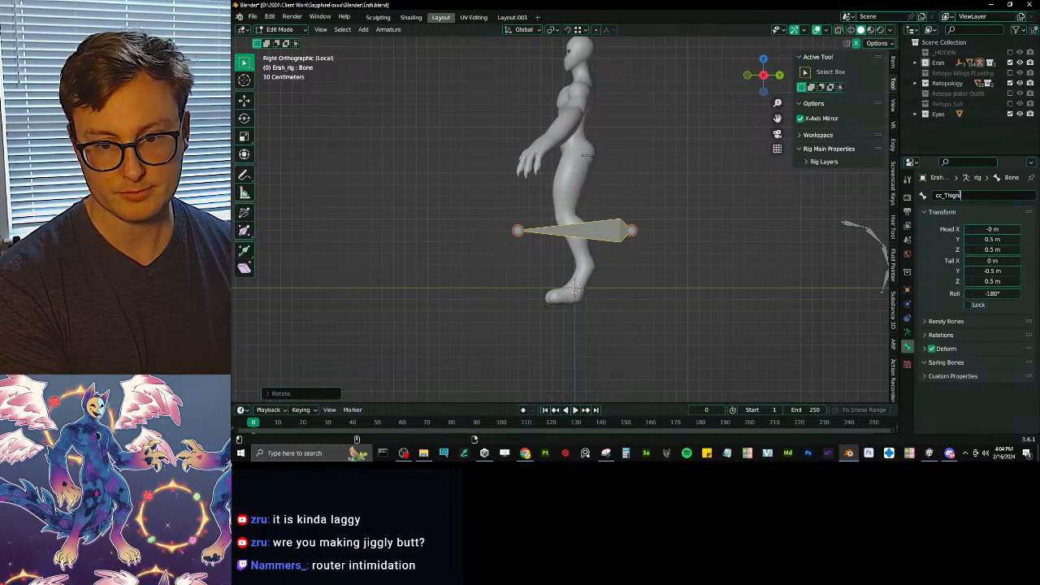
- Name the new bone cc_Thigh.L and scale it down to about 0.21 m long
{"action": "type", "text": ".L"}
{"action": "key", "text": "Return"}
{"action": "scroll", "coordinate": [715, 203], "scroll_direction": "up", "scroll_amount": 6}
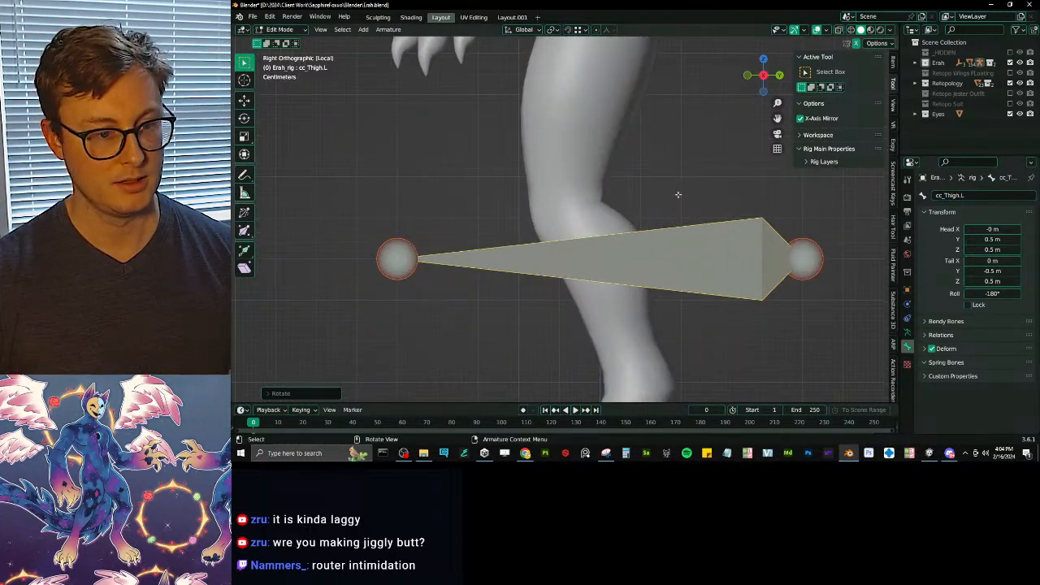
{"action": "key", "text": "s"}
{"action": "left_click", "coordinate": [663, 183]}
{"action": "middle_click_drag", "start_coordinate": [655, 203], "coordinate": [624, 288], "text": "shift"}
- Switch to wireframe shading, then move, tilt and scale down cc_Thigh.L inside the upper thigh in the side view
{"action": "key", "text": "z"}
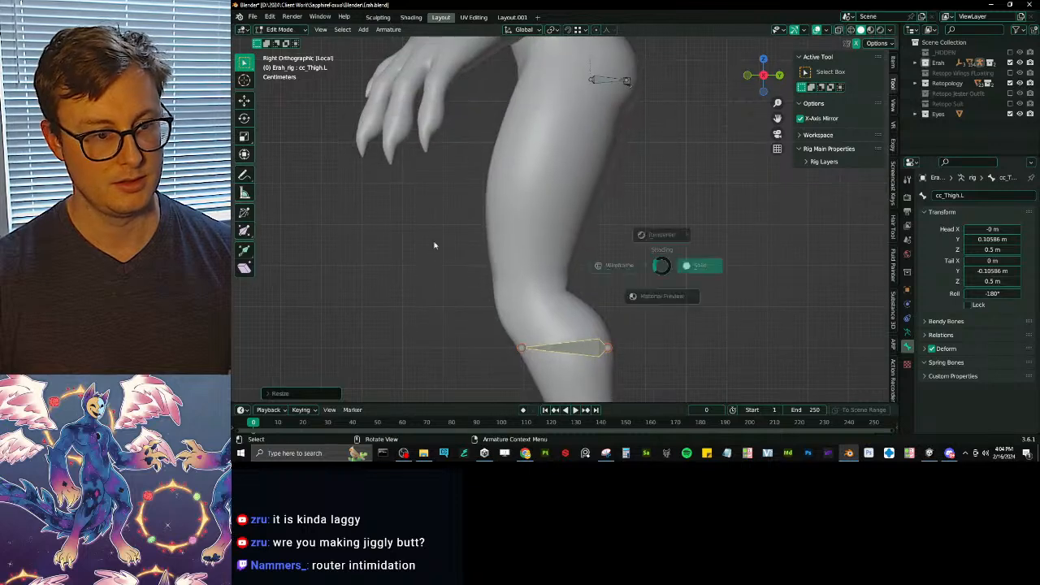
{"action": "left_click", "coordinate": [435, 244]}
{"action": "scroll", "coordinate": [520, 227], "scroll_direction": "down", "scroll_amount": 4}
{"action": "key", "text": "g"}
{"action": "left_click", "coordinate": [506, 160]}
{"action": "key", "text": "r"}
{"action": "left_click", "coordinate": [595, 165]}
{"action": "key", "text": "g"}
{"action": "left_click", "coordinate": [625, 156]}
{"action": "key", "text": "s"}
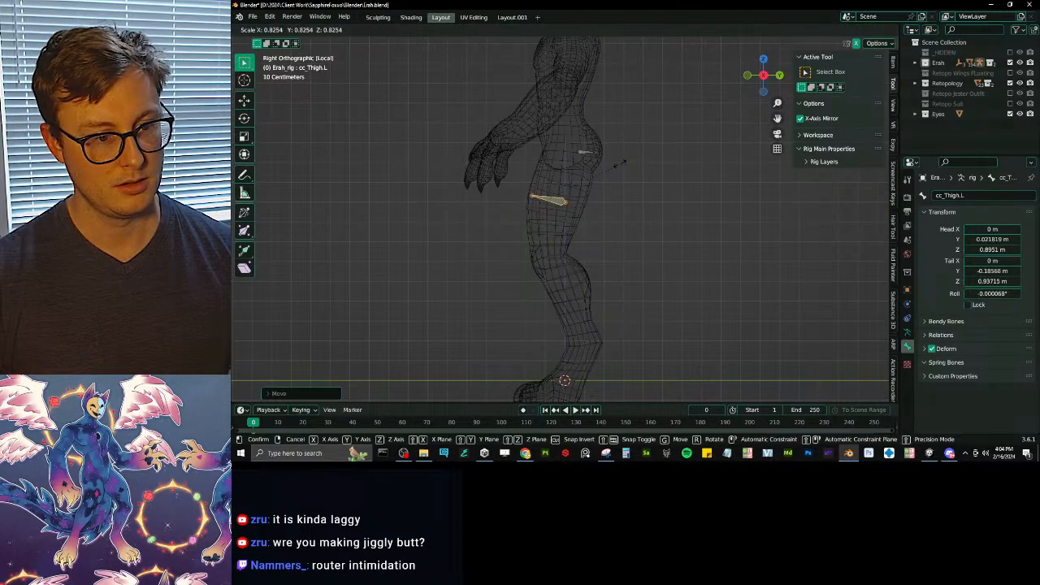
{"action": "left_click", "coordinate": [614, 166]}
{"action": "key", "text": "g"}
{"action": "left_click", "coordinate": [614, 160]}
- Move cc_Thigh.L along X into the left thigh, to about 0.15 m, and rotate it to face the thigh's outward direction
{"action": "key", "text": "KP_1"}
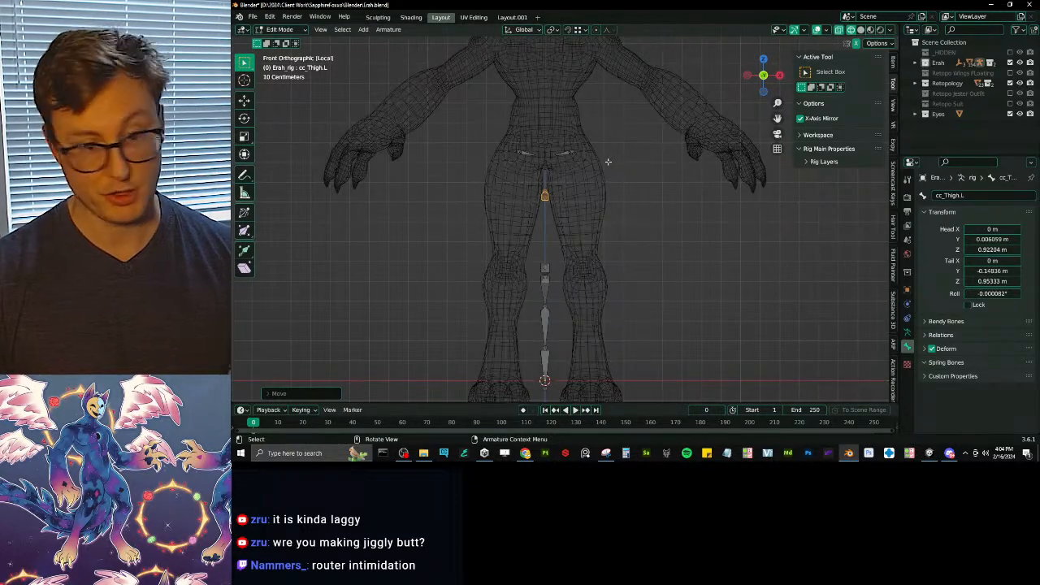
{"action": "scroll", "coordinate": [607, 162], "scroll_direction": "up", "scroll_amount": 3}
{"action": "key", "text": "g"}
{"action": "key", "text": "x"}
{"action": "left_click", "coordinate": [600, 192]}
{"action": "middle_click_drag", "start_coordinate": [604, 176], "coordinate": [464, 146]}
{"action": "key", "text": "r"}
{"action": "key", "text": "z"}
{"action": "left_click", "coordinate": [625, 213]}
{"action": "key", "text": "r"}
{"action": "left_click", "coordinate": [589, 177]}
{"action": "middle_click_drag", "start_coordinate": [600, 177], "coordinate": [544, 193]}
{"action": "key", "text": "KP_1"}
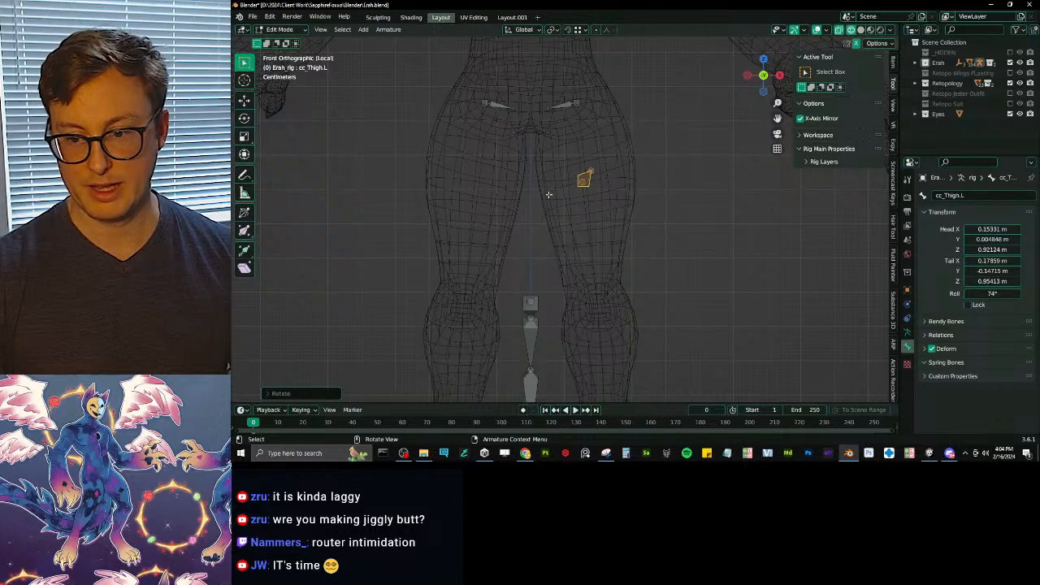
- Scale cc_Thigh.L down further and shift it toward the front of the thigh, with its head at about Y -0.03 m, Z 0.94 m
{"action": "key", "text": "KP_3"}
{"action": "key", "text": "g"}
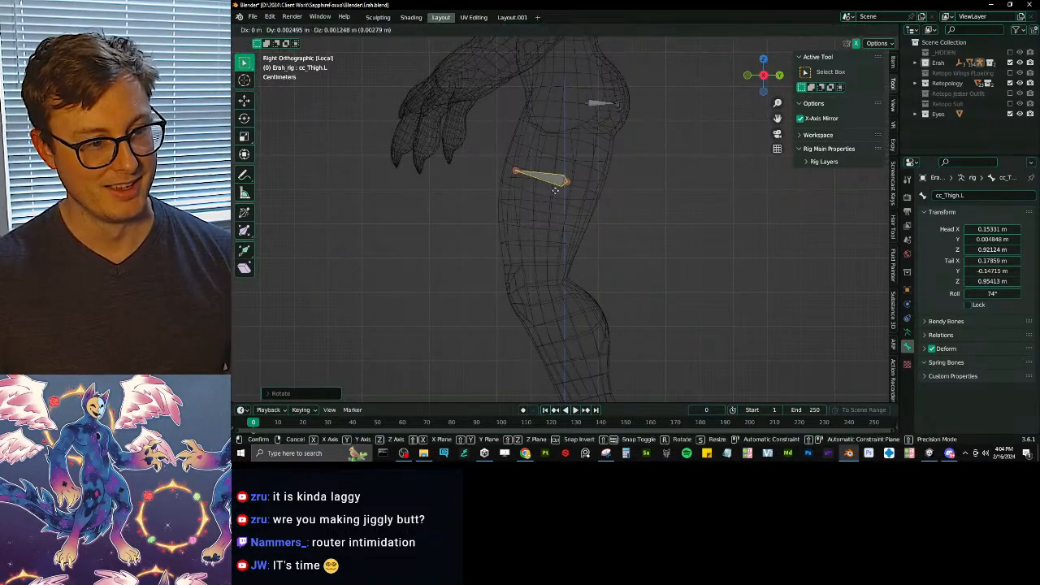
{"action": "left_click", "coordinate": [555, 194]}
{"action": "key", "text": "s"}
{"action": "left_click", "coordinate": [599, 179]}
{"action": "key", "text": "g"}
{"action": "left_click", "coordinate": [601, 176]}
{"action": "key", "text": "s"}
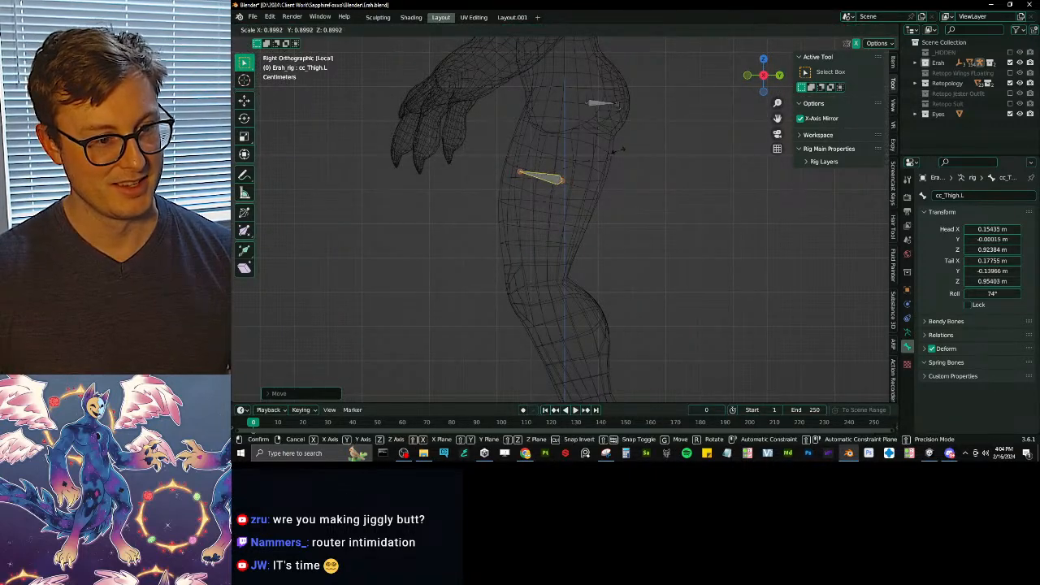
{"action": "left_click", "coordinate": [601, 143]}
{"action": "key", "text": "g"}
{"action": "left_click", "coordinate": [603, 145]}
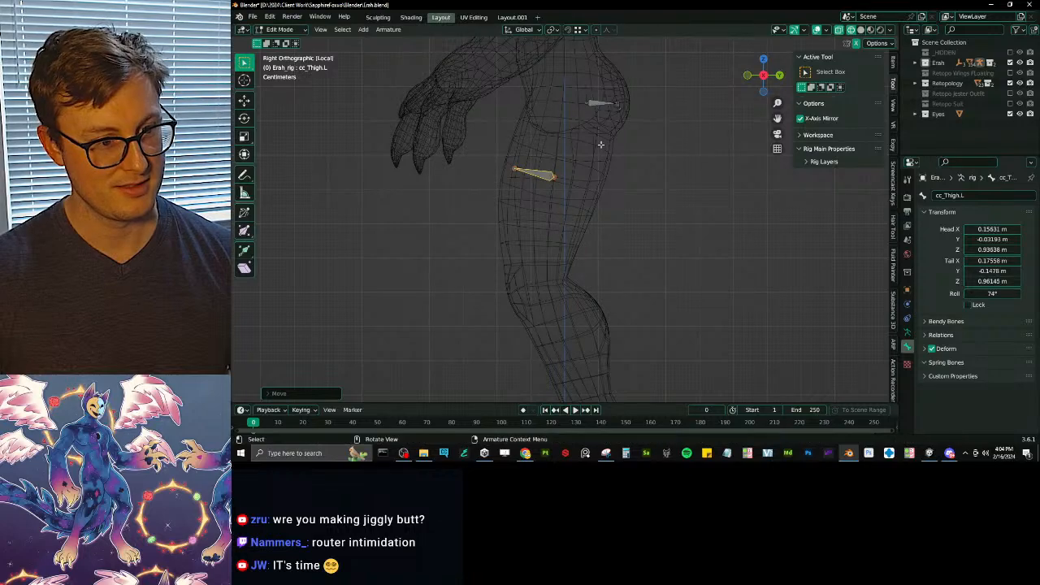
{"action": "middle_click_drag", "start_coordinate": [602, 145], "coordinate": [566, 136]}
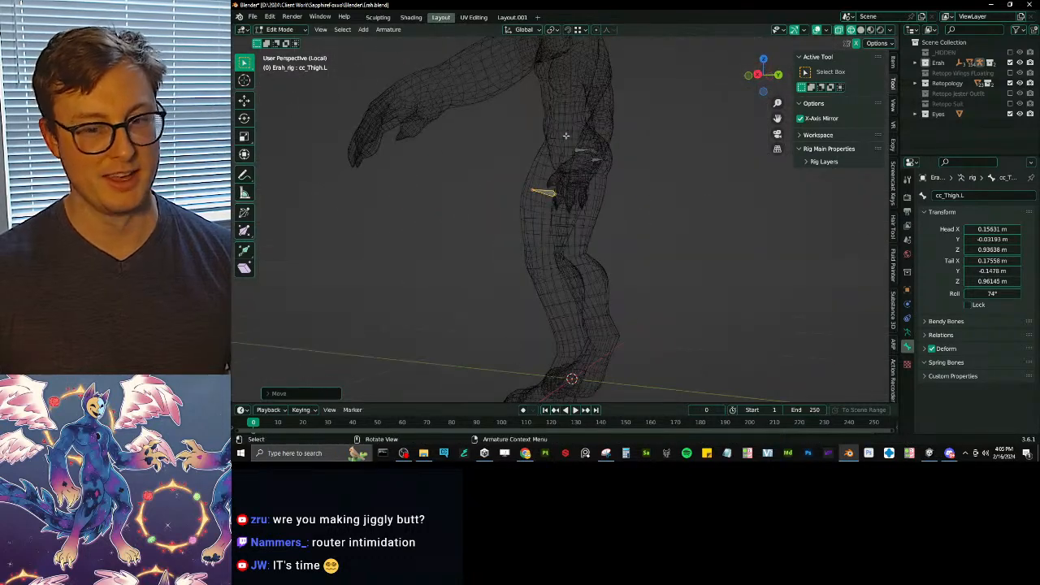
{"action": "middle_click_drag", "start_coordinate": [652, 193], "coordinate": [644, 221]}
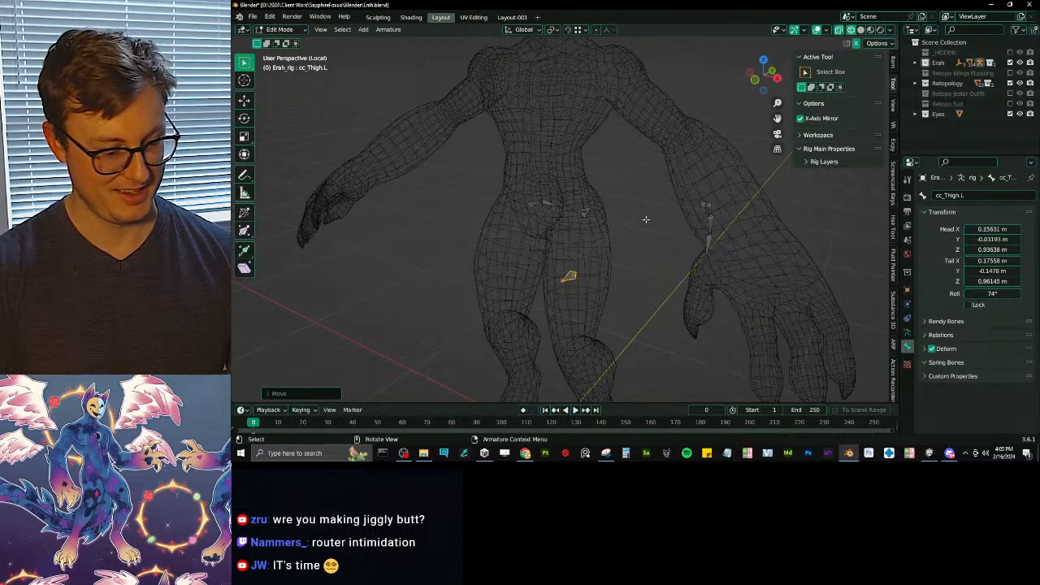
- Duplicate cc_Thigh.L up to the chest in the side view and rotate the copy slightly
{"action": "key", "text": "KP_3"}
{"action": "key", "text": "shift+d"}
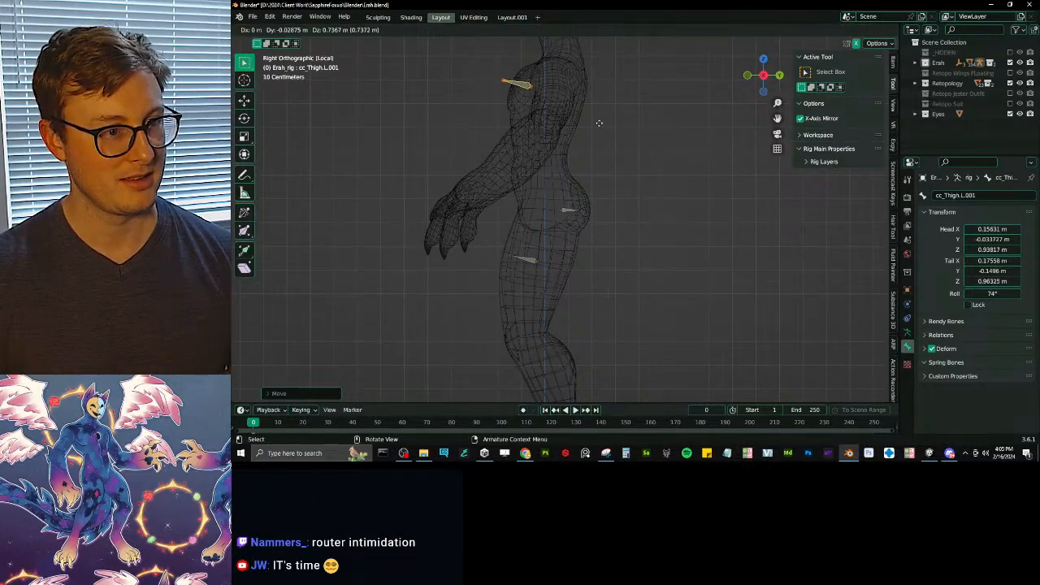
{"action": "left_click", "coordinate": [599, 123]}
{"action": "middle_click_drag", "start_coordinate": [578, 139], "coordinate": [606, 223], "text": "shift"}
{"action": "scroll", "coordinate": [604, 220], "scroll_direction": "up", "scroll_amount": 4}
{"action": "middle_click_drag", "start_coordinate": [587, 185], "coordinate": [596, 267], "text": "shift"}
{"action": "key", "text": "r"}
{"action": "left_click", "coordinate": [700, 189]}
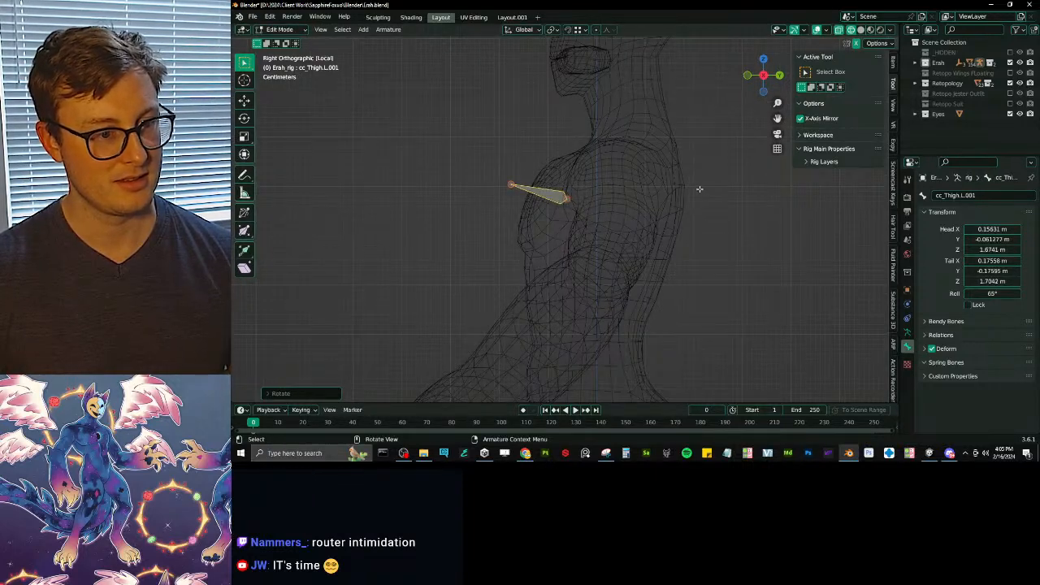
- Scale the duplicated bone down and position it inside the left pectoral, with its head at about X 0.12 m, Z 1.66 m
{"action": "key", "text": "s"}
{"action": "left_click", "coordinate": [678, 189]}
{"action": "key", "text": "g"}
{"action": "left_click", "coordinate": [661, 196]}
{"action": "key", "text": "s"}
{"action": "left_click", "coordinate": [641, 194]}
{"action": "middle_click_drag", "start_coordinate": [592, 183], "coordinate": [813, 203]}
{"action": "key", "text": "g"}
{"action": "left_click", "coordinate": [630, 188]}
{"action": "key", "text": "s"}
{"action": "left_click", "coordinate": [627, 193]}
{"action": "key", "text": "g"}
{"action": "left_click", "coordinate": [641, 187]}
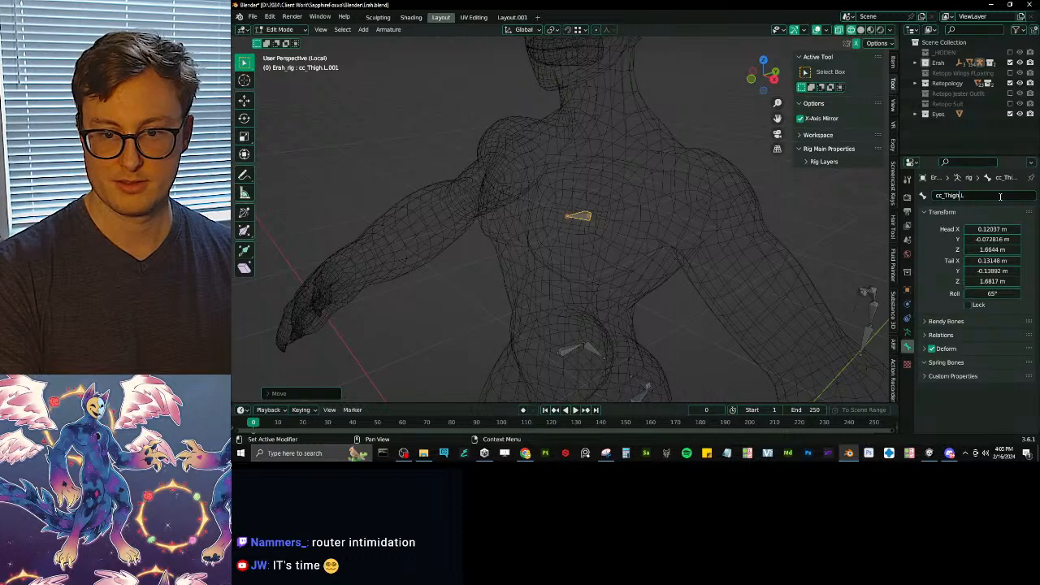
- Rename the chest bone as cc_Pec.L
{"action": "key", "text": "ctrl+BackSpace"}
{"action": "type", "text": "cc_Pec"}
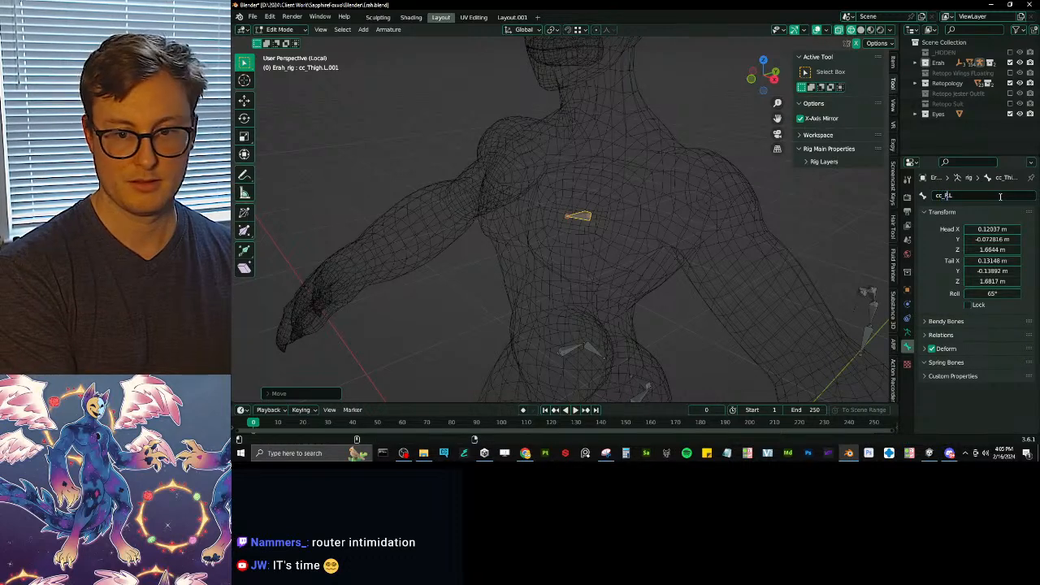
{"action": "key", "text": "Return"}
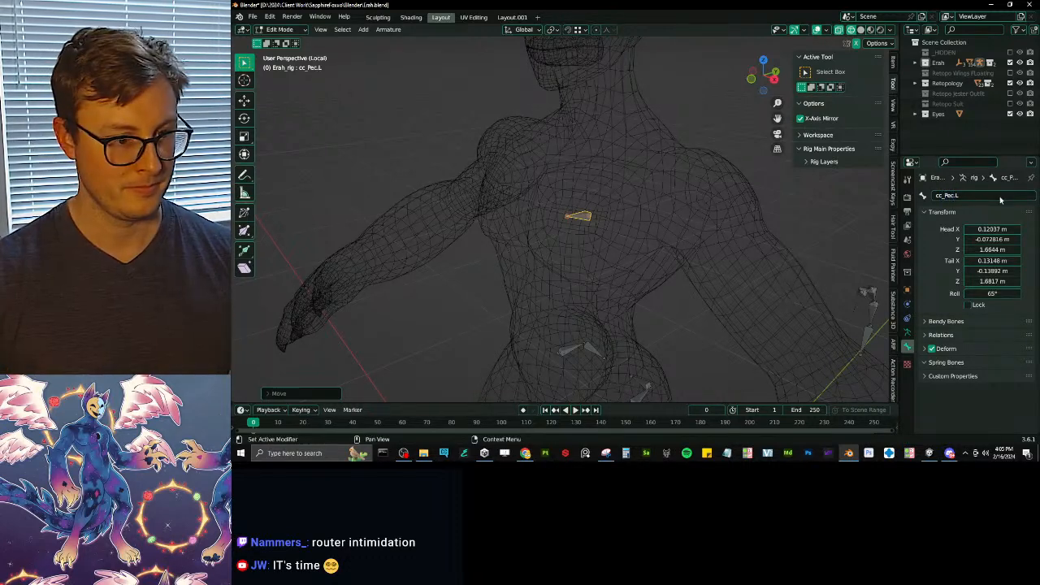
- Display the body's bone layer together with the custom bones and parent cc_Pec.L to spine_03.x with Keep Offset
{"action": "key", "text": "m"}
{"action": "left_click", "coordinate": [768, 201], "text": "shift"}
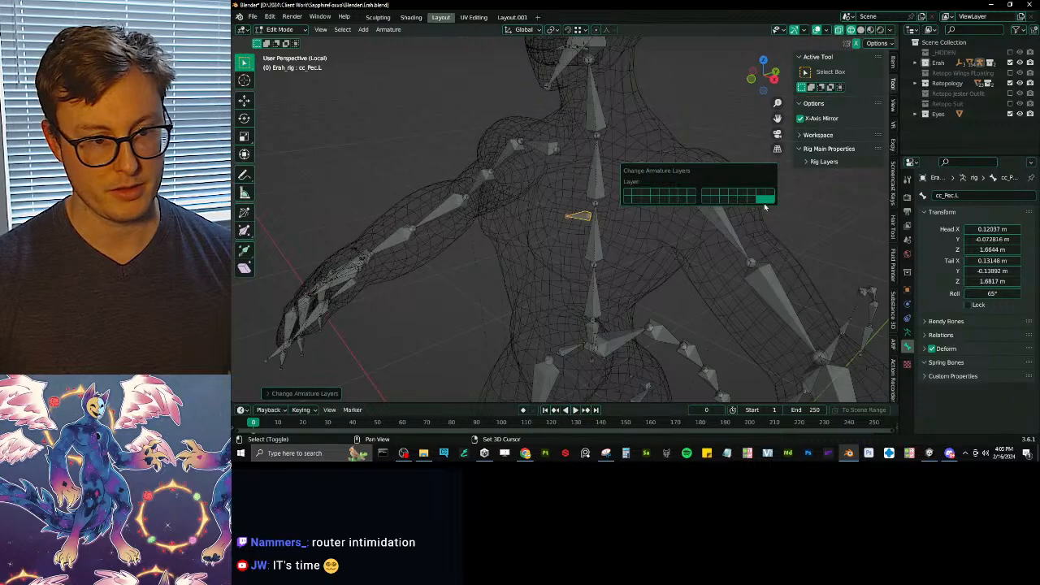
{"action": "middle_click_drag", "start_coordinate": [569, 220], "coordinate": [616, 185]}
{"action": "left_click", "coordinate": [591, 219]}
{"action": "left_click", "coordinate": [577, 214]}
{"action": "scroll", "coordinate": [634, 213], "scroll_direction": "up", "scroll_amount": 1}
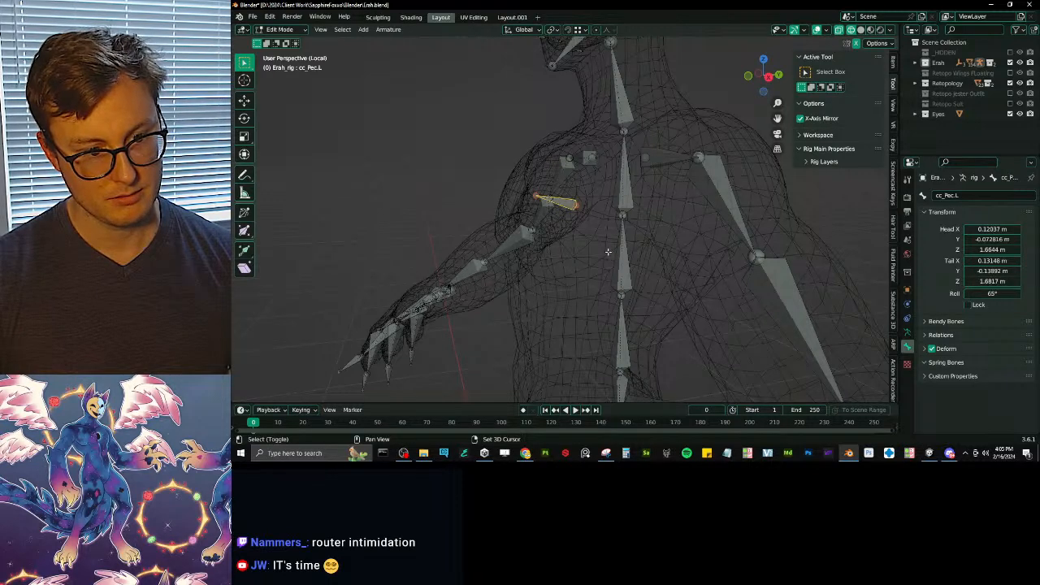
{"action": "left_click", "coordinate": [620, 172], "text": "shift"}
{"action": "key", "text": "ctrl+p"}
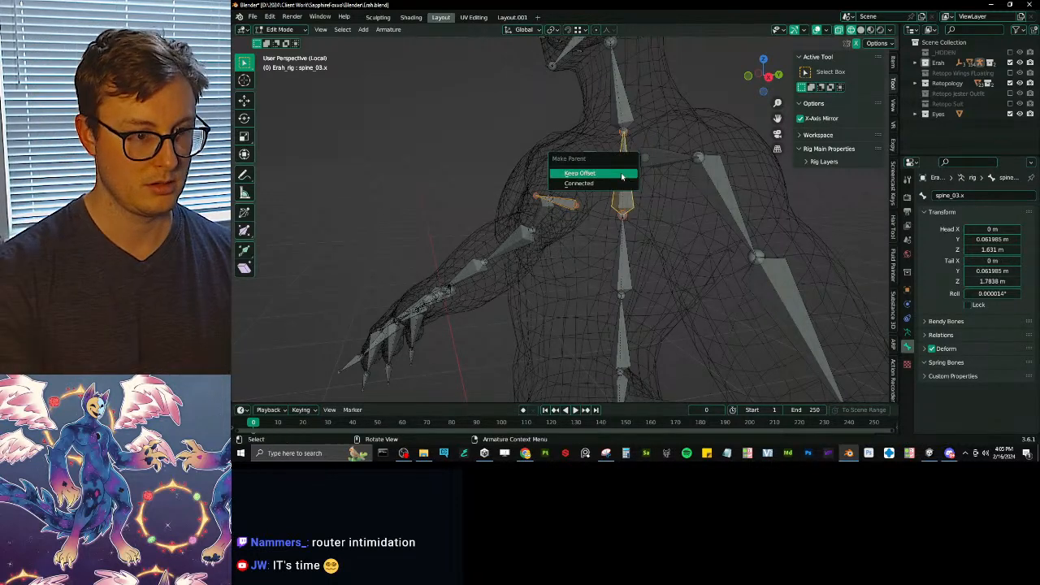
{"action": "left_click", "coordinate": [623, 177]}
- Parent cc_Thigh.L to thigh_twist.l with Keep Offset
{"action": "scroll", "coordinate": [617, 195], "scroll_direction": "down", "scroll_amount": 2}
{"action": "middle_click_drag", "start_coordinate": [618, 195], "coordinate": [582, 126]}
{"action": "scroll", "coordinate": [589, 237], "scroll_direction": "down", "scroll_amount": 2}
{"action": "scroll", "coordinate": [578, 195], "scroll_direction": "up", "scroll_amount": 4}
{"action": "middle_click_drag", "start_coordinate": [565, 266], "coordinate": [587, 273]}
{"action": "left_click", "coordinate": [575, 270]}
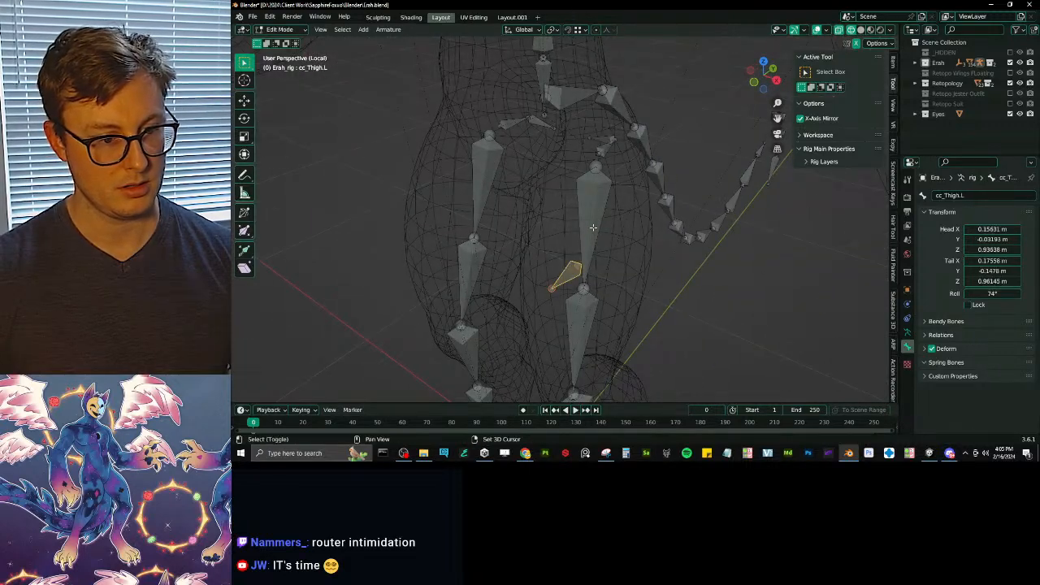
{"action": "left_click", "coordinate": [593, 228], "text": "shift"}
{"action": "key", "text": "ctrl+p"}
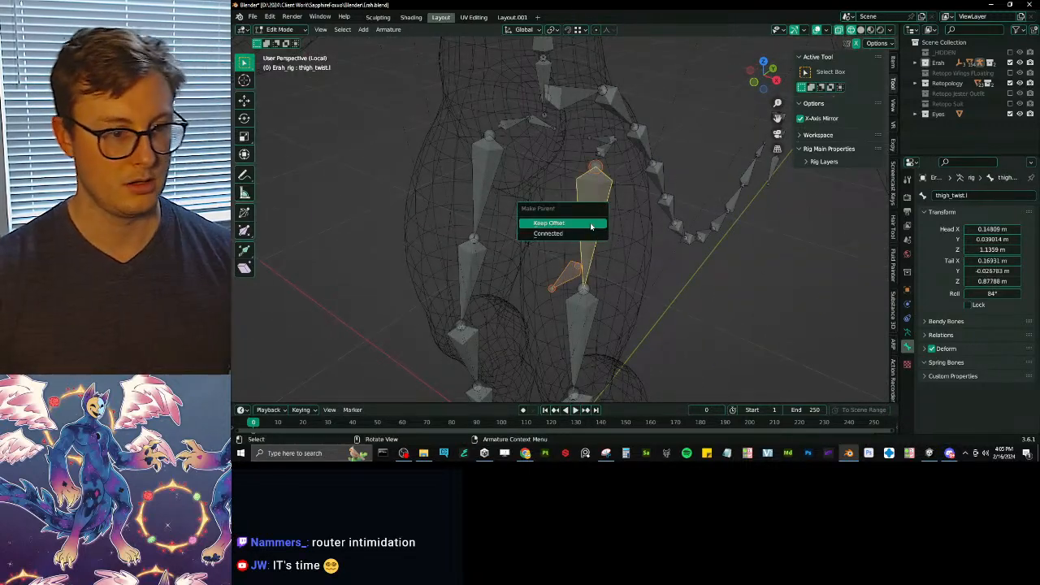
{"action": "left_click", "coordinate": [590, 224]}
- Show only the custom bones' layer, select cc_Thigh.L and cc_Pec.L, and symmetrize them to the right side
{"action": "scroll", "coordinate": [591, 227], "scroll_direction": "down", "scroll_amount": 2}
{"action": "middle_click_drag", "start_coordinate": [590, 227], "coordinate": [611, 210]}
{"action": "key", "text": "m"}
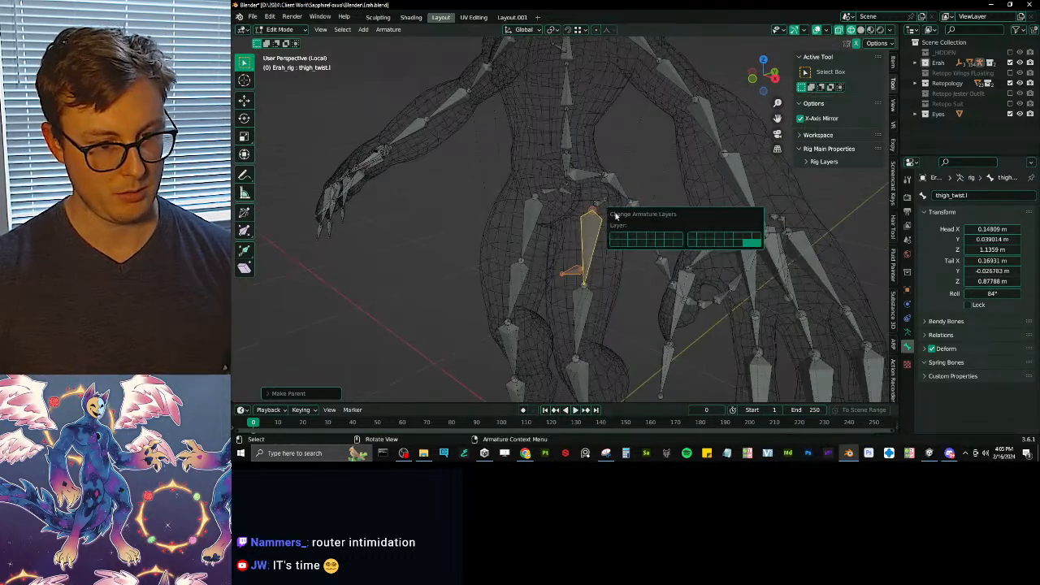
{"action": "left_click", "coordinate": [748, 242]}
{"action": "left_click", "coordinate": [574, 271]}
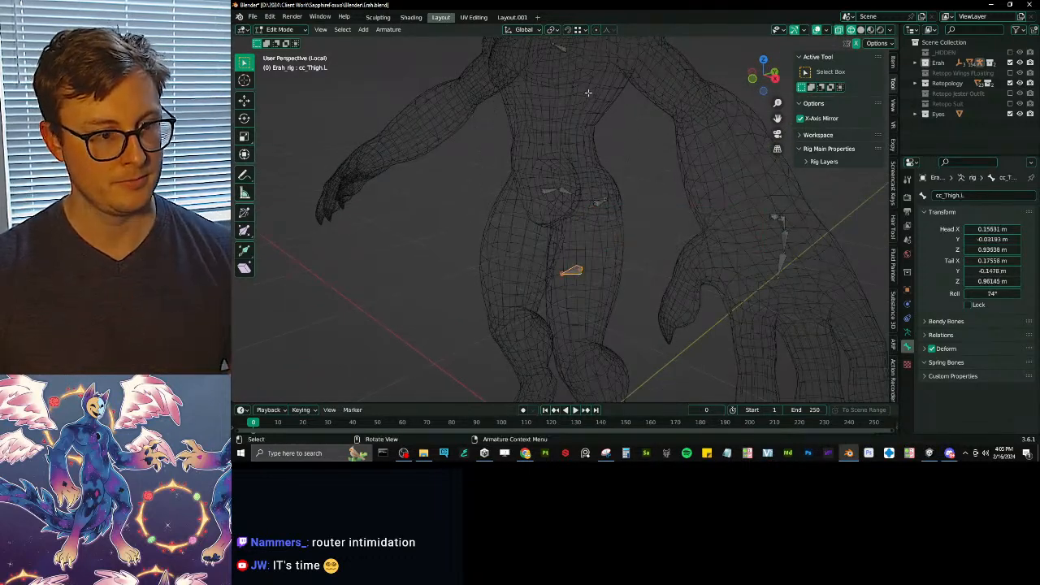
{"action": "middle_click_drag", "start_coordinate": [591, 94], "coordinate": [582, 194], "text": "shift"}
{"action": "key", "text": "b"}
{"action": "left_click_drag", "start_coordinate": [522, 154], "coordinate": [597, 193]}
{"action": "middle_click_drag", "start_coordinate": [597, 194], "coordinate": [599, 130], "text": "shift"}
{"action": "key", "text": "q"}
{"action": "left_click", "coordinate": [631, 156]}
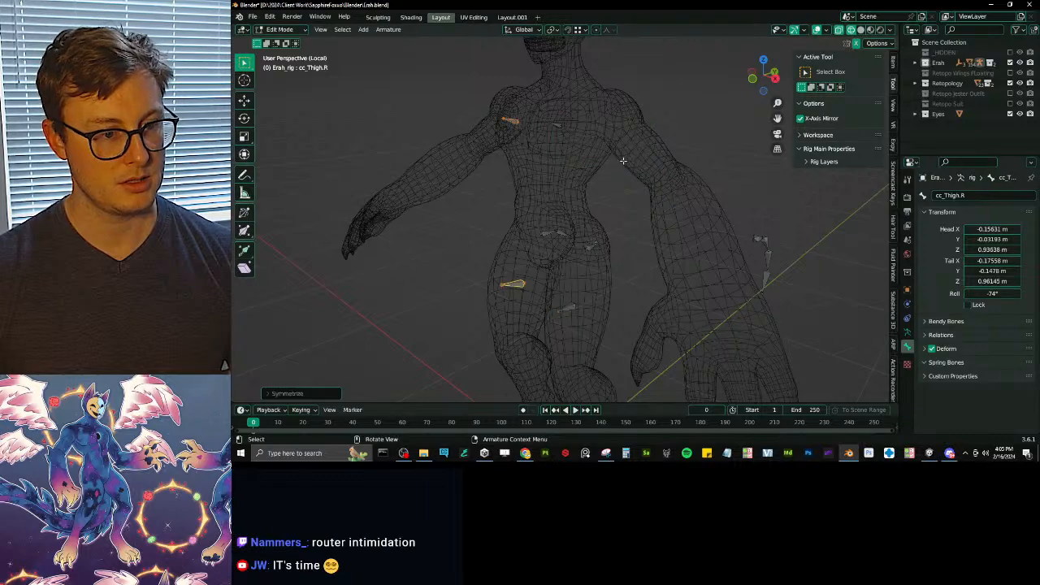
{"action": "middle_click_drag", "start_coordinate": [572, 184], "coordinate": [601, 178]}
- Leave armature editing and enter Weight Paint mode on the Retopo Body mesh, framing the chest
{"action": "key", "text": "Tab"}
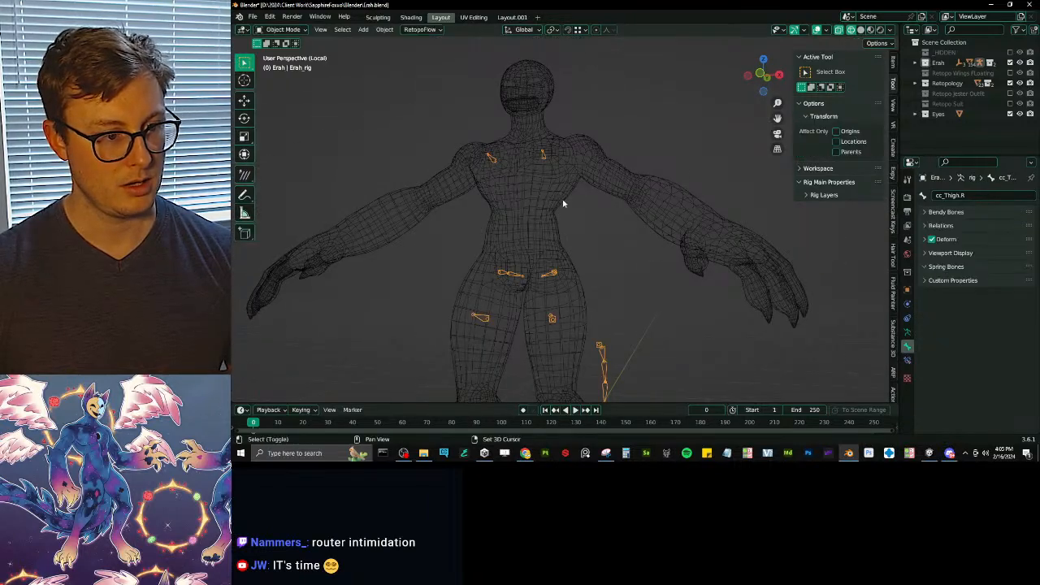
{"action": "left_click", "coordinate": [562, 199]}
{"action": "key", "text": "ctrl+Tab"}
{"action": "left_click", "coordinate": [530, 175]}
{"action": "middle_click_drag", "start_coordinate": [532, 173], "coordinate": [549, 208], "text": "shift"}
{"action": "scroll", "coordinate": [556, 185], "scroll_direction": "up", "scroll_amount": 2}
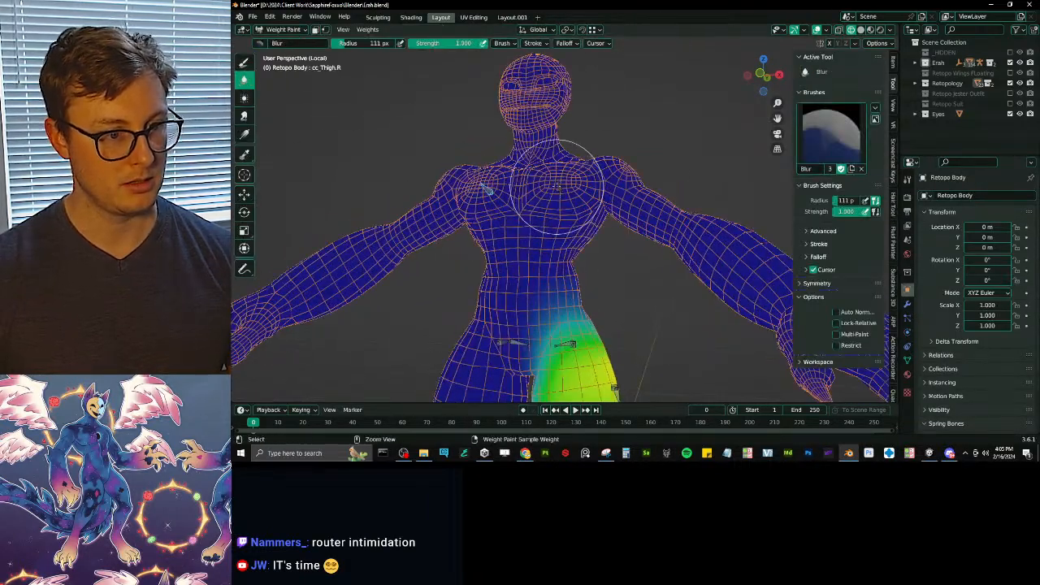
- Select the cc_Pec.L bone and paint its influence over the chest muscle using the Draw brush at weight 1.000
{"action": "left_click", "coordinate": [559, 184], "text": "ctrl"}
{"action": "key", "text": "KP_Decimal"}
{"action": "scroll", "coordinate": [564, 192], "scroll_direction": "down", "scroll_amount": 8}
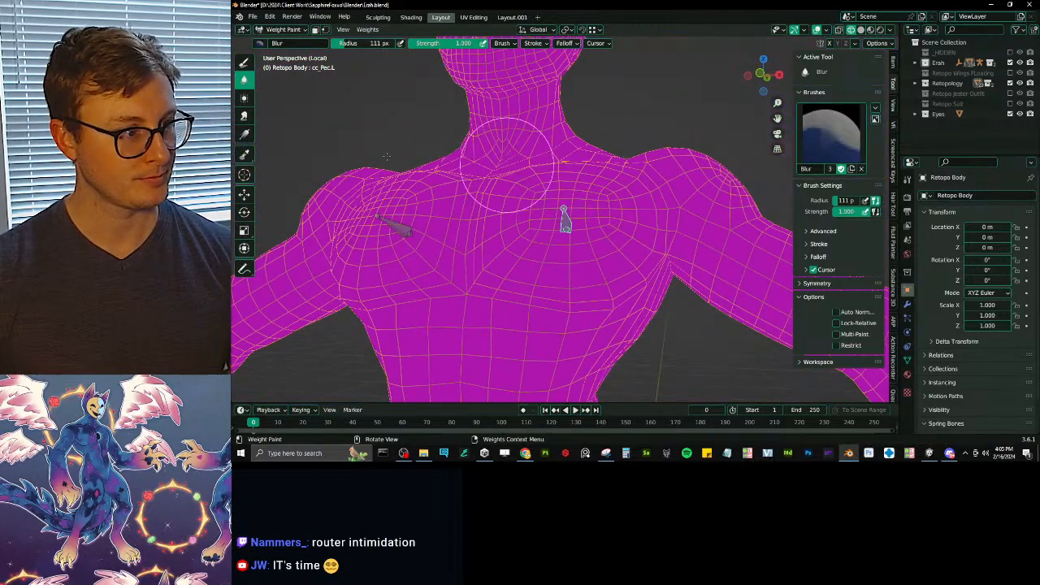
{"action": "left_click", "coordinate": [244, 63]}
{"action": "scroll", "coordinate": [436, 152], "scroll_direction": "down", "scroll_amount": 1}
{"action": "middle_click_drag", "start_coordinate": [437, 151], "coordinate": [437, 134]}
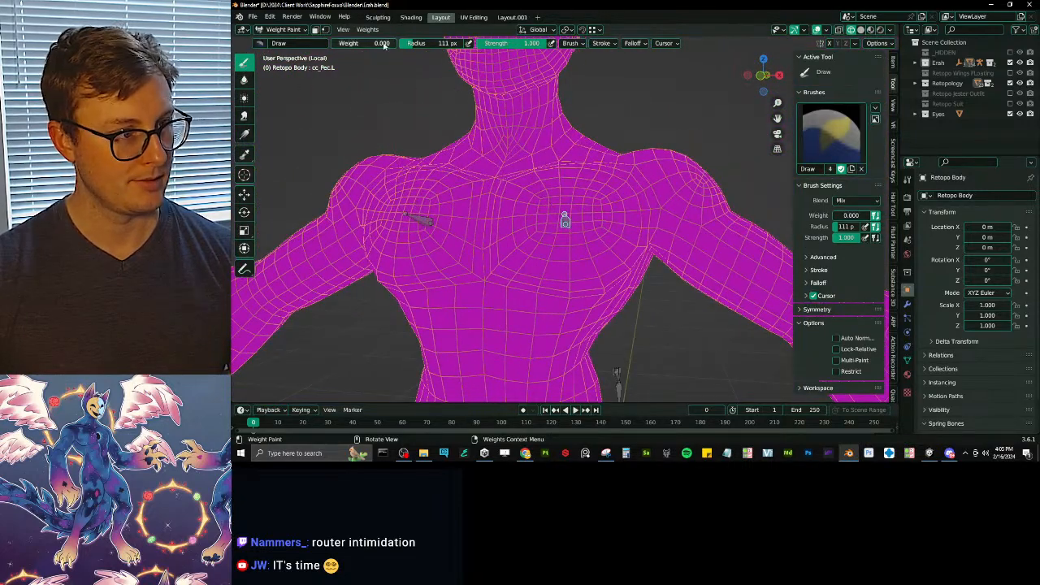
{"action": "left_click_drag", "start_coordinate": [386, 45], "coordinate": [452, 46]}
{"action": "scroll", "coordinate": [560, 213], "scroll_direction": "down", "scroll_amount": 2}
{"action": "mouse_move", "coordinate": [564, 216]}
{"action": "left_mouse_down"}
{"action": "mouse_move", "coordinate": [571, 231]}
{"action": "mouse_move", "coordinate": [558, 229]}
{"action": "mouse_move", "coordinate": [587, 212]}
{"action": "left_mouse_up"}
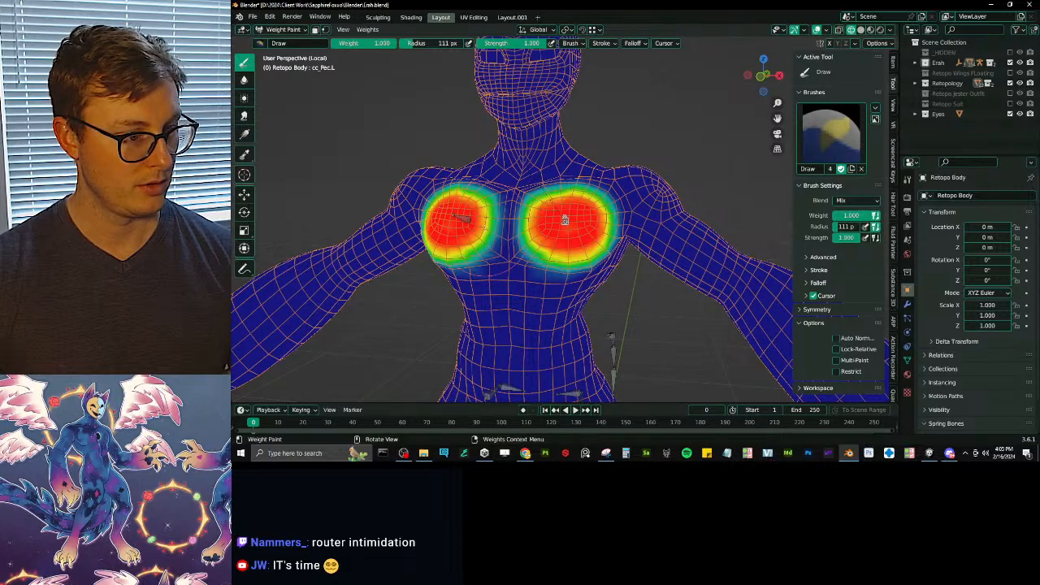
- Select cc_Pec.R and dab its mirrored weights to create its vertex group, then soften cc_Pec.L's weights with the Blur brush
{"action": "left_click", "coordinate": [463, 218], "text": "ctrl"}
{"action": "left_click", "coordinate": [459, 223]}
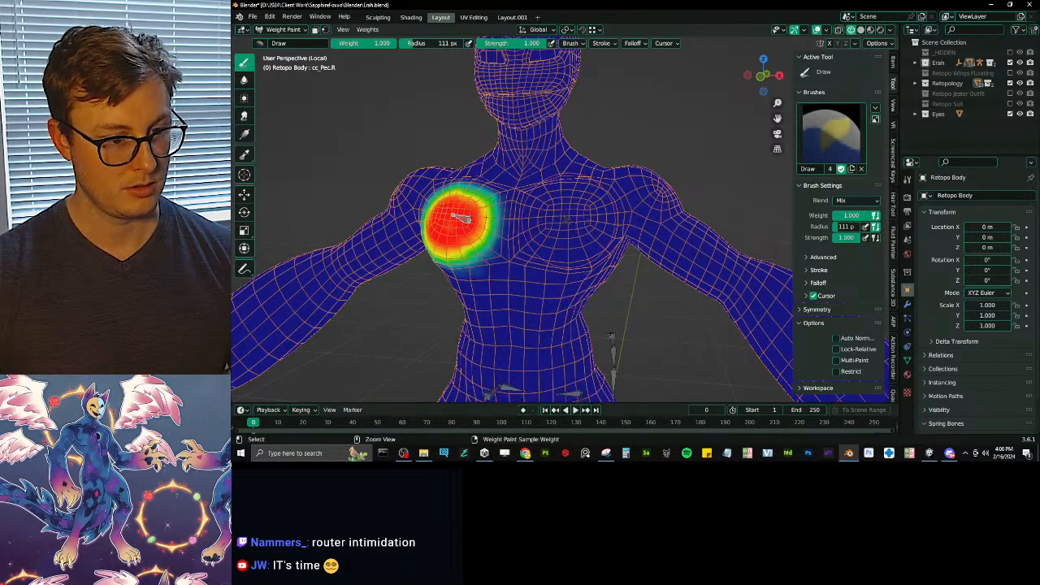
{"action": "left_click", "coordinate": [564, 218], "text": "ctrl"}
{"action": "left_click", "coordinate": [243, 79]}
{"action": "scroll", "coordinate": [569, 228], "scroll_direction": "down", "scroll_amount": 3}
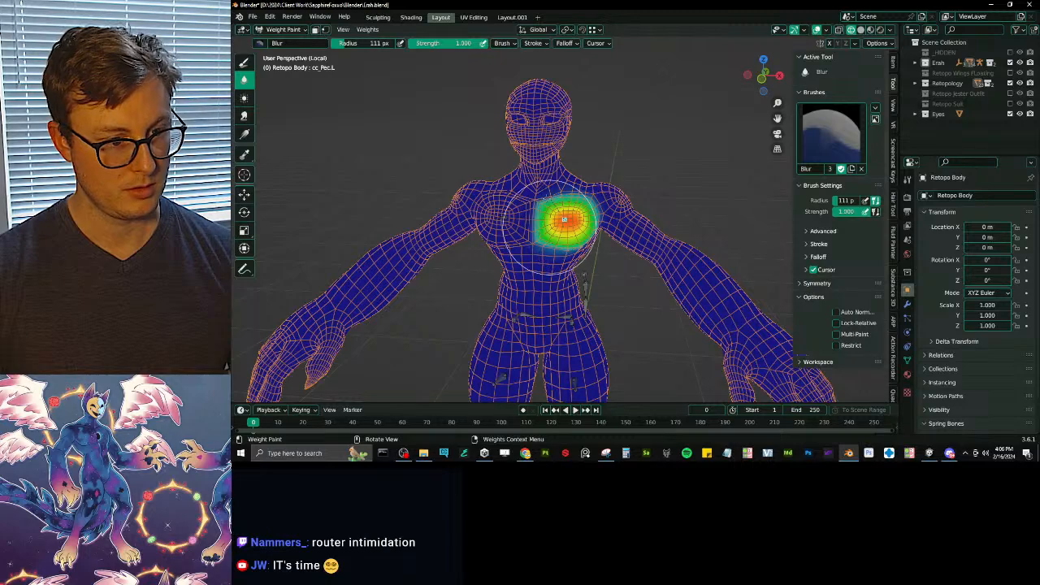
- Select the cc_Thigh.L bone for weight painting and activate the Draw brush
{"action": "middle_click_drag", "start_coordinate": [560, 298], "coordinate": [555, 149], "text": "shift"}
{"action": "scroll", "coordinate": [558, 179], "scroll_direction": "up", "scroll_amount": 3}
{"action": "mouse_move", "coordinate": [557, 185]}
{"action": "middle_mouse_down", "text": "shift"}
{"action": "mouse_move", "coordinate": [538, 195]}
{"action": "mouse_move", "coordinate": [536, 176]}
{"action": "middle_mouse_up", "text": "shift"}
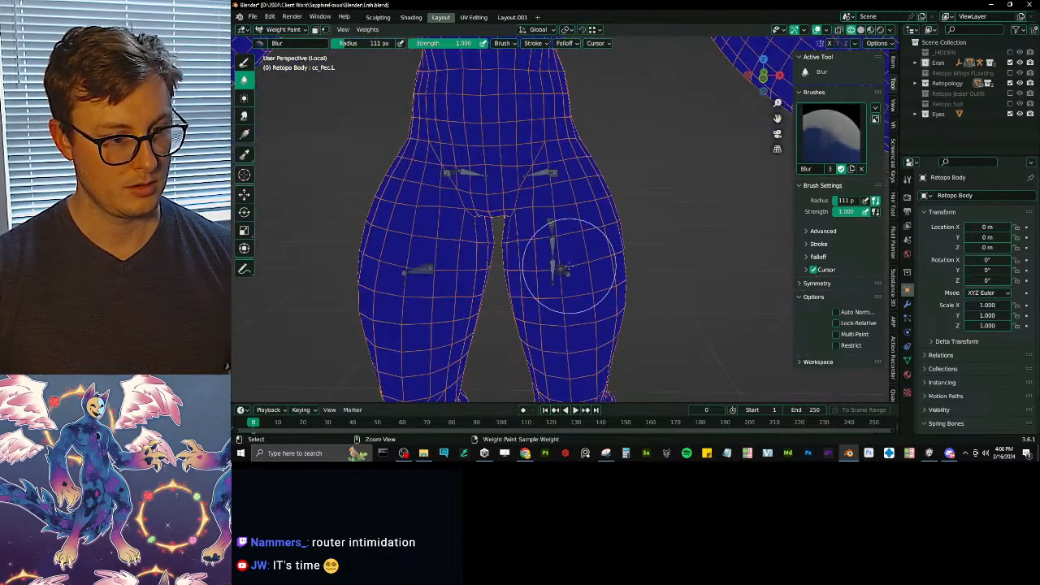
{"action": "left_click", "coordinate": [567, 266], "text": "ctrl"}
{"action": "scroll", "coordinate": [564, 252], "scroll_direction": "down", "scroll_amount": 4}
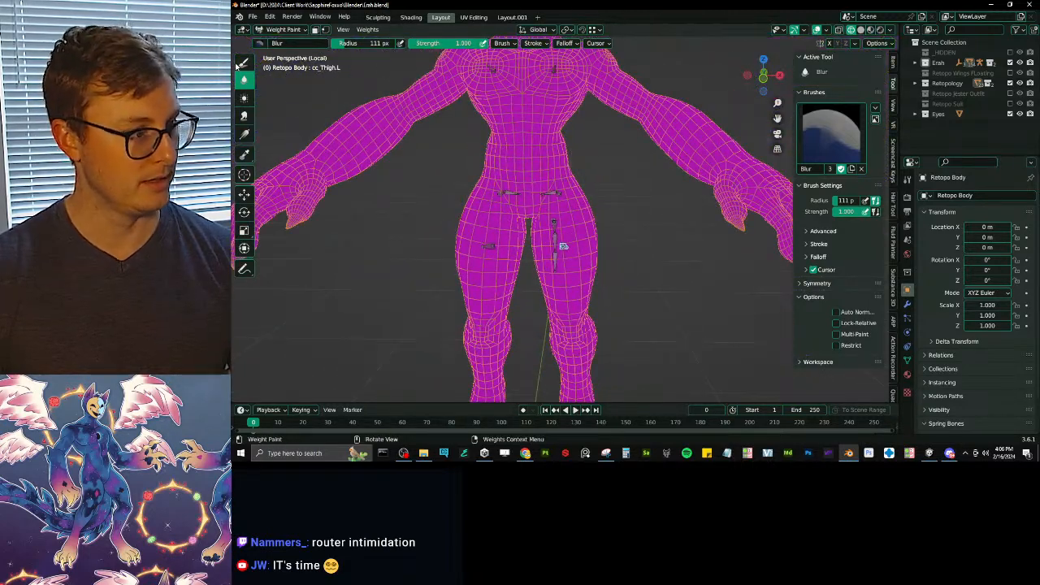
{"action": "left_click", "coordinate": [243, 63]}
{"action": "scroll", "coordinate": [631, 227], "scroll_direction": "down", "scroll_amount": 1}
- Enter Edit Mode on the Retopo Body mesh, select all its geometry and clear every sharp edge
{"action": "key", "text": "Tab"}
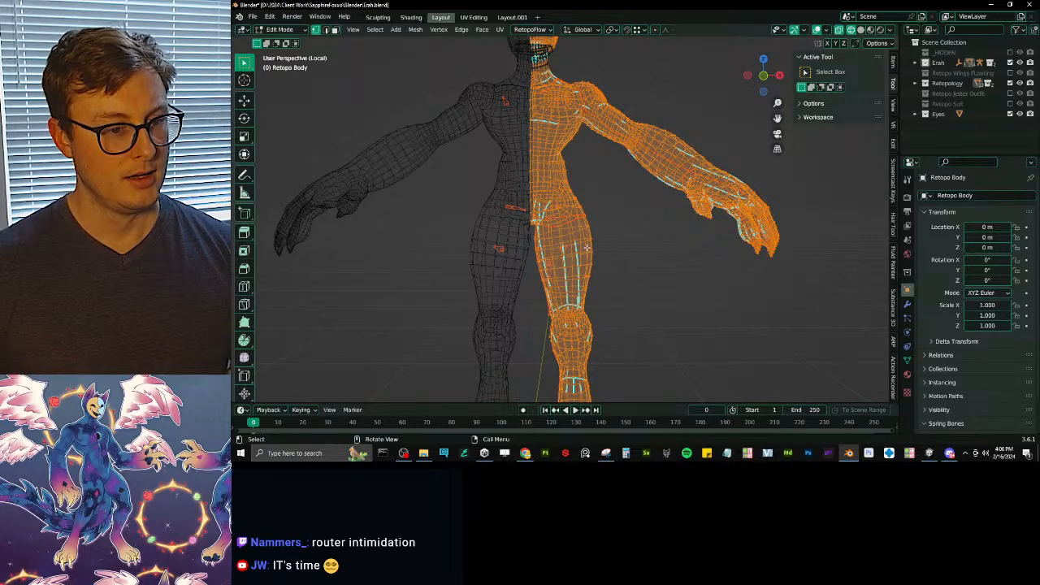
{"action": "key", "text": "alt+a"}
{"action": "key", "text": "a"}
{"action": "key", "text": "q"}
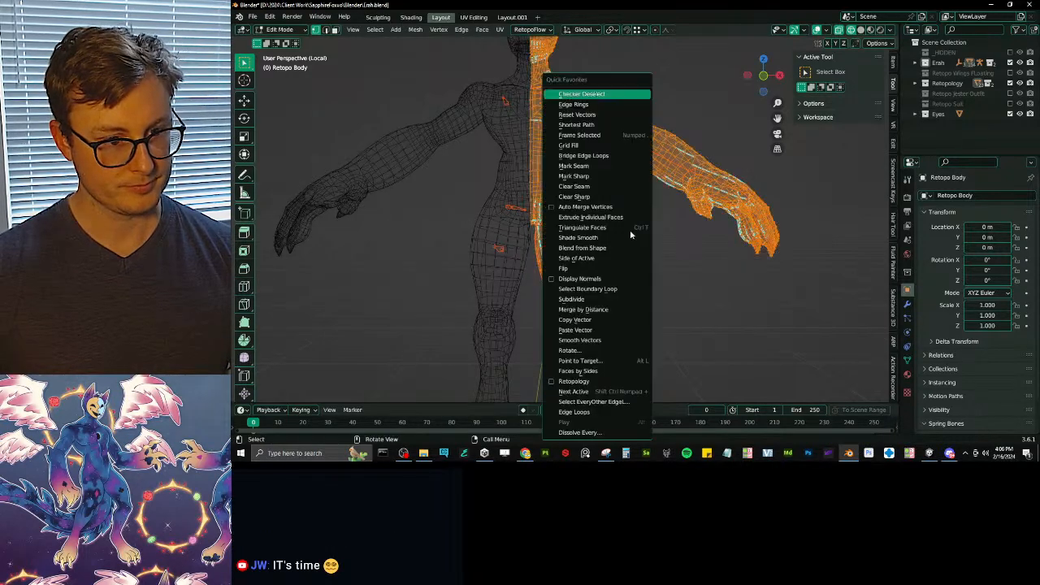
{"action": "left_click", "coordinate": [577, 195]}
{"action": "middle_click_drag", "start_coordinate": [596, 253], "coordinate": [588, 224], "text": "shift"}
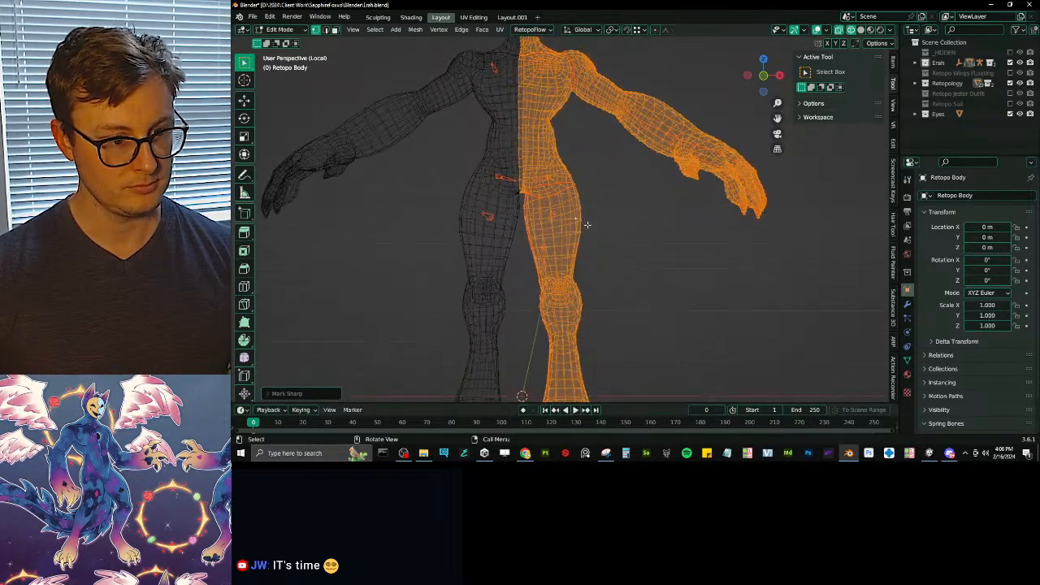
- Select the left thigh's vertices from the knee up to the hip and assign them full weight in the cc_Thigh.L group
{"action": "scroll", "coordinate": [574, 234], "scroll_direction": "up", "scroll_amount": 2}
{"action": "left_click", "coordinate": [568, 237]}
{"action": "key", "text": "ctrl+KP_Add"}
{"action": "key", "text": "ctrl+KP_Add"}
{"action": "key", "text": "ctrl+KP_Add"}
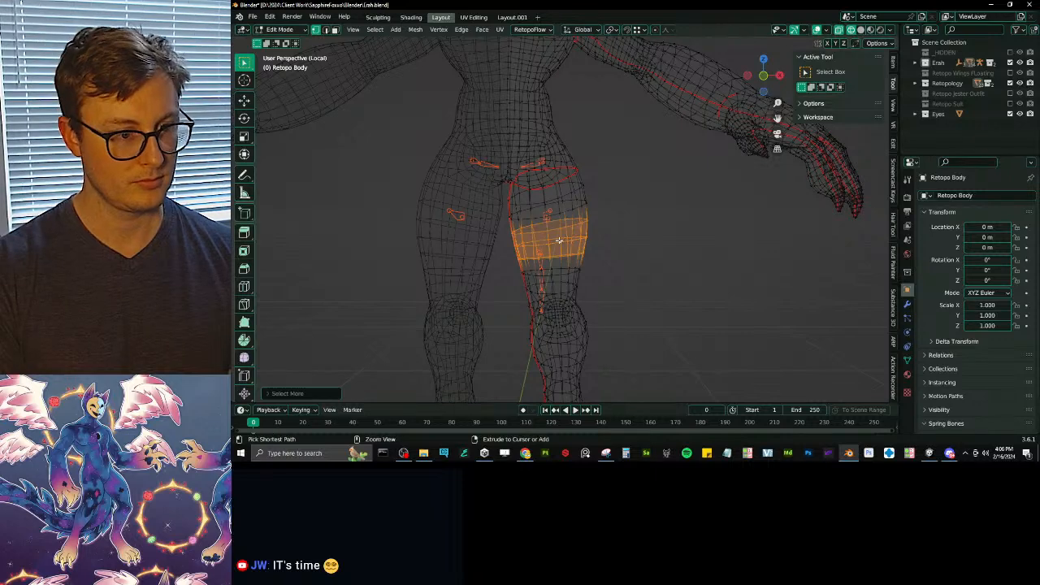
{"action": "key", "text": "Tab"}
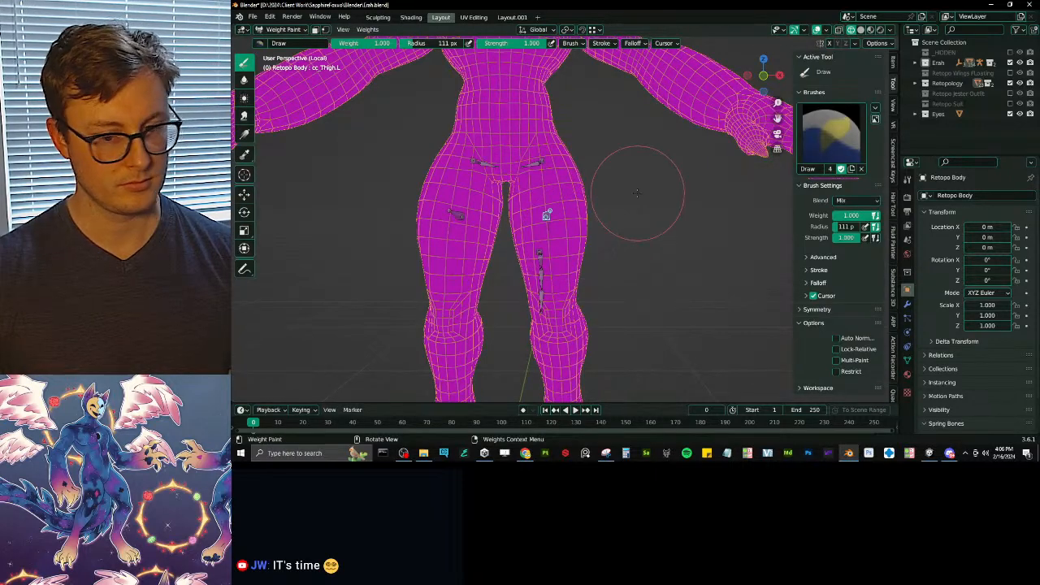
{"action": "key", "text": "Tab"}
{"action": "key", "text": "Tab"}
{"action": "key", "text": "Tab"}
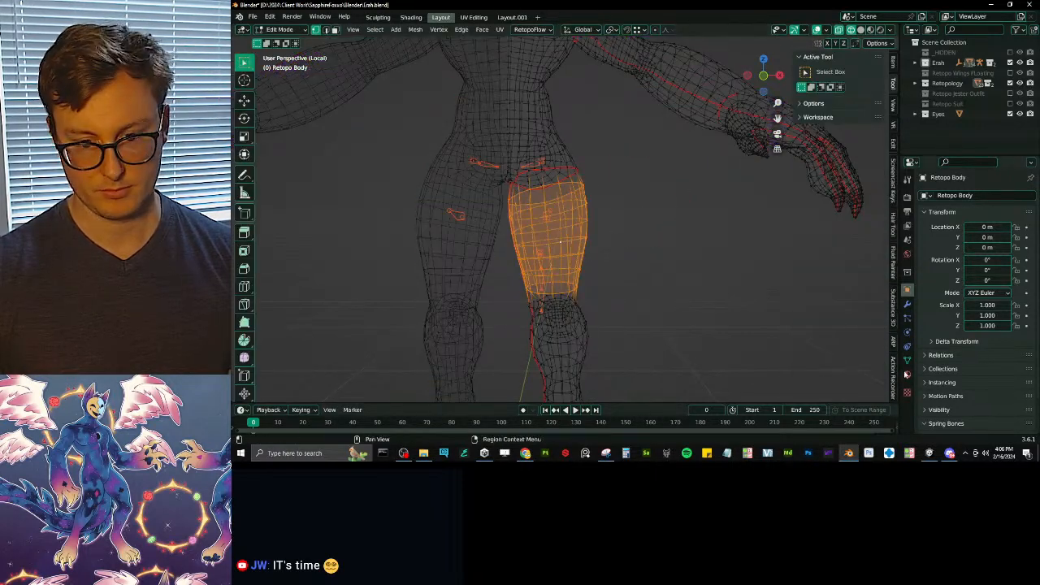
{"action": "left_click", "coordinate": [906, 361]}
{"action": "key", "text": "Tab"}
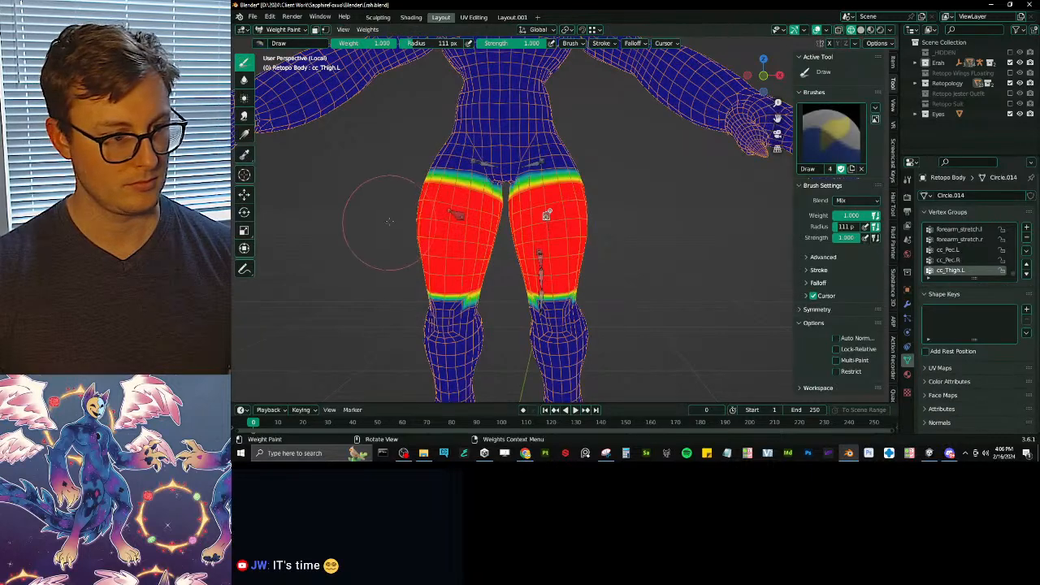
- Create the cc_Thigh.R vertex group for the mirrored thigh weights, then make cc_Thigh.L the active group again
{"action": "left_click", "coordinate": [457, 215], "text": "ctrl"}
{"action": "left_click", "coordinate": [697, 264]}
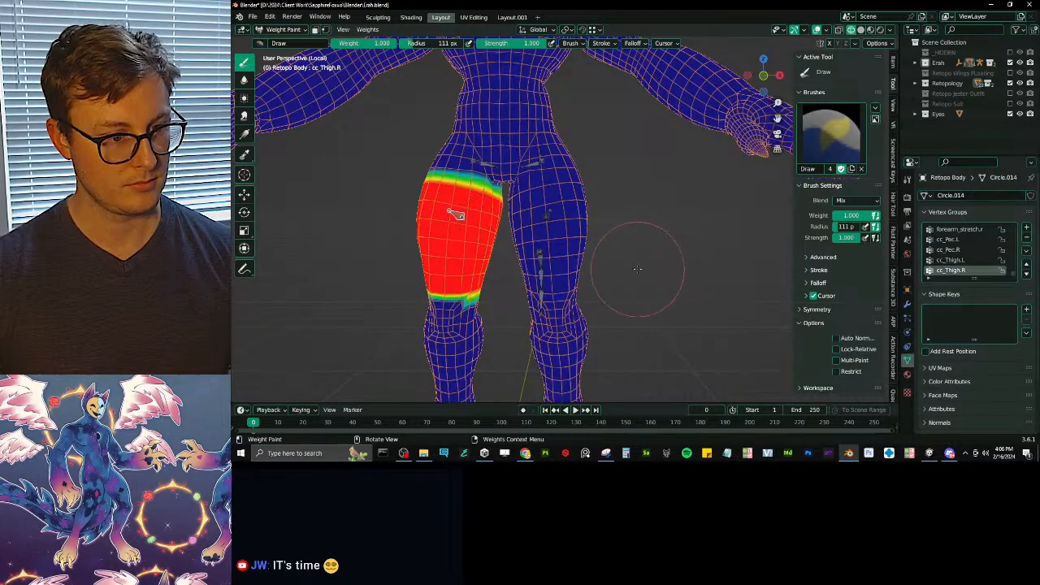
{"action": "key", "text": "Tab"}
{"action": "key", "text": "Tab"}
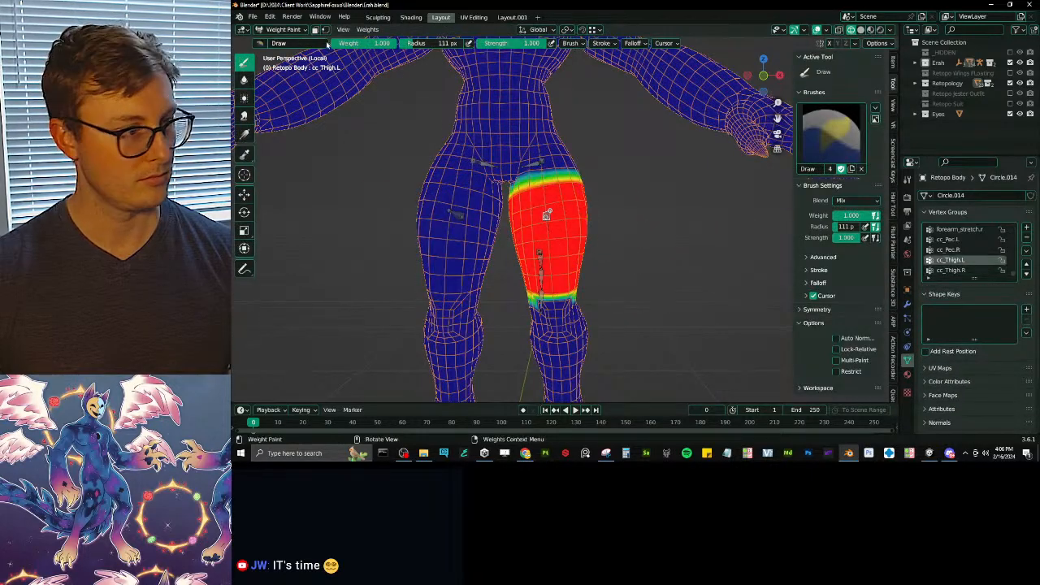
- Set the brush weight to 0.000, fade cc_Thigh.L's weights toward hip and knee with weight gradients, and smooth them
{"action": "left_click_drag", "start_coordinate": [370, 47], "coordinate": [335, 47]}
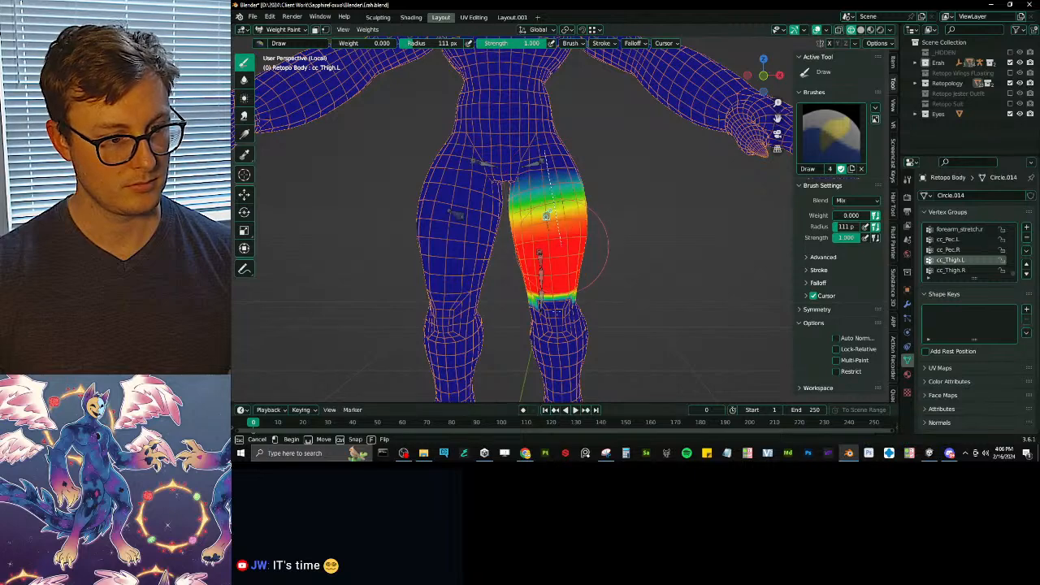
{"action": "left_click_drag", "start_coordinate": [554, 312], "coordinate": [546, 191], "text": "alt"}
{"action": "middle_click_drag", "start_coordinate": [634, 199], "coordinate": [575, 210]}
{"action": "middle_click_drag", "start_coordinate": [573, 265], "coordinate": [624, 274]}
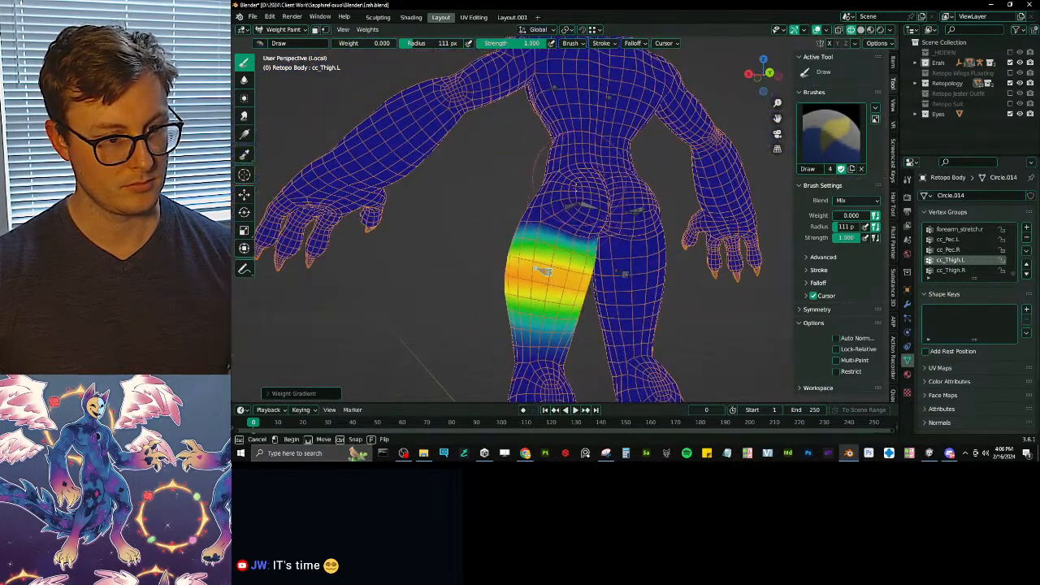
{"action": "left_click_drag", "start_coordinate": [560, 265], "coordinate": [561, 265], "text": "alt"}
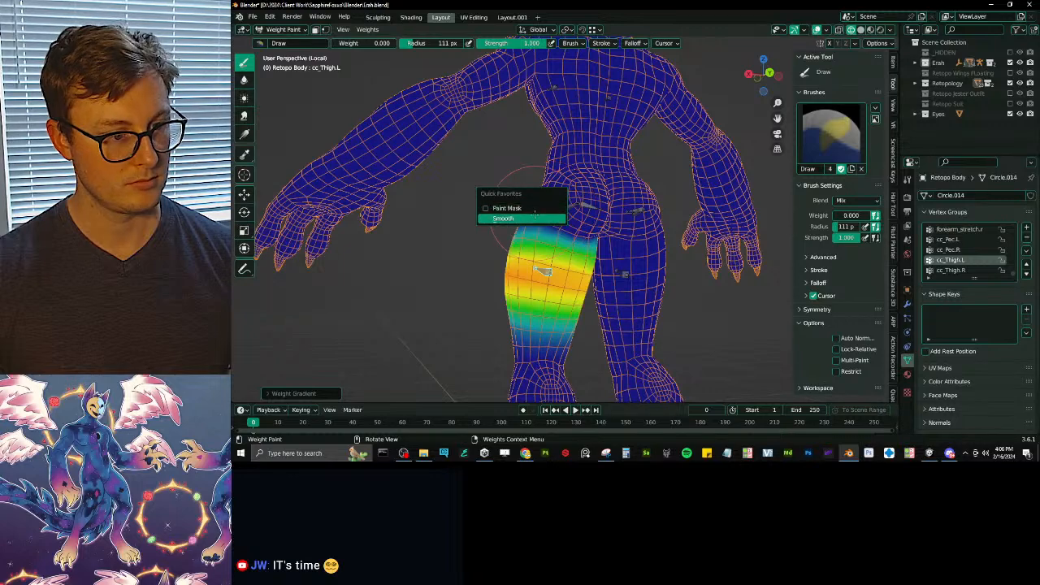
{"action": "left_click", "coordinate": [535, 217]}
- Create empty vertex groups for cc_Butt1.R, cc_Butt2.R, cc_Butt1.L and cc_Butt2.L by dabbing zero weight with each bone selected
{"action": "scroll", "coordinate": [535, 232], "scroll_direction": "up", "scroll_amount": 3}
{"action": "left_click", "coordinate": [485, 205], "text": "ctrl"}
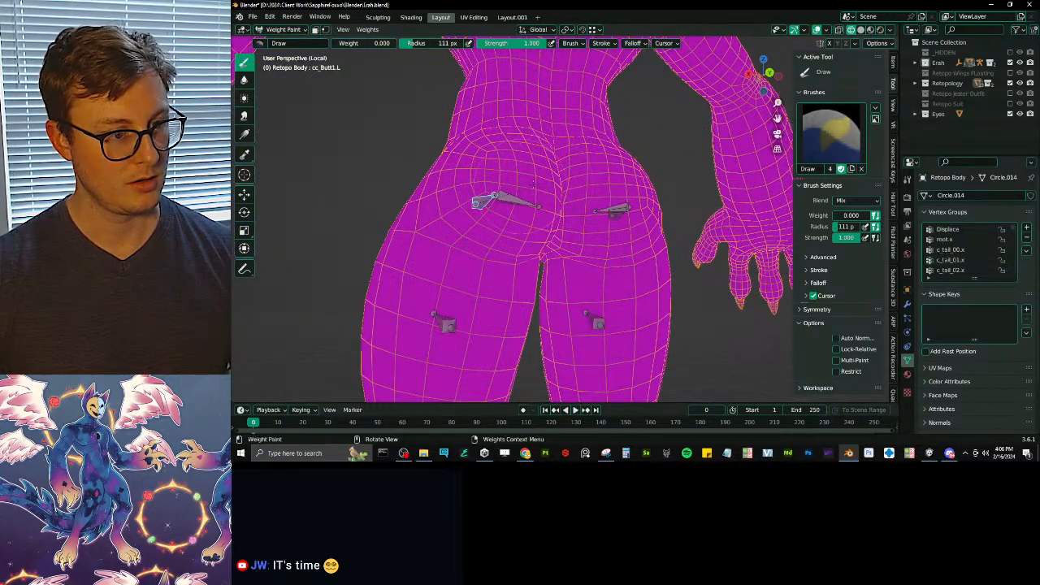
{"action": "middle_click_drag", "start_coordinate": [485, 206], "coordinate": [540, 239]}
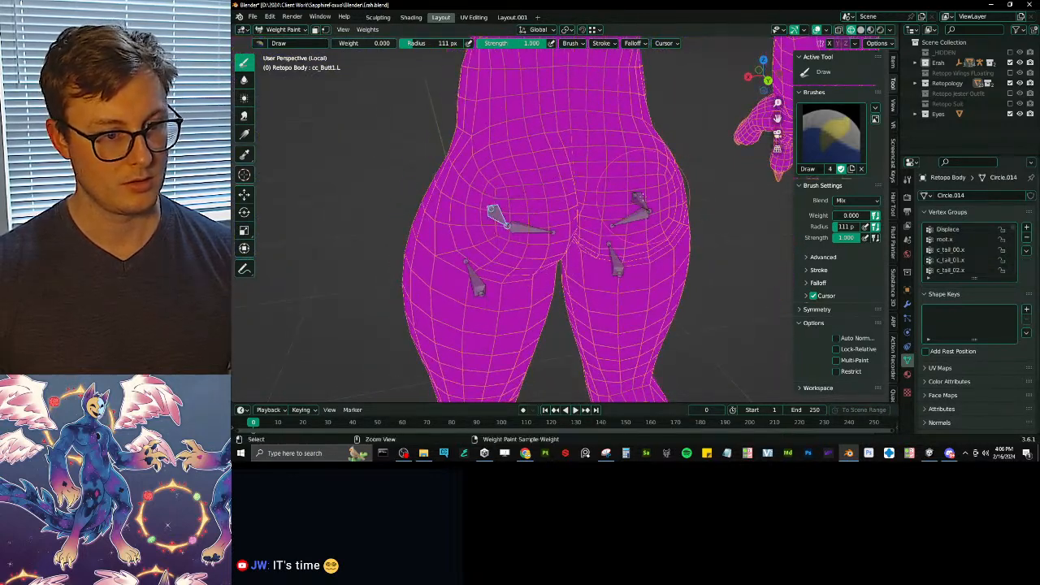
{"action": "left_click", "coordinate": [640, 196], "text": "ctrl"}
{"action": "left_click", "coordinate": [735, 278]}
{"action": "left_click", "coordinate": [647, 212], "text": "ctrl"}
{"action": "left_click", "coordinate": [723, 293]}
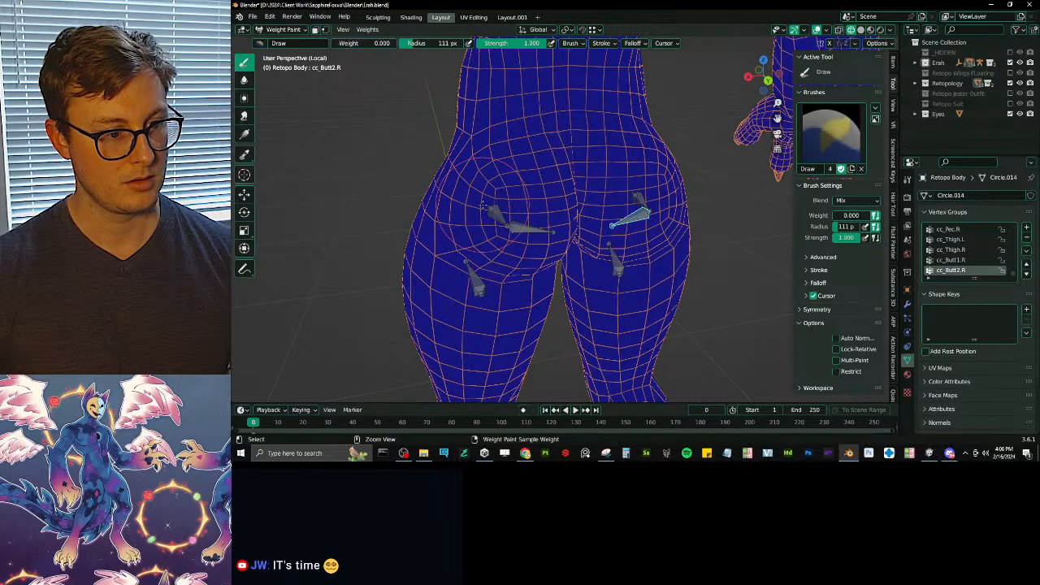
{"action": "left_click", "coordinate": [494, 211], "text": "ctrl"}
{"action": "left_click", "coordinate": [386, 161]}
{"action": "left_click", "coordinate": [521, 230], "text": "ctrl"}
{"action": "left_click", "coordinate": [391, 189]}
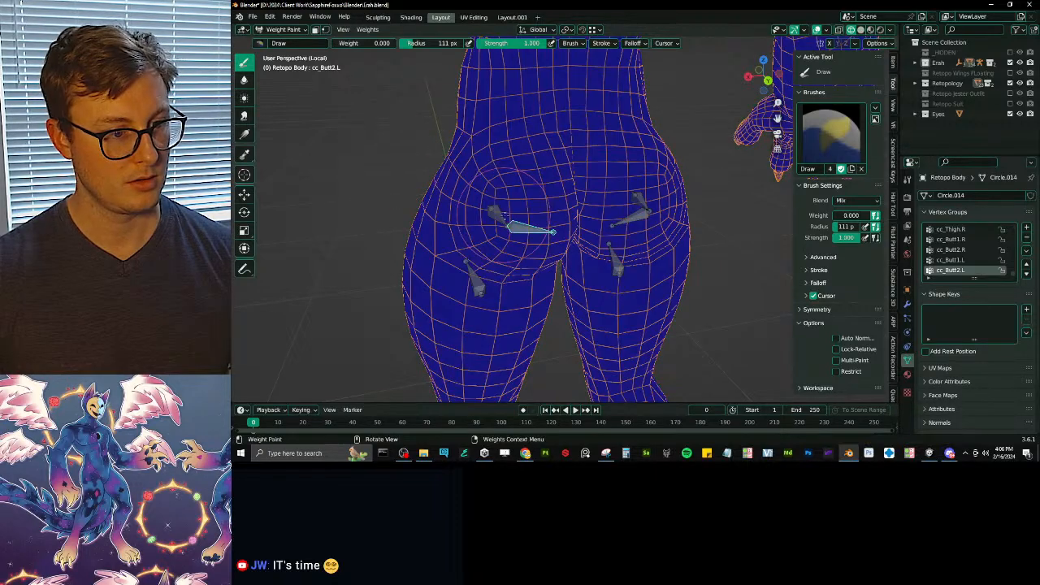
- Select the cc_Butt1.L bone for painting and set the Draw brush weight to 1.000
{"action": "left_click", "coordinate": [493, 211], "text": "ctrl"}
{"action": "left_click_drag", "start_coordinate": [354, 45], "coordinate": [398, 45]}
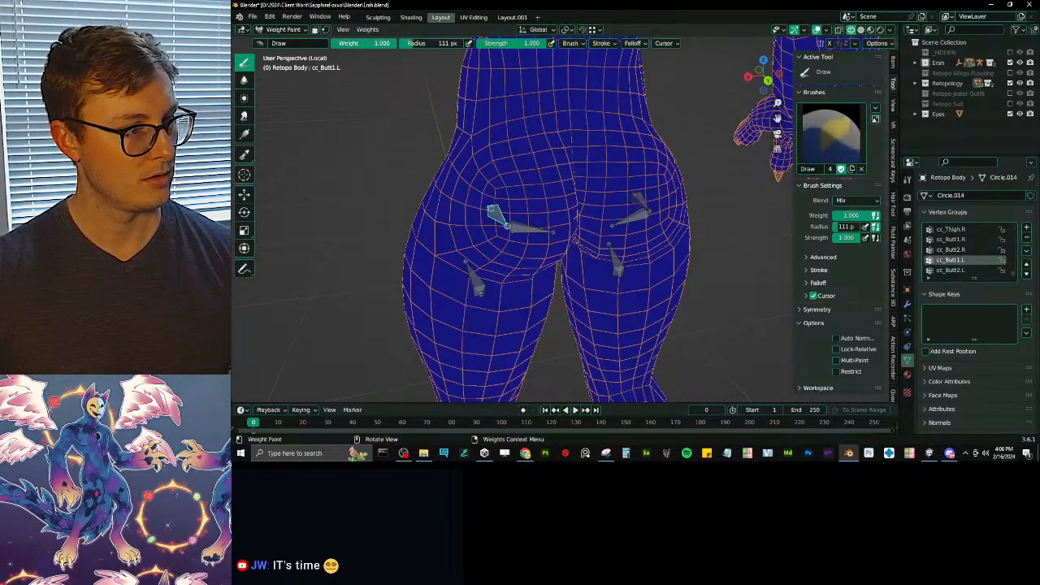
{"action": "key", "text": "ctrl+KP_1"}
{"action": "scroll", "coordinate": [529, 166], "scroll_direction": "down", "scroll_amount": 4}
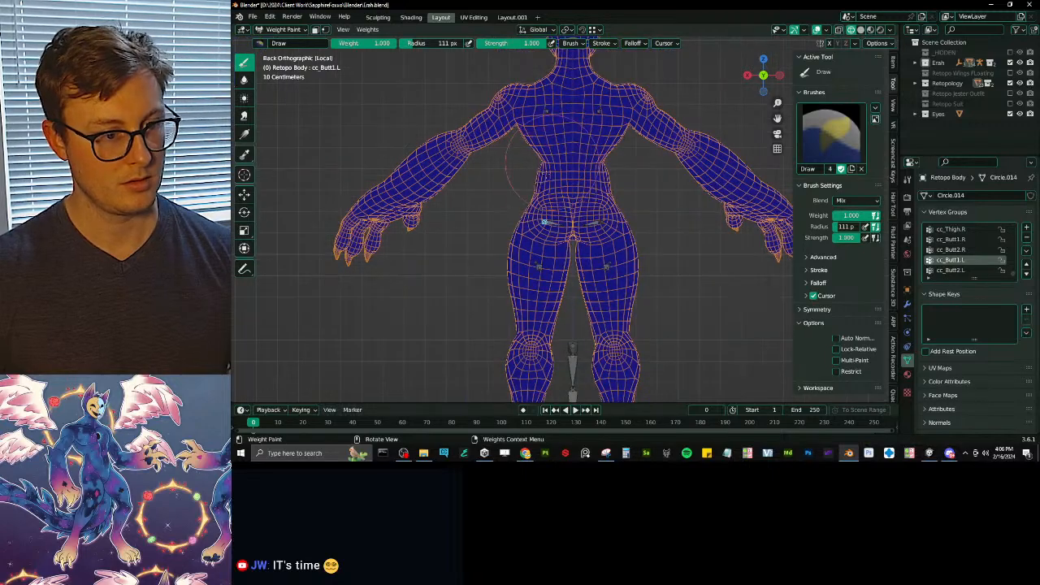
{"action": "scroll", "coordinate": [545, 221], "scroll_direction": "up", "scroll_amount": 3}
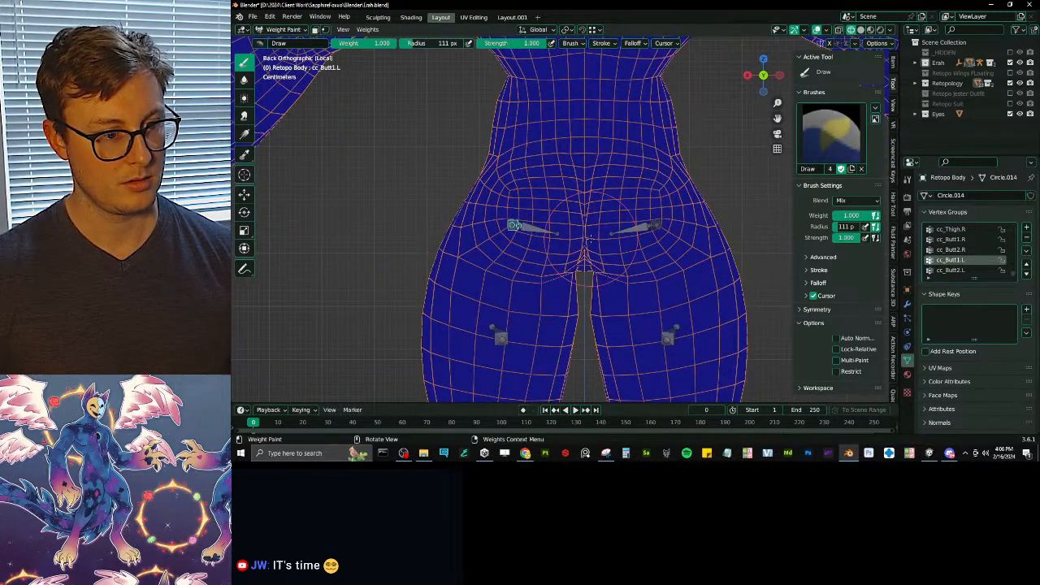
- Leave weight painting, select Erah_rig and put it in Pose Mode
{"action": "key", "text": "Tab"}
{"action": "key", "text": "Tab"}
{"action": "key", "text": "ctrl+Tab"}
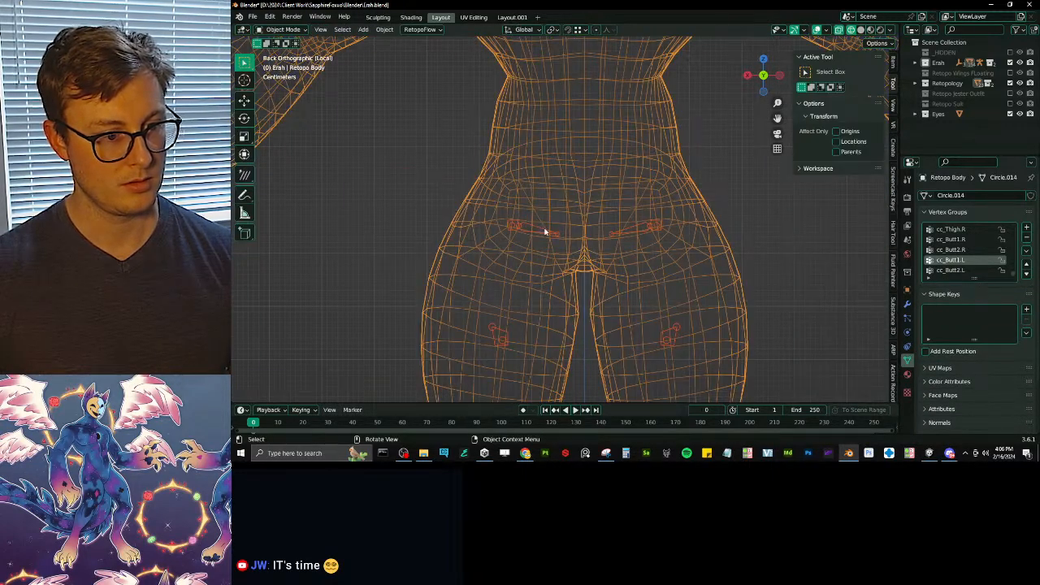
{"action": "left_click", "coordinate": [545, 232]}
{"action": "key", "text": "ctrl+Tab"}
{"action": "key", "text": "g"}
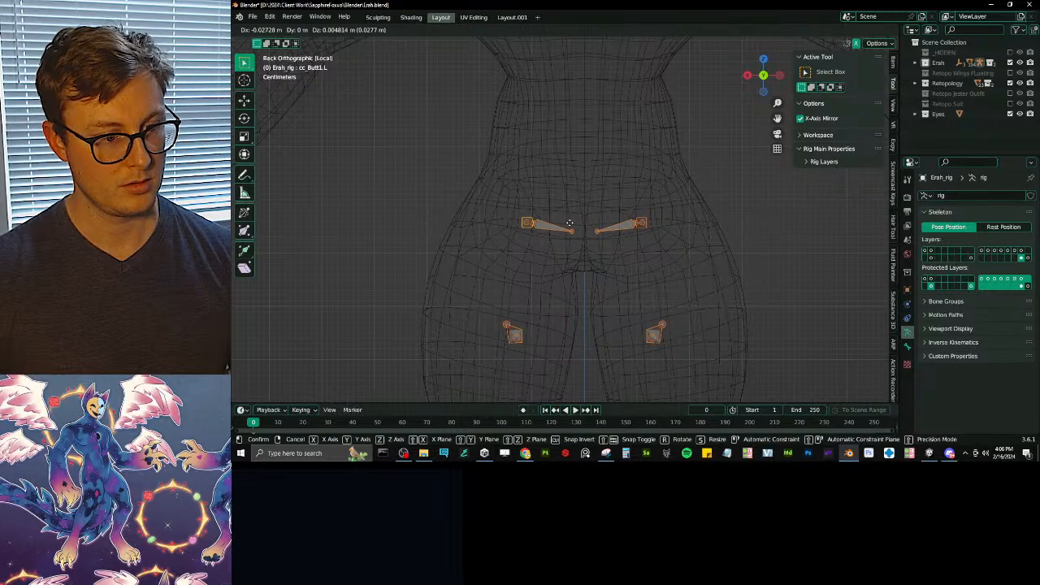
{"action": "right_click", "coordinate": [569, 223]}
- Move the left buttock bones about 0.03 m toward the body's center, then return the Retopo Body mesh to Weight Paint mode
{"action": "left_click_drag", "start_coordinate": [481, 200], "coordinate": [569, 252]}
{"action": "key", "text": "g"}
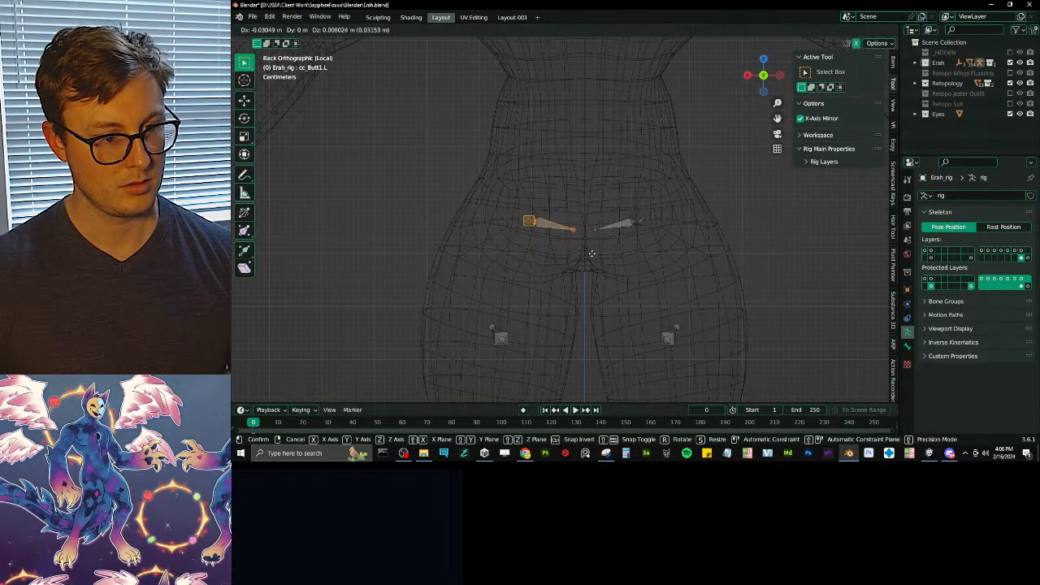
{"action": "left_click", "coordinate": [589, 250]}
{"action": "key", "text": "ctrl+Tab"}
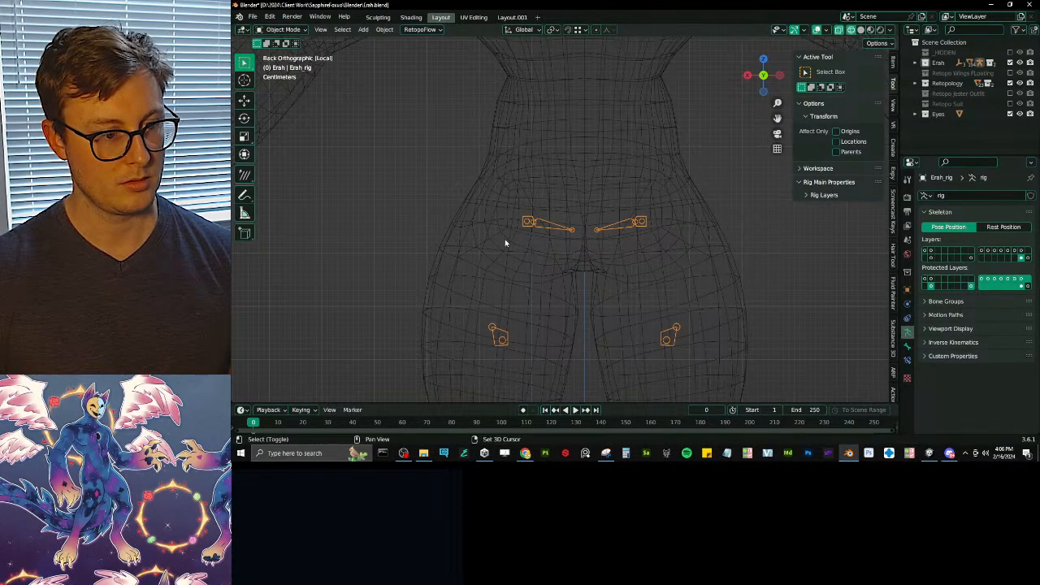
{"action": "left_click", "coordinate": [504, 240], "text": "shift"}
{"action": "key", "text": "ctrl+Tab"}
{"action": "left_click", "coordinate": [460, 204]}
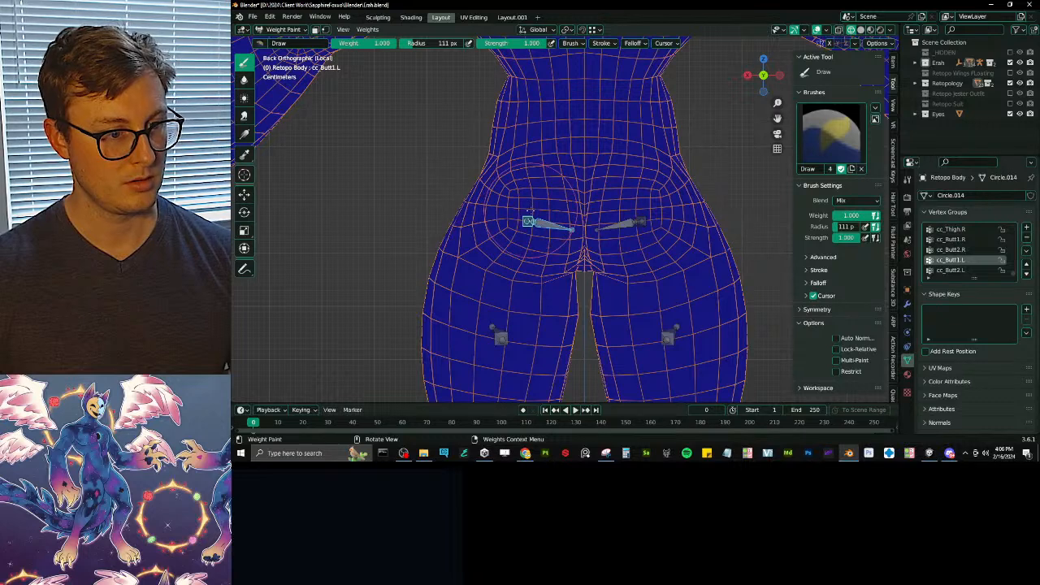
- Paint cc_Butt1.L's weight at 1.000 over the left buttock, then erase the middle of the area at weight 0.000
{"action": "scroll", "coordinate": [459, 137], "scroll_direction": "down", "scroll_amount": 5}
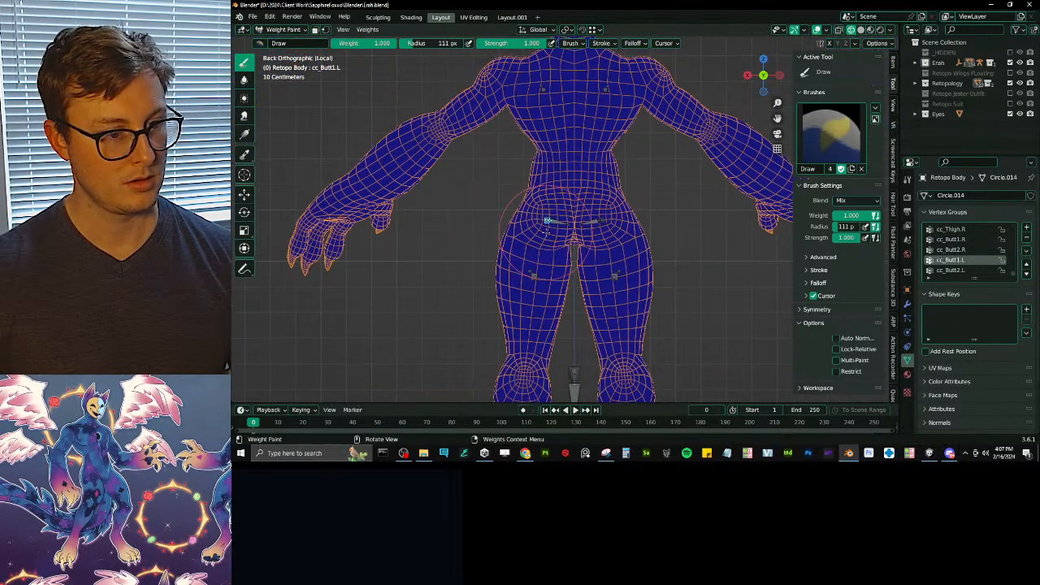
{"action": "left_click_drag", "start_coordinate": [550, 224], "coordinate": [546, 220]}
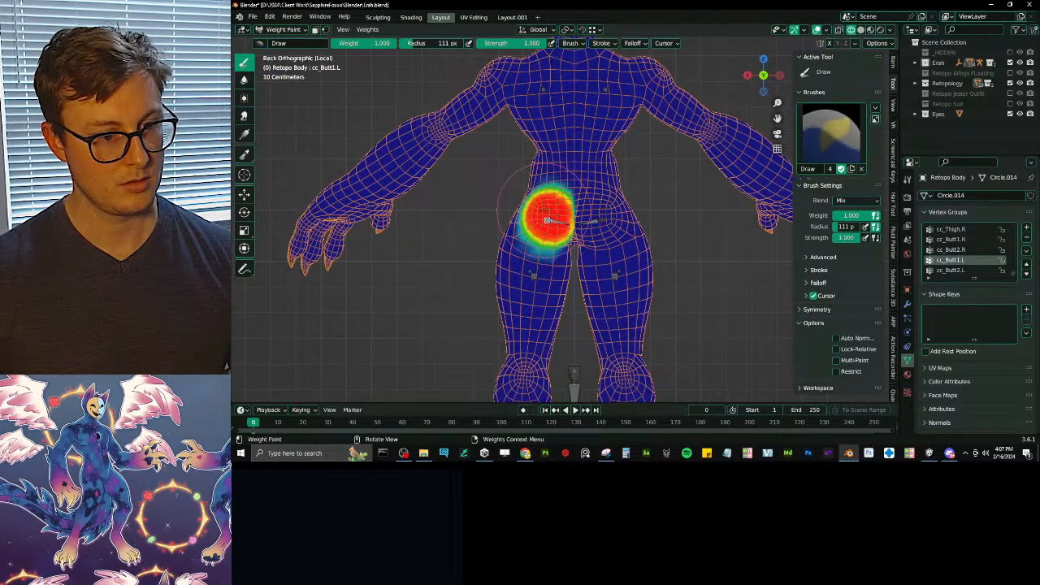
{"action": "scroll", "coordinate": [541, 220], "scroll_direction": "up", "scroll_amount": 2}
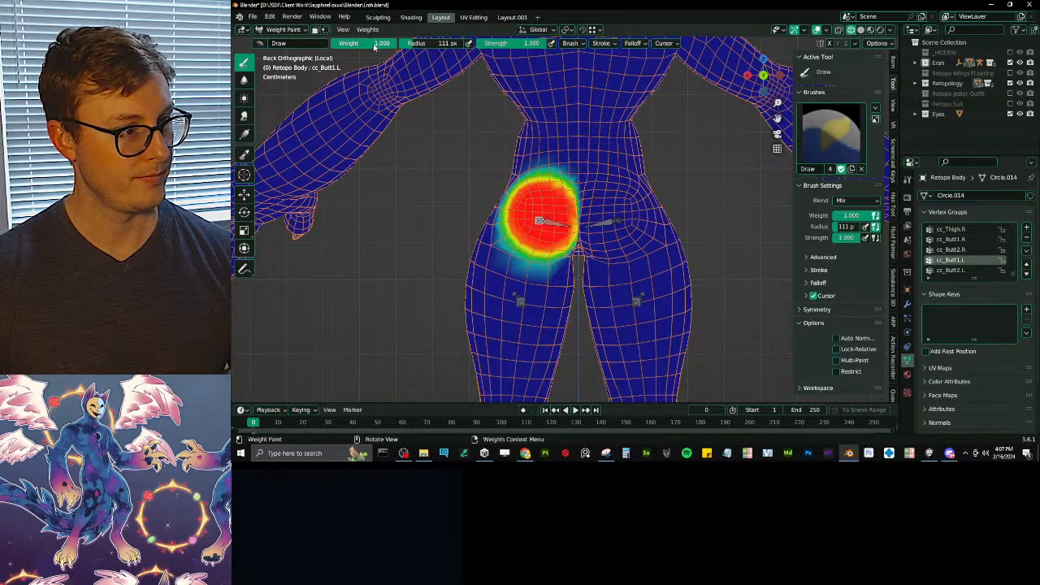
{"action": "left_click_drag", "start_coordinate": [364, 43], "coordinate": [331, 43]}
{"action": "left_click_drag", "start_coordinate": [546, 216], "coordinate": [556, 215]}
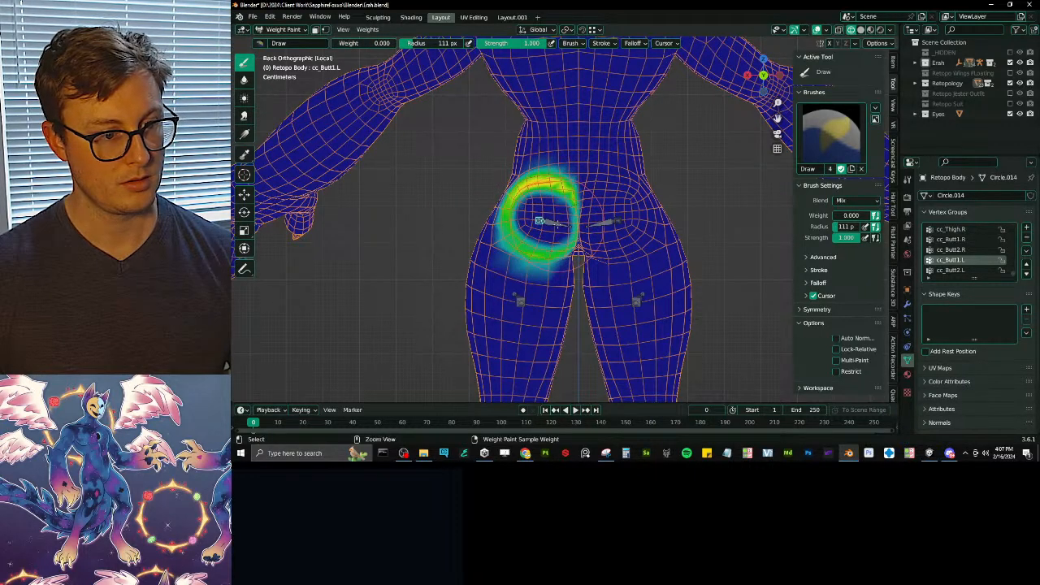
- Paint cc_Butt2.L at weight 1.000 on the center of the left buttock, then soften the painted area with the Blur brush
{"action": "left_click", "coordinate": [549, 221], "text": "ctrl"}
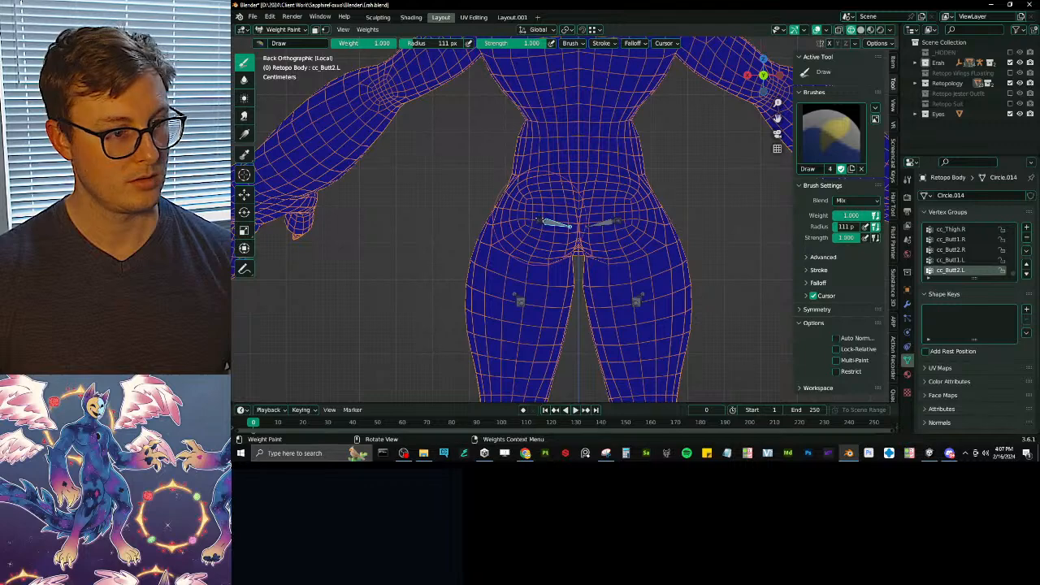
{"action": "left_click", "coordinate": [543, 218]}
{"action": "left_click", "coordinate": [243, 82]}
{"action": "scroll", "coordinate": [513, 169], "scroll_direction": "down", "scroll_amount": 5}
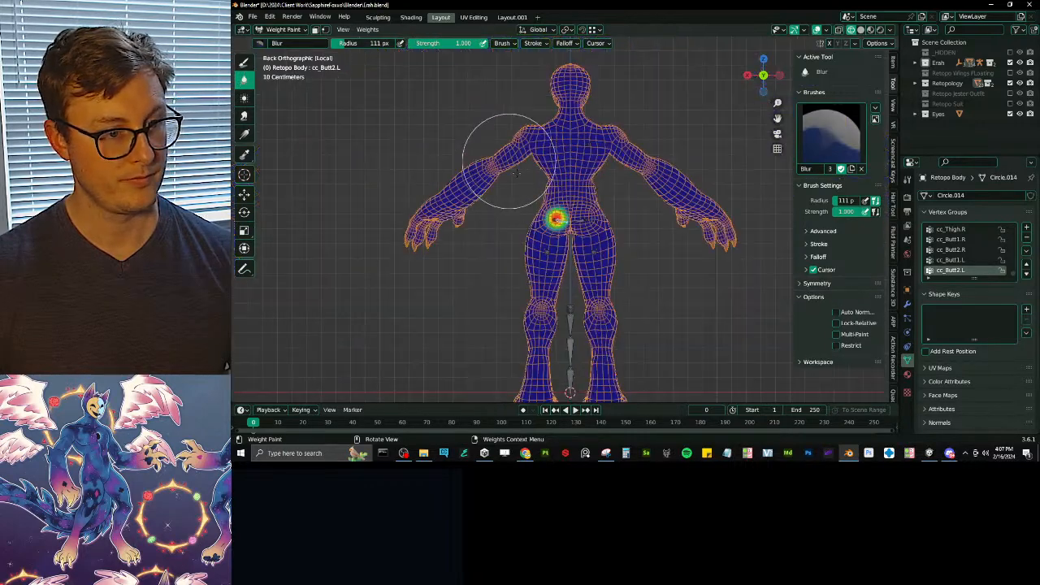
{"action": "scroll", "coordinate": [555, 217], "scroll_direction": "up", "scroll_amount": 6}
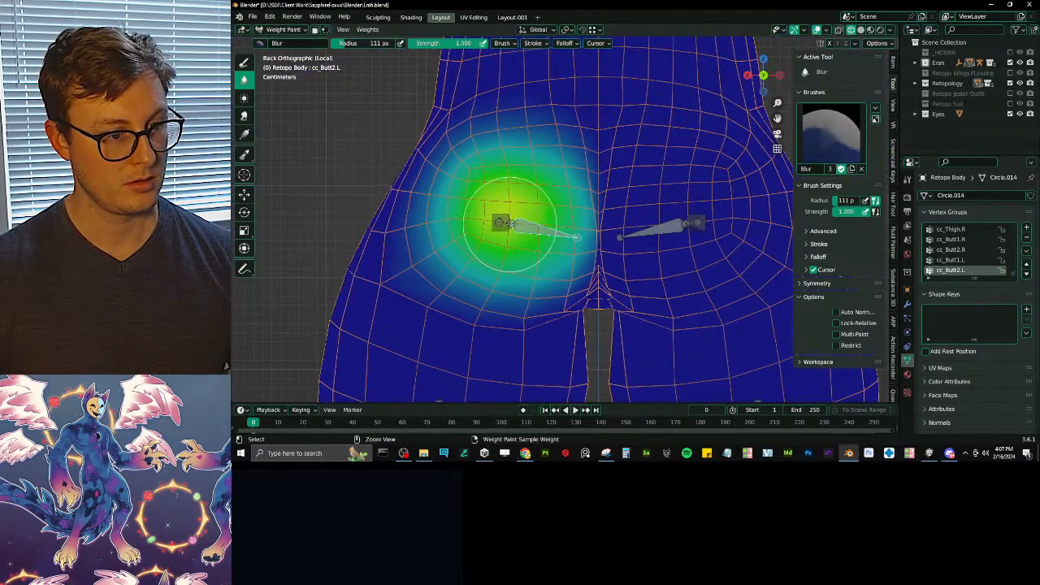
- Select the cc_Butt1.L bone and blur its ring of weights around the left buttock
{"action": "left_click", "coordinate": [499, 218], "text": "ctrl"}
{"action": "scroll", "coordinate": [549, 219], "scroll_direction": "down", "scroll_amount": 5}
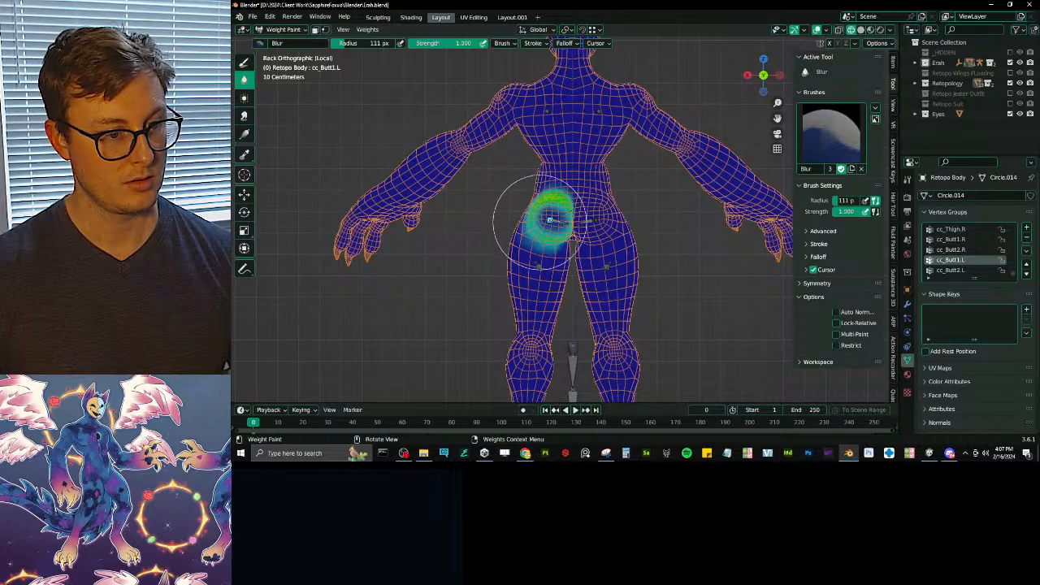
- Test-rotate cc_Butt1.L from the side, cancel the rotation, and inspect the left buttock's weights from several angles
{"action": "middle_click_drag", "start_coordinate": [550, 219], "coordinate": [618, 221]}
{"action": "scroll", "coordinate": [622, 223], "scroll_direction": "up", "scroll_amount": 4}
{"action": "key", "text": "r"}
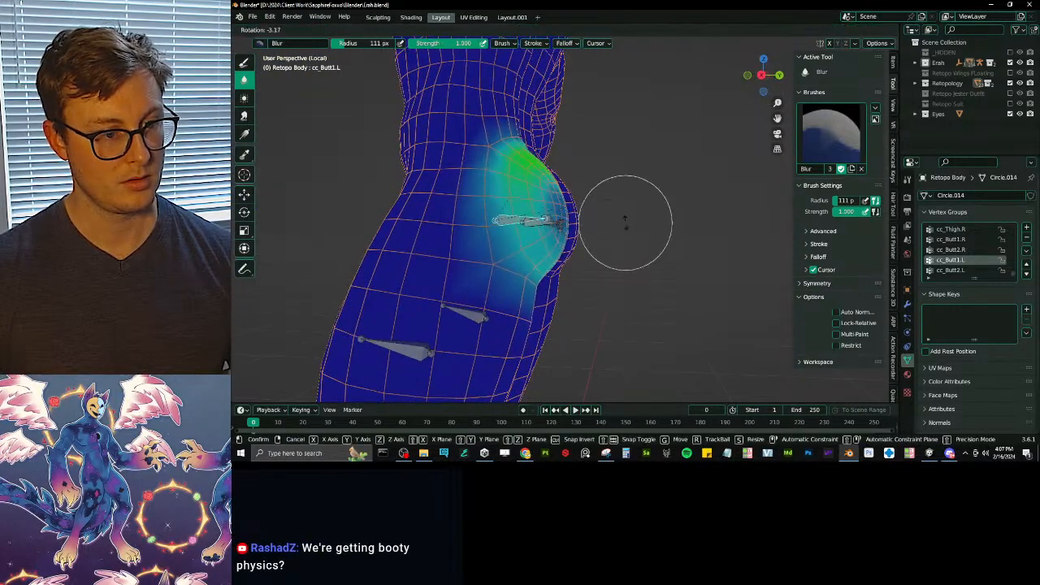
{"action": "right_click", "coordinate": [639, 271]}
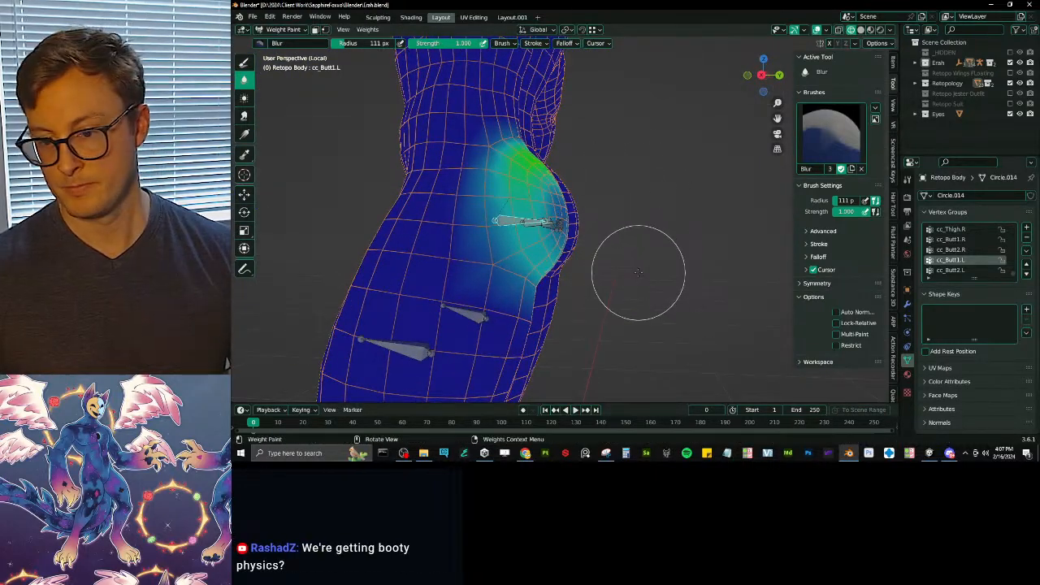
{"action": "scroll", "coordinate": [637, 254], "scroll_direction": "down", "scroll_amount": 5}
{"action": "middle_click_drag", "start_coordinate": [637, 254], "coordinate": [434, 197]}
{"action": "scroll", "coordinate": [623, 290], "scroll_direction": "up", "scroll_amount": 3}
{"action": "scroll", "coordinate": [626, 283], "scroll_direction": "down", "scroll_amount": 1}
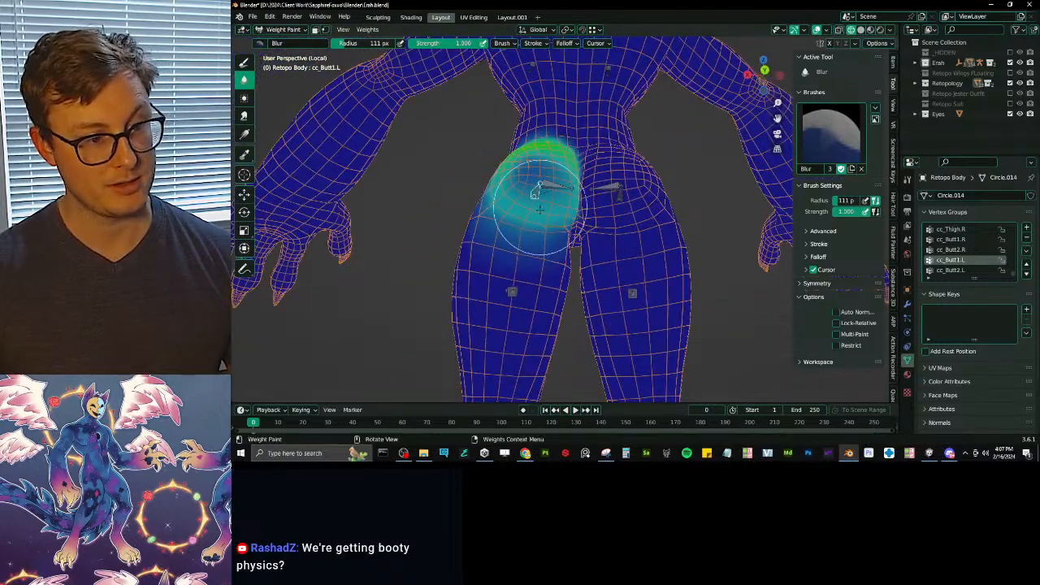
{"action": "middle_click_drag", "start_coordinate": [539, 210], "coordinate": [593, 205]}
{"action": "middle_click_drag", "start_coordinate": [581, 92], "coordinate": [606, 97]}
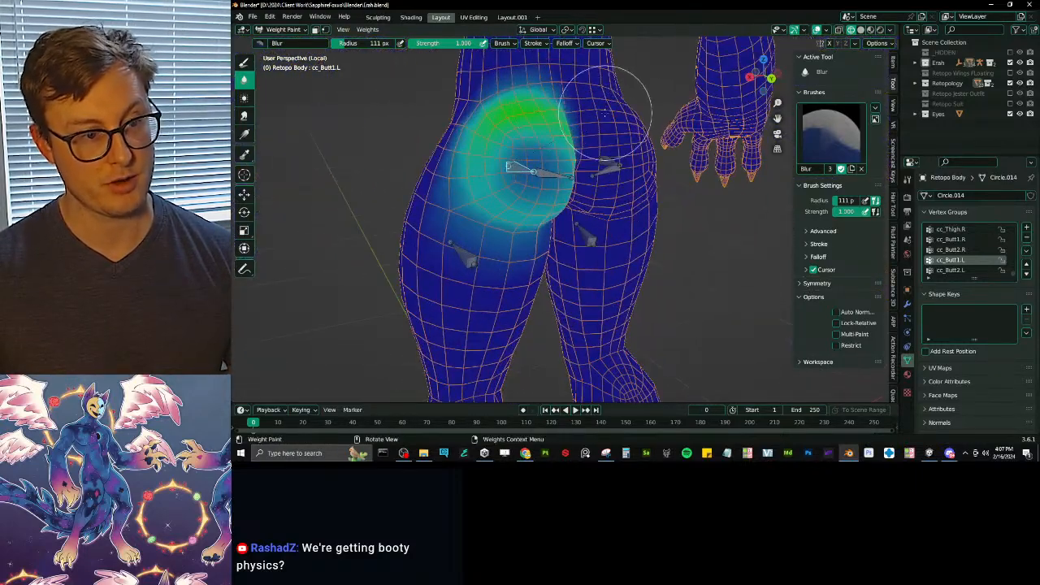
- Inspect the Retopo Body mesh's weights for the buttock bones, including cc_Butt2.L, and for cc_Pec.L
{"action": "middle_click_drag", "start_coordinate": [439, 159], "coordinate": [531, 156]}
{"action": "middle_click_drag", "start_coordinate": [564, 231], "coordinate": [528, 212]}
{"action": "scroll", "coordinate": [558, 195], "scroll_direction": "up", "scroll_amount": 4}
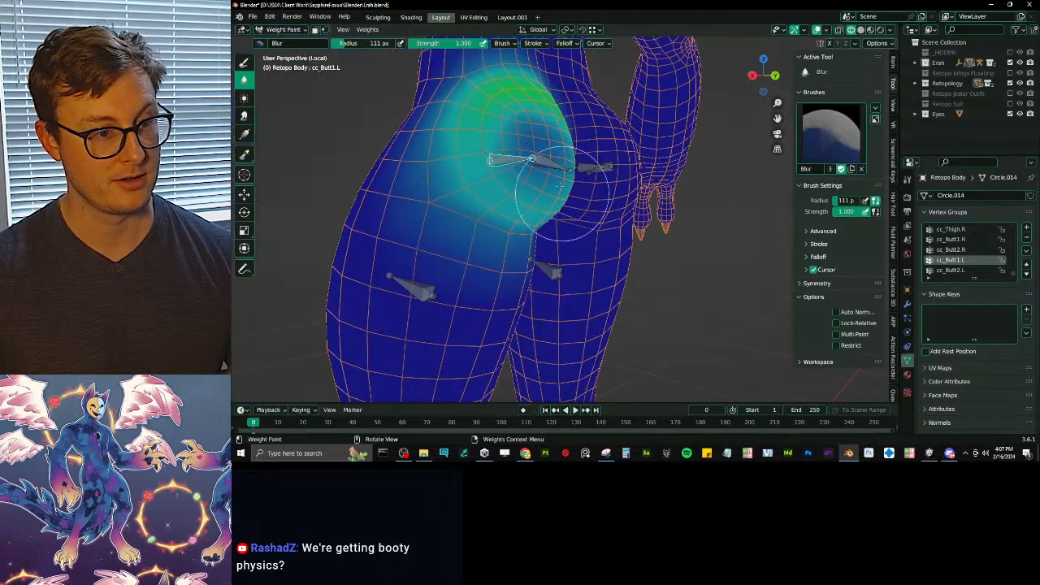
{"action": "left_click", "coordinate": [557, 164], "text": "ctrl"}
{"action": "scroll", "coordinate": [560, 175], "scroll_direction": "down", "scroll_amount": 4}
{"action": "middle_click_drag", "start_coordinate": [601, 191], "coordinate": [592, 241]}
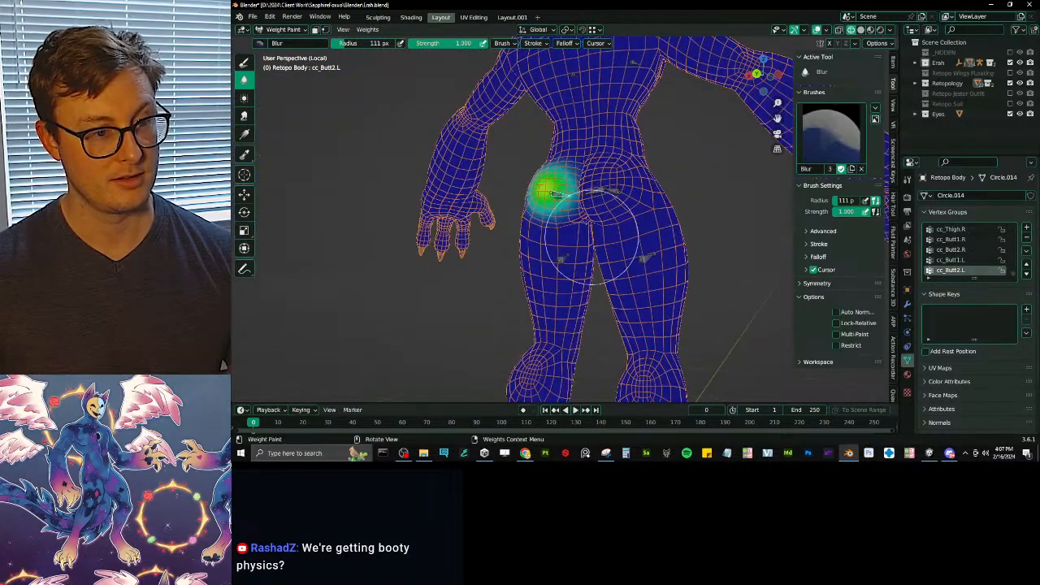
{"action": "scroll", "coordinate": [556, 193], "scroll_direction": "down", "scroll_amount": 4}
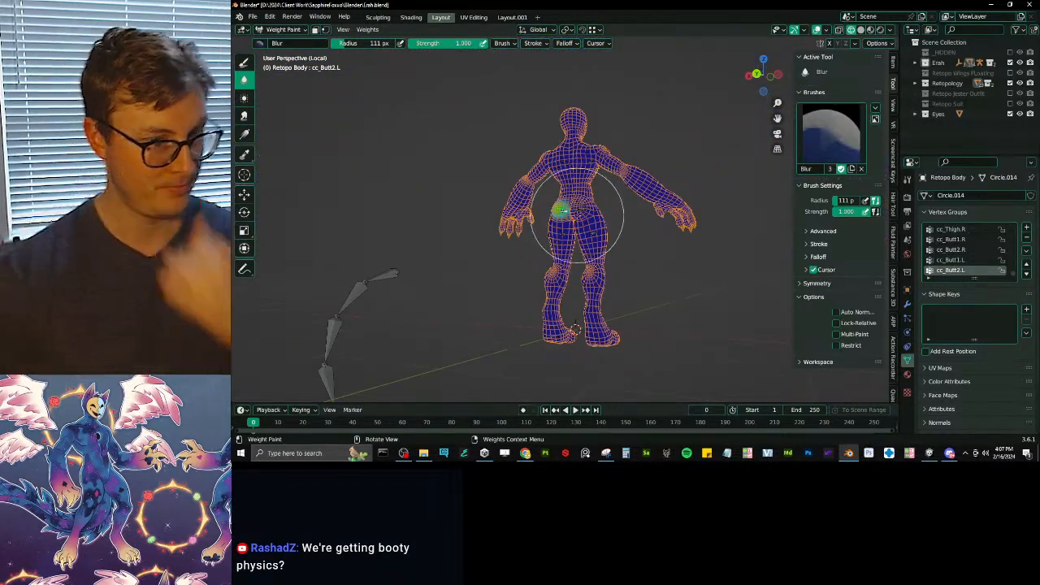
{"action": "scroll", "coordinate": [564, 214], "scroll_direction": "up", "scroll_amount": 4}
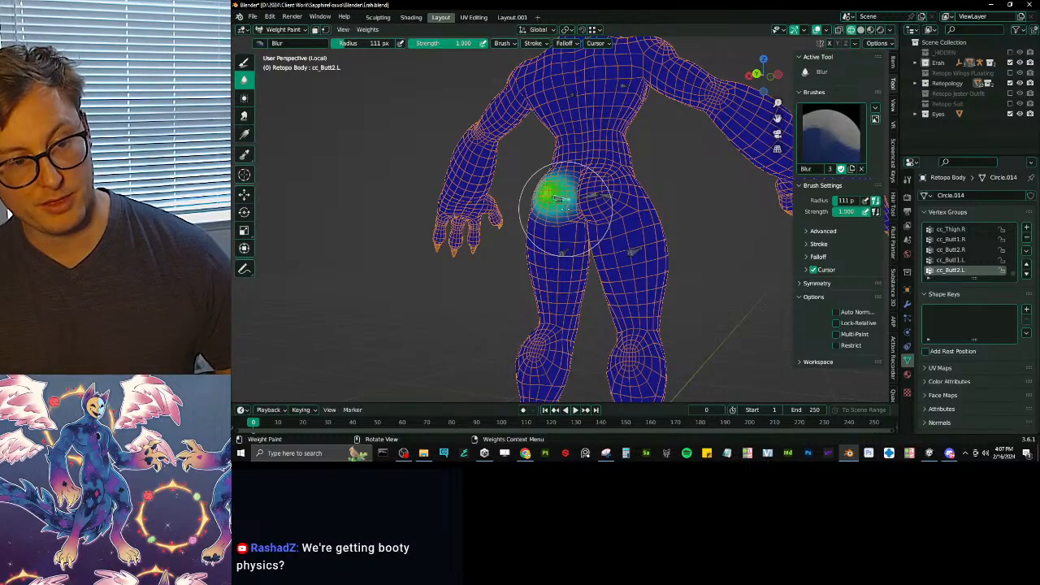
{"action": "scroll", "coordinate": [505, 185], "scroll_direction": "down", "scroll_amount": 4}
{"action": "middle_click_drag", "start_coordinate": [501, 193], "coordinate": [647, 238]}
{"action": "scroll", "coordinate": [526, 241], "scroll_direction": "up", "scroll_amount": 4}
{"action": "left_click", "coordinate": [521, 245], "text": "ctrl"}
{"action": "scroll", "coordinate": [555, 242], "scroll_direction": "down", "scroll_amount": 4}
{"action": "scroll", "coordinate": [609, 235], "scroll_direction": "up", "scroll_amount": 3}
{"action": "left_click", "coordinate": [564, 212], "text": "ctrl"}
{"action": "key", "text": "period"}
{"action": "key", "text": "Escape"}
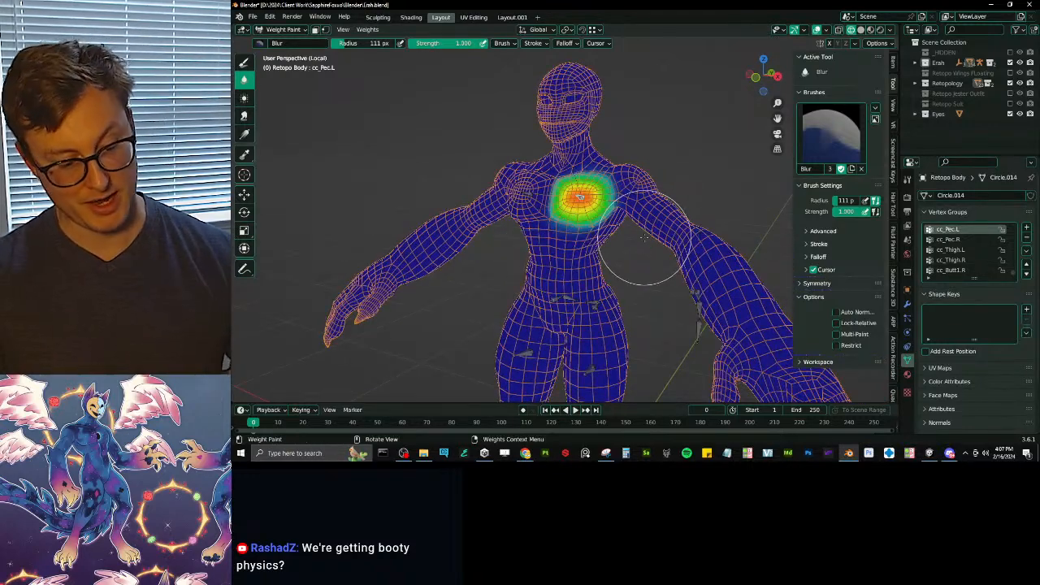
- Leave weight painting on the body, put Erah_rig in Pose Mode and show its main control layer
{"action": "scroll", "coordinate": [644, 236], "scroll_direction": "down", "scroll_amount": 3}
{"action": "key", "text": "ctrl+Tab"}
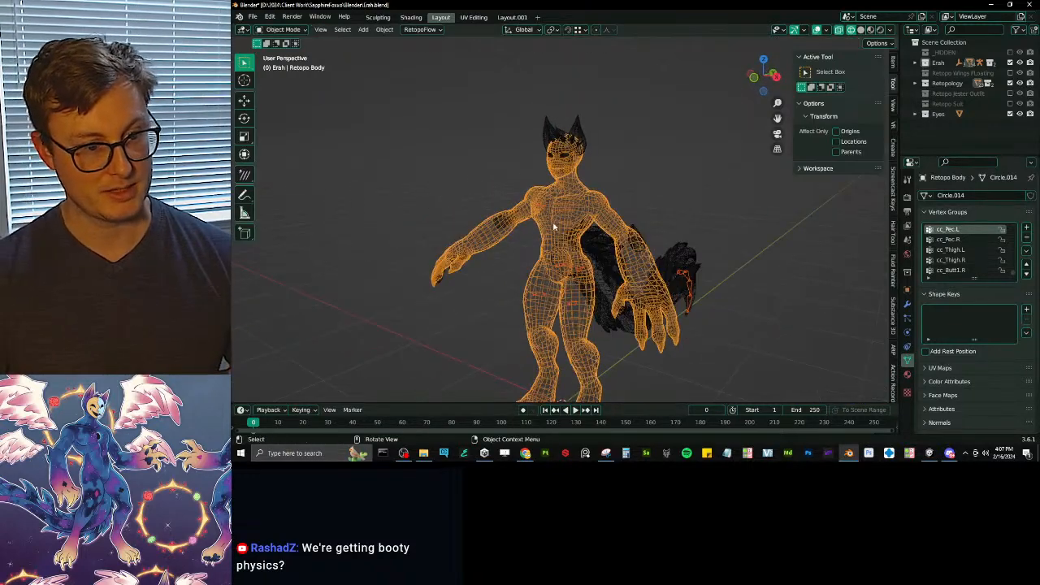
{"action": "scroll", "coordinate": [572, 205], "scroll_direction": "up", "scroll_amount": 3}
{"action": "left_click", "coordinate": [569, 201]}
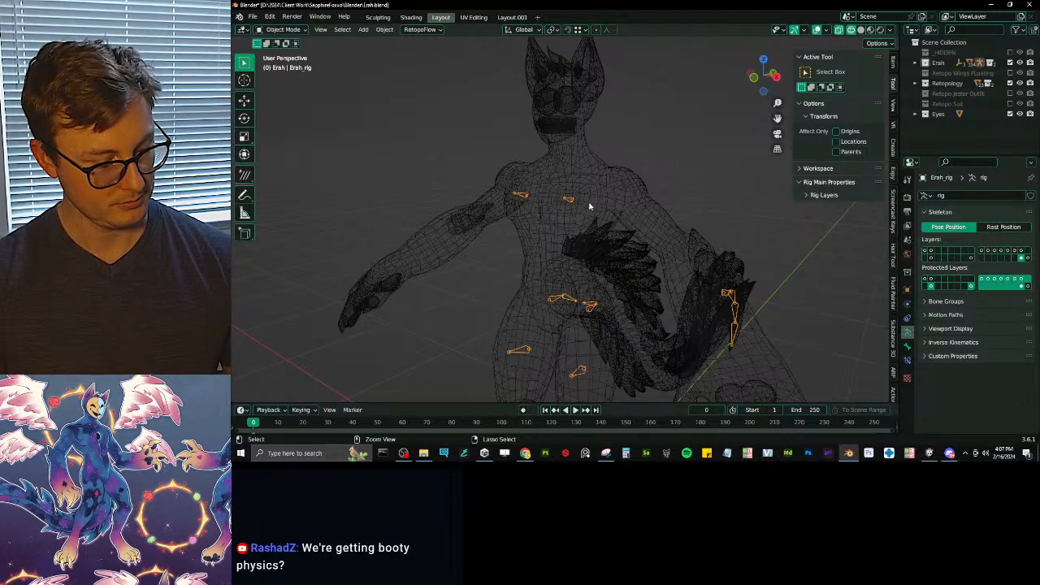
{"action": "key", "text": "ctrl+Tab"}
{"action": "key", "text": "shift+m"}
{"action": "left_click", "coordinate": [593, 232]}
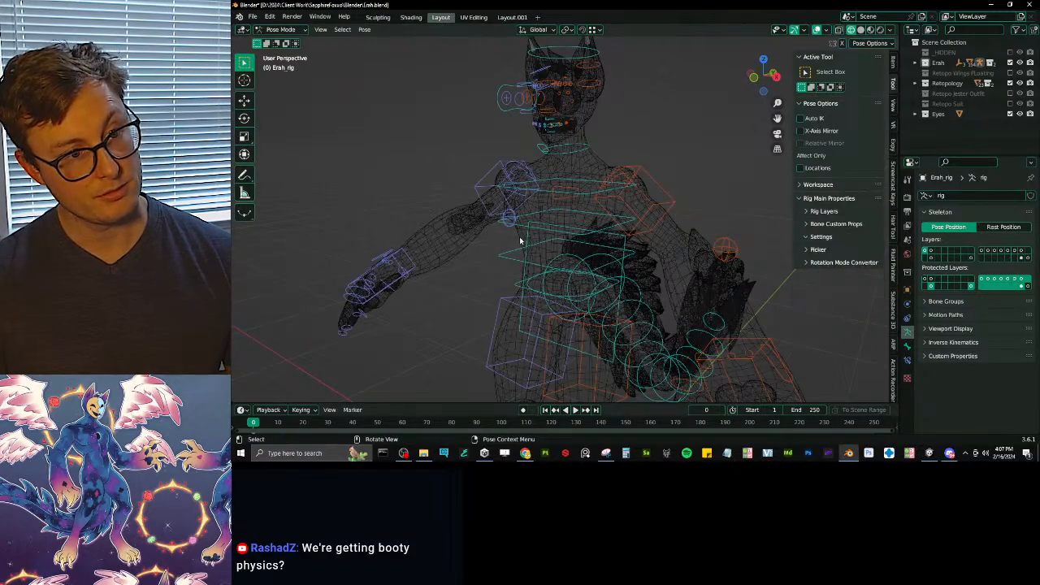
- In Object Mode, join the small hair tufts beside the ears into one object and save the file
{"action": "key", "text": "ctrl+Tab"}
{"action": "middle_click_drag", "start_coordinate": [557, 121], "coordinate": [588, 201], "text": "shift"}
{"action": "scroll", "coordinate": [595, 195], "scroll_direction": "up", "scroll_amount": 4}
{"action": "left_click", "coordinate": [613, 186]}
{"action": "left_click", "coordinate": [594, 185]}
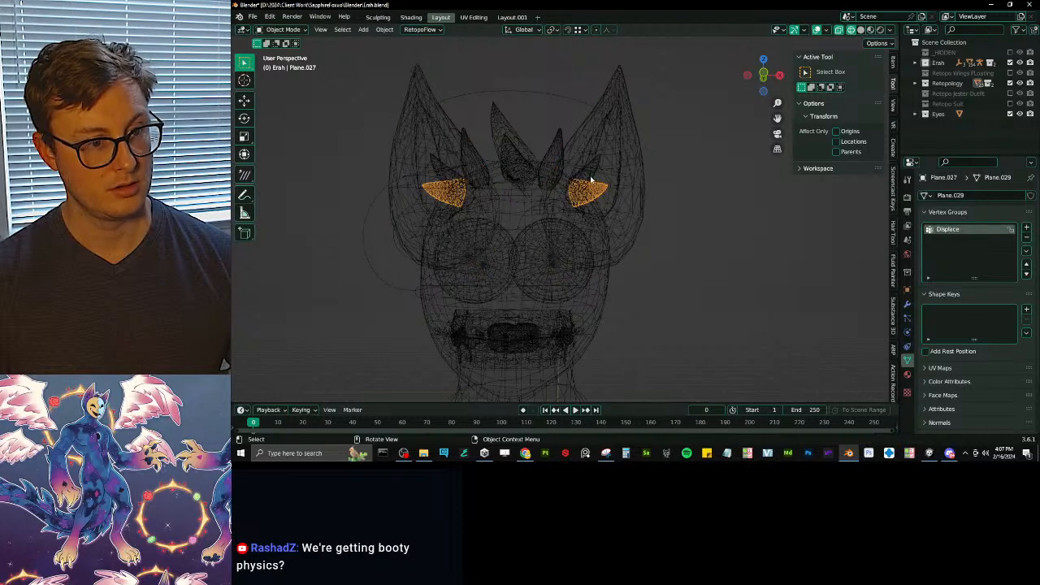
{"action": "left_click", "coordinate": [554, 151], "text": "shift"}
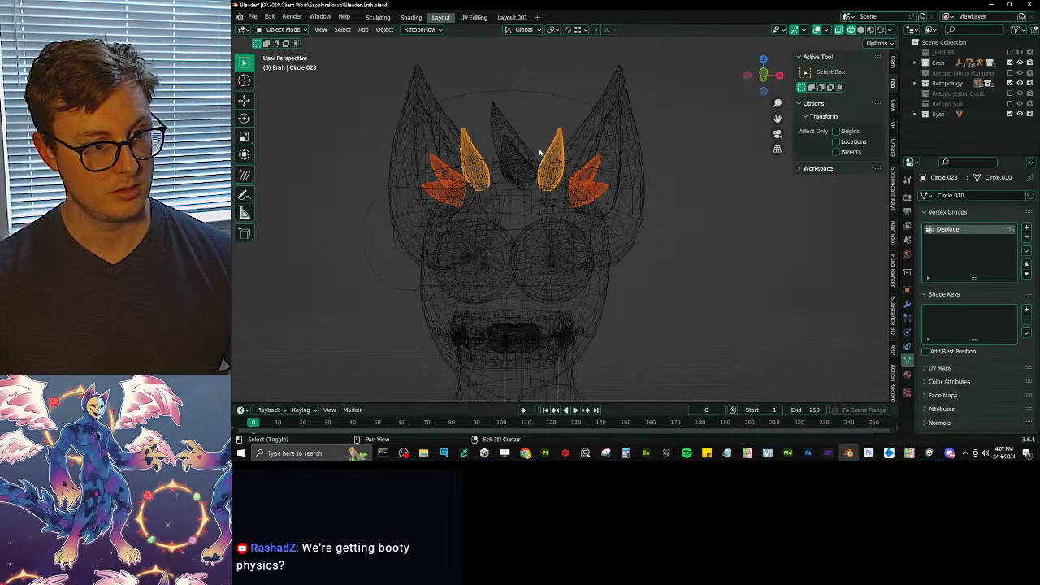
{"action": "key", "text": "ctrl+j"}
{"action": "key", "text": "ctrl+s"}
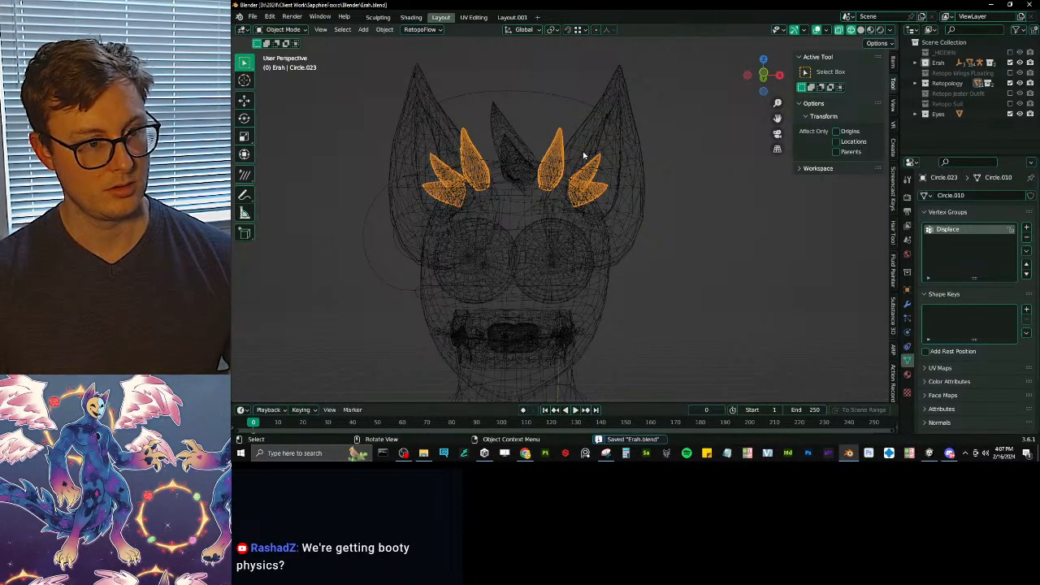
- Bind the ears, side tufts and central hair tuft to Erah_rig with Auto-Rig Pro, using the Voxelized engine
{"action": "left_click", "coordinate": [510, 136]}
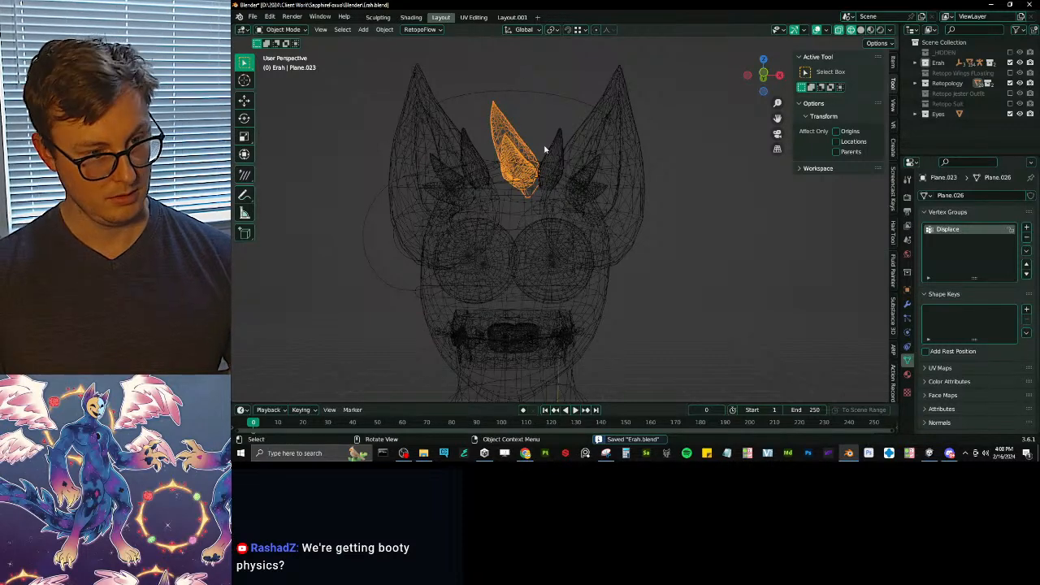
{"action": "left_click", "coordinate": [590, 174]}
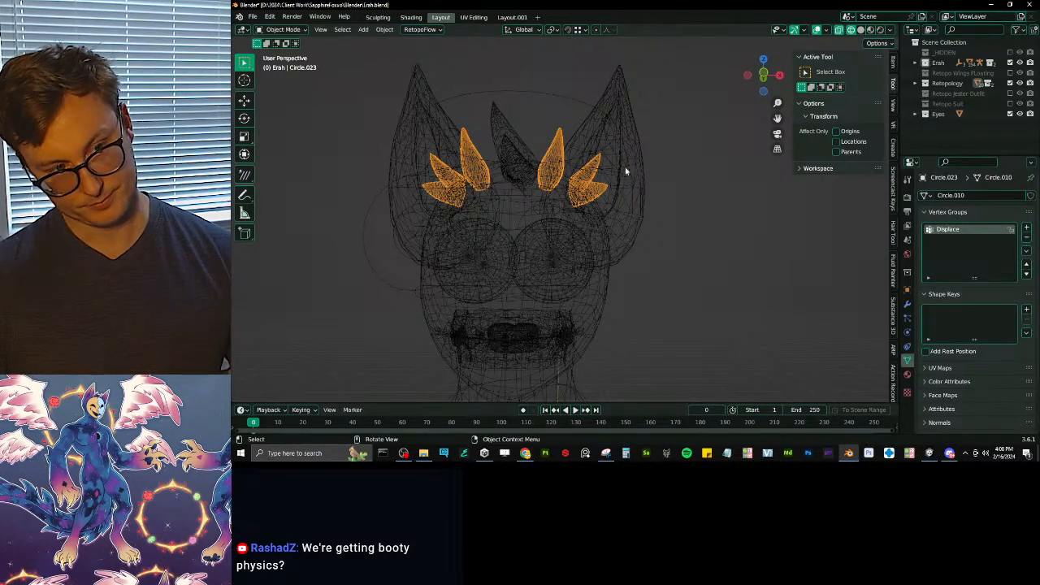
{"action": "left_click", "coordinate": [625, 170]}
{"action": "left_click", "coordinate": [558, 138], "text": "shift"}
{"action": "left_click", "coordinate": [500, 122], "text": "shift"}
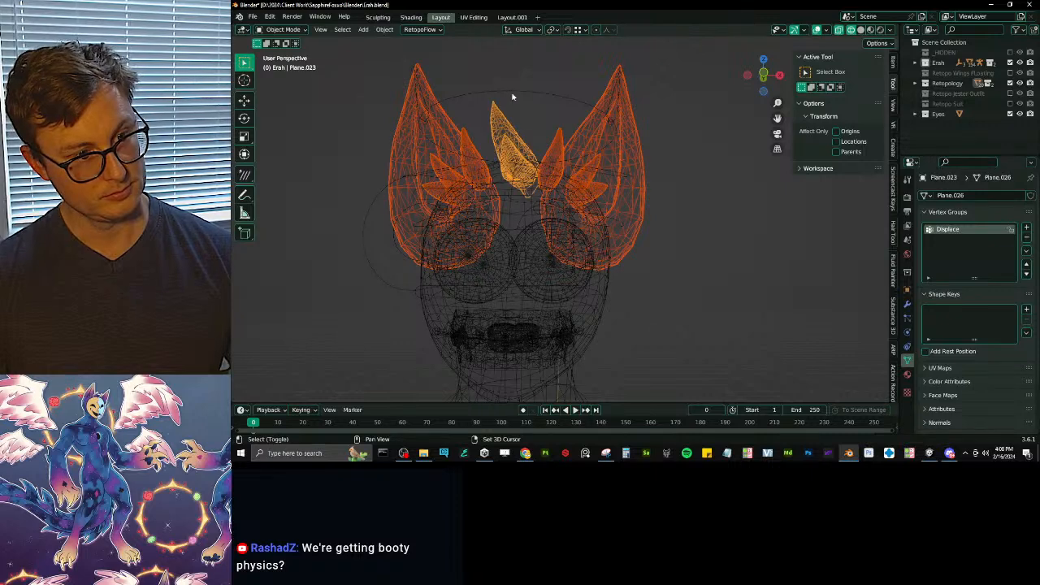
{"action": "left_click", "coordinate": [514, 93], "text": "shift"}
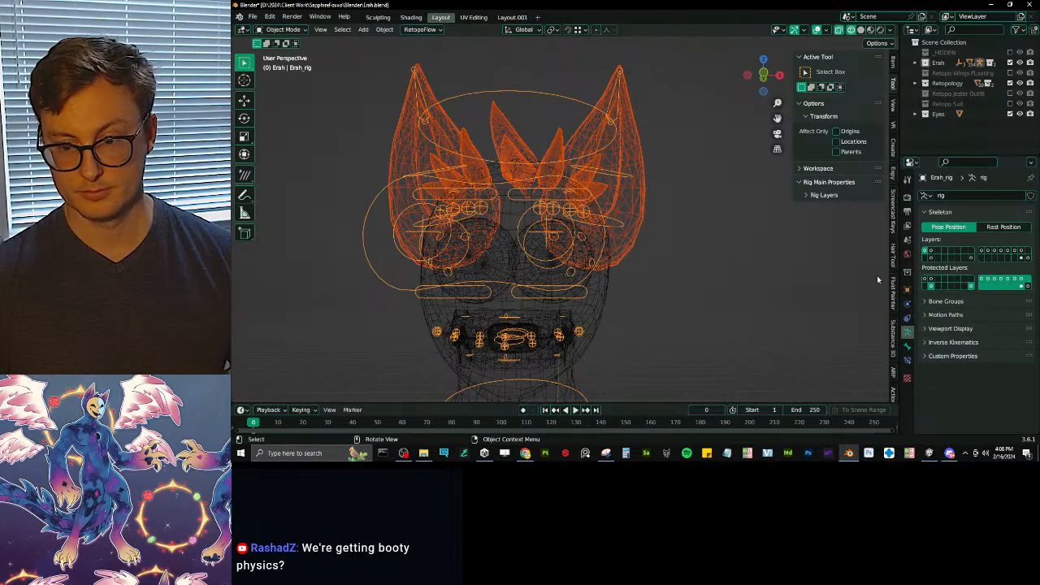
{"action": "scroll", "coordinate": [894, 283], "scroll_direction": "down", "scroll_amount": 5}
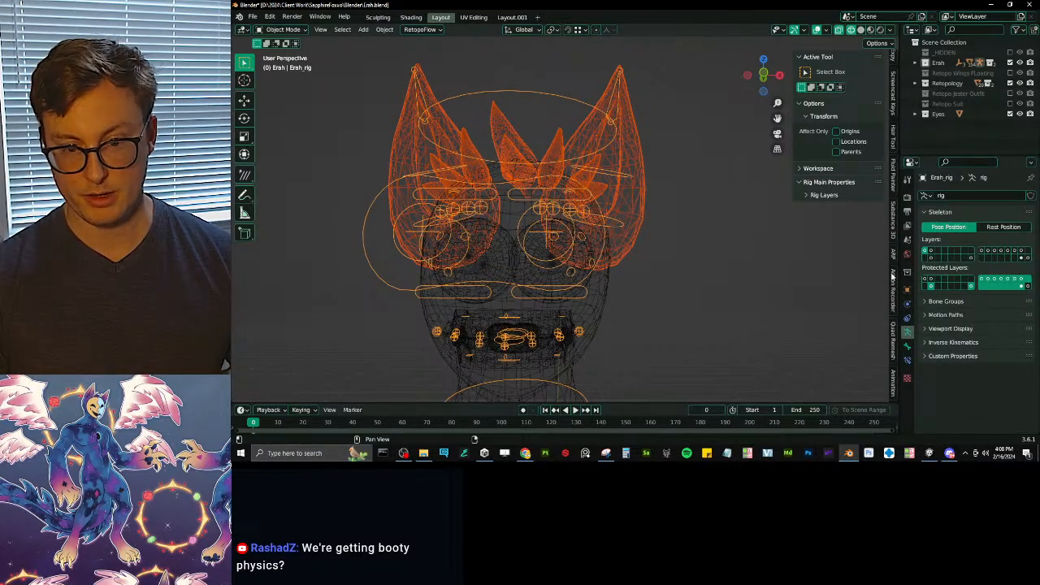
{"action": "left_click", "coordinate": [893, 254]}
{"action": "left_click", "coordinate": [837, 72]}
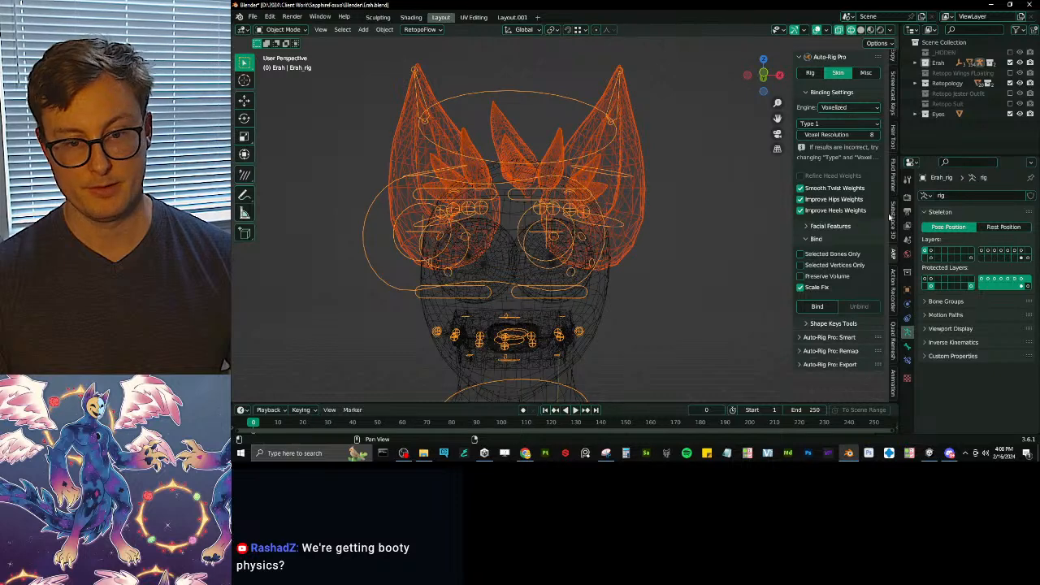
{"action": "left_click", "coordinate": [821, 306]}
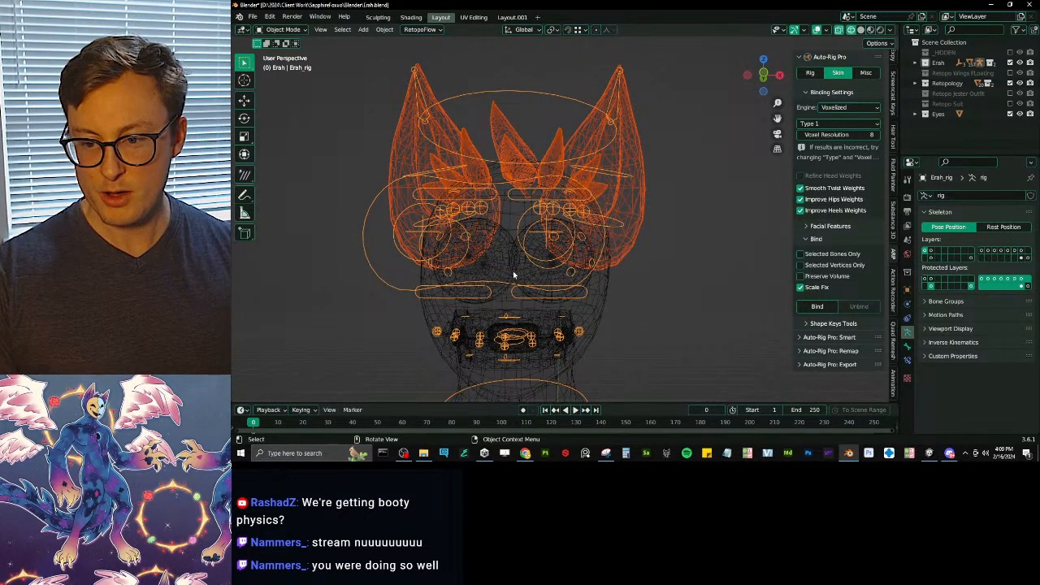
- Select Erah_rig together with the ears mesh and enter Weight Paint mode on the ears in front view
{"action": "scroll", "coordinate": [512, 272], "scroll_direction": "down", "scroll_amount": 3}
{"action": "middle_click_drag", "start_coordinate": [512, 272], "coordinate": [556, 233]}
{"action": "left_click", "coordinate": [527, 242]}
{"action": "left_click", "coordinate": [535, 229], "text": "shift"}
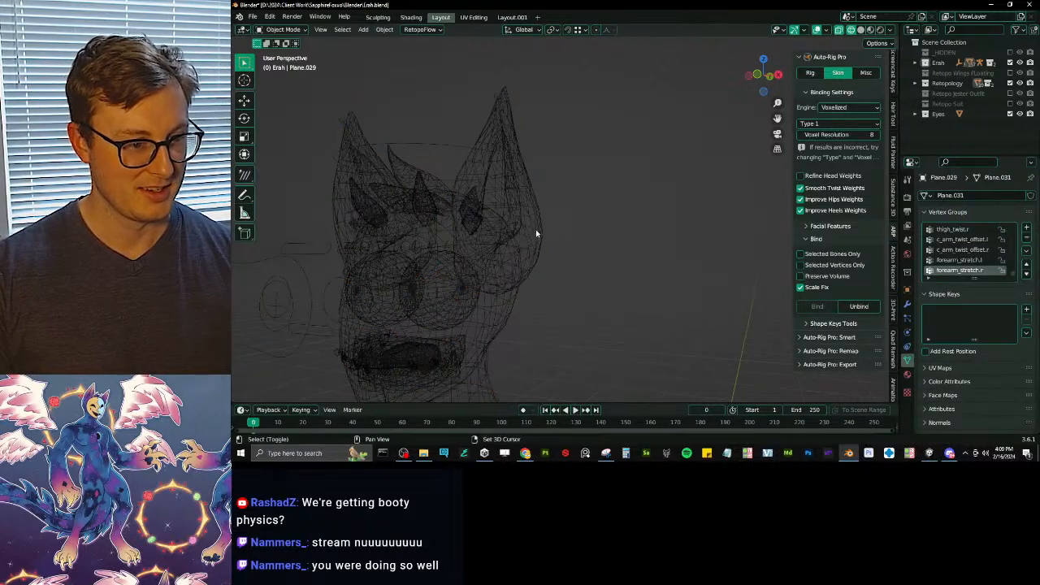
{"action": "left_click", "coordinate": [538, 211], "text": "shift"}
{"action": "key", "text": "ctrl+Tab"}
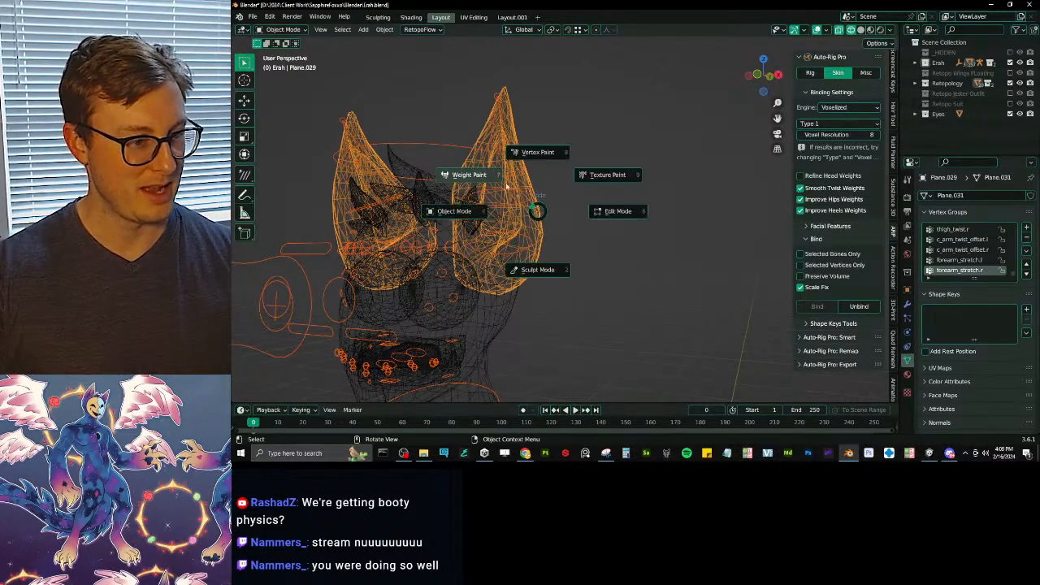
{"action": "left_click", "coordinate": [464, 171]}
{"action": "key", "text": "KP_1"}
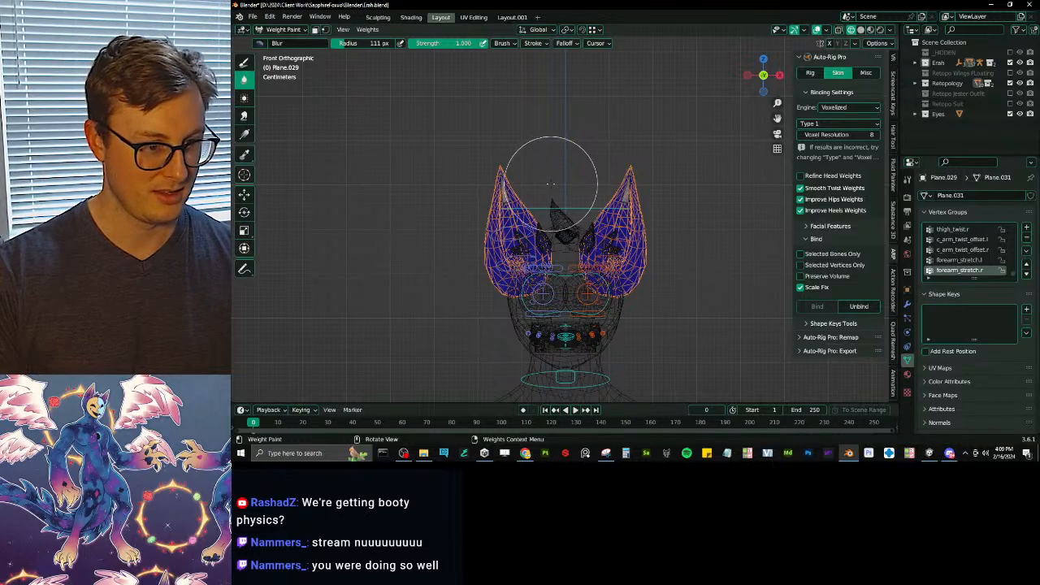
{"action": "scroll", "coordinate": [548, 233], "scroll_direction": "up", "scroll_amount": 3}
- Check the ear's weights for c_ear_01.l, c_ear_02.l and c_ear_03.l, and test the deformation by rotating c_ear_01.l
{"action": "left_click", "coordinate": [671, 272], "text": "ctrl"}
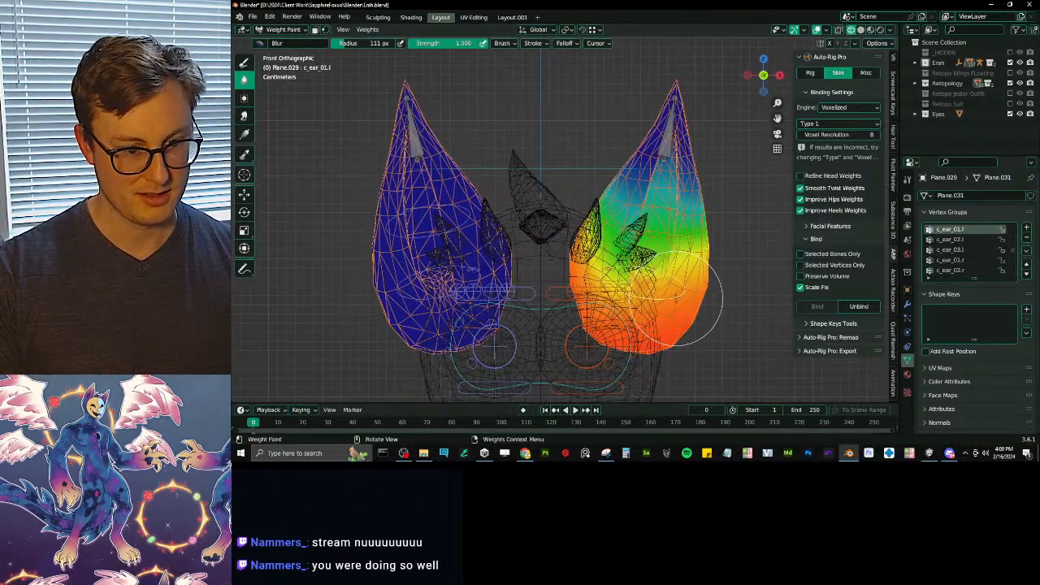
{"action": "middle_click_drag", "start_coordinate": [661, 262], "coordinate": [665, 236], "text": "shift"}
{"action": "left_click", "coordinate": [650, 209], "text": "ctrl"}
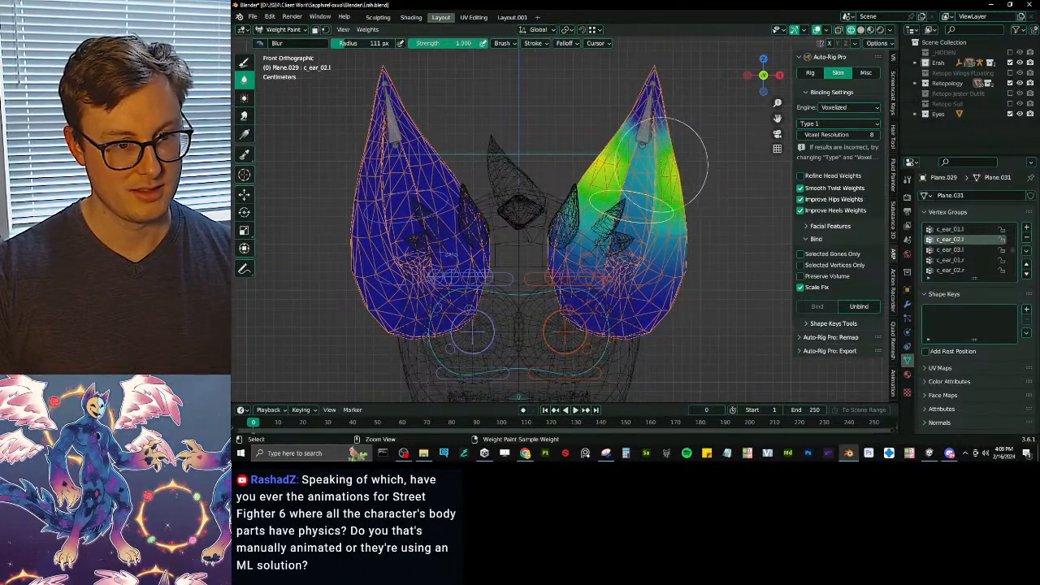
{"action": "left_click", "coordinate": [642, 106], "text": "ctrl"}
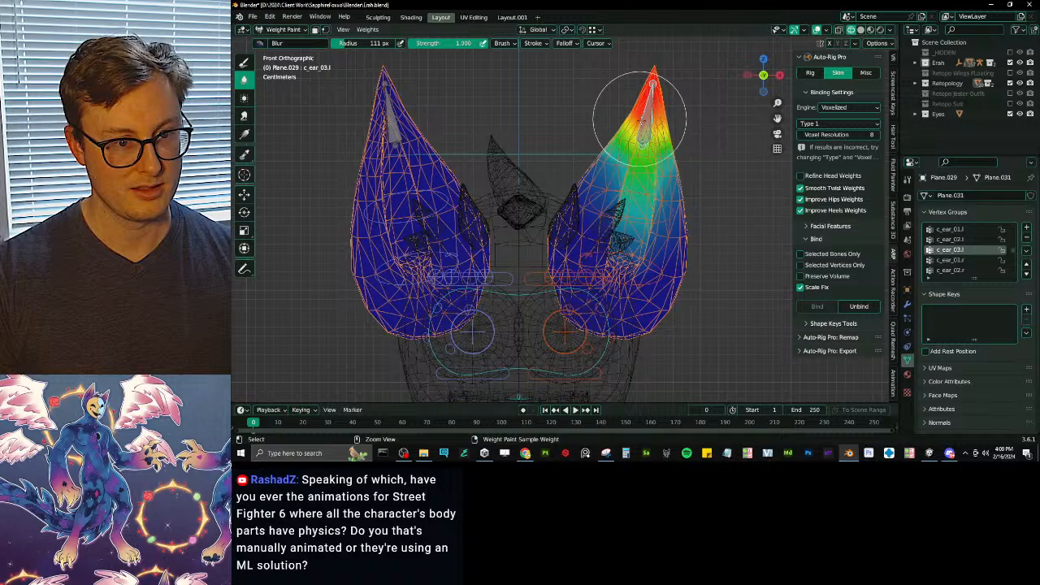
{"action": "left_click", "coordinate": [650, 276], "text": "ctrl"}
{"action": "key", "text": "r"}
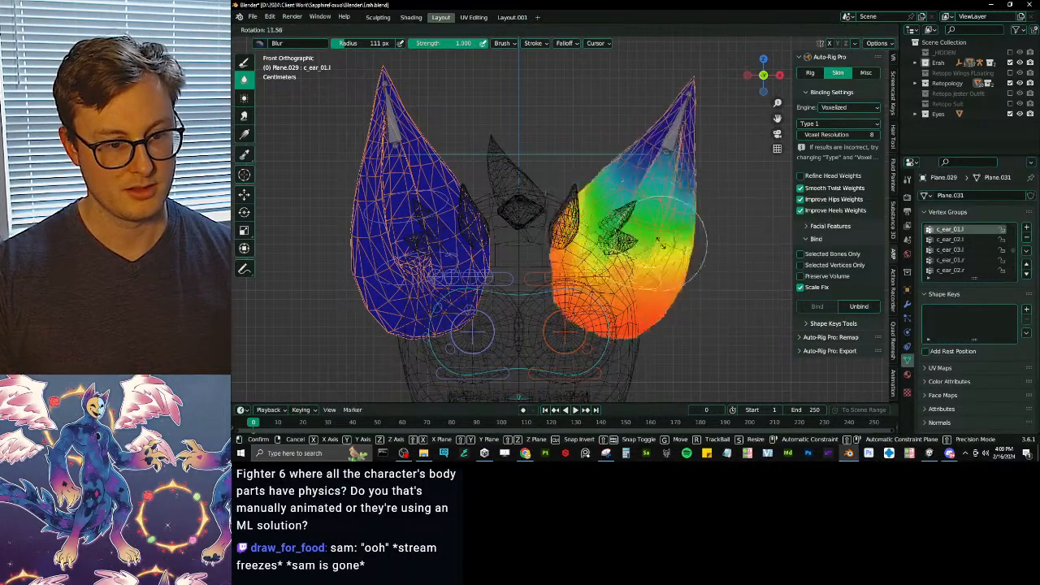
{"action": "right_click", "coordinate": [657, 249]}
- With the Draw brush weight at 0, apply a linear weight gradient to c_ear_01.r to clear the ear's base
{"action": "left_click", "coordinate": [244, 62]}
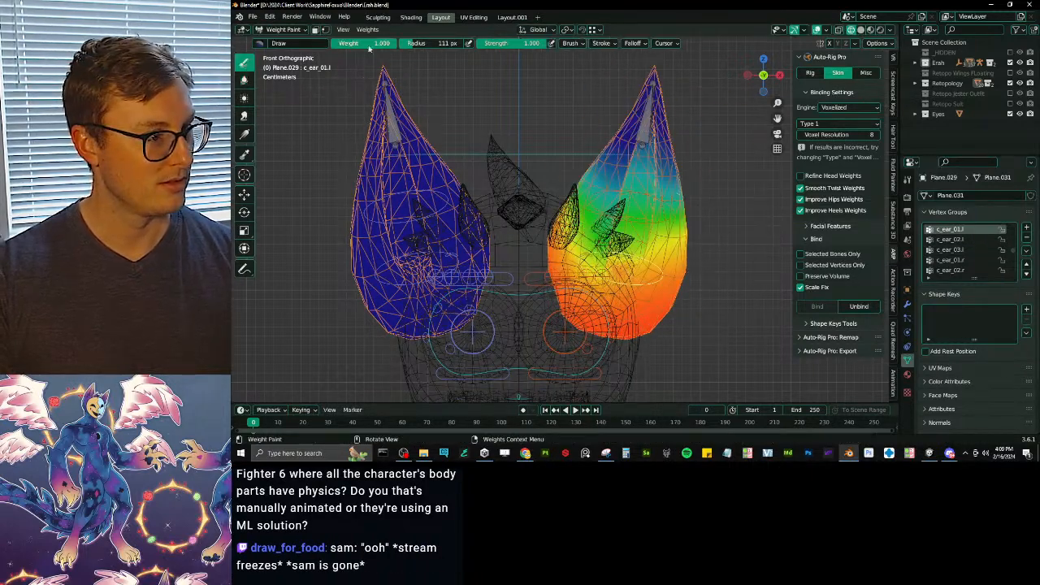
{"action": "left_click_drag", "start_coordinate": [388, 47], "coordinate": [325, 47]}
{"action": "middle_click_drag", "start_coordinate": [520, 243], "coordinate": [496, 193], "text": "shift"}
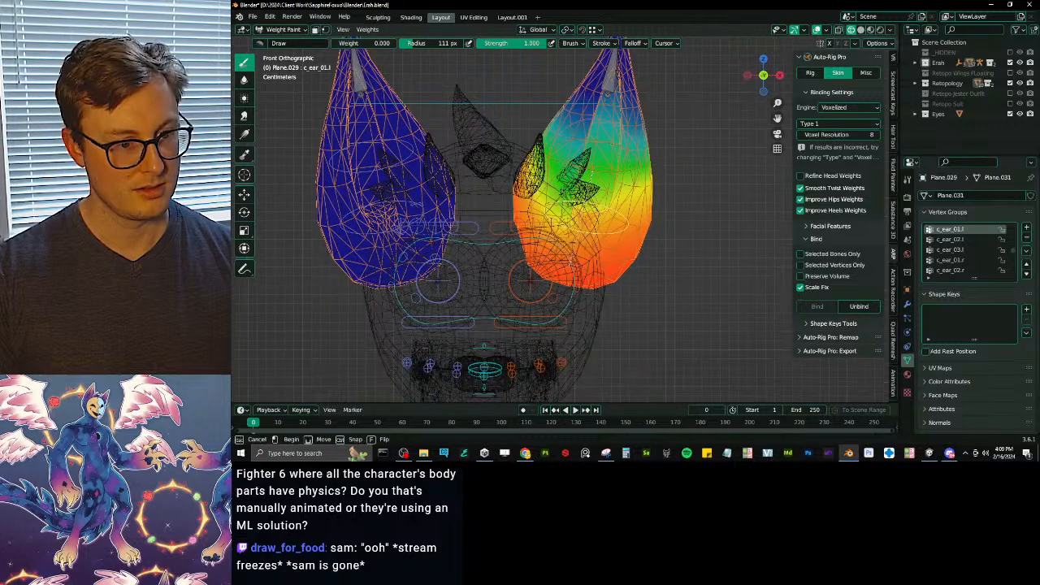
{"action": "left_click", "coordinate": [394, 219], "text": "ctrl"}
{"action": "middle_click_drag", "start_coordinate": [405, 242], "coordinate": [466, 247], "text": "shift"}
{"action": "left_click_drag", "start_coordinate": [492, 309], "coordinate": [408, 177], "text": "alt"}
{"action": "left_click_drag", "start_coordinate": [475, 286], "coordinate": [366, 126], "text": "alt"}
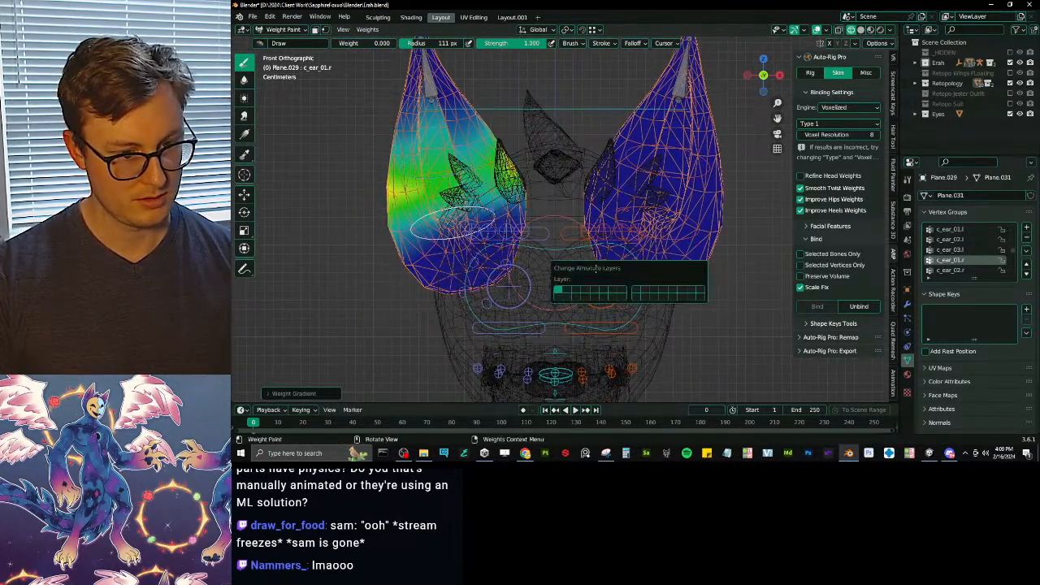
- Show the deform bones and apply a weight gradient of 1.000 for head.x up from the base of the ears
{"action": "key", "text": "shift+m"}
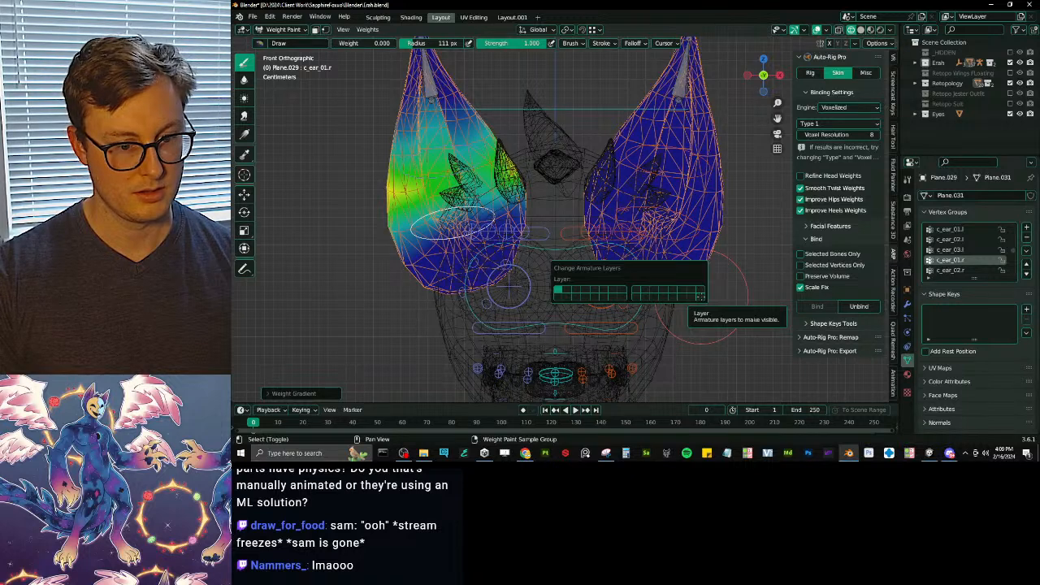
{"action": "left_click", "coordinate": [699, 296]}
{"action": "left_click", "coordinate": [553, 199], "text": "ctrl"}
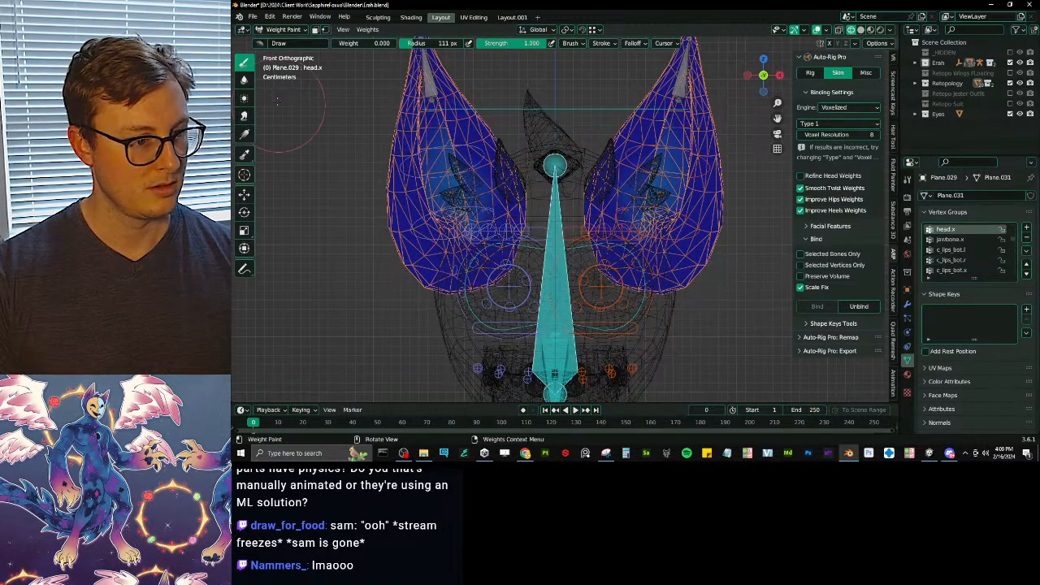
{"action": "left_click_drag", "start_coordinate": [366, 42], "coordinate": [447, 42]}
{"action": "left_click_drag", "start_coordinate": [509, 291], "coordinate": [460, 170], "text": "alt"}
- Examine the head.x weight gradient on both ears from the side and from the front
{"action": "middle_click_drag", "start_coordinate": [548, 228], "coordinate": [447, 238]}
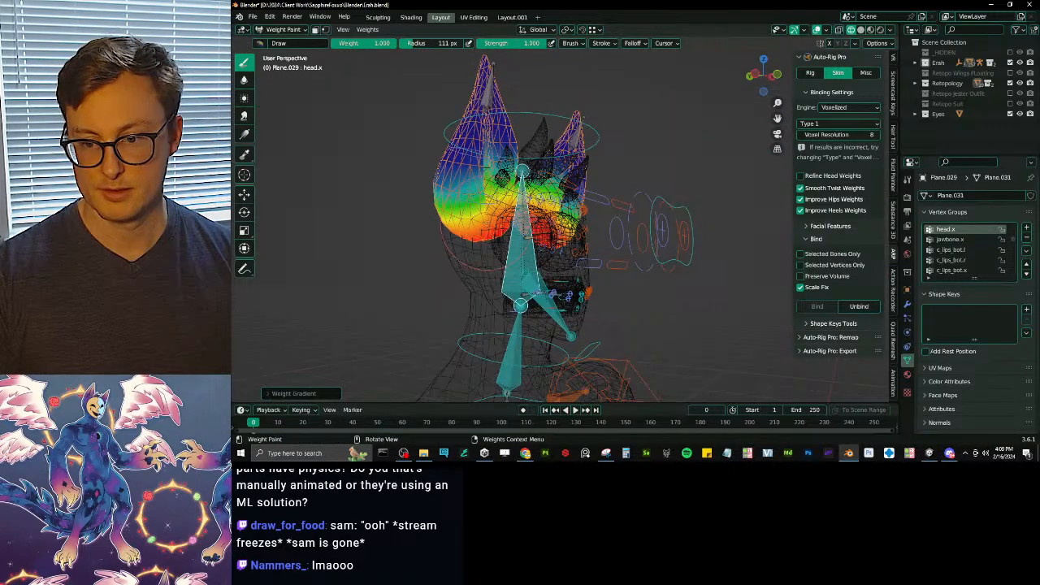
{"action": "middle_click_drag", "start_coordinate": [488, 238], "coordinate": [536, 234]}
{"action": "scroll", "coordinate": [537, 234], "scroll_direction": "down", "scroll_amount": 1}
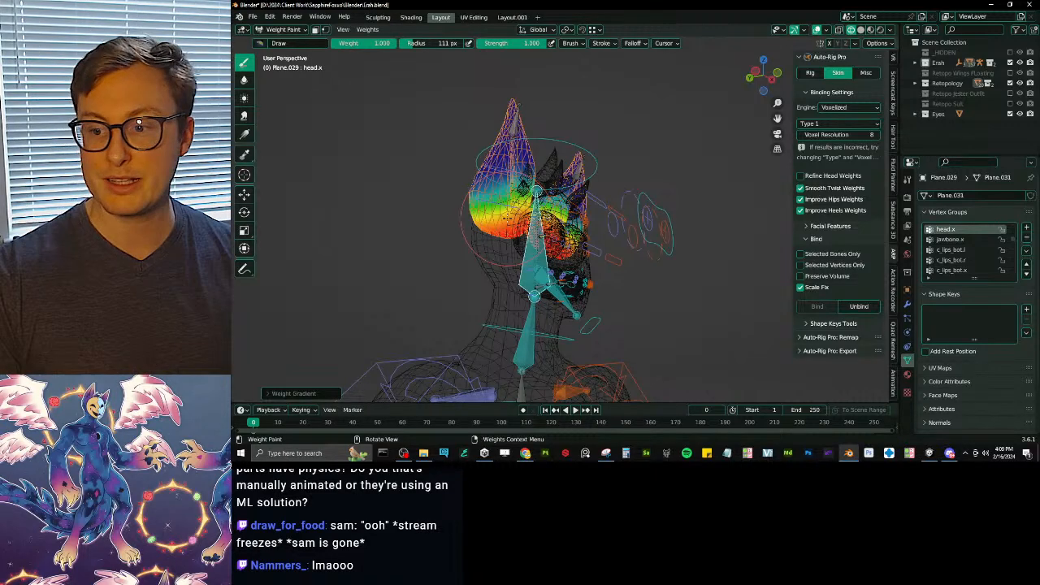
{"action": "middle_click_drag", "start_coordinate": [561, 158], "coordinate": [504, 182]}
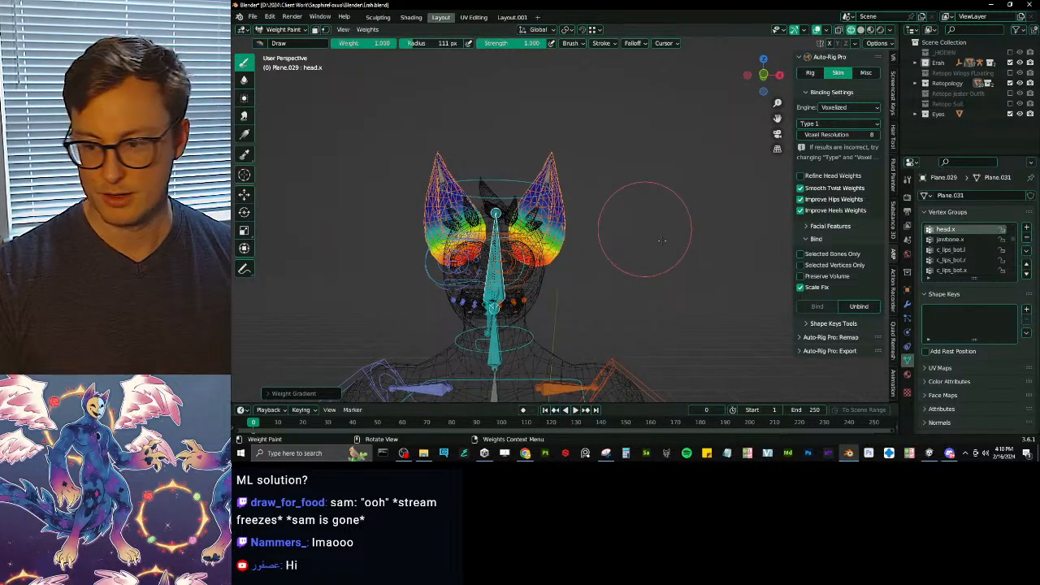
{"action": "scroll", "coordinate": [628, 217], "scroll_direction": "down", "scroll_amount": 3}
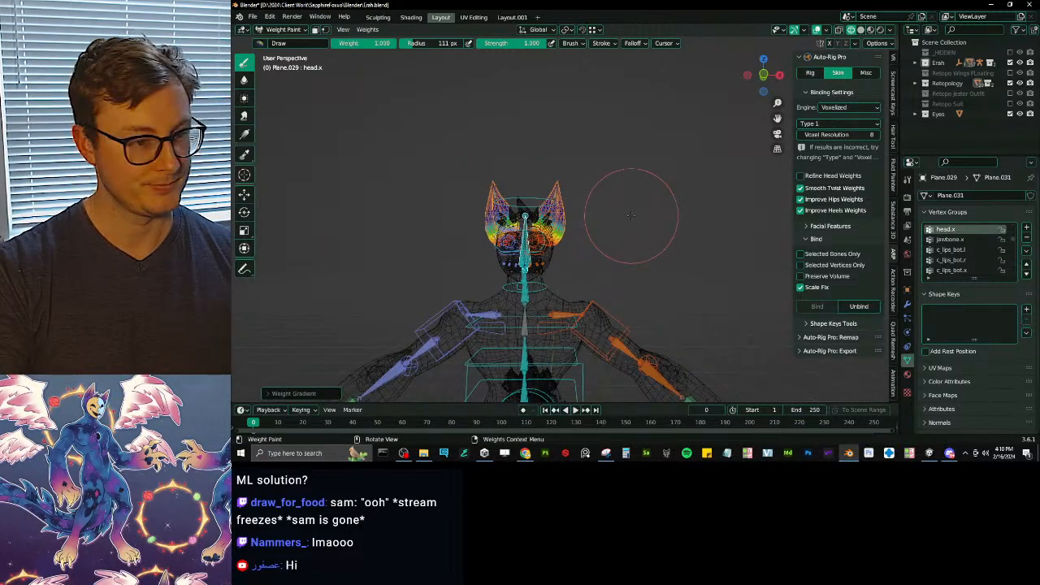
{"action": "key", "text": "KP_1"}
{"action": "key", "text": "KP_Decimal"}
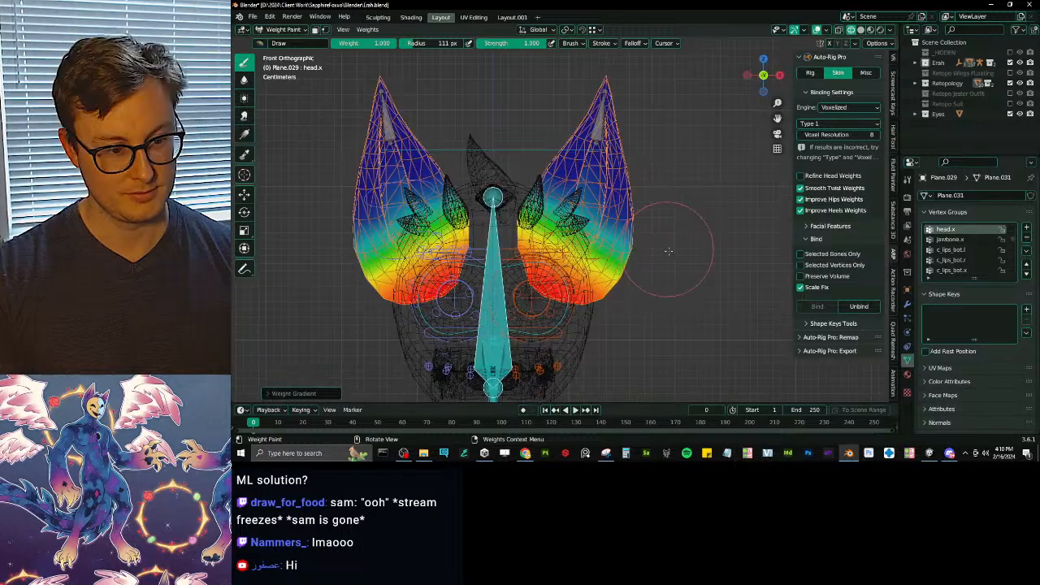
- Turn off wireframe shading, switch the ear mesh from Weight Paint to Object Mode, and look over the full character
{"action": "key", "text": "shift+m"}
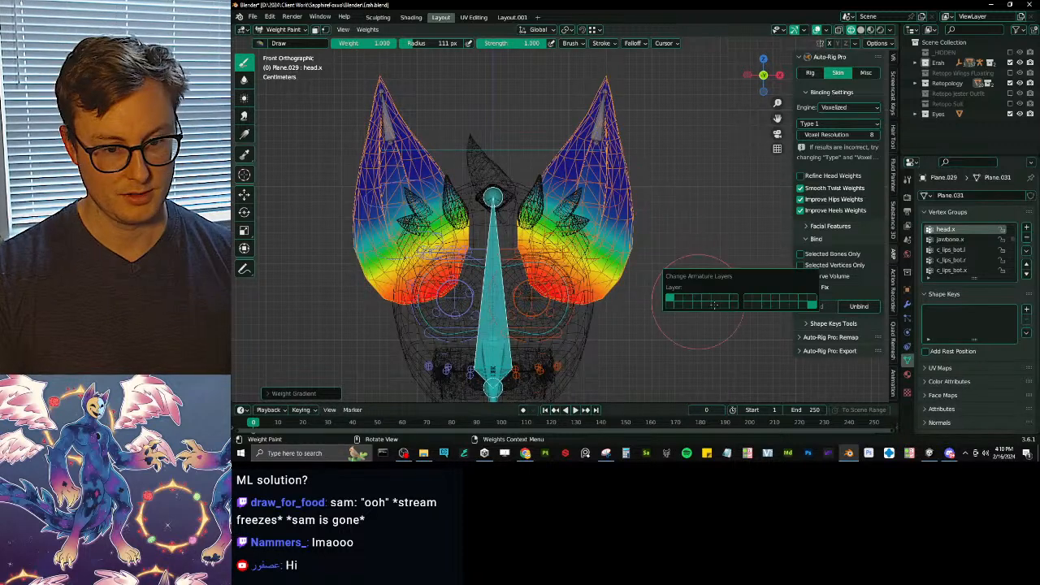
{"action": "key", "text": "shift+z"}
{"action": "scroll", "coordinate": [638, 216], "scroll_direction": "down", "scroll_amount": 6}
{"action": "key", "text": "ctrl+Tab"}
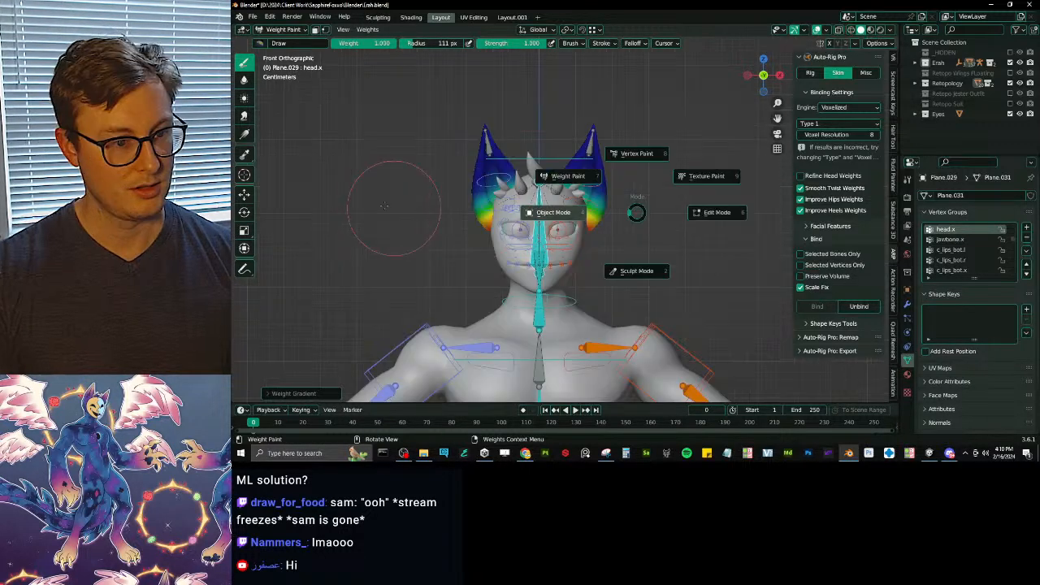
{"action": "left_click", "coordinate": [552, 213]}
{"action": "middle_click_drag", "start_coordinate": [543, 209], "coordinate": [511, 199]}
{"action": "scroll", "coordinate": [524, 171], "scroll_direction": "up", "scroll_amount": 3}
{"action": "scroll", "coordinate": [553, 175], "scroll_direction": "down", "scroll_amount": 10}
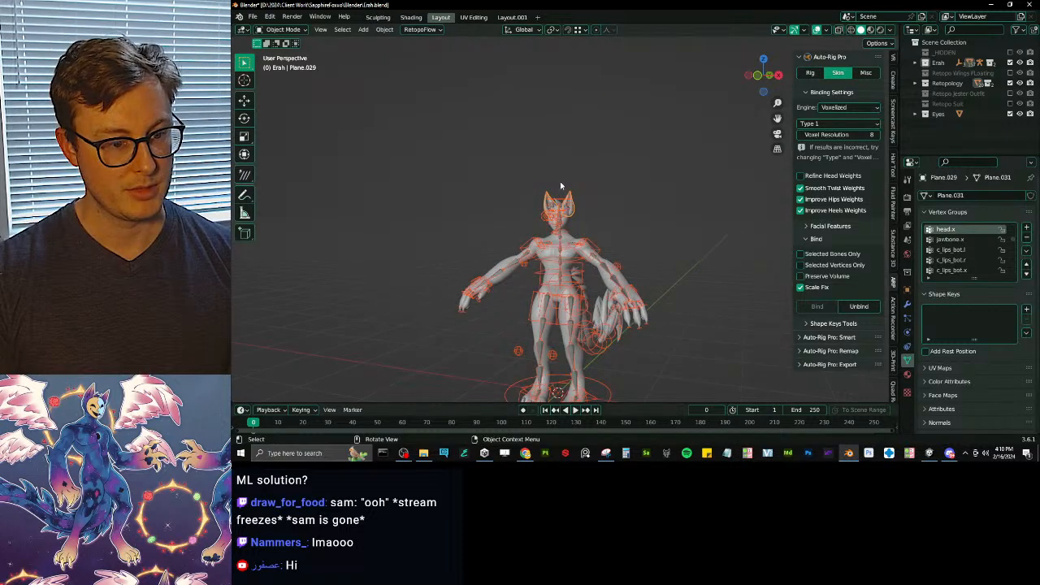
{"action": "scroll", "coordinate": [561, 186], "scroll_direction": "up", "scroll_amount": 5}
{"action": "middle_click_drag", "start_coordinate": [587, 258], "coordinate": [540, 270]}
{"action": "scroll", "coordinate": [556, 241], "scroll_direction": "down", "scroll_amount": 3}
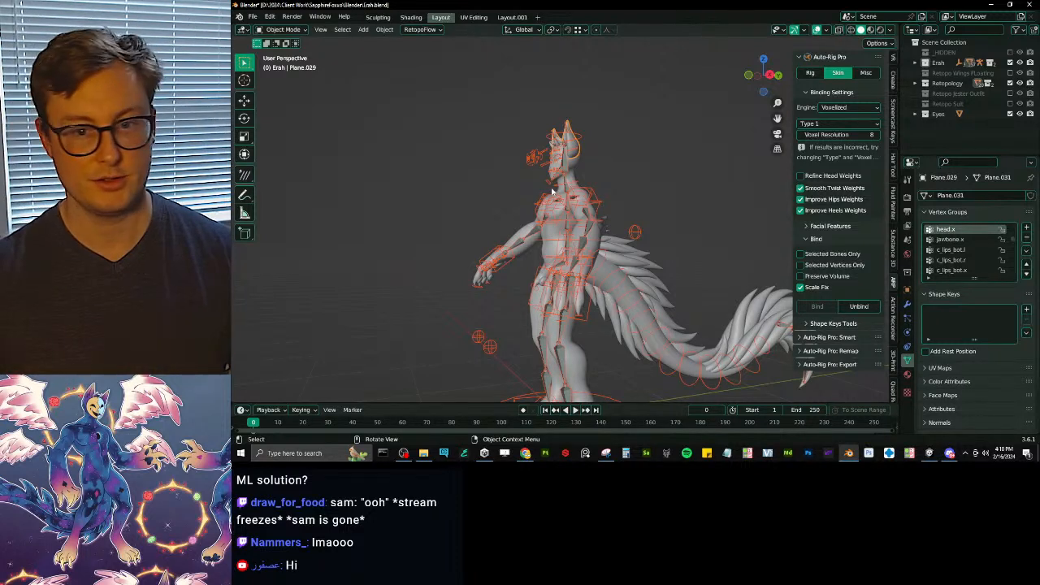
- Select the Eyes object inside the Eyes collection and check its modifiers for the armature binding
{"action": "left_click", "coordinate": [925, 114]}
{"action": "scroll", "coordinate": [596, 170], "scroll_direction": "down", "scroll_amount": 3}
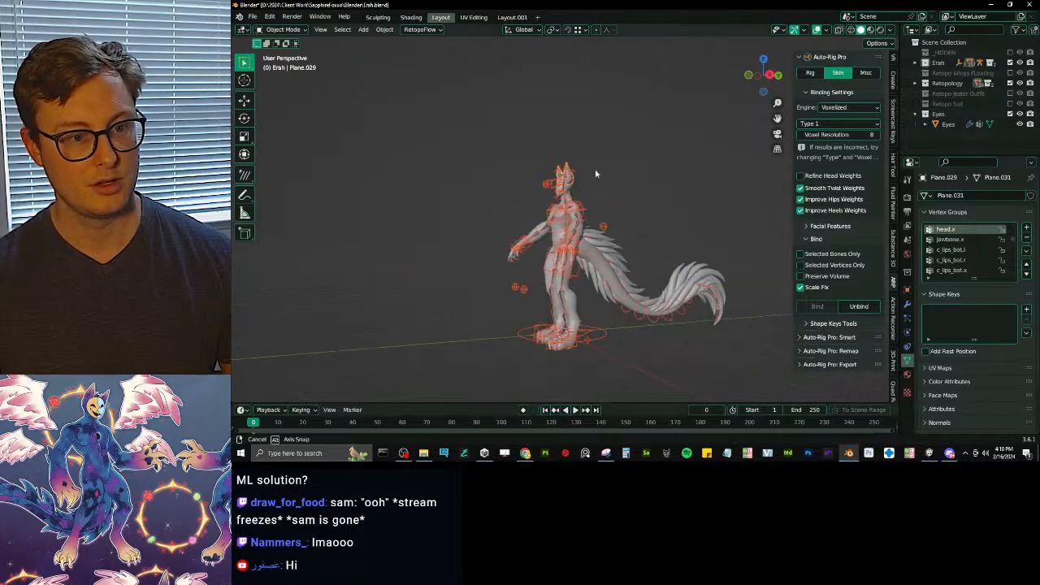
{"action": "scroll", "coordinate": [597, 170], "scroll_direction": "up", "scroll_amount": 3}
{"action": "mouse_move", "coordinate": [581, 167]}
{"action": "middle_mouse_down"}
{"action": "mouse_move", "coordinate": [612, 130]}
{"action": "mouse_move", "coordinate": [597, 230]}
{"action": "mouse_move", "coordinate": [636, 221]}
{"action": "mouse_move", "coordinate": [586, 210]}
{"action": "middle_mouse_up"}
{"action": "scroll", "coordinate": [613, 130], "scroll_direction": "up", "scroll_amount": 2}
{"action": "scroll", "coordinate": [598, 230], "scroll_direction": "up", "scroll_amount": 4}
{"action": "key", "text": "z"}
{"action": "key", "text": "z"}
{"action": "left_click", "coordinate": [660, 205]}
{"action": "scroll", "coordinate": [658, 206], "scroll_direction": "down", "scroll_amount": 3}
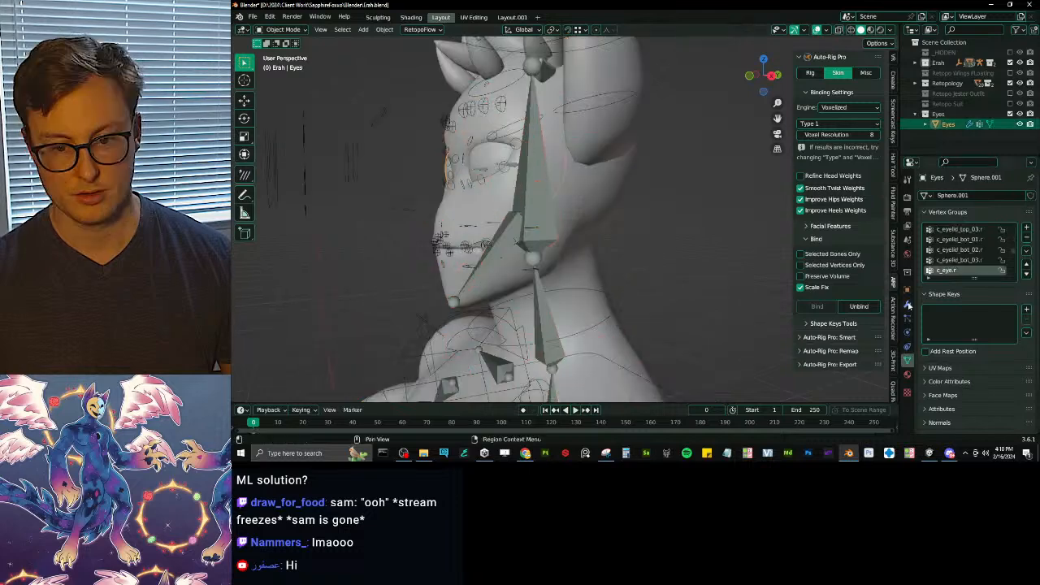
{"action": "left_click", "coordinate": [908, 305]}
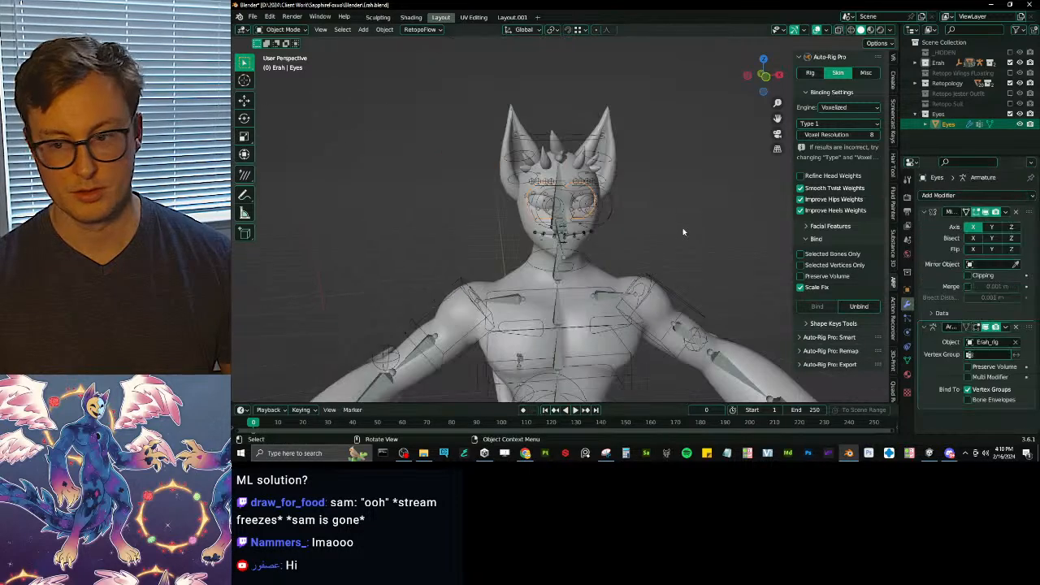
- Save the Erah.blend file and review the whole character with its rig
{"action": "key", "text": "ctrl+s"}
{"action": "scroll", "coordinate": [634, 213], "scroll_direction": "up", "scroll_amount": 3}
{"action": "middle_click_drag", "start_coordinate": [634, 212], "coordinate": [614, 257]}
{"action": "scroll", "coordinate": [632, 222], "scroll_direction": "down", "scroll_amount": 10}
{"action": "middle_click_drag", "start_coordinate": [613, 257], "coordinate": [573, 257]}
{"action": "scroll", "coordinate": [572, 257], "scroll_direction": "up", "scroll_amount": 5}
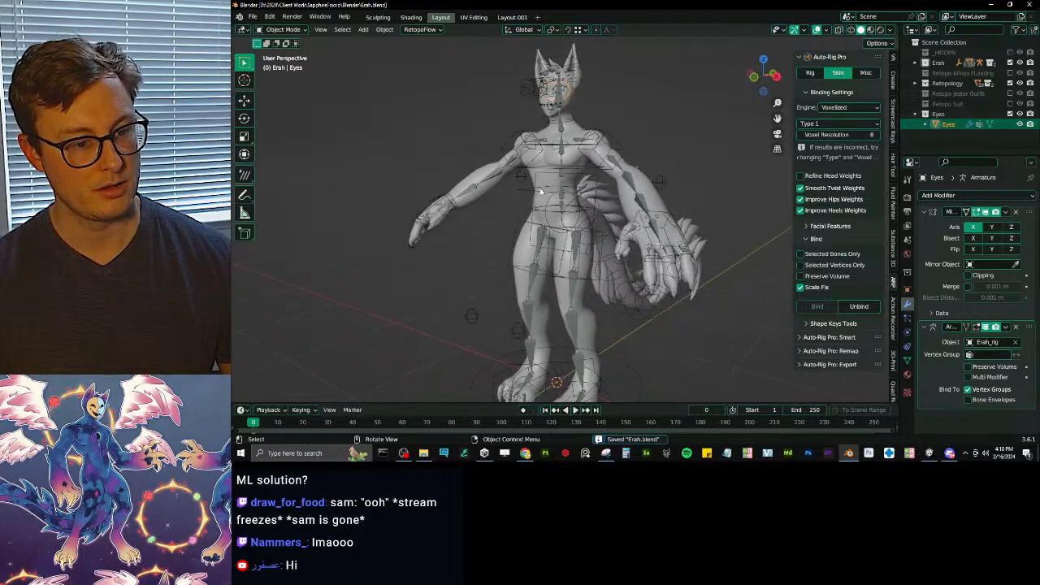
- Select Erah_rig, enter Edit Mode in the right side view, and show only the second-to-last armature layer
{"action": "scroll", "coordinate": [548, 209], "scroll_direction": "up", "scroll_amount": 1}
{"action": "left_click", "coordinate": [549, 208]}
{"action": "key", "text": "ctrl+Tab"}
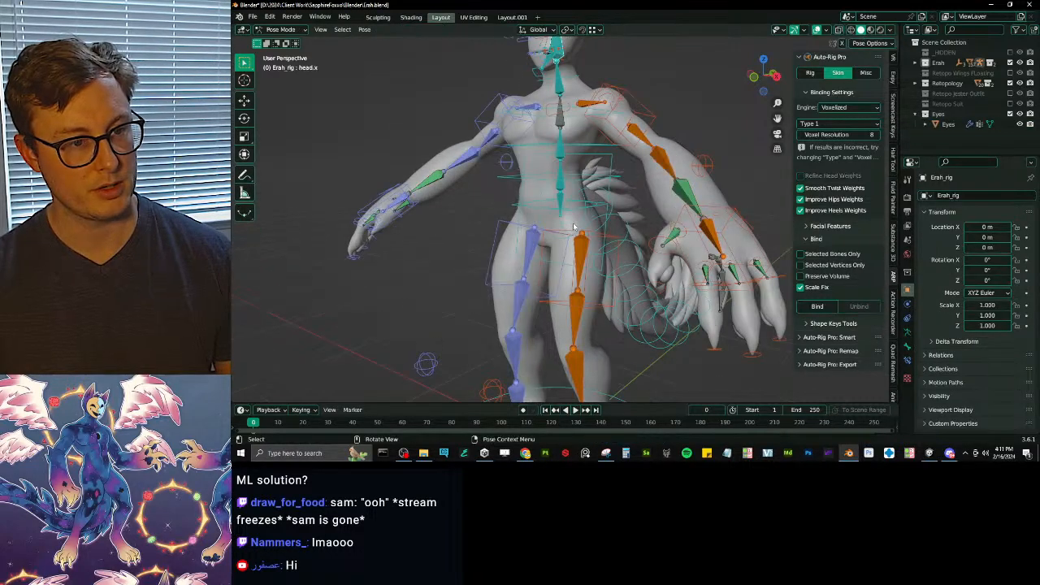
{"action": "key", "text": "ctrl+Tab"}
{"action": "scroll", "coordinate": [573, 211], "scroll_direction": "up", "scroll_amount": 4}
{"action": "mouse_move", "coordinate": [565, 121]}
{"action": "middle_mouse_down", "text": "shift"}
{"action": "mouse_move", "coordinate": [573, 211]}
{"action": "mouse_move", "coordinate": [595, 207]}
{"action": "mouse_move", "coordinate": [560, 142]}
{"action": "middle_mouse_up", "text": "shift"}
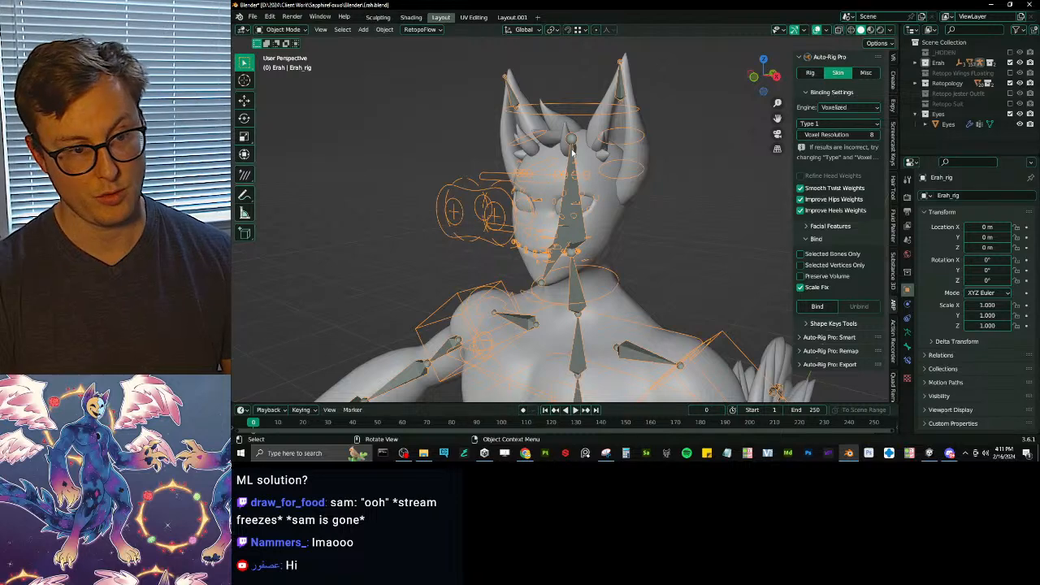
{"action": "key", "text": "KP_3"}
{"action": "key", "text": "Tab"}
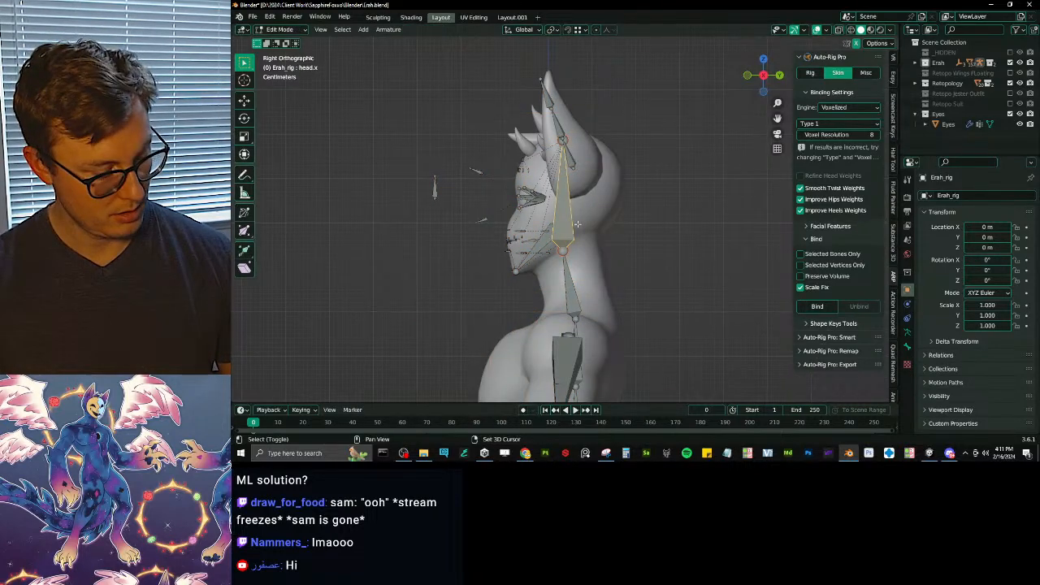
{"action": "key", "text": "shift+m"}
{"action": "left_click", "coordinate": [711, 261]}
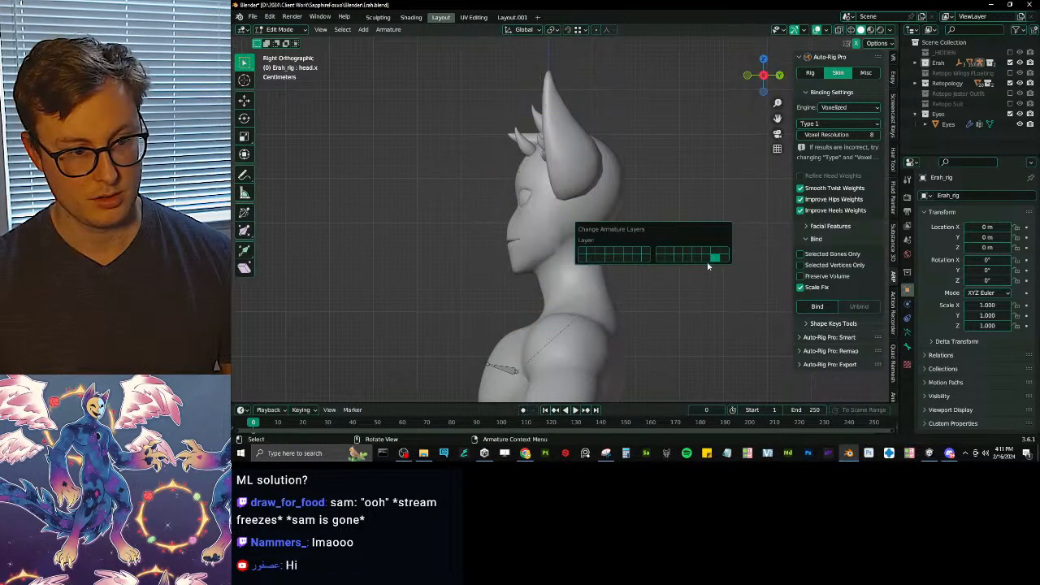
- Add a new bone to the armature, scale it down and move it up to the head
{"action": "key", "text": "shift+a"}
{"action": "scroll", "coordinate": [623, 233], "scroll_direction": "down", "scroll_amount": 8}
{"action": "scroll", "coordinate": [601, 284], "scroll_direction": "down", "scroll_amount": 3}
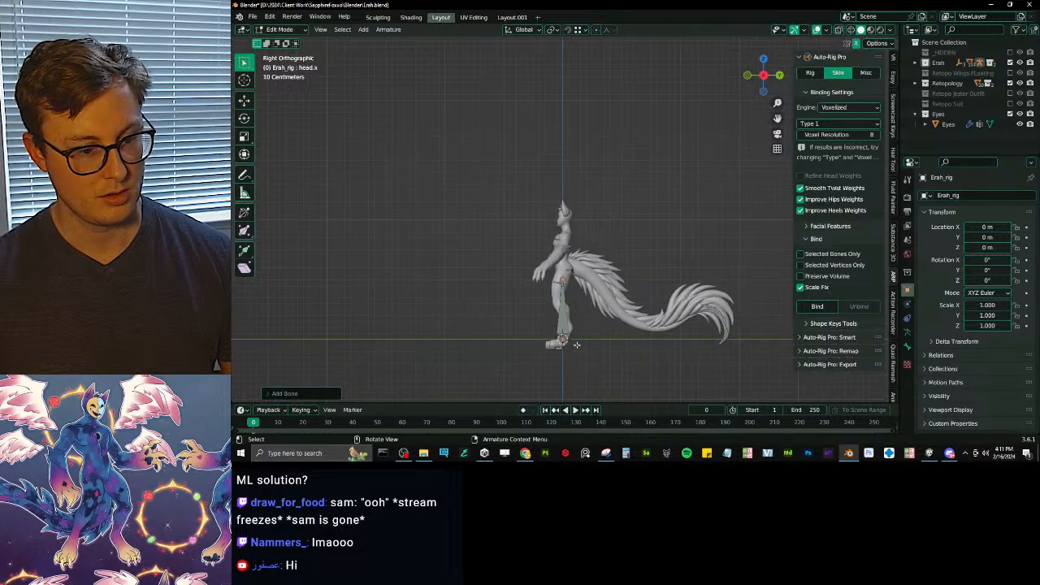
{"action": "key", "text": "s"}
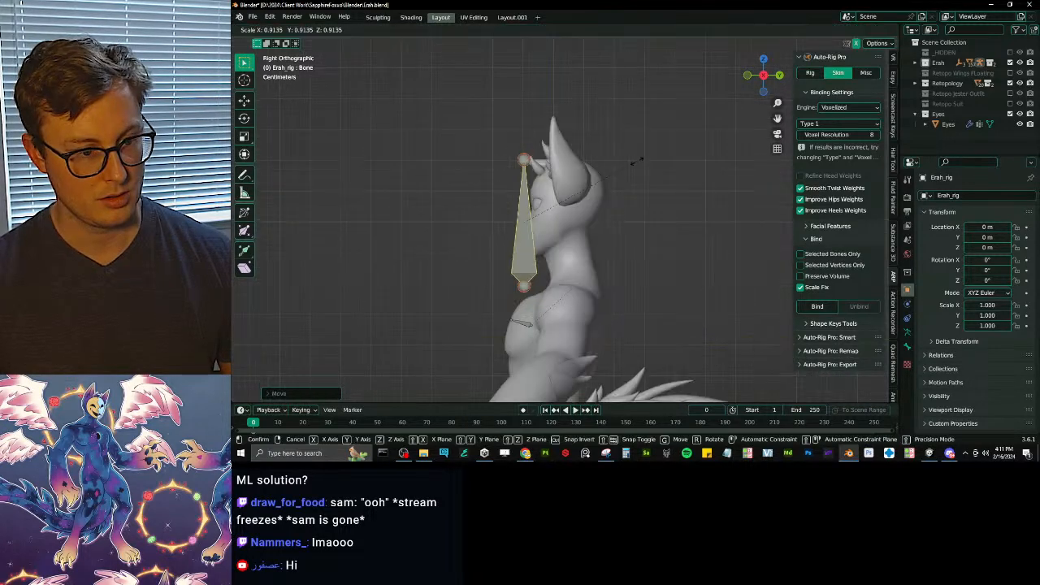
{"action": "left_click", "coordinate": [576, 195]}
{"action": "key", "text": "g"}
{"action": "left_click", "coordinate": [610, 150]}
- Shrink the new bone further and place it upright inside the head, at the lower base of the ear
{"action": "scroll", "coordinate": [609, 153], "scroll_direction": "up", "scroll_amount": 5}
{"action": "key", "text": "s"}
{"action": "left_click", "coordinate": [608, 151]}
{"action": "key", "text": "g"}
{"action": "left_click", "coordinate": [635, 165]}
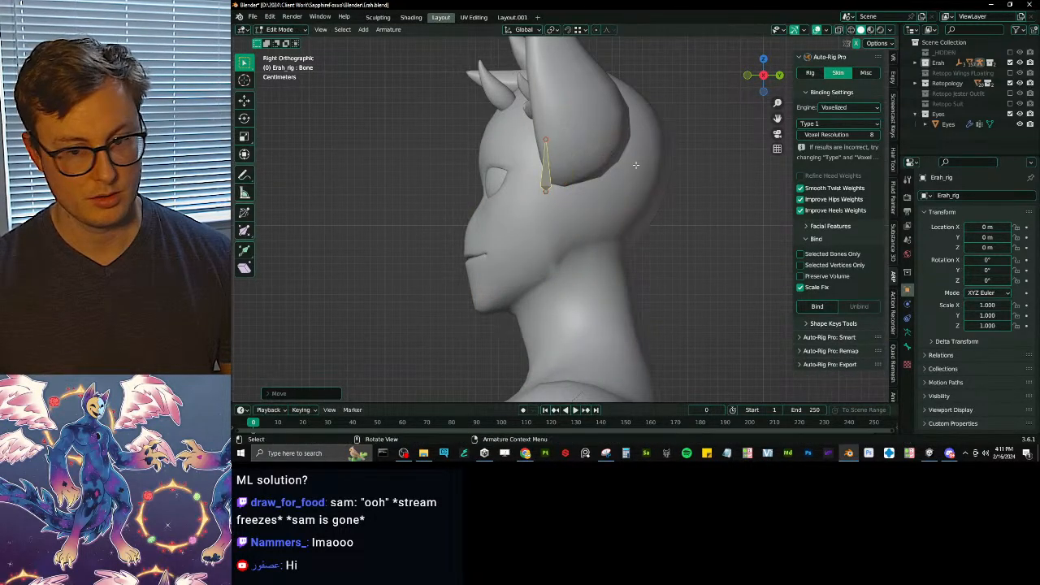
{"action": "key", "text": "g"}
{"action": "left_click", "coordinate": [736, 188]}
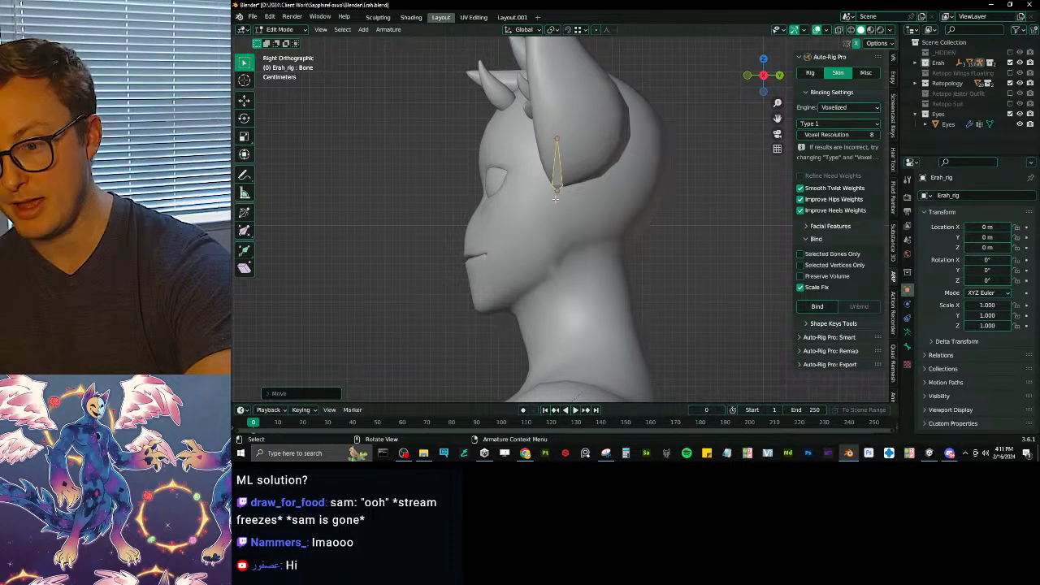
- Rename the new bone to cc_HairParent
{"action": "left_click", "coordinate": [908, 344]}
{"action": "left_click", "coordinate": [978, 196]}
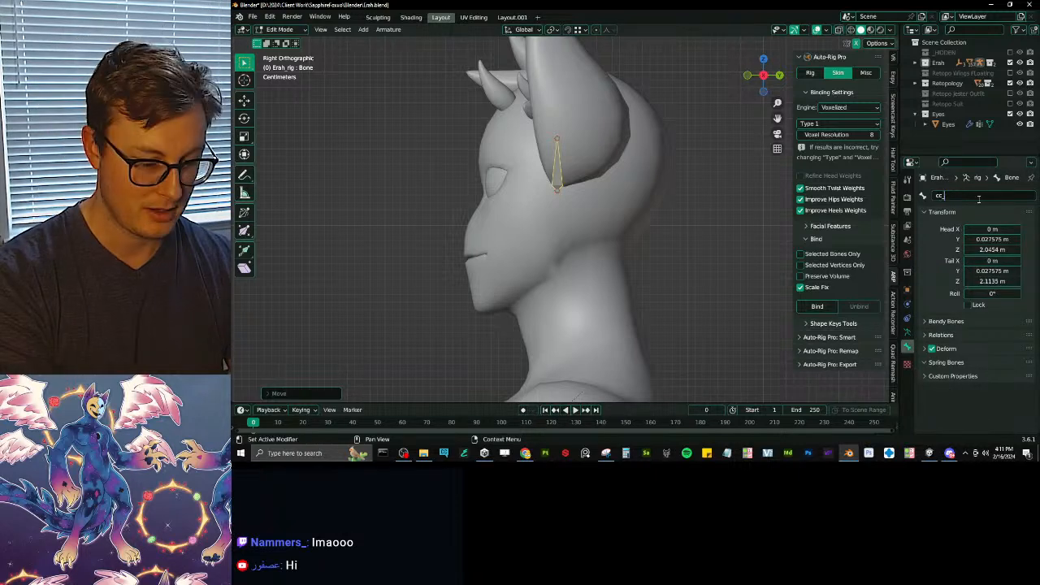
{"action": "type", "text": "cc_Hair"}
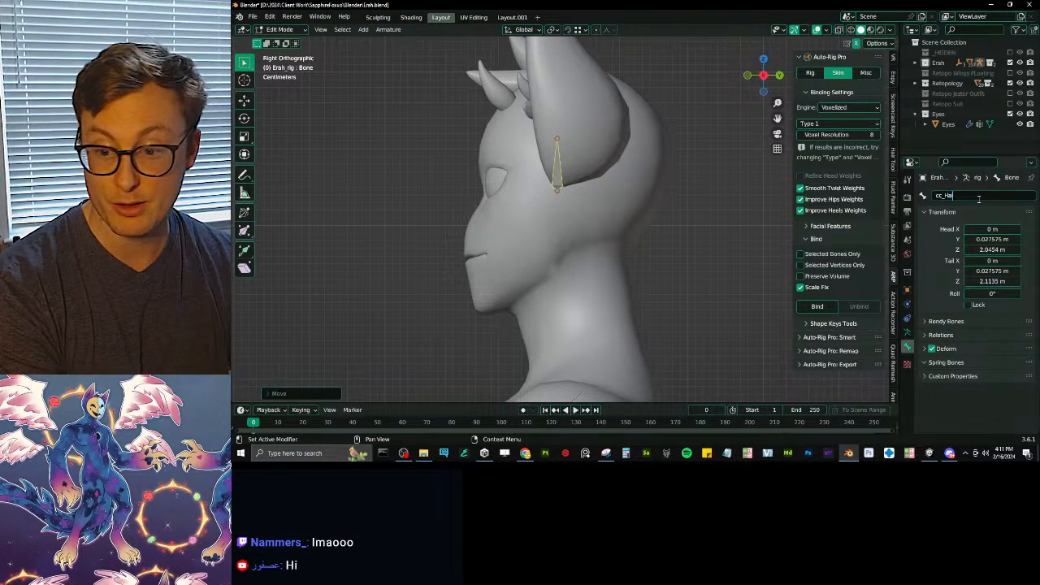
{"action": "type", "text": "Parent"}
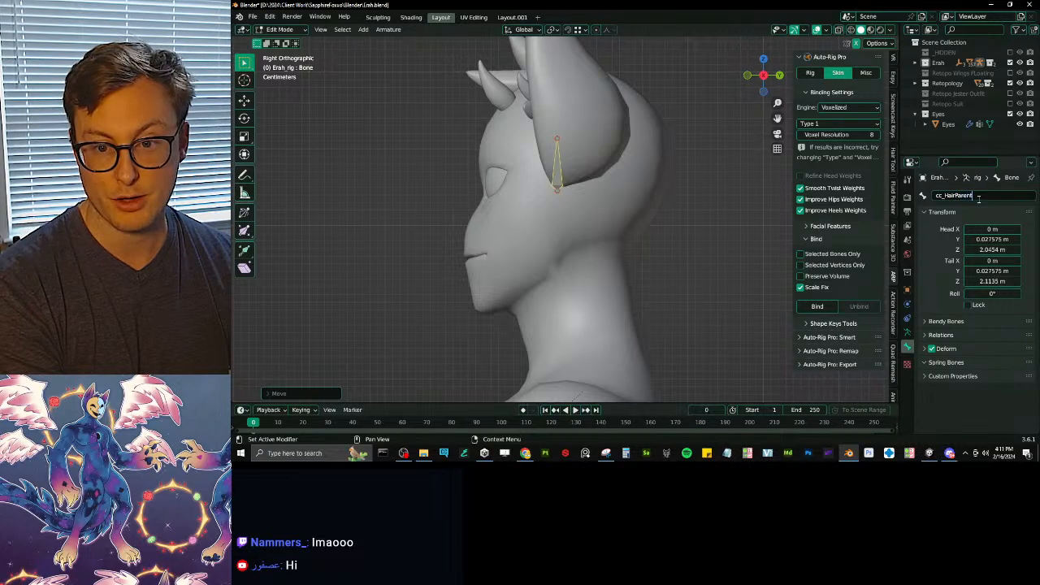
{"action": "key", "text": "Return"}
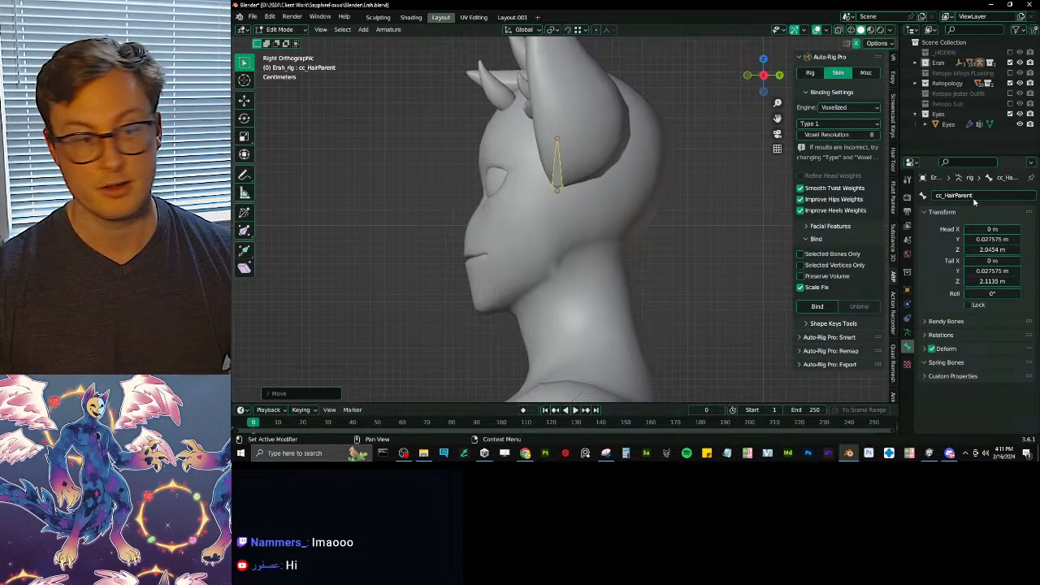
- Duplicate the cc_HairParent bone above itself, scale it down and rotate it to point forward toward the hair tufts
{"action": "middle_click_drag", "start_coordinate": [584, 134], "coordinate": [595, 237], "text": "shift"}
{"action": "key", "text": "shift+d"}
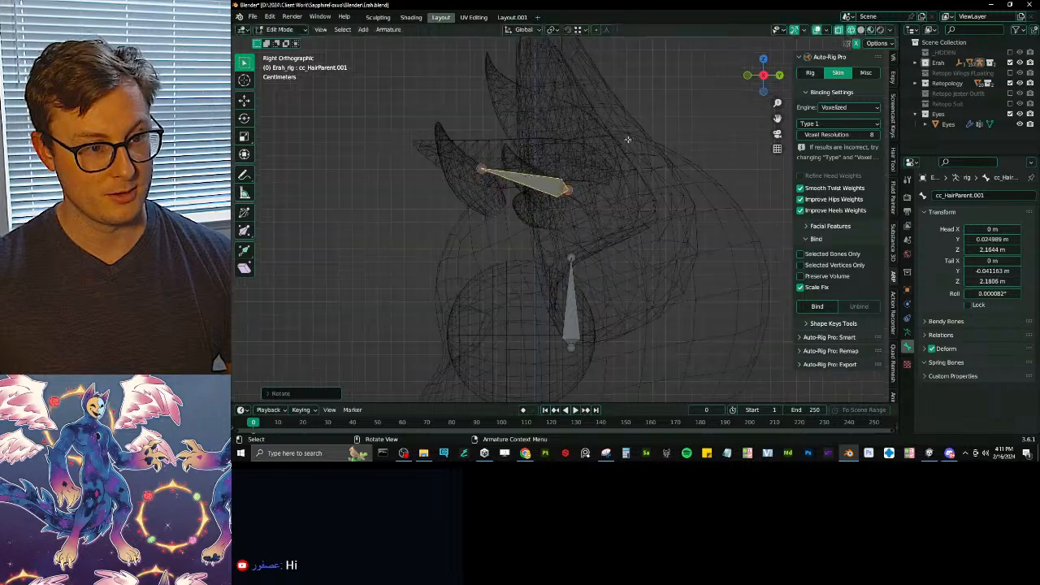
{"action": "key", "text": "s"}
{"action": "left_click", "coordinate": [551, 162]}
{"action": "key", "text": "g"}
{"action": "left_click", "coordinate": [561, 145]}
{"action": "key", "text": "r"}
{"action": "left_click", "coordinate": [567, 138]}
- Adjust the duplicated bone's size and position, and extend its tip forward toward the front hair tuft
{"action": "key", "text": "s"}
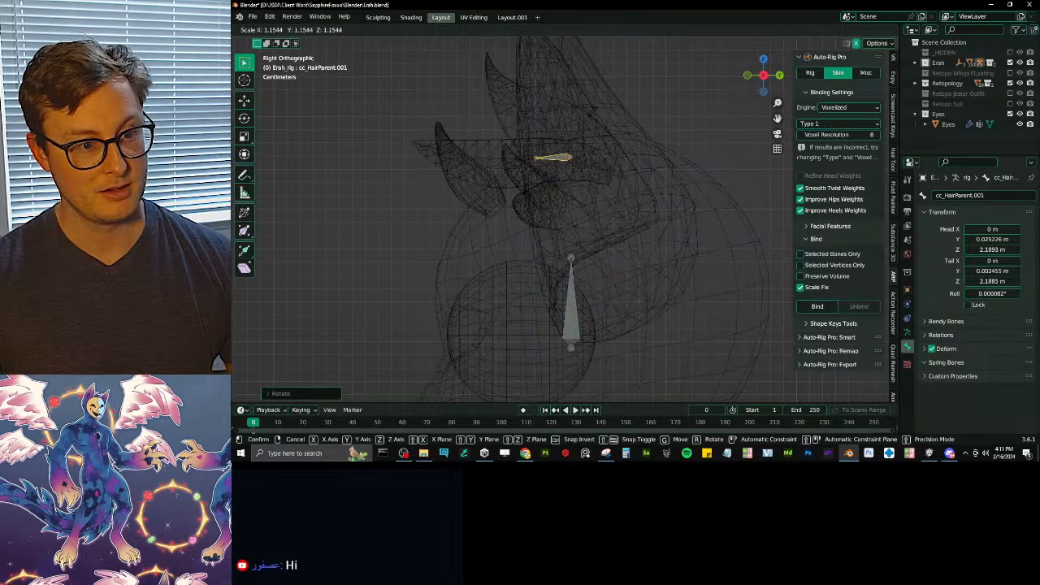
{"action": "left_click", "coordinate": [590, 130]}
{"action": "key", "text": "g"}
{"action": "left_click", "coordinate": [587, 124]}
{"action": "left_click", "coordinate": [515, 155]}
{"action": "key", "text": "g"}
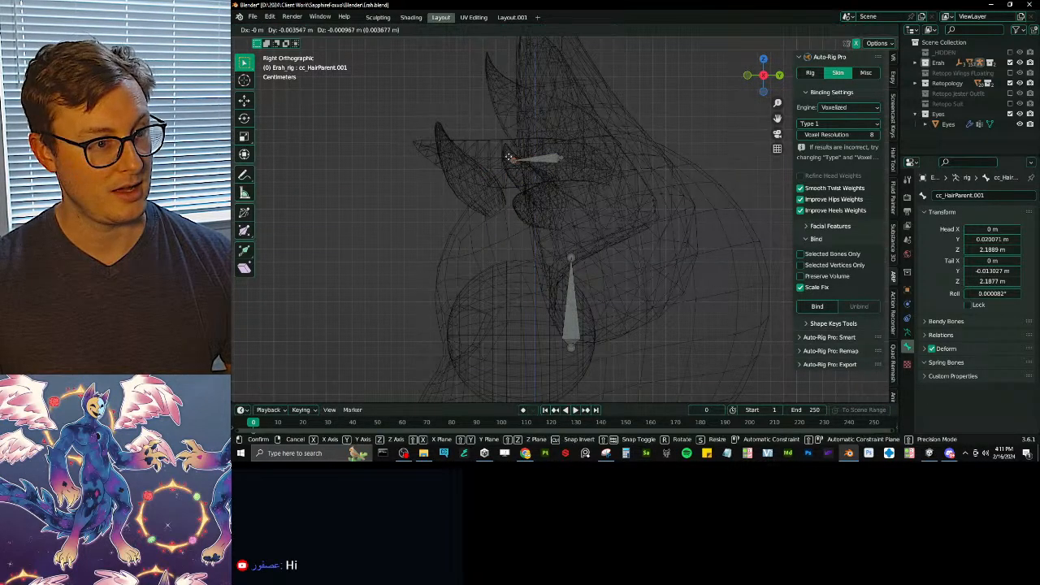
{"action": "left_click", "coordinate": [497, 156]}
- Shrink the whole duplicated bone, shift it forward and rotate it to fit the root of the front hair tuft
{"action": "left_click", "coordinate": [538, 156]}
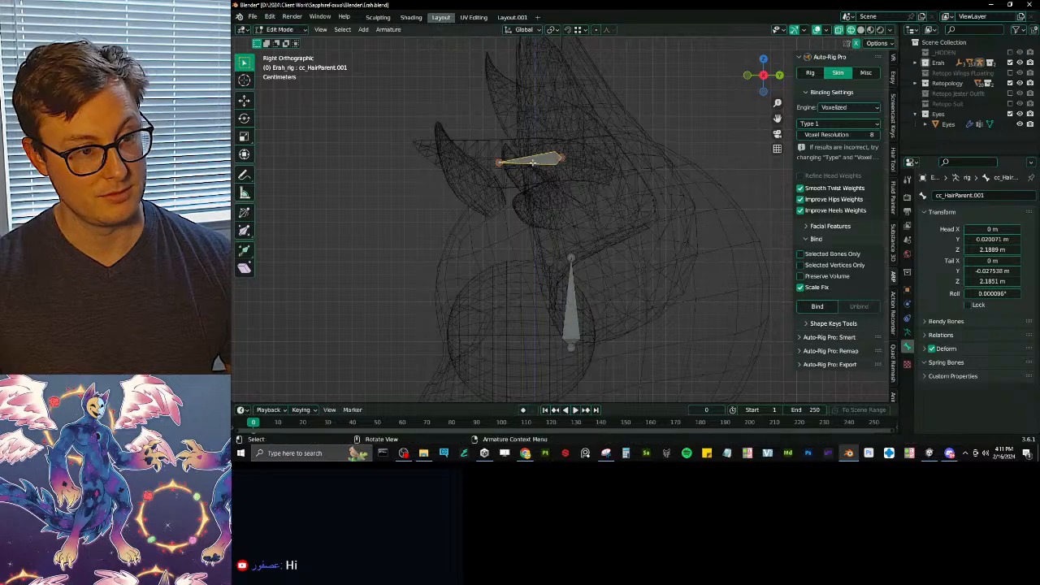
{"action": "key", "text": "g"}
{"action": "left_click", "coordinate": [561, 147]}
{"action": "key", "text": "s"}
{"action": "left_click", "coordinate": [560, 147]}
{"action": "key", "text": "s"}
{"action": "left_click", "coordinate": [550, 151]}
{"action": "key", "text": "g"}
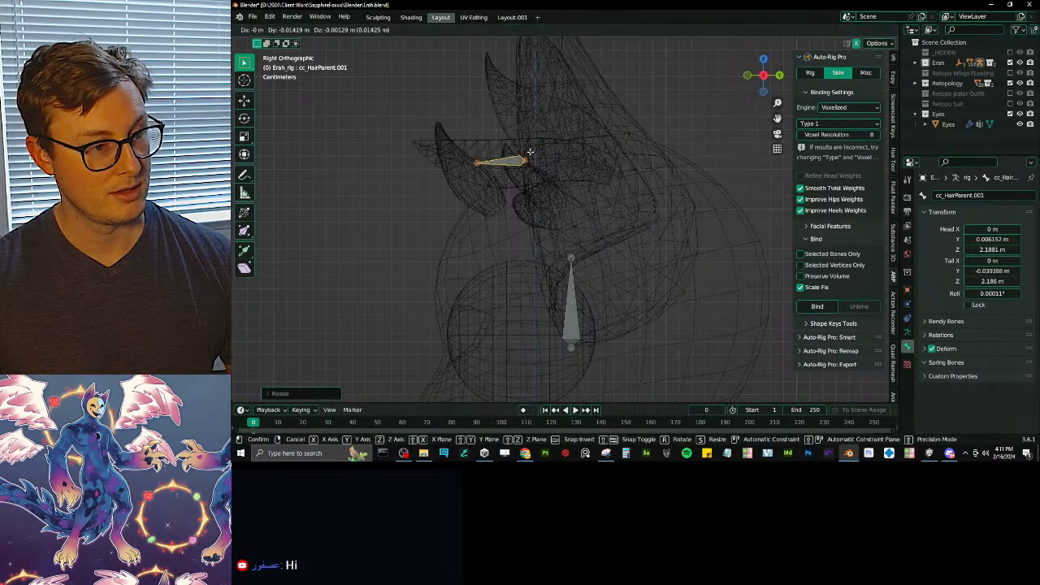
{"action": "left_click", "coordinate": [531, 153]}
{"action": "key", "text": "r"}
{"action": "left_click", "coordinate": [565, 148]}
- Extrude a second bone out to the front tuft's tip, and slightly move and rescale the bone behind it
{"action": "key", "text": "e"}
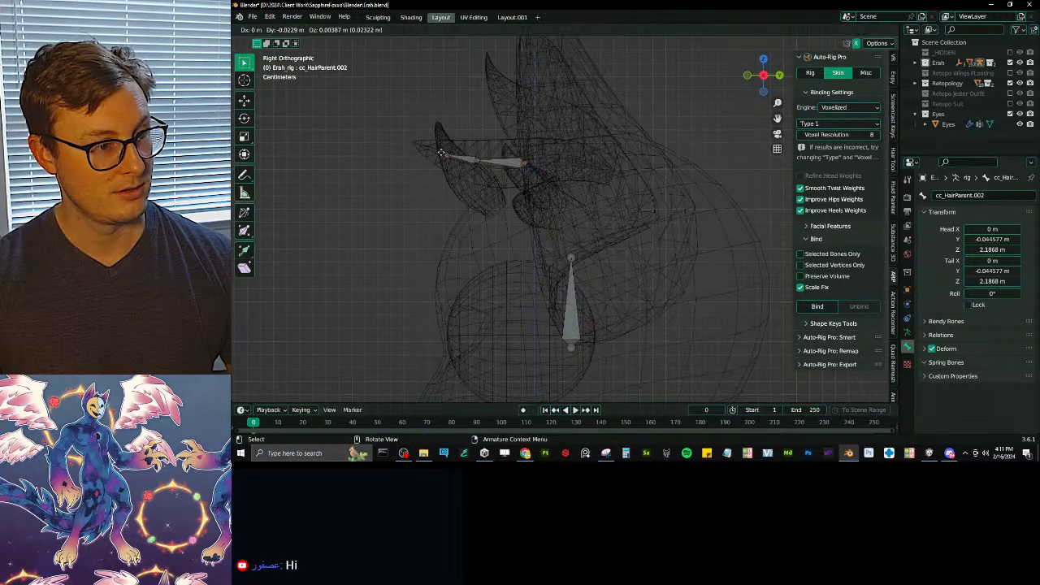
{"action": "left_click", "coordinate": [419, 147]}
{"action": "left_click", "coordinate": [499, 162]}
{"action": "key", "text": "g"}
{"action": "left_click", "coordinate": [497, 164]}
{"action": "key", "text": "s"}
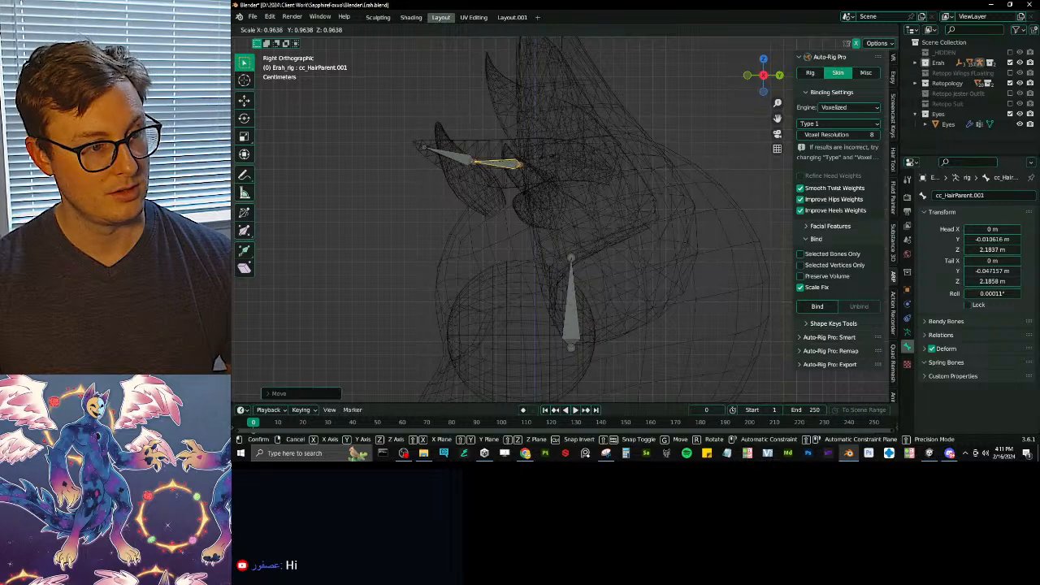
{"action": "left_click", "coordinate": [499, 165]}
- Rename the extruded bone at the tip of the front hair tuft to cc_Hair
{"action": "left_click", "coordinate": [576, 291]}
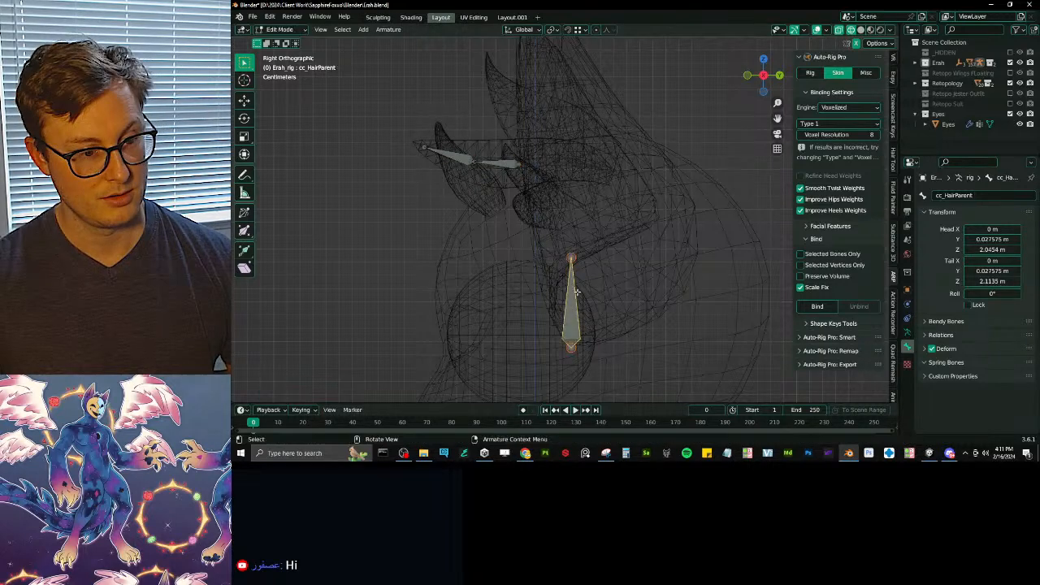
{"action": "left_click", "coordinate": [464, 163]}
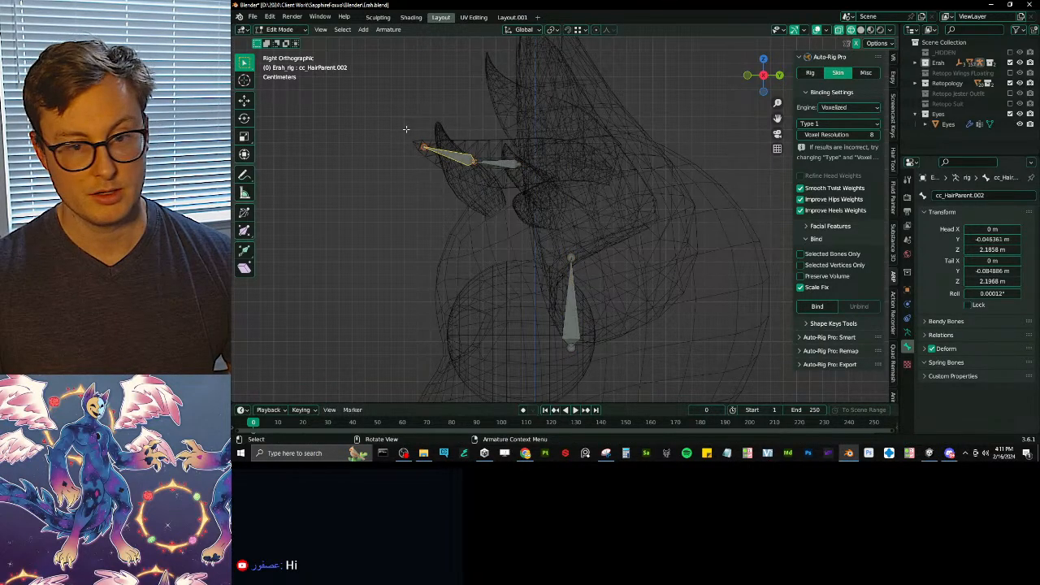
{"action": "left_click", "coordinate": [996, 195]}
{"action": "type", "text": "cc_Hair"}
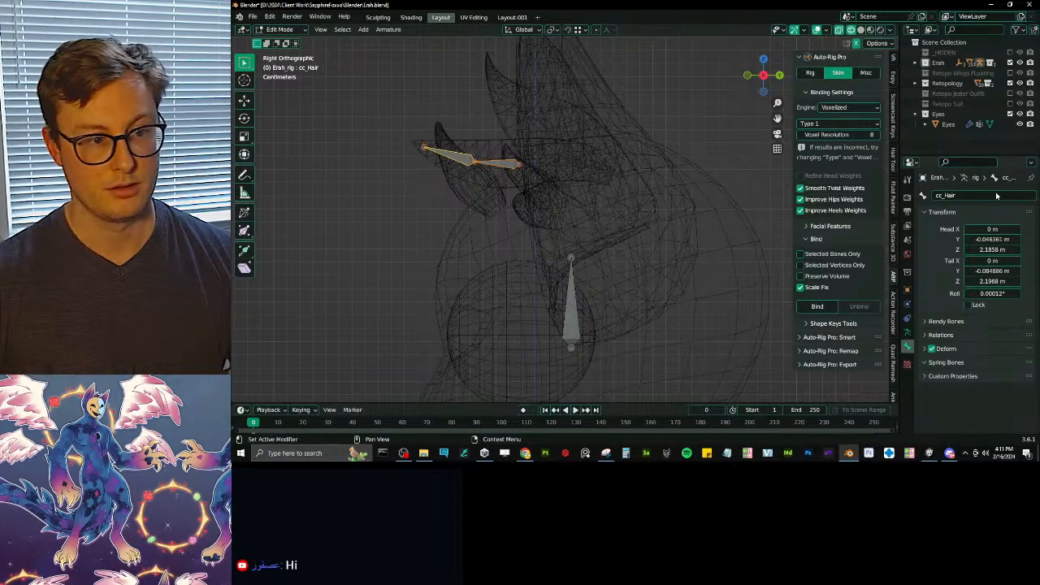
- Give the front tuft's tip bone the placeholder name asdf to free up the cc_Hair name
{"action": "left_click", "coordinate": [514, 165]}
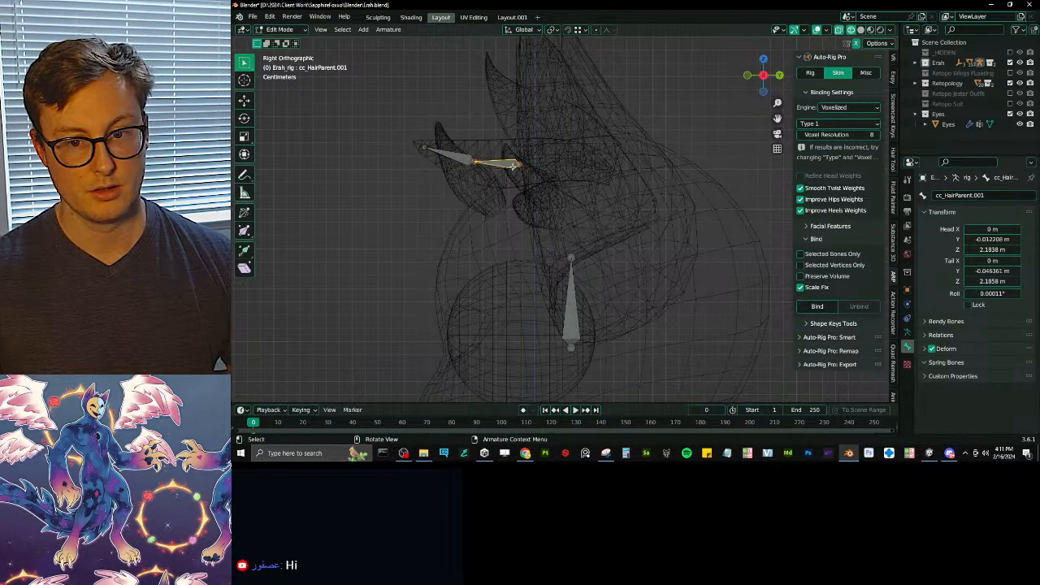
{"action": "left_click", "coordinate": [446, 154]}
{"action": "left_click", "coordinate": [965, 195]}
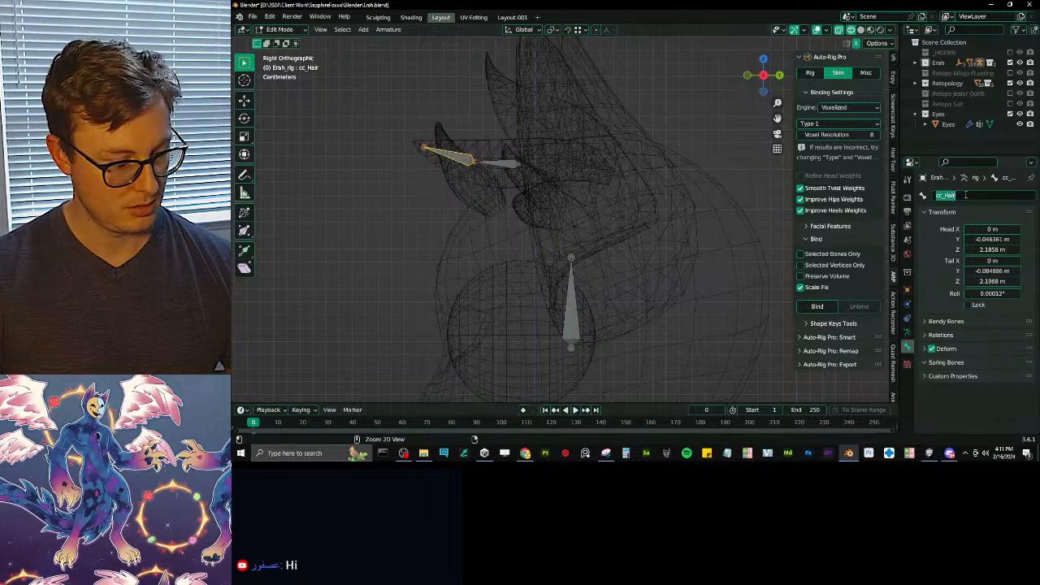
{"action": "left_click", "coordinate": [494, 161]}
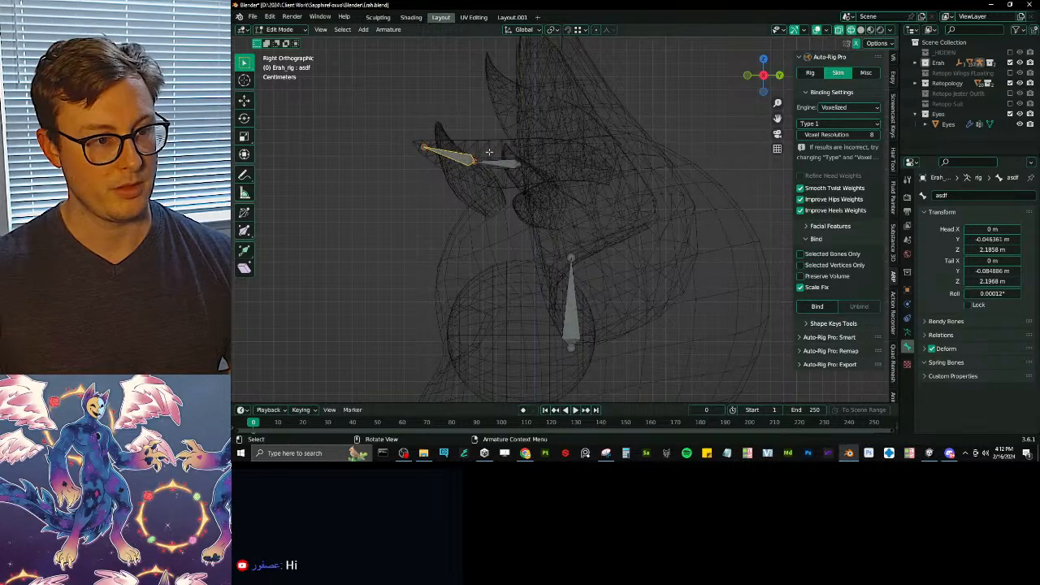
- Rename the bone at the root of the front hair tuft to cc_Hair
{"action": "left_click", "coordinate": [495, 164]}
{"action": "left_click", "coordinate": [979, 197]}
{"action": "type", "text": "asdf"}
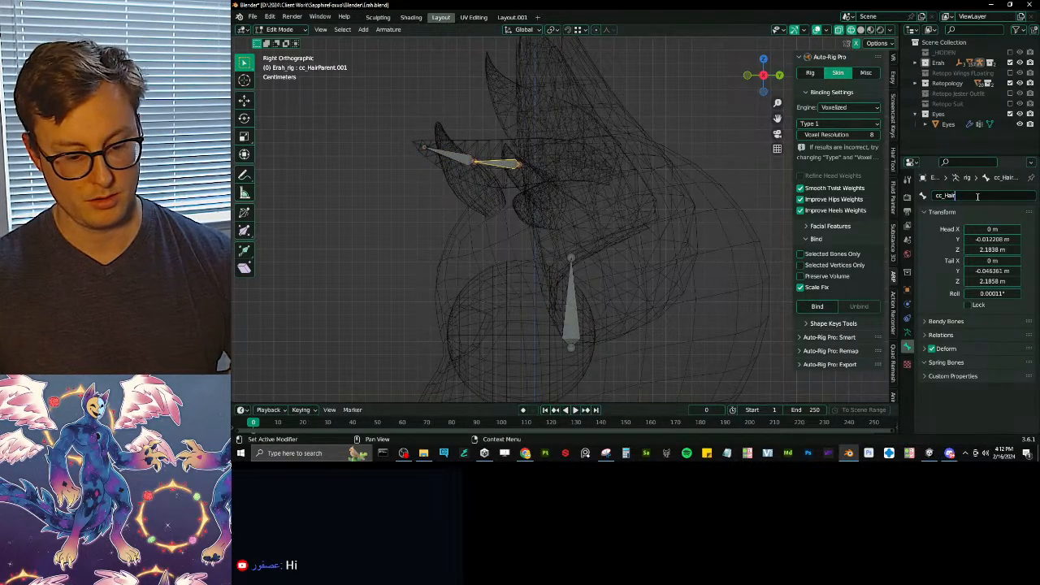
{"action": "key", "text": "Return"}
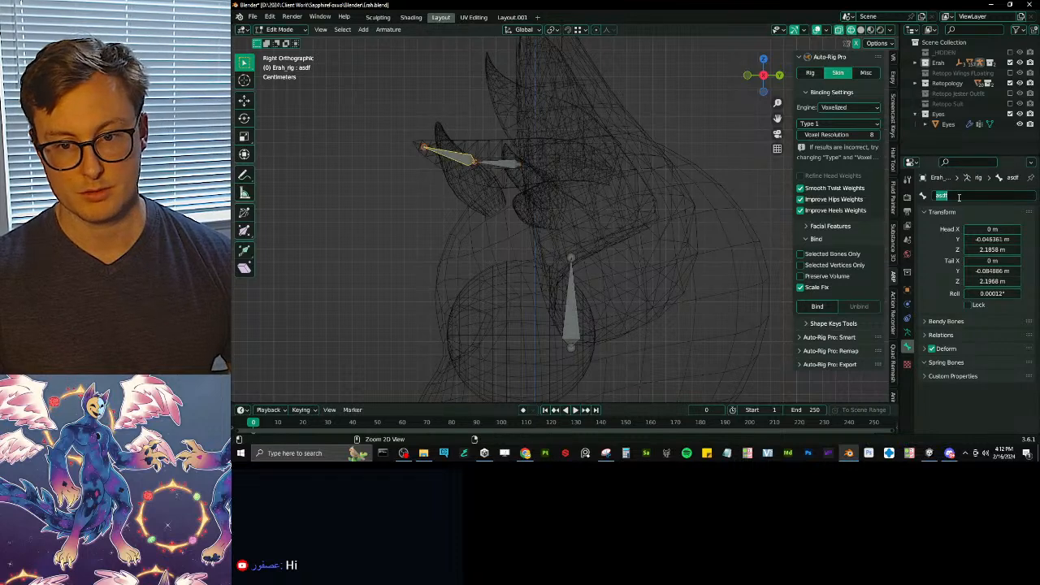
- Duplicate the two front tuft bones and fit the copies into the taller tuft behind by moving and rotating them in side view
{"action": "left_click", "coordinate": [499, 163]}
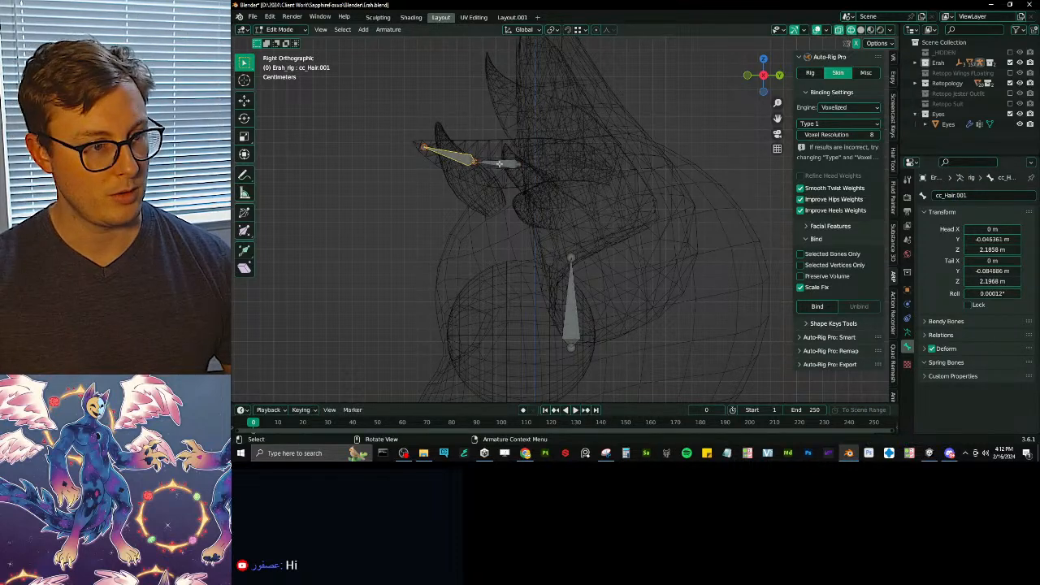
{"action": "left_click", "coordinate": [499, 164]}
{"action": "left_click", "coordinate": [462, 159], "text": "shift"}
{"action": "key", "text": "shift+d"}
{"action": "left_click", "coordinate": [522, 116]}
{"action": "key", "text": "r"}
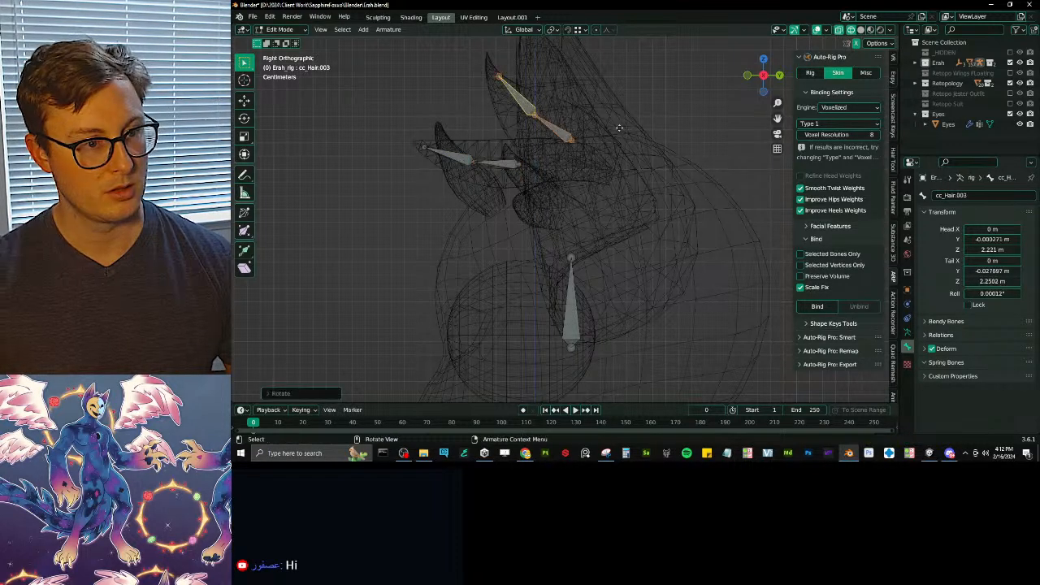
{"action": "key", "text": "r"}
{"action": "left_click", "coordinate": [572, 153]}
{"action": "key", "text": "g"}
{"action": "left_click", "coordinate": [573, 151]}
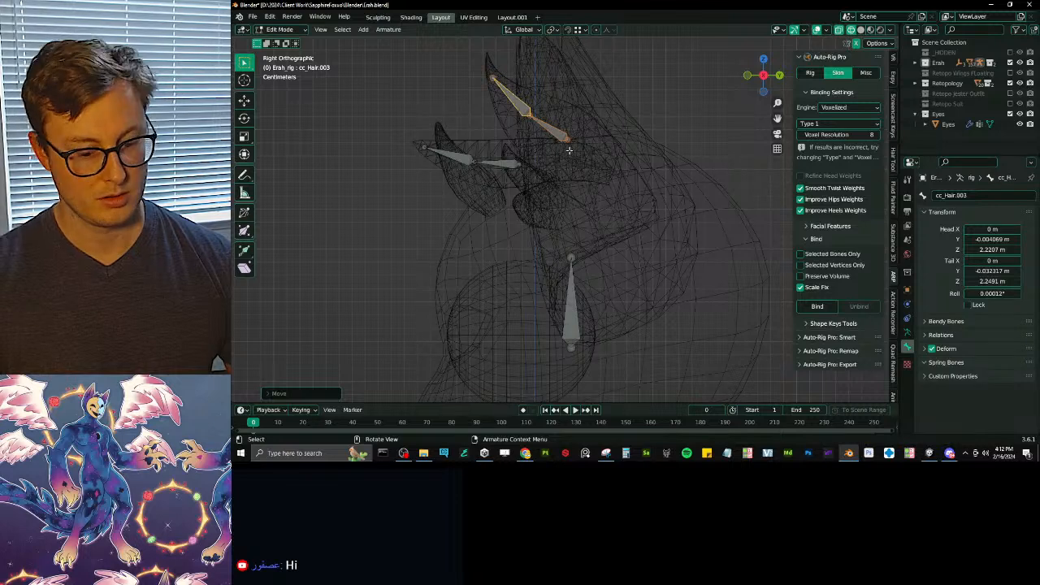
- Rotate and move the two rear tuft bones in the top view to follow that tuft's slant
{"action": "key", "text": "KP_7"}
{"action": "key", "text": "shift+z"}
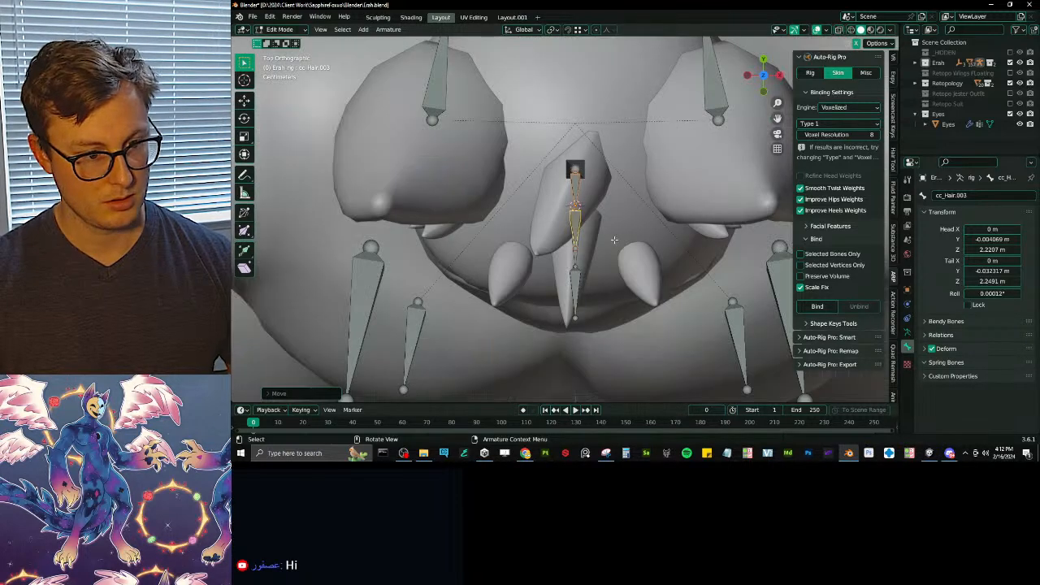
{"action": "key", "text": "r"}
{"action": "left_click", "coordinate": [642, 255]}
{"action": "key", "text": "g"}
{"action": "left_click", "coordinate": [638, 249]}
{"action": "key", "text": "r"}
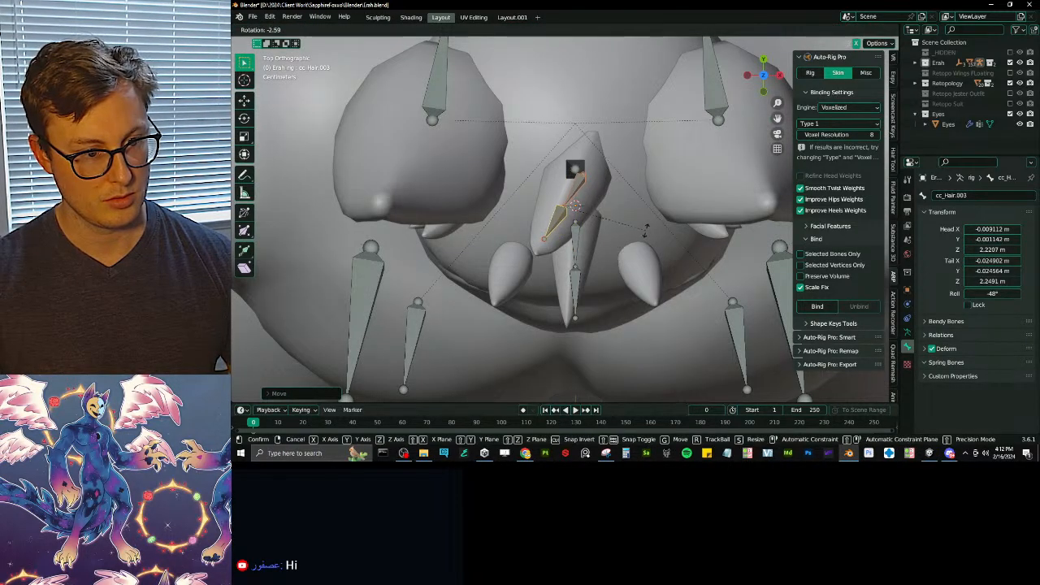
{"action": "left_click", "coordinate": [639, 244]}
- Rotate and shift the two front tuft bones in the top view to line up with the front tuft
{"action": "left_click", "coordinate": [576, 245]}
{"action": "left_click", "coordinate": [575, 285], "text": "shift"}
{"action": "key", "text": "r"}
{"action": "left_click", "coordinate": [634, 226]}
{"action": "key", "text": "g"}
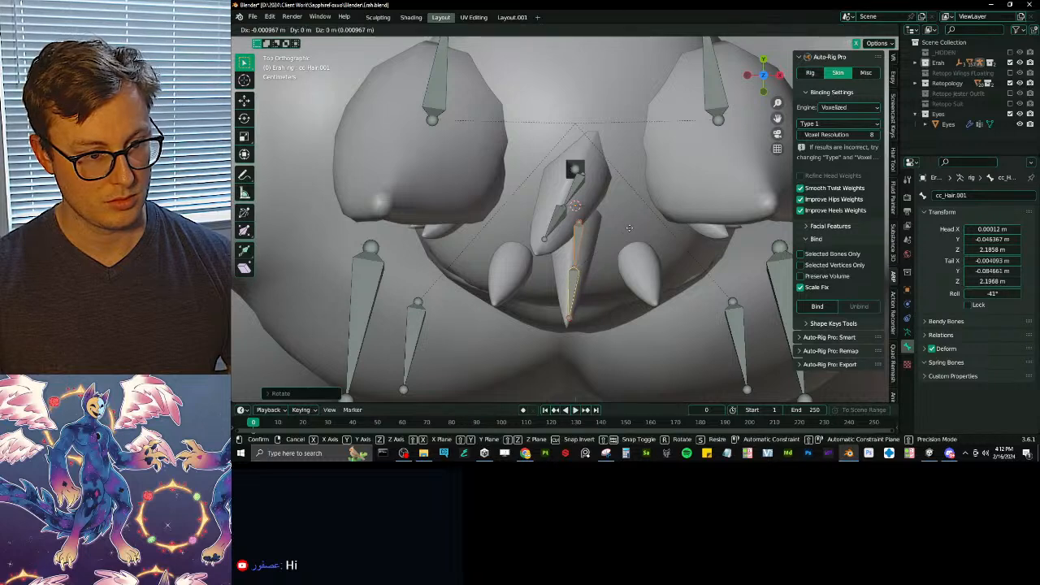
{"action": "left_click", "coordinate": [610, 237]}
{"action": "key", "text": "g"}
{"action": "left_click", "coordinate": [602, 247]}
- Duplicate the front tuft's root bone out in front of the ear and rename the copy cc_EarHair
{"action": "left_click", "coordinate": [577, 246]}
{"action": "middle_click_drag", "start_coordinate": [579, 246], "coordinate": [482, 233], "text": "shift"}
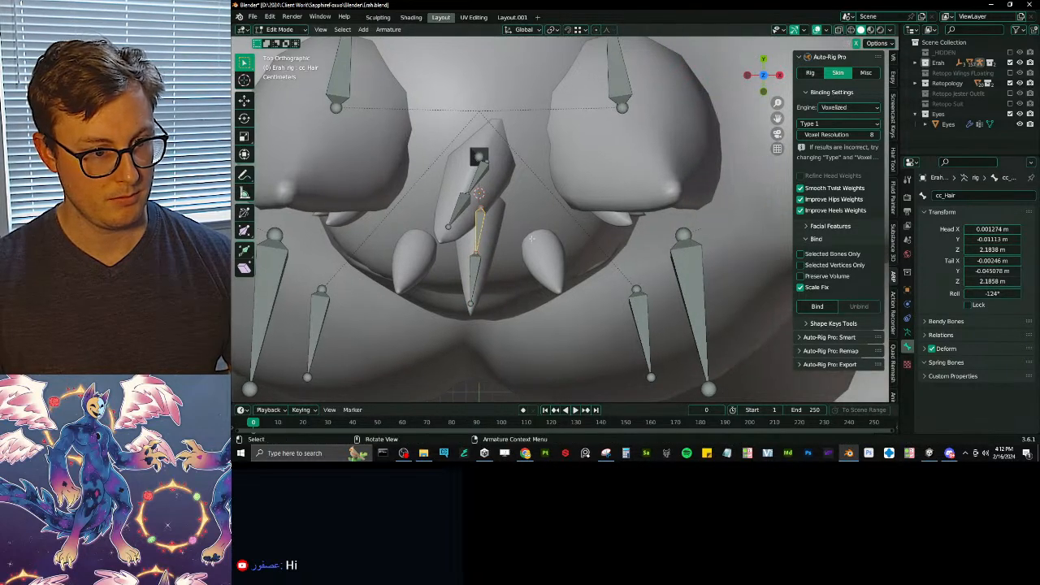
{"action": "key", "text": "shift+d"}
{"action": "left_click", "coordinate": [591, 237]}
{"action": "double_click", "coordinate": [1000, 197]}
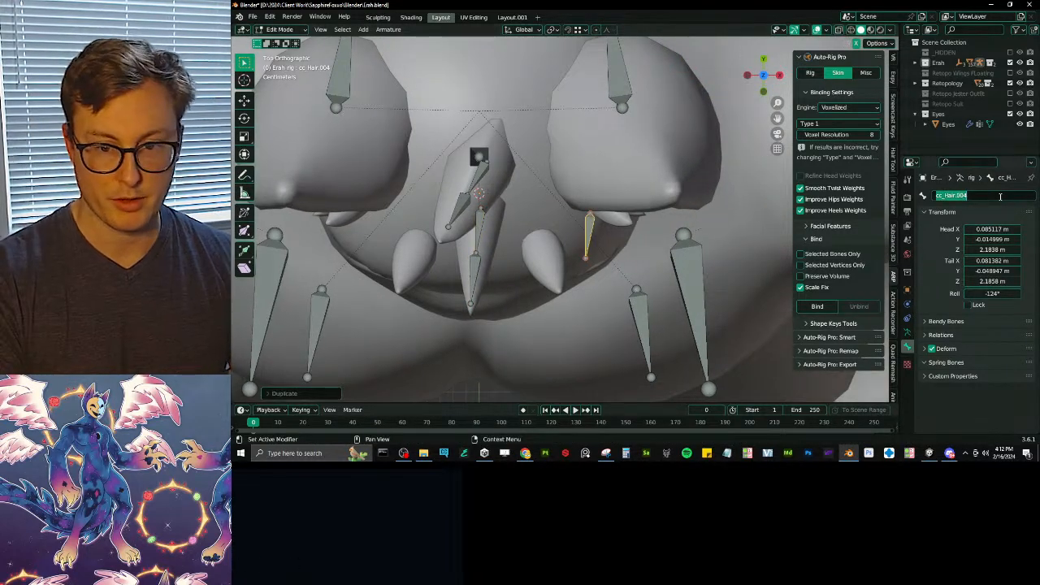
{"action": "type", "text": "cc_"}
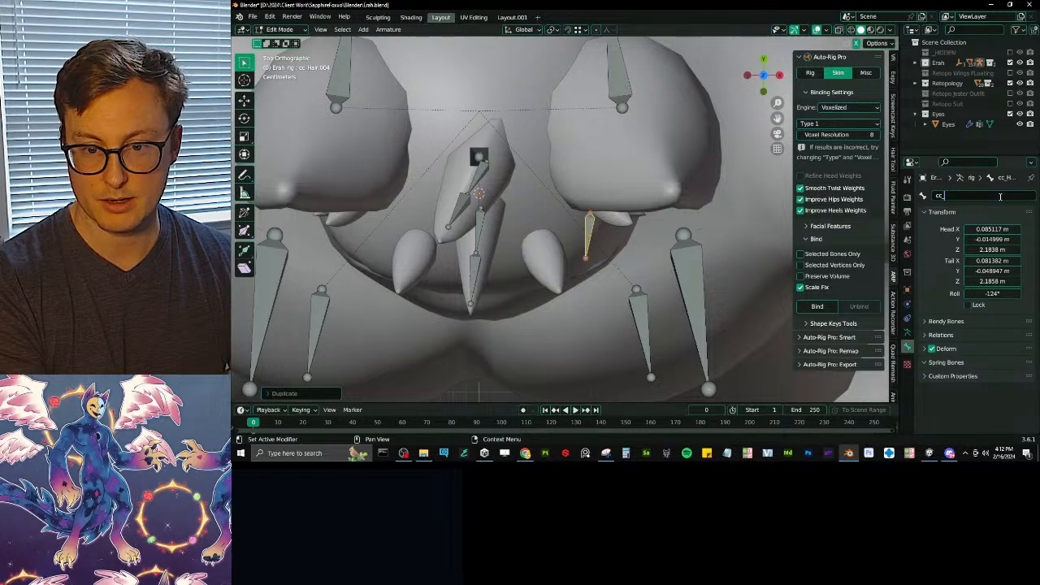
{"action": "type", "text": "HaE"}
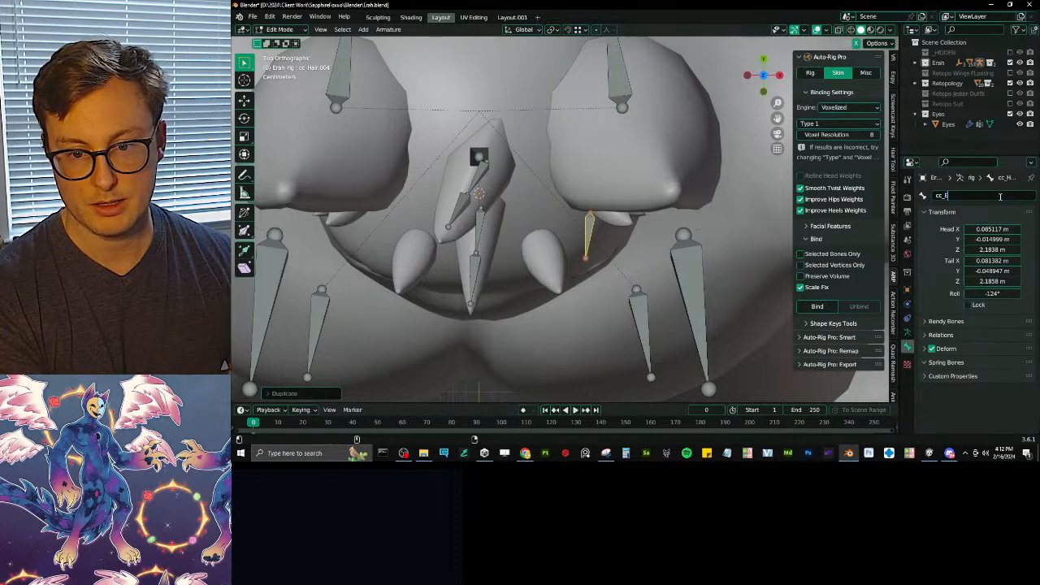
{"action": "type", "text": "arHair"}
{"action": "key", "text": "Return"}
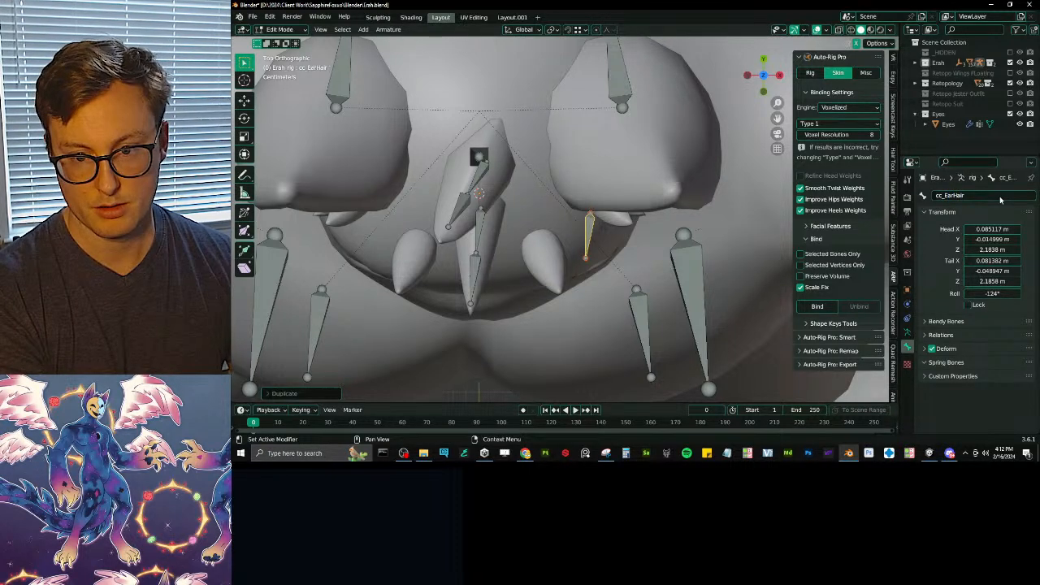
- Rotate and move the cc_EarHair bone into the upper of the two small tufts beside the ear
{"action": "key", "text": "KP_1"}
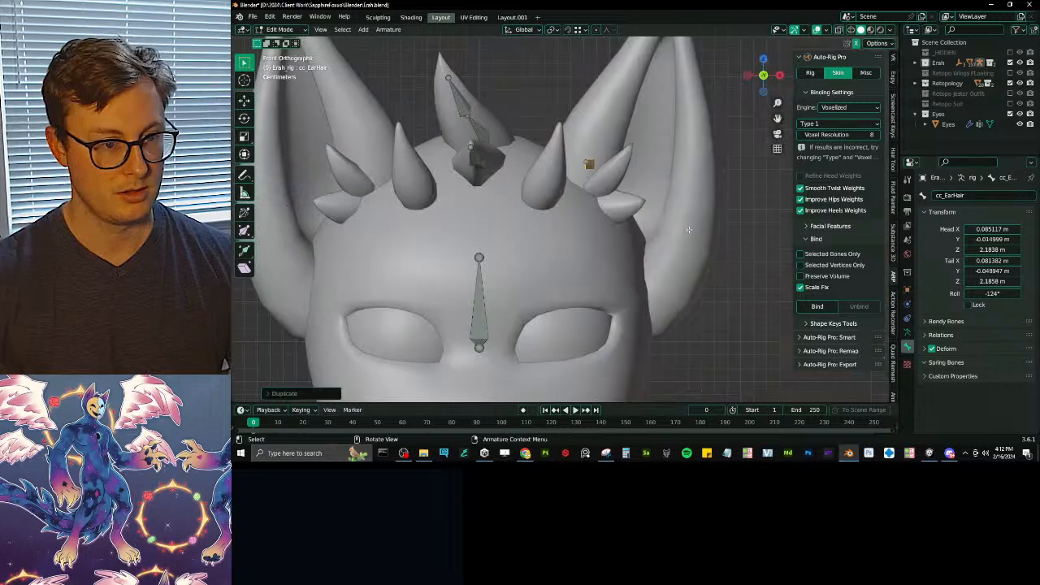
{"action": "scroll", "coordinate": [661, 223], "scroll_direction": "up", "scroll_amount": 4}
{"action": "key", "text": "KP_7"}
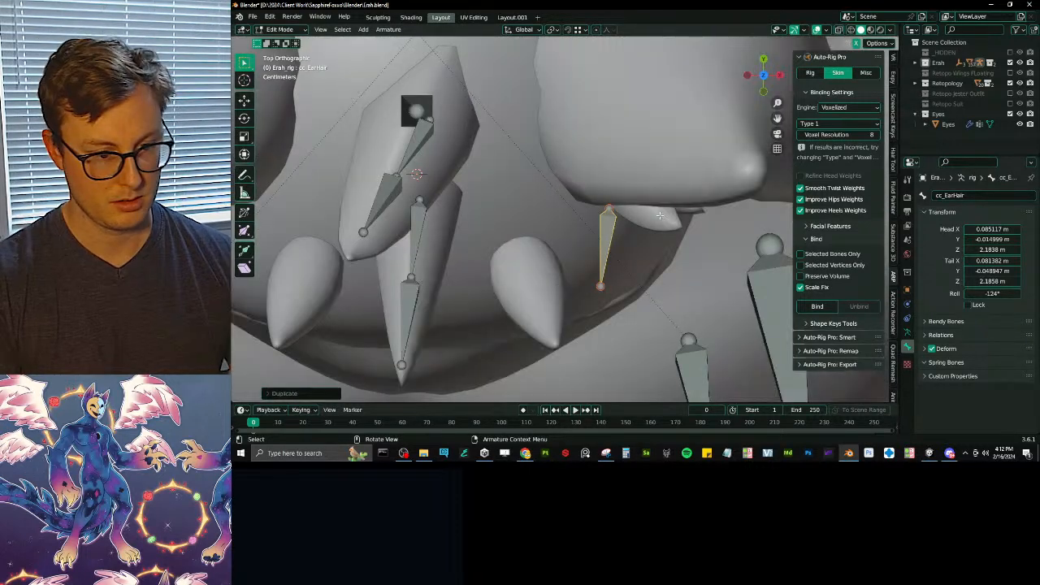
{"action": "key", "text": "KP_1"}
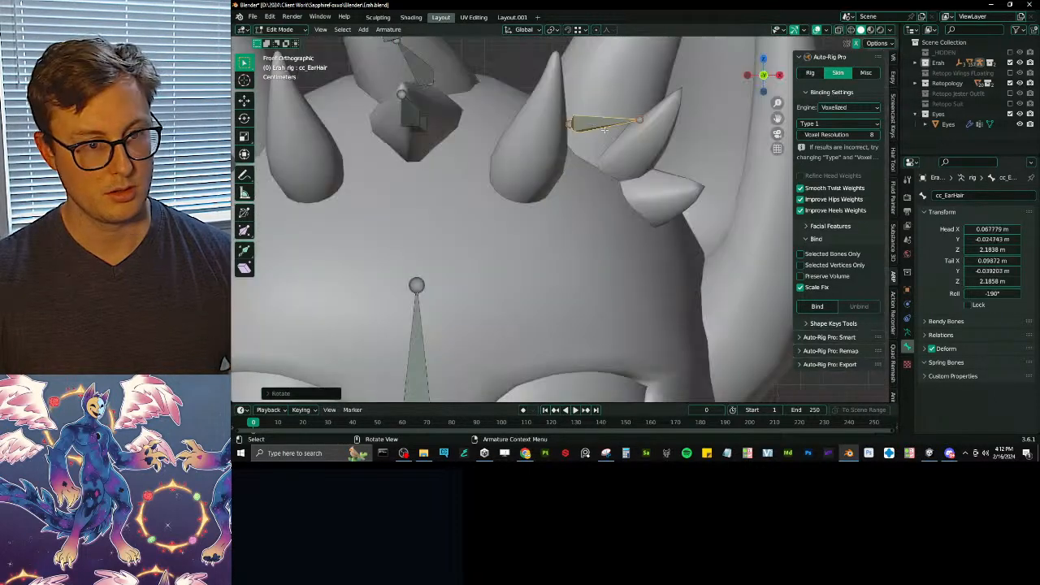
{"action": "key", "text": "r"}
{"action": "left_click", "coordinate": [621, 176]}
{"action": "key", "text": "g"}
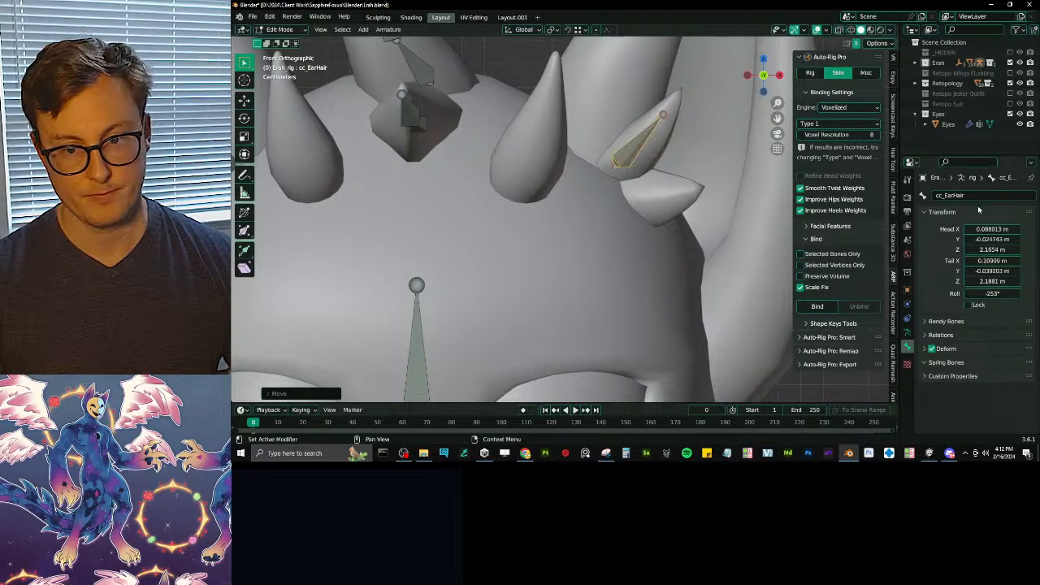
- Rename the upper ear tuft's bone to cc_EarHairTop.L
{"action": "left_click", "coordinate": [986, 195]}
{"action": "left_click", "coordinate": [985, 195]}
{"action": "type", "text": "Top"}
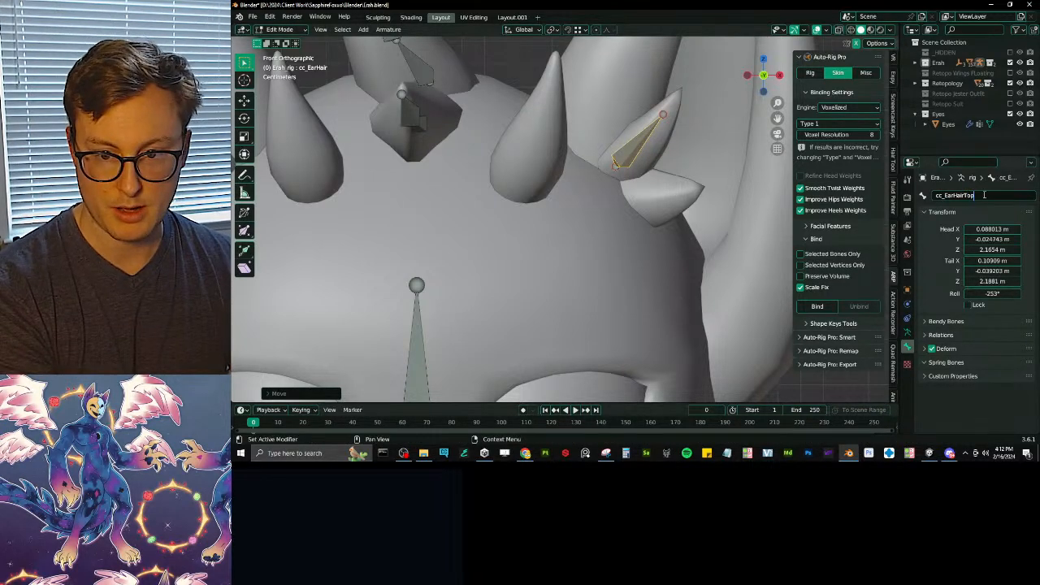
{"action": "type", "text": ".L"}
{"action": "key", "text": "Return"}
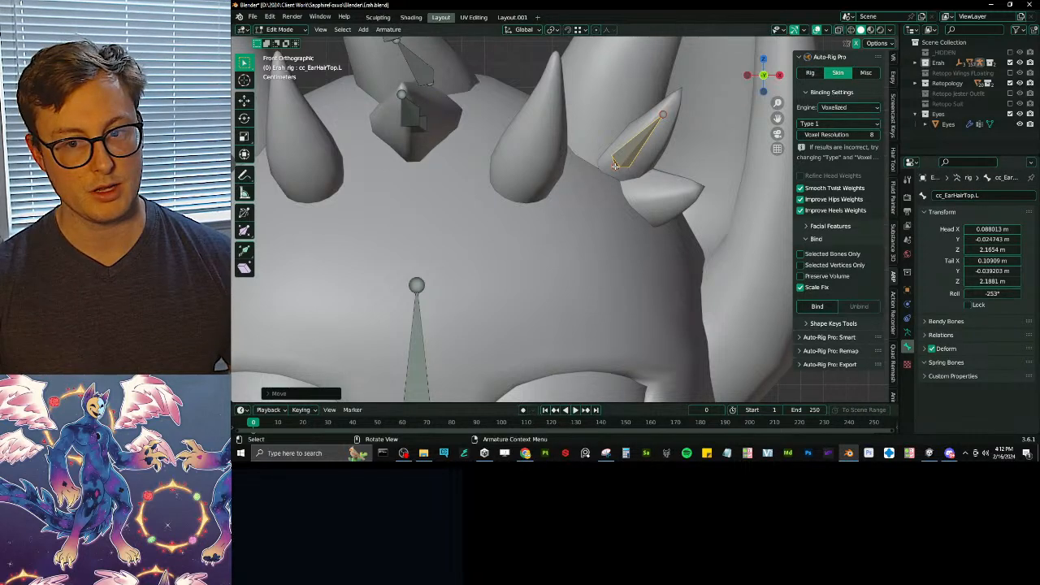
- Place a copy of the upper ear tuft bone in the lower ear tuft and rename it cc_EarHairBot.L
{"action": "left_click", "coordinate": [650, 183]}
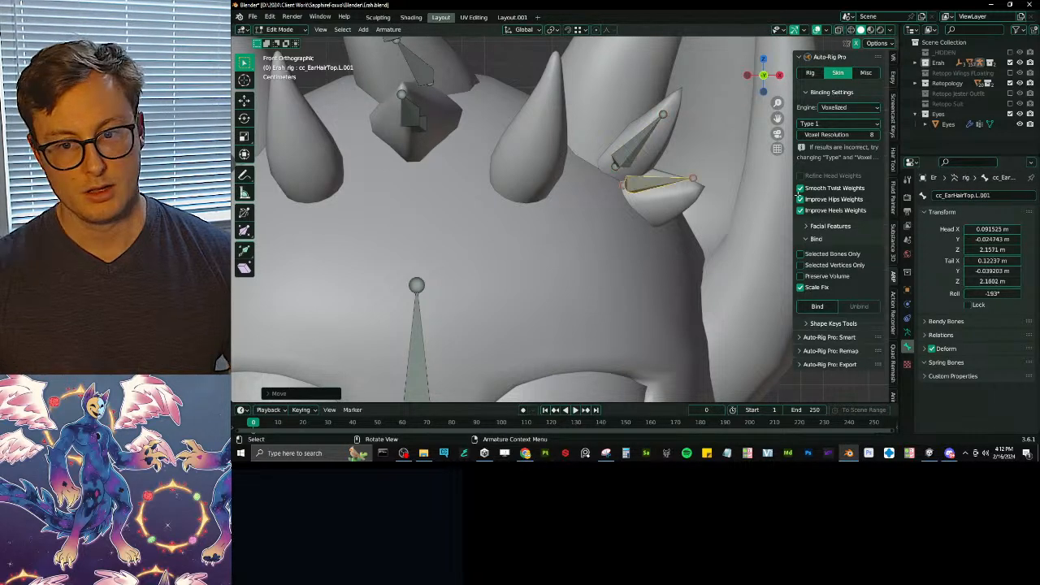
{"action": "double_click", "coordinate": [1002, 196]}
{"action": "left_click", "coordinate": [1002, 196]}
{"action": "key", "text": "BackSpace"}
{"action": "key", "text": "BackSpace"}
{"action": "key", "text": "BackSpace"}
{"action": "key", "text": "BackSpace"}
{"action": "key", "text": "BackSpace"}
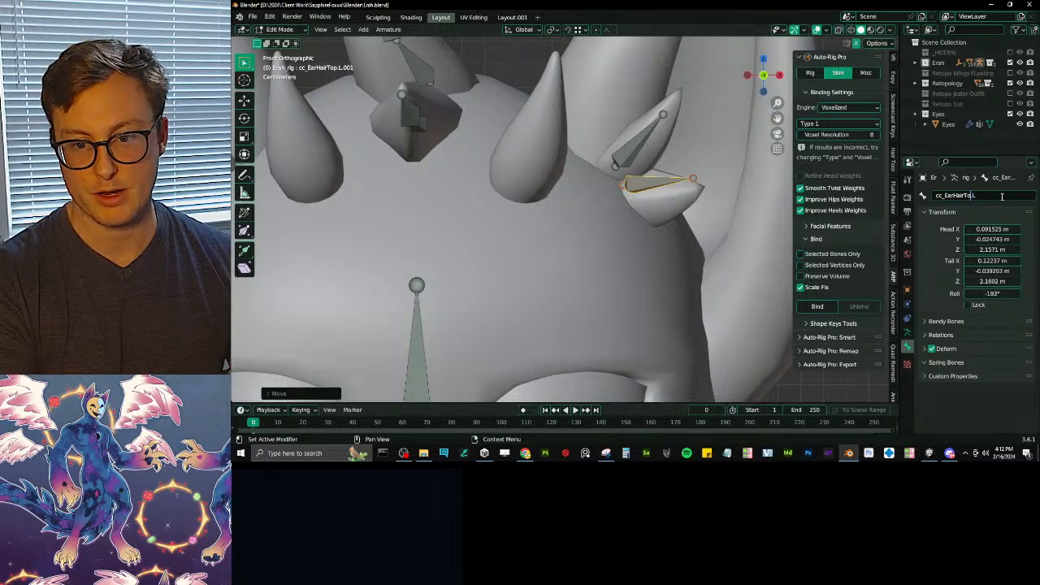
{"action": "key", "text": "BackSpace"}
{"action": "key", "text": "BackSpace"}
{"action": "type", "text": "Bott"}
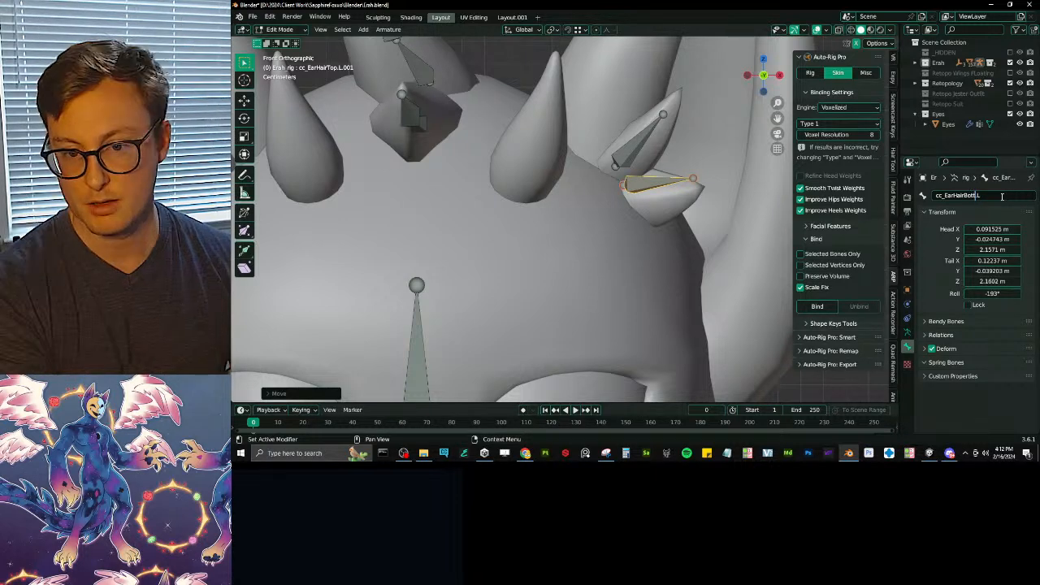
{"action": "key", "text": "BackSpace"}
{"action": "key", "text": "Return"}
- Move both ear tuft bones back along the Y axis toward their tufts and rotate them around Z
{"action": "middle_click_drag", "start_coordinate": [569, 244], "coordinate": [598, 218]}
{"action": "left_click", "coordinate": [617, 226], "text": "shift"}
{"action": "key", "text": "g"}
{"action": "key", "text": "y"}
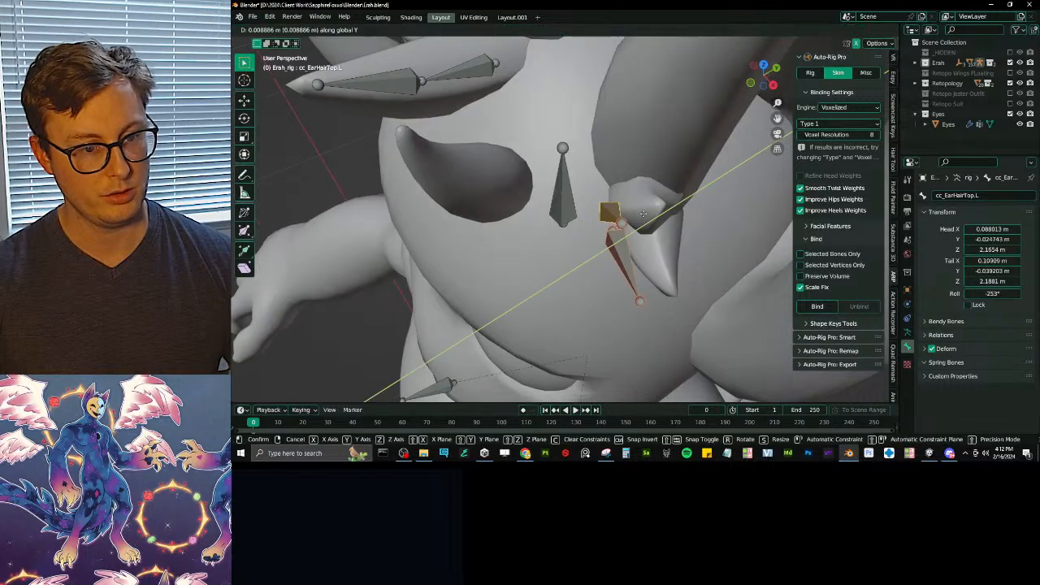
{"action": "left_click", "coordinate": [688, 206]}
{"action": "key", "text": "r"}
{"action": "key", "text": "z"}
{"action": "middle_click_drag", "start_coordinate": [687, 206], "coordinate": [440, 178]}
- Adjust the two ear tuft bones one at a time along the Y axis so each sits inside its tuft
{"action": "left_click", "coordinate": [685, 239]}
{"action": "key", "text": "g"}
{"action": "key", "text": "y"}
{"action": "left_click", "coordinate": [700, 242]}
{"action": "left_click", "coordinate": [644, 249]}
{"action": "key", "text": "g"}
{"action": "key", "text": "y"}
{"action": "left_click", "coordinate": [603, 201]}
- Parent cc_EarHairBot.L and the root bones of the two central tufts to cc_HairParent with Keep Offset
{"action": "left_click", "coordinate": [599, 223]}
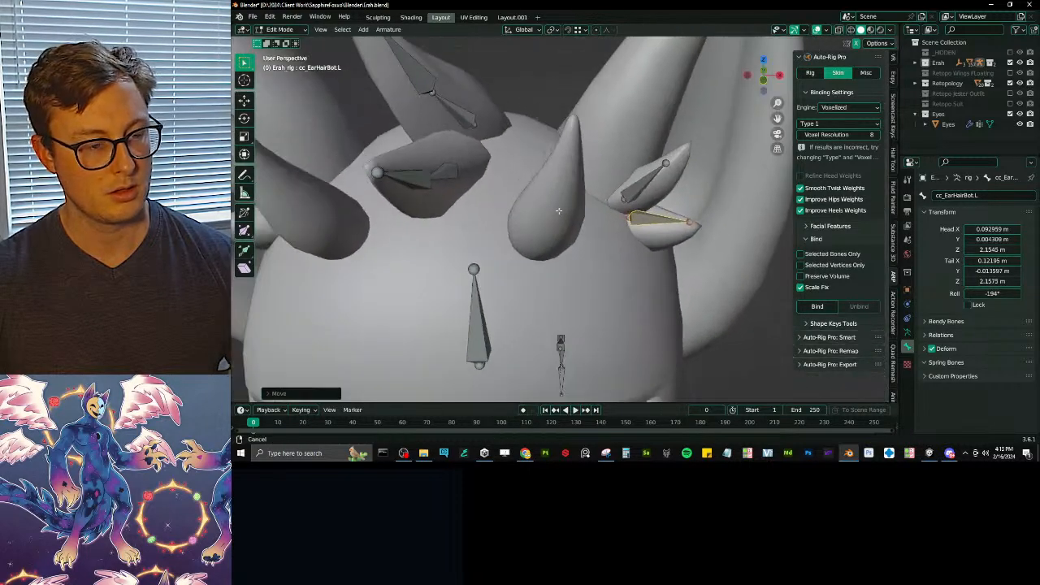
{"action": "left_click", "coordinate": [442, 176], "text": "shift"}
{"action": "left_click", "coordinate": [458, 113], "text": "shift"}
{"action": "middle_click_drag", "start_coordinate": [458, 112], "coordinate": [528, 324]}
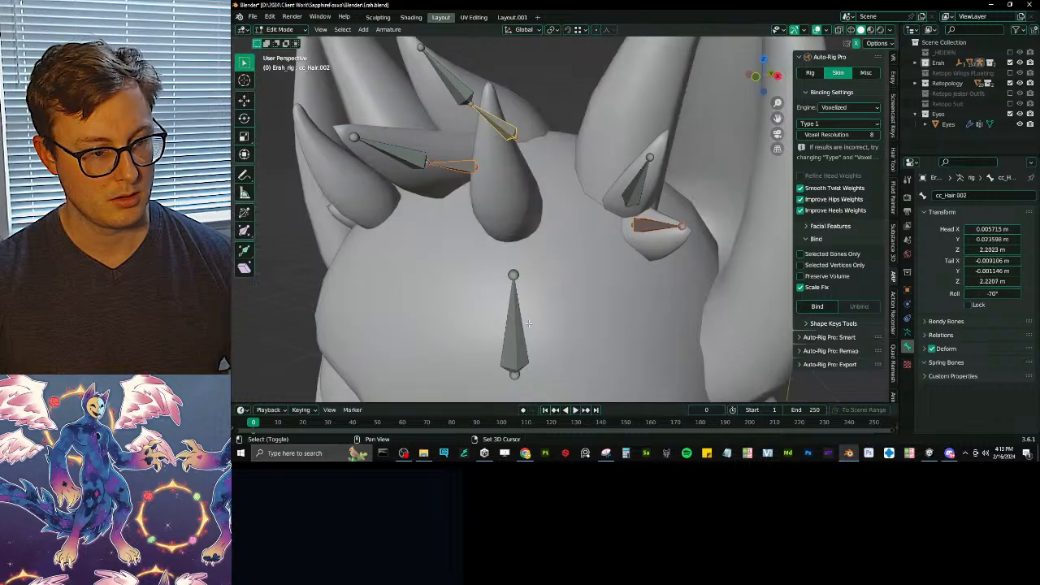
{"action": "left_click", "coordinate": [513, 333], "text": "shift"}
{"action": "key", "text": "ctrl+p"}
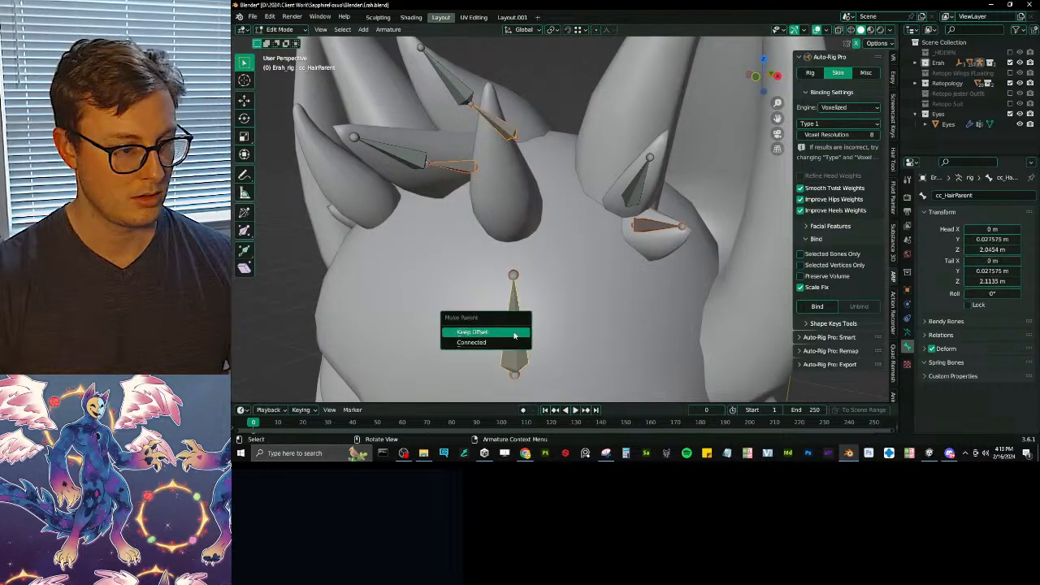
{"action": "left_click", "coordinate": [514, 334]}
- Symmetrize the upper and lower ear tuft bones to the other side of the head
{"action": "left_click", "coordinate": [670, 227]}
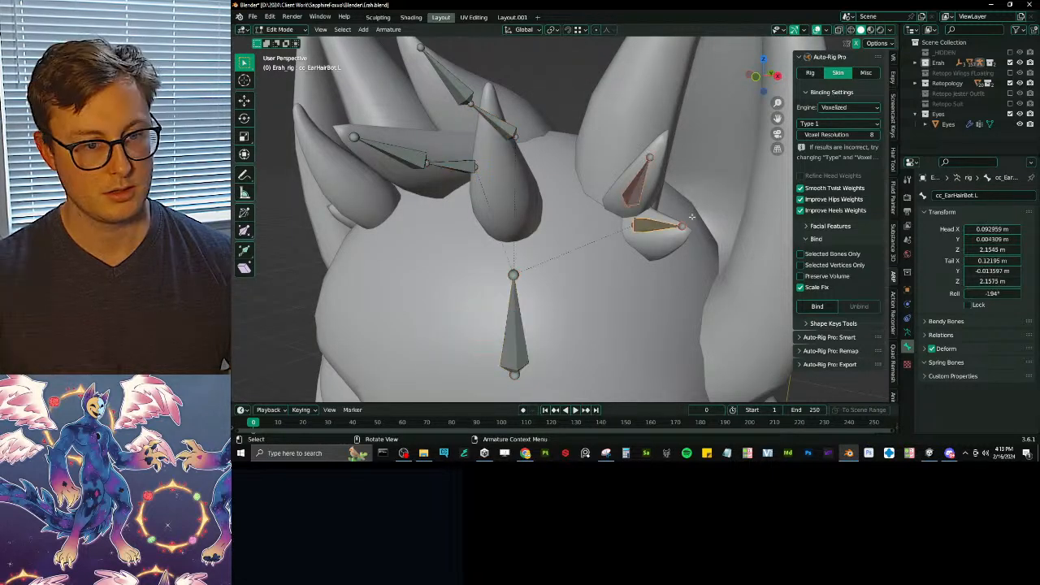
{"action": "key", "text": "q"}
{"action": "left_click", "coordinate": [690, 228]}
{"action": "scroll", "coordinate": [682, 231], "scroll_direction": "down", "scroll_amount": 3}
{"action": "middle_click_drag", "start_coordinate": [613, 250], "coordinate": [580, 262]}
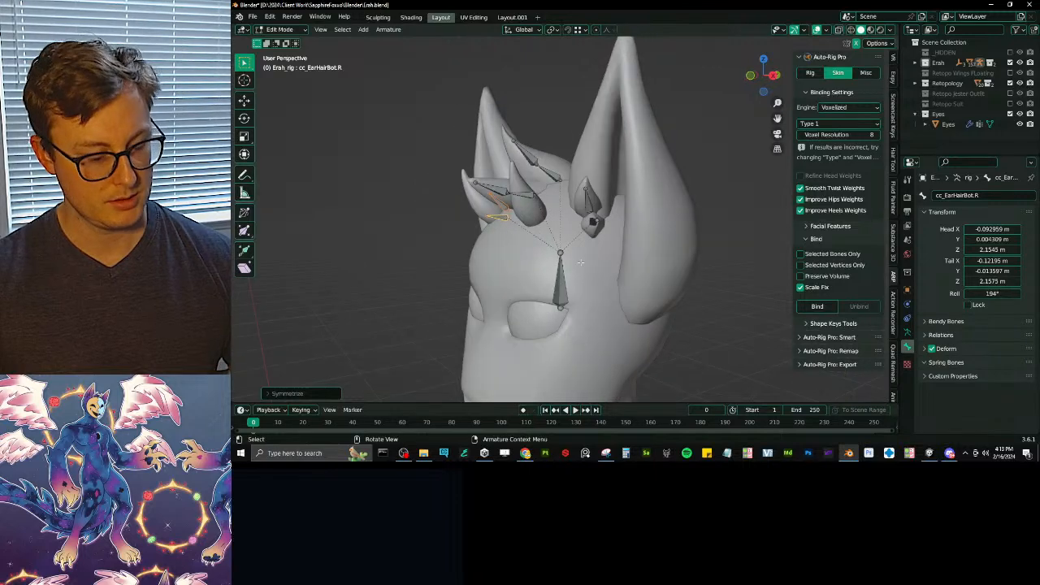
- Show the rig's main bone layers and parent the cc_HairParent bone to head.x with Keep Offset
{"action": "key", "text": "ctrl+Tab"}
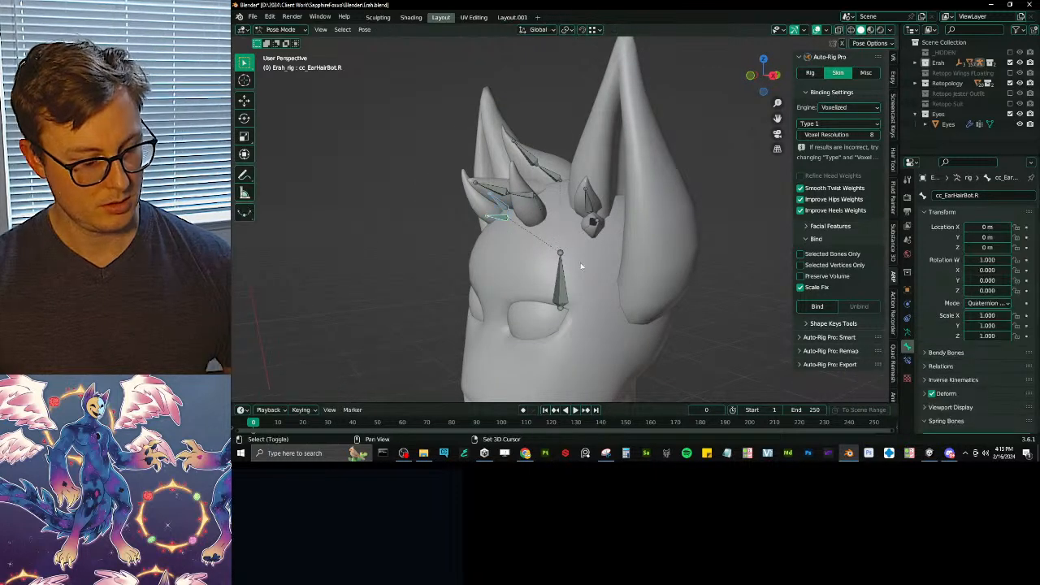
{"action": "key", "text": "m"}
{"action": "left_click", "coordinate": [586, 292], "text": "shift"}
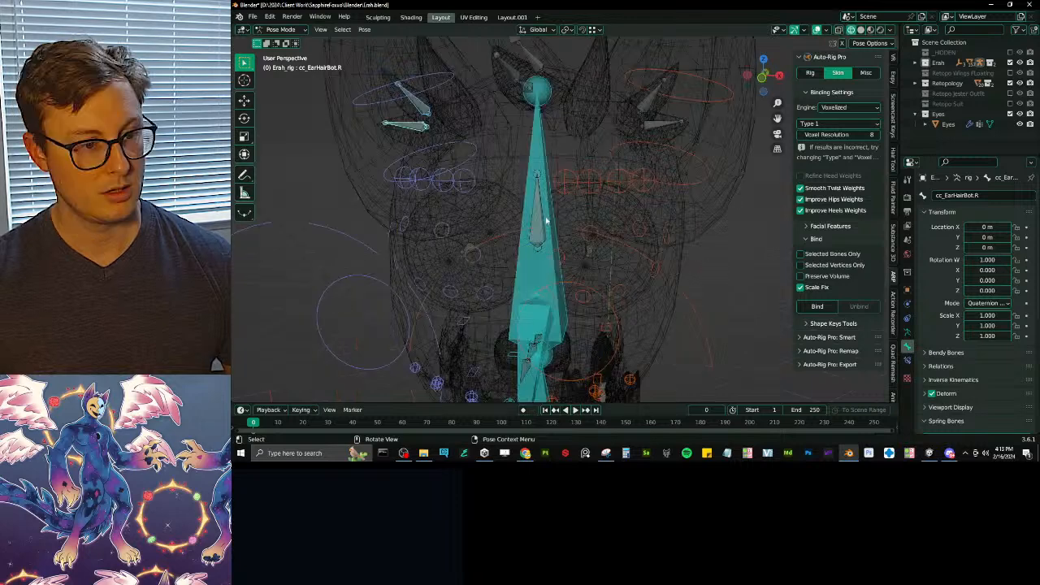
{"action": "left_click", "coordinate": [544, 218], "text": "shift"}
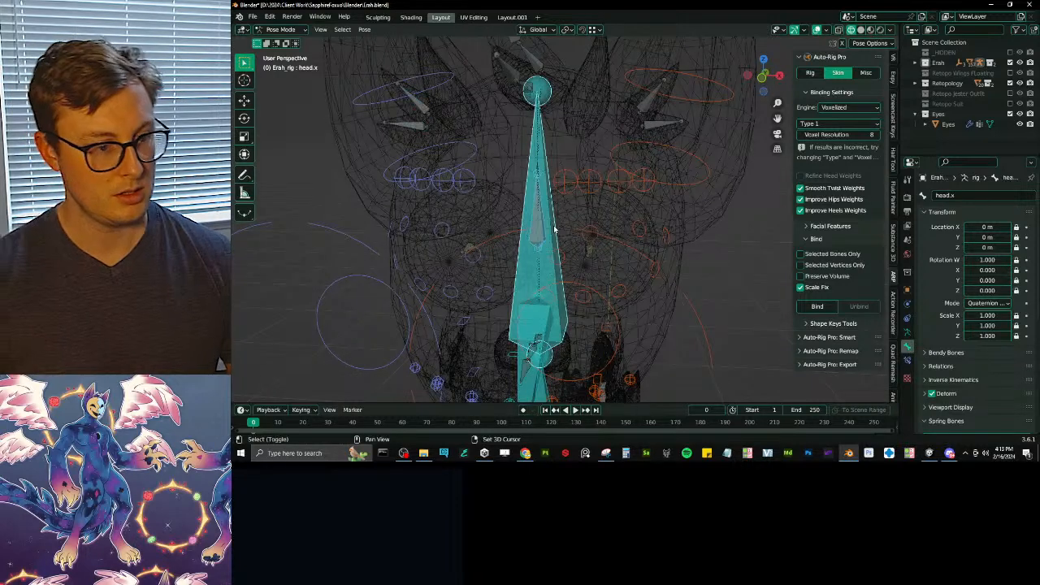
{"action": "key", "text": "ctrl+p"}
{"action": "key", "text": "Escape"}
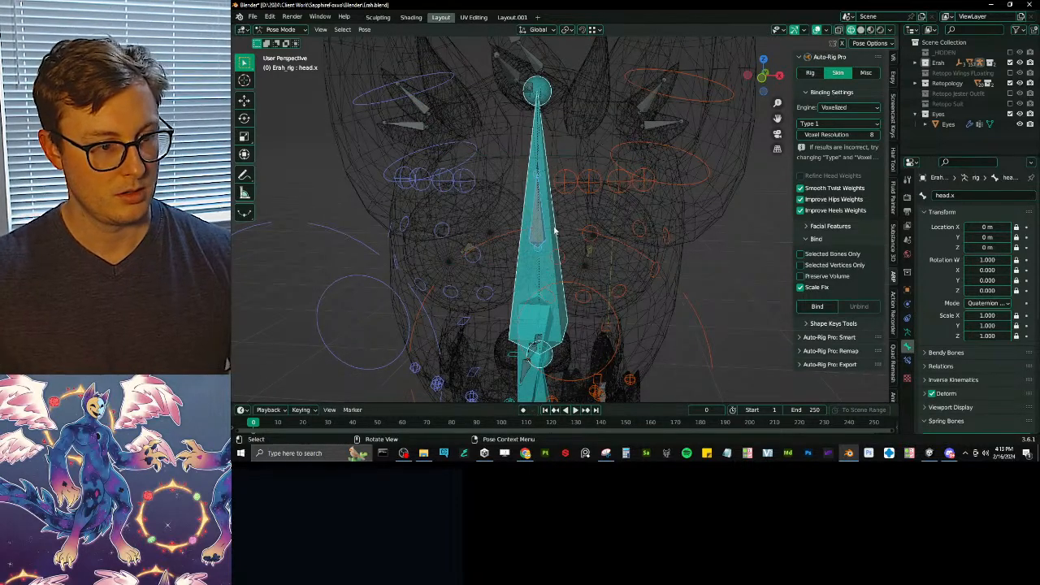
{"action": "key", "text": "Tab"}
{"action": "key", "text": "ctrl+p"}
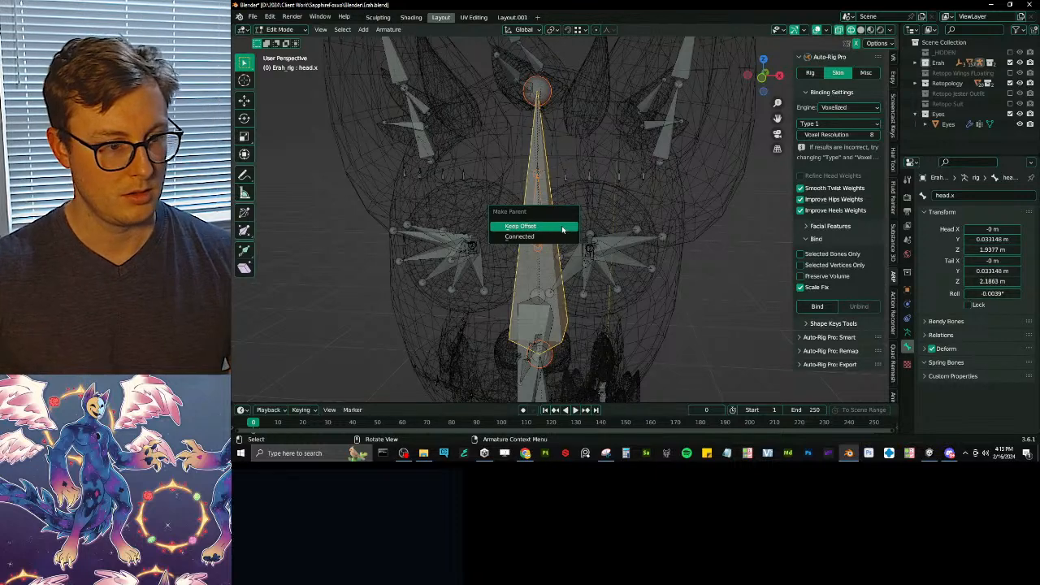
{"action": "left_click", "coordinate": [563, 228]}
- Move the cc_HairParent bone forward of the head bone in side view, just below the ear tuft bones
{"action": "key", "text": "KP_3"}
{"action": "key", "text": "b"}
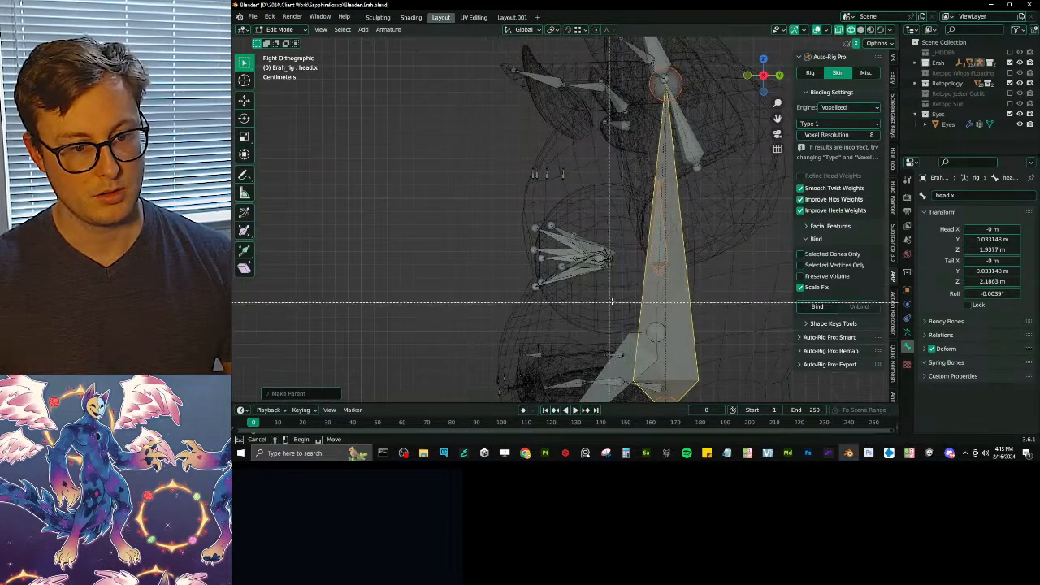
{"action": "middle_click_drag", "start_coordinate": [635, 288], "coordinate": [640, 312]}
{"action": "key", "text": "g"}
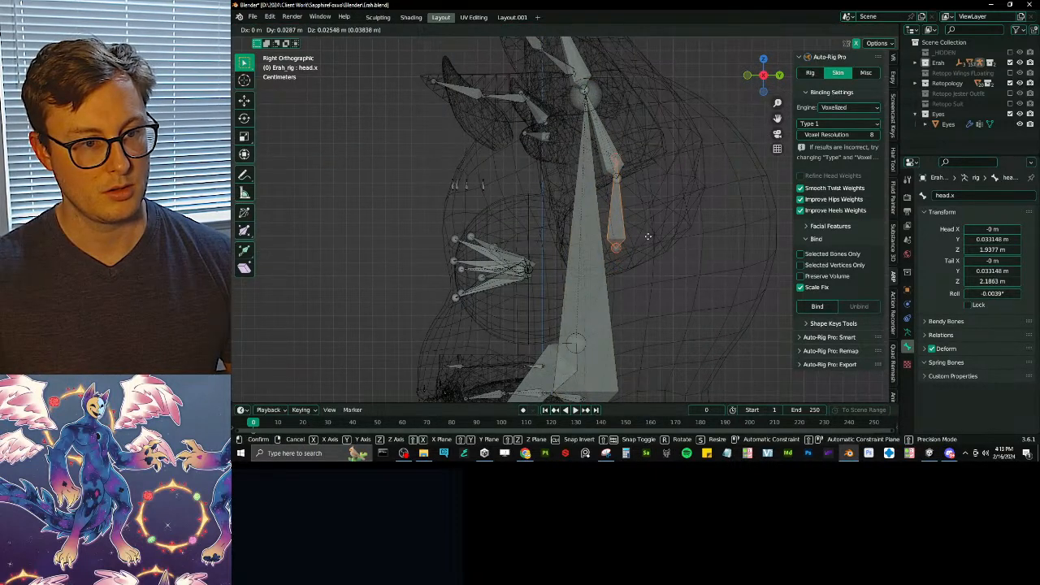
{"action": "left_click", "coordinate": [593, 211]}
{"action": "key", "text": "g"}
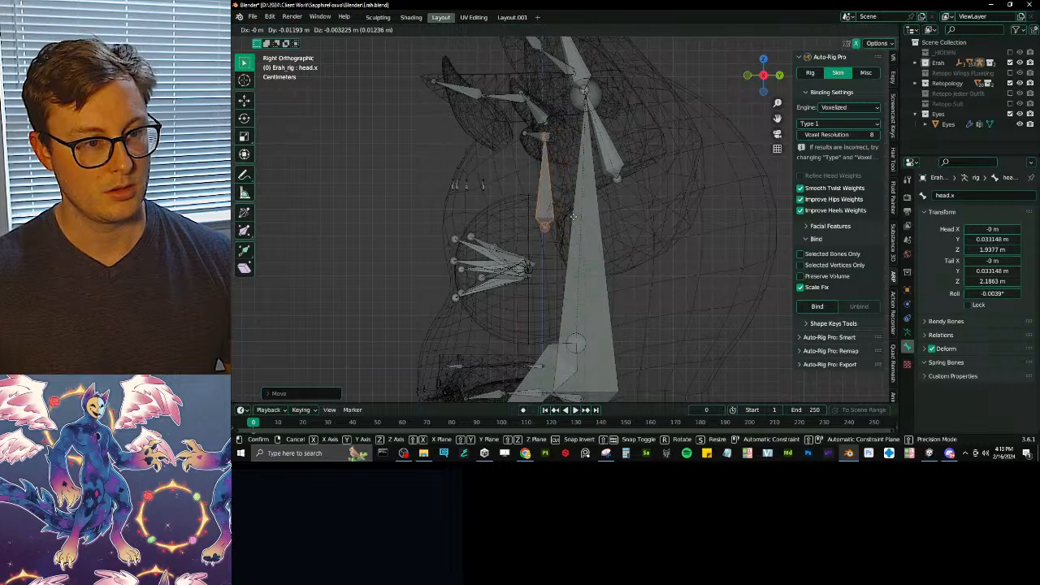
{"action": "left_click", "coordinate": [580, 214]}
- Return the rig to Pose Mode and switch the viewport back to solid shading
{"action": "key", "text": "Tab"}
{"action": "key", "text": "z"}
{"action": "scroll", "coordinate": [528, 207], "scroll_direction": "down", "scroll_amount": 5}
{"action": "middle_click_drag", "start_coordinate": [528, 208], "coordinate": [616, 154]}
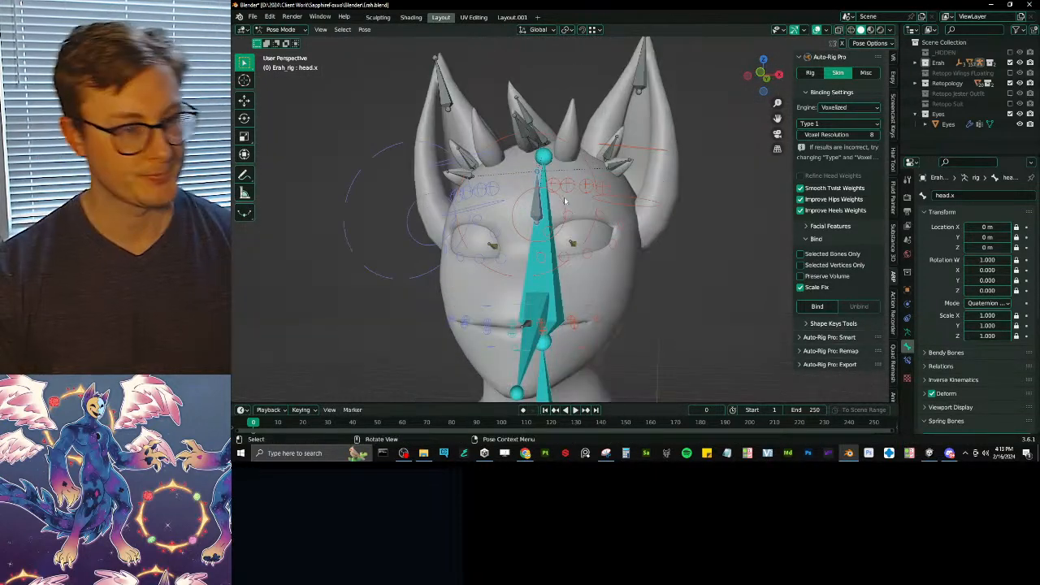
- Isolate the central hair tuft mesh with the rig, enter Weight Paint mode and select the cc_Hair.003 bone in side view
{"action": "left_click", "coordinate": [614, 146]}
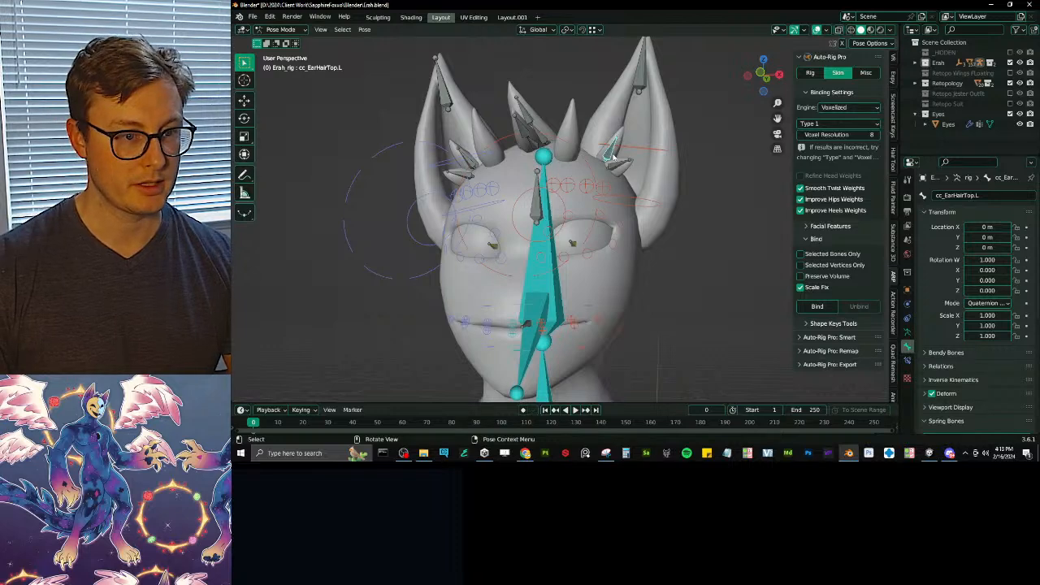
{"action": "key", "text": "ctrl+Tab"}
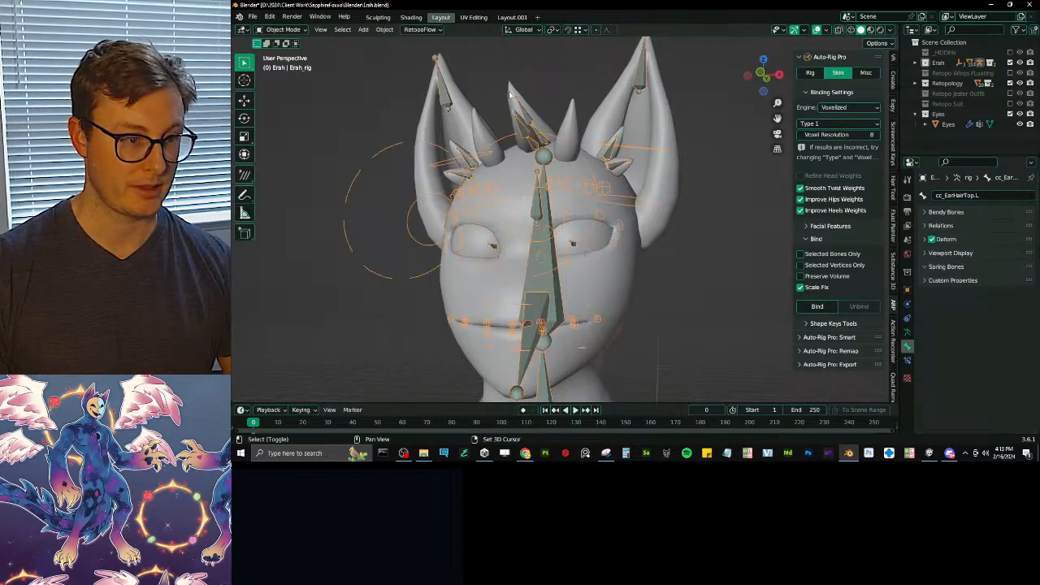
{"action": "left_click", "coordinate": [554, 143], "text": "shift"}
{"action": "key", "text": "slash"}
{"action": "key", "text": "ctrl+Tab"}
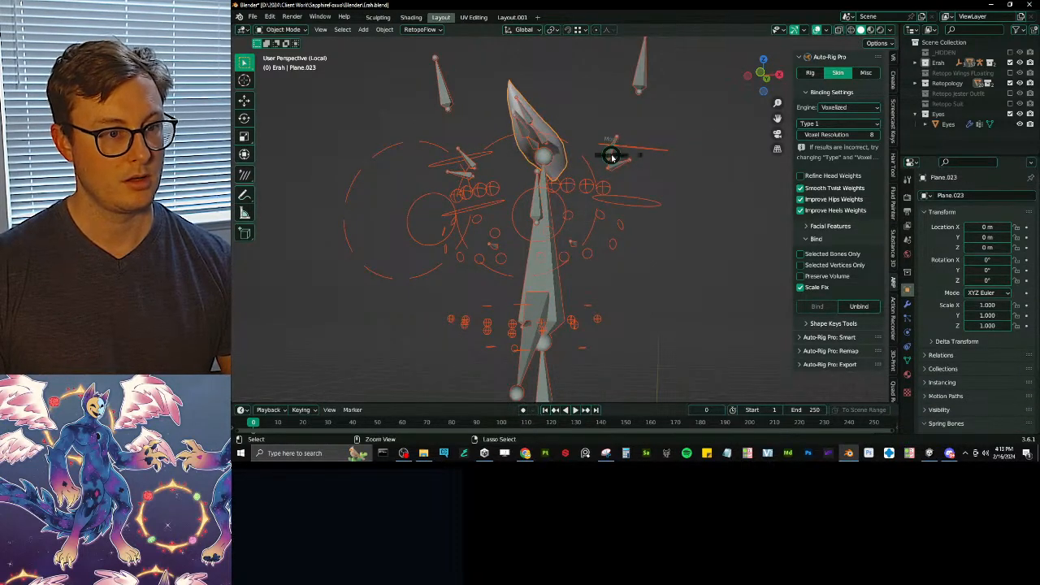
{"action": "left_click", "coordinate": [557, 124]}
{"action": "mouse_move", "coordinate": [557, 124]}
{"action": "middle_mouse_down", "text": "shift"}
{"action": "mouse_move", "coordinate": [594, 186]}
{"action": "mouse_move", "coordinate": [520, 215]}
{"action": "middle_mouse_up", "text": "shift"}
{"action": "scroll", "coordinate": [594, 187], "scroll_direction": "up", "scroll_amount": 3}
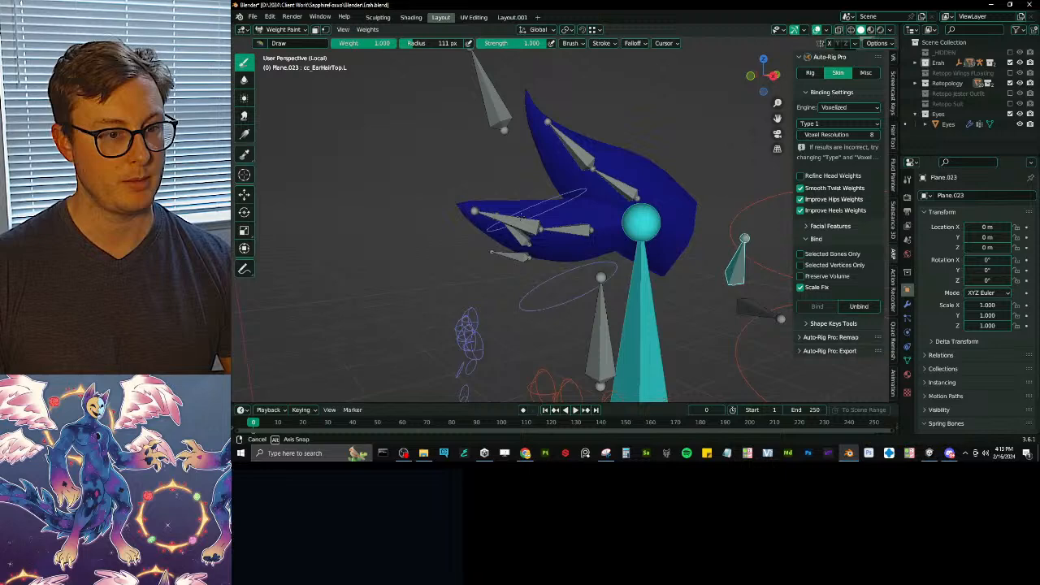
{"action": "left_click", "coordinate": [565, 154], "text": "ctrl"}
{"action": "key", "text": "KP_3"}
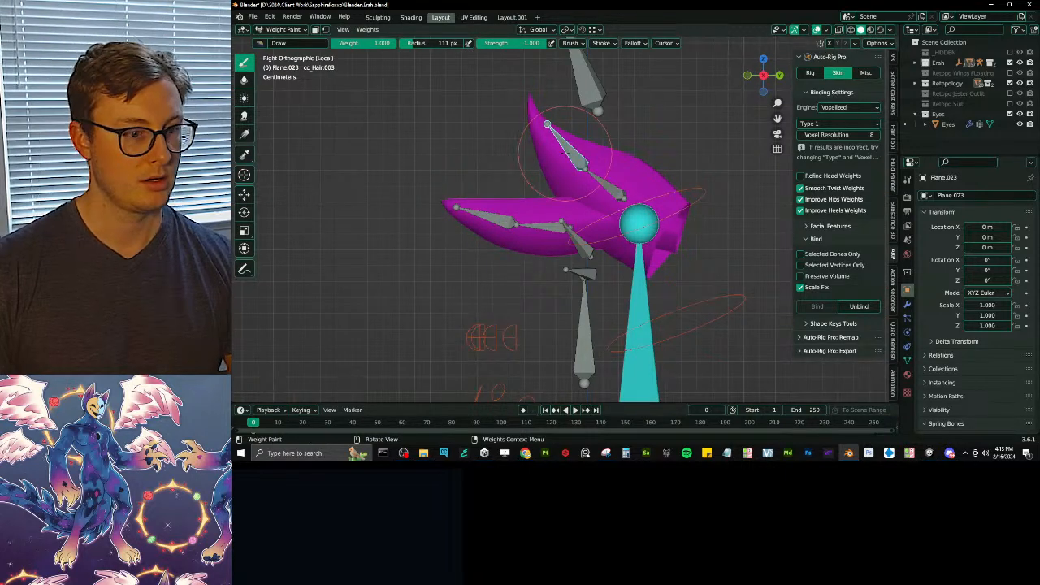
- Paint a weight gradient at 1.000 for the cc_Hair.003 bone from the upper hair tuft's tip toward its base
{"action": "key", "text": "Tab"}
{"action": "key", "text": "Tab"}
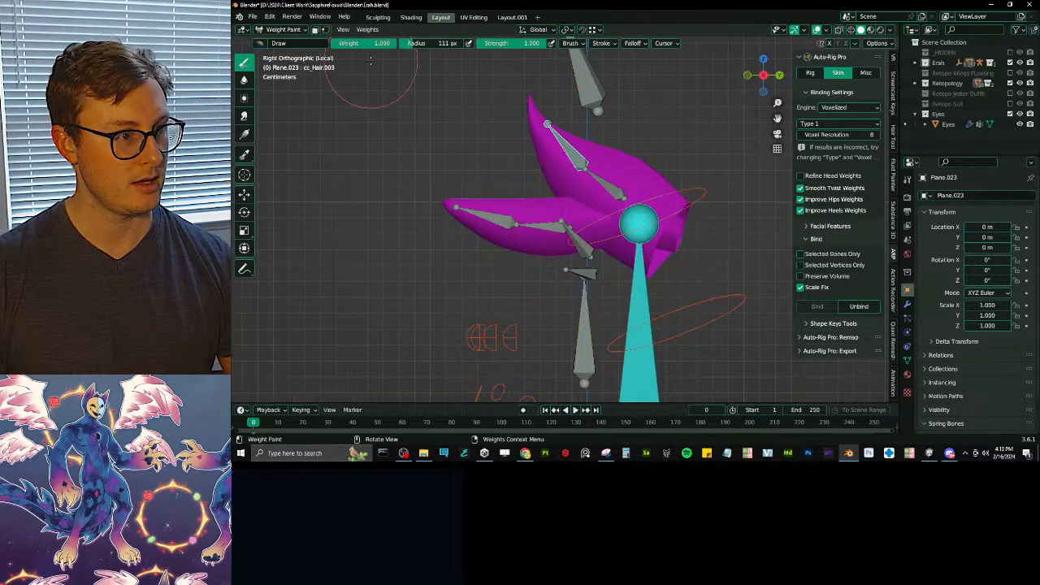
{"action": "key", "text": "q"}
{"action": "left_click", "coordinate": [535, 112]}
{"action": "left_click_drag", "start_coordinate": [534, 112], "coordinate": [623, 185], "text": "alt"}
{"action": "key", "text": "q"}
{"action": "left_click", "coordinate": [623, 185]}
- Paint a weight gradient at 1.000 for the cc_Hair.002 bone from the upper hair tuft's base toward its tip
{"action": "key", "text": "ctrl+z"}
{"action": "key", "text": "q"}
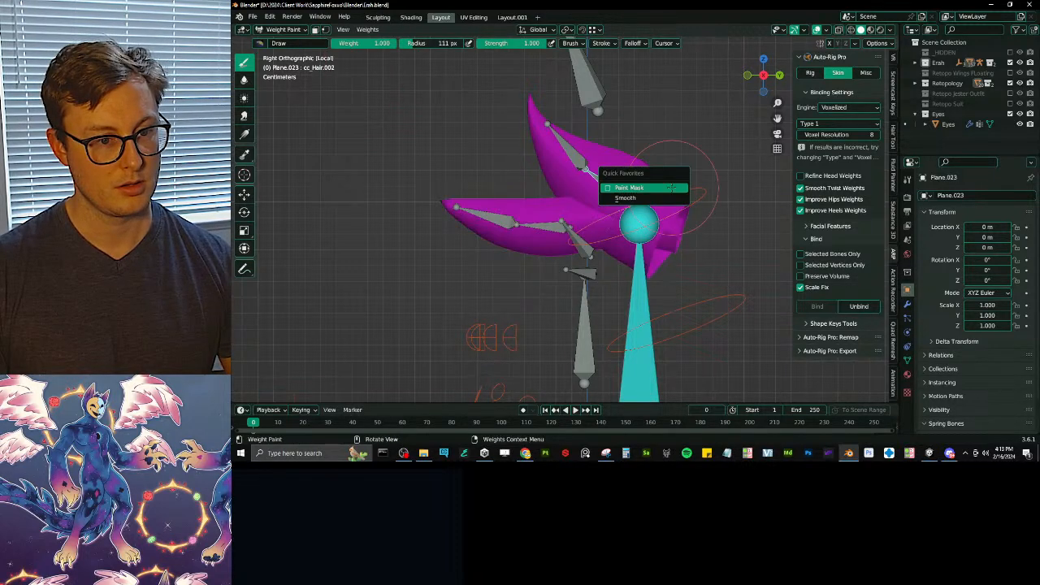
{"action": "left_click", "coordinate": [672, 188]}
{"action": "left_click_drag", "start_coordinate": [672, 188], "coordinate": [569, 162], "text": "alt"}
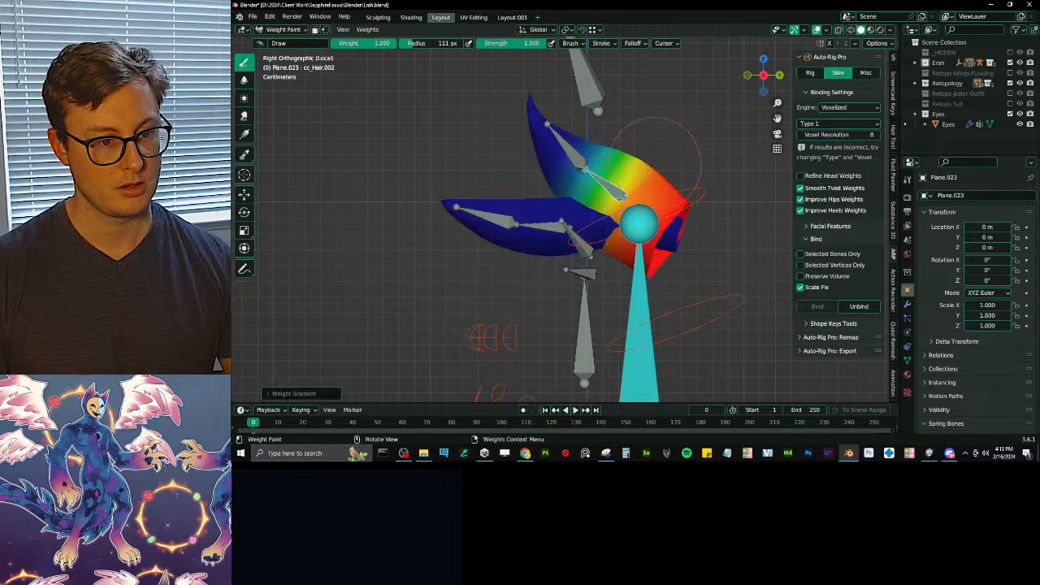
{"action": "key", "text": "ctrl+z"}
- Limit painting to the front hair tuft's linked geometry and paint a tip-to-base weight gradient for its outermost bone
{"action": "key", "text": "Tab"}
{"action": "key", "text": "alt+a"}
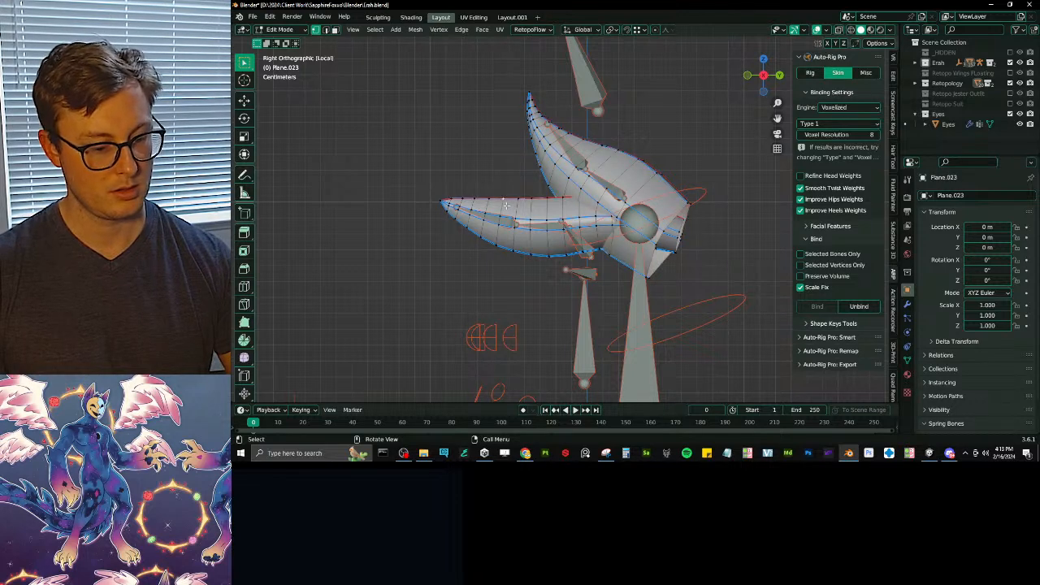
{"action": "key", "text": "l"}
{"action": "key", "text": "Tab"}
{"action": "key", "text": "q"}
{"action": "left_click", "coordinate": [457, 204]}
{"action": "left_click_drag", "start_coordinate": [455, 212], "coordinate": [565, 216], "text": "alt"}
{"action": "key", "text": "q"}
{"action": "left_click", "coordinate": [559, 212]}
- Weight the front tuft to the cc_Hair bone with a base-to-tip gradient at 1.000, and fade its base with one at 0.000
{"action": "left_click", "coordinate": [544, 226], "text": "ctrl"}
{"action": "key", "text": "q"}
{"action": "left_click", "coordinate": [638, 211]}
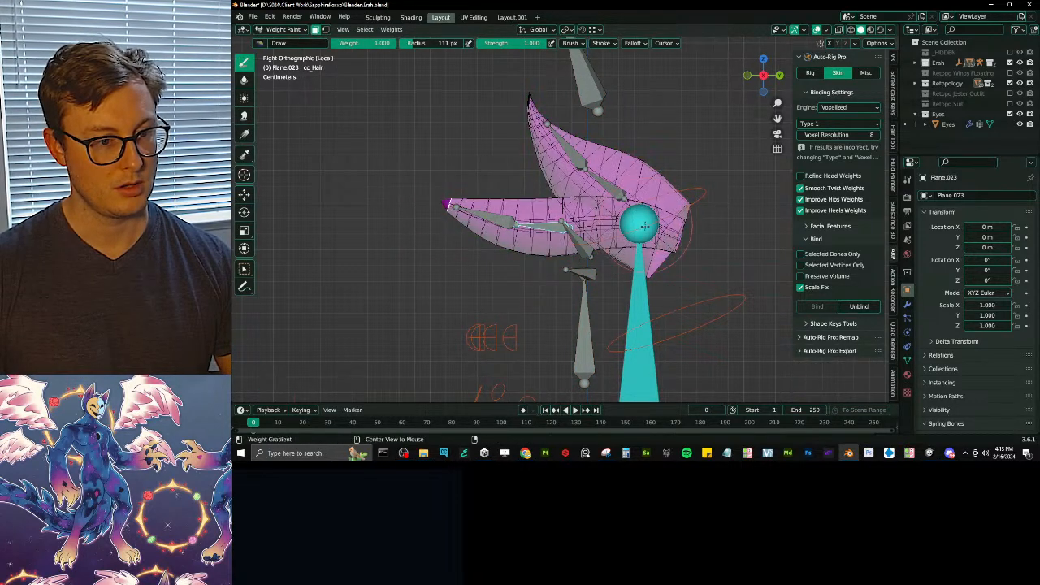
{"action": "left_click_drag", "start_coordinate": [631, 223], "coordinate": [512, 223], "text": "alt"}
{"action": "left_click_drag", "start_coordinate": [374, 45], "coordinate": [313, 45]}
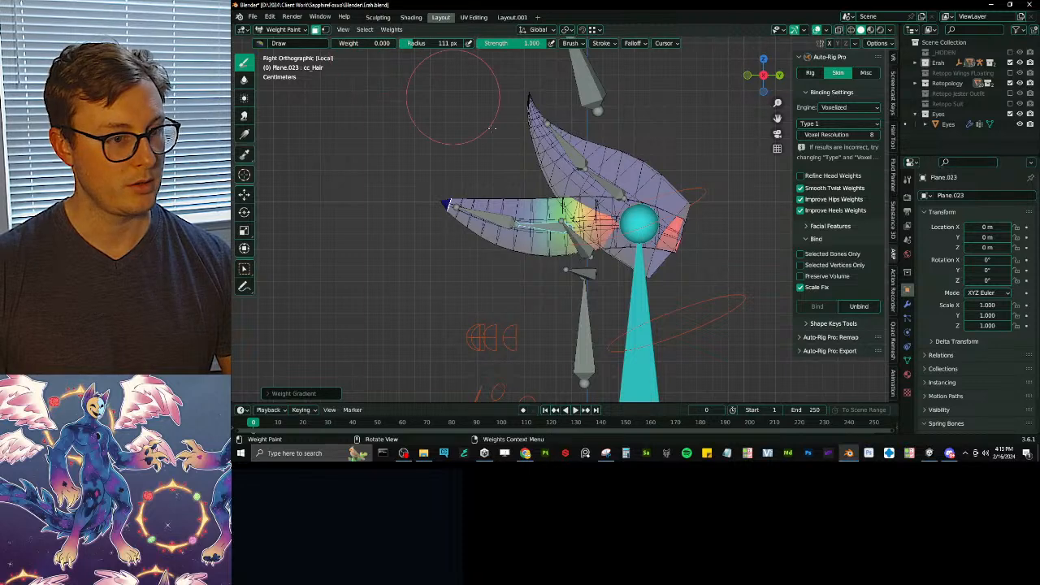
{"action": "left_click_drag", "start_coordinate": [638, 229], "coordinate": [503, 223], "text": "alt"}
{"action": "key", "text": "q"}
{"action": "left_click", "coordinate": [594, 211]}
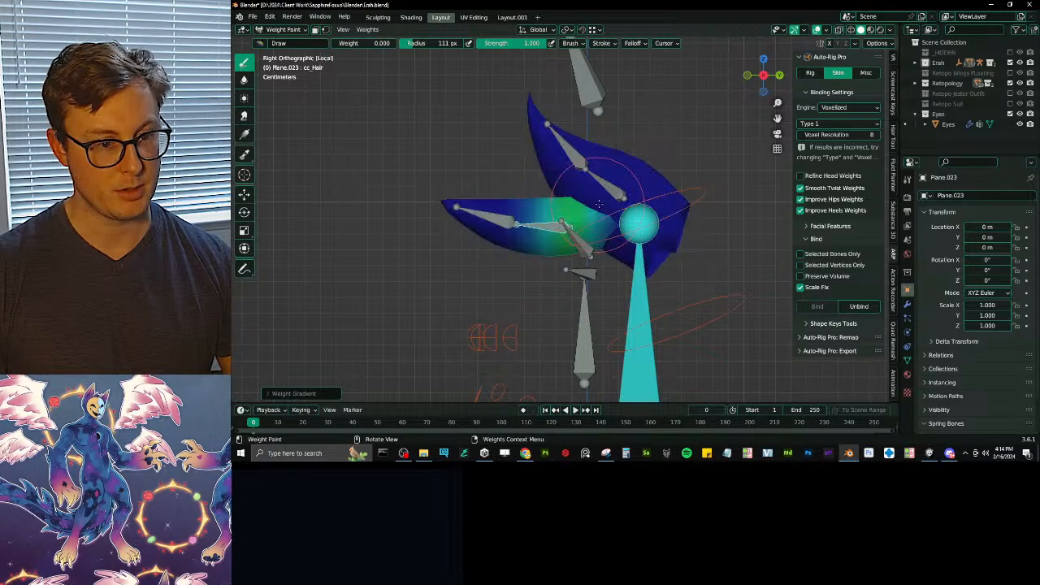
- Fade the cc_Hair.002 bone's influence at the upper tuft's base with a 0.000 weight gradient
{"action": "left_click", "coordinate": [606, 185], "text": "ctrl"}
{"action": "key", "text": "q"}
{"action": "left_click", "coordinate": [610, 199]}
{"action": "key", "text": "q"}
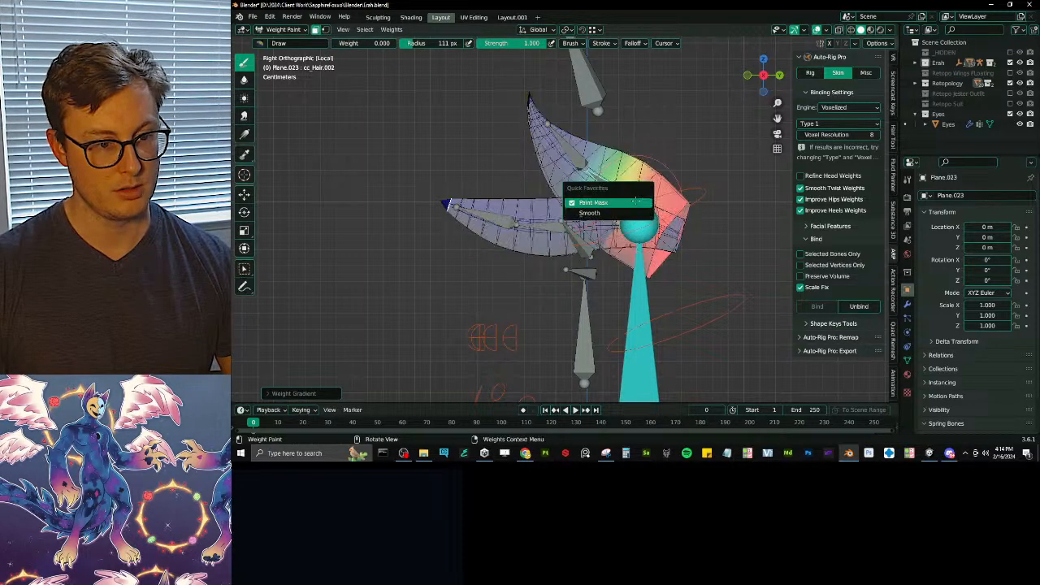
{"action": "left_click", "coordinate": [611, 201]}
{"action": "middle_click_drag", "start_coordinate": [612, 205], "coordinate": [635, 218]}
{"action": "left_click_drag", "start_coordinate": [662, 237], "coordinate": [562, 187], "text": "alt"}
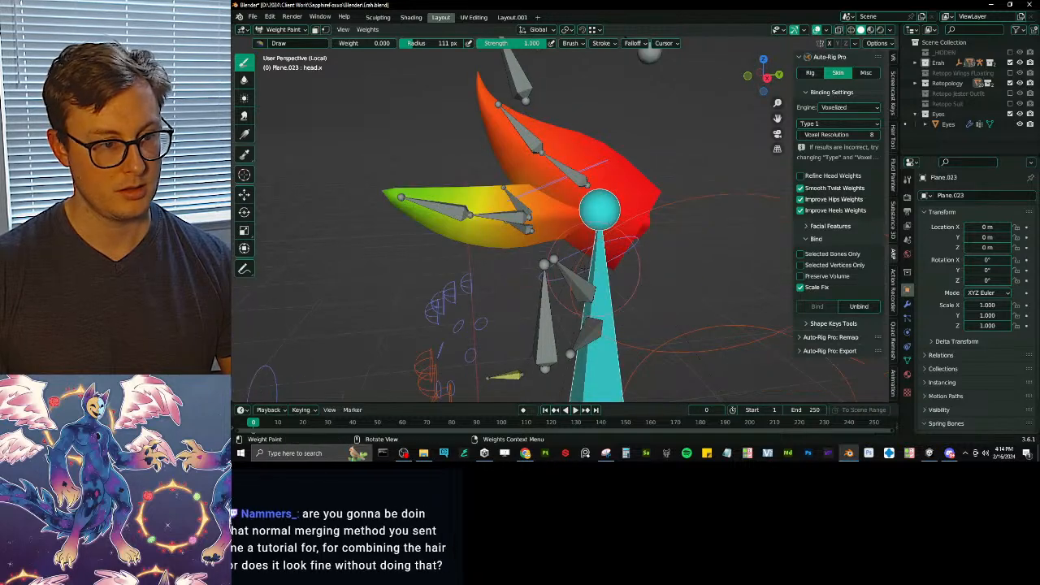
- Fade the head.x bone's influence toward the tips of both hair tufts with 0.000 weight gradients, and return to Object Mode
{"action": "middle_click_drag", "start_coordinate": [410, 98], "coordinate": [416, 153]}
{"action": "left_click_drag", "start_coordinate": [421, 161], "coordinate": [536, 193], "text": "alt"}
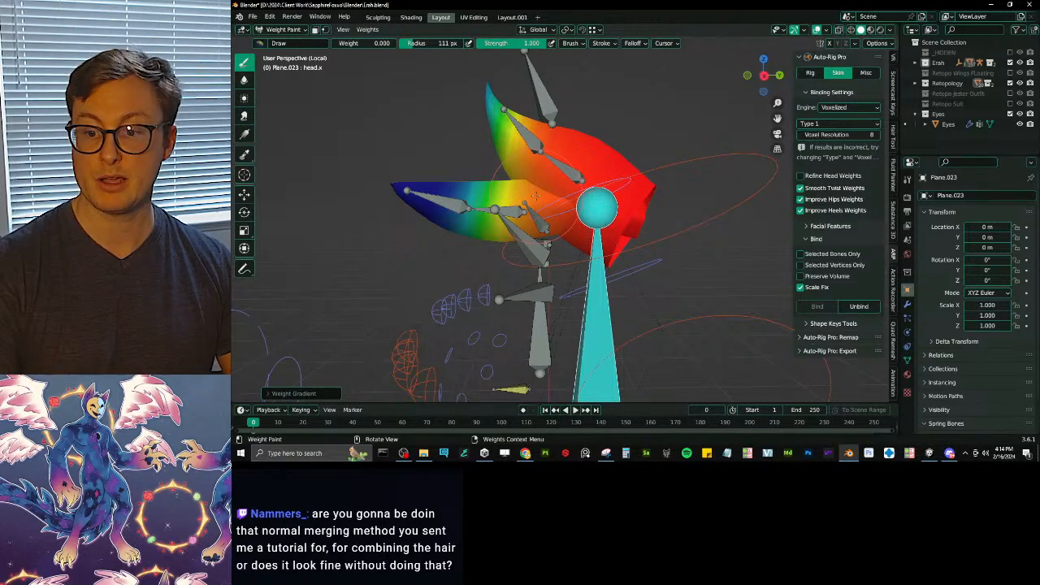
{"action": "key", "text": "KP_3"}
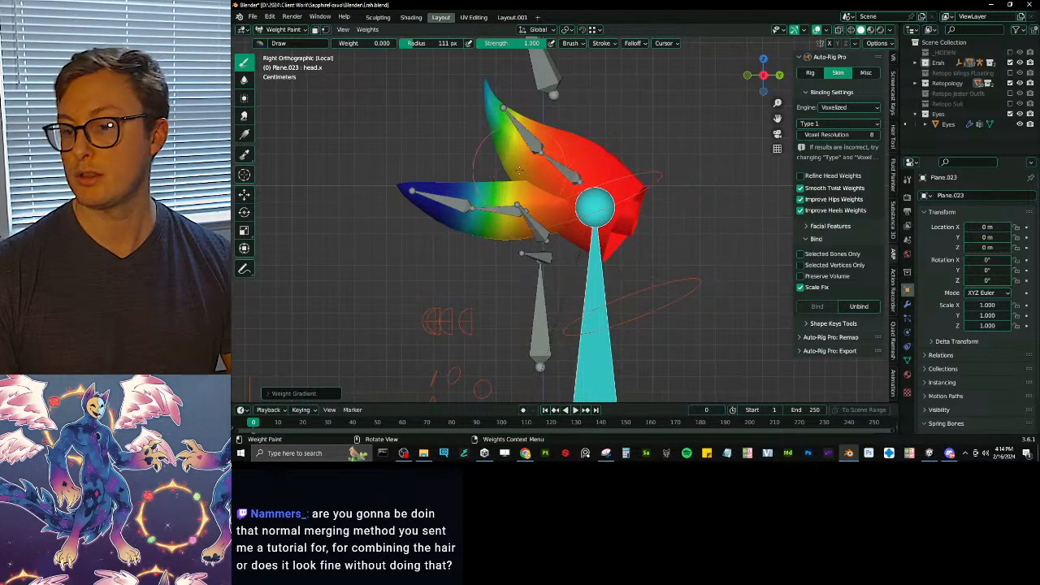
{"action": "middle_click_drag", "start_coordinate": [522, 176], "coordinate": [546, 185]}
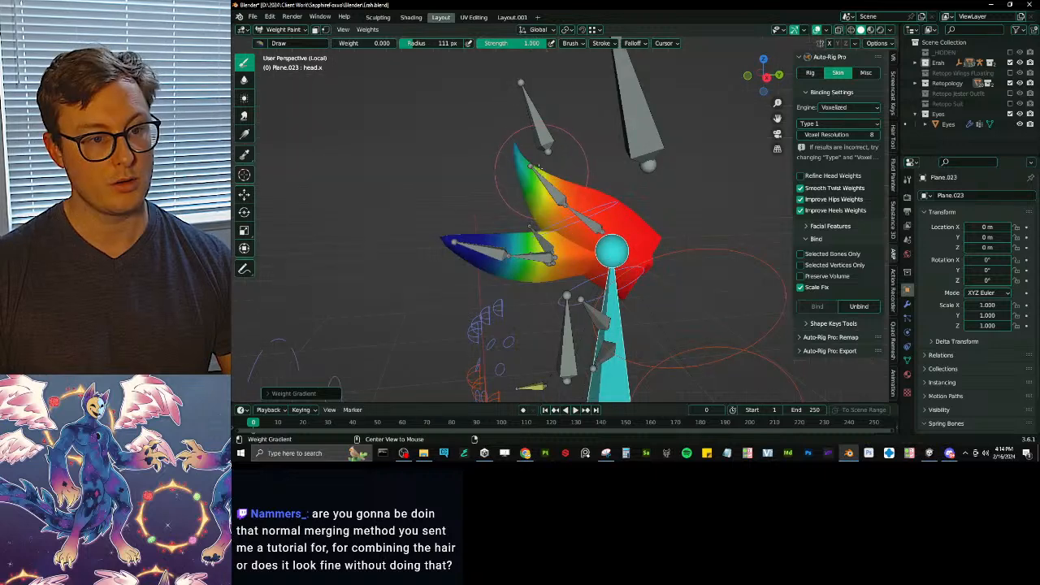
{"action": "left_click_drag", "start_coordinate": [529, 166], "coordinate": [608, 263], "text": "alt"}
{"action": "mouse_move", "coordinate": [610, 261]}
{"action": "middle_mouse_down"}
{"action": "mouse_move", "coordinate": [596, 237]}
{"action": "mouse_move", "coordinate": [571, 226]}
{"action": "middle_mouse_up"}
{"action": "key", "text": "ctrl+Tab"}
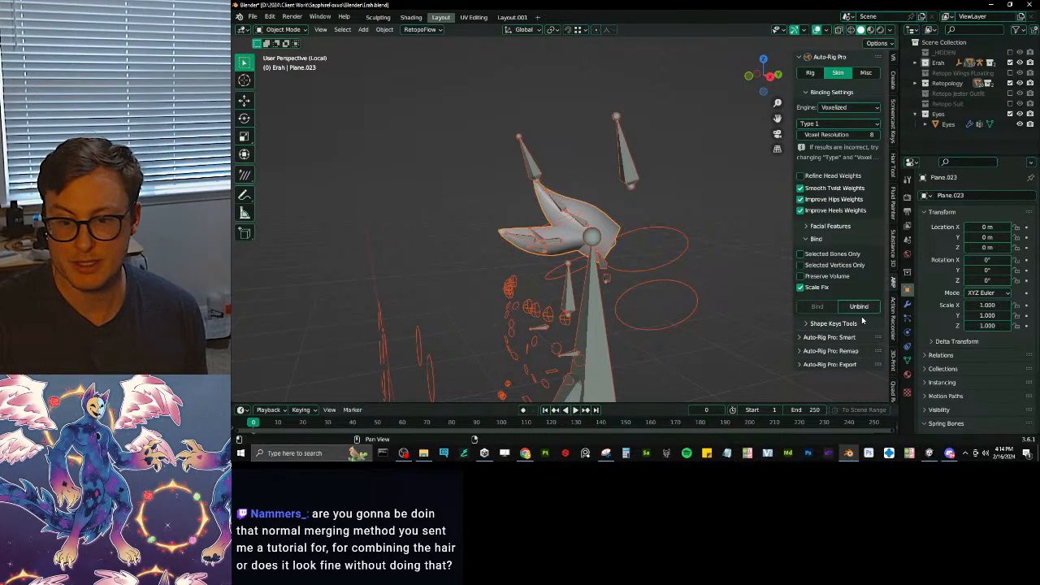
- Switch to Unity, restore the maximized Scene view to the full layout and examine the jester outfit up close
{"action": "key", "text": "alt+Tab"}
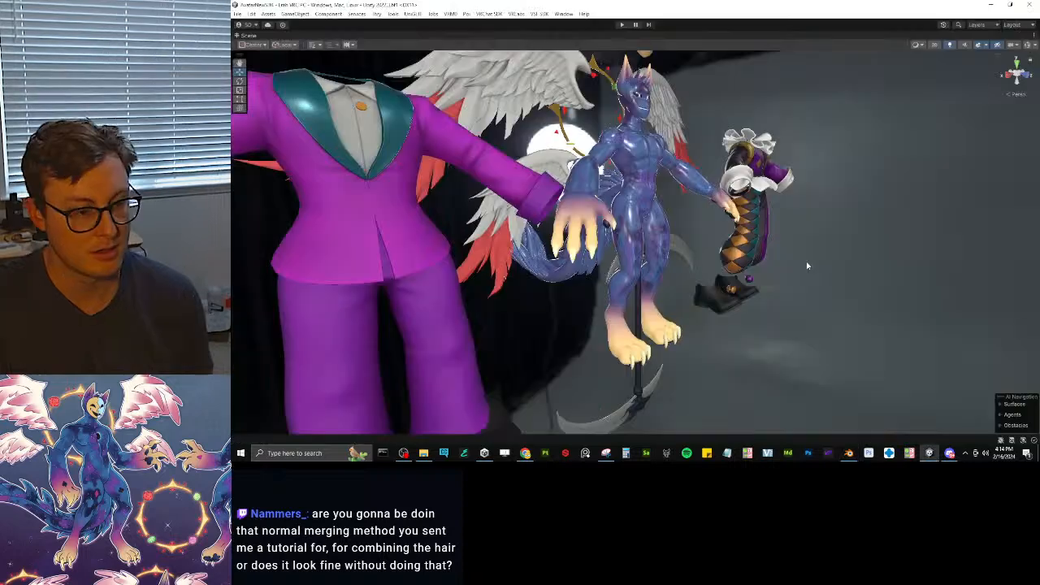
{"action": "right_click", "coordinate": [257, 36]}
{"action": "left_click", "coordinate": [274, 52]}
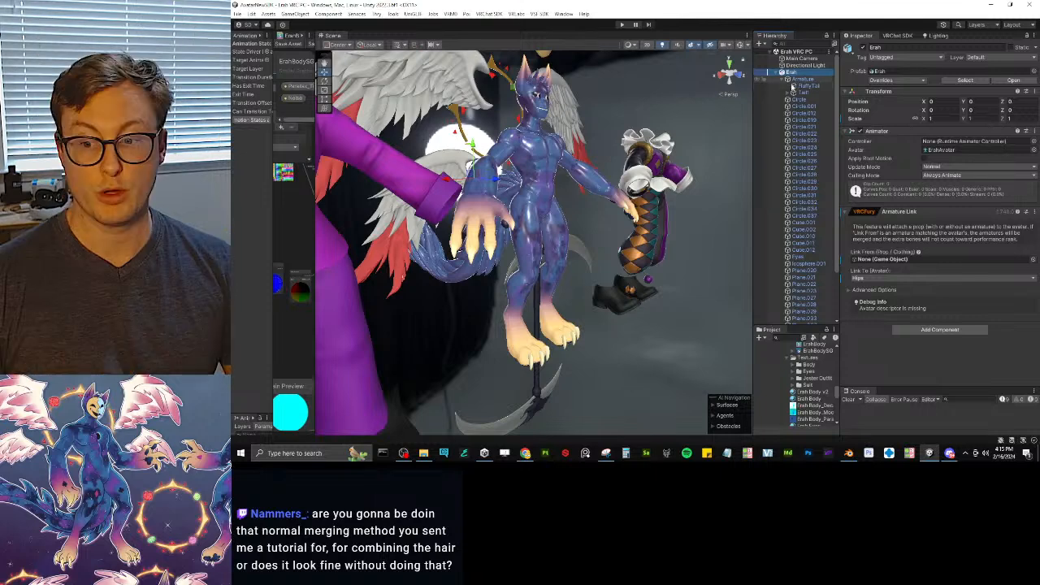
{"action": "scroll", "coordinate": [577, 237], "scroll_direction": "up", "scroll_amount": 3}
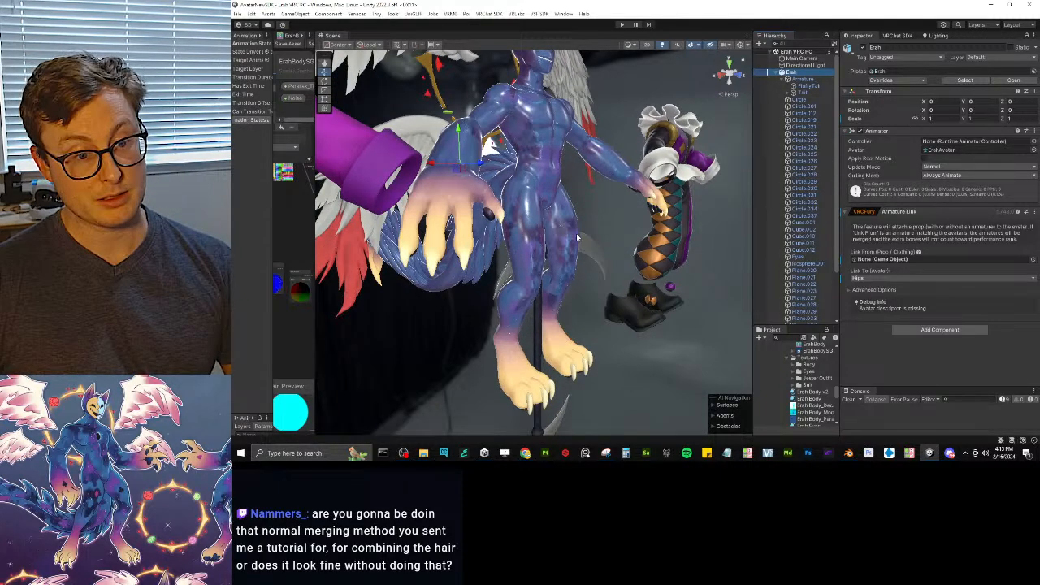
{"action": "left_click_drag", "start_coordinate": [578, 237], "coordinate": [613, 228], "text": "alt"}
{"action": "scroll", "coordinate": [546, 225], "scroll_direction": "up", "scroll_amount": 4}
{"action": "middle_click_drag", "start_coordinate": [613, 228], "coordinate": [607, 245]}
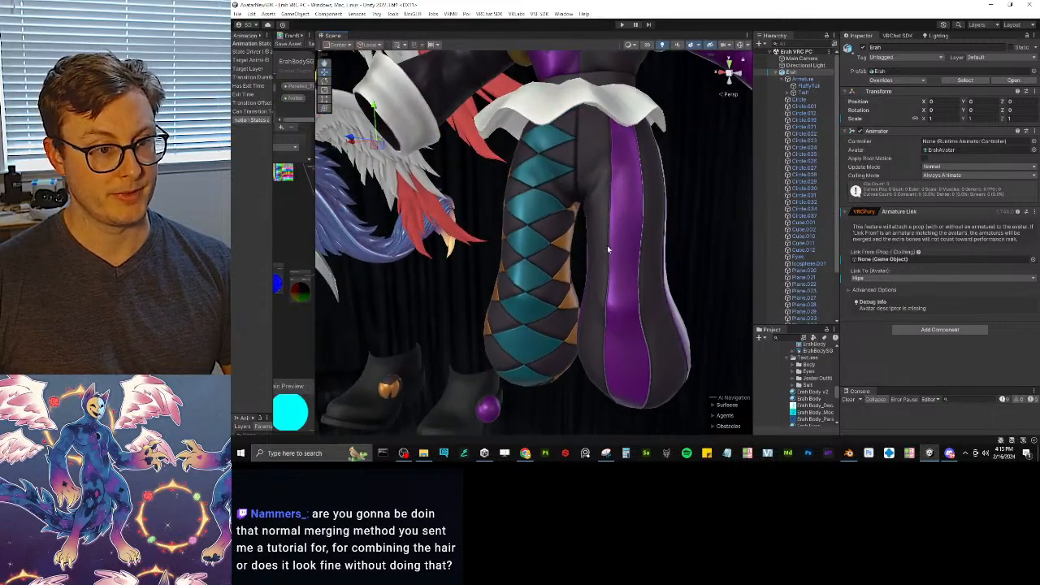
{"action": "scroll", "coordinate": [607, 245], "scroll_direction": "down", "scroll_amount": 2}
{"action": "left_click_drag", "start_coordinate": [607, 245], "coordinate": [640, 224], "text": "alt"}
{"action": "scroll", "coordinate": [640, 225], "scroll_direction": "down", "scroll_amount": 3}
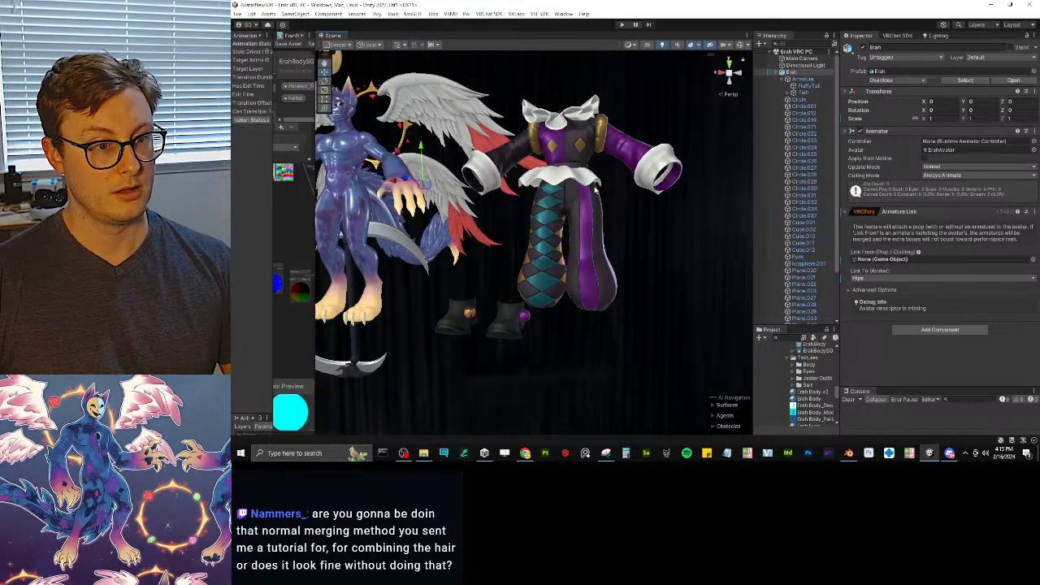
{"action": "middle_click_drag", "start_coordinate": [610, 185], "coordinate": [588, 255]}
{"action": "scroll", "coordinate": [589, 255], "scroll_direction": "up", "scroll_amount": 4}
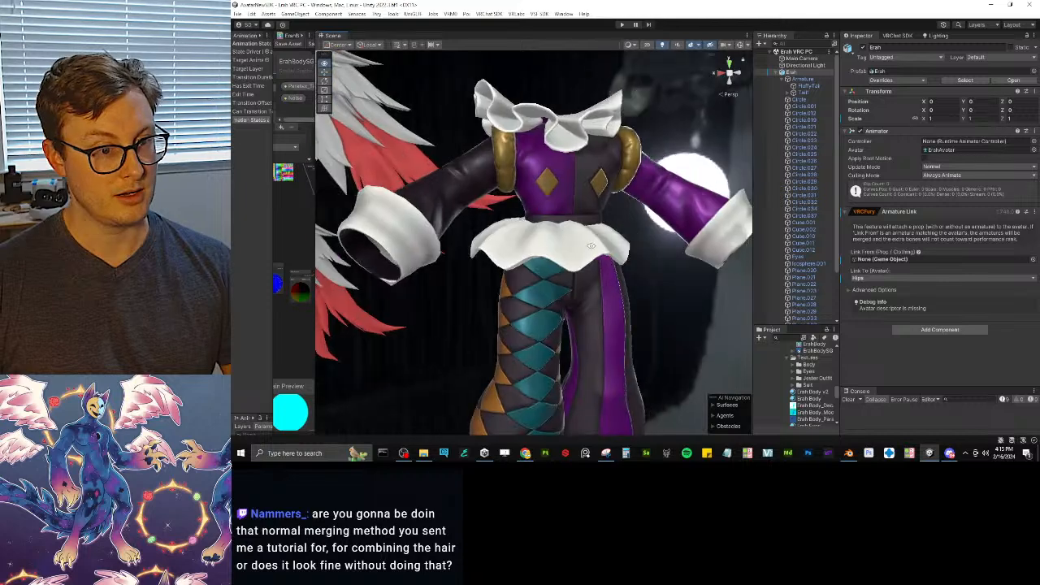
{"action": "left_click_drag", "start_coordinate": [588, 255], "coordinate": [605, 248], "text": "alt"}
{"action": "scroll", "coordinate": [626, 239], "scroll_direction": "down", "scroll_amount": 3}
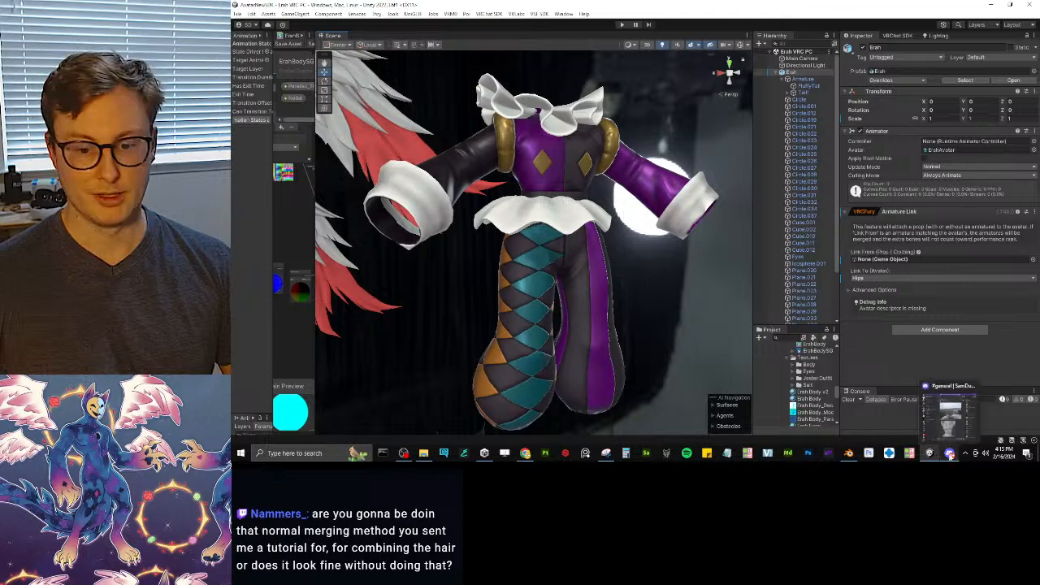
- Switch back to Blender, leave the isolated view and select the mesh containing the two forehead horns
{"action": "left_click", "coordinate": [848, 453]}
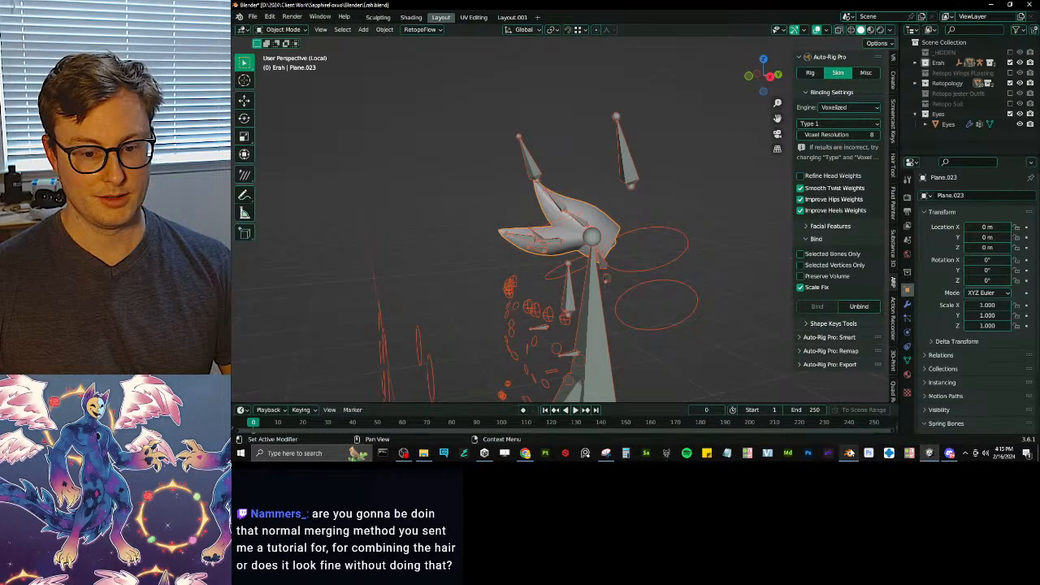
{"action": "middle_click_drag", "start_coordinate": [606, 234], "coordinate": [691, 151]}
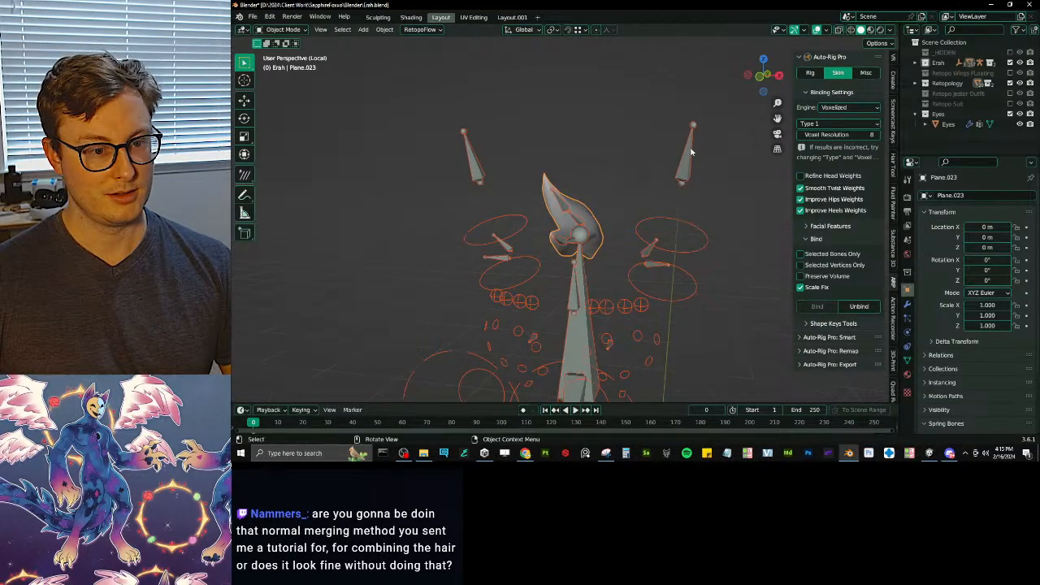
{"action": "key", "text": "KP_Divide"}
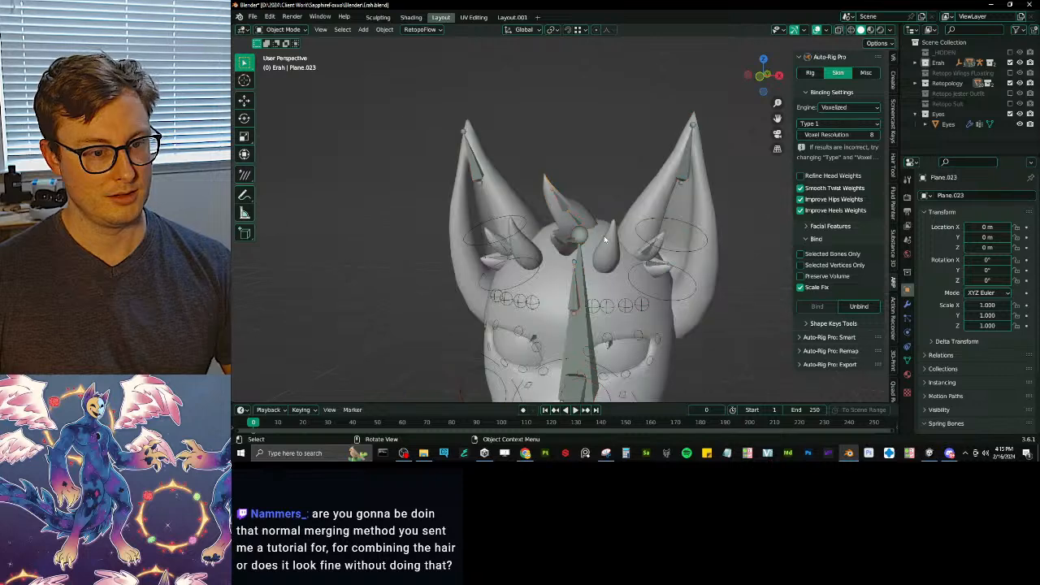
{"action": "left_click", "coordinate": [594, 255]}
{"action": "middle_click_drag", "start_coordinate": [594, 255], "coordinate": [574, 188], "text": "shift"}
- Separate the two forehead horns from the ear tufts into their own object and delete all of its vertex groups
{"action": "key", "text": "Tab"}
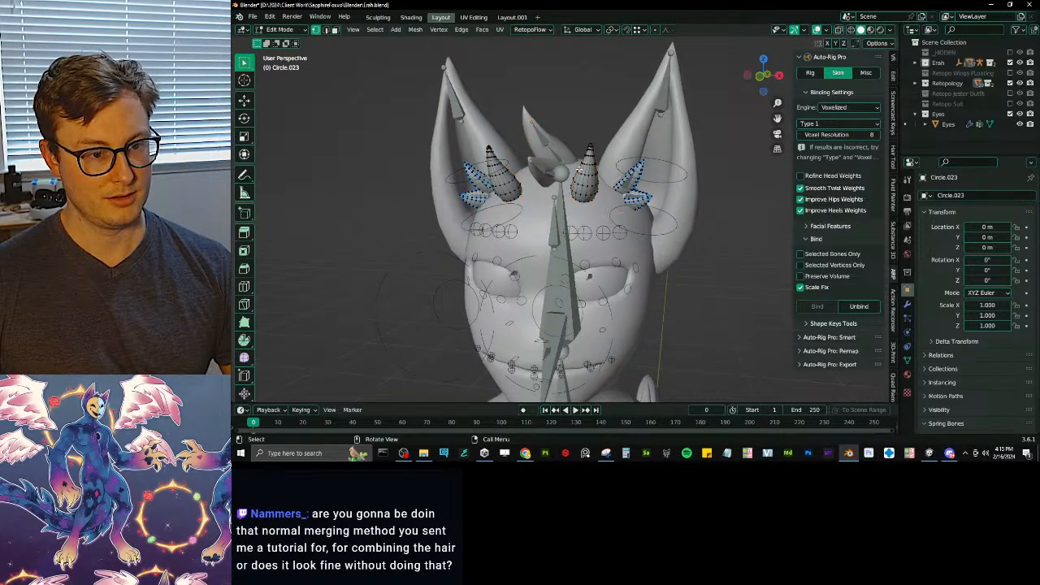
{"action": "key", "text": "ctrl+l"}
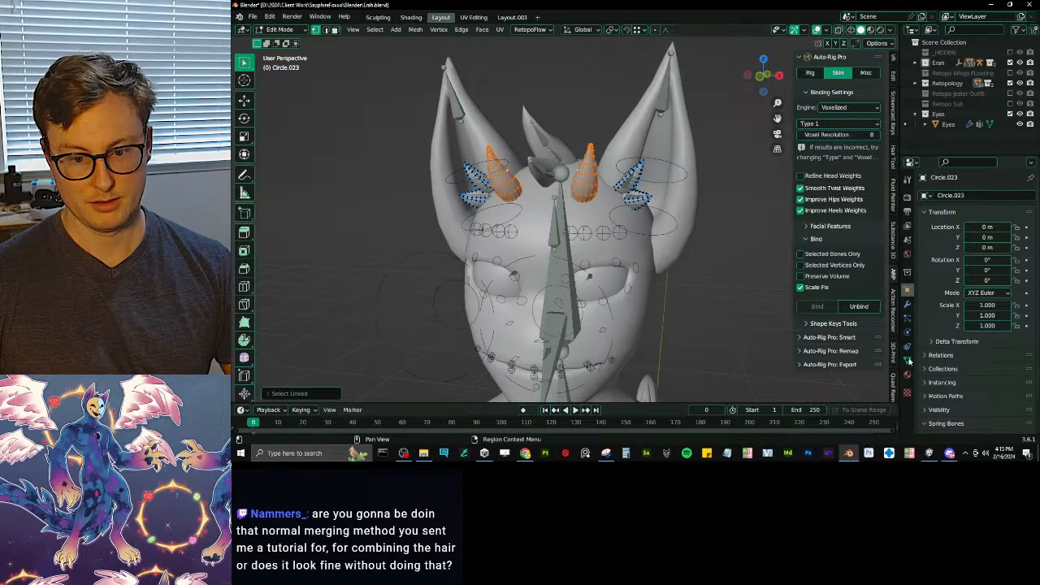
{"action": "left_click", "coordinate": [908, 360]}
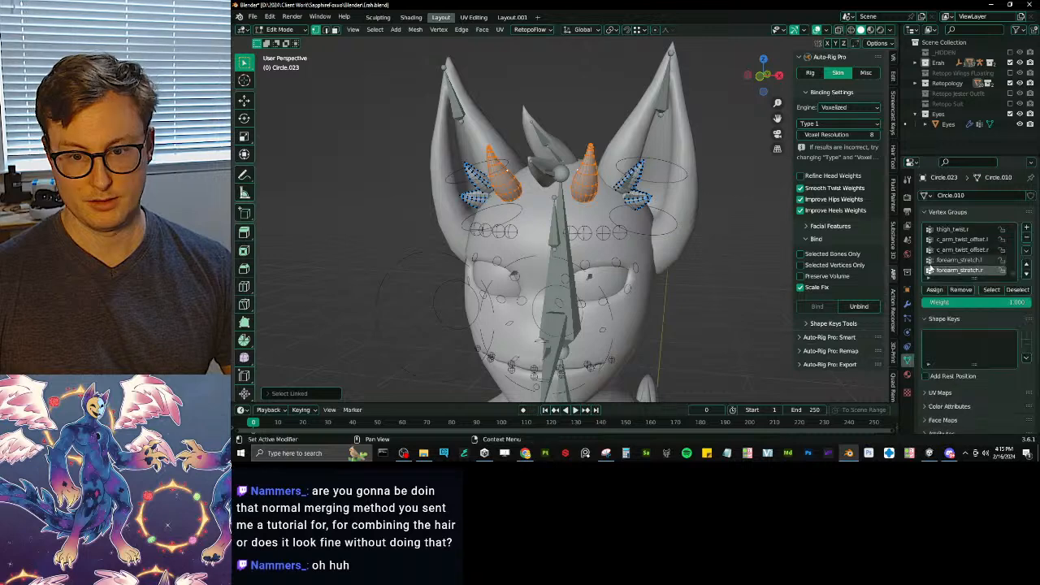
{"action": "key", "text": "p"}
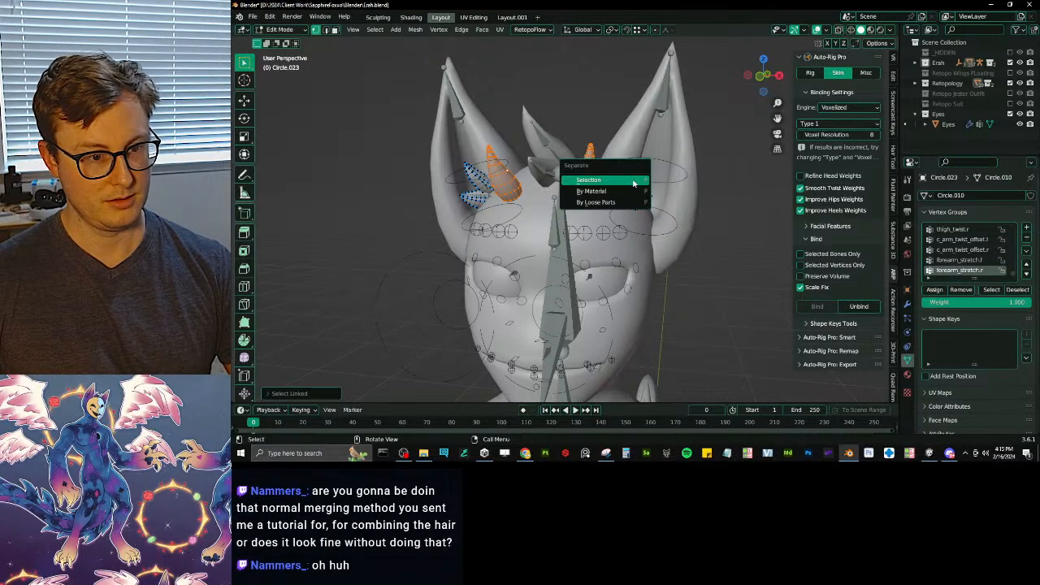
{"action": "left_click", "coordinate": [634, 181]}
{"action": "key", "text": "Tab"}
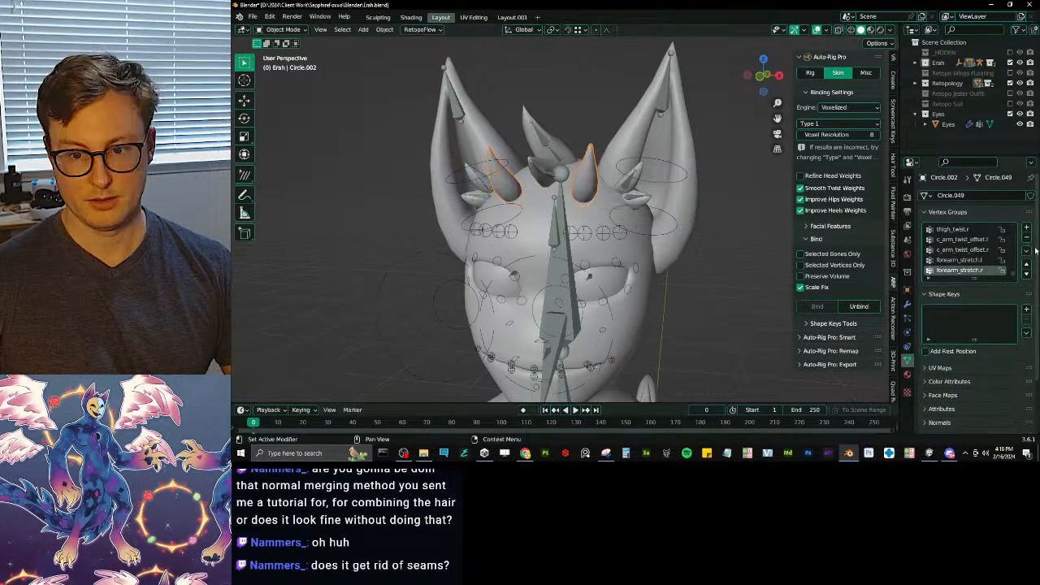
{"action": "left_click", "coordinate": [1026, 251]}
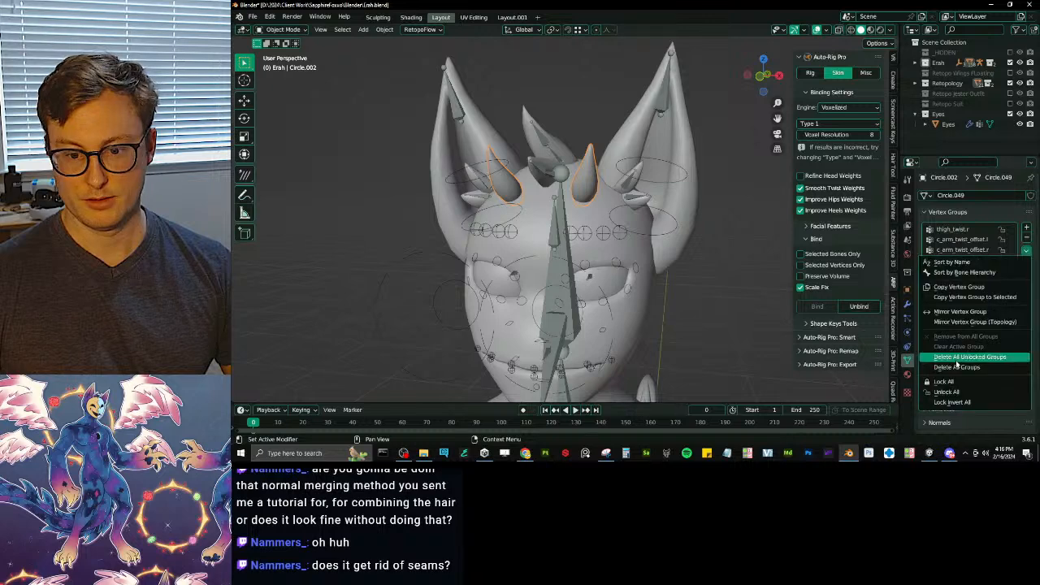
{"action": "left_click", "coordinate": [958, 365]}
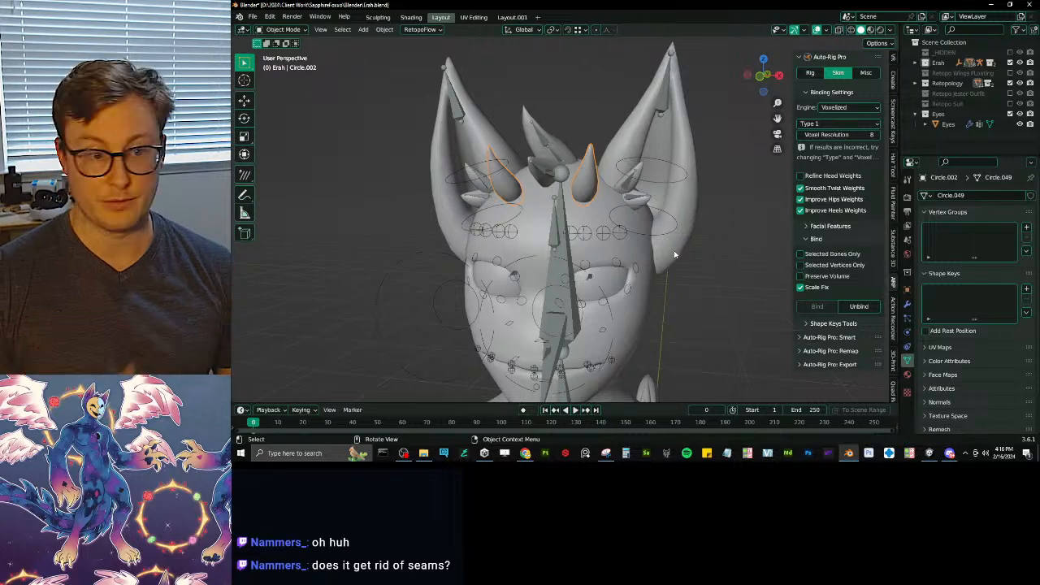
- Add Erah_rig to the selection with the two forehead horns and parent the horns to it
{"action": "scroll", "coordinate": [678, 244], "scroll_direction": "down", "scroll_amount": 4}
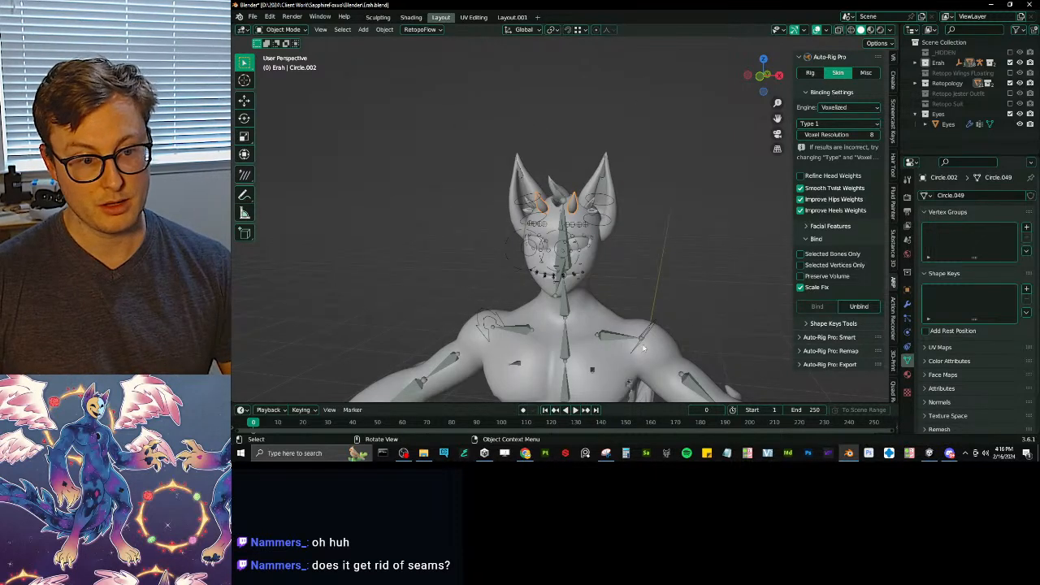
{"action": "middle_click_drag", "start_coordinate": [581, 268], "coordinate": [510, 202]}
{"action": "scroll", "coordinate": [513, 202], "scroll_direction": "up", "scroll_amount": 3}
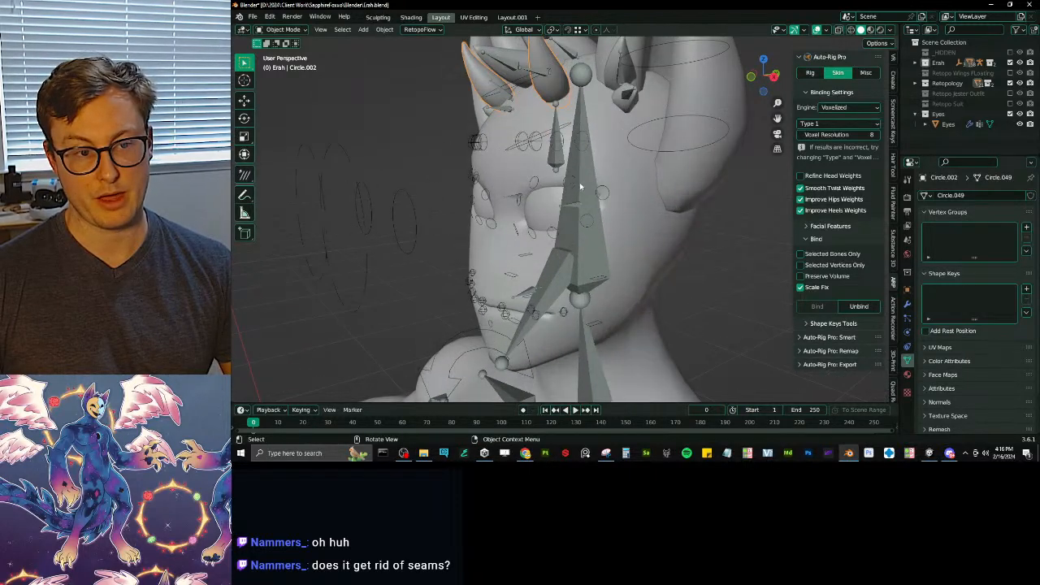
{"action": "scroll", "coordinate": [637, 221], "scroll_direction": "down", "scroll_amount": 5}
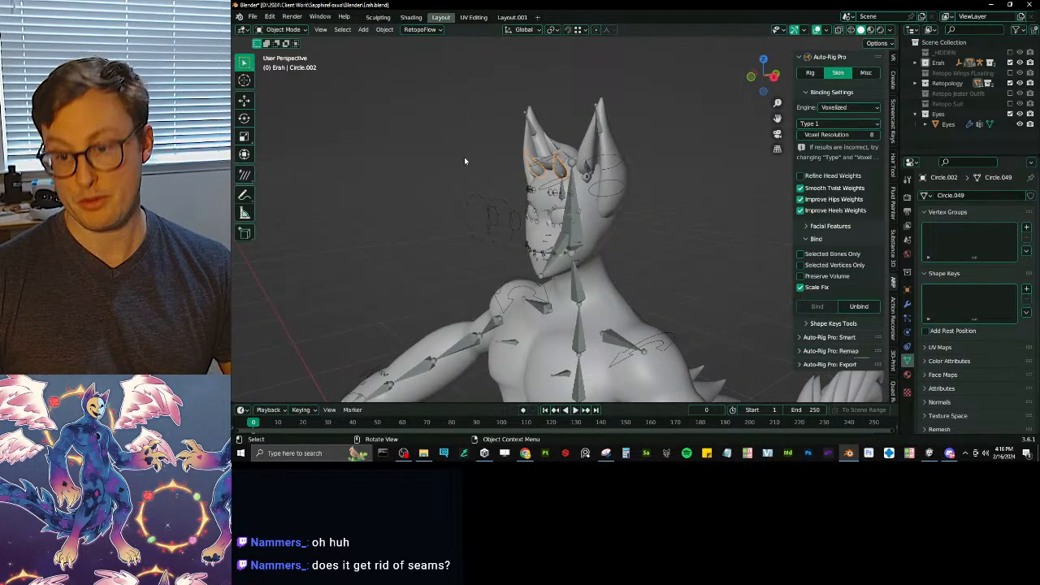
{"action": "scroll", "coordinate": [554, 167], "scroll_direction": "up", "scroll_amount": 7}
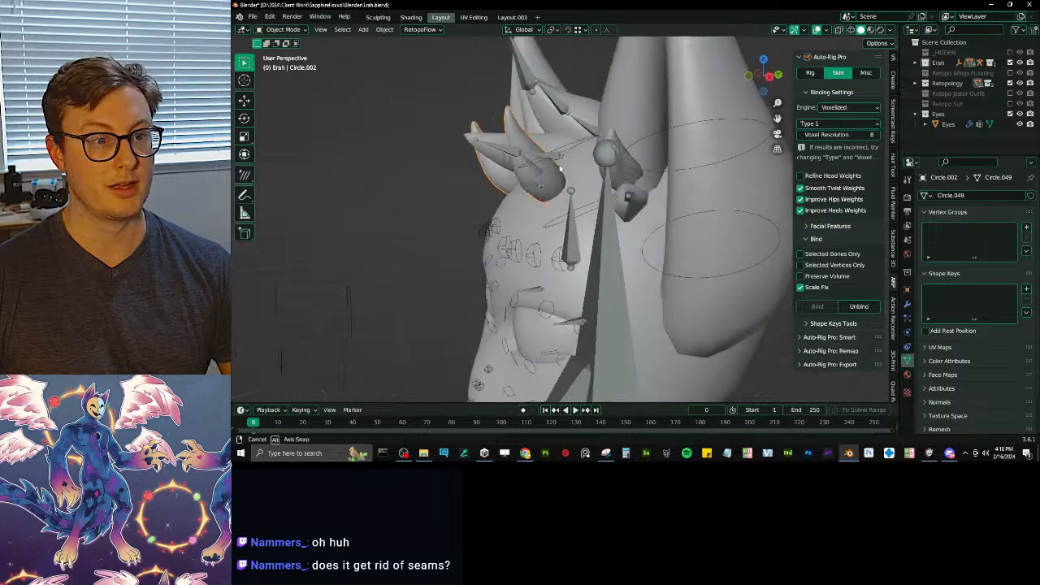
{"action": "left_click", "coordinate": [611, 233], "text": "shift"}
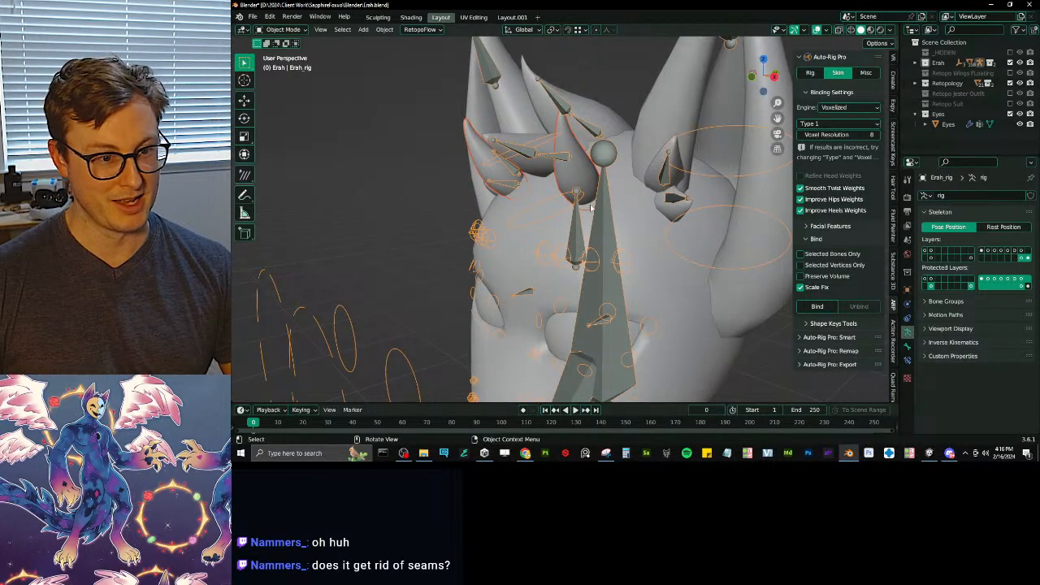
{"action": "key", "text": "ctrl+p"}
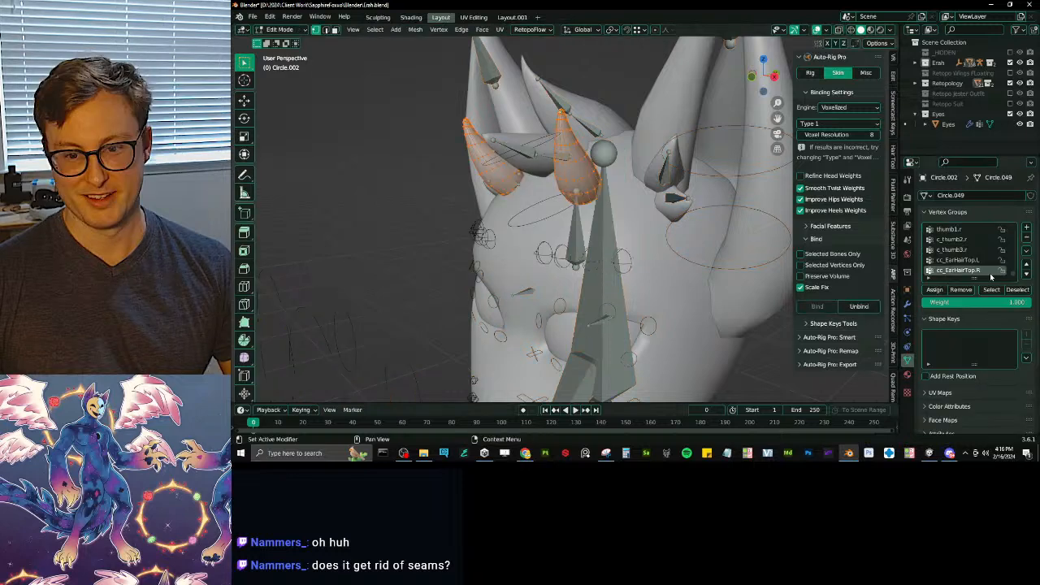
- Assign all vertices of both forehead horns to the head.x vertex group with weight 1.000, and return to Object Mode
{"action": "left_click", "coordinate": [1027, 250]}
{"action": "left_click", "coordinate": [972, 273]}
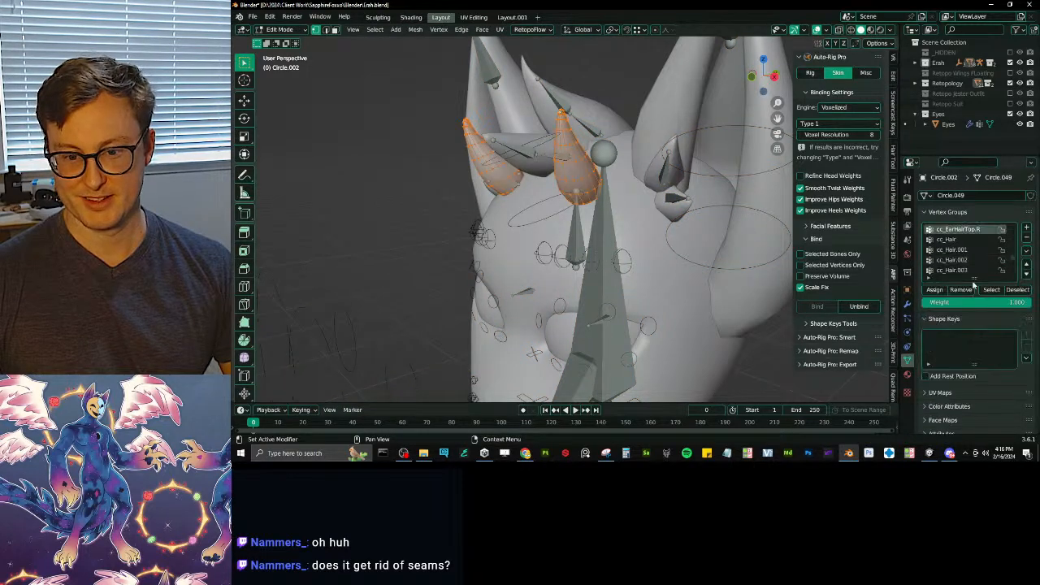
{"action": "left_click_drag", "start_coordinate": [973, 283], "coordinate": [975, 391]}
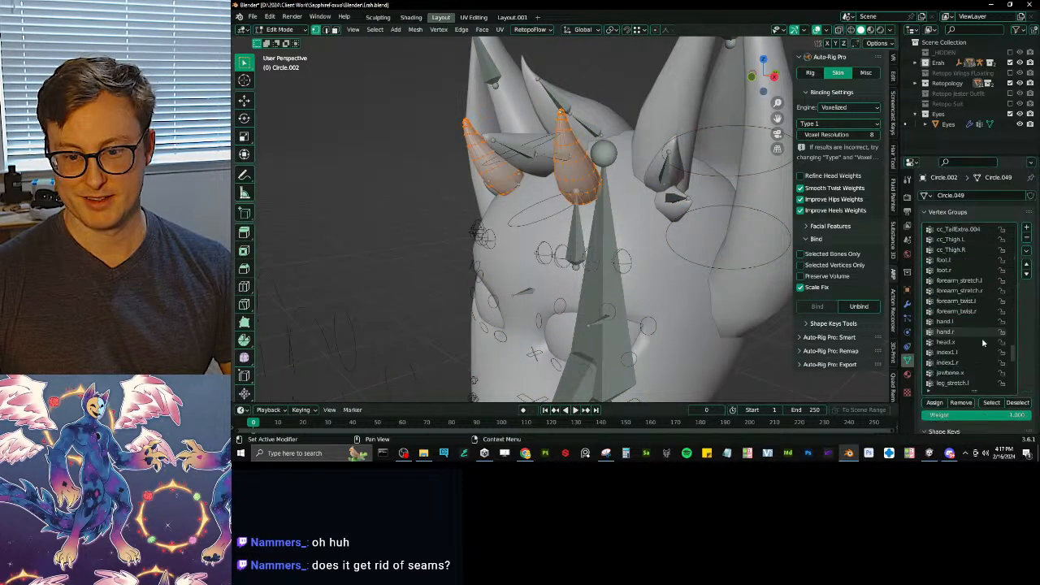
{"action": "left_click", "coordinate": [980, 343]}
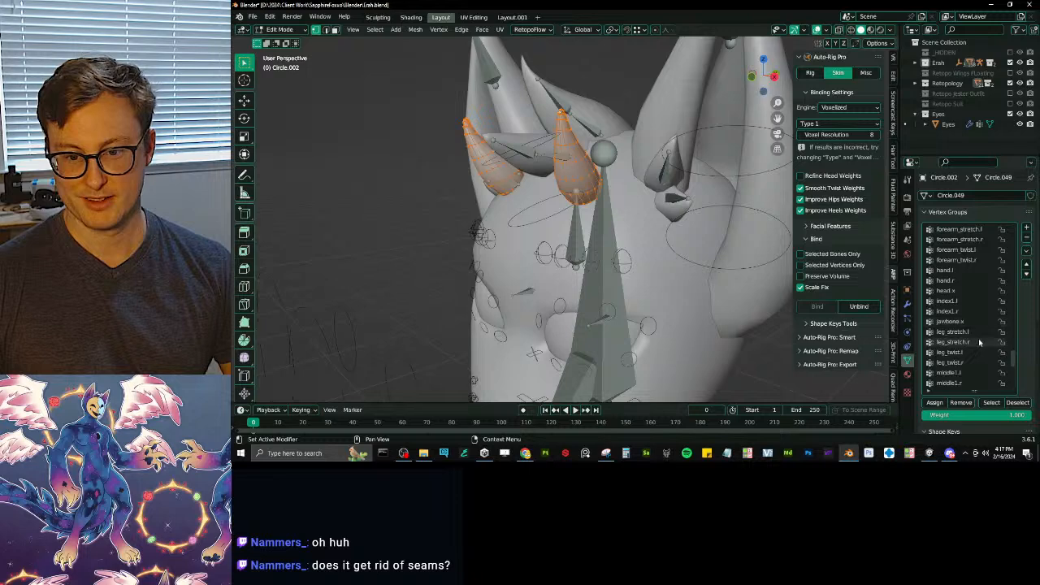
{"action": "scroll", "coordinate": [978, 338], "scroll_direction": "up", "scroll_amount": 5}
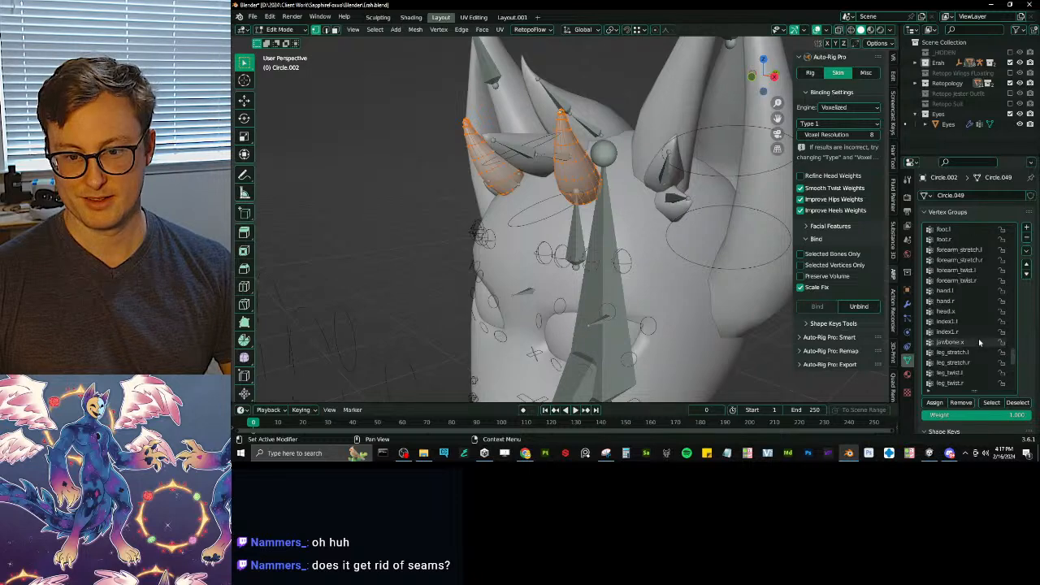
{"action": "left_click", "coordinate": [978, 338]}
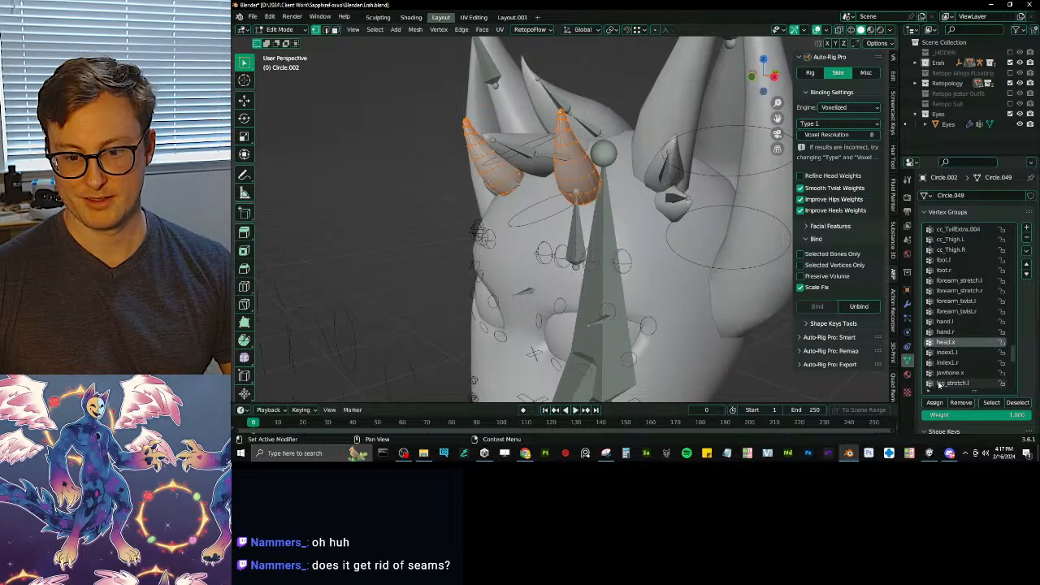
{"action": "key", "text": "Tab"}
- Select the rig together with the ear tufts mesh and enter Weight Paint mode on the tufts with the head.x bone active
{"action": "middle_click_drag", "start_coordinate": [561, 223], "coordinate": [637, 206]}
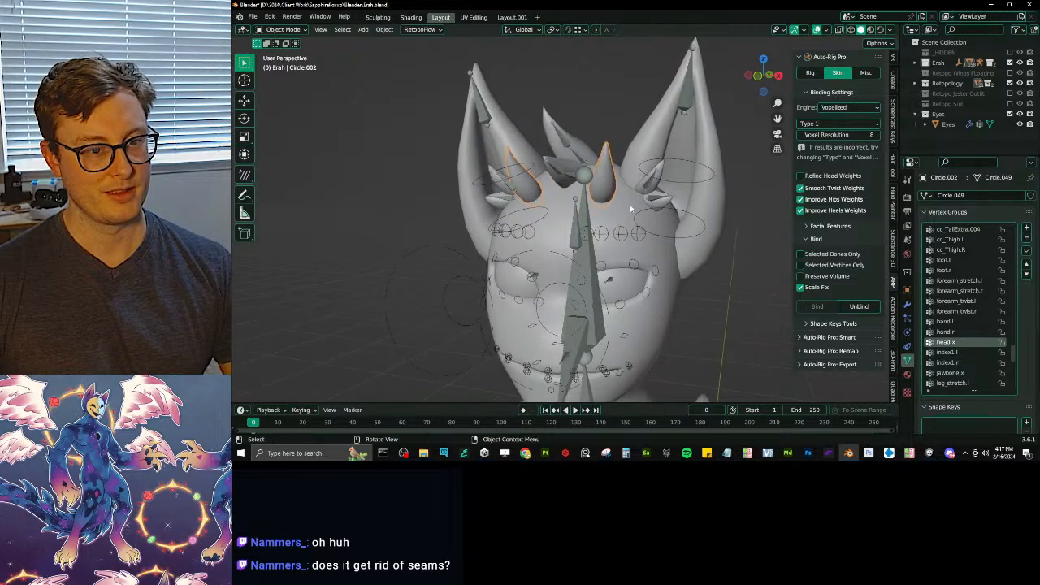
{"action": "scroll", "coordinate": [638, 203], "scroll_direction": "up", "scroll_amount": 3}
{"action": "left_click", "coordinate": [666, 193]}
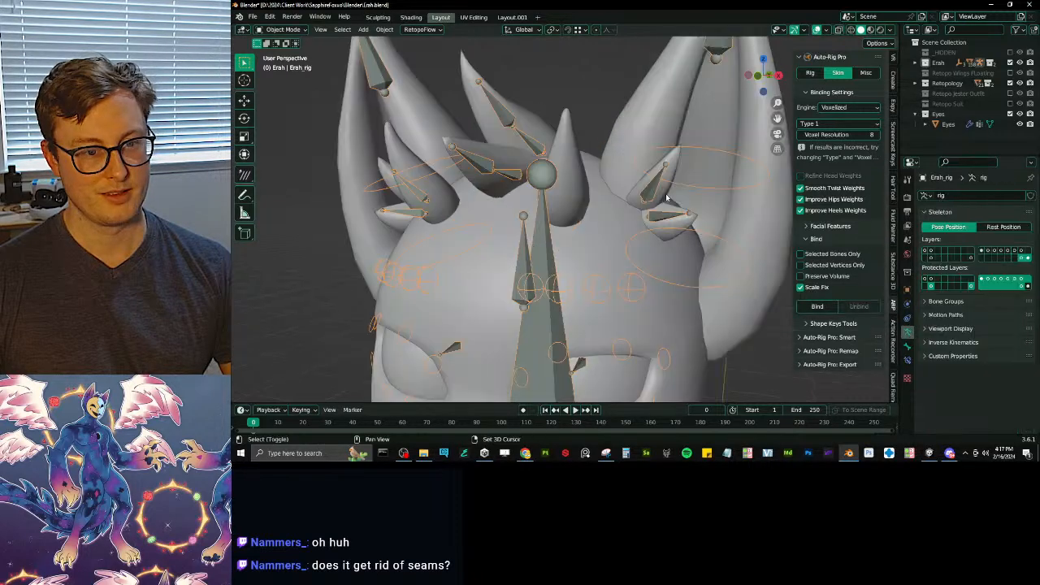
{"action": "left_click", "coordinate": [665, 192], "text": "shift"}
{"action": "key", "text": "ctrl+Tab"}
{"action": "left_click", "coordinate": [646, 166]}
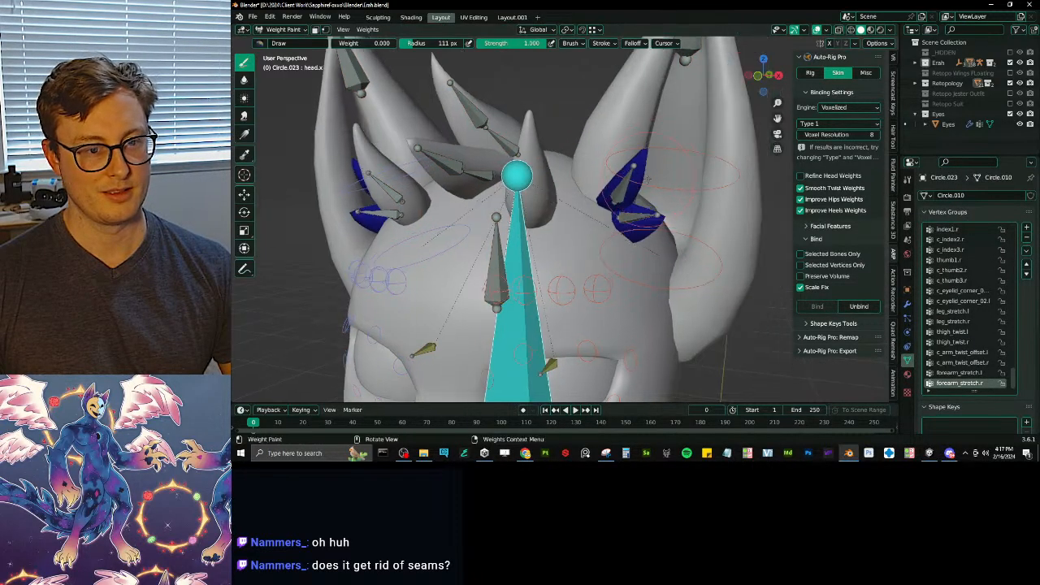
- Set the paint weight to 1.000 and apply a head.x weight gradient fading from the ear tufts' roots toward their tips
{"action": "middle_click_drag", "start_coordinate": [634, 186], "coordinate": [668, 182]}
{"action": "left_click_drag", "start_coordinate": [361, 43], "coordinate": [418, 44]}
{"action": "middle_click_drag", "start_coordinate": [529, 138], "coordinate": [546, 161]}
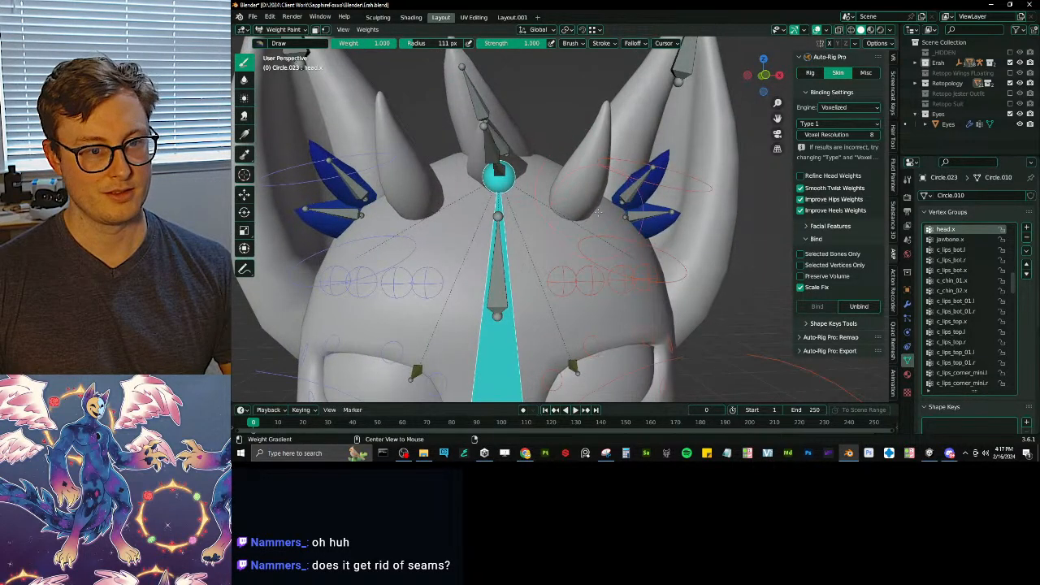
{"action": "middle_click_drag", "start_coordinate": [398, 210], "coordinate": [496, 212], "text": "shift"}
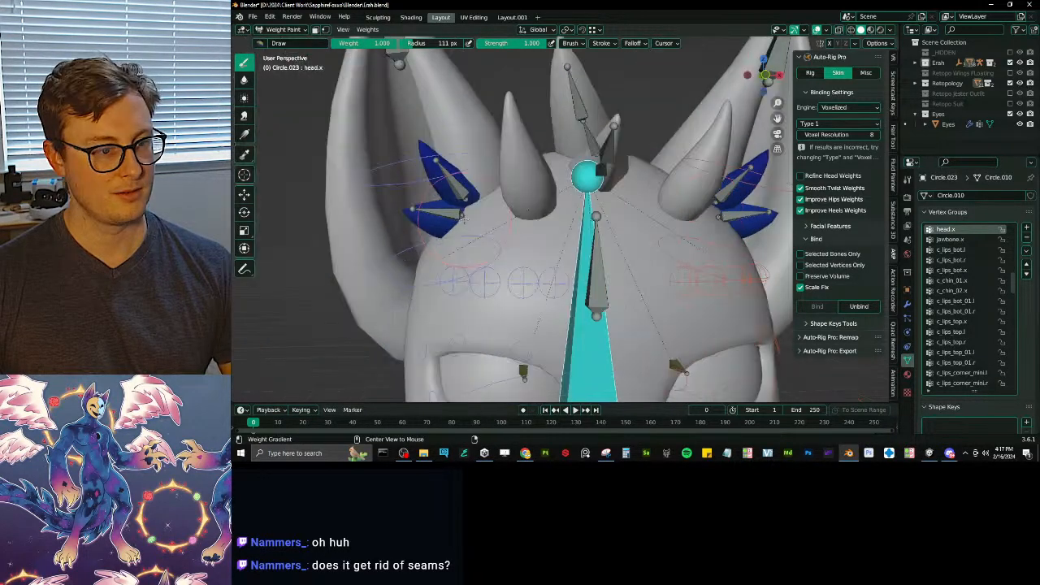
{"action": "left_click_drag", "start_coordinate": [496, 211], "coordinate": [387, 203], "text": "alt"}
{"action": "middle_click_drag", "start_coordinate": [387, 203], "coordinate": [427, 213], "text": "shift"}
{"action": "scroll", "coordinate": [498, 192], "scroll_direction": "up", "scroll_amount": 1}
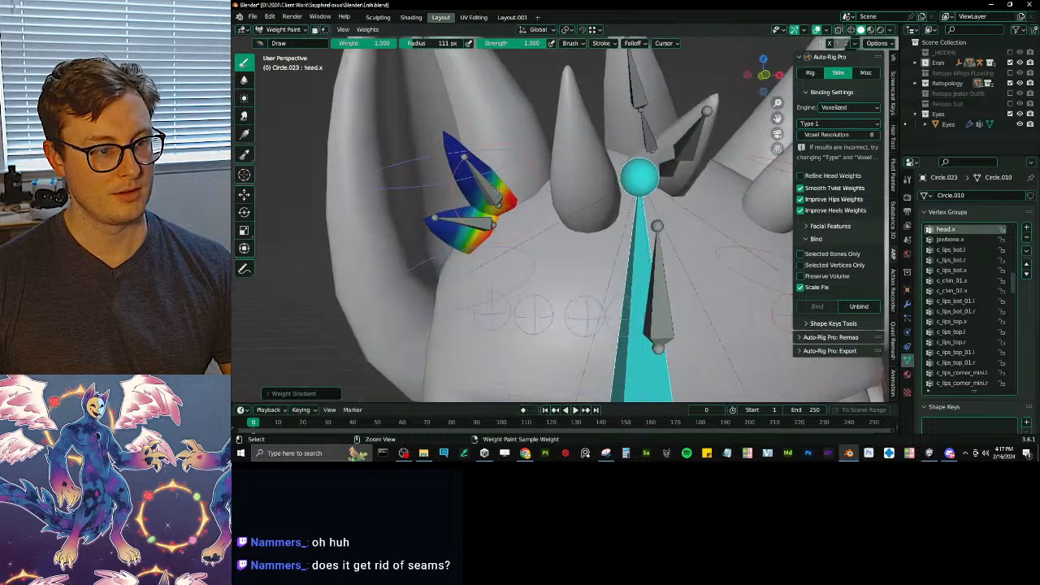
- Weight the upper right ear tuft to cc_EarHairTop.R with a gradient strongest at its tip, leaving the lower tuft unweighted
{"action": "left_click", "coordinate": [496, 191], "text": "shift"}
{"action": "key", "text": "Tab"}
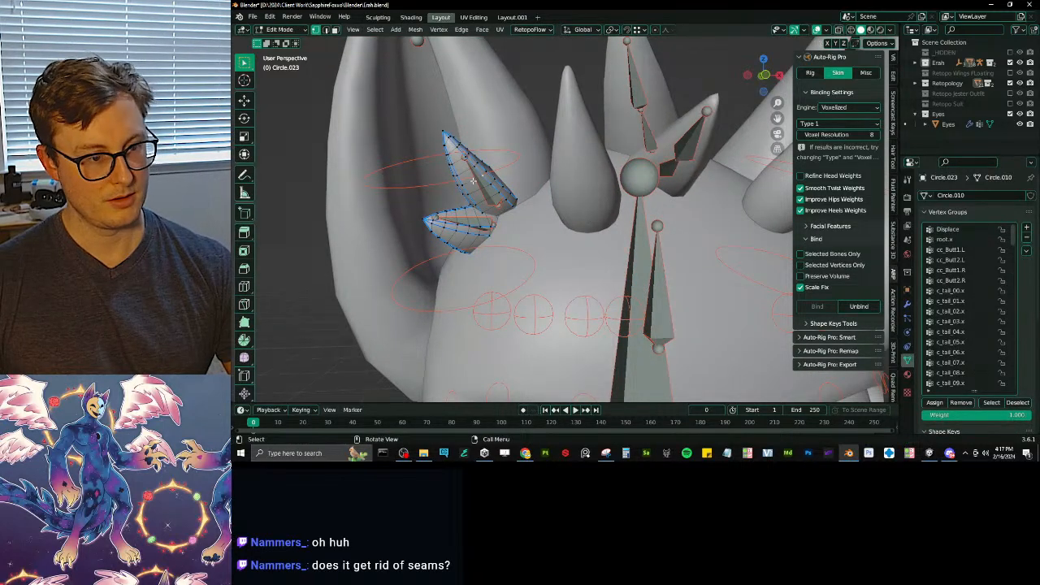
{"action": "key", "text": "shift+l"}
{"action": "mouse_move", "coordinate": [471, 180]}
{"action": "middle_mouse_down"}
{"action": "mouse_move", "coordinate": [469, 163]}
{"action": "mouse_move", "coordinate": [498, 166]}
{"action": "mouse_move", "coordinate": [492, 153]}
{"action": "middle_mouse_up"}
{"action": "key", "text": "Tab"}
{"action": "key", "text": "q"}
{"action": "left_click", "coordinate": [497, 167]}
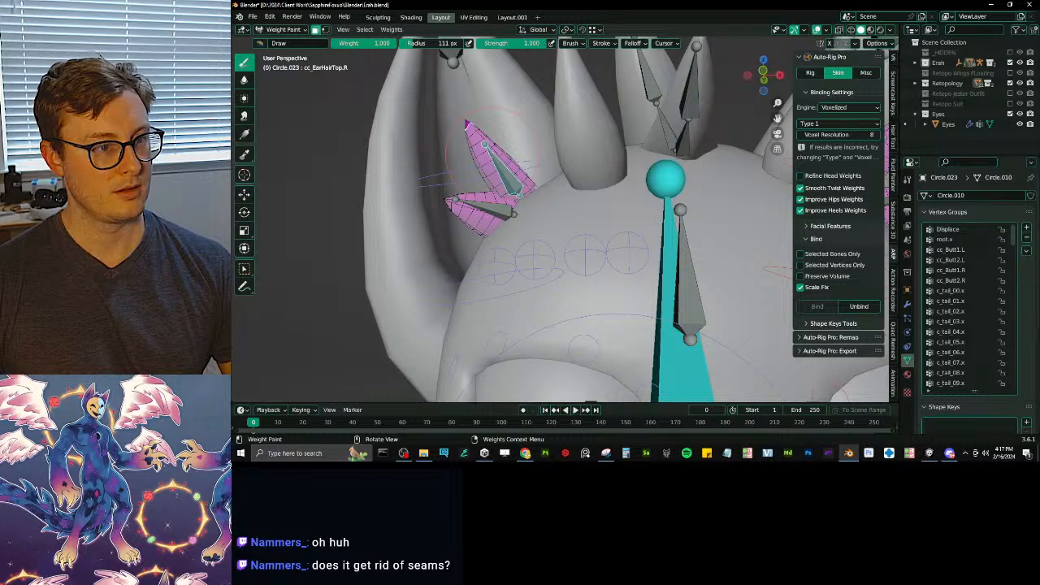
{"action": "left_click", "coordinate": [467, 125], "text": "ctrl"}
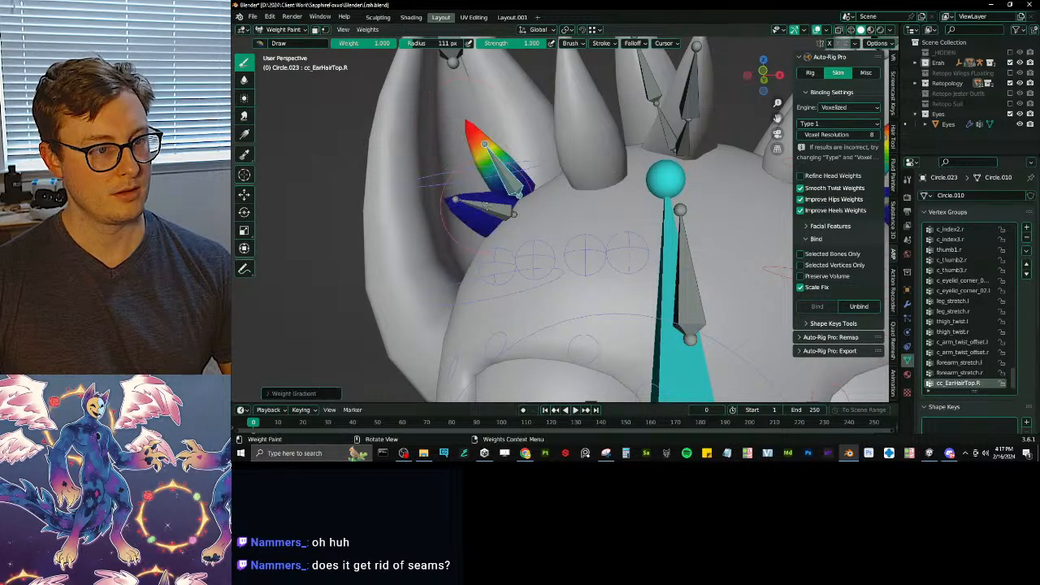
- Restrict painting to the lower right ear tuft and apply a cc_EarHairBot.R weight gradient strongest at its tip
{"action": "key", "text": "Tab"}
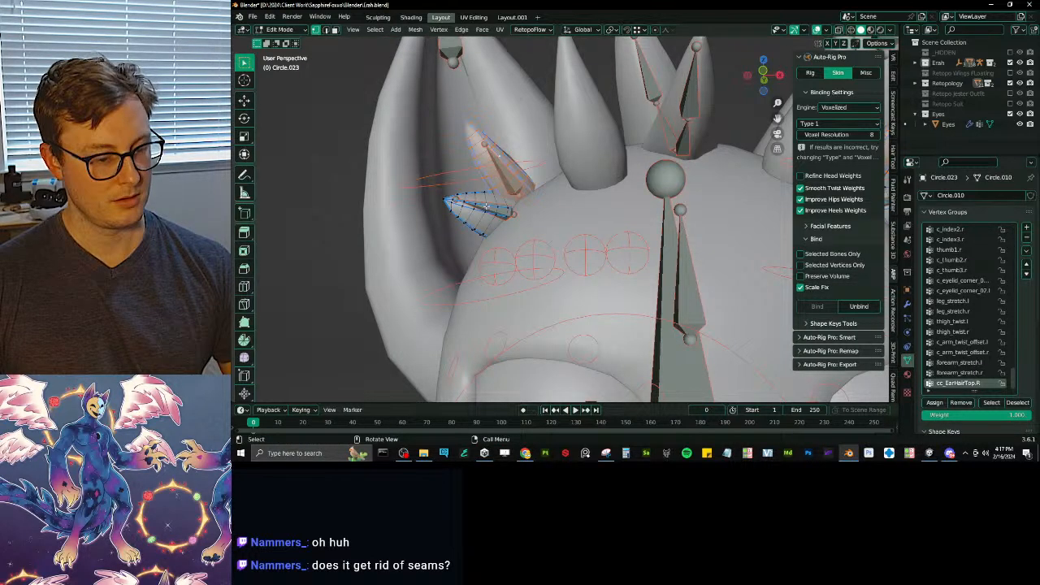
{"action": "key", "text": "Tab"}
{"action": "left_click", "coordinate": [449, 203], "text": "ctrl"}
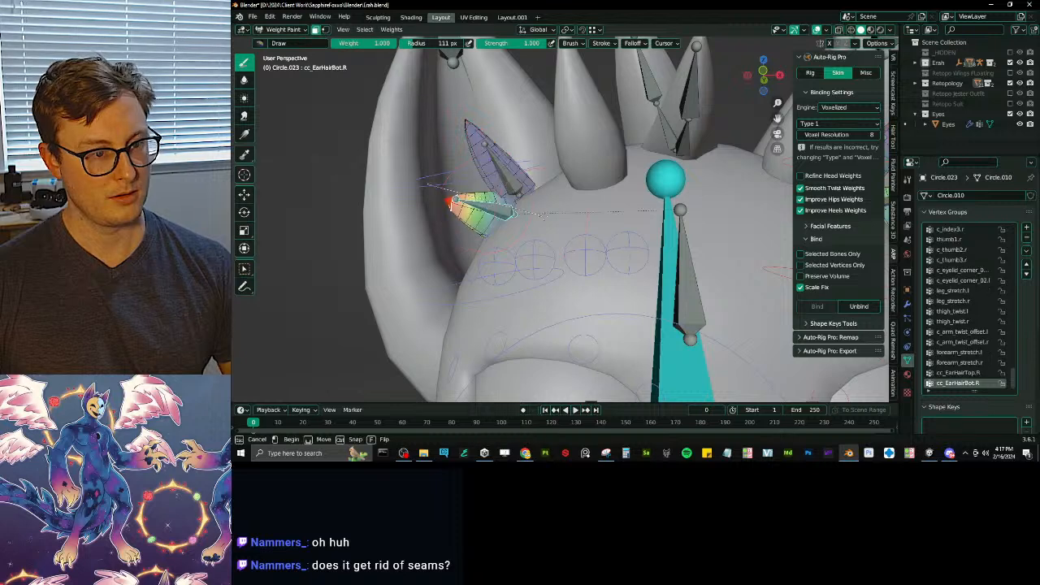
{"action": "left_click_drag", "start_coordinate": [544, 216], "coordinate": [546, 217], "text": "alt"}
{"action": "scroll", "coordinate": [546, 217], "scroll_direction": "down", "scroll_amount": 3}
- Create vertex groups for cc_EarHairBot.L and cc_EarHairTop.L on the ear tufts, return to Object Mode and save the file
{"action": "middle_click_drag", "start_coordinate": [552, 218], "coordinate": [583, 210]}
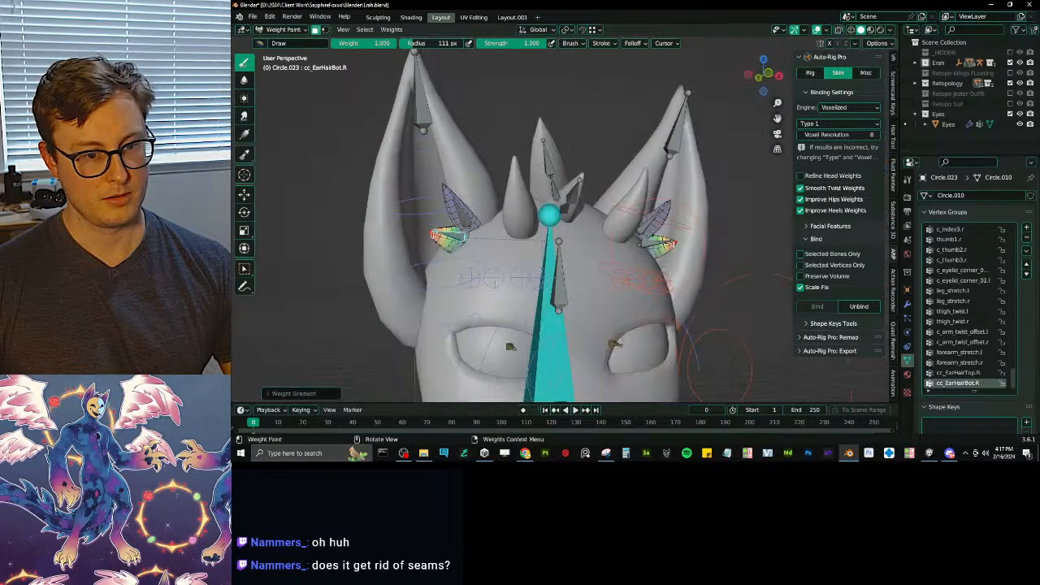
{"action": "key", "text": "q"}
{"action": "left_click", "coordinate": [672, 239]}
{"action": "left_click", "coordinate": [671, 242], "text": "ctrl"}
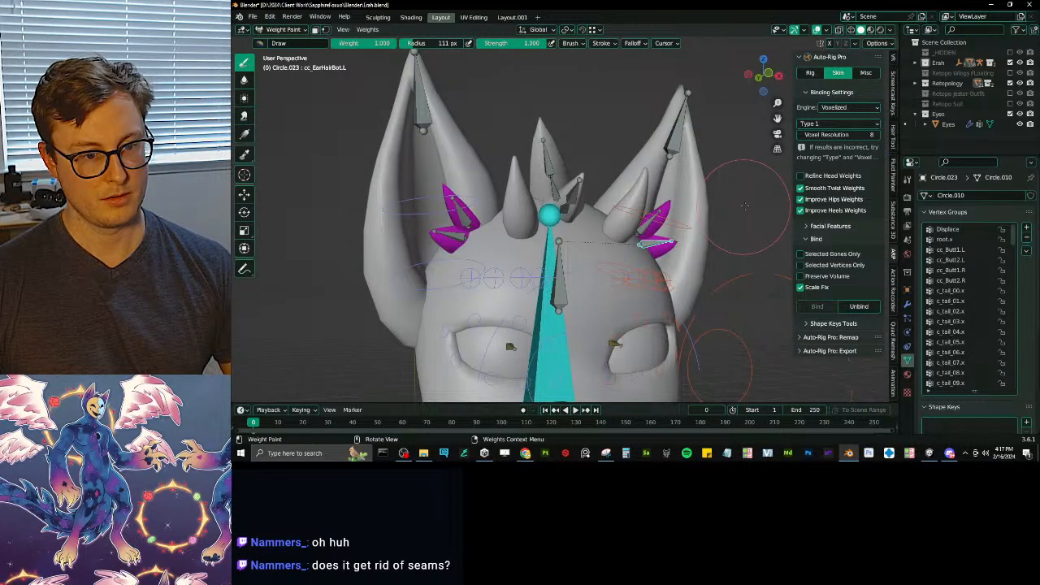
{"action": "left_click", "coordinate": [744, 206]}
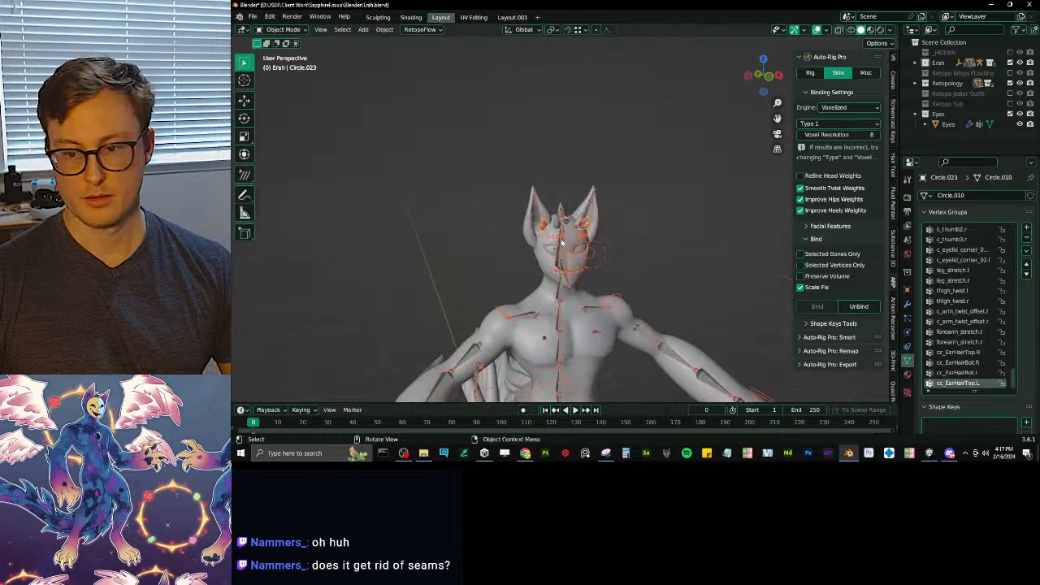
{"action": "mouse_move", "coordinate": [567, 239]}
{"action": "middle_mouse_down"}
{"action": "mouse_move", "coordinate": [606, 224]}
{"action": "mouse_move", "coordinate": [597, 278]}
{"action": "mouse_move", "coordinate": [557, 241]}
{"action": "middle_mouse_up"}
{"action": "key", "text": "ctrl+s"}
- Isolate the top hair mesh with the body to examine how the hair meets the head, and leave the isolated view
{"action": "scroll", "coordinate": [602, 215], "scroll_direction": "up", "scroll_amount": 3}
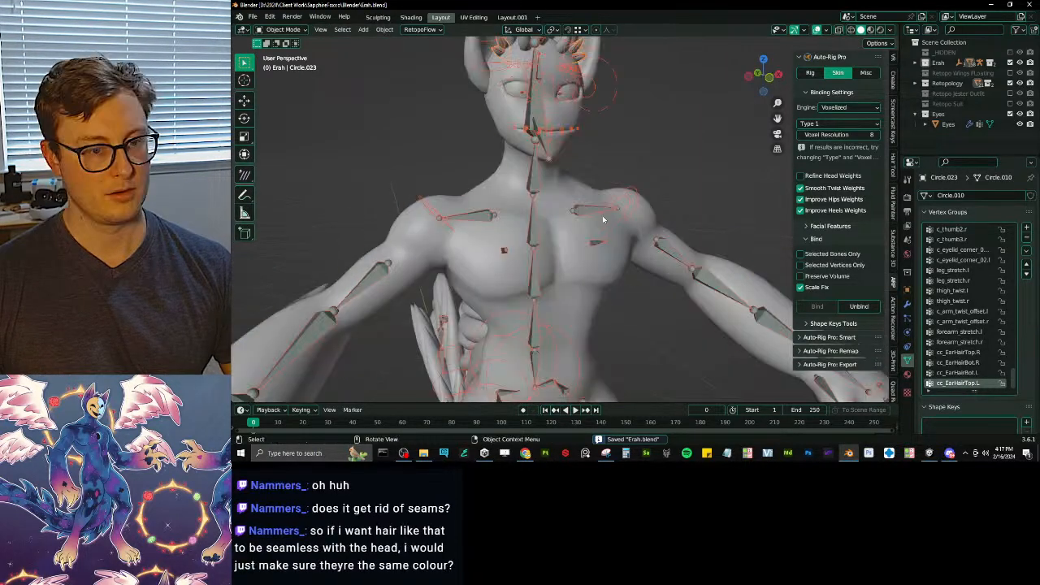
{"action": "left_click", "coordinate": [601, 215]}
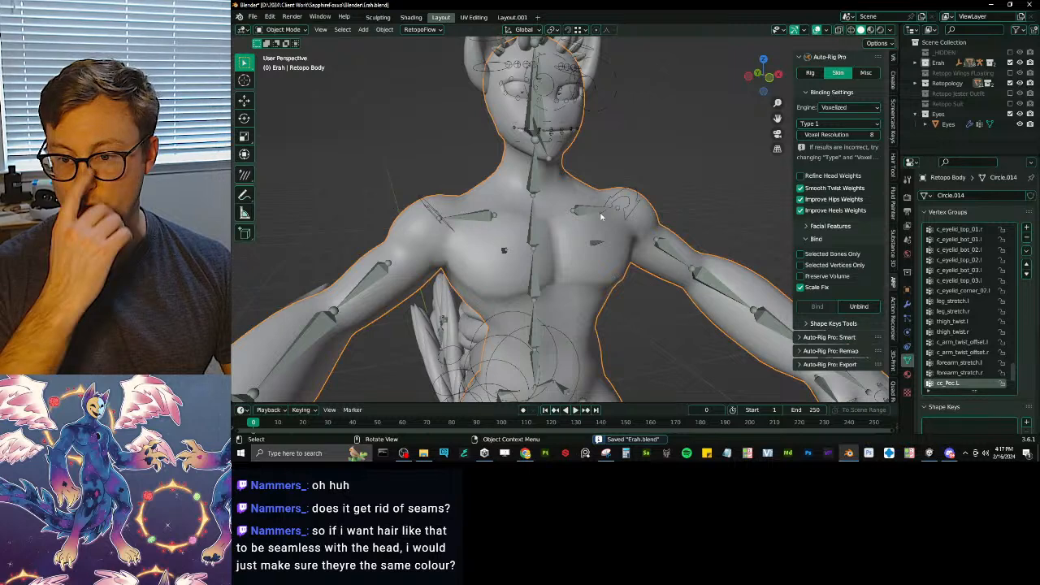
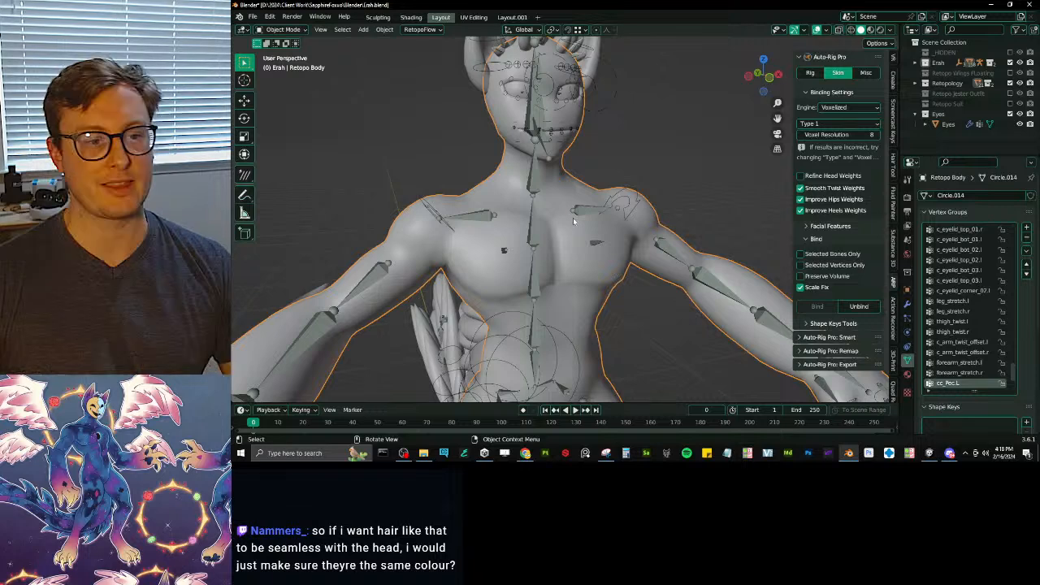
{"action": "middle_click_drag", "start_coordinate": [573, 217], "coordinate": [619, 269]}
{"action": "scroll", "coordinate": [571, 181], "scroll_direction": "up", "scroll_amount": 4}
{"action": "left_click", "coordinate": [596, 284]}
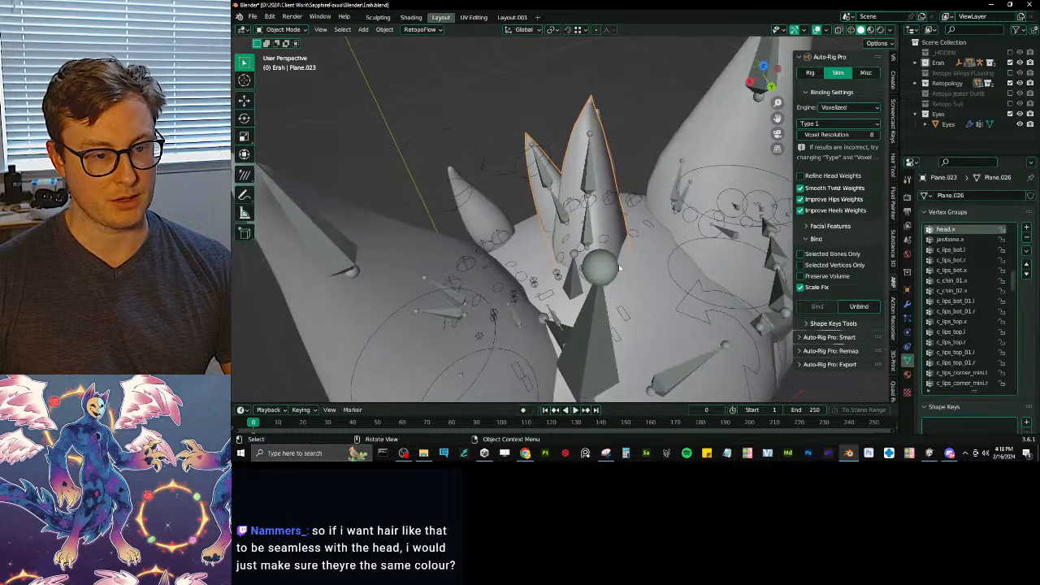
{"action": "left_click", "coordinate": [551, 271], "text": "shift"}
{"action": "key", "text": "KP_Divide"}
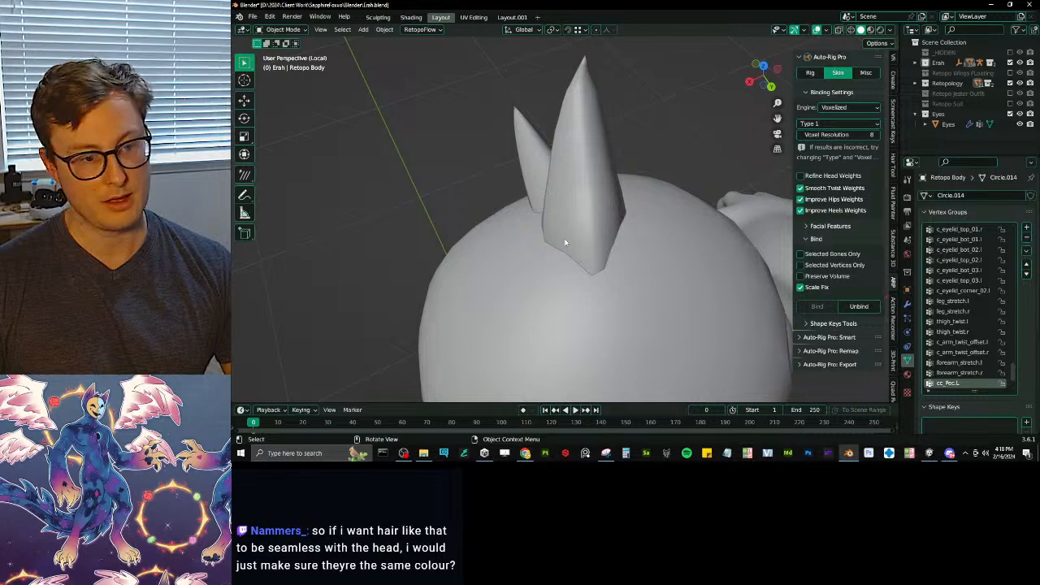
{"action": "scroll", "coordinate": [629, 212], "scroll_direction": "down", "scroll_amount": 8}
{"action": "middle_click_drag", "start_coordinate": [629, 212], "coordinate": [583, 228]}
{"action": "key", "text": "KP_Divide"}
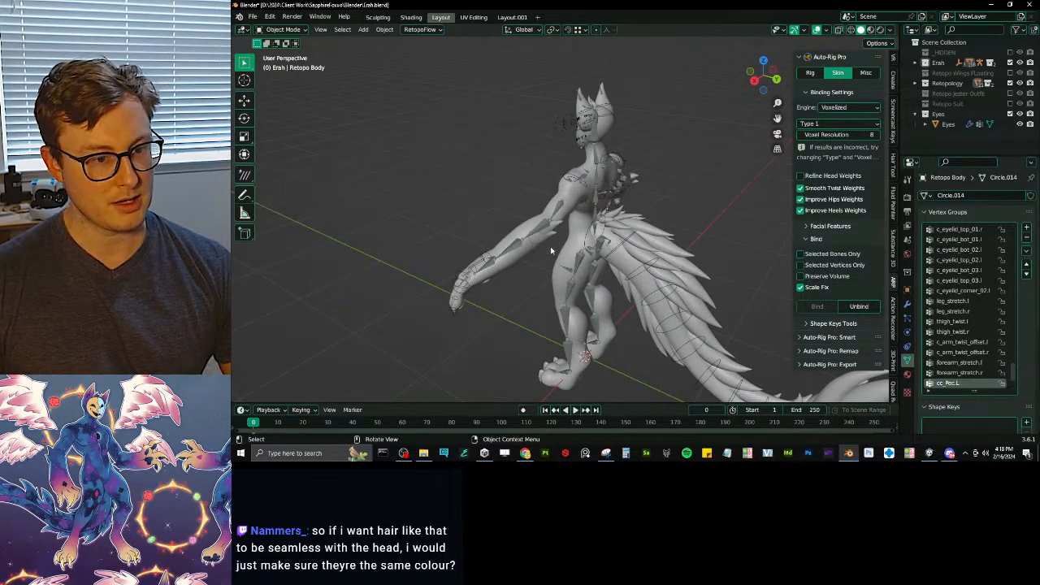
- Hide the overlays and turn off the viewport Outline option to examine how the elbow spikes blend into the arm, and restore the overlays
{"action": "scroll", "coordinate": [528, 272], "scroll_direction": "up", "scroll_amount": 6}
{"action": "middle_click_drag", "start_coordinate": [524, 275], "coordinate": [648, 232]}
{"action": "scroll", "coordinate": [597, 259], "scroll_direction": "up", "scroll_amount": 4}
{"action": "scroll", "coordinate": [642, 233], "scroll_direction": "down", "scroll_amount": 4}
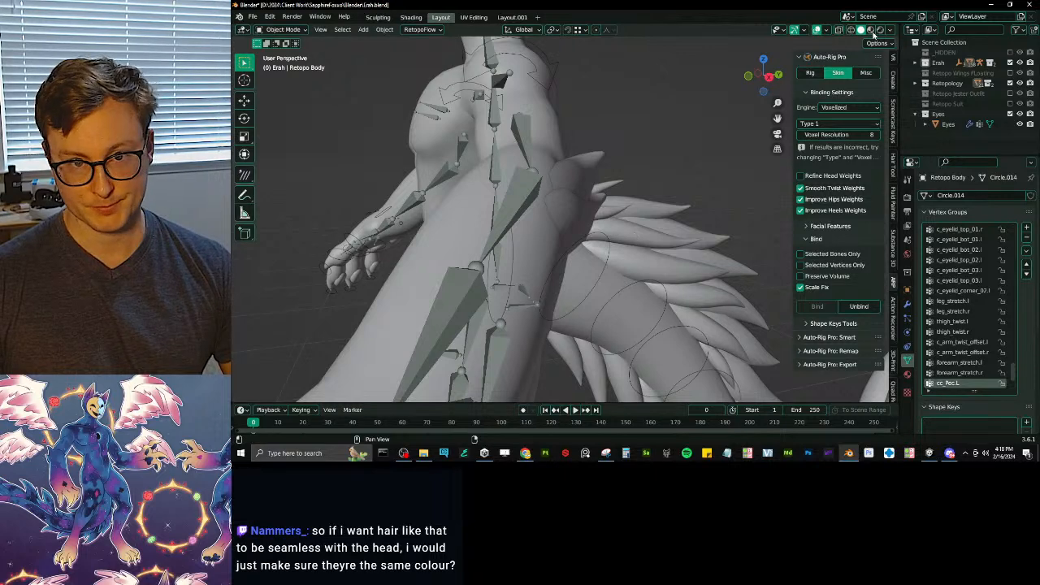
{"action": "left_click", "coordinate": [816, 30]}
{"action": "left_click", "coordinate": [890, 30]}
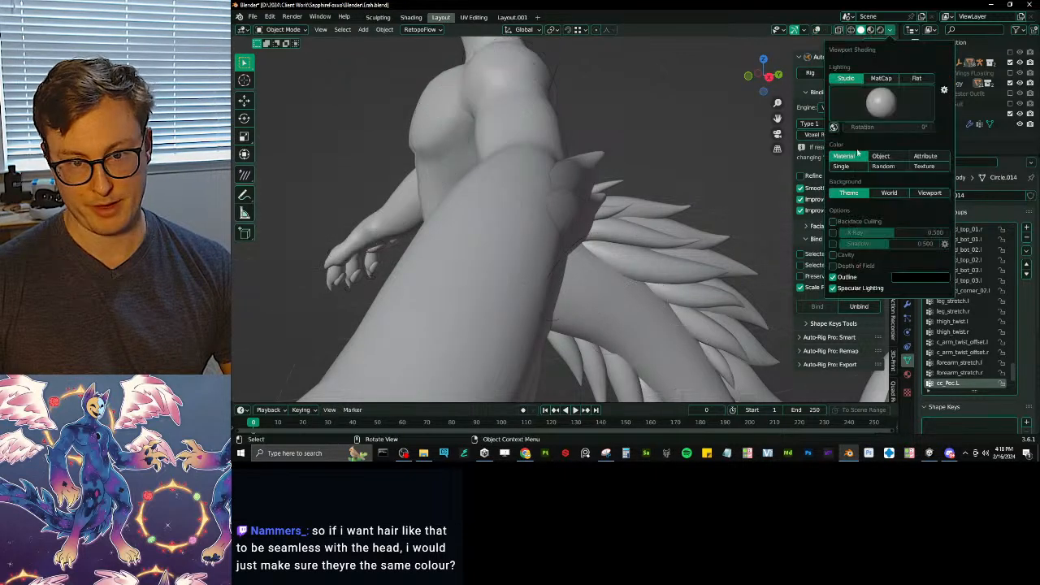
{"action": "left_click", "coordinate": [835, 277]}
{"action": "mouse_move", "coordinate": [688, 157]}
{"action": "middle_mouse_down"}
{"action": "mouse_move", "coordinate": [551, 160]}
{"action": "mouse_move", "coordinate": [544, 143]}
{"action": "mouse_move", "coordinate": [578, 156]}
{"action": "middle_mouse_up"}
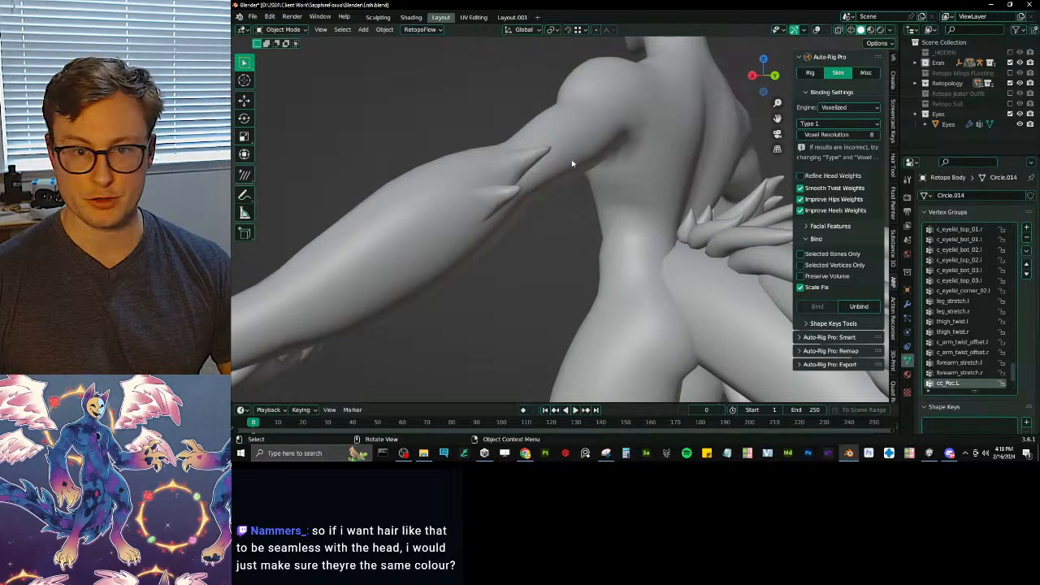
{"action": "left_click", "coordinate": [818, 29]}
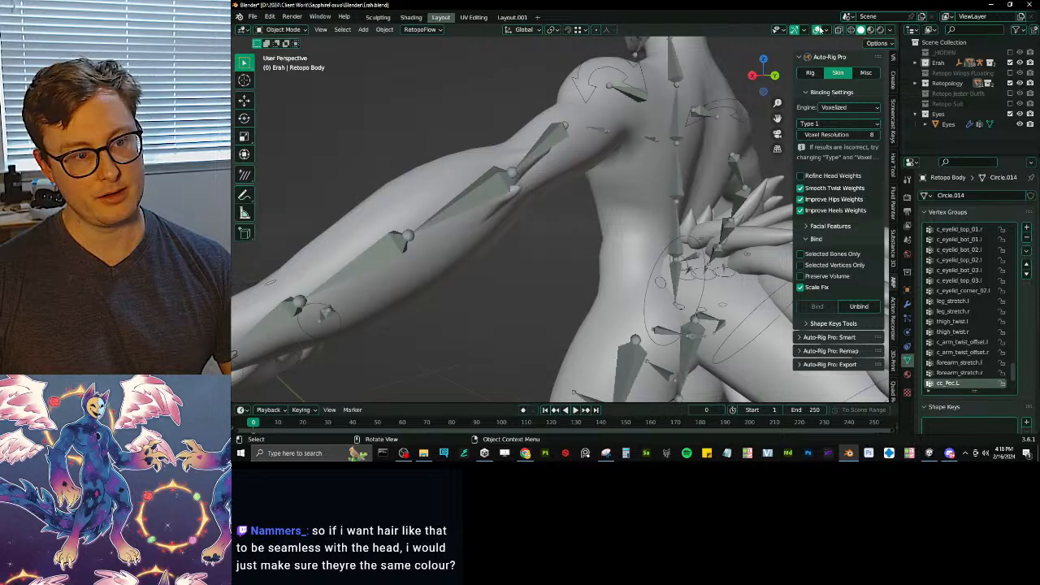
- Select the elbow spikes and examine their modifier stack, including the Data Transfer modifier's Custom Normals settings
{"action": "mouse_move", "coordinate": [495, 251]}
{"action": "middle_mouse_down"}
{"action": "mouse_move", "coordinate": [487, 203]}
{"action": "mouse_move", "coordinate": [529, 180]}
{"action": "mouse_move", "coordinate": [512, 248]}
{"action": "middle_mouse_up"}
{"action": "left_click", "coordinate": [513, 248]}
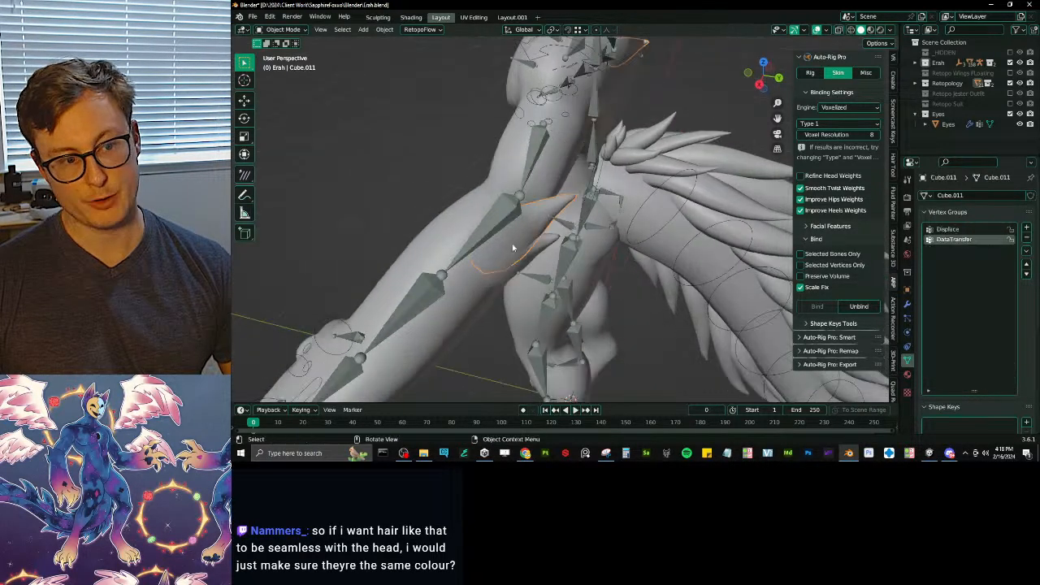
{"action": "left_click", "coordinate": [908, 303]}
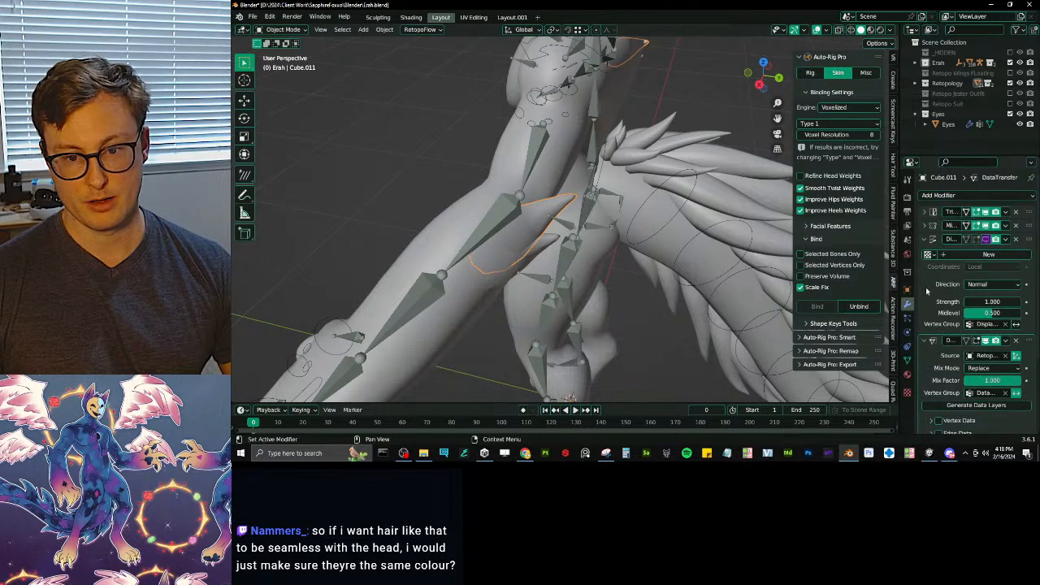
{"action": "scroll", "coordinate": [933, 252], "scroll_direction": "down", "scroll_amount": 2}
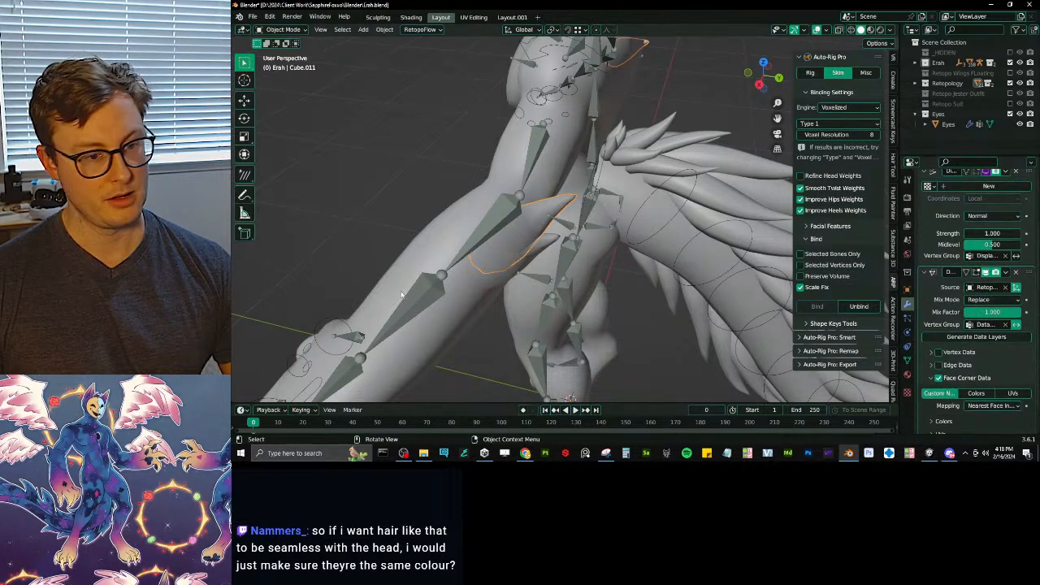
{"action": "middle_click_drag", "start_coordinate": [520, 243], "coordinate": [677, 267]}
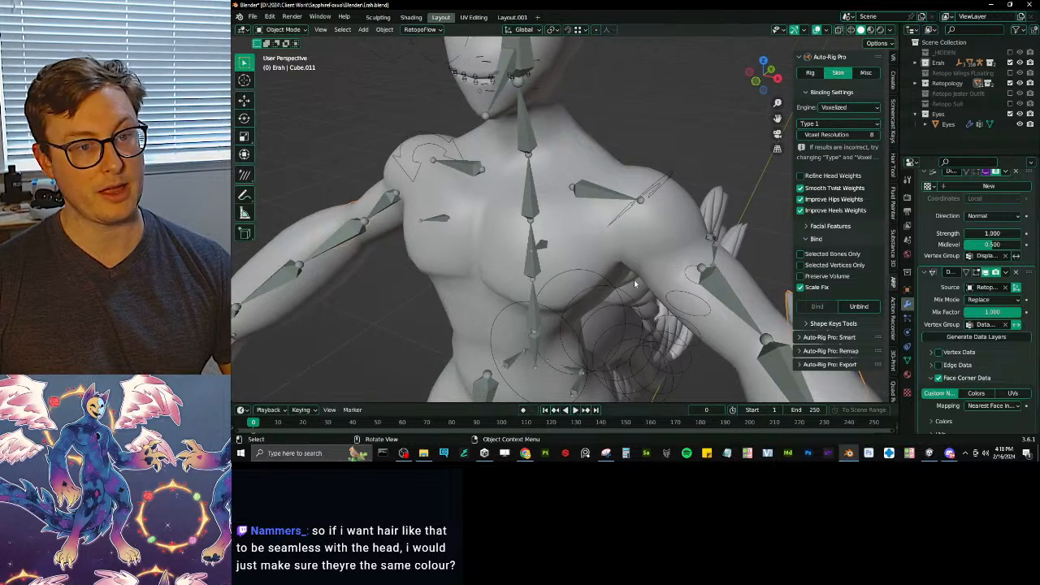
- Examine the ear tufts and how the ears meet the head, shifting the ears aside temporarily and cancelling the move
{"action": "left_click_drag", "start_coordinate": [592, 191], "coordinate": [591, 191]}
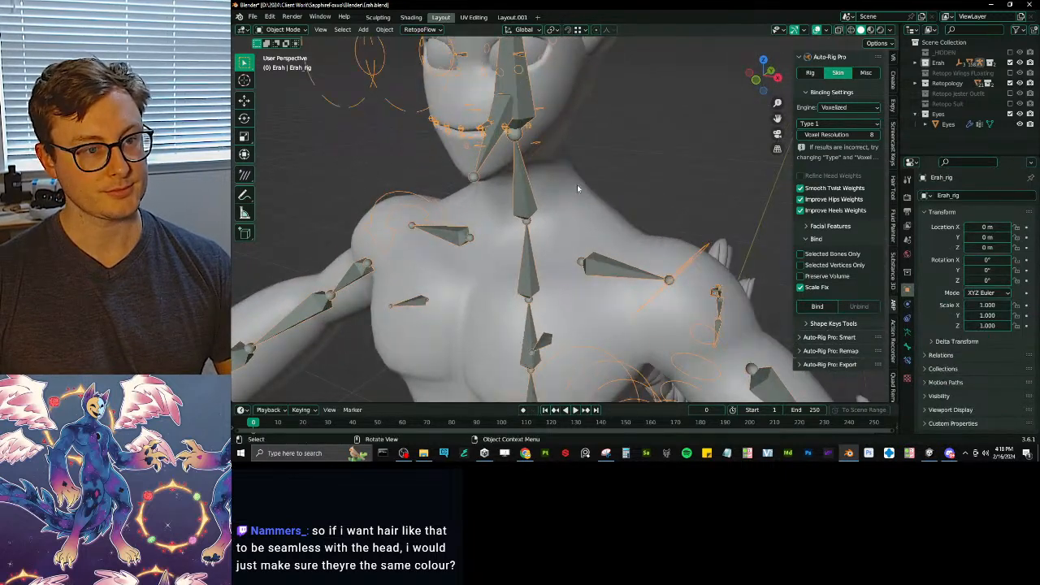
{"action": "middle_click_drag", "start_coordinate": [577, 185], "coordinate": [606, 134]}
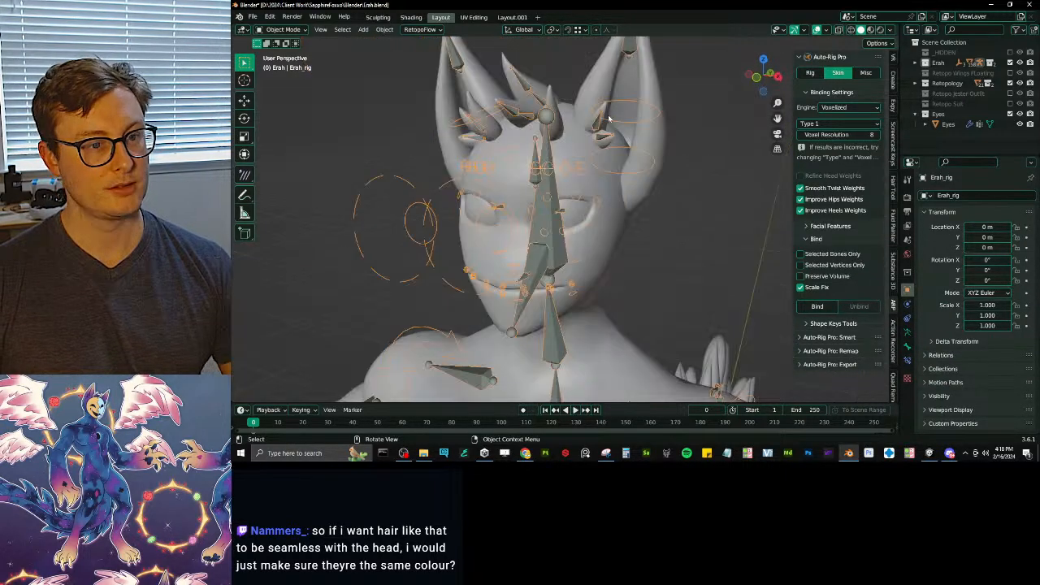
{"action": "left_click", "coordinate": [606, 144]}
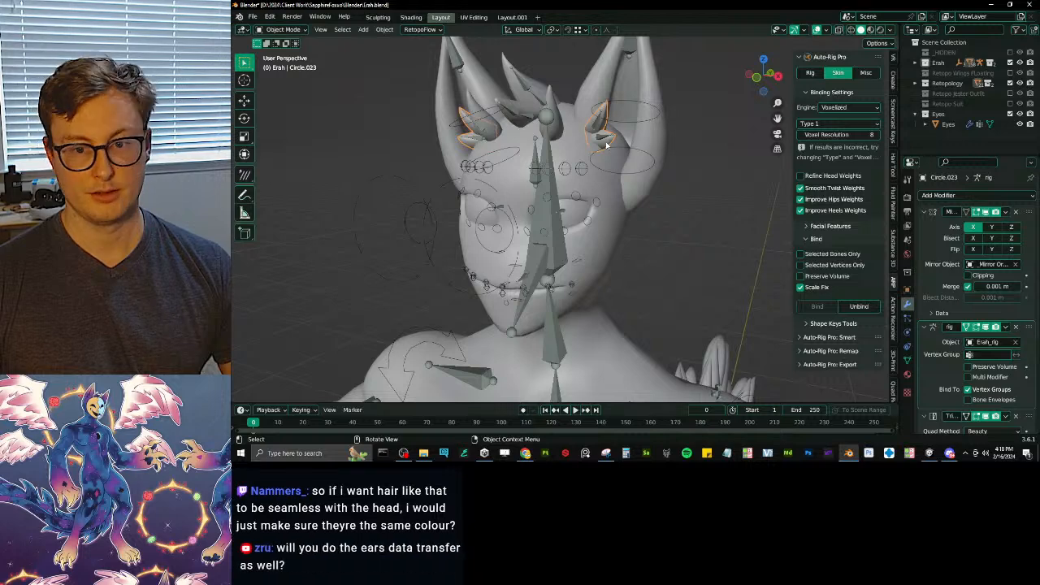
{"action": "middle_click_drag", "start_coordinate": [599, 175], "coordinate": [559, 160]}
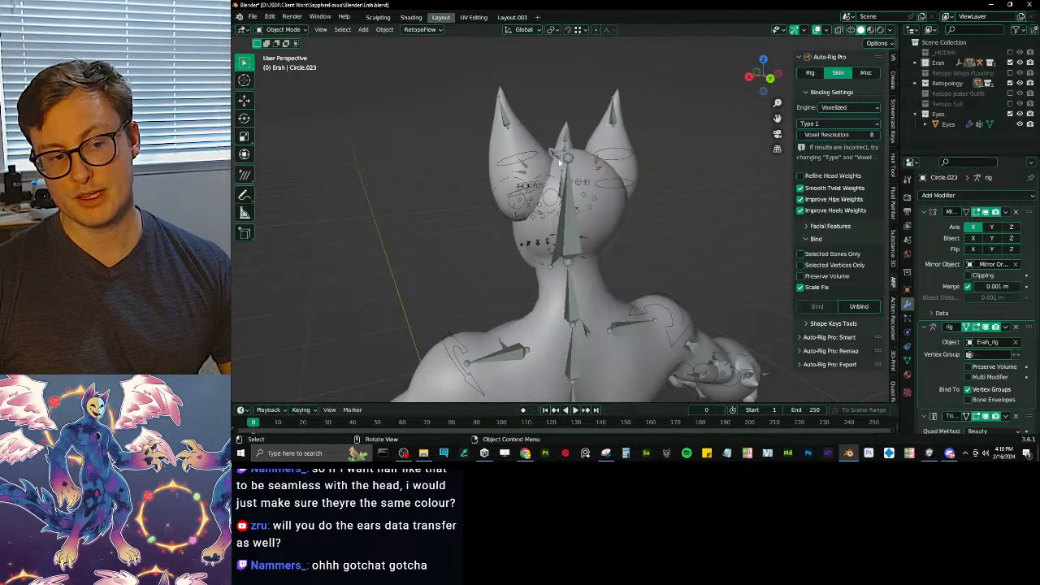
{"action": "scroll", "coordinate": [559, 163], "scroll_direction": "up", "scroll_amount": 5}
{"action": "middle_click_drag", "start_coordinate": [491, 115], "coordinate": [501, 186], "text": "shift"}
{"action": "left_click", "coordinate": [501, 186]}
{"action": "key", "text": "g"}
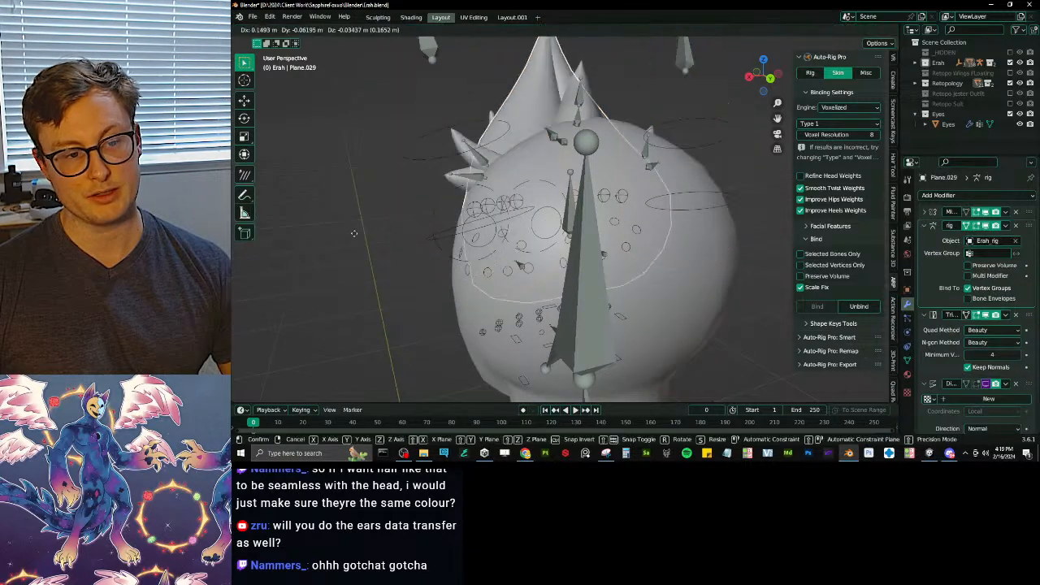
{"action": "right_click", "coordinate": [487, 223]}
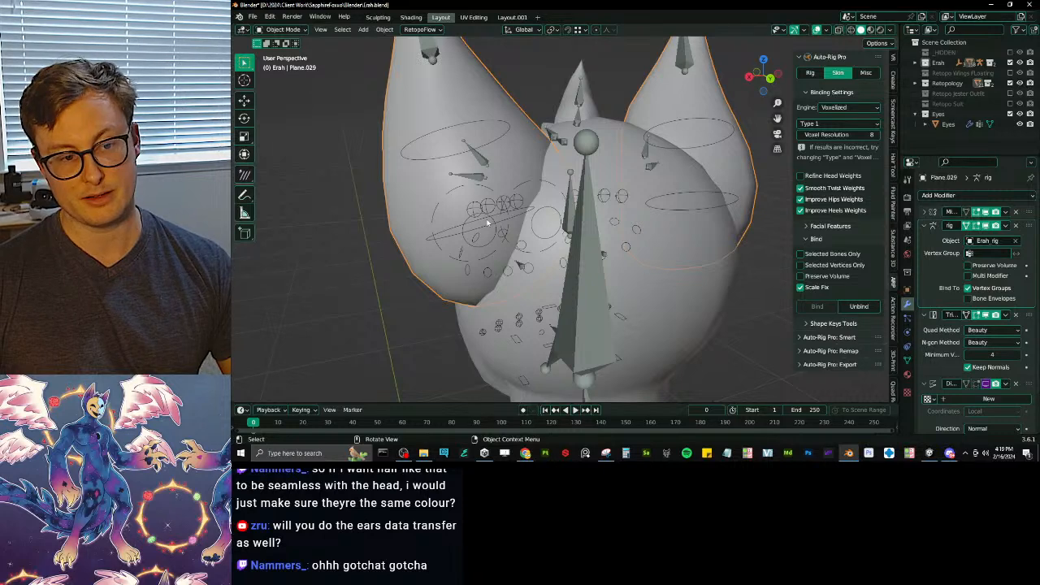
{"action": "scroll", "coordinate": [568, 193], "scroll_direction": "down", "scroll_amount": 3}
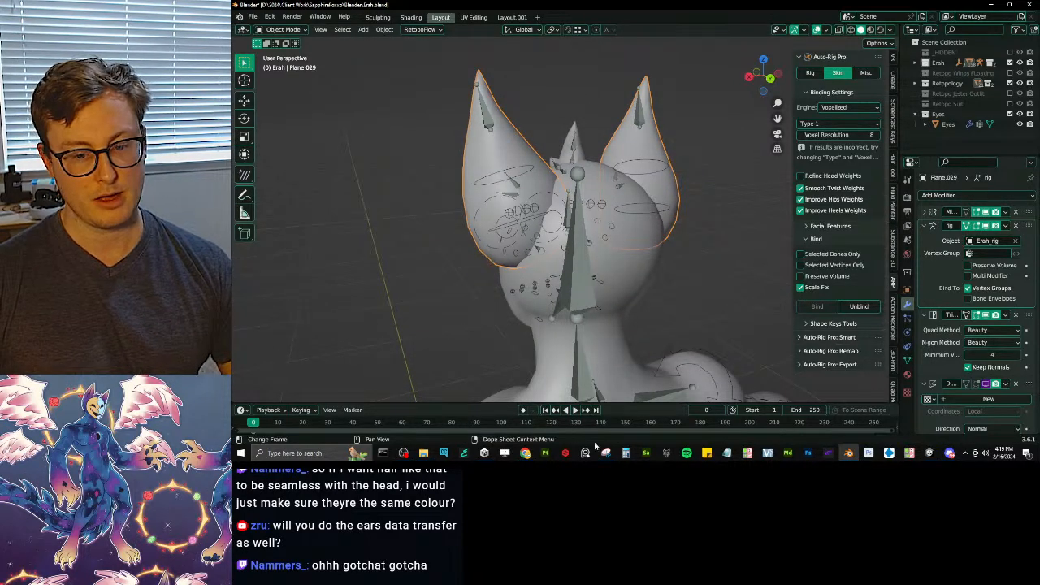
- Switch to Unity and examine the seam between the ears and head on the textured avatar from the back and front
{"action": "left_click", "coordinate": [929, 452]}
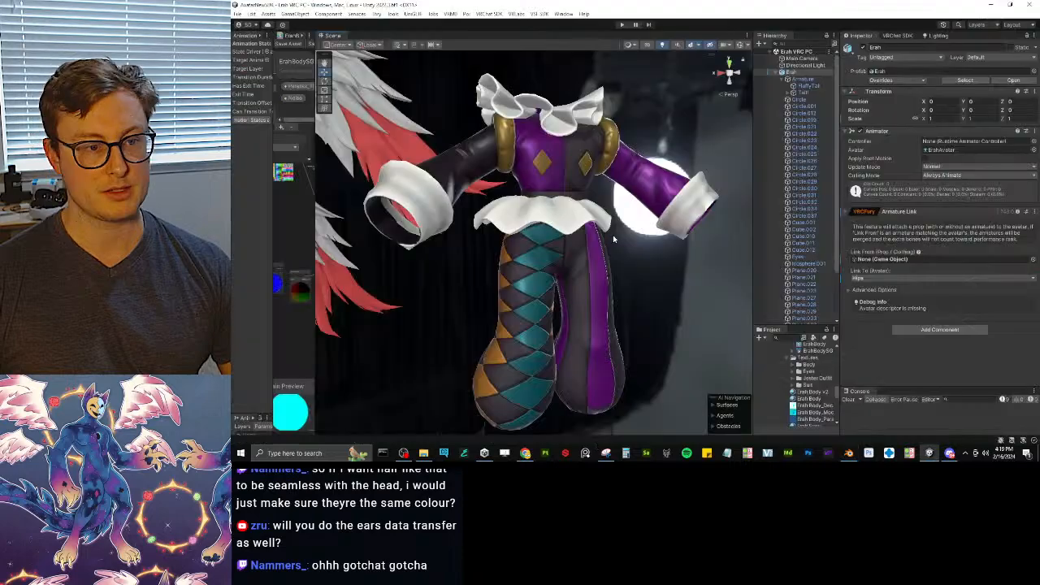
{"action": "left_click_drag", "start_coordinate": [612, 234], "coordinate": [674, 235], "text": "alt"}
{"action": "scroll", "coordinate": [612, 235], "scroll_direction": "down", "scroll_amount": 4}
{"action": "left_click_drag", "start_coordinate": [547, 227], "coordinate": [663, 239], "text": "alt"}
{"action": "middle_click_drag", "start_coordinate": [663, 239], "coordinate": [480, 262]}
{"action": "left_click_drag", "start_coordinate": [481, 262], "coordinate": [605, 248], "text": "alt"}
{"action": "scroll", "coordinate": [606, 248], "scroll_direction": "up", "scroll_amount": 3}
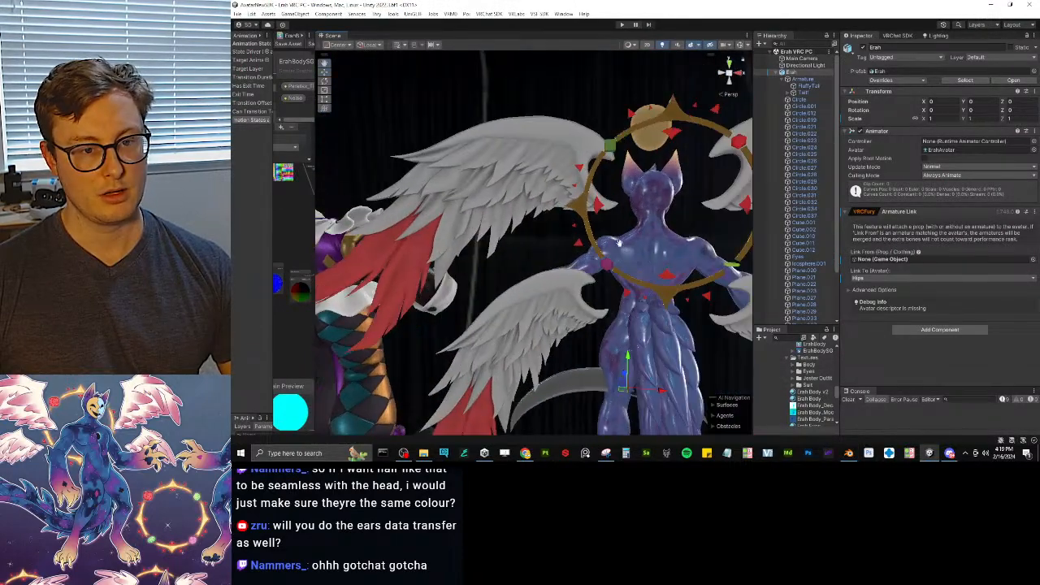
{"action": "middle_click_drag", "start_coordinate": [645, 237], "coordinate": [600, 254]}
{"action": "scroll", "coordinate": [530, 233], "scroll_direction": "up", "scroll_amount": 5}
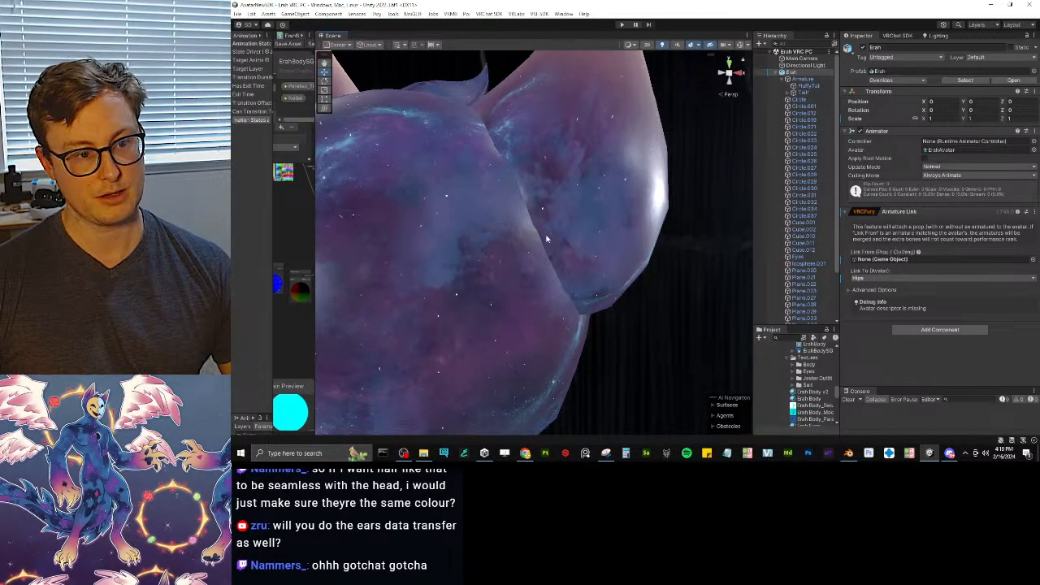
{"action": "left_click_drag", "start_coordinate": [565, 231], "coordinate": [968, 237], "text": "alt"}
{"action": "scroll", "coordinate": [548, 228], "scroll_direction": "down", "scroll_amount": 5}
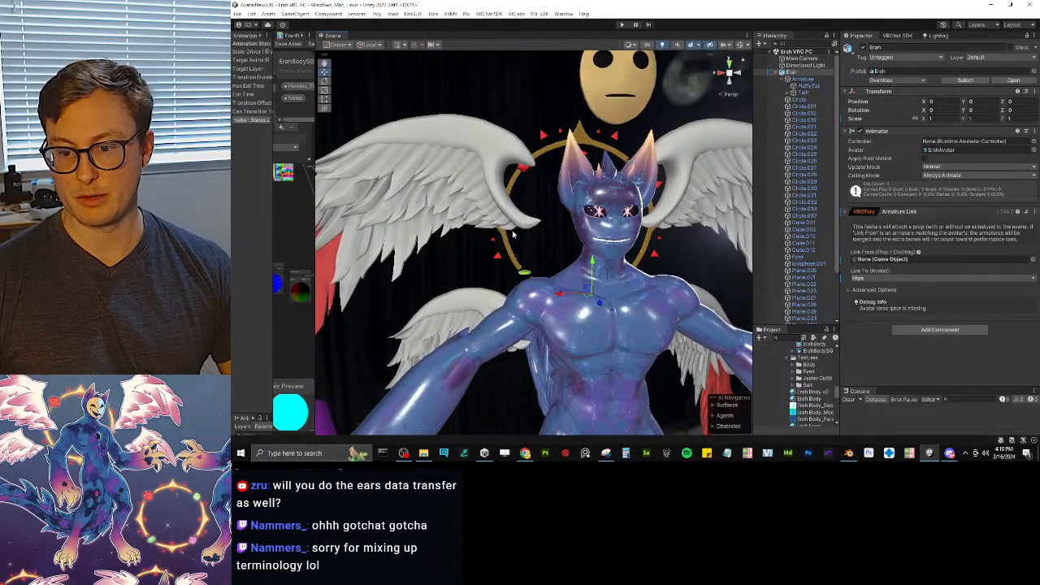
{"action": "left_click", "coordinate": [489, 109]}
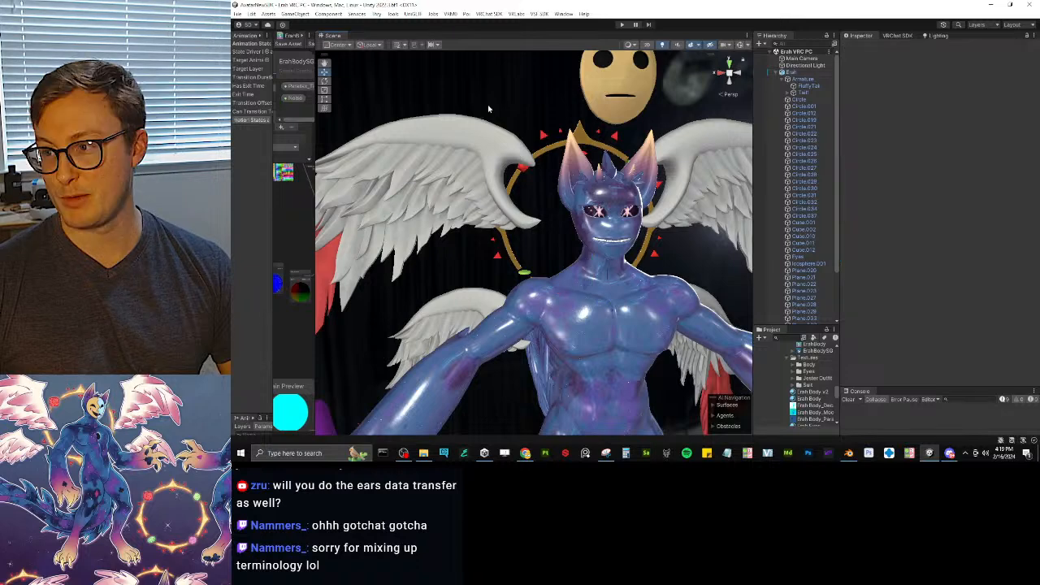
- Switch back to Blender, change the rig's visible armature layer to the main controllers, return to Object Mode and save the file
{"action": "key", "text": "alt+Tab"}
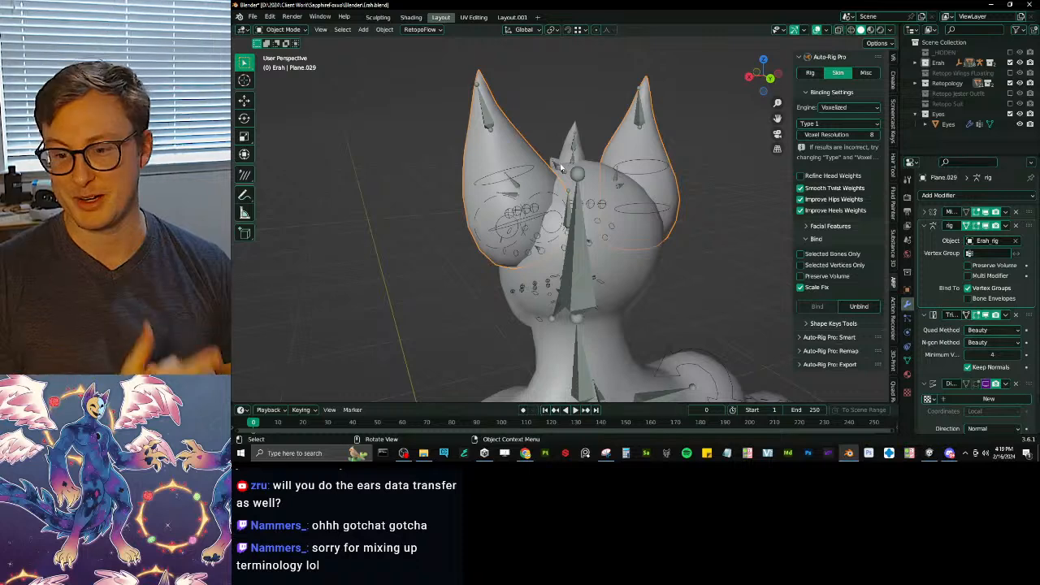
{"action": "left_click", "coordinate": [553, 268]}
{"action": "key", "text": "ctrl+Tab"}
{"action": "key", "text": "shift+m"}
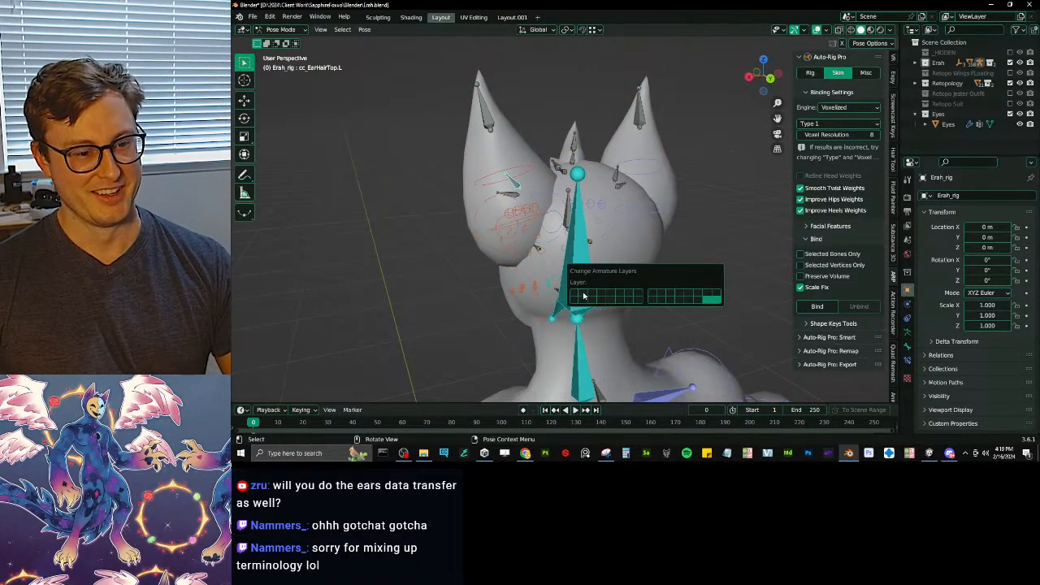
{"action": "left_click", "coordinate": [580, 294]}
{"action": "middle_click_drag", "start_coordinate": [415, 286], "coordinate": [570, 218]}
{"action": "key", "text": "ctrl+Tab"}
{"action": "key", "text": "ctrl+s"}
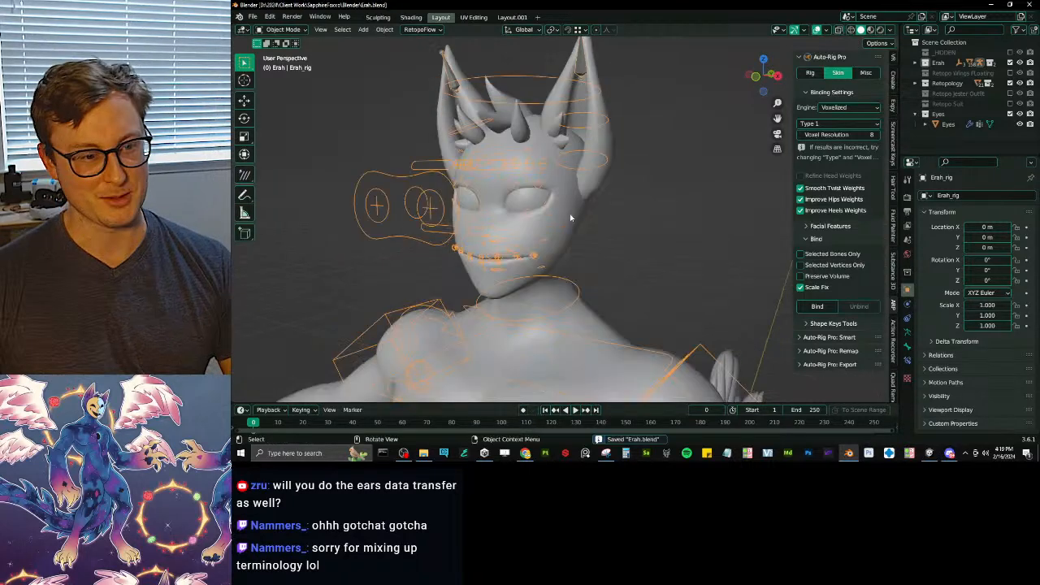
- Select the rig and Retopo Body, enter Weight Paint mode and pick the c_jawbone.x control under the chin
{"action": "left_click", "coordinate": [570, 218]}
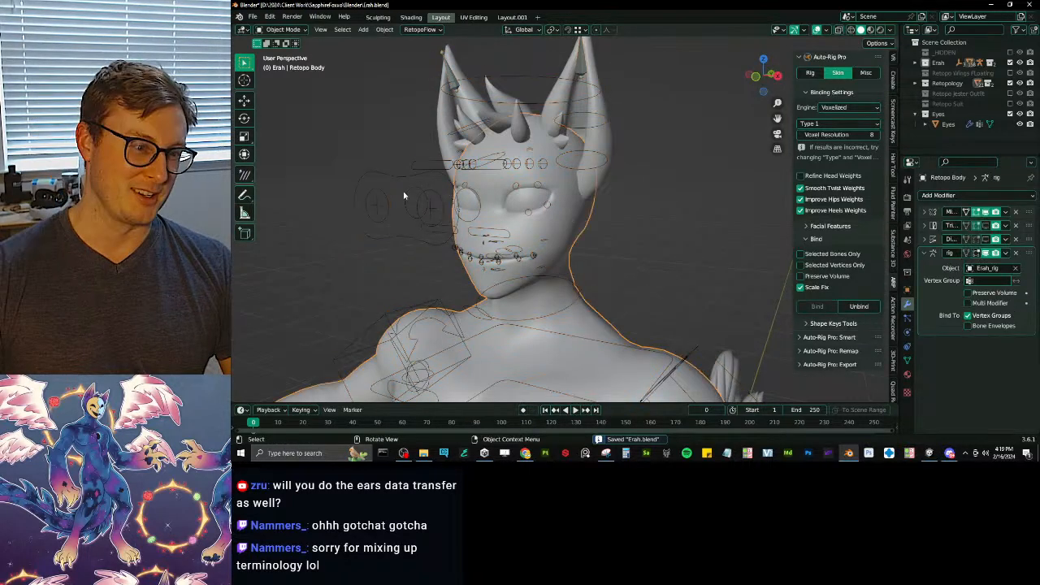
{"action": "left_click", "coordinate": [404, 193]}
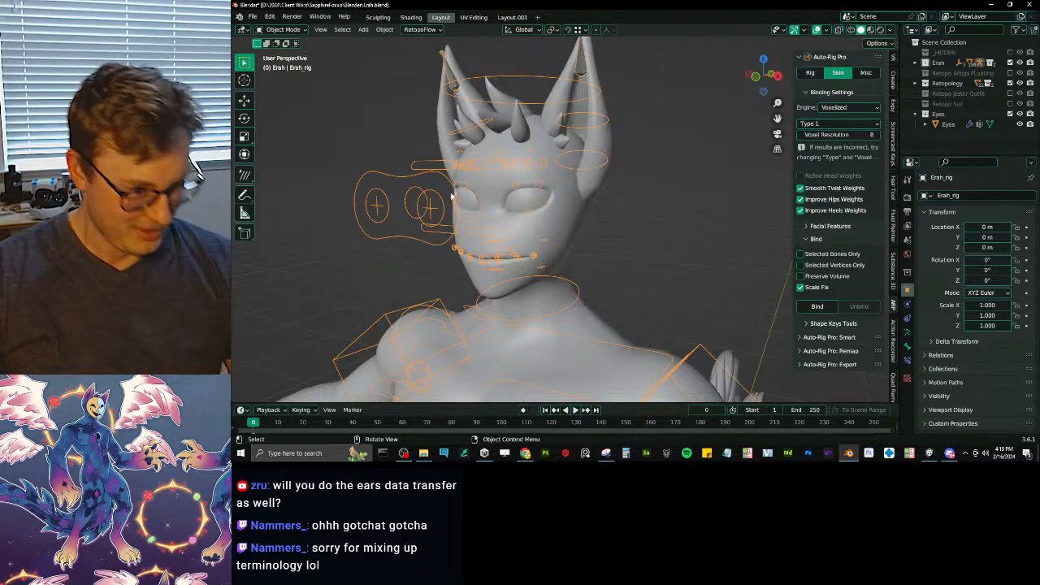
{"action": "scroll", "coordinate": [490, 240], "scroll_direction": "down", "scroll_amount": 3}
{"action": "middle_click_drag", "start_coordinate": [490, 241], "coordinate": [453, 241]}
{"action": "scroll", "coordinate": [493, 243], "scroll_direction": "up", "scroll_amount": 3}
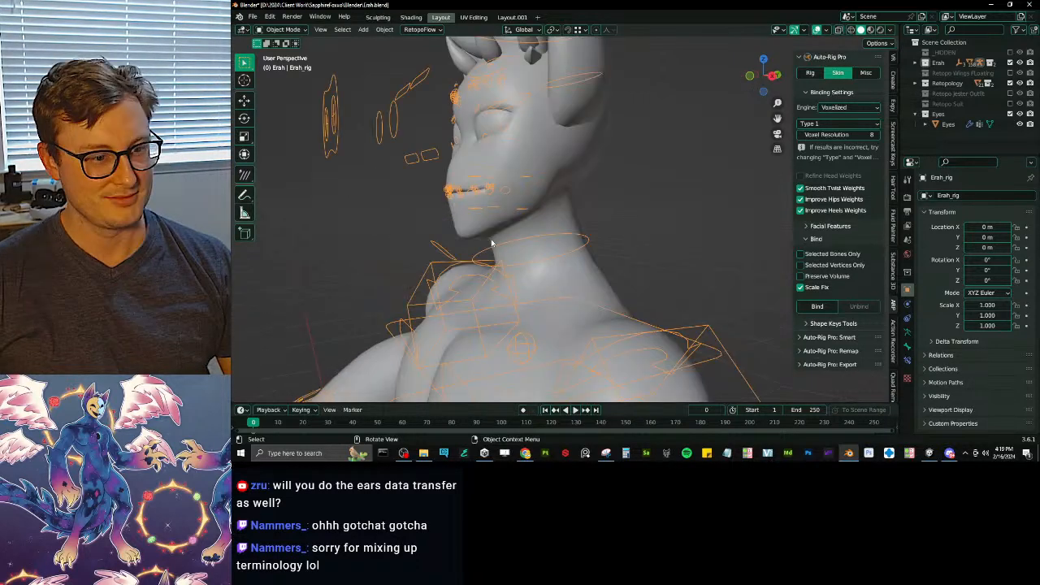
{"action": "left_click", "coordinate": [487, 234]}
{"action": "key", "text": "ctrl+Tab"}
{"action": "left_click", "coordinate": [456, 209]}
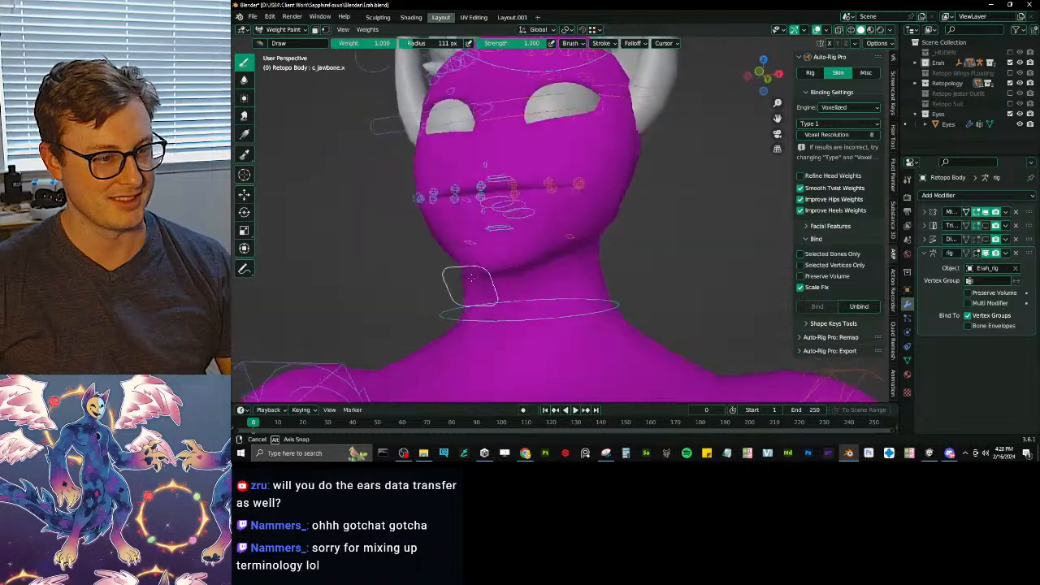
- Test the jaw deformation by moving the c_jawbone.x control, and clear the location of all bones
{"action": "key", "text": "g"}
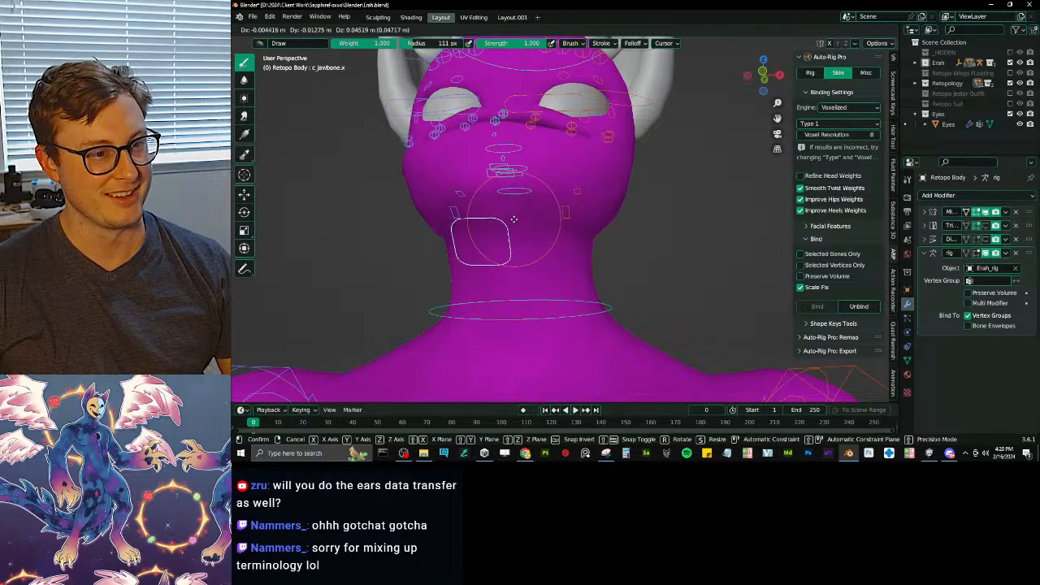
{"action": "left_click", "coordinate": [514, 220]}
{"action": "mouse_move", "coordinate": [514, 215]}
{"action": "middle_mouse_down"}
{"action": "mouse_move", "coordinate": [626, 220]}
{"action": "mouse_move", "coordinate": [630, 268]}
{"action": "middle_mouse_up"}
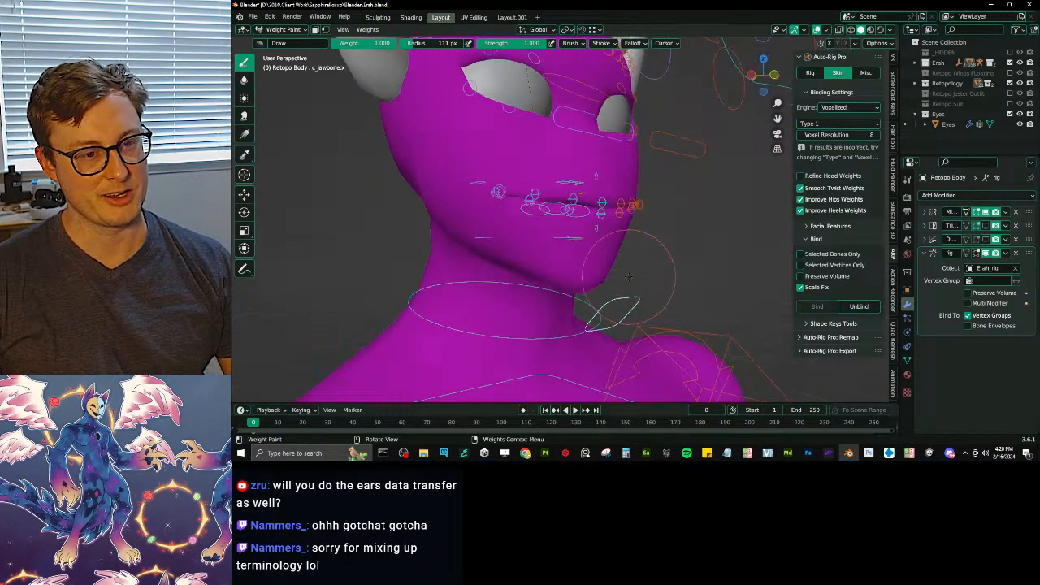
{"action": "key", "text": "g"}
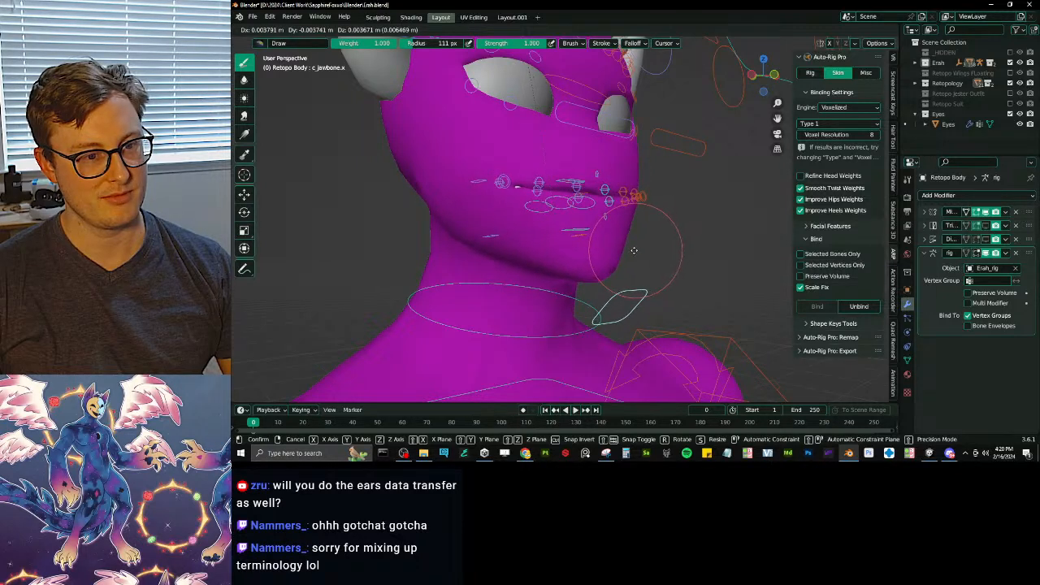
{"action": "left_click", "coordinate": [555, 251]}
{"action": "middle_click_drag", "start_coordinate": [555, 251], "coordinate": [487, 263]}
{"action": "key", "text": "a"}
{"action": "key", "text": "alt+g"}
- Return the body to Object Mode and save the file
{"action": "key", "text": "ctrl+Tab"}
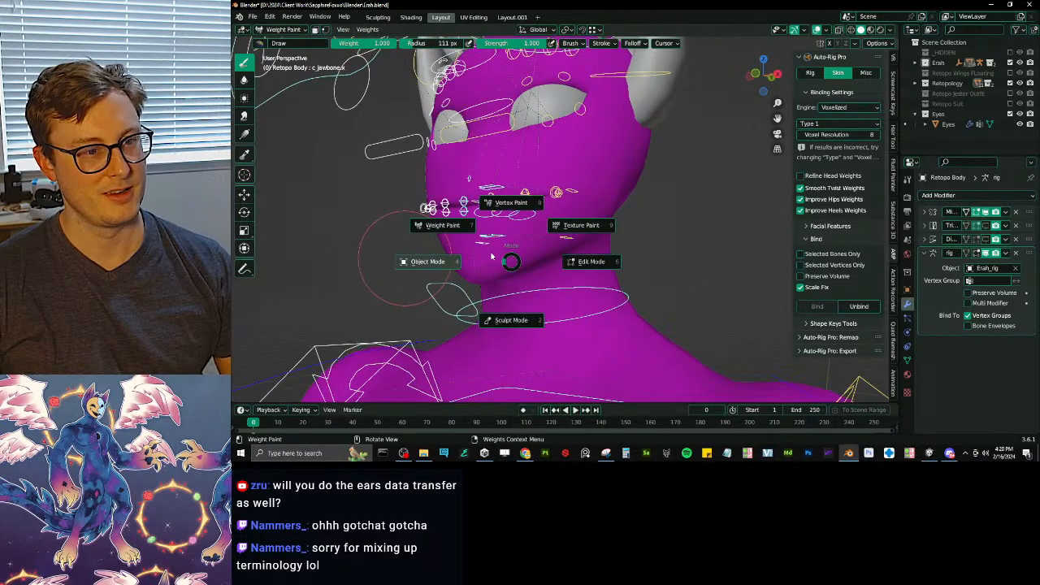
{"action": "left_click", "coordinate": [428, 260]}
{"action": "scroll", "coordinate": [512, 257], "scroll_direction": "down", "scroll_amount": 5}
{"action": "scroll", "coordinate": [569, 236], "scroll_direction": "up", "scroll_amount": 3}
{"action": "key", "text": "ctrl+s"}
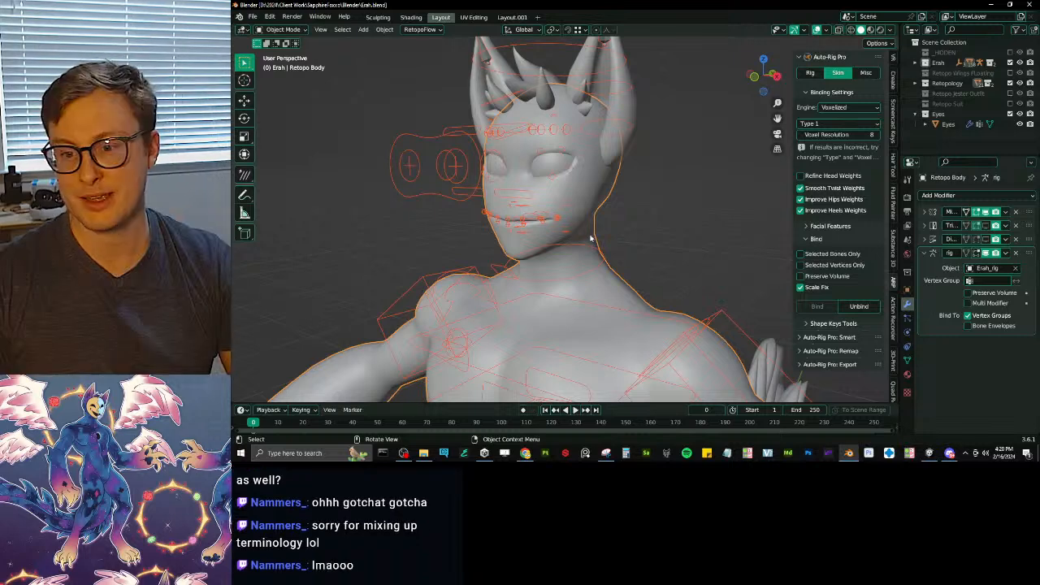
- Examine the hips, tail feathers and overall body with its rig controls from behind, the side and the front
{"action": "scroll", "coordinate": [610, 227], "scroll_direction": "down", "scroll_amount": 4}
{"action": "middle_click_drag", "start_coordinate": [653, 241], "coordinate": [536, 271]}
{"action": "middle_click_drag", "start_coordinate": [537, 271], "coordinate": [521, 180], "text": "shift"}
{"action": "scroll", "coordinate": [521, 181], "scroll_direction": "up", "scroll_amount": 4}
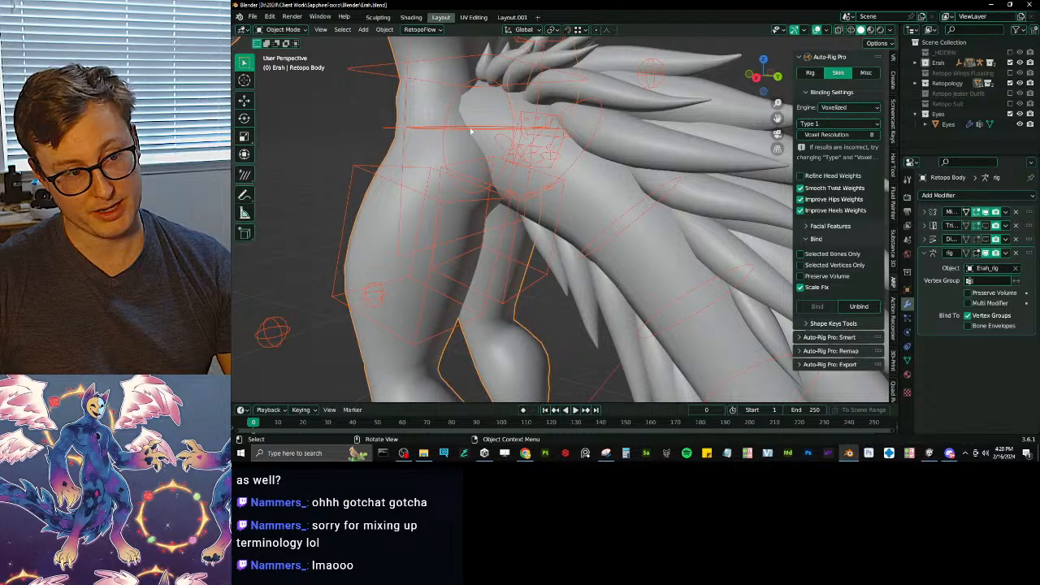
{"action": "scroll", "coordinate": [457, 108], "scroll_direction": "down", "scroll_amount": 4}
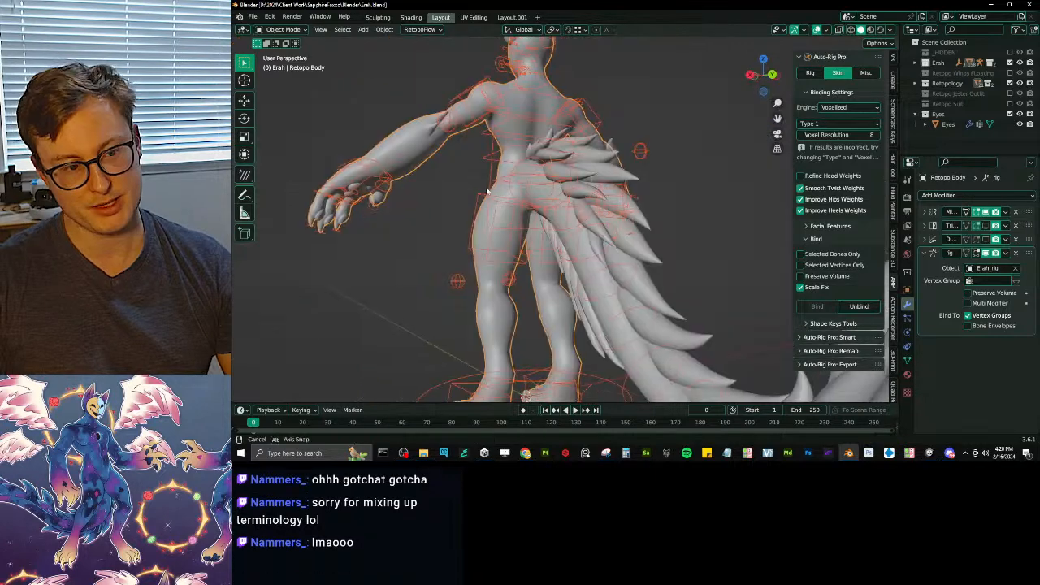
{"action": "scroll", "coordinate": [539, 181], "scroll_direction": "up", "scroll_amount": 1}
{"action": "middle_click_drag", "start_coordinate": [540, 180], "coordinate": [512, 186]}
{"action": "scroll", "coordinate": [526, 172], "scroll_direction": "down", "scroll_amount": 1}
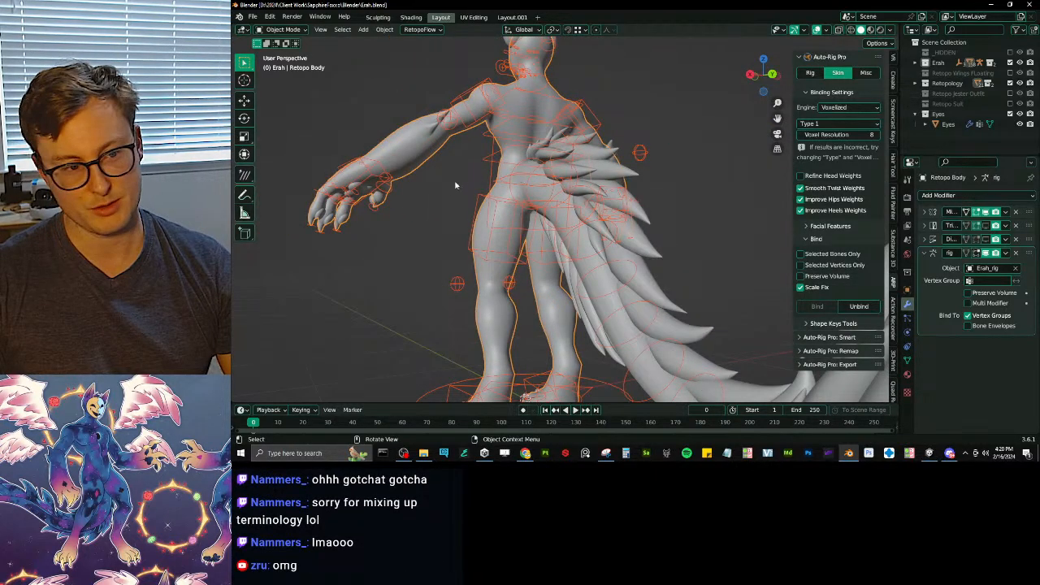
{"action": "middle_click_drag", "start_coordinate": [462, 192], "coordinate": [642, 218]}
{"action": "scroll", "coordinate": [642, 218], "scroll_direction": "down", "scroll_amount": 4}
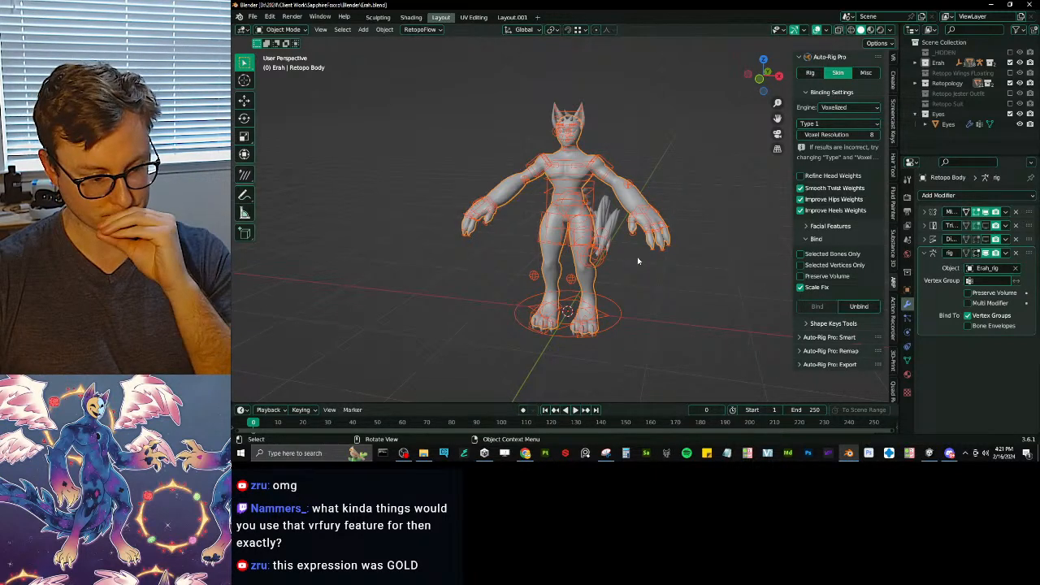
- Select the ear tufts and collapse their Mirror, rig, Triangulate and Displace modifiers
{"action": "scroll", "coordinate": [478, 246], "scroll_direction": "up", "scroll_amount": 4}
{"action": "middle_click_drag", "start_coordinate": [638, 260], "coordinate": [532, 223]}
{"action": "middle_click_drag", "start_coordinate": [544, 49], "coordinate": [691, 213], "text": "shift"}
{"action": "scroll", "coordinate": [567, 190], "scroll_direction": "down", "scroll_amount": 2}
{"action": "scroll", "coordinate": [606, 244], "scroll_direction": "up", "scroll_amount": 3}
{"action": "middle_click_drag", "start_coordinate": [601, 175], "coordinate": [630, 177], "text": "shift"}
{"action": "scroll", "coordinate": [607, 257], "scroll_direction": "up", "scroll_amount": 3}
{"action": "scroll", "coordinate": [607, 257], "scroll_direction": "up", "scroll_amount": 2}
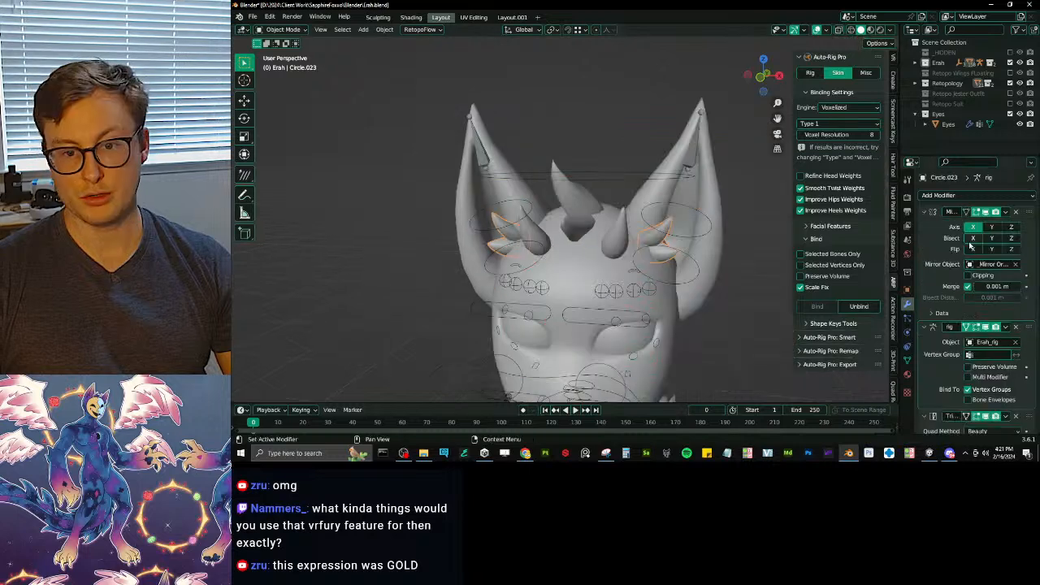
{"action": "left_click", "coordinate": [925, 212]}
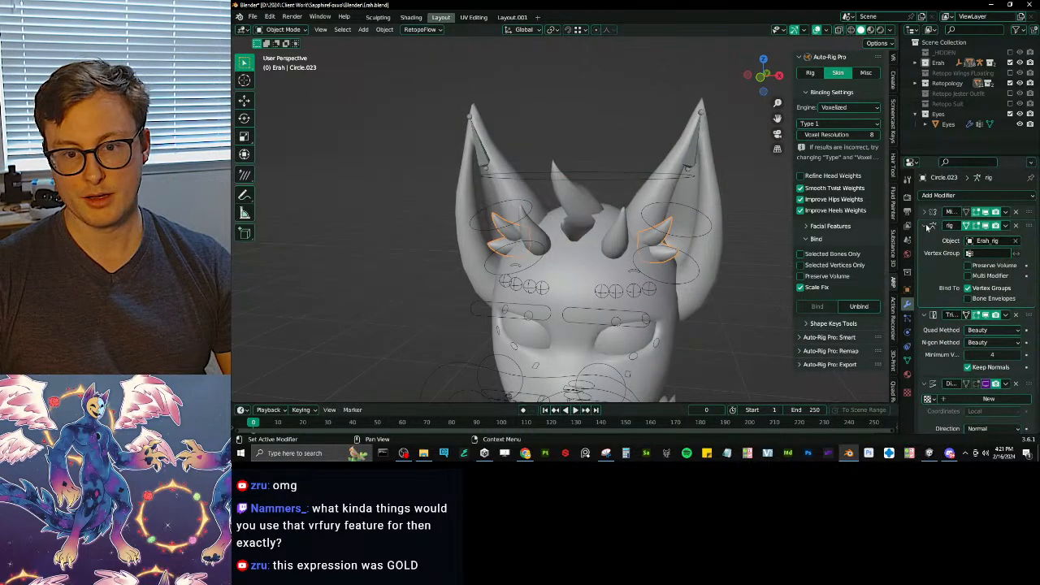
{"action": "left_click_drag", "start_coordinate": [926, 227], "coordinate": [925, 254]}
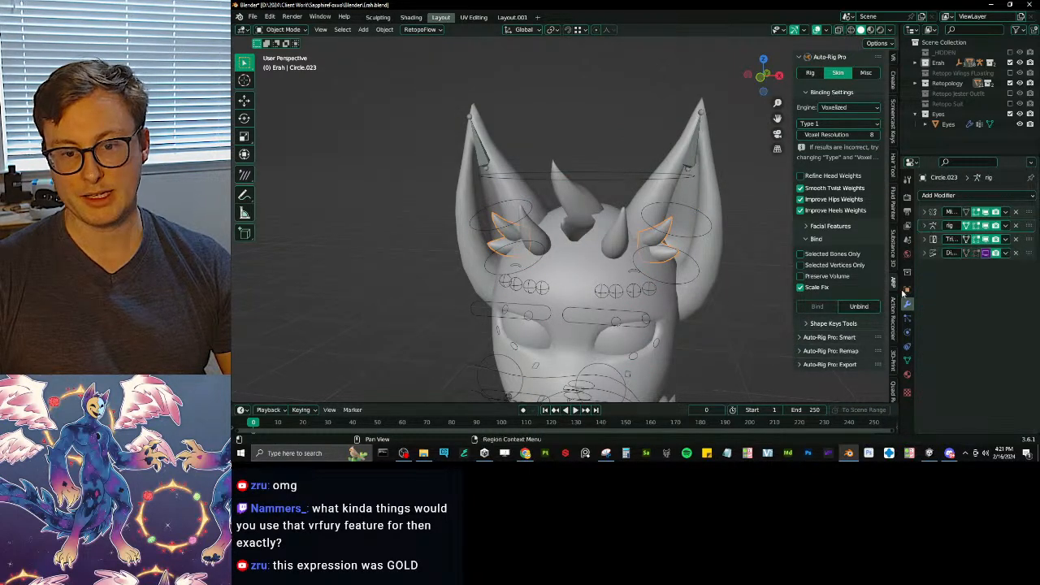
- Widen the Properties editor so the ear tufts' modifier names show in full, and review the character's head and torso
{"action": "left_click_drag", "start_coordinate": [900, 290], "coordinate": [817, 289]}
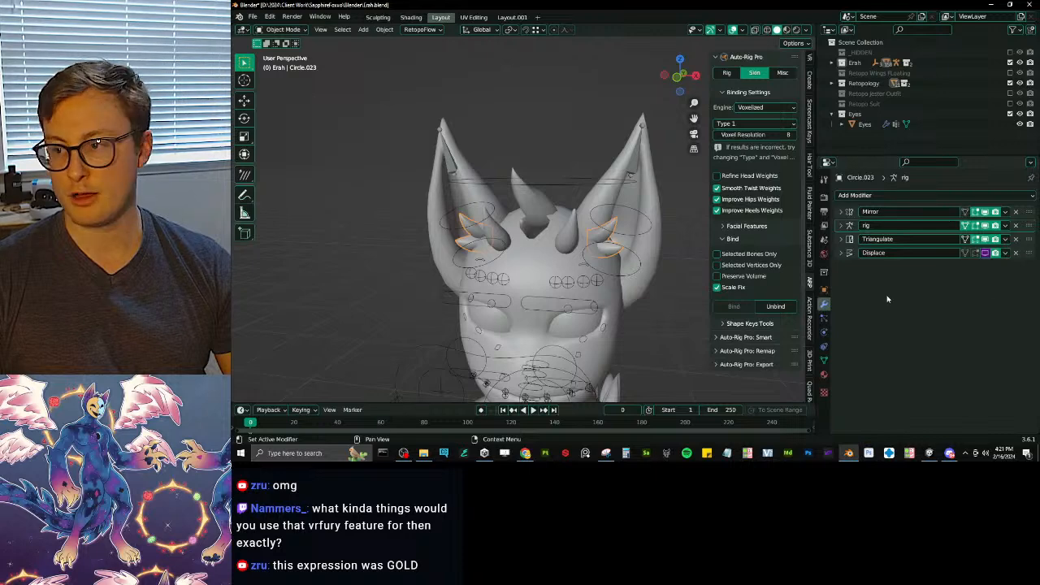
{"action": "scroll", "coordinate": [376, 281], "scroll_direction": "down", "scroll_amount": 8}
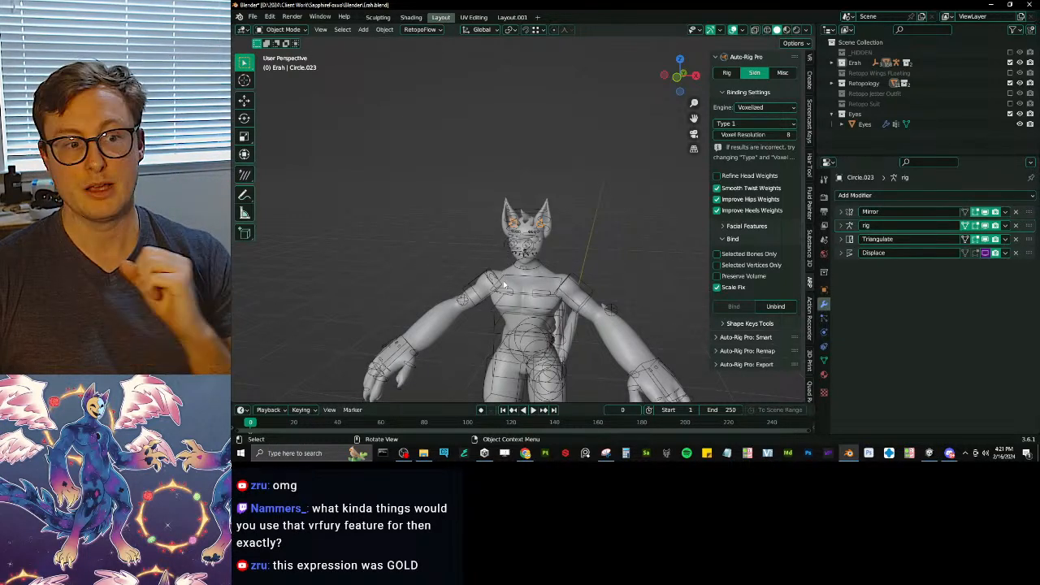
{"action": "scroll", "coordinate": [504, 285], "scroll_direction": "up", "scroll_amount": 4}
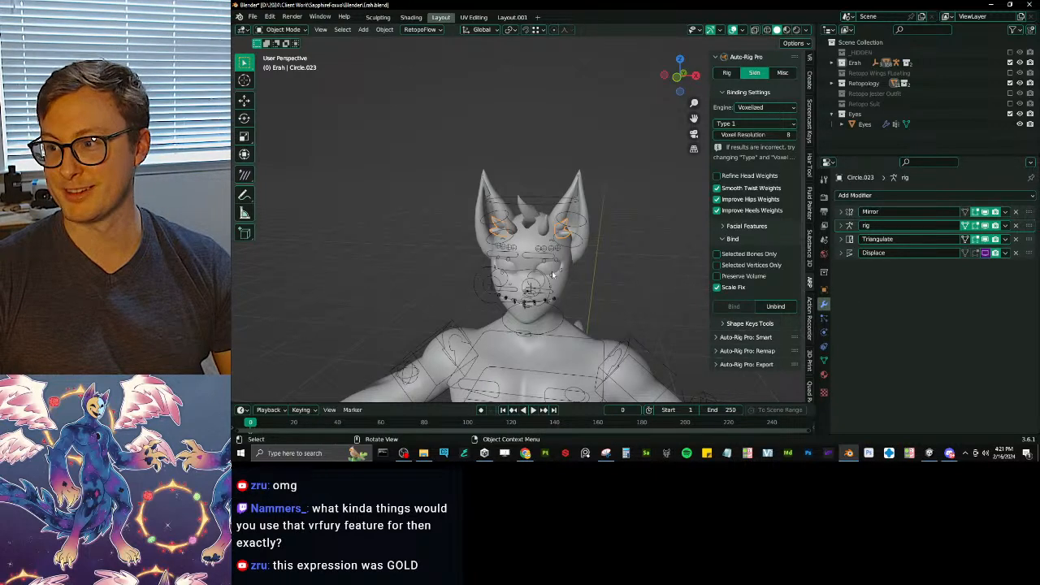
{"action": "middle_click_drag", "start_coordinate": [597, 267], "coordinate": [569, 238]}
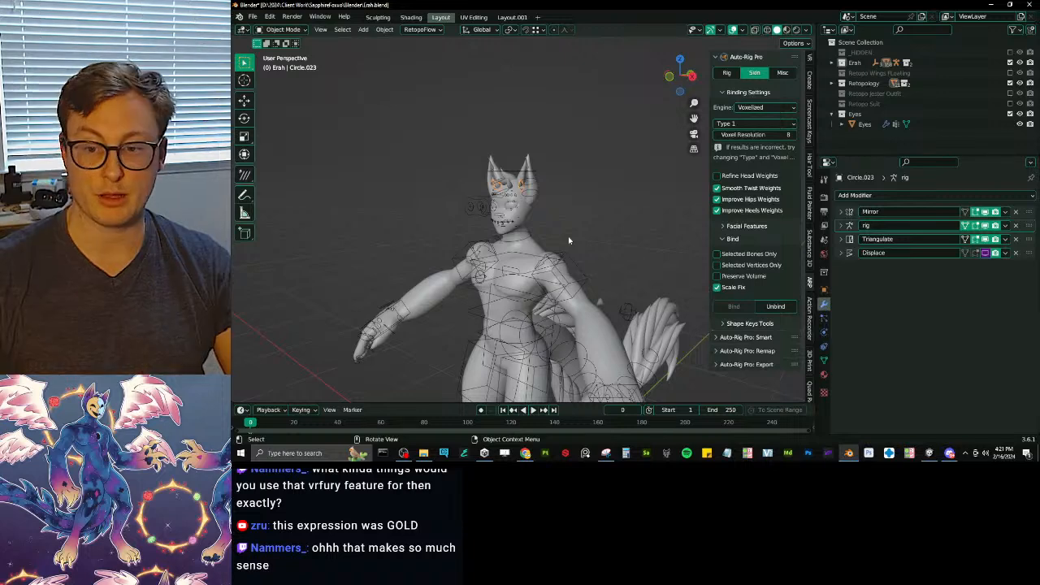
{"action": "middle_click_drag", "start_coordinate": [569, 236], "coordinate": [562, 249]}
{"action": "scroll", "coordinate": [563, 249], "scroll_direction": "up", "scroll_amount": 2}
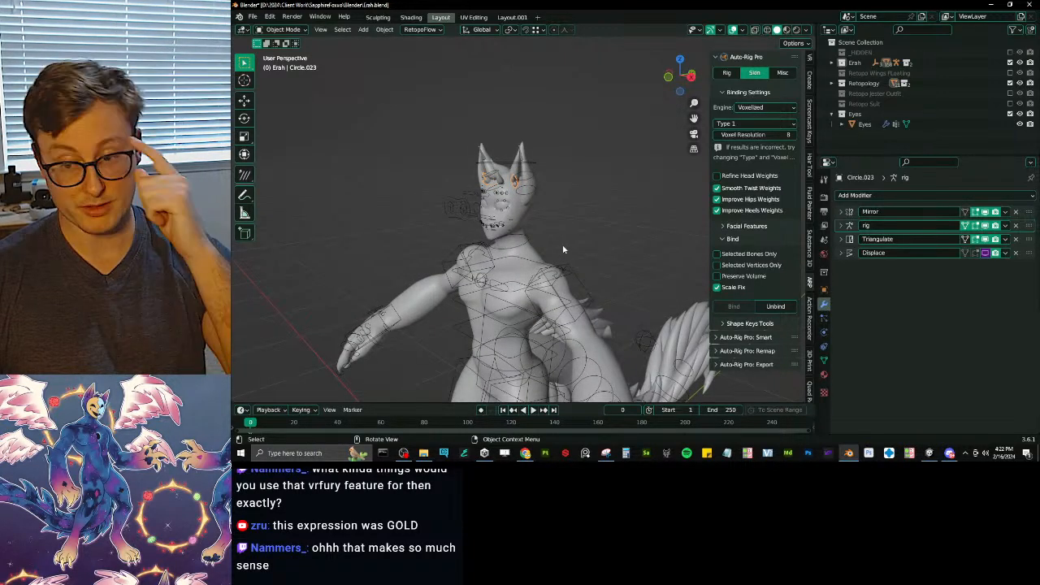
- Raise the c_jawbone.x control about 0.036 m along global Z and display the character in Material Preview with overlays shown
{"action": "scroll", "coordinate": [454, 285], "scroll_direction": "up", "scroll_amount": 4}
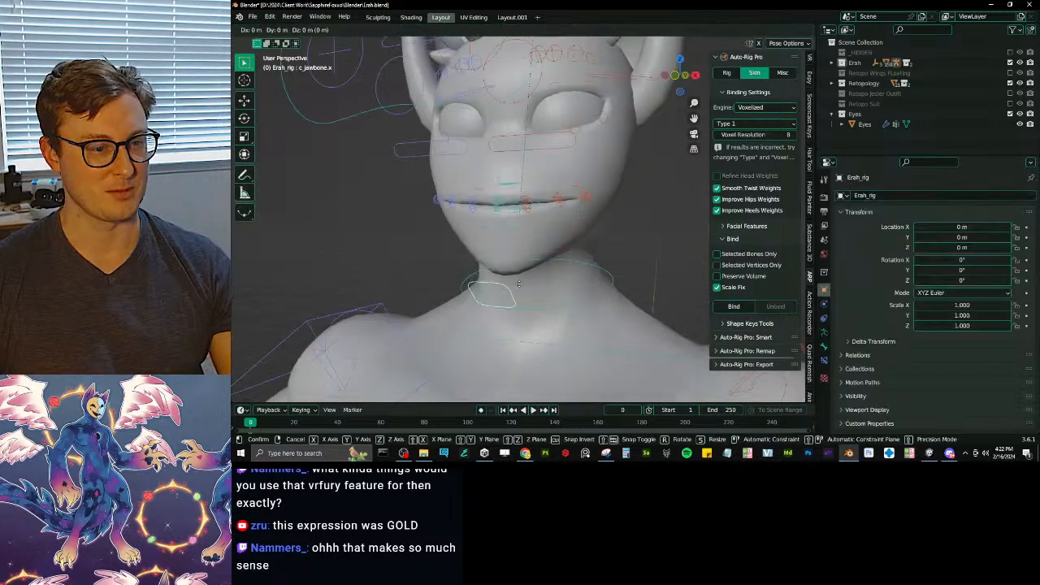
{"action": "left_click", "coordinate": [552, 236]}
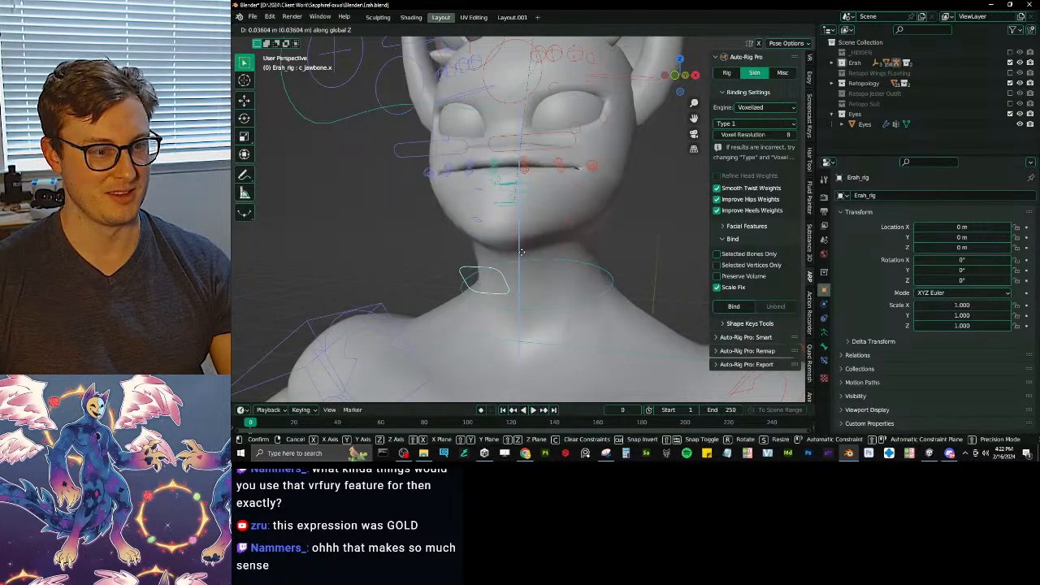
{"action": "key", "text": "z"}
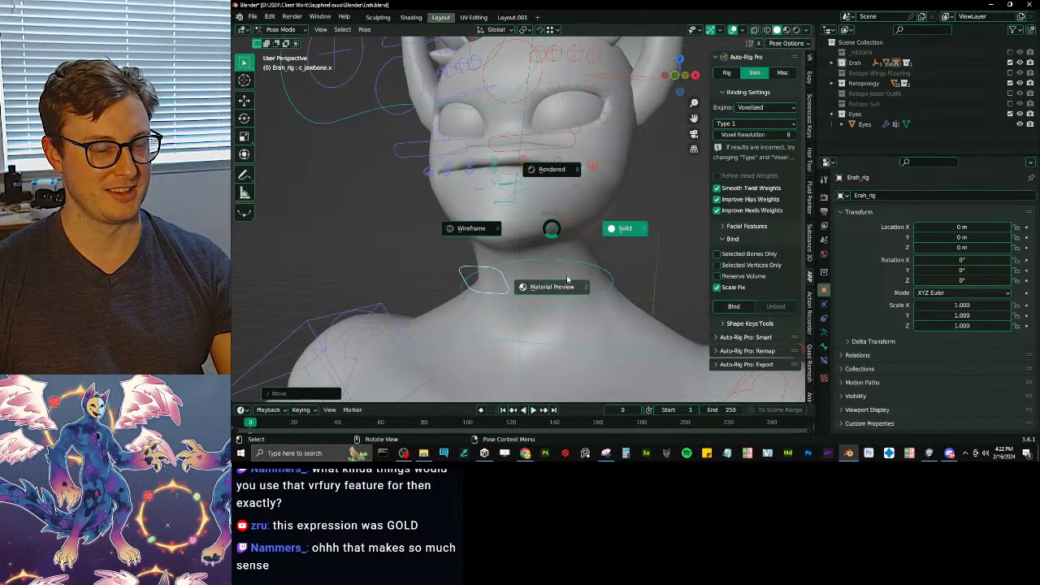
{"action": "key", "text": "2"}
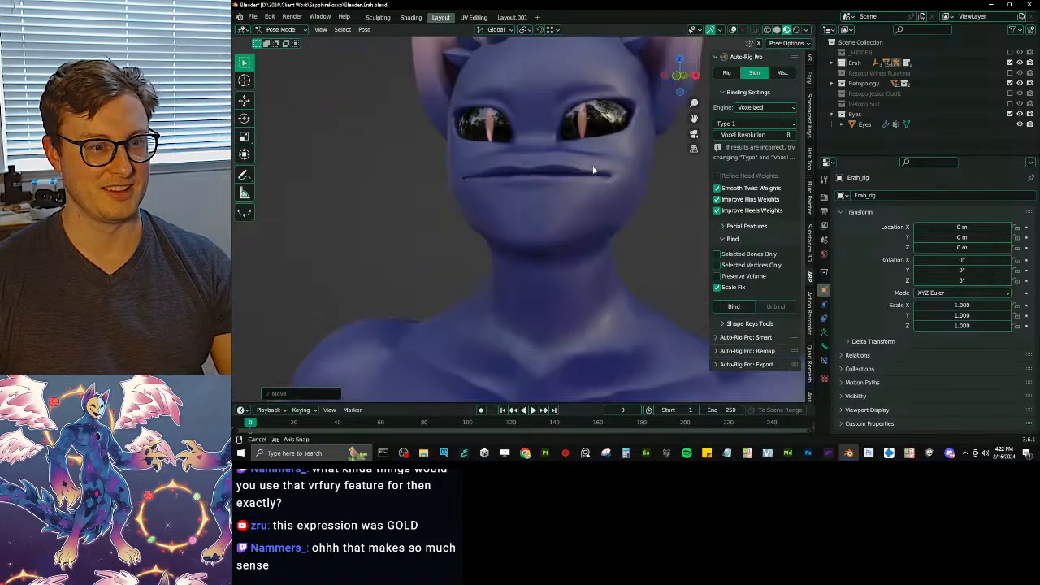
{"action": "middle_click_drag", "start_coordinate": [593, 170], "coordinate": [586, 220]}
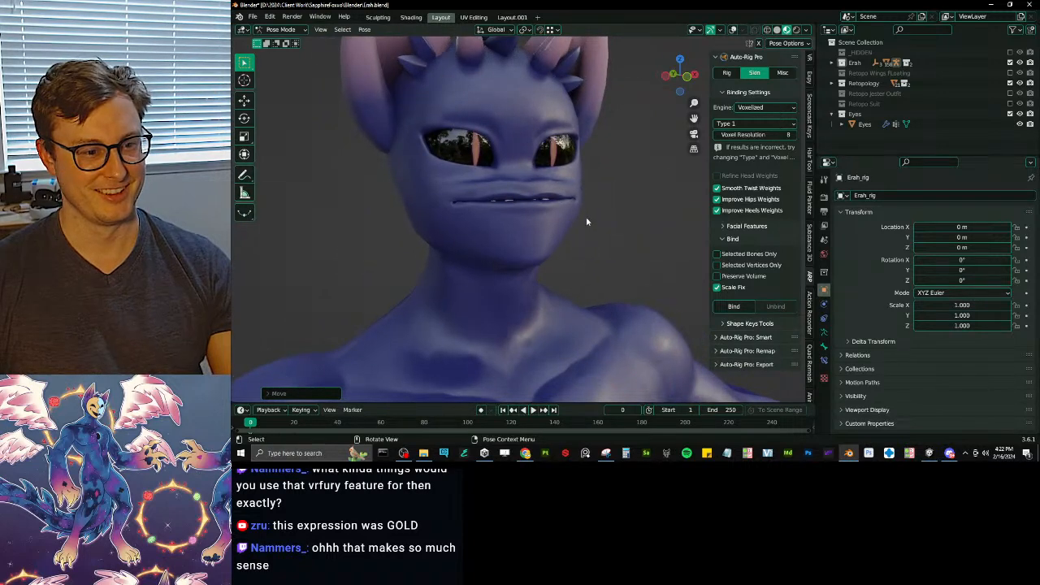
{"action": "left_click", "coordinate": [733, 30]}
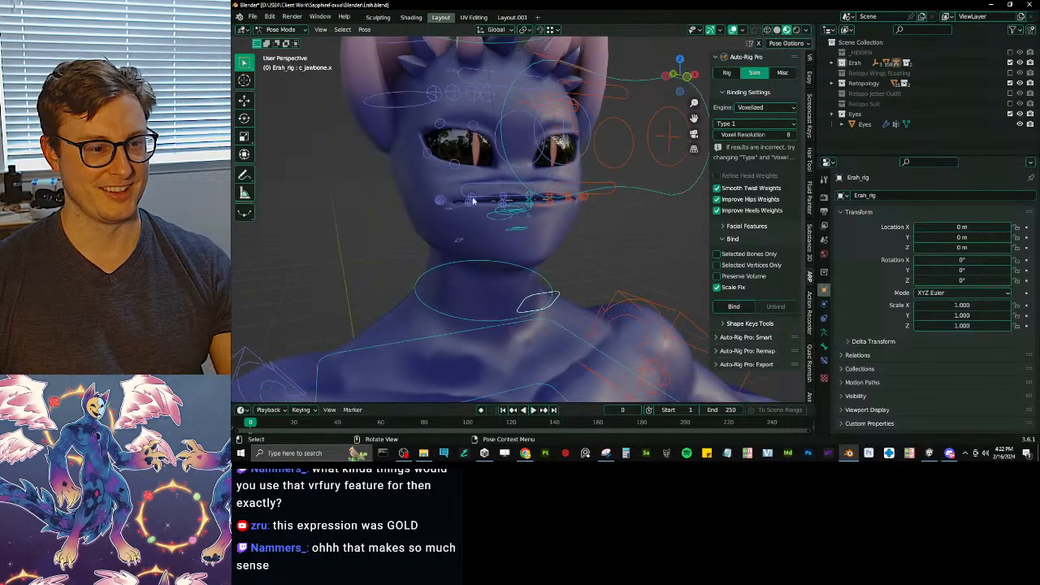
- Enable X-mirrored posing and try raising the right and centre upper-lip controls along global Z
{"action": "scroll", "coordinate": [473, 201], "scroll_direction": "up", "scroll_amount": 2}
{"action": "middle_click_drag", "start_coordinate": [474, 201], "coordinate": [477, 248], "text": "shift"}
{"action": "left_click", "coordinate": [477, 248]}
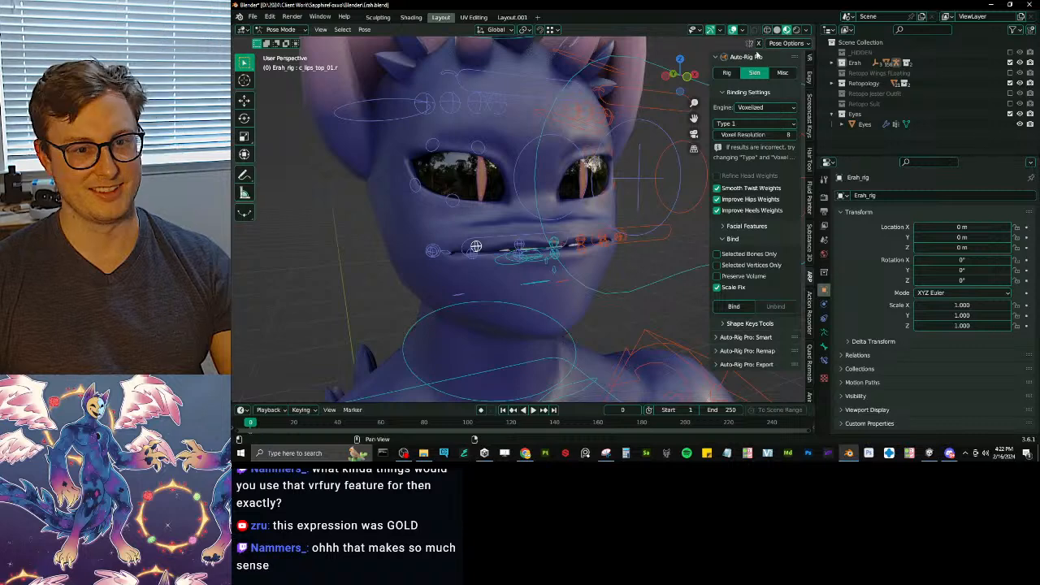
{"action": "middle_click_drag", "start_coordinate": [476, 247], "coordinate": [472, 215]}
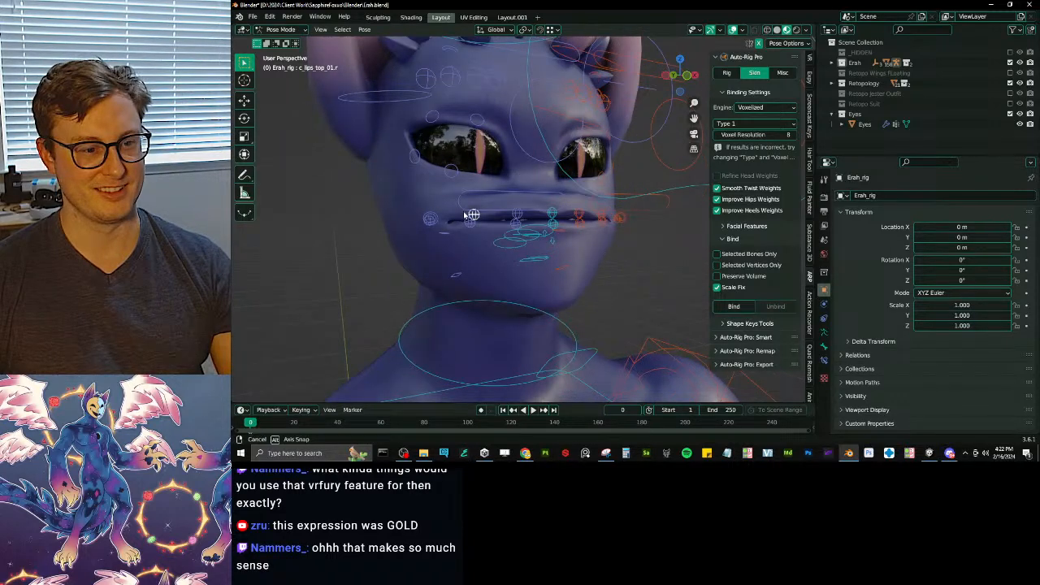
{"action": "left_click", "coordinate": [548, 219]}
{"action": "left_click", "coordinate": [547, 220]}
{"action": "key", "text": "g"}
{"action": "key", "text": "z"}
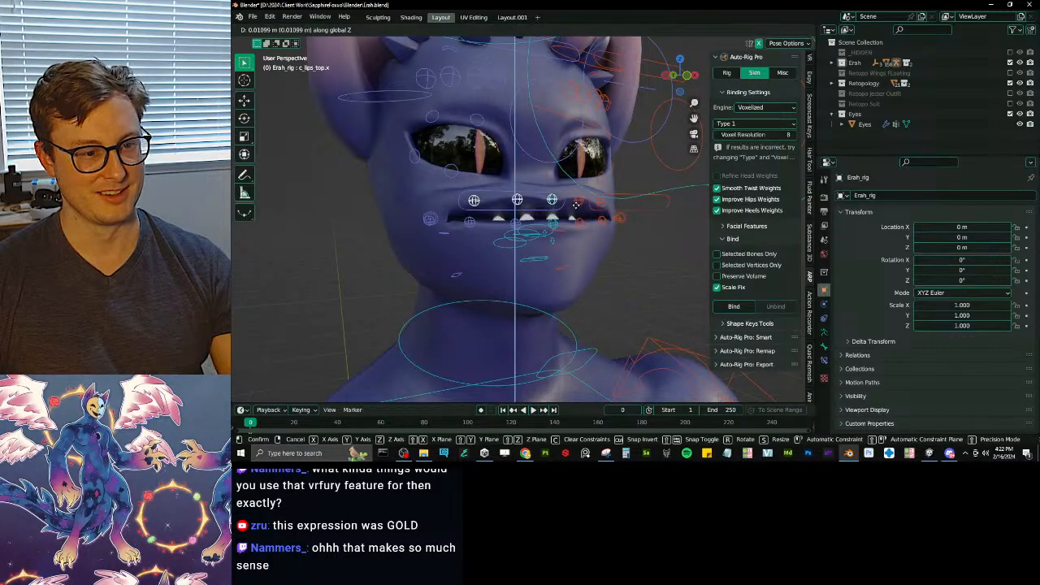
{"action": "right_click", "coordinate": [576, 205]}
- Test the lower-lip deformation by moving the right and centre lower-lip controls down to expose the teeth
{"action": "left_click", "coordinate": [467, 227]}
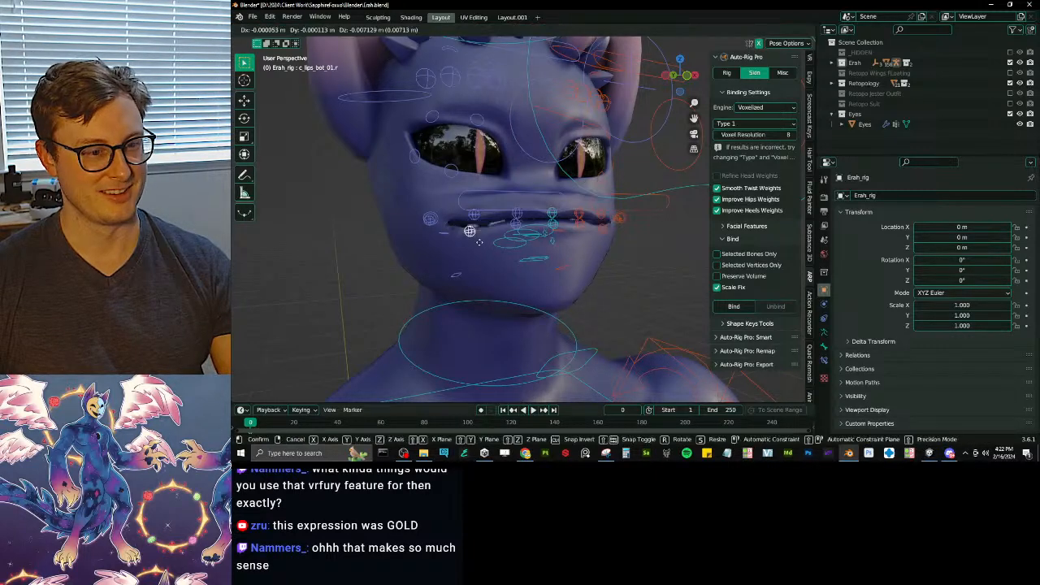
{"action": "key", "text": "g"}
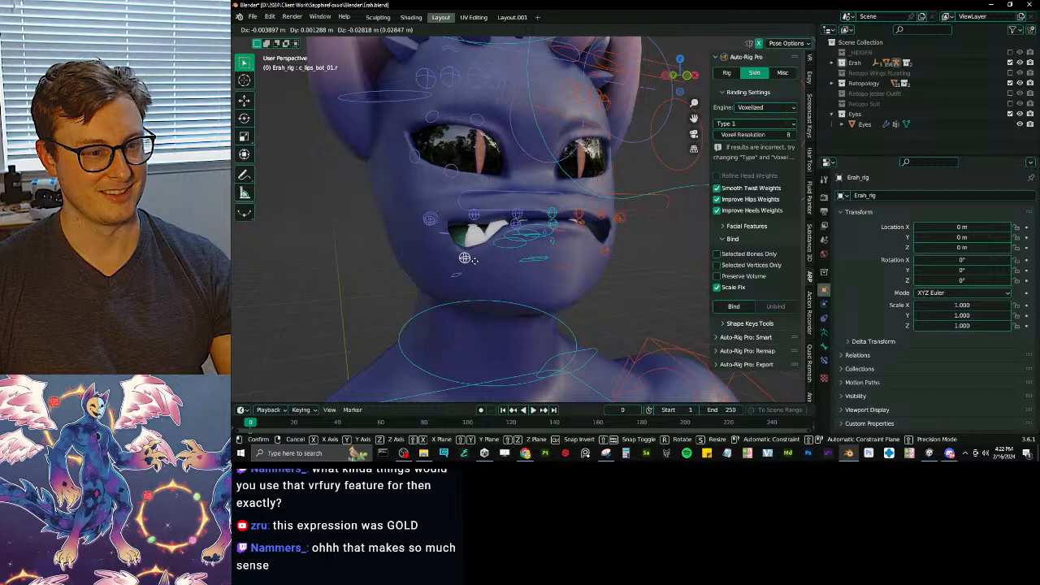
{"action": "left_click", "coordinate": [467, 258]}
{"action": "key", "text": "ctrl+z"}
{"action": "left_click", "coordinate": [516, 225], "text": "shift"}
{"action": "left_click", "coordinate": [554, 223], "text": "shift"}
{"action": "key", "text": "g"}
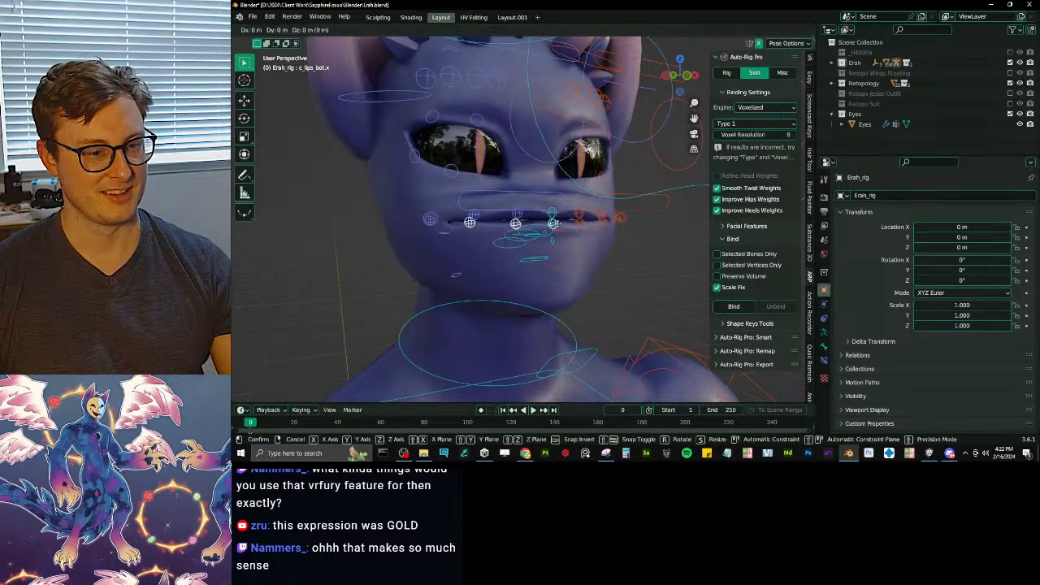
{"action": "left_click", "coordinate": [557, 245]}
{"action": "middle_click_drag", "start_coordinate": [557, 245], "coordinate": [463, 237]}
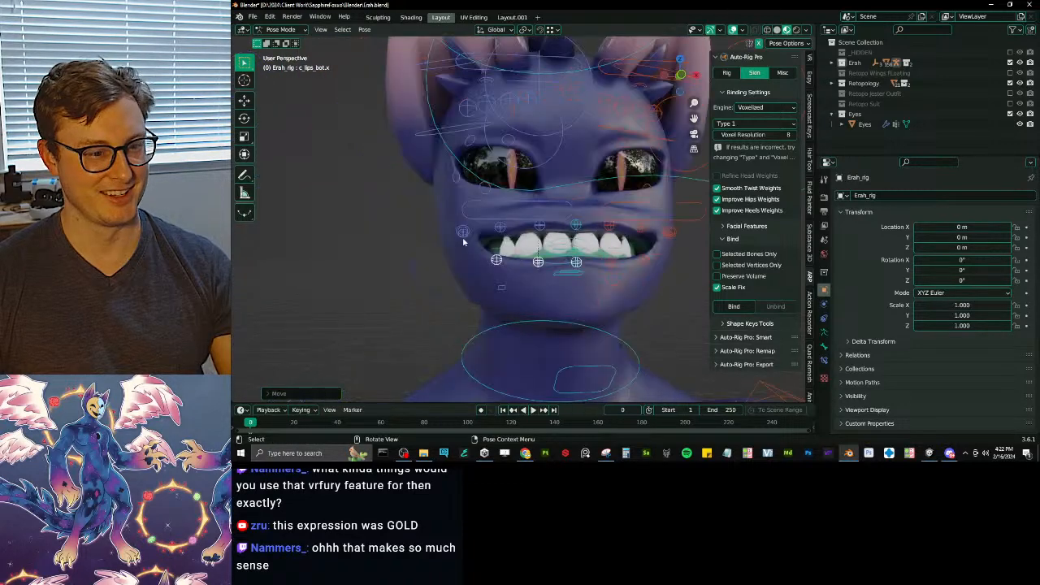
- Pull the mouth corner into a smile by raising the c_lips_corner_mini.r control about 0.021 m
{"action": "left_click", "coordinate": [462, 234]}
{"action": "key", "text": "g"}
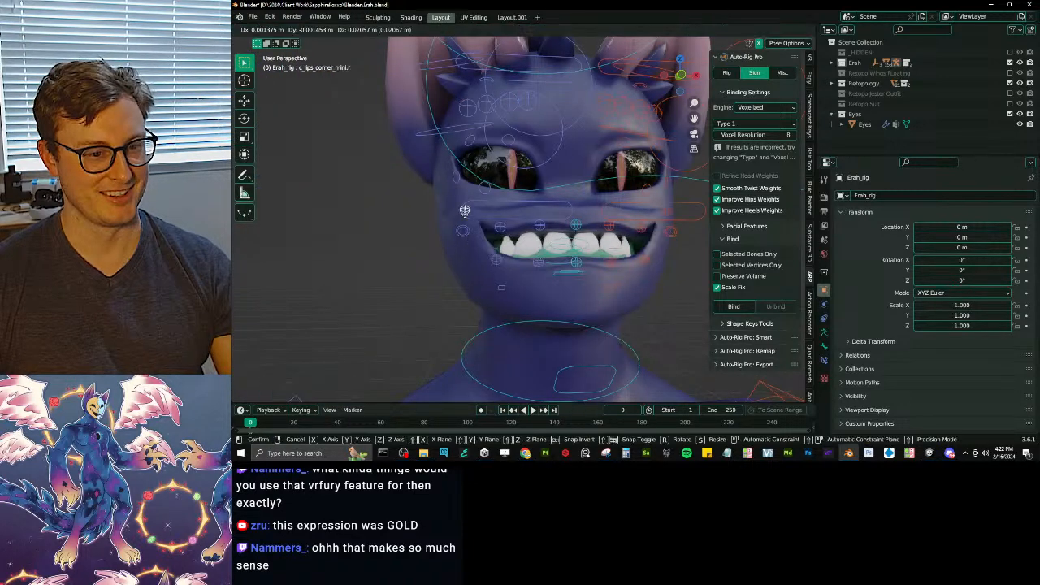
{"action": "left_click", "coordinate": [465, 211]}
{"action": "middle_click_drag", "start_coordinate": [464, 211], "coordinate": [457, 210]}
- Test the lower eyelids by raising c_eyelid_bot.r and c_eyelid_bot.l about 0.016 m along global Z
{"action": "left_click", "coordinate": [537, 204]}
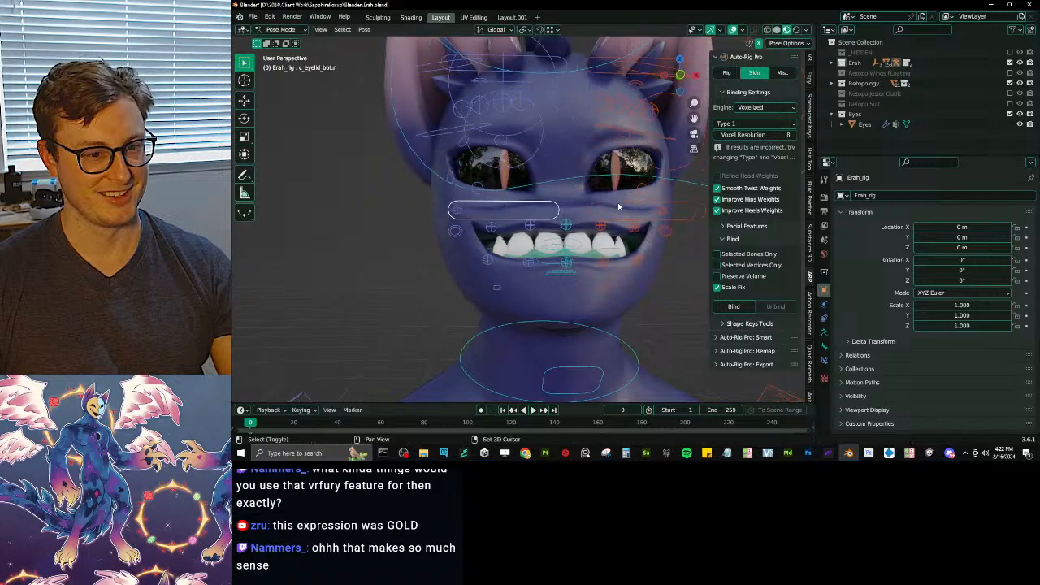
{"action": "left_click", "coordinate": [617, 206], "text": "shift"}
{"action": "key", "text": "g"}
{"action": "key", "text": "z"}
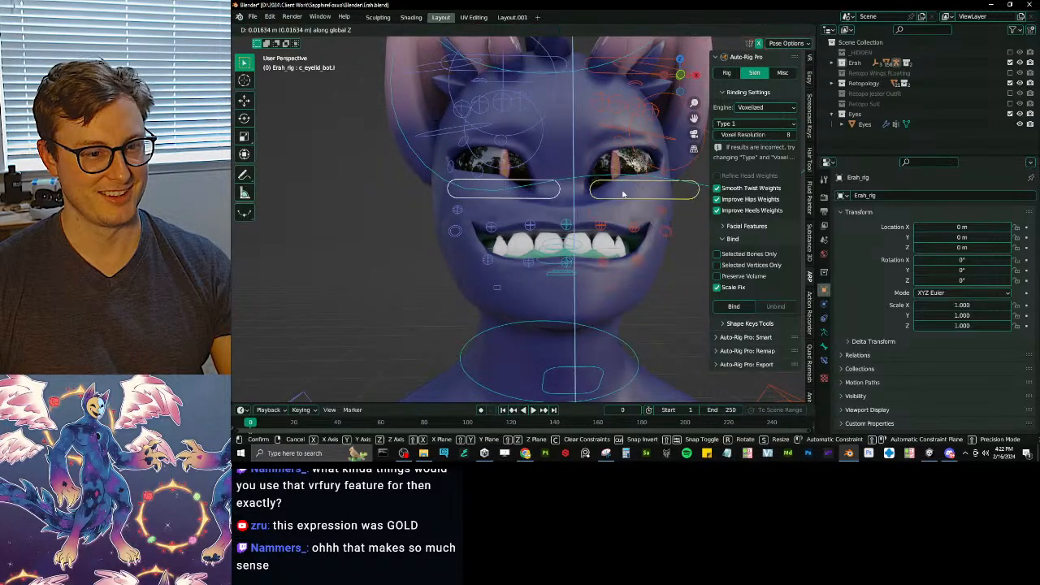
{"action": "left_click", "coordinate": [623, 193]}
{"action": "middle_click_drag", "start_coordinate": [623, 193], "coordinate": [603, 235]}
- Leave Pose Mode, add Retopo Body to the rig selection and switch the body to Weight Paint mode
{"action": "key", "text": "ctrl+Tab"}
{"action": "scroll", "coordinate": [460, 260], "scroll_direction": "up", "scroll_amount": 4}
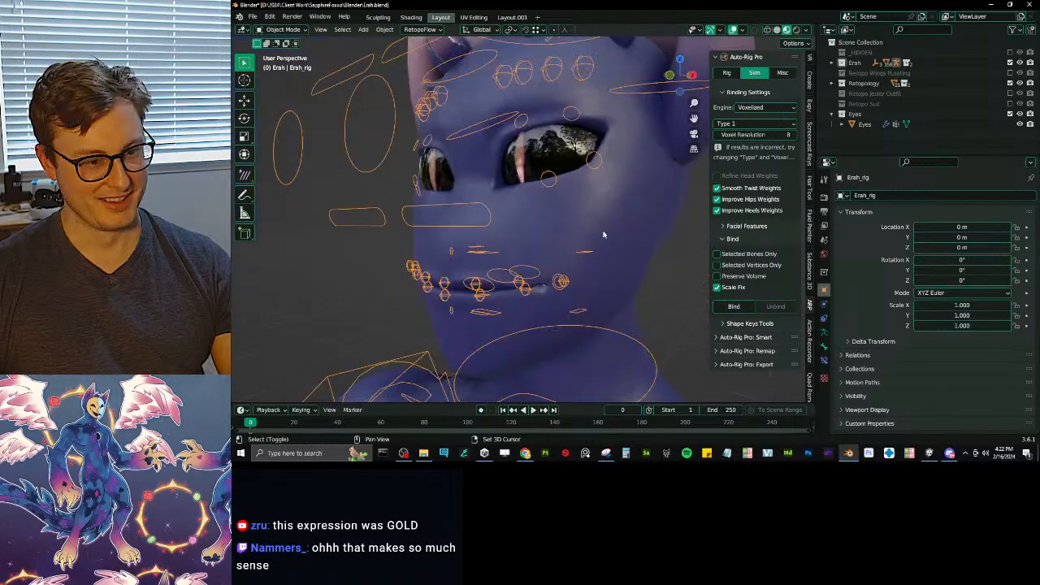
{"action": "left_click", "coordinate": [546, 210], "text": "shift"}
{"action": "key", "text": "ctrl+Tab"}
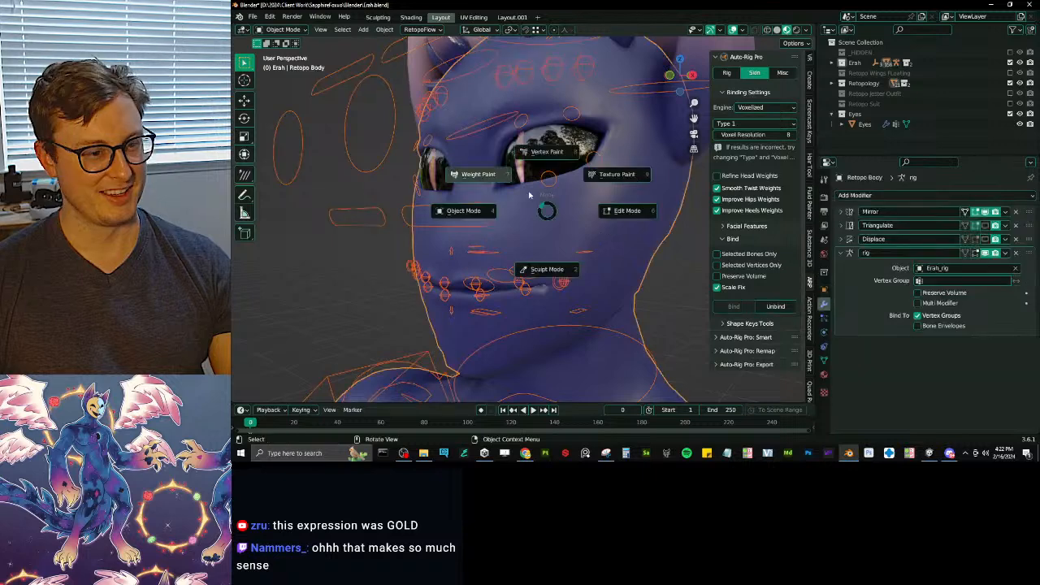
{"action": "left_click", "coordinate": [528, 195]}
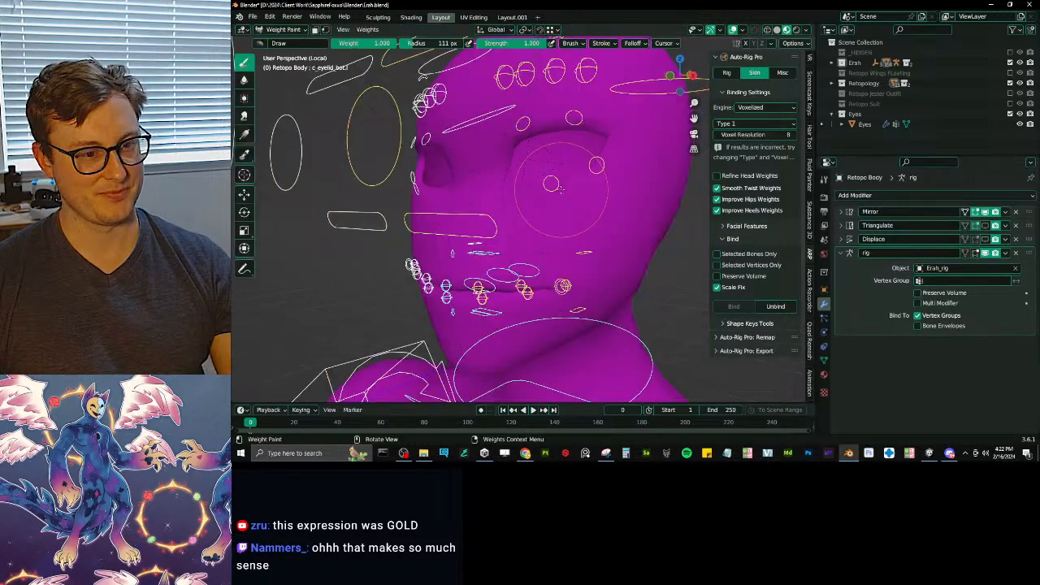
- Examine the body's weights around the eye for the upper, lower and corner eyelid bones, one bone at a time
{"action": "middle_click_drag", "start_coordinate": [560, 187], "coordinate": [419, 276]}
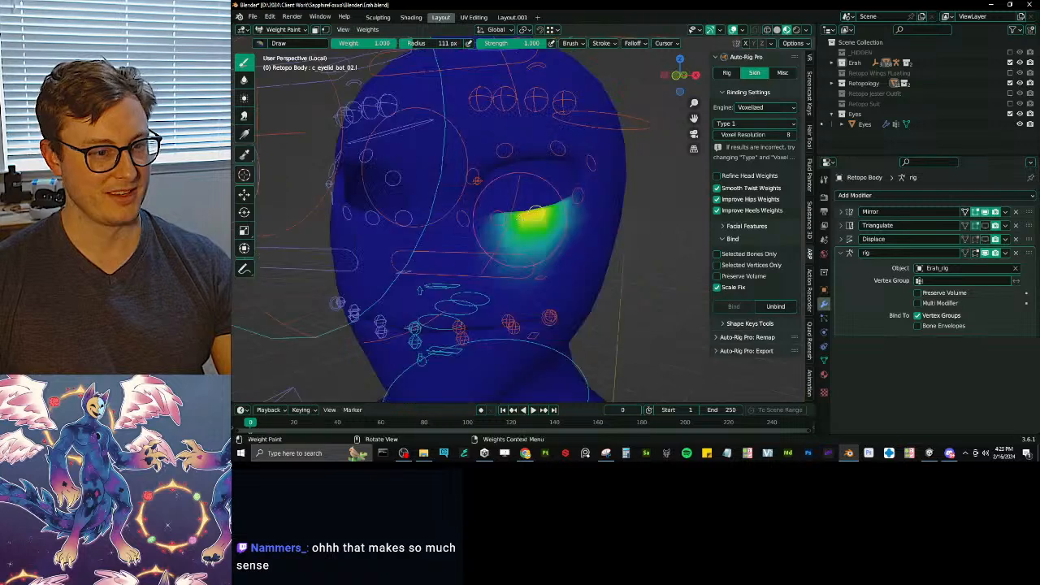
{"action": "middle_click_drag", "start_coordinate": [534, 211], "coordinate": [533, 223]}
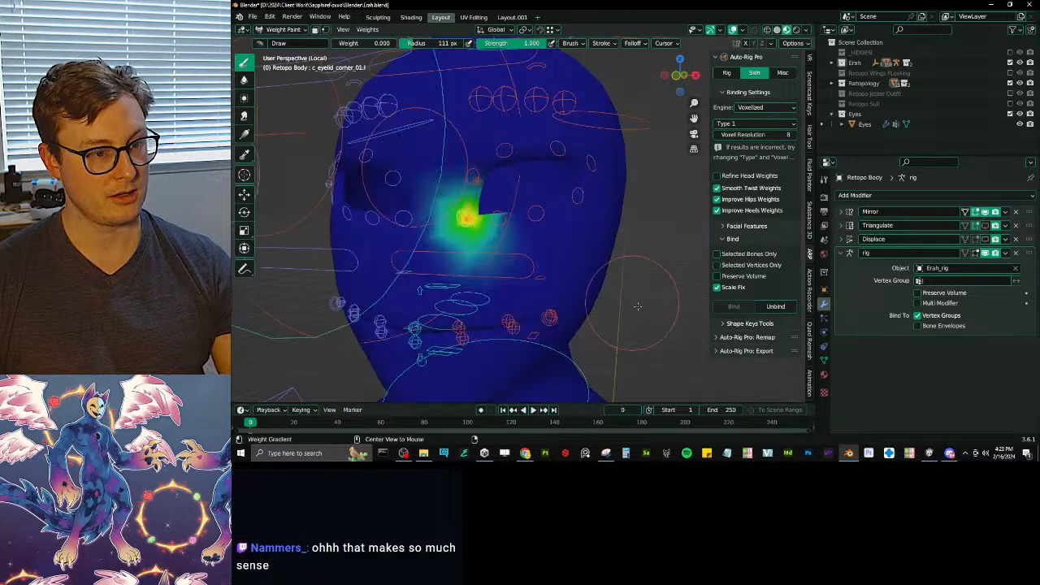
{"action": "left_click", "coordinate": [404, 218], "text": "alt"}
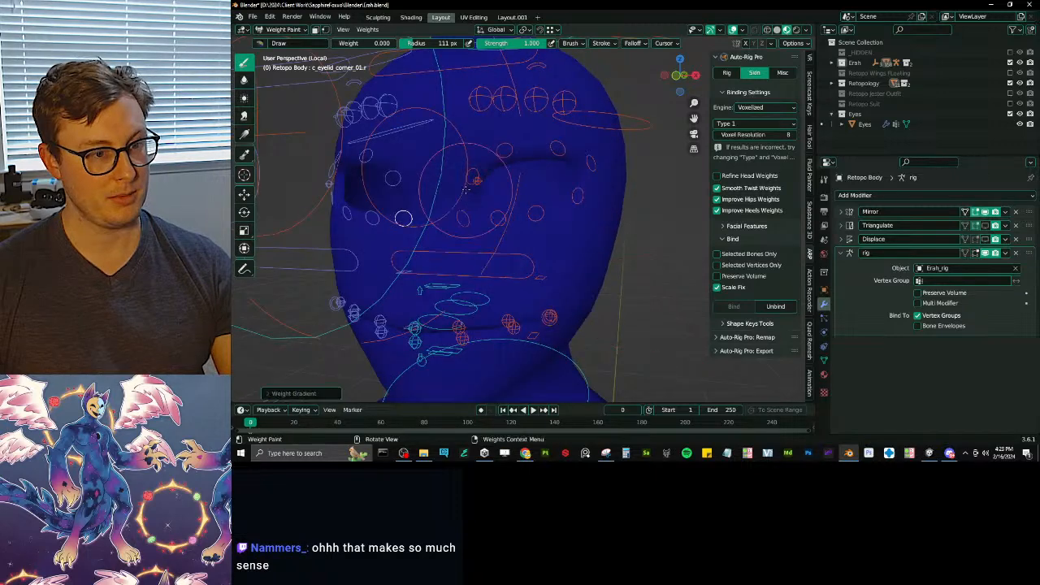
{"action": "left_click", "coordinate": [473, 179], "text": "ctrl"}
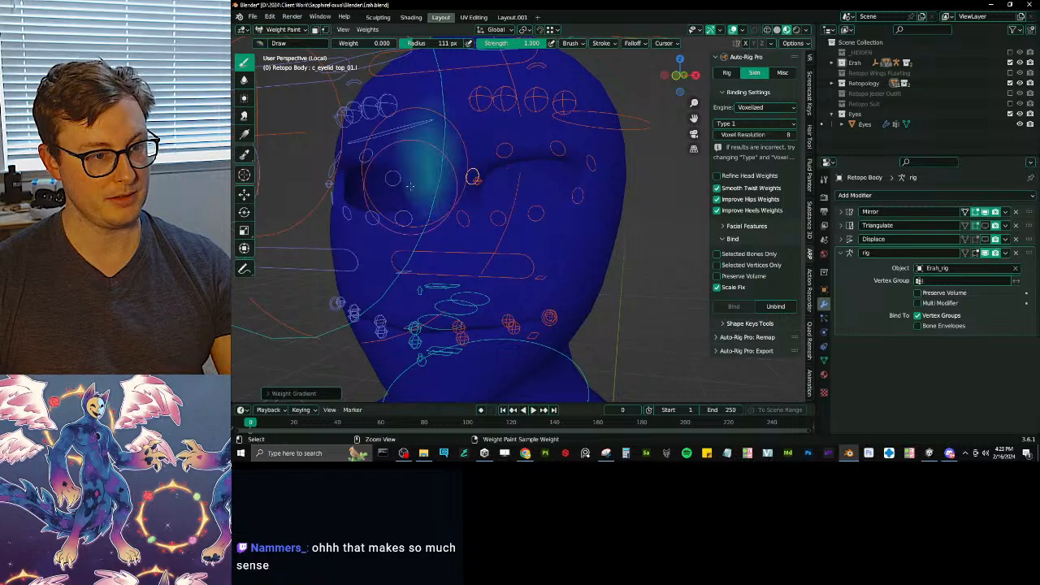
{"action": "left_click", "coordinate": [504, 151], "text": "ctrl"}
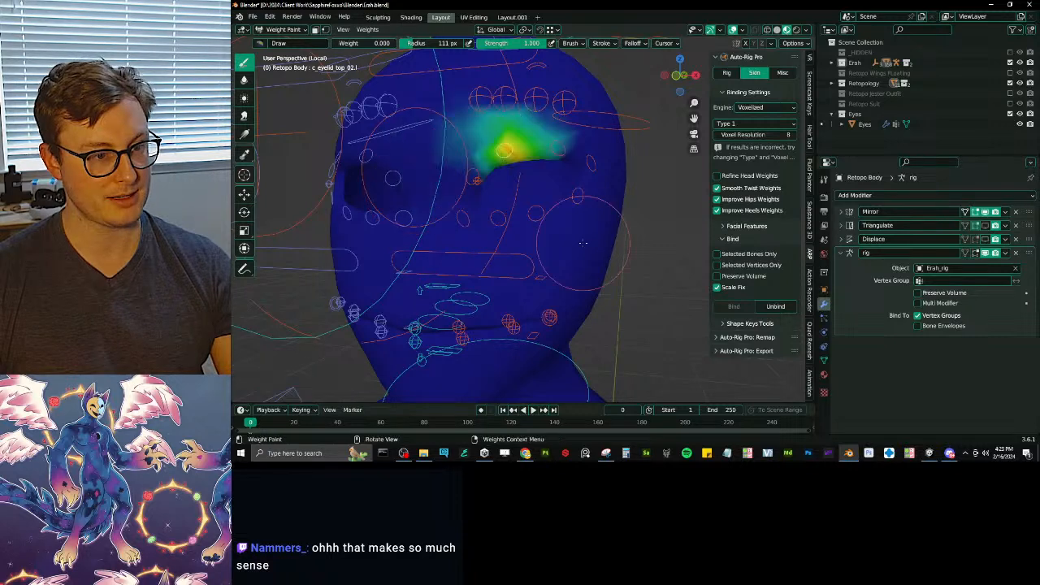
{"action": "left_click", "coordinate": [557, 148], "text": "ctrl"}
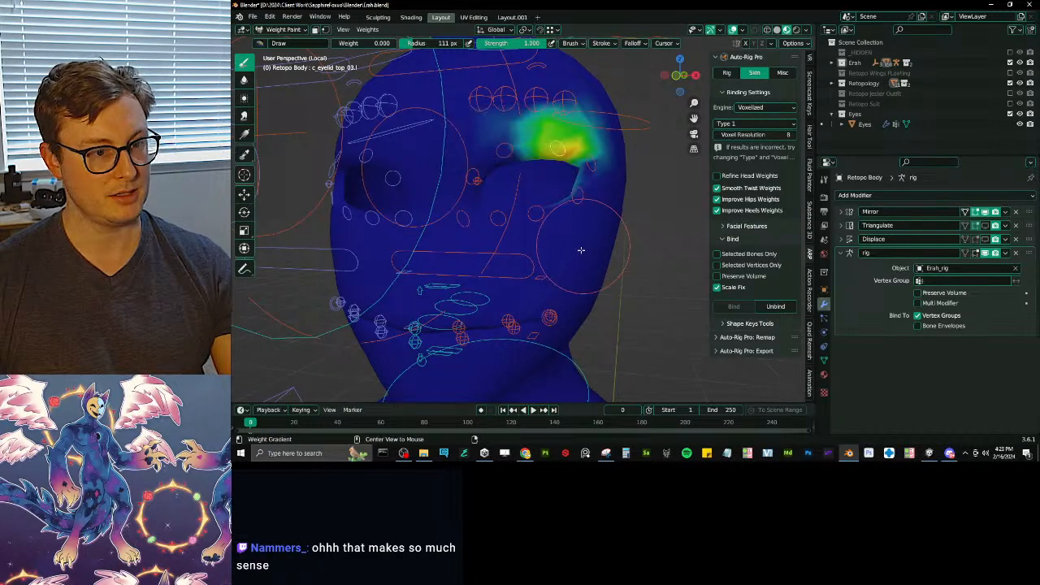
{"action": "left_click", "coordinate": [579, 251], "text": "ctrl"}
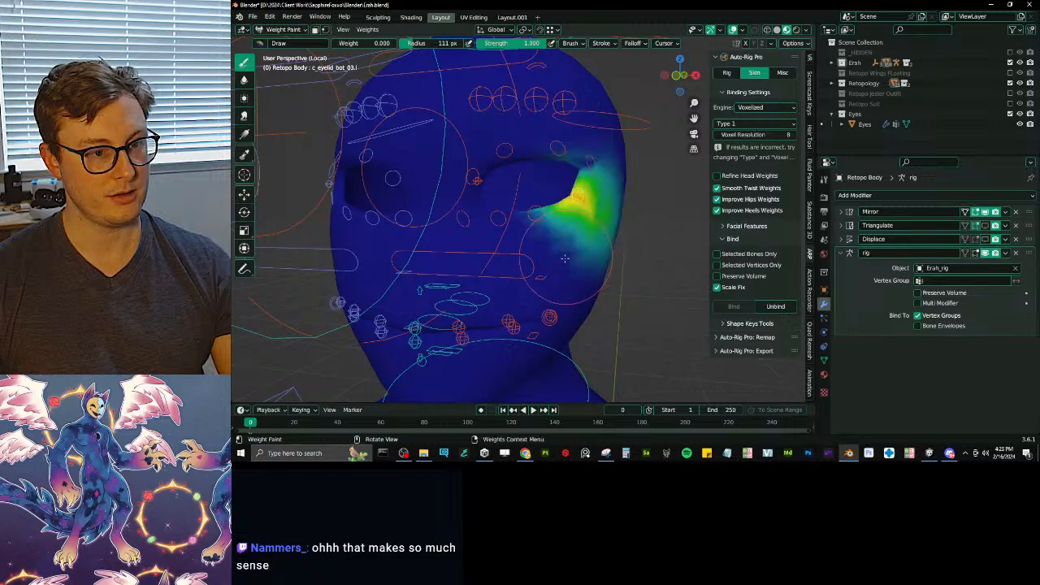
{"action": "left_click", "coordinate": [536, 213], "text": "ctrl"}
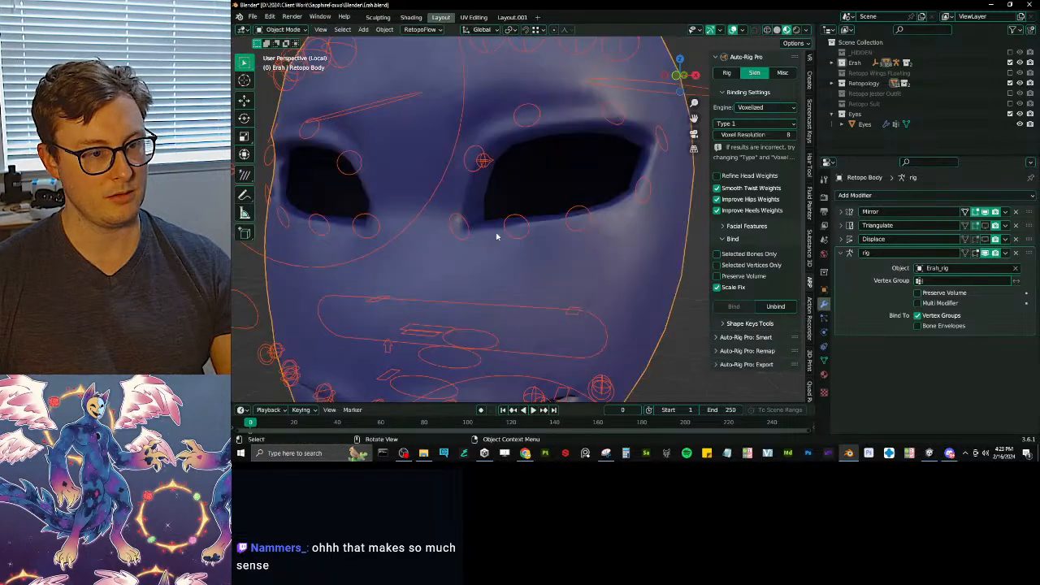
- Assign the body's inner left eye corner vertices to the c_eyelid_corner_01.l vertex group at weight 1.000 and display the weights
{"action": "key", "text": "ctrl+Tab"}
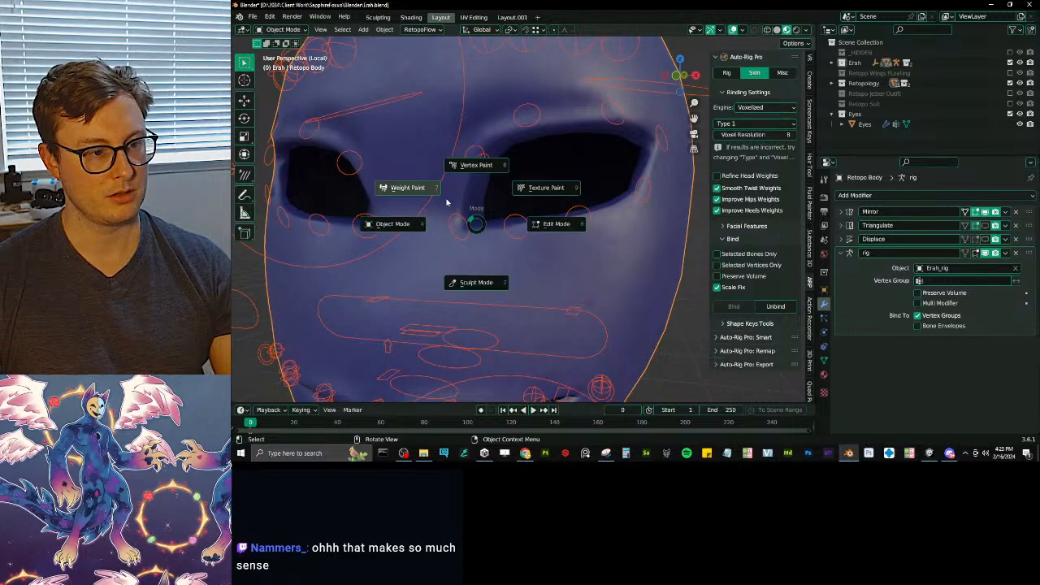
{"action": "left_click", "coordinate": [446, 203]}
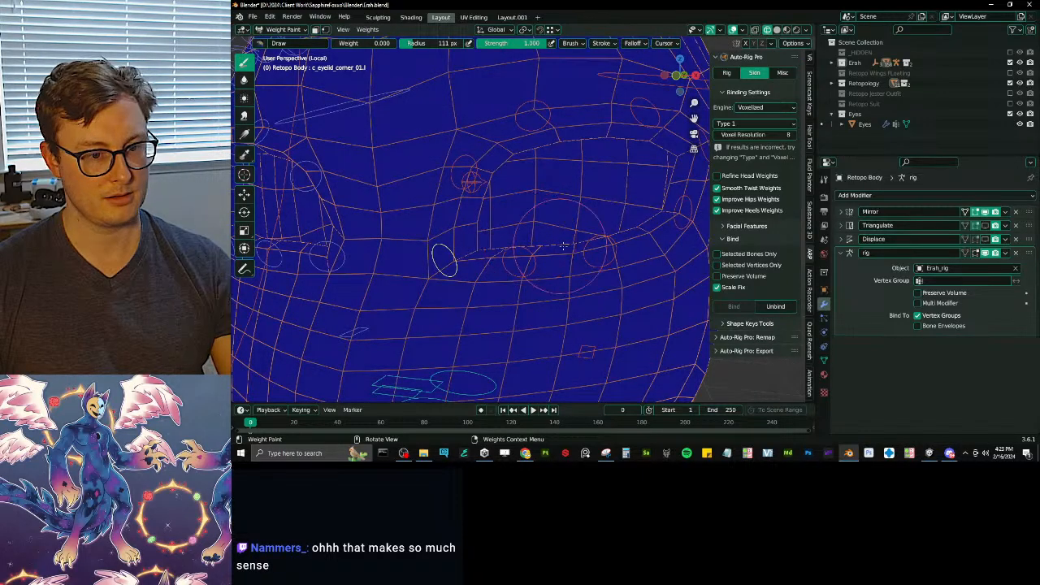
{"action": "left_click", "coordinate": [824, 360]}
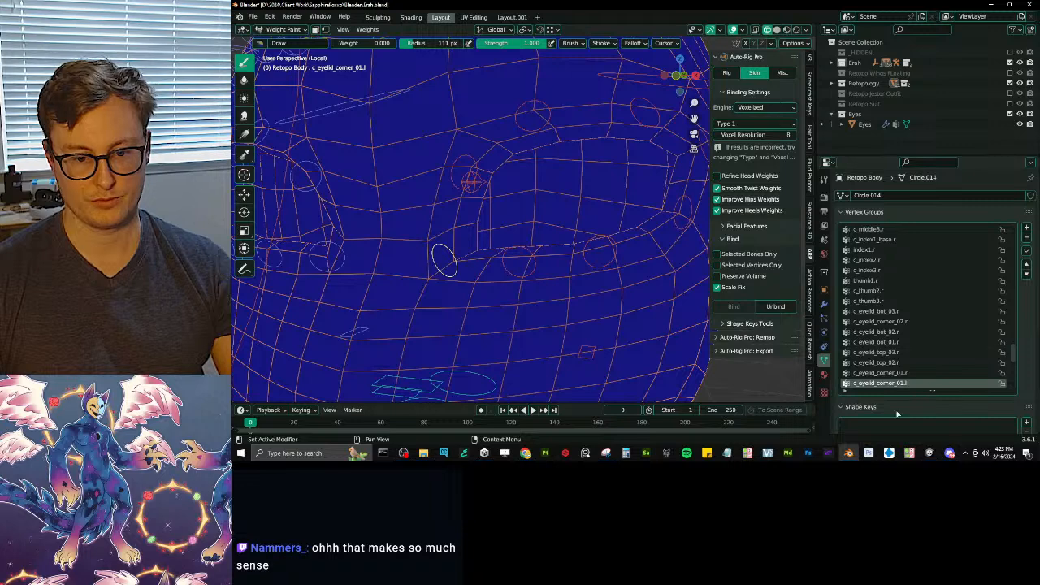
{"action": "key", "text": "Tab"}
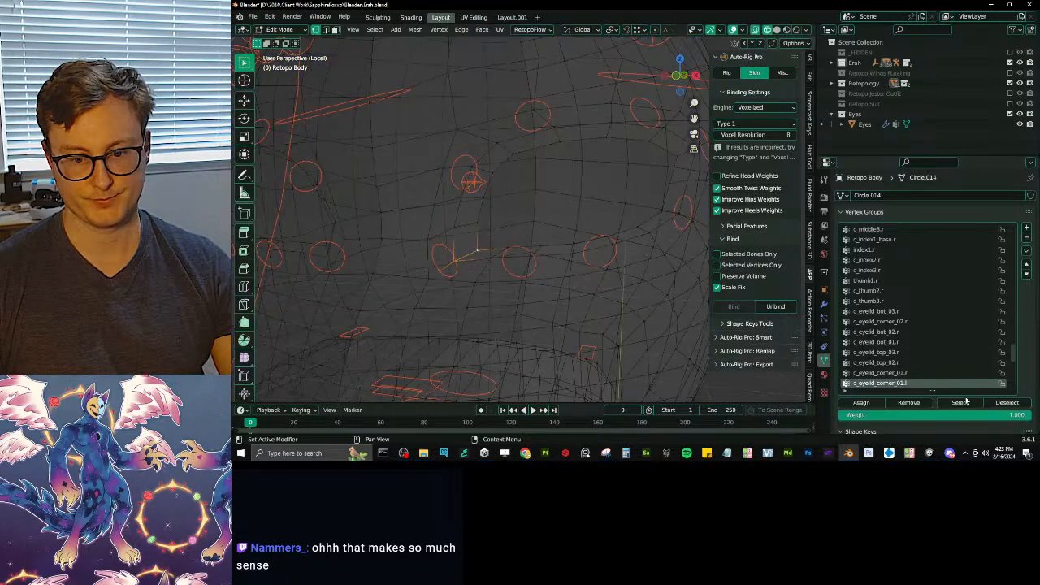
{"action": "scroll", "coordinate": [965, 400], "scroll_direction": "down", "scroll_amount": 2}
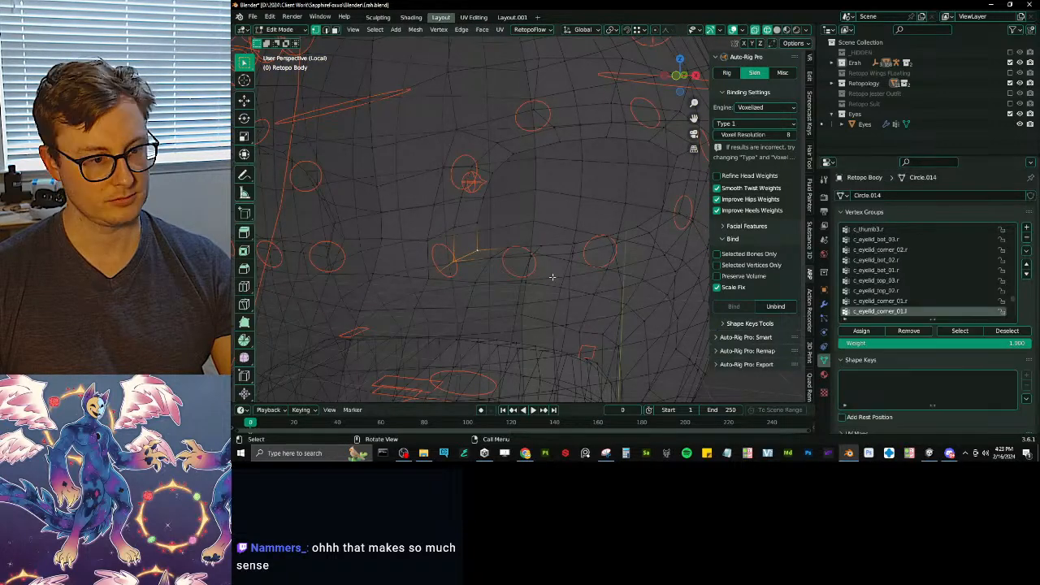
{"action": "key", "text": "Tab"}
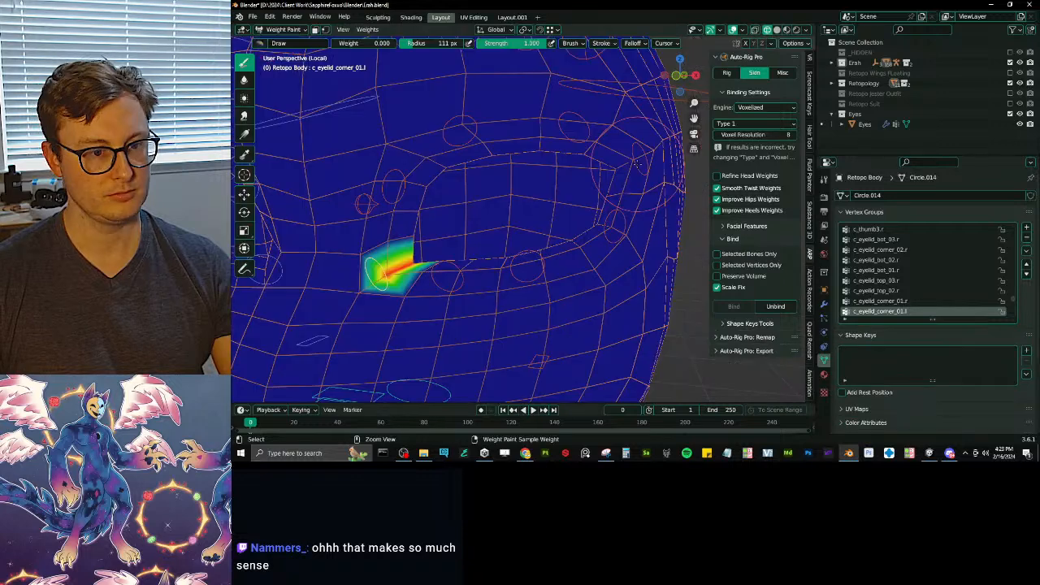
- Assign the outer eye corner vertices to c_eyelid_corner_02.l and the outer upper lid vertices to c_eyelid_top_03.l at weight 1.000
{"action": "key", "text": "Tab"}
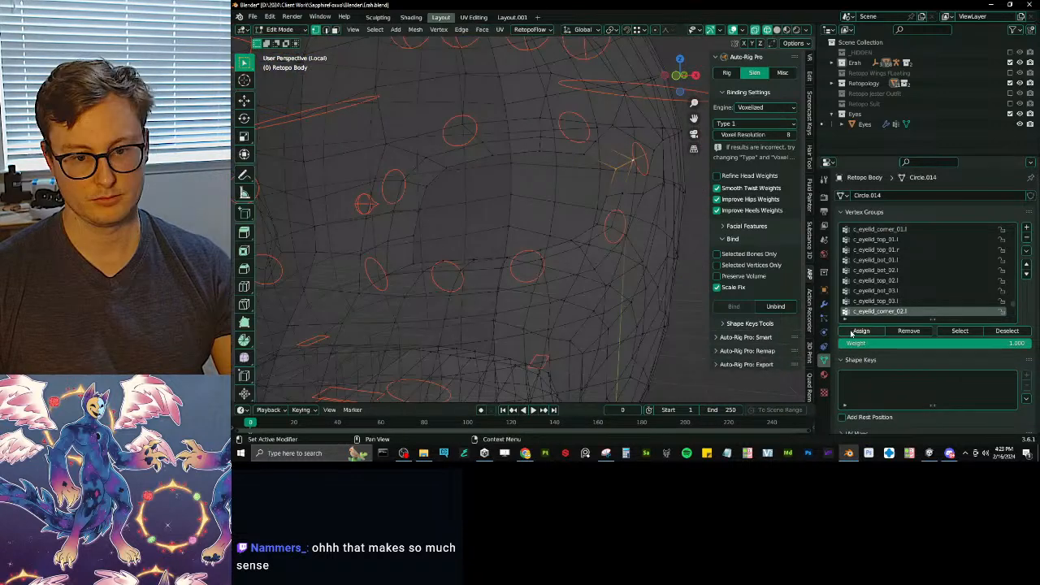
{"action": "left_click", "coordinate": [875, 301]}
{"action": "key", "text": "Tab"}
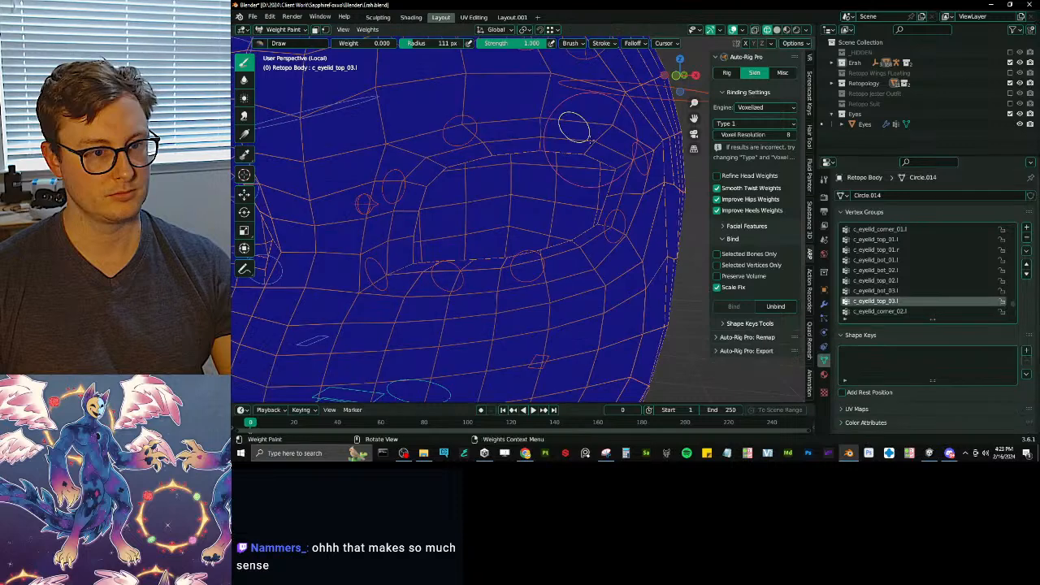
{"action": "key", "text": "Tab"}
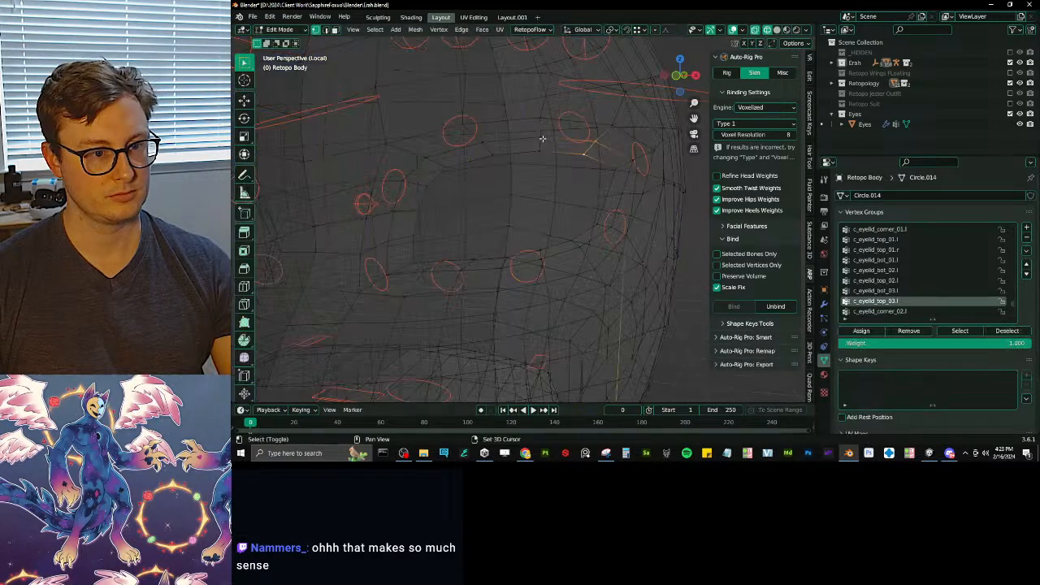
{"action": "left_click", "coordinate": [543, 140], "text": "shift"}
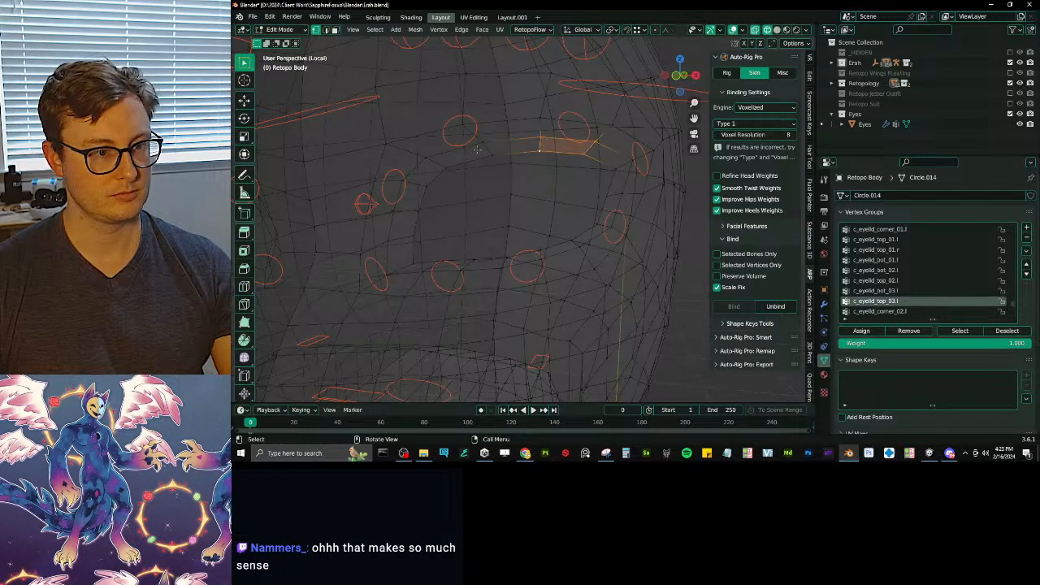
- Assign the middle upper lid vertices to c_eyelid_top_02.l and the inner upper lid vertices to c_eyelid_top_01.l at weight 1.000
{"action": "left_click", "coordinate": [482, 147]}
{"action": "left_click", "coordinate": [488, 153], "text": "shift"}
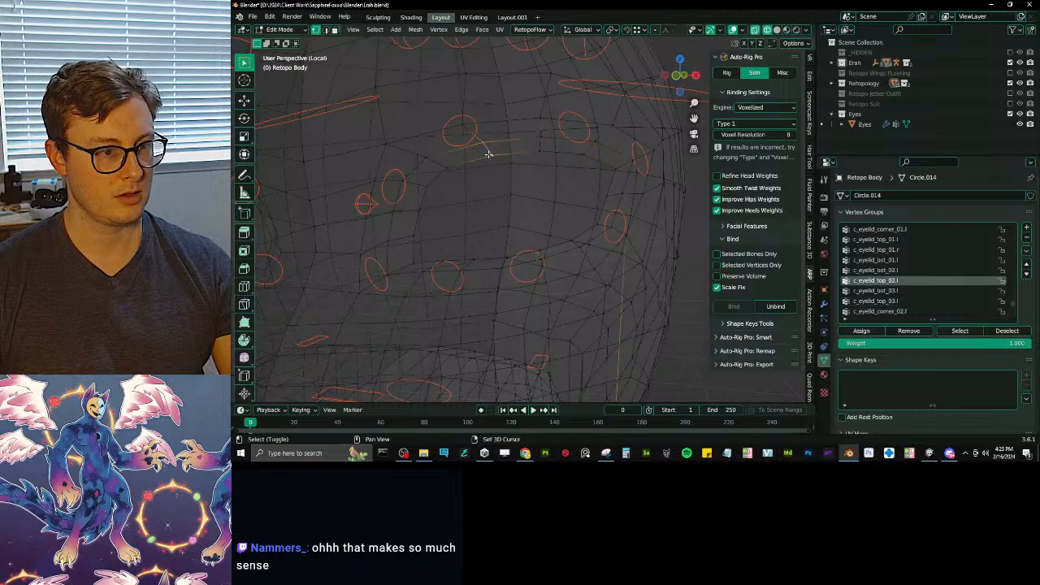
{"action": "left_click", "coordinate": [426, 157], "text": "shift"}
{"action": "left_click", "coordinate": [447, 167], "text": "shift"}
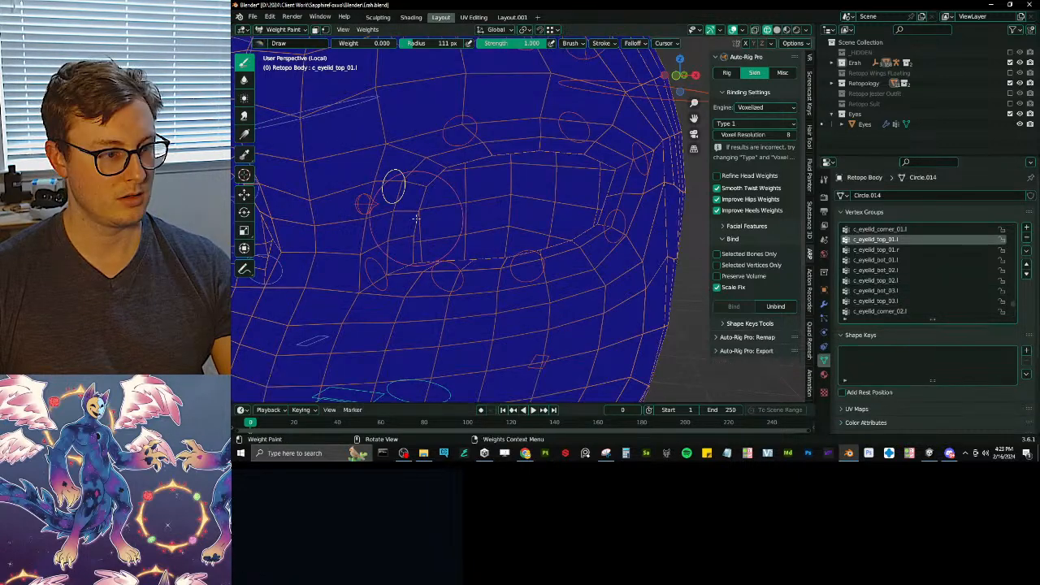
{"action": "key", "text": "Tab"}
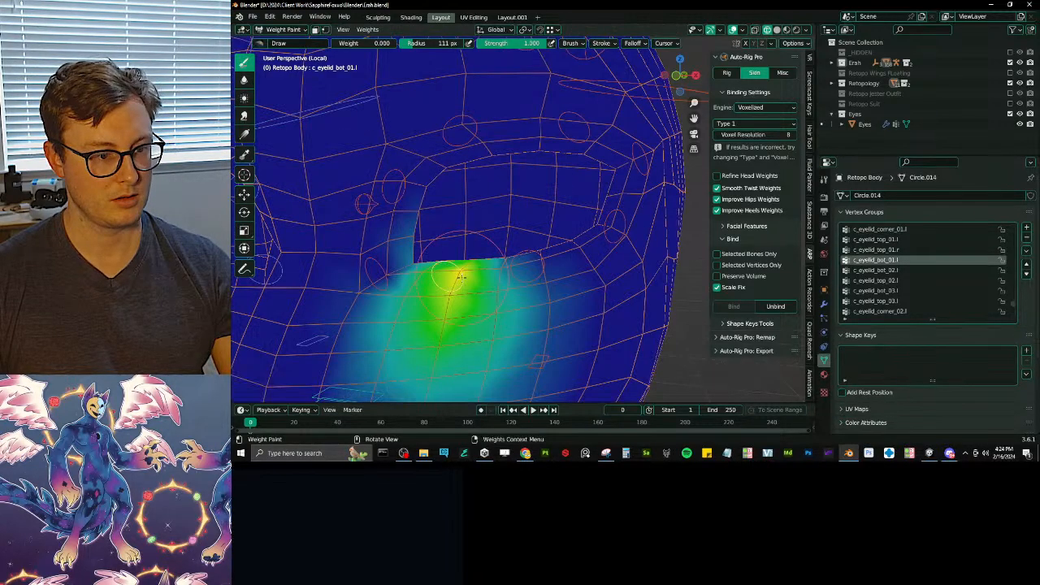
- Assign the inner lower lid vertices to c_eyelid_bot_01.l and the middle lower lid vertices to c_eyelid_bot_02.l at weight 1.000
{"action": "key", "text": "Tab"}
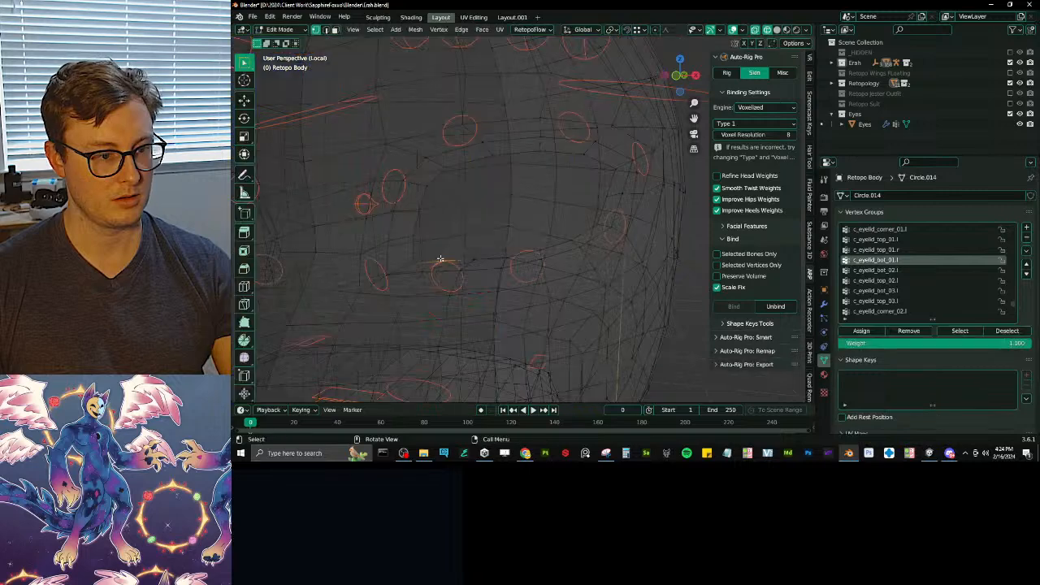
{"action": "left_click", "coordinate": [462, 268], "text": "shift"}
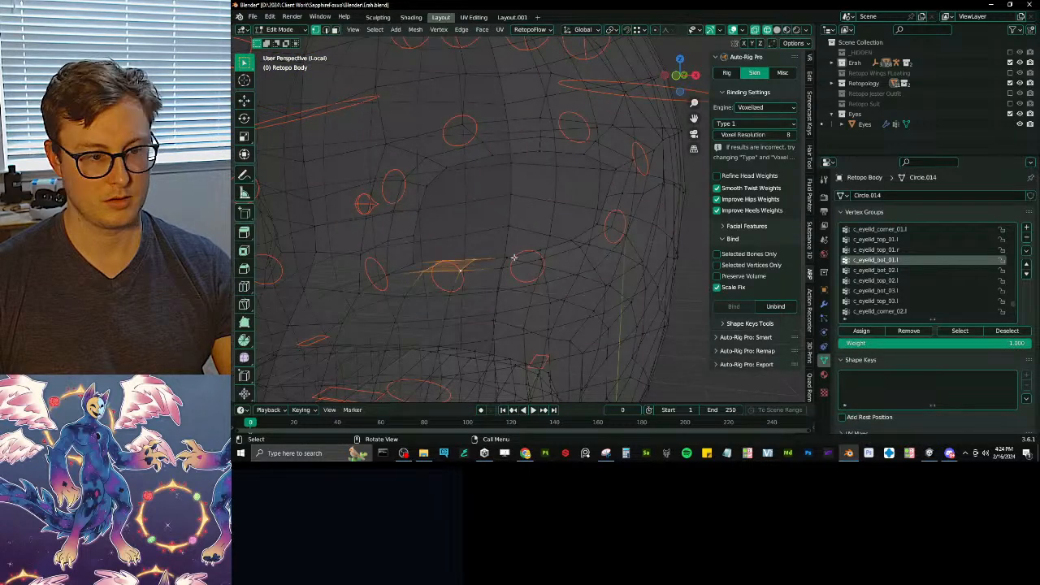
{"action": "left_click", "coordinate": [512, 258]}
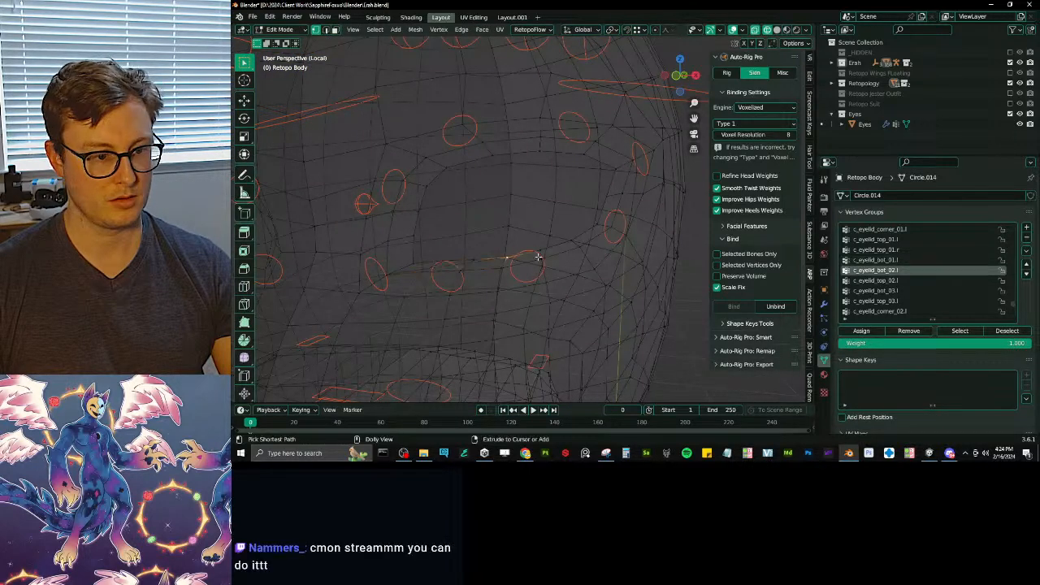
{"action": "key", "text": "Tab"}
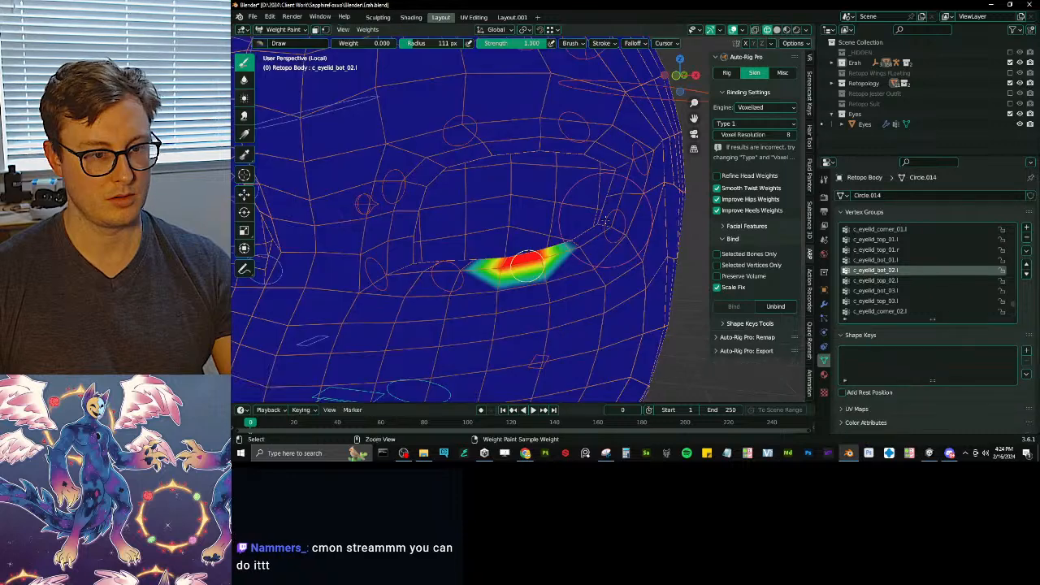
- Assign the outer lower lid vertices up to the eye corner to c_eyelid_bot_03.l at weight 1.000 and display the weights
{"action": "key", "text": "Tab"}
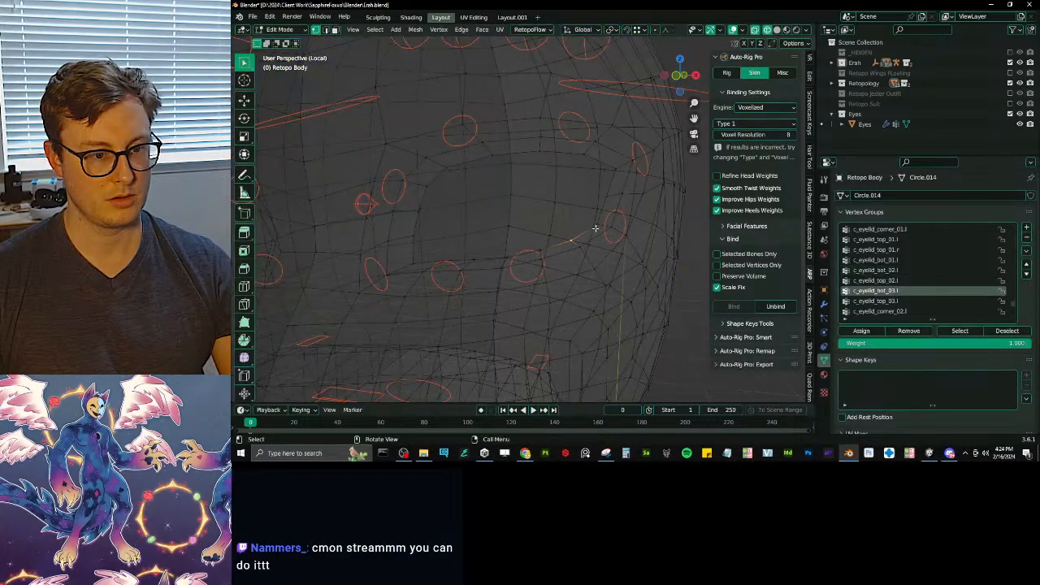
{"action": "left_click", "coordinate": [621, 196], "text": "ctrl"}
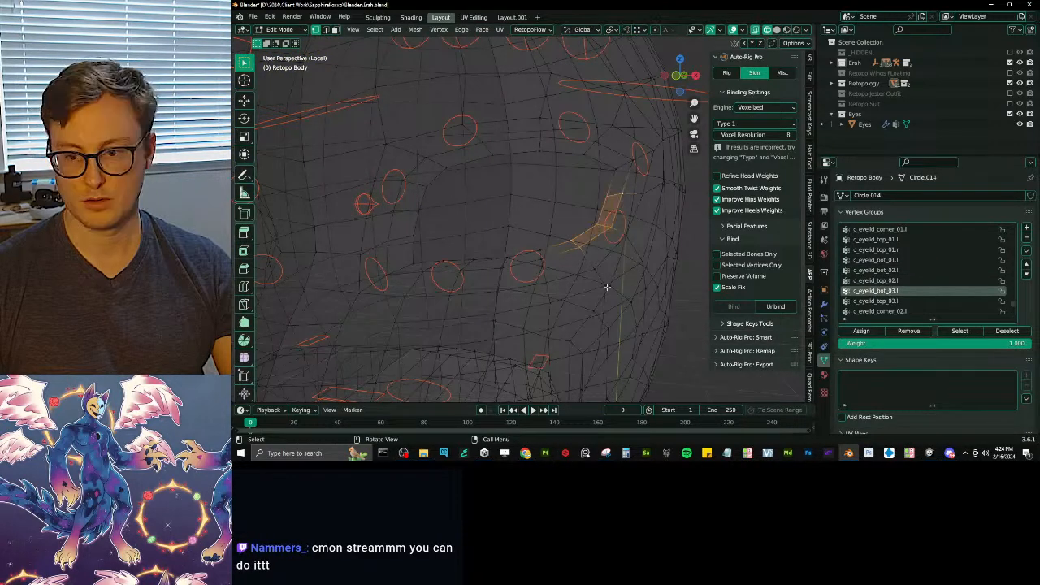
{"action": "scroll", "coordinate": [585, 252], "scroll_direction": "down", "scroll_amount": 4}
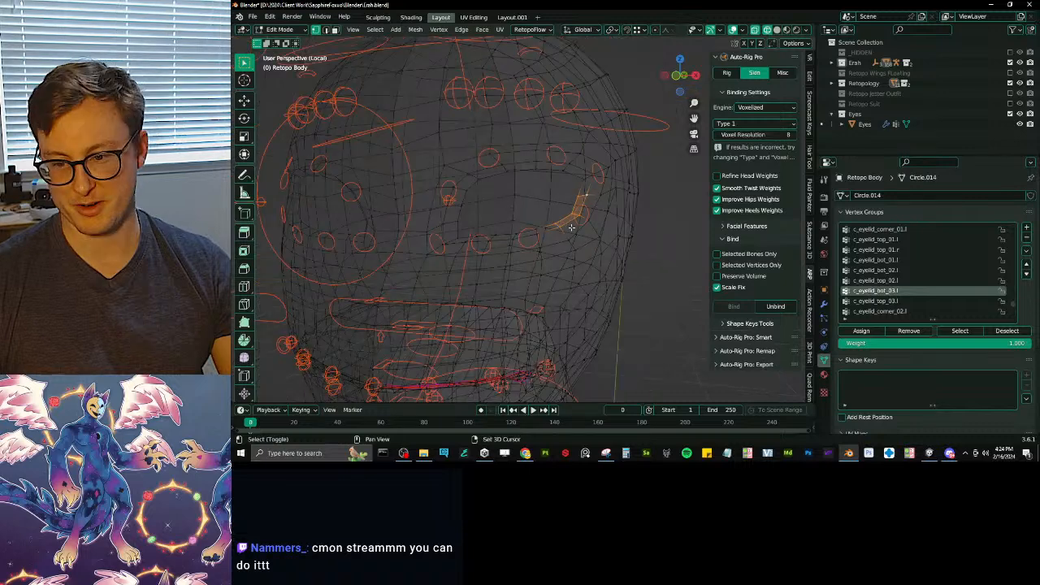
{"action": "key", "text": "Tab"}
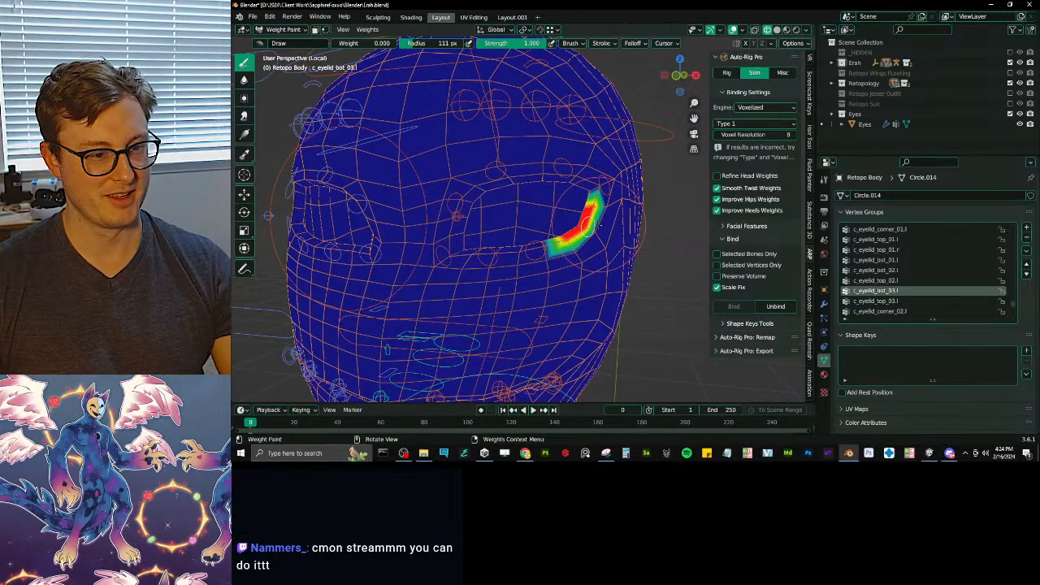
- Select the left eyelid bones around the eye and smooth their vertex weights on the body
{"action": "left_click", "coordinate": [535, 251], "text": "shift"}
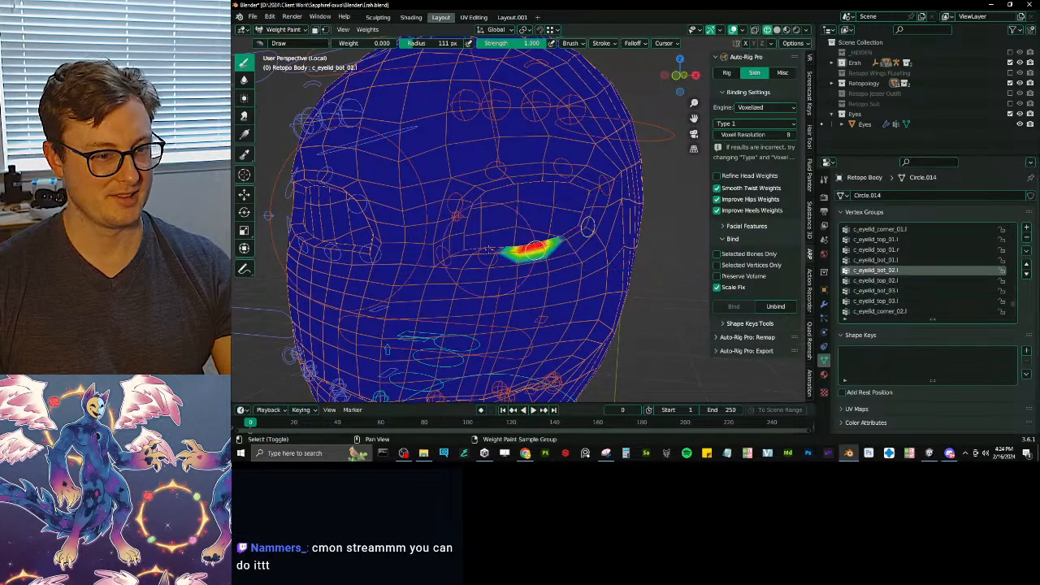
{"action": "left_click", "coordinate": [454, 204], "text": "shift"}
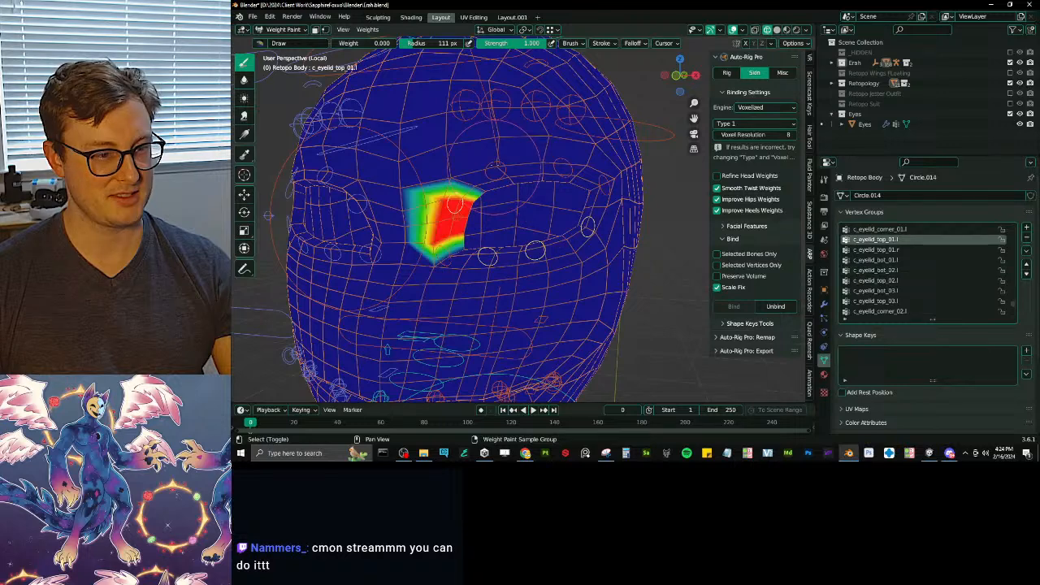
{"action": "left_click", "coordinate": [497, 168], "text": "shift"}
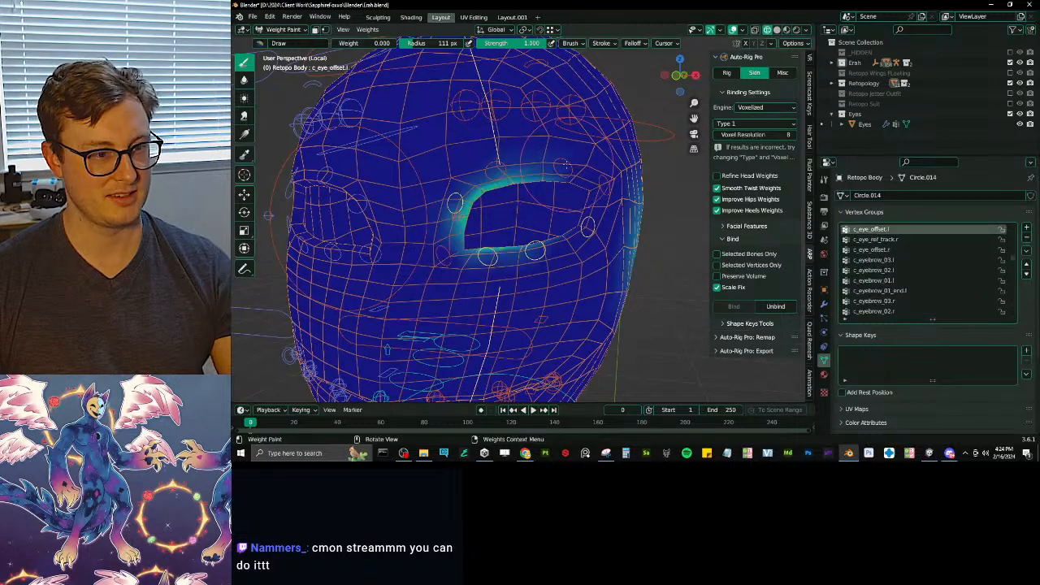
{"action": "middle_click_drag", "start_coordinate": [497, 167], "coordinate": [566, 55]}
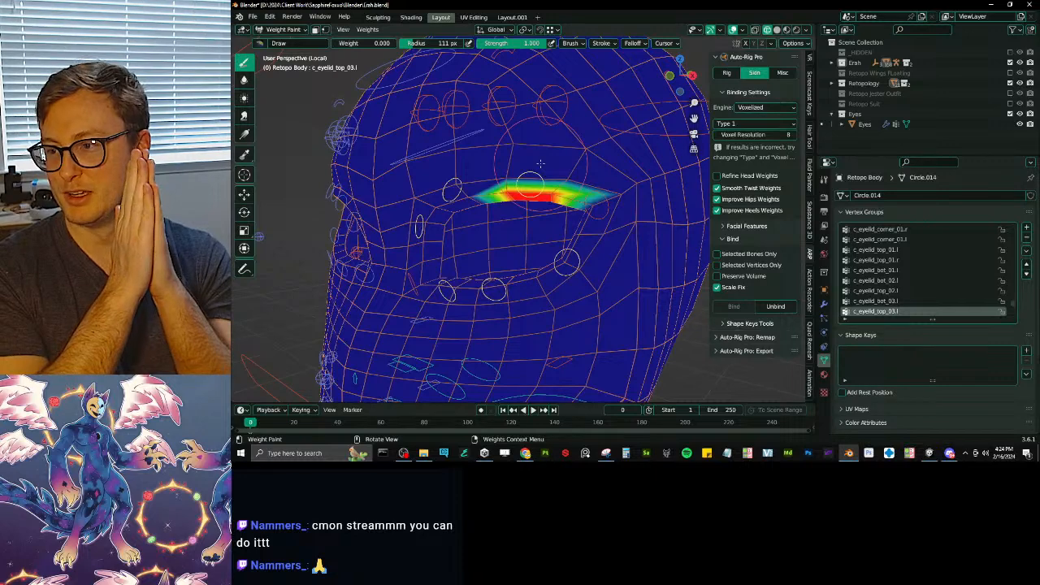
{"action": "right_click", "coordinate": [541, 164]}
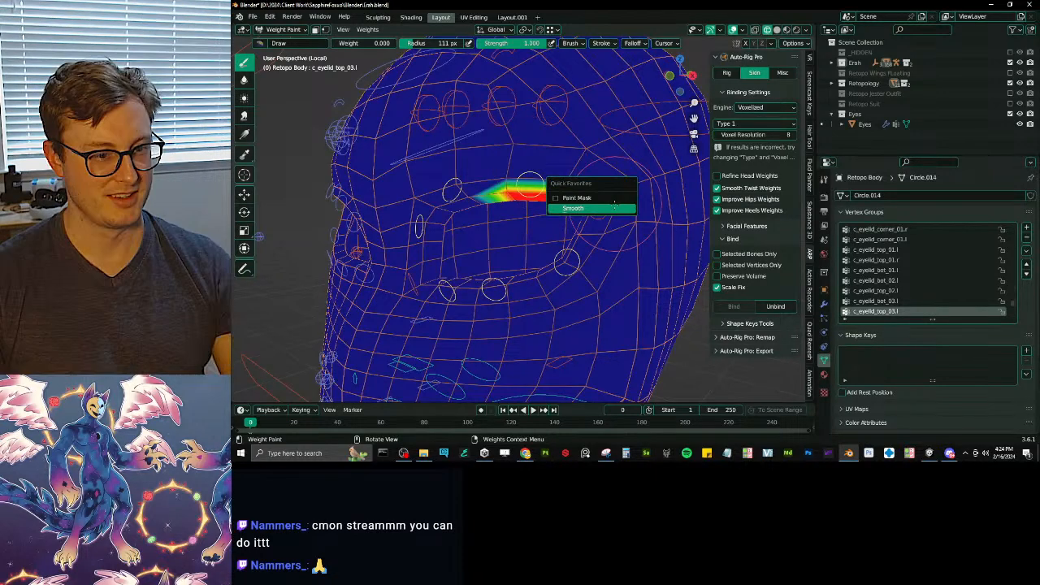
{"action": "left_click", "coordinate": [569, 195]}
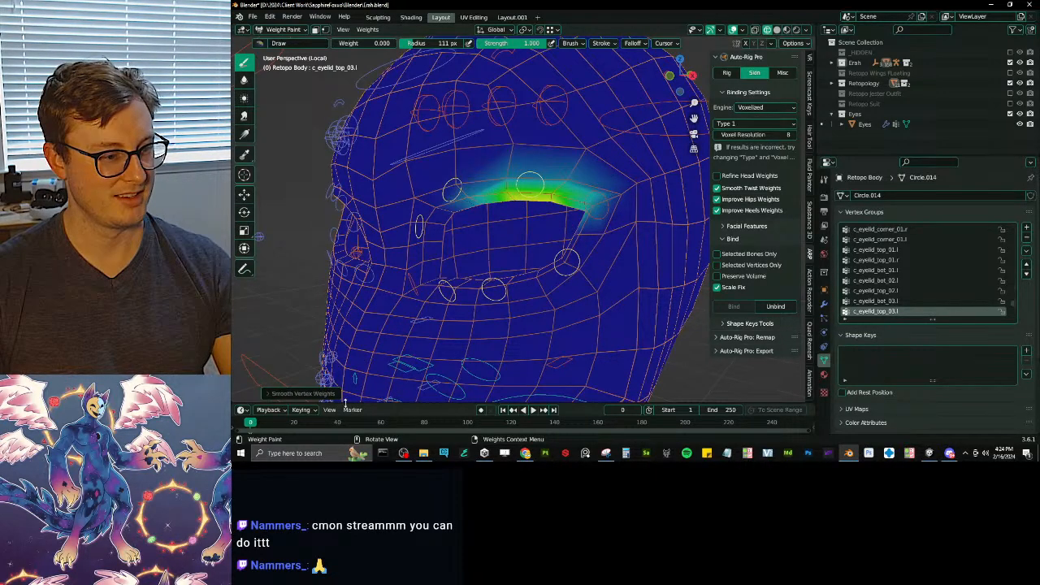
{"action": "left_click", "coordinate": [303, 394]}
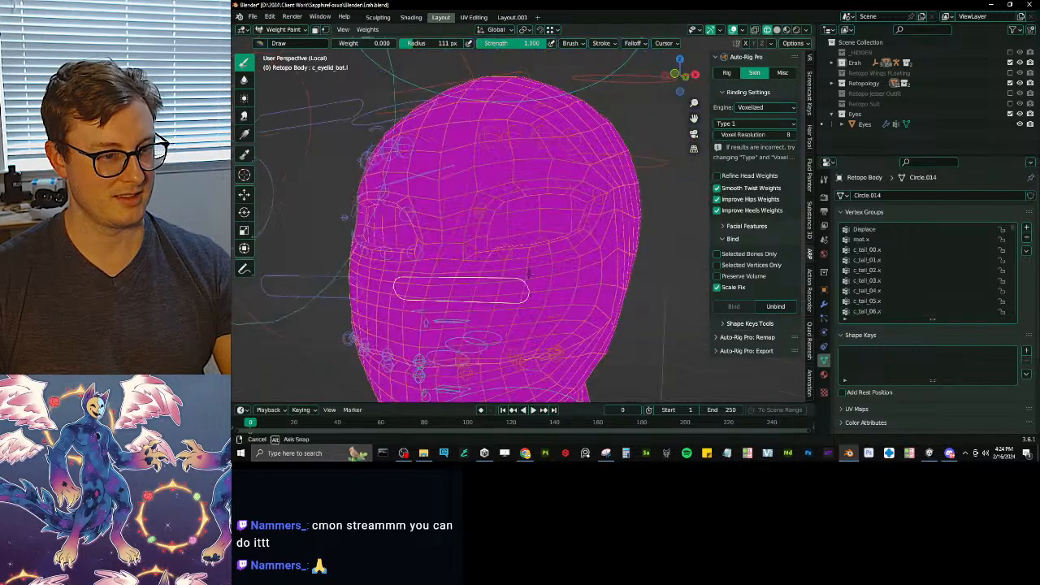
- Test the lower lid by moving c_eyelid_bot_02.l about 0.016 m upward and moving c_eyelid_bot_03.l, and clear all bone locations
{"action": "key", "text": "g"}
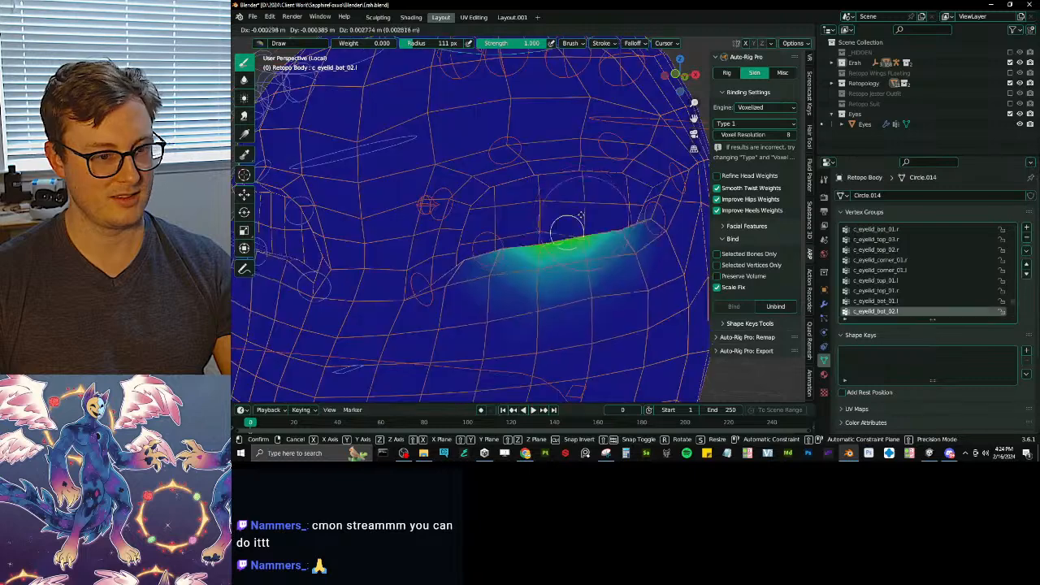
{"action": "left_click", "coordinate": [553, 190]}
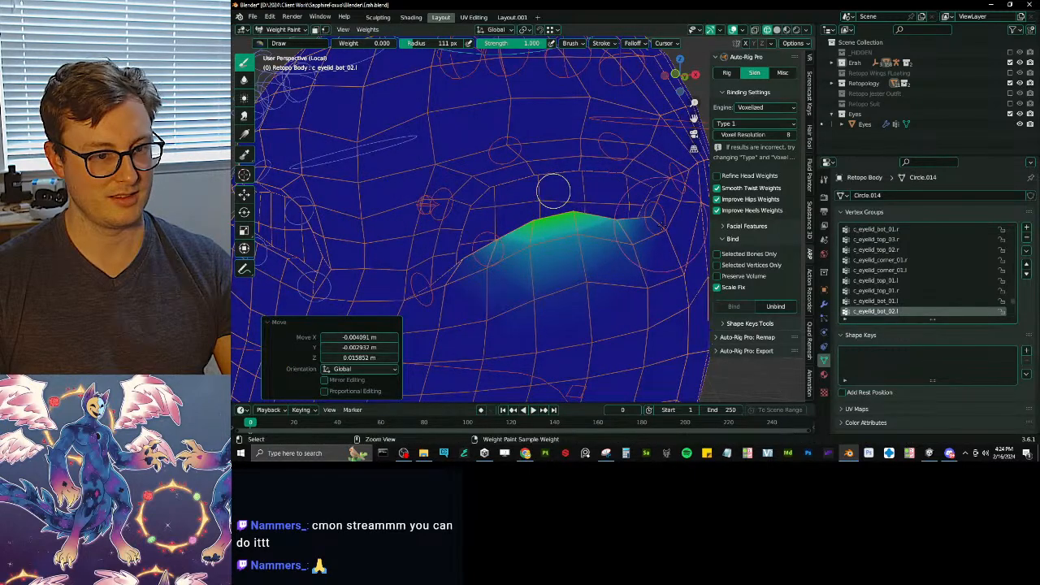
{"action": "left_click", "coordinate": [662, 226], "text": "ctrl"}
{"action": "key", "text": "g"}
{"action": "left_click", "coordinate": [628, 202]}
{"action": "key", "text": "a"}
{"action": "key", "text": "alt+g"}
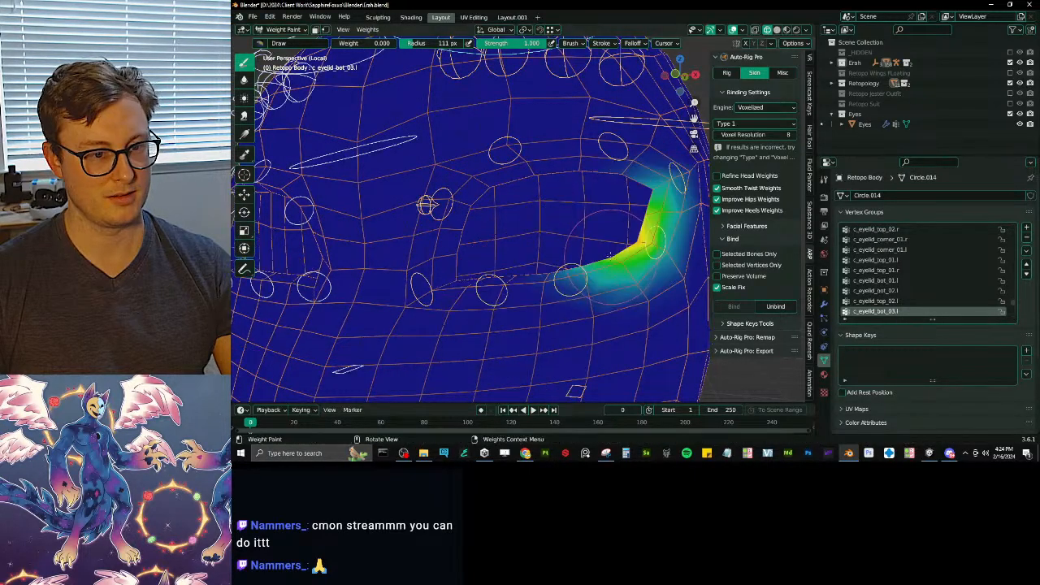
- Fade the c_eyelid_bot_03.l weights near the outer eye corner and the c_eyelid_bot_01.l weights near the inner corner with linear gradients
{"action": "middle_click_drag", "start_coordinate": [664, 226], "coordinate": [626, 238]}
{"action": "left_click", "coordinate": [648, 226], "text": "ctrl"}
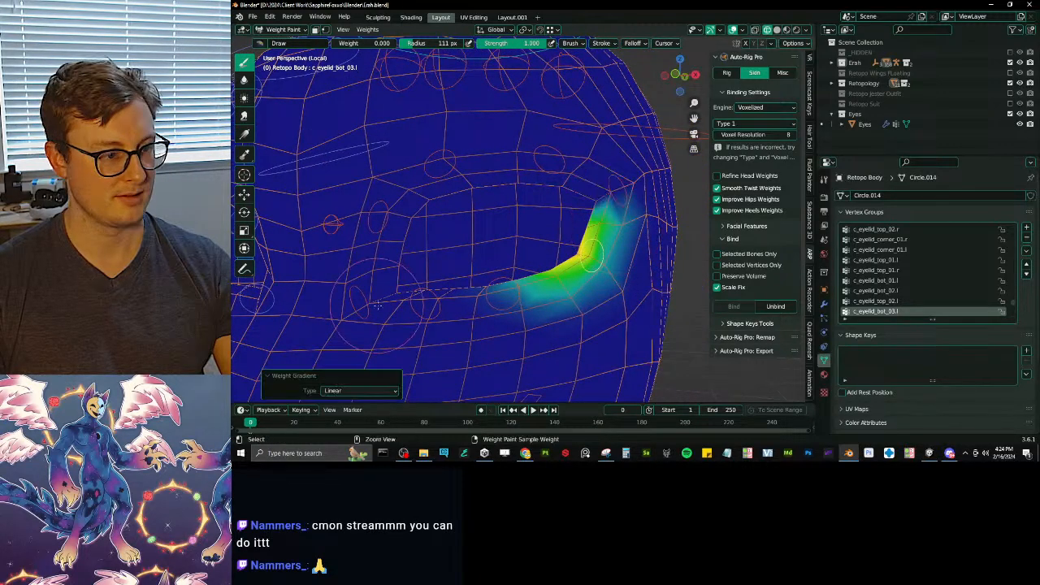
{"action": "left_click", "coordinate": [418, 305], "text": "ctrl"}
{"action": "middle_click_drag", "start_coordinate": [422, 304], "coordinate": [419, 326]}
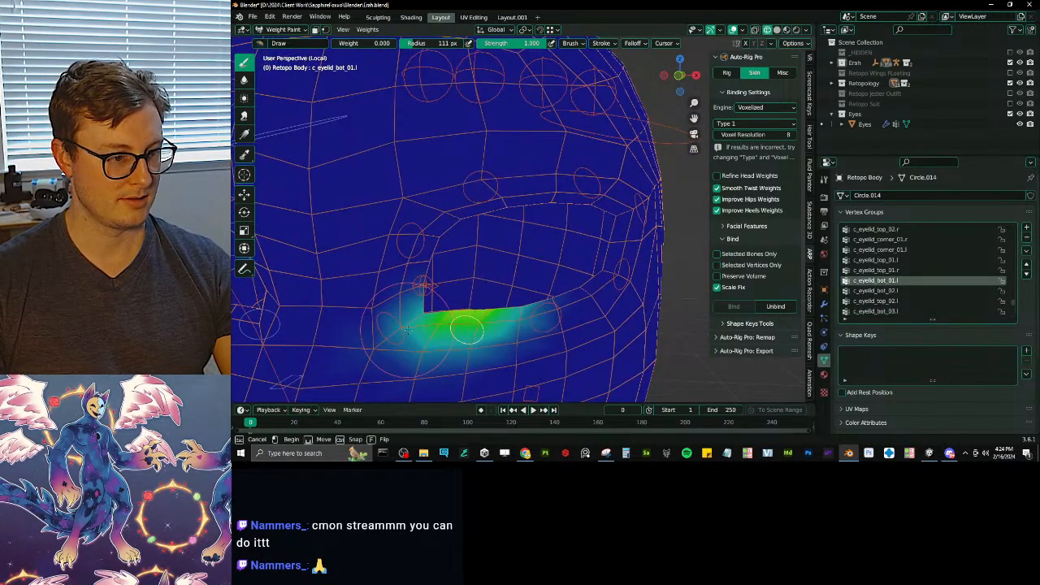
{"action": "mouse_move", "coordinate": [406, 329]}
{"action": "left_mouse_down", "text": "alt"}
{"action": "mouse_move", "coordinate": [412, 340]}
{"action": "mouse_move", "coordinate": [417, 328]}
{"action": "left_mouse_up", "text": "alt"}
- Fade the c_eyelid_top_01.l weights near the inner eye corner and the c_eyelid_top_03.l weights near the outer corner with linear gradients
{"action": "left_click", "coordinate": [403, 317], "text": "ctrl"}
{"action": "middle_click_drag", "start_coordinate": [591, 214], "coordinate": [581, 215]}
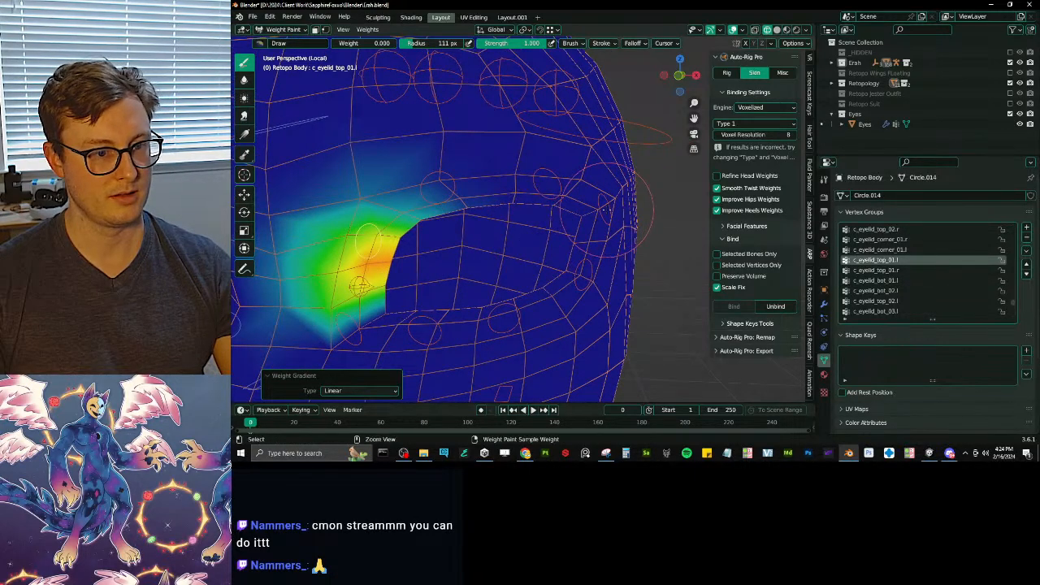
{"action": "left_click", "coordinate": [548, 182], "text": "ctrl"}
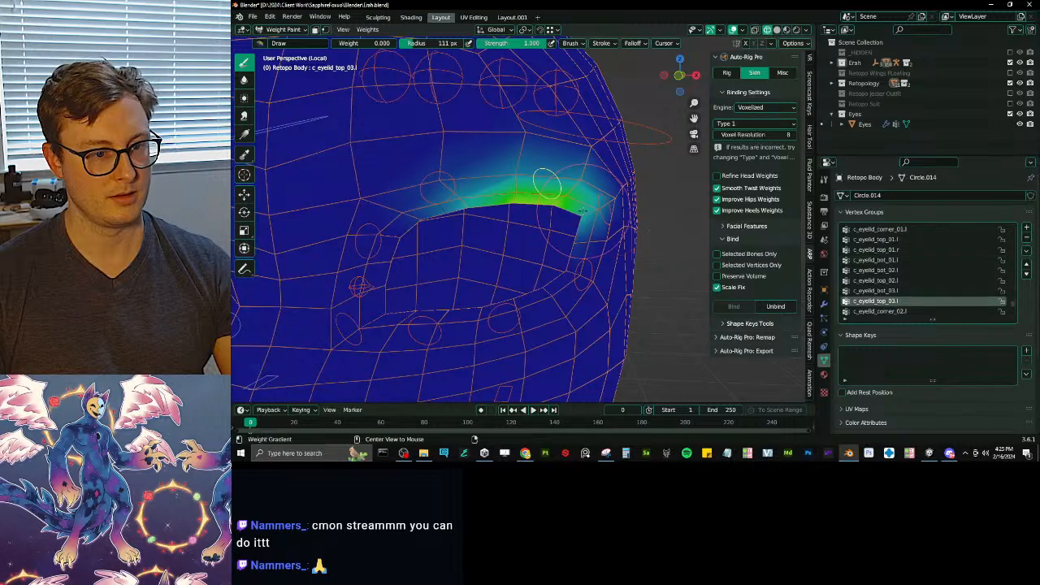
{"action": "left_click_drag", "start_coordinate": [610, 239], "coordinate": [588, 218], "text": "alt"}
- Select the left eye corner bones c_eyelid_corner_02.l and c_eyelid_corner_01.l and smooth their vertex weights on the body
{"action": "left_click", "coordinate": [605, 213], "text": "ctrl"}
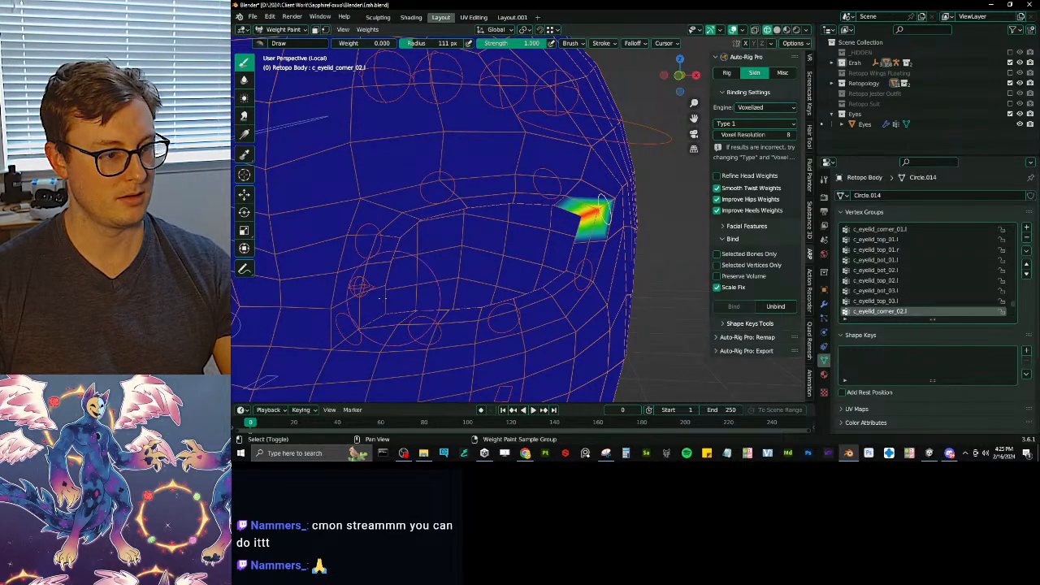
{"action": "left_click", "coordinate": [367, 317], "text": "ctrl"}
{"action": "key", "text": "q"}
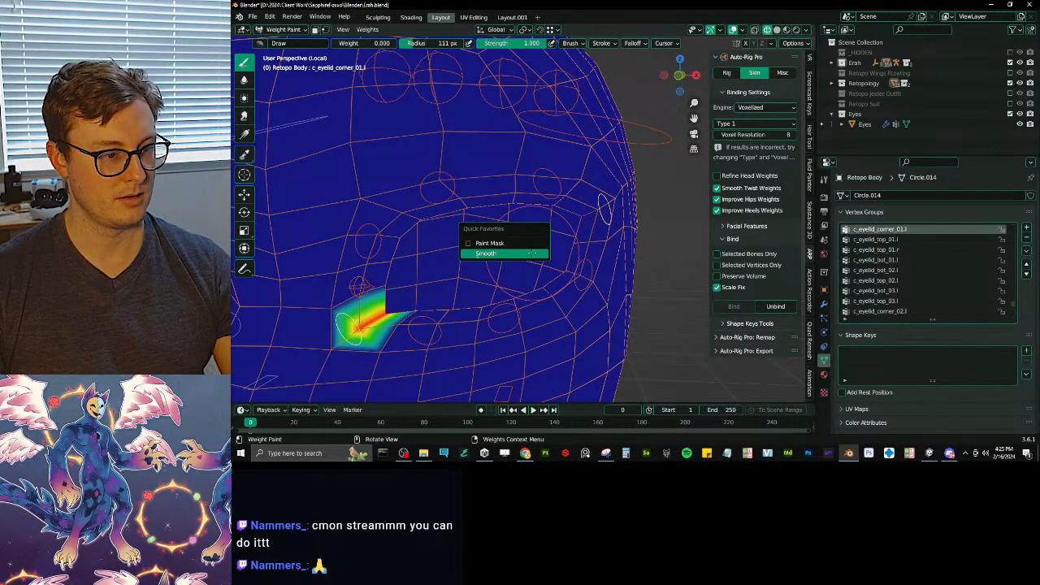
{"action": "left_click", "coordinate": [532, 253]}
- Test the left lower lid by moving its main control c_eyelid_bot.l upward
{"action": "scroll", "coordinate": [520, 265], "scroll_direction": "down", "scroll_amount": 4}
{"action": "middle_click_drag", "start_coordinate": [518, 267], "coordinate": [533, 239], "text": "shift"}
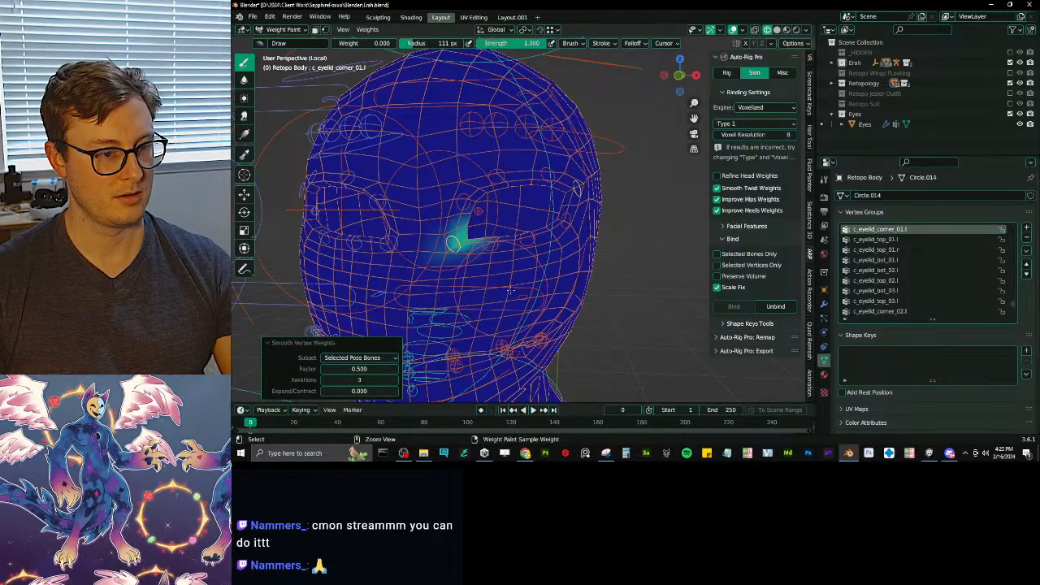
{"action": "left_click", "coordinate": [532, 296], "text": "ctrl"}
{"action": "key", "text": "g"}
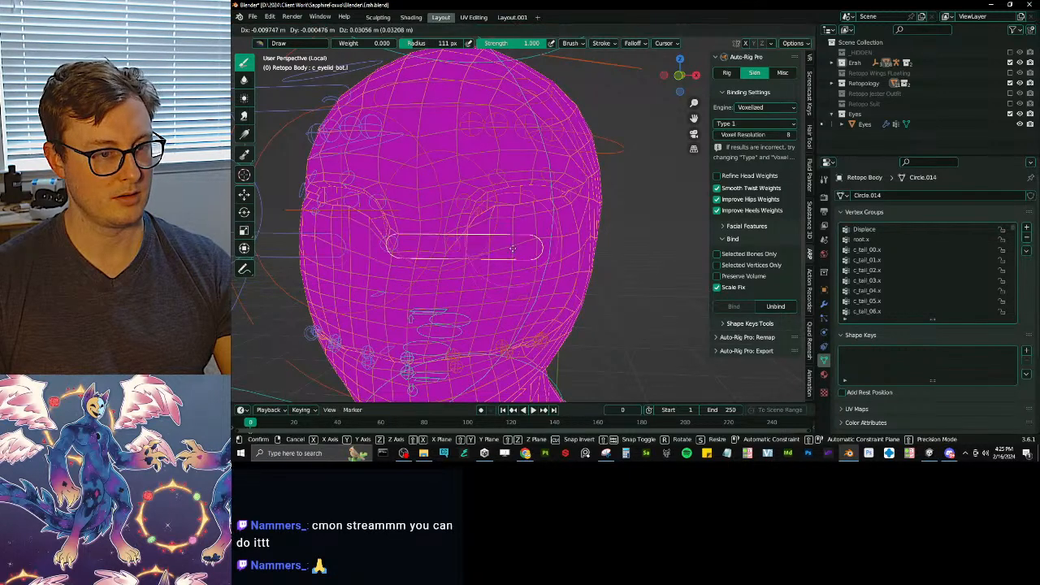
{"action": "left_click", "coordinate": [527, 259]}
- Smooth the c_eyelid_bot_03.l vertex weights around the outer eye corner and clear the location of all bones
{"action": "scroll", "coordinate": [548, 218], "scroll_direction": "up", "scroll_amount": 4}
{"action": "left_click", "coordinate": [615, 184], "text": "ctrl"}
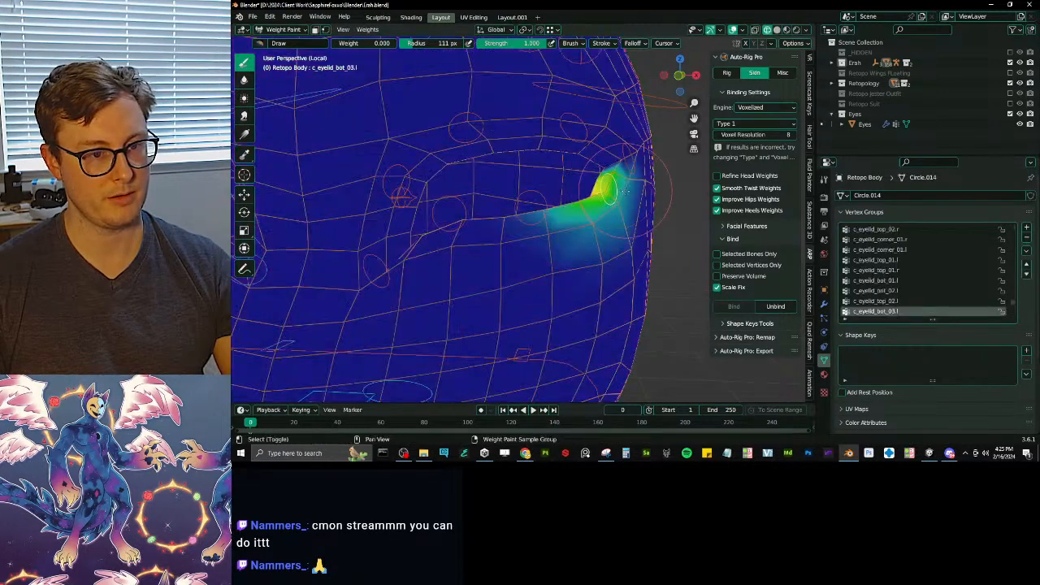
{"action": "middle_click_drag", "start_coordinate": [616, 184], "coordinate": [573, 235], "text": "shift"}
{"action": "scroll", "coordinate": [572, 235], "scroll_direction": "up", "scroll_amount": 2}
{"action": "key", "text": "q"}
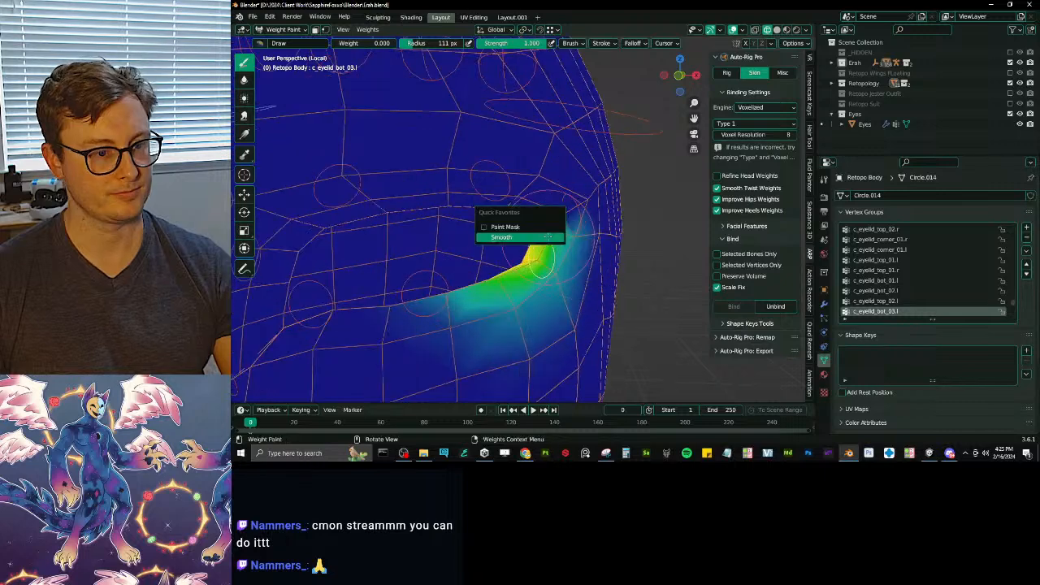
{"action": "left_click", "coordinate": [547, 236]}
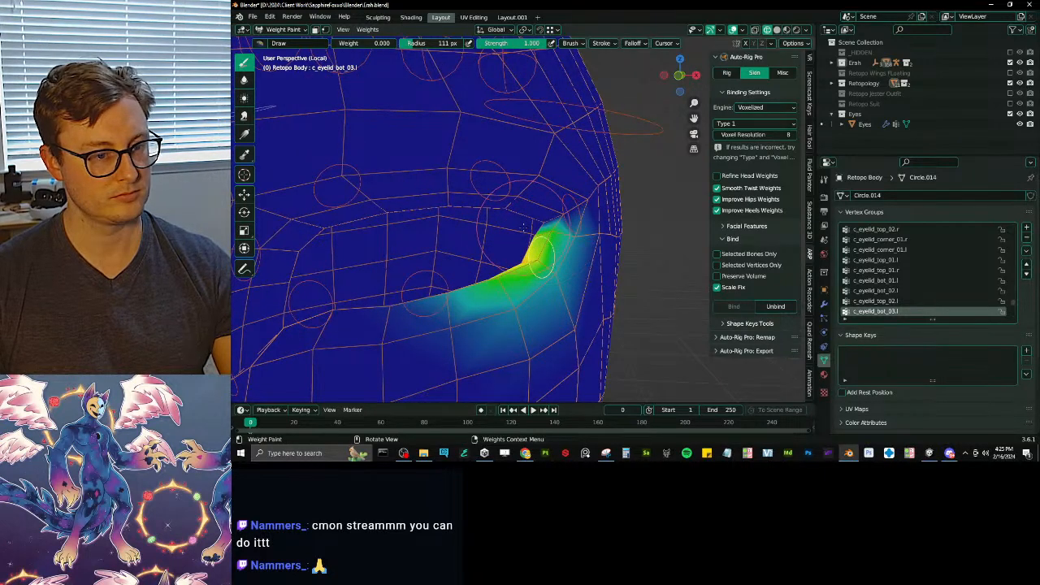
{"action": "key", "text": "a"}
{"action": "key", "text": "alt+g"}
- Reduce the c_eyelid_bot_03.l weights toward the outer eye corner and the c_eyelid_bot_01.l weights toward the inner corner with linear gradients
{"action": "left_click", "coordinate": [551, 291], "text": "ctrl"}
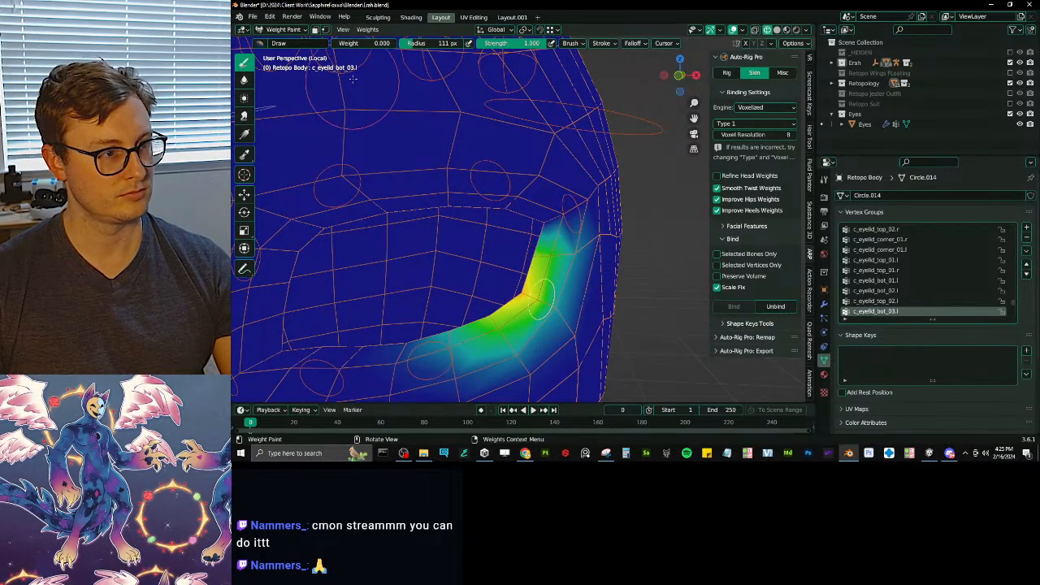
{"action": "key", "text": "r"}
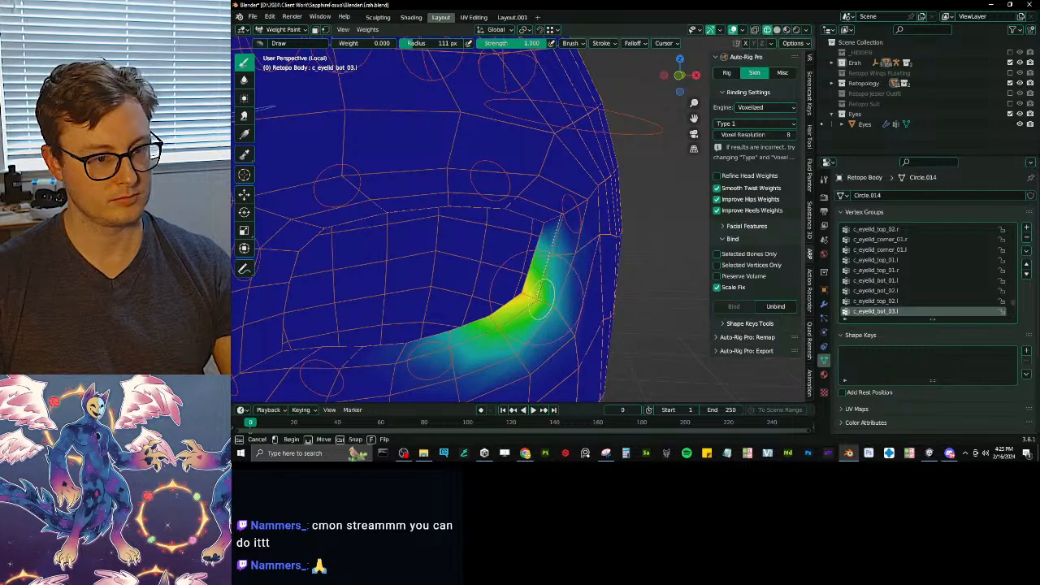
{"action": "left_click_drag", "start_coordinate": [536, 300], "coordinate": [536, 301], "text": "alt"}
{"action": "middle_click_drag", "start_coordinate": [411, 270], "coordinate": [538, 207], "text": "shift"}
{"action": "left_click", "coordinate": [505, 289], "text": "ctrl"}
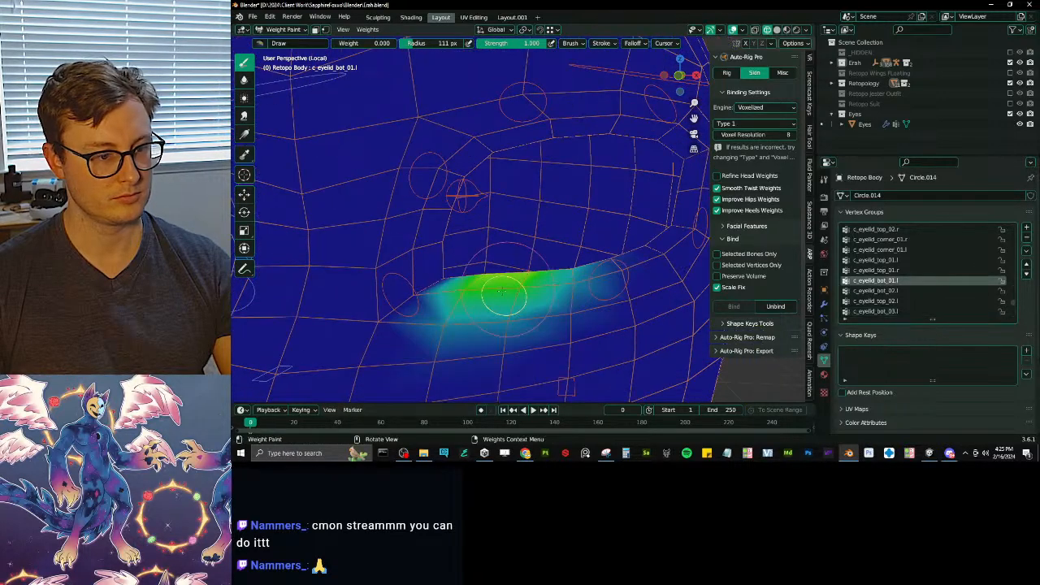
{"action": "left_click_drag", "start_coordinate": [416, 294], "coordinate": [525, 286], "text": "alt"}
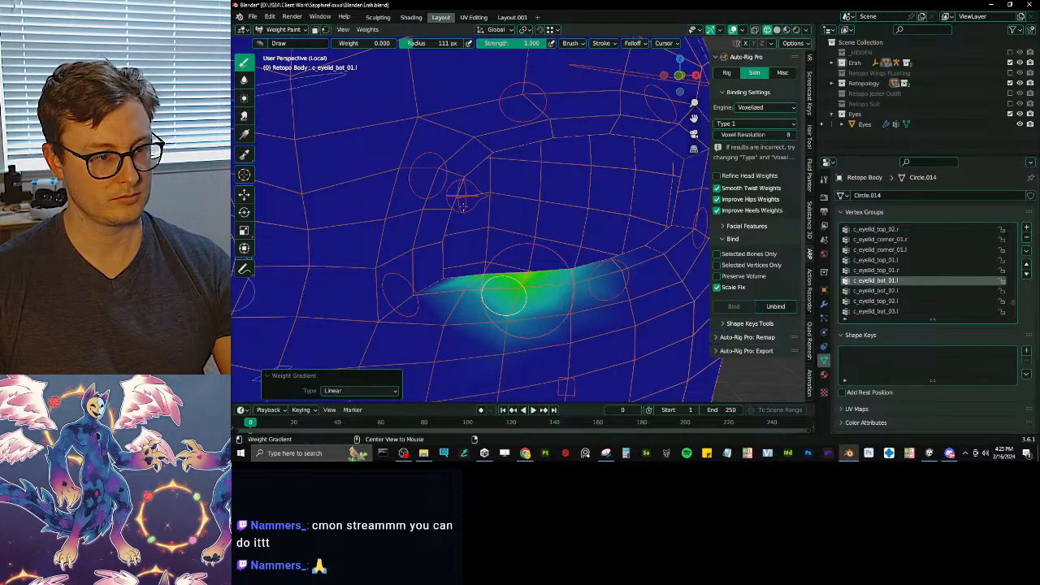
- Further fade the upper lid weights of c_eyelid_top_01.l at the inner corner and c_eyelid_top_03.l at the outer corner with linear gradients
{"action": "left_click", "coordinate": [463, 203], "text": "ctrl"}
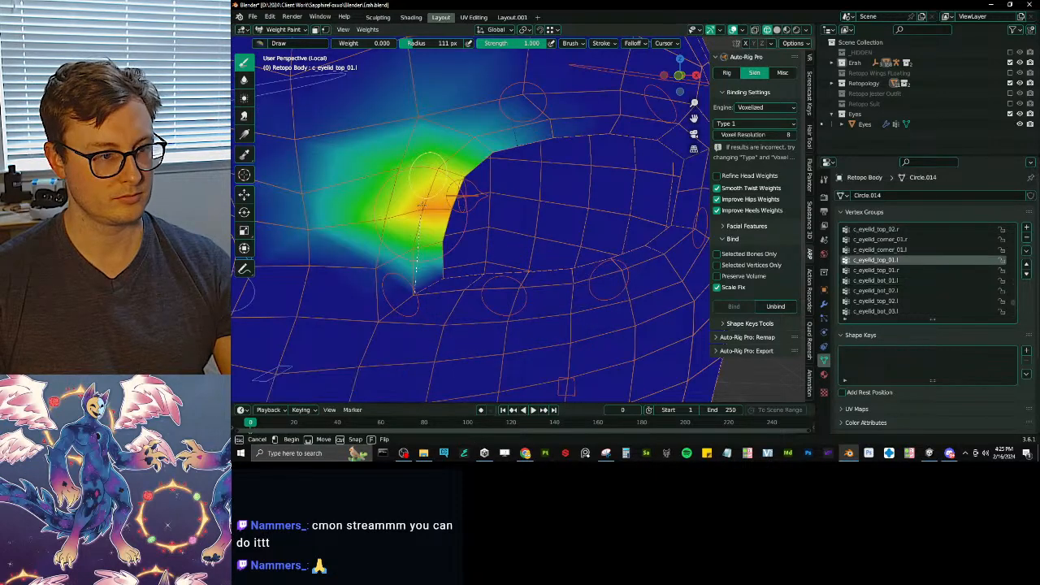
{"action": "left_click_drag", "start_coordinate": [414, 293], "coordinate": [439, 165], "text": "alt"}
{"action": "middle_click_drag", "start_coordinate": [439, 165], "coordinate": [526, 200]}
{"action": "left_click", "coordinate": [572, 120], "text": "ctrl"}
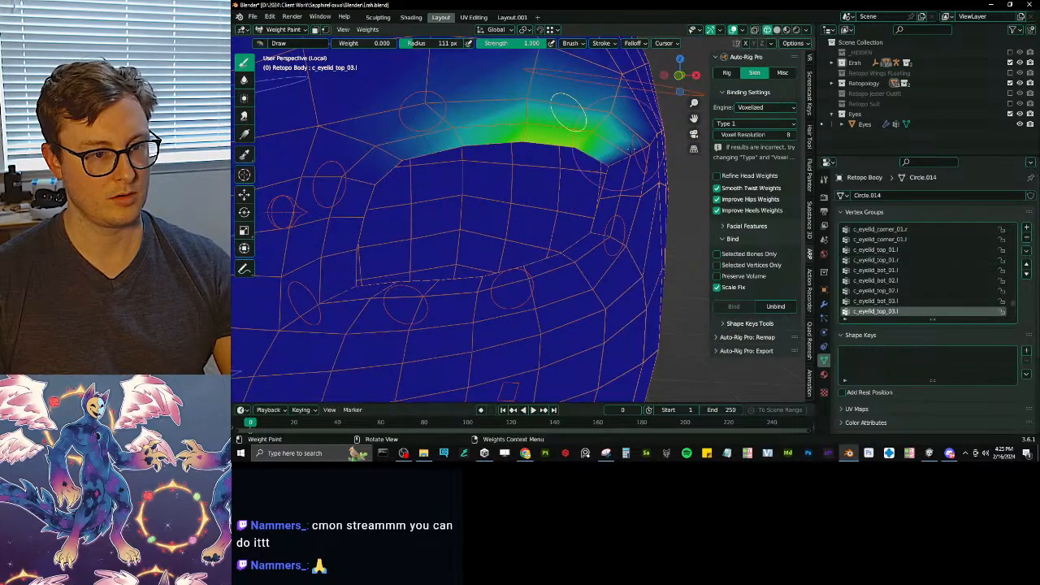
{"action": "left_click_drag", "start_coordinate": [648, 147], "coordinate": [527, 107], "text": "alt"}
- Try raising the left lower lid with c_eyelid_bot.l to check the deformation, and cancel the move
{"action": "scroll", "coordinate": [520, 293], "scroll_direction": "down", "scroll_amount": 4}
{"action": "left_click", "coordinate": [517, 290], "text": "ctrl"}
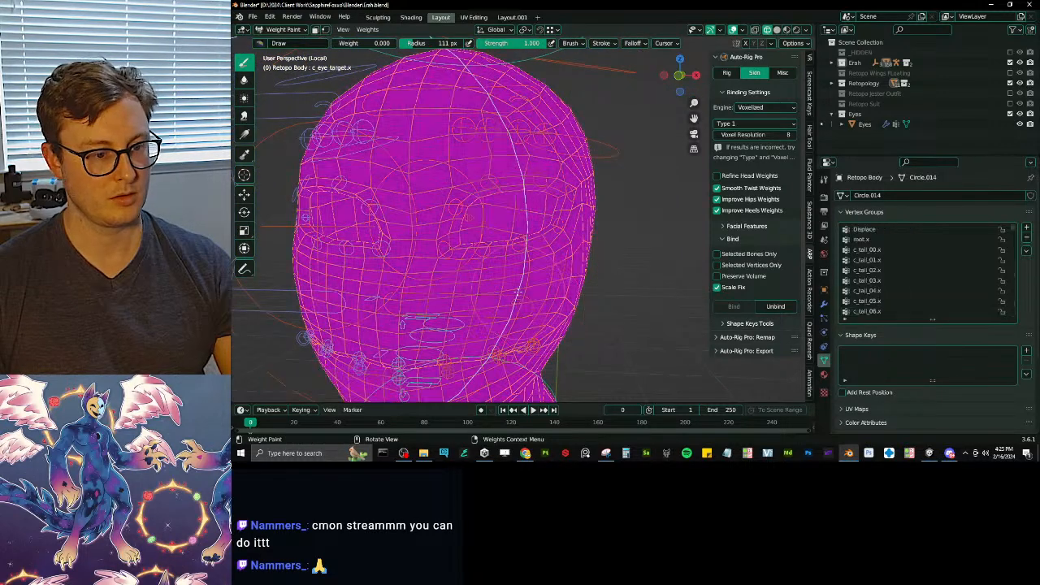
{"action": "left_click", "coordinate": [518, 291], "text": "ctrl"}
{"action": "key", "text": "g"}
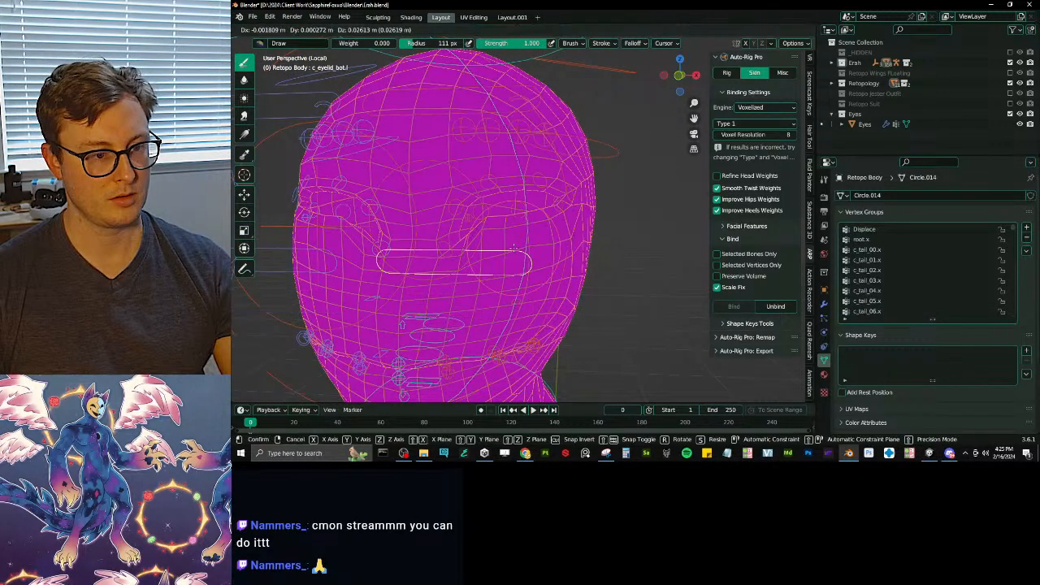
{"action": "right_click", "coordinate": [514, 248]}
{"action": "left_click", "coordinate": [515, 262], "text": "ctrl"}
{"action": "scroll", "coordinate": [515, 262], "scroll_direction": "down", "scroll_amount": 4}
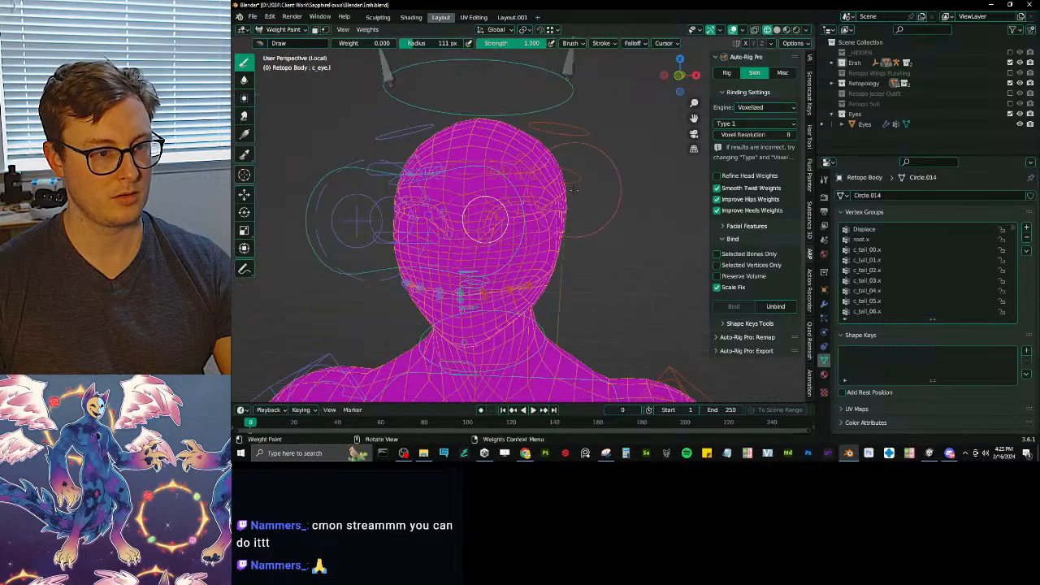
{"action": "middle_click_drag", "start_coordinate": [520, 204], "coordinate": [632, 166]}
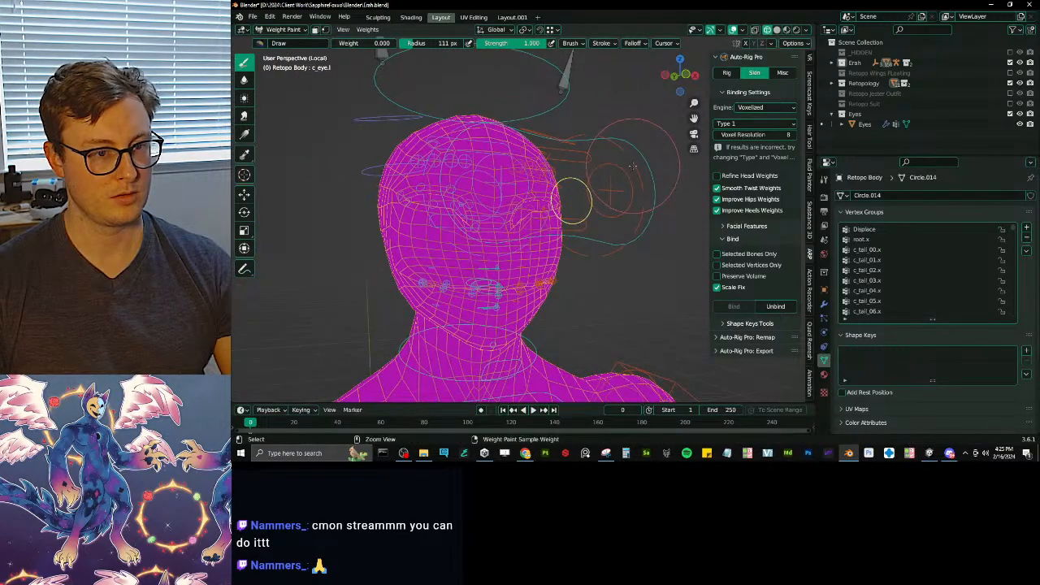
{"action": "left_click", "coordinate": [608, 249], "text": "ctrl"}
- Select c_eyelid_bot_01.l, c_eyelid_top_01.l, c_eyelid_top_03.l and c_eyelid_bot_03.l together and smooth the vertex weights of the selected pose bones
{"action": "scroll", "coordinate": [610, 248], "scroll_direction": "up", "scroll_amount": 4}
{"action": "middle_click_drag", "start_coordinate": [611, 248], "coordinate": [529, 259]}
{"action": "scroll", "coordinate": [528, 259], "scroll_direction": "up", "scroll_amount": 1}
{"action": "left_click", "coordinate": [517, 230], "text": "ctrl"}
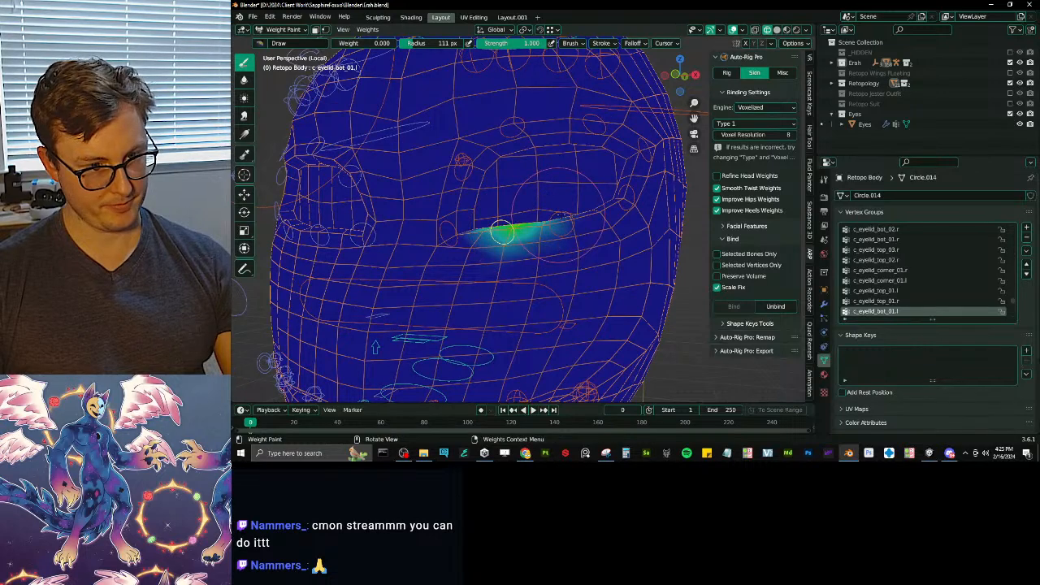
{"action": "middle_click_drag", "start_coordinate": [568, 216], "coordinate": [571, 228]}
{"action": "left_click", "coordinate": [470, 181], "text": "shift"}
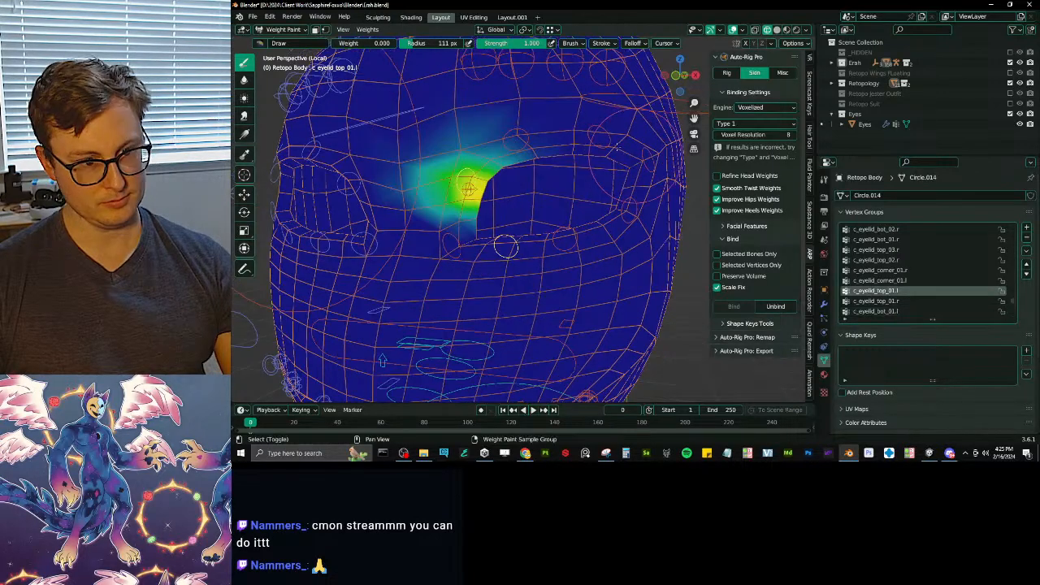
{"action": "left_click", "coordinate": [600, 140], "text": "shift"}
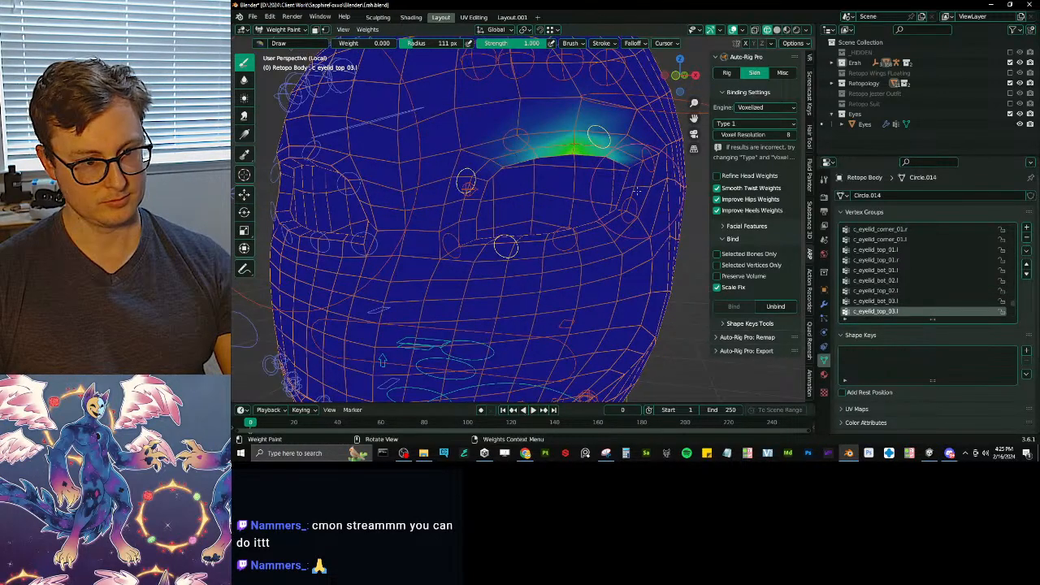
{"action": "left_click", "coordinate": [633, 205], "text": "ctrl+shift"}
{"action": "key", "text": "shift+r"}
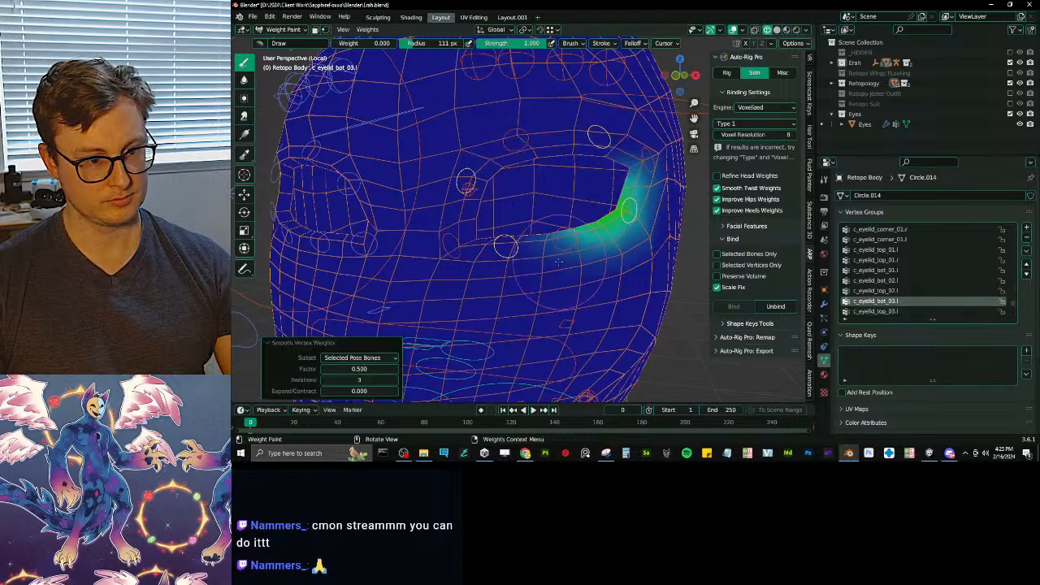
- Check how the smoothed lower lid deforms by moving c_eyelid_bot.l, cancel the move, and select all bones
{"action": "scroll", "coordinate": [530, 276], "scroll_direction": "down", "scroll_amount": 3}
{"action": "left_click", "coordinate": [542, 266], "text": "ctrl"}
{"action": "scroll", "coordinate": [542, 265], "scroll_direction": "up", "scroll_amount": 1}
{"action": "key", "text": "g"}
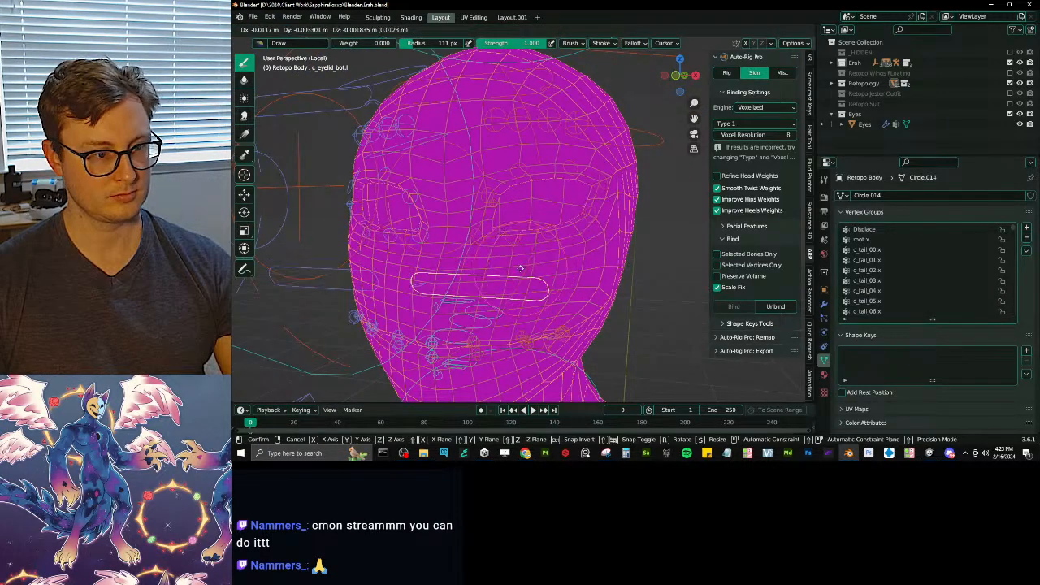
{"action": "right_click", "coordinate": [520, 268]}
{"action": "key", "text": "a"}
{"action": "middle_click_drag", "start_coordinate": [520, 268], "coordinate": [565, 270]}
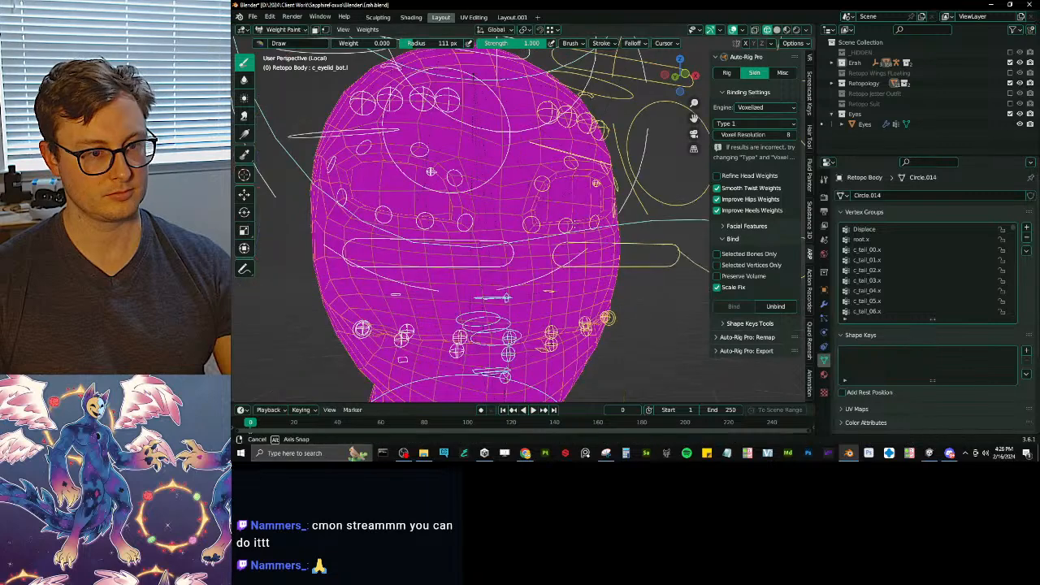
{"action": "middle_click_drag", "start_coordinate": [569, 227], "coordinate": [521, 225]}
{"action": "scroll", "coordinate": [520, 225], "scroll_direction": "down", "scroll_amount": 5}
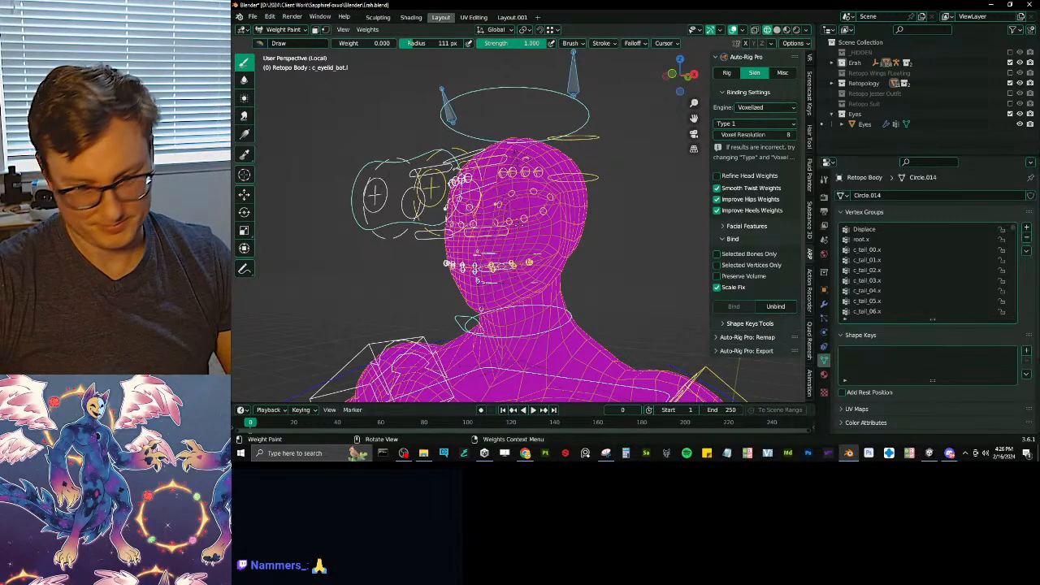
{"action": "middle_click_drag", "start_coordinate": [518, 225], "coordinate": [554, 236]}
{"action": "scroll", "coordinate": [554, 235], "scroll_direction": "up", "scroll_amount": 3}
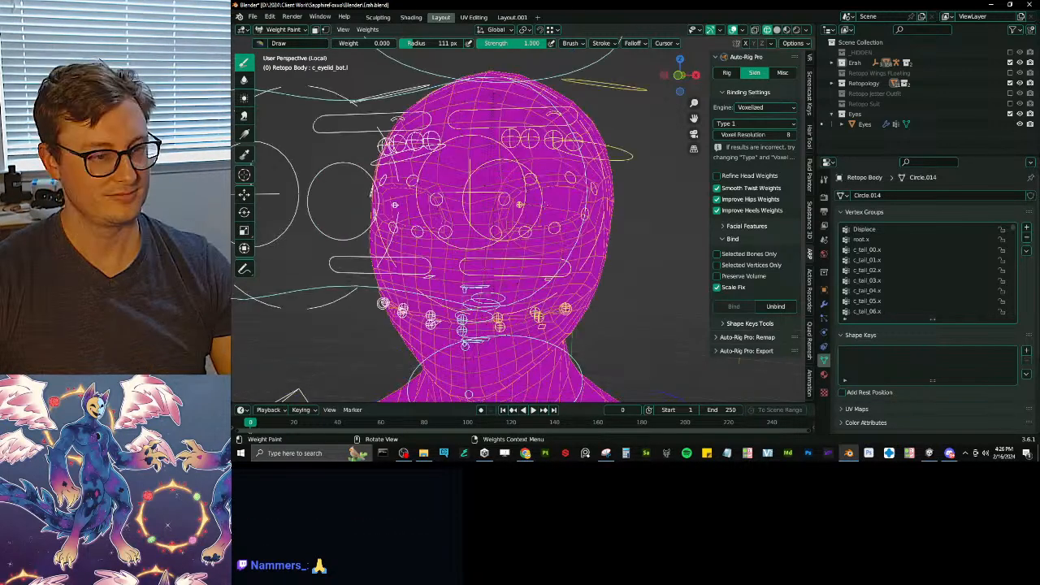
- Examine the body weights of the left eyebrow bones one by one, from c_eyebrow_01_end.l outward to c_eyebrow_02.l
{"action": "middle_click_drag", "start_coordinate": [549, 272], "coordinate": [539, 346]}
{"action": "scroll", "coordinate": [539, 346], "scroll_direction": "up", "scroll_amount": 4}
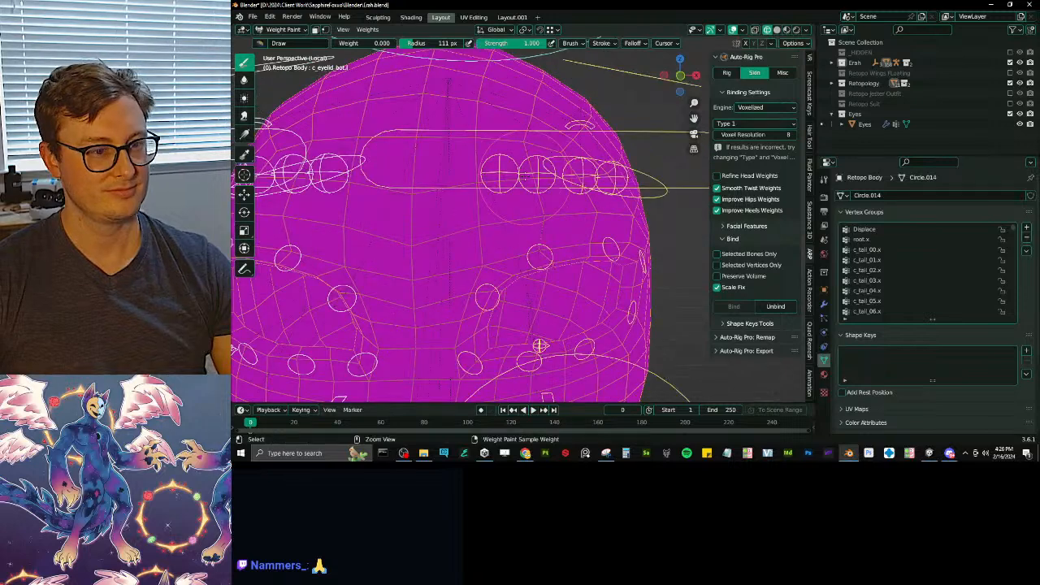
{"action": "left_click", "coordinate": [497, 173], "text": "ctrl"}
{"action": "middle_click_drag", "start_coordinate": [505, 173], "coordinate": [479, 168]}
{"action": "middle_click_drag", "start_coordinate": [479, 168], "coordinate": [523, 205], "text": "shift"}
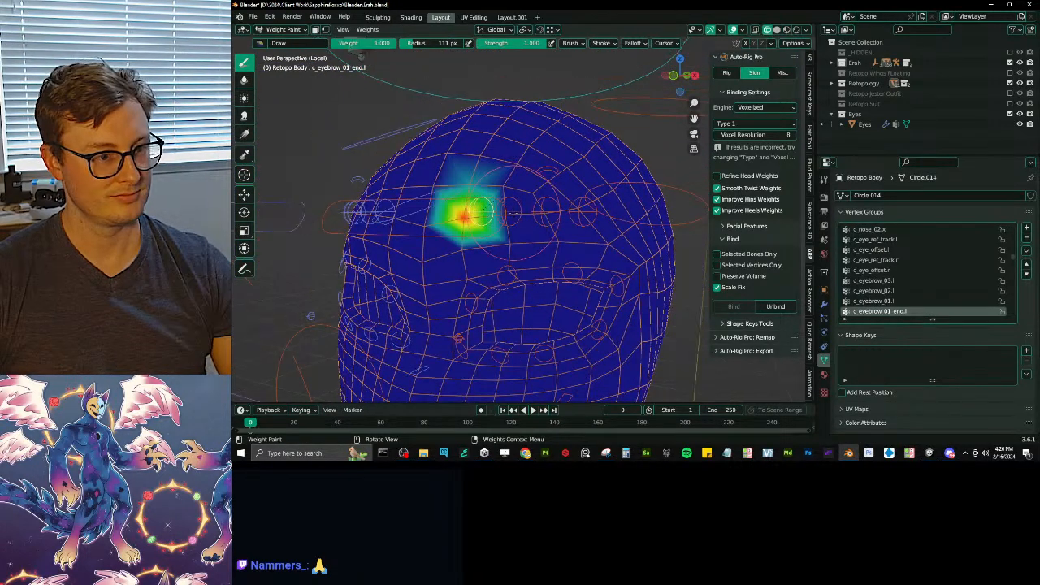
{"action": "left_click", "coordinate": [511, 213], "text": "ctrl"}
{"action": "left_click", "coordinate": [547, 211], "text": "ctrl"}
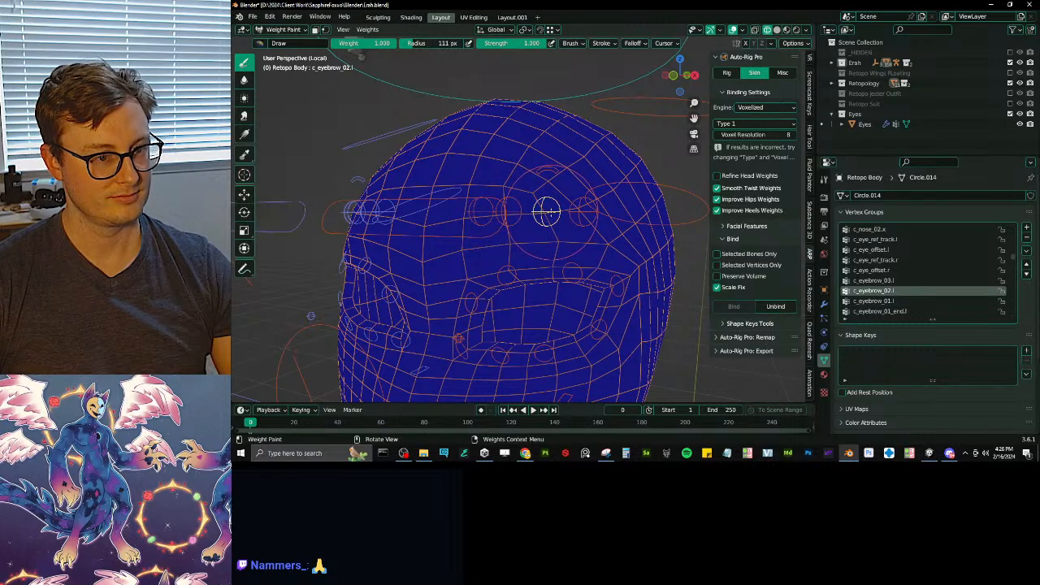
- Select all four left eyebrow bones together, from c_eyebrow_03.l inward to c_eyebrow_01_end.l
{"action": "left_click", "coordinate": [577, 210], "text": "ctrl"}
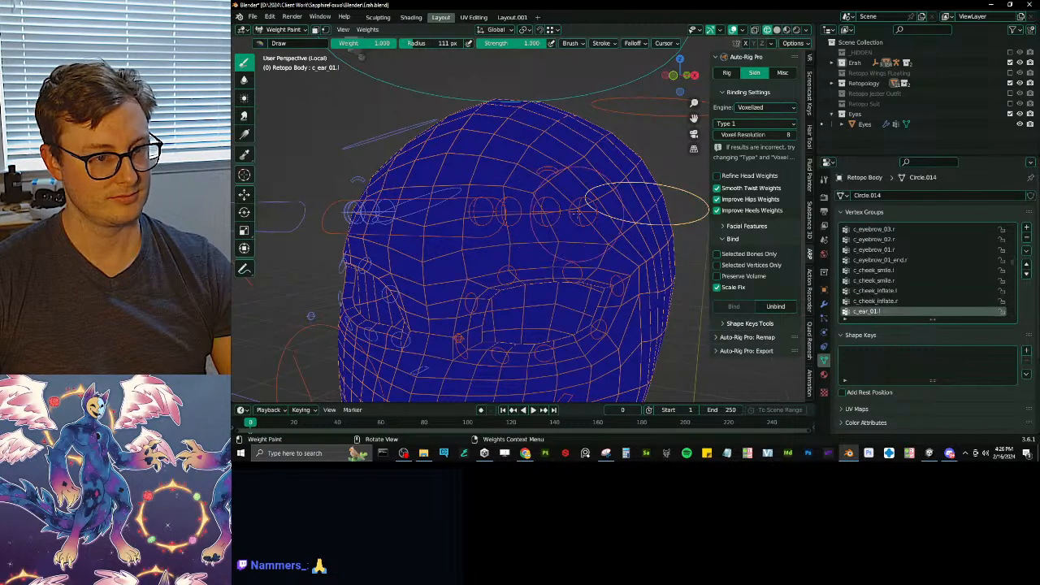
{"action": "left_click", "coordinate": [580, 212], "text": "ctrl"}
{"action": "left_click", "coordinate": [547, 211], "text": "shift"}
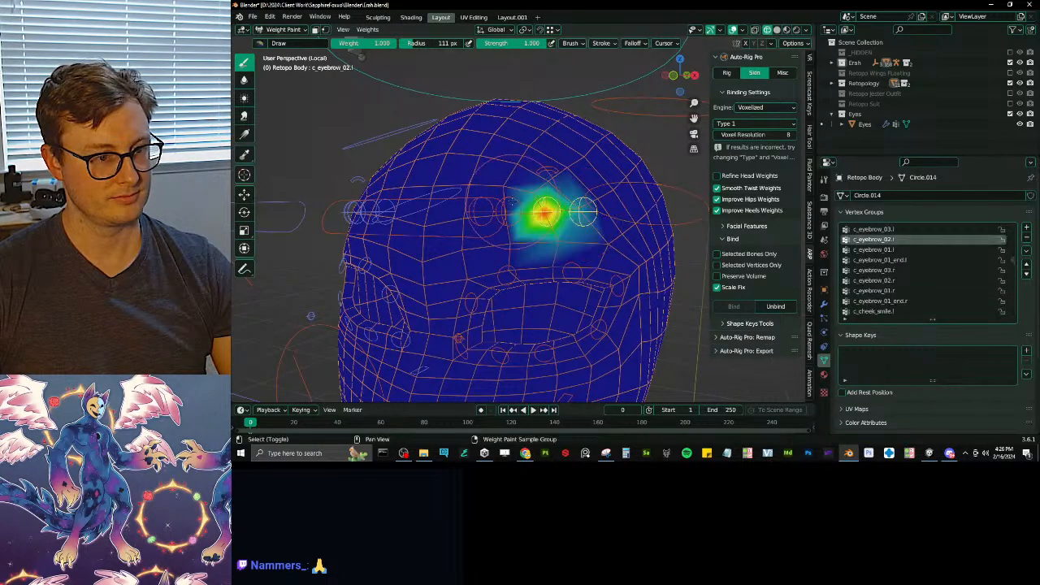
{"action": "left_click", "coordinate": [510, 208], "text": "shift"}
{"action": "left_click", "coordinate": [486, 201], "text": "shift"}
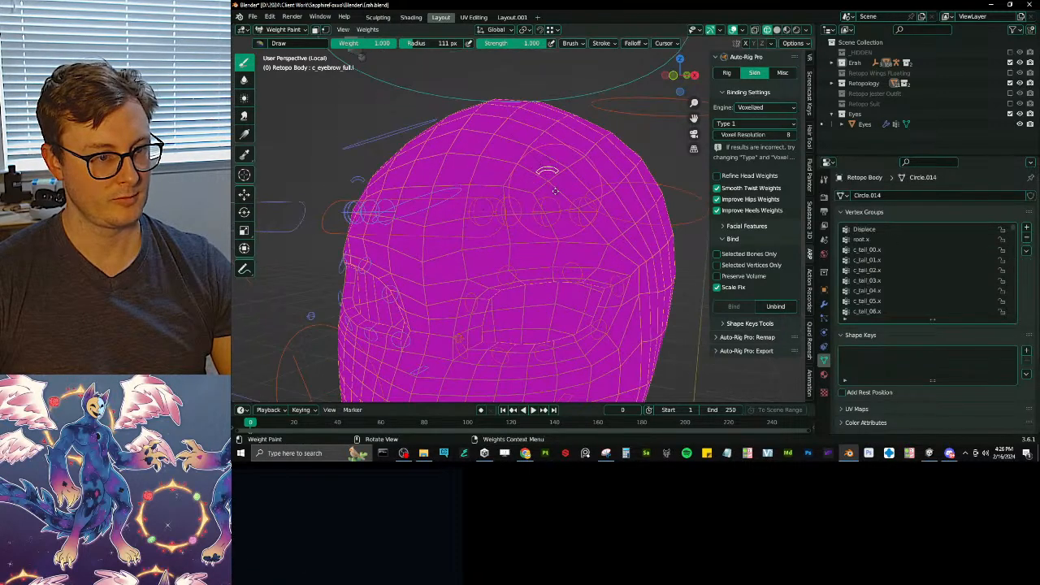
- Test the left brow deformation by moving the selected eyebrow bones upward, and clear the location of all bones
{"action": "key", "text": "g"}
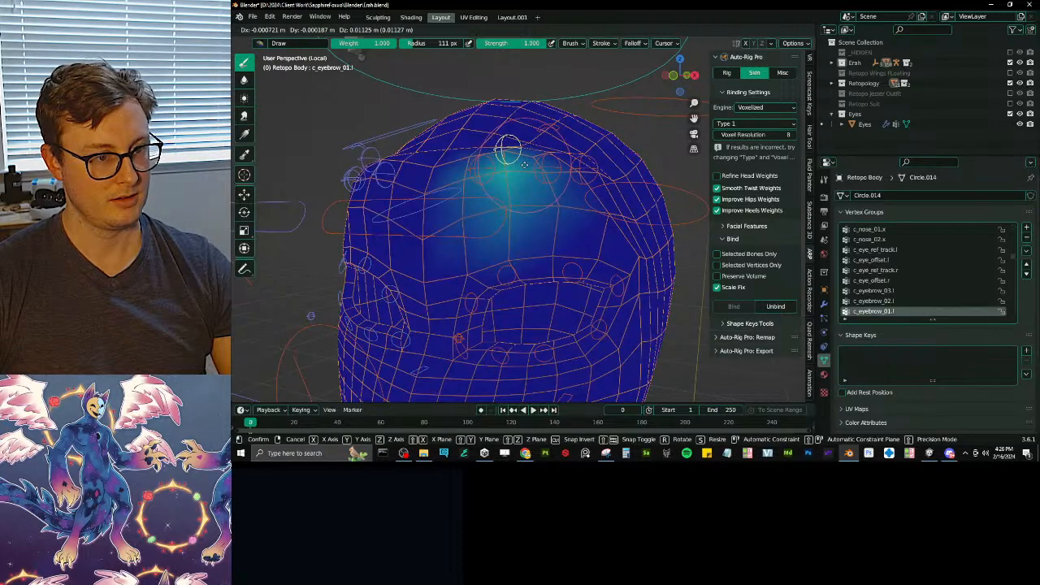
{"action": "left_click", "coordinate": [526, 130]}
{"action": "key", "text": "a"}
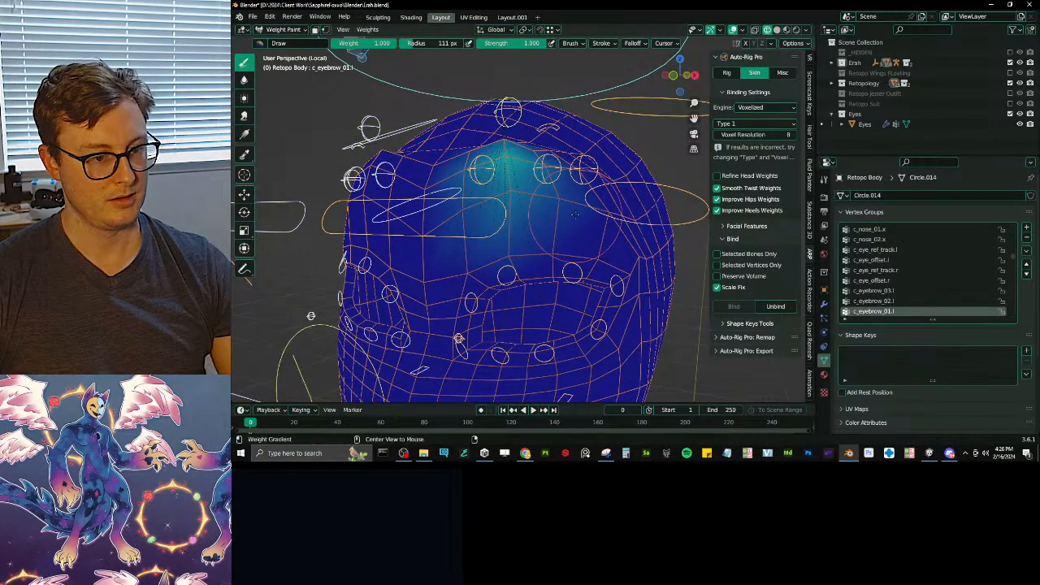
{"action": "key", "text": "alt+g"}
- Leave weight painting for Object Mode and show the whole rigged character in solid shading
{"action": "scroll", "coordinate": [427, 195], "scroll_direction": "down", "scroll_amount": 3}
{"action": "key", "text": "ctrl+Tab"}
{"action": "mouse_move", "coordinate": [591, 332]}
{"action": "middle_mouse_down", "text": "shift"}
{"action": "mouse_move", "coordinate": [616, 248]}
{"action": "mouse_move", "coordinate": [620, 285]}
{"action": "mouse_move", "coordinate": [572, 234]}
{"action": "mouse_move", "coordinate": [580, 248]}
{"action": "mouse_move", "coordinate": [506, 255]}
{"action": "middle_mouse_up", "text": "shift"}
{"action": "left_click", "coordinate": [558, 251]}
{"action": "scroll", "coordinate": [560, 253], "scroll_direction": "down", "scroll_amount": 4}
{"action": "left_click", "coordinate": [555, 257]}
{"action": "key", "text": "shift+z"}
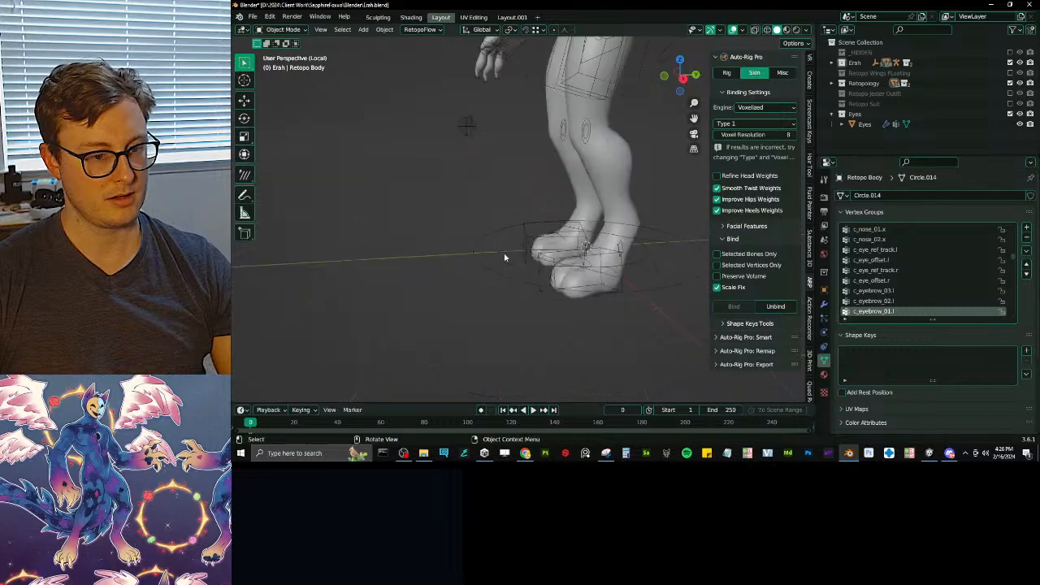
{"action": "scroll", "coordinate": [507, 255], "scroll_direction": "down", "scroll_amount": 5}
{"action": "middle_click_drag", "start_coordinate": [585, 155], "coordinate": [536, 199], "text": "shift"}
{"action": "middle_click_drag", "start_coordinate": [536, 200], "coordinate": [517, 211]}
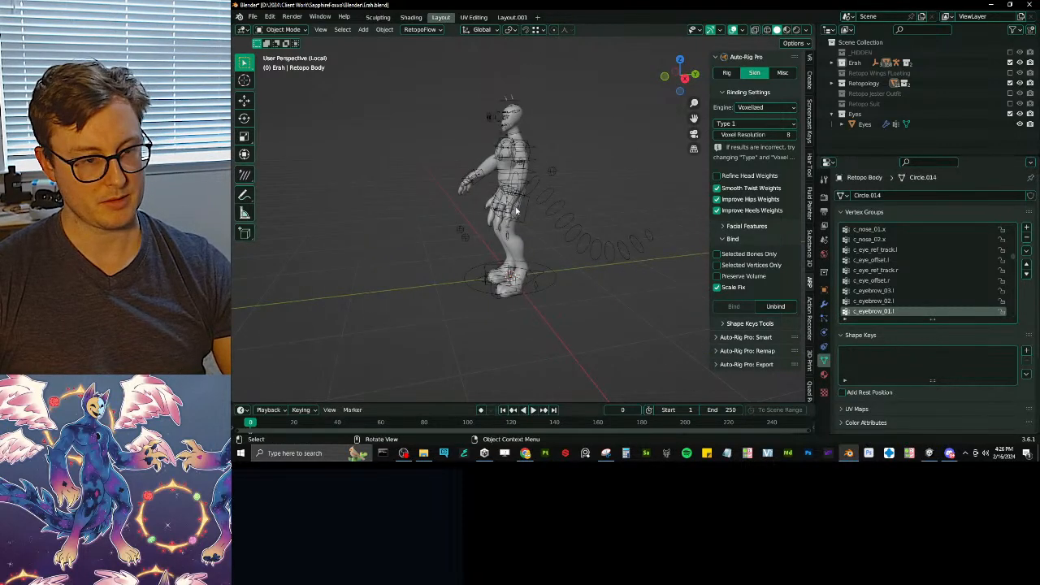
{"action": "scroll", "coordinate": [557, 201], "scroll_direction": "up", "scroll_amount": 5}
{"action": "middle_click_drag", "start_coordinate": [513, 208], "coordinate": [546, 195]}
{"action": "scroll", "coordinate": [542, 183], "scroll_direction": "down", "scroll_amount": 4}
{"action": "scroll", "coordinate": [564, 201], "scroll_direction": "up", "scroll_amount": 1}
- Switch to Unity to view the existing winged Erah avatar in the scene, and return to Blender
{"action": "left_click", "coordinate": [933, 457]}
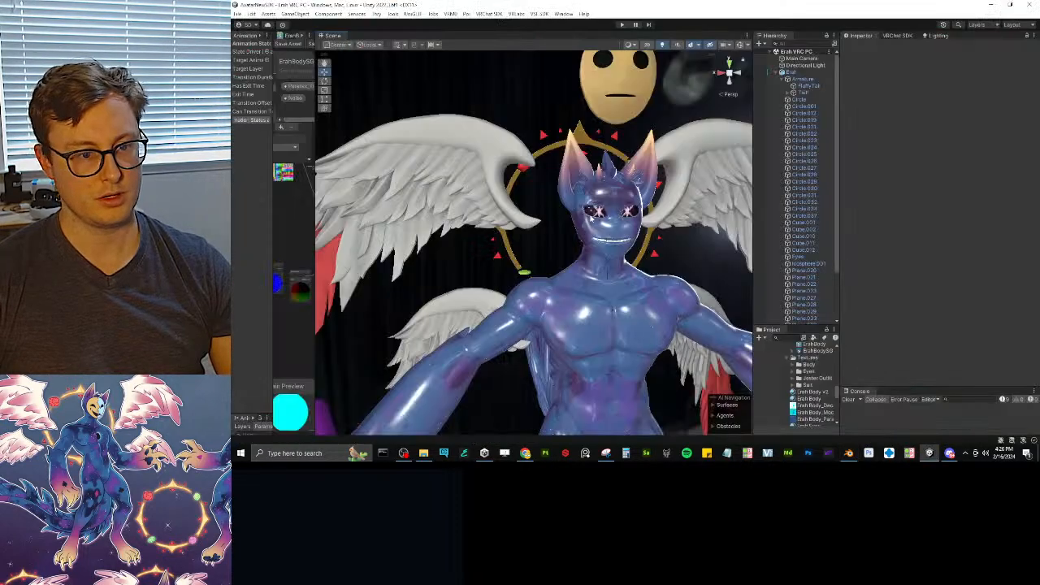
{"action": "scroll", "coordinate": [591, 217], "scroll_direction": "down", "scroll_amount": 5}
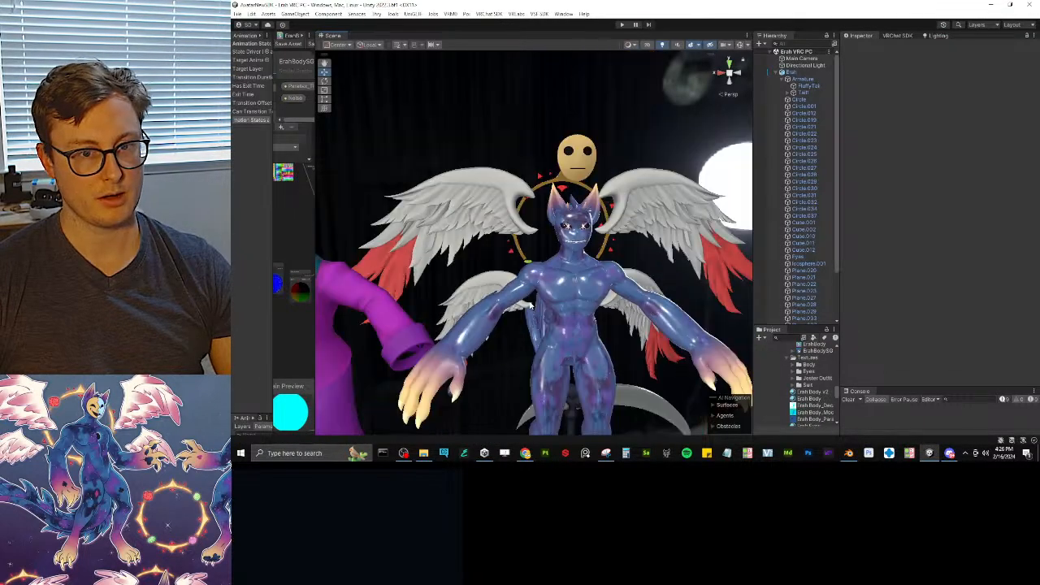
{"action": "left_click", "coordinate": [848, 453]}
- Start an Auto-Rig Pro FBX export targeting Erah.fbx in the Unity project's FBX folder, with the rig type Humanoid
{"action": "middle_click_drag", "start_coordinate": [608, 261], "coordinate": [559, 241]}
{"action": "key", "text": "q"}
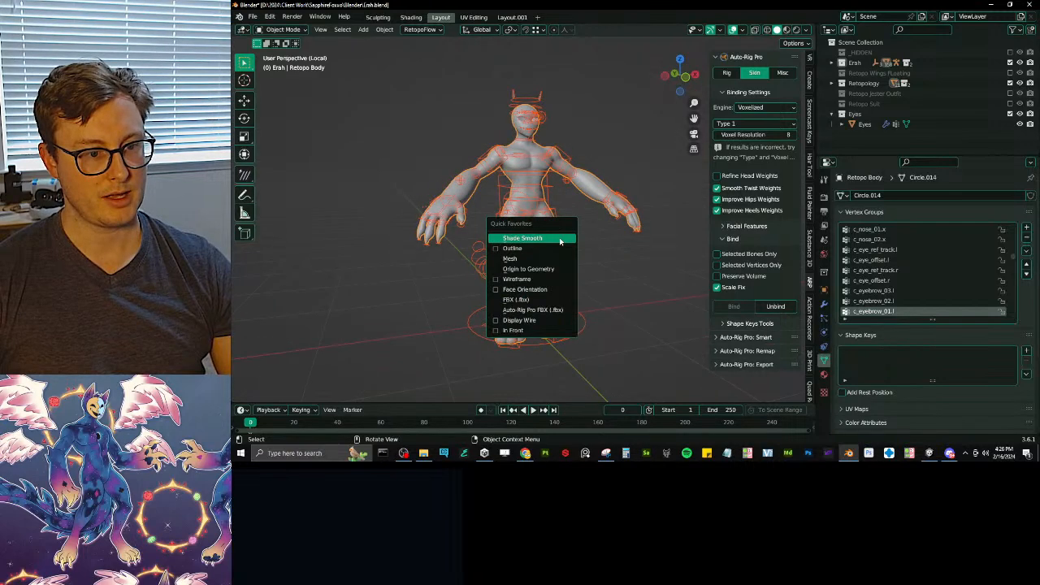
{"action": "left_click", "coordinate": [532, 309]}
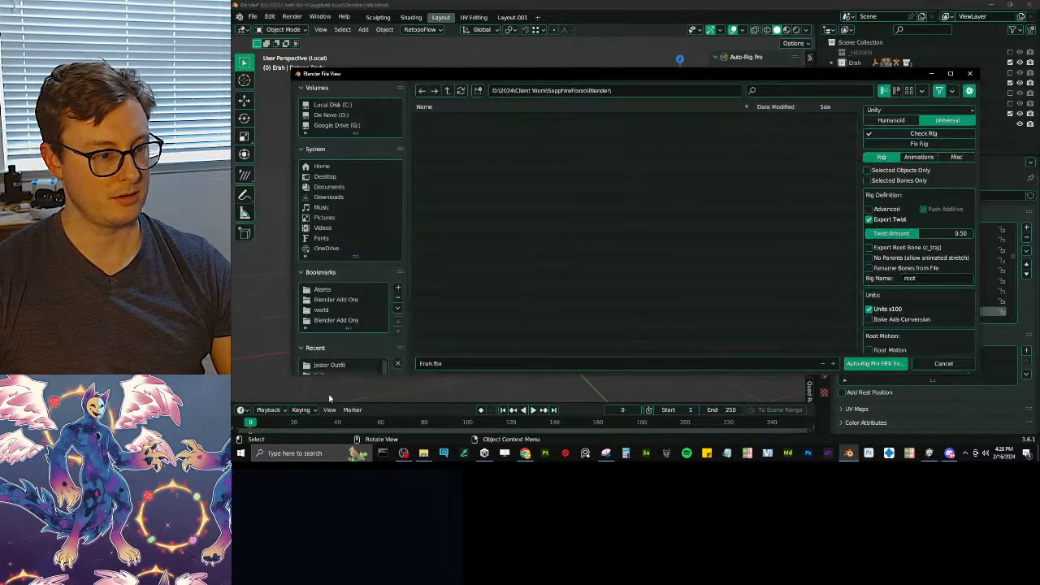
{"action": "left_click", "coordinate": [321, 327]}
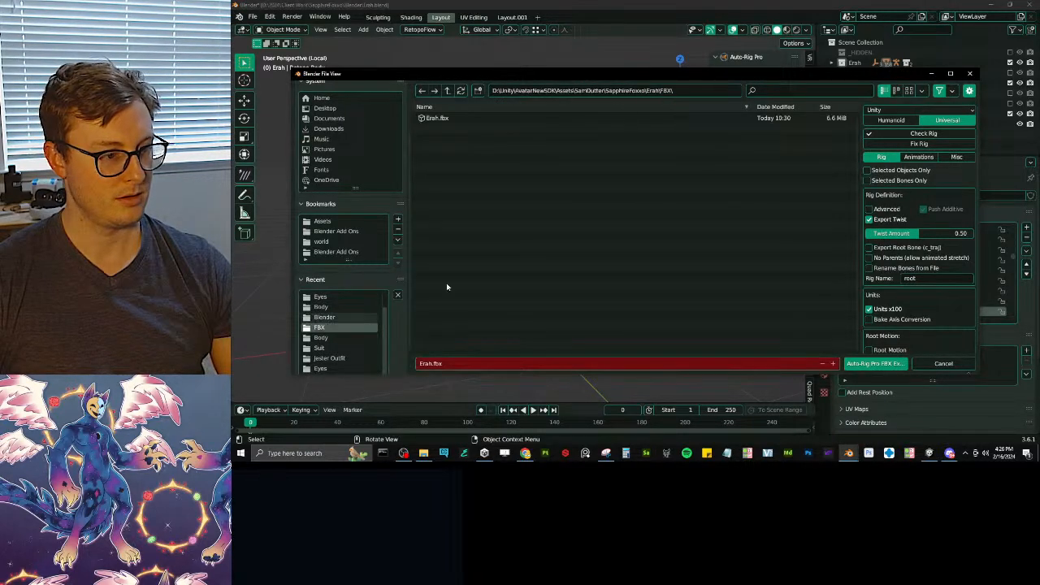
{"action": "left_click", "coordinate": [439, 118]}
{"action": "left_click", "coordinate": [892, 121]}
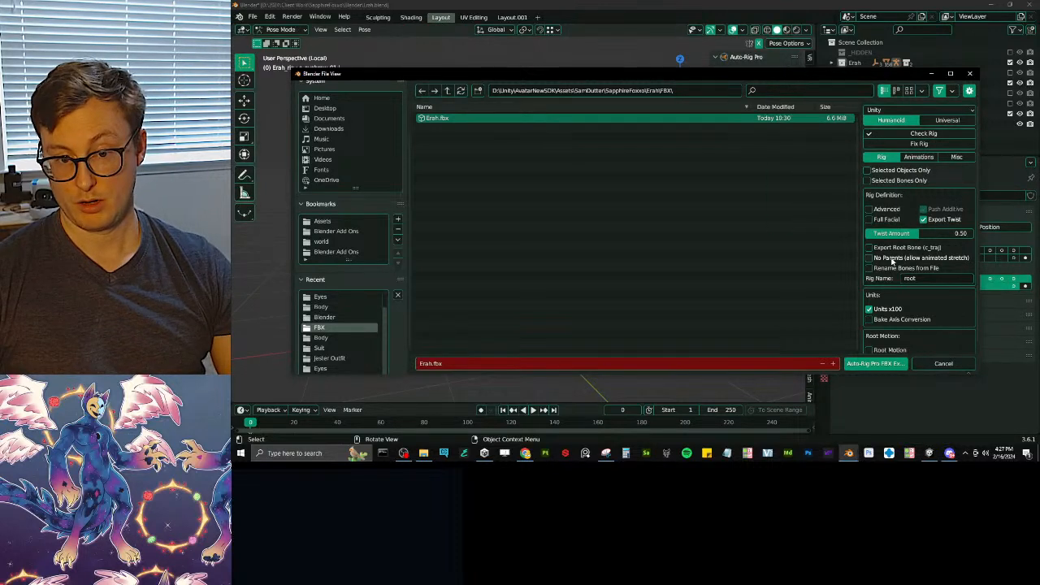
- Enable Tangent Space, Initialize Fbx Armature Rotation and Initialize Fbx Meshes Rotation in the miscellaneous export options
{"action": "scroll", "coordinate": [892, 264], "scroll_direction": "down", "scroll_amount": 1}
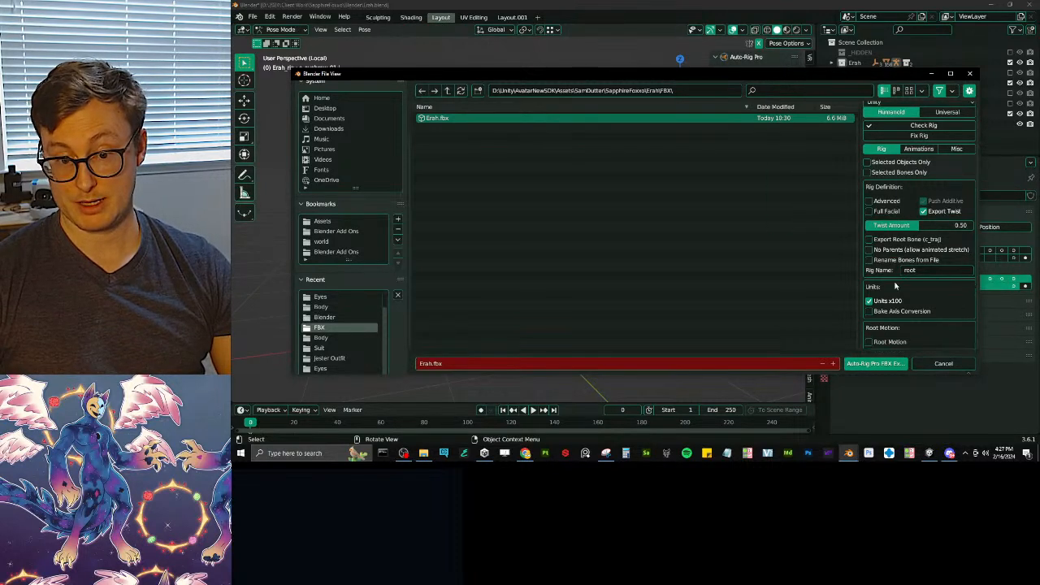
{"action": "left_click", "coordinate": [920, 148]}
{"action": "left_click", "coordinate": [956, 156]}
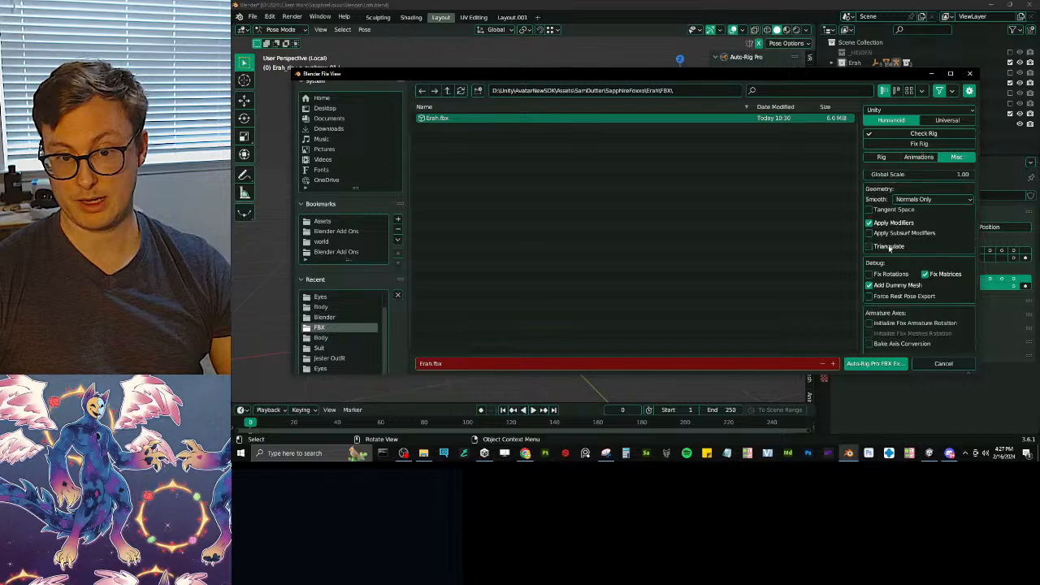
{"action": "scroll", "coordinate": [878, 302], "scroll_direction": "down", "scroll_amount": 4}
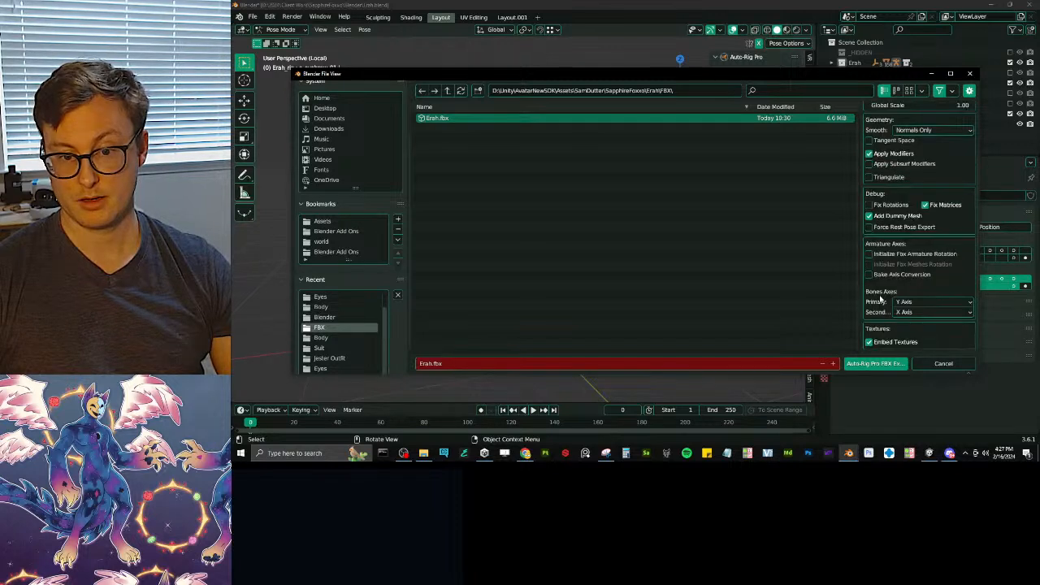
{"action": "left_click", "coordinate": [870, 256]}
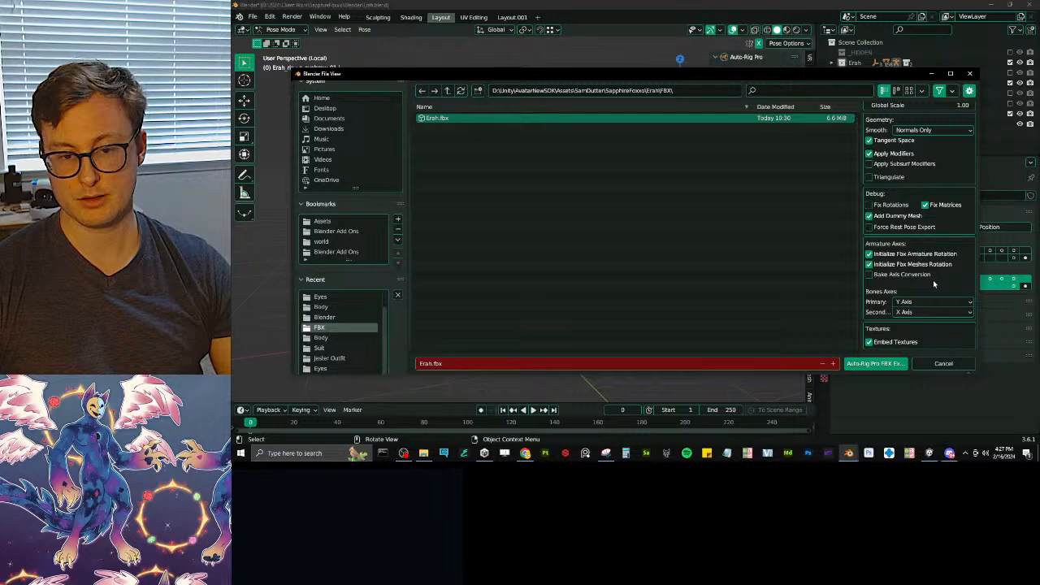
- Review the animation and rig export options, export the character over Erah.fbx, and save the Blender file
{"action": "scroll", "coordinate": [891, 107], "scroll_direction": "up", "scroll_amount": 3}
{"action": "left_click", "coordinate": [914, 157]}
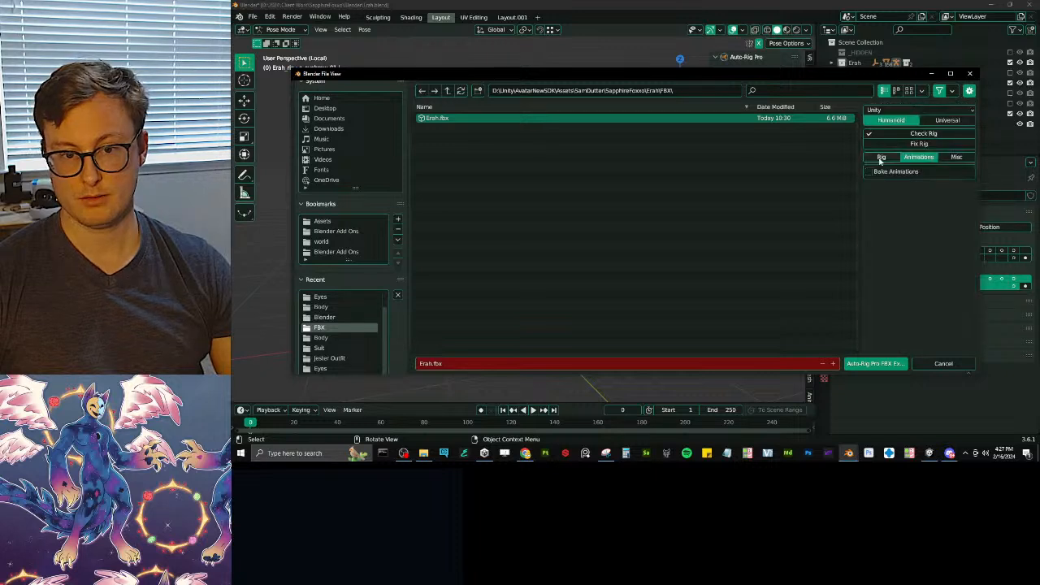
{"action": "left_click", "coordinate": [881, 159]}
{"action": "scroll", "coordinate": [919, 242], "scroll_direction": "down", "scroll_amount": 1}
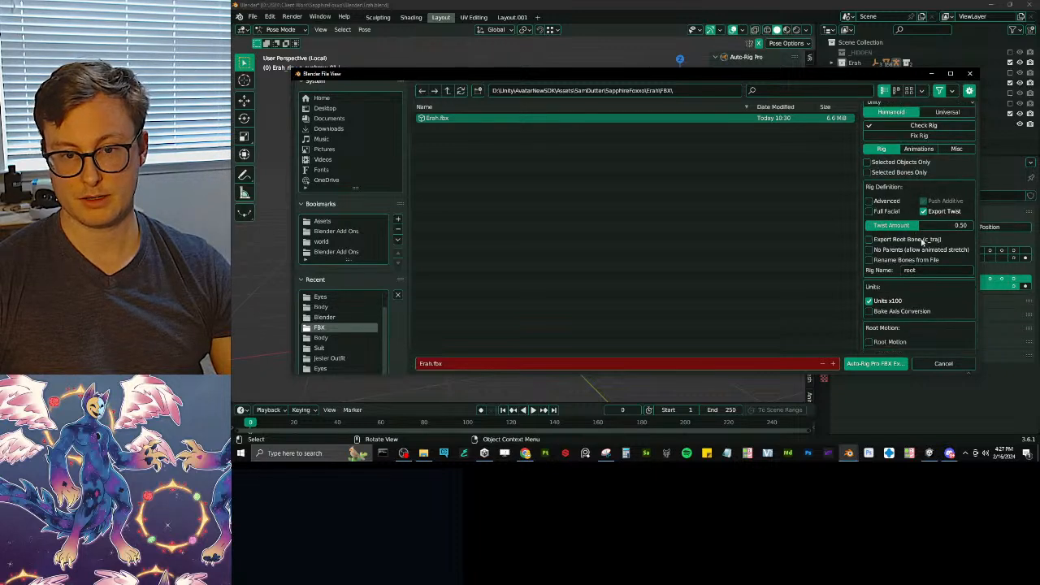
{"action": "left_click", "coordinate": [873, 366]}
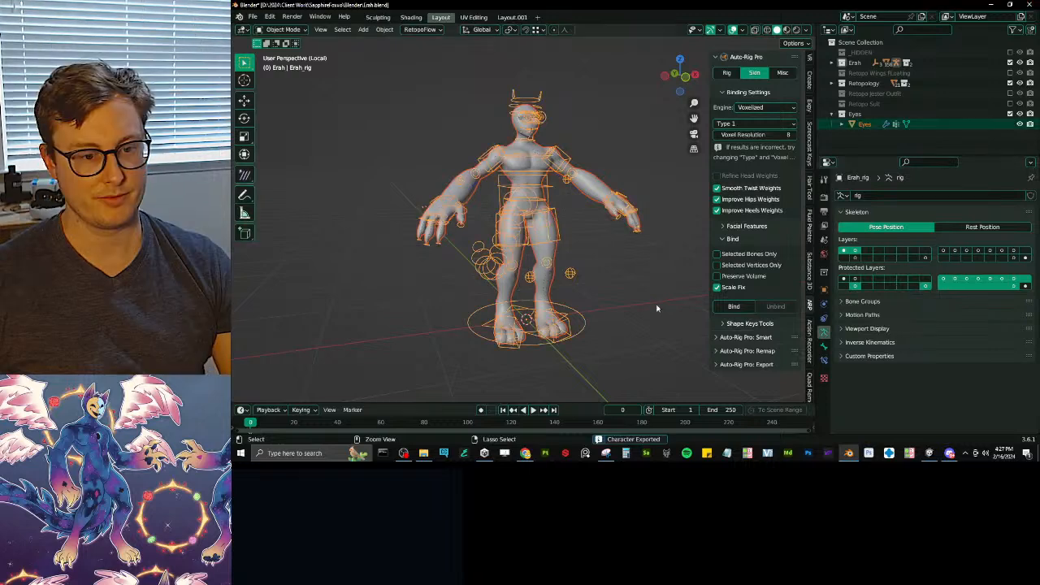
{"action": "key", "text": "ctrl+s"}
- Switch to Unity and inspect the reimported avatar from several angles, closing in on its face
{"action": "left_click", "coordinate": [930, 455]}
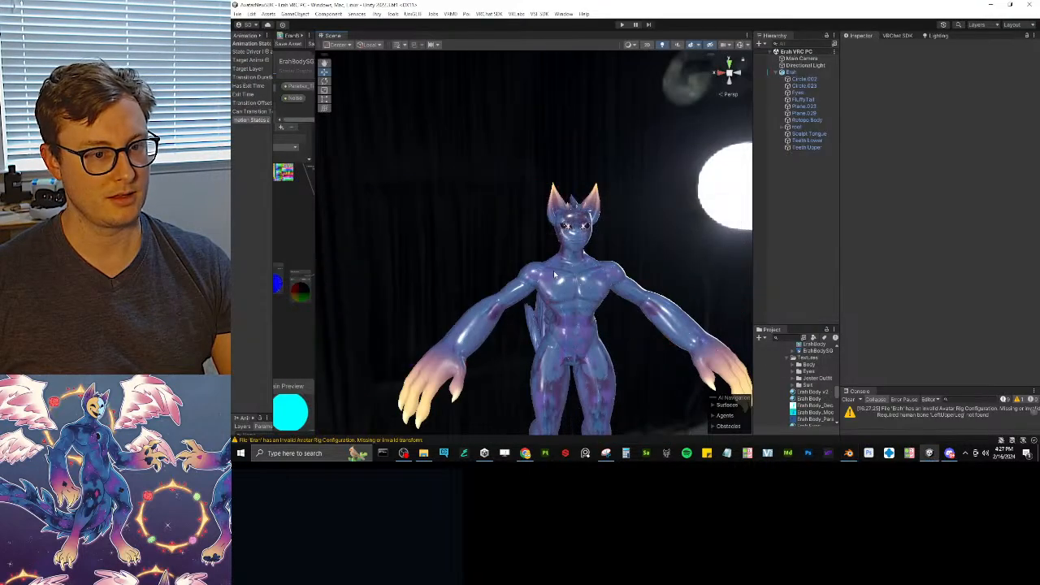
{"action": "left_click_drag", "start_coordinate": [567, 239], "coordinate": [603, 255], "text": "alt"}
{"action": "middle_click_drag", "start_coordinate": [602, 258], "coordinate": [552, 214]}
{"action": "scroll", "coordinate": [561, 218], "scroll_direction": "up", "scroll_amount": 10}
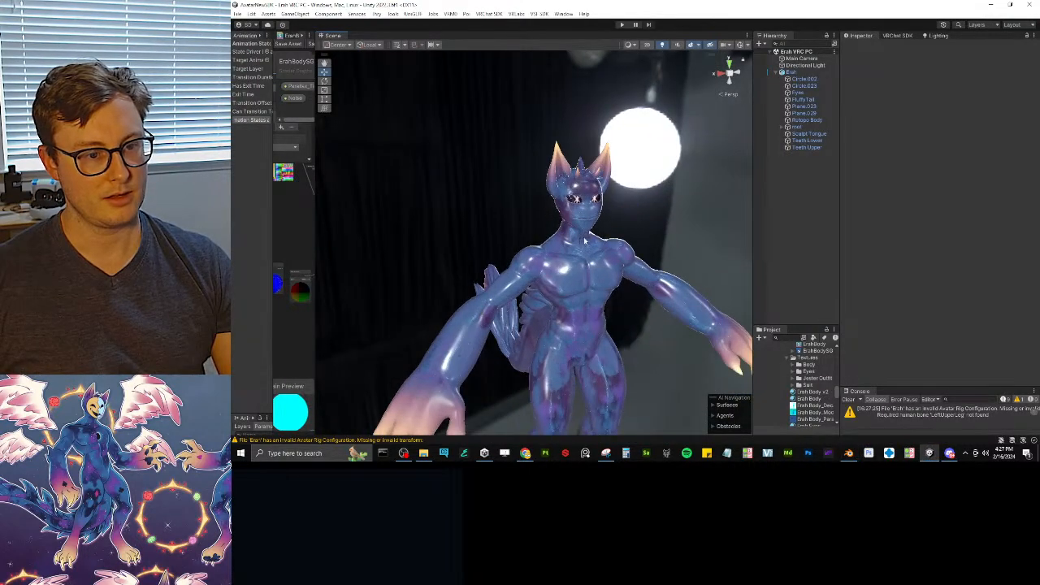
{"action": "scroll", "coordinate": [634, 224], "scroll_direction": "down", "scroll_amount": 3}
{"action": "left_click_drag", "start_coordinate": [632, 224], "coordinate": [633, 195], "text": "alt"}
{"action": "scroll", "coordinate": [576, 169], "scroll_direction": "up", "scroll_amount": 4}
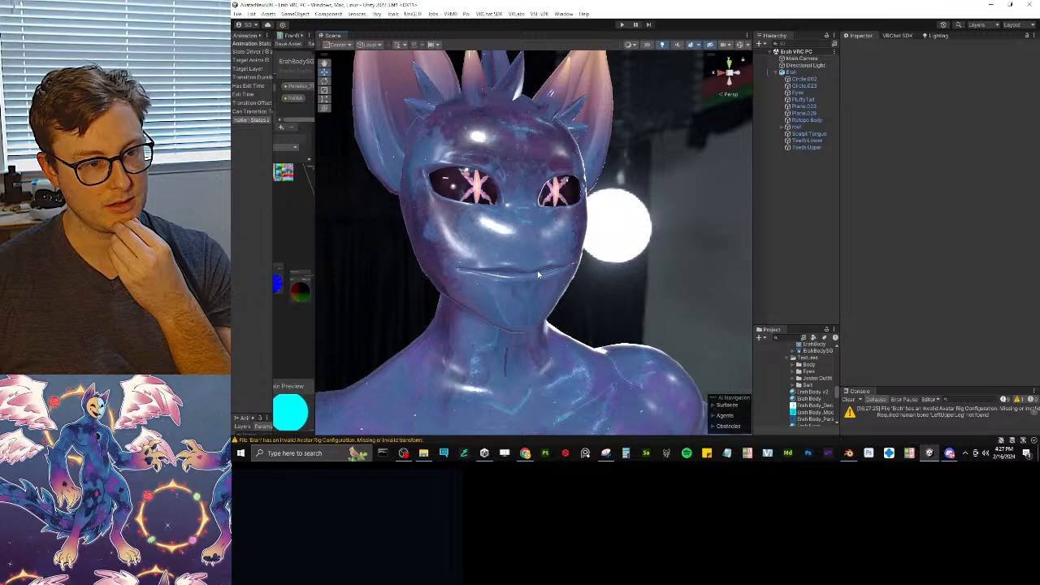
- Enlarge the project list and inspector, and open the Rig import settings of the Erah model in the FBX folder
{"action": "left_click_drag", "start_coordinate": [840, 244], "coordinate": [937, 235]}
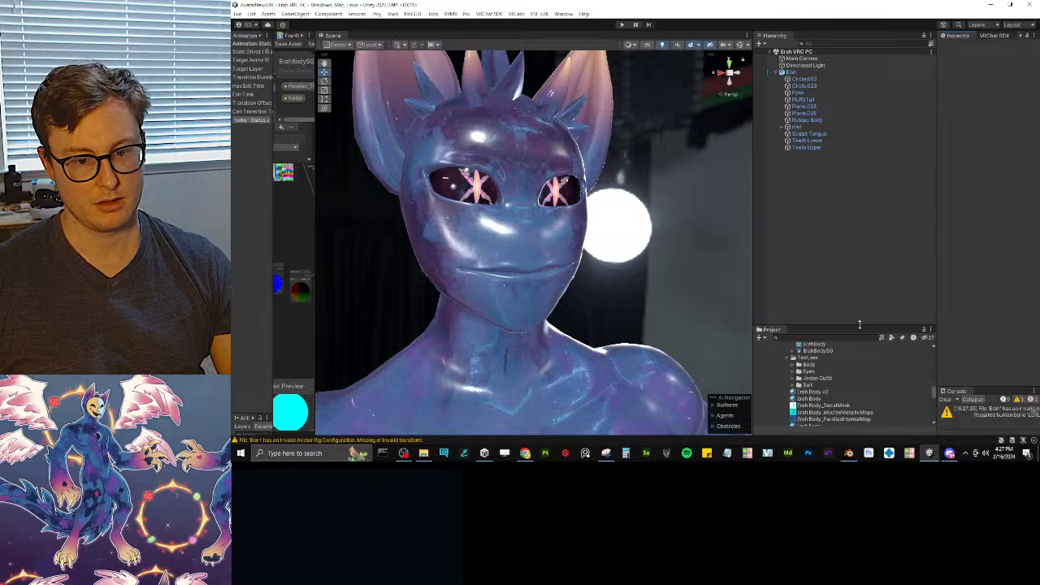
{"action": "left_click_drag", "start_coordinate": [860, 326], "coordinate": [866, 259]}
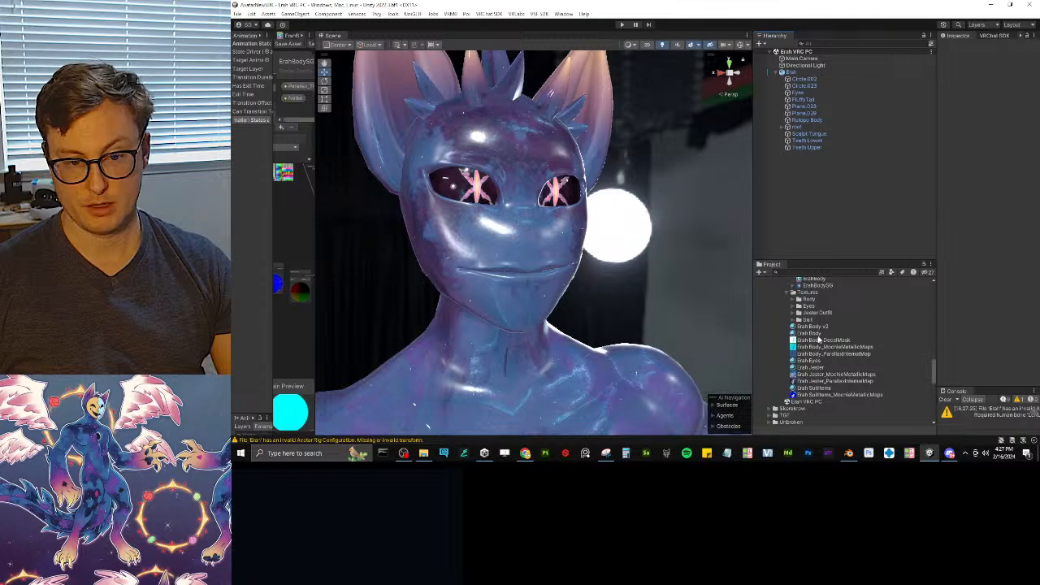
{"action": "scroll", "coordinate": [818, 340], "scroll_direction": "up", "scroll_amount": 3}
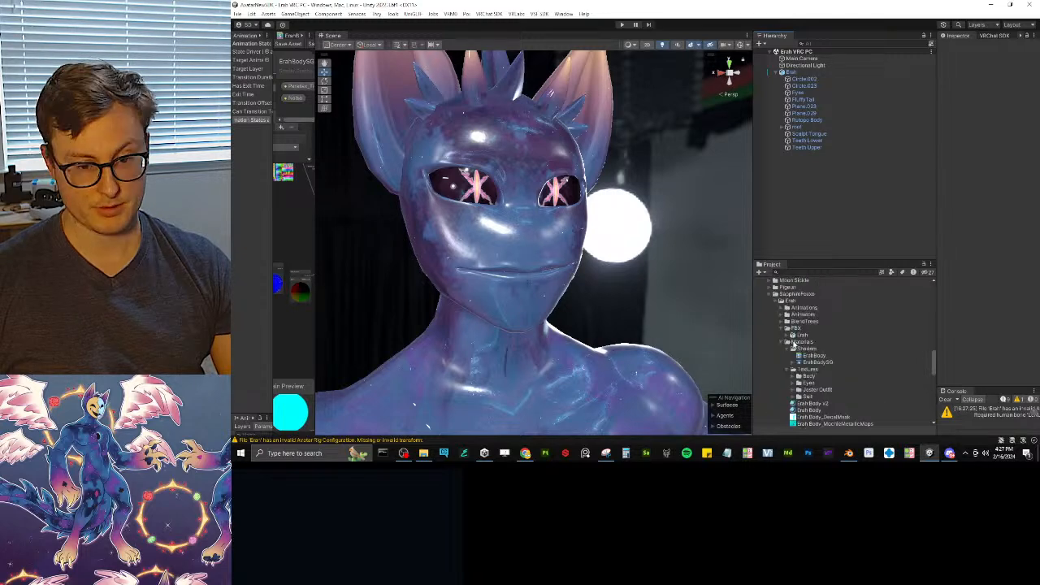
{"action": "left_click", "coordinate": [812, 335]}
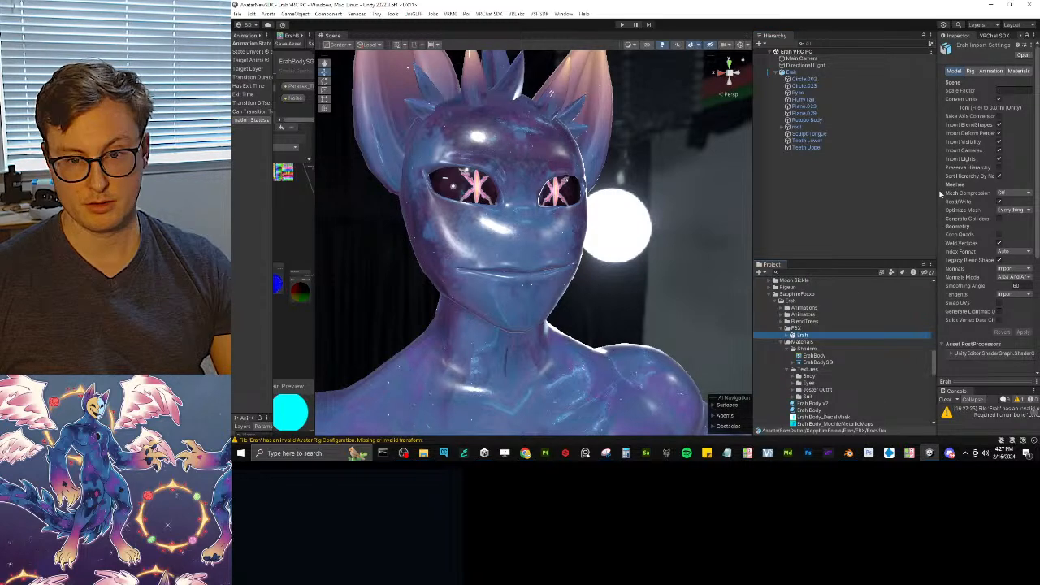
{"action": "left_click_drag", "start_coordinate": [939, 193], "coordinate": [793, 187]}
{"action": "left_click", "coordinate": [895, 70]}
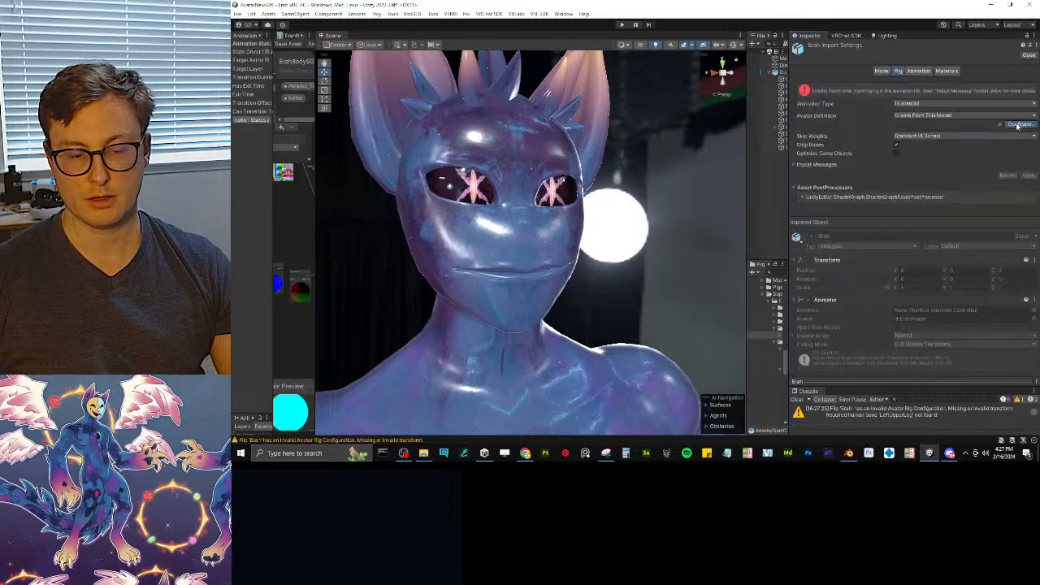
- Check the humanoid bone mapping in the Erah avatar configuration and close it
{"action": "left_click", "coordinate": [1018, 126]}
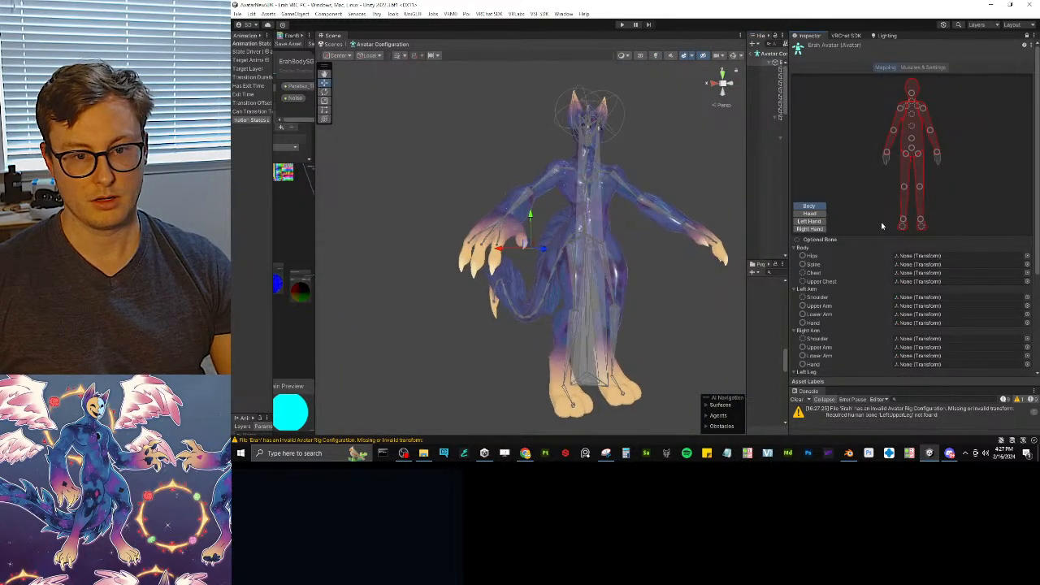
{"action": "scroll", "coordinate": [898, 212], "scroll_direction": "down", "scroll_amount": 5}
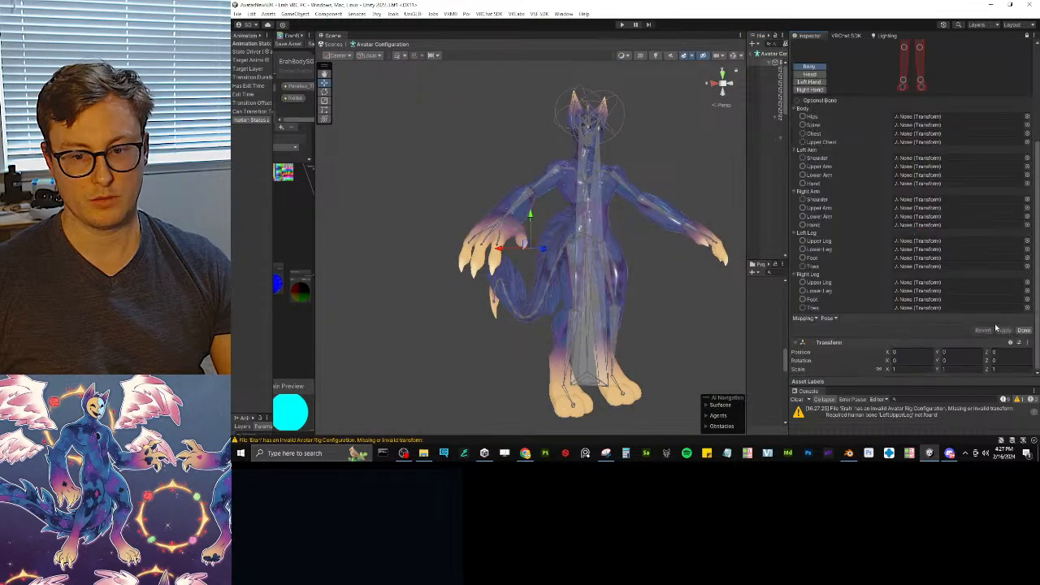
{"action": "left_click", "coordinate": [1022, 334]}
- Reset the Erah avatar mapping by applying the Generic animation type and reapplying Humanoid
{"action": "left_click", "coordinate": [921, 104]}
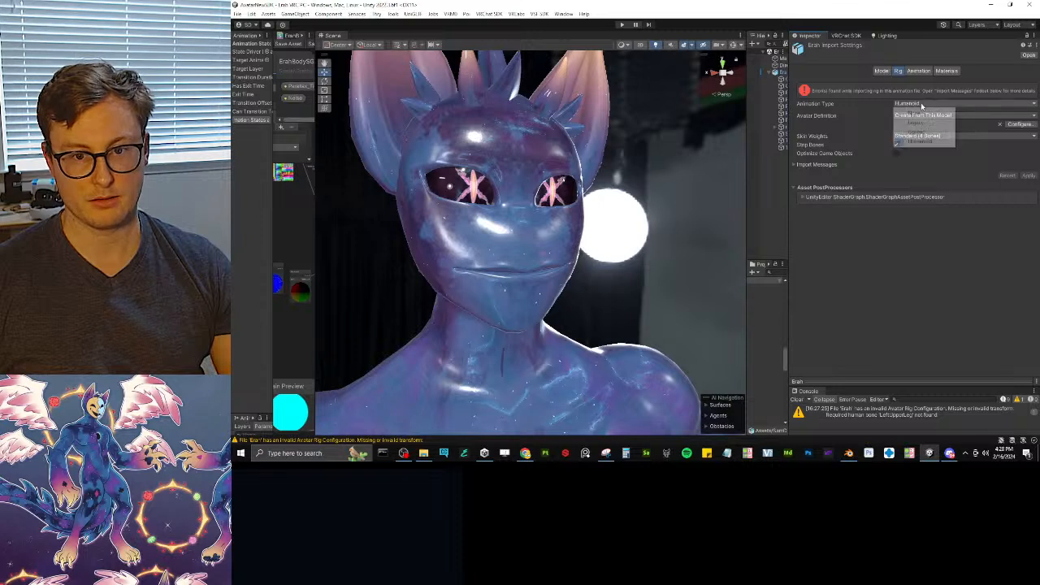
{"action": "left_click", "coordinate": [918, 133]}
{"action": "left_click", "coordinate": [1028, 173]}
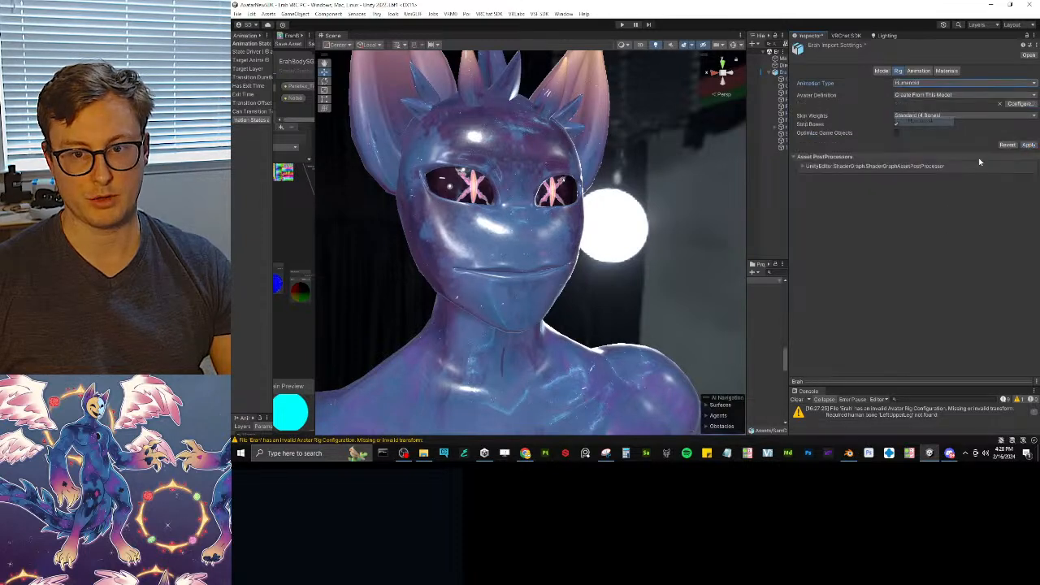
{"action": "left_click", "coordinate": [1028, 144]}
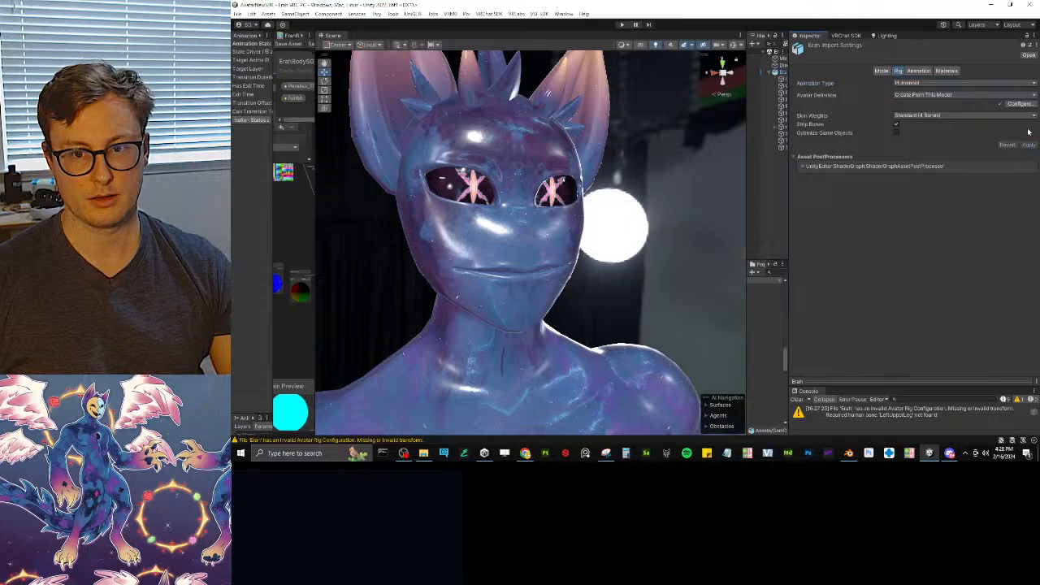
- Reopen the Erah avatar configuration, widen the bone hierarchy, and assign root.x as the Hips bone
{"action": "left_click", "coordinate": [1020, 104]}
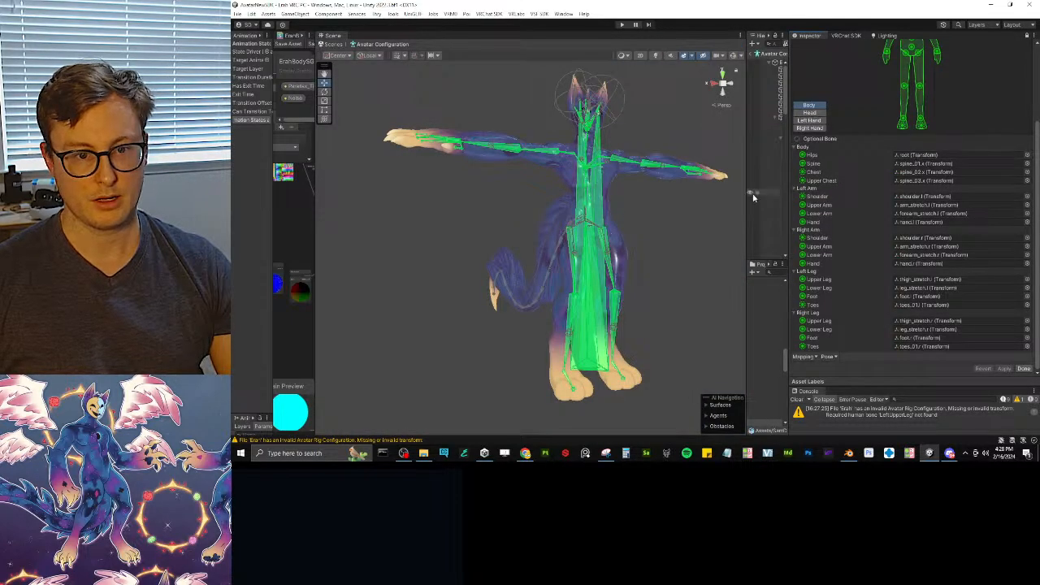
{"action": "left_click_drag", "start_coordinate": [749, 193], "coordinate": [540, 193]}
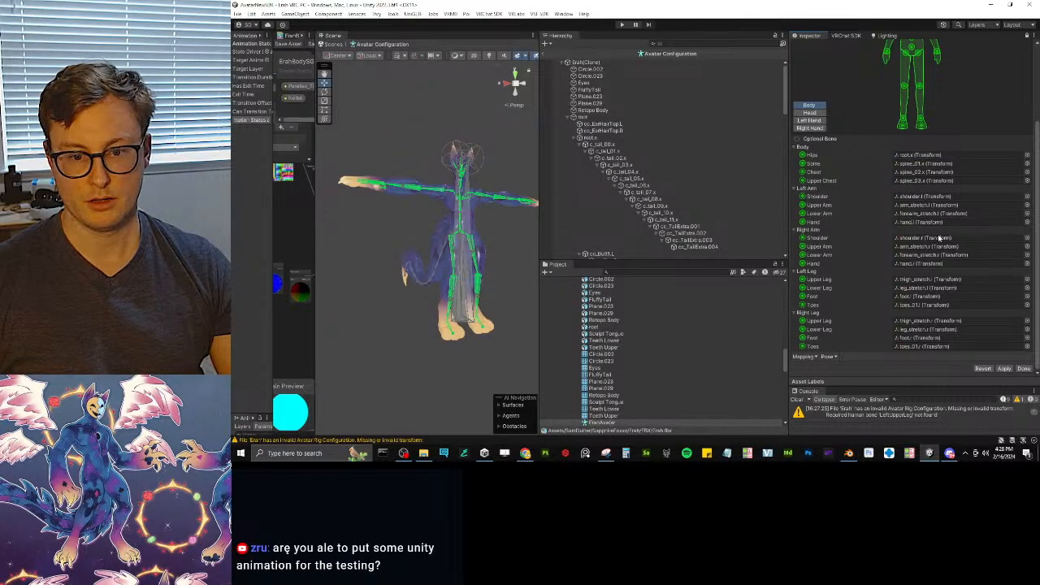
- Examine the avatar's head mapping, locate the assigned jaw bone in the hierarchy, and review the left-hand finger mapping
{"action": "left_click", "coordinate": [809, 113]}
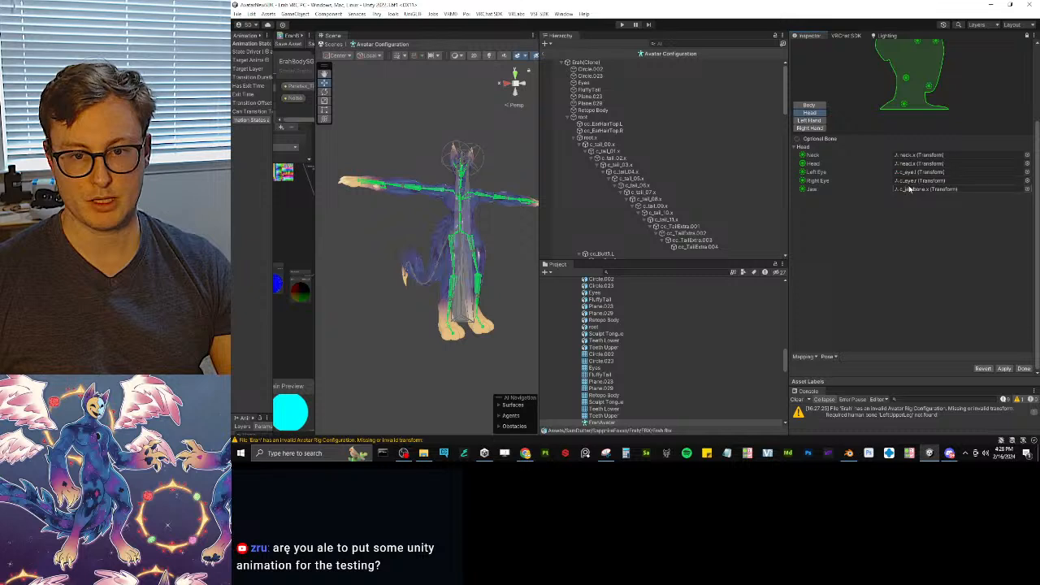
{"action": "left_click", "coordinate": [910, 189]}
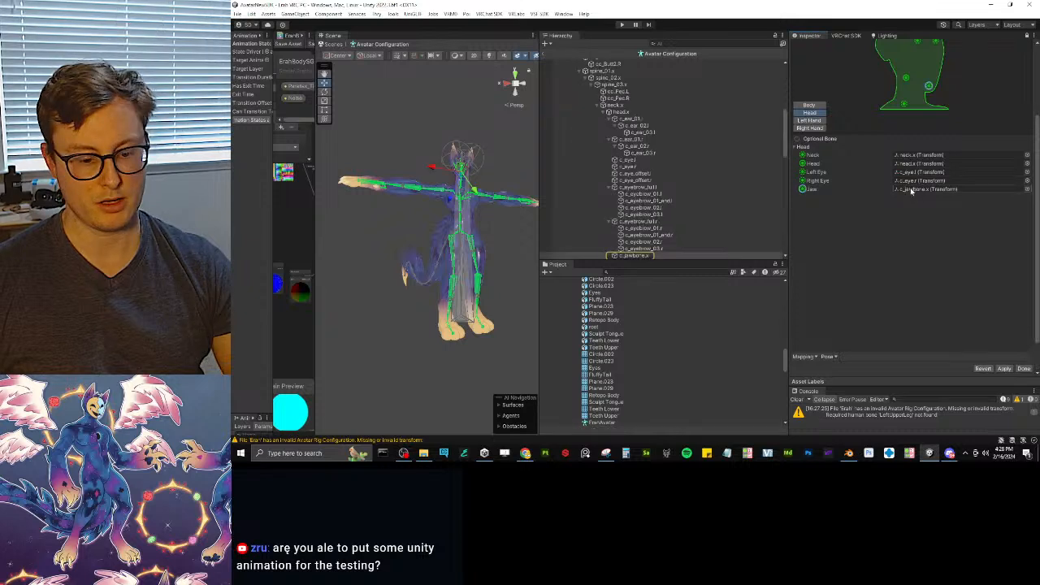
{"action": "left_click", "coordinate": [817, 121]}
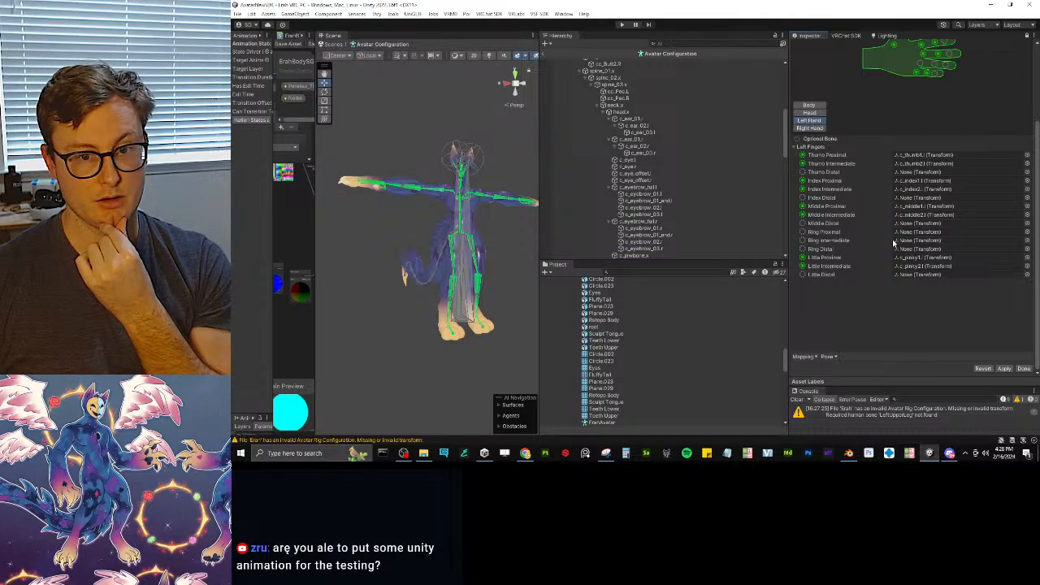
- Apply the Erah avatar's bone mapping, open its muscle settings, and enlarge the scene view around the character
{"action": "left_click", "coordinate": [1006, 369]}
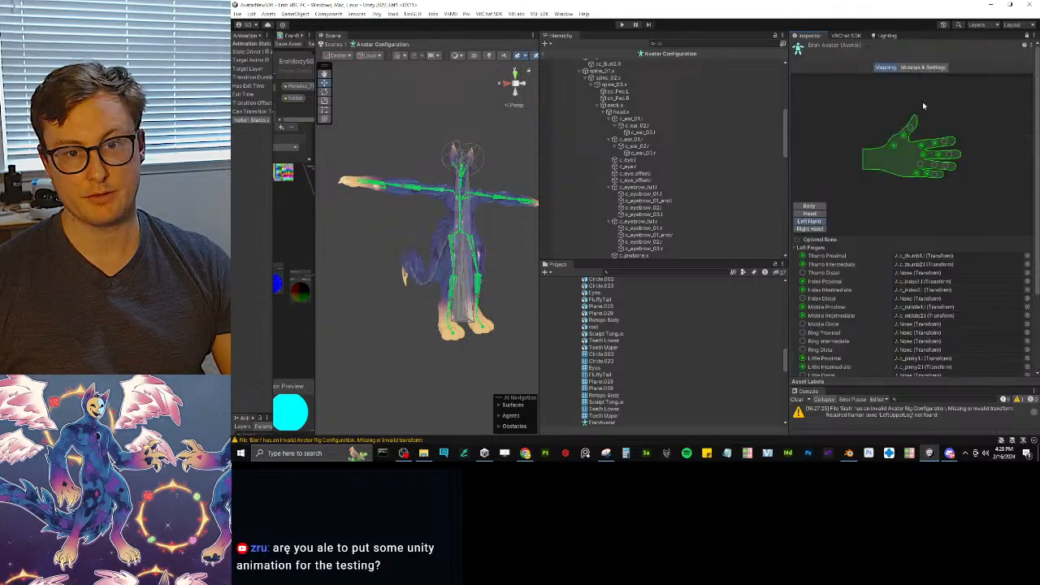
{"action": "left_click", "coordinate": [925, 67]}
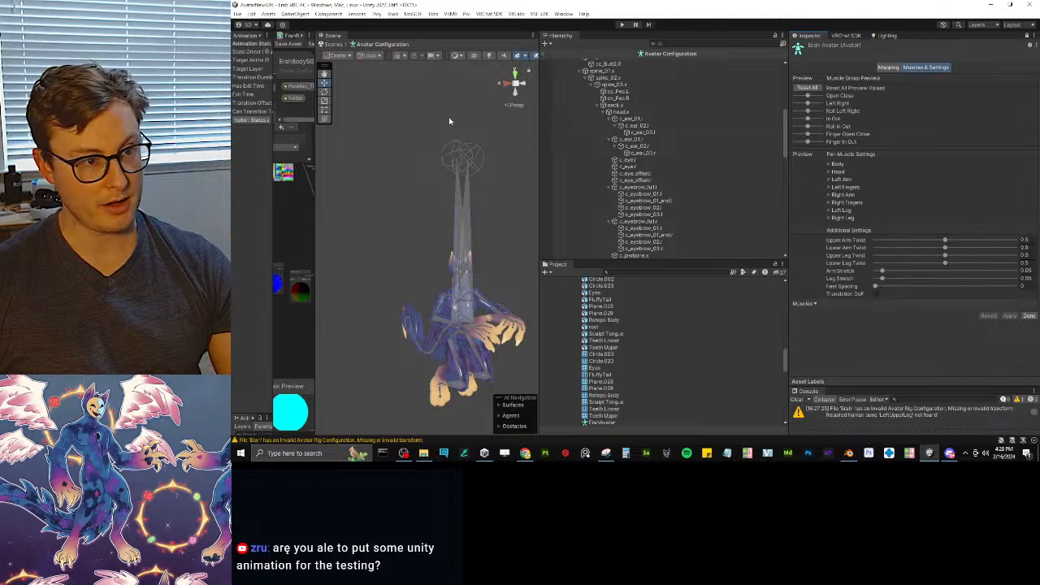
{"action": "left_click_drag", "start_coordinate": [541, 85], "coordinate": [631, 85]}
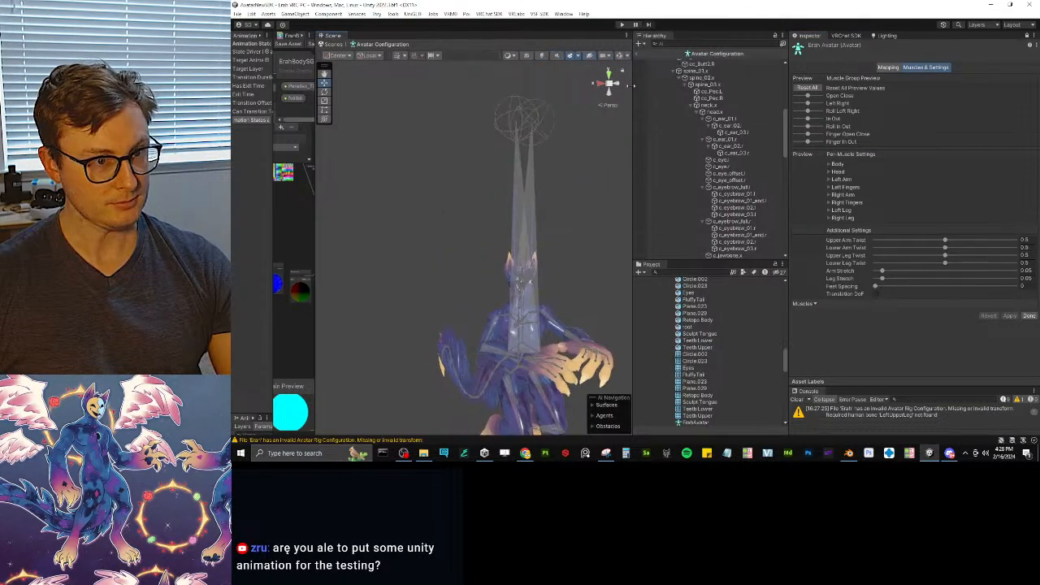
{"action": "middle_click_drag", "start_coordinate": [524, 268], "coordinate": [555, 202]}
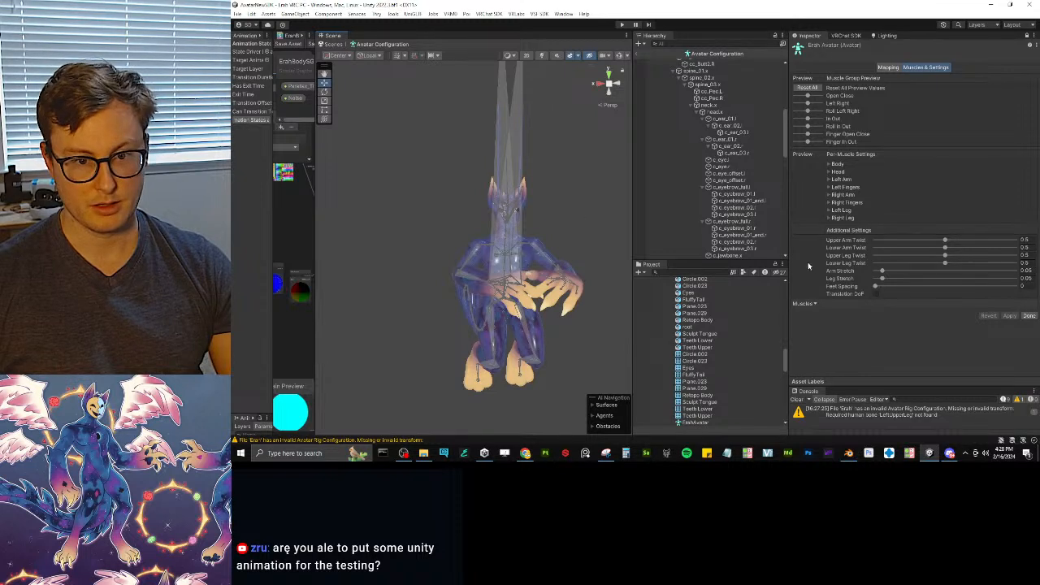
- Preview the Open Close muscle group in both directions, inspect the head and stretched ear hair, and close the avatar configuration
{"action": "left_click_drag", "start_coordinate": [808, 95], "coordinate": [815, 96]}
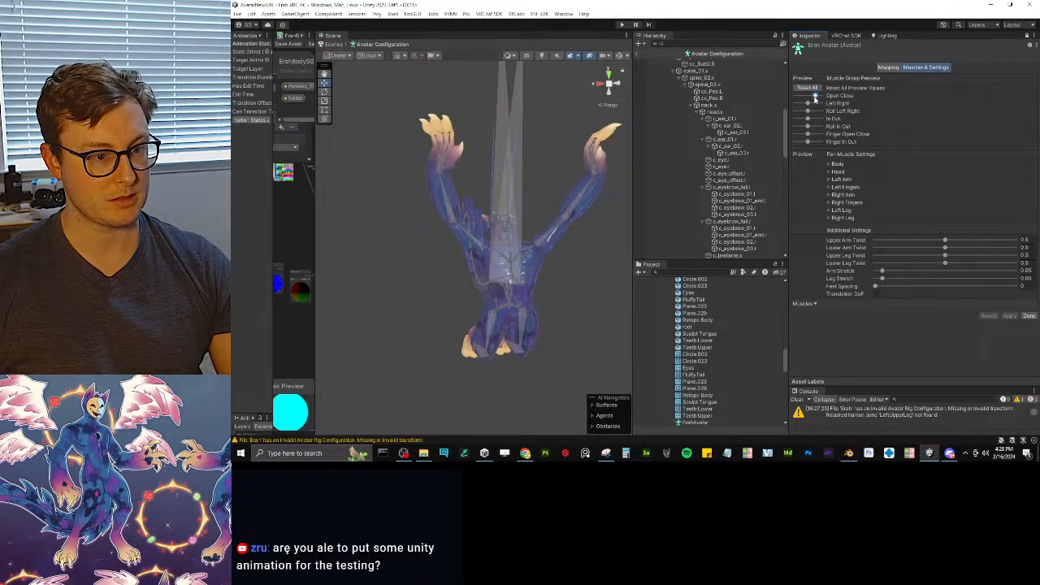
{"action": "left_click_drag", "start_coordinate": [587, 193], "coordinate": [569, 244], "text": "alt"}
{"action": "scroll", "coordinate": [427, 255], "scroll_direction": "up", "scroll_amount": 5}
{"action": "scroll", "coordinate": [441, 230], "scroll_direction": "down", "scroll_amount": 3}
{"action": "left_click_drag", "start_coordinate": [815, 95], "coordinate": [803, 96]}
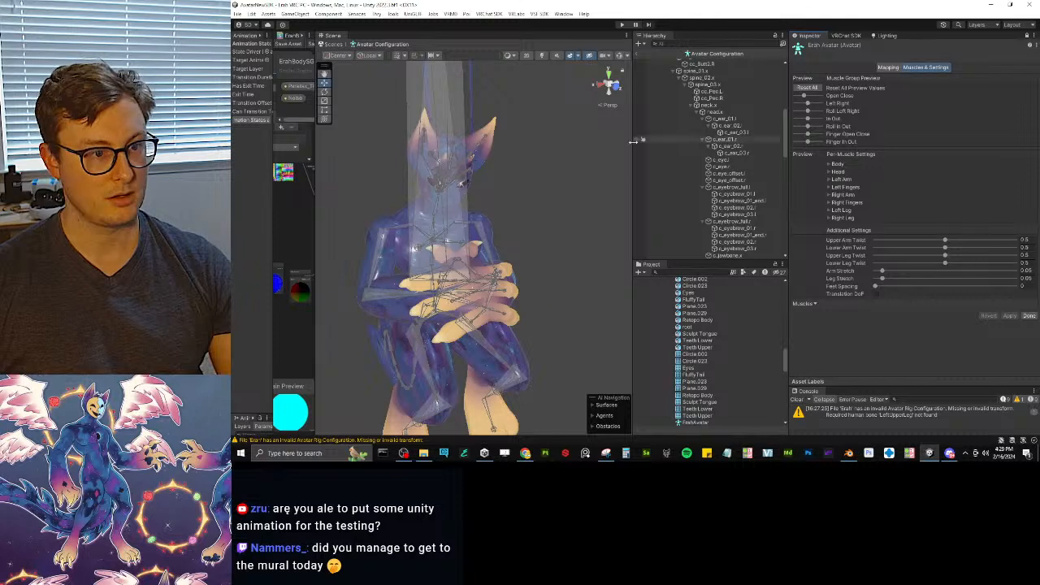
{"action": "left_click_drag", "start_coordinate": [480, 267], "coordinate": [574, 243], "text": "alt"}
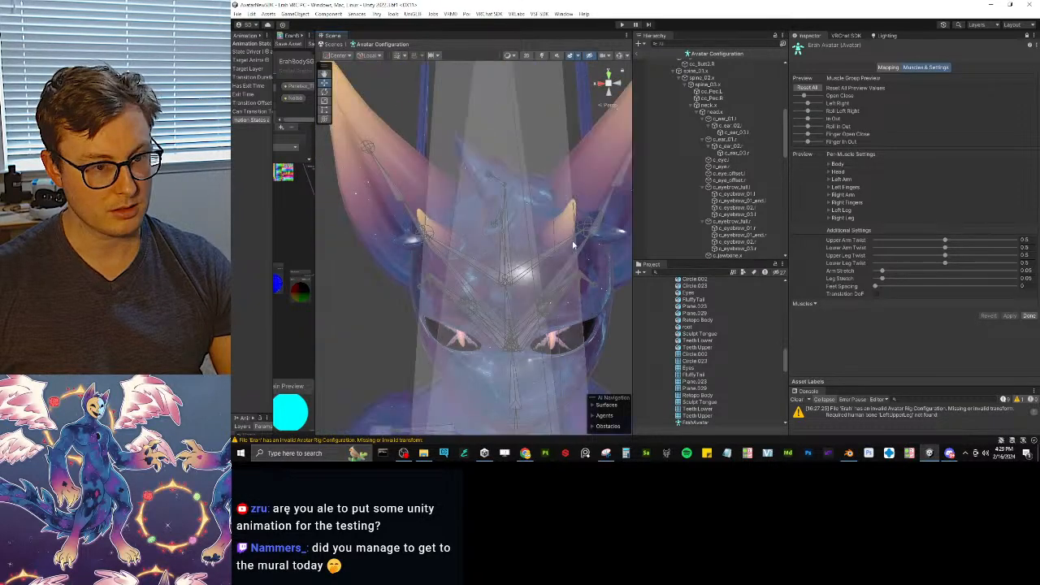
{"action": "scroll", "coordinate": [588, 228], "scroll_direction": "down", "scroll_amount": 6}
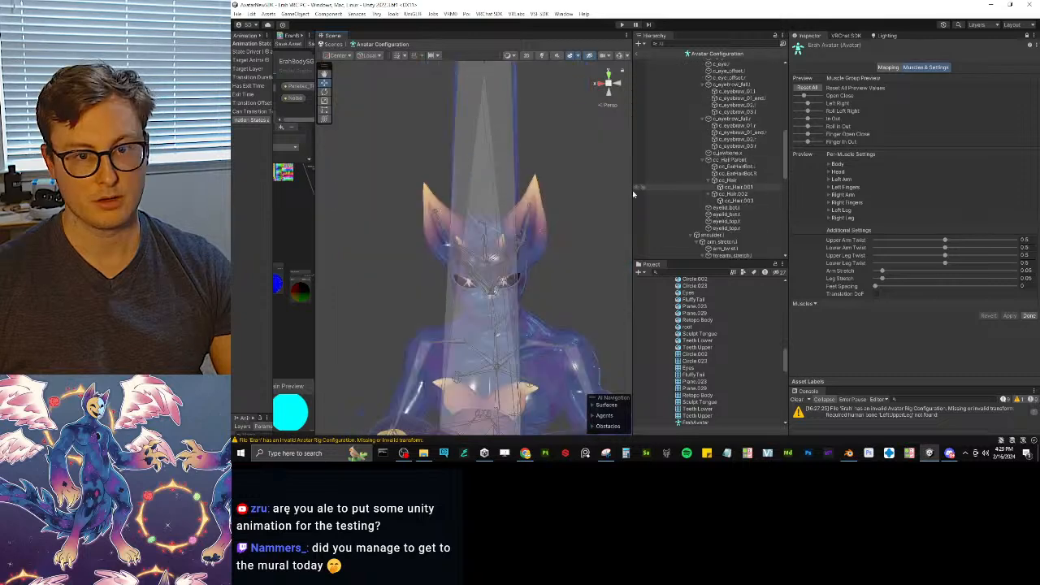
{"action": "left_click_drag", "start_coordinate": [513, 175], "coordinate": [589, 177], "text": "alt"}
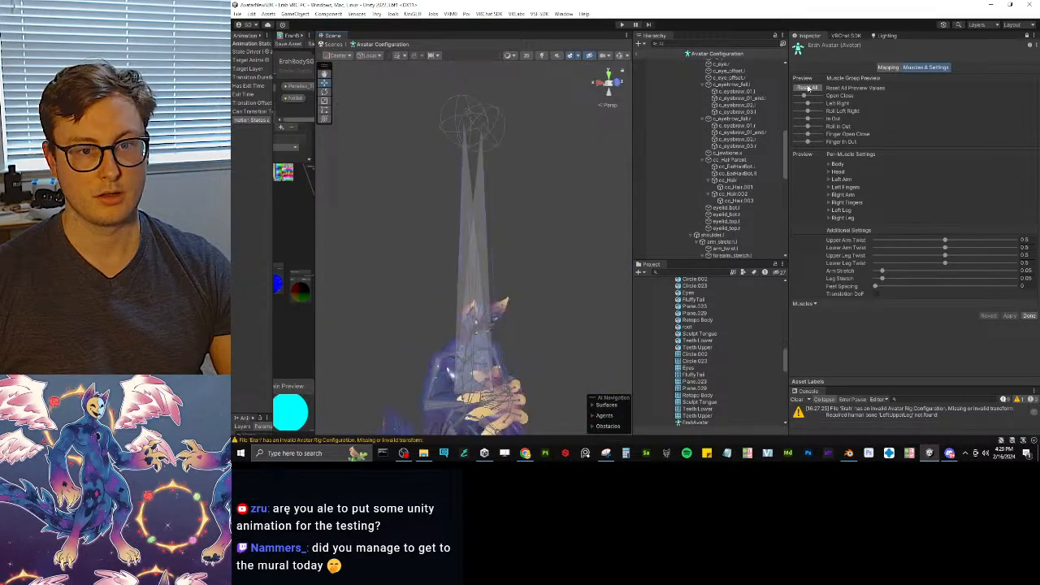
{"action": "left_click", "coordinate": [1029, 316]}
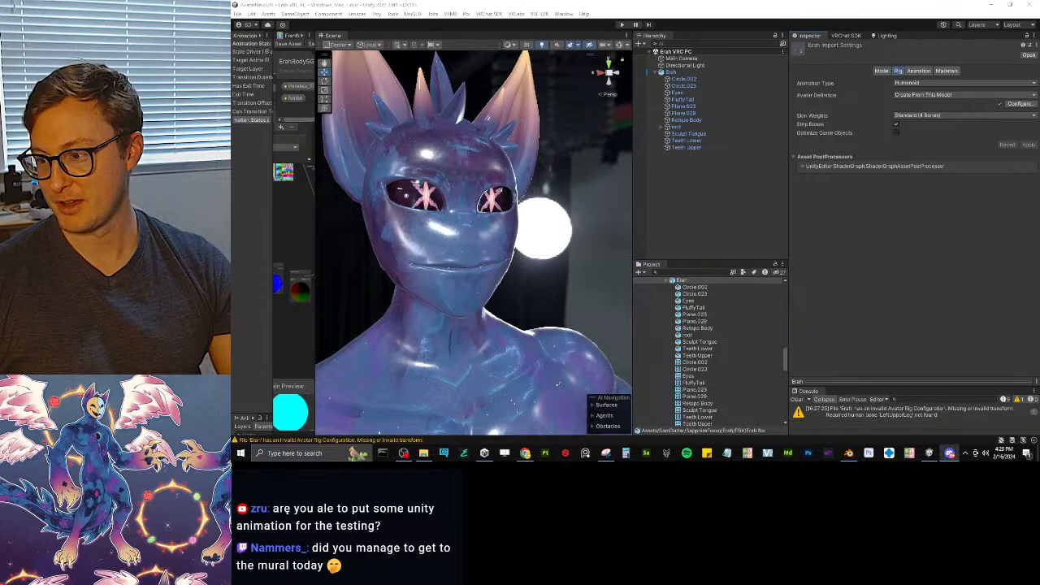
- Switch to Blender and leave local view so the whole character is shown with its rig
{"action": "mouse_move", "coordinate": [930, 453]}
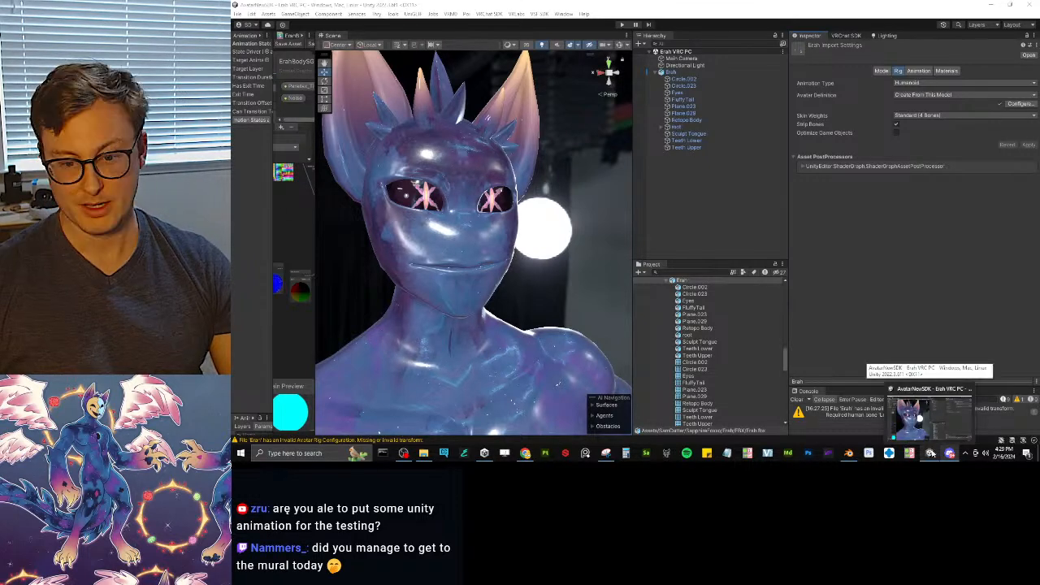
{"action": "left_click", "coordinate": [849, 453]}
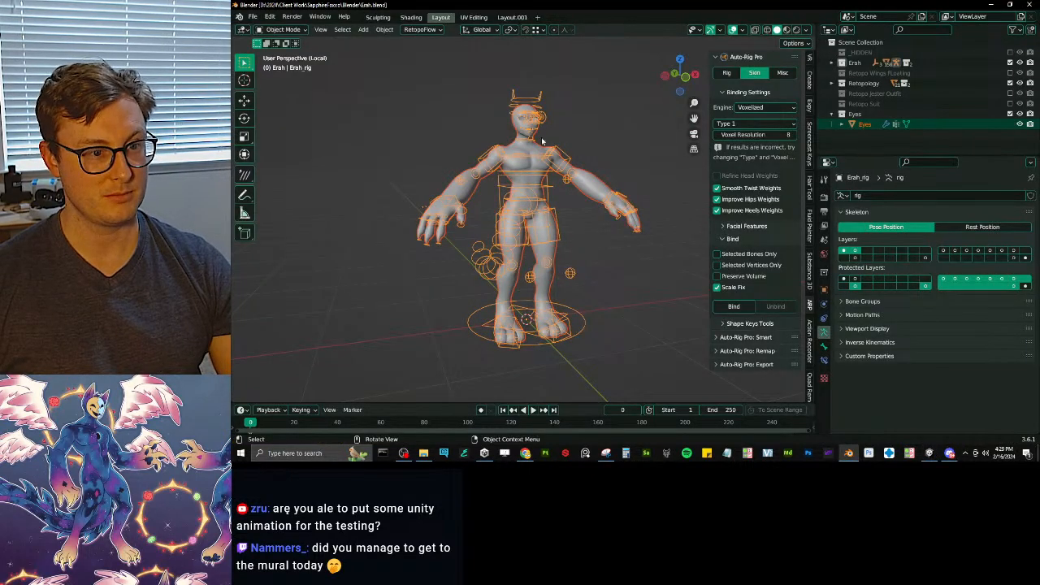
{"action": "key", "text": "KP_Divide"}
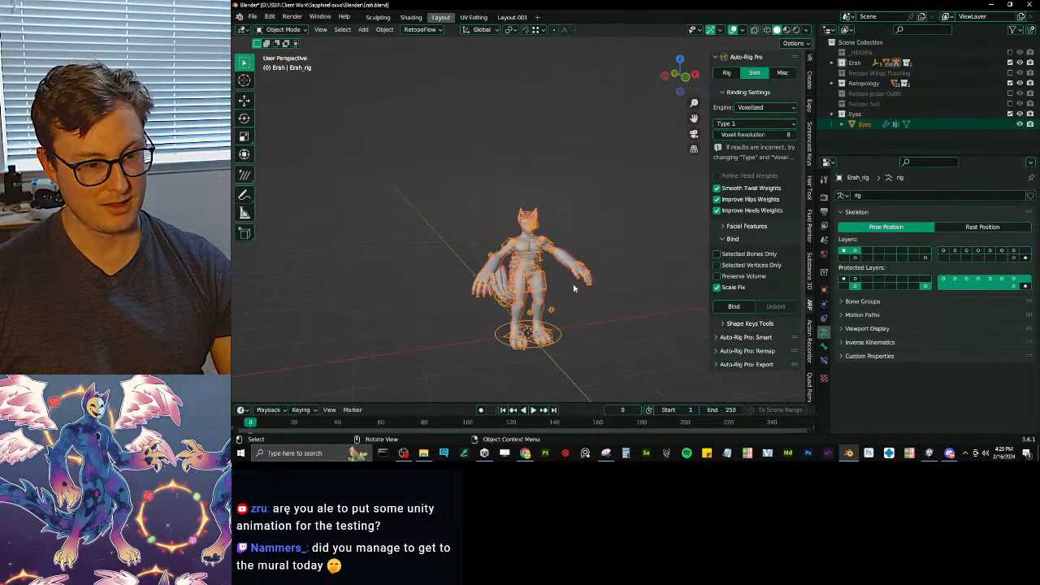
{"action": "scroll", "coordinate": [568, 305], "scroll_direction": "down", "scroll_amount": 2}
{"action": "scroll", "coordinate": [560, 327], "scroll_direction": "up", "scroll_amount": 4}
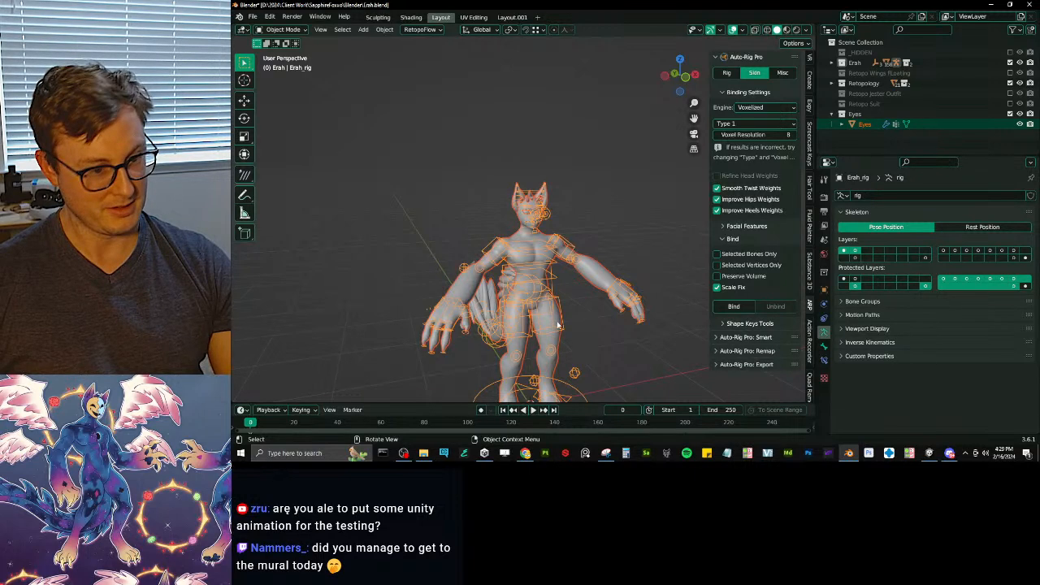
- Try moving c_root_master.x downward in Pose Mode to test which mesh parts follow the rig
{"action": "left_click", "coordinate": [562, 329]}
{"action": "left_click", "coordinate": [564, 331]}
{"action": "key", "text": "ctrl+Tab"}
{"action": "scroll", "coordinate": [567, 327], "scroll_direction": "up", "scroll_amount": 5}
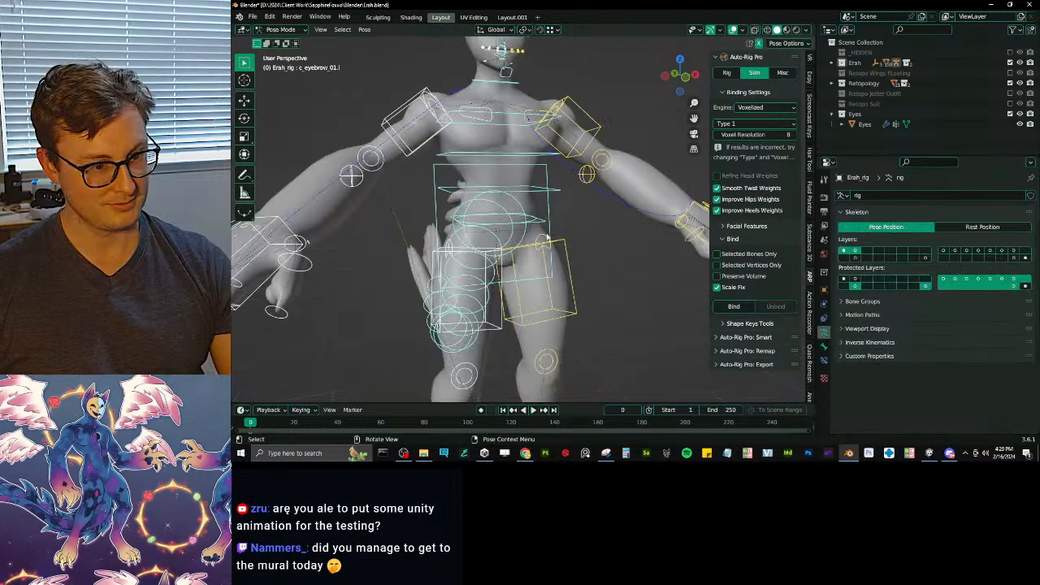
{"action": "left_click", "coordinate": [542, 223]}
{"action": "scroll", "coordinate": [538, 221], "scroll_direction": "down", "scroll_amount": 5}
{"action": "key", "text": "g"}
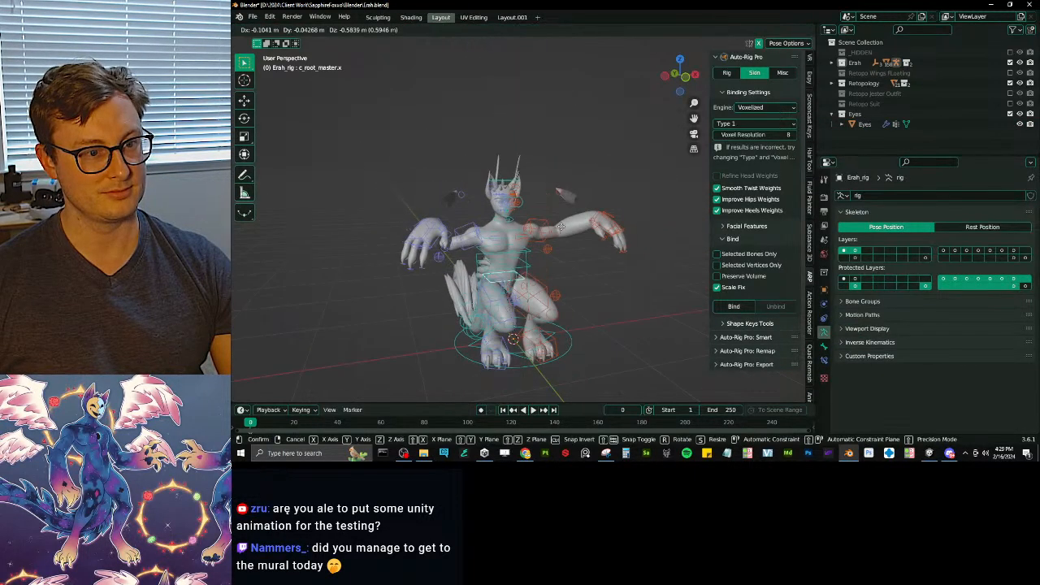
{"action": "left_click", "coordinate": [561, 230]}
{"action": "key", "text": "ctrl+Tab"}
{"action": "scroll", "coordinate": [522, 221], "scroll_direction": "up", "scroll_amount": 5}
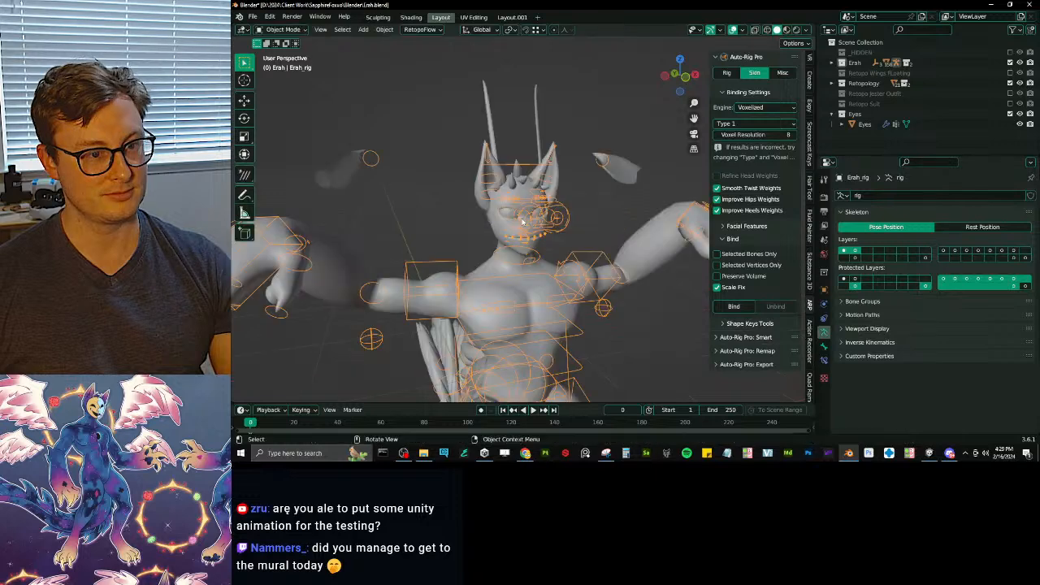
- Examine the cc_EarHairTop.L weights on the ear hair mesh in Weight Paint mode, and return to Object Mode
{"action": "left_click", "coordinate": [523, 221]}
{"action": "key", "text": "ctrl+Tab"}
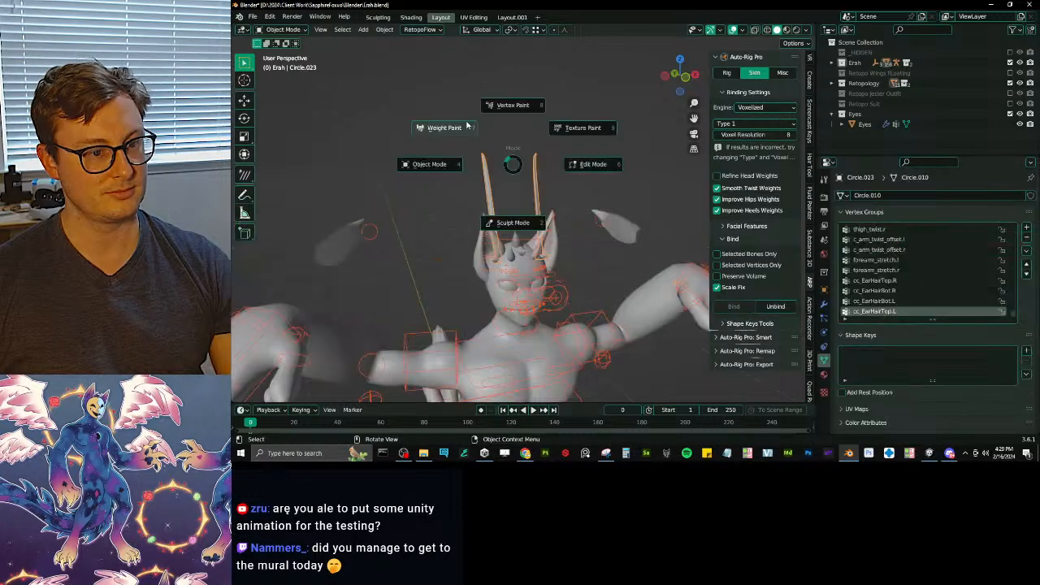
{"action": "left_click", "coordinate": [468, 125]}
{"action": "scroll", "coordinate": [584, 241], "scroll_direction": "up", "scroll_amount": 3}
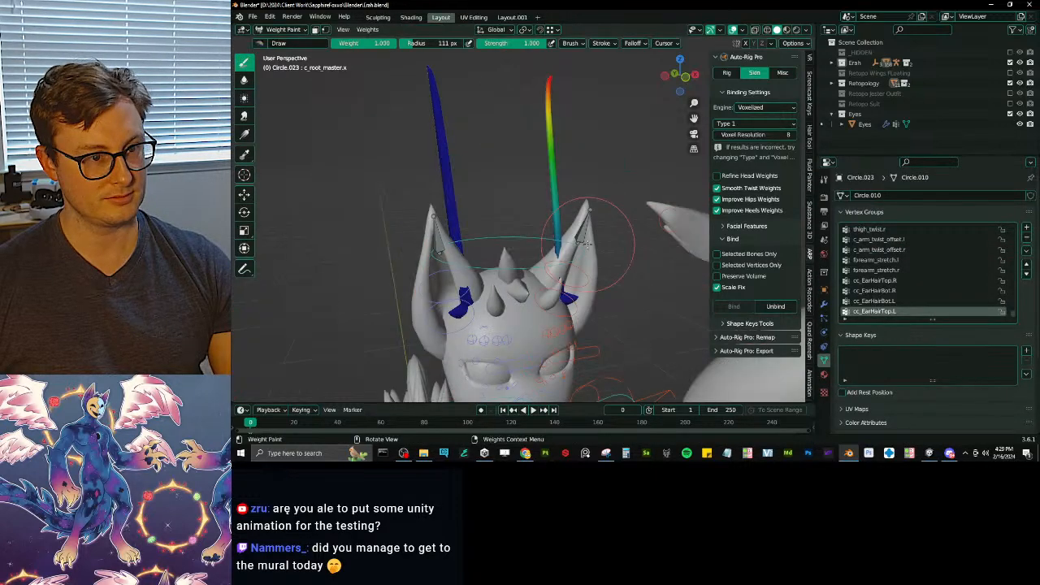
{"action": "key", "text": "ctrl+Tab"}
{"action": "left_click", "coordinate": [585, 241]}
{"action": "scroll", "coordinate": [572, 230], "scroll_direction": "down", "scroll_amount": 6}
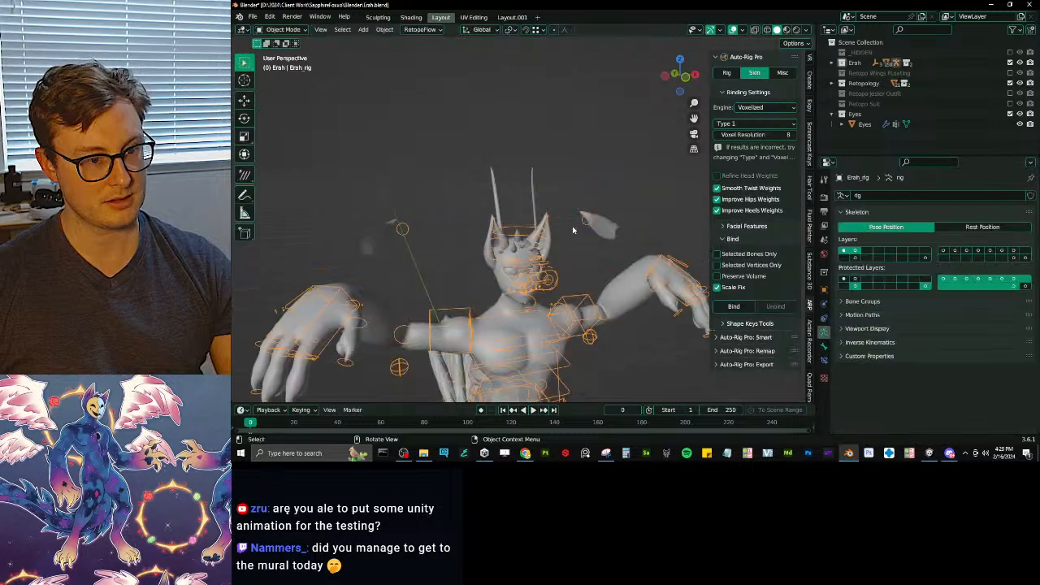
- Clear the root bone's test move and show the armature layer holding the custom hair bones in the rig's Edit Mode
{"action": "key", "text": "ctrl+Tab"}
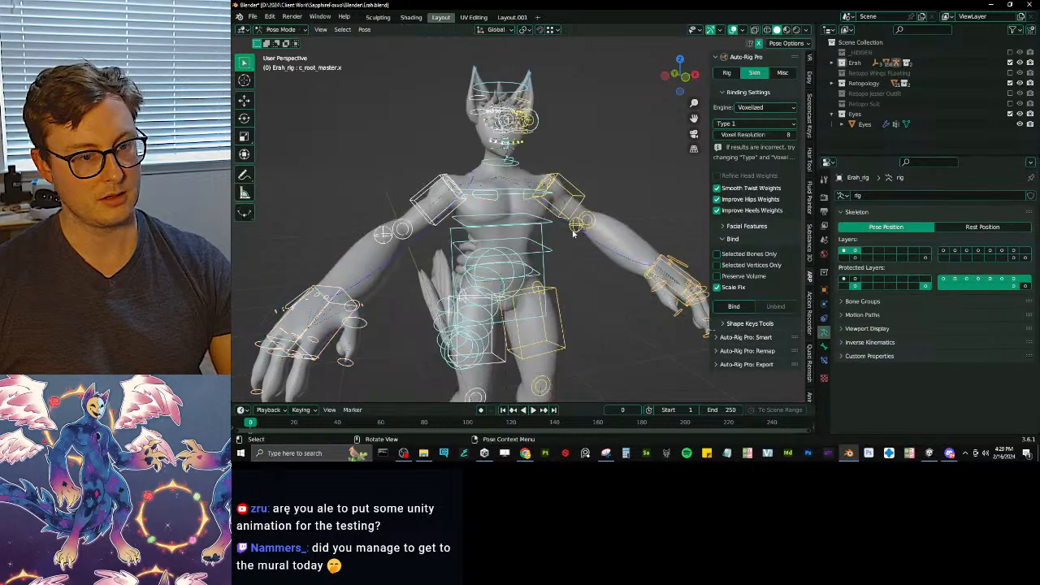
{"action": "scroll", "coordinate": [577, 215], "scroll_direction": "up", "scroll_amount": 2}
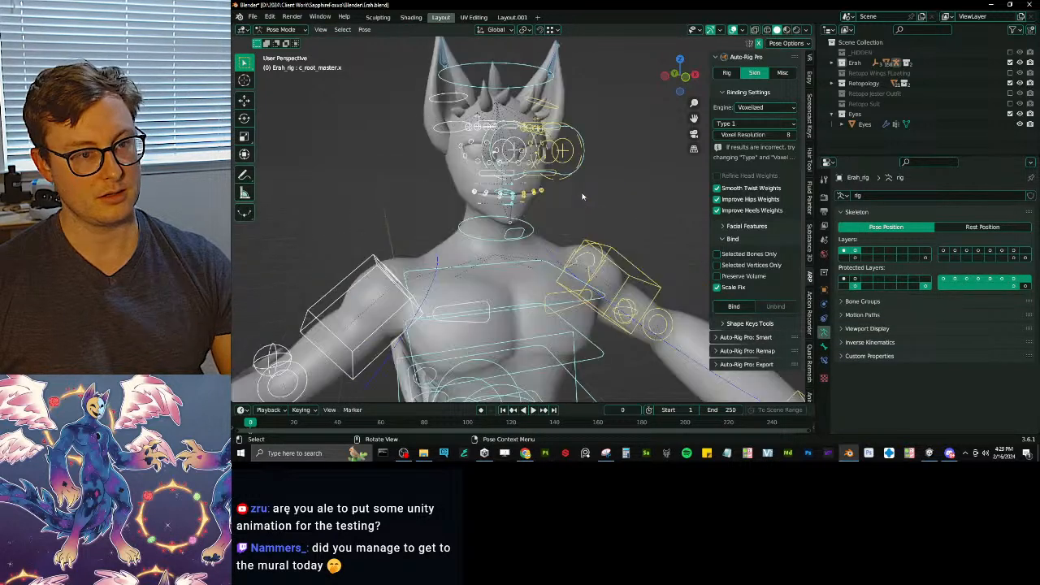
{"action": "key", "text": "Tab"}
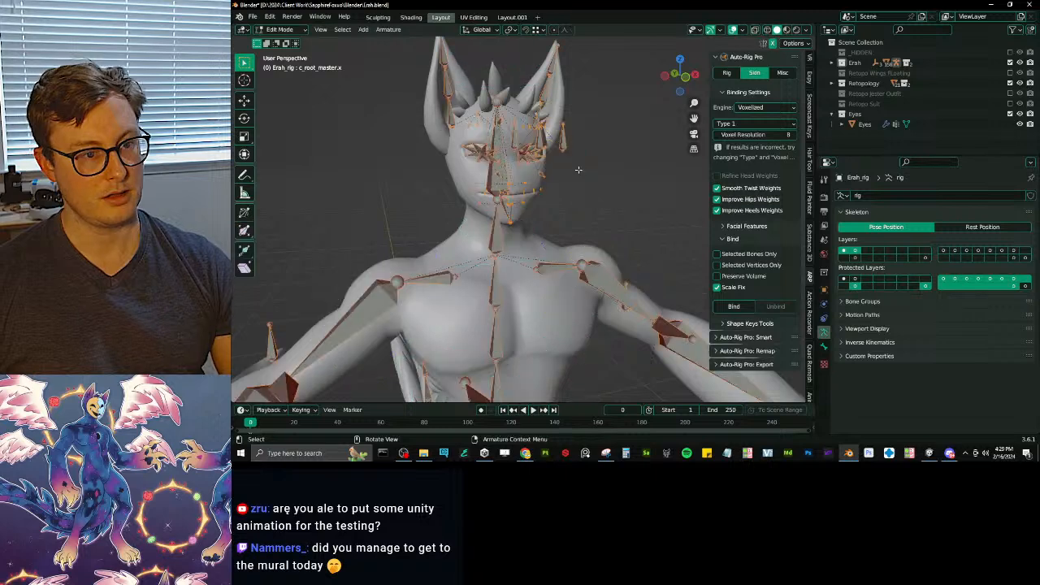
{"action": "scroll", "coordinate": [561, 237], "scroll_direction": "up", "scroll_amount": 5}
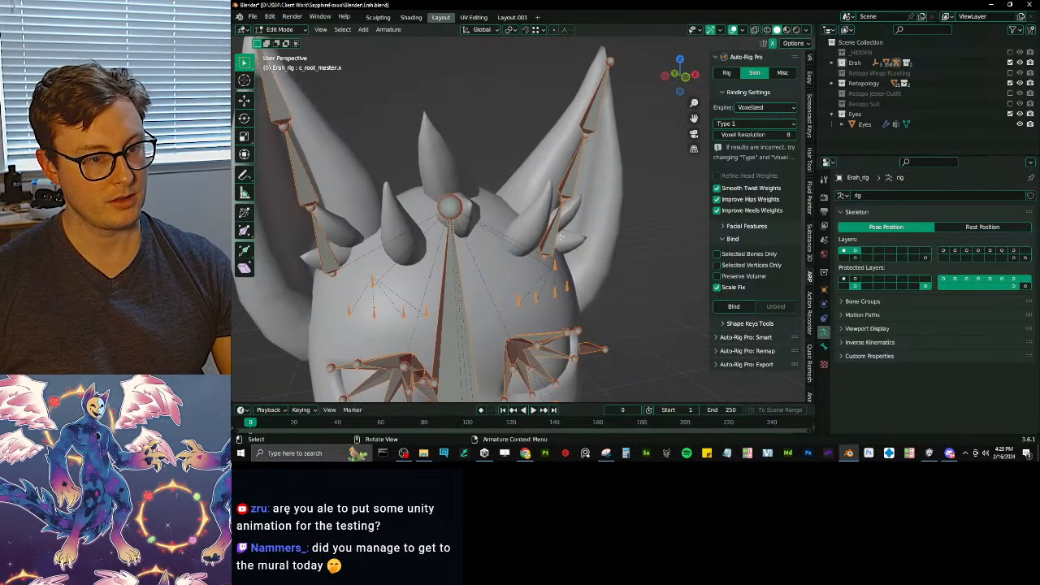
{"action": "key", "text": "shift+m"}
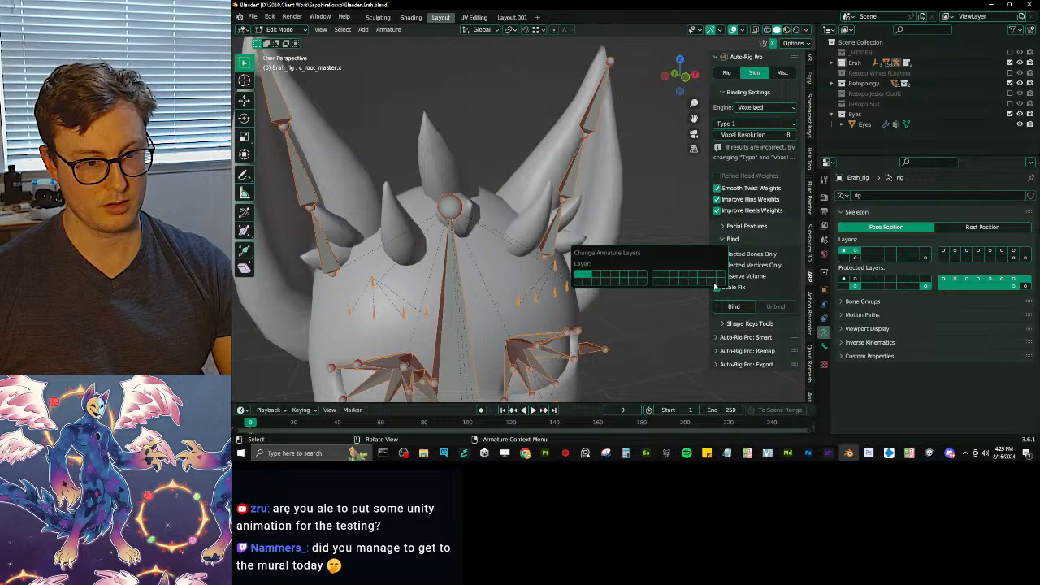
{"action": "left_click", "coordinate": [713, 282]}
- Parent the cc_EarHairTop.L bone to cc_HairParent with Keep Offset, and save the file
{"action": "left_click", "coordinate": [558, 218]}
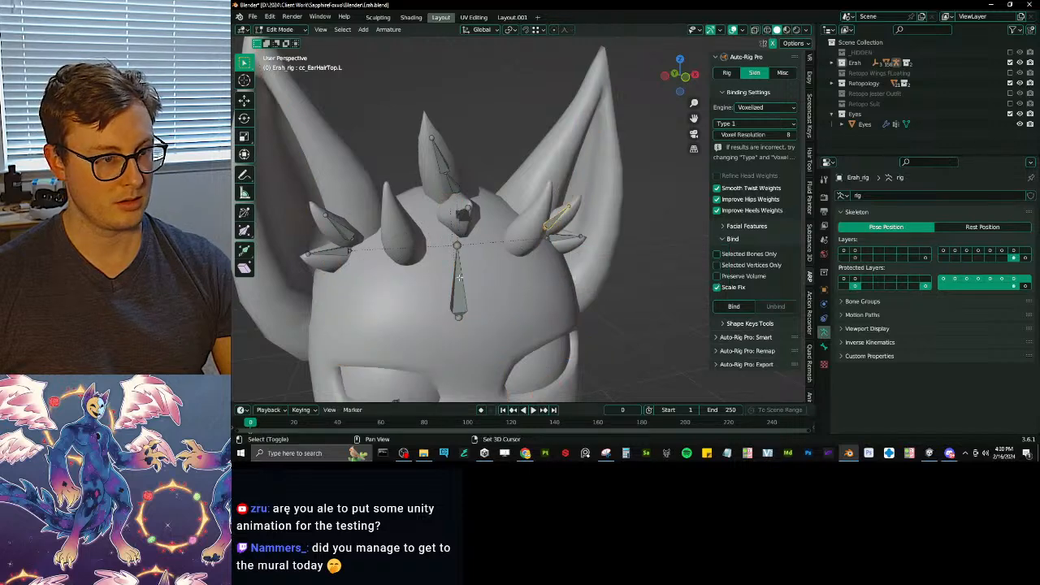
{"action": "left_click", "coordinate": [459, 276], "text": "shift"}
{"action": "middle_click_drag", "start_coordinate": [459, 277], "coordinate": [498, 269]}
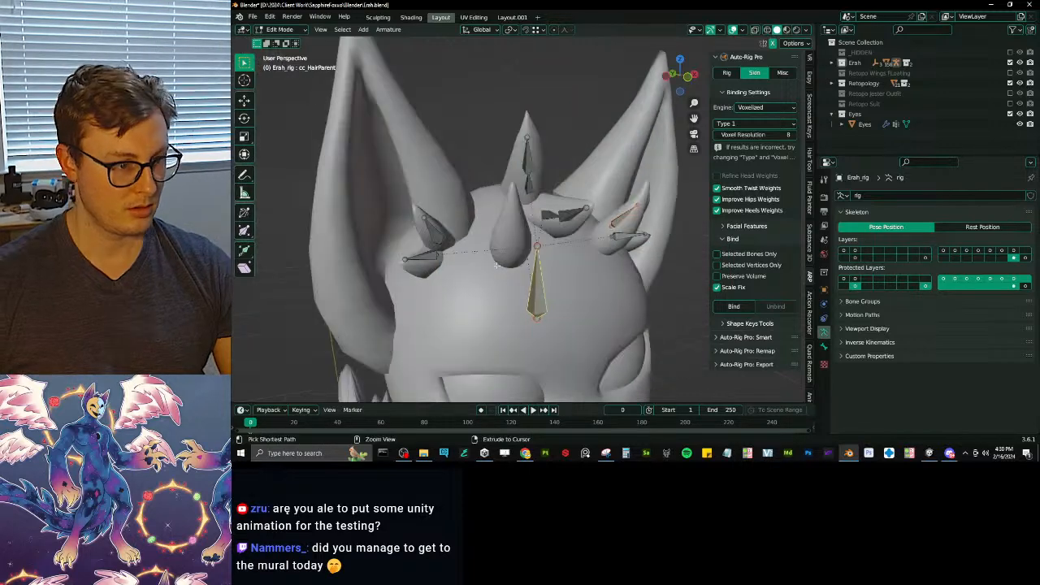
{"action": "key", "text": "ctrl+p"}
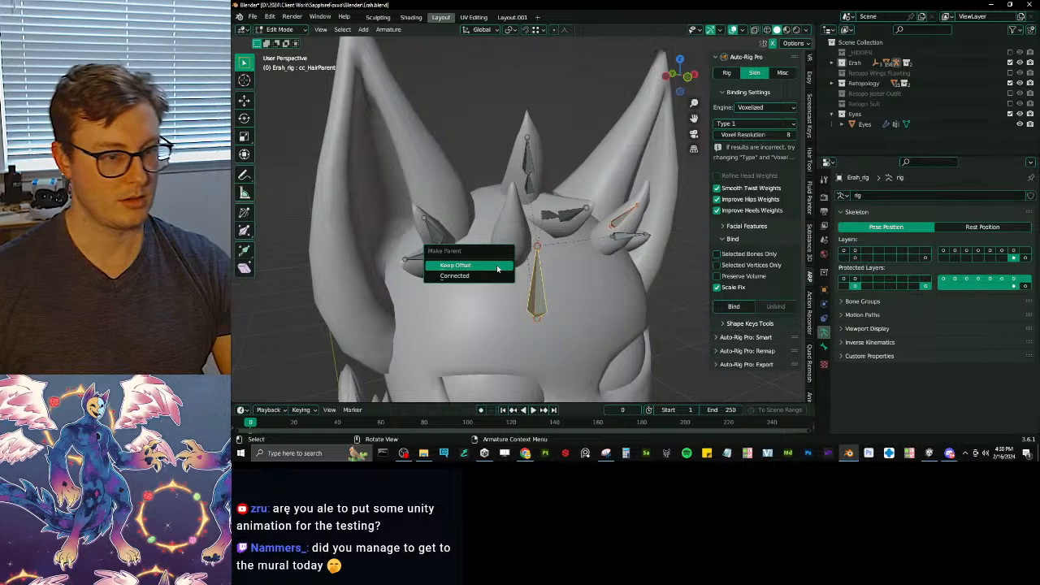
{"action": "left_click", "coordinate": [499, 269]}
{"action": "key", "text": "Tab"}
{"action": "key", "text": "ctrl+s"}
- Switch the rig's visible armature layer back to the first one in Pose Mode, and save from Object Mode
{"action": "scroll", "coordinate": [580, 285], "scroll_direction": "down", "scroll_amount": 6}
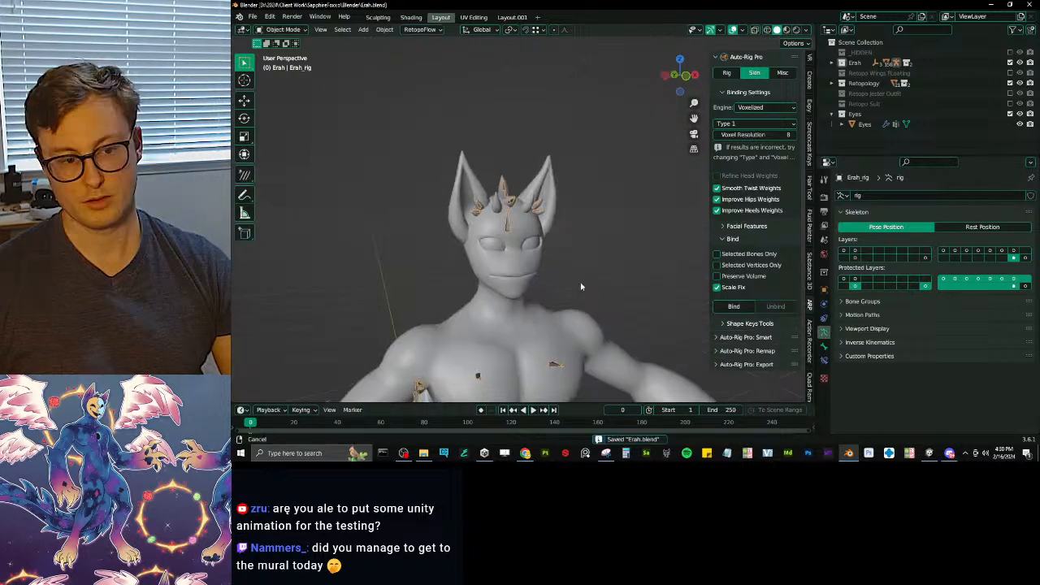
{"action": "middle_click_drag", "start_coordinate": [580, 285], "coordinate": [571, 216], "text": "shift"}
{"action": "key", "text": "ctrl+Tab"}
{"action": "key", "text": "shift+m"}
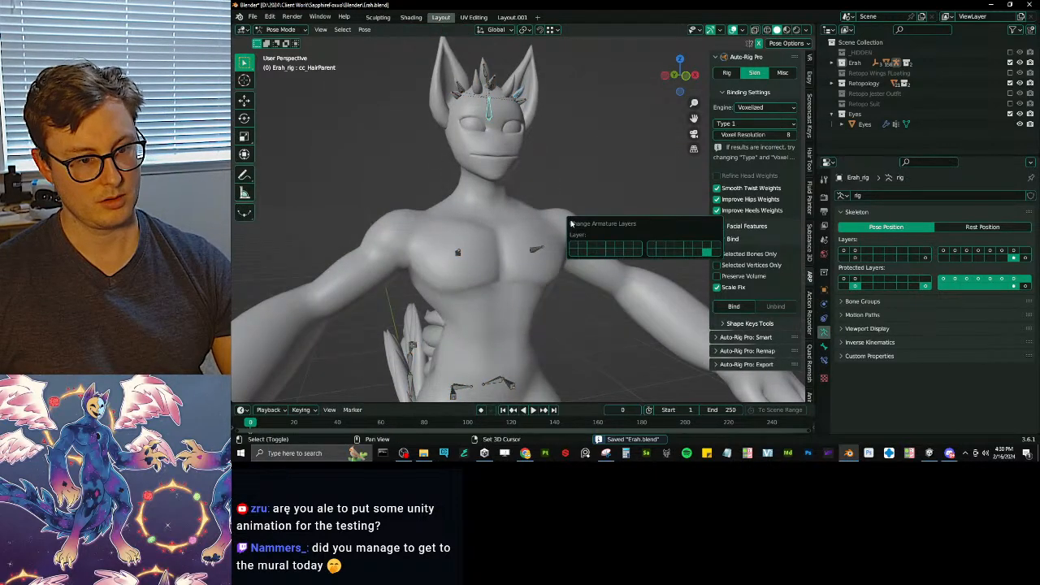
{"action": "key", "text": "shift+m"}
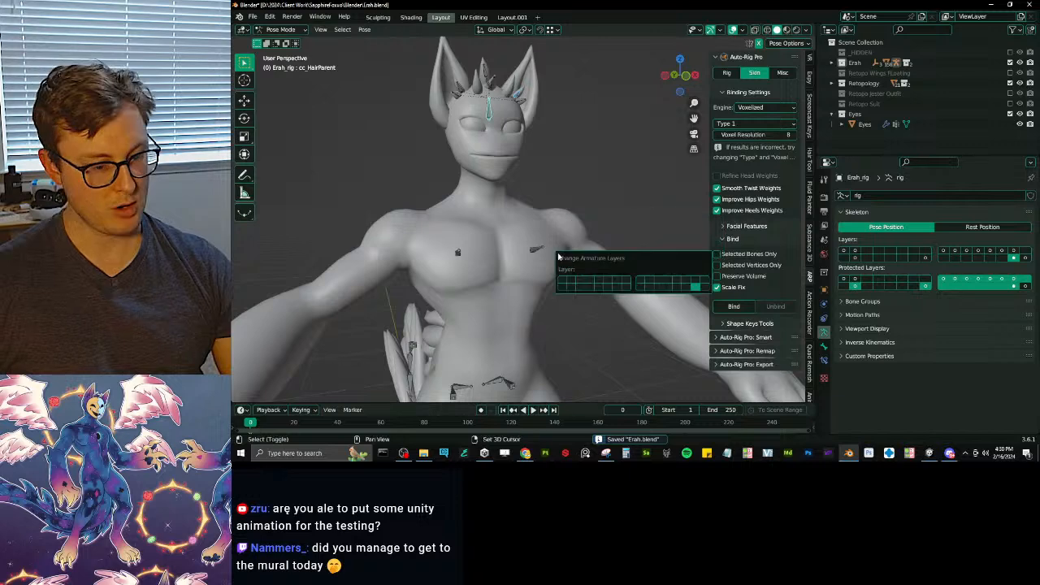
{"action": "left_click", "coordinate": [564, 279]}
{"action": "scroll", "coordinate": [545, 287], "scroll_direction": "down", "scroll_amount": 4}
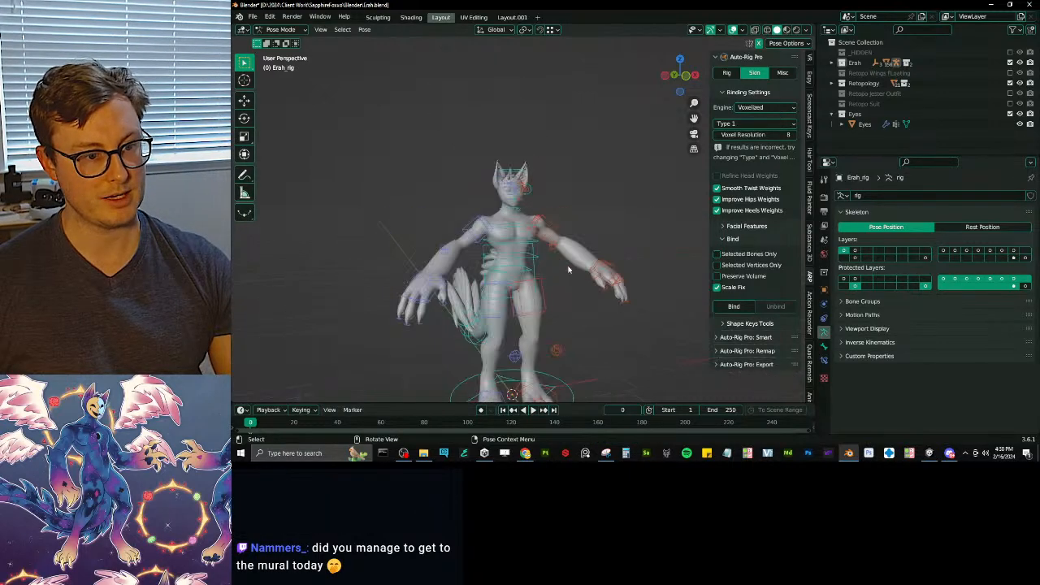
{"action": "key", "text": "ctrl+Tab"}
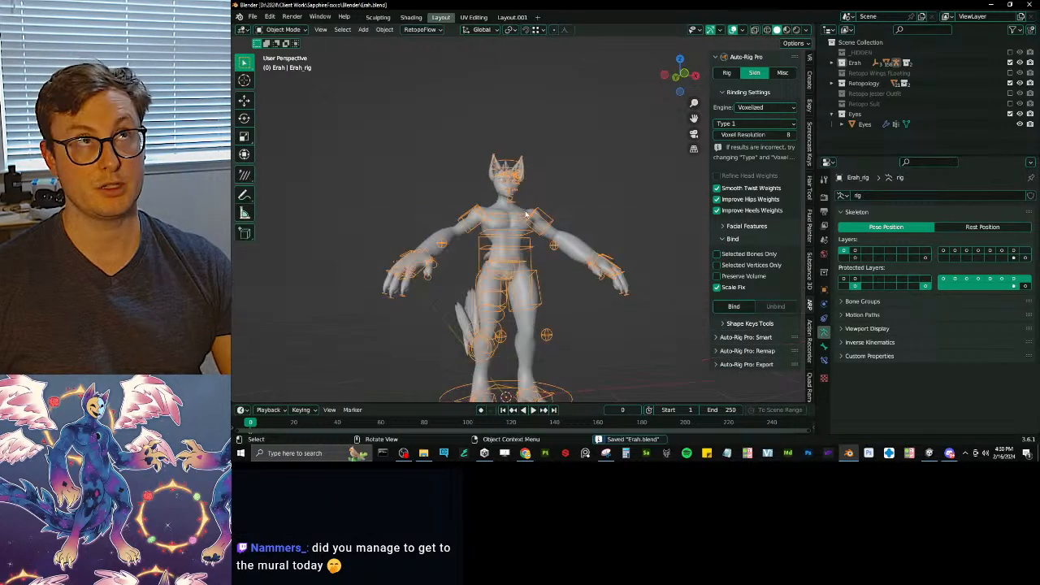
{"action": "key", "text": "ctrl+s"}
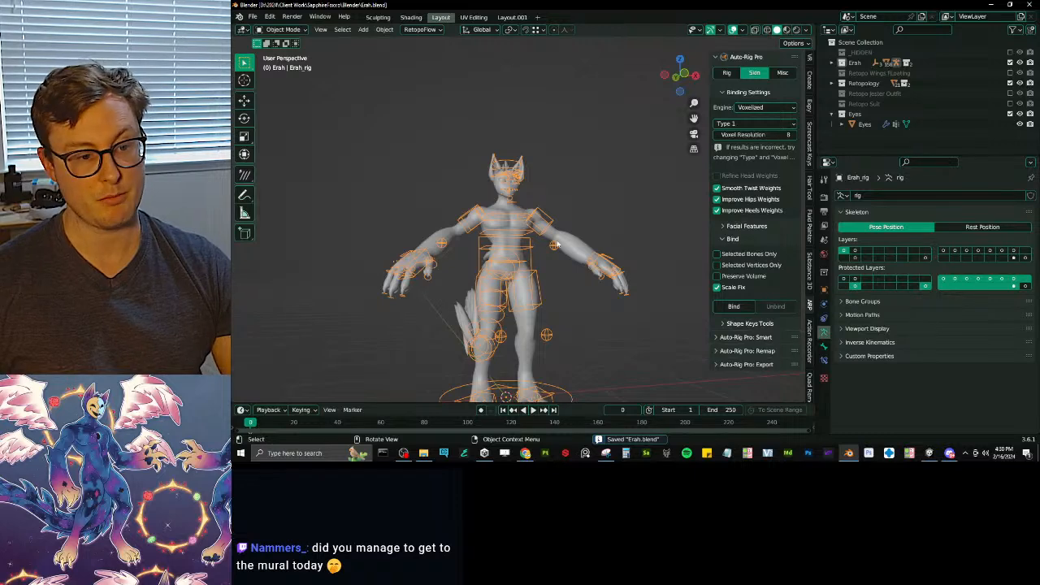
- Select all visible objects in the scene and export the character with the Auto-Rig Pro FBX exporter
{"action": "key", "text": "a"}
{"action": "key", "text": "q"}
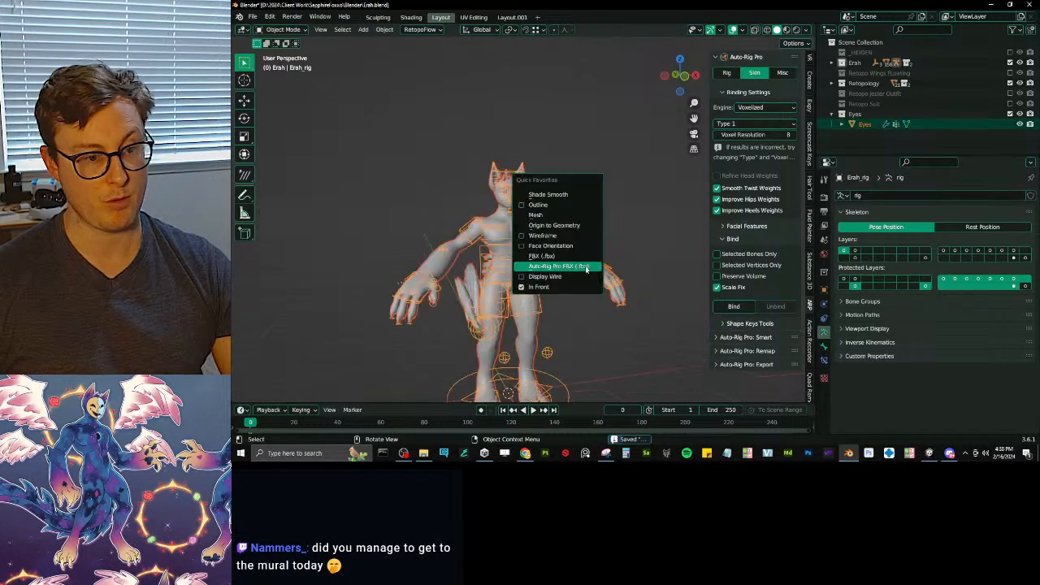
{"action": "left_click", "coordinate": [586, 267]}
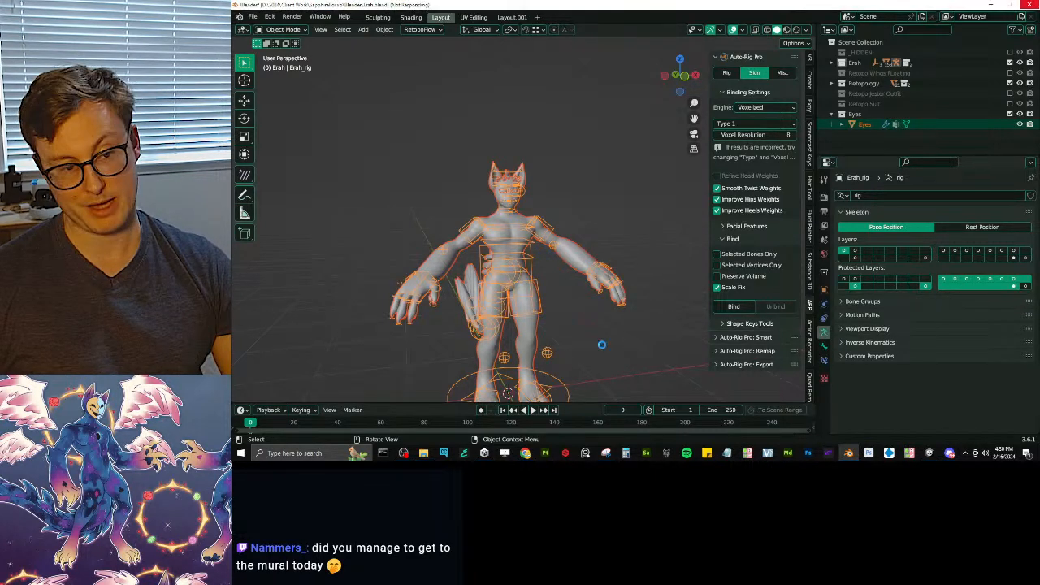
- Switch to Unity and replace the VRCFury Armature Link component on the Erah object with a VRC Avatar Descriptor
{"action": "left_click", "coordinate": [931, 452]}
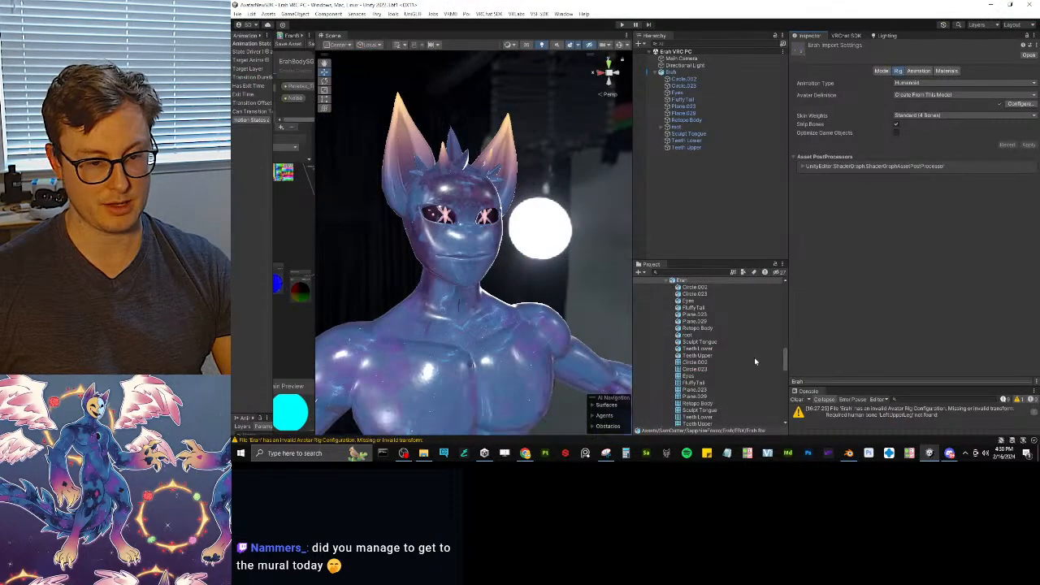
{"action": "scroll", "coordinate": [745, 359], "scroll_direction": "up", "scroll_amount": 5}
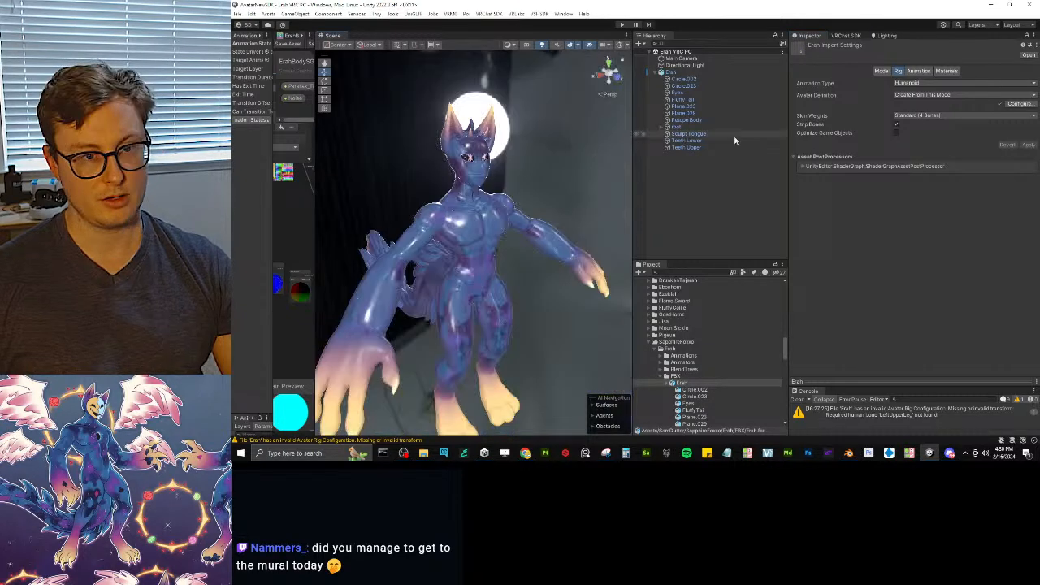
{"action": "left_click", "coordinate": [674, 72]}
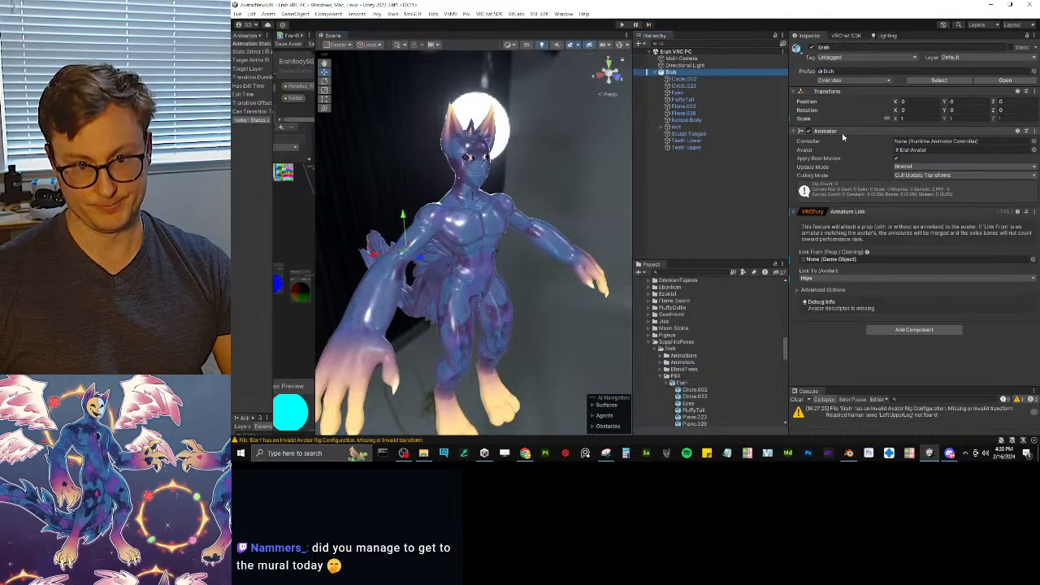
{"action": "left_click", "coordinate": [1032, 213]}
{"action": "left_click", "coordinate": [980, 242]}
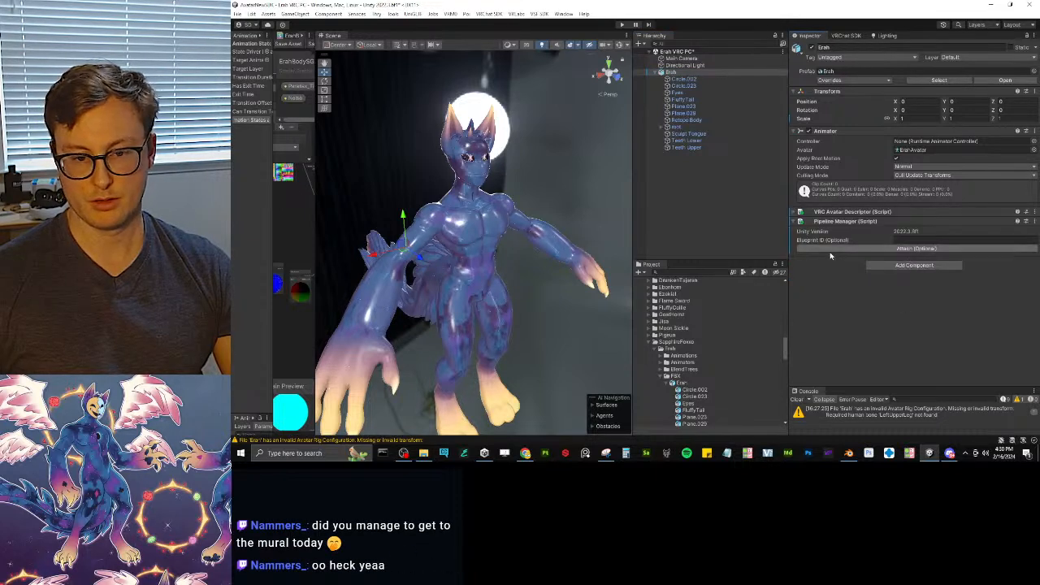
- Move Erah's Pipeline Manager component above the VRC Avatar Descriptor and expand the descriptor's settings
{"action": "left_click", "coordinate": [1032, 211]}
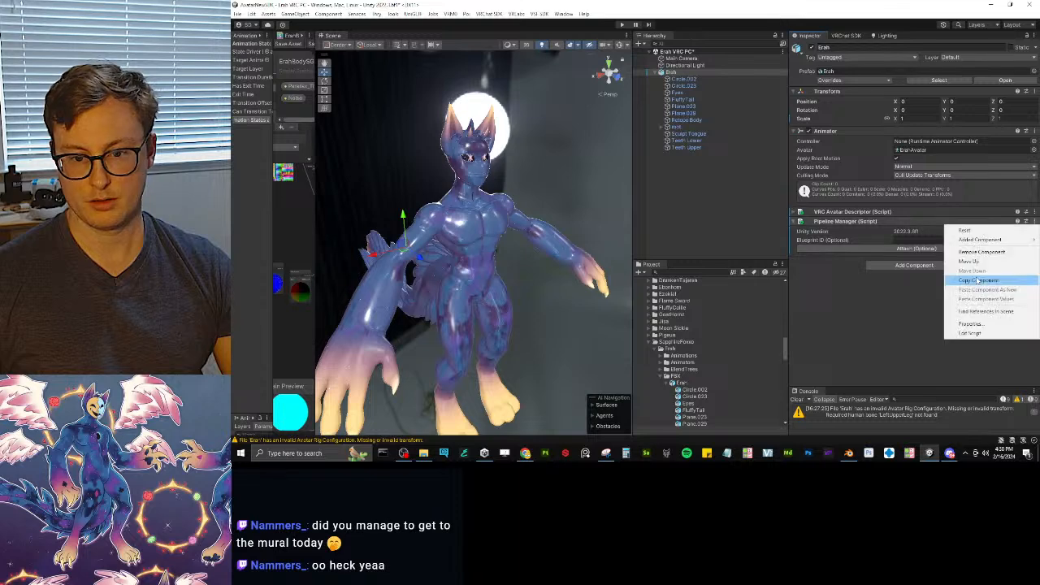
{"action": "left_click", "coordinate": [975, 272]}
{"action": "left_click", "coordinate": [834, 252]}
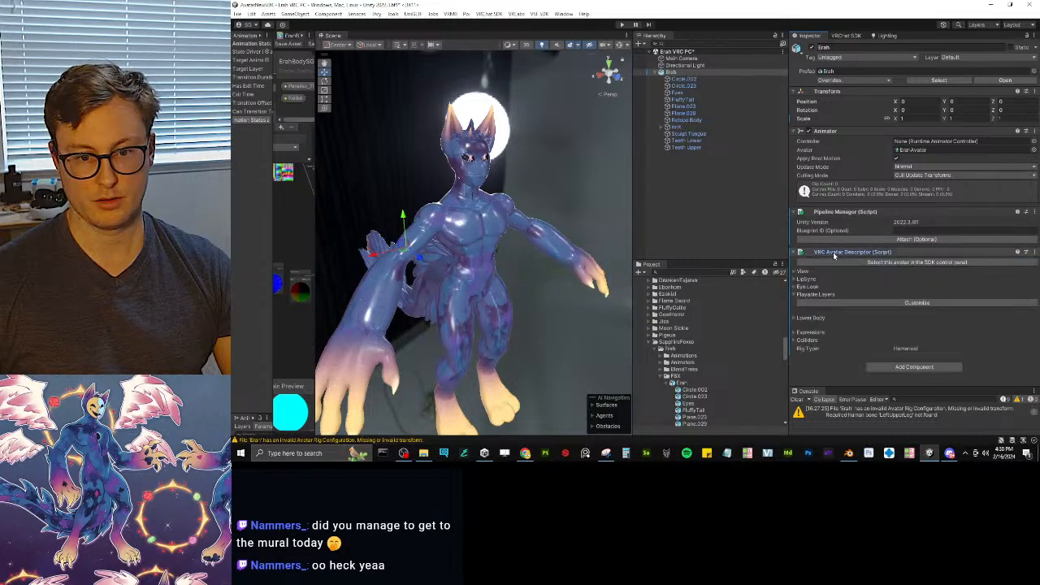
- Create an empty child object under Erah and name it Phys Bones
{"action": "right_click", "coordinate": [681, 72]}
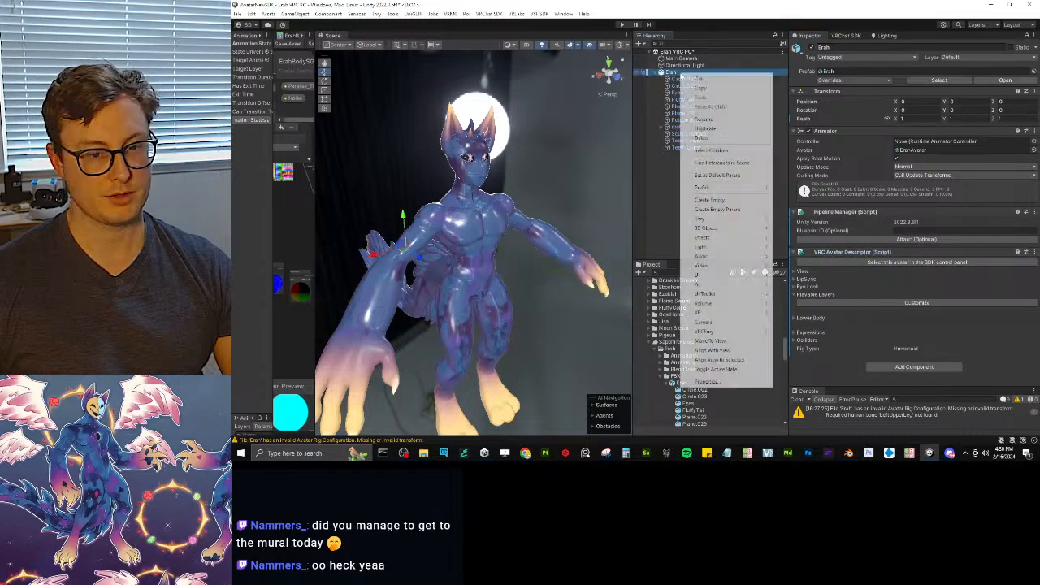
{"action": "left_click", "coordinate": [709, 200]}
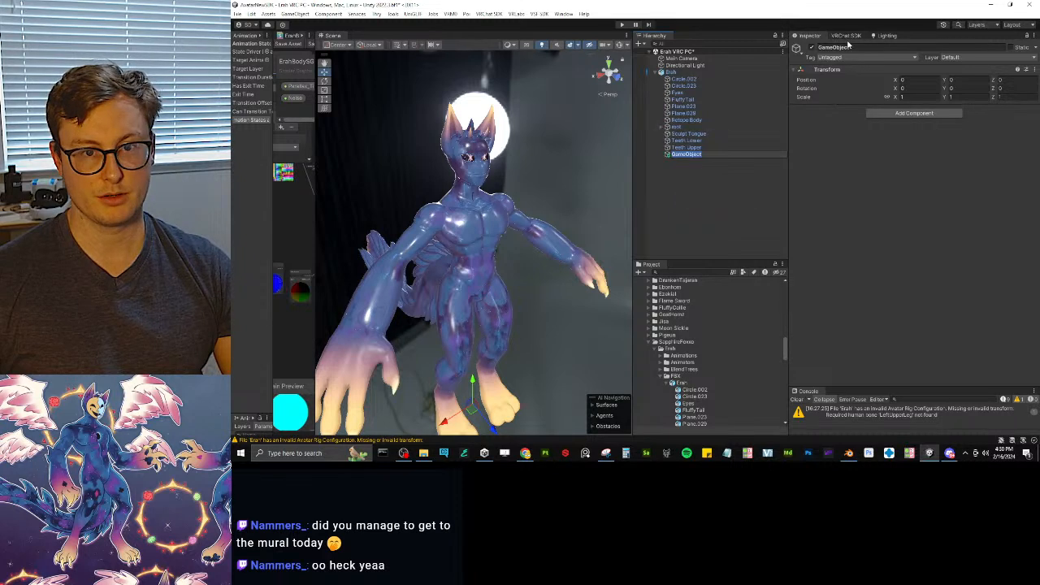
{"action": "type", "text": "Phys Bones"}
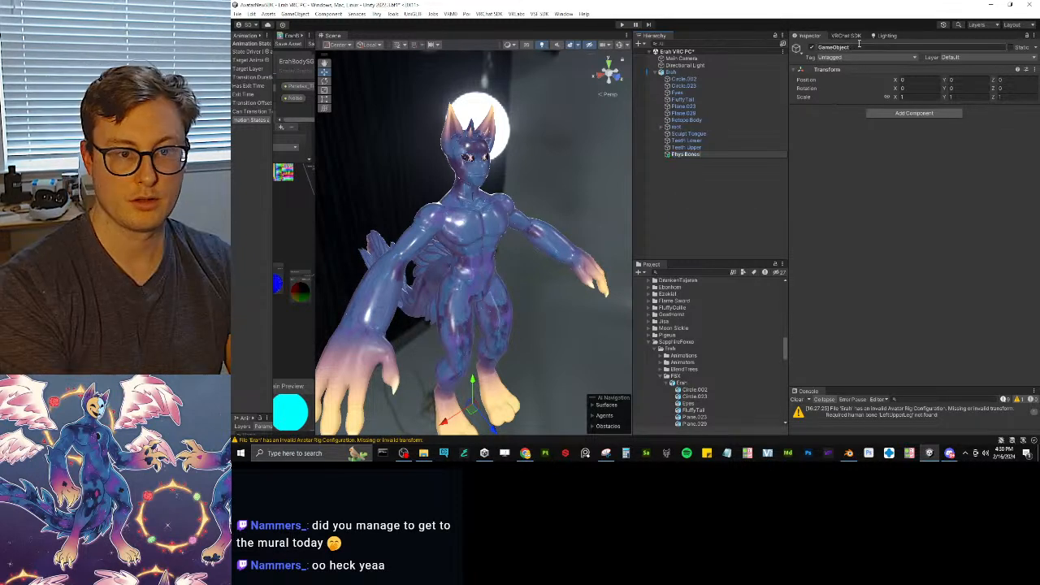
{"action": "key", "text": "Return"}
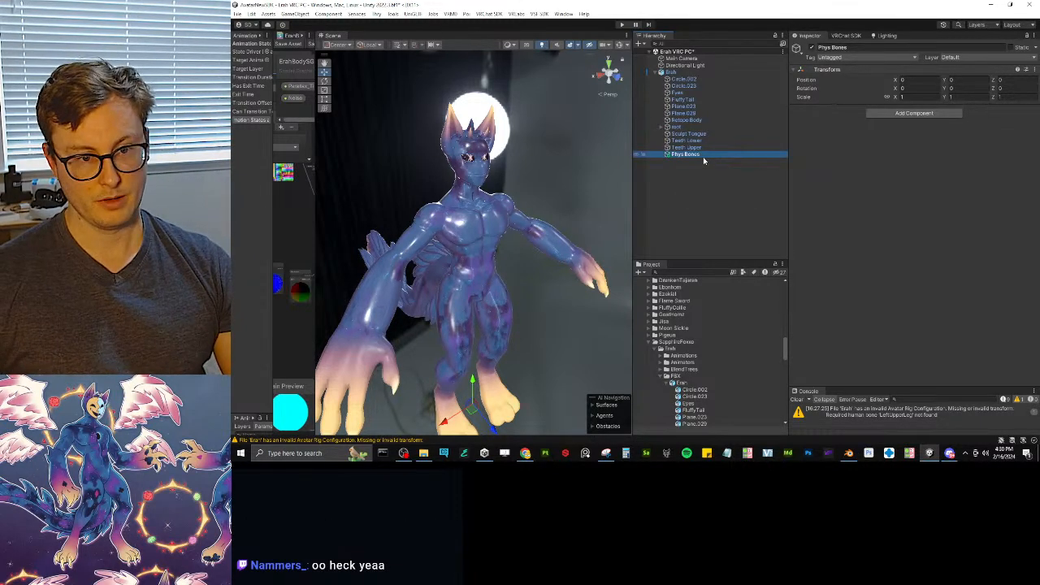
- Add an empty child object under Phys Bones and name it PB Ear L
{"action": "key", "text": "ctrl+shift+v"}
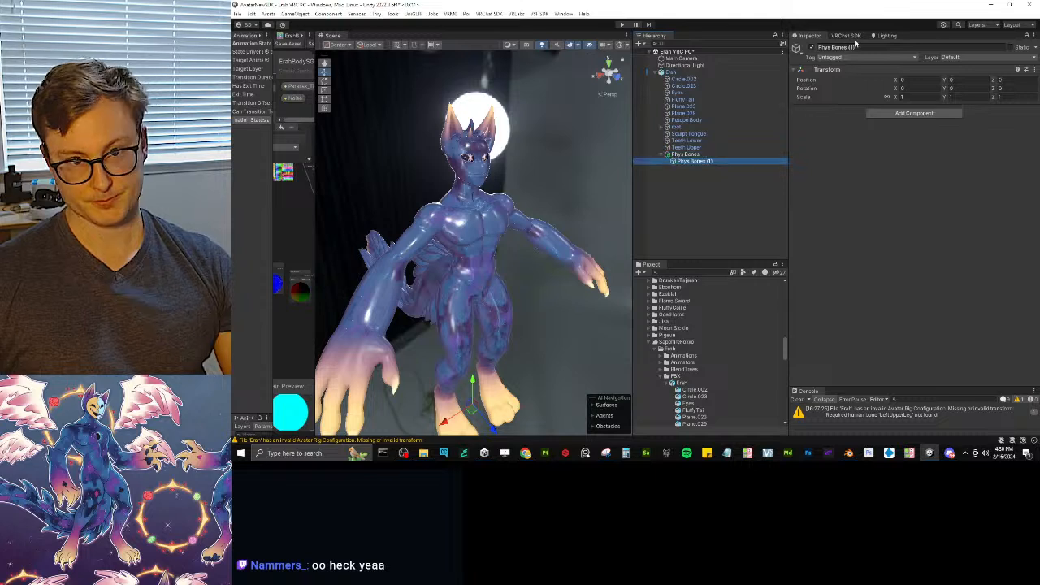
{"action": "left_click", "coordinate": [860, 47]}
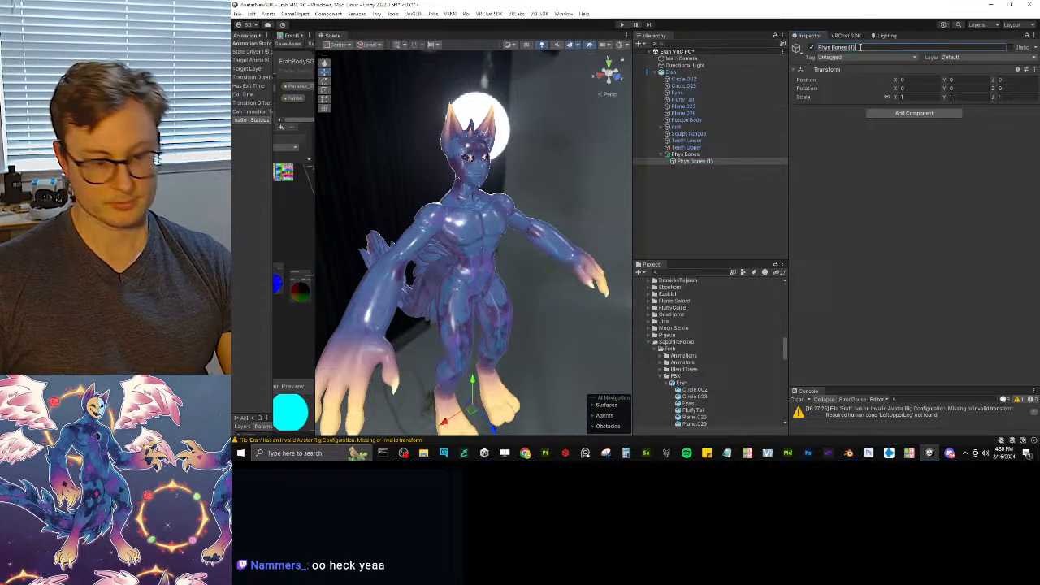
{"action": "type", "text": "PB Ear L"}
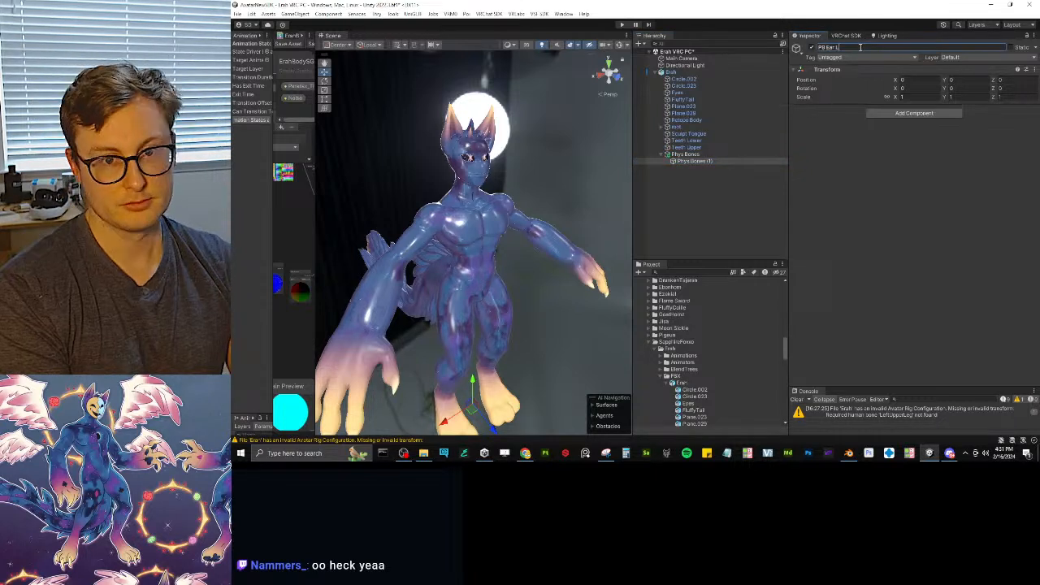
{"action": "key", "text": "Return"}
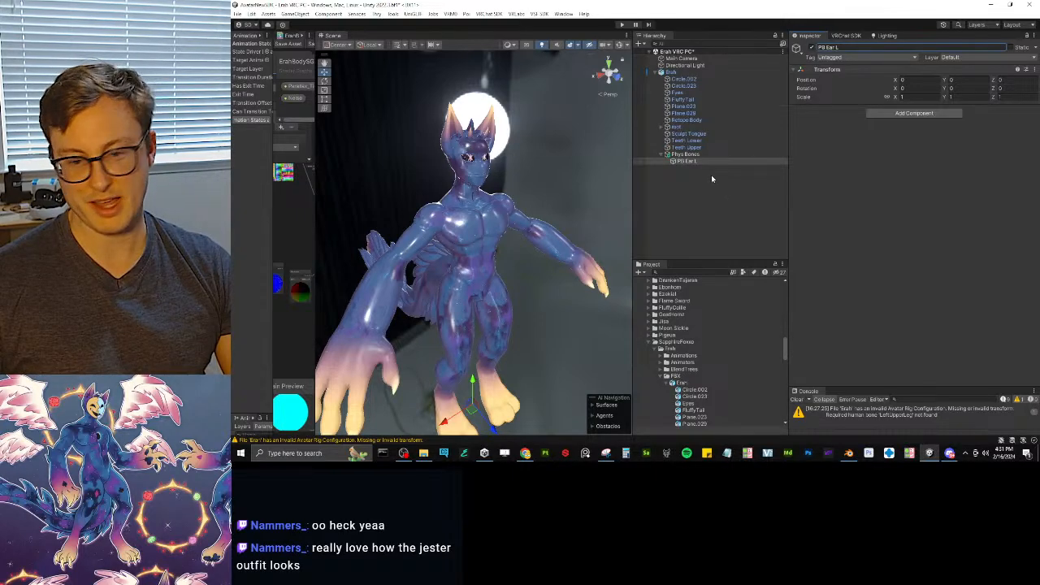
- Duplicate PB Ear L and rename the copy PB Ear R
{"action": "key", "text": "ctrl+d"}
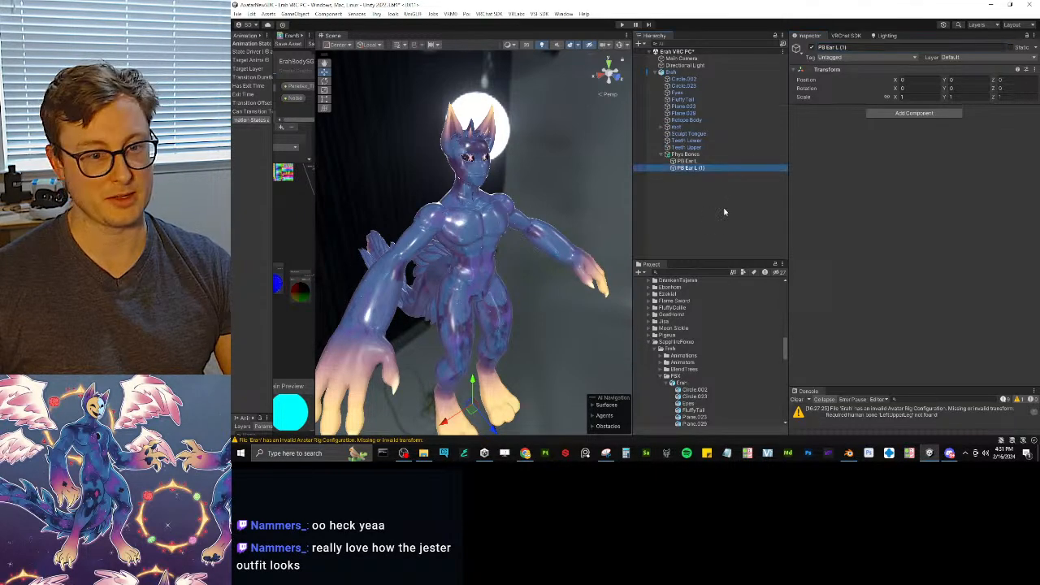
{"action": "left_click", "coordinate": [852, 49]}
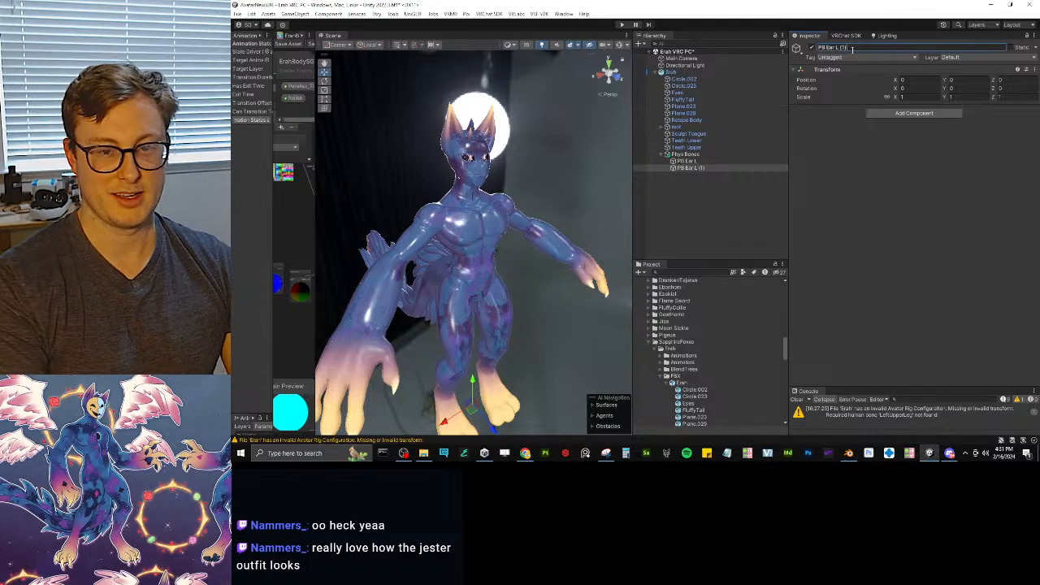
{"action": "type", "text": "PB Ear R"}
{"action": "key", "text": "Return"}
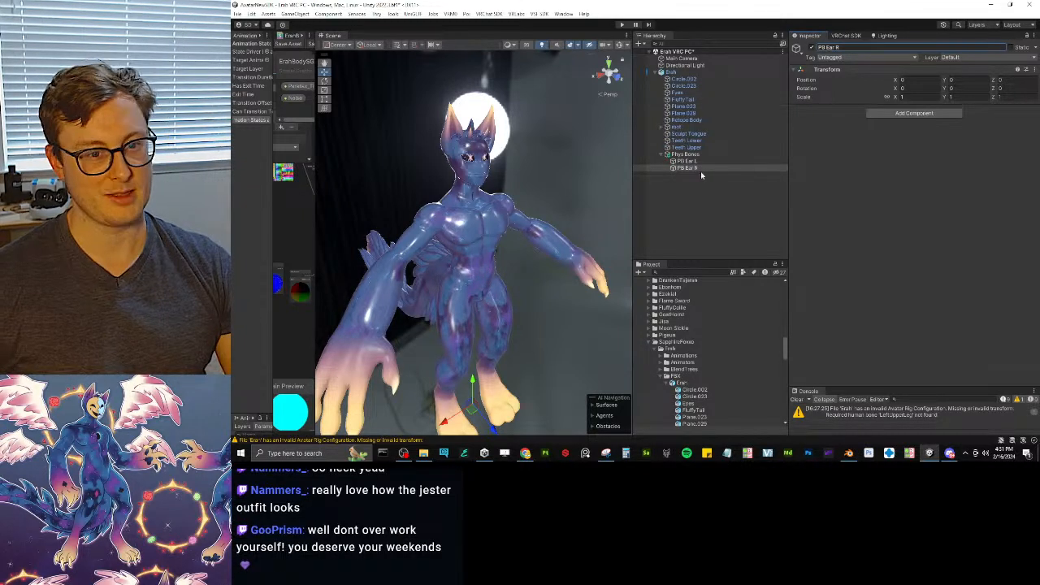
- Duplicate PB Ear R and rename the copy PB Pec L
{"action": "key", "text": "ctrl+d"}
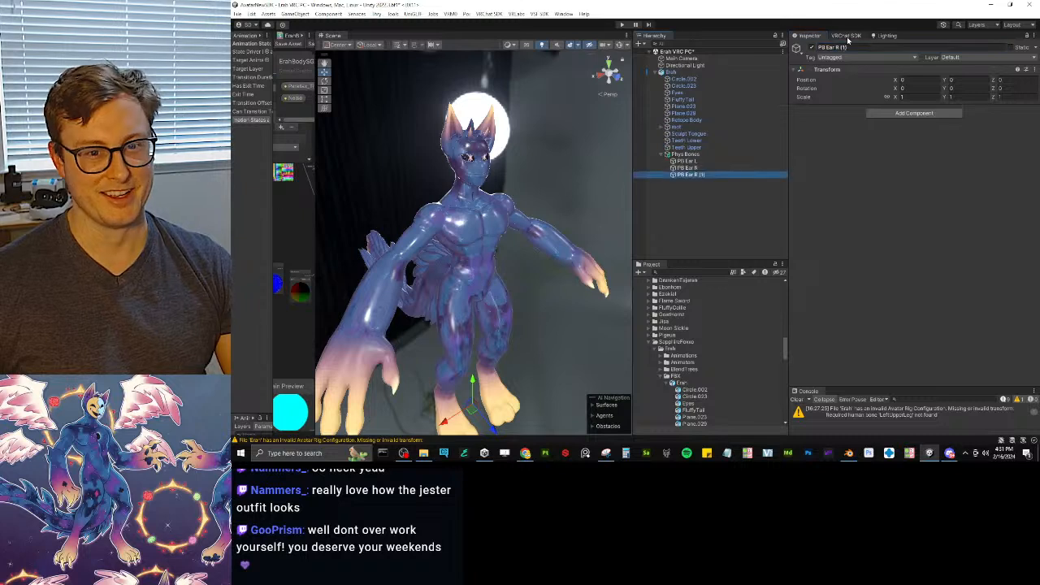
{"action": "left_click", "coordinate": [853, 47]}
{"action": "key", "text": "BackSpace"}
{"action": "key", "text": "BackSpace"}
{"action": "key", "text": "BackSpace"}
{"action": "key", "text": "BackSpace"}
{"action": "key", "text": "BackSpace"}
{"action": "key", "text": "BackSpace"}
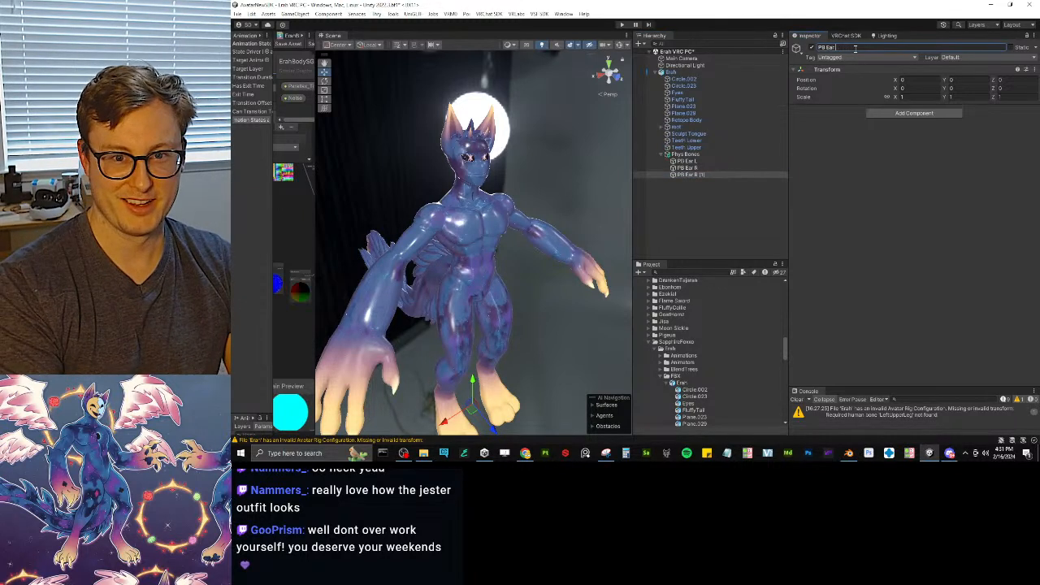
{"action": "key", "text": "BackSpace"}
{"action": "key", "text": "BackSpace"}
{"action": "key", "text": "BackSpace"}
{"action": "type", "text": "Pec L"}
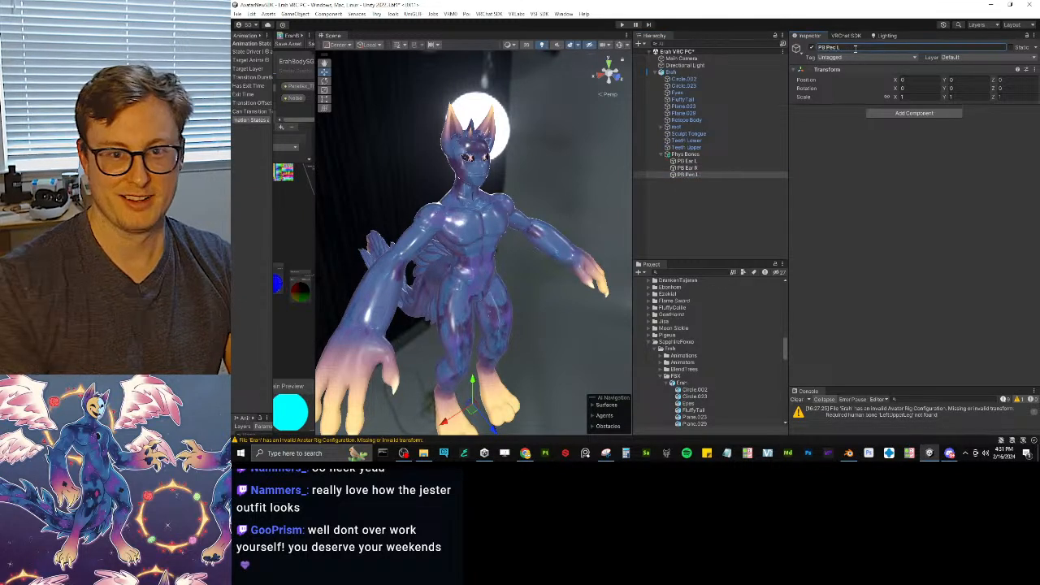
- Duplicate PB Pec L and rename the copy PB Pec R
{"action": "left_click", "coordinate": [729, 177]}
{"action": "key", "text": "ctrl+d"}
{"action": "left_click", "coordinate": [849, 46]}
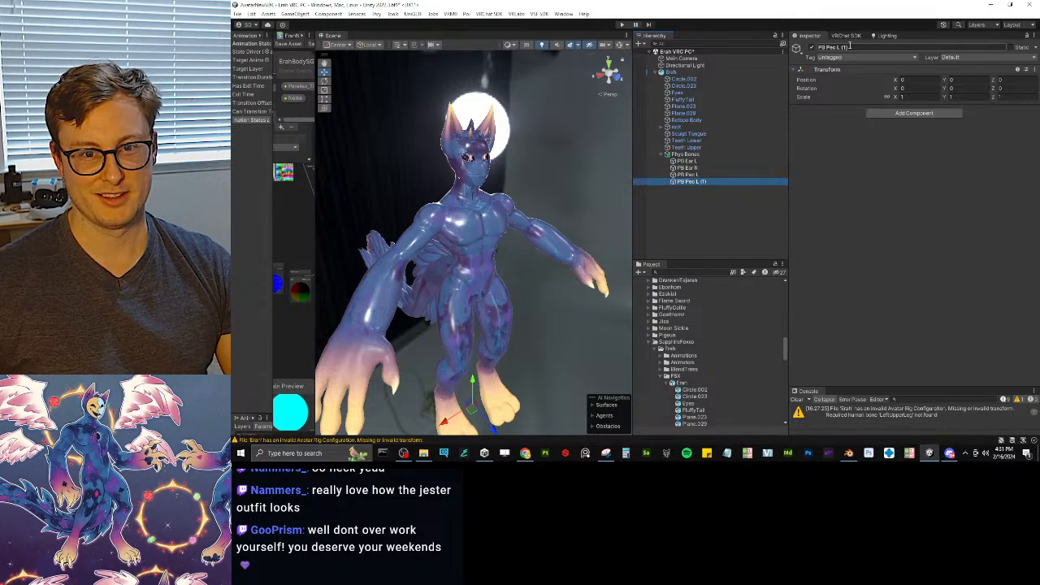
{"action": "left_click", "coordinate": [850, 46]}
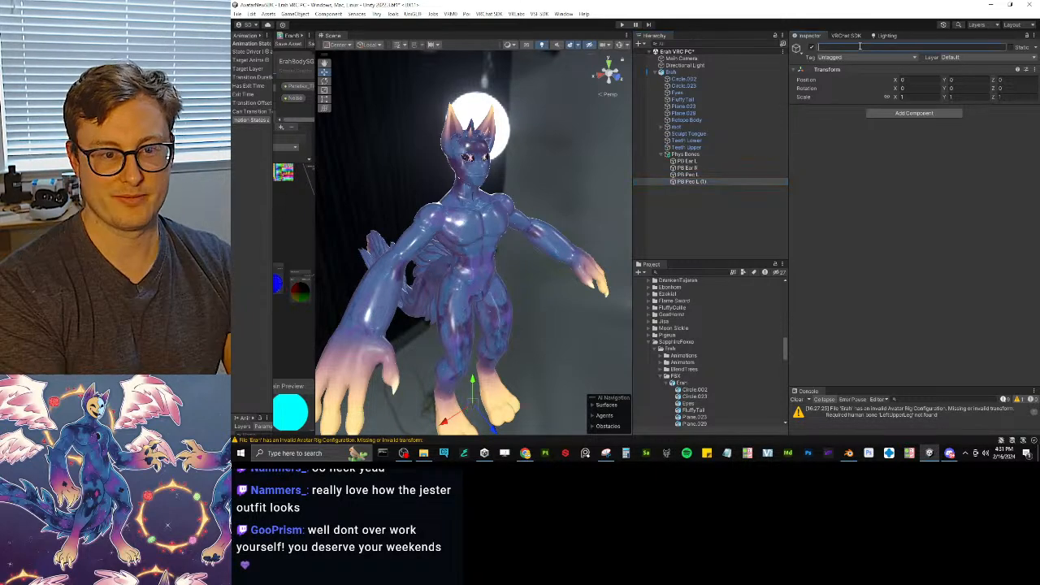
{"action": "left_click", "coordinate": [860, 46]}
{"action": "key", "text": "BackSpace"}
{"action": "key", "text": "BackSpace"}
{"action": "key", "text": "BackSpace"}
{"action": "key", "text": "BackSpace"}
{"action": "key", "text": "BackSpace"}
{"action": "key", "text": "BackSpace"}
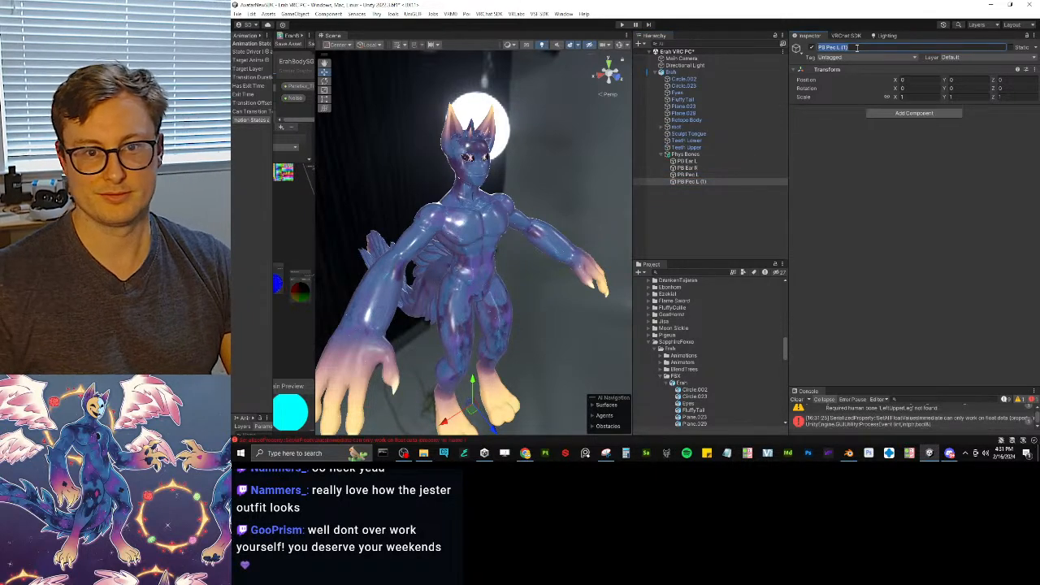
{"action": "type", "text": "R"}
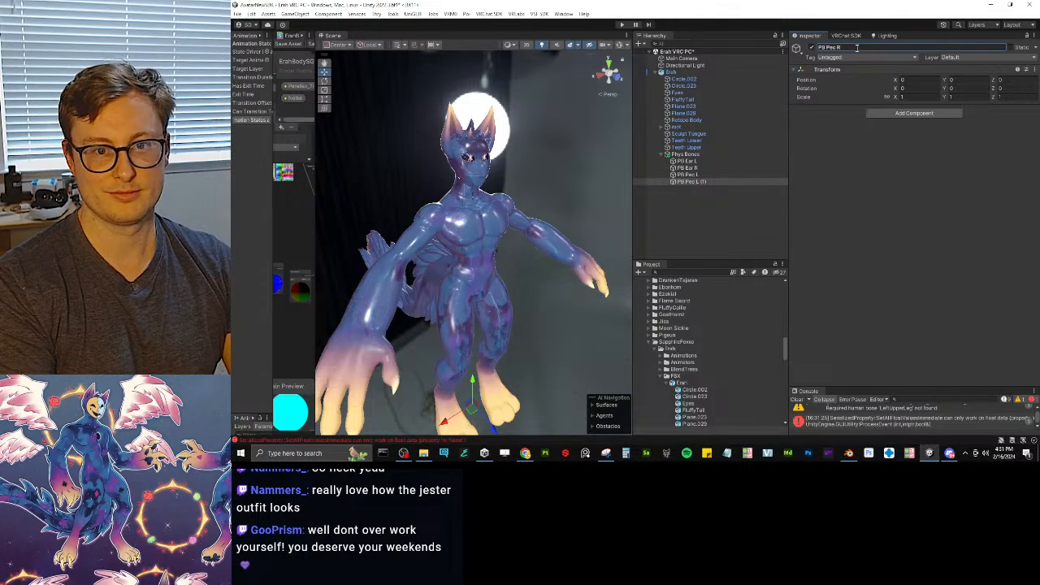
- Duplicate PB Pec R and rename the copy PB Tail
{"action": "left_click", "coordinate": [695, 183]}
{"action": "key", "text": "ctrl+d"}
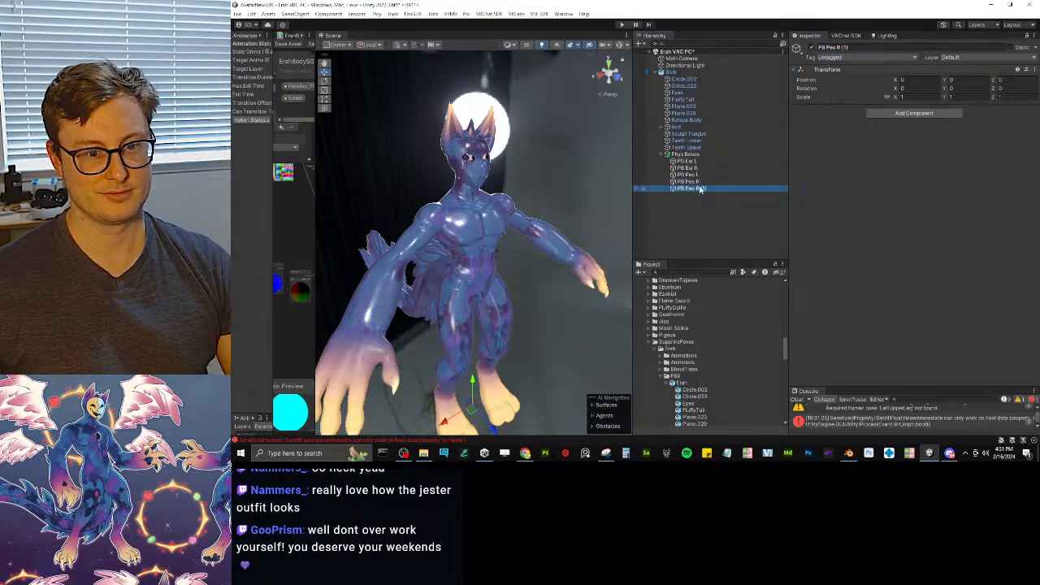
{"action": "key", "text": "BackSpace"}
{"action": "key", "text": "BackSpace"}
{"action": "key", "text": "BackSpace"}
{"action": "key", "text": "BackSpace"}
{"action": "key", "text": "BackSpace"}
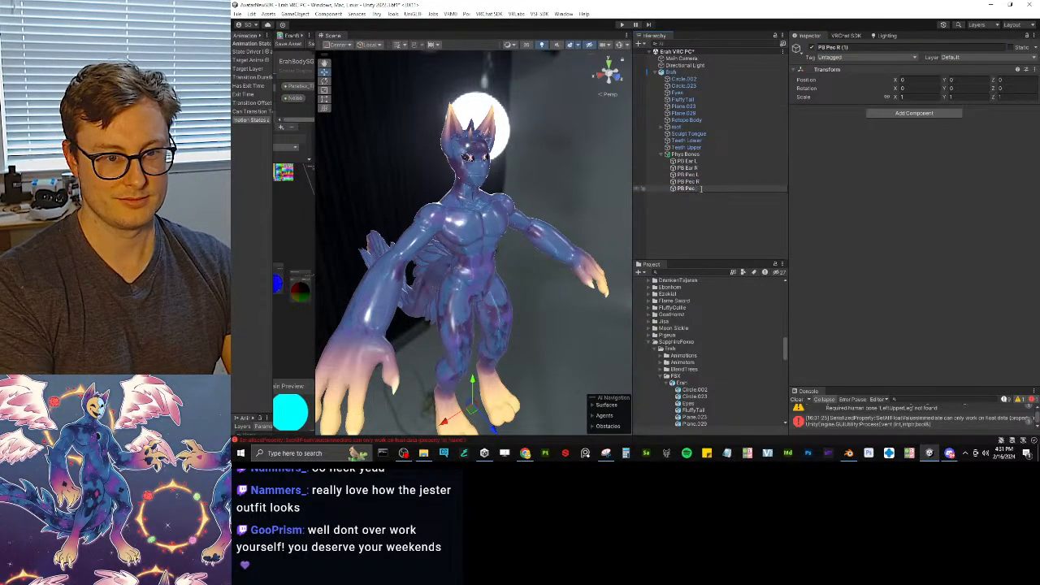
{"action": "key", "text": "BackSpace"}
{"action": "key", "text": "BackSpace"}
{"action": "key", "text": "BackSpace"}
{"action": "key", "text": "BackSpace"}
{"action": "type", "text": "Tail"}
{"action": "key", "text": "Return"}
- Duplicate PB Tail and rename the copy PB Thigh L
{"action": "key", "text": "ctrl+d"}
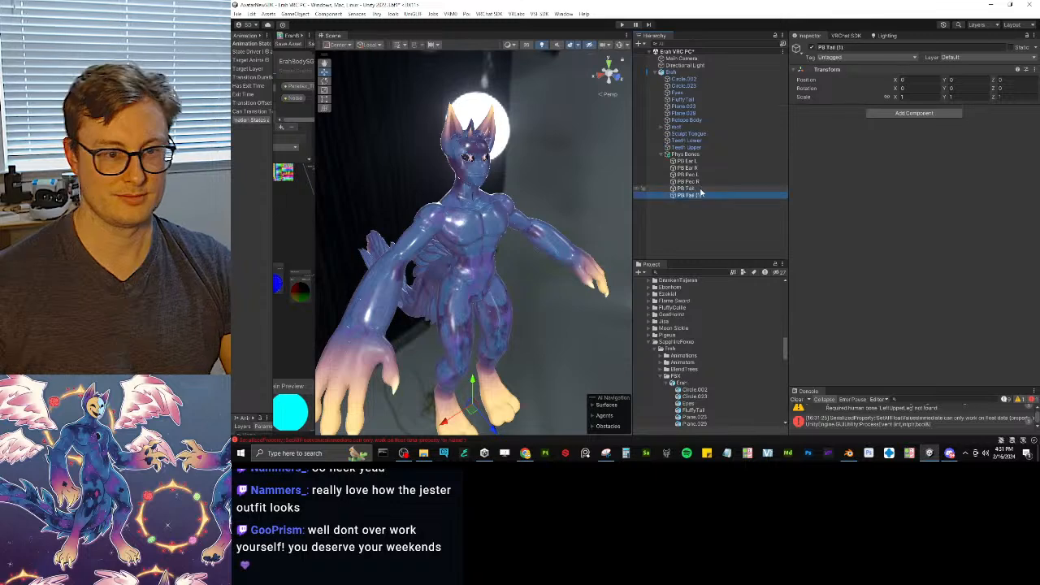
{"action": "left_click", "coordinate": [702, 194]}
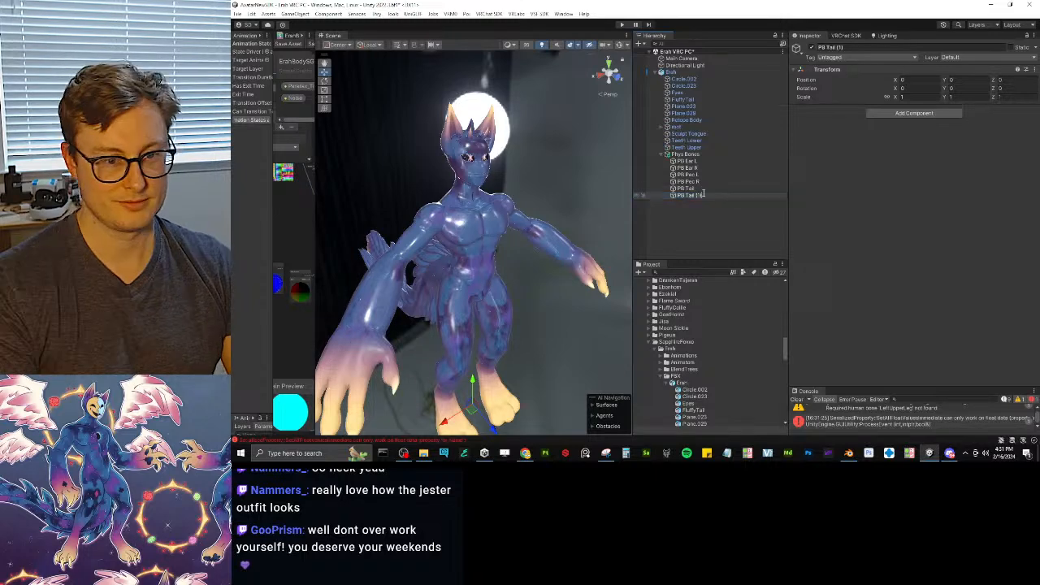
{"action": "key", "text": "BackSpace"}
{"action": "key", "text": "BackSpace"}
{"action": "key", "text": "BackSpace"}
{"action": "key", "text": "BackSpace"}
{"action": "key", "text": "BackSpace"}
{"action": "key", "text": "BackSpace"}
{"action": "key", "text": "BackSpace"}
{"action": "key", "text": "BackSpace"}
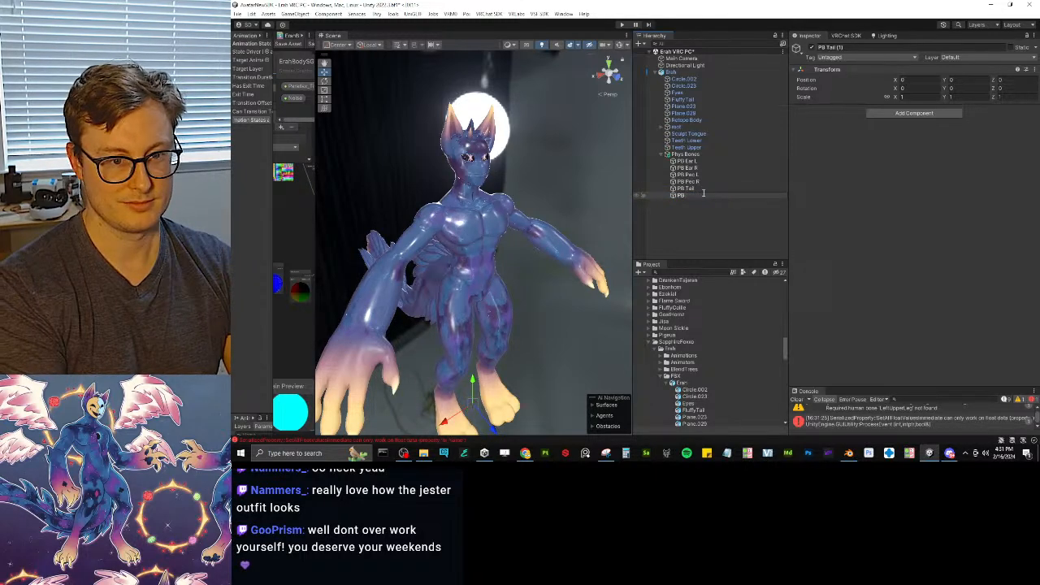
{"action": "type", "text": "Thigh L"}
{"action": "key", "text": "Return"}
- Duplicate PB Thigh L and rename the copy PB Thigh R
{"action": "key", "text": "ctrl+d"}
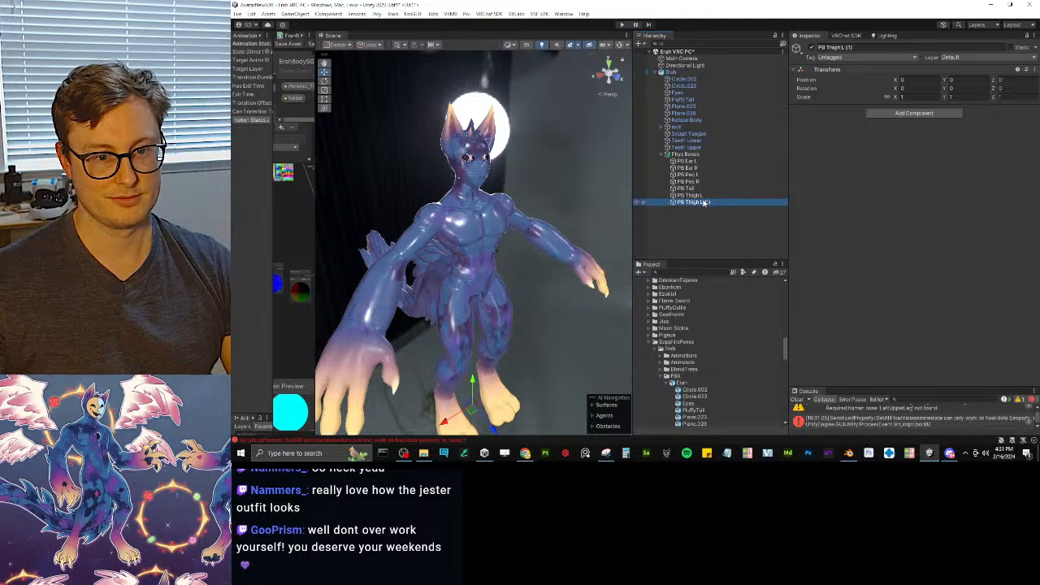
{"action": "left_click", "coordinate": [705, 203]}
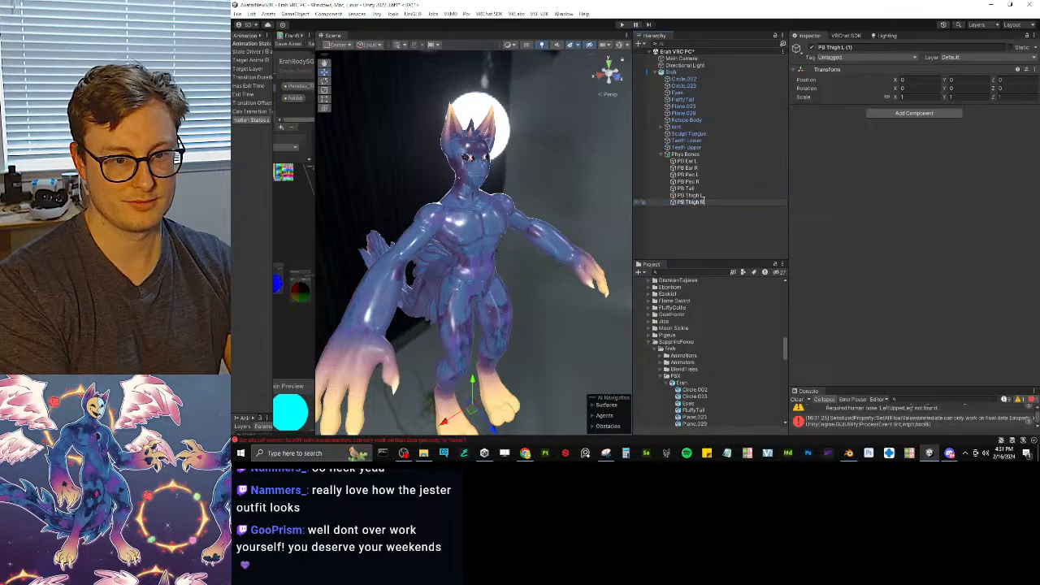
{"action": "key", "text": "BackSpace"}
{"action": "key", "text": "BackSpace"}
{"action": "key", "text": "BackSpace"}
{"action": "key", "text": "BackSpace"}
{"action": "key", "text": "BackSpace"}
{"action": "type", "text": "R"}
{"action": "key", "text": "Return"}
- Duplicate PB Thigh R and rename the copy PB Butt L
{"action": "key", "text": "ctrl+d"}
{"action": "left_click", "coordinate": [705, 209]}
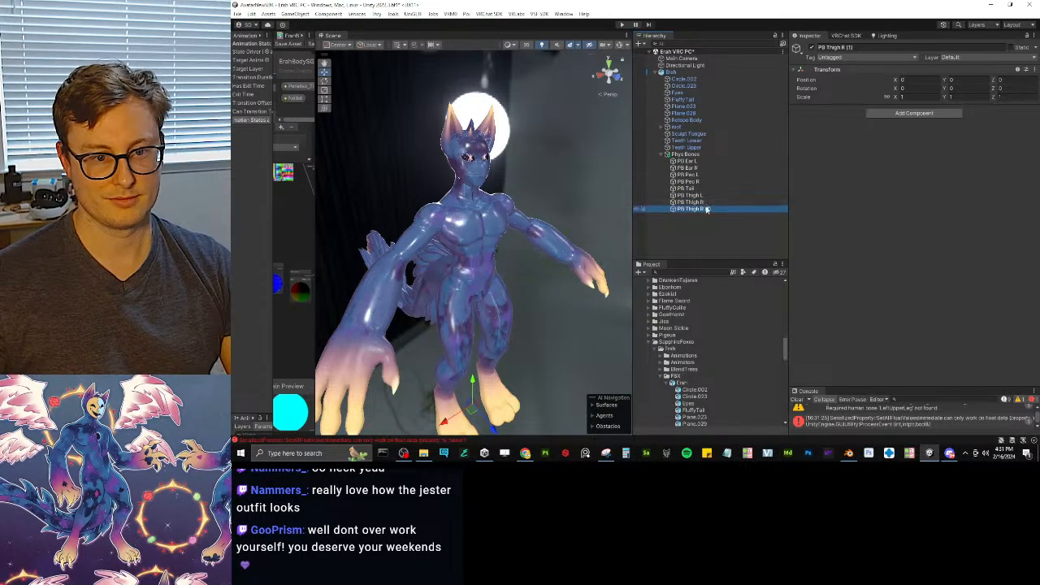
{"action": "type", "text": "PB "}
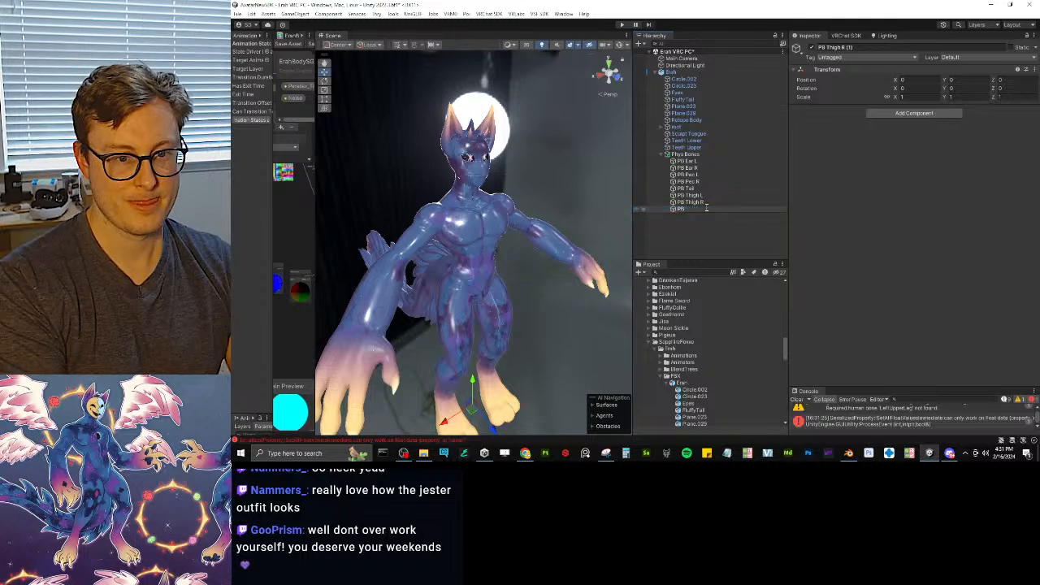
{"action": "type", "text": "Butt L"}
{"action": "key", "text": "Return"}
- Duplicate PB Butt L and rename the copy PB Butt R
{"action": "key", "text": "ctrl+d"}
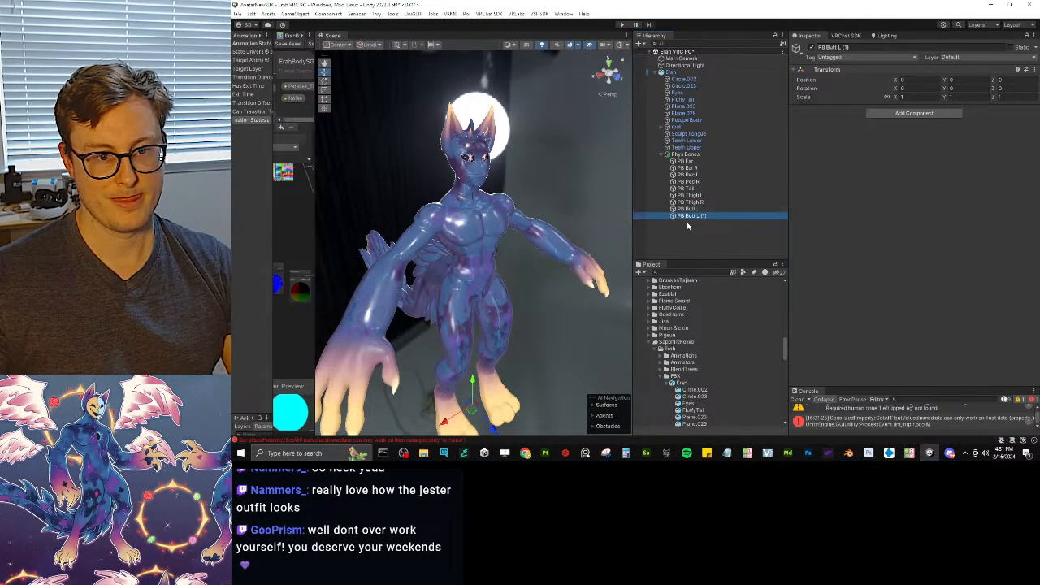
{"action": "key", "text": "F2"}
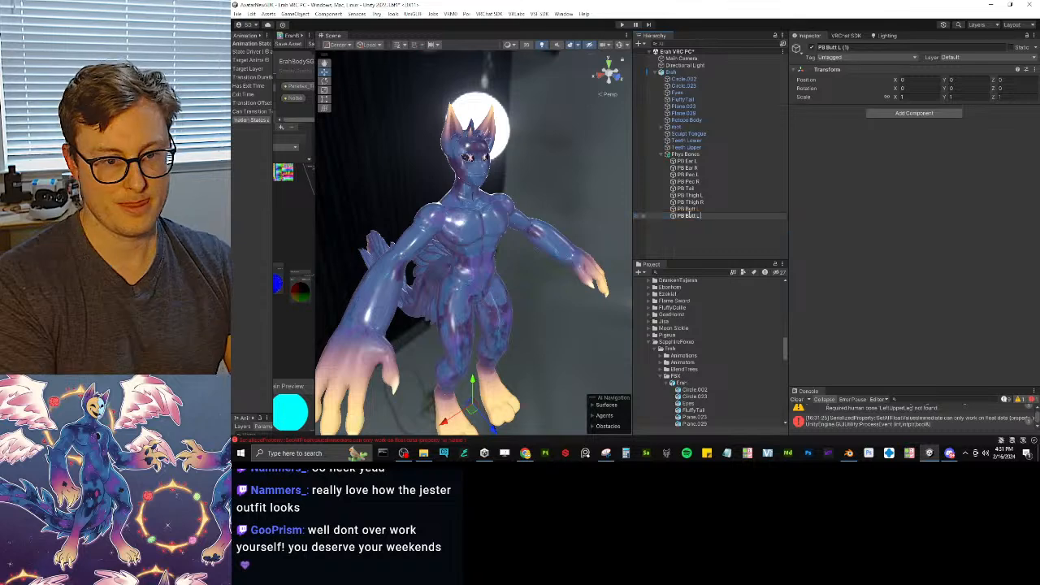
{"action": "key", "text": "BackSpace"}
{"action": "key", "text": "BackSpace"}
{"action": "type", "text": "R"}
{"action": "key", "text": "Return"}
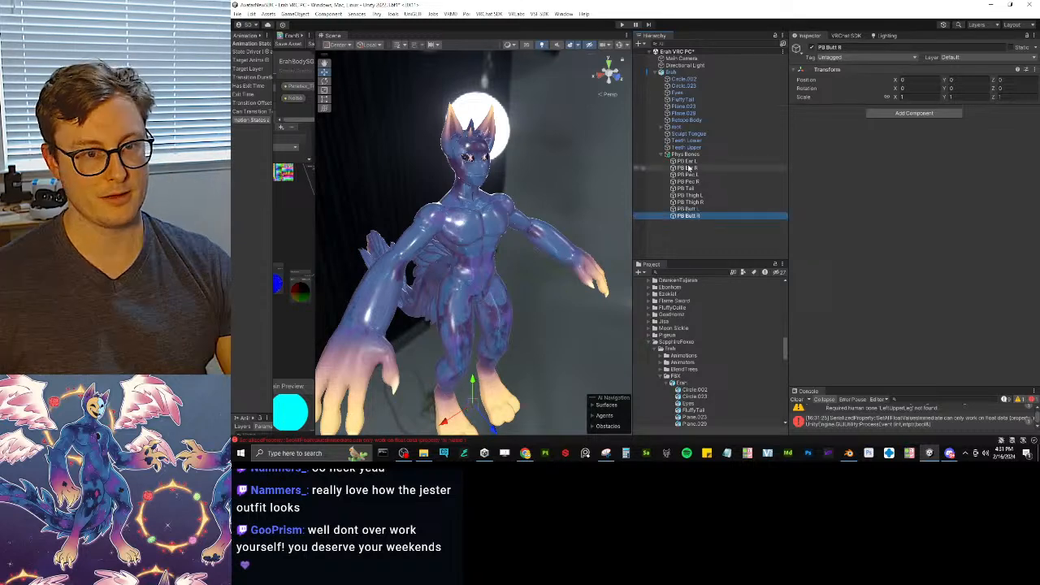
- Add a VRC Phys Bone component to all PB objects from PB Ear L through PB Butt R
{"action": "left_click", "coordinate": [689, 161], "text": "shift"}
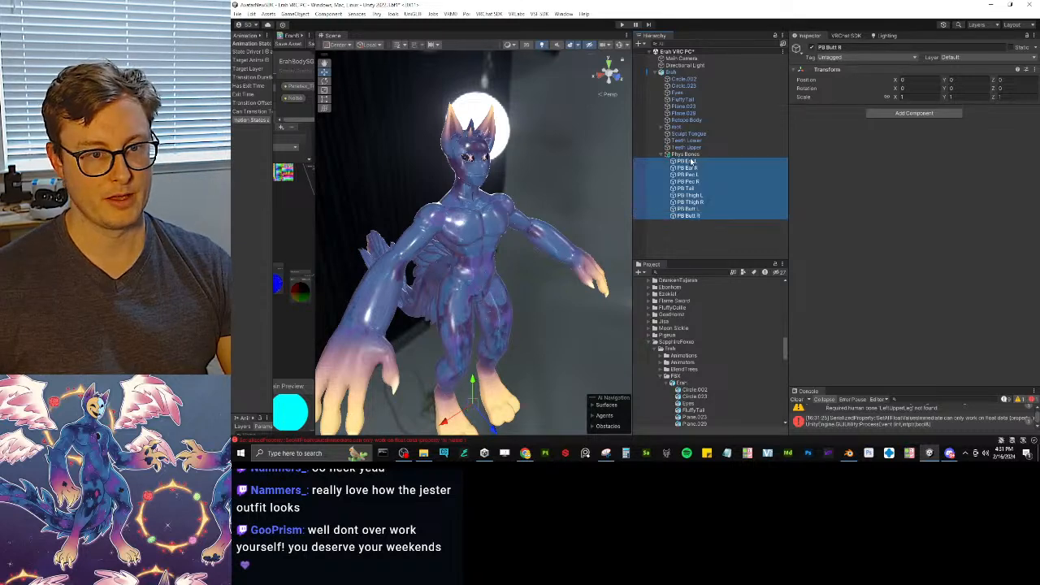
{"action": "left_click", "coordinate": [901, 114]}
{"action": "type", "text": "phys"}
{"action": "key", "text": "Down"}
{"action": "key", "text": "Down"}
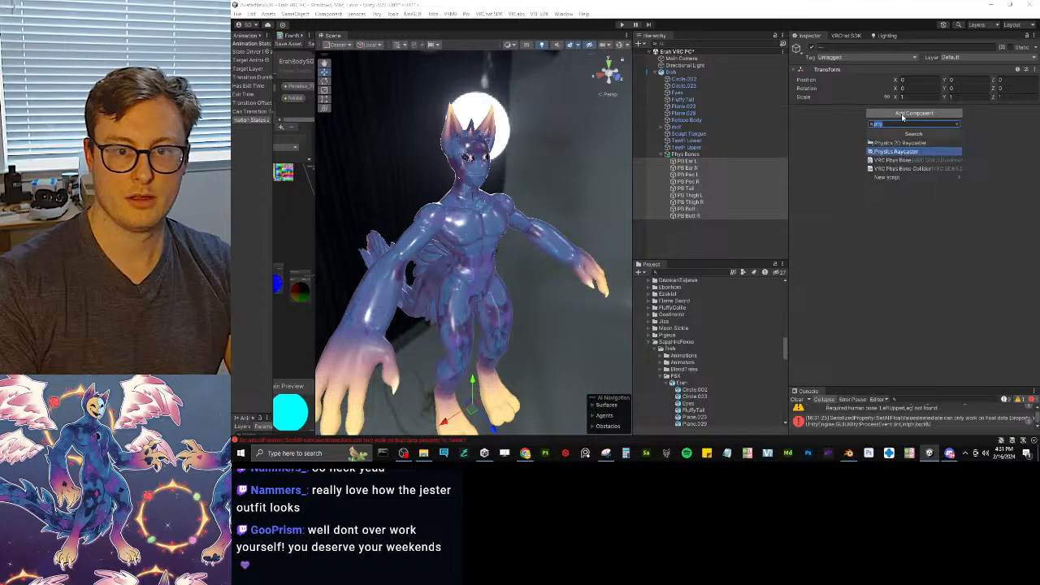
{"action": "key", "text": "Return"}
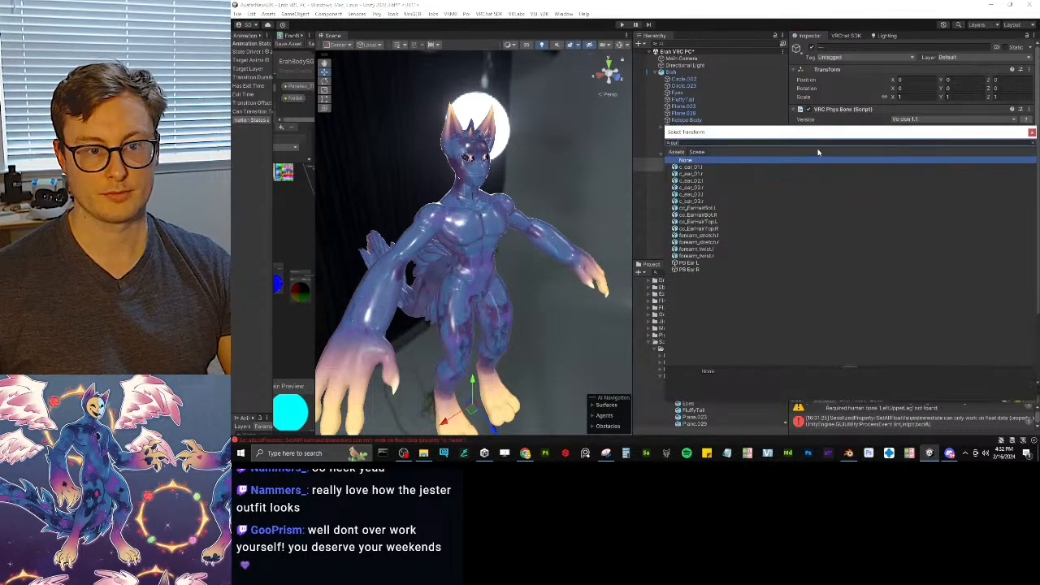
- Set the Root Transform to c_ear_01.l for PB Ear L and to c_ear_01.r for PB Ear R
{"action": "left_click", "coordinate": [711, 168]}
{"action": "double_click", "coordinate": [712, 168]}
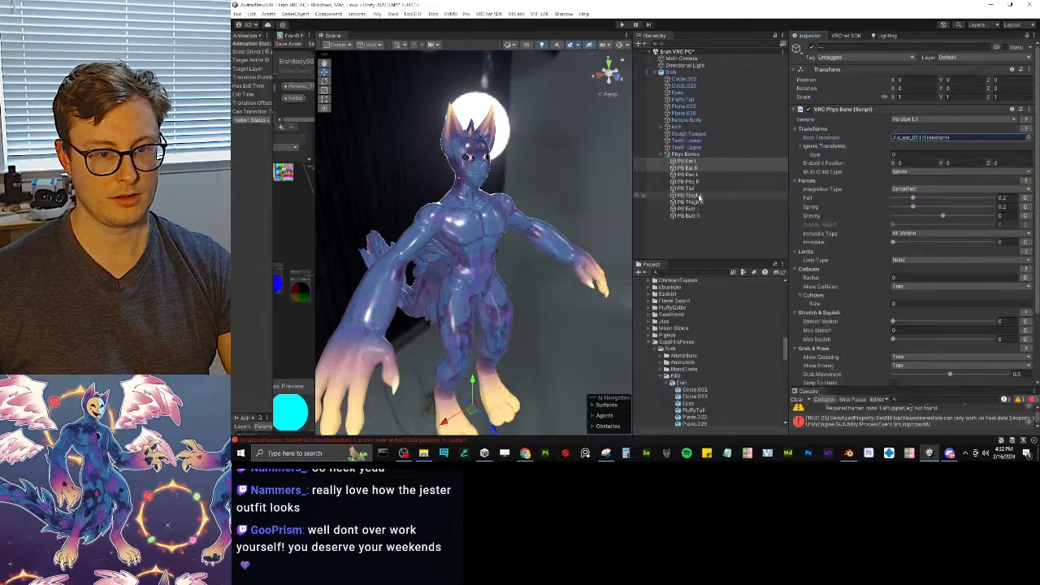
{"action": "left_click", "coordinate": [721, 168]}
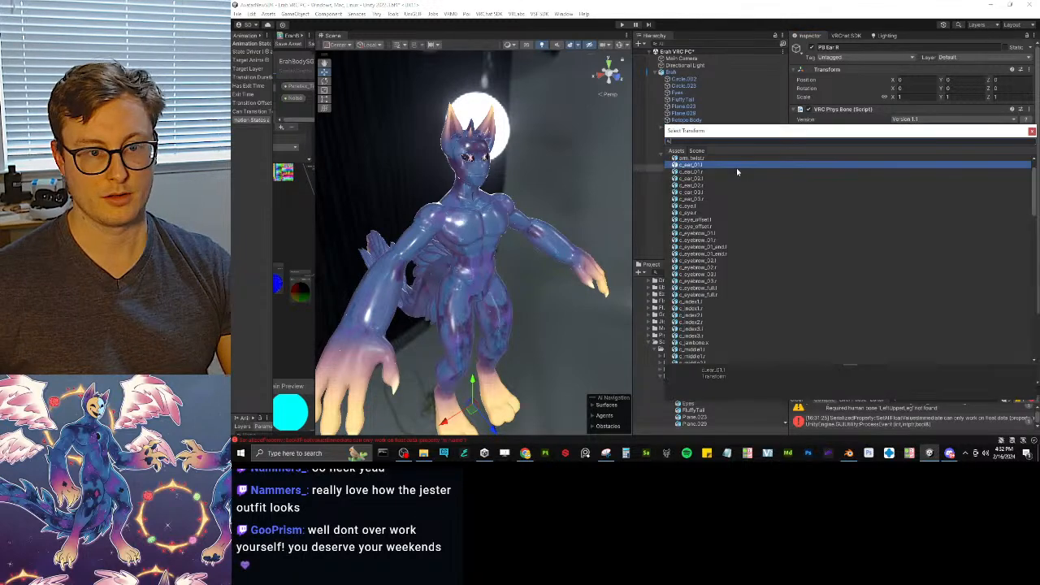
{"action": "double_click", "coordinate": [736, 167]}
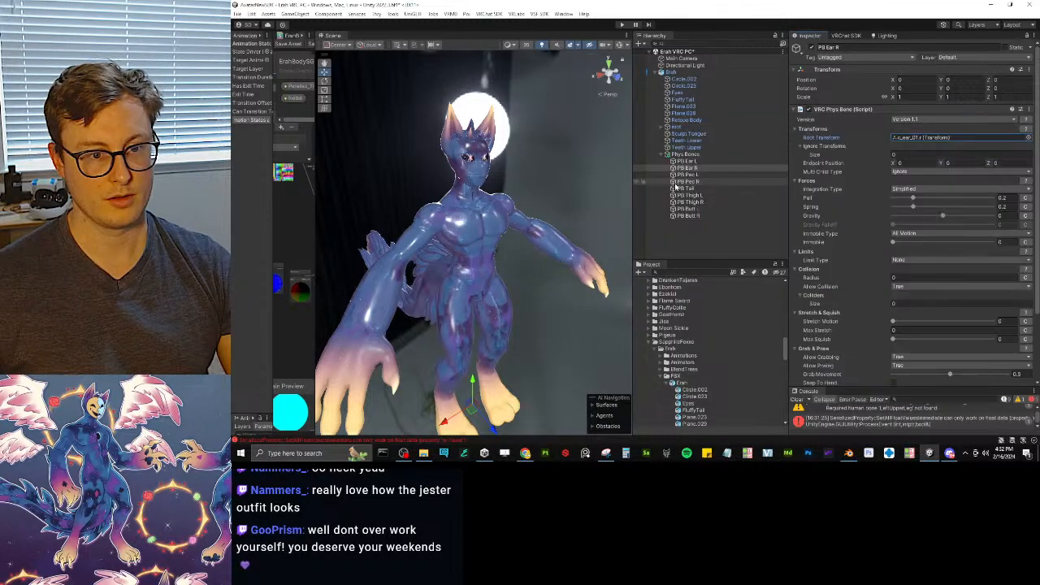
- Set the Root Transform to cc_Pec.L for PB Pec L and to cc_Pec.R for PB Pec R
{"action": "left_click", "coordinate": [1027, 137]}
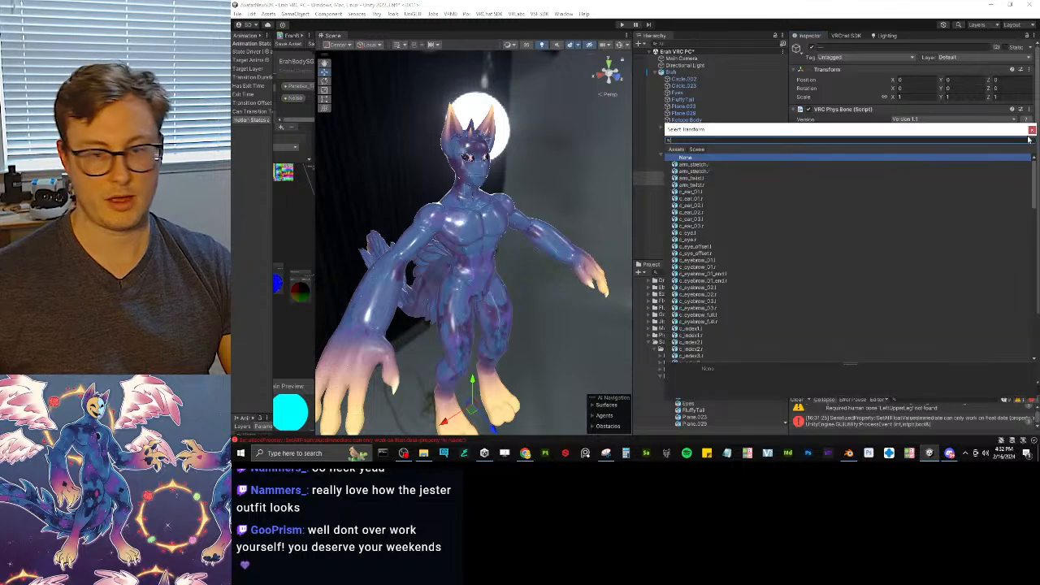
{"action": "type", "text": "pec"}
{"action": "key", "text": "Return"}
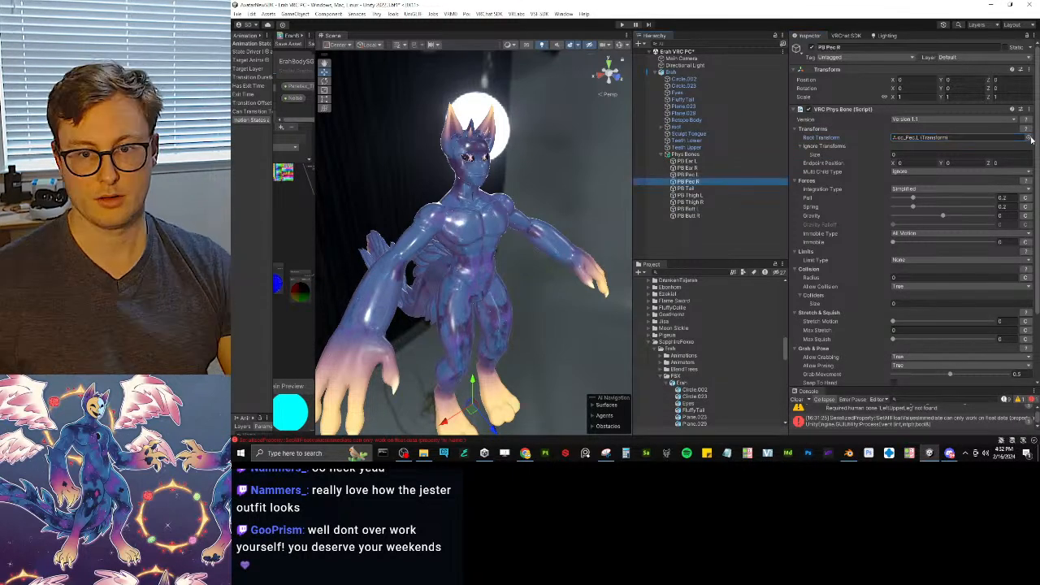
{"action": "left_click", "coordinate": [1028, 138]}
{"action": "double_click", "coordinate": [712, 173]}
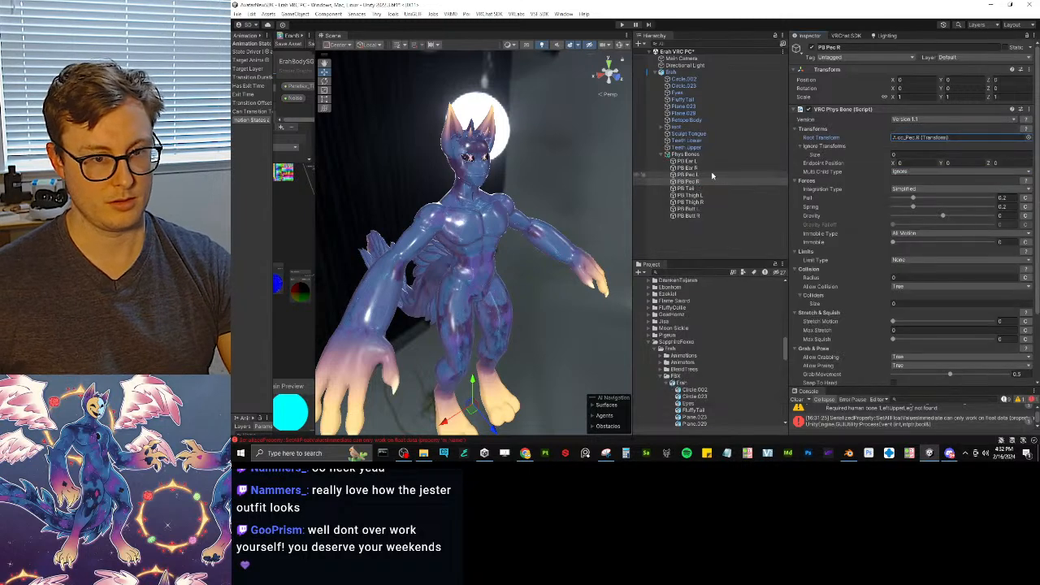
- Set the Root Transform of PB Tail to c_tail_00.x
{"action": "left_click", "coordinate": [689, 191]}
{"action": "left_click", "coordinate": [1028, 137]}
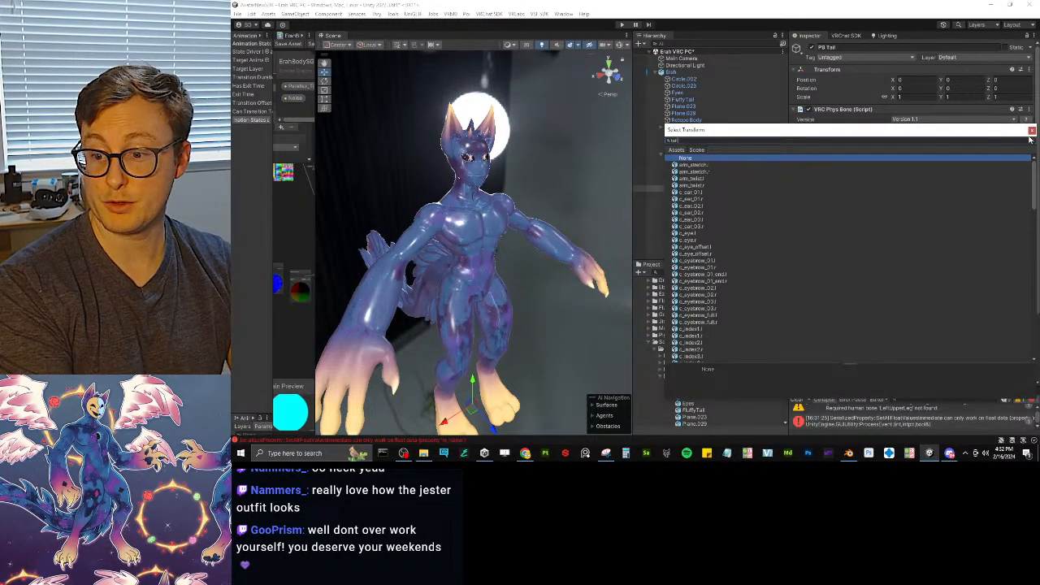
{"action": "type", "text": "tail"}
{"action": "key", "text": "Down"}
{"action": "key", "text": "Return"}
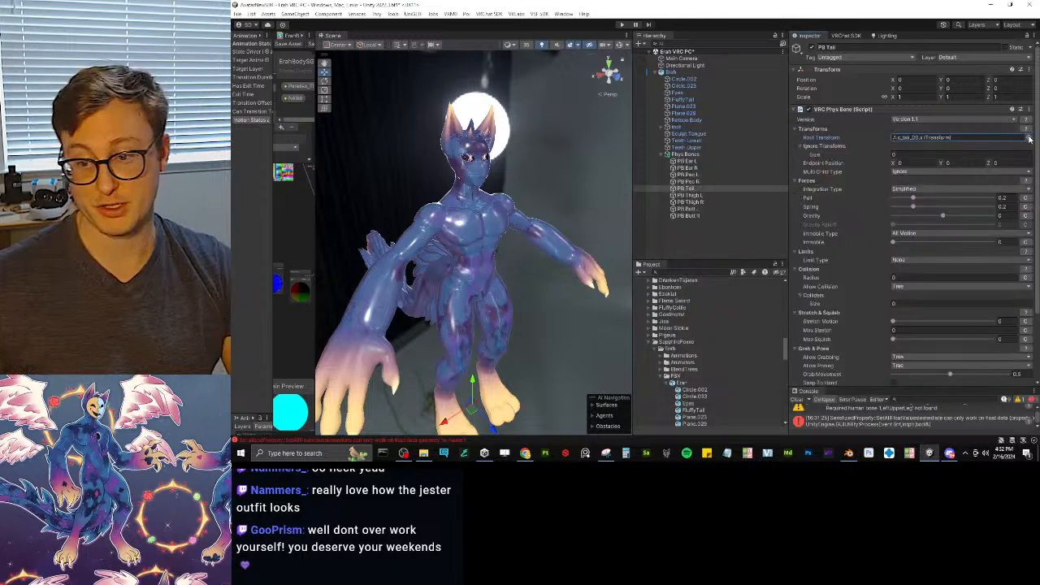
- Set the Root Transform to cc_Thigh.L for PB Thigh L and to cc_Thigh.R for PB Thigh R
{"action": "left_click", "coordinate": [698, 198]}
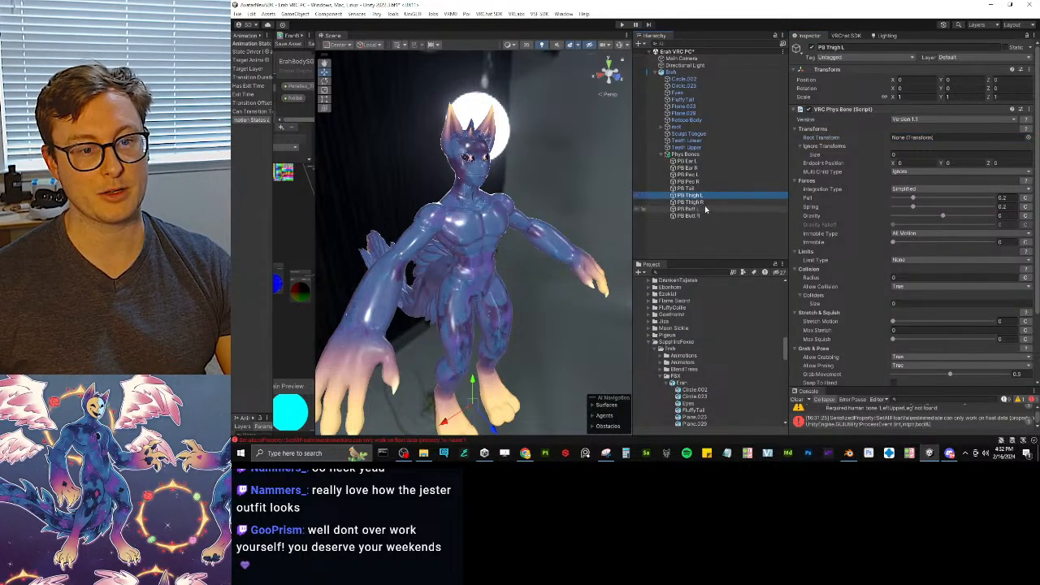
{"action": "left_click", "coordinate": [695, 202]}
{"action": "left_click", "coordinate": [1029, 137]}
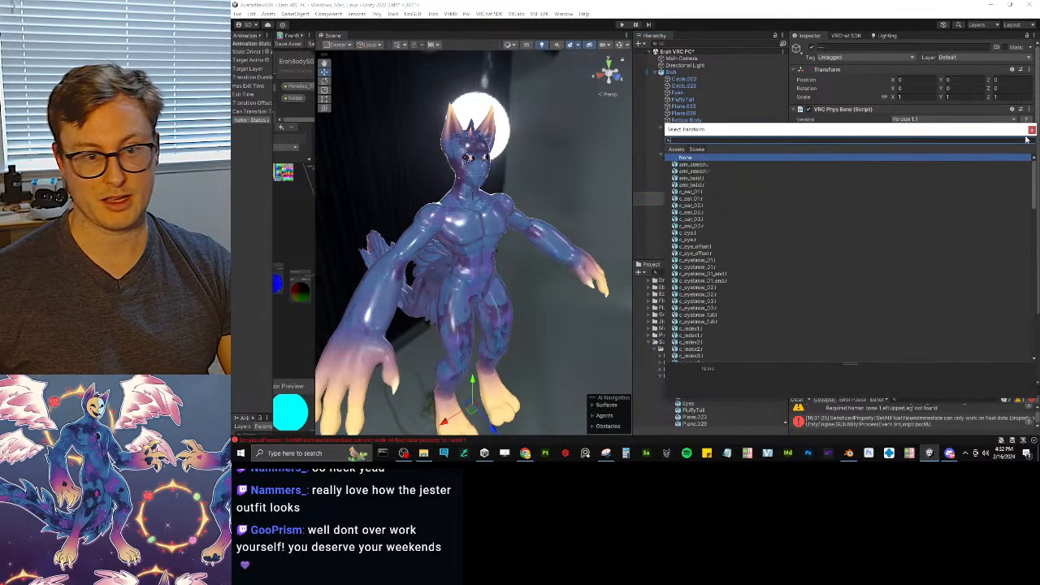
{"action": "type", "text": "thigh"}
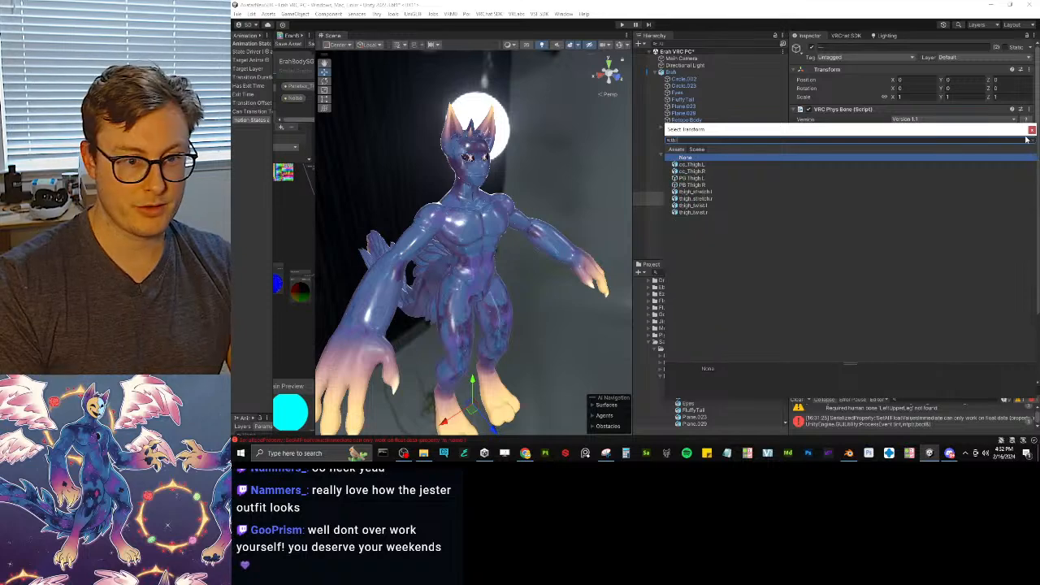
{"action": "key", "text": "Down"}
{"action": "key", "text": "Return"}
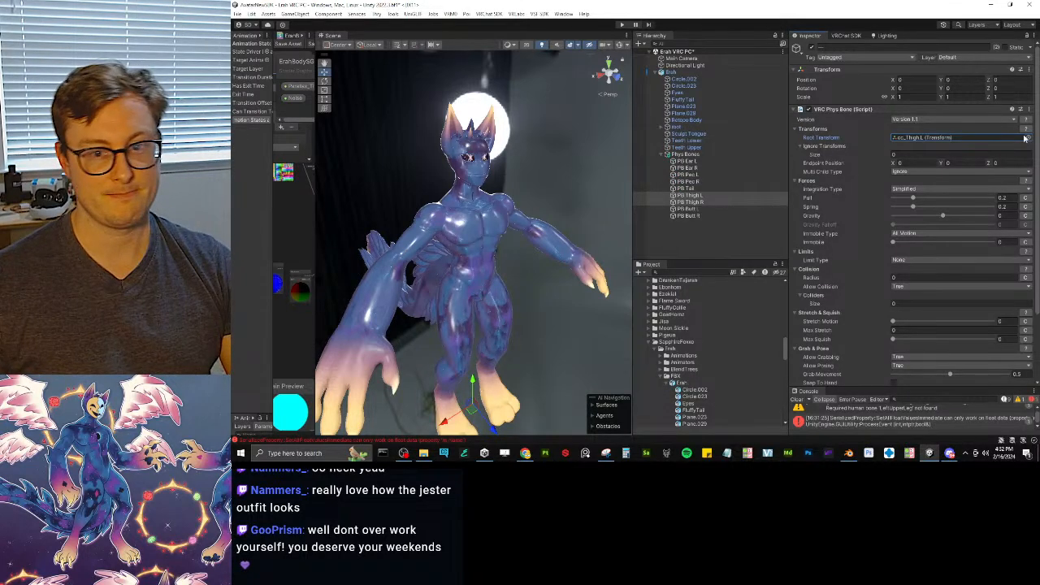
{"action": "left_click", "coordinate": [1028, 138]}
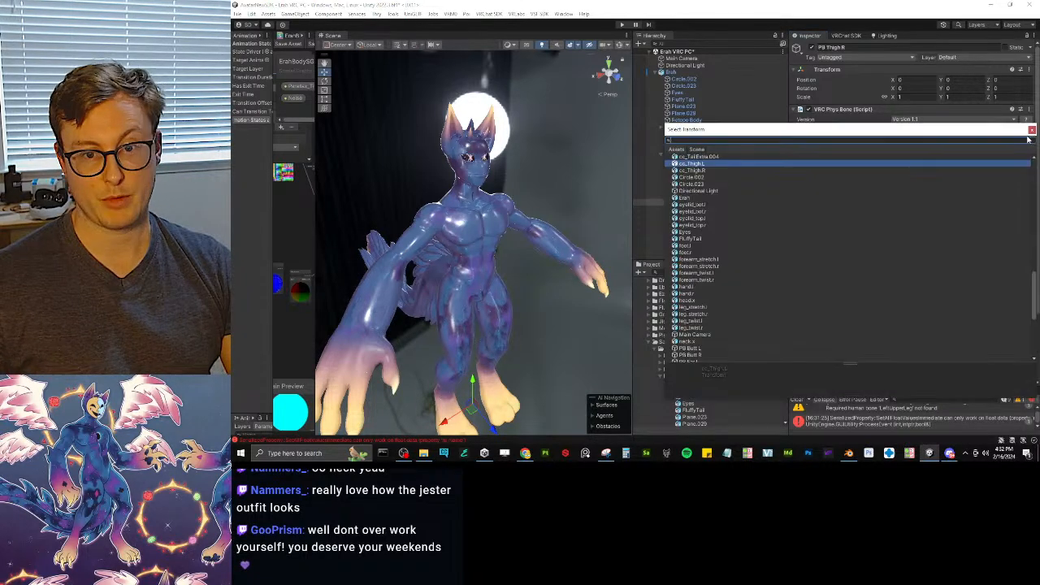
{"action": "left_click", "coordinate": [722, 170]}
{"action": "double_click", "coordinate": [722, 170]}
- Set the Root Transform to cc_Butt.L for PB Butt L and to cc_Butt.R for PB Butt R
{"action": "left_click", "coordinate": [698, 209]}
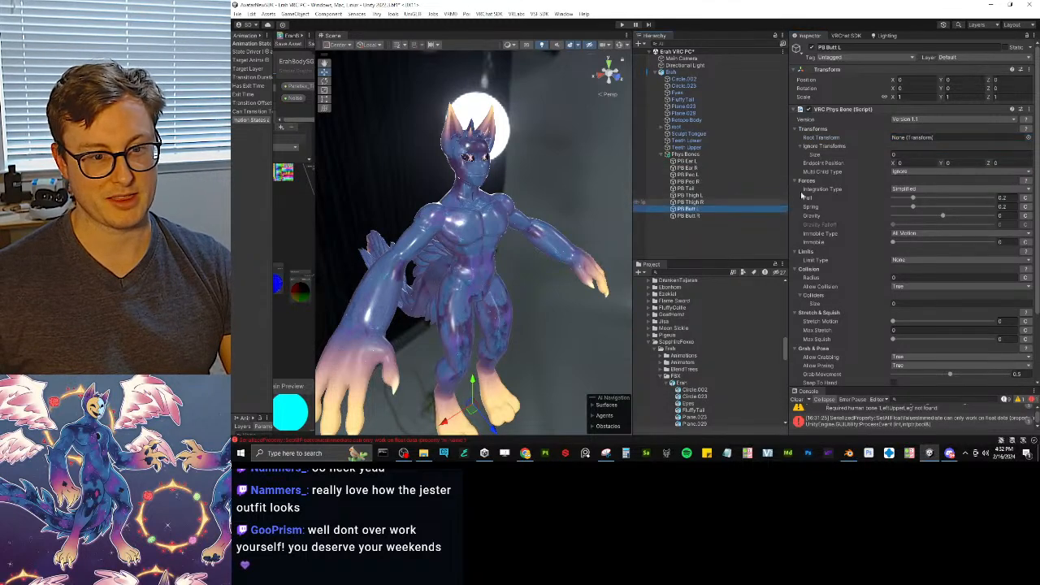
{"action": "left_click", "coordinate": [1029, 138]}
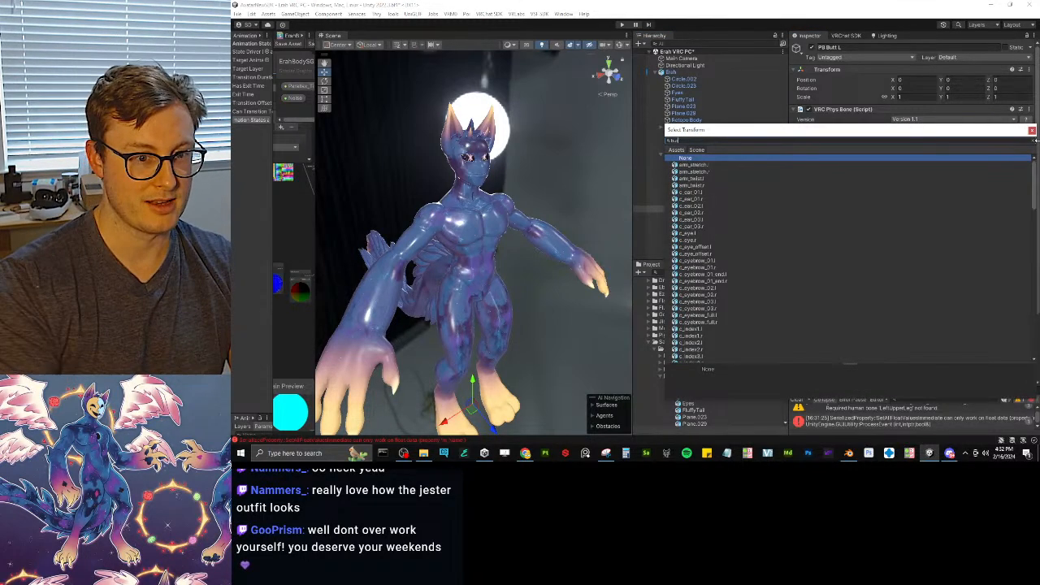
{"action": "type", "text": "butt"}
{"action": "key", "text": "Down"}
{"action": "key", "text": "Return"}
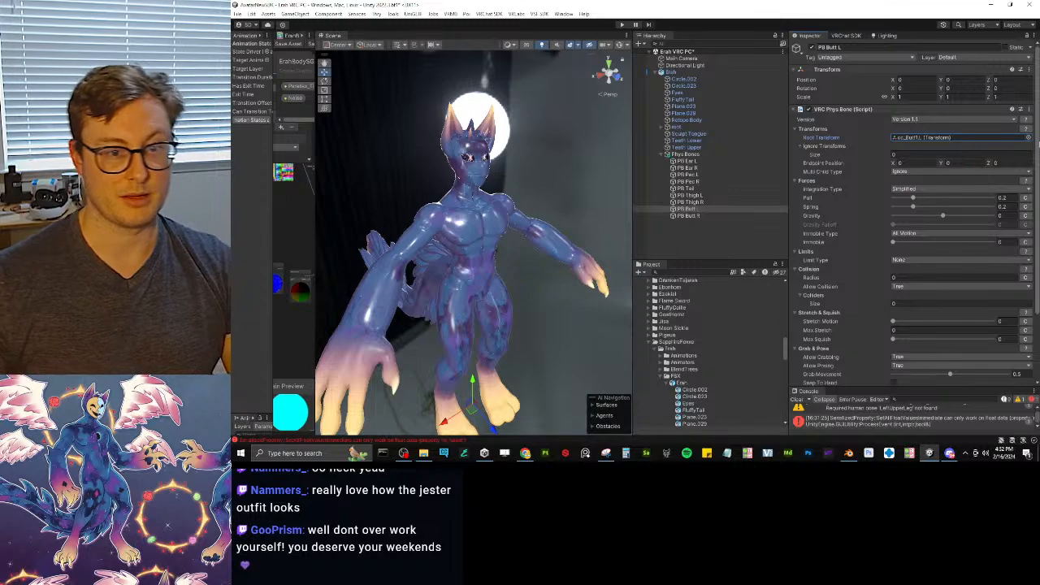
{"action": "left_click", "coordinate": [688, 215]}
{"action": "left_click", "coordinate": [1029, 138]}
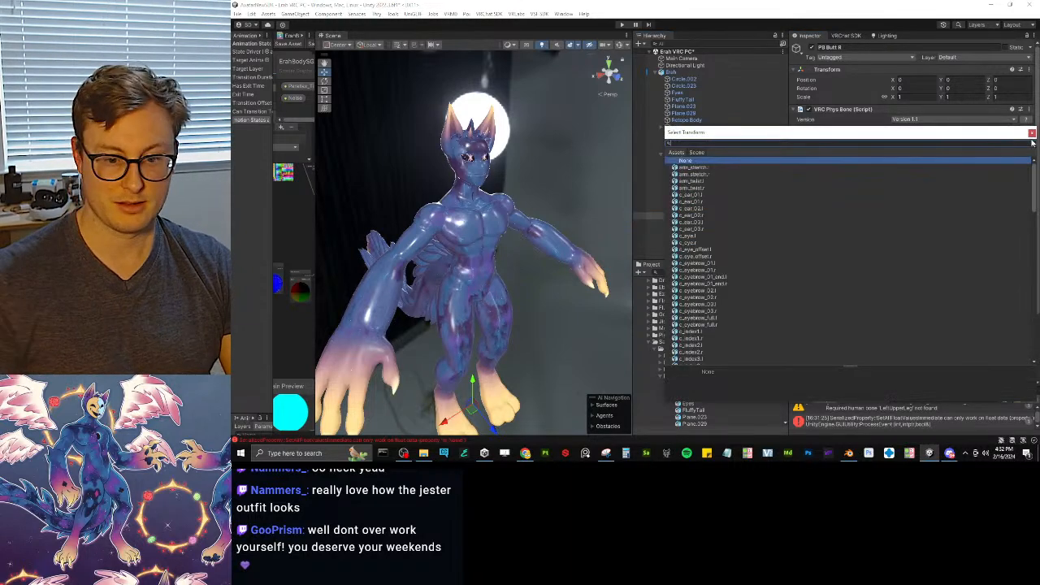
{"action": "type", "text": "butt"}
{"action": "key", "text": "Down"}
{"action": "key", "text": "Down"}
{"action": "key", "text": "Return"}
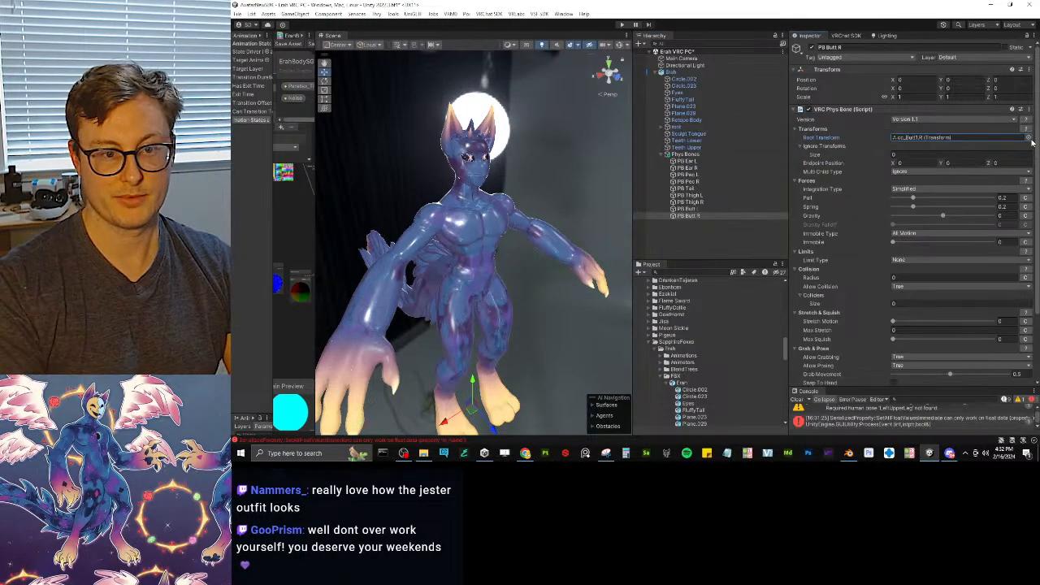
- Set the Endpoint Position Y to 0.1 for all PB objects from PB Ear L through PB Butt R
{"action": "left_click", "coordinate": [687, 161], "text": "shift"}
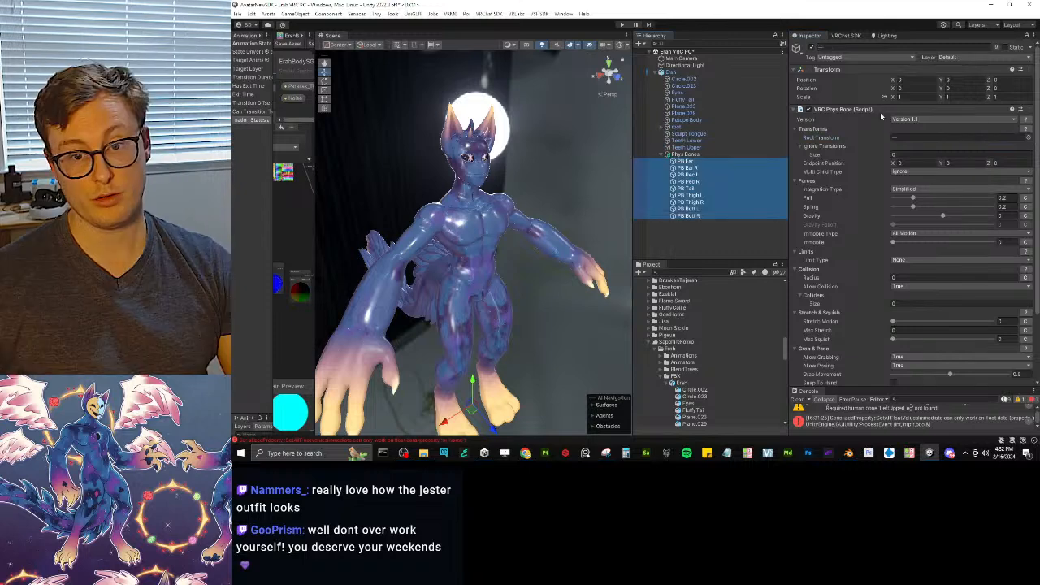
{"action": "left_click", "coordinate": [956, 161]}
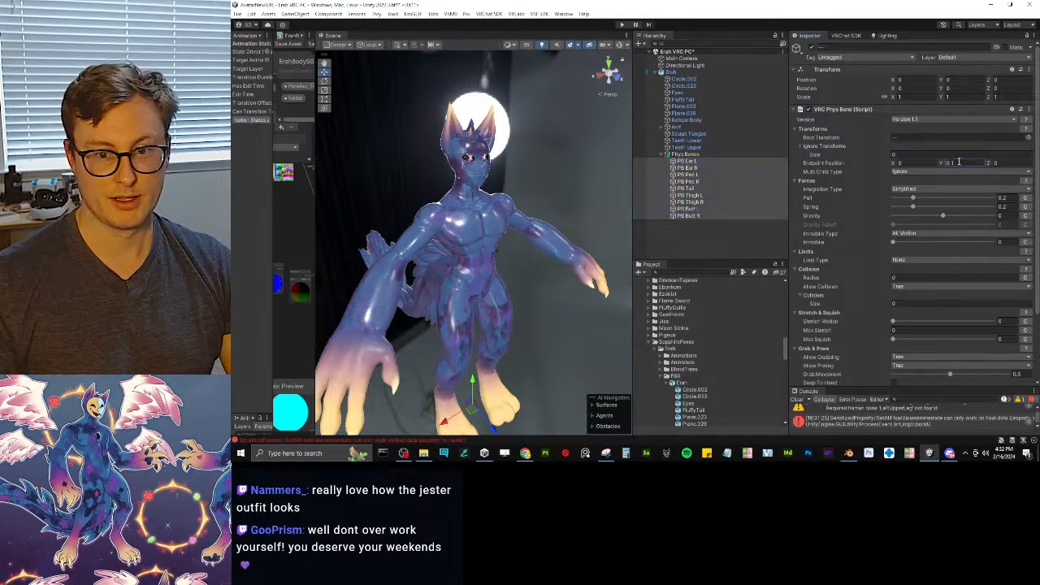
{"action": "type", "text": "0.1"}
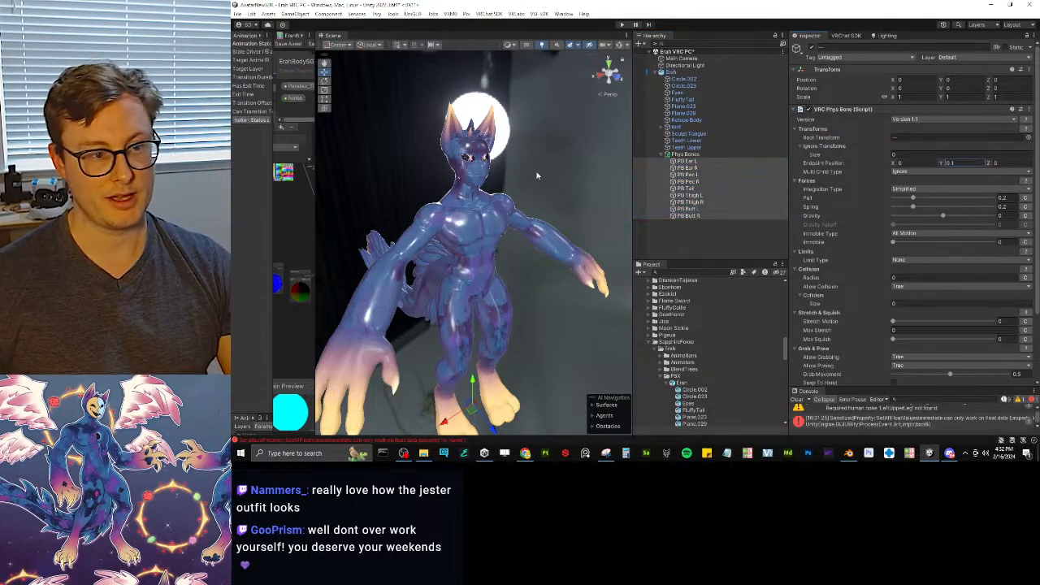
- Toggle gizmo visibility in the Scene view and widen the view around the avatar
{"action": "left_click", "coordinate": [619, 46]}
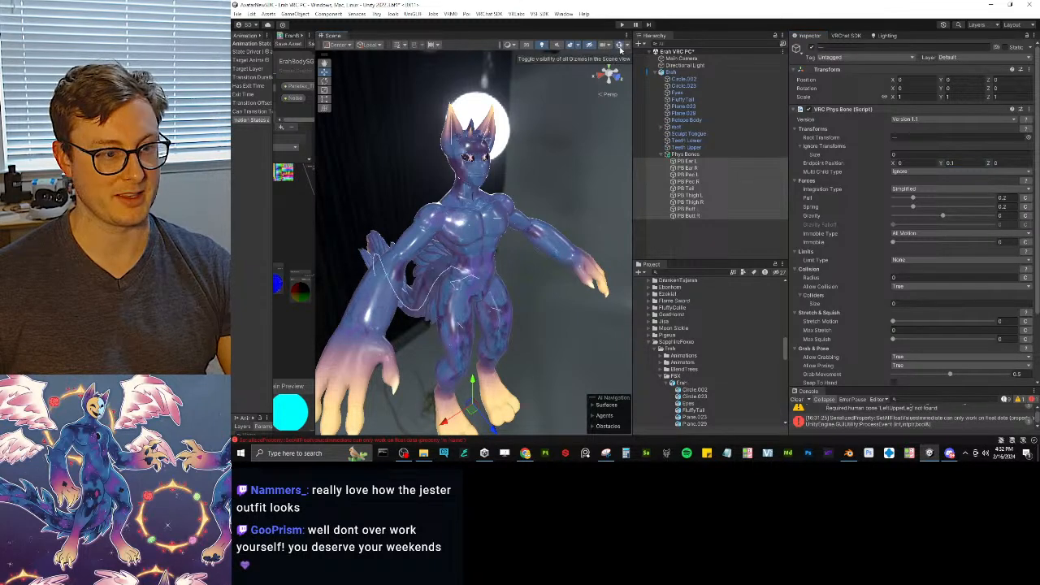
{"action": "left_click_drag", "start_coordinate": [546, 163], "coordinate": [398, 152], "text": "alt"}
{"action": "left_click_drag", "start_coordinate": [633, 232], "coordinate": [749, 244]}
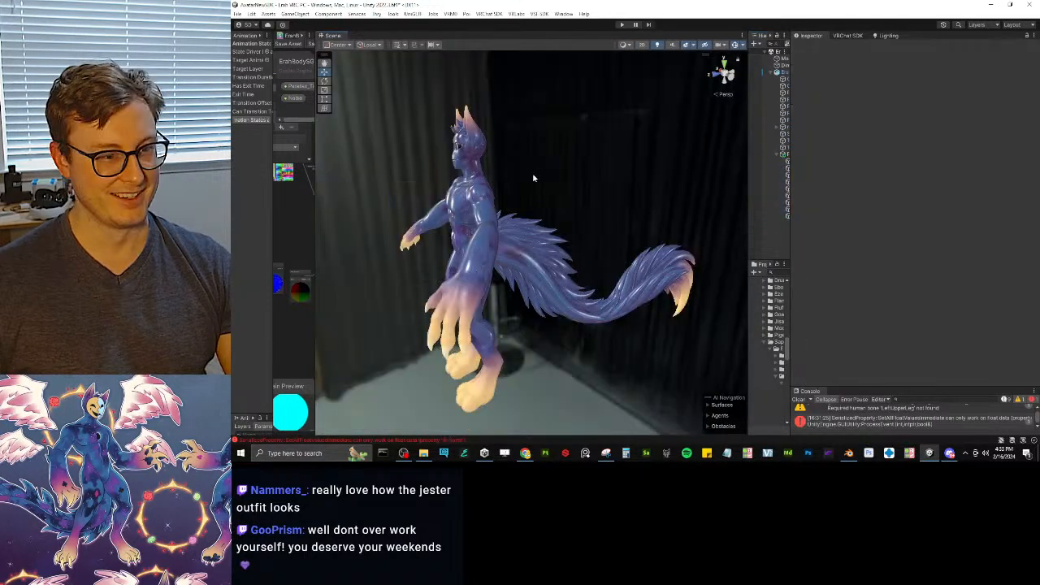
{"action": "left_click_drag", "start_coordinate": [504, 171], "coordinate": [638, 163], "text": "alt"}
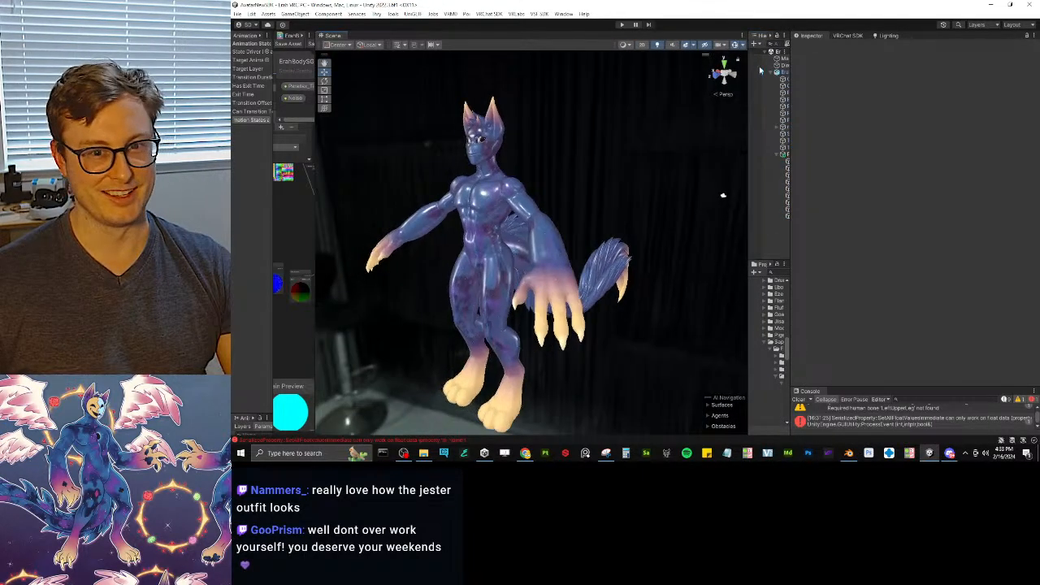
- Clear the console messages and enter Play mode
{"action": "left_click", "coordinate": [854, 39]}
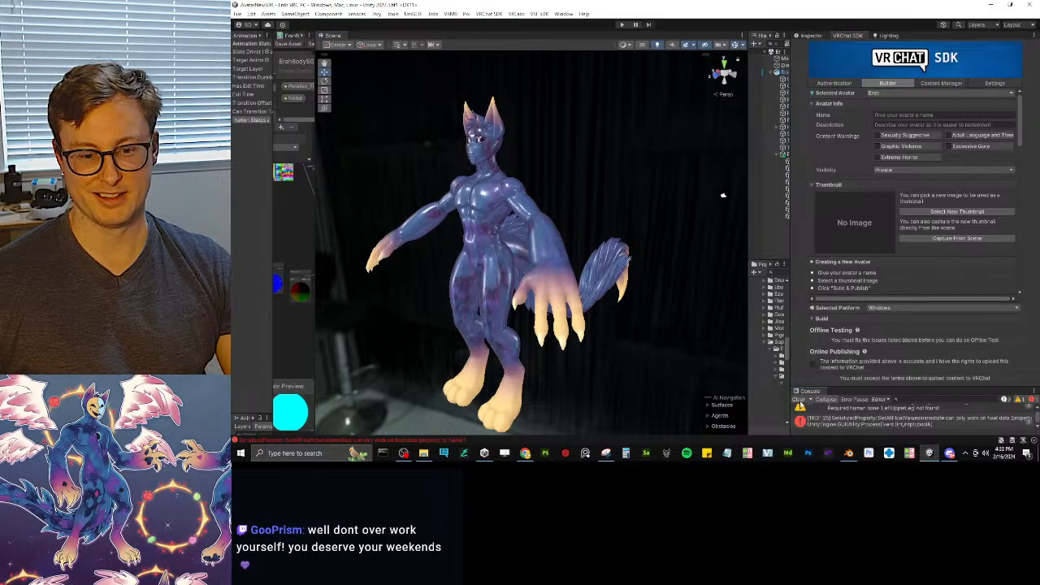
{"action": "left_click", "coordinate": [800, 401]}
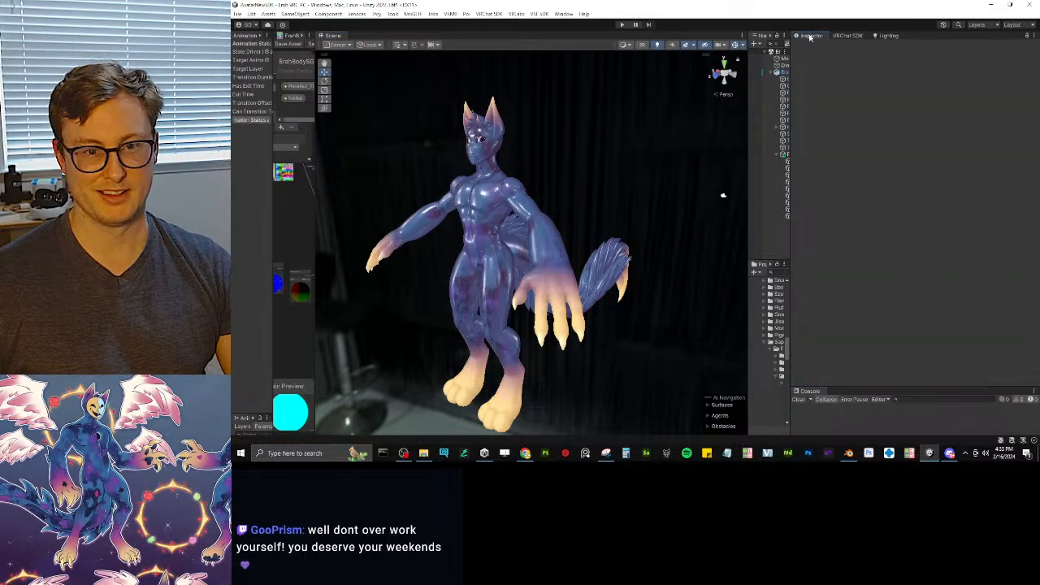
{"action": "left_click", "coordinate": [622, 25]}
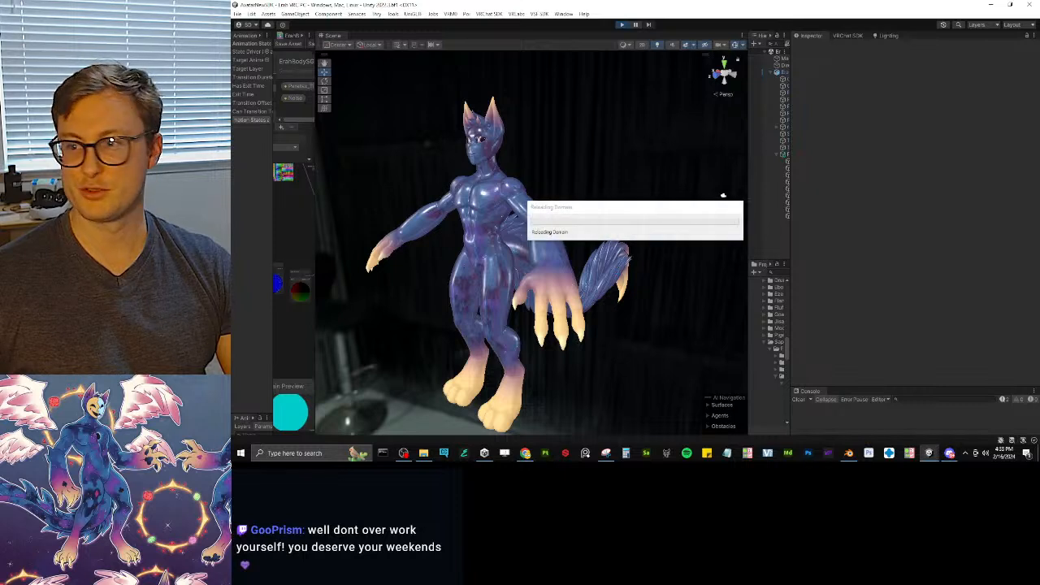
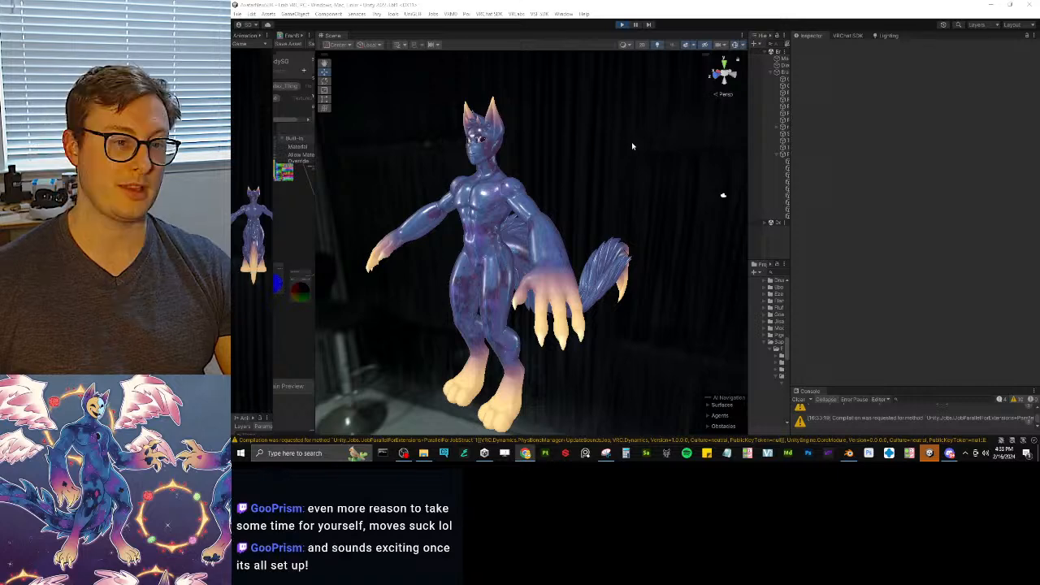
- Switch the handle to Pivot and move the Erah avatar around in Play mode to test its bone physics
{"action": "left_click_drag", "start_coordinate": [540, 164], "coordinate": [682, 160], "text": "alt"}
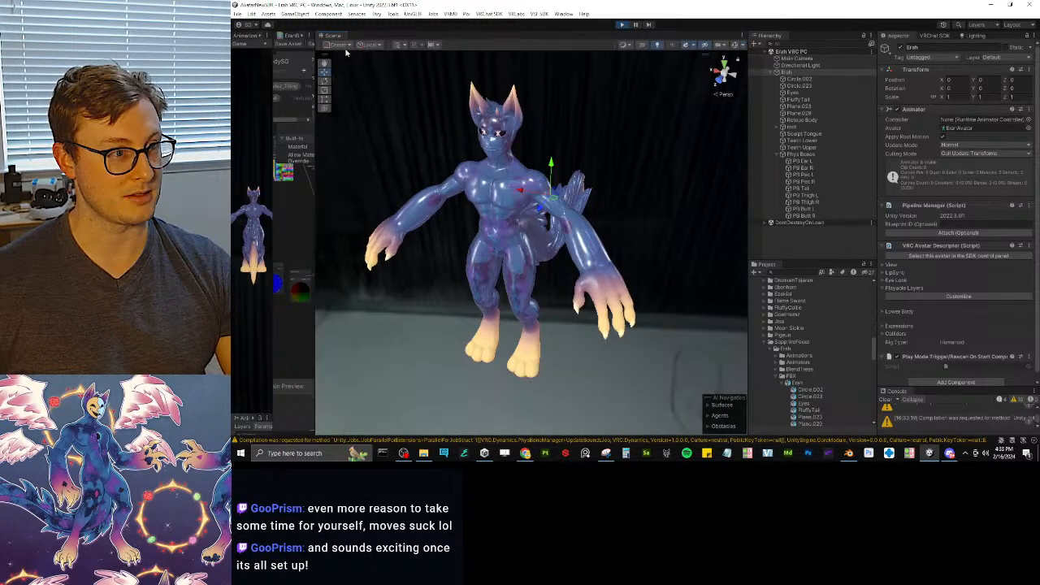
{"action": "key", "text": "z"}
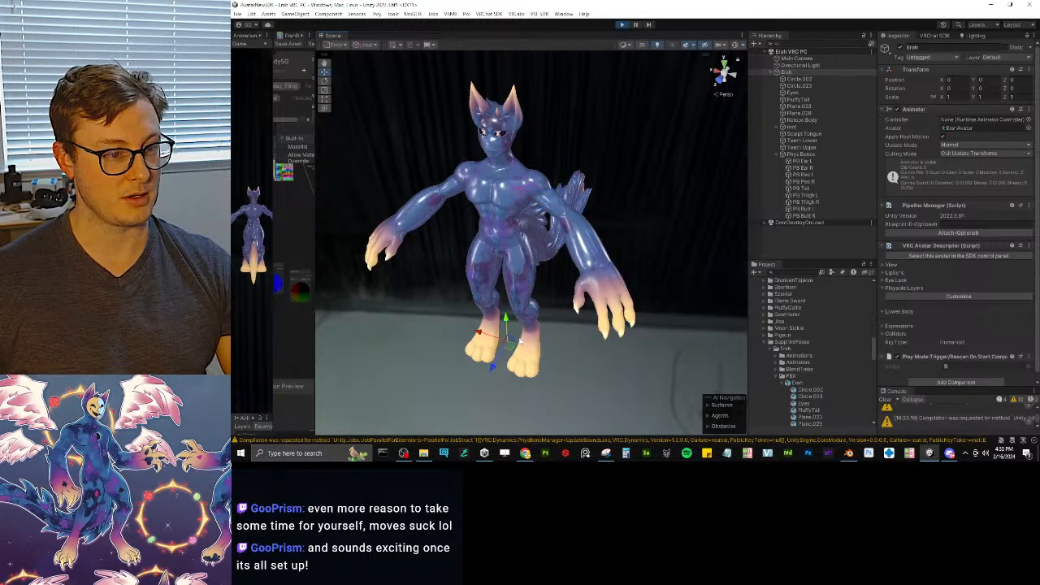
{"action": "left_click_drag", "start_coordinate": [519, 341], "coordinate": [588, 370]}
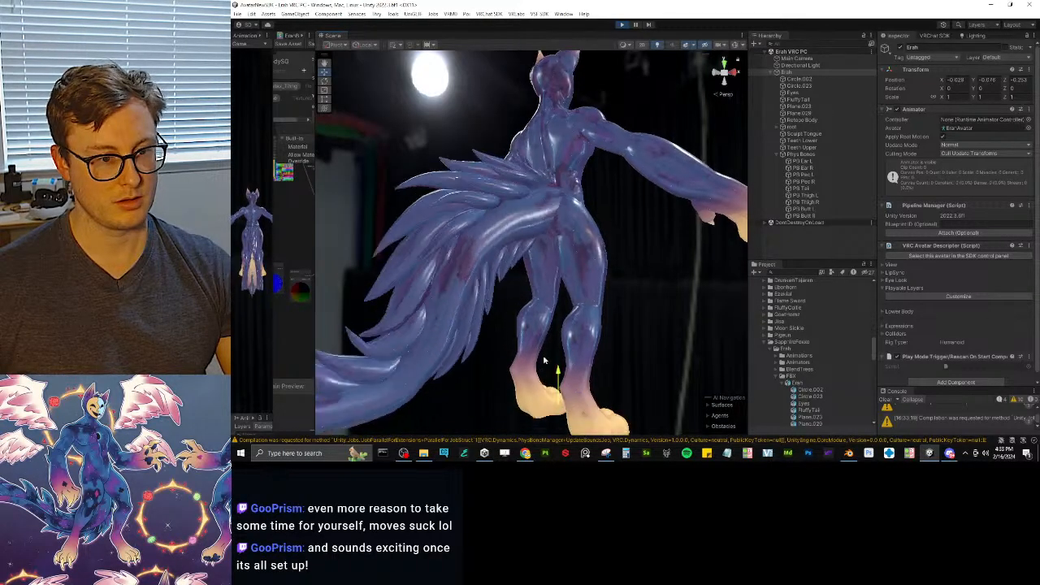
{"action": "left_click_drag", "start_coordinate": [545, 404], "coordinate": [435, 338]}
- Try a Pull of about 0.408 and a Spring of about 0.628 on all PB objects, moving the avatar to test them
{"action": "left_click", "coordinate": [806, 162]}
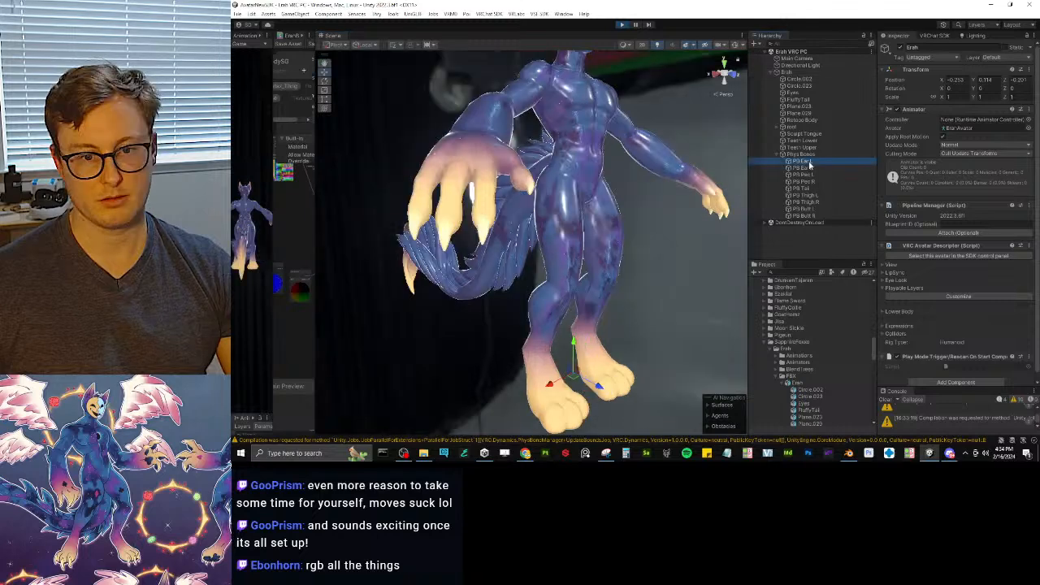
{"action": "left_click", "coordinate": [808, 216], "text": "shift"}
{"action": "left_click", "coordinate": [962, 198]}
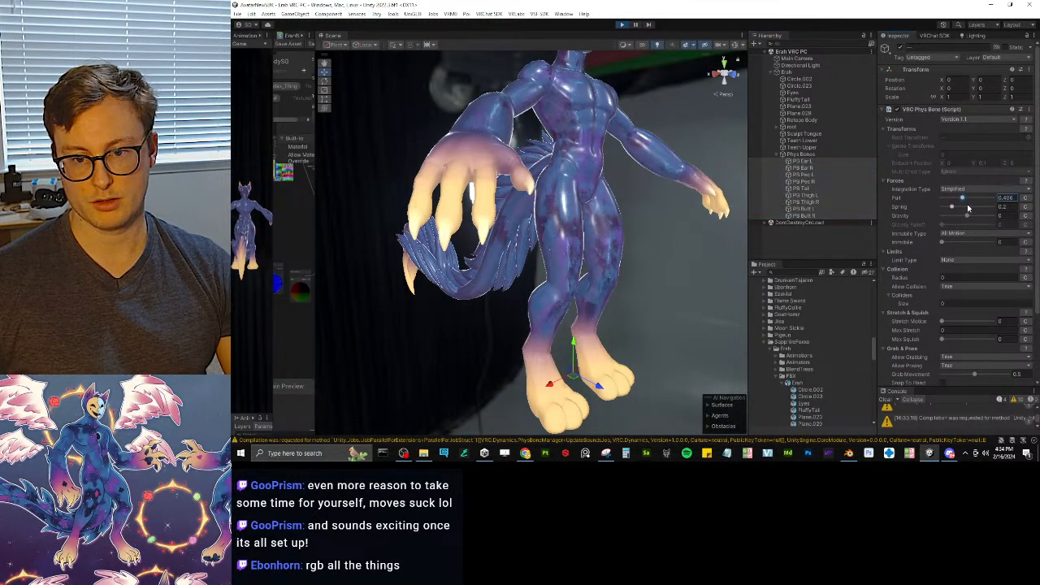
{"action": "left_click", "coordinate": [973, 207]}
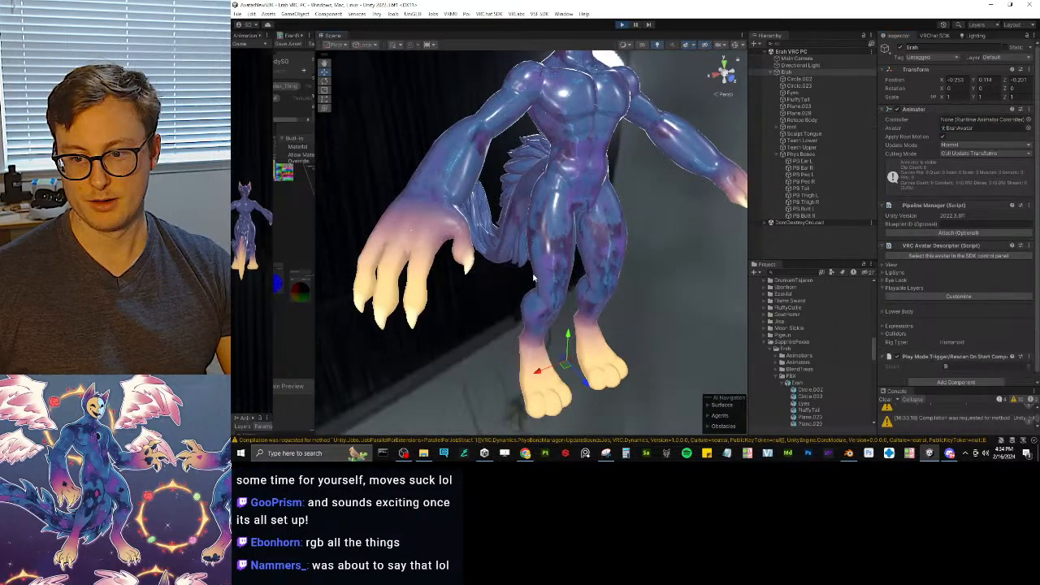
{"action": "left_click_drag", "start_coordinate": [567, 367], "coordinate": [530, 360]}
{"action": "left_click_drag", "start_coordinate": [530, 359], "coordinate": [642, 333], "text": "alt"}
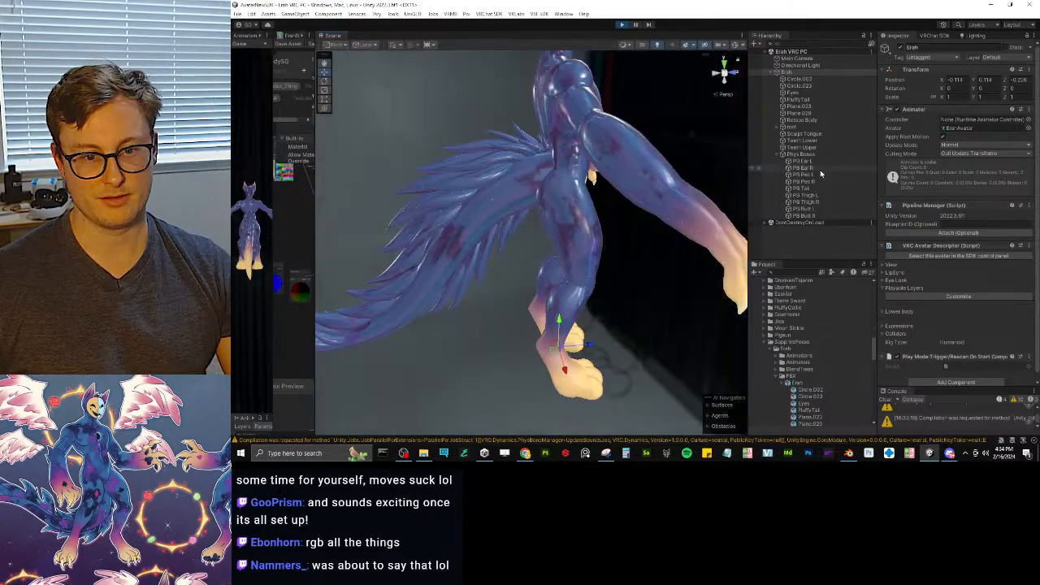
- Deactivate PB Tail in Play mode and move the Erah avatar around to test the remaining bones
{"action": "left_click", "coordinate": [800, 188]}
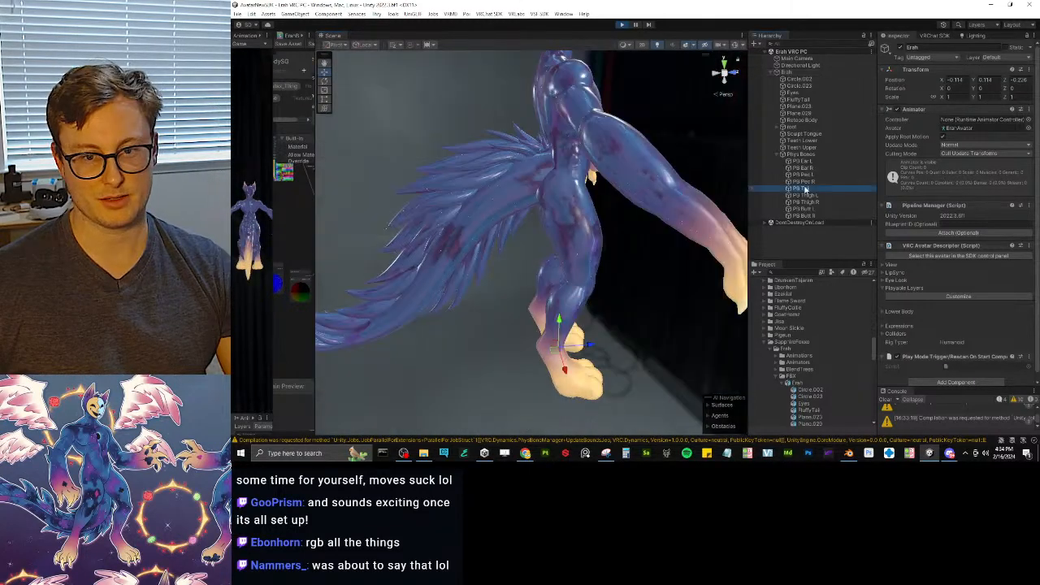
{"action": "left_click", "coordinate": [900, 49]}
{"action": "left_click", "coordinate": [574, 173]}
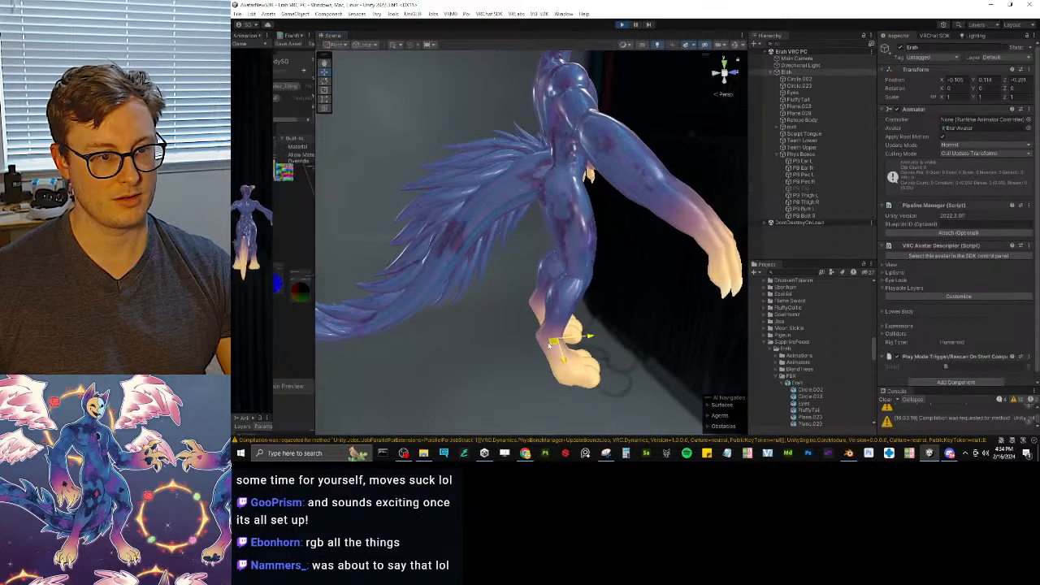
{"action": "left_click_drag", "start_coordinate": [589, 343], "coordinate": [546, 337]}
{"action": "left_click_drag", "start_coordinate": [546, 325], "coordinate": [638, 312], "text": "alt"}
{"action": "left_click_drag", "start_coordinate": [526, 342], "coordinate": [585, 342]}
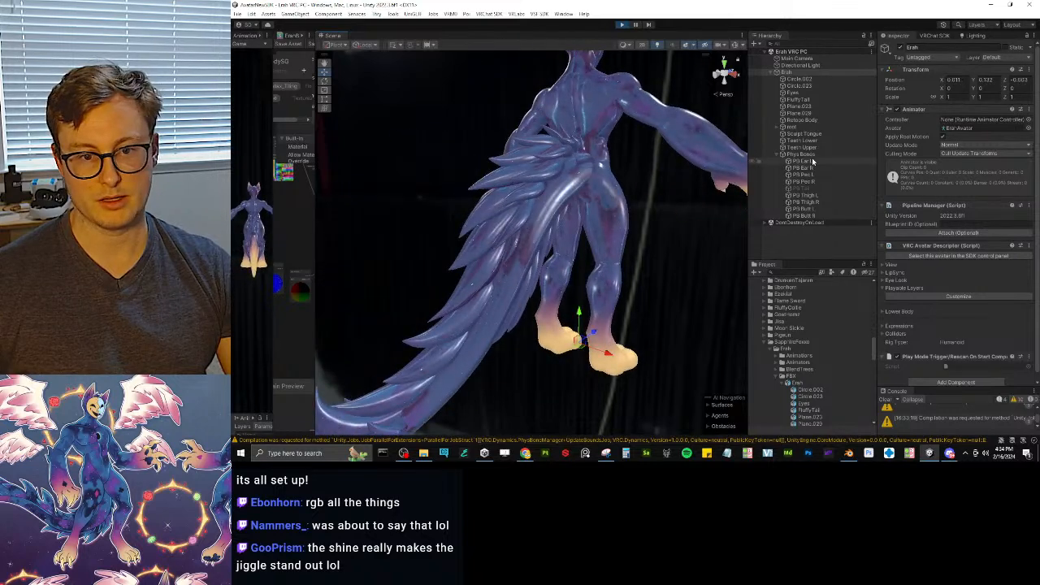
- Try the Angle limit type on all PB objects except PB Tail
{"action": "left_click", "coordinate": [813, 162]}
{"action": "left_click", "coordinate": [803, 216], "text": "shift"}
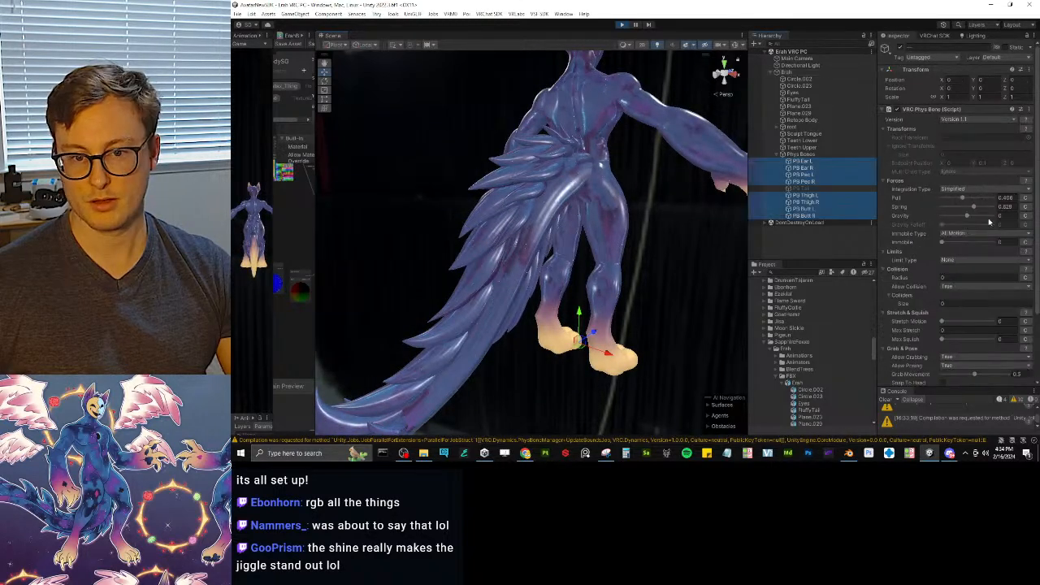
{"action": "left_click", "coordinate": [966, 260]}
{"action": "left_click", "coordinate": [958, 279]}
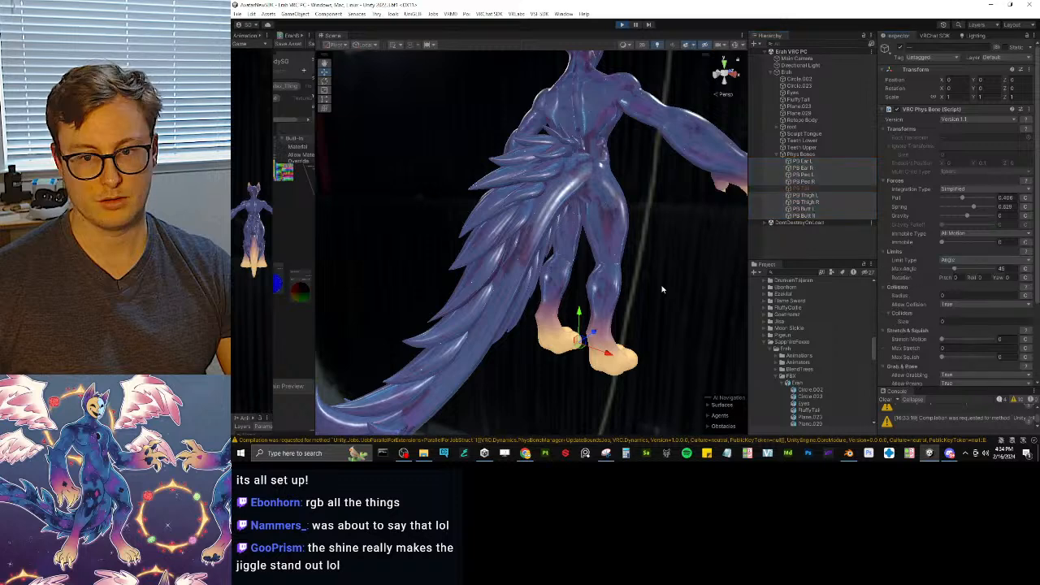
- Set Pull to about 0.521, Spring to about 0.728 and Immobile to about 0.571 on all PB objects except PB Tail
{"action": "left_click", "coordinate": [804, 162]}
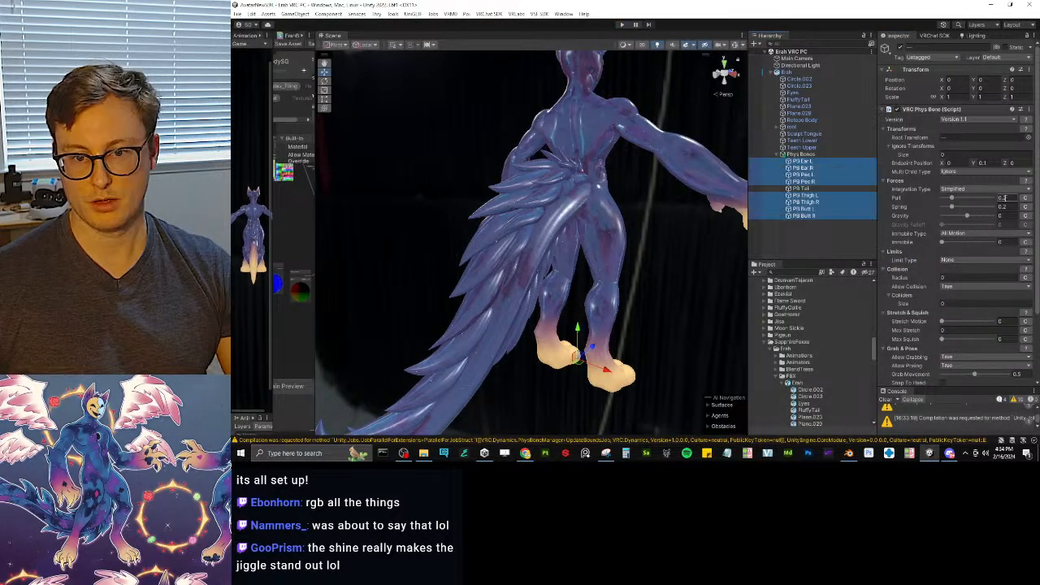
{"action": "left_click", "coordinate": [968, 199]}
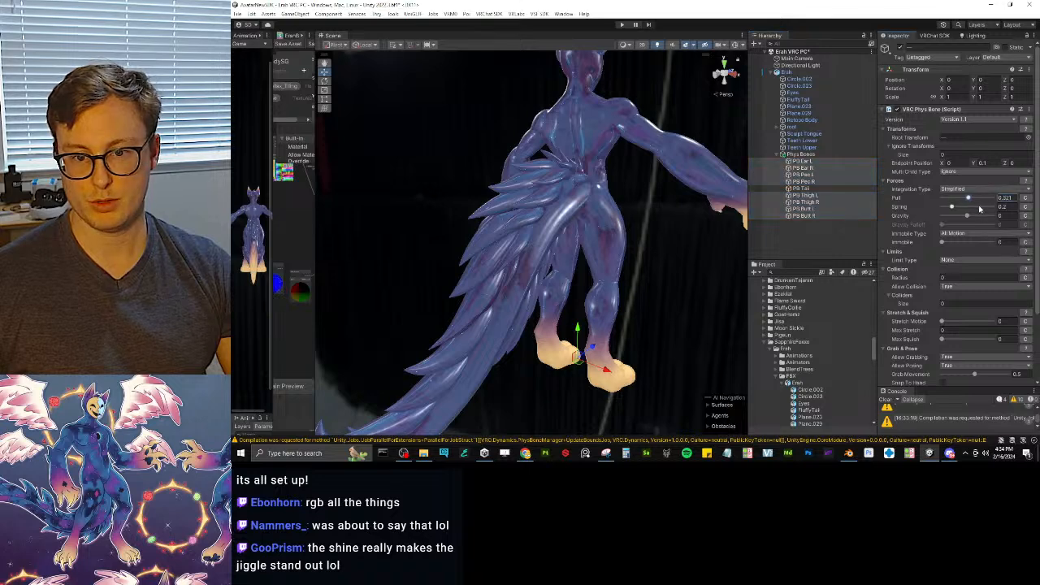
{"action": "left_click", "coordinate": [977, 206]}
{"action": "left_click", "coordinate": [970, 242]}
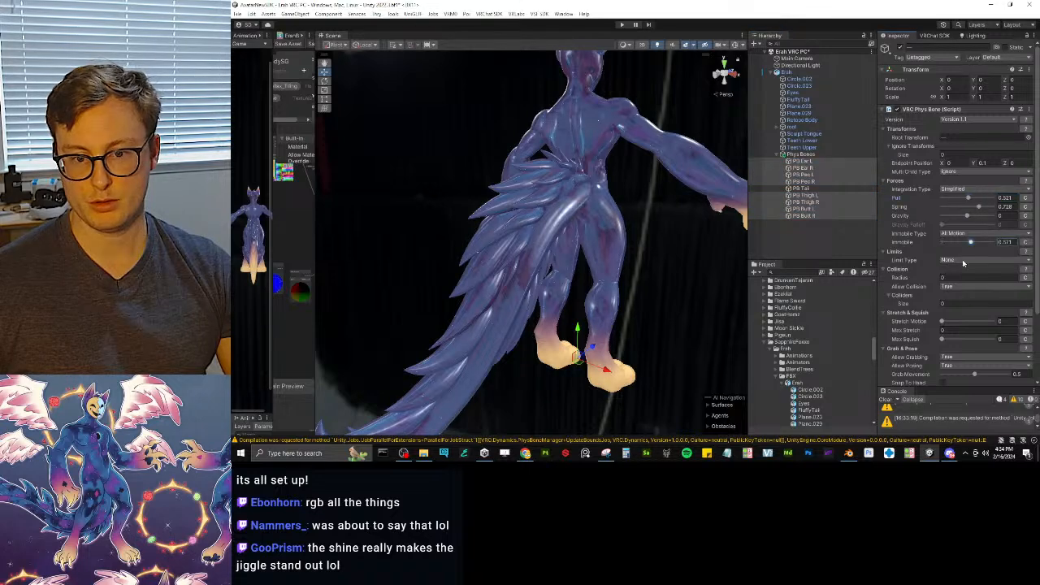
- Give all PB objects except PB Tail an Angle limit with a Max Angle of 90
{"action": "left_click", "coordinate": [948, 281]}
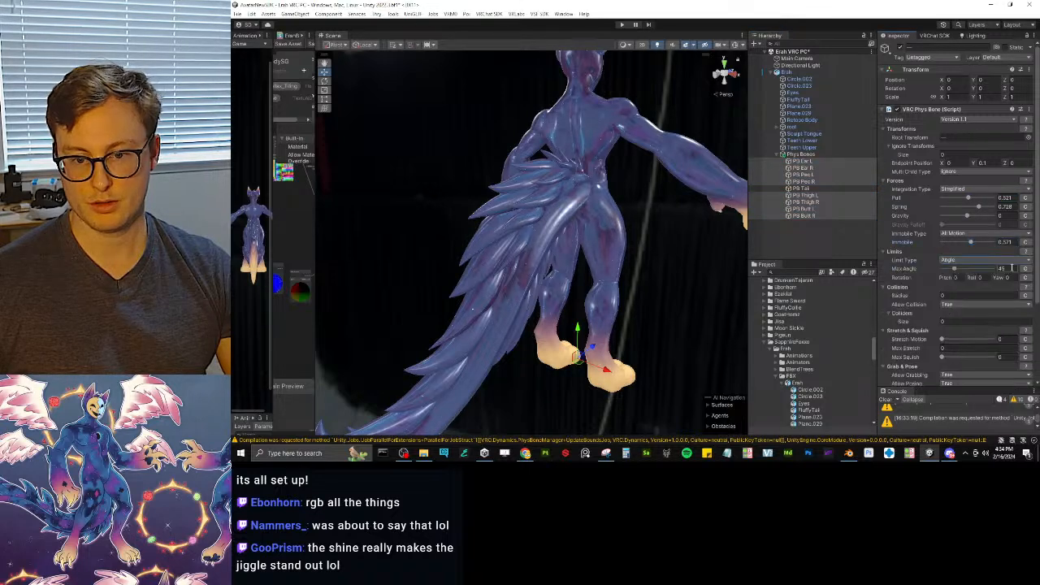
{"action": "left_click", "coordinate": [1015, 268]}
{"action": "type", "text": "90"}
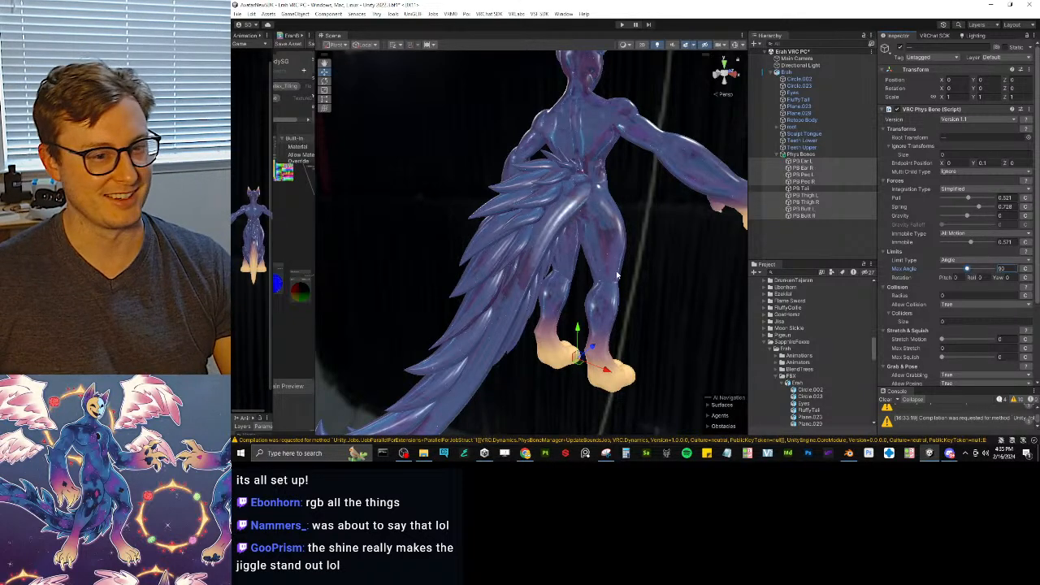
- Set Stretch Motion to 0.1, Max Stretch to 0.1 and Max Squish to about 0.125 on the selected PB objects, then deselect them
{"action": "left_click_drag", "start_coordinate": [619, 273], "coordinate": [1017, 254], "text": "alt"}
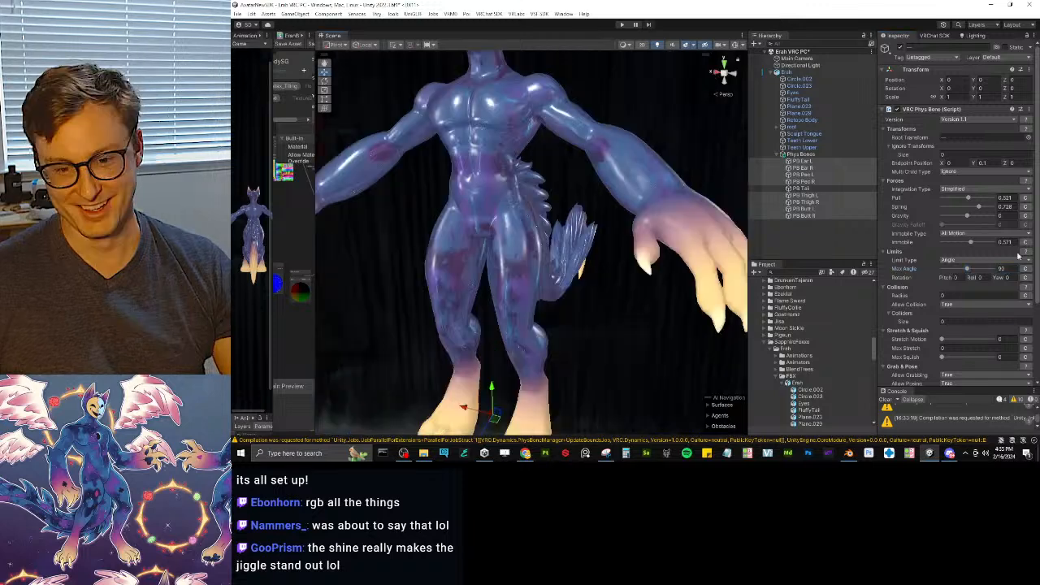
{"action": "scroll", "coordinate": [951, 262], "scroll_direction": "down", "scroll_amount": 3}
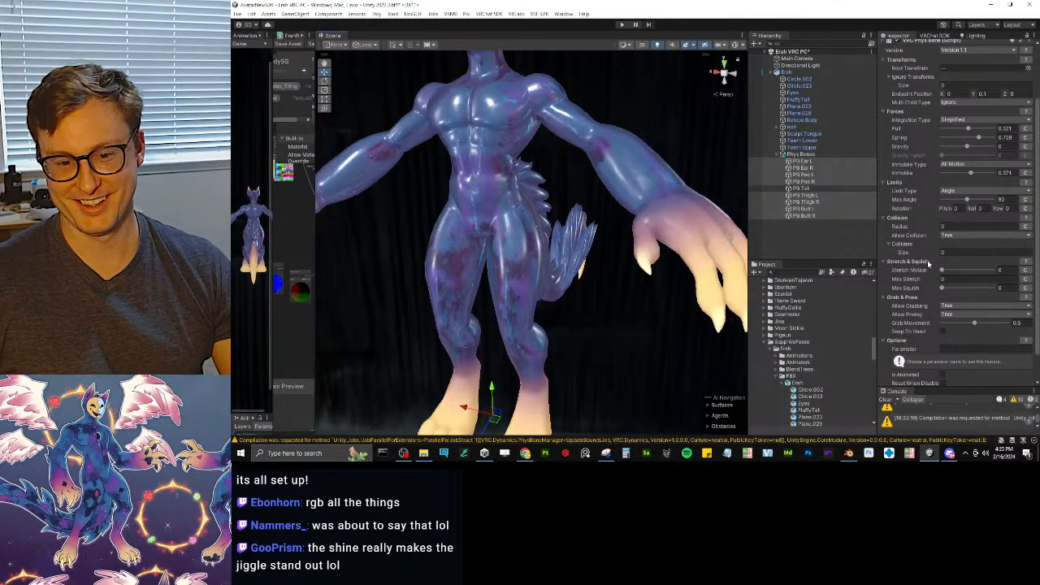
{"action": "left_click", "coordinate": [946, 271]}
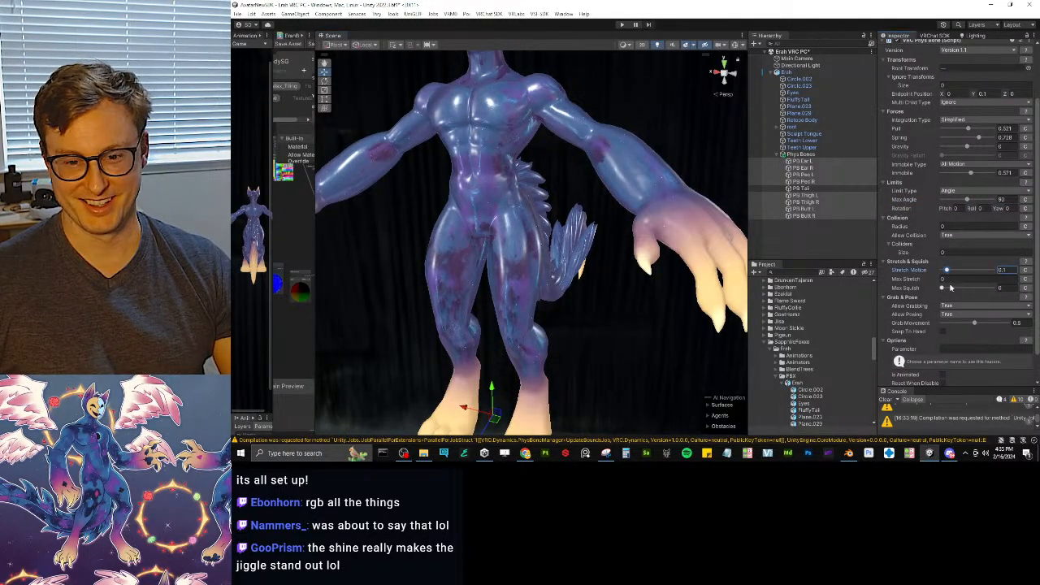
{"action": "left_click", "coordinate": [953, 281]}
{"action": "type", "text": "0.1"}
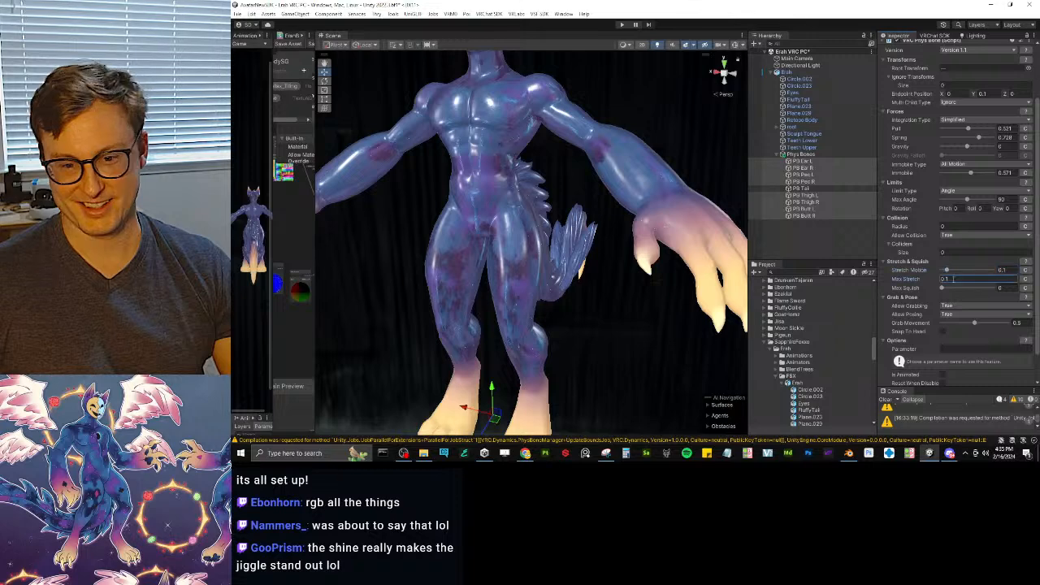
{"action": "left_click", "coordinate": [948, 287]}
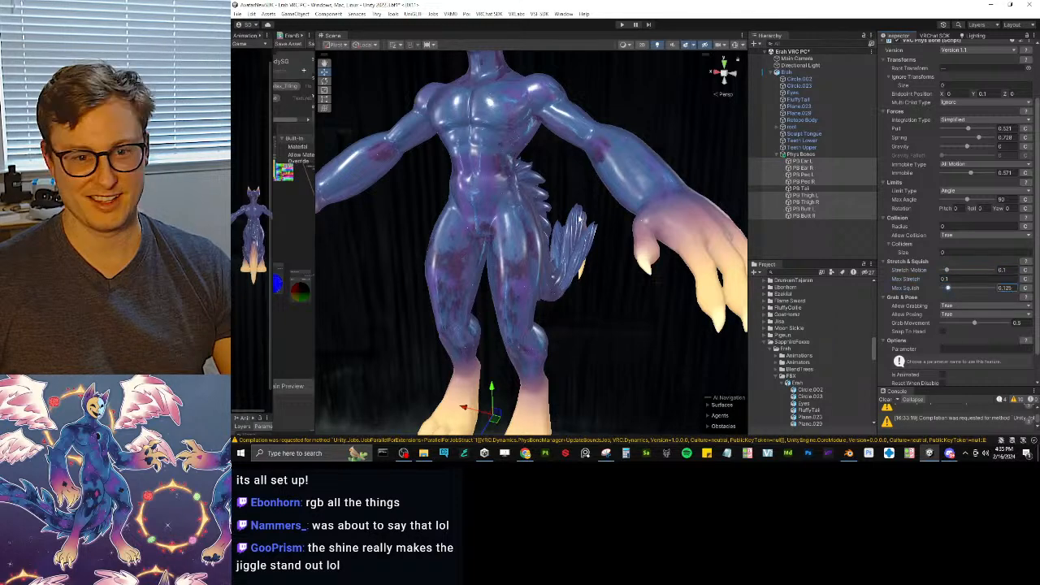
{"action": "scroll", "coordinate": [580, 219], "scroll_direction": "down", "scroll_amount": 3}
{"action": "left_click", "coordinate": [600, 214]}
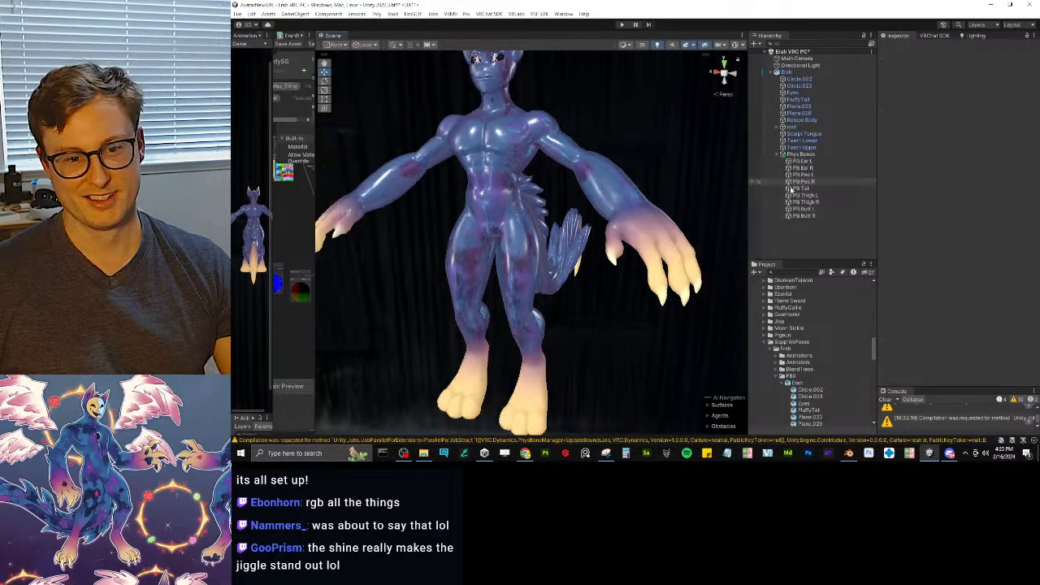
- Give PB Tail an Angle limit with a Max Angle of 90
{"action": "left_click", "coordinate": [794, 188]}
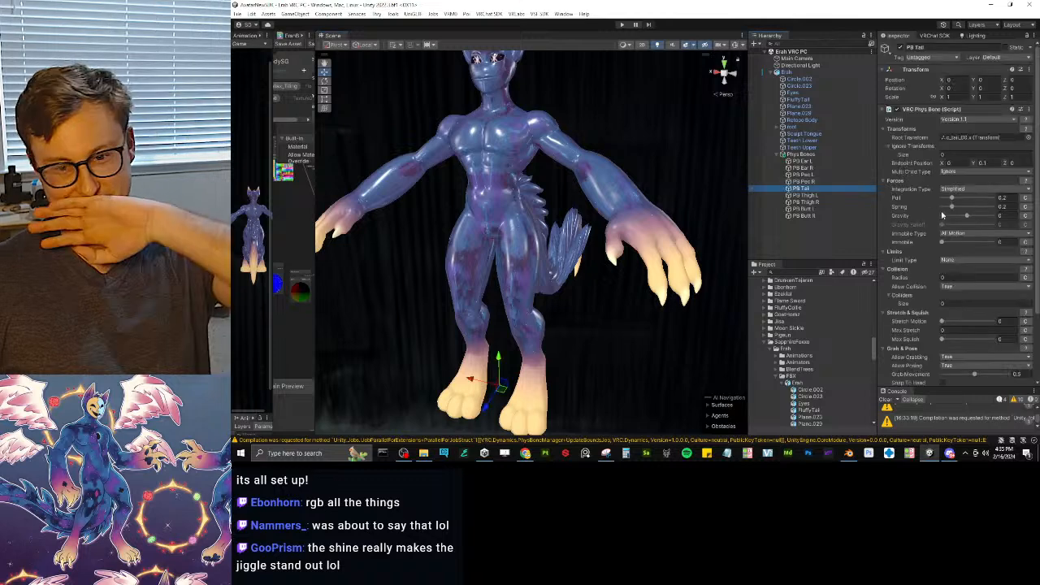
{"action": "left_click", "coordinate": [986, 260]}
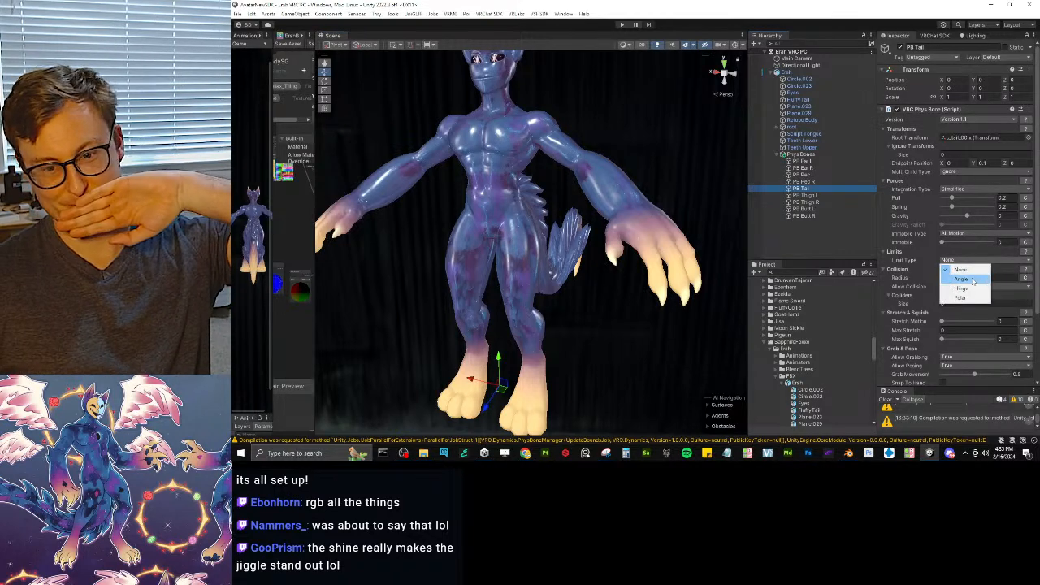
{"action": "left_click", "coordinate": [969, 279]}
{"action": "left_click", "coordinate": [1013, 270]}
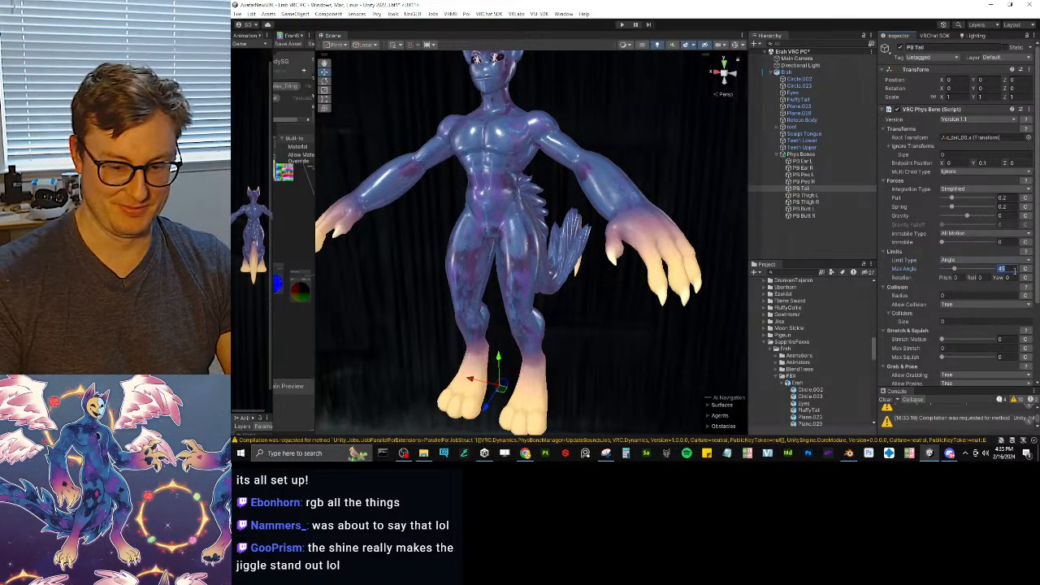
{"action": "type", "text": "90"}
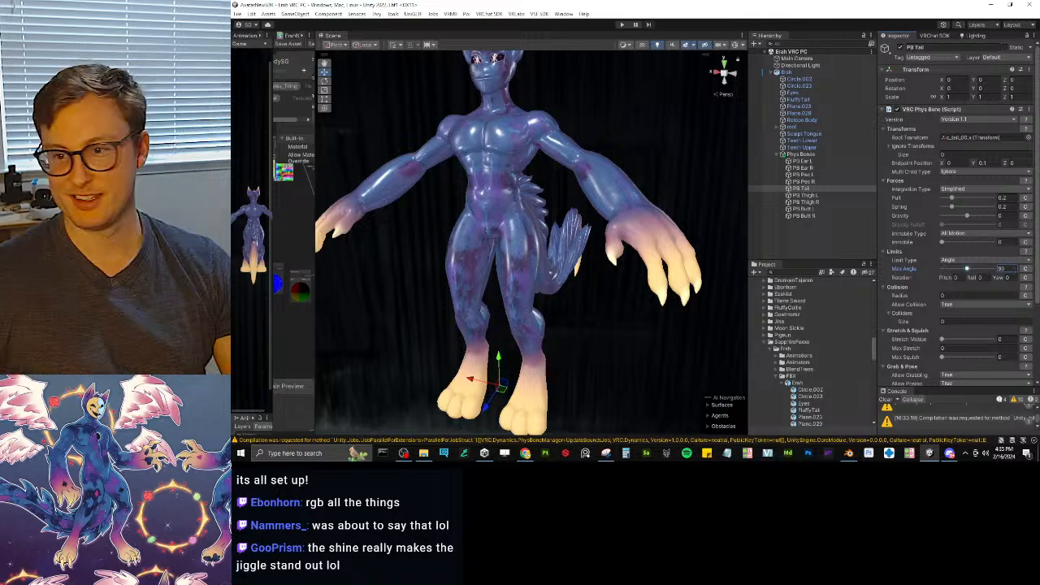
- Enter Play mode and move the Erah avatar around to test the new bone settings from the front and back
{"action": "left_click", "coordinate": [623, 24]}
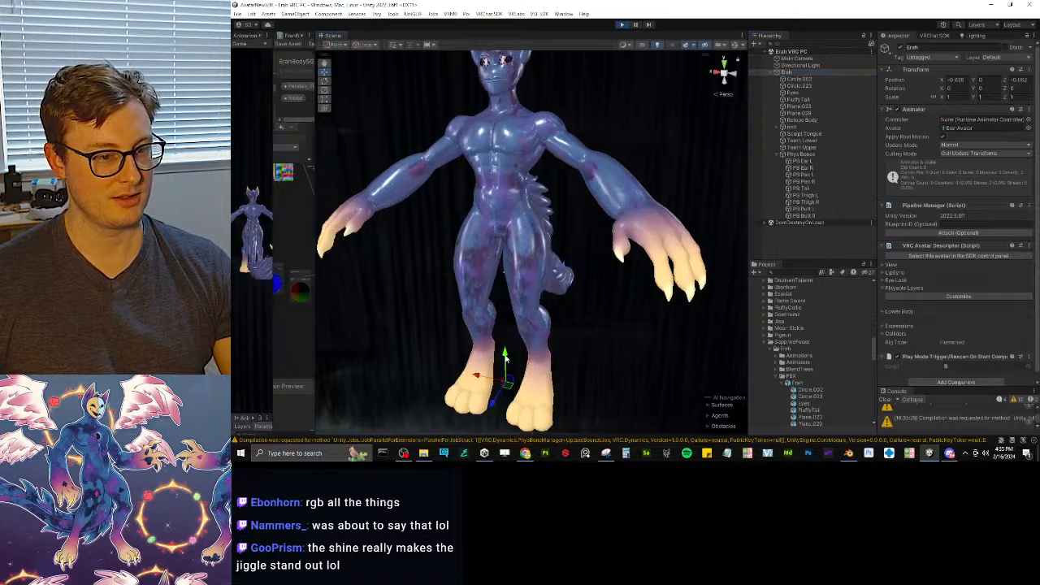
{"action": "left_click_drag", "start_coordinate": [505, 359], "coordinate": [586, 400]}
{"action": "mouse_move", "coordinate": [546, 370]}
{"action": "left_mouse_down"}
{"action": "mouse_move", "coordinate": [492, 376]}
{"action": "mouse_move", "coordinate": [542, 368]}
{"action": "left_mouse_up"}
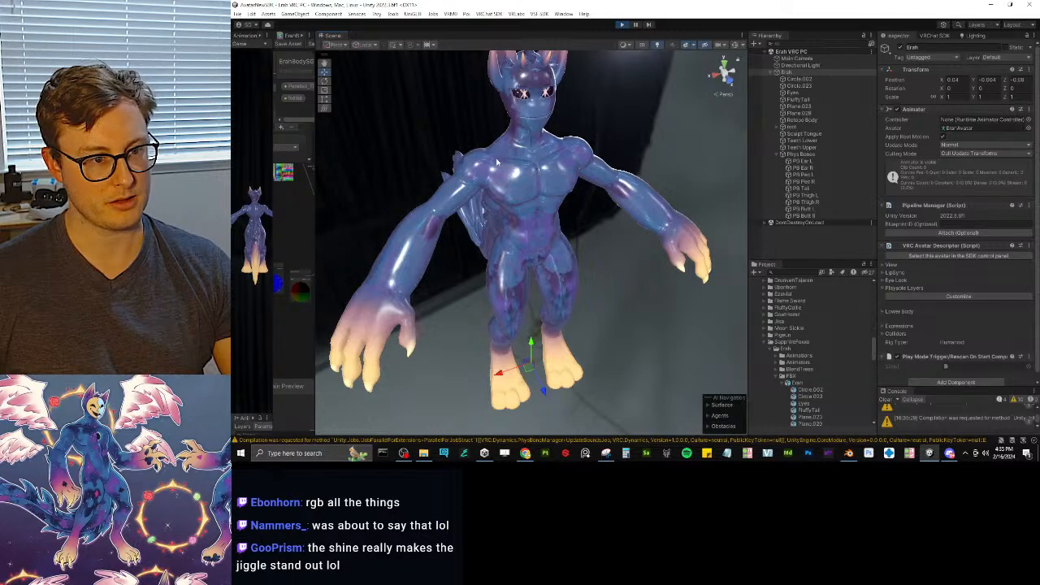
{"action": "left_click_drag", "start_coordinate": [528, 371], "coordinate": [566, 350]}
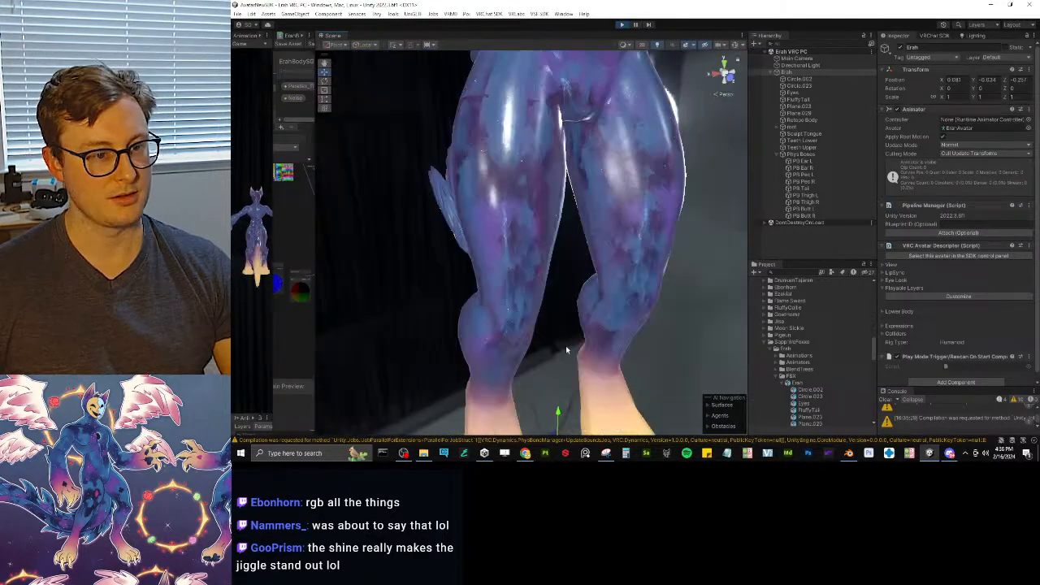
{"action": "left_click_drag", "start_coordinate": [557, 431], "coordinate": [549, 413]}
{"action": "left_click_drag", "start_coordinate": [552, 342], "coordinate": [613, 306], "text": "alt"}
{"action": "left_click_drag", "start_coordinate": [563, 412], "coordinate": [697, 261]}
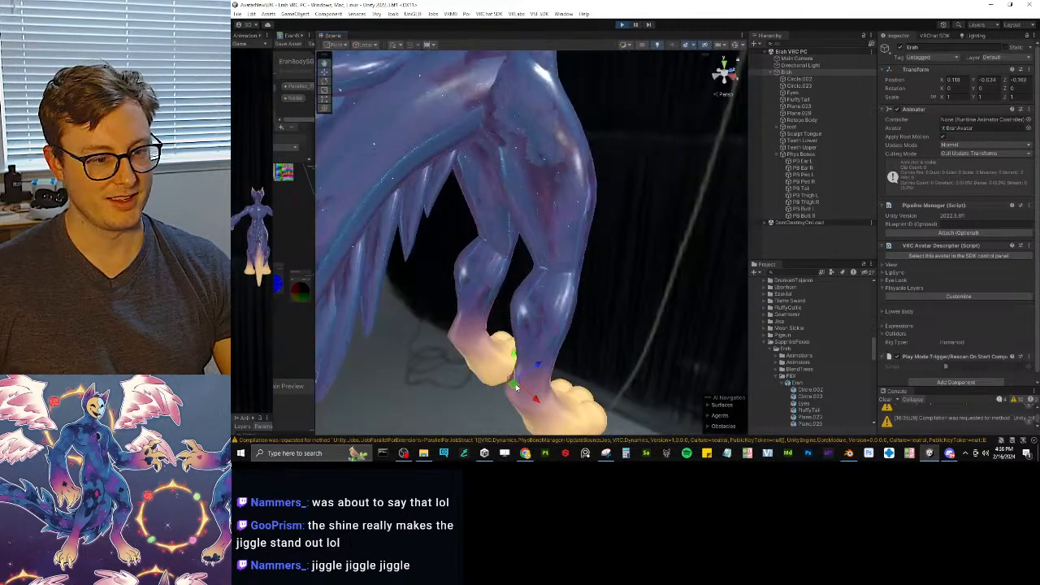
{"action": "left_click_drag", "start_coordinate": [517, 386], "coordinate": [546, 372]}
- Inspect the head, chest and tail while moving the Erah avatar to test their physics, then exit Play mode
{"action": "left_click_drag", "start_coordinate": [546, 372], "coordinate": [483, 221], "text": "alt"}
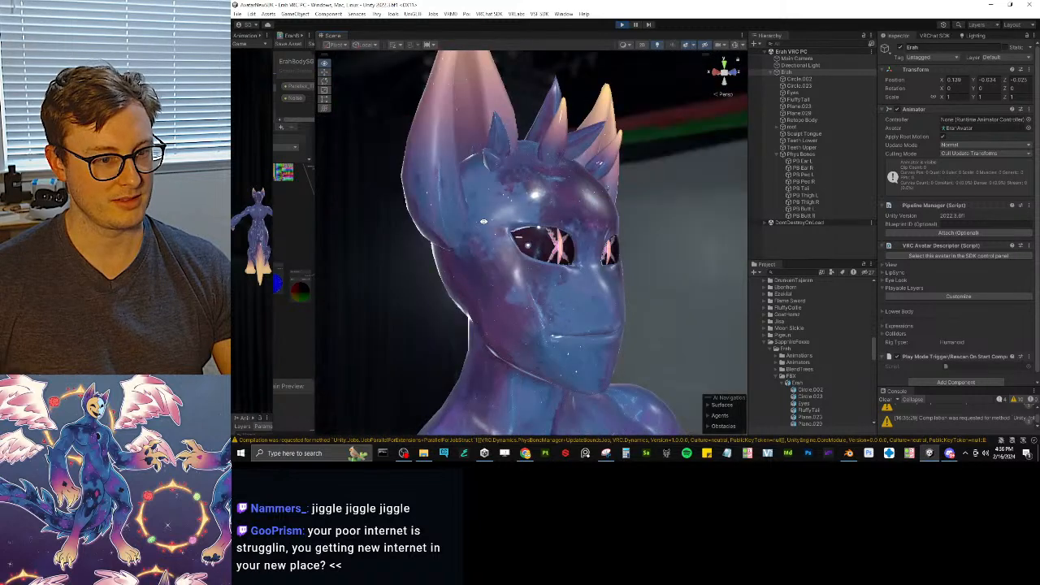
{"action": "scroll", "coordinate": [484, 221], "scroll_direction": "down", "scroll_amount": 5}
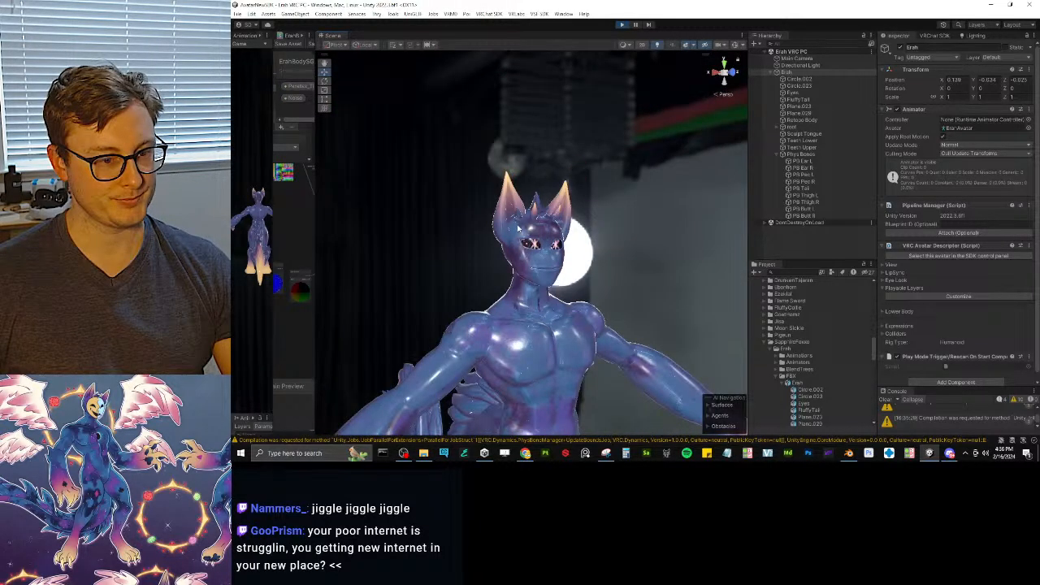
{"action": "left_click_drag", "start_coordinate": [519, 229], "coordinate": [549, 325], "text": "alt"}
{"action": "left_click_drag", "start_coordinate": [548, 325], "coordinate": [664, 351], "text": "alt"}
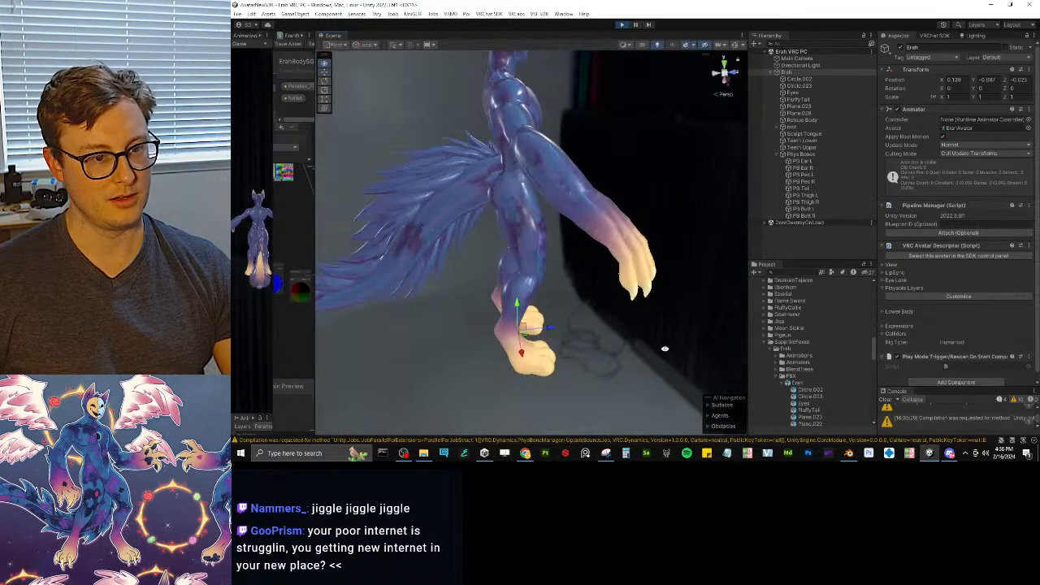
{"action": "left_click", "coordinate": [556, 328]}
{"action": "key", "text": "ctrl+z"}
{"action": "left_click_drag", "start_coordinate": [556, 327], "coordinate": [594, 323], "text": "alt"}
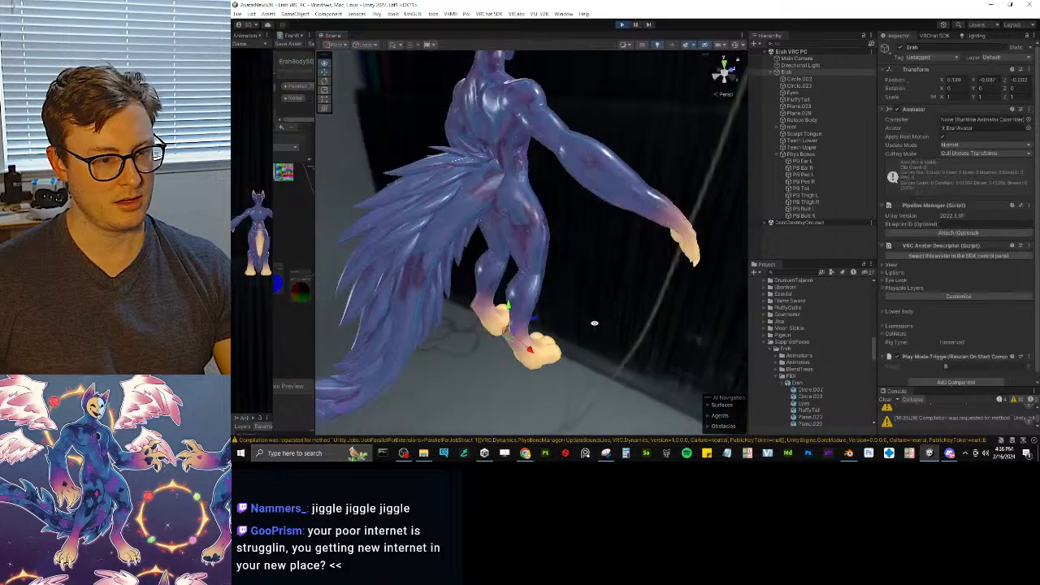
{"action": "mouse_move", "coordinate": [529, 320]}
{"action": "left_mouse_down"}
{"action": "mouse_move", "coordinate": [546, 313]}
{"action": "mouse_move", "coordinate": [528, 318]}
{"action": "left_mouse_up"}
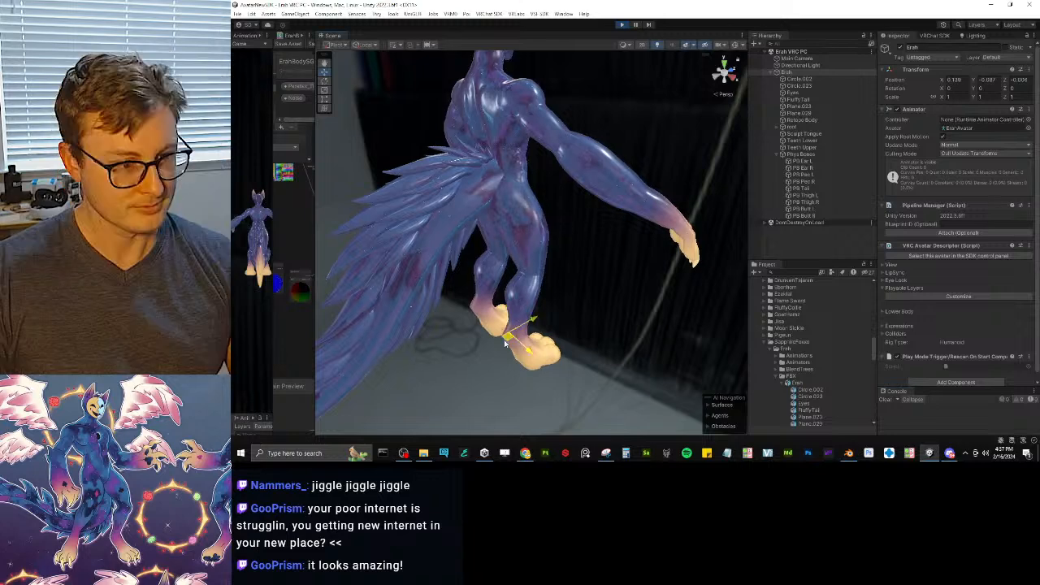
{"action": "left_click_drag", "start_coordinate": [504, 343], "coordinate": [524, 332]}
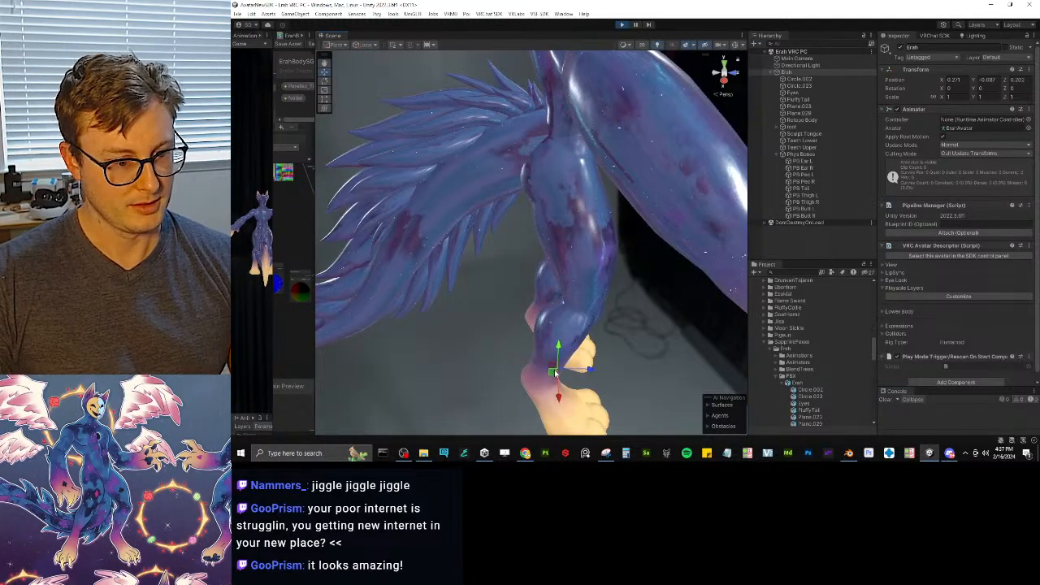
{"action": "left_click_drag", "start_coordinate": [556, 372], "coordinate": [518, 313]}
{"action": "left_click_drag", "start_coordinate": [518, 313], "coordinate": [569, 313], "text": "alt"}
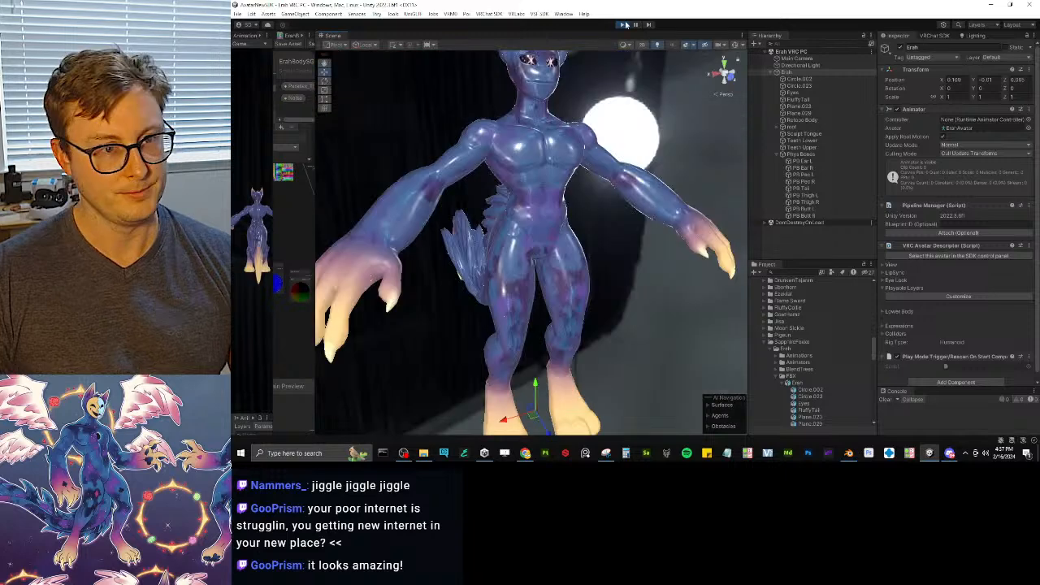
{"action": "left_click", "coordinate": [622, 25]}
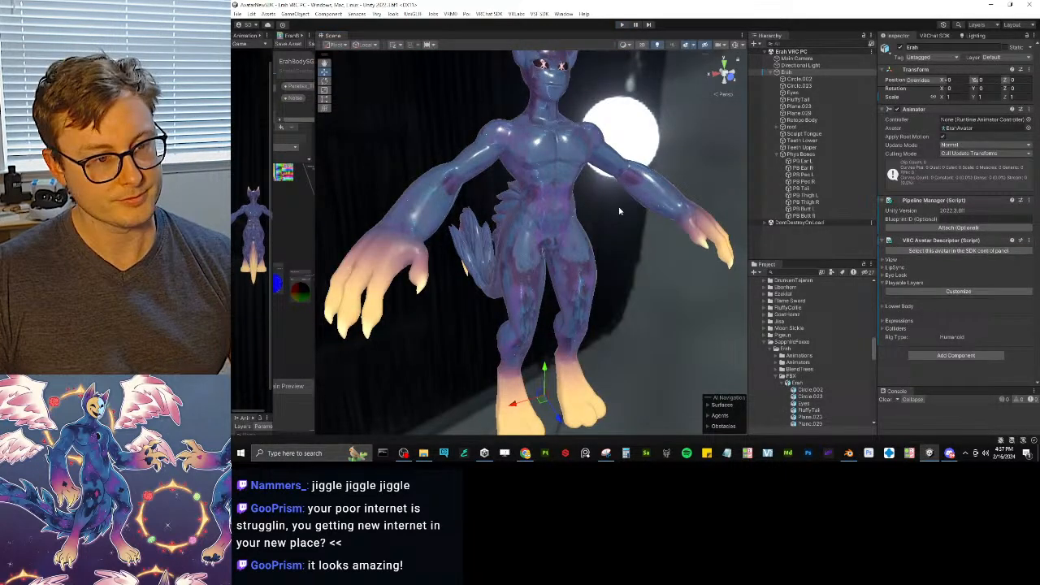
- Show the scene gizmos for PB Tail and set its collision Radius to 0.1
{"action": "left_click", "coordinate": [800, 188]}
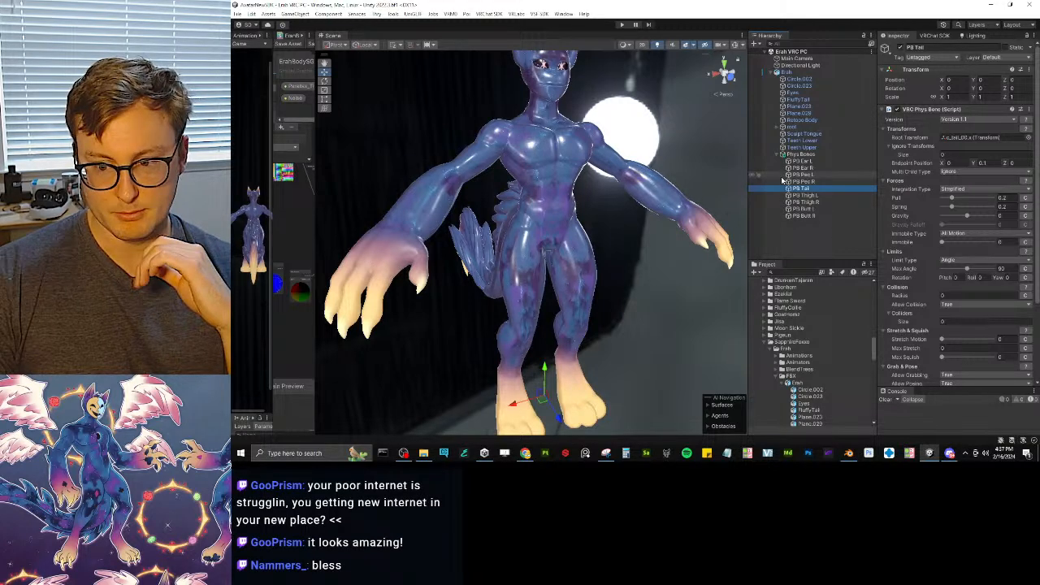
{"action": "left_click", "coordinate": [735, 45]}
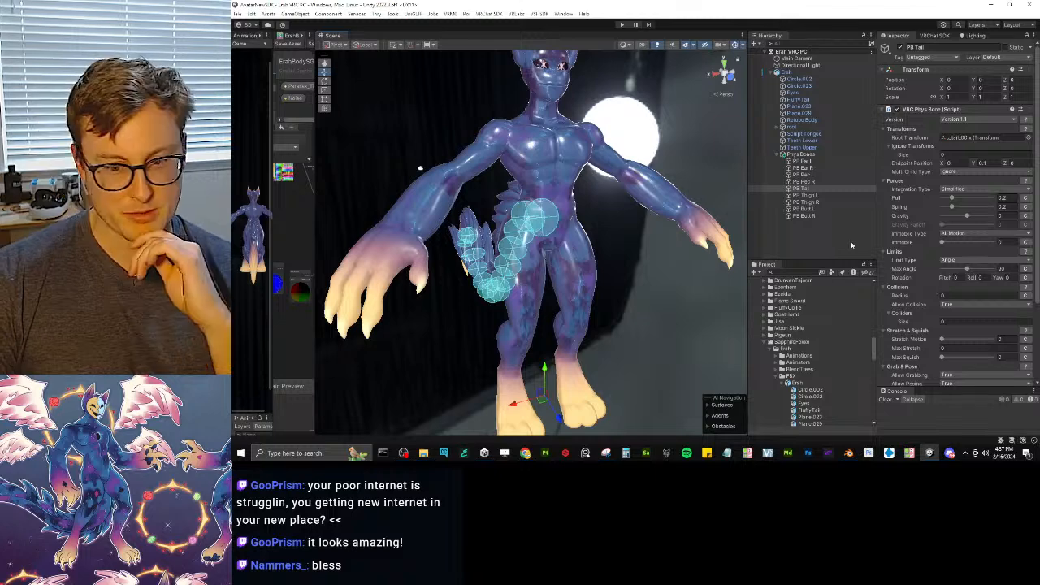
{"action": "left_click", "coordinate": [949, 295]}
{"action": "type", "text": "0.1"}
- Try a collision Radius of 0.2 on PB Tail, then set it to 0.15
{"action": "left_click_drag", "start_coordinate": [487, 244], "coordinate": [698, 235], "text": "alt"}
{"action": "left_click", "coordinate": [973, 295]}
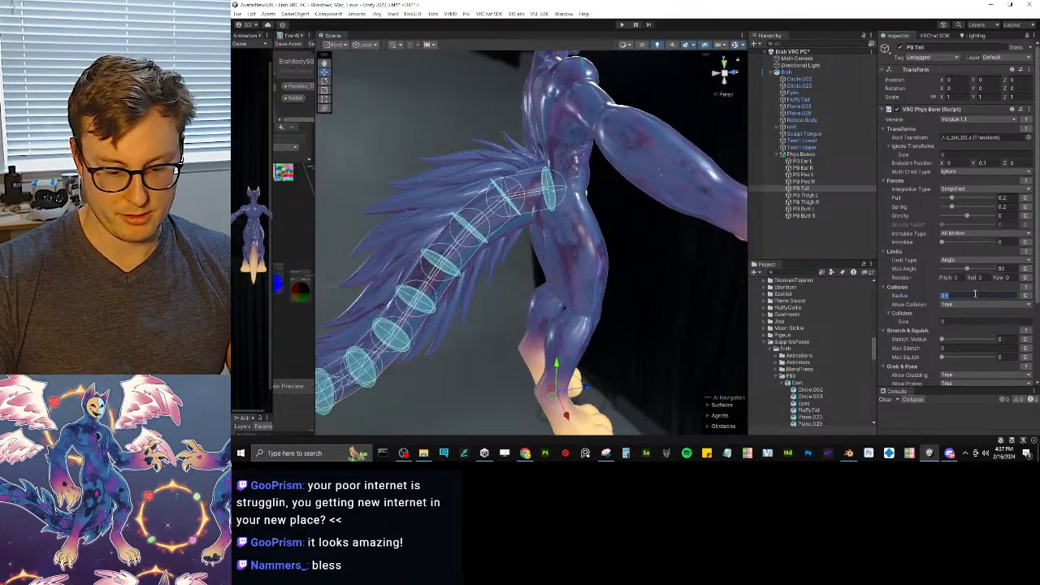
{"action": "type", "text": "0.2"}
{"action": "key", "text": "Return"}
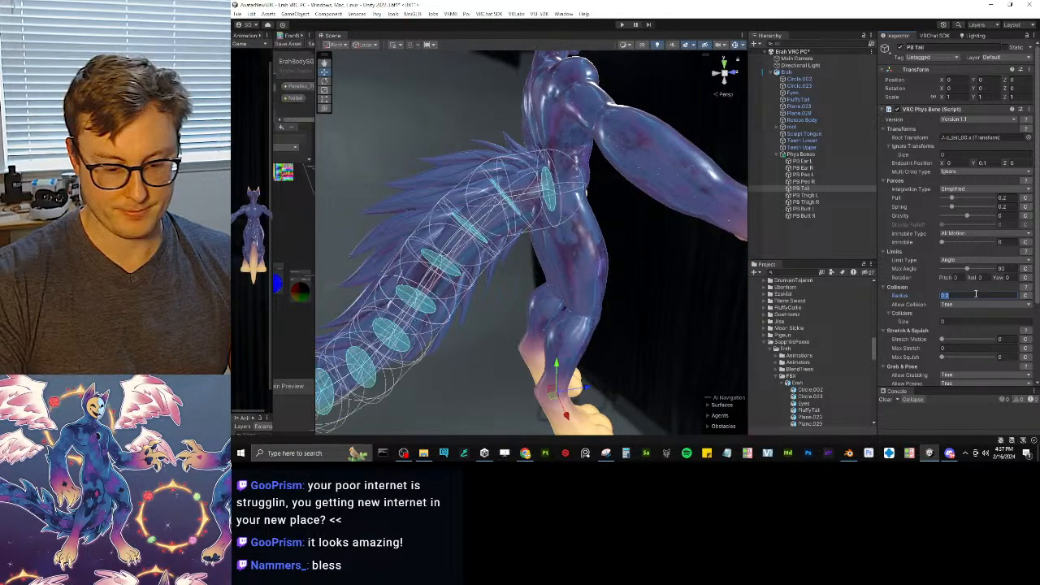
{"action": "type", "text": "0.15"}
{"action": "key", "text": "Return"}
- Apply a falling curve to PB Tail's collision Radius and raise its end point to about a quarter of the full height
{"action": "scroll", "coordinate": [384, 288], "scroll_direction": "down", "scroll_amount": 2}
{"action": "middle_click_drag", "start_coordinate": [384, 287], "coordinate": [579, 215]}
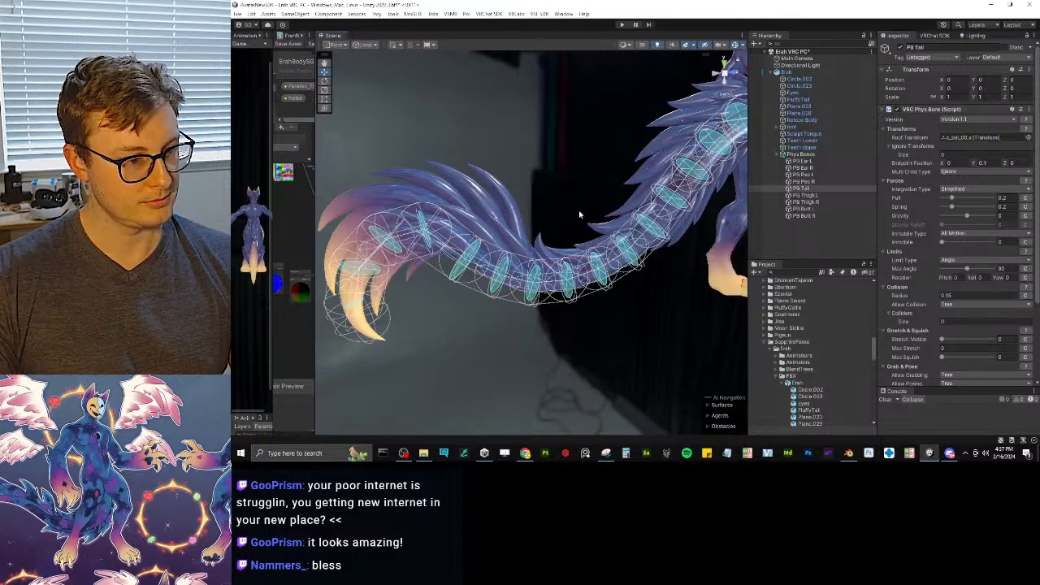
{"action": "scroll", "coordinate": [464, 241], "scroll_direction": "down", "scroll_amount": 3}
{"action": "middle_click_drag", "start_coordinate": [464, 242], "coordinate": [437, 257]}
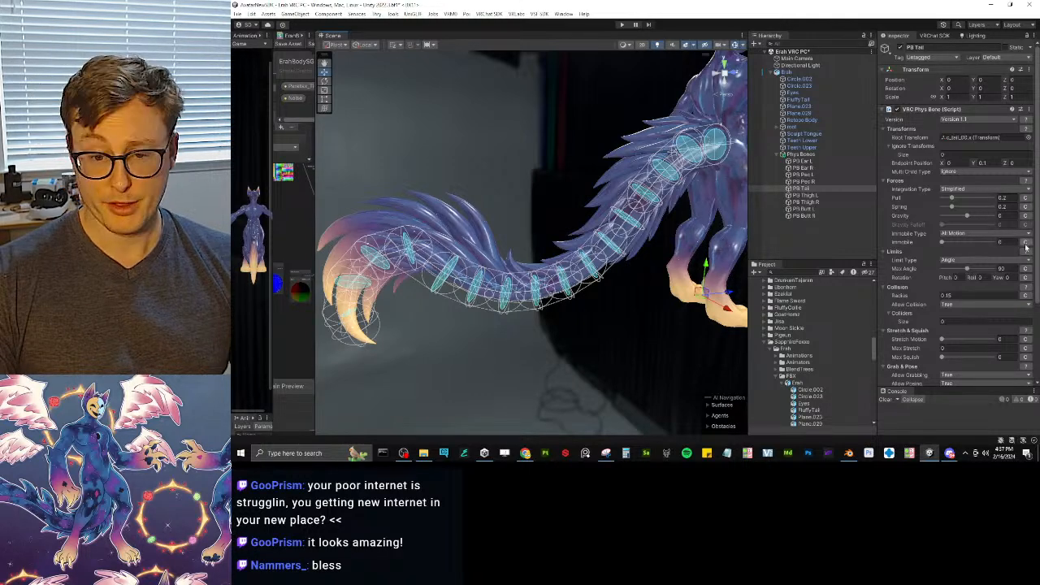
{"action": "left_click", "coordinate": [1027, 297]}
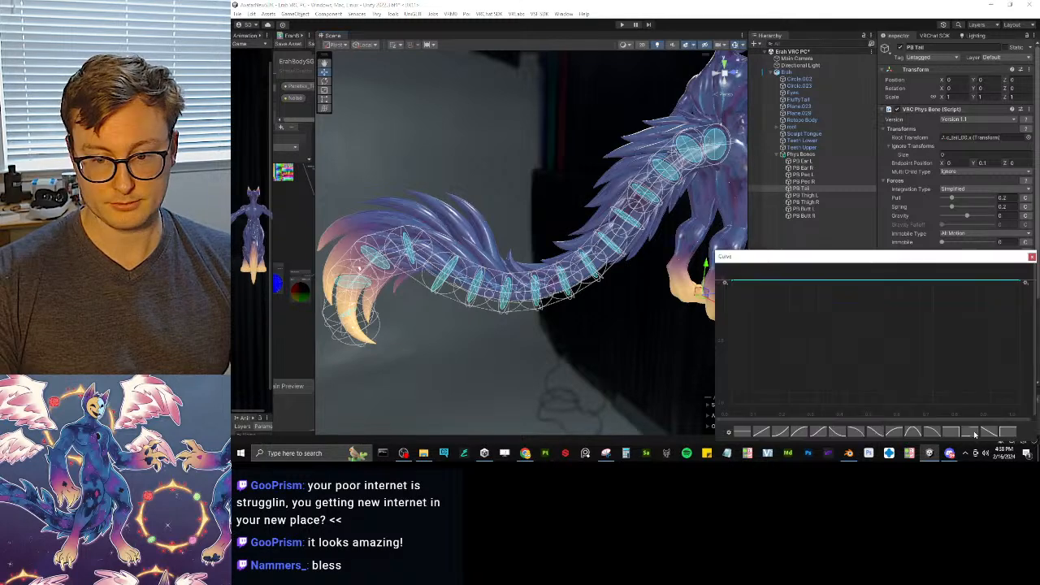
{"action": "left_click", "coordinate": [989, 433]}
{"action": "left_click_drag", "start_coordinate": [1023, 406], "coordinate": [1026, 371]}
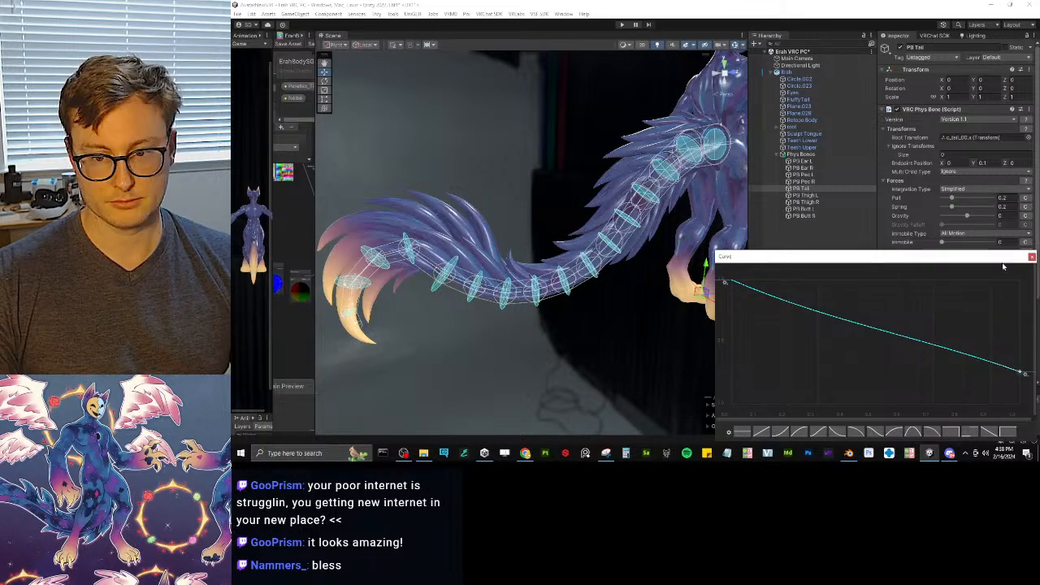
- Close the curve editor for PB Tail's collision Radius and save the scene
{"action": "left_click", "coordinate": [1032, 256]}
{"action": "left_click_drag", "start_coordinate": [723, 207], "coordinate": [591, 206], "text": "alt"}
{"action": "key", "text": "ctrl+s"}
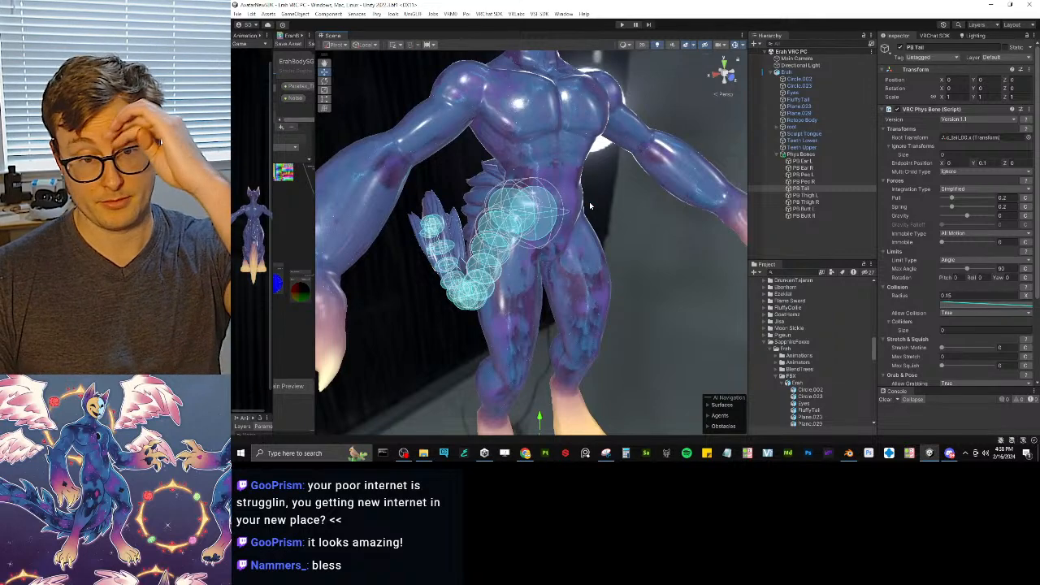
- Set the collision Radius of PB Butt L and PB Butt R together to 0.1
{"action": "left_click", "coordinate": [805, 195]}
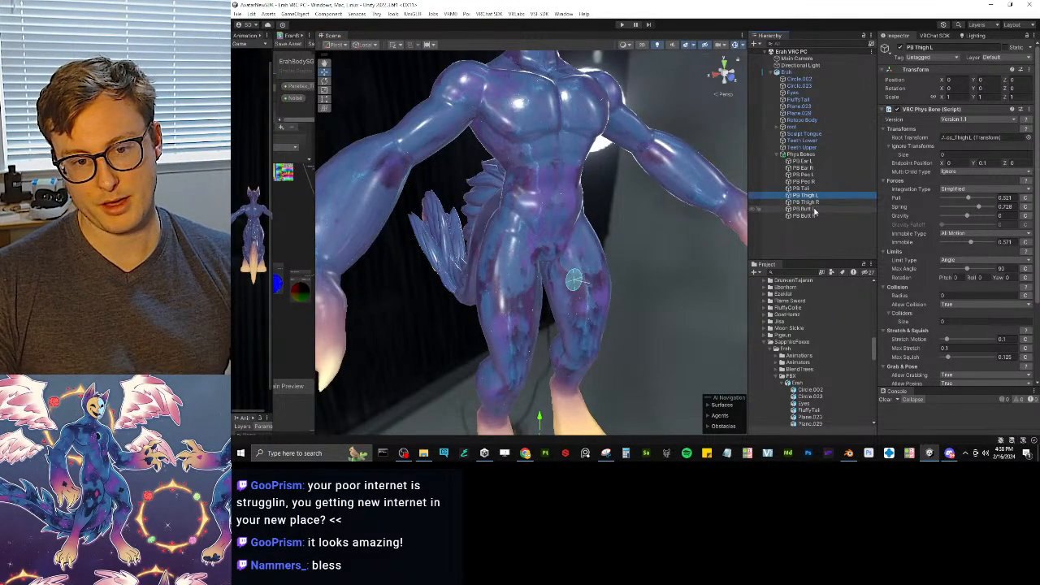
{"action": "left_click", "coordinate": [804, 209]}
{"action": "left_click", "coordinate": [804, 216], "text": "shift"}
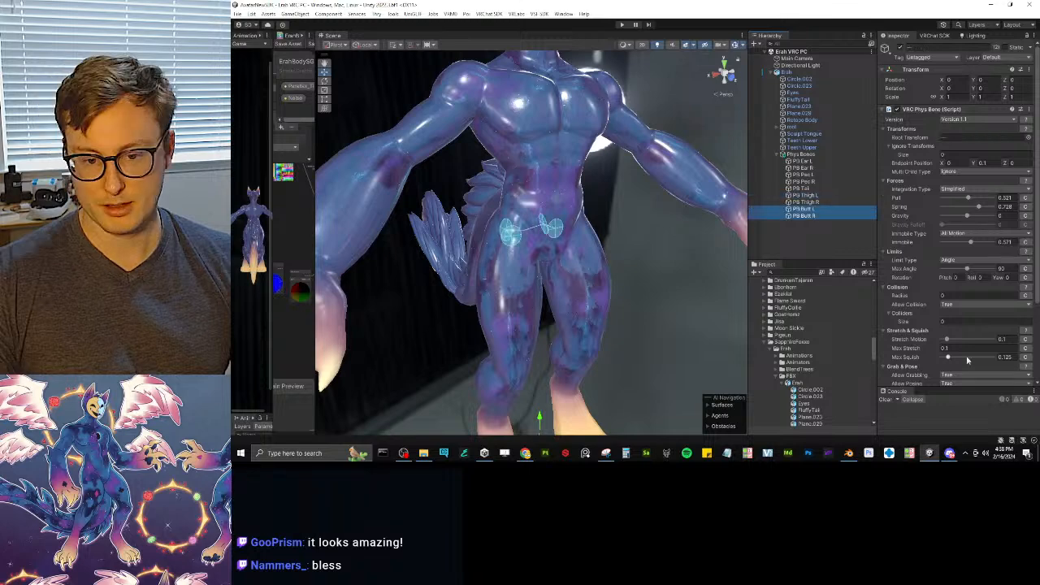
{"action": "left_click", "coordinate": [978, 296]}
{"action": "type", "text": "0.1"}
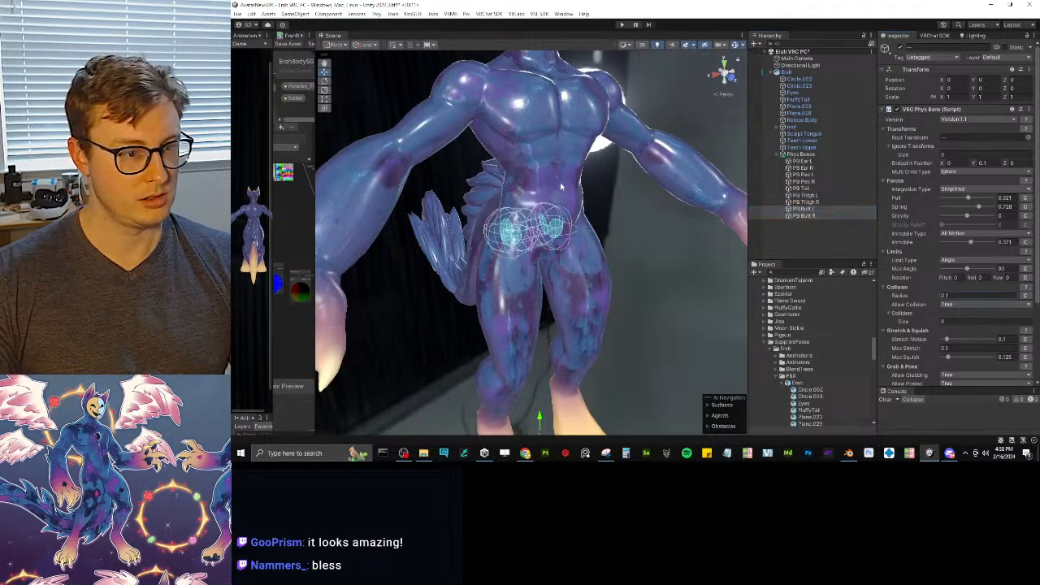
- Apply a falling curve to the collision Radius of both PB Butt components and raise its end point
{"action": "left_click_drag", "start_coordinate": [492, 213], "coordinate": [575, 229], "text": "alt"}
{"action": "scroll", "coordinate": [629, 192], "scroll_direction": "up", "scroll_amount": 3}
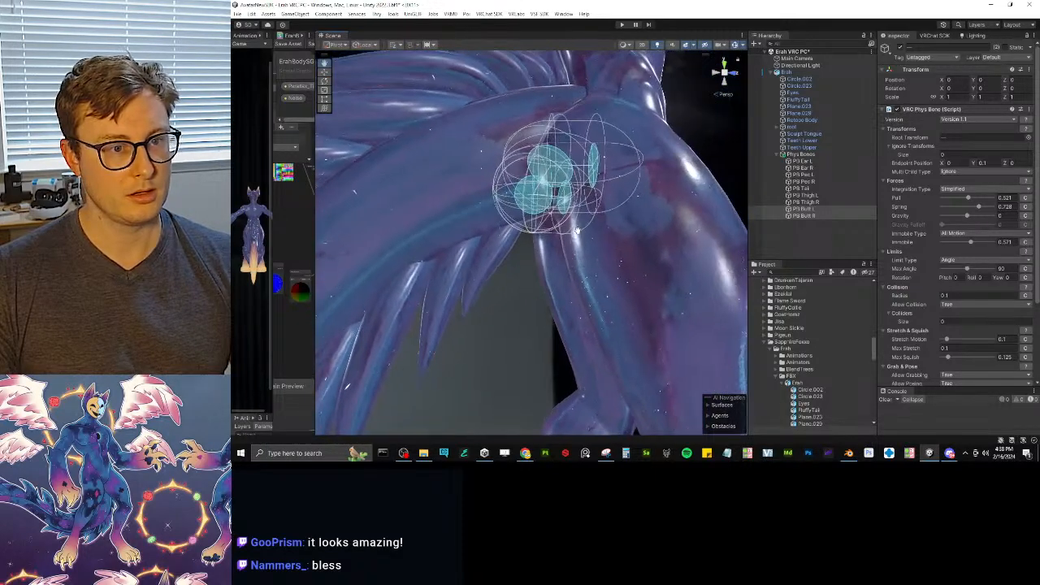
{"action": "left_click", "coordinate": [1026, 297]}
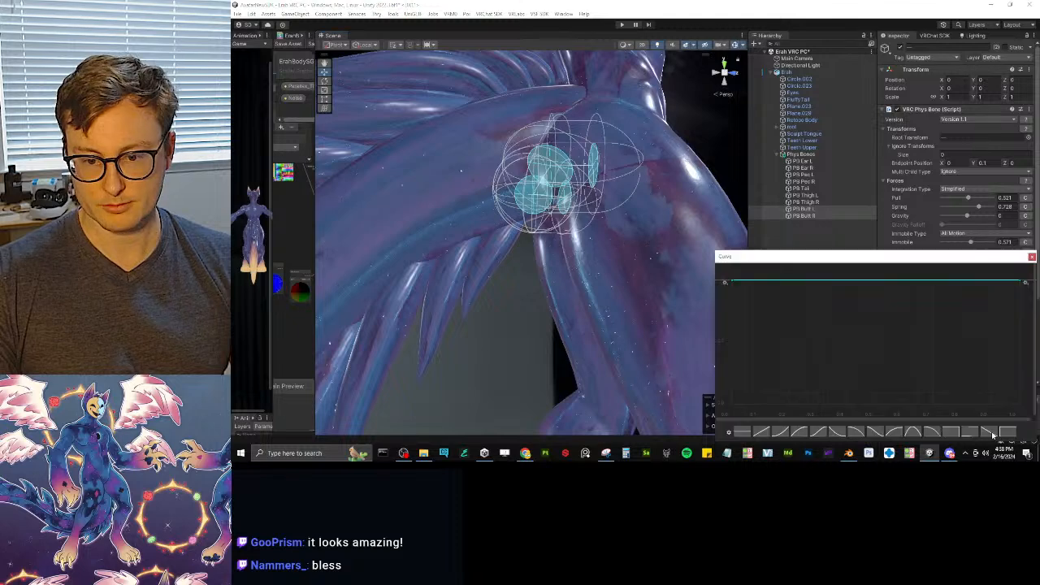
{"action": "left_click", "coordinate": [990, 433]}
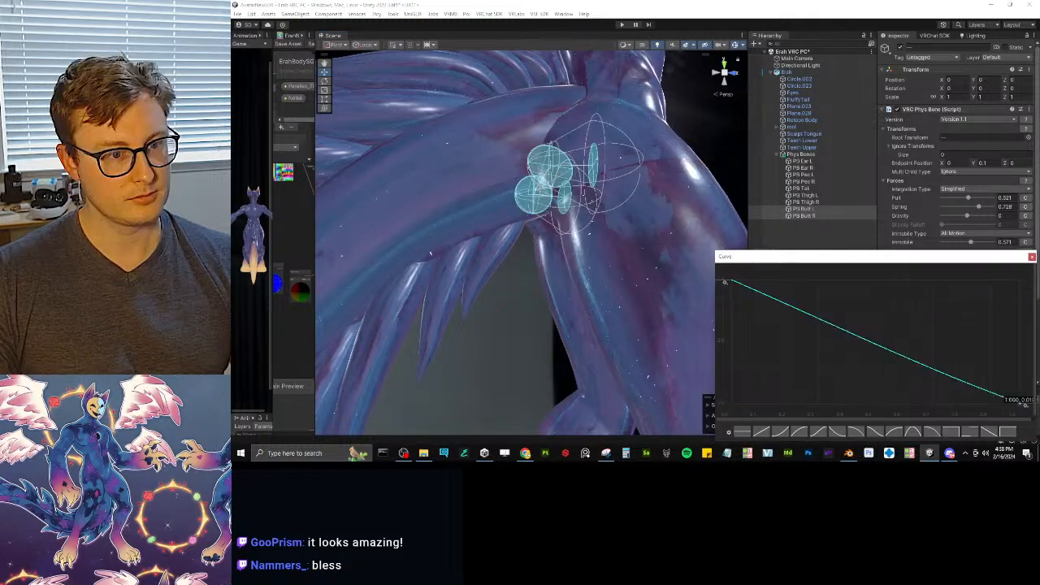
{"action": "left_click_drag", "start_coordinate": [1025, 352], "coordinate": [1026, 392]}
- Set the Endpoint Position Y of both PB Butt components to 0.01
{"action": "left_click", "coordinate": [984, 163]}
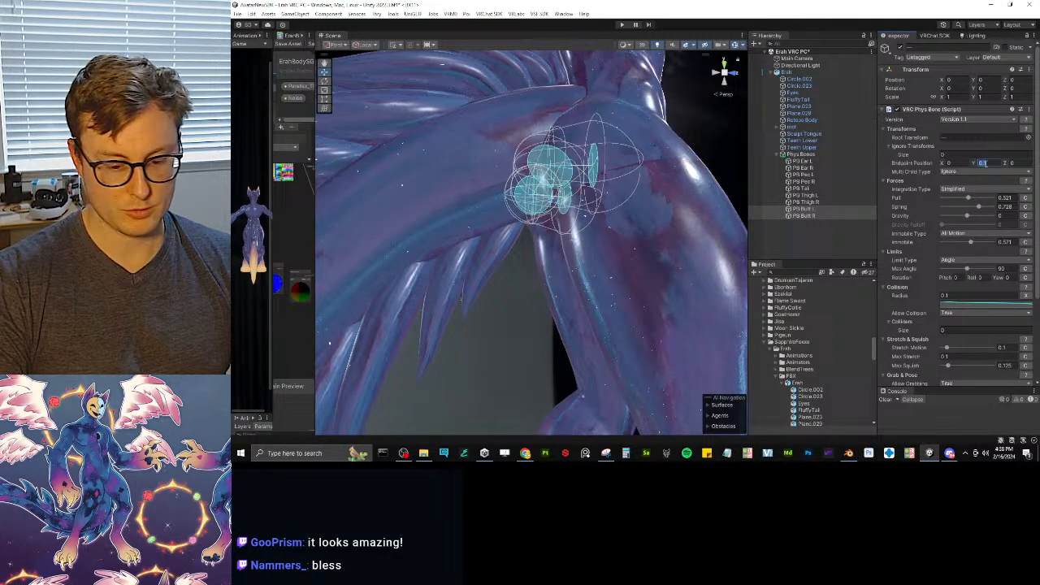
{"action": "type", "text": "0.01"}
{"action": "left_click_drag", "start_coordinate": [567, 156], "coordinate": [553, 193], "text": "alt"}
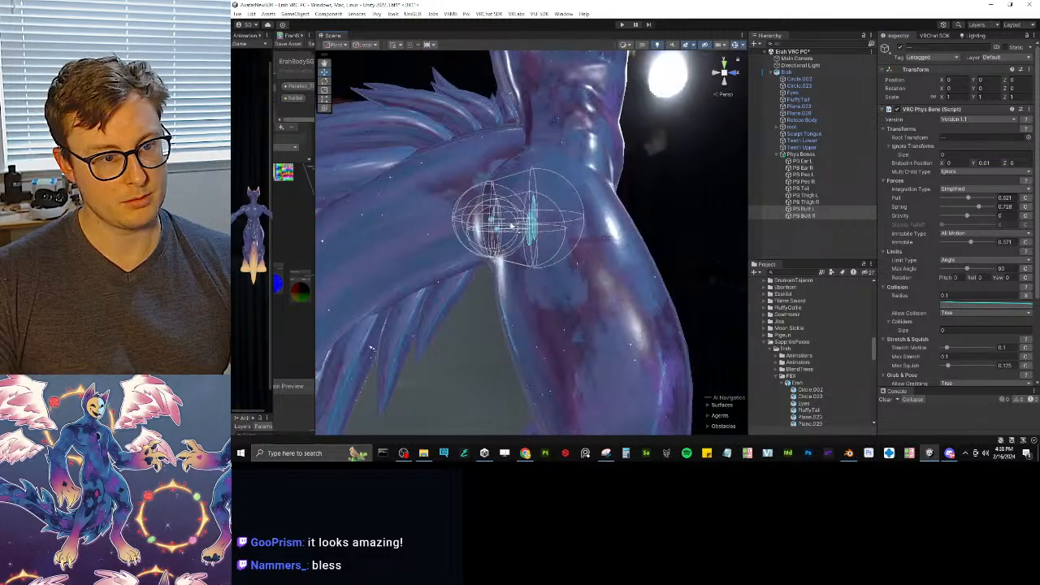
- Switch to Blender, enter Edit Mode on Erah_rig in right view and show only the physics bone layer
{"action": "left_click", "coordinate": [848, 452]}
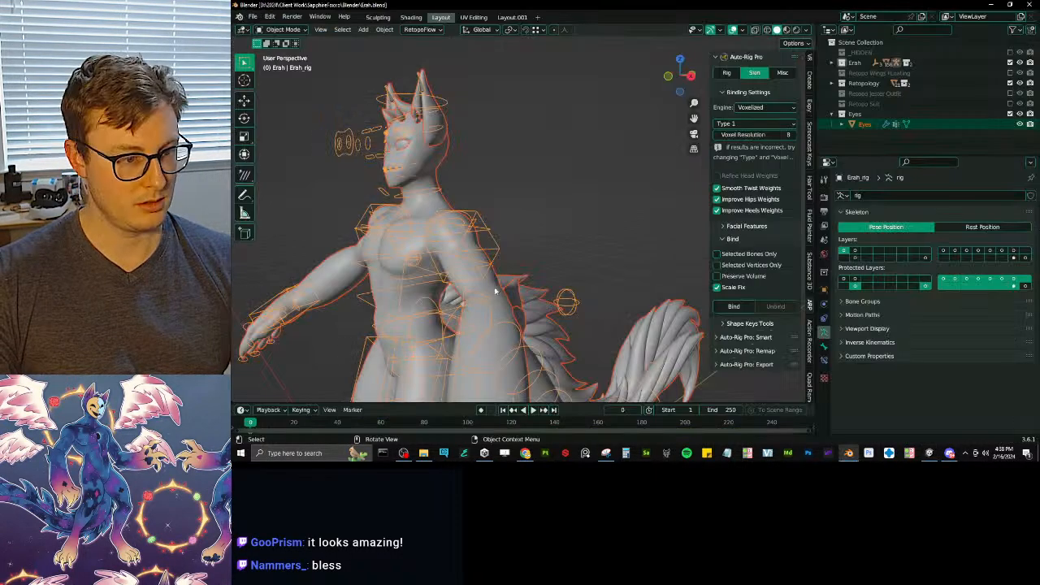
{"action": "middle_click_drag", "start_coordinate": [455, 163], "coordinate": [468, 132]}
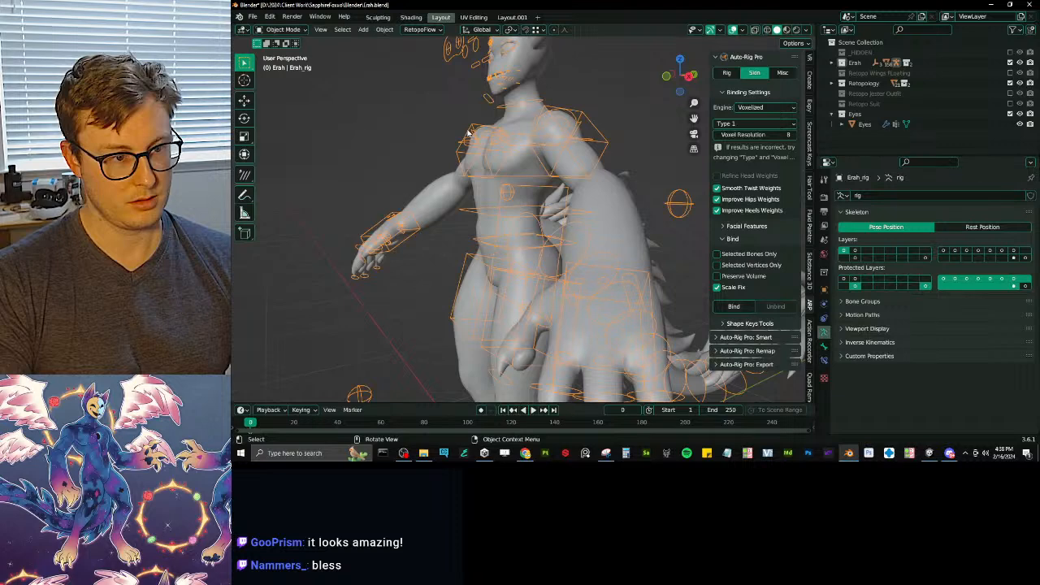
{"action": "key", "text": "KP_3"}
{"action": "key", "text": "Tab"}
{"action": "key", "text": "m"}
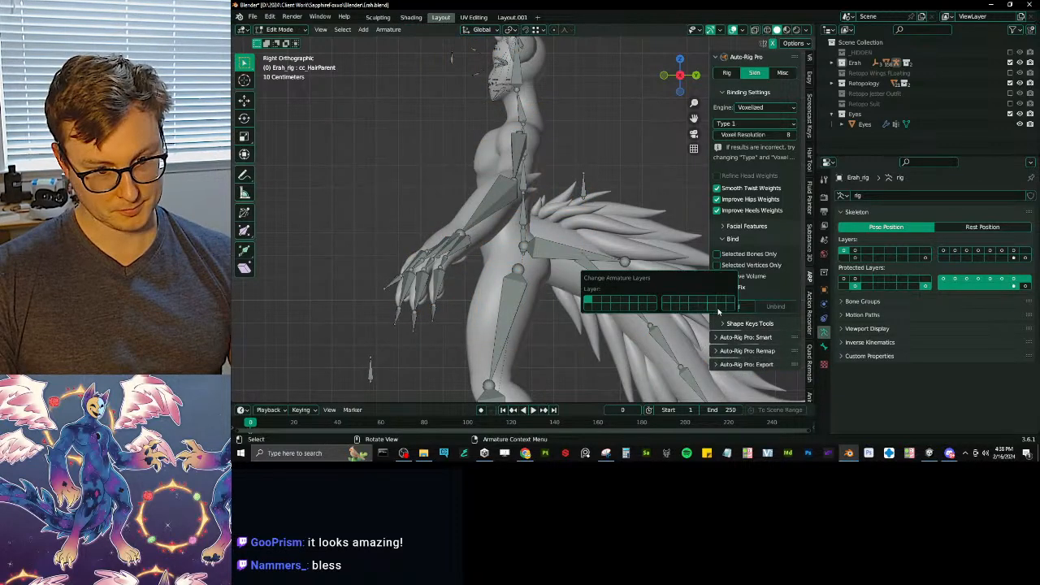
{"action": "left_click", "coordinate": [667, 295]}
- Show the model in wireframe and move the tip of the butt bone along the Y axis
{"action": "scroll", "coordinate": [559, 258], "scroll_direction": "up", "scroll_amount": 5}
{"action": "key", "text": "shift+z"}
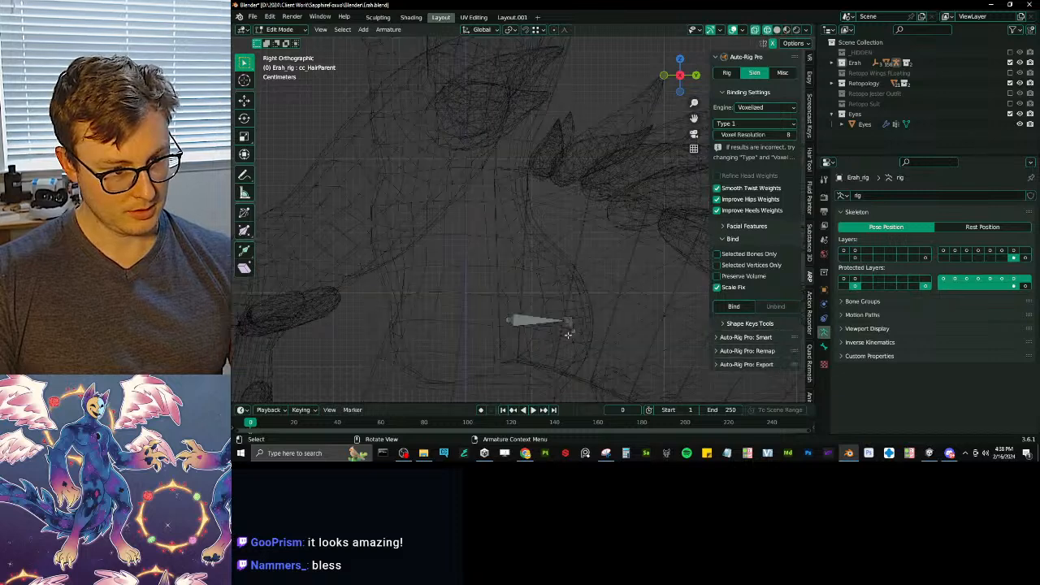
{"action": "left_click", "coordinate": [556, 332]}
{"action": "key", "text": "g"}
{"action": "key", "text": "y"}
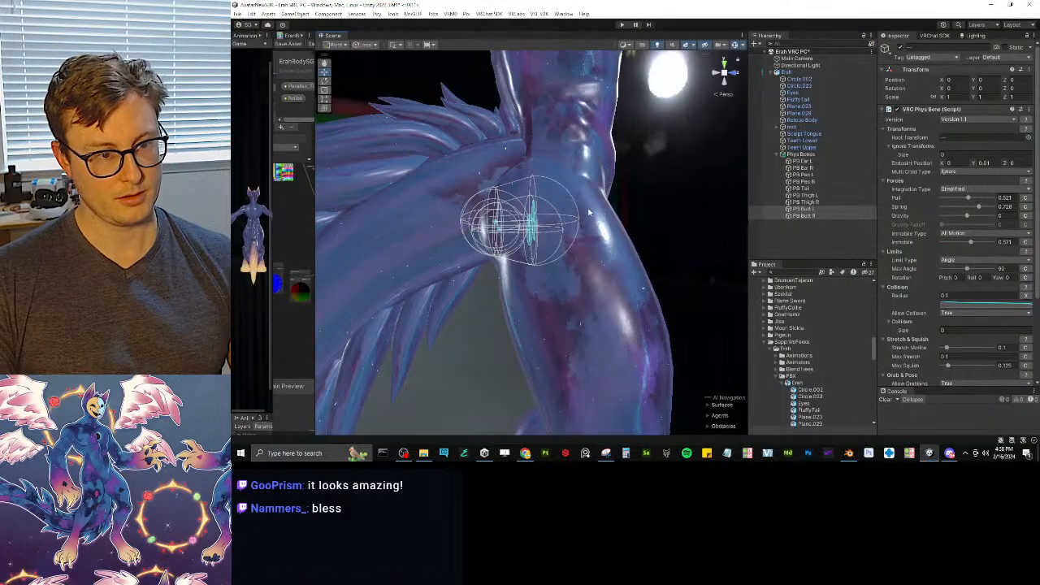
- Examine the avatar in Unity from the back and front, from the hips up to a close view of the face
{"action": "middle_click_drag", "start_coordinate": [561, 89], "coordinate": [586, 224]}
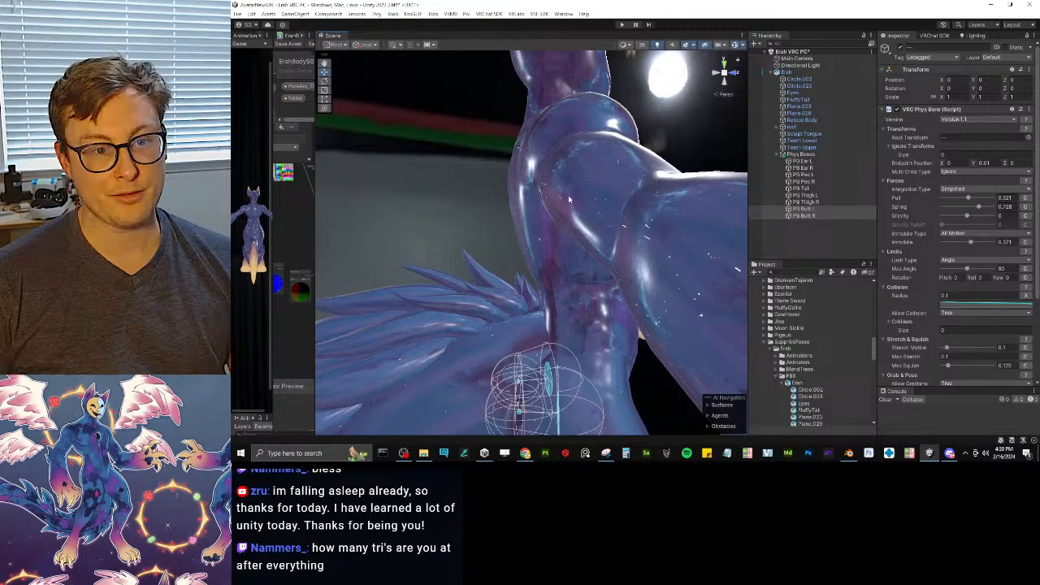
{"action": "scroll", "coordinate": [592, 218], "scroll_direction": "down", "scroll_amount": 6}
{"action": "left_click_drag", "start_coordinate": [600, 207], "coordinate": [372, 152], "text": "alt"}
{"action": "scroll", "coordinate": [601, 264], "scroll_direction": "up", "scroll_amount": 2}
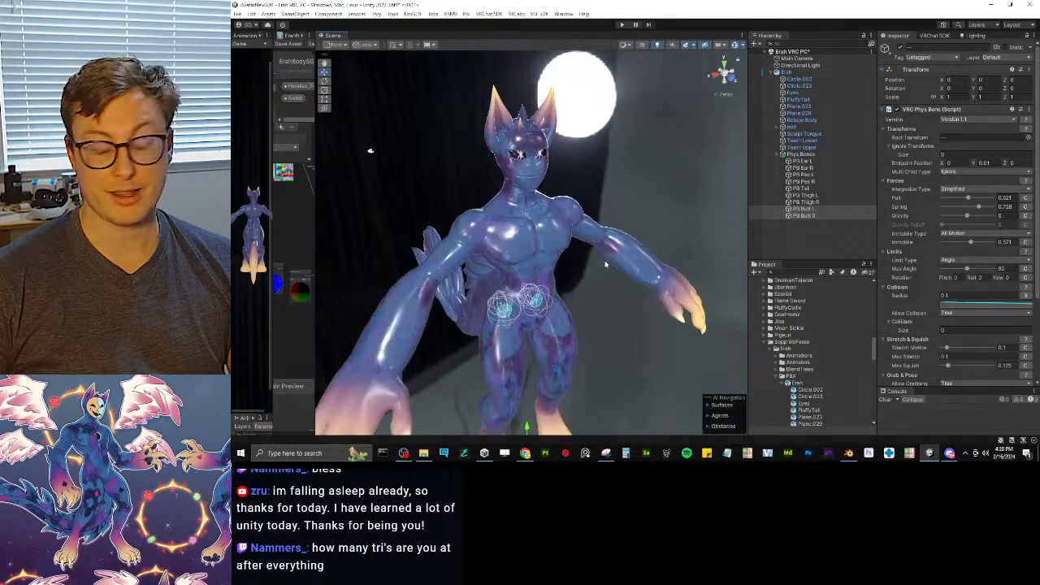
{"action": "left_click_drag", "start_coordinate": [607, 263], "coordinate": [638, 109], "text": "alt"}
{"action": "scroll", "coordinate": [638, 110], "scroll_direction": "up", "scroll_amount": 5}
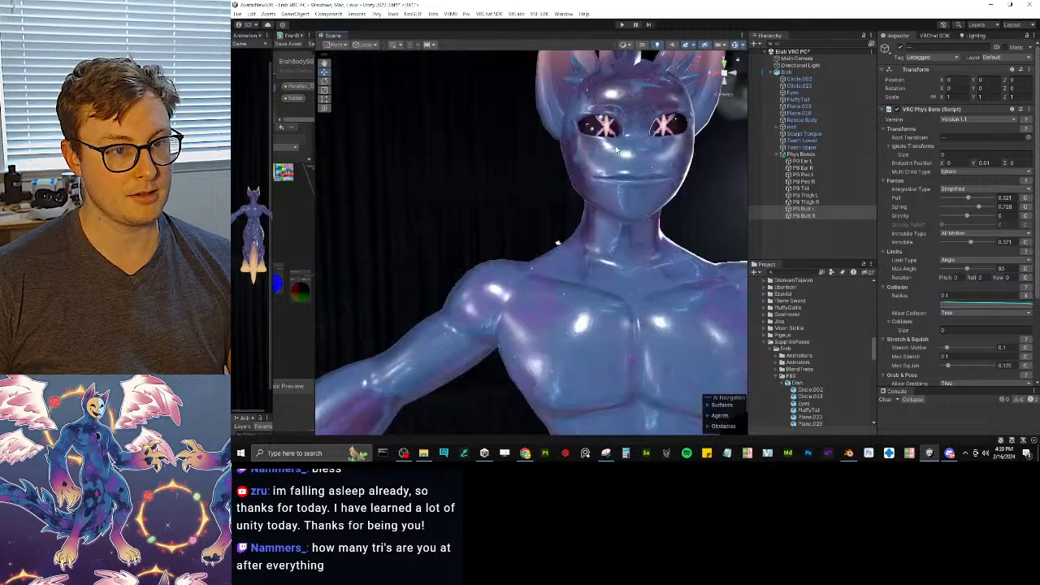
{"action": "middle_click_drag", "start_coordinate": [638, 110], "coordinate": [568, 205]}
{"action": "scroll", "coordinate": [568, 206], "scroll_direction": "up", "scroll_amount": 2}
{"action": "left_click_drag", "start_coordinate": [568, 205], "coordinate": [647, 227], "text": "alt"}
{"action": "scroll", "coordinate": [646, 228], "scroll_direction": "up", "scroll_amount": 3}
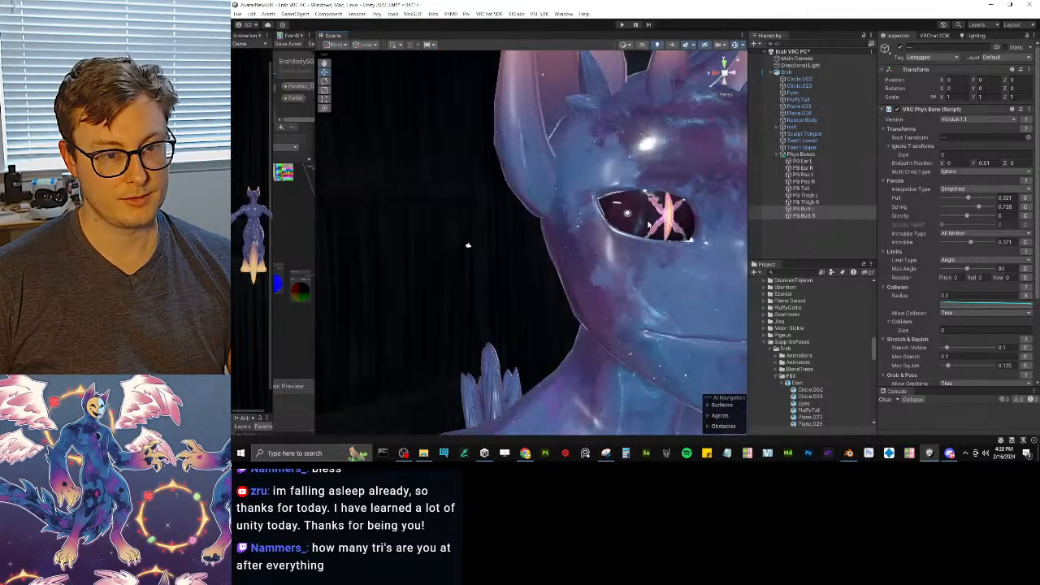
- Select the avatar's Eyes mesh and frame it to examine the eyes from different angles
{"action": "left_click", "coordinate": [646, 227]}
{"action": "left_click", "coordinate": [647, 228]}
{"action": "key", "text": "f"}
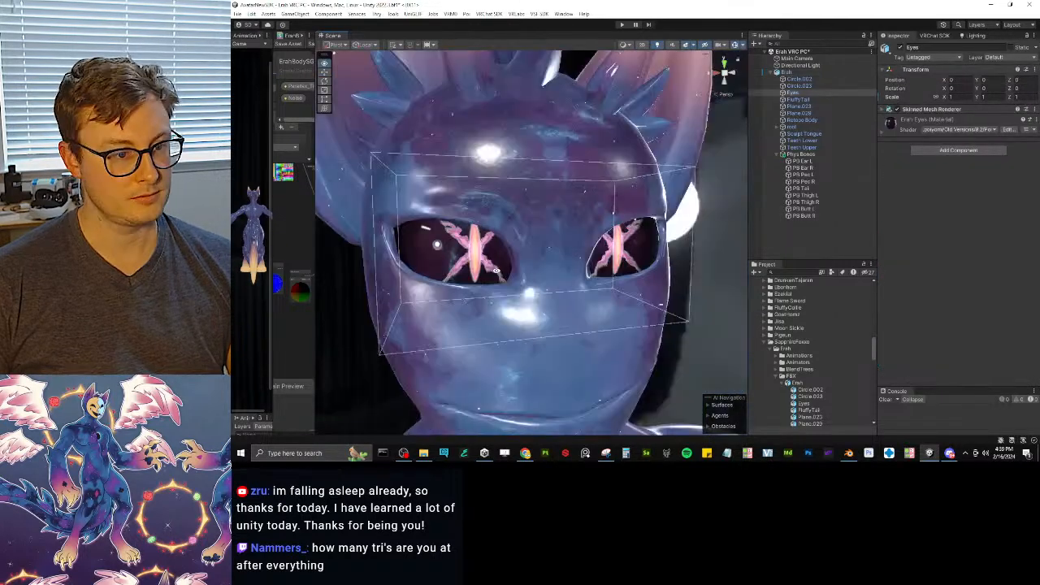
{"action": "left_click_drag", "start_coordinate": [500, 261], "coordinate": [384, 223], "text": "alt"}
- Change the environment lighting's Skybox Material to BlendSky Sunrise
{"action": "left_click", "coordinate": [975, 36]}
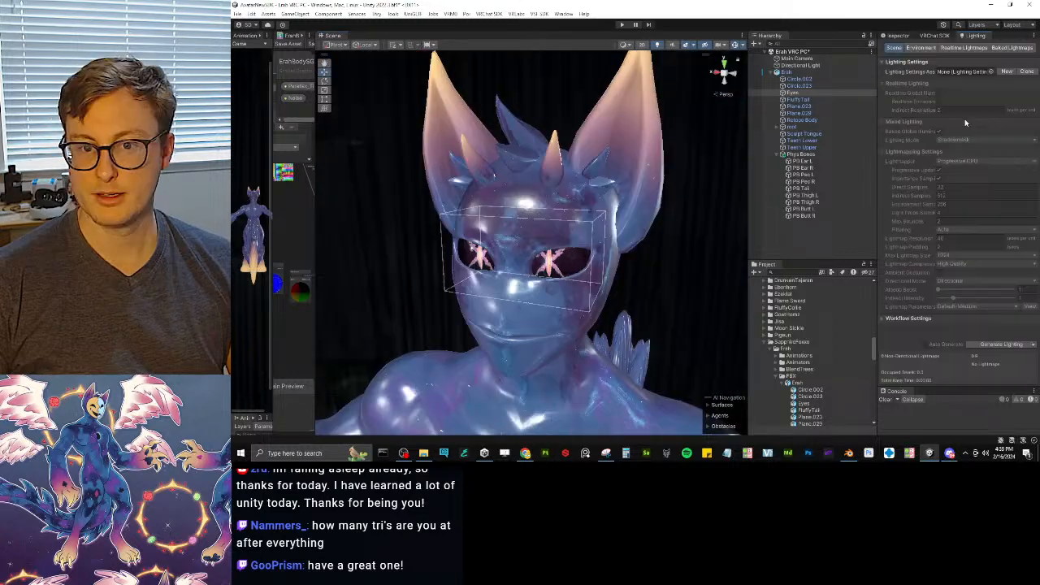
{"action": "left_click", "coordinate": [918, 49]}
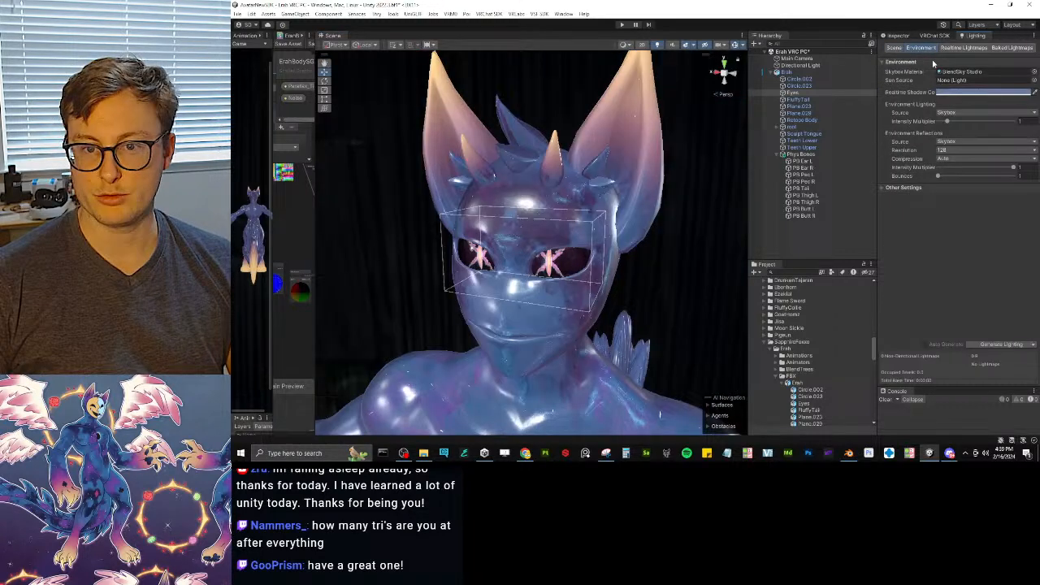
{"action": "left_click", "coordinate": [1033, 72]}
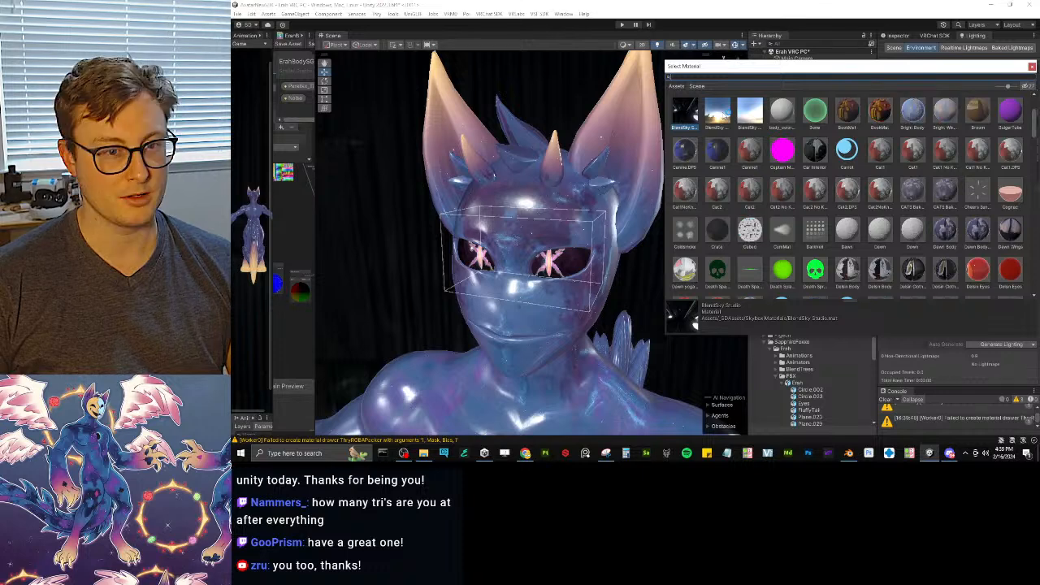
{"action": "left_click", "coordinate": [717, 114]}
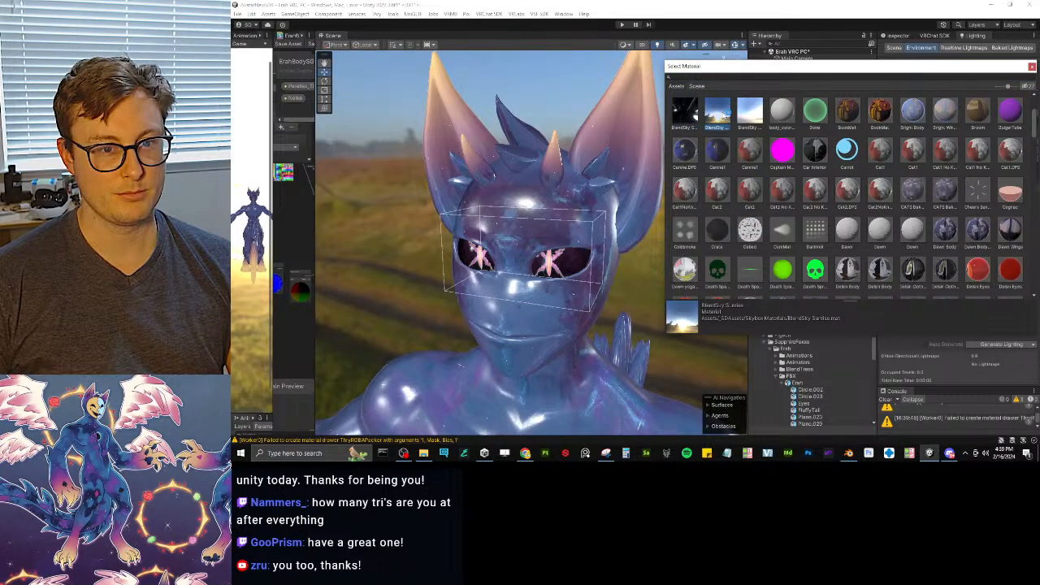
- Examine the whole avatar against the sunrise skybox and clear the Console
{"action": "scroll", "coordinate": [568, 220], "scroll_direction": "down", "scroll_amount": 3}
{"action": "left_click_drag", "start_coordinate": [569, 219], "coordinate": [587, 284], "text": "alt"}
{"action": "middle_click_drag", "start_coordinate": [588, 284], "coordinate": [593, 164]}
{"action": "scroll", "coordinate": [592, 164], "scroll_direction": "down", "scroll_amount": 3}
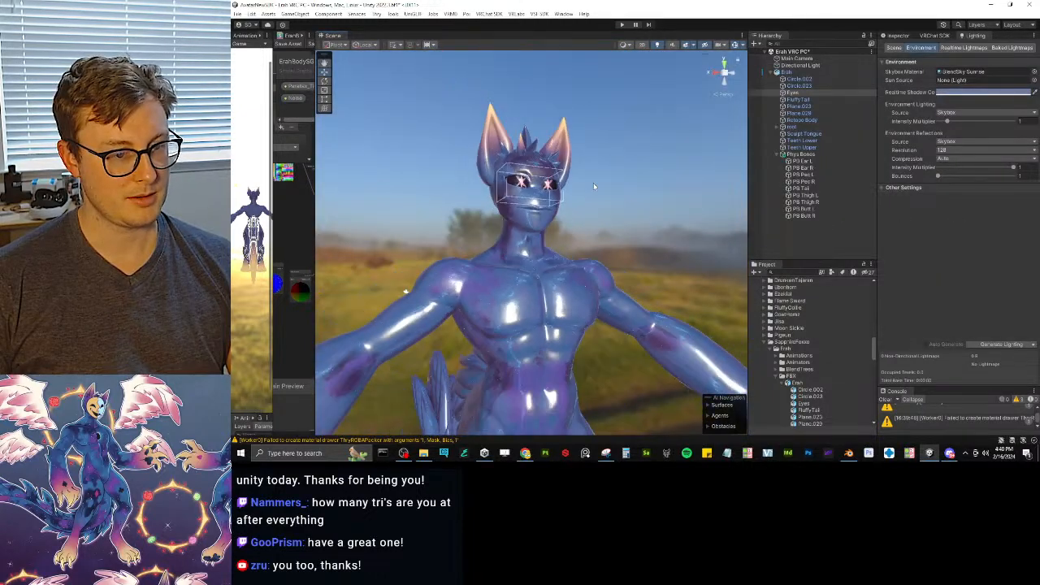
{"action": "middle_click_drag", "start_coordinate": [585, 208], "coordinate": [591, 187]}
{"action": "left_click_drag", "start_coordinate": [590, 186], "coordinate": [596, 238], "text": "alt"}
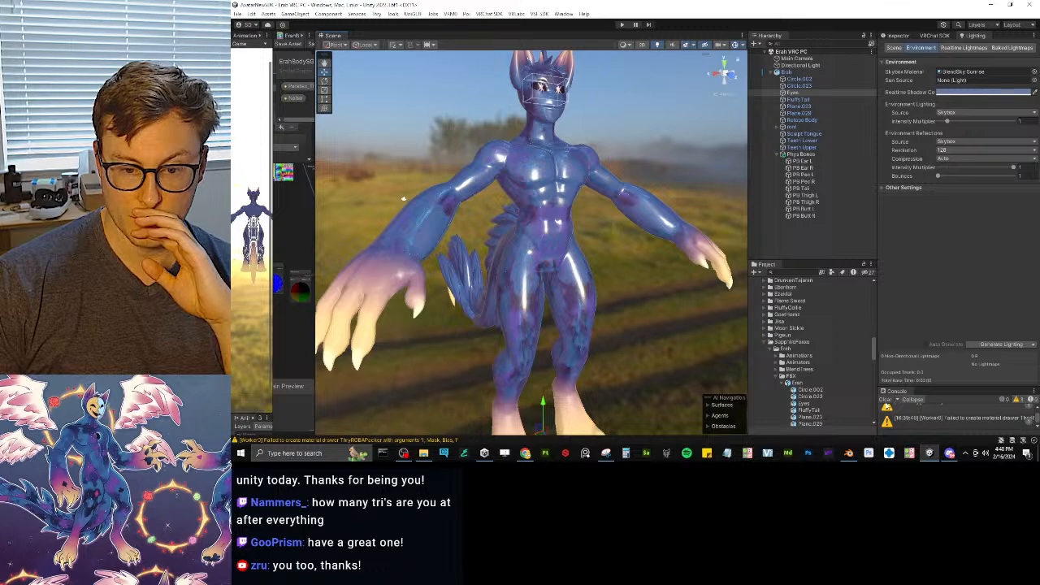
{"action": "left_click", "coordinate": [887, 401]}
- Switch to Blender, show Erah_rig's control bone layer and hide the sidebar
{"action": "left_click", "coordinate": [850, 452]}
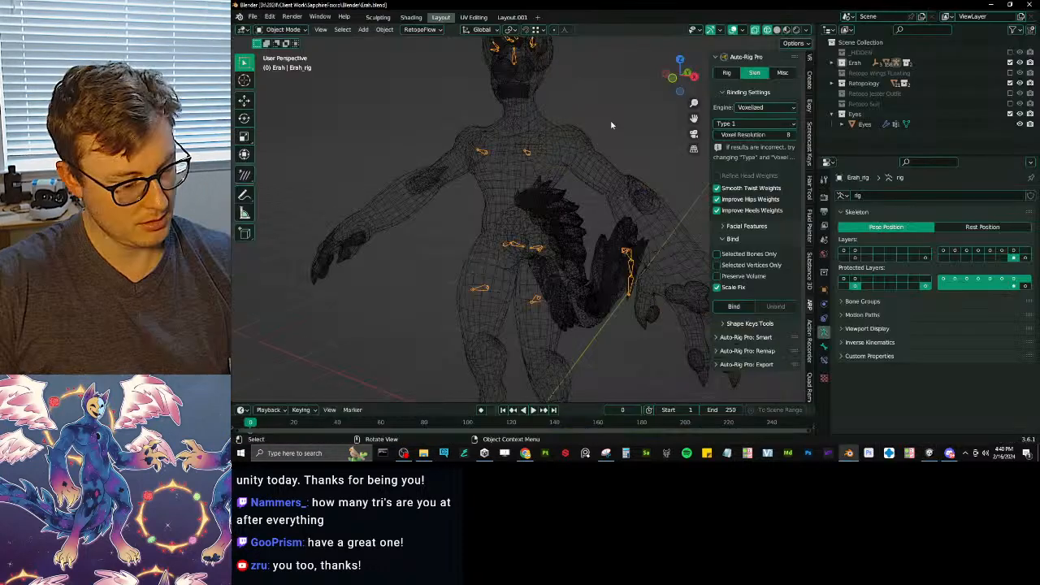
{"action": "key", "text": "shift+m"}
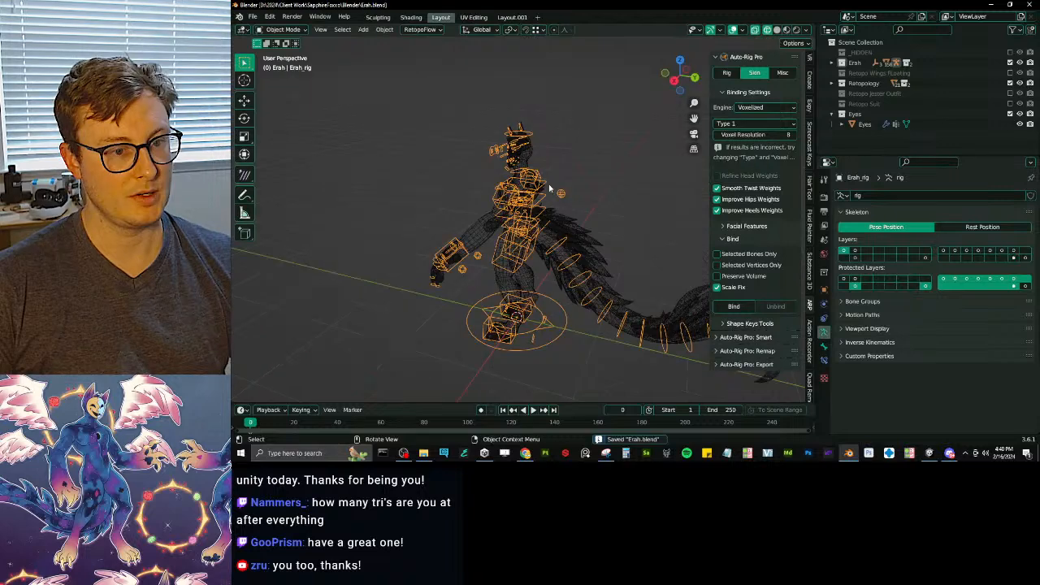
{"action": "key", "text": "n"}
{"action": "middle_click_drag", "start_coordinate": [549, 188], "coordinate": [609, 195]}
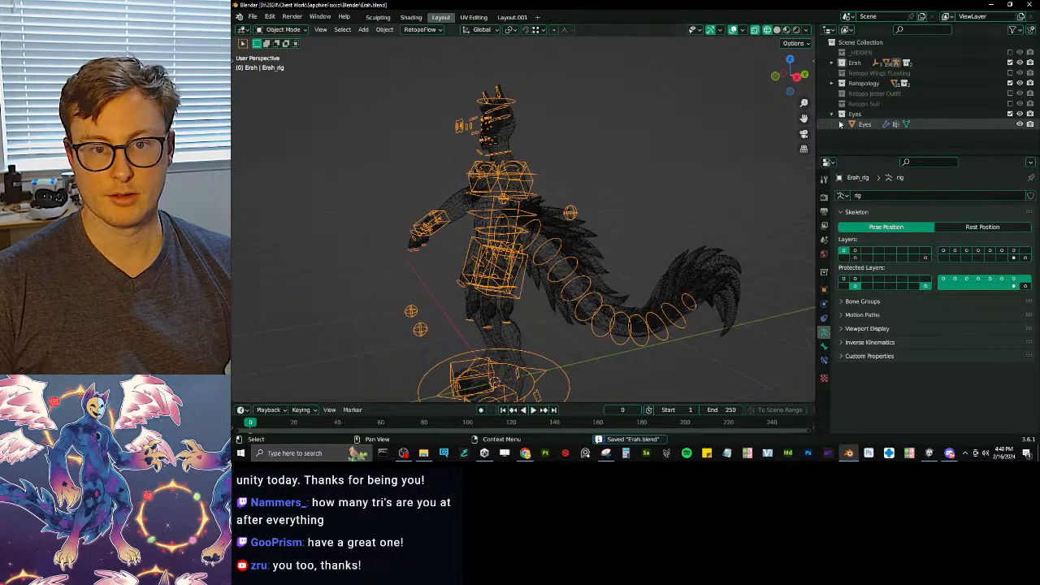
- Exclude the Eyes collection and enable the Retopo Suit and Retopo Jester Outfit collections
{"action": "left_click", "coordinate": [1011, 114]}
{"action": "left_click", "coordinate": [1010, 104]}
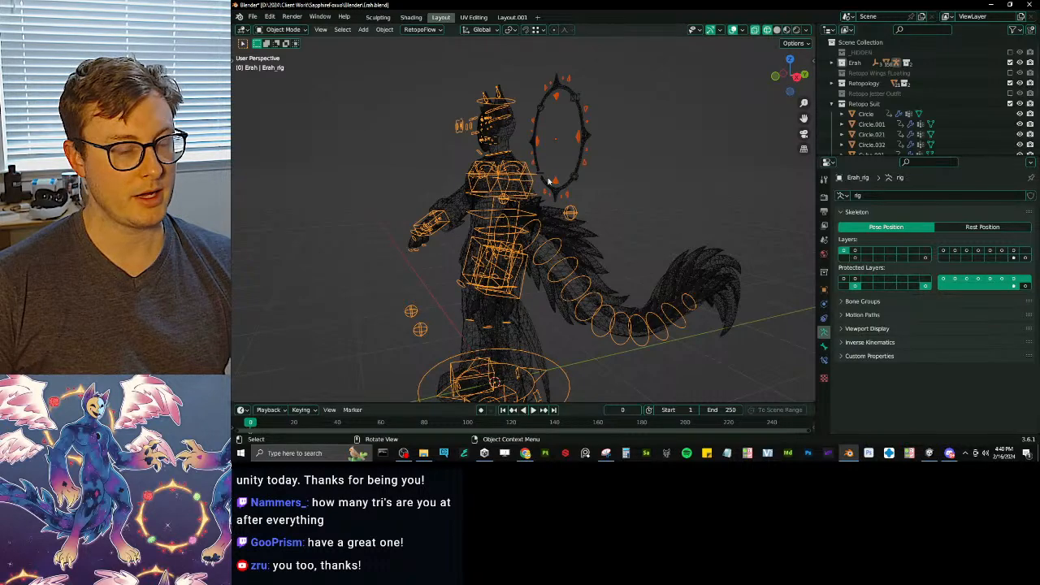
{"action": "middle_click_drag", "start_coordinate": [520, 163], "coordinate": [573, 195]}
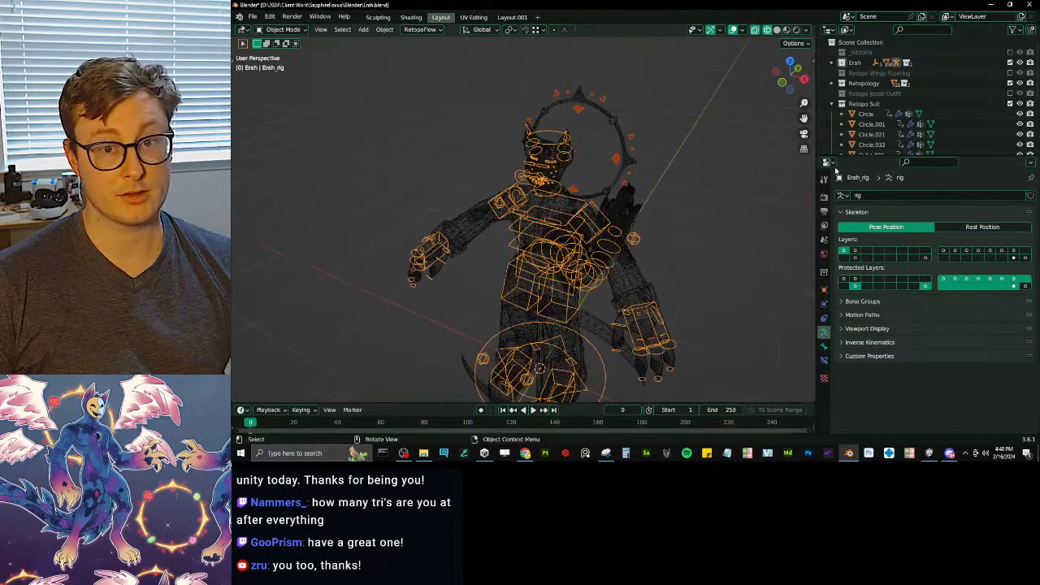
{"action": "left_click", "coordinate": [1010, 93]}
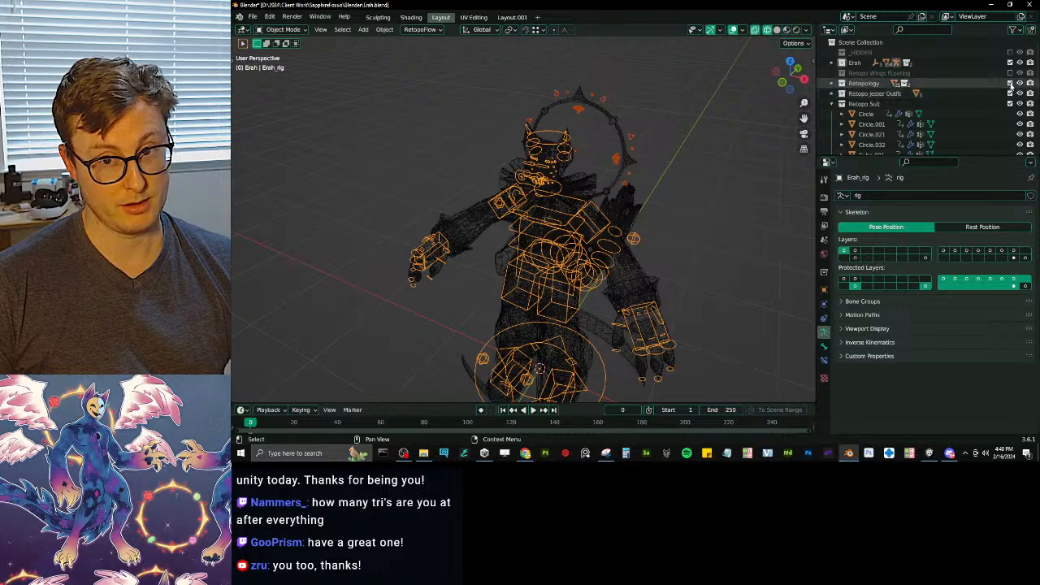
- Enable the Retopo Wings Floating collection, exclude Retopo Jester Outfit and Retopo Suit, and save the file
{"action": "left_click", "coordinate": [1010, 73]}
{"action": "left_click", "coordinate": [1010, 93]}
{"action": "left_click", "coordinate": [1010, 104]}
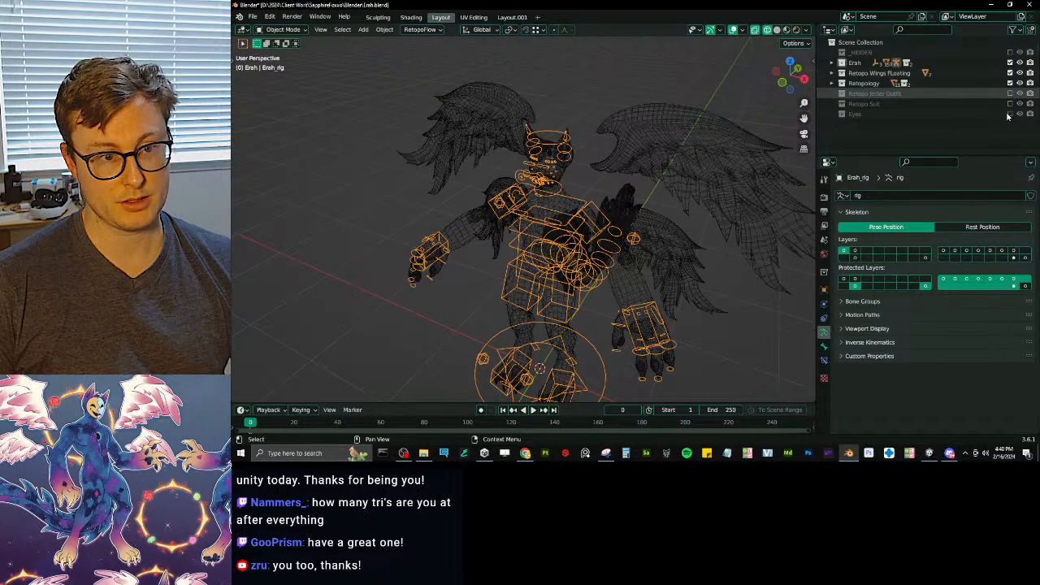
{"action": "middle_click_drag", "start_coordinate": [618, 162], "coordinate": [630, 244]}
{"action": "key", "text": "ctrl+s"}
- Select both floating wing meshes, Retopo Wing and Retopo Wing.001, and make their object data single-user
{"action": "left_click", "coordinate": [630, 242]}
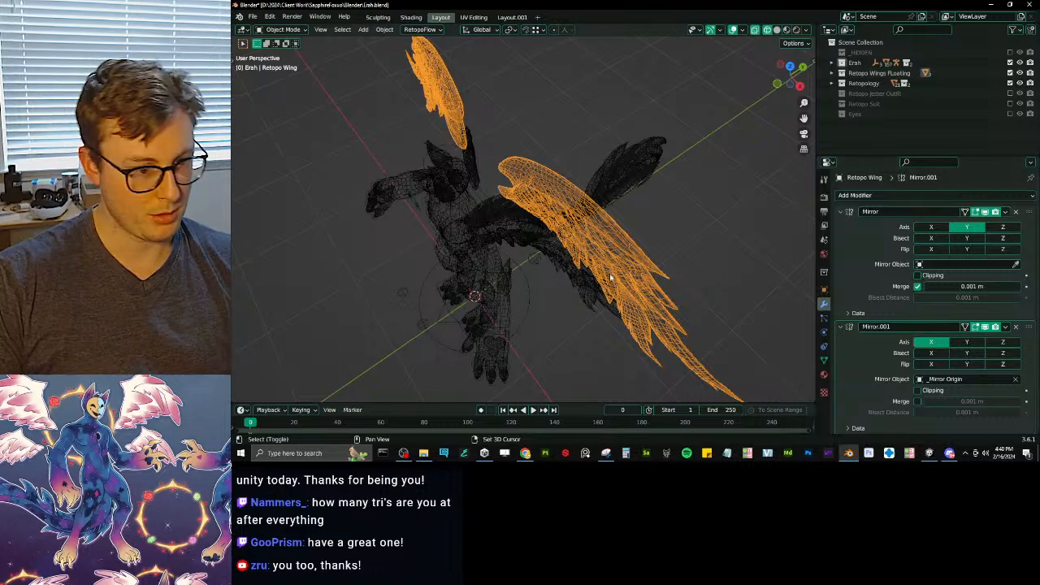
{"action": "left_click", "coordinate": [594, 303], "text": "shift"}
{"action": "key", "text": "F2"}
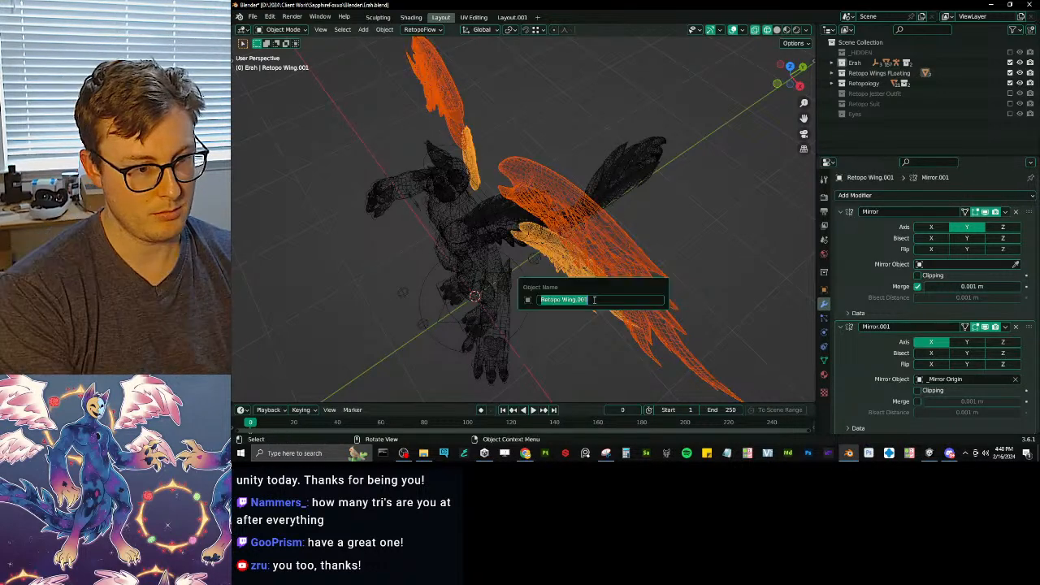
{"action": "key", "text": "Escape"}
{"action": "key", "text": "F3"}
{"action": "type", "text": "ma"}
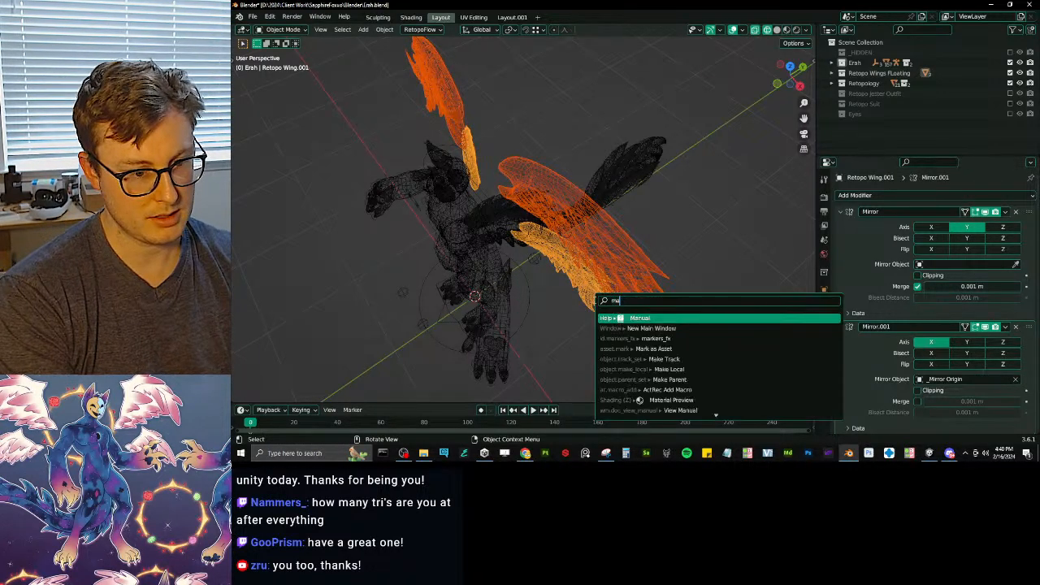
{"action": "type", "text": "ke s"}
{"action": "key", "text": "Return"}
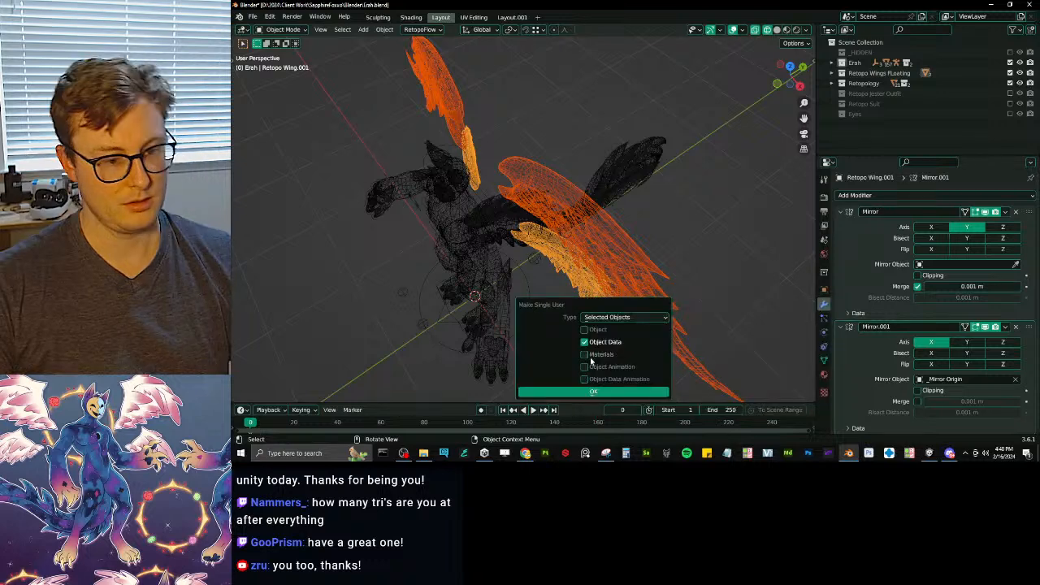
{"action": "left_click", "coordinate": [604, 391]}
- Apply the Y-axis Mirror modifier on both floating wings, keeping Mirror.001, and save the file
{"action": "left_click", "coordinate": [644, 254]}
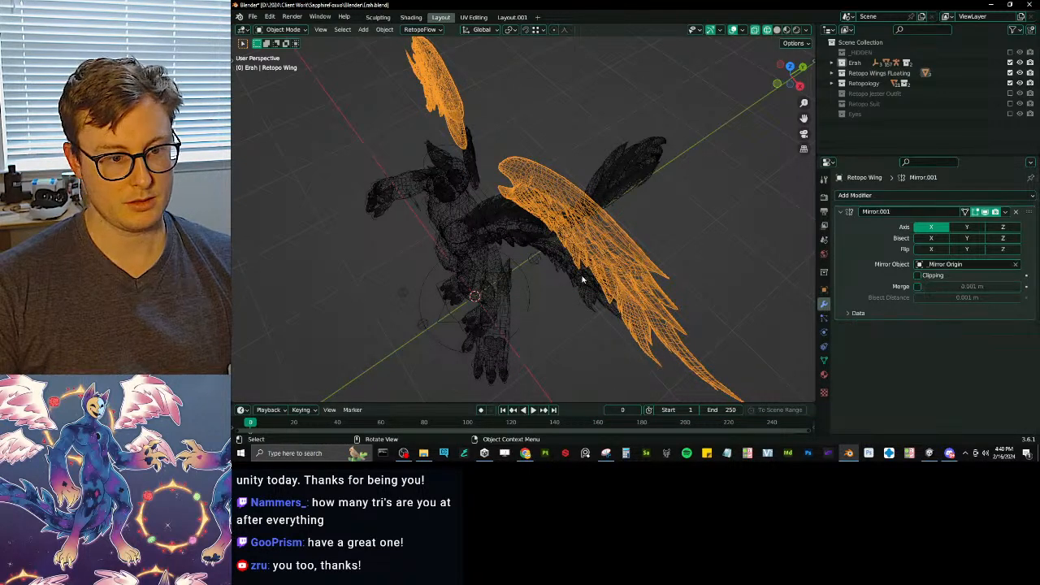
{"action": "left_click", "coordinate": [644, 254]}
{"action": "left_click", "coordinate": [1004, 212]}
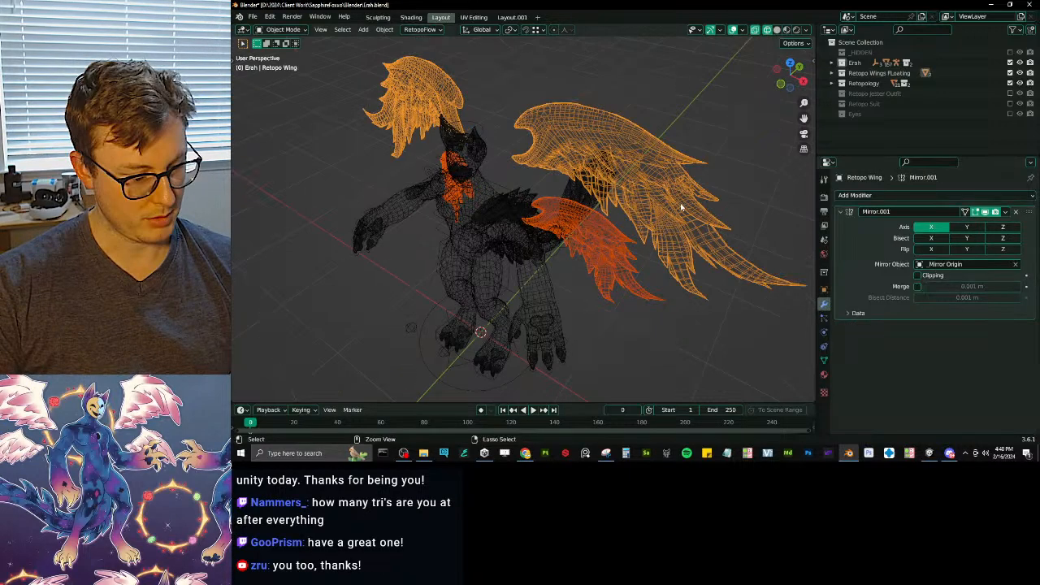
{"action": "key", "text": "ctrl+s"}
{"action": "middle_click_drag", "start_coordinate": [681, 208], "coordinate": [647, 193]}
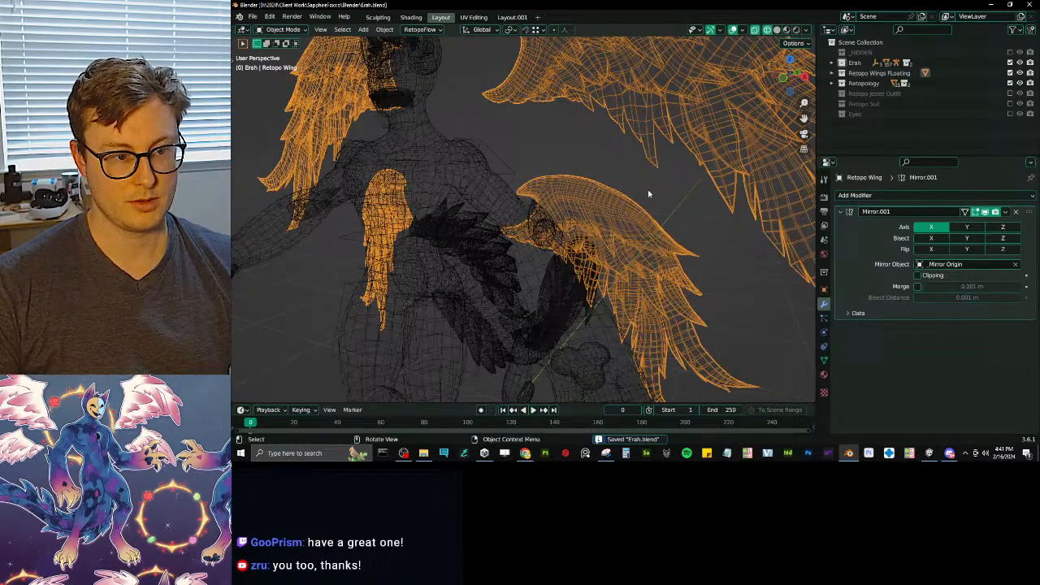
{"action": "middle_click_drag", "start_coordinate": [649, 193], "coordinate": [596, 196]}
- Edit Erah_rig in front view and switch to an empty armature layer
{"action": "left_click", "coordinate": [489, 198]}
{"action": "key", "text": "KP_1"}
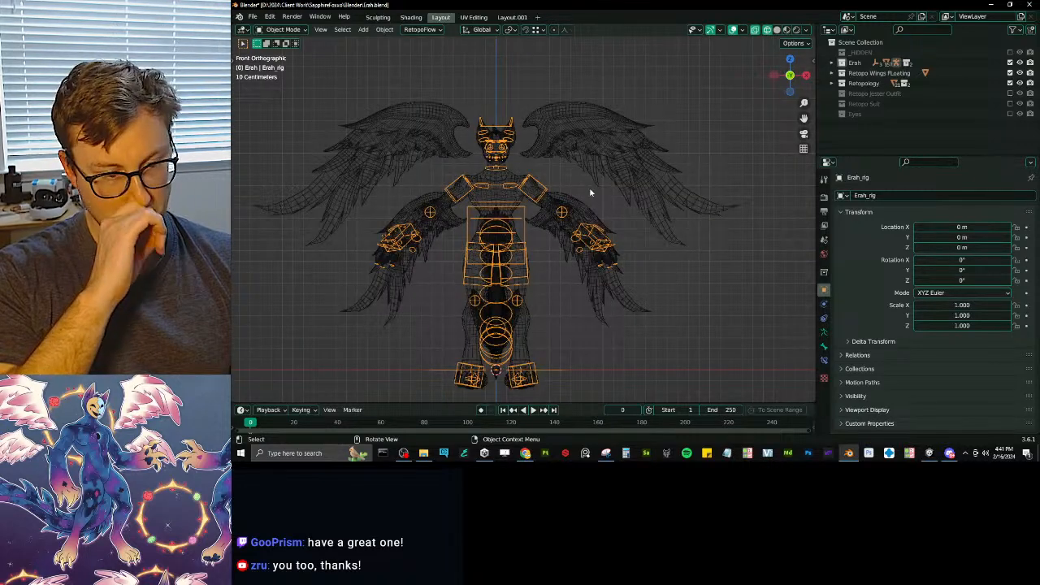
{"action": "key", "text": "Tab"}
{"action": "key", "text": "shift+m"}
{"action": "left_click", "coordinate": [724, 220]}
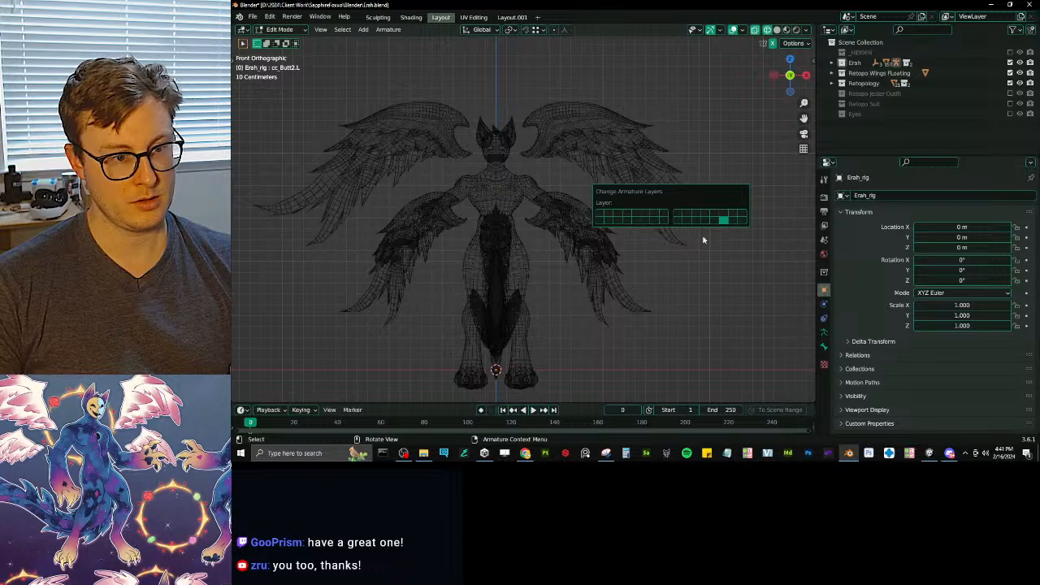
- Add a new bone, rotate it to nearly horizontal and move it onto the character's upper left floating wing
{"action": "key", "text": "shift+a"}
{"action": "key", "text": "r"}
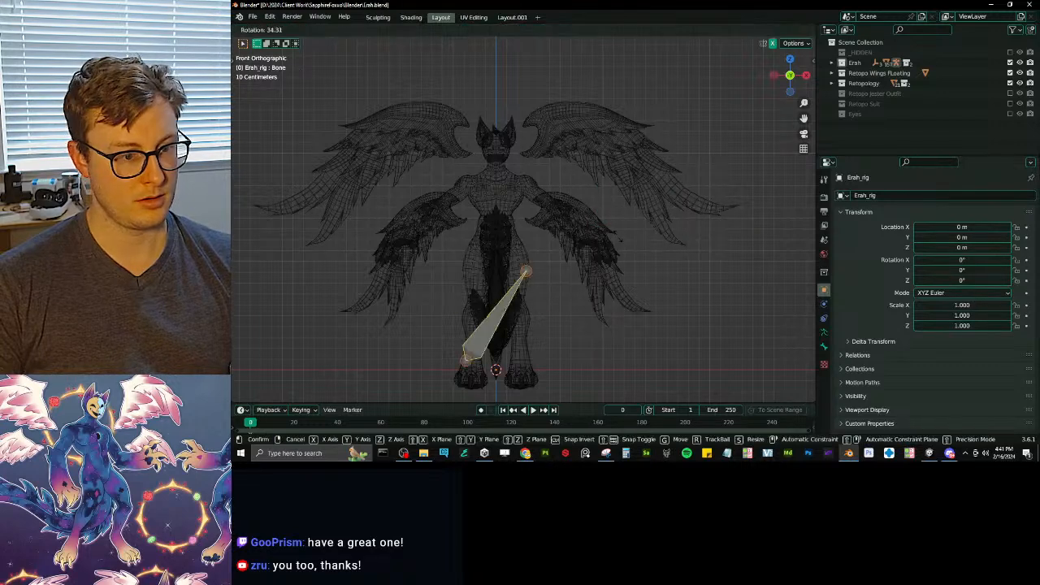
{"action": "left_click", "coordinate": [590, 343], "text": "ctrl"}
{"action": "left_click", "coordinate": [613, 193]}
{"action": "left_click", "coordinate": [505, 330]}
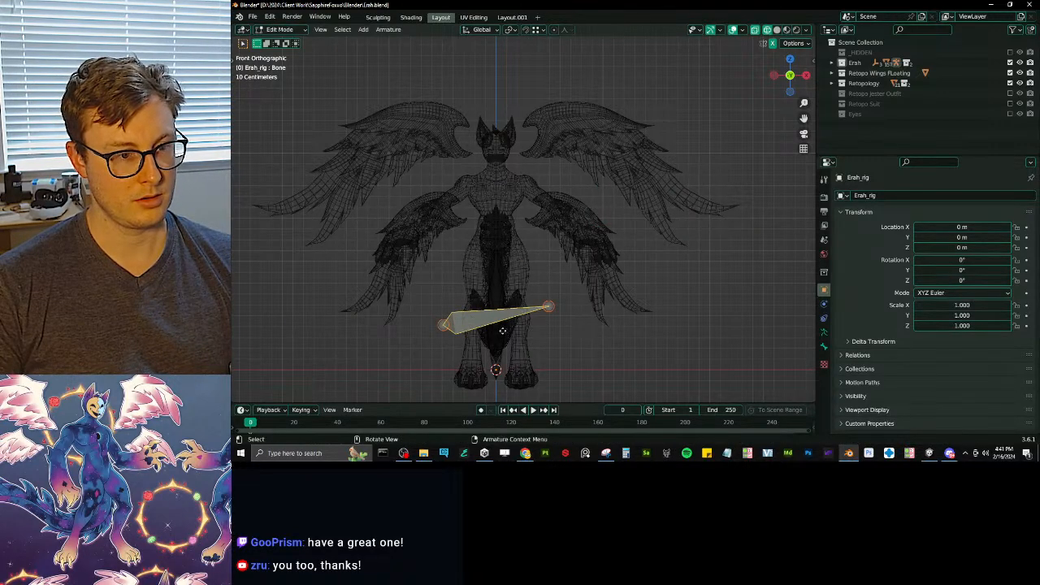
{"action": "key", "text": "g"}
{"action": "left_click", "coordinate": [575, 143]}
{"action": "scroll", "coordinate": [575, 143], "scroll_direction": "up", "scroll_amount": 2}
{"action": "middle_click_drag", "start_coordinate": [574, 143], "coordinate": [583, 218], "text": "shift"}
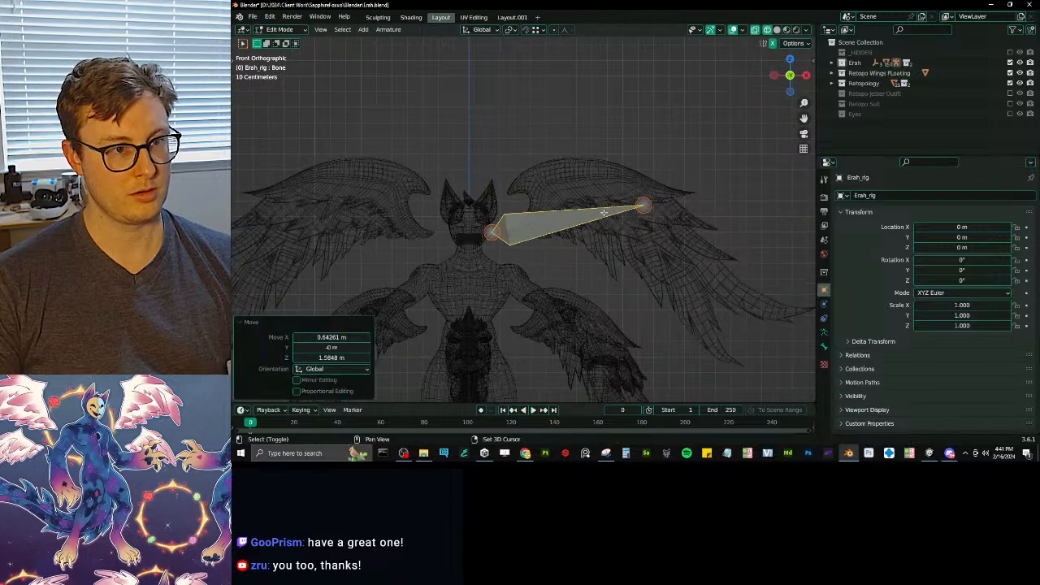
- Enable snapping and set the snap target to Volume
{"action": "left_click", "coordinate": [526, 30]}
{"action": "left_click", "coordinate": [540, 30]}
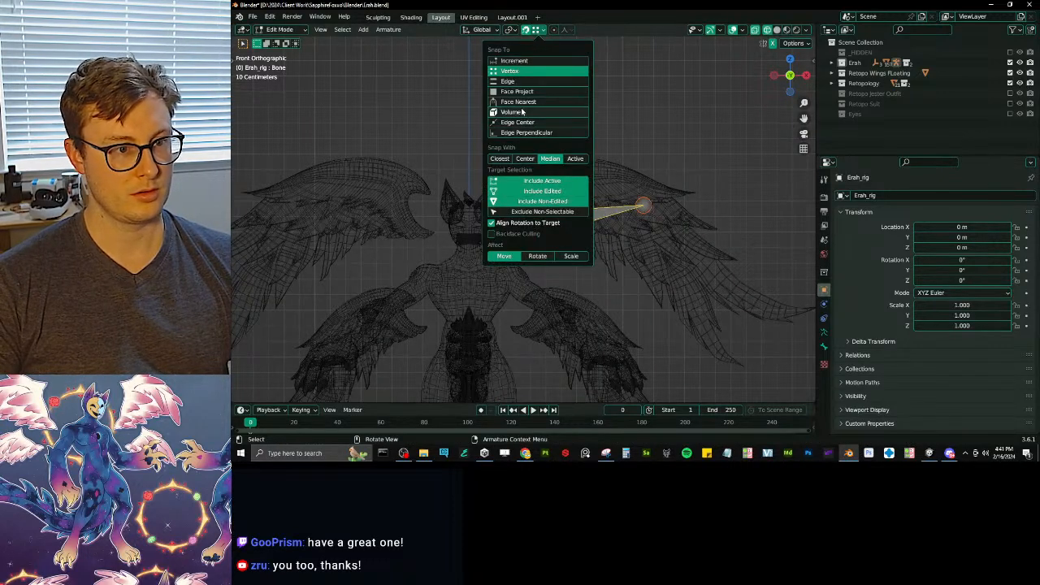
{"action": "left_click", "coordinate": [518, 92]}
{"action": "left_click", "coordinate": [512, 112]}
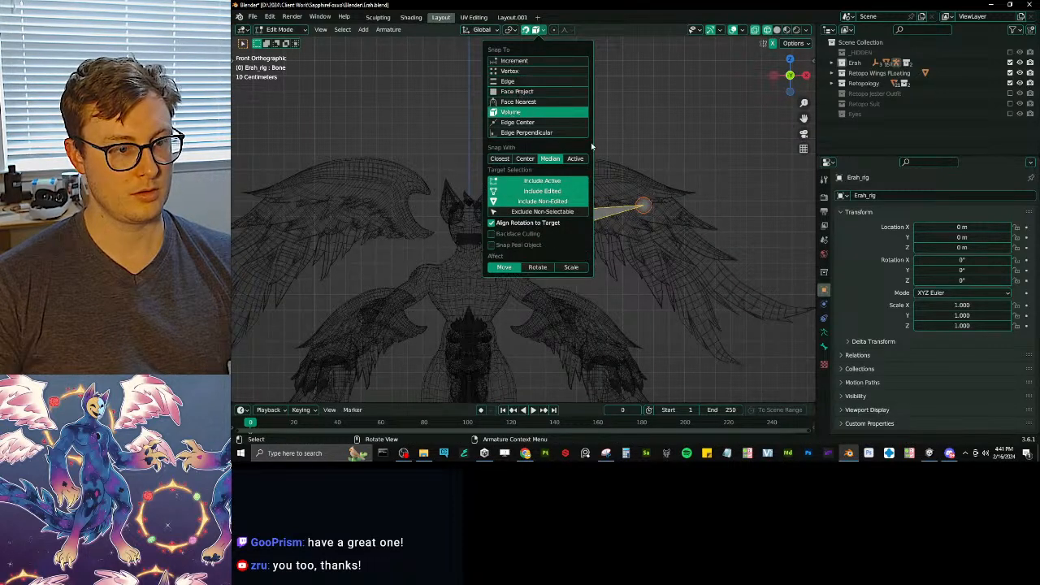
- Snap the new bone's head and tail inside the inner part of the upper left wing
{"action": "left_click", "coordinate": [493, 233]}
{"action": "key", "text": "g"}
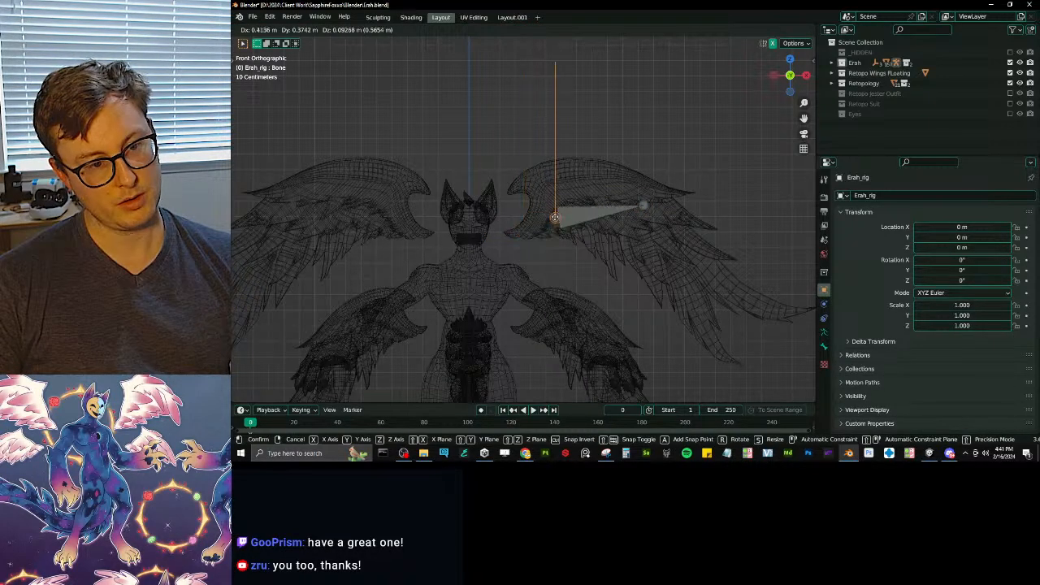
{"action": "left_click", "coordinate": [552, 213]}
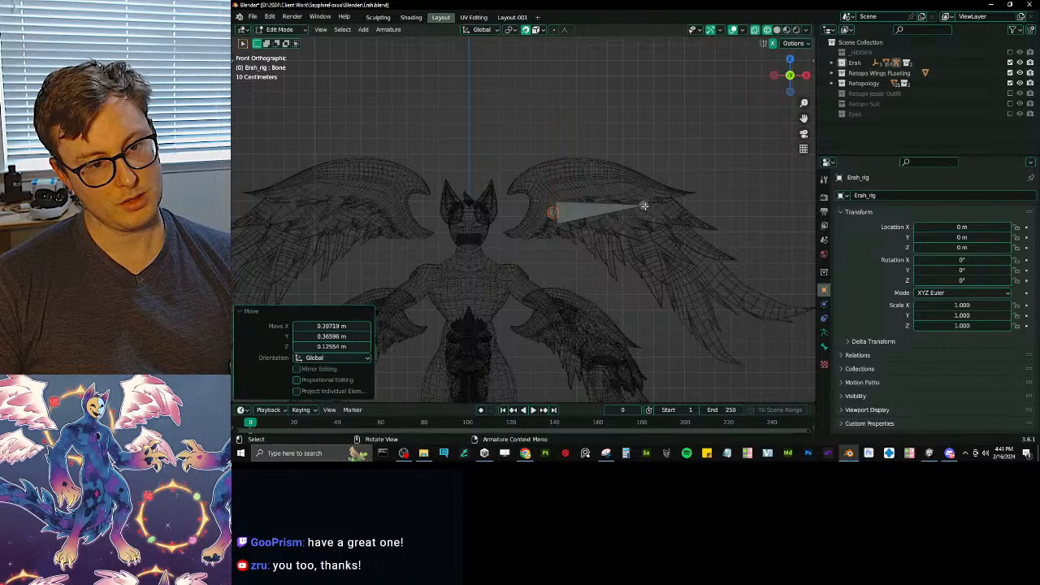
{"action": "left_click", "coordinate": [643, 207]}
{"action": "key", "text": "g"}
{"action": "left_click", "coordinate": [615, 220]}
- Extrude two more bones in a chain from the first bone's tail outward and down through the wing
{"action": "key", "text": "e"}
{"action": "left_click", "coordinate": [653, 244]}
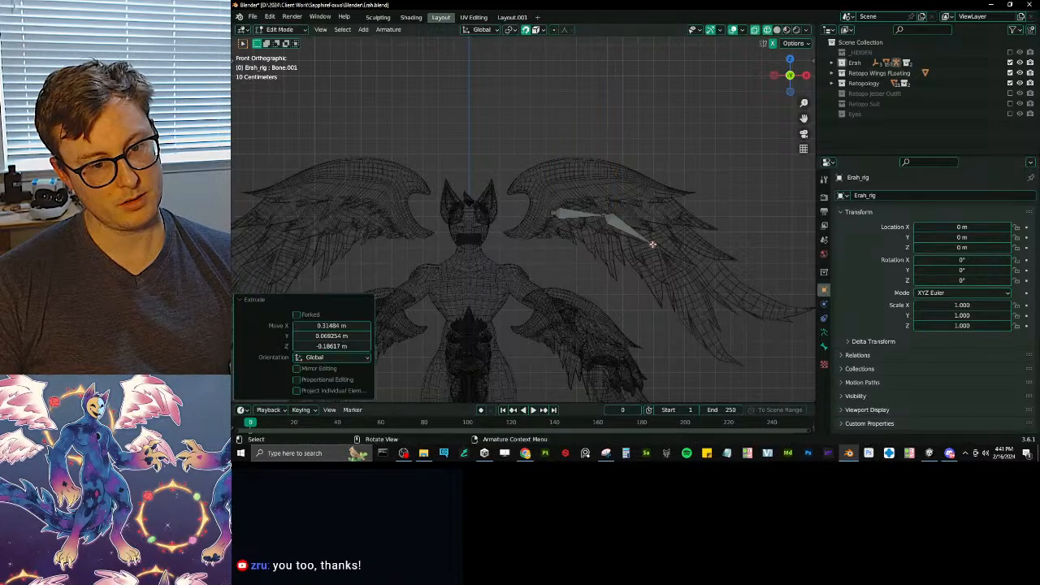
{"action": "key", "text": "e"}
{"action": "left_click", "coordinate": [692, 274]}
{"action": "middle_click_drag", "start_coordinate": [693, 273], "coordinate": [603, 226], "text": "shift"}
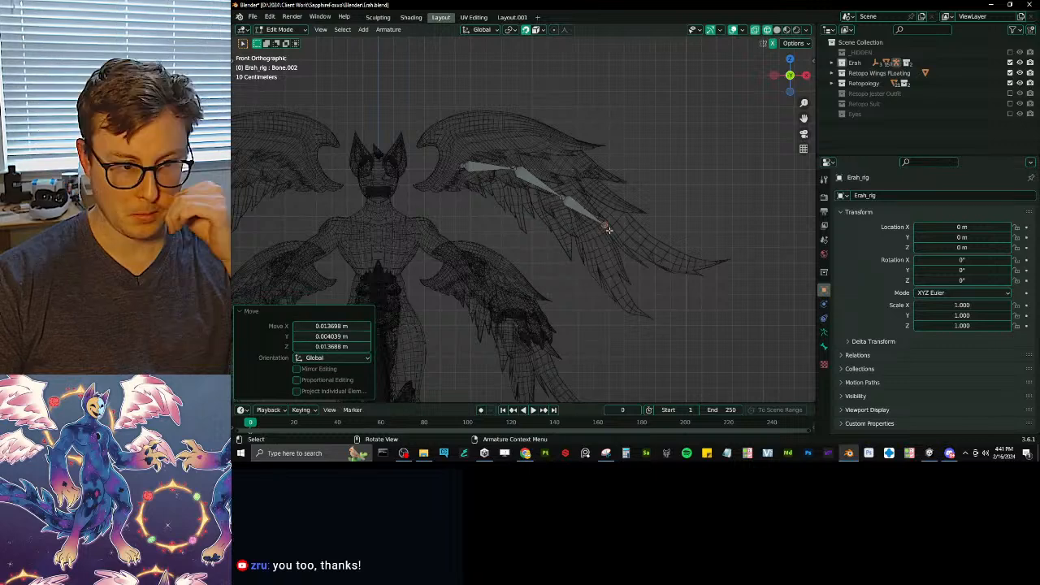
{"action": "left_click", "coordinate": [590, 213]}
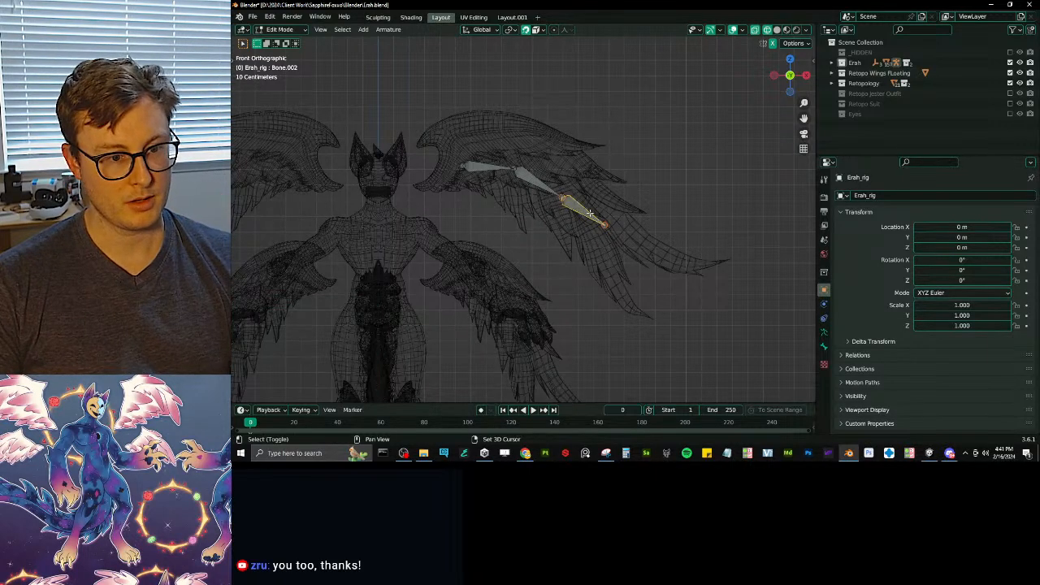
{"action": "key", "text": "e"}
{"action": "left_click", "coordinate": [600, 254]}
{"action": "key", "text": "x"}
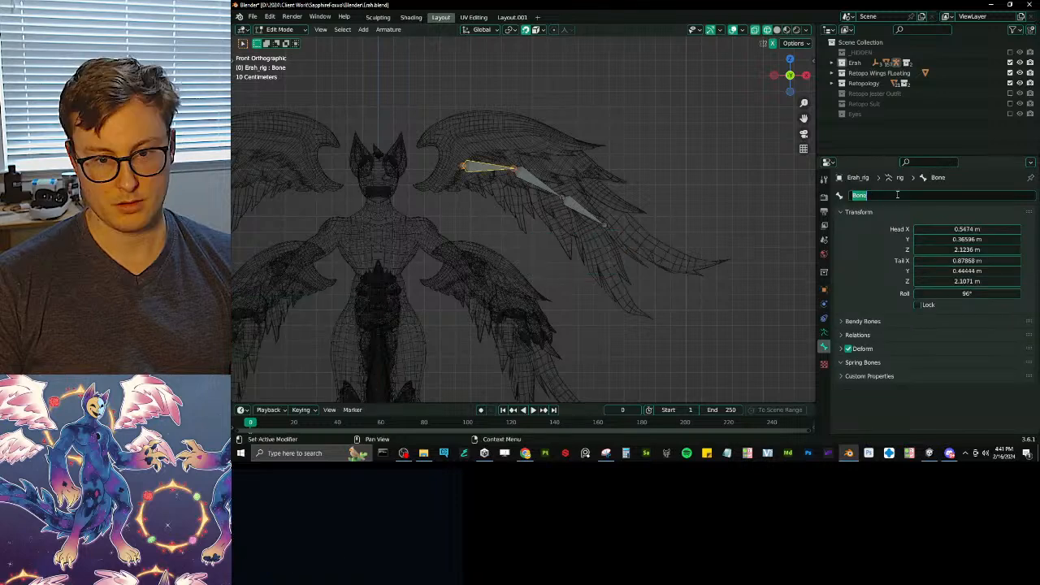
- Rename the innermost wing bone cc_WingTop1.L and copy that name to the other two bones in the chain
{"action": "type", "text": "cc"}
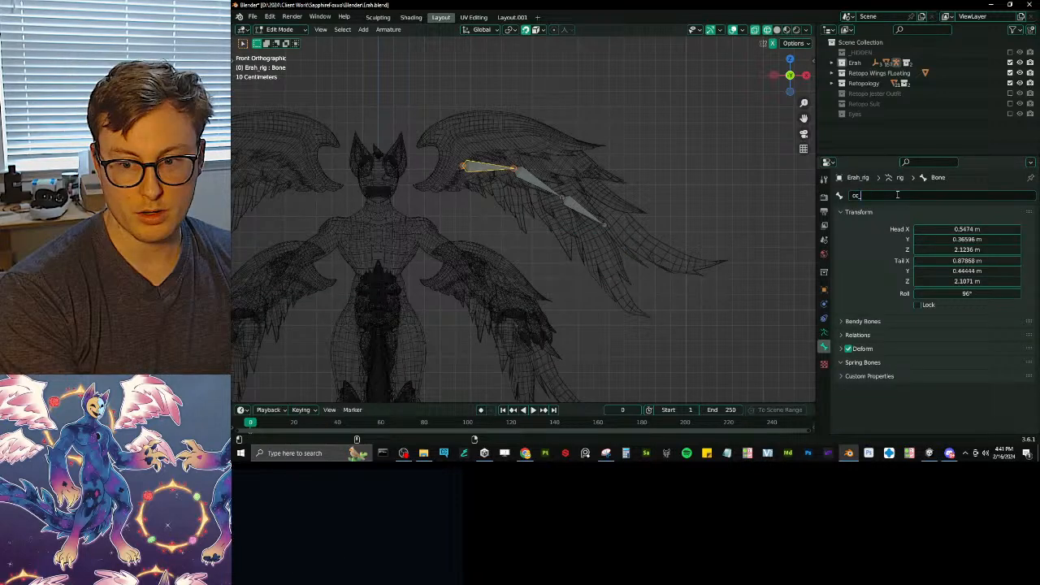
{"action": "type", "text": "_WingTop.L"}
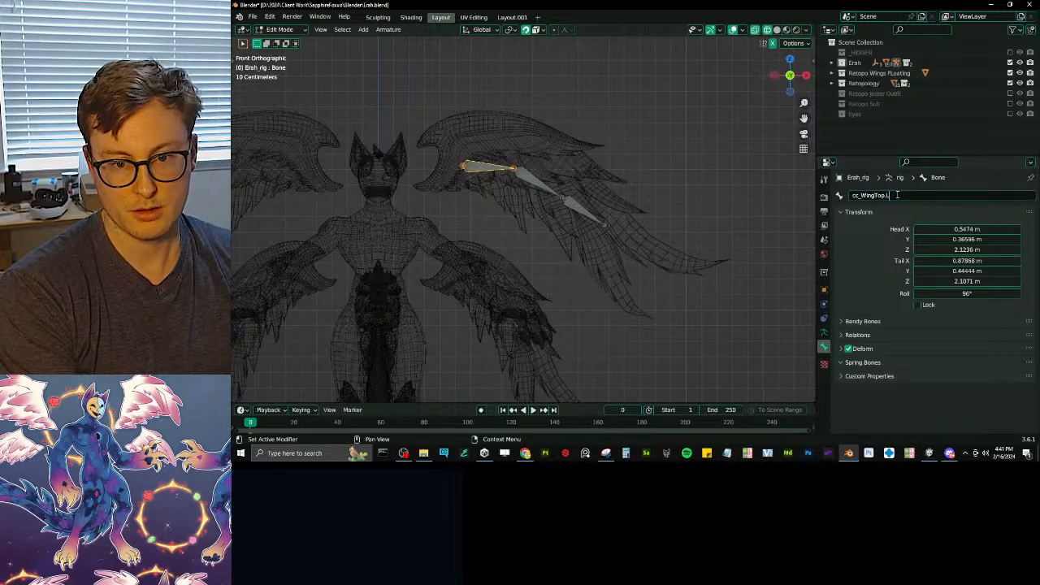
{"action": "key", "text": "Left"}
{"action": "key", "text": "Left"}
{"action": "type", "text": "1"}
{"action": "key", "text": "Return"}
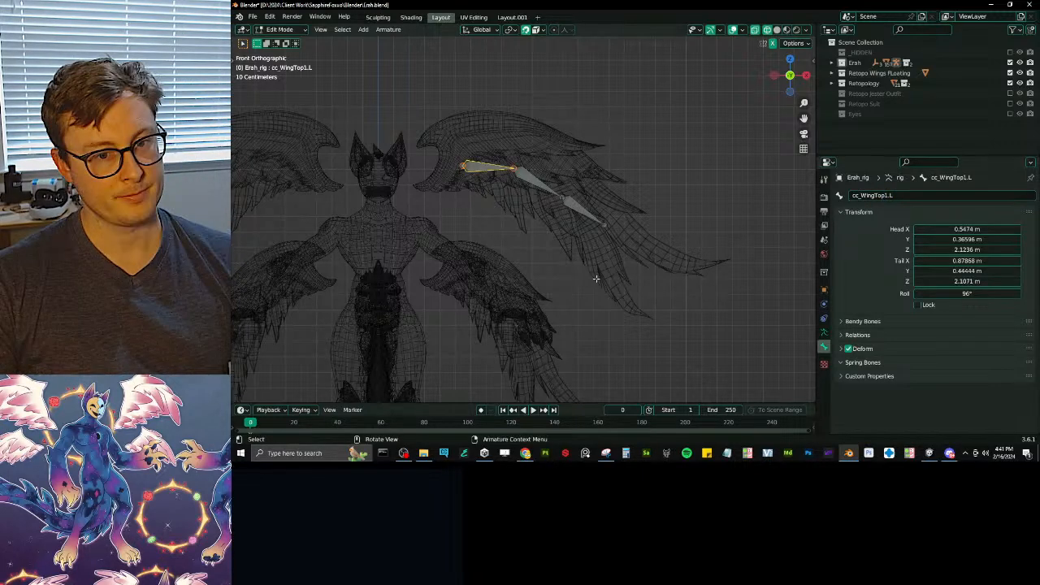
{"action": "right_click", "coordinate": [893, 198]}
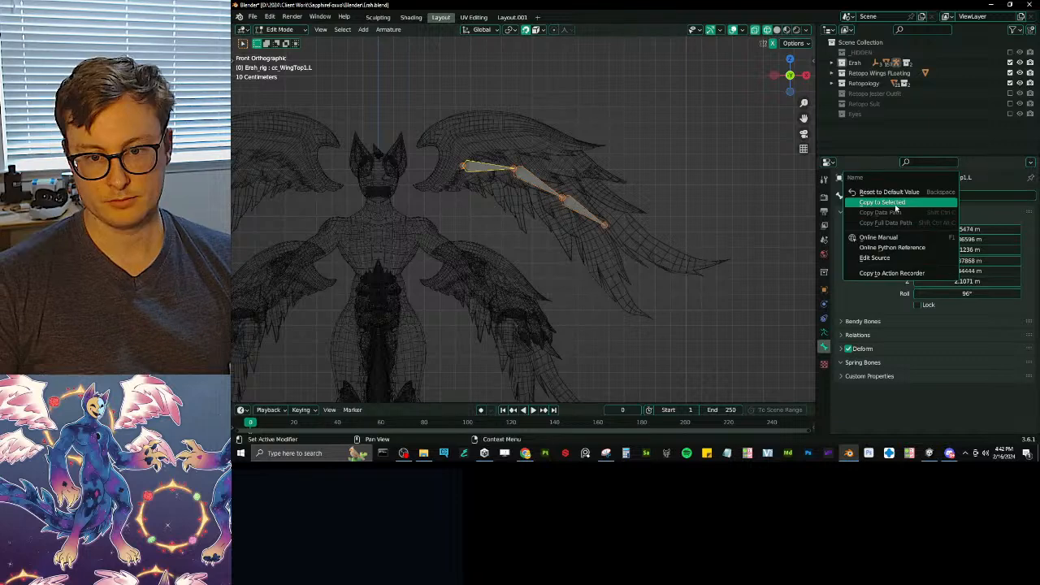
- Duplicate a wing bone, fit it into the lowest long feather and extrude a second bone to that feather's tip
{"action": "key", "text": "shift+d"}
{"action": "left_click", "coordinate": [579, 272]}
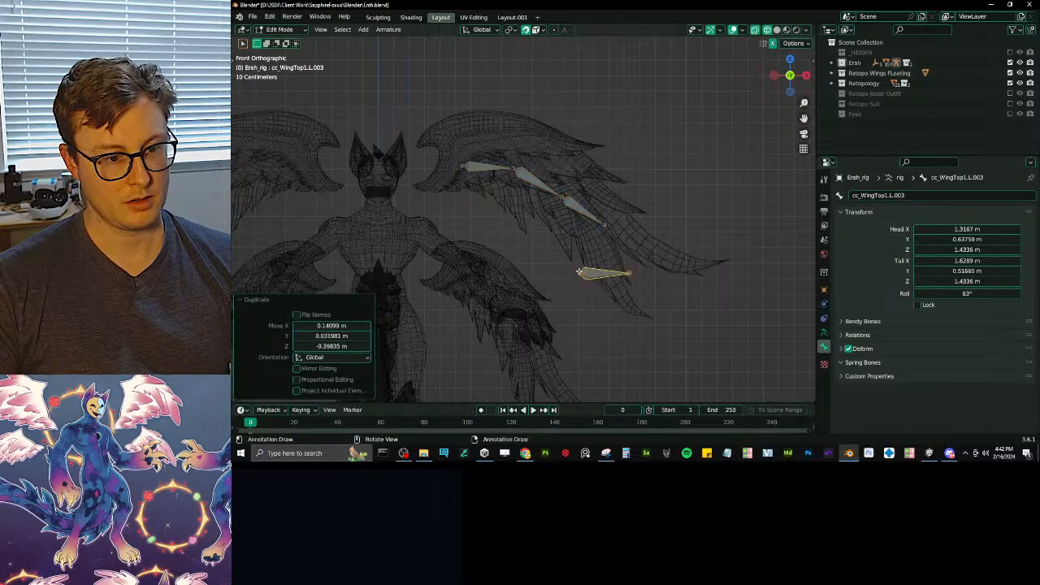
{"action": "key", "text": "g"}
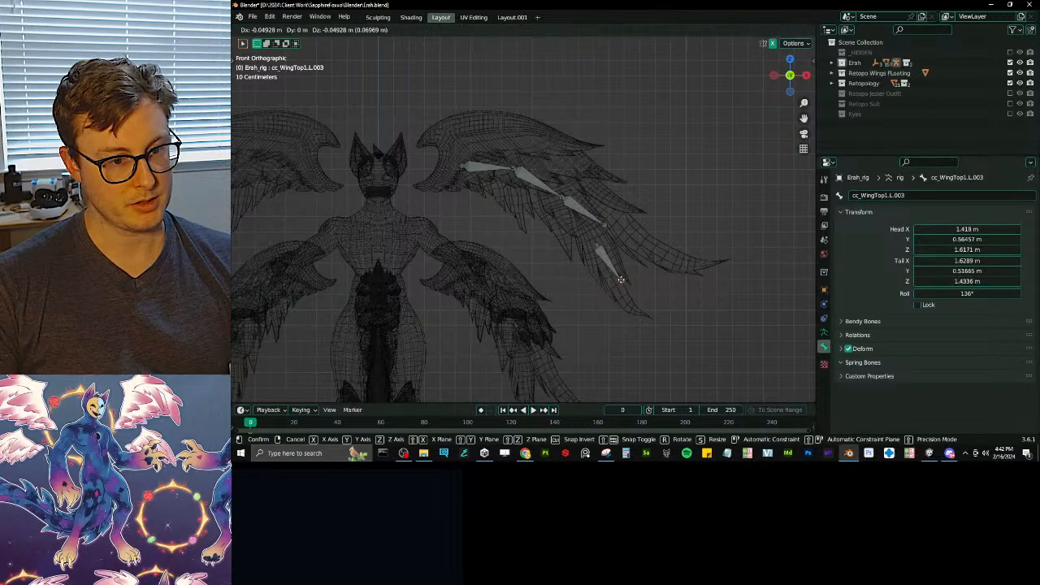
{"action": "left_click", "coordinate": [607, 266]}
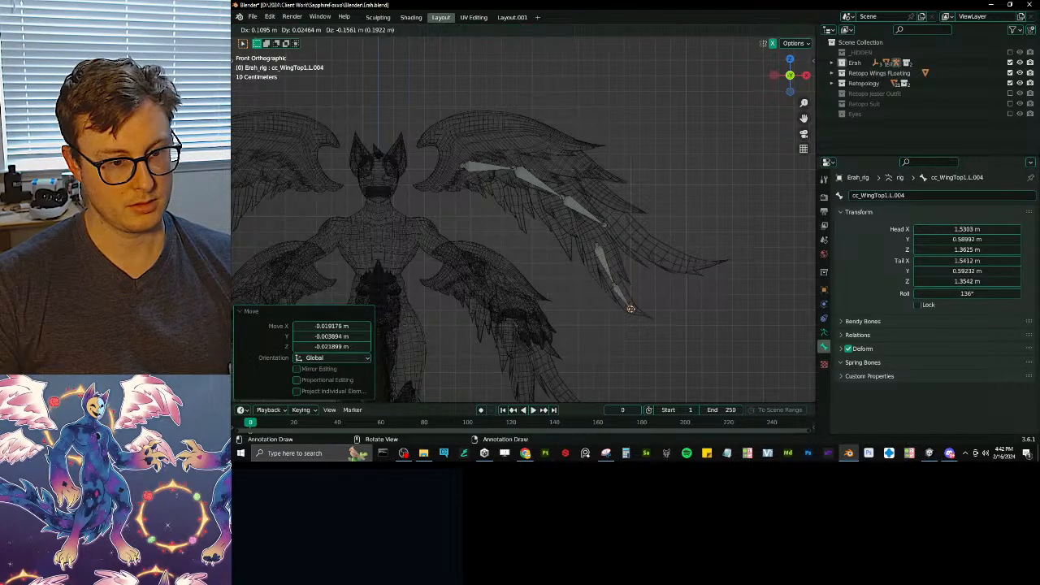
{"action": "key", "text": "e"}
{"action": "left_click", "coordinate": [641, 304]}
- Duplicate the two lower feather bones onto the outermost feather and move the end tail near its tip
{"action": "left_click", "coordinate": [618, 288]}
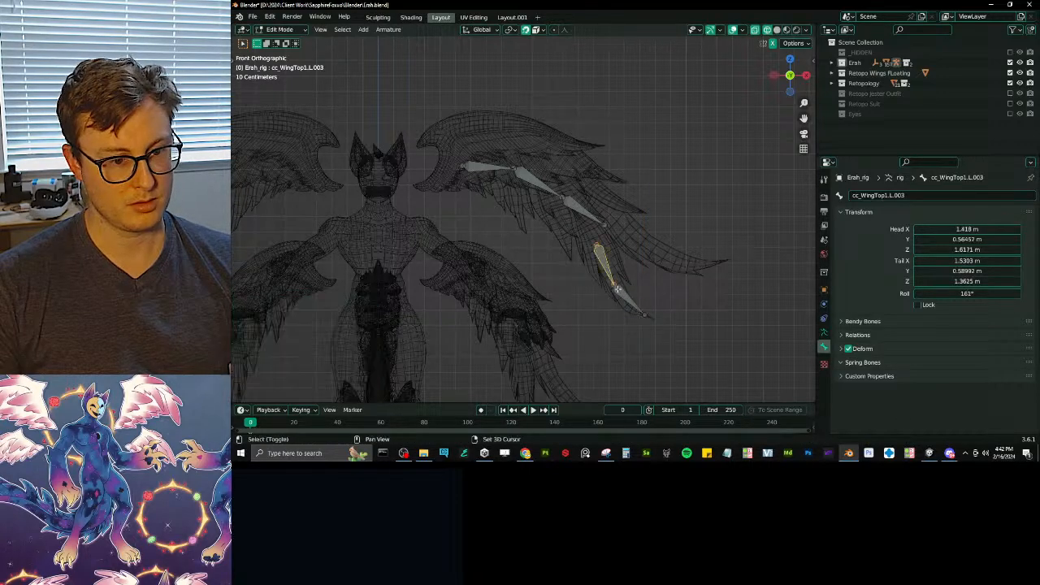
{"action": "key", "text": "shift+d"}
{"action": "left_click", "coordinate": [689, 258]}
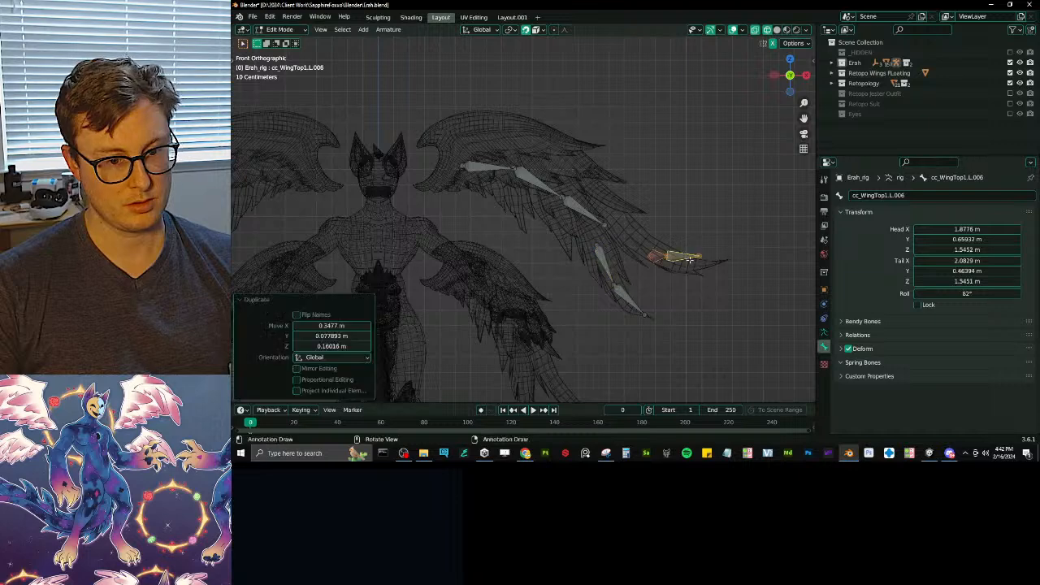
{"action": "left_click", "coordinate": [699, 257]}
{"action": "key", "text": "g"}
{"action": "left_click", "coordinate": [710, 262]}
- Reposition the head and middle joint of the duplicated bone pair so it follows the outermost feather
{"action": "left_click", "coordinate": [667, 256]}
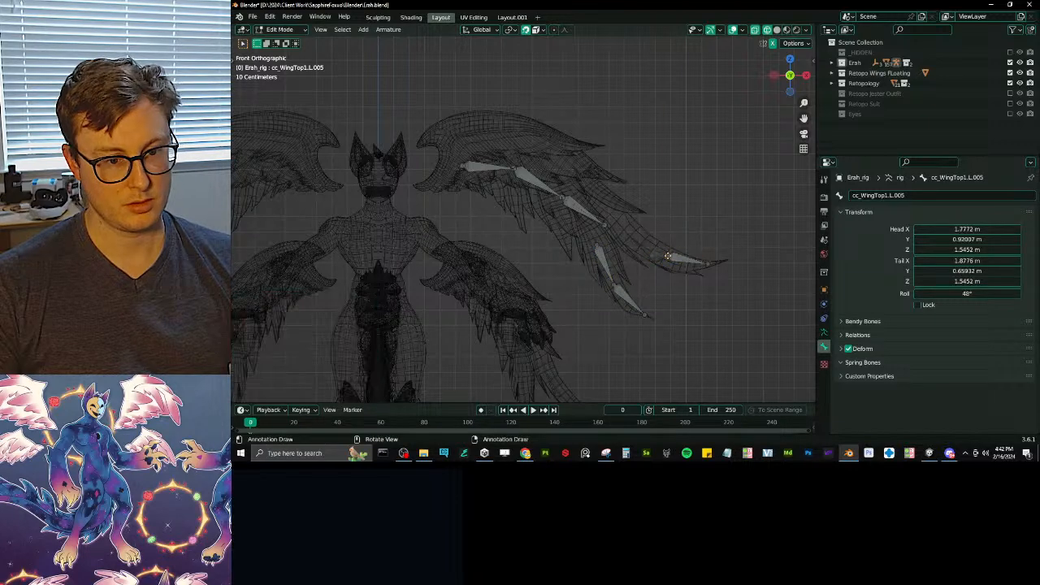
{"action": "key", "text": "g"}
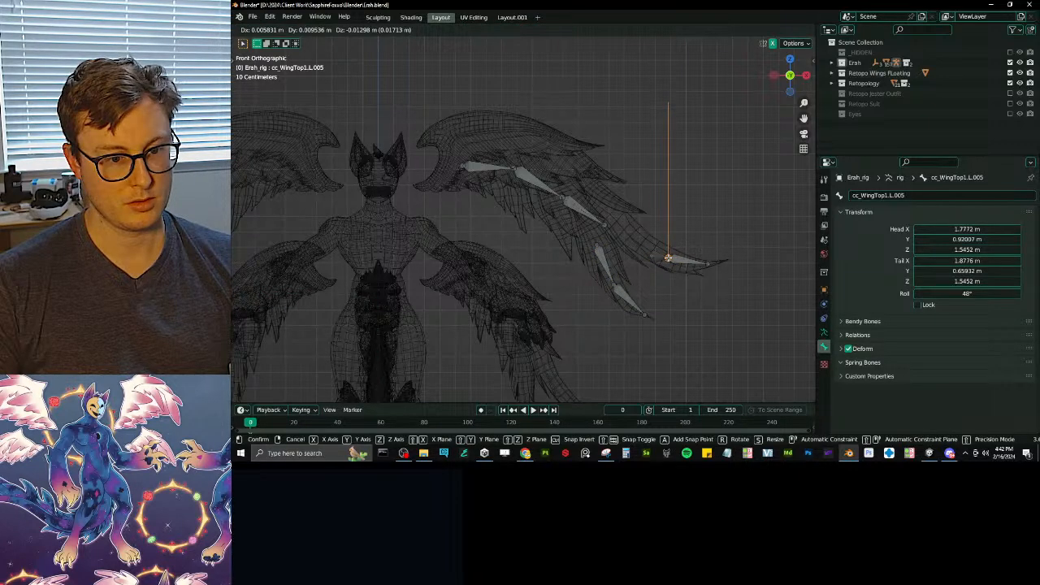
{"action": "left_click", "coordinate": [646, 245]}
{"action": "left_click", "coordinate": [665, 259]}
{"action": "key", "text": "g"}
{"action": "left_click", "coordinate": [652, 260]}
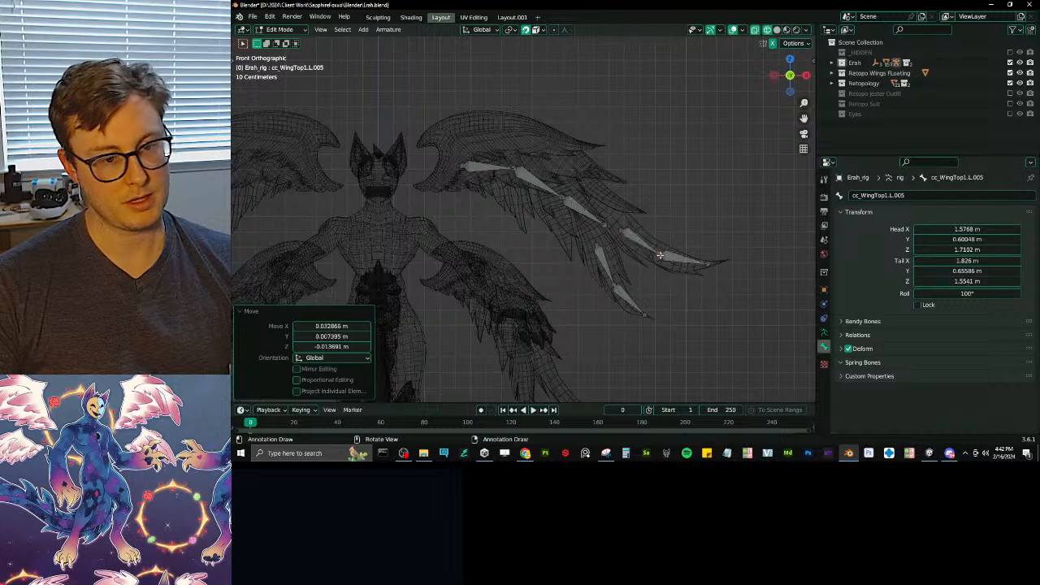
- Parent the first bone of each feather pair to cc_WingTop1.L.002 with Keep Offset
{"action": "mouse_move", "coordinate": [650, 261]}
{"action": "middle_mouse_down"}
{"action": "mouse_move", "coordinate": [655, 225]}
{"action": "mouse_move", "coordinate": [606, 233]}
{"action": "middle_mouse_up"}
{"action": "scroll", "coordinate": [593, 228], "scroll_direction": "up", "scroll_amount": 2}
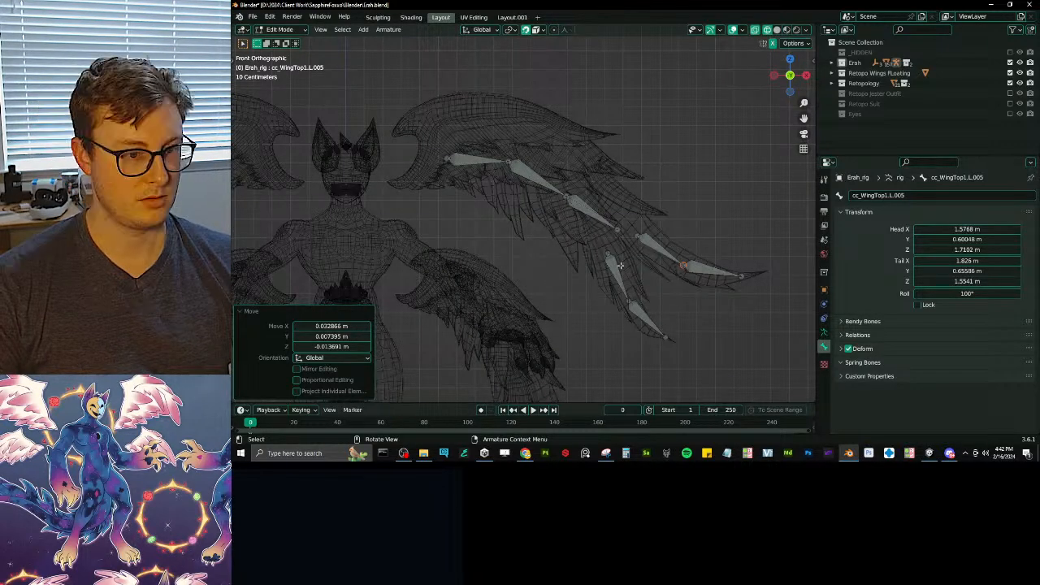
{"action": "left_click", "coordinate": [587, 215], "text": "ctrl"}
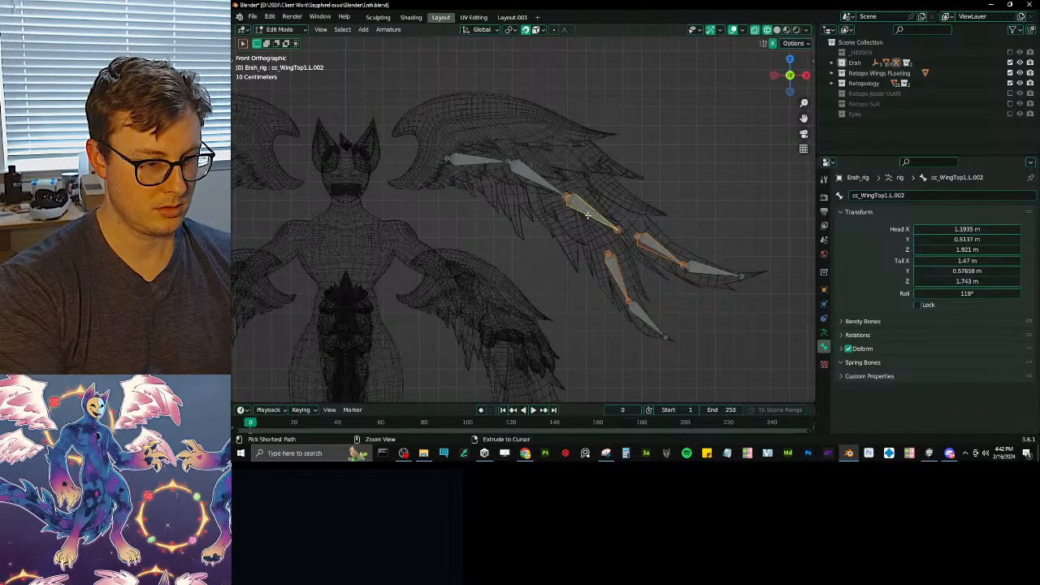
{"action": "key", "text": "ctrl+p"}
{"action": "left_click", "coordinate": [587, 214]}
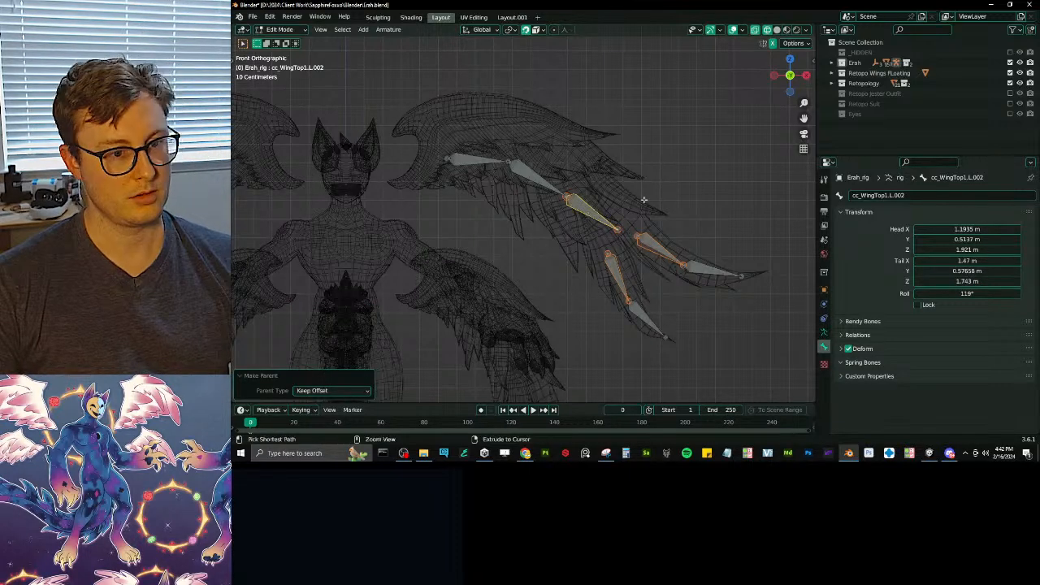
- Save the file and place a copy of cc_WingTop1.L.001, scaled to about 0.466, over the short inner lower feather
{"action": "key", "text": "ctrl+s"}
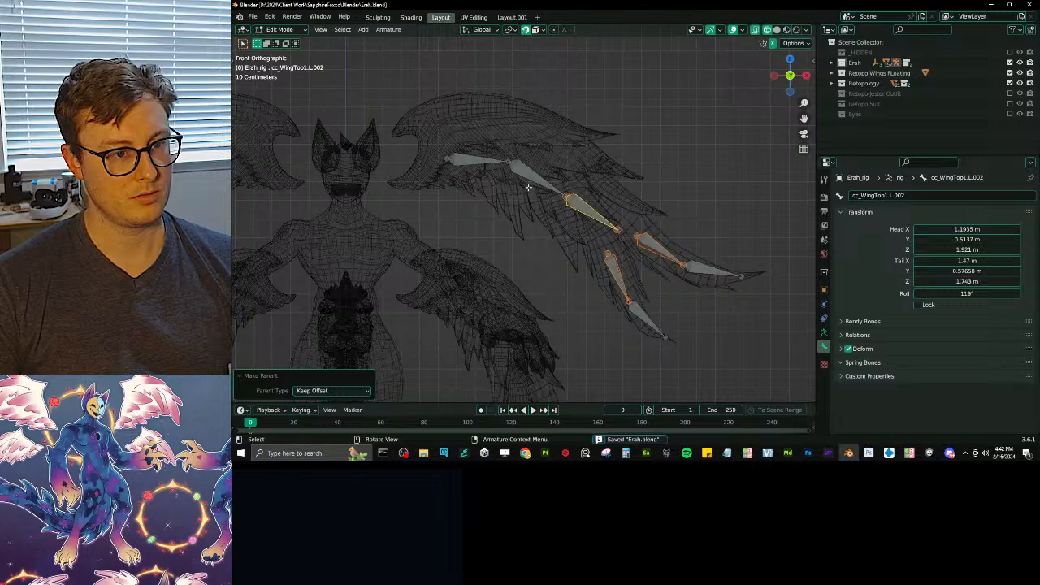
{"action": "key", "text": "bracketright"}
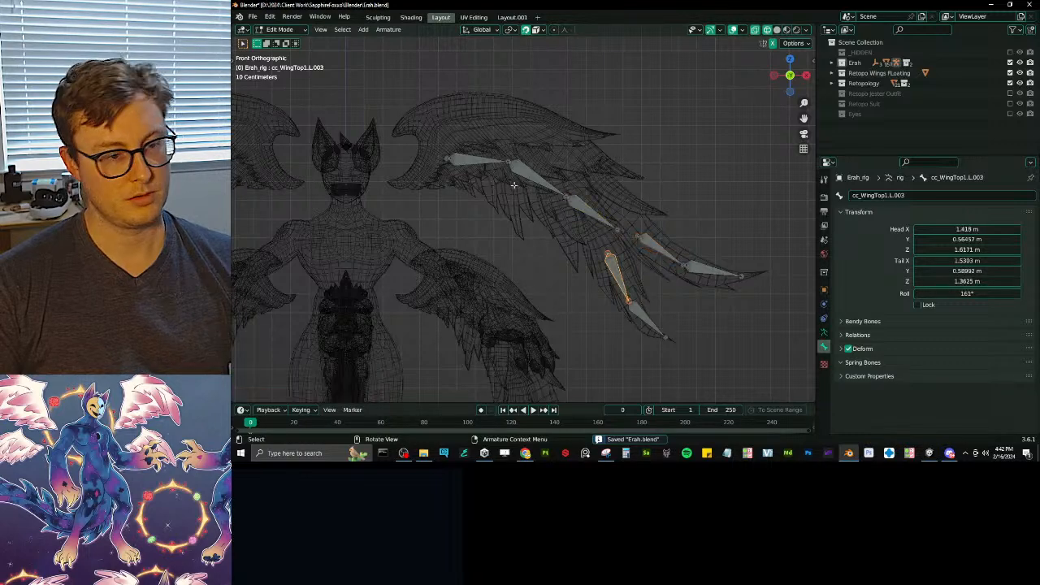
{"action": "left_click", "coordinate": [528, 179]}
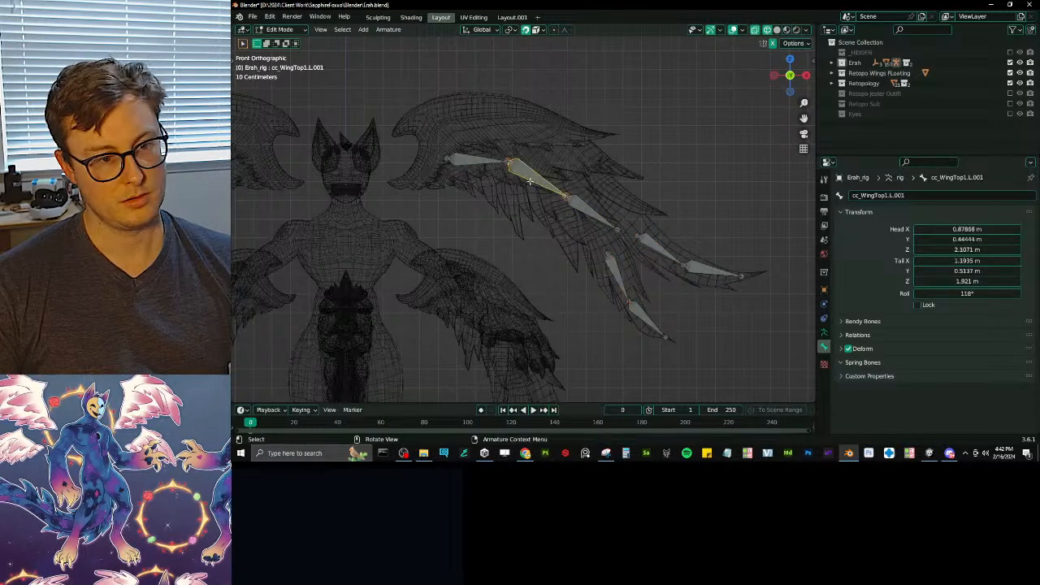
{"action": "key", "text": "shift+d"}
{"action": "left_click", "coordinate": [509, 214]}
{"action": "key", "text": "r"}
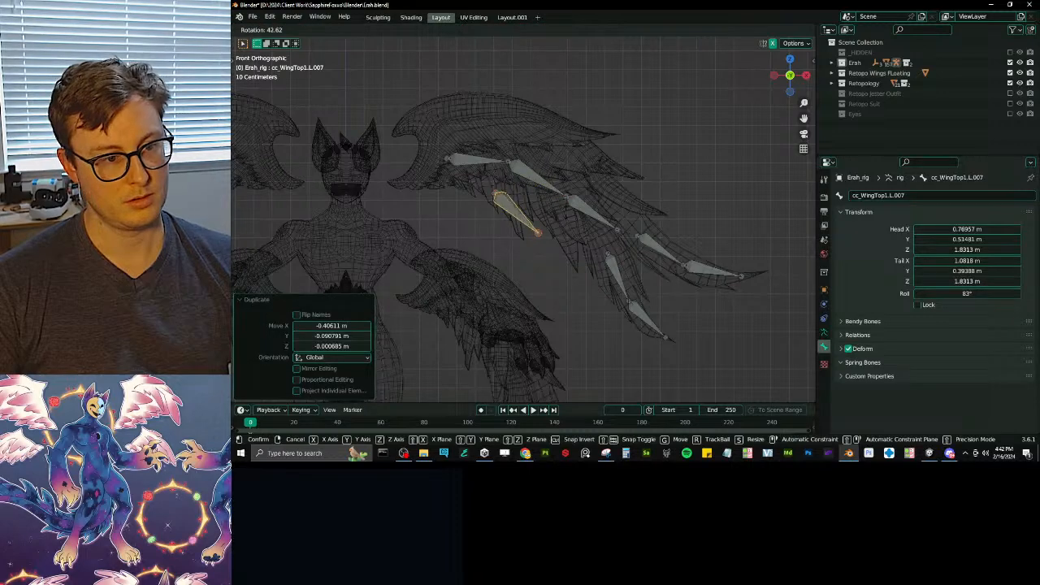
{"action": "left_click", "coordinate": [510, 207]}
{"action": "key", "text": "s"}
{"action": "left_click", "coordinate": [514, 209]}
- Move and rotate the small duplicated bone so it points down along the short inner feather
{"action": "key", "text": "r"}
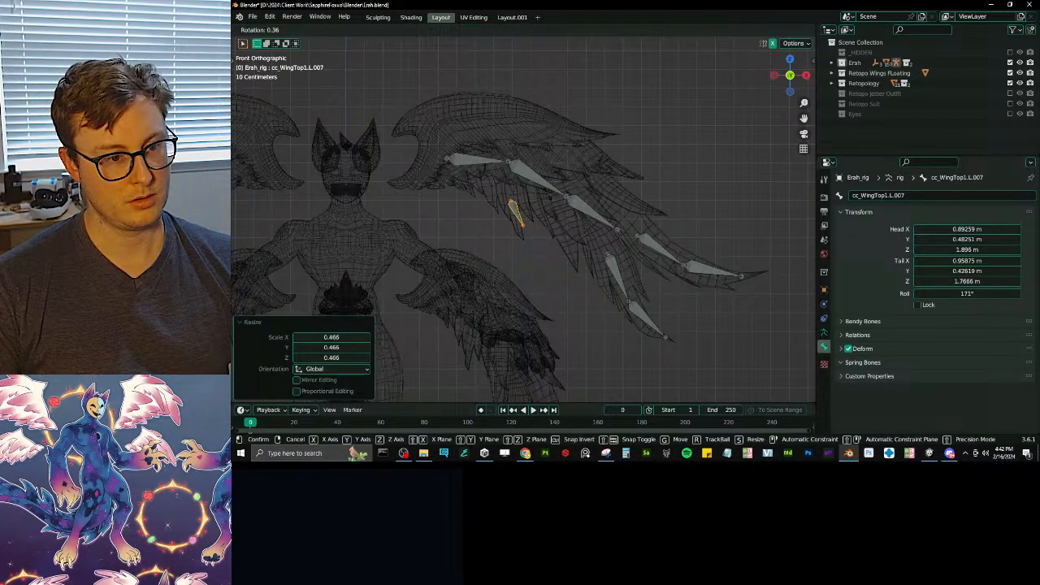
{"action": "left_click", "coordinate": [515, 213]}
{"action": "key", "text": "g"}
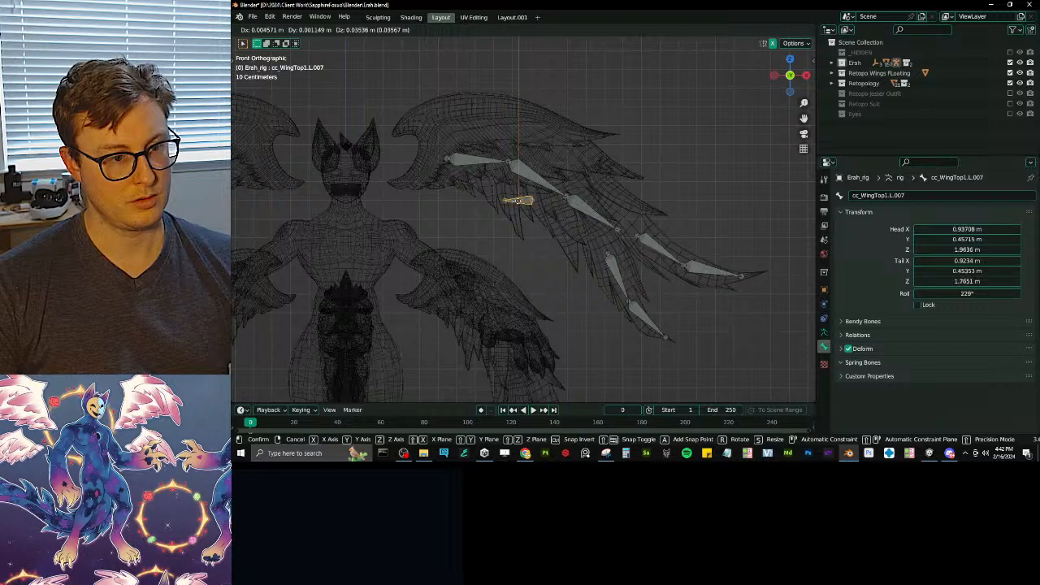
{"action": "left_click", "coordinate": [519, 201]}
{"action": "key", "text": "r"}
{"action": "left_click", "coordinate": [565, 177]}
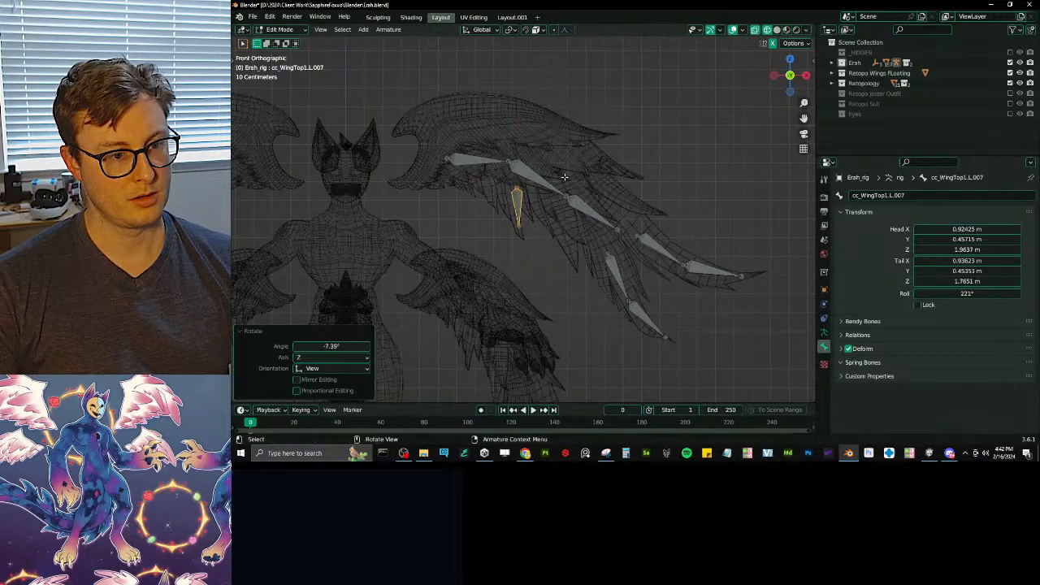
- Duplicate cc_WingTop1.L.003 onto the middle lower feather, place another bone on the upper outer feather, and rotate both to fit
{"action": "left_click", "coordinate": [609, 216]}
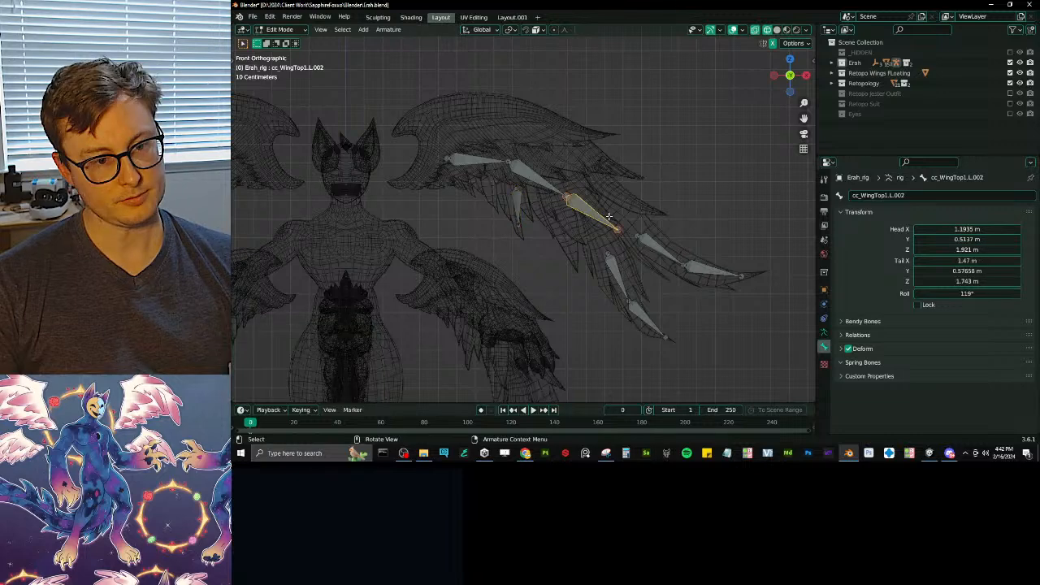
{"action": "left_click", "coordinate": [618, 272]}
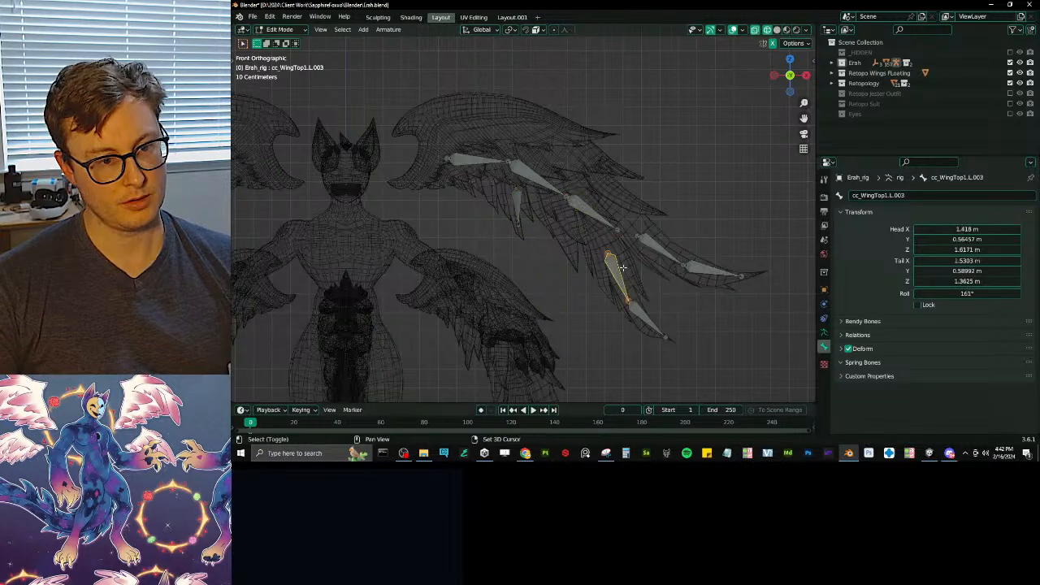
{"action": "key", "text": "shift+d"}
{"action": "left_click", "coordinate": [575, 229]}
{"action": "key", "text": "r"}
{"action": "left_click", "coordinate": [618, 220]}
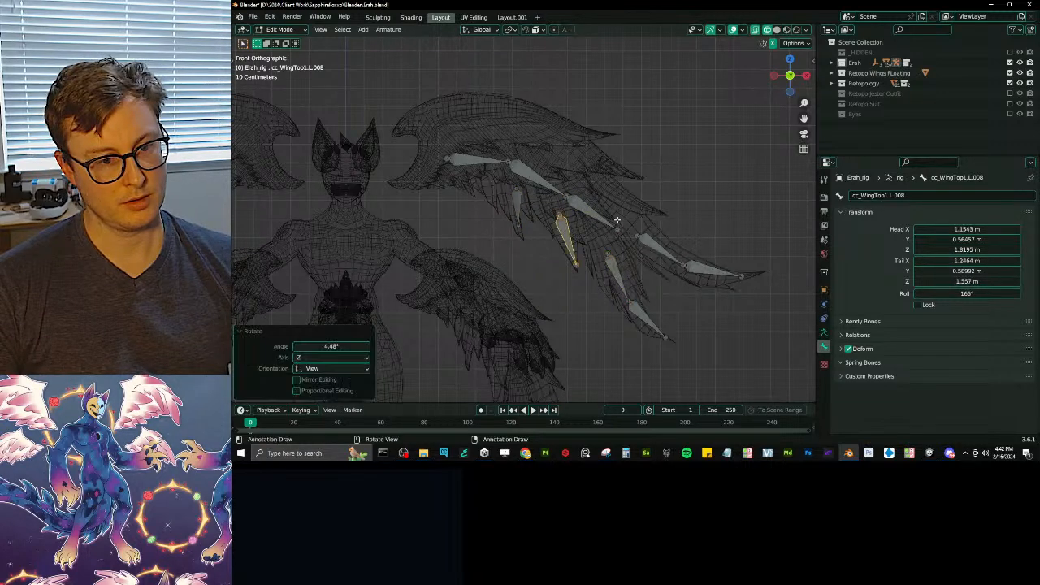
{"action": "key", "text": "r"}
{"action": "left_click", "coordinate": [580, 242]}
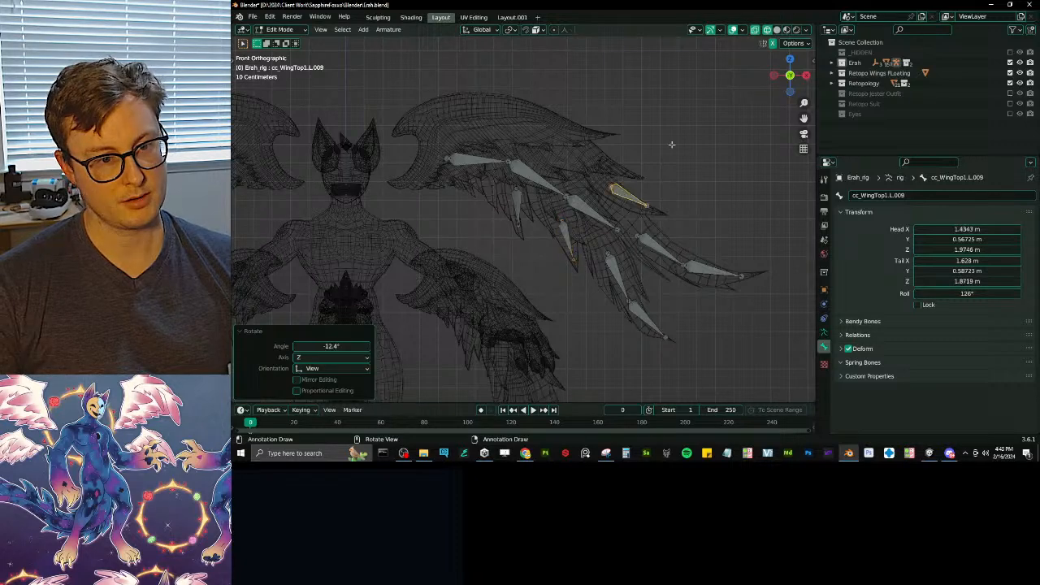
- Duplicate the upper outer feather bone onto the next feather above, then return to Object Mode
{"action": "key", "text": "shift+d"}
{"action": "left_click", "coordinate": [670, 130]}
{"action": "key", "text": "r"}
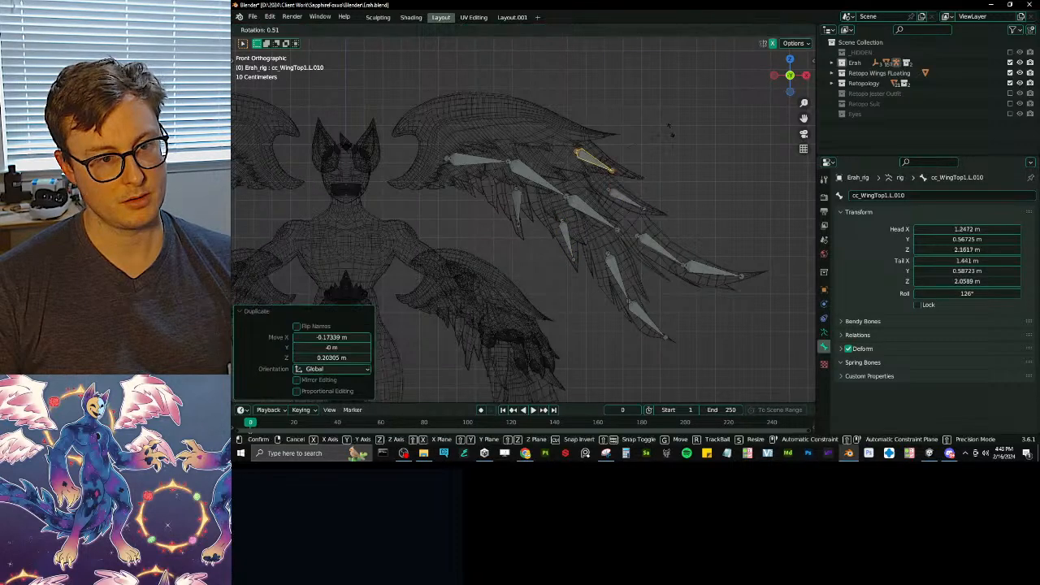
{"action": "left_click", "coordinate": [666, 134]}
{"action": "middle_click_drag", "start_coordinate": [666, 134], "coordinate": [572, 179]}
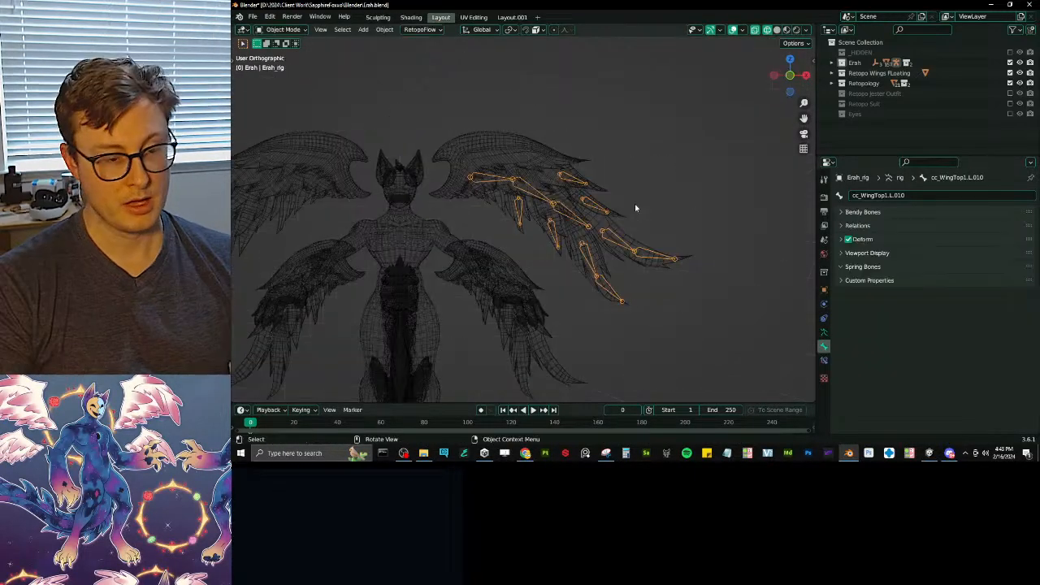
{"action": "scroll", "coordinate": [618, 229], "scroll_direction": "up", "scroll_amount": 3}
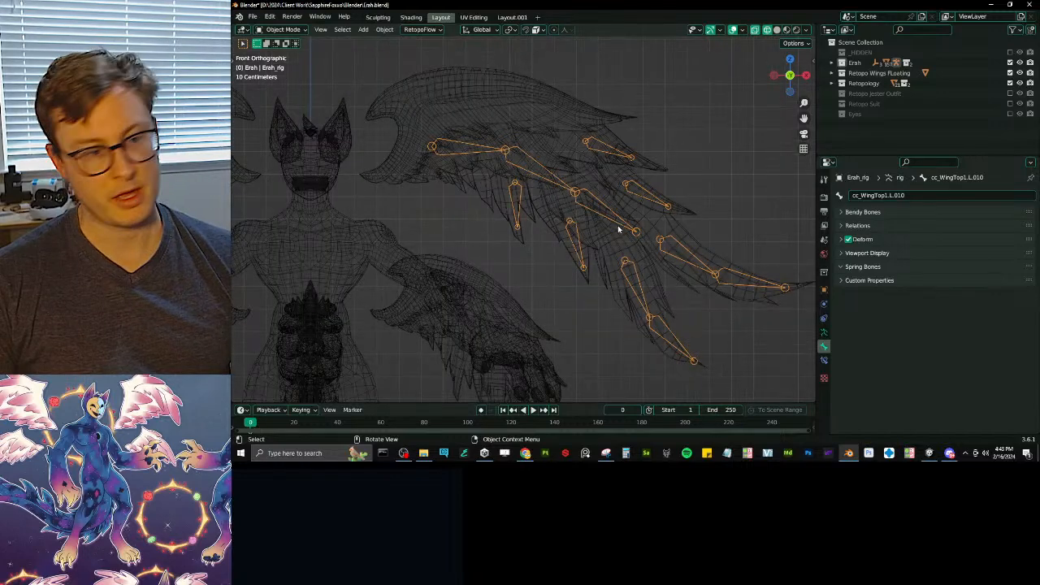
{"action": "key", "text": "ctrl+Tab"}
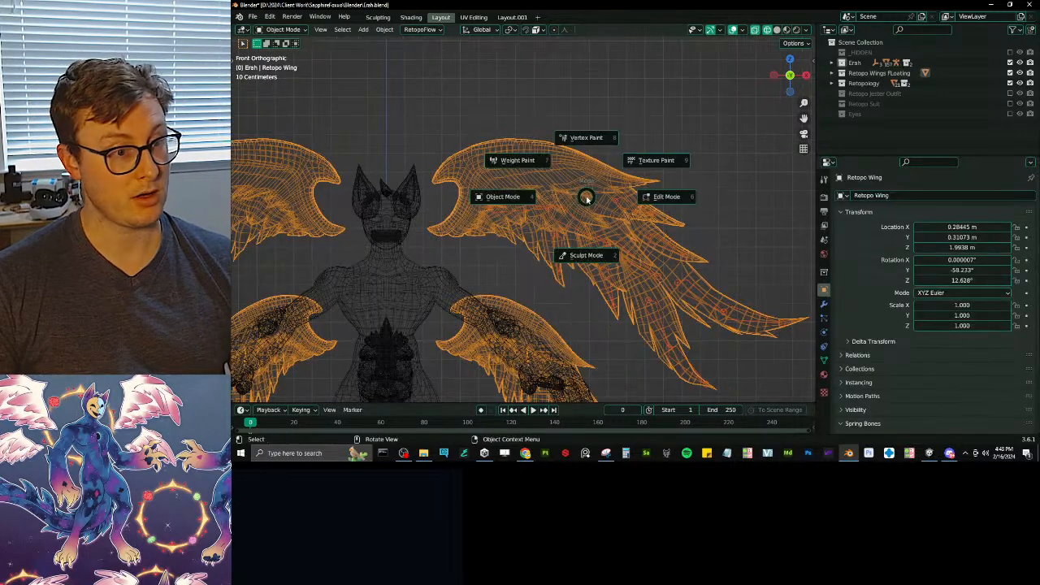
{"action": "left_click", "coordinate": [542, 181]}
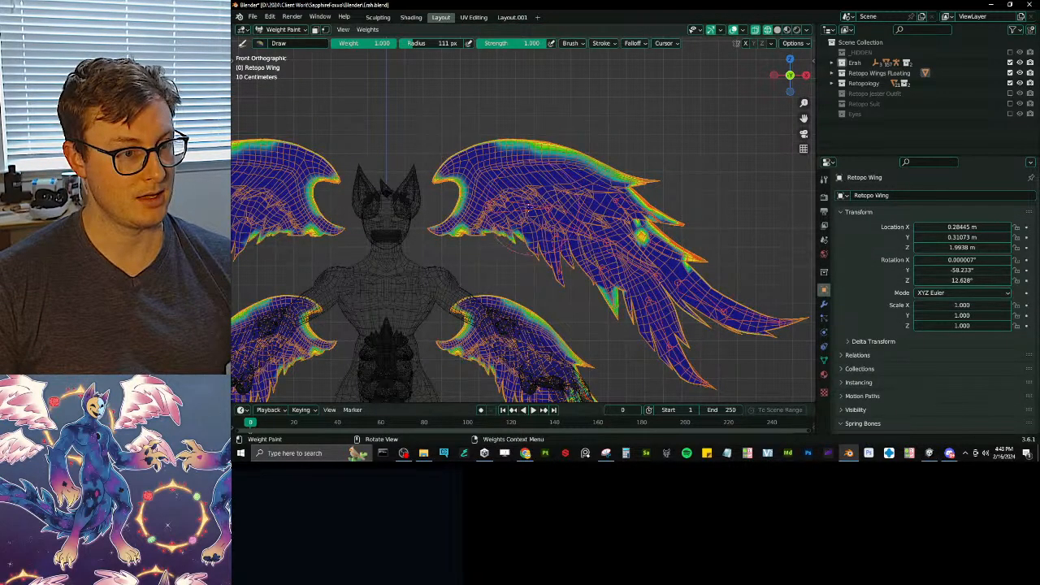
{"action": "key", "text": "ctrl+Tab"}
{"action": "left_click", "coordinate": [510, 233]}
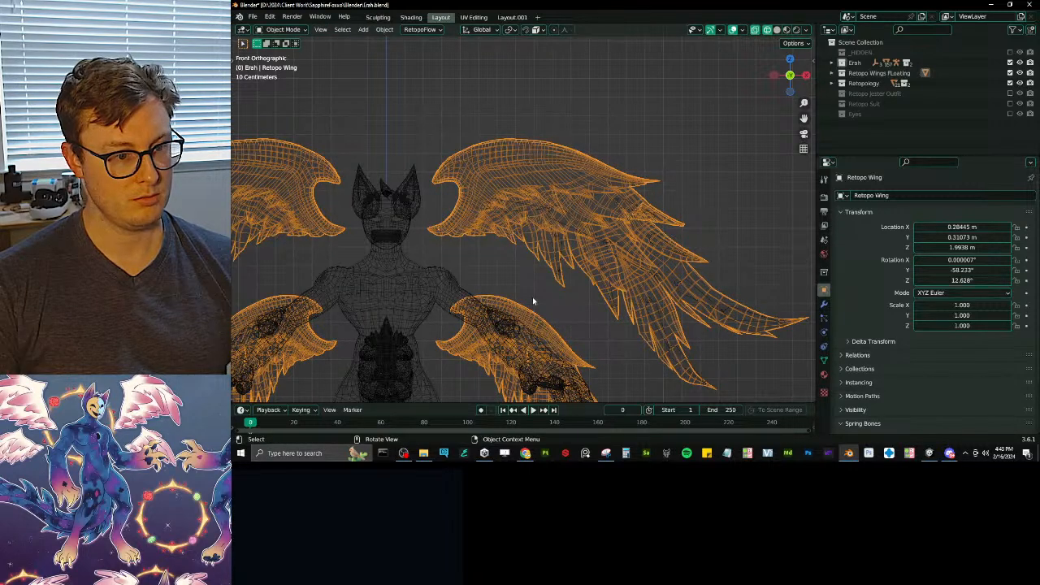
- Select Erah_rig together with the Retopo Wing mesh as active object and enter Weight Paint mode
{"action": "left_click", "coordinate": [564, 249]}
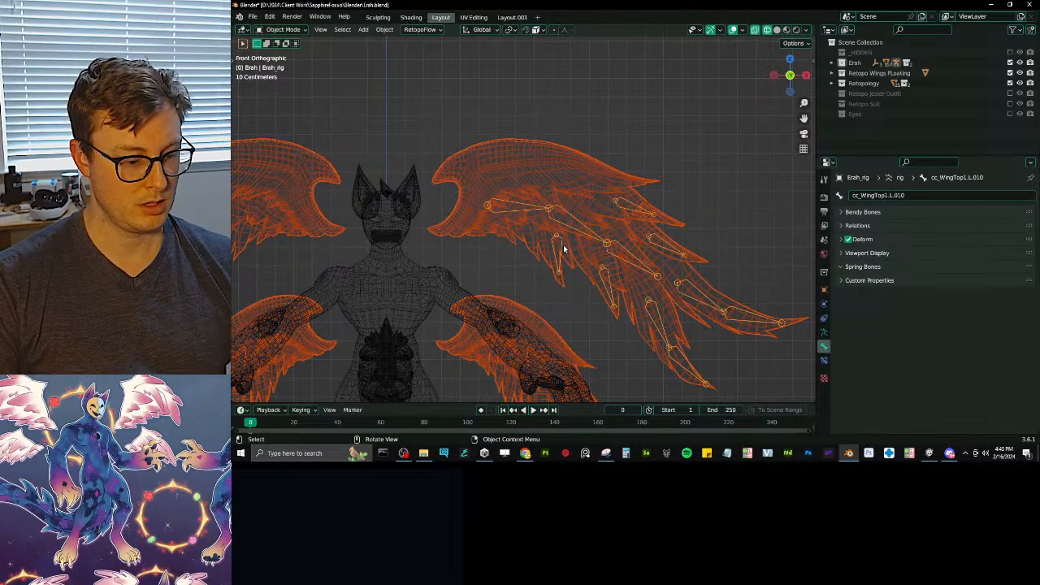
{"action": "left_click", "coordinate": [567, 170]}
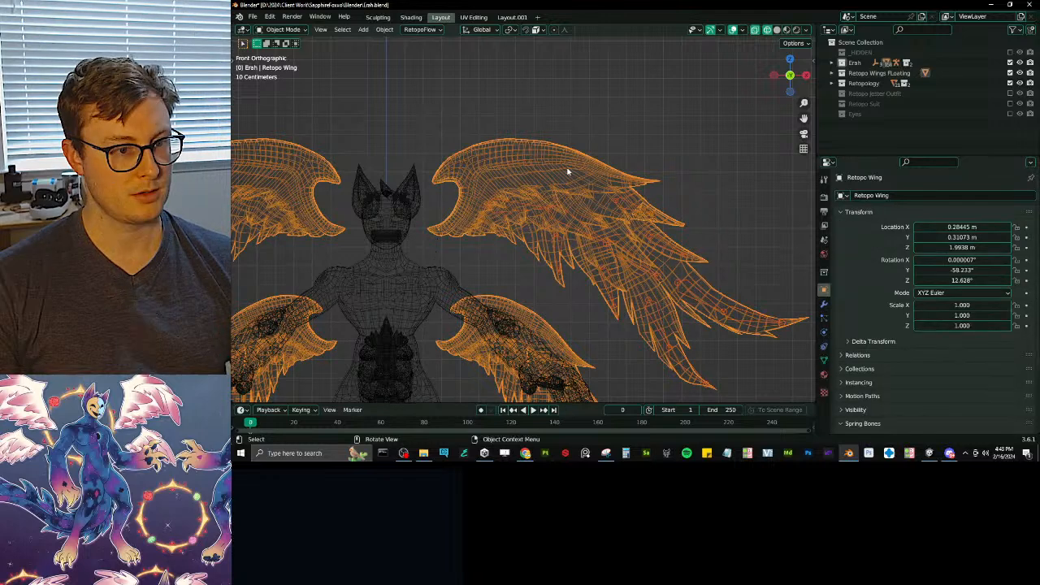
{"action": "key", "text": "ctrl+Tab"}
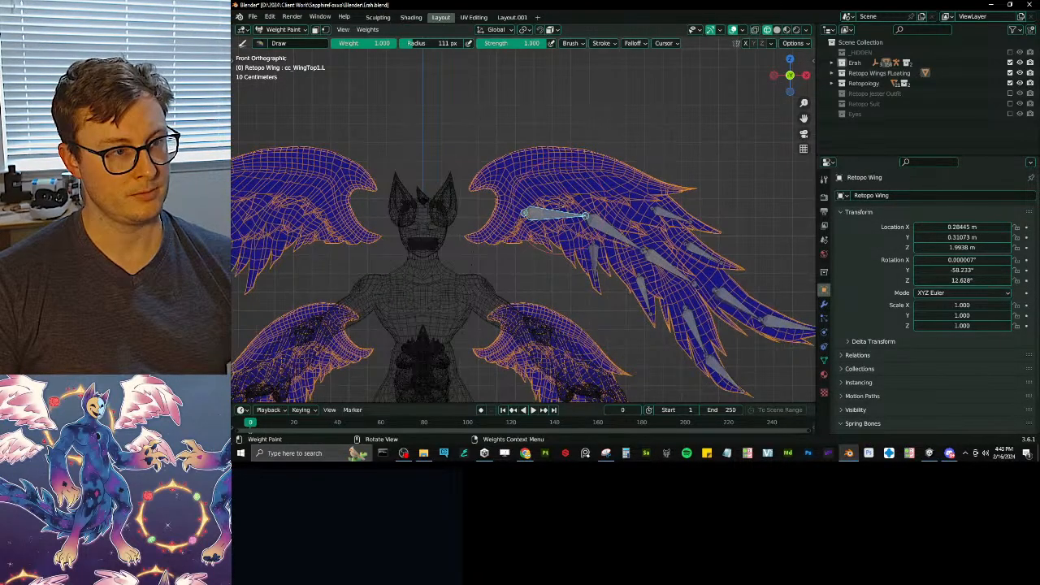
- Hide the linked geometry of the lower wing in the Retopo Wing mesh's Edit Mode
{"action": "key", "text": "Tab"}
{"action": "key", "text": "ctrl+l"}
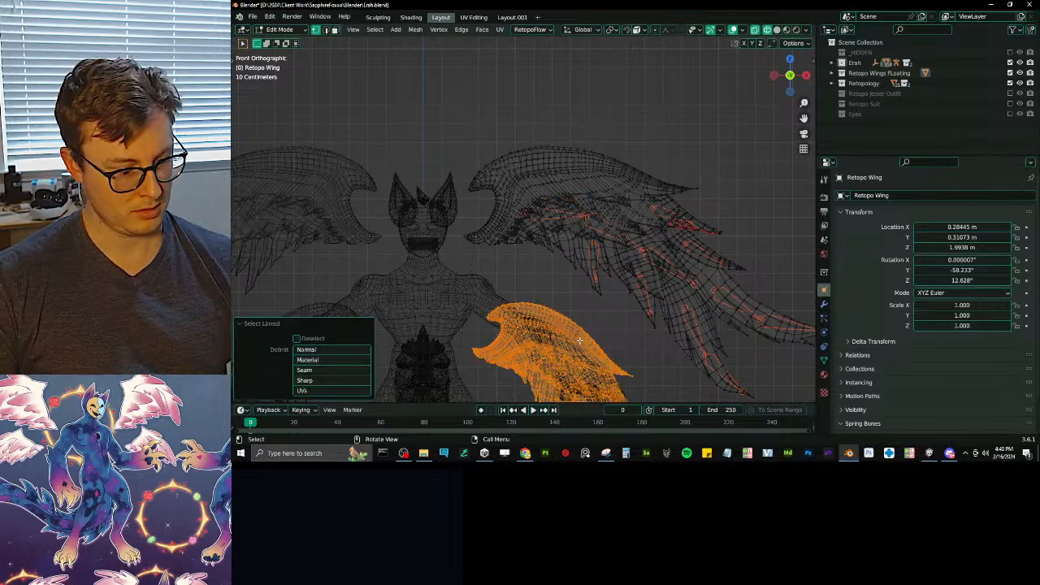
{"action": "key", "text": "h"}
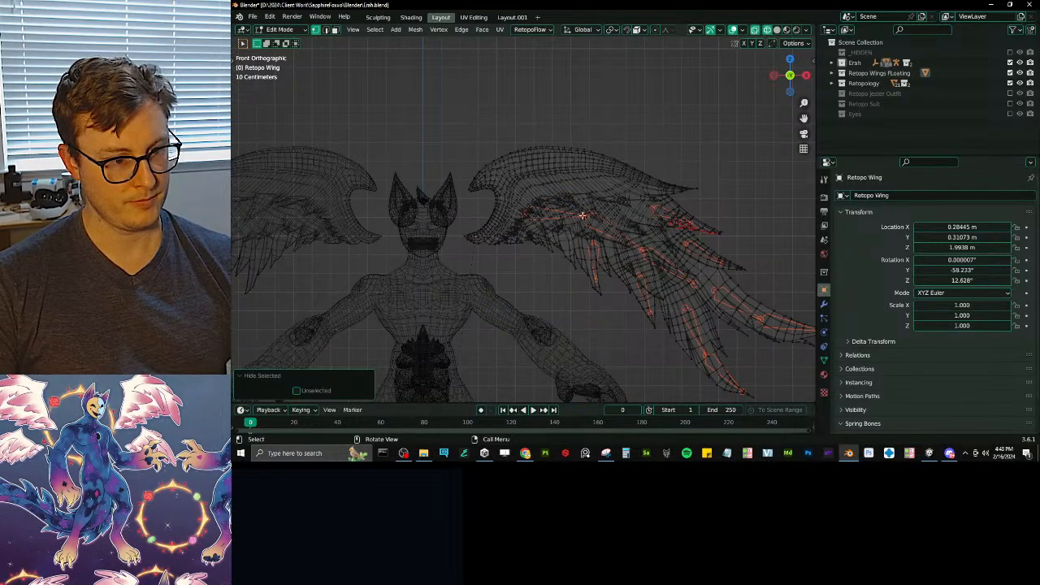
- Weight cc_WingTop1.L with linear gradients fading from the wing's root and upper edge down towards the feathers
{"action": "key", "text": "Tab"}
{"action": "left_click_drag", "start_coordinate": [495, 193], "coordinate": [587, 216], "text": "alt"}
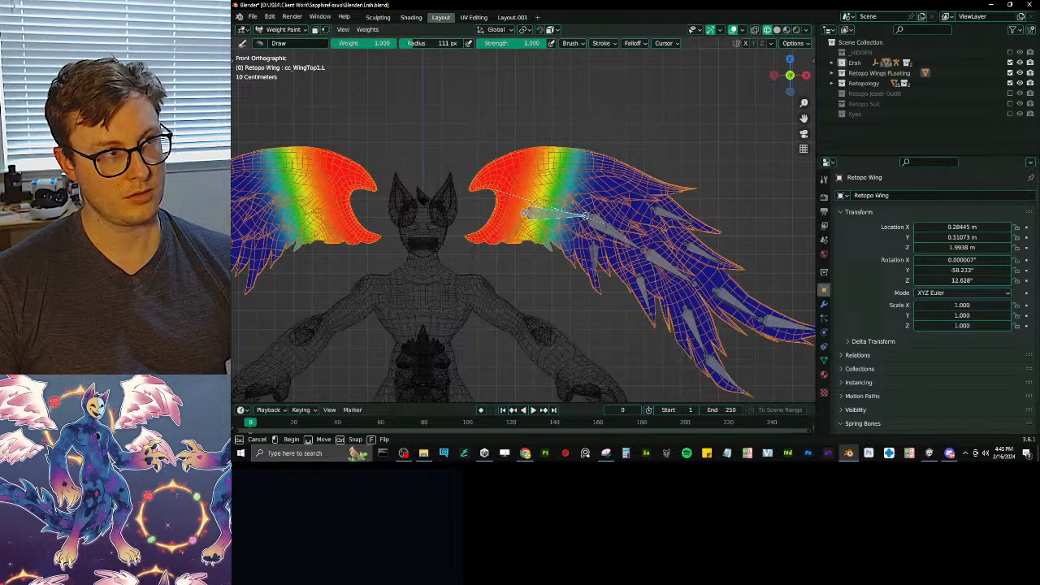
{"action": "left_click_drag", "start_coordinate": [566, 148], "coordinate": [583, 244], "text": "alt"}
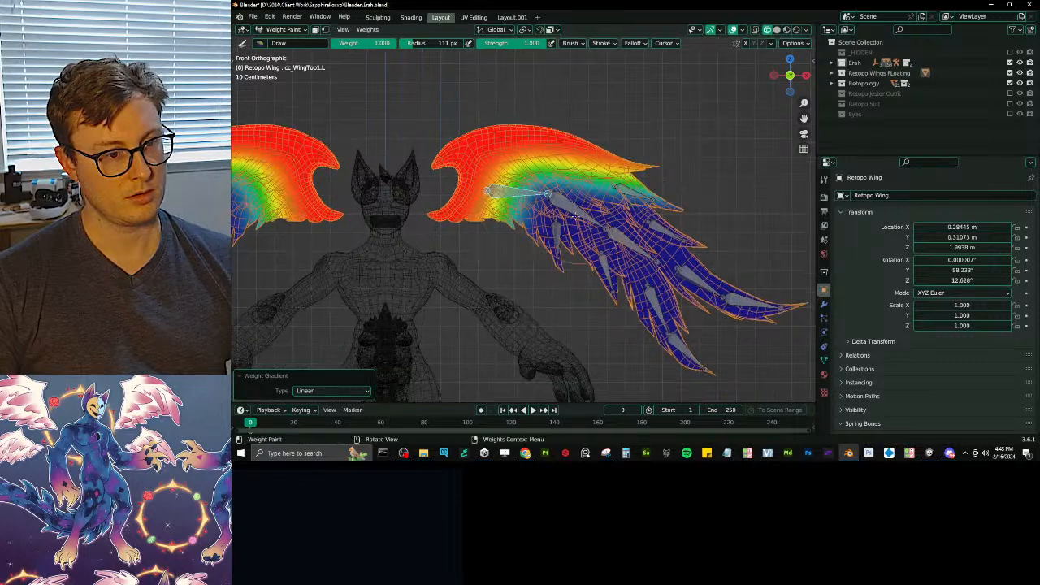
- Weight the lowest long feather's tip to cc_WingTop1.L.004 with a linear gradient fading towards the feather's base
{"action": "middle_click_drag", "start_coordinate": [592, 243], "coordinate": [561, 220], "text": "shift"}
{"action": "scroll", "coordinate": [561, 220], "scroll_direction": "up", "scroll_amount": 1}
{"action": "middle_click_drag", "start_coordinate": [741, 382], "coordinate": [662, 329], "text": "shift"}
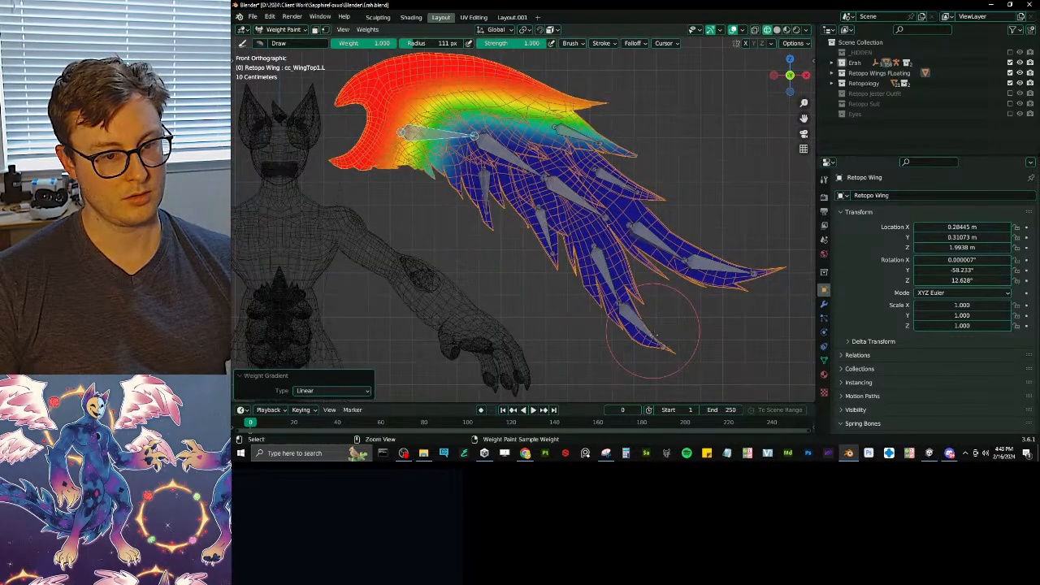
{"action": "left_click", "coordinate": [659, 328], "text": "ctrl"}
{"action": "left_click_drag", "start_coordinate": [659, 321], "coordinate": [628, 273], "text": "alt"}
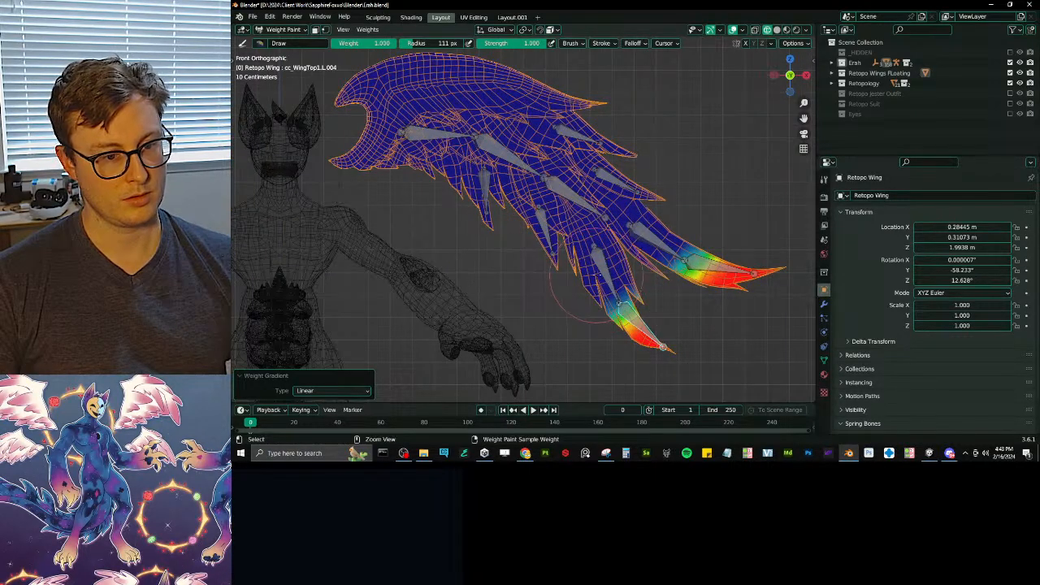
- Apply linear weight gradients along the long feathers for cc_WingTop1.L.003, cc_WingTop1.L.005 and cc_WingTop1.L.006
{"action": "left_click", "coordinate": [602, 277], "text": "ctrl"}
{"action": "left_click", "coordinate": [672, 254], "text": "ctrl+shift"}
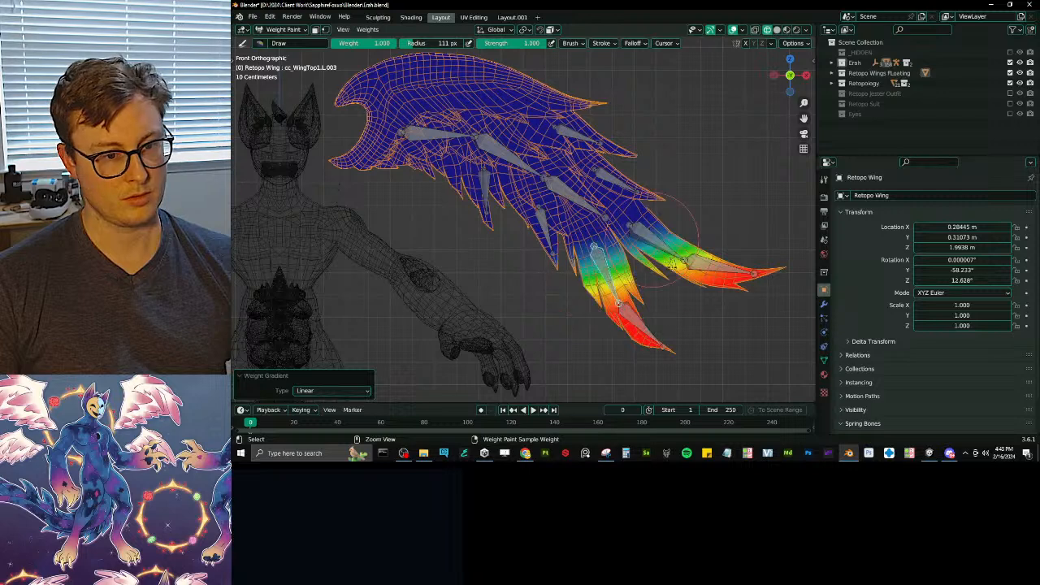
{"action": "left_click_drag", "start_coordinate": [677, 285], "coordinate": [597, 215], "text": "alt"}
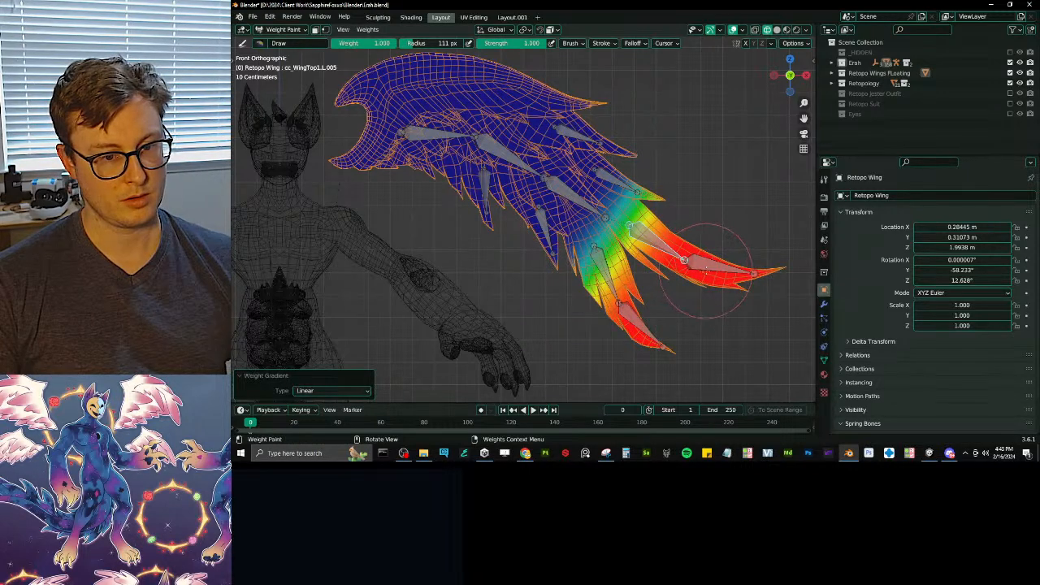
{"action": "left_click", "coordinate": [706, 269], "text": "ctrl"}
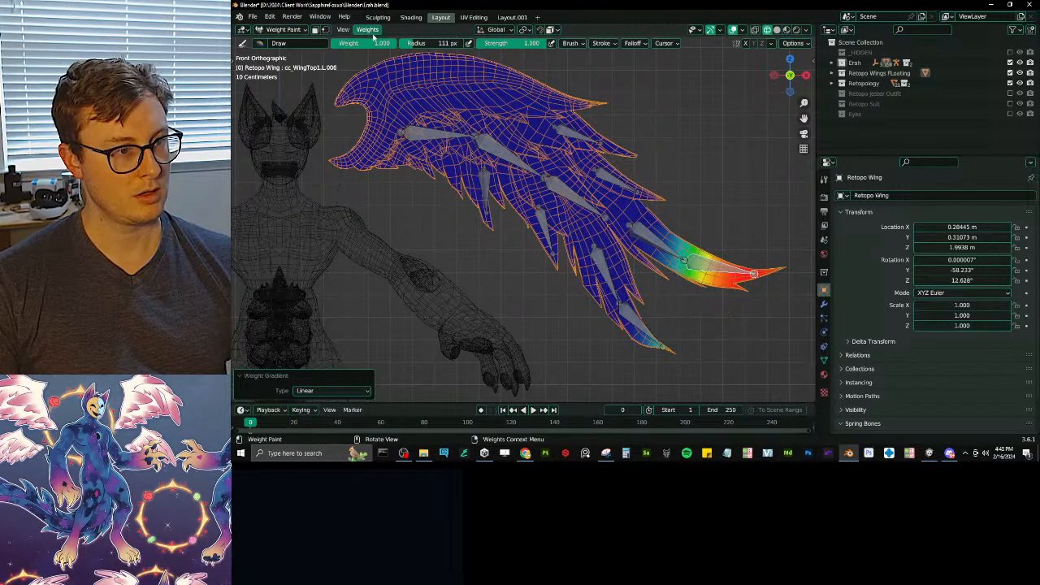
- Set the brush weight to 0 and use gradients to clear cc_WingTop1.L.006 from the lowest long feather and cc_WingTop1.L.004 from the outermost
{"action": "left_click_drag", "start_coordinate": [374, 42], "coordinate": [321, 43]}
{"action": "left_click_drag", "start_coordinate": [674, 316], "coordinate": [664, 244], "text": "alt"}
{"action": "key", "text": "Escape"}
{"action": "left_click", "coordinate": [642, 309], "text": "ctrl"}
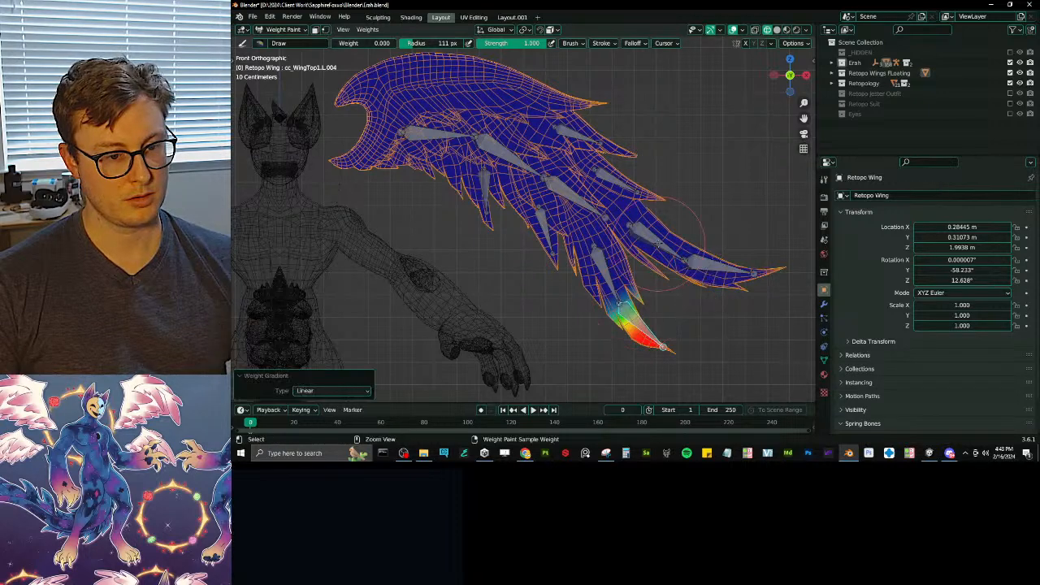
- Use zero-weight gradients to remove cc_WingTop1.L.005 from the lowest long feather and cc_WingTop1.L.003 from the outermost feather
{"action": "left_click", "coordinate": [662, 244], "text": "ctrl"}
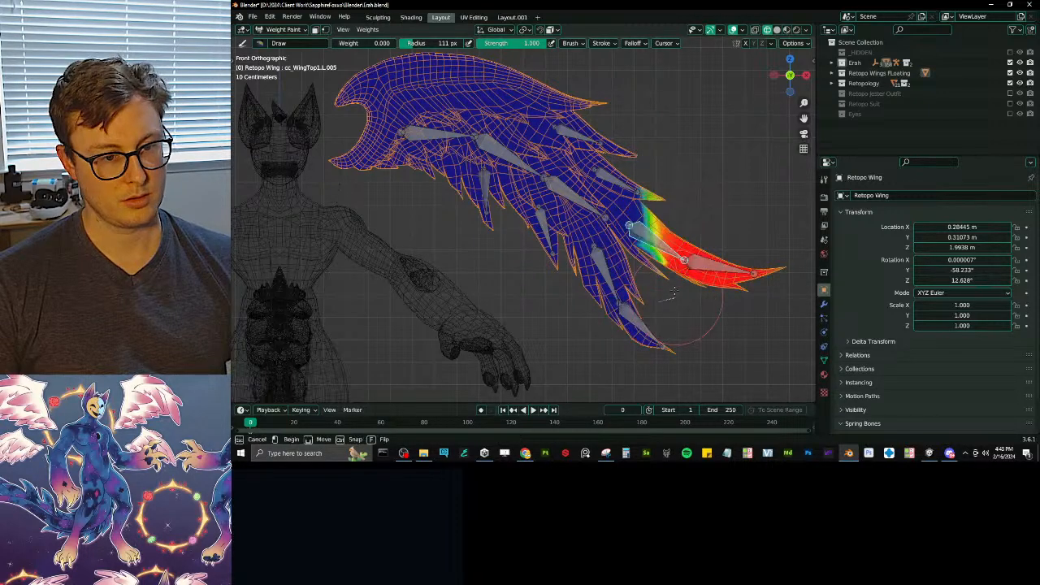
{"action": "left_click_drag", "start_coordinate": [659, 299], "coordinate": [687, 277], "text": "alt"}
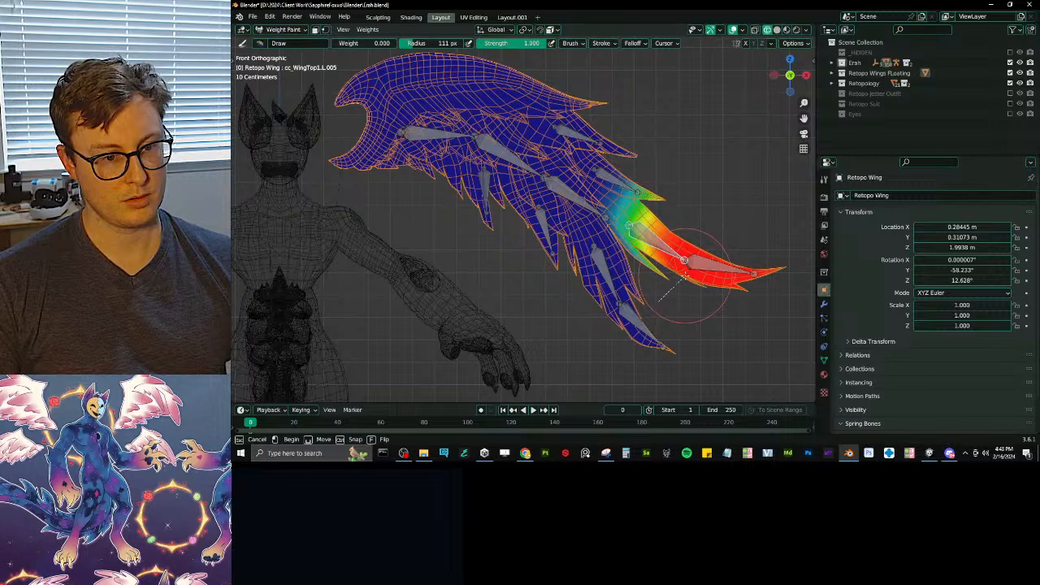
{"action": "left_click", "coordinate": [609, 277], "text": "ctrl"}
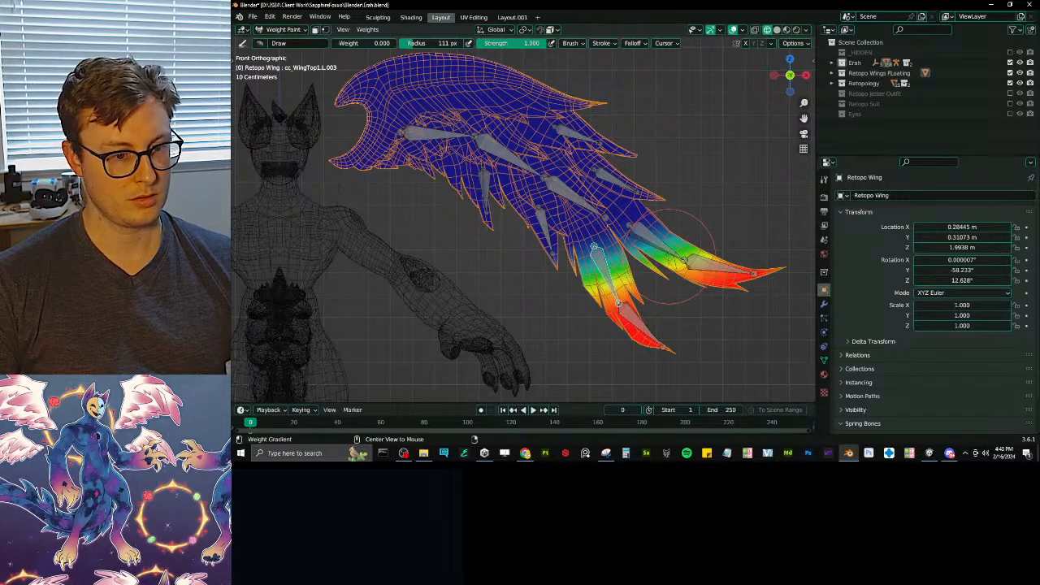
{"action": "left_click_drag", "start_coordinate": [656, 262], "coordinate": [628, 282], "text": "alt"}
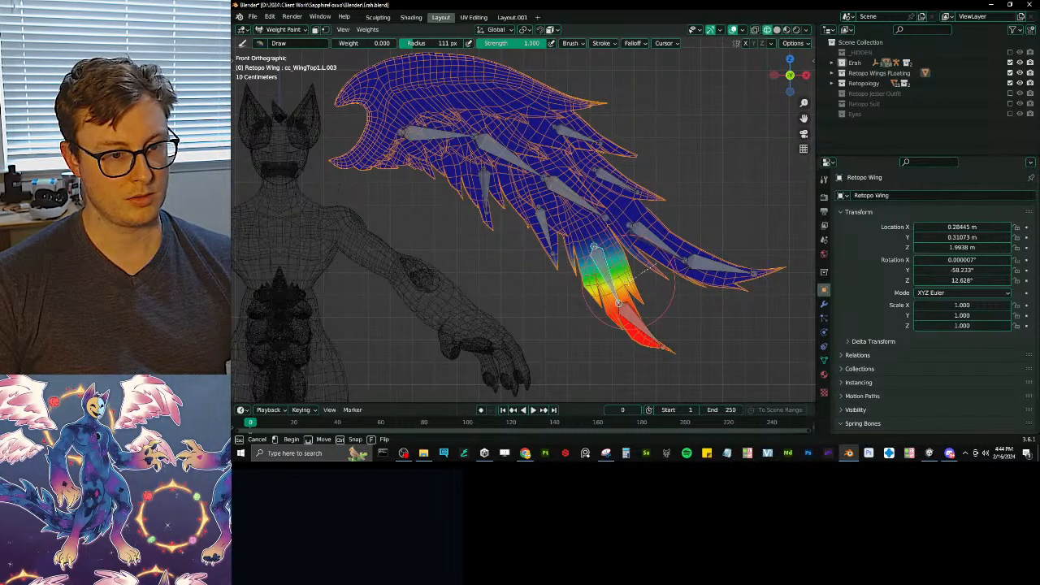
{"action": "left_click_drag", "start_coordinate": [628, 282], "coordinate": [622, 260], "text": "alt"}
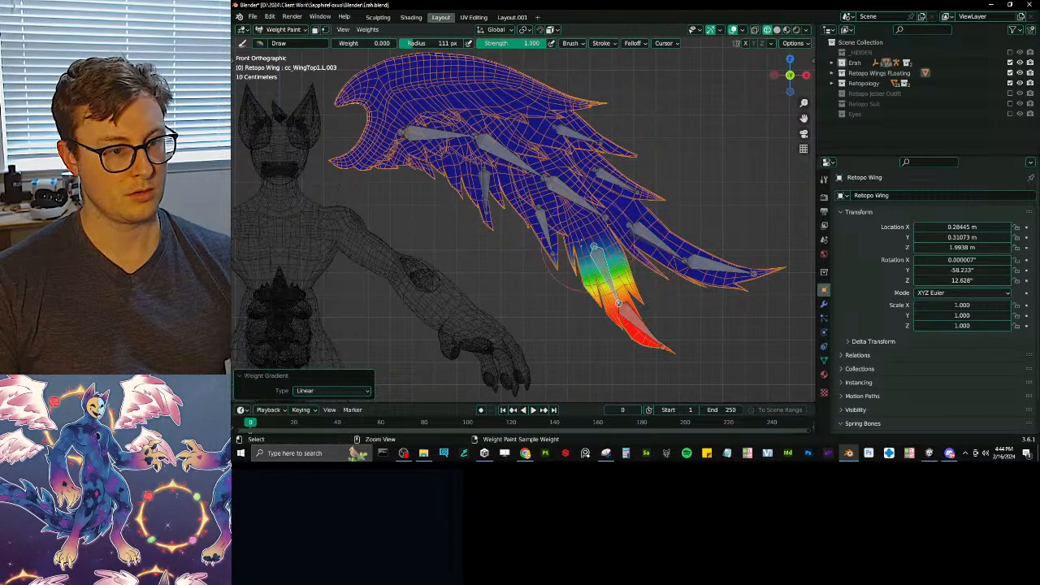
- Select the cc_WingTop1.L.008 bone on the short lower feather and show the Draw brush's tool settings
{"action": "left_click", "coordinate": [545, 231], "text": "ctrl"}
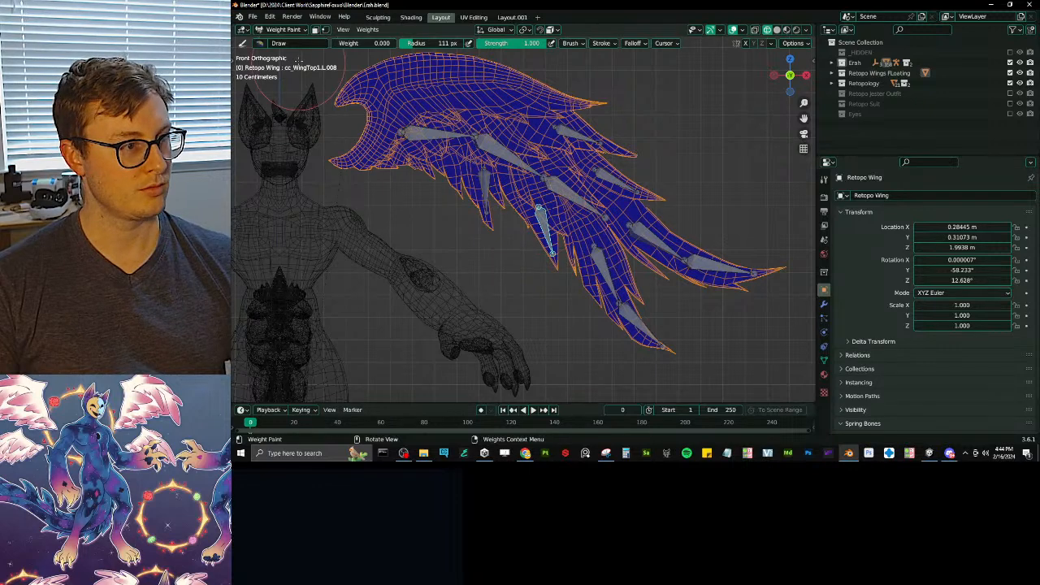
{"action": "key", "text": "t"}
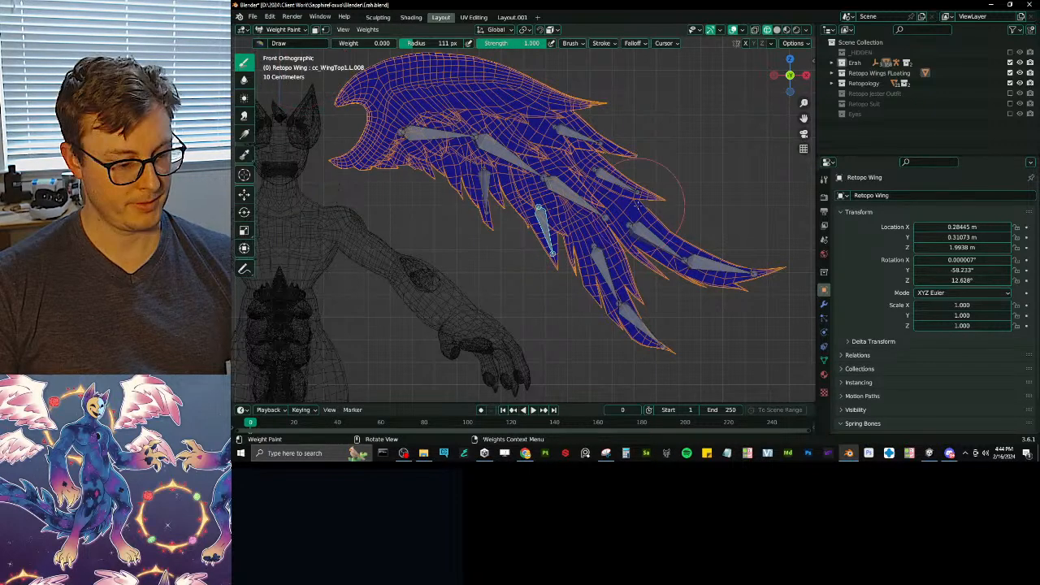
{"action": "key", "text": "n"}
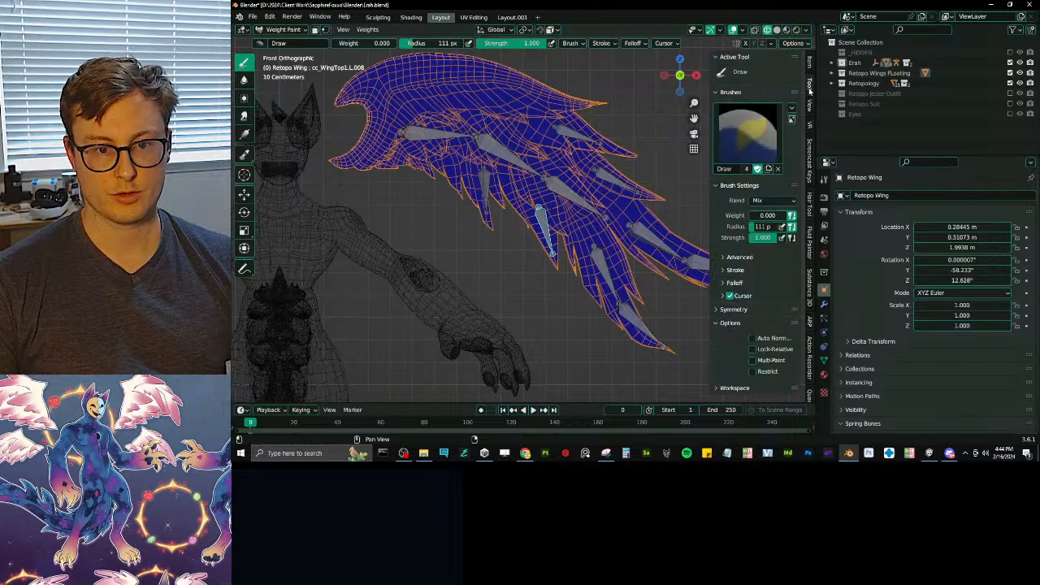
{"action": "left_click", "coordinate": [810, 86]}
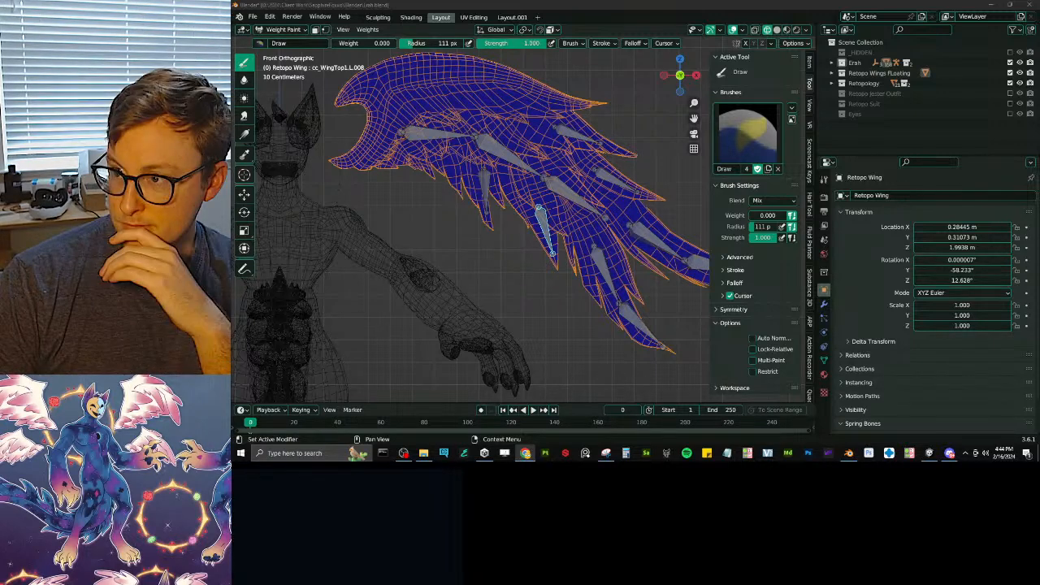
- Switch to Chrome and skim the "Through the mesh" weight painting tutorial up to the "Painting through The Solution" section
{"action": "key", "text": "alt+Tab"}
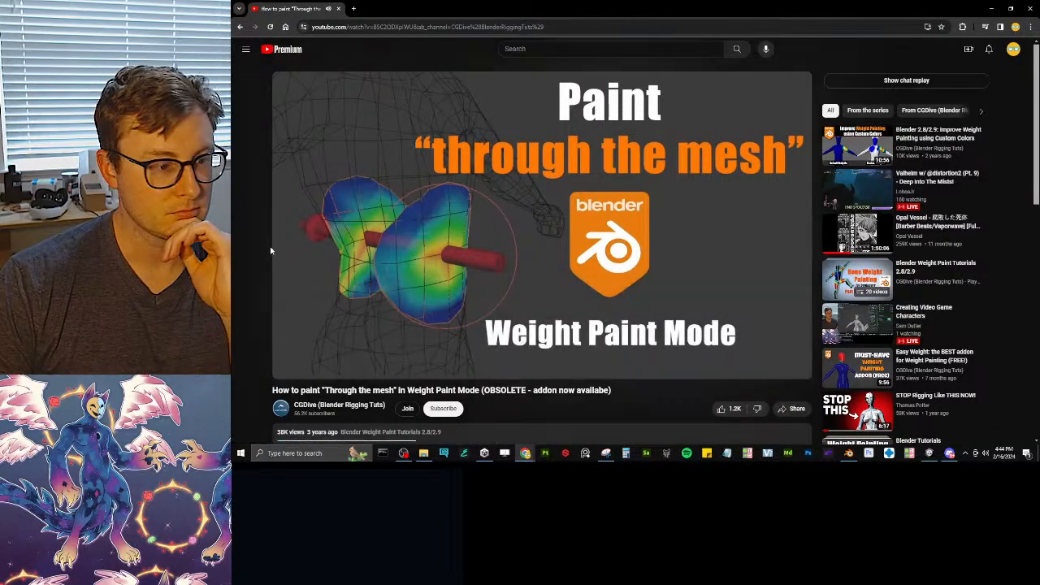
{"action": "left_click", "coordinate": [303, 358]}
{"action": "left_click", "coordinate": [332, 358]}
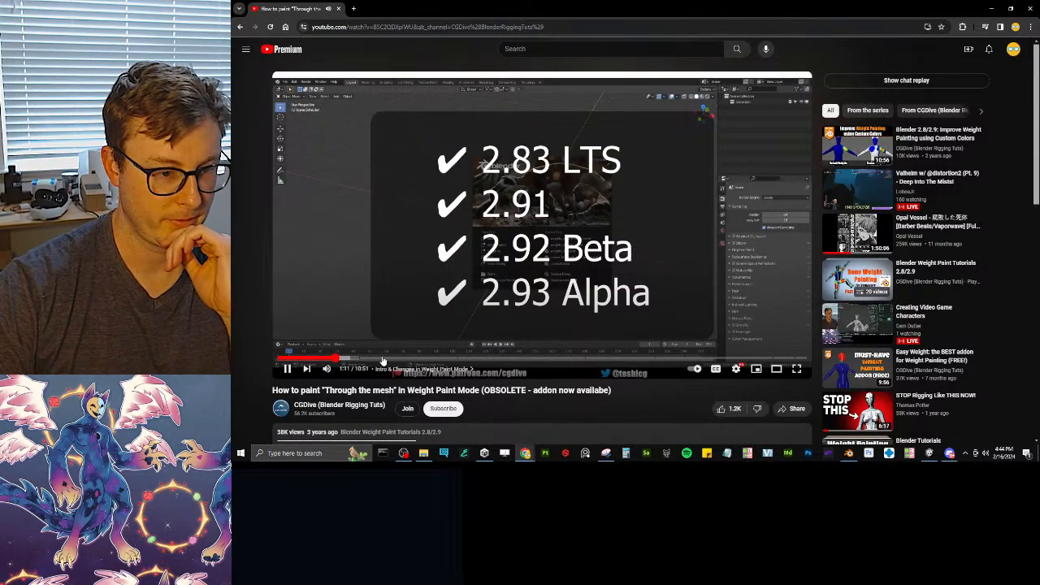
{"action": "left_click", "coordinate": [390, 358]}
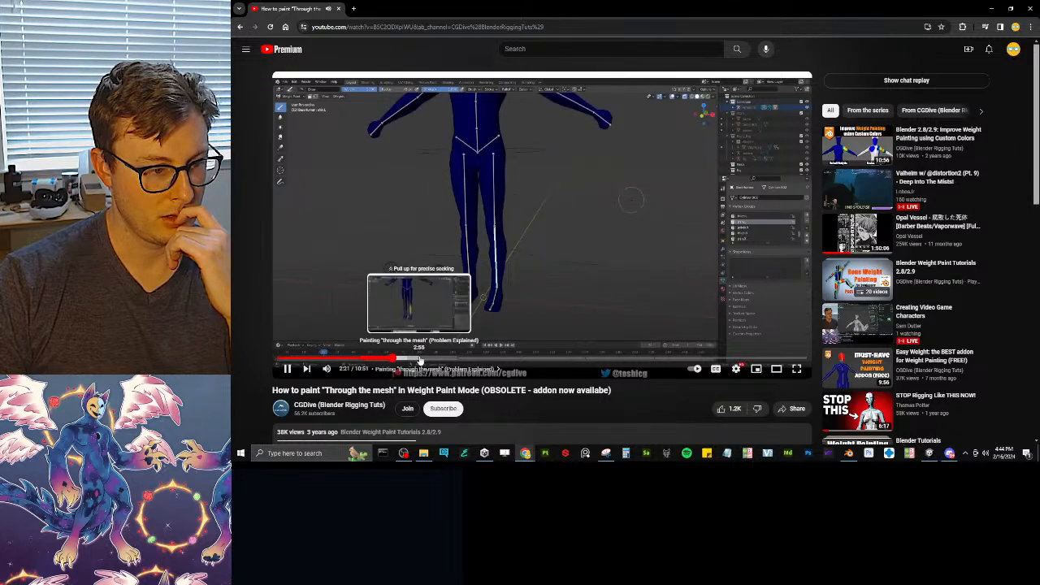
{"action": "left_click", "coordinate": [419, 359]}
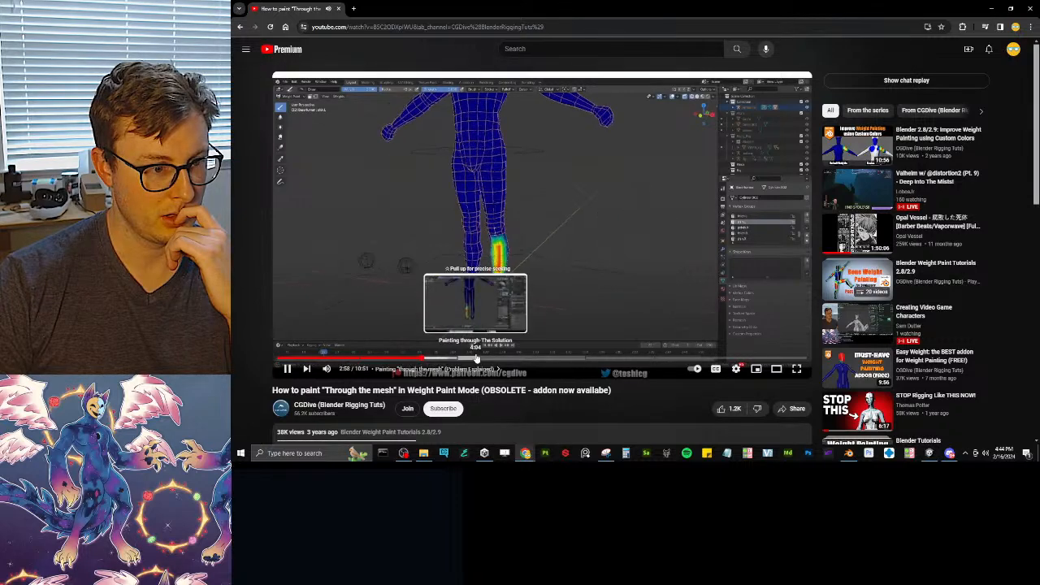
{"action": "left_click", "coordinate": [476, 358]}
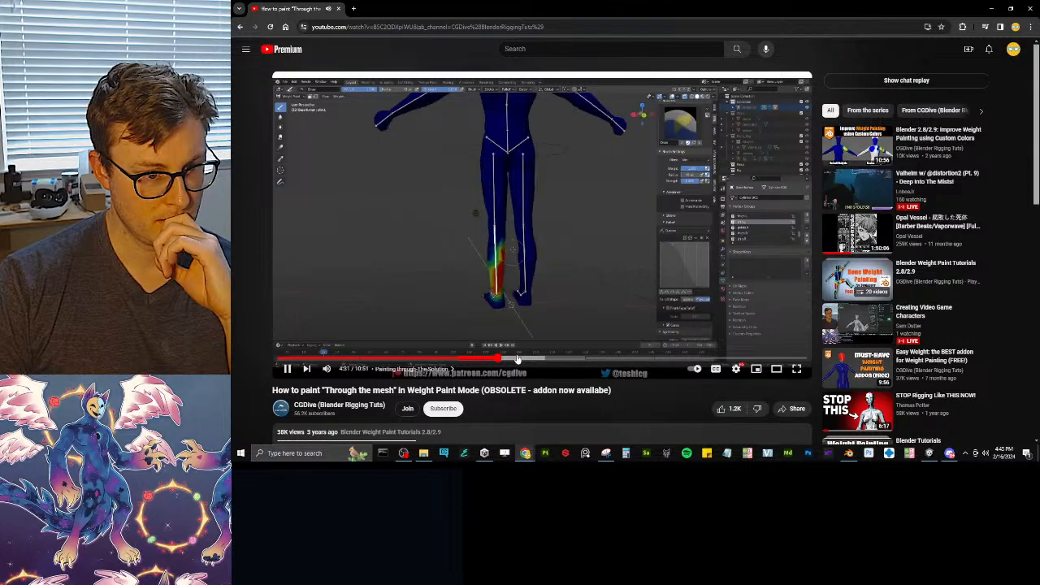
- Back in Blender, set the brush's falloff shape to Projected and paint cc_WingTop1.L.008 onto its feather at weight 1
{"action": "key", "text": "alt+Tab"}
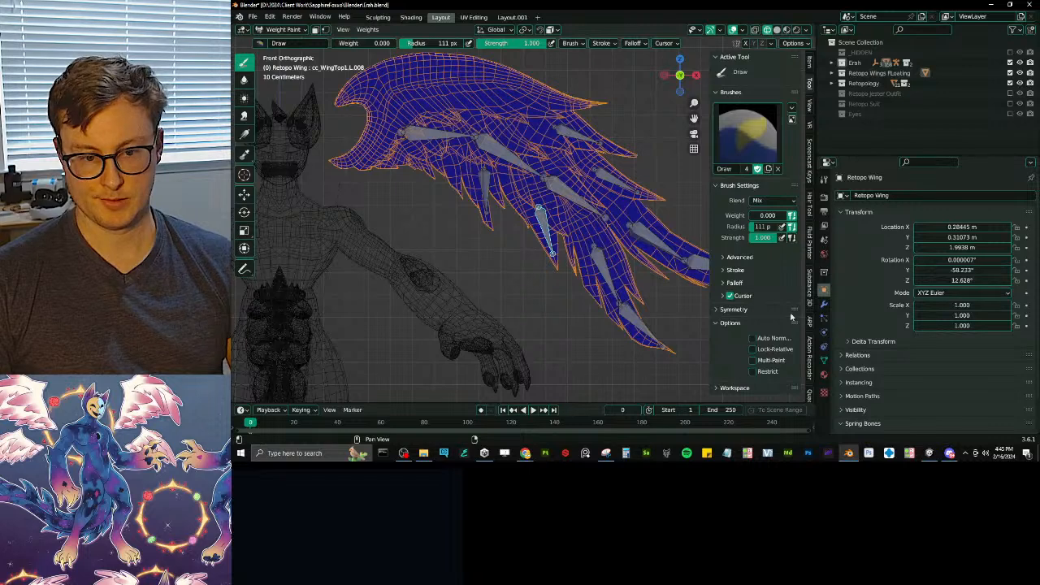
{"action": "left_click", "coordinate": [765, 283]}
{"action": "scroll", "coordinate": [771, 292], "scroll_direction": "down", "scroll_amount": 1}
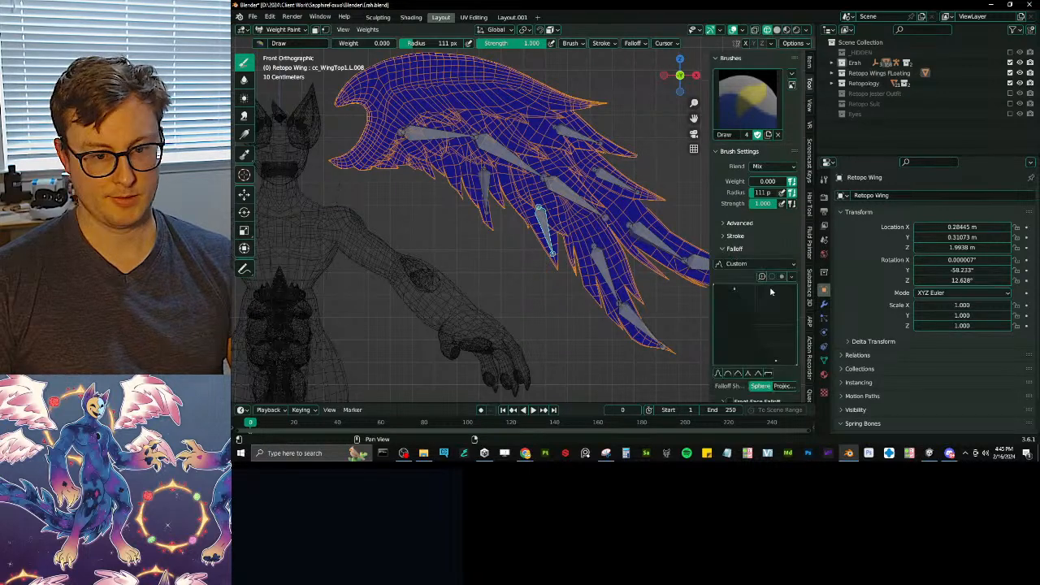
{"action": "scroll", "coordinate": [771, 292], "scroll_direction": "down", "scroll_amount": 2}
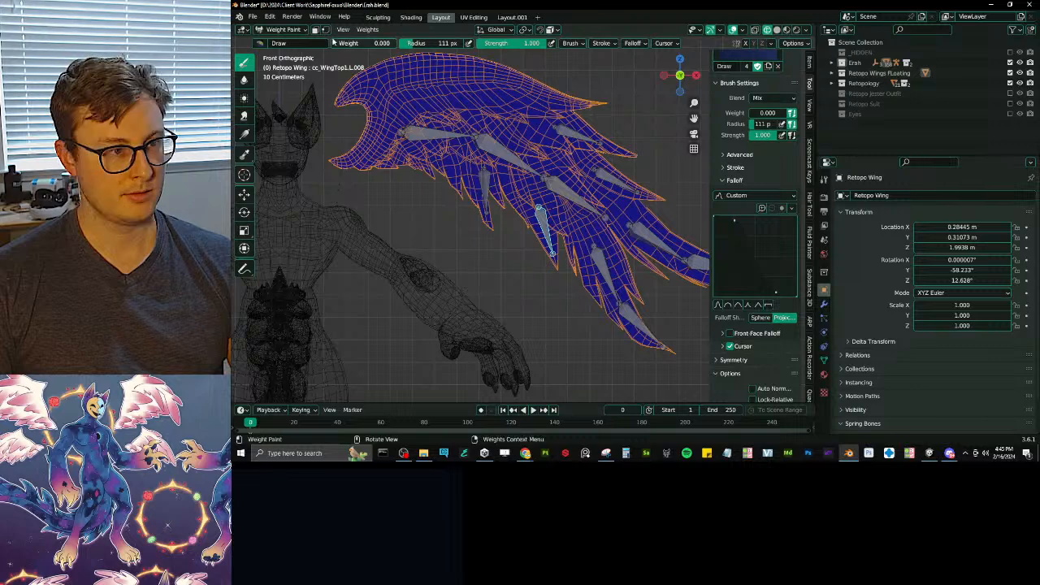
{"action": "middle_click_drag", "start_coordinate": [455, 122], "coordinate": [679, 228]}
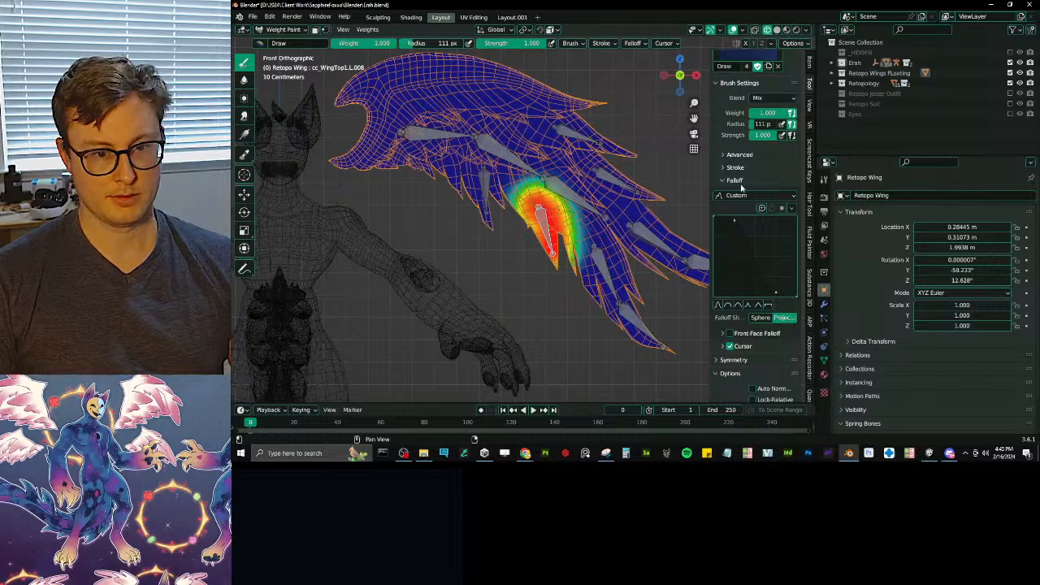
- Examine the Draw brush's Falloff, Stroke and Advanced settings and check the painted feather from the front
{"action": "left_click", "coordinate": [737, 181]}
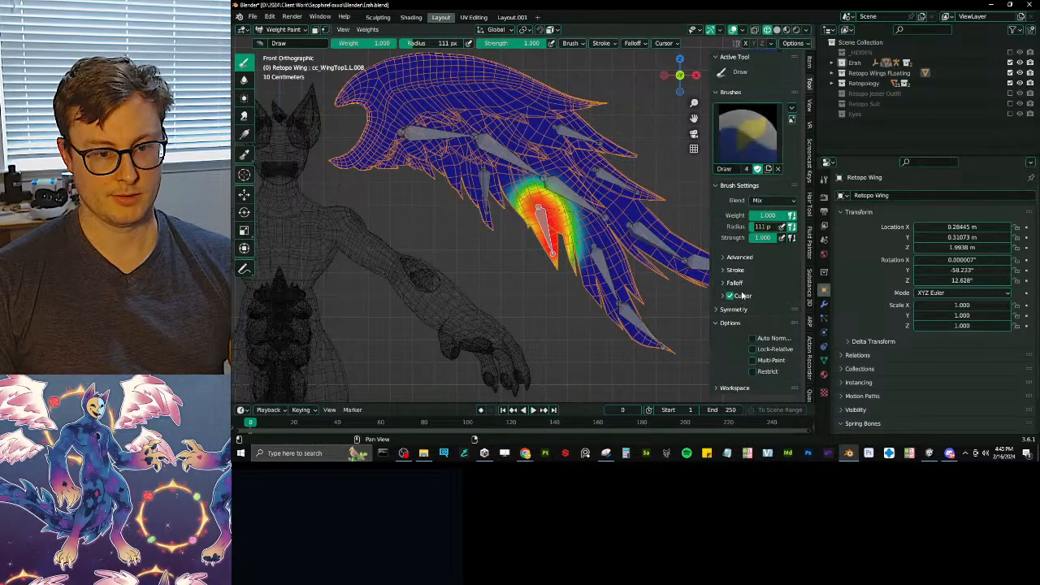
{"action": "left_click", "coordinate": [735, 282]}
{"action": "left_click", "coordinate": [735, 270]}
{"action": "scroll", "coordinate": [757, 285], "scroll_direction": "down", "scroll_amount": 4}
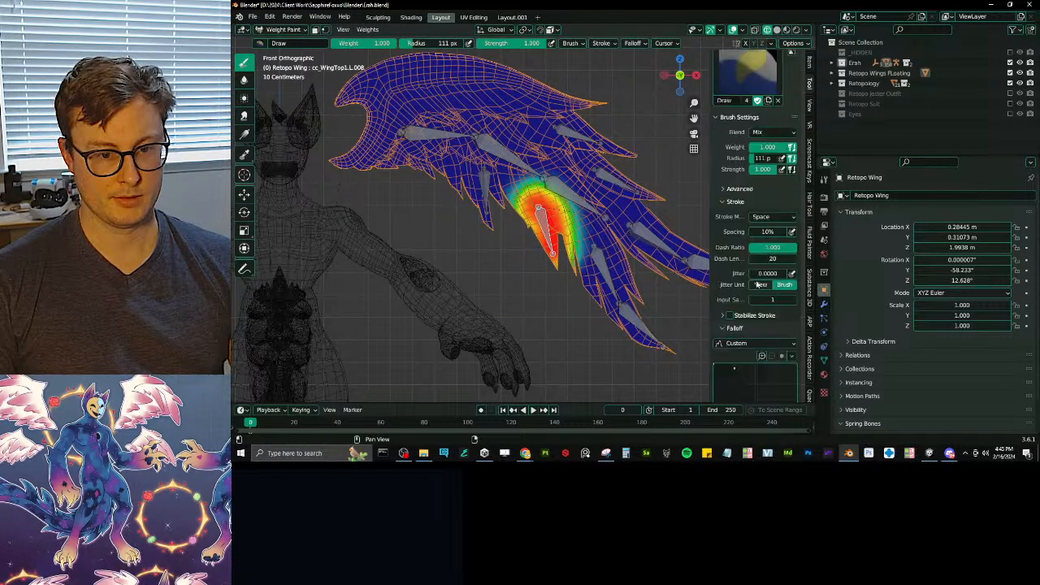
{"action": "left_click", "coordinate": [735, 201]}
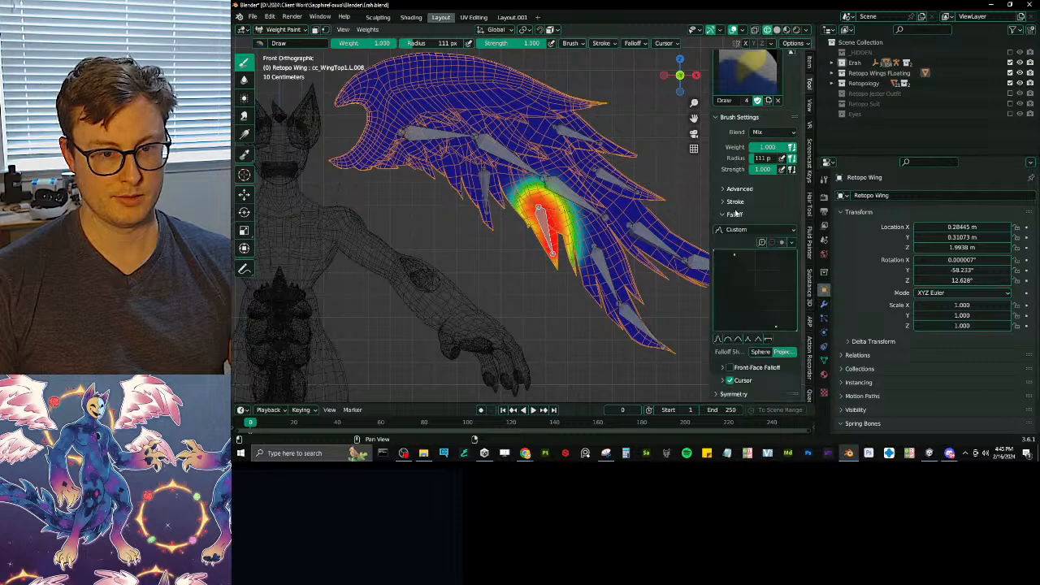
{"action": "left_click", "coordinate": [736, 189]}
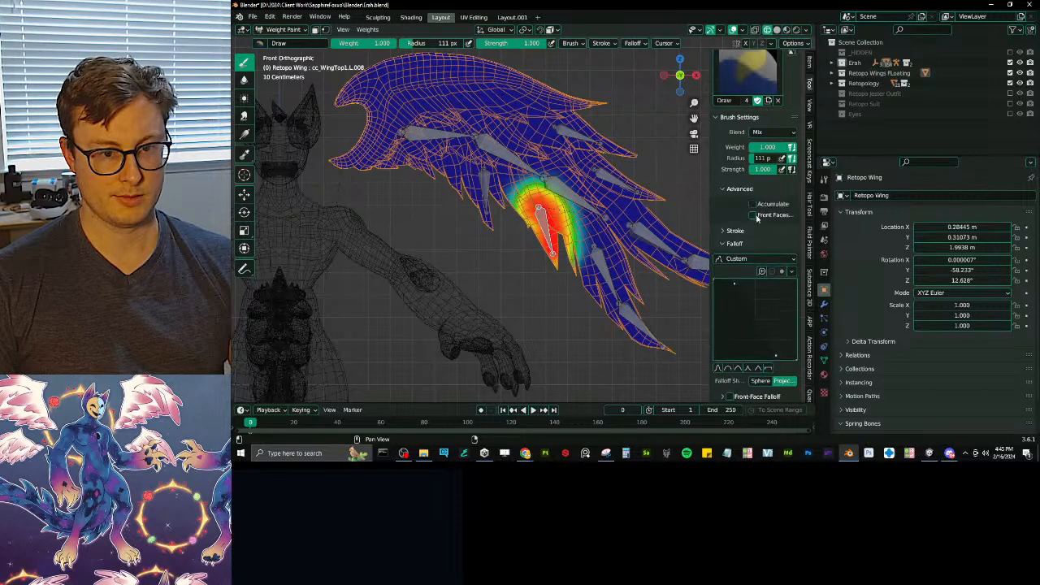
{"action": "middle_click_drag", "start_coordinate": [624, 240], "coordinate": [541, 255]}
{"action": "scroll", "coordinate": [541, 255], "scroll_direction": "up", "scroll_amount": 1}
{"action": "key", "text": "KP_1"}
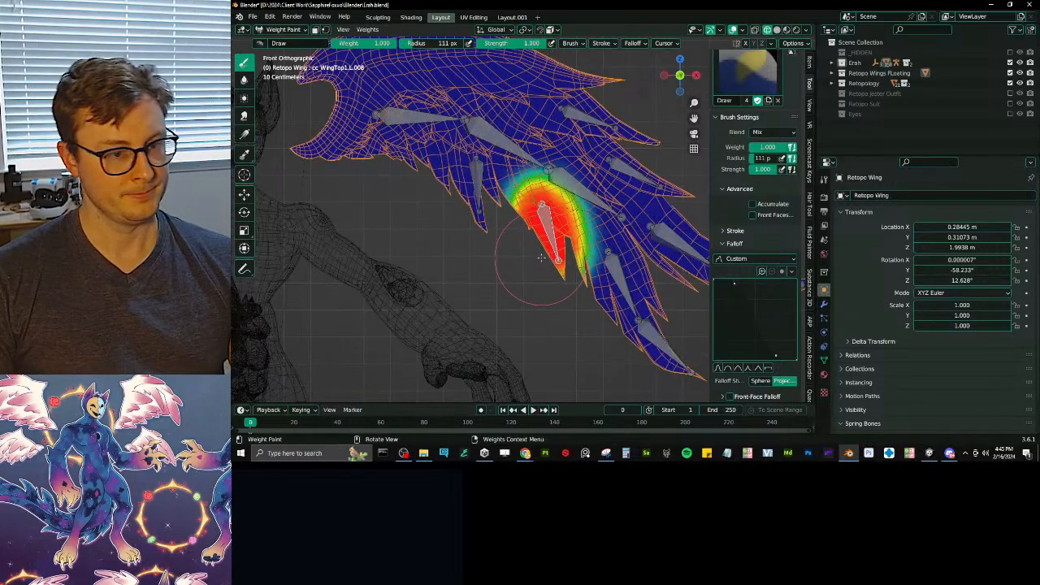
- Reduce the brush radius to 72 px and paint the short upper feathers at weight 1 for cc_WingTop1.L.009 and cc_WingTop1.L.010
{"action": "left_click", "coordinate": [629, 173], "text": "ctrl"}
{"action": "middle_click_drag", "start_coordinate": [629, 173], "coordinate": [600, 202], "text": "shift"}
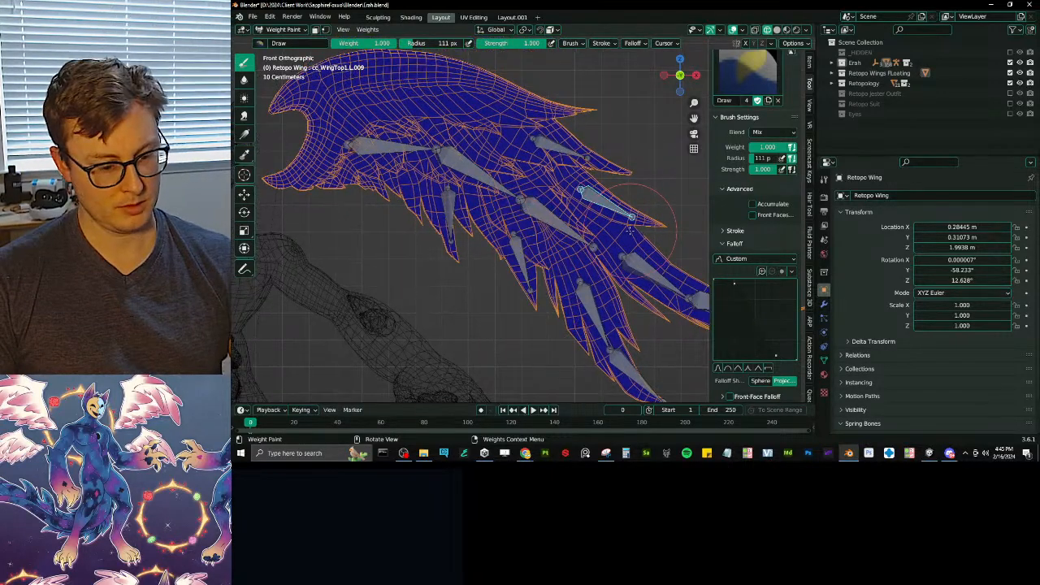
{"action": "key", "text": "bracketleft"}
{"action": "key", "text": "bracketleft"}
{"action": "key", "text": "bracketleft"}
{"action": "key", "text": "bracketleft"}
{"action": "left_click_drag", "start_coordinate": [590, 187], "coordinate": [673, 220]}
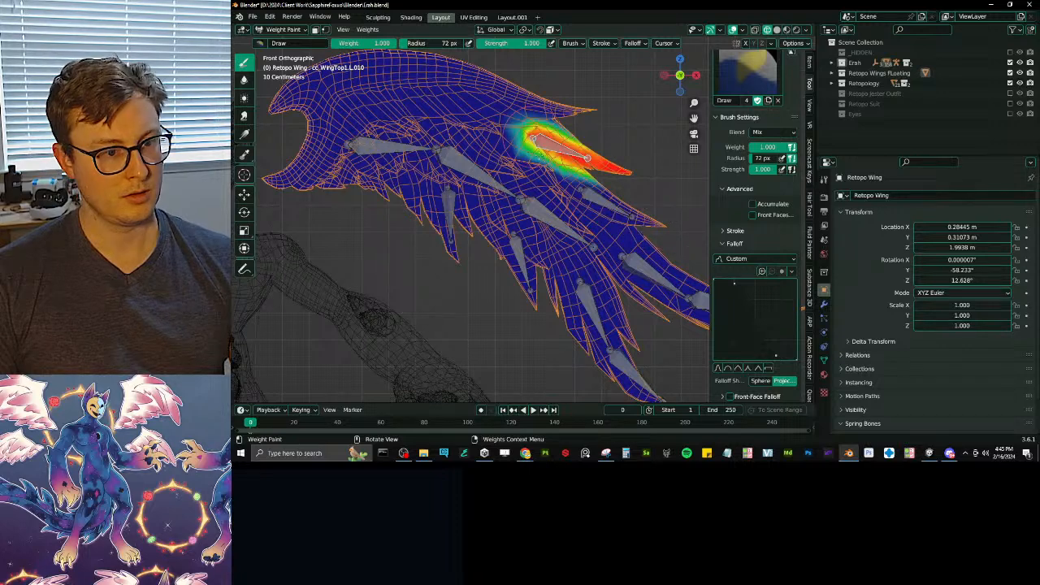
{"action": "left_click", "coordinate": [603, 255], "text": "ctrl"}
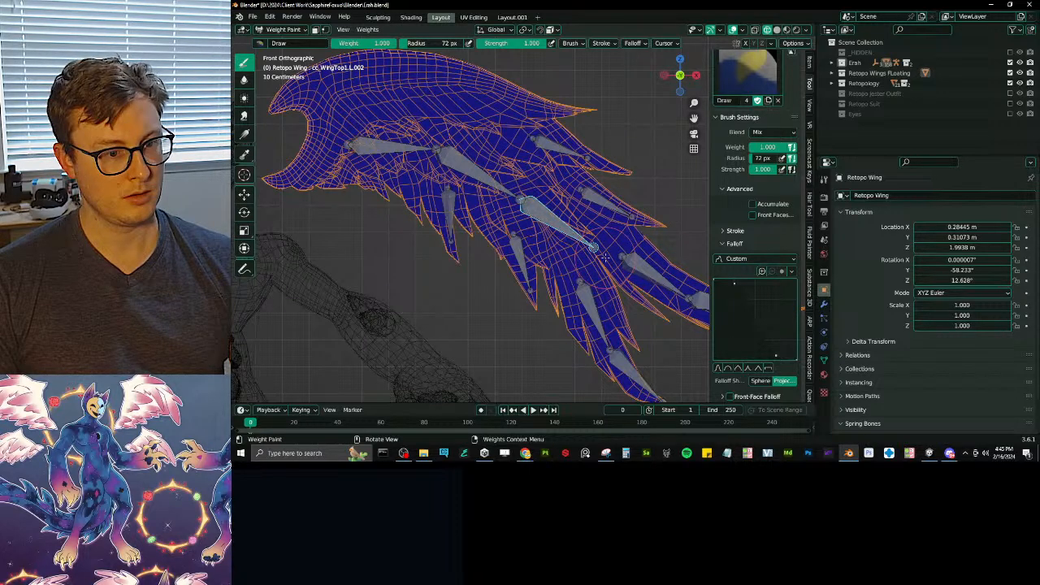
{"action": "scroll", "coordinate": [604, 257], "scroll_direction": "down", "scroll_amount": 3}
{"action": "left_click_drag", "start_coordinate": [538, 218], "coordinate": [560, 233]}
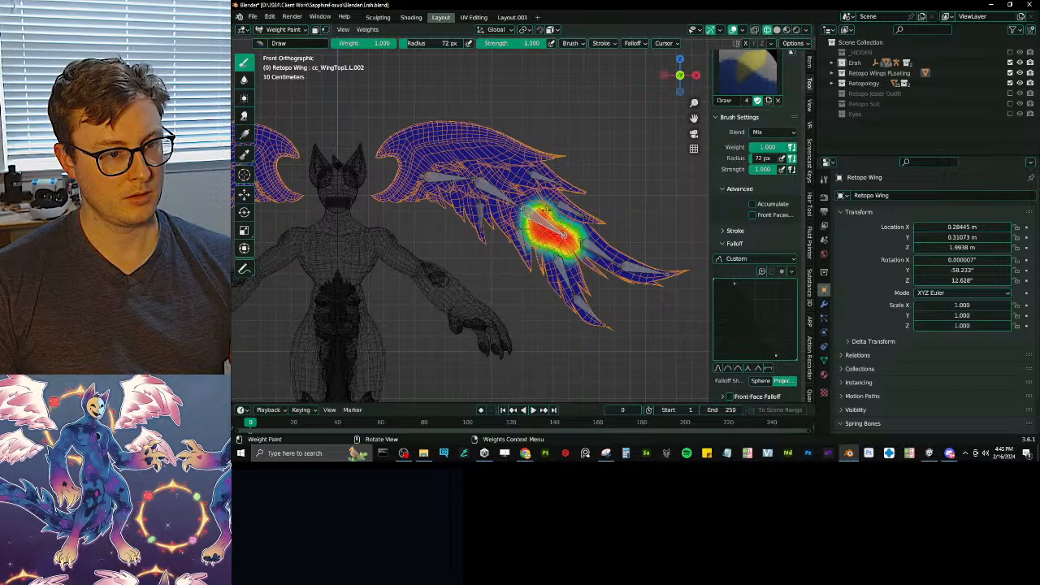
{"action": "key", "text": "ctrl+z"}
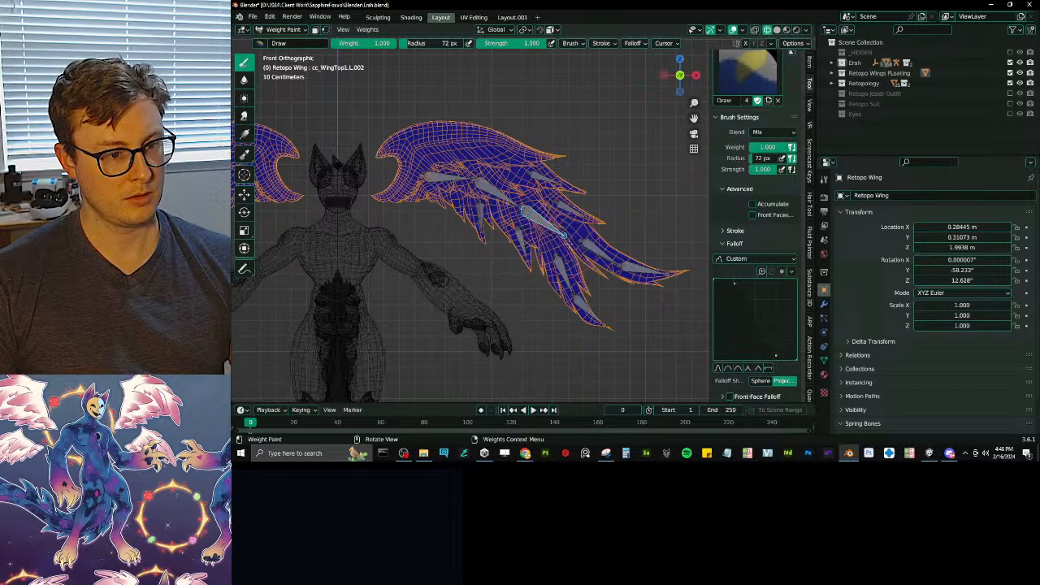
- Apply full-weight linear gradients for cc_WingTop1.L.001 fading towards the wing's base and for cc_WingTop1.L fading towards the feathers
{"action": "left_click", "coordinate": [512, 201], "text": "ctrl"}
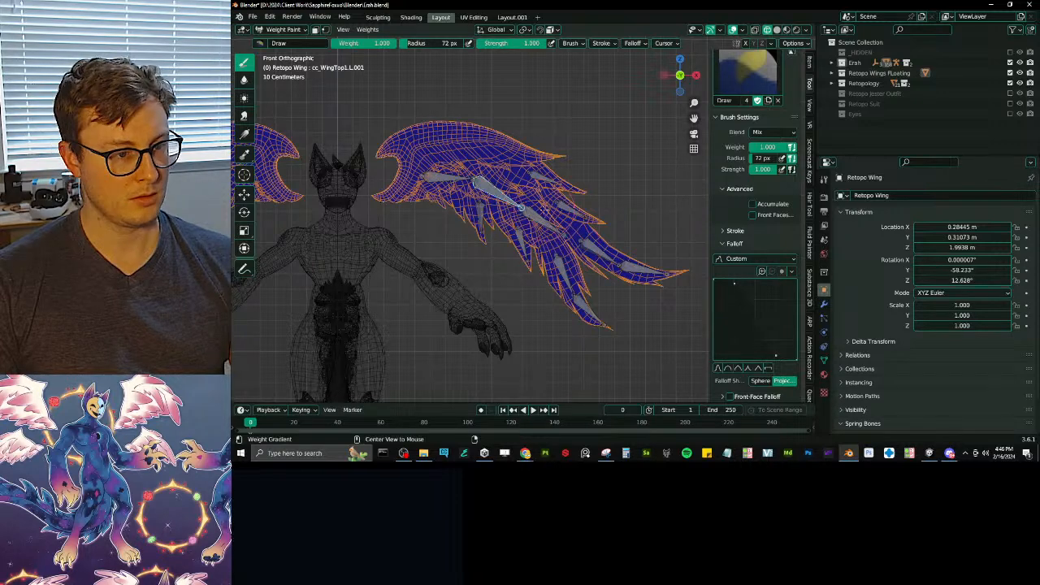
{"action": "left_click_drag", "start_coordinate": [543, 211], "coordinate": [417, 176], "text": "alt"}
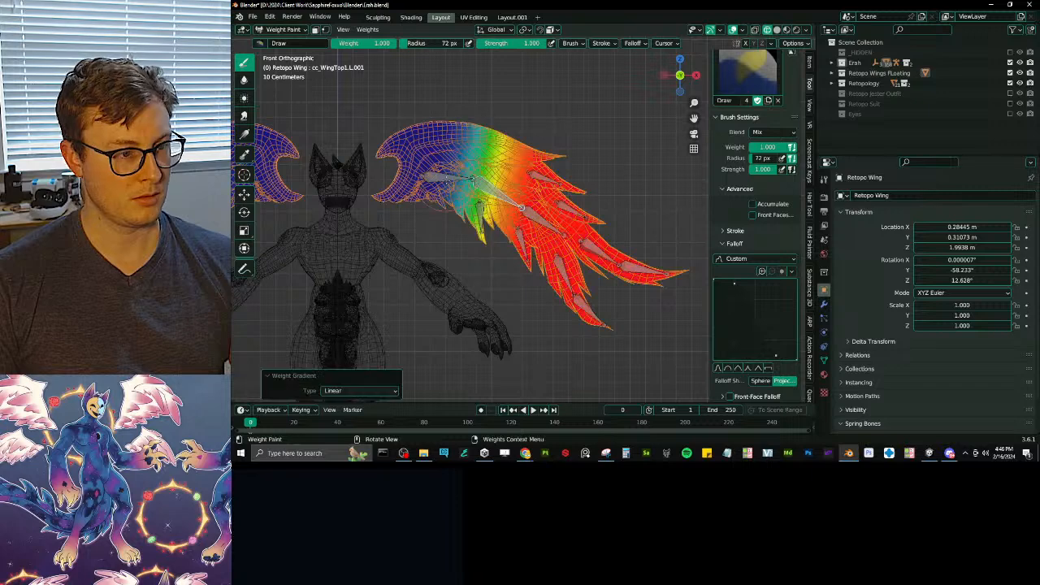
{"action": "left_click", "coordinate": [449, 178], "text": "ctrl"}
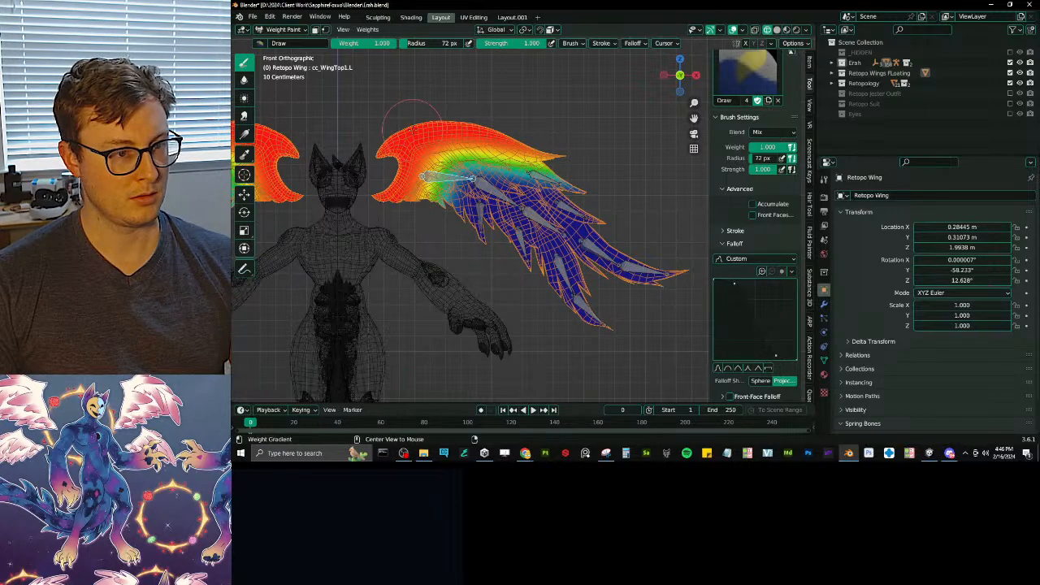
{"action": "left_click_drag", "start_coordinate": [419, 138], "coordinate": [508, 268], "text": "alt"}
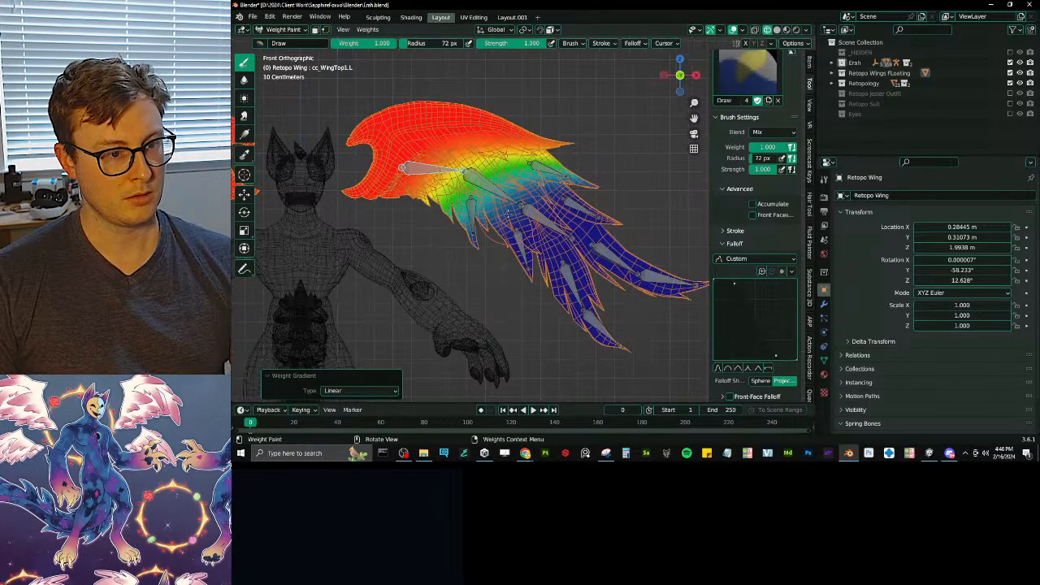
- Set the brush weight to 0 and use gradients to clear cc_WingTop1.L.001 from the feathers beyond the bone
{"action": "scroll", "coordinate": [507, 212], "scroll_direction": "up", "scroll_amount": 3}
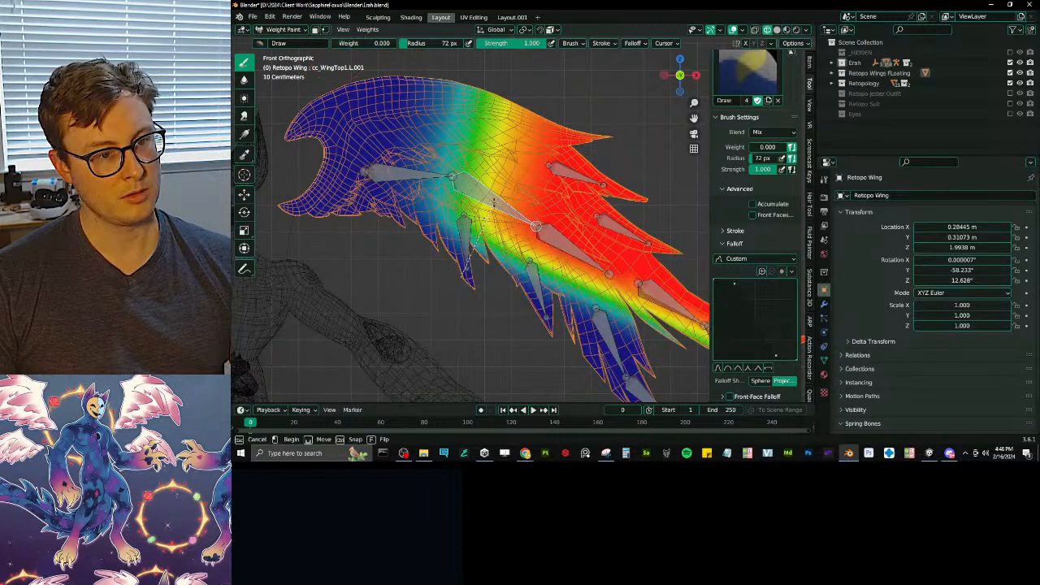
{"action": "left_click_drag", "start_coordinate": [493, 208], "coordinate": [495, 198], "text": "alt"}
{"action": "left_click_drag", "start_coordinate": [614, 164], "coordinate": [529, 194], "text": "alt"}
{"action": "left_click_drag", "start_coordinate": [614, 296], "coordinate": [532, 243], "text": "alt"}
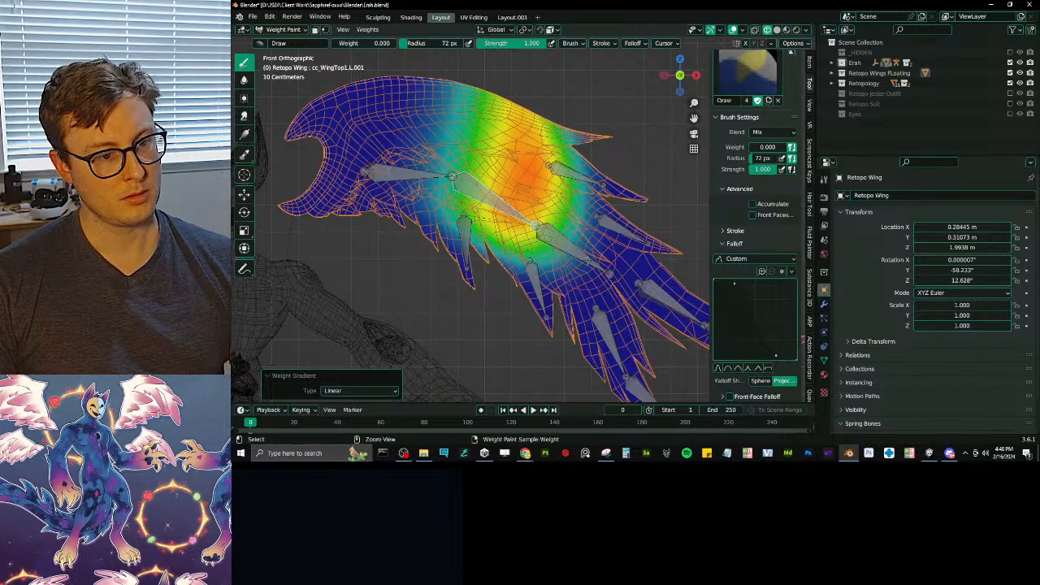
- Use zero-weight gradients to reduce cc_WingTop1.L.002 on the long lower feather and the short lower and upper feathers
{"action": "left_click", "coordinate": [590, 261], "text": "ctrl"}
{"action": "middle_click_drag", "start_coordinate": [589, 261], "coordinate": [540, 225], "text": "shift"}
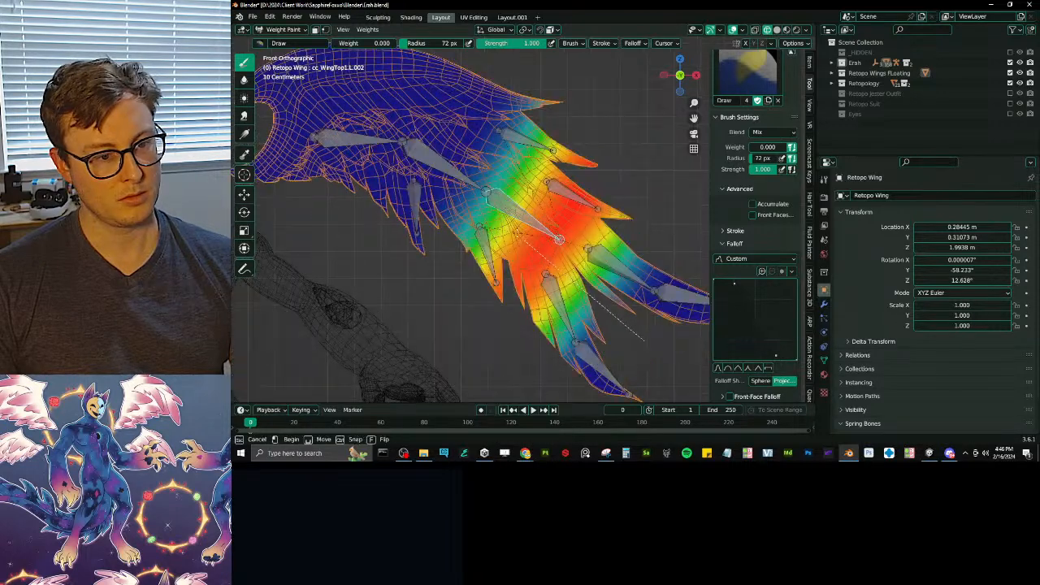
{"action": "left_click_drag", "start_coordinate": [602, 307], "coordinate": [555, 260], "text": "alt"}
{"action": "left_click_drag", "start_coordinate": [483, 295], "coordinate": [510, 260], "text": "alt"}
{"action": "left_click_drag", "start_coordinate": [593, 128], "coordinate": [578, 148], "text": "alt"}
- Leave Weight Paint mode, reveal the hidden wing geometry in Edit Mode and return to Object Mode
{"action": "scroll", "coordinate": [585, 231], "scroll_direction": "down", "scroll_amount": 5}
{"action": "key", "text": "ctrl+Tab"}
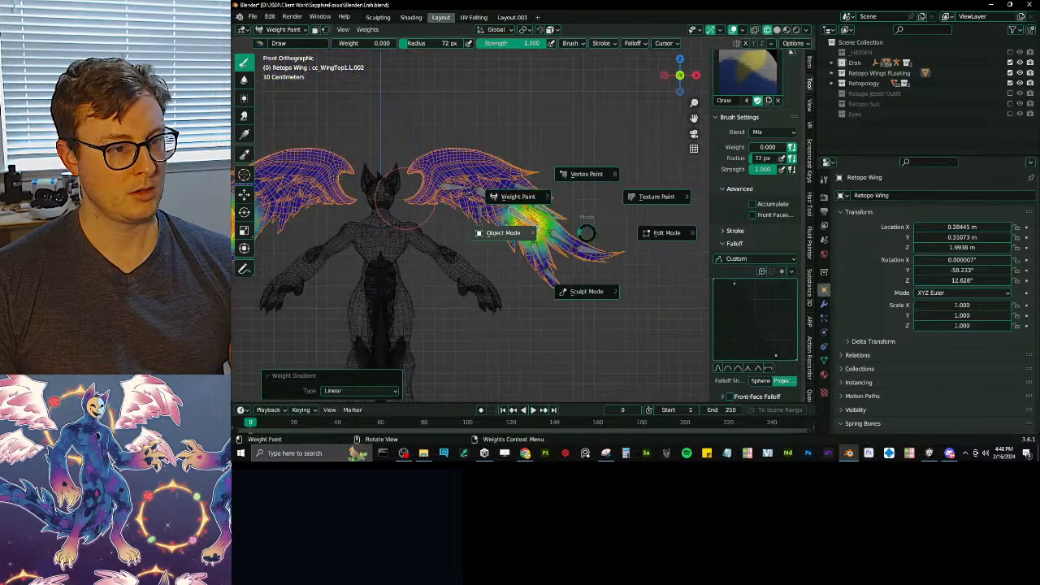
{"action": "left_click", "coordinate": [408, 199]}
{"action": "mouse_move", "coordinate": [503, 254]}
{"action": "middle_mouse_down", "text": "shift"}
{"action": "mouse_move", "coordinate": [558, 214]}
{"action": "mouse_move", "coordinate": [509, 248]}
{"action": "middle_mouse_up", "text": "shift"}
{"action": "key", "text": "Tab"}
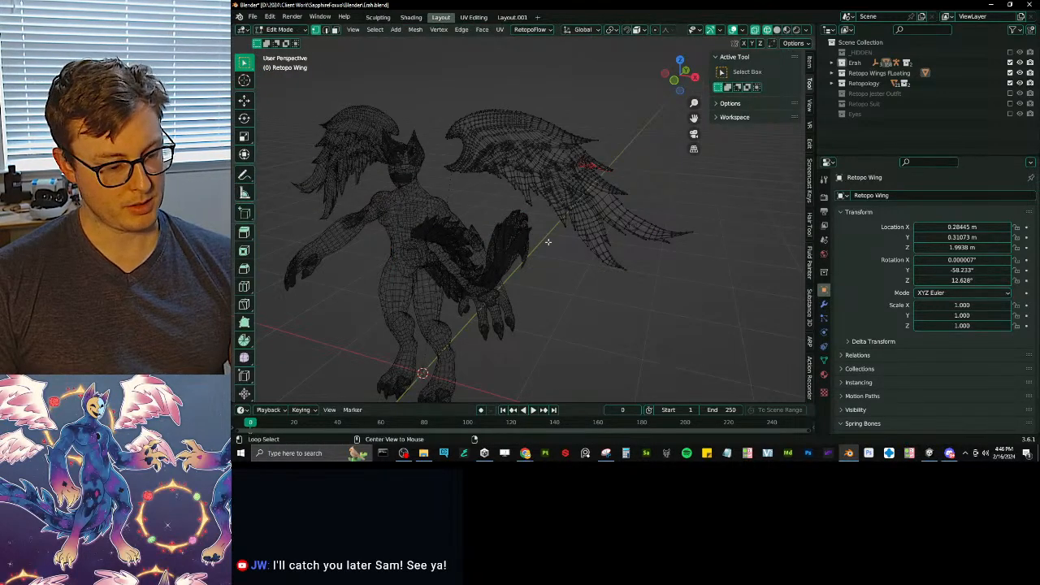
{"action": "key", "text": "alt+h"}
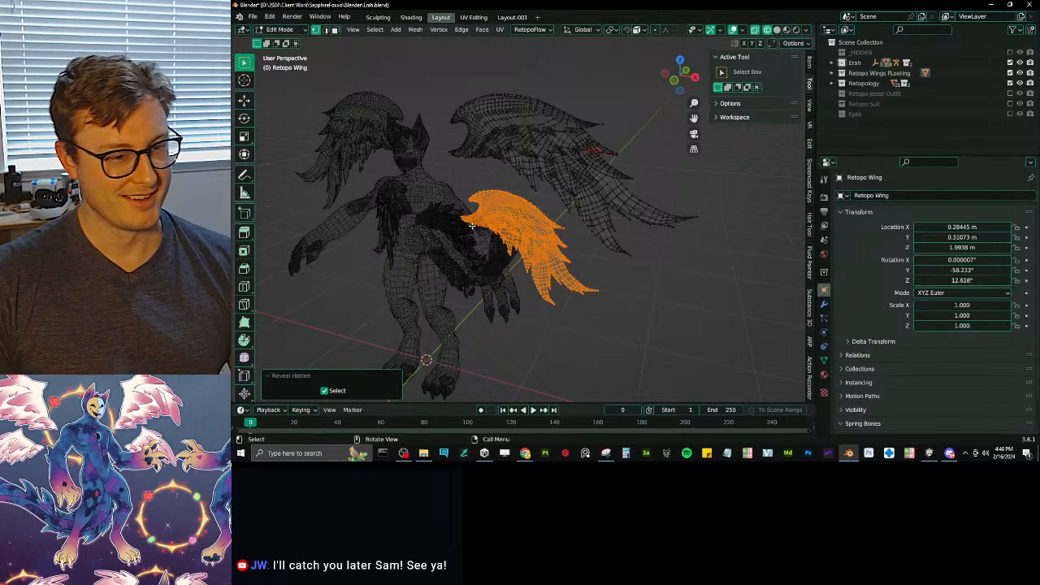
{"action": "key", "text": "Tab"}
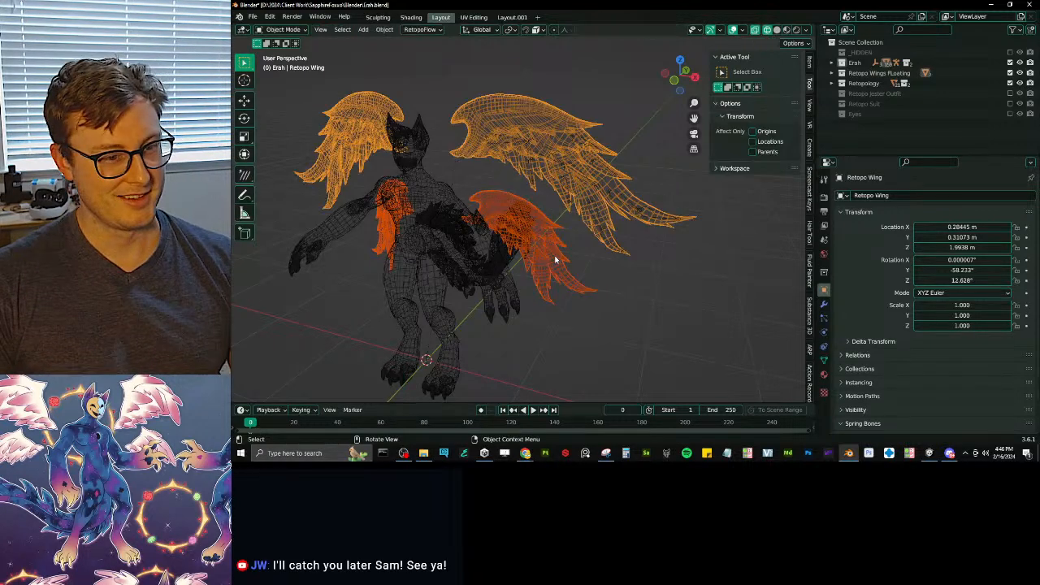
- Remove the Armature modifier from the lower wings mesh Retopo Wing.001 and hide that mesh
{"action": "left_click", "coordinate": [471, 226]}
{"action": "left_click", "coordinate": [824, 304]}
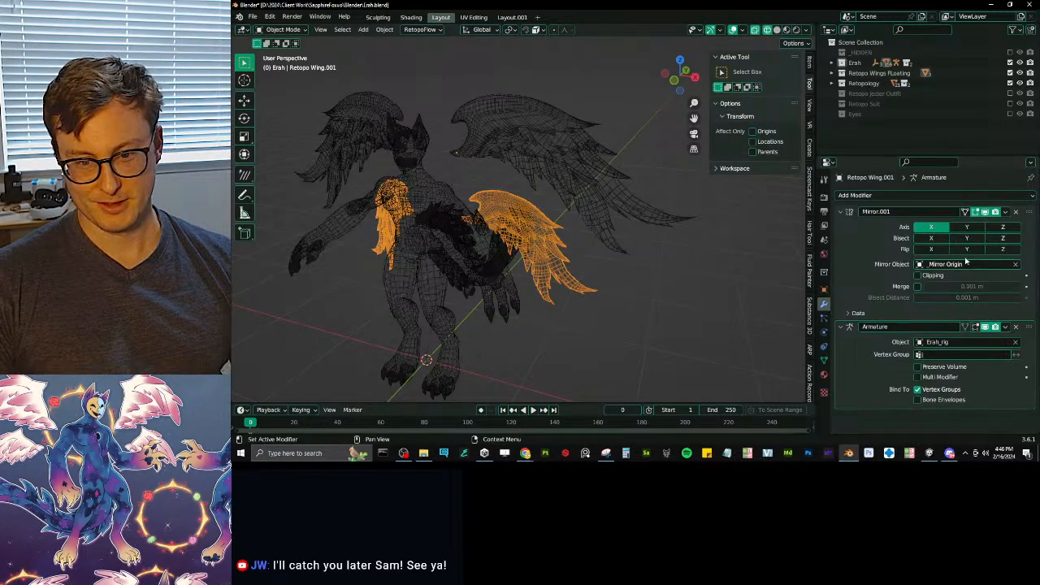
{"action": "left_click", "coordinate": [1016, 326]}
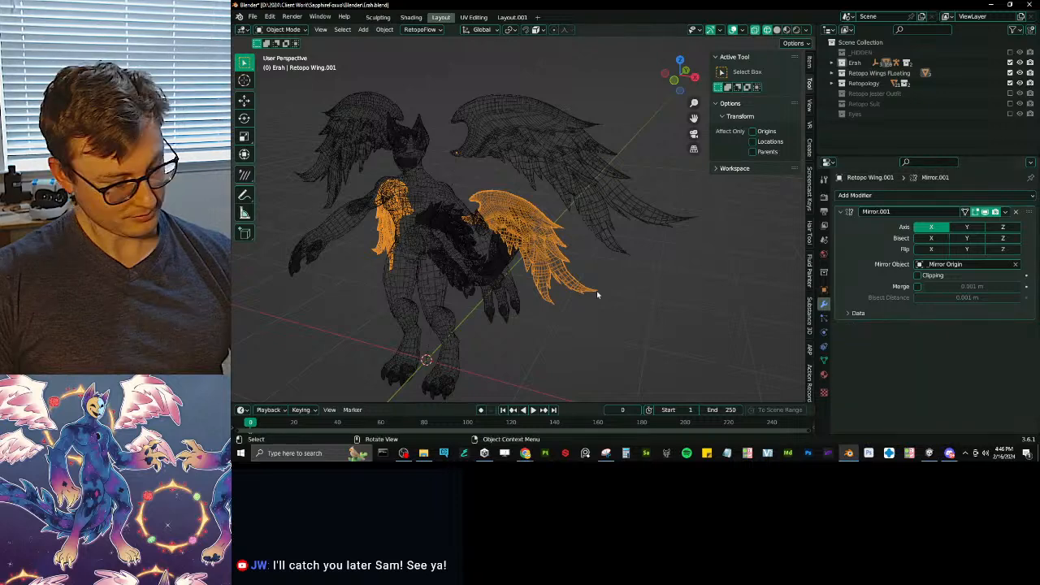
{"action": "left_click", "coordinate": [596, 290]}
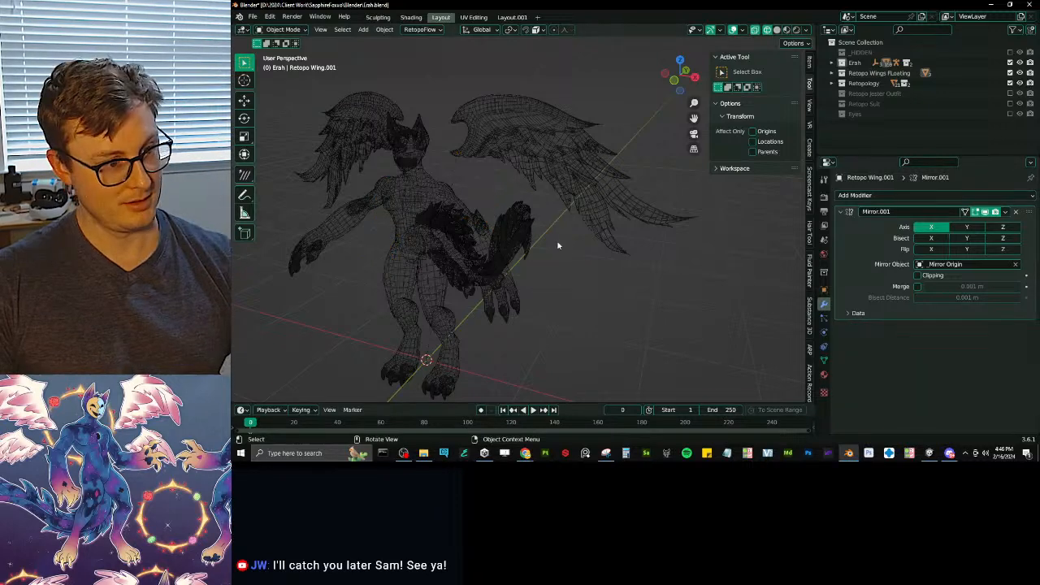
- Select all visible meshes, export the character over Erah.fbx with the Auto-Rig Pro FBX exporter, and save the Blender file
{"action": "middle_click_drag", "start_coordinate": [557, 244], "coordinate": [564, 162]}
{"action": "left_click", "coordinate": [591, 160]}
{"action": "key", "text": "a"}
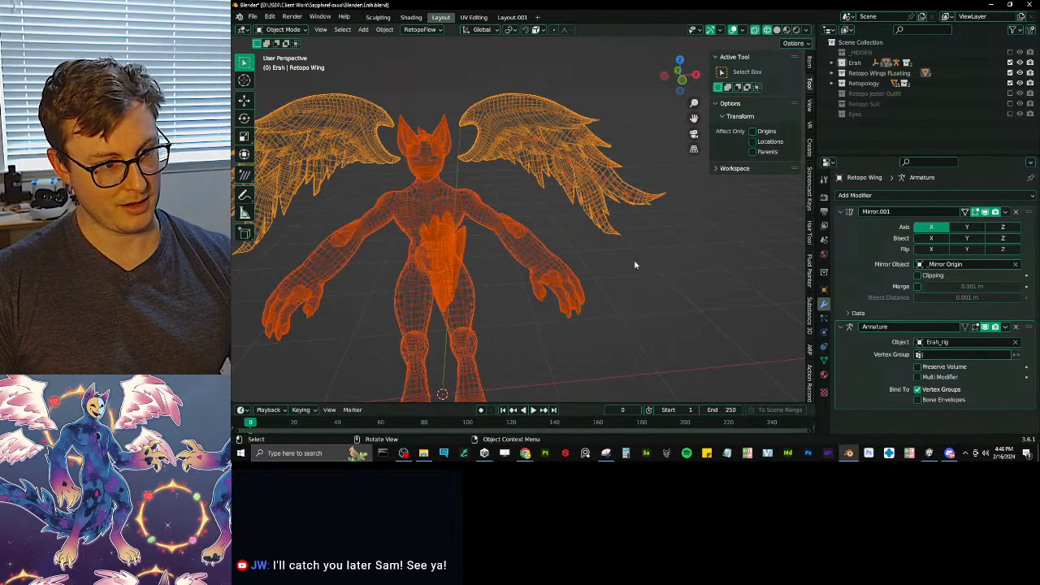
{"action": "key", "text": "q"}
{"action": "left_click", "coordinate": [628, 263]}
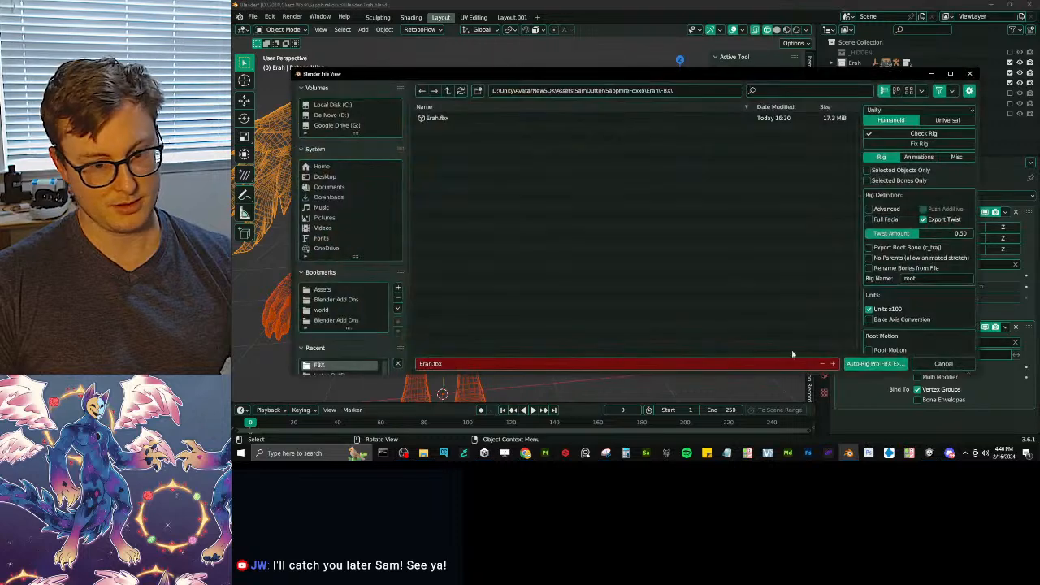
{"action": "left_click", "coordinate": [867, 365]}
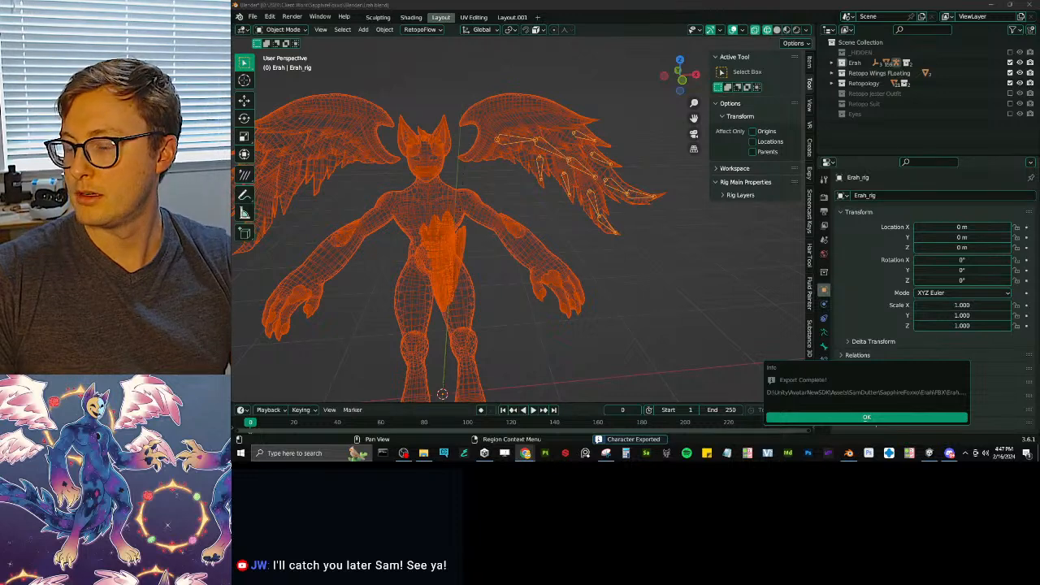
{"action": "left_click", "coordinate": [864, 417]}
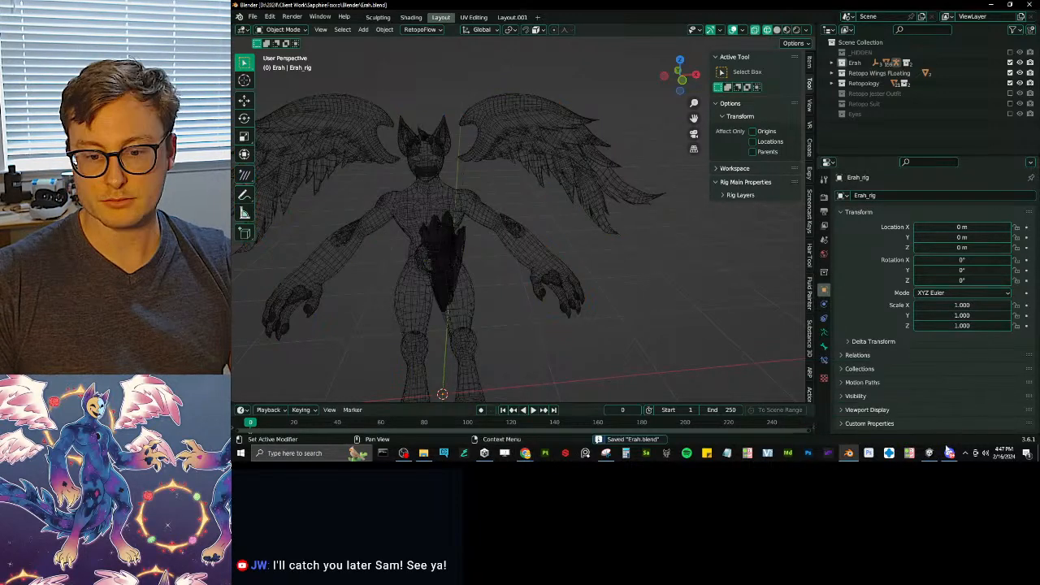
- Switch to Unity, duplicate the PB Tail object under Phys Bones and rename the copy PB Wing Top L
{"action": "left_click", "coordinate": [928, 453]}
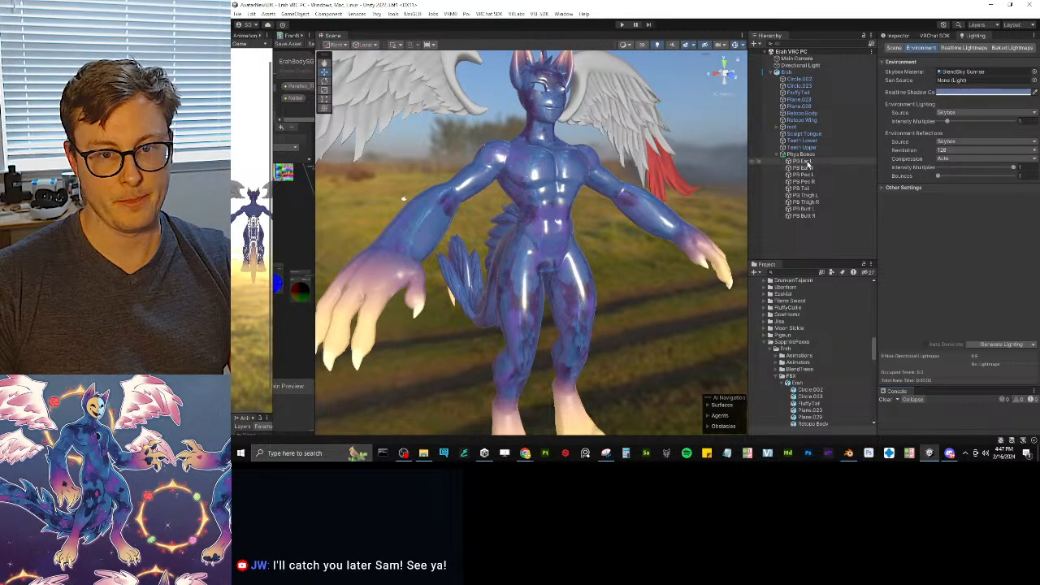
{"action": "left_click", "coordinate": [805, 215]}
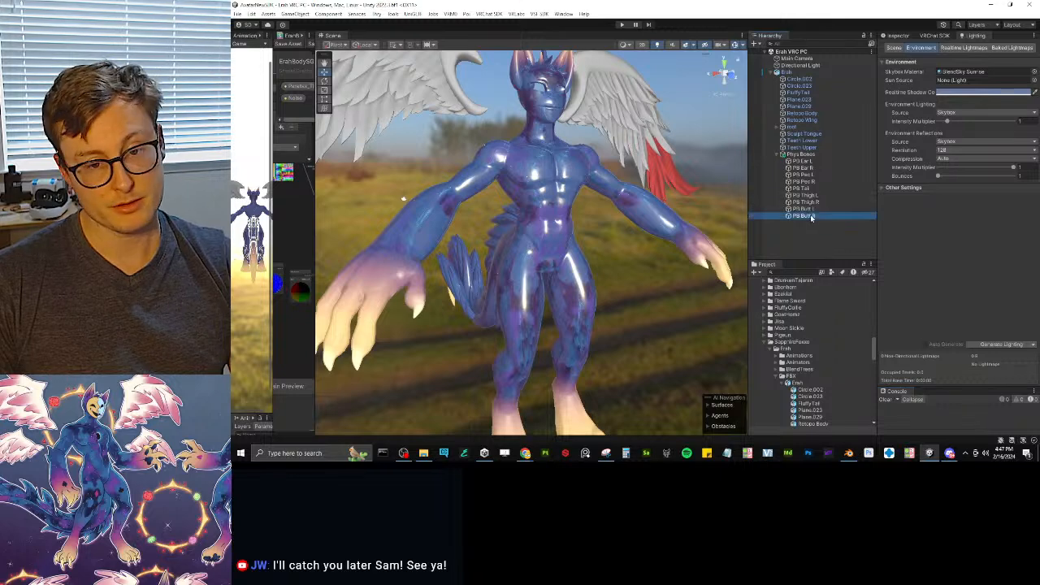
{"action": "key", "text": "ctrl+d"}
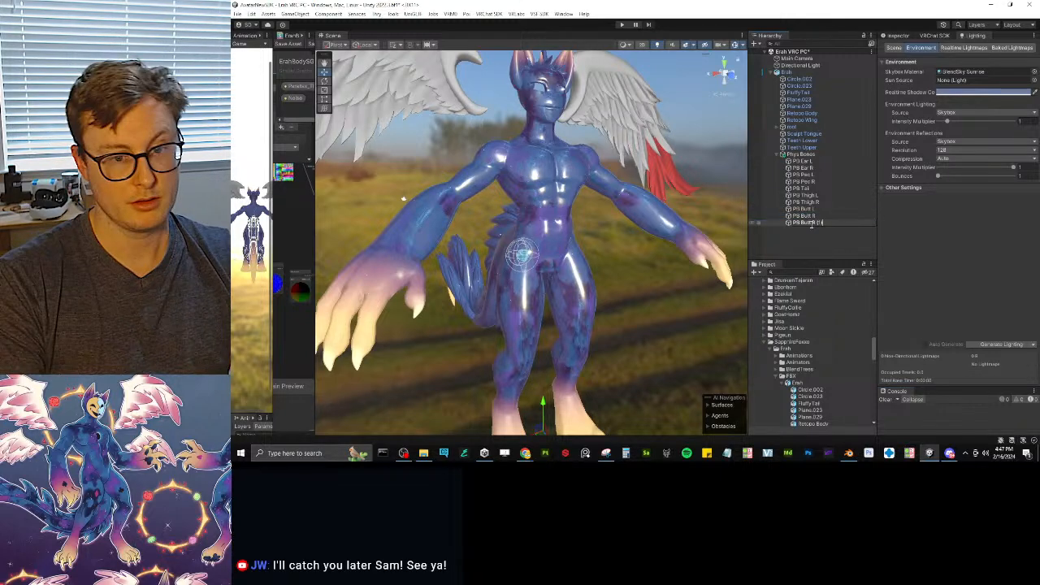
{"action": "left_click", "coordinate": [811, 224]}
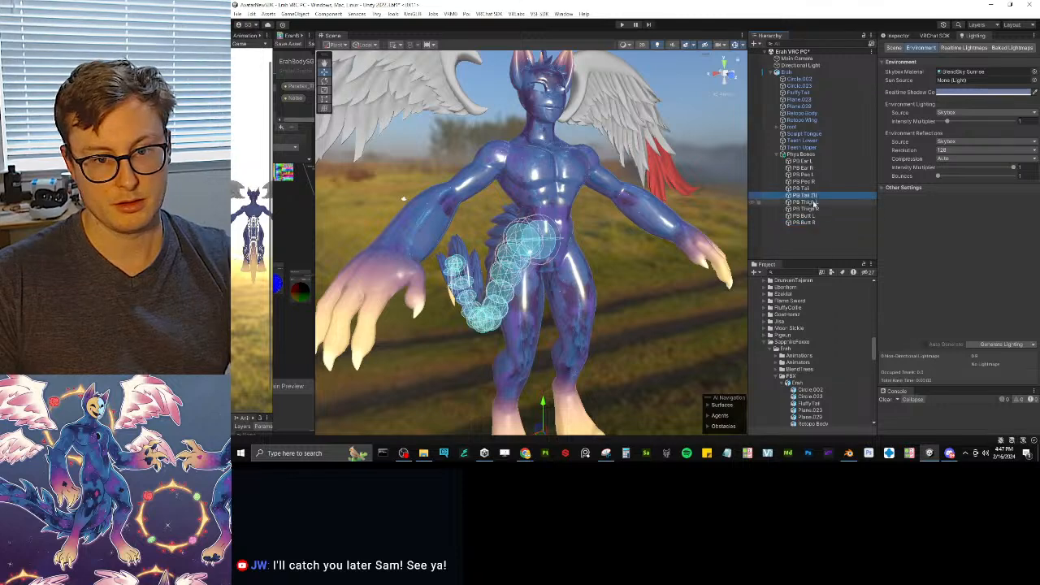
{"action": "left_click", "coordinate": [813, 198]}
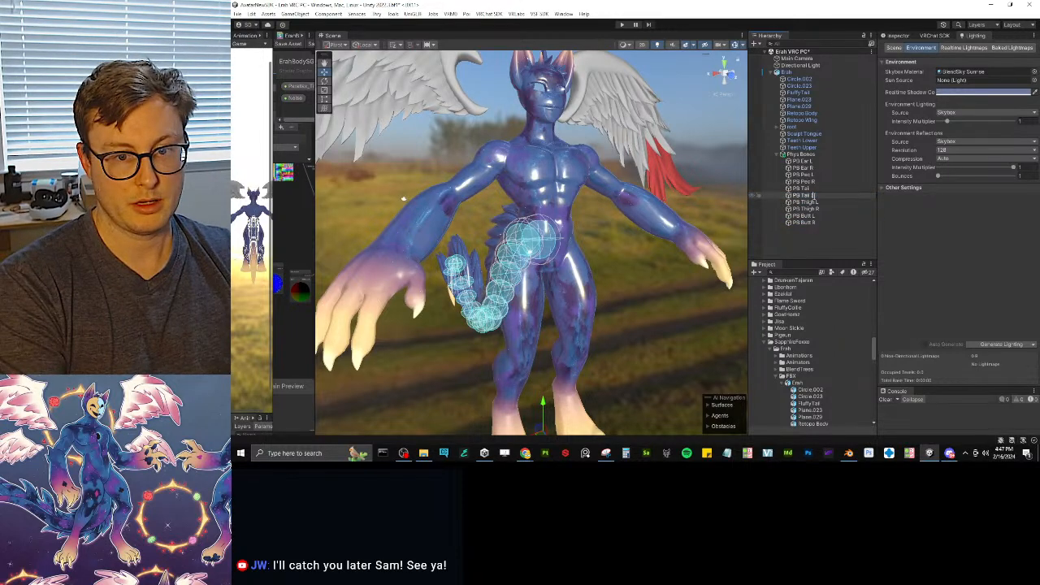
{"action": "type", "text": "PB"}
{"action": "type", "text": "Wing TOp"}
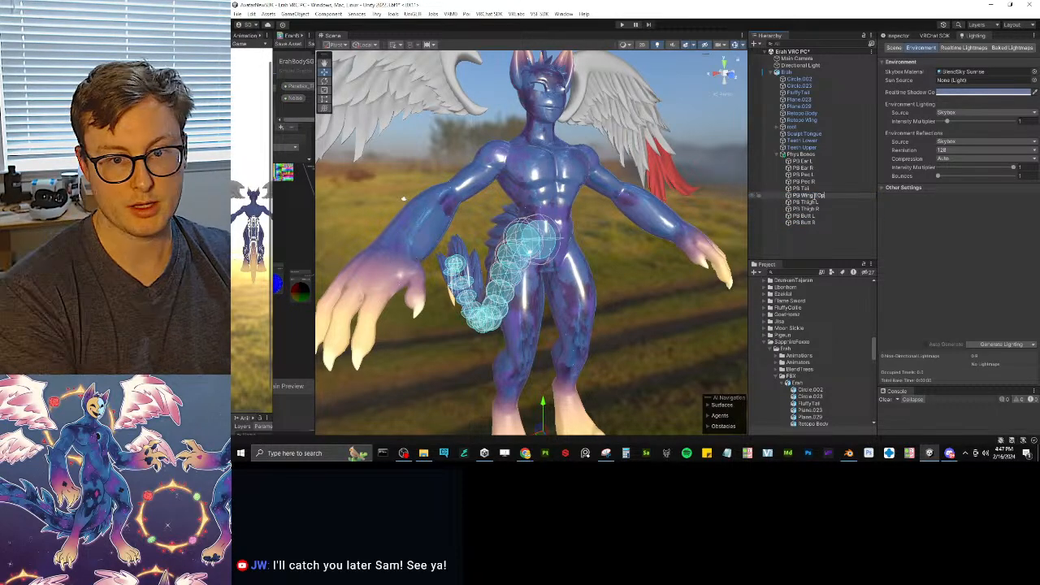
{"action": "key", "text": "BackSpace"}
{"action": "key", "text": "BackSpace"}
{"action": "type", "text": "op L"}
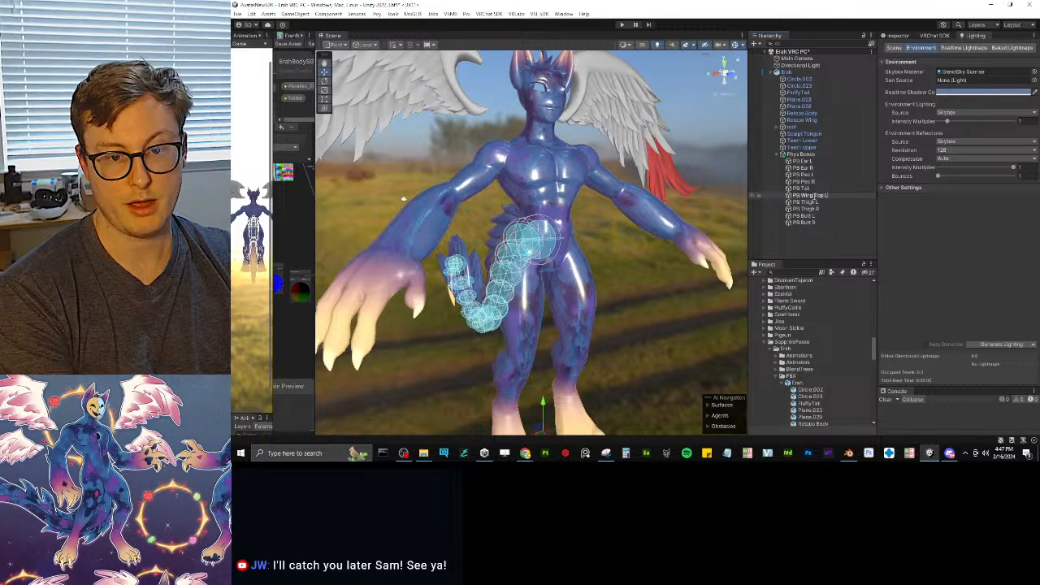
- Set PB Wing Top L's root transform to cc_WingTop1.L and test the wing physics in Play mode
{"action": "left_click", "coordinate": [898, 35]}
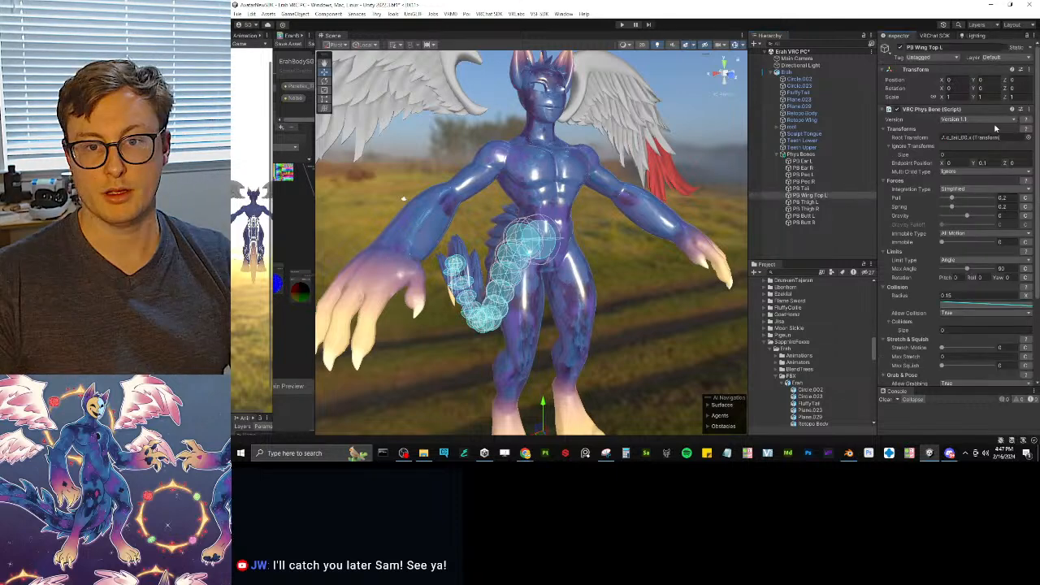
{"action": "left_click", "coordinate": [1028, 137]}
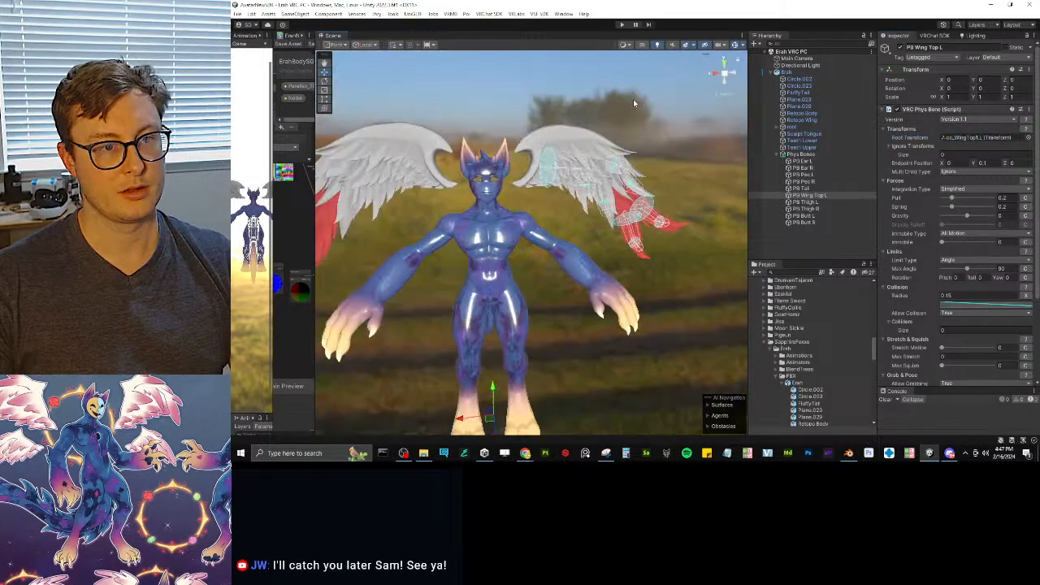
{"action": "key", "text": "ctrl+p"}
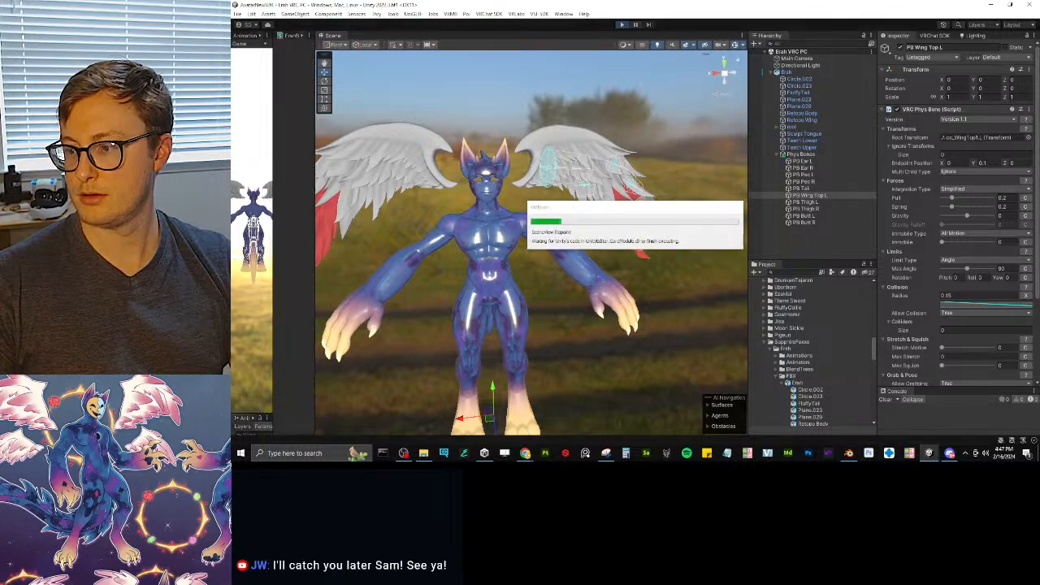
{"action": "left_click", "coordinate": [505, 204]}
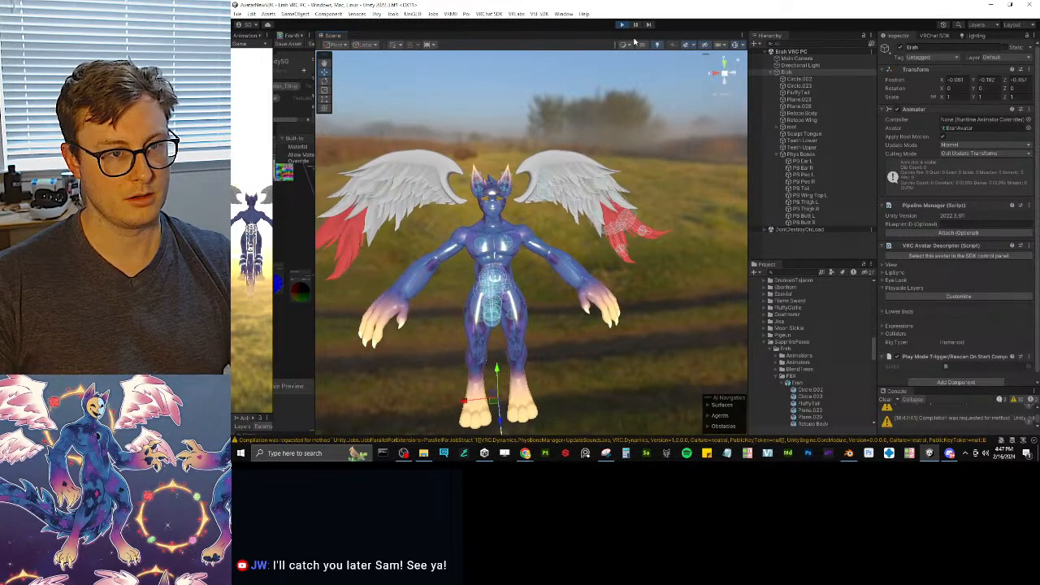
- Switch to Blender and inspect the cc_WingTop1.L.002 weights on Retopo Wing in Weight Paint mode
{"action": "key", "text": "alt+Tab"}
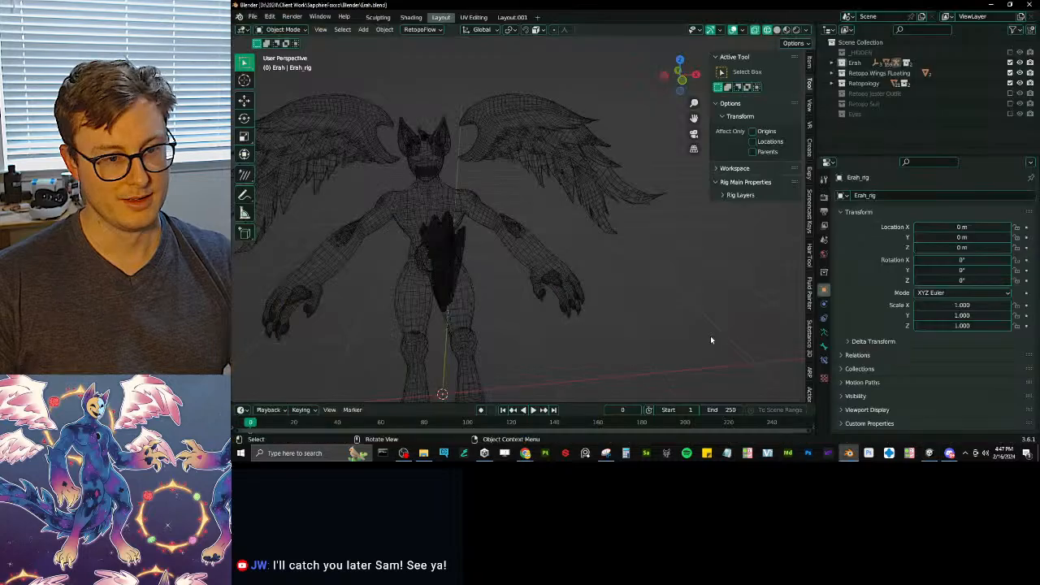
{"action": "scroll", "coordinate": [547, 86], "scroll_direction": "up", "scroll_amount": 1}
{"action": "left_click", "coordinate": [547, 86], "text": "shift"}
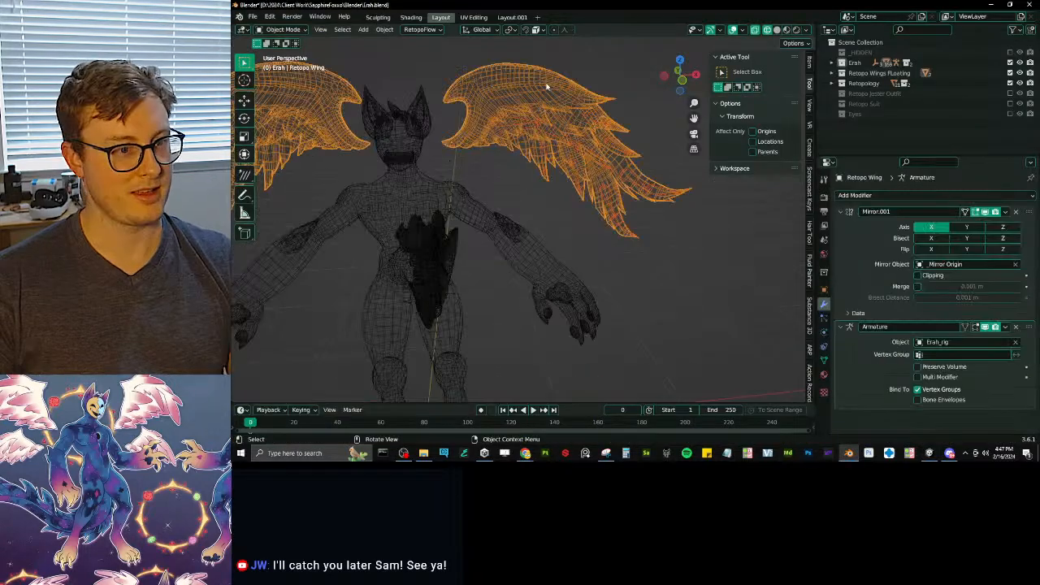
{"action": "key", "text": "ctrl+Tab"}
{"action": "left_click", "coordinate": [481, 47]}
{"action": "middle_click_drag", "start_coordinate": [545, 89], "coordinate": [573, 218], "text": "shift"}
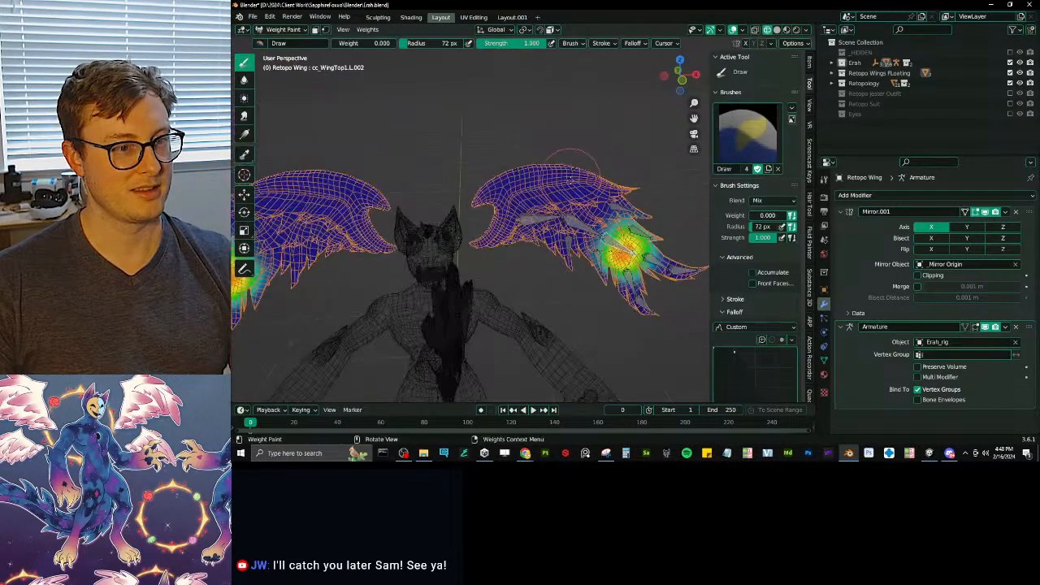
{"action": "key", "text": "Tab"}
{"action": "key", "text": "Tab"}
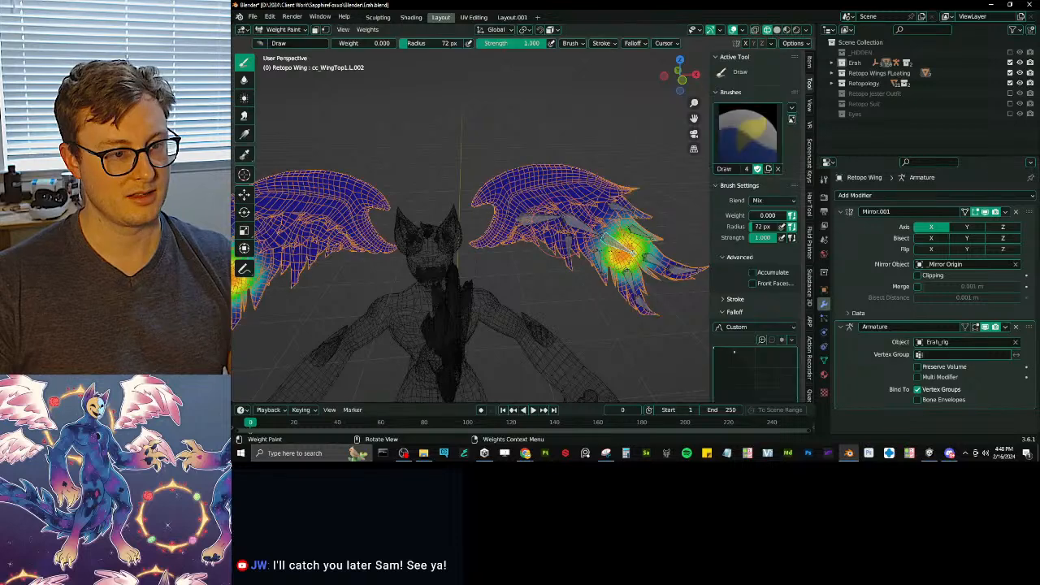
- Leave Weight Paint mode, open Erah_rig in Edit Mode and show the last armature layer alongside the wing bones' layer
{"action": "key", "text": "ctrl+Tab"}
{"action": "left_click", "coordinate": [546, 225]}
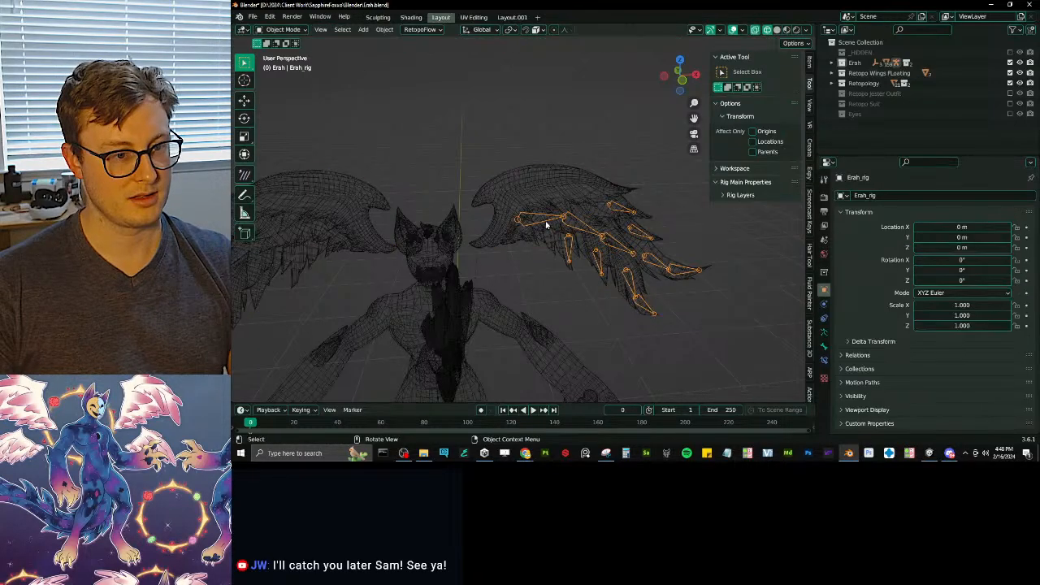
{"action": "key", "text": "Tab"}
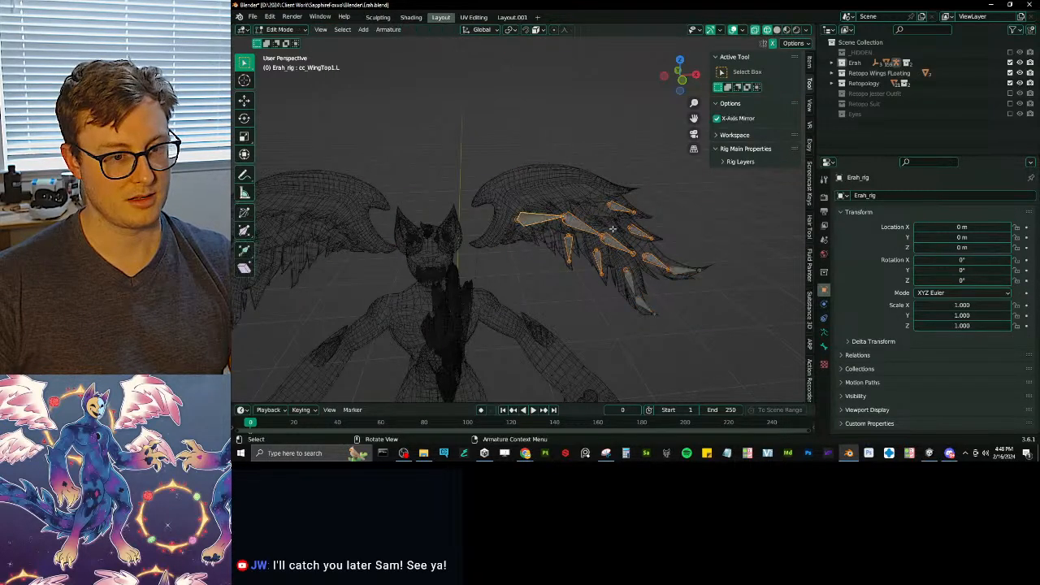
{"action": "middle_click_drag", "start_coordinate": [613, 229], "coordinate": [624, 268]}
{"action": "key", "text": "m"}
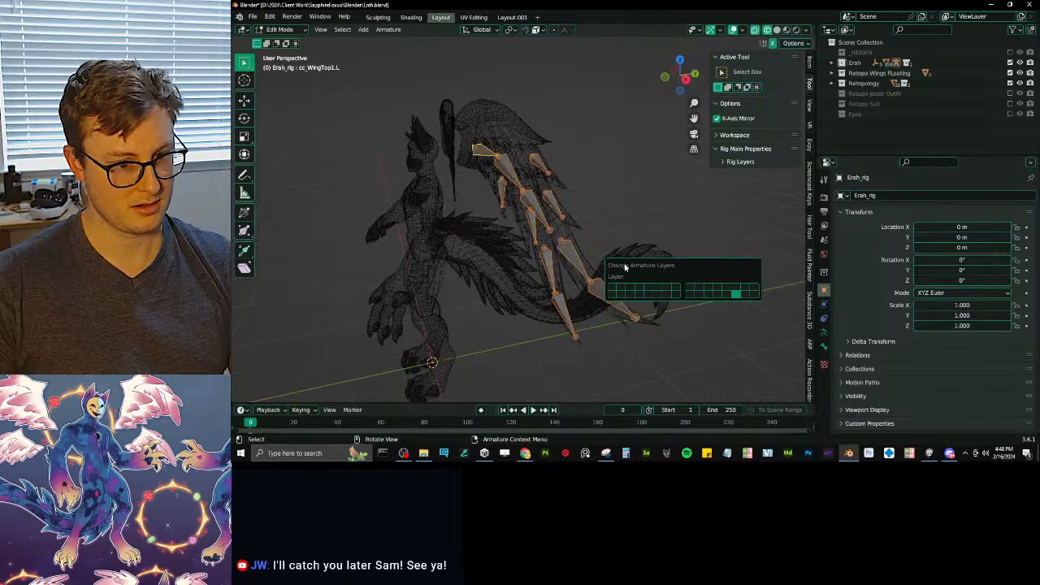
{"action": "left_click", "coordinate": [755, 295], "text": "shift"}
{"action": "middle_click_drag", "start_coordinate": [504, 220], "coordinate": [569, 209]}
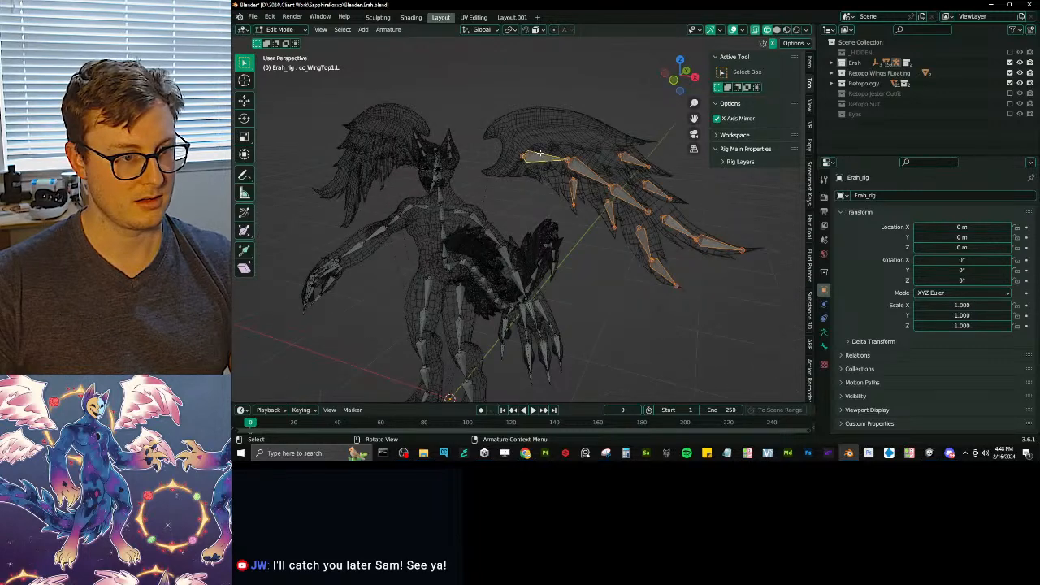
- Parent the wing root bone cc_WingTop1.L to the chest bone spine_03.x with Keep Offset
{"action": "left_click", "coordinate": [539, 156]}
{"action": "middle_click_drag", "start_coordinate": [406, 215], "coordinate": [440, 228]}
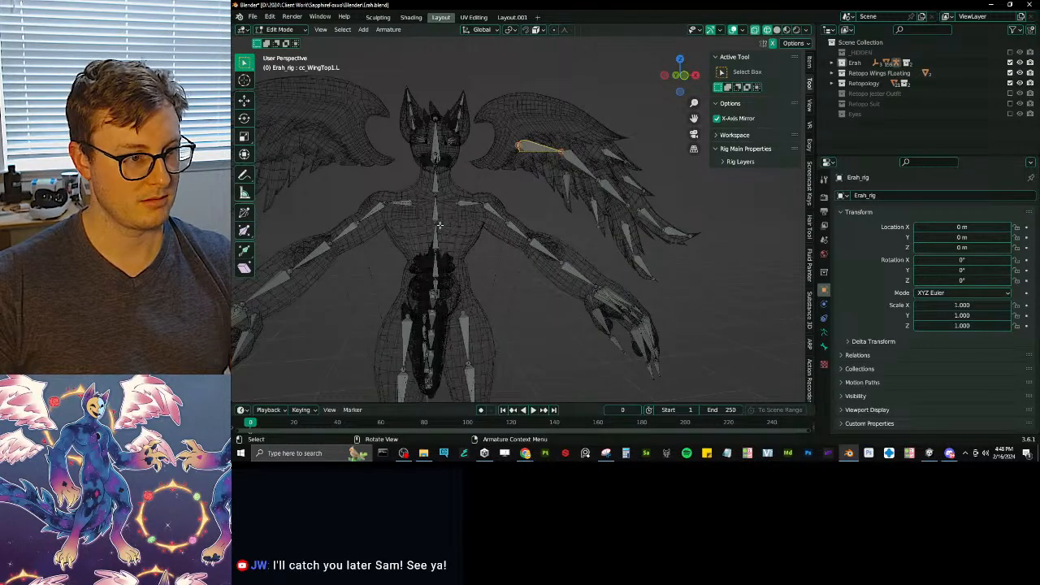
{"action": "left_click", "coordinate": [437, 215], "text": "shift"}
{"action": "key", "text": "ctrl+p"}
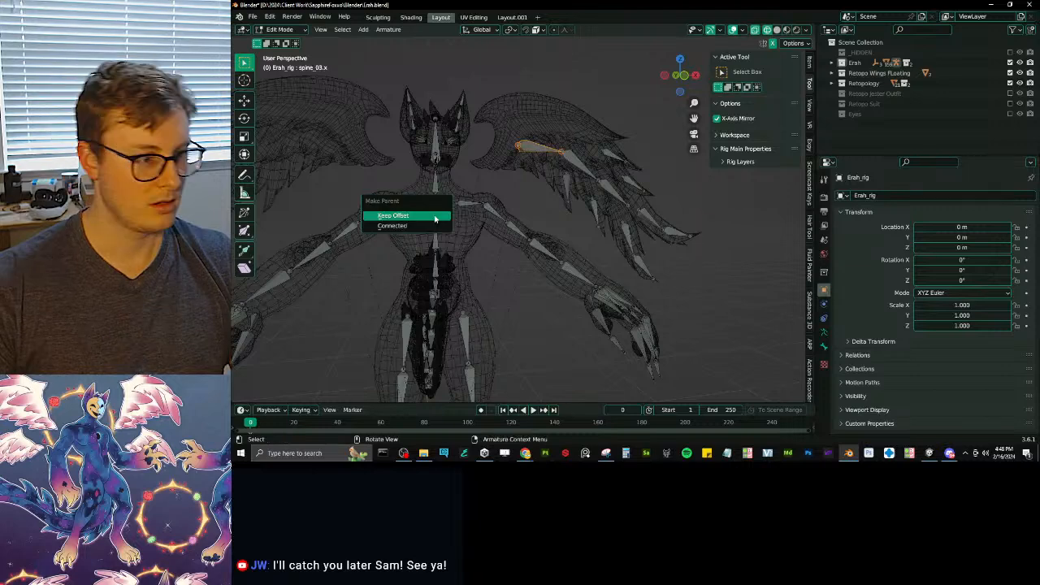
{"action": "left_click", "coordinate": [435, 218]}
{"action": "middle_click_drag", "start_coordinate": [437, 218], "coordinate": [402, 217]}
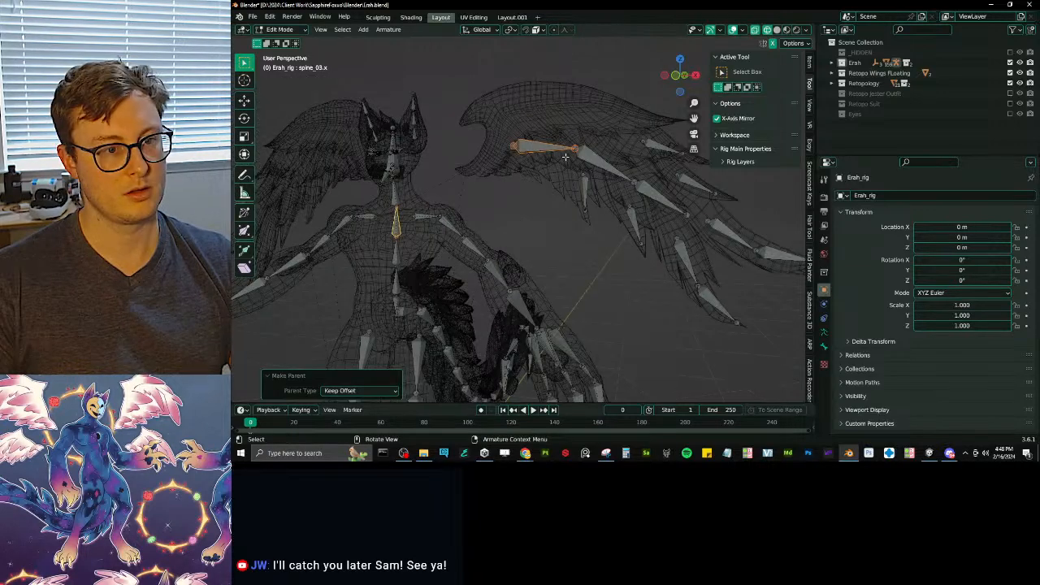
{"action": "left_click_drag", "start_coordinate": [547, 121], "coordinate": [689, 219]}
{"action": "scroll", "coordinate": [715, 247], "scroll_direction": "down", "scroll_amount": 2}
{"action": "key", "text": "l"}
{"action": "key", "text": "l"}
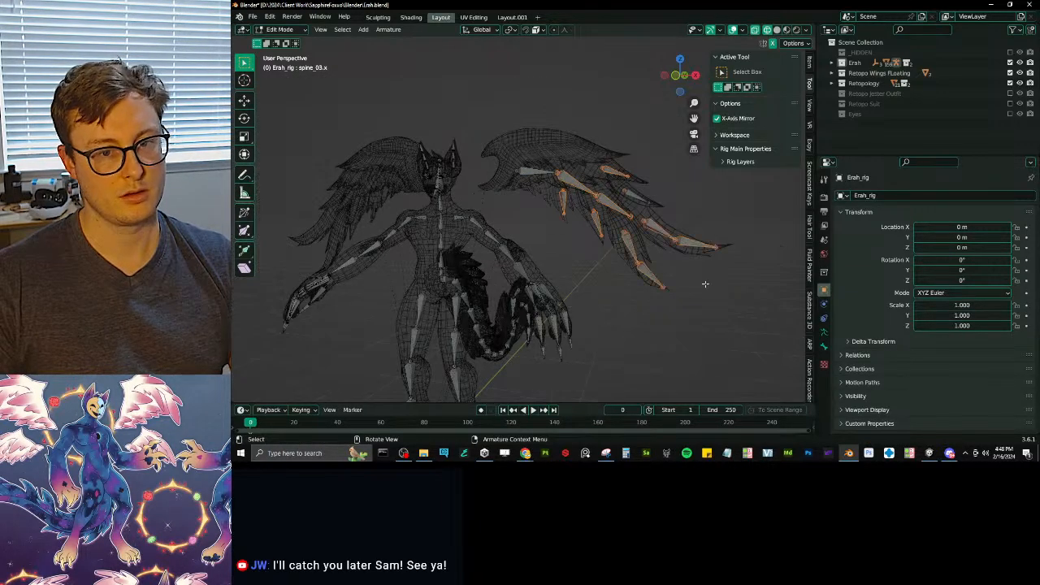
{"action": "left_click", "coordinate": [650, 277]}
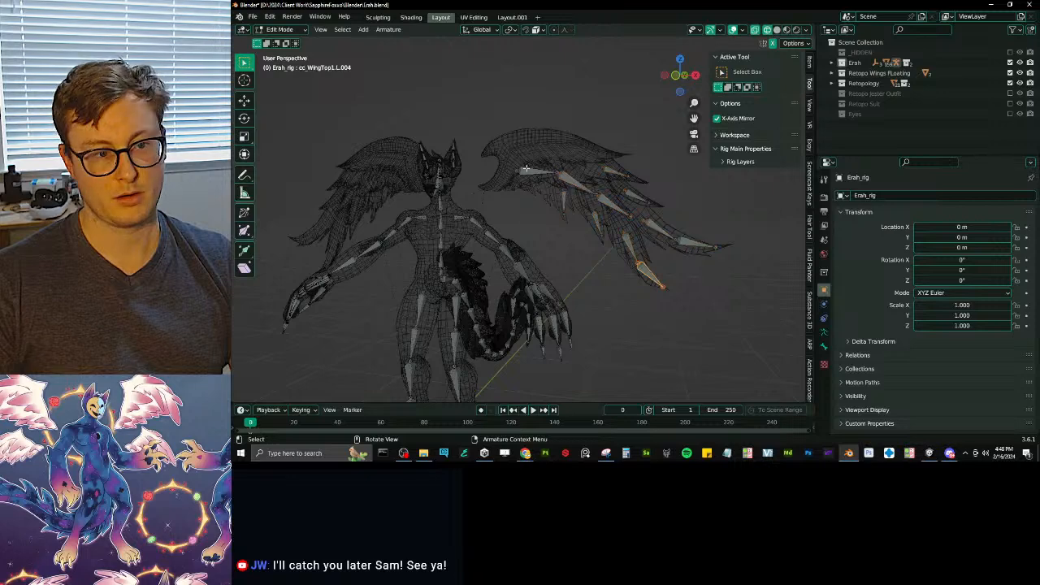
- Rename the second wing bone cc_WingTop1.L.001 as cc_WingTop2.L
{"action": "left_click", "coordinate": [527, 170]}
{"action": "scroll", "coordinate": [529, 174], "scroll_direction": "up", "scroll_amount": 5}
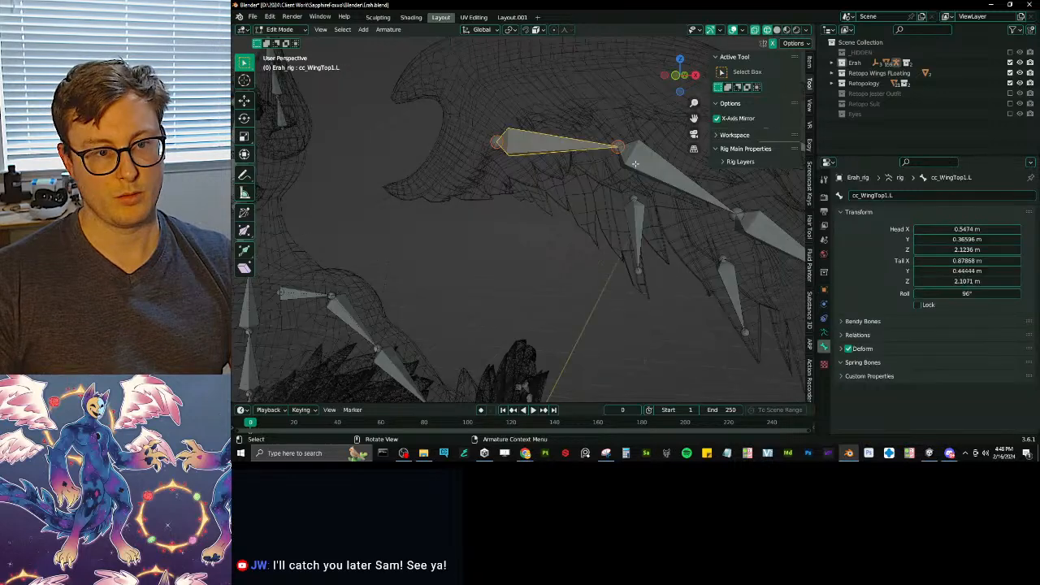
{"action": "left_click", "coordinate": [635, 163]}
{"action": "middle_click_drag", "start_coordinate": [635, 164], "coordinate": [564, 165], "text": "shift"}
{"action": "double_click", "coordinate": [909, 193]}
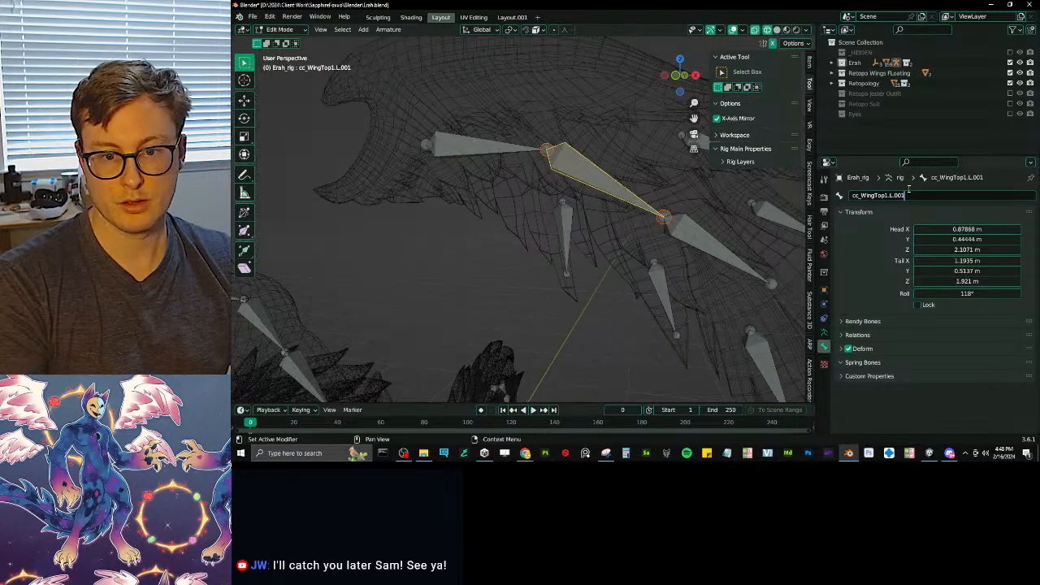
{"action": "key", "text": "BackSpace"}
{"action": "key", "text": "BackSpace"}
{"action": "key", "text": "BackSpace"}
{"action": "key", "text": "BackSpace"}
{"action": "key", "text": "Left"}
{"action": "key", "text": "Left"}
{"action": "key", "text": "BackSpace"}
{"action": "type", "text": "2"}
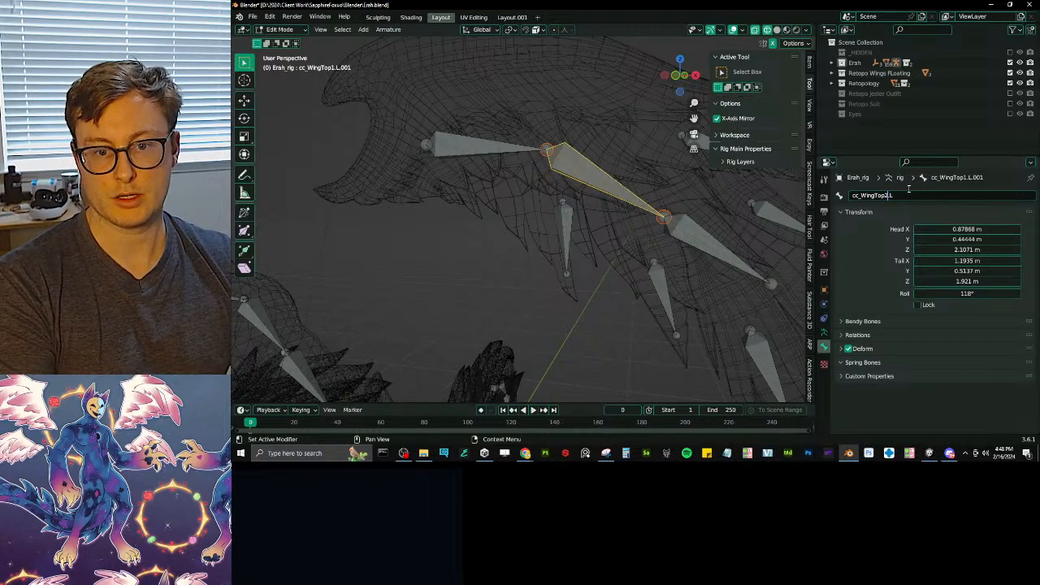
{"action": "key", "text": "Return"}
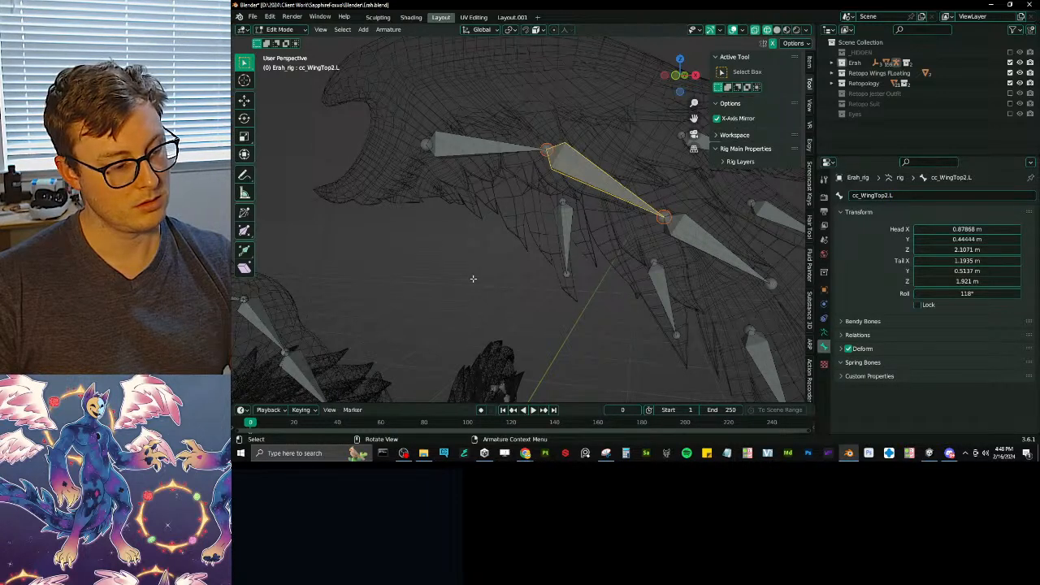
- Select all bones of the wing chain and rename them with the base name cc_WingTop
{"action": "scroll", "coordinate": [473, 278], "scroll_direction": "down", "scroll_amount": 6}
{"action": "middle_click_drag", "start_coordinate": [473, 279], "coordinate": [443, 284]}
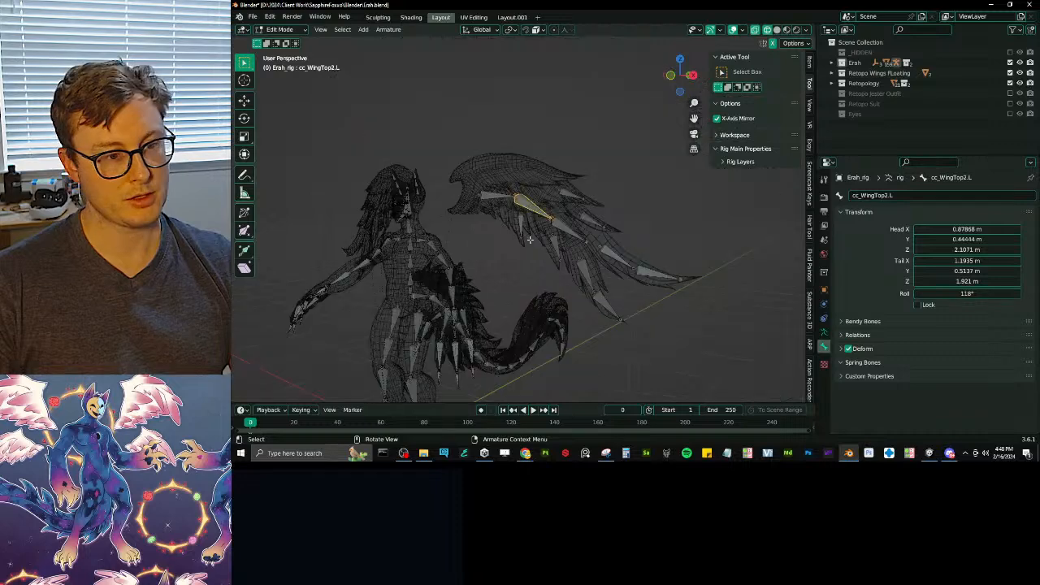
{"action": "left_click", "coordinate": [507, 195]}
{"action": "middle_click_drag", "start_coordinate": [504, 193], "coordinate": [523, 170]}
{"action": "left_click_drag", "start_coordinate": [517, 162], "coordinate": [624, 233], "text": "shift"}
{"action": "left_click", "coordinate": [897, 196]}
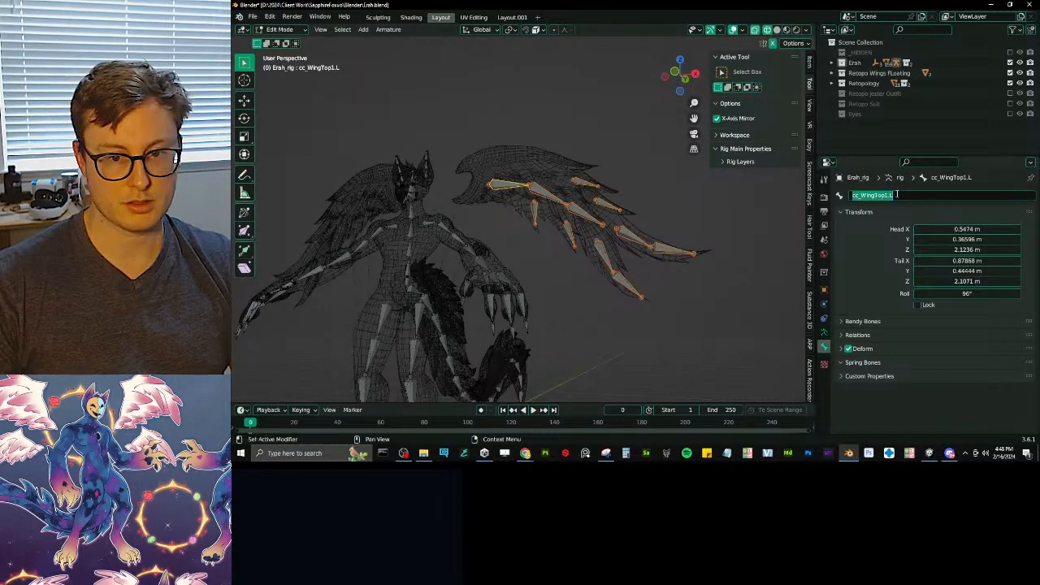
{"action": "left_click", "coordinate": [897, 196]}
{"action": "key", "text": "BackSpace"}
{"action": "key", "text": "BackSpace"}
{"action": "key", "text": "BackSpace"}
{"action": "key", "text": "Return"}
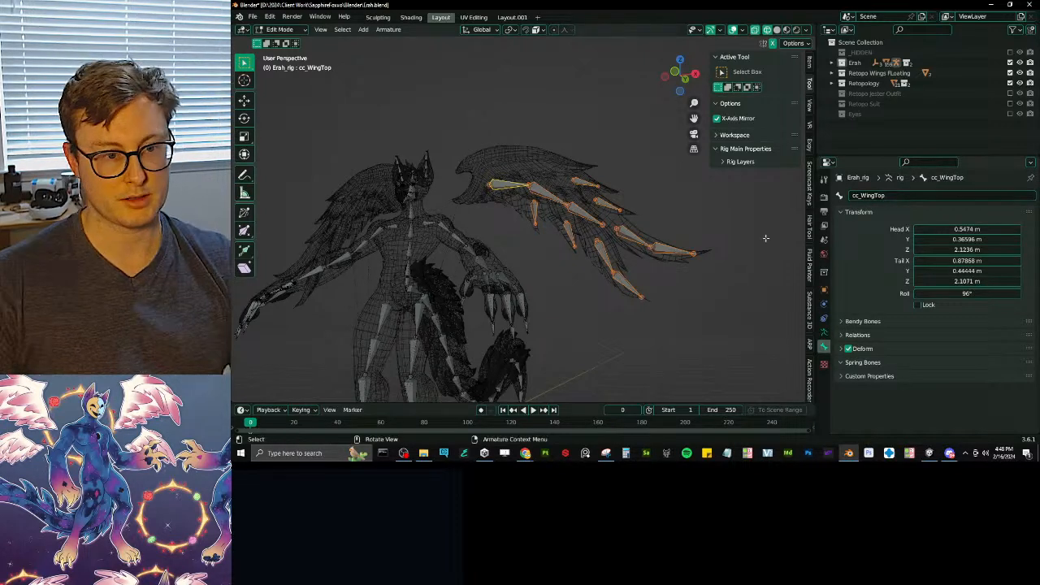
- Auto-name the selected wing bones Left/Right and symmetrize them onto the opposite wing
{"action": "left_click", "coordinate": [388, 30]}
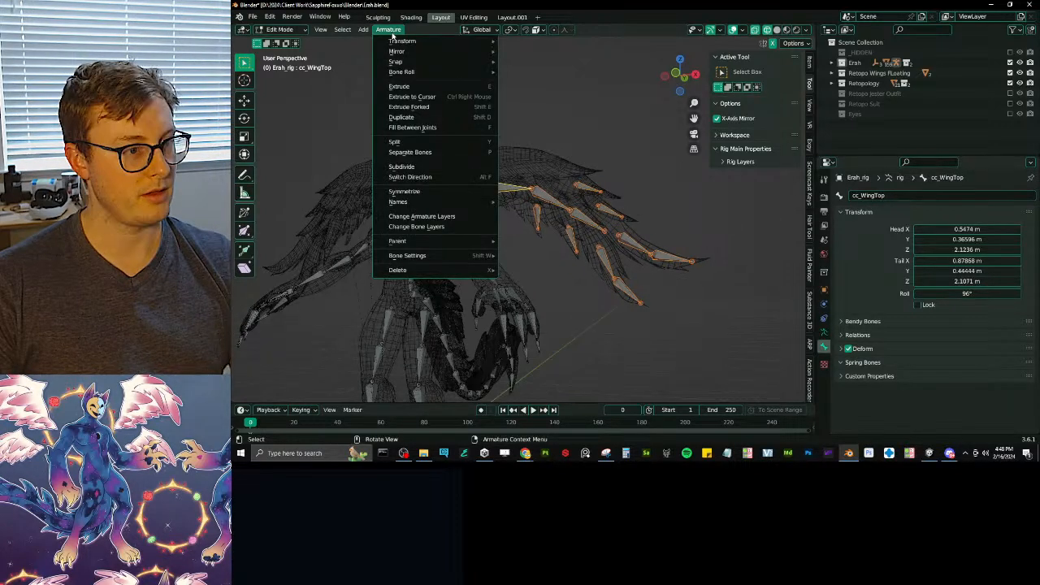
{"action": "mouse_move", "coordinate": [439, 202]}
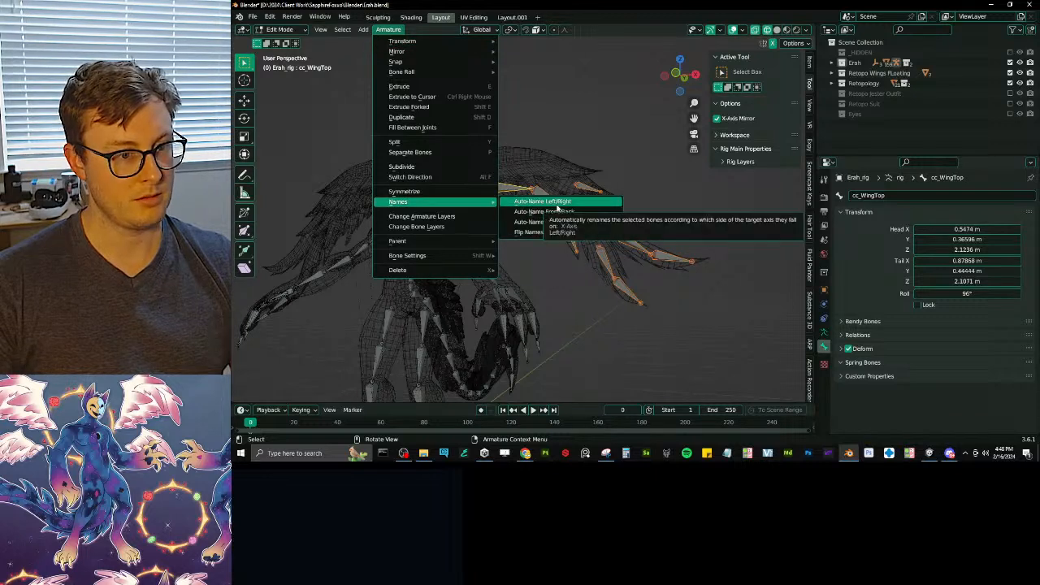
{"action": "left_click", "coordinate": [593, 202]}
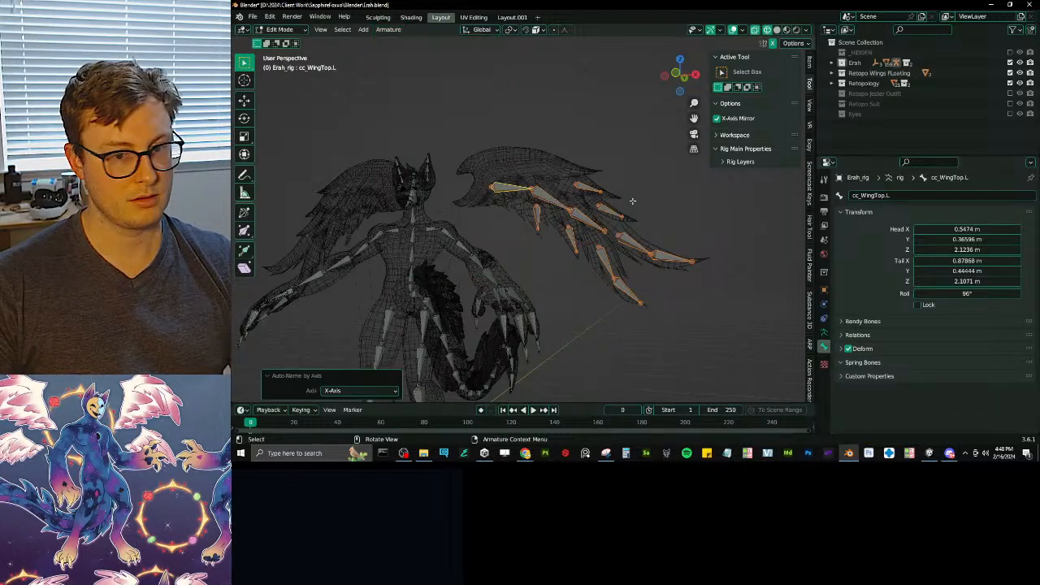
{"action": "key", "text": "ctrl+m"}
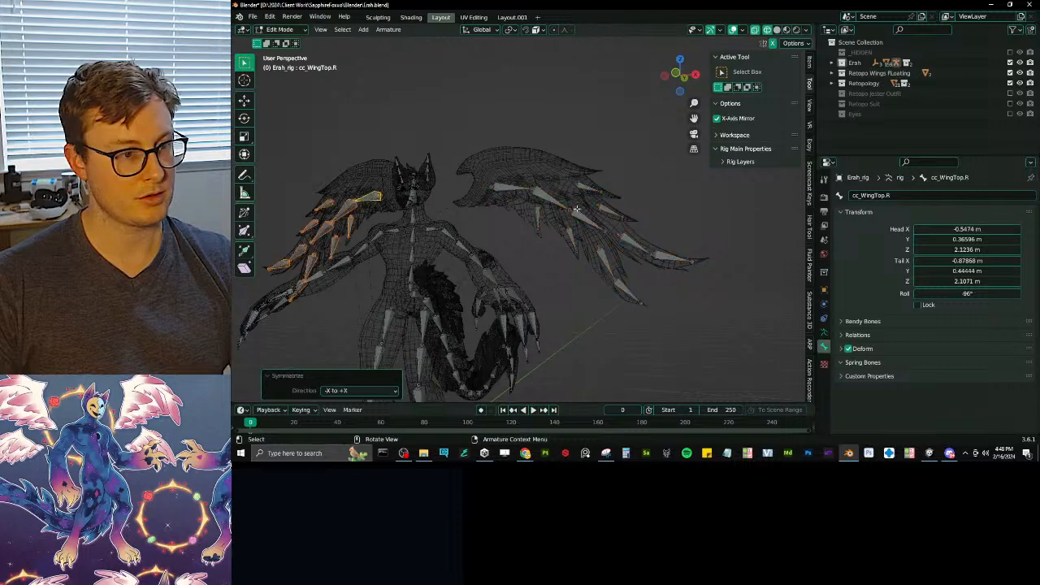
- Leave Edit Mode on Erah_rig and save Erah.blend
{"action": "middle_click_drag", "start_coordinate": [632, 201], "coordinate": [565, 241]}
{"action": "key", "text": "Tab"}
{"action": "scroll", "coordinate": [607, 198], "scroll_direction": "down", "scroll_amount": 3}
{"action": "key", "text": "ctrl+s"}
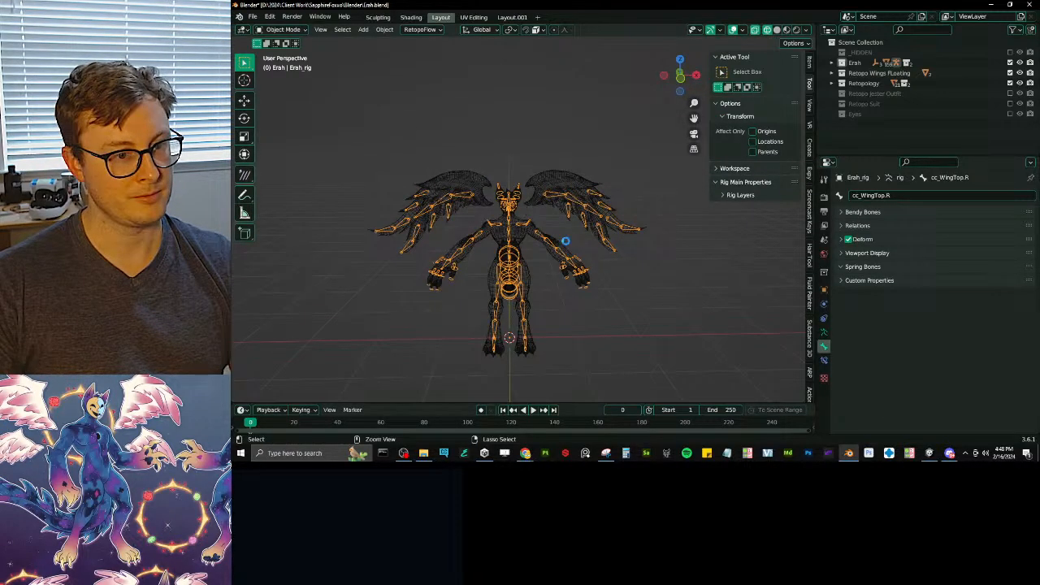
- Open the Retopo Wing mesh in Weight Paint mode together with the rig, framing the mirrored wing
{"action": "scroll", "coordinate": [448, 176], "scroll_direction": "up", "scroll_amount": 2}
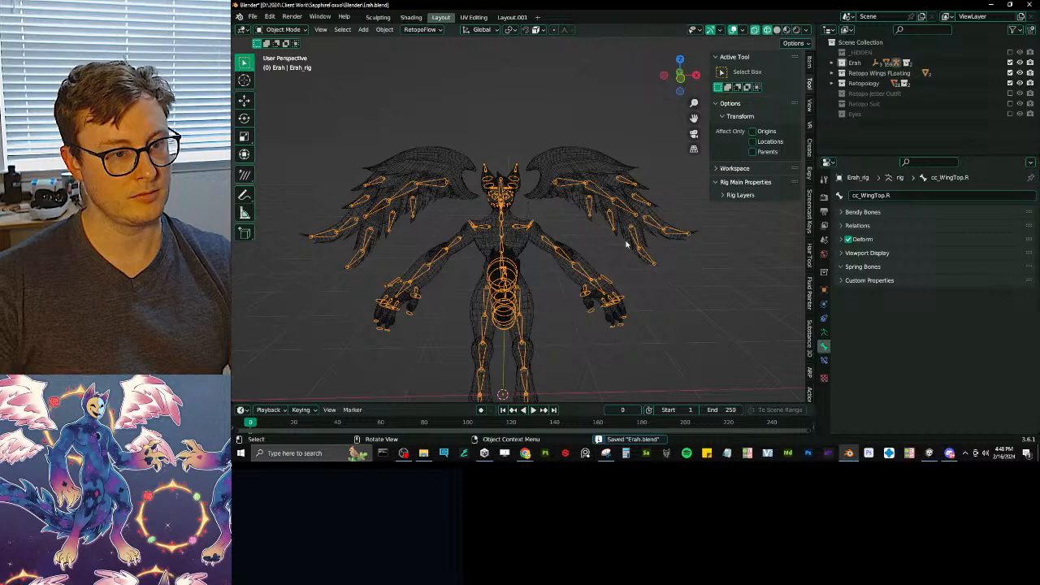
{"action": "key", "text": "a"}
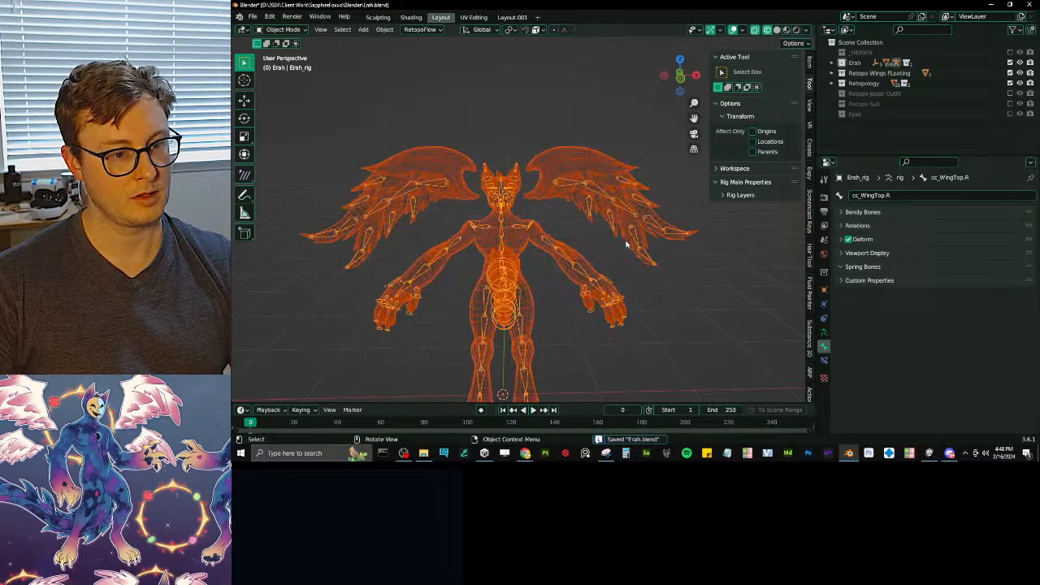
{"action": "key", "text": "q"}
{"action": "left_click", "coordinate": [485, 197]}
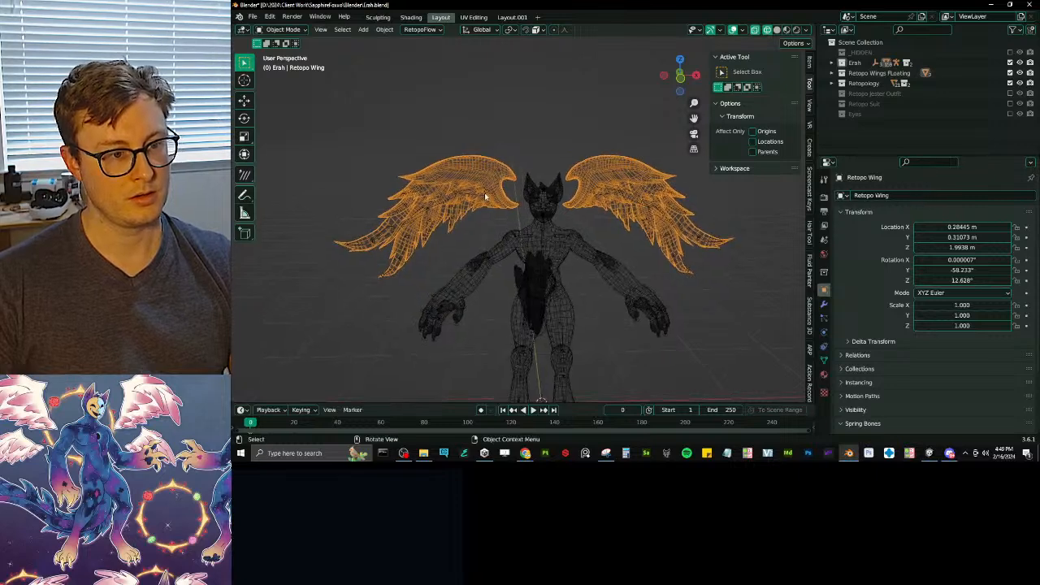
{"action": "left_click", "coordinate": [503, 168]}
{"action": "left_click", "coordinate": [503, 168], "text": "shift"}
{"action": "key", "text": "ctrl+Tab"}
{"action": "scroll", "coordinate": [503, 168], "scroll_direction": "up", "scroll_amount": 2}
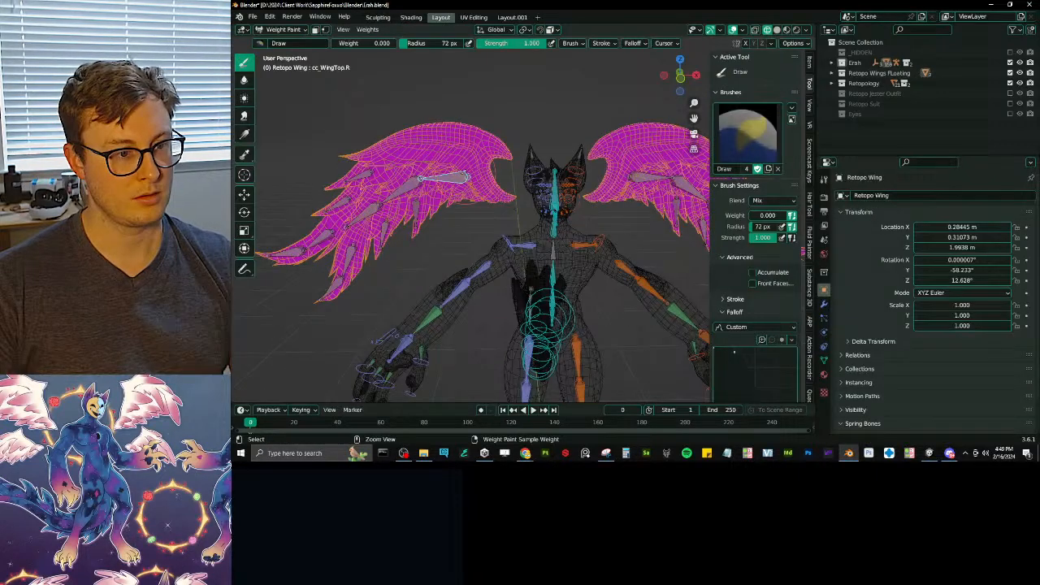
{"action": "key", "text": "alt+z"}
{"action": "middle_click_drag", "start_coordinate": [431, 163], "coordinate": [499, 234], "text": "shift"}
- Inspect the Retopo Wing weights of the mirrored cc_WingTop .R bones one after another, including the feather bones
{"action": "left_click", "coordinate": [499, 235], "text": "ctrl"}
{"action": "left_click", "coordinate": [413, 231], "text": "ctrl"}
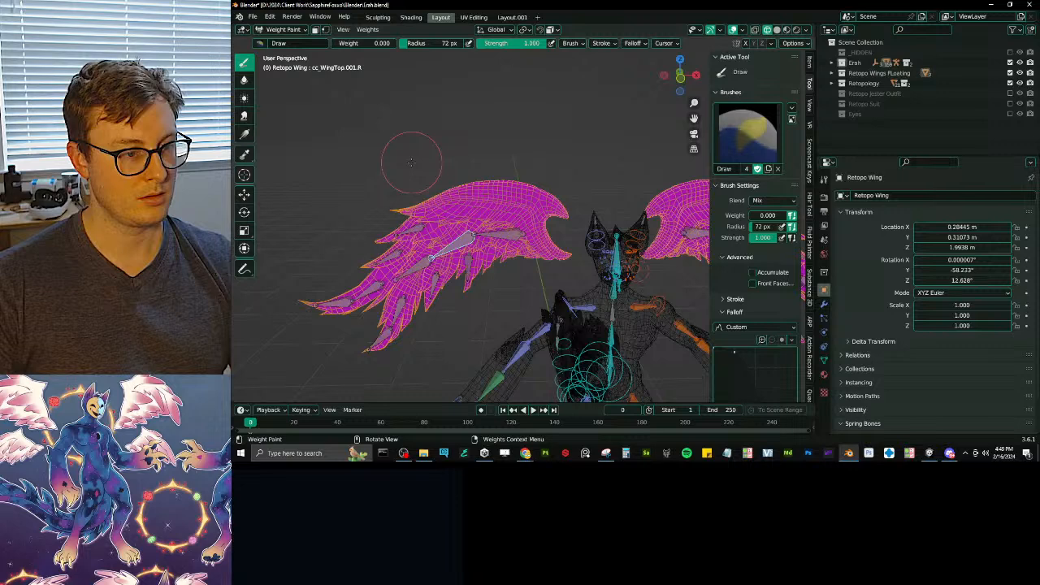
{"action": "left_click", "coordinate": [455, 244], "text": "ctrl"}
{"action": "left_click", "coordinate": [437, 286], "text": "ctrl"}
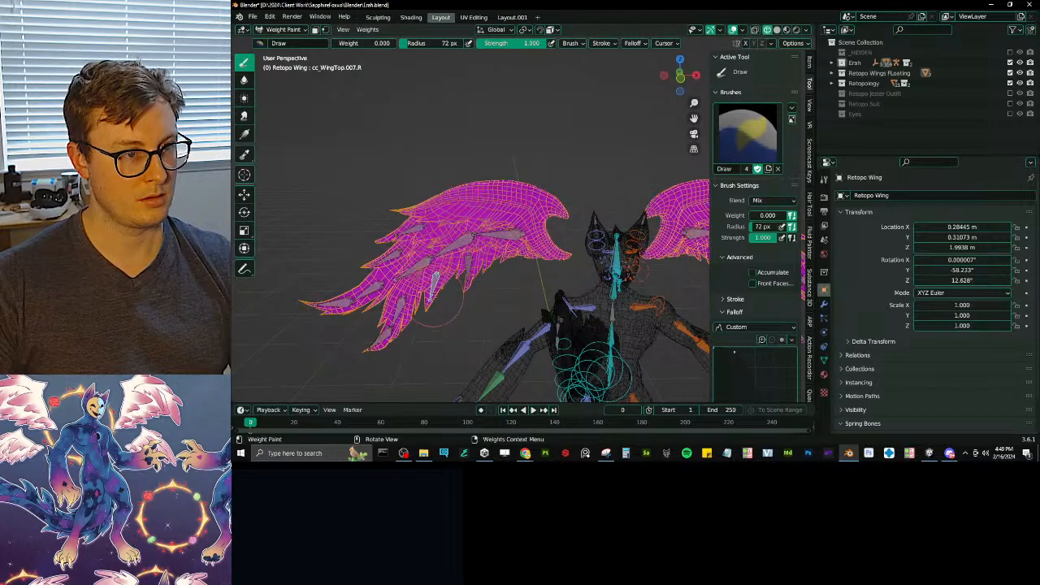
{"action": "left_click", "coordinate": [459, 240], "text": "ctrl"}
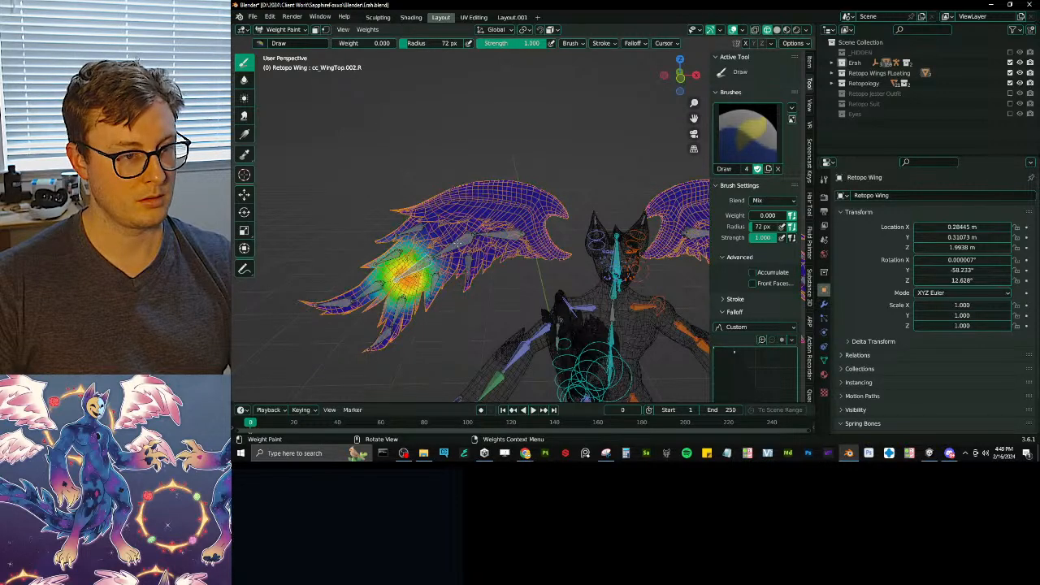
{"action": "left_click", "coordinate": [395, 255], "text": "ctrl"}
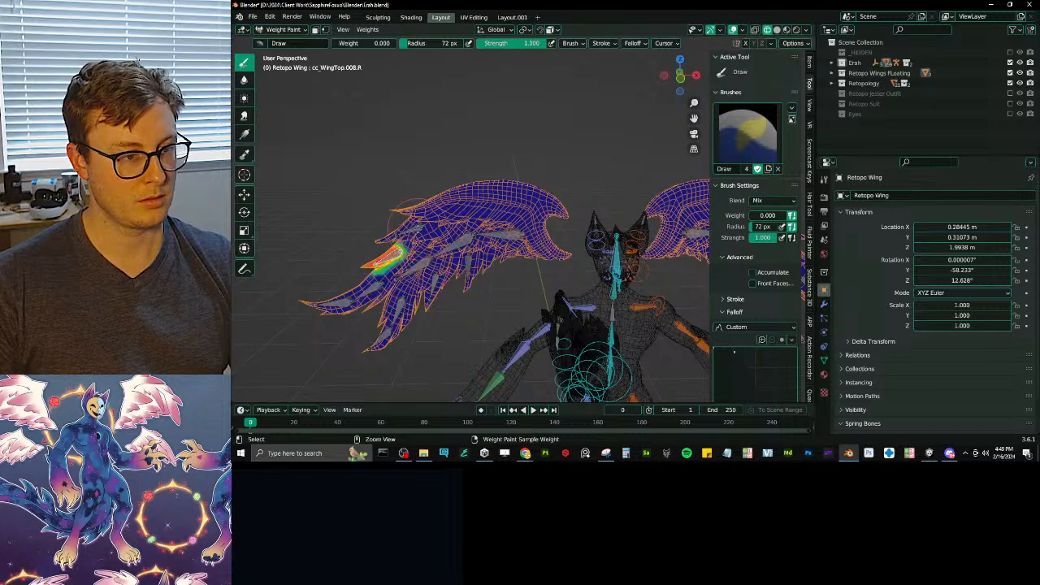
{"action": "left_click", "coordinate": [412, 232], "text": "ctrl"}
{"action": "left_click", "coordinate": [412, 232], "text": "ctrl"}
{"action": "left_click", "coordinate": [371, 291], "text": "ctrl"}
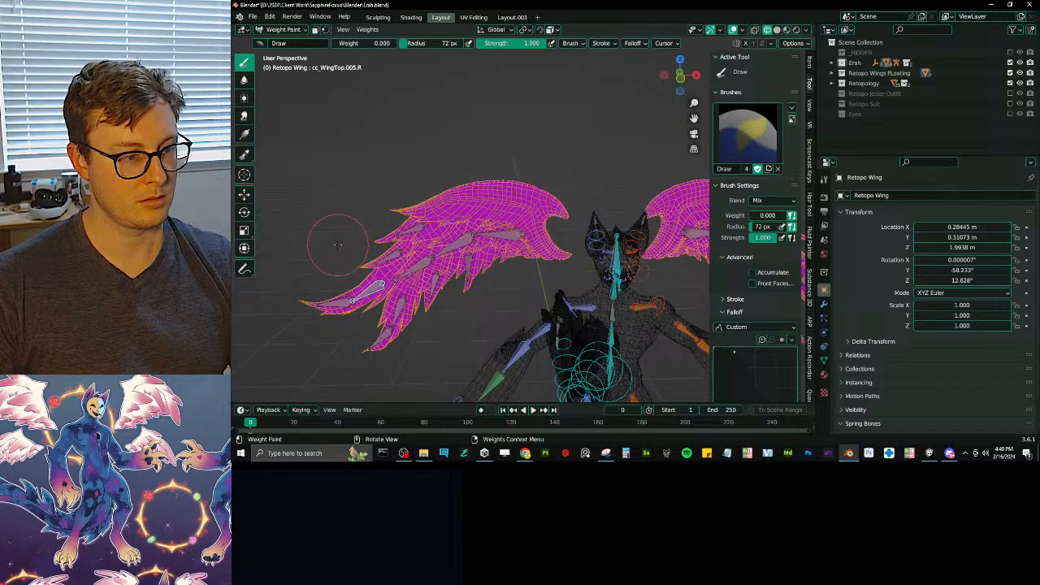
{"action": "left_click", "coordinate": [339, 303], "text": "ctrl"}
{"action": "left_click", "coordinate": [390, 325], "text": "ctrl"}
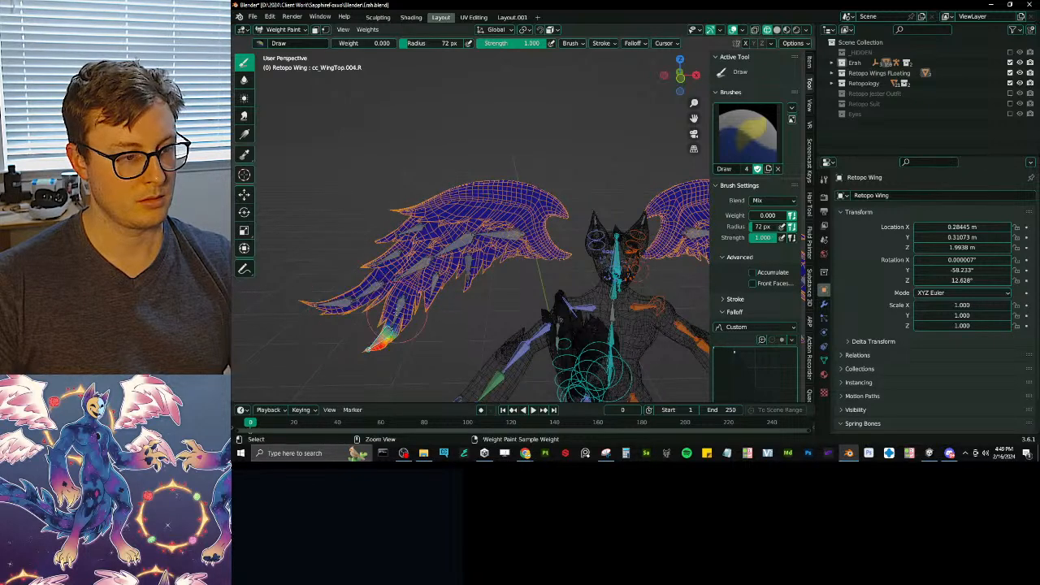
{"action": "left_click", "coordinate": [427, 291], "text": "ctrl"}
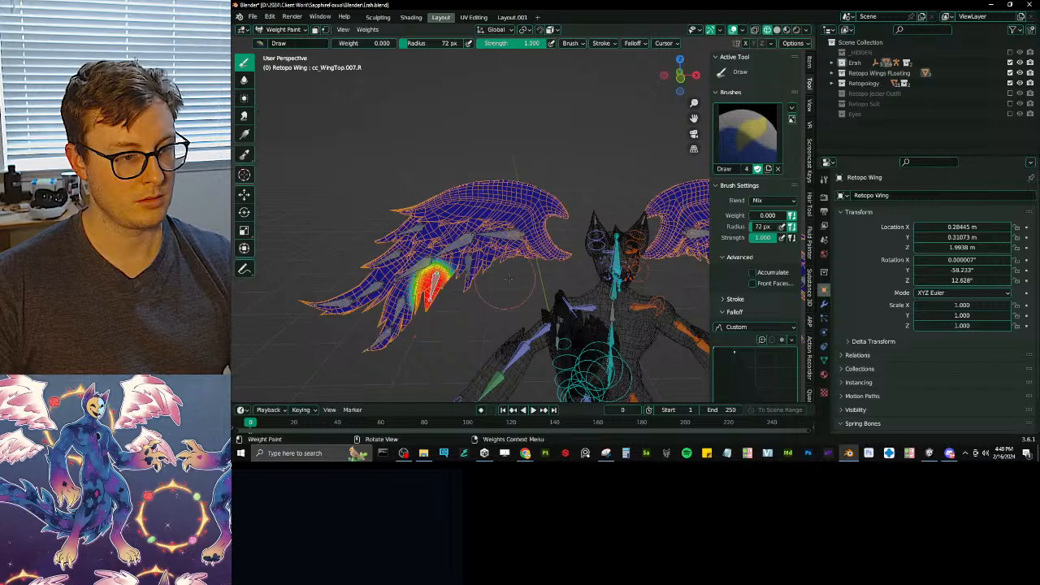
- Leave Weight Paint mode, export the rigged character to the Unity project's FBX folder and save Erah.blend
{"action": "key", "text": "ctrl+Tab"}
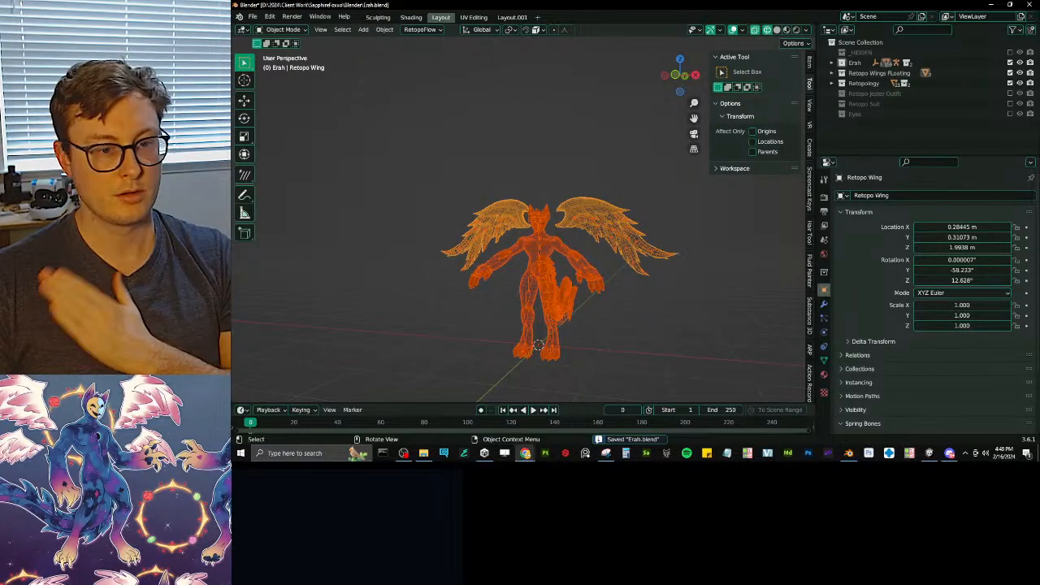
{"action": "left_click", "coordinate": [702, 296]}
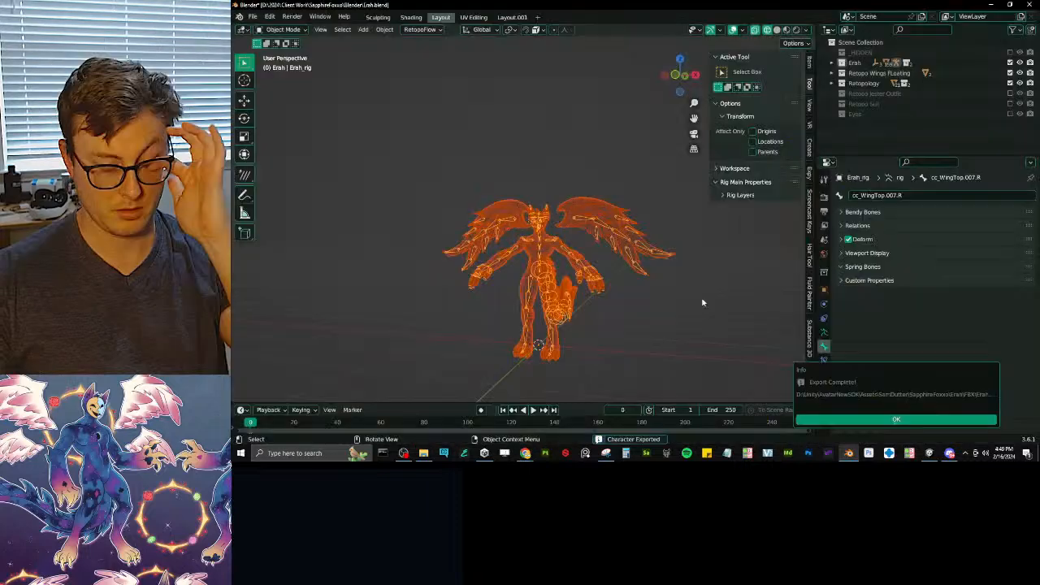
{"action": "left_click", "coordinate": [902, 420]}
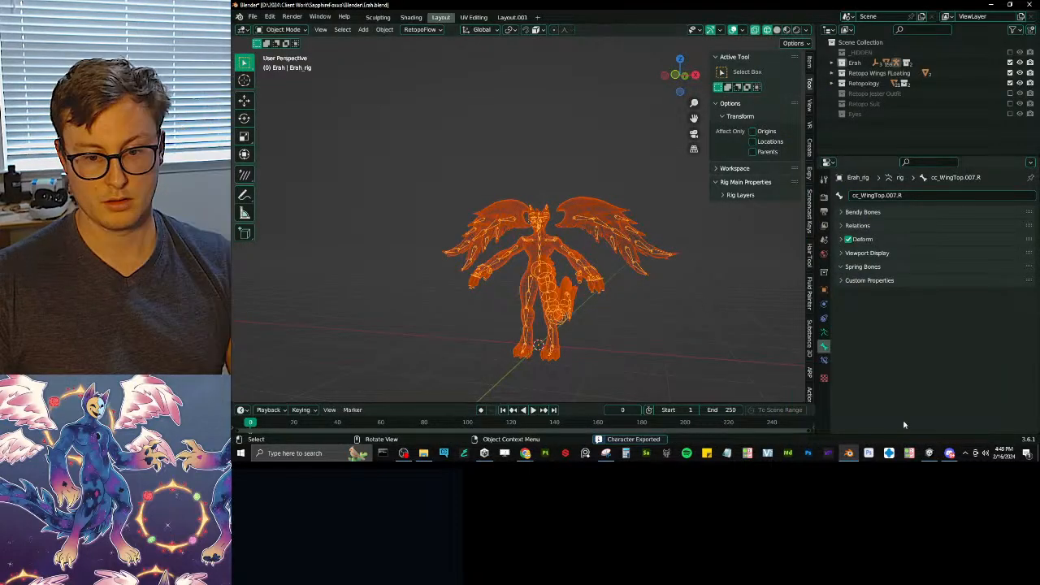
{"action": "left_click", "coordinate": [732, 310]}
{"action": "key", "text": "ctrl+s"}
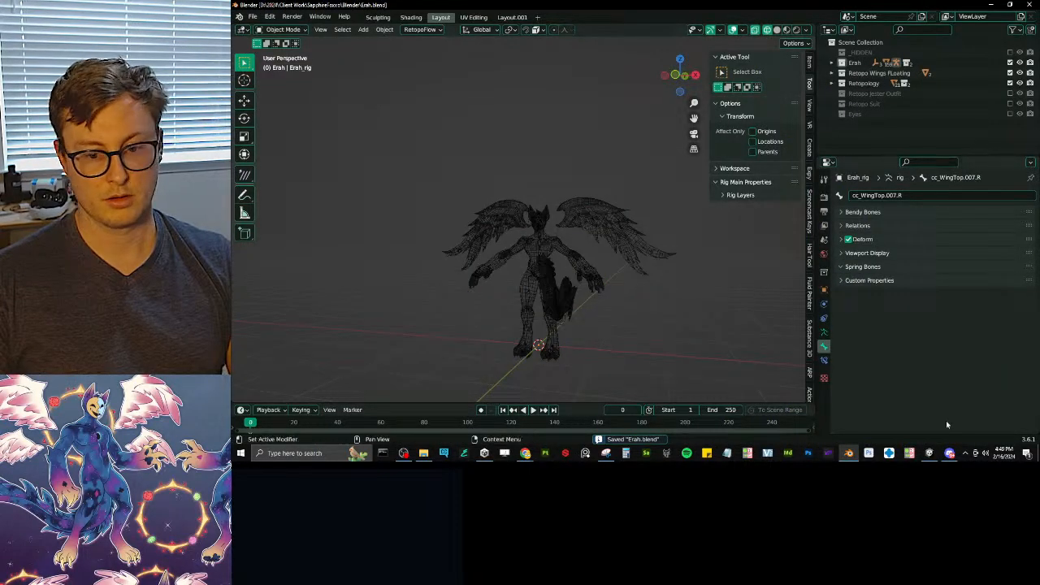
- Switch to Unity, duplicate PB Wing Top L as PB Wing Top R, and set its root transform to cc_WingTop.001.R
{"action": "key", "text": "alt+Tab"}
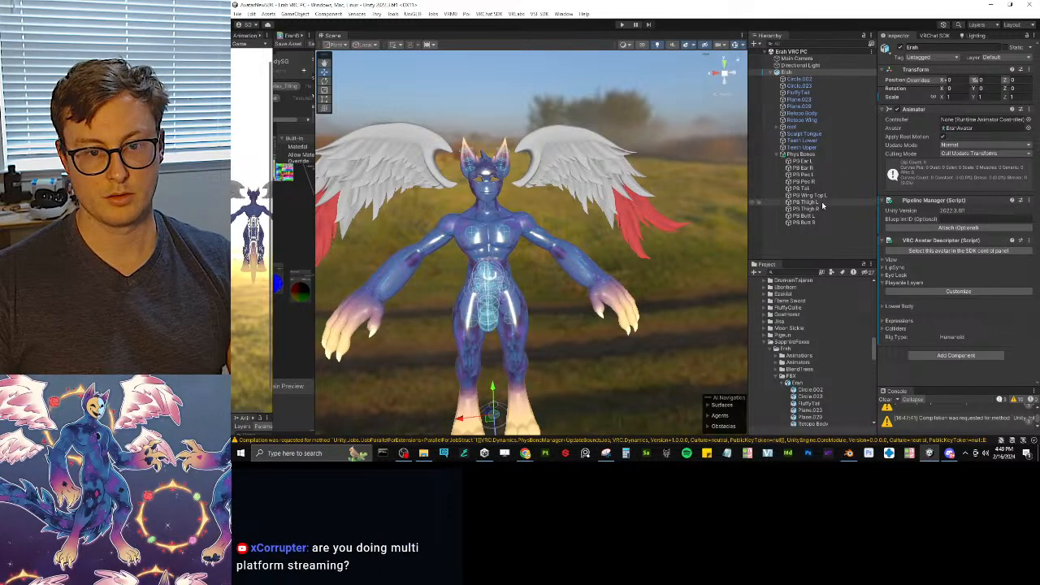
{"action": "key", "text": "ctrl+d"}
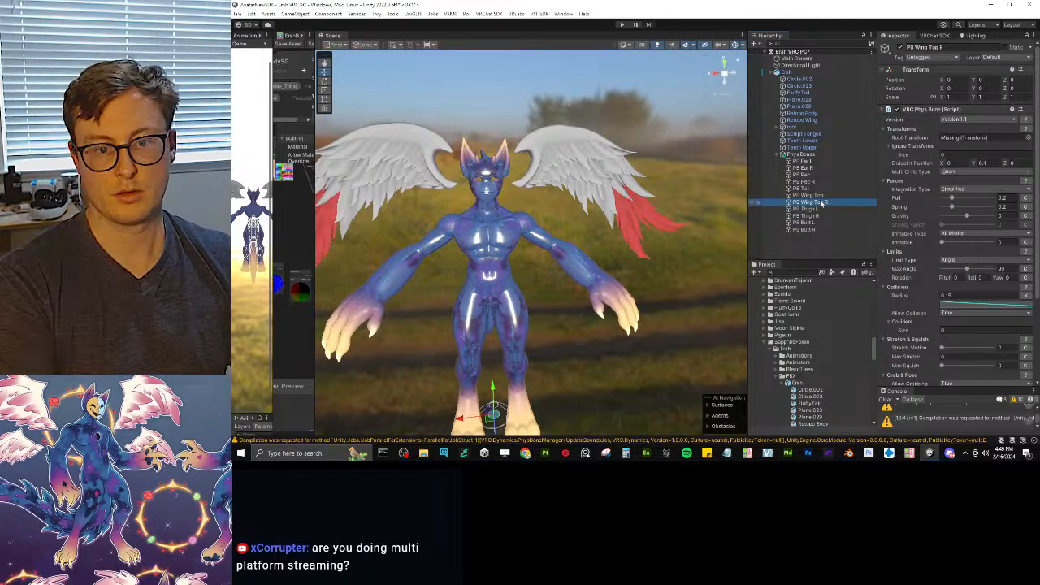
{"action": "left_click", "coordinate": [1028, 137]}
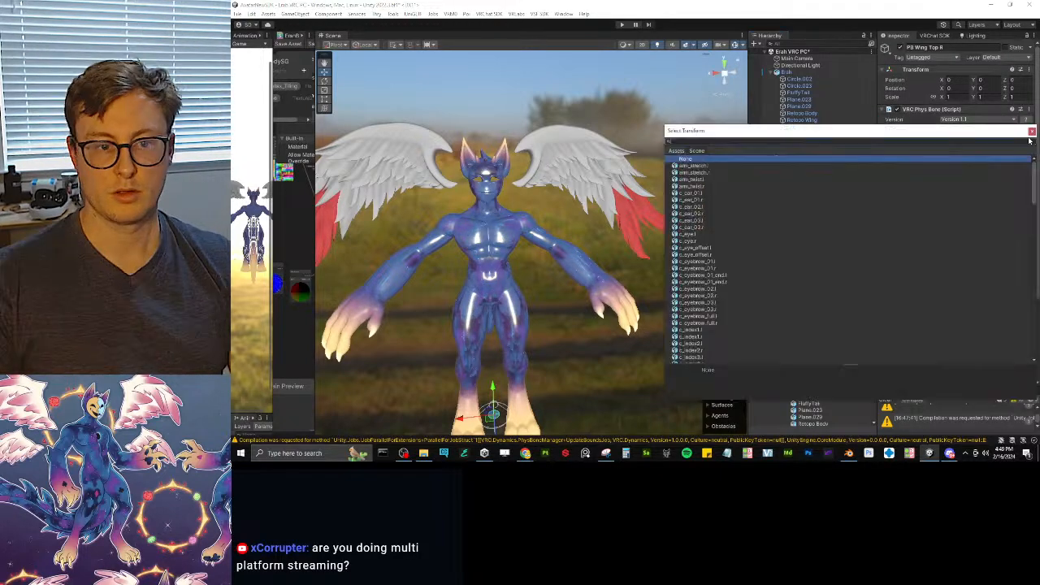
{"action": "type", "text": "wing"}
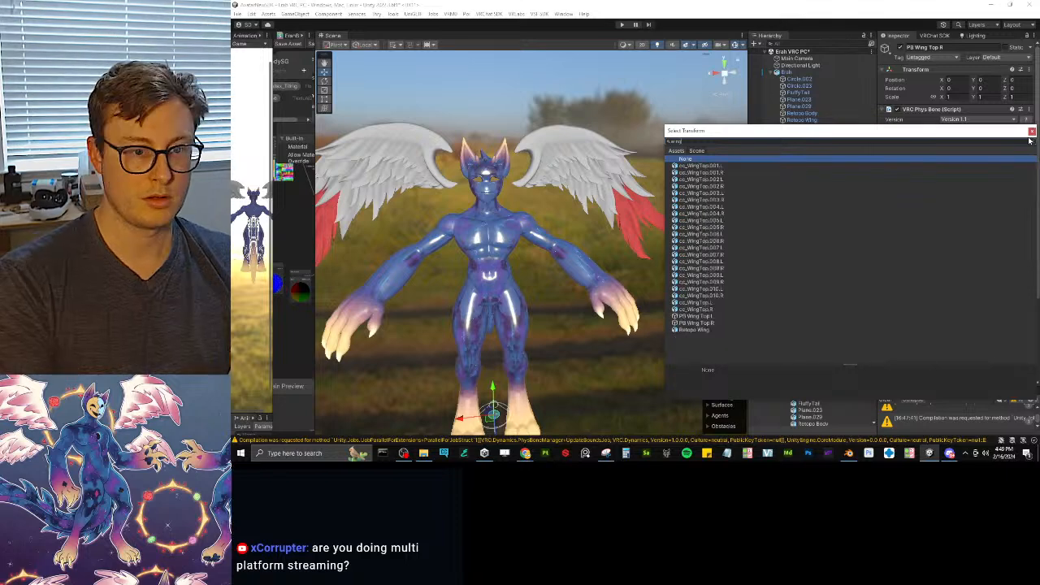
{"action": "key", "text": "Down"}
{"action": "key", "text": "Down"}
{"action": "key", "text": "Return"}
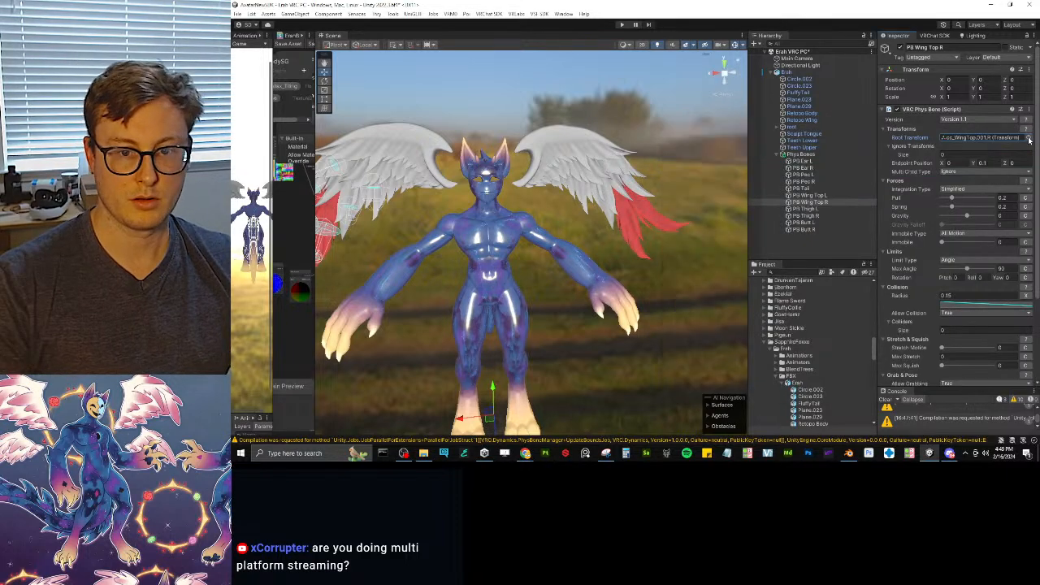
- Set the root transform of PB Wing Top L to cc_WingTop.001.L
{"action": "left_click", "coordinate": [810, 195]}
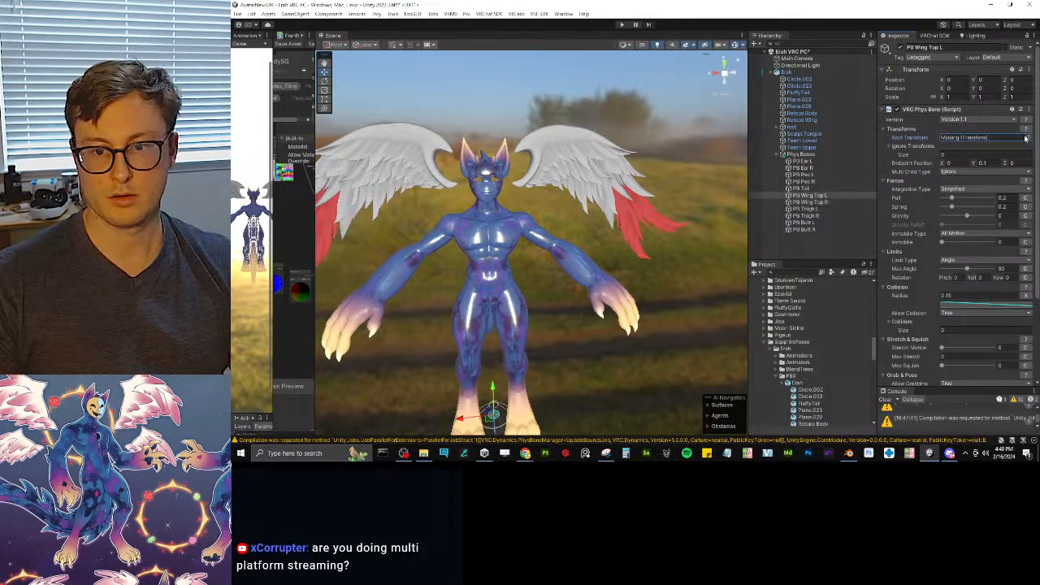
{"action": "left_click", "coordinate": [1028, 138]}
{"action": "type", "text": "wing"}
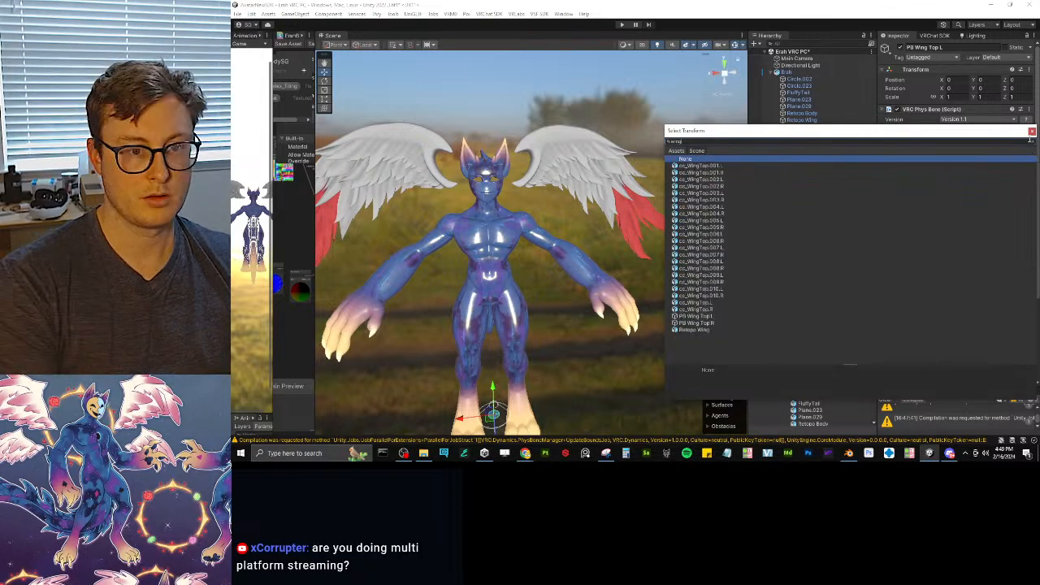
{"action": "key", "text": "Down"}
{"action": "key", "text": "Return"}
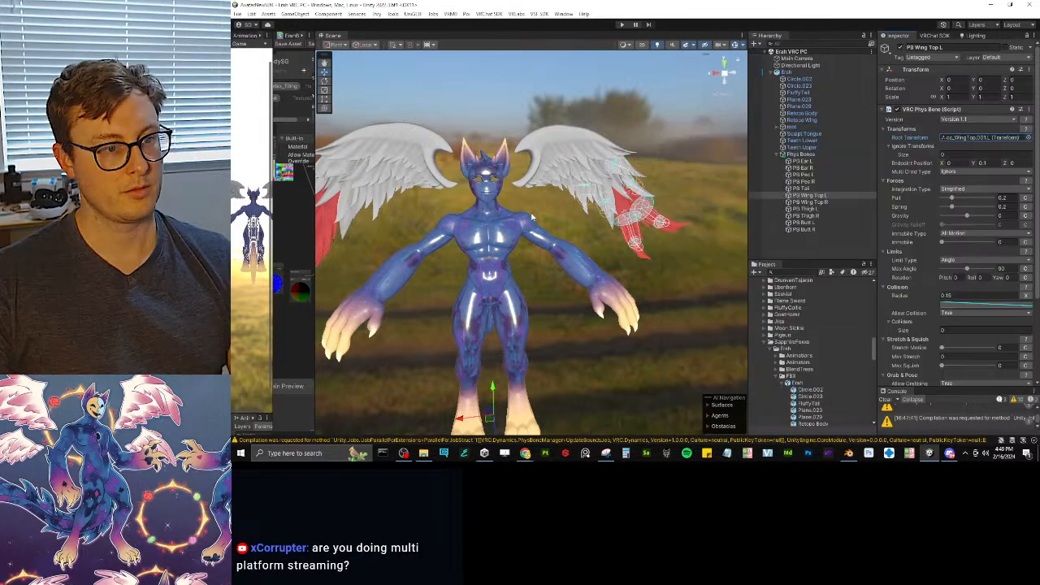
- Run Play mode and move the Erah avatar around to test the wing Phys Bones, then select PB Wing Top L
{"action": "left_click", "coordinate": [622, 25]}
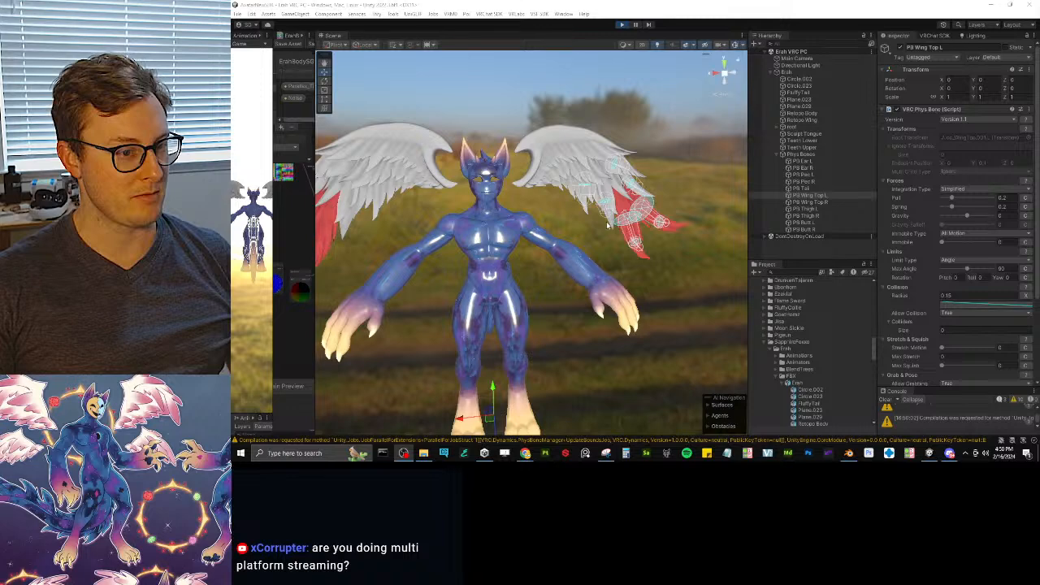
{"action": "left_click", "coordinate": [490, 418]}
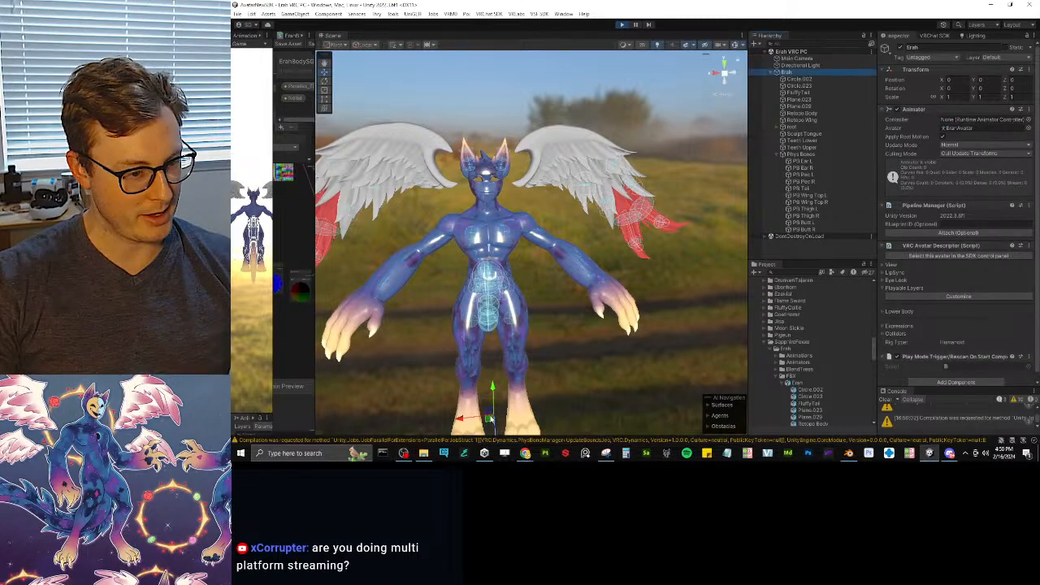
{"action": "left_click_drag", "start_coordinate": [490, 418], "coordinate": [510, 378]}
{"action": "left_click_drag", "start_coordinate": [569, 345], "coordinate": [537, 371], "text": "alt"}
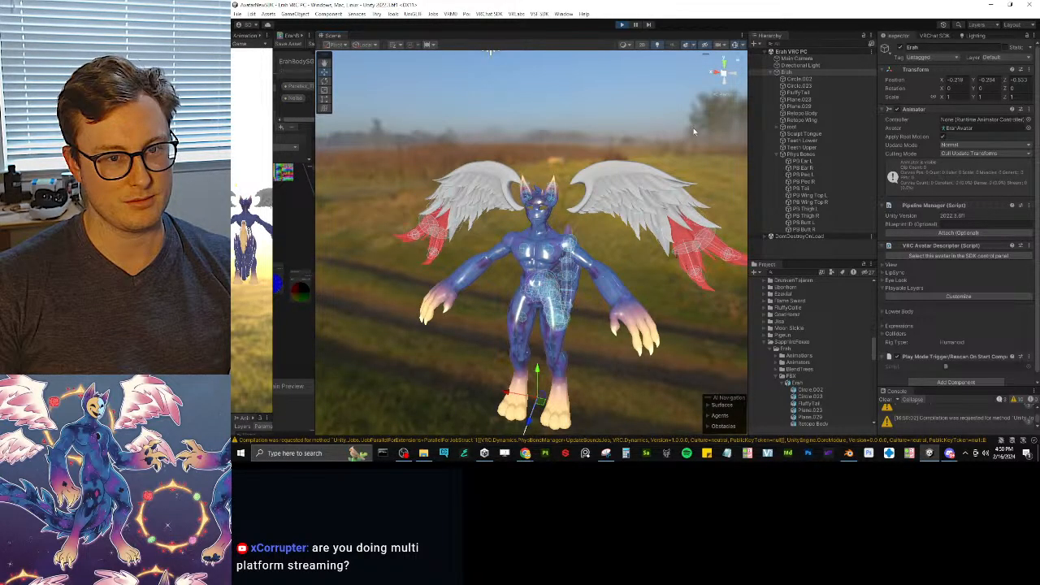
{"action": "left_click", "coordinate": [806, 195]}
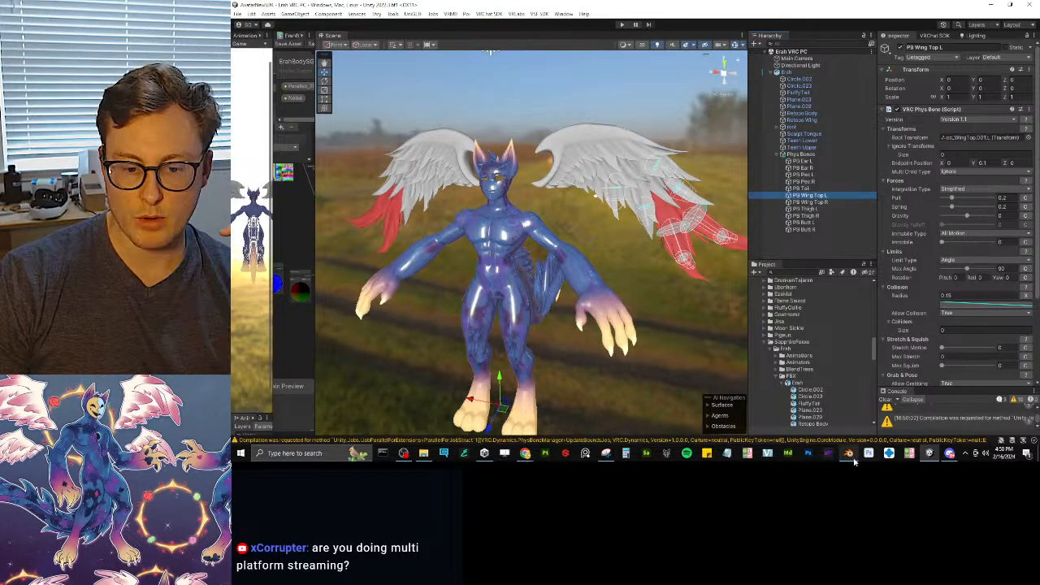
- Switch to Blender and inspect the Erah rig to find the root bone of the top wing chain
{"action": "key", "text": "alt+Tab"}
{"action": "scroll", "coordinate": [628, 165], "scroll_direction": "up", "scroll_amount": 5}
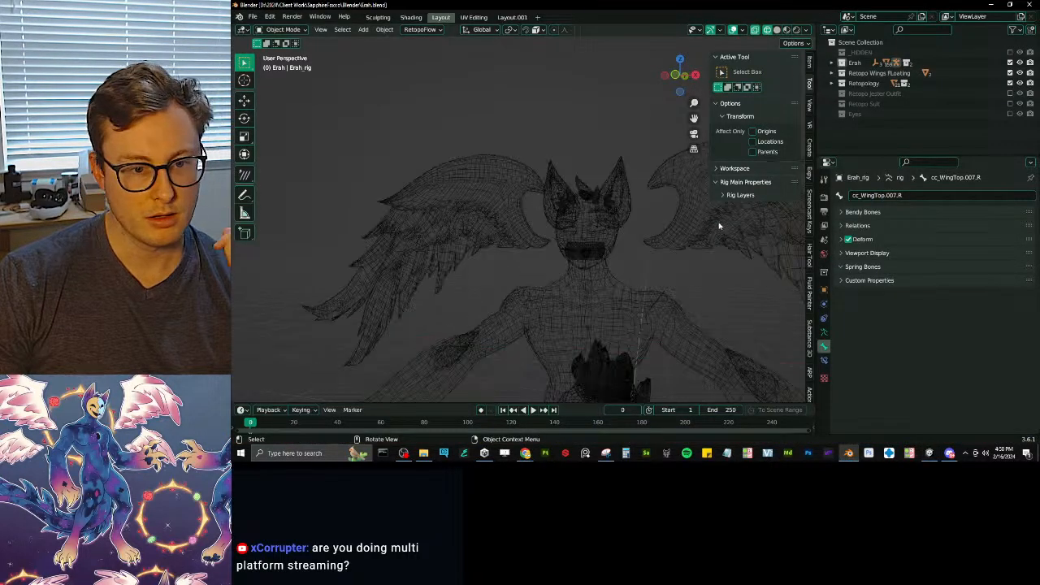
{"action": "left_click", "coordinate": [734, 220]}
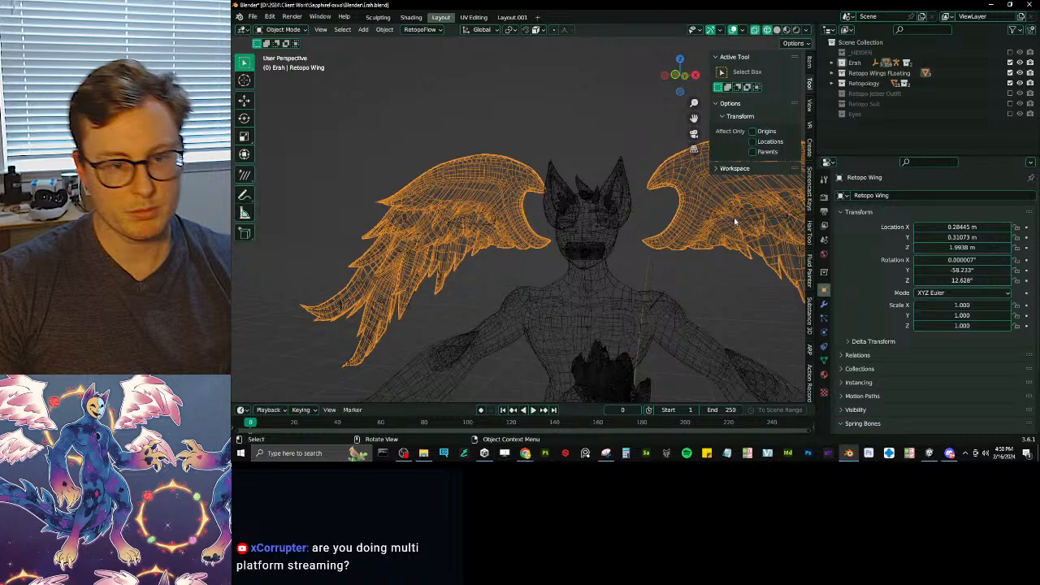
{"action": "key", "text": "ctrl+z"}
{"action": "middle_click_drag", "start_coordinate": [651, 212], "coordinate": [494, 203], "text": "shift"}
{"action": "left_click", "coordinate": [611, 208]}
{"action": "key", "text": "a"}
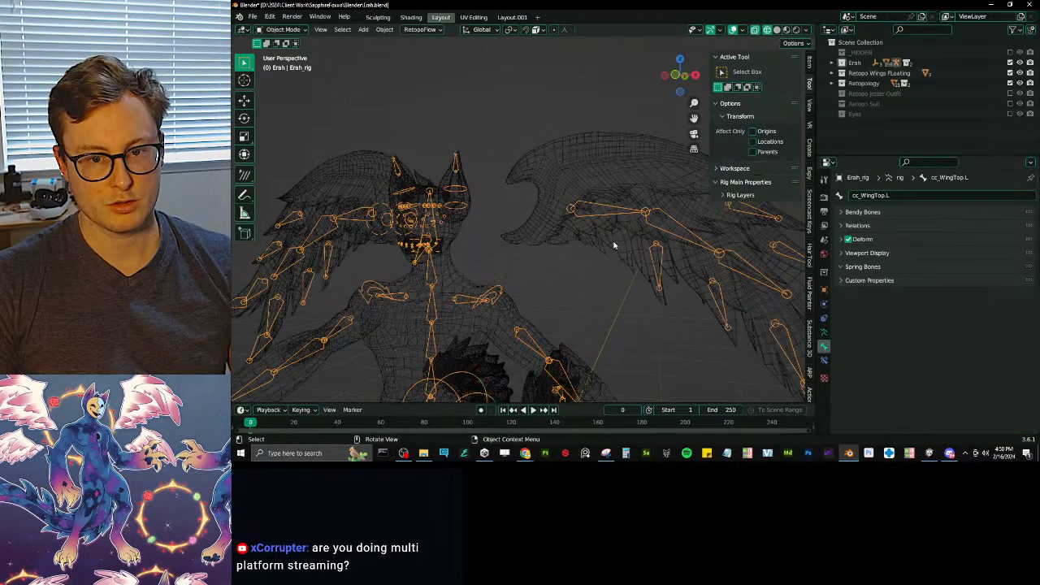
- Switch to Unity and set the root transforms of PB Wing Top L and PB Wing Top R to cc_WingTop.L and cc_WingTop.R
{"action": "key", "text": "alt+Tab"}
{"action": "left_click", "coordinate": [1027, 137]}
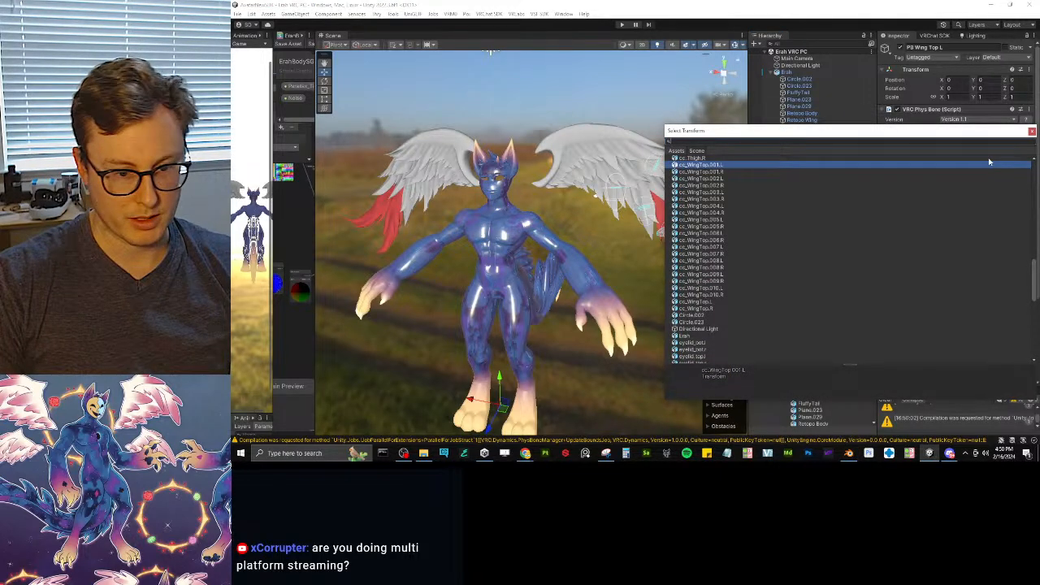
{"action": "left_click", "coordinate": [713, 301]}
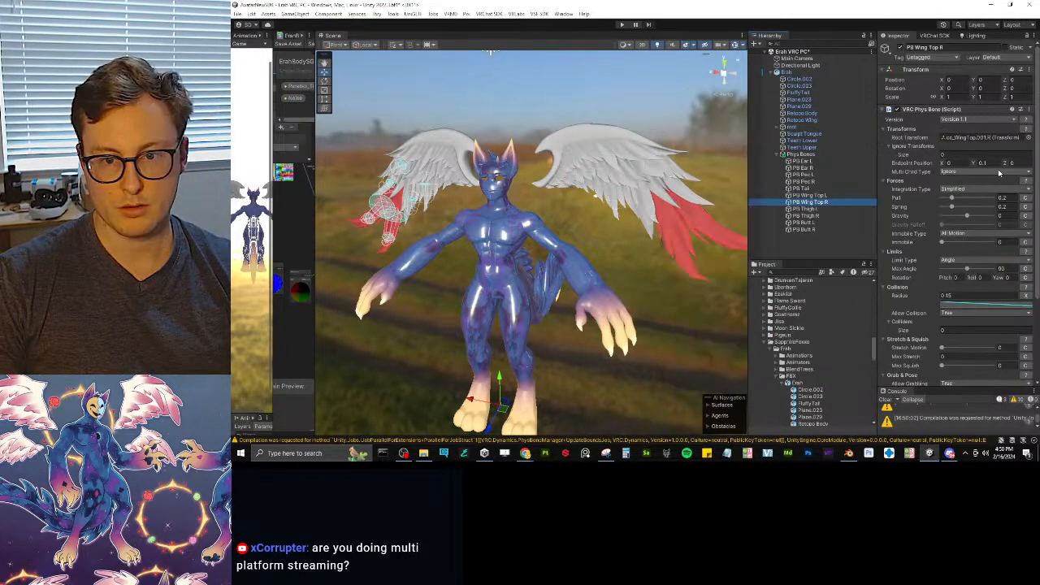
{"action": "left_click", "coordinate": [1028, 137]}
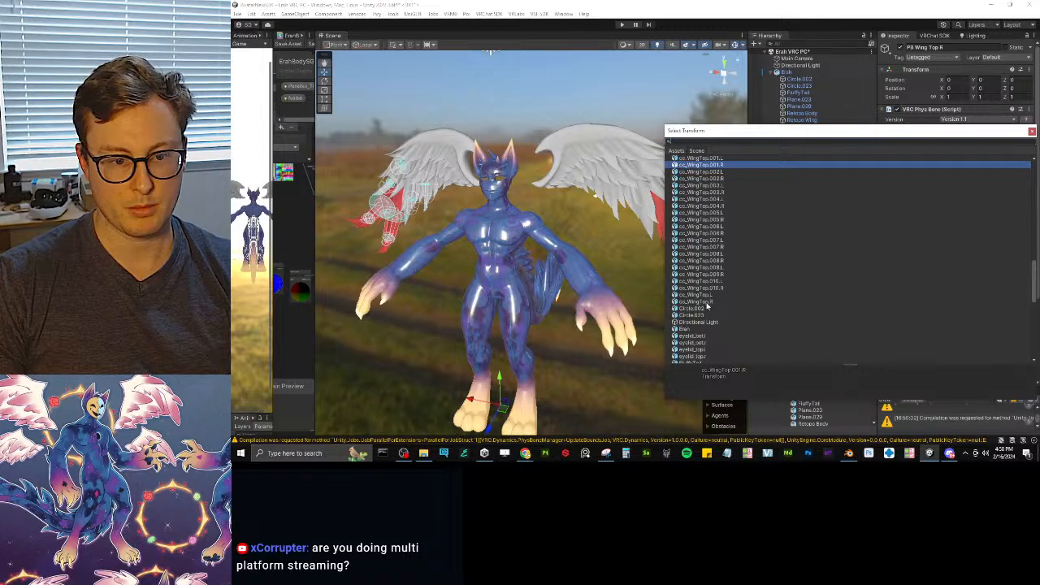
{"action": "left_click", "coordinate": [651, 239]}
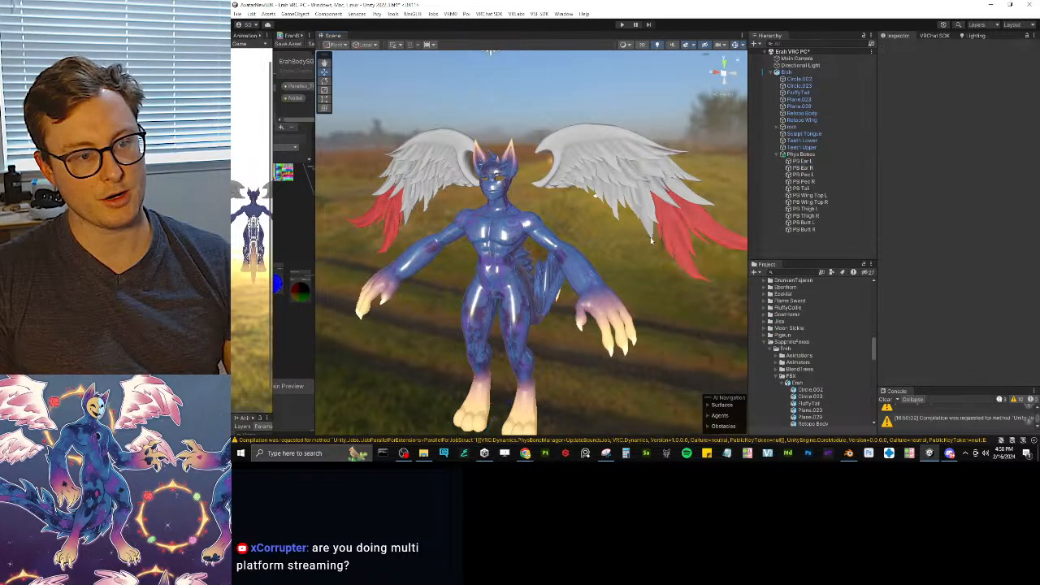
- Run Play mode and move the Erah avatar vertically to test the wing Phys Bones
{"action": "key", "text": "ctrl+p"}
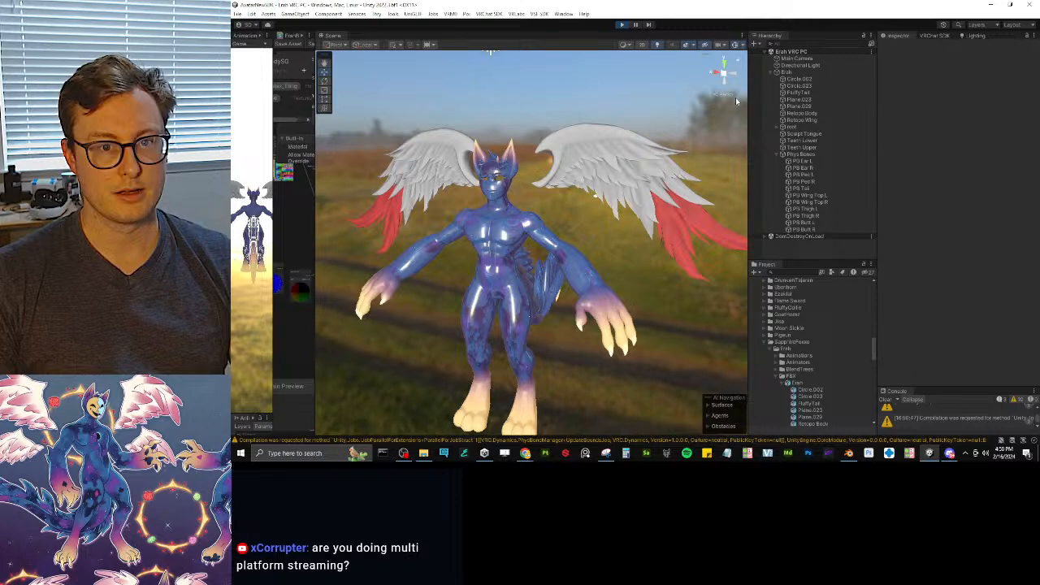
{"action": "left_click", "coordinate": [510, 380]}
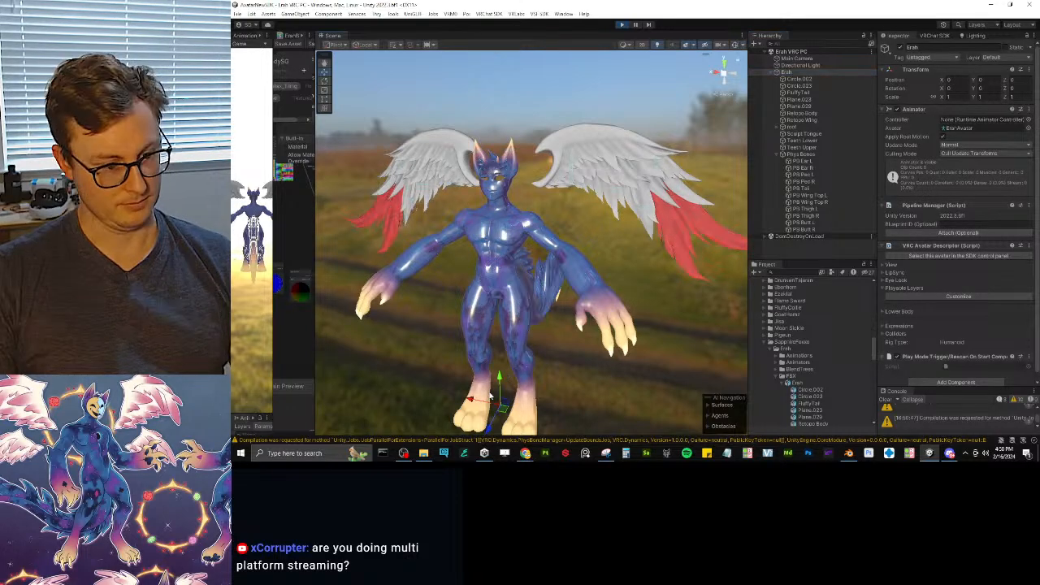
{"action": "mouse_move", "coordinate": [499, 378]}
{"action": "left_mouse_down"}
{"action": "mouse_move", "coordinate": [493, 338]}
{"action": "mouse_move", "coordinate": [499, 384]}
{"action": "left_mouse_up"}
- Set Immobile to 1 on both PB Wing Top bones and give it a falling curve that reaches zero at the chain's end
{"action": "left_click", "coordinate": [808, 195]}
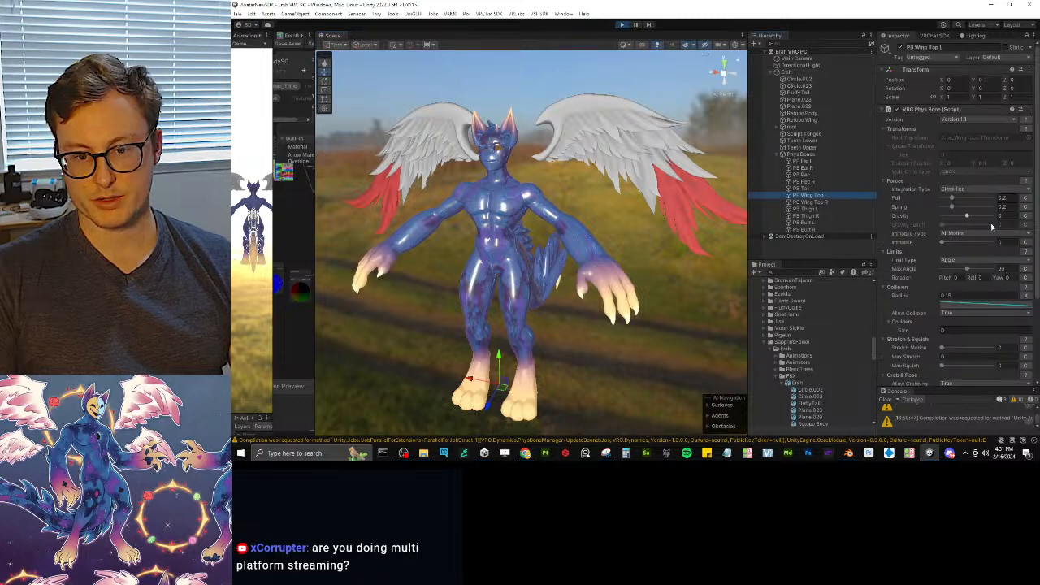
{"action": "key", "text": "shift+Down"}
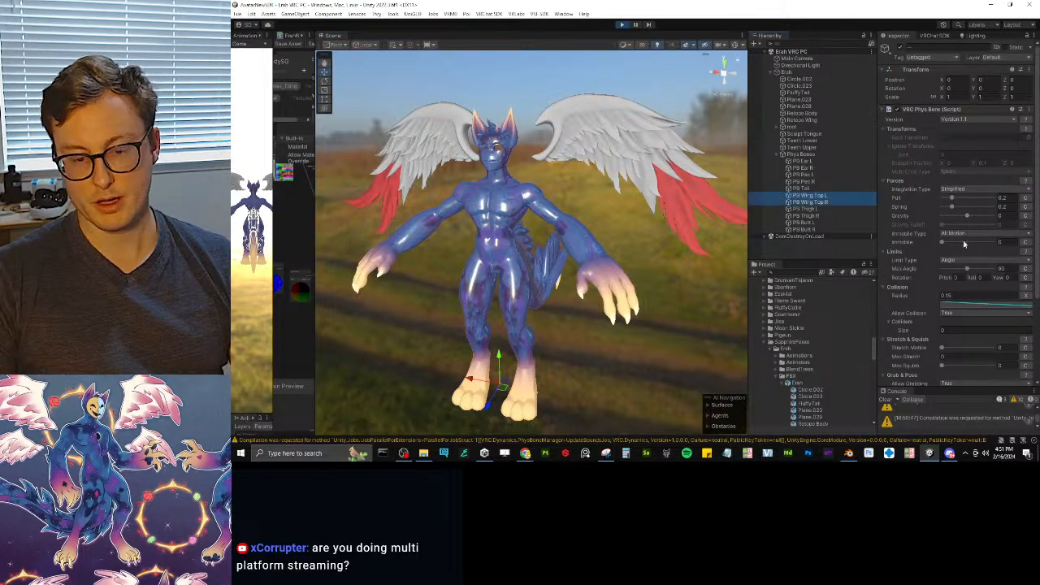
{"action": "left_click_drag", "start_coordinate": [962, 242], "coordinate": [1009, 242]}
{"action": "left_click", "coordinate": [1026, 243]}
{"action": "left_click", "coordinate": [996, 252]}
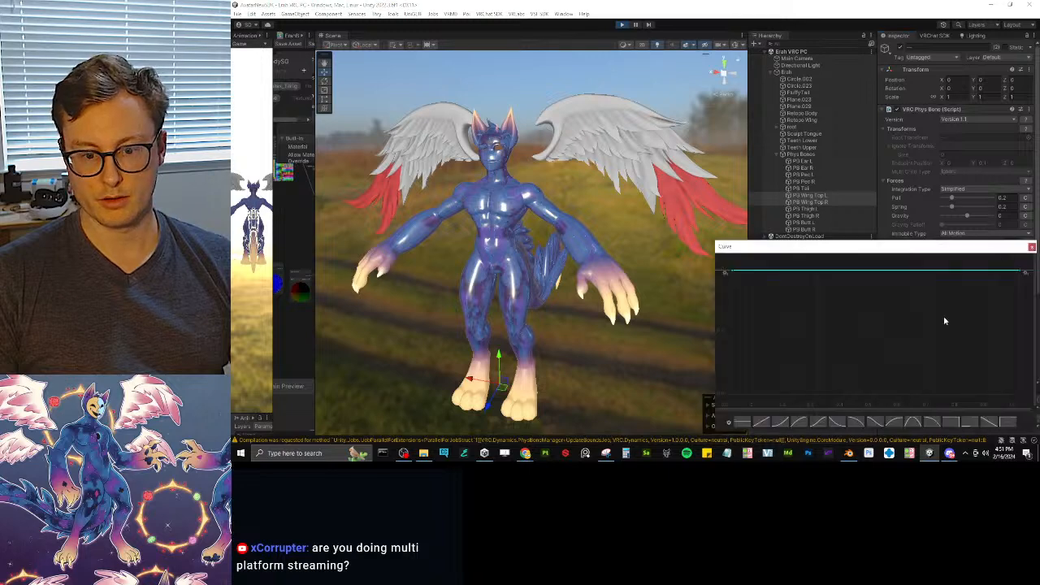
{"action": "left_click", "coordinate": [931, 422]}
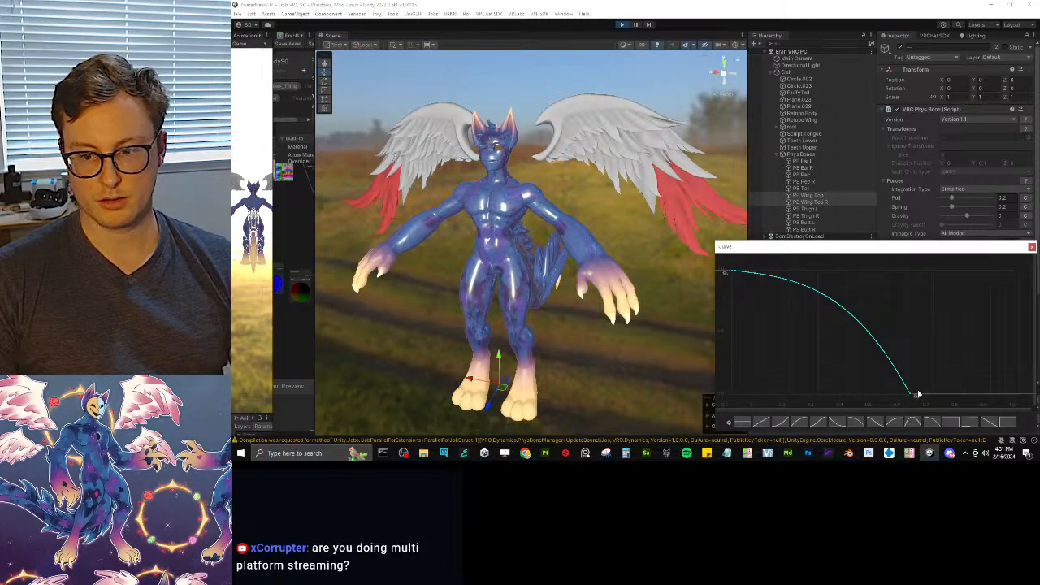
{"action": "left_click_drag", "start_coordinate": [914, 397], "coordinate": [1030, 404]}
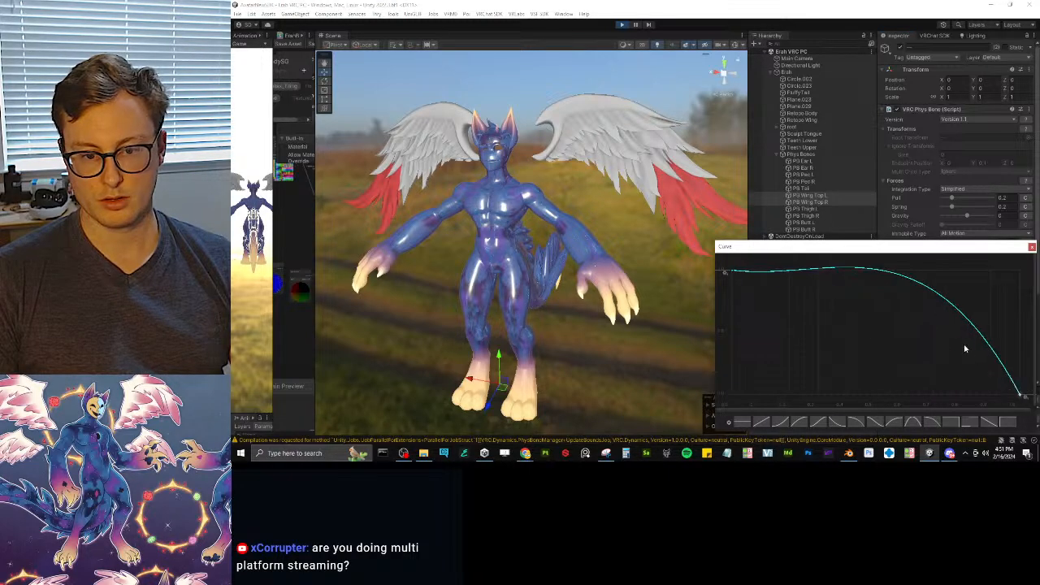
{"action": "left_click", "coordinate": [1032, 247]}
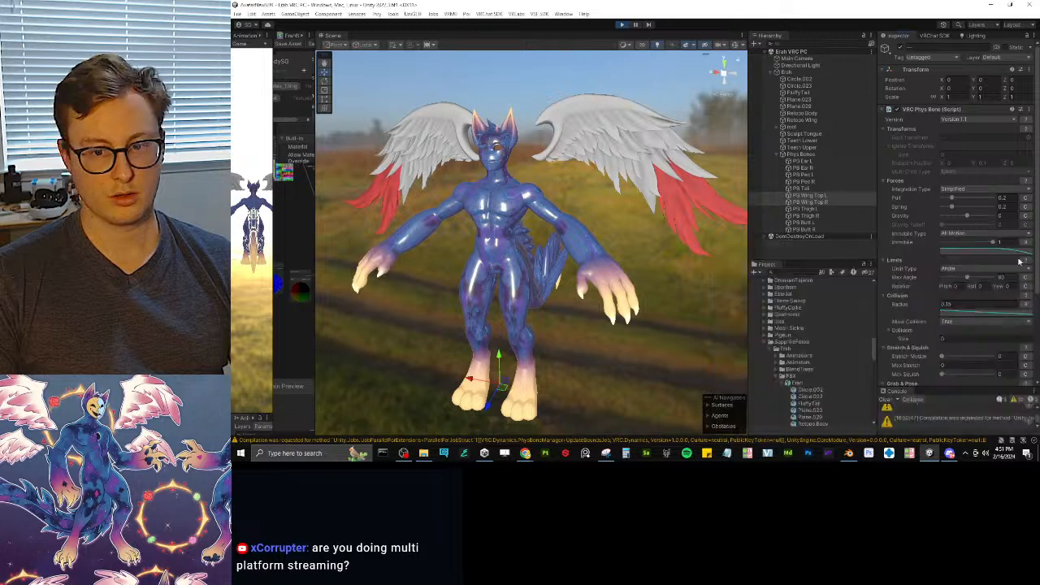
- Smooth the descent of both wings' Immobile curve, and move the Erah avatar around to test it
{"action": "left_click", "coordinate": [1019, 253]}
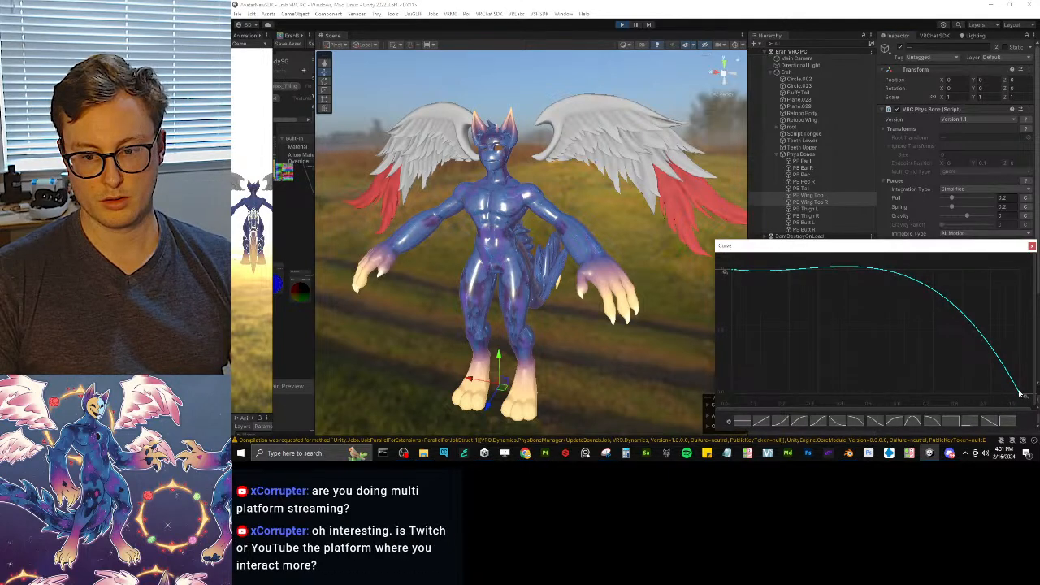
{"action": "left_click_drag", "start_coordinate": [1019, 393], "coordinate": [1015, 385]}
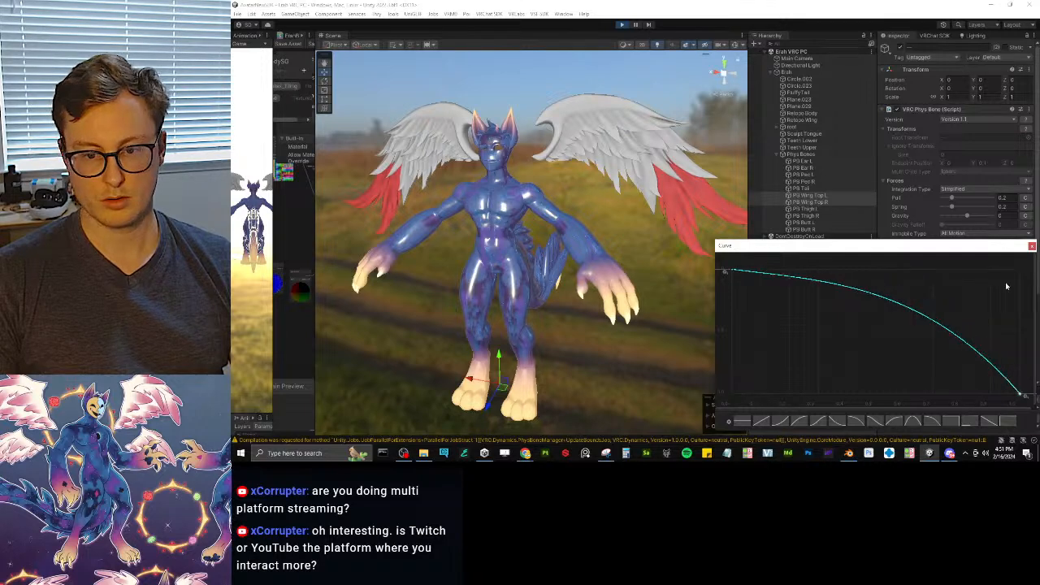
{"action": "left_click", "coordinate": [786, 72]}
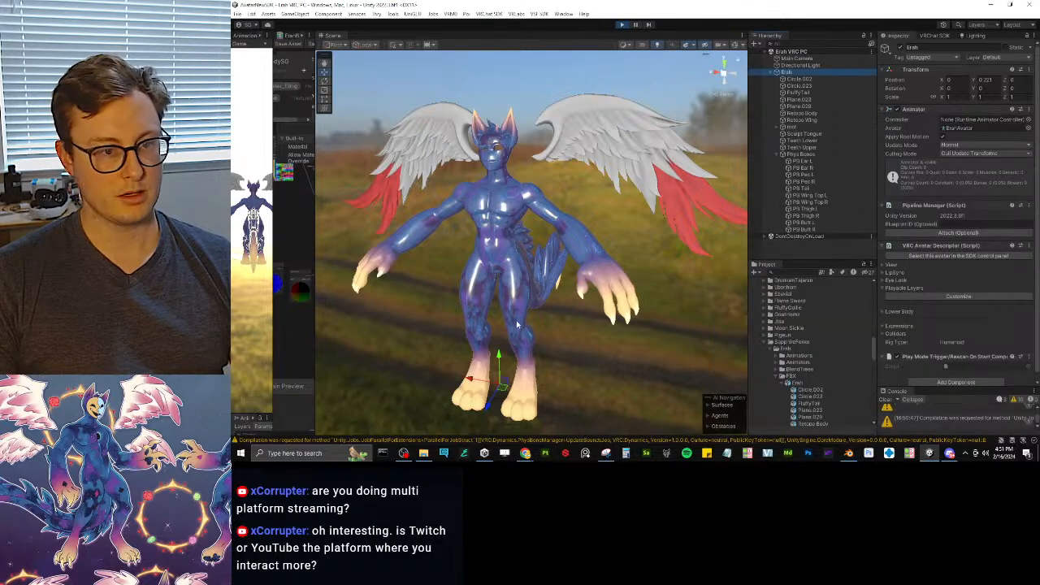
{"action": "left_click_drag", "start_coordinate": [502, 386], "coordinate": [498, 361]}
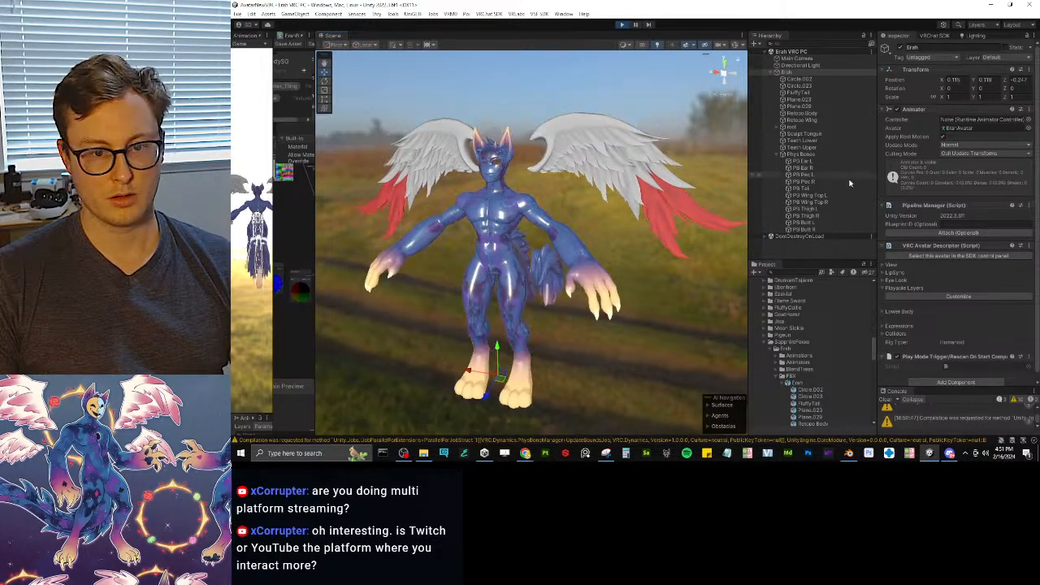
- Pull the end point of both wings' Immobile curve closer to the chain's root and test by moving the Erah avatar
{"action": "left_click", "coordinate": [831, 196]}
{"action": "left_click", "coordinate": [831, 203], "text": "shift"}
{"action": "left_click", "coordinate": [1007, 250]}
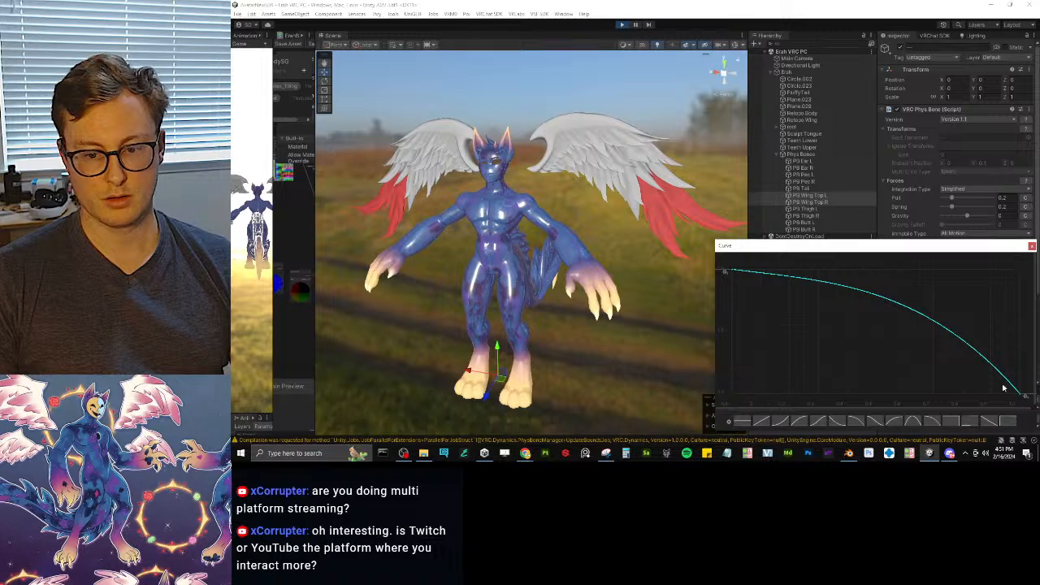
{"action": "left_click_drag", "start_coordinate": [1004, 388], "coordinate": [943, 395]}
{"action": "left_click", "coordinate": [1031, 246]}
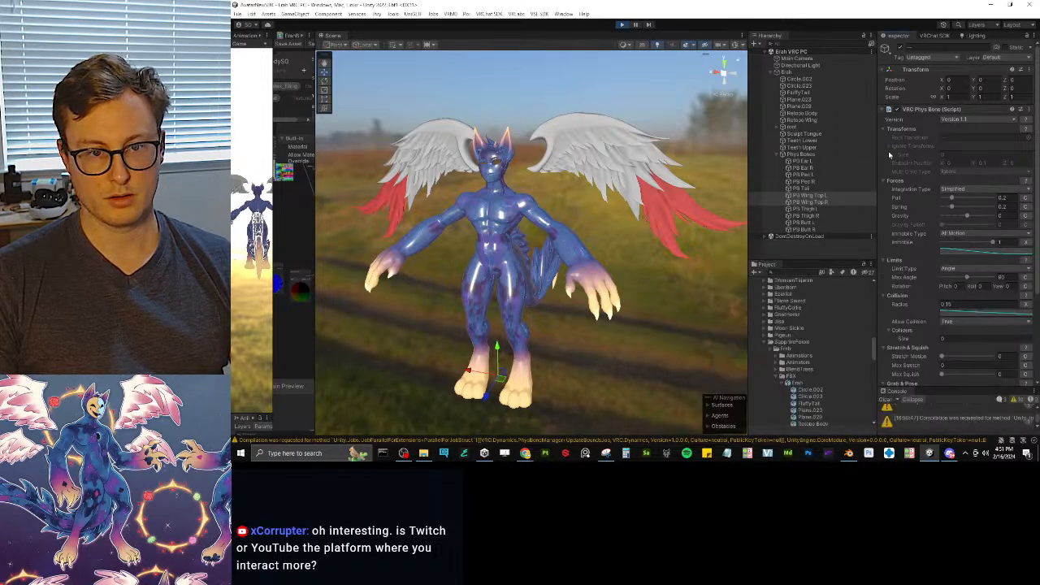
{"action": "left_click", "coordinate": [786, 72]}
{"action": "left_click_drag", "start_coordinate": [502, 379], "coordinate": [524, 356]}
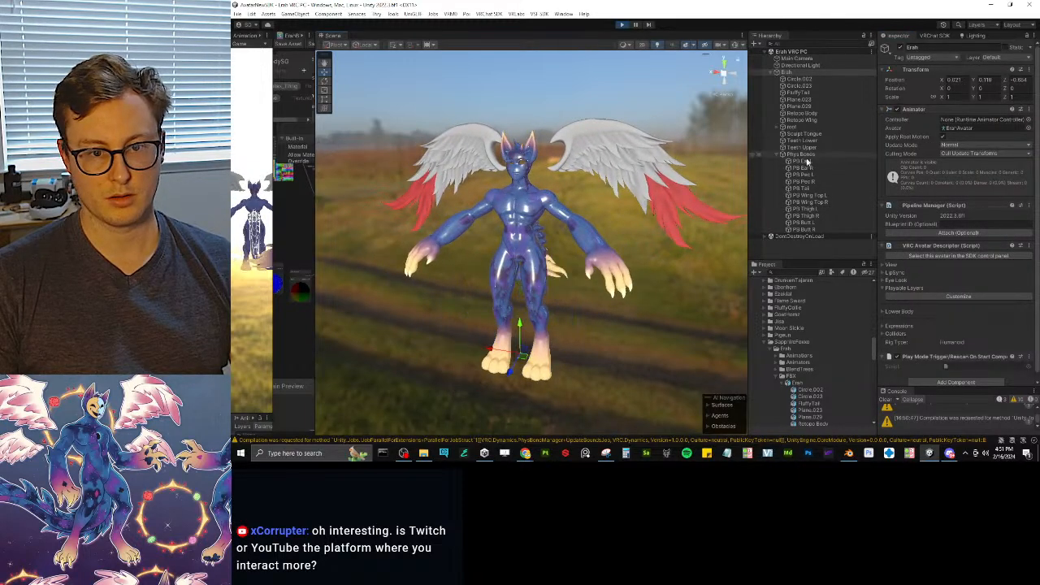
- Reshape PB Wing Top L's Immobile curve to drop steeply to zero about halfway along the chain, and test by moving the avatar
{"action": "left_click", "coordinate": [812, 195]}
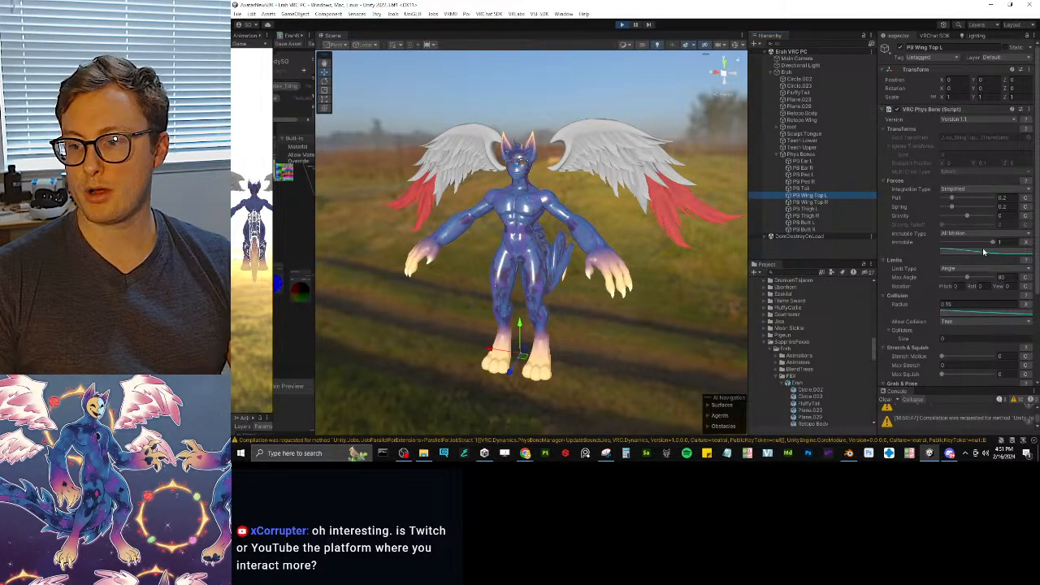
{"action": "left_click", "coordinate": [983, 250]}
{"action": "left_click_drag", "start_coordinate": [939, 382], "coordinate": [863, 380]}
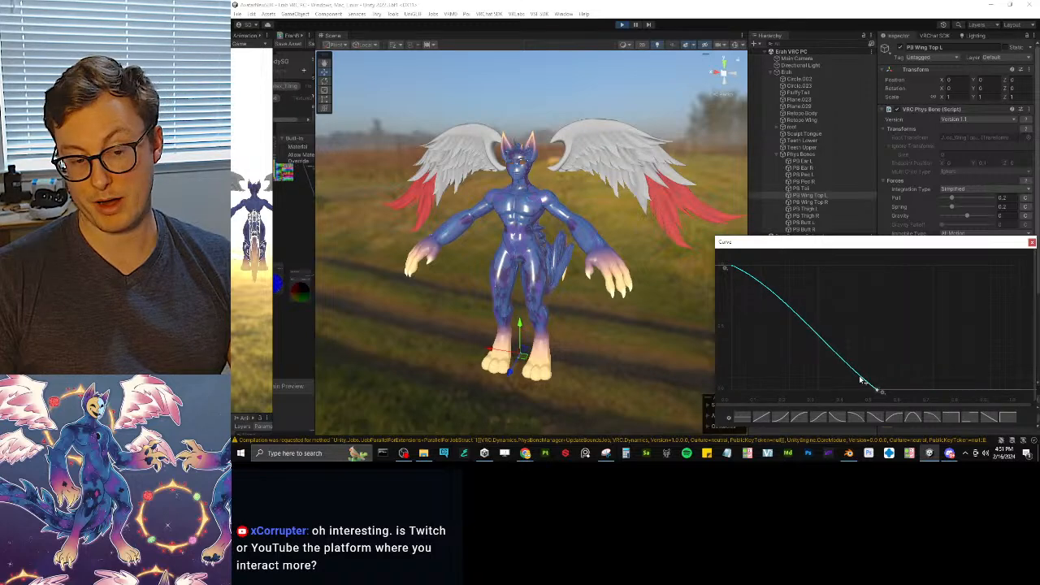
{"action": "mouse_move", "coordinate": [877, 391]}
{"action": "left_mouse_down"}
{"action": "mouse_move", "coordinate": [1009, 390]}
{"action": "mouse_move", "coordinate": [877, 391]}
{"action": "left_mouse_up"}
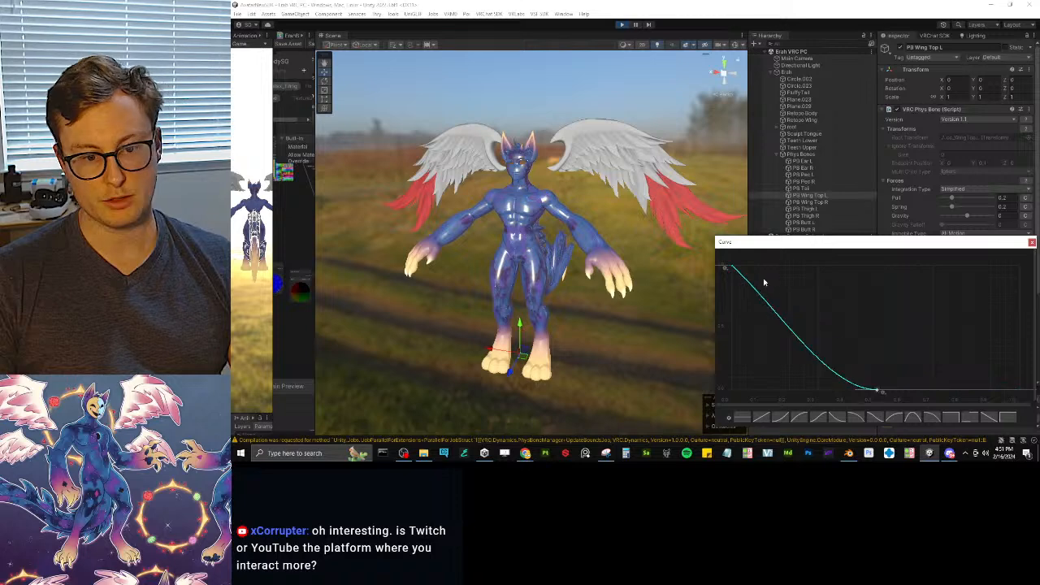
{"action": "left_click", "coordinate": [732, 265]}
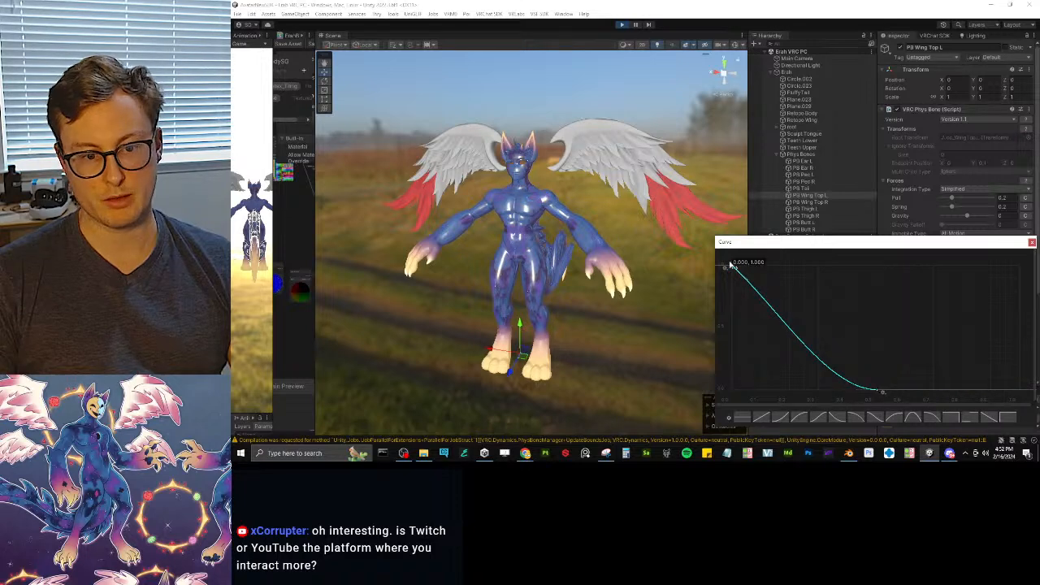
{"action": "left_click_drag", "start_coordinate": [747, 281], "coordinate": [746, 285]}
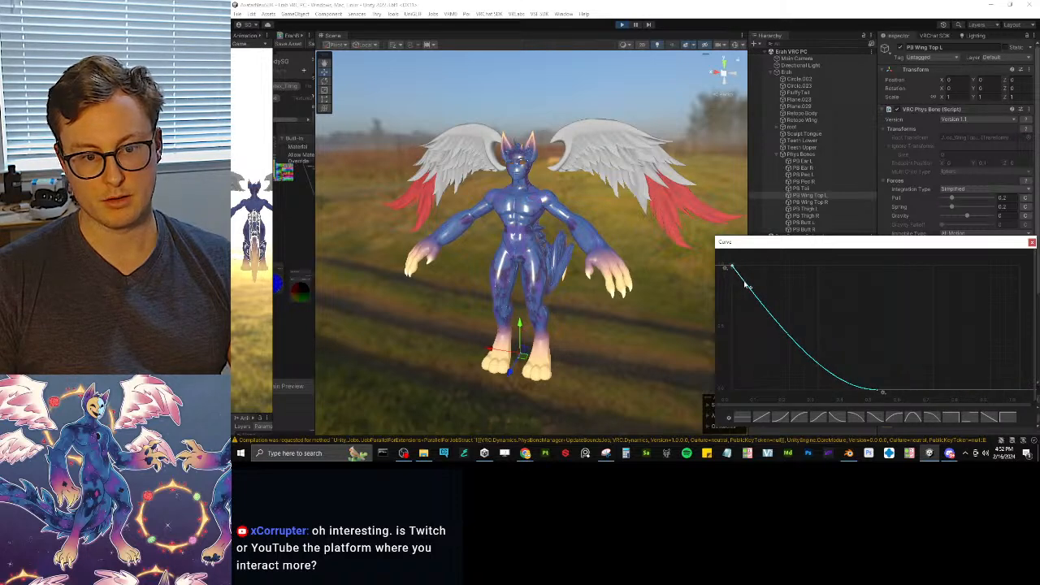
{"action": "left_click", "coordinate": [785, 72]}
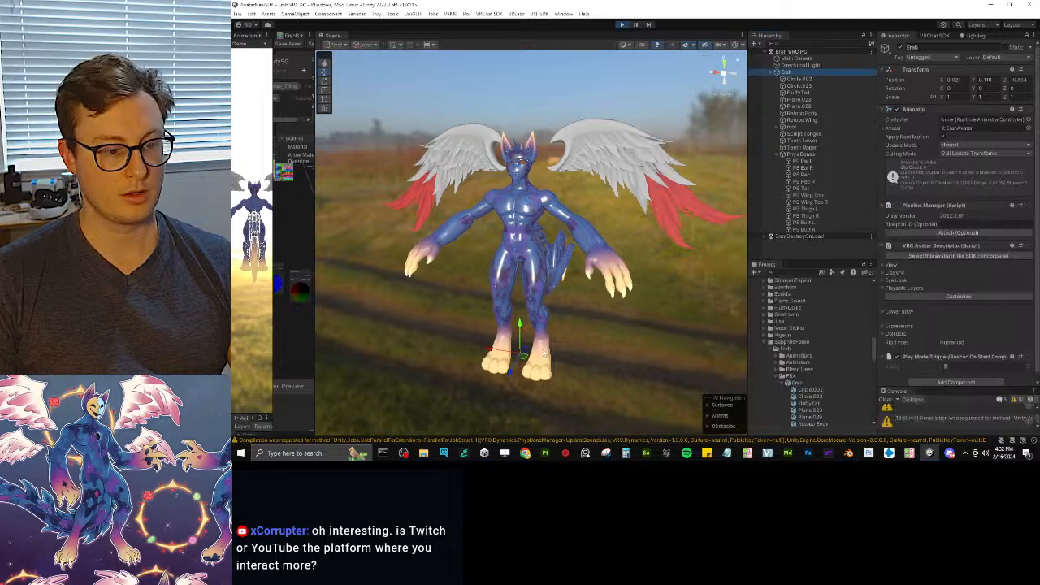
{"action": "left_click_drag", "start_coordinate": [523, 356], "coordinate": [519, 342]}
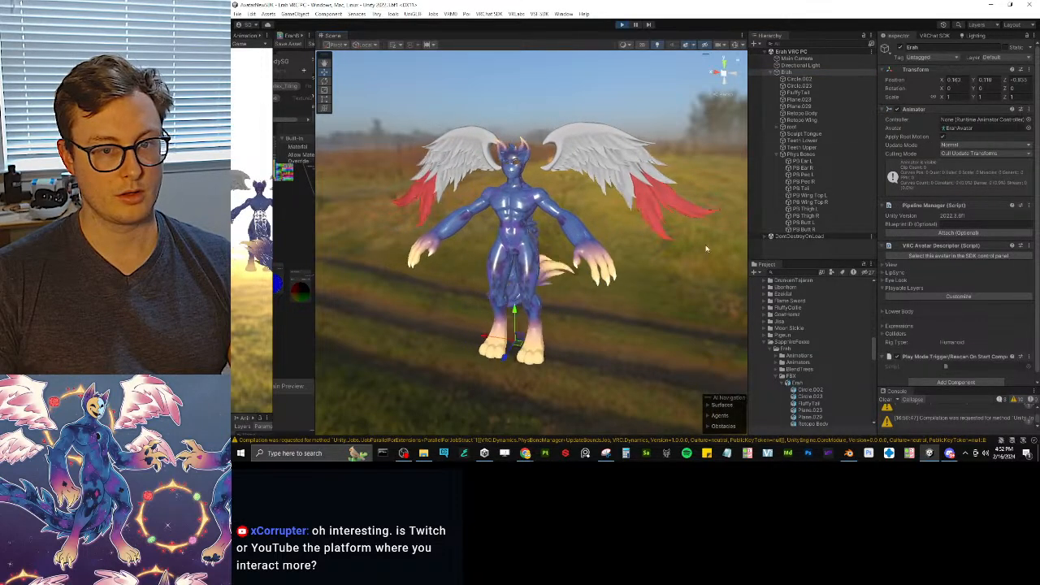
- Reset the Immobile curve on PB Wing Top L and PB Wing Top R and apply the falling curve preset that flattens toward zero
{"action": "left_click", "coordinate": [808, 195]}
{"action": "left_click", "coordinate": [808, 201], "text": "shift"}
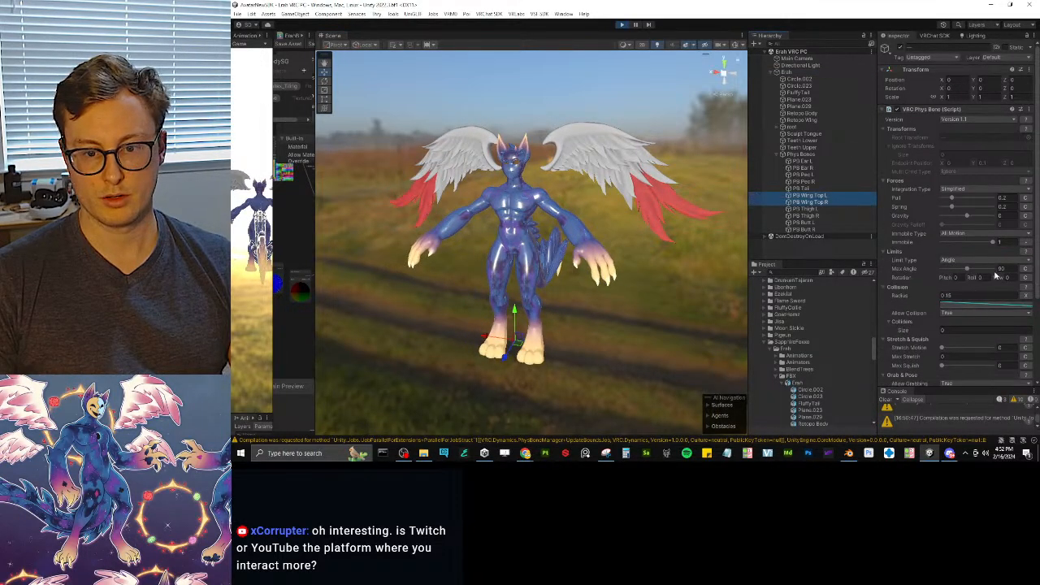
{"action": "left_click", "coordinate": [1025, 242]}
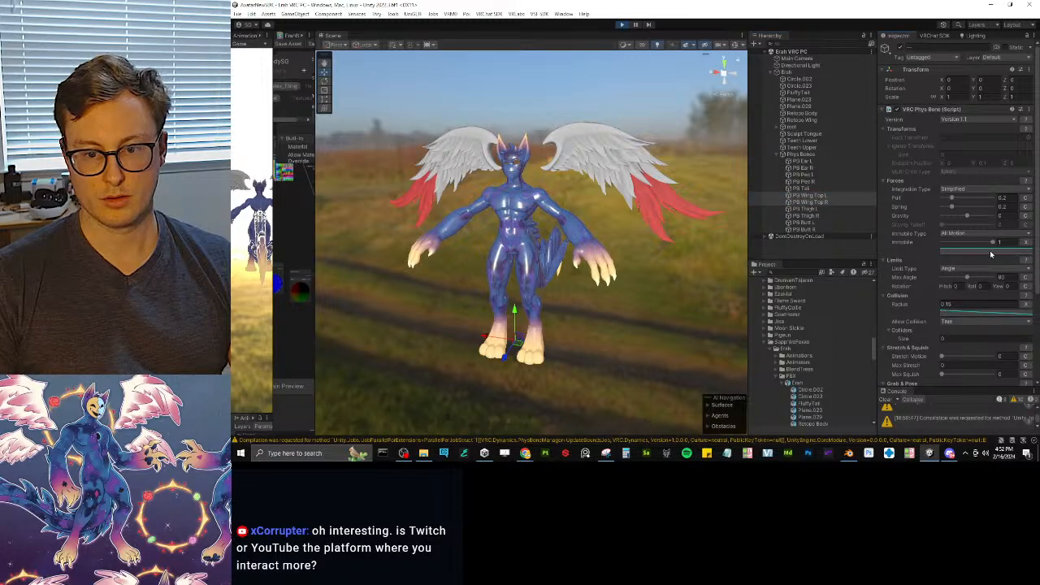
{"action": "left_click", "coordinate": [971, 252]}
{"action": "left_click", "coordinate": [817, 196]}
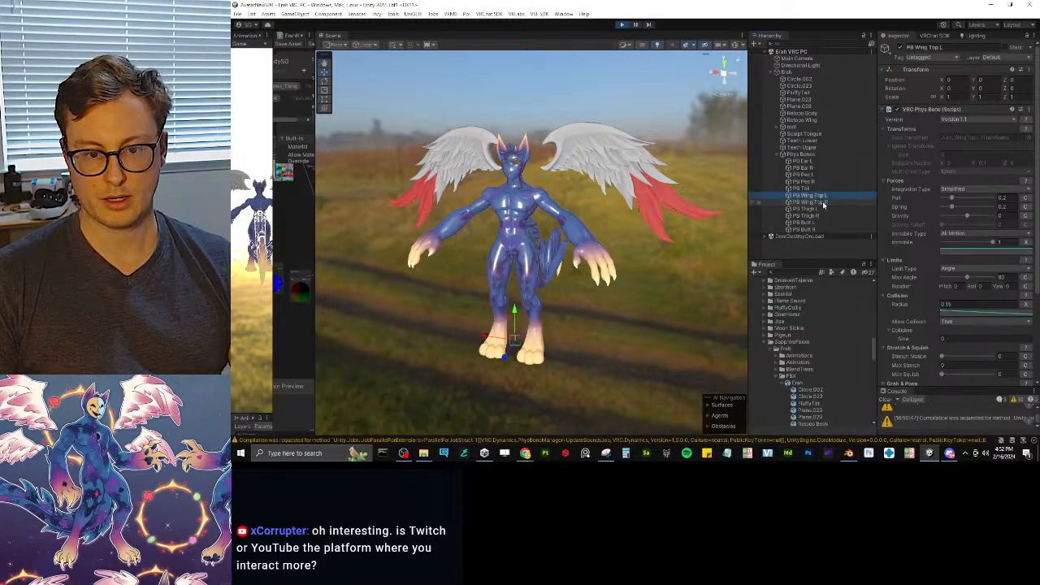
{"action": "left_click", "coordinate": [959, 250]}
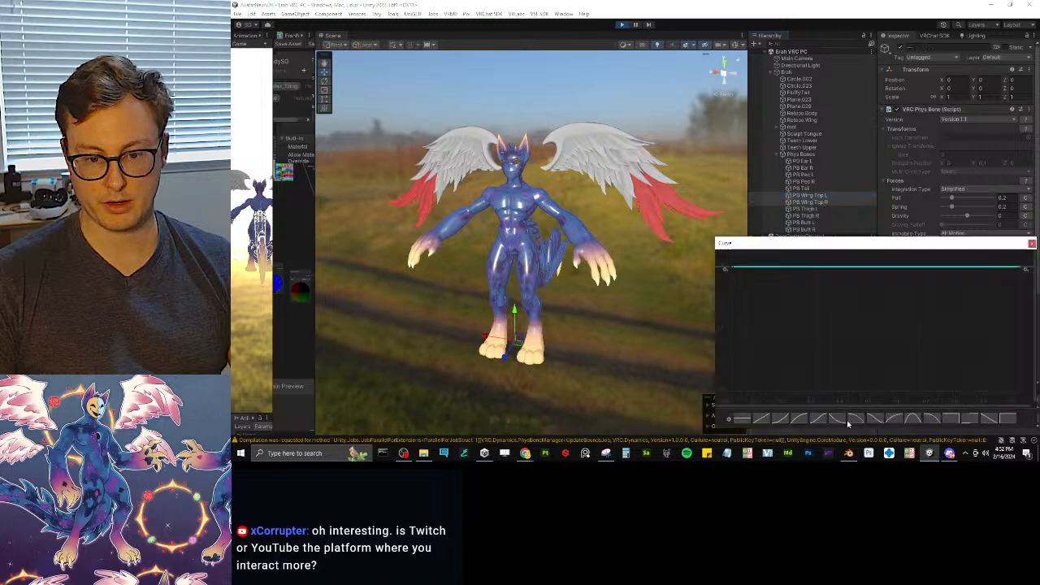
{"action": "left_click", "coordinate": [833, 419]}
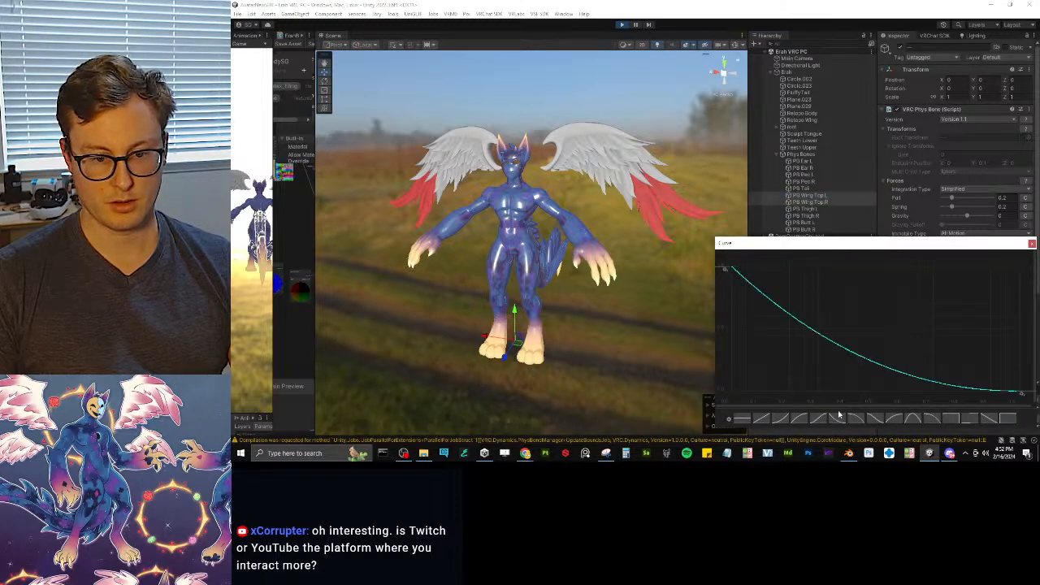
- Lower the start of both wings' Immobile curve to about 0.5, end it at zero halfway along the chain, and test by moving the avatar
{"action": "left_click_drag", "start_coordinate": [732, 268], "coordinate": [733, 275]}
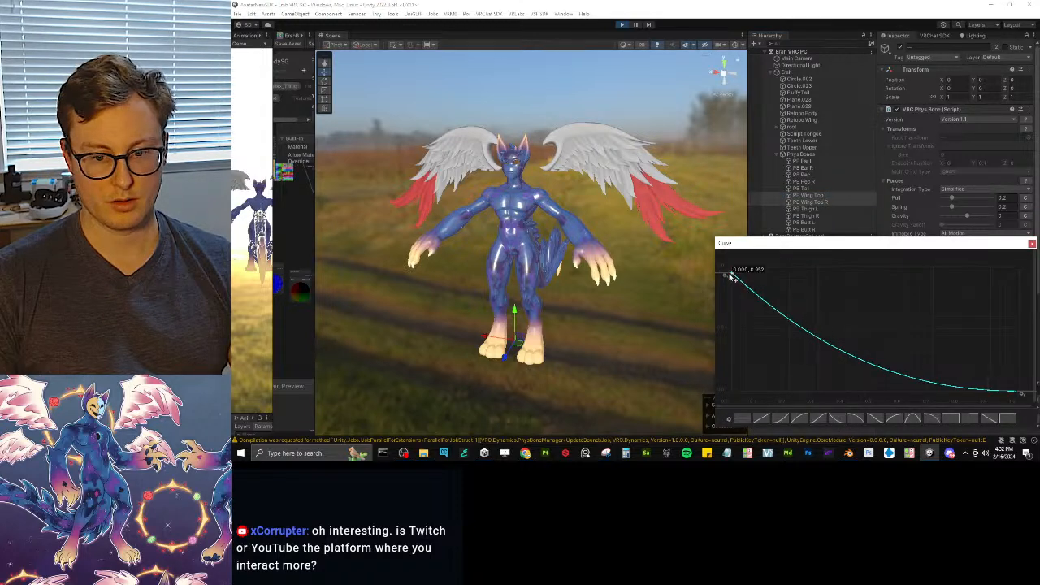
{"action": "mouse_move", "coordinate": [1018, 391]}
{"action": "left_mouse_down"}
{"action": "mouse_move", "coordinate": [802, 411]}
{"action": "mouse_move", "coordinate": [1017, 392]}
{"action": "left_mouse_up"}
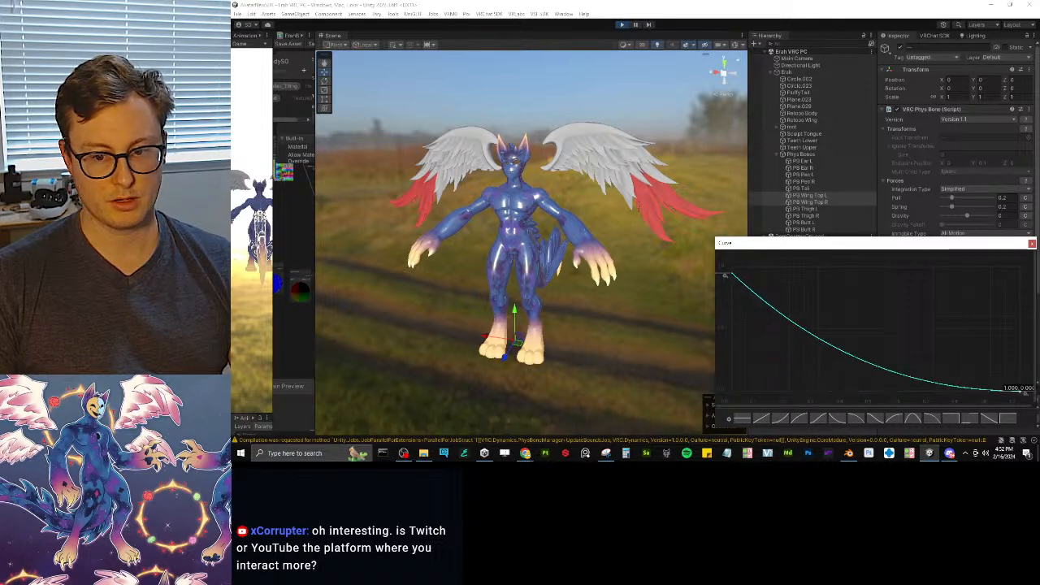
{"action": "left_click_drag", "start_coordinate": [734, 278], "coordinate": [732, 329]}
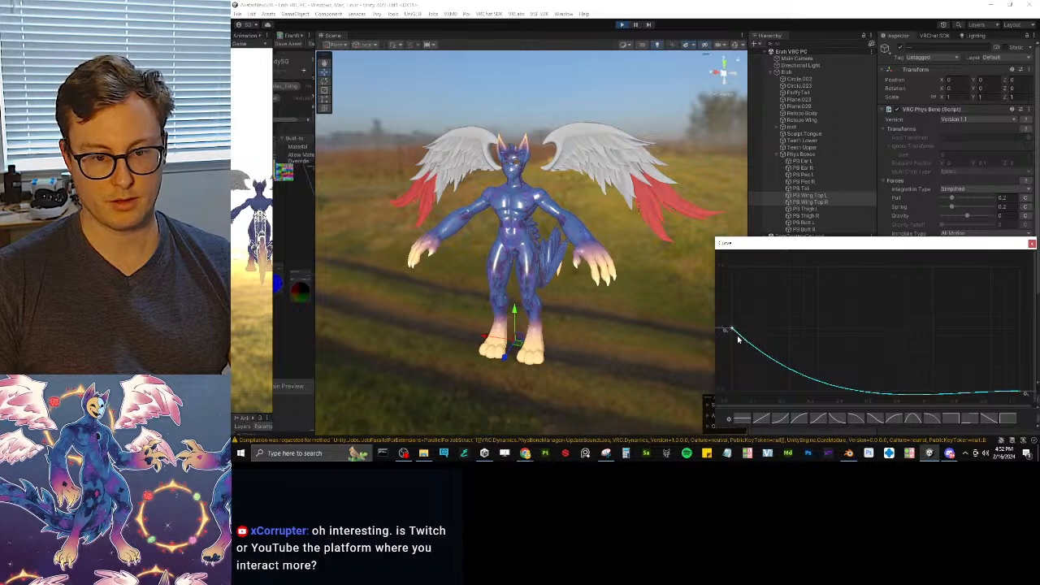
{"action": "mouse_move", "coordinate": [893, 394]}
{"action": "left_mouse_down"}
{"action": "mouse_move", "coordinate": [1023, 393]}
{"action": "mouse_move", "coordinate": [873, 392]}
{"action": "left_mouse_up"}
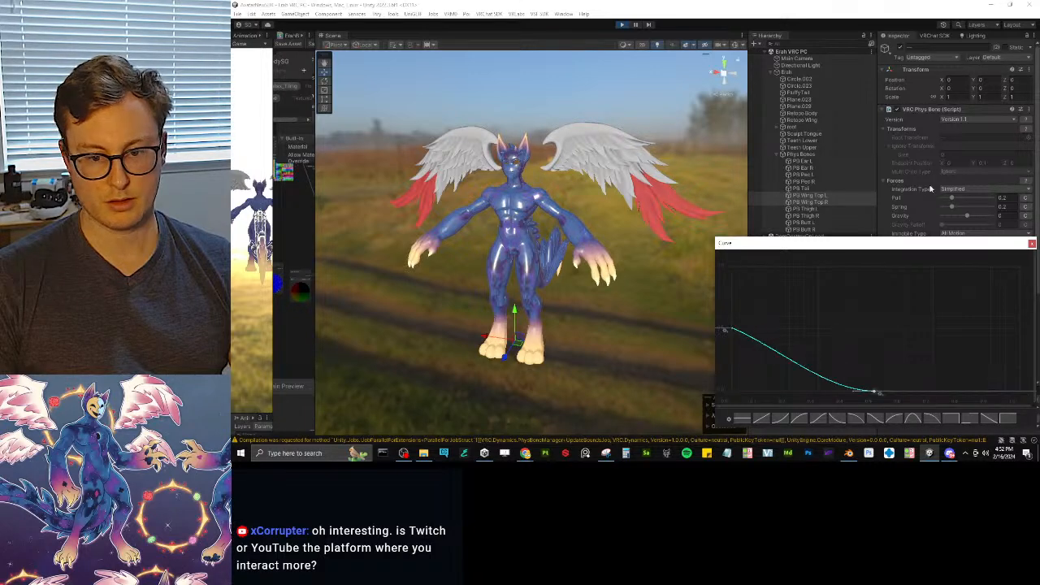
{"action": "left_click", "coordinate": [794, 76]}
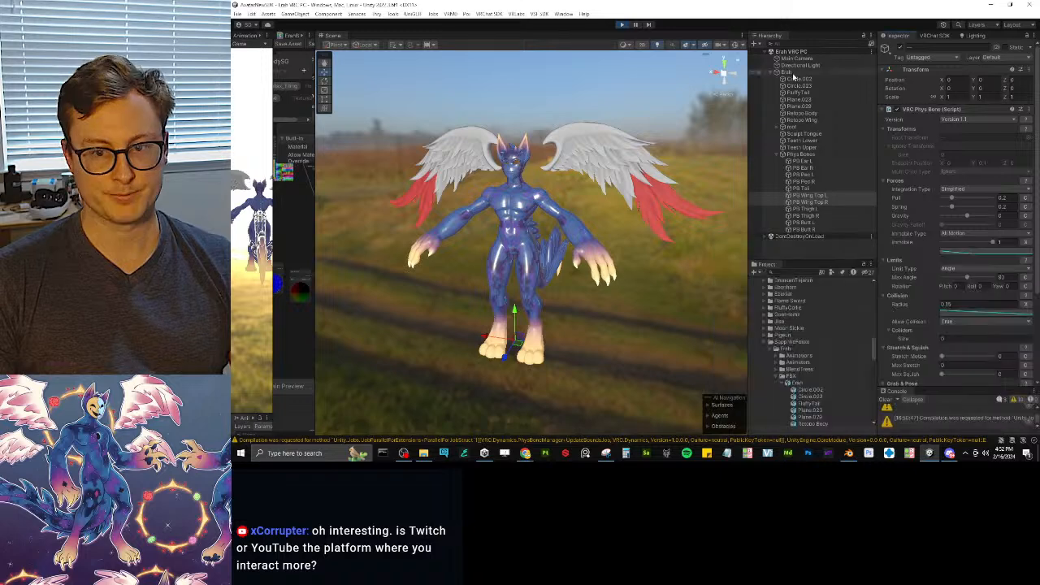
{"action": "left_click", "coordinate": [785, 73]}
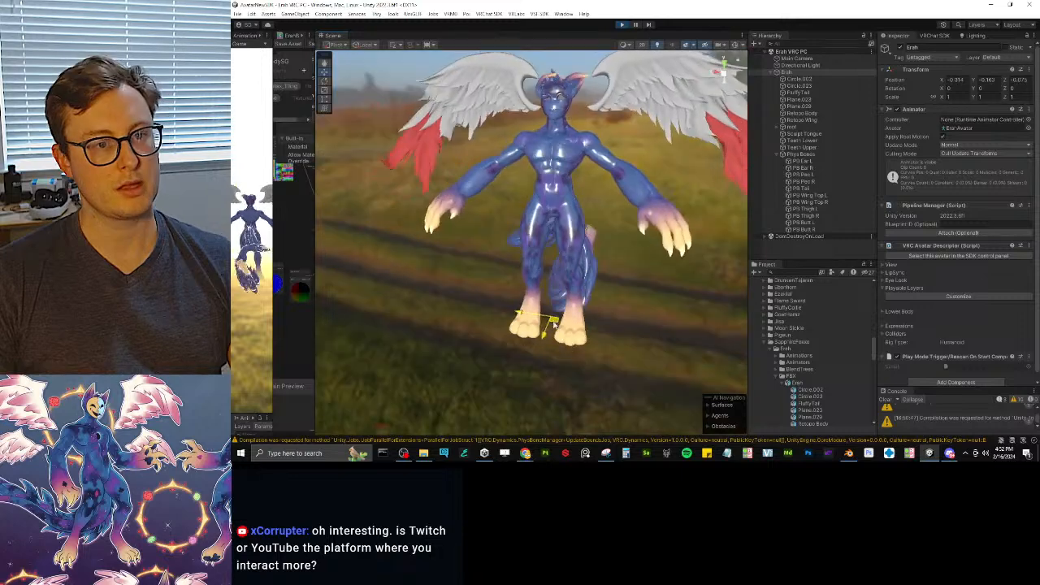
{"action": "mouse_move", "coordinate": [583, 325]}
{"action": "left_mouse_down"}
{"action": "mouse_move", "coordinate": [583, 315]}
{"action": "mouse_move", "coordinate": [536, 289]}
{"action": "mouse_move", "coordinate": [568, 356]}
{"action": "mouse_move", "coordinate": [570, 267]}
{"action": "mouse_move", "coordinate": [572, 309]}
{"action": "left_mouse_up"}
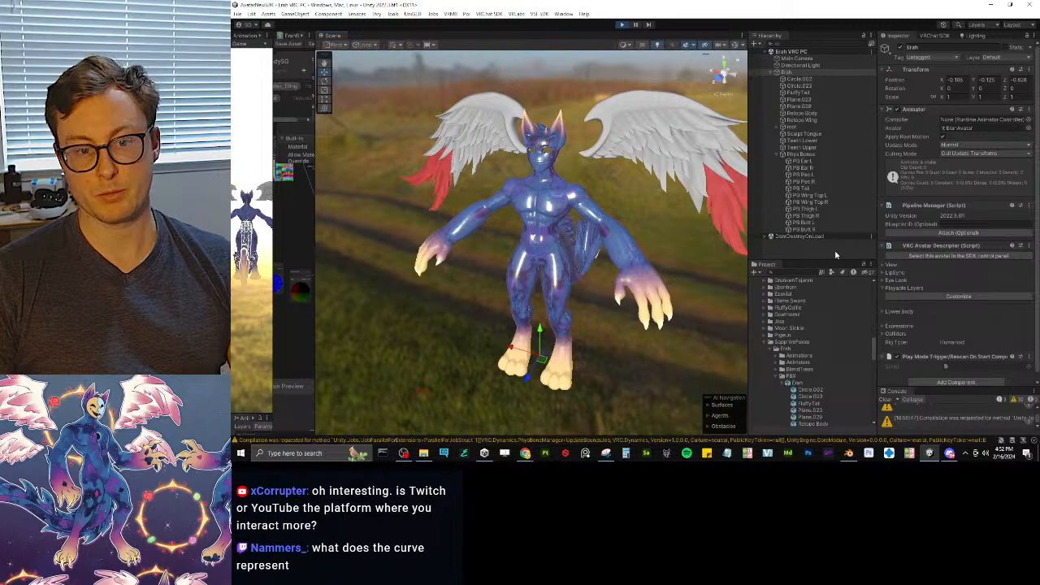
- Review the Immobile curve of both PB Wing Top bones and move the Erah avatar slightly to check the wing motion
{"action": "left_click", "coordinate": [819, 196]}
{"action": "left_click", "coordinate": [821, 202], "text": "shift"}
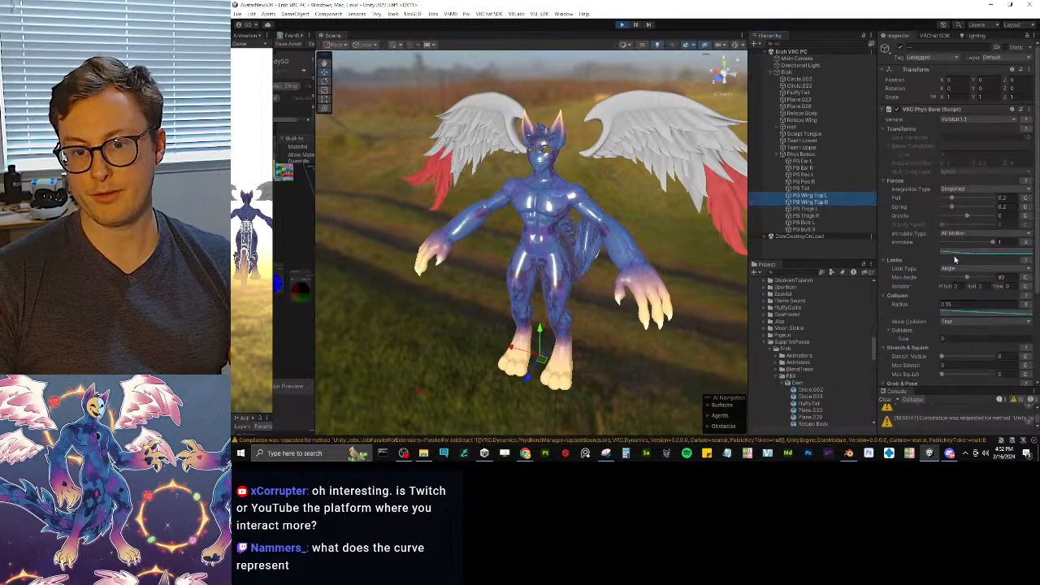
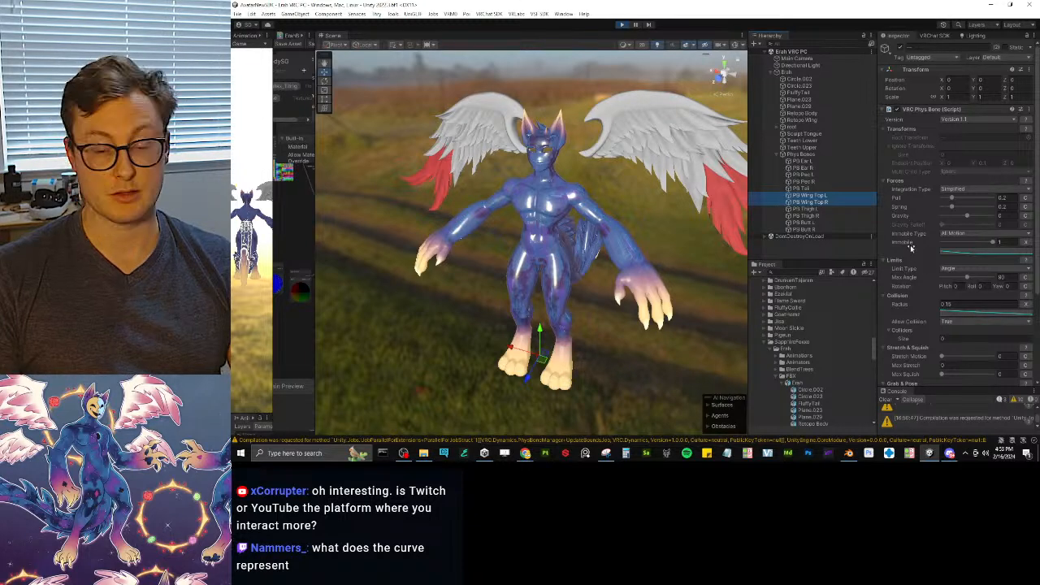
{"action": "left_click", "coordinate": [947, 251]}
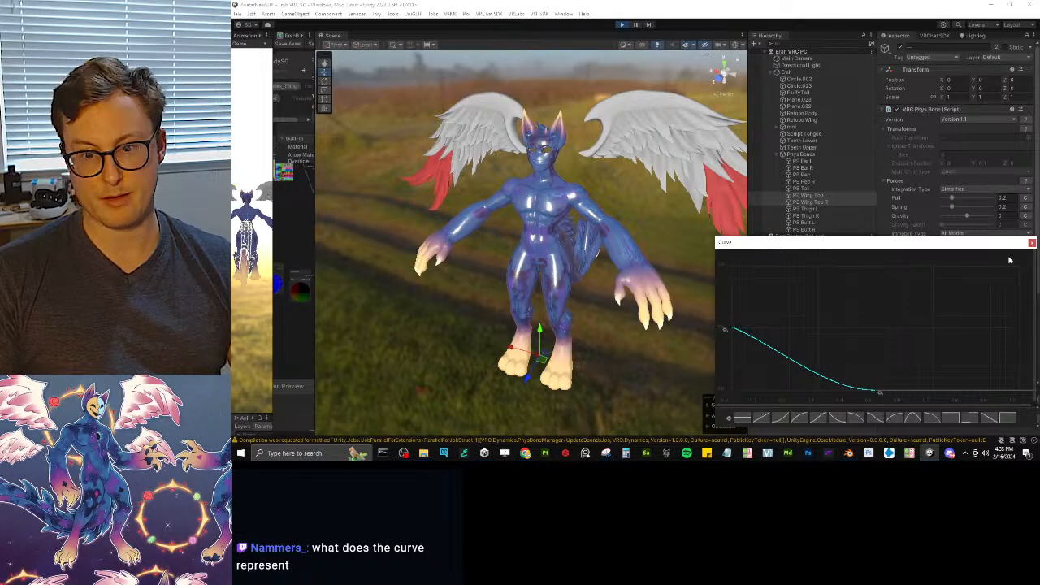
{"action": "left_click", "coordinate": [1031, 242]}
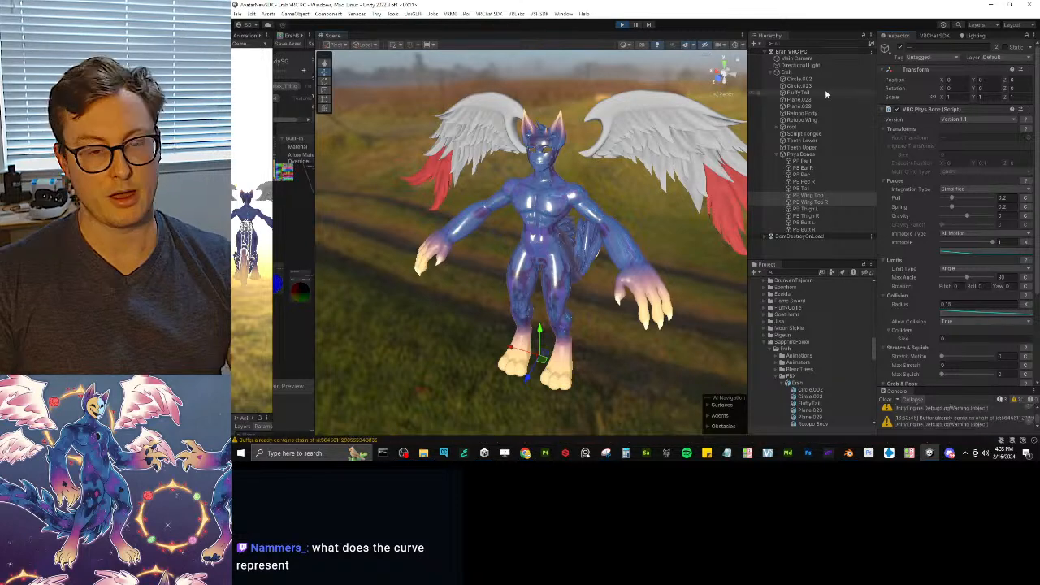
{"action": "left_click", "coordinate": [786, 73]}
{"action": "mouse_move", "coordinate": [540, 359]}
{"action": "left_mouse_down"}
{"action": "mouse_move", "coordinate": [566, 355]}
{"action": "mouse_move", "coordinate": [549, 346]}
{"action": "mouse_move", "coordinate": [542, 358]}
{"action": "left_mouse_up"}
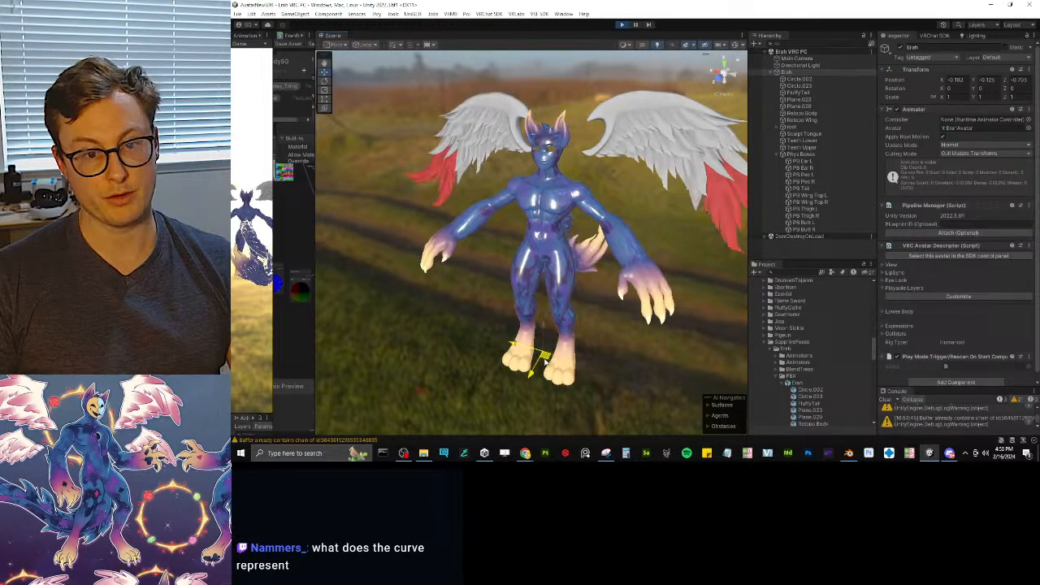
- Remove the Immobile curve from both PB Wing Top bones, lower Immobile to roughly half, and test by moving the Erah avatar
{"action": "left_click", "coordinate": [817, 196]}
{"action": "left_click", "coordinate": [817, 201], "text": "ctrl"}
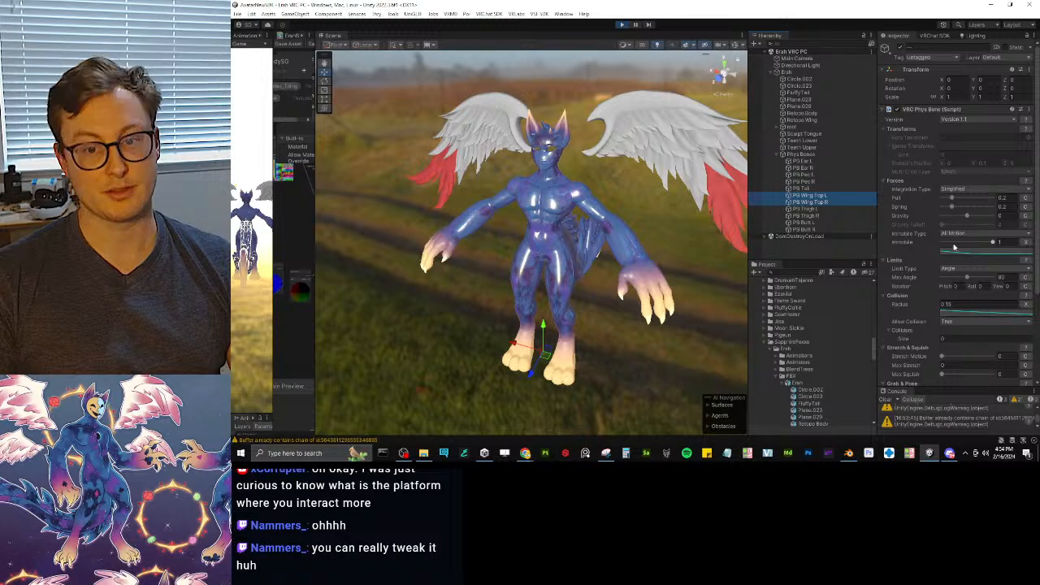
{"action": "left_click", "coordinate": [1025, 242]}
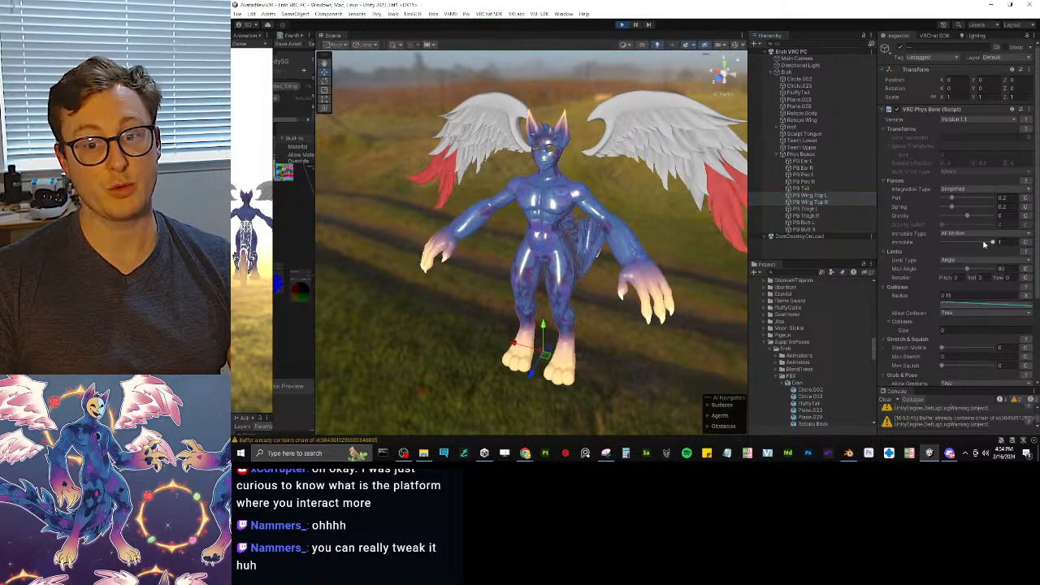
{"action": "mouse_move", "coordinate": [992, 243]}
{"action": "left_mouse_down"}
{"action": "mouse_move", "coordinate": [962, 245]}
{"action": "mouse_move", "coordinate": [971, 244]}
{"action": "left_mouse_up"}
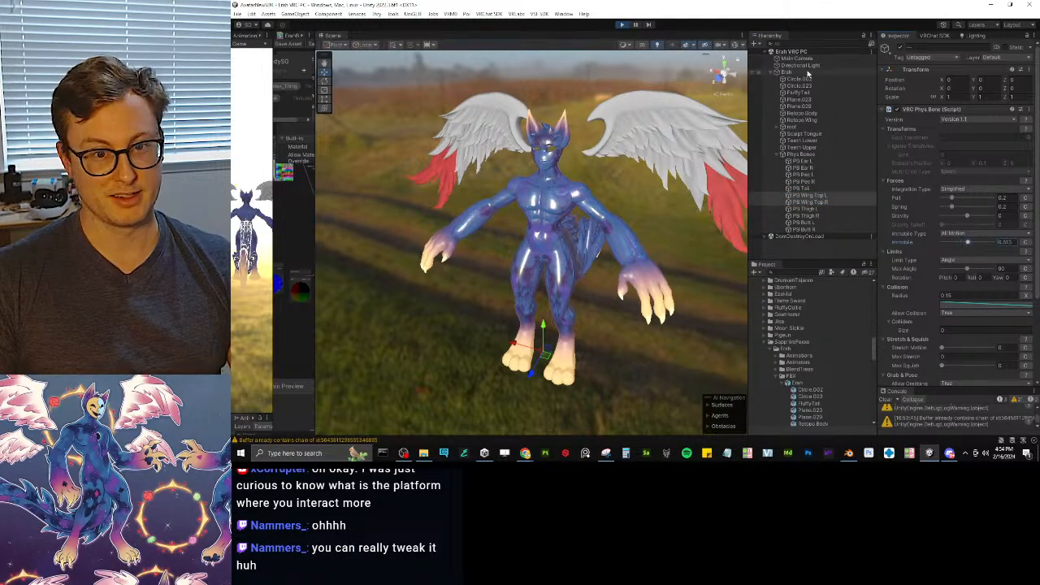
{"action": "left_click", "coordinate": [808, 72]}
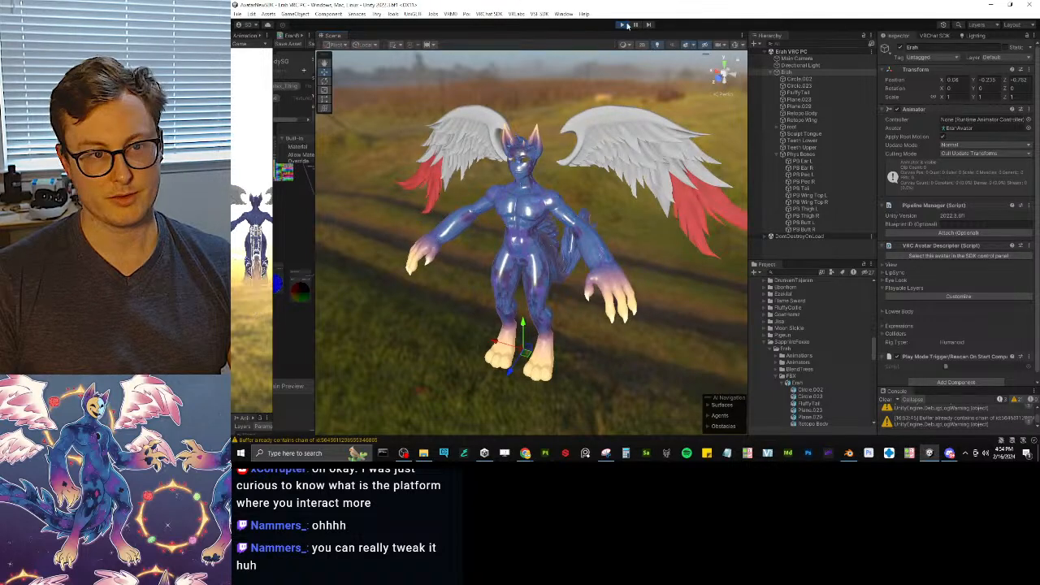
- Exit play mode and set both PB Wing Top bones to Immobile 0.472, Pull 0.101 and Spring 0.025
{"action": "left_click", "coordinate": [624, 24]}
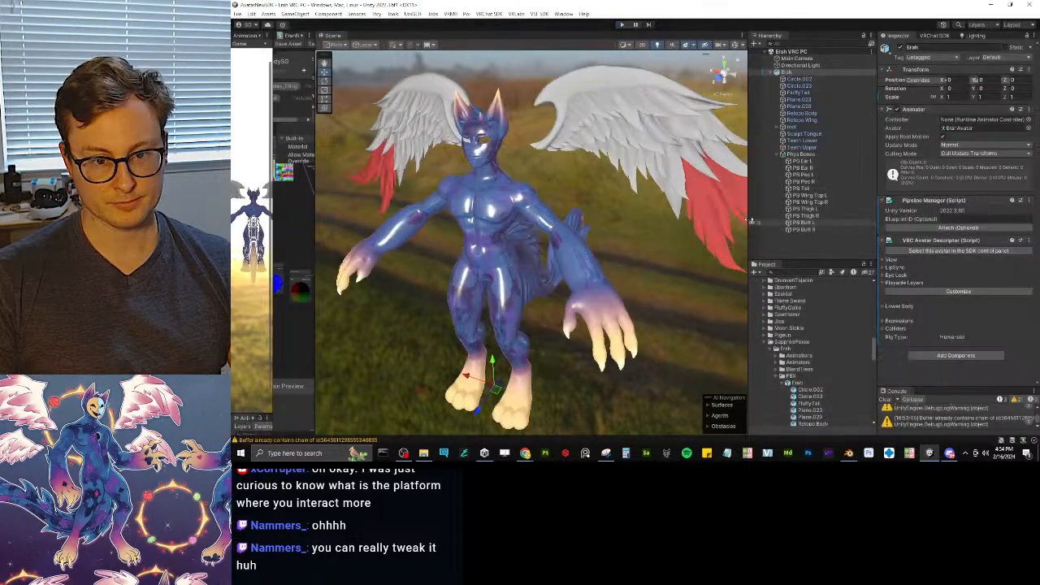
{"action": "left_click", "coordinate": [806, 195]}
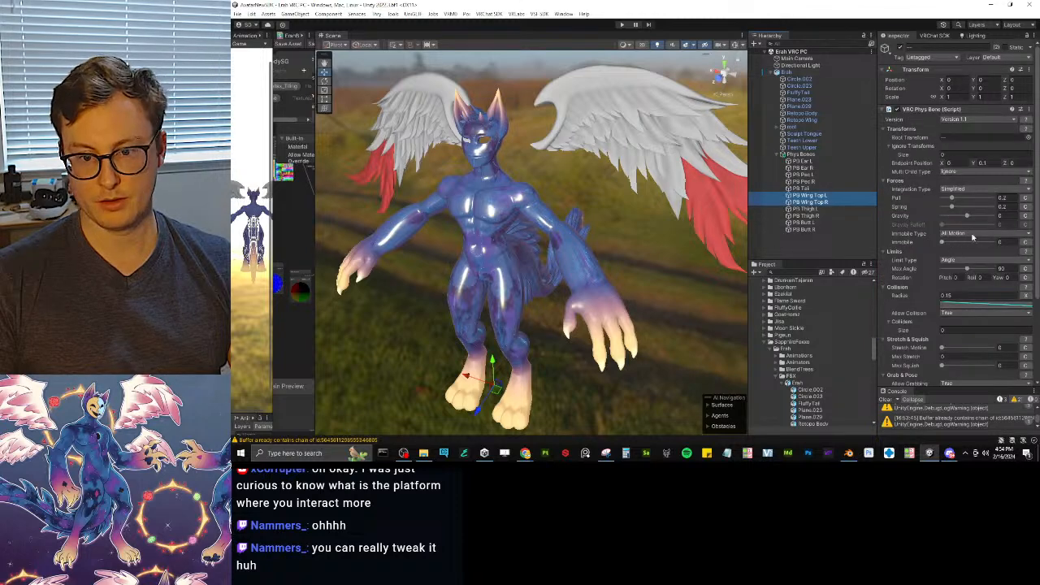
{"action": "left_click", "coordinate": [966, 243]}
{"action": "left_click", "coordinate": [947, 200]}
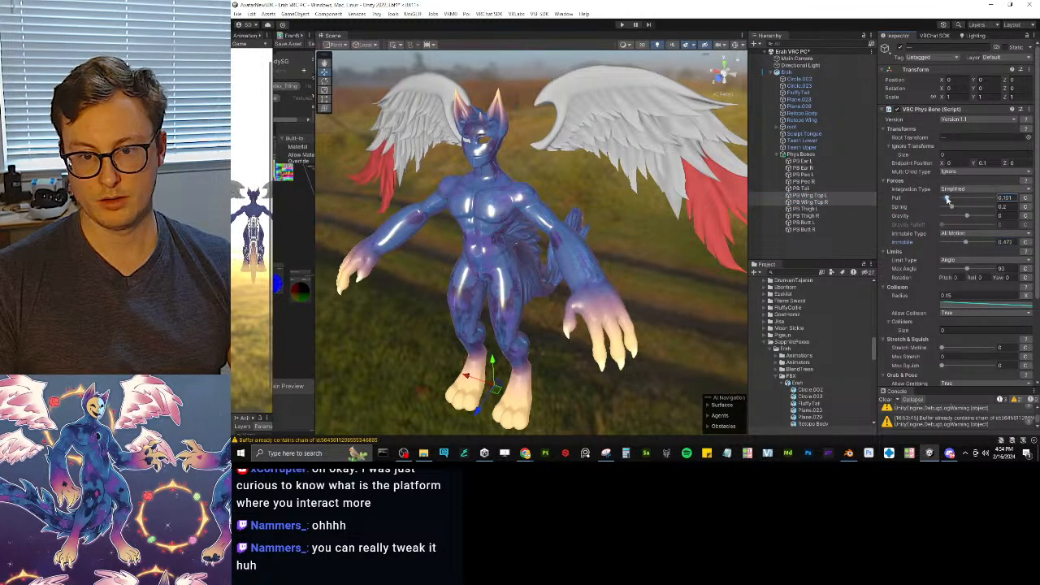
{"action": "left_click", "coordinate": [943, 208]}
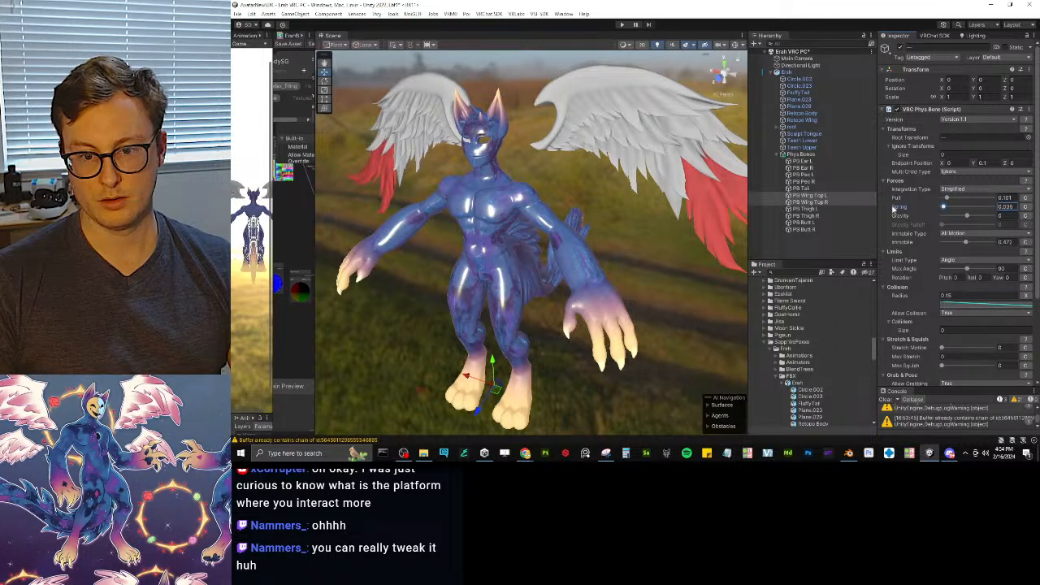
{"action": "left_click", "coordinate": [944, 207]}
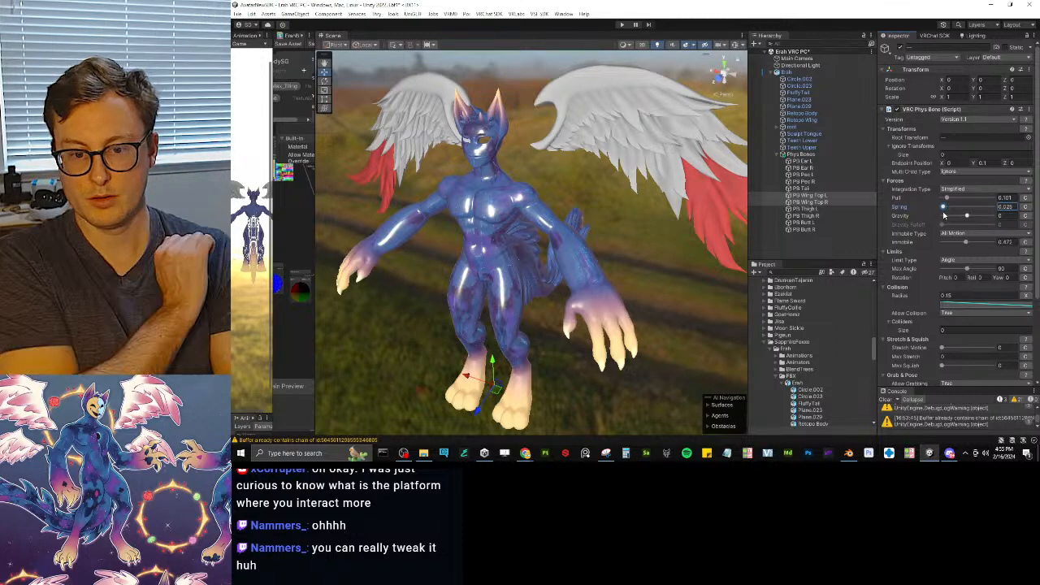
{"action": "left_click", "coordinate": [944, 207]}
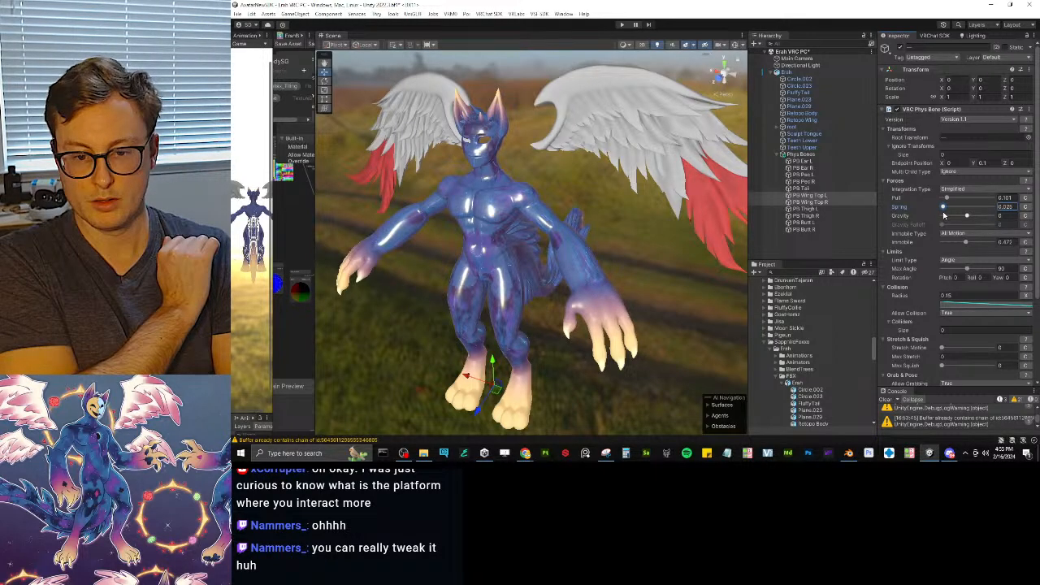
- Remove the collision Radius curve from both PB Wing Top bones and set their Radius to 0
{"action": "left_click", "coordinate": [1025, 296]}
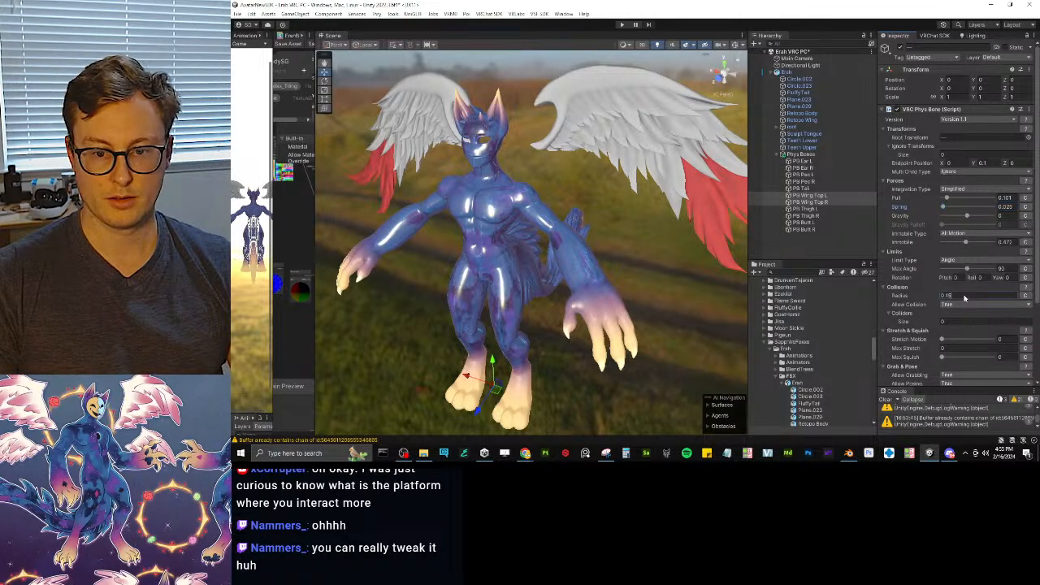
{"action": "left_click", "coordinate": [966, 295]}
{"action": "type", "text": "0"}
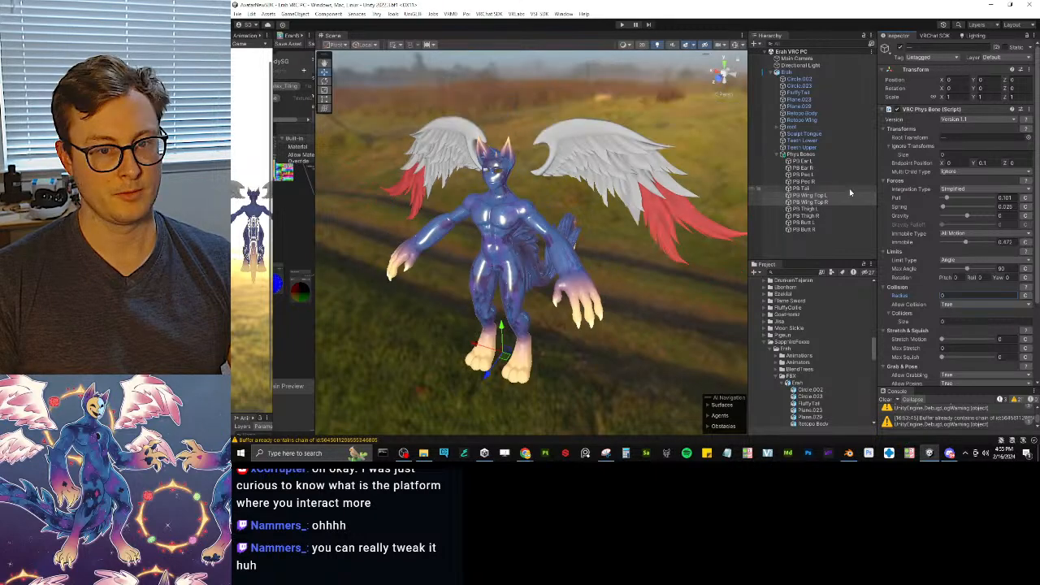
- Switch to Blender and bring the Retopo Wing mesh into Weight Paint mode together with the Erah rig's bones
{"action": "key", "text": "alt+Tab"}
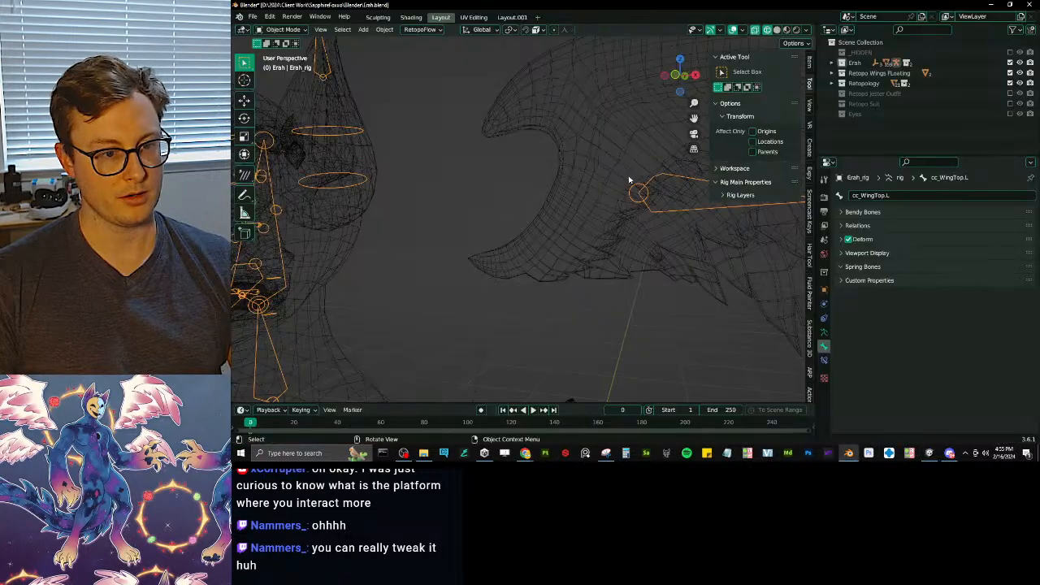
{"action": "scroll", "coordinate": [634, 147], "scroll_direction": "down", "scroll_amount": 6}
{"action": "left_click", "coordinate": [636, 158]}
{"action": "key", "text": "ctrl+Tab"}
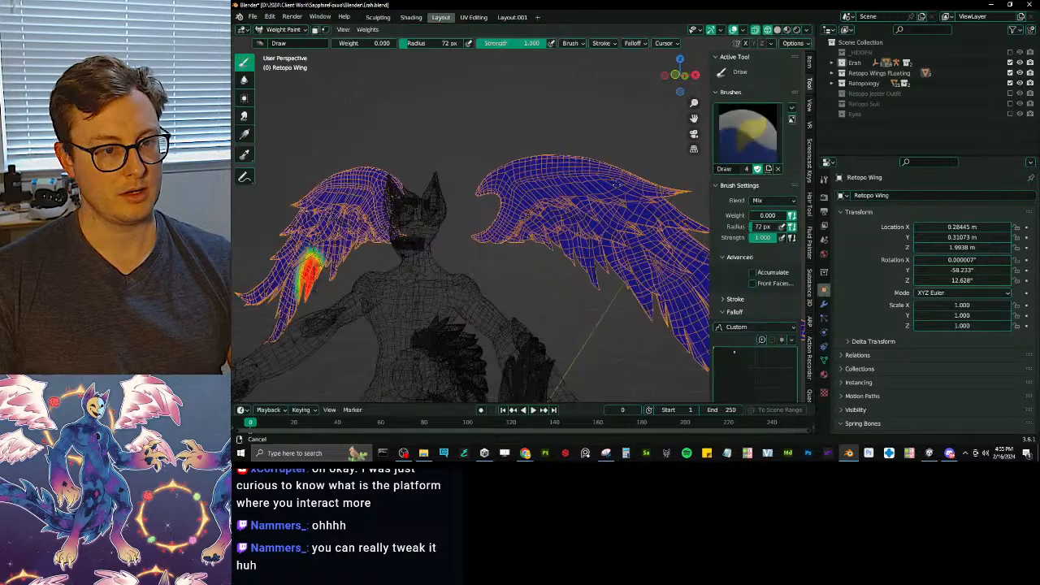
{"action": "middle_click_drag", "start_coordinate": [618, 174], "coordinate": [609, 195]}
{"action": "key", "text": "ctrl+Tab"}
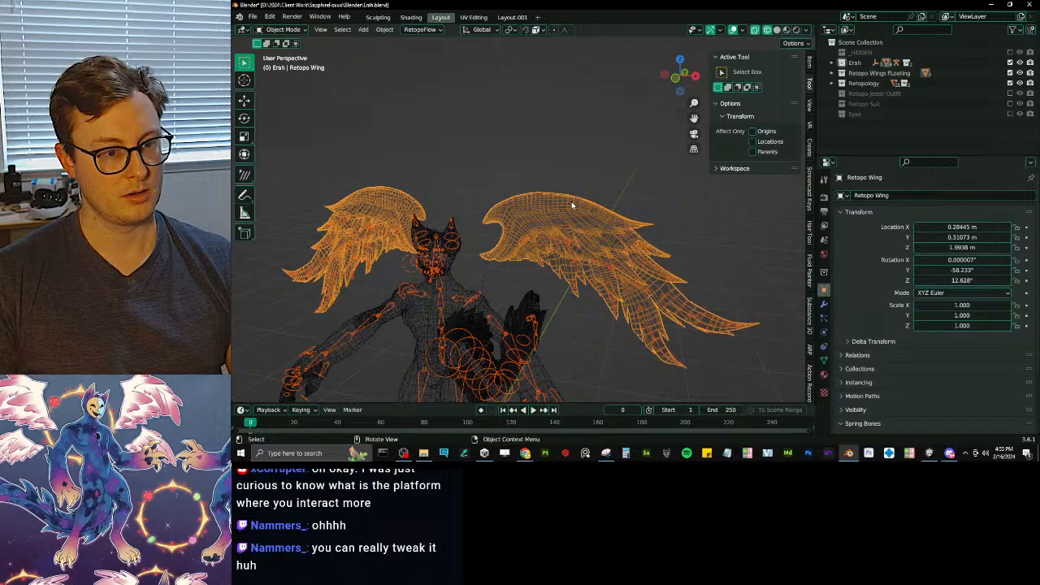
{"action": "key", "text": "ctrl+Tab"}
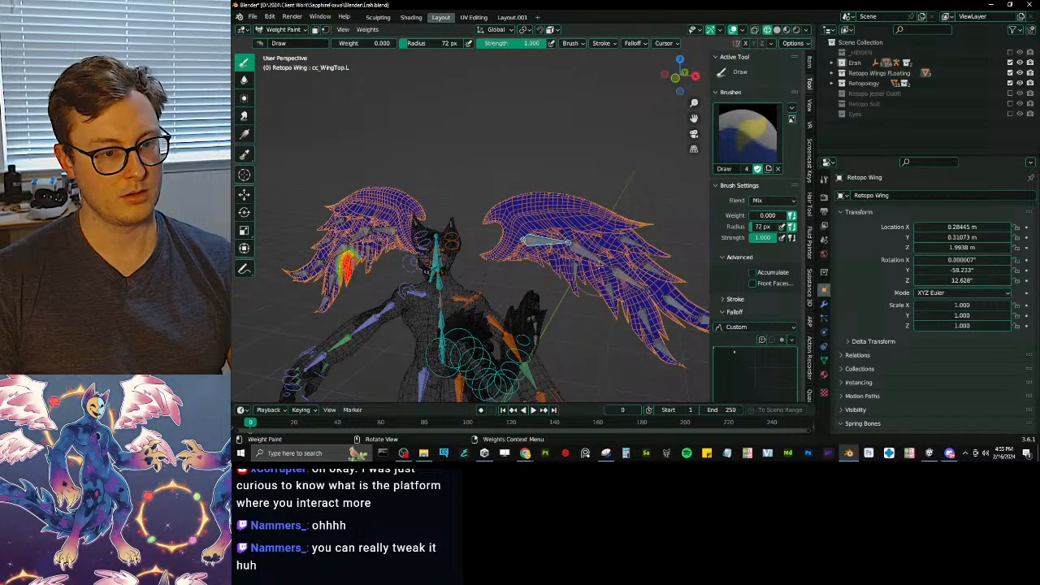
- Add the remaining cc_WingTop bones of the .L wing to the selection, from the inner feathers out to the wing tip
{"action": "left_click", "coordinate": [593, 255], "text": "shift"}
{"action": "left_click", "coordinate": [576, 275], "text": "shift"}
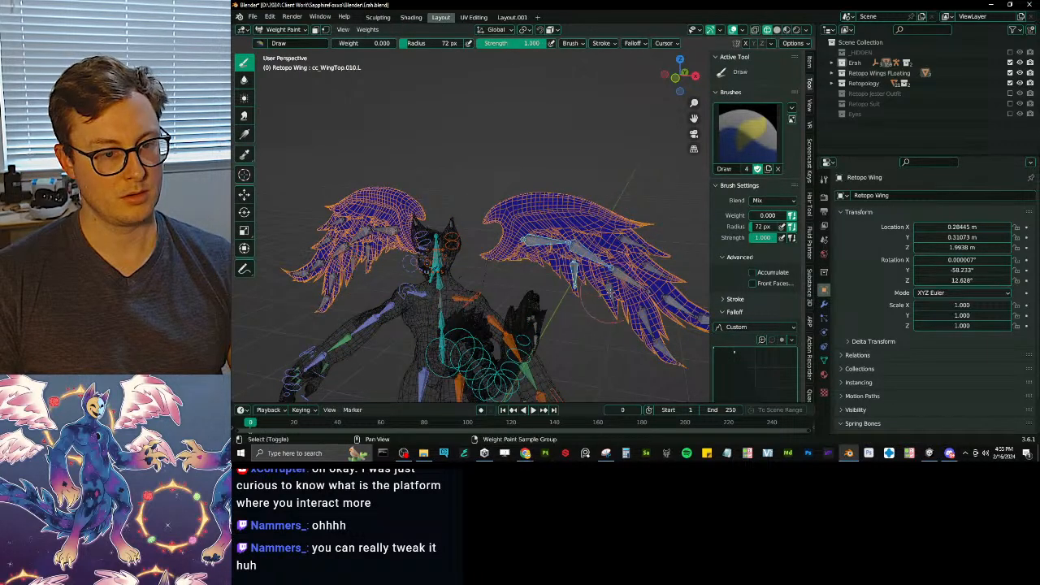
{"action": "left_click", "coordinate": [617, 293], "text": "shift"}
{"action": "left_click", "coordinate": [633, 280], "text": "shift"}
{"action": "left_click", "coordinate": [668, 262], "text": "shift"}
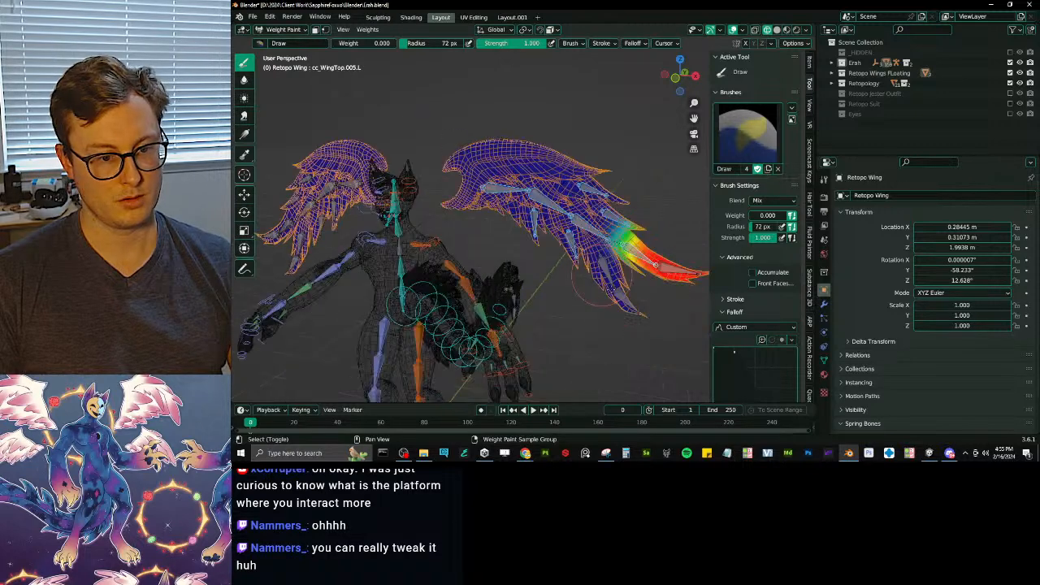
{"action": "left_click", "coordinate": [608, 281], "text": "shift"}
{"action": "left_click", "coordinate": [628, 304], "text": "shift"}
{"action": "left_click", "coordinate": [665, 252], "text": "shift"}
- Smooth the Retopo Wing's vertex weights for the selected pose bones with factor 0.500 and 10 iterations
{"action": "key", "text": "q"}
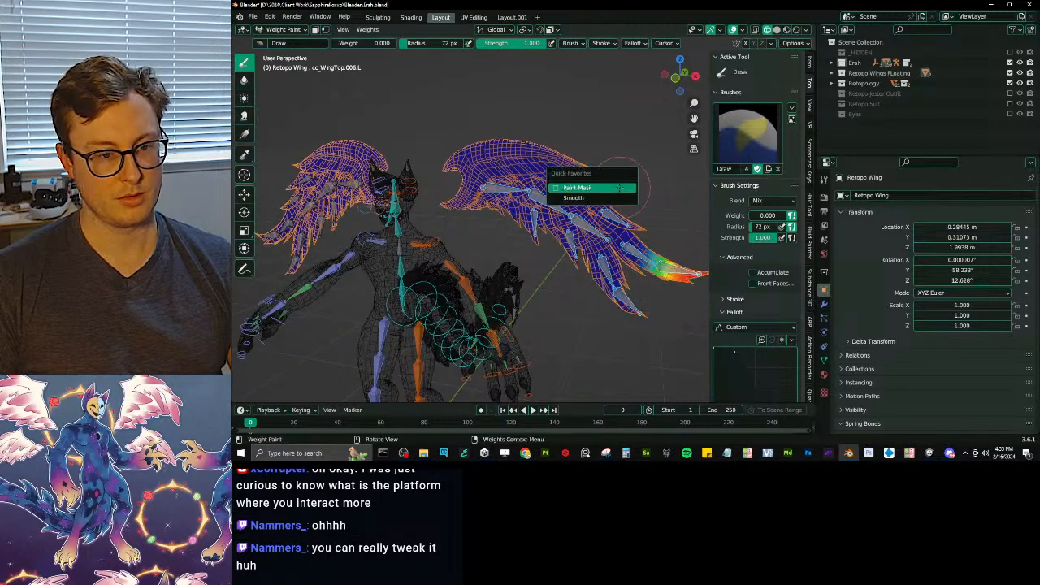
{"action": "left_click", "coordinate": [573, 197]}
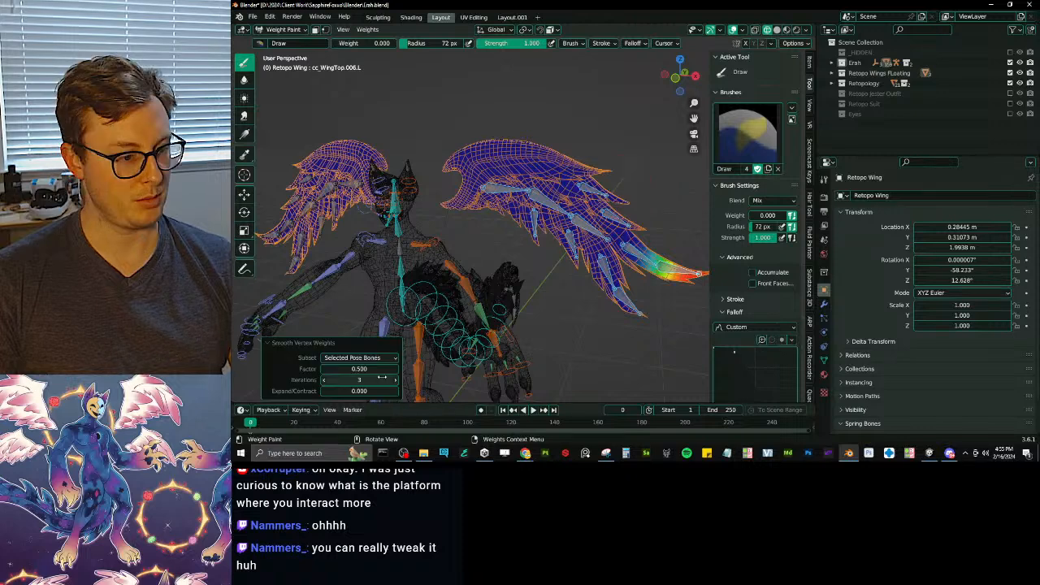
{"action": "left_click", "coordinate": [365, 379]}
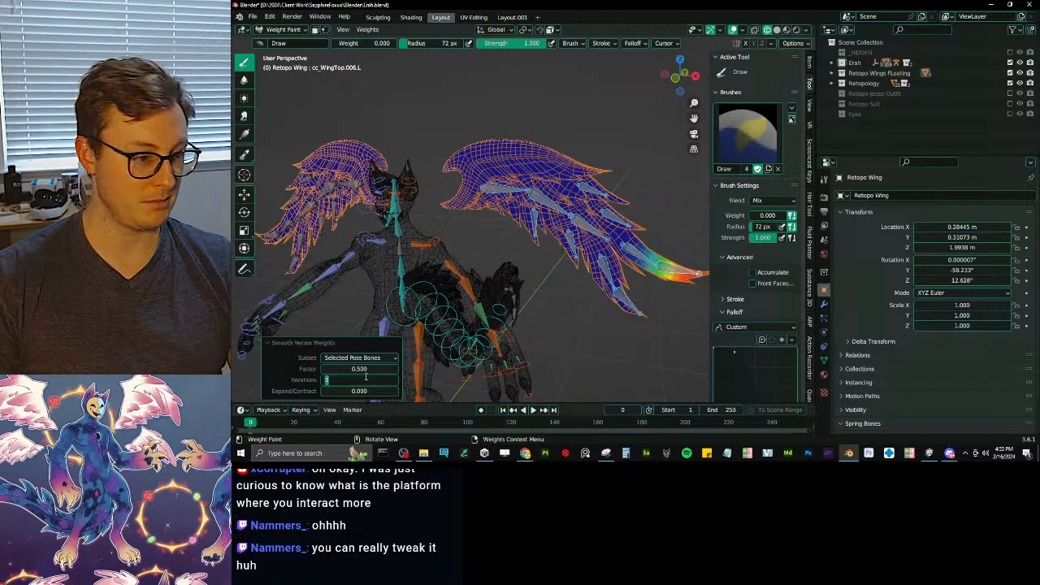
{"action": "type", "text": "10"}
{"action": "key", "text": "Return"}
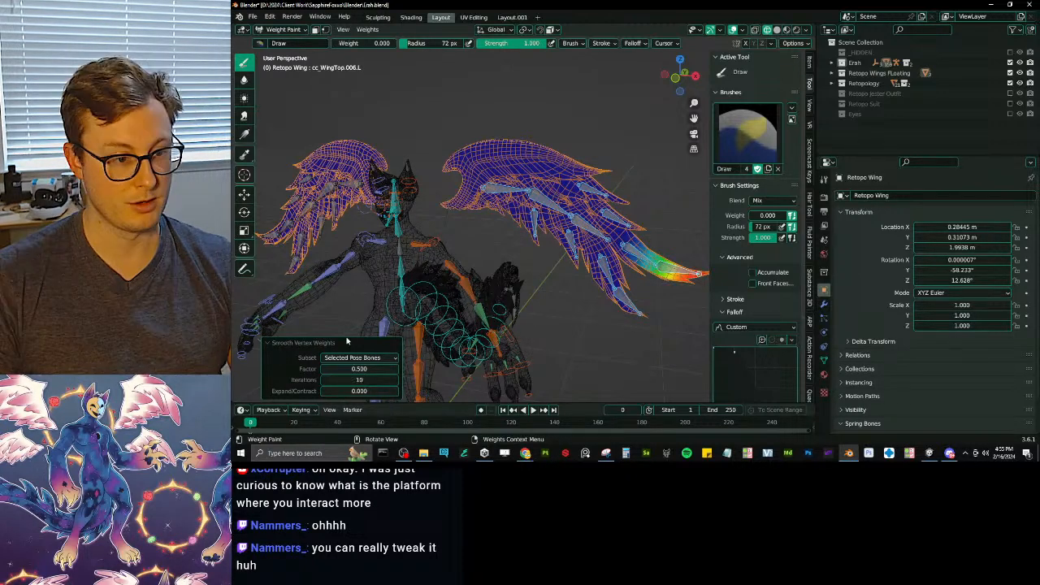
{"action": "left_click", "coordinate": [274, 343]}
- Return to Object Mode, select all visible objects and export the avatar with Auto-Rig Pro FBX
{"action": "key", "text": "ctrl+Tab"}
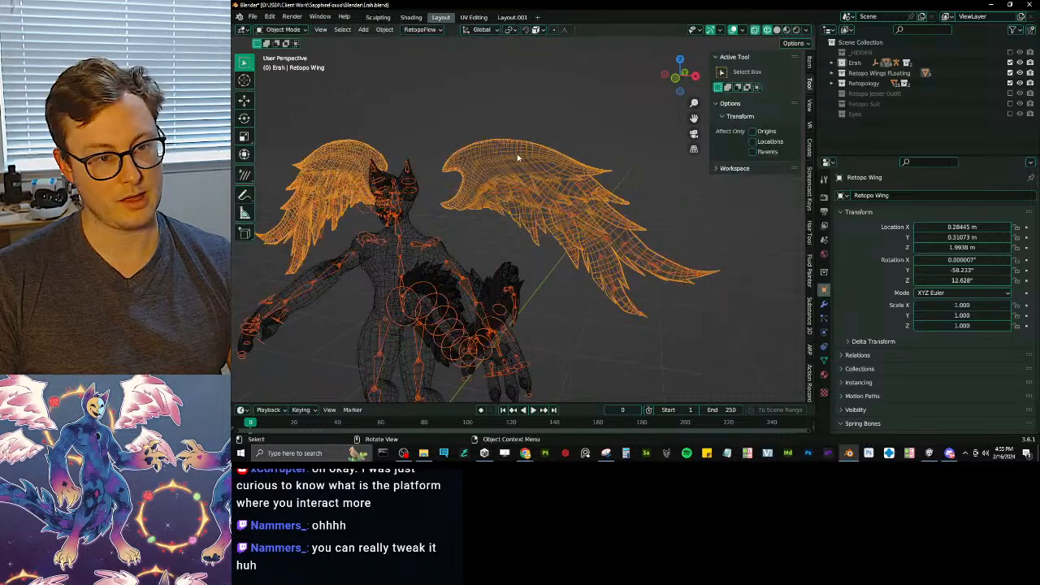
{"action": "key", "text": "a"}
{"action": "right_click", "coordinate": [545, 301]}
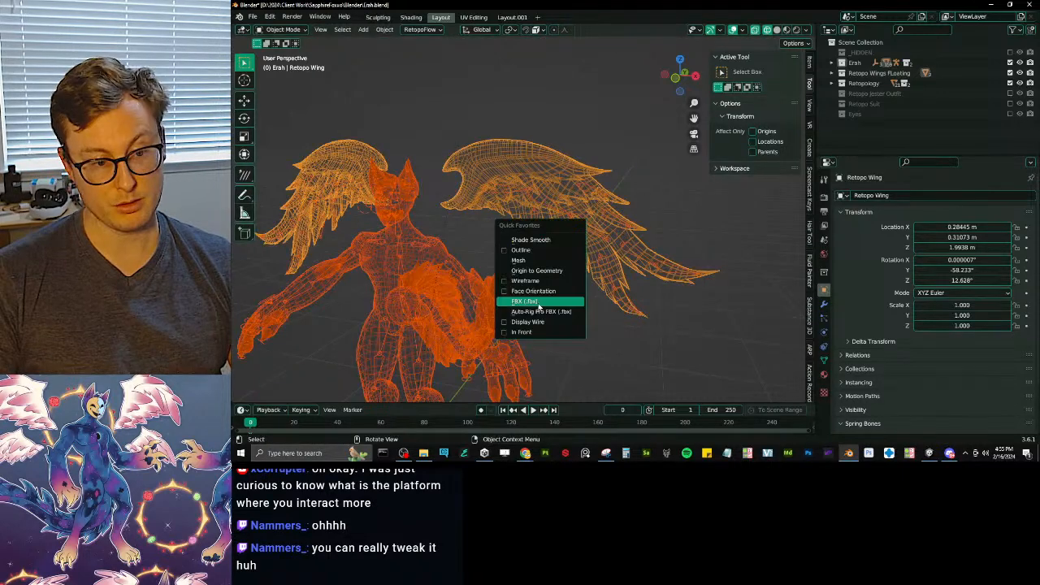
{"action": "left_click", "coordinate": [565, 296]}
{"action": "key", "text": "q"}
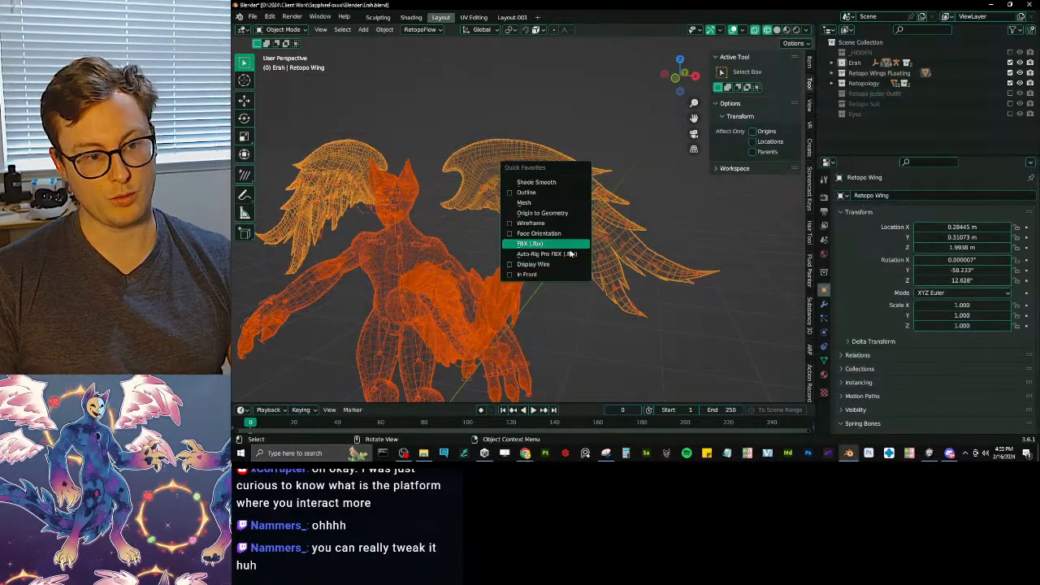
{"action": "left_click", "coordinate": [572, 254]}
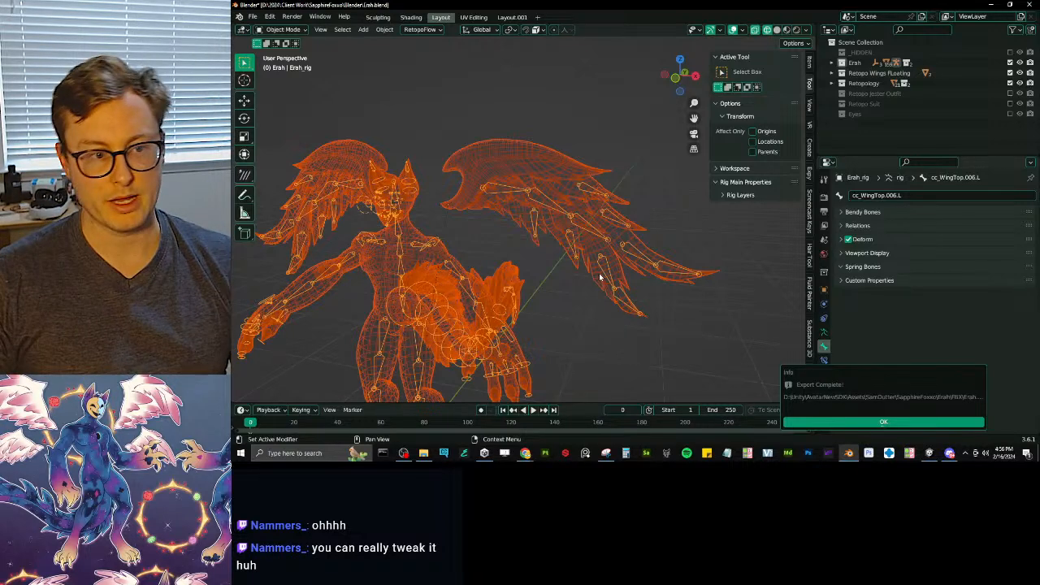
- Switch to Unity, enter play mode and move the Erah avatar upward to test the re-exported wings' physics
{"action": "key", "text": "alt+Tab"}
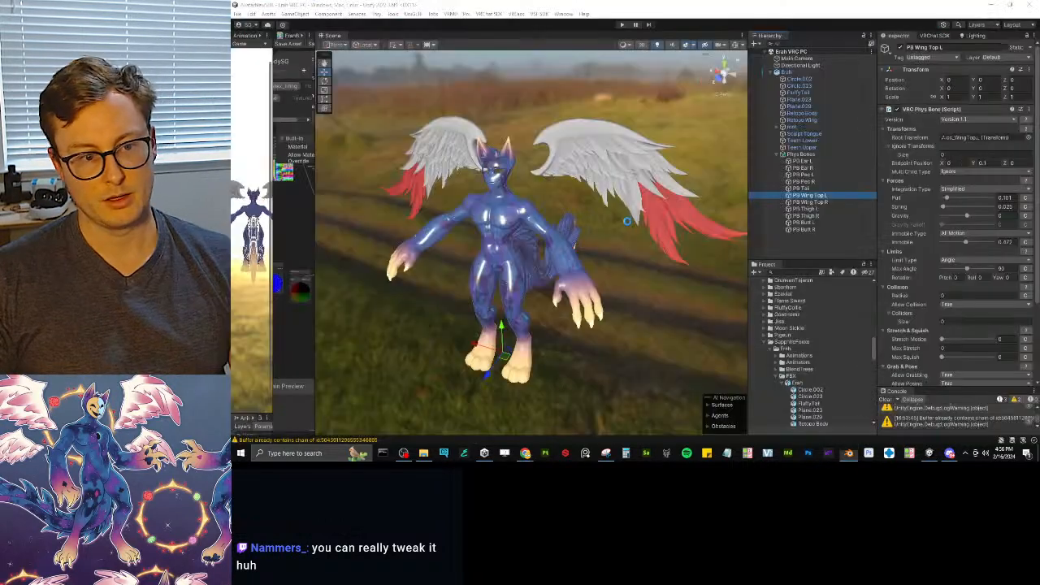
{"action": "left_click", "coordinate": [622, 25]}
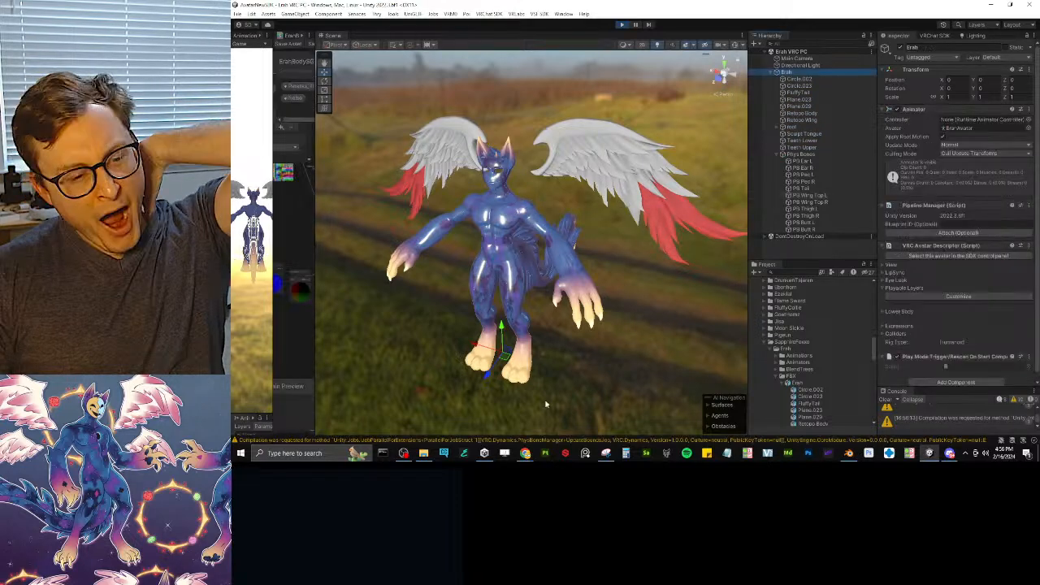
{"action": "left_click_drag", "start_coordinate": [504, 357], "coordinate": [508, 280]}
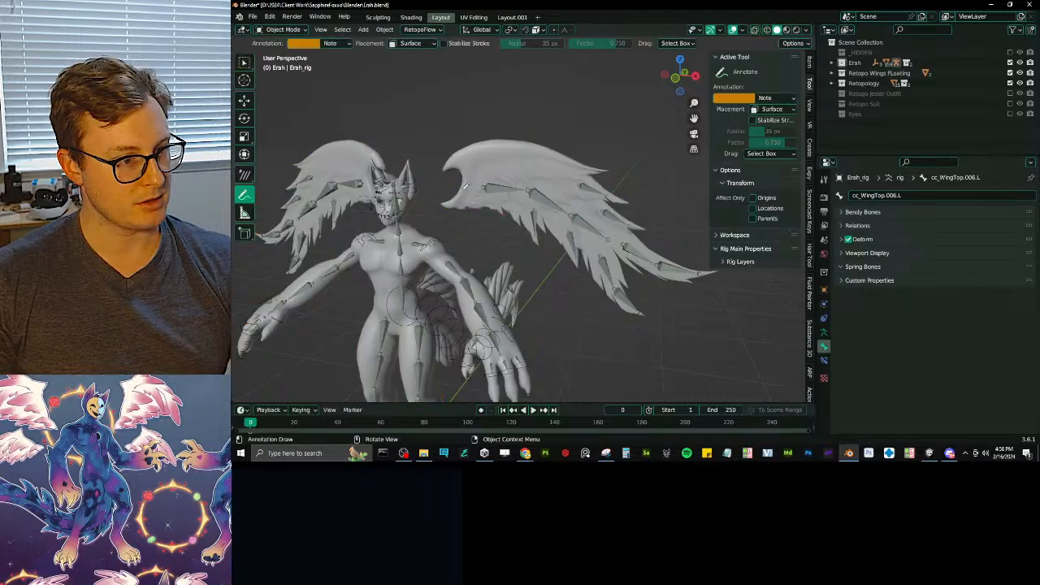
- In Blender, annotate the .L wing along its inner edge and main bone chain, save Erah.blend, and return to the Select Box tool
{"action": "mouse_move", "coordinate": [470, 165]}
{"action": "left_mouse_down"}
{"action": "mouse_move", "coordinate": [460, 198]}
{"action": "mouse_move", "coordinate": [637, 252]}
{"action": "left_mouse_up"}
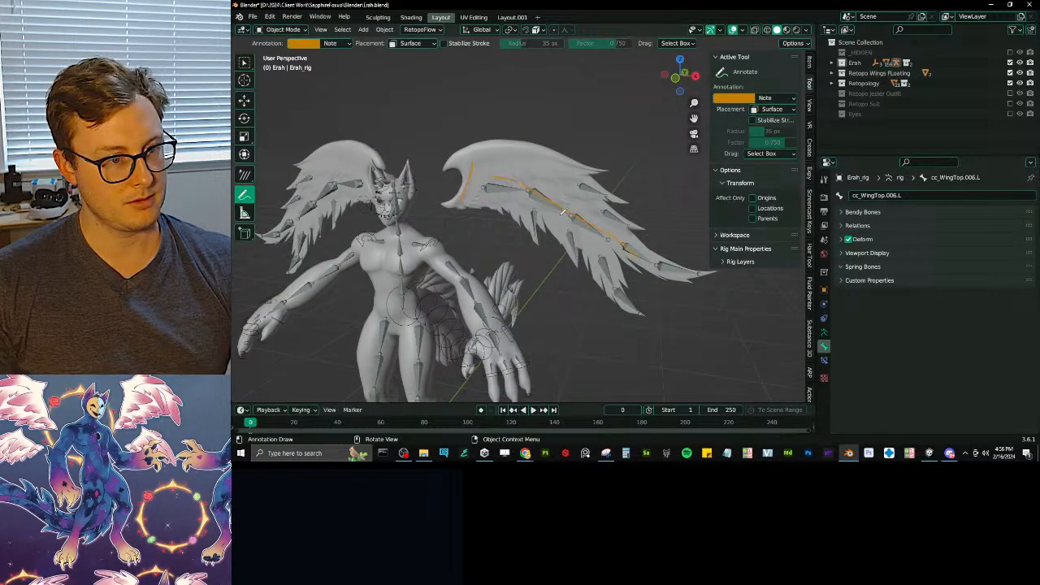
{"action": "scroll", "coordinate": [554, 225], "scroll_direction": "down", "scroll_amount": 2}
{"action": "middle_click_drag", "start_coordinate": [552, 225], "coordinate": [535, 212]}
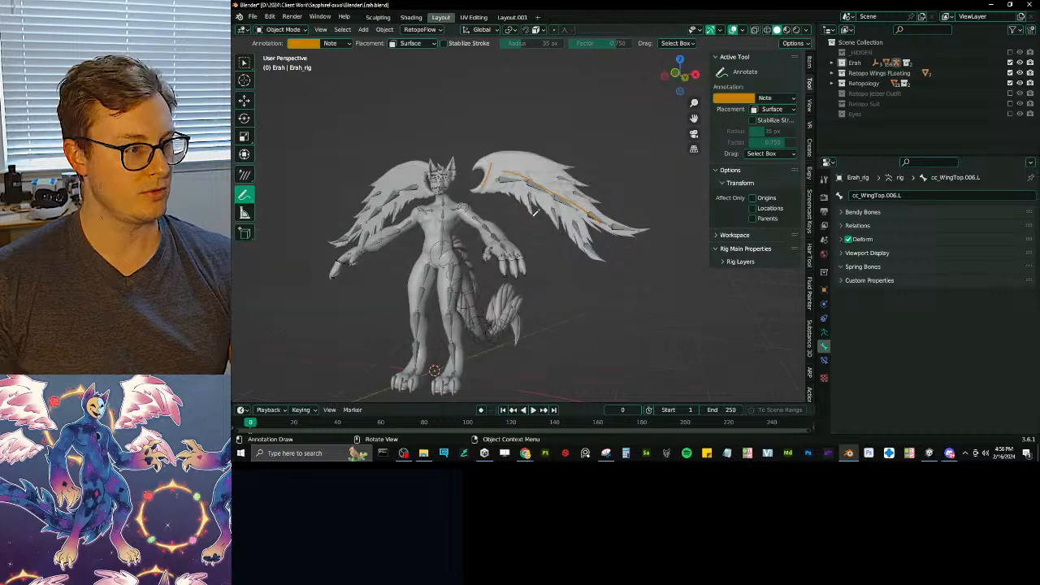
{"action": "key", "text": "ctrl+s"}
{"action": "key", "text": "w"}
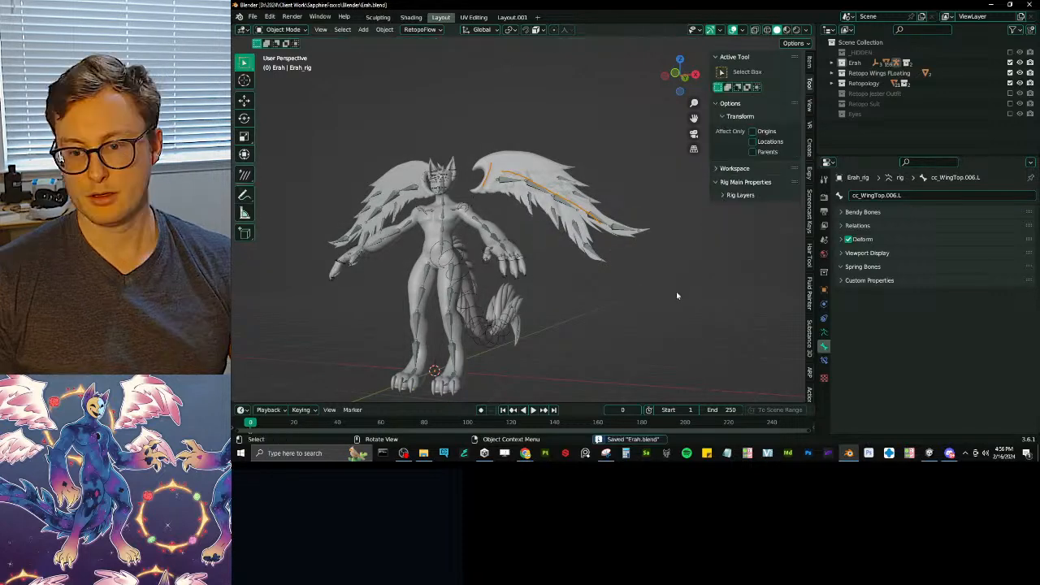